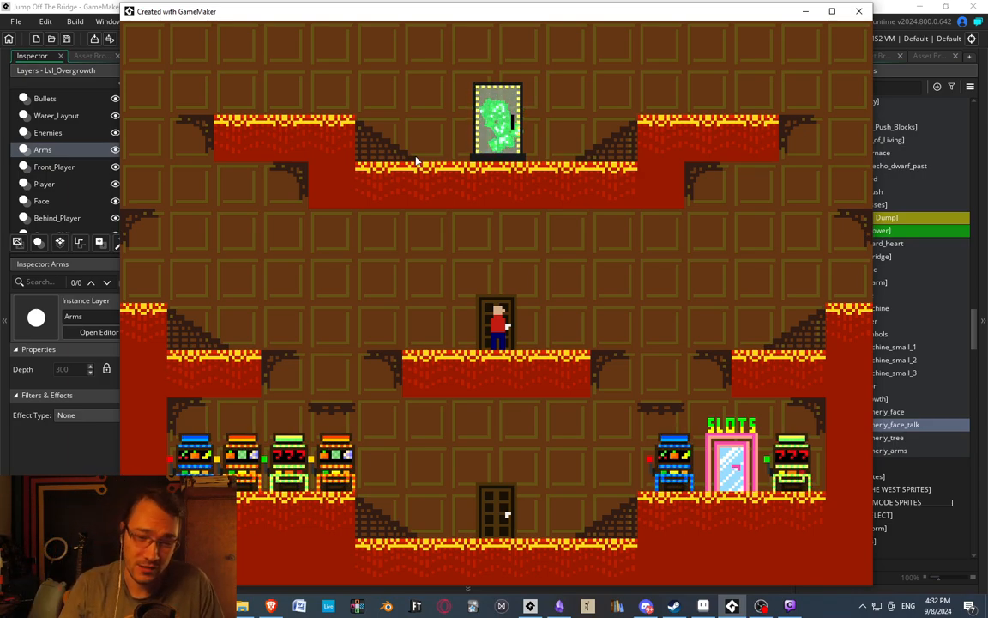
Walk the player through the casino lobby, past the small slot machines, and enter the pink door marked SLOTS.
key("Left")
key("Left")
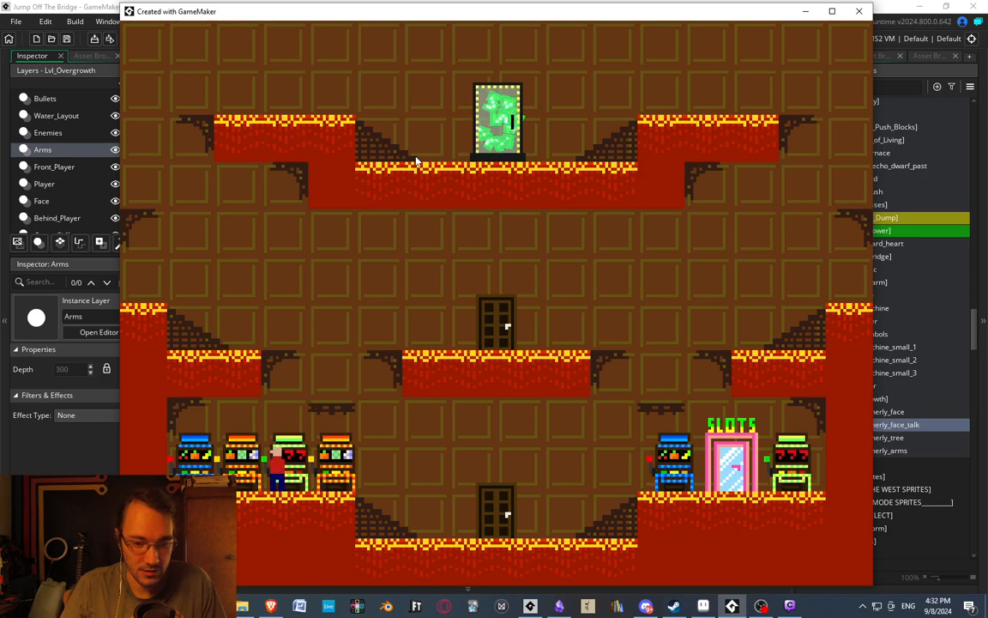
key("Right")
key("Right")
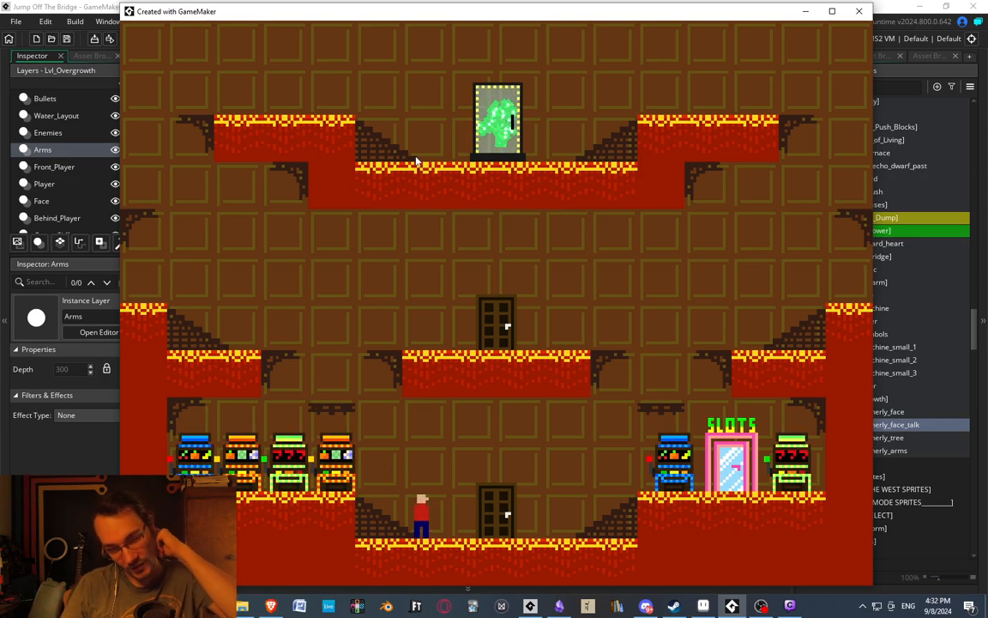
Playtest the giant slot machine by pulling its lever over and over, returning the player to it after each spin.
key("Right")
key("space")
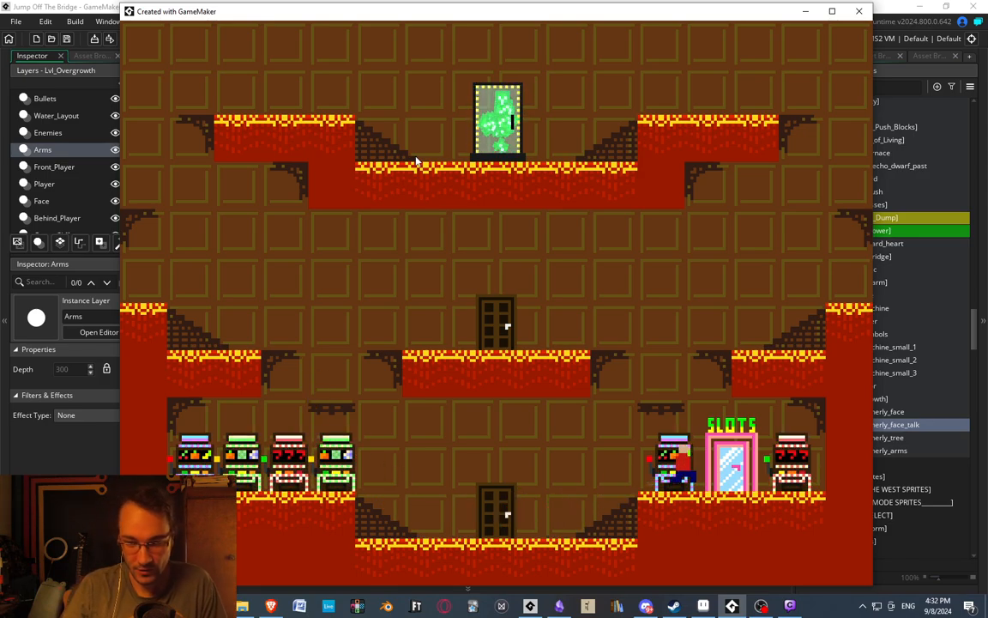
key("Up")
key("Right")
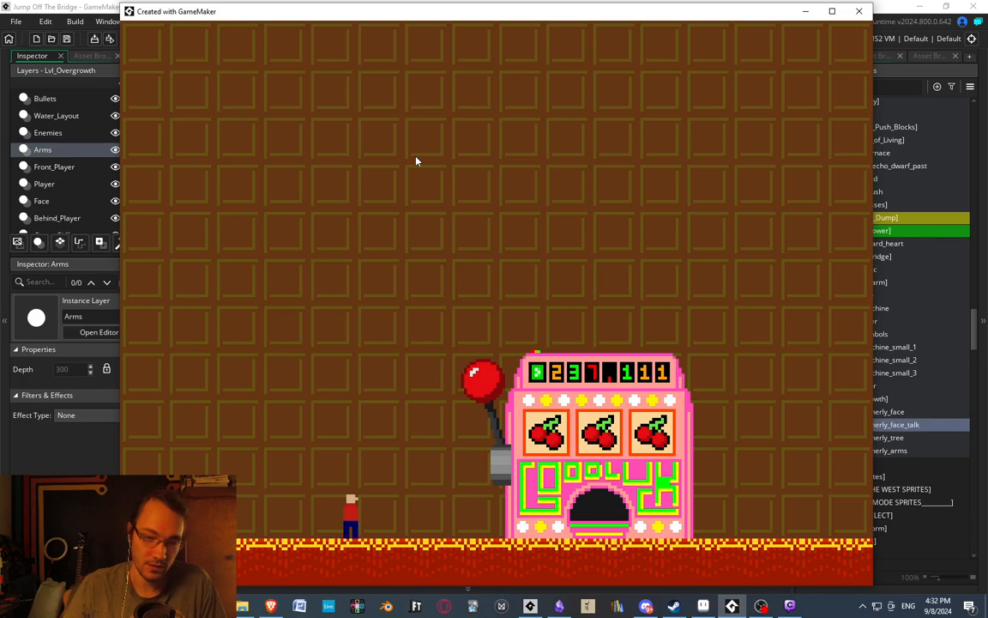
key("Right")
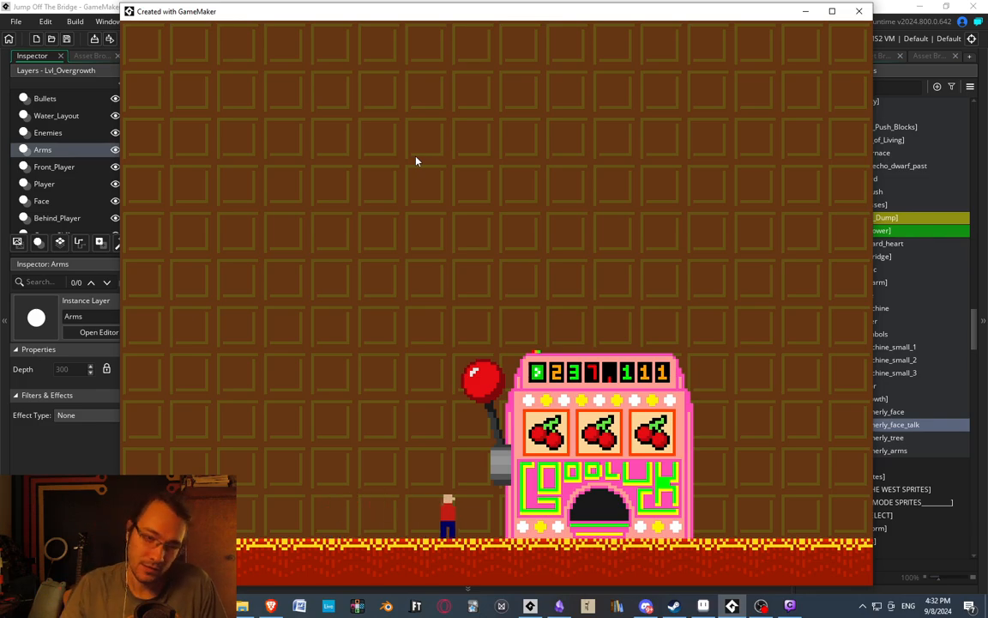
key("Right")
key("space")
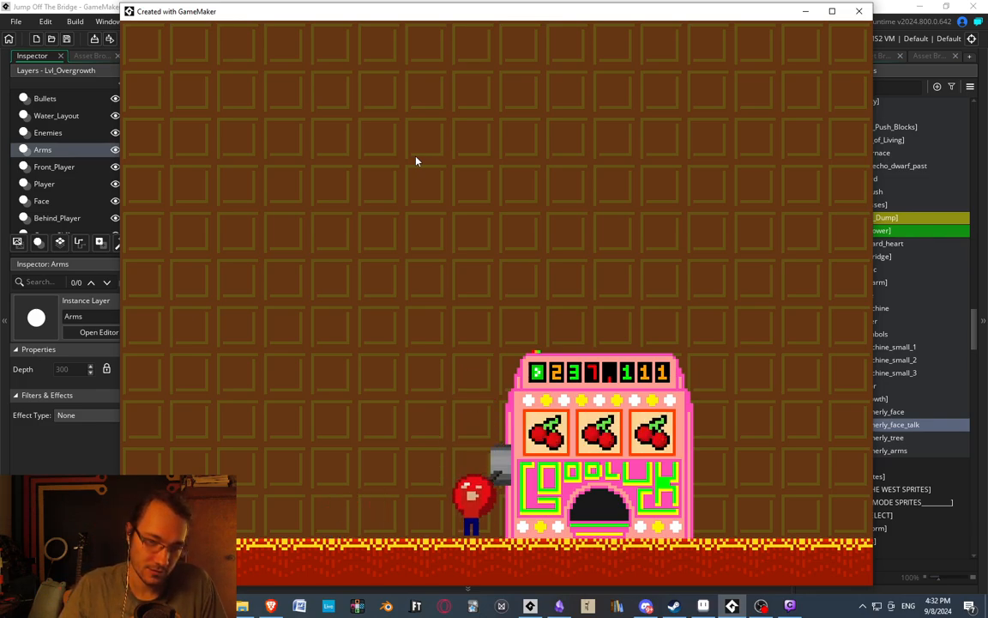
key("Right")
key("space")
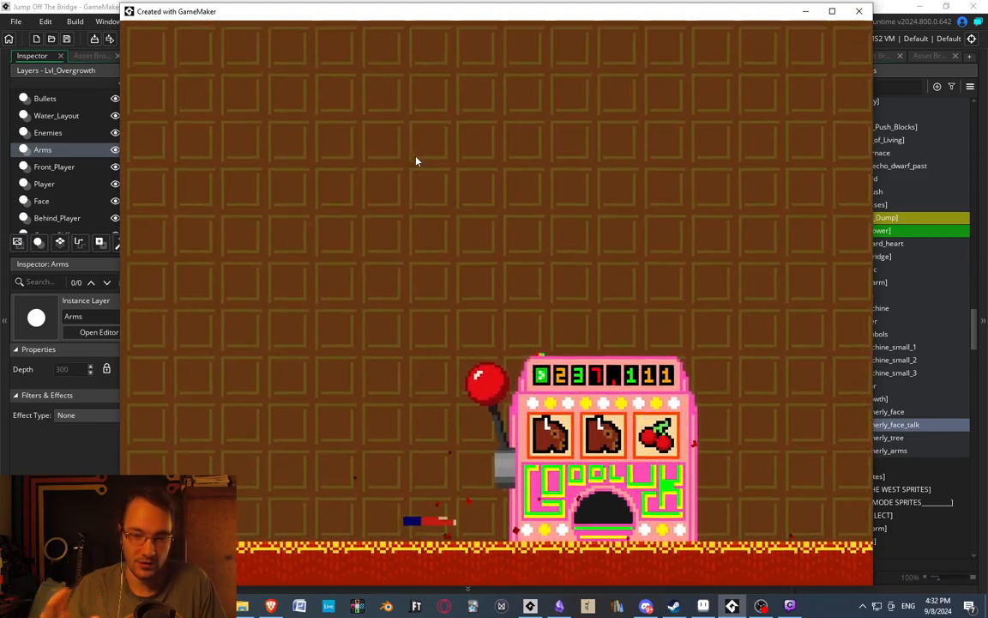
key("Right")
key("space")
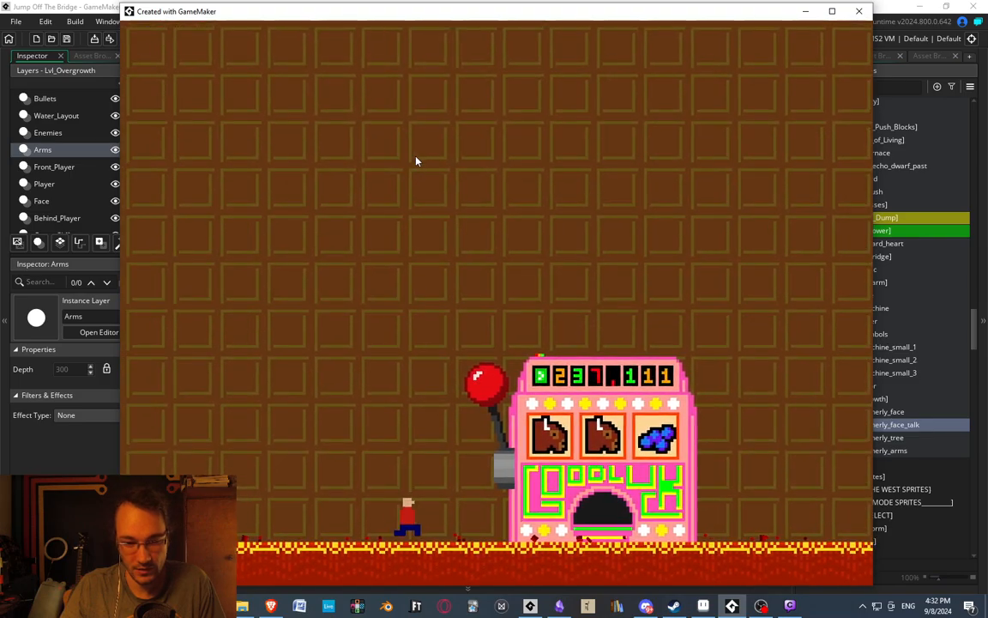
key("Right")
key("space")
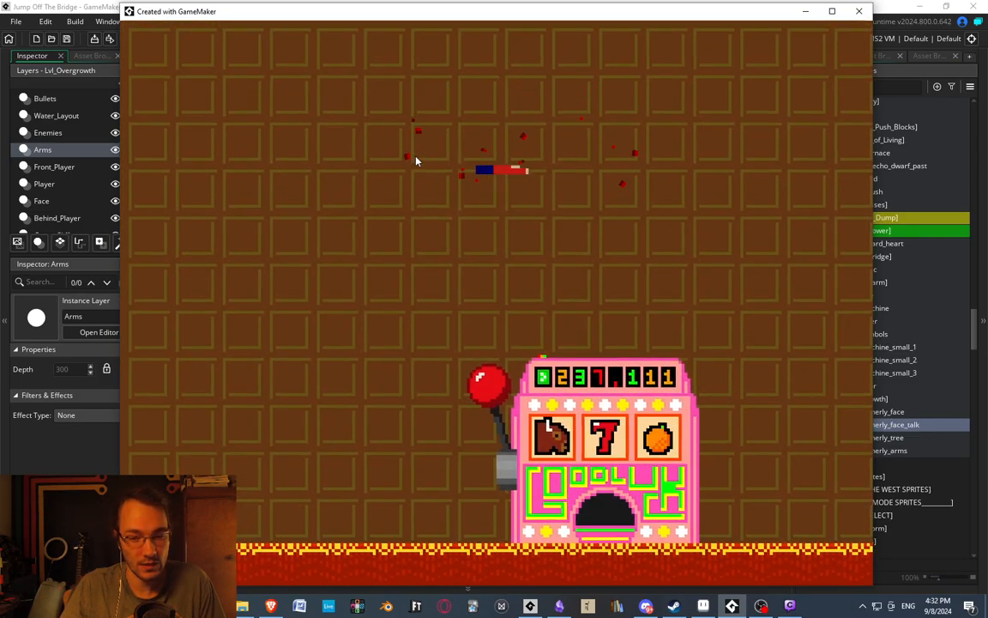
key("Right")
key("space")
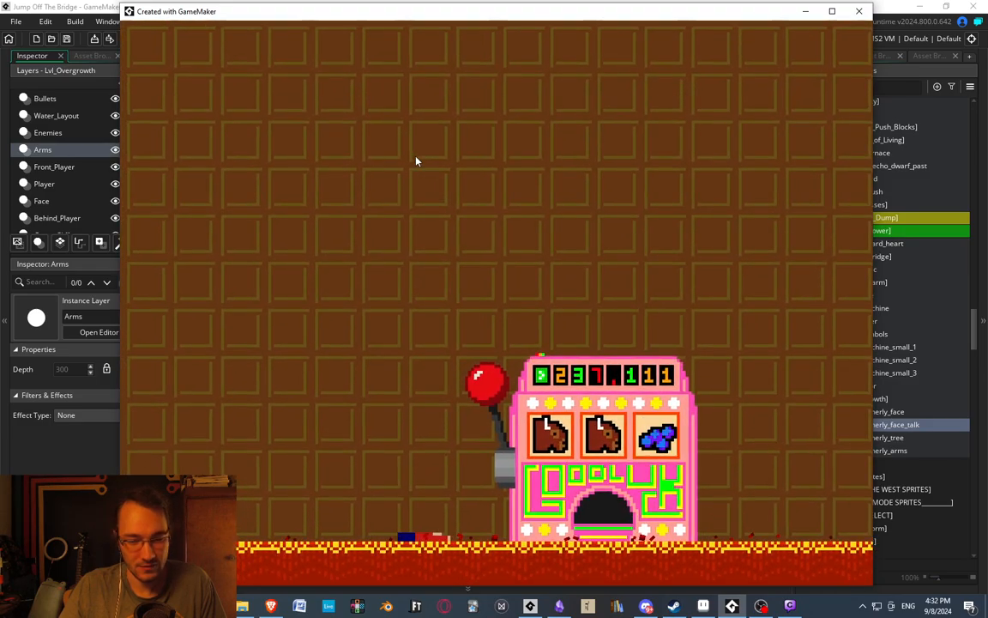
key("Right")
key("Right")
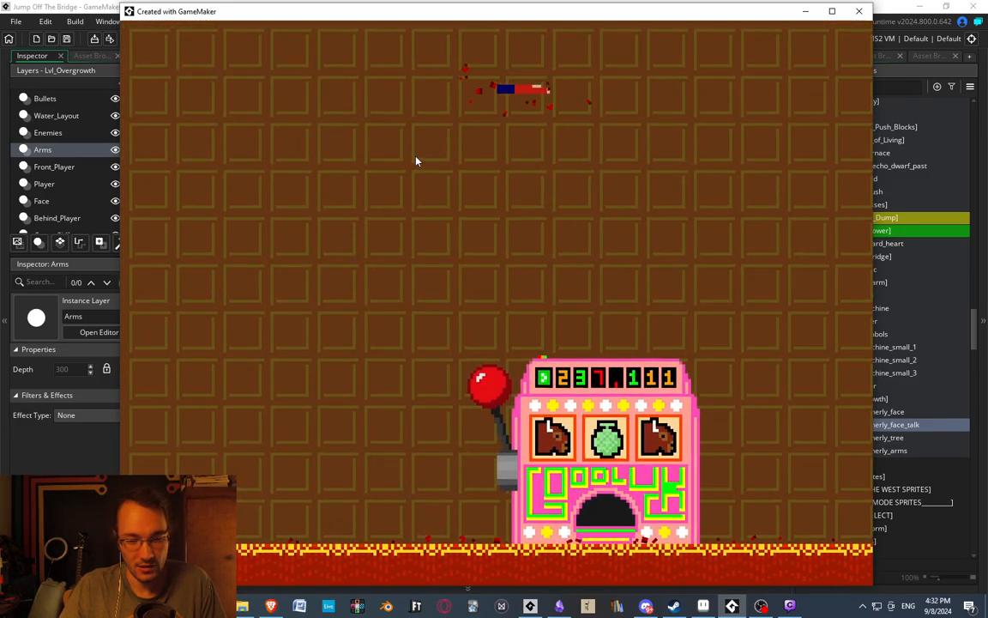
key("Right")
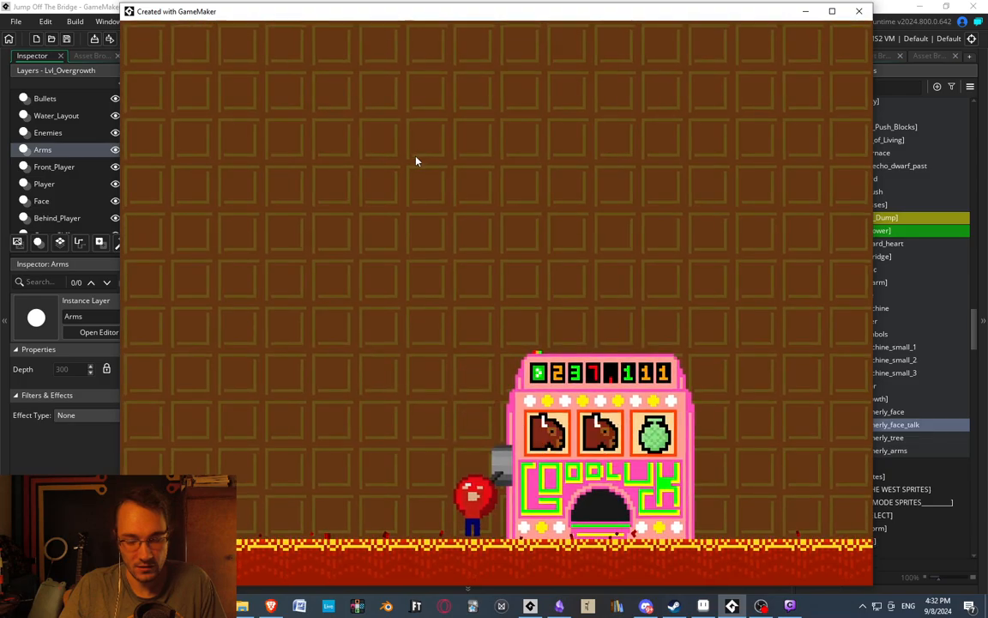
key("Right")
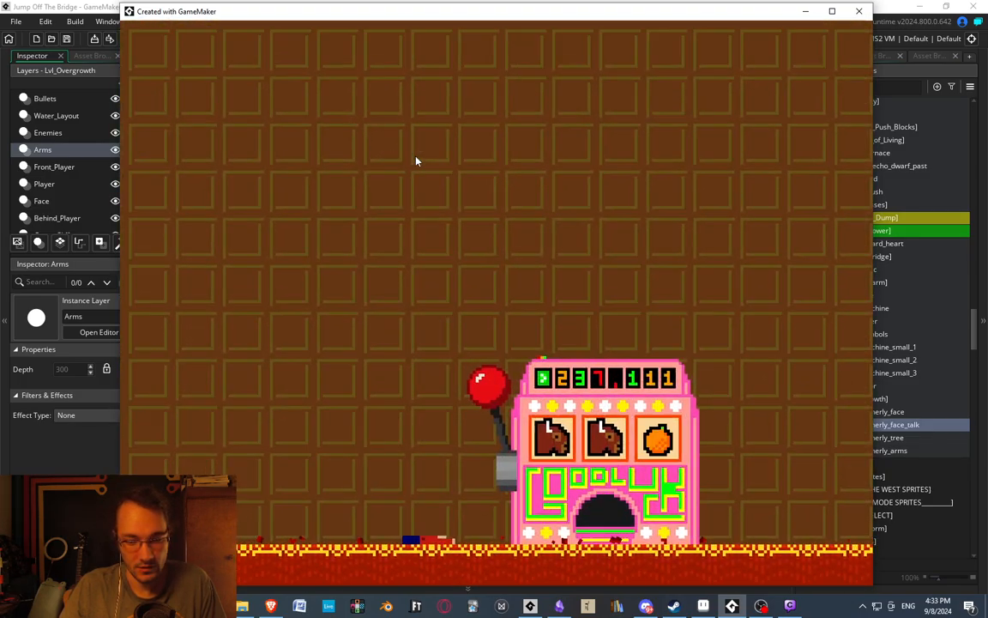
key("Right")
key("Right")
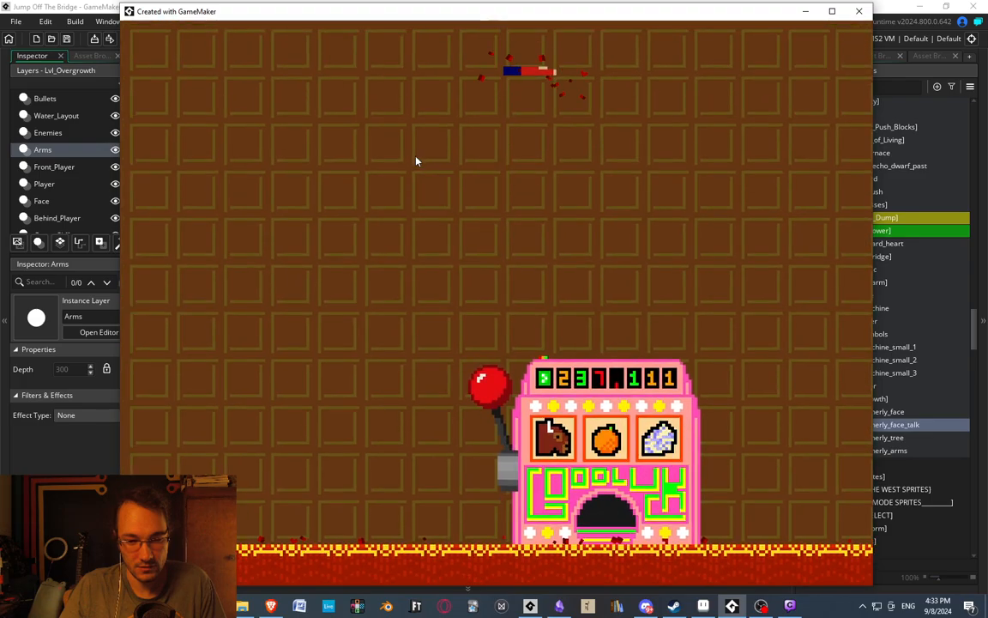
key("Right")
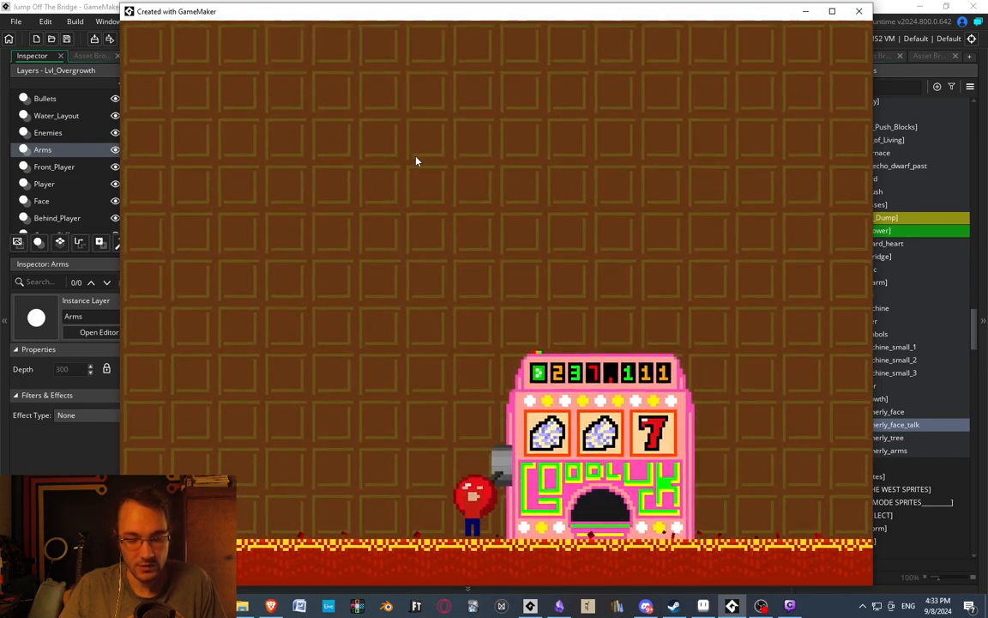
key("Right")
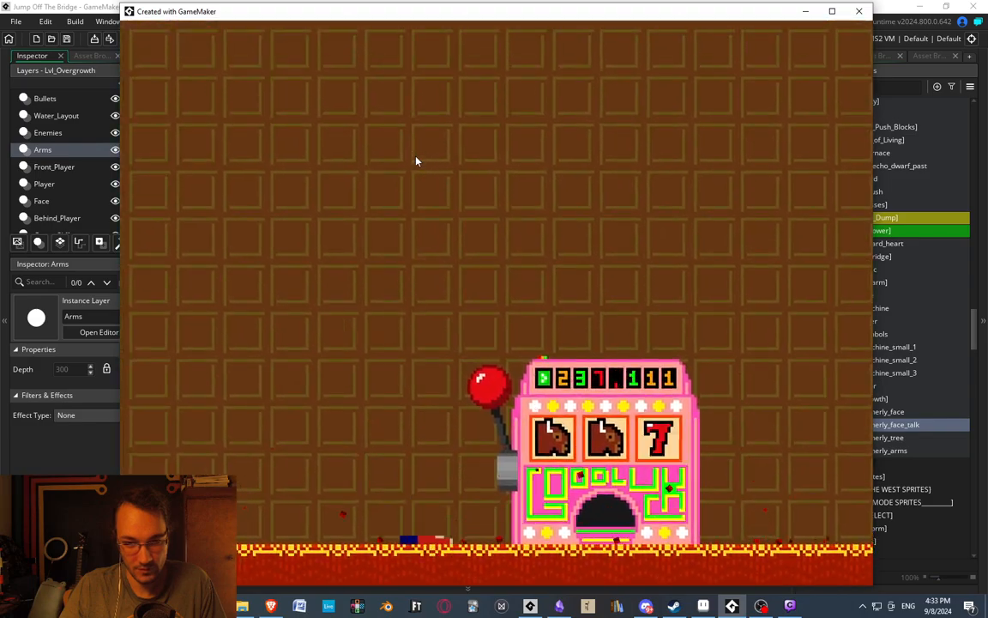
key("Right")
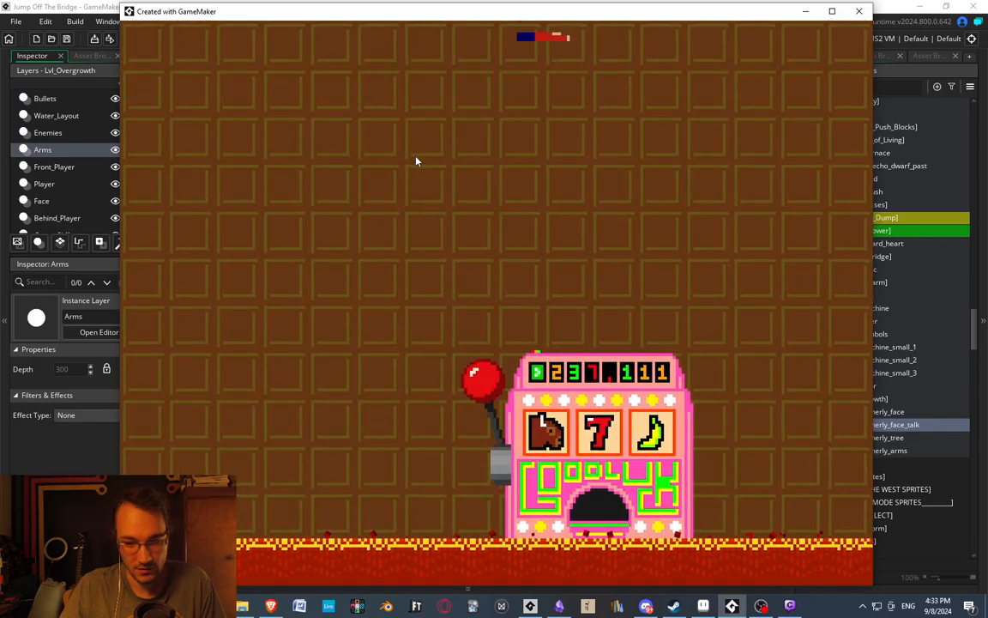
key("Right")
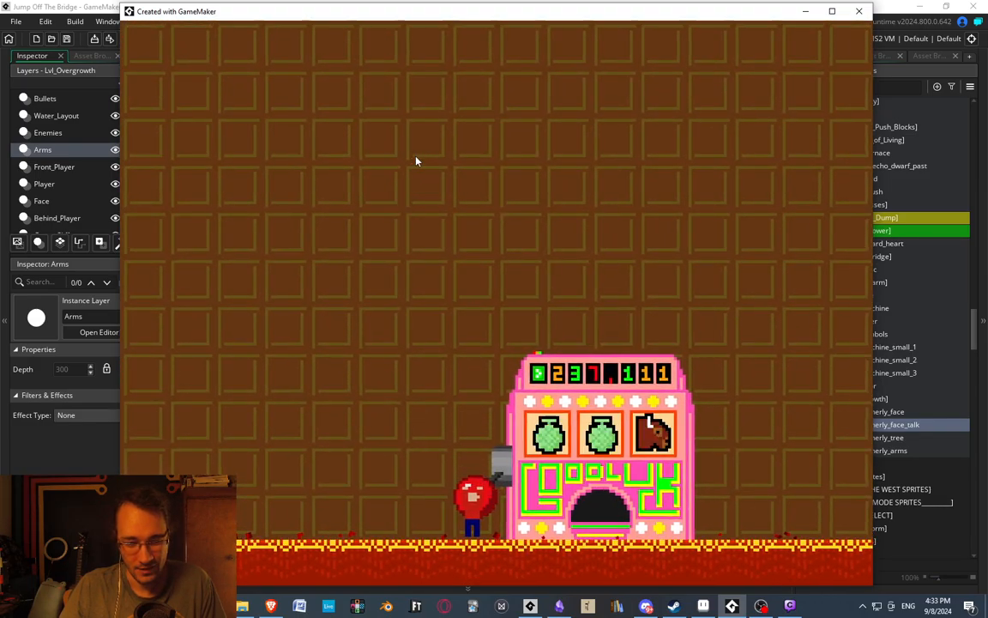
key("space")
key("Right")
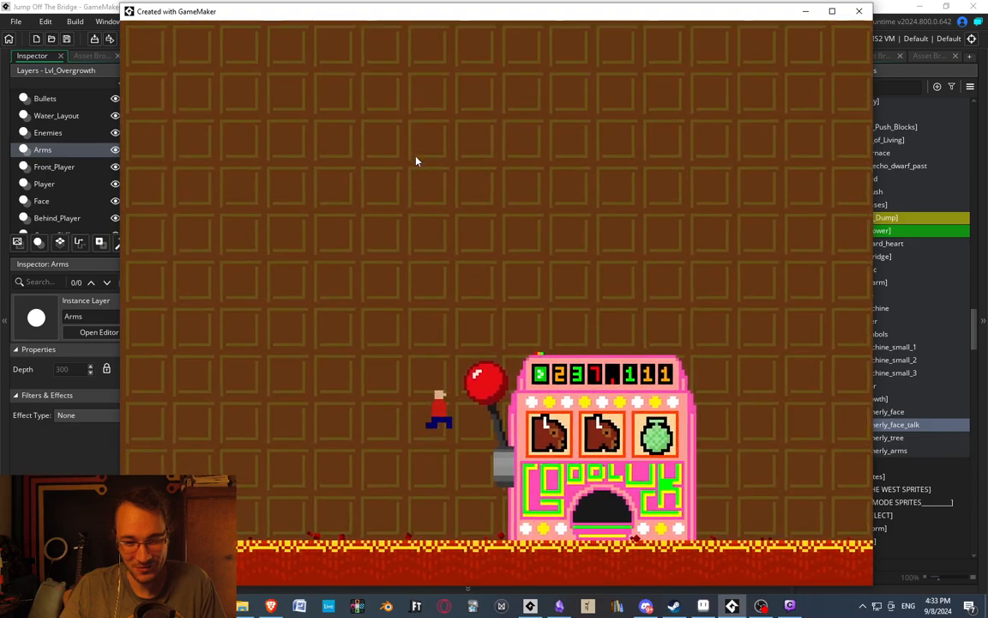
key("space")
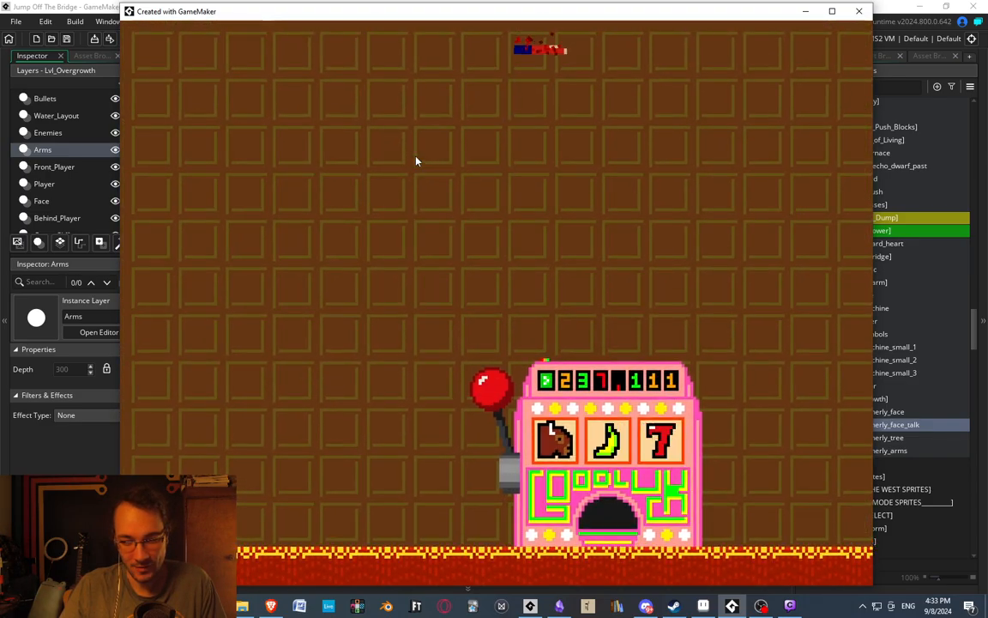
key("space")
key("Right")
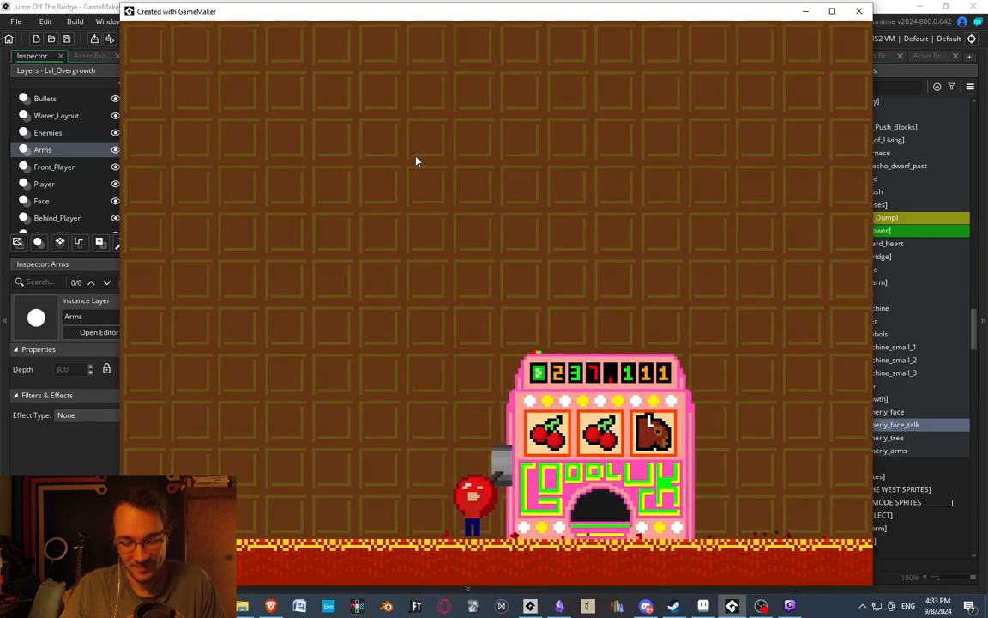
key("space")
key("Right")
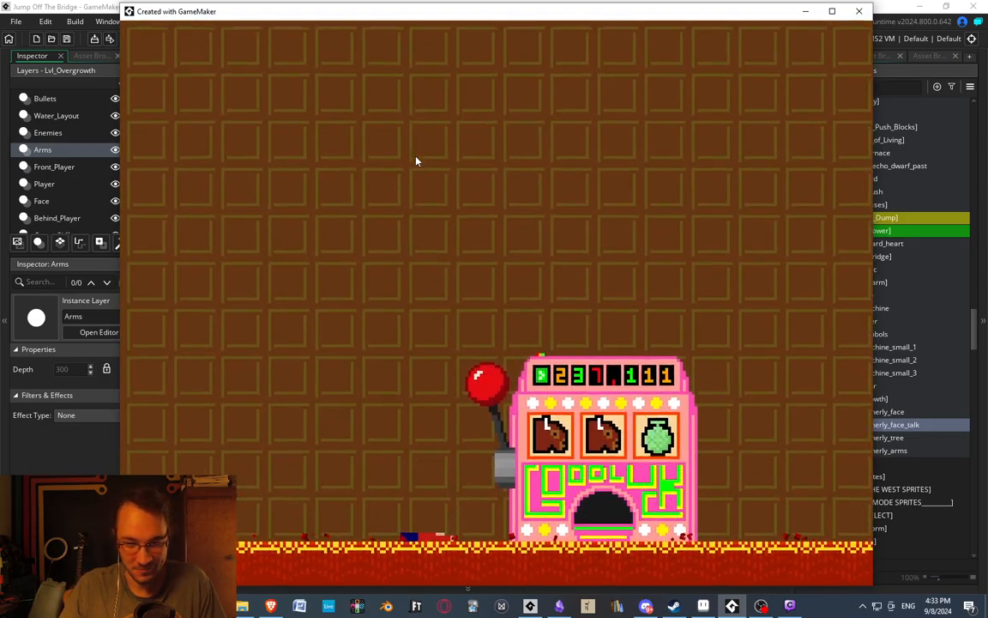
key("space")
key("Right")
key("Right")
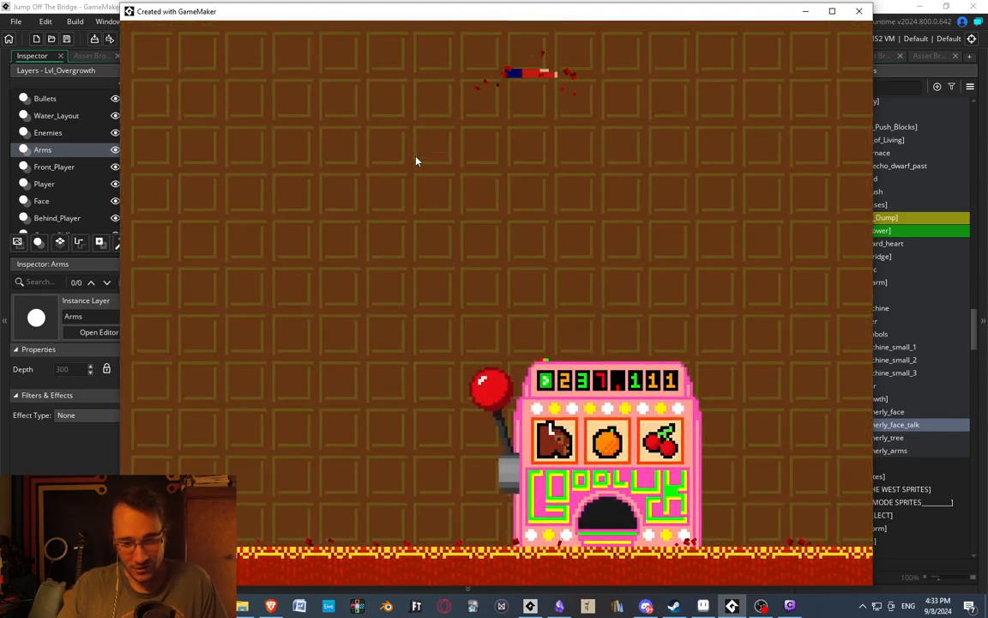
key("Right")
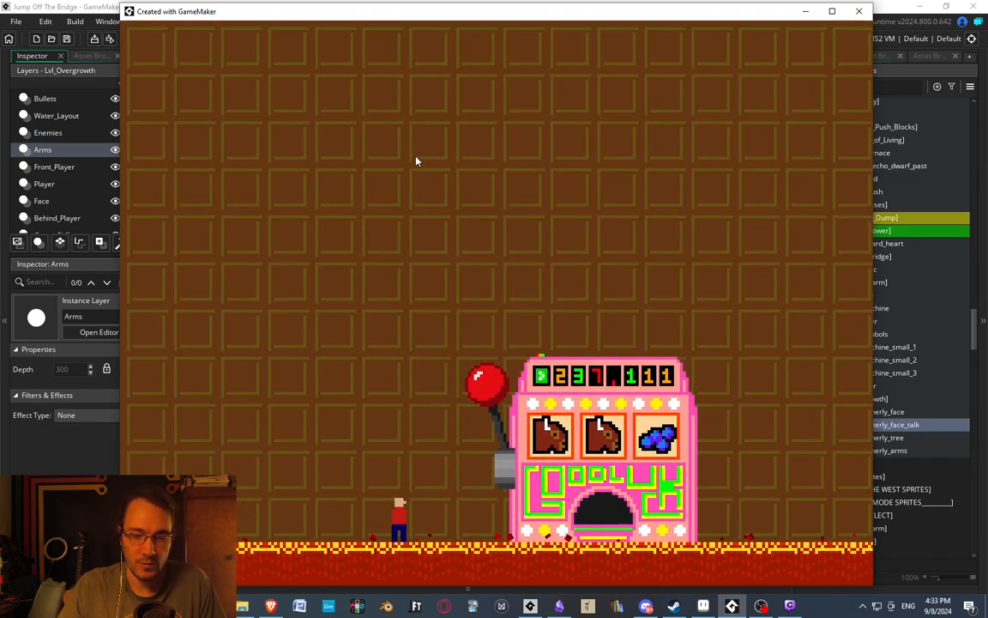
key("Right")
key("Right")
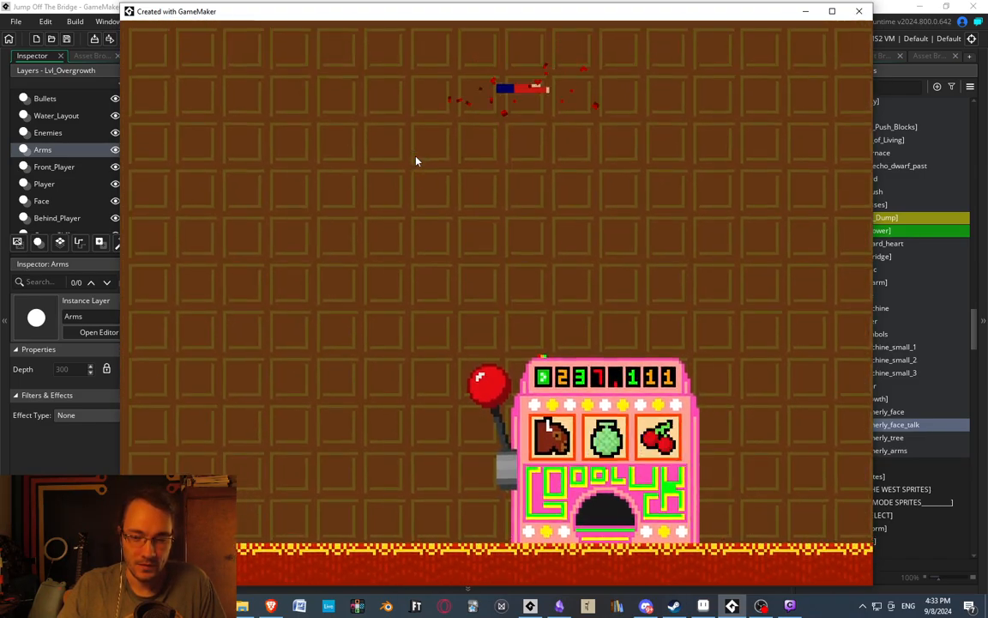
key("Right")
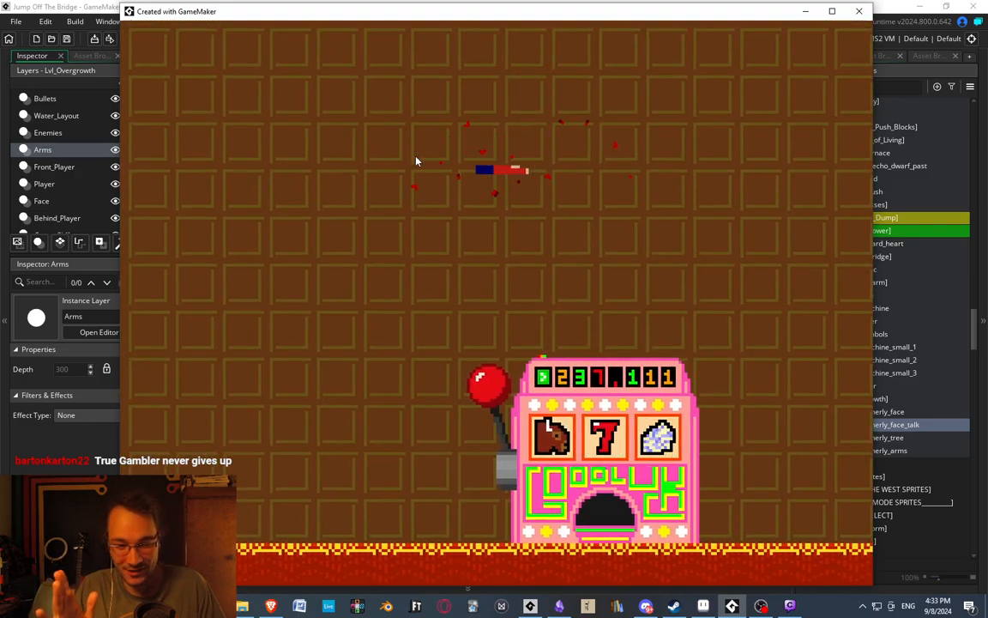
Run the player across the room in both directions to collect the cash scattered on the floor.
key("Left")
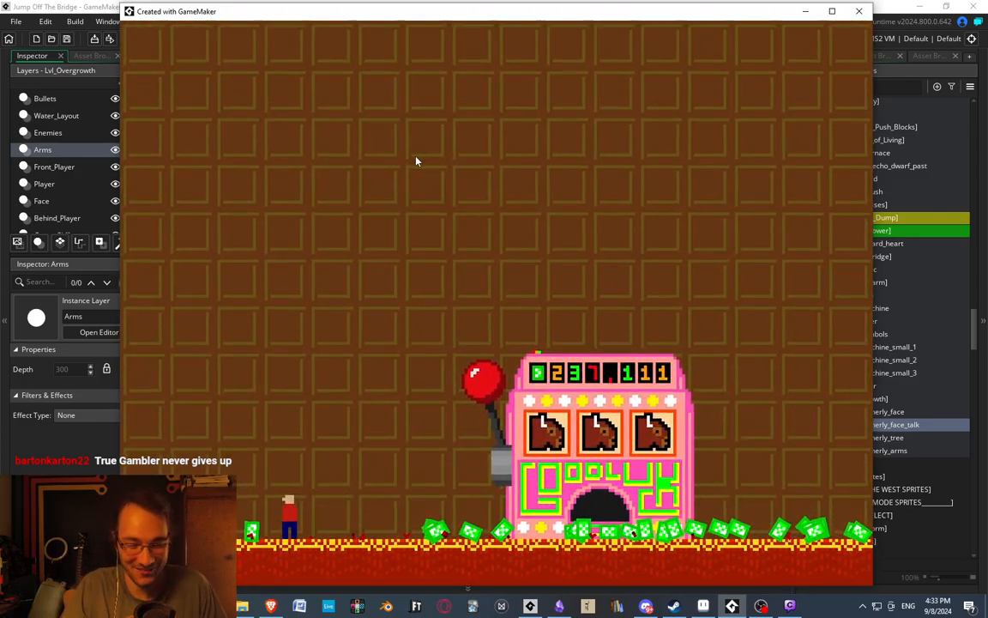
key("Right")
key("Right")
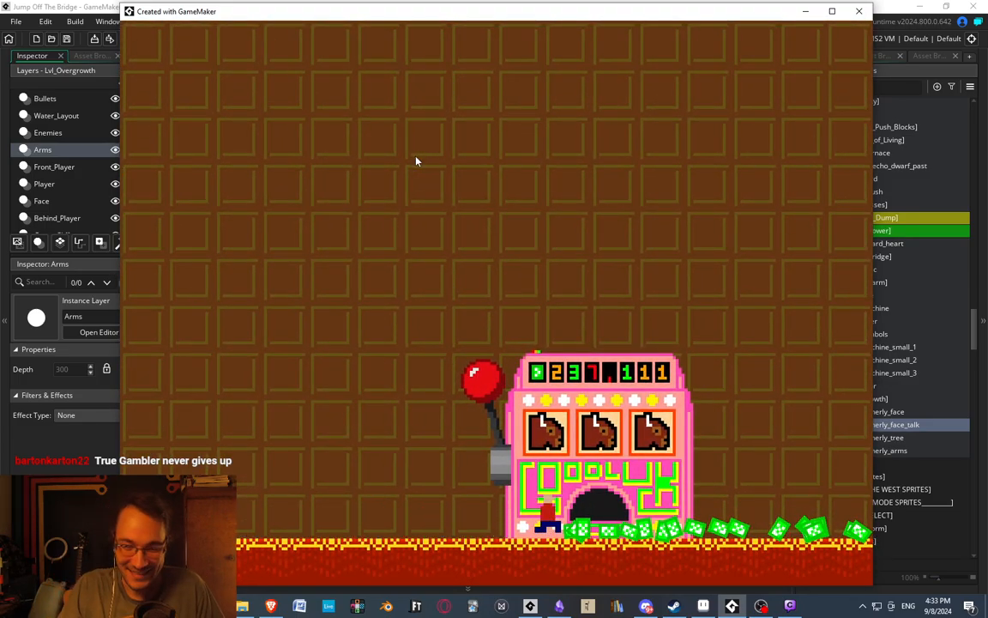
key("Right")
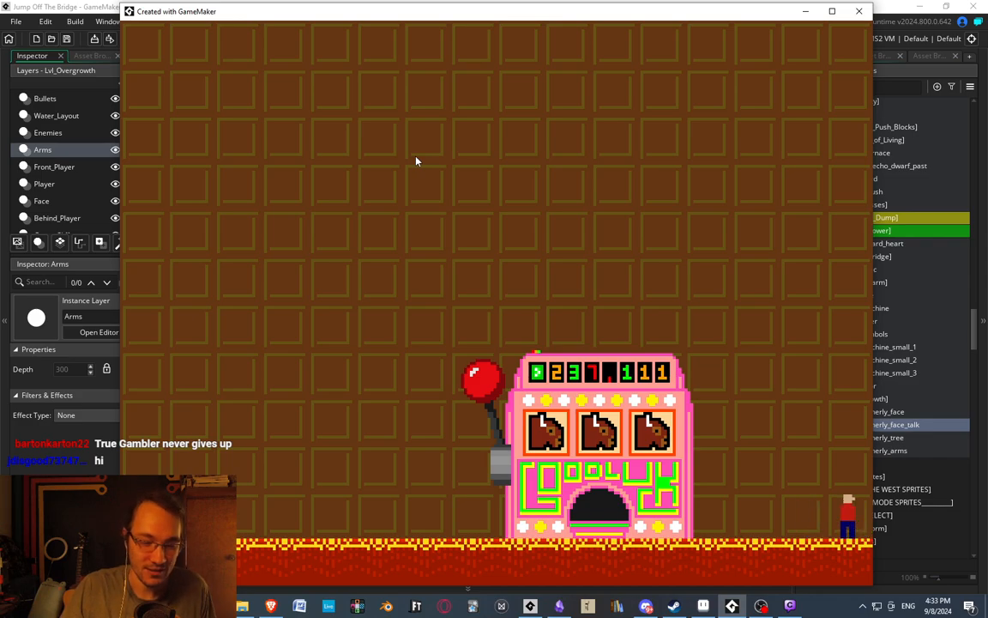
Bring the player back to the slot machine's lever and play another spin.
key("Left")
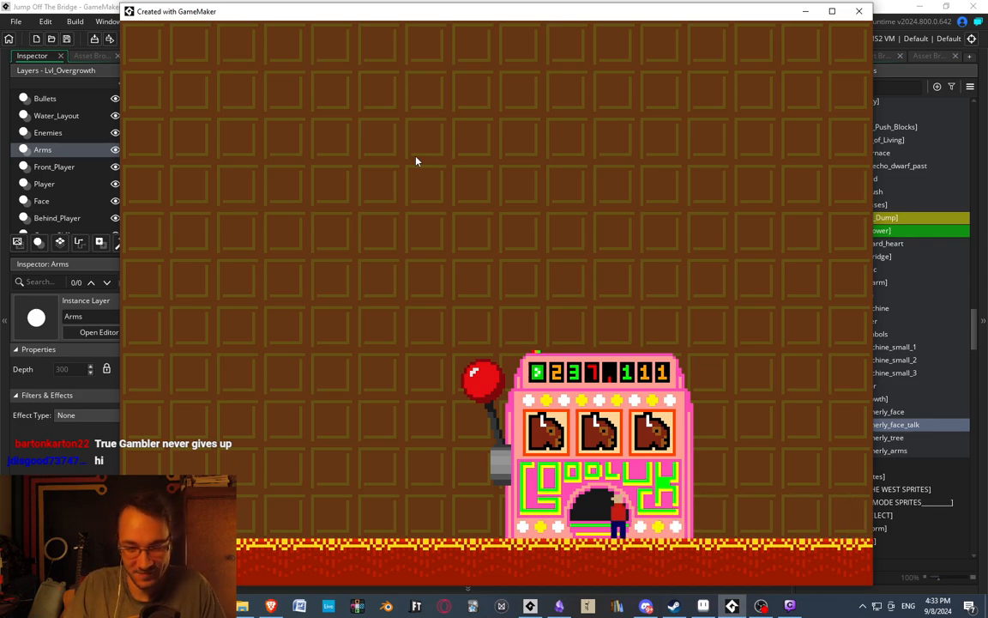
key("Left")
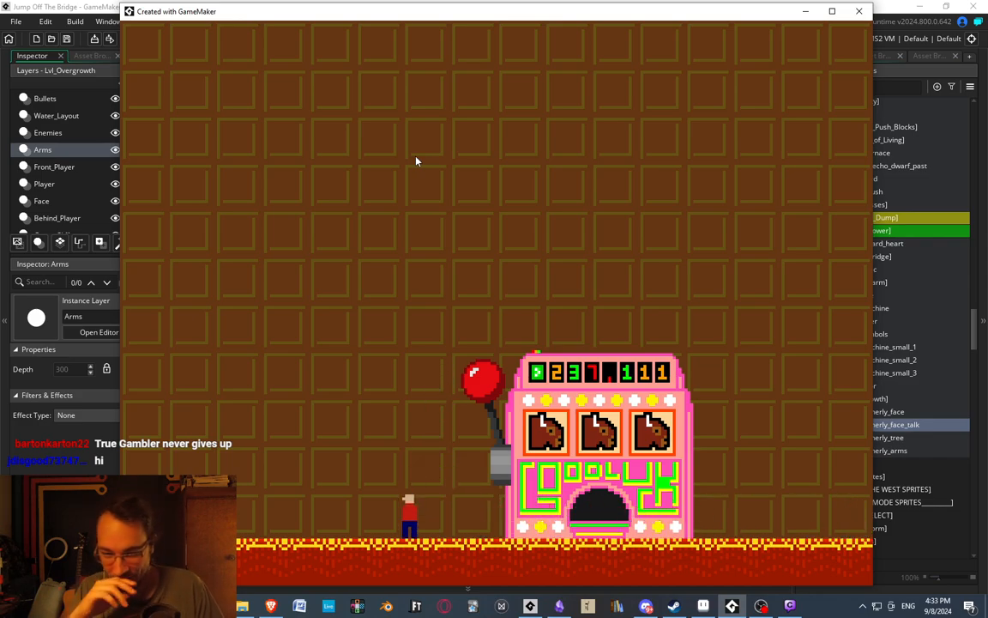
key("Right")
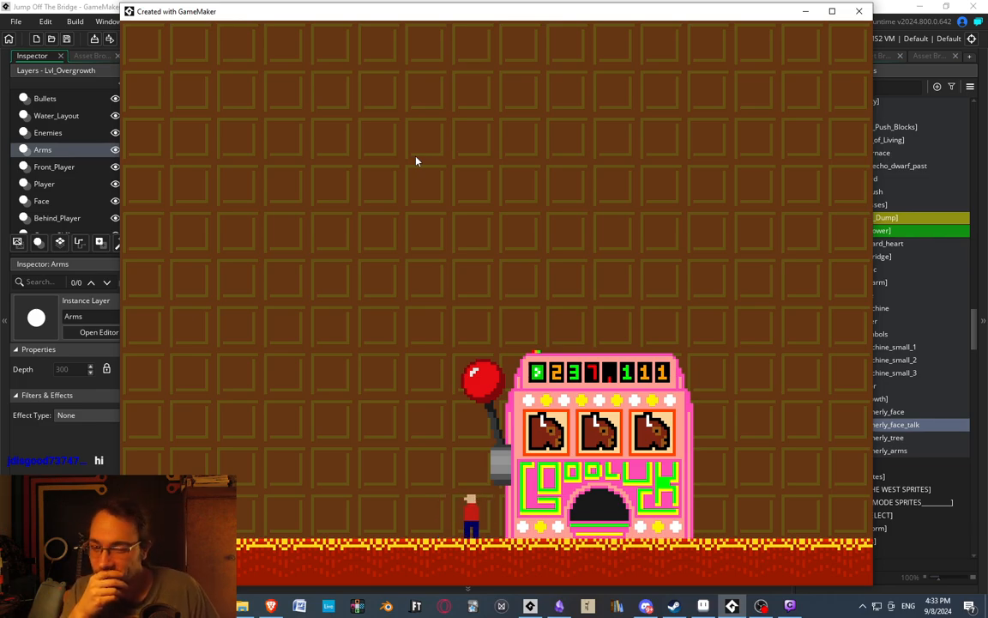
key("space")
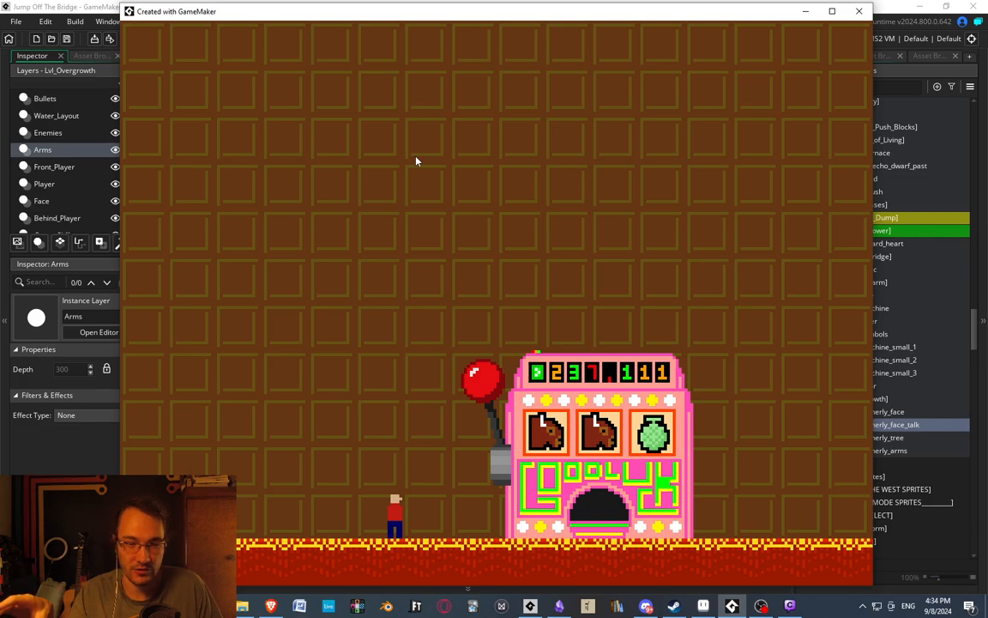
Return to the GameMaker project, search the assets for "slot", and open the obj_slot object's Step event code.
left_click(29, 5)
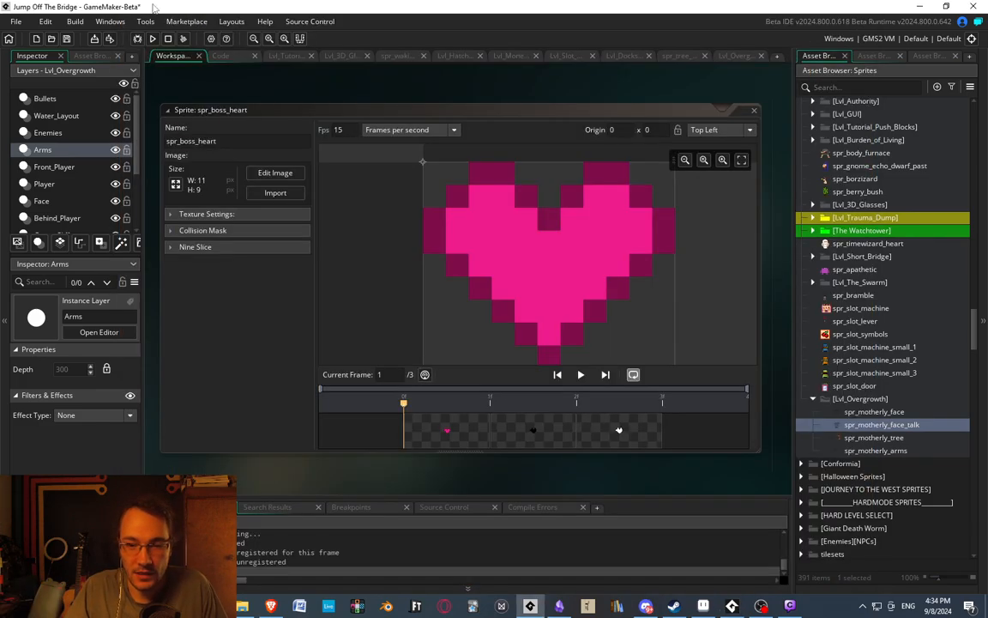
left_click(872, 55)
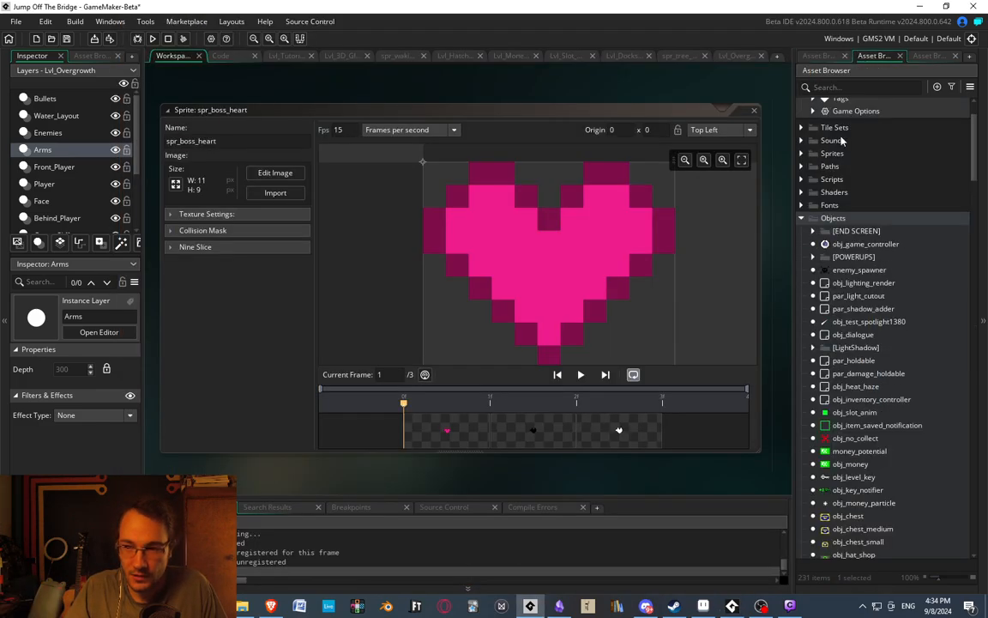
left_click(857, 85)
type("slot")
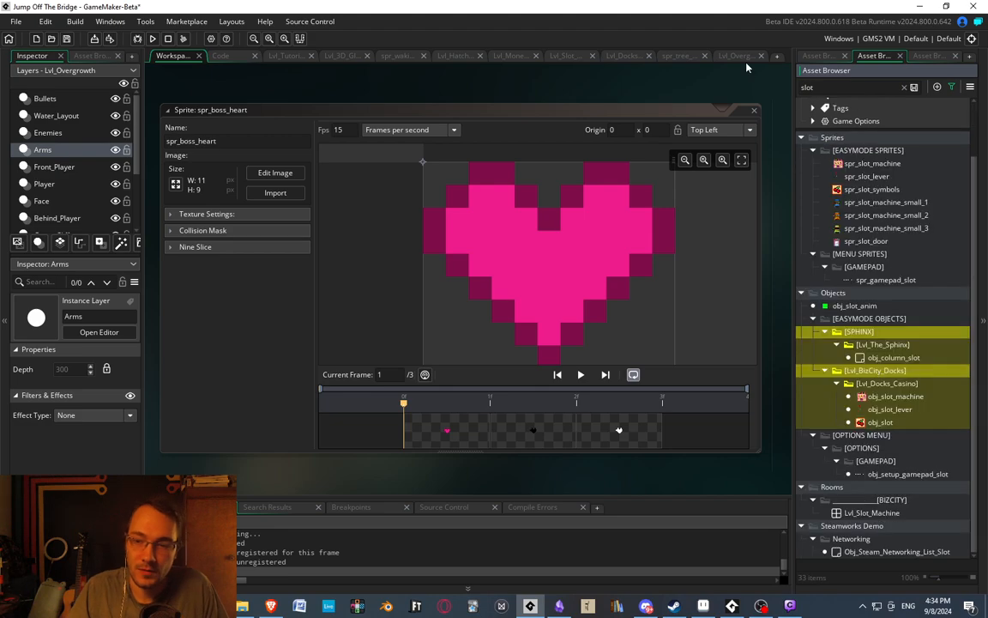
double_click(881, 422)
middle_click_drag(446, 395, 232, 358)
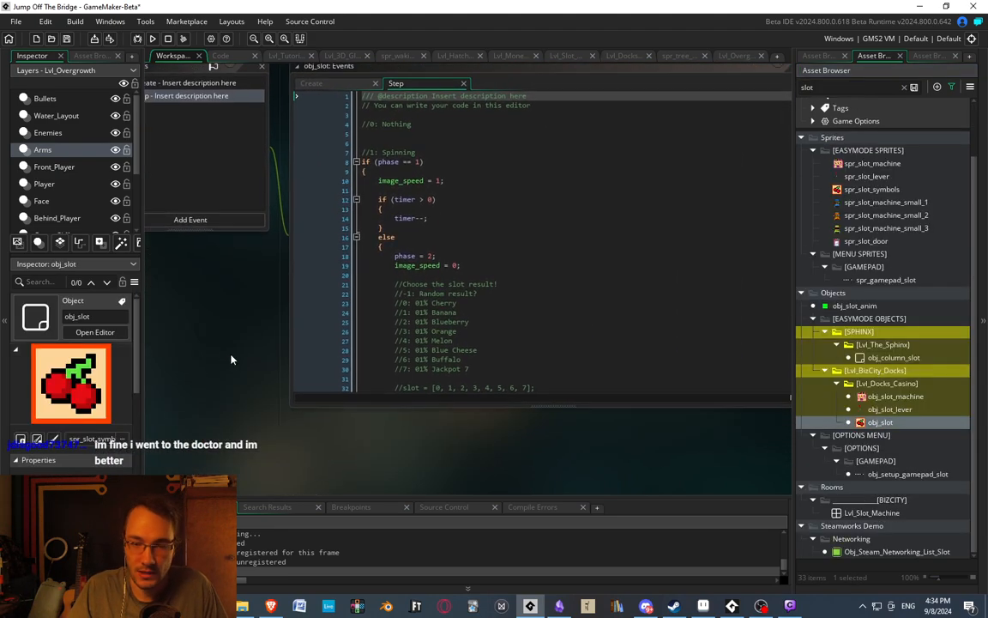
Examine the slot result code in obj_slot's Step event, covering the reel weight arrays and the commented list of symbols.
scroll(501, 294, "down", 7)
left_click(502, 294)
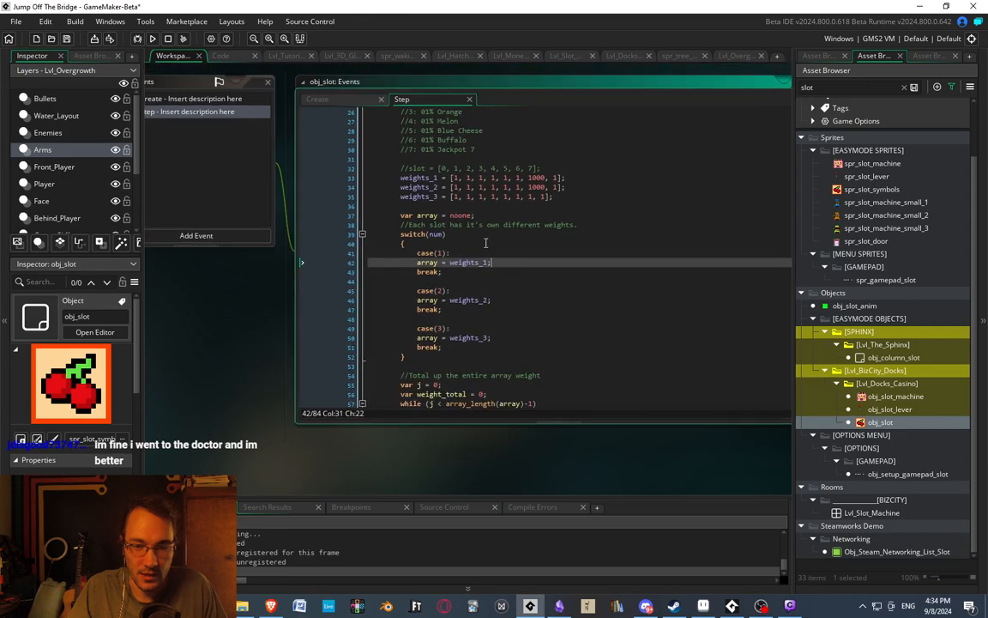
left_click(411, 177)
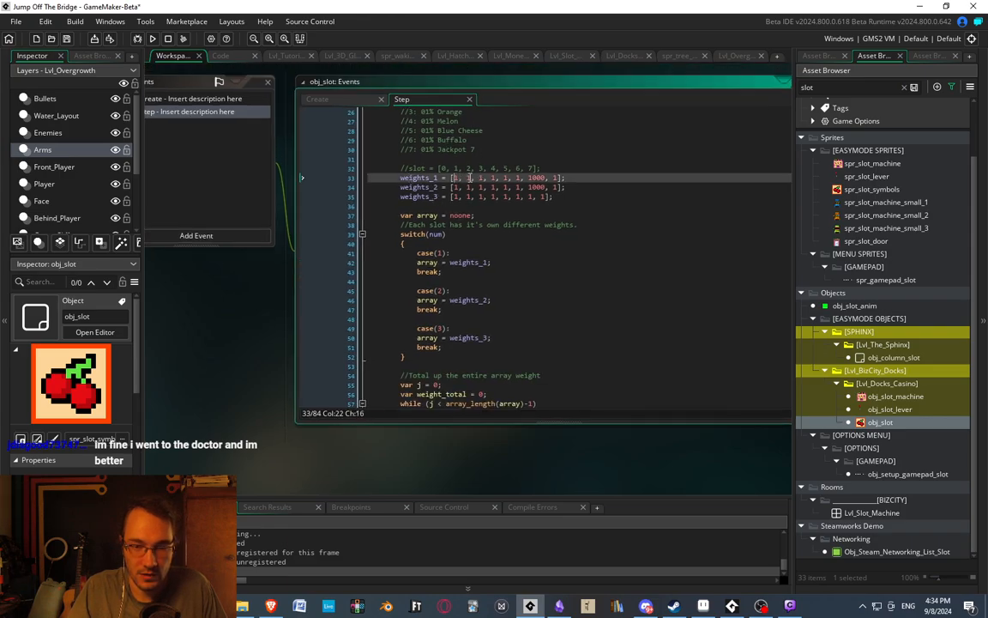
middle_click_drag(505, 161, 512, 191)
scroll(514, 194, "up", 5)
left_click(455, 234)
left_click(461, 254)
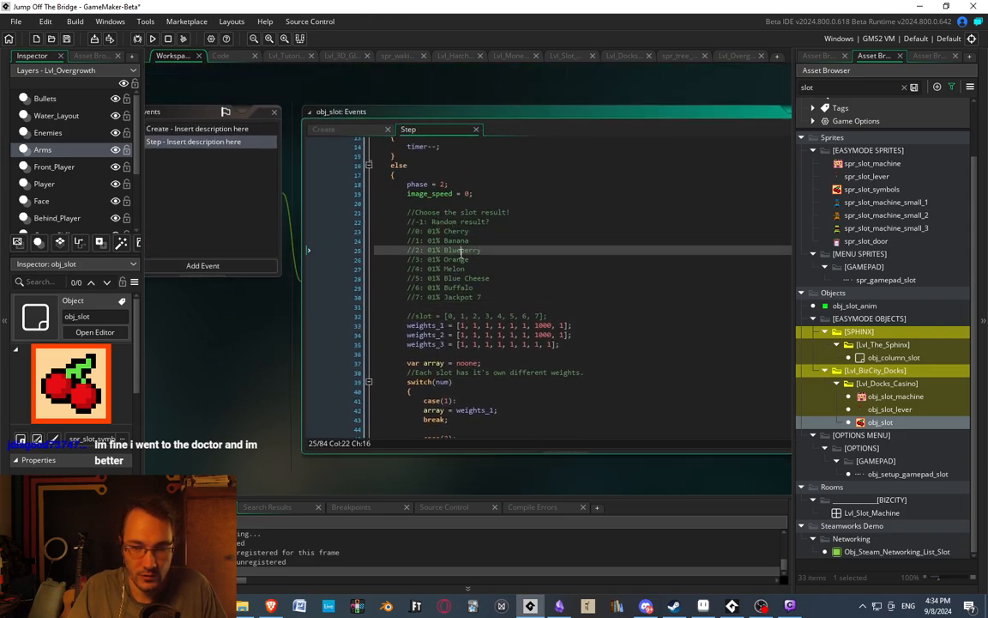
left_click(470, 300)
Compare the weights_1, weights_2 and weights_3 arrays with the commented slot index list above them.
scroll(469, 330, "down", 3)
left_click(483, 255)
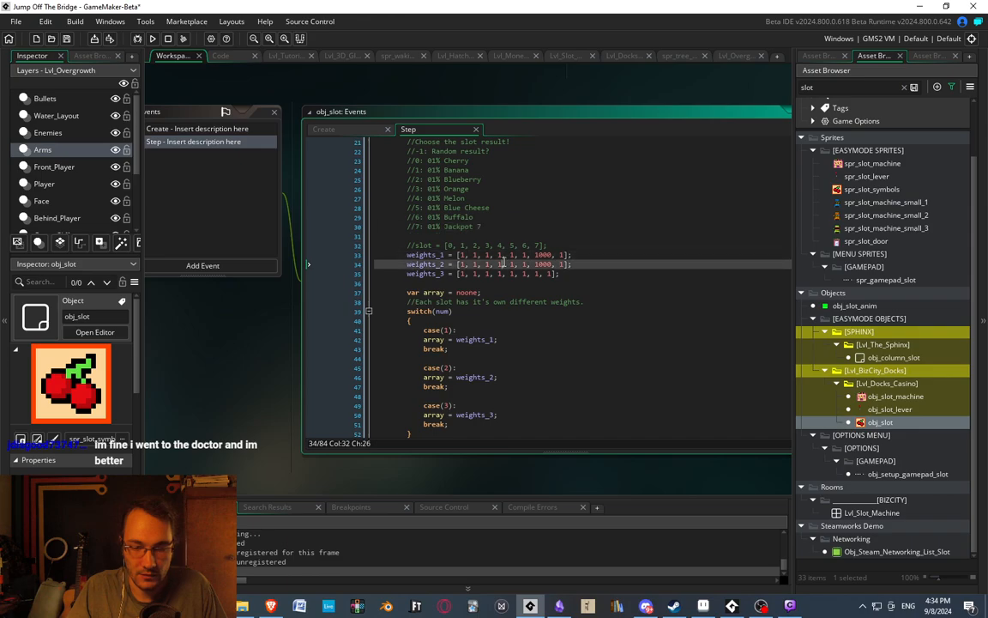
left_click(525, 255)
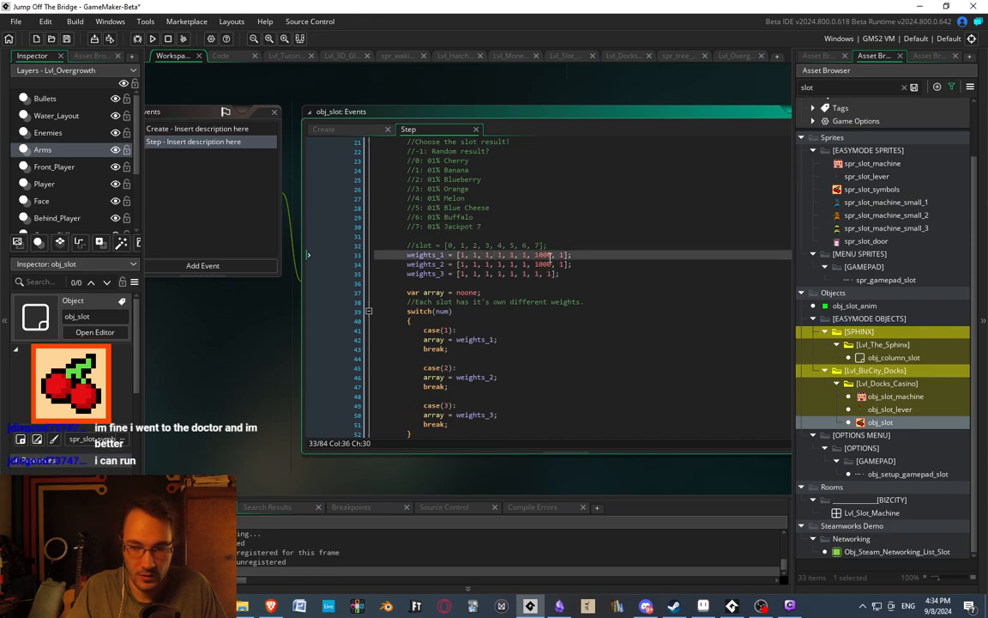
left_click(542, 255)
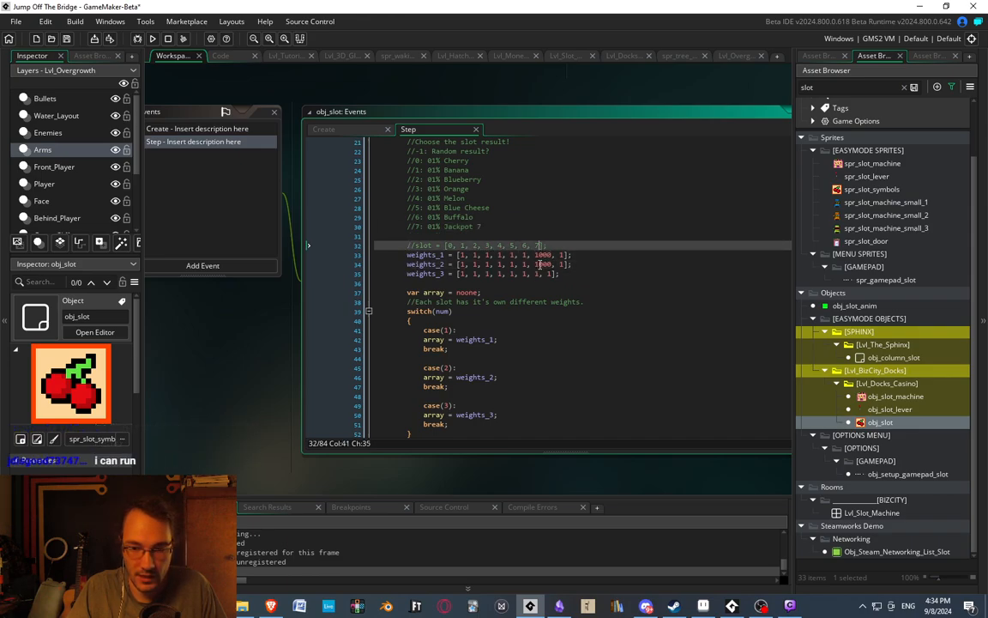
left_click(656, 275)
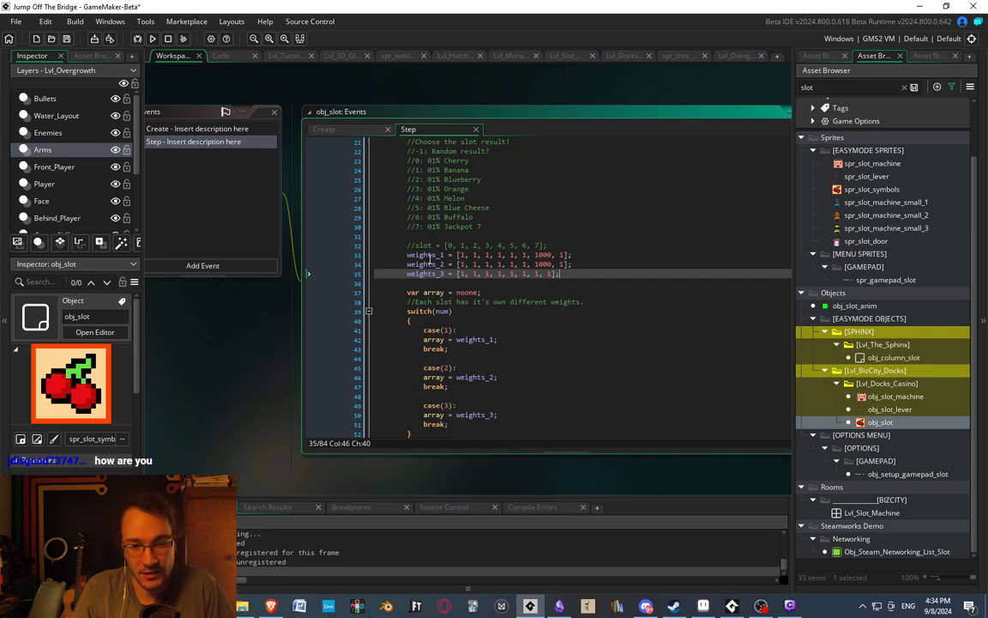
left_click(430, 261)
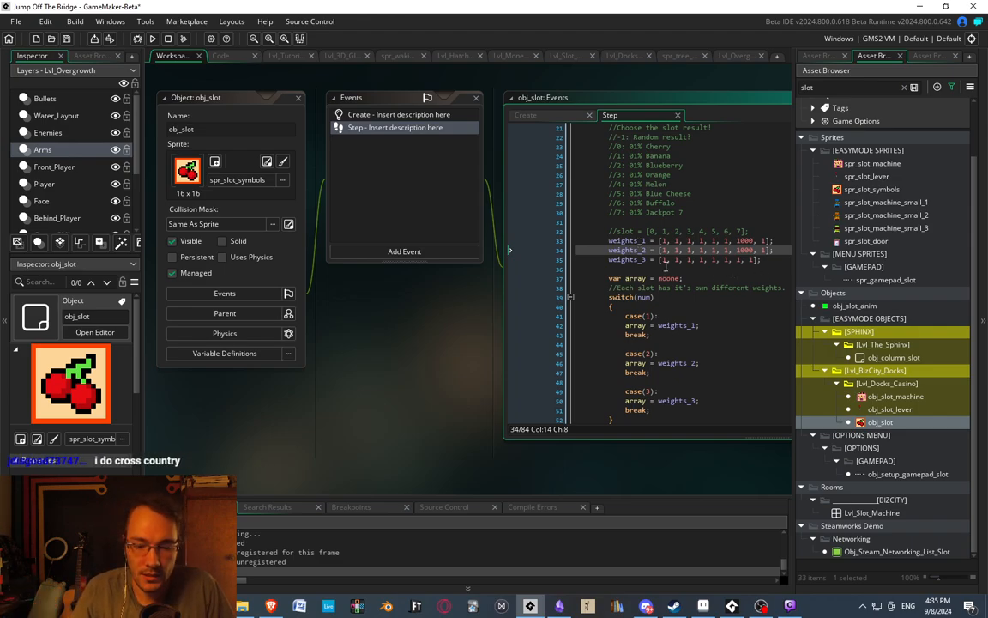
middle_click_drag(718, 275, 527, 243)
left_click(527, 222)
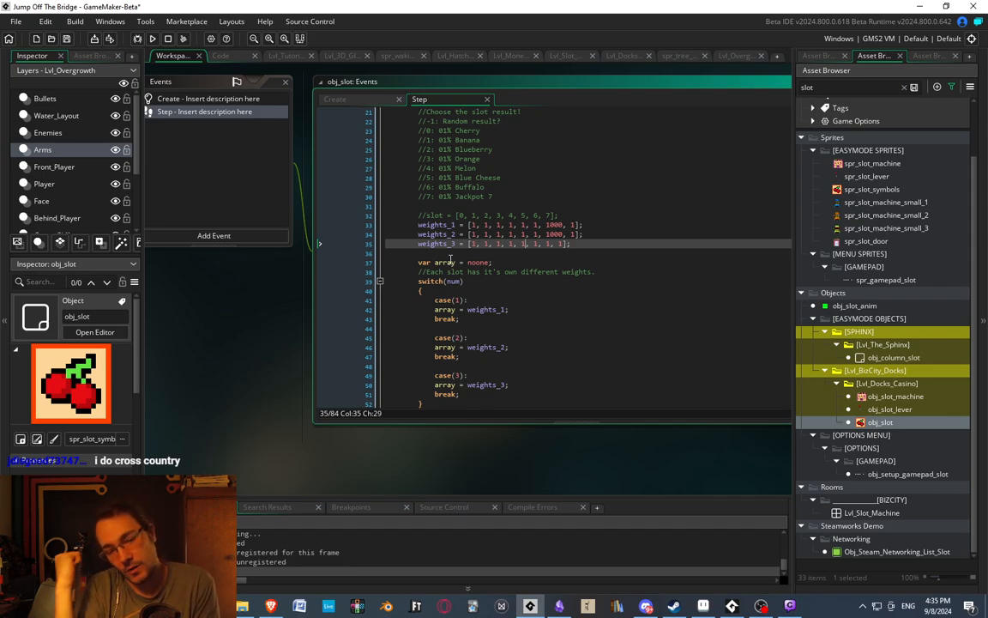
left_click(470, 225)
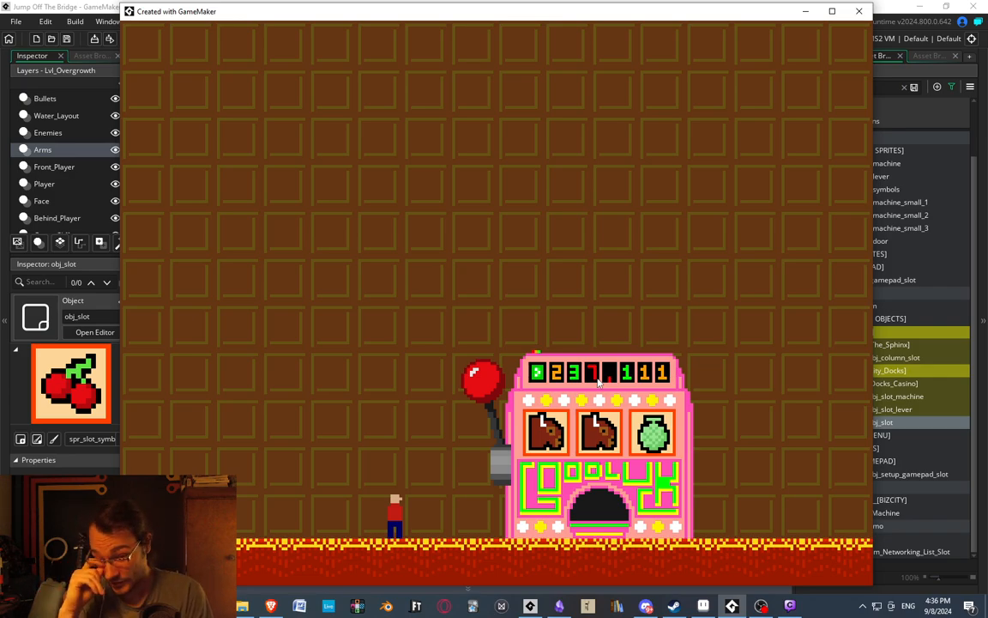
Run the player away from and back toward the slot machine in the running game, and return to the obj_slot code.
key("Left")
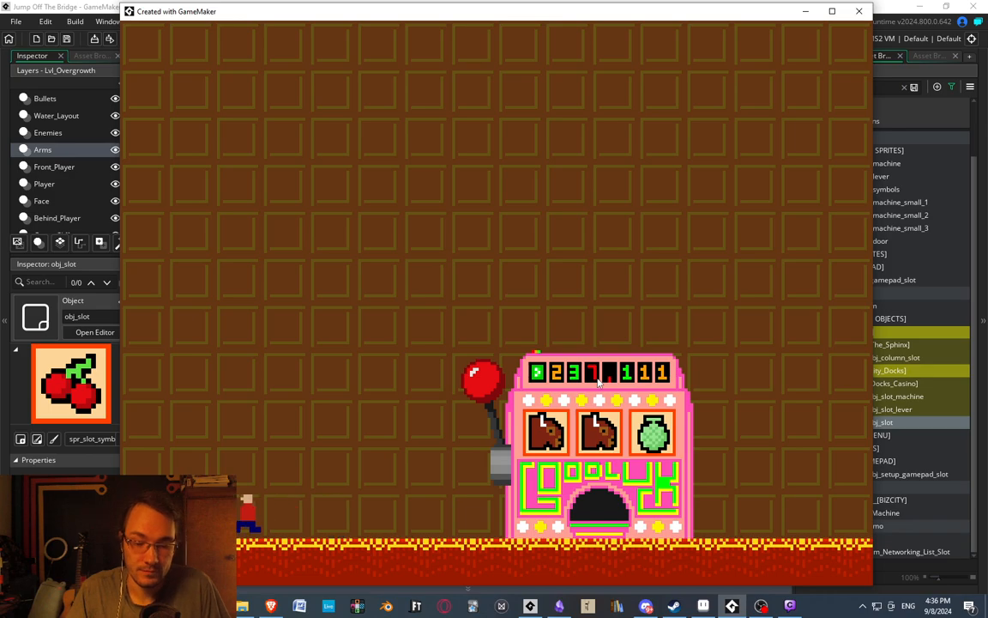
key("Right")
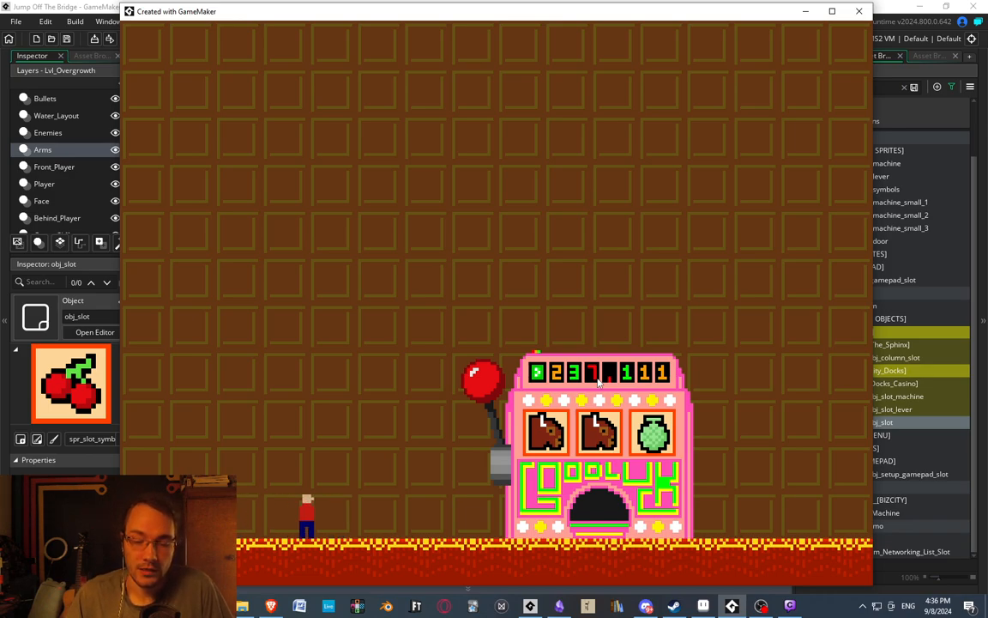
left_click(85, 5)
Inspect the individual entries of the three weight arrays, including the 1000 weights in weights_1 and weights_2.
scroll(465, 296, "up", 1)
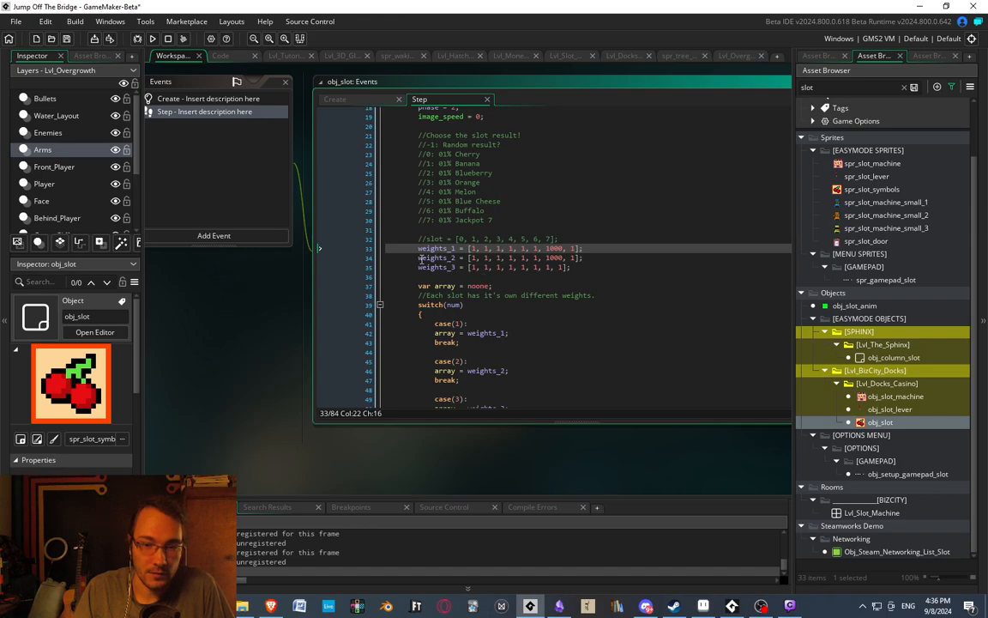
left_click(470, 257)
left_click_drag(471, 268, 563, 271)
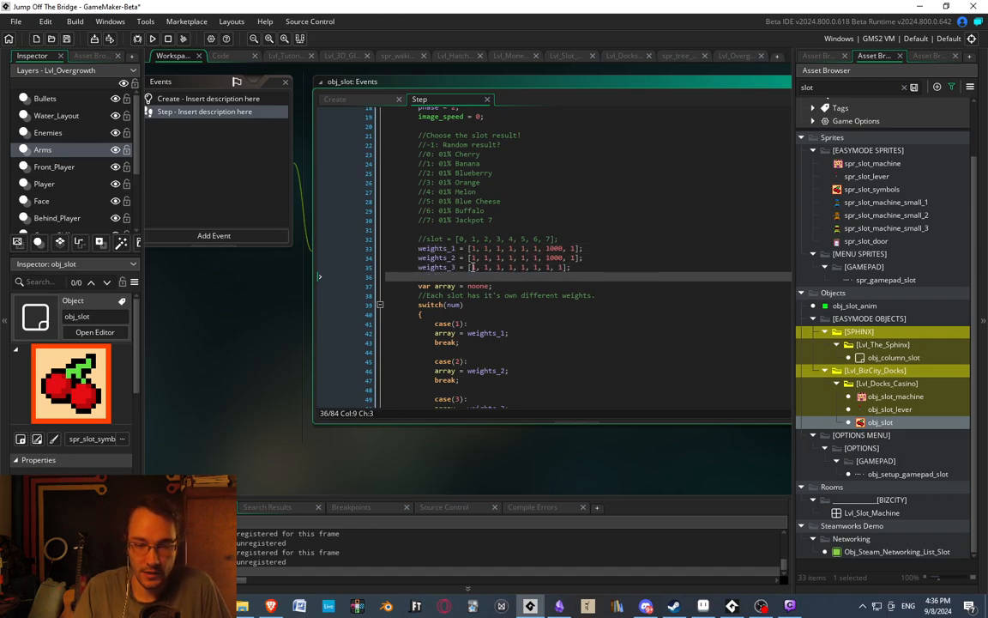
left_click(520, 288)
left_click_drag(467, 269, 560, 269)
left_click(574, 268)
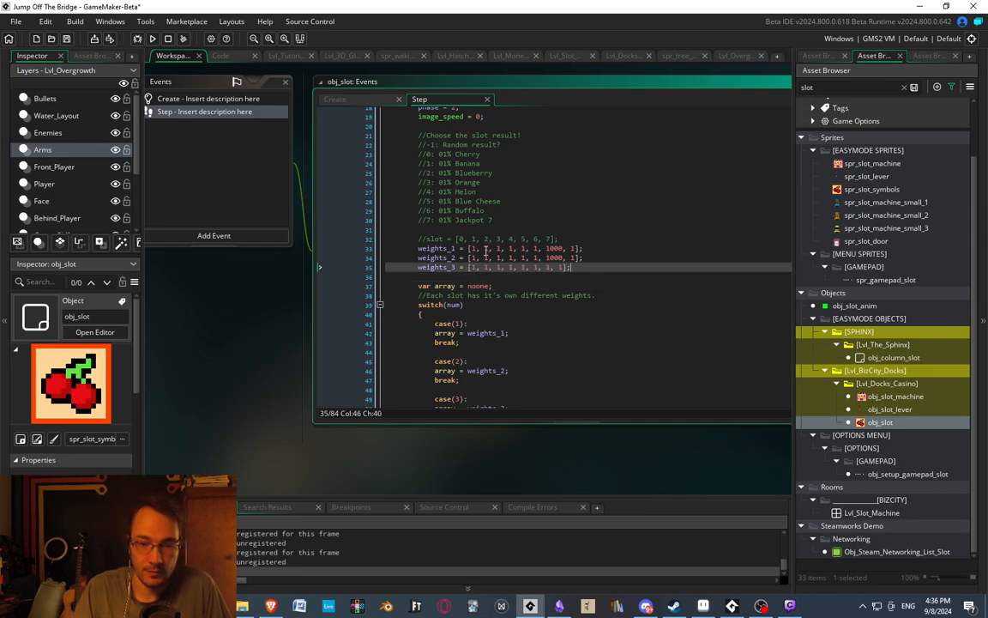
left_click_drag(471, 249, 554, 248)
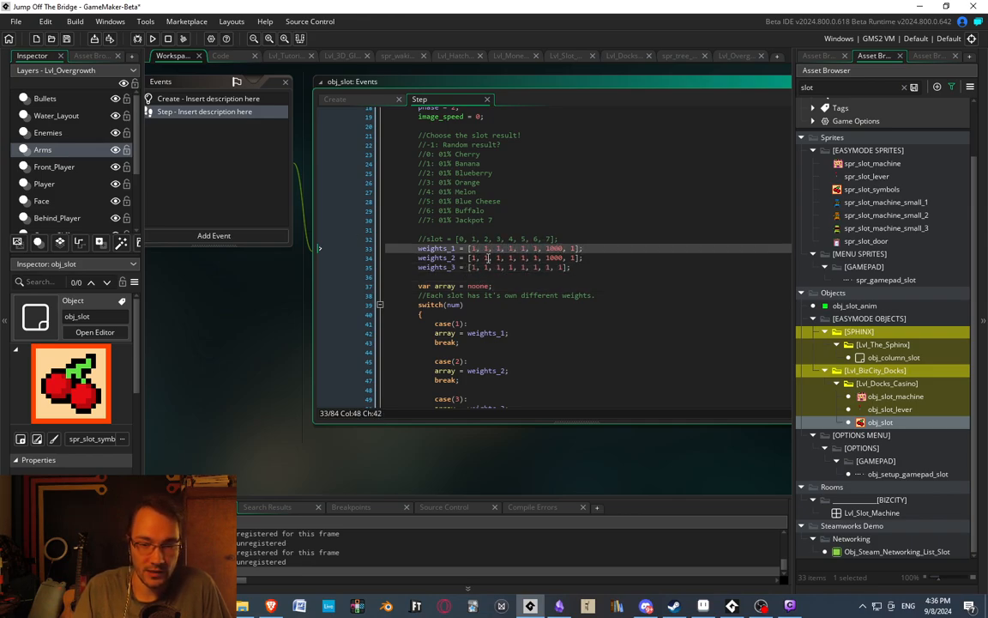
left_click(547, 248)
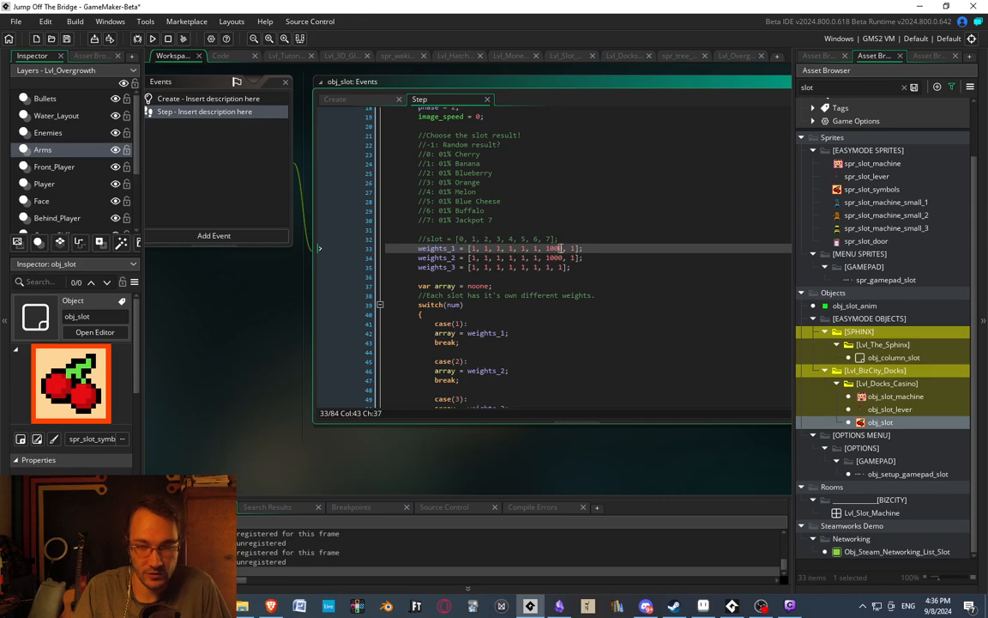
double_click(554, 257)
left_click_drag(471, 248, 575, 247)
left_click(576, 172)
Read through the code that assigns each reel's weights, totals them, and picks a random symbol.
scroll(488, 310, "down", 4)
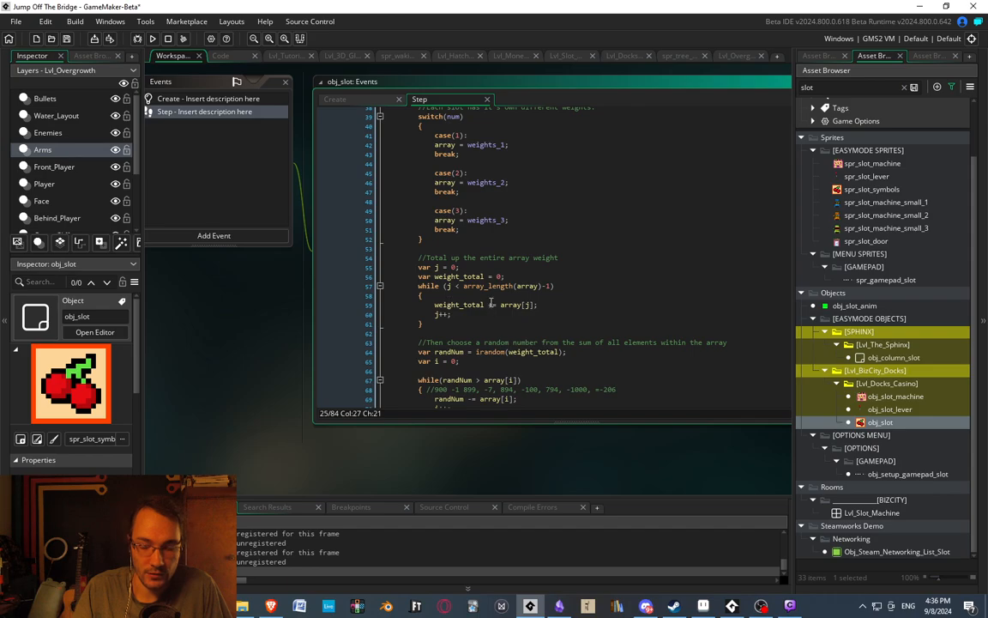
scroll(481, 307, "up", 4)
scroll(455, 310, "down", 3)
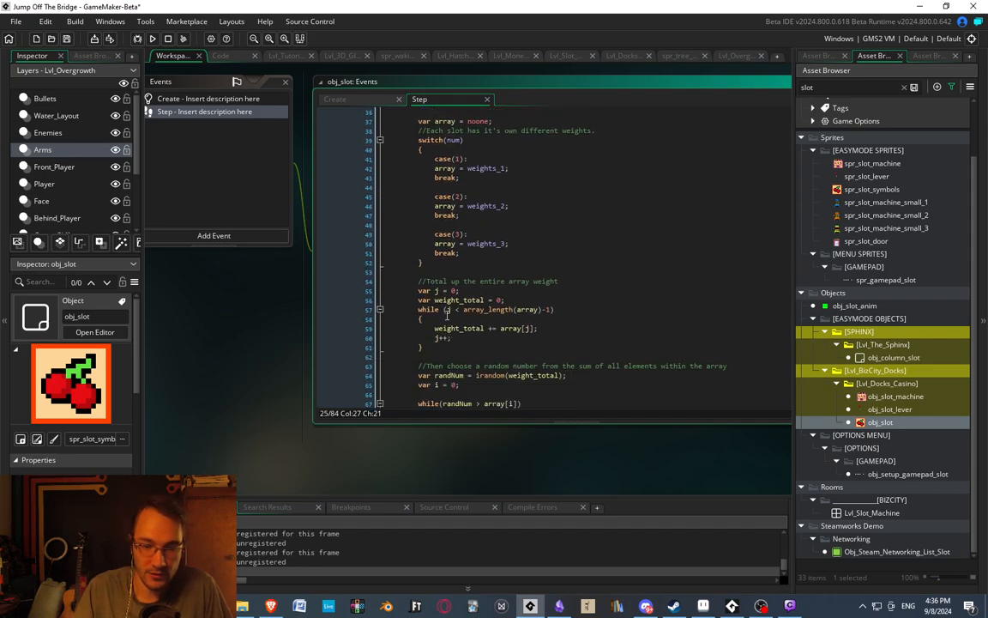
scroll(446, 314, "up", 4)
scroll(508, 256, "down", 2)
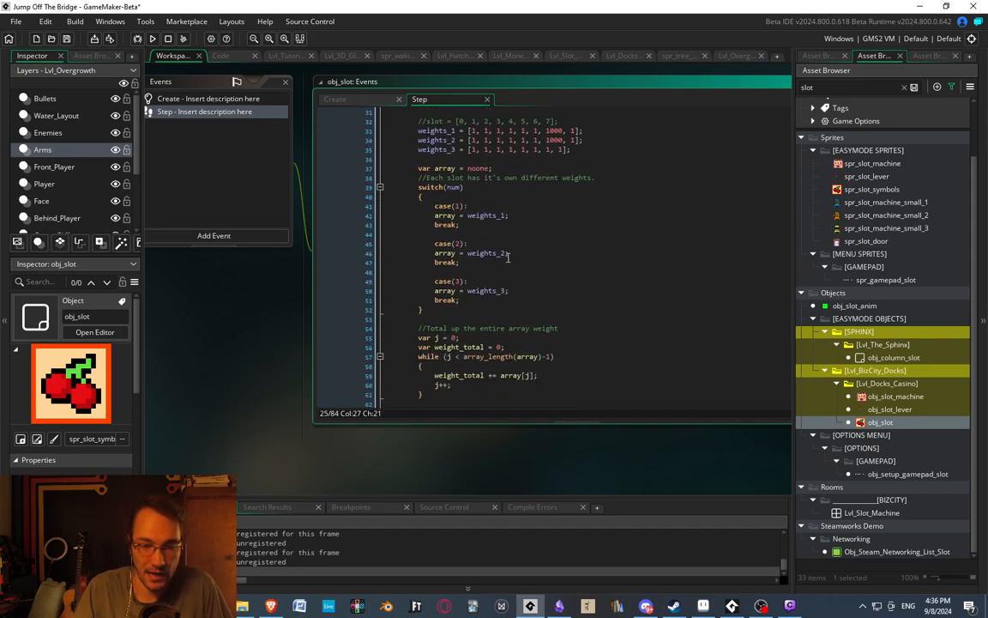
scroll(508, 257, "down", 3)
scroll(481, 257, "up", 3)
scroll(447, 273, "down", 2)
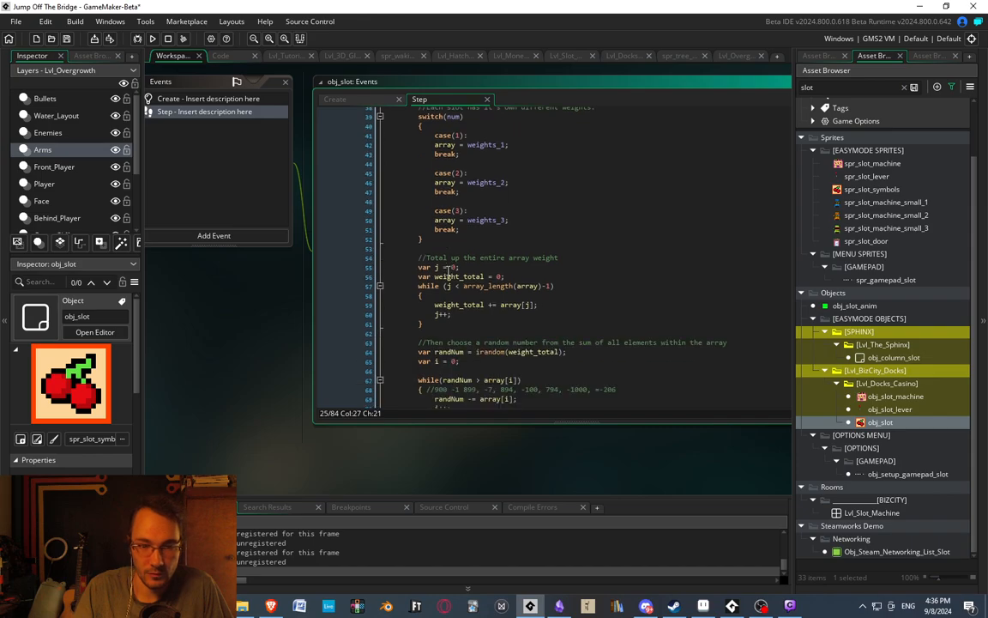
scroll(415, 283, "down", 3)
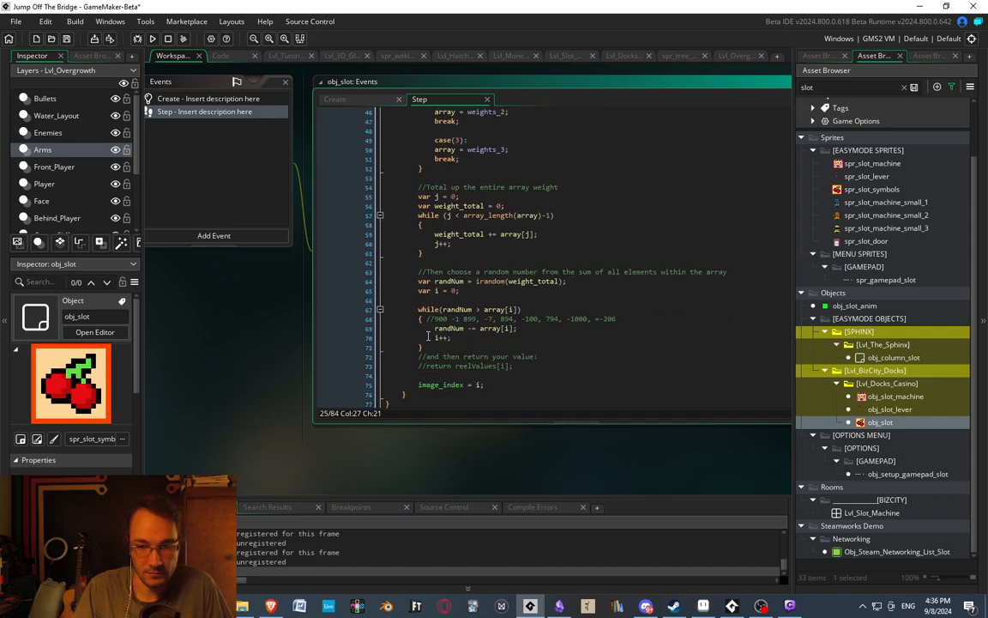
scroll(467, 298, "up", 2)
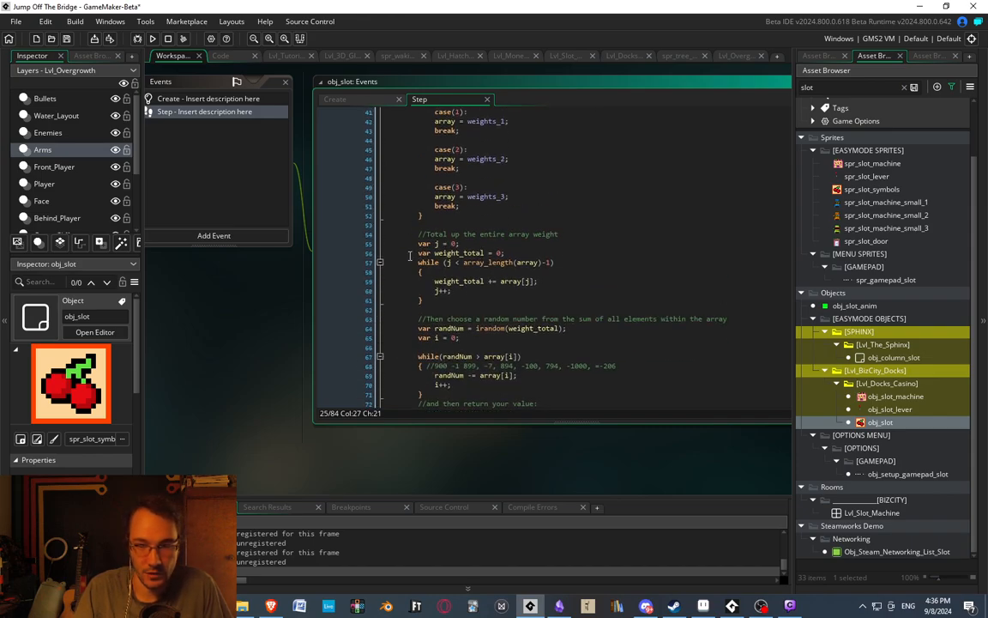
scroll(466, 298, "down", 2)
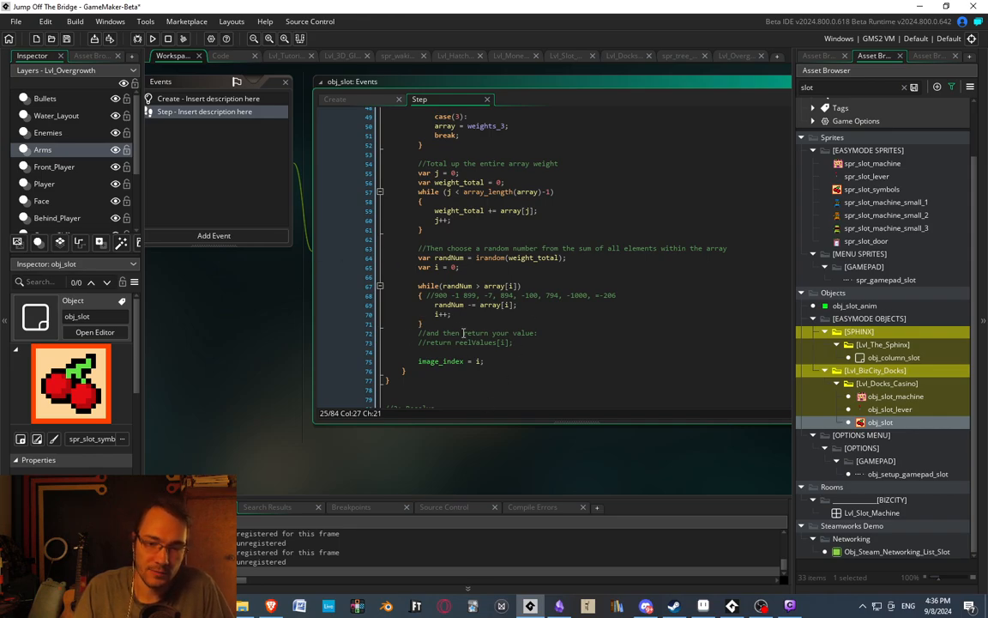
scroll(464, 333, "up", 7)
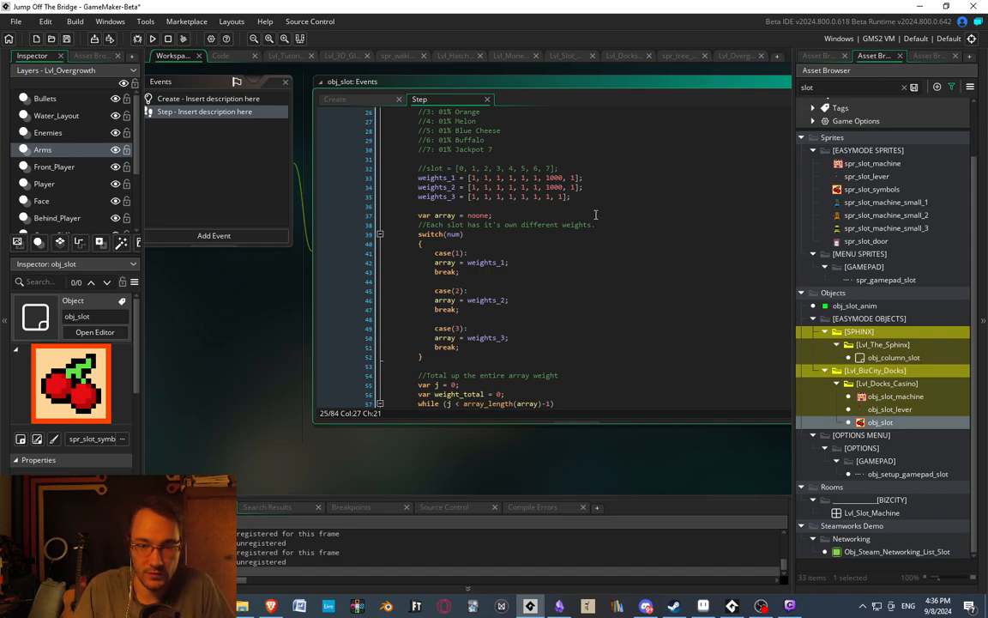
scroll(518, 234, "up", 2)
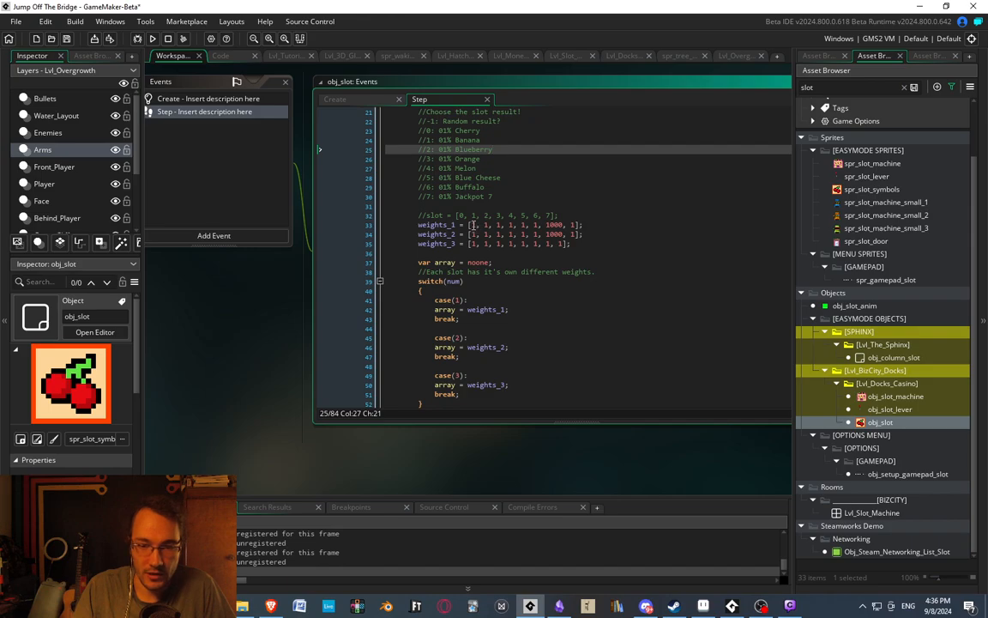
Recheck the weights_1 entries against the slot numbers, and review the random pick loop down to the Resolve phase.
left_click_drag(470, 225, 550, 224)
key("Down")
key("Down")
key("Down")
key("Down")
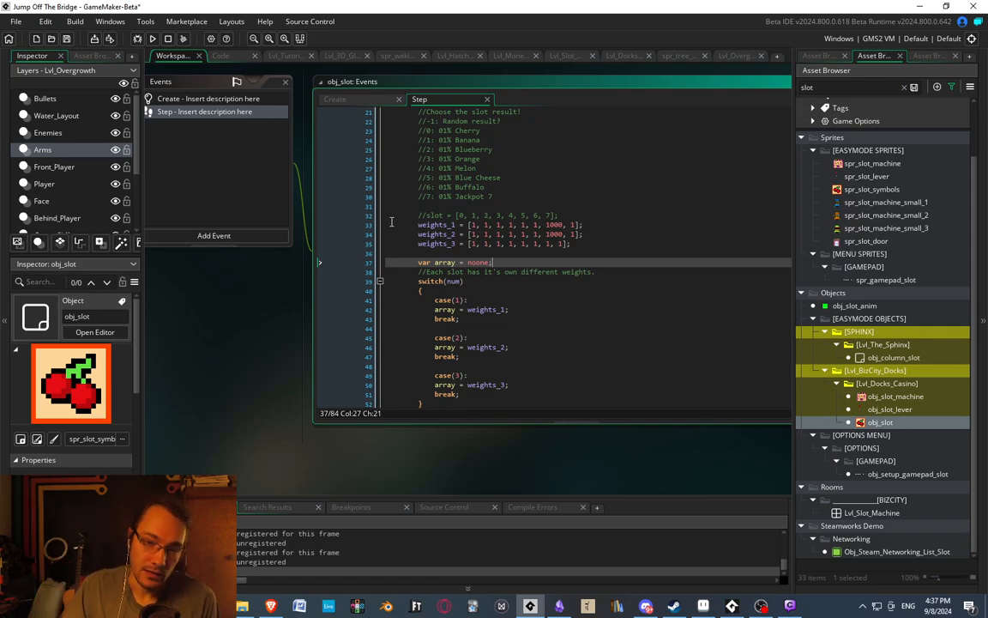
left_click(472, 217)
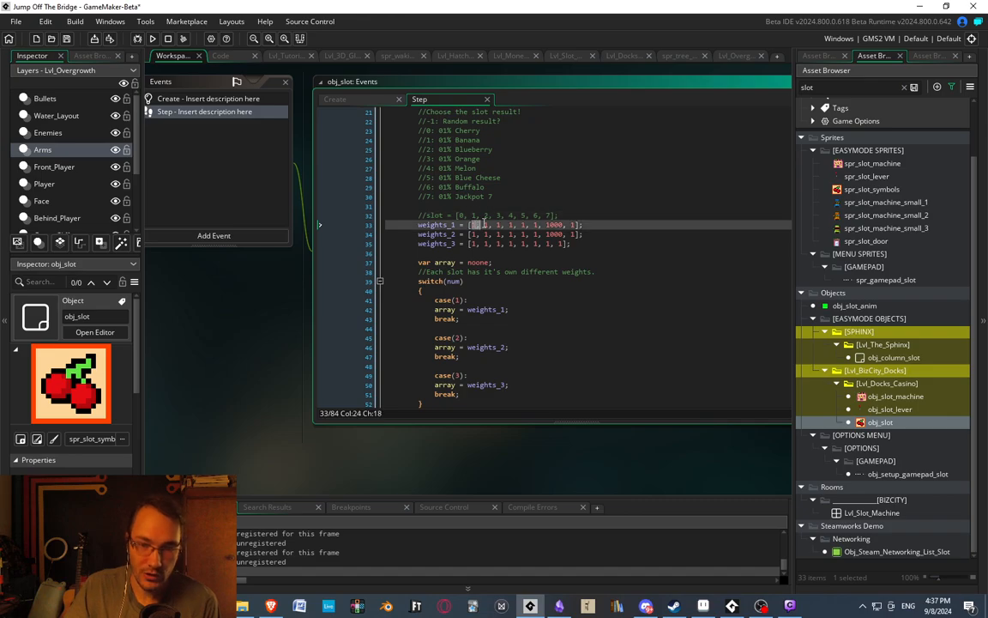
left_click(522, 218)
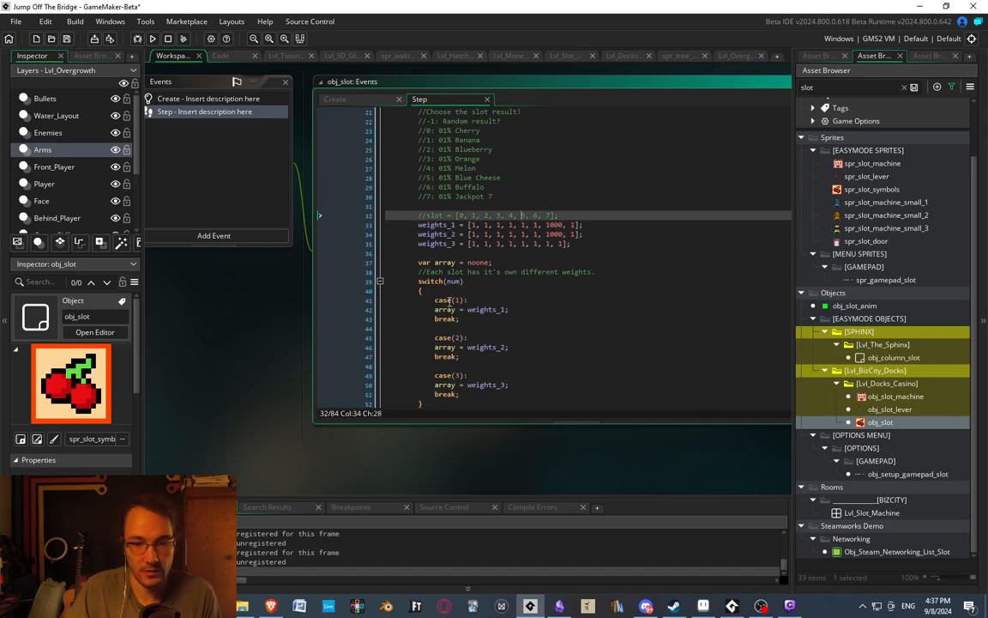
scroll(504, 175, "down", 8)
scroll(440, 291, "down", 3)
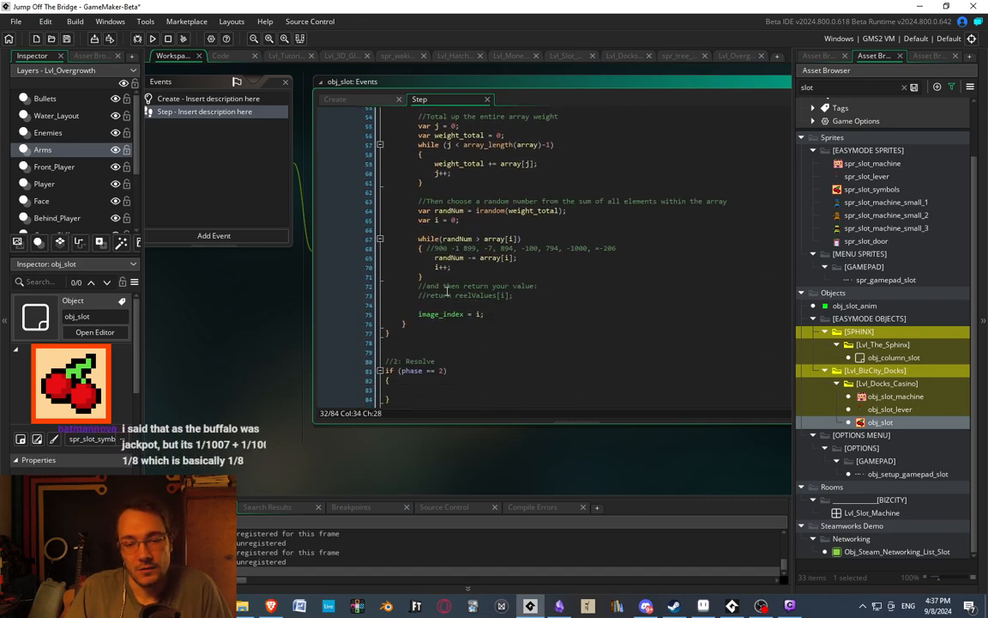
scroll(507, 266, "up", 5)
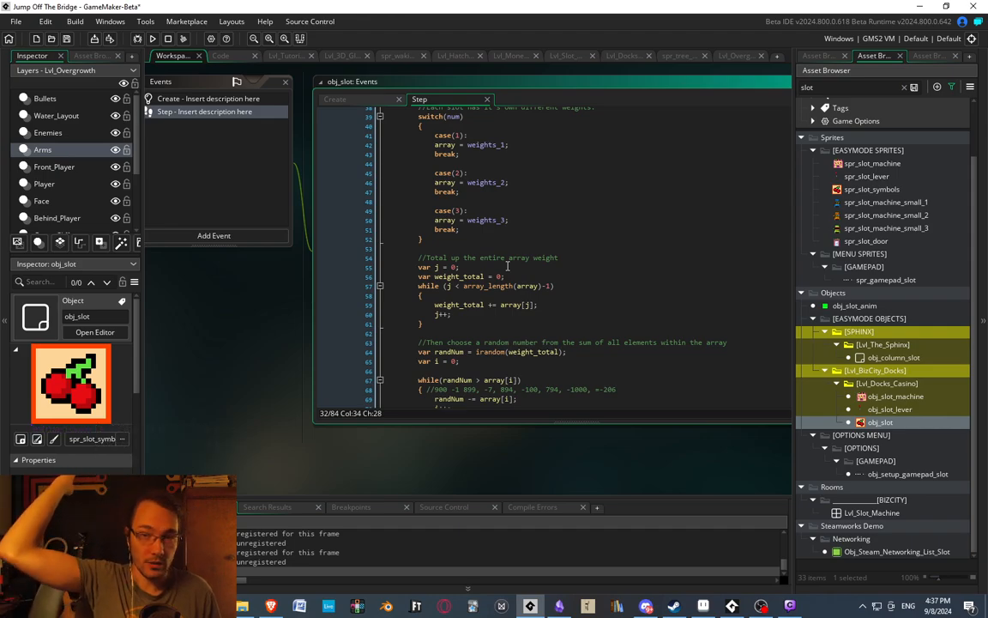
Review the obj_slot Step code around the symbol list, the three weight arrays and the switch that assigns them.
scroll(530, 282, "up", 4)
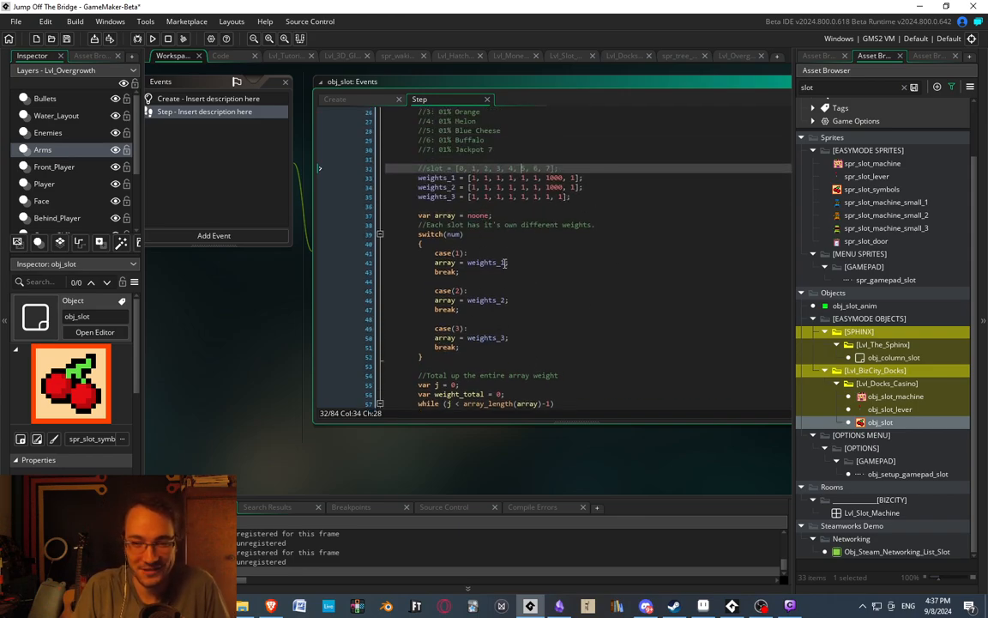
scroll(476, 240, "up", 5)
scroll(499, 294, "down", 3)
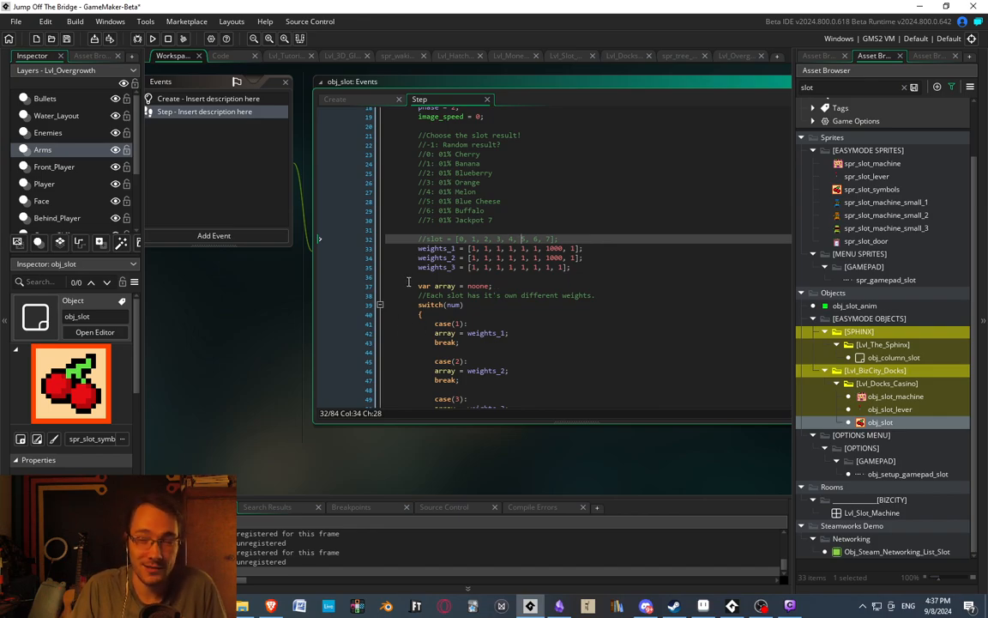
scroll(438, 273, "down", 4)
scroll(471, 260, "up", 3)
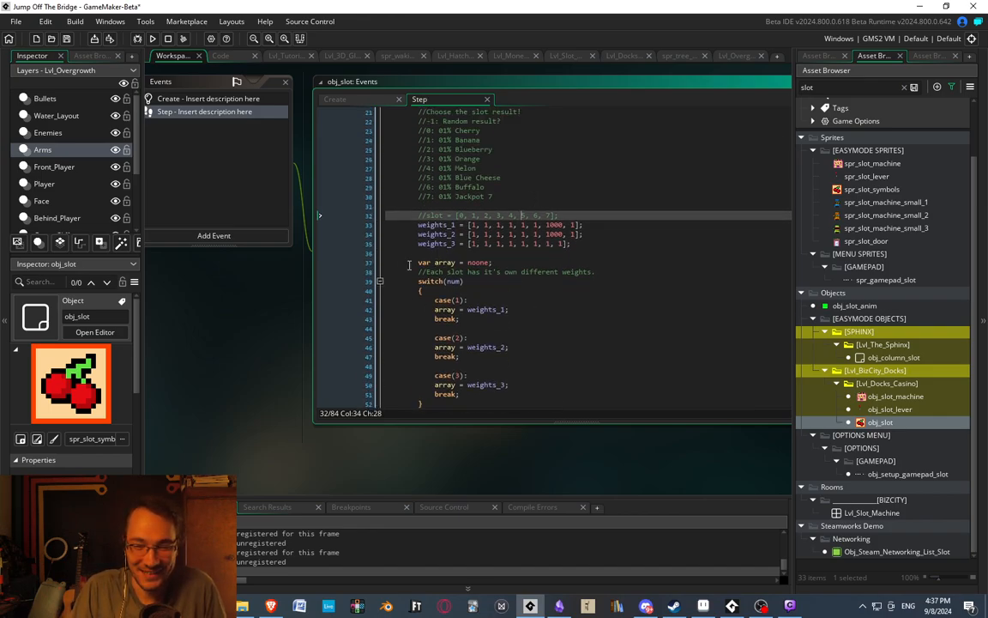
left_click(410, 265)
left_click(493, 213)
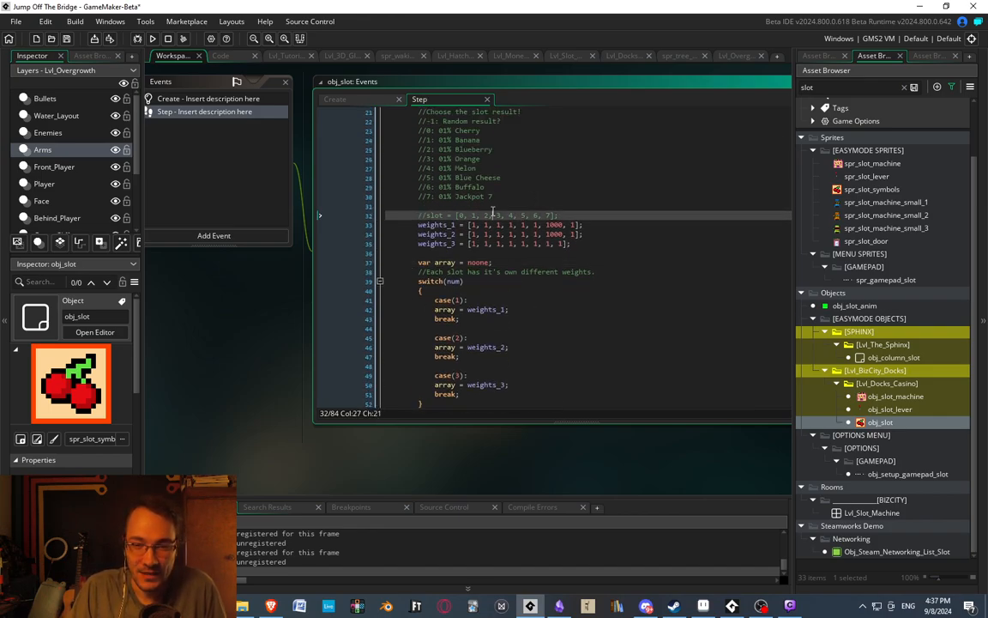
Switch to the running game and walk the player to the slot machine's lever to spin the reels.
left_click(790, 606)
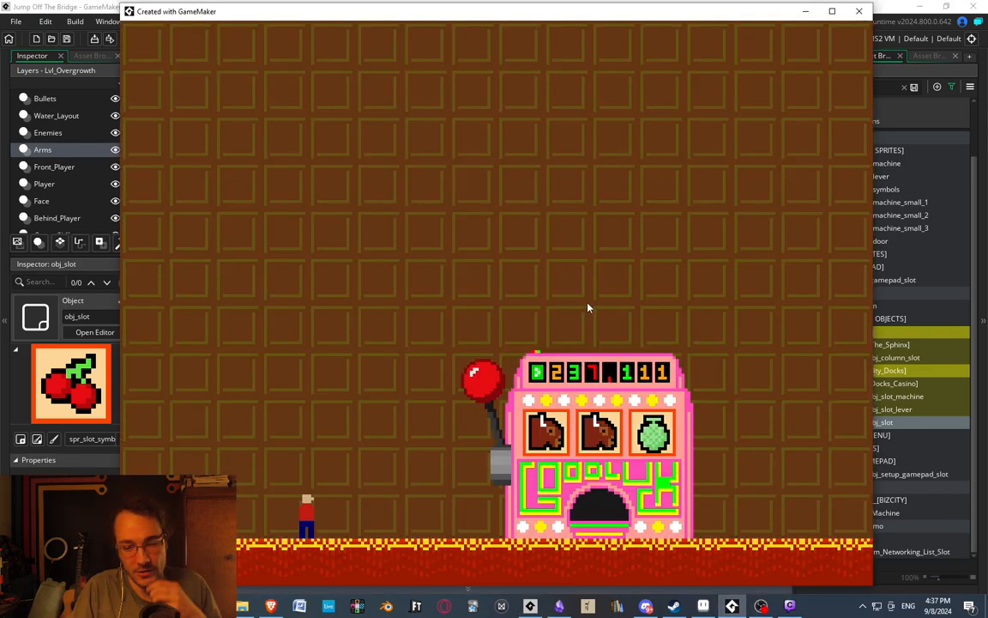
key("d")
key("space")
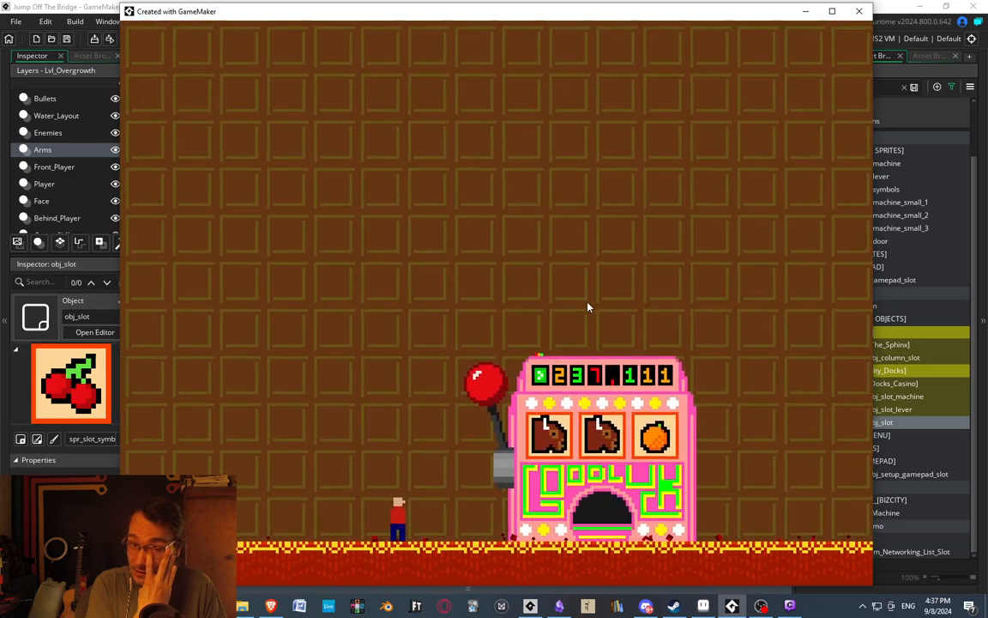
key("d")
key("space")
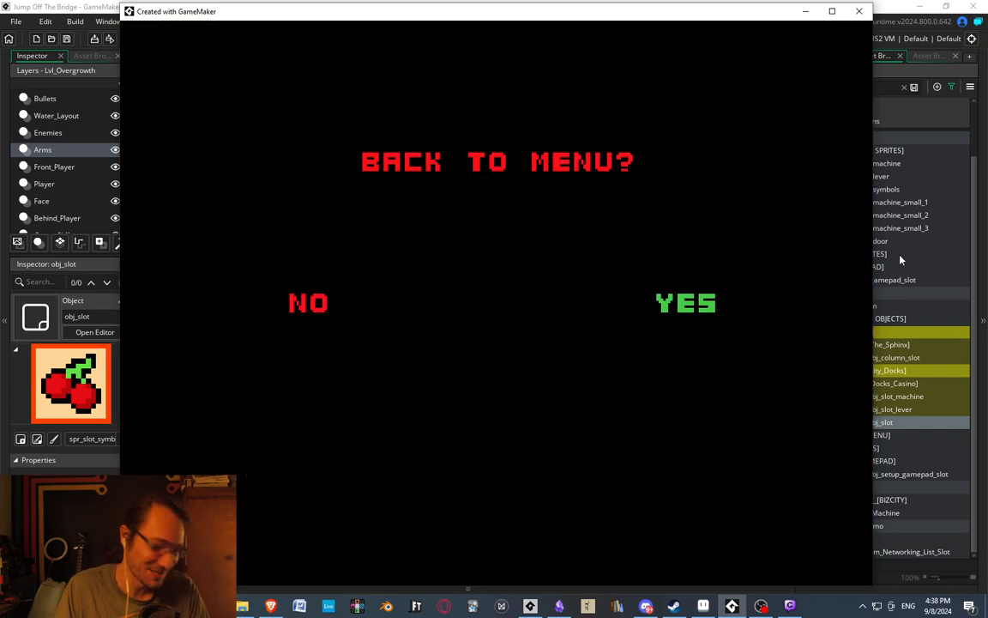
Dismiss the back-to-menu prompt and walk the player back and forth in front of the slot machine.
key("Escape")
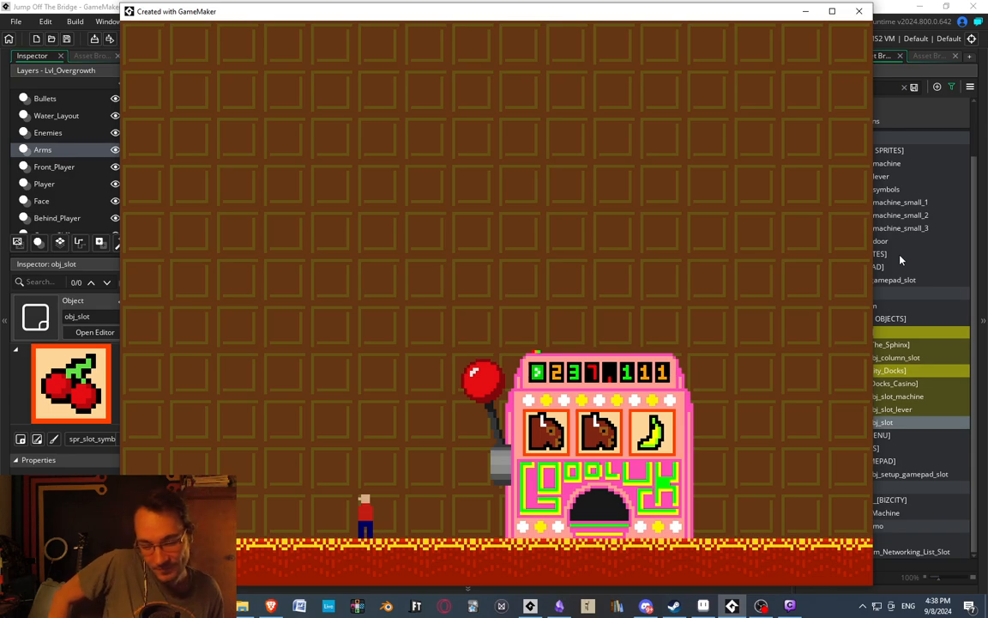
key("Right")
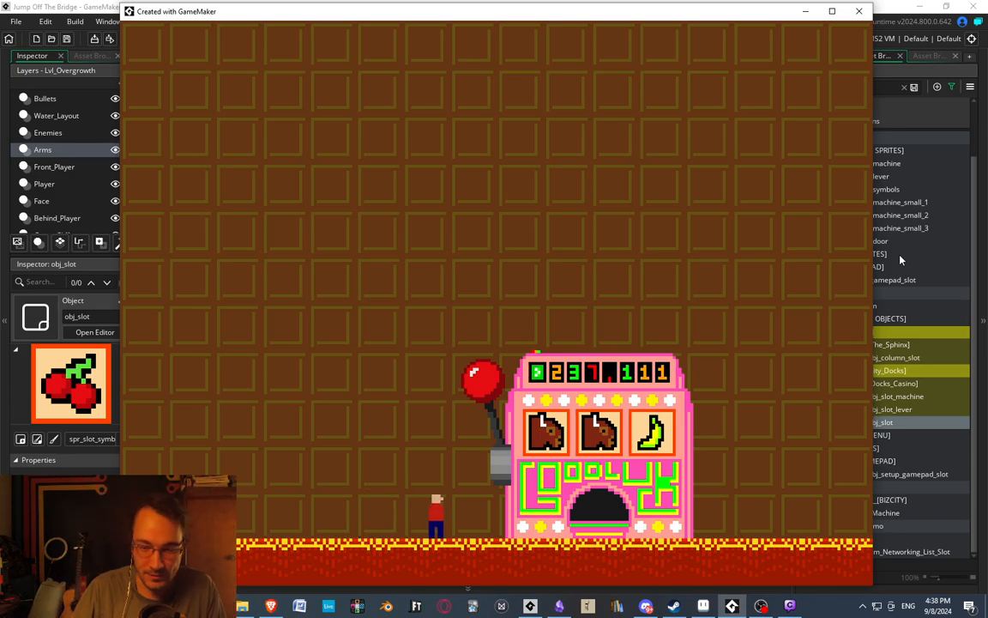
key("space")
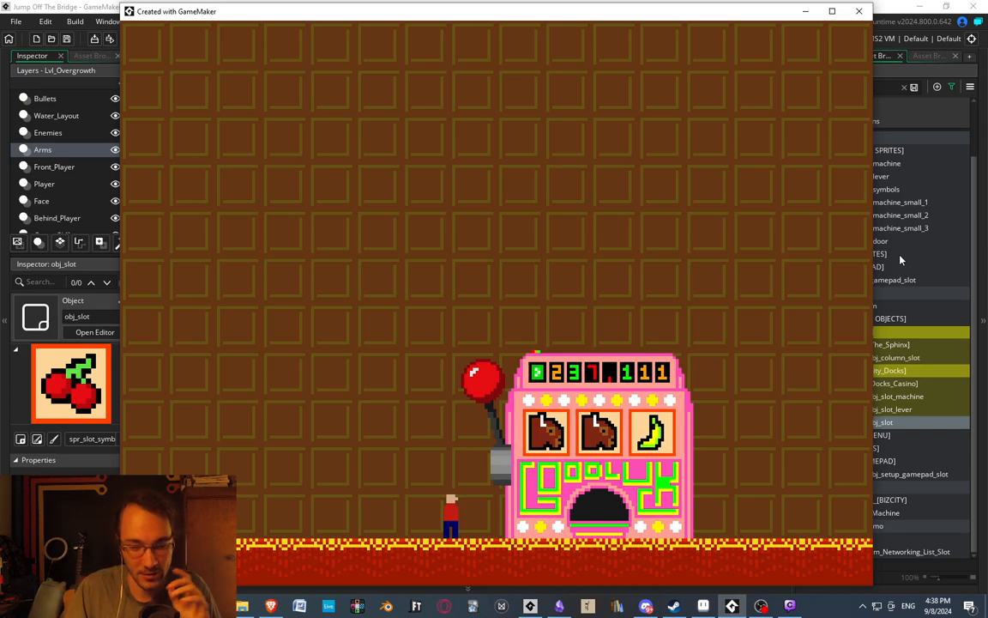
key("Right")
key("Left")
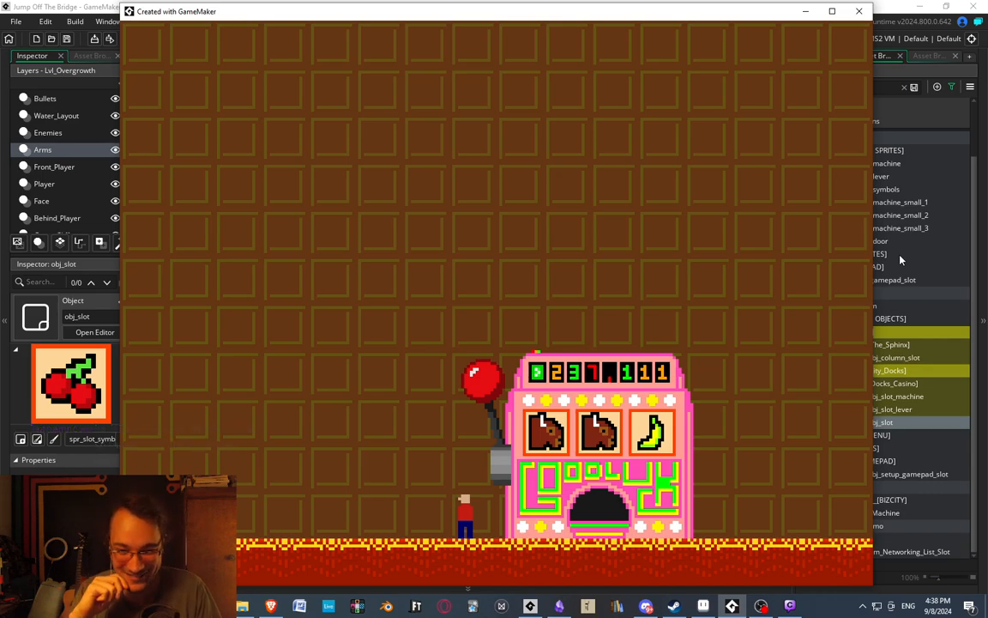
key("Right")
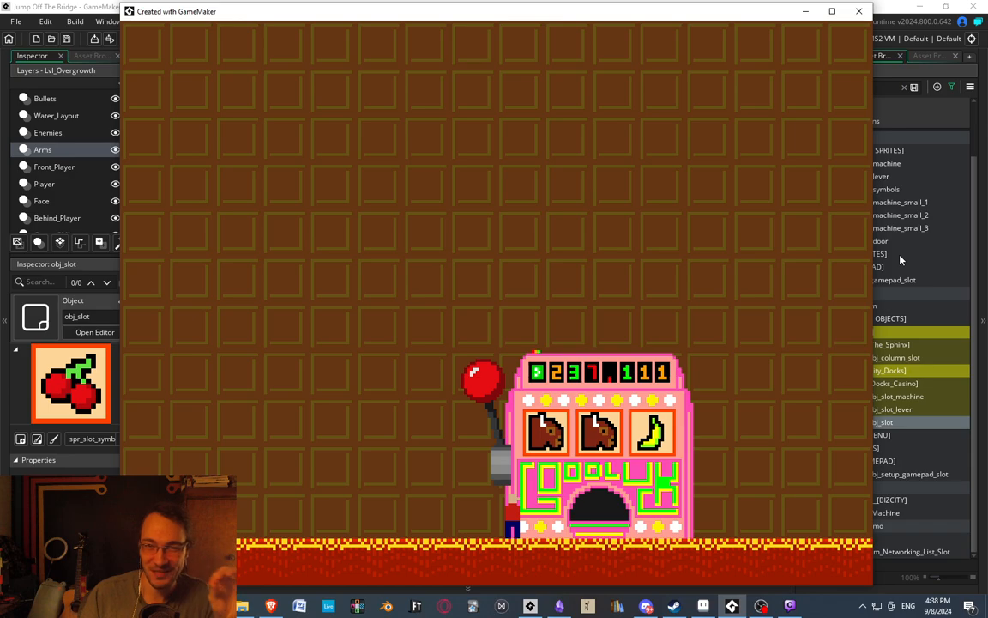
key("Left")
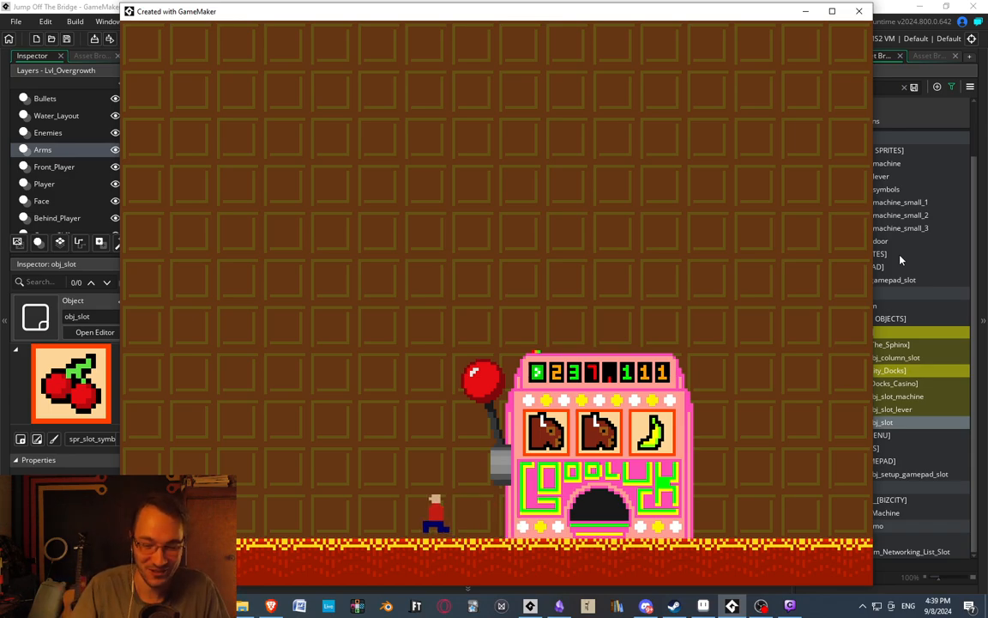
Trigger the slot machine's lever repeatedly with the player to spin the three reels again.
key("Right")
key("space")
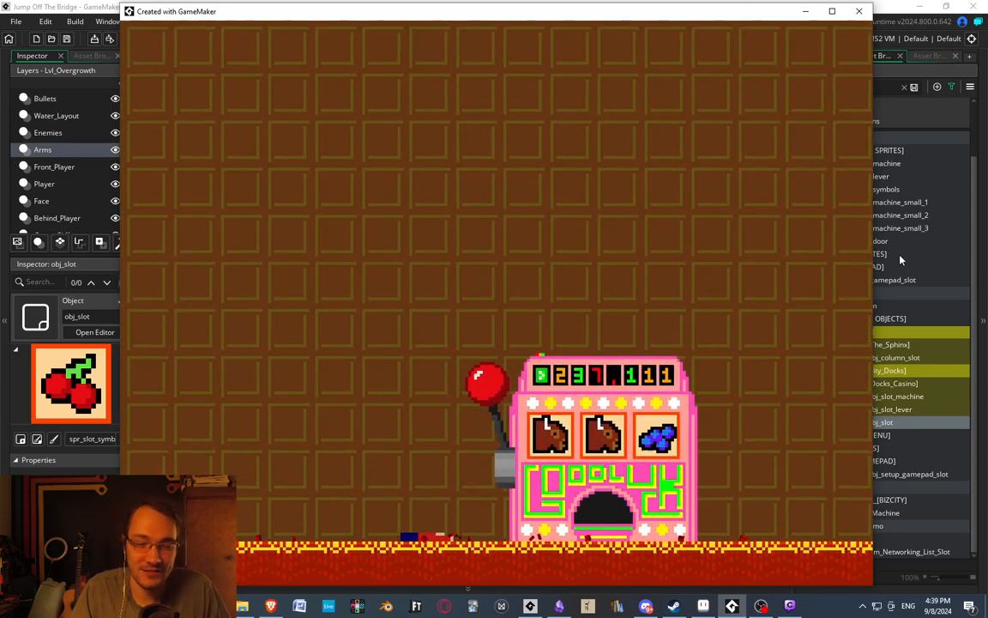
key("space")
key("Right")
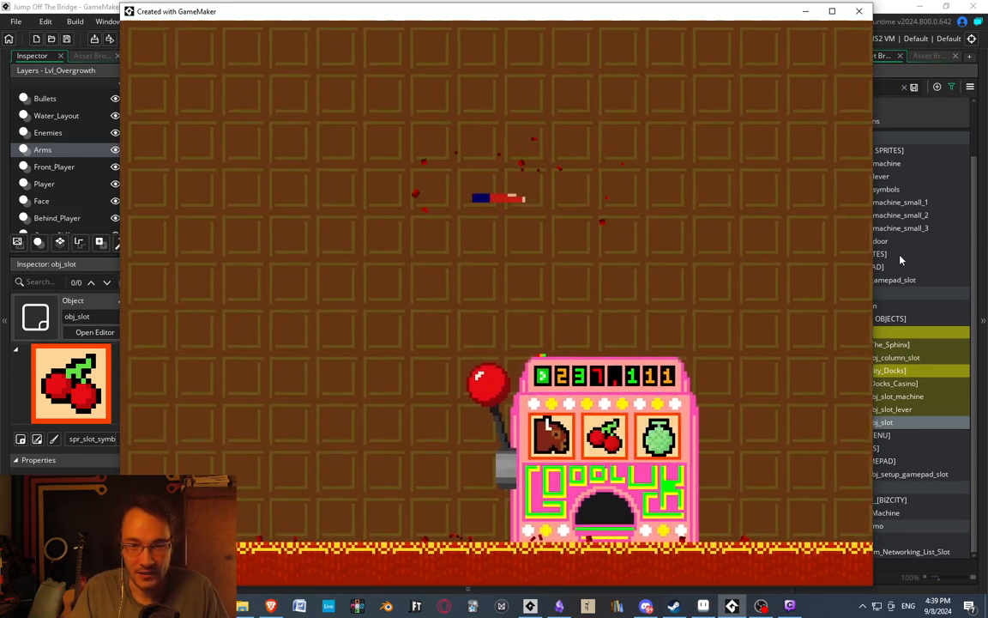
key("Left")
key("Right")
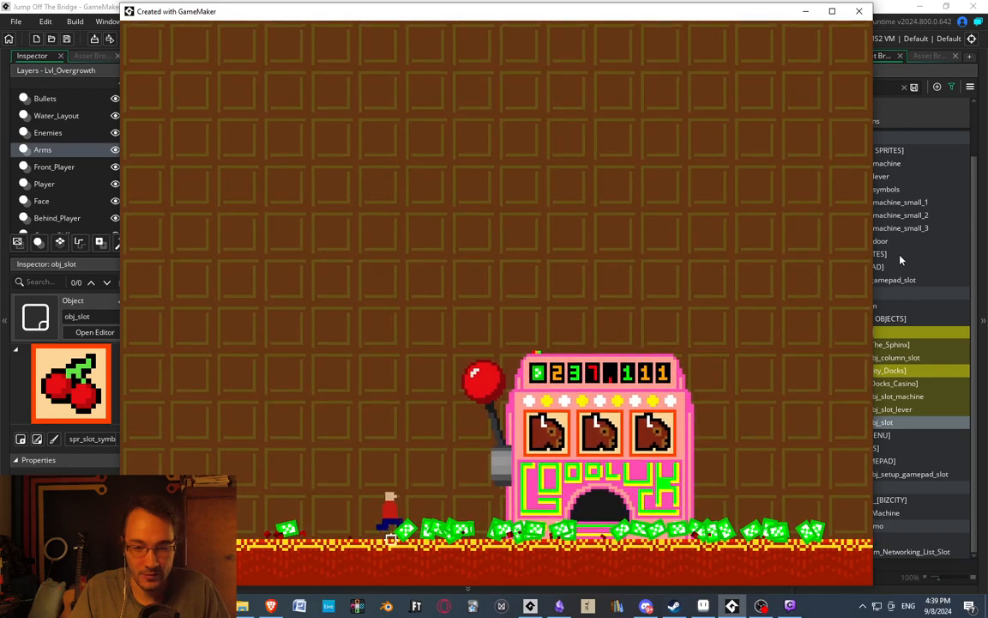
Collect the cash scattered in front of the slot machine and leave the machine room for the casino hall.
key("Right")
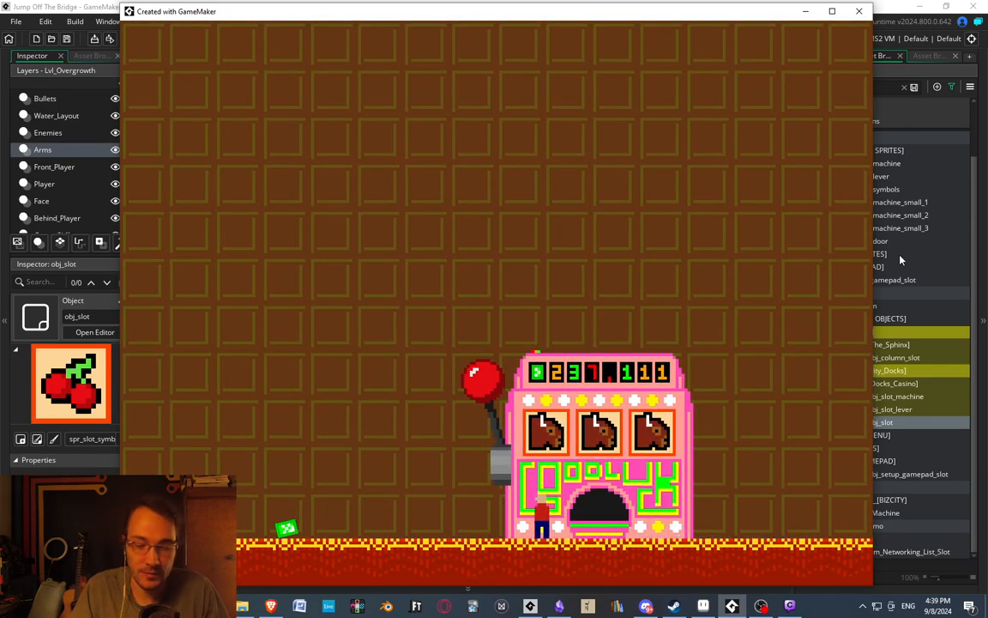
key("Left")
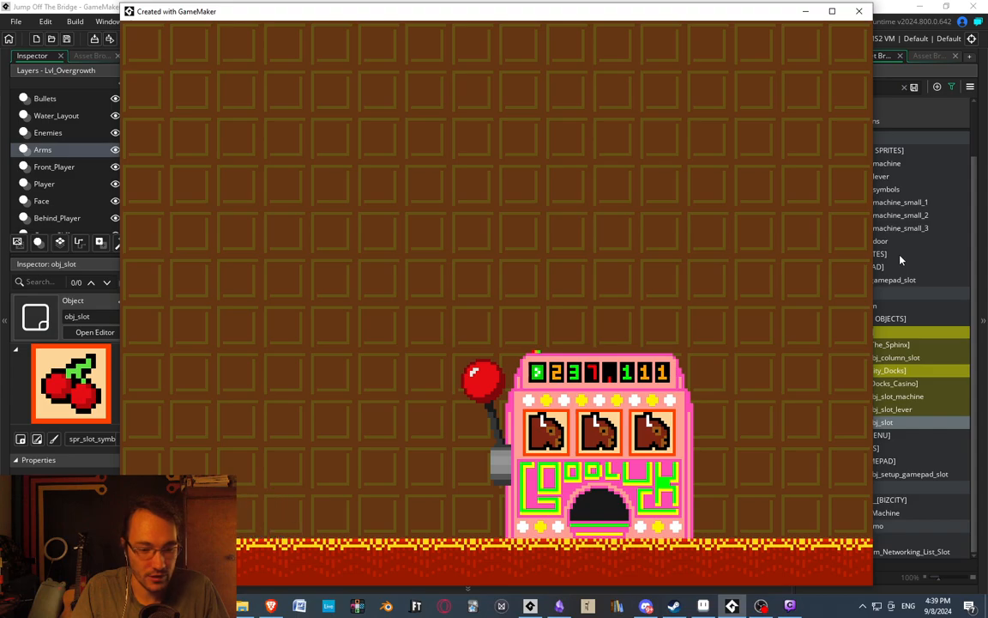
key("space")
key("Right")
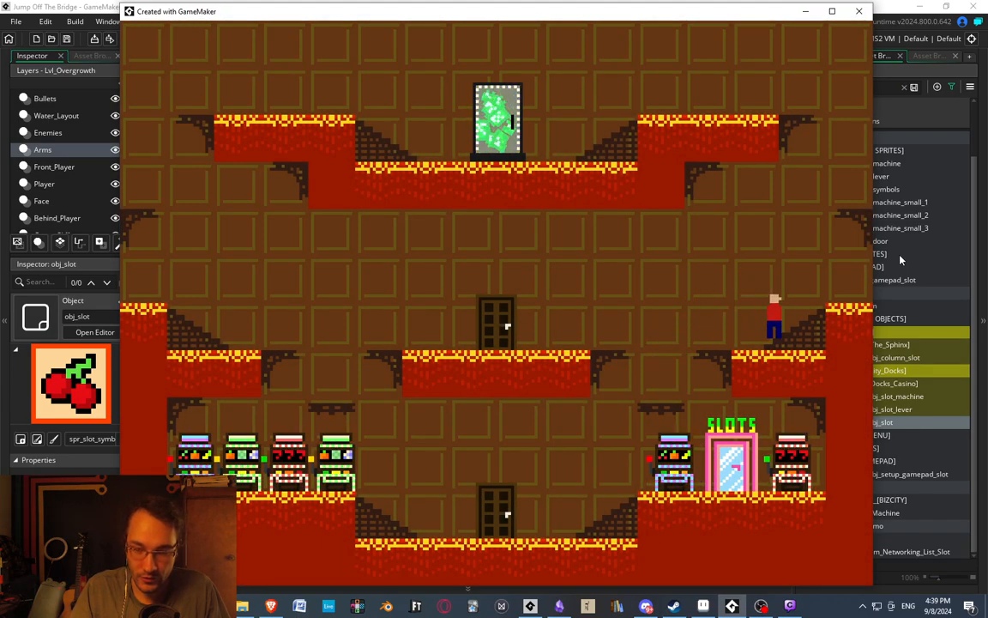
Jump the player up the casino platforms to the green money door and bring up its entry fee prompt.
key("space")
key("Left")
key("space")
key("Left")
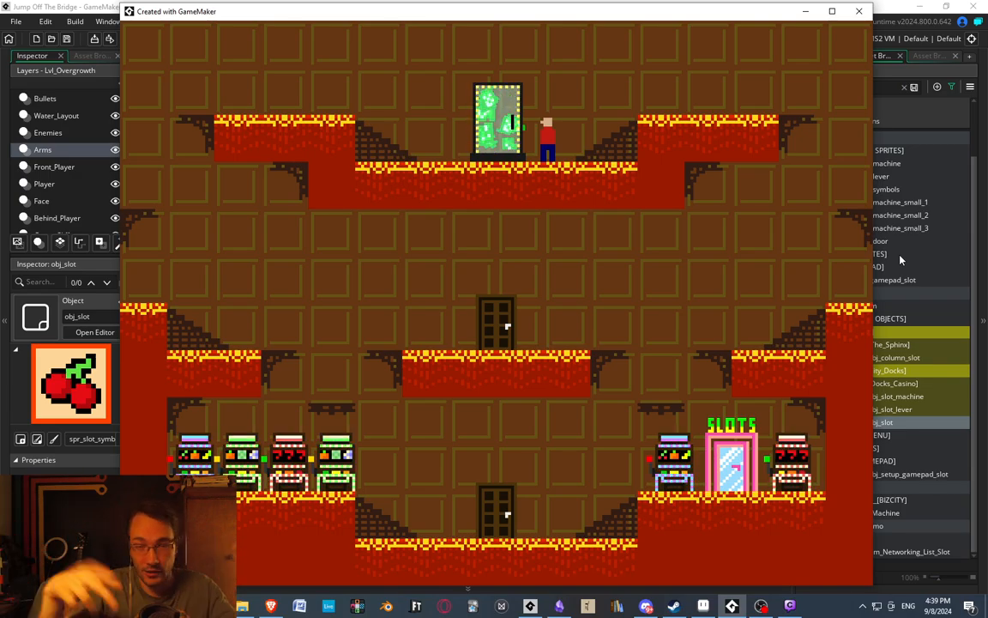
key("Left")
key("Up")
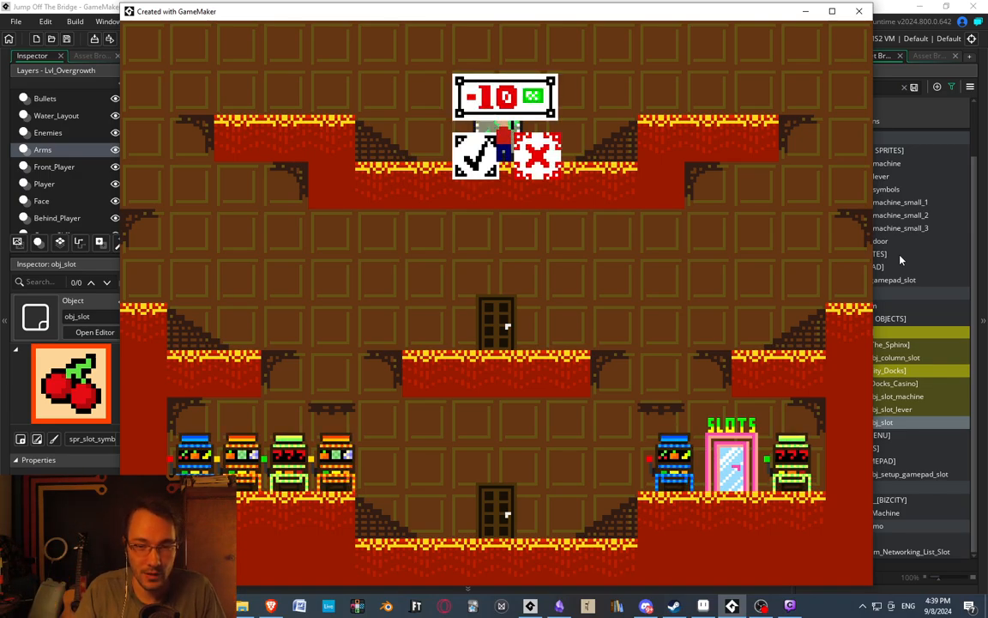
Accept the 10-cash fee at the money door and enter the timed cash bonus room.
key("Left")
key("space")
key("Left")
Jump the player across the lower and middle glass platforms of the bonus room to catch the fleeing cash.
key("Left")
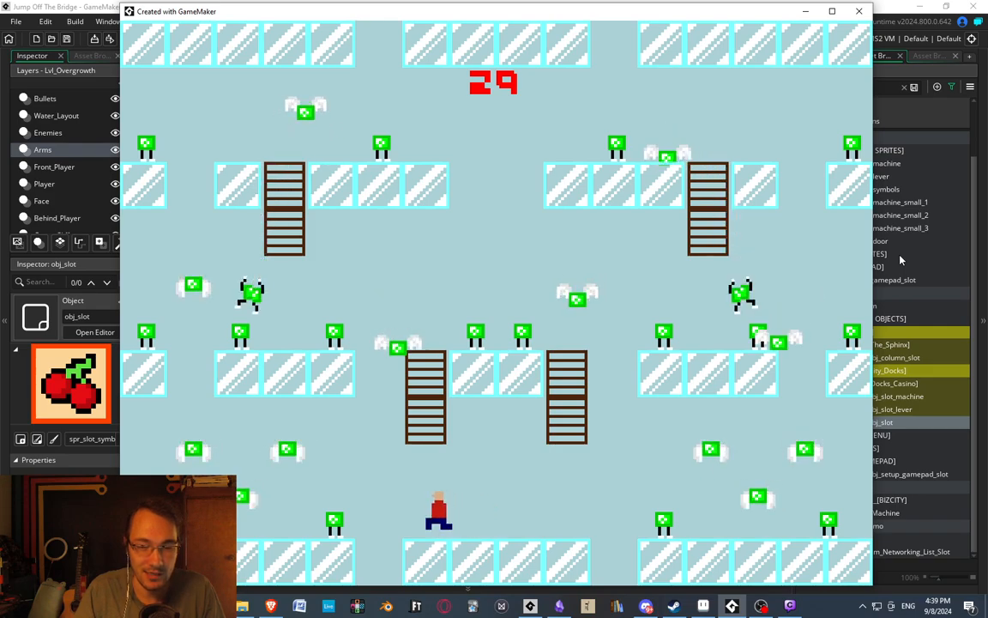
key("space")
key("Left")
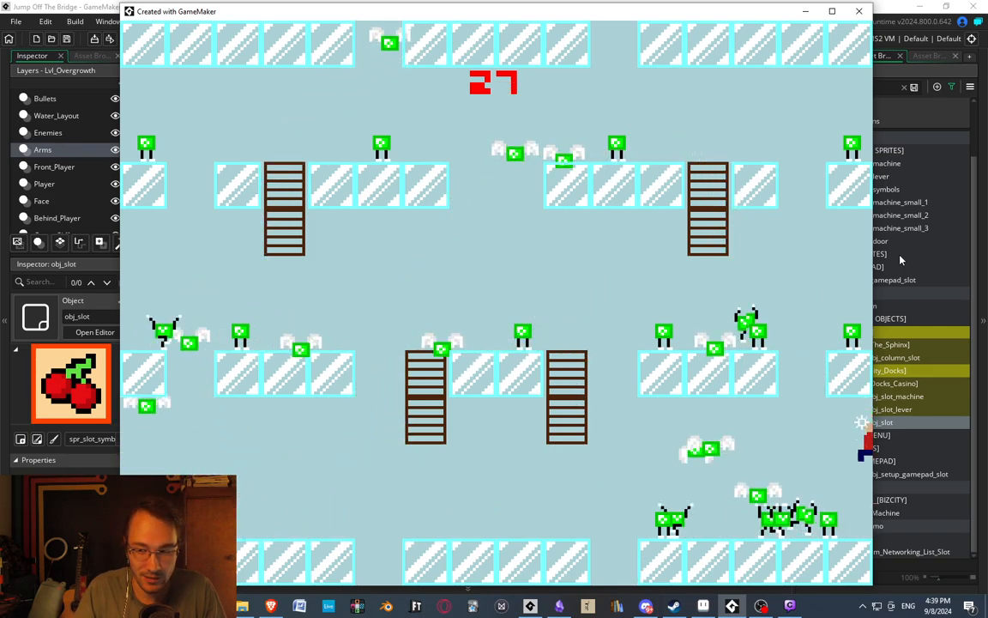
key("space")
key("Left")
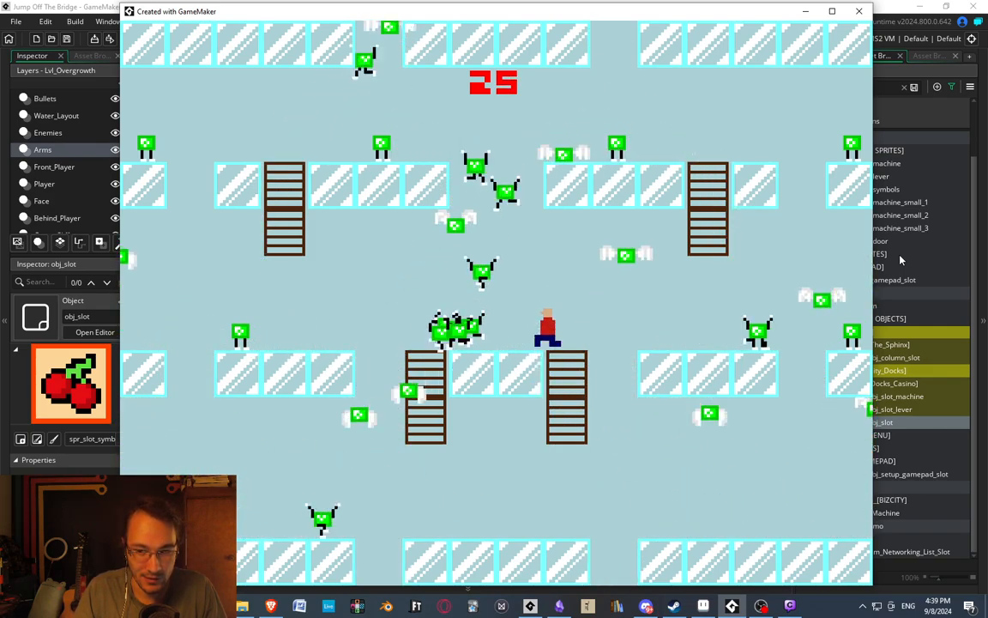
key("space")
key("Right")
key("Left")
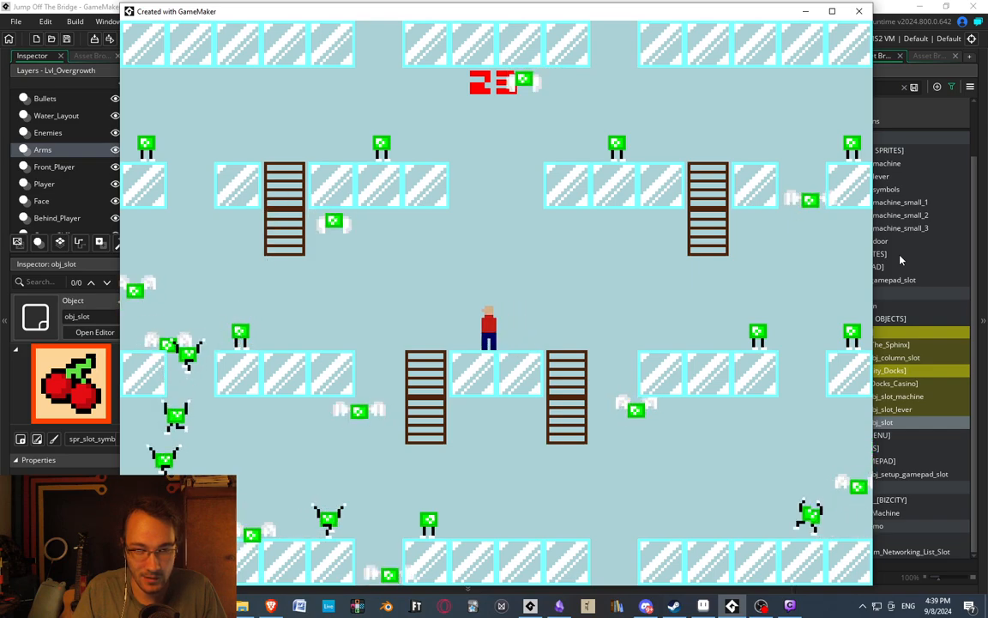
key("Right")
key("Left")
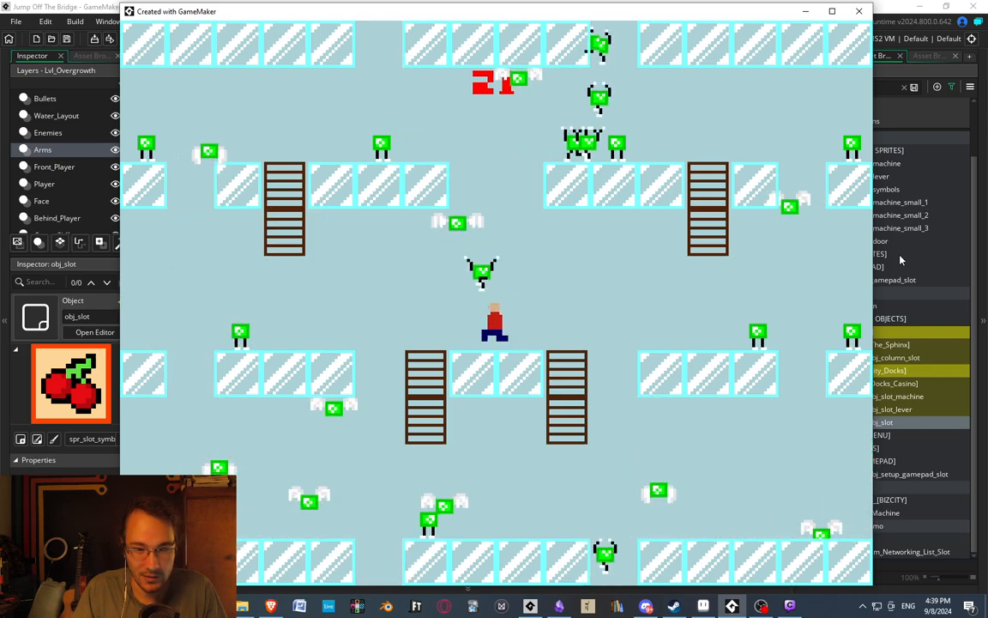
Chase cash from the bottom floor over the middle platforms and up to the room's upper edge.
key("space")
key("Right")
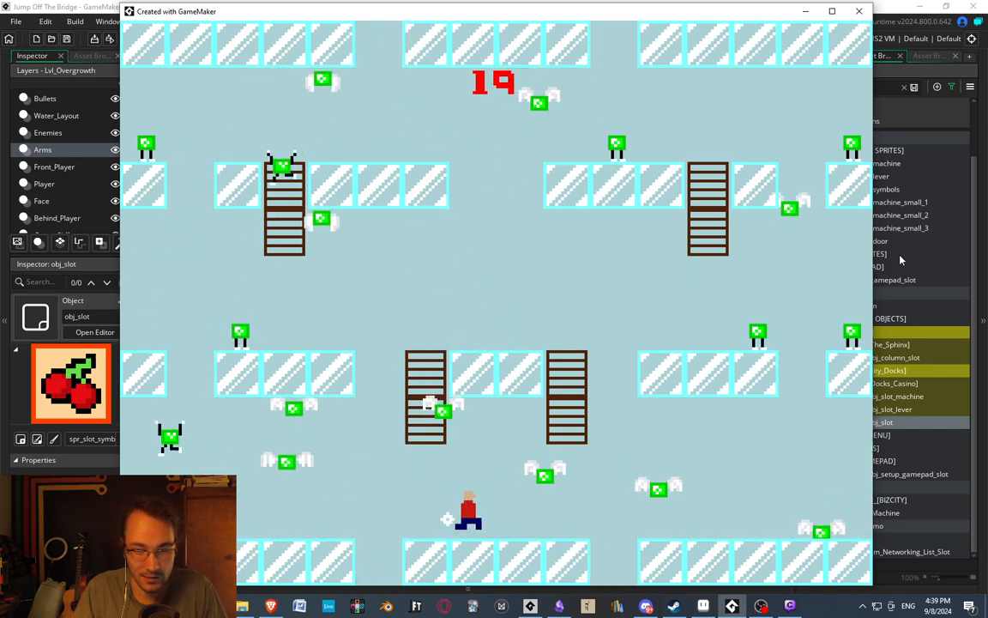
key("space")
key("Right")
key("space")
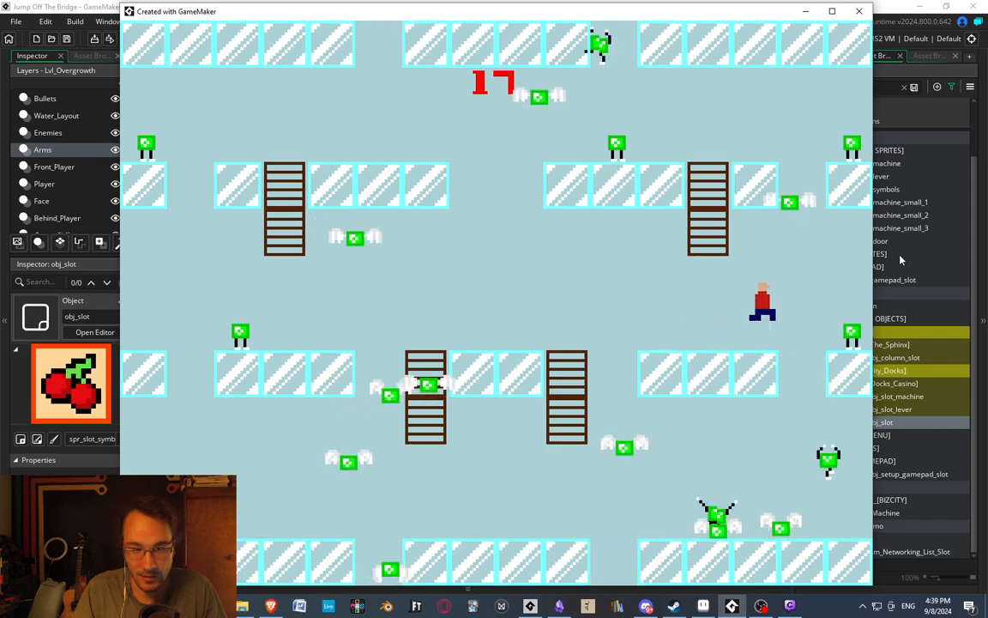
key("Right")
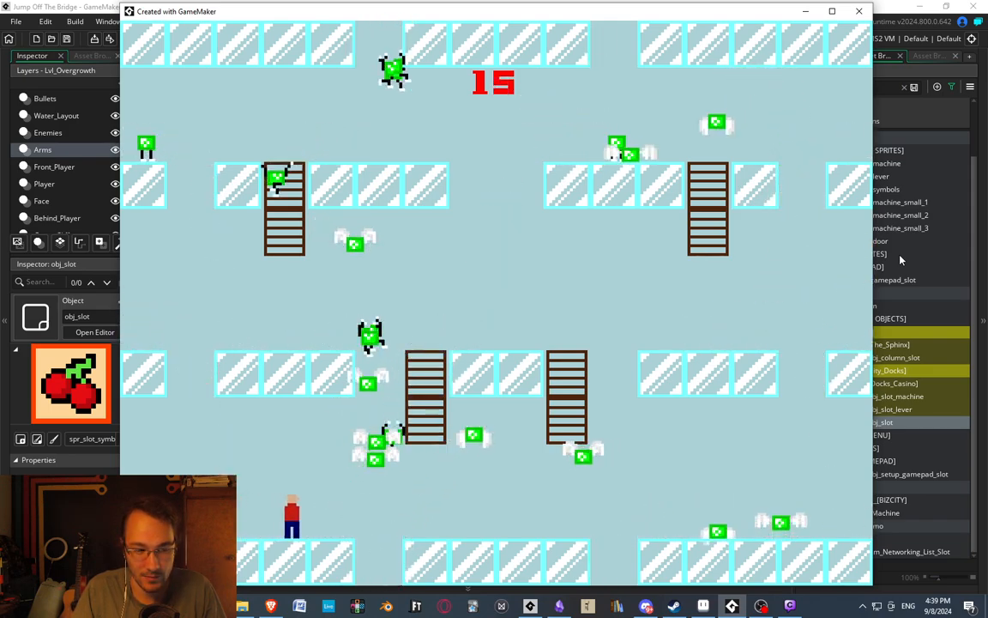
key("space")
key("Right")
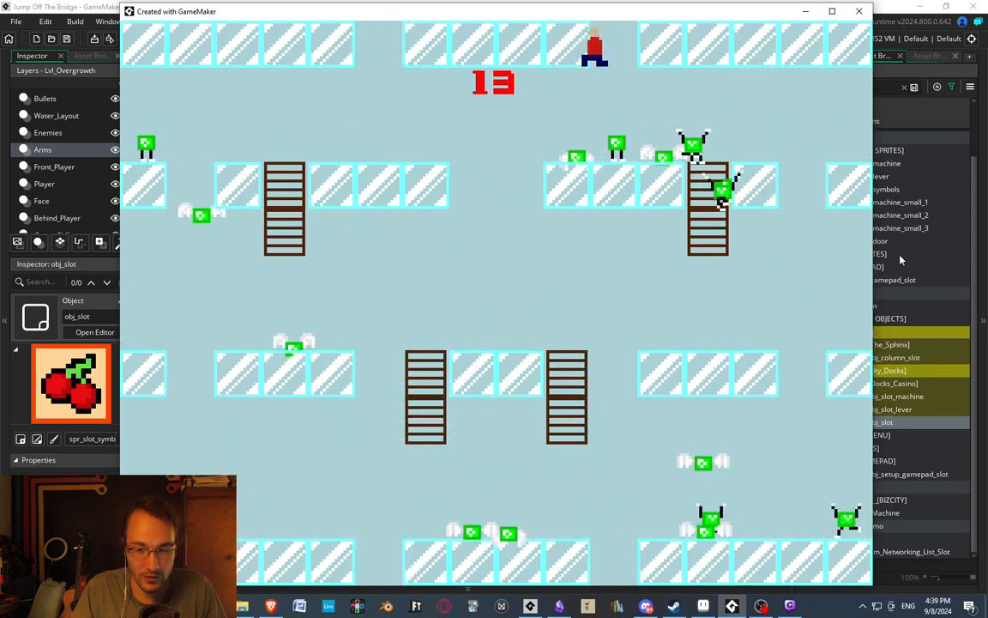
Drop the player to the bonus room's bottom floor and chase the cash there and over the middle ladders.
key("Left")
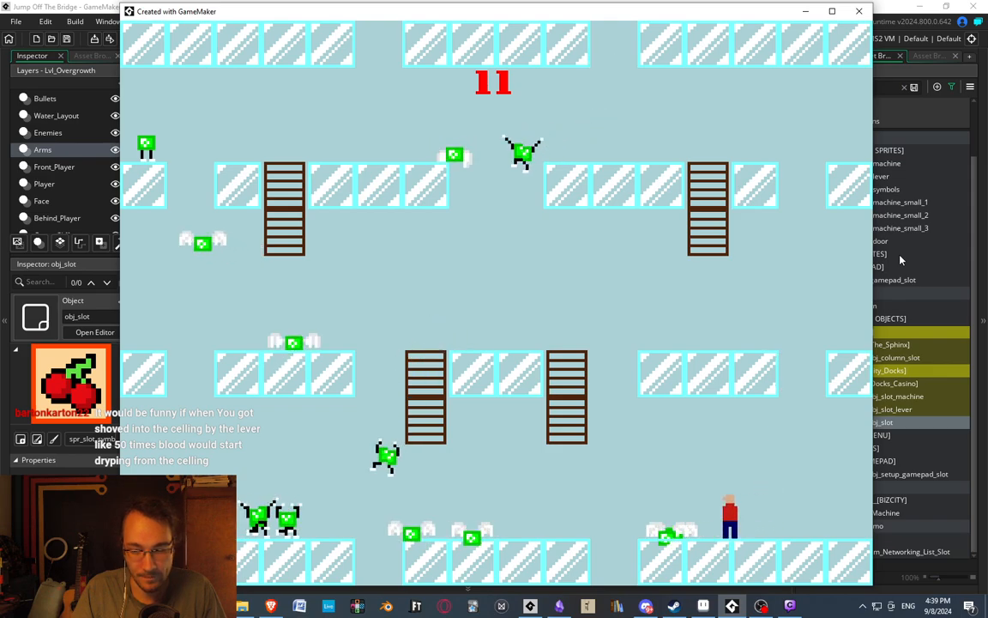
key("Left")
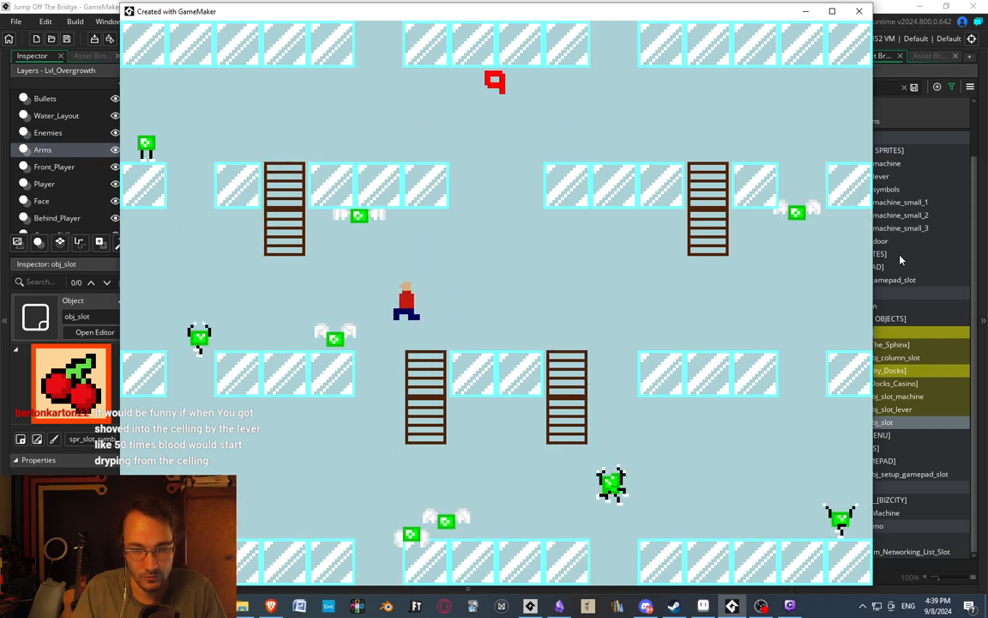
key("Right")
key("Left")
key("Right")
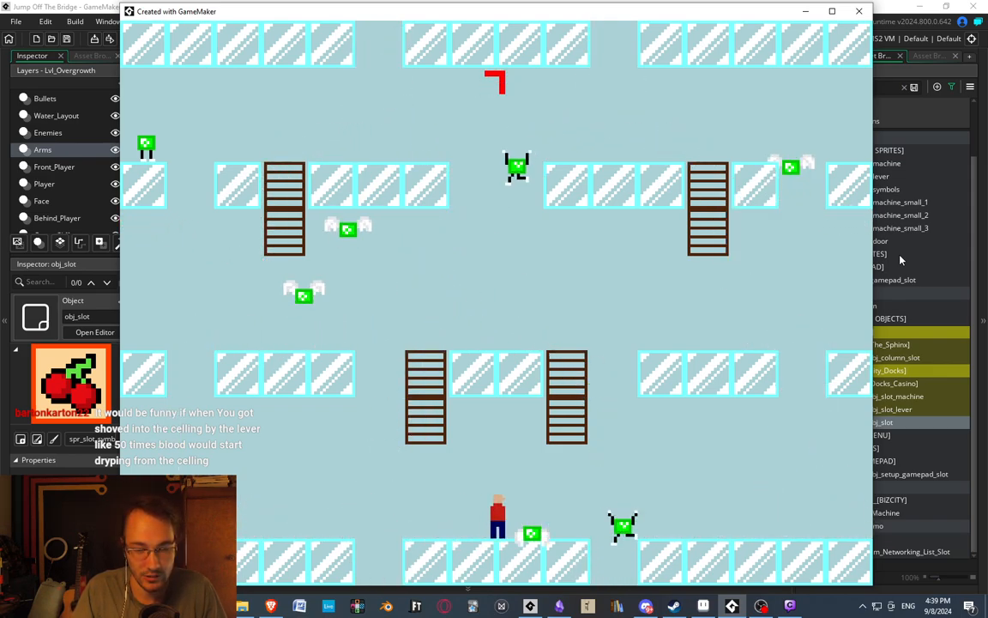
key("Left")
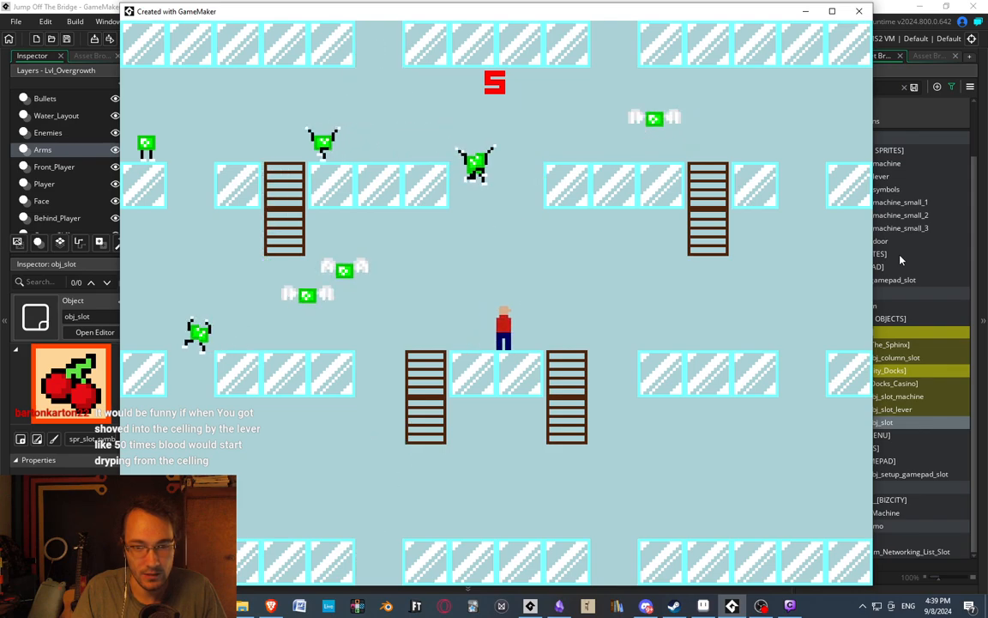
Jump the player from the central middle platform to the upper-left glass platform, chasing cash until the bonus timer ends.
key("space")
key("Right")
key("Left")
key("Right")
key("Left")
key("space")
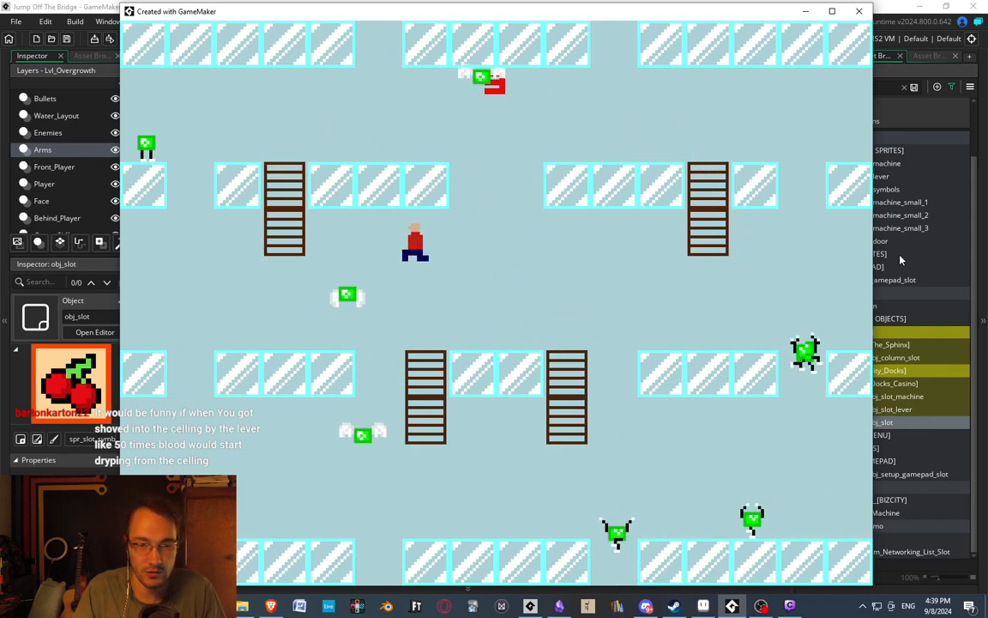
key("Right")
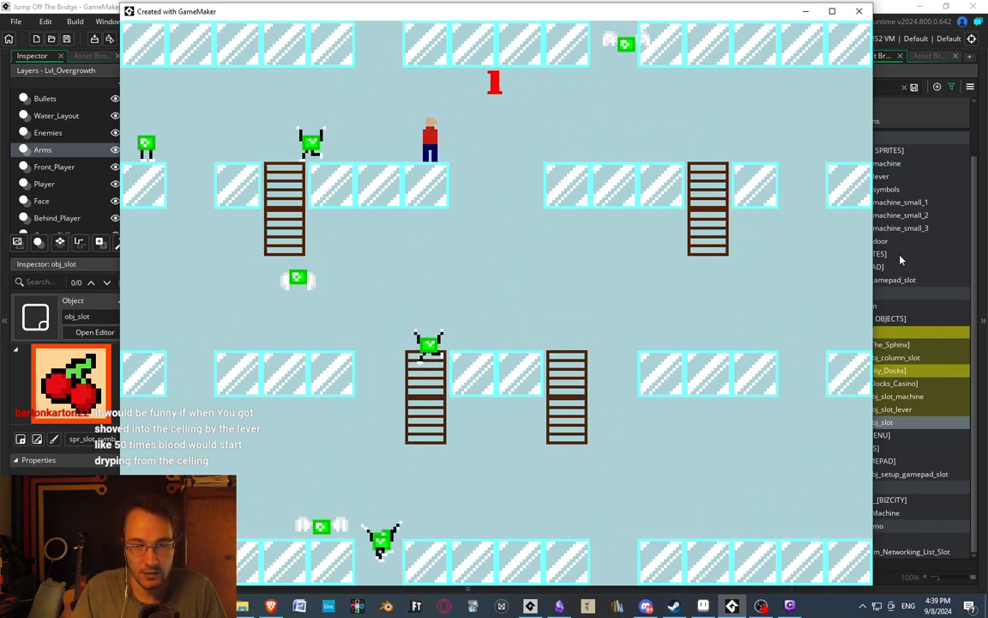
key("Left")
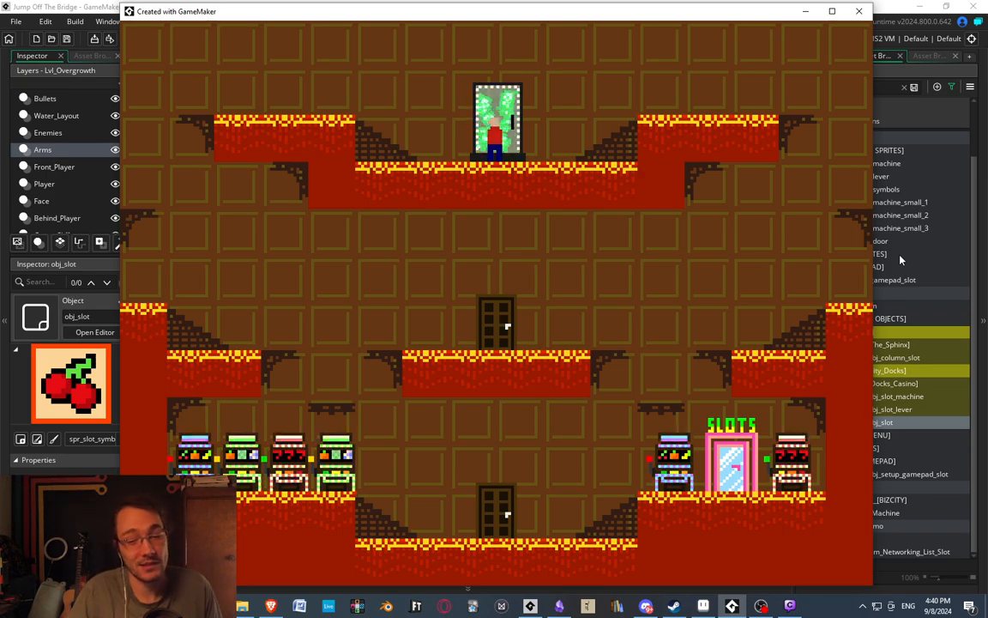
Take the player from the money door down through the pink SLOTS door and grab the slot machine's lever.
key("Right")
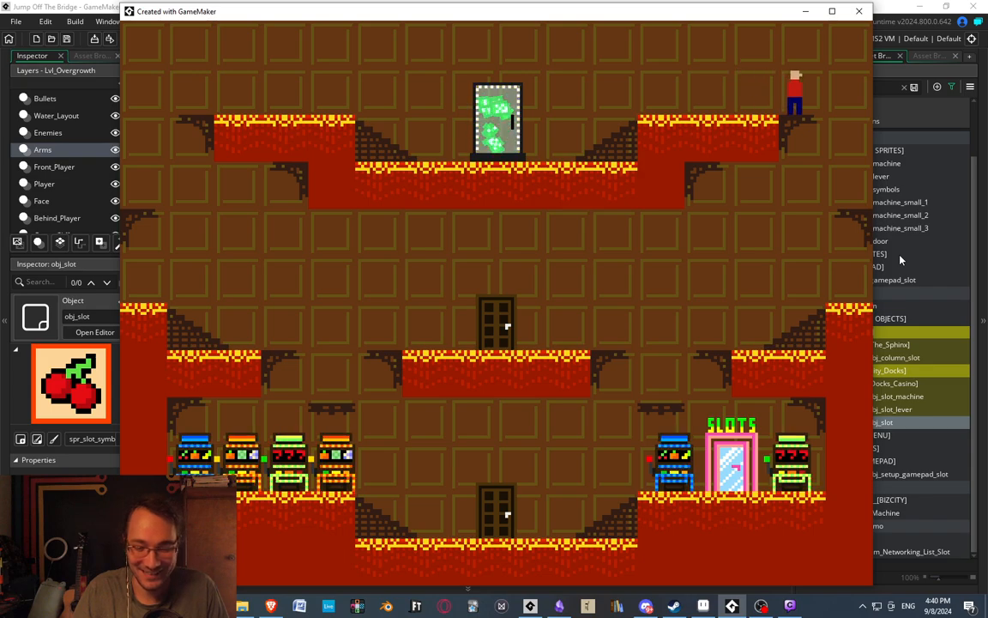
key("Left")
key("Right")
key("Up")
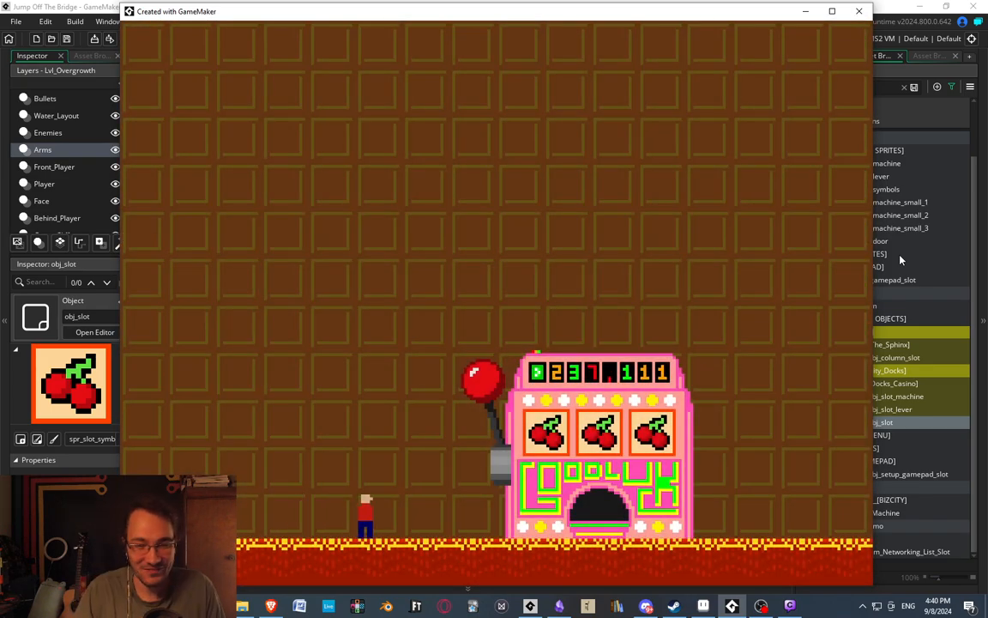
key("Right")
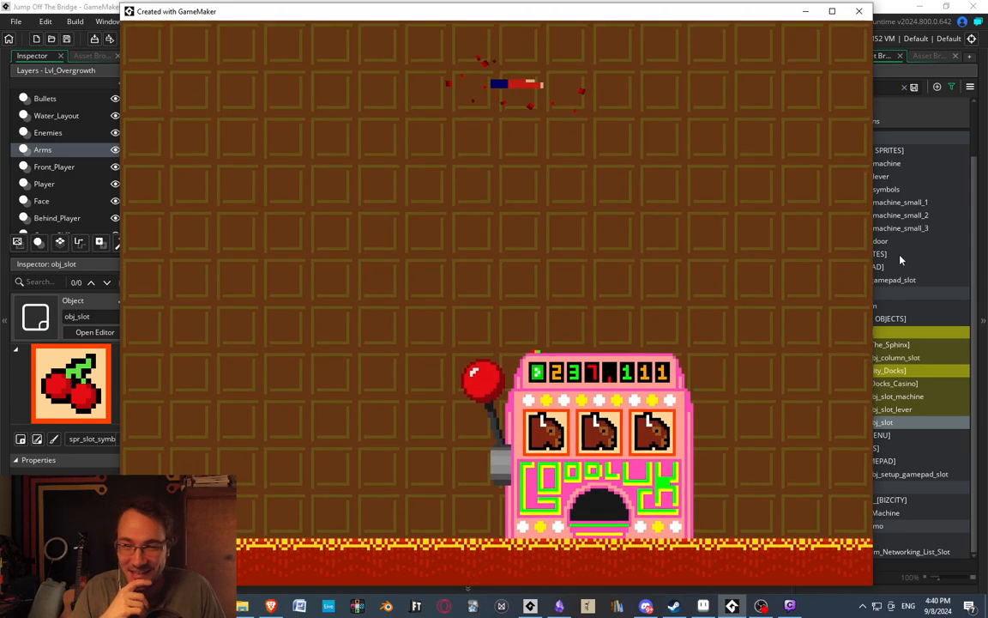
key("Right")
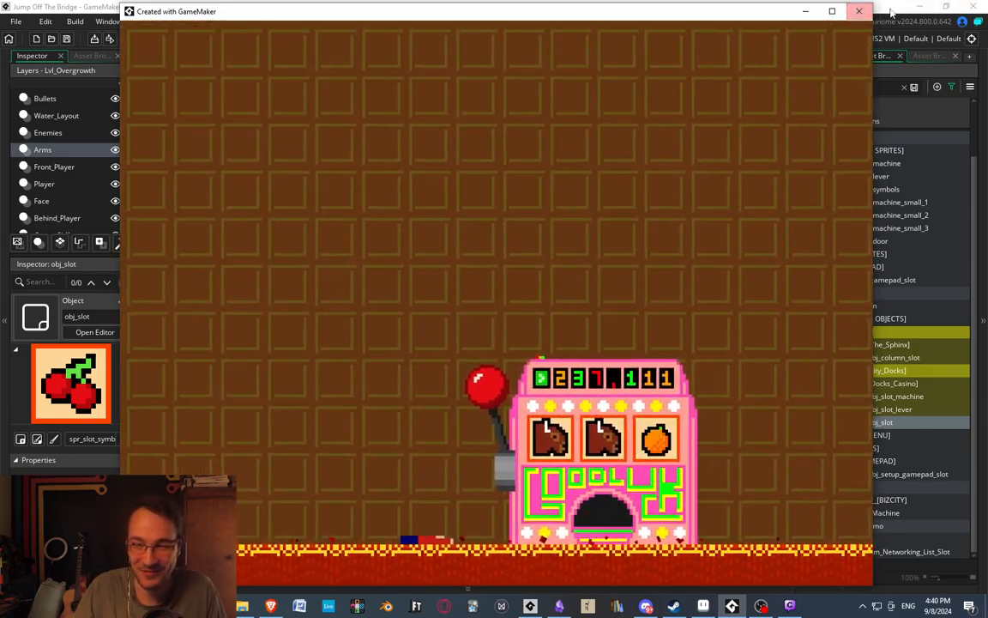
Open obj_slot_lever's Create event and add the comment "///After so many collisions with the ceiling, the ceiling will start to drip blood.".
left_click(860, 11)
double_click(890, 410)
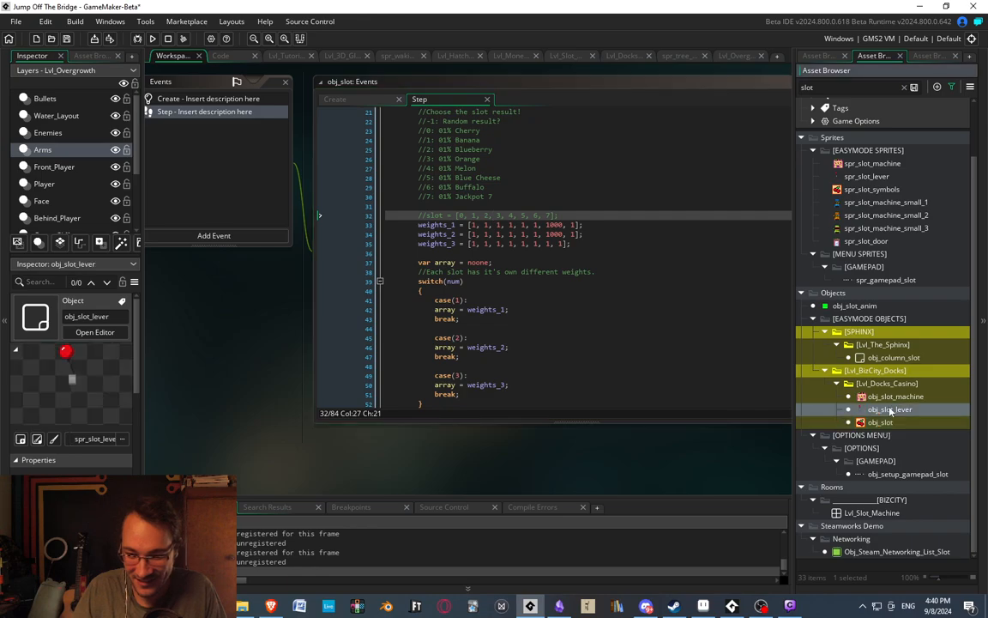
double_click(379, 121)
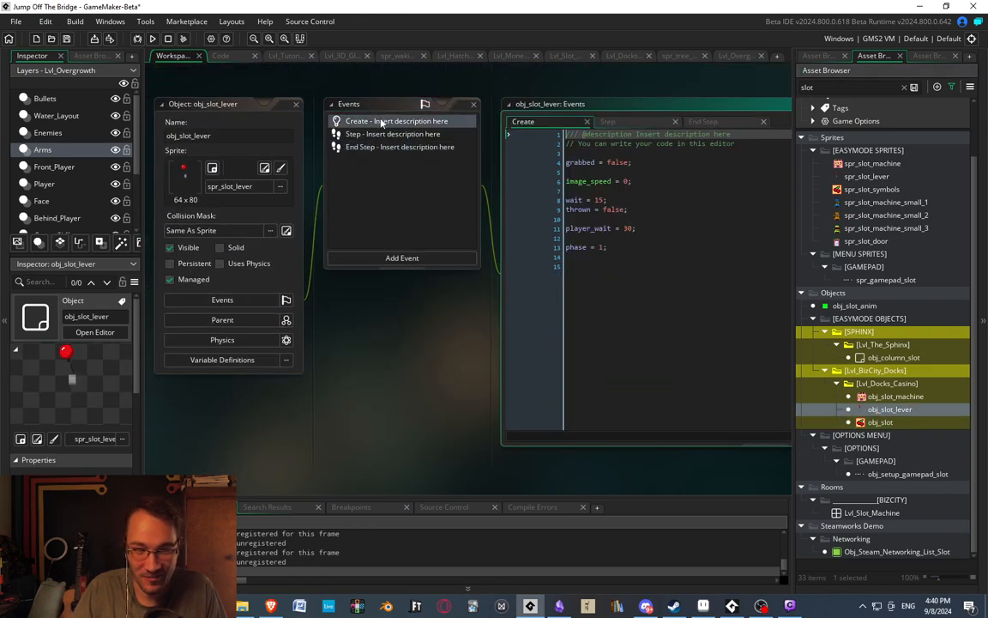
middle_click_drag(580, 254, 409, 240)
left_click(492, 251)
key("Return")
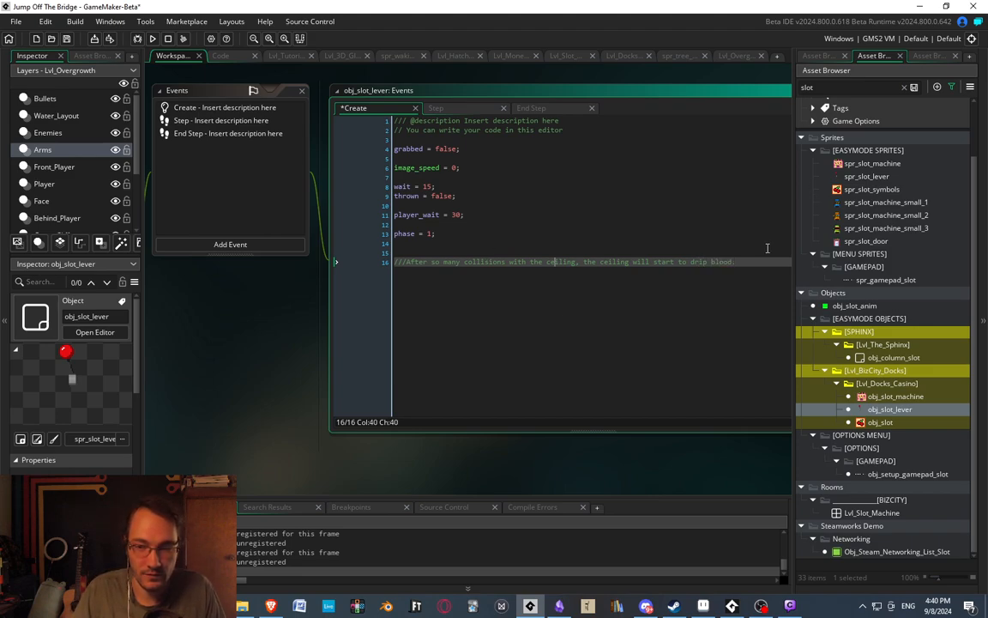
key("Return")
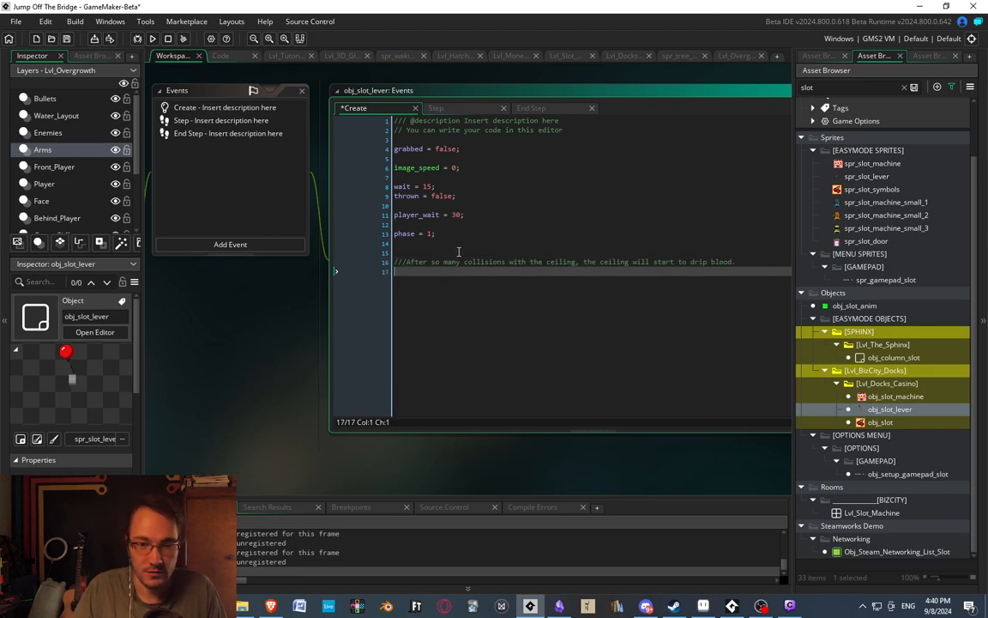
middle_click_drag(459, 251, 449, 246)
middle_click_drag(582, 193, 575, 203)
middle_click_drag(567, 253, 728, 290)
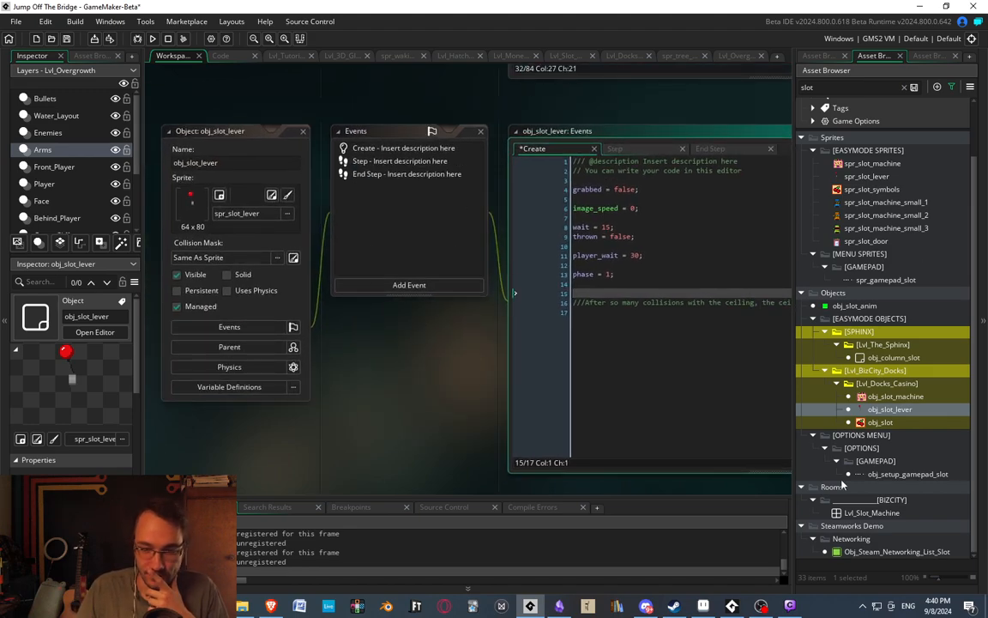
left_click(879, 422)
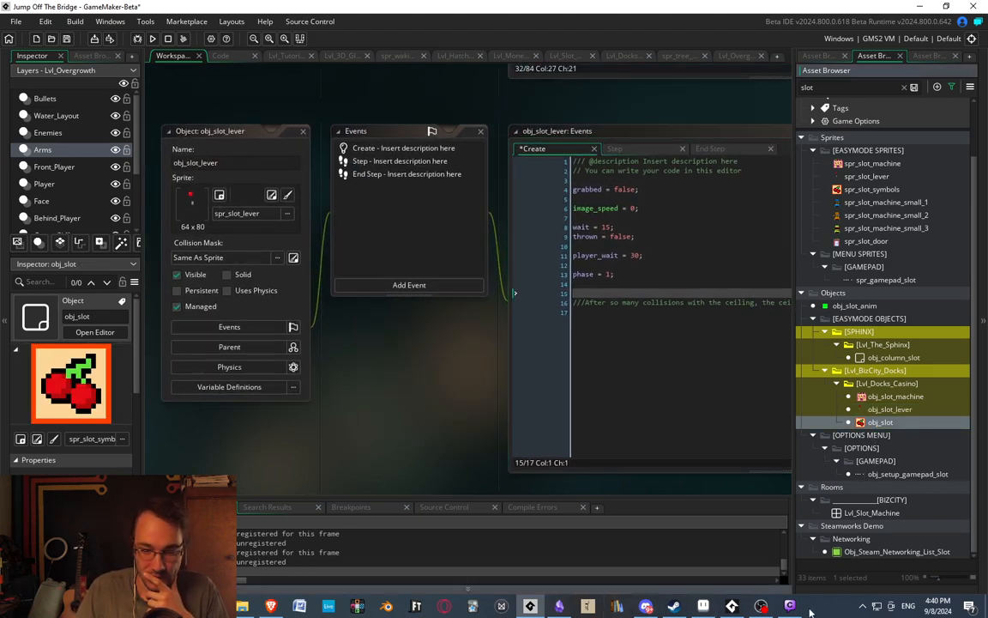
middle_click_drag(480, 316, 529, 303)
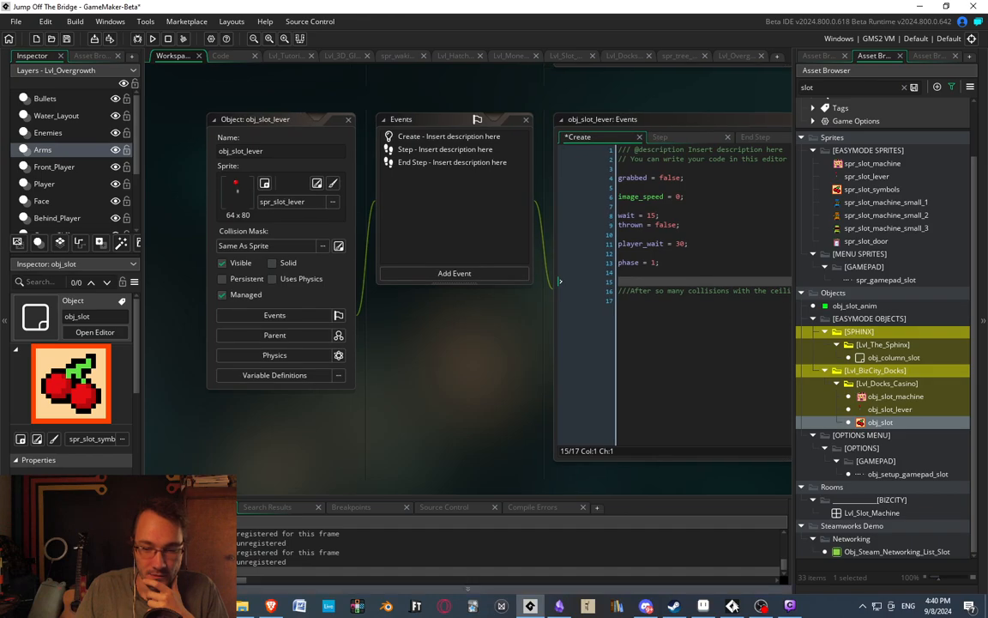
Return to the running game and collect the cash scattered around the slot machine.
left_click(734, 606)
key("Left")
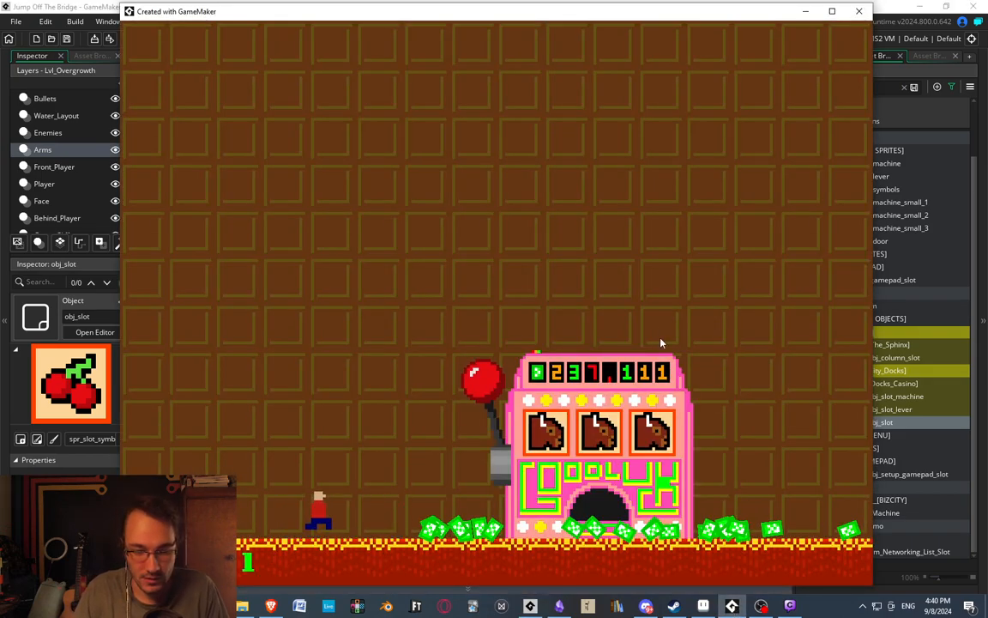
key("Right")
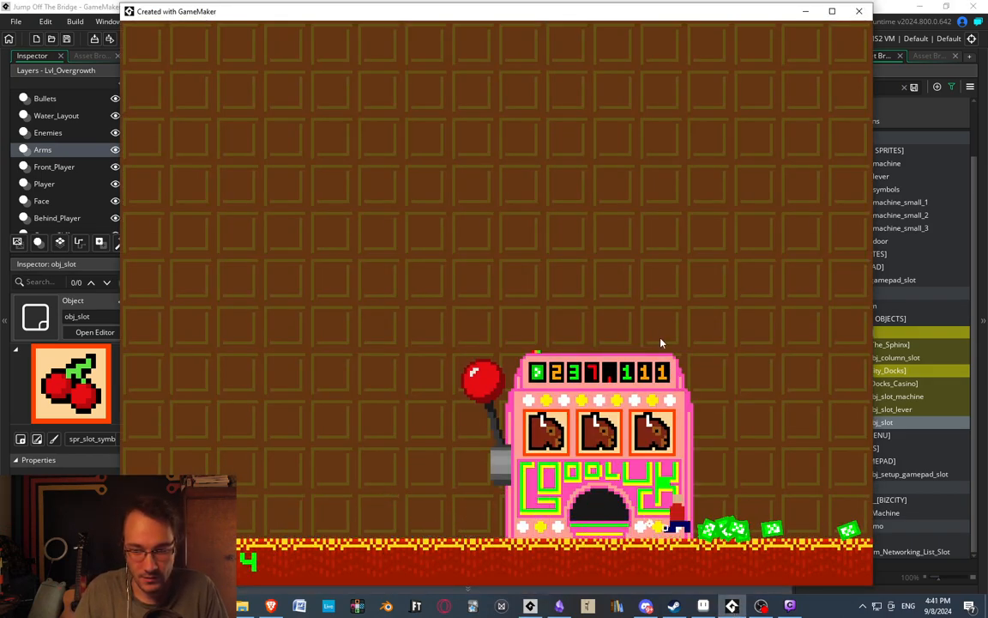
key("Right")
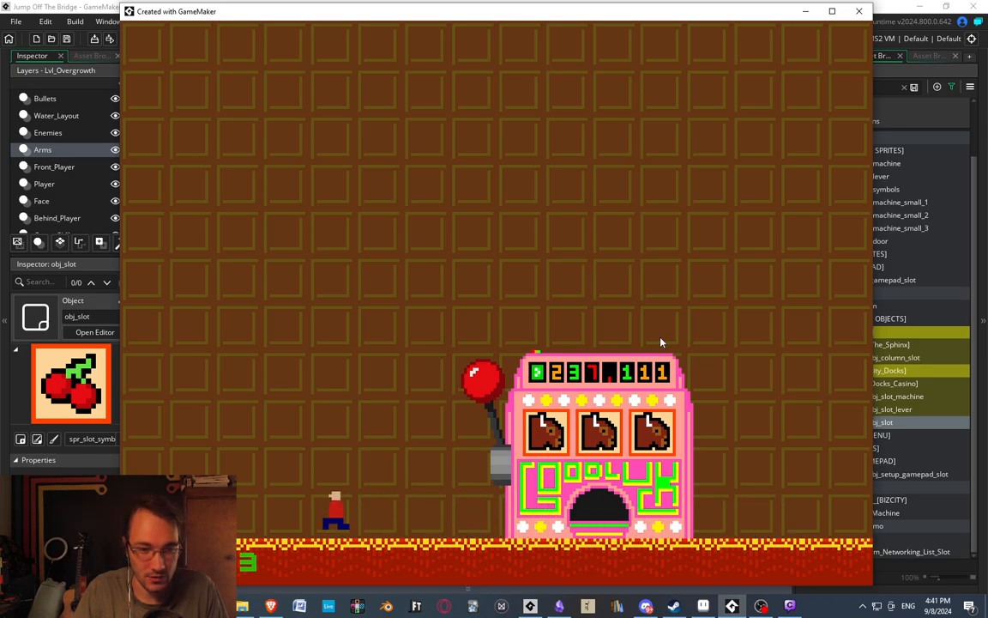
Leave the slot machine room and take the player through the casino's lowest brown door.
key("Left")
key("space")
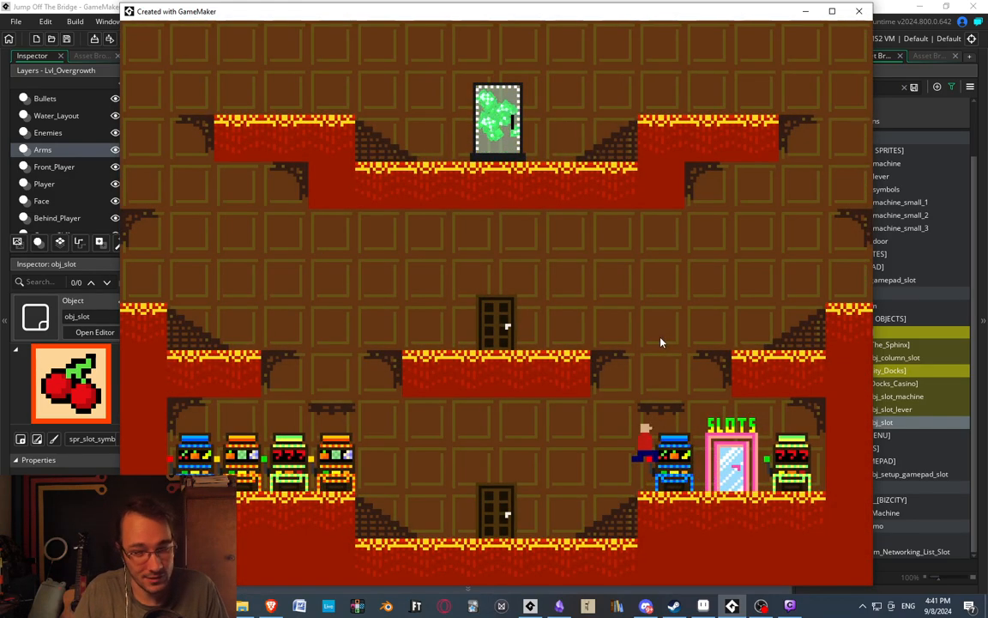
key("Left")
key("Right")
key("Left")
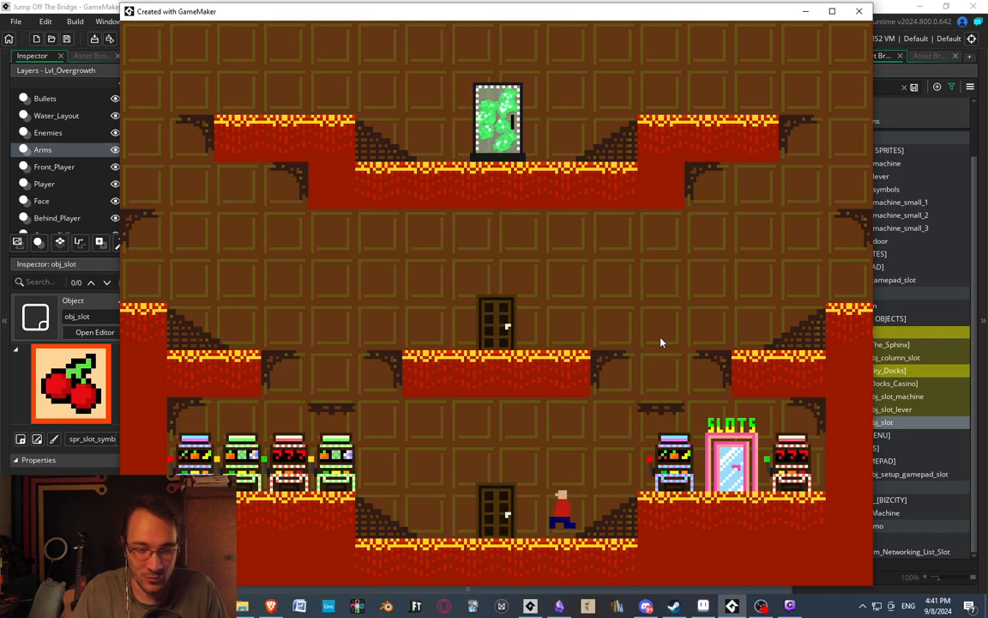
key("Up")
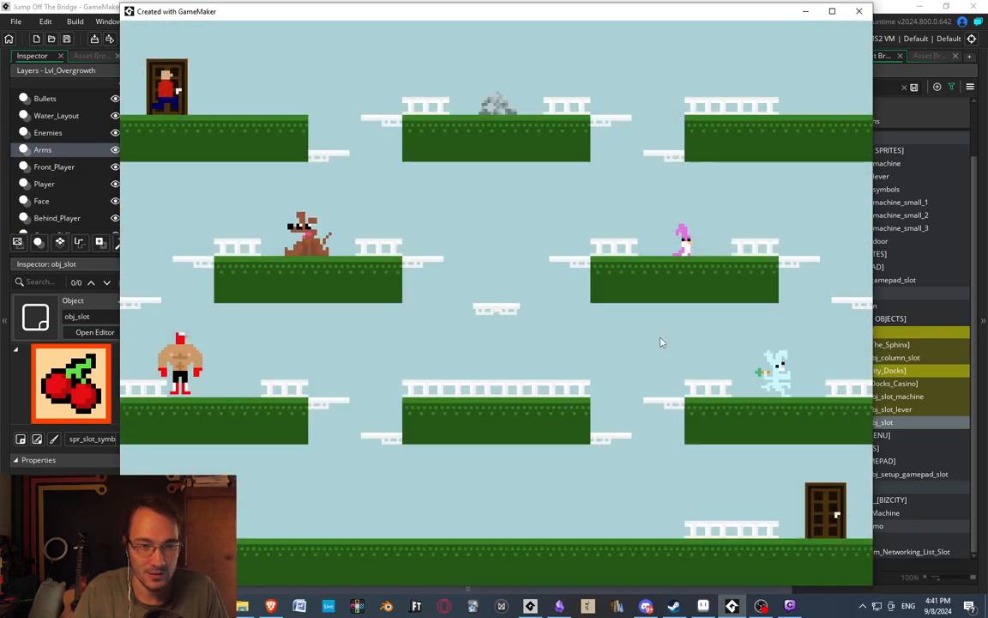
Move the player from the upper entrance door down to the boxer's platform and open the betting board.
key("Up")
key("Up")
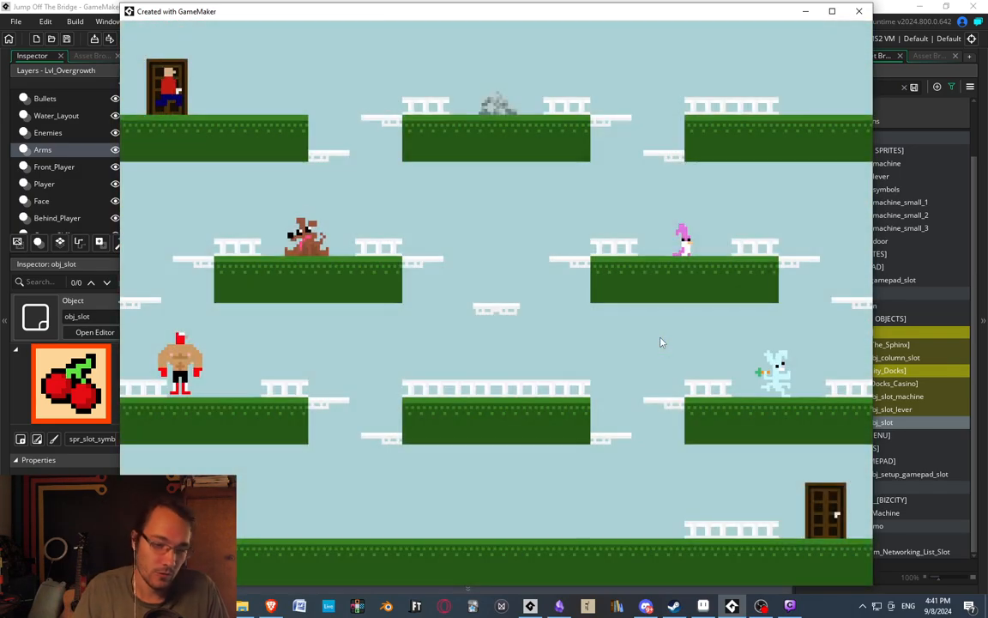
key("Right")
key("Left")
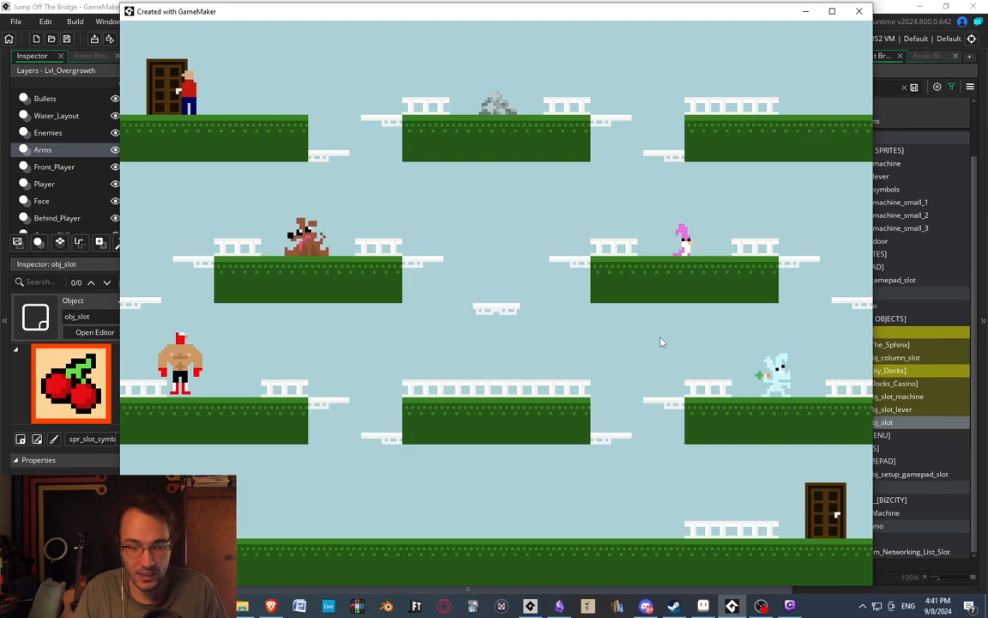
key("Right")
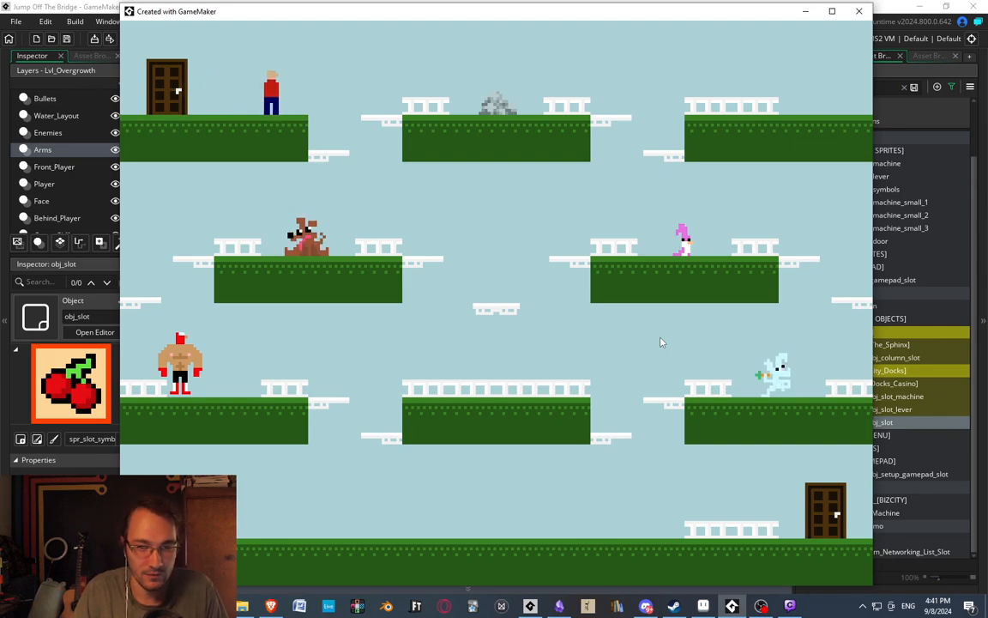
key("Left")
key("Right")
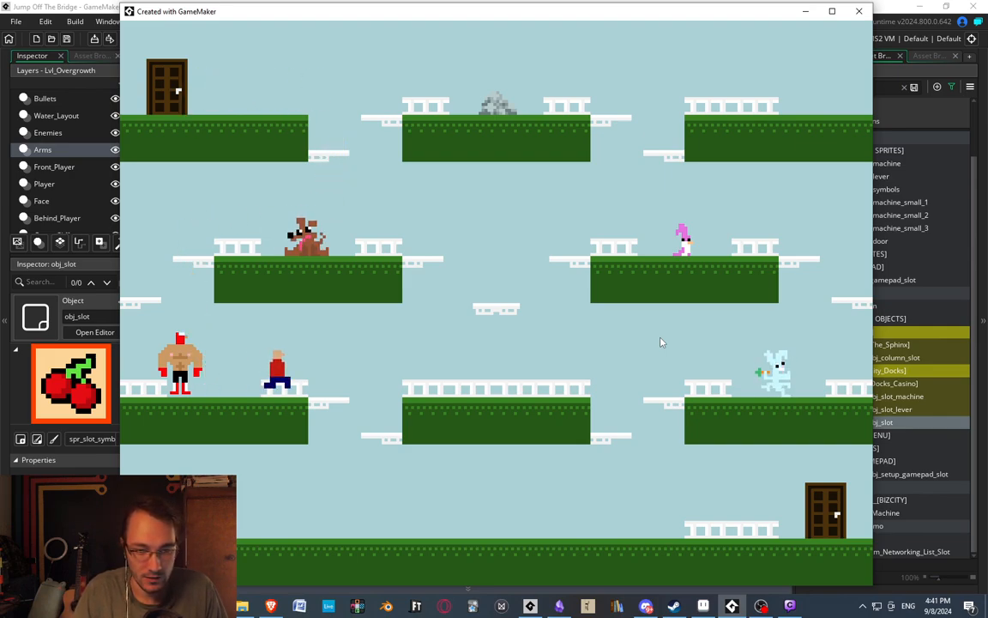
key("Left")
key("Up")
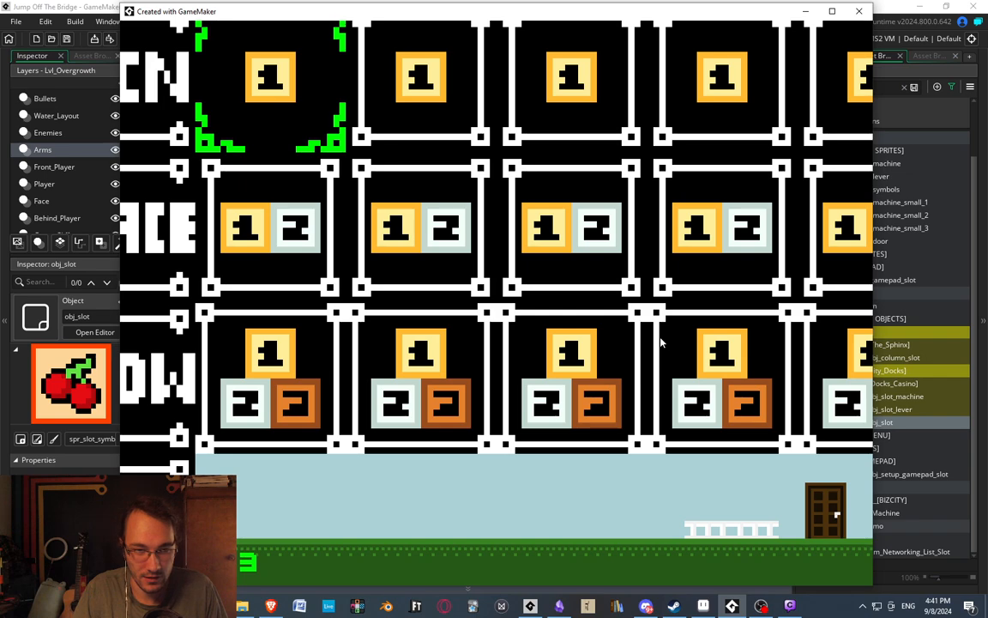
Examine the betting board by moving the selection through its three bet rows and back to the first cell.
key("Down")
key("Right")
key("Right")
key("Right")
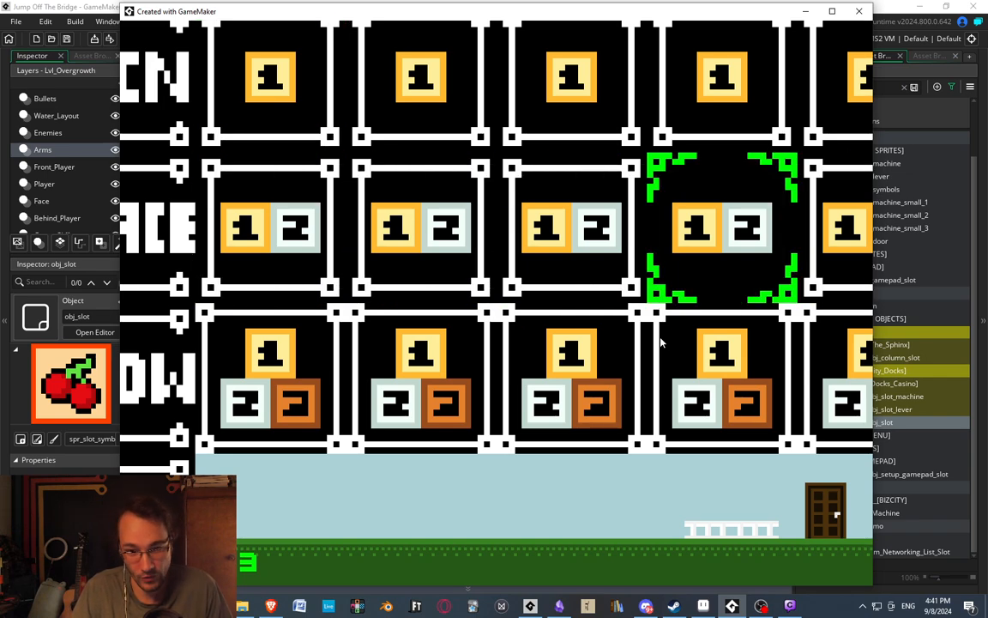
key("Left")
key("Left")
key("Left")
key("Up")
key("Right")
key("Down")
key("Down")
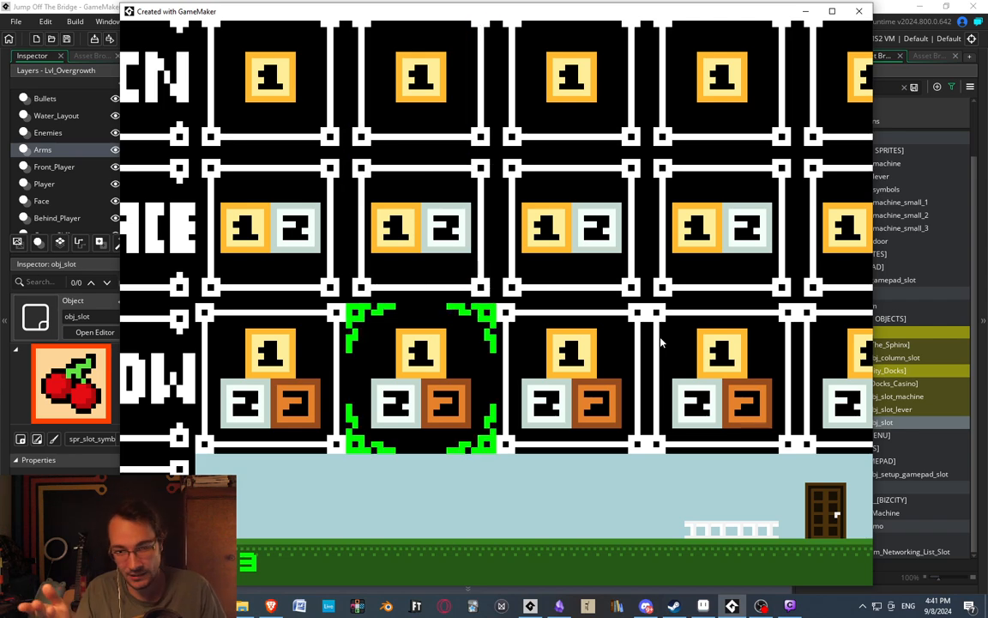
key("Up")
key("Up")
key("Left")
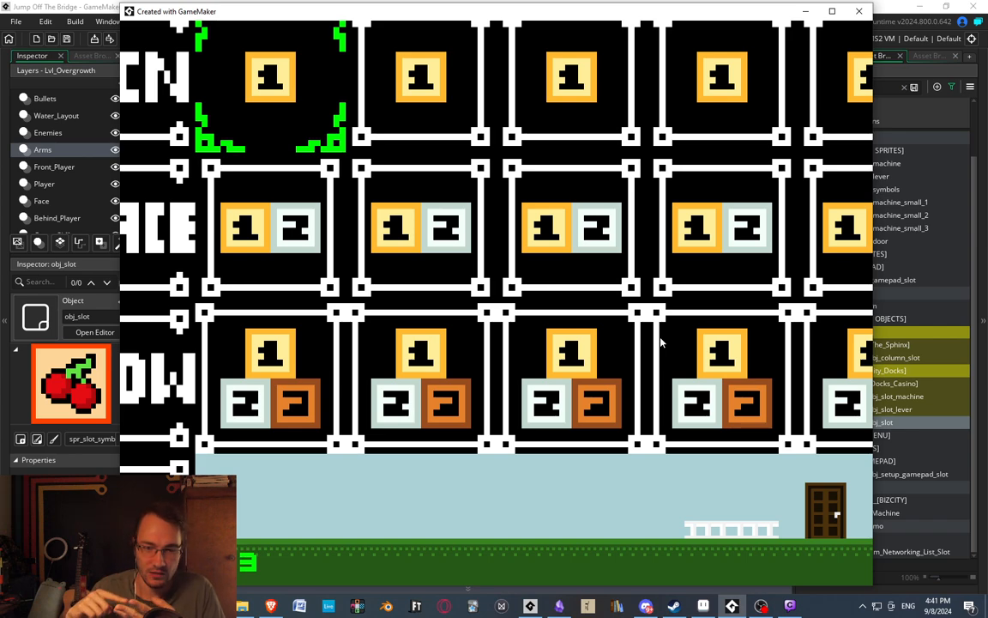
Choose YES to go back to the menu from the betting board, then abort the game in the Code Error dialog.
key("Escape")
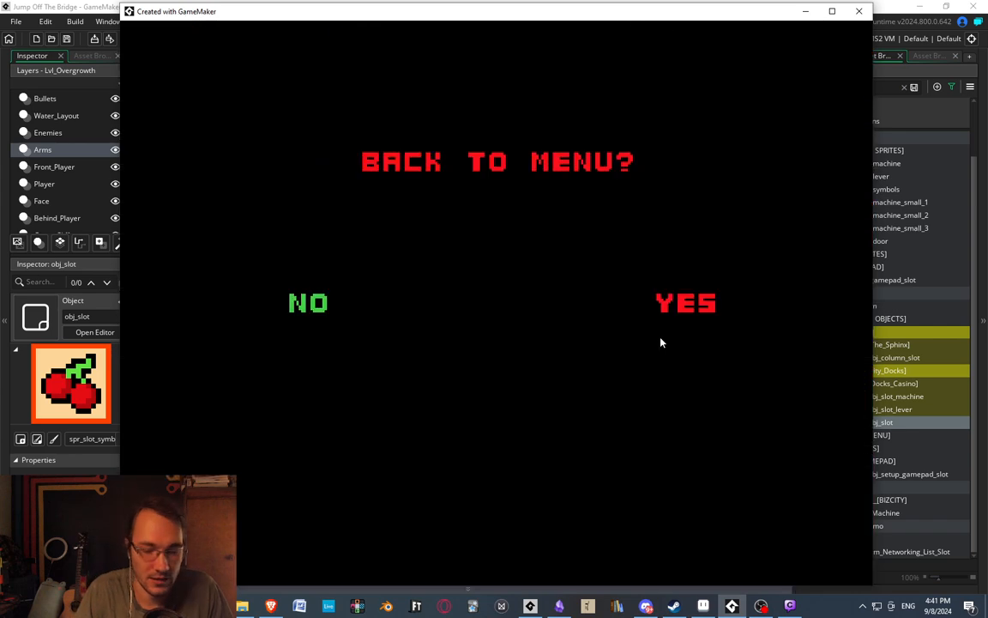
key("Right")
key("Return")
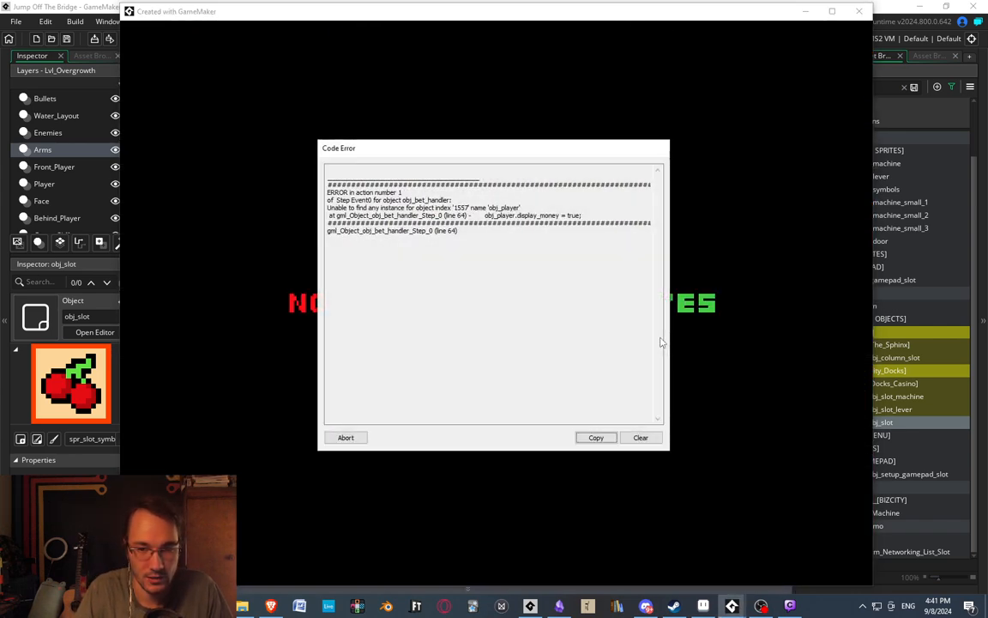
left_click(345, 437)
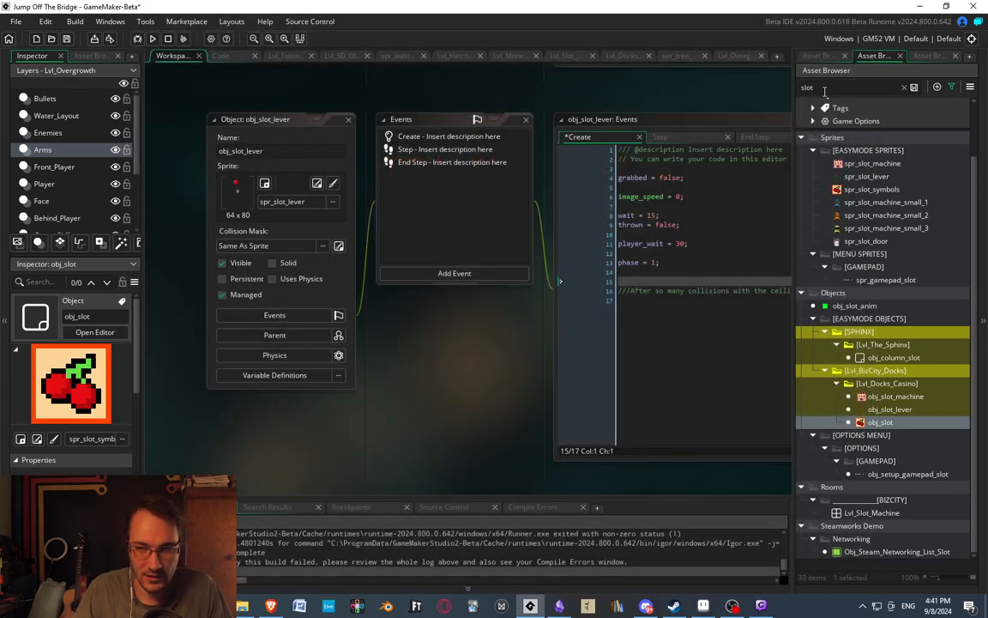
Search the assets for "bet_han" and open the obj_bet_handler object.
double_click(822, 89)
type("bet_")
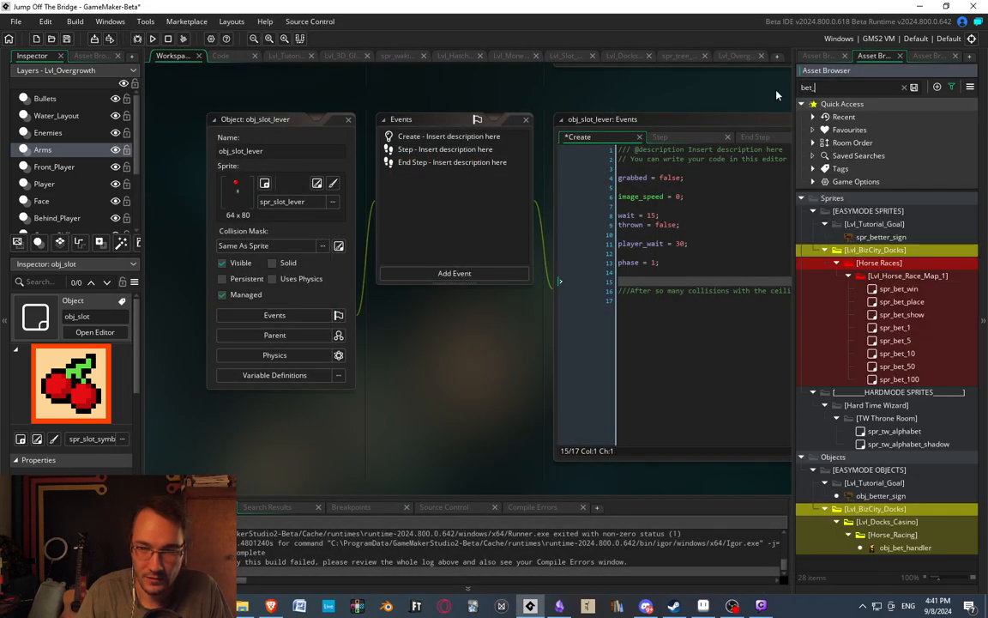
type("han")
left_click(903, 263)
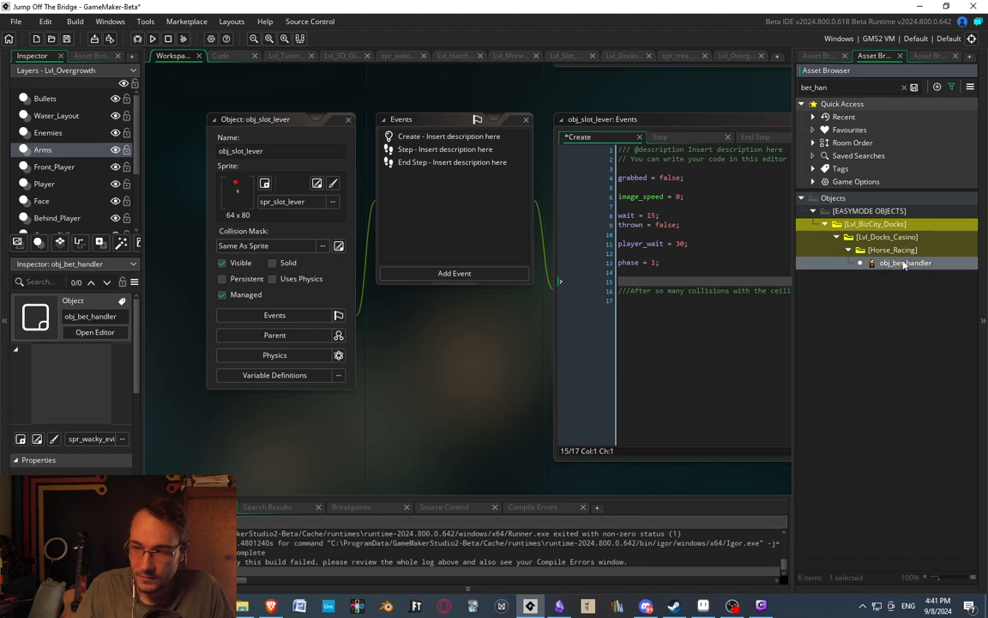
double_click(904, 263)
Examine the Draw GUI and Create event code of obj_bet_handler.
double_click(425, 195)
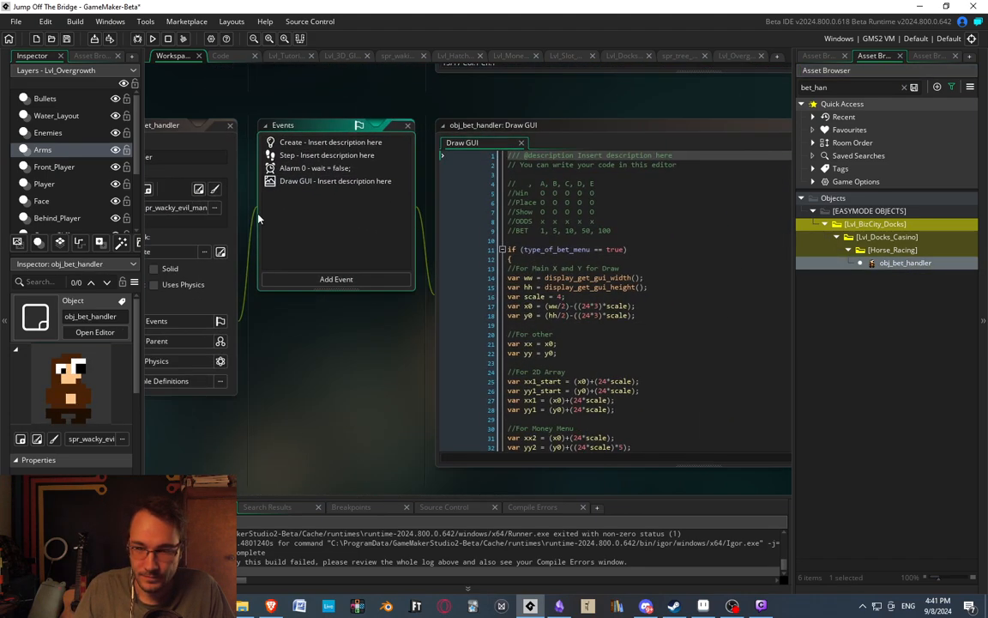
scroll(495, 298, "down", 12)
scroll(496, 298, "down", 15)
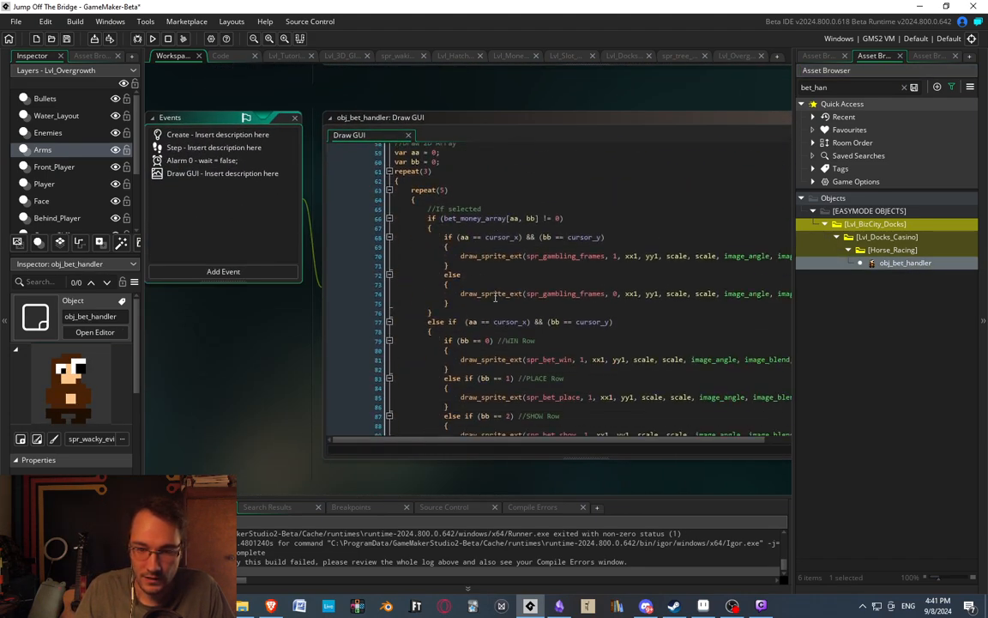
scroll(498, 299, "up", 20)
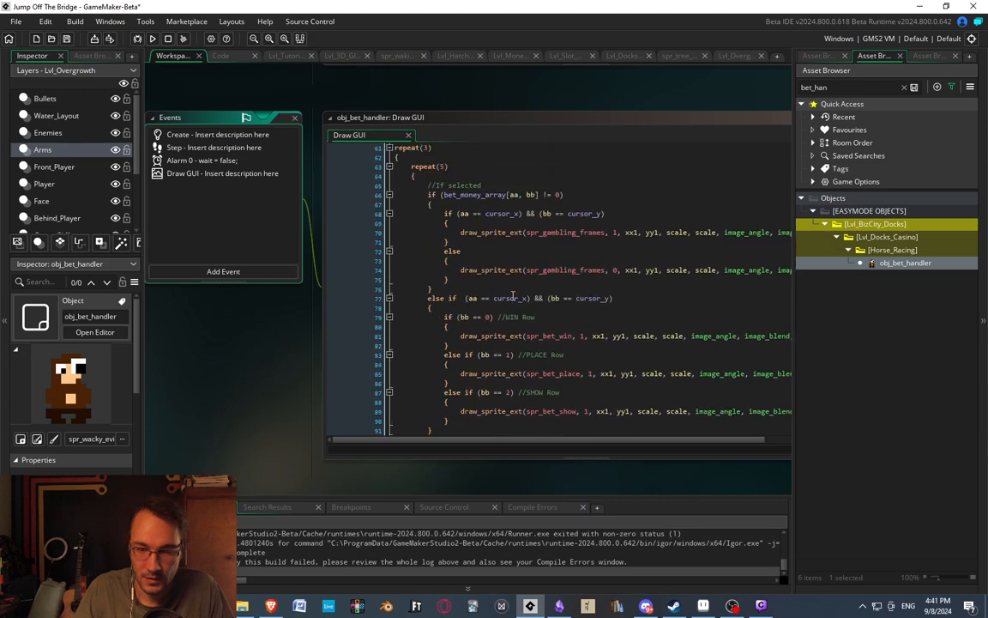
double_click(185, 136)
scroll(515, 275, "down", 6)
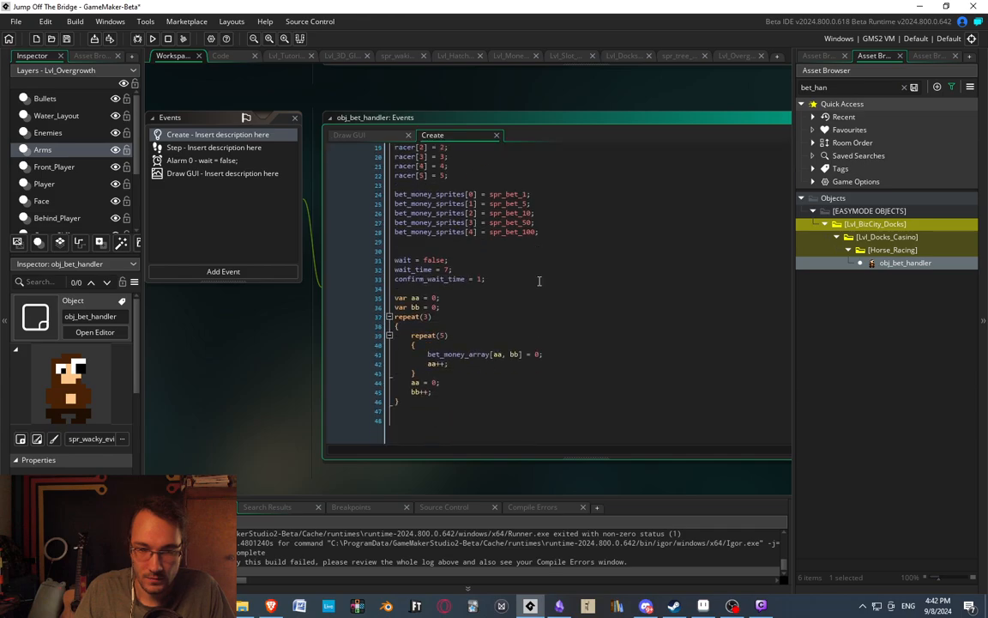
scroll(520, 270, "up", 6)
Open the Step event code of obj_bet_handler and enlarge the output log to read the crash error.
double_click(192, 149)
left_click(439, 234)
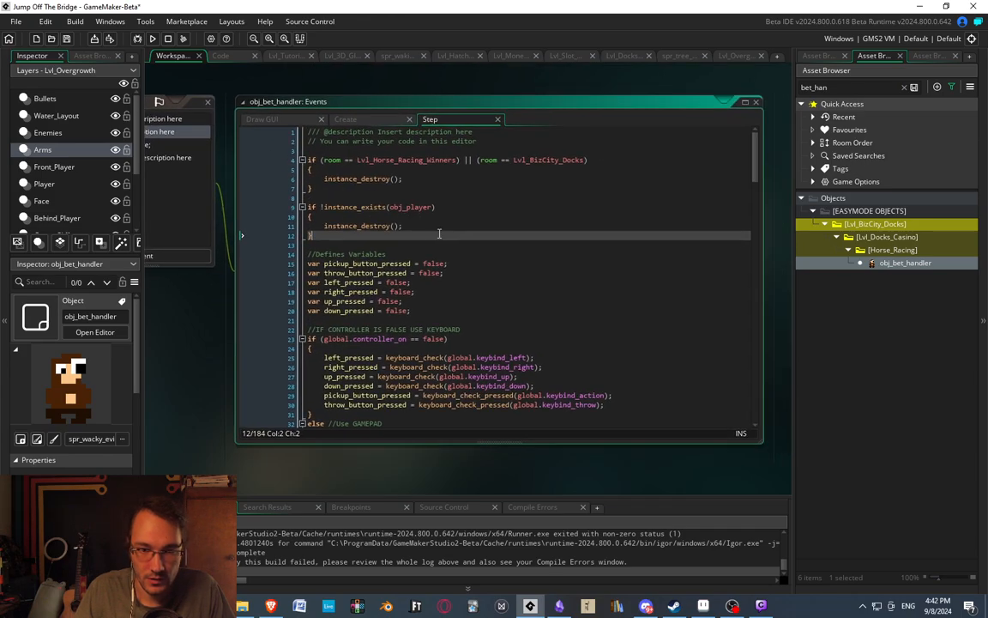
scroll(579, 225, "down", 3)
scroll(337, 540, "up", 5)
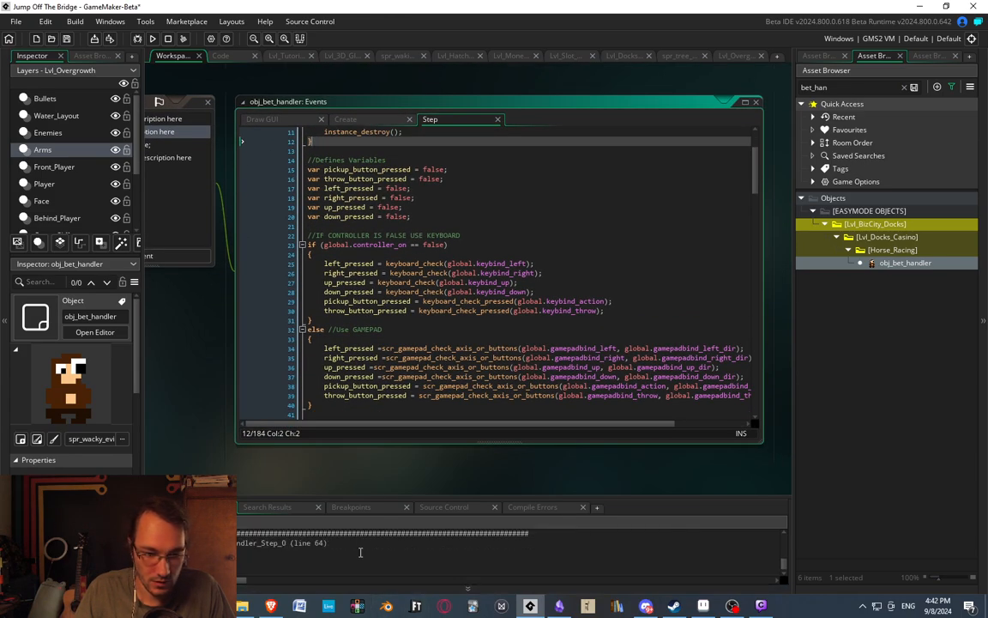
left_click_drag(355, 496, 326, 444)
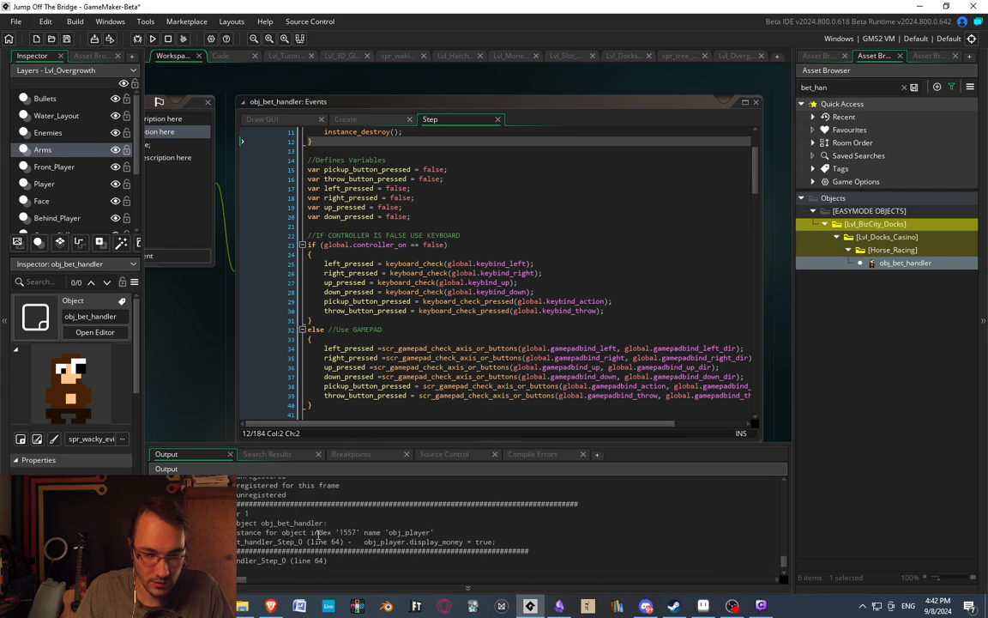
Compare the error's line 64 with the "Open Type Of Bet Menu" and "Keep player money up" blocks in the Step code.
scroll(321, 536, "down", 1)
left_click(529, 210)
scroll(619, 257, "down", 9)
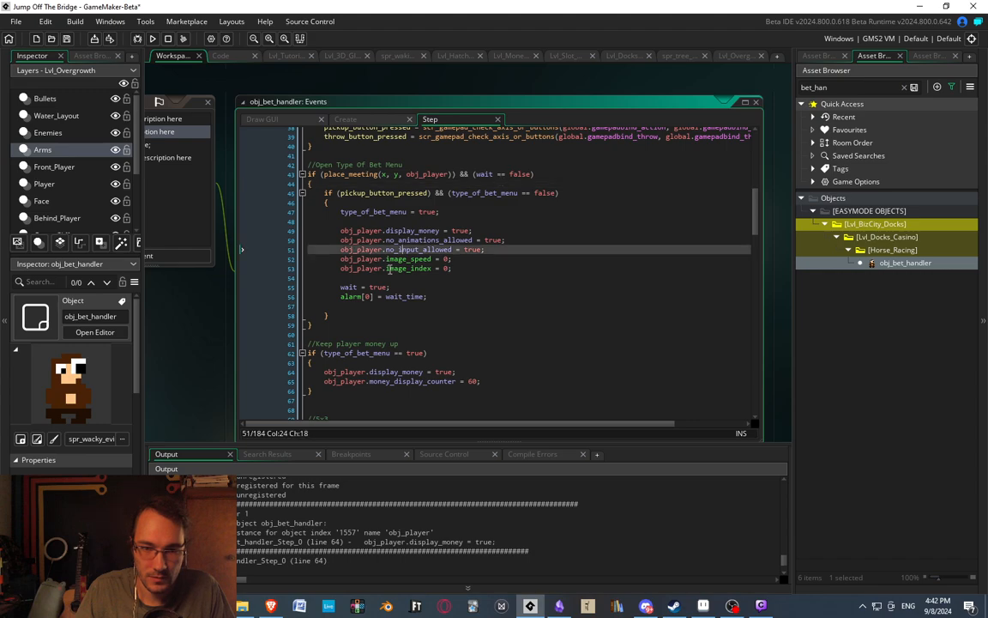
left_click(356, 202)
left_click(404, 183)
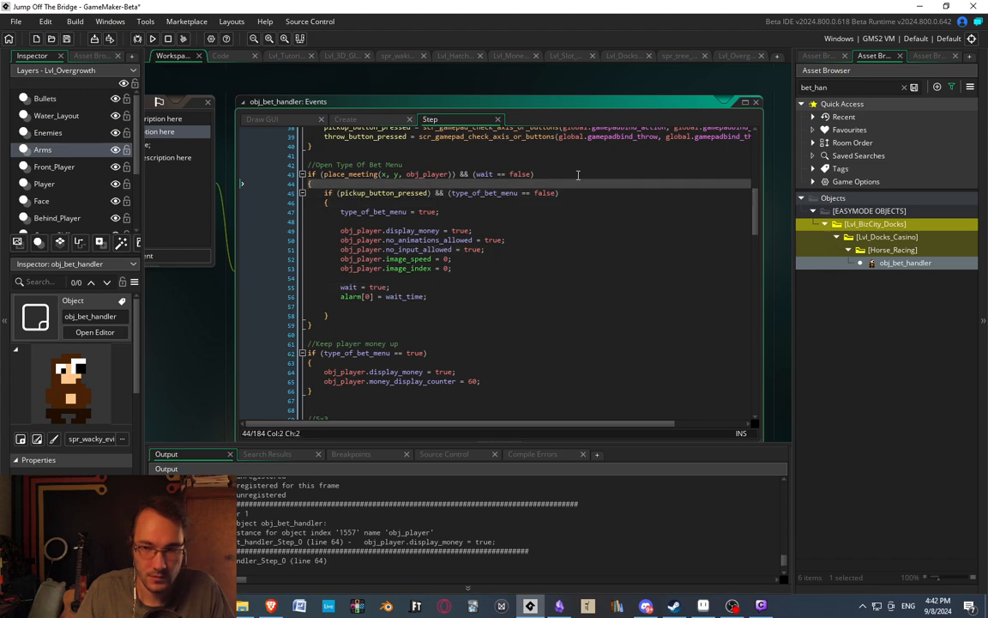
left_click(577, 175)
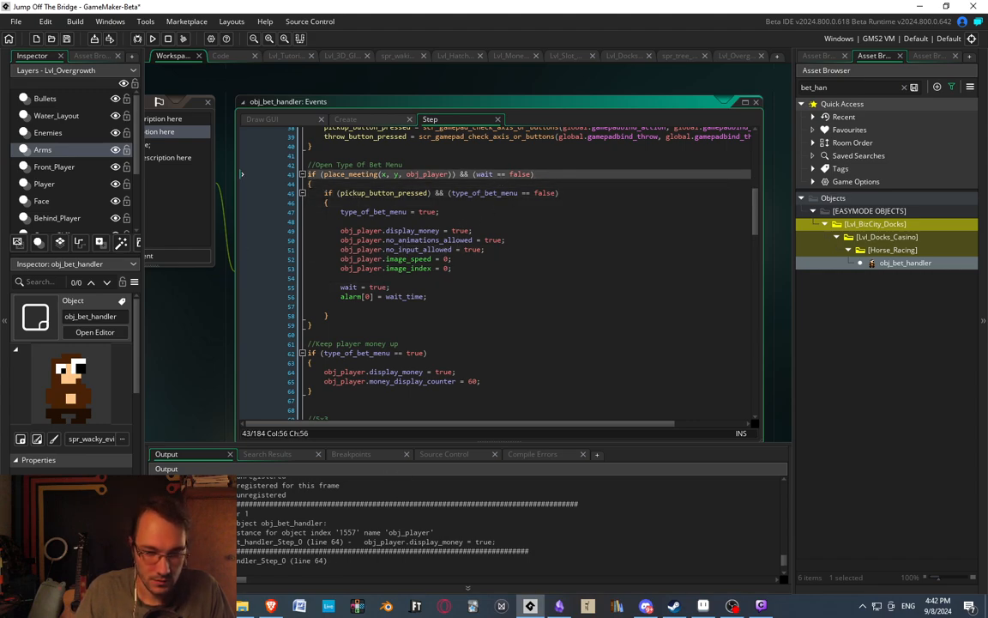
left_click(274, 514)
left_click(315, 541)
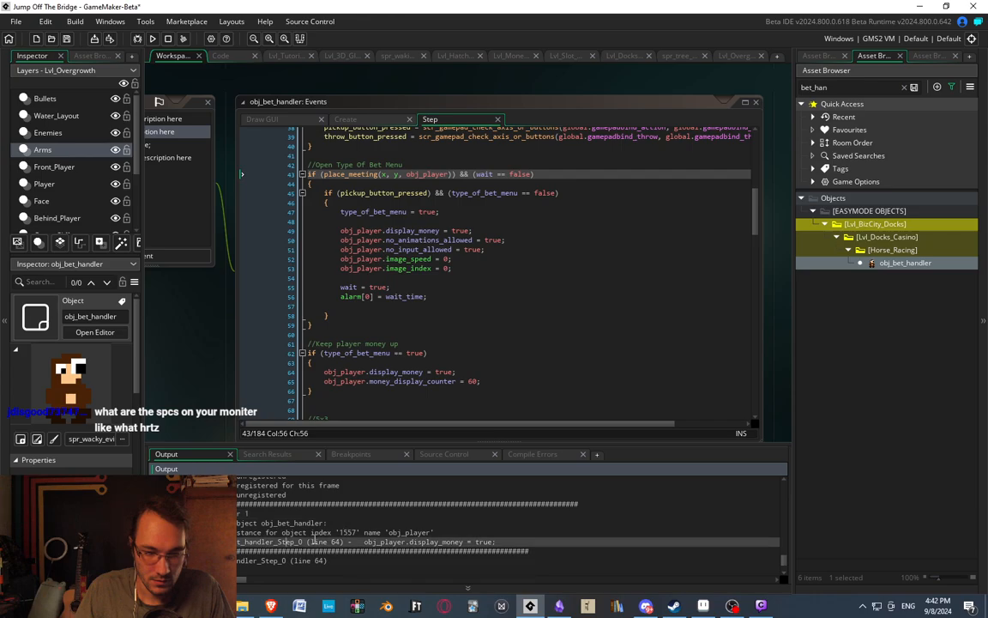
scroll(332, 356, "down", 2)
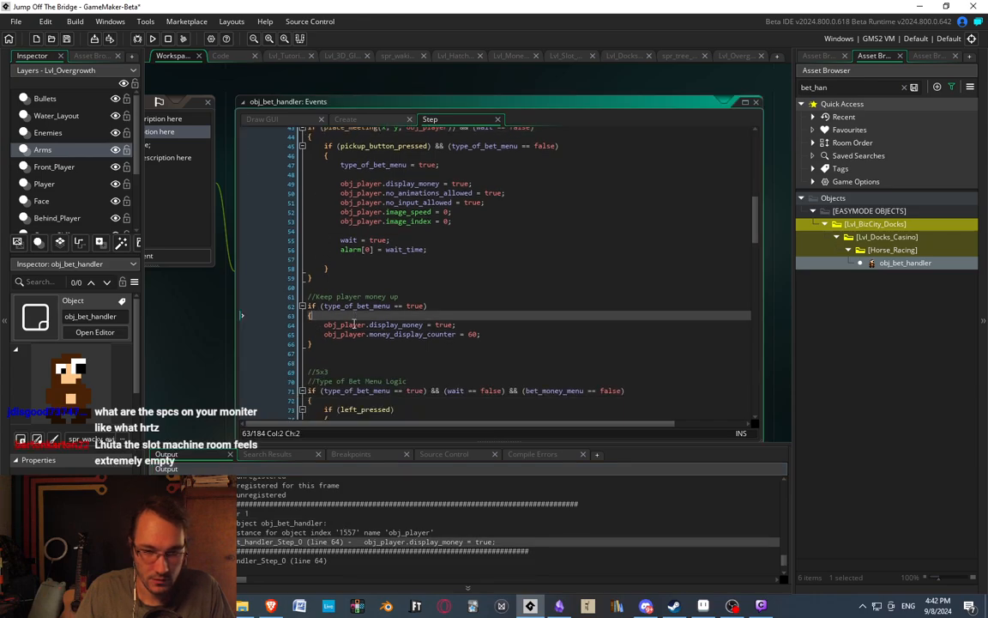
left_click(448, 314)
left_click(445, 303)
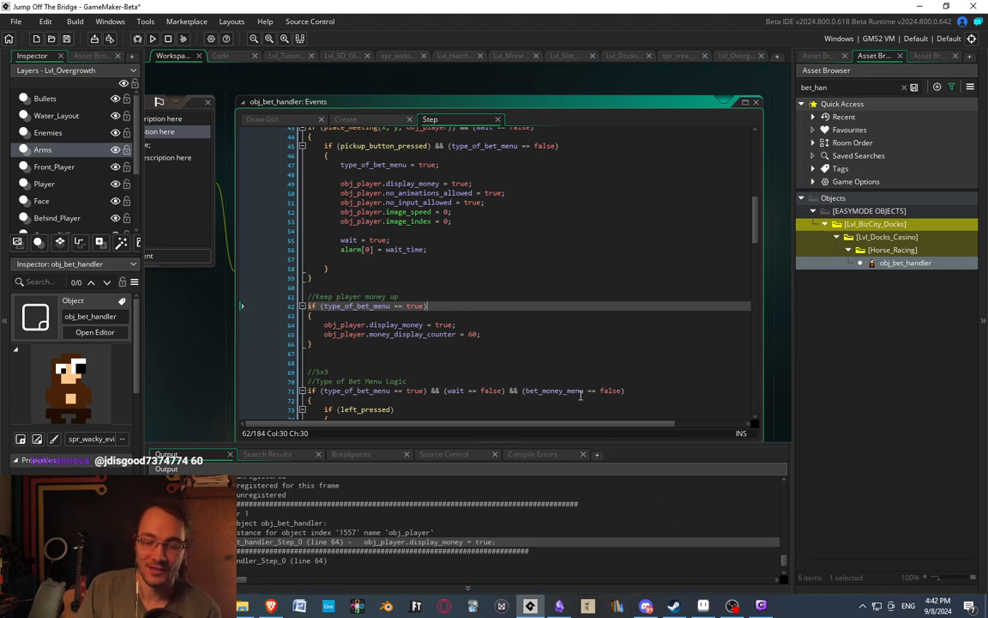
Add the condition "&& (instance_exists(obj_player))" on a new line below the if statement of "Keep player money up".
scroll(581, 394, "down", 1)
key("Up")
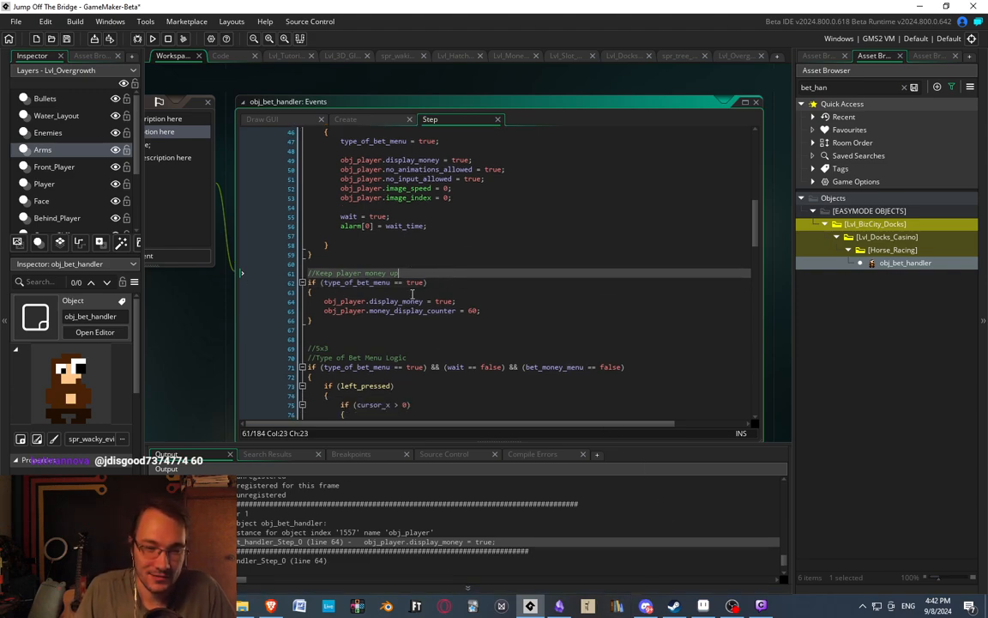
left_click(461, 281)
key("Return")
type("&&")
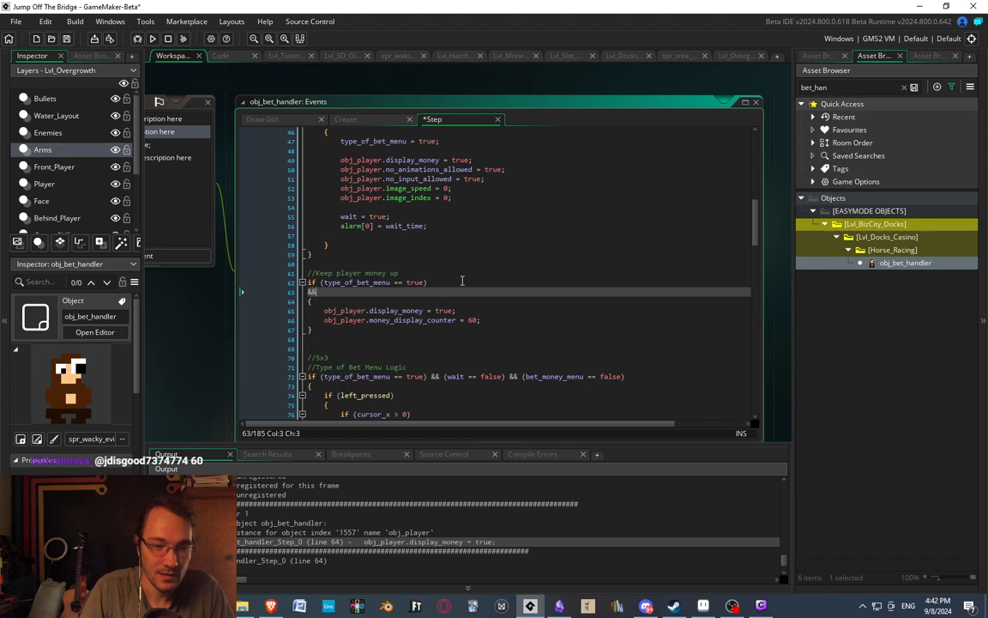
type(" ()")
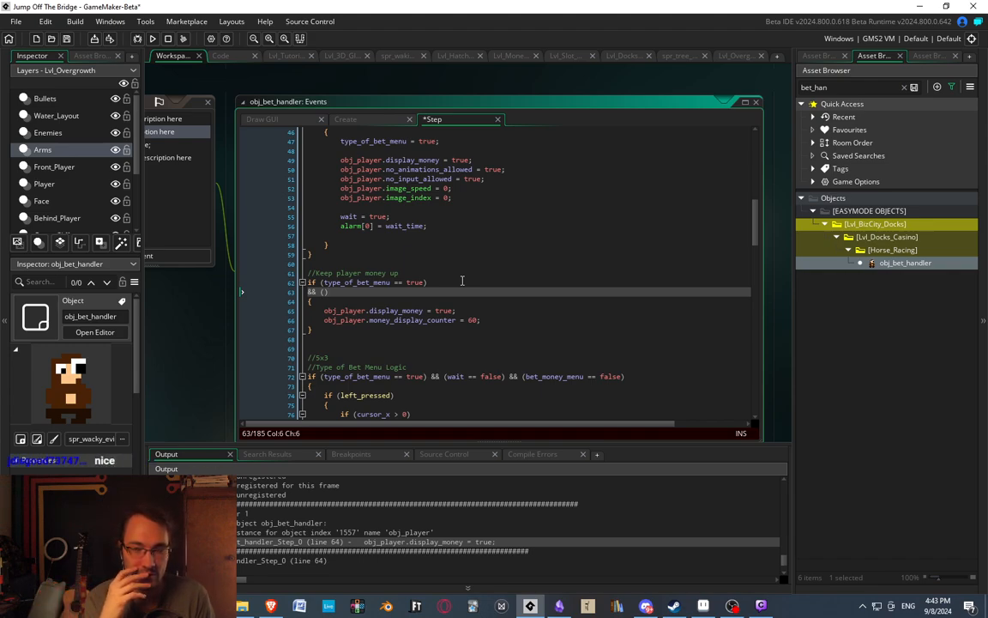
key("Left")
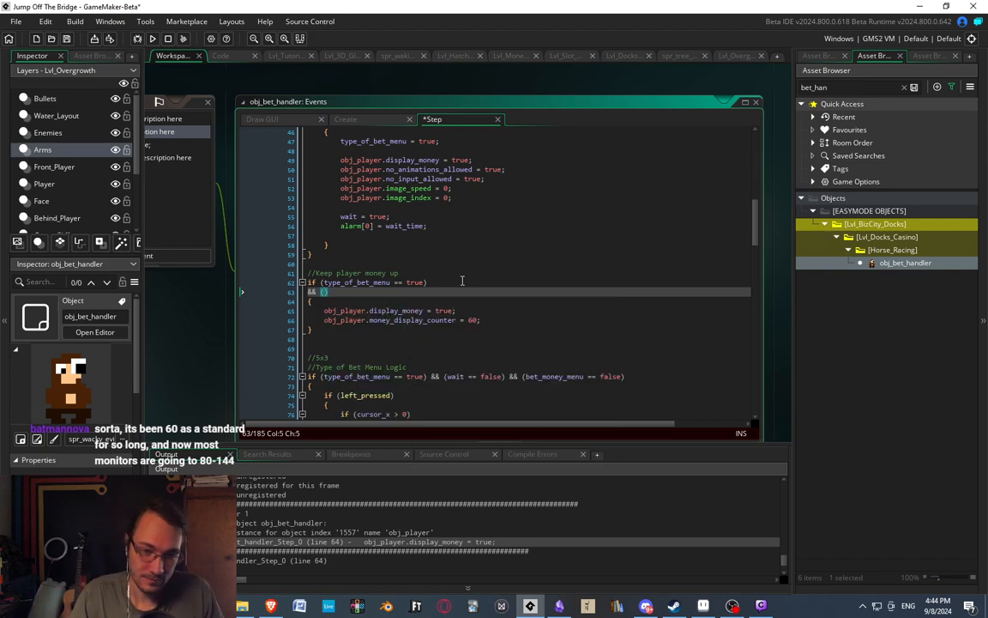
type("instance_e")
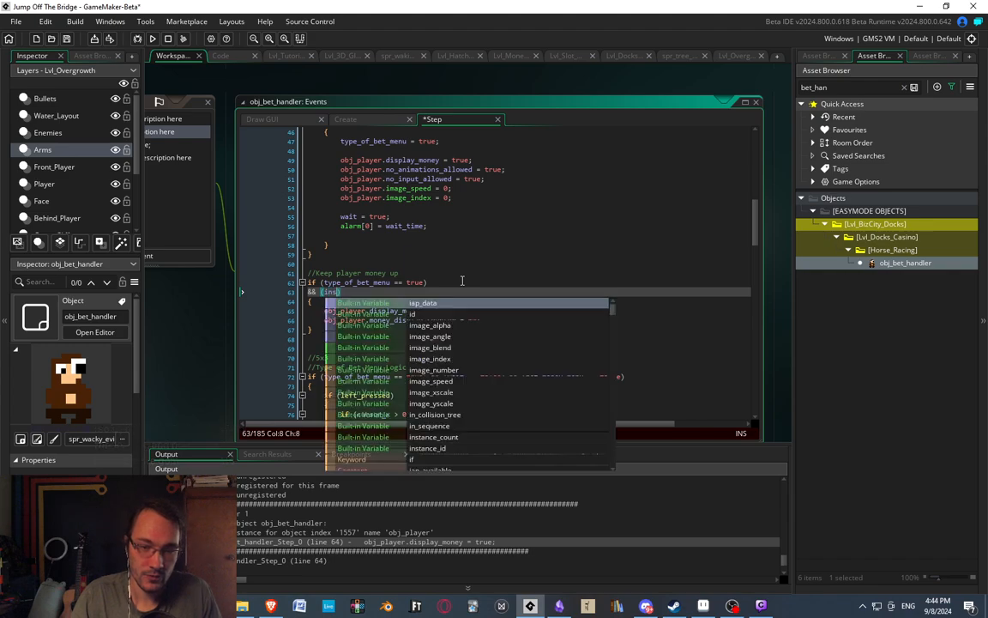
type("x")
key("Return")
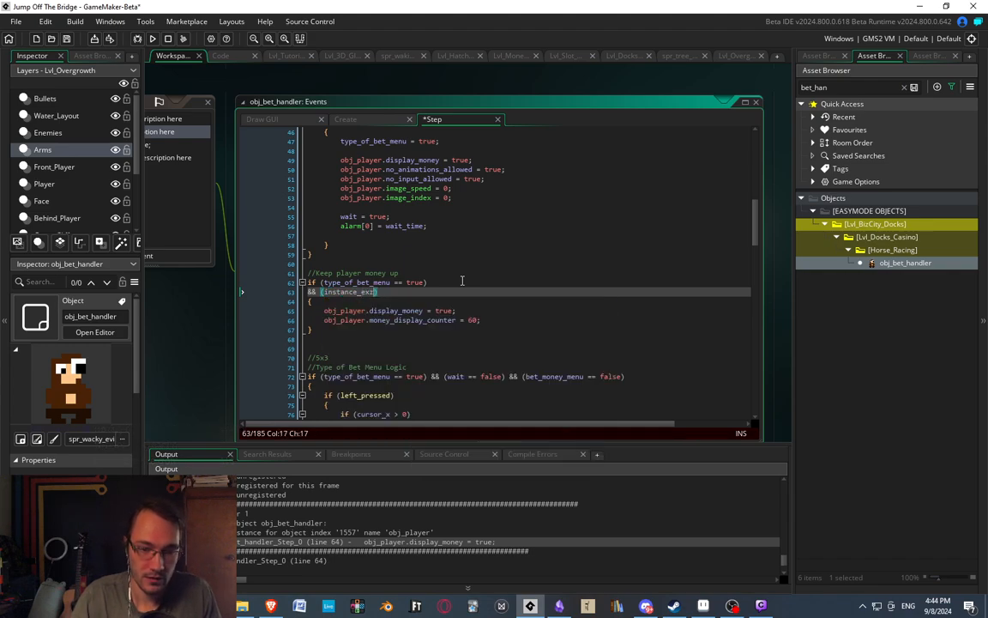
type("obj_p")
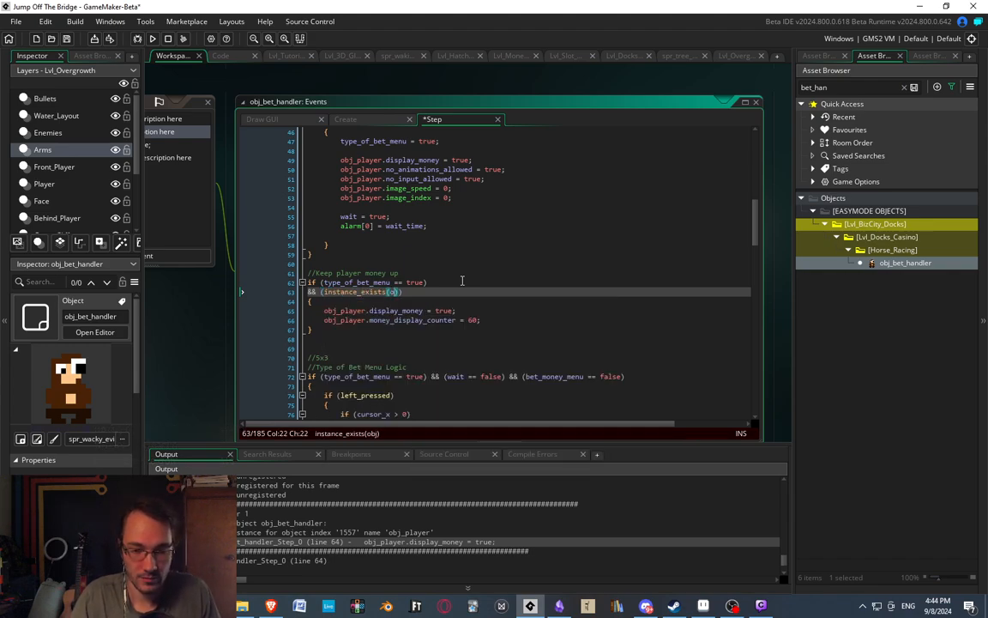
type("layer")
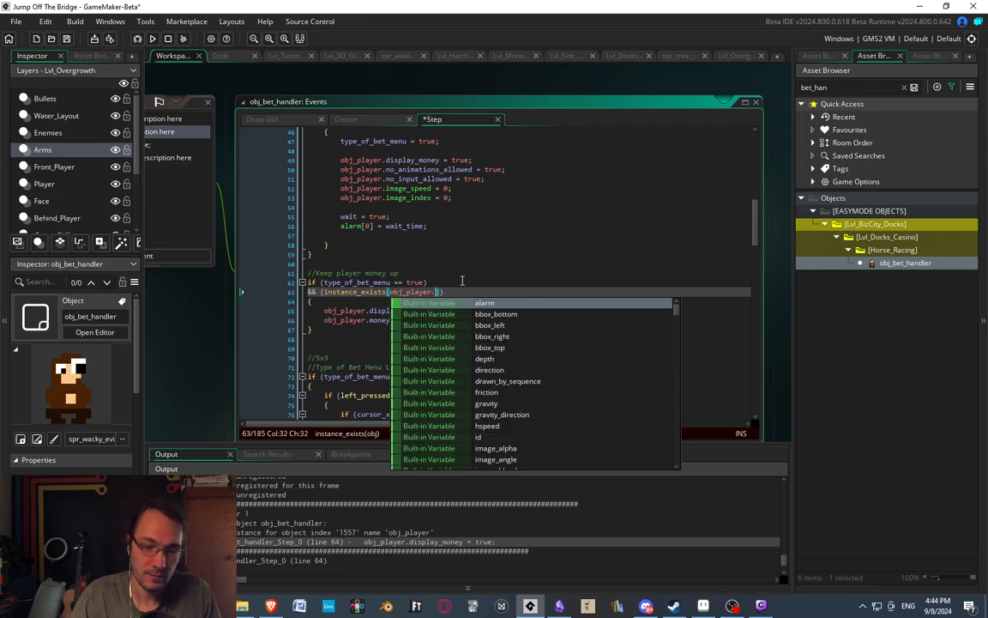
left_click(532, 233)
Copy the instance_exists(obj_player) condition to a new line below the if statement of "Open Type Of Bet Menu".
left_click_drag(443, 293, 311, 292)
key("ctrl+c")
left_click(349, 322)
left_click(339, 311)
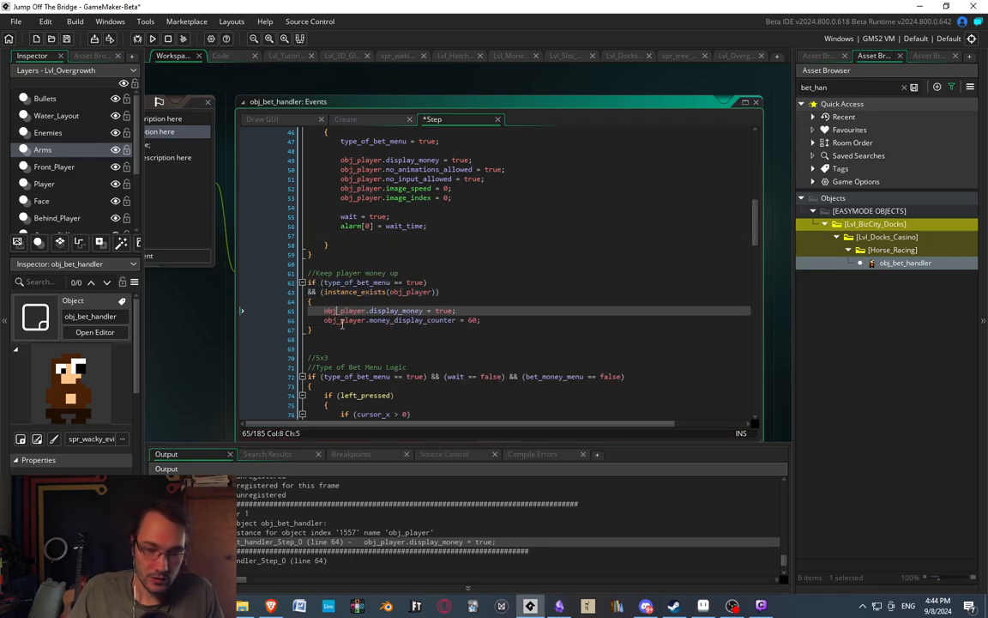
double_click(332, 310)
double_click(351, 320)
scroll(350, 319, "up", 6)
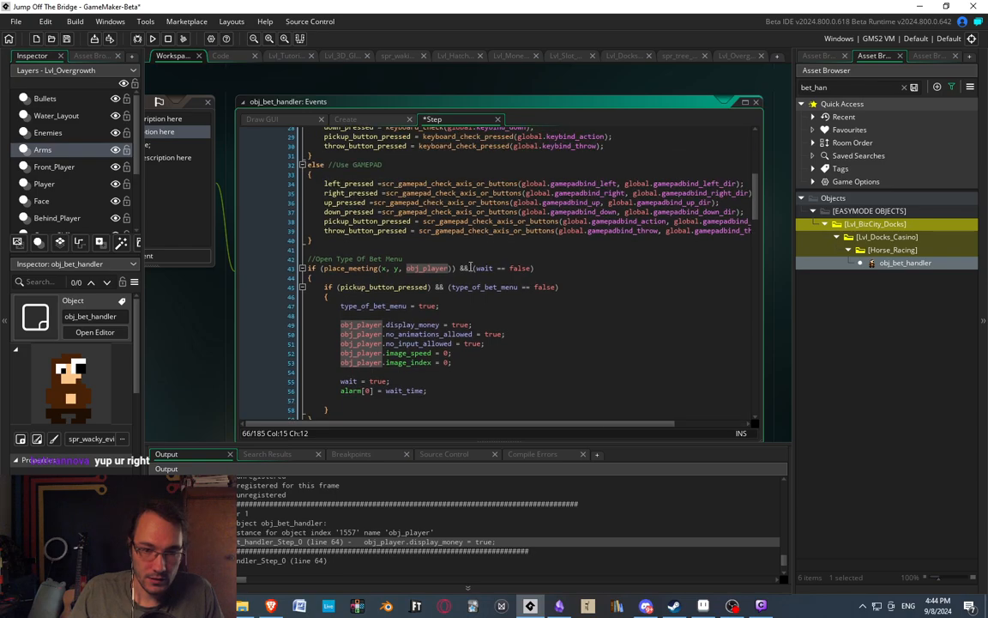
left_click(540, 269)
key("Return")
key("ctrl+v")
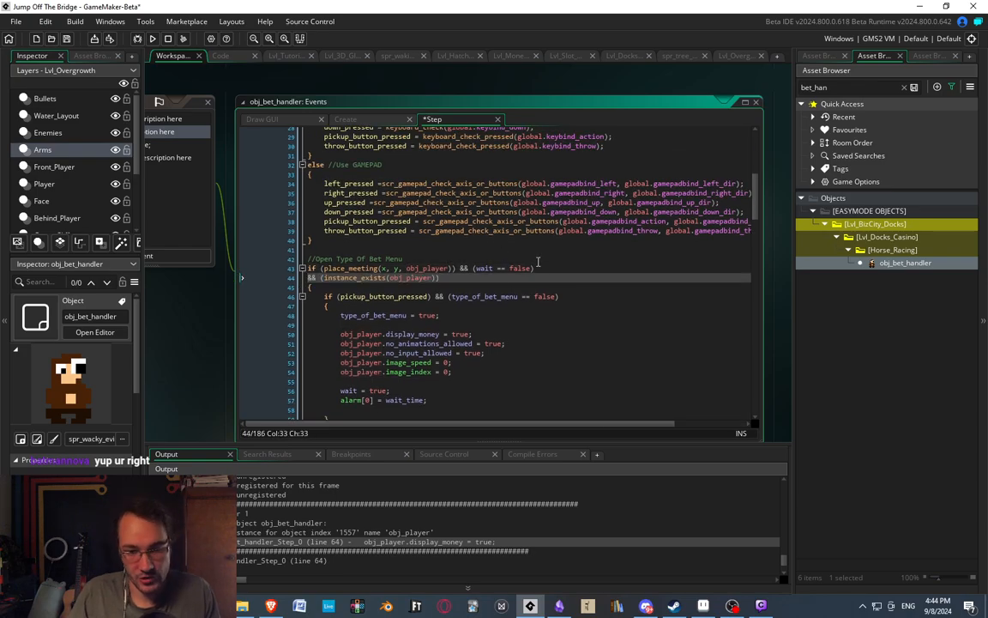
Add the copied instance_exists(obj_player) condition below the if statement of "Type of Bet Menu Logic".
scroll(408, 338, "down", 3)
scroll(408, 326, "down", 20)
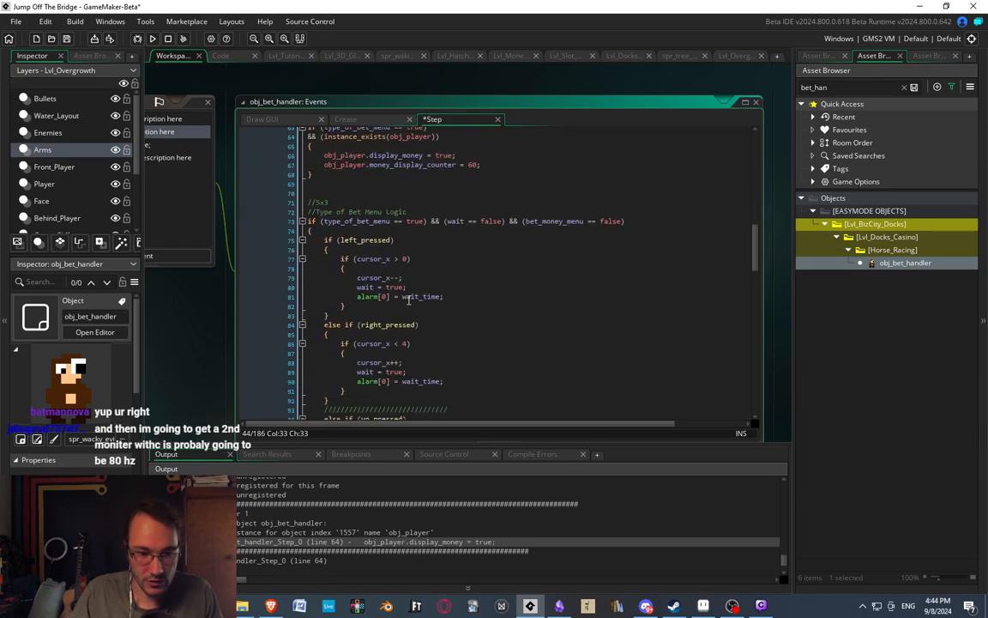
scroll(410, 308, "down", 7)
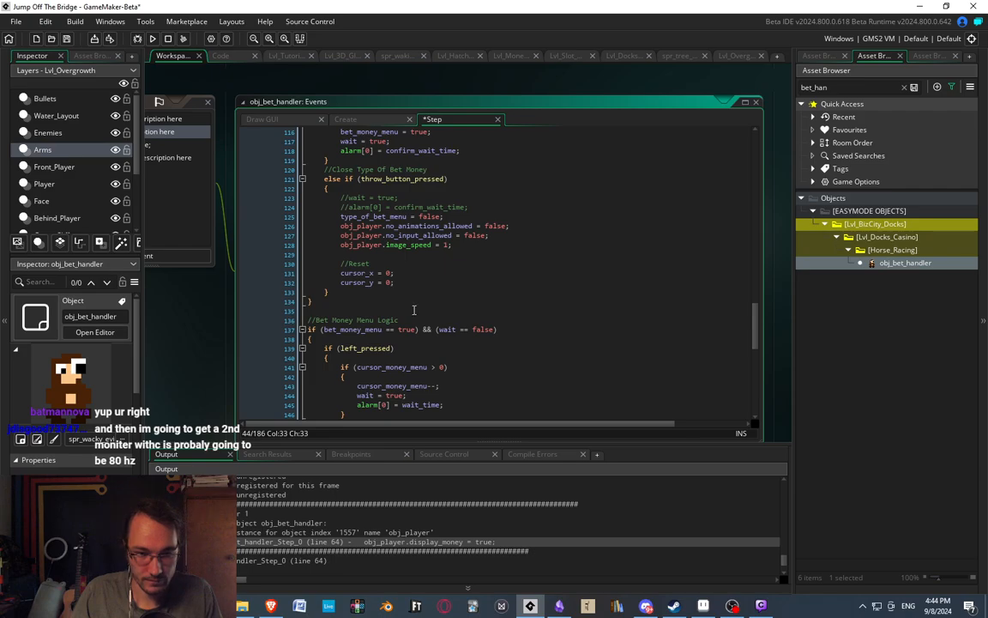
scroll(373, 274, "up", 6)
scroll(374, 270, "up", 15)
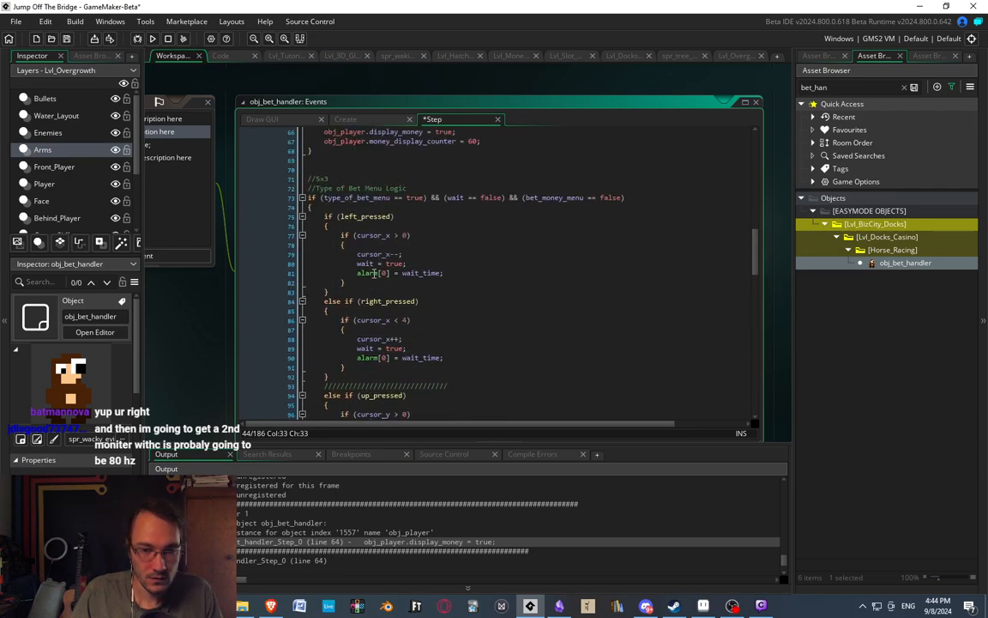
scroll(373, 267, "down", 2)
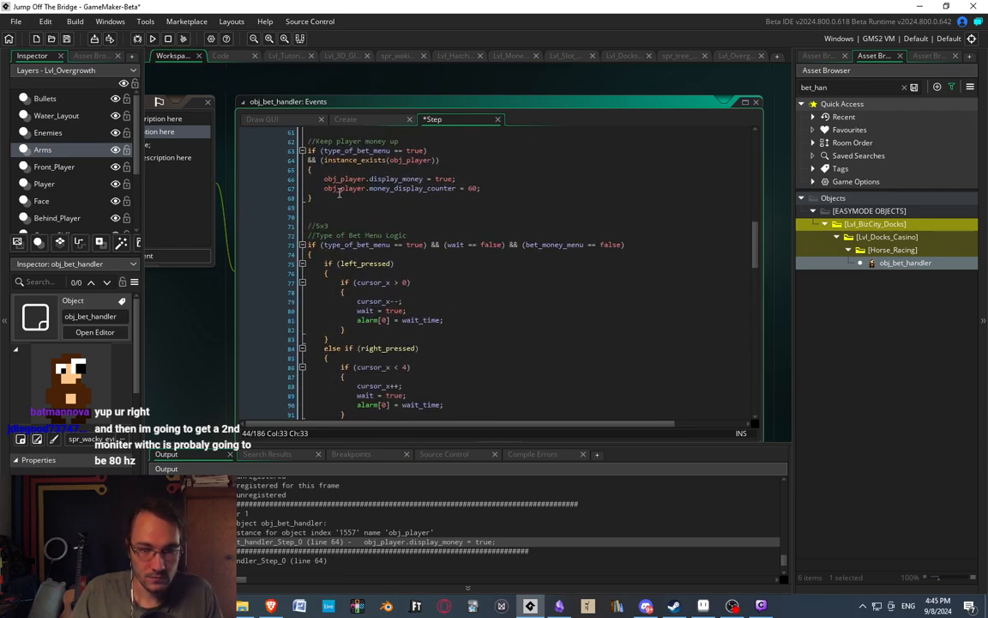
left_click(341, 245)
left_click(668, 244)
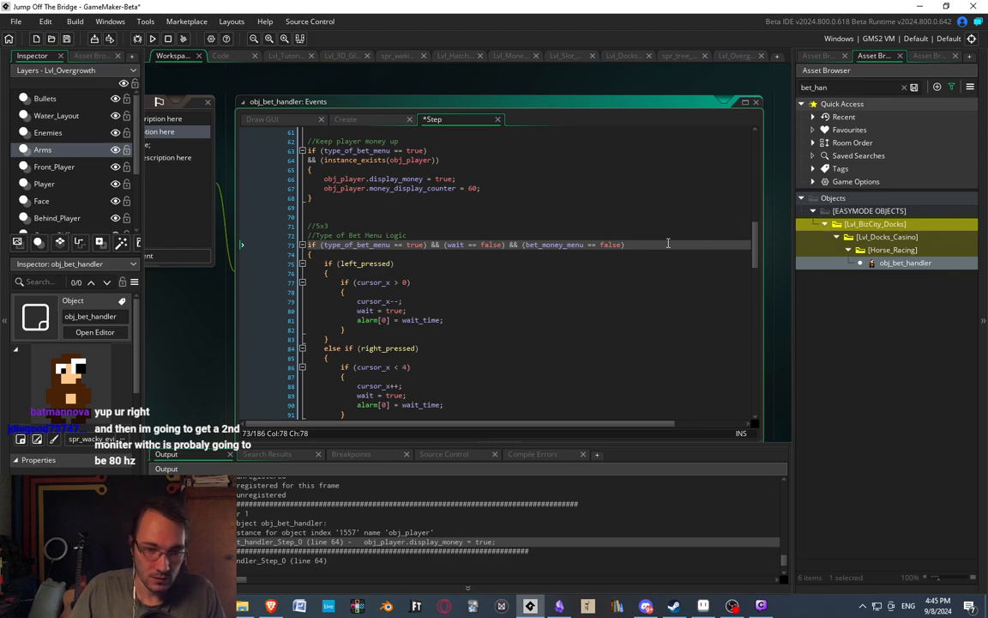
key("Return")
key("ctrl+v")
Check the remaining obj_player references and add the copied instance_exists(obj_player) condition to the "Bet Money Menu Logic" if statement.
scroll(532, 316, "down", 6)
scroll(532, 316, "down", 9)
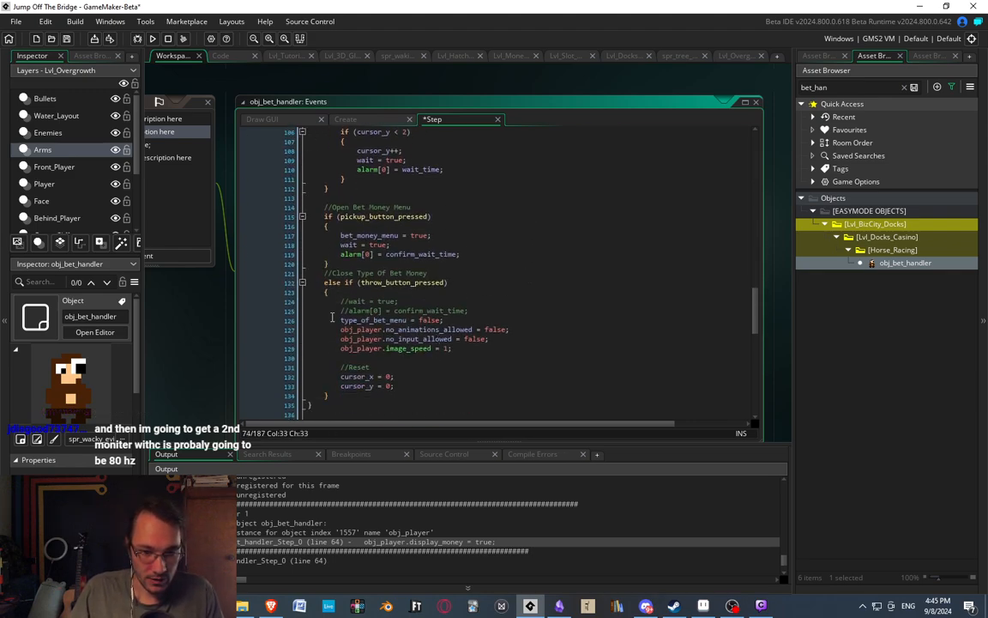
double_click(352, 330)
scroll(590, 260, "down", 16)
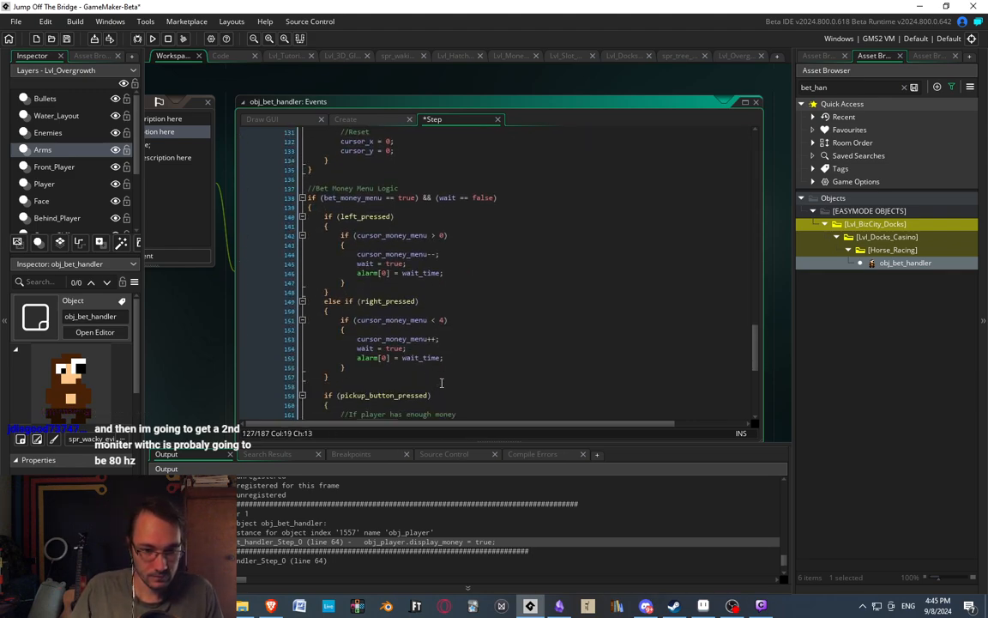
scroll(422, 276, "up", 10)
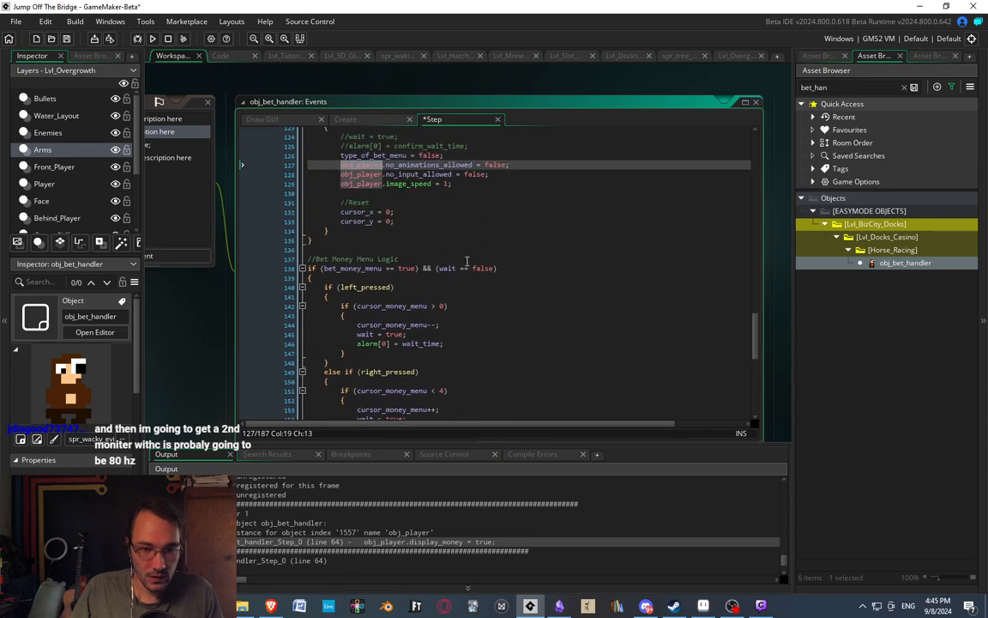
left_click(514, 268)
key("Return")
type("obj_player.display_money = true;")
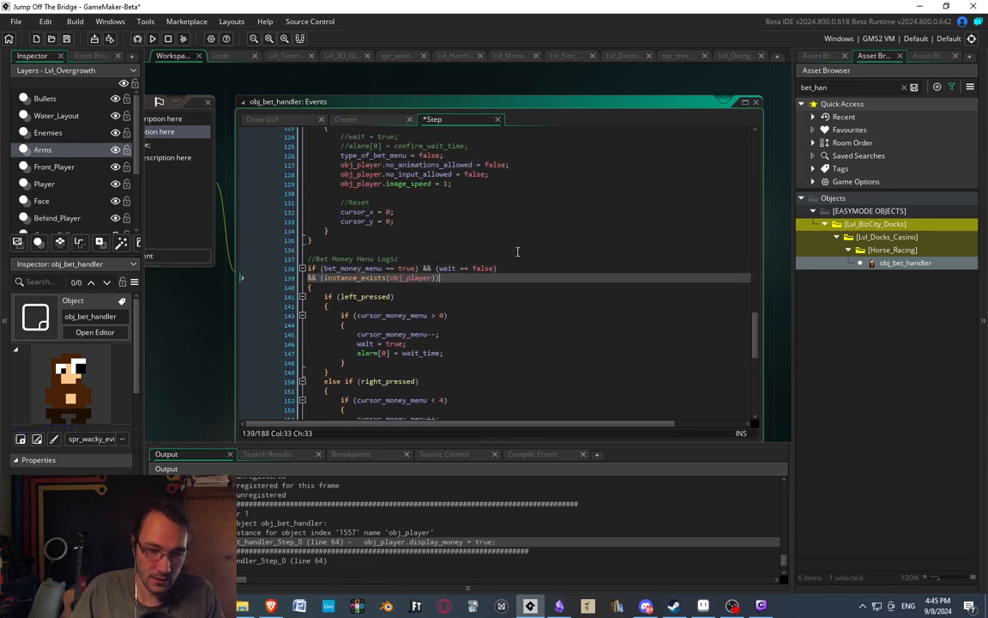
Check the rest of the Step code and the Alarm 0 and Draw GUI events of obj_bet_handler for unguarded obj_player references.
scroll(468, 282, "down", 9)
scroll(470, 283, "down", 4)
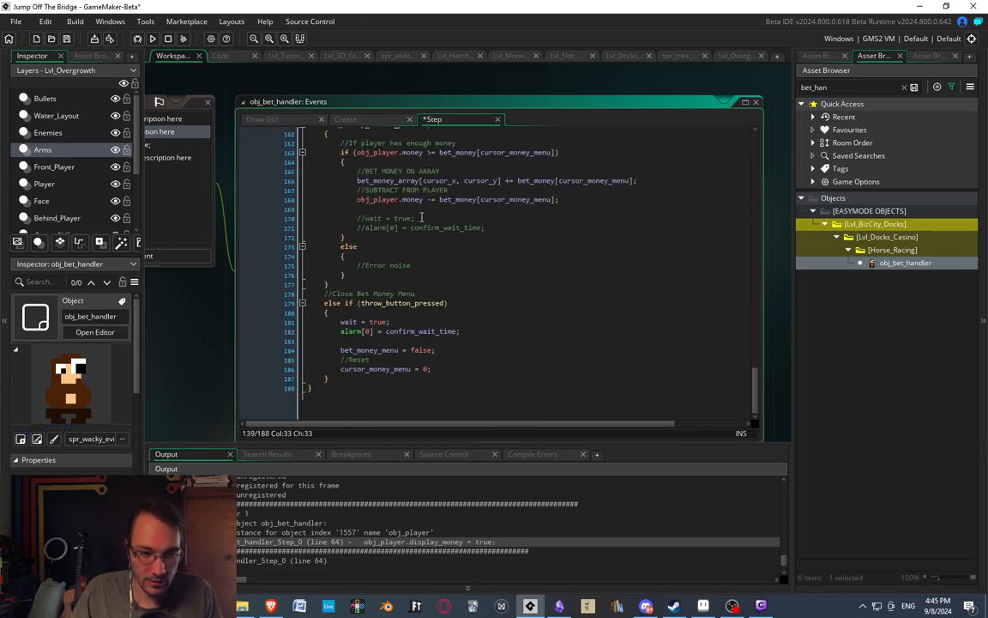
middle_click_drag(420, 216, 636, 218)
left_click(324, 149)
left_click(320, 158)
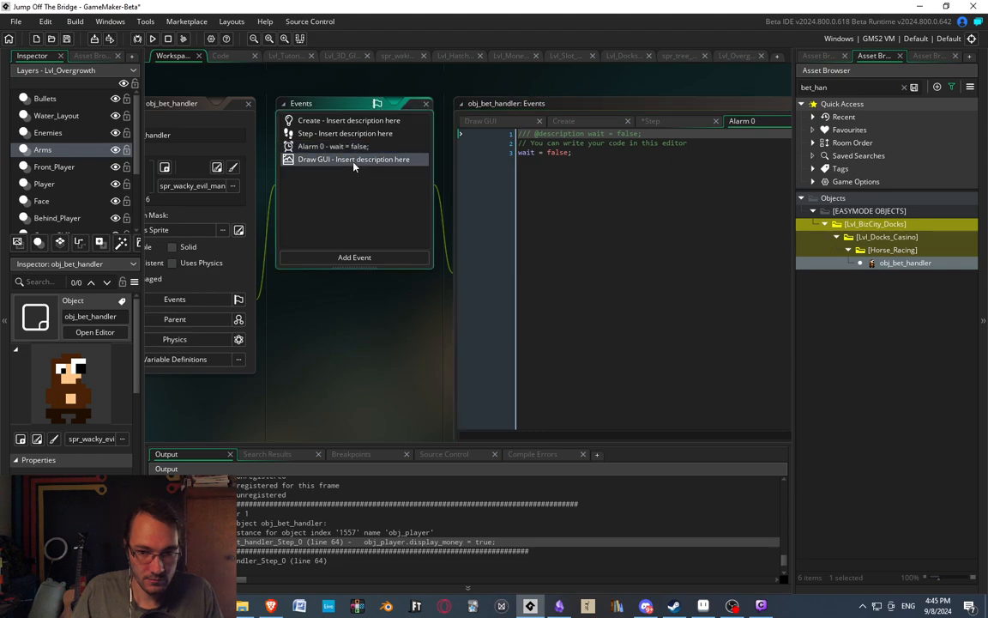
scroll(589, 274, "down", 20)
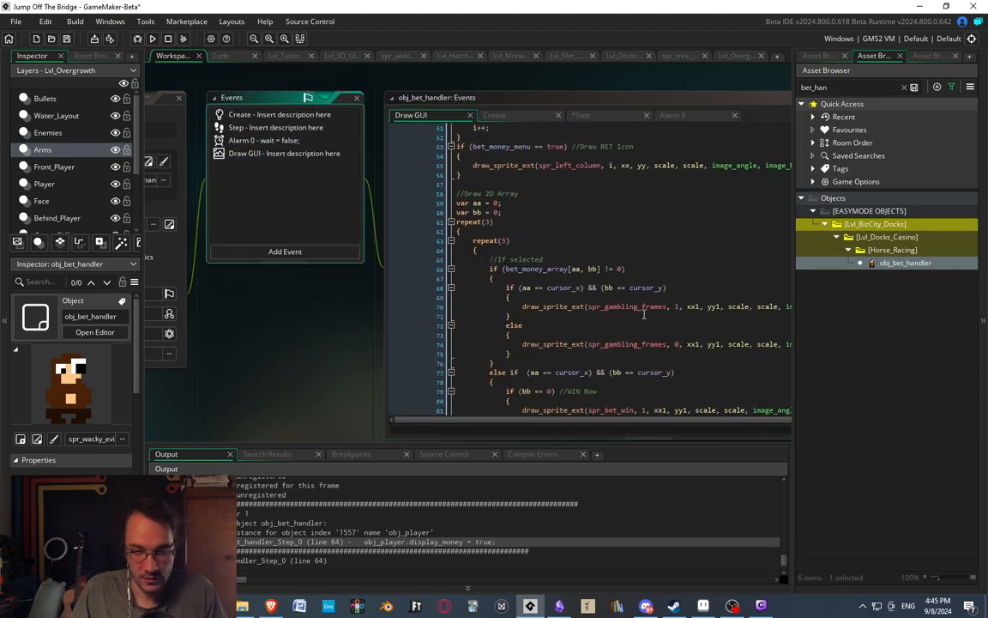
middle_click_drag(640, 298, 468, 247)
scroll(467, 246, "down", 20)
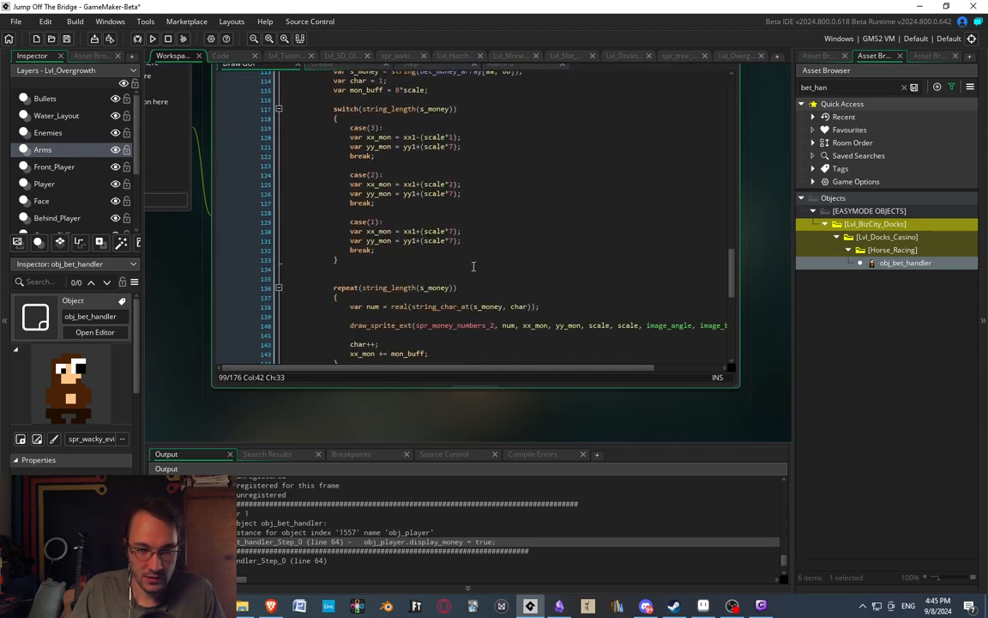
middle_click_drag(333, 231, 541, 273)
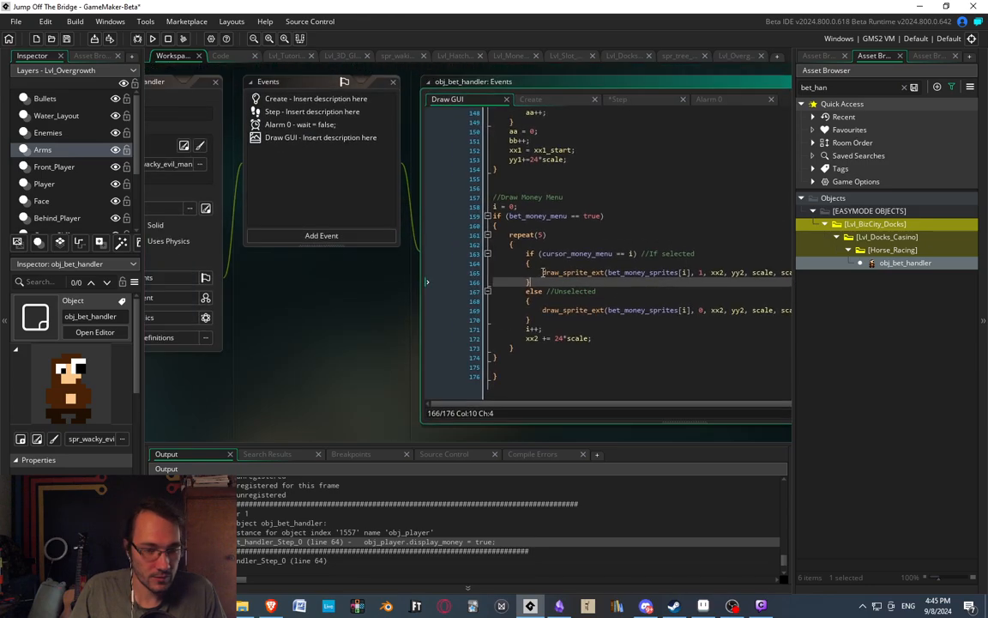
scroll(585, 275, "up", 20)
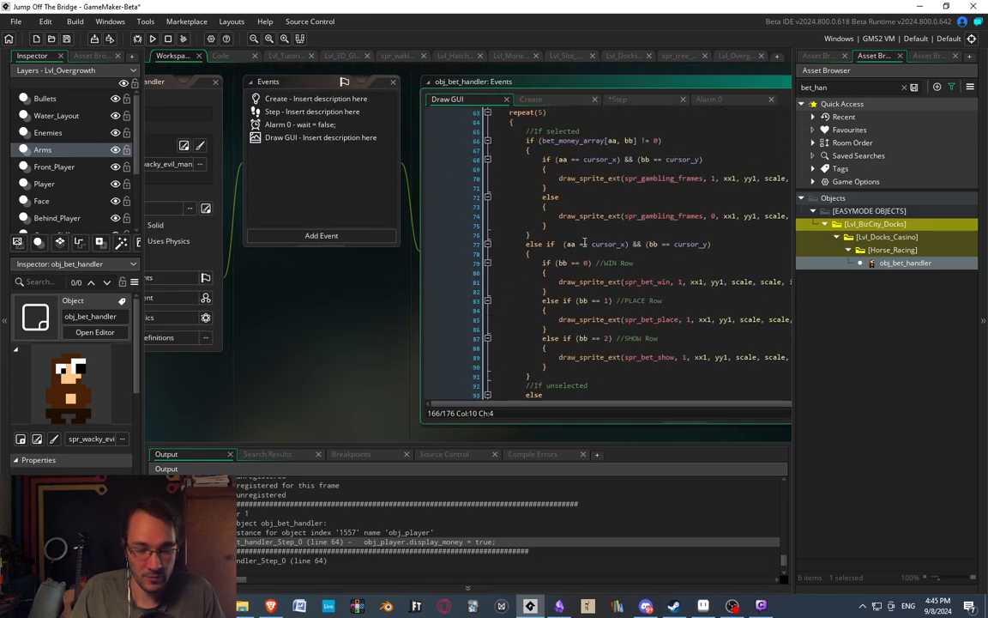
scroll(580, 207, "up", 6)
middle_click_drag(266, 192, 336, 192)
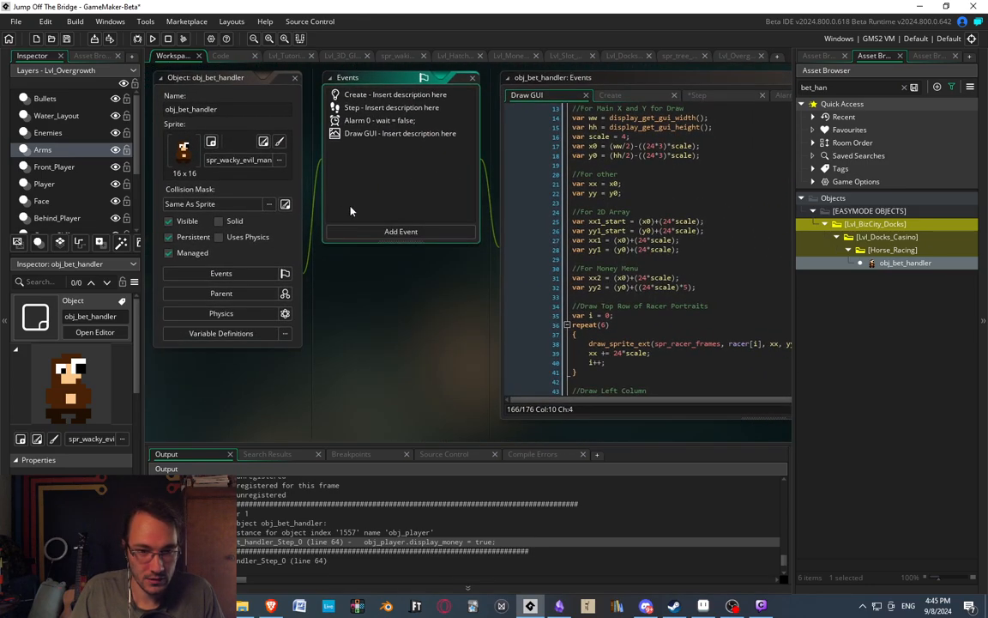
Add an End Step event to obj_bet_handler and paste the copied instance_exists(obj_player) condition into its code.
left_click(375, 233)
mouse_move(396, 279)
left_click(467, 306)
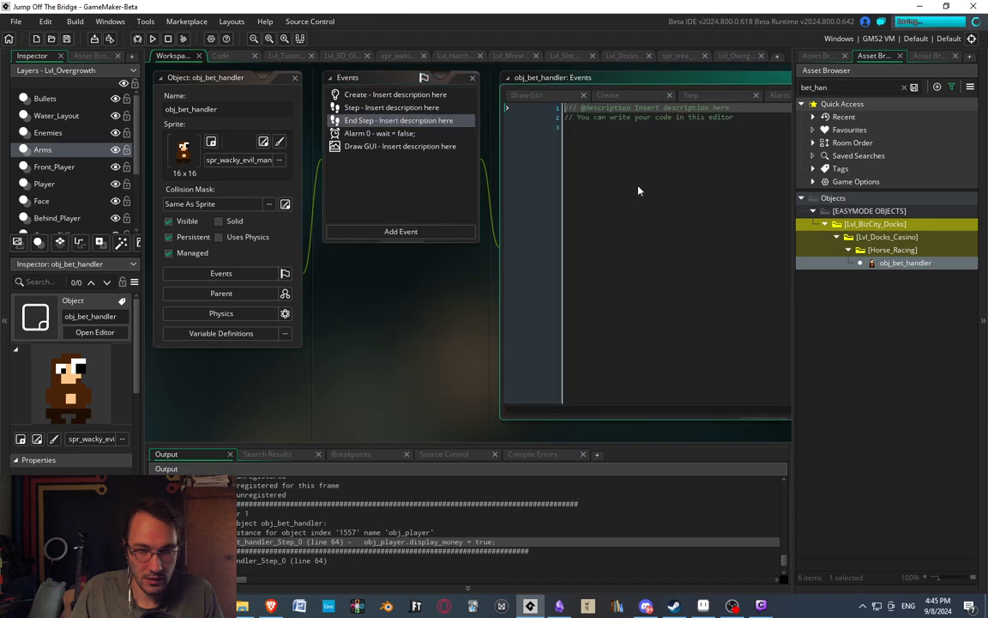
type("&& (instance_exists(obj_player))")
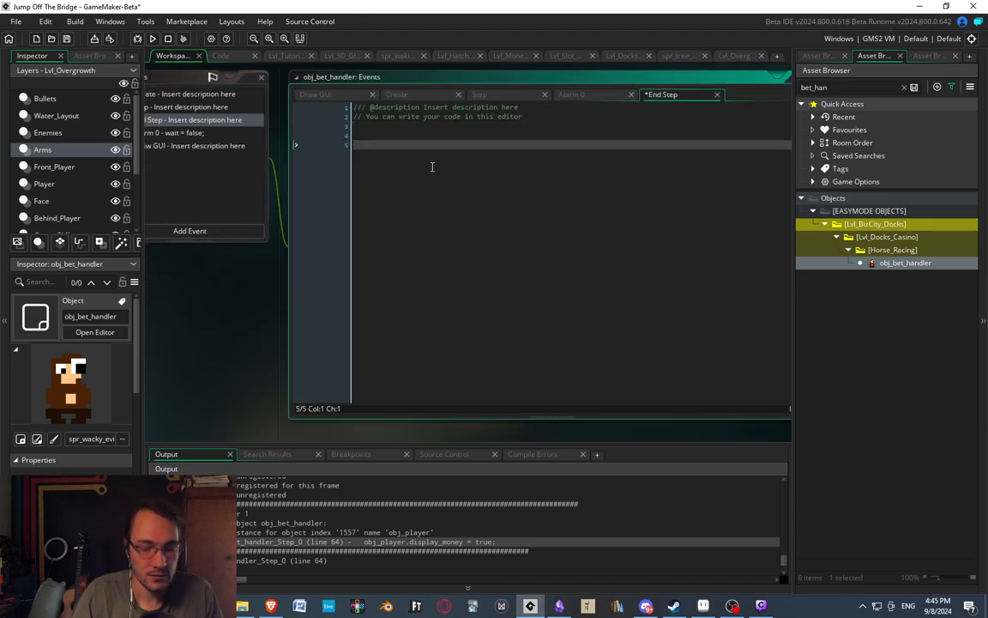
Turn the pasted condition into the negated if statement "if (!instance_exists(obj_player))".
key("Left")
key("Left")
key("Left")
key("Left")
key("Left")
key("Left")
key("Left")
key("Left")
key("Left")
key("Left")
key("Left")
key("Left")
key("Left")
key("Left")
key("Left")
key("Left")
key("Left")
key("Left")
key("Left")
key("Left")
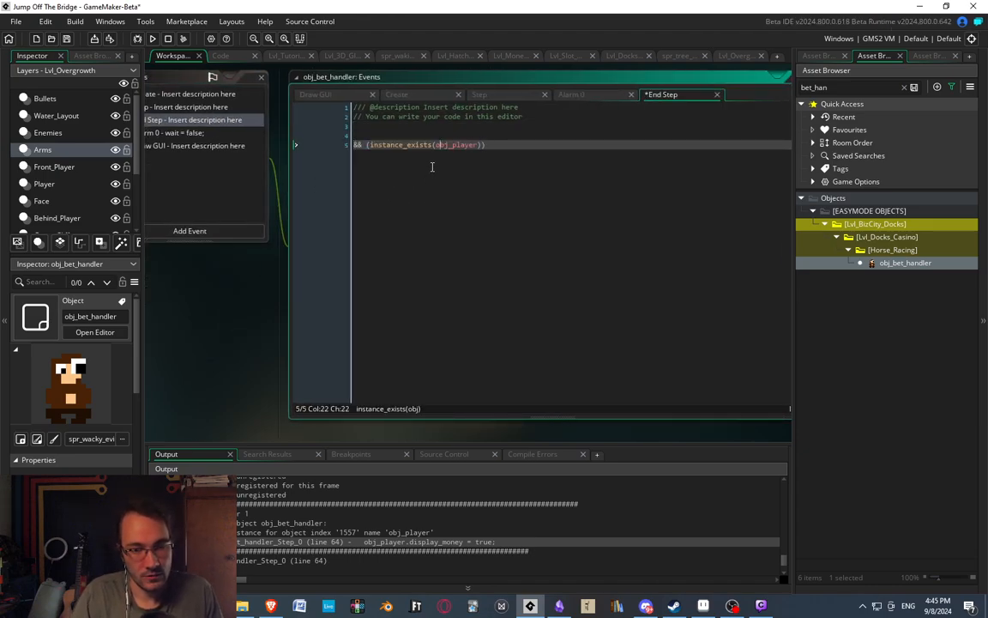
key("Left")
key("Left")
key("Left")
key("Left")
key("BackSpace")
key("BackSpace")
type("if")
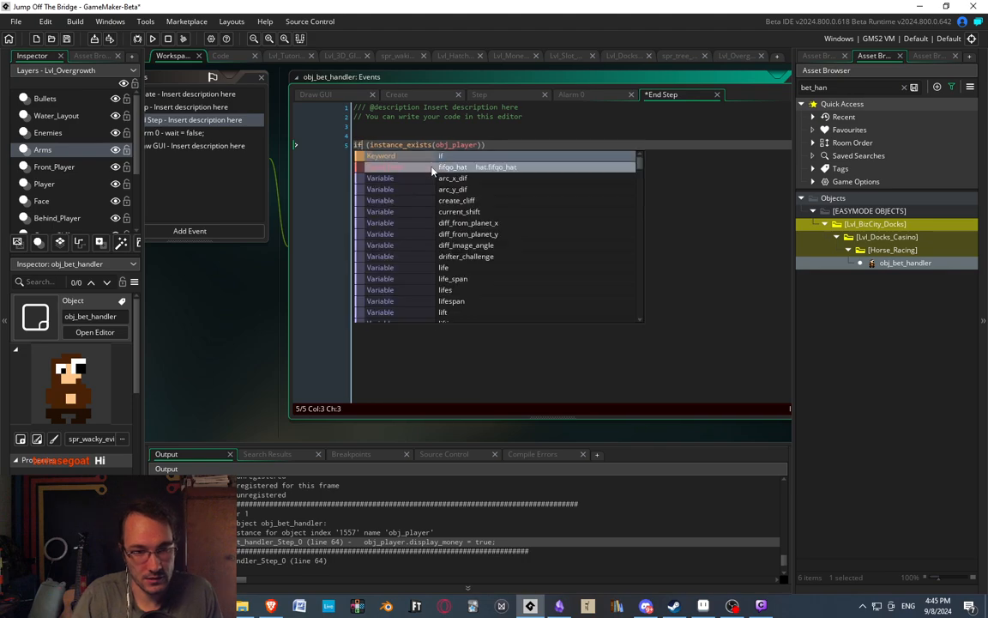
key("Right")
key("Right")
type("!")
key("End")
key("Return")
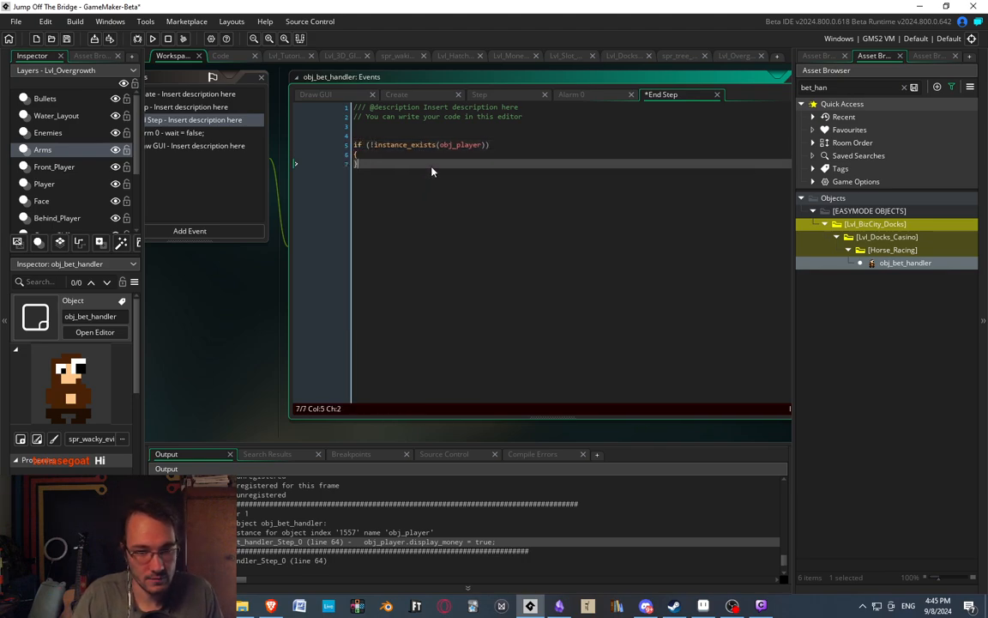
Give the End Step if statement a braced body that calls instance_destroy();.
type("{")
key("Return")
type("instance_d")
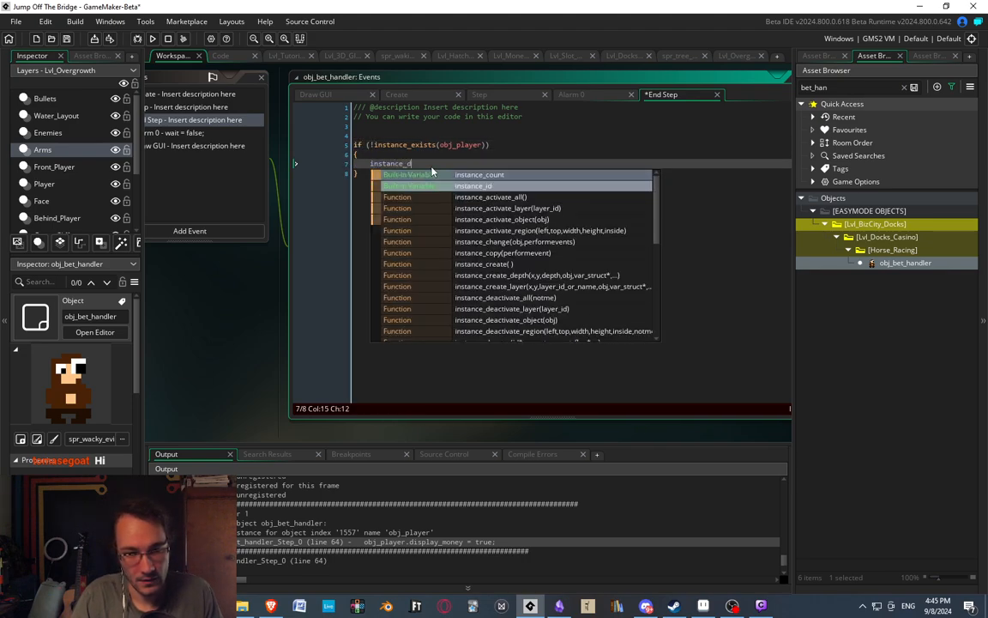
type("estroy();")
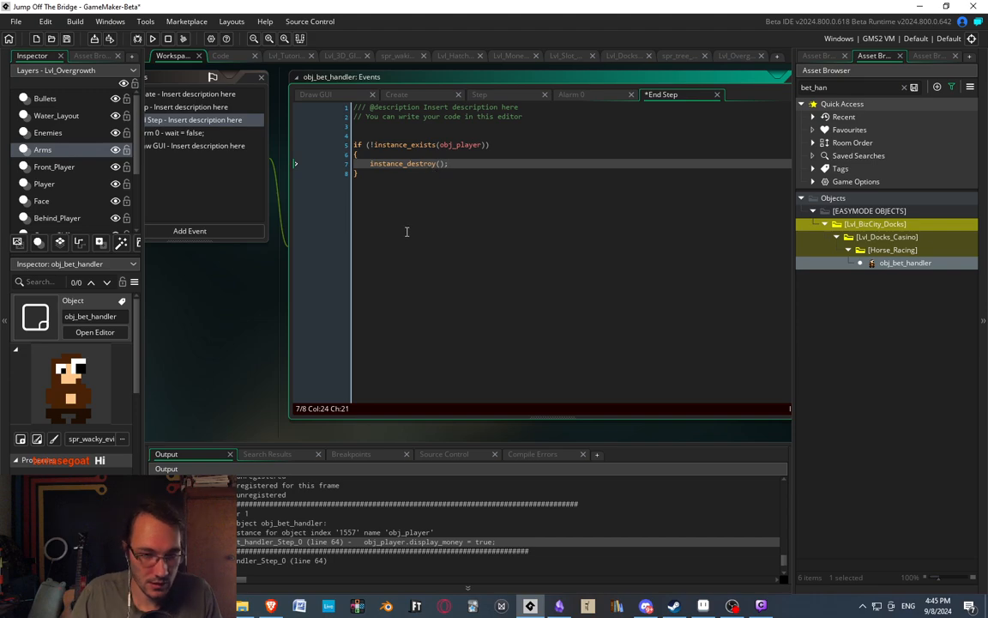
Review the instance_destroy checks at the beginning of obj_bet_handler's Step code and compare them with the new End Step code.
middle_click_drag(411, 238, 733, 273)
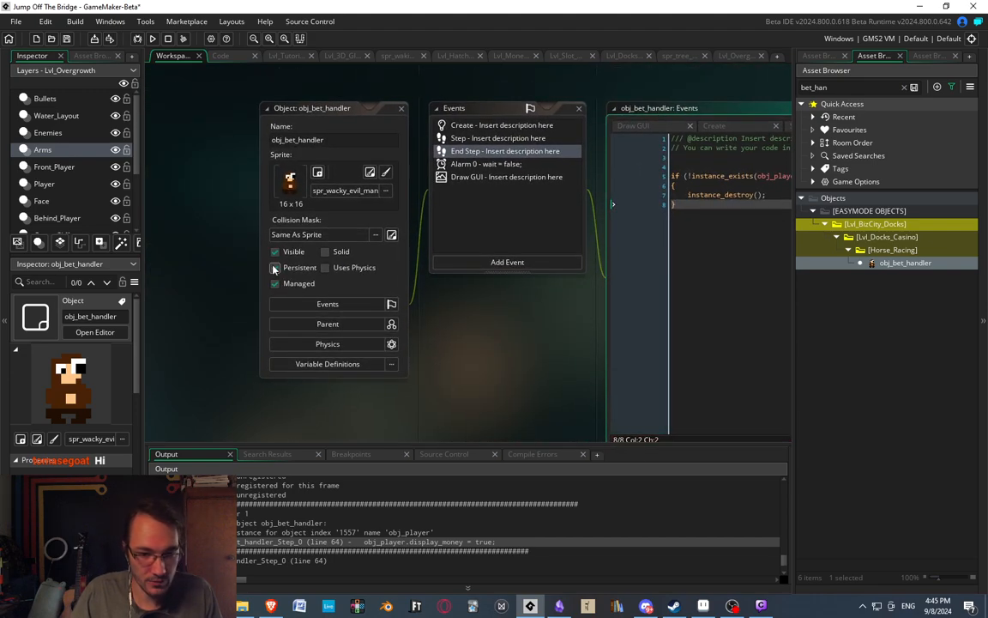
middle_click_drag(514, 211, 340, 191)
left_click(323, 123)
double_click(323, 126)
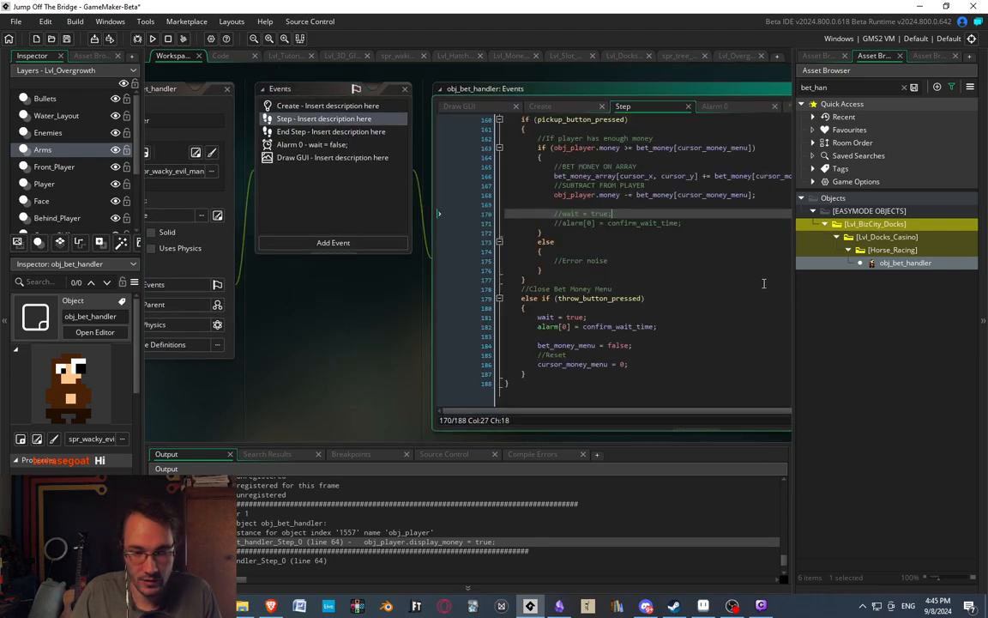
middle_click_drag(690, 261, 463, 249)
left_click_drag(724, 367, 762, 132)
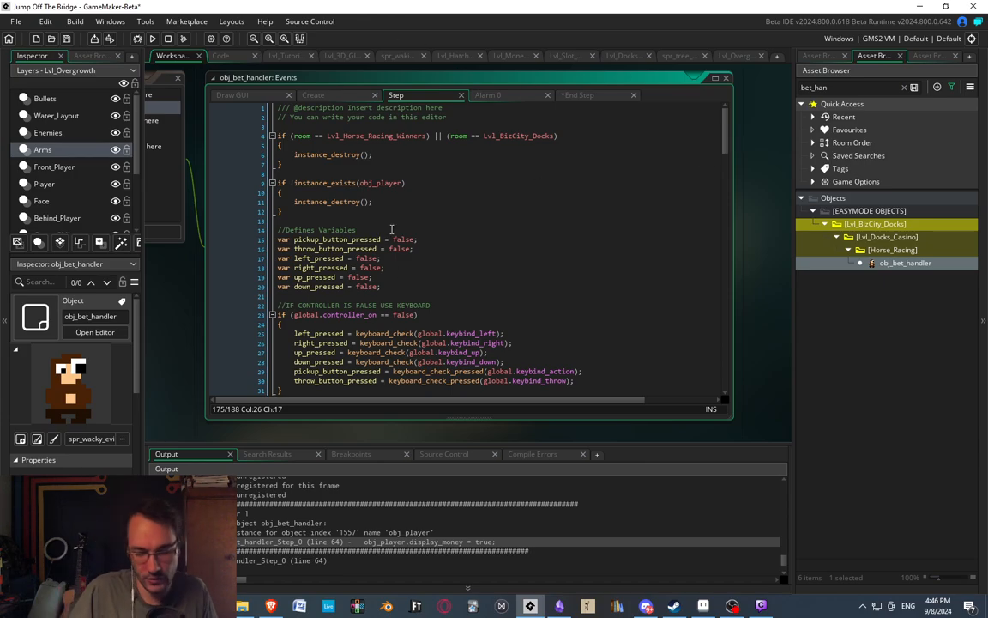
middle_click_drag(386, 195, 527, 263)
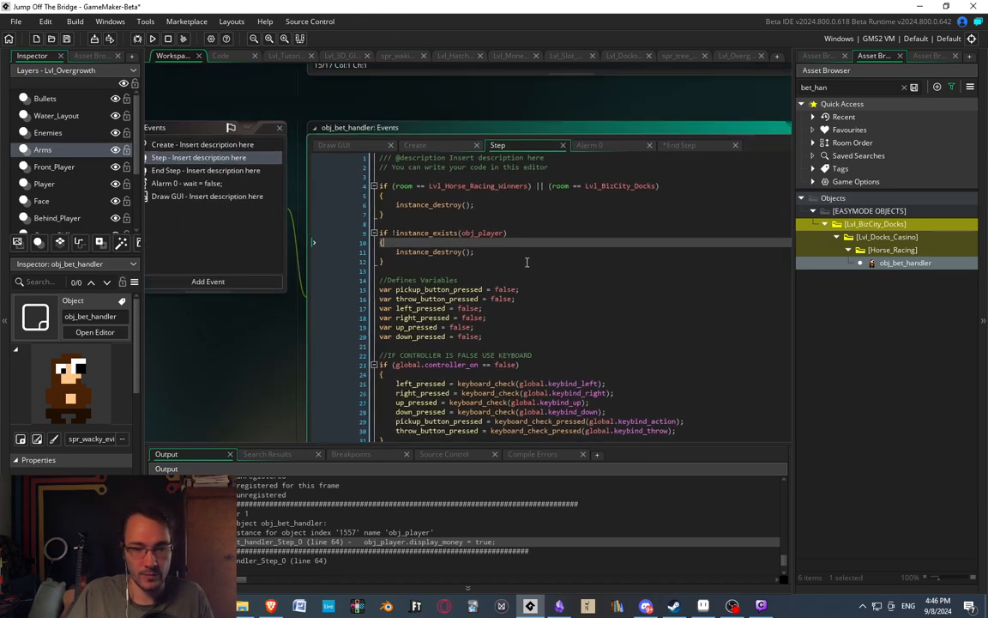
middle_click_drag(418, 227, 673, 184)
middle_click_drag(413, 324, 241, 294)
left_click(285, 98)
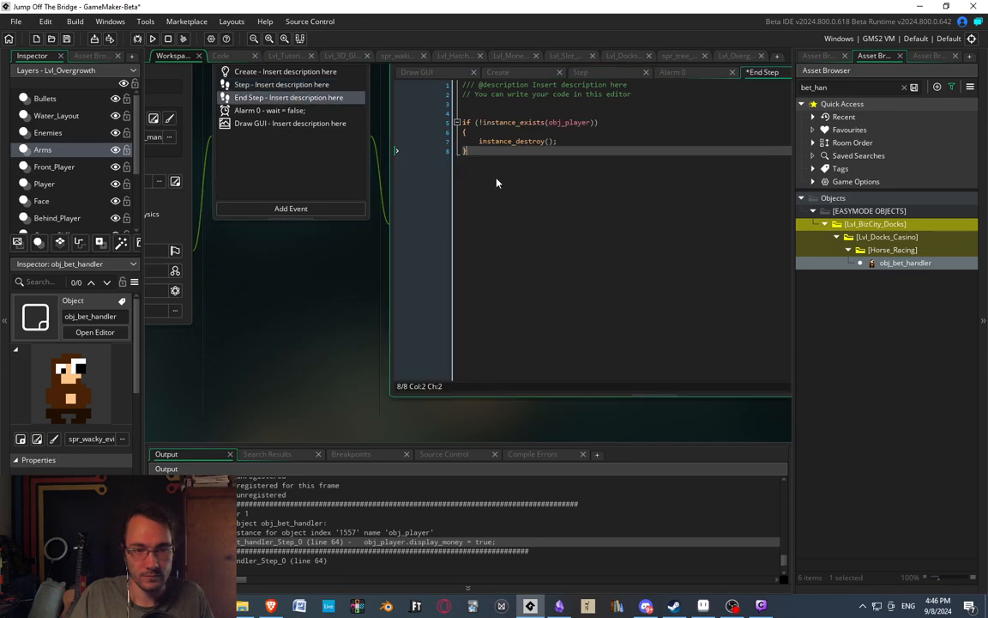
Review obj_bet_handler's Alarm 0 code and read the Draw GUI code through to the Draw Money Menu section.
left_click(225, 106)
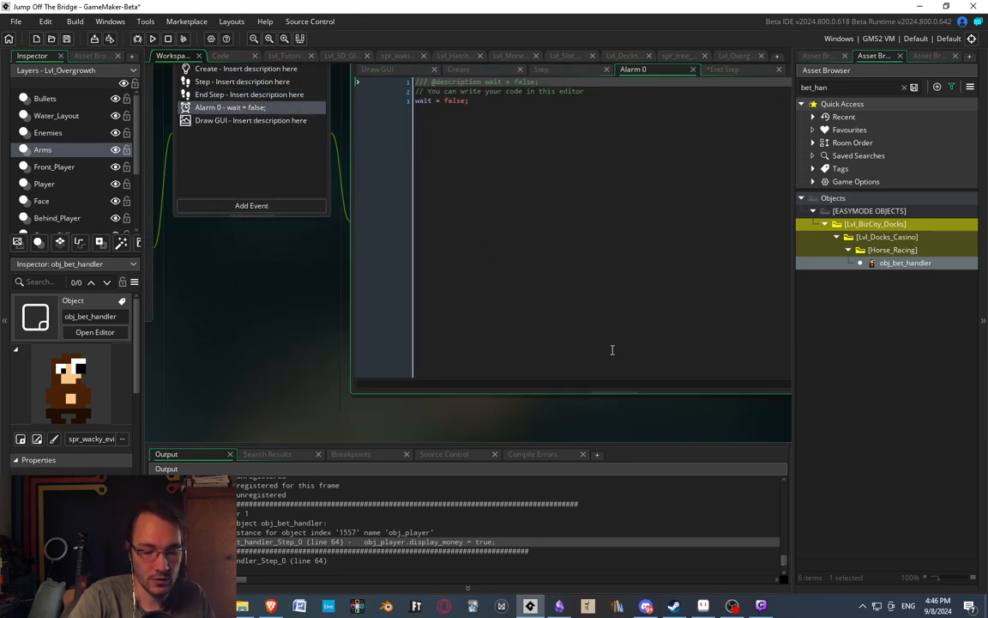
middle_click_drag(337, 364, 533, 400)
left_click(651, 259)
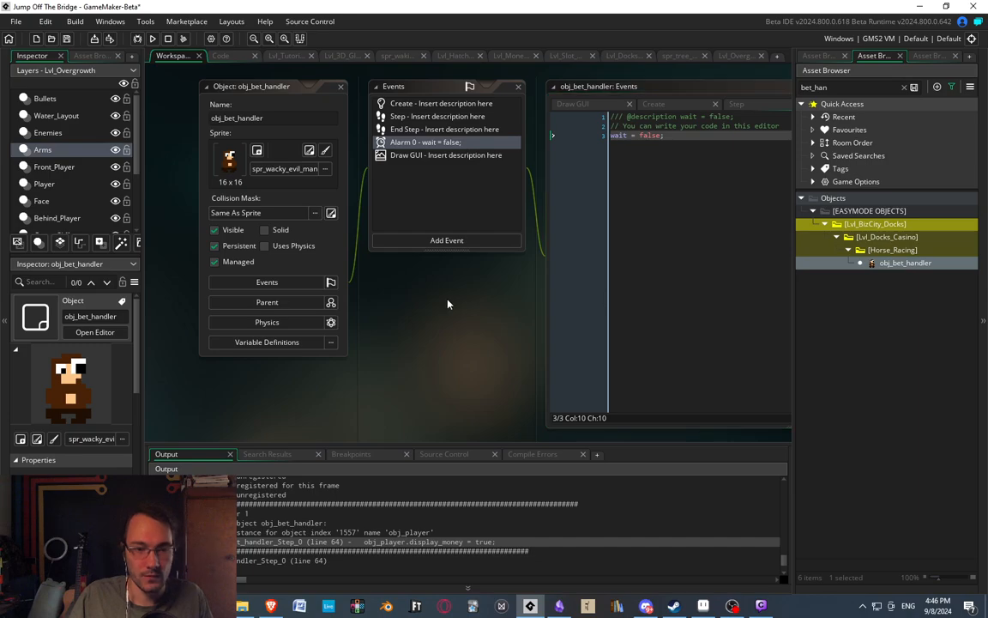
middle_click_drag(448, 303, 314, 276)
left_click(258, 127)
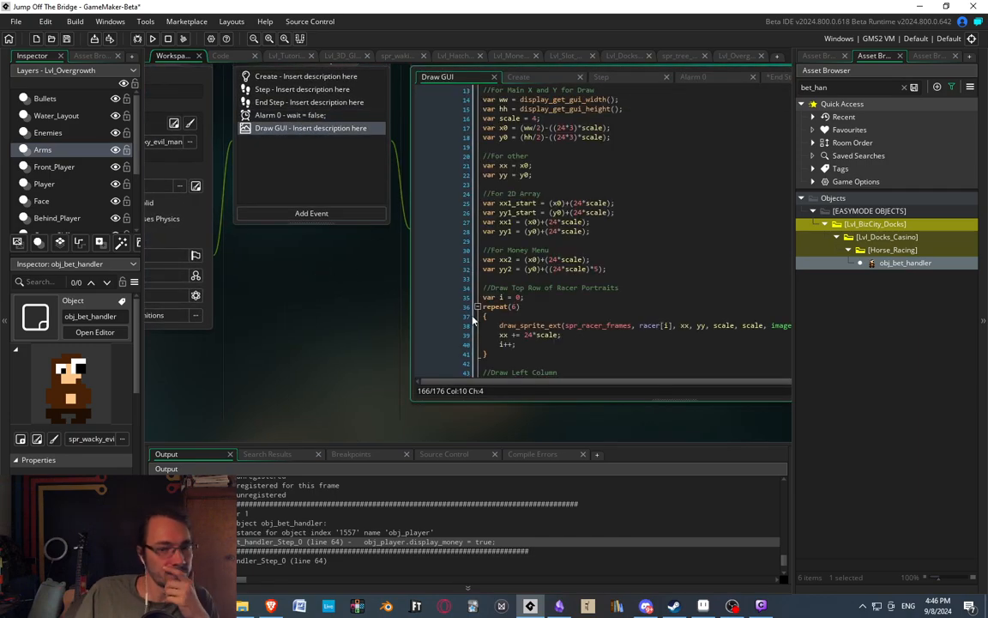
mouse_move(674, 264)
middle_mouse_down()
mouse_move(421, 257)
mouse_move(423, 304)
middle_mouse_up()
middle_click_drag(376, 223, 761, 267)
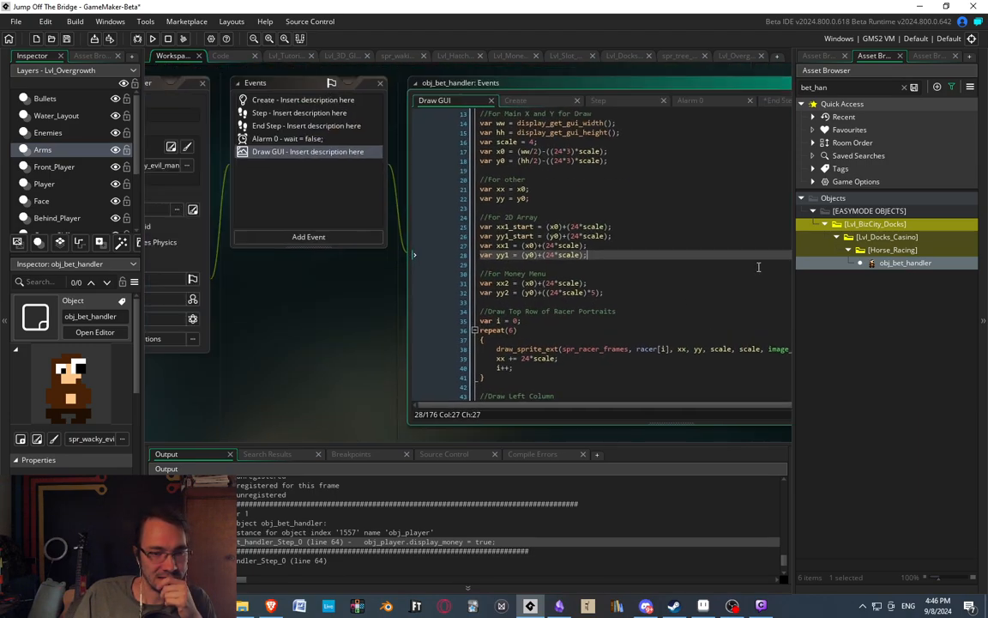
middle_click_drag(411, 319, 114, 262)
scroll(515, 265, "down", 15)
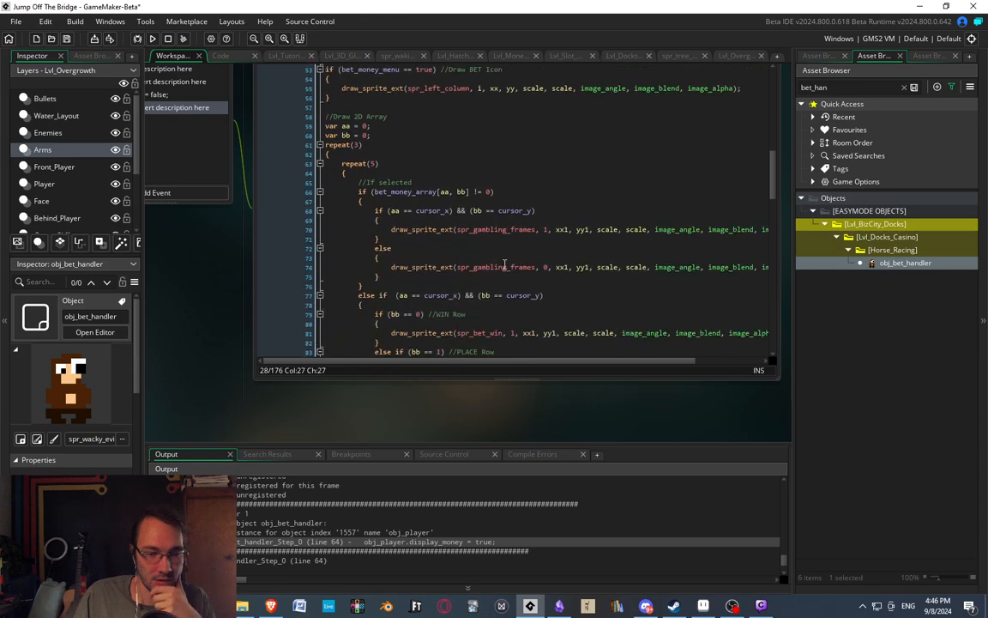
scroll(515, 265, "down", 20)
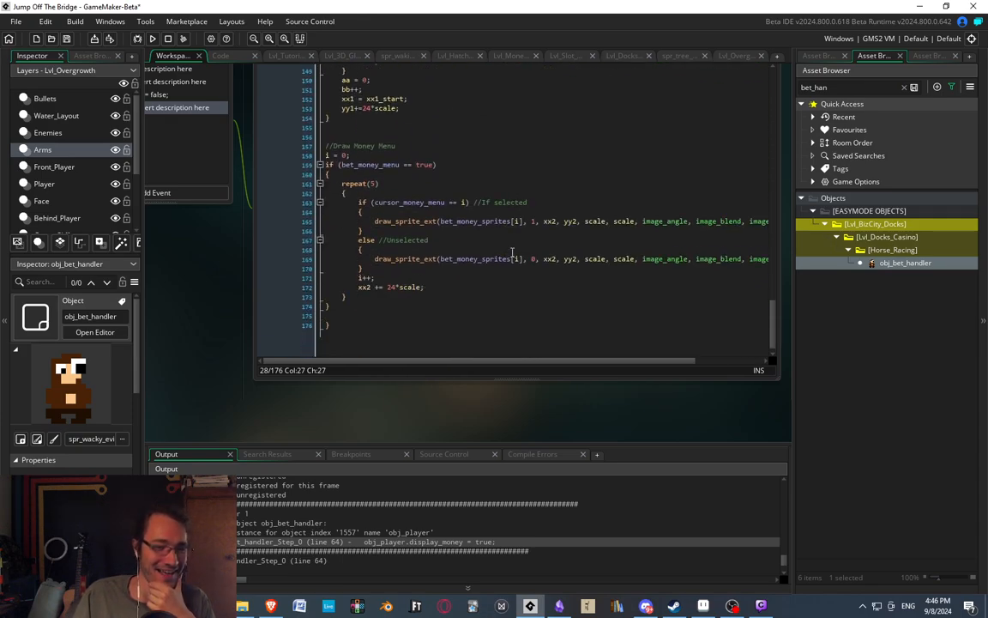
mouse_move(453, 258)
middle_mouse_down()
mouse_move(757, 304)
mouse_move(744, 334)
middle_mouse_up()
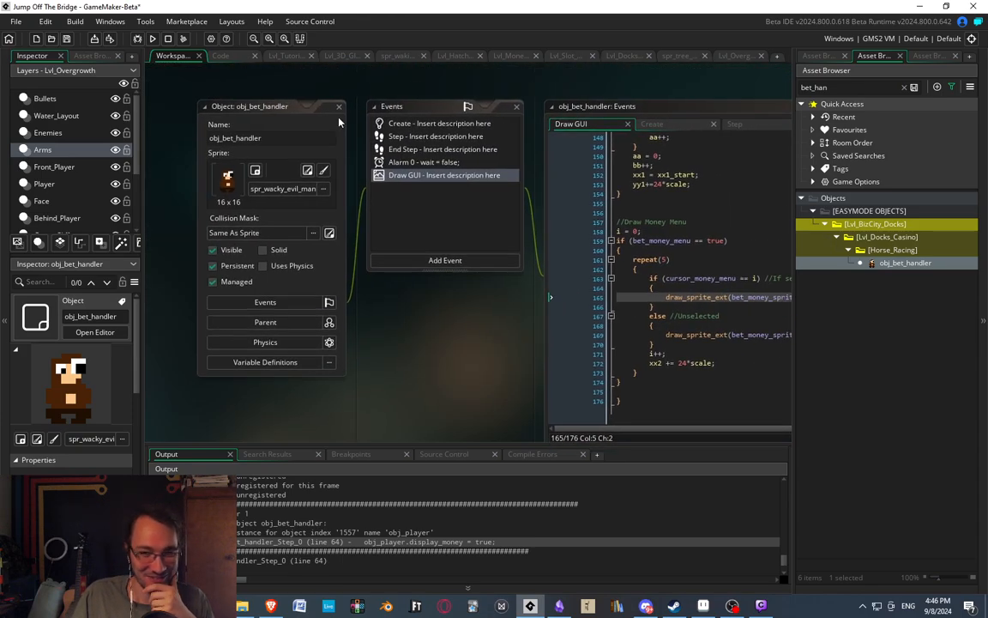
Close obj_bet_handler, clear the asset search, and check the events of obj_slot_machine.
left_click(339, 107)
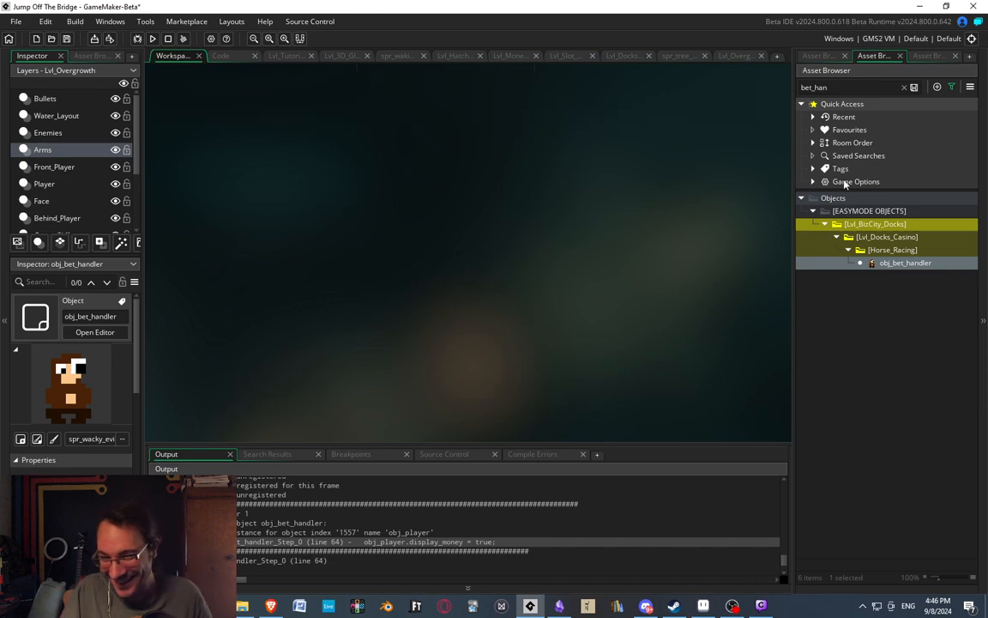
left_click(904, 86)
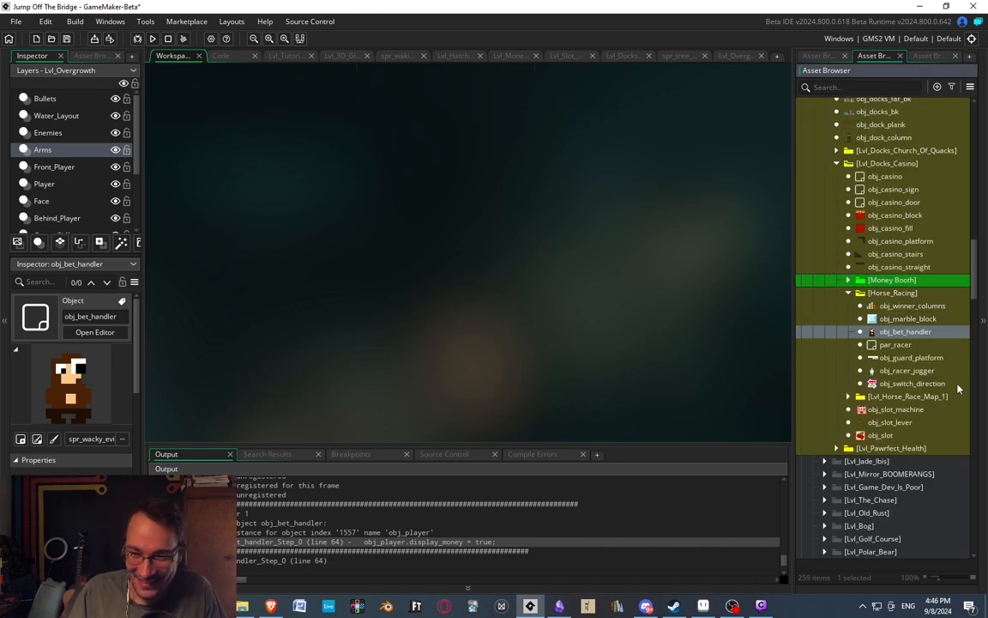
double_click(896, 410)
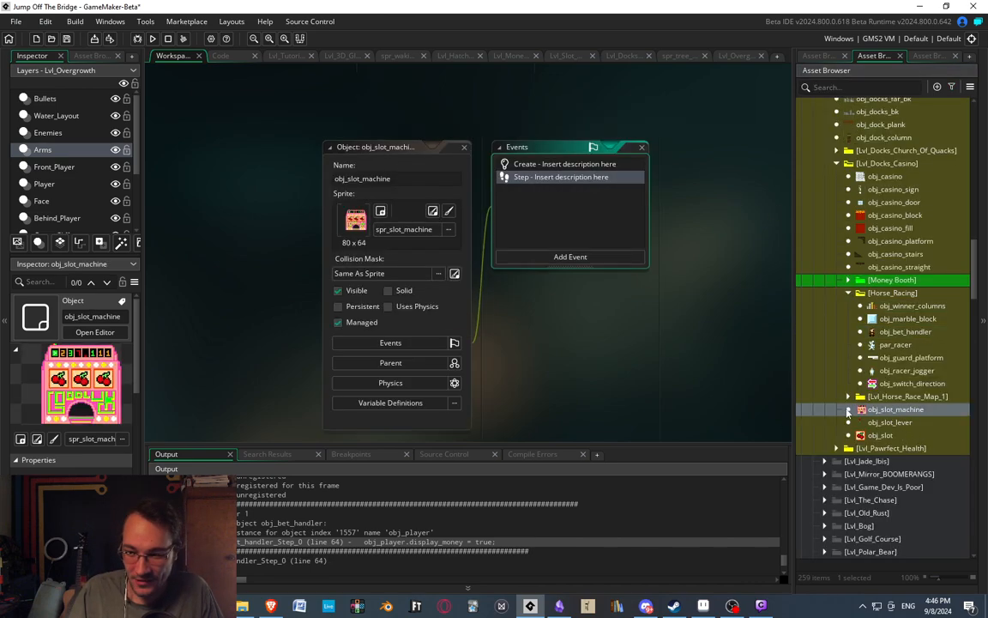
left_click(464, 146)
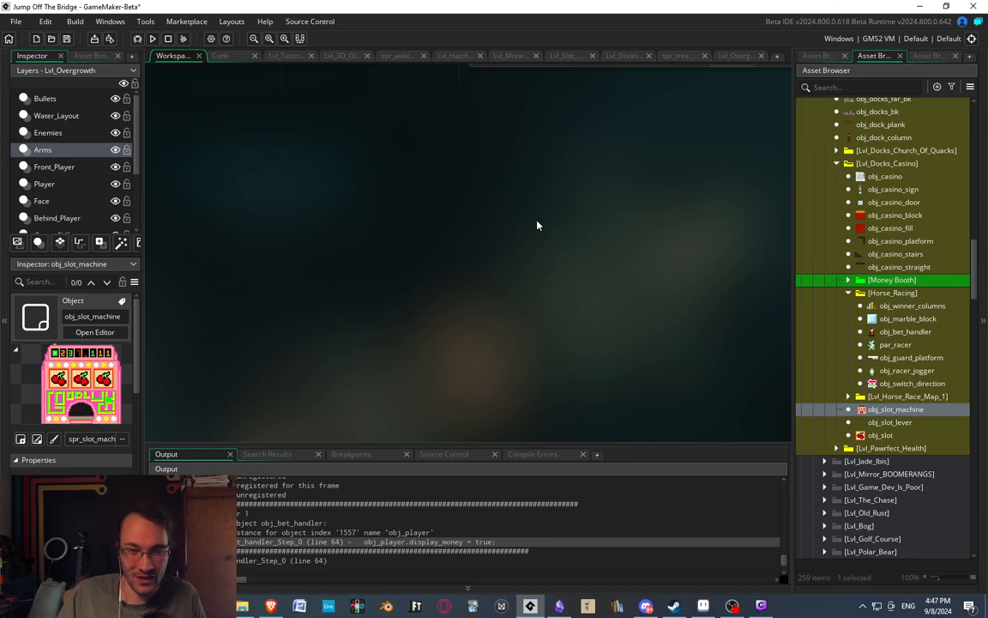
Look over the open slot lever and slot object editors in the workspace, and check the slot machine sprites in the sprite assets.
middle_click_drag(550, 169, 480, 391)
middle_click_drag(404, 264, 565, 372)
middle_click_drag(452, 267, 544, 338)
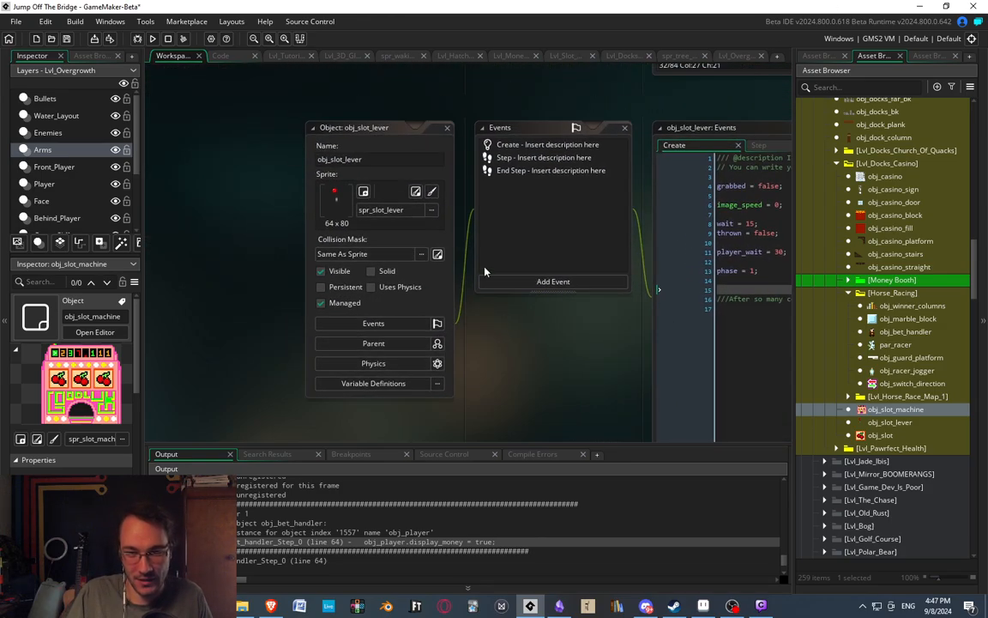
middle_click_drag(285, 148, 269, 111)
middle_click_drag(458, 294, 350, 265)
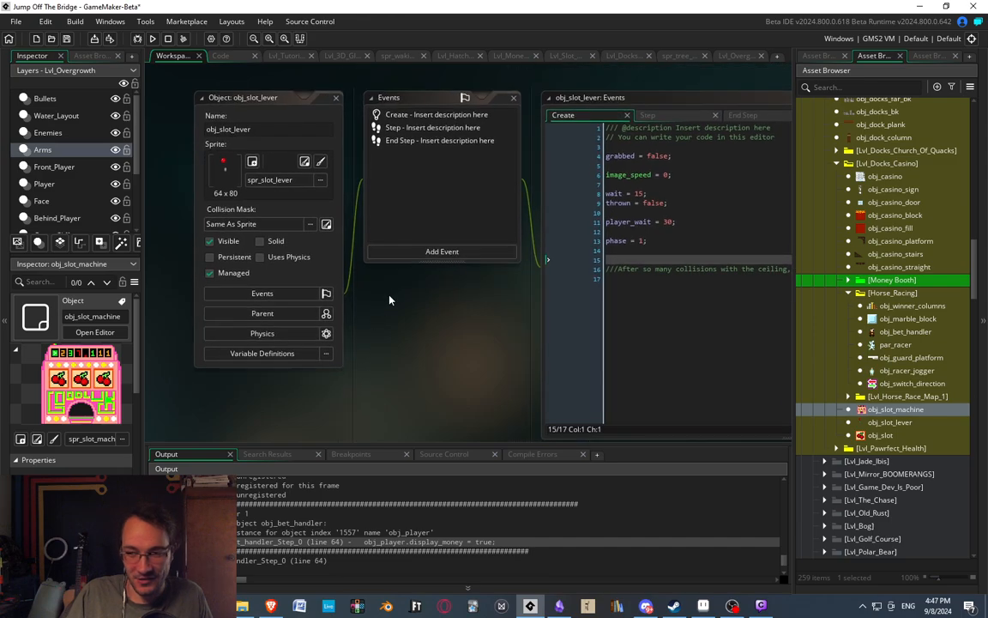
middle_click_drag(464, 347, 469, 397)
scroll(408, 139, "down", 8)
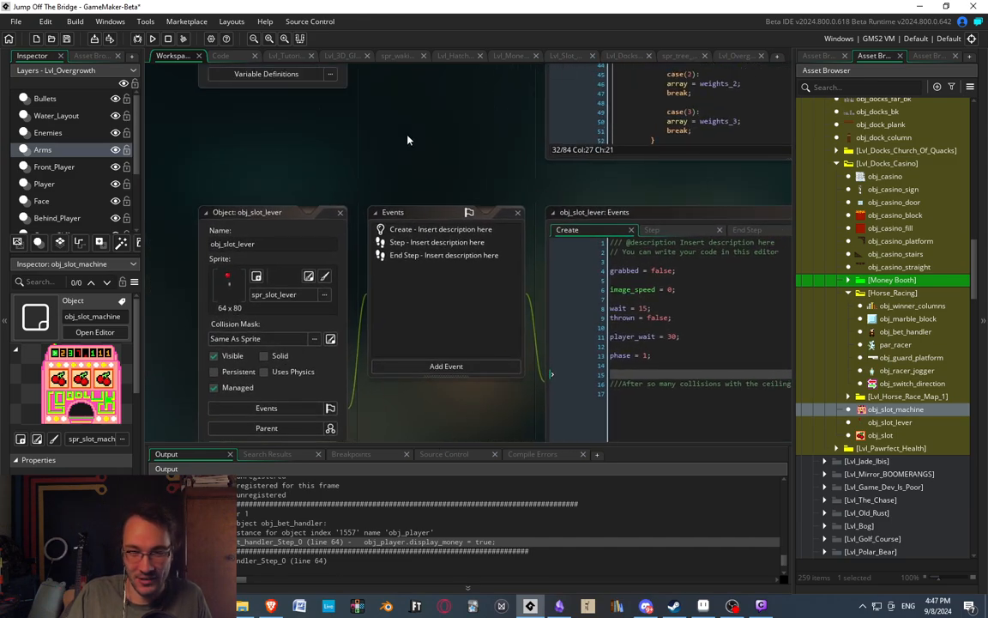
scroll(421, 382, "up", 2)
scroll(383, 352, "up", 8)
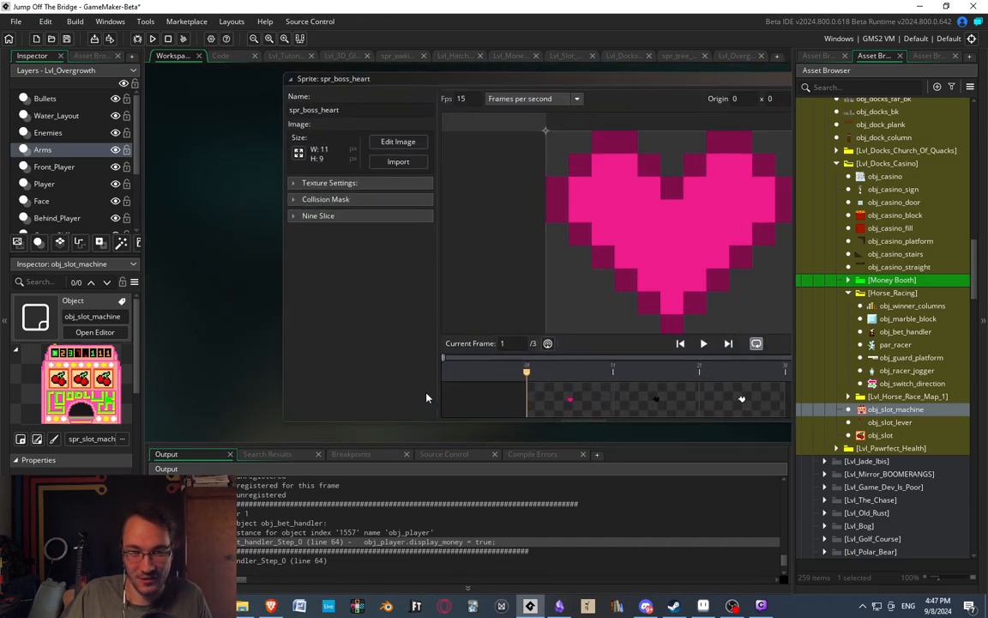
scroll(205, 265, "down", 8)
scroll(240, 86, "down", 4)
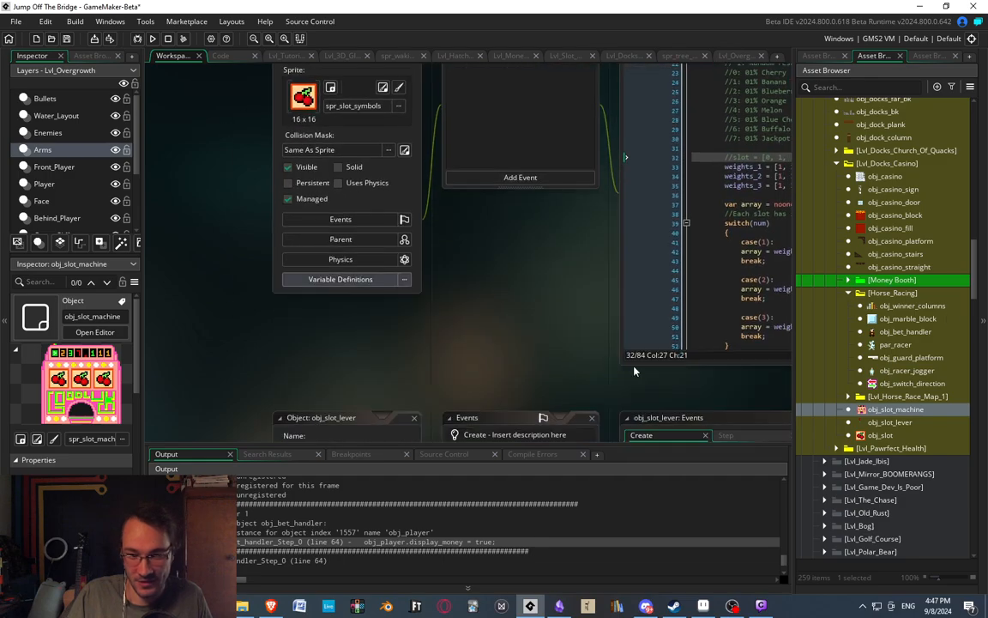
left_click(822, 55)
scroll(893, 378, "down", 3)
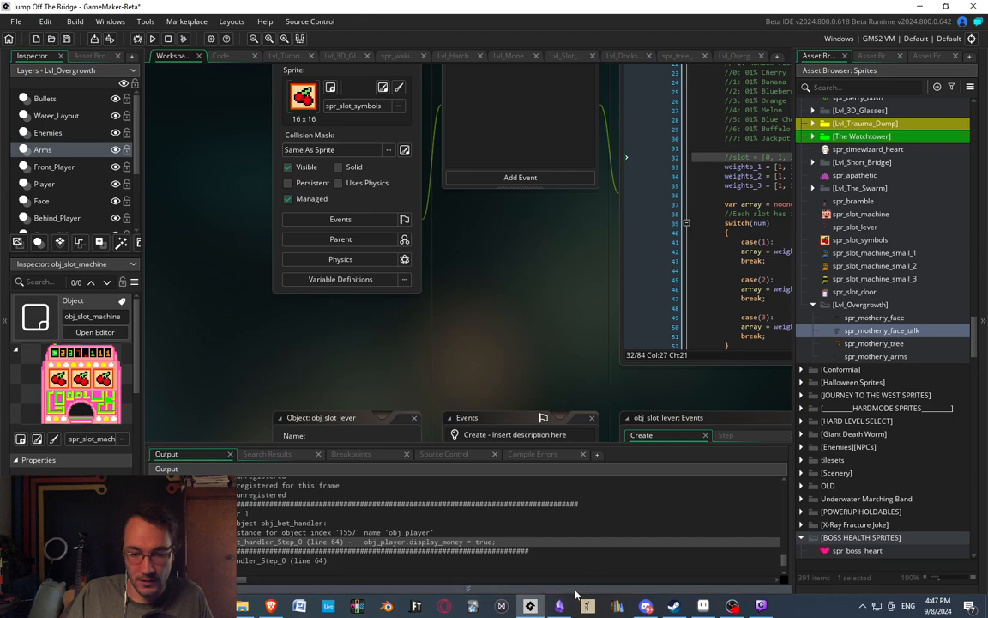
Run the game, choose English, and begin through to the Easymode level selection.
left_click(154, 38)
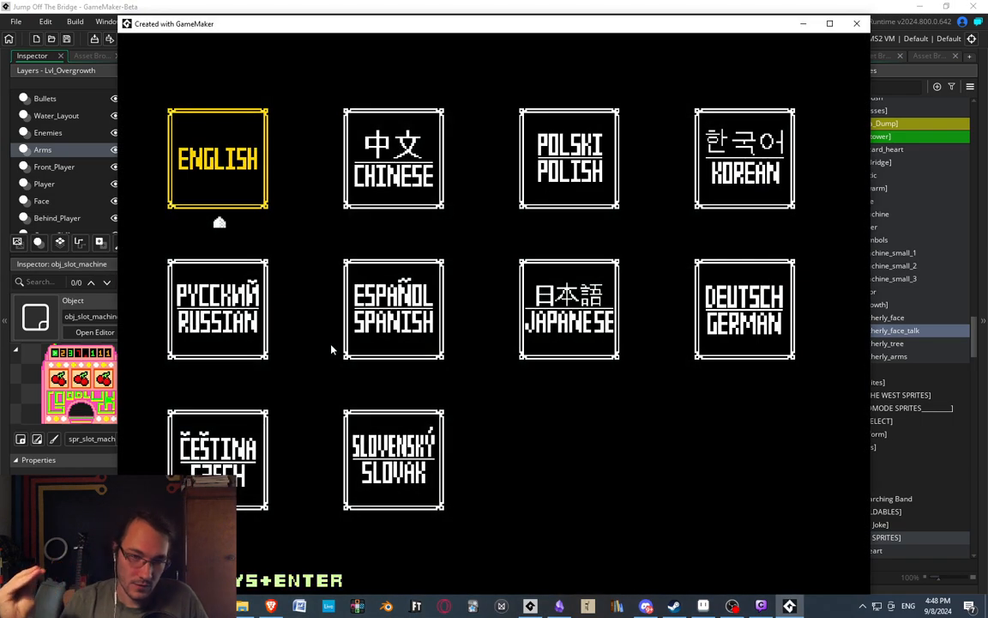
key("Return")
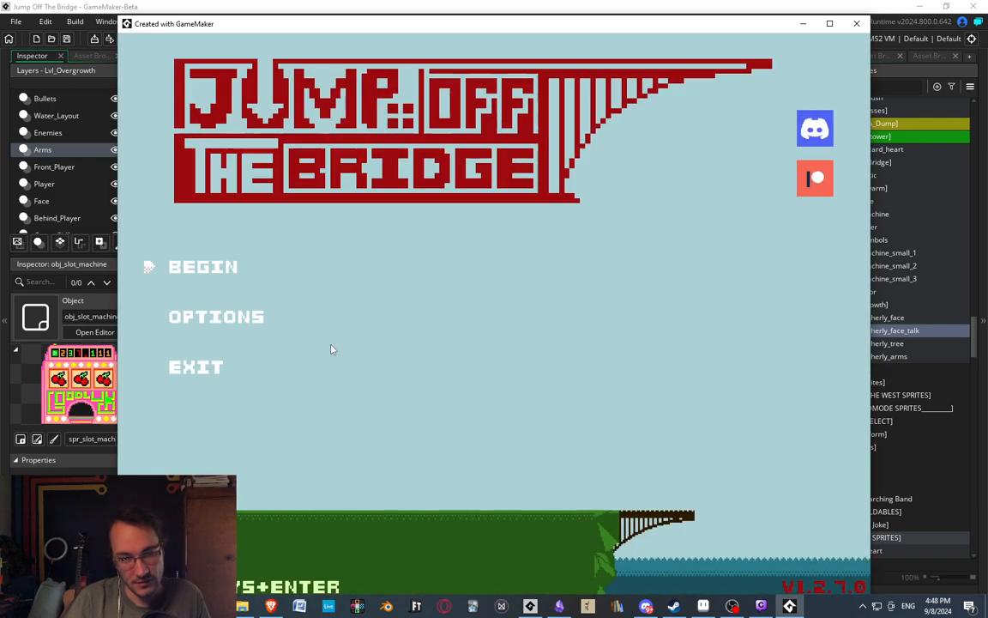
key("Return")
key("Return")
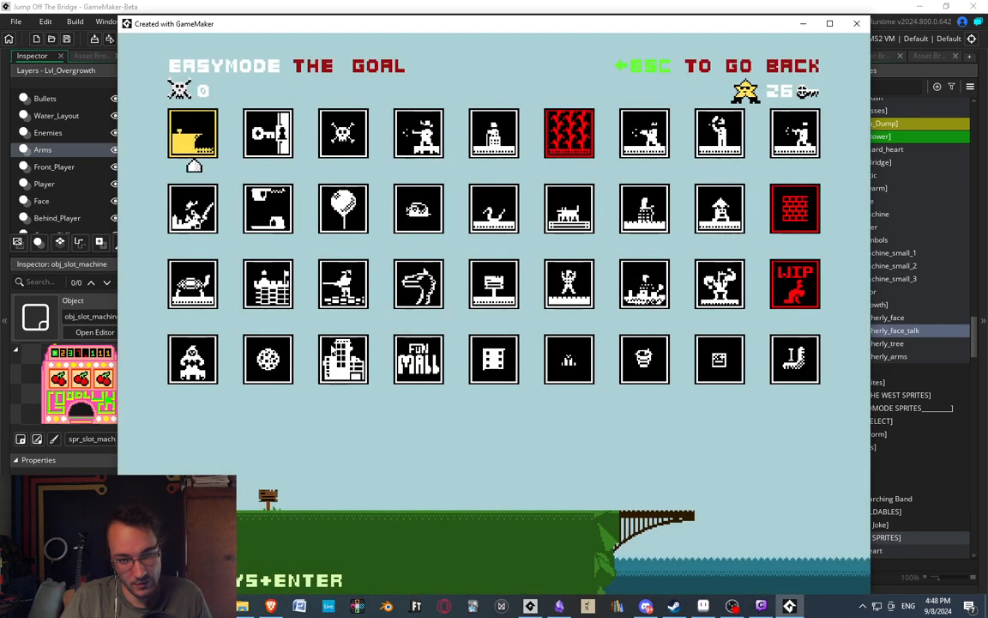
Choose the Overgrowth level, start it, and shift the game window slightly.
key("Down")
key("Down")
key("Right")
key("Right")
key("Right")
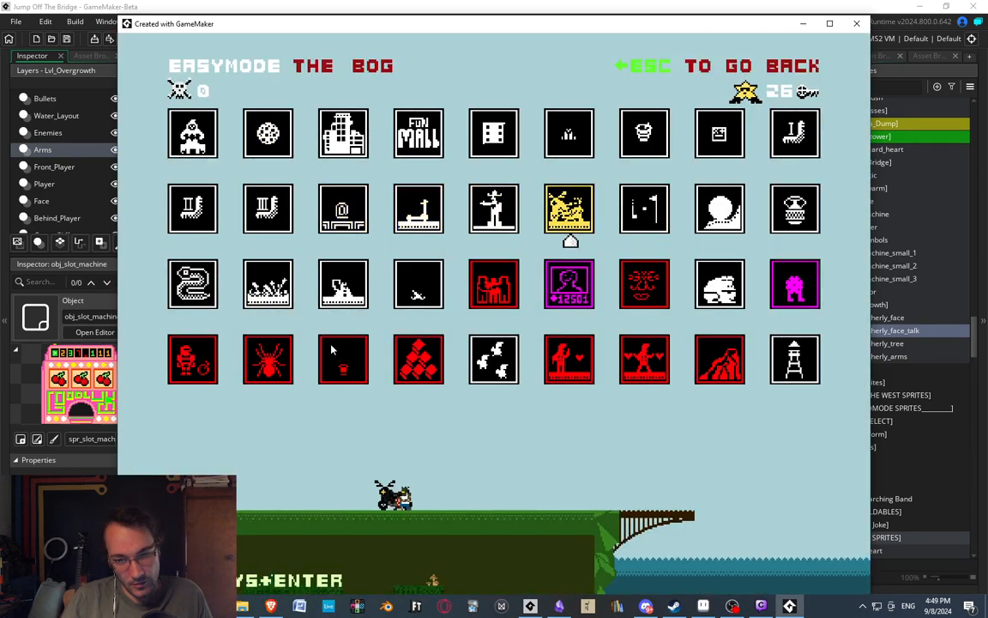
key("Down")
key("Right")
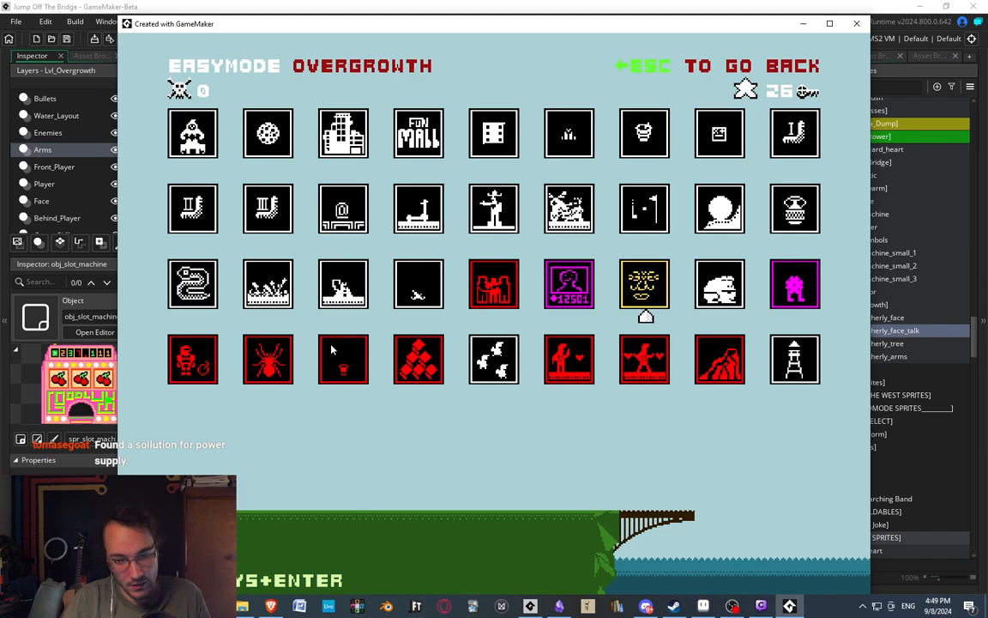
key("Return")
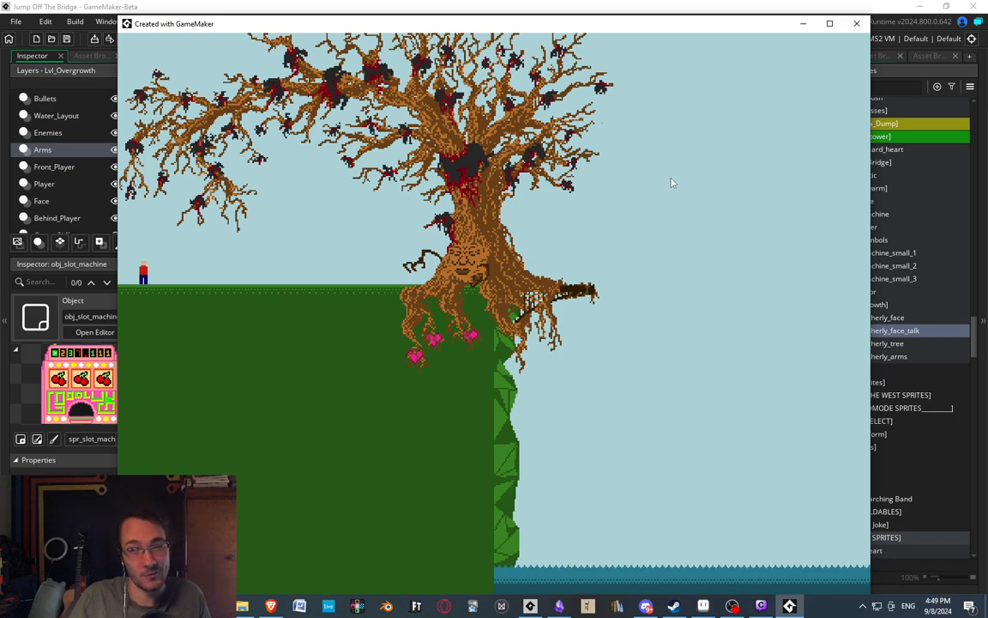
left_click_drag(748, 28, 753, 25)
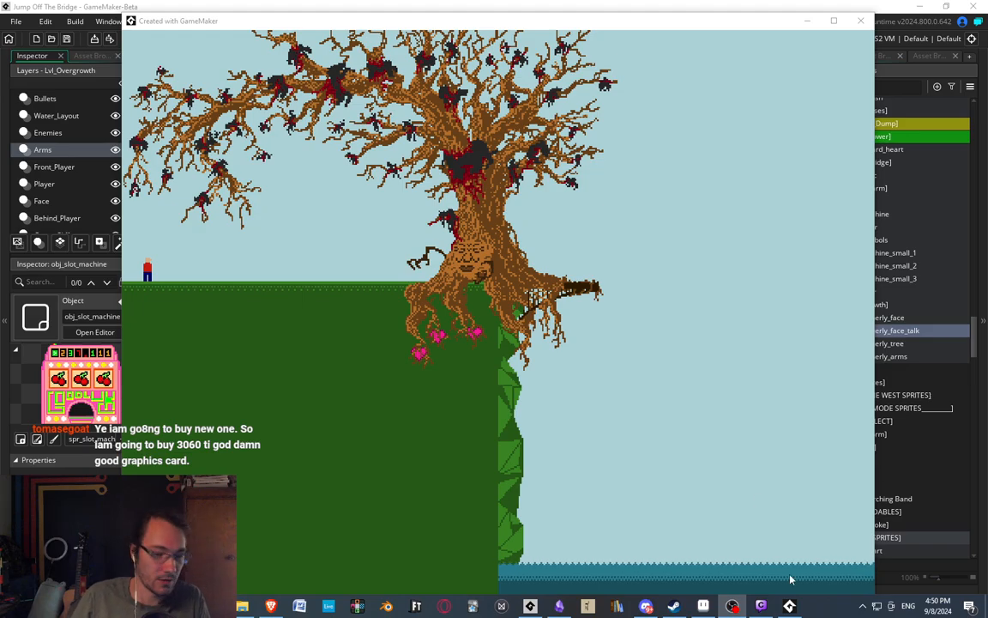
Switch to Steam and bring its window into view on the Megaloot store page.
left_click(674, 606)
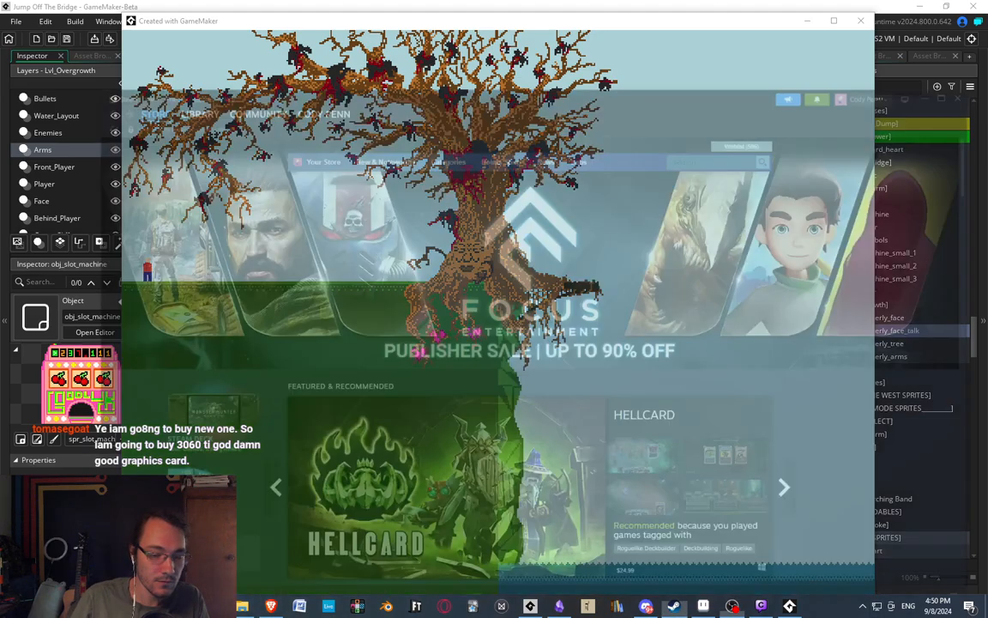
left_click_drag(558, 16, 1, 248)
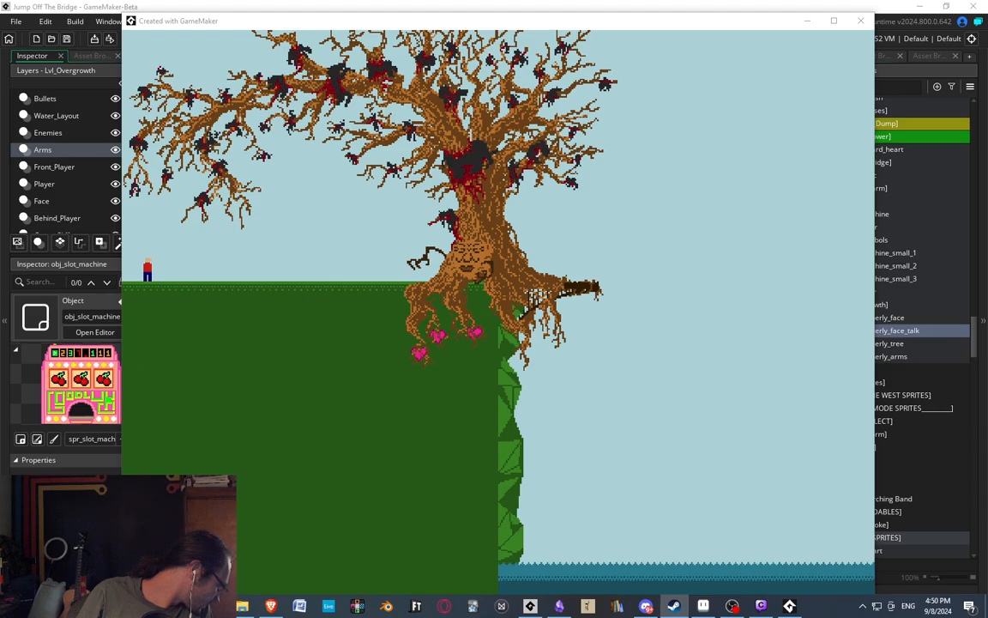
left_click_drag(0, 202, 656, 1)
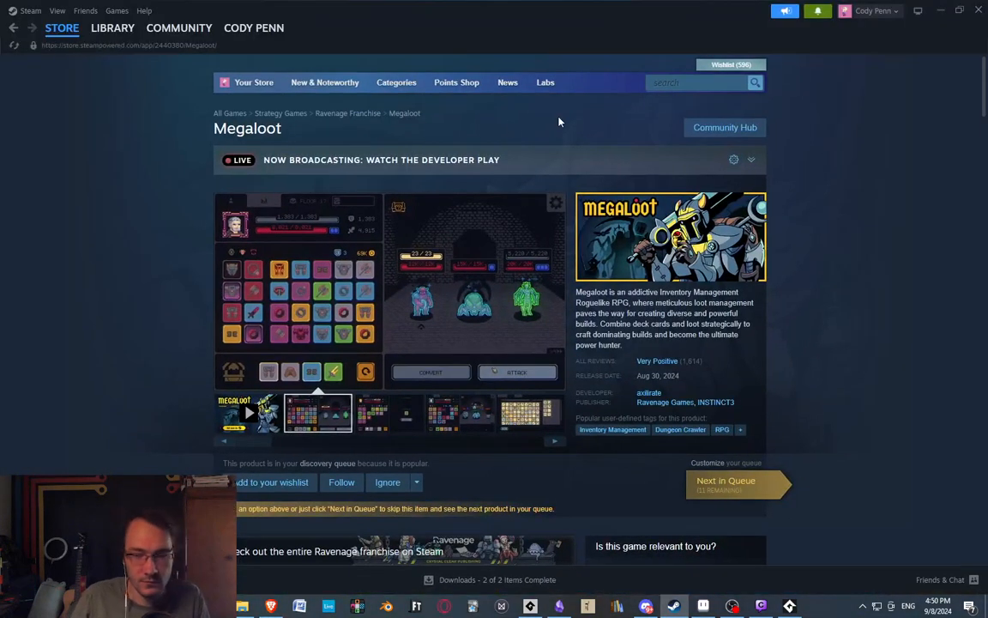
View the first four Megaloot screenshots at enlarged size, and close the screenshot viewer.
left_click(227, 307)
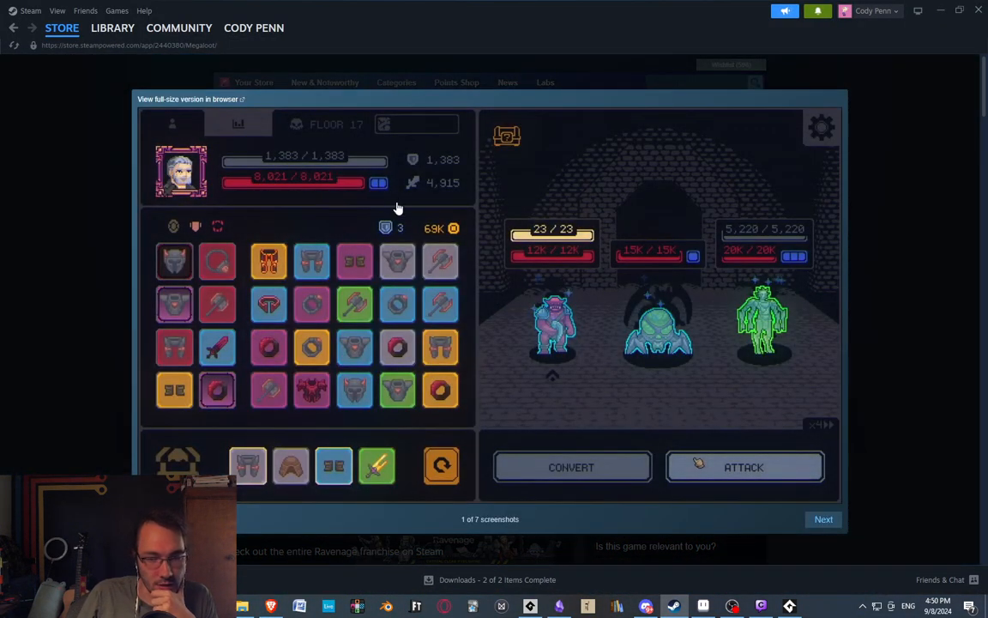
left_click(824, 521)
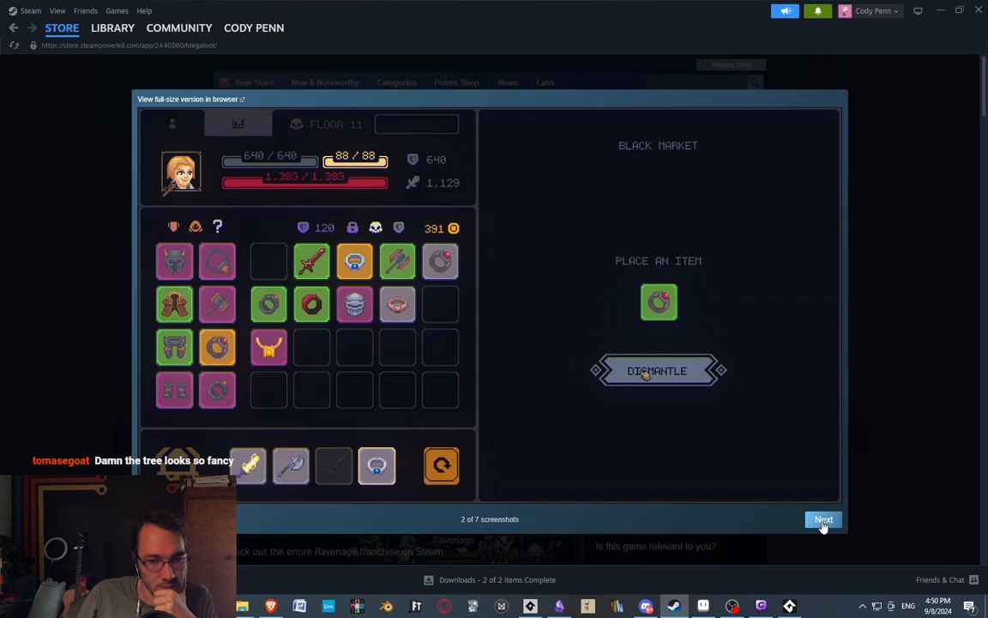
left_click(824, 520)
left_click(823, 520)
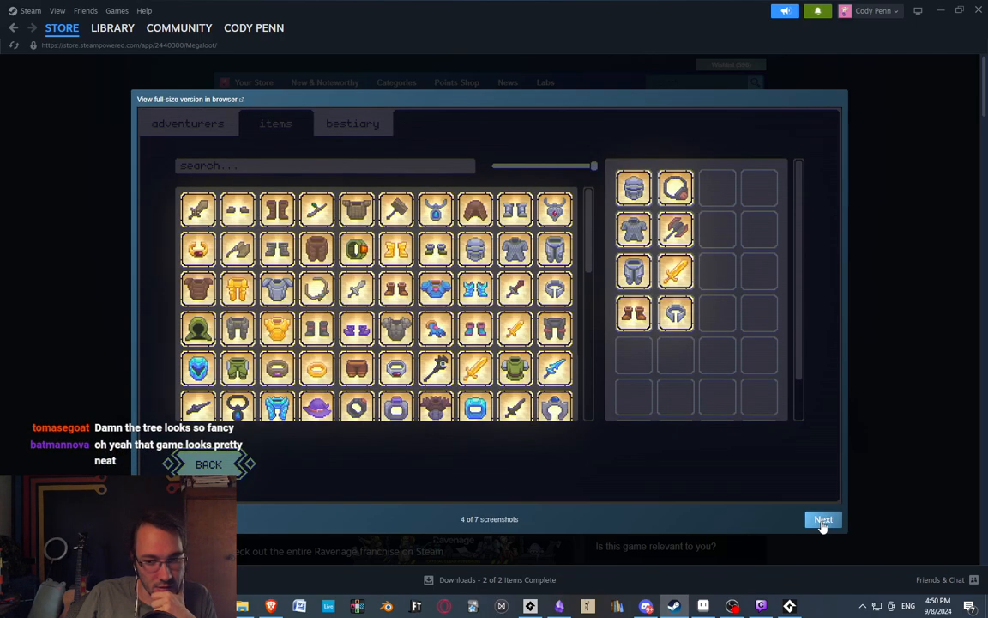
left_click(876, 397)
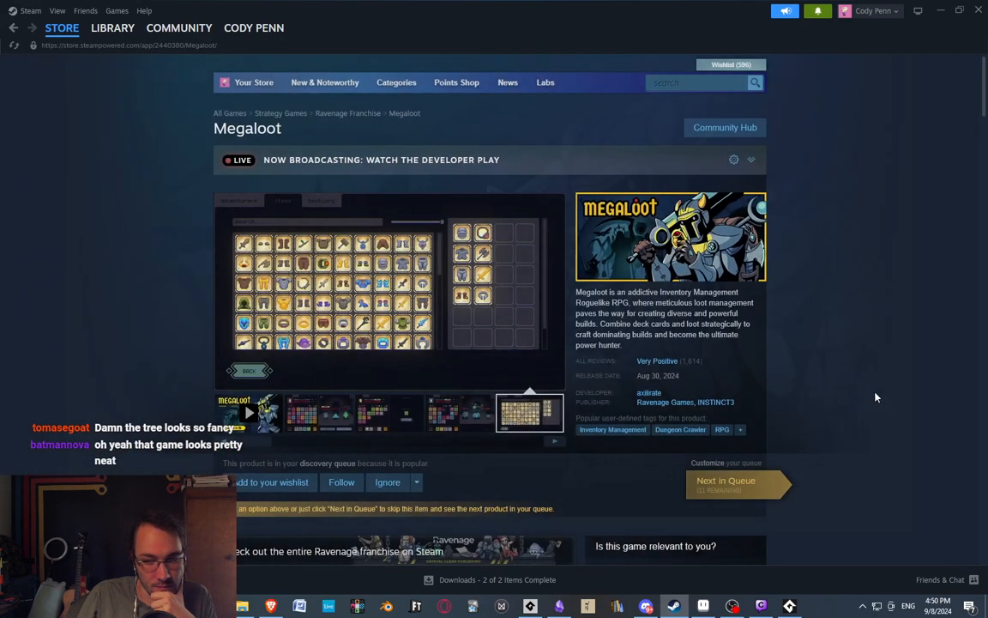
Read Megaloot's short description and view its remaining screenshots at enlarged size through the seventh.
left_click_drag(632, 292, 714, 291)
left_click(612, 303)
left_click_drag(590, 303, 663, 301)
left_click(408, 288)
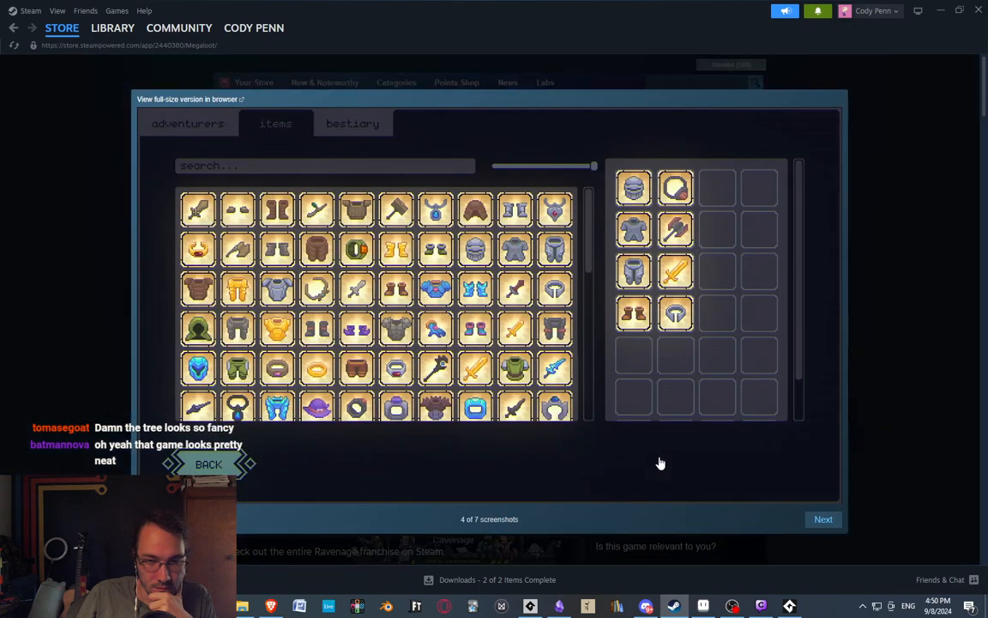
left_click(824, 522)
left_click(823, 521)
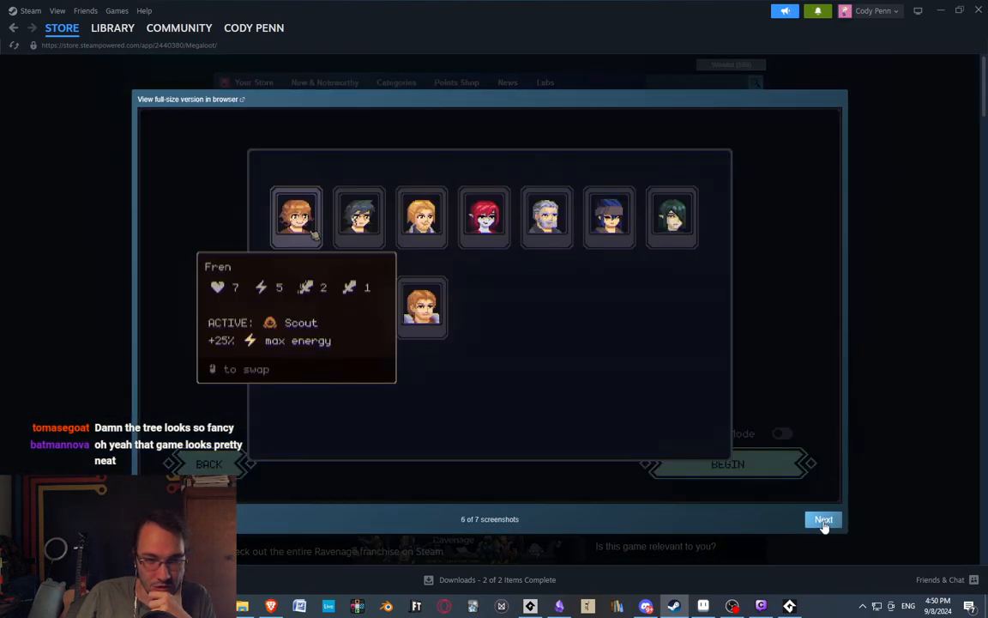
left_click(824, 520)
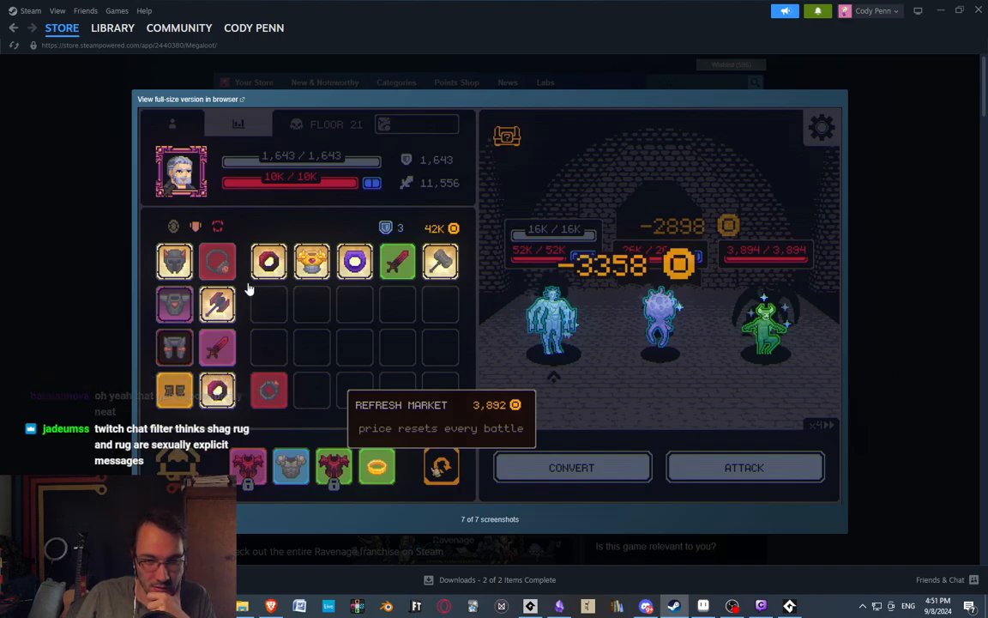
left_click(919, 297)
Play the Megaloot launch trailer, skip ahead through it twice, and pause it.
scroll(490, 393, "down", 2)
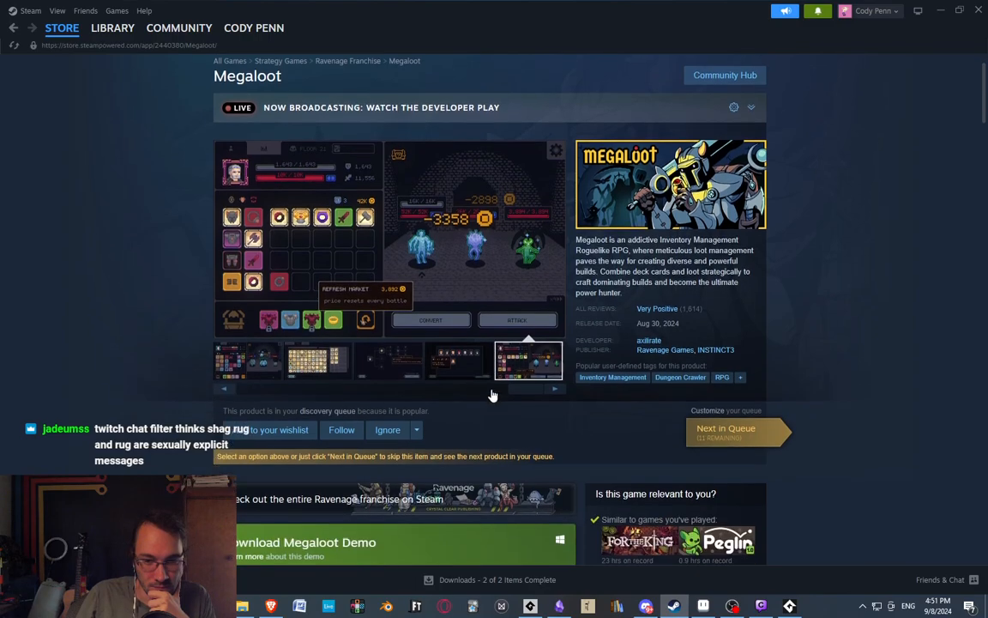
left_click_drag(510, 367, 237, 364)
left_click(237, 333)
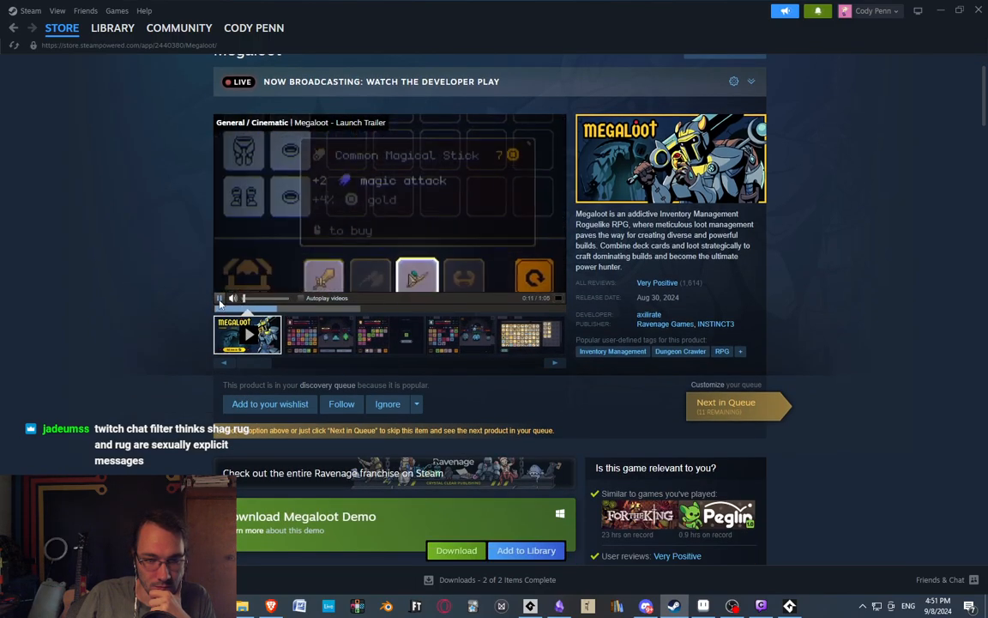
left_click(371, 308)
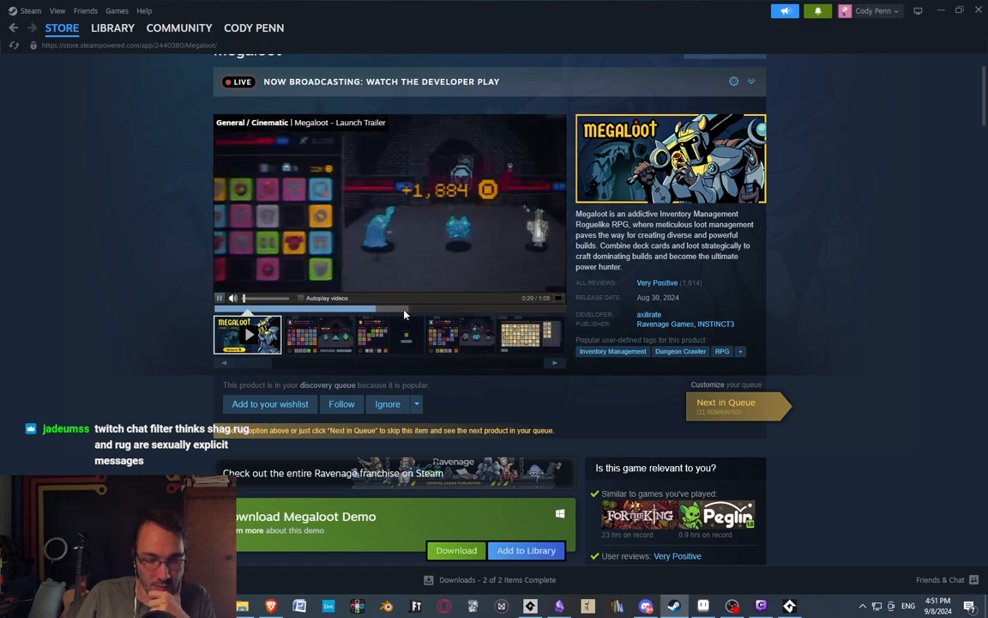
left_click(432, 310)
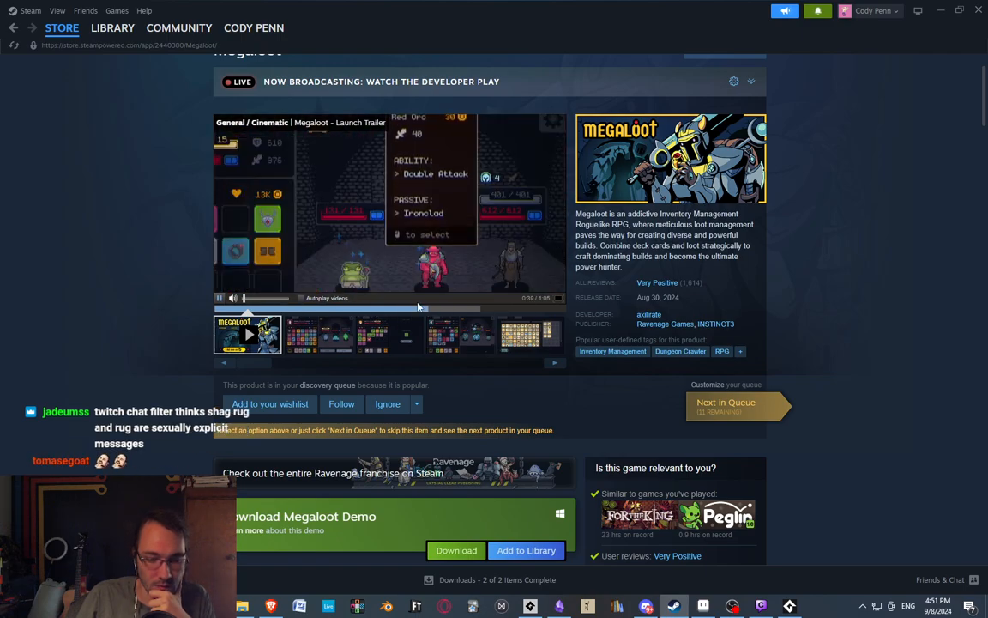
left_click(440, 187)
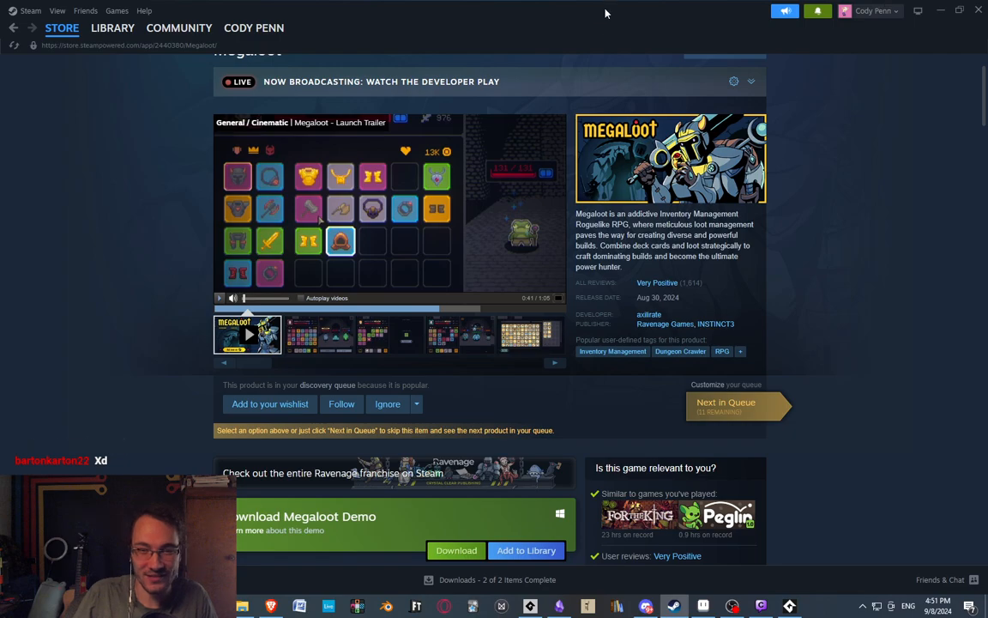
Move Steam out of view, return to the running game, and switch to the Overgrowth.aseprite drawing in Aseprite.
left_click_drag(606, 12, 0, 18)
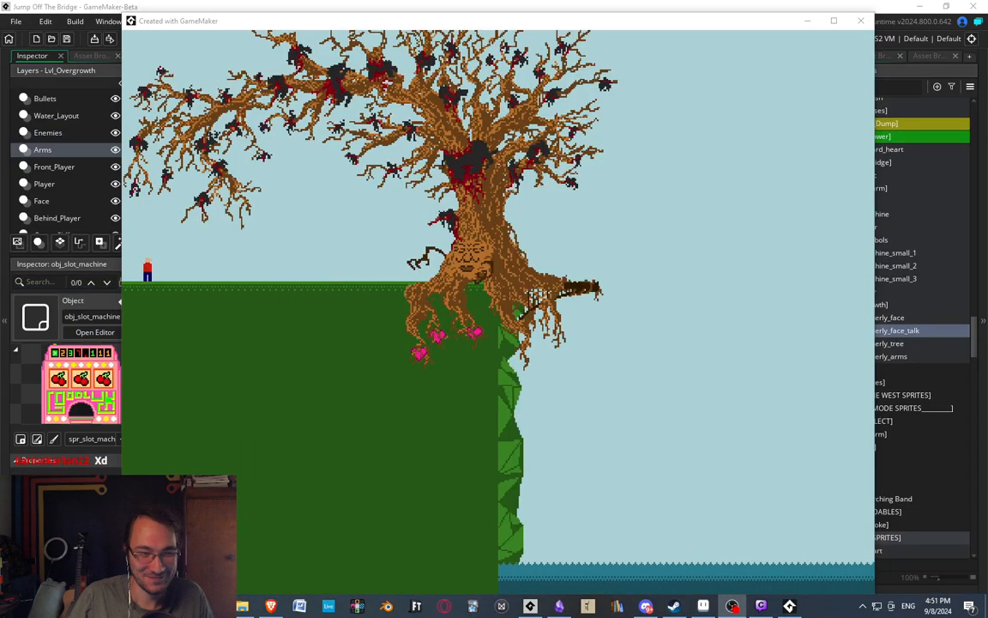
left_click(555, 319)
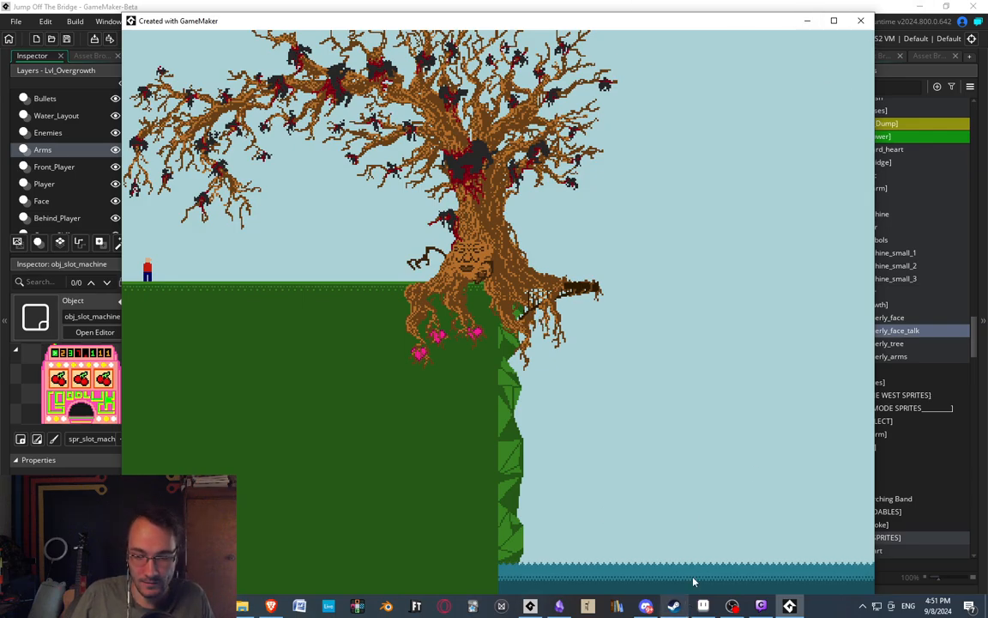
left_click(704, 605)
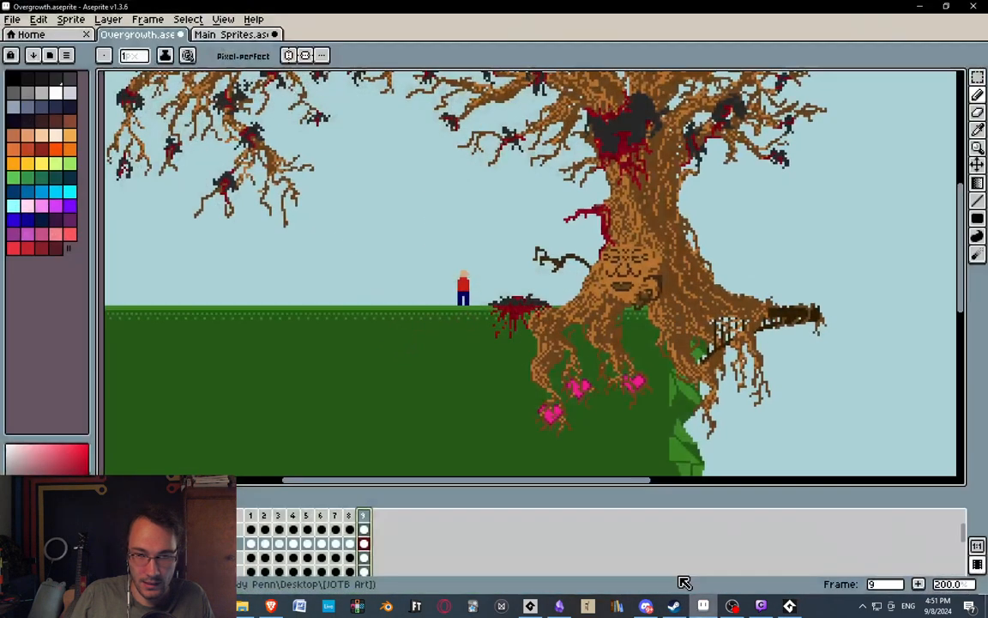
middle_click_drag(544, 260, 476, 318)
scroll(476, 317, "down", 1)
scroll(473, 316, "up", 1)
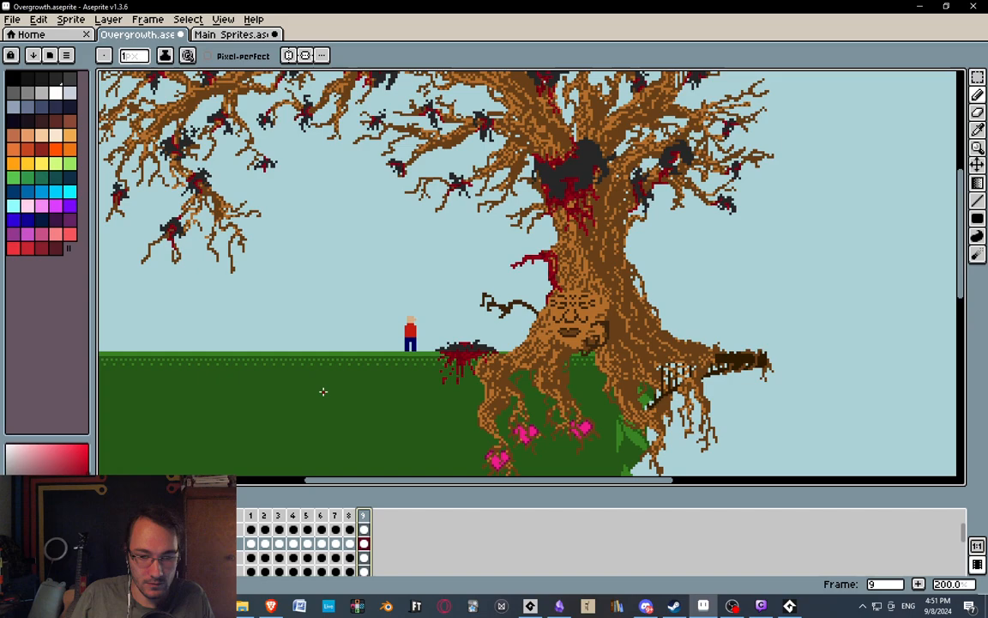
Step through Overgrowth animation frames 2 to 9, examining the tree's face and arms around the trunk up close.
left_click(264, 516)
scroll(506, 305, "up", 1)
middle_click_drag(559, 326, 482, 339)
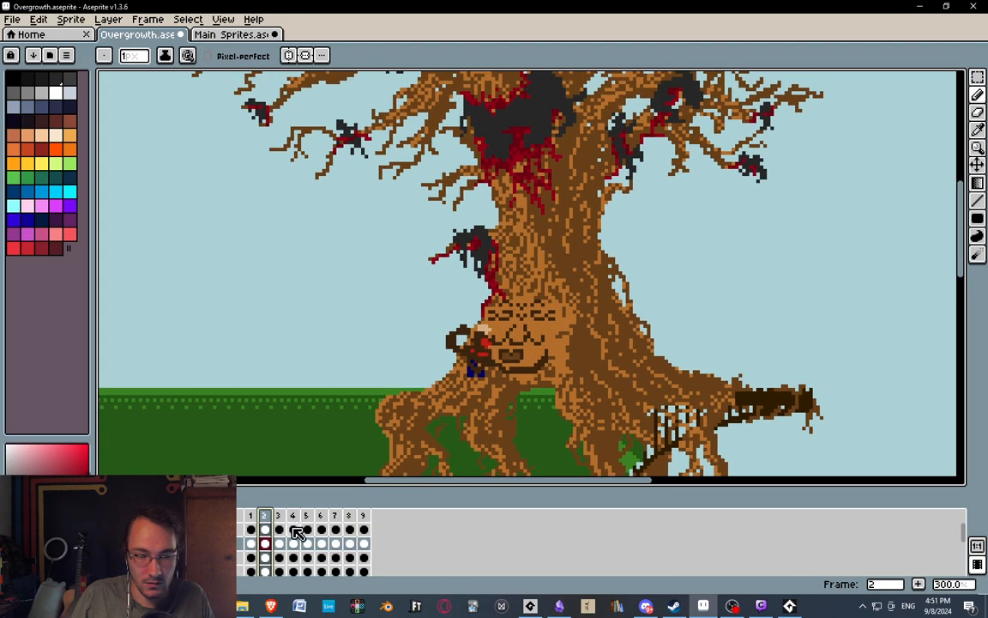
left_click(279, 516)
left_click(264, 516)
left_click(278, 516)
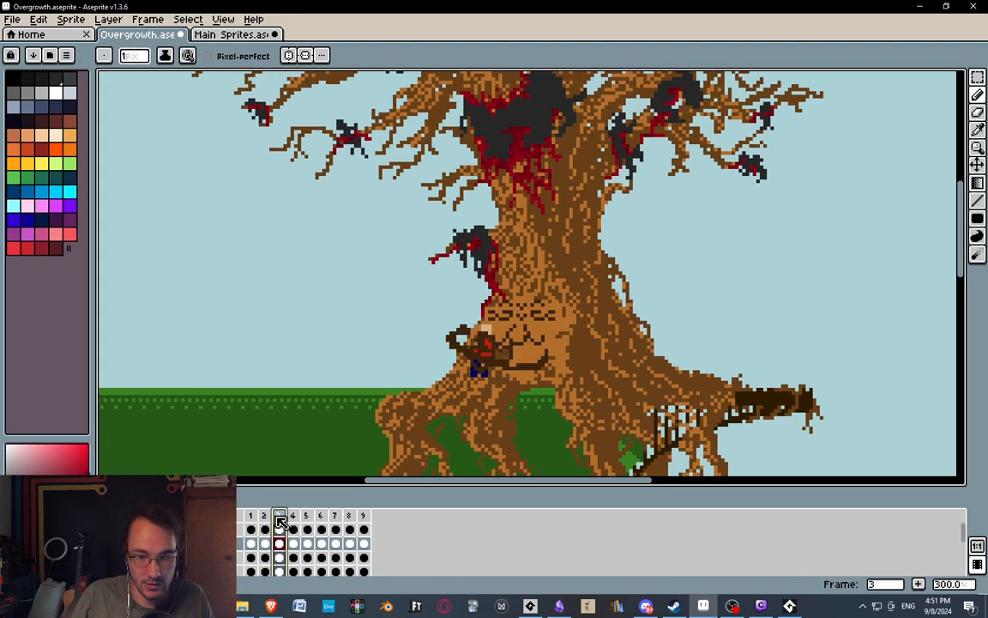
left_click(294, 516)
left_click(307, 517)
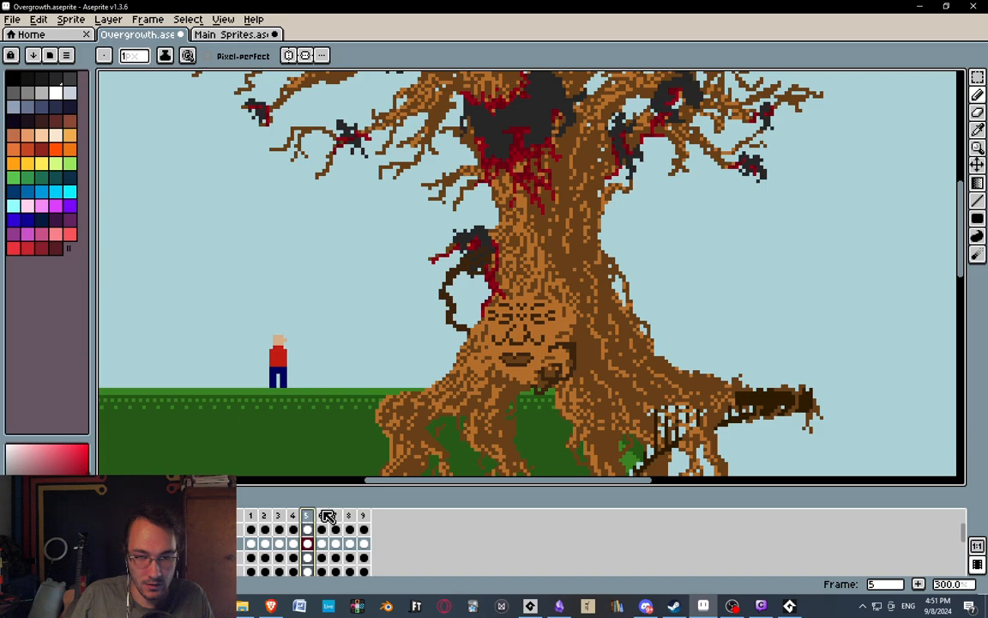
left_click(323, 518)
left_click(336, 517)
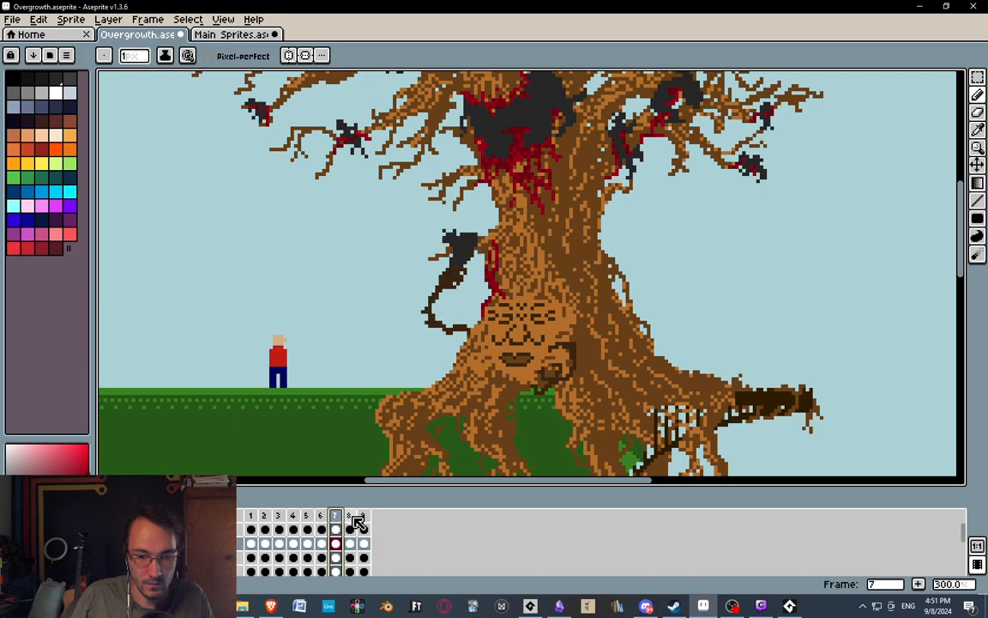
left_click(350, 518)
left_click(364, 517)
Replay frames 5 to 9 twice, examining how the arm takes the carcass off the branch beside the trunk.
left_click(309, 516)
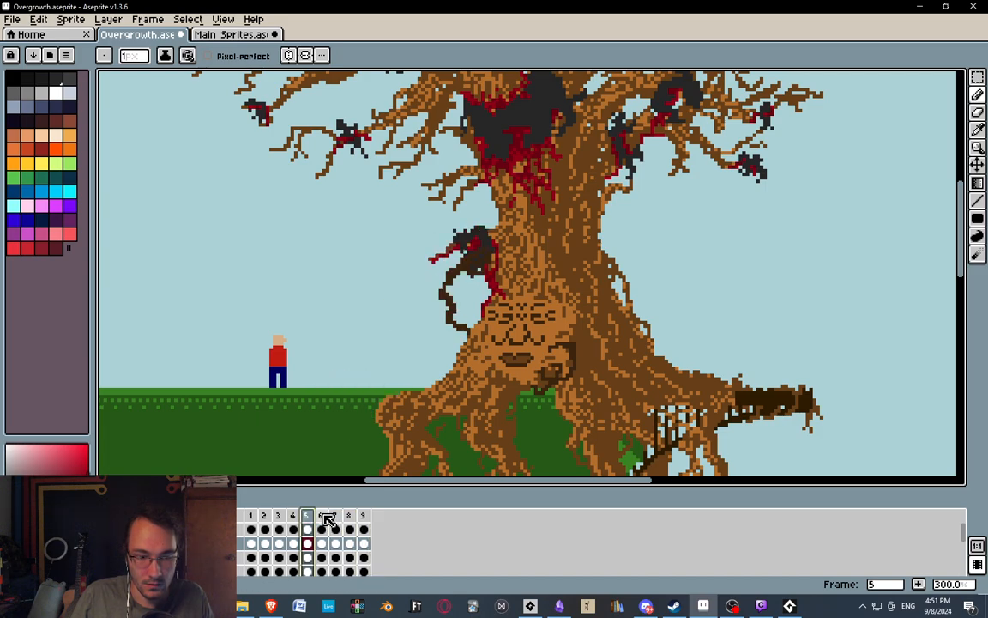
left_click(323, 515)
left_click(335, 516)
left_click(350, 517)
left_click(363, 517)
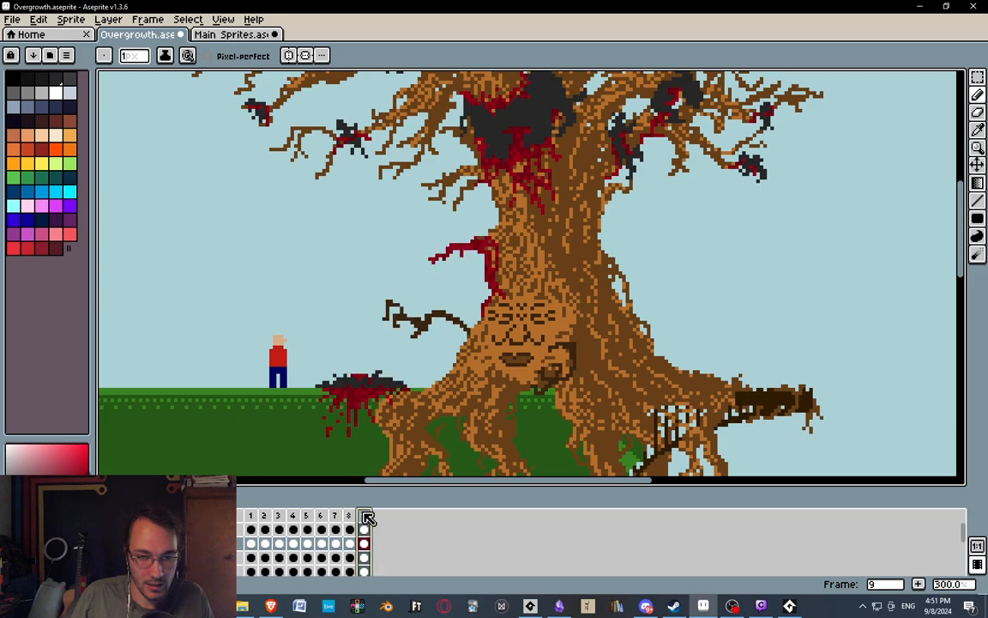
left_click(308, 517)
left_click(323, 516)
left_click(336, 516)
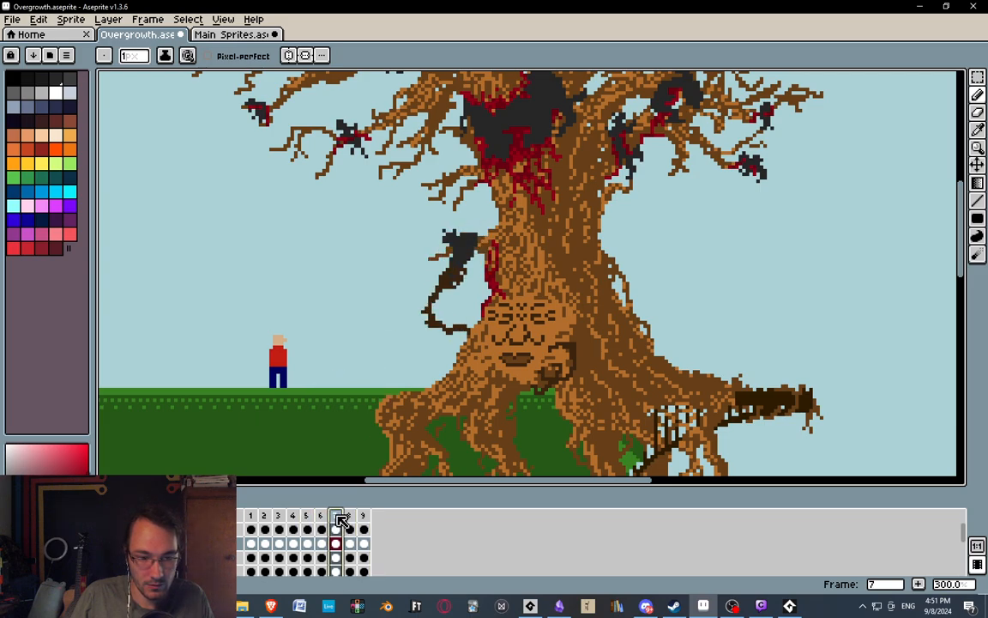
left_click(350, 515)
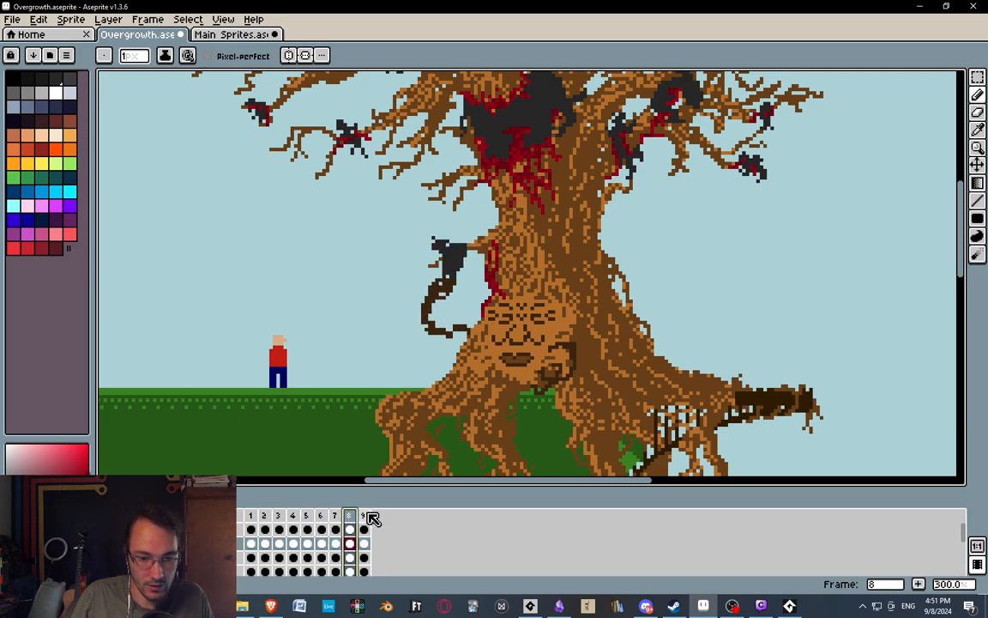
left_click(364, 516)
Compare frames 2 and 3 by switching back and forth, examining the arm pulling the character into the tree's mouth.
left_click(277, 519)
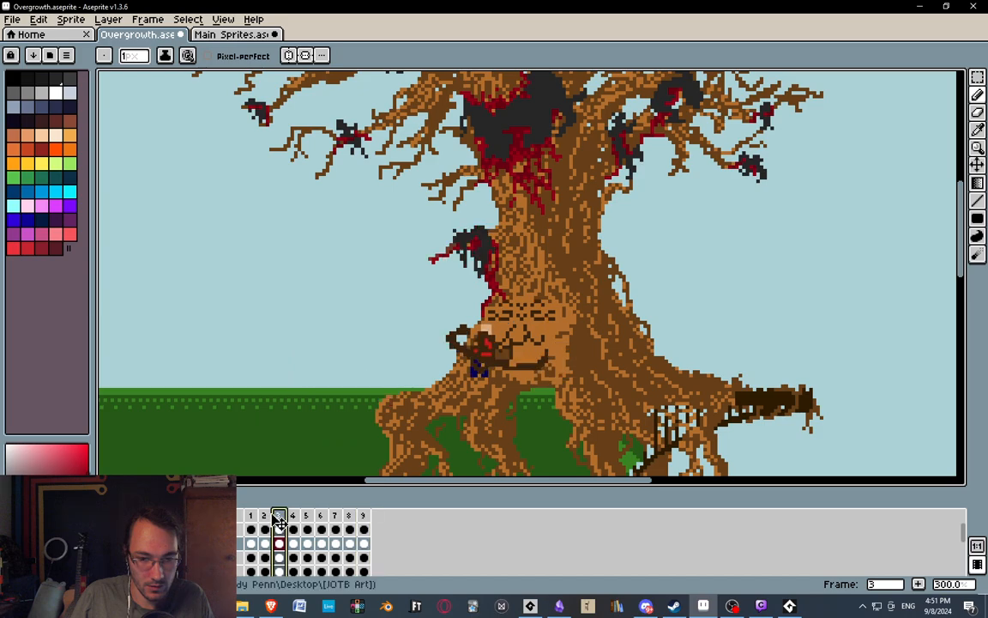
left_click(291, 516)
left_click(265, 516)
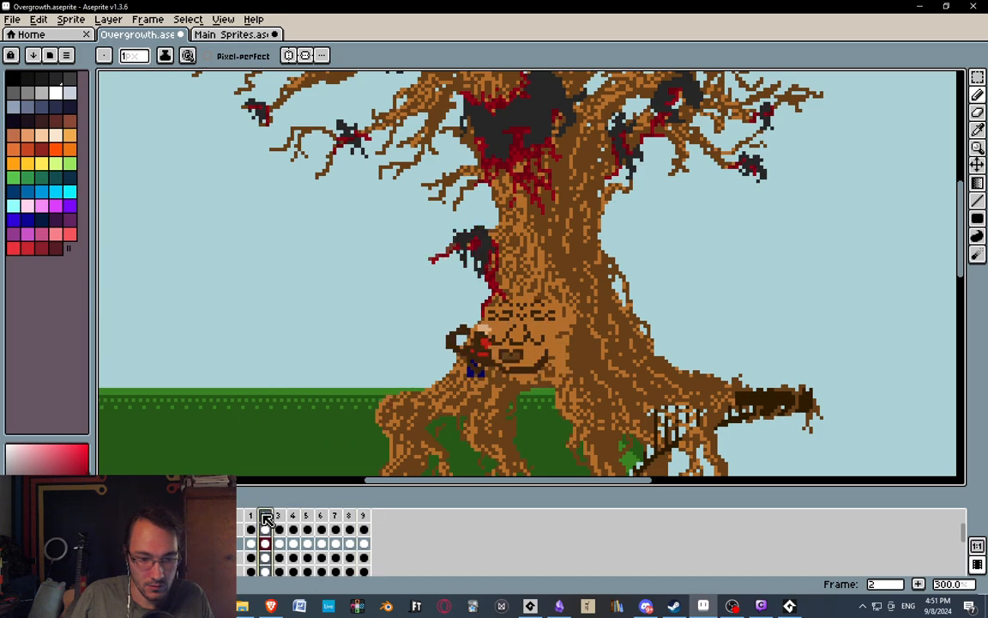
left_click(275, 517)
left_click(267, 516)
left_click(281, 514)
key("Left")
key("Right")
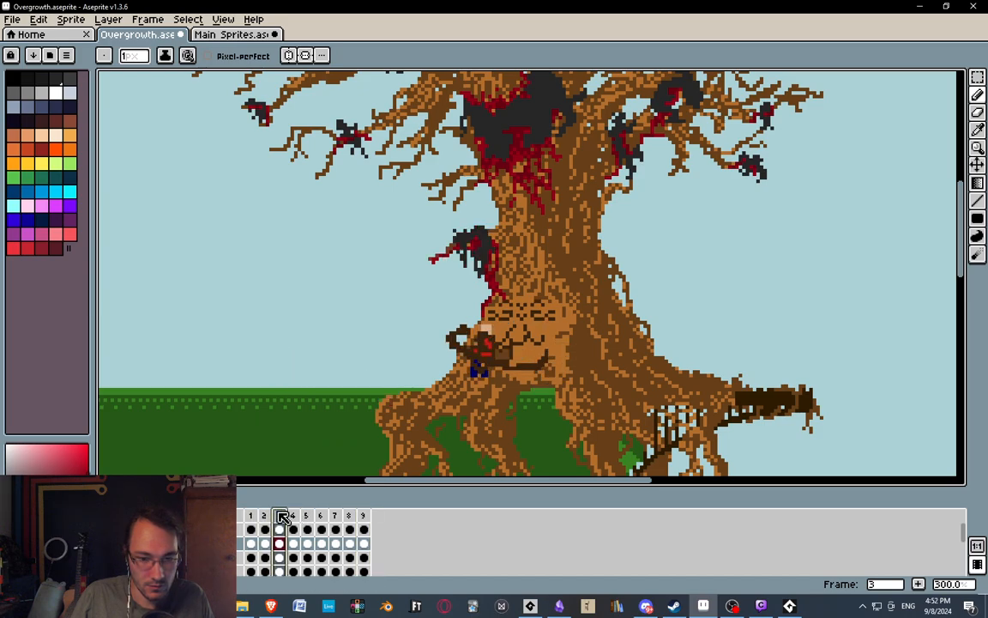
key("Left")
left_click(277, 515)
Examine the branches, hanging carcasses, trunk and roots of the tree in frame 3.
scroll(429, 212, "down", 1)
middle_click_drag(428, 212, 456, 326)
scroll(457, 326, "up", 1)
middle_click_drag(547, 310, 558, 403)
mouse_move(303, 158)
middle_mouse_down()
mouse_move(493, 293)
mouse_move(370, 158)
middle_mouse_up()
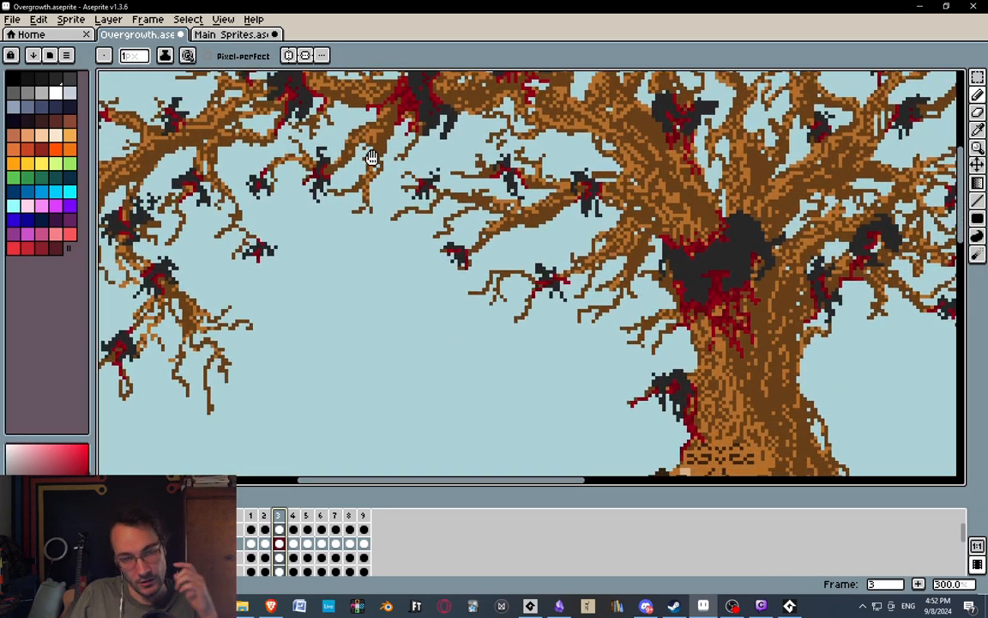
middle_click_drag(496, 318, 379, 213)
middle_click_drag(313, 184, 363, 300)
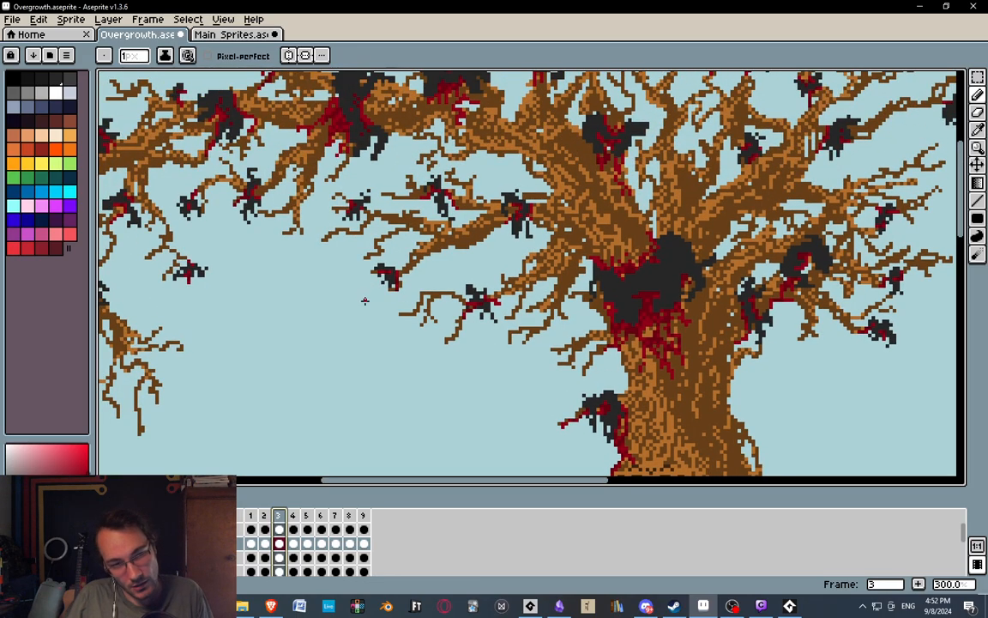
middle_click_drag(276, 253, 273, 161)
mouse_move(428, 299)
middle_mouse_down()
mouse_move(338, 306)
mouse_move(341, 257)
middle_mouse_up()
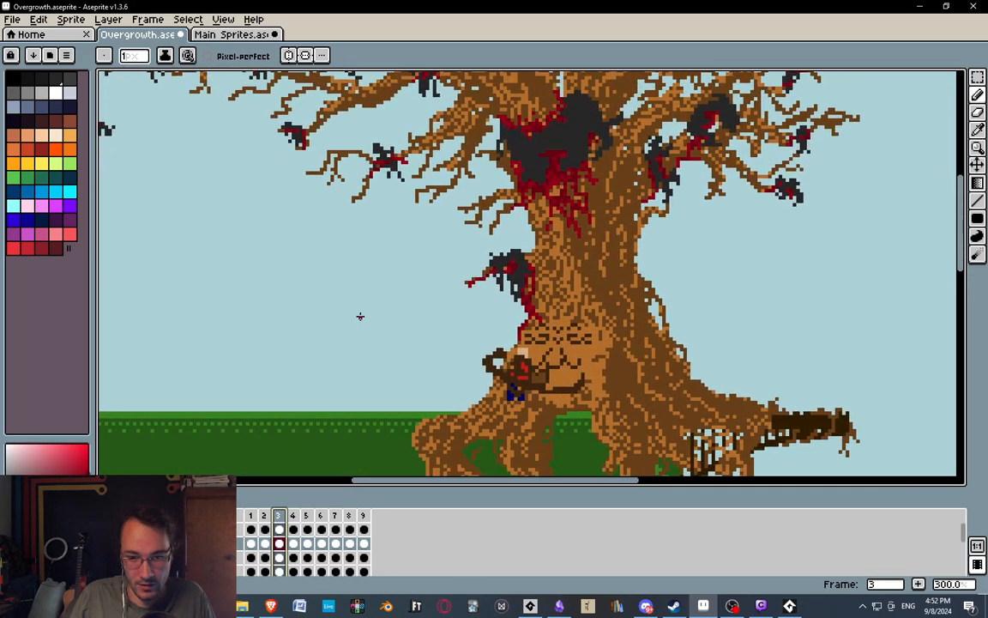
middle_click_drag(514, 288, 518, 212)
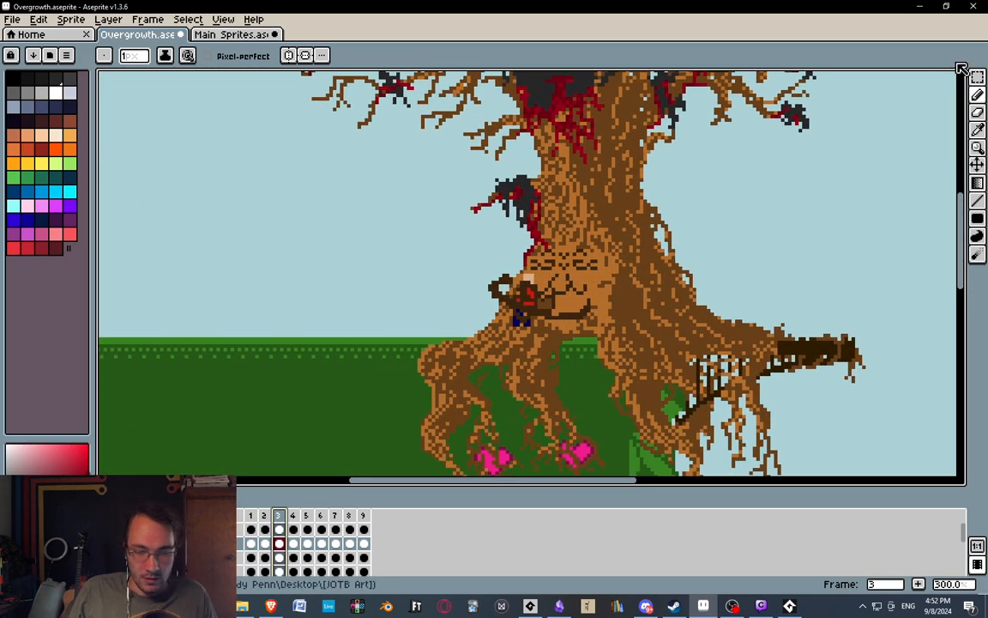
Minimise Aseprite and the running game to return to GameMaker, and select spr_motherly_tree among the Lvl_Overgrowth sprites.
left_click(920, 6)
left_click(755, 6)
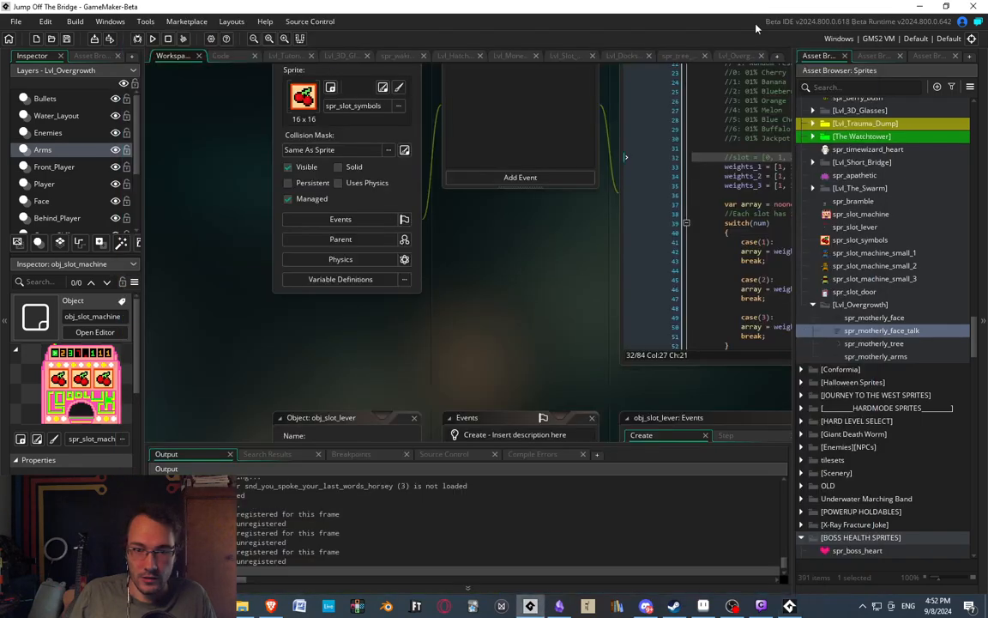
middle_click_drag(515, 294, 450, 338)
left_click(874, 317)
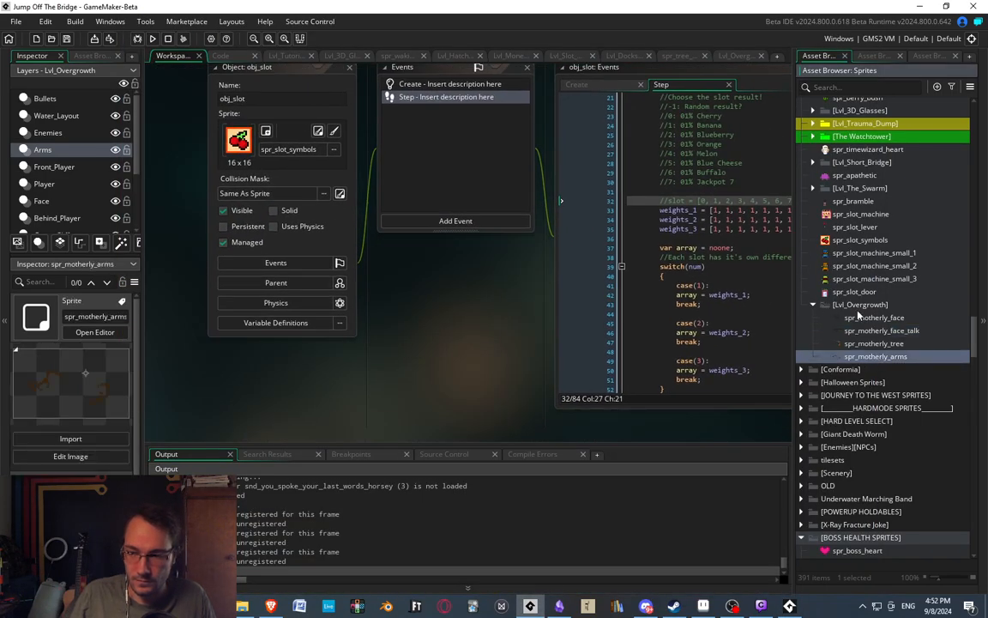
left_click(875, 343)
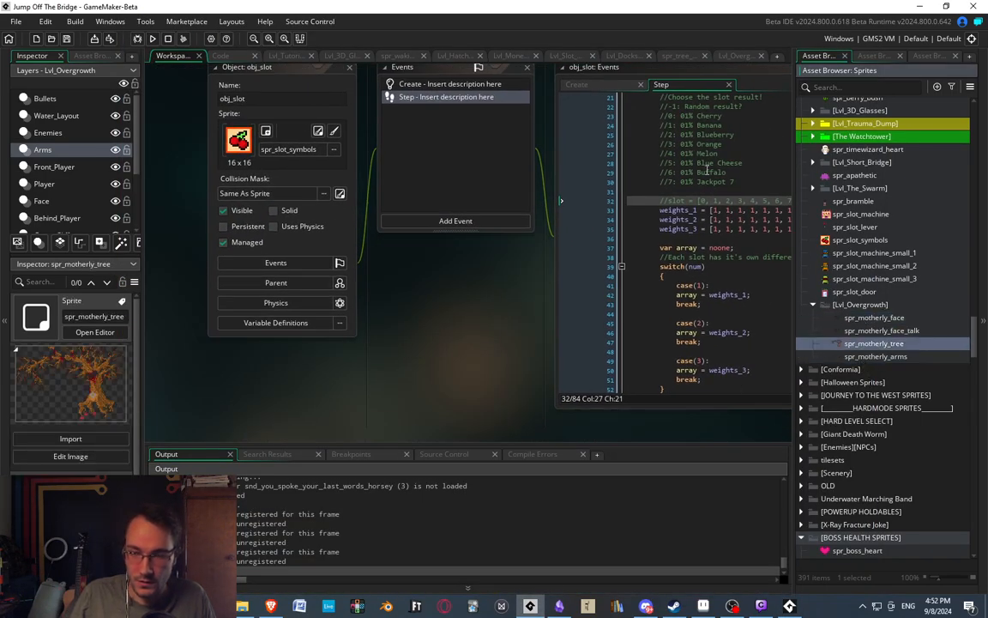
Clear the workspace by closing the editors left open, including the one for spr_boss_heart.
middle_click_drag(417, 256, 475, 377)
left_click(409, 193)
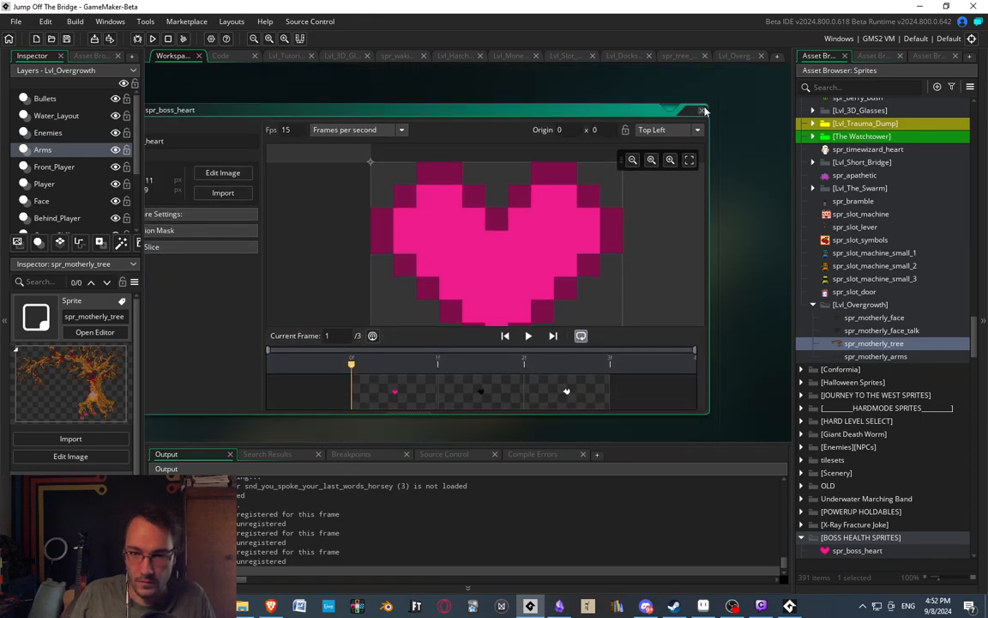
left_click(701, 110)
Open spr_motherly_tree and bring up its only frame for image editing, close on the carcass beside the trunk.
left_click(874, 330)
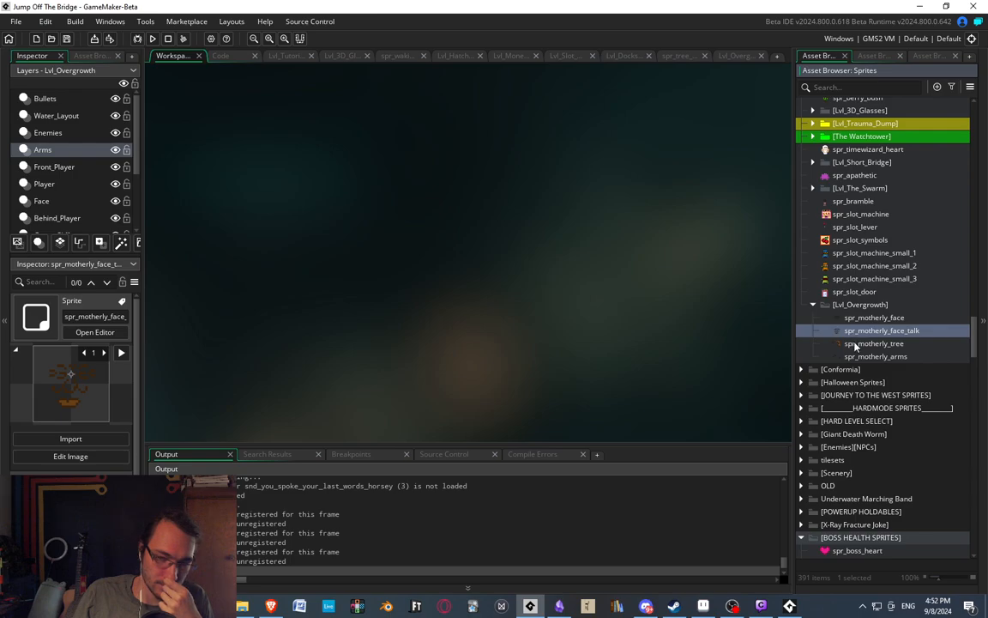
double_click(866, 343)
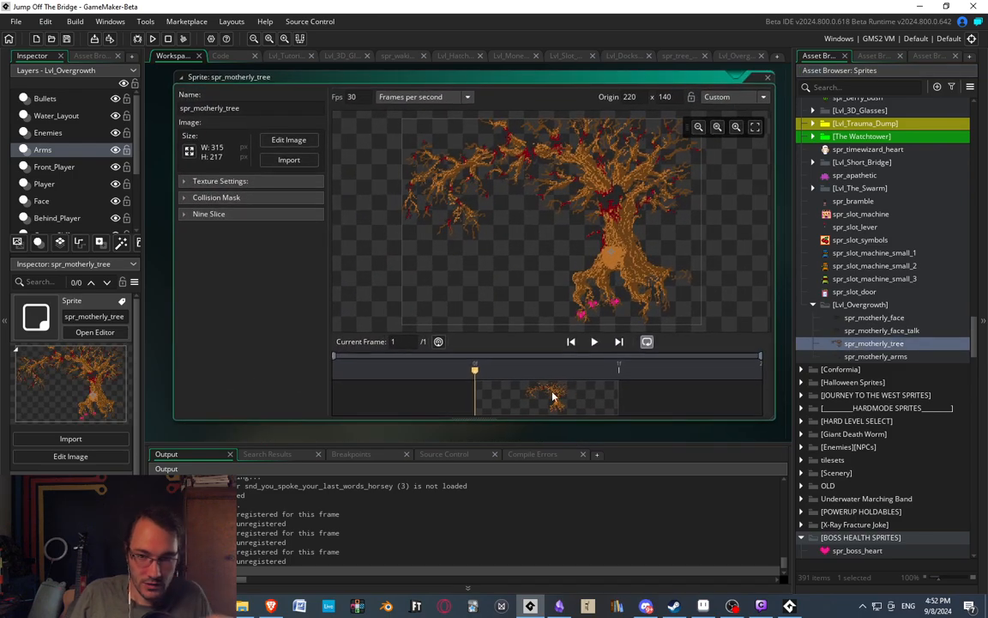
double_click(553, 396)
scroll(469, 323, "up", 3)
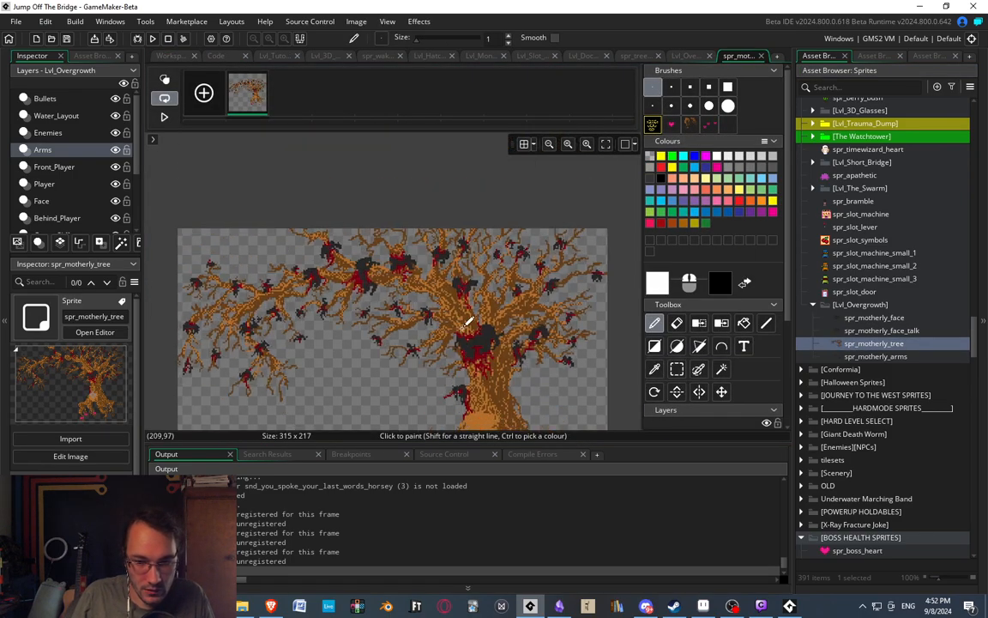
scroll(469, 323, "up", 4)
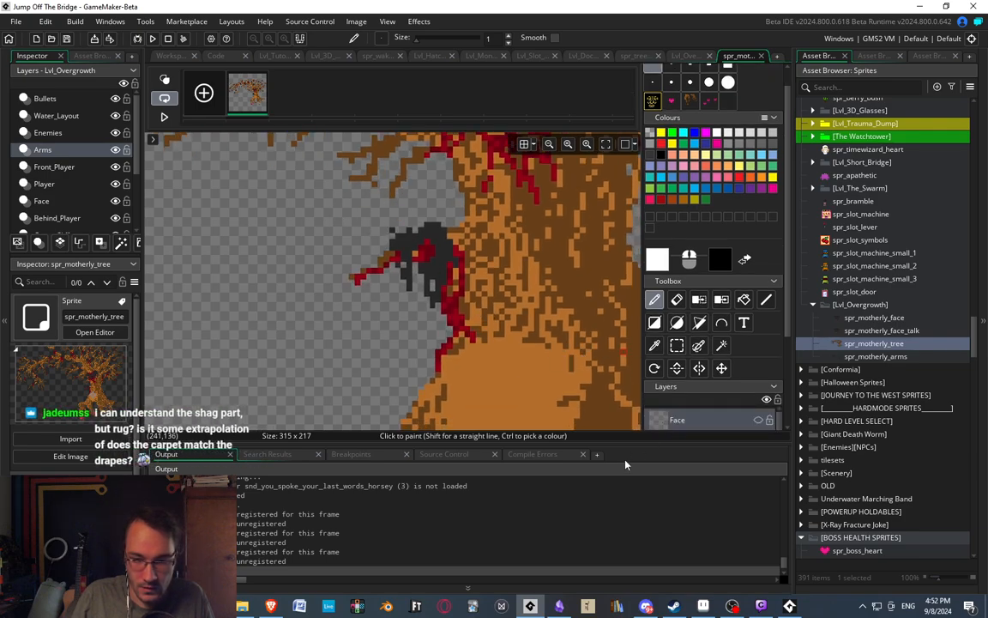
Collapse the output log to give the tree image and its layer list more room around the carcass branch.
left_click(658, 587)
mouse_move(445, 347)
middle_mouse_down()
mouse_move(486, 334)
mouse_move(438, 339)
mouse_move(403, 326)
middle_mouse_up()
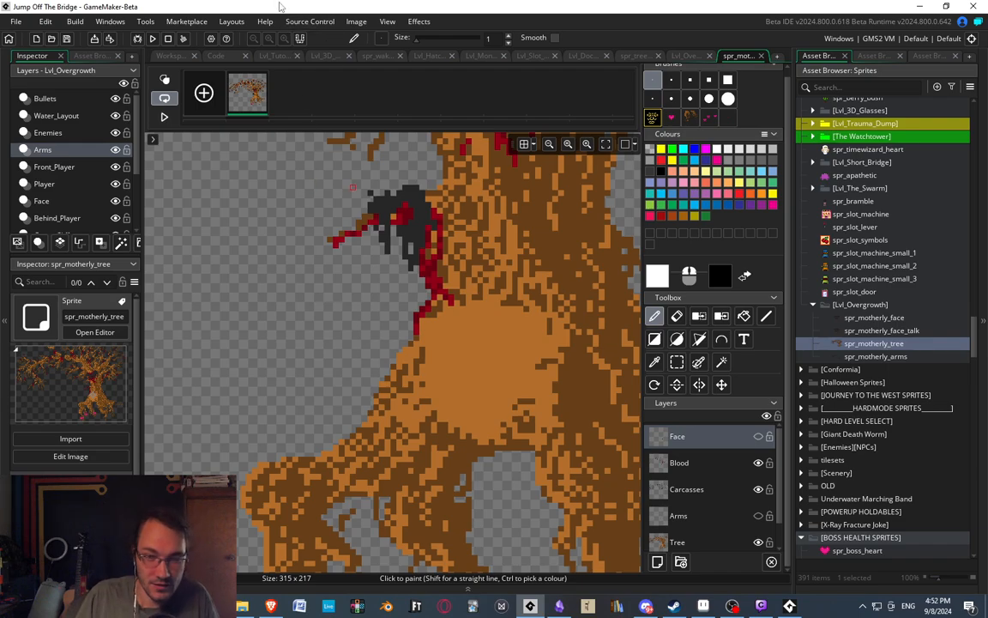
scroll(378, 270, "up", 3)
scroll(360, 269, "up", 3)
middle_click_drag(362, 366, 345, 239)
scroll(714, 512, "down", 1)
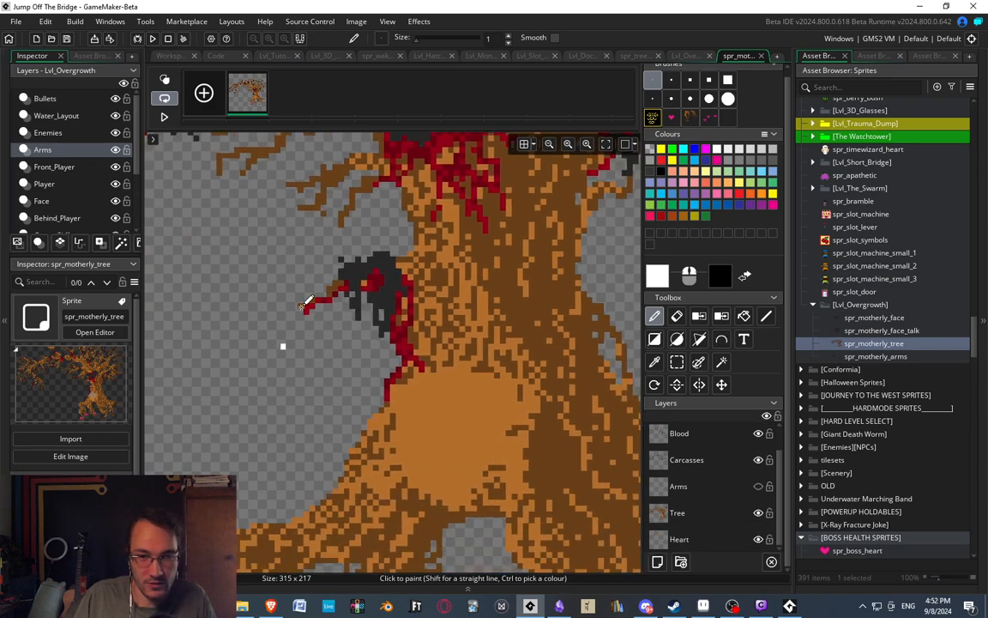
middle_click_drag(342, 309, 429, 334)
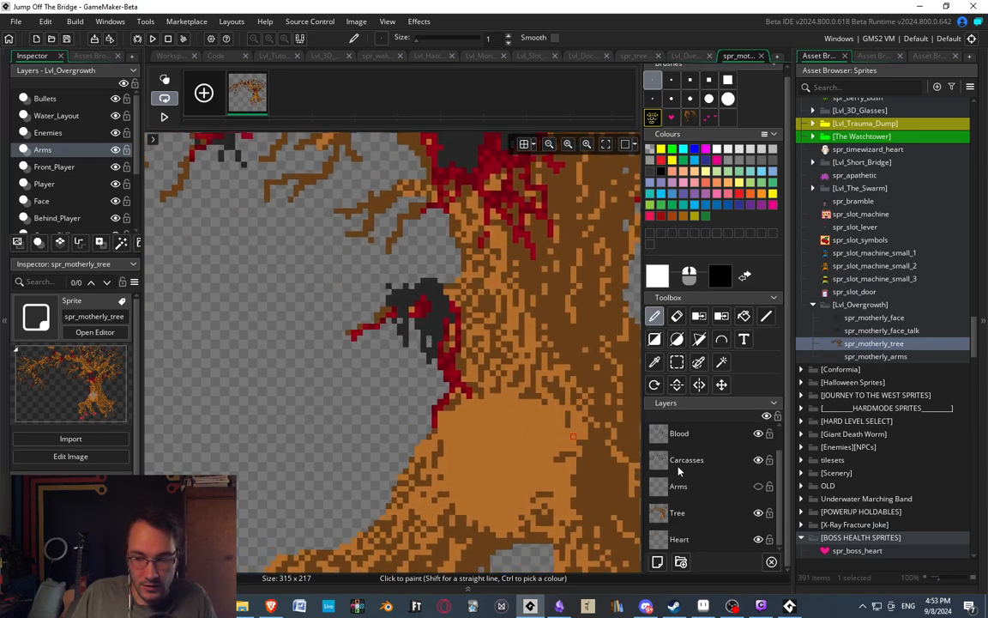
Make the Carcasses layer active and try a rectangular selection around the carcass beside the trunk.
left_click(681, 467)
key("s")
left_click_drag(369, 260, 466, 377)
left_click(583, 376)
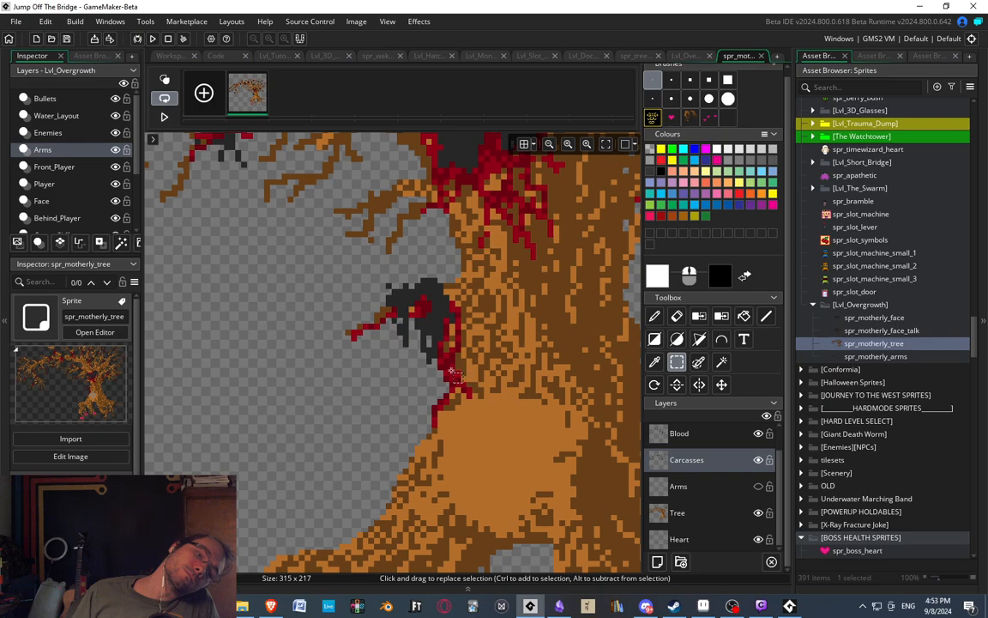
middle_click_drag(385, 366, 469, 334)
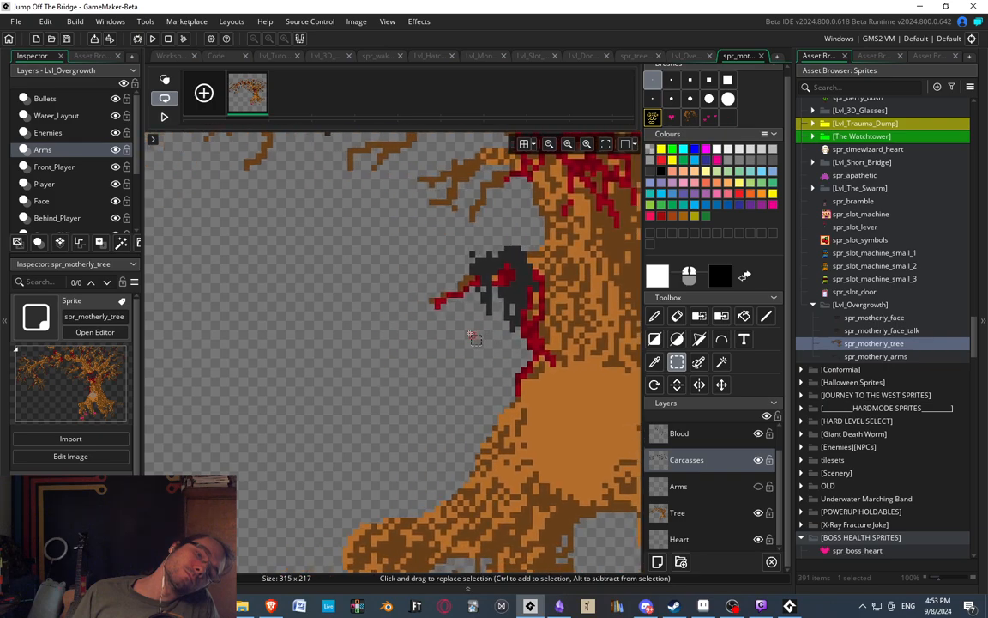
left_click_drag(177, 230, 591, 500)
left_click(534, 497)
middle_click_drag(496, 449, 430, 423)
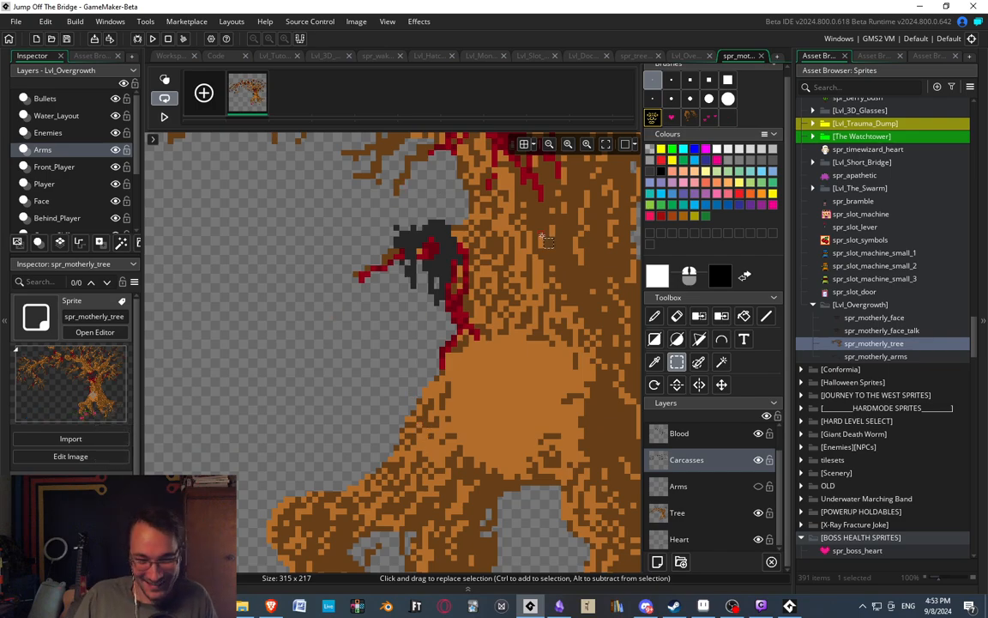
middle_click_drag(377, 355, 468, 367)
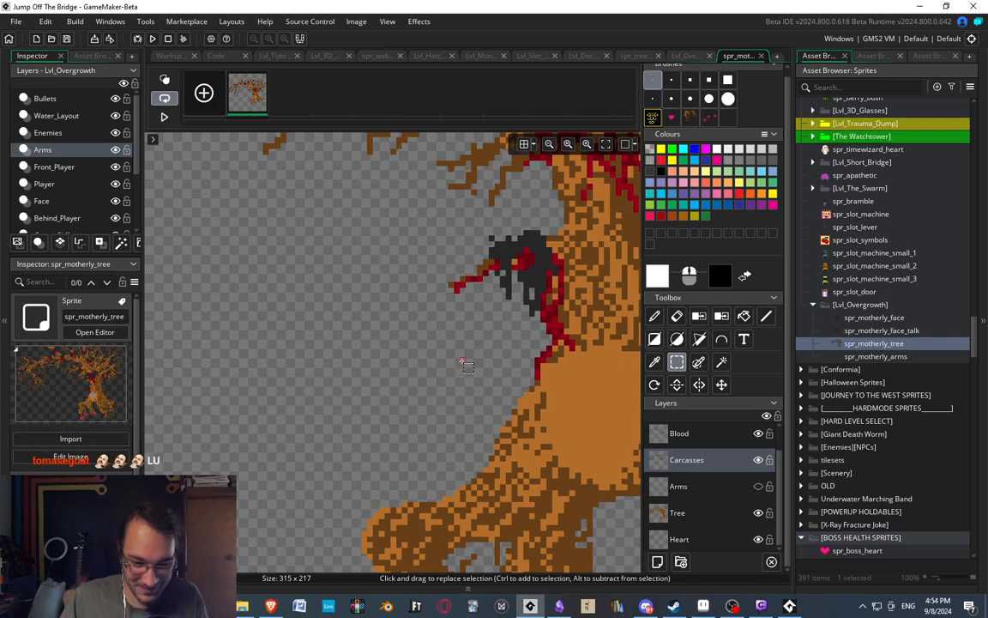
middle_click_drag(463, 365, 352, 370)
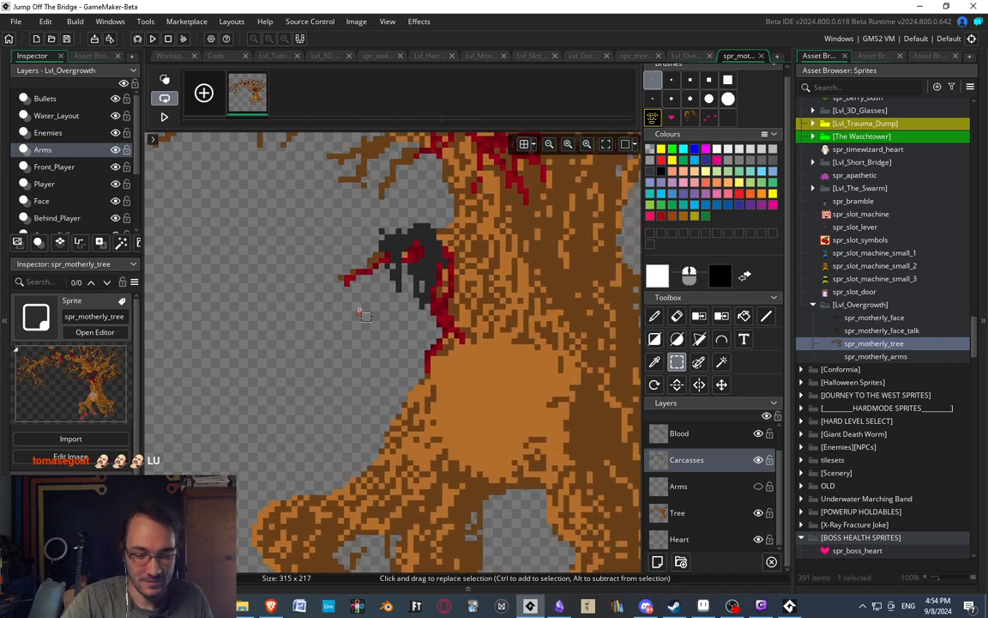
middle_click_drag(391, 265, 407, 285)
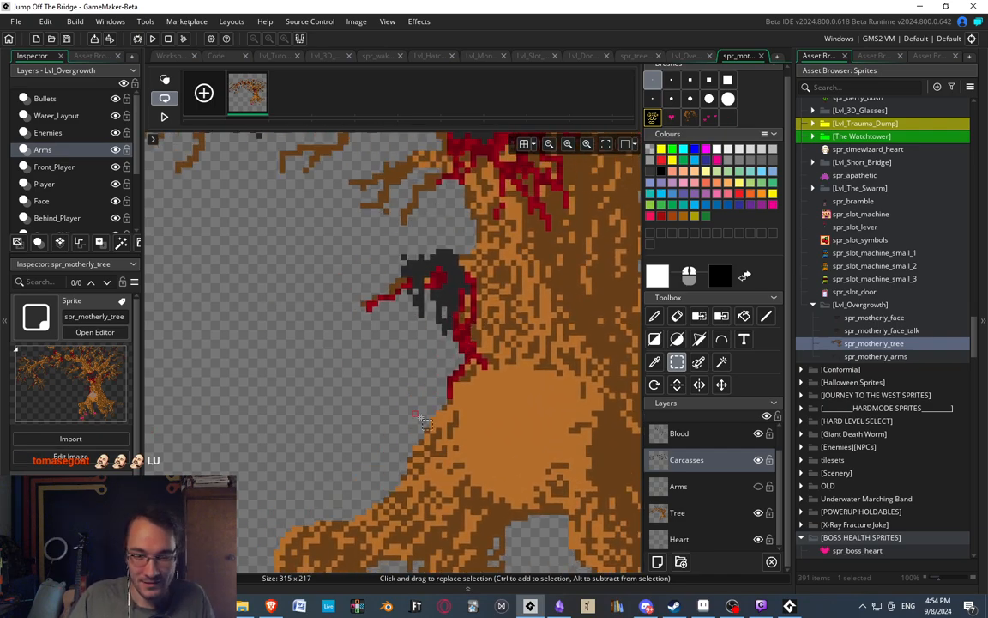
middle_click_drag(379, 373, 457, 345)
Make the Tree layer active and hide the Carcasses layer to expose the bloody branch beside the trunk.
left_click(678, 512)
middle_click_drag(407, 228, 279, 296)
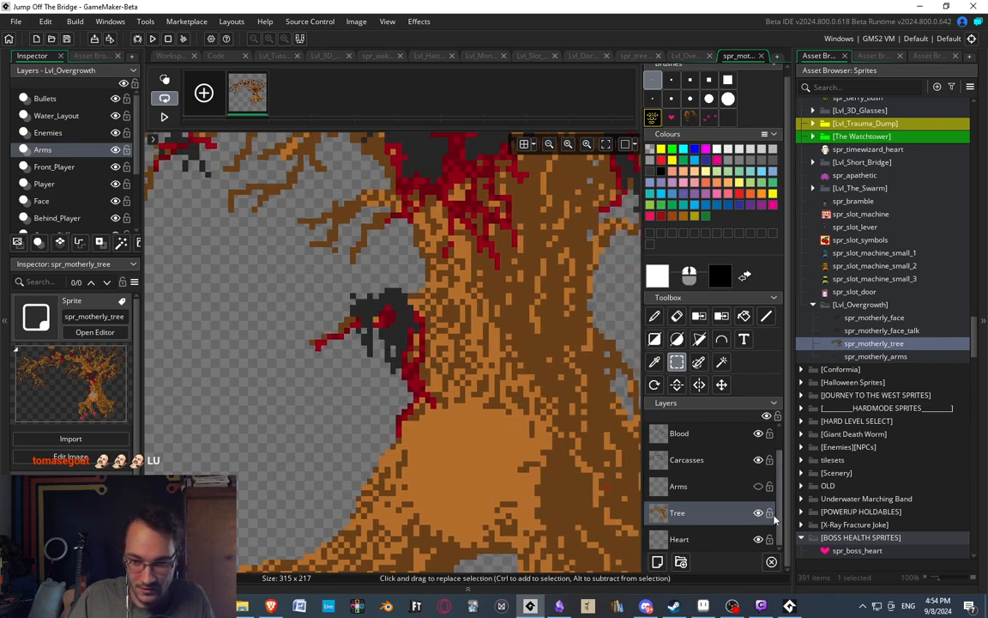
left_click_drag(367, 308, 380, 341)
left_click_drag(297, 271, 424, 369)
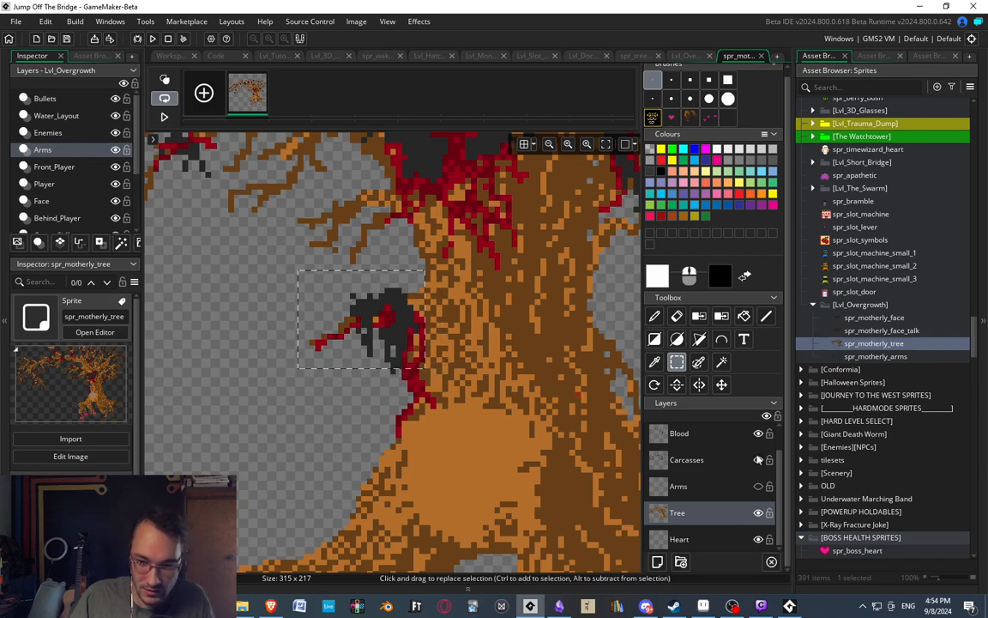
left_click(758, 460)
left_click(352, 331)
middle_click_drag(356, 336, 406, 334)
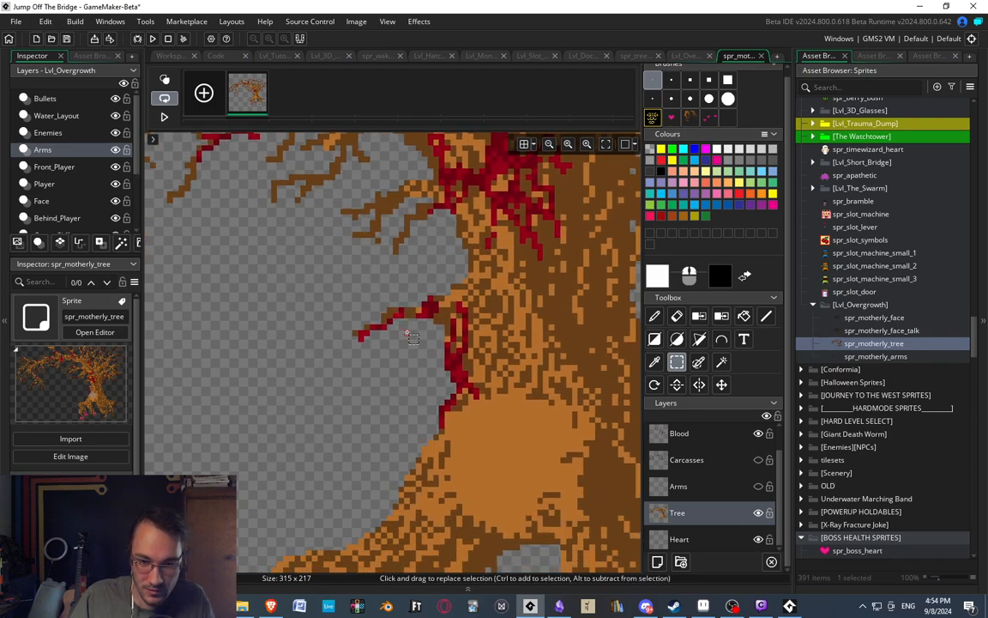
scroll(406, 334, "up", 2)
left_click_drag(317, 267, 478, 383)
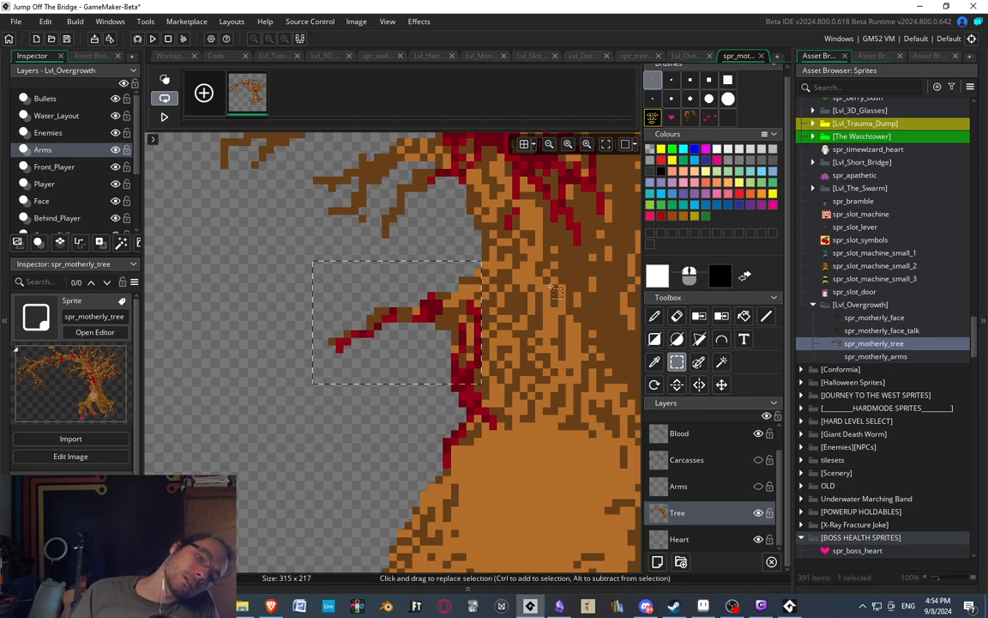
left_click(498, 258)
left_click_drag(311, 305, 497, 372)
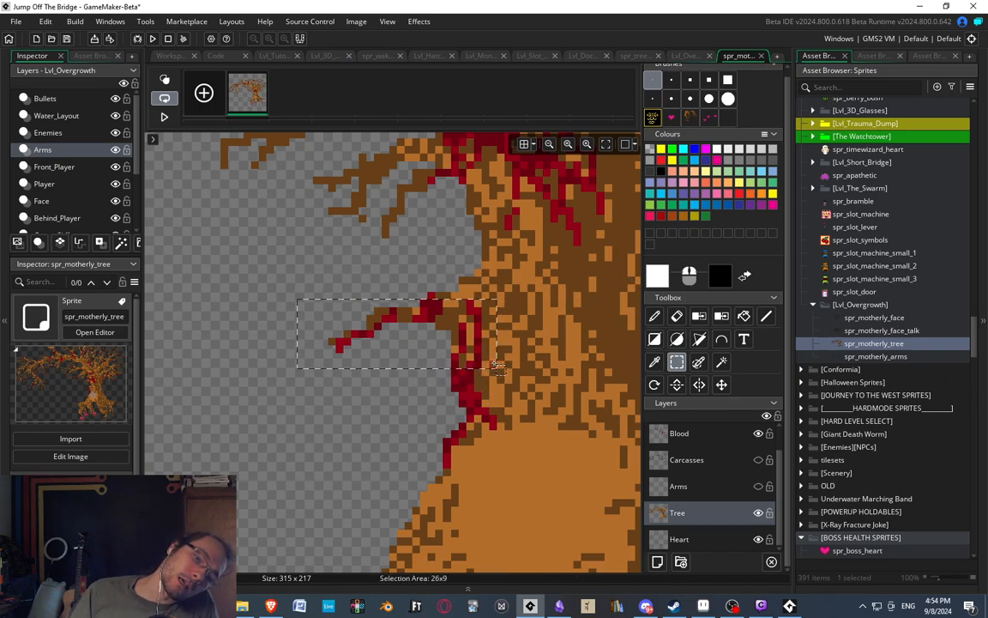
left_click(321, 292)
left_click_drag(303, 289, 486, 346)
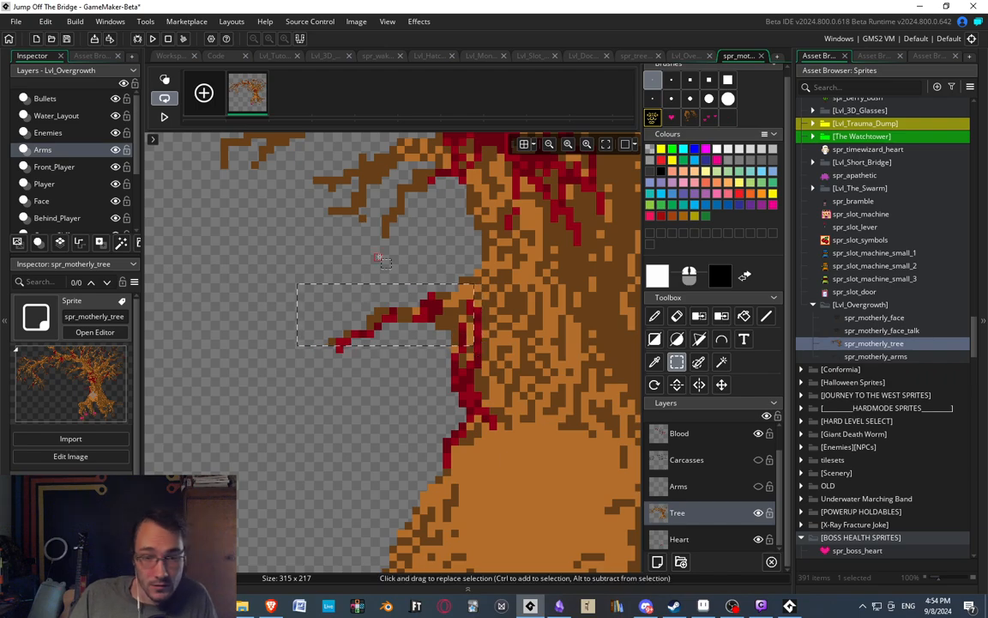
left_click(377, 255)
Select the branch and its adjoining trunk section, about 22 pixels wide, on the Tree layer, cut it out and paste it as a brush.
left_click_drag(332, 258, 496, 377)
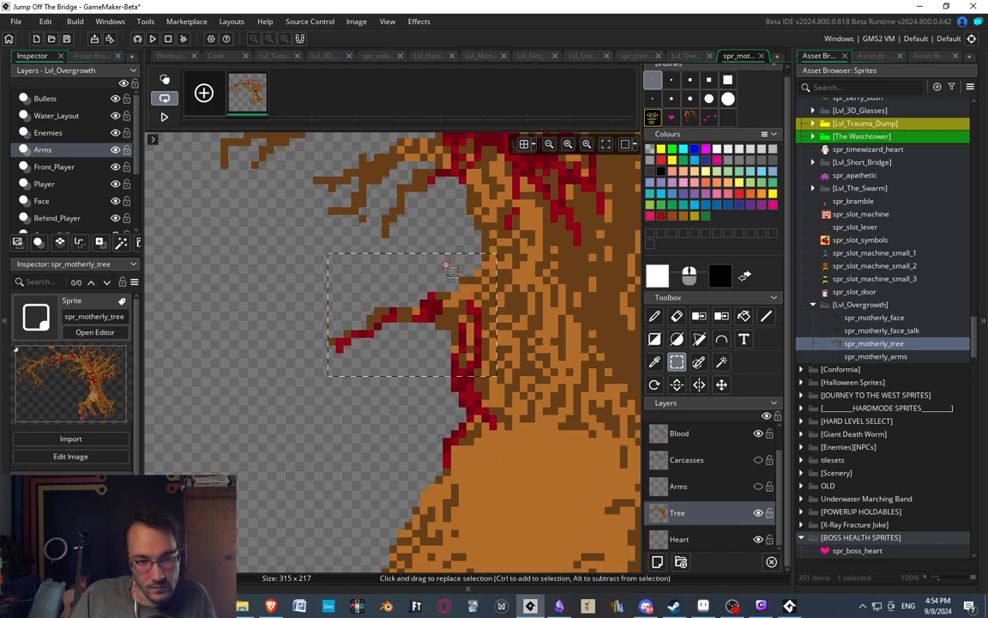
key("ctrl+x")
key("ctrl+v")
middle_click_drag(313, 290, 374, 276)
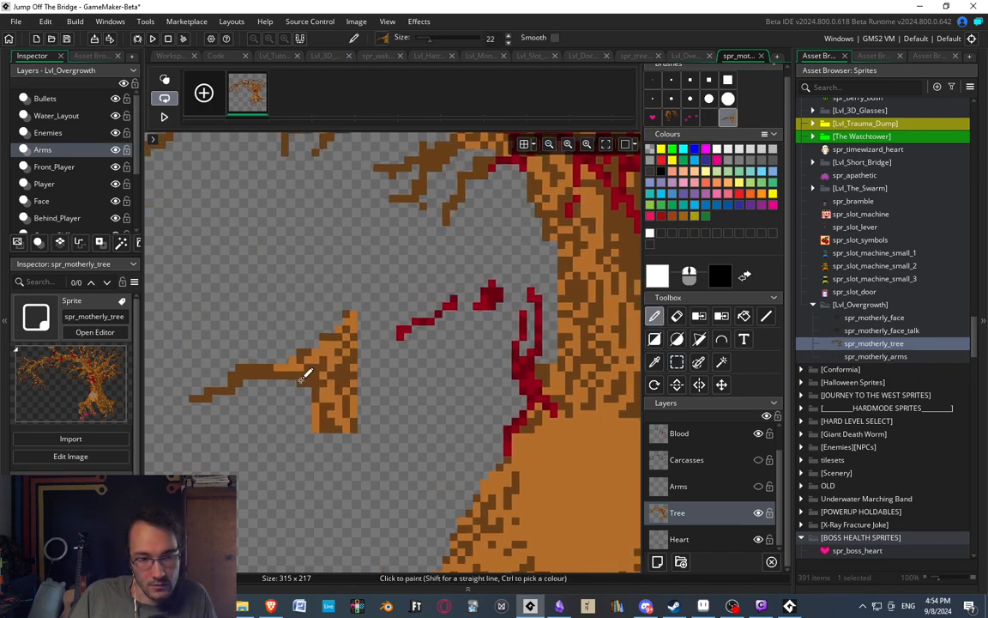
Create a new sprite in the Lvl_Overgrowth group below spr_motherly_arms and name it spr_mothery_branch.
right_click(879, 361)
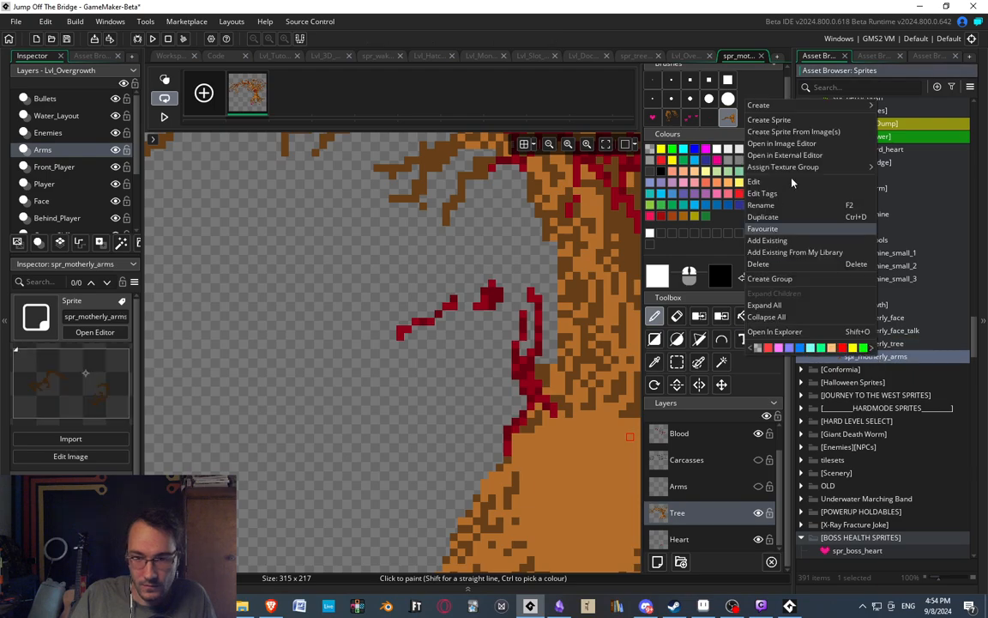
left_click(763, 113)
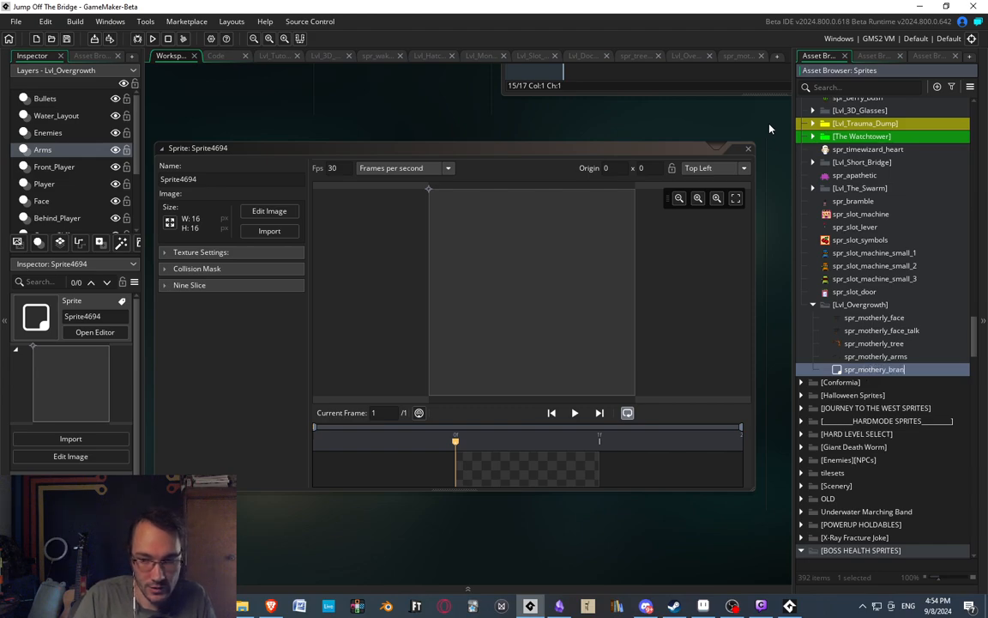
type("spr_mothery_branch")
key("Return")
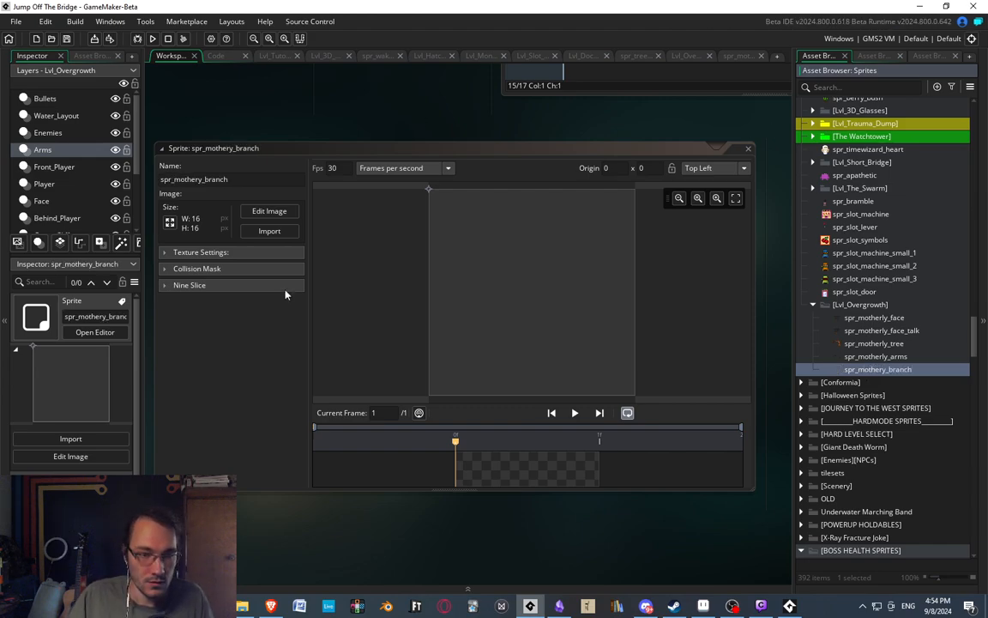
Resize the canvas of spr_mothery_branch to 64 pixels wide and 48 pixels high.
left_click(170, 222)
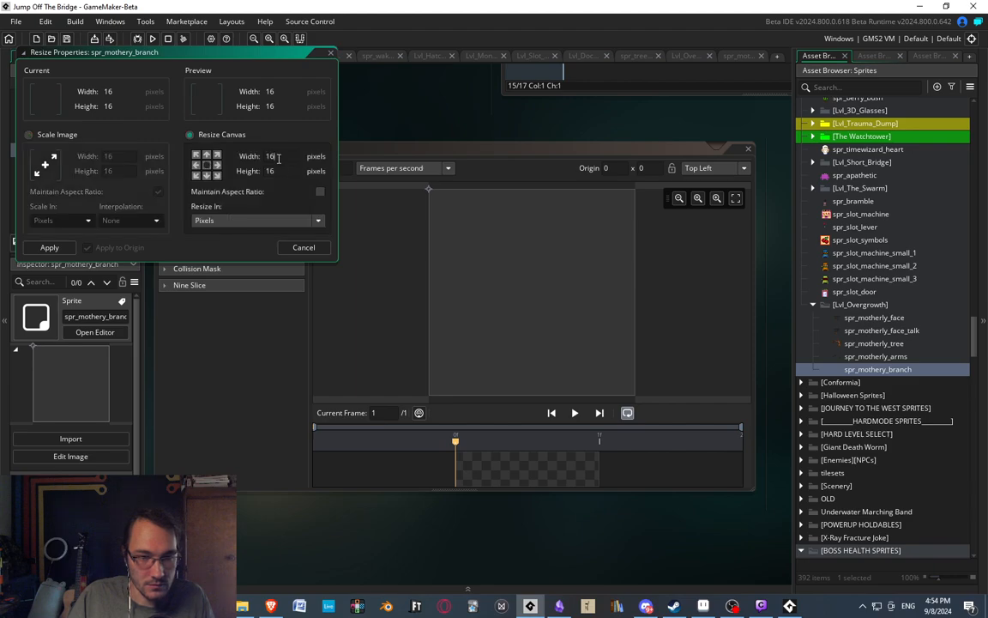
type("64")
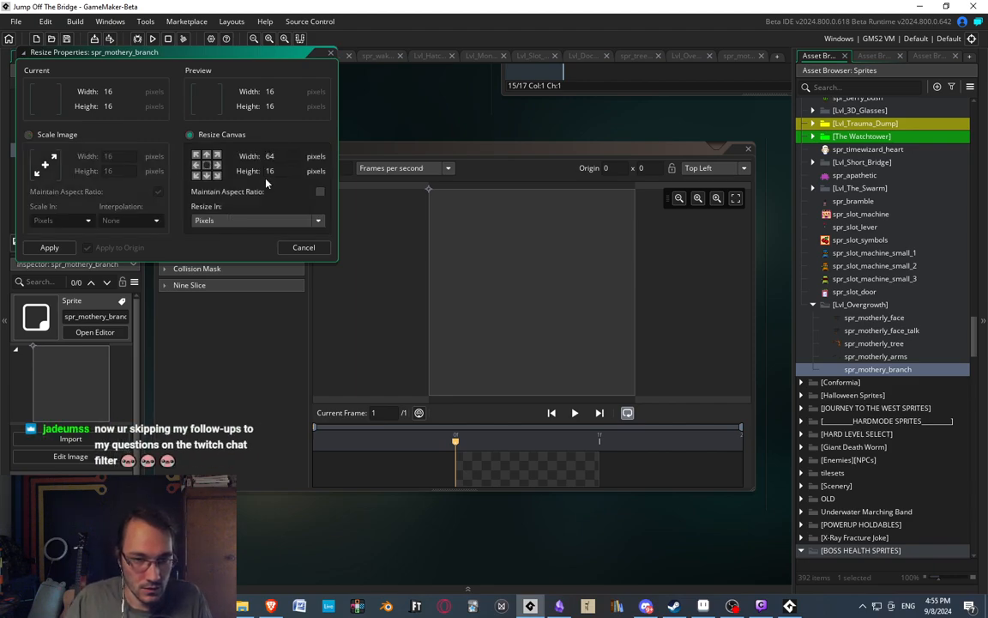
type("48")
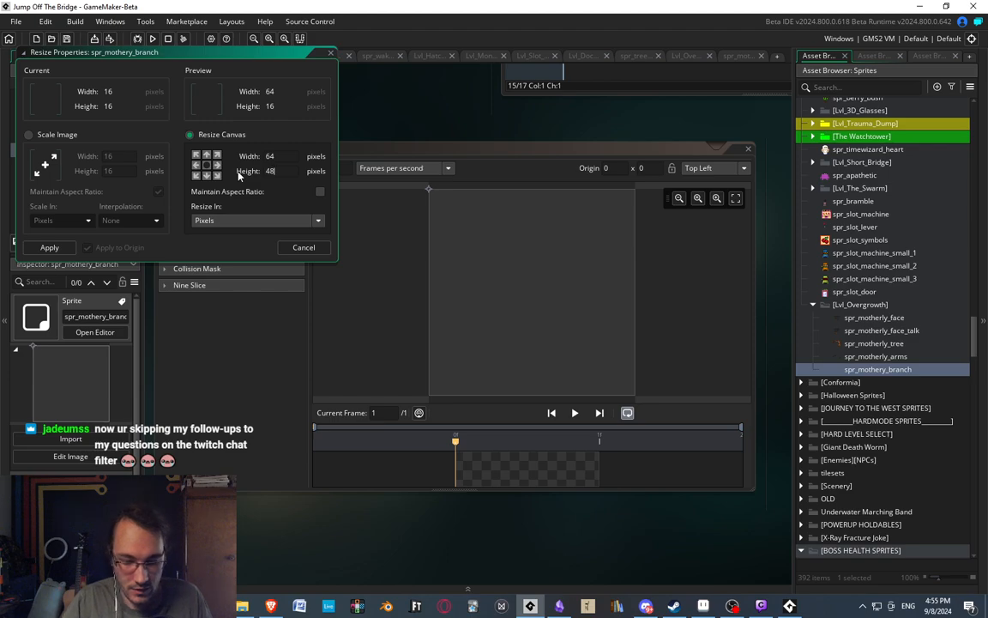
key("Return")
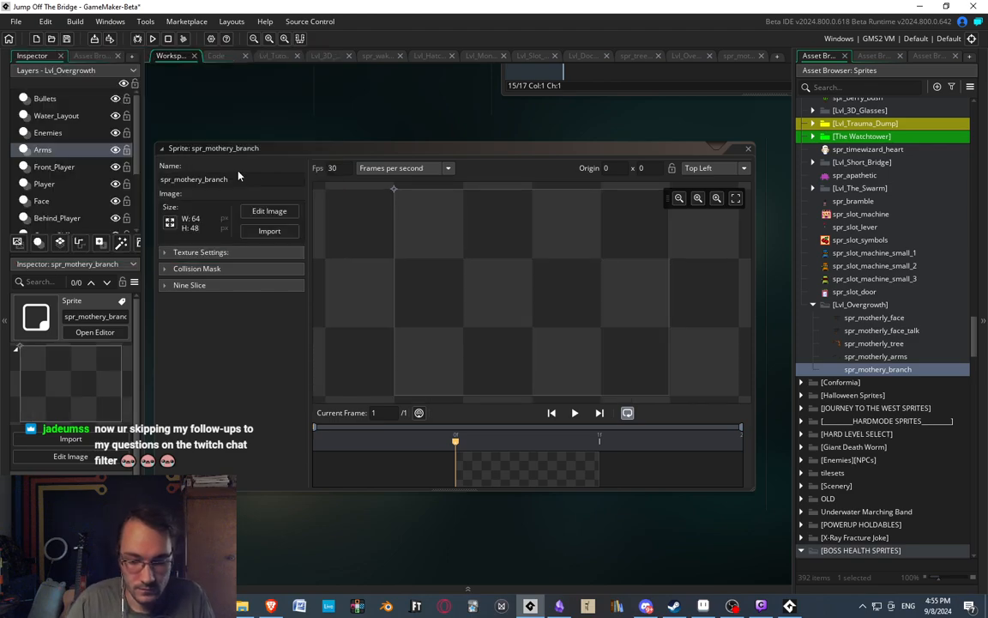
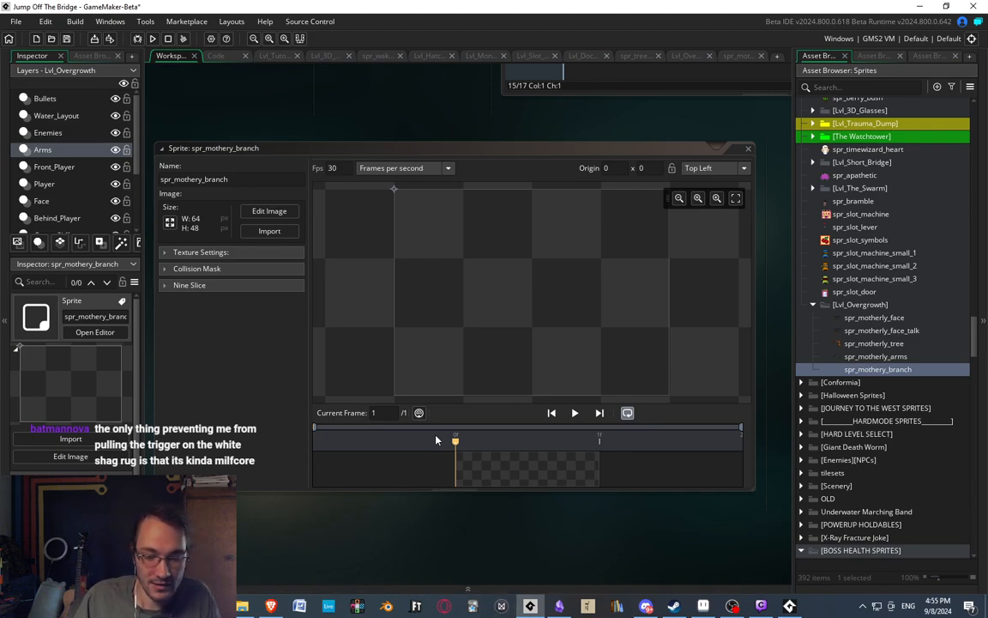
Open the spr_mothery_branch frame for editing and stamp the copied branch brush in its original colours on the upper part of the canvas.
double_click(521, 473)
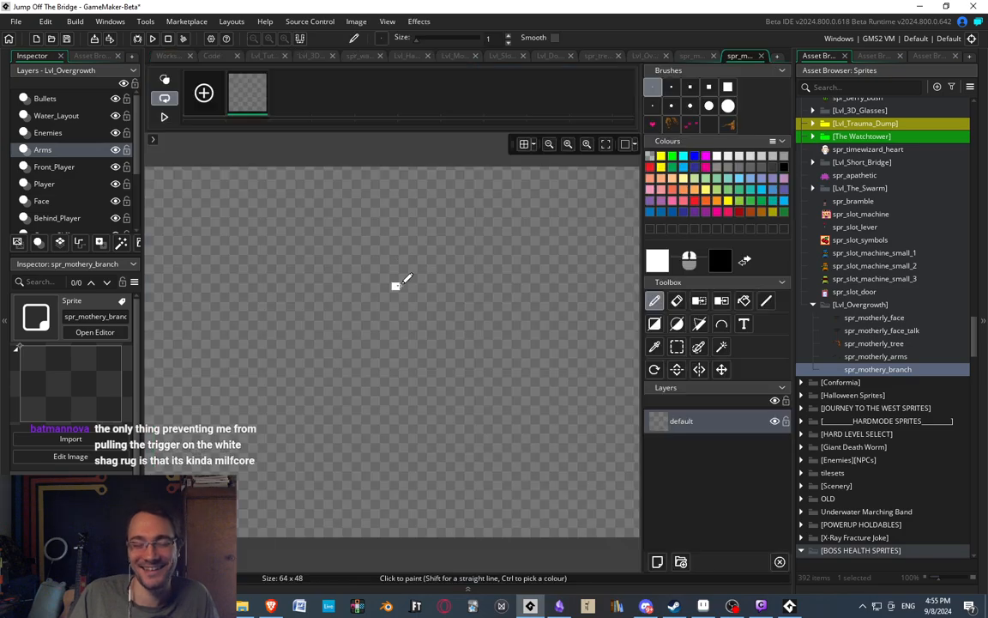
left_click(727, 124)
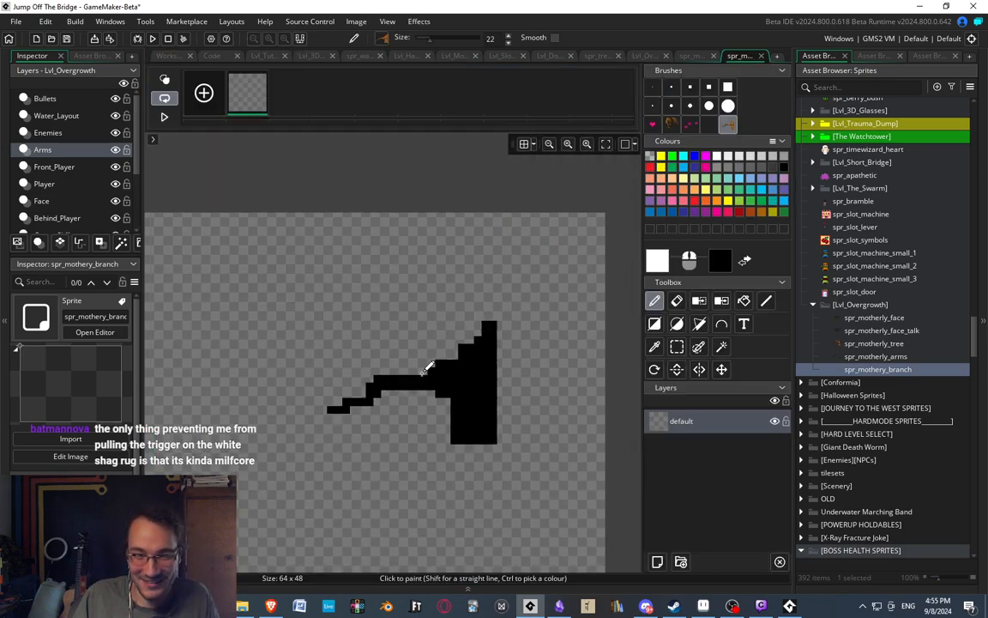
left_click(433, 252)
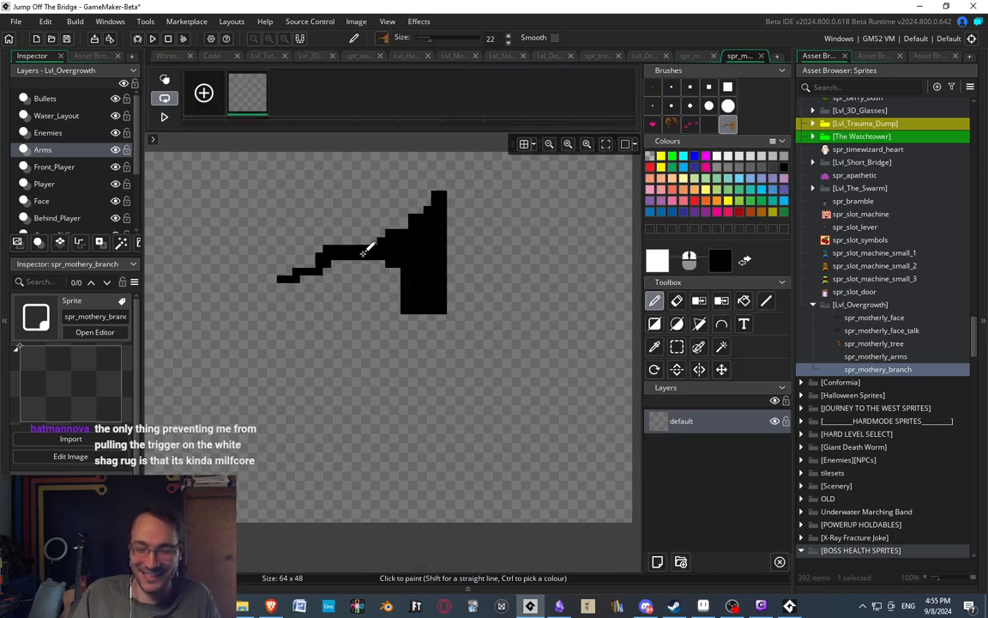
middle_click_drag(379, 242, 421, 267)
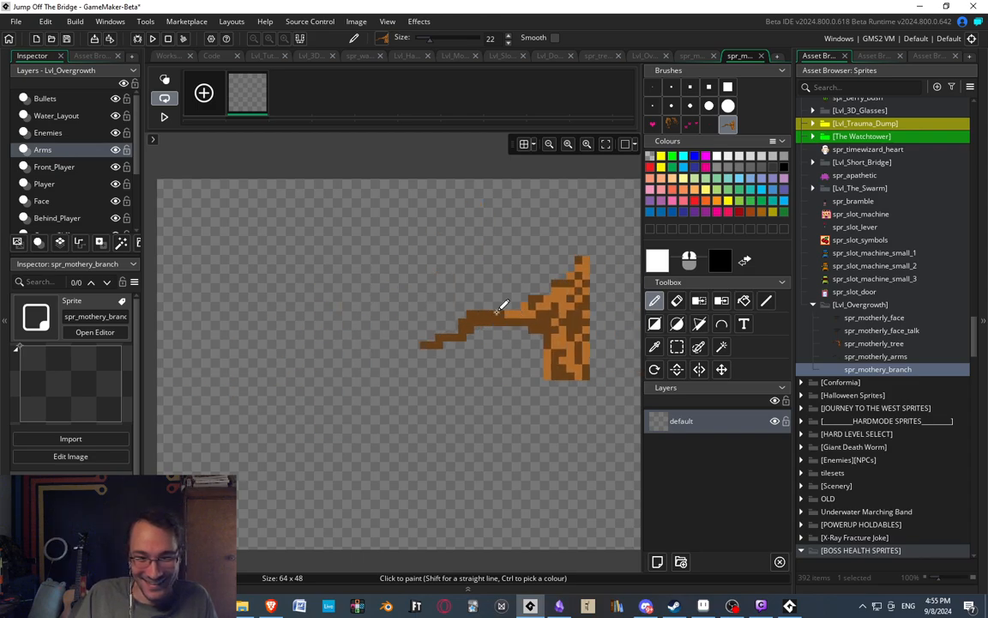
middle_click_drag(503, 305, 407, 286)
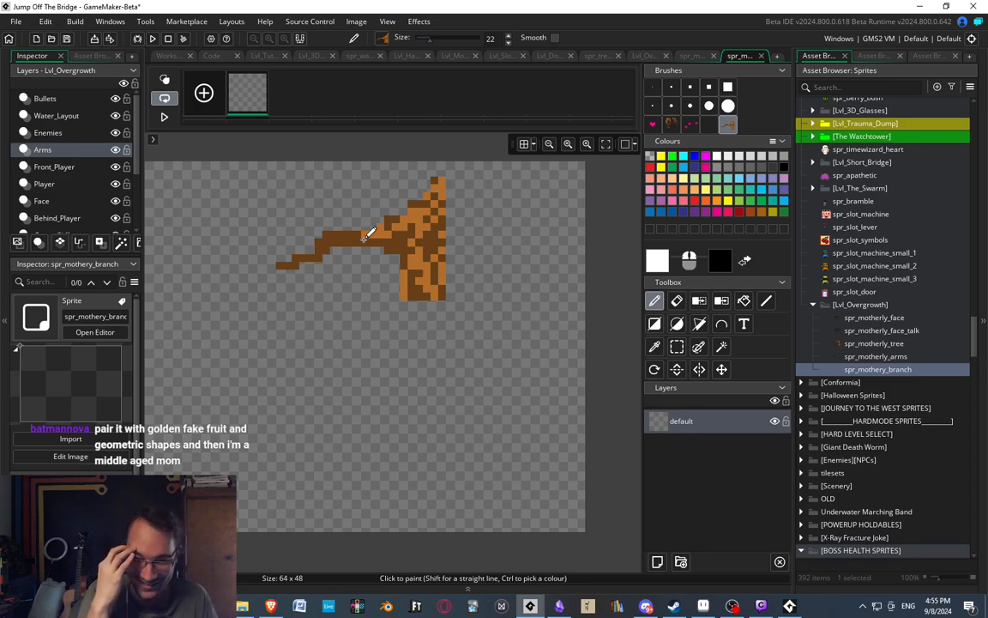
right_click(363, 239)
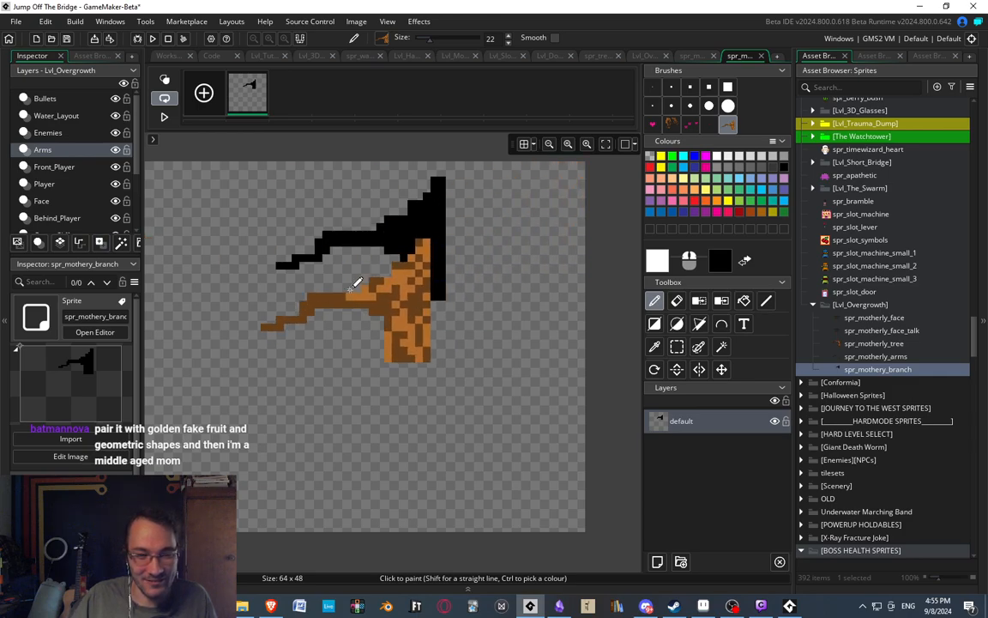
middle_click_drag(347, 300, 371, 324)
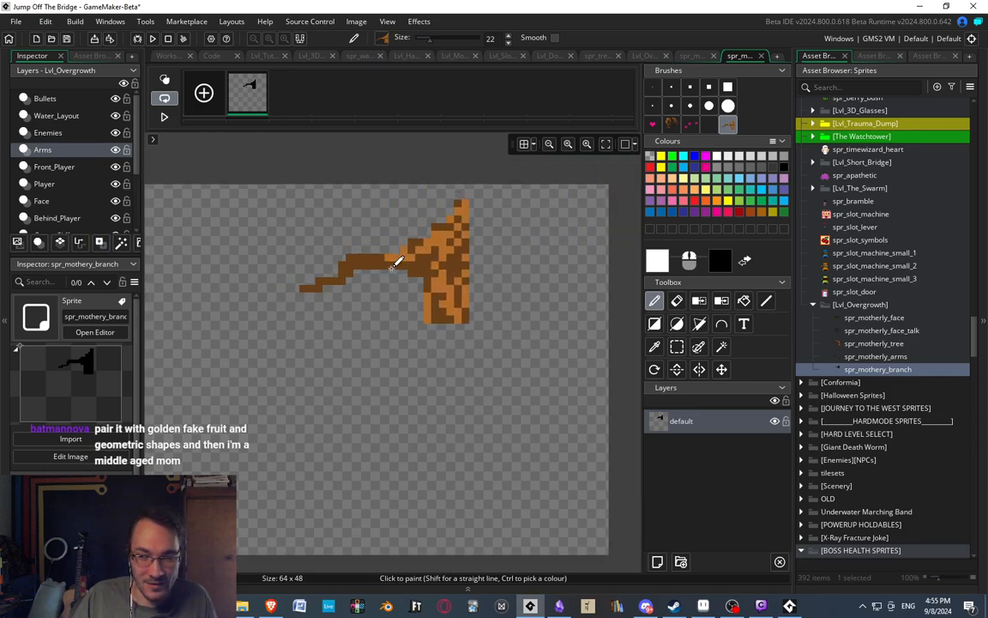
left_click(392, 268)
middle_click_drag(392, 269, 533, 247)
middle_click_drag(392, 324, 298, 340)
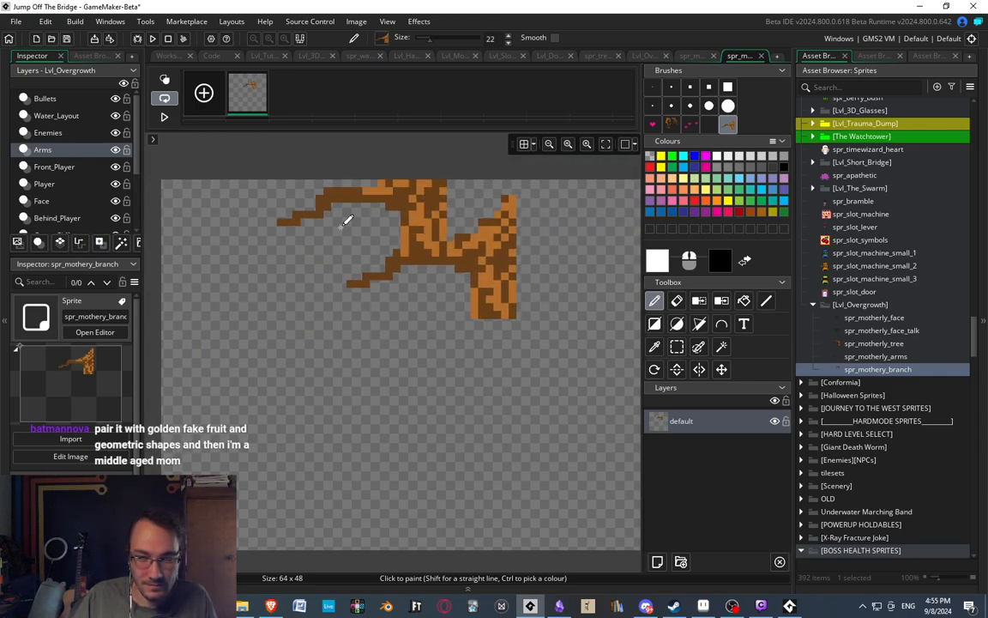
Select the stamped branch, nudge it down 2 pixels on the canvas and clear the selection.
key("s")
left_click_drag(301, 196, 610, 395)
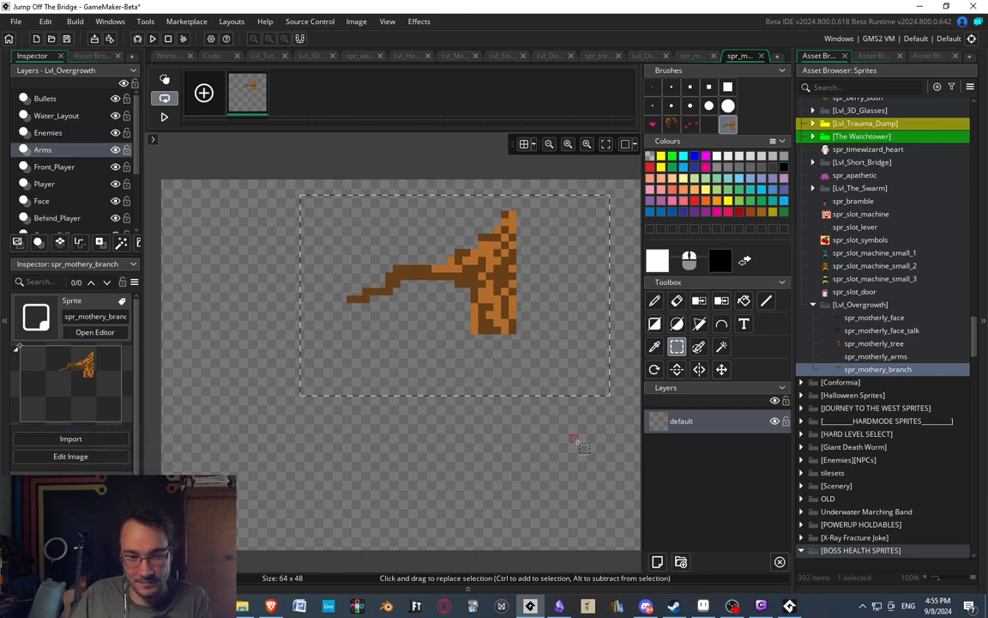
left_click(578, 442)
middle_click_drag(353, 289, 314, 276)
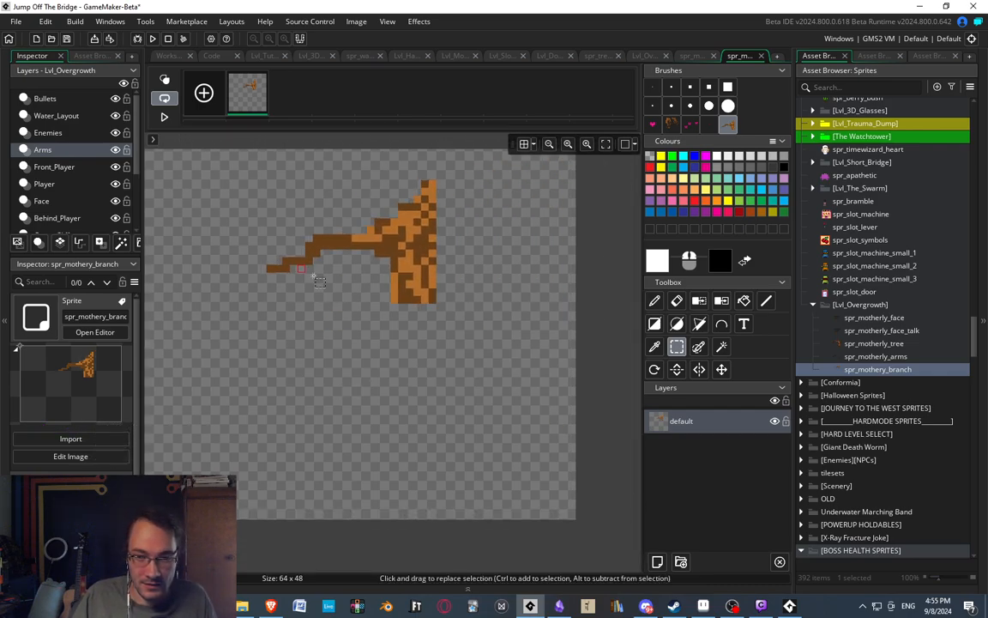
Rename the default layer of the branch sprite to Tree.
double_click(684, 421)
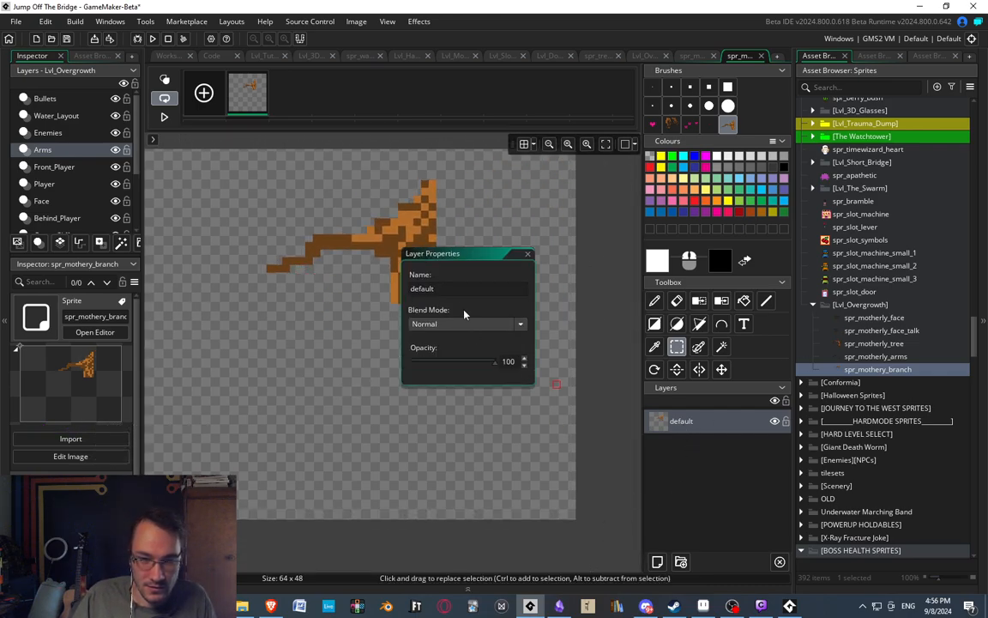
type("Tree")
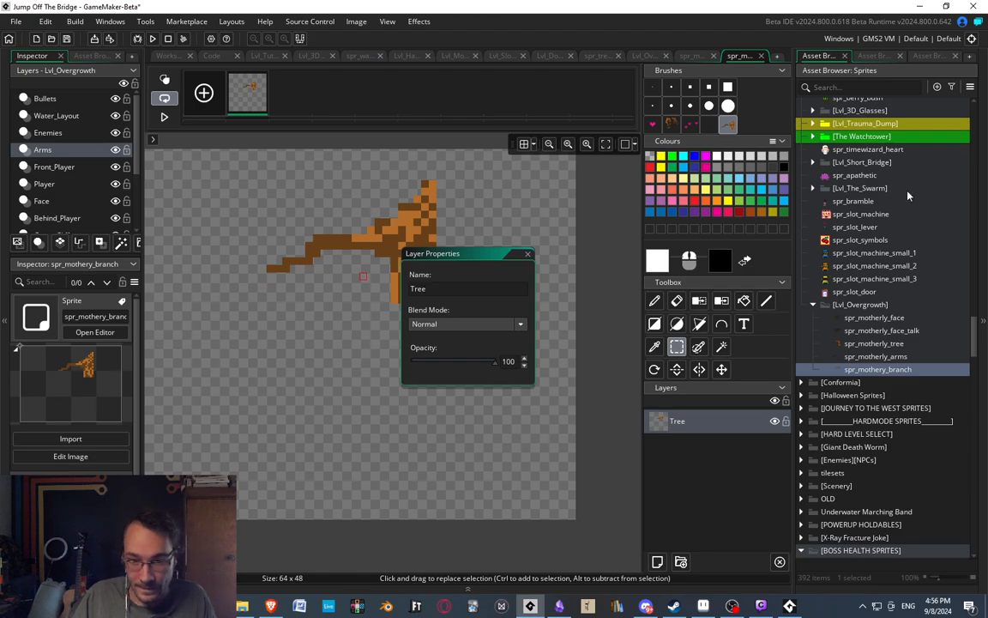
left_click(528, 254)
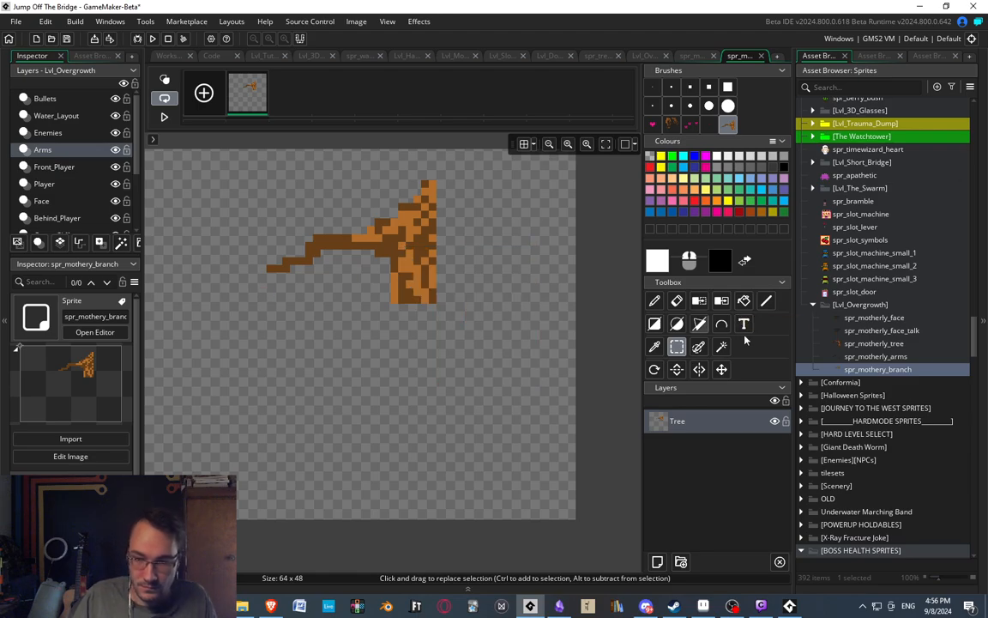
In spr_motherly_tree, cut the blood around the removed branch, about 26 pixels wide, from the Blood layer into a brush.
left_click(868, 354)
double_click(869, 343)
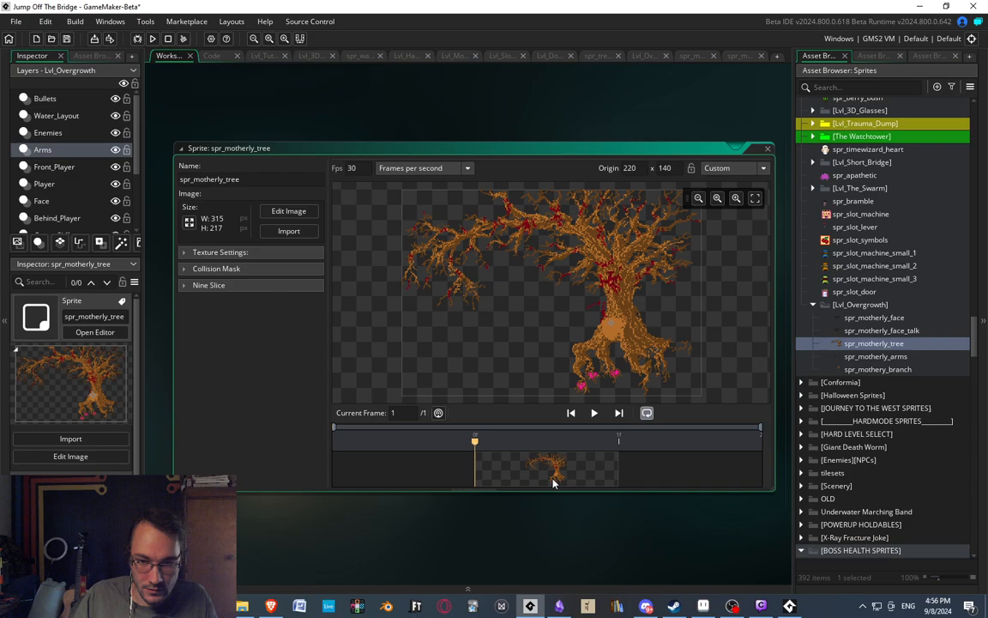
double_click(554, 484)
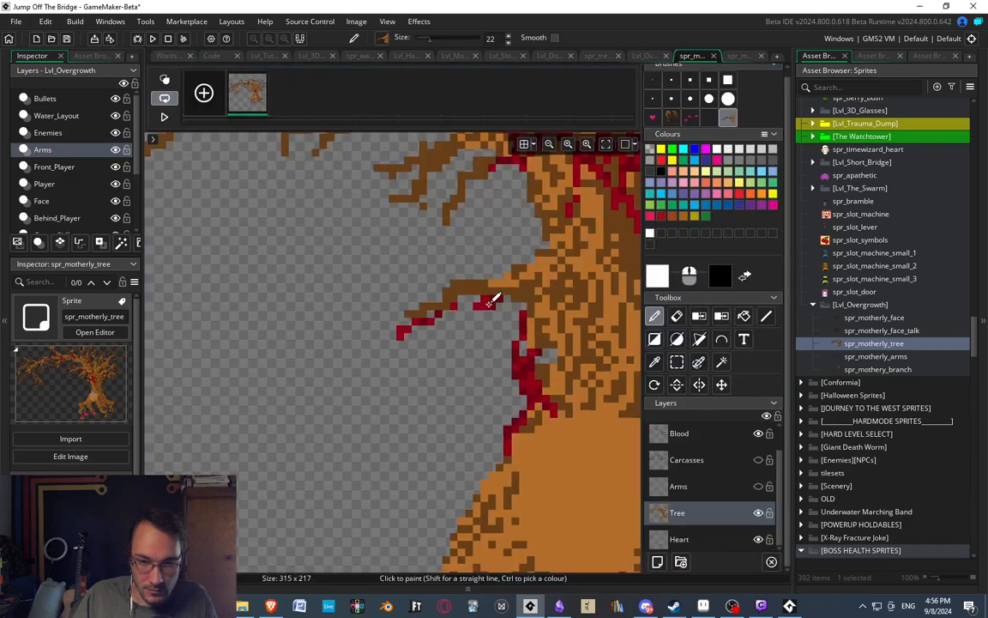
scroll(684, 476, "up", 1)
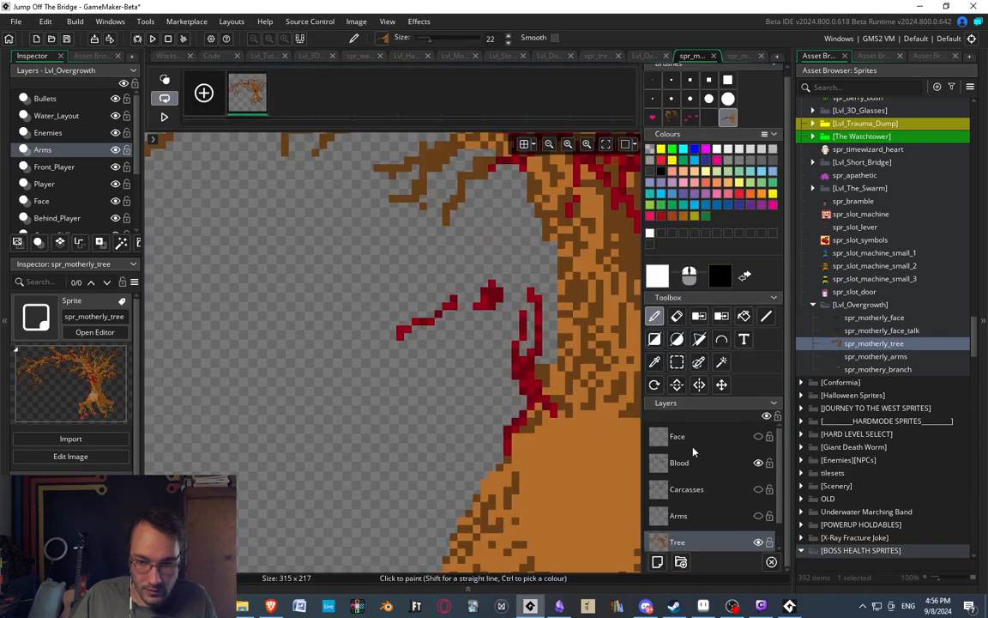
left_click(686, 463)
left_click(683, 363)
left_click_drag(358, 250, 556, 364)
key("Delete")
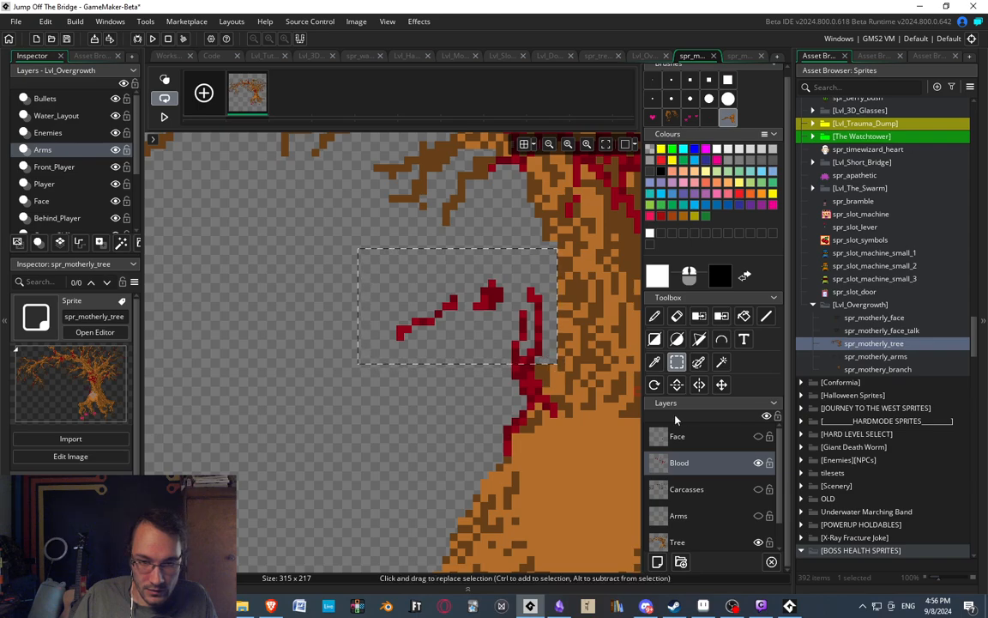
key("d")
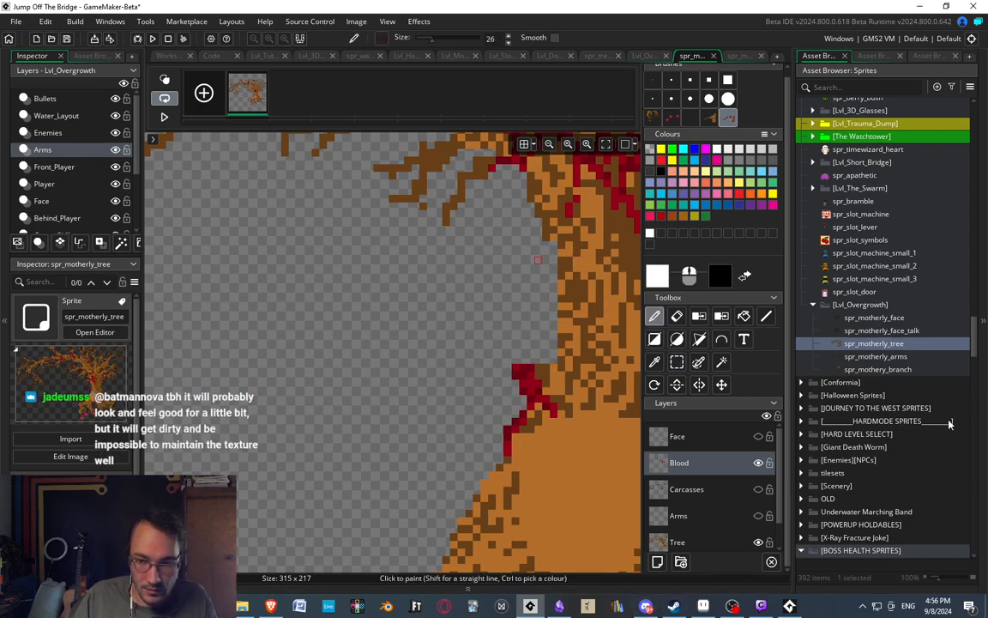
Return to spr_mothery_branch, add a new layer above Tree and name it Branch.
left_click(736, 57)
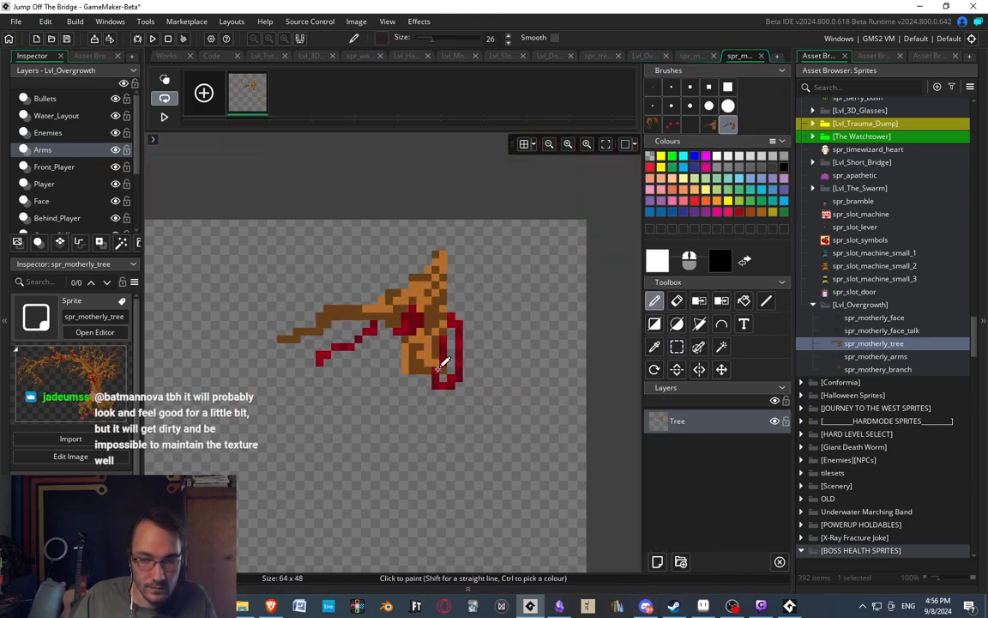
double_click(677, 422)
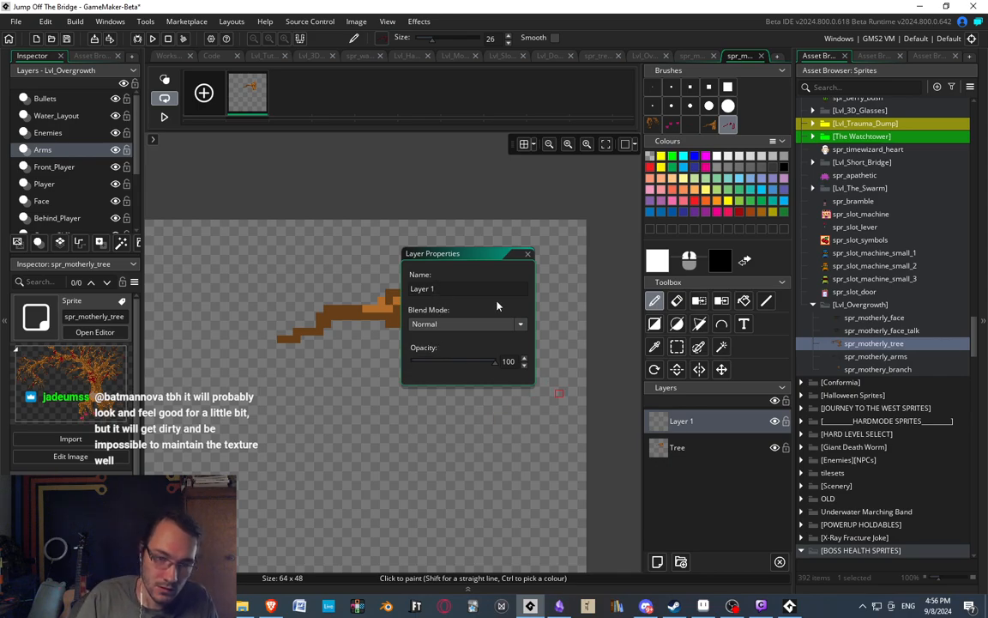
key("ctrl+a")
type("Branch")
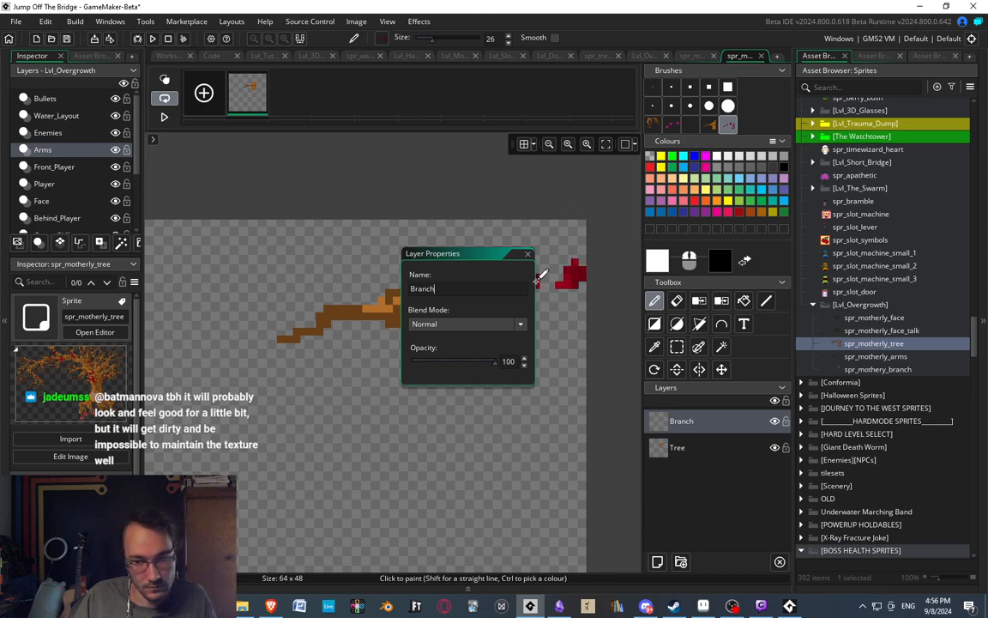
left_click(527, 254)
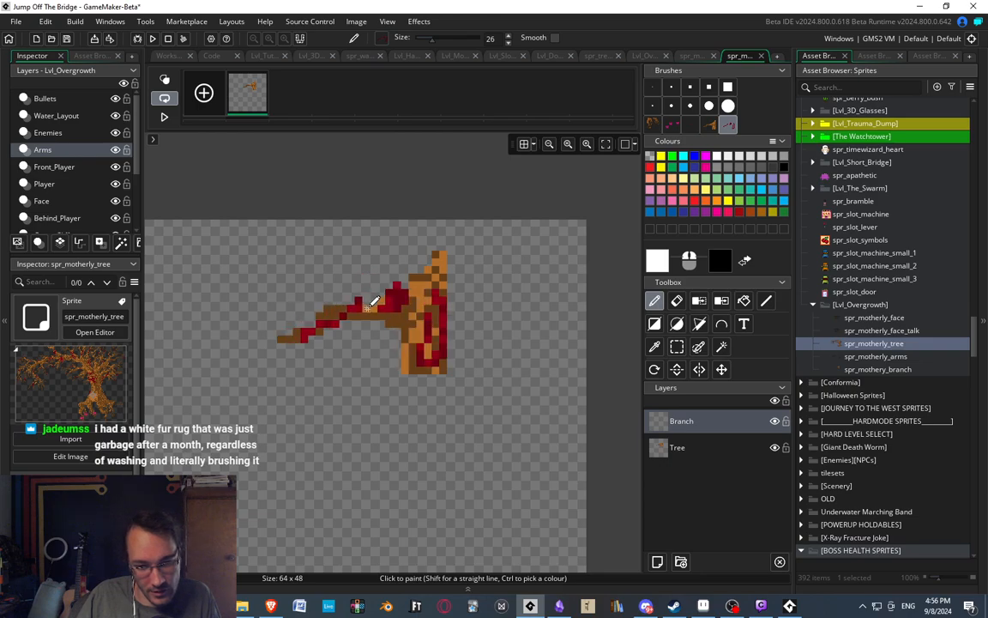
Rename the layer above Tree from Branch to Blood.
double_click(684, 421)
key("BackSpace")
key("BackSpace")
key("BackSpace")
key("BackSpace")
key("BackSpace")
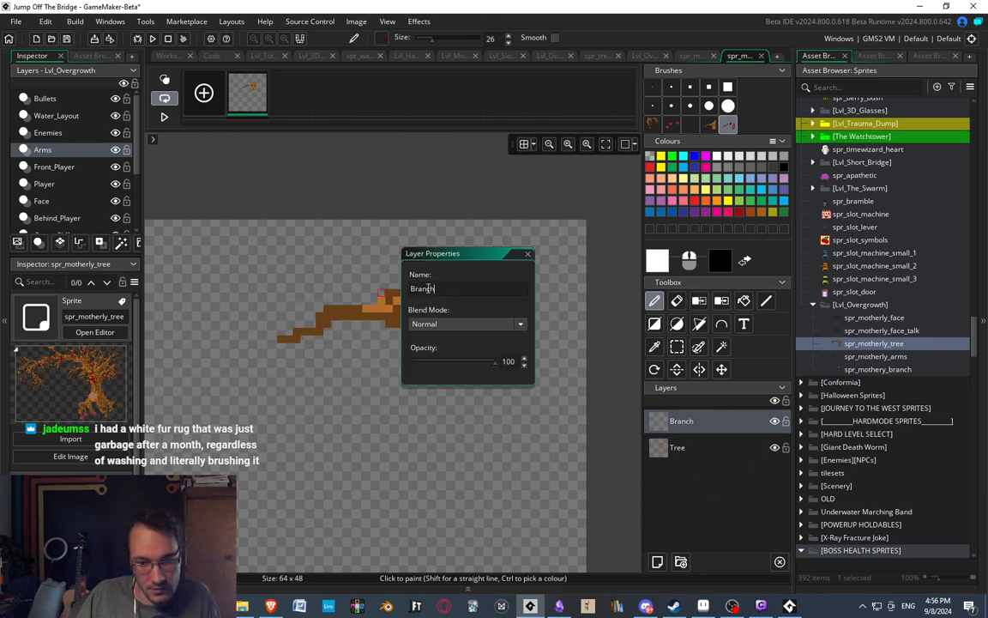
type("lood")
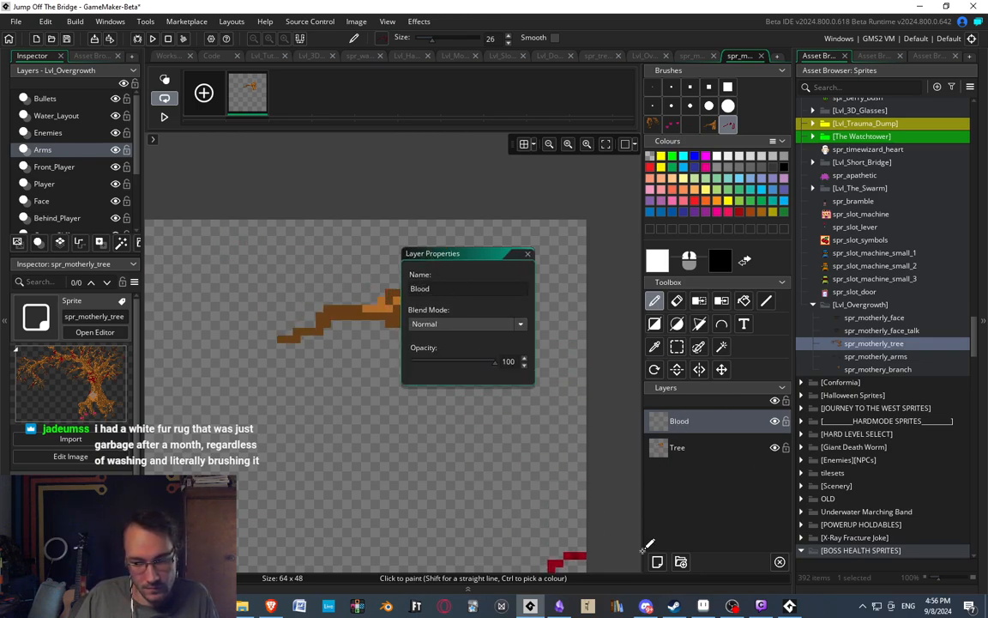
left_click(526, 256)
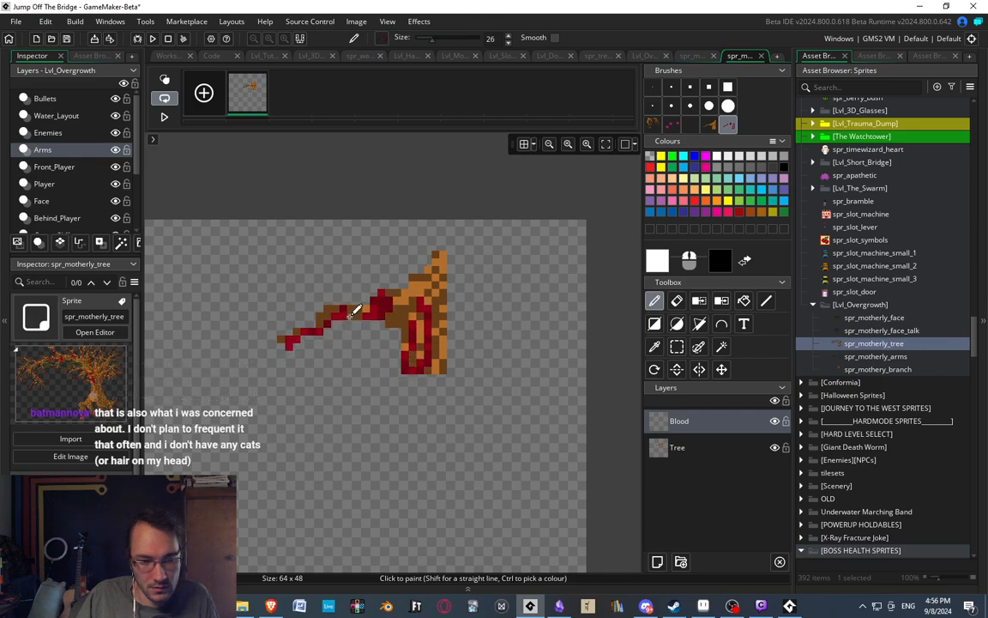
Stamp the copied blood over the branch on the Blood layer and compare it with the Overgrowth artwork in Aseprite.
left_click(350, 316)
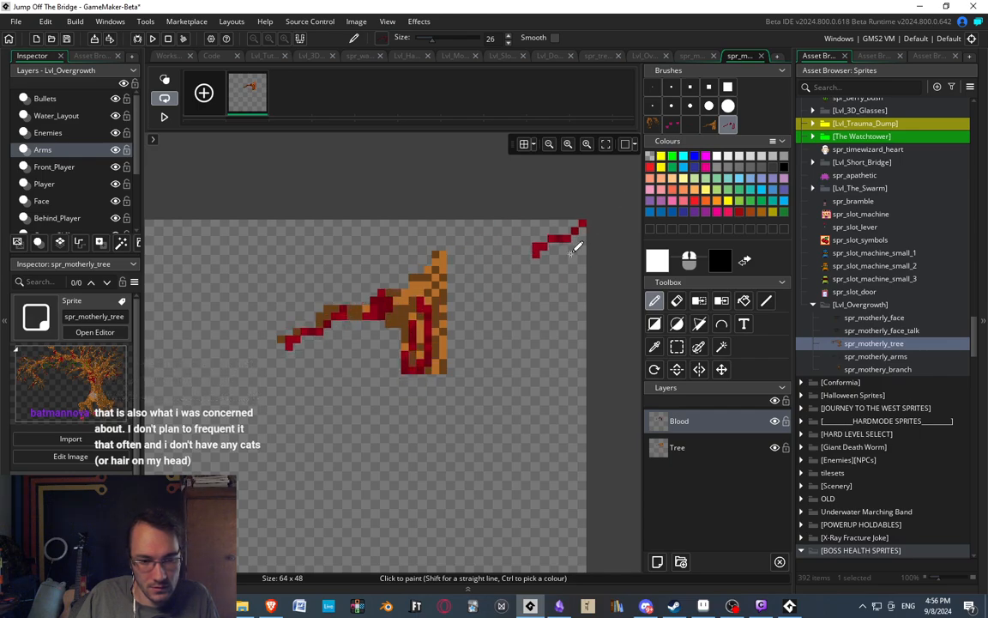
middle_click_drag(492, 250, 528, 243)
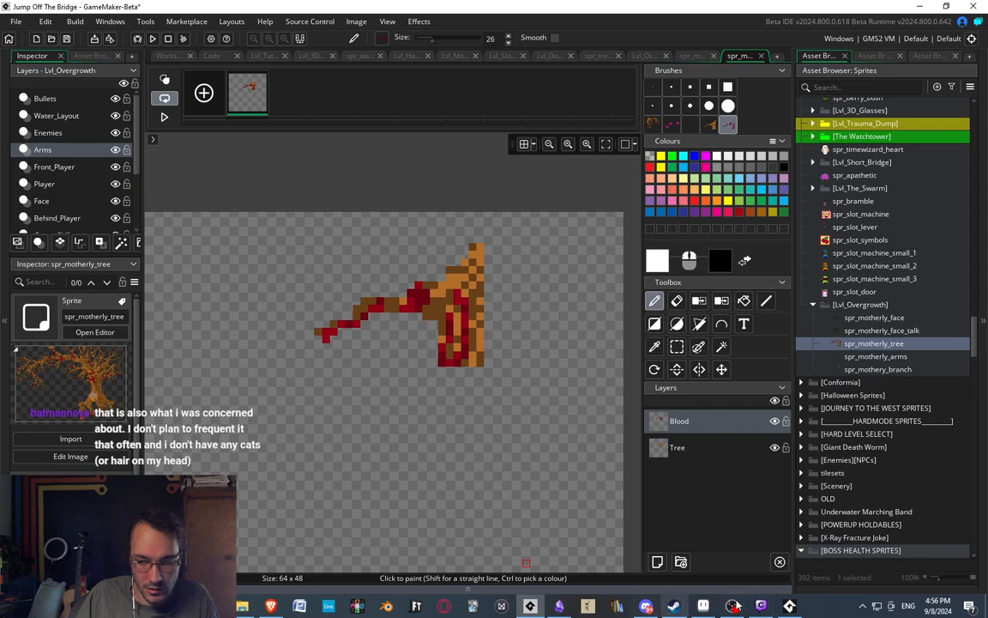
left_click(704, 605)
scroll(522, 254, "up", 3)
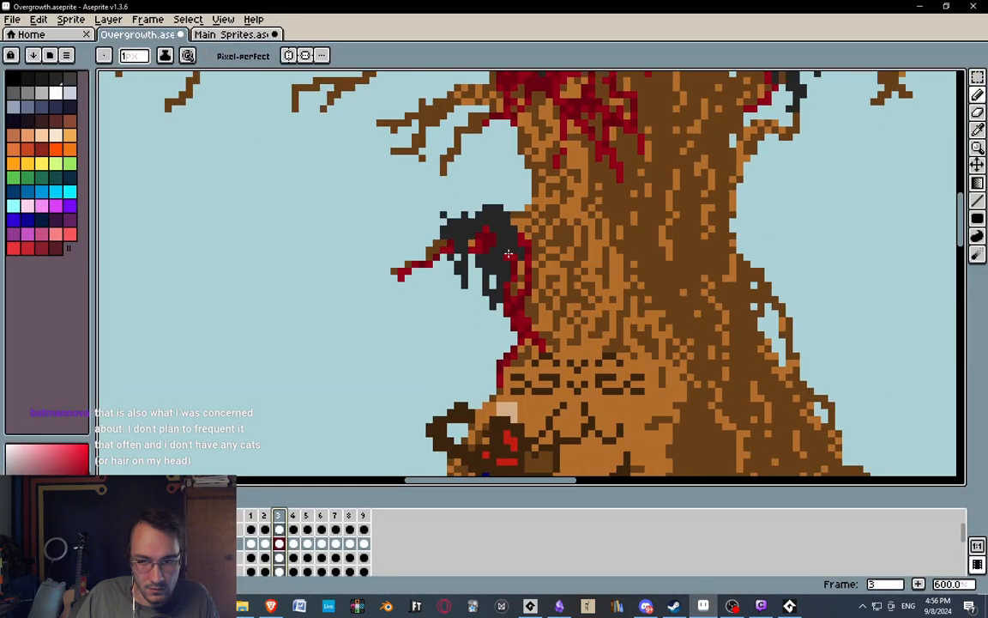
left_click(922, 8)
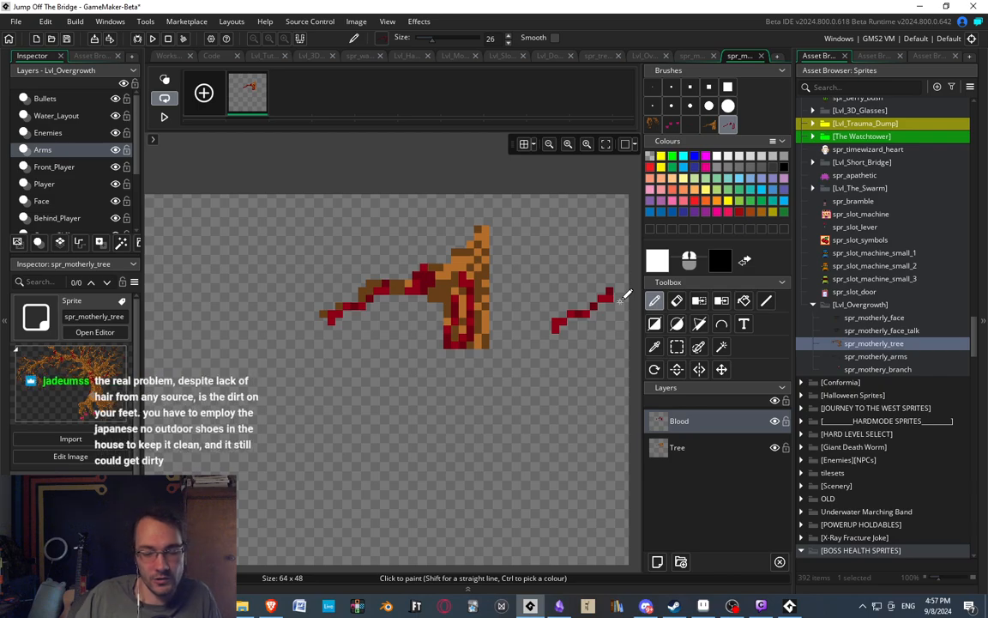
left_click(480, 318)
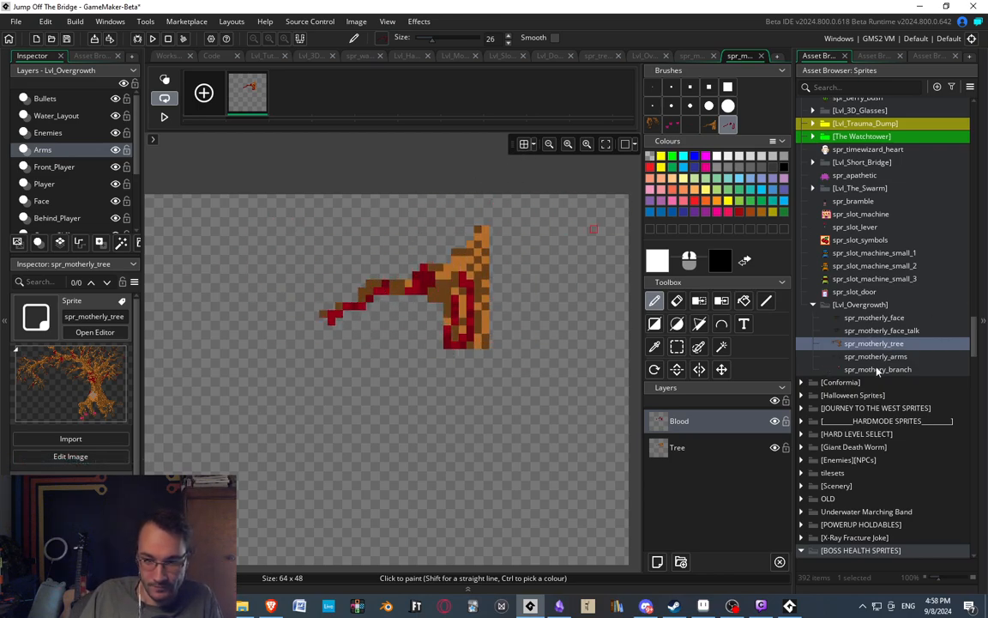
Reopen the spr_motherly_tree image for editing and show its Carcasses layer around the removed branch.
left_click(877, 369)
double_click(810, 344)
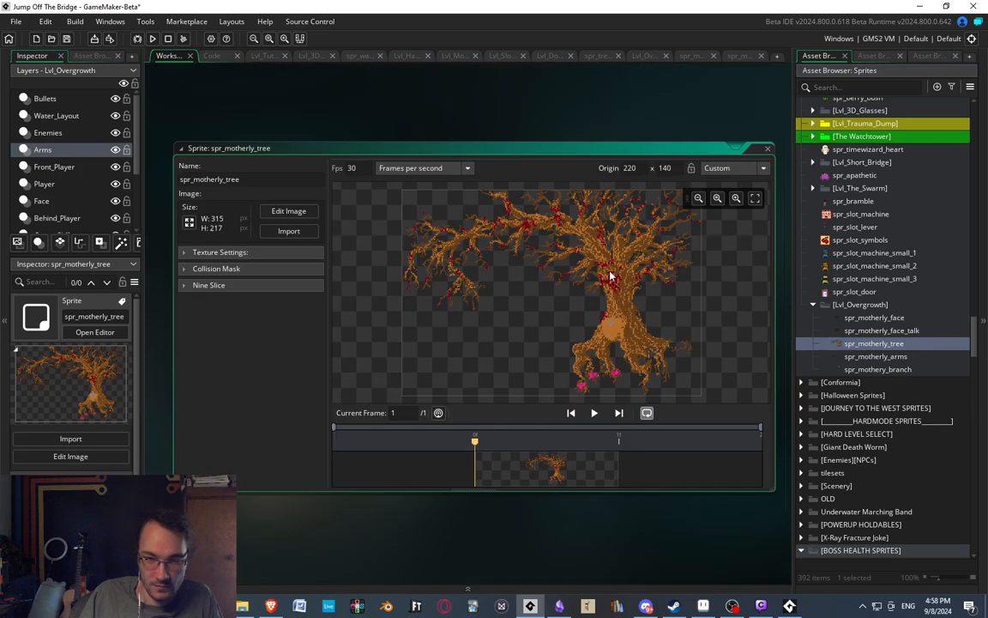
double_click(570, 464)
middle_click_drag(481, 298, 290, 250)
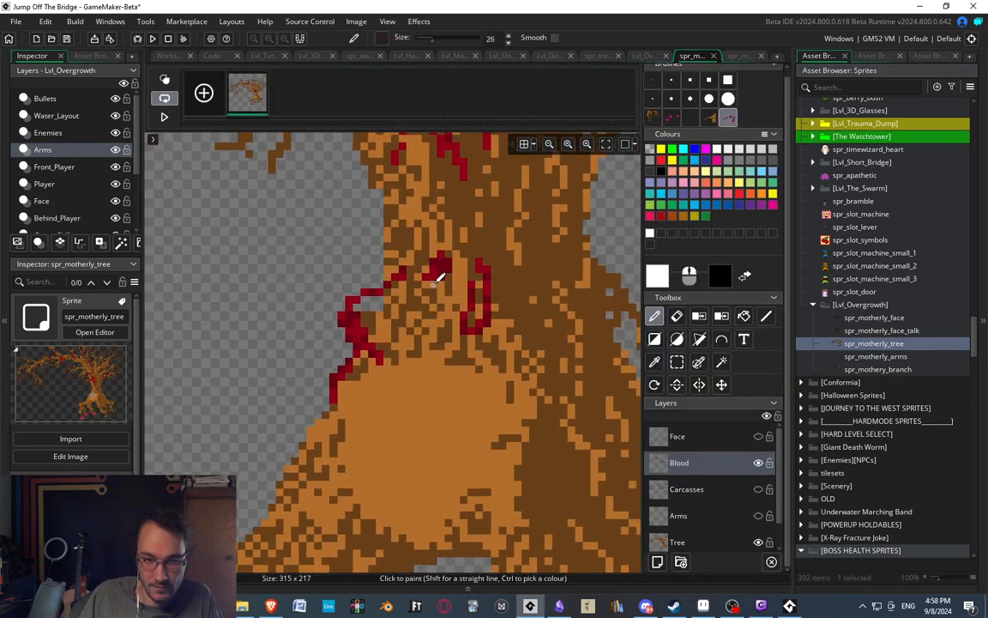
middle_click_drag(436, 282, 474, 319)
left_click(758, 489)
middle_click_drag(363, 211, 470, 266)
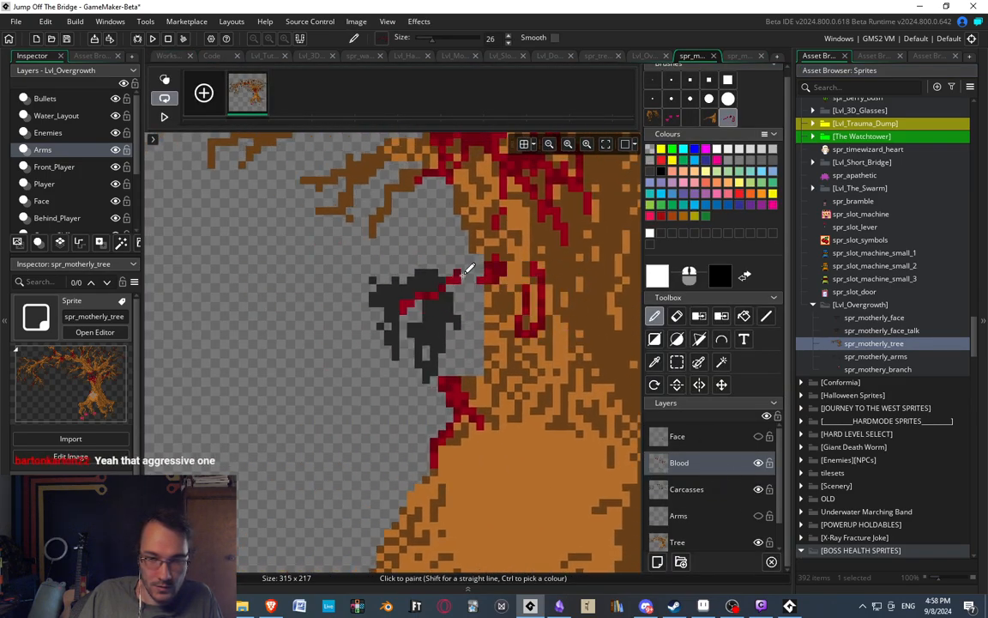
Try to copy the 17 by 18 pixel area around the carcass beside the trunk as a brush with the Blood layer active.
left_click(677, 362)
left_click_drag(338, 254, 466, 388)
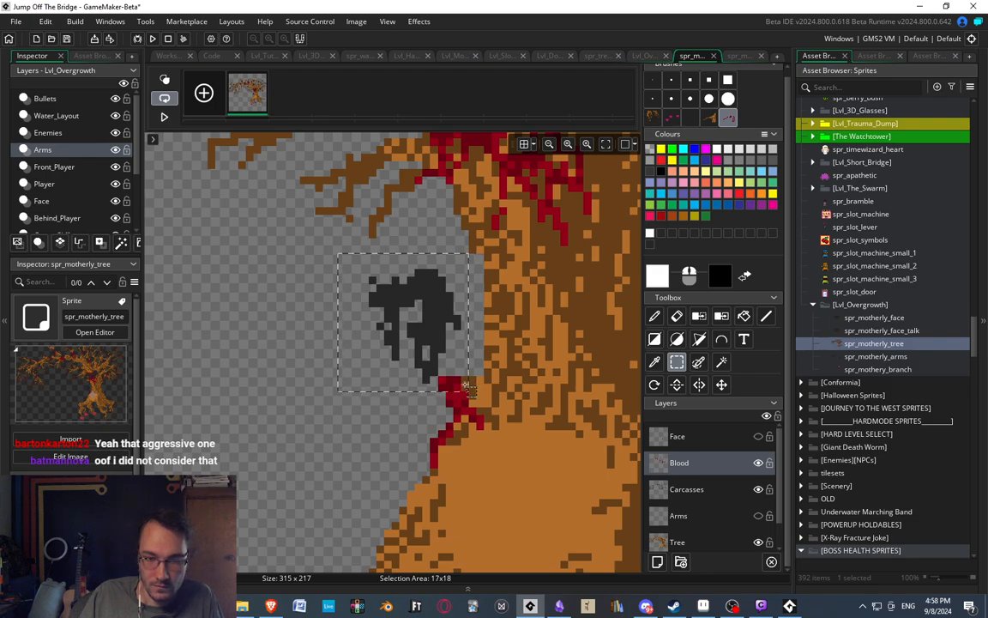
key("p")
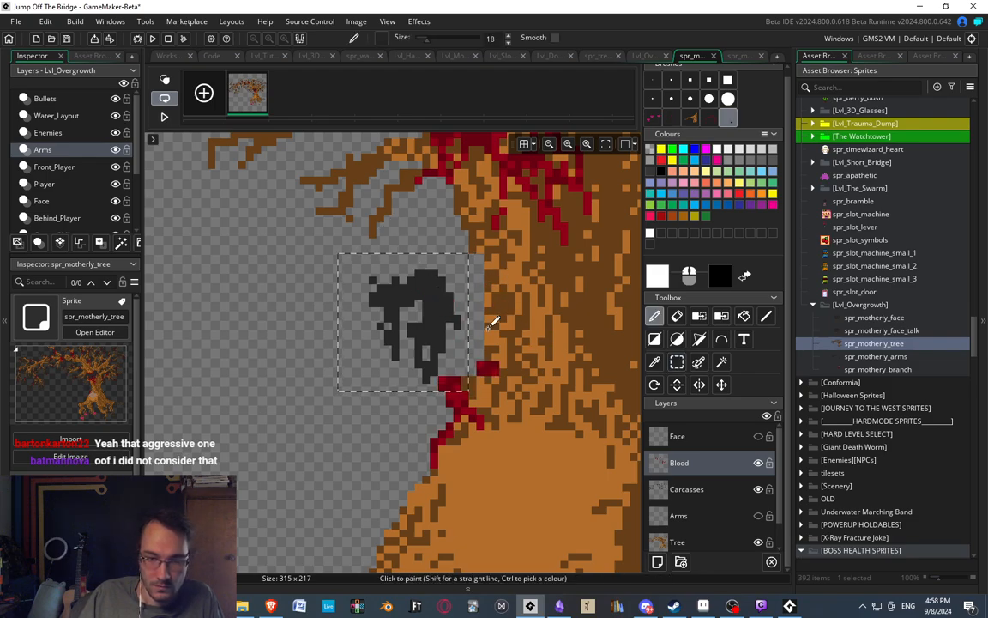
Cut the area around the carcass beside the trunk out of the tree image's Carcasses layer as a brush.
left_click(701, 497)
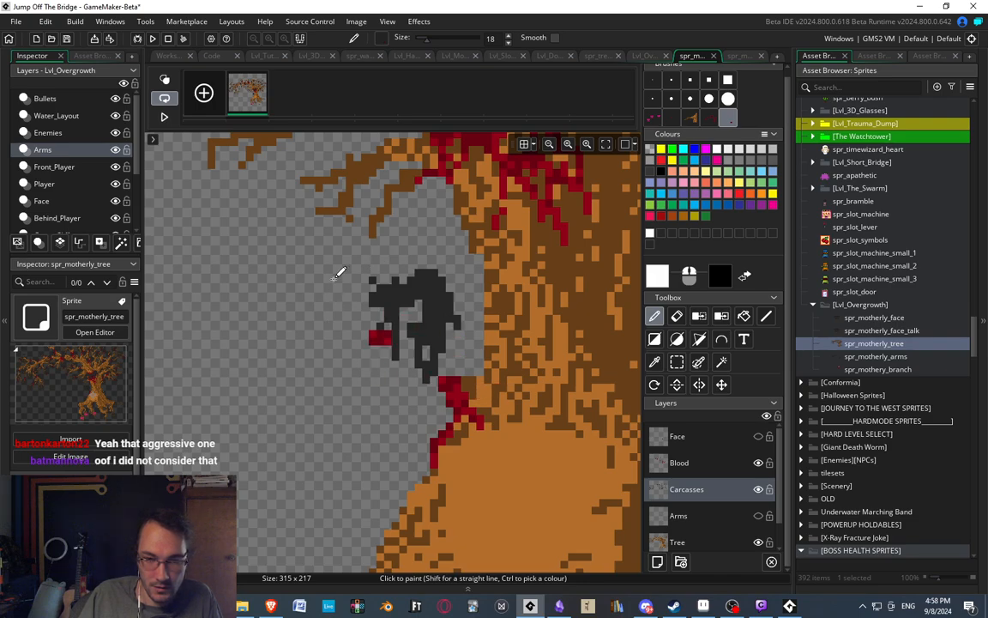
key("s")
mouse_move(338, 247)
left_mouse_down()
mouse_move(446, 328)
mouse_move(477, 399)
left_mouse_up()
key("ctrl+x")
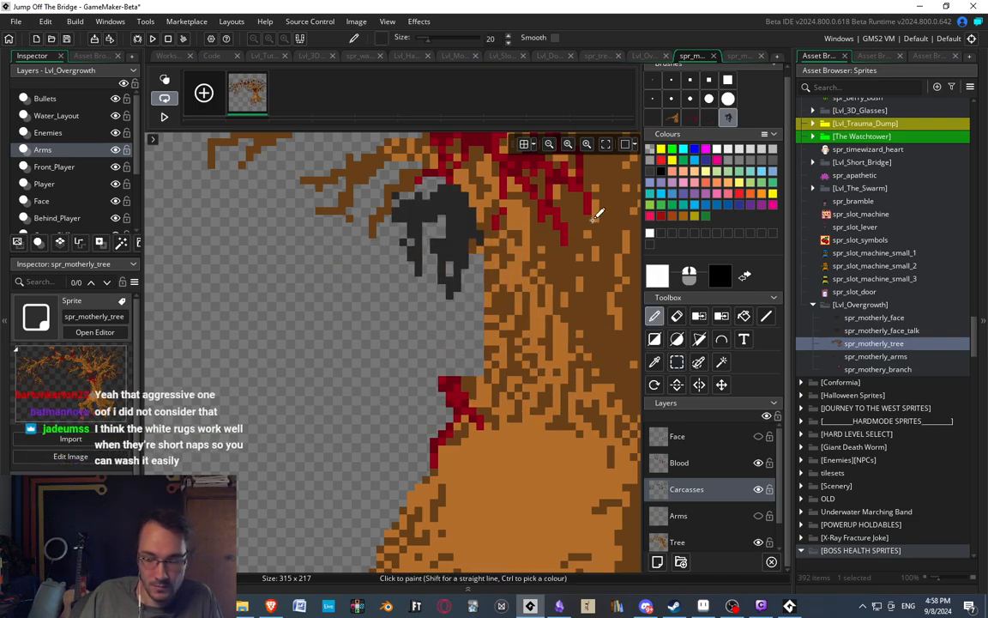
Reopen the spr_mothery_branch image for editing.
left_click(875, 357)
double_click(877, 369)
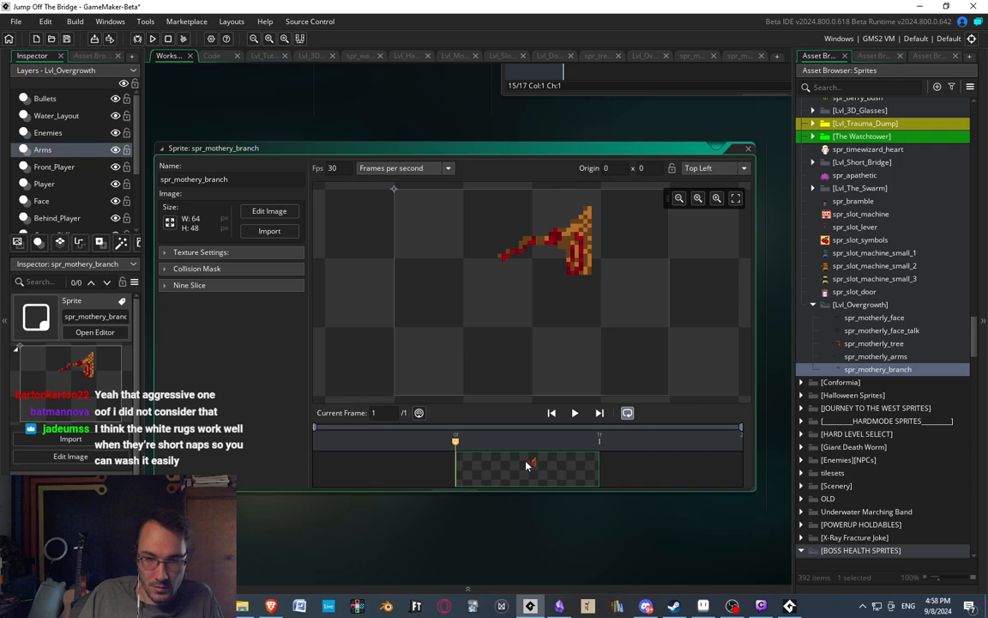
double_click(527, 465)
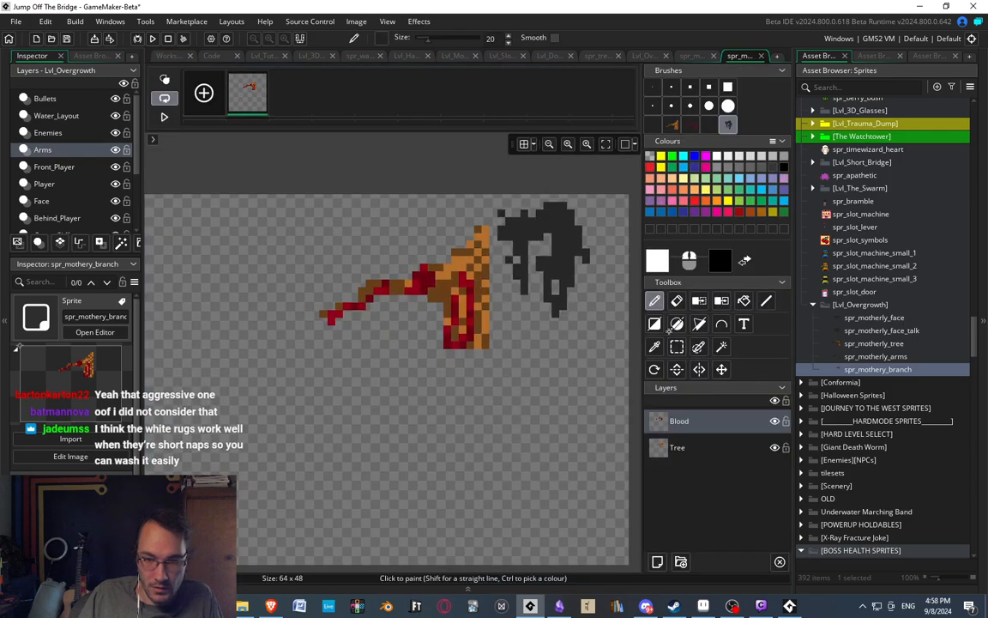
Add a layer above Blood in the branch image and name it Carcass.
left_click(658, 562)
double_click(685, 431)
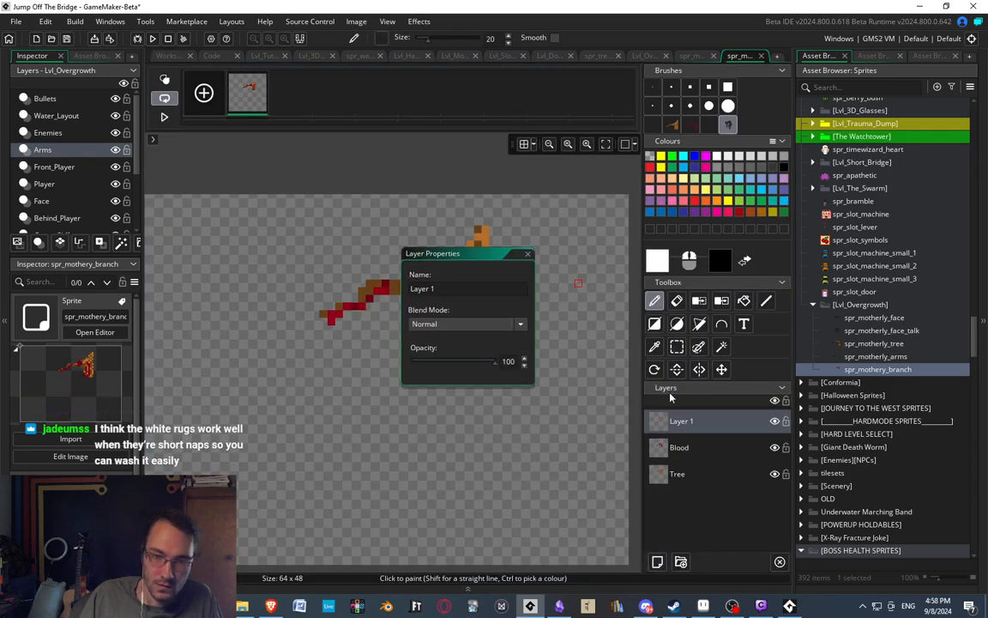
left_click_drag(465, 294, 361, 299)
type("Carcass")
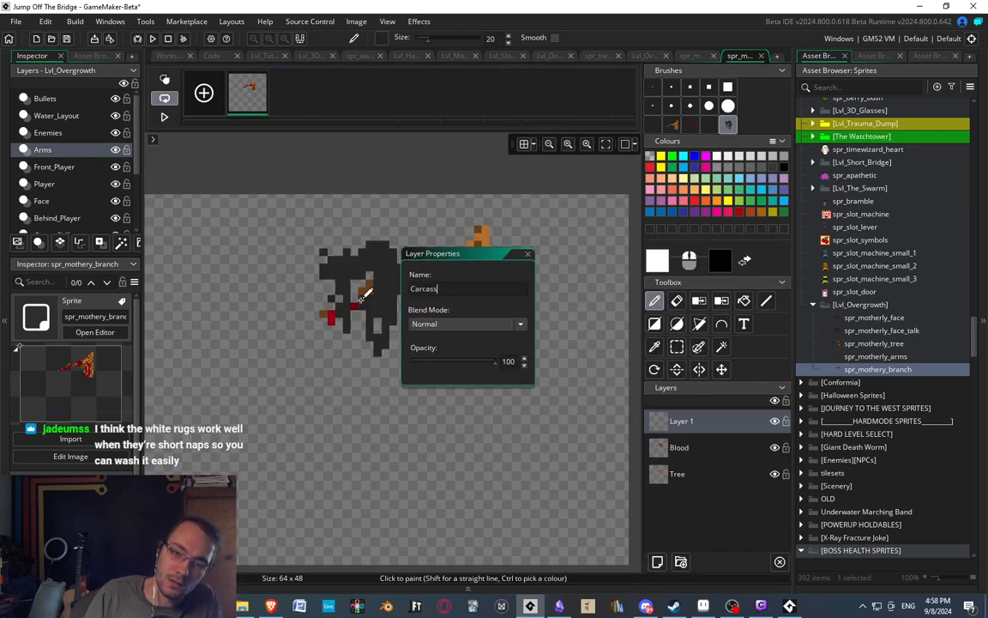
left_click(528, 258)
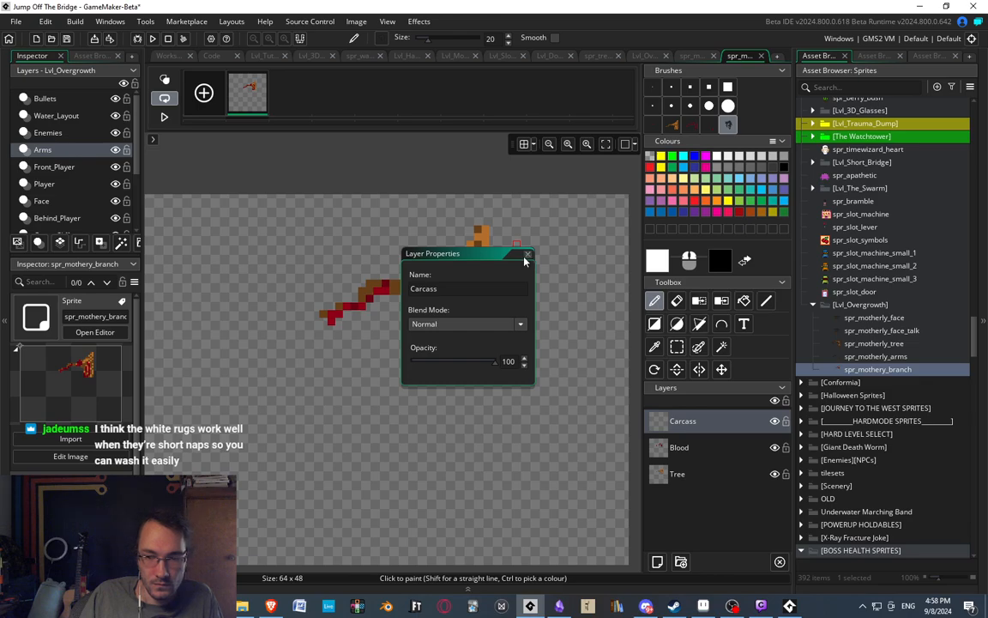
left_click(527, 256)
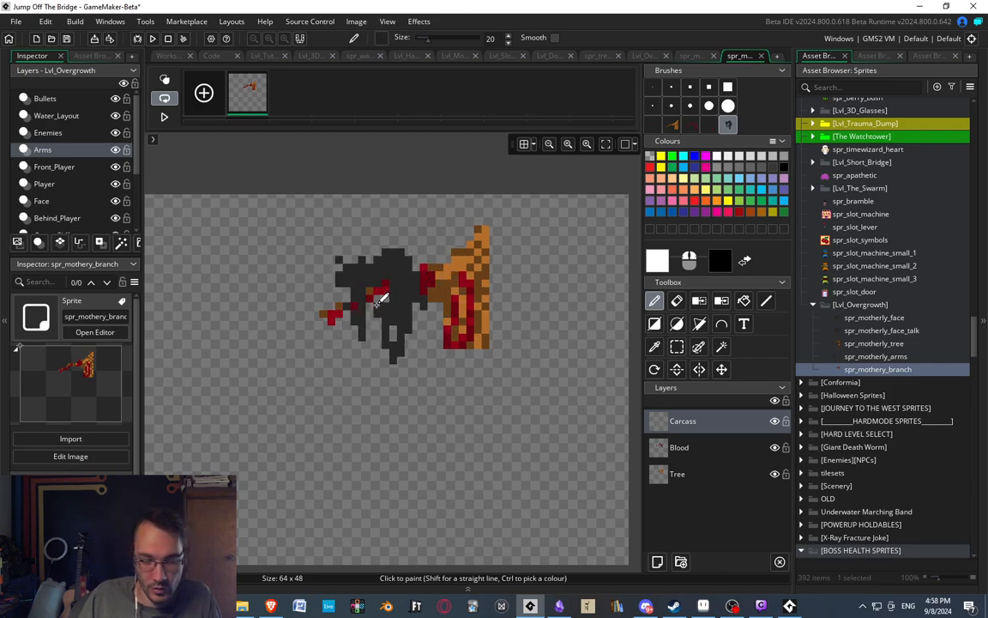
Stamp the cut carcass over the branch on the Carcass layer and compare it with the tree in the running game.
left_click(377, 304)
mouse_move(295, 367)
middle_mouse_down()
mouse_move(283, 258)
mouse_move(331, 333)
mouse_move(351, 317)
mouse_move(332, 332)
middle_mouse_up()
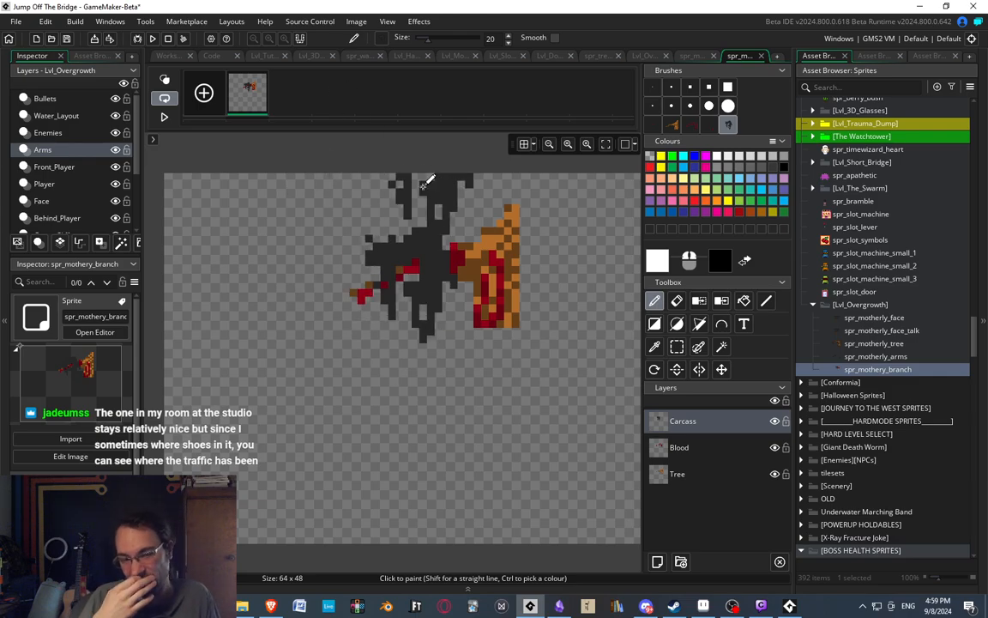
left_click(797, 609)
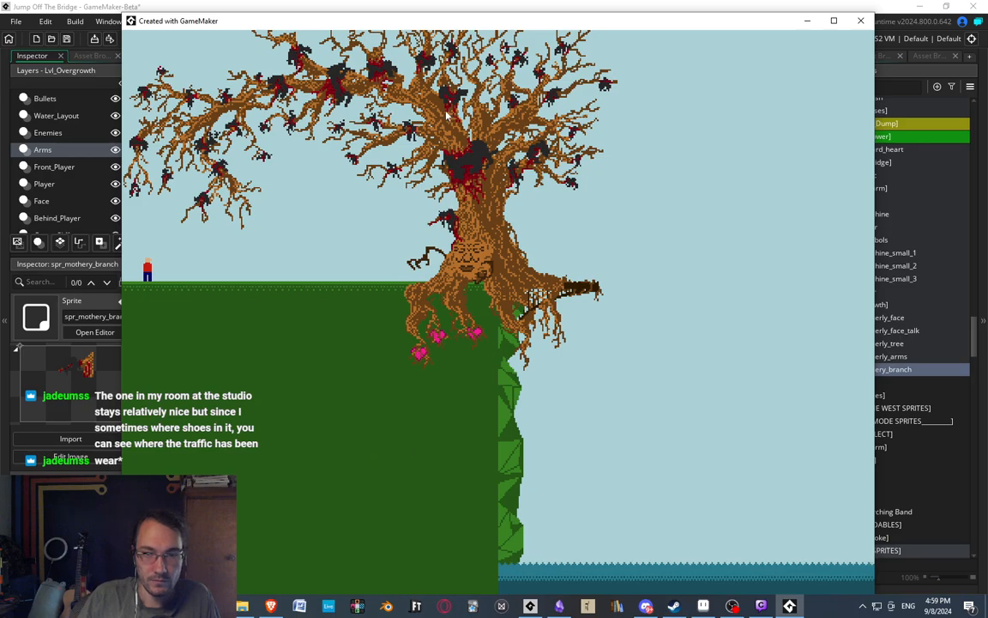
left_click(808, 22)
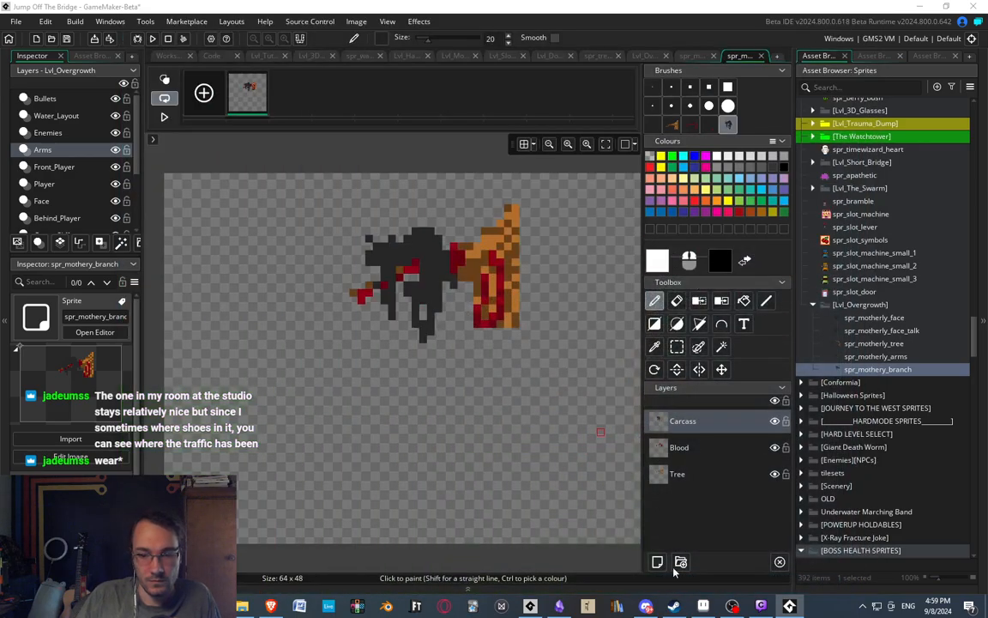
Examine how the arm reaches for and grabs the carcass in frames 3 to 6 of the Overgrowth artwork in Aseprite.
left_click(704, 606)
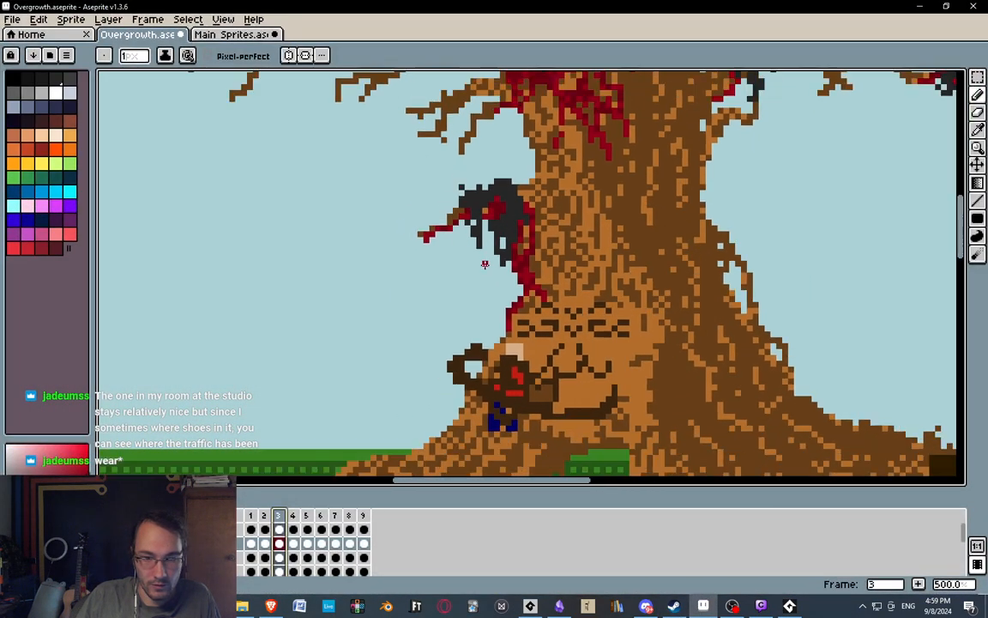
scroll(485, 264, "down", 1)
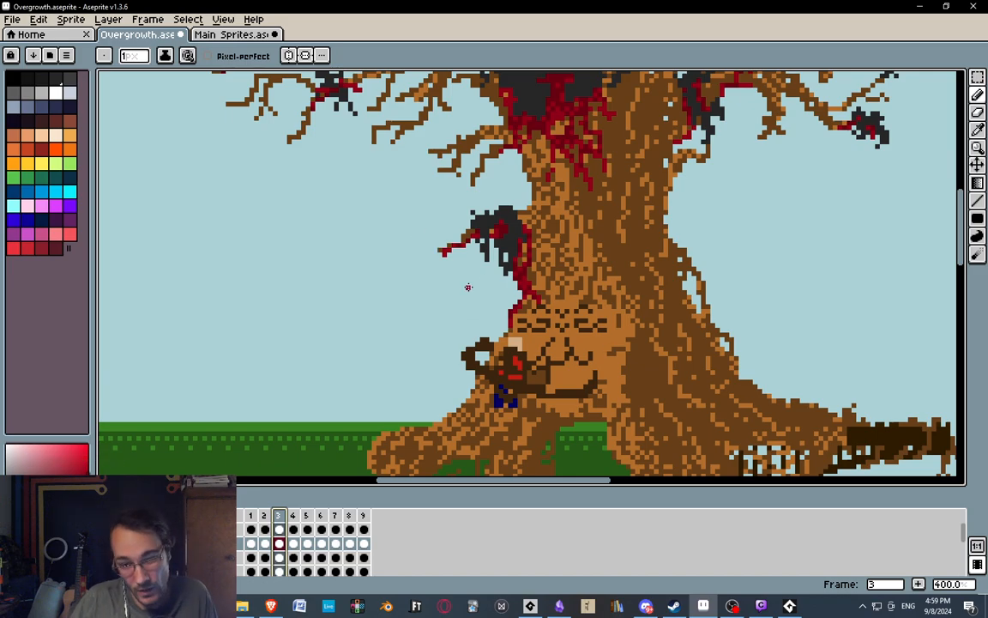
scroll(469, 288, "up", 1)
middle_click_drag(491, 169, 542, 165)
middle_click_drag(495, 255, 568, 314)
left_click(295, 514)
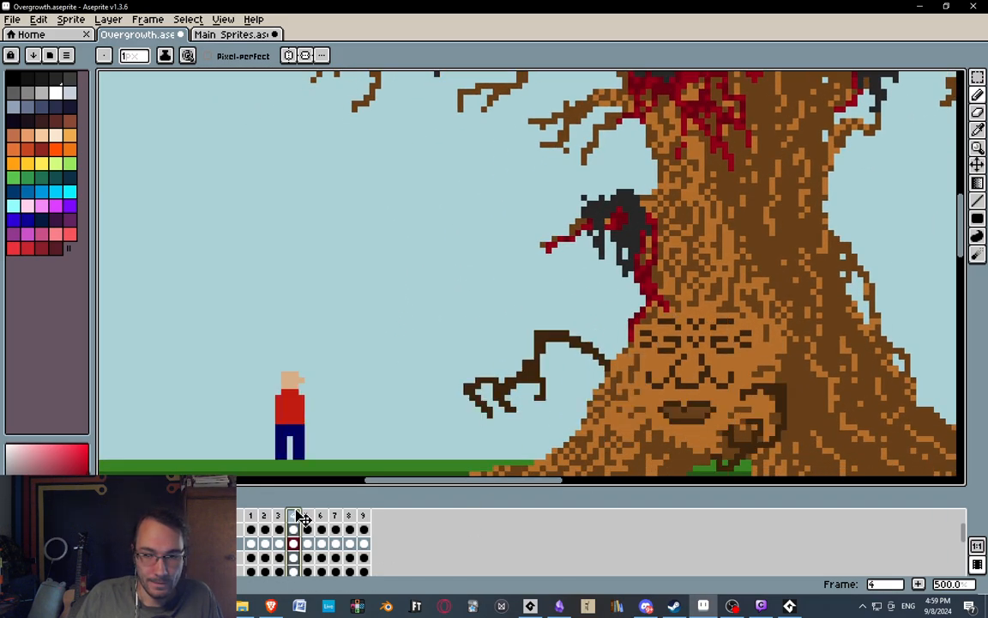
left_click(327, 523)
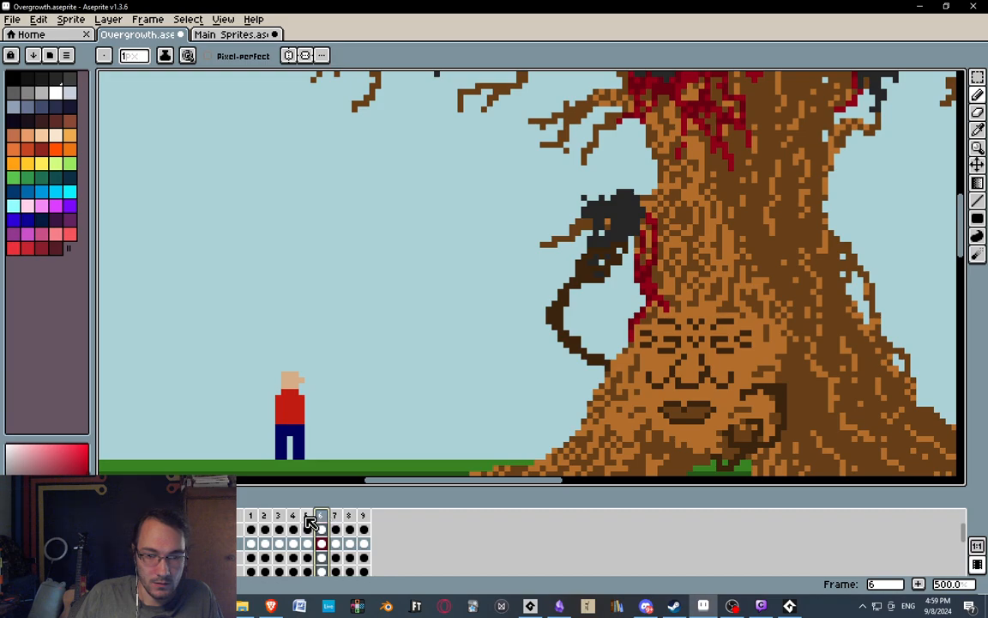
left_click(294, 517)
left_click(307, 517)
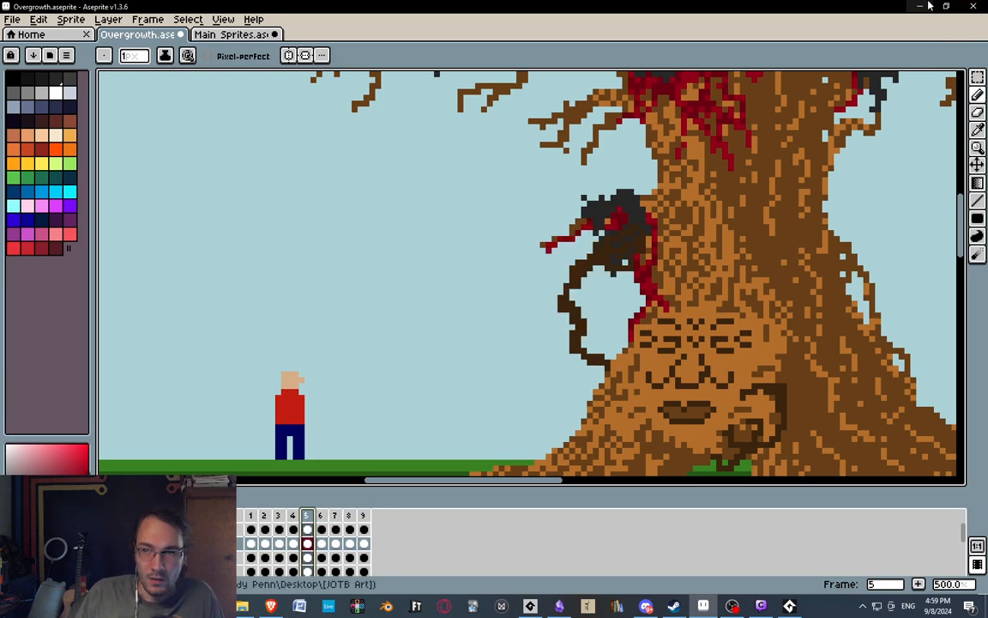
left_click(925, 6)
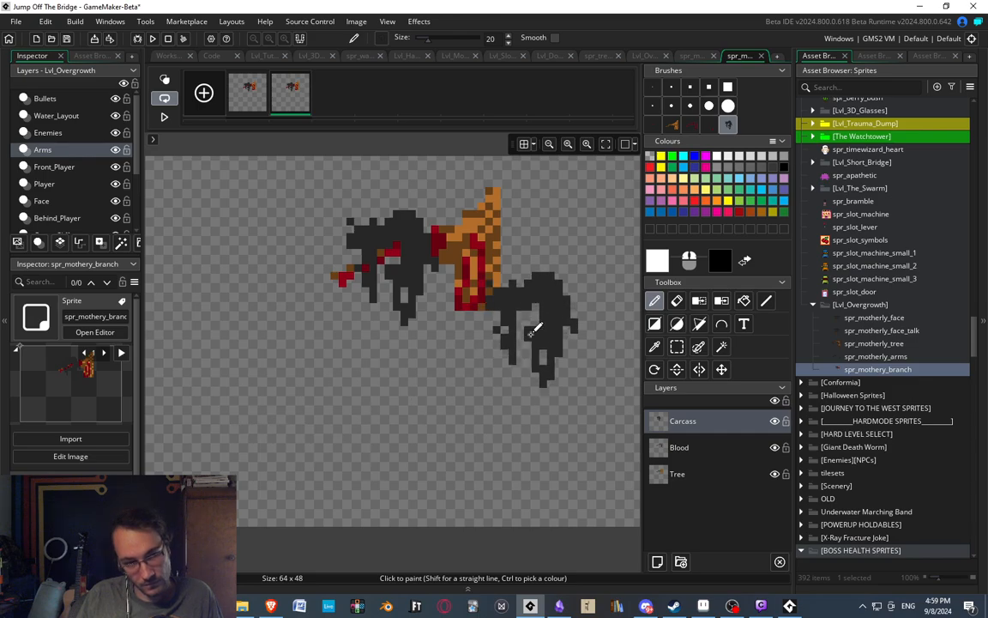
Erase the carcass from the second frame of the branch sprite and add two duplicates of that bare-branch frame.
key("s")
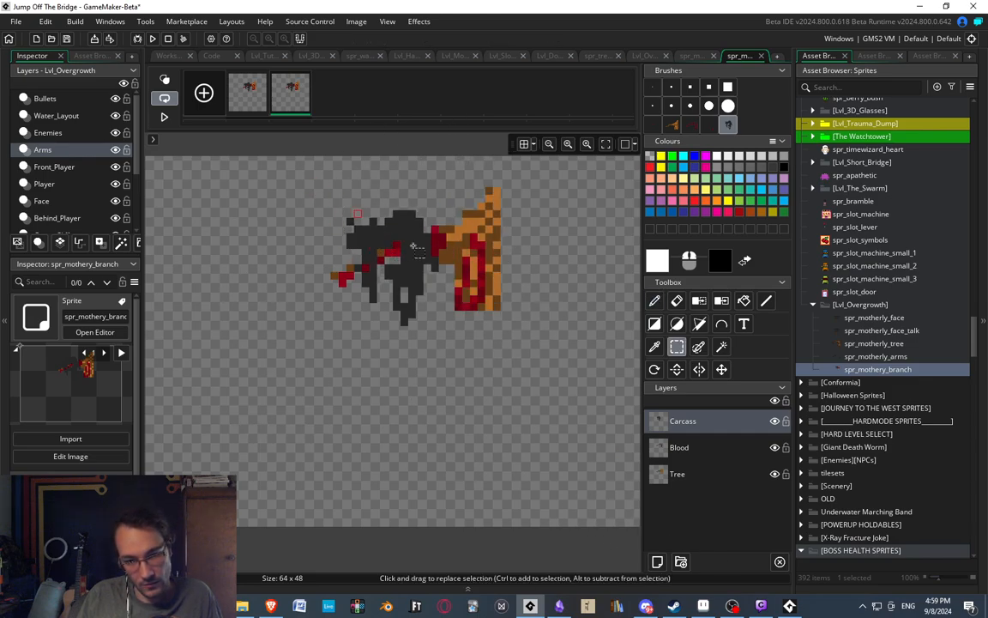
key("Delete")
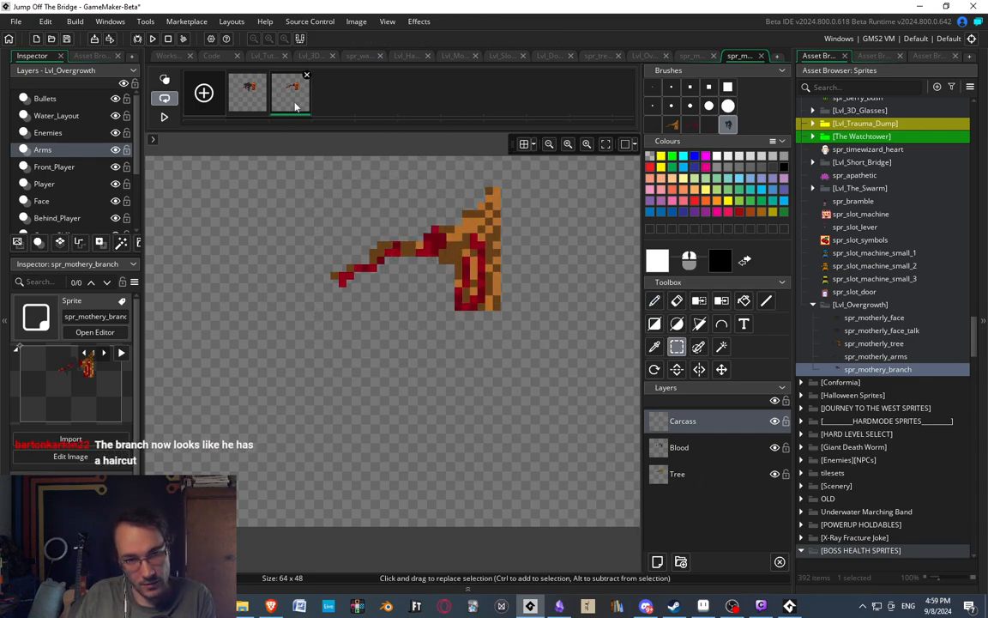
key("ctrl+v")
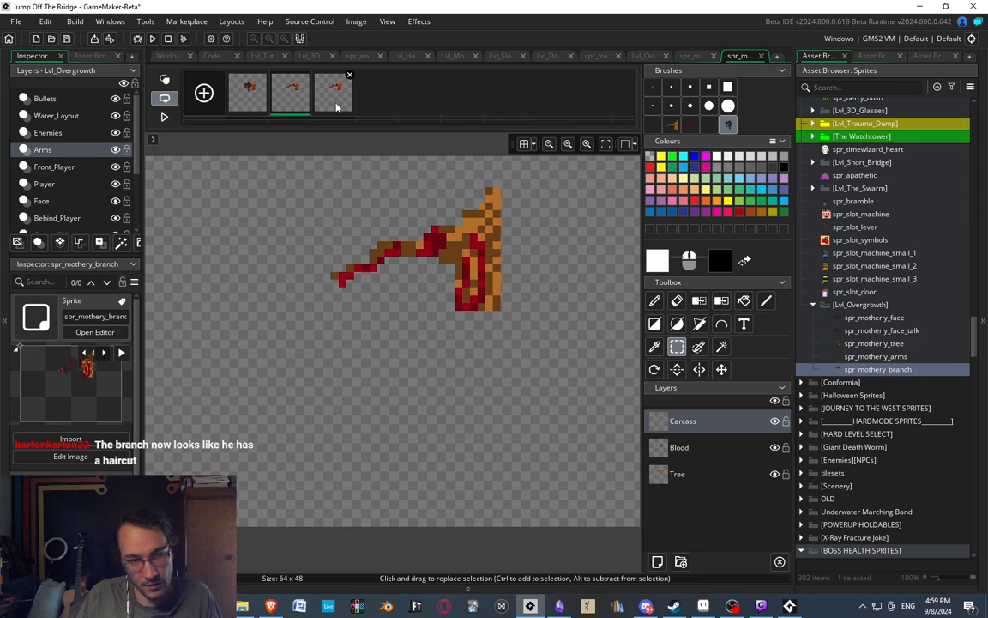
key("ctrl+v")
mouse_move(295, 280)
middle_mouse_down()
mouse_move(359, 235)
mouse_move(306, 266)
middle_mouse_up()
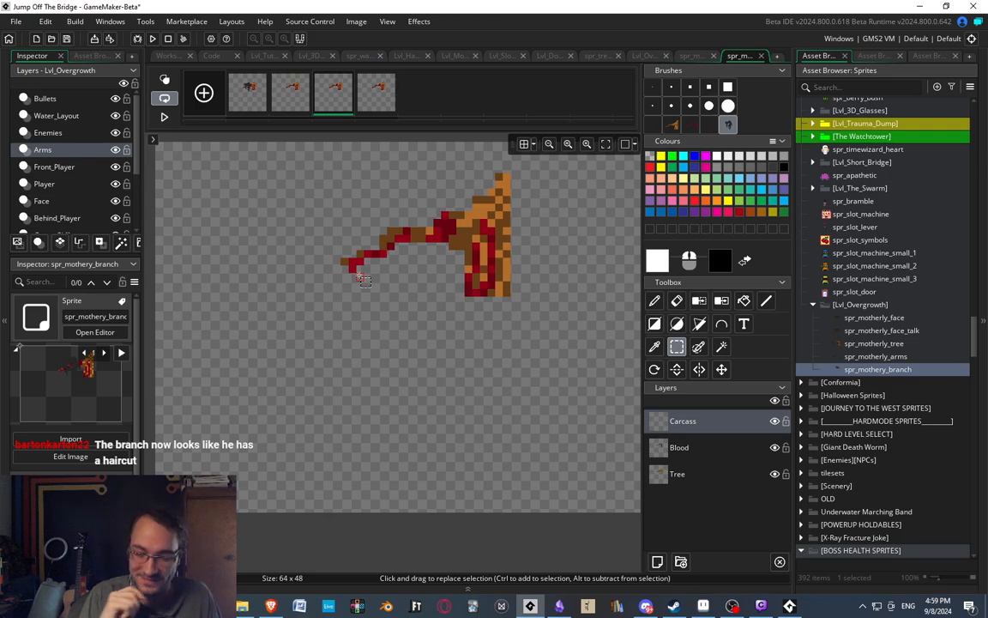
middle_click_drag(453, 264, 409, 327)
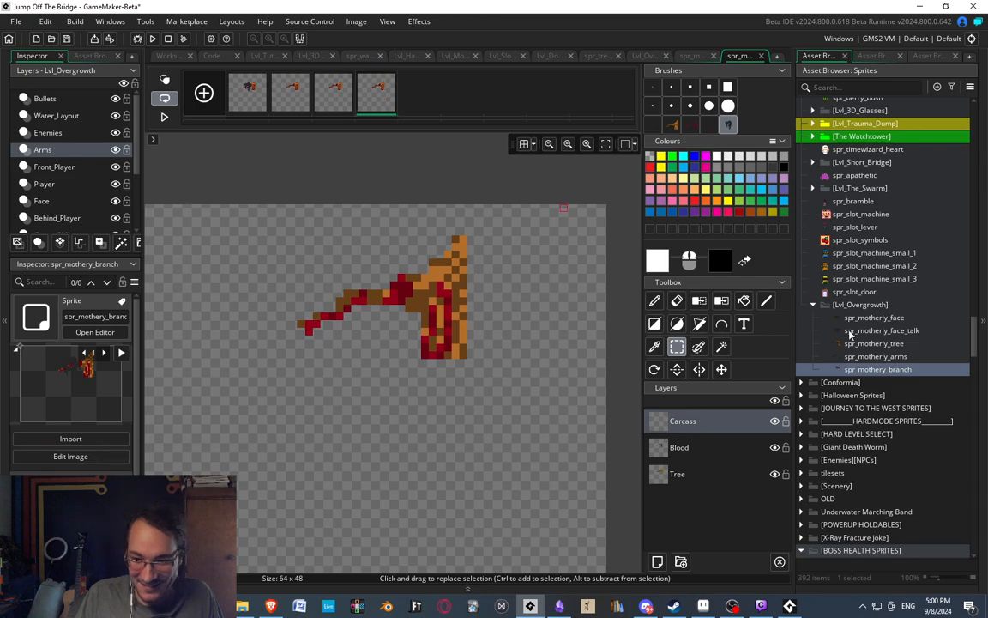
Copy the area around the grabbed carcass from its layer in frame 5 of the Overgrowth artwork in Aseprite.
left_click(864, 356)
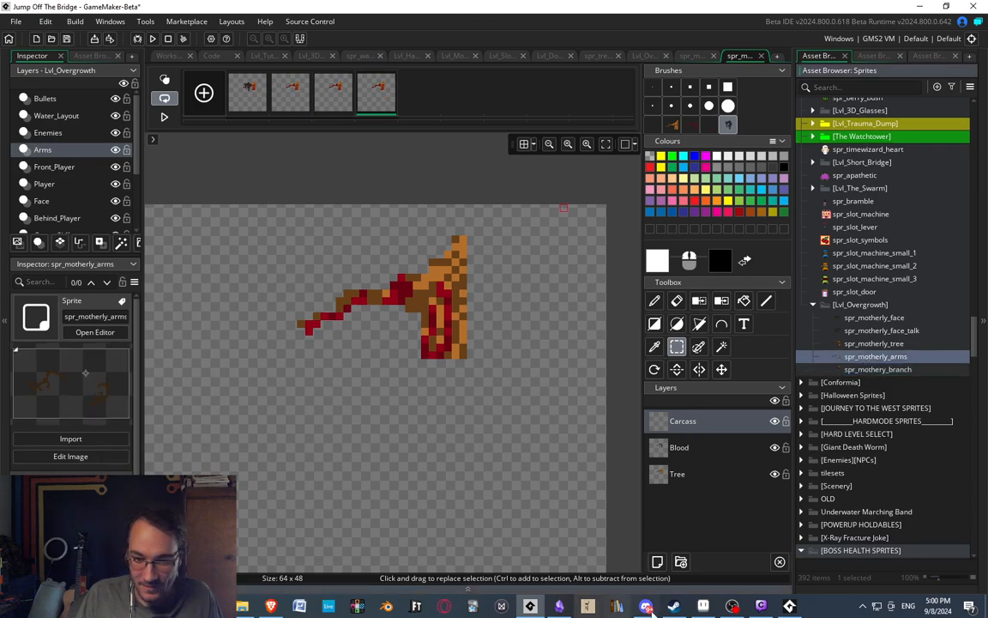
left_click(703, 606)
middle_click_drag(645, 261, 528, 282)
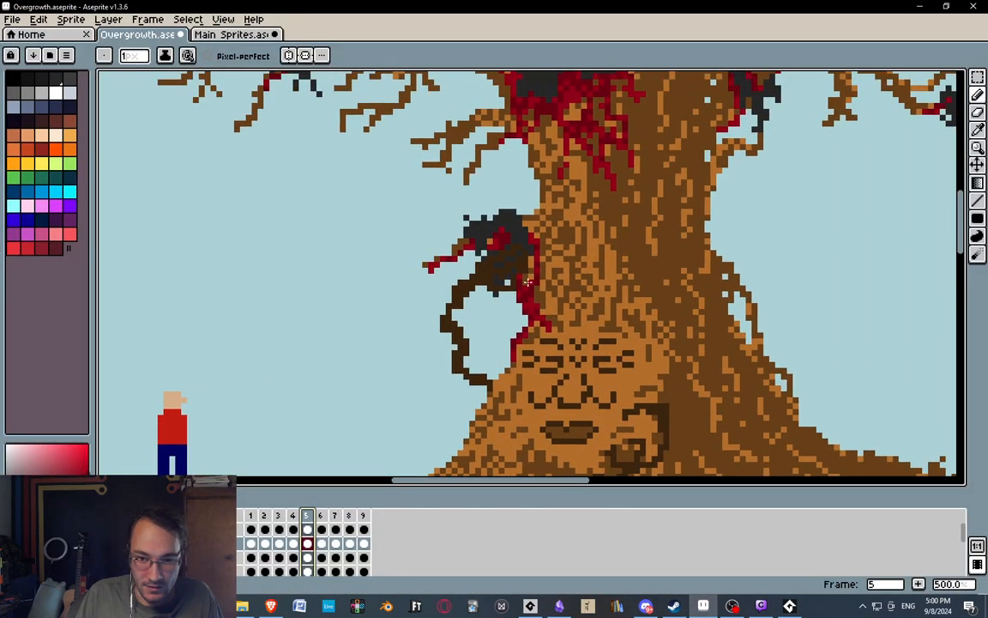
middle_click_drag(330, 370, 316, 348)
left_click(227, 559)
middle_click_drag(378, 148, 382, 176)
key("m")
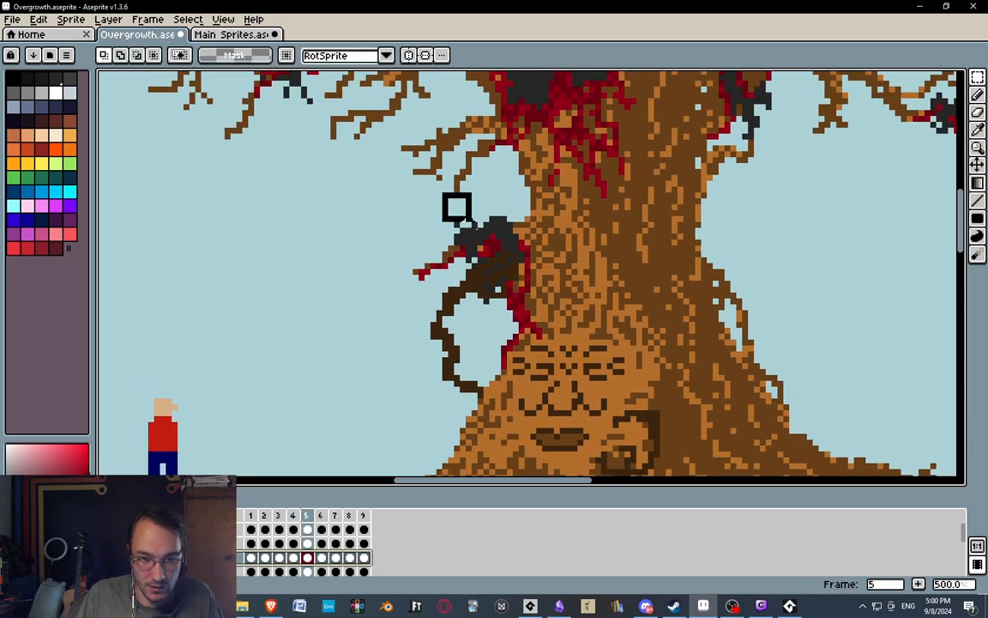
left_click_drag(443, 195, 541, 321)
key("i")
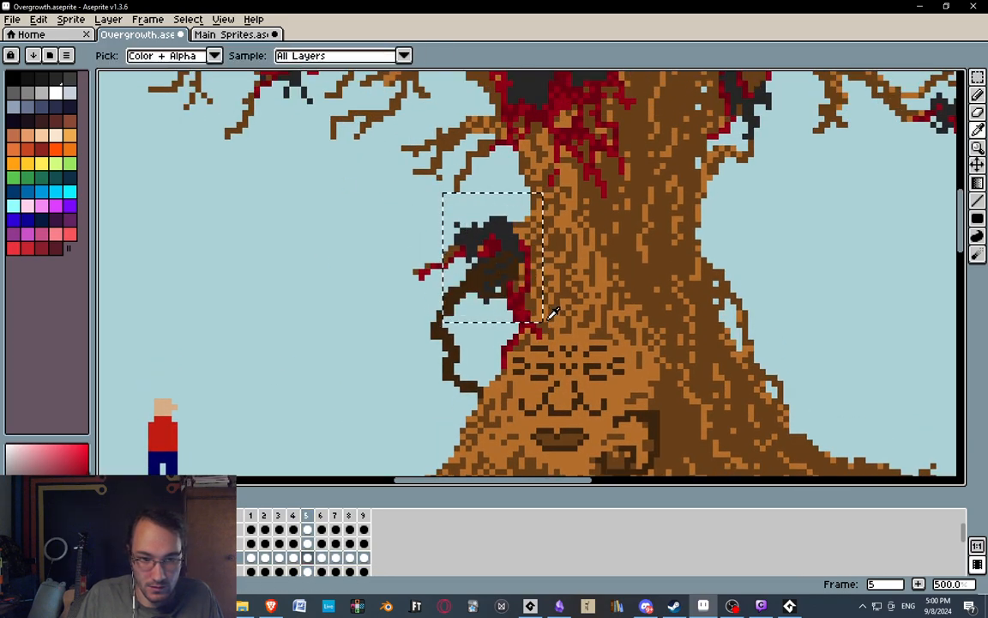
left_click(930, 8)
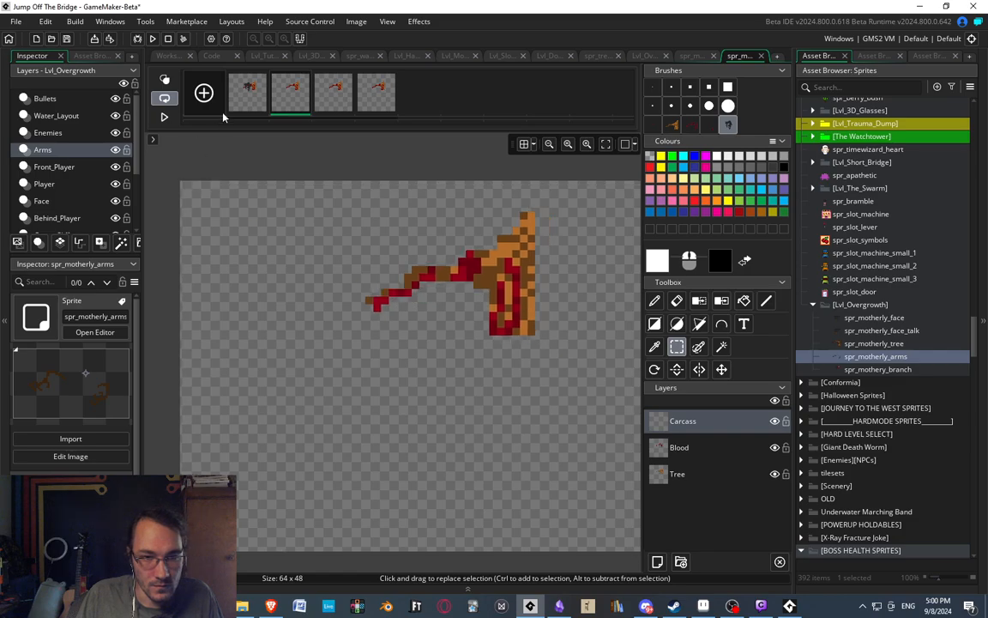
Turn on onion skinning in GameMaker and paste the copied carcass as a brush, discarding the extra pasted frame.
left_click(170, 80)
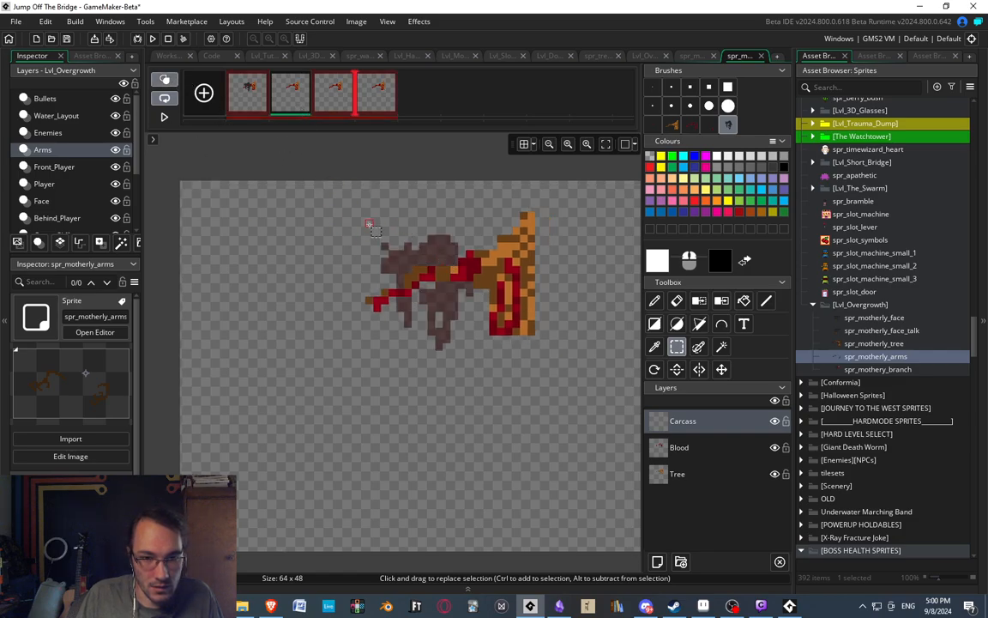
key("ctrl+v")
key("Delete")
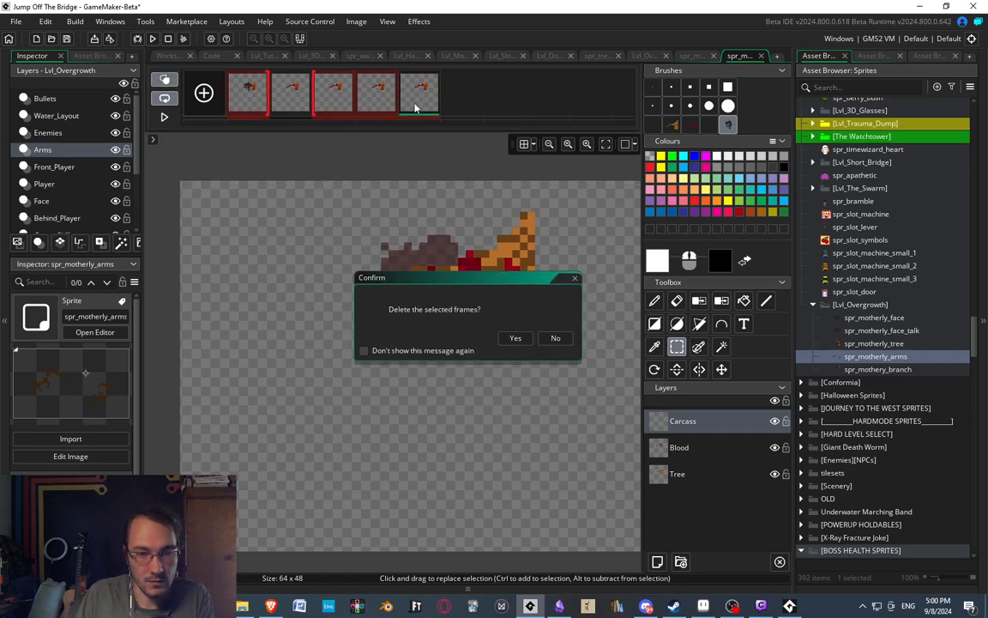
key("Return")
key("ctrl+v")
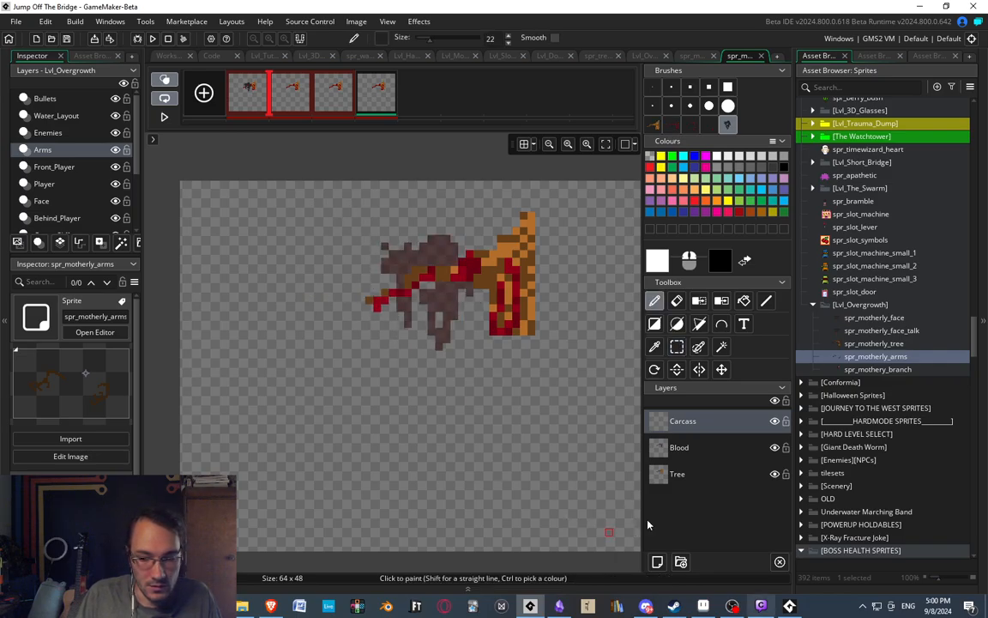
Compare the carcass in frames 4 and 5 of the Overgrowth artwork in Aseprite.
key("alt+Tab")
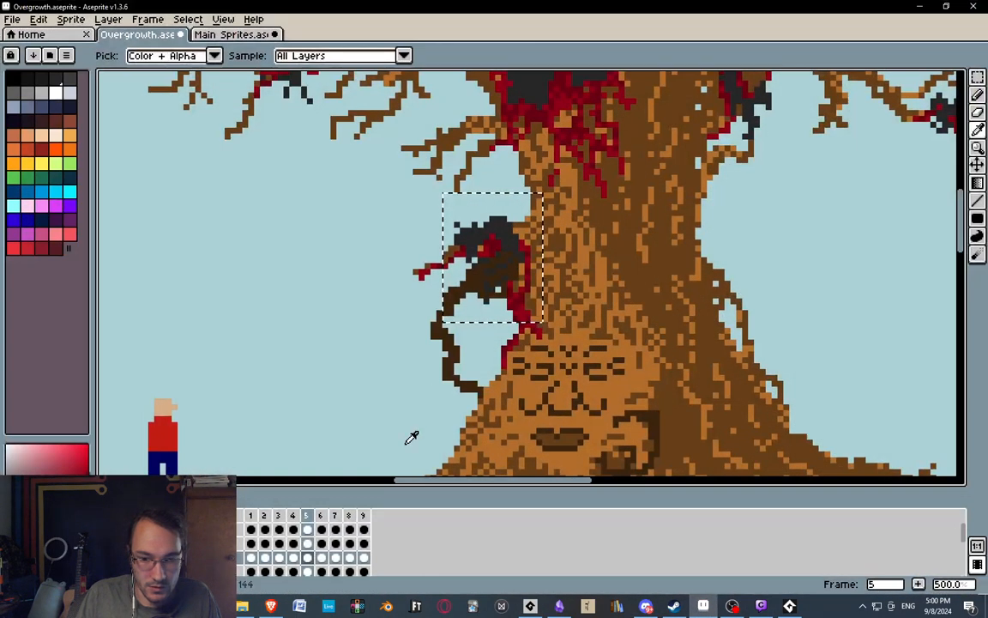
left_click(294, 517)
left_click(308, 515)
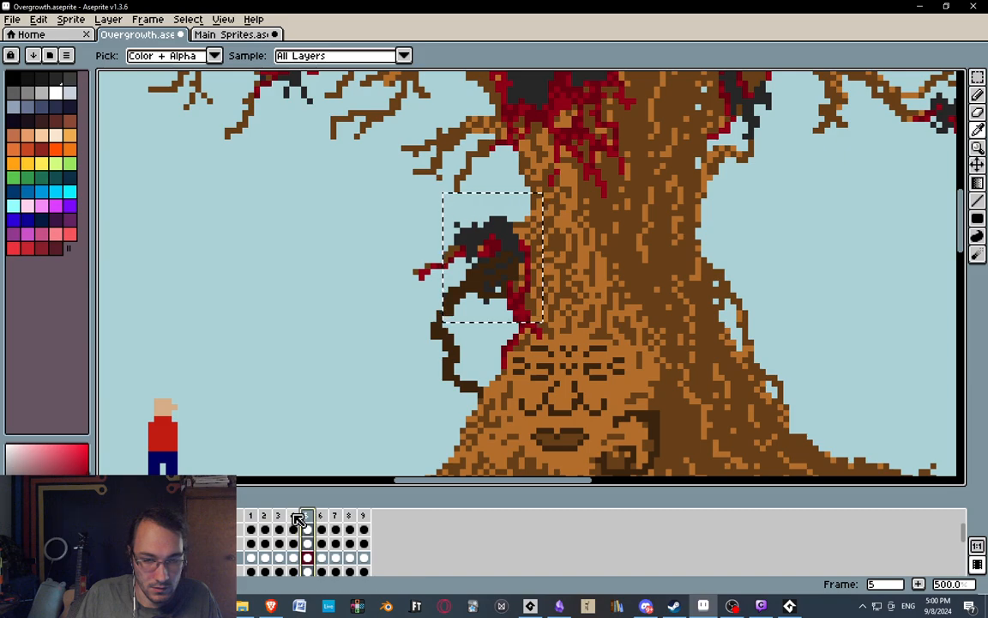
left_click(293, 515)
left_click(308, 515)
left_click(921, 8)
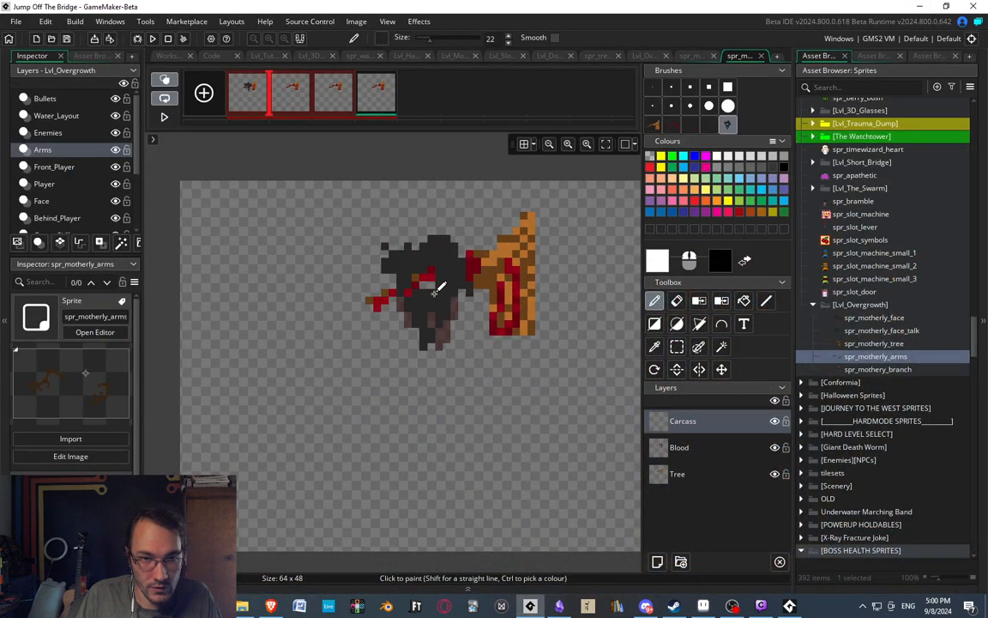
Stamp the grabbed carcass over the branch on the second frame's Carcass layer and switch to the third frame.
left_click(283, 94)
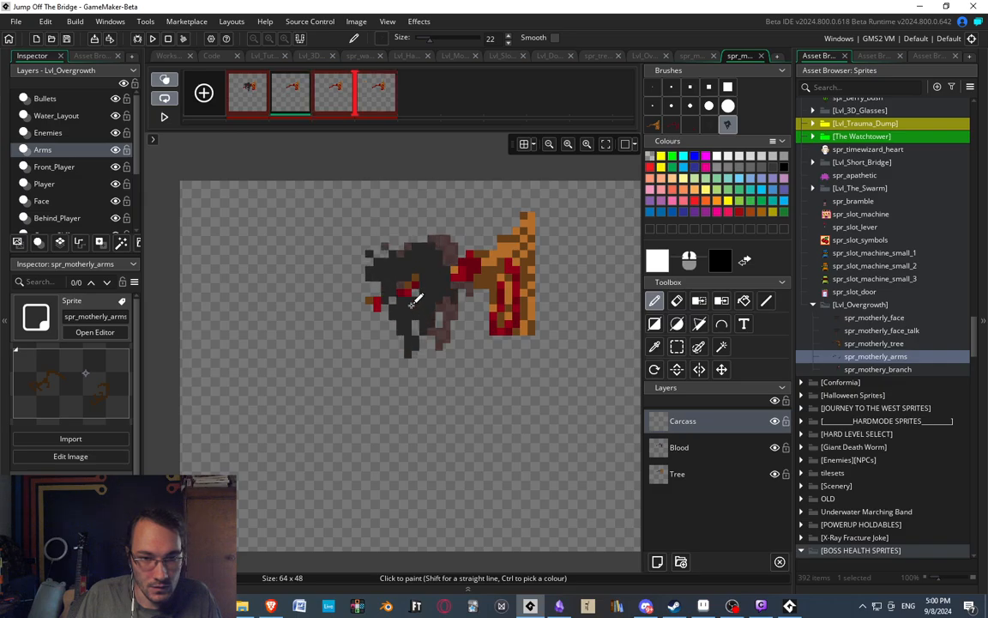
left_click(433, 292)
left_click(330, 97)
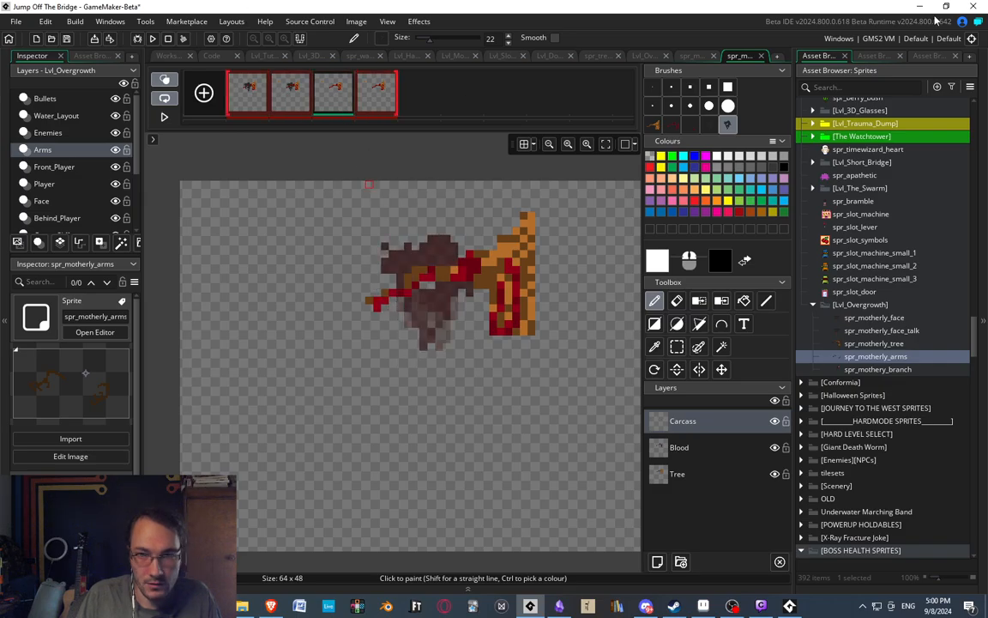
Copy the selected carcass area from frame 6 of the Overgrowth artwork in Aseprite and return to GameMaker.
left_click(921, 7)
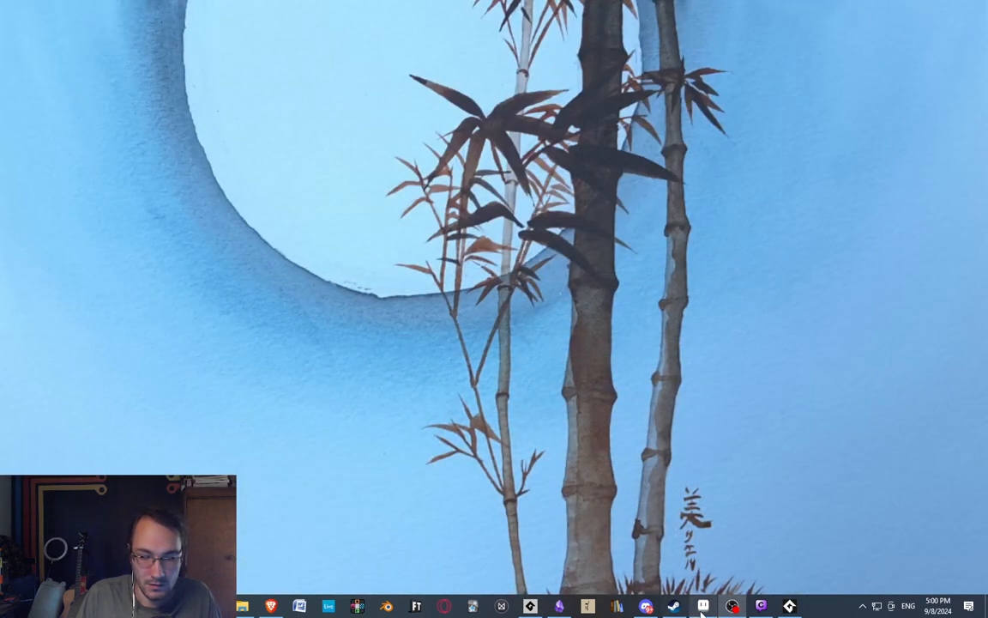
left_click(760, 604)
middle_click_drag(480, 298, 431, 311)
left_click(323, 515)
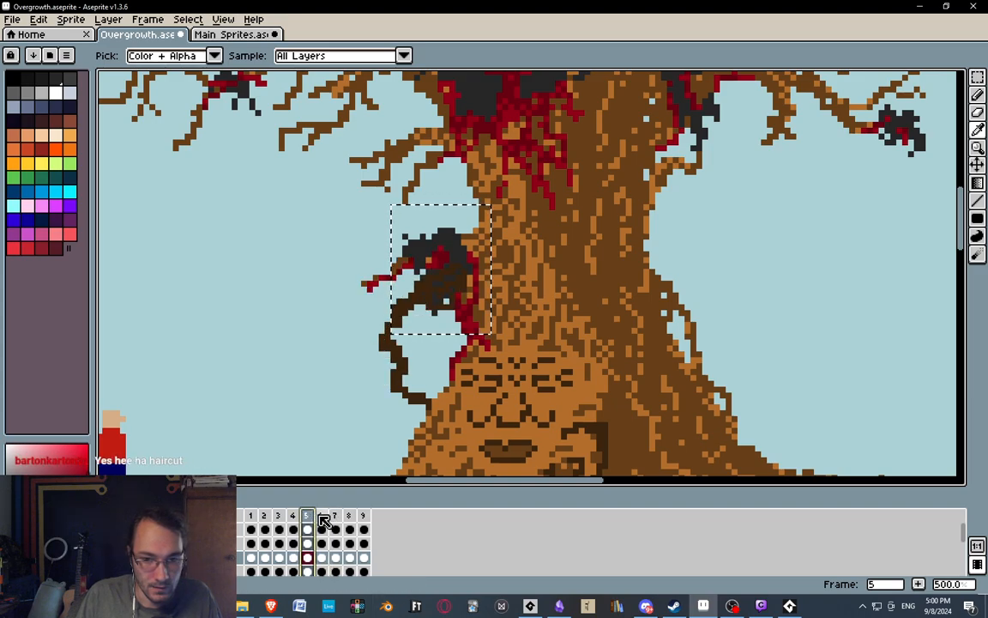
key("v")
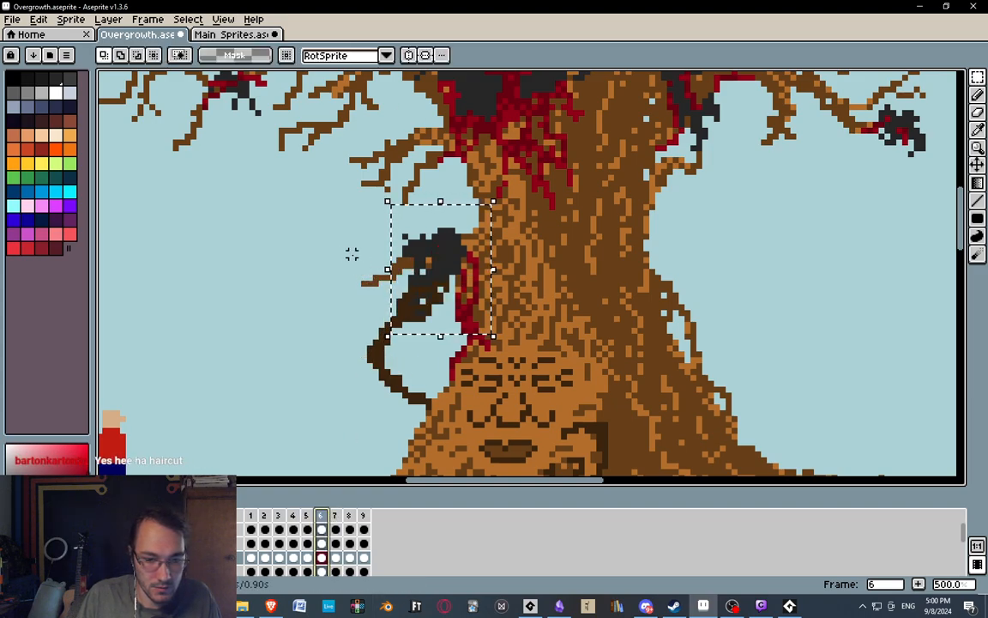
key("ctrl+c")
key("i")
key("alt+Tab")
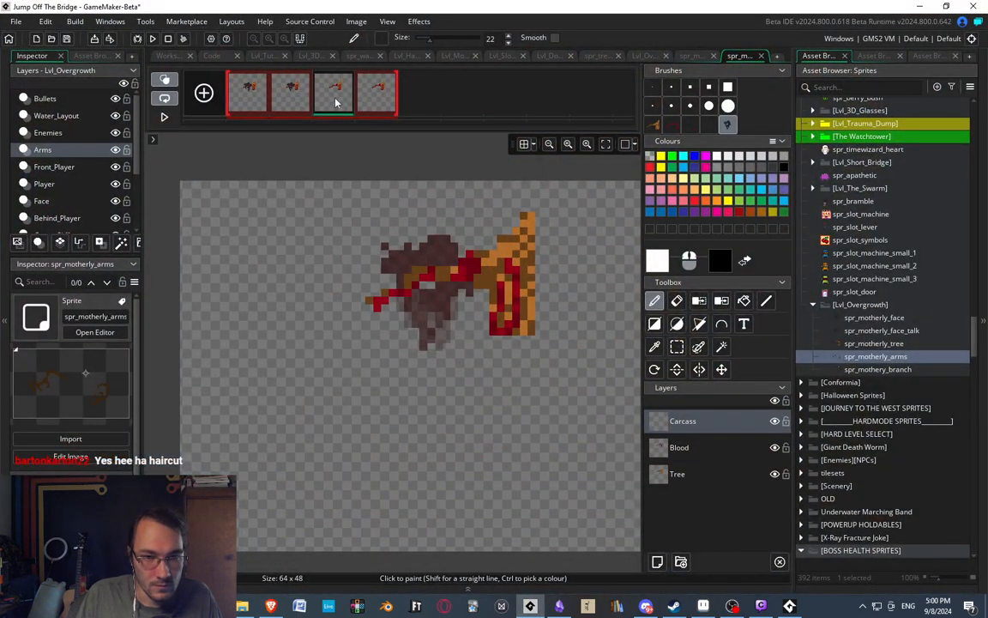
Try the pasted carcass as a brush for the third frame, comparing it with the second frame, and discard the brush.
key("ctrl+v")
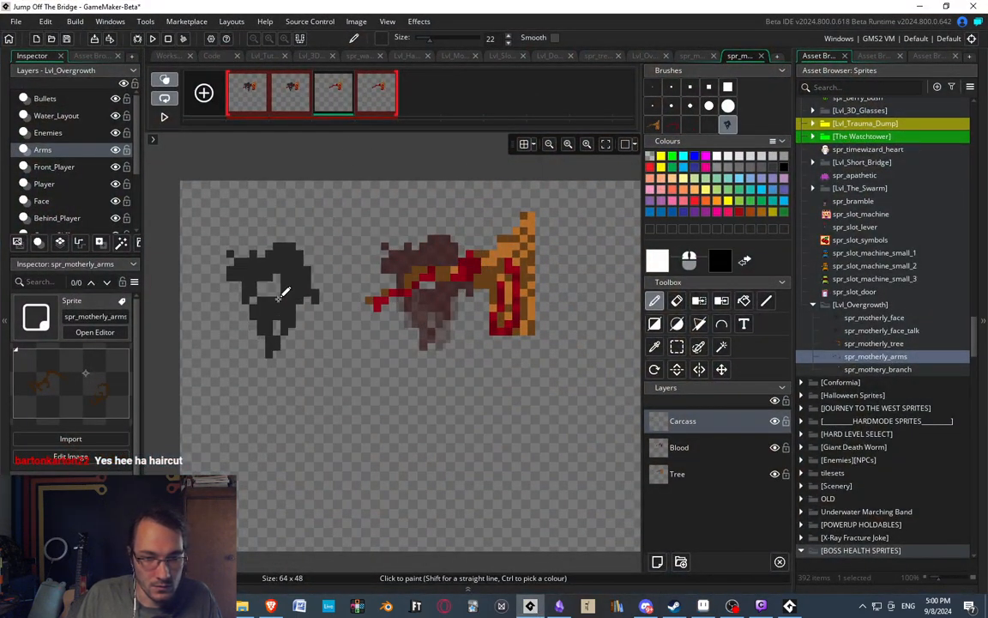
left_click(295, 101)
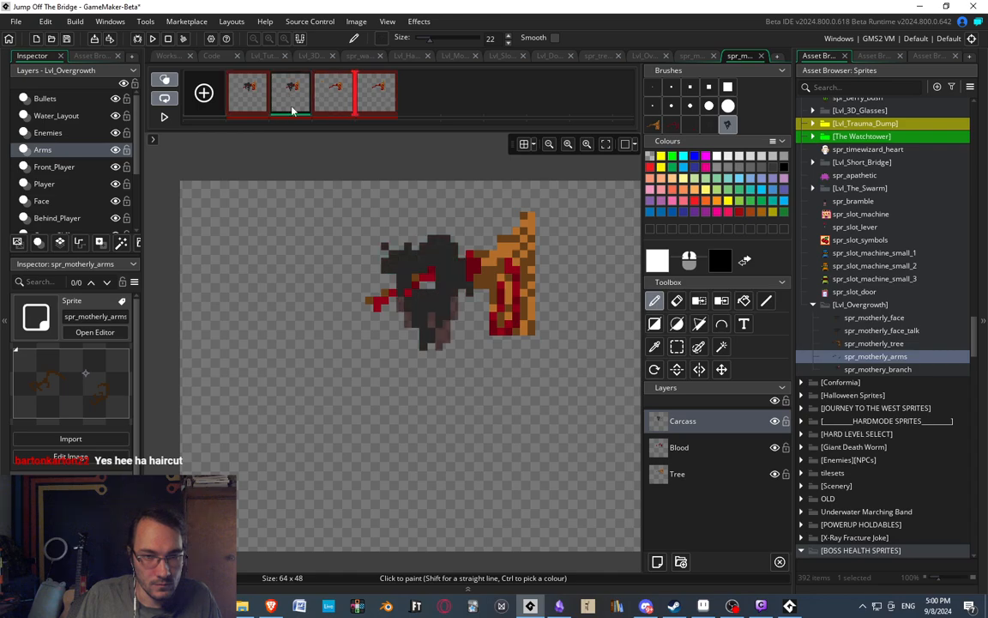
left_click(324, 93)
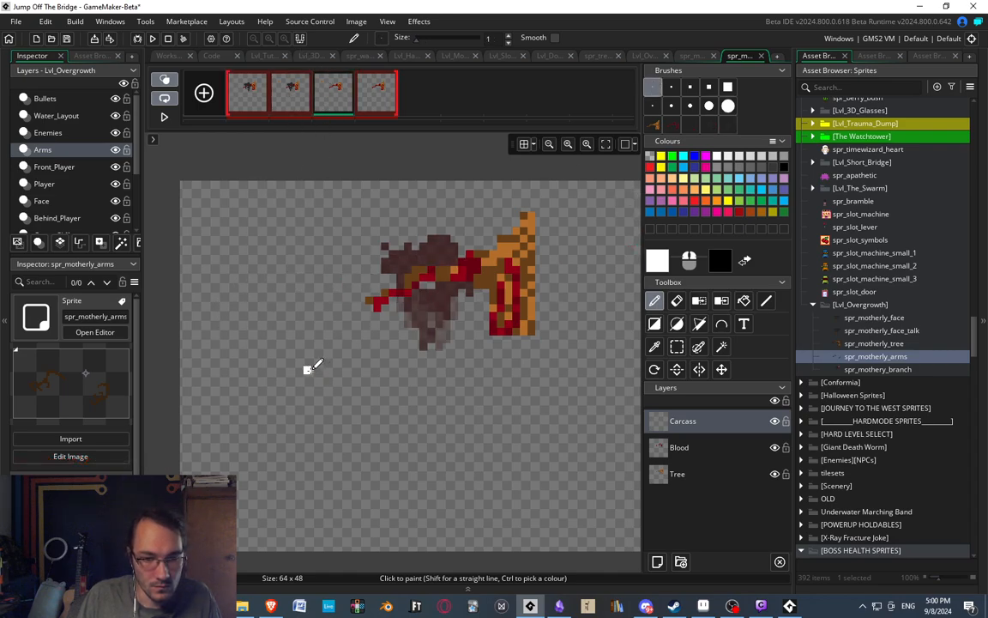
Reselect the area around the carcass in frame 6 of the Overgrowth artwork in Aseprite and copy it.
key("alt+Tab")
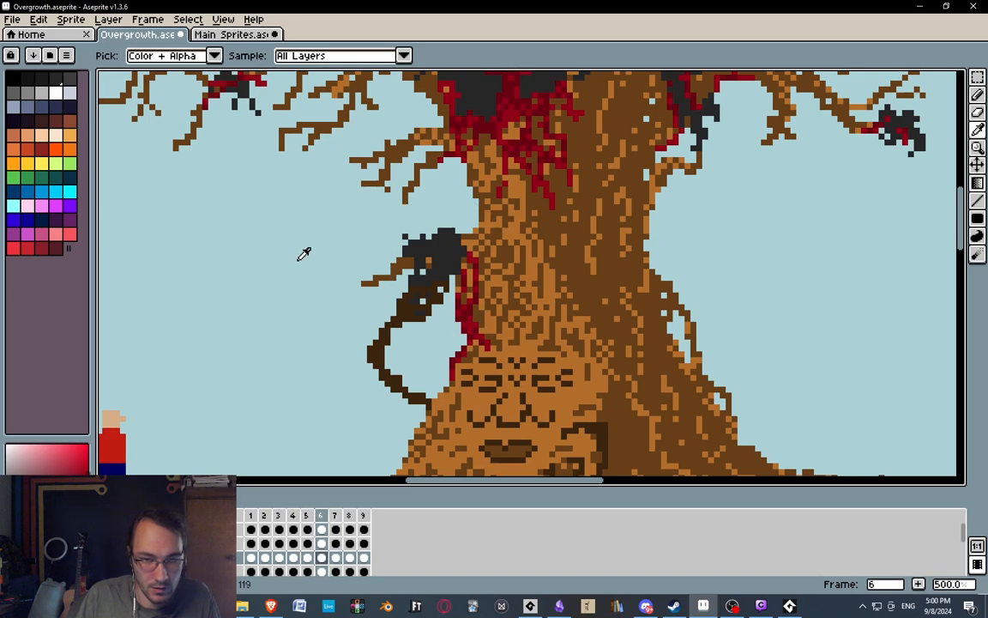
key("m")
left_click_drag(373, 210, 479, 334)
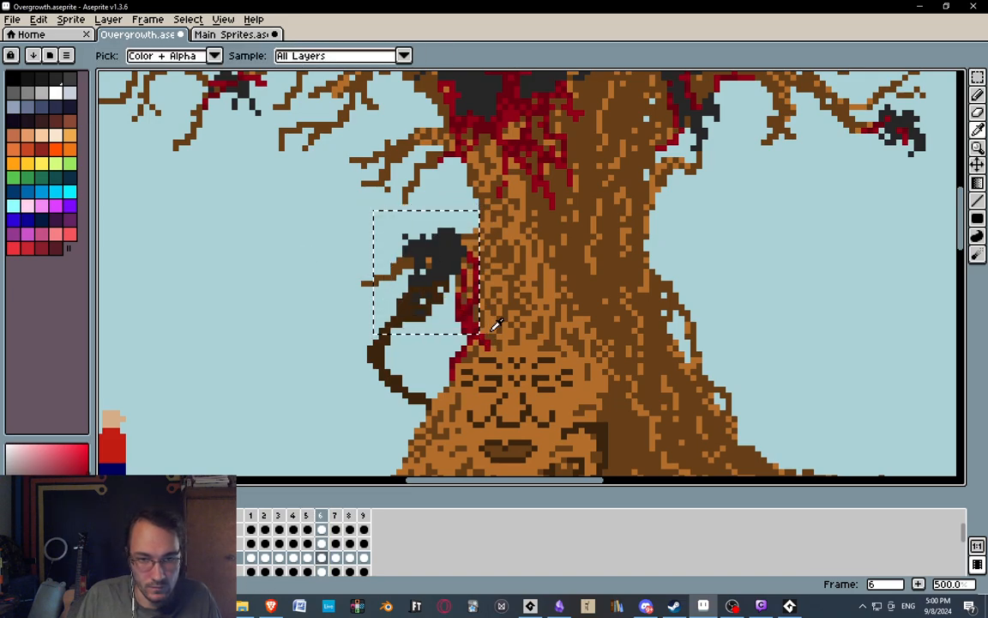
Stamp the copied carcass over the branch on the third frame's Carcass layer in GameMaker and extend the sprite to seven frames.
left_click(530, 608)
key("ctrl+v")
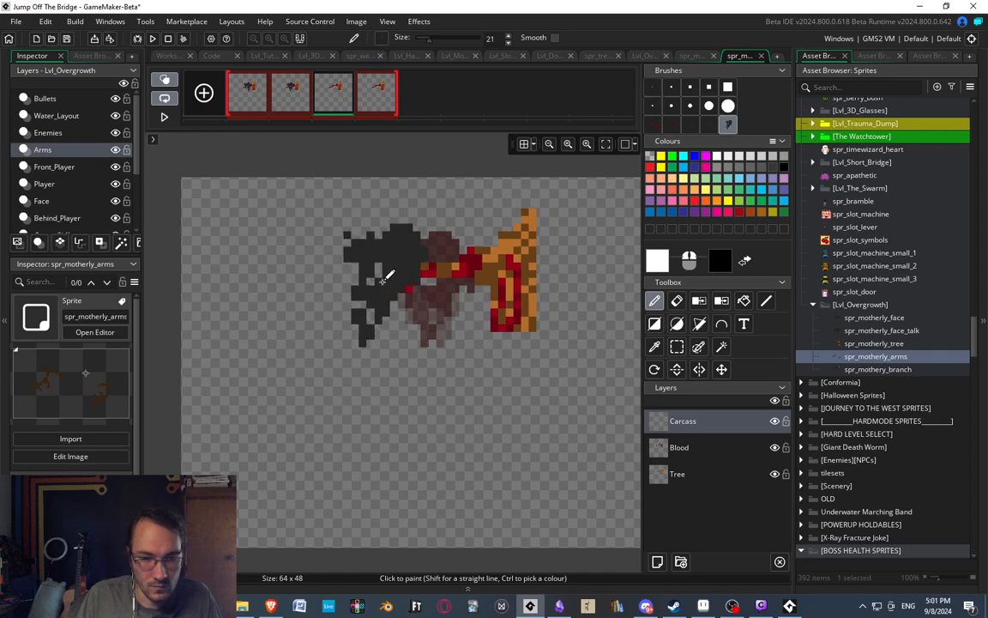
left_click(379, 88)
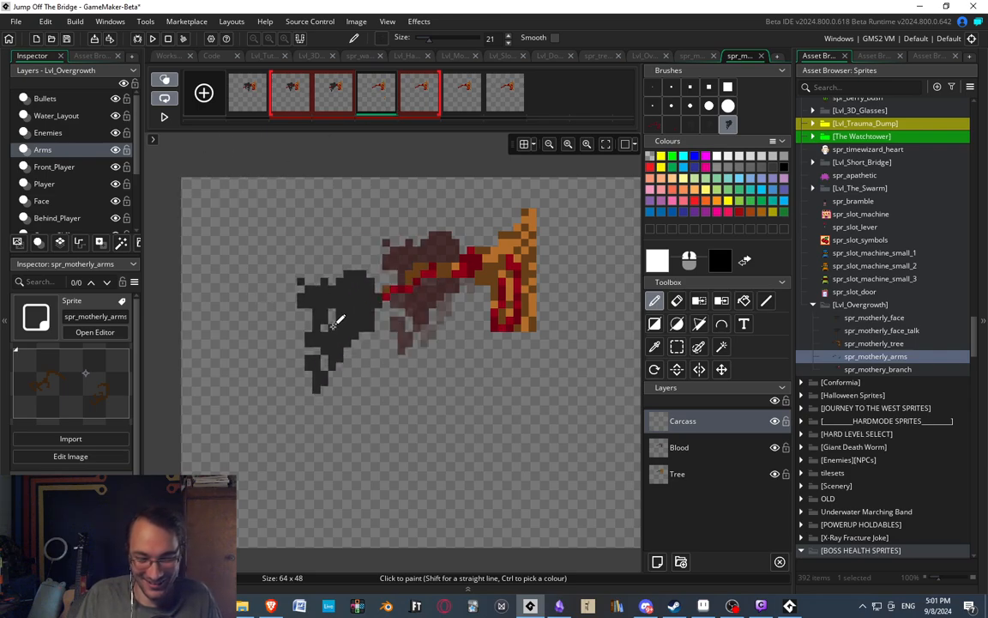
middle_click_drag(384, 356, 372, 344)
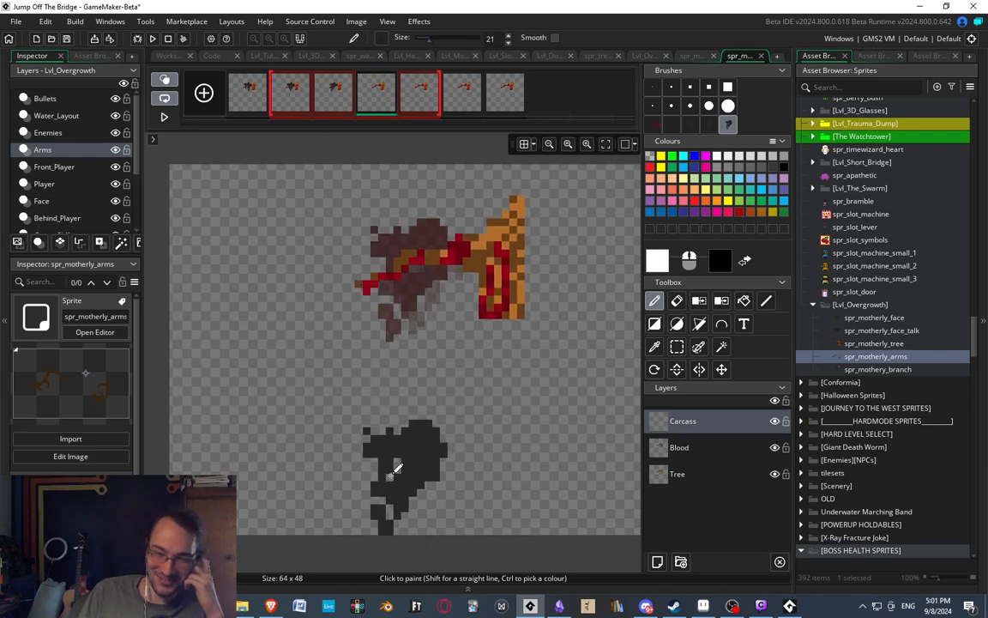
Select the area around the carcass in frame 7 of the Overgrowth artwork in Aseprite and copy it.
left_click(704, 605)
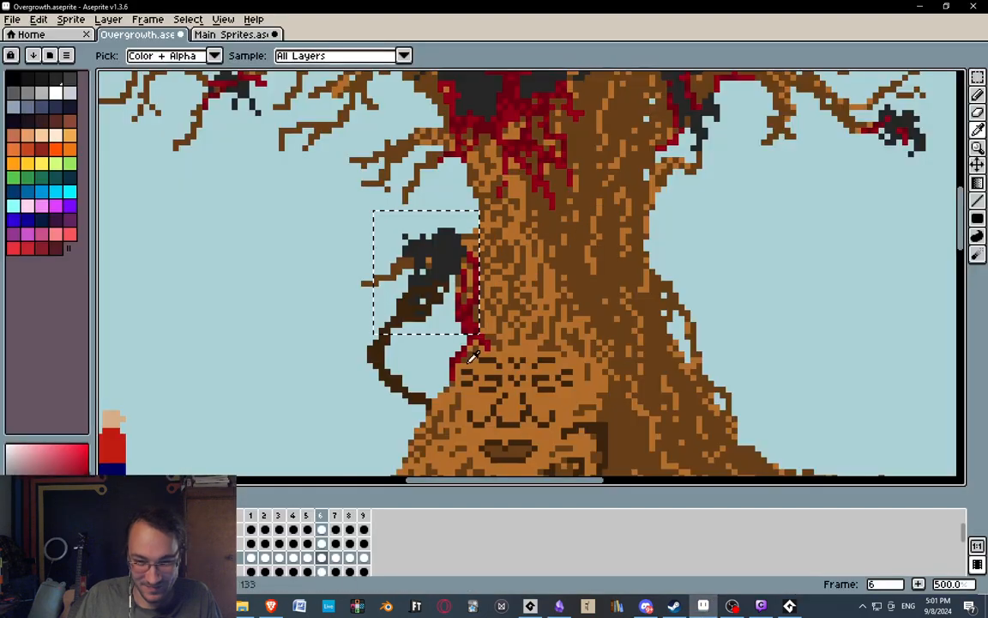
middle_click_drag(336, 381, 374, 369)
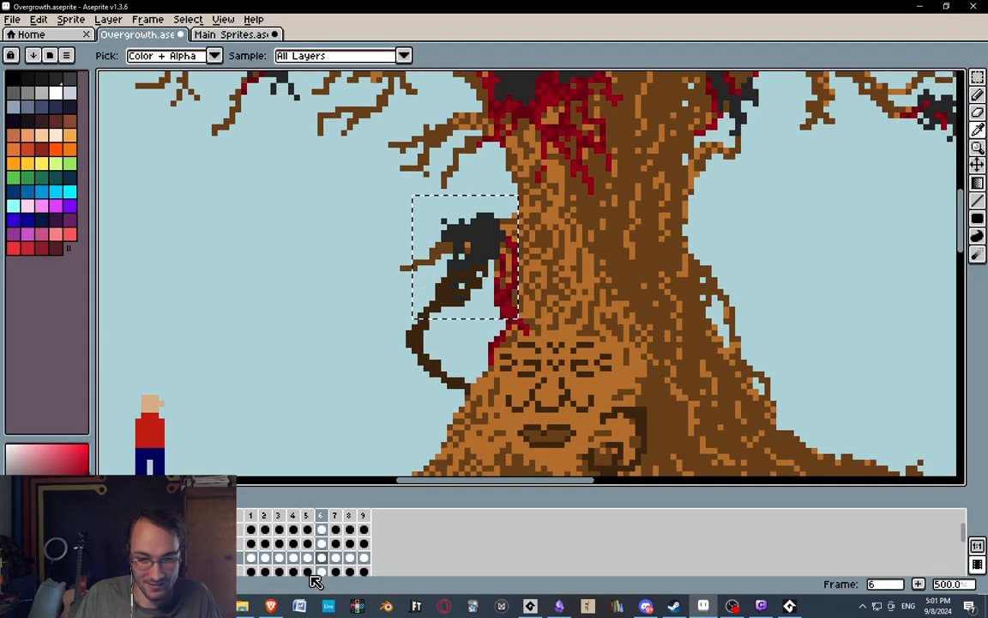
left_click(335, 515)
key("ctrl+d")
key("m")
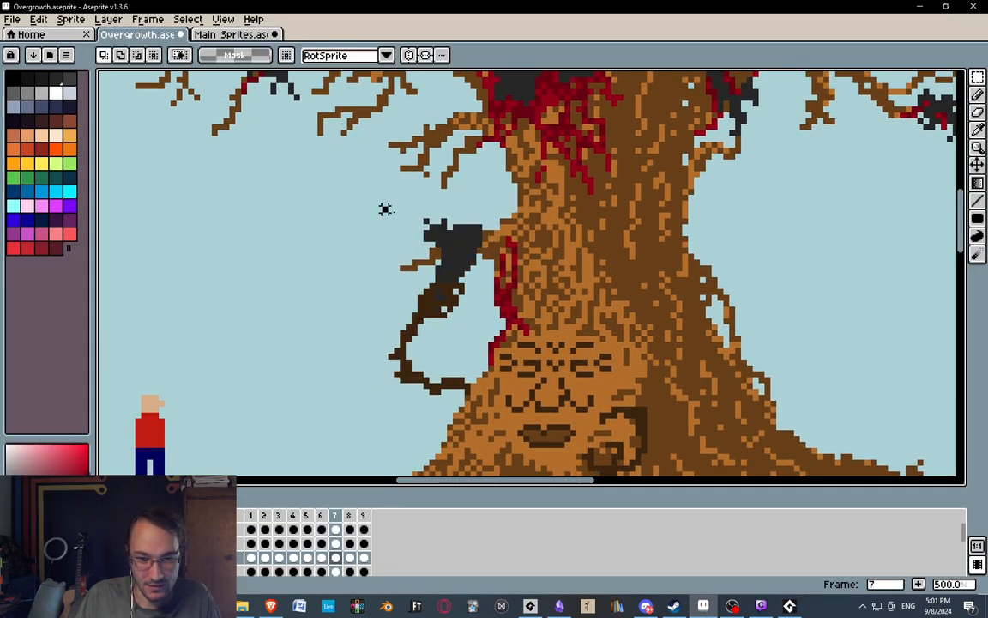
key("i")
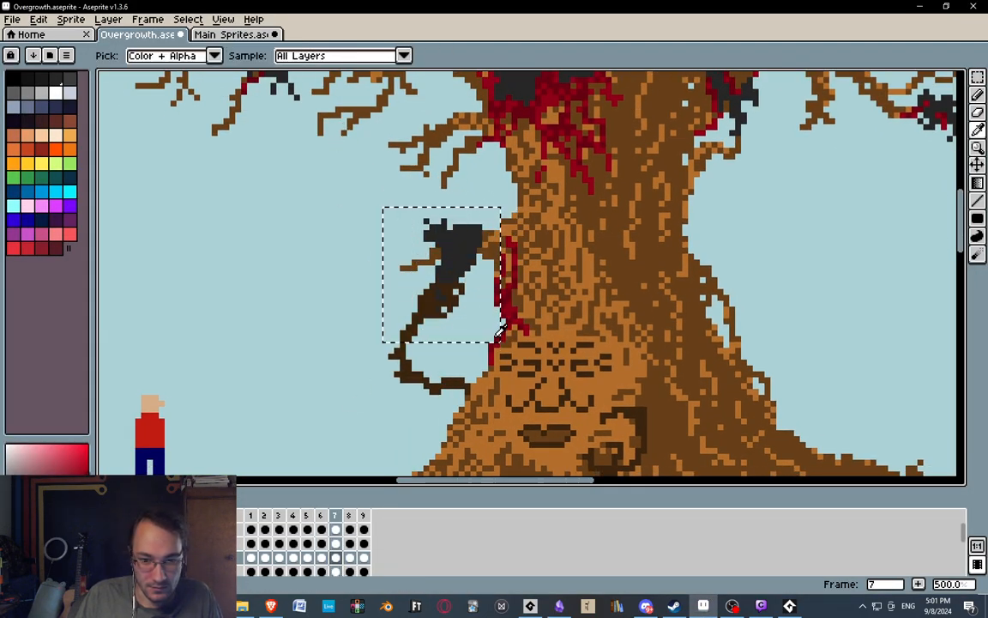
Compare the carcass position across frames 5, 6 and 7 of the Overgrowth artwork.
left_click(323, 517)
left_click(337, 517)
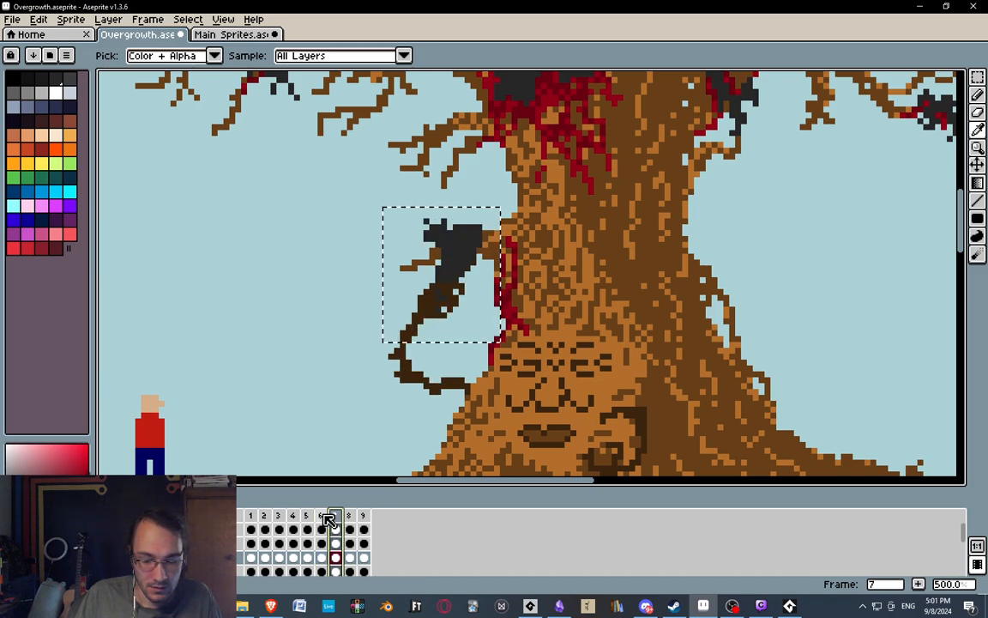
left_click(322, 517)
left_click(336, 517)
left_click(321, 516)
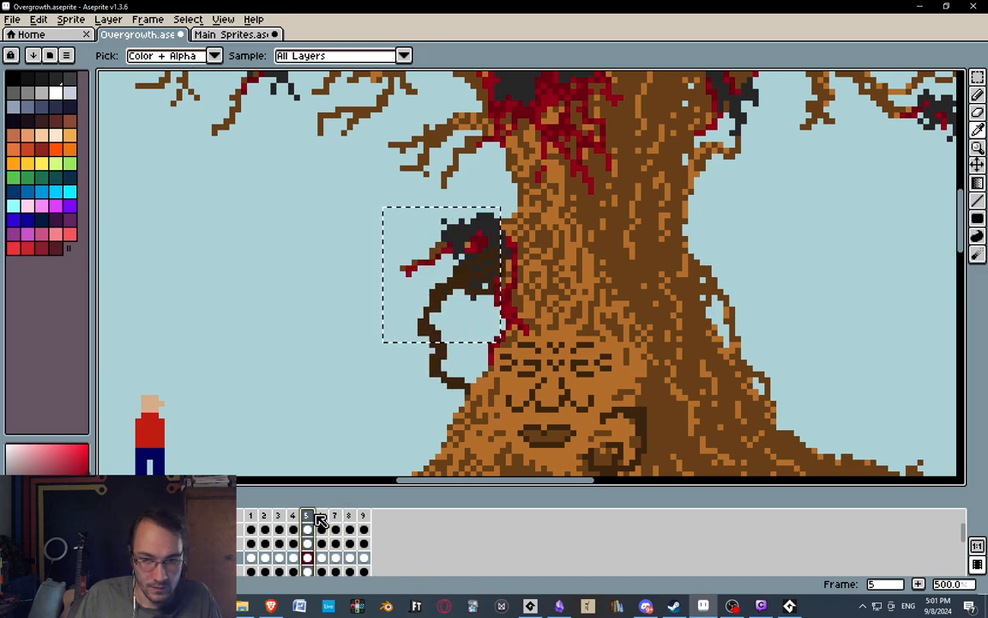
left_click(335, 517)
left_click(322, 517)
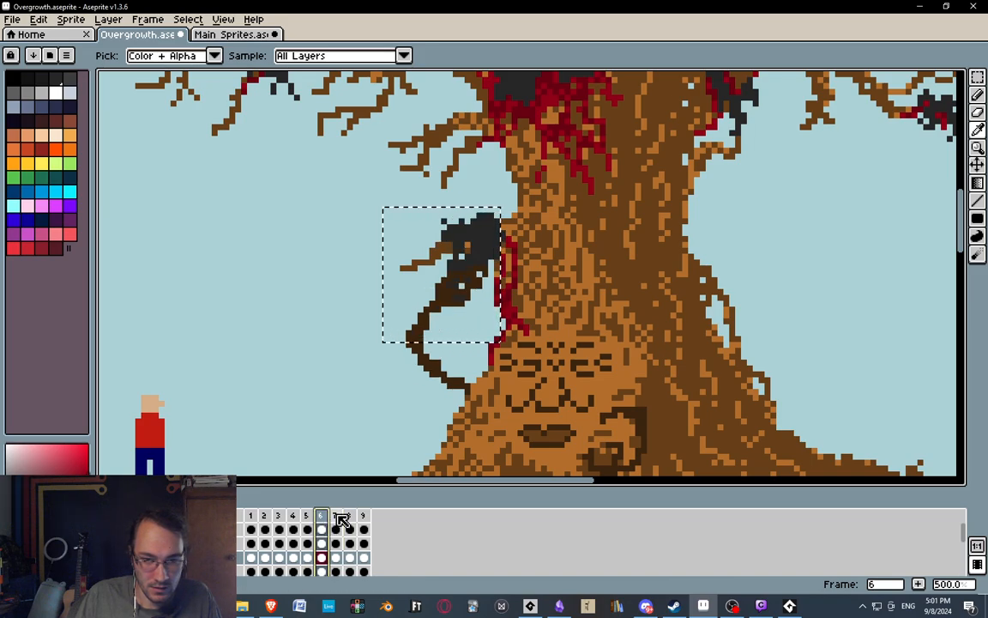
left_click(336, 518)
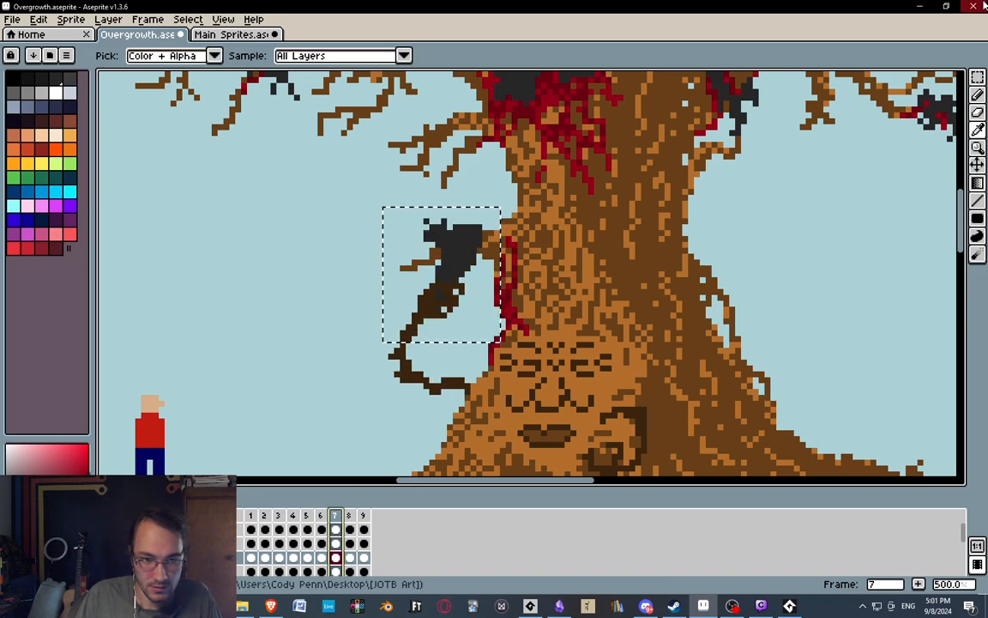
Paste the frame 7 carcass as a brush in GameMaker and check its placement on the fourth frame against the third frame.
left_click(922, 6)
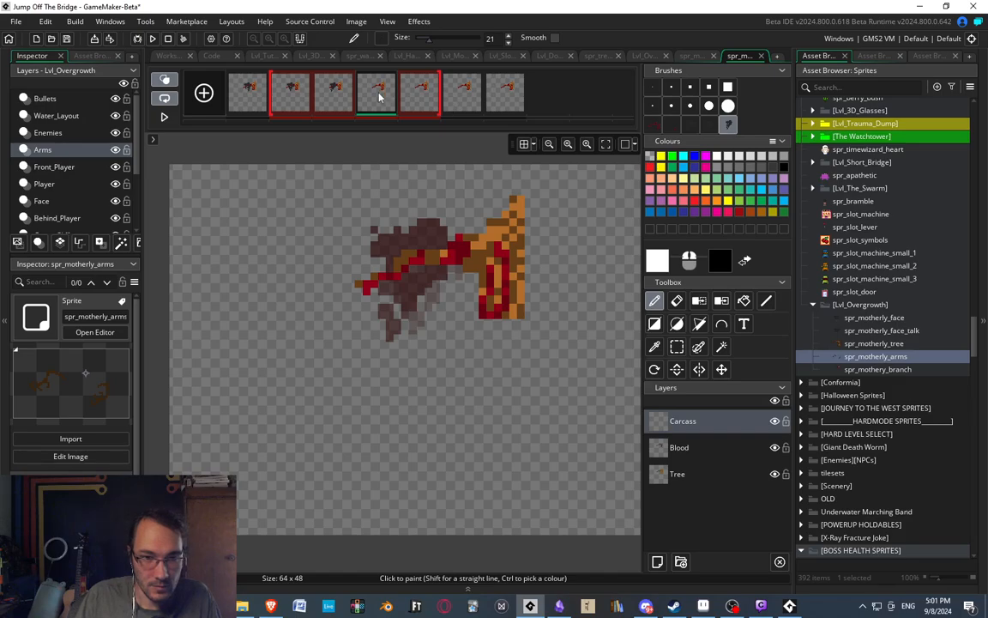
middle_click_drag(431, 262, 424, 294)
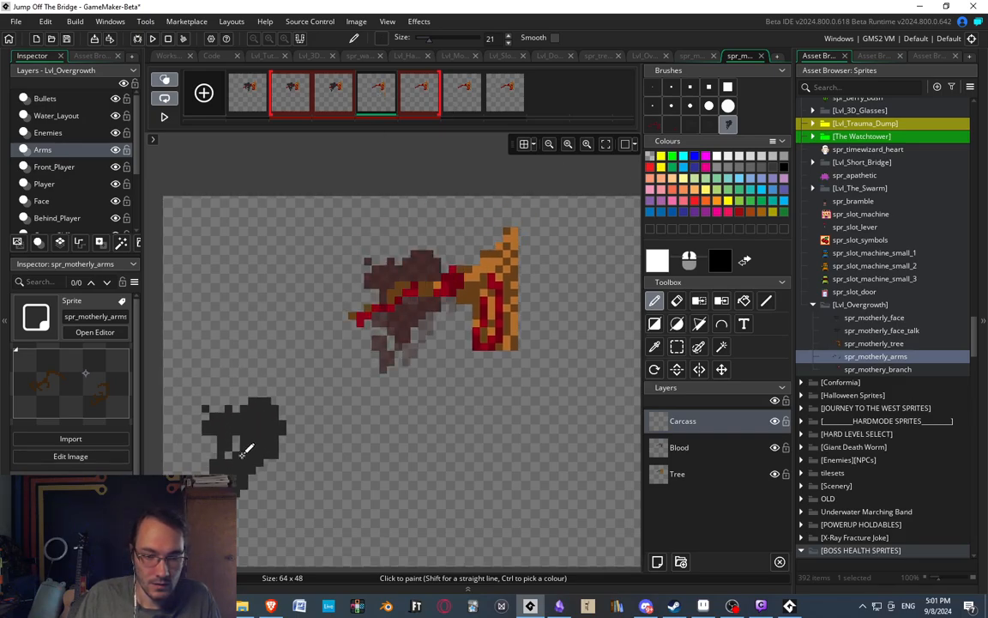
key("ctrl+v")
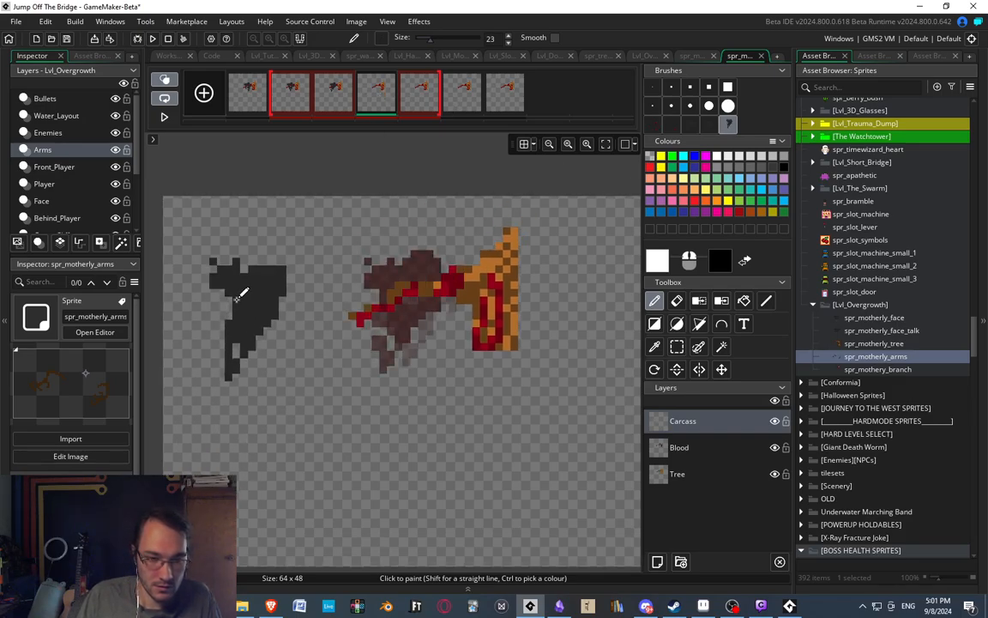
left_click(332, 89)
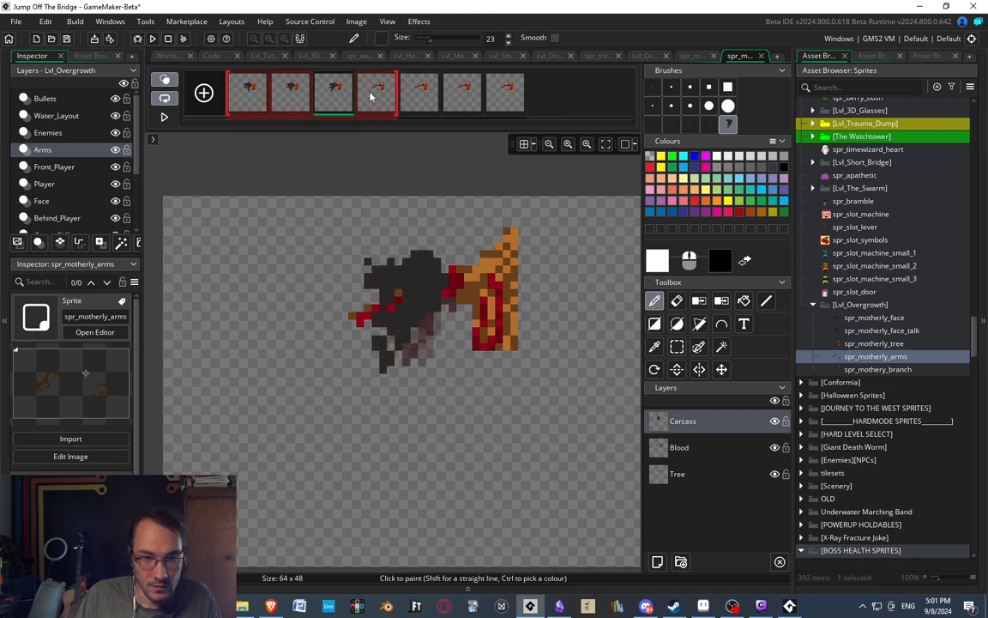
left_click(370, 97)
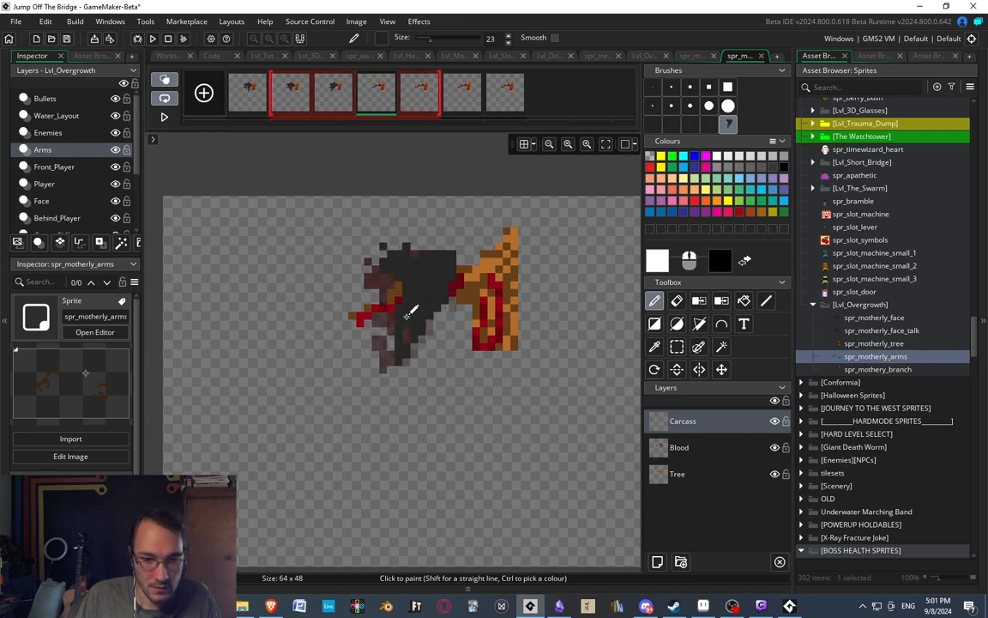
left_click(345, 102)
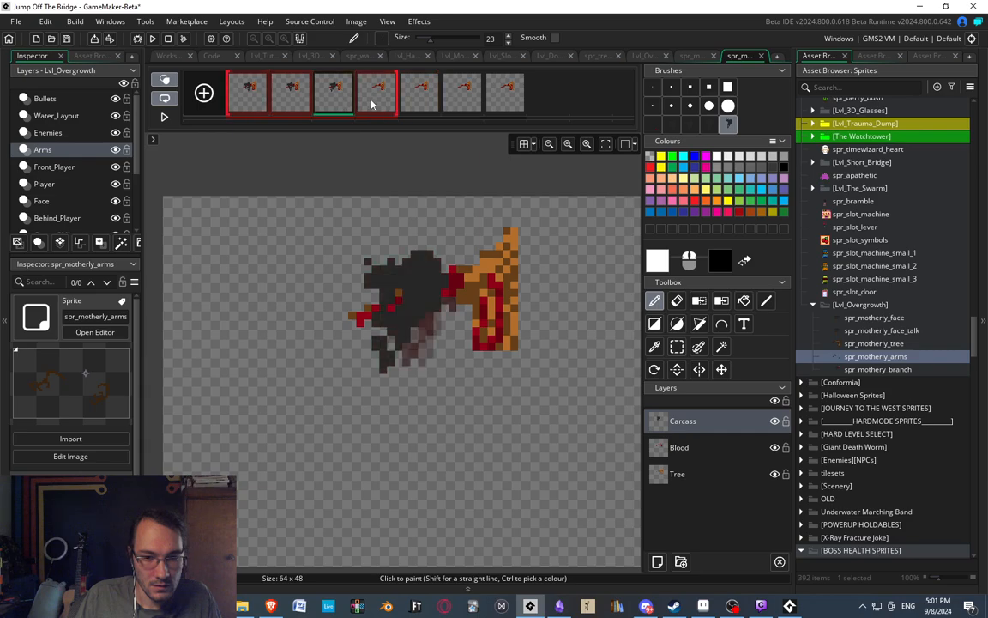
left_click(371, 104)
mouse_move(342, 271)
left_mouse_down()
mouse_move(386, 316)
mouse_move(403, 313)
mouse_move(392, 318)
mouse_move(400, 339)
mouse_move(378, 420)
left_mouse_up()
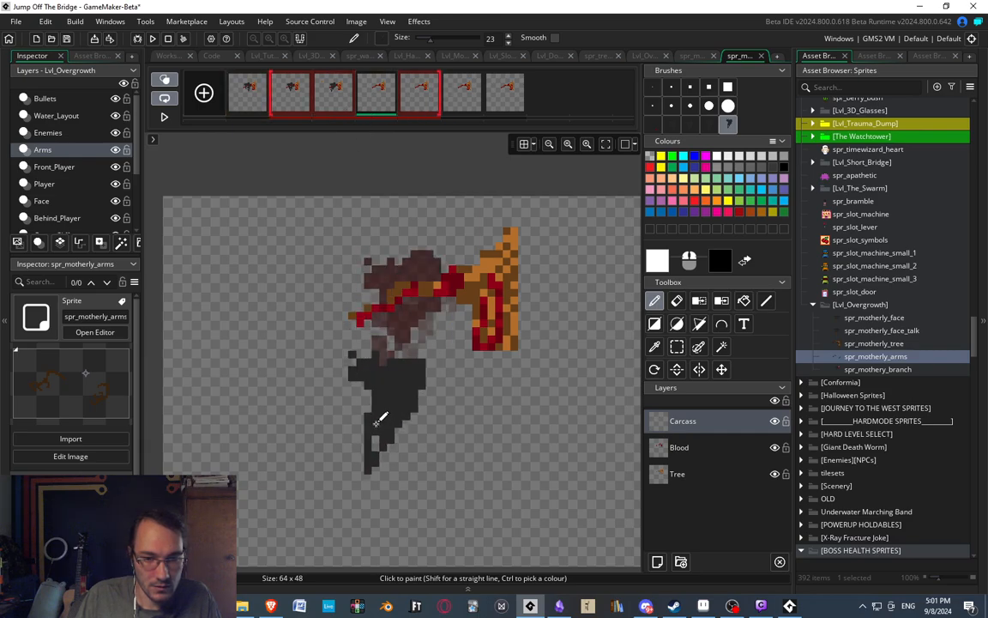
Review the second and third frames and the Aseprite reference, and stamp the carcass on the fourth frame's Carcass layer.
left_click(293, 100)
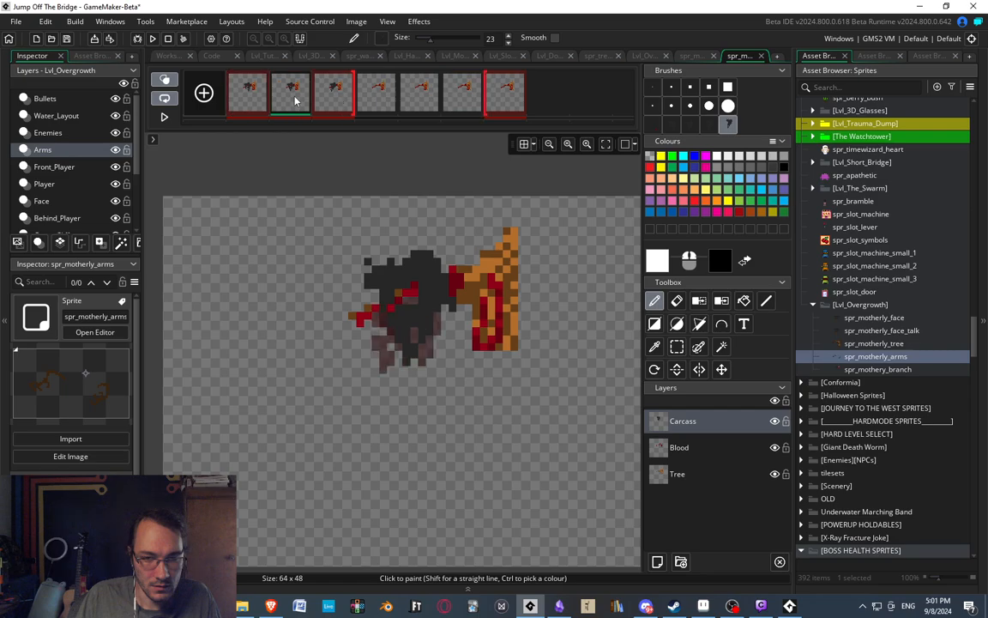
left_click(335, 102)
left_click(381, 104)
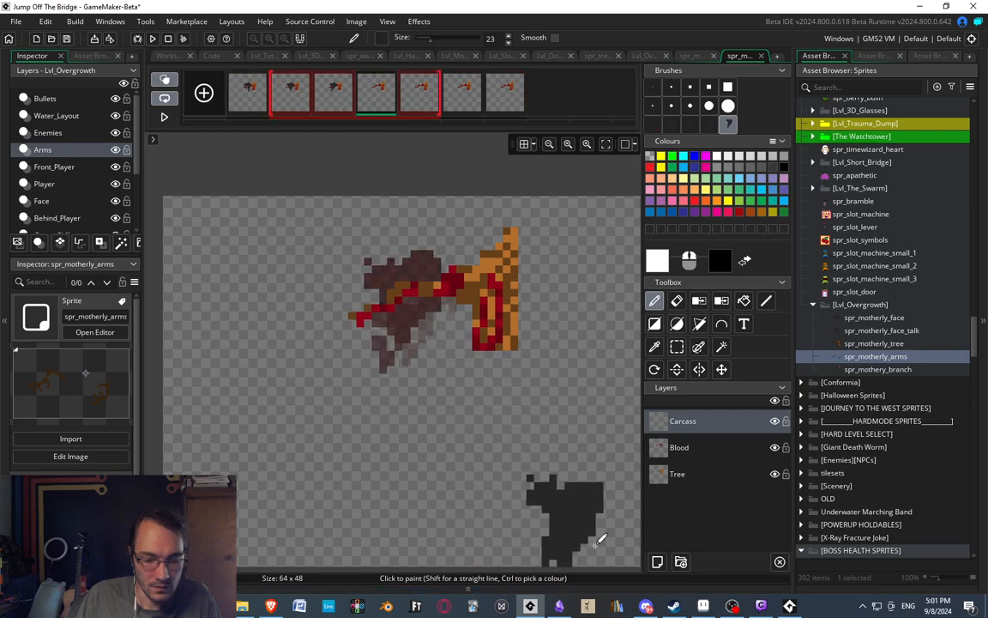
left_click(702, 606)
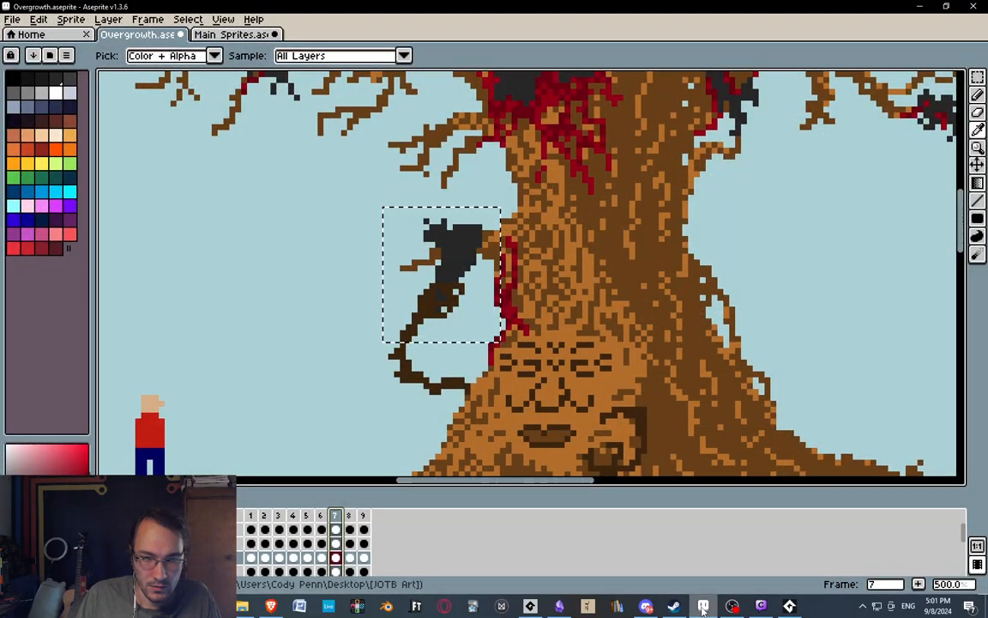
left_click(703, 610)
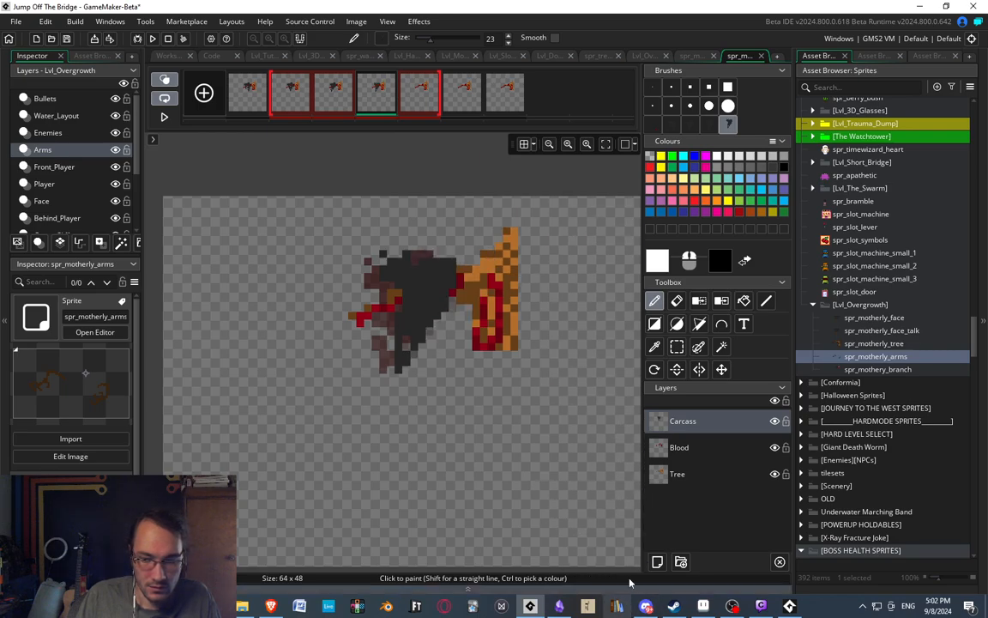
Show frame 5 of the Overgrowth artwork in Aseprite beside GameMaker and collapse GameMaker's Asset Browser to reveal the sprite canvas.
left_click(703, 607)
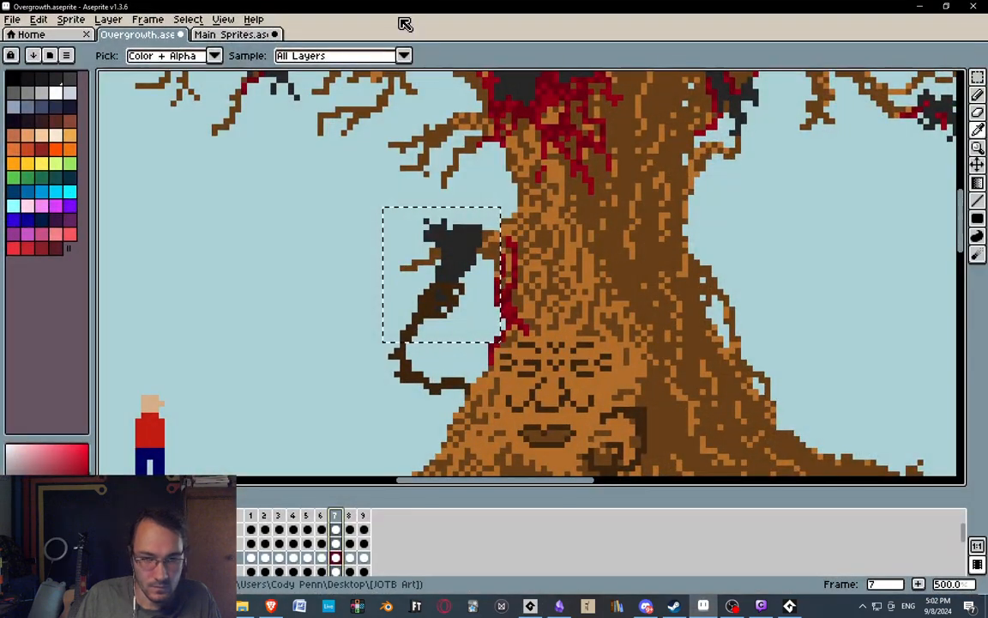
left_click(309, 521)
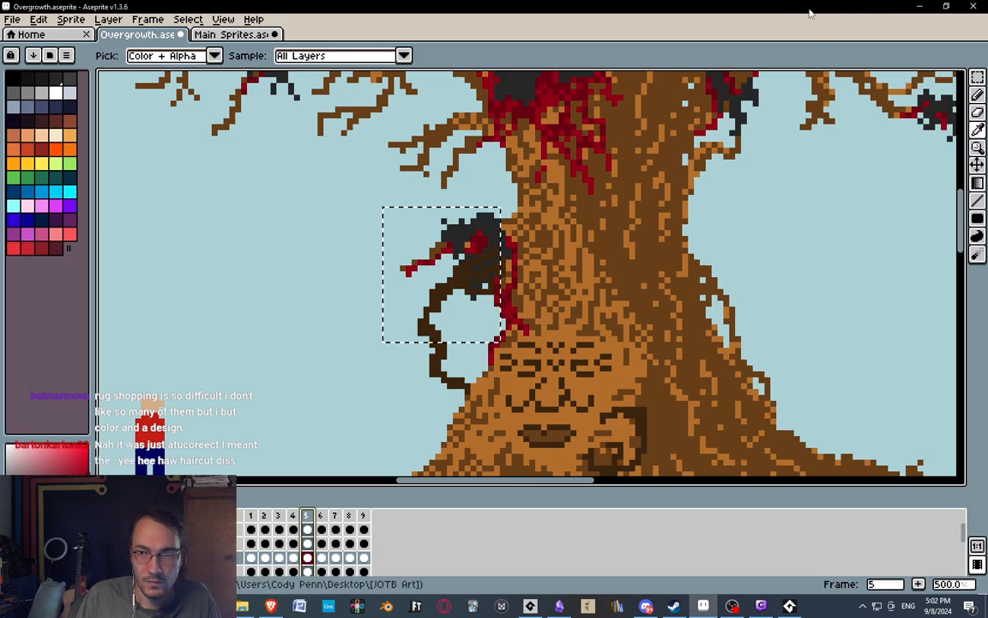
key("super+Right")
left_click(138, 124)
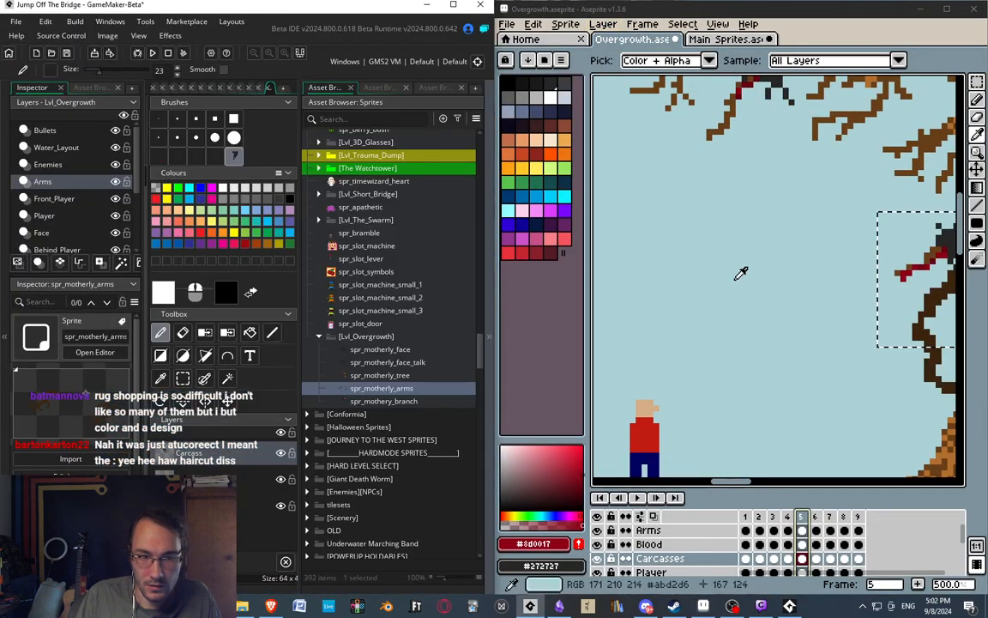
left_click(489, 337)
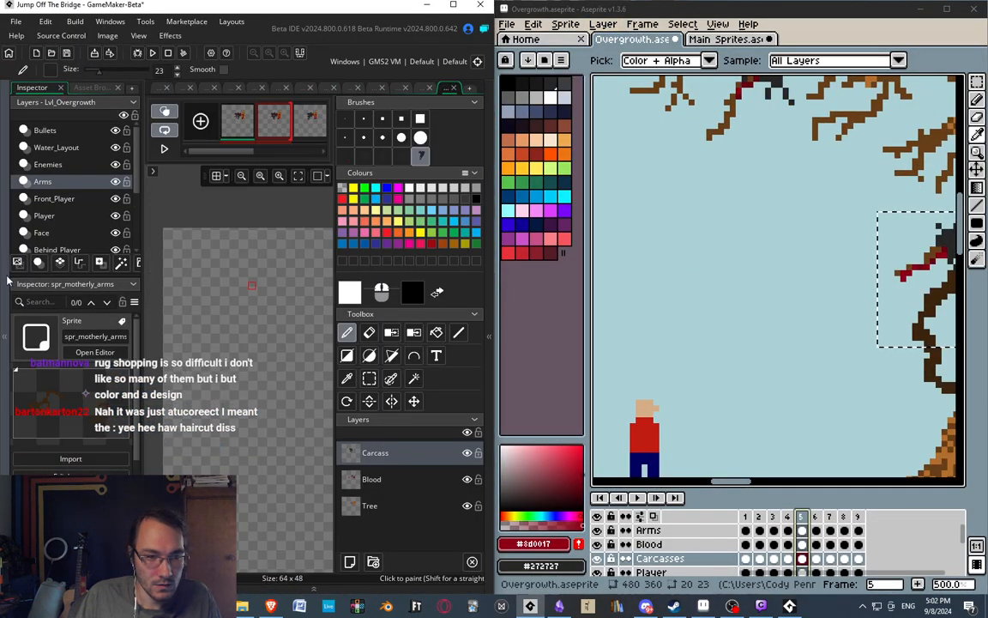
Move the carcass on the sprite's first frame about 5 pixels toward the trunk and 1 pixel up, matching frame 5 of the Overgrowth artwork.
mouse_move(264, 302)
middle_mouse_down()
mouse_move(101, 223)
mouse_move(79, 285)
middle_mouse_up()
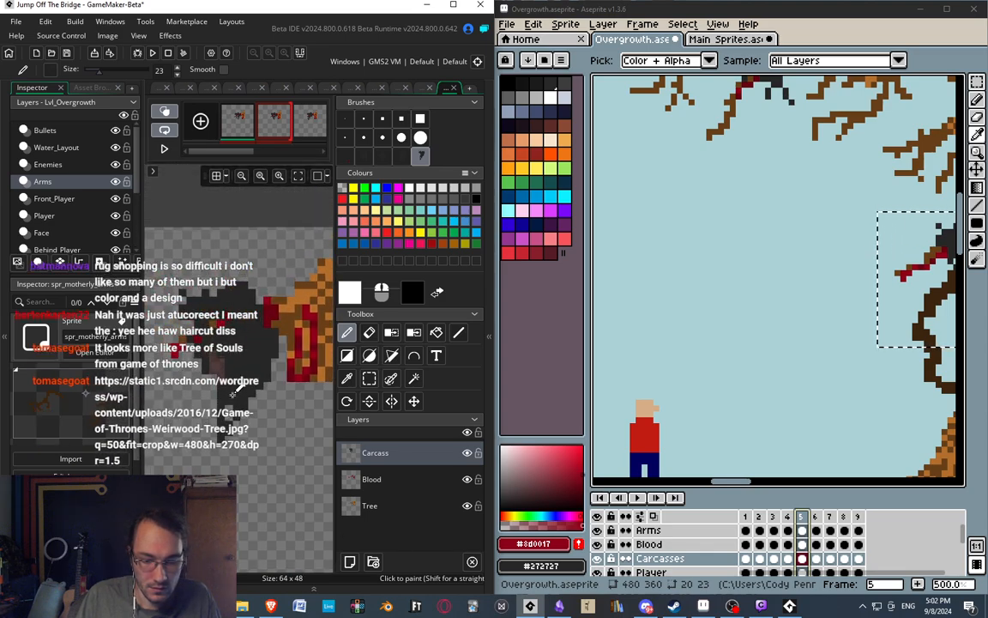
key("s")
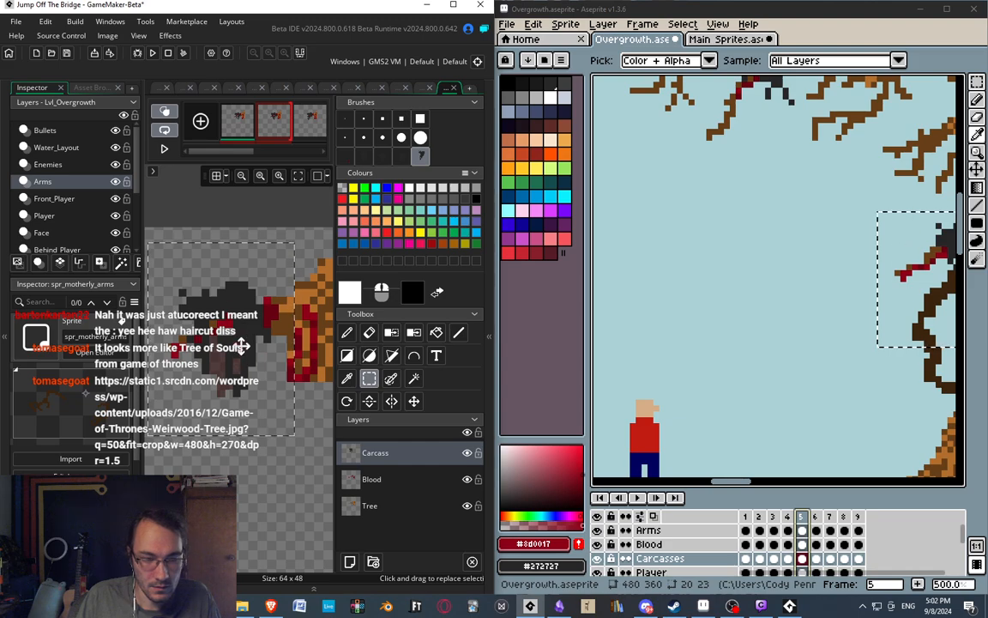
left_click_drag(243, 346, 283, 337)
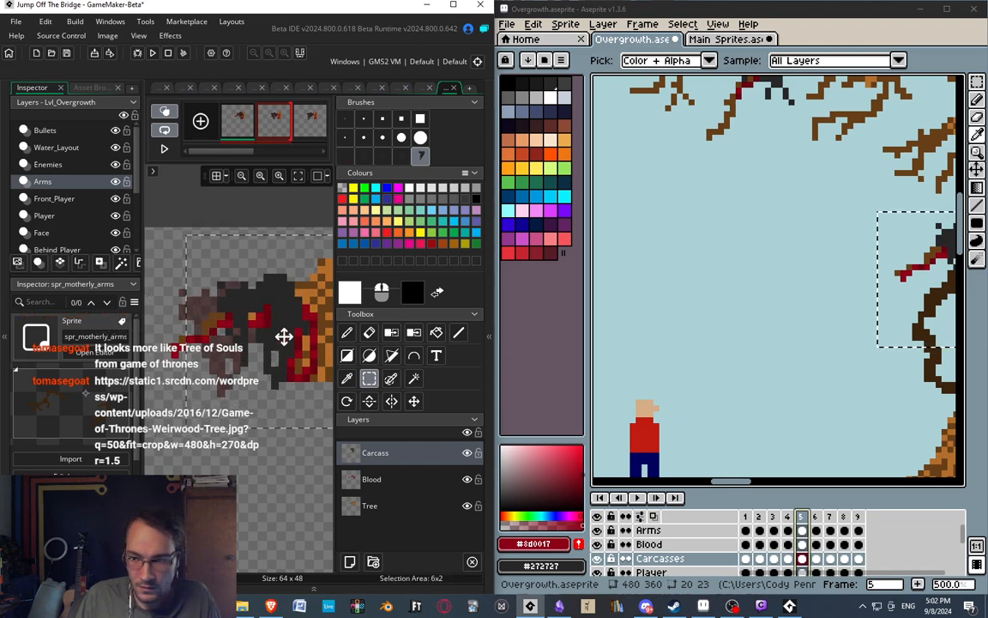
middle_click_drag(841, 316, 662, 336)
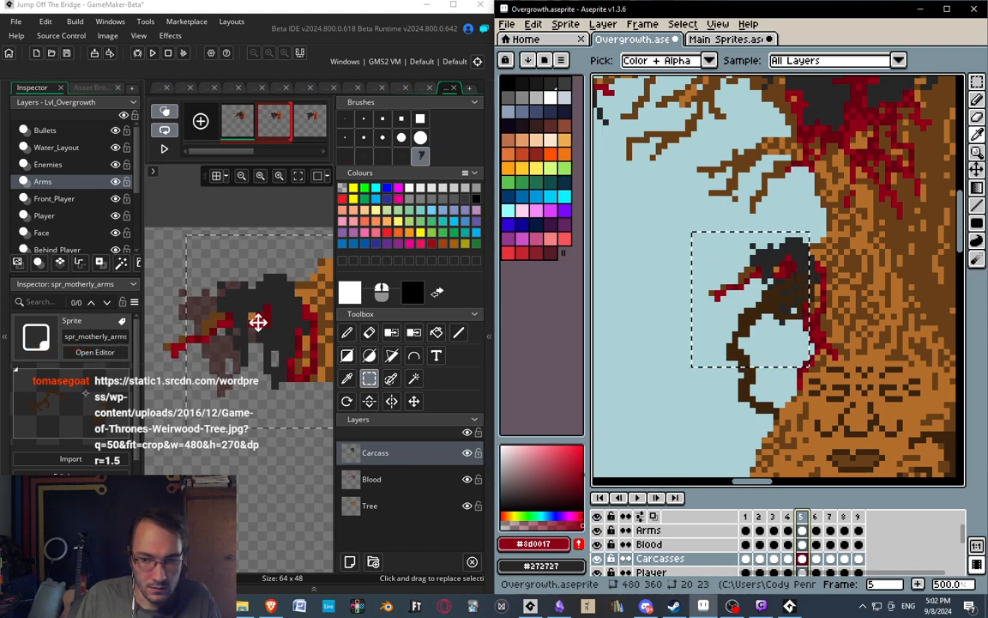
left_click(279, 460)
mouse_move(279, 461)
middle_mouse_down()
mouse_move(206, 438)
mouse_move(271, 456)
middle_mouse_up()
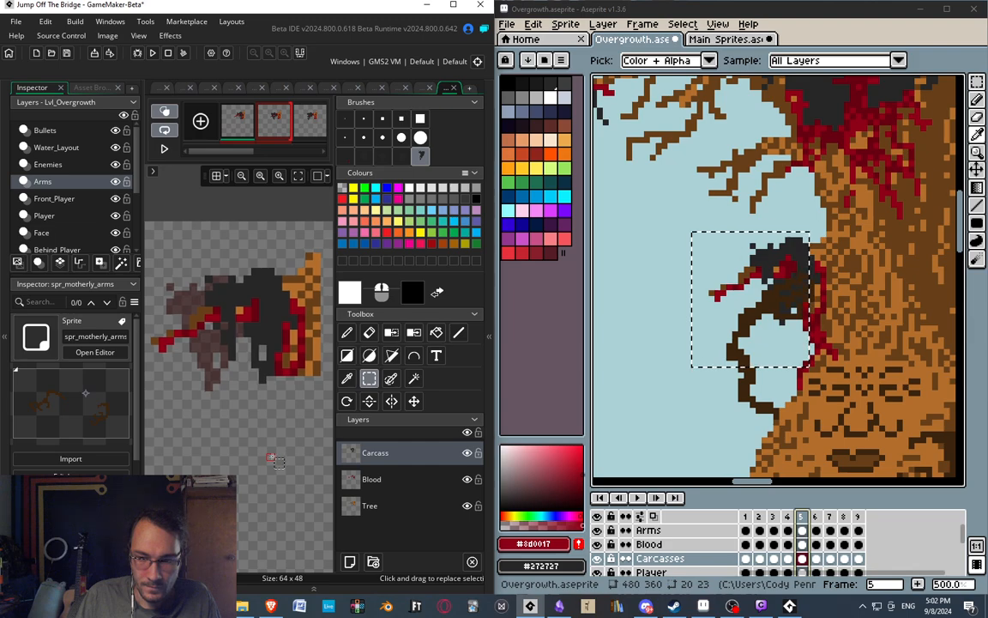
middle_click_drag(271, 456, 264, 454)
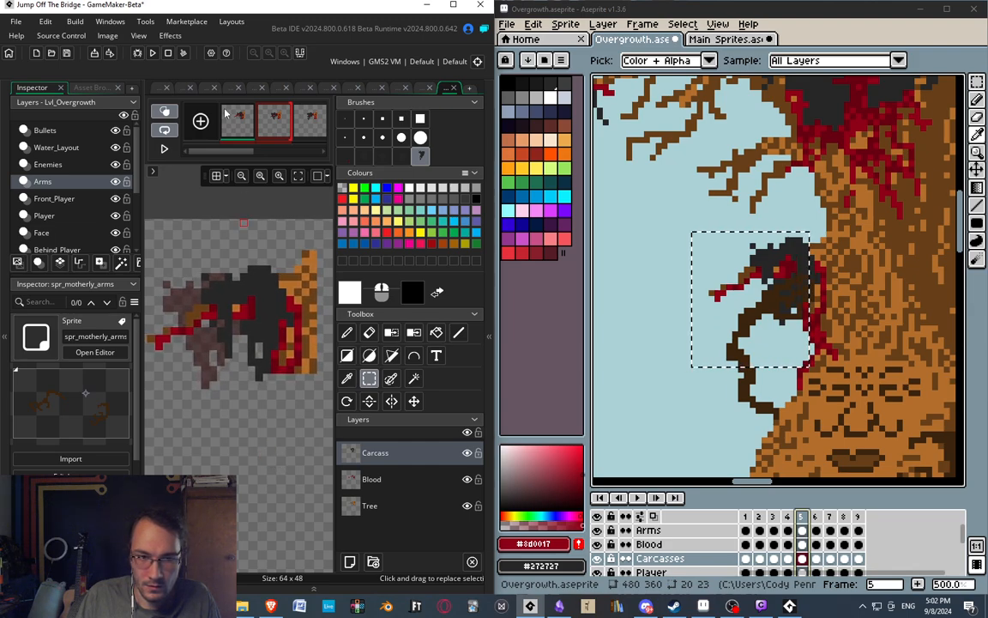
Move the carcass about 6 pixels toward the trunk on the second and third frames.
left_click(269, 137)
left_click_drag(150, 251, 289, 439)
left_click_drag(225, 340, 270, 332)
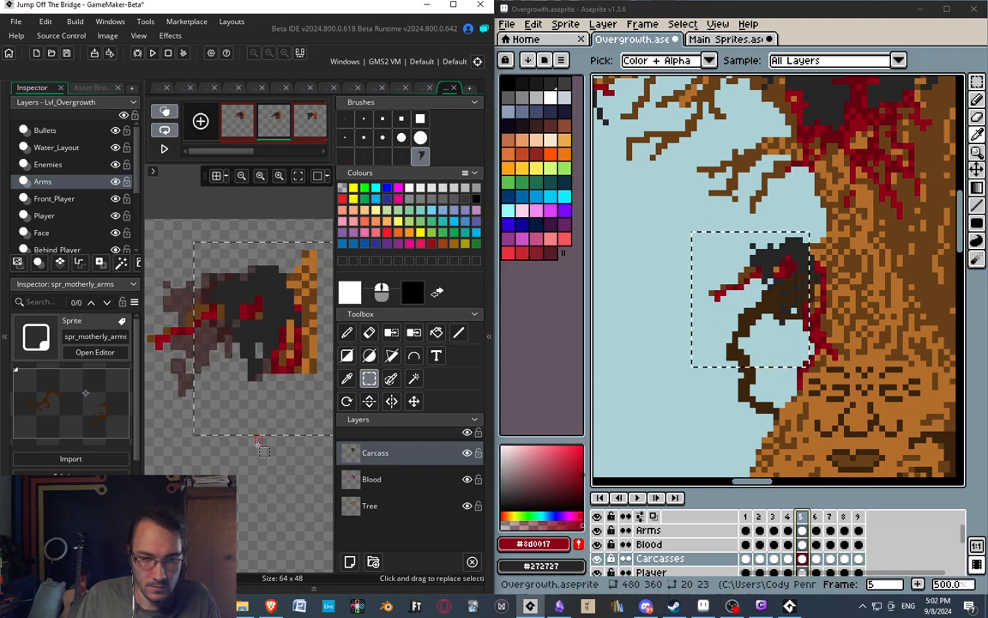
left_click(308, 121)
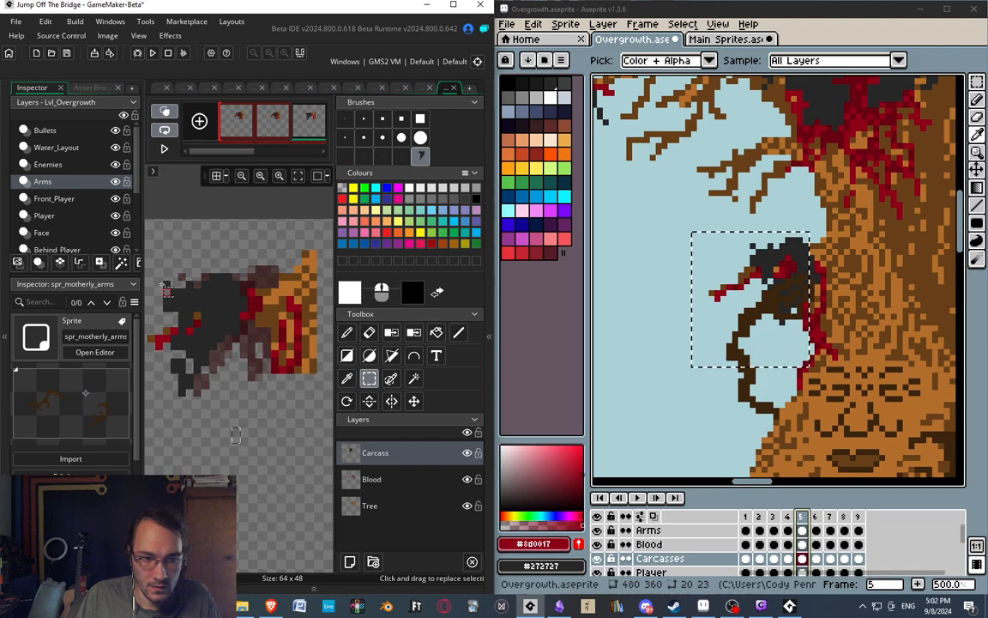
left_click_drag(154, 249, 258, 405)
mouse_move(205, 336)
left_mouse_down()
mouse_move(254, 340)
mouse_move(272, 322)
mouse_move(248, 337)
mouse_move(254, 346)
mouse_move(251, 339)
left_mouse_up()
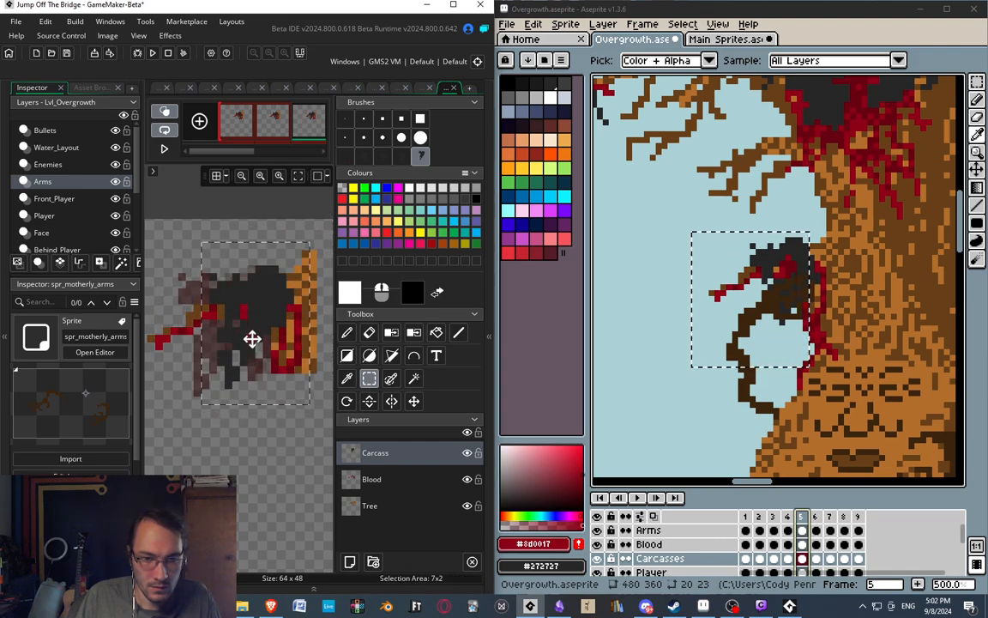
left_click(281, 457)
Turn off onion skinning and compare the carcass placement across the first four sprite frames.
left_click(242, 135)
left_click(273, 134)
left_click(306, 134)
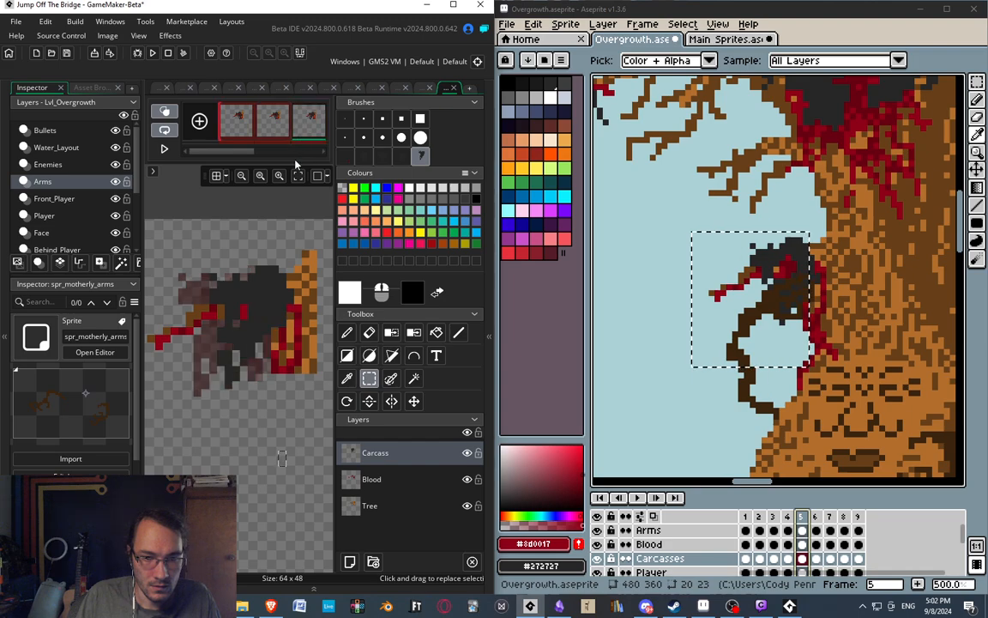
scroll(251, 129, "down", 2)
left_click(254, 126)
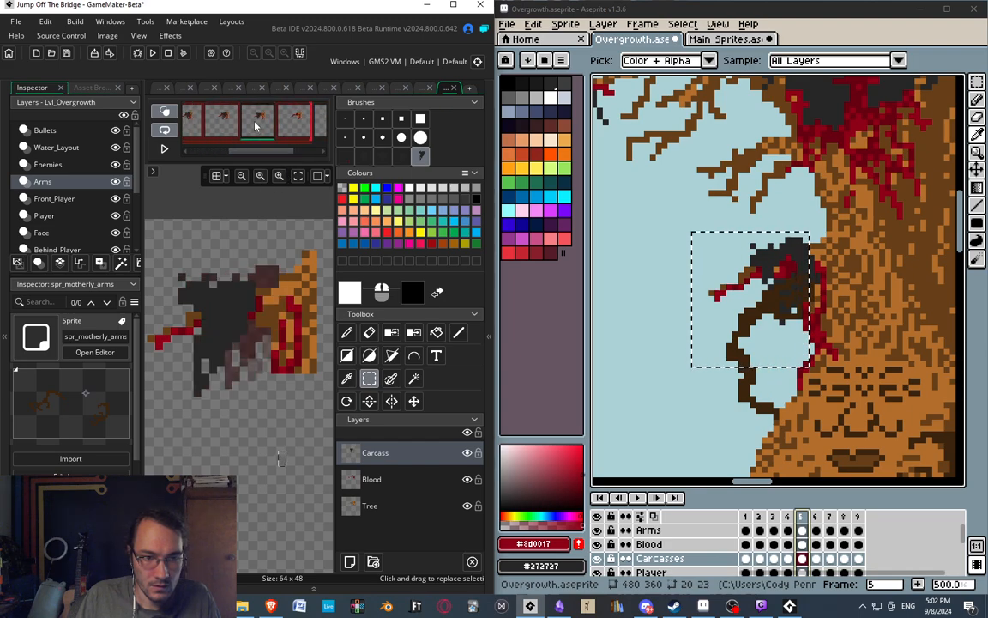
left_click(166, 115)
left_click(201, 135)
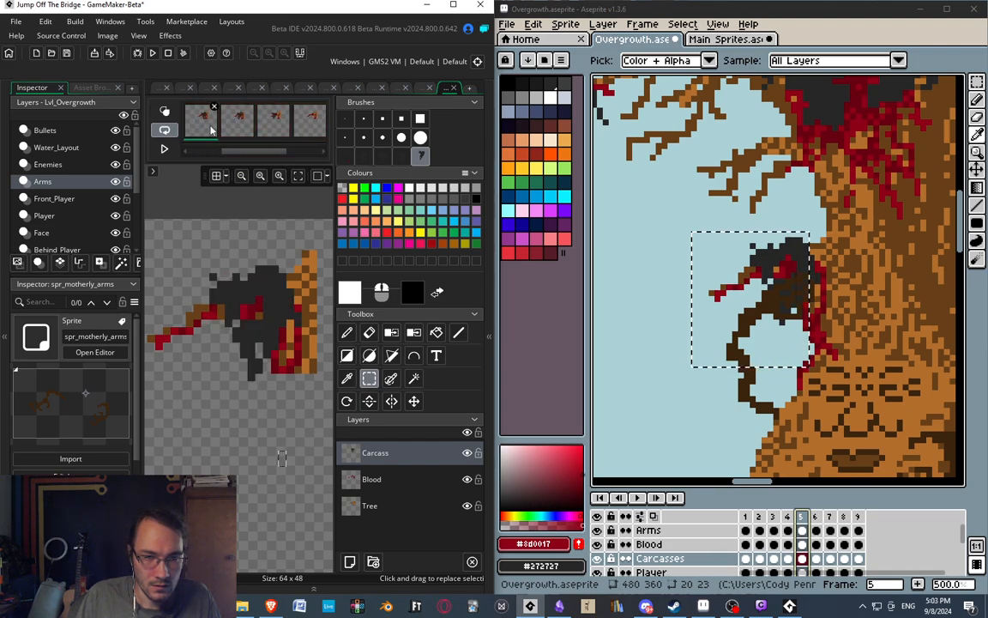
left_click(239, 133)
left_click(268, 135)
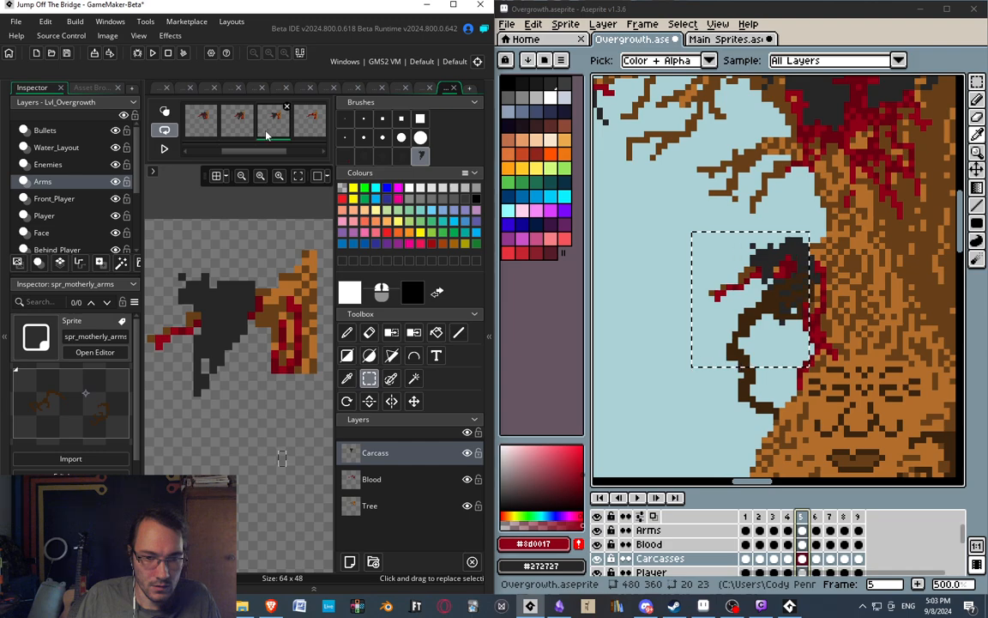
left_click(209, 127)
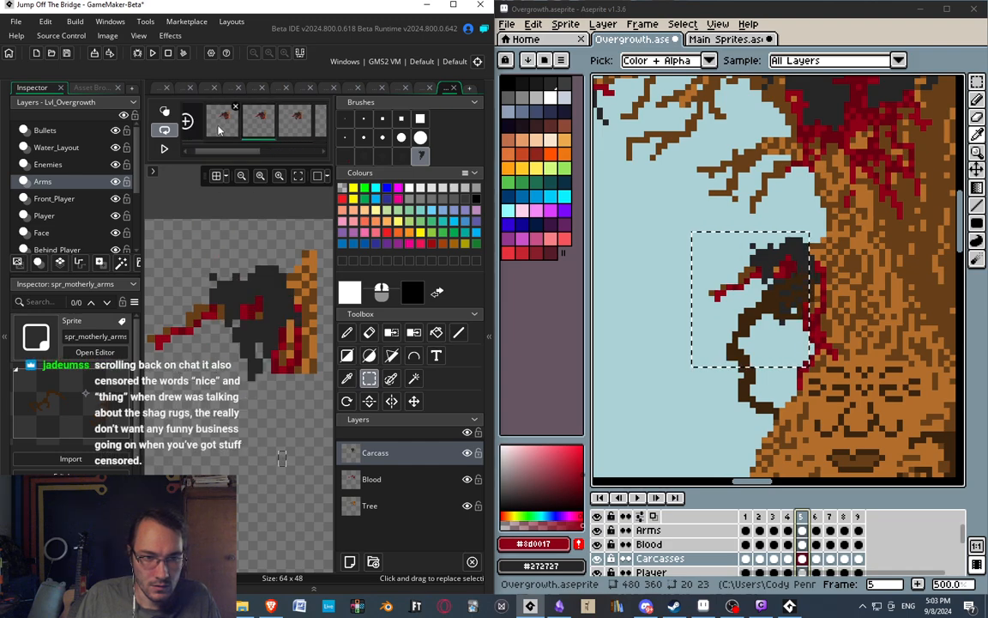
left_click(216, 128)
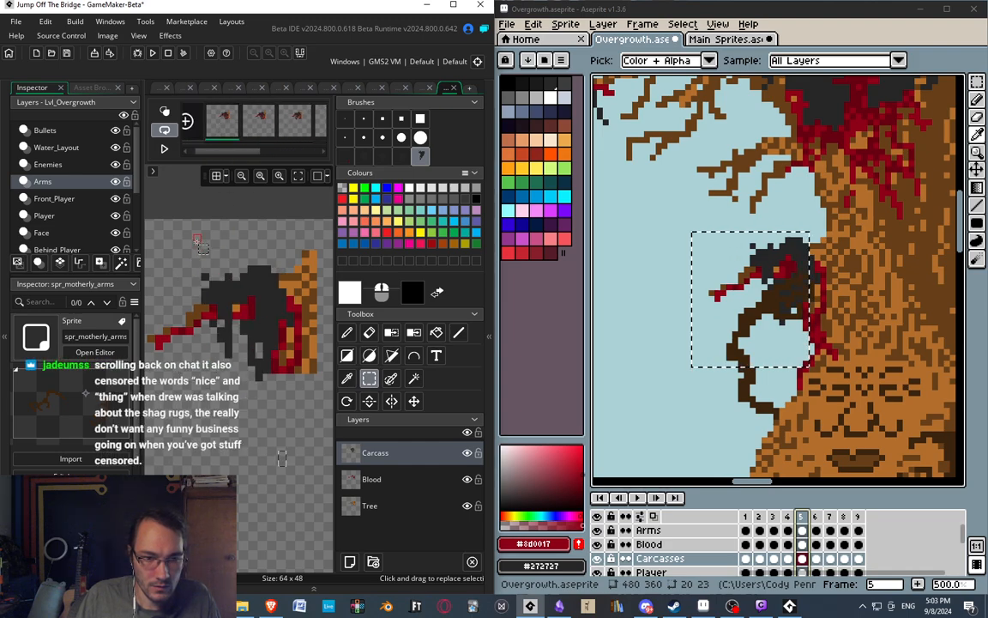
Nudge the carcass about one pixel away from the trunk on the second and third frames and check them against the neighbouring frames.
left_click(257, 124)
mouse_move(203, 244)
left_mouse_down()
mouse_move(340, 401)
mouse_move(339, 413)
left_mouse_up()
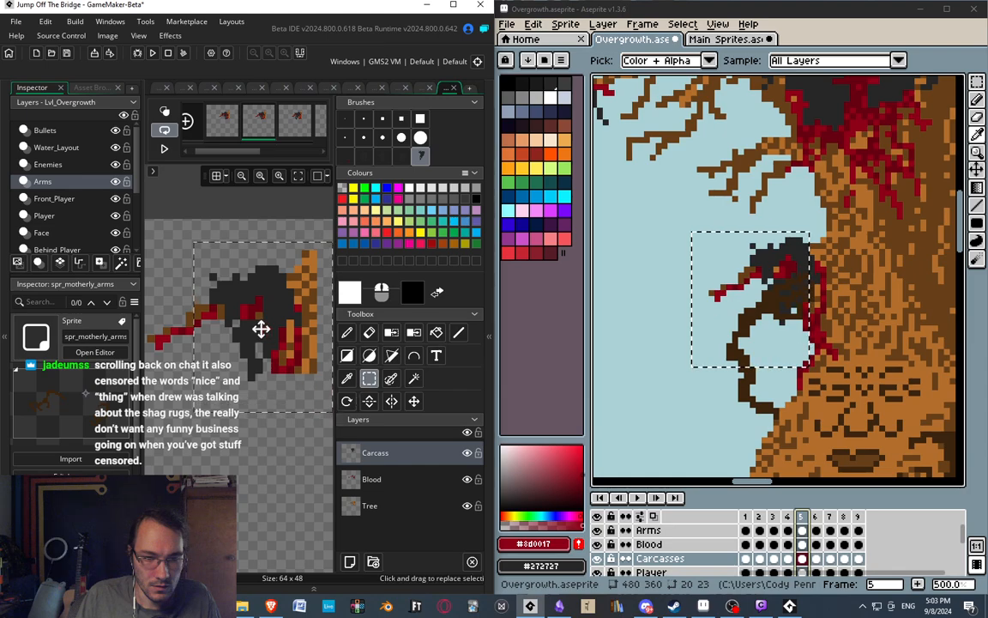
mouse_move(261, 330)
left_mouse_down()
mouse_move(247, 320)
mouse_move(249, 332)
left_mouse_up()
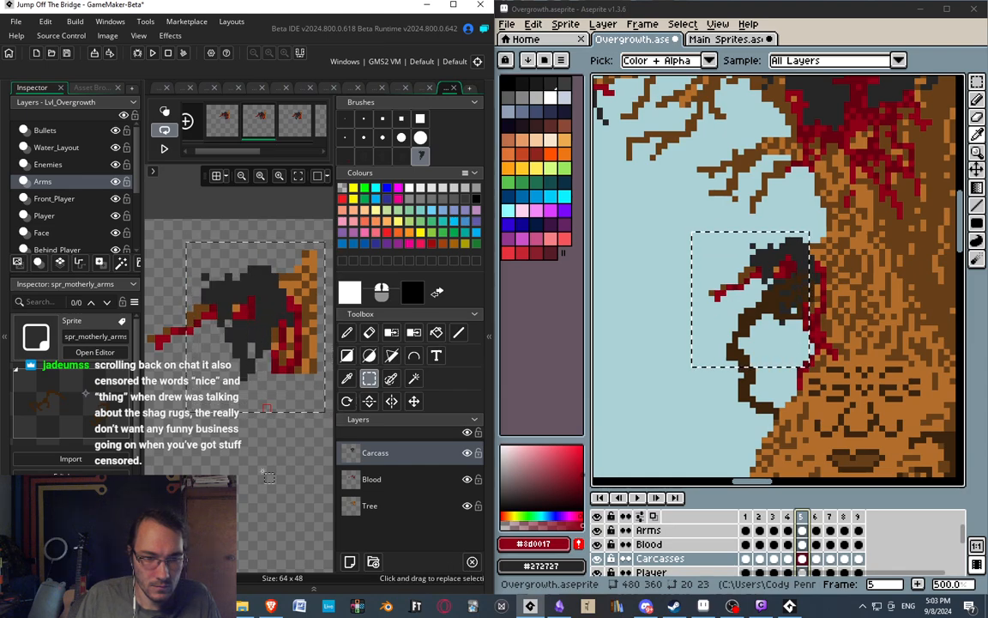
left_click(291, 121)
left_click_drag(188, 245, 315, 417)
left_click_drag(258, 340, 251, 341)
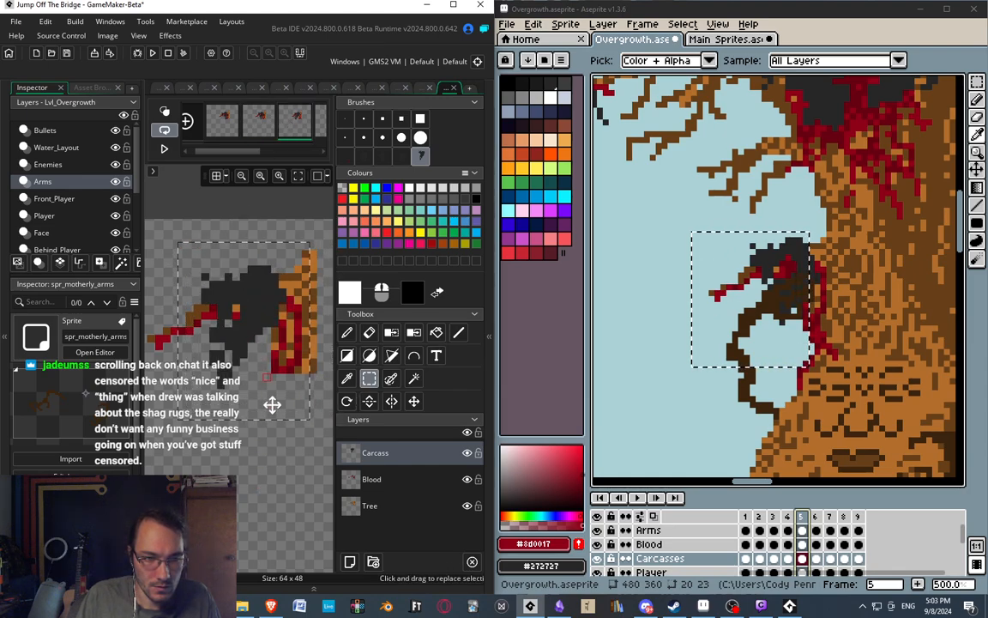
left_click(226, 125)
left_click(257, 123)
left_click(292, 125)
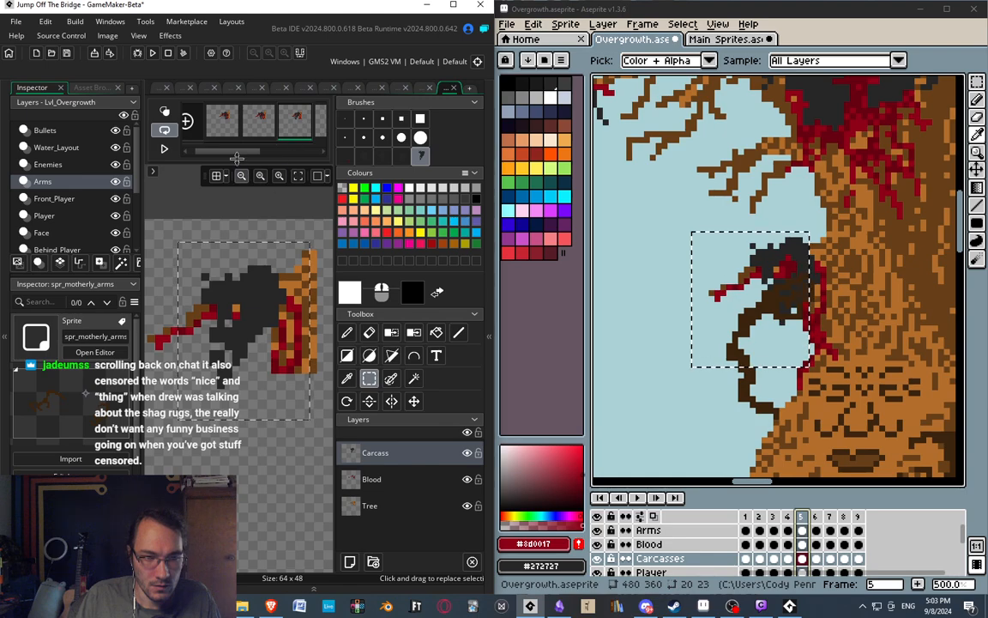
scroll(232, 129, "down", 2)
left_click(238, 126)
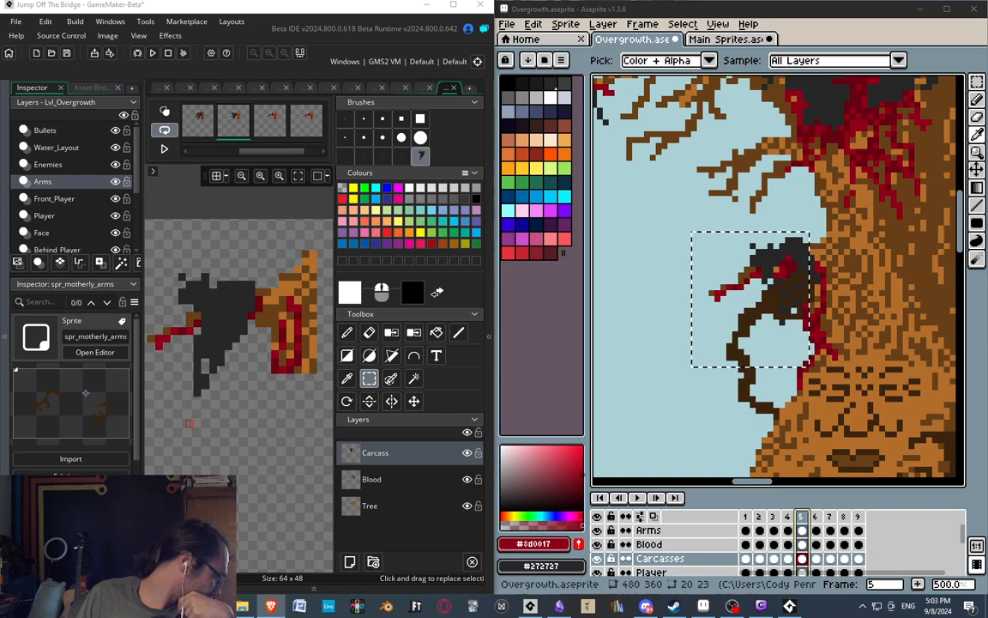
View the Game of Thrones weirwood tree picture enlarged in the browser, and return to GameMaker and Aseprite.
left_click_drag(596, 253, 748, 1)
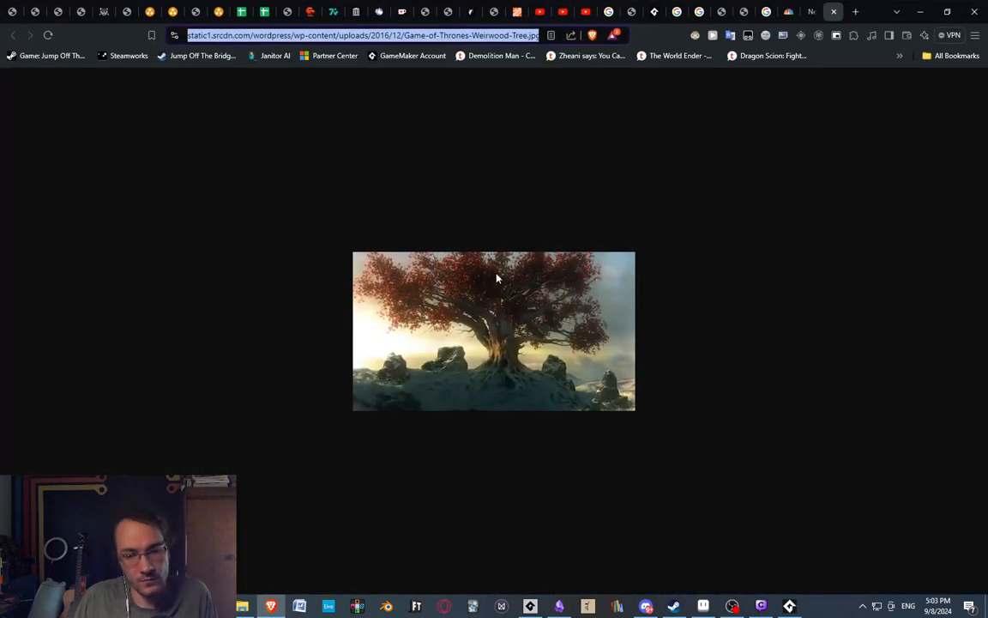
scroll(411, 388, "up", 6, "ctrl")
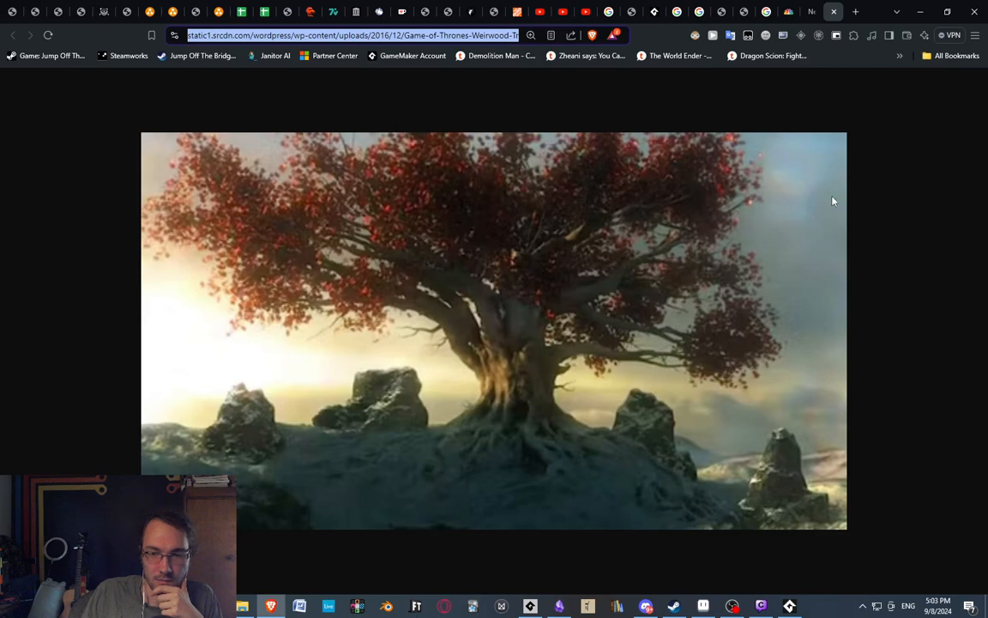
left_click(920, 11)
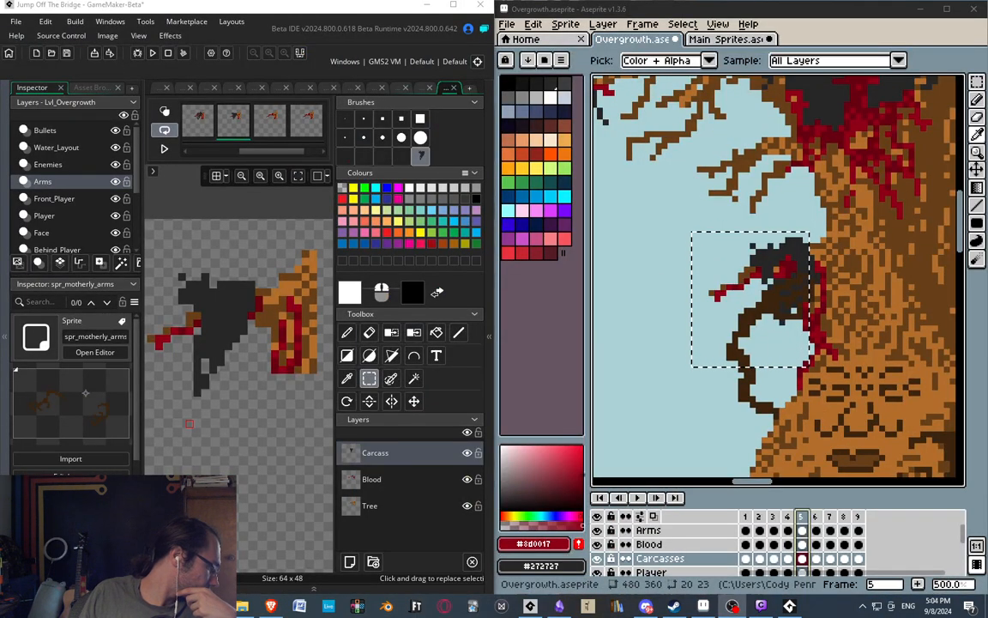
Collapse GameMaker's Inspector dock to widen the sprite canvas and frame strip.
middle_click_drag(260, 386, 261, 359)
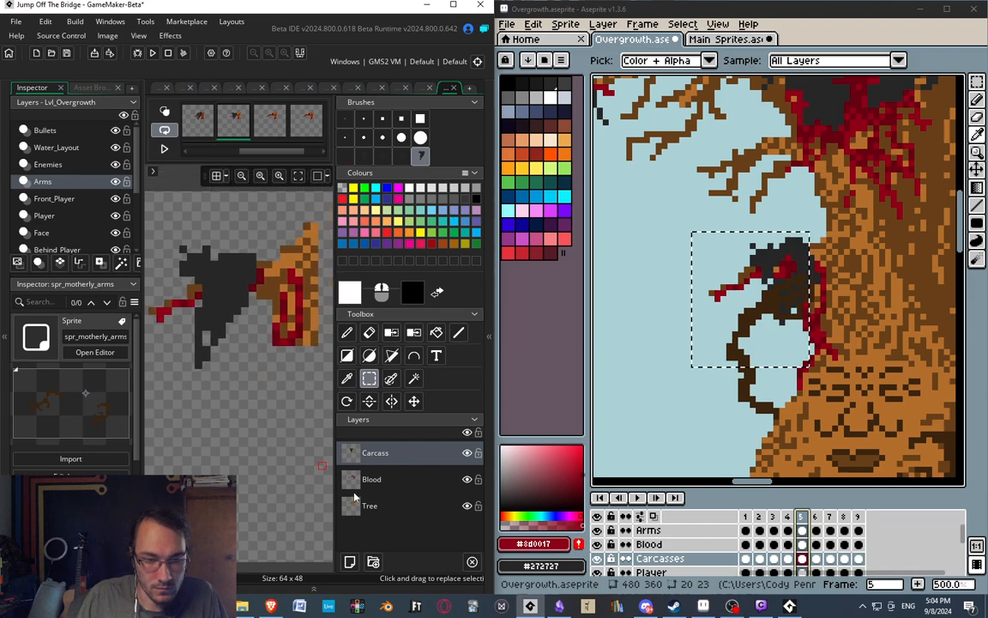
left_click_drag(141, 434, 5, 437)
middle_click_drag(152, 411, 241, 430)
In Aseprite, clear the selection and compare the carcass across frames 5 to 8 of the Overgrowth artwork with GameMaker's fourth frame.
middle_click_drag(802, 378, 724, 379)
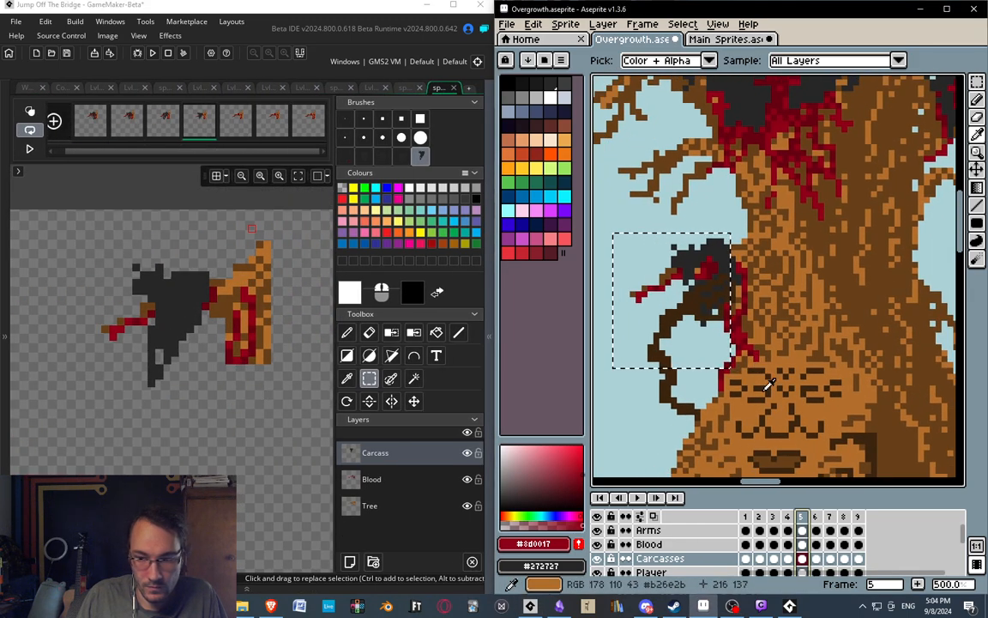
left_click(817, 517)
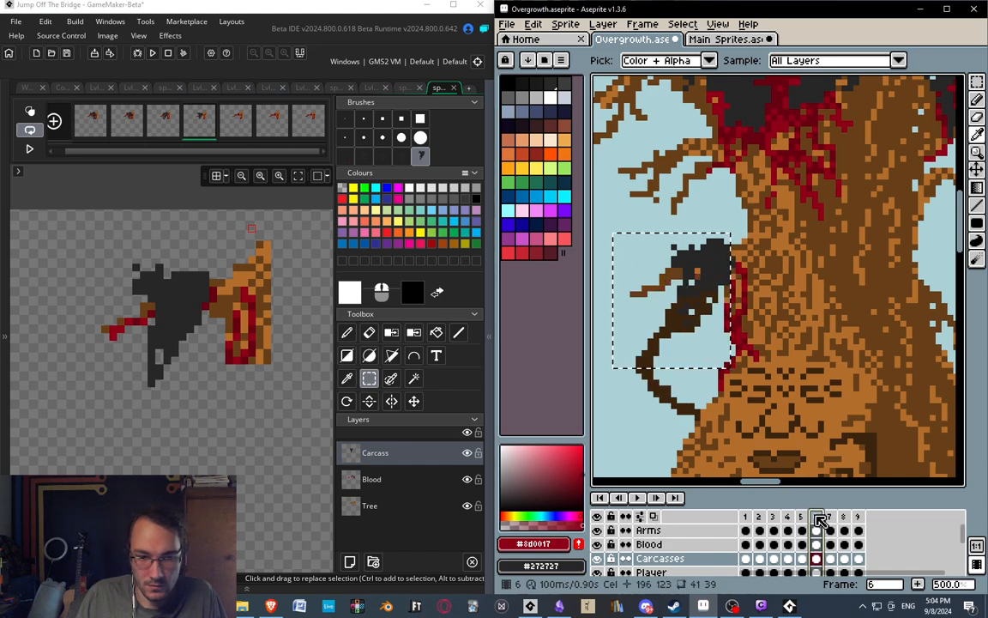
middle_click_drag(800, 363, 827, 355)
key("Escape")
left_click(211, 129)
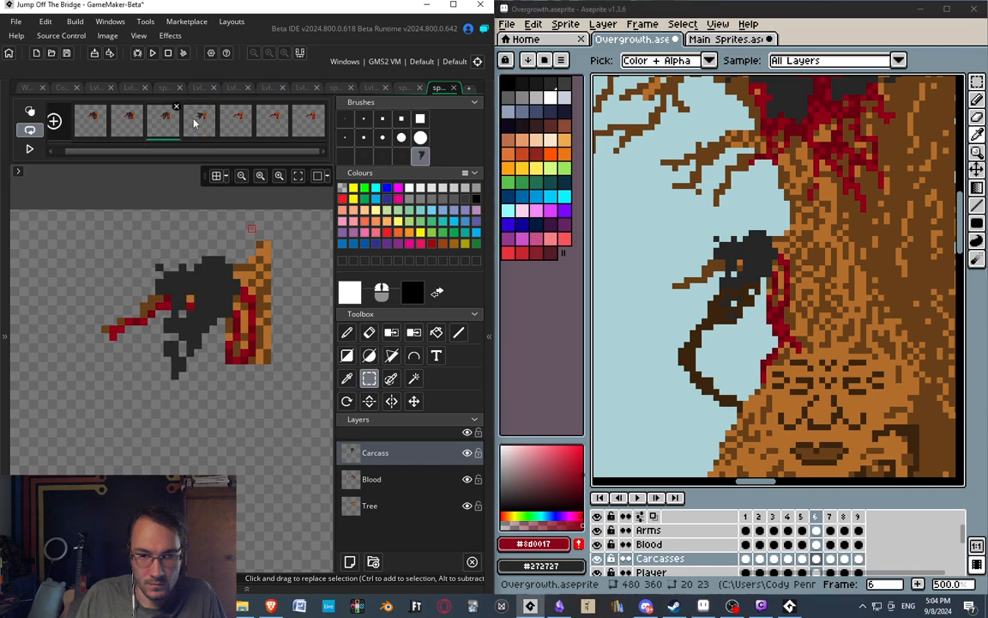
left_click(803, 518)
left_click(818, 516)
left_click(830, 517)
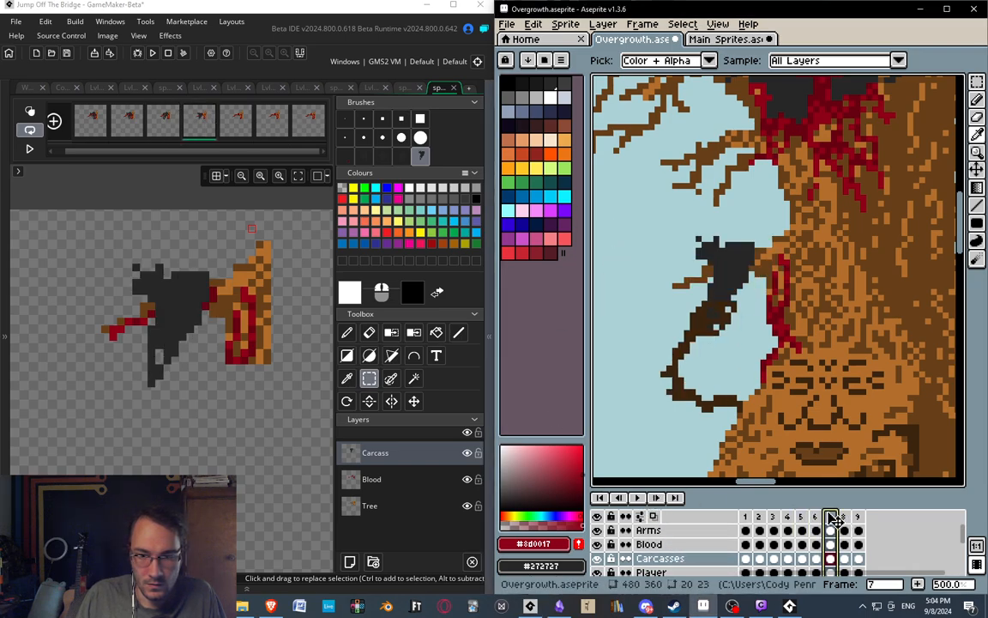
left_click(845, 517)
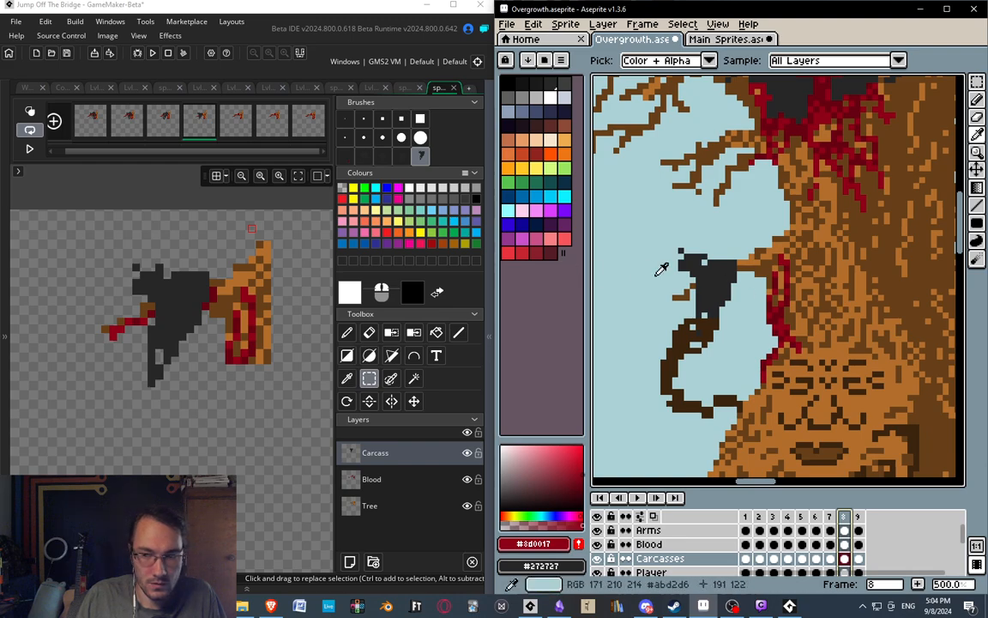
Copy the carcass region from frame 8 of the Overgrowth artwork and paste it as a brush over GameMaker's fifth frame.
key("m")
left_click_drag(633, 230, 760, 371)
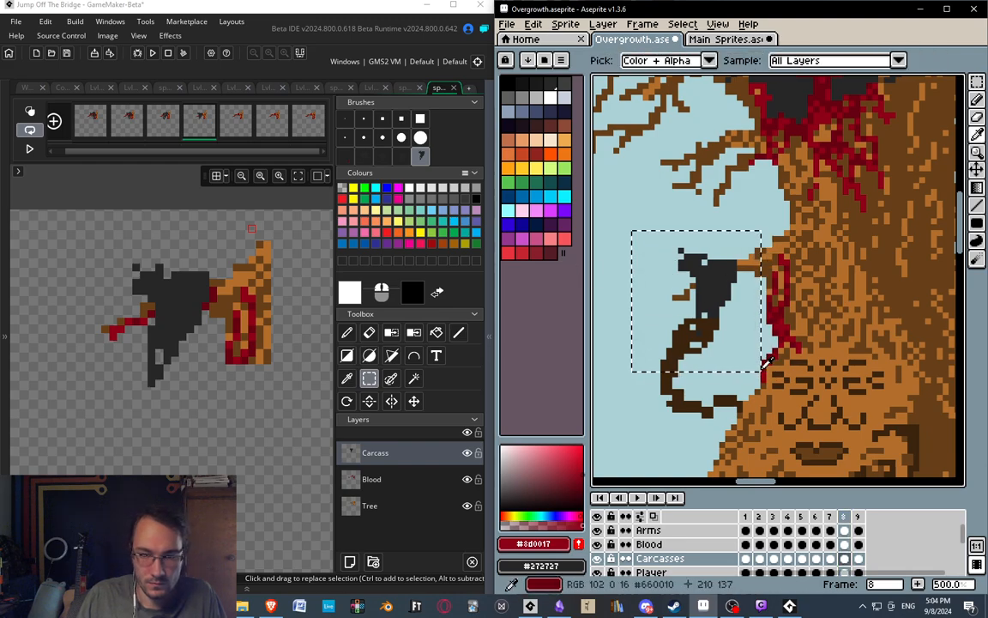
left_click(242, 129)
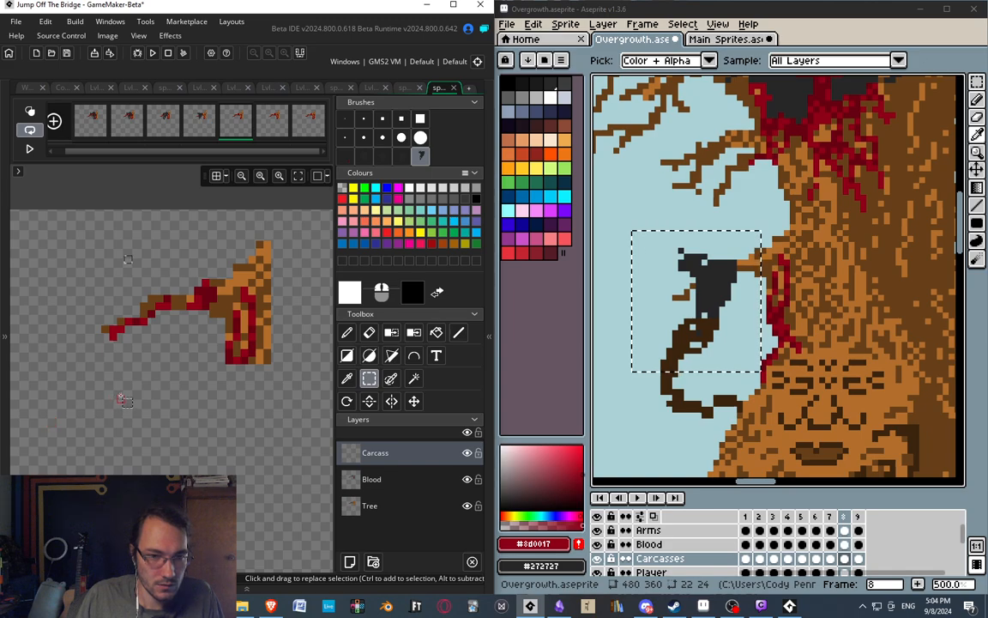
key("ctrl+v")
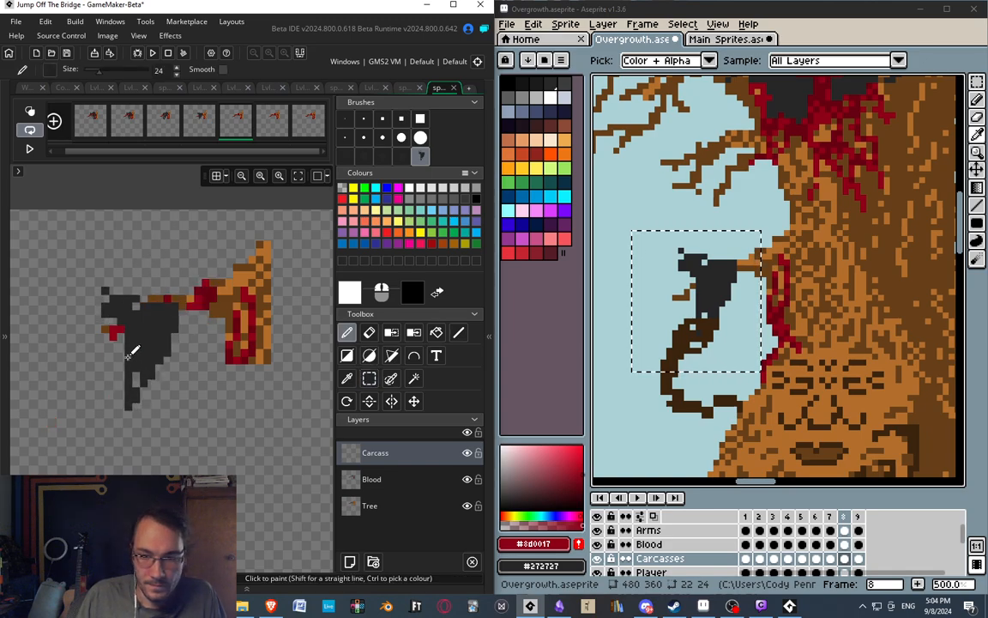
left_click(171, 325)
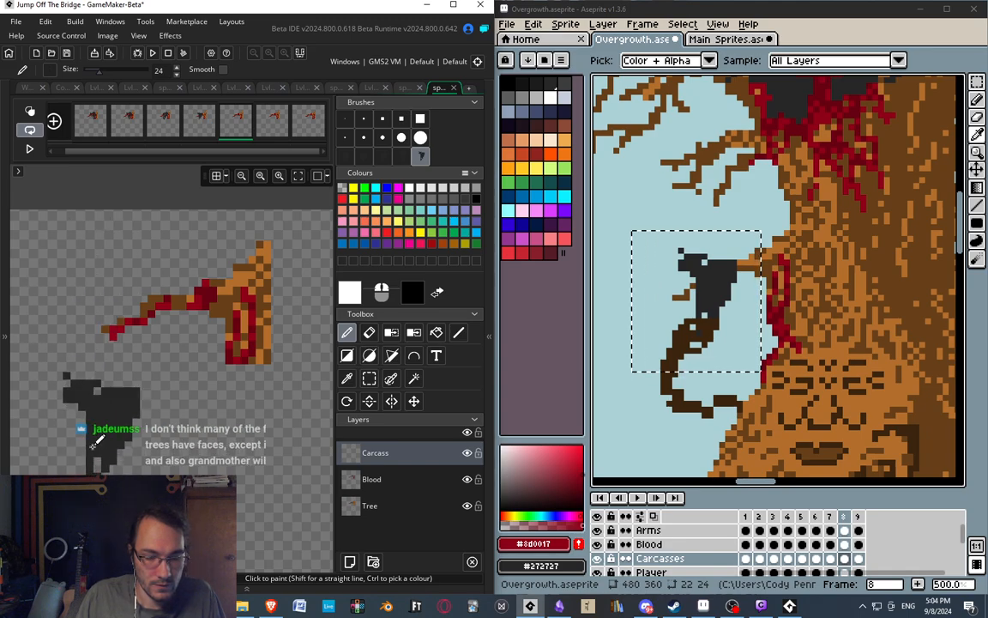
Erase the branch's blood from the Blood layer in frames 5 and 4 of the GameMaker sprite.
left_click(369, 378)
left_click(374, 478)
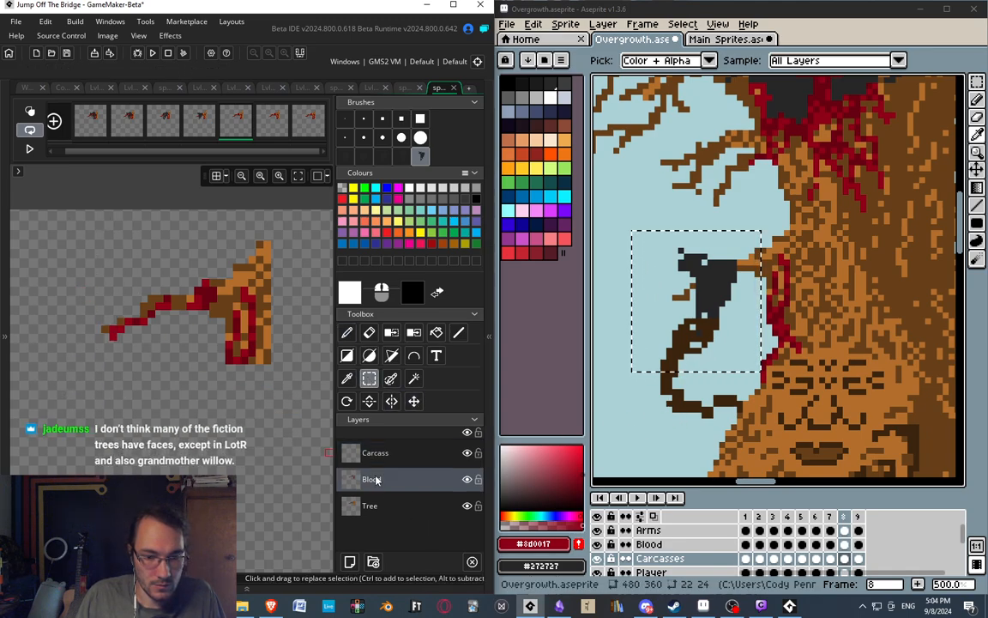
left_click_drag(65, 244, 309, 438)
left_click(206, 124)
Erase the Blood layer's content in frames 3 and 2 of the GameMaker sprite, and review frames 1 to 5.
left_click(163, 124)
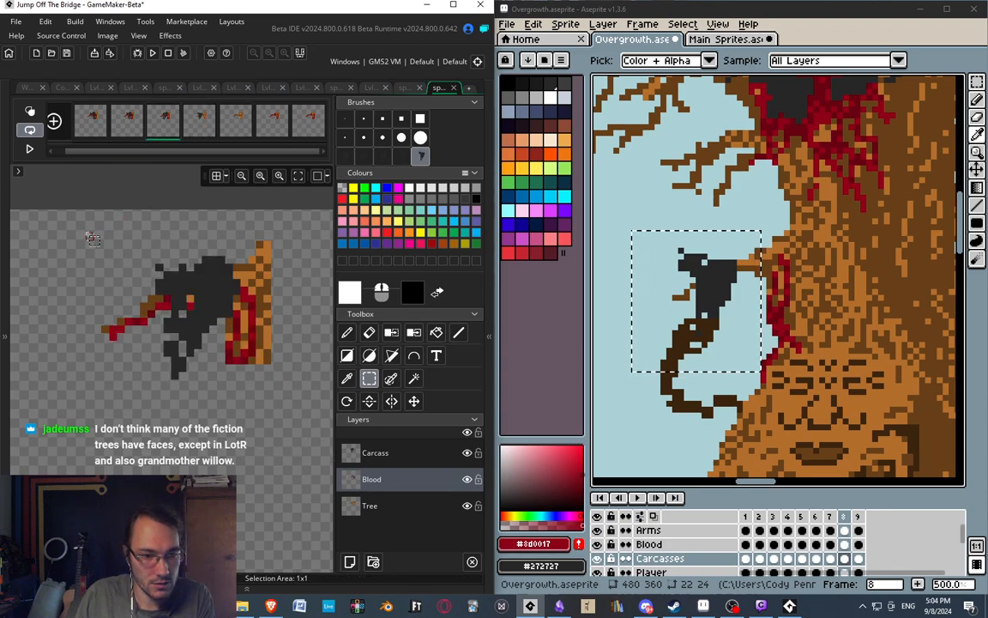
key("Delete")
left_click(126, 133)
left_click_drag(82, 227, 292, 409)
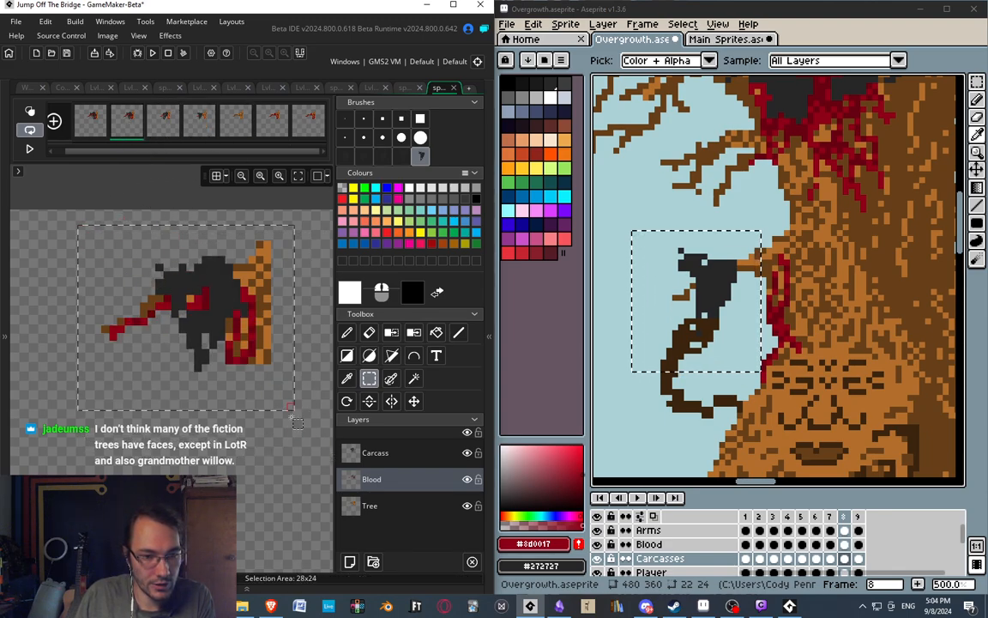
key("Delete")
left_click(99, 128)
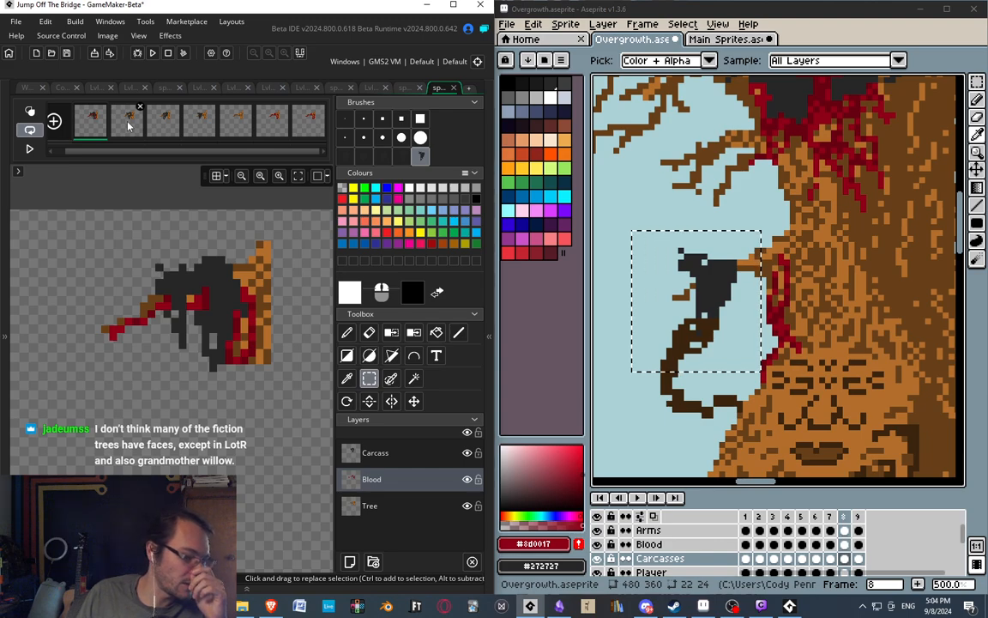
left_click(130, 126)
left_click(165, 132)
left_click(202, 128)
left_click(237, 126)
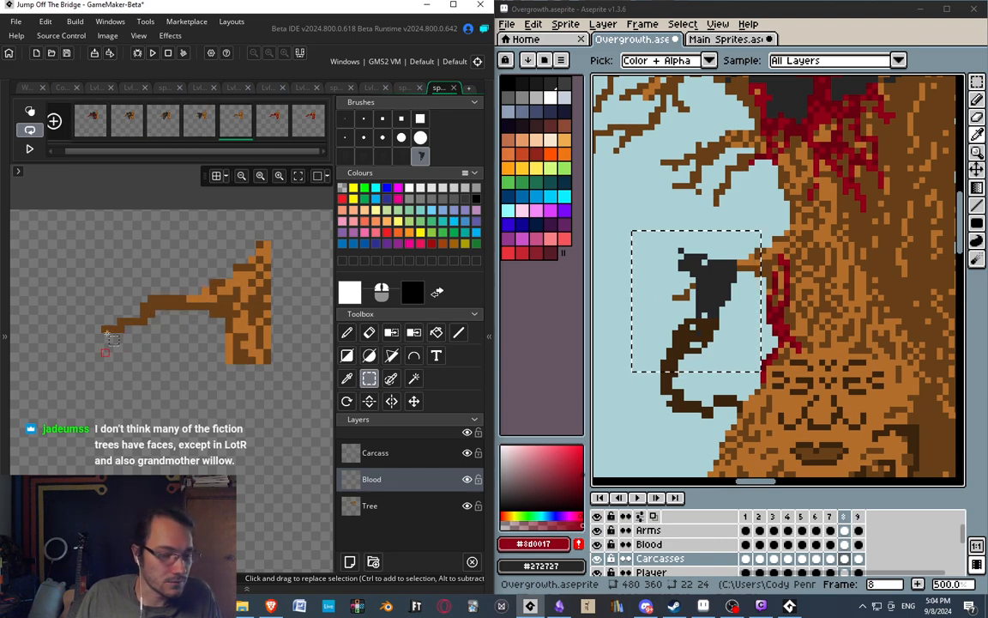
Stamp the copied carcass brush below the branch on the Carcass layer of GameMaker's frame 5.
key("d")
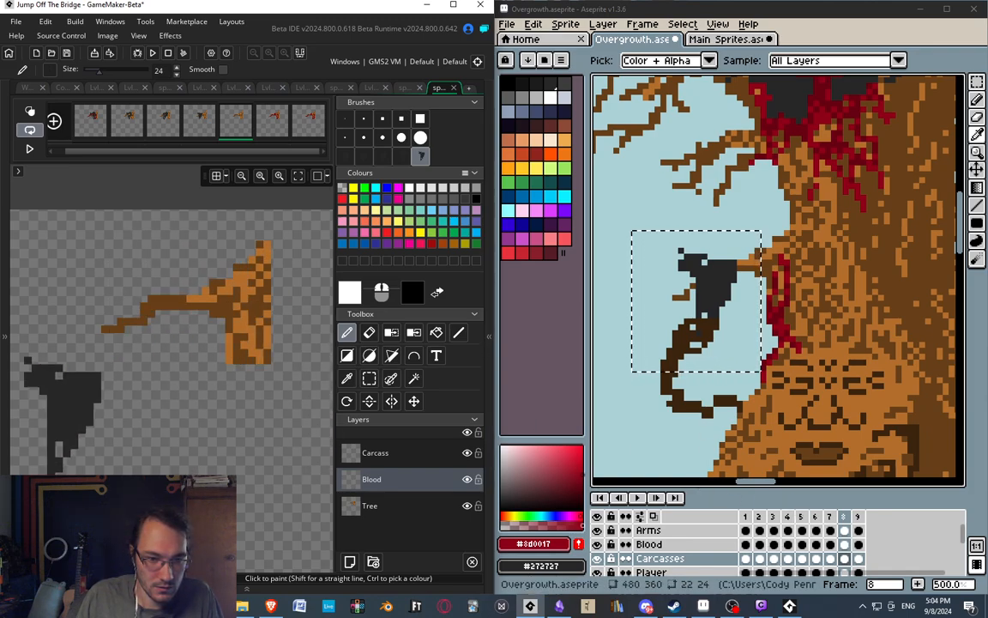
left_click(375, 452)
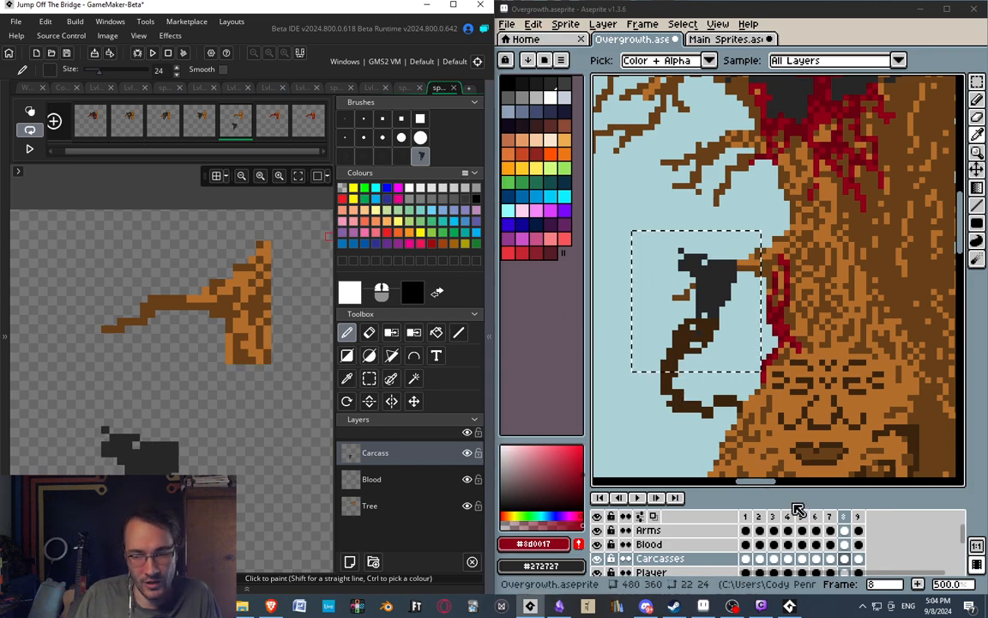
In Aseprite, hide the Carcasses layer and copy the 19 x 14 pixel branch region from the Tree layer in frame 8.
scroll(686, 558, "down", 3)
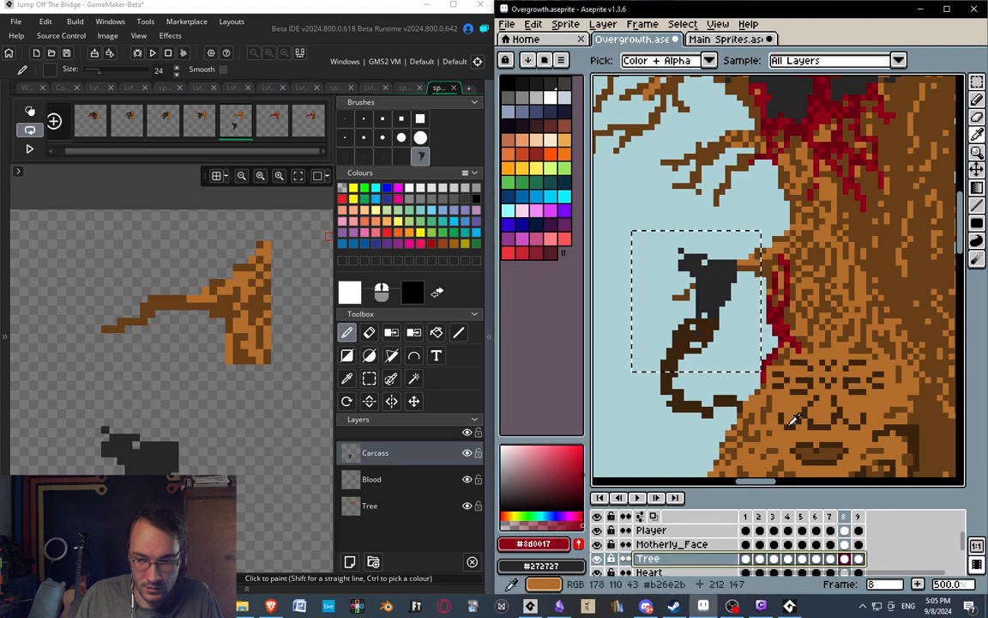
left_click(678, 559)
key("m")
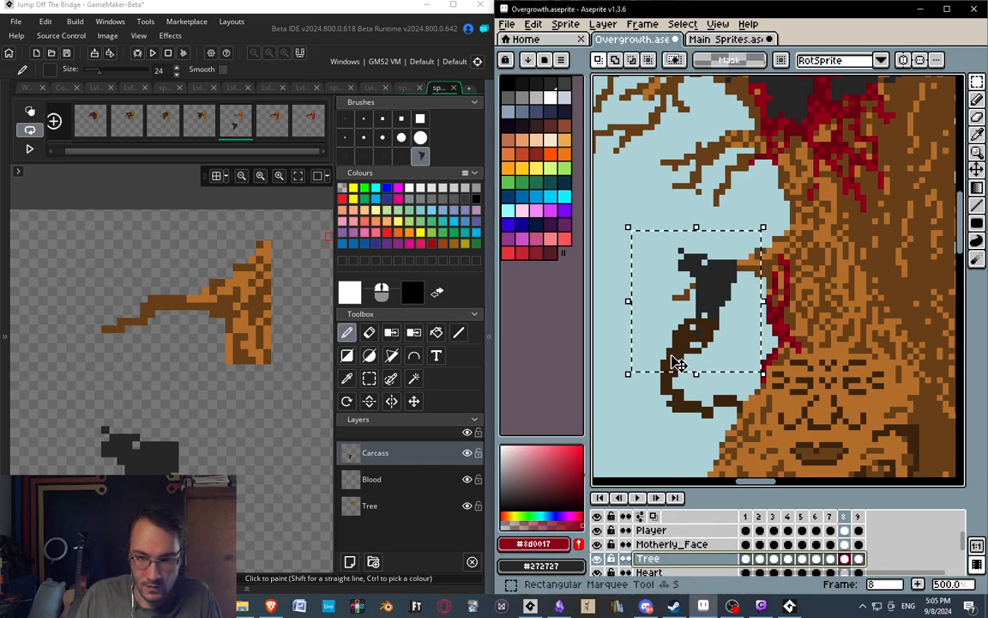
left_click(652, 432)
scroll(631, 547, "up", 2)
left_click(597, 544)
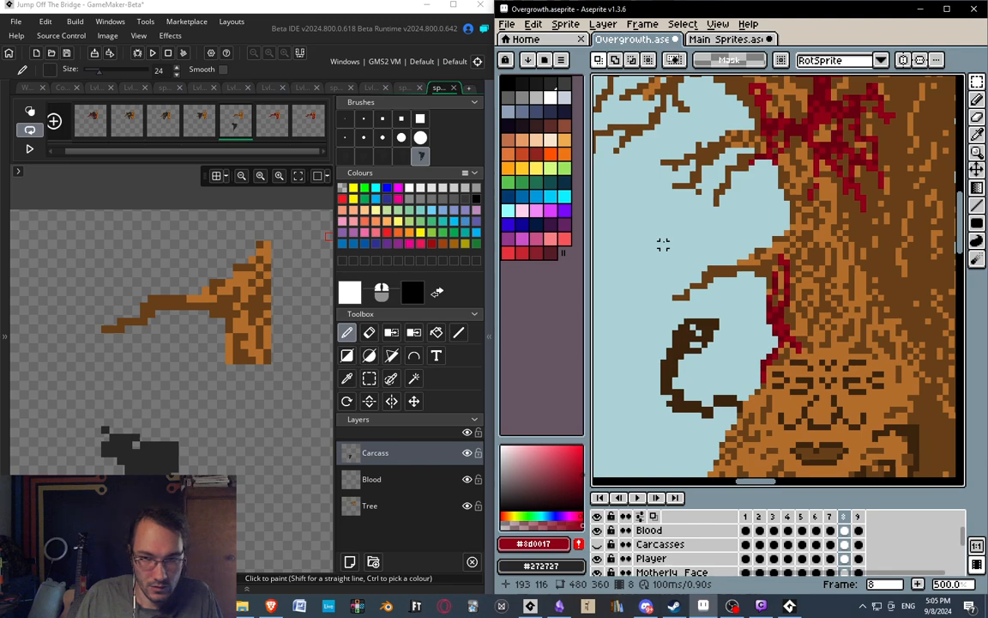
left_click_drag(655, 220, 762, 300)
key("ctrl")
middle_click_drag(274, 296, 254, 313)
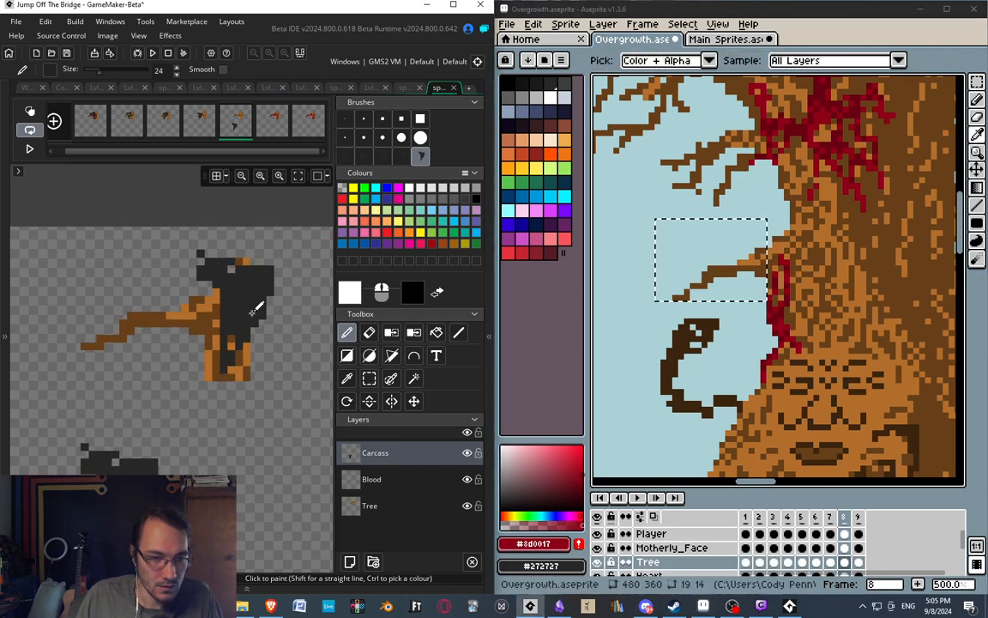
On GameMaker's Tree layer, replace the outer part of frame 5's branch with the copied Aseprite branch and compare it with frame 4.
left_click(370, 380)
left_click_drag(73, 266, 199, 351)
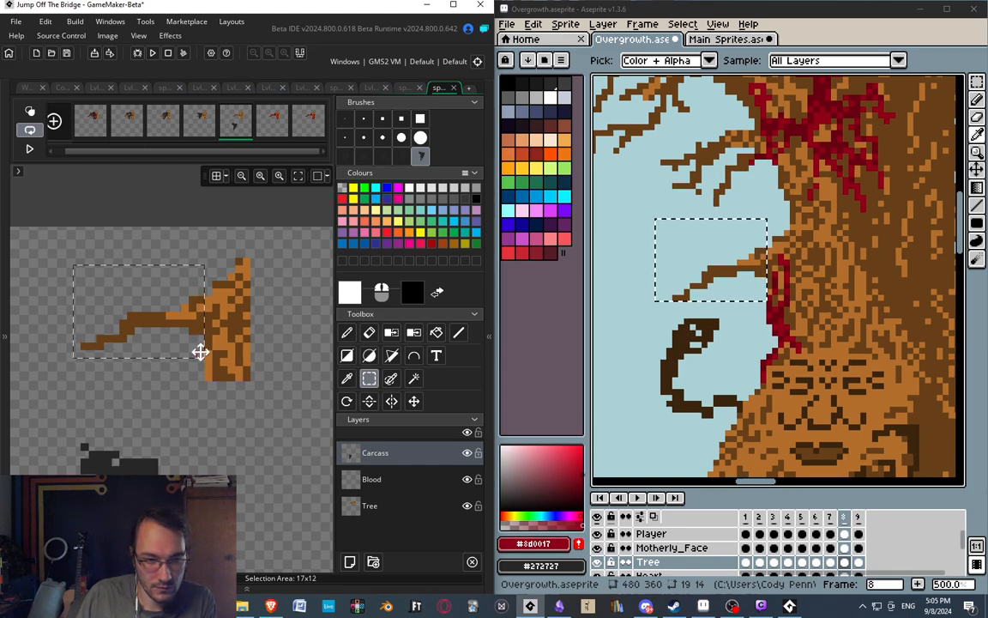
left_click_drag(74, 266, 194, 354)
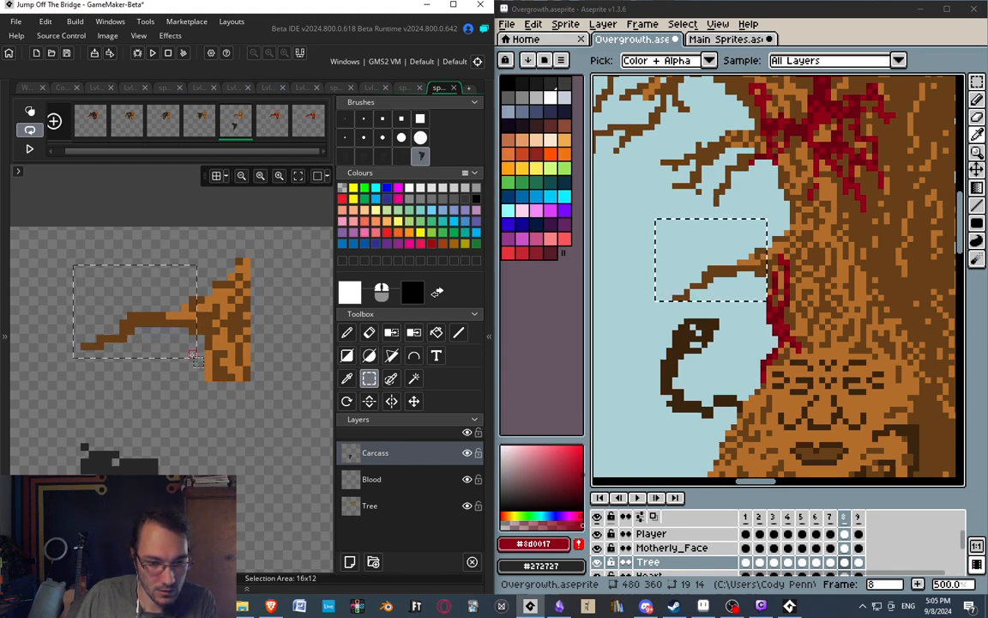
left_click(189, 379)
left_click(394, 506)
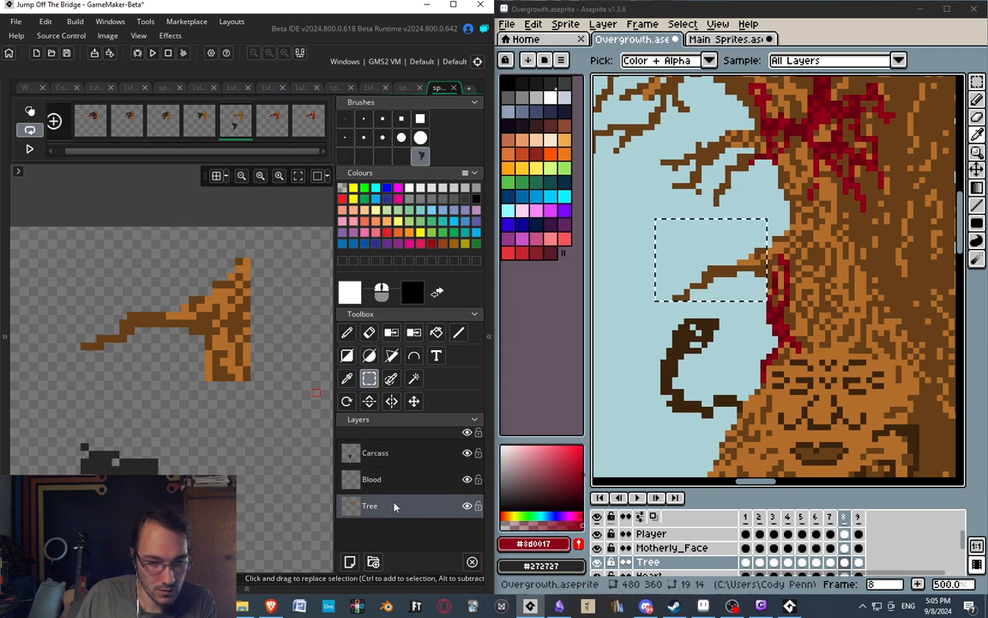
left_click_drag(62, 270, 196, 362)
key("Delete")
middle_click_drag(167, 324, 221, 299)
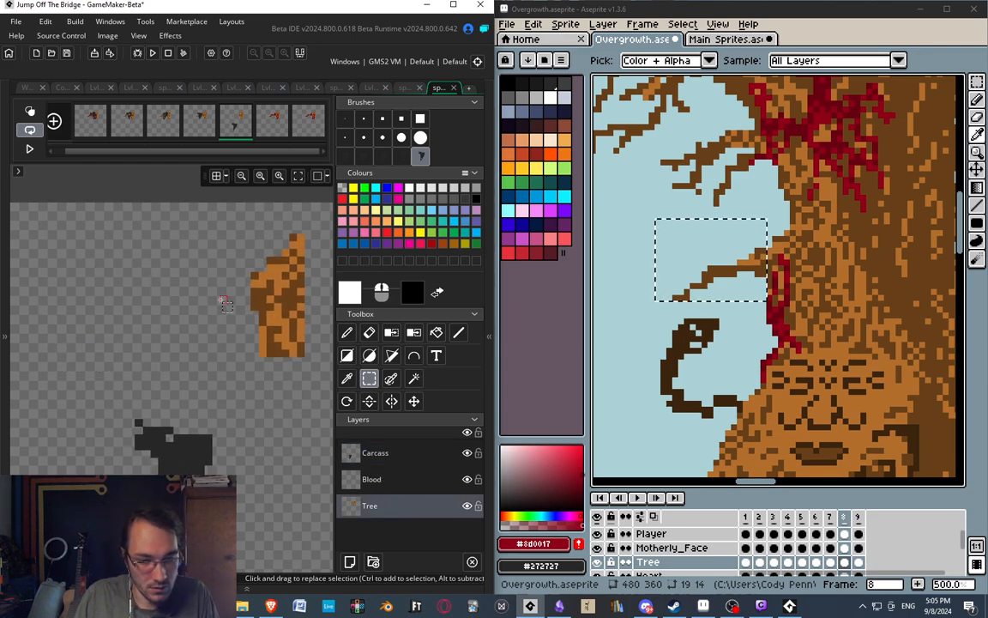
key("ctrl+v")
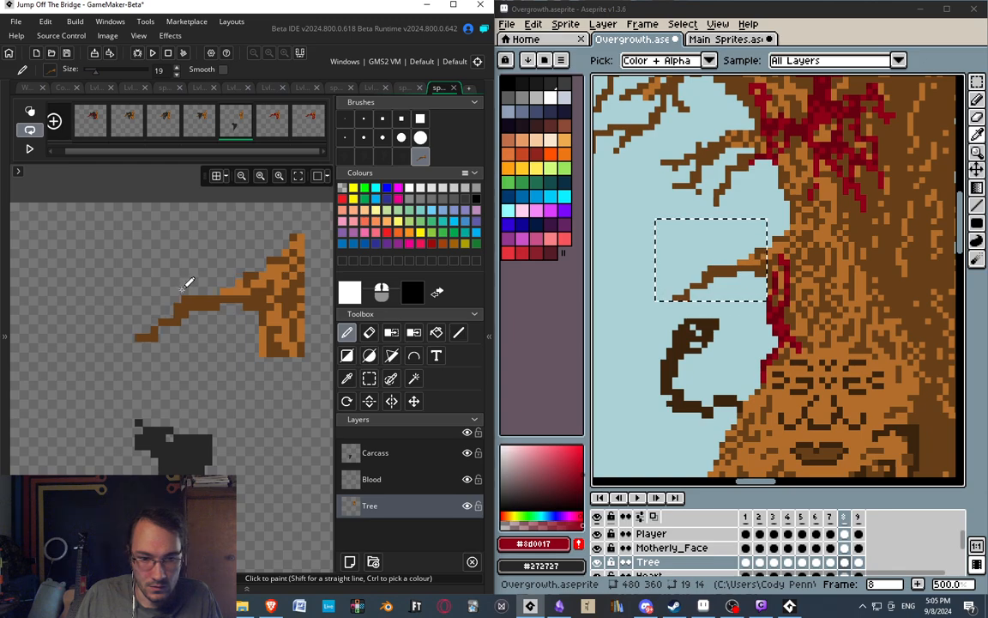
left_click(208, 122)
left_click(233, 125)
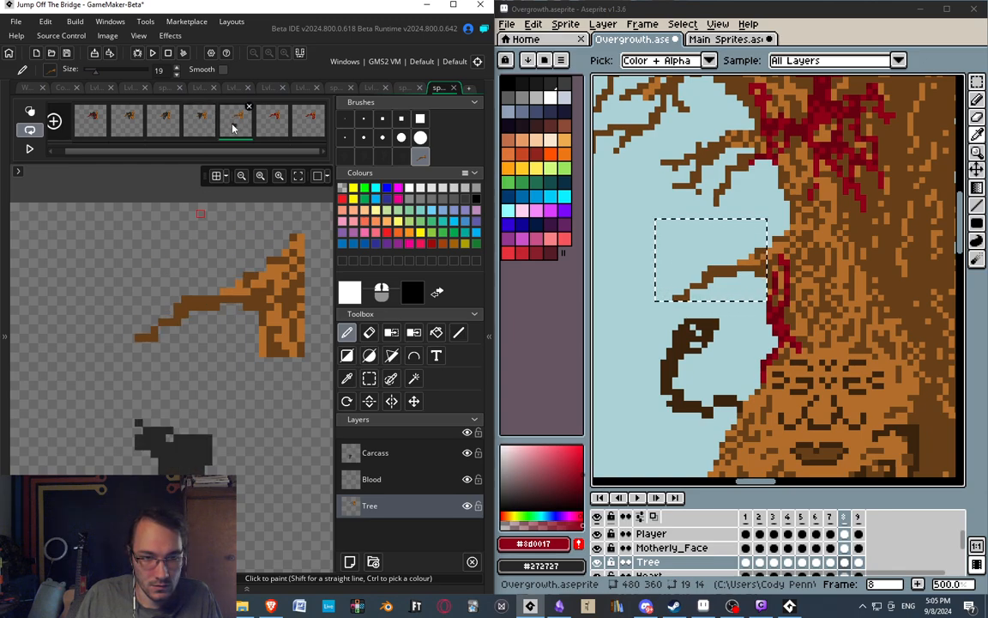
Show Aseprite's Carcasses layer as reference and move the carcass on GameMaker's Carcass layer up onto frame 5's branch.
middle_click_drag(90, 259, 50, 196)
left_click(390, 452)
key("s")
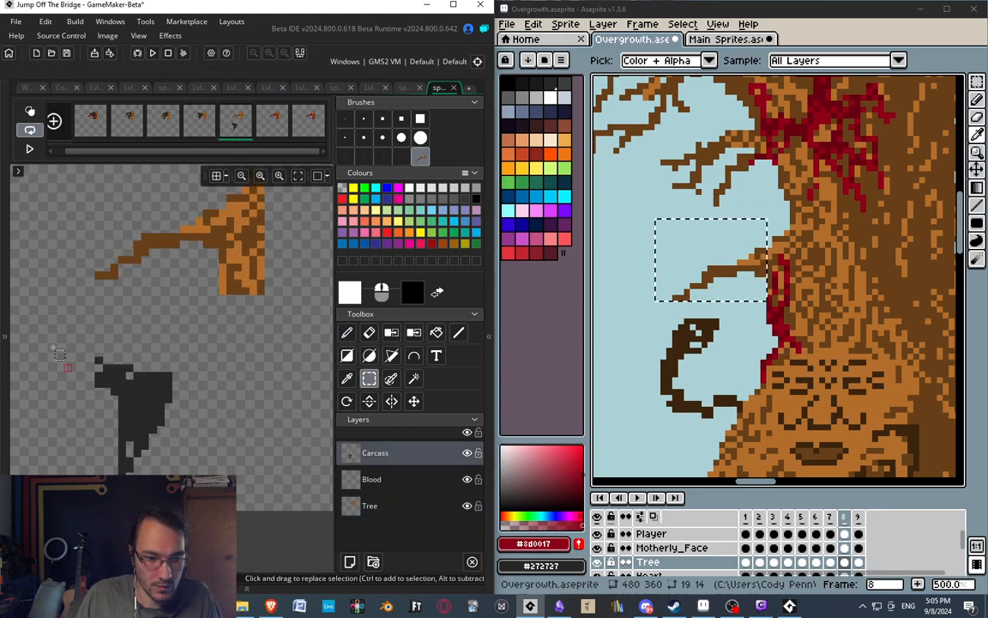
left_click_drag(58, 339, 223, 508)
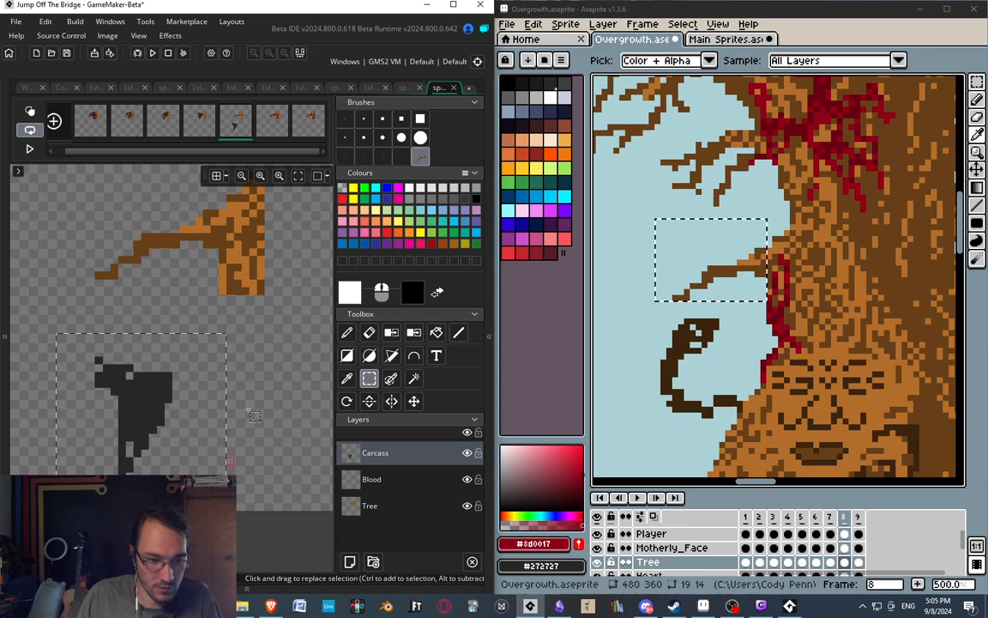
middle_click_drag(189, 463, 246, 511)
scroll(678, 562, "up", 3)
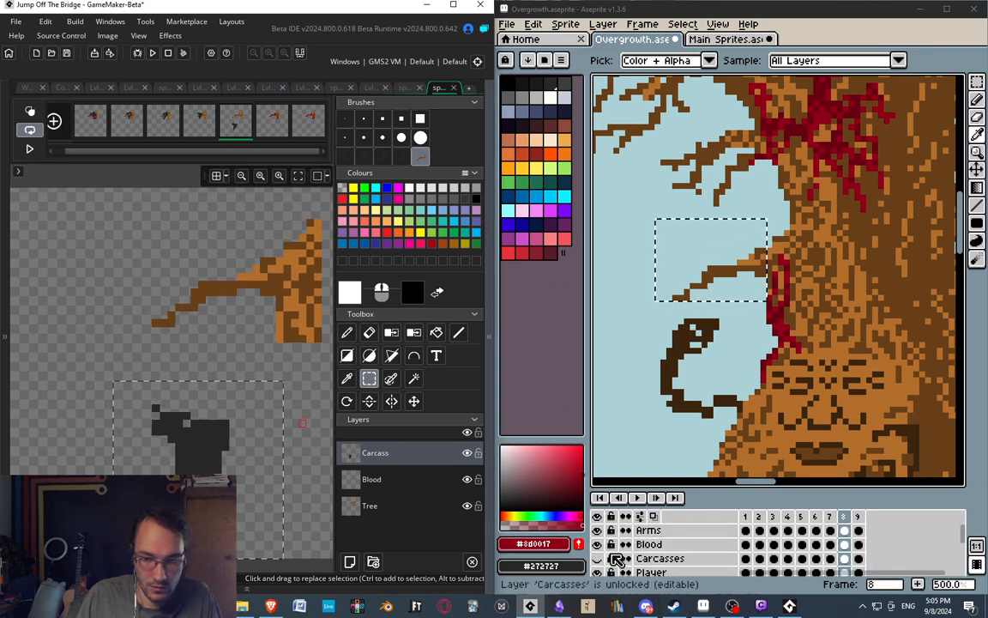
left_click(598, 560)
left_click_drag(202, 464, 209, 320)
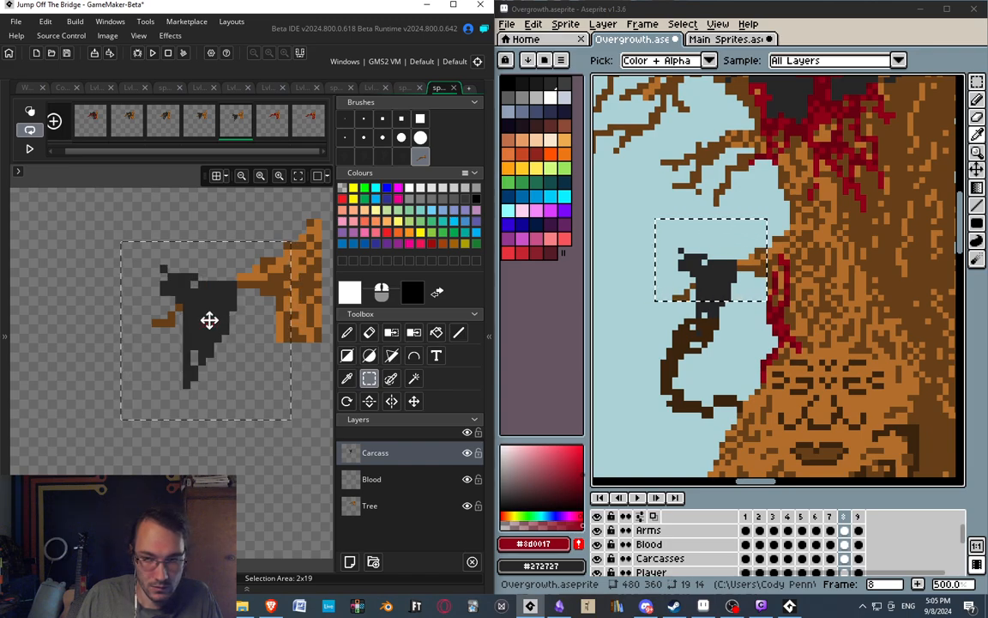
left_click_drag(209, 320, 207, 313)
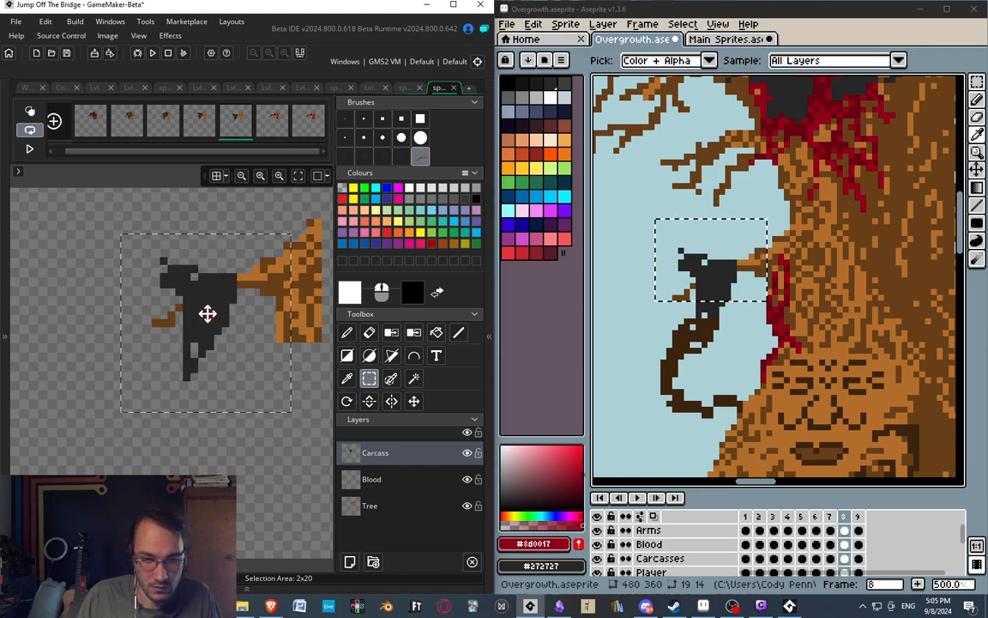
left_click(228, 422)
middle_click_drag(193, 362, 171, 336)
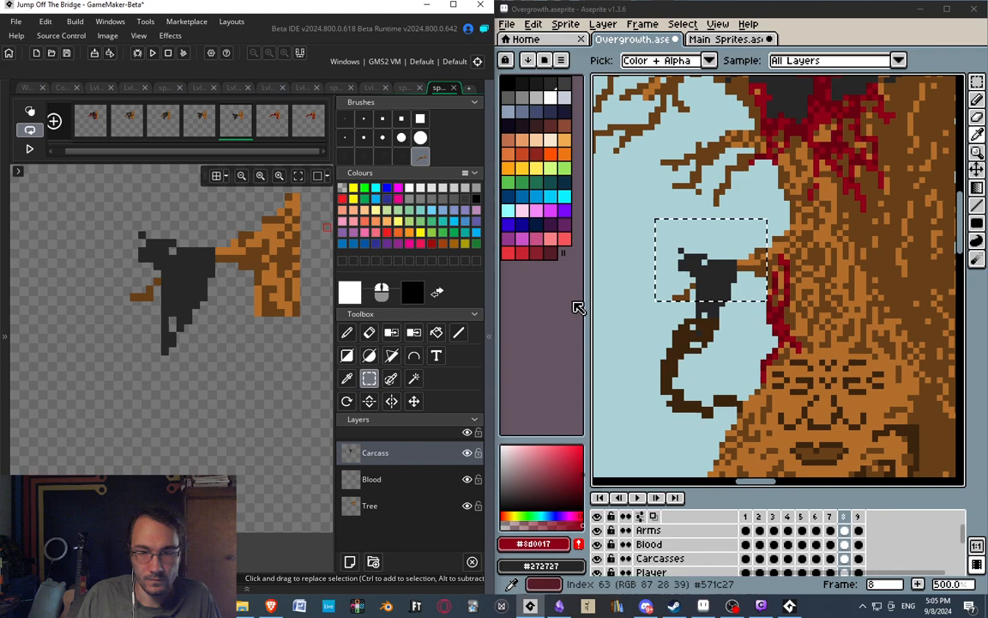
In Aseprite, open frame 9 of the Overgrowth artwork and clear the old selection around the bloody branch.
left_click(857, 518)
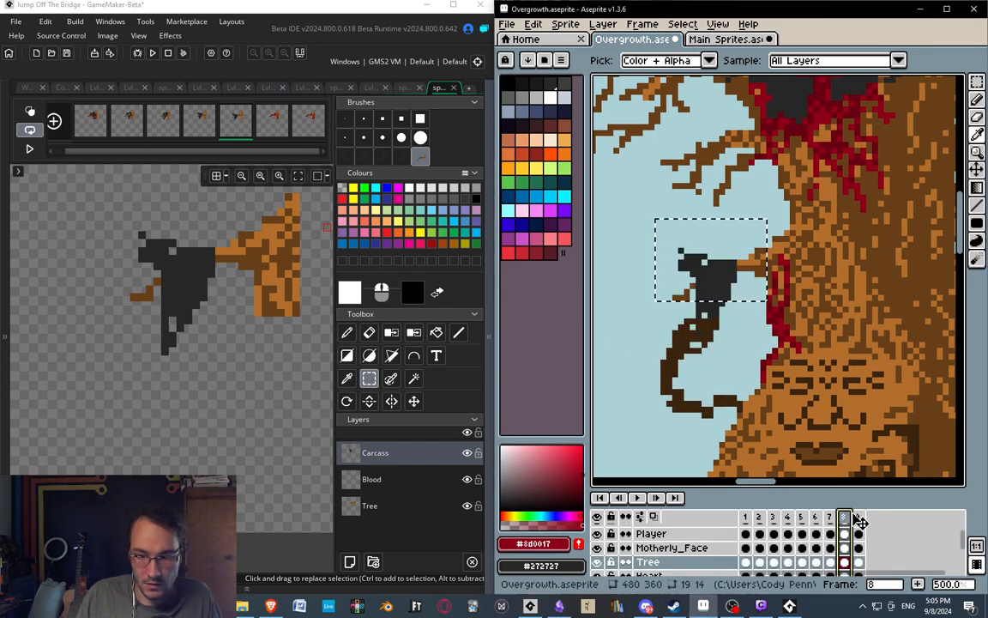
middle_click_drag(722, 382, 842, 260)
scroll(715, 358, "down", 1)
middle_click_drag(762, 327, 626, 383)
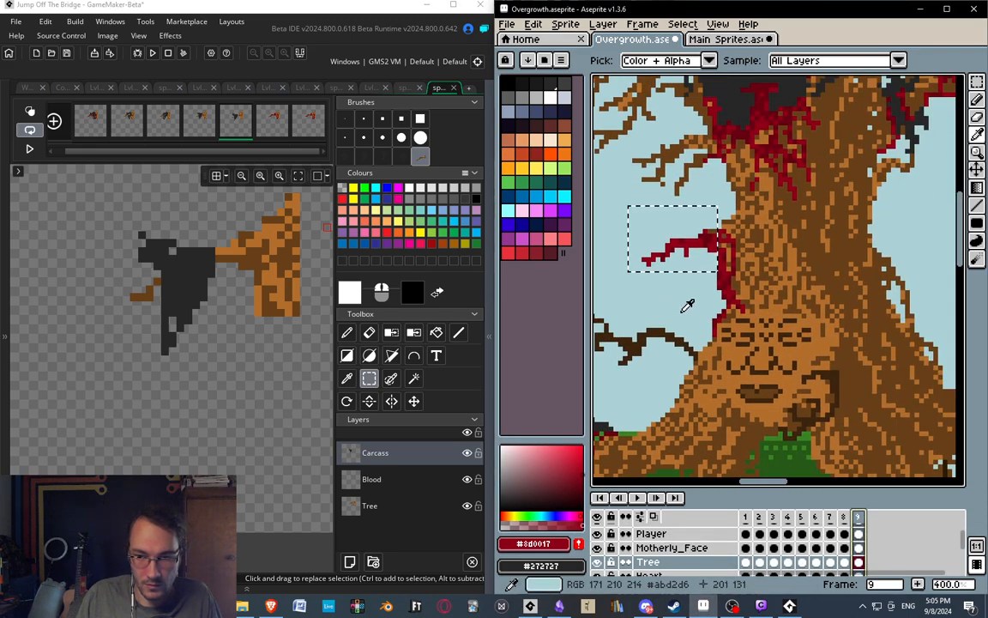
scroll(711, 382, "up", 1)
left_click(693, 319)
key("Escape")
middle_click_drag(679, 319, 703, 357)
key("m")
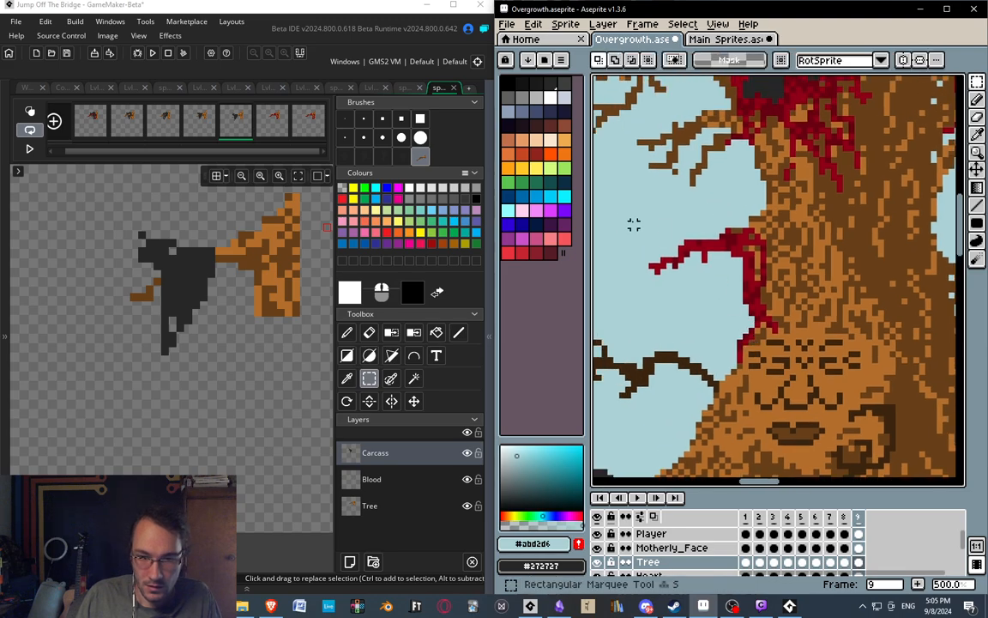
Copy a 25 x 17 pixel region of the branch's blood from frame 9's Blood layer, and open frame 6's Blood layer in GameMaker.
left_click_drag(629, 202, 728, 249)
left_click_drag(768, 294, 769, 296)
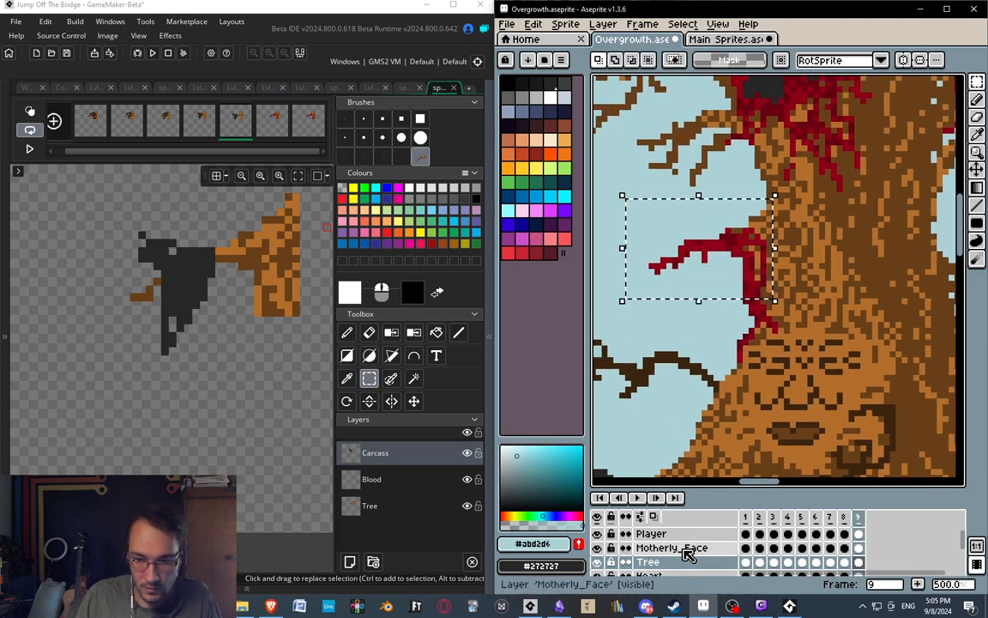
scroll(677, 549, "up", 3)
left_click(649, 534)
key("i")
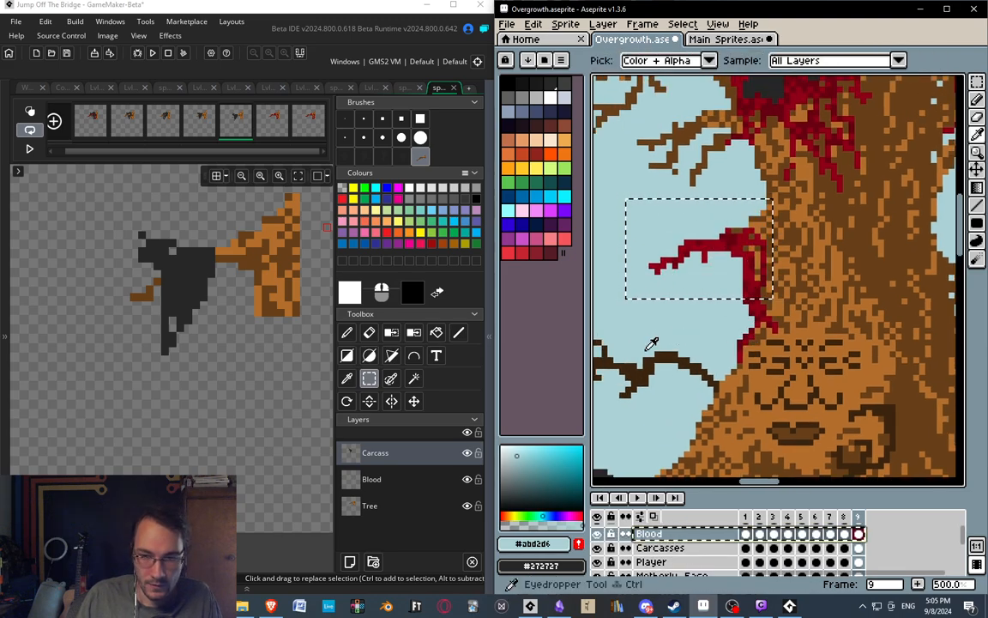
left_click(391, 486)
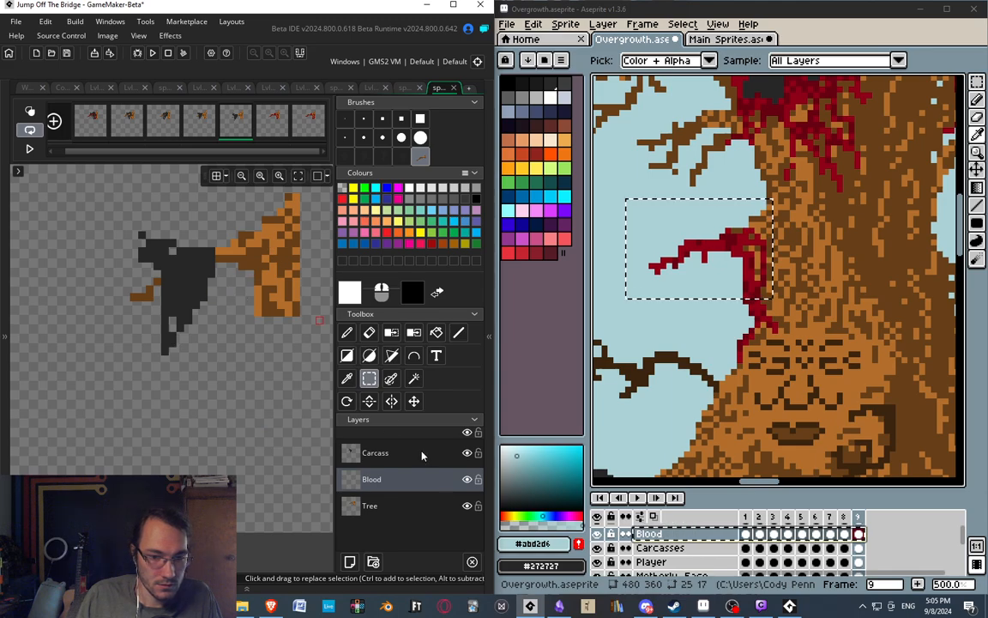
left_click(273, 120)
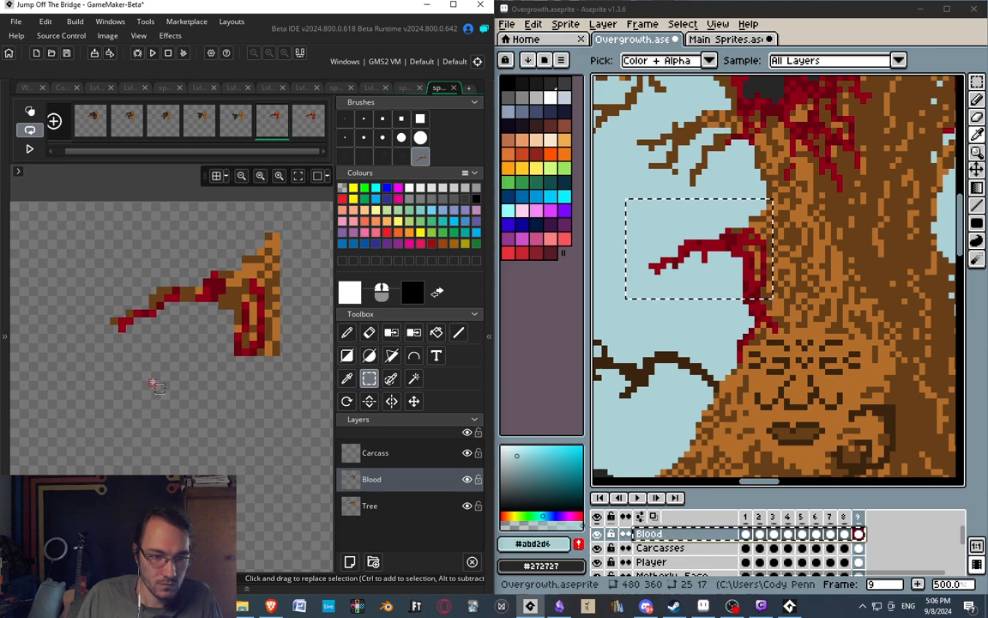
In Aseprite, undo the old selection and copy a 25 x 14 pixel region of the branch's blood from frame 9's Blood layer.
left_click(723, 534)
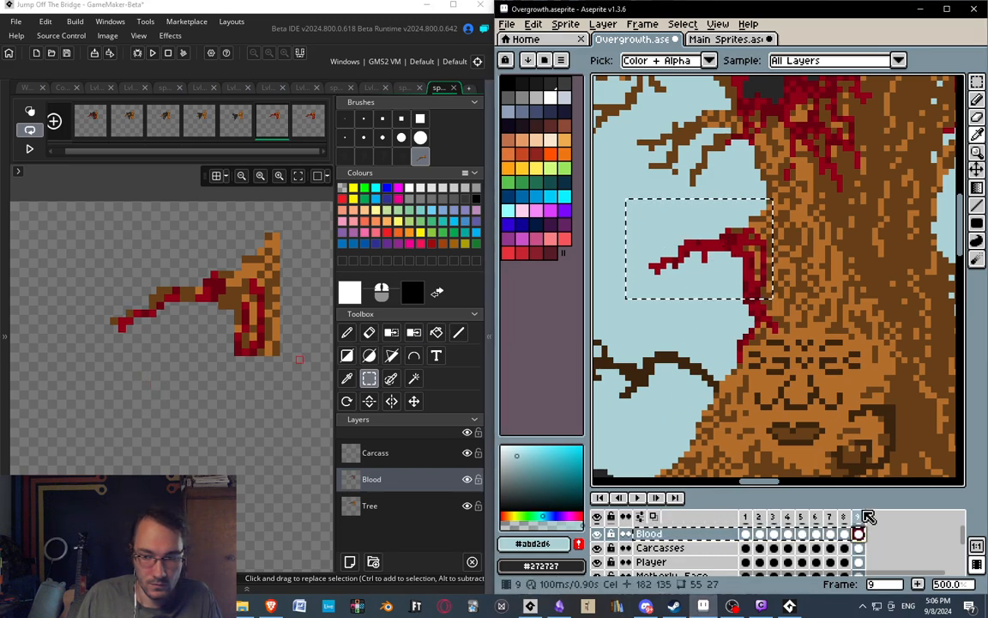
left_click(674, 535)
key("ctrl+z")
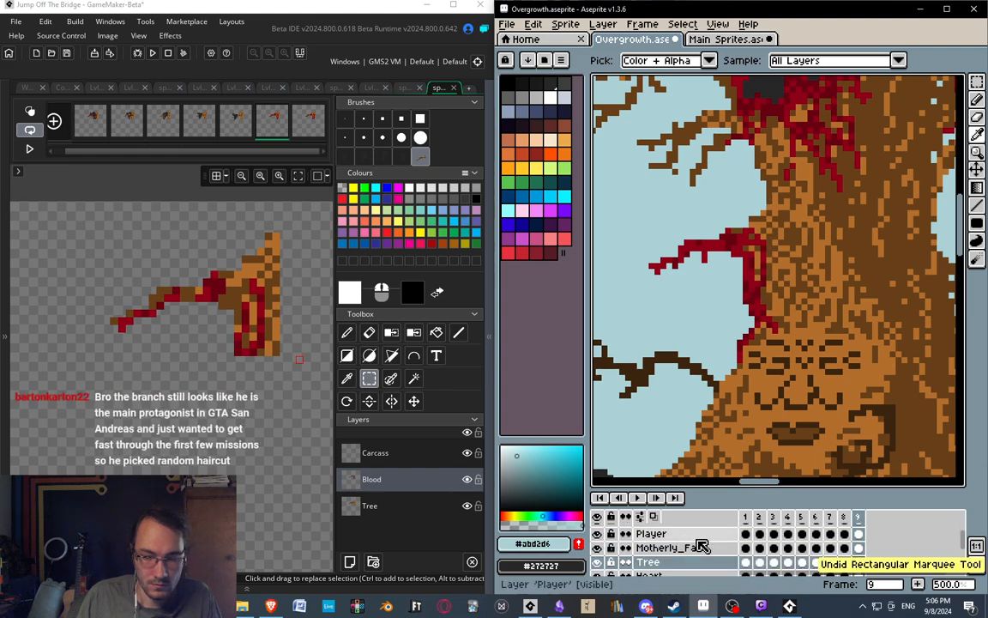
scroll(702, 547, "up", 3)
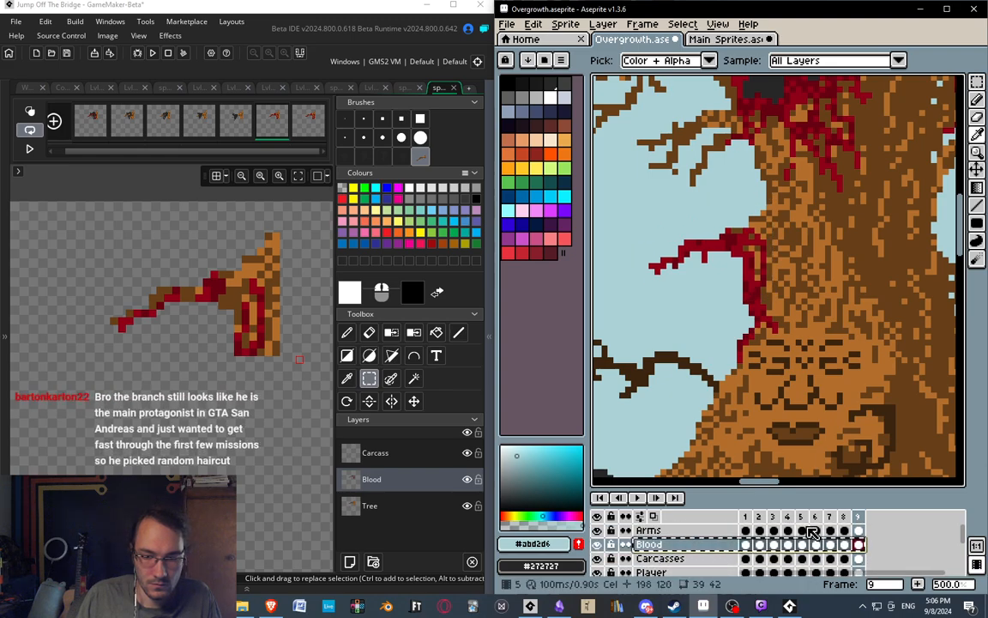
left_click(676, 546)
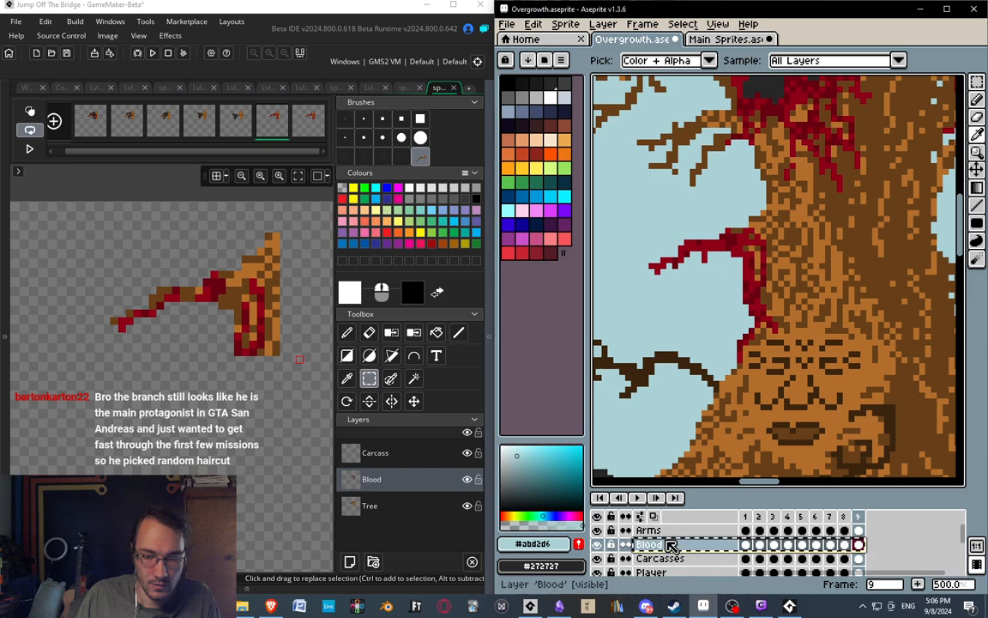
key("m")
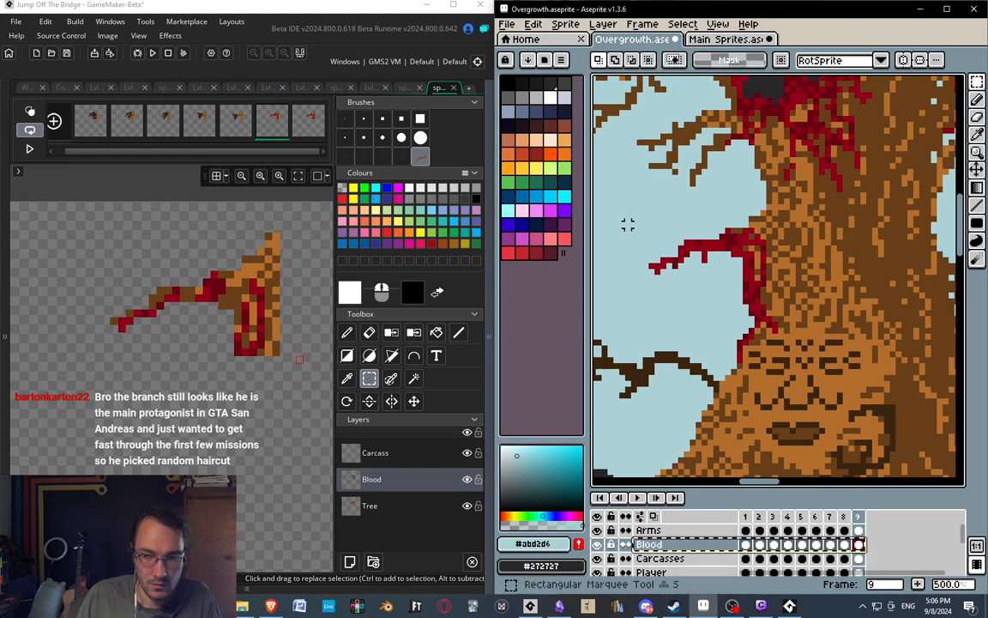
left_click_drag(622, 220, 774, 306)
key("i")
key("ctrl+c")
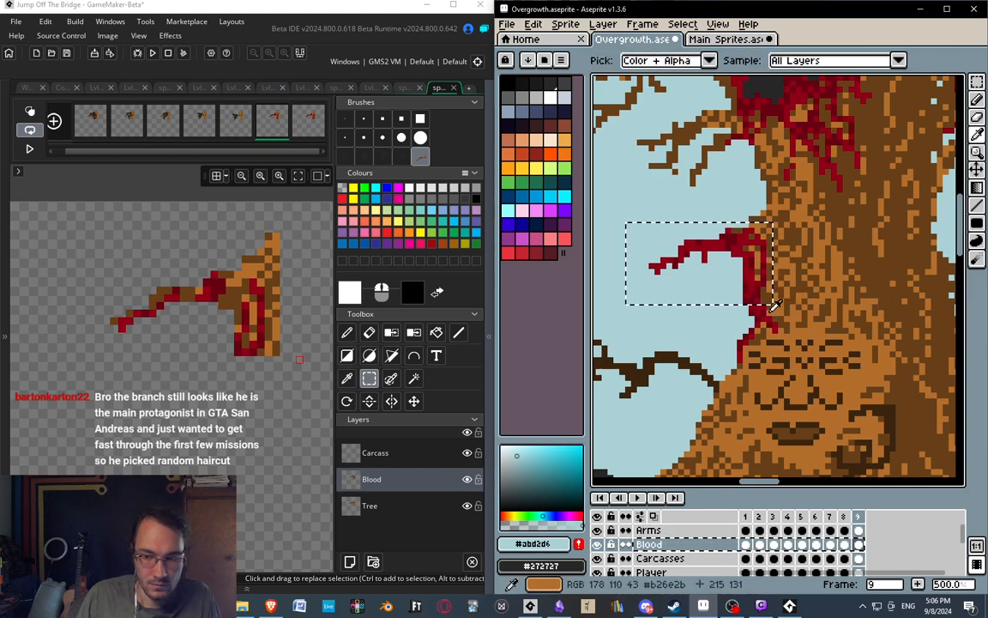
key("ctrl+v")
key("ctrl+z")
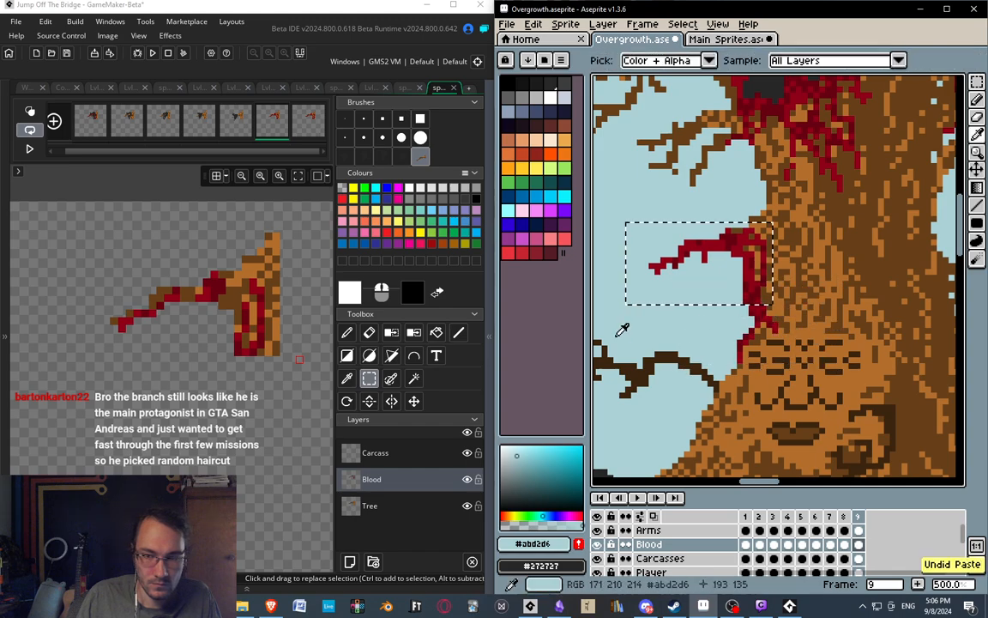
Paste the copied blood into GameMaker as a brush, stamp it onto frame 6's branch, and compare it with frames 4 and 5.
left_click(167, 362)
middle_click_drag(170, 381, 166, 372)
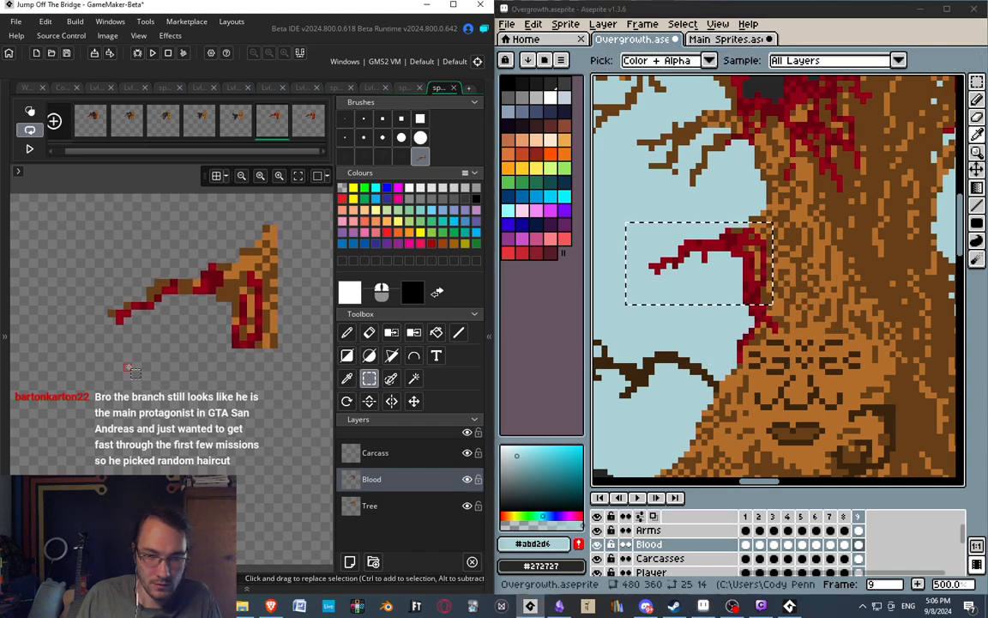
key("ctrl+v")
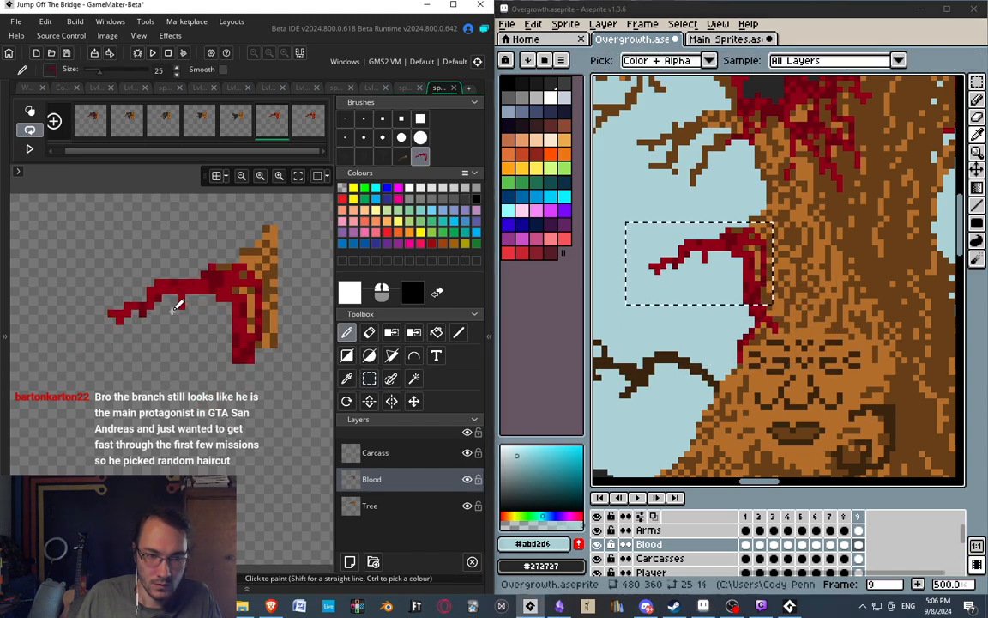
left_click(162, 244)
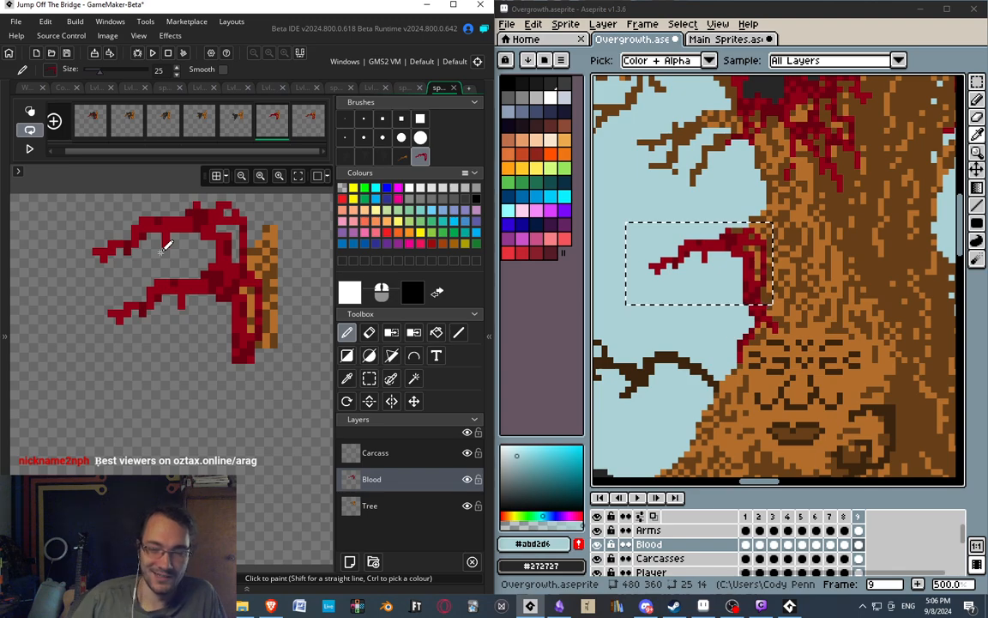
left_click_drag(163, 248, 58, 431)
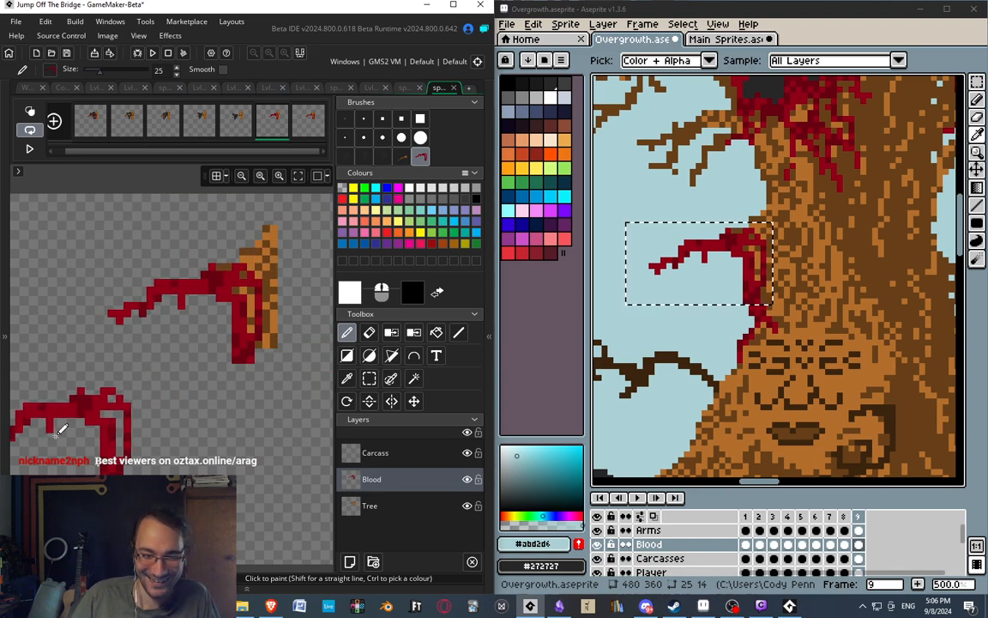
mouse_move(191, 374)
middle_mouse_down()
mouse_move(181, 364)
mouse_move(136, 375)
mouse_move(173, 358)
middle_mouse_up()
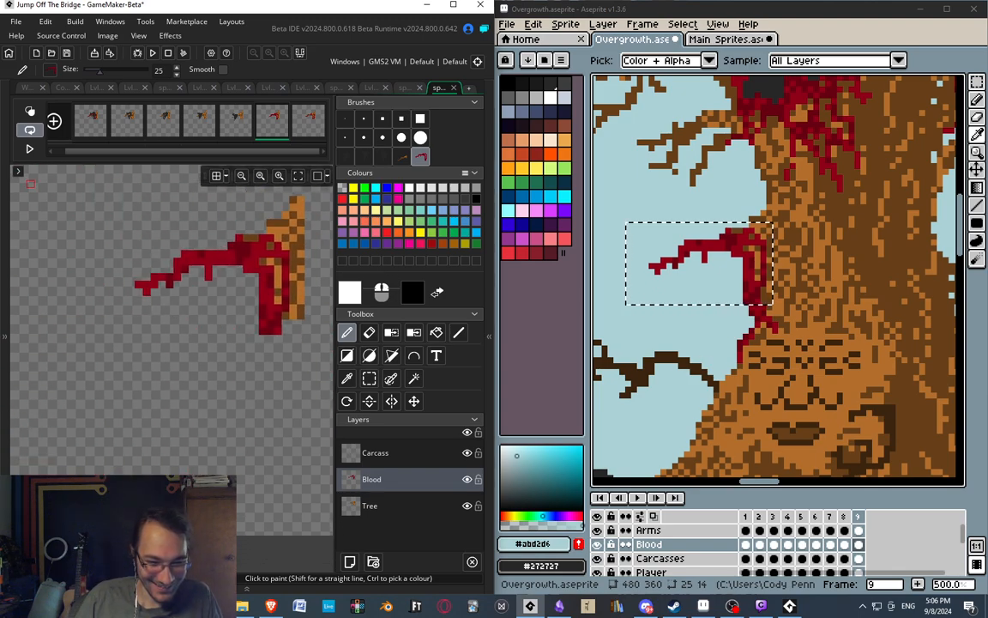
middle_click_drag(126, 246, 118, 250)
left_click(238, 118)
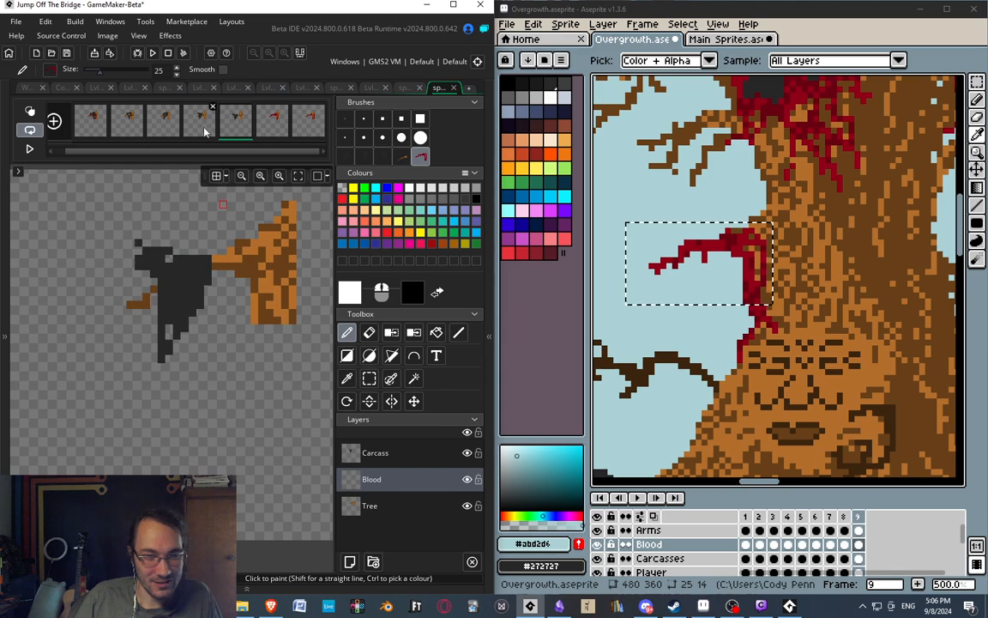
left_click(204, 127)
left_click(233, 130)
left_click(269, 126)
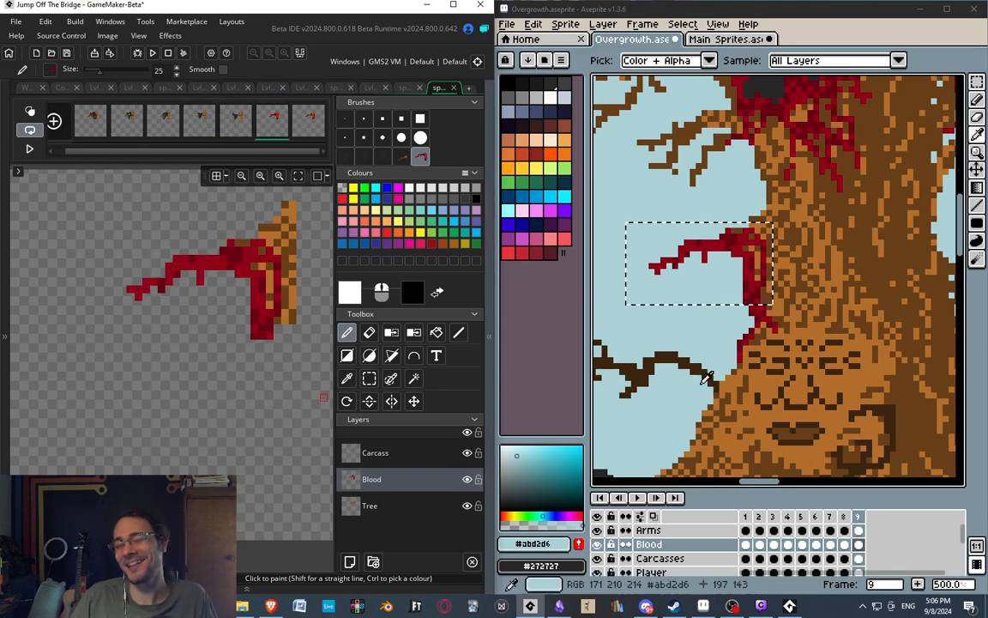
In Aseprite, copy a 51 x 64 pixel region around the blood splatter on the ground from frame 9's Blood layer.
middle_click_drag(804, 448, 955, 314)
middle_click_drag(810, 343, 793, 380)
scroll(793, 380, "down", 1)
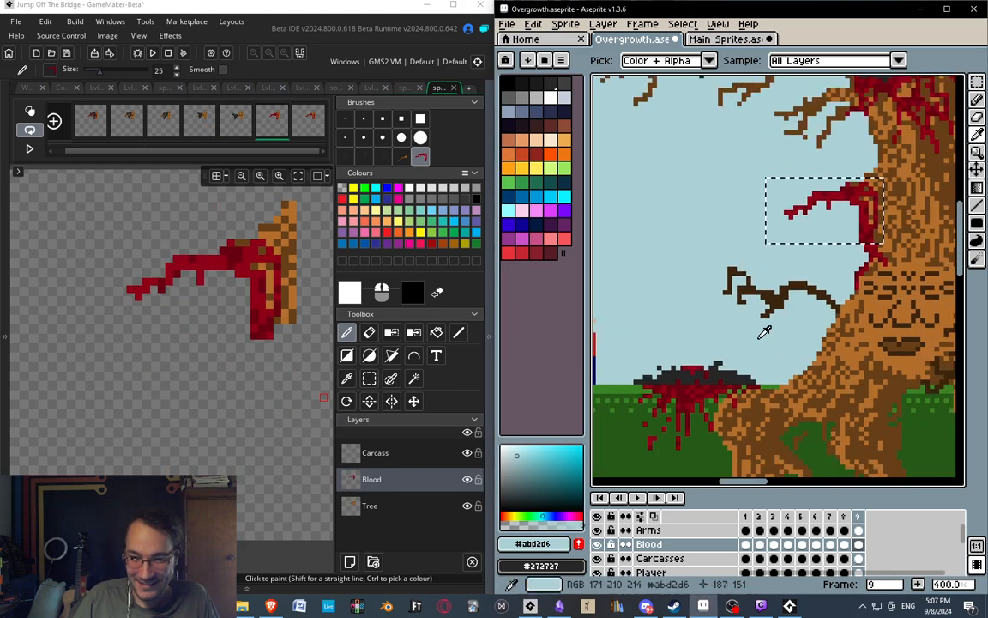
scroll(759, 336, "down", 1)
middle_click_drag(714, 353, 737, 347)
scroll(685, 288, "up", 1)
scroll(738, 302, "down", 1)
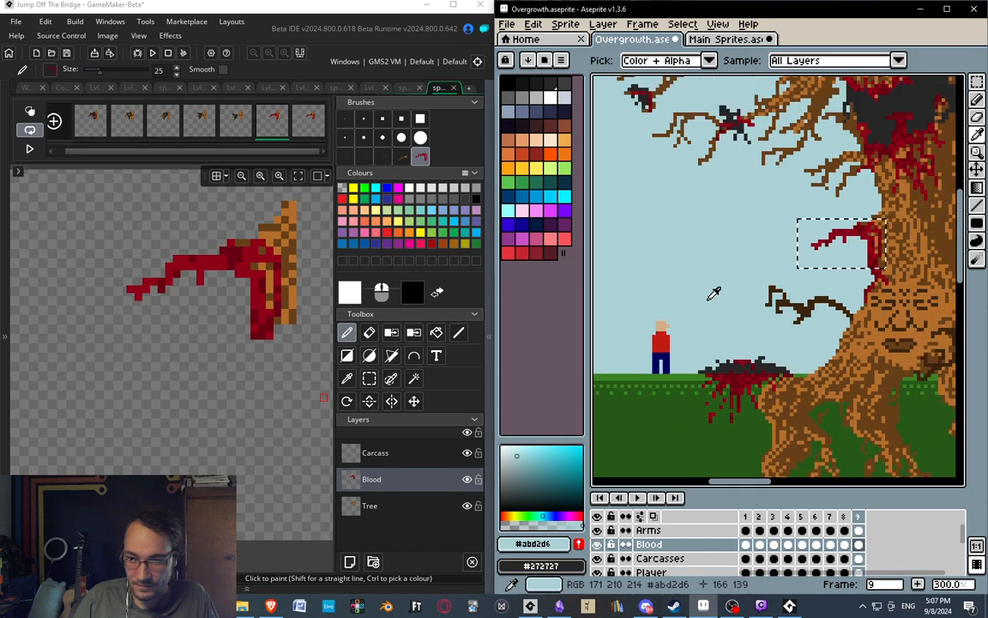
key("m")
mouse_move(741, 253)
middle_mouse_down()
mouse_move(757, 230)
mouse_move(756, 252)
middle_mouse_up()
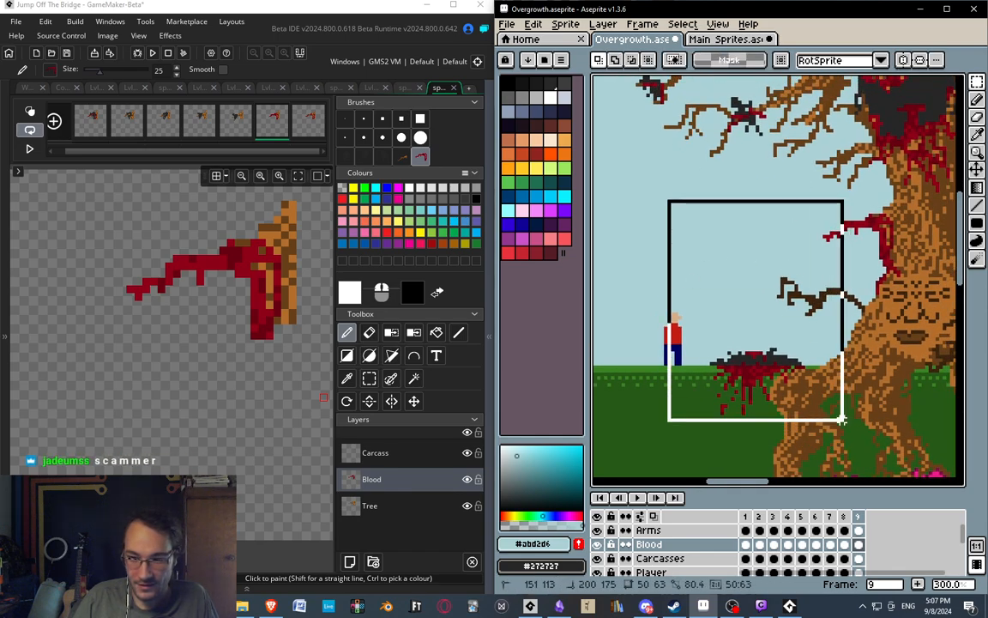
left_click_drag(842, 420, 849, 424)
Paste the copied ground blood into GameMaker as a brush and decline resizing the canvas to 51 x 64.
mouse_move(178, 288)
middle_mouse_down()
mouse_move(311, 238)
mouse_move(199, 278)
middle_mouse_up()
mouse_move(133, 401)
middle_mouse_down()
mouse_move(150, 399)
mouse_move(151, 364)
mouse_move(181, 356)
mouse_move(188, 388)
middle_mouse_up()
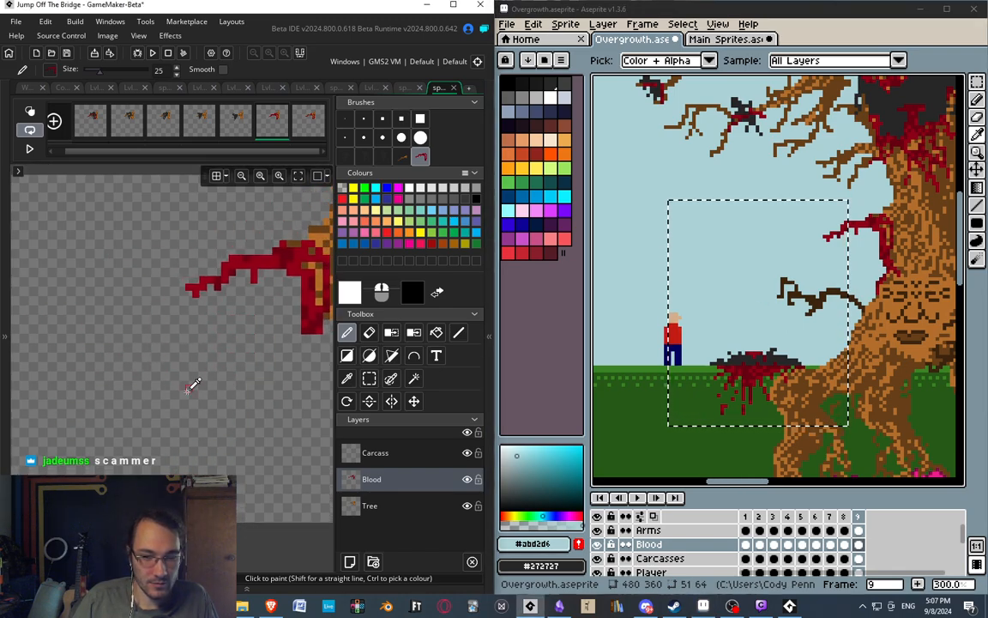
scroll(188, 382, "down", 2)
mouse_move(197, 326)
middle_mouse_down()
mouse_move(218, 364)
mouse_move(200, 328)
middle_mouse_up()
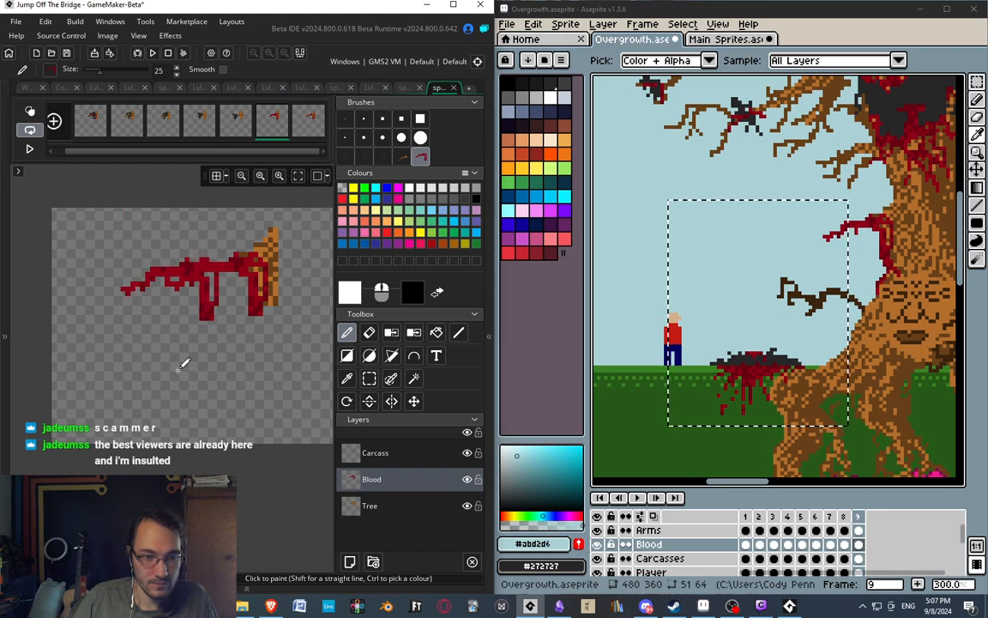
mouse_move(150, 403)
middle_mouse_down()
mouse_move(177, 409)
mouse_move(178, 396)
mouse_move(179, 414)
mouse_move(197, 415)
mouse_move(206, 394)
middle_mouse_up()
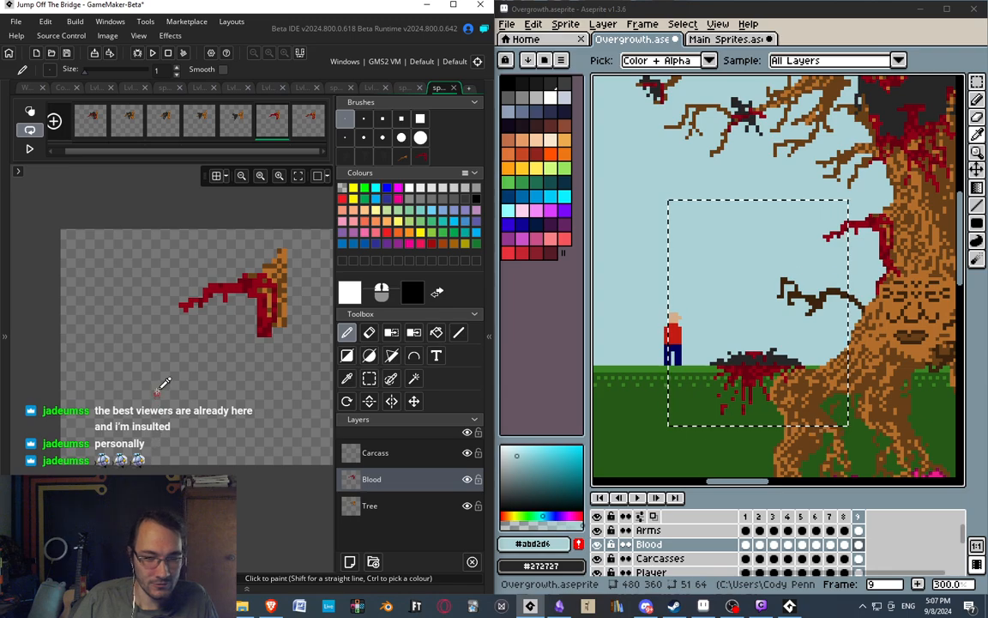
key("ctrl+v")
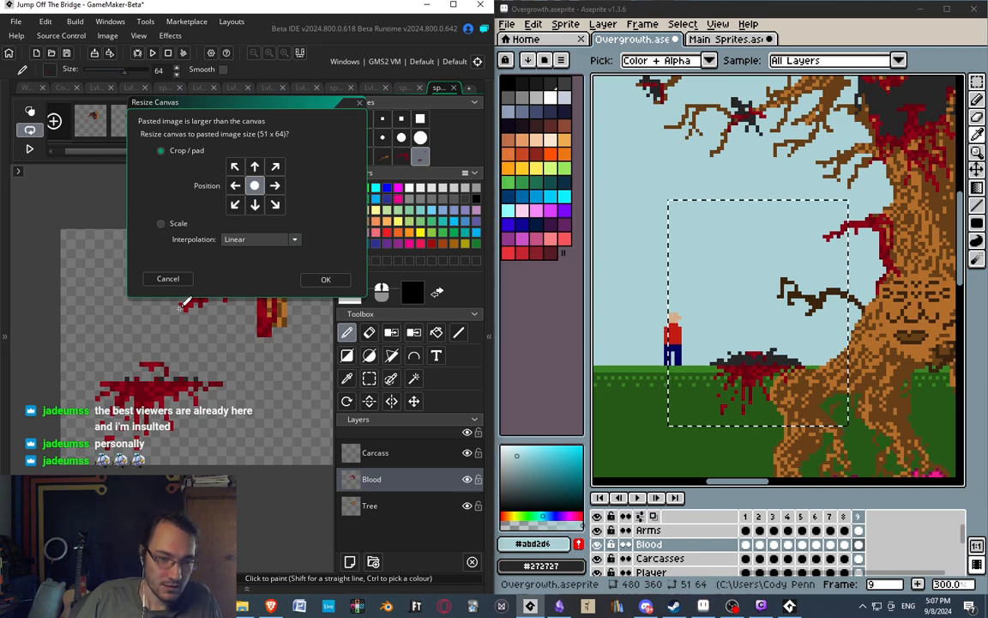
left_click(168, 279)
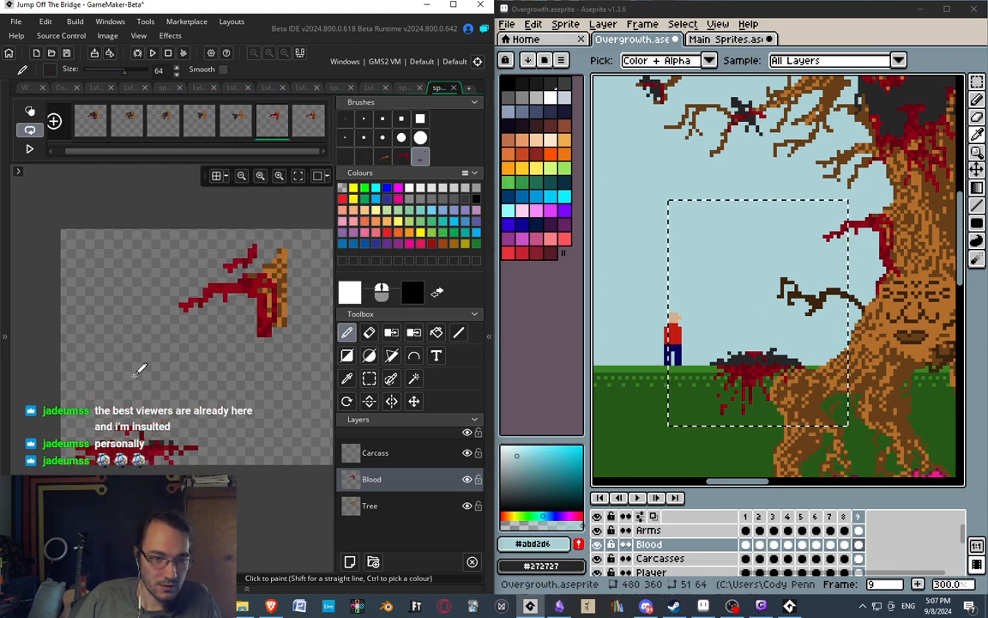
Resize the canvas of spr_mothery_branch to a height of 100 pixels, anchoring the artwork at the top centre.
left_click(27, 90)
left_click(35, 236)
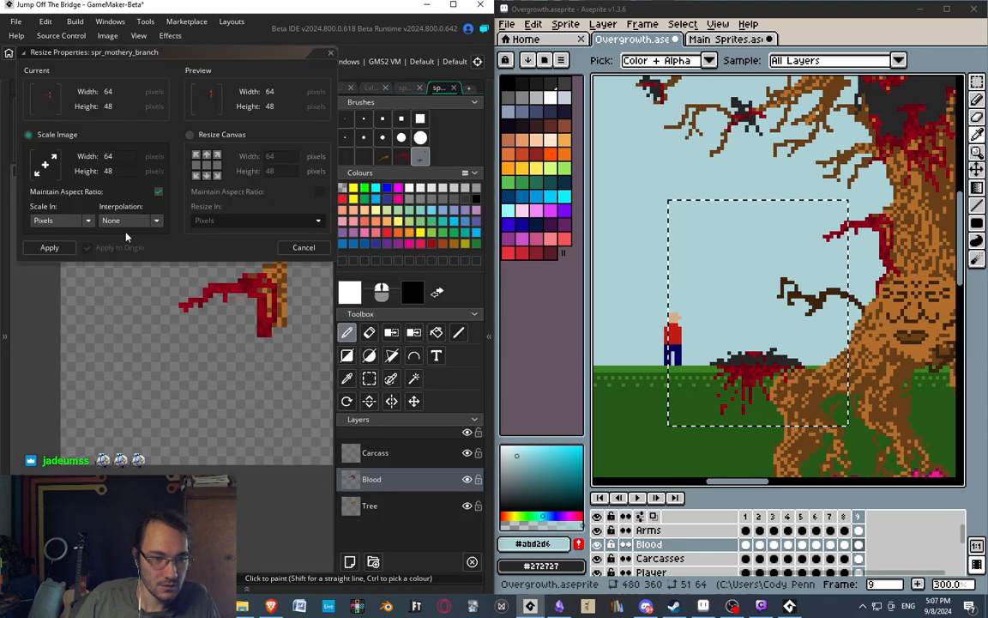
left_click(191, 134)
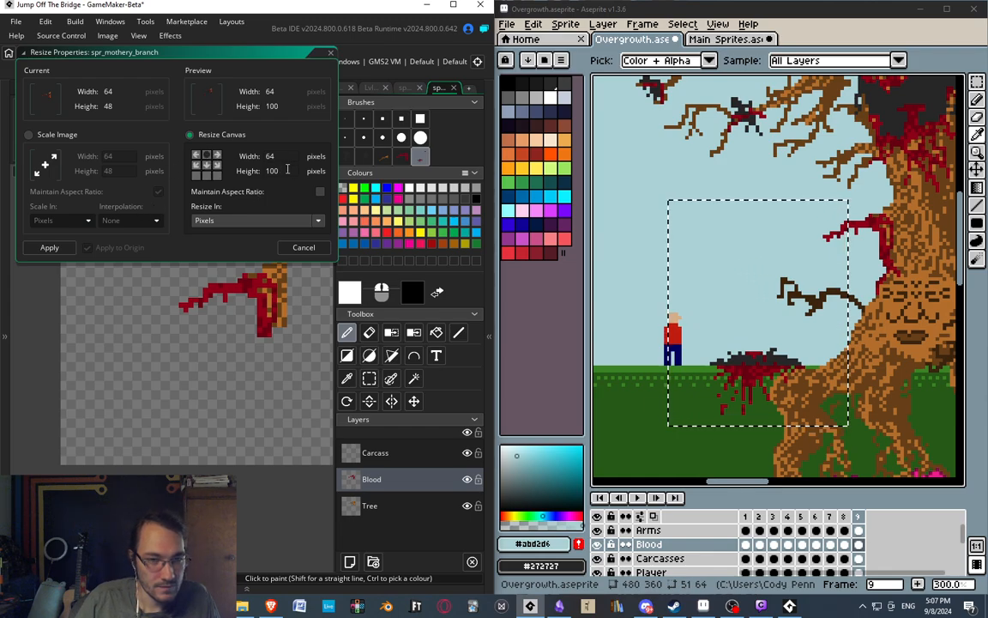
left_click(38, 250)
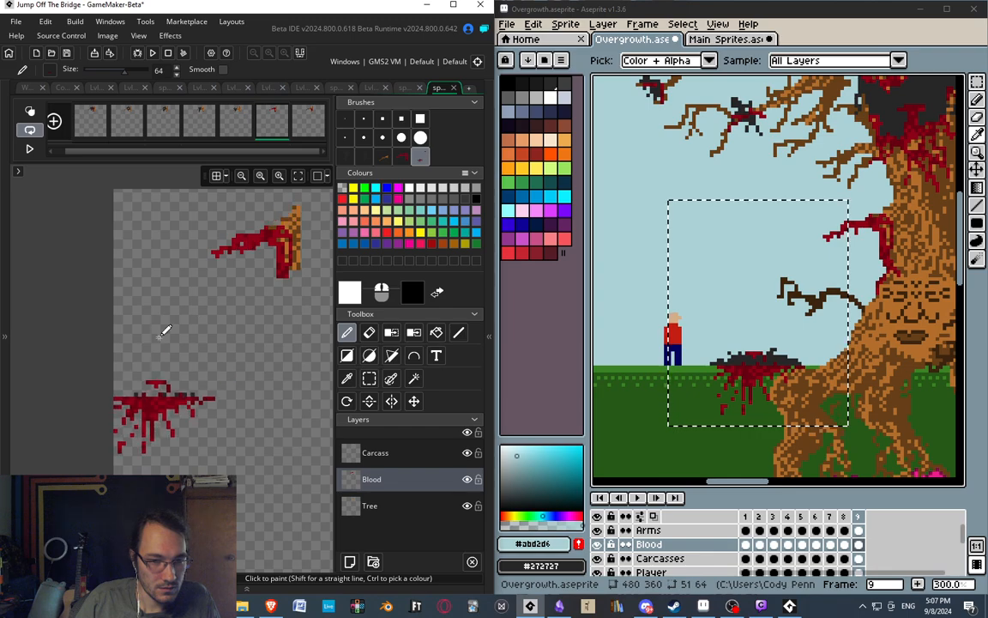
Resize the canvas of spr_mothery_branch to a width of 100 pixels, keeping the artwork centred.
left_click(21, 85)
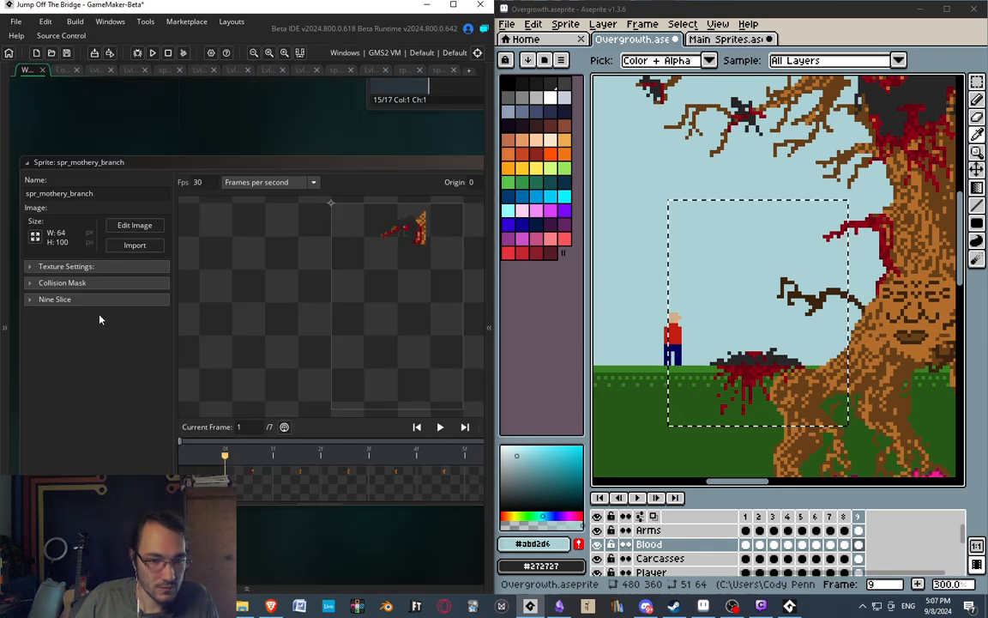
left_click(35, 240)
left_click(190, 134)
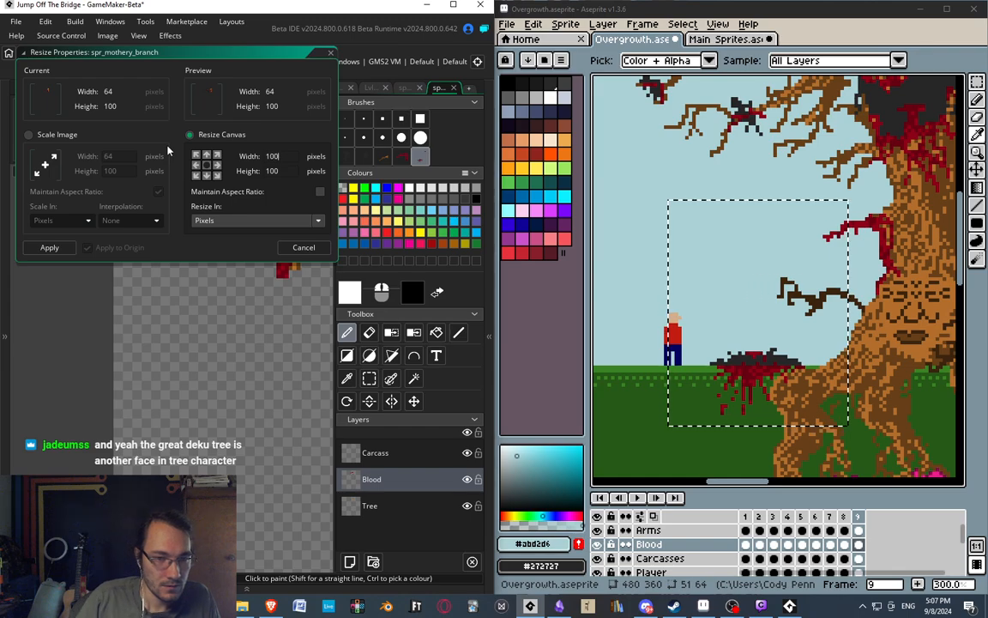
left_click(49, 248)
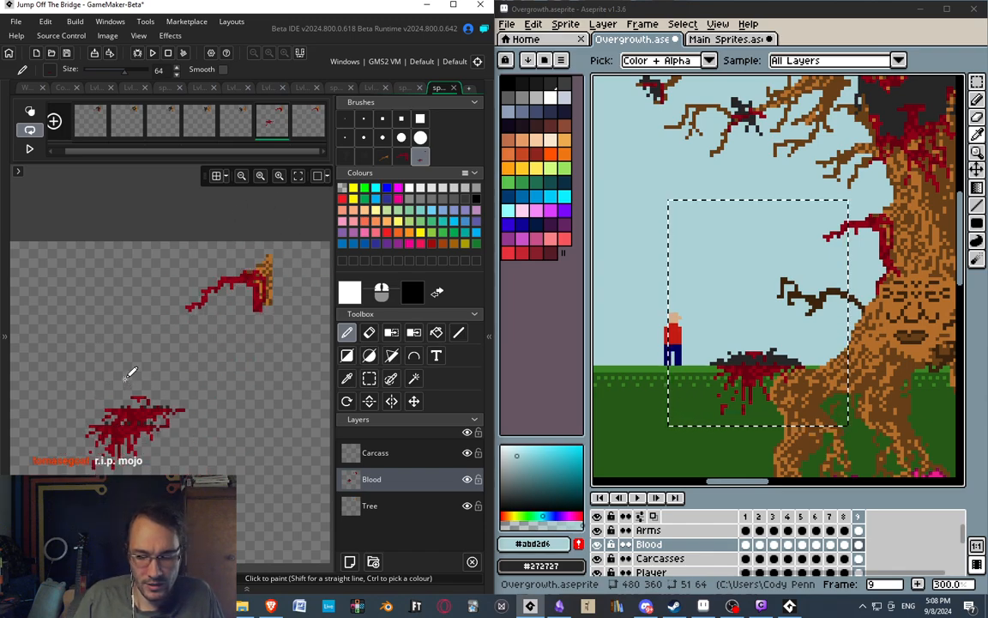
Stamp the ground blood splatter below the branch on frame 6's Blood layer and compare its placement with Aseprite's frame 9.
middle_click_drag(157, 429, 230, 423)
middle_click_drag(143, 313, 101, 301)
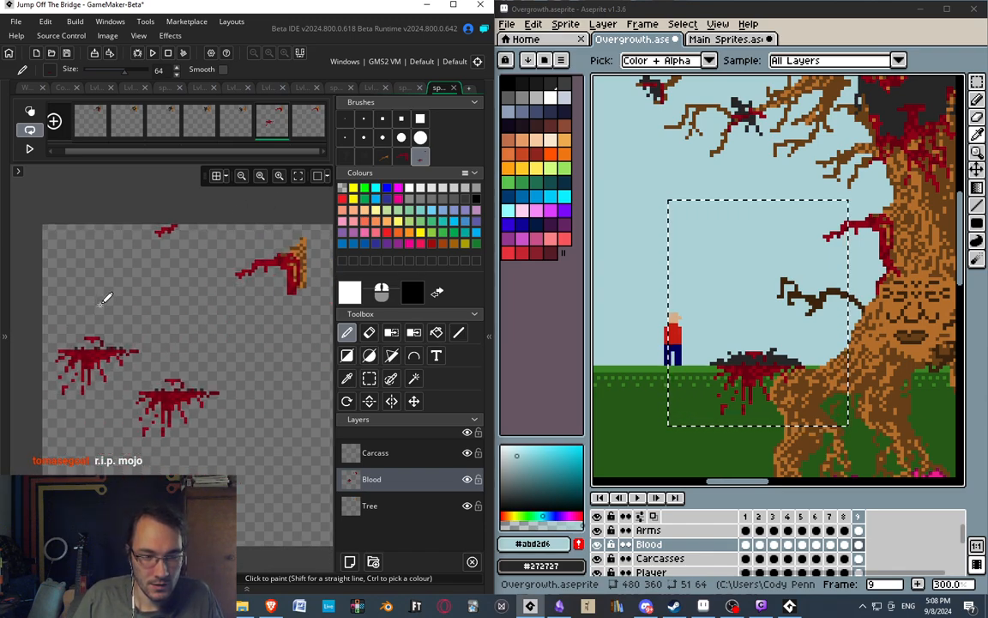
middle_click_drag(212, 360, 166, 366)
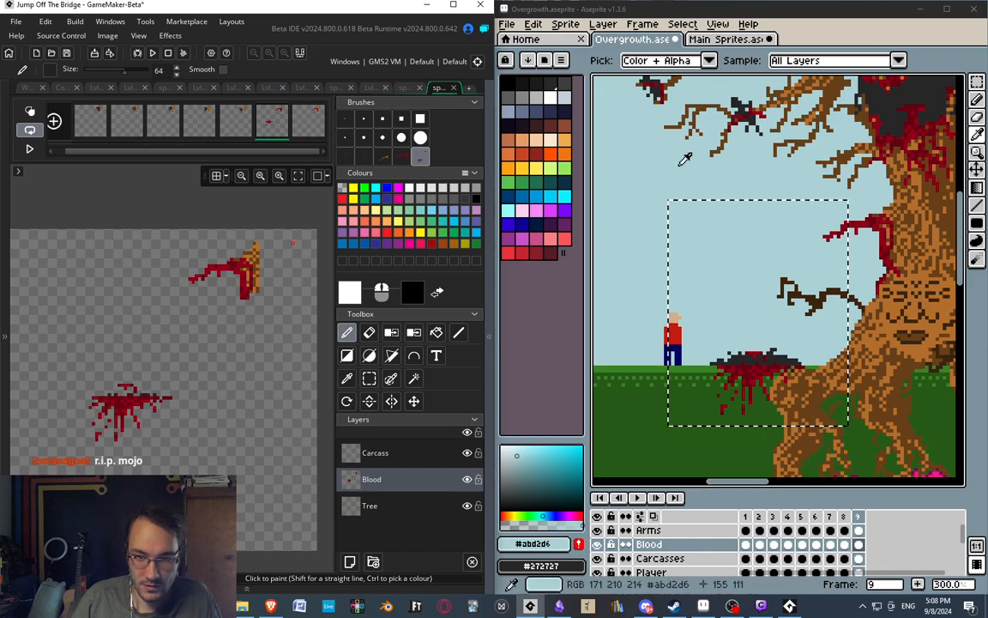
left_click(783, 12)
middle_click_drag(750, 177, 731, 184)
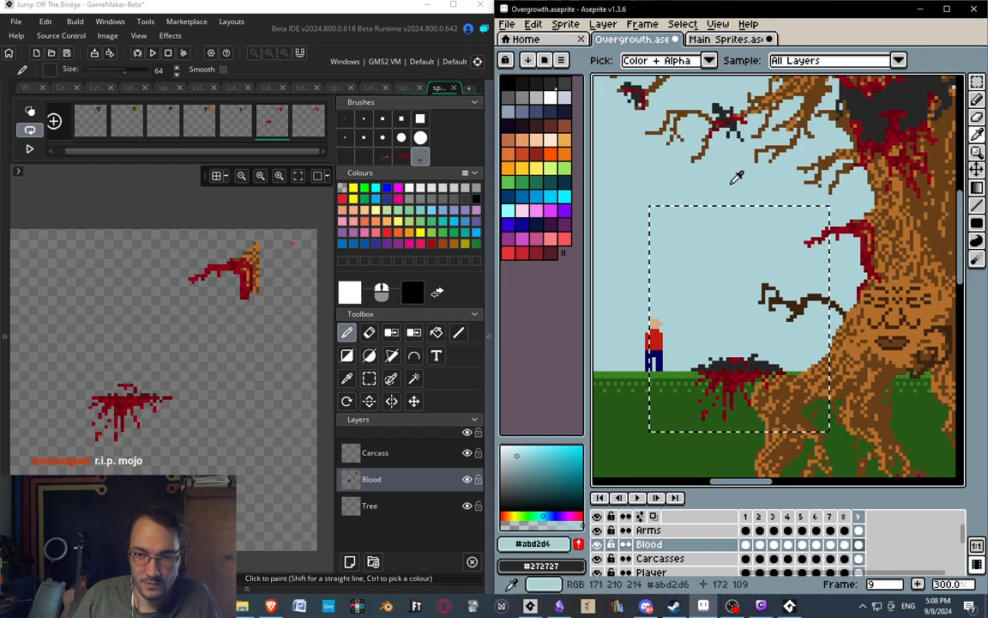
middle_click_drag(782, 310, 742, 272)
middle_click_drag(267, 309, 259, 328)
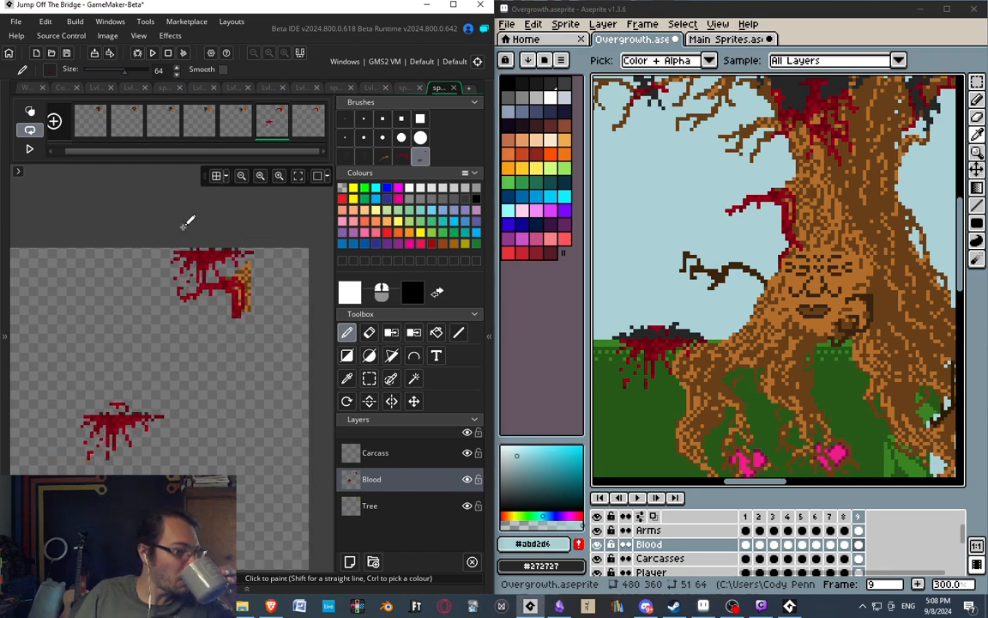
Open frame 5 of the branch sprite in GameMaker and examine Aseprite's frames 5, 4 and 3 for comparison.
left_click(233, 127)
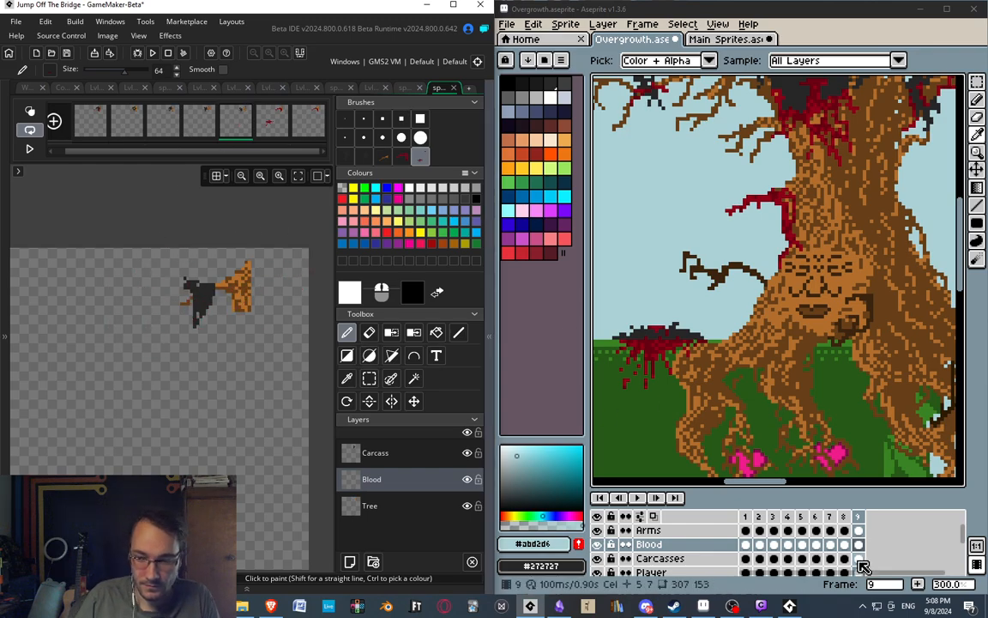
left_click(801, 525)
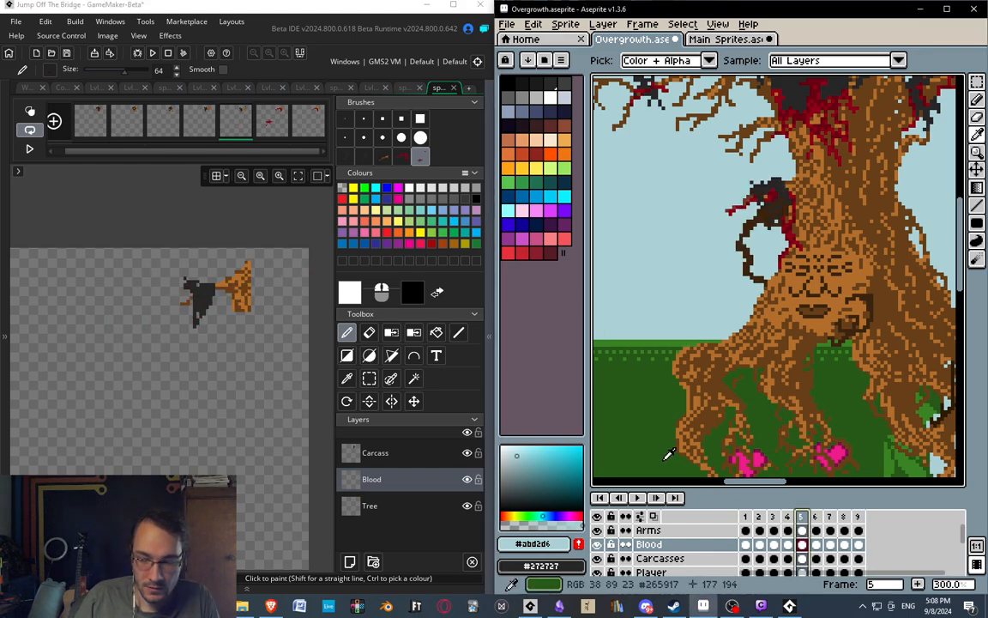
left_click(789, 519)
left_click(774, 518)
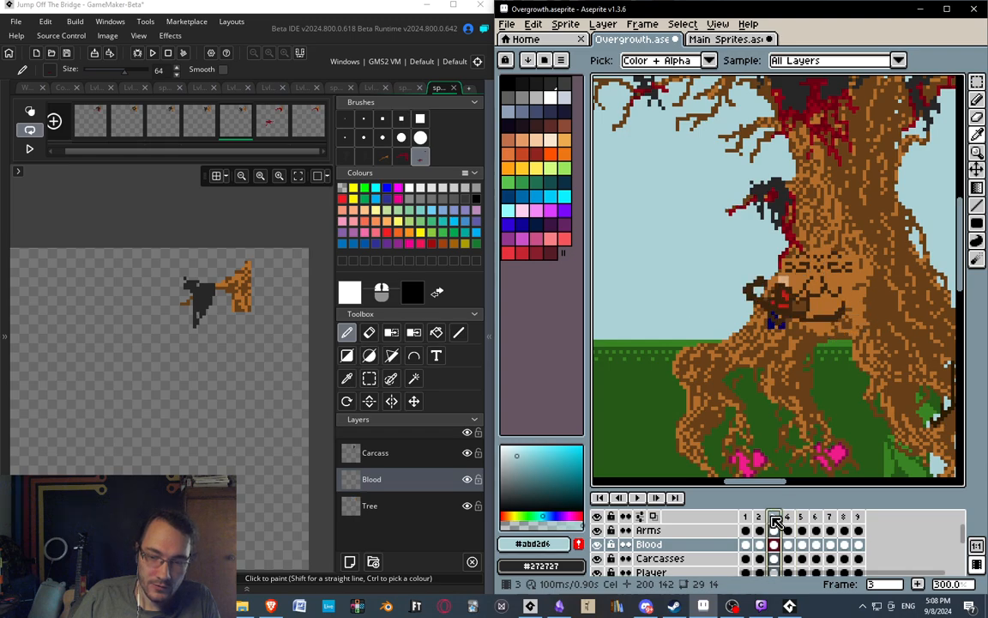
Examine frames 4 through 9 of the Overgrowth animation in Aseprite to compare the branch's carcass and blood positions.
left_click(791, 519)
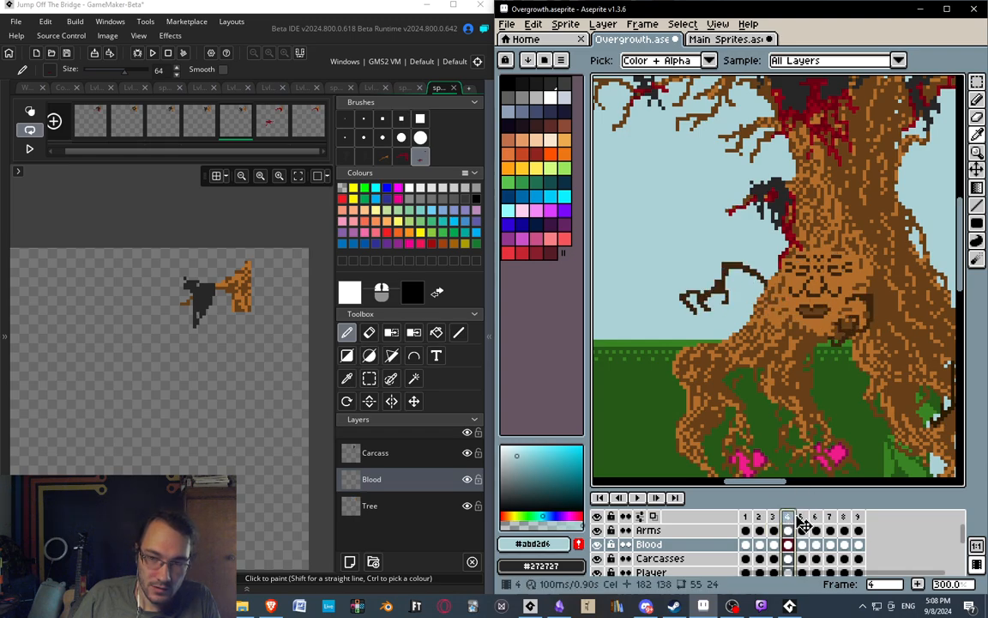
left_click(804, 518)
left_click(816, 518)
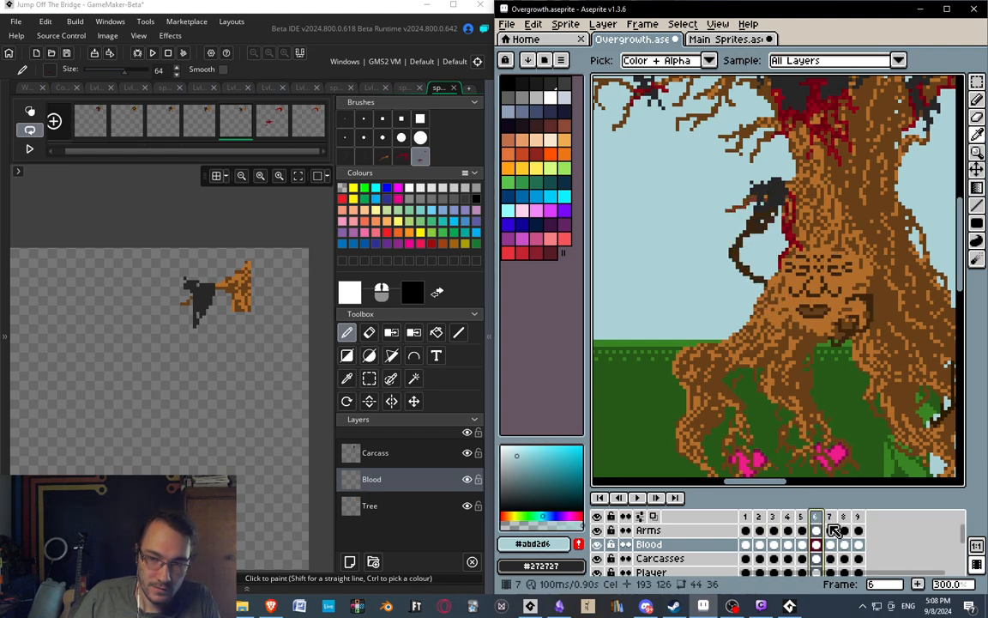
left_click(834, 519)
left_click(845, 518)
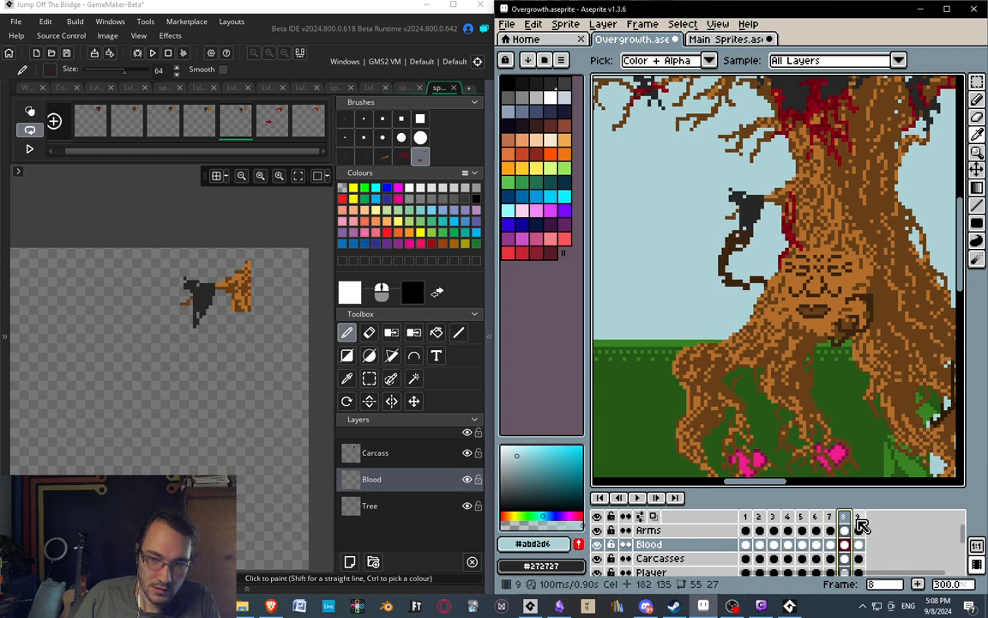
left_click(858, 518)
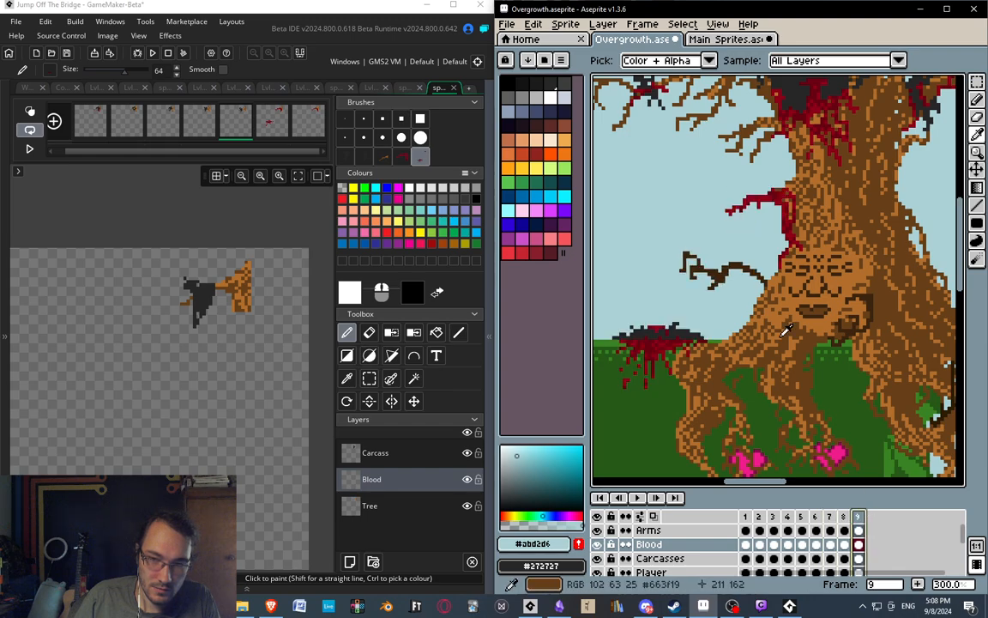
left_click(829, 519)
left_click(816, 519)
left_click(831, 518)
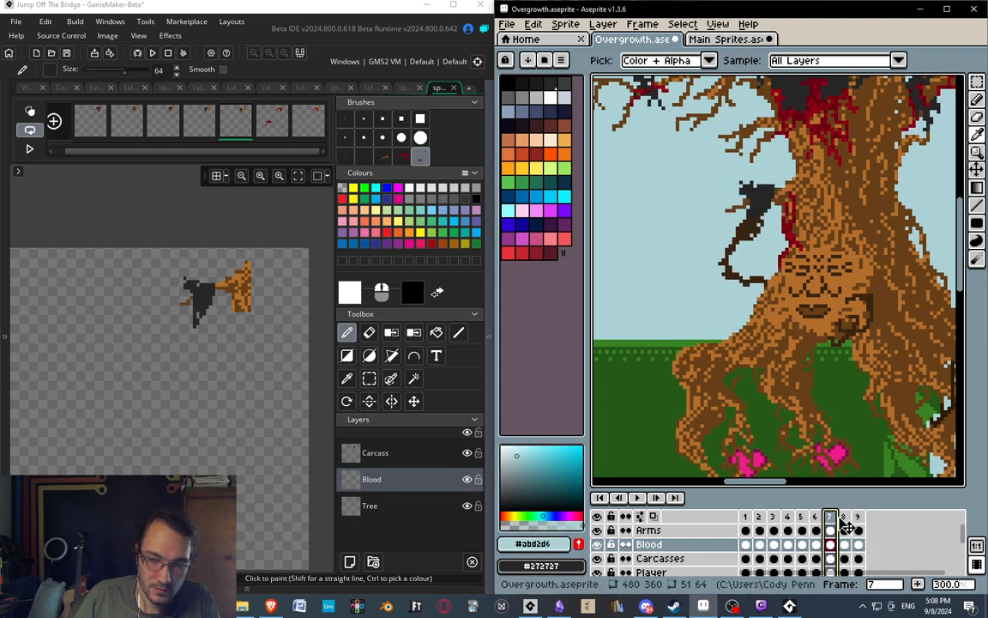
left_click(844, 518)
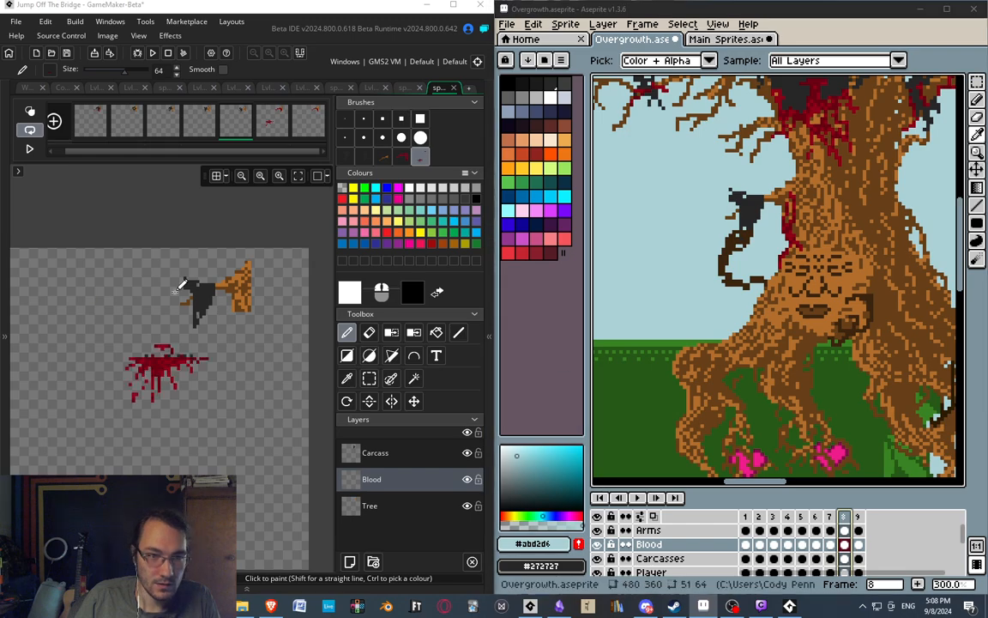
Check the branch sprite's frames in GameMaker against Aseprite and open frame 6.
middle_click_drag(170, 365, 186, 348)
left_click(102, 124)
left_click(130, 128)
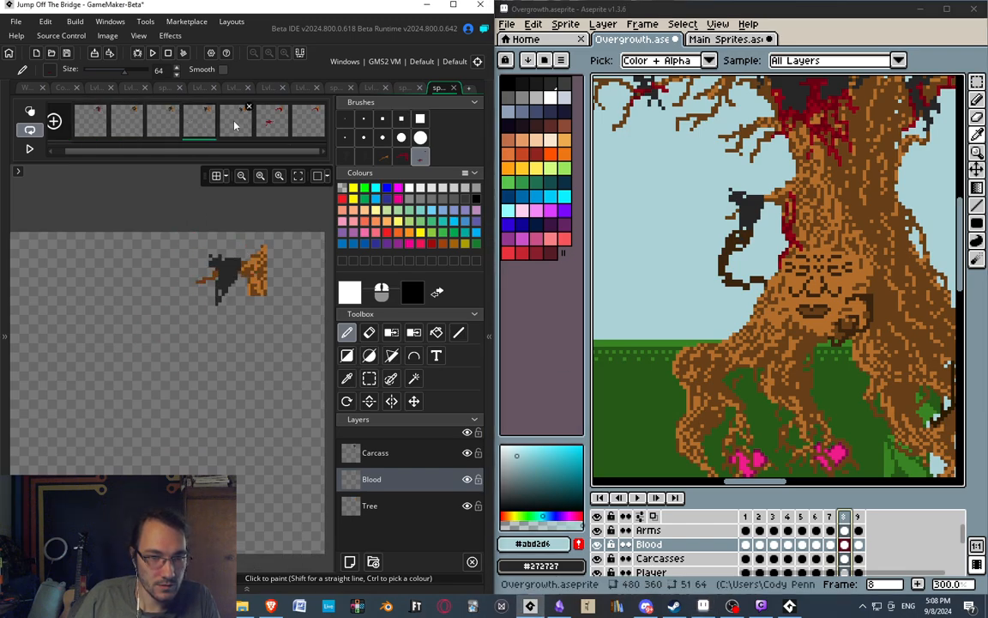
left_click(272, 122)
In Aseprite's frame 9, select the dark ground carcass below the branch on the Carcasses layer and copy it.
middle_click_drag(755, 258, 807, 283)
left_click(859, 518)
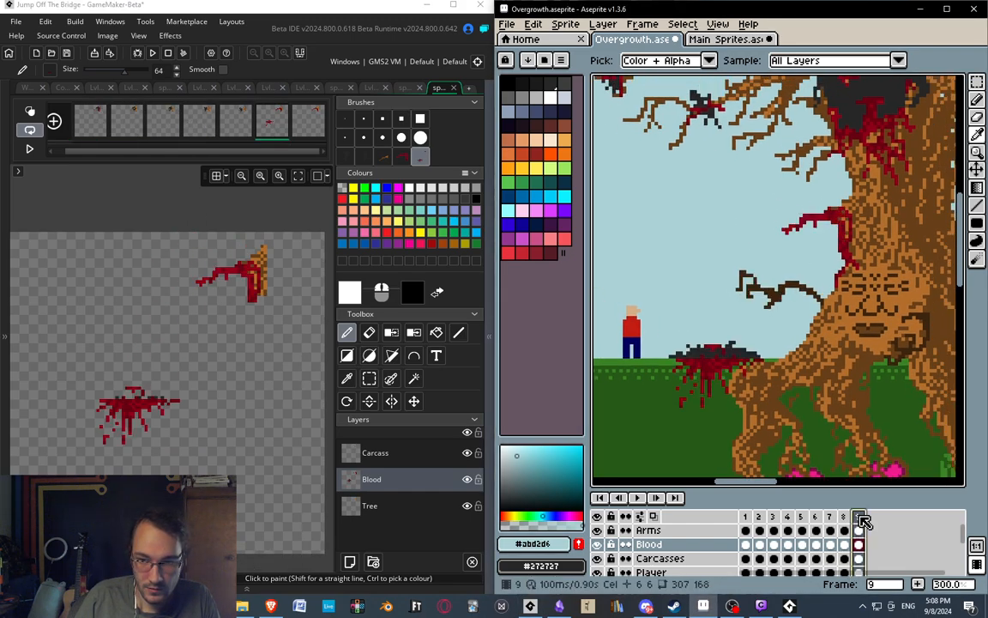
middle_click_drag(711, 300, 750, 300)
scroll(673, 560, "down", 1)
left_click(670, 545)
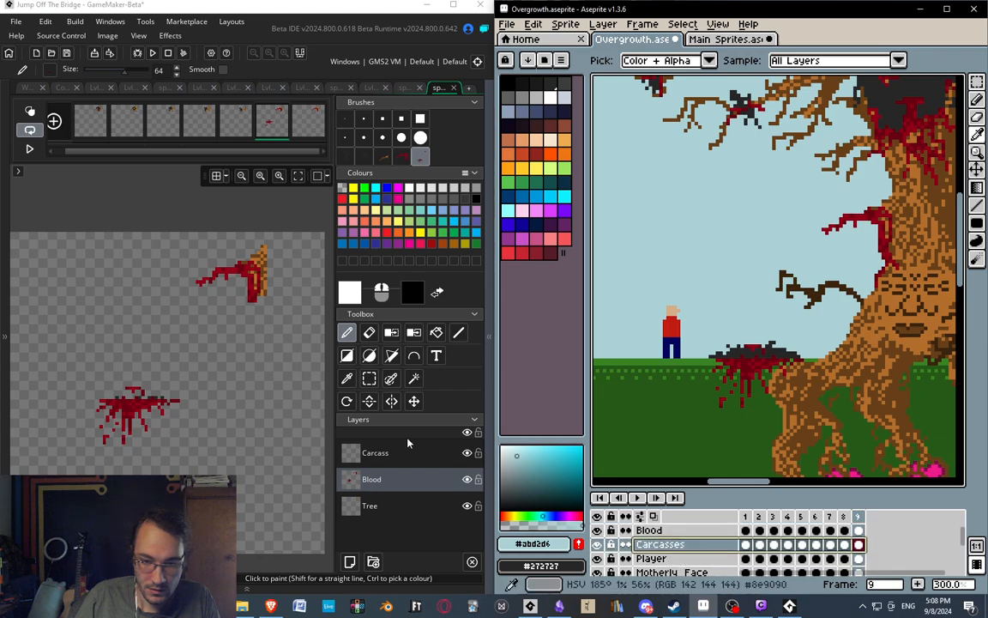
left_click(313, 406)
key("s")
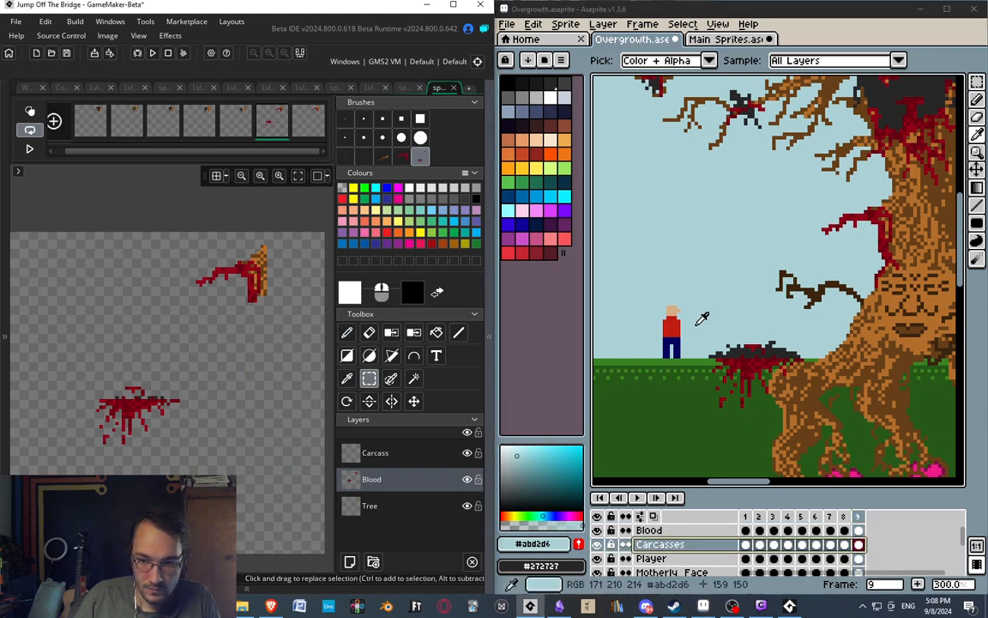
left_click(702, 318)
key("m")
left_click_drag(700, 328, 817, 379)
key("i")
Paste the copied carcass as a brush in GameMaker and stamp it over the ground blood splatter on frame 6's Carcass layer.
middle_click_drag(171, 344, 220, 325)
left_click(121, 347)
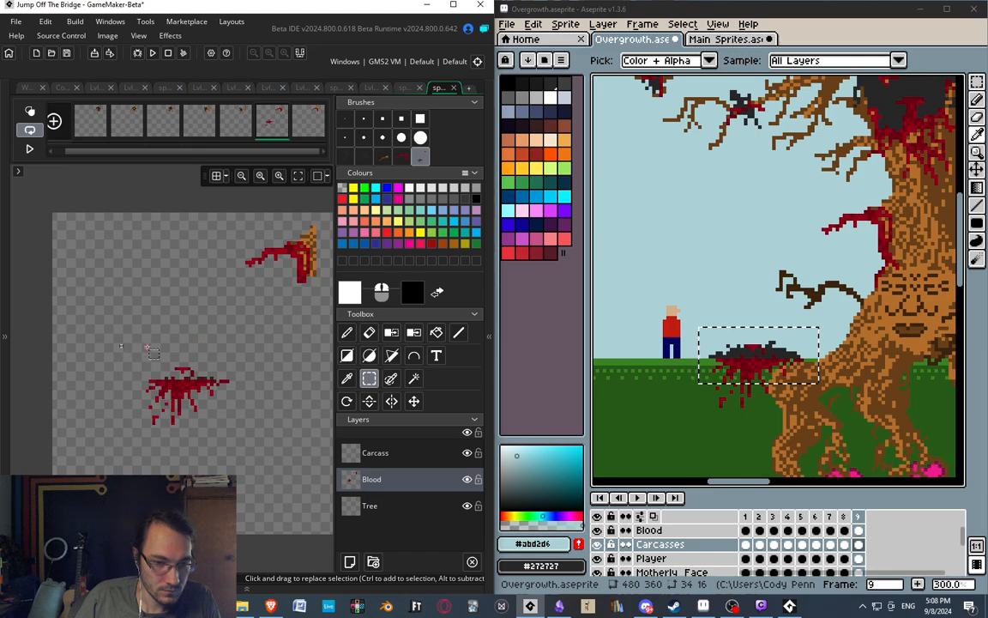
middle_click_drag(150, 347, 143, 331)
key("ctrl+v")
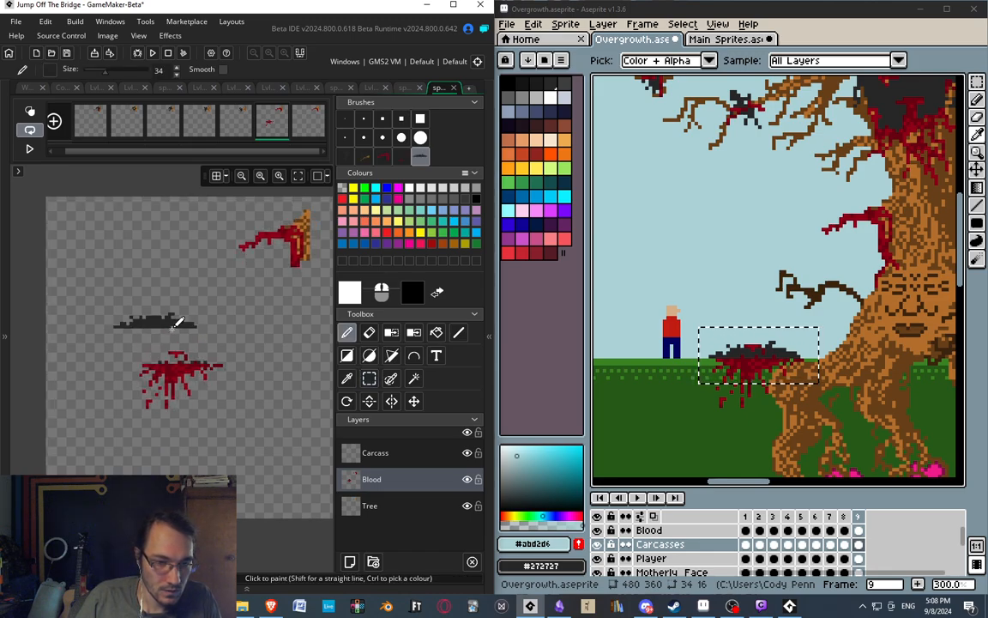
left_click(375, 452)
scroll(175, 340, "up", 1, "ctrl")
key("ctrl+v")
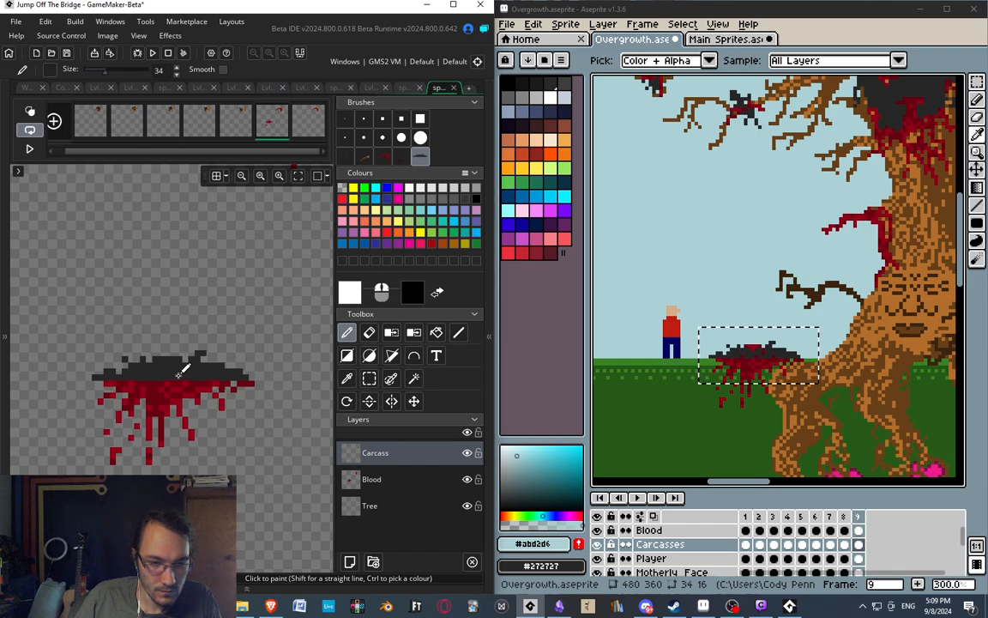
left_click(179, 374)
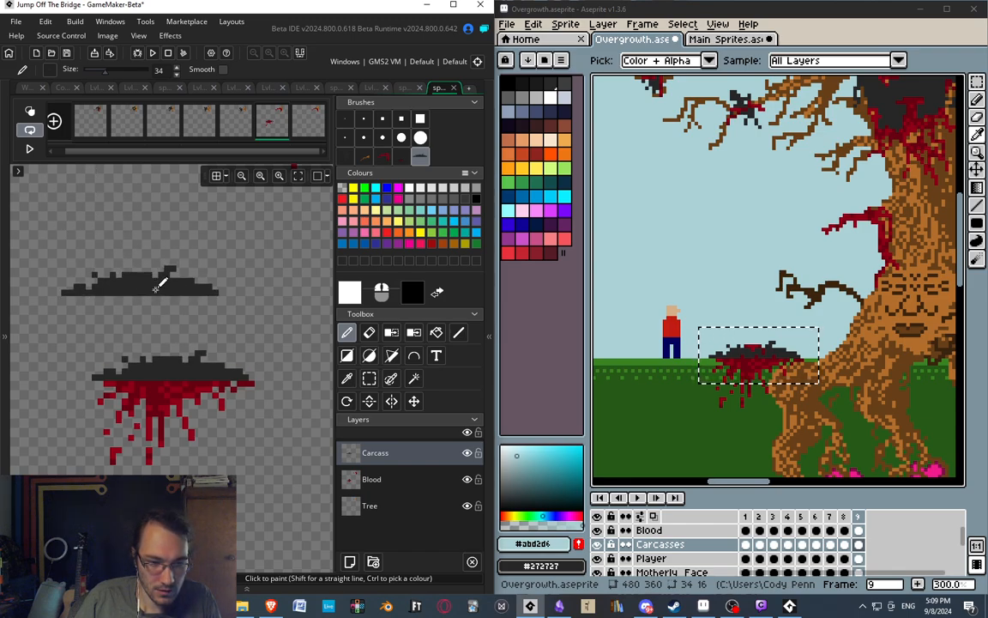
scroll(210, 309, "up", 2)
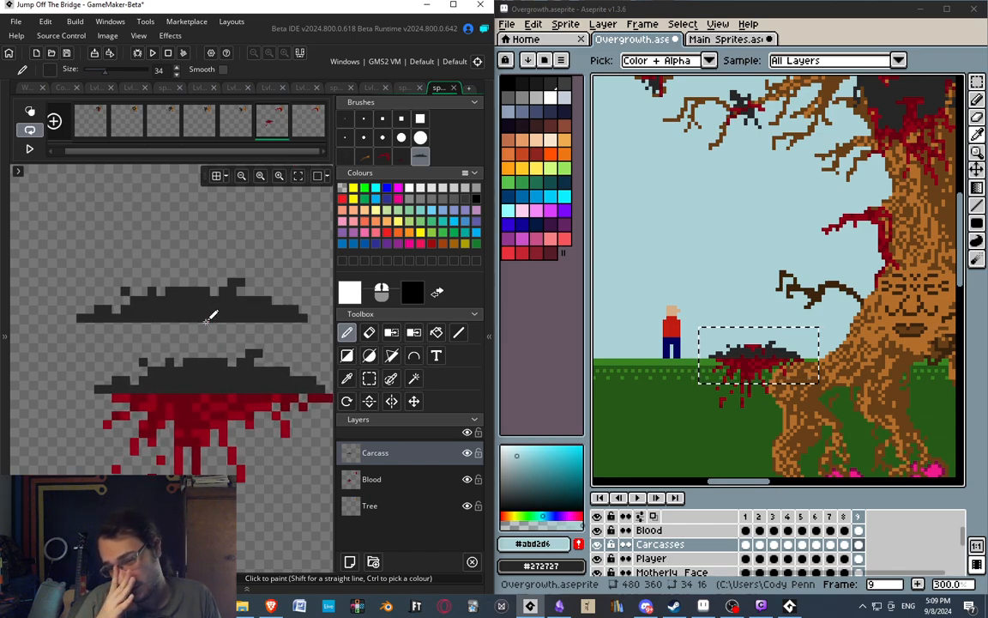
scroll(211, 316, "down", 5)
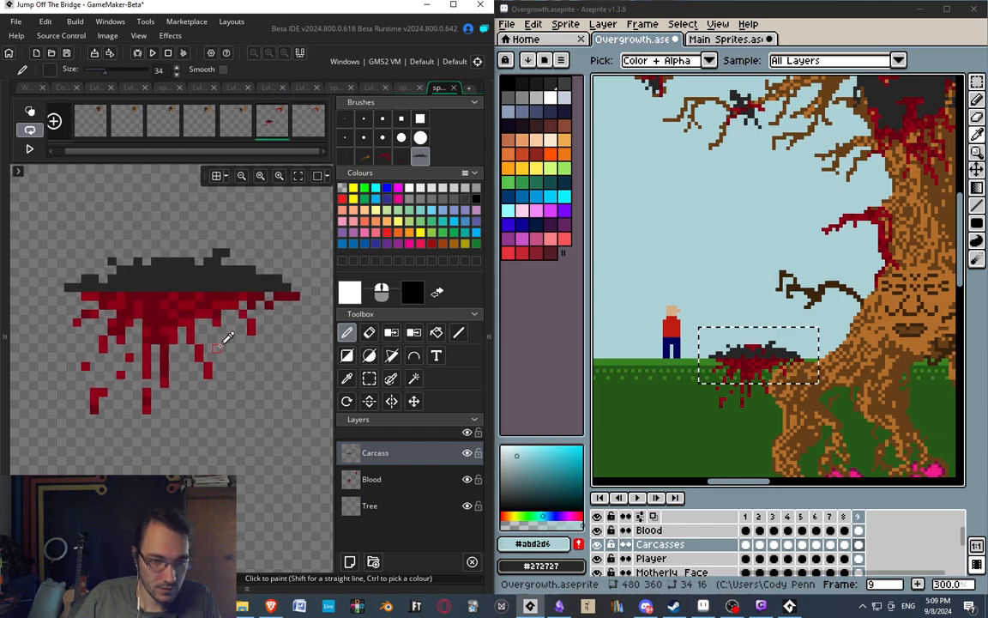
scroll(218, 302, "up", 3)
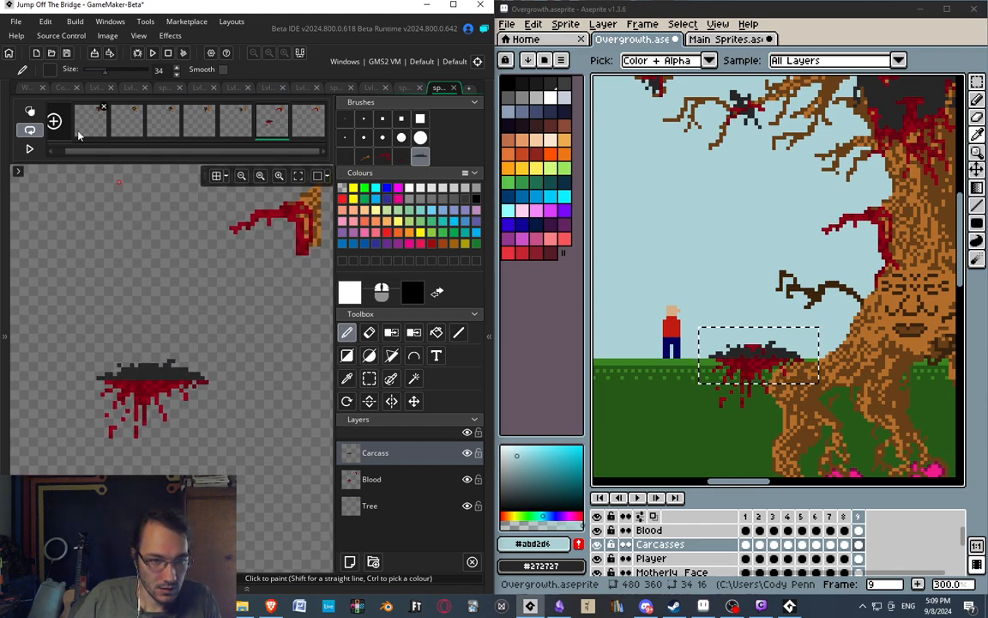
Review the branch sprite's frames and delete the seventh frame.
left_click(29, 149)
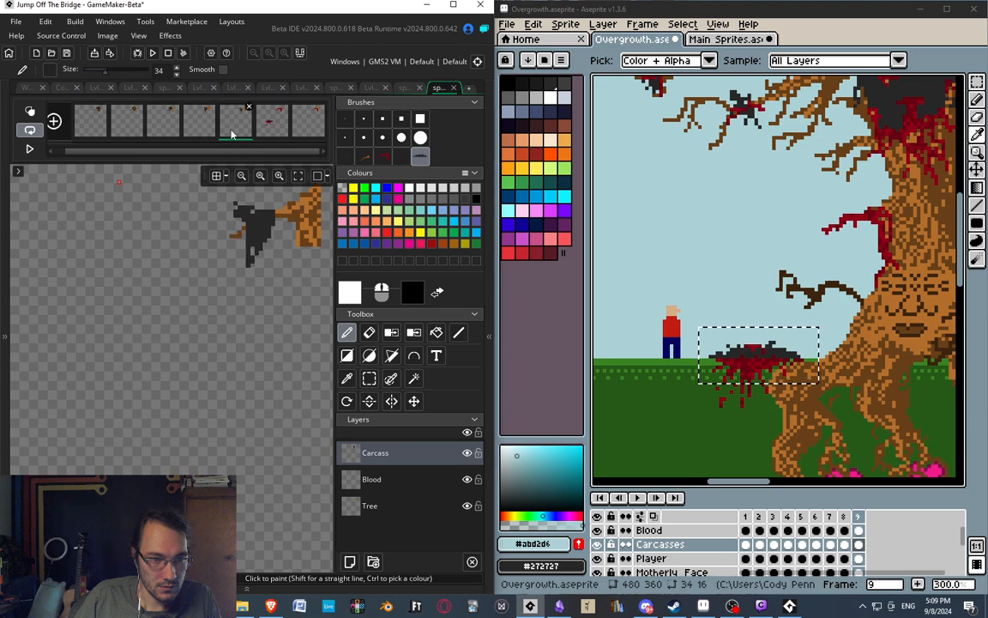
left_click(321, 107)
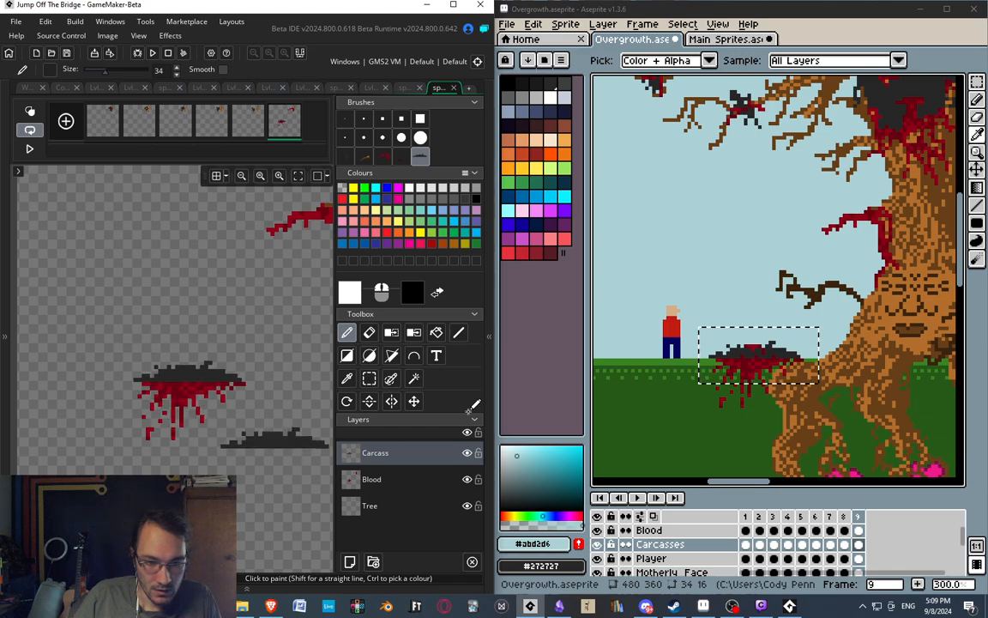
Cut the upper strip of the ground splatter from frame 6's Blood layer and stamp it over the carcass on the Carcass layer.
left_click(412, 482)
scroll(229, 393, "up", 4)
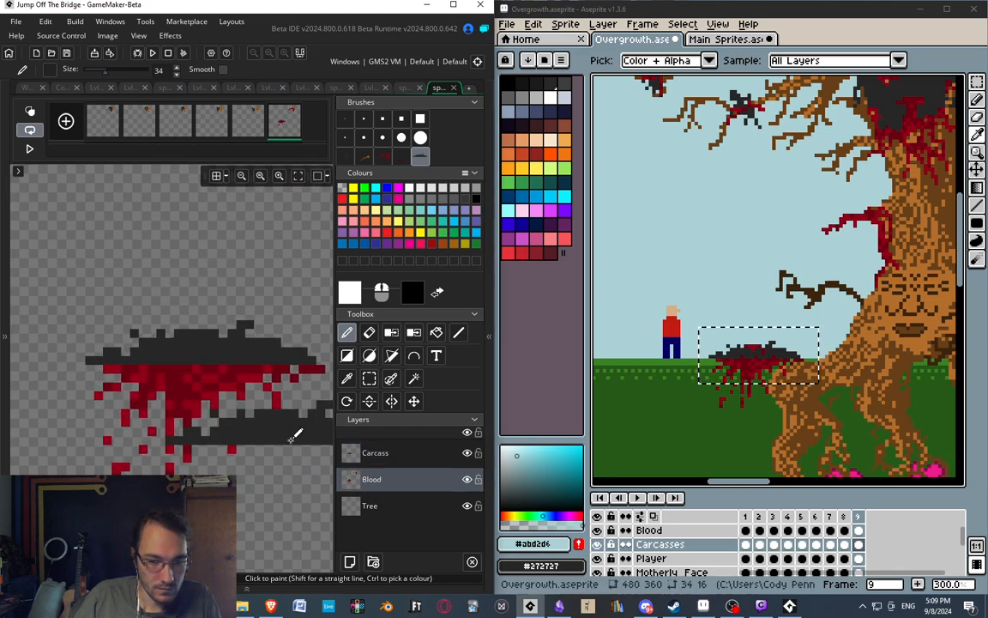
left_click(467, 453)
left_click(369, 378)
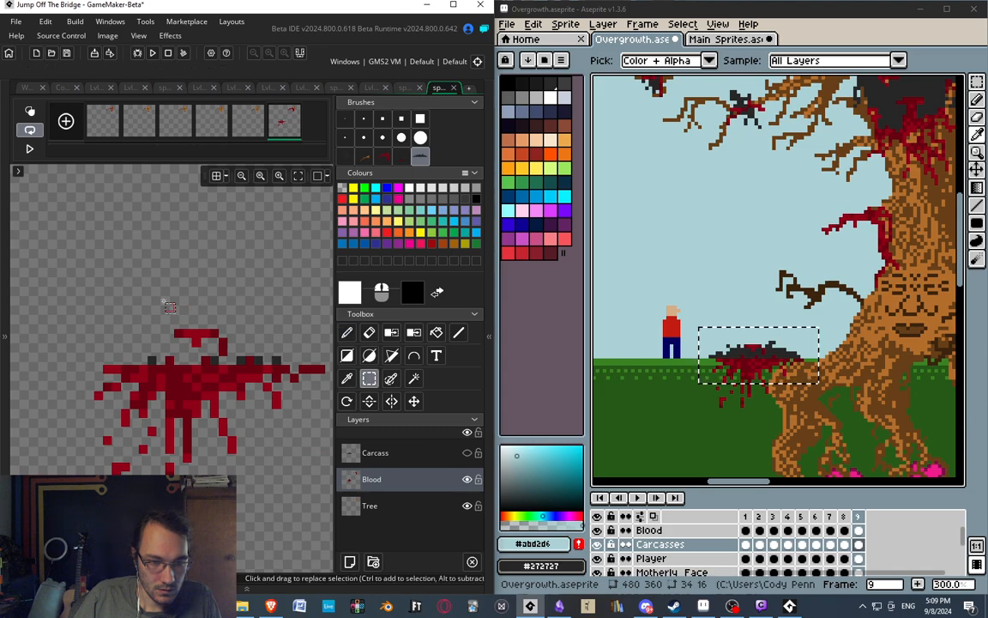
mouse_move(152, 361)
left_mouse_down()
mouse_move(257, 331)
mouse_move(248, 317)
mouse_move(284, 333)
left_mouse_up()
key("ctrl+x")
left_click(406, 453)
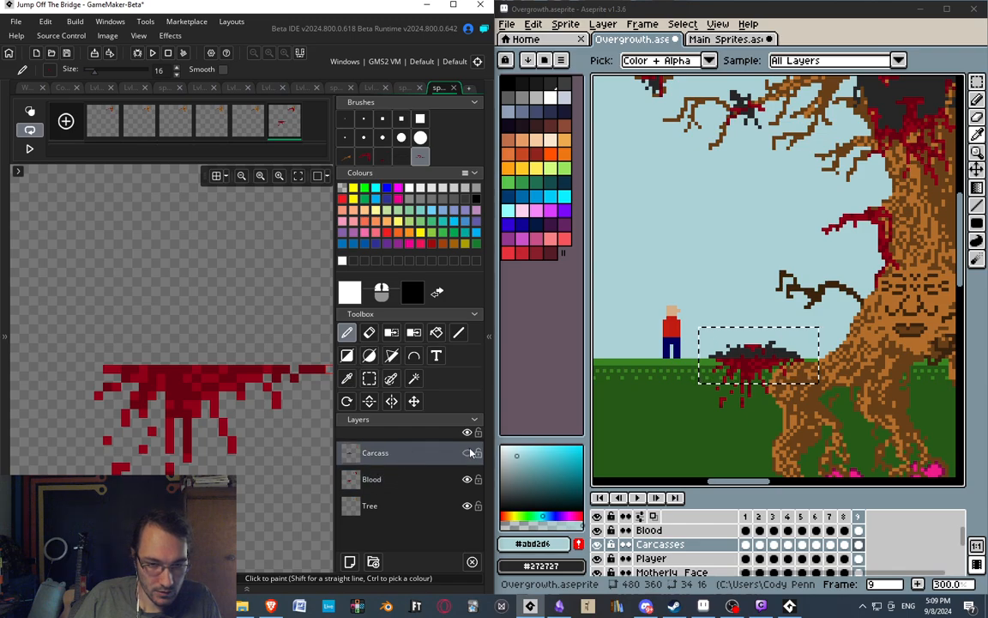
left_click(467, 453)
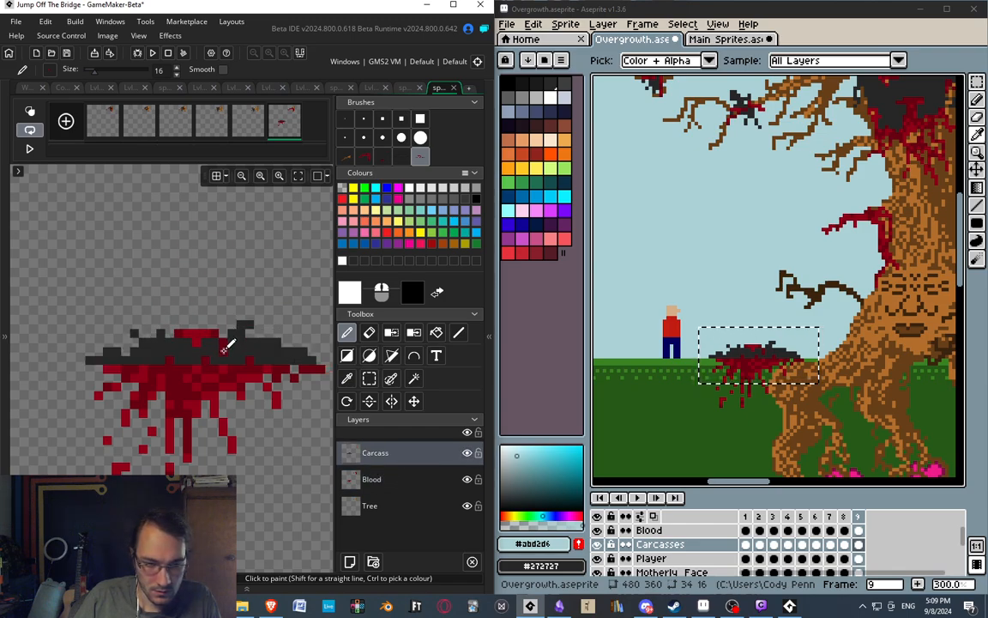
scroll(192, 217, "down", 3)
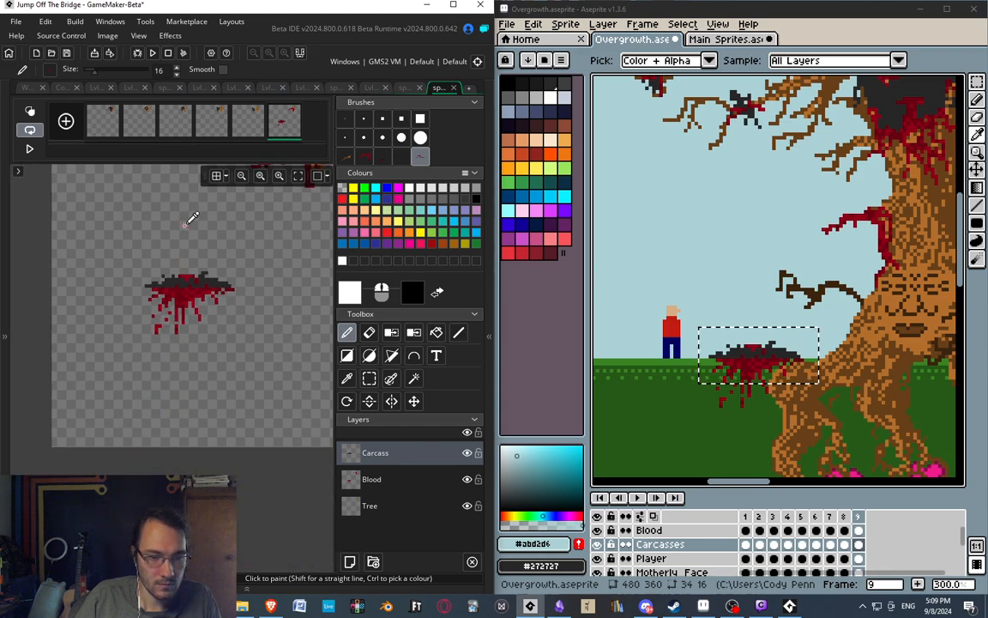
scroll(192, 294, "up", 1)
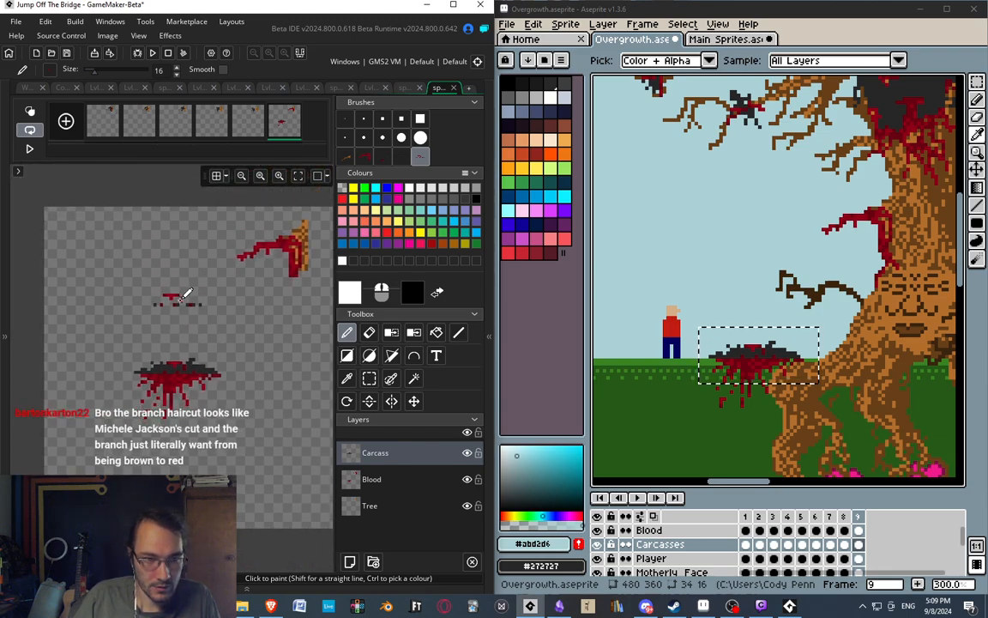
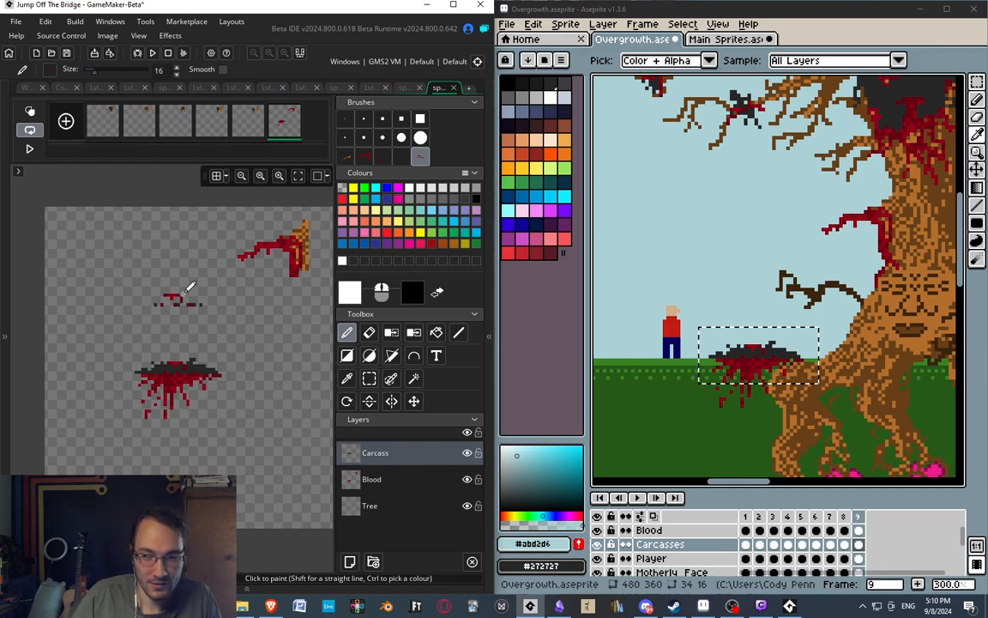
Review the branch sprite's six frames in GameMaker against the tree in Aseprite's frame 9.
middle_click_drag(845, 310, 719, 316)
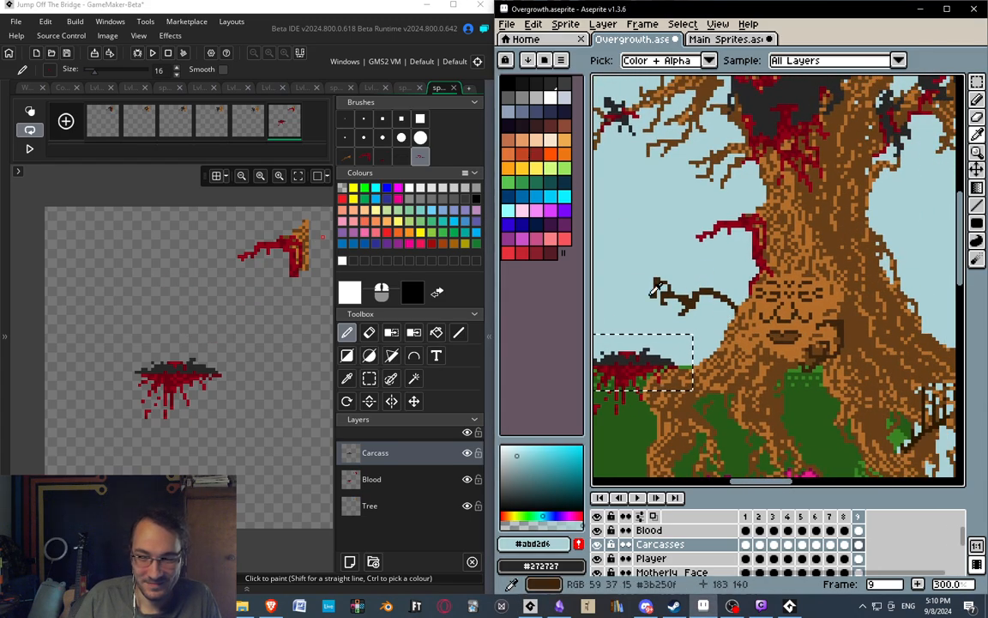
middle_click_drag(637, 292, 774, 262)
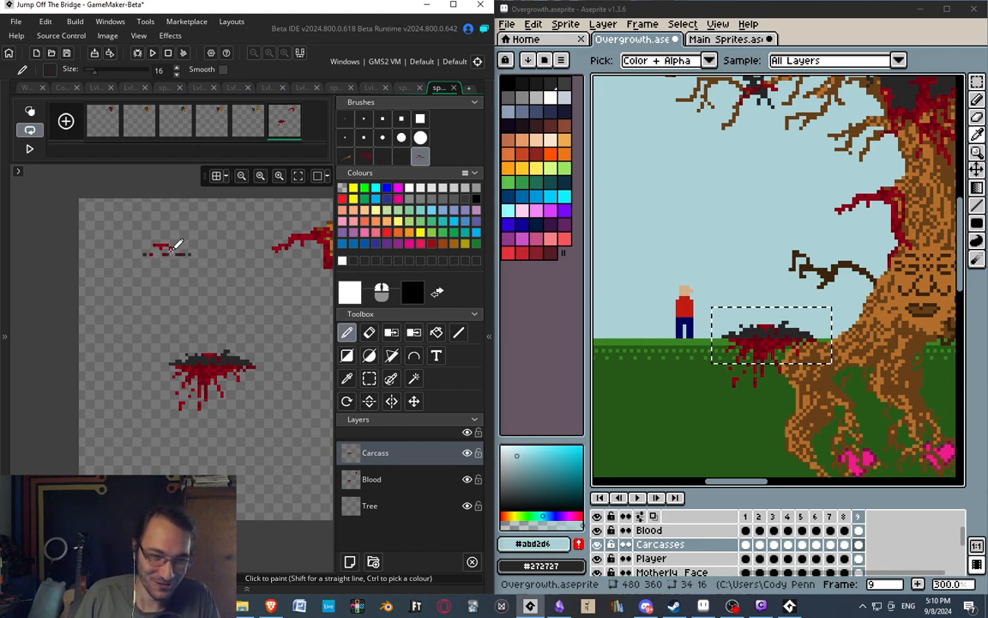
left_click(253, 125)
middle_click_drag(257, 268, 173, 238)
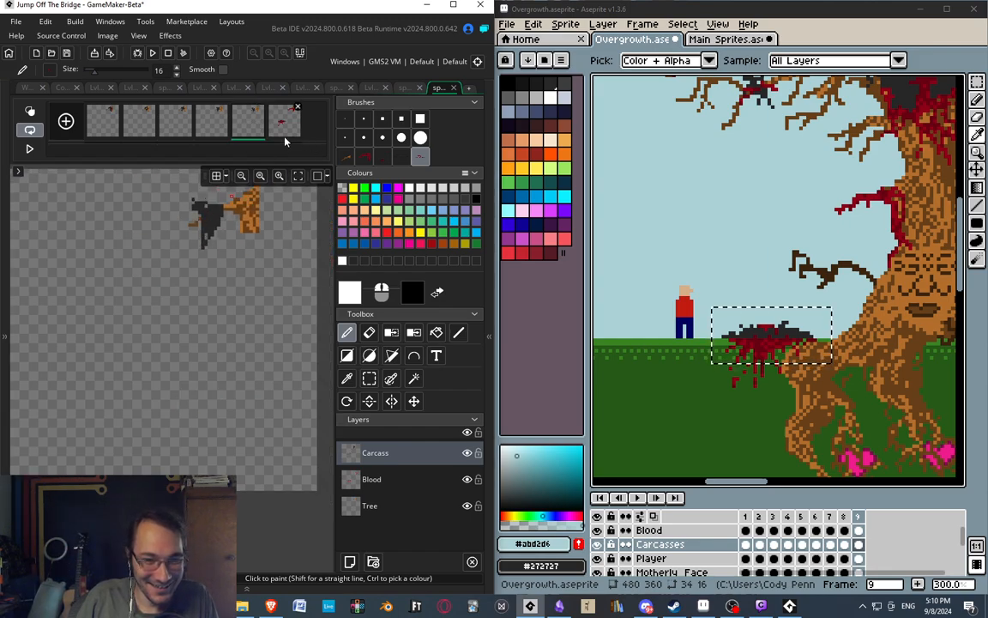
left_click(283, 135)
left_click(263, 127)
left_click(278, 129)
middle_click_drag(93, 338, 199, 307)
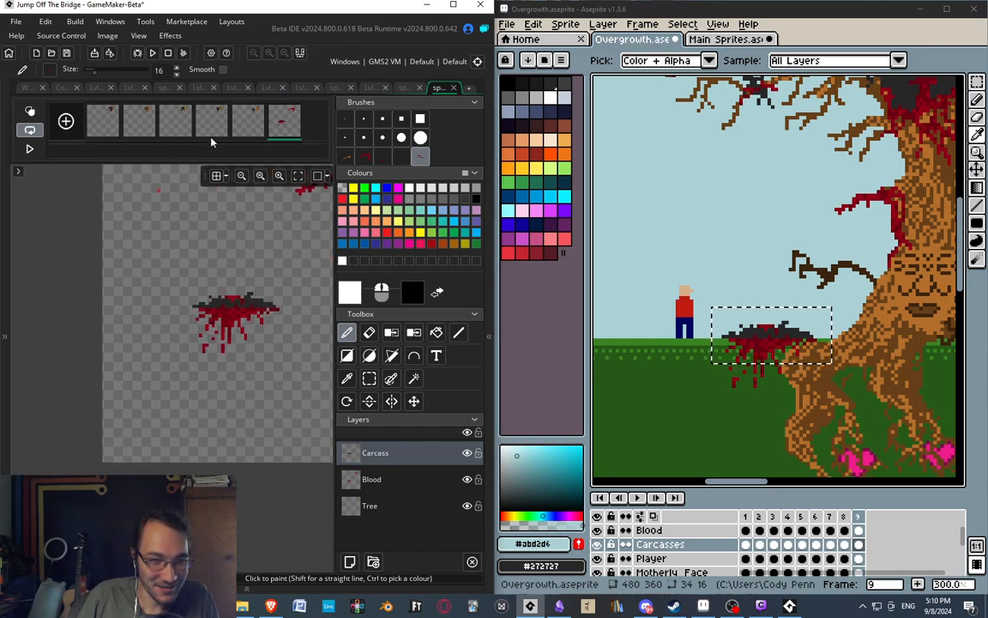
left_click(210, 134)
left_click(179, 127)
middle_click_drag(169, 267, 126, 305)
left_click(215, 136)
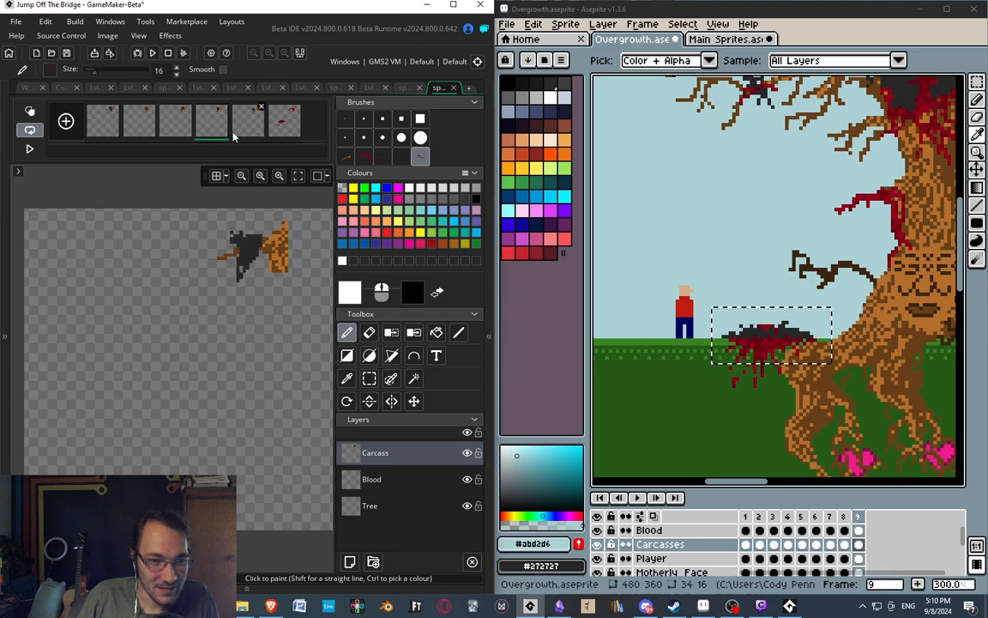
left_click(241, 131)
left_click(276, 121)
middle_click_drag(262, 376, 260, 390)
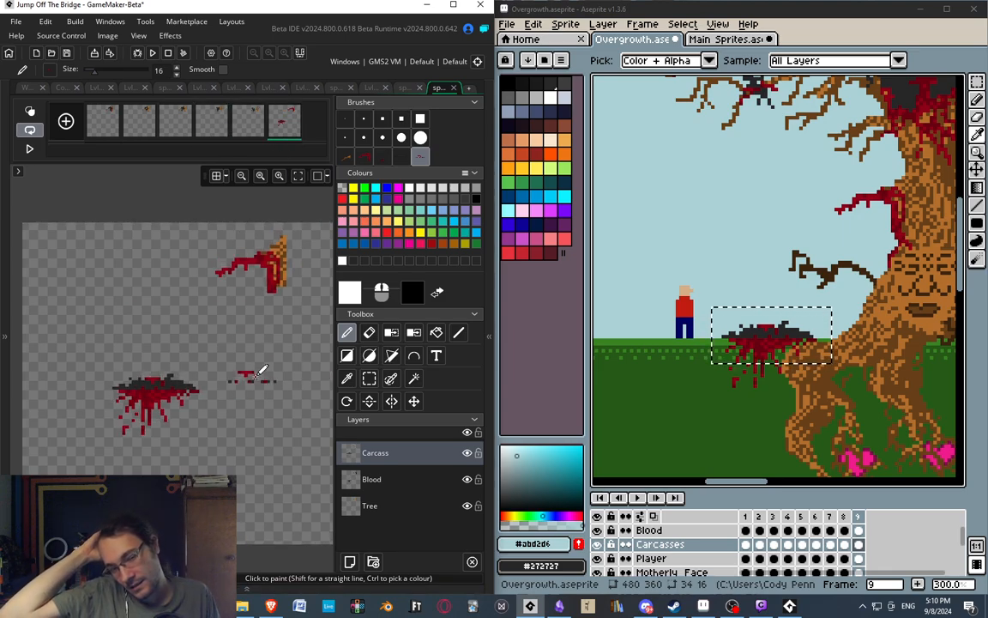
Add a new layer above Carcass in the branch sprite and name it Arm.
left_click(350, 562)
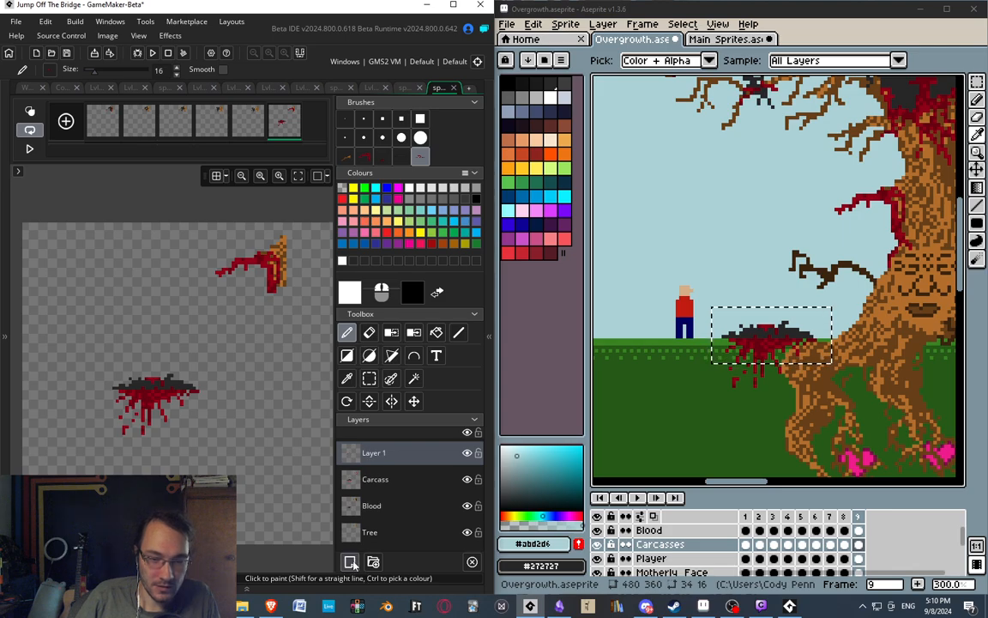
double_click(387, 461)
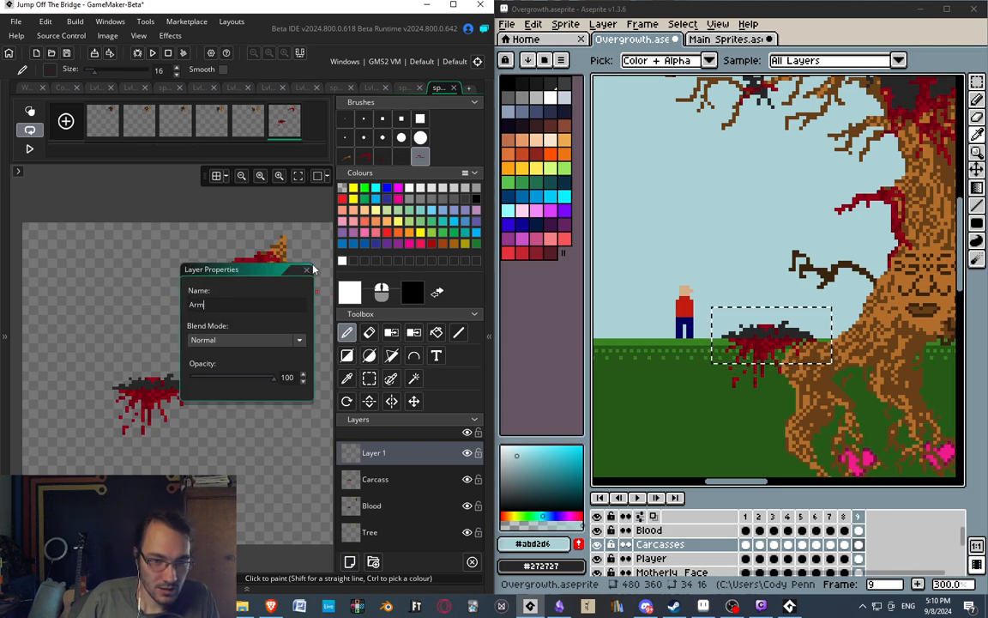
left_click(307, 271)
middle_click_drag(279, 363, 288, 354)
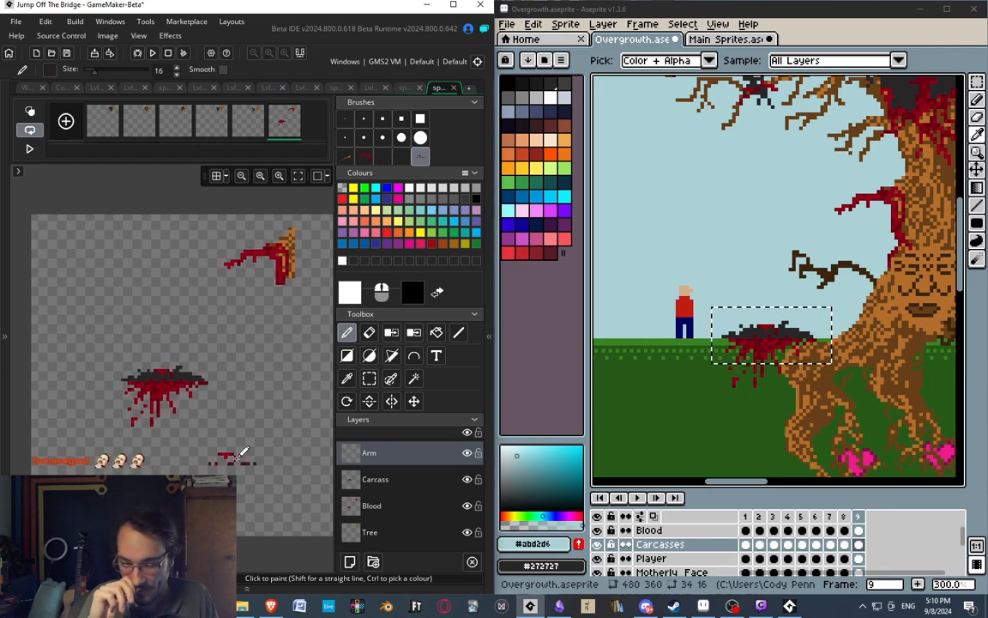
Show frame 5 in Aseprite and open the first frame of the branch sprite in GameMaker.
middle_click_drag(806, 302, 666, 315)
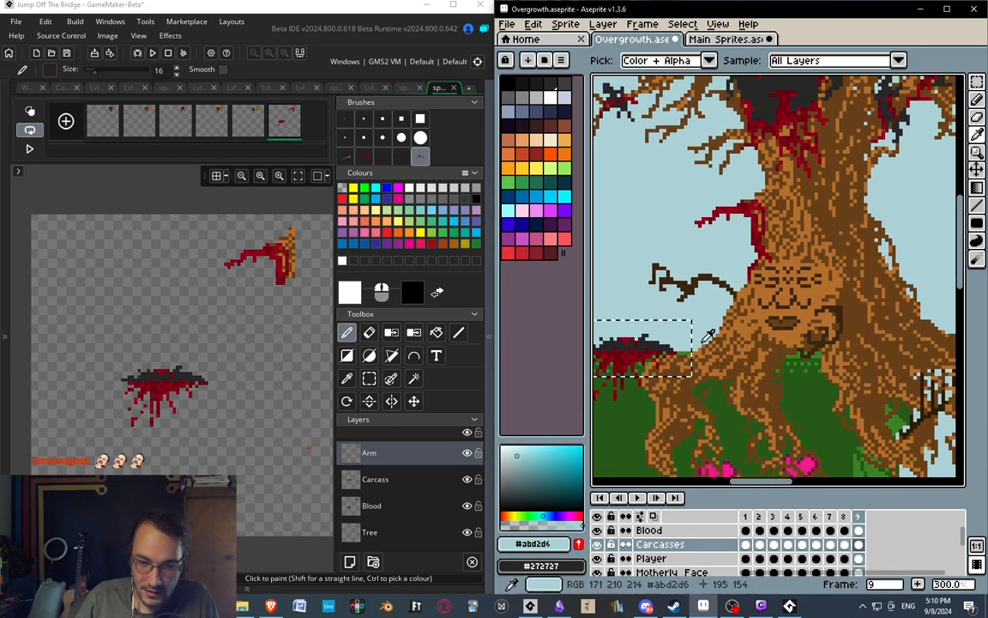
left_click(788, 517)
left_click(802, 517)
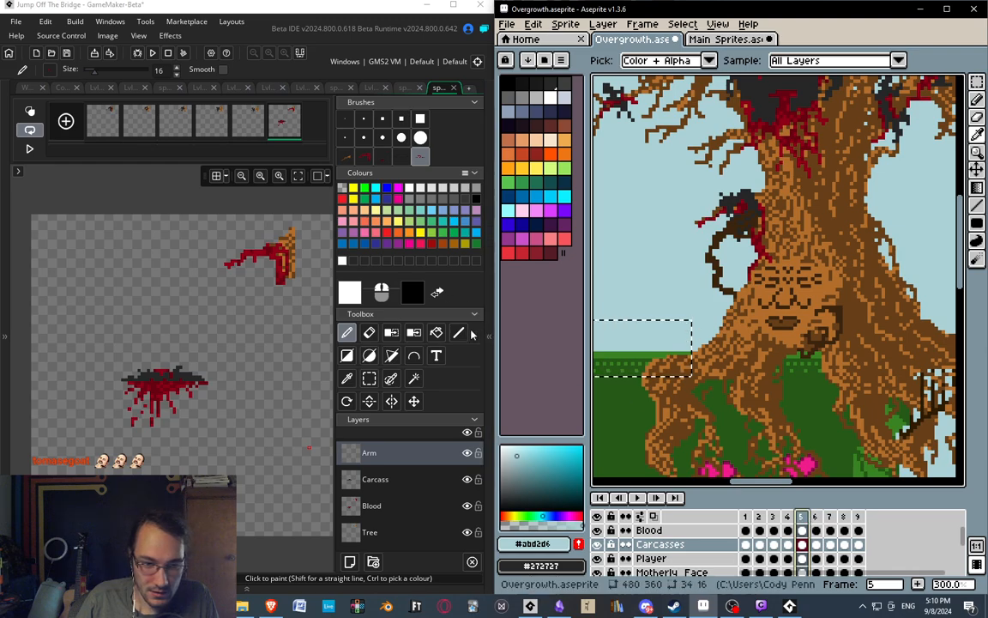
middle_click_drag(287, 335, 297, 333)
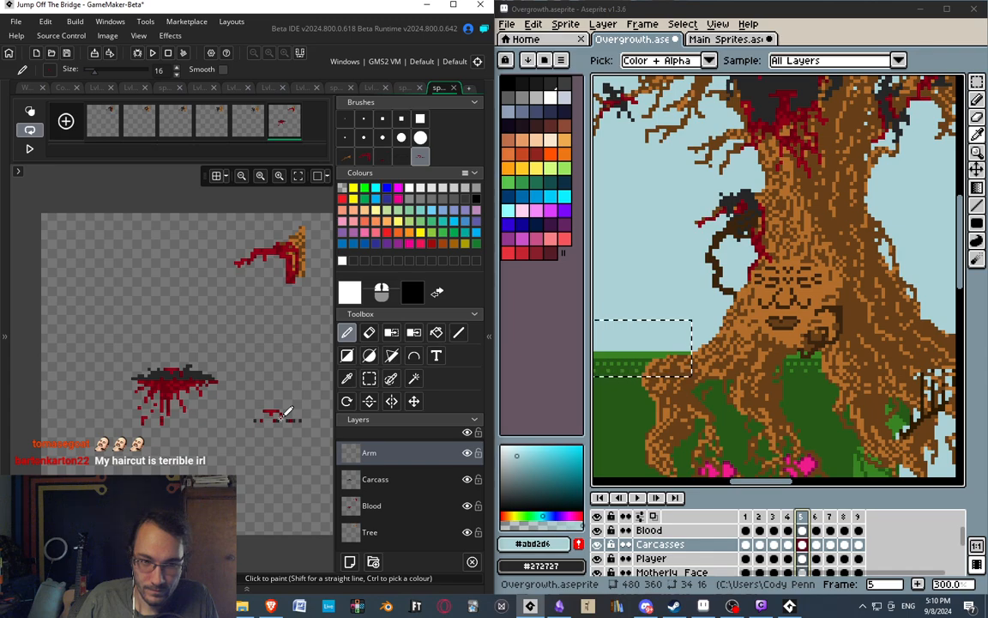
left_click(106, 121)
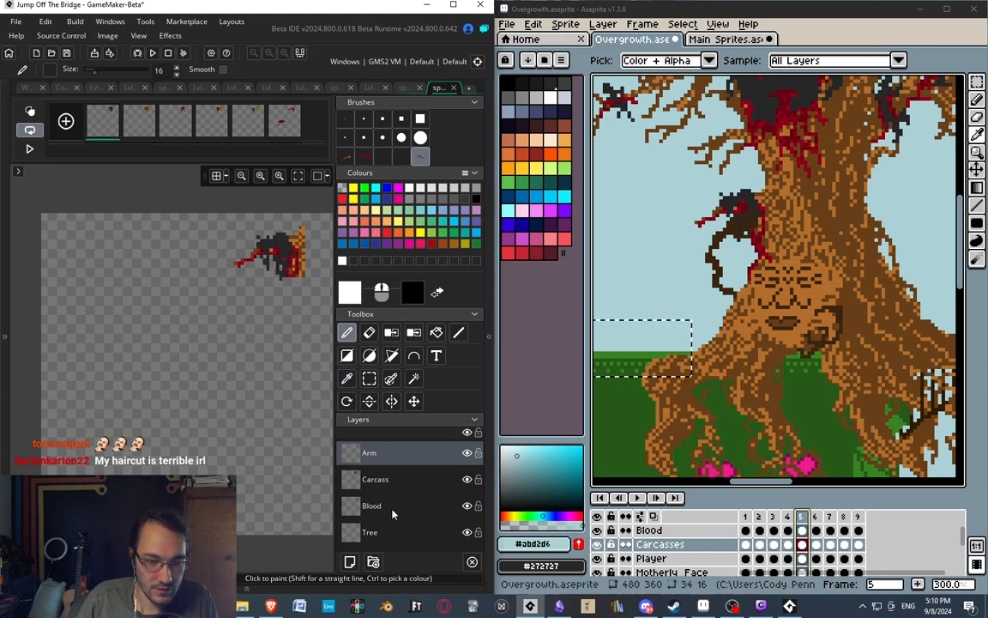
mouse_move(205, 312)
middle_mouse_down()
mouse_move(195, 318)
mouse_move(211, 320)
middle_mouse_up()
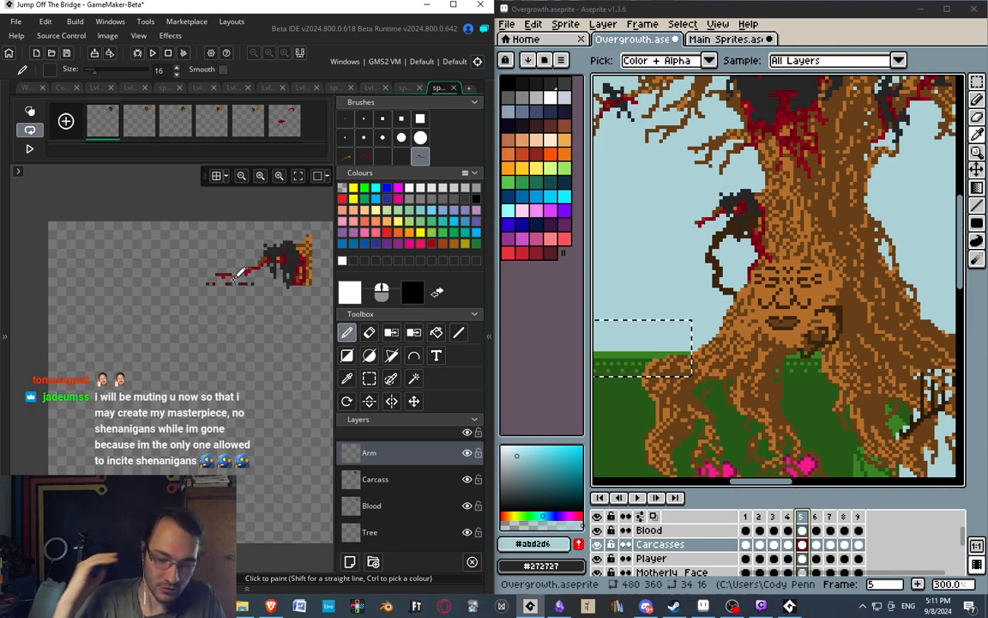
middle_click_drag(622, 264, 661, 234)
key("m")
left_click_drag(672, 185, 772, 316)
key("i")
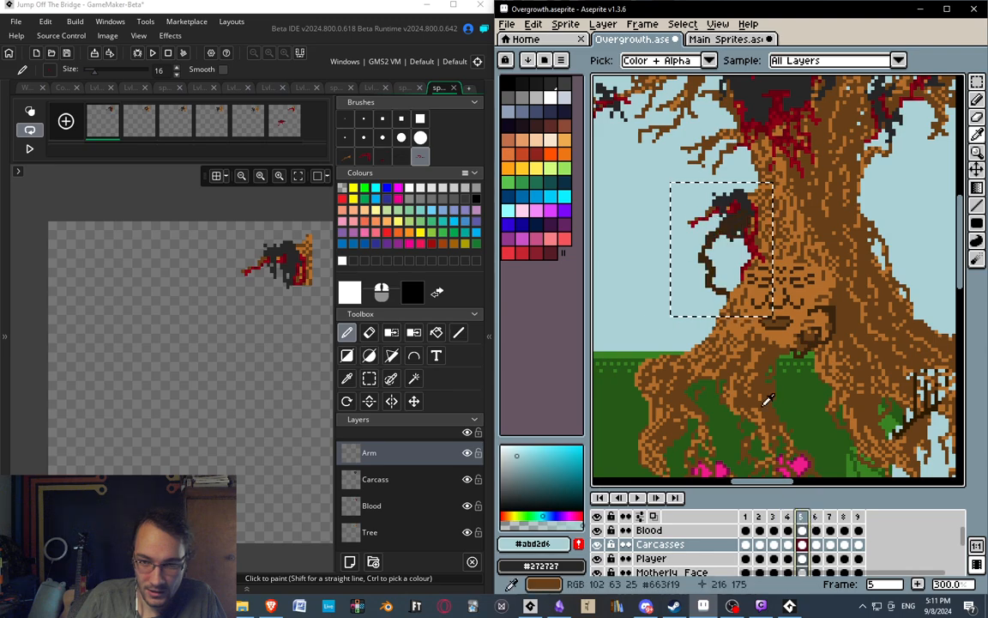
Compare Aseprite's frames 3 and 4 with the sprite's first frame, return to frame 4 and clear the selection.
left_click(790, 517)
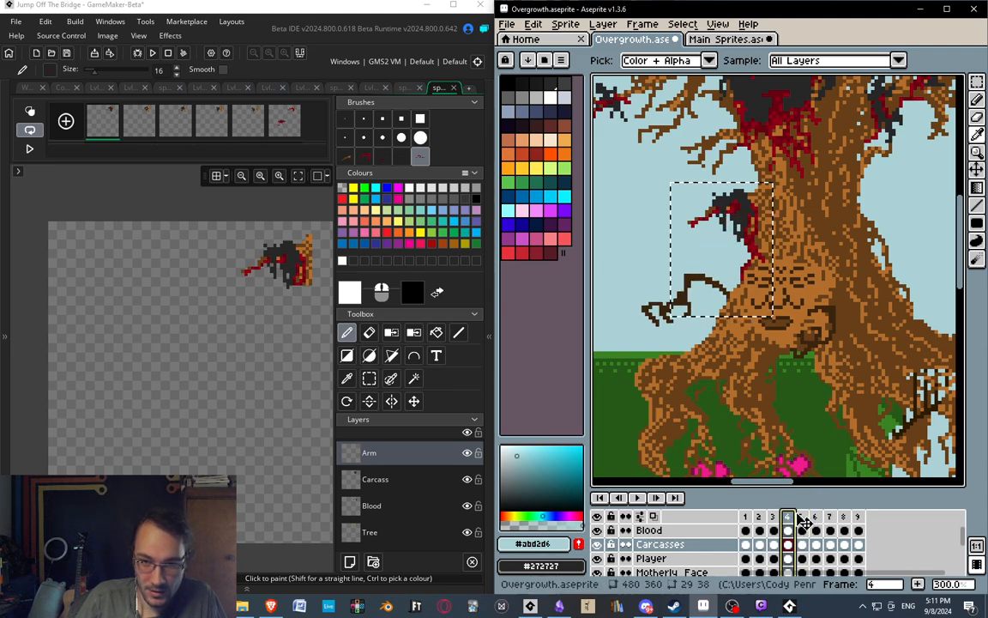
left_click(109, 134)
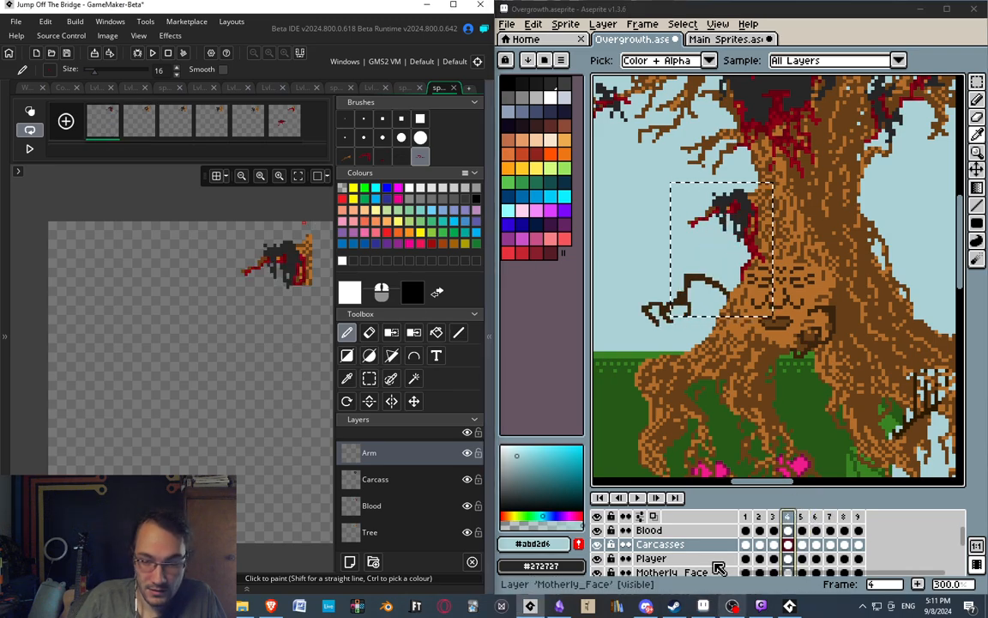
left_click(775, 517)
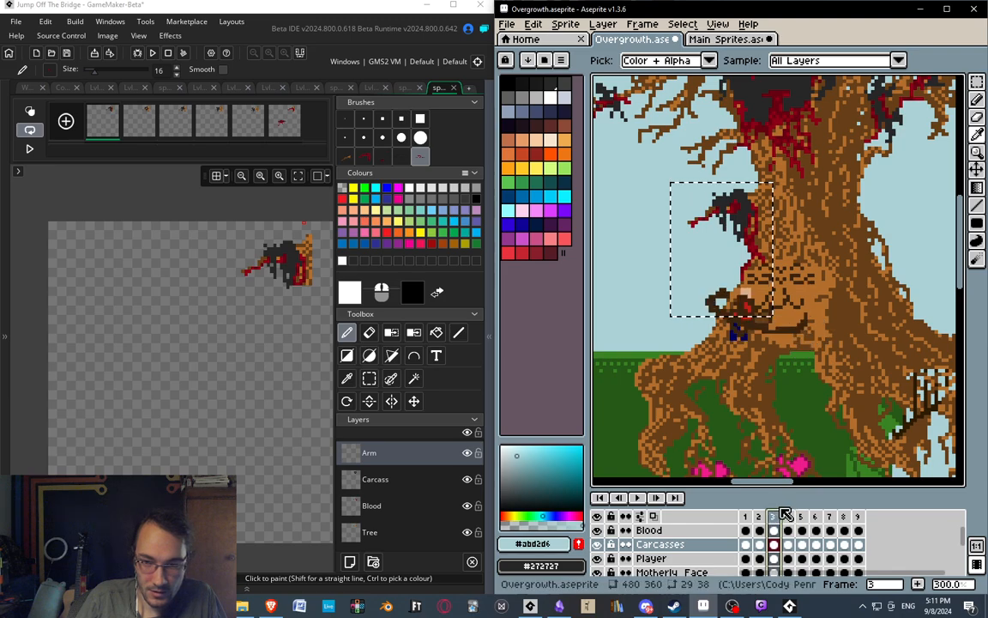
left_click(789, 518)
left_click(730, 345)
key("Escape")
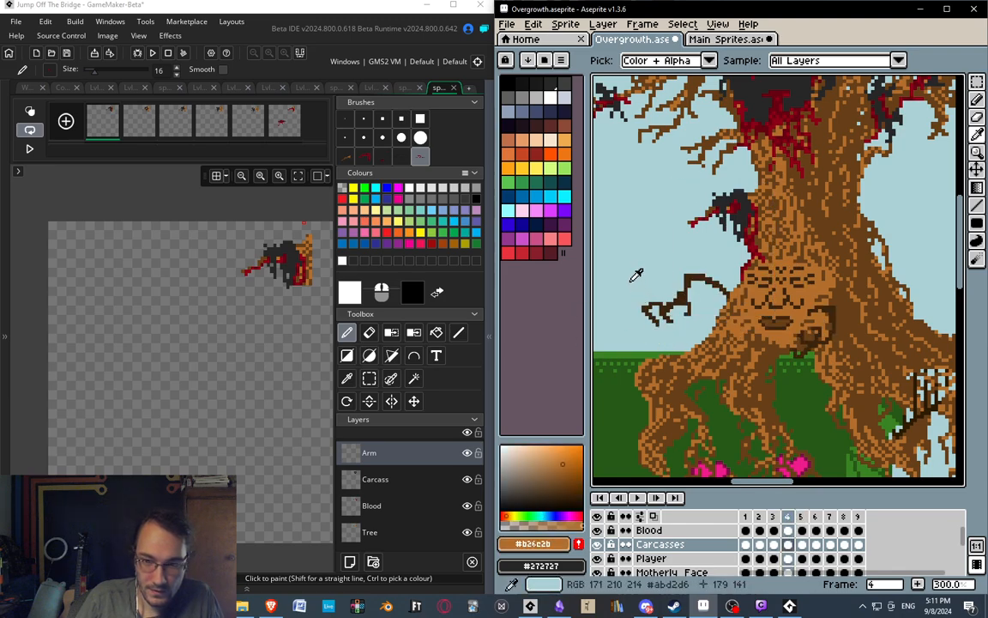
Select the dark brown arm beside the trunk in Aseprite's frame 4 and copy it from the Arms layer.
key("s")
left_click_drag(629, 275, 736, 340)
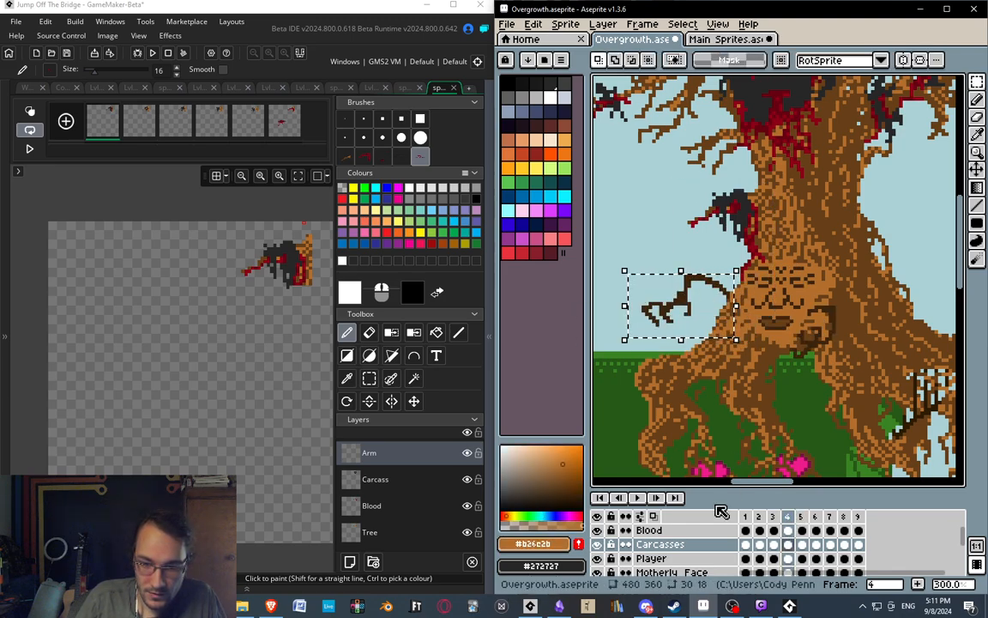
scroll(678, 549, "down", 5)
scroll(678, 562, "down", 2)
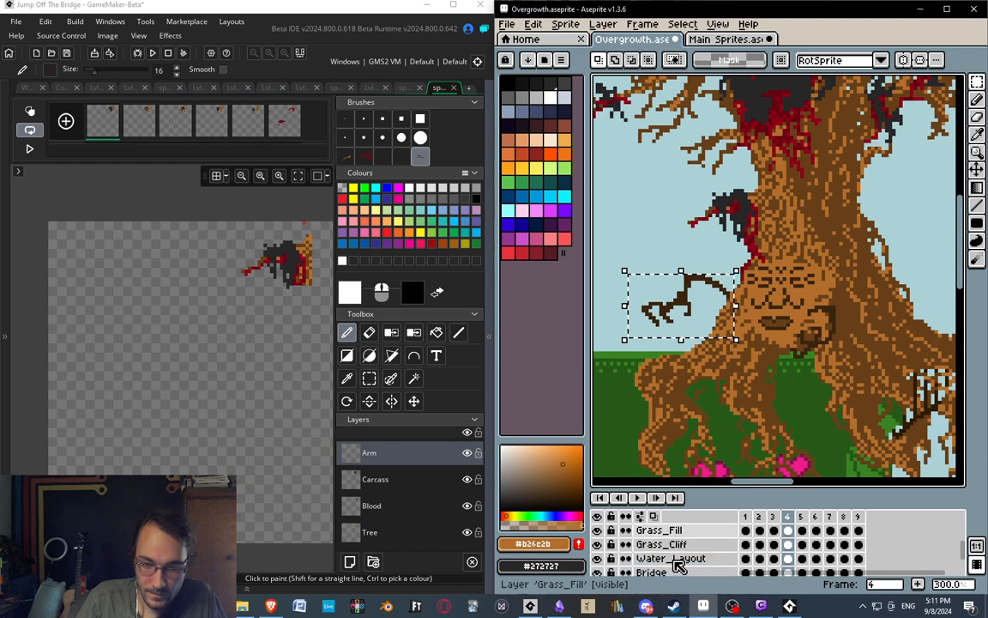
scroll(677, 554, "up", 8)
left_click(669, 531)
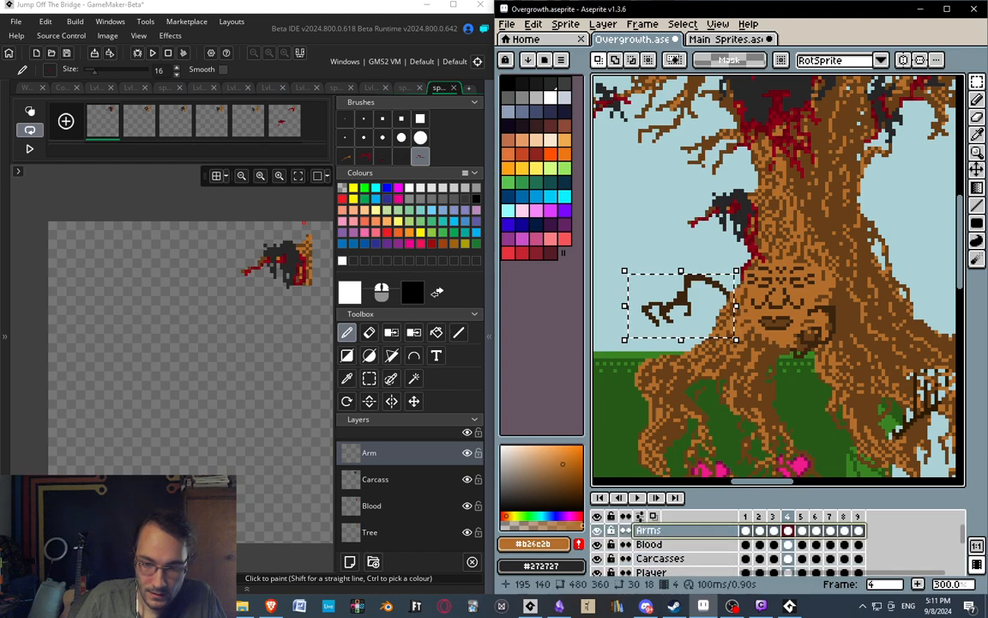
key("ctrl+c")
Replace the selection in Aseprite's frame 4 with a larger 69 by 39 pixel area enclosing the arm and copy it.
mouse_move(186, 361)
middle_mouse_down()
mouse_move(221, 361)
mouse_move(206, 375)
mouse_move(150, 341)
middle_mouse_up()
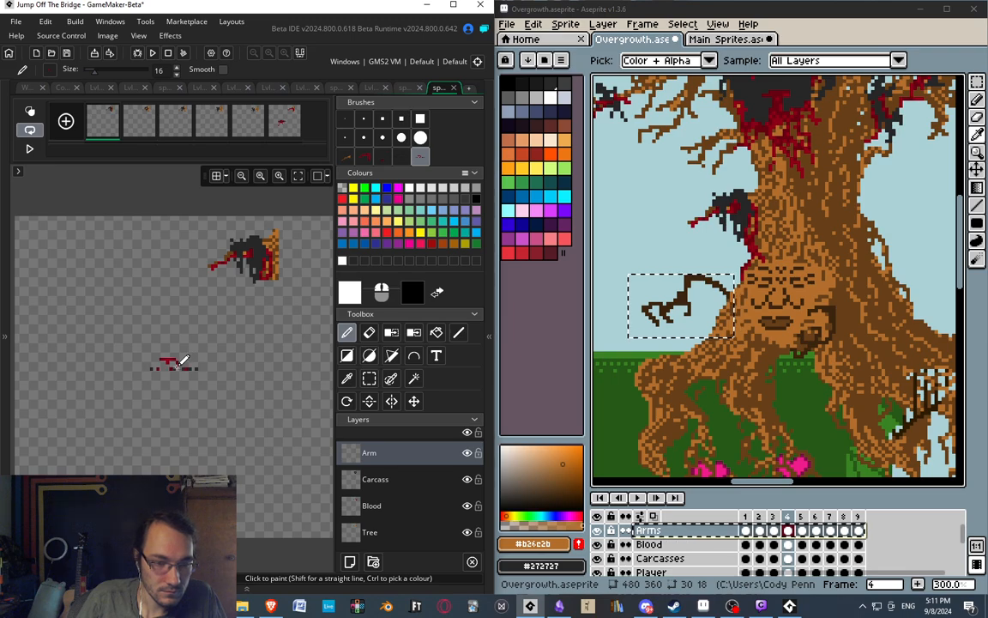
key("s")
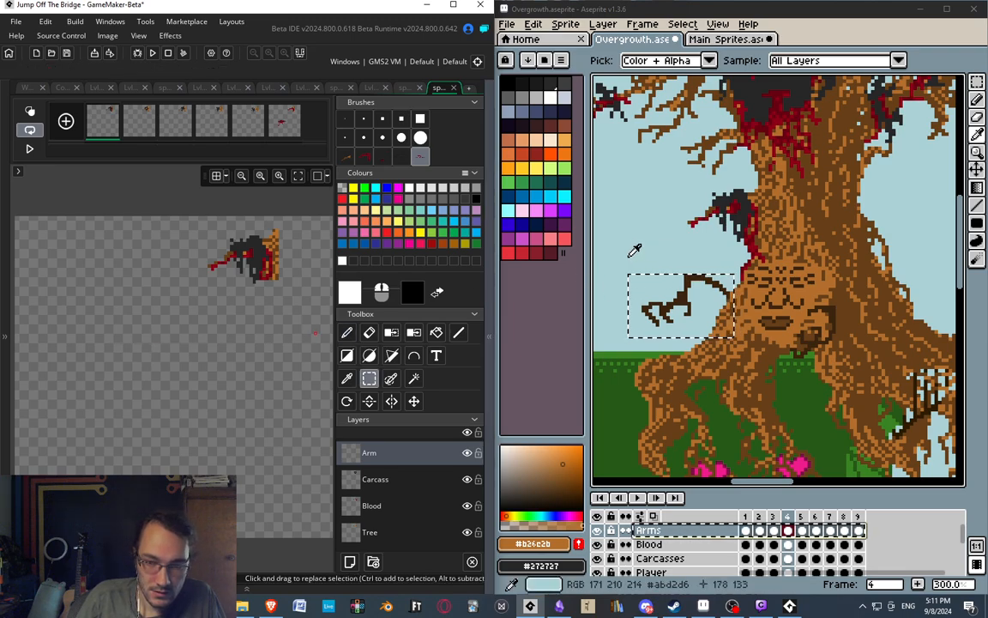
left_click(634, 254)
key("Escape")
key("s")
left_click_drag(629, 268, 754, 339)
Paste the copied arm as a brush in GameMaker and stamp it below the branch on frame 1's Arm layer.
middle_click_drag(210, 289, 239, 273)
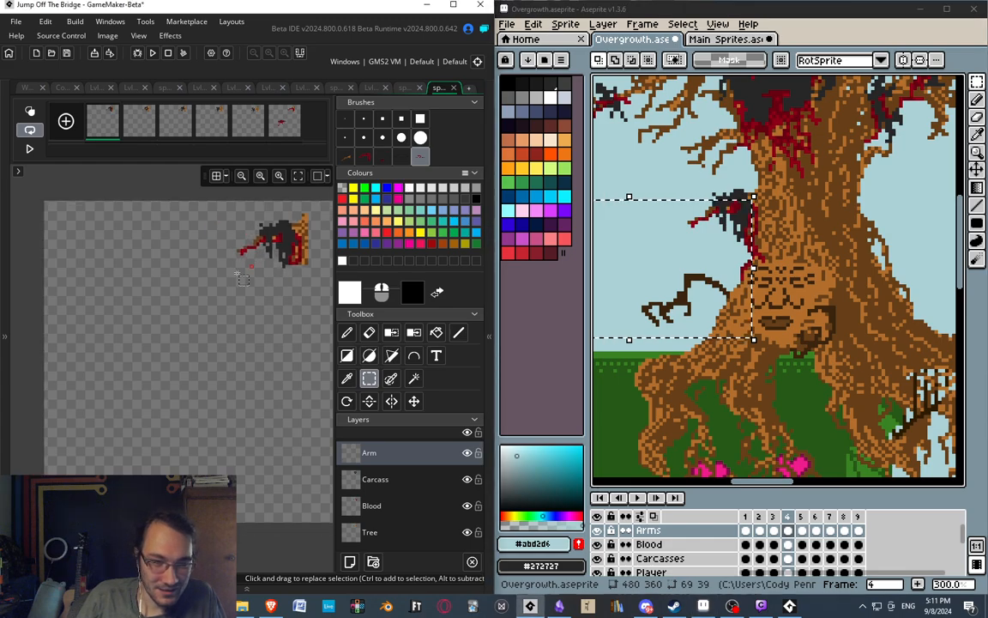
key("ctrl+v")
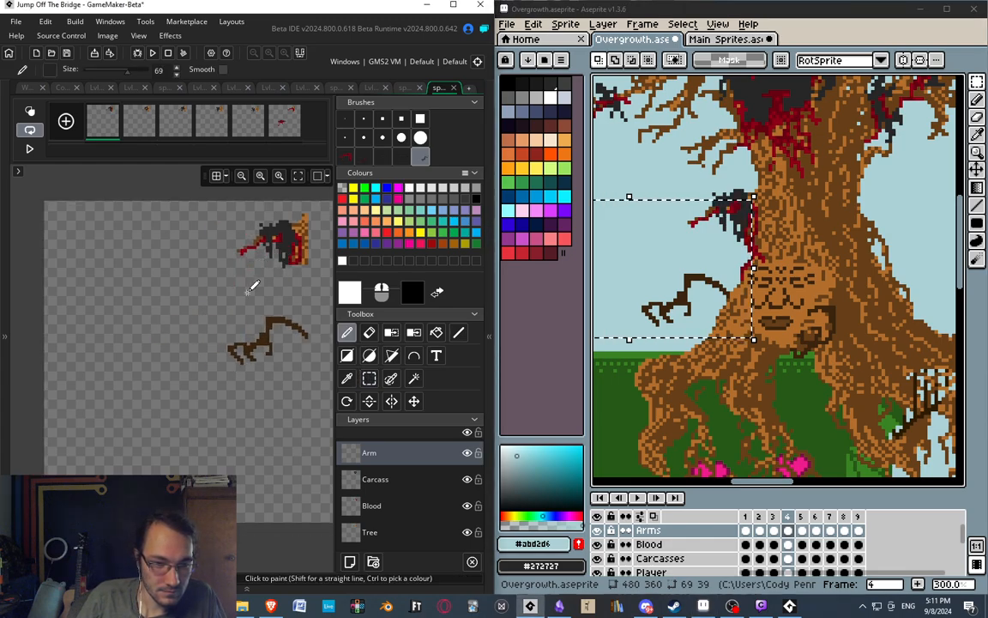
middle_click_drag(165, 286, 115, 293)
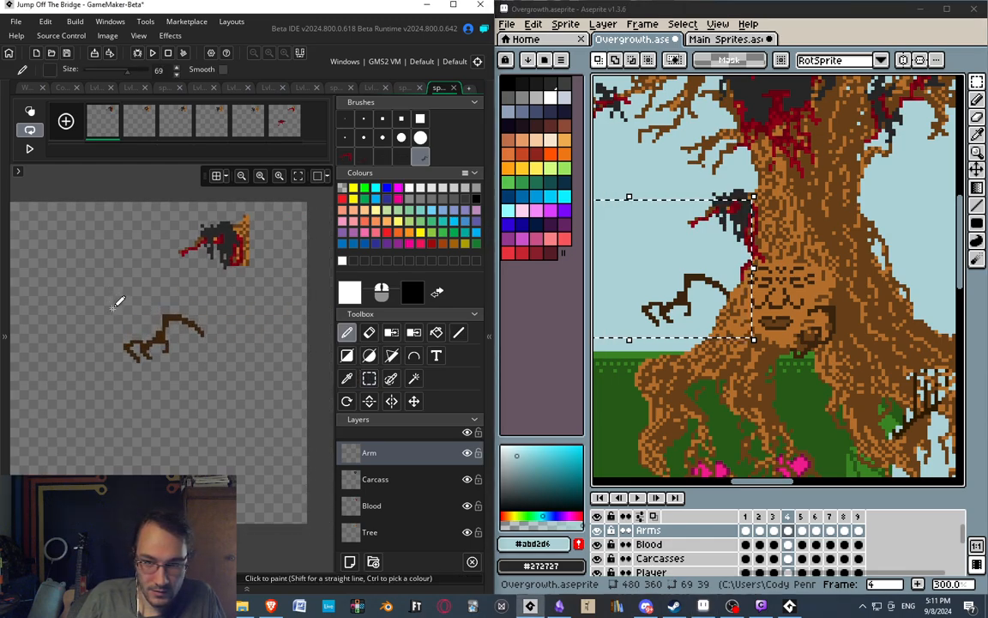
scroll(130, 308, "up", 2, "ctrl")
middle_click_drag(166, 303, 122, 296)
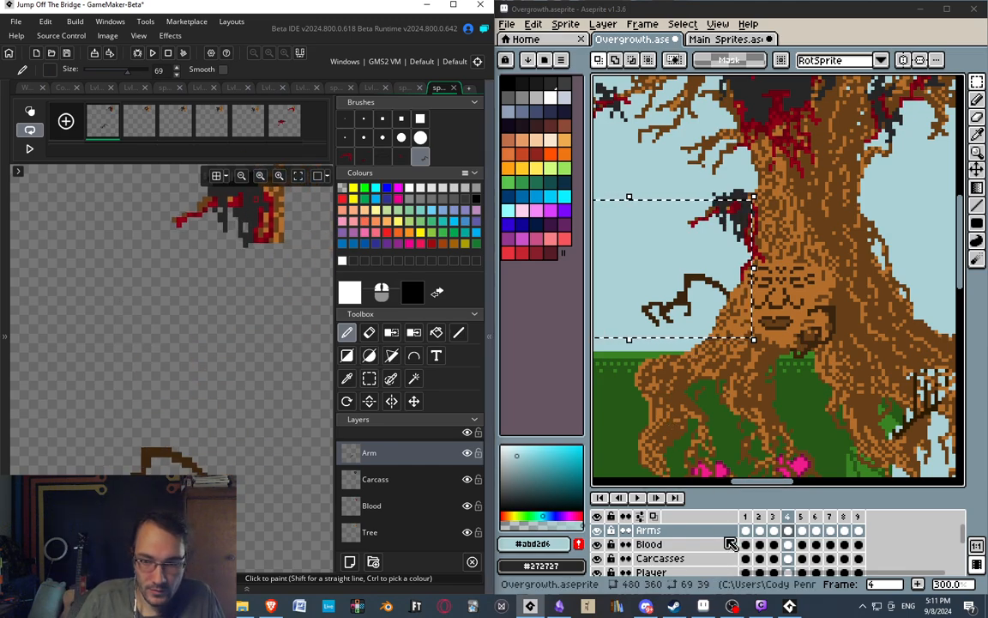
In Aseprite's frame 5, select a 35 by 41 pixel area around the arm gripping the carcass on the Arms layer and copy it.
left_click(802, 520)
middle_click_drag(788, 398, 783, 457)
left_click(663, 257)
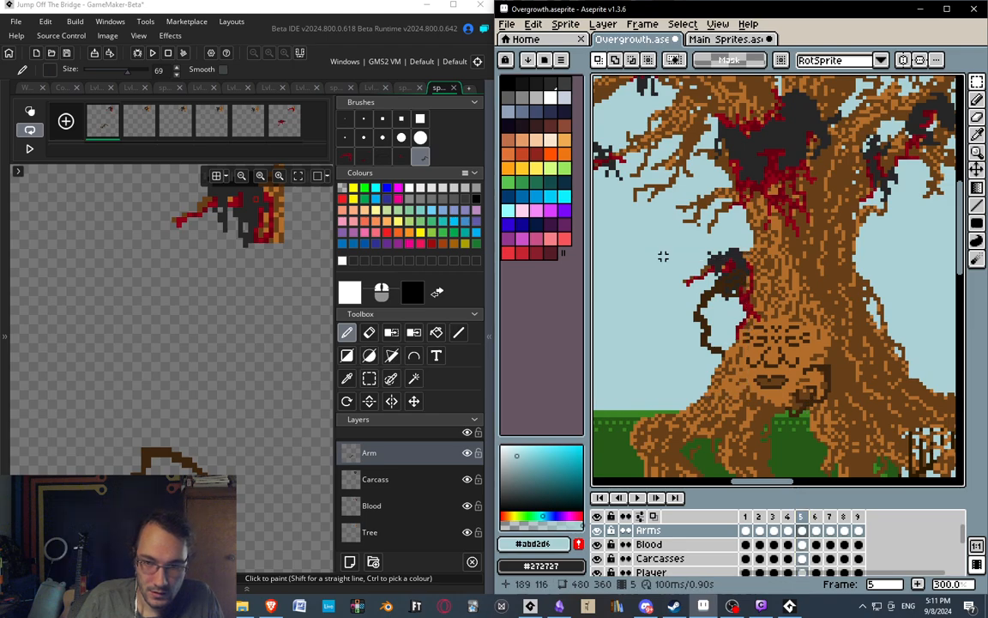
left_click_drag(660, 228, 783, 372)
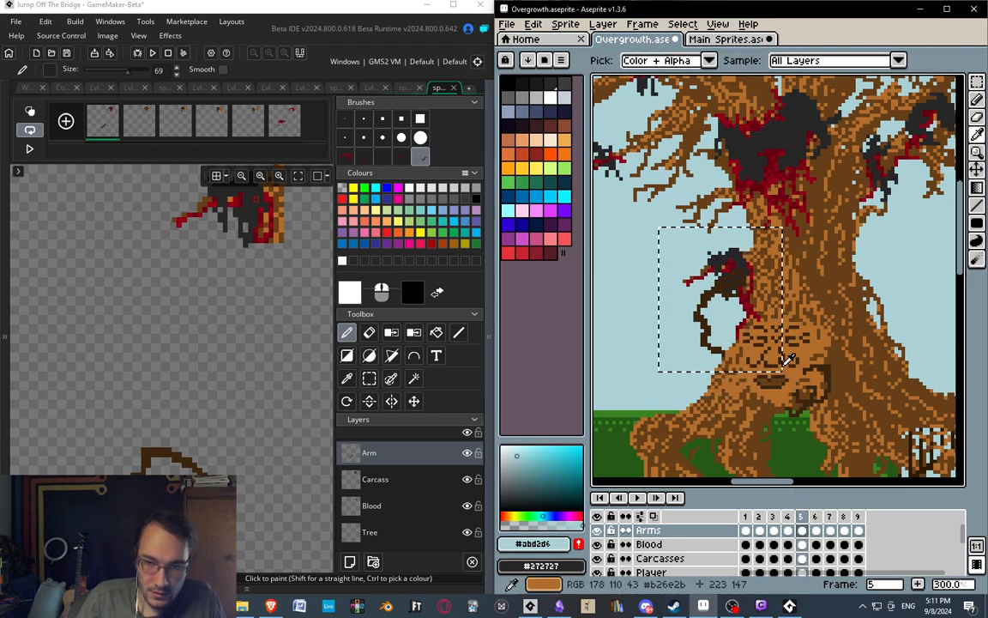
Paste the copied gripping arm as a brush in GameMaker and stamp it over the branch carcass on frame 2's Arm layer.
left_click(137, 127)
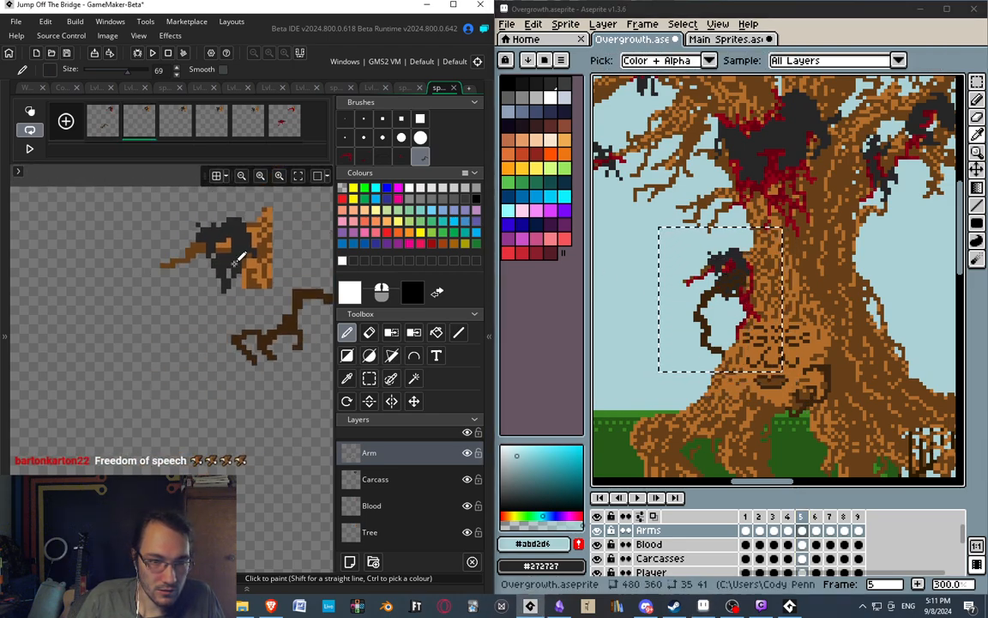
left_click(347, 124)
middle_click_drag(138, 343, 152, 337)
key("ctrl+v")
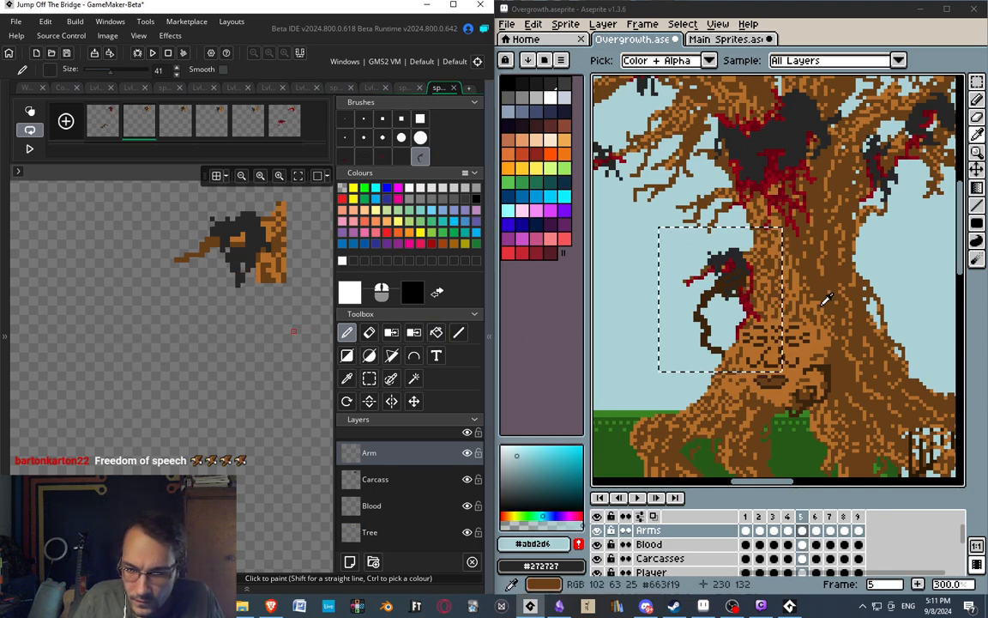
middle_click_drag(834, 294, 839, 280)
scroll(845, 275, "up", 3)
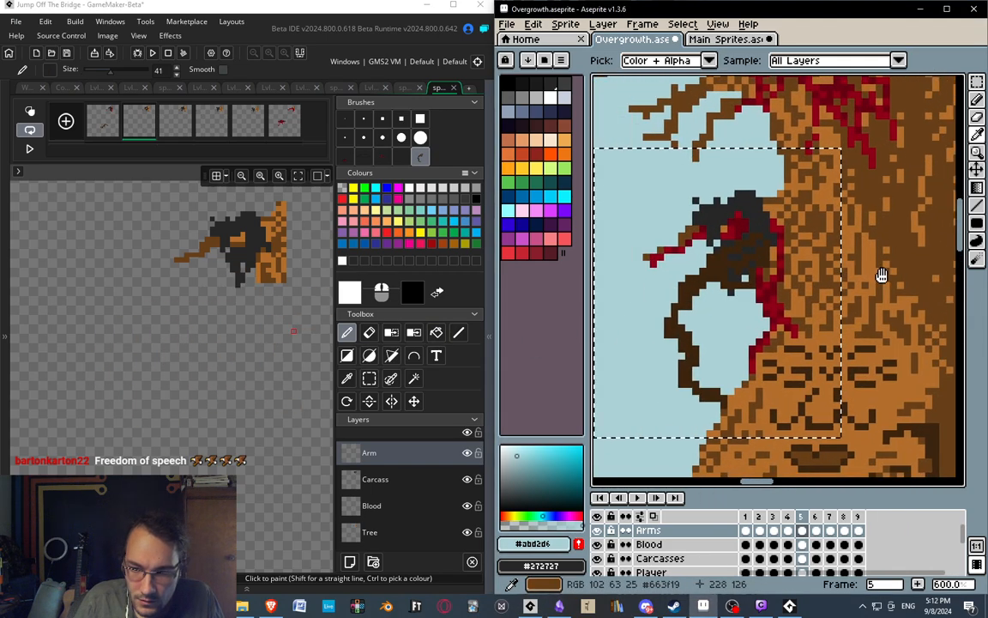
middle_click_drag(211, 286, 258, 265)
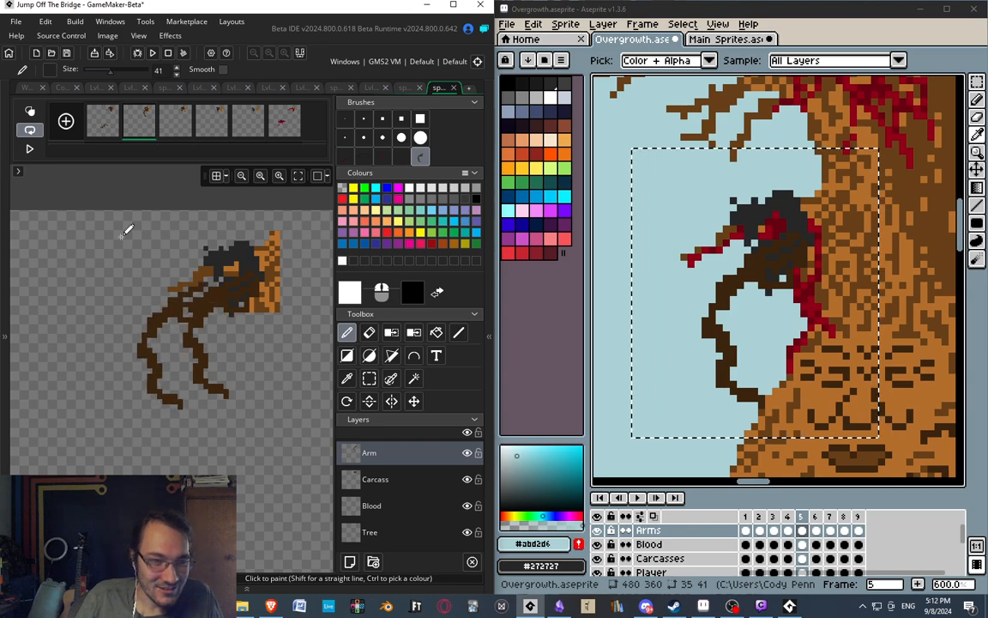
Turn on onion skinning, select the arm on frame 1's Arm layer and move it to line up with frame 2's arm base.
left_click(104, 128)
middle_click_drag(164, 469, 170, 343)
left_click(369, 378)
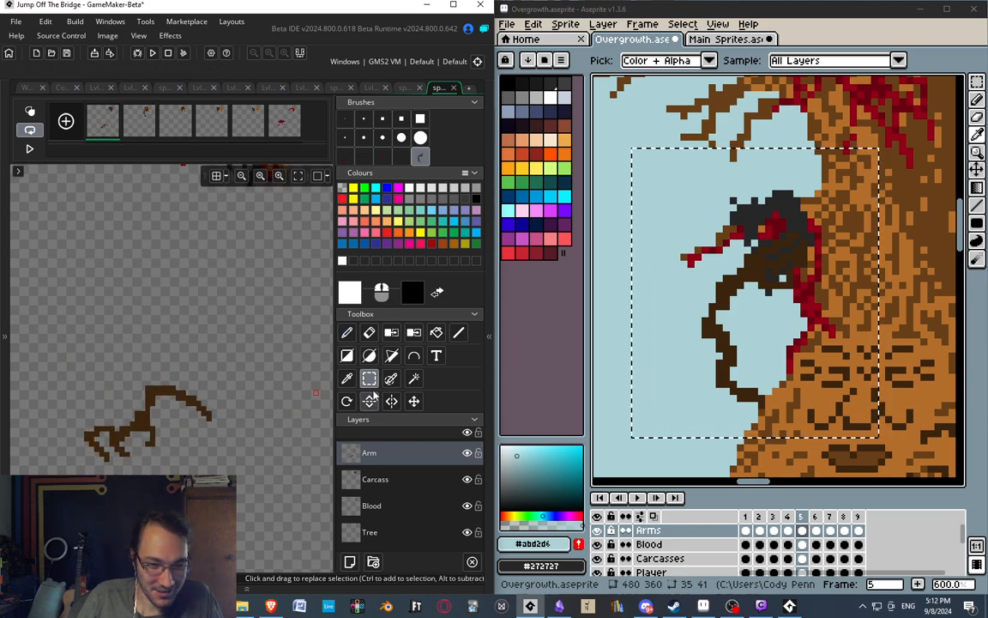
left_click_drag(58, 338, 236, 492)
left_click_drag(164, 443, 183, 310)
middle_click_drag(290, 315, 279, 390)
left_click(30, 112)
mouse_move(150, 375)
left_mouse_down()
mouse_move(135, 342)
mouse_move(154, 355)
left_mouse_up()
key("Escape")
middle_click_drag(191, 289, 201, 377)
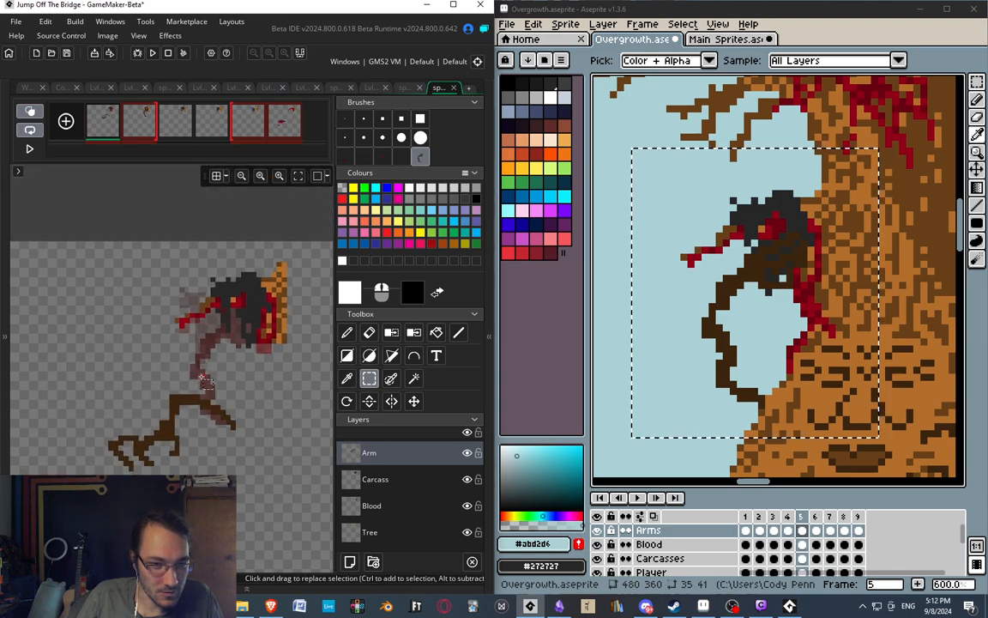
Compare the arm and carcass positions across frames 1 to 3 using onion skinning.
left_click(139, 128)
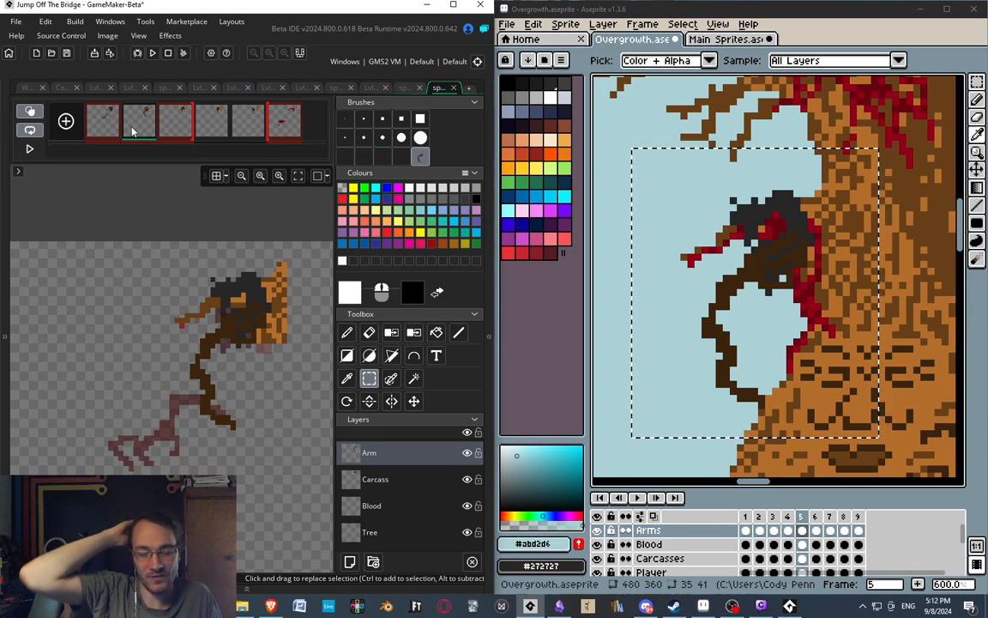
mouse_move(241, 361)
middle_mouse_down()
mouse_move(290, 345)
mouse_move(238, 353)
middle_mouse_up()
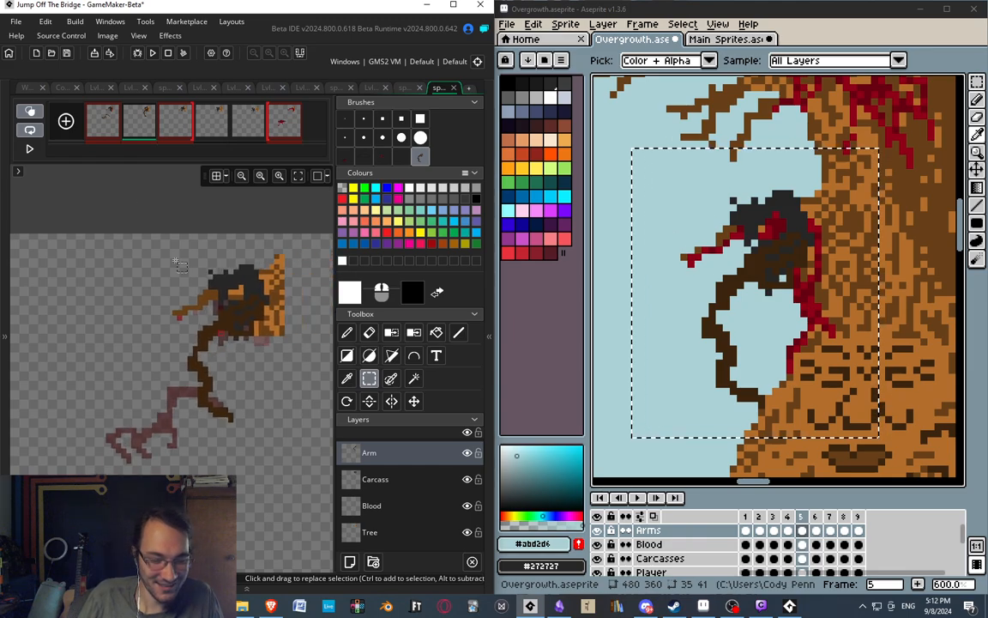
left_click(110, 126)
left_click(140, 126)
left_click(178, 126)
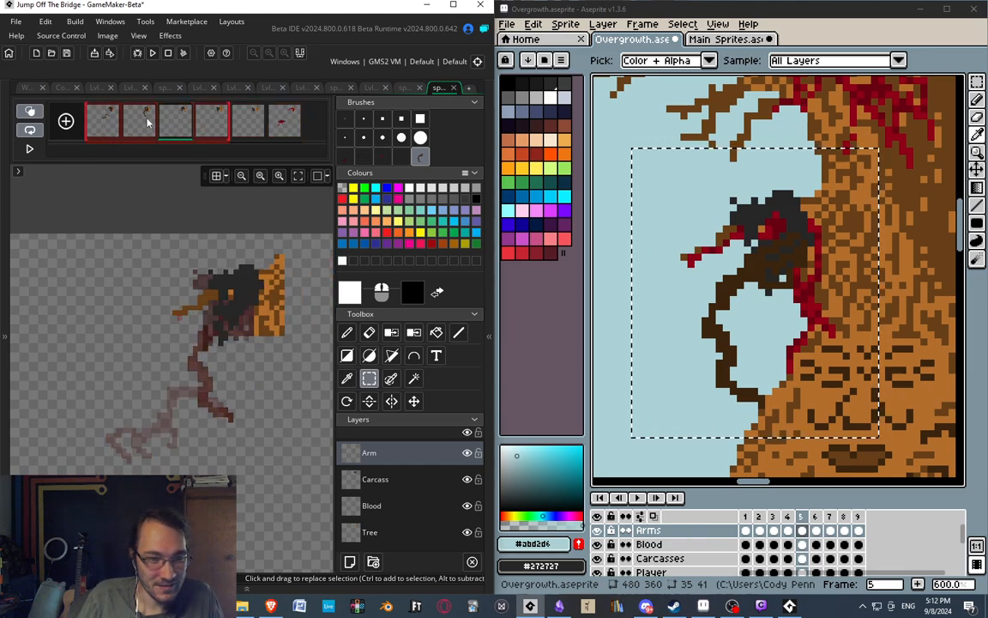
left_click(147, 122)
In Aseprite's frame 6, select a 23 by 26 pixel area around the gripping arm on the Arms layer and copy it.
left_click(816, 517)
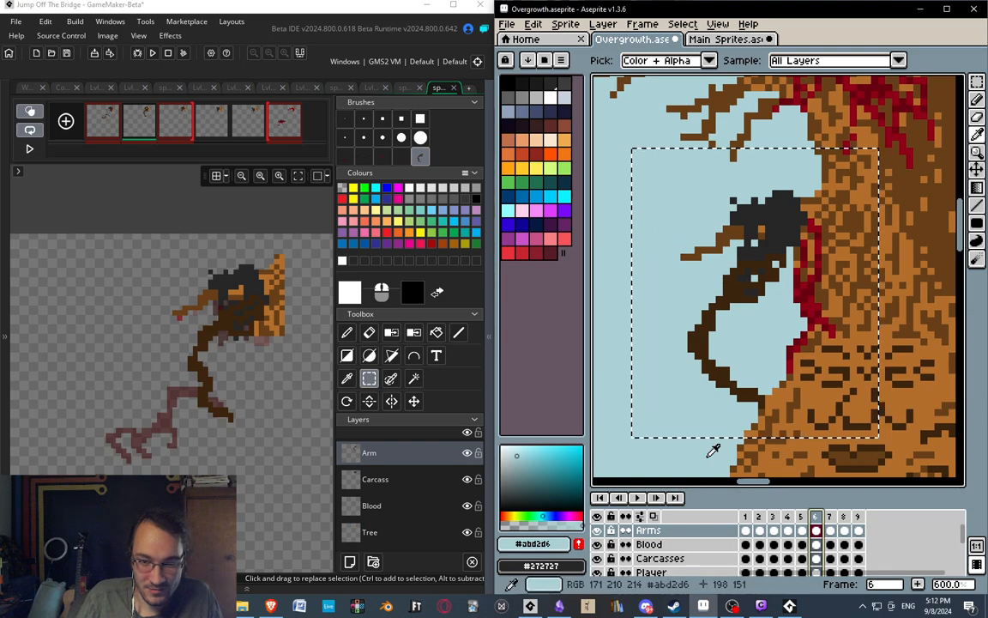
key("m")
left_click_drag(657, 229, 837, 437)
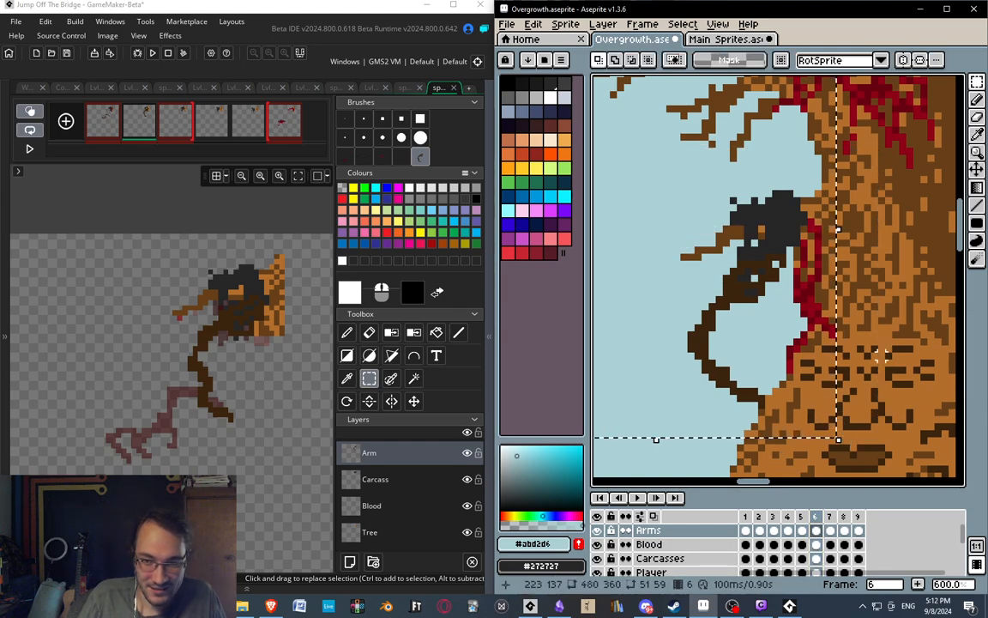
left_click_drag(668, 232, 829, 416)
key("i")
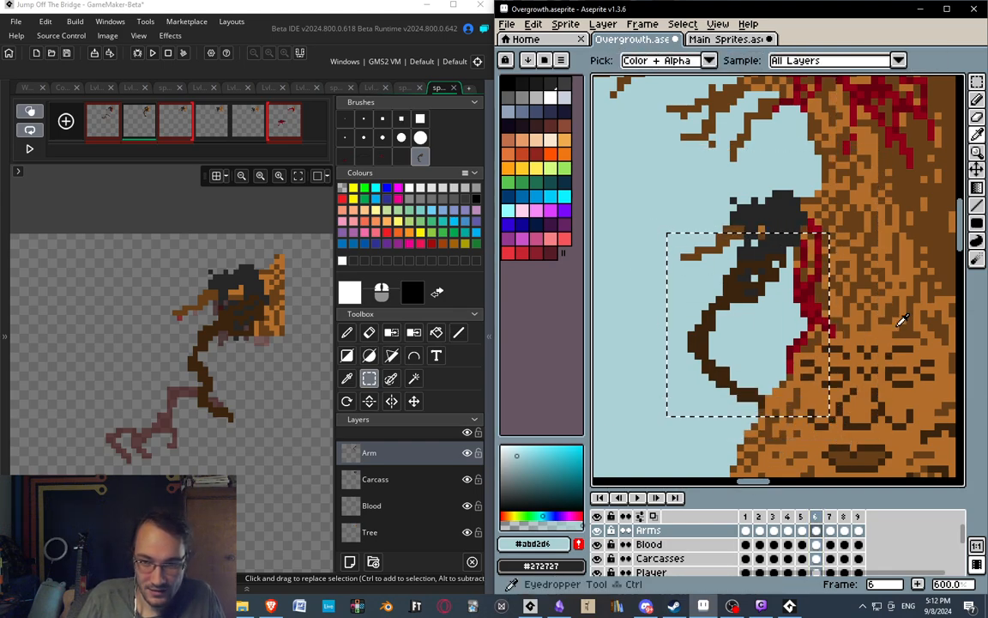
Paste the copied arm as a brush in GameMaker and stamp it under the carcass on frame 3's Arm layer.
middle_click_drag(216, 319, 222, 285)
left_click(169, 133)
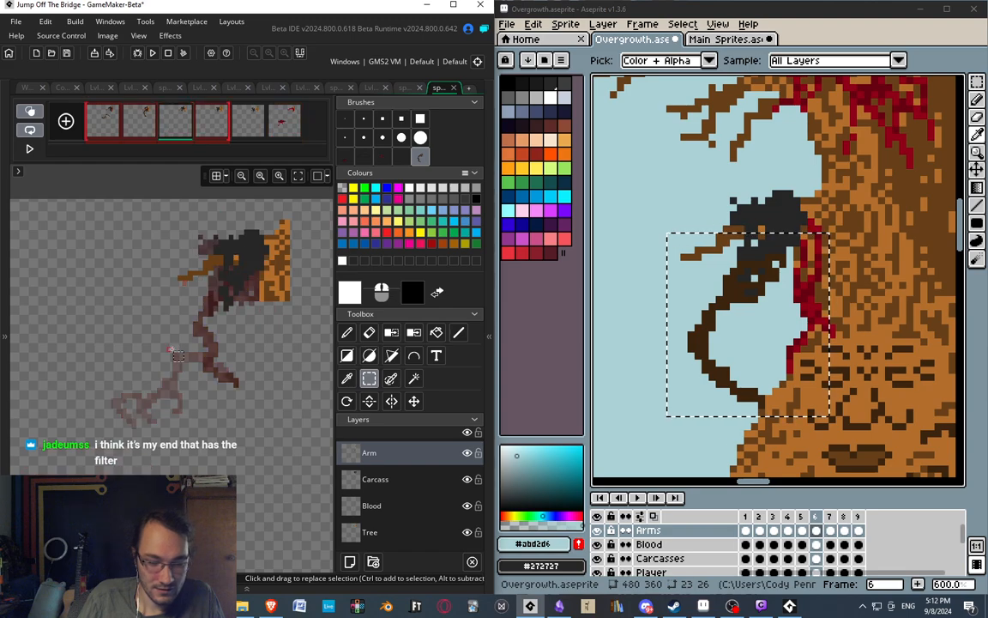
middle_click_drag(169, 361, 206, 384)
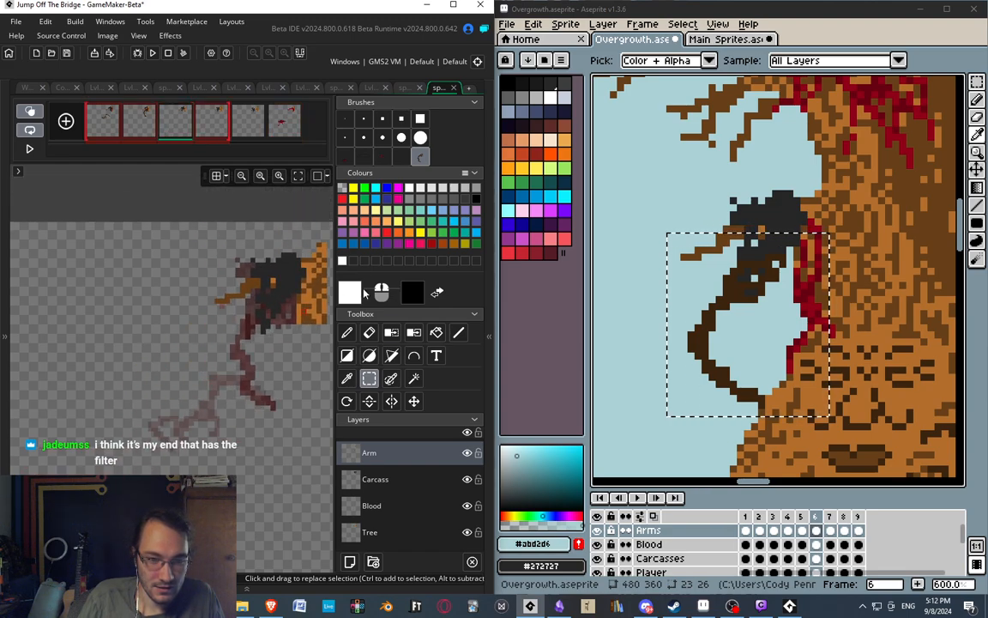
key("d")
mouse_move(153, 392)
middle_mouse_down()
mouse_move(146, 367)
mouse_move(178, 358)
mouse_move(200, 394)
mouse_move(227, 300)
middle_mouse_up()
scroll(228, 301, "up", 3)
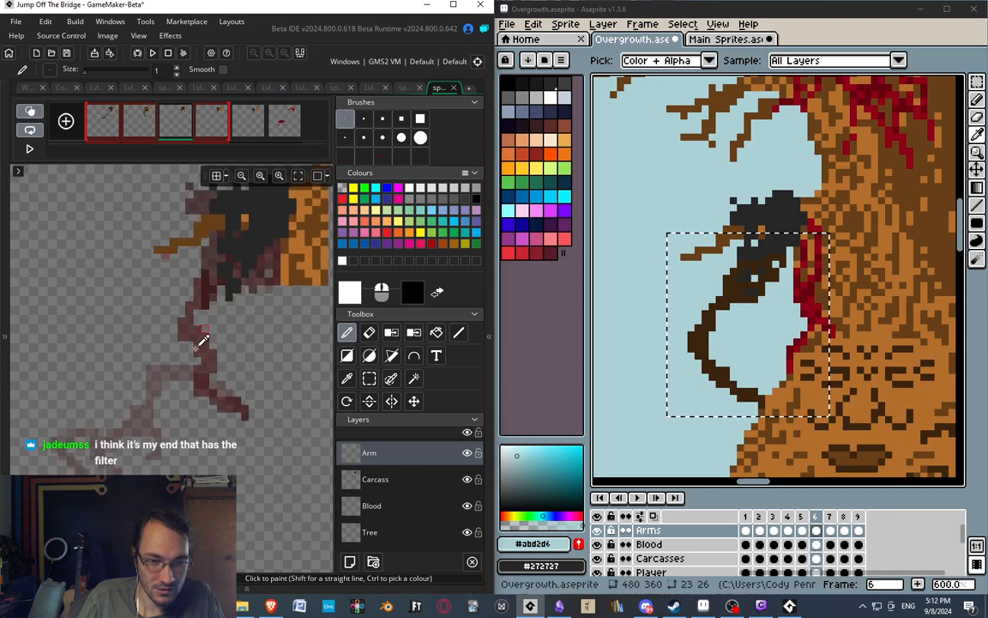
middle_click_drag(203, 342, 184, 375)
key("ctrl+v")
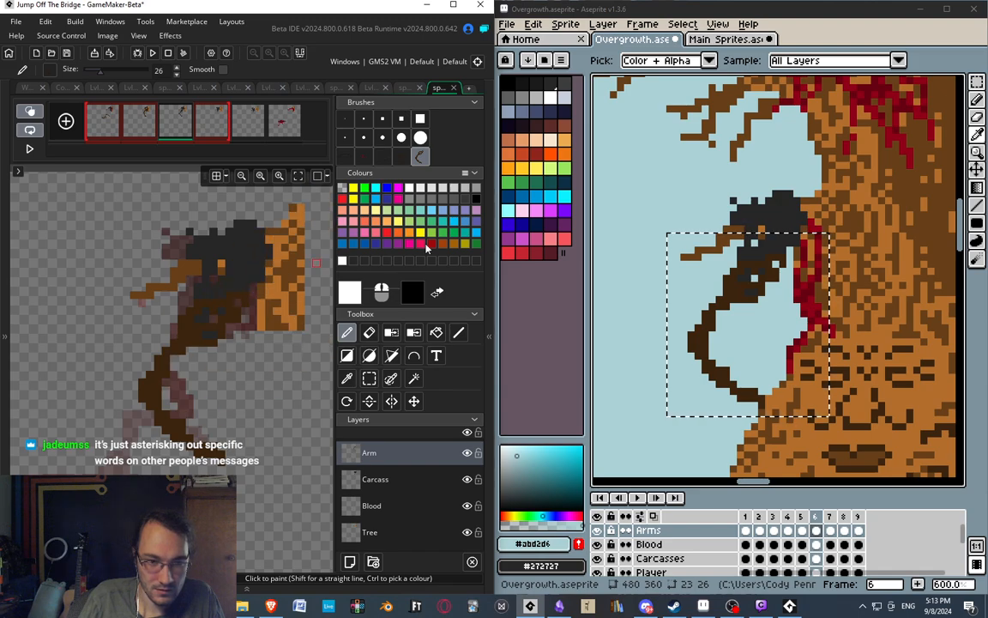
In Aseprite's frame 7, select a 22 by 24 pixel area around the arm on the Arms layer and copy it.
left_click(828, 516)
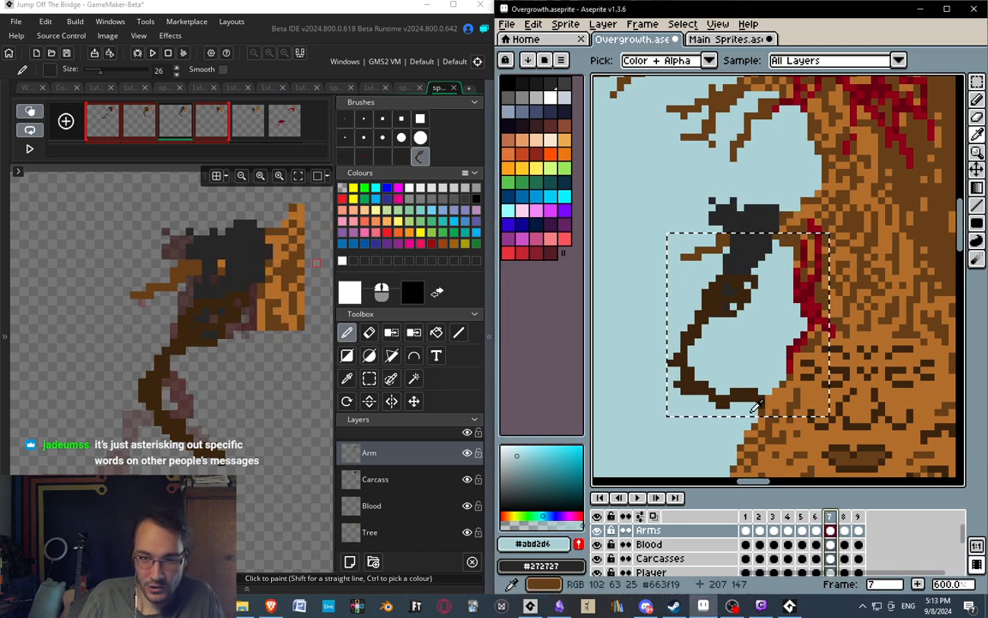
middle_click_drag(719, 406, 704, 333)
key("ctrl+d")
key("m")
left_click_drag(636, 191, 785, 354)
Paste the copied arm as a brush in GameMaker and stamp it at the carcass's lower end on frame 4's Arm layer.
left_click(217, 130)
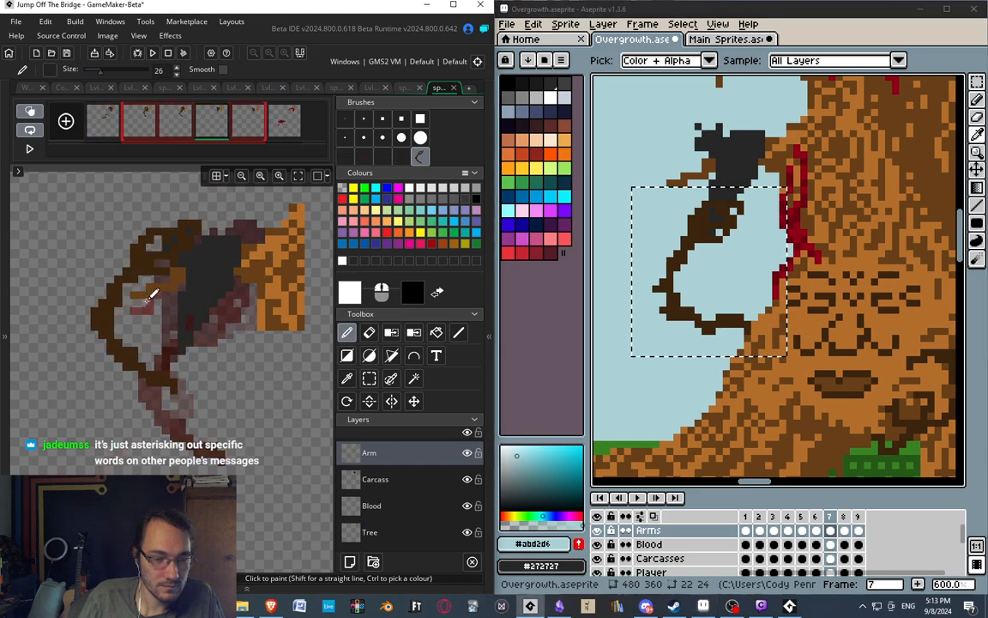
mouse_move(126, 311)
middle_mouse_down()
mouse_move(195, 277)
mouse_move(153, 299)
middle_mouse_up()
left_click(31, 111)
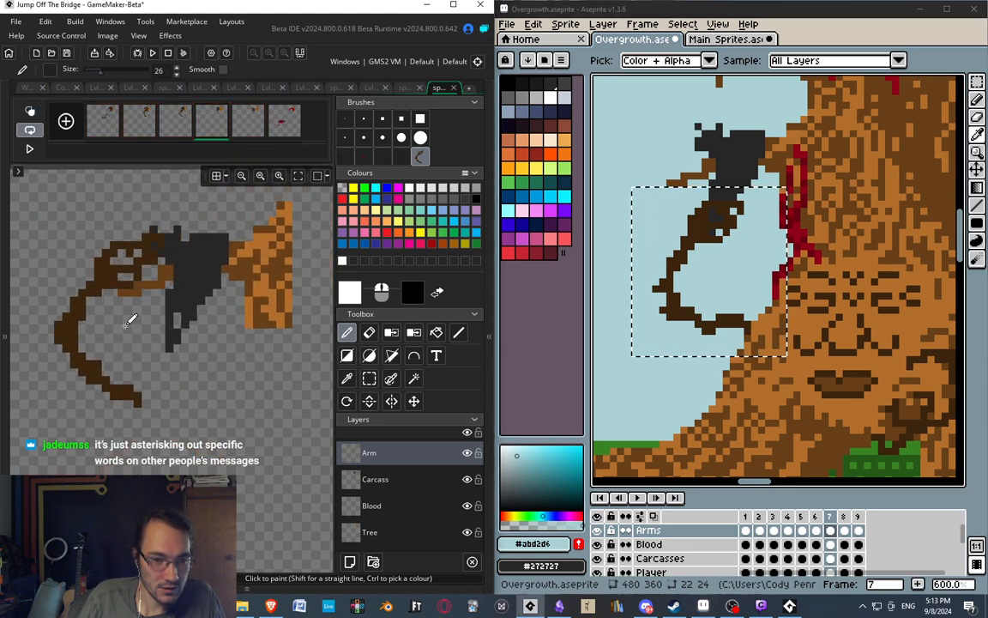
left_click(32, 112)
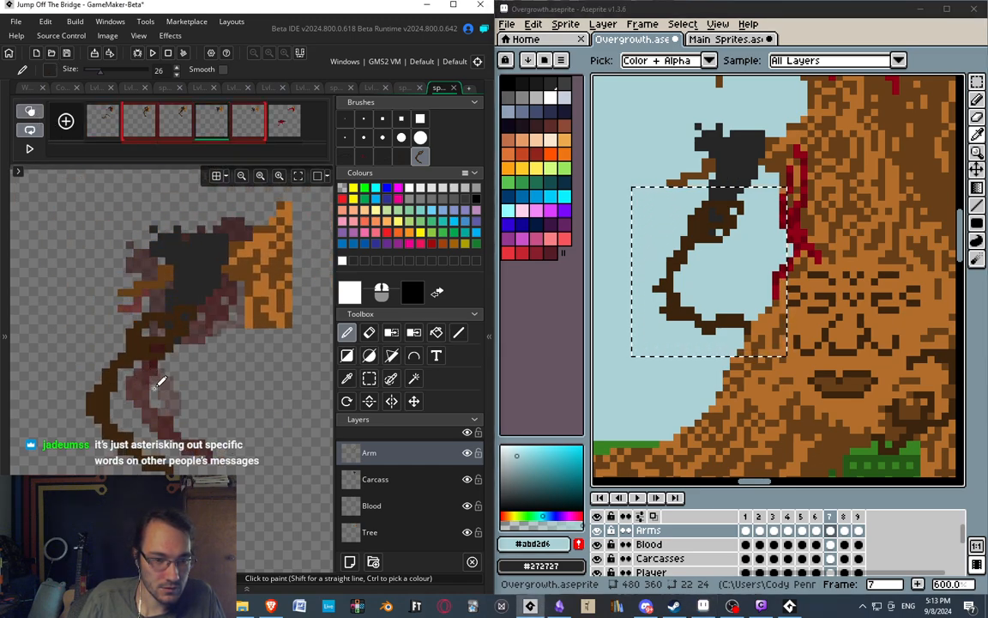
left_click(346, 118)
middle_click_drag(225, 246, 282, 194)
middle_click_drag(175, 335, 152, 345)
key("ctrl+v")
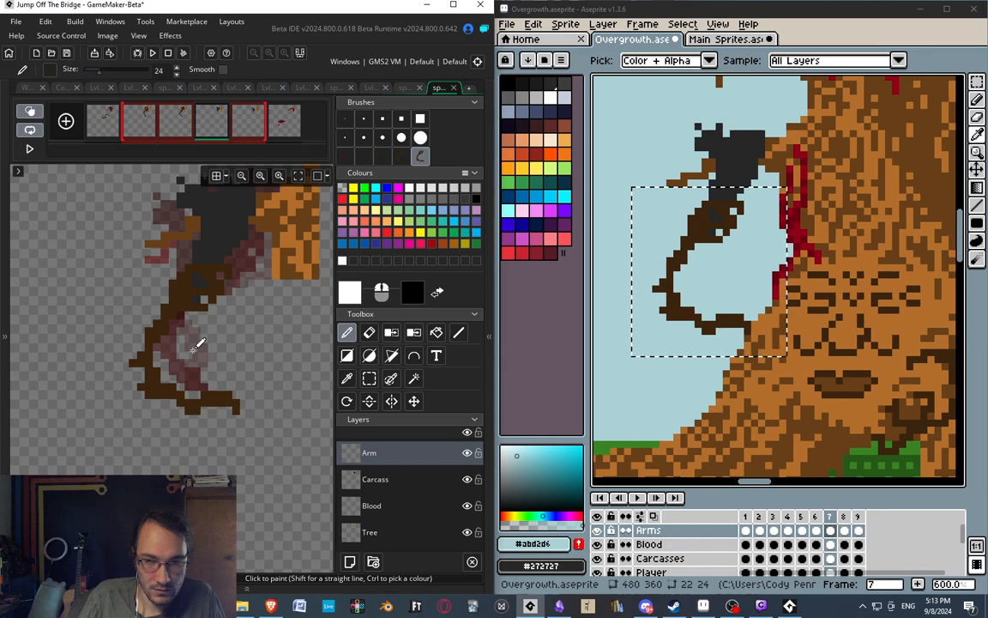
left_click(193, 350)
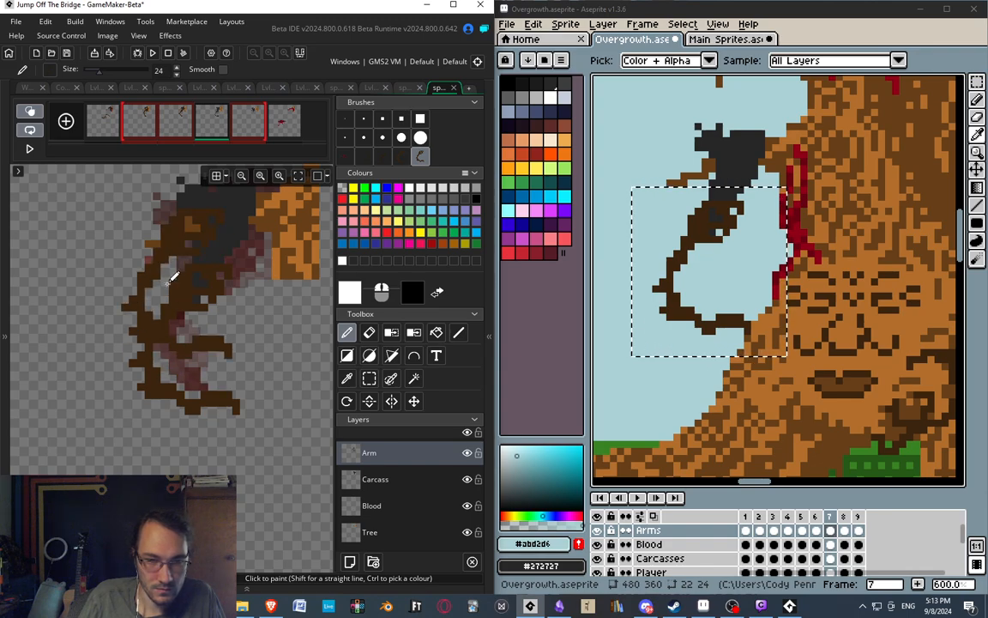
middle_click_drag(163, 259, 180, 263)
In Aseprite's frame 8, select a 21 by 23 pixel area around the curled arm on the Arms layer and copy it.
key("period")
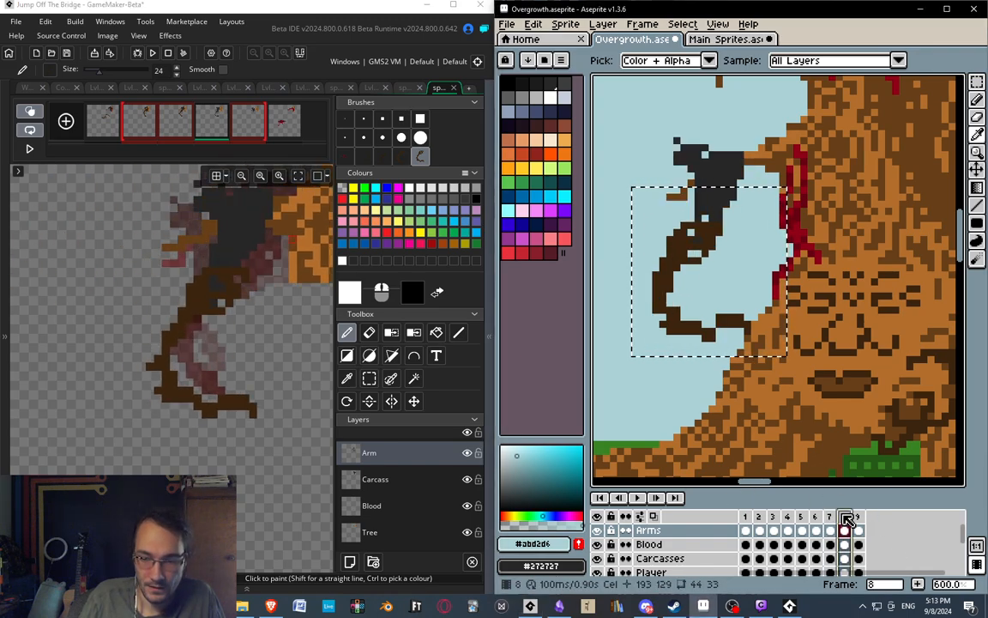
key("m")
left_click_drag(640, 202, 783, 360)
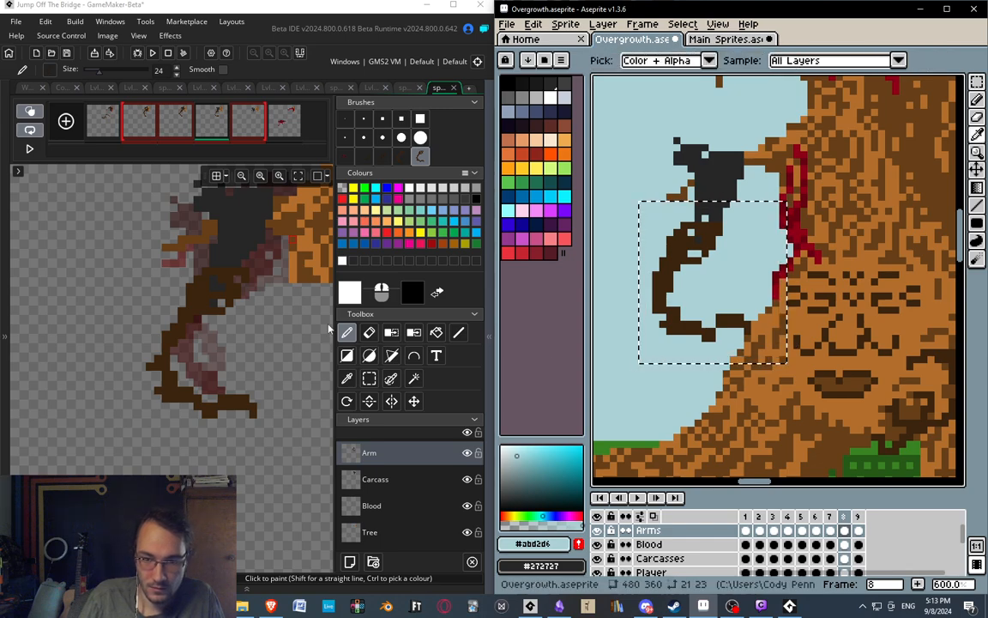
Paste the copied curled arm as a brush in GameMaker and stamp it below the carcass on frame 5's Arm layer.
key("alt+Tab")
middle_click_drag(146, 320, 121, 334)
left_click(253, 124)
middle_click_drag(146, 260, 142, 275)
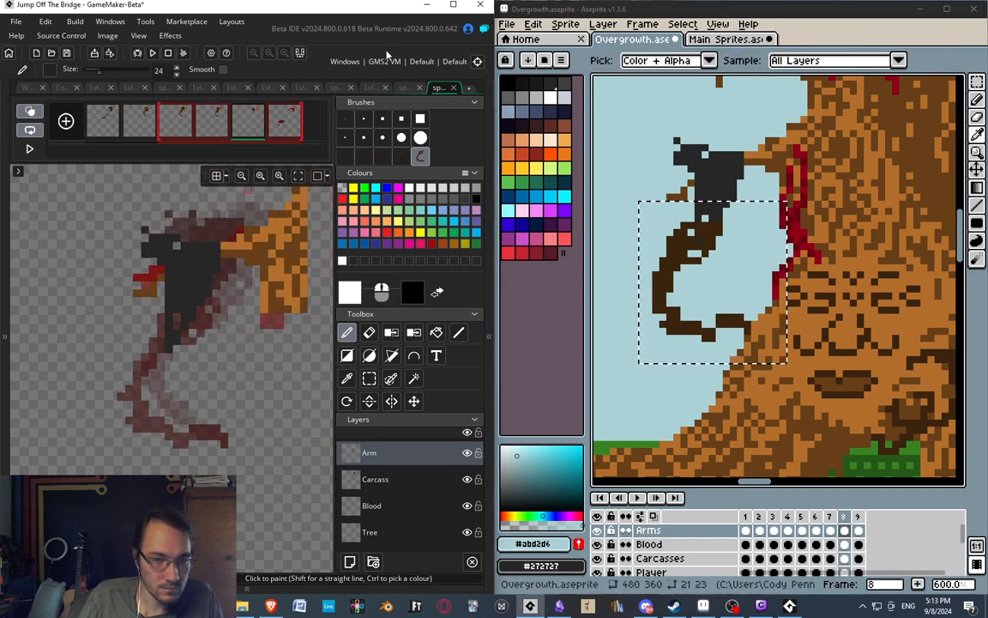
middle_click_drag(154, 361, 157, 313)
key("ctrl+v")
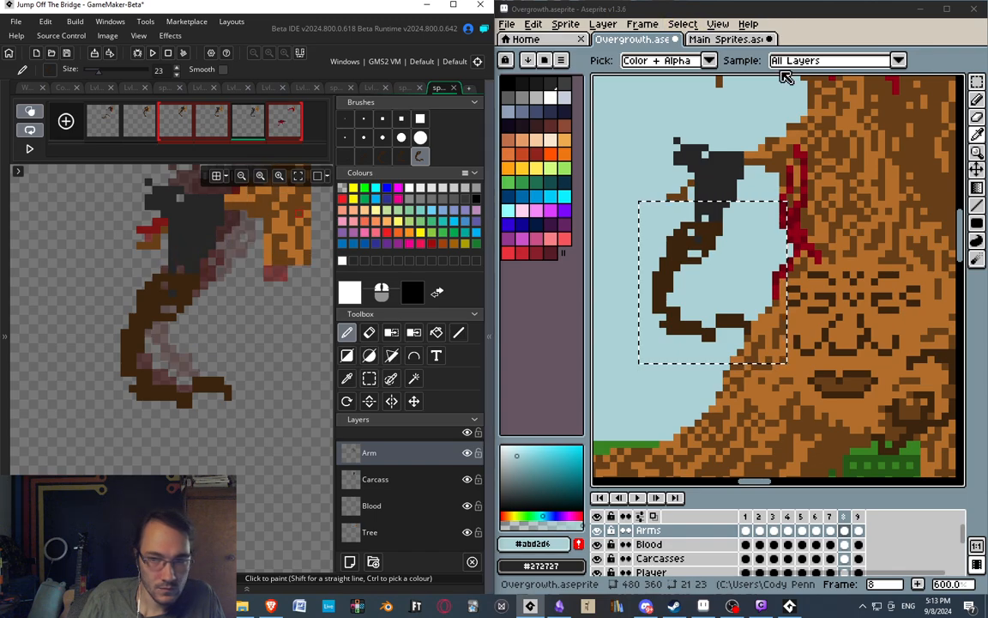
In Aseprite's frame 9, select a 30 by 21 pixel area around the outstretched arm on the Arms layer and copy it.
left_click(860, 518)
middle_click_drag(803, 293, 942, 191)
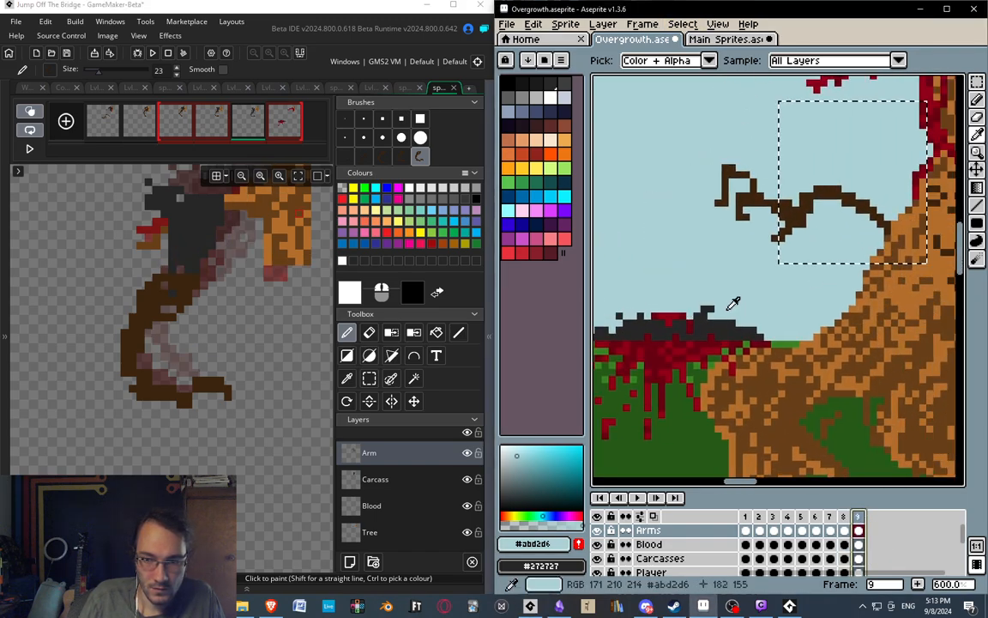
middle_click_drag(731, 312, 734, 320)
key("m")
middle_click_drag(764, 259, 682, 282)
left_click(682, 282)
left_click_drag(615, 153, 827, 299)
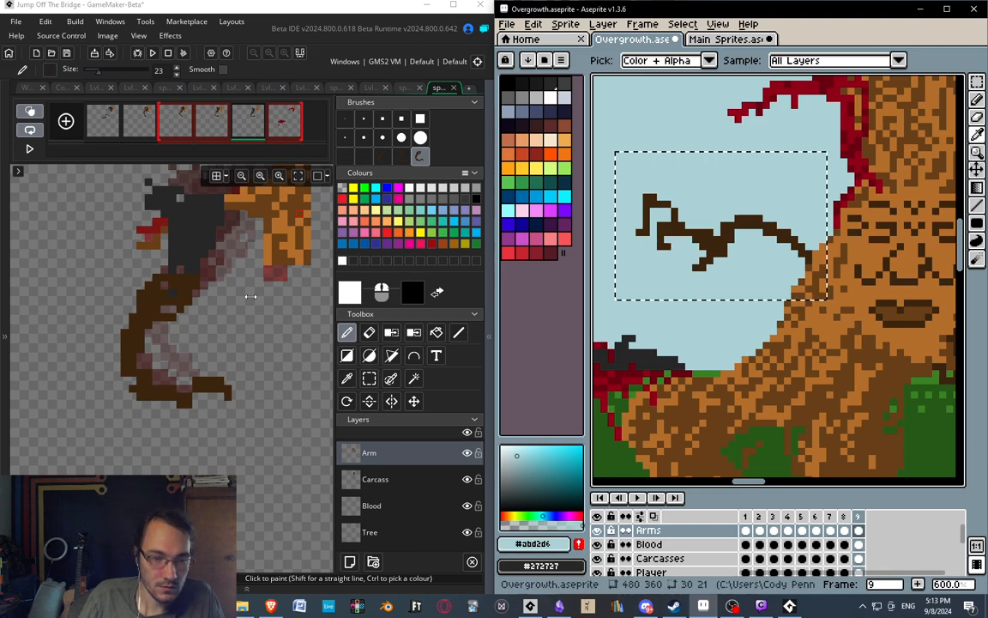
Paste the copied outstretched arm as a brush in GameMaker and stamp it below the bloody branch on frame 6's Arm layer.
left_click(286, 117)
mouse_move(183, 332)
middle_mouse_down()
mouse_move(228, 320)
mouse_move(238, 341)
mouse_move(134, 332)
mouse_move(174, 338)
middle_mouse_up()
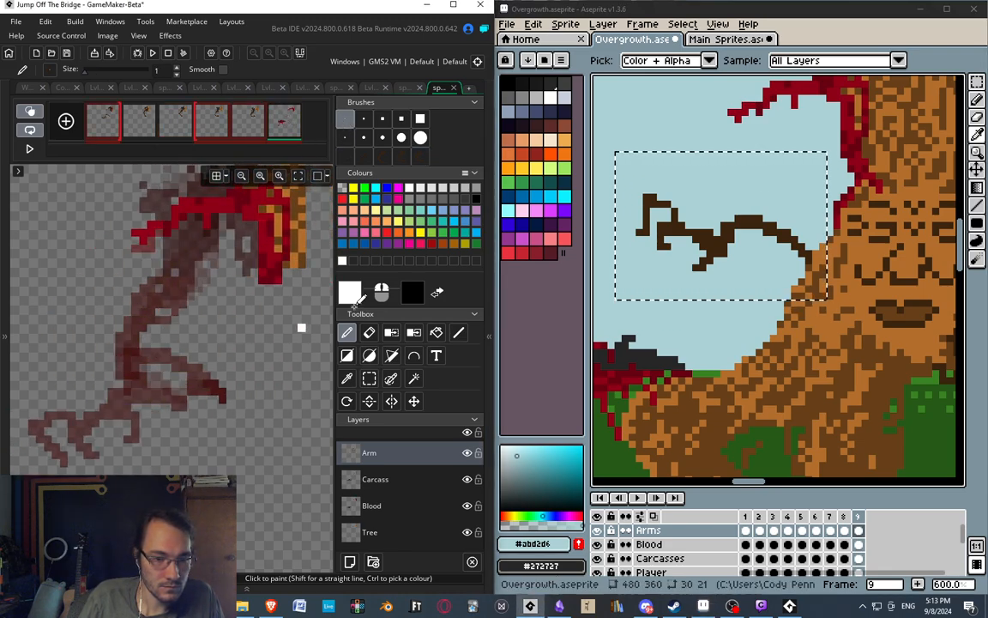
key("ctrl+v")
left_click(124, 360)
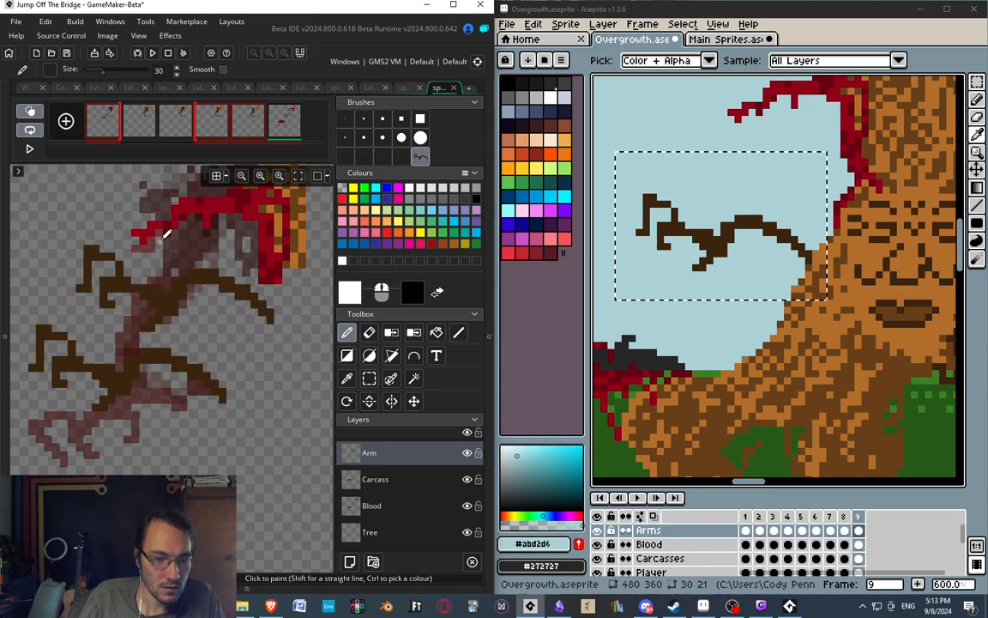
middle_click_drag(104, 253, 187, 276)
scroll(164, 256, "down", 4)
middle_click_drag(127, 255, 158, 229)
Turn off onion skinning and play the branch animation in the image editor.
left_click(29, 112)
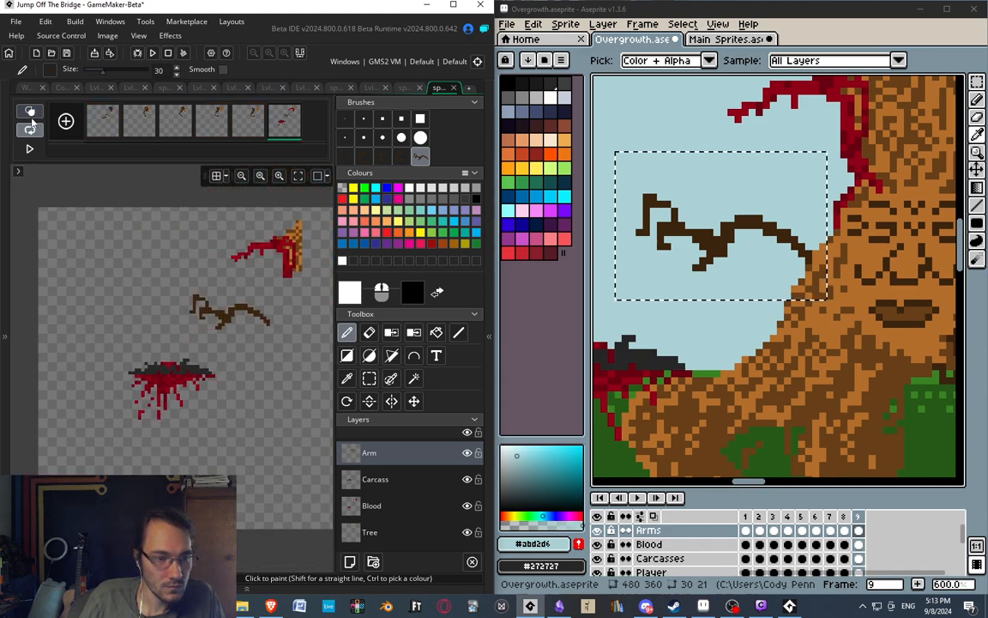
middle_click_drag(129, 264, 98, 267)
left_click(30, 150)
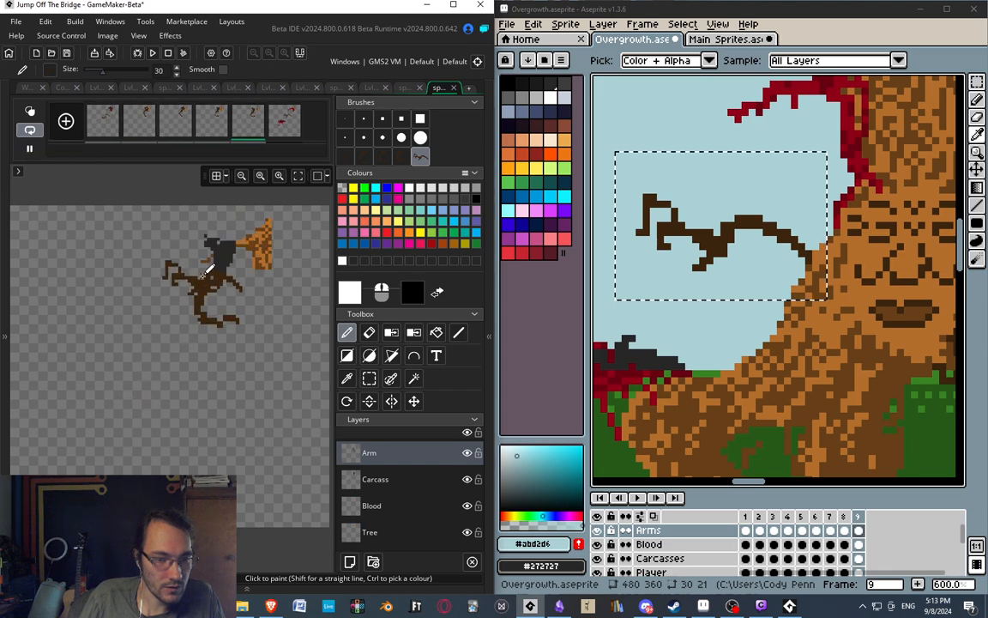
Set spr_mothery_branch's playback speed to 15 frames per second and preview the animation.
left_click(25, 88)
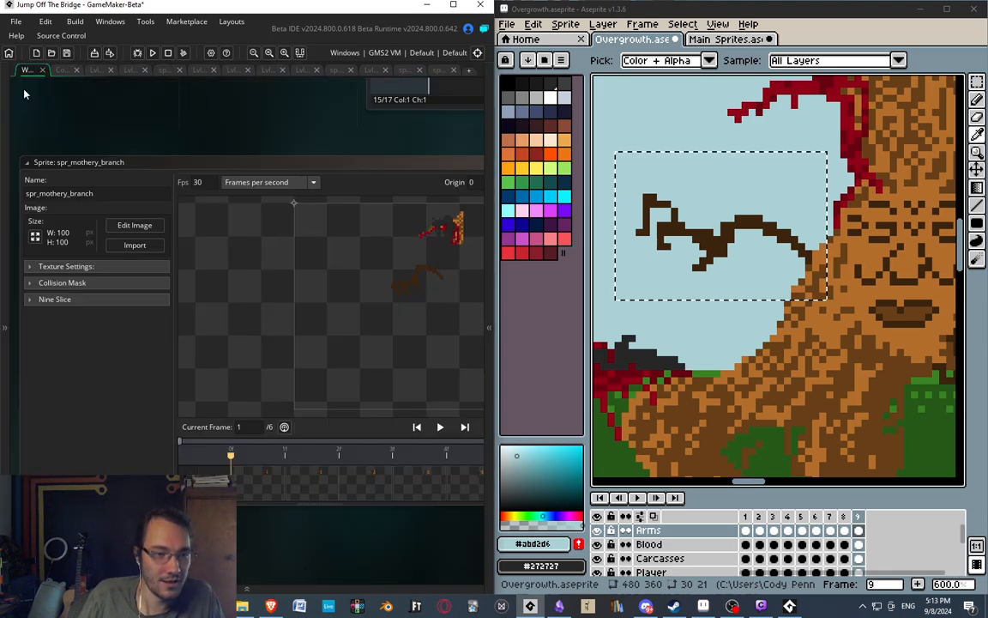
left_click(217, 188)
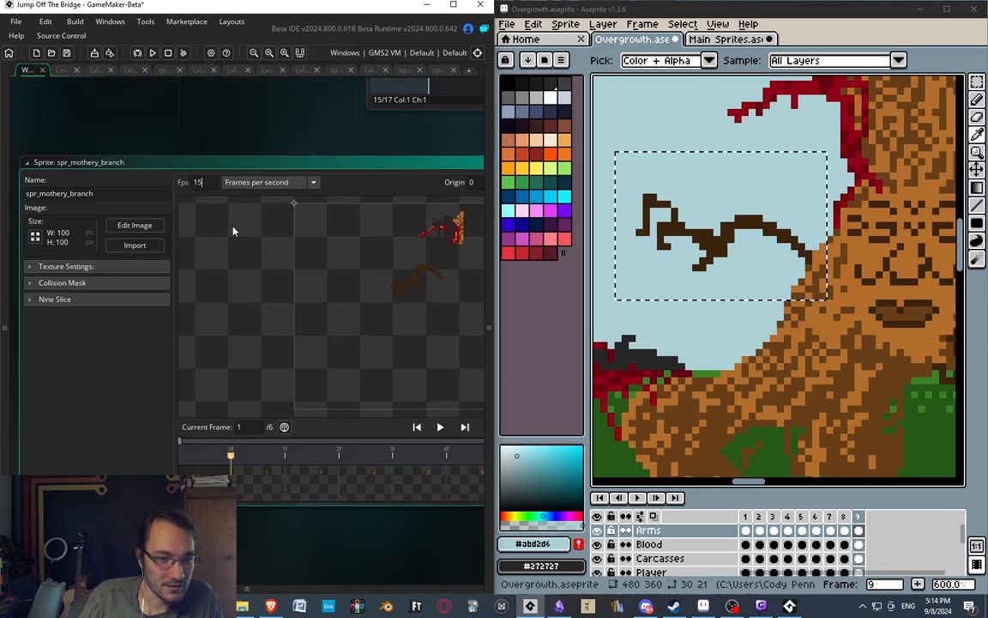
left_click(442, 427)
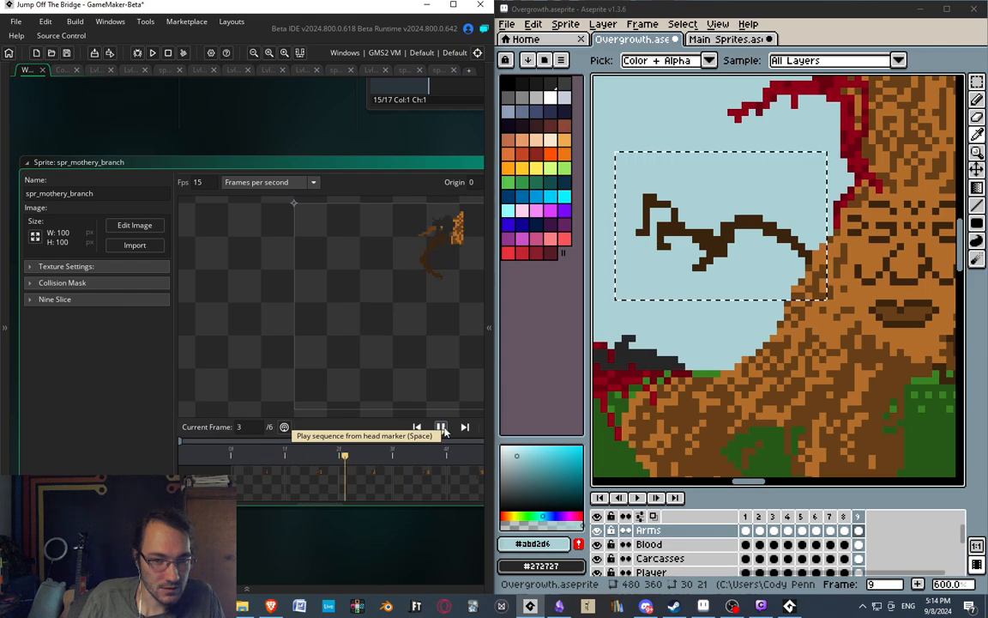
Open spr_mothery_branch in the image editor, stop the animation playback and bring up frame 1.
double_click(267, 487)
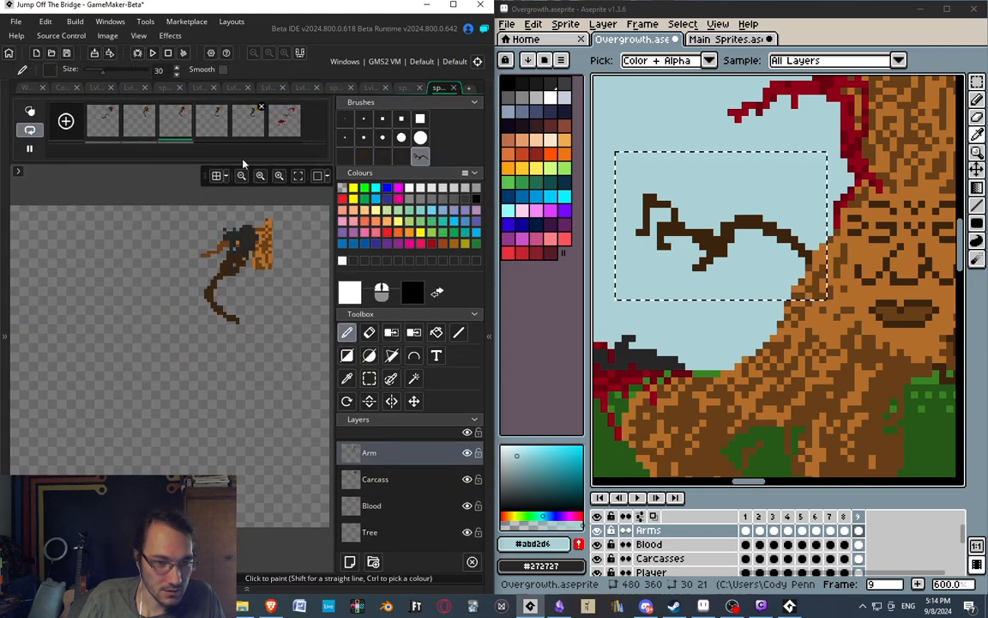
left_click(142, 130)
scroll(146, 216, "up", 4, "ctrl")
left_click(96, 121)
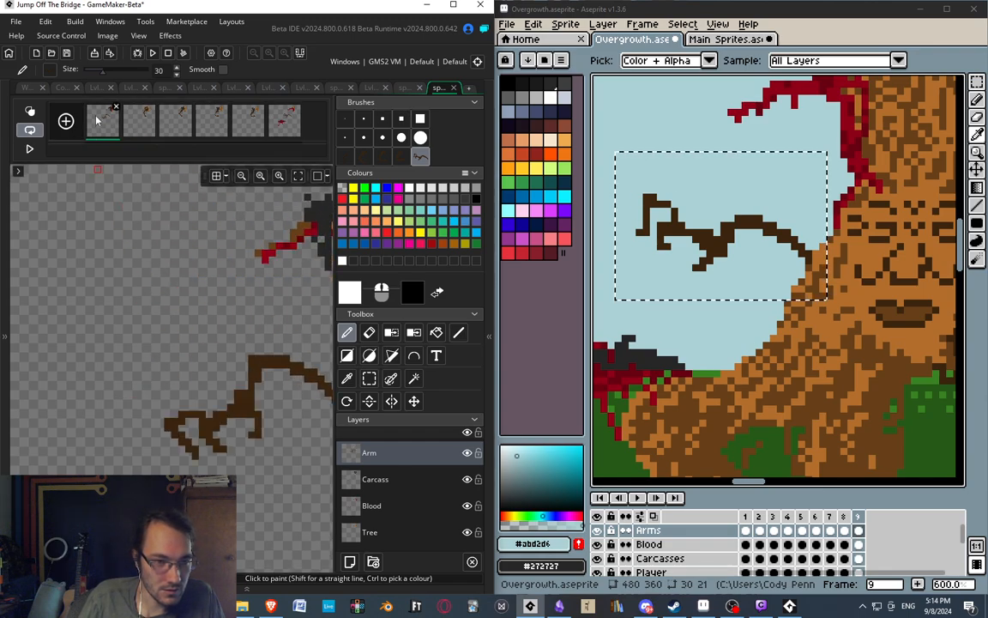
middle_click_drag(255, 247, 95, 257)
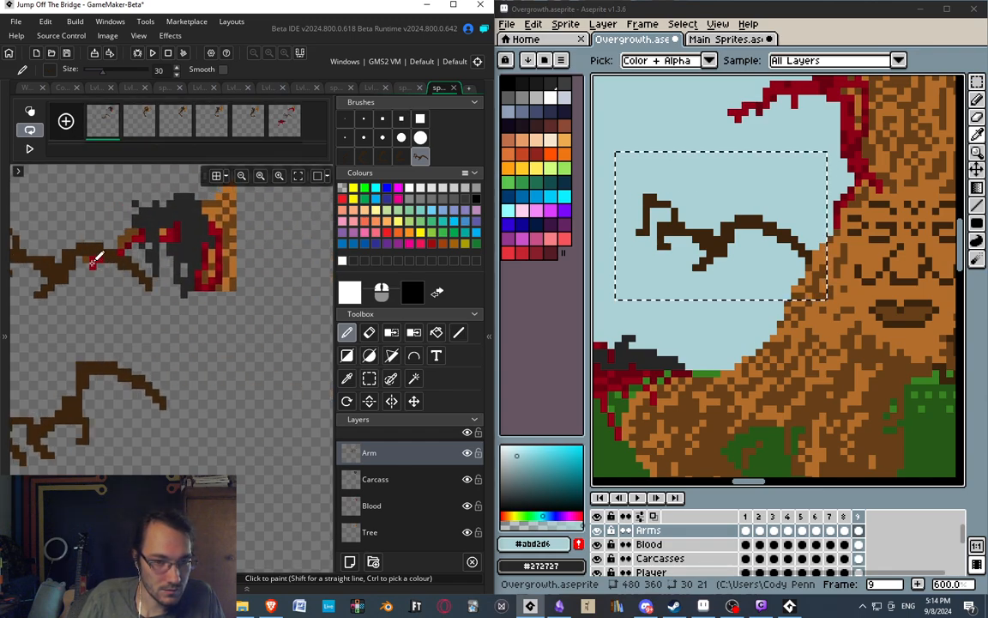
On frame 1's Blood layer, select the area around the bloody branch and copy it as a brush.
left_click(378, 507)
left_click(369, 378)
middle_click_drag(68, 240, 86, 247)
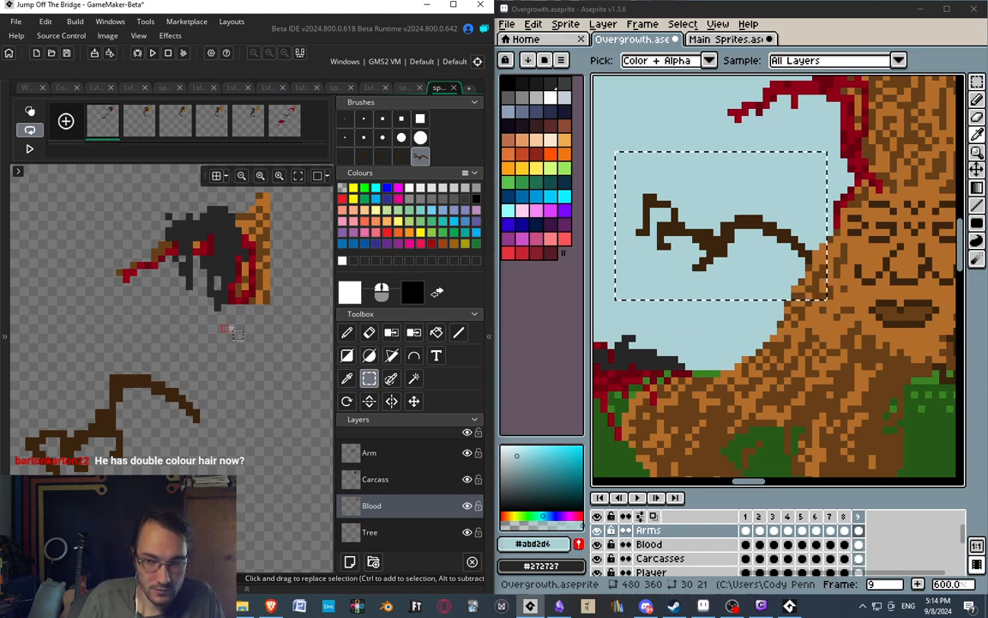
middle_click_drag(915, 220, 851, 219)
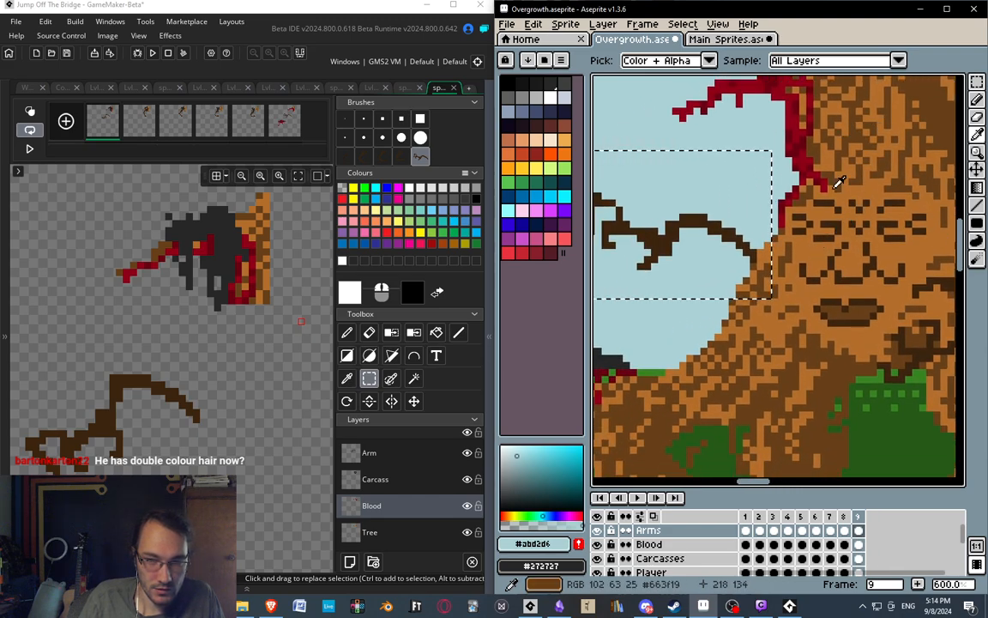
middle_click_drag(834, 154, 883, 120)
middle_click_drag(219, 319, 194, 270)
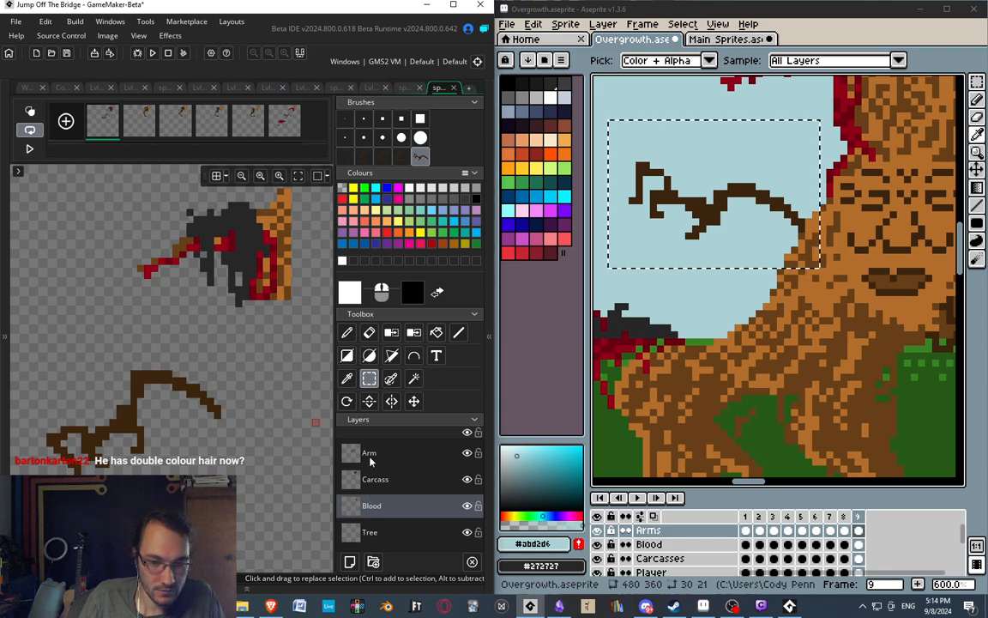
mouse_move(116, 188)
left_mouse_down()
mouse_move(324, 344)
mouse_move(309, 332)
left_mouse_up()
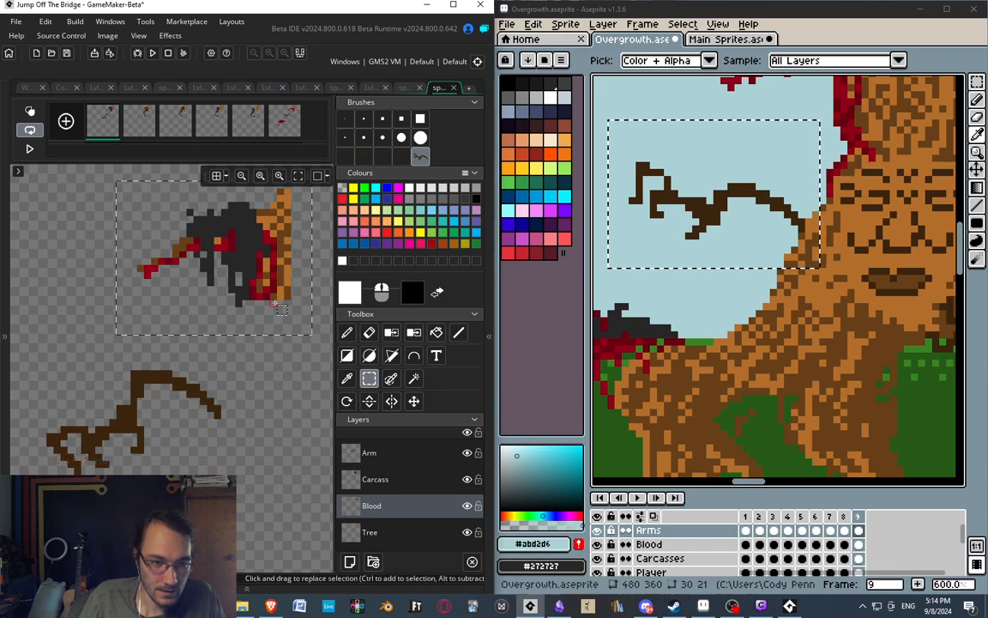
key("ctrl+c")
Stamp the copied blood over the branch on the Blood layer of frames 2, 3 and 4, aligned with frame 1.
left_click(129, 113)
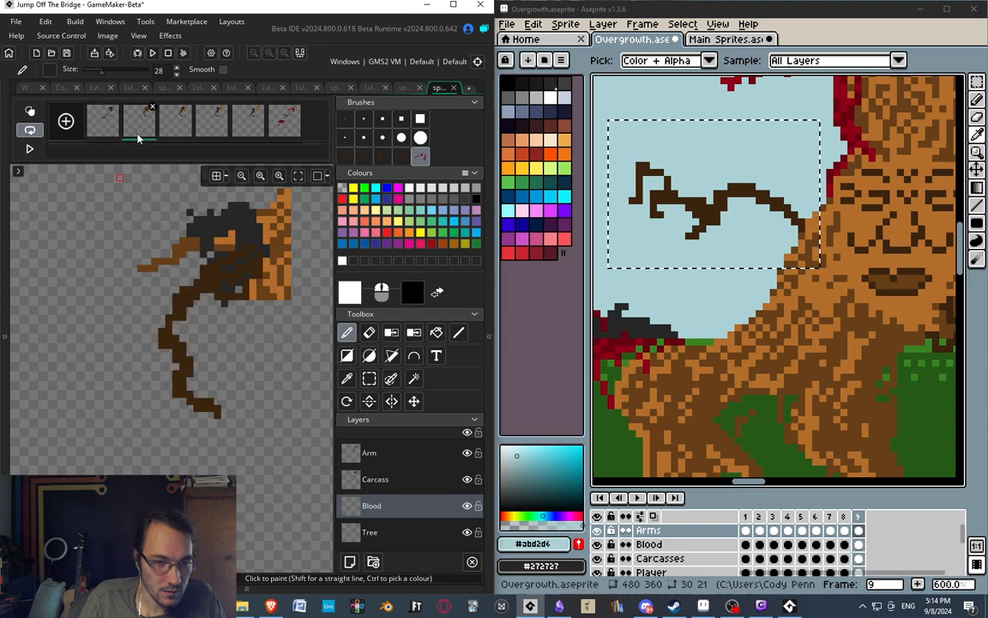
left_click(172, 146)
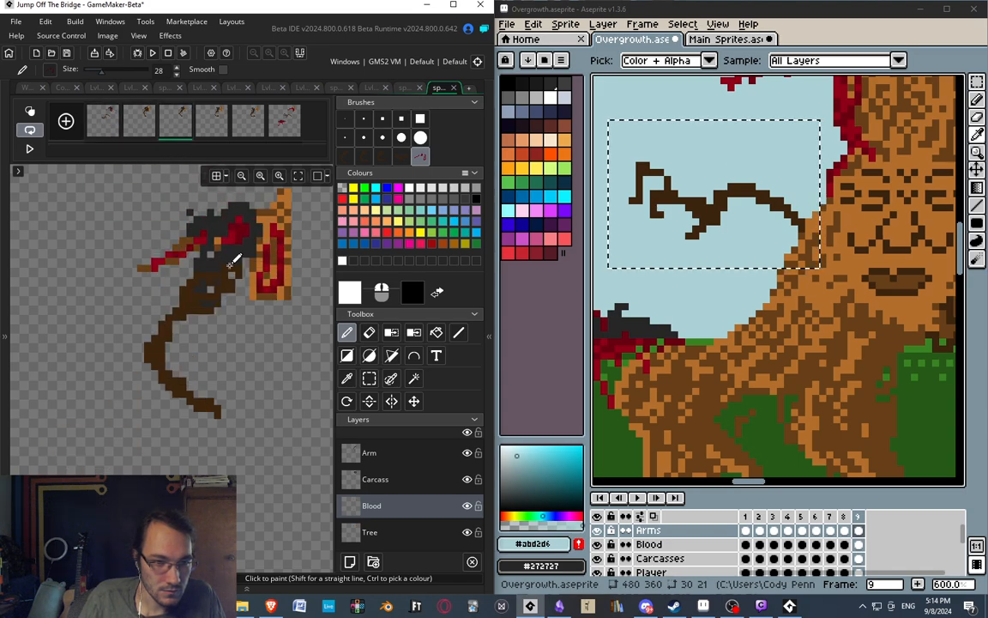
left_click(212, 124)
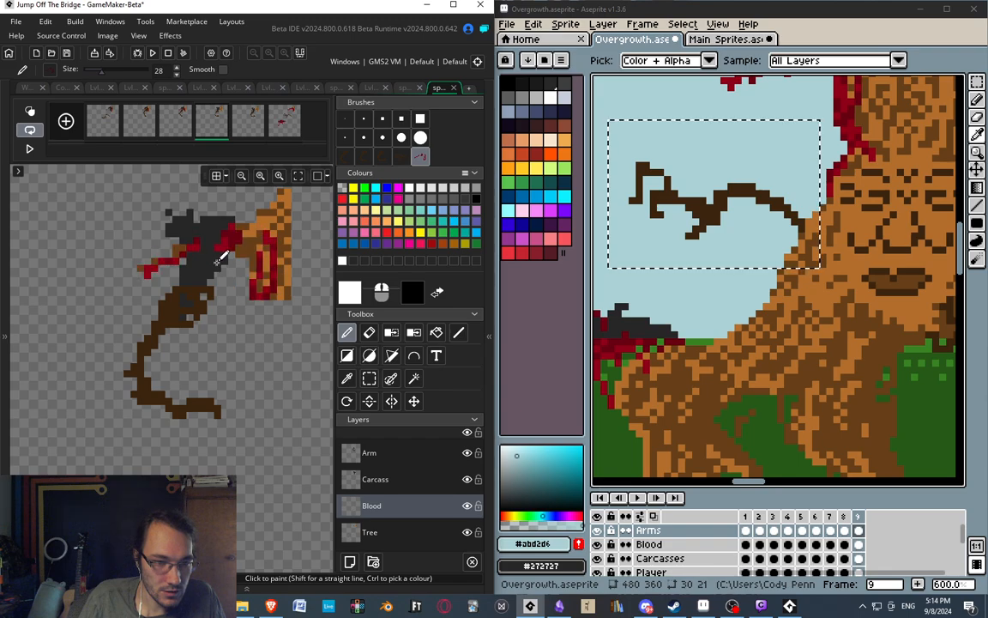
left_click(248, 120)
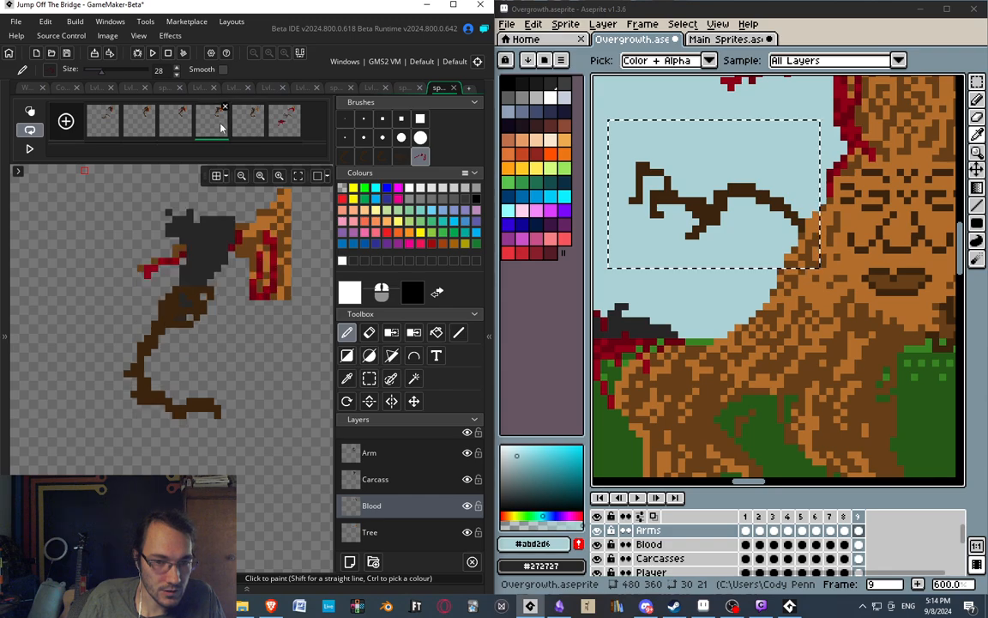
left_click(280, 127)
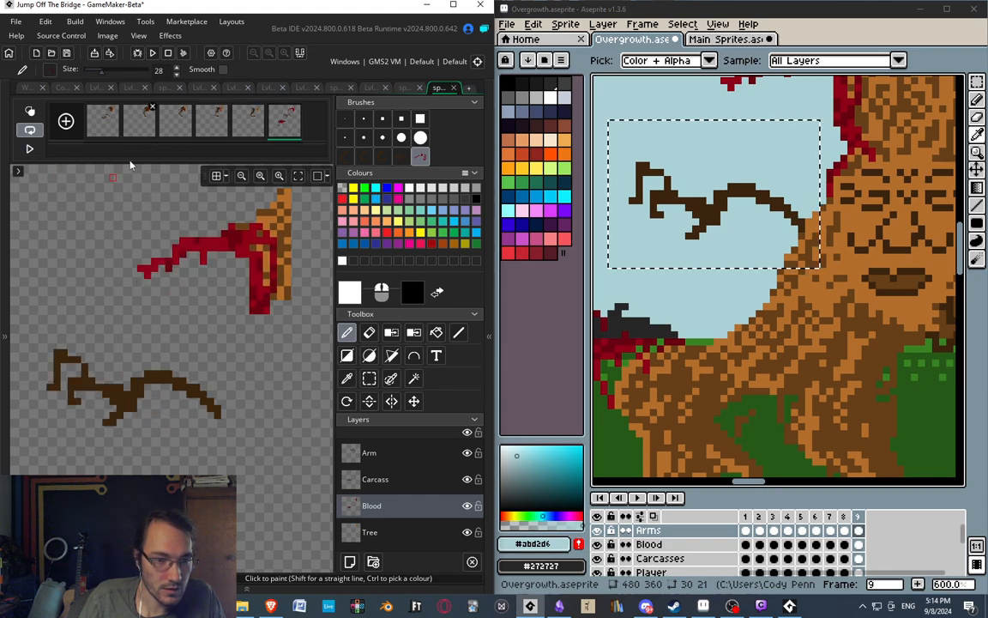
left_click(99, 119)
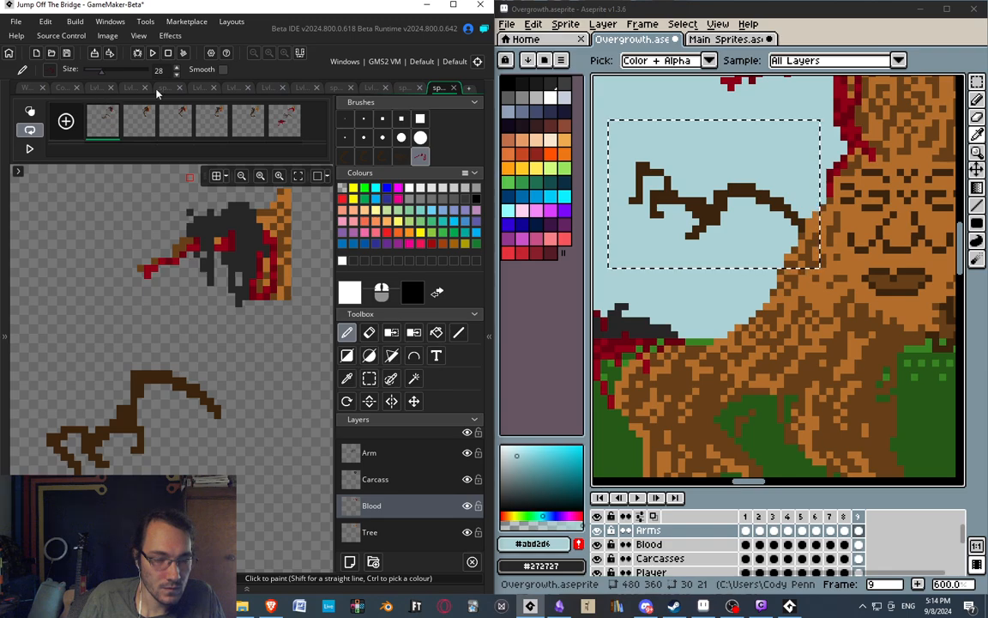
Sample the blood's dark red on frame 2 and paint over the exposed branch pixel on frame 3's Blood layer with a 1-pixel brush.
left_click(139, 133)
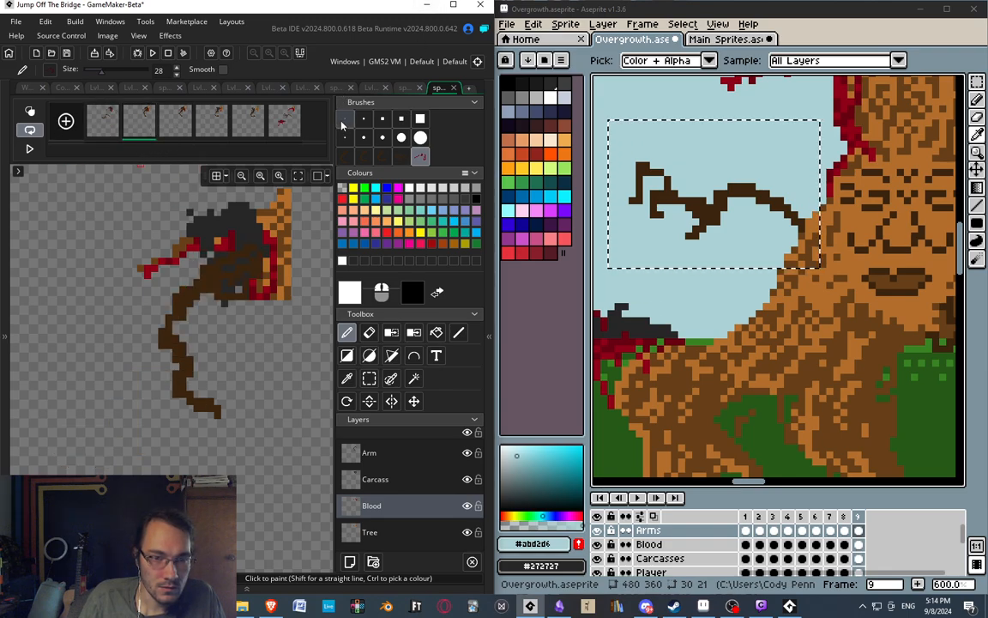
scroll(185, 246, "up", 4)
left_click(188, 249, "ctrl")
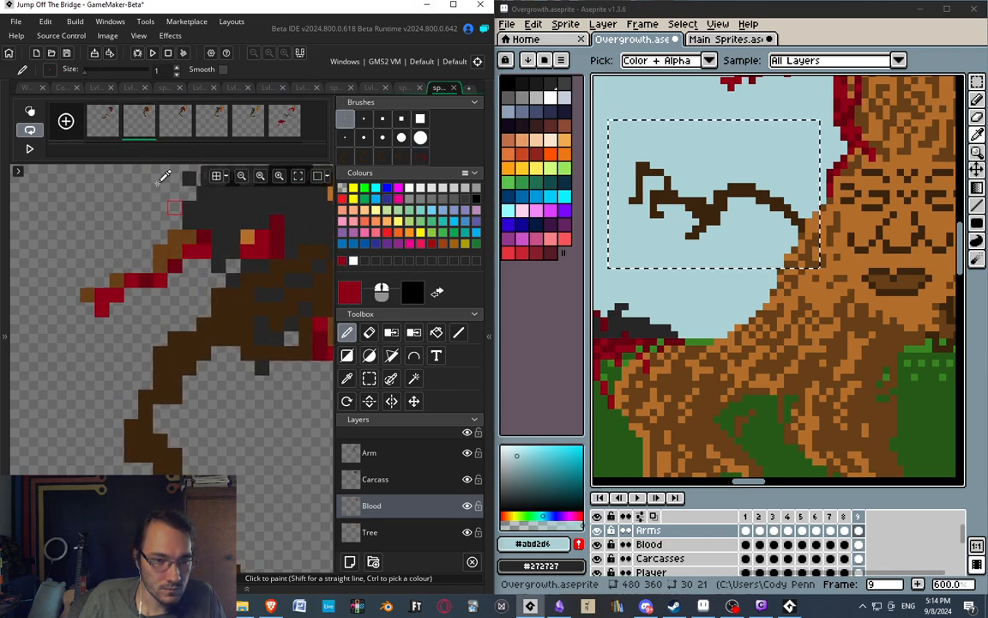
left_click(176, 127)
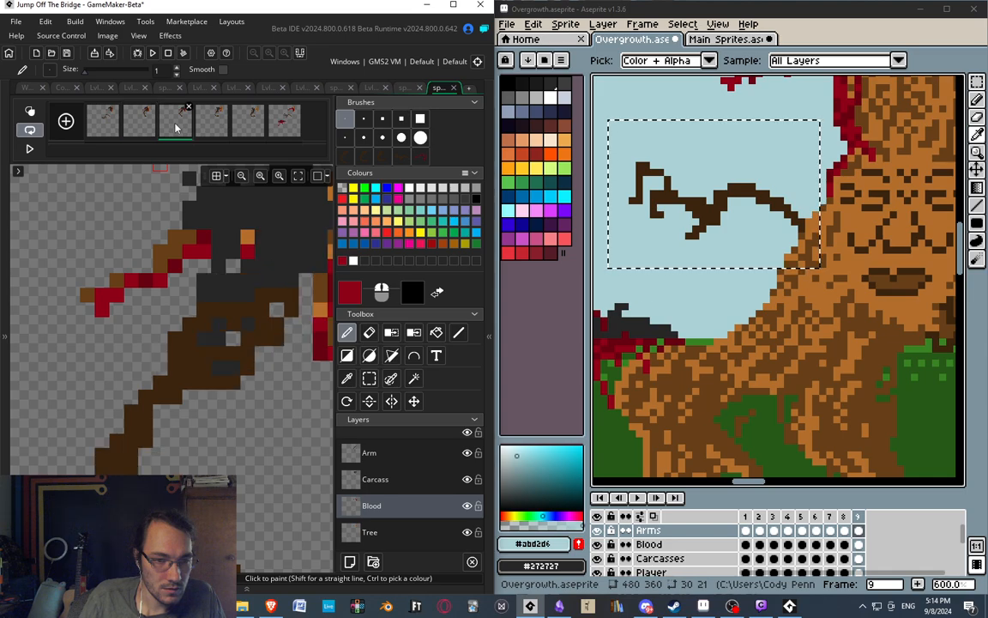
mouse_move(254, 219)
middle_mouse_down()
mouse_move(200, 237)
mouse_move(241, 221)
middle_mouse_up()
left_click(148, 131)
middle_click_drag(194, 249, 184, 276)
scroll(183, 273, "down", 2)
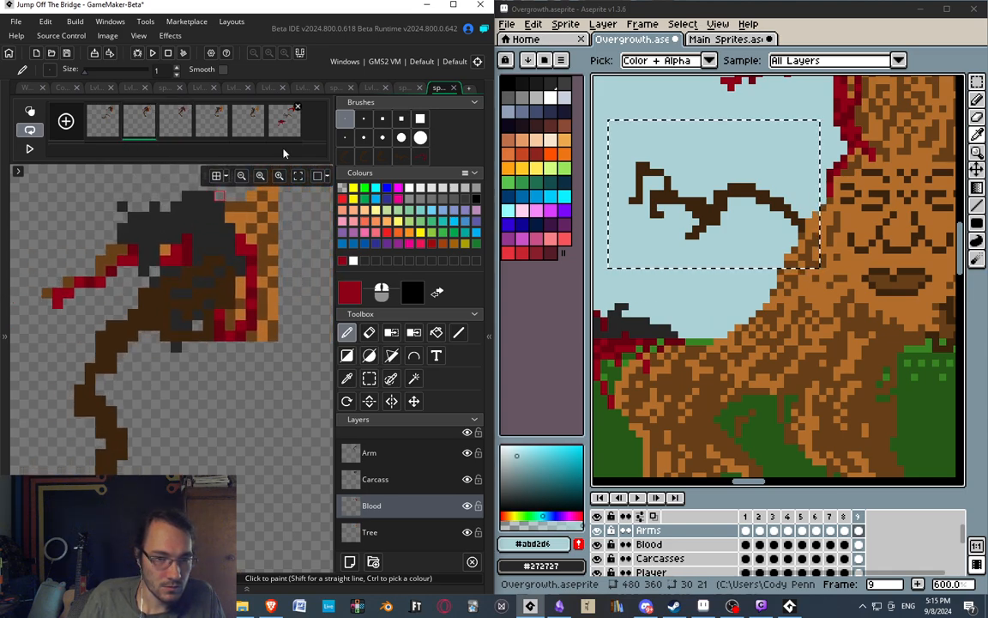
Compare the blood on frame 2's branch with the blood on frames 6 and 1.
left_click(269, 127)
left_click(136, 121)
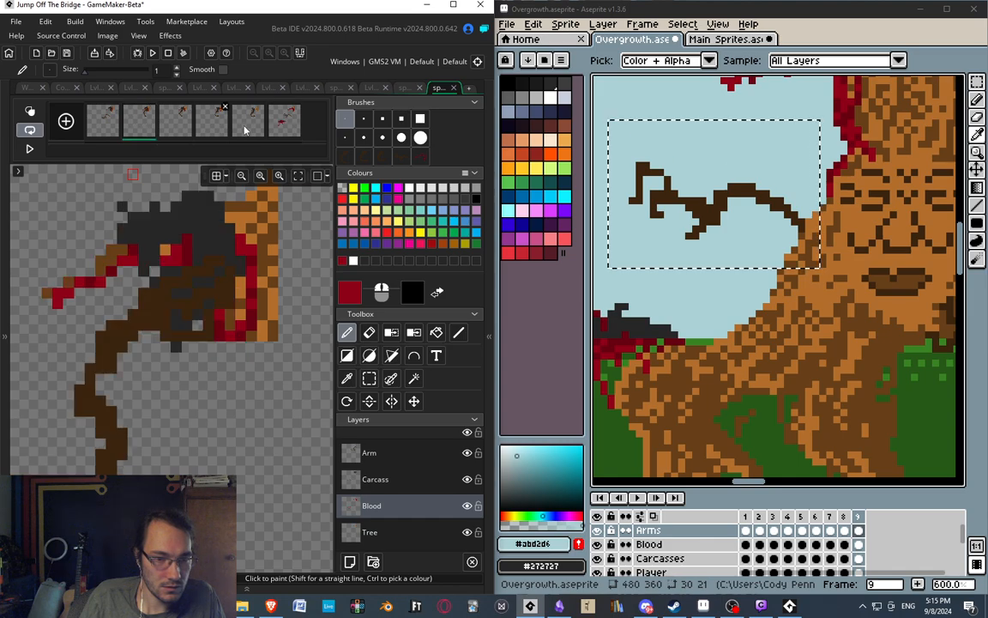
left_click(287, 121)
left_click(143, 124)
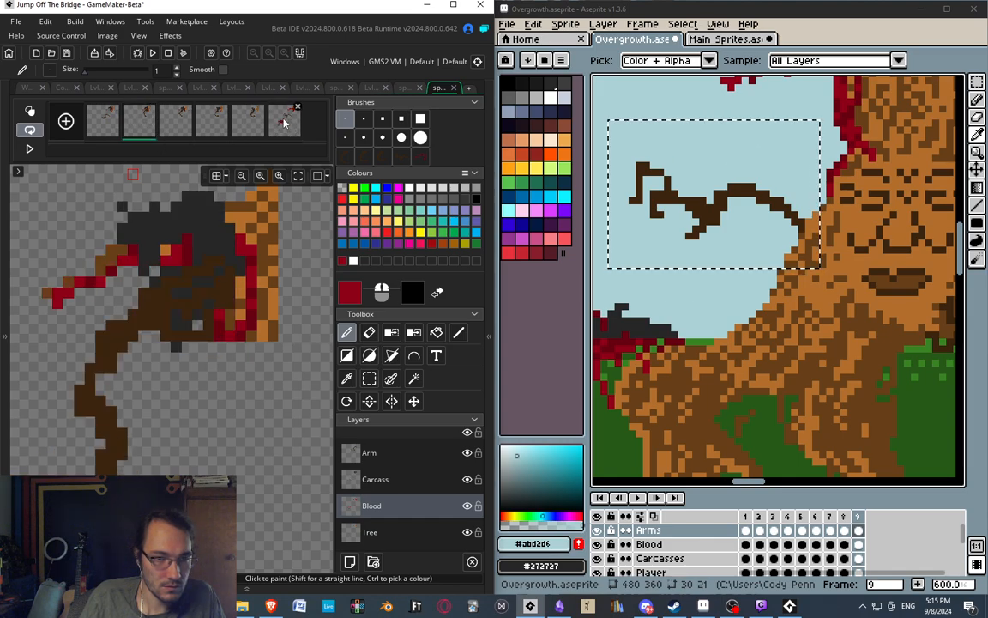
left_click(275, 125)
left_click(155, 128)
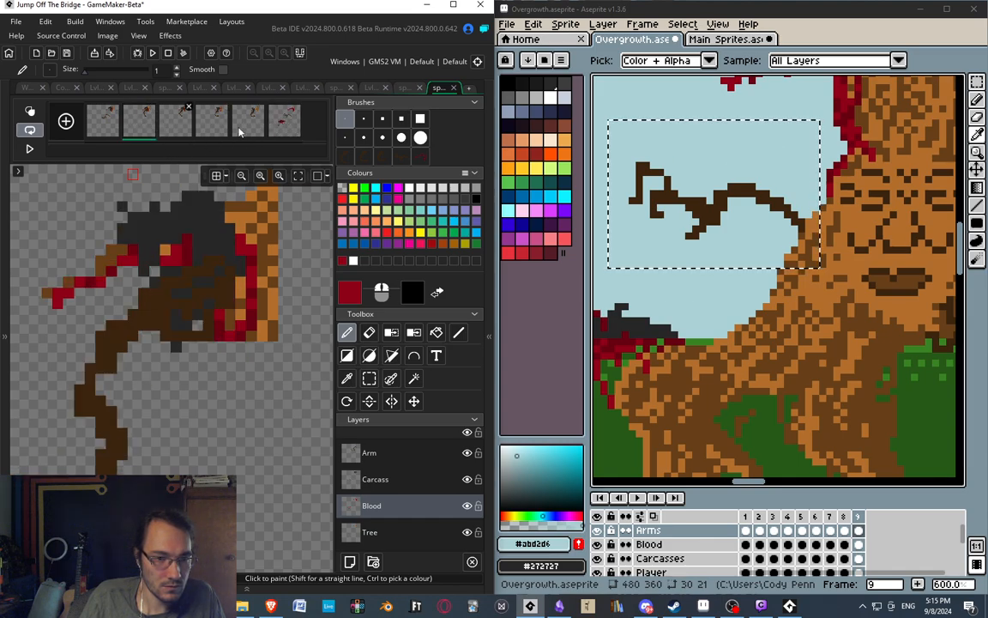
left_click(288, 129)
left_click(150, 127)
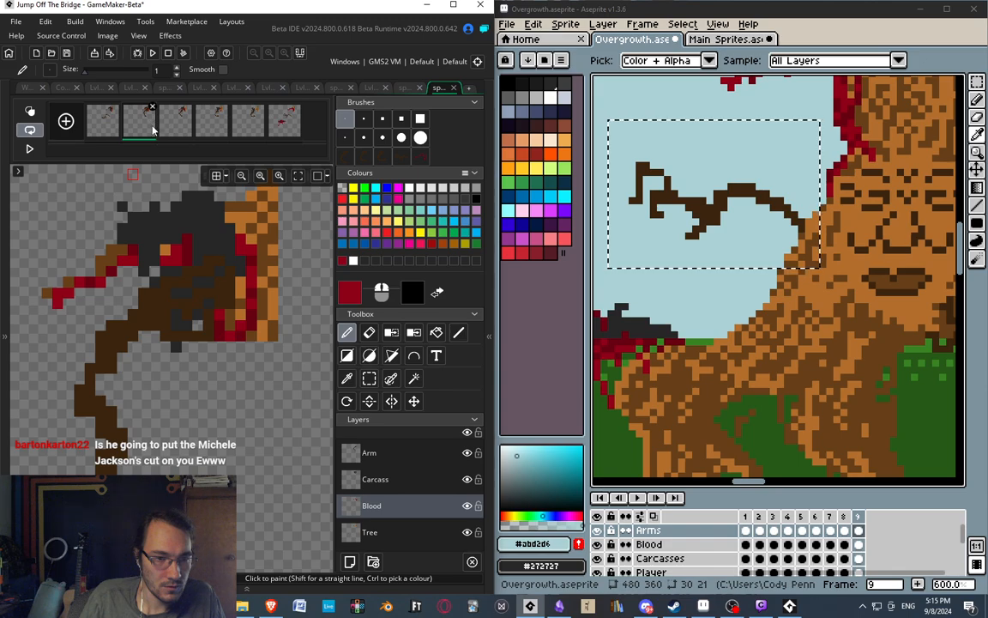
left_click(107, 126)
left_click(142, 125)
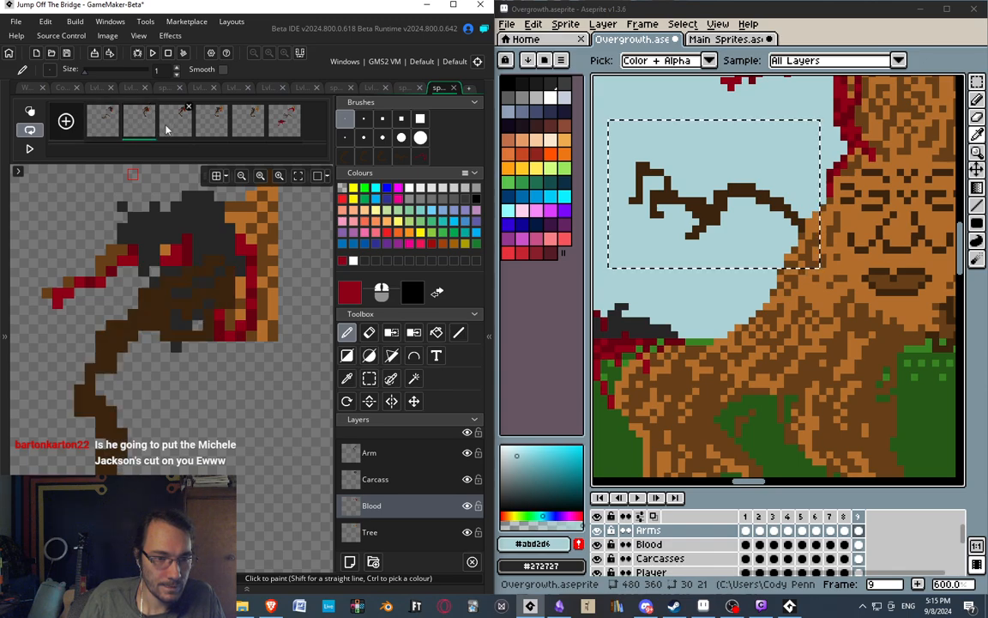
Compare the blood on frame 3's branch with the fully bloodied branch on frame 6.
left_click(167, 129)
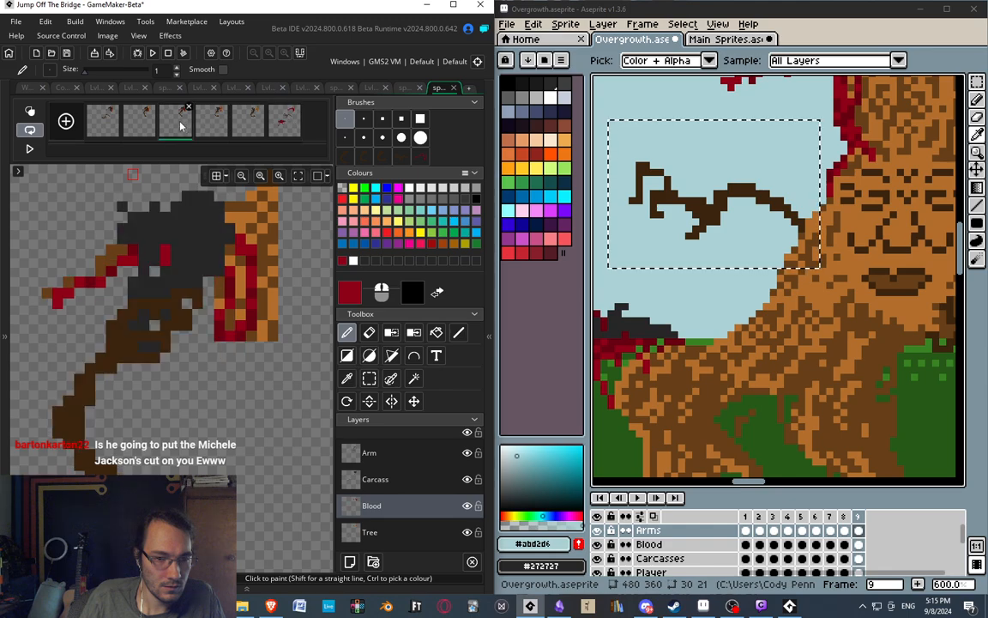
left_click(291, 126)
left_click(178, 125)
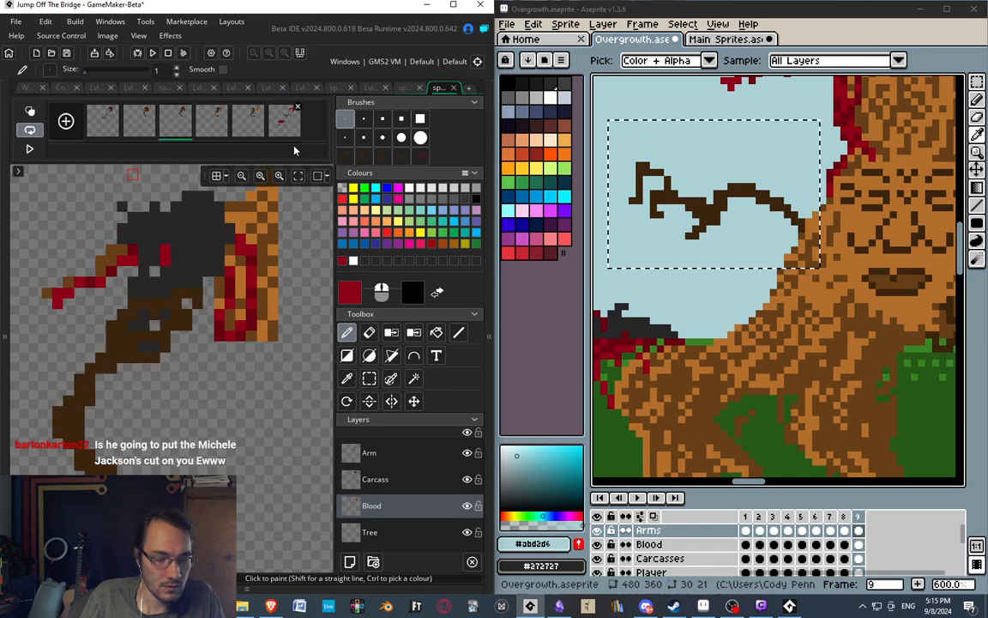
left_click(276, 121)
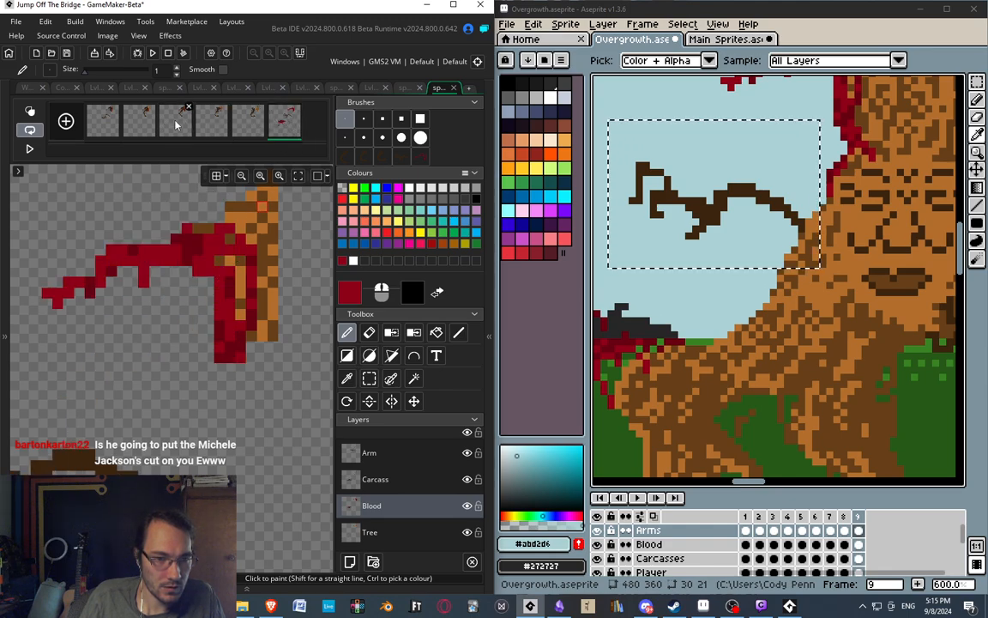
left_click(177, 126)
left_click(285, 130)
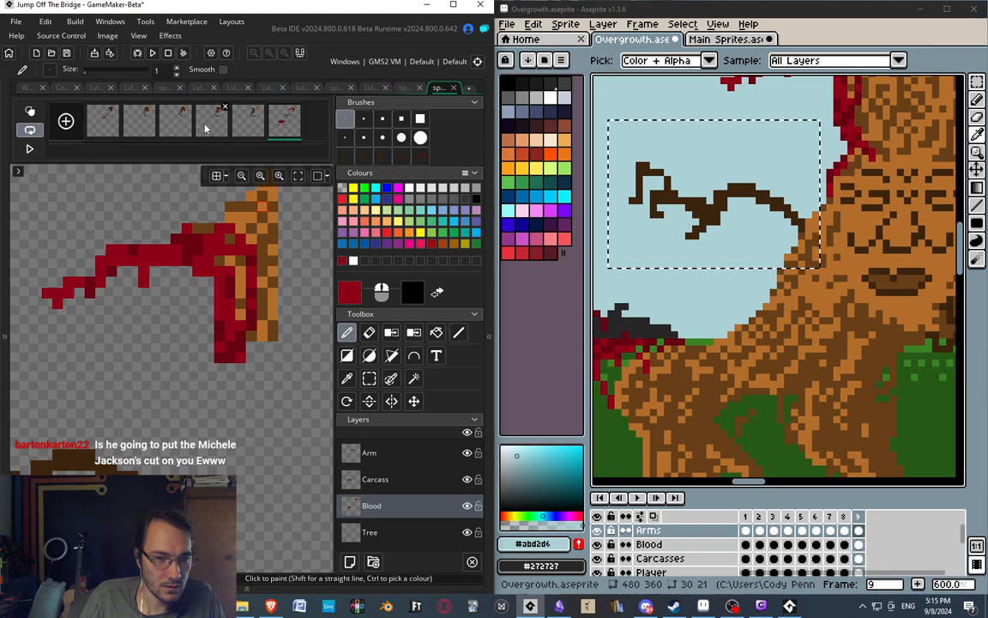
Compare frame 4's branch and blood with frame 6, checking where the branch joins the trunk.
left_click(206, 128)
left_click(294, 131)
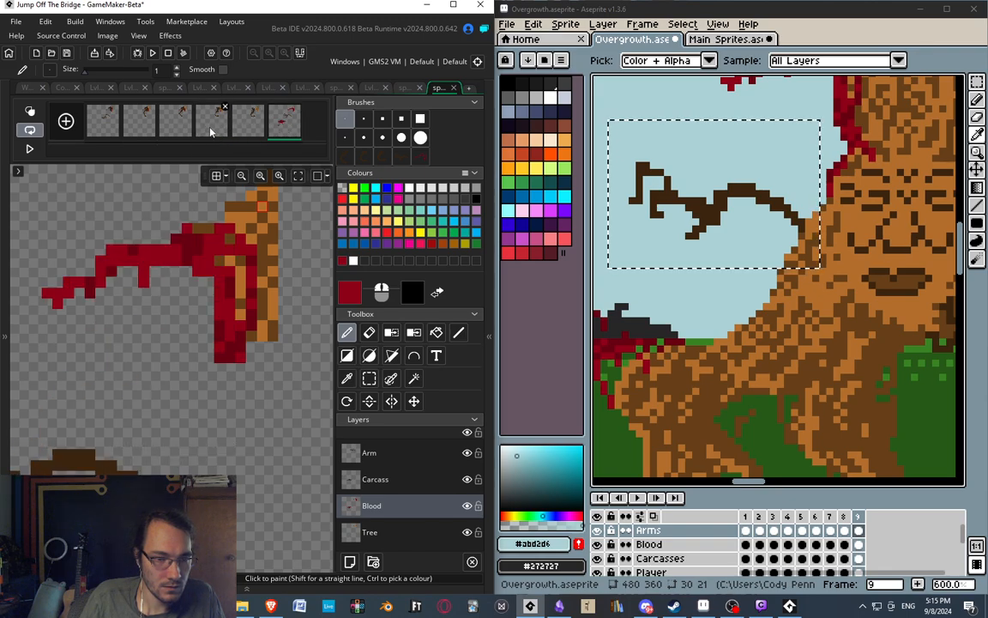
left_click(212, 129)
left_click(284, 127)
left_click(211, 127)
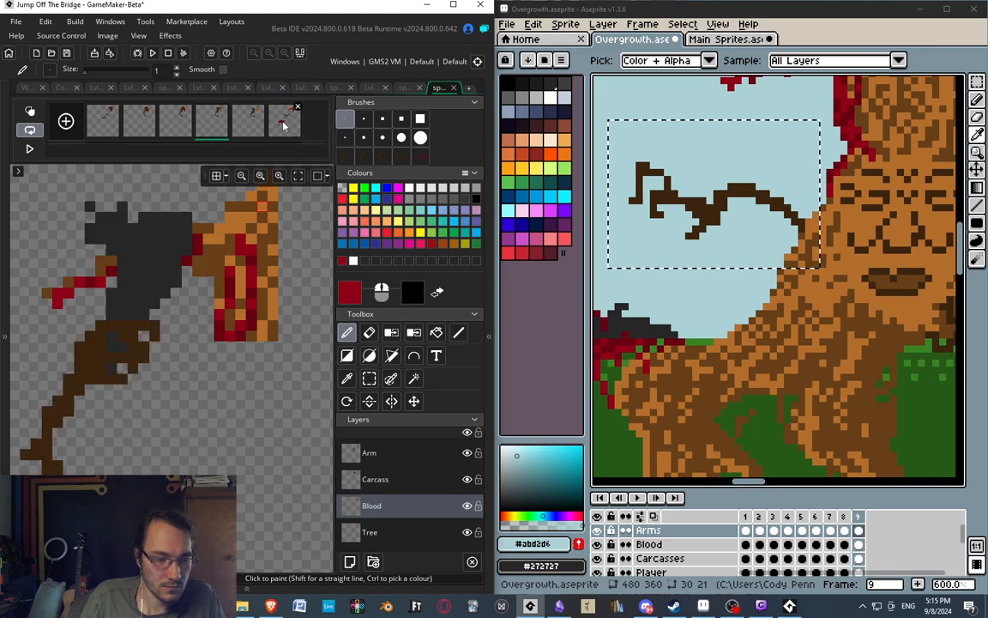
left_click(285, 126)
left_click(210, 128)
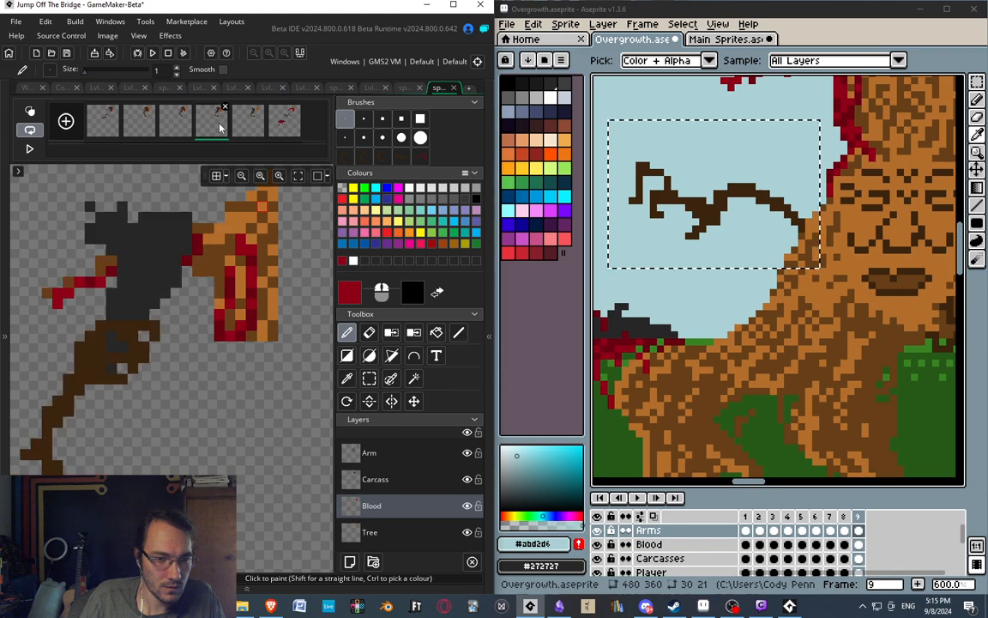
left_click(185, 130)
left_click(215, 129)
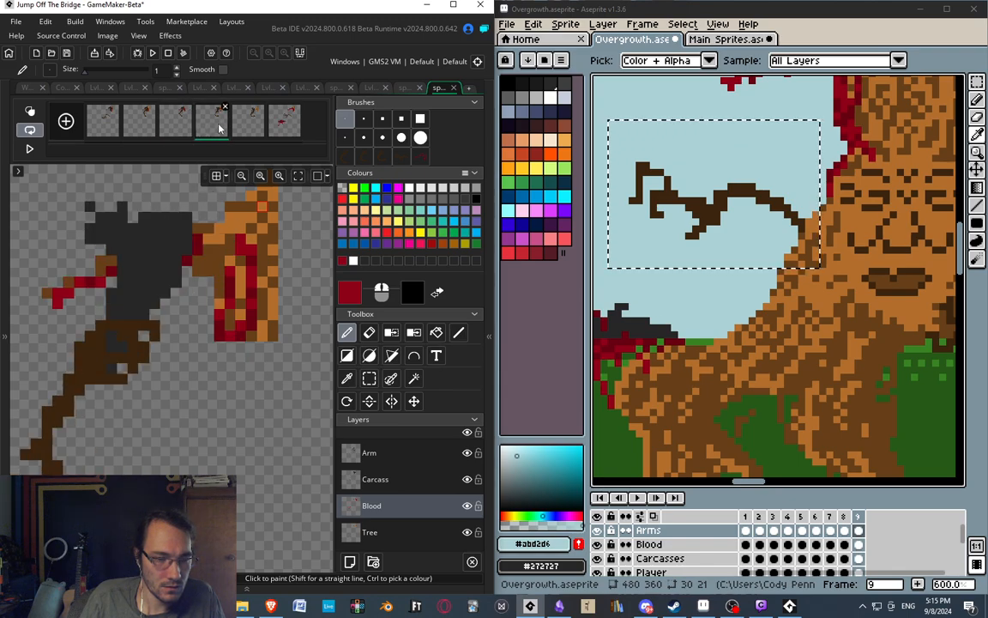
left_click(292, 127)
left_click(217, 128)
left_click(290, 124)
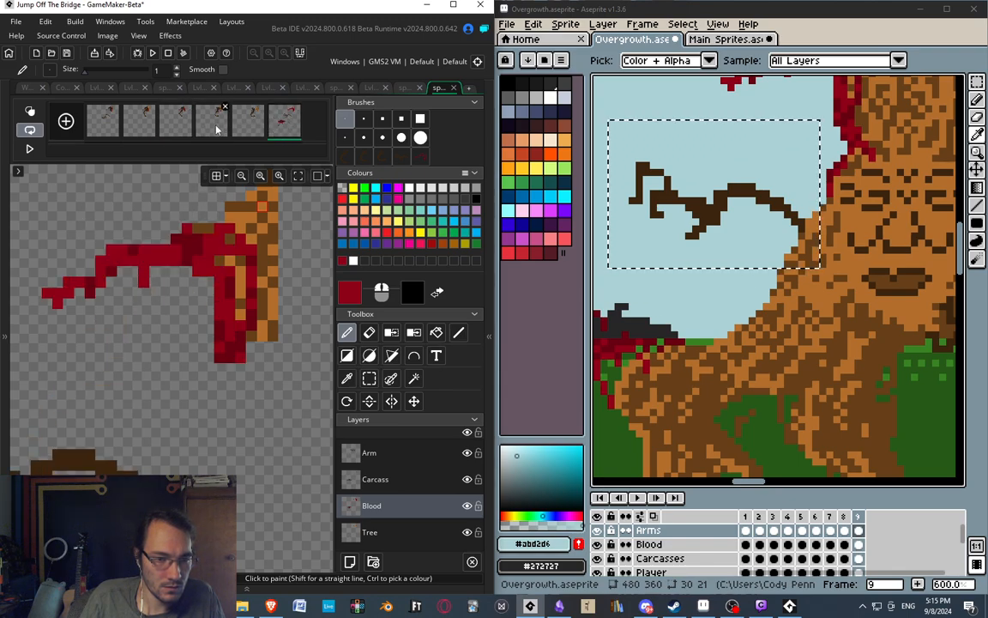
left_click(213, 127)
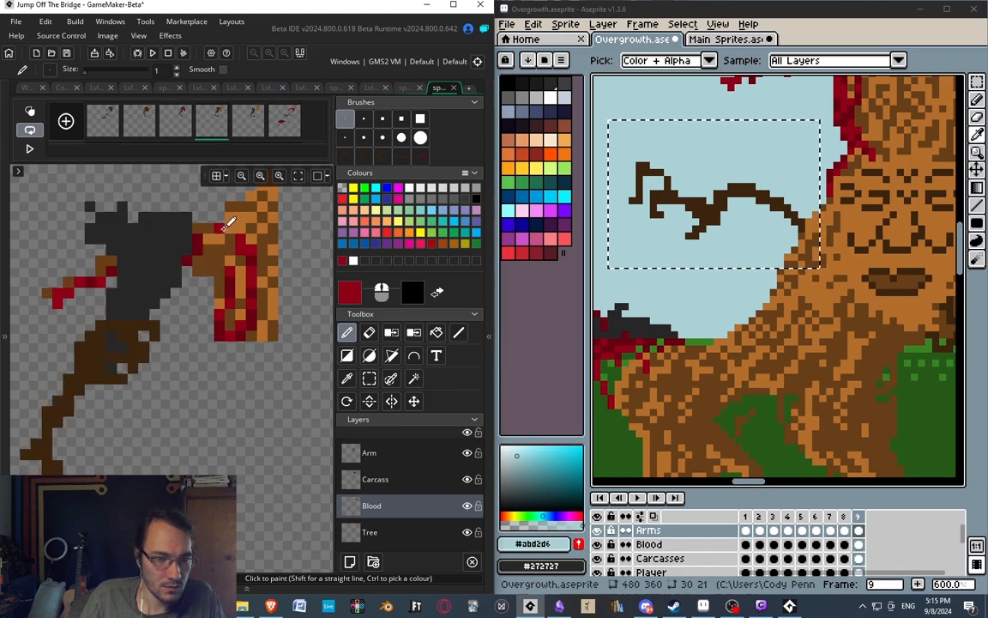
left_click(282, 130)
key("s")
left_click_drag(196, 205, 228, 261)
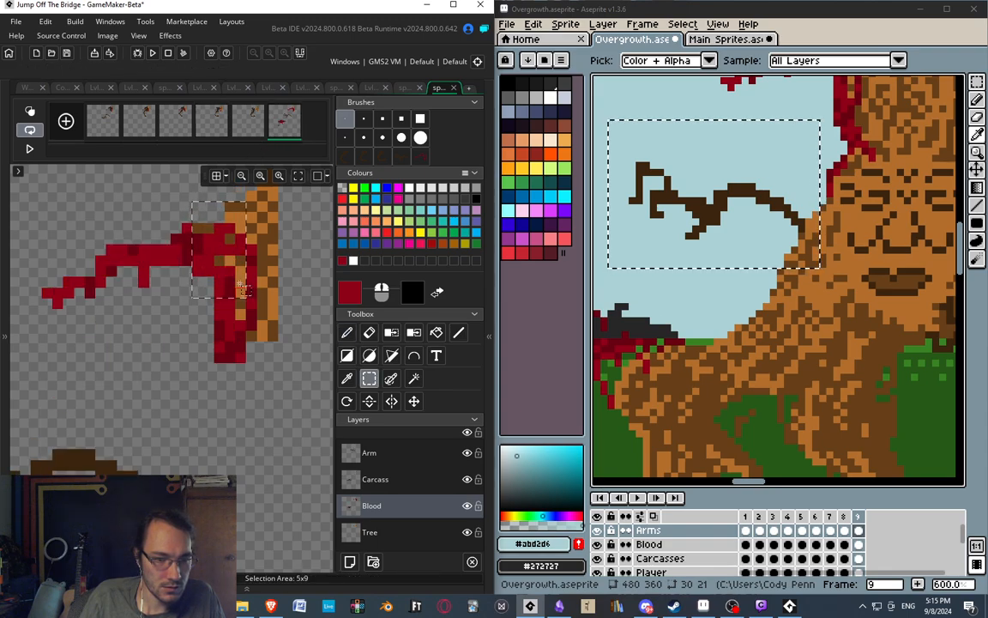
left_click(278, 211)
left_click(177, 129)
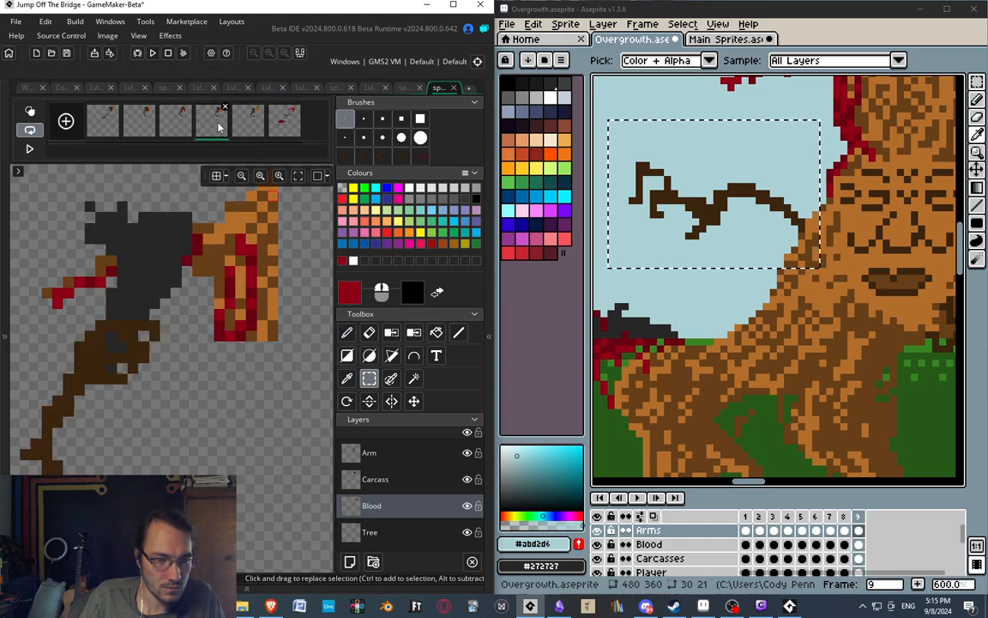
left_click(280, 126)
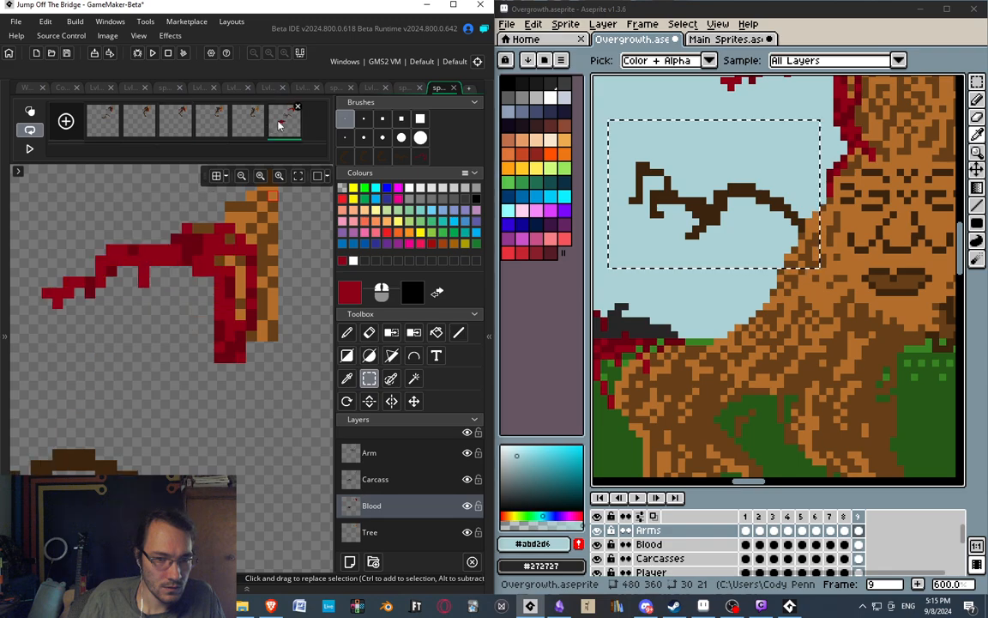
Paint red over the exposed branch between carcass and trunk on frame 4's Blood layer with the 1-pixel pencil, using frames 3 and 6 as reference.
left_click(171, 129)
left_click(281, 129)
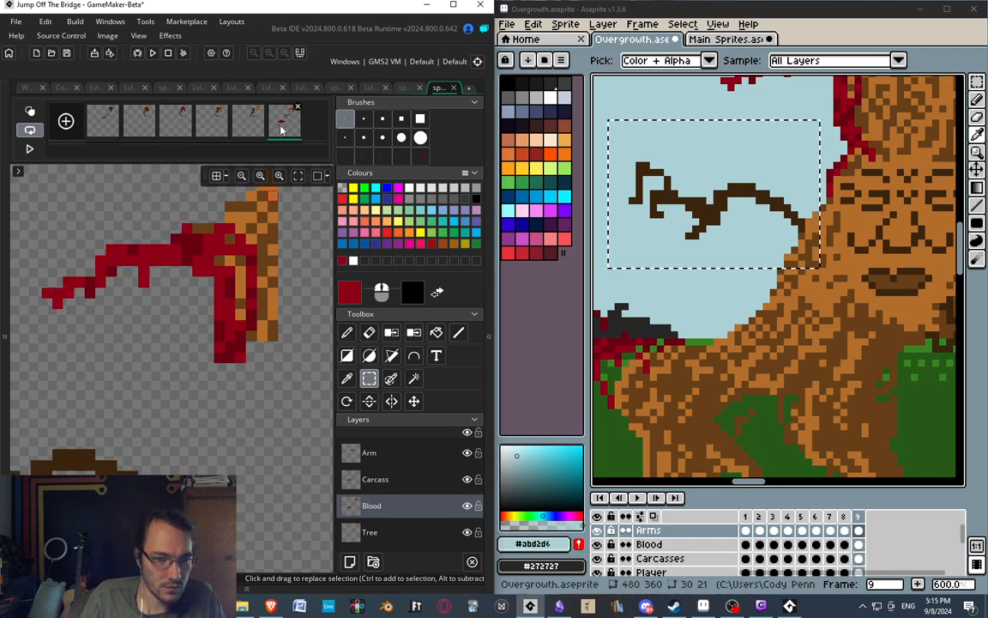
left_click(183, 130)
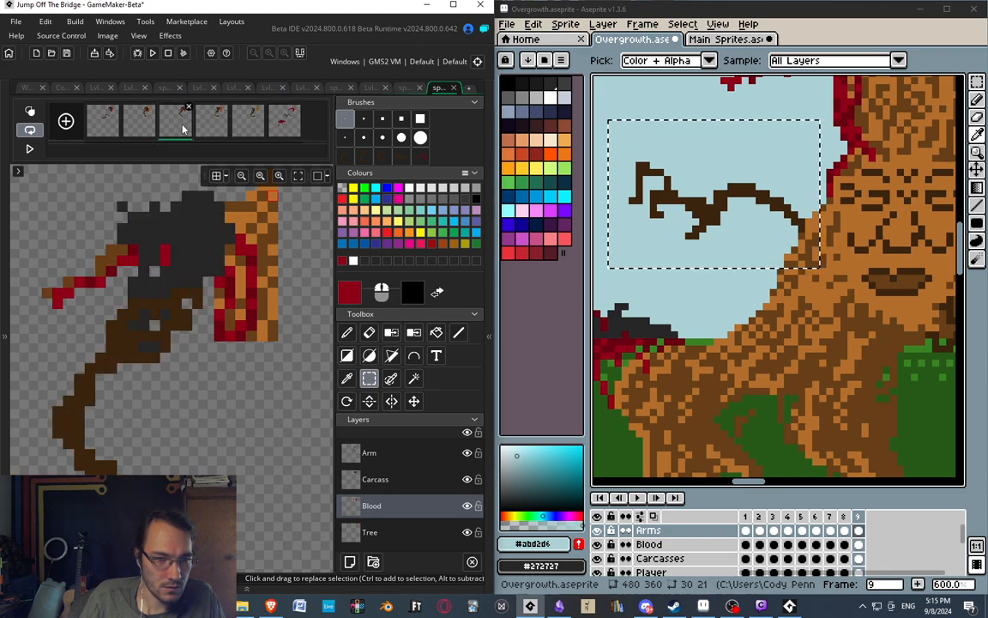
left_click(281, 130)
left_click(207, 127)
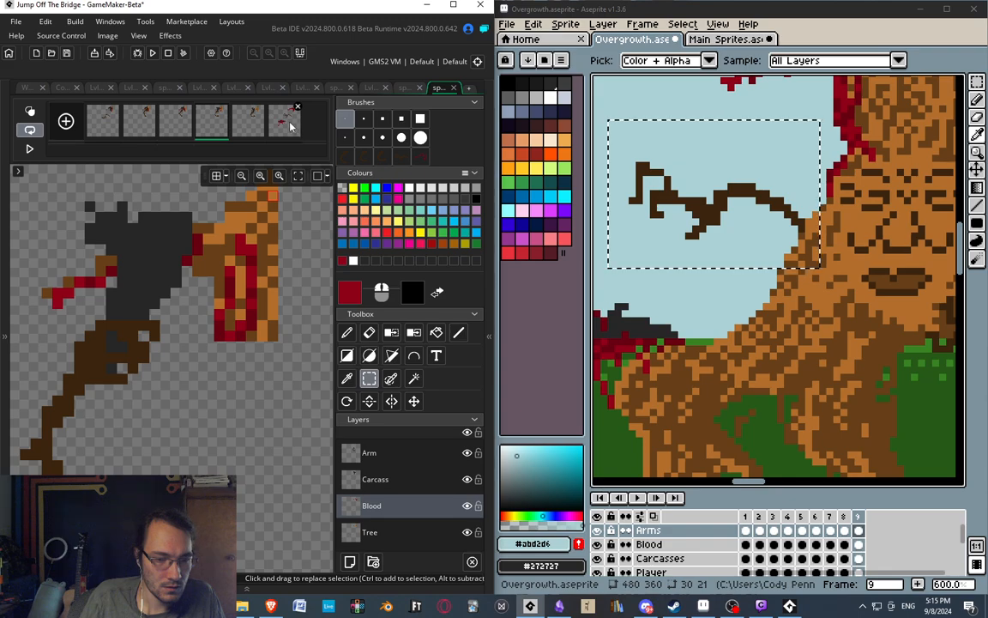
left_click(290, 127)
left_click(205, 128)
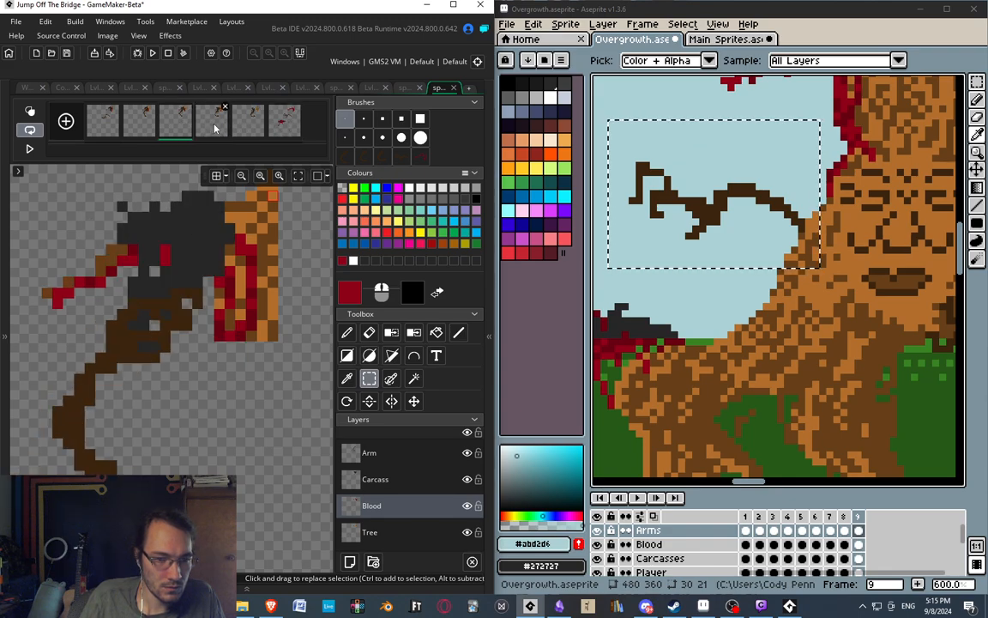
key("d")
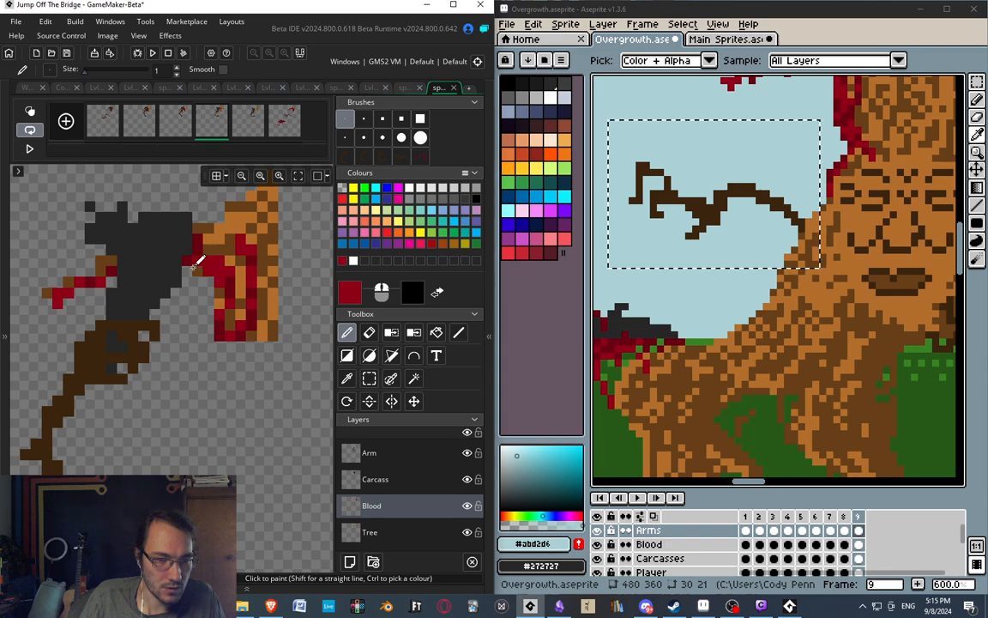
left_click_drag(194, 267, 206, 246)
right_click(208, 239, "ctrl")
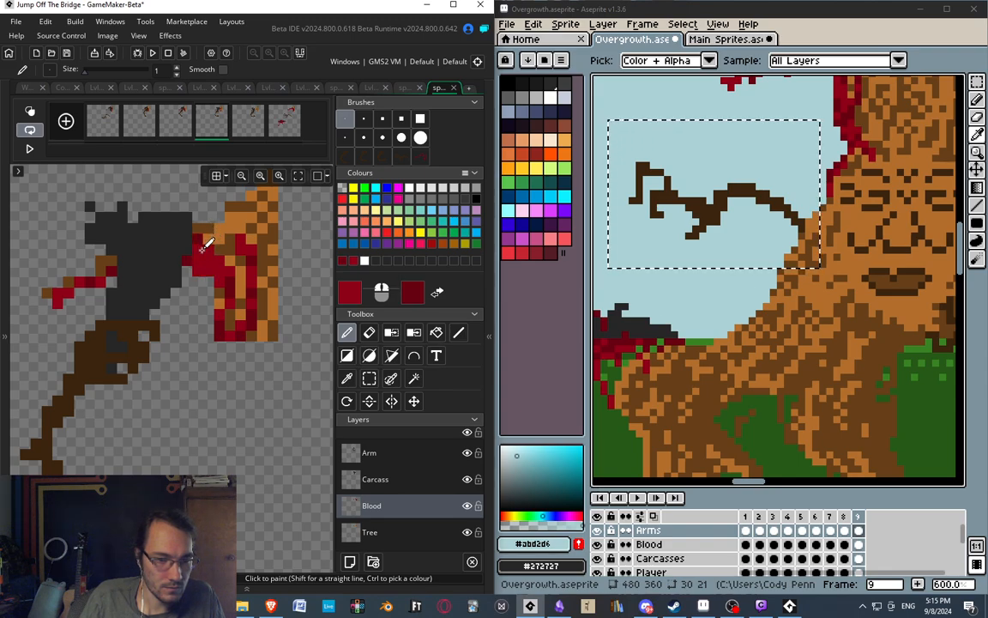
Extend frame 4's red blood along the branch's upper edge to the trunk, checking it against frame 6.
left_click(275, 129)
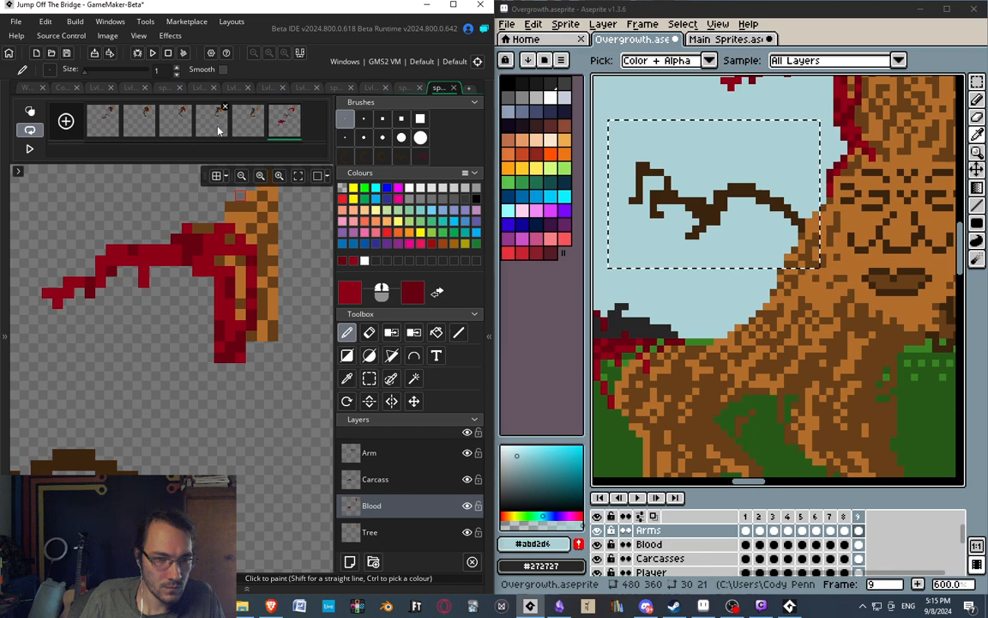
left_click(217, 131)
left_click_drag(230, 228, 219, 228)
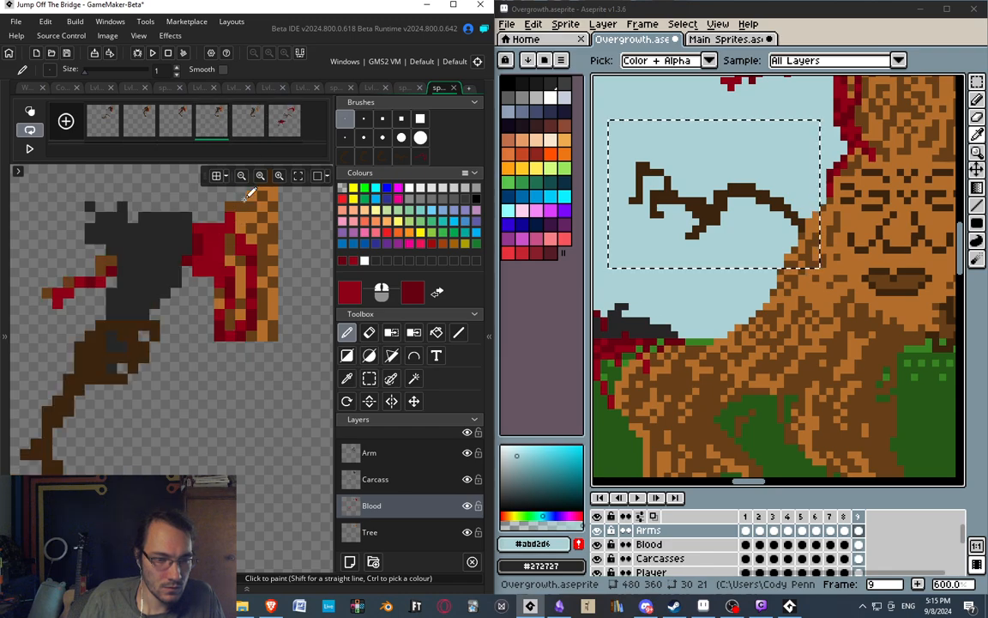
left_click(284, 127)
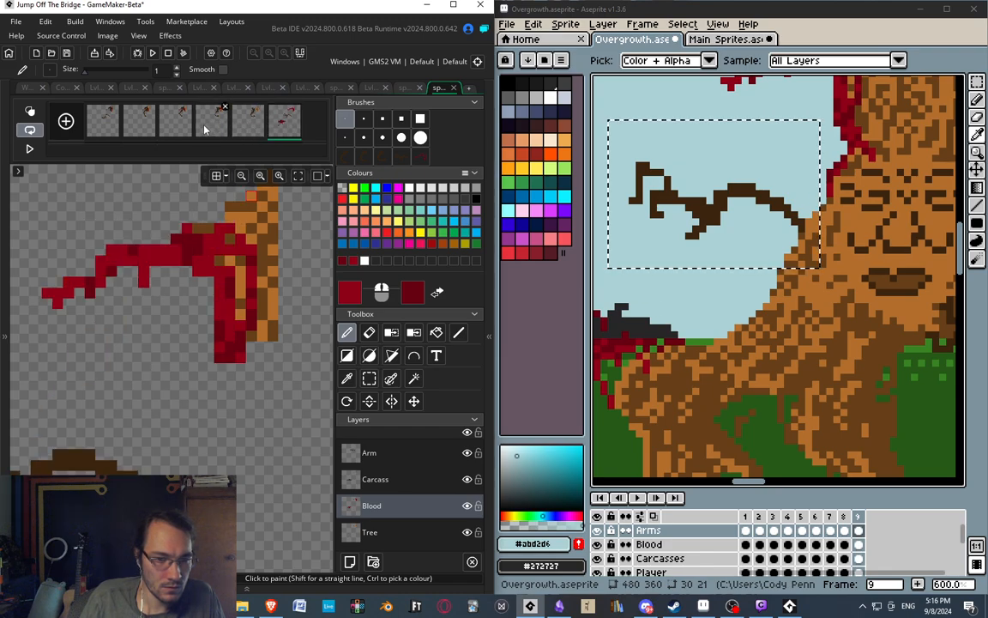
left_click(209, 129)
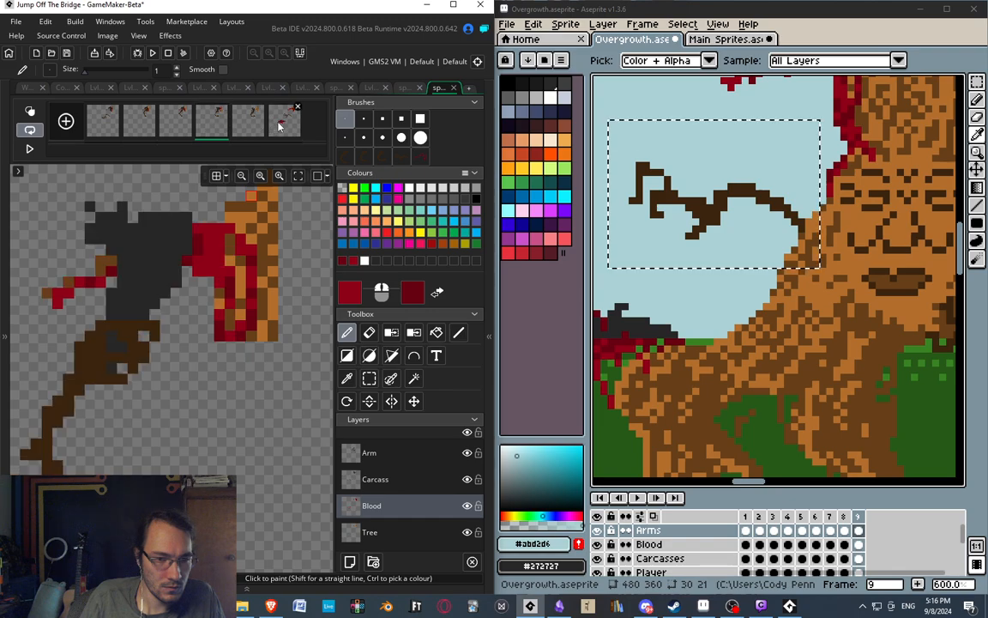
Compare the blood on frame 4's branch with frames 3 and 6.
left_click(279, 126)
left_click(212, 128)
left_click(182, 131)
left_click(215, 127)
left_click(279, 125)
left_click(214, 127)
left_click(187, 125)
left_click(218, 127)
left_click(277, 133)
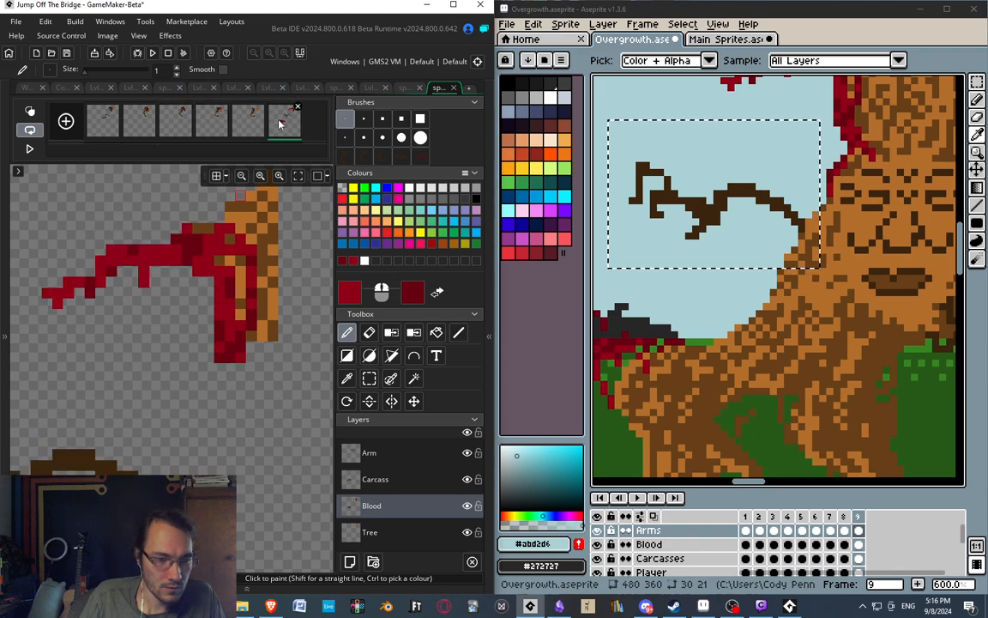
left_click(220, 125)
Copy the blood around the branch's trunk end from frame 4's Blood layer and stamp it in the same place on frame 5.
left_click(251, 124)
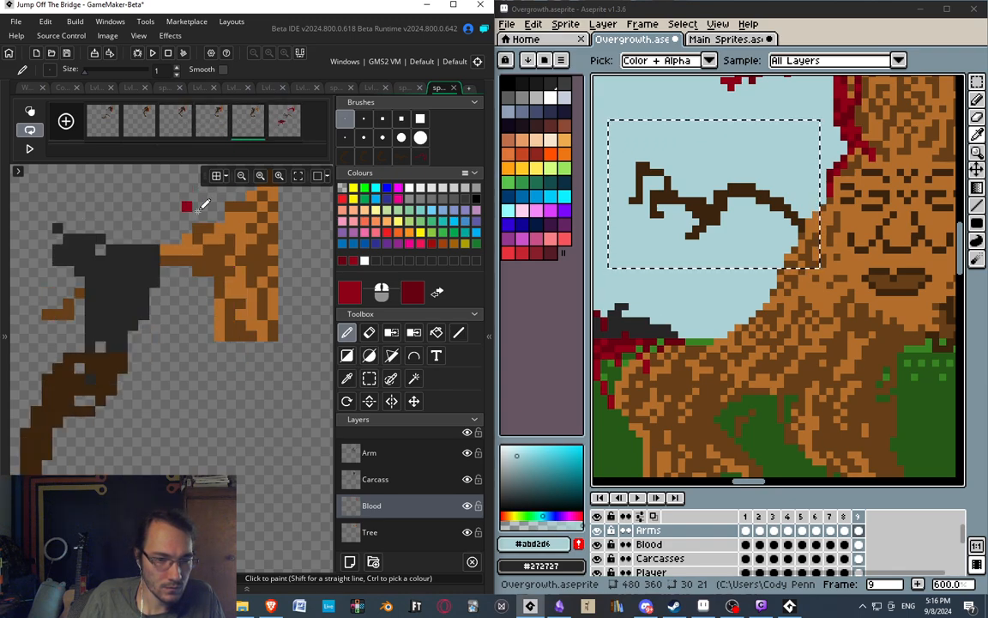
middle_click_drag(257, 203, 264, 203)
left_click(203, 120)
key("s")
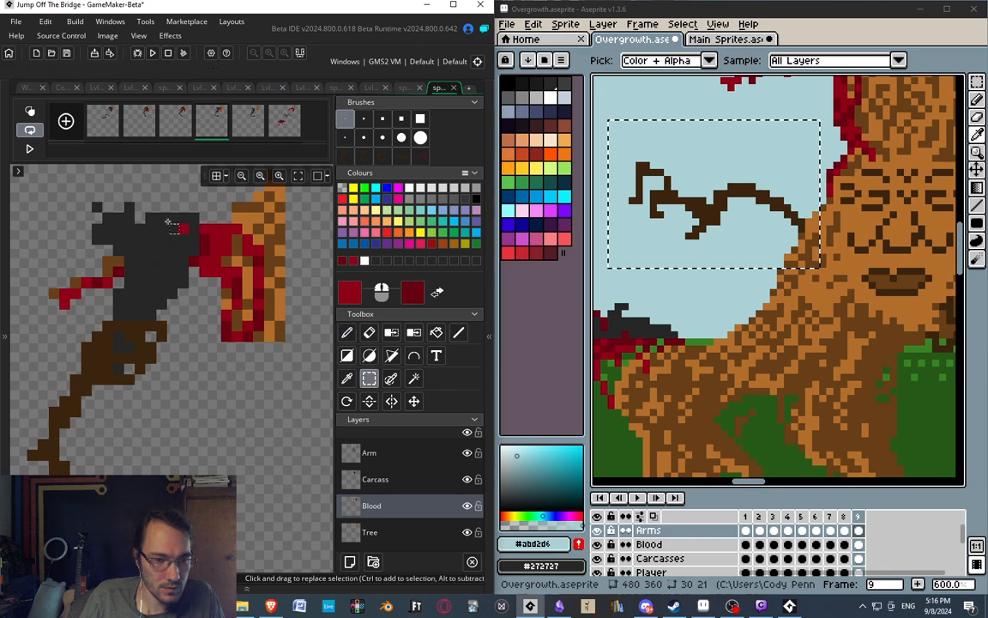
left_click_drag(157, 191, 261, 347)
key("ctrl+c")
key("ctrl+v")
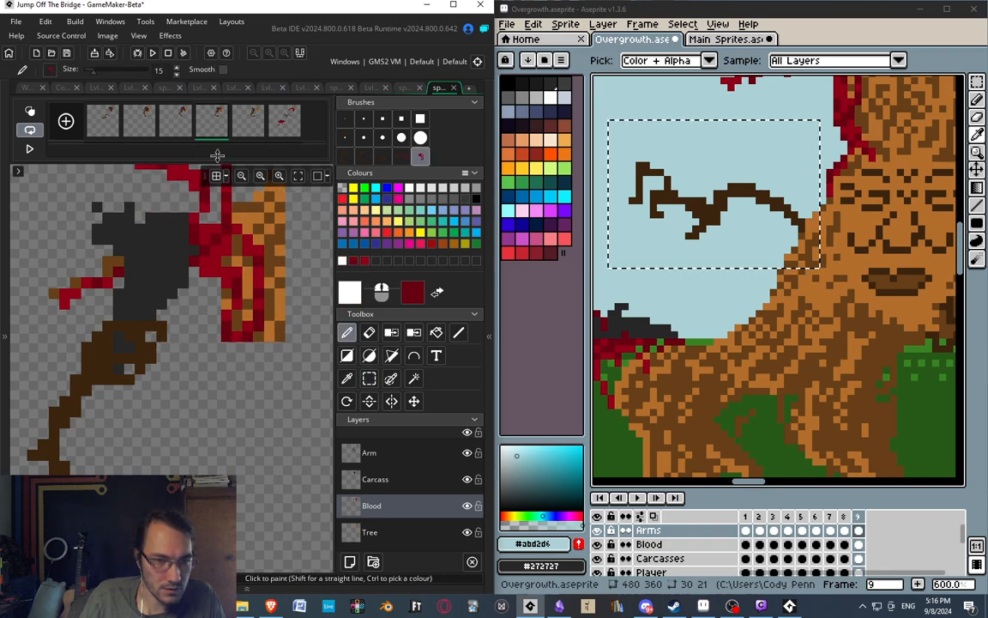
left_click(248, 120)
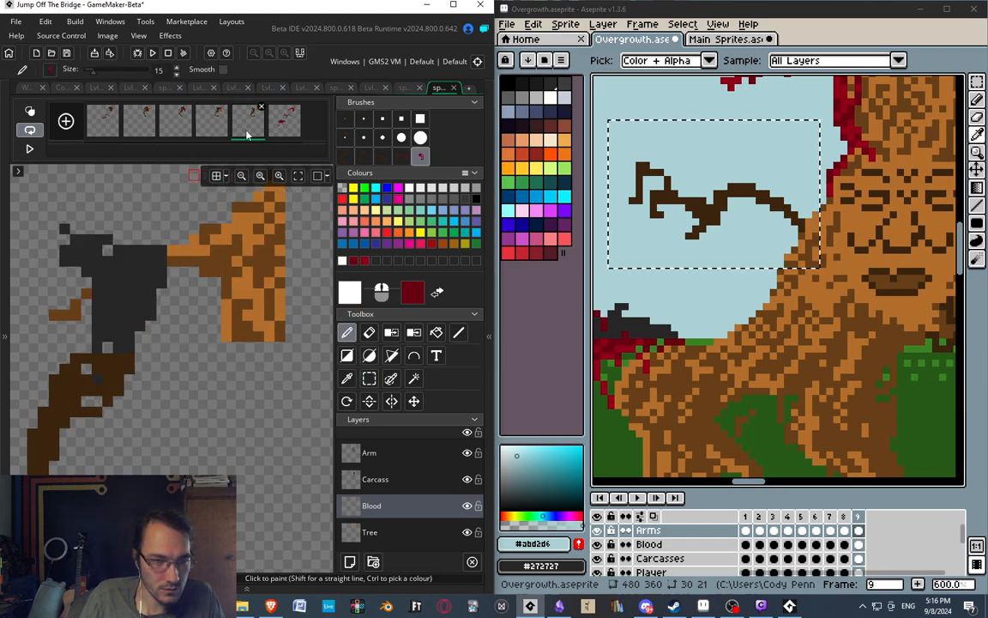
left_click(218, 270)
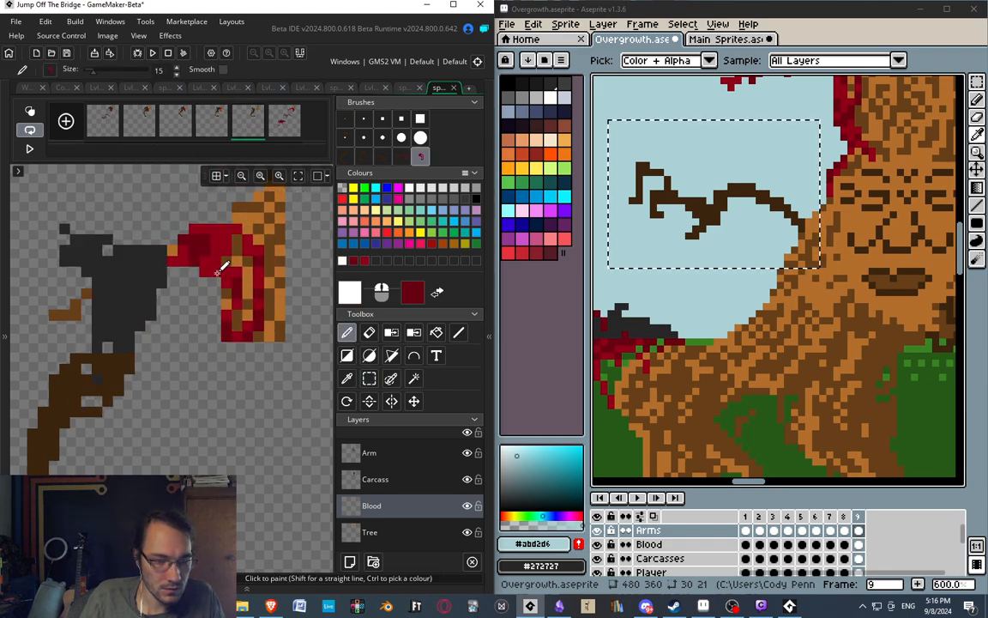
left_click(217, 122)
left_click(249, 129)
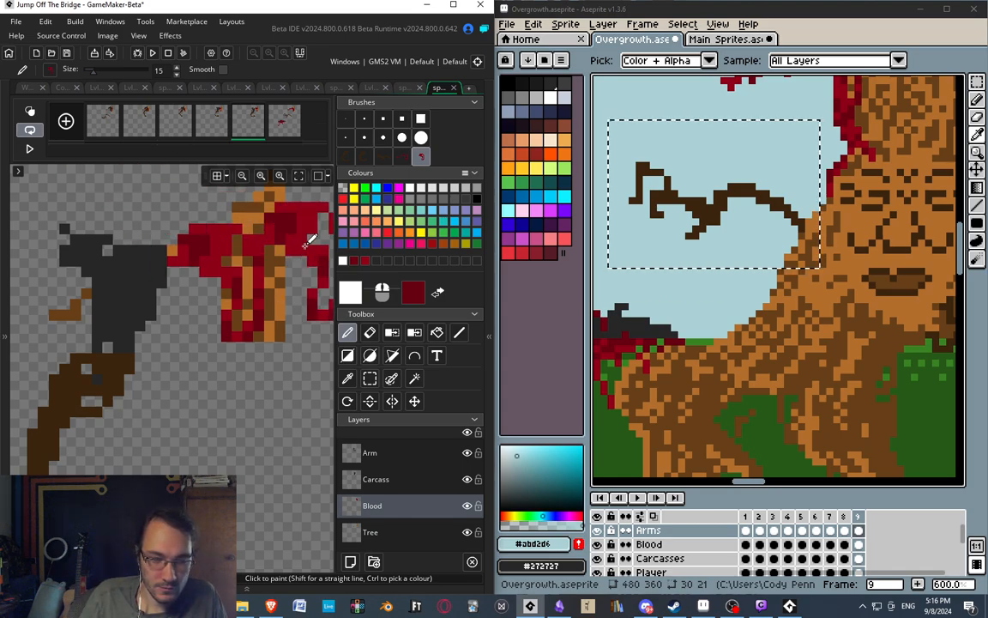
Sample the bright red and paint over the bare branch pixels beside frame 5's carcass with the 1-pixel brush.
middle_click_drag(304, 242, 313, 224)
left_click(347, 120)
left_click(209, 240, "ctrl")
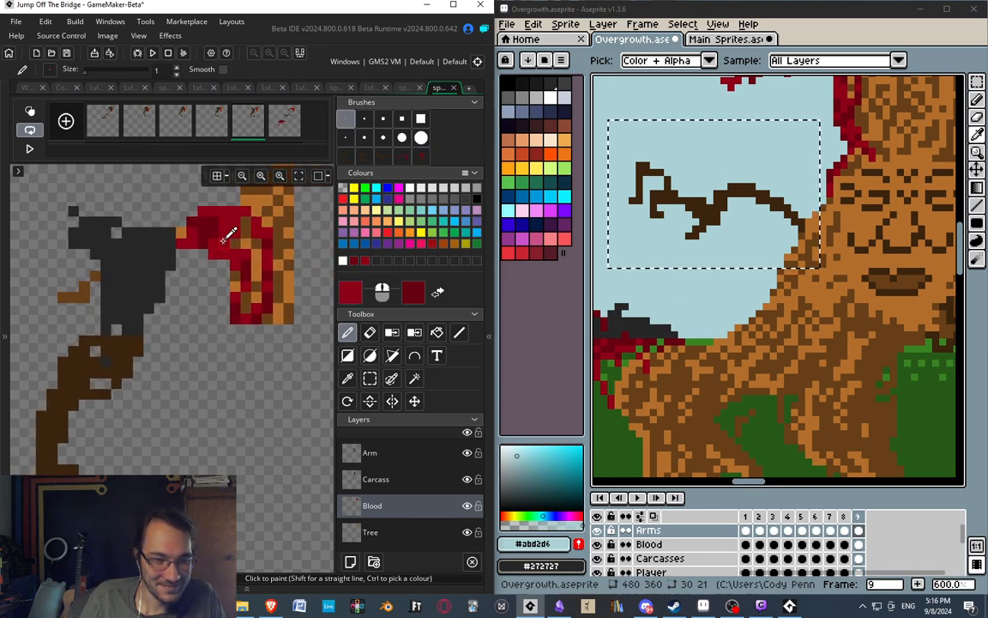
middle_click_drag(183, 214, 176, 216)
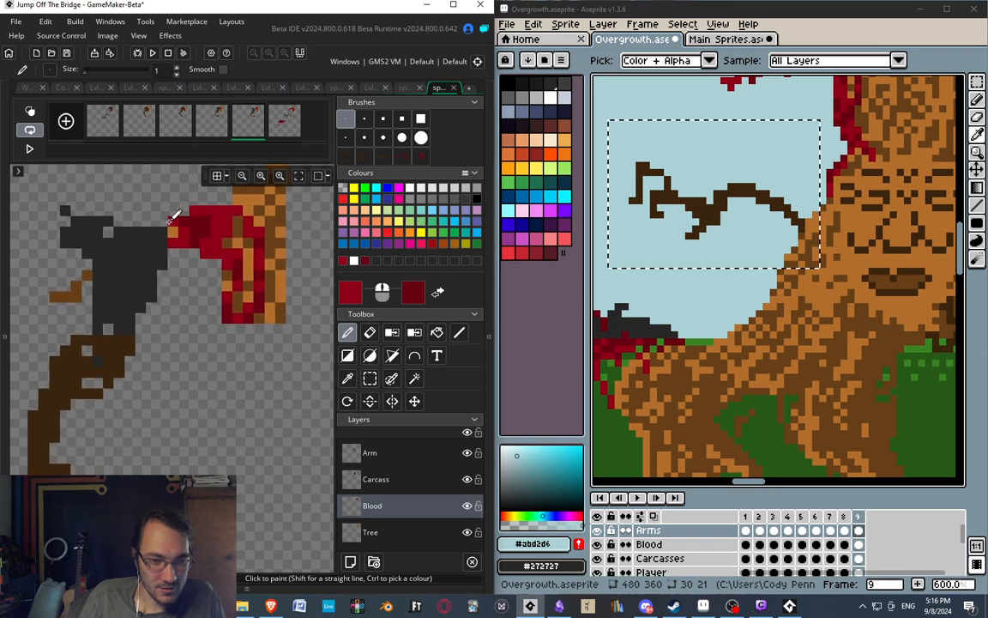
left_click_drag(178, 233, 178, 221)
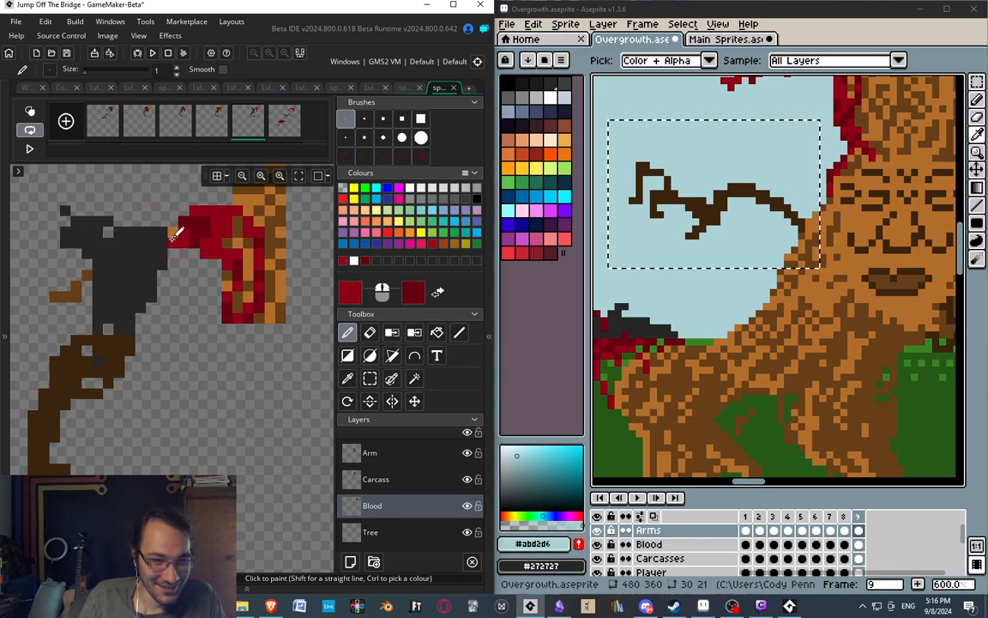
middle_click_drag(299, 325, 302, 347)
Flip repeatedly through frames 4, 5 and 6 to compare how the blood carries along the branch.
left_click(217, 123)
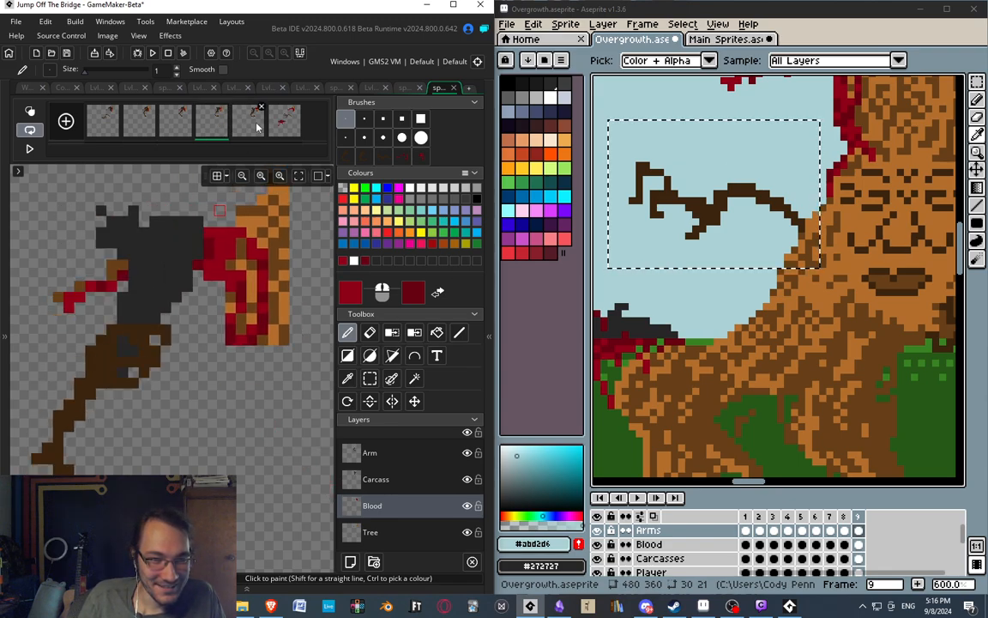
left_click(256, 126)
left_click(283, 128)
left_click(251, 126)
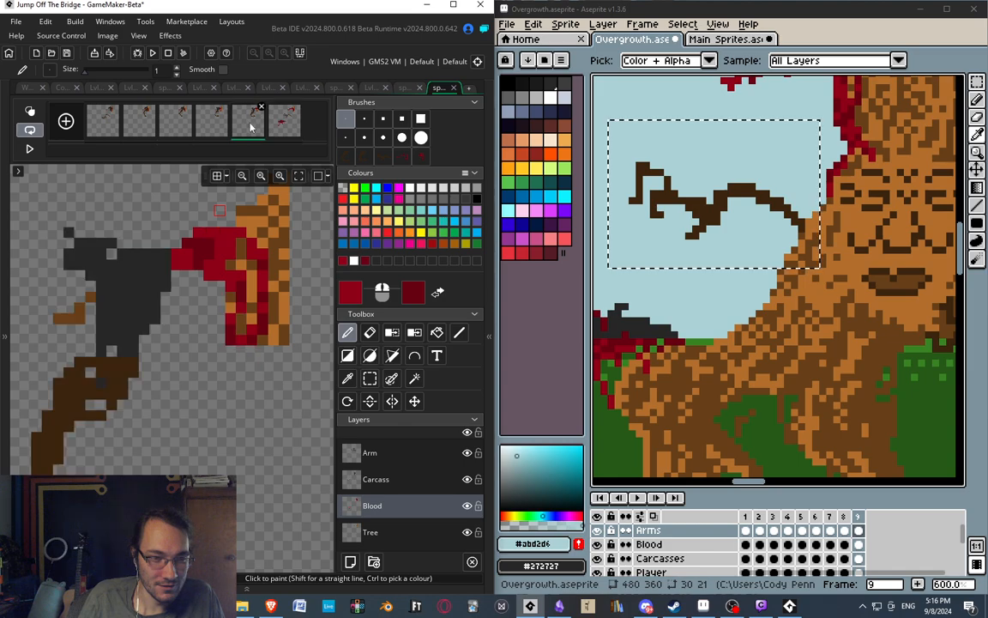
left_click(217, 125)
left_click(246, 123)
left_click(280, 126)
left_click(214, 125)
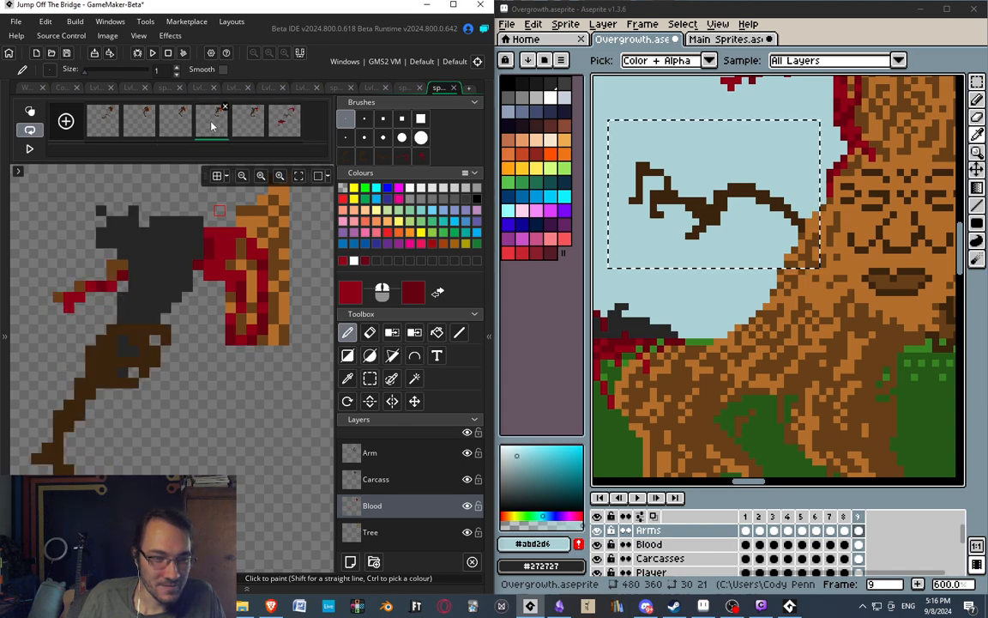
left_click(249, 124)
left_click(276, 127)
left_click(215, 124)
left_click(249, 125)
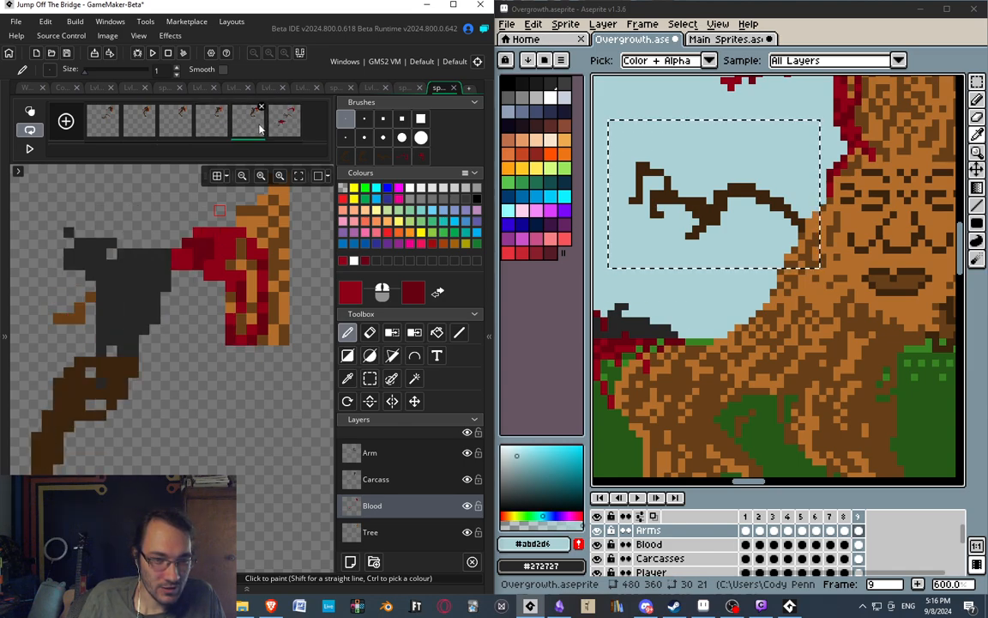
left_click(279, 125)
left_click(214, 124)
left_click(249, 124)
left_click(279, 126)
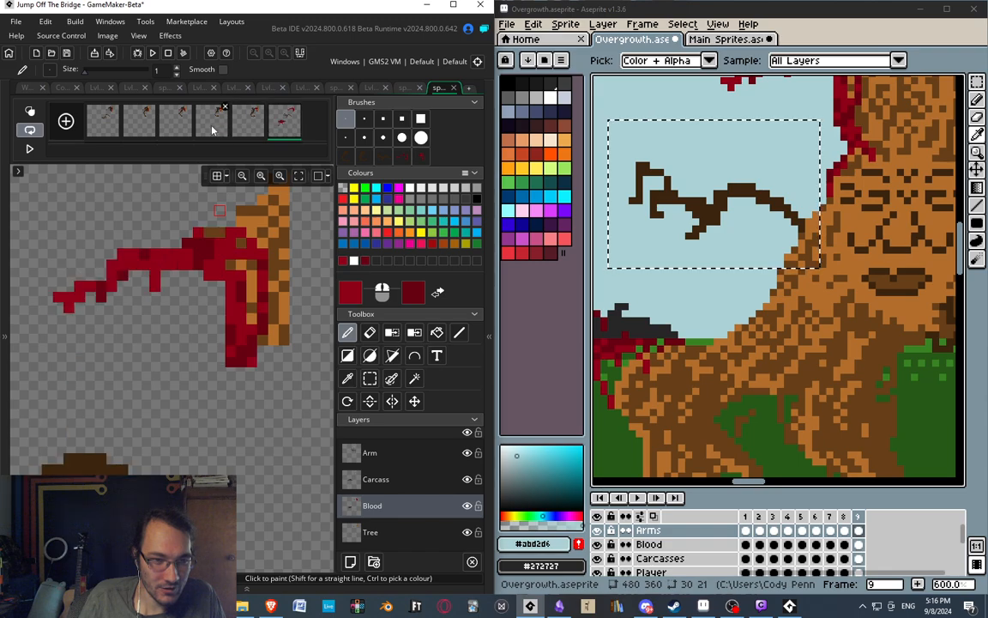
left_click(215, 124)
left_click(249, 124)
left_click(279, 125)
left_click(214, 124)
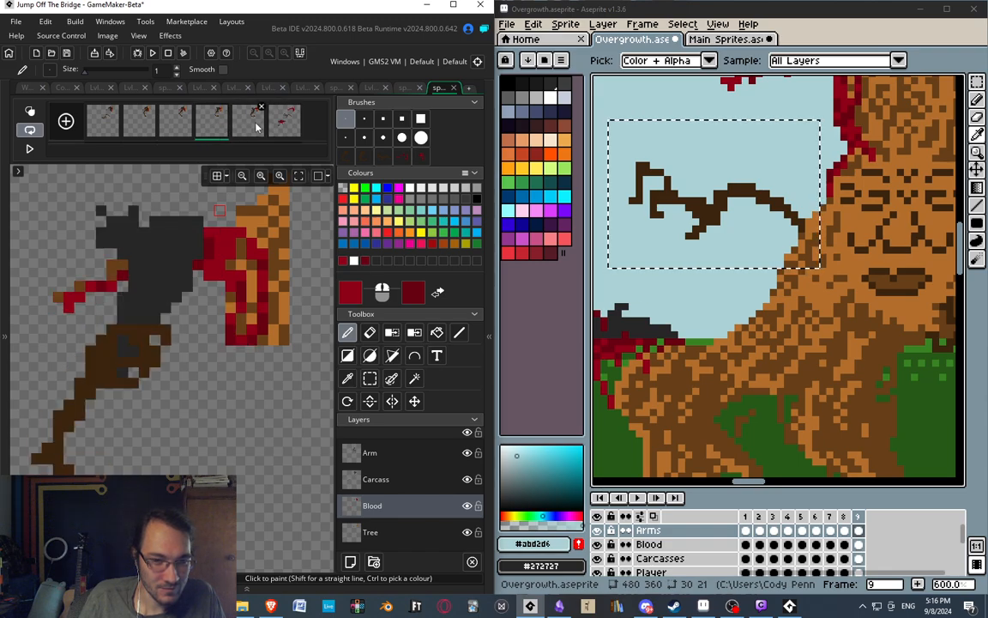
left_click(249, 125)
left_click(281, 127)
Paint red over the exposed brown pixels on top of frame 6's branch near the trunk, after reviewing the preceding frames.
left_click(154, 128)
left_click(174, 127)
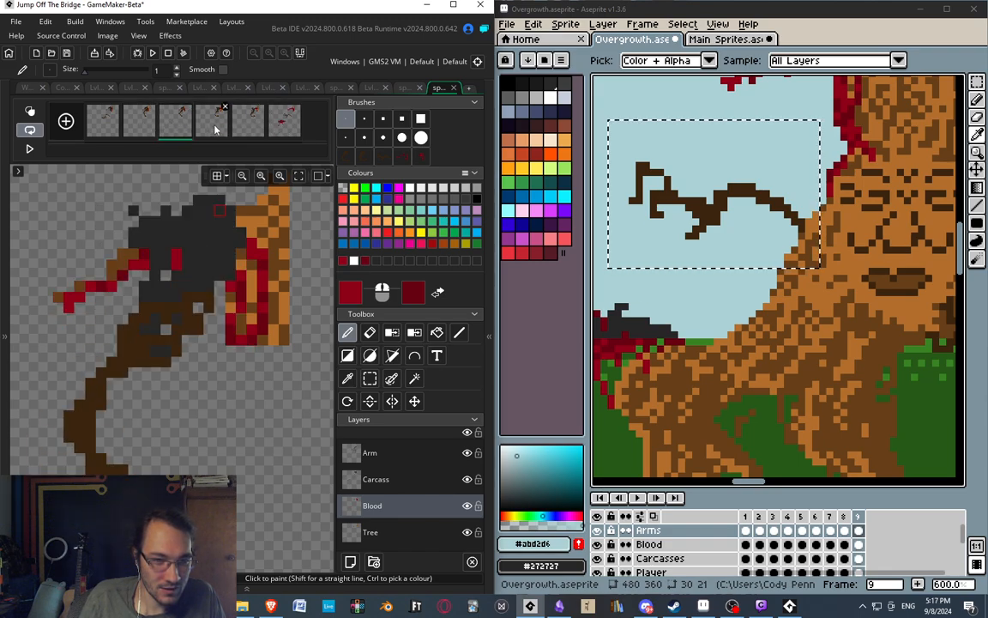
left_click(206, 127)
left_click(246, 127)
left_click(290, 126)
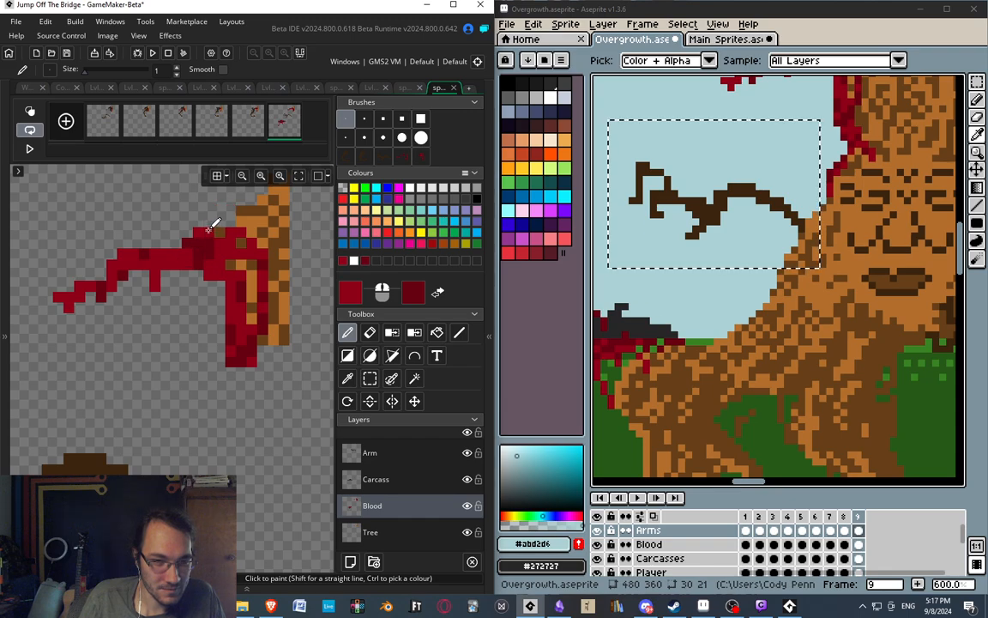
Flip repeatedly through frames 3 to 6 to check the blood's continuity around the branch and trunk.
left_click(178, 132)
left_click(218, 131)
left_click(249, 131)
left_click(289, 132)
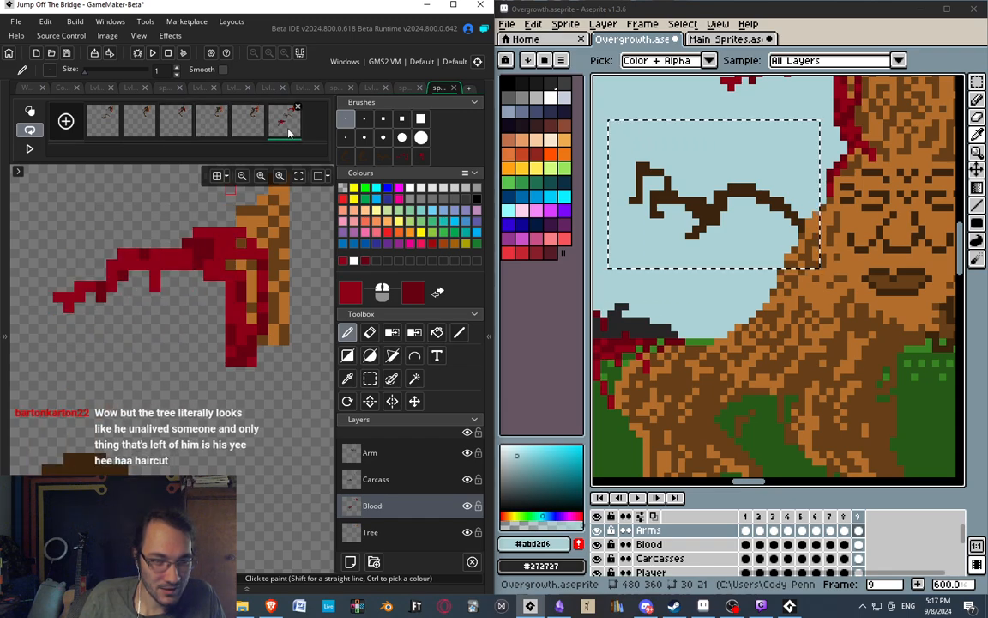
left_click(179, 131)
left_click(223, 126)
left_click(250, 123)
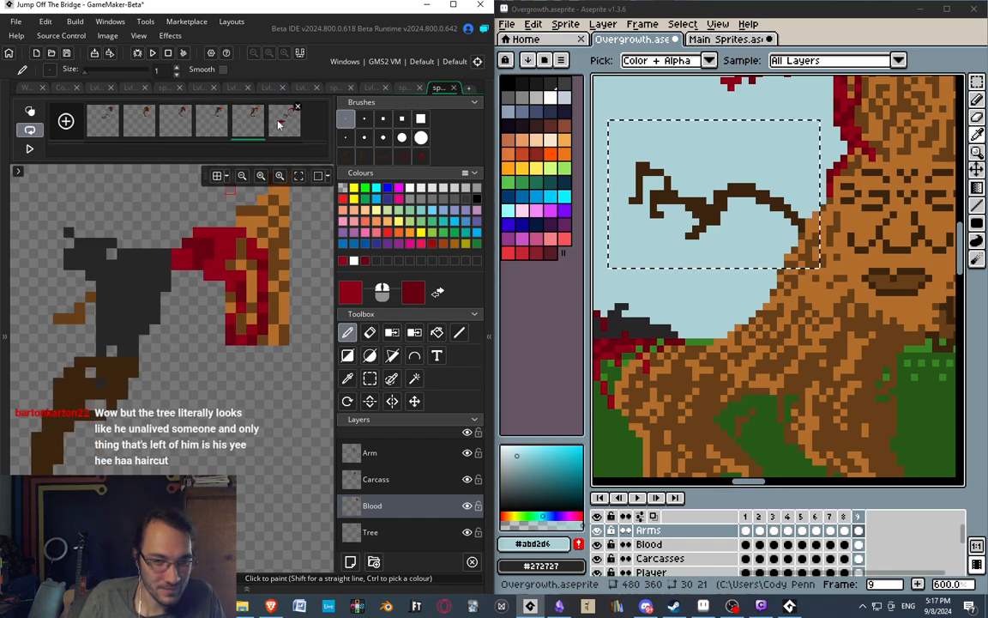
left_click(279, 124)
left_click(210, 129)
left_click(250, 112)
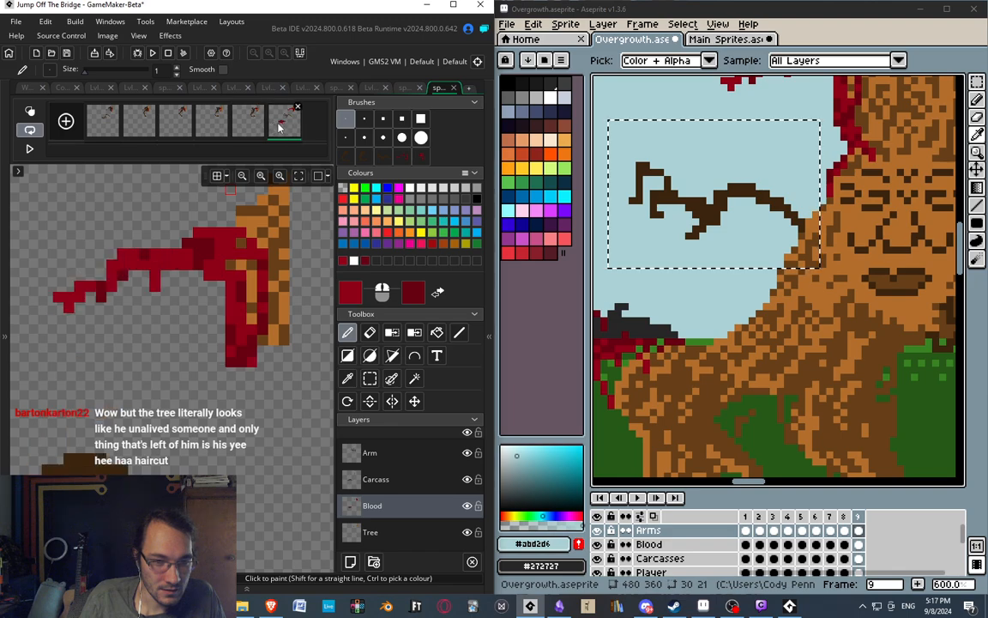
left_click(181, 133)
left_click(214, 126)
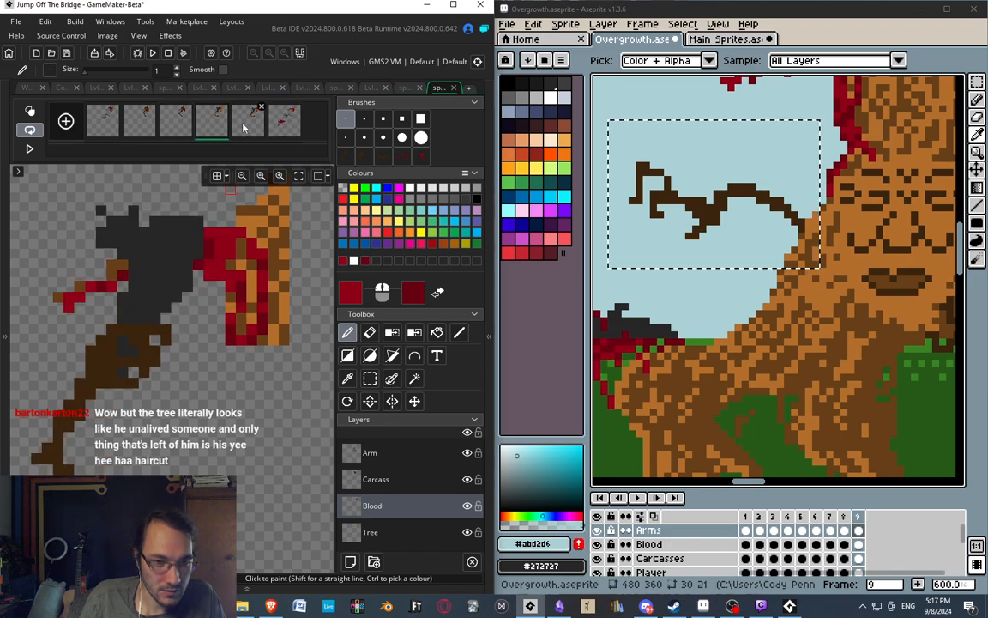
left_click(173, 135)
left_click(207, 127)
left_click(244, 125)
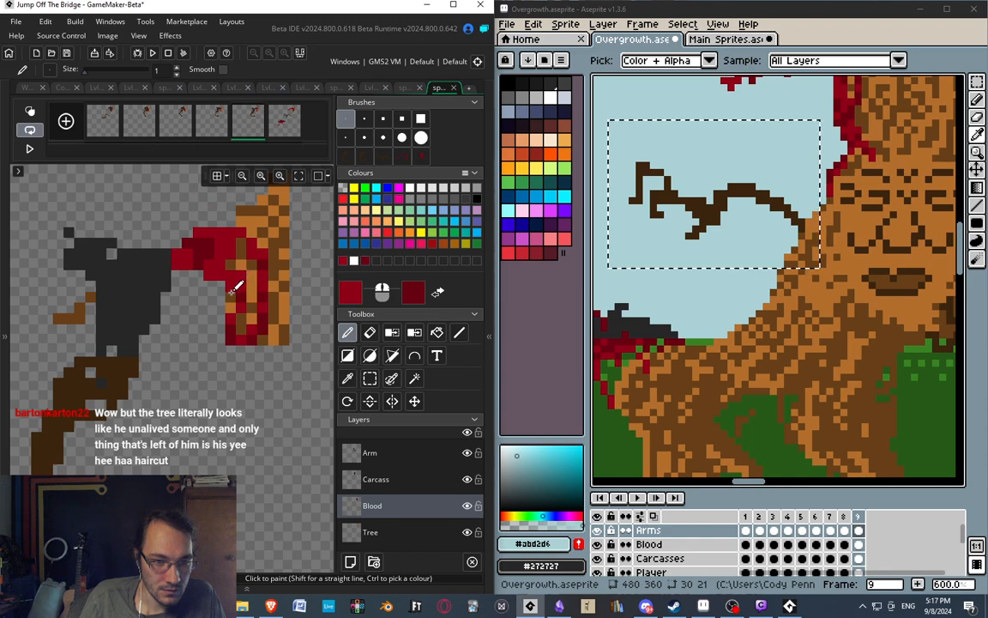
left_click(288, 133)
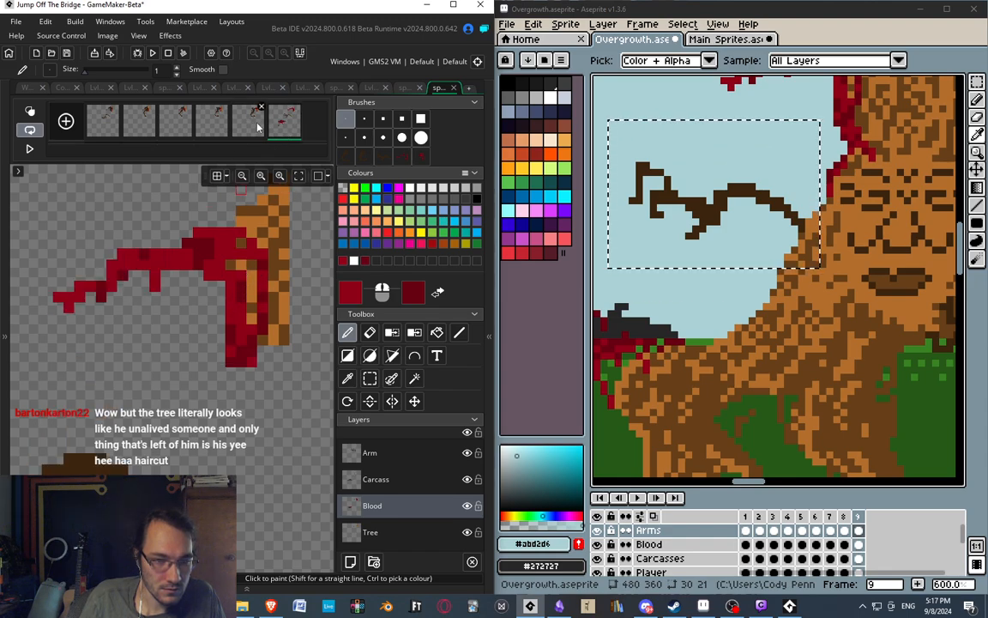
left_click(221, 127)
left_click(256, 126)
left_click(284, 125)
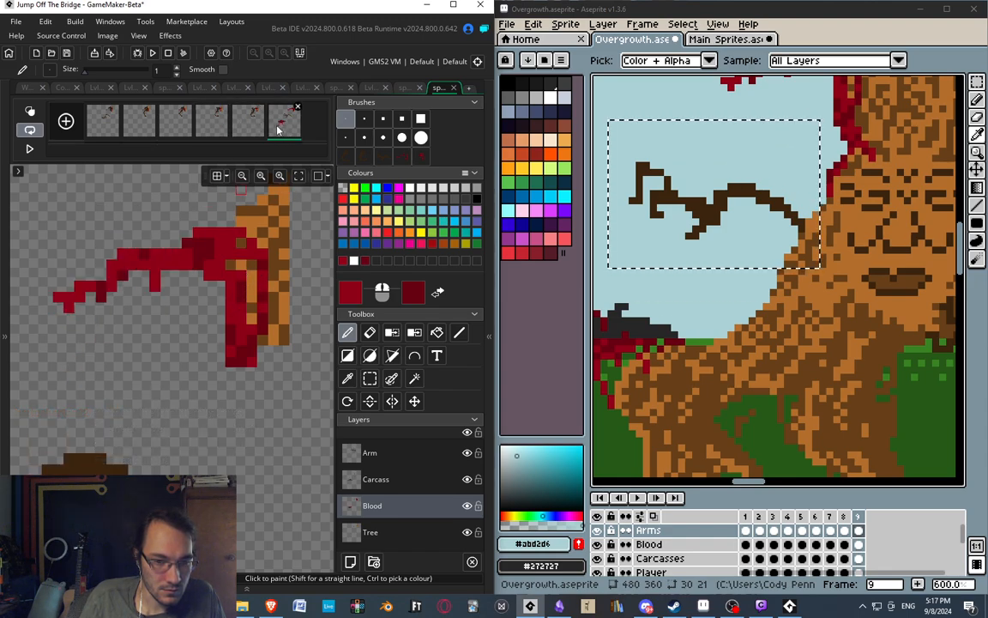
Select and delete the blood overhanging below the trunk piece on frame 6's Blood layer.
key("s")
left_click_drag(228, 348, 279, 376)
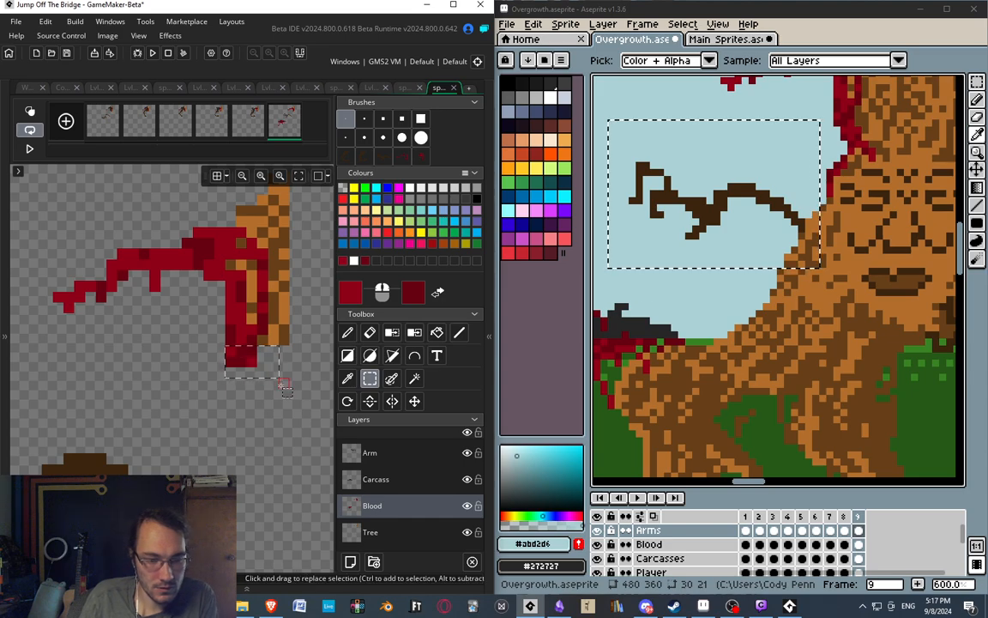
key("Delete")
middle_click_drag(219, 309, 230, 296)
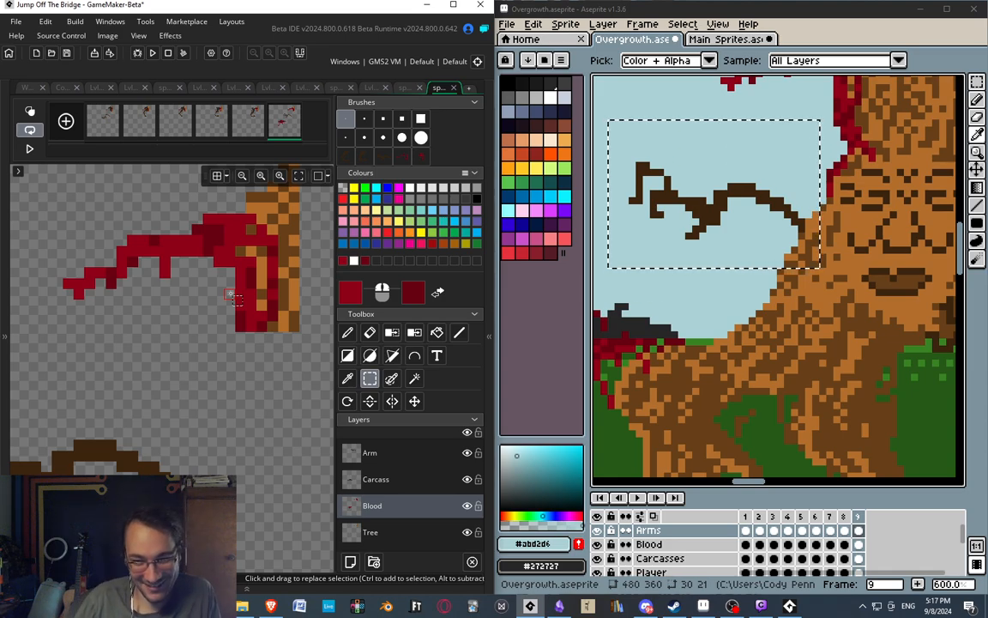
Switch to Aseprite and examine how the blood runs from the branch down the trunk beside the face in the Overgrowth drawing.
middle_click_drag(873, 232, 728, 332)
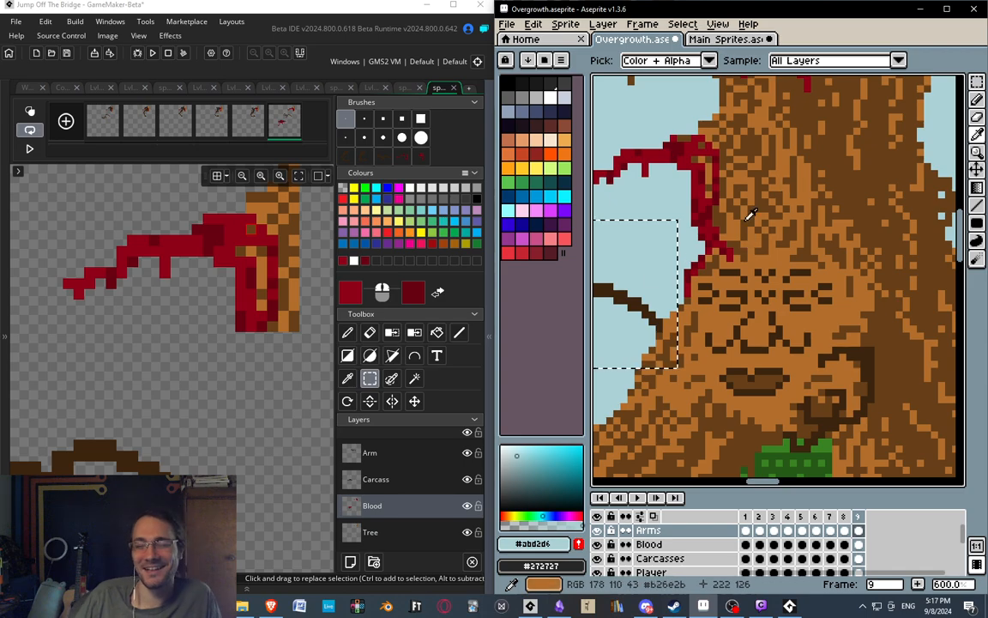
middle_click_drag(727, 261, 739, 233)
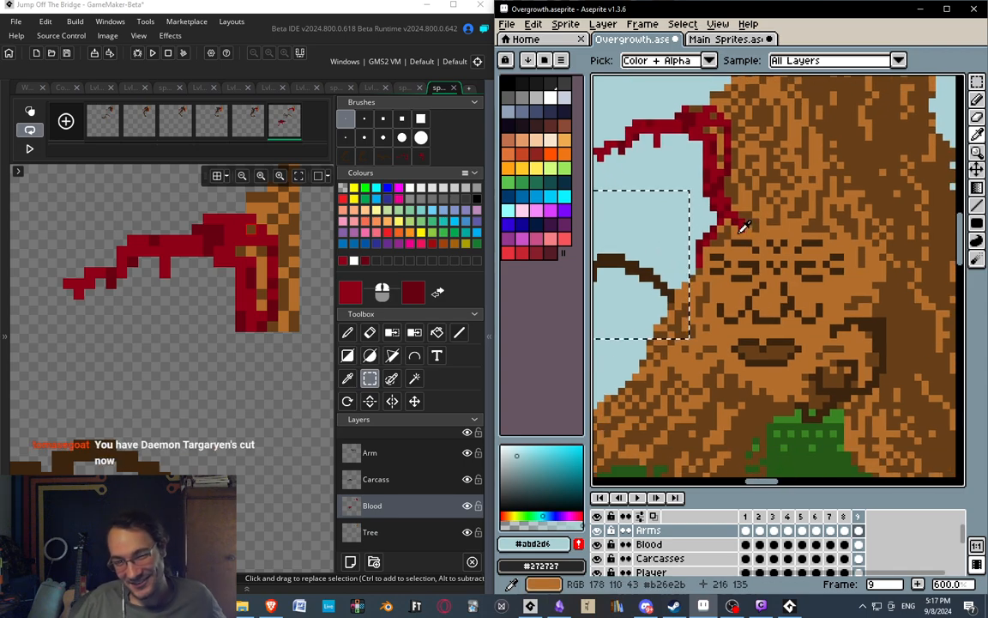
mouse_move(761, 269)
middle_mouse_down()
mouse_move(743, 315)
mouse_move(766, 269)
middle_mouse_up()
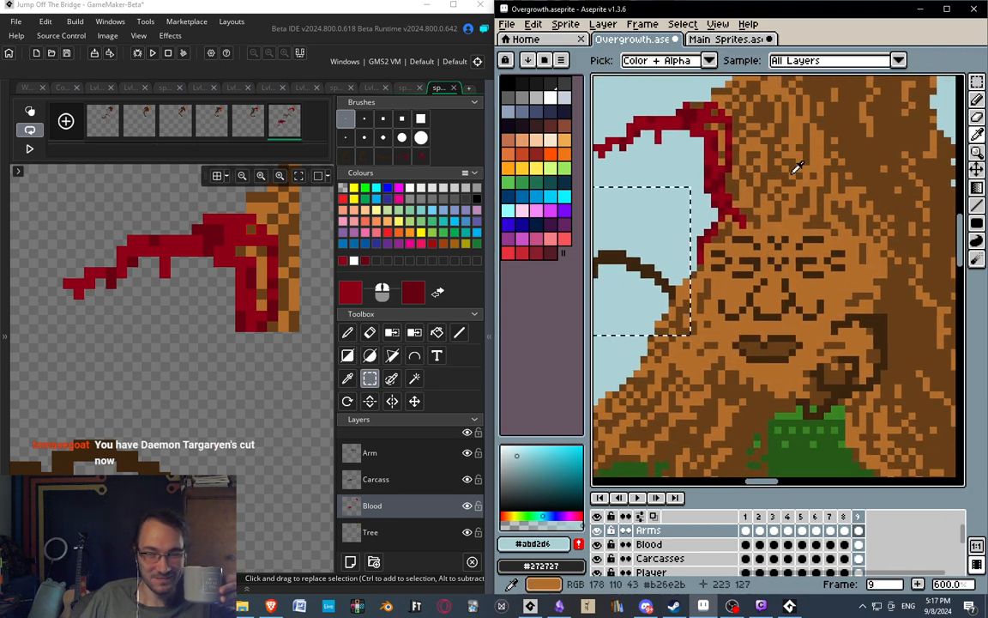
middle_click_drag(795, 170, 793, 179)
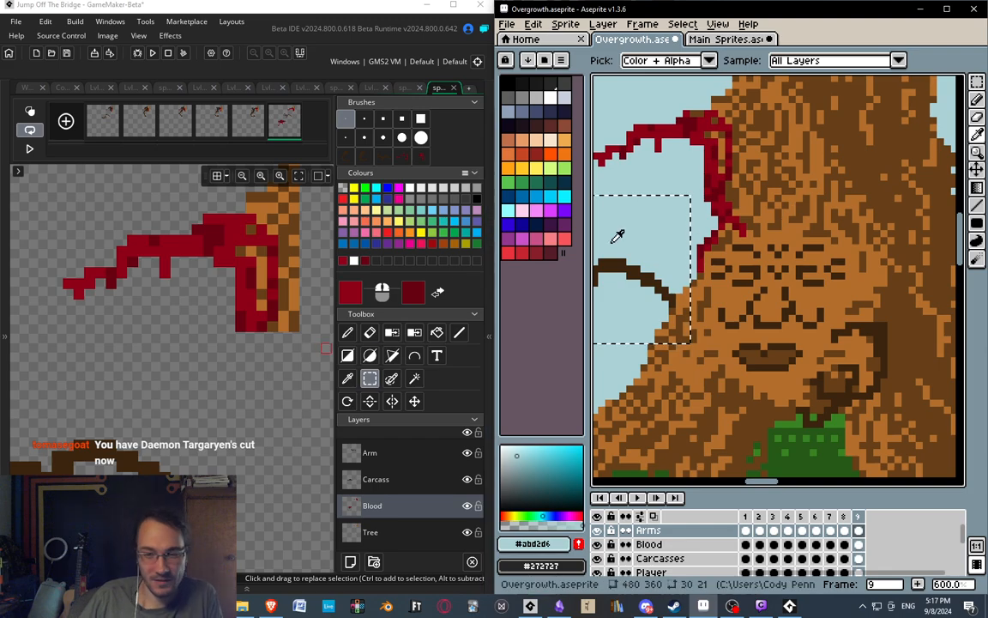
scroll(808, 322, "down", 1)
scroll(786, 328, "up", 1)
middle_click_drag(748, 325, 770, 305)
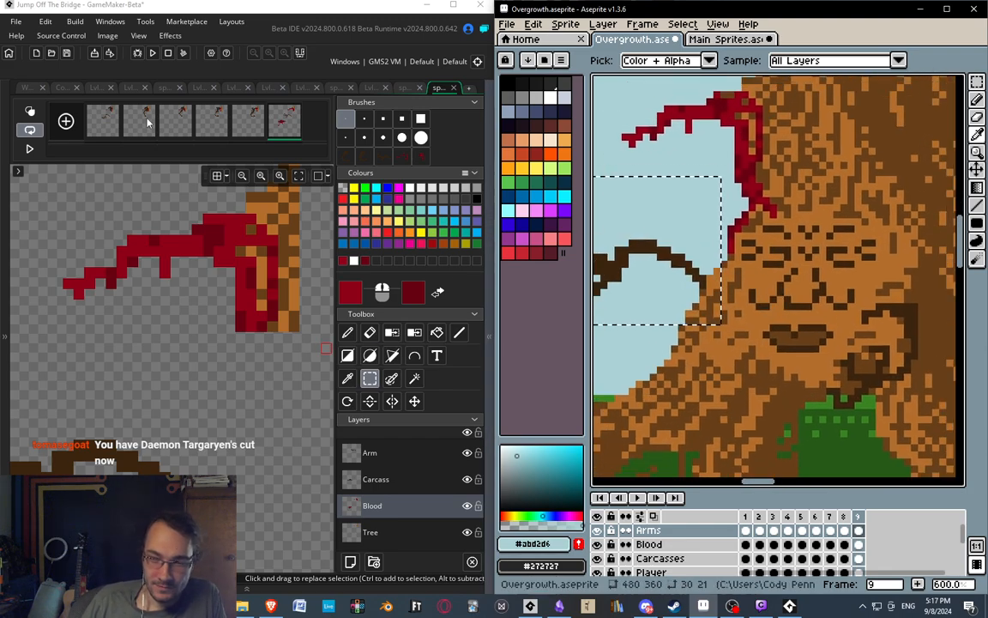
Return to the GameMaker sprite and step through frames 1 to 6, flipping between 3 and 4 to compare the branch blood.
middle_click_drag(173, 312, 230, 290)
left_click(113, 131)
left_click(139, 129)
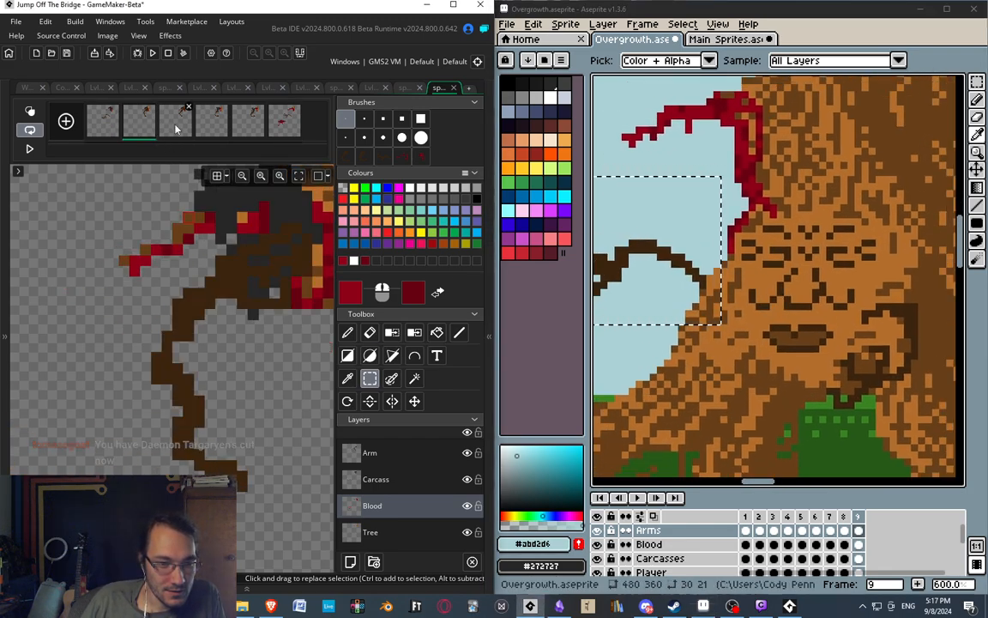
left_click(175, 129)
left_click(218, 130)
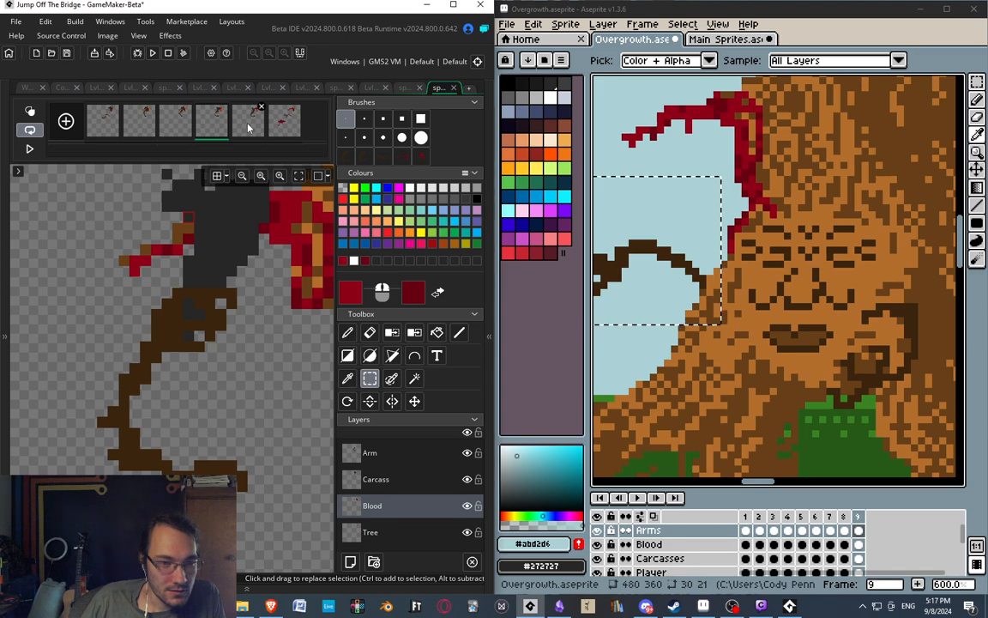
key("d")
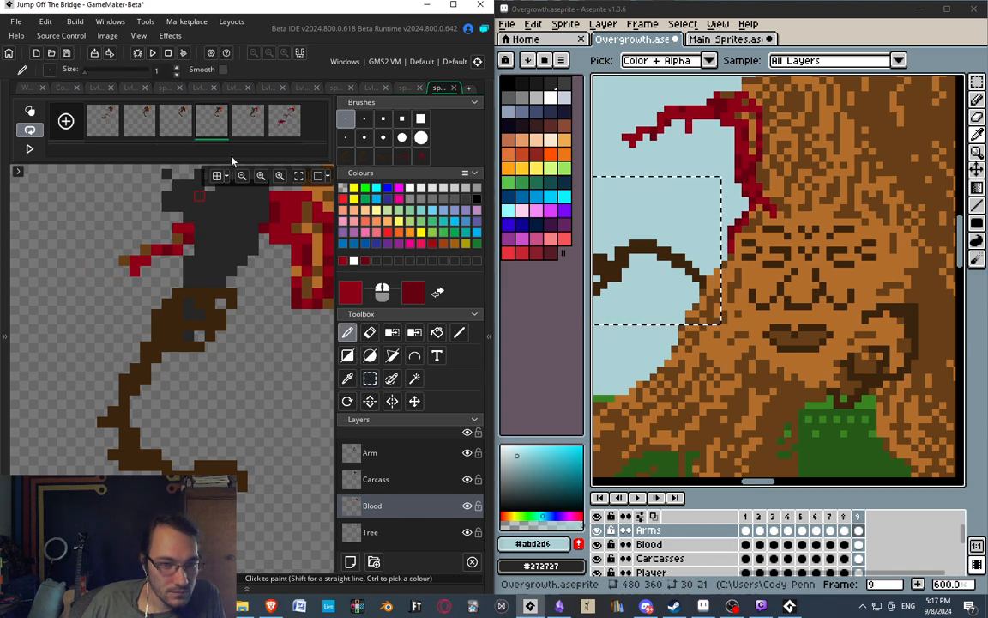
left_click(239, 121)
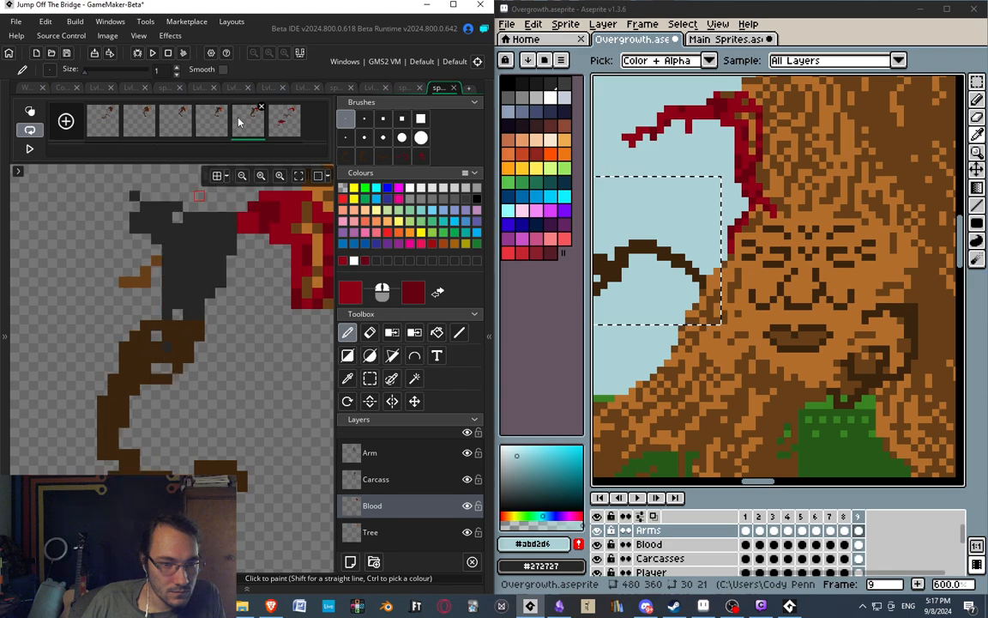
left_click(184, 126)
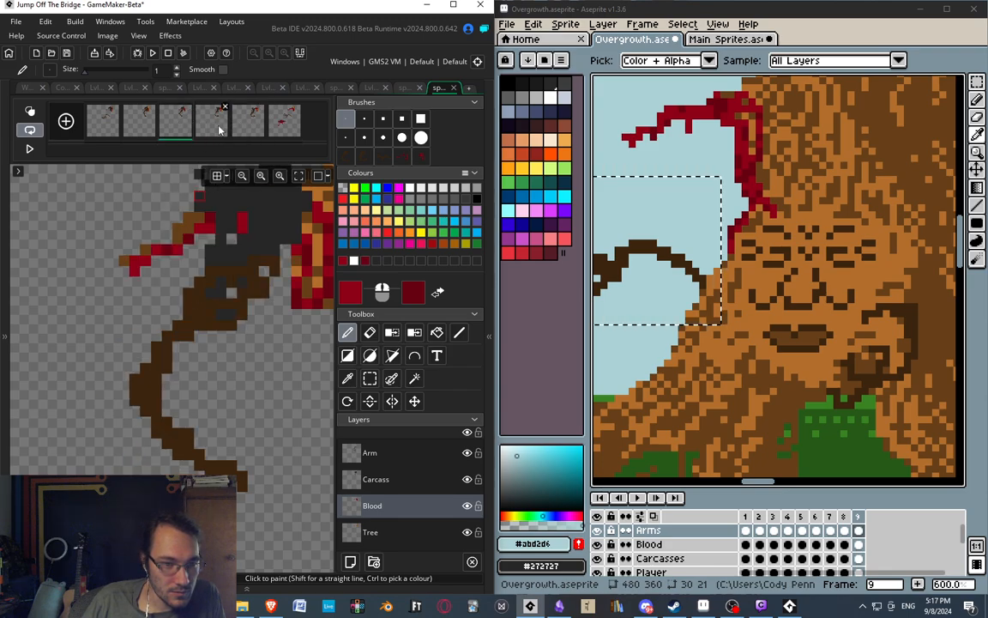
left_click(217, 130)
left_click(186, 126)
left_click(227, 120)
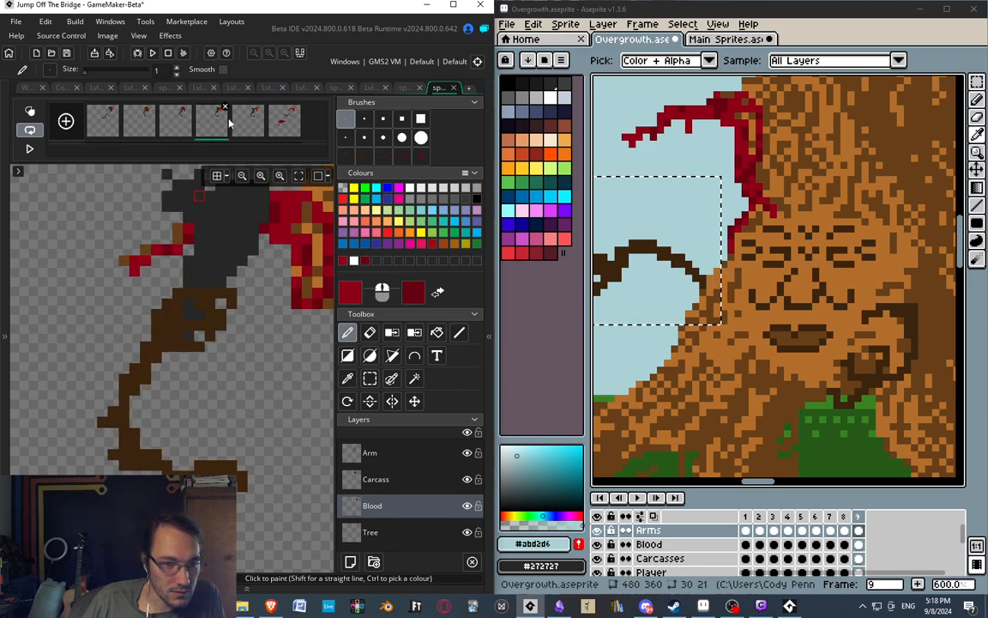
left_click(176, 121)
left_click(217, 125)
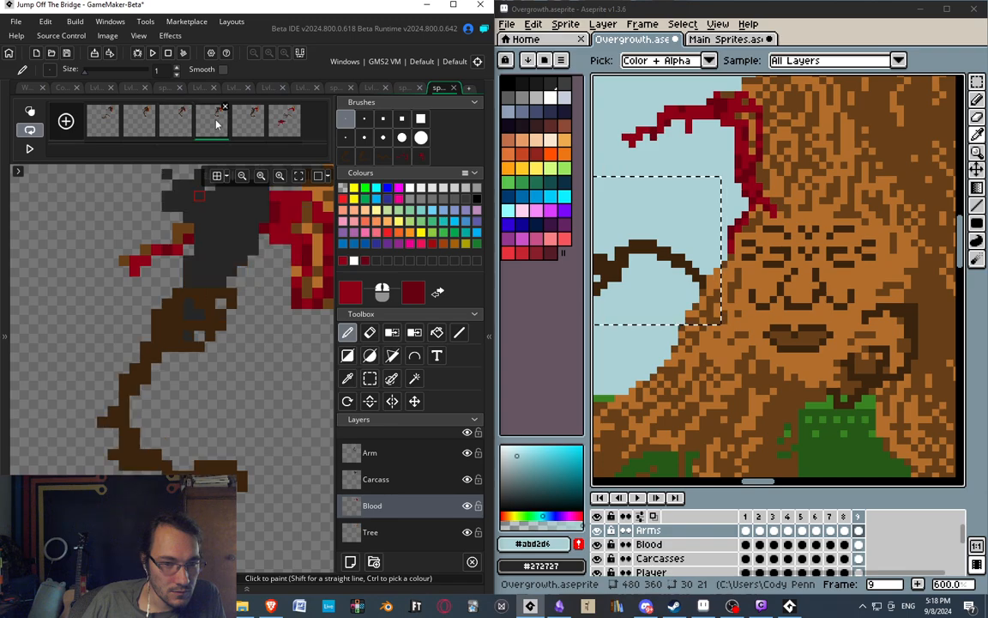
left_click(252, 127)
left_click(280, 130)
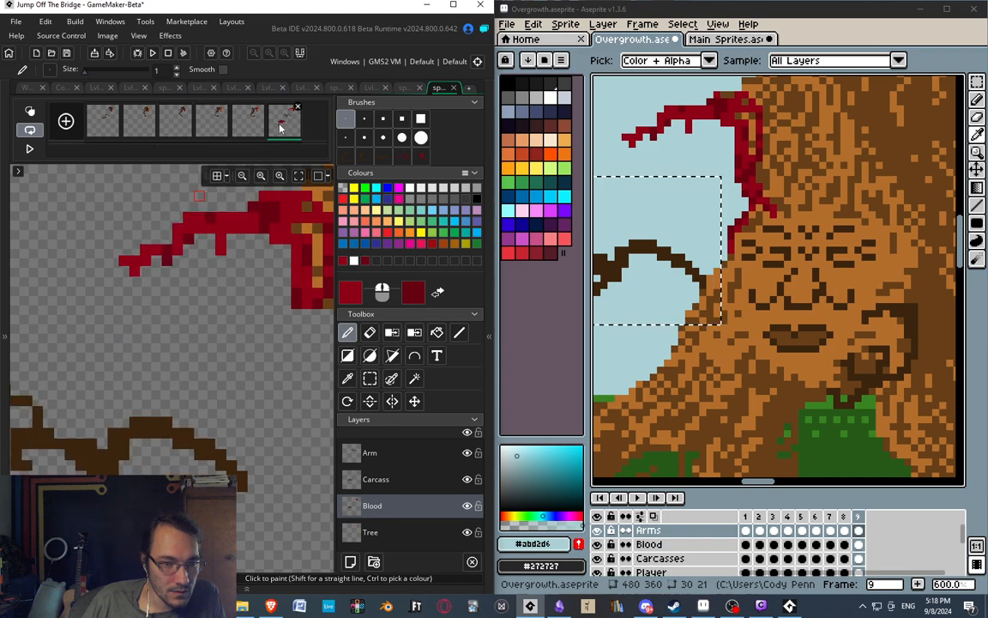
Play through the whole branch animation and return to frame 6.
scroll(206, 275, "down", 4)
scroll(206, 259, "up", 1)
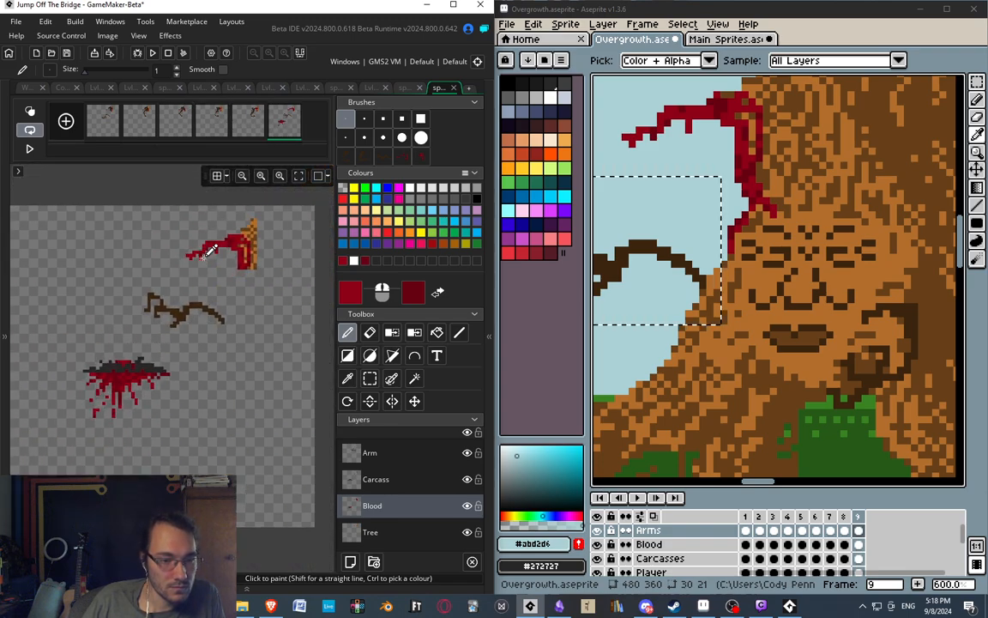
left_click(31, 150)
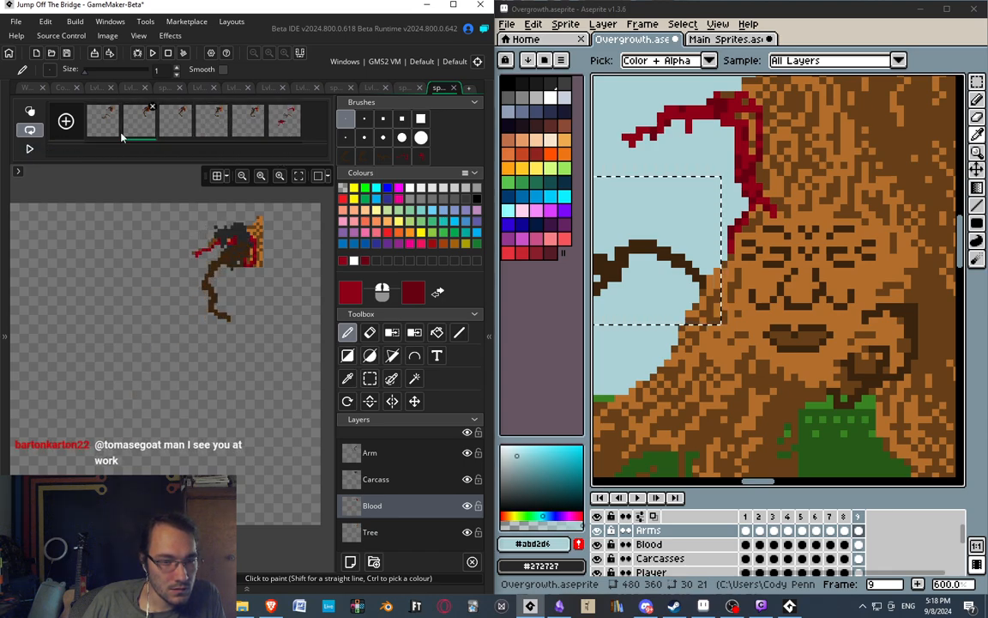
left_click(276, 127)
scroll(206, 240, "up", 4)
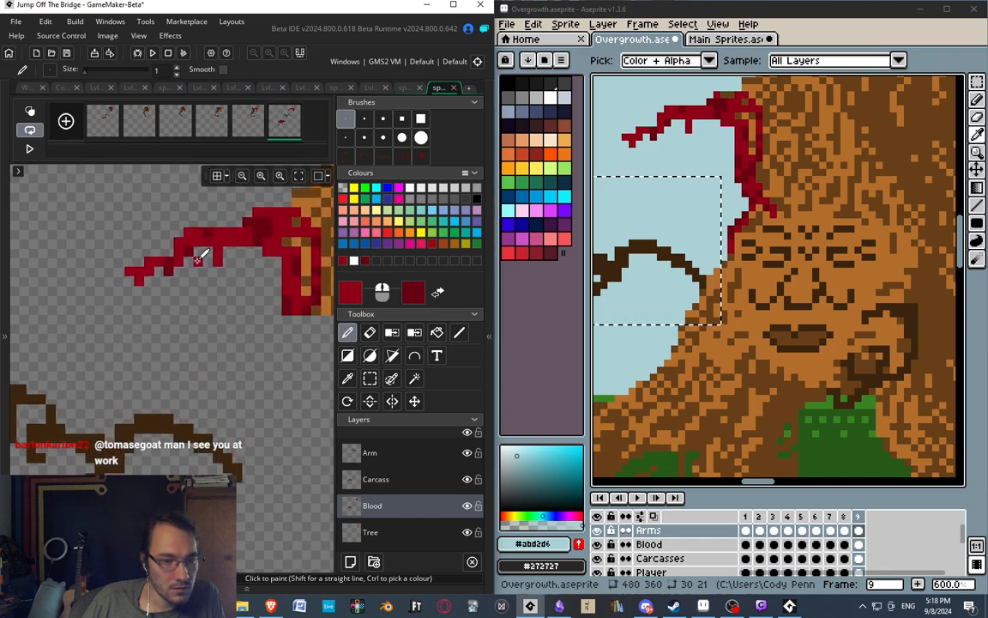
Compare frame 6's bloody branch, detached arm and fallen carcass with frames 4 and 5.
key("e")
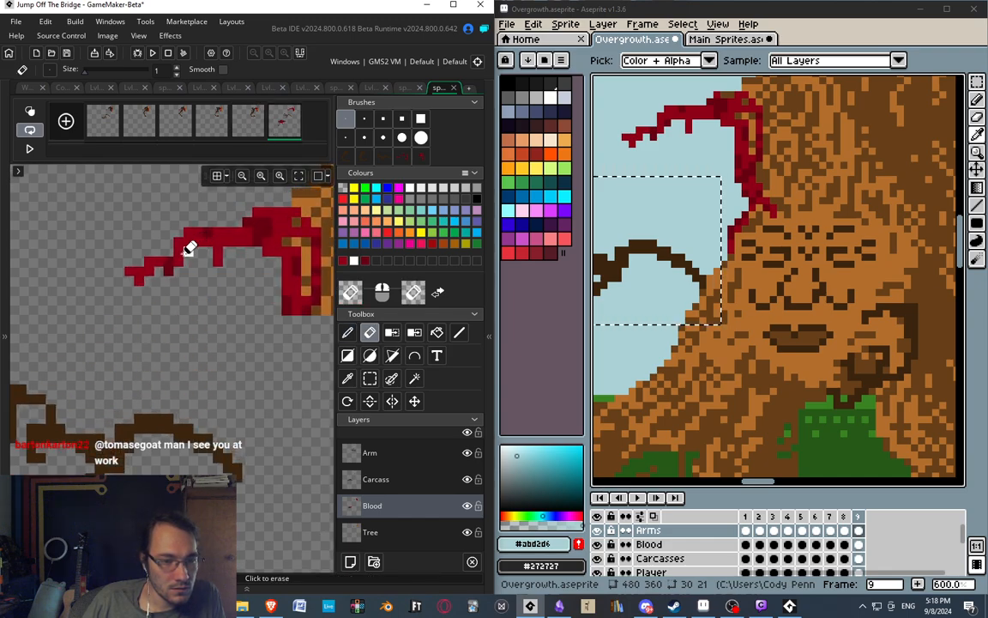
left_click(214, 129)
left_click(251, 129)
left_click(281, 129)
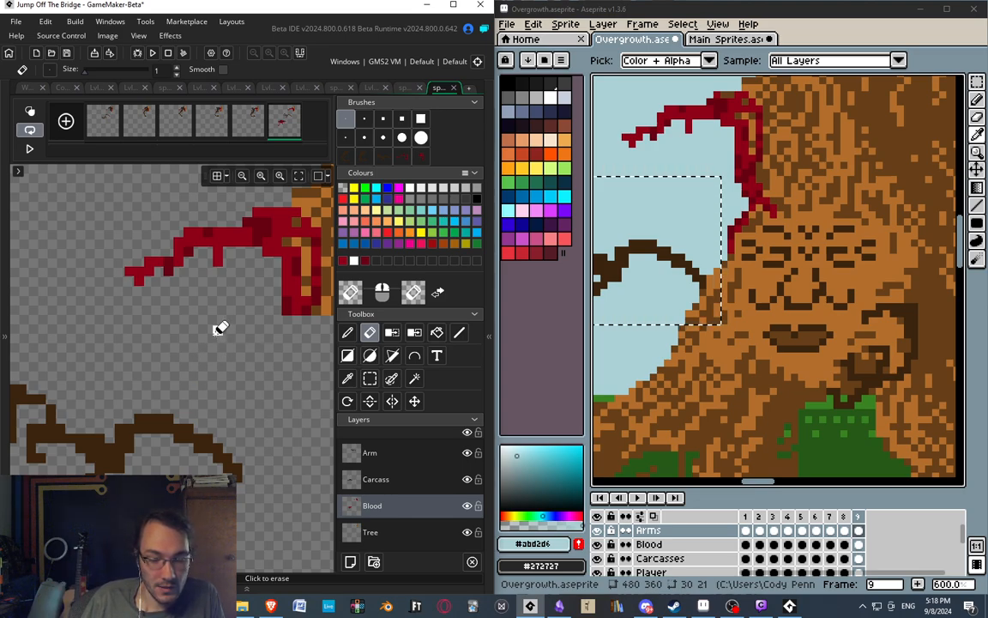
middle_click_drag(208, 329, 224, 348)
middle_click_drag(174, 314, 186, 317)
middle_click_drag(160, 235, 158, 243)
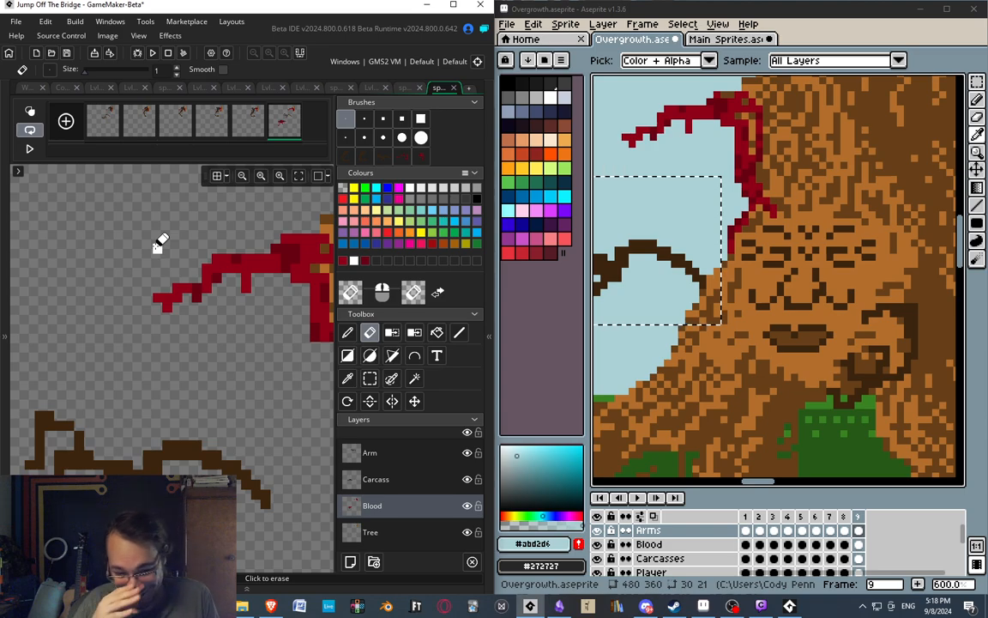
middle_click_drag(198, 304, 436, 31)
scroll(211, 343, "down", 2, "ctrl")
scroll(151, 329, "down", 1, "ctrl")
scroll(153, 333, "up", 2, "ctrl")
left_click(190, 300)
left_click(259, 126)
left_click(273, 125)
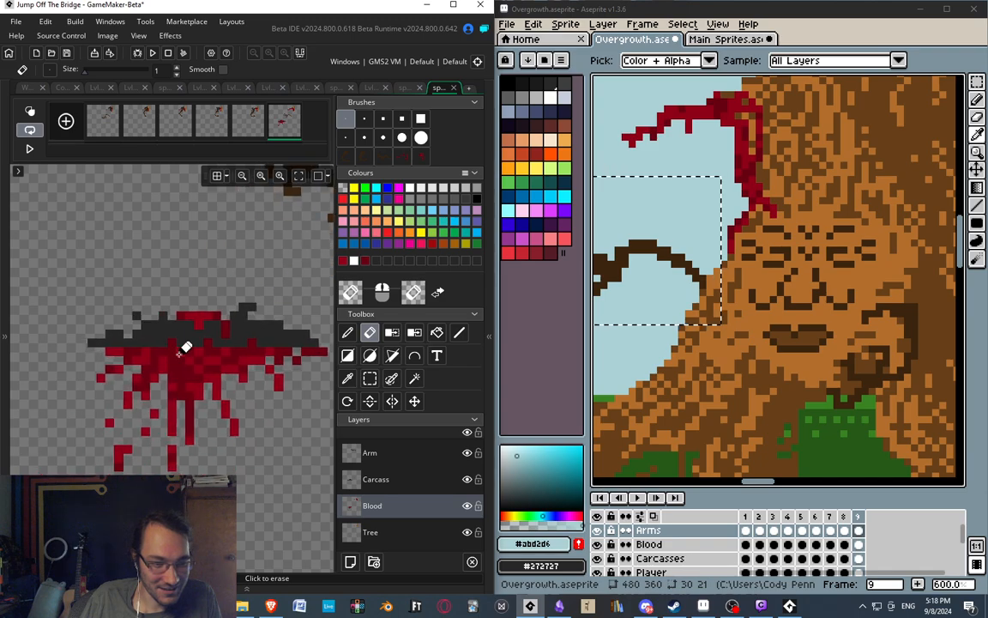
scroll(186, 347, "down", 2, "ctrl")
scroll(239, 283, "down", 1, "ctrl")
middle_click_drag(239, 283, 158, 367)
left_click(251, 127)
left_click(282, 124)
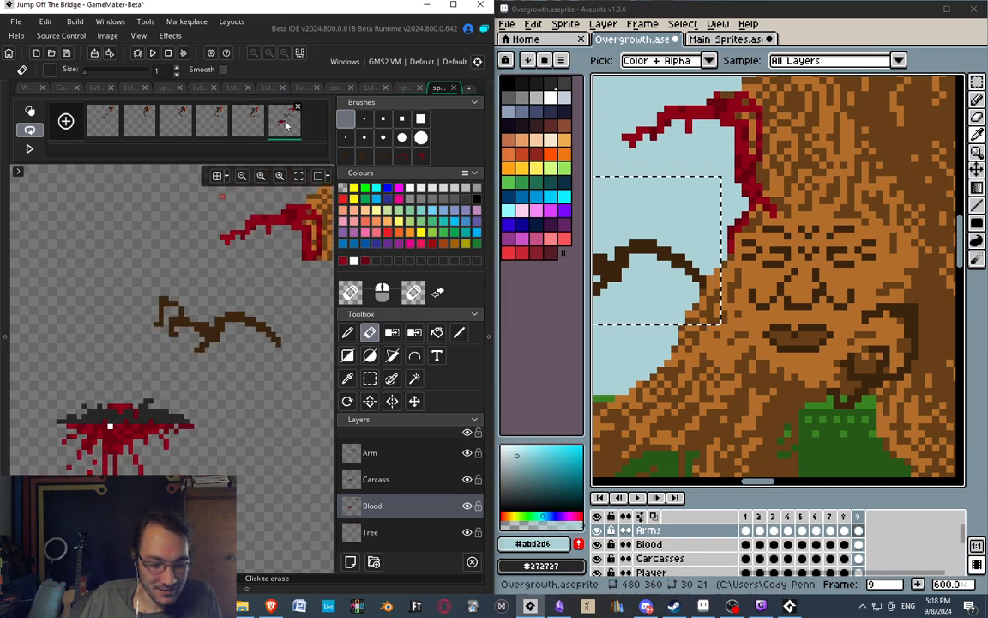
Step through frames 3 to 6 to review how the arm and carcass separate from the branch.
middle_click_drag(207, 328, 160, 344)
middle_click_drag(187, 307, 177, 314)
left_click(169, 126)
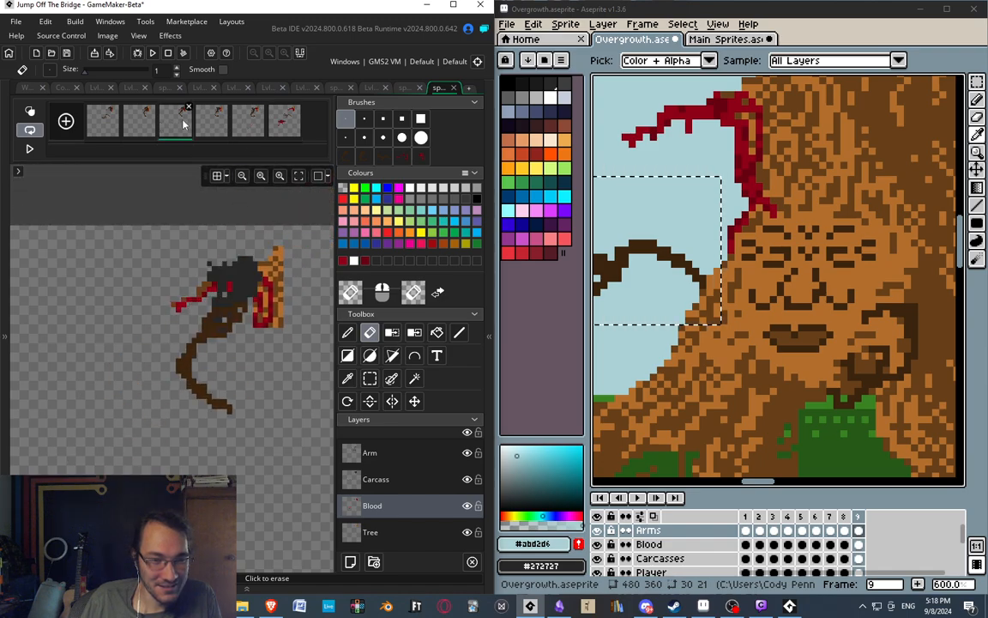
left_click(206, 123)
left_click(246, 126)
left_click(280, 125)
middle_click_drag(220, 279, 331, 242)
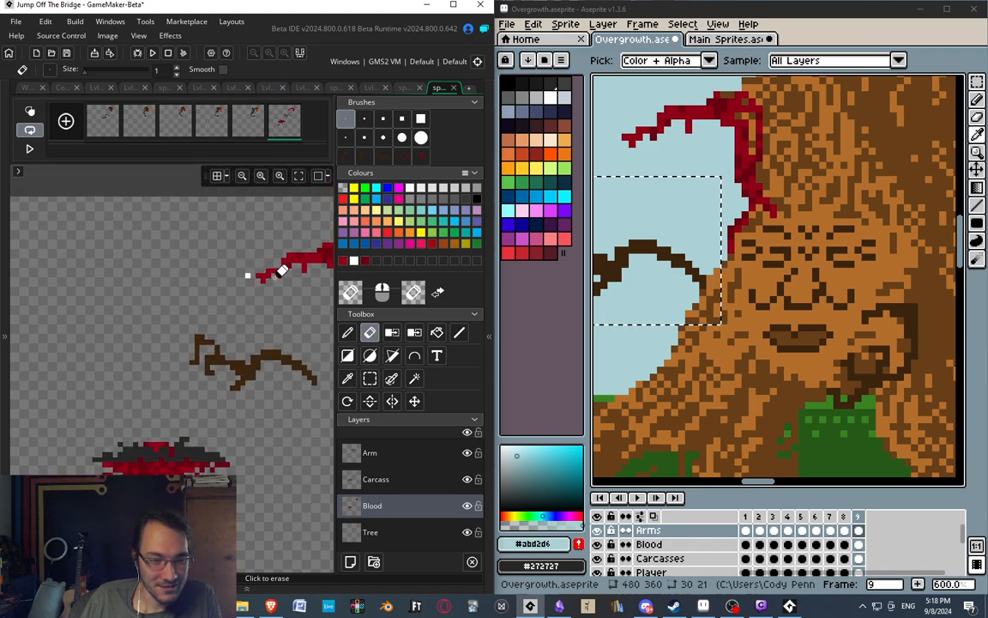
Step through frames 2 to 6 and flip repeatedly through the last three to check the branch tip's continuity.
middle_click_drag(254, 296, 183, 286)
scroll(214, 243, "up", 4)
scroll(210, 244, "down", 2)
left_click(144, 124)
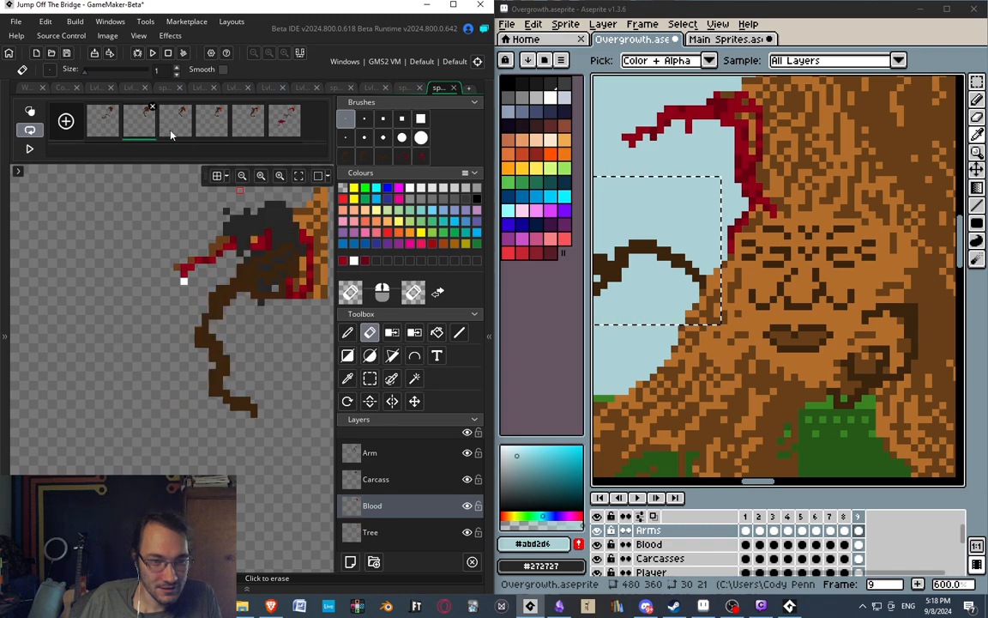
left_click(174, 132)
left_click(216, 133)
left_click(248, 133)
left_click(282, 129)
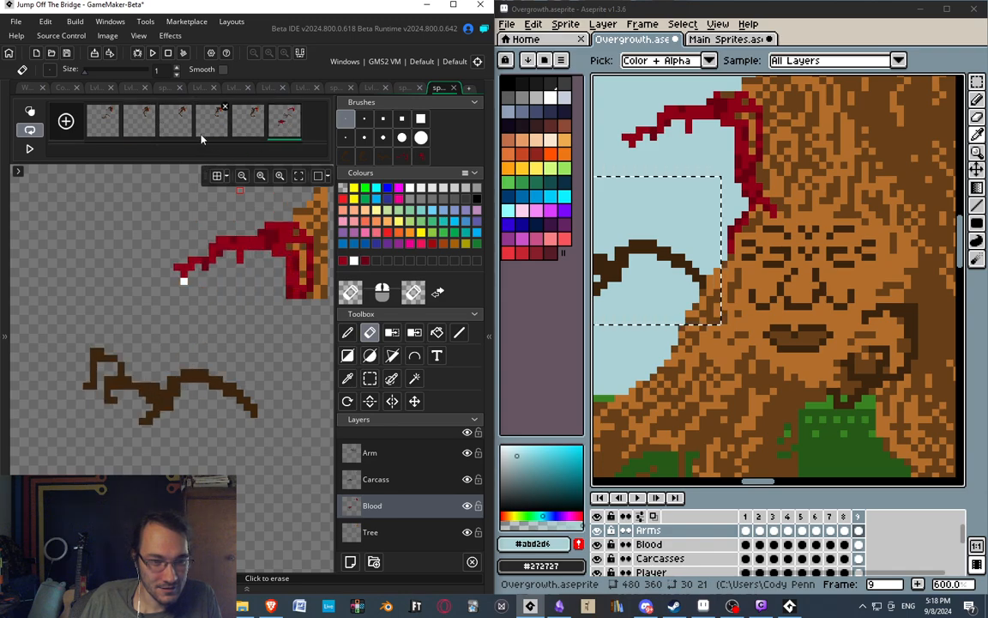
left_click(208, 132)
left_click(246, 128)
left_click(274, 127)
left_click(206, 129)
left_click(247, 128)
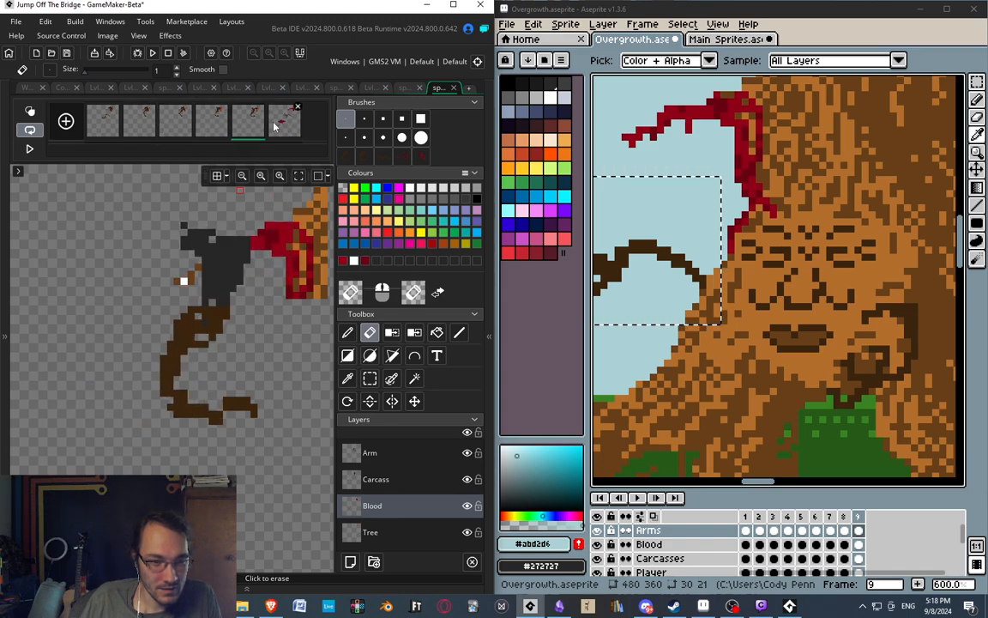
left_click(274, 126)
mouse_move(180, 278)
middle_mouse_down()
mouse_move(148, 295)
mouse_move(151, 273)
mouse_move(148, 281)
middle_mouse_up()
key("s")
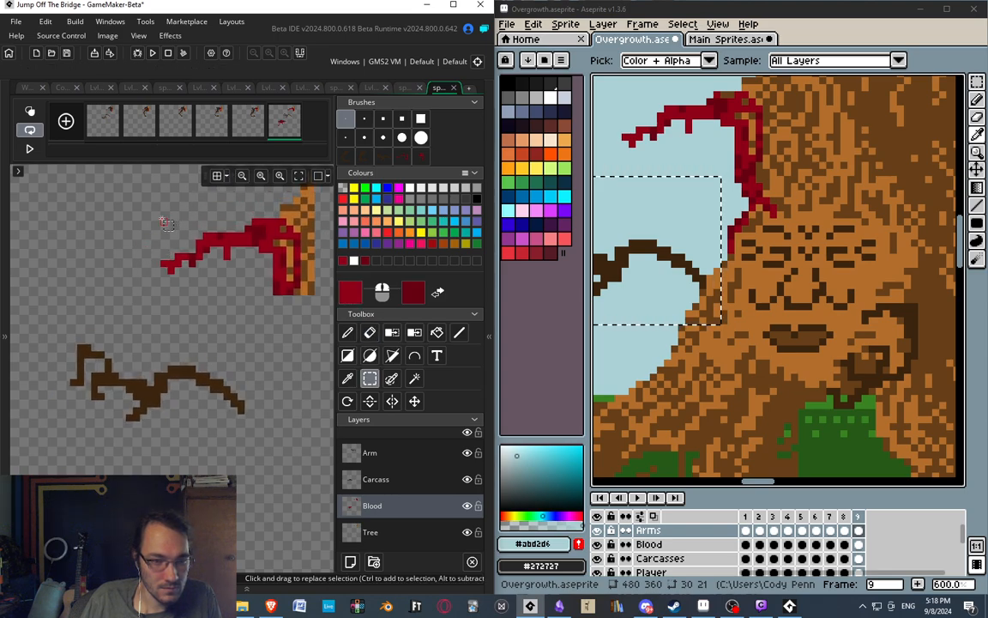
left_click_drag(147, 212, 228, 280)
left_click_drag(227, 278, 220, 278)
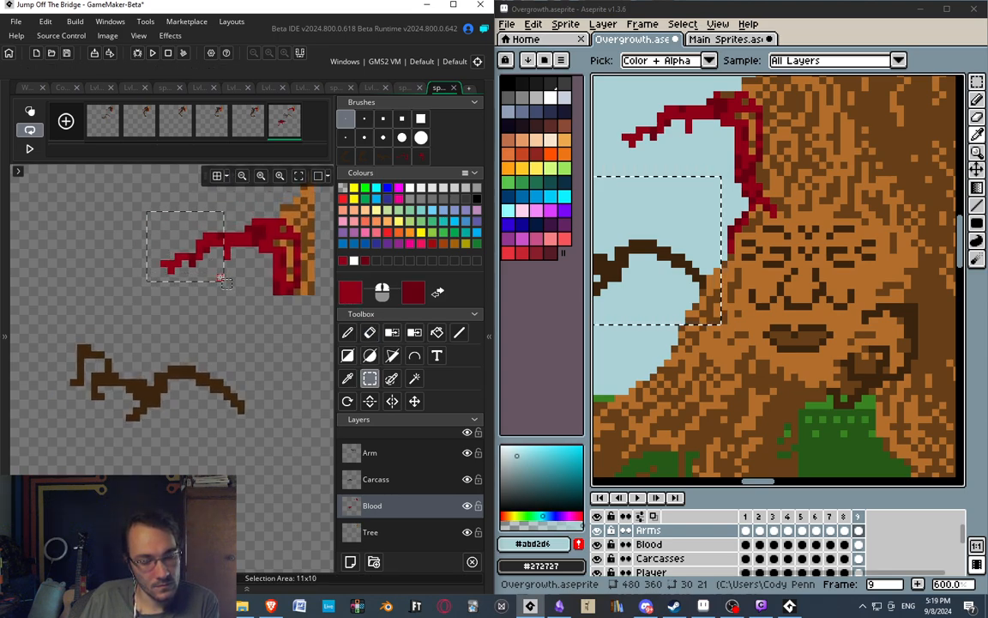
left_click(236, 309)
Step through all six branch frames and inspect the detached arm and fallen carcass in frame 6.
middle_click_drag(151, 290, 173, 261)
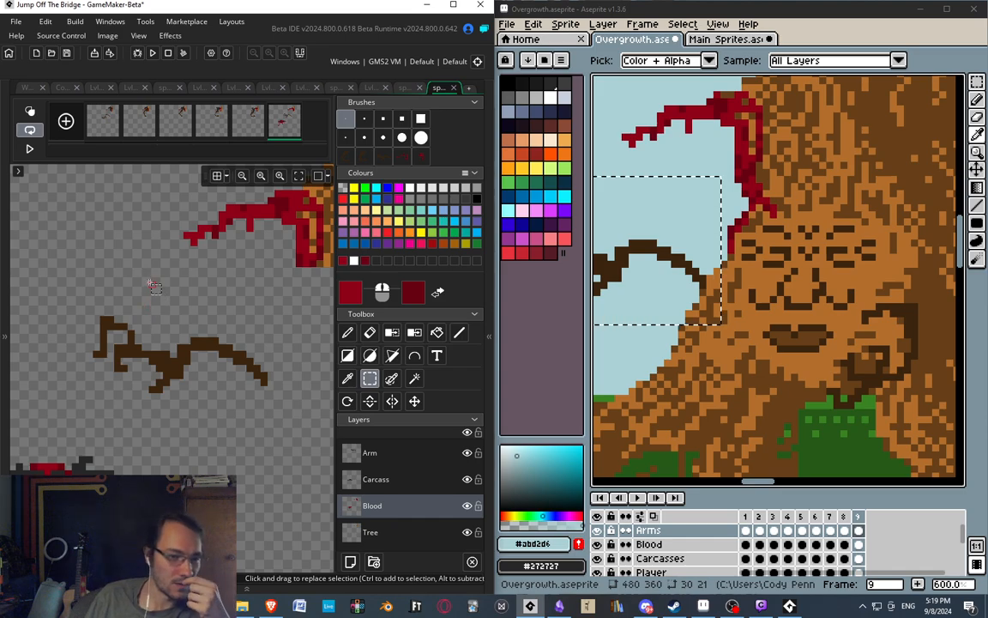
left_click(114, 135)
left_click(143, 132)
left_click(178, 132)
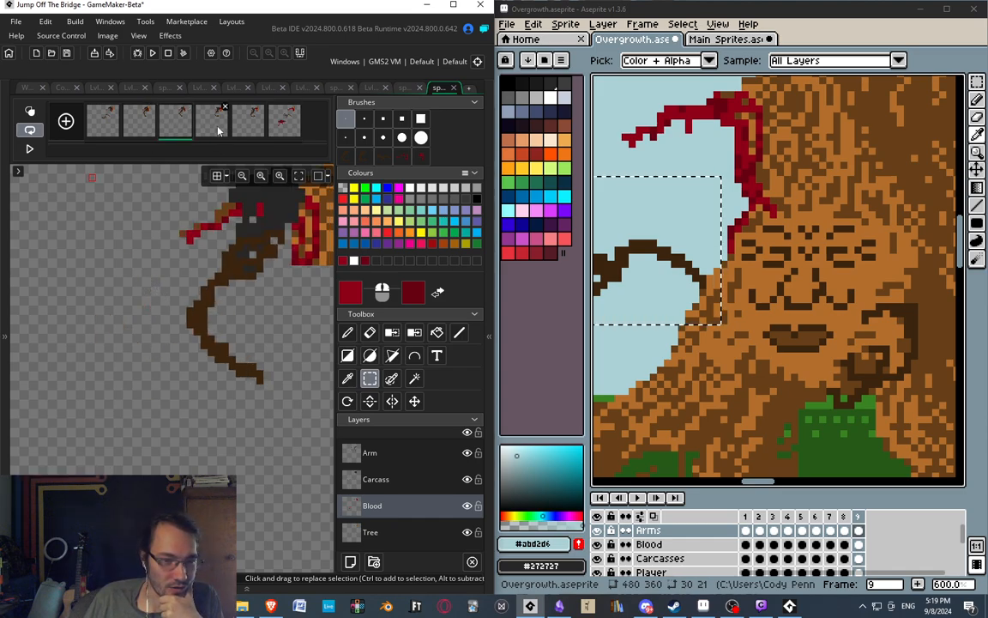
left_click(218, 131)
left_click(253, 136)
left_click(283, 122)
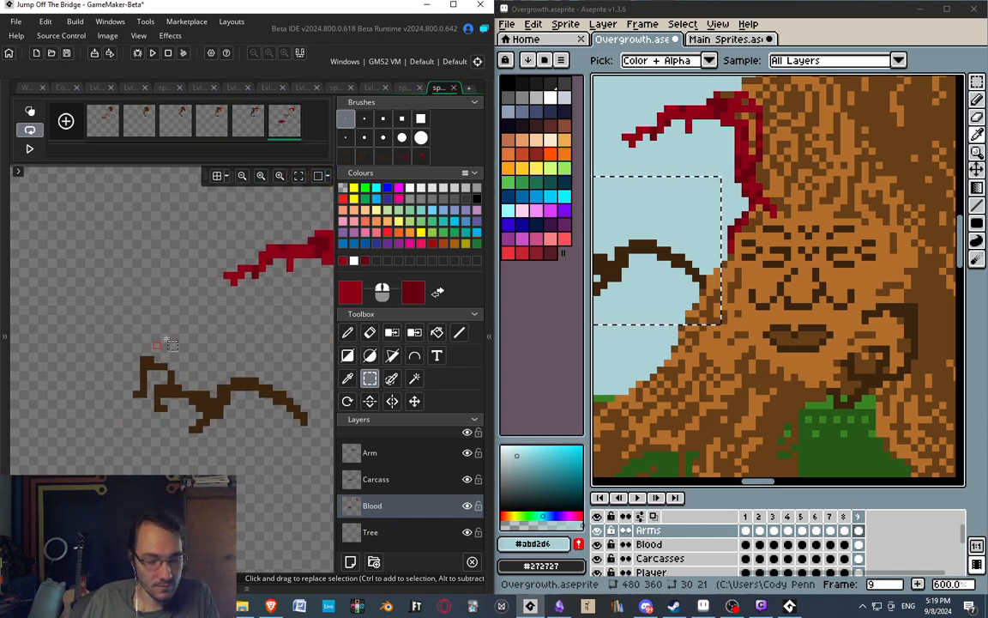
scroll(168, 340, "down", 6)
scroll(148, 350, "up", 4)
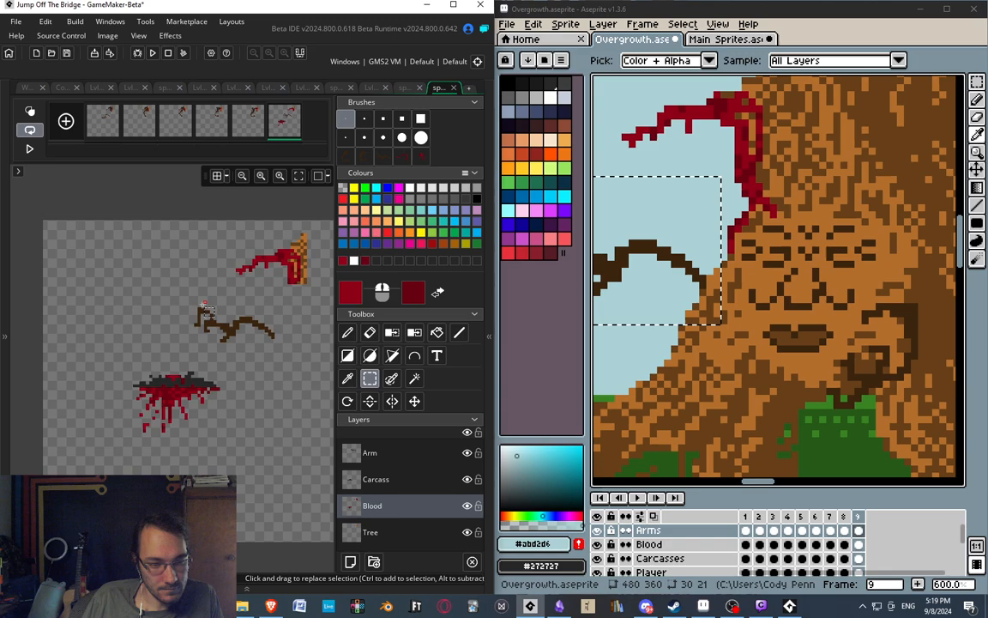
Step through frames 2 to 6 to review how the arm pulls the carcass off the branch.
left_click(137, 127)
left_click(180, 126)
left_click(213, 133)
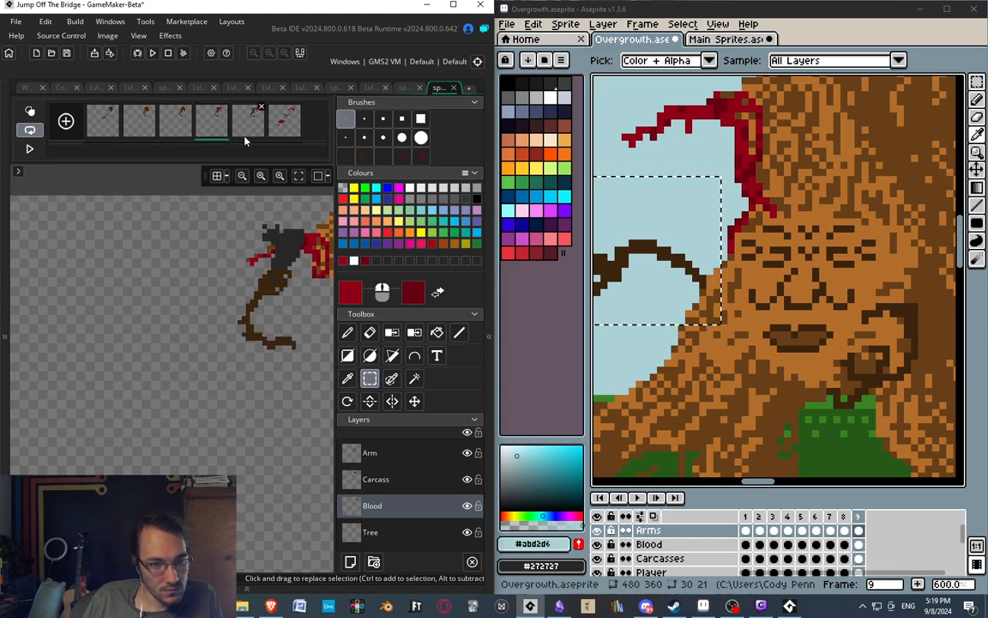
left_click(248, 126)
left_click(282, 128)
Flip repeatedly between frames 5 and 6 to examine the carcass's jump from the branch to the ground.
left_click(249, 127)
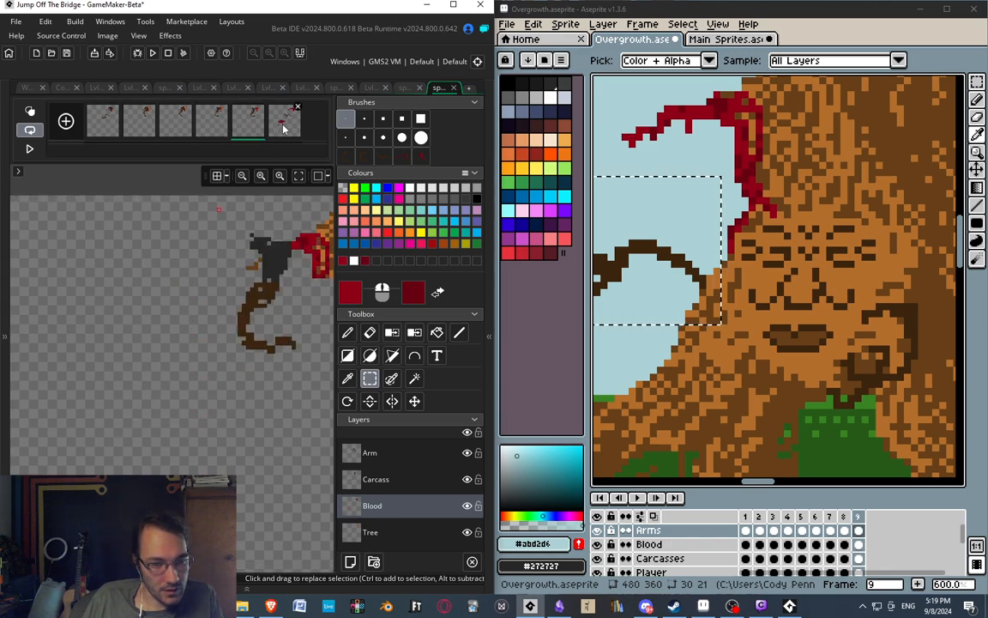
left_click(282, 128)
left_click(259, 128)
left_click(280, 129)
left_click(255, 129)
left_click(285, 132)
left_click(249, 127)
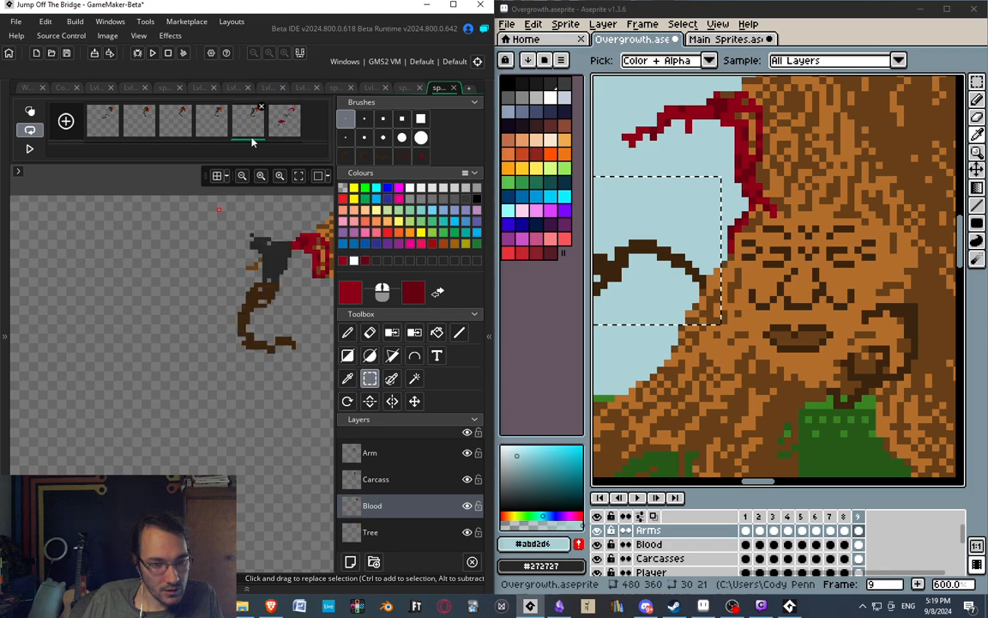
left_click(277, 132)
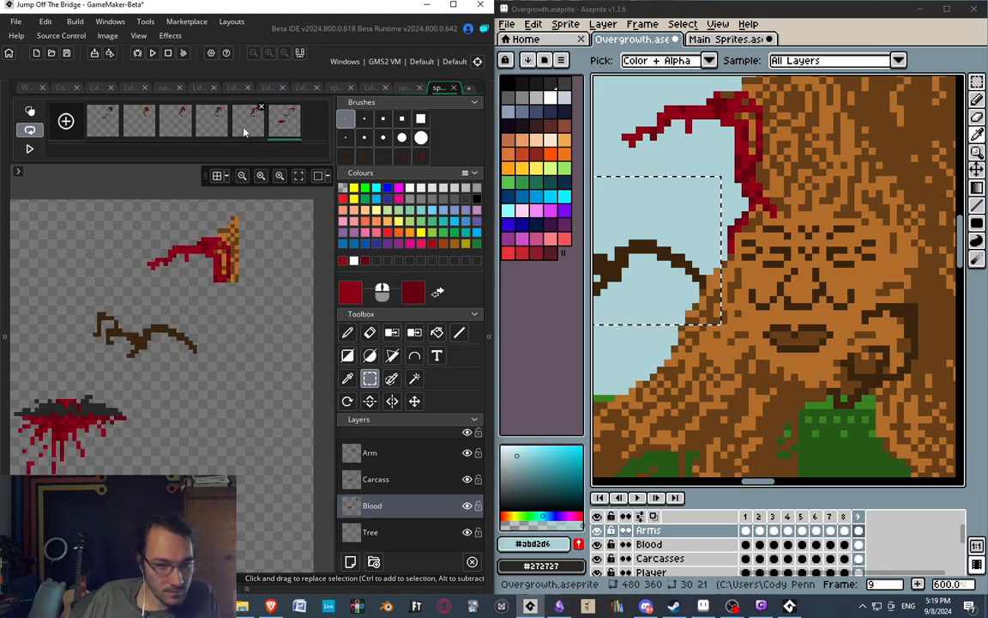
left_click(247, 131)
left_click(284, 128)
left_click(252, 132)
left_click(279, 129)
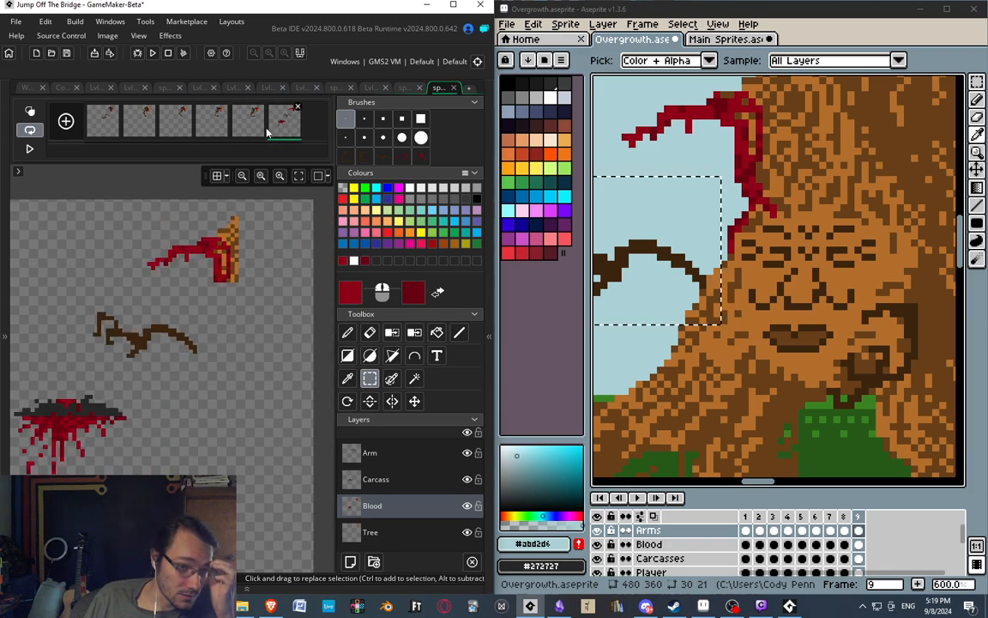
left_click(253, 129)
left_click(279, 130)
left_click(251, 130)
left_click(276, 134)
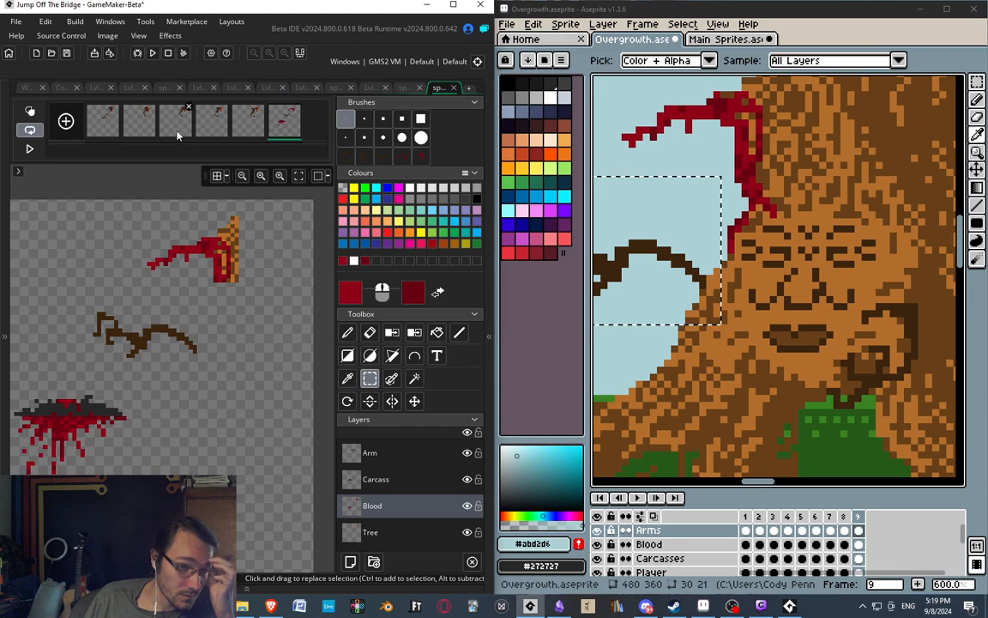
Play the branch animation, compare it with the Aseprite tree mockup, and return to frame 1.
left_click(29, 148)
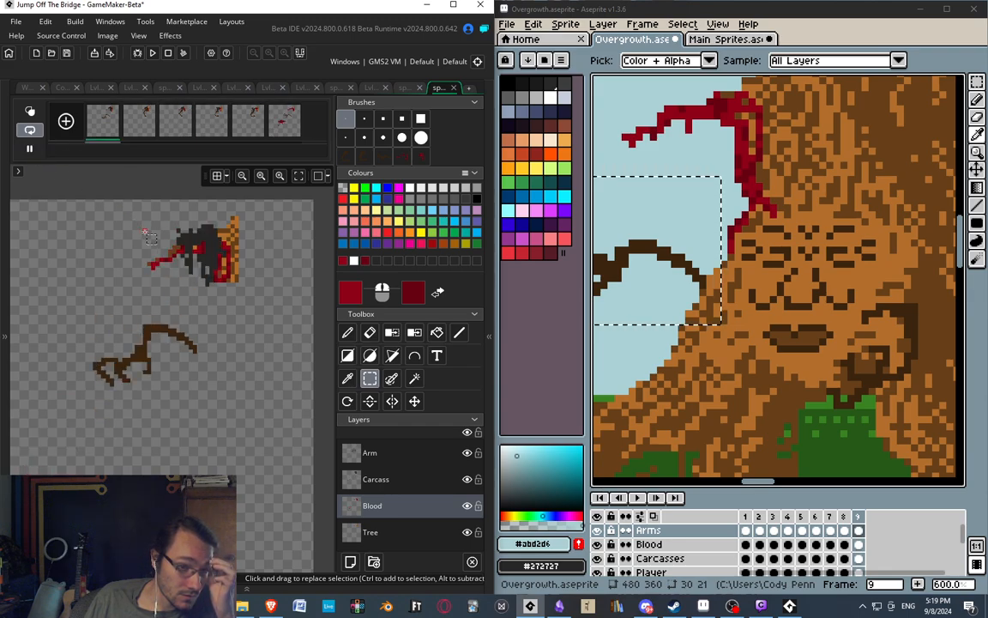
middle_click_drag(146, 231, 194, 225)
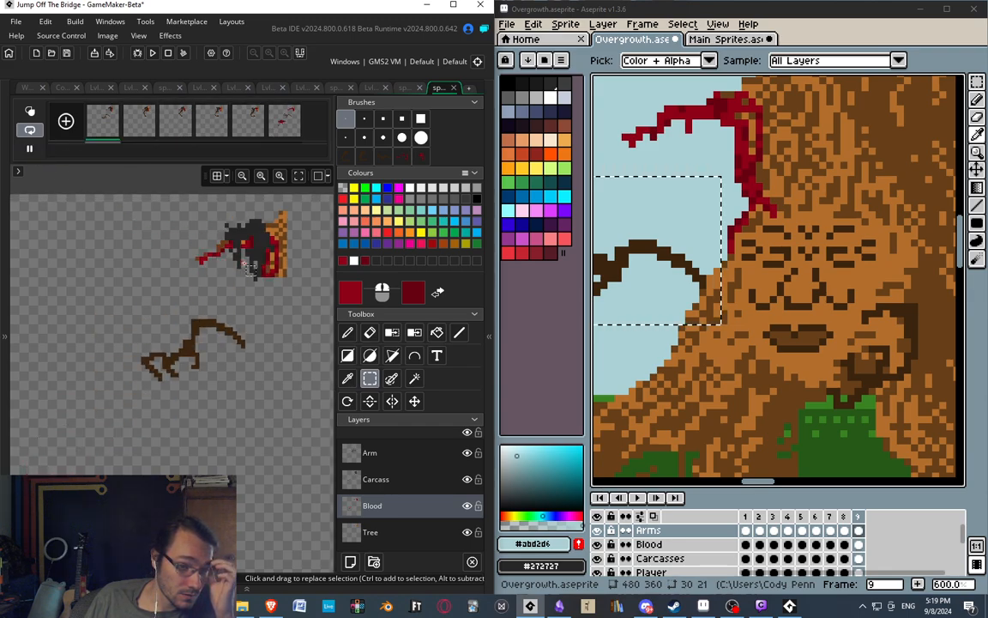
middle_click_drag(244, 263, 287, 251)
middle_click_drag(222, 296, 193, 327)
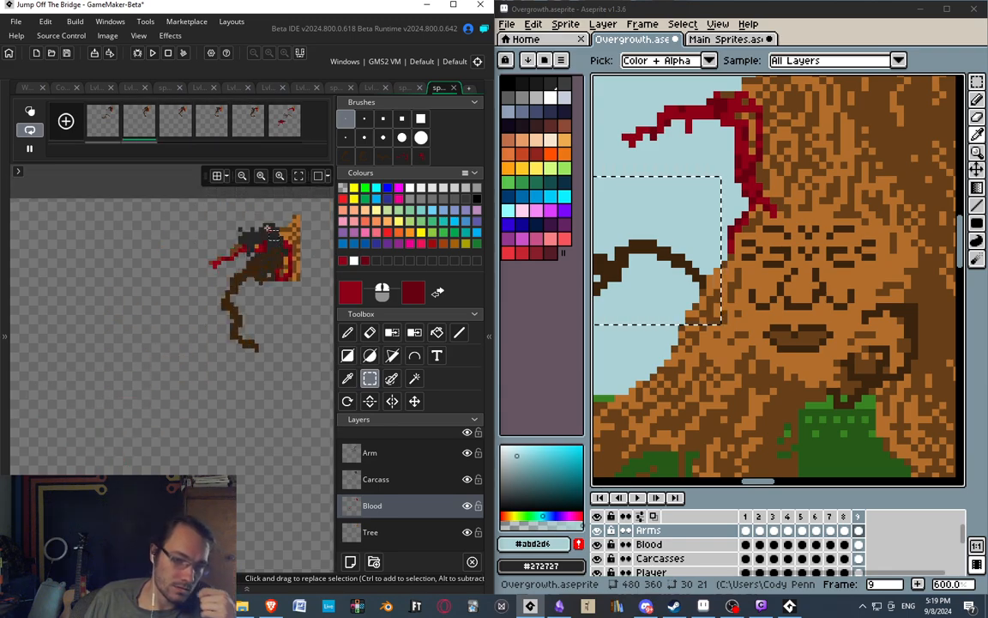
middle_click_drag(268, 229, 247, 224)
middle_click_drag(719, 280, 741, 276)
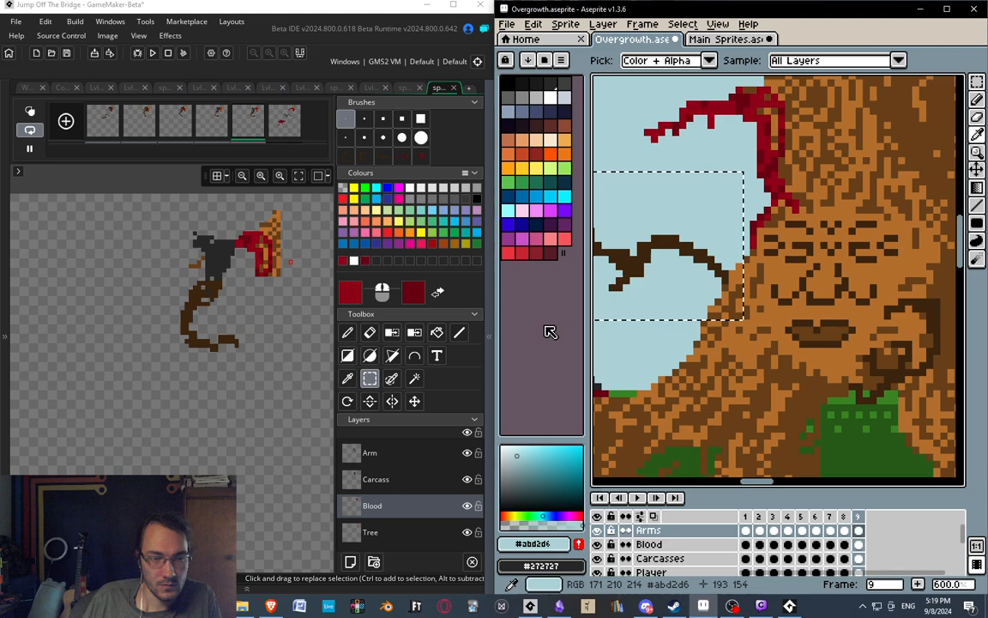
left_click(102, 121)
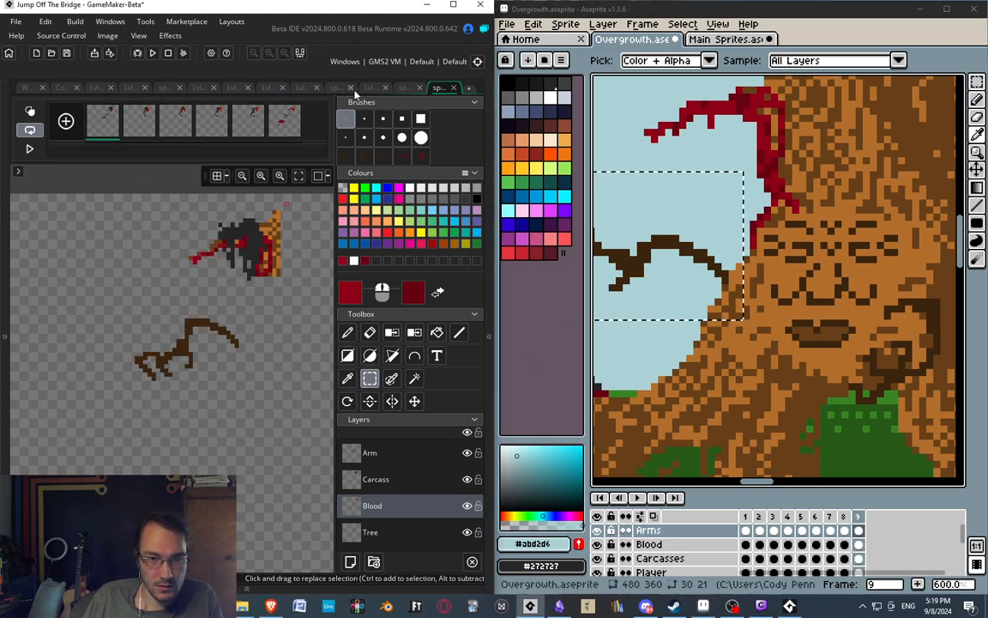
middle_click_drag(757, 426, 756, 410)
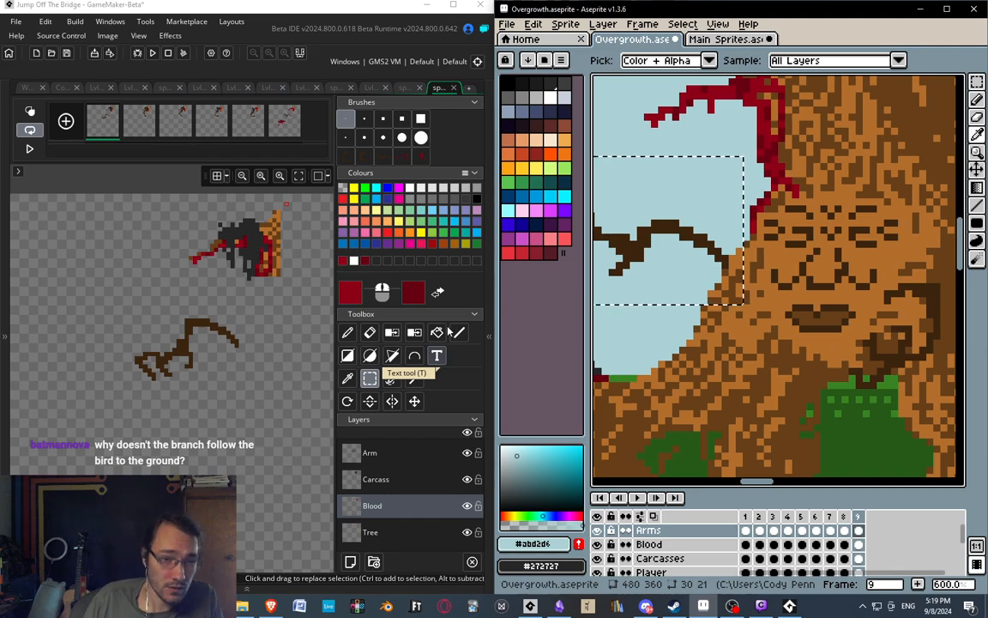
Compare frames 5 and 6, and step through all six frames from the first to recheck the arm's motion.
left_click(249, 129)
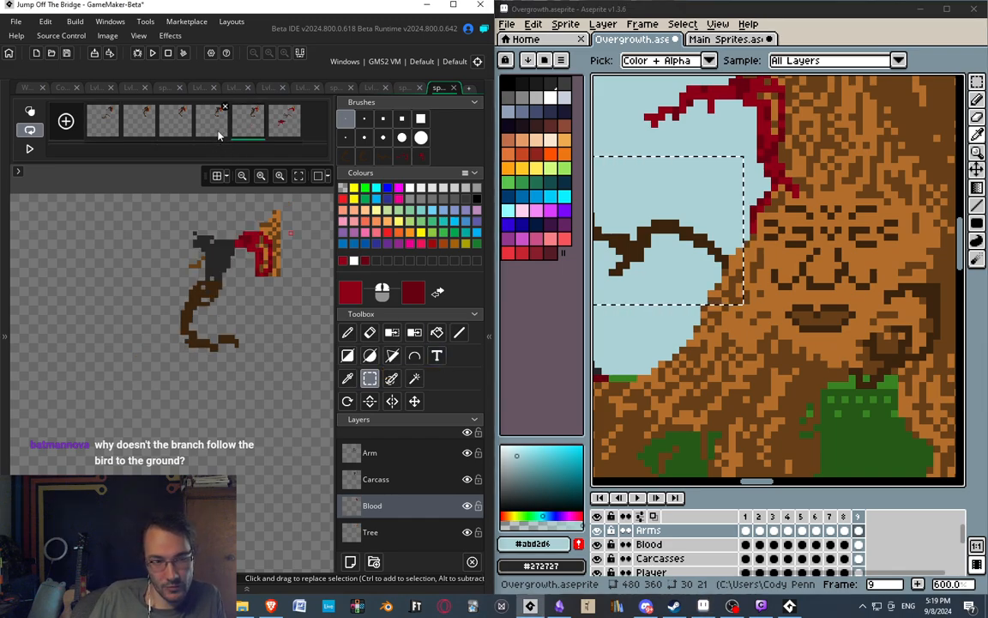
left_click(289, 129)
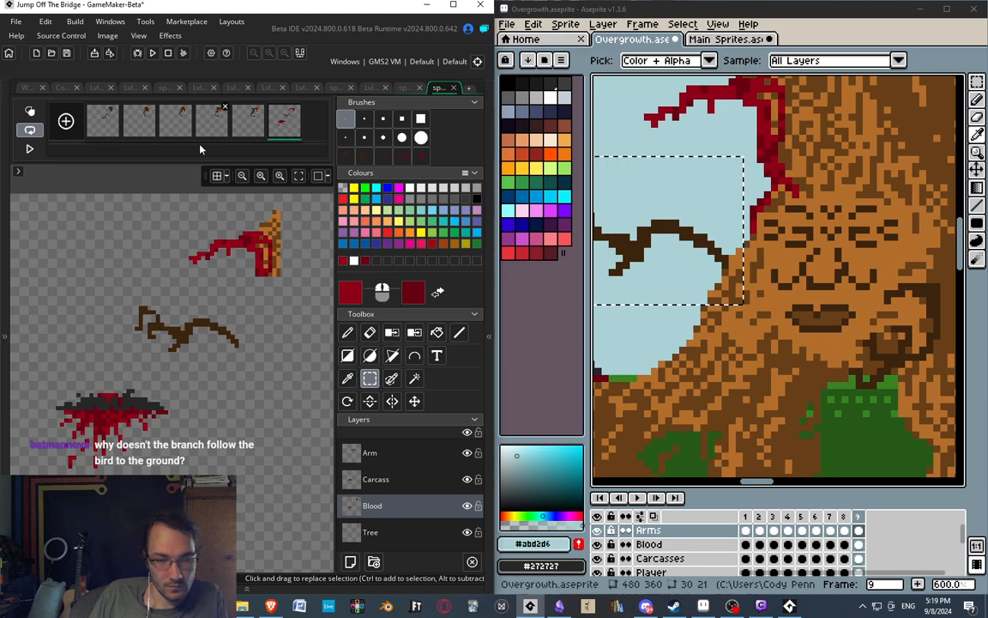
left_click(109, 130)
left_click(140, 128)
left_click(178, 128)
left_click(214, 128)
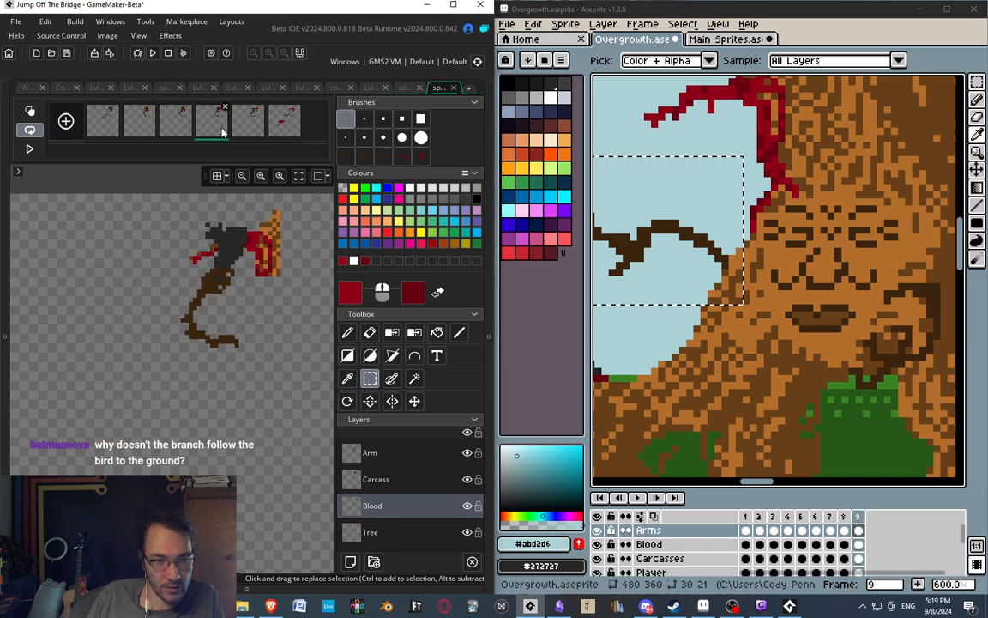
left_click(245, 126)
left_click(284, 125)
scroll(249, 221, "up", 2)
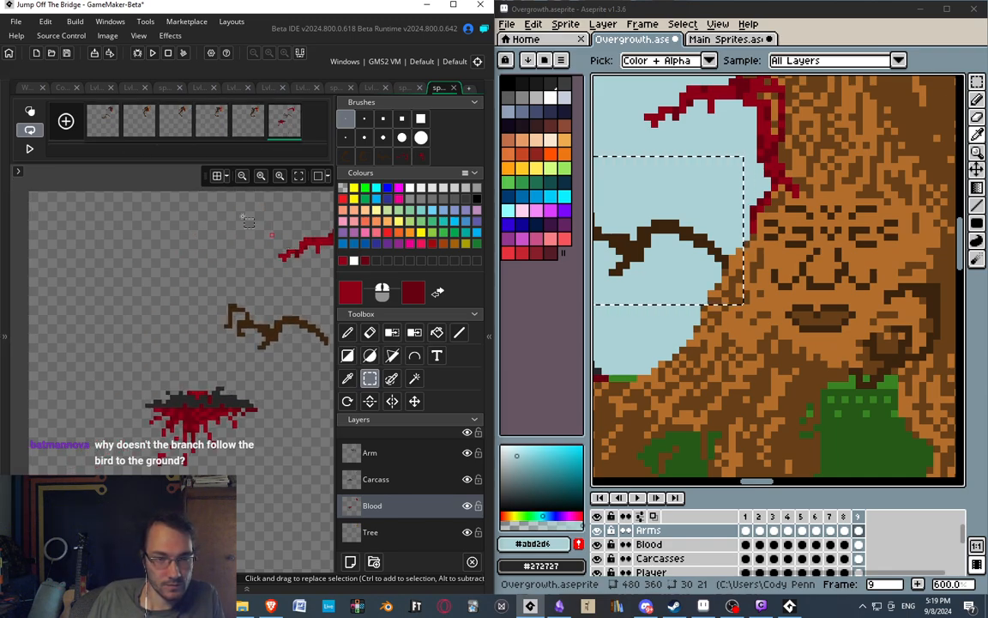
middle_click_drag(193, 307, 130, 283)
left_click(103, 128)
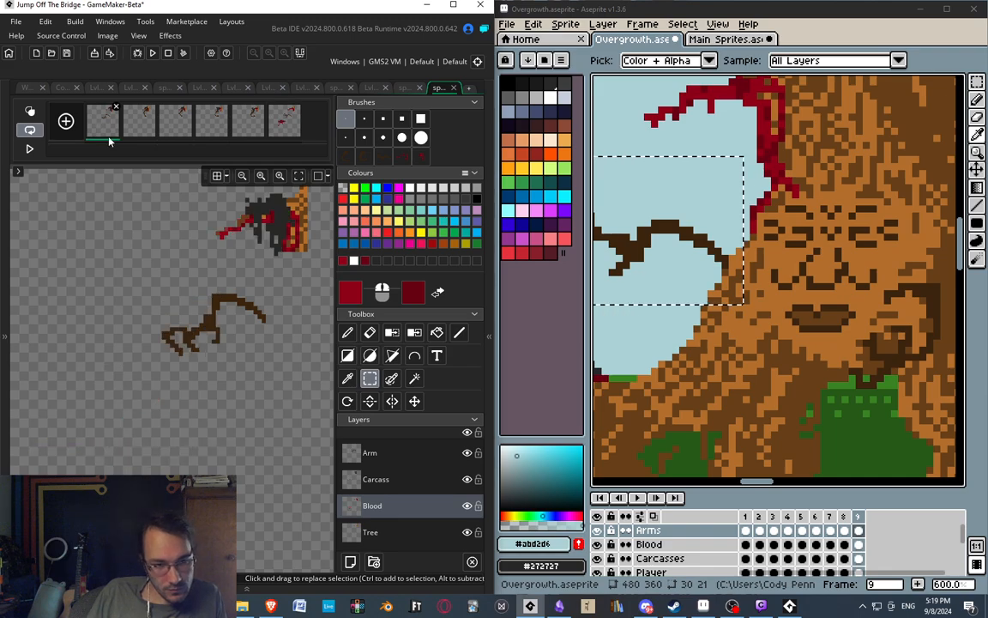
Examine frame 1's carcass and bloody branch closely, and review frames 3 to 6 against the Aseprite tree.
scroll(225, 257, "up", 1)
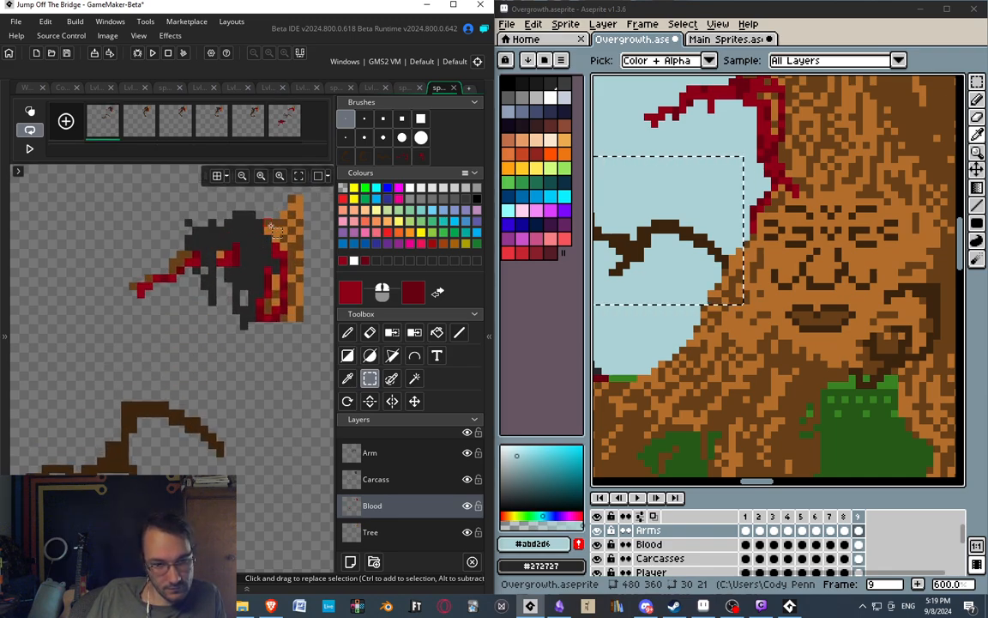
middle_click_drag(262, 247, 245, 256)
middle_click_drag(139, 362, 185, 324)
scroll(182, 337, "down", 2)
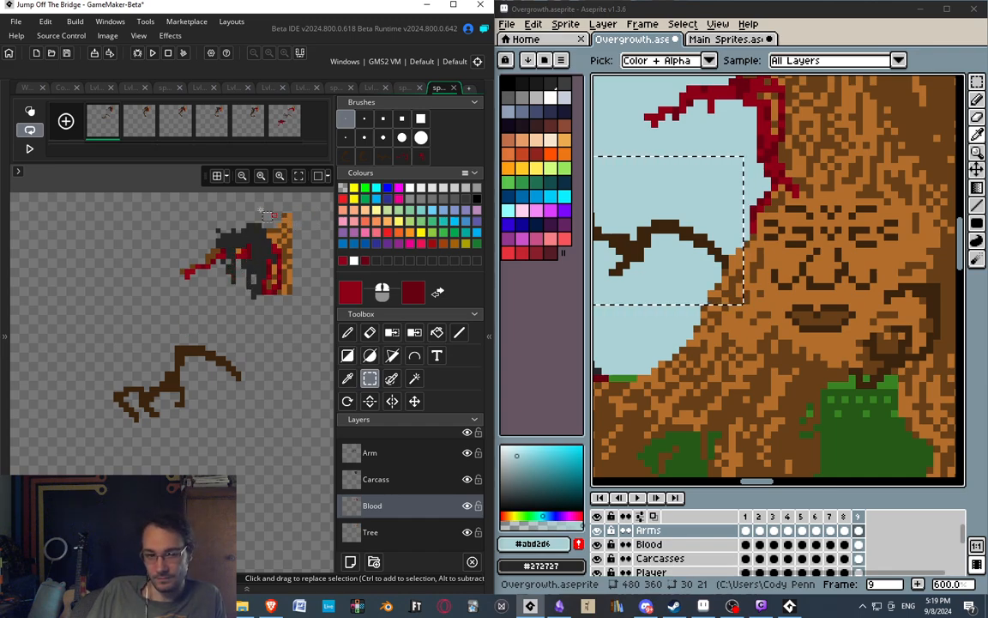
middle_click_drag(173, 248, 138, 234)
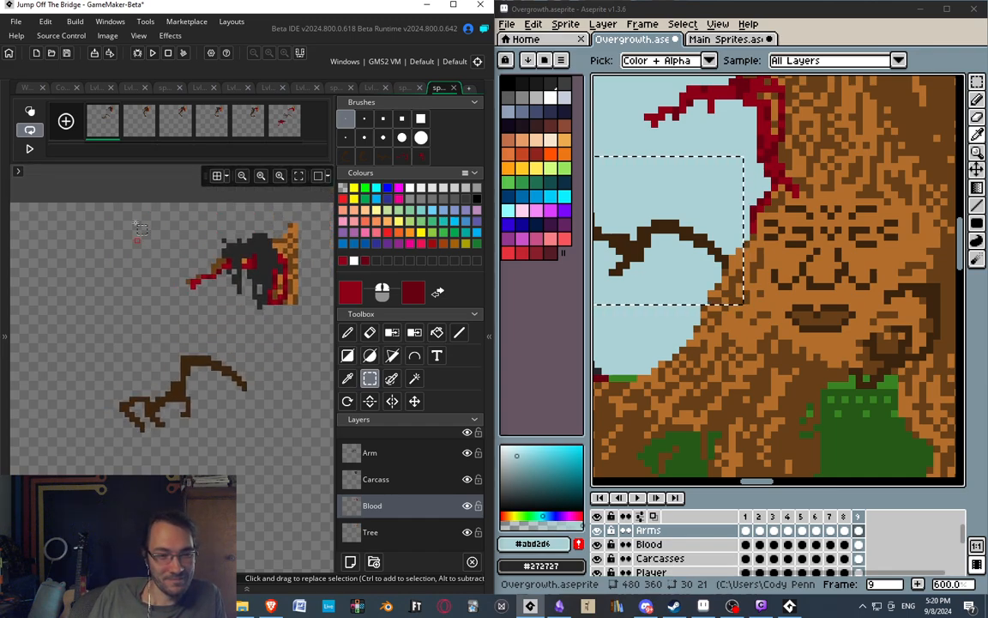
left_click(171, 130)
left_click(223, 121)
left_click(253, 125)
left_click(281, 128)
middle_click_drag(168, 355, 175, 323)
middle_click_drag(805, 302, 823, 274)
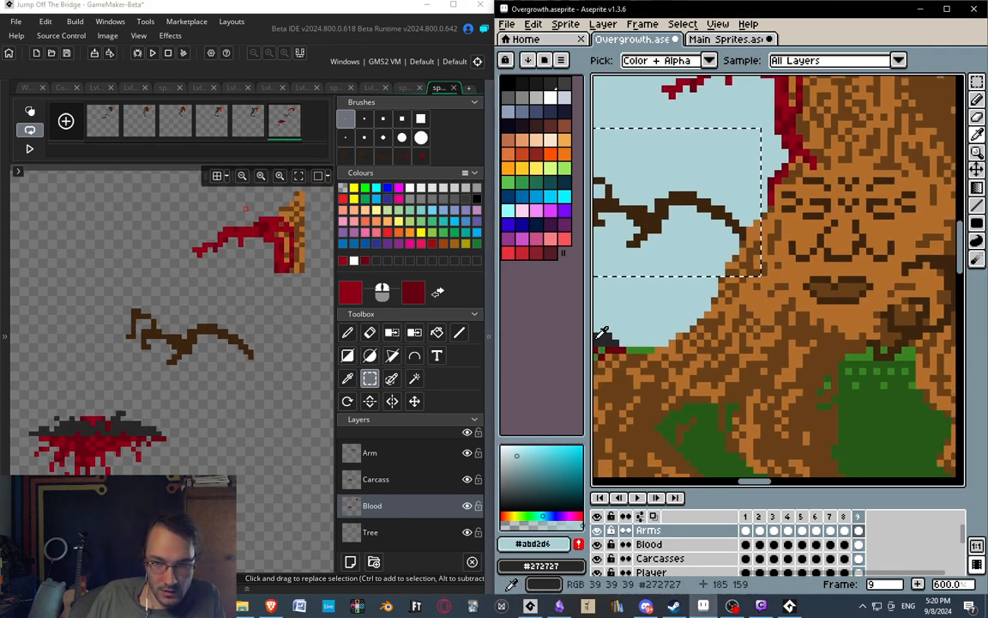
Maximize GameMaker and bring both the asset browser and the inspector into view beside the sprite.
left_click(453, 5)
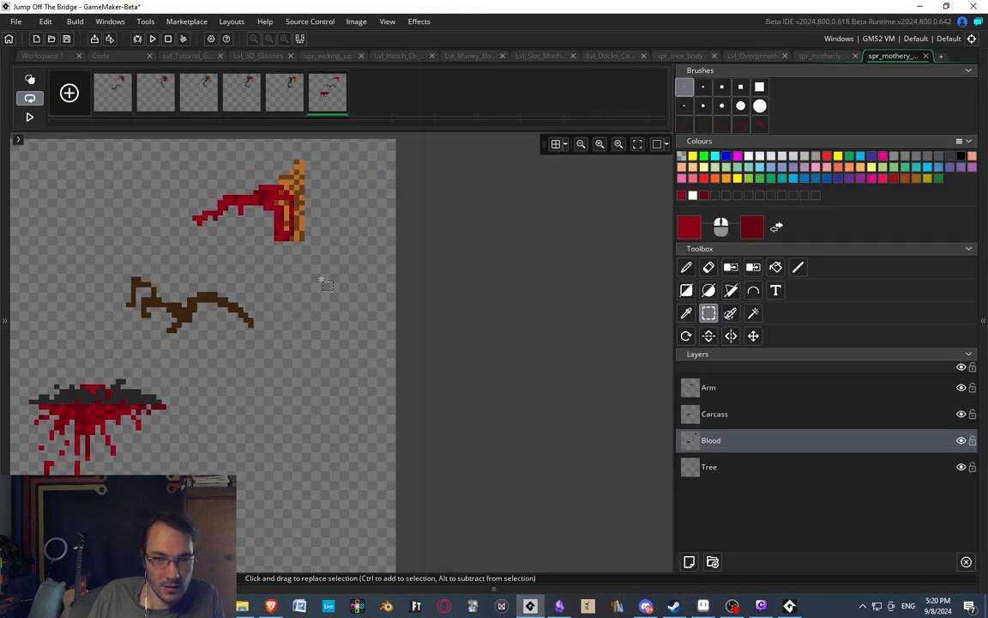
left_click(984, 297)
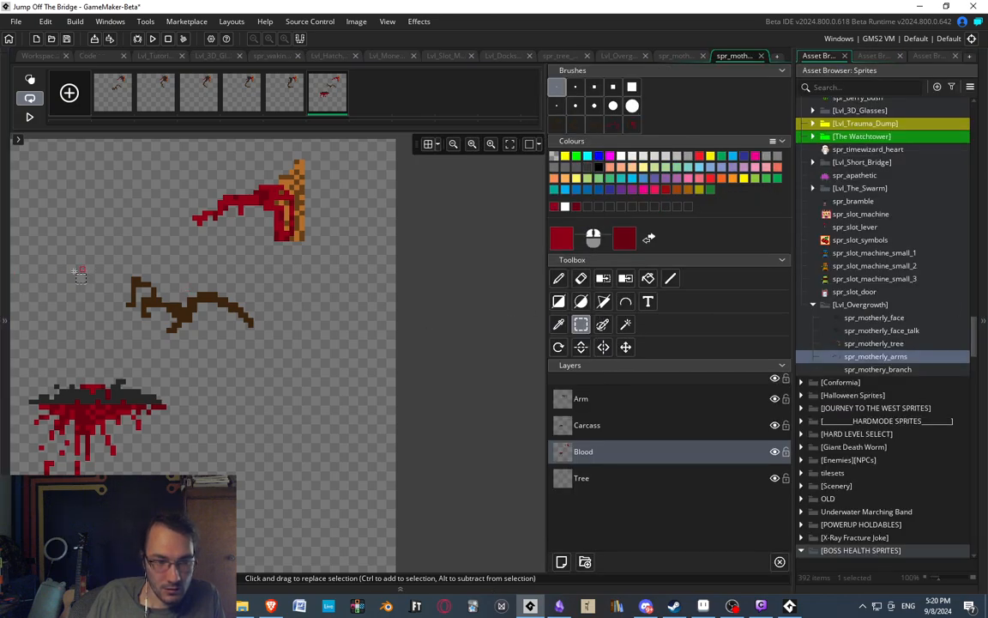
left_click(6, 268)
left_click_drag(142, 322, 130, 322)
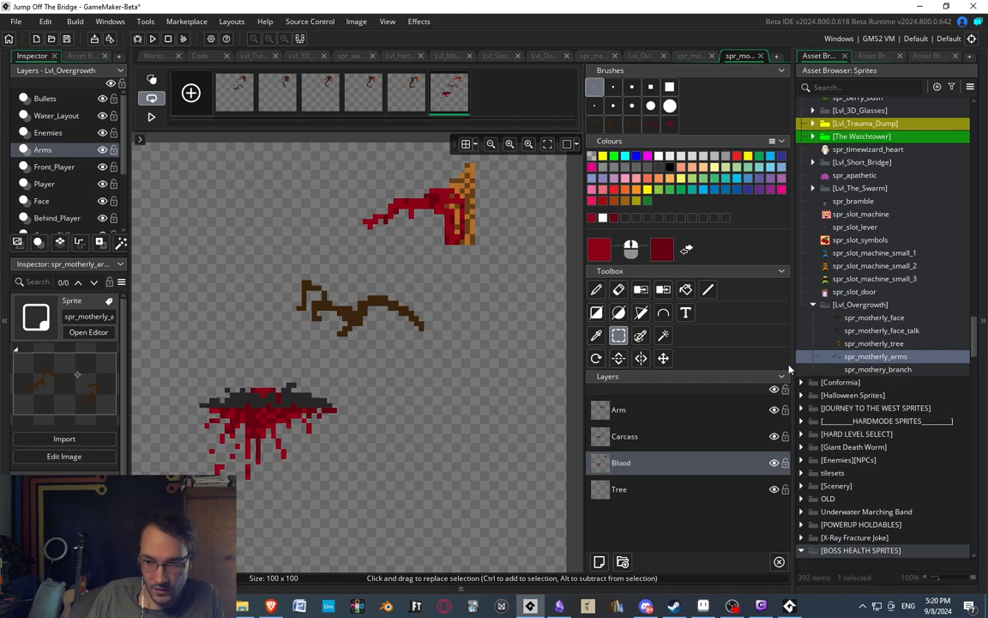
Duplicate the spr_motherly_face sprite in the Lvl_Overgrowth group and name the copy spr_motherly_kiss.
left_click(839, 331)
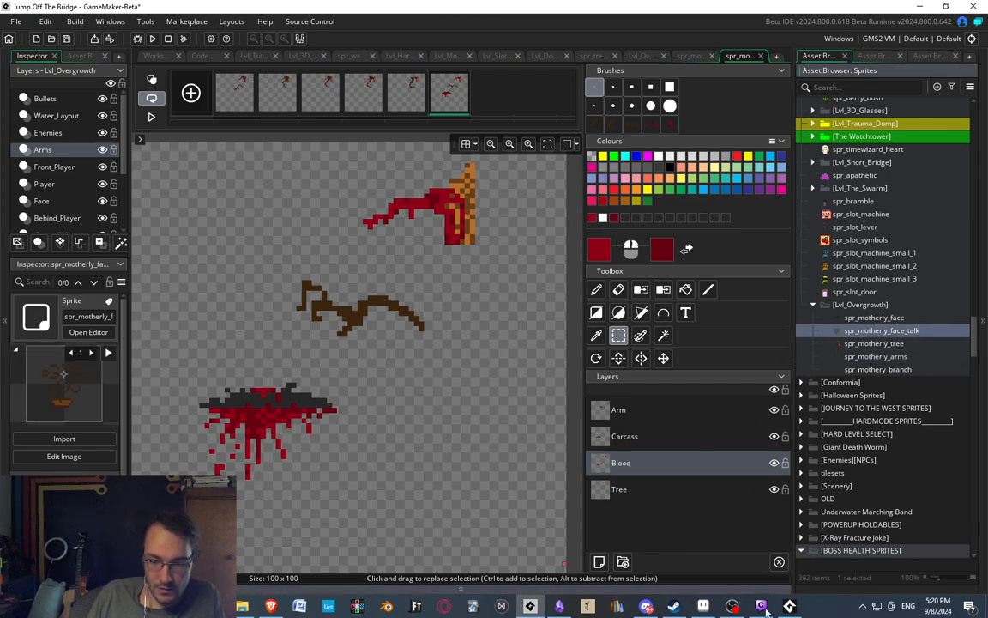
left_click(869, 319)
right_click(869, 320)
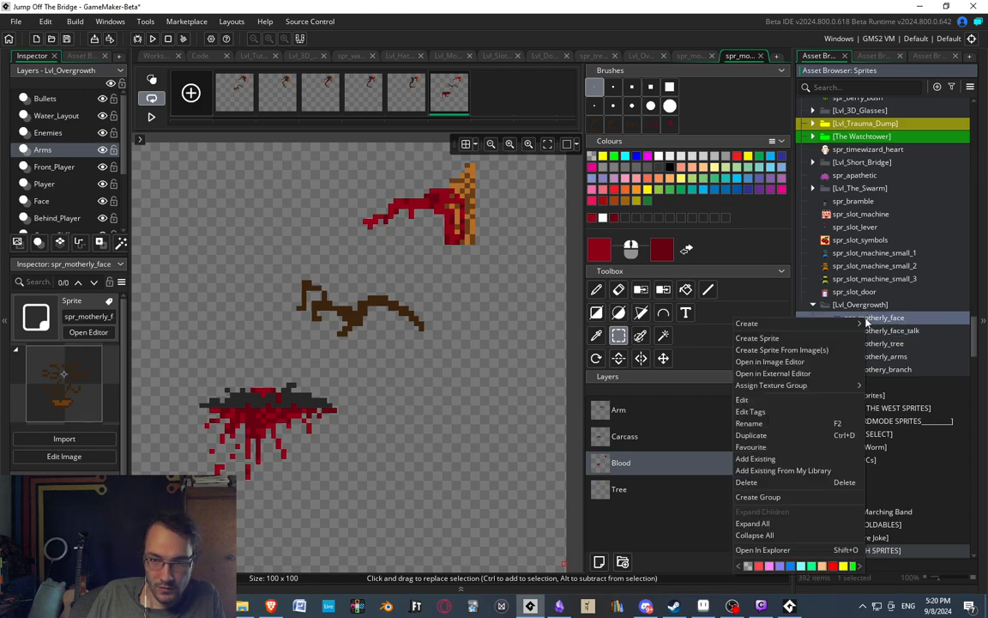
left_click(752, 435)
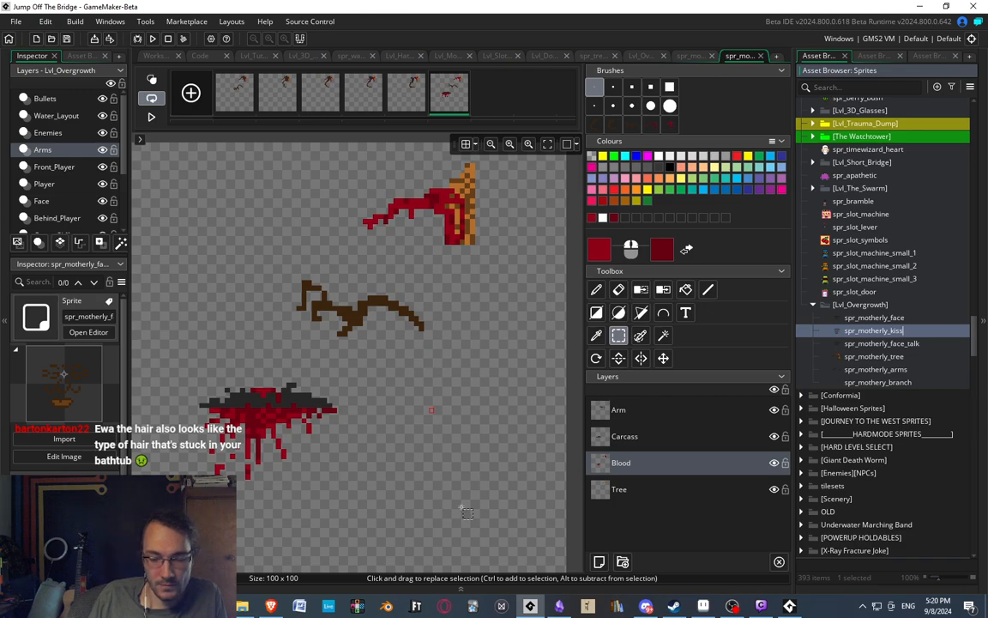
middle_click_drag(442, 379, 468, 399)
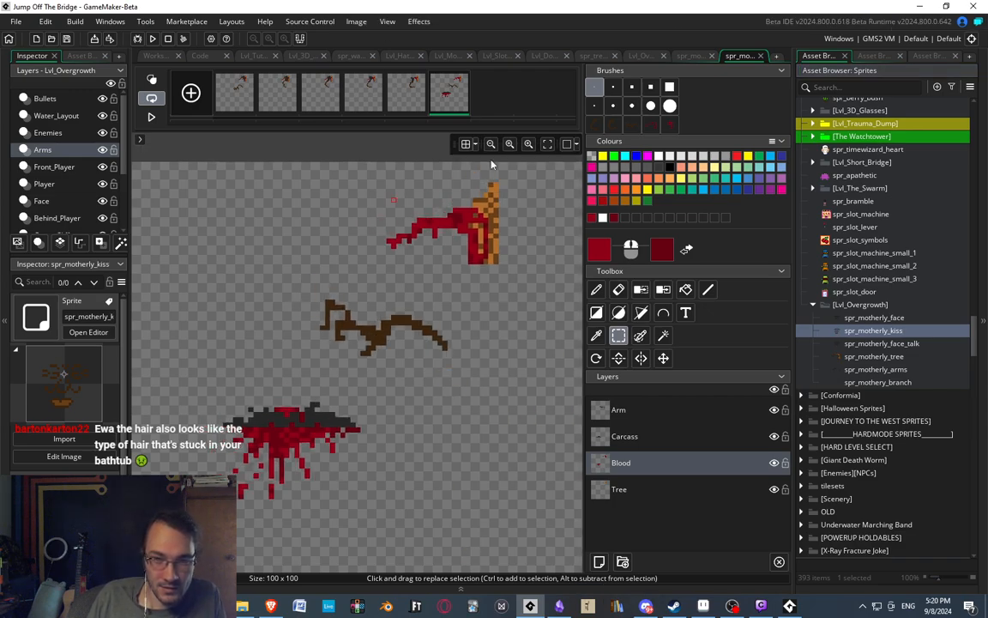
middle_click_drag(391, 283, 438, 263)
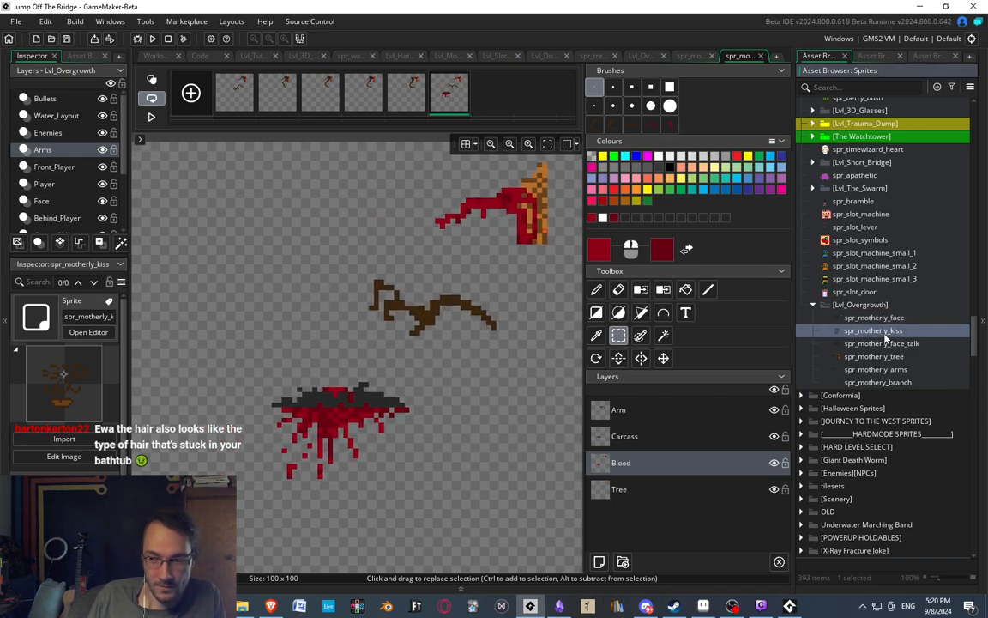
Open spr_motherly_kiss's single frame for pixel editing with the whole 32 x 32 face in view.
double_click(874, 331)
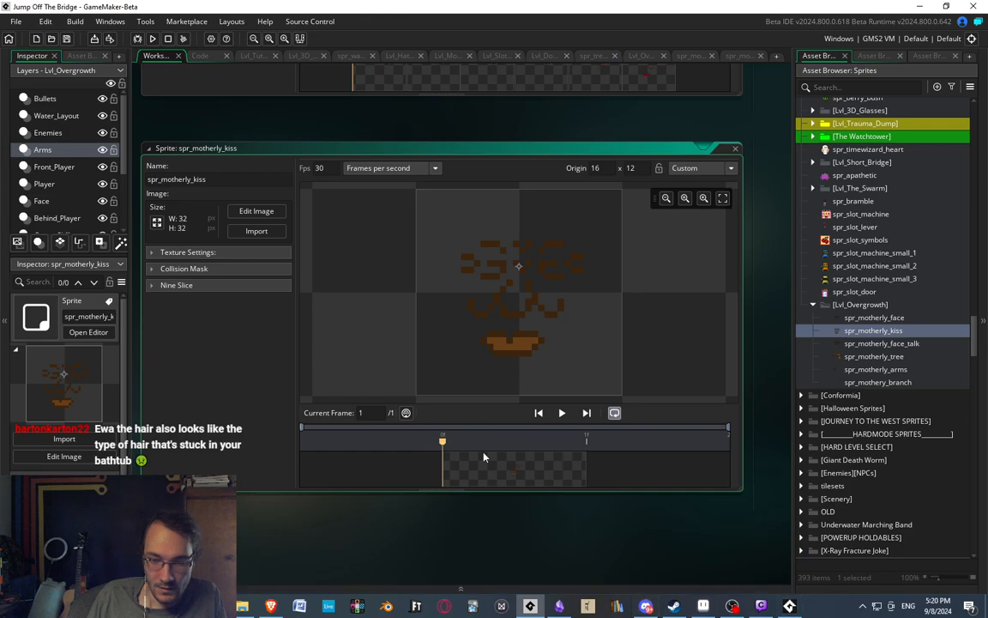
double_click(507, 472)
mouse_move(386, 316)
middle_mouse_down()
mouse_move(409, 283)
mouse_move(397, 330)
middle_mouse_up()
scroll(470, 401, "down", 2)
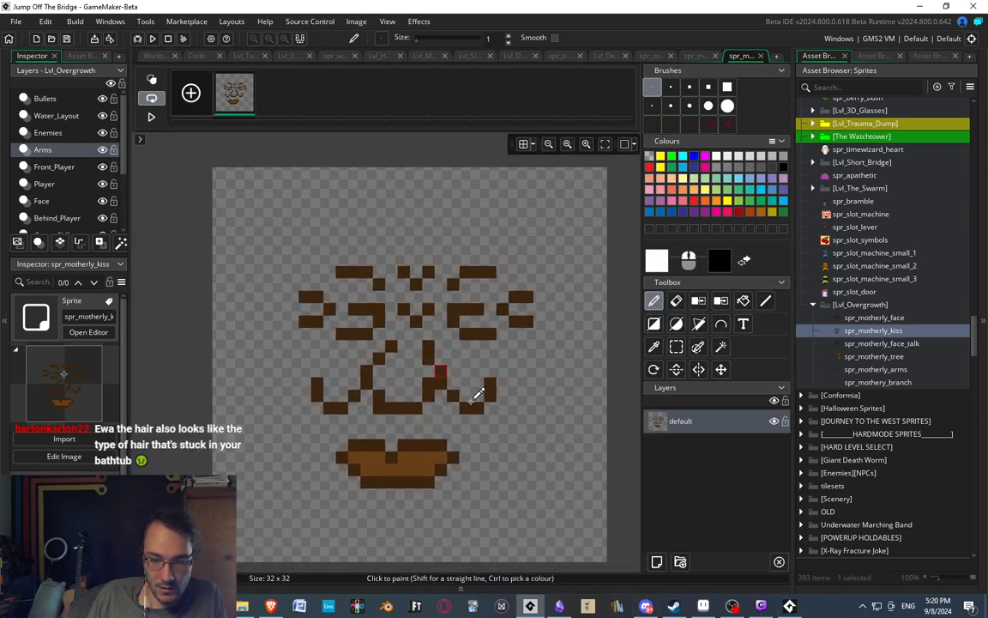
Place GameMaker beside Aseprite and compare Overgrowth frames 1 to 3, ending on frame 2 as the source for the kiss.
left_click_drag(727, 6, 1, 128)
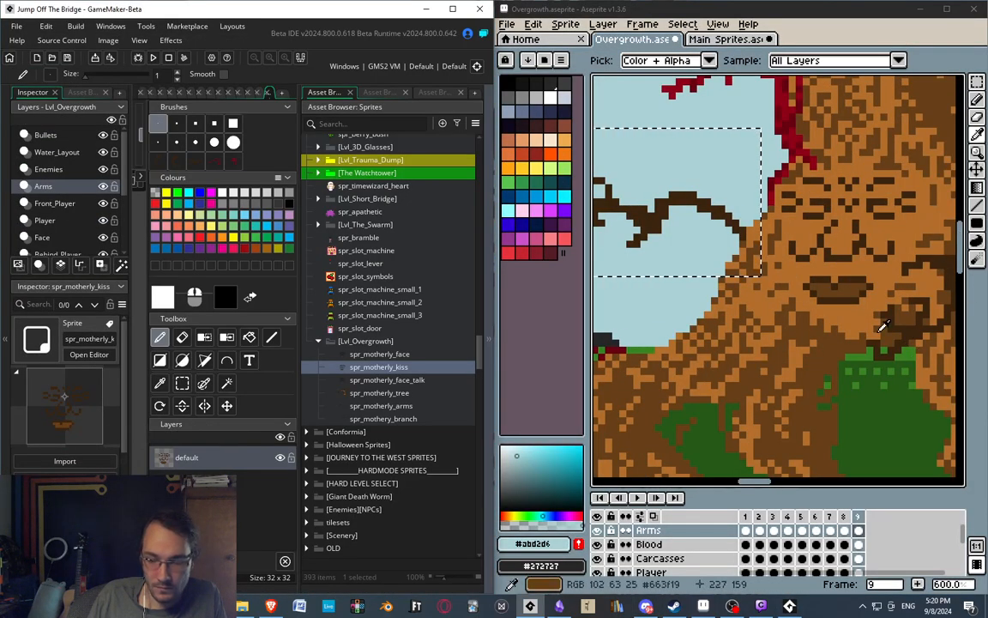
middle_click_drag(882, 328, 835, 325)
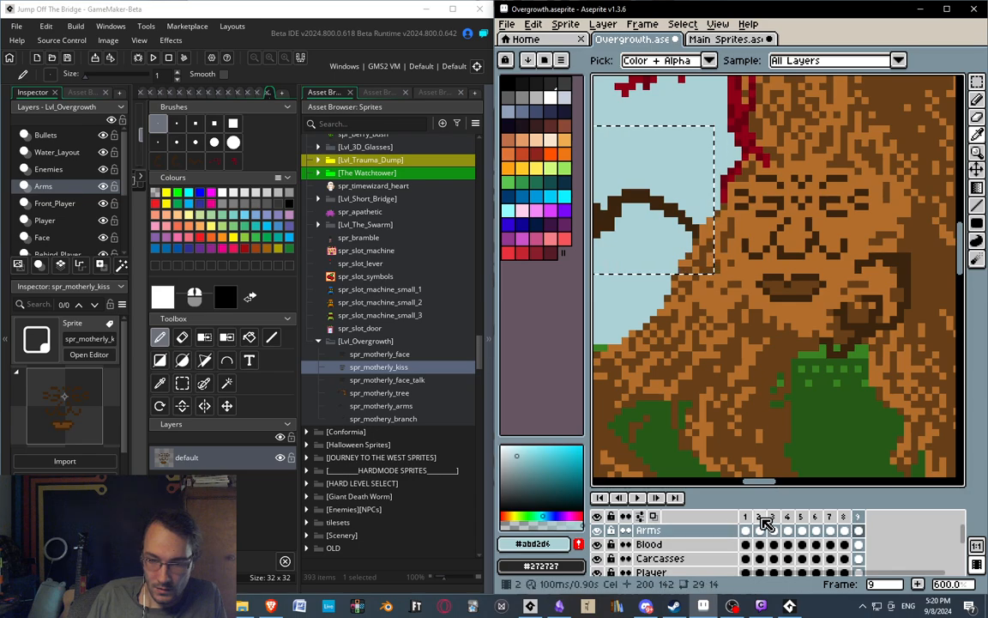
left_click(760, 518)
left_click(773, 517)
left_click(760, 517)
left_click(773, 518)
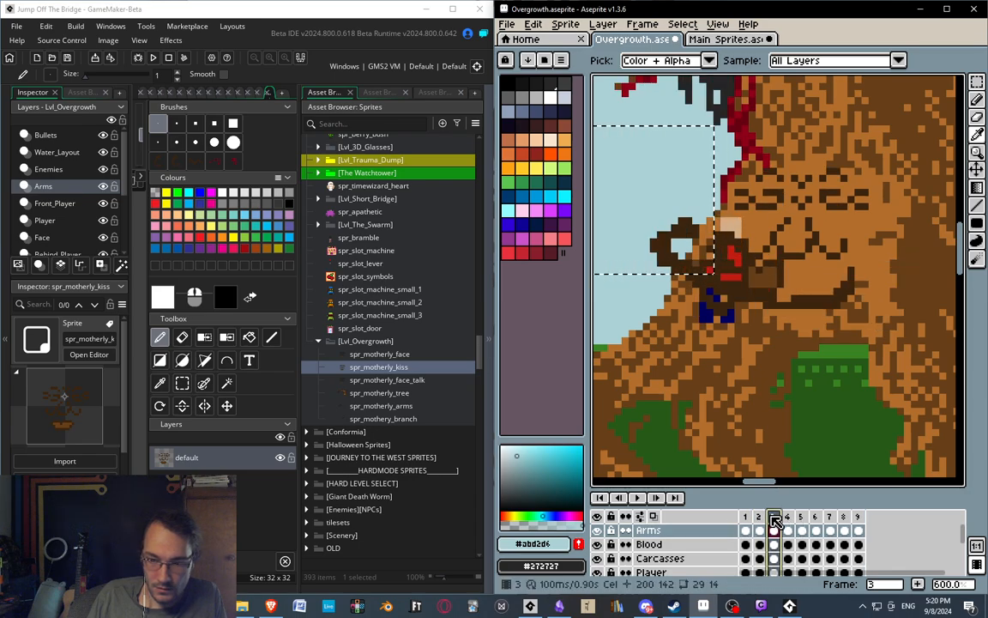
left_click(746, 517)
left_click(761, 517)
Clear the old selection, then select and copy a 31 x 32 px area around the face on frame 2's Motherly_Face layer.
mouse_move(818, 315)
middle_mouse_down()
mouse_move(840, 333)
mouse_move(815, 330)
middle_mouse_up()
key("Escape")
key("m")
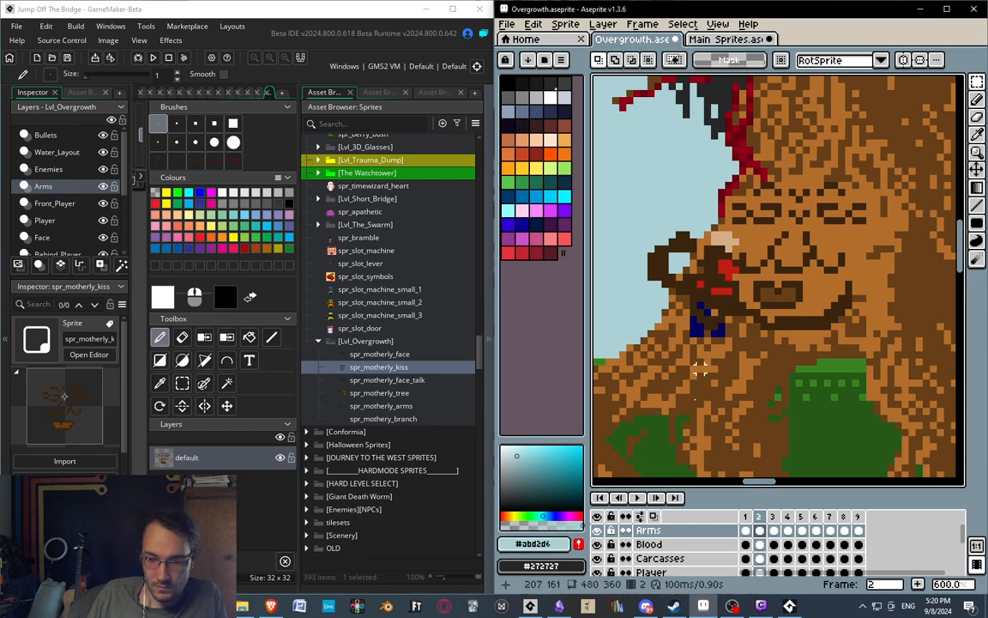
scroll(686, 549, "down", 2)
left_click(678, 558)
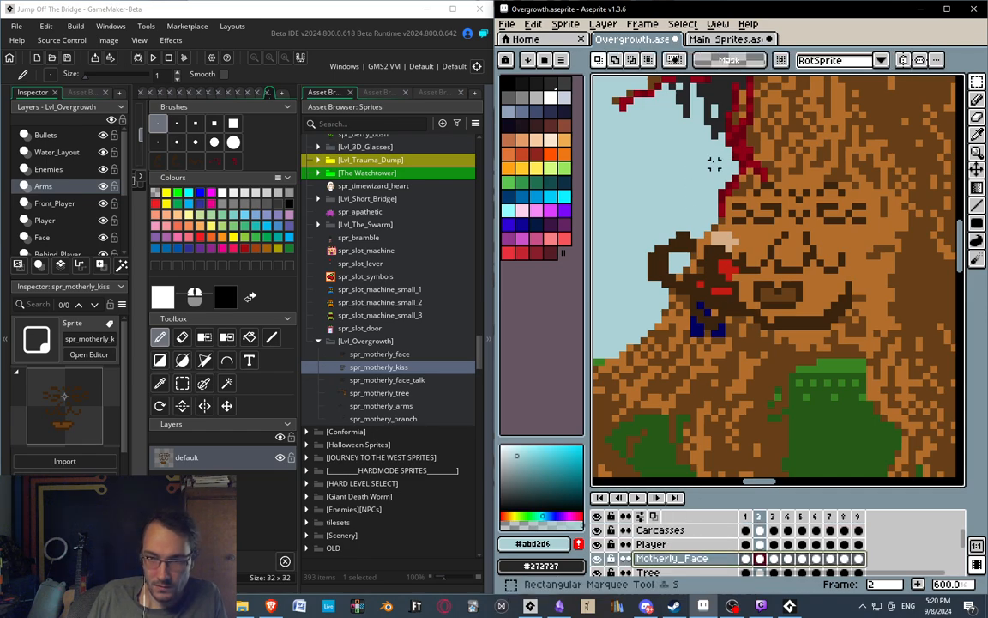
left_click_drag(698, 154, 916, 379)
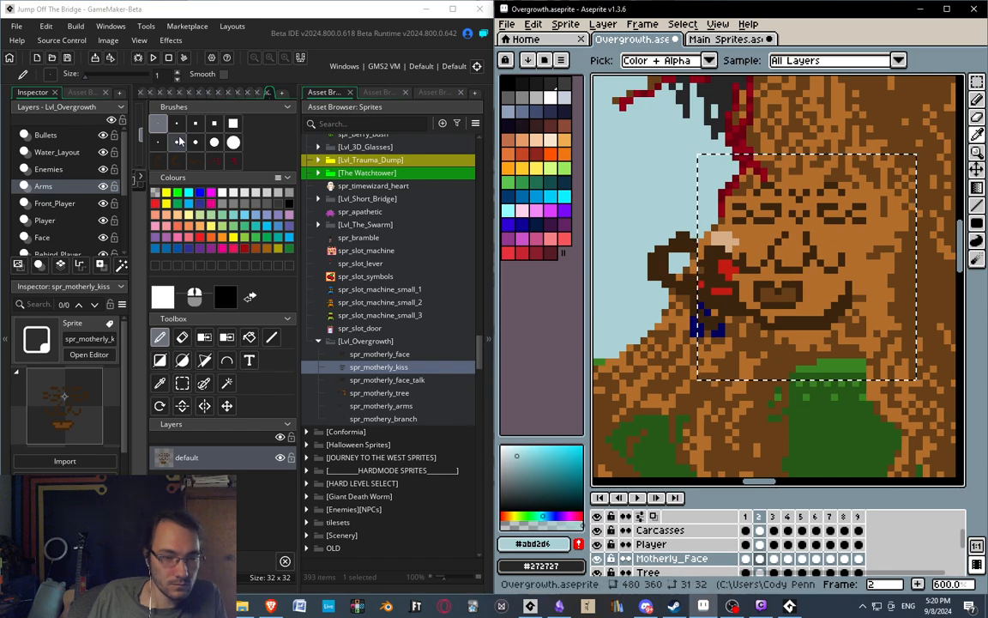
Add a second frame to spr_motherly_kiss and paste the copied face into it, aligned to the first frame with onion skinning.
left_click(487, 345)
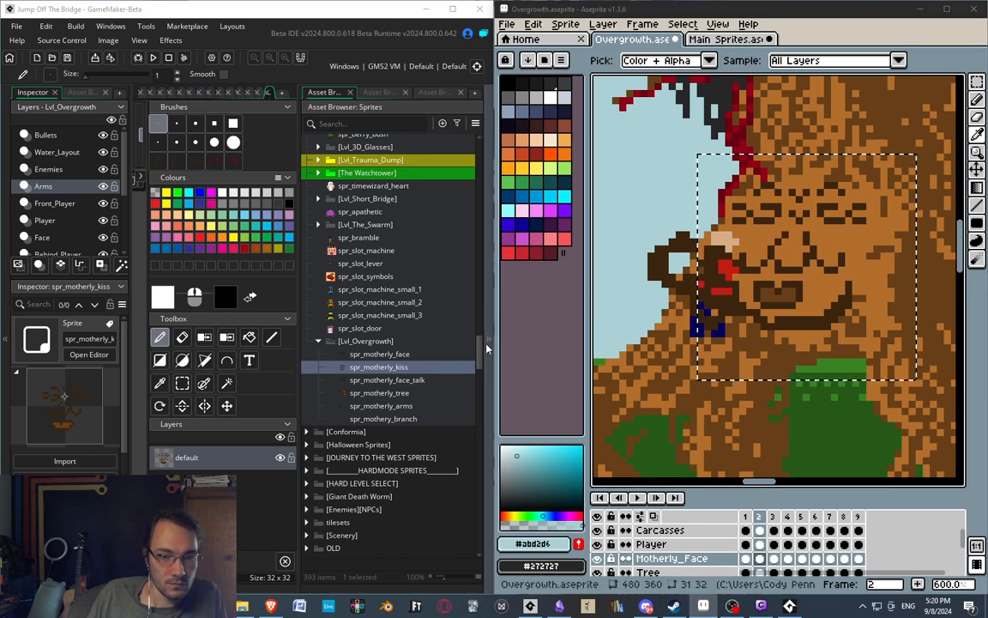
left_click(487, 346)
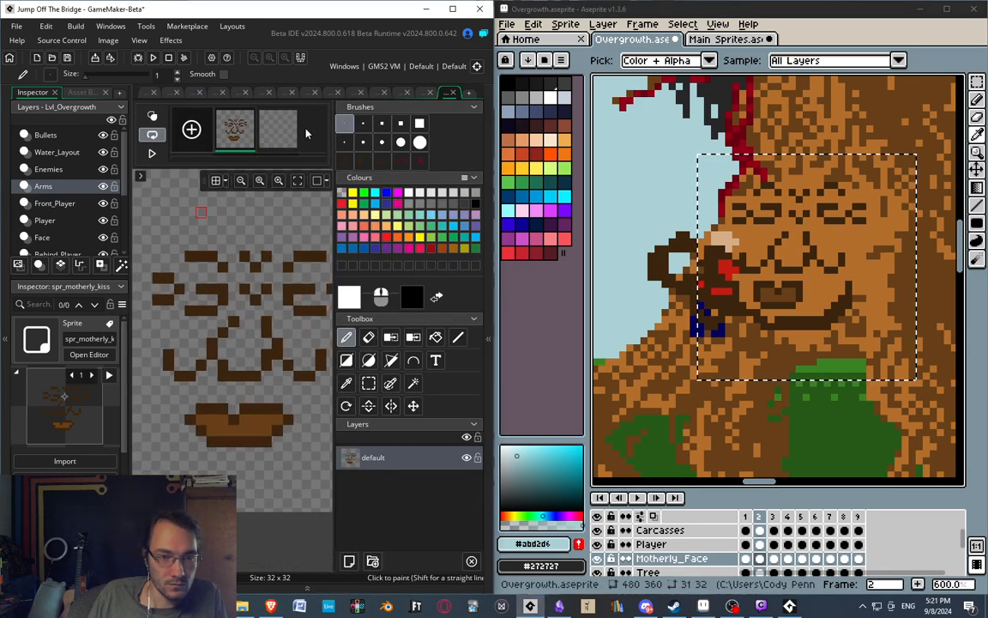
left_click(288, 130)
key("ctrl+v")
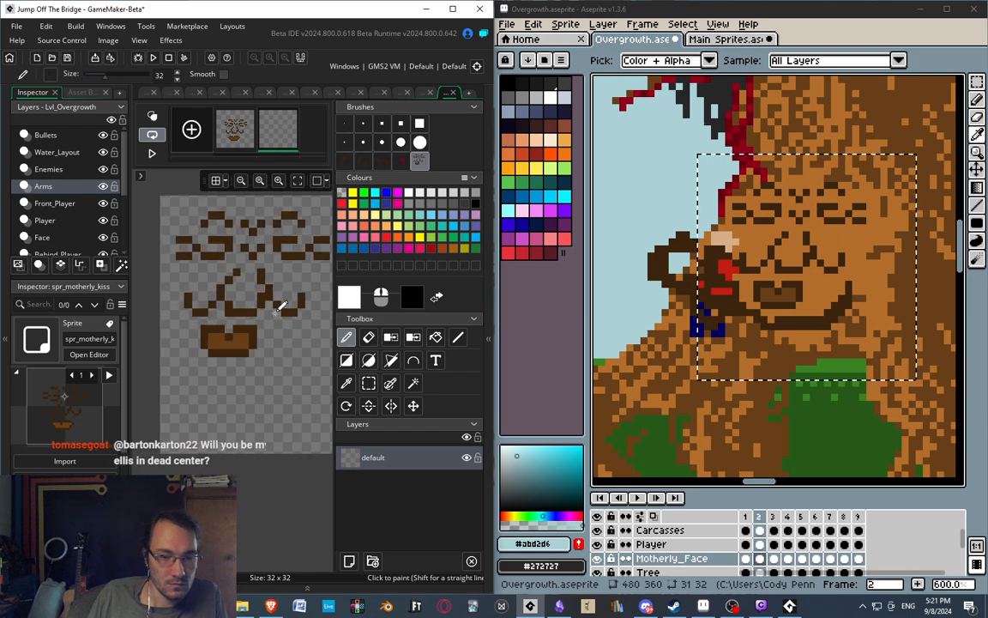
middle_click_drag(284, 312, 202, 315)
left_click(153, 117)
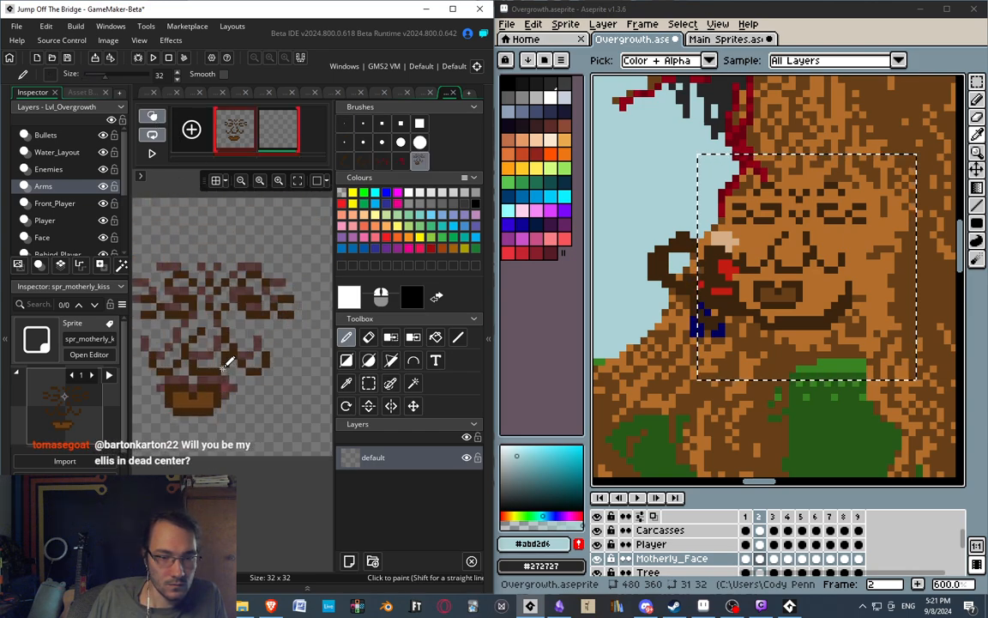
left_click_drag(220, 353, 295, 302)
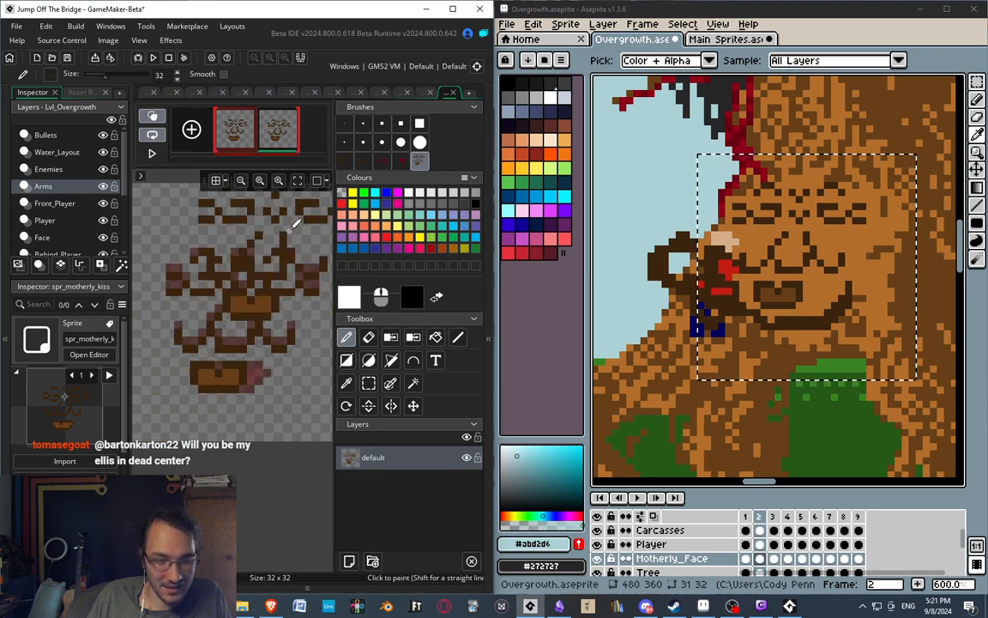
Add a third frame to spr_motherly_kiss and copy a 34 x 29 px area around the face from Aseprite's frame 3.
left_click(191, 129)
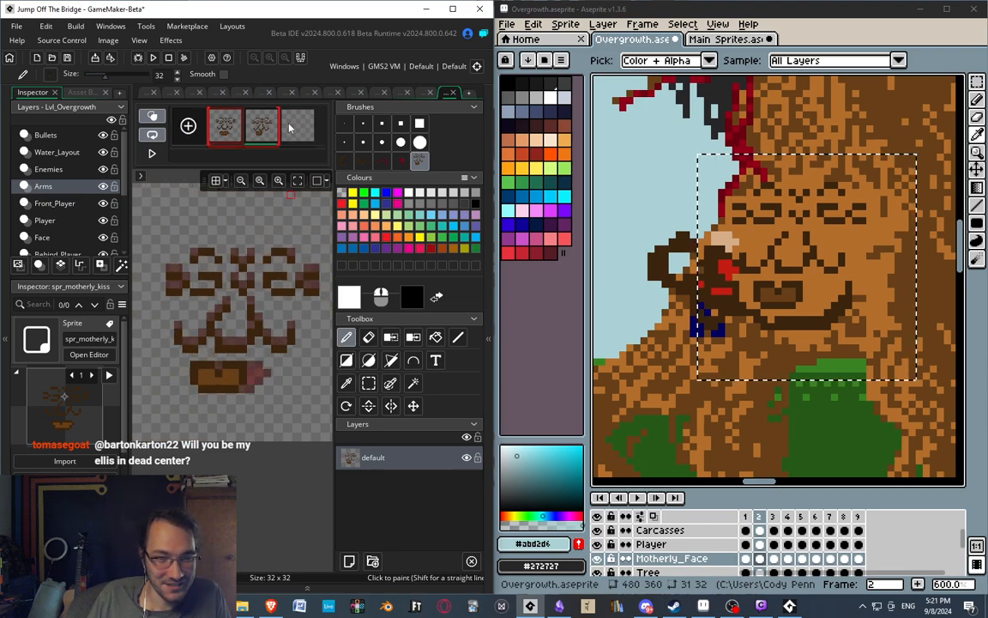
left_click(773, 517)
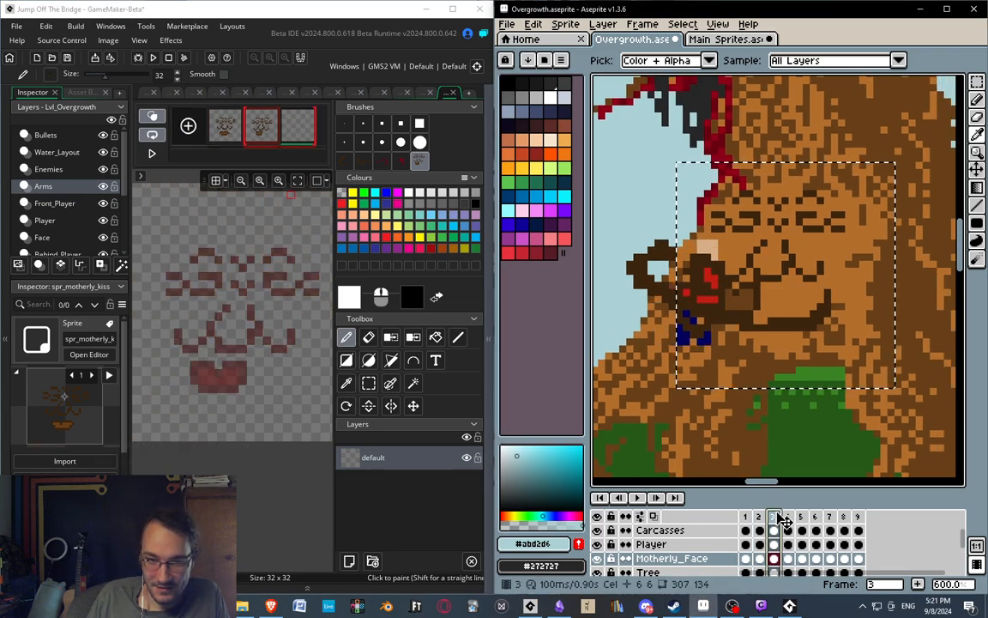
key("m")
left_click_drag(655, 163, 895, 367)
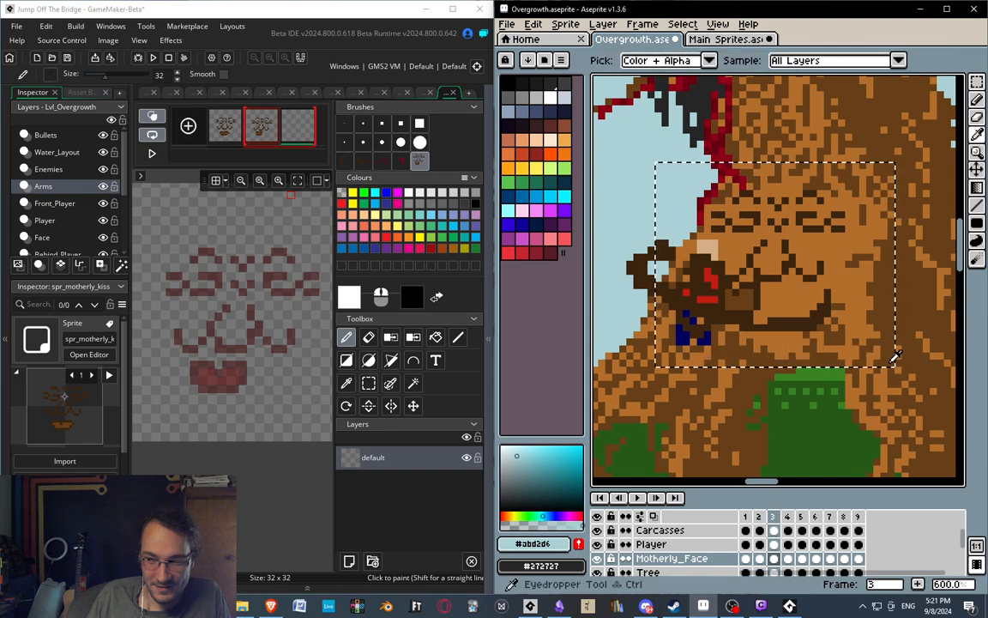
Paste the frame 3 face into the third kiss frame without resizing the canvas, aligning its eyes and nose to the previous frame.
key("alt+Tab")
mouse_move(203, 355)
middle_mouse_down()
mouse_move(213, 333)
mouse_move(207, 338)
middle_mouse_up()
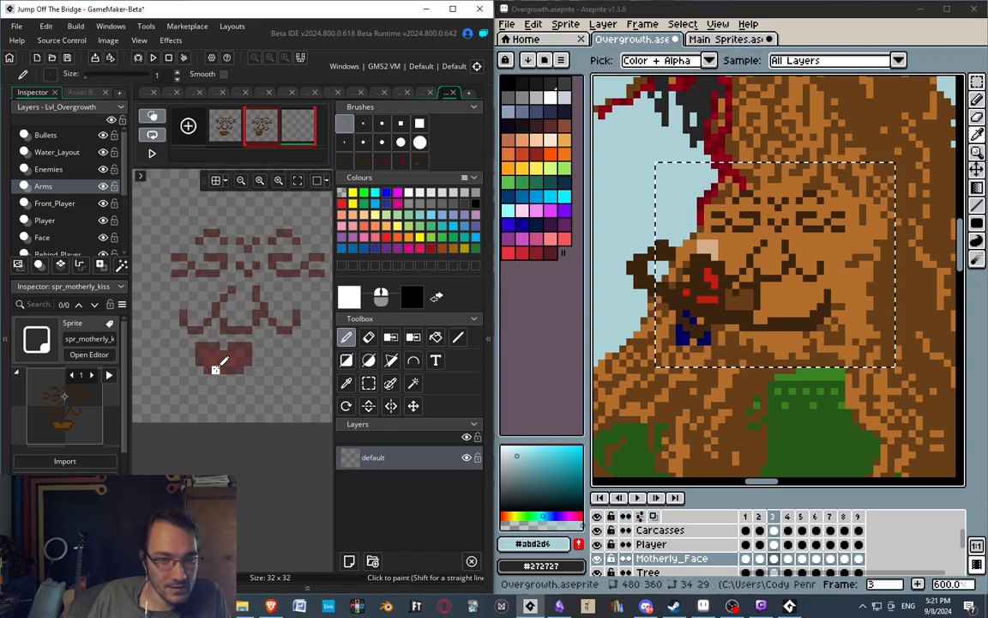
key("ctrl+v")
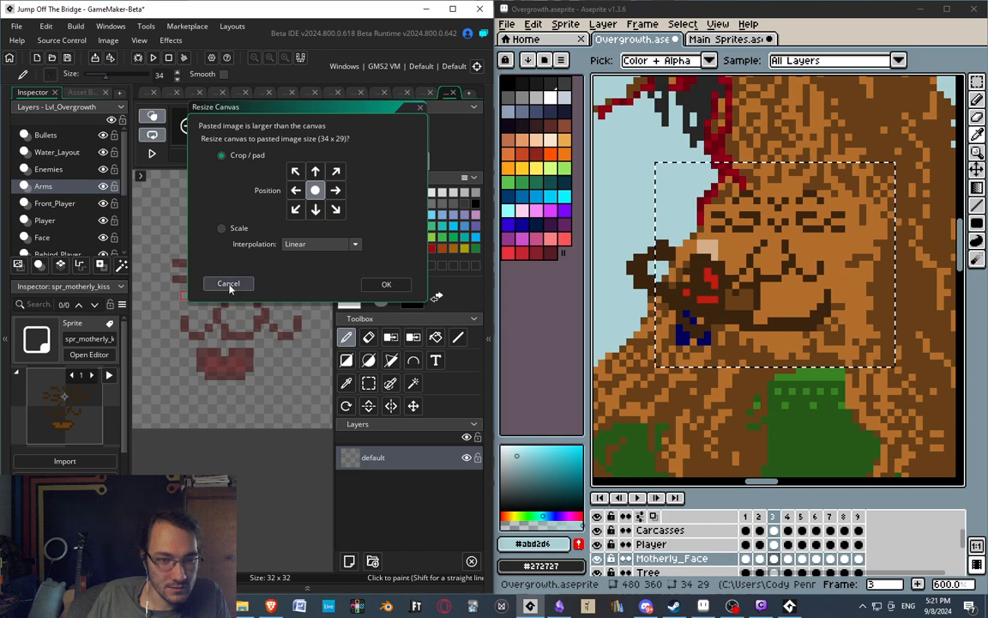
left_click(228, 285)
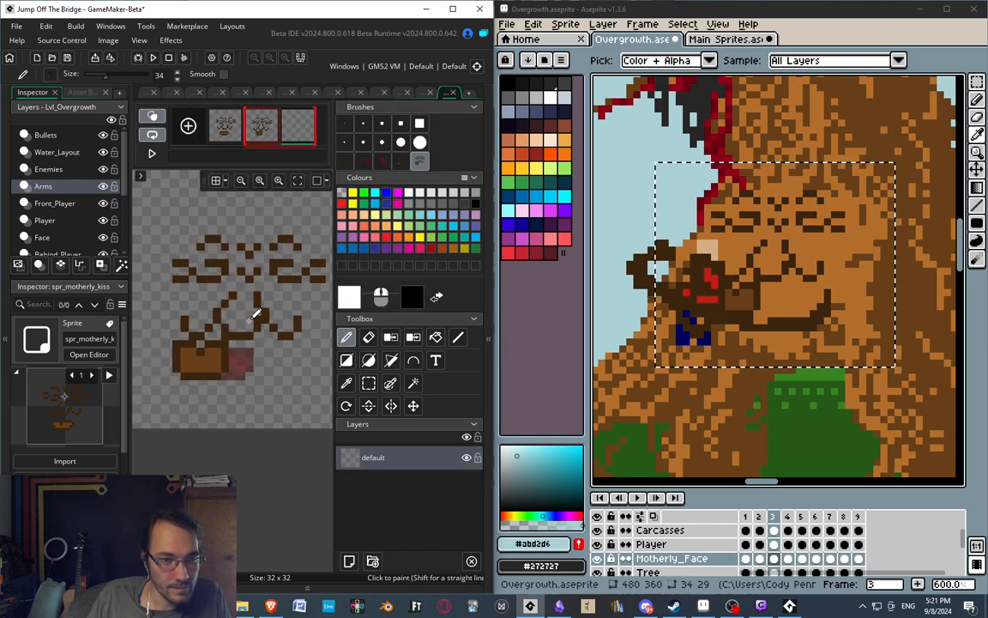
left_click(255, 313)
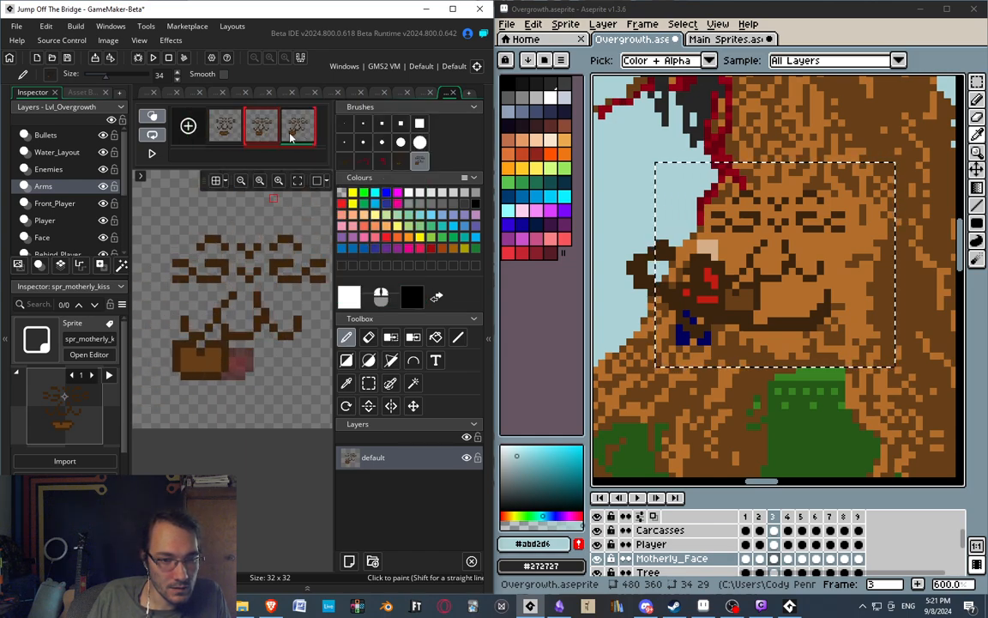
Delete the original first frame of spr_motherly_kiss, keeping the two pasted kiss frames.
left_click(226, 130)
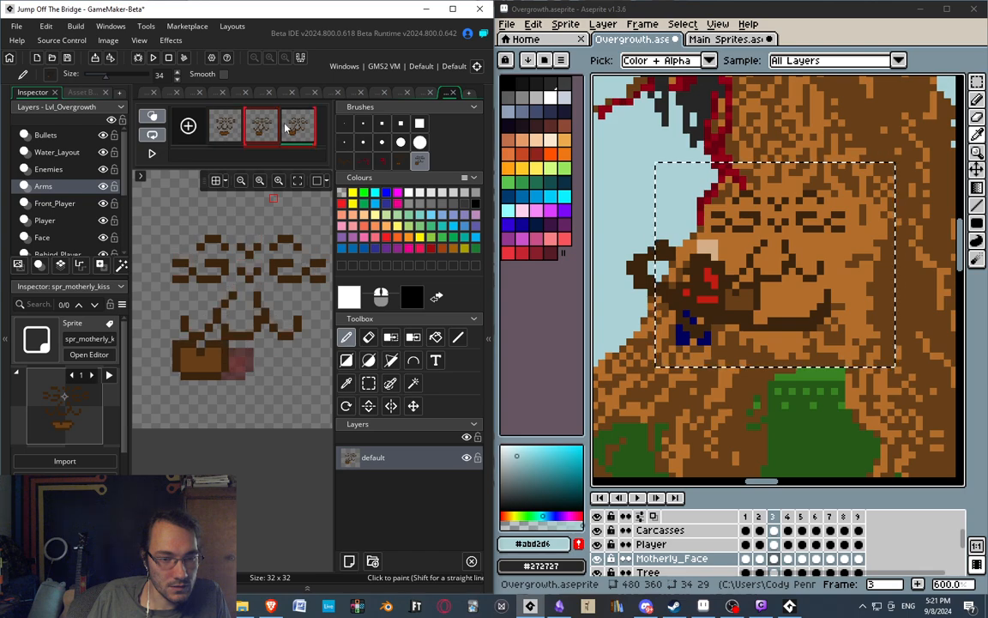
key("Delete")
key("Return")
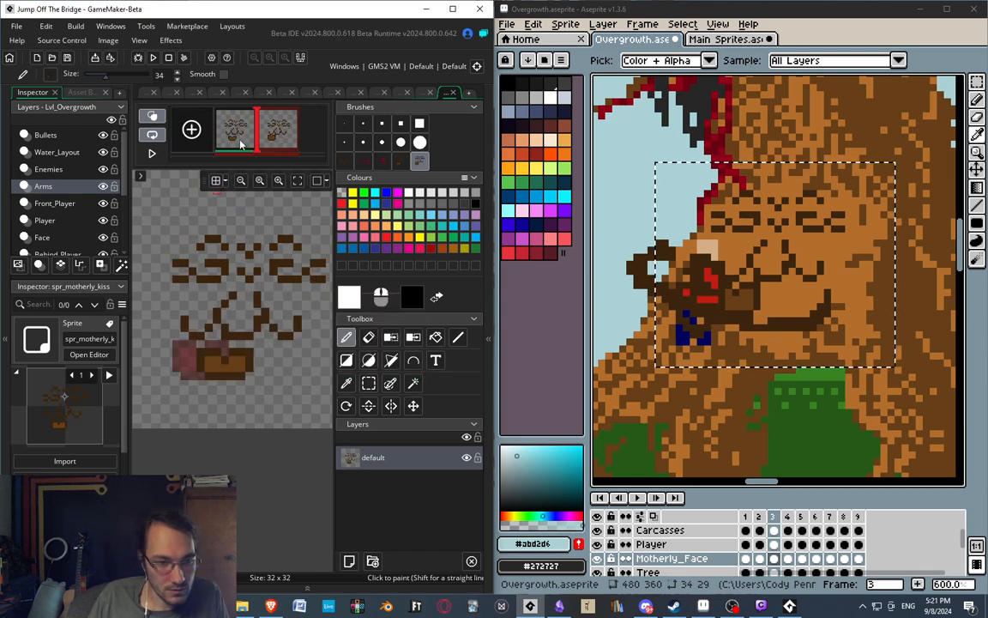
Flip back and forth between the two kiss frames to check the face alignment and mouth movement.
key("Right")
key("Left")
key("Right")
key("Left")
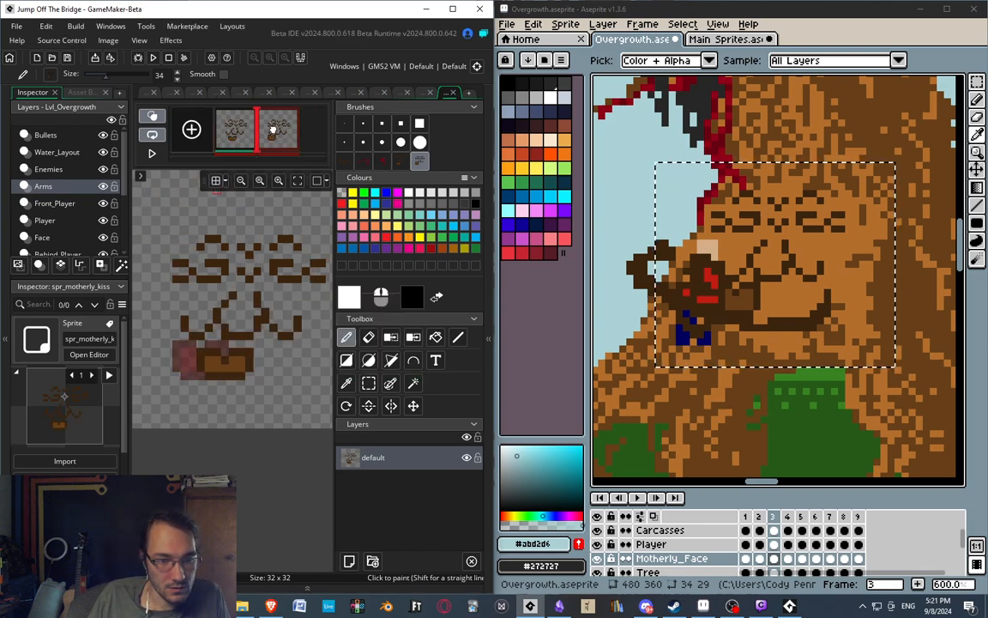
key("Right")
key("Left")
left_click(271, 133)
left_click(249, 134)
left_click(273, 132)
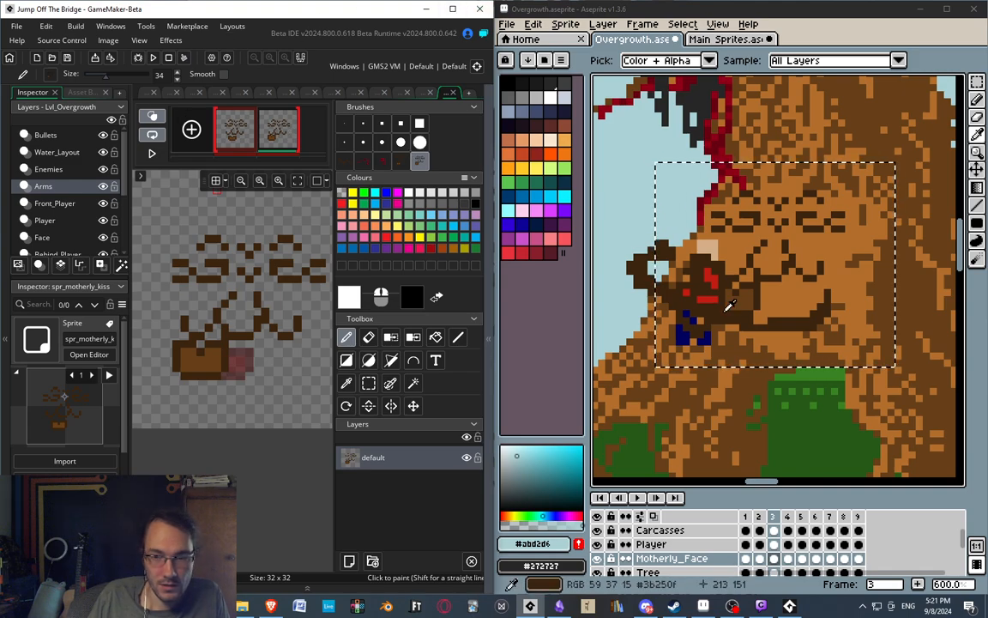
Return Aseprite to frame 2, maximize GameMaker with its asset browser, and duplicate spr_motherly_arms as spr_motherly_arms_hug.
middle_click_drag(775, 407, 777, 398)
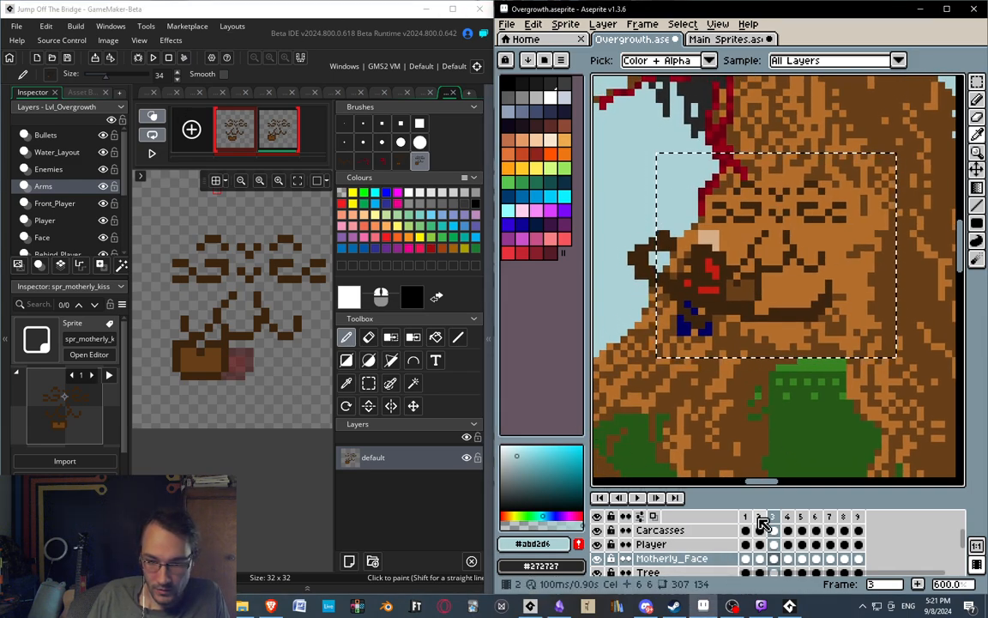
left_click(760, 517)
left_click(453, 9)
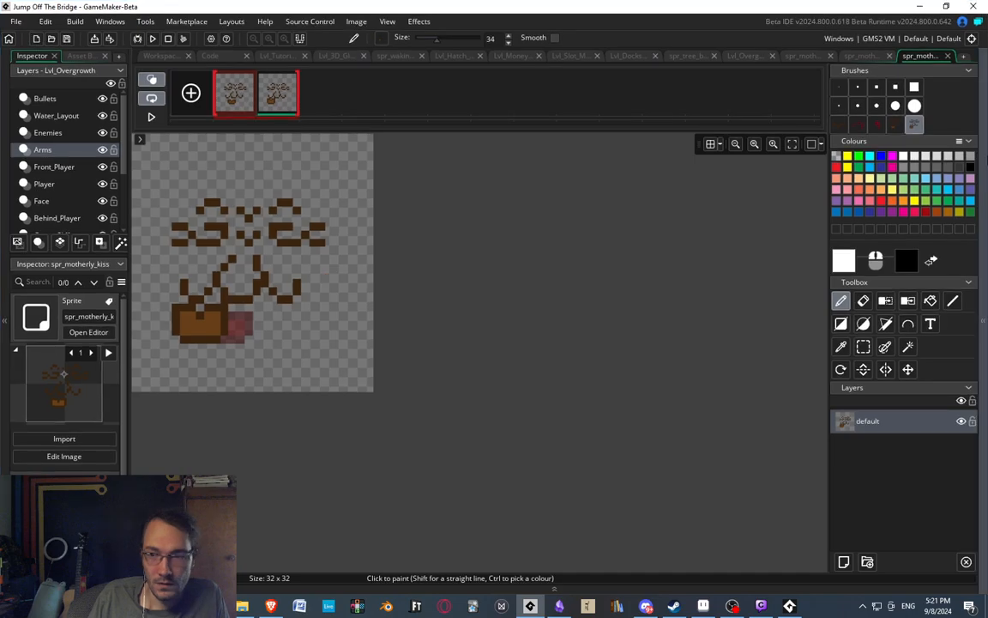
left_click(983, 177)
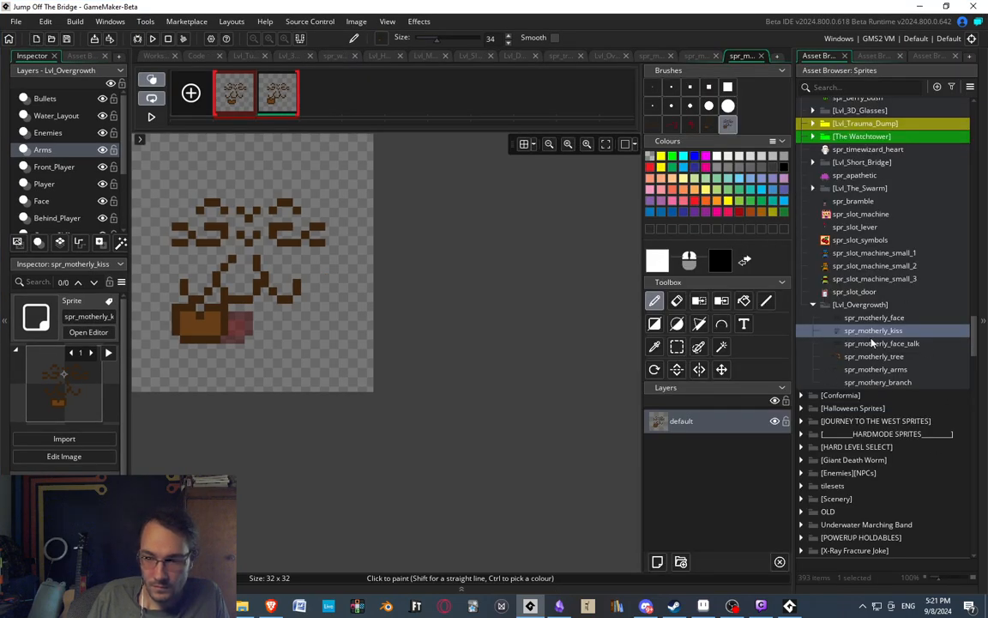
left_click(875, 370)
right_click(862, 370)
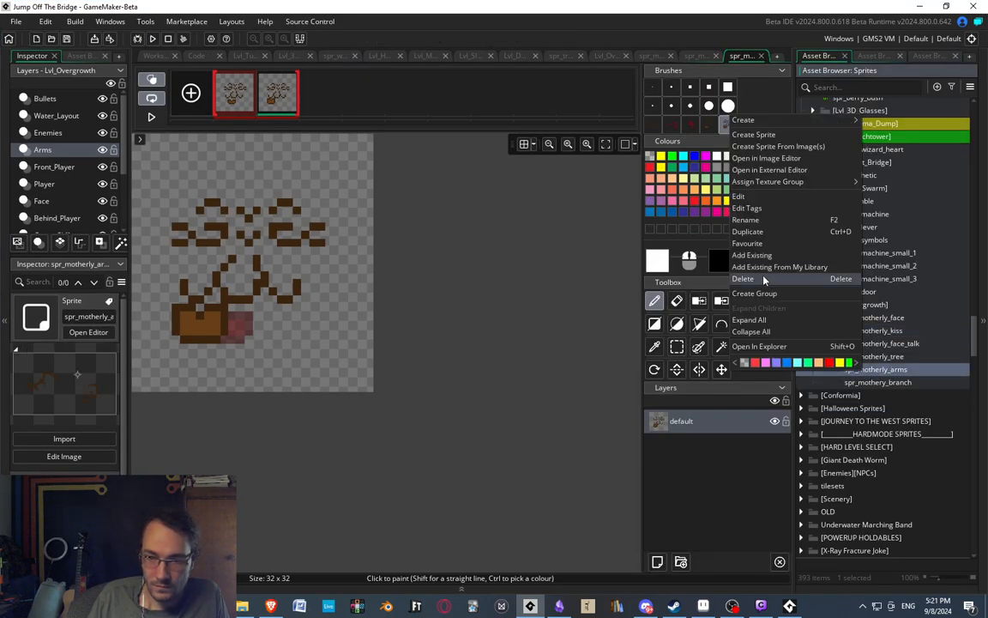
left_click(748, 232)
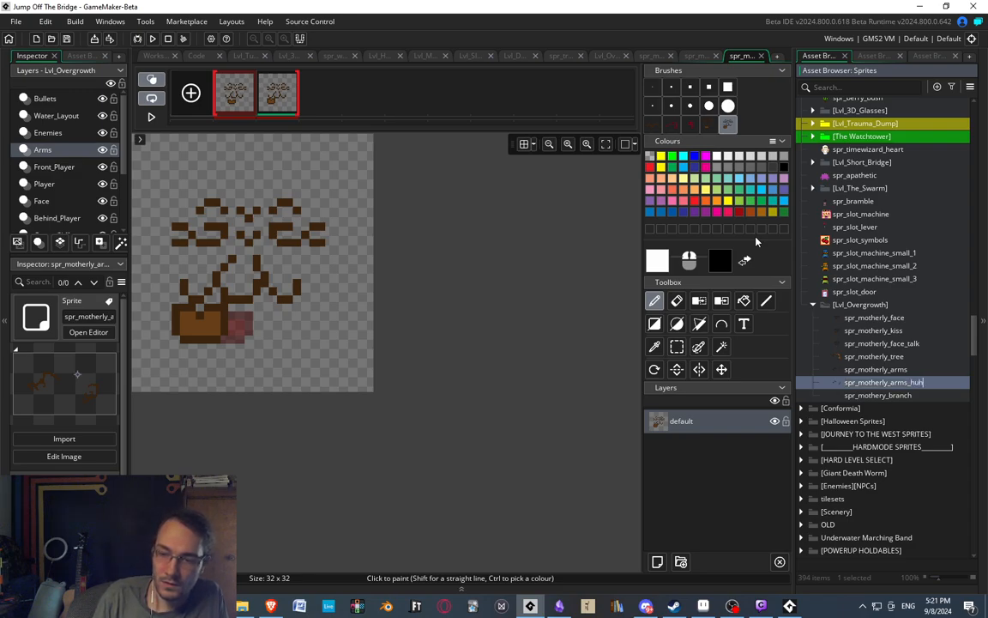
key("Return")
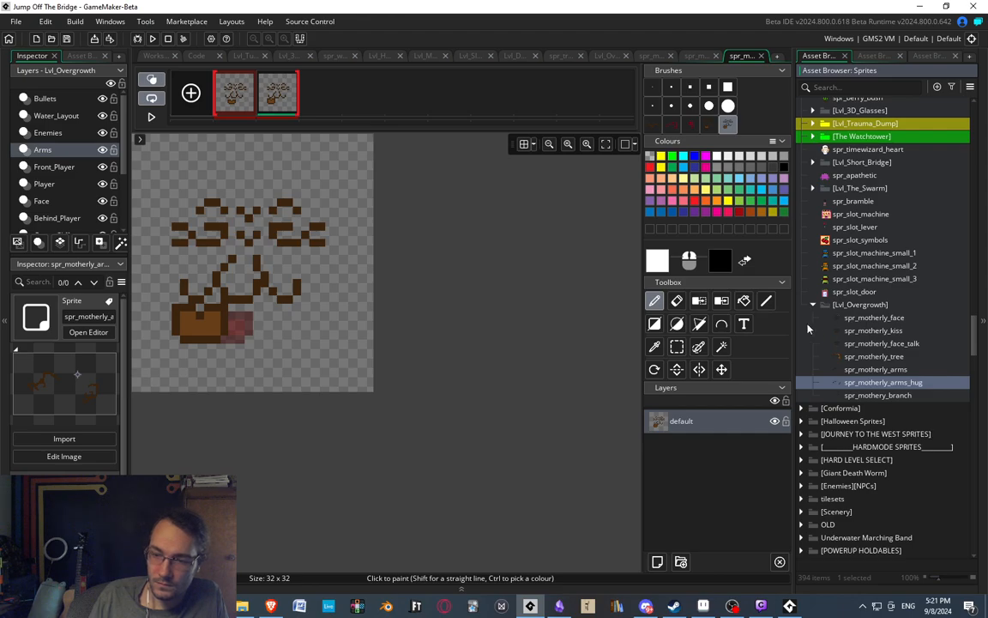
Rename the spr_motherly_kiss sprite to spr_motherly_face_kiss.
double_click(891, 331)
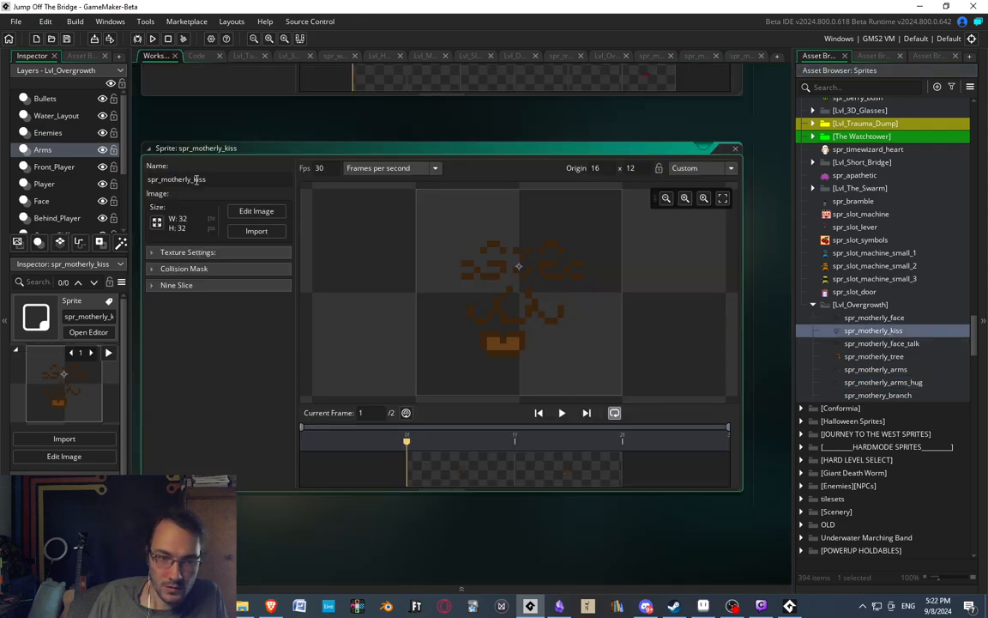
type("face_")
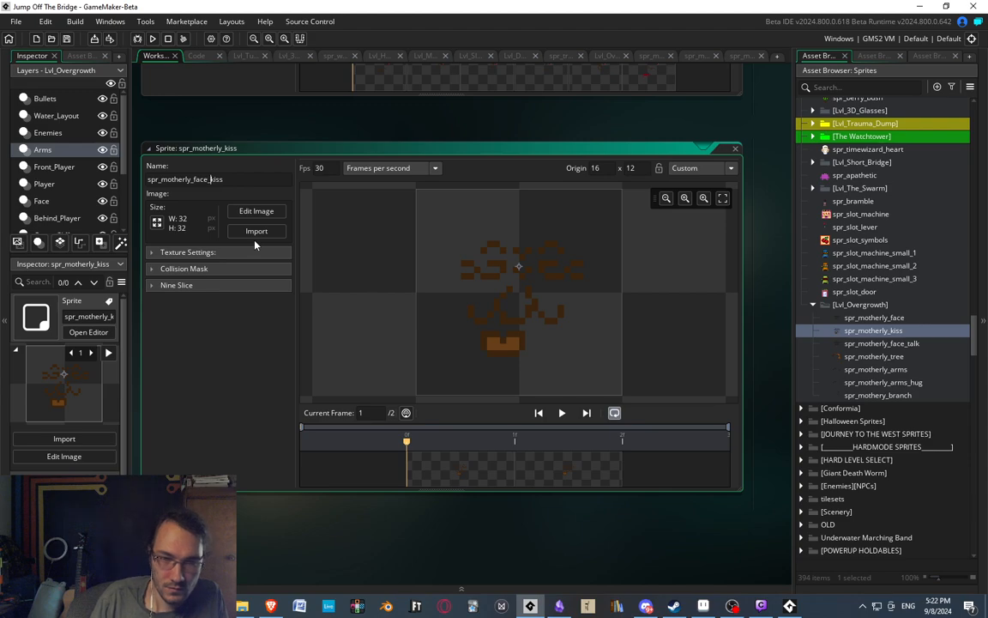
left_click(877, 369)
left_click(895, 333)
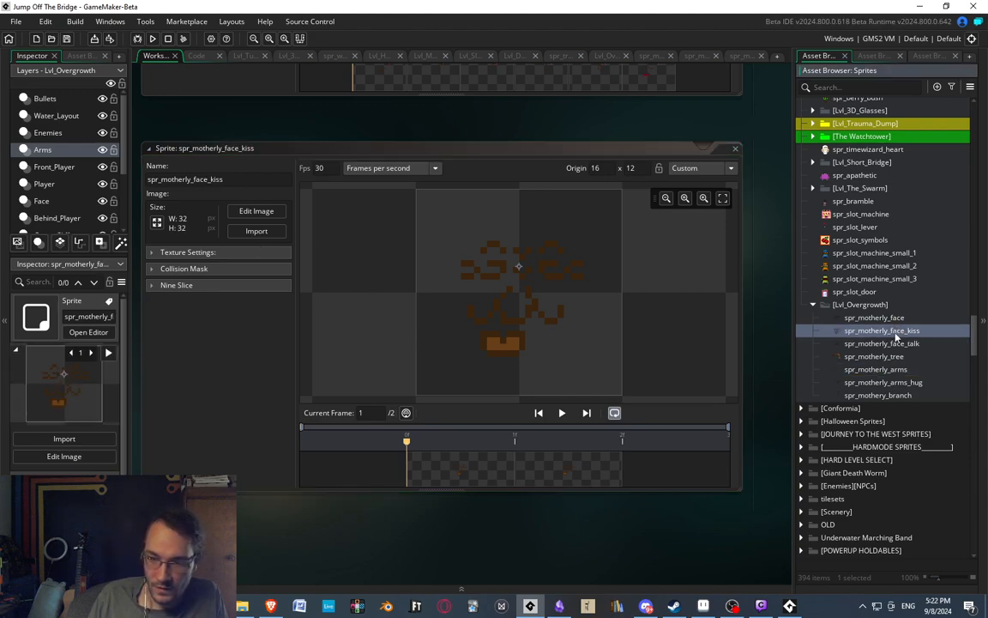
left_click(890, 346)
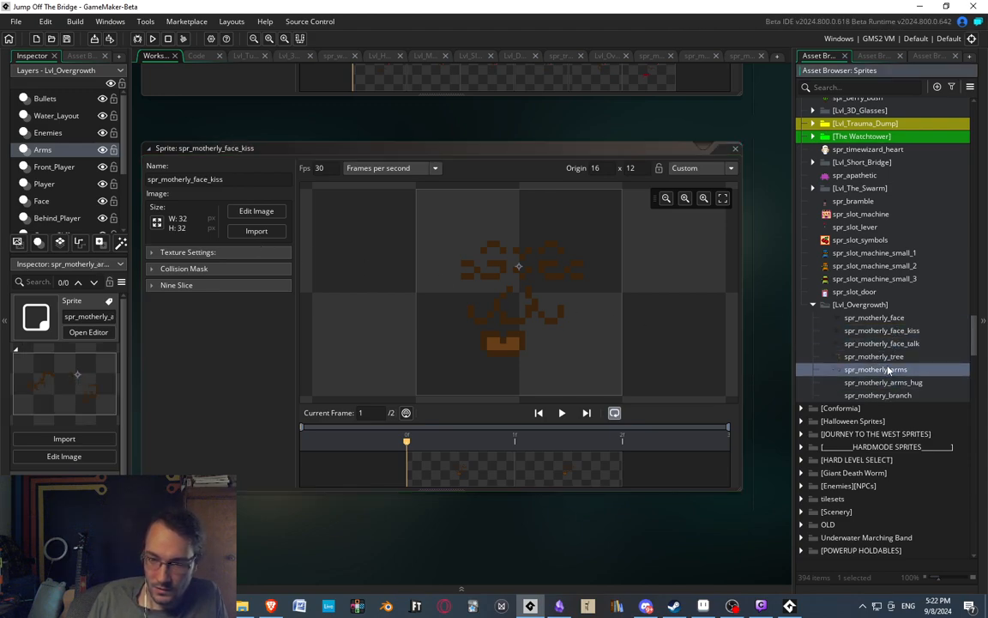
Open spr_motherly_arms_hug's single 80 x 48 frame for pixel editing and place GameMaker beside Aseprite again.
double_click(884, 383)
scroll(559, 461, "down", 1)
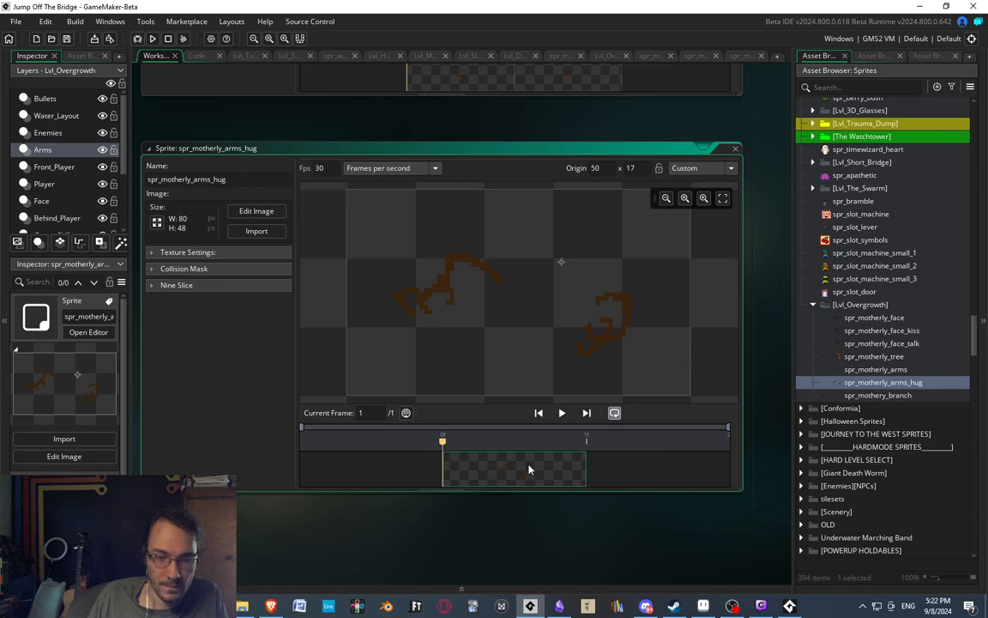
double_click(529, 469)
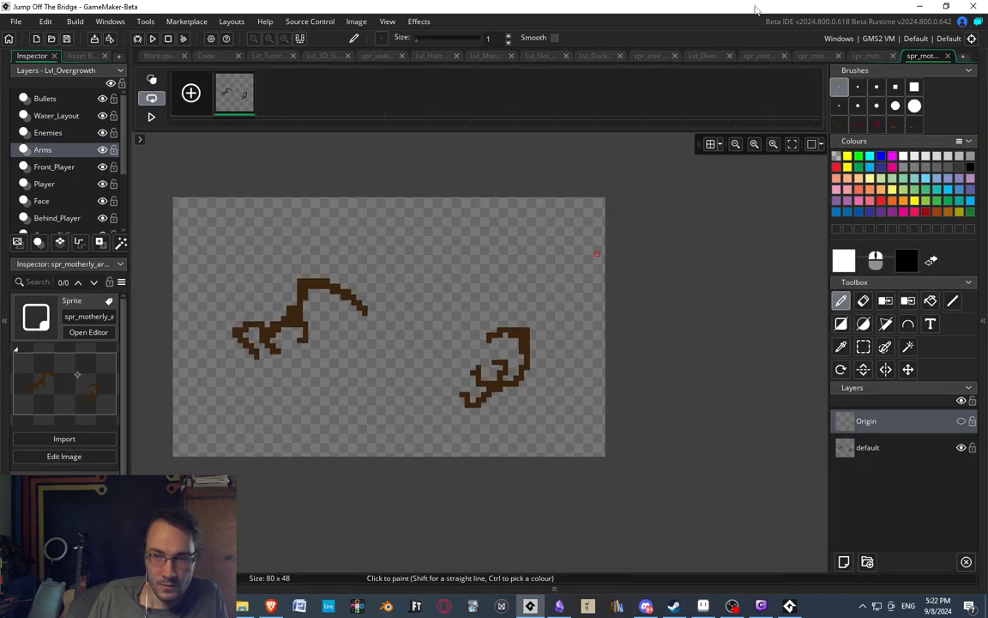
left_click_drag(757, 10, 0, 144)
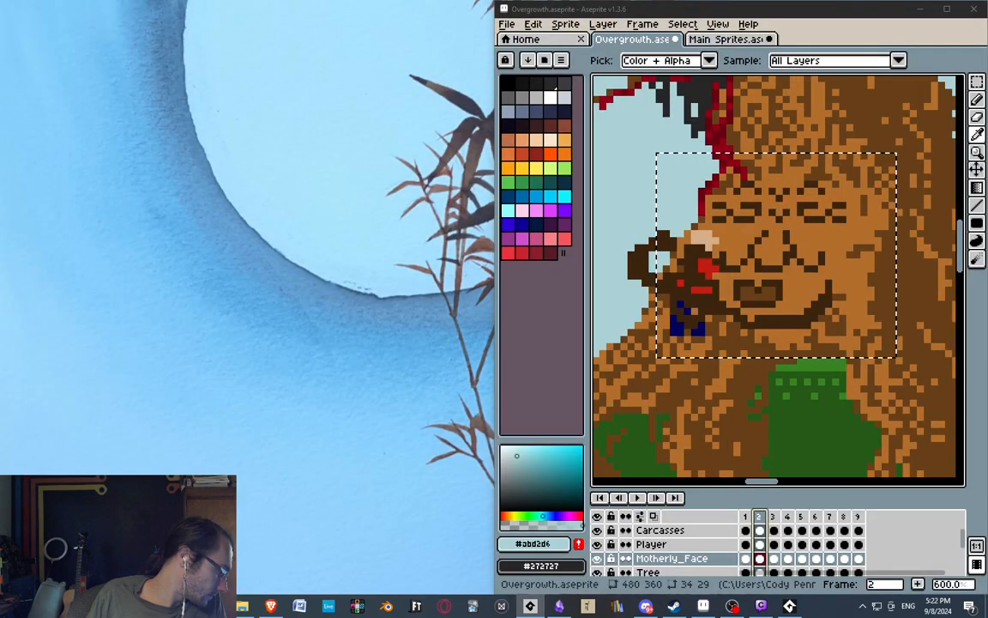
Add an empty second frame to spr_motherly_arms_hug, and in Aseprite copy the hugging arms from the Arms layer at frame 2.
left_click_drag(0, 283, 2, 122)
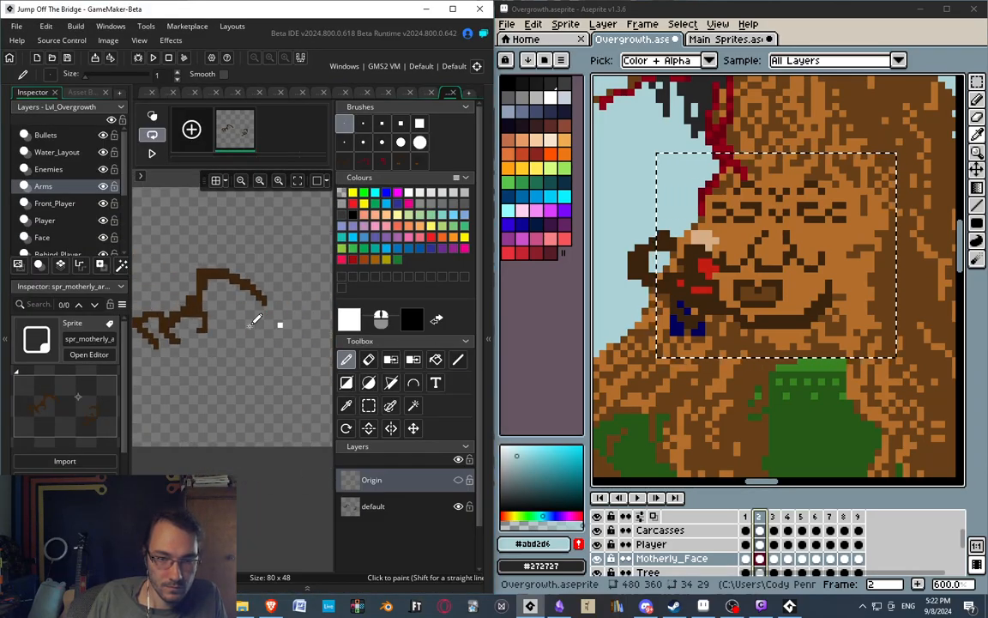
left_click(191, 129)
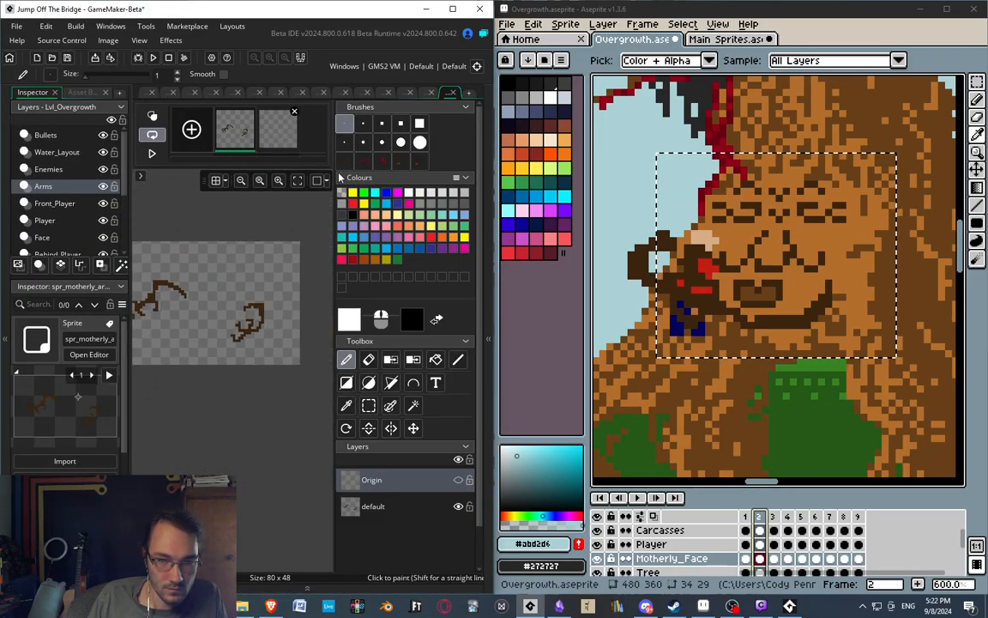
middle_click_drag(783, 380, 799, 364)
middle_click_drag(770, 419, 792, 428)
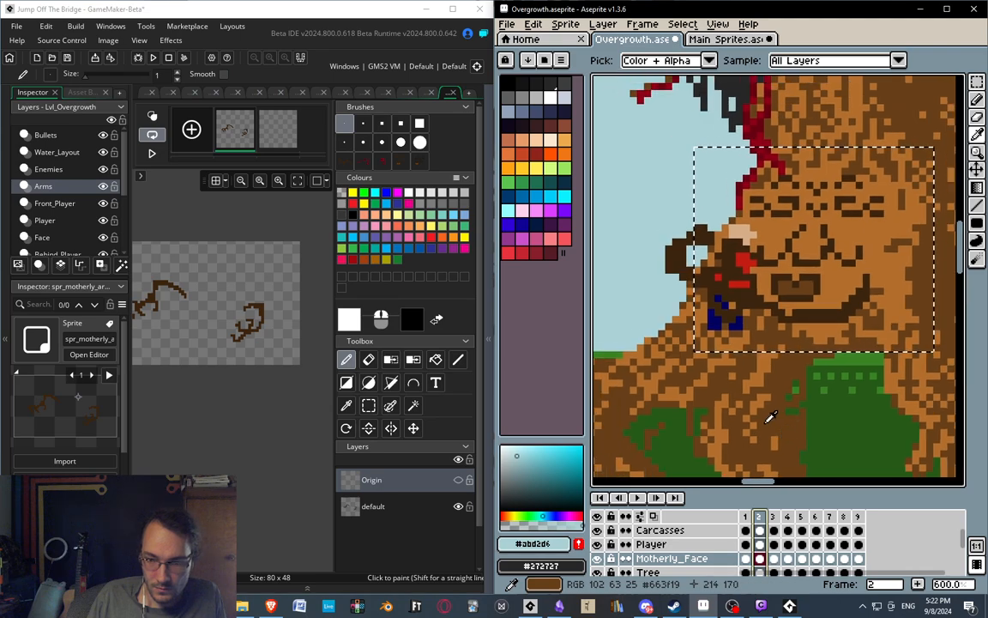
scroll(674, 546, "up", 2)
left_click(667, 532)
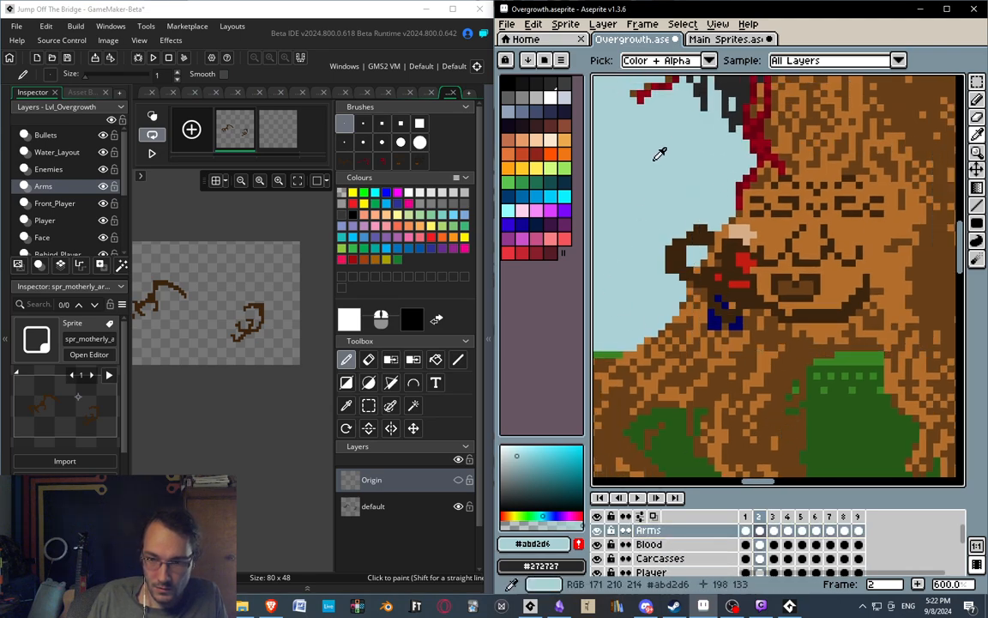
left_click_drag(638, 183, 892, 356)
key("ctrl+c")
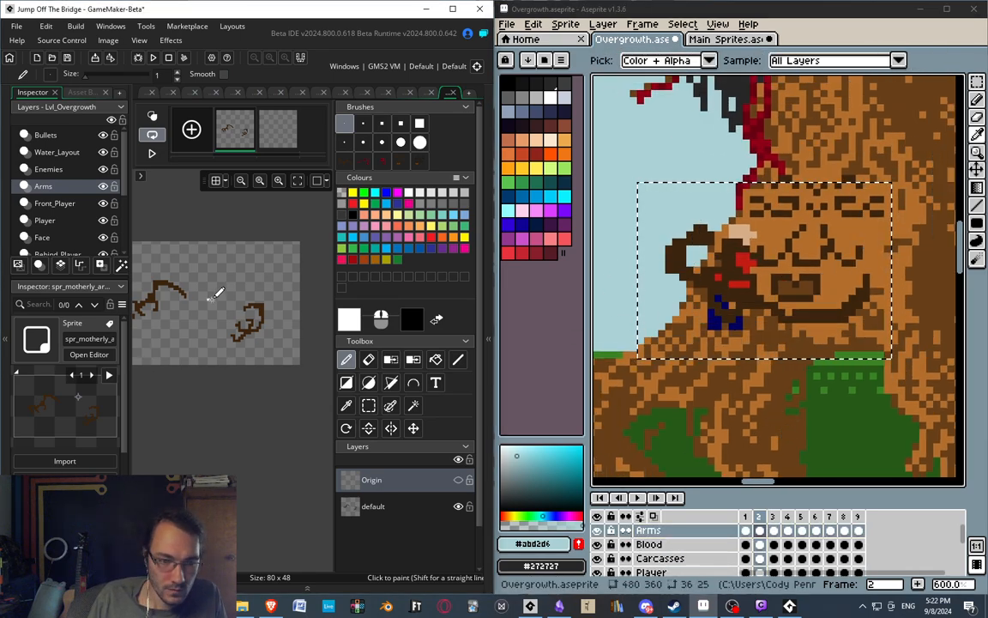
In GameMaker, turn on onion skinning and paste the copied arms onto the default layer of the hug sprite's second frame.
middle_click_drag(216, 293, 285, 286)
left_click(271, 127)
middle_click_drag(281, 240, 195, 218)
left_click(153, 116)
middle_click_drag(262, 304, 331, 323)
scroll(265, 284, "up", 3, "ctrl")
middle_click_drag(275, 274, 204, 260)
key("ctrl+v")
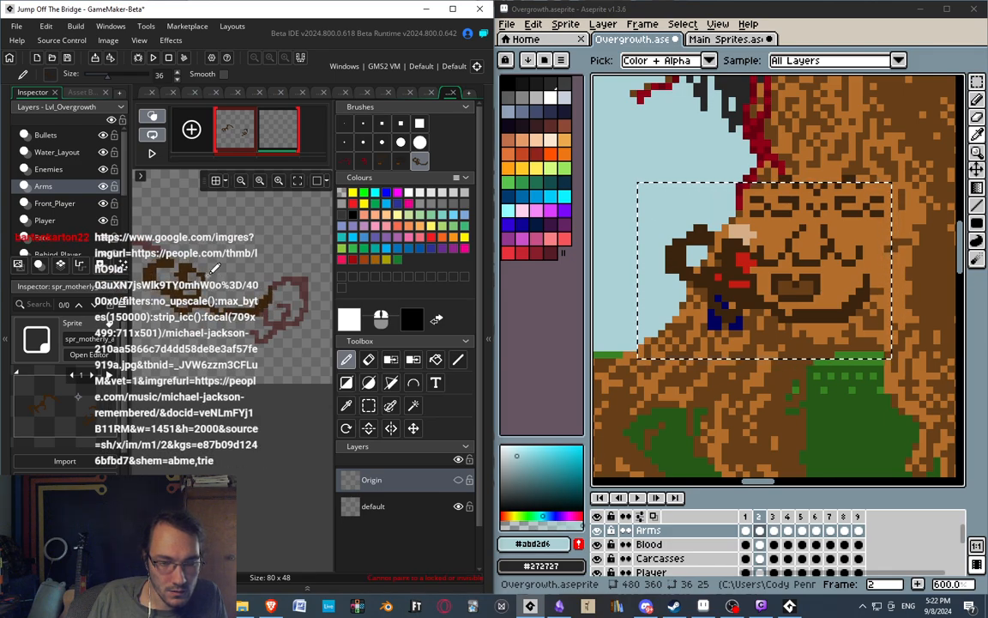
left_click(403, 507)
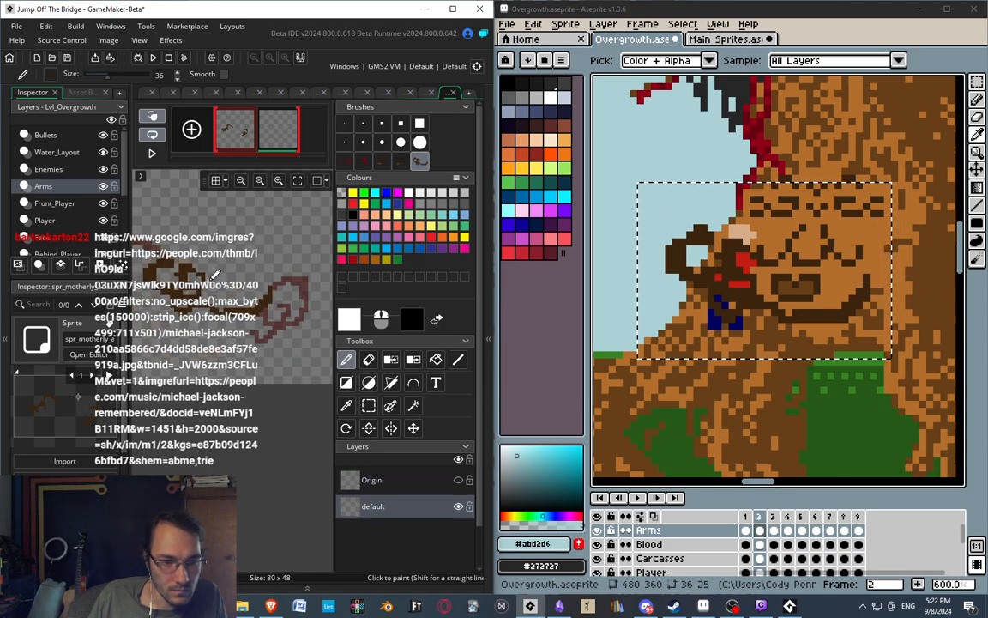
left_click(216, 274)
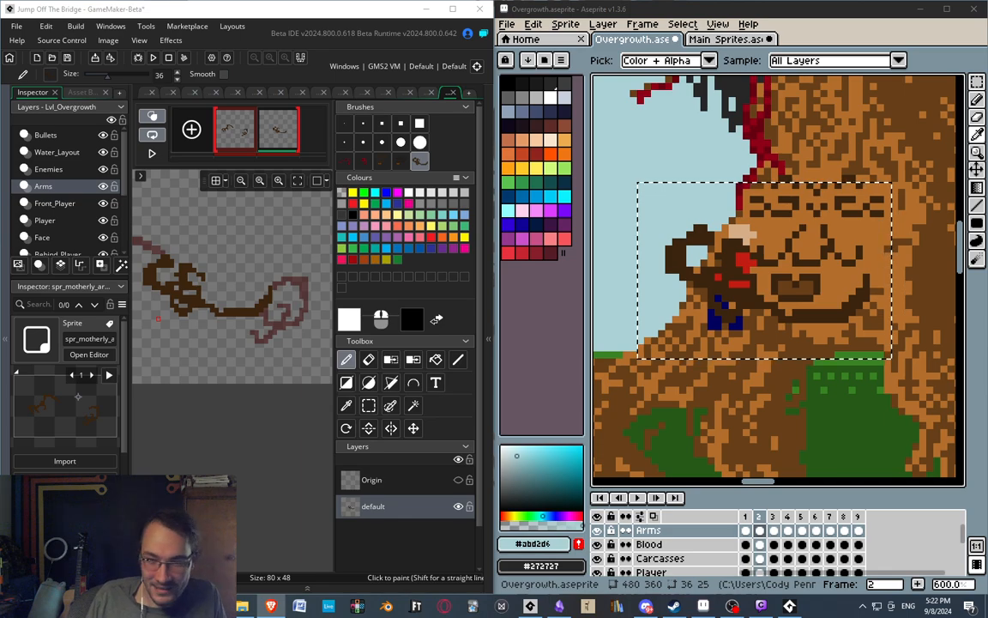
In Aseprite, go to frame 3 of the Arms layer, marquee the area around the hugging arms, and copy it.
middle_click_drag(869, 413, 795, 442)
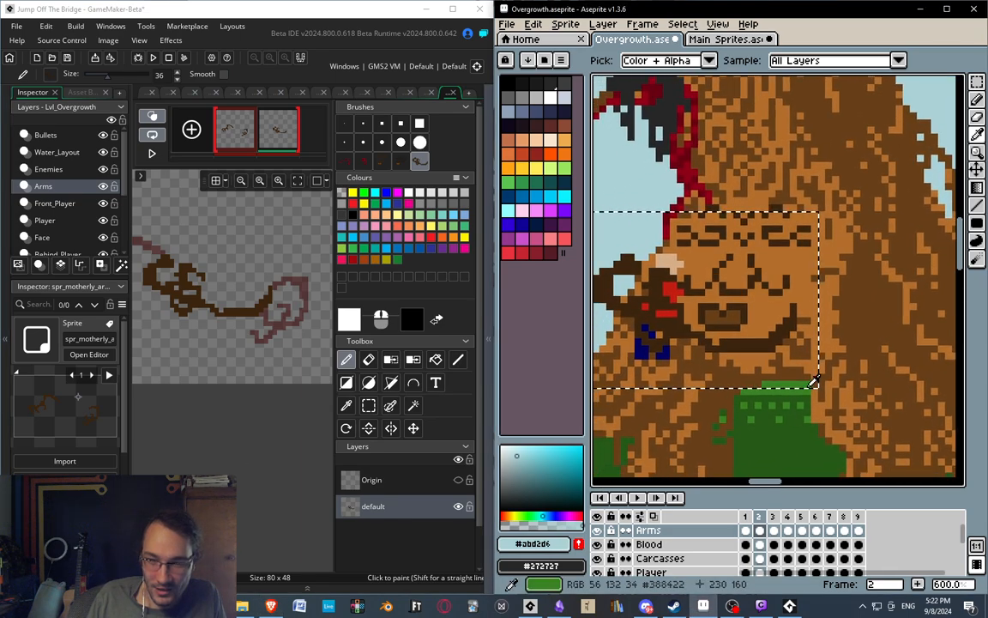
scroll(878, 316, "down", 2)
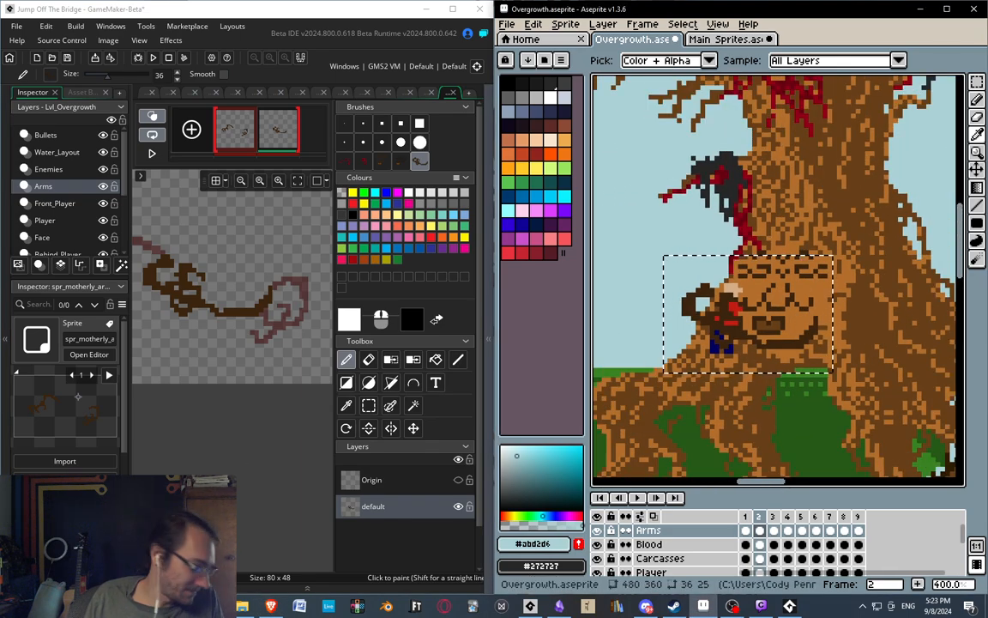
left_click_drag(732, 0, 0, 258)
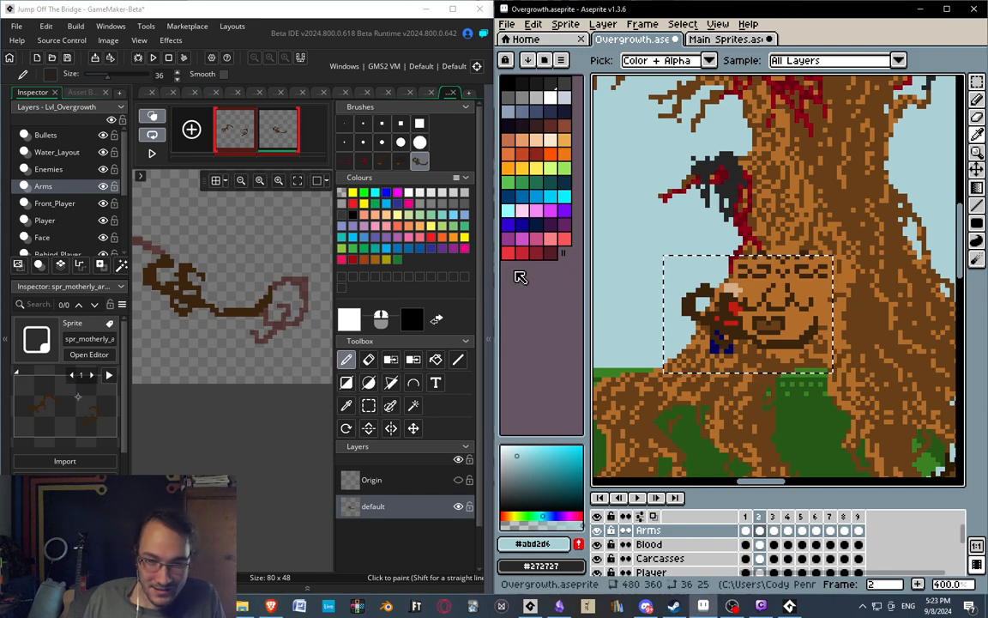
middle_click_drag(261, 292, 177, 301)
middle_click_drag(237, 243, 296, 255)
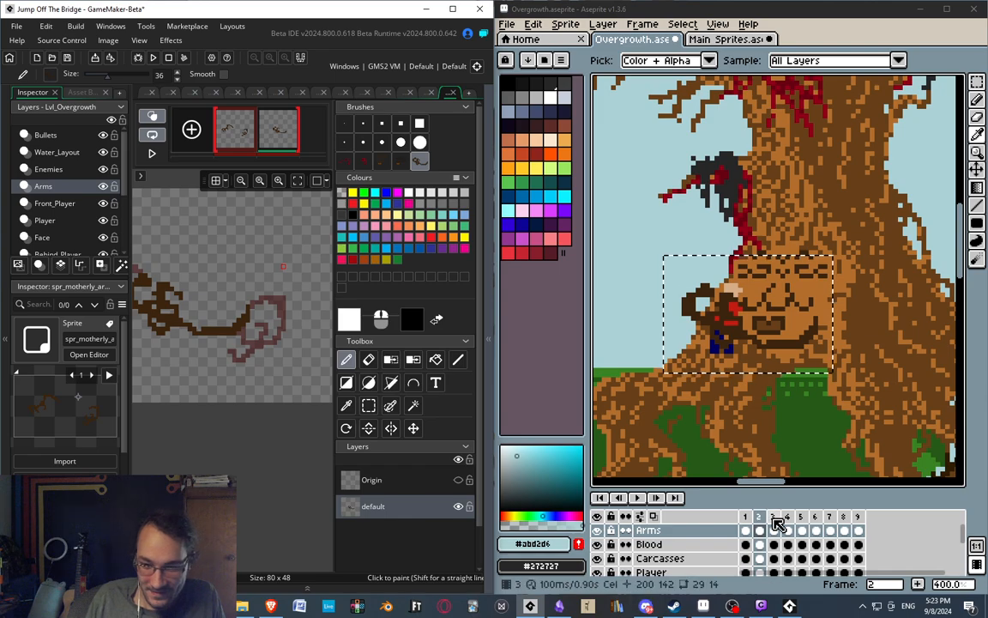
left_click(775, 530)
middle_click_drag(803, 370, 777, 374)
key("m")
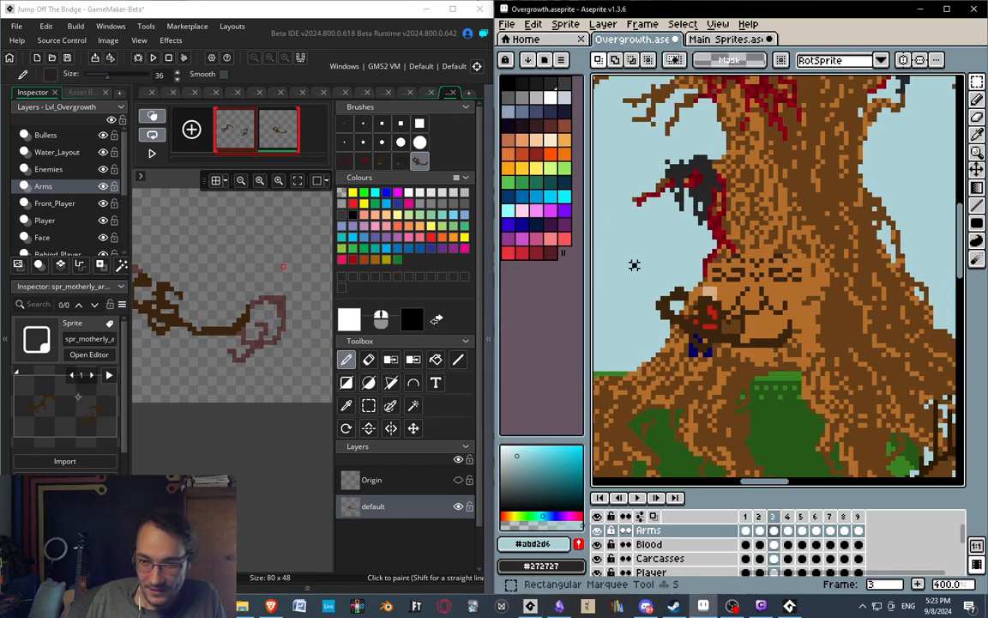
left_click_drag(631, 262, 832, 398)
key("i")
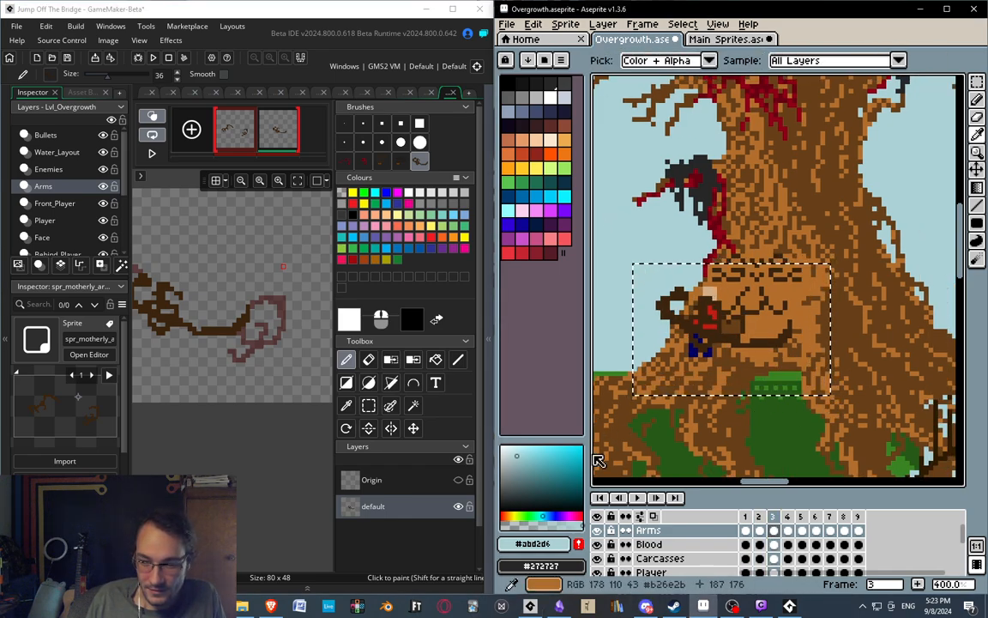
Add a third frame to the GameMaker hug sprite and paste the copied arms over the onion-skinned second frame's arms.
middle_click_drag(203, 233, 273, 222)
left_click(191, 130)
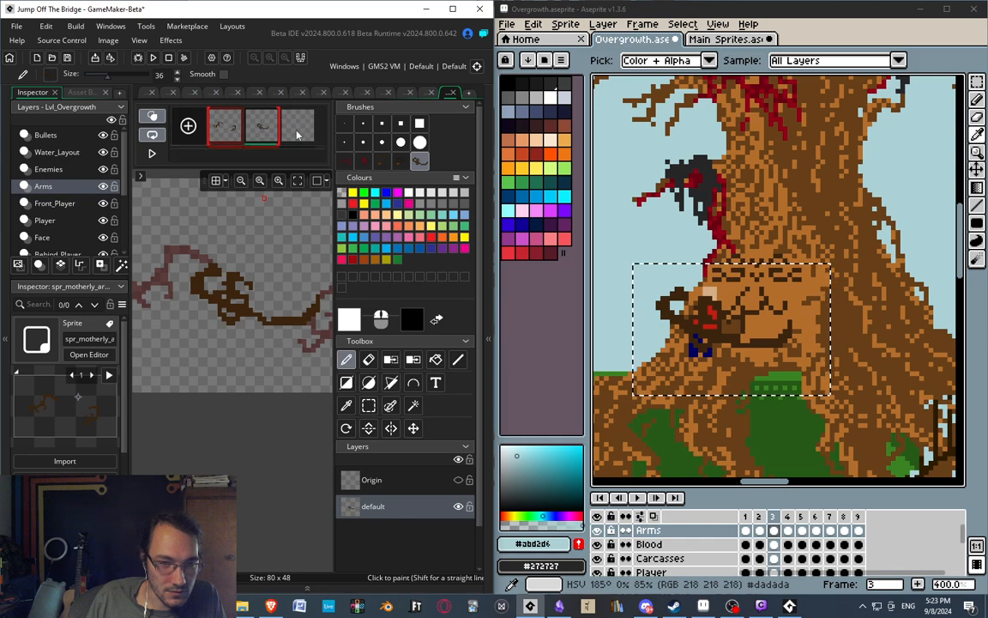
left_click(298, 134)
mouse_move(236, 288)
middle_mouse_down()
mouse_move(241, 275)
mouse_move(238, 334)
middle_mouse_up()
left_click(344, 124)
key("ctrl+v")
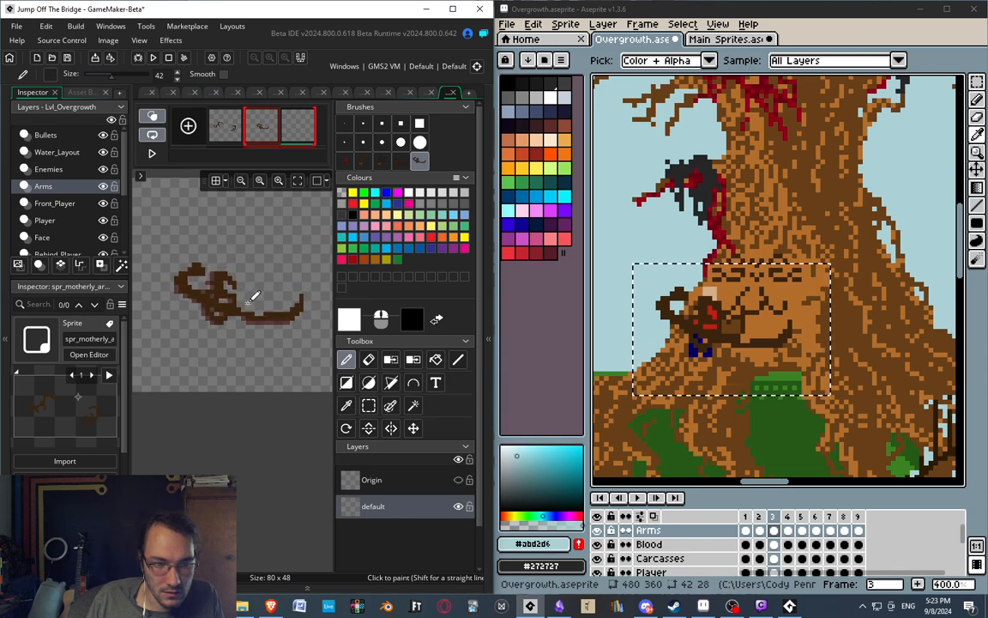
left_click(249, 302)
Flip between the hug sprite's second and third frames to compare how the pasted arms line up.
left_click(257, 136)
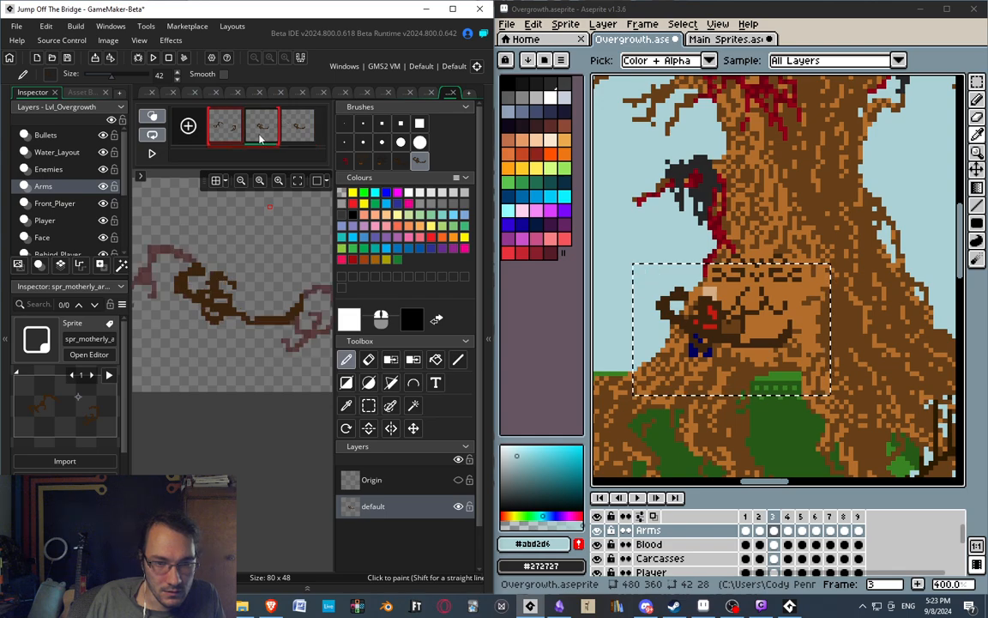
left_click(289, 132)
left_click(259, 131)
left_click(293, 135)
left_click(269, 135)
left_click(301, 135)
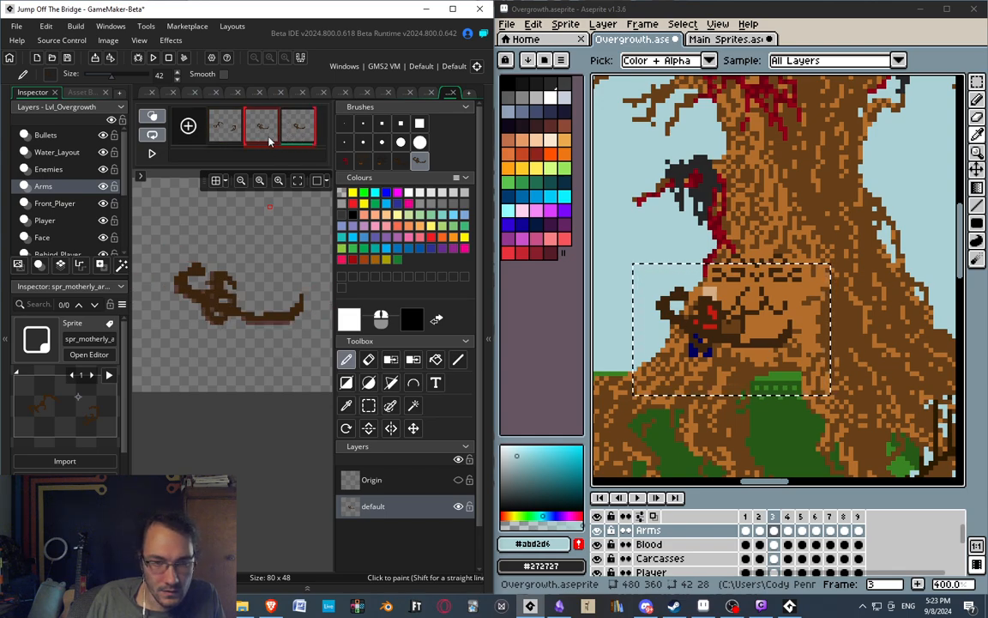
Flip between frames 2 and 3 in Aseprite to compare the original arm movement with the GameMaker frames.
left_click(760, 519)
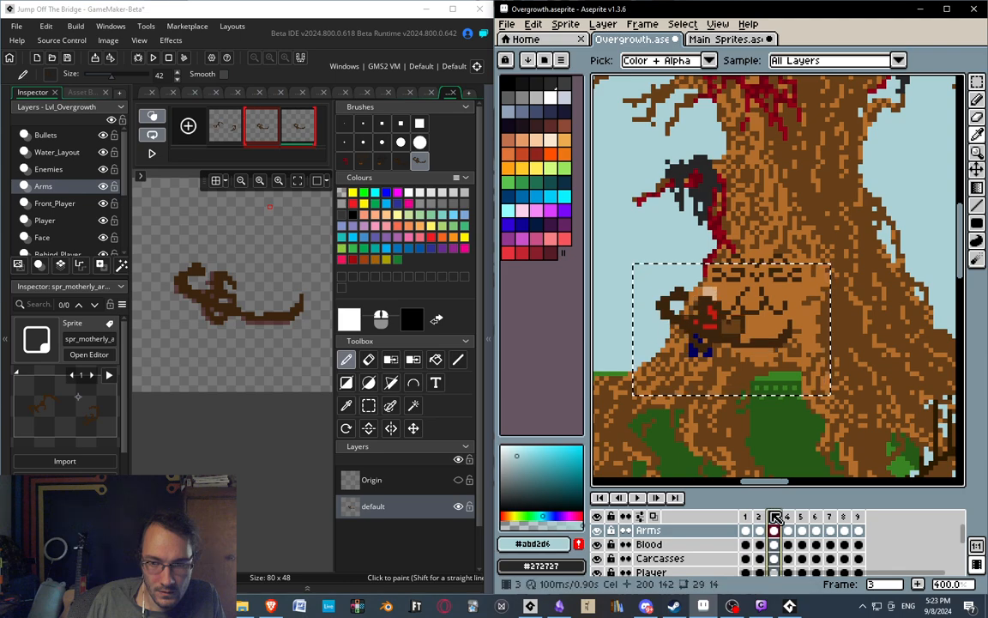
left_click(771, 516)
left_click(759, 515)
left_click(772, 515)
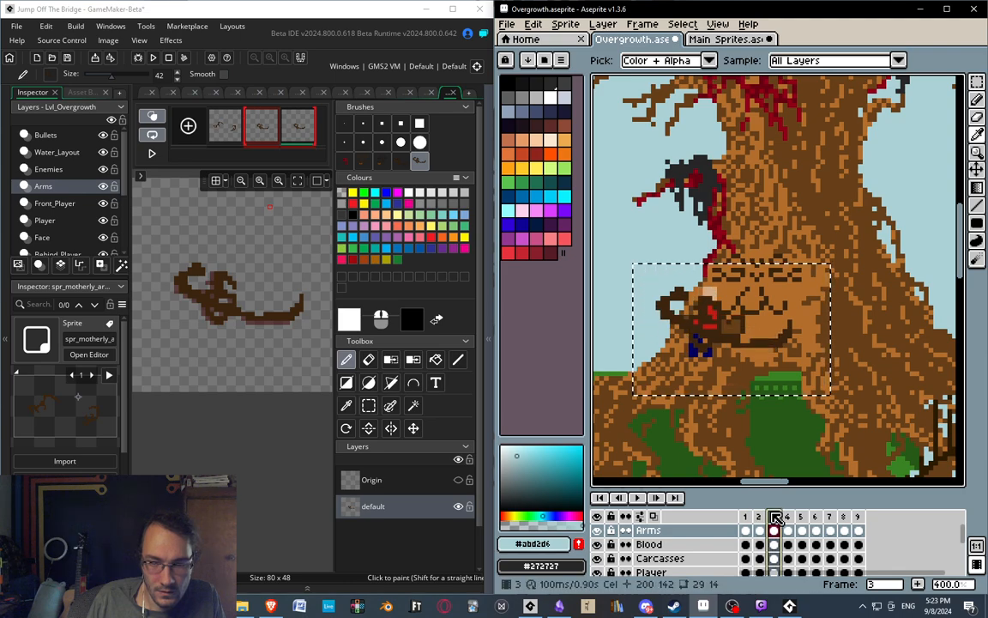
left_click(760, 515)
left_click(772, 516)
left_click(762, 515)
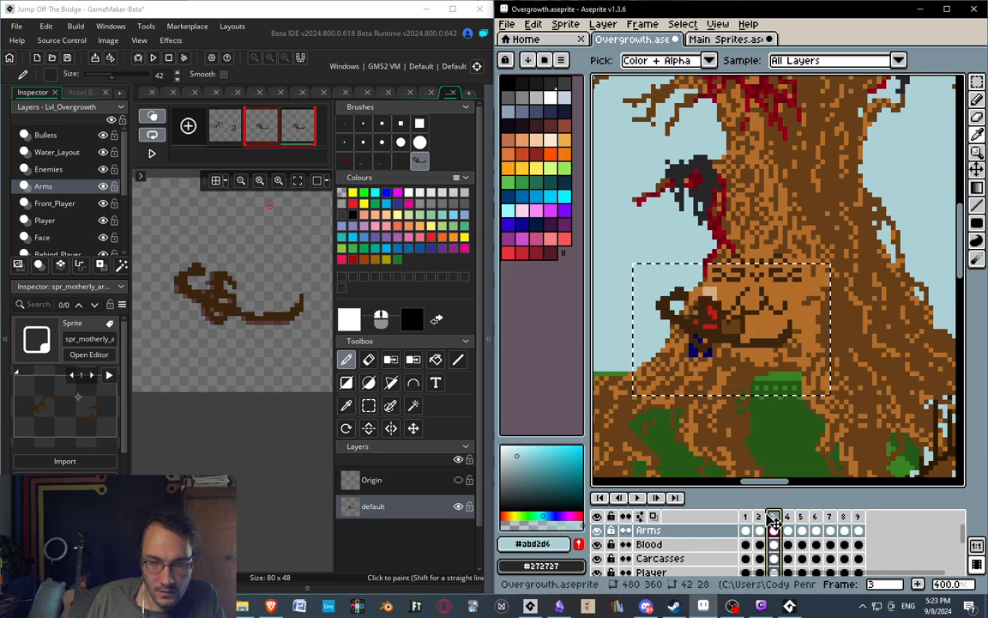
left_click(773, 515)
left_click(759, 515)
left_click(772, 515)
middle_click_drag(273, 359, 268, 367)
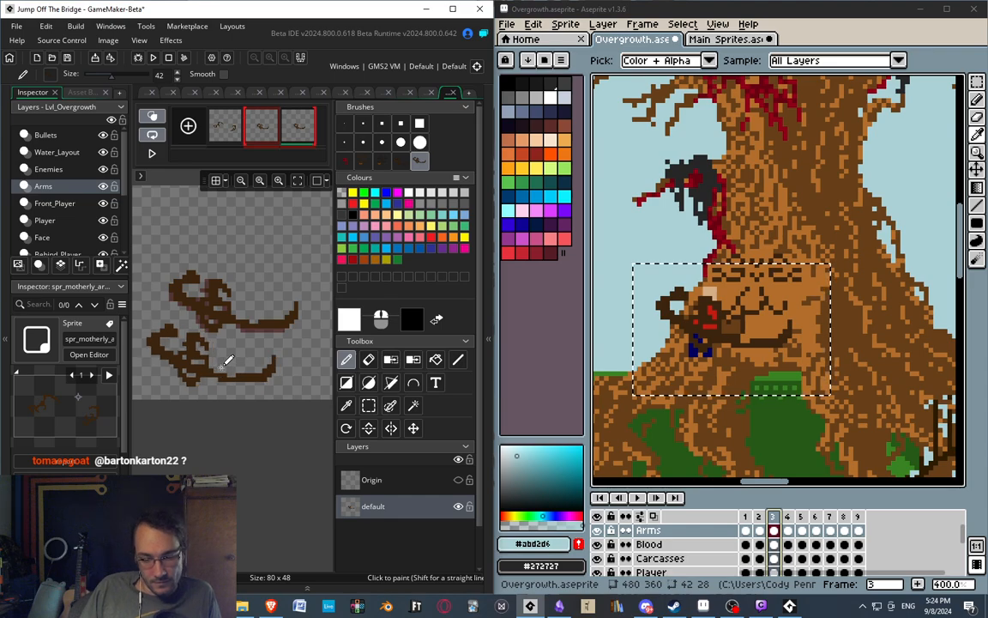
middle_click_drag(230, 360, 312, 240)
middle_click_drag(246, 283, 280, 300)
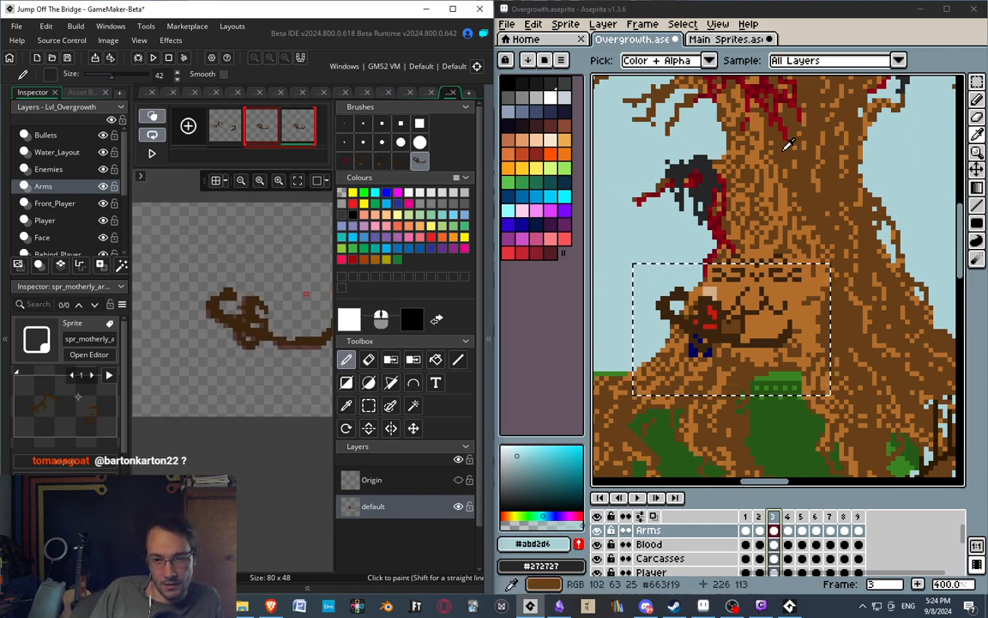
middle_click_drag(784, 153, 810, 135)
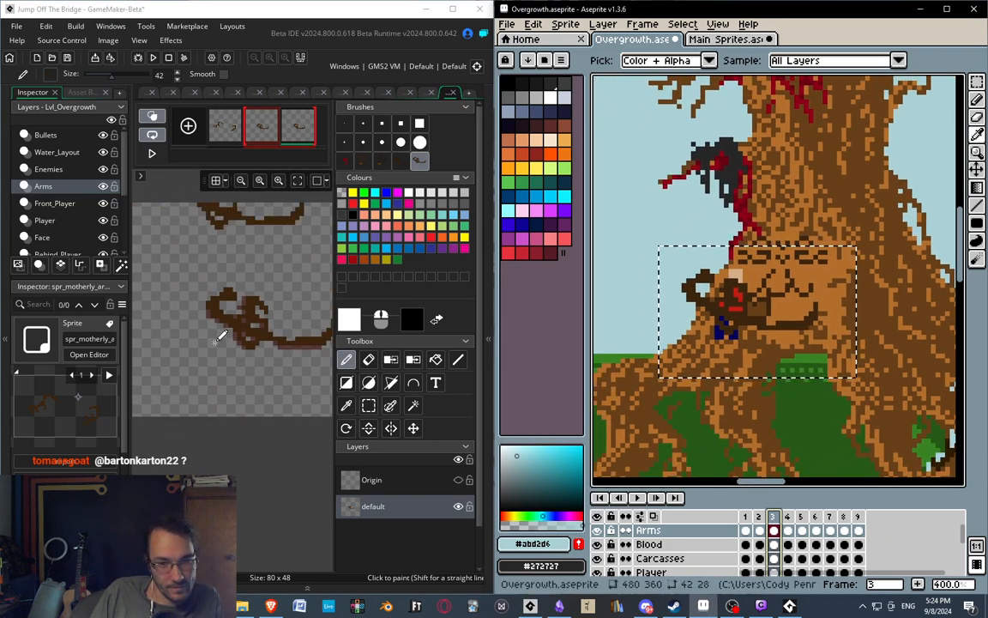
Delete the original first frame with the open arms from the GameMaker hug sprite.
middle_click(221, 334)
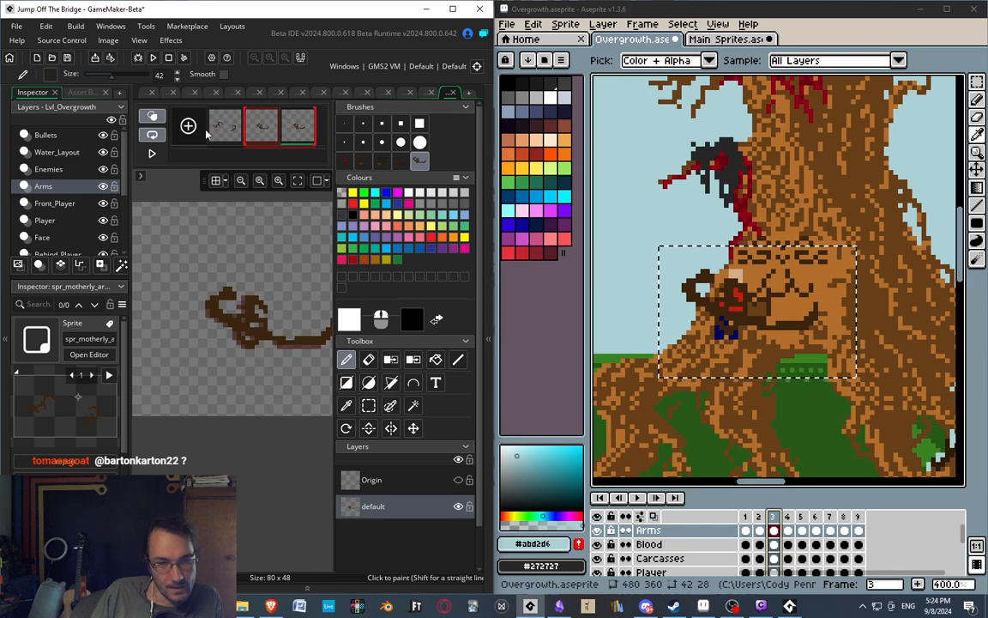
left_click(210, 129)
key("Delete")
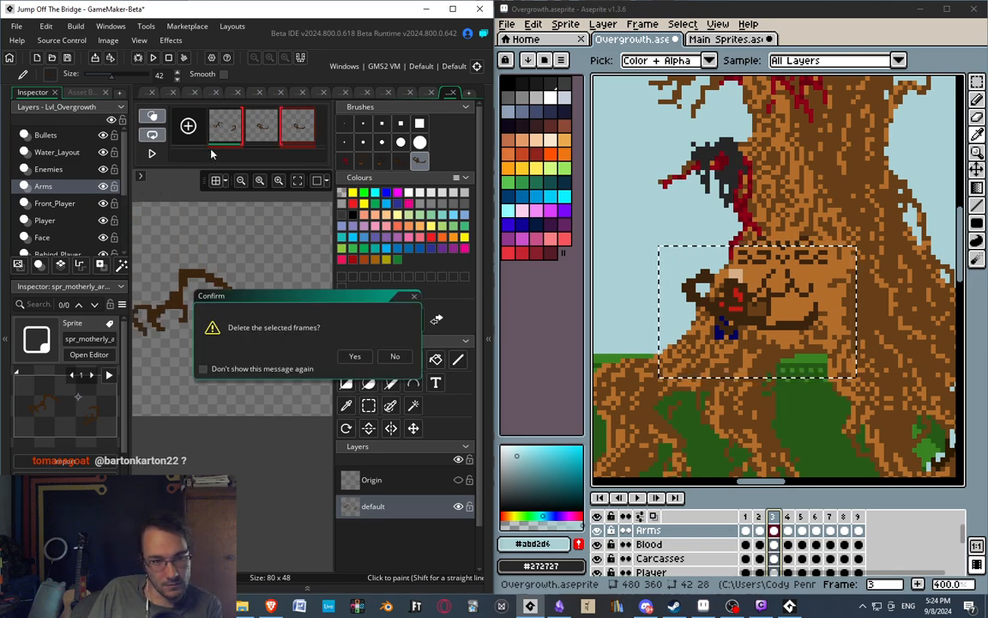
key("Return")
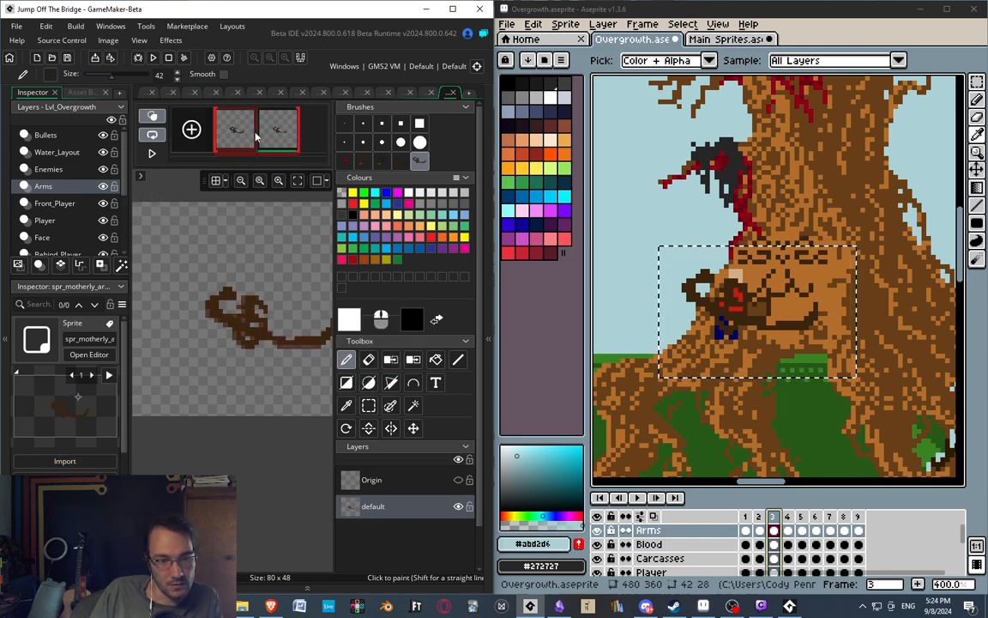
Switch to the rectangular selection tool and flip repeatedly between the two remaining hug frames to check the arms' alignment and motion.
left_click(280, 135)
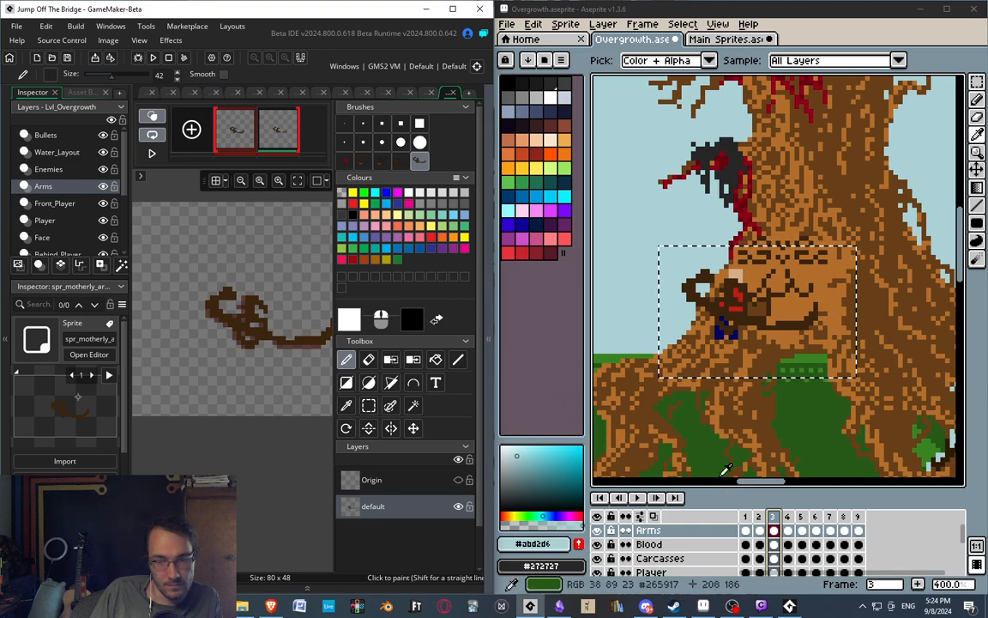
scroll(267, 227, "up", 2)
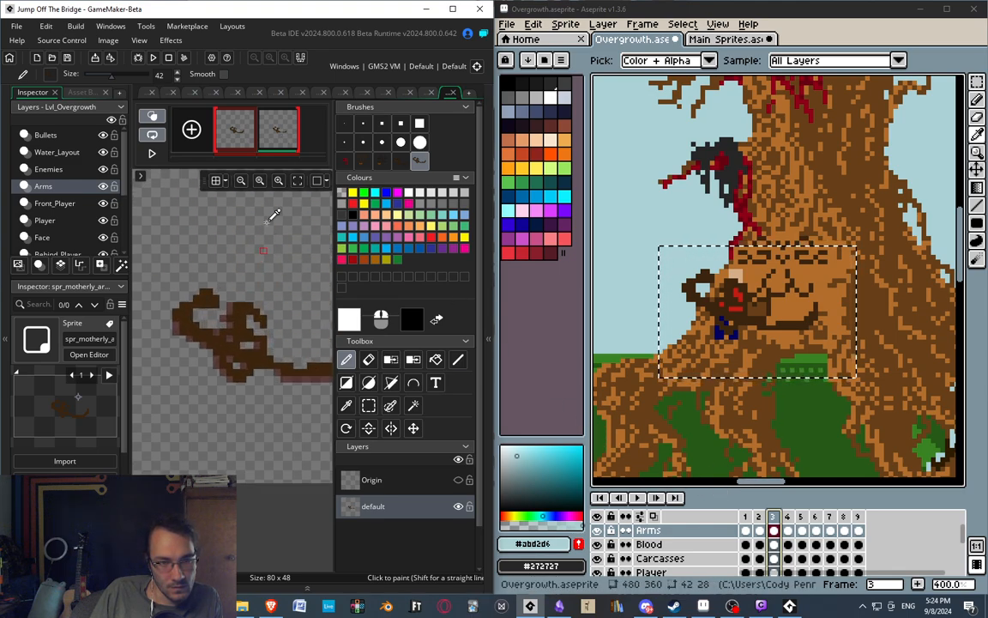
left_click(244, 126)
left_click(280, 130)
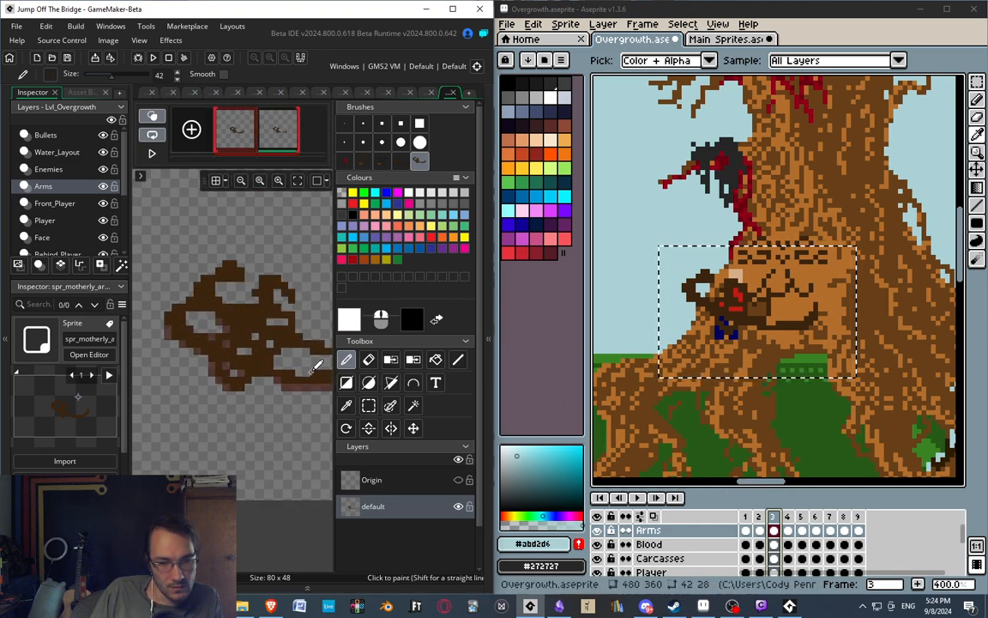
left_click(368, 405)
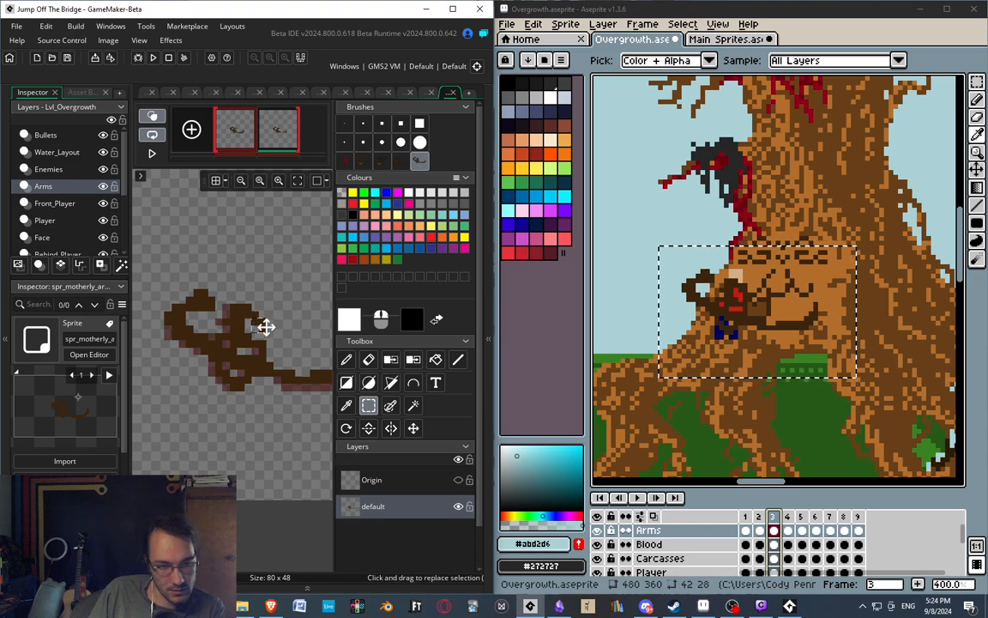
left_click(242, 130)
left_click(277, 133)
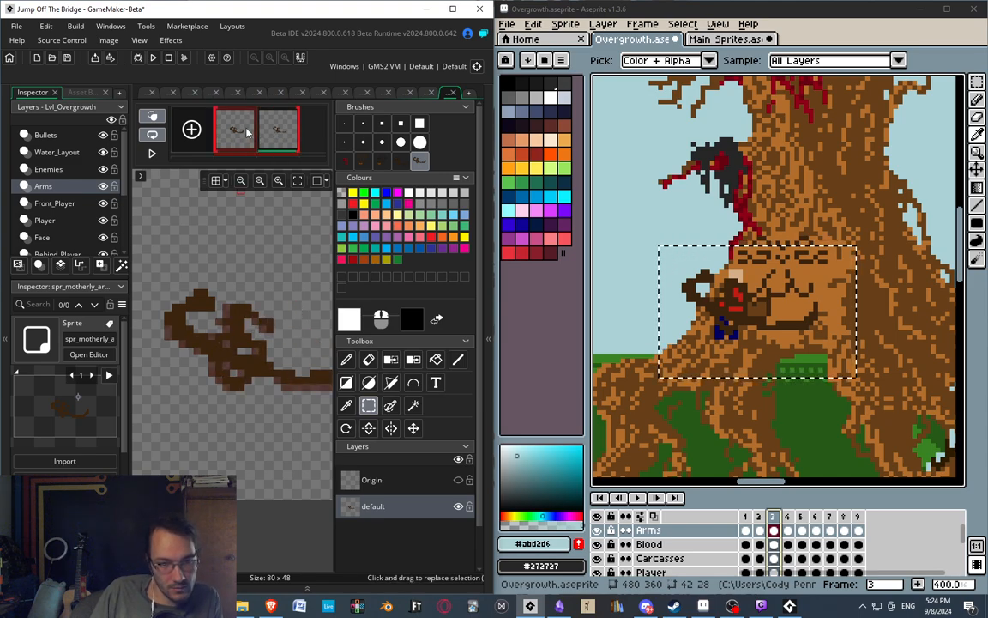
left_click(247, 134)
left_click(279, 133)
left_click(246, 134)
left_click(282, 133)
left_click(246, 131)
left_click(279, 135)
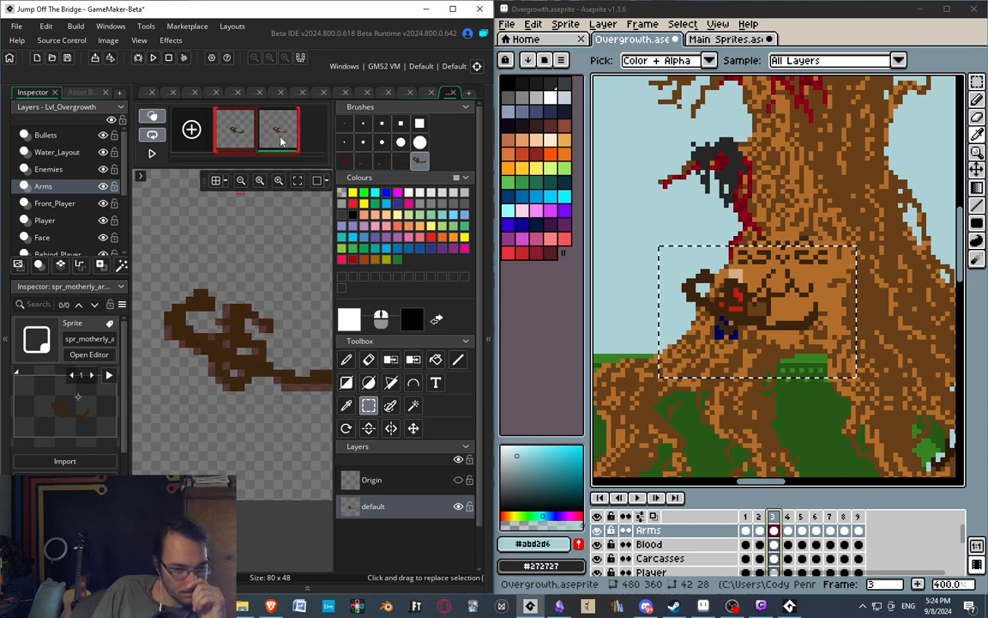
middle_click_drag(277, 249, 222, 200)
left_click(277, 133)
left_click(247, 131)
left_click(276, 134)
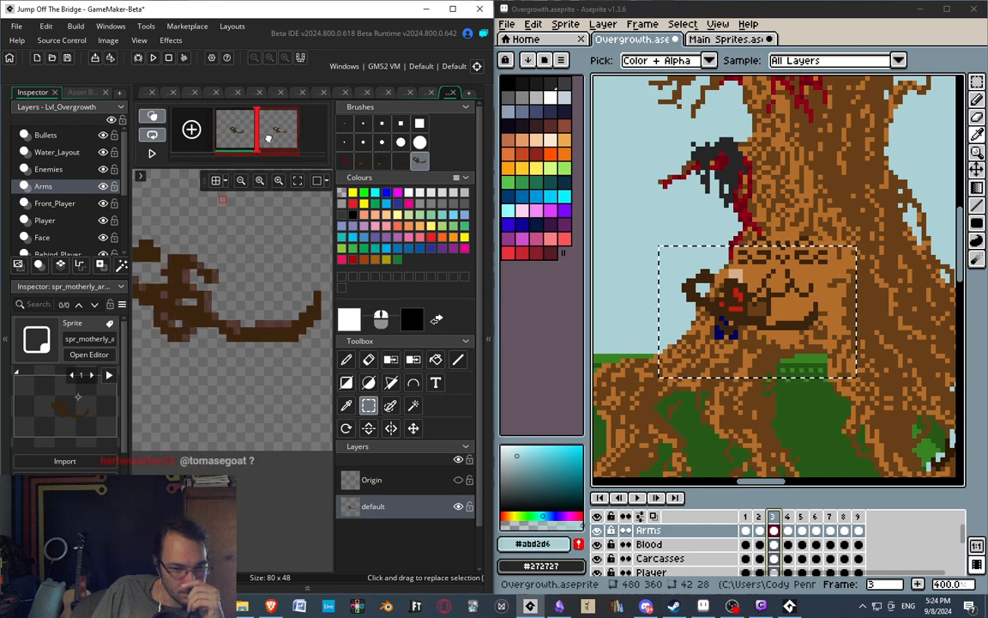
left_click(247, 130)
left_click(271, 139)
left_click(243, 129)
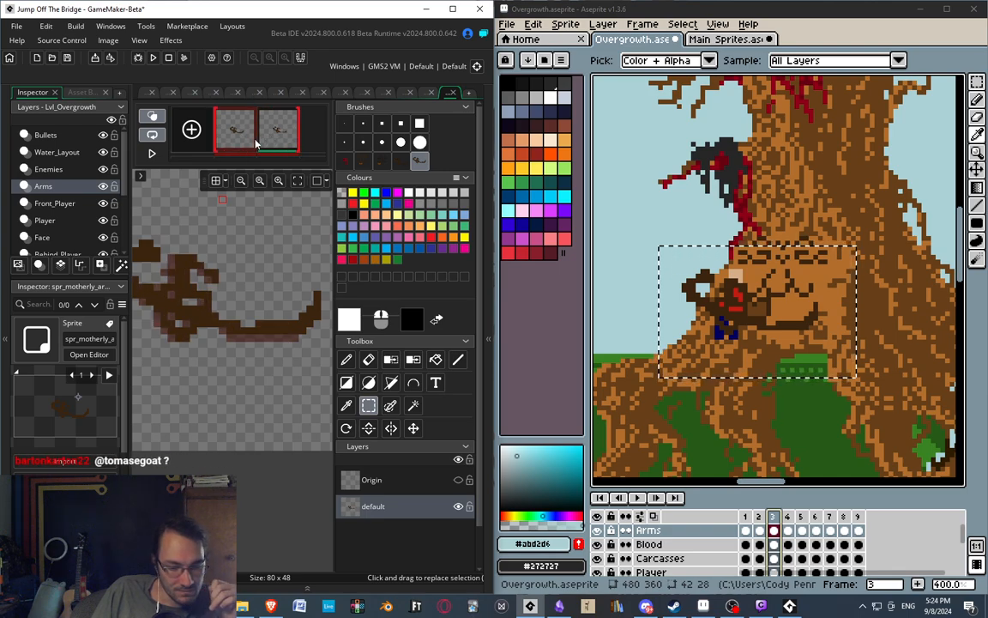
Compare the arms in the hug sprite's two frames once more, checking the pose within the whole 80 x 48 canvas.
left_click(271, 136)
left_click(245, 132)
left_click(267, 134)
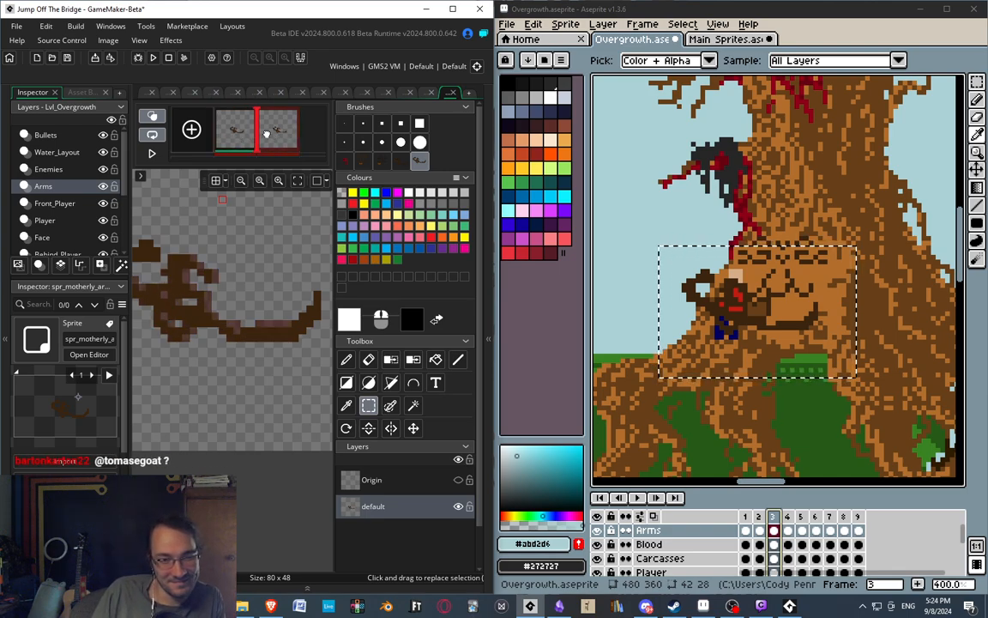
left_click(245, 133)
middle_click_drag(203, 282, 260, 298)
scroll(260, 299, "down", 5)
scroll(260, 299, "up", 3)
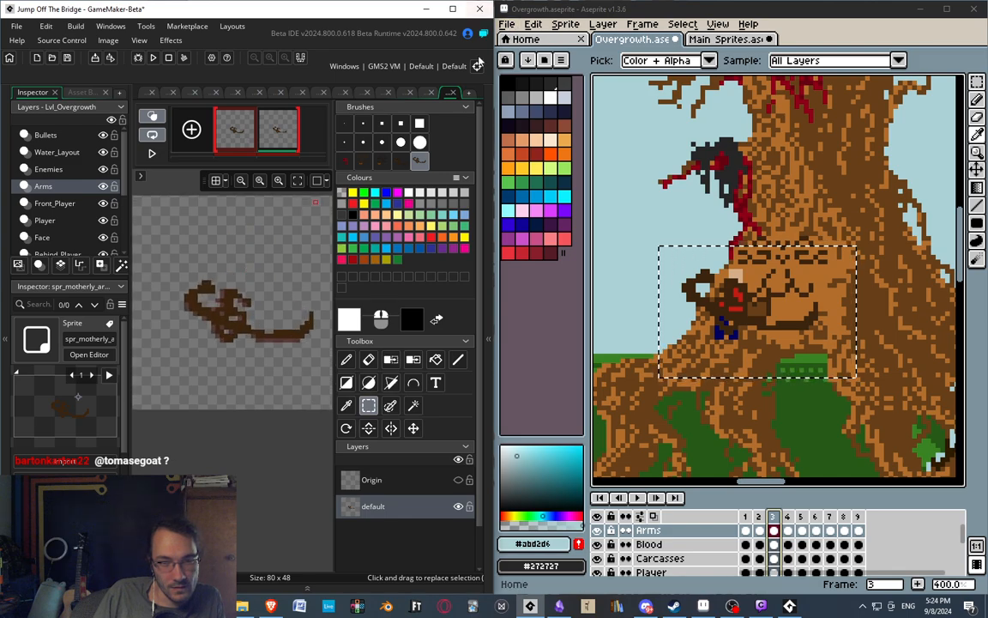
Save the project, close the hug sprite's image editor and maximize the GameMaker window.
key("ctrl+s")
left_click(454, 93)
left_click(453, 9)
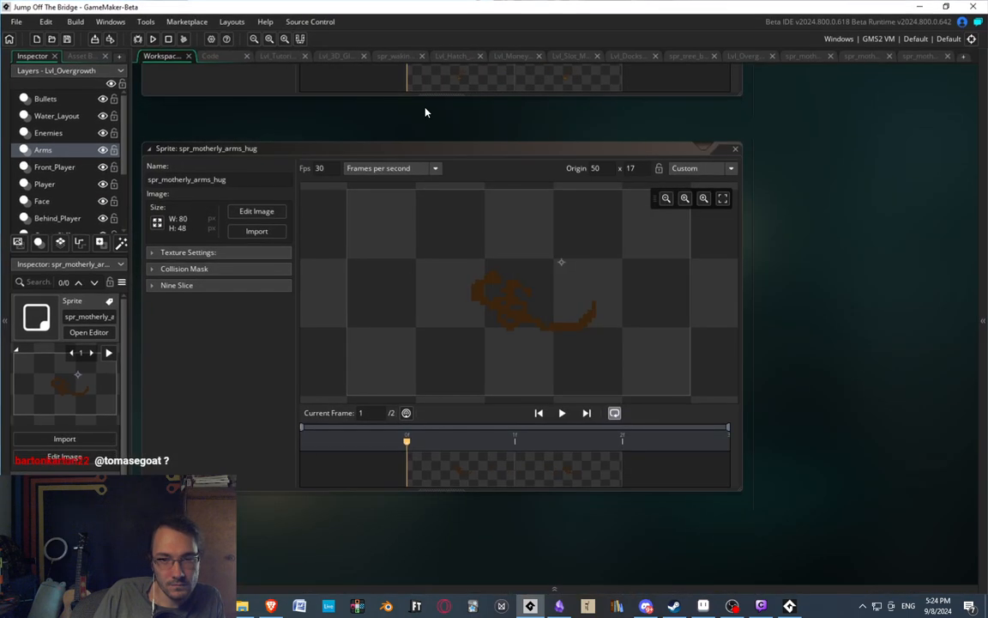
Close the last two motherly sprite image editors, including the six-frame branch animation, keeping the full tree sprite open.
left_click(915, 57)
left_click(949, 57)
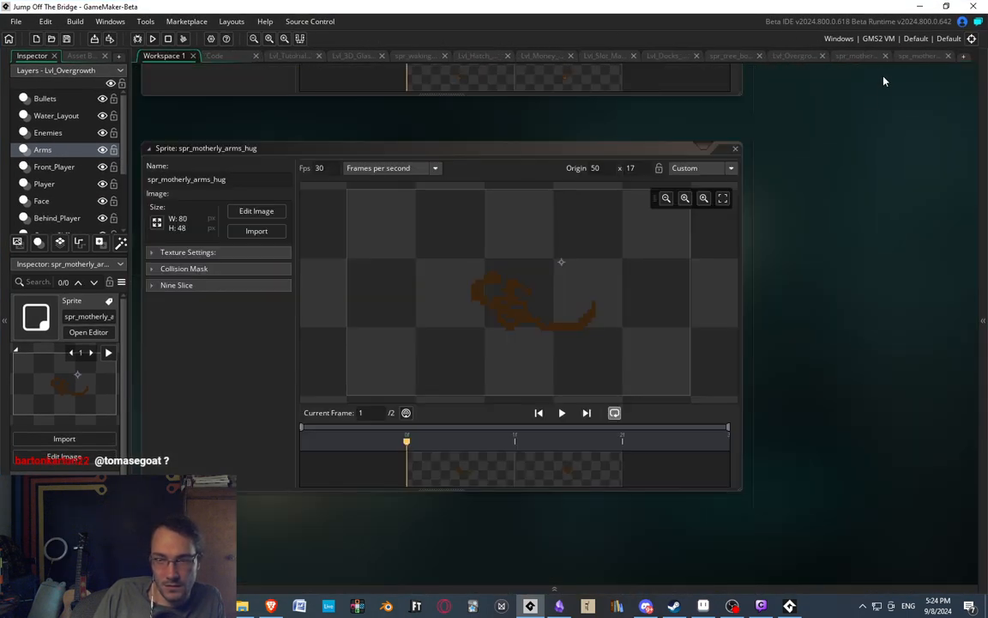
left_click(920, 57)
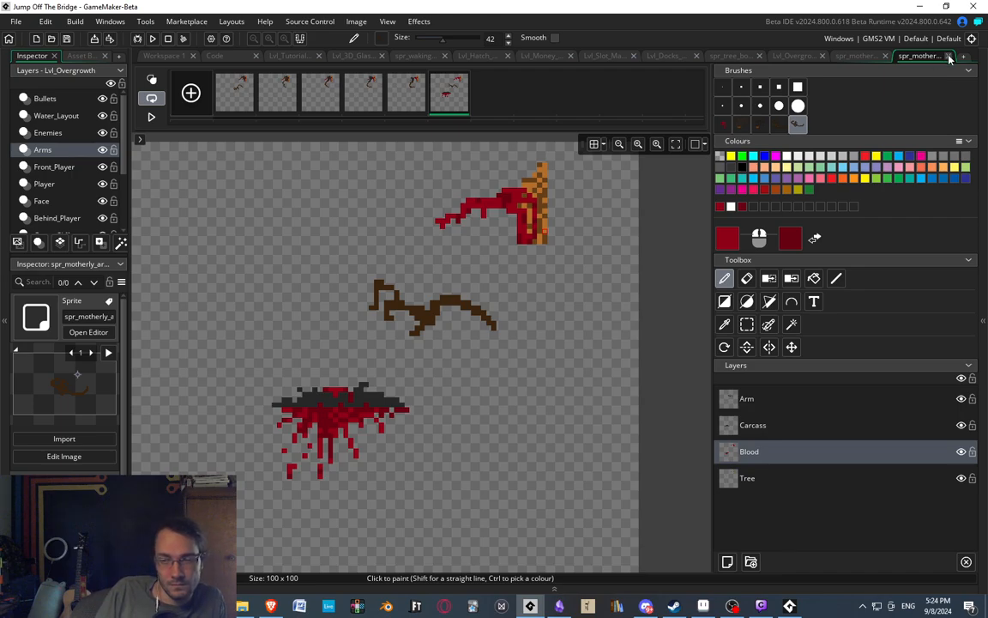
left_click(949, 57)
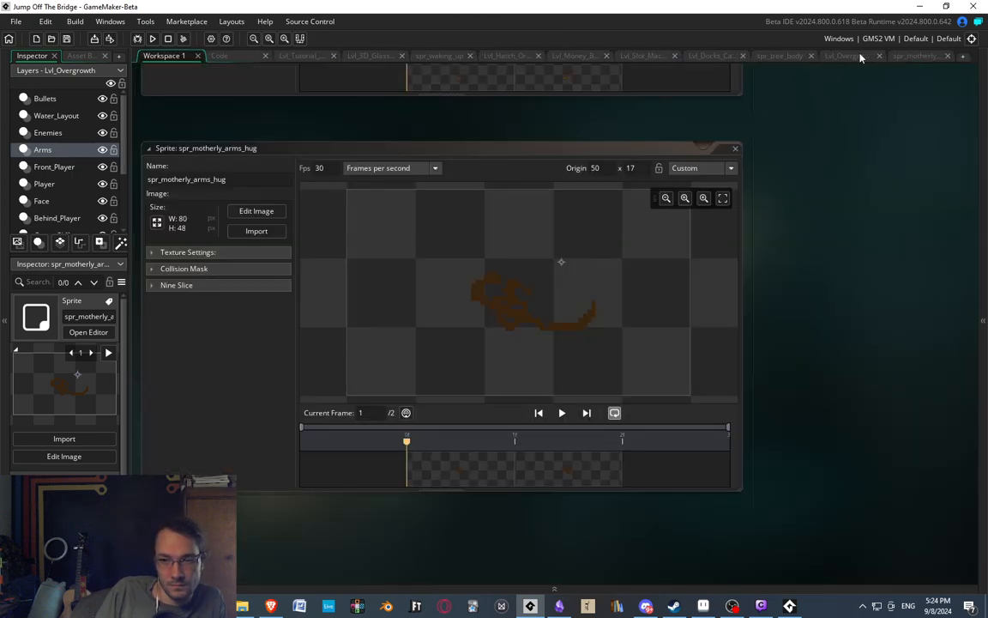
Examine the full motherly tree sprite's trunk, roots and branches, and return to the Lvl_Overgrowth room.
left_click(905, 59)
middle_click_drag(575, 461, 542, 329)
scroll(512, 330, "down", 8)
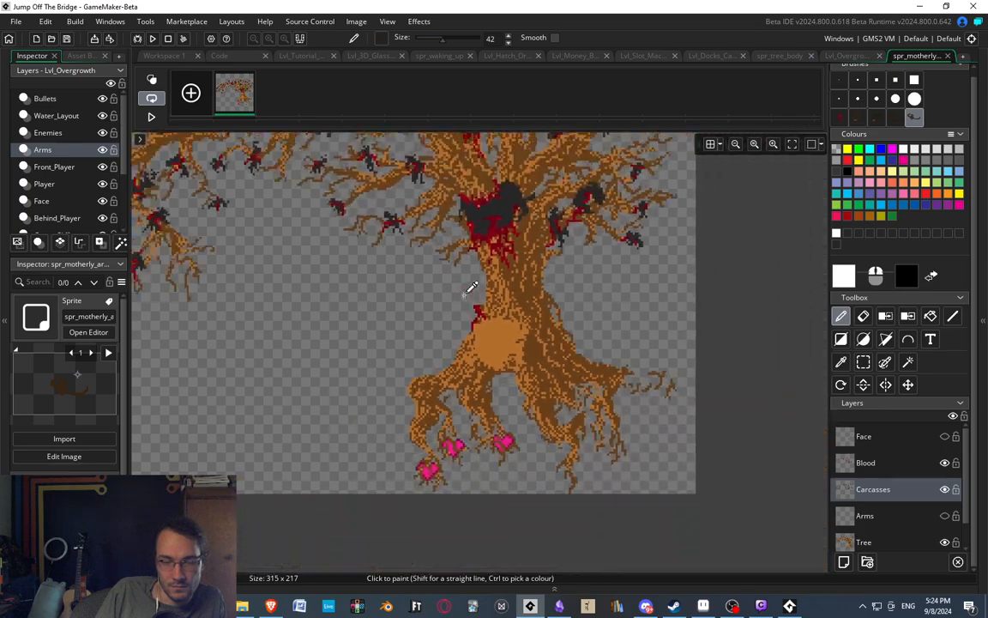
scroll(465, 285, "up", 2)
middle_click_drag(464, 281, 472, 322)
scroll(471, 319, "down", 2)
scroll(481, 296, "up", 1)
middle_click_drag(527, 201, 600, 250)
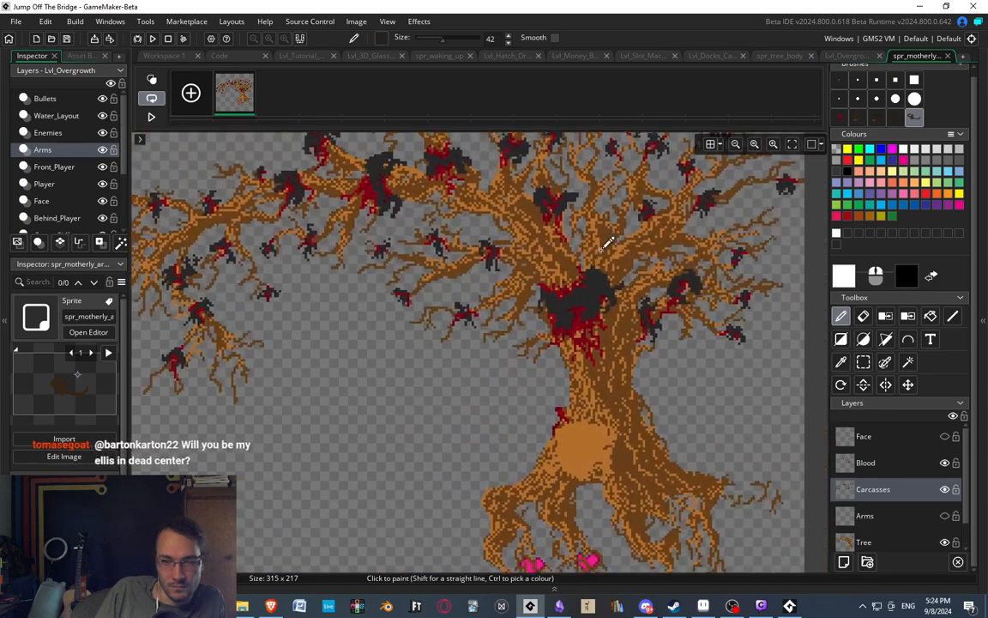
left_click(845, 57)
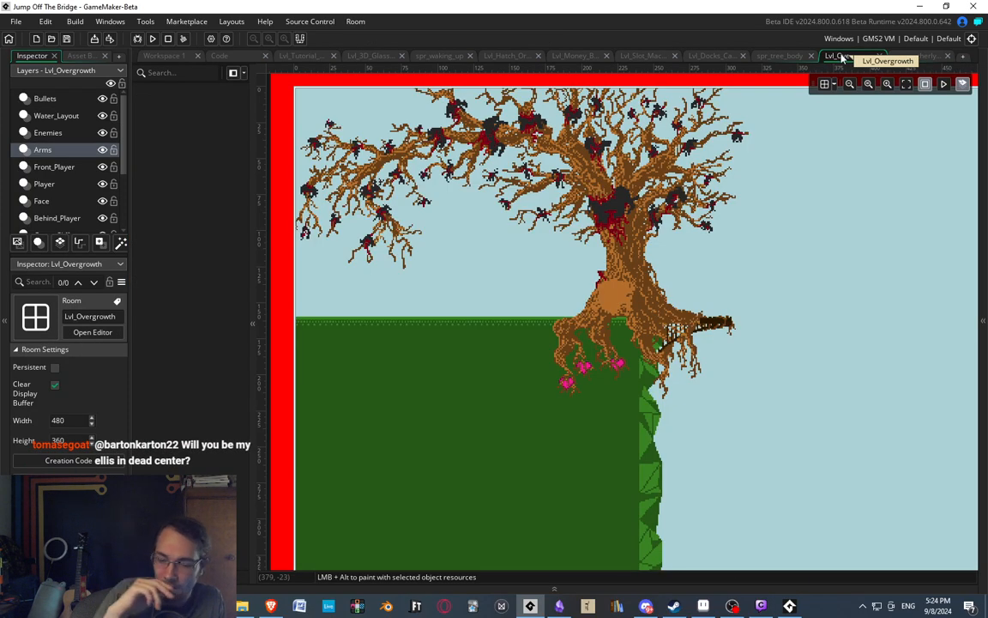
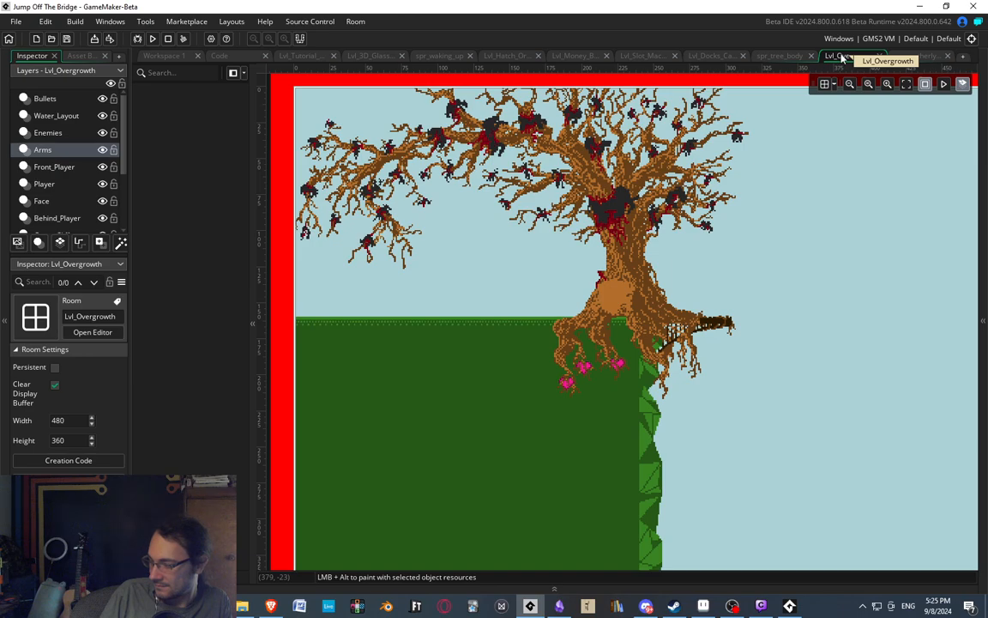
Show the asset browser beside the Lvl_Overgrowth room, widen it slightly and frame the tree in the room view.
left_click(984, 360)
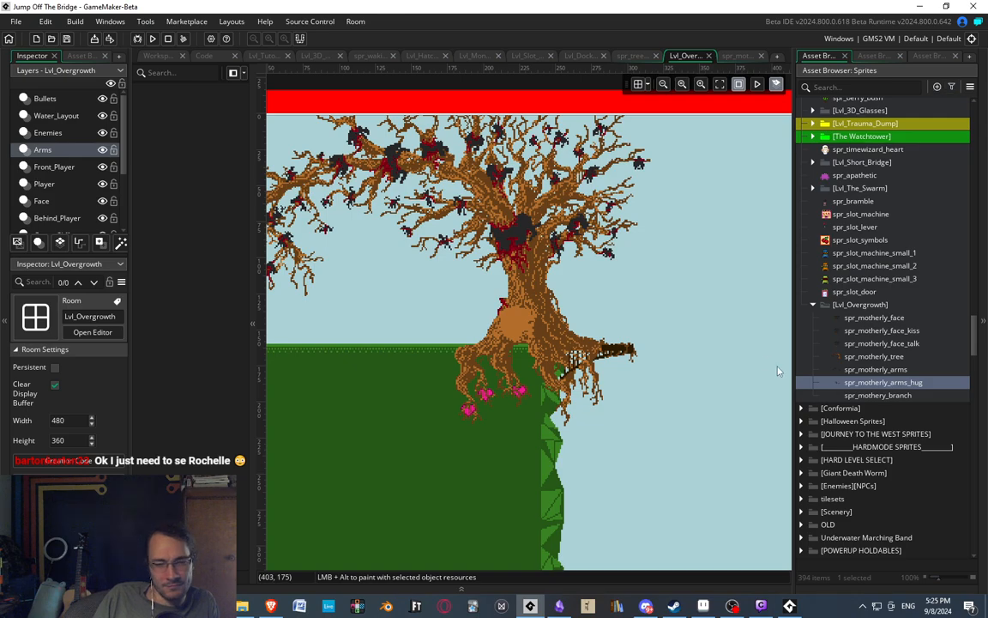
scroll(564, 489, "up", 4)
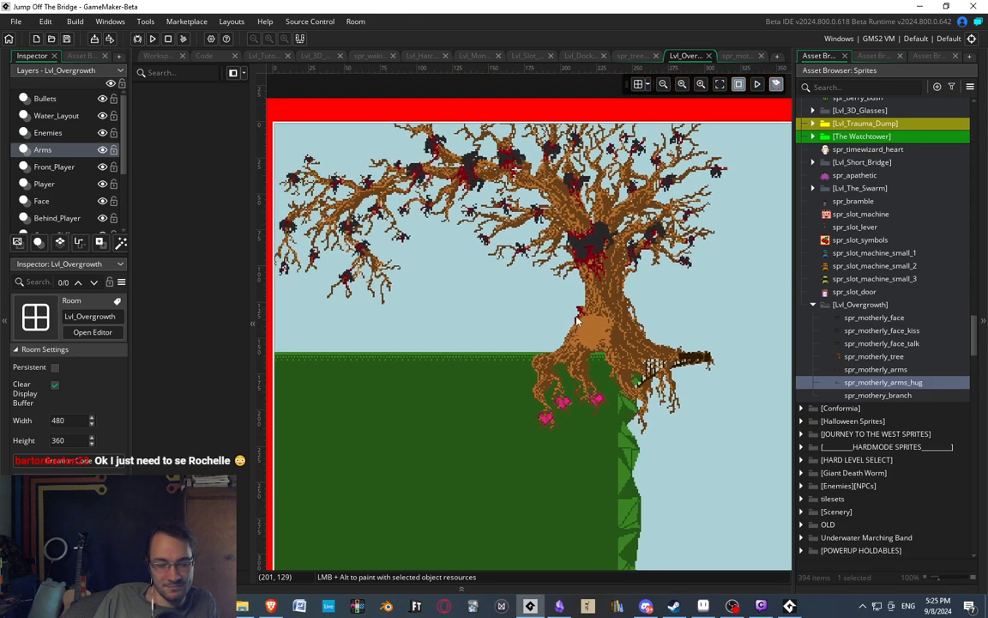
middle_click_drag(701, 367, 635, 345)
middle_click_drag(588, 304, 647, 336)
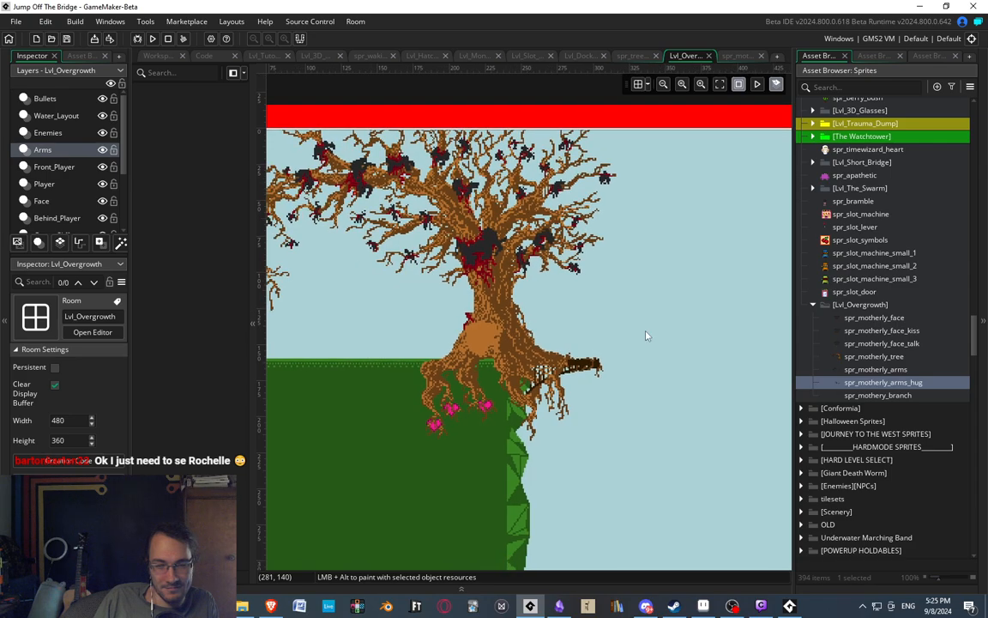
left_click_drag(794, 367, 767, 365)
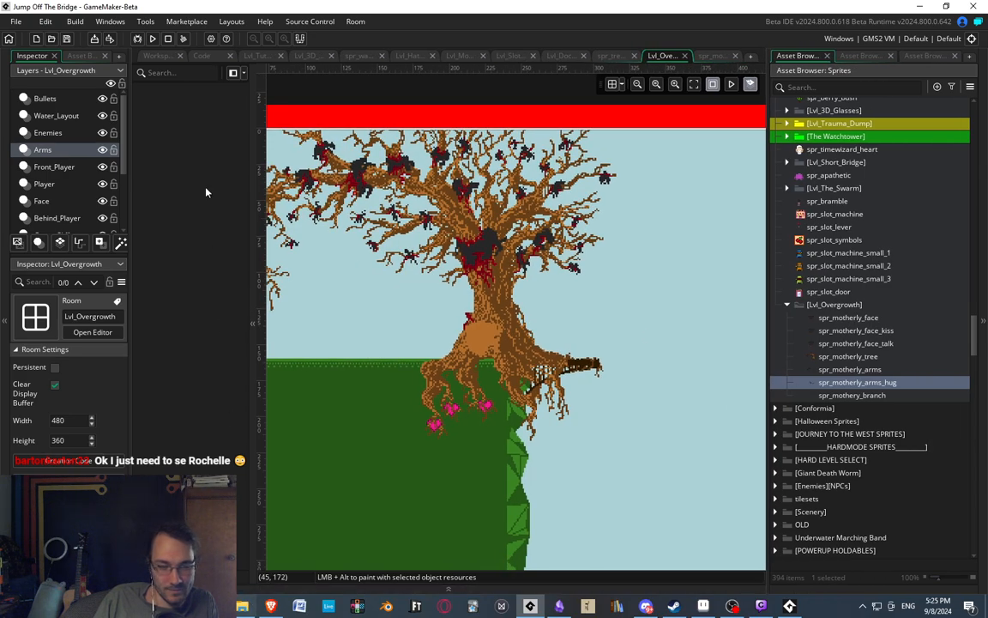
scroll(515, 322, "up", 1)
middle_click_drag(529, 326, 511, 327)
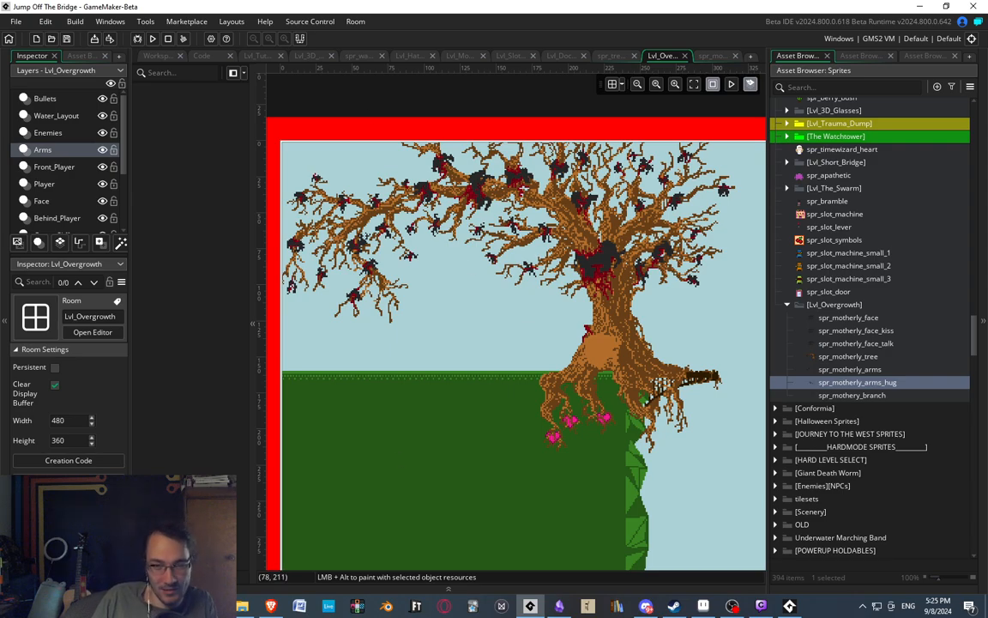
middle_click_drag(458, 260, 441, 270)
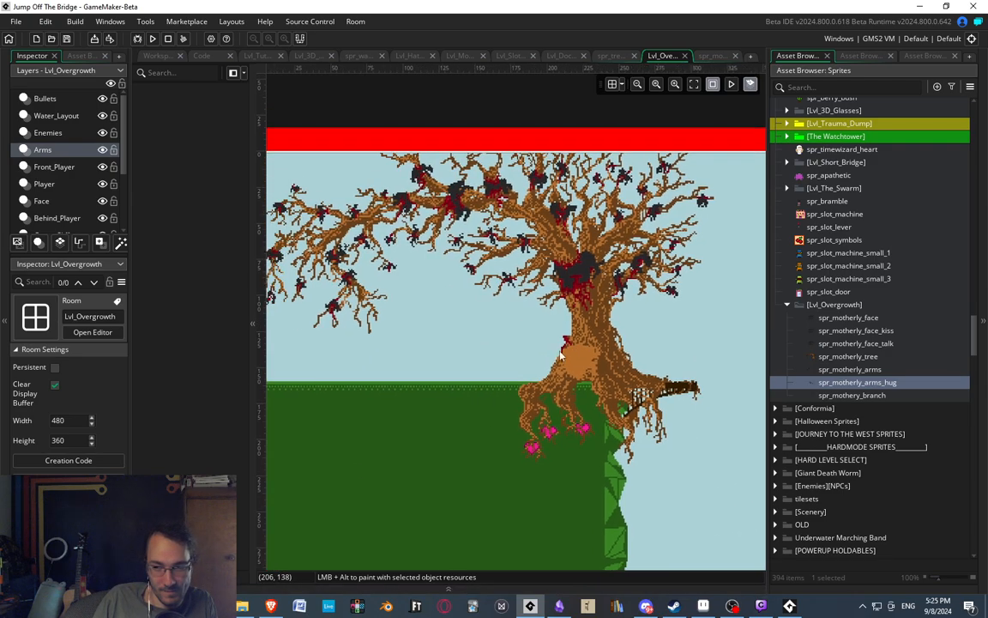
Preview the motherly tree, face, kiss, talk, arms and hug sprites one after another against the tree in the room.
left_click(833, 356)
left_click(843, 344)
left_click(836, 331)
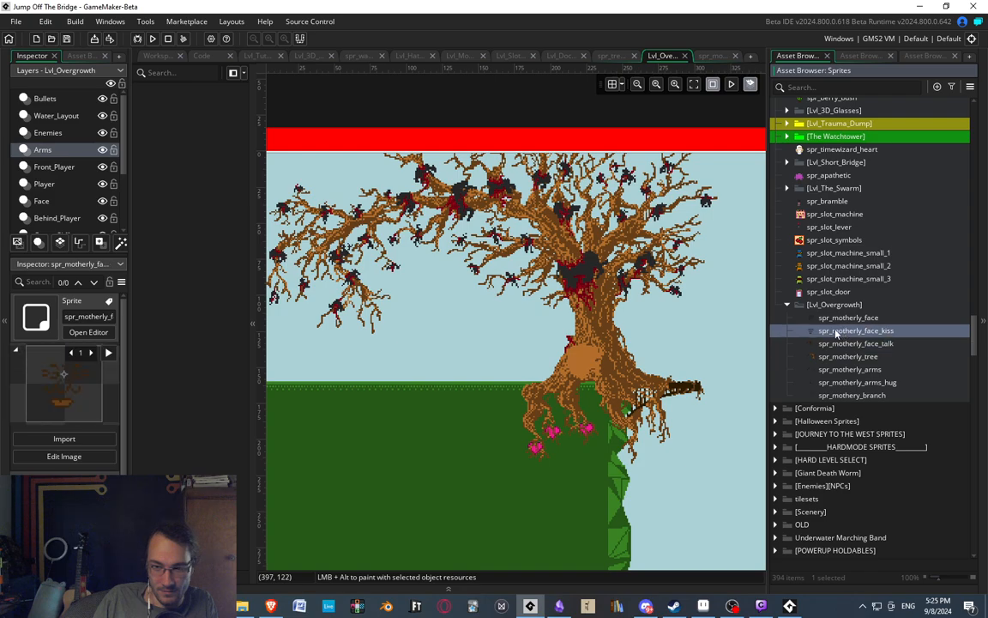
left_click(835, 319)
left_click(837, 332)
left_click(843, 344)
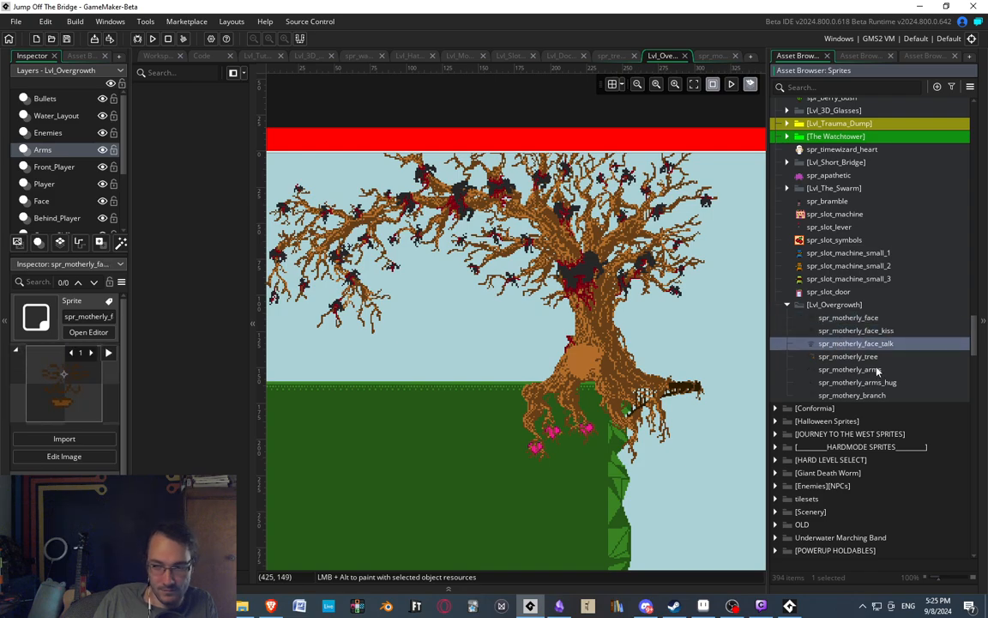
left_click(876, 371)
left_click(873, 384)
middle_click_drag(590, 362, 597, 328)
Open the branch sprite in the Lvl_Overgrowth group and rename it spr_motherly_branch.
left_click(856, 396)
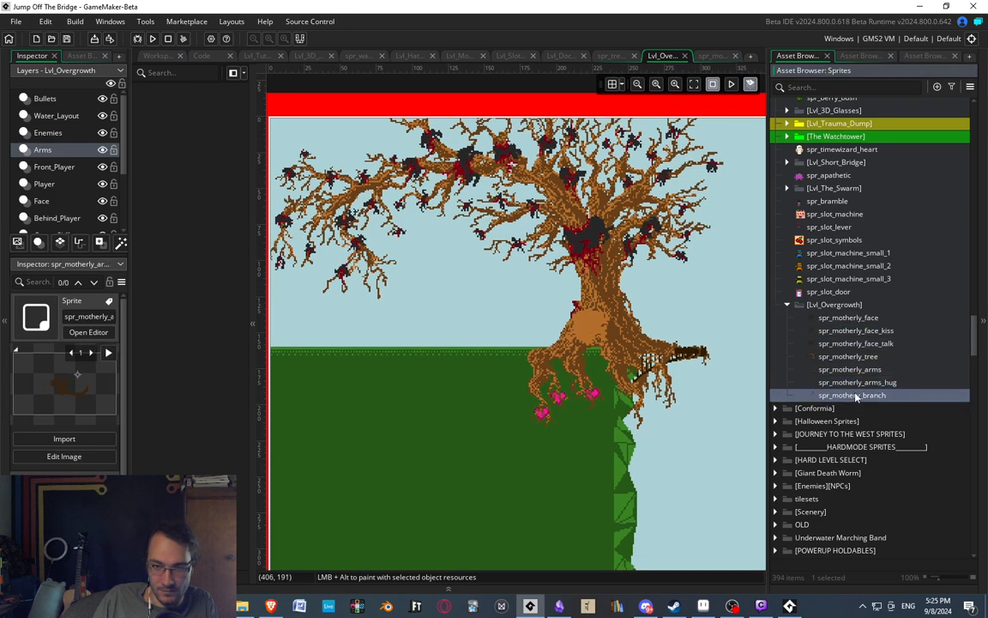
double_click(852, 394)
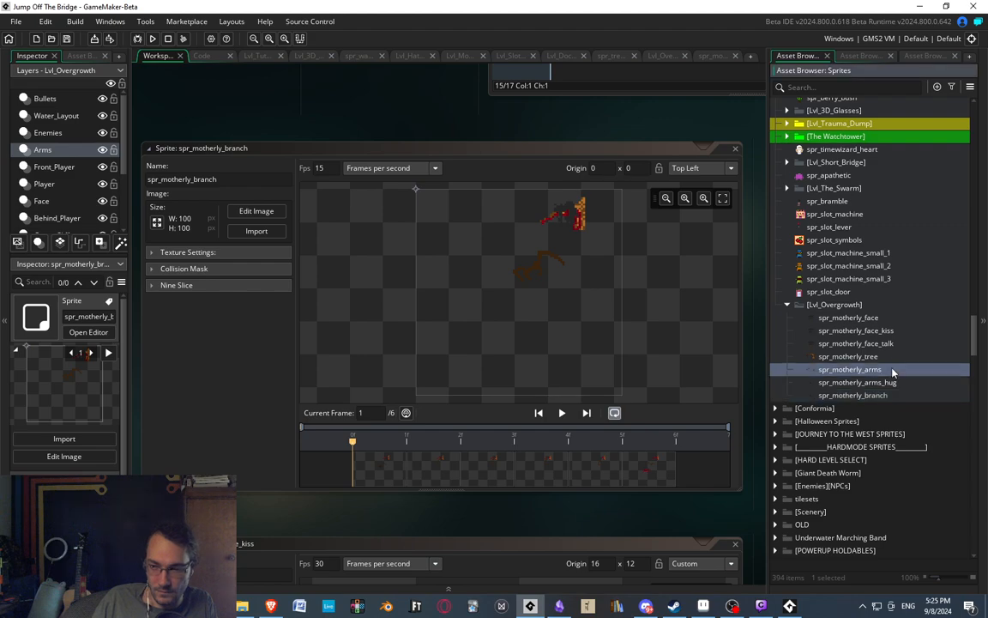
left_click(811, 355)
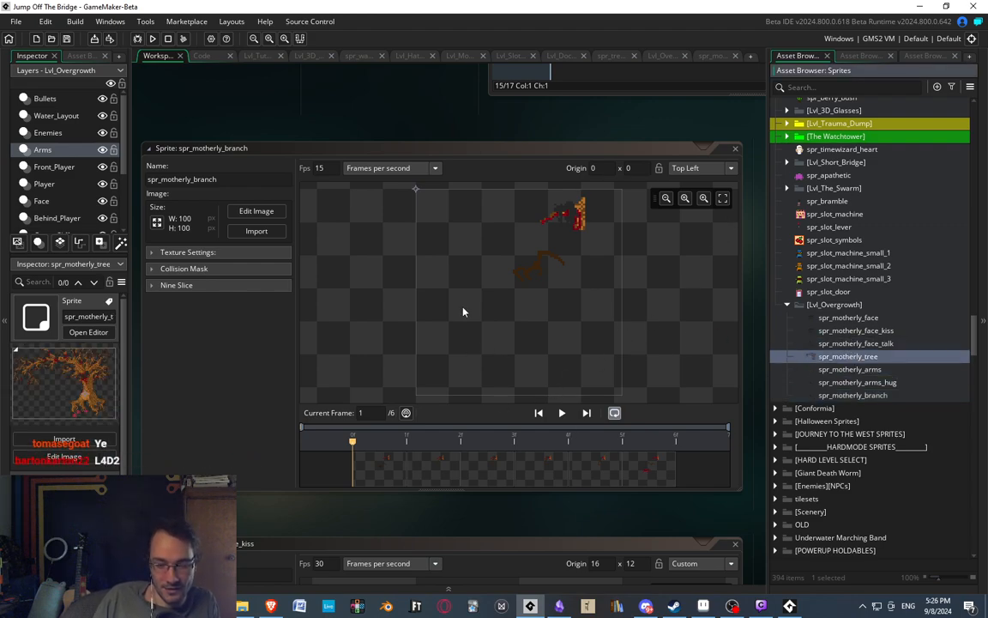
Run the game to check the motherly tree in the Overgrowth level, and close the game window.
middle_click_drag(310, 120, 329, 103)
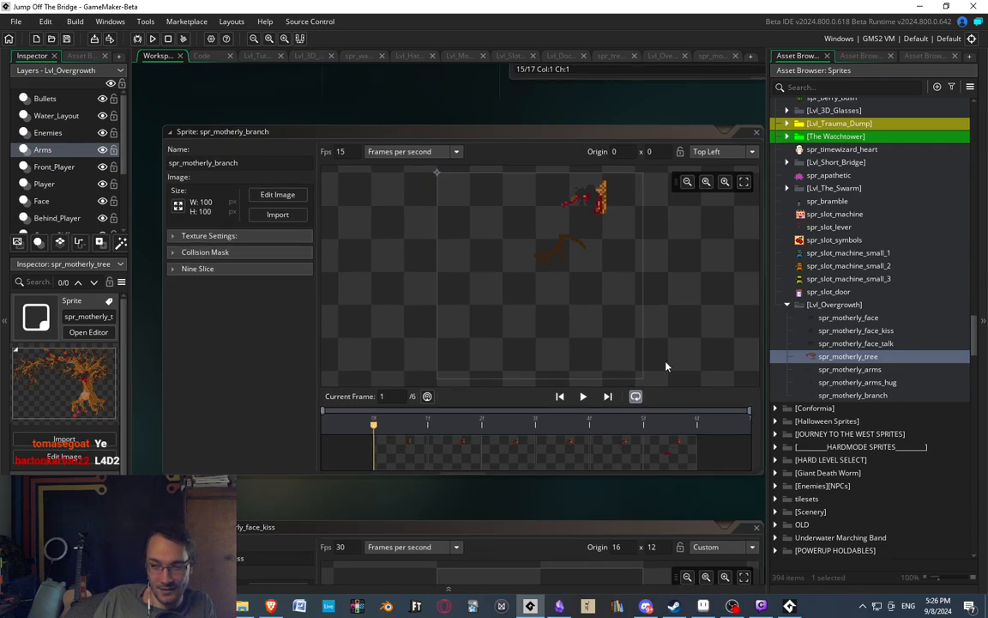
middle_click_drag(600, 500, 561, 505)
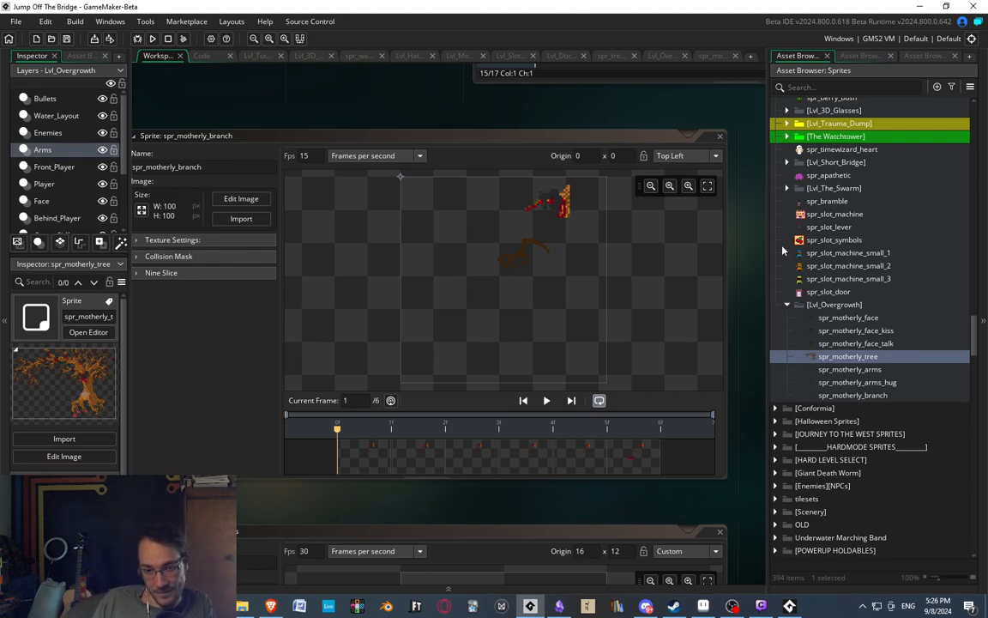
mouse_move(517, 112)
middle_mouse_down()
mouse_move(556, 110)
mouse_move(518, 115)
middle_mouse_up()
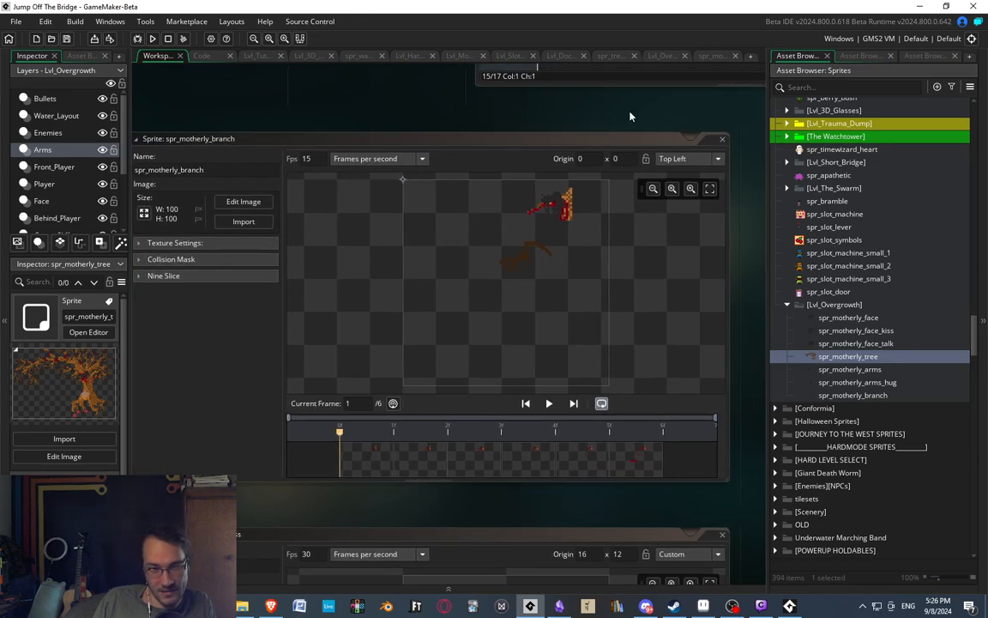
middle_click_drag(629, 116, 576, 119)
middle_click_drag(716, 204, 697, 191)
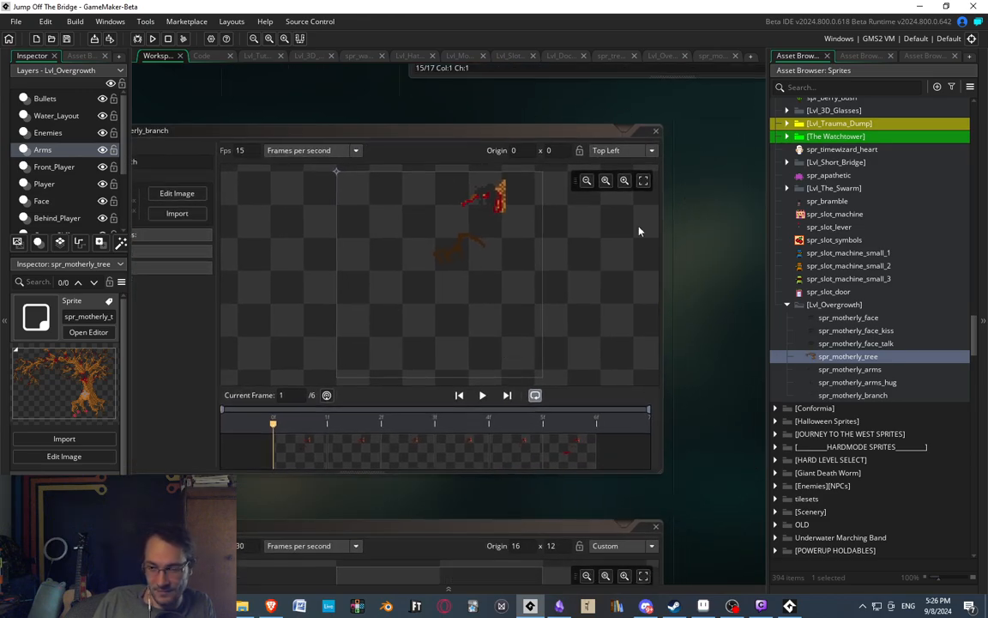
left_click(844, 344)
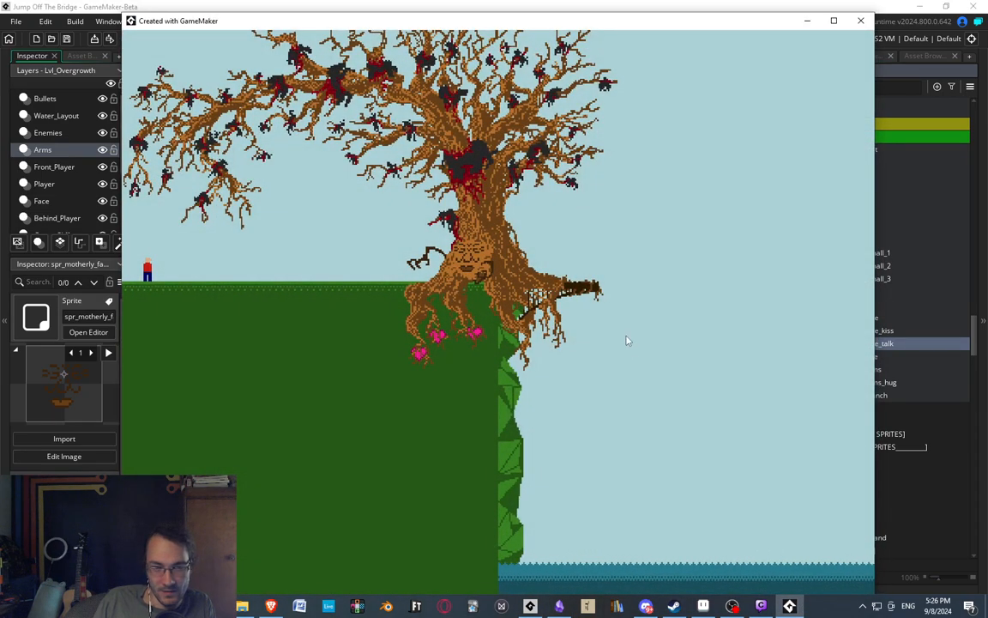
left_click(860, 20)
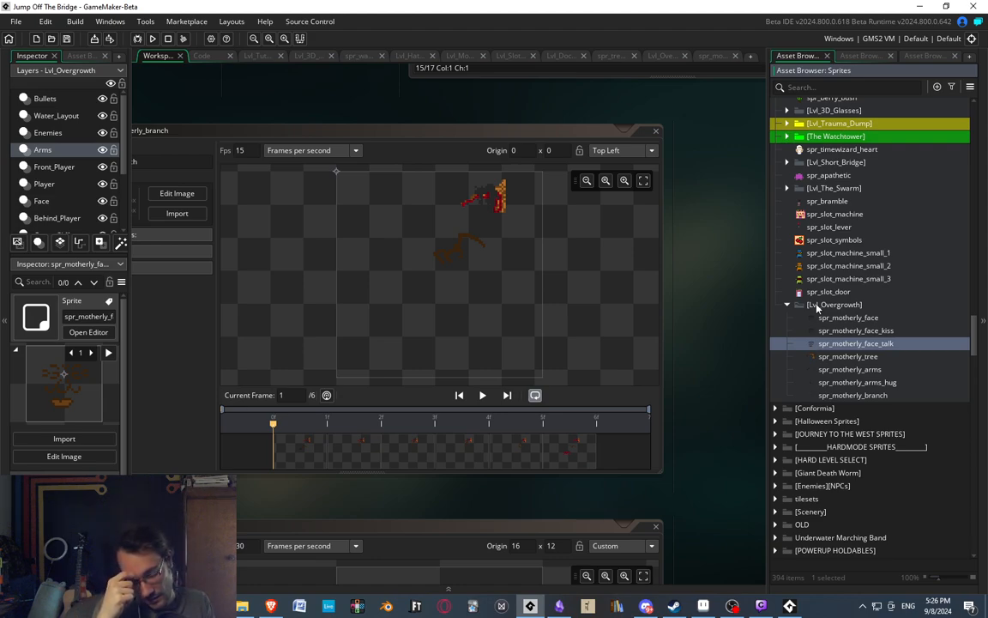
Open the branch sprite's image editor and compare the last three frames of its animation.
double_click(496, 463)
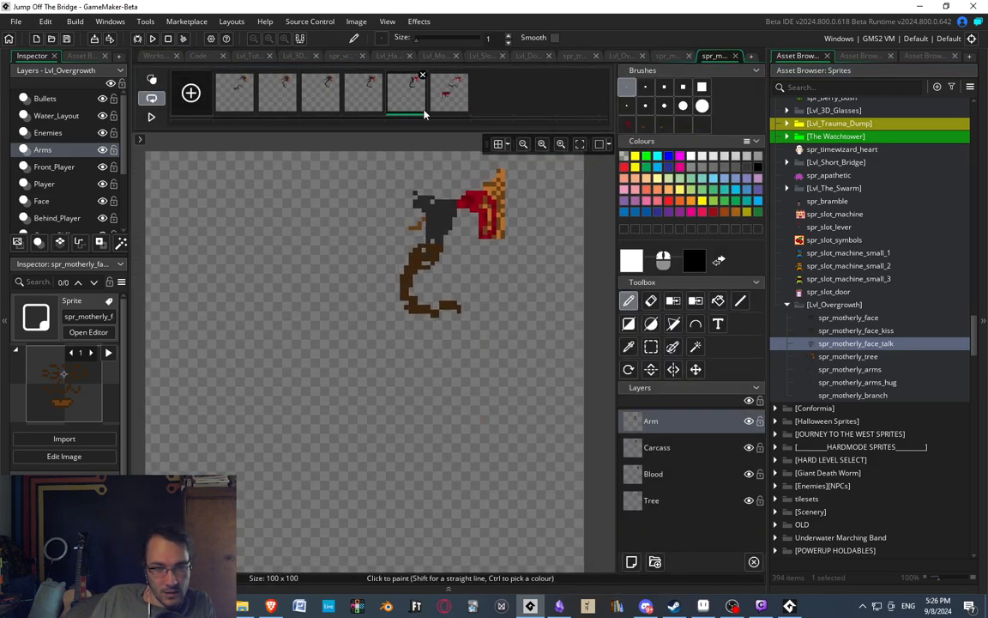
left_click(451, 97)
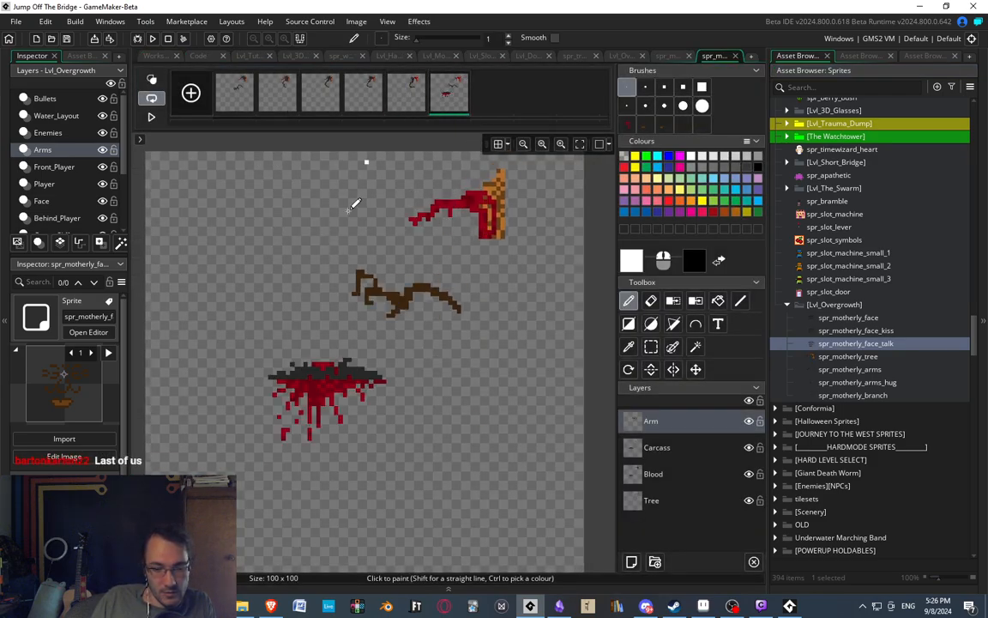
left_click(406, 104)
middle_click_drag(467, 241, 451, 249)
left_click(390, 101)
left_click(407, 101)
left_click(434, 102)
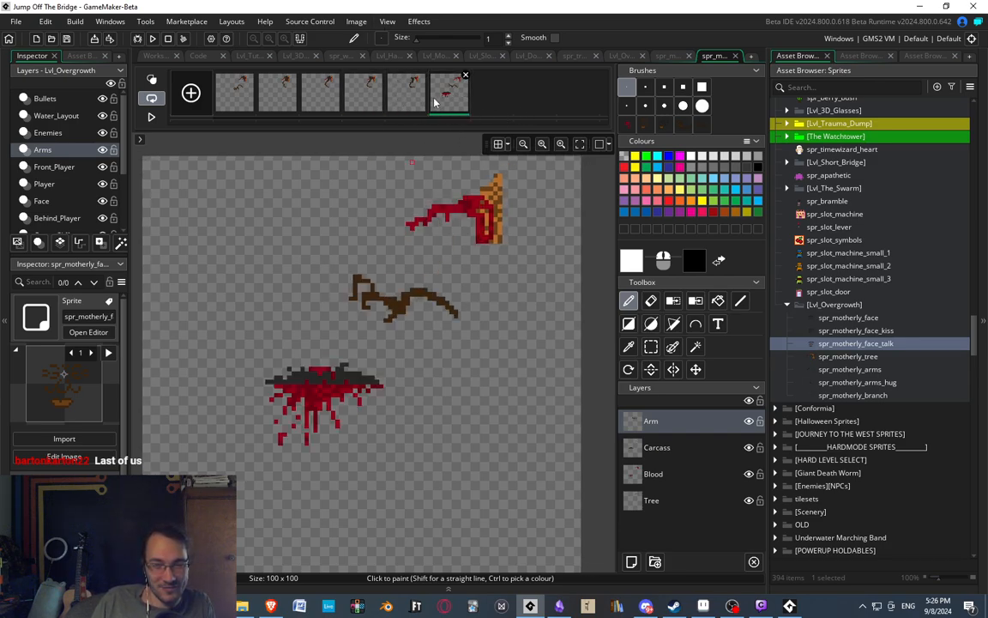
left_click(364, 99)
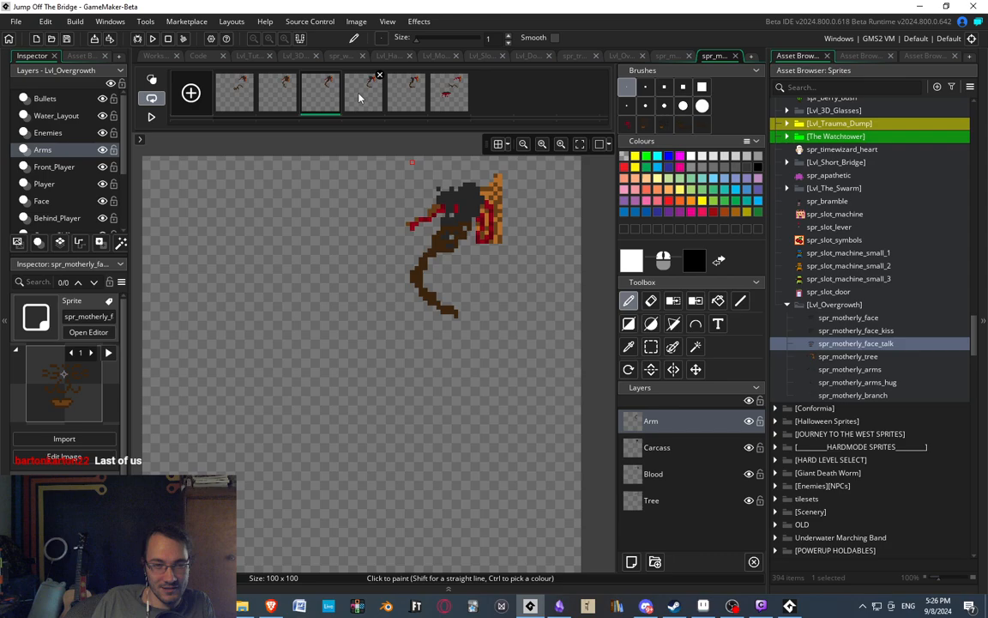
Duplicate the fifth frame of the branch animation, placing the copy just before the final blood splatter frame.
left_click(404, 103)
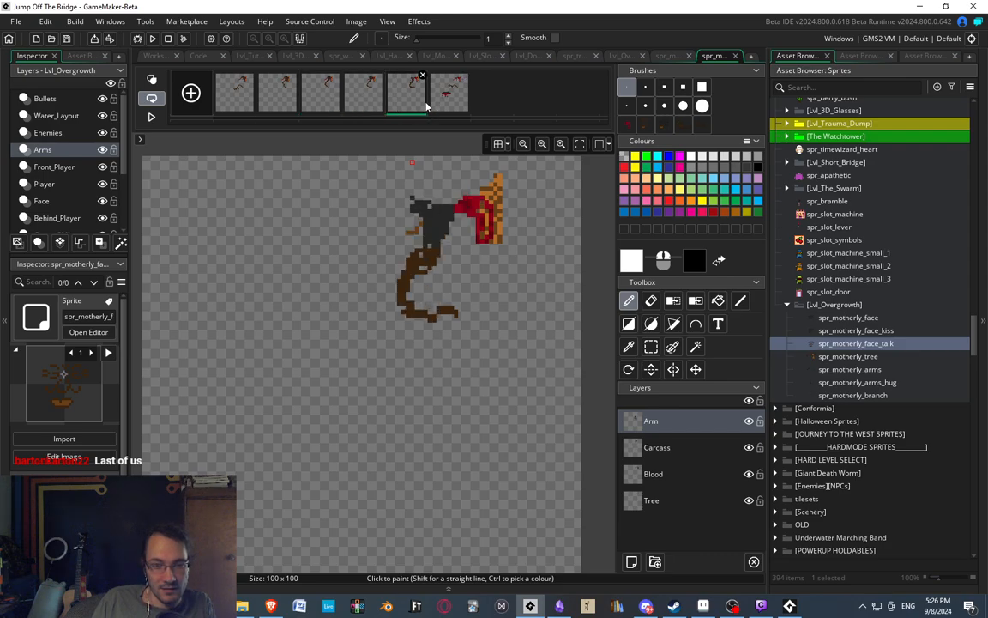
key("ctrl+v")
left_click(454, 99)
scroll(395, 308, "up", 1)
middle_click_drag(428, 286, 431, 268)
scroll(404, 308, "up", 2, "ctrl")
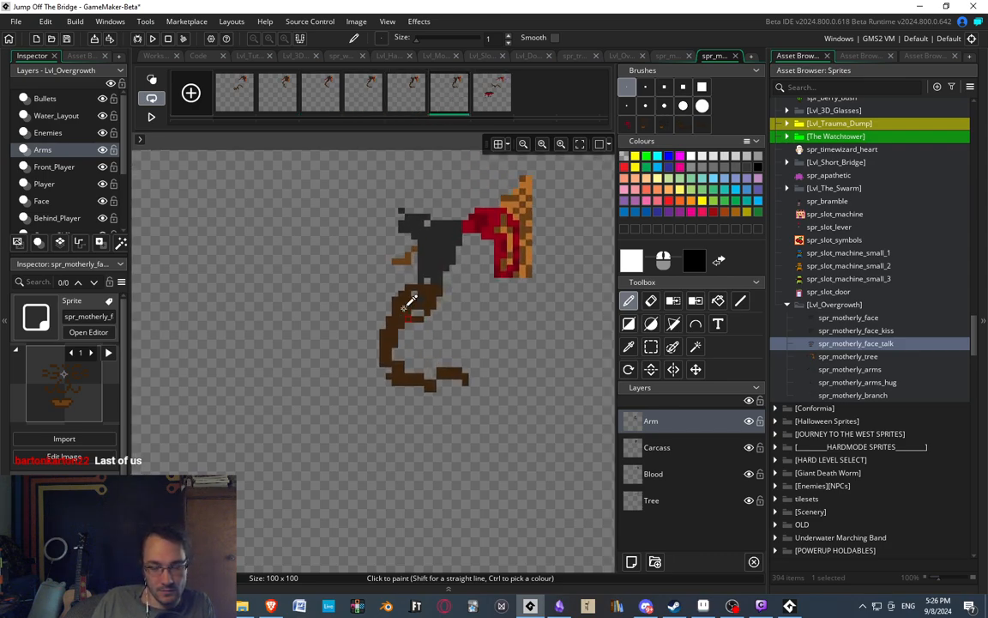
scroll(402, 306, "down", 3, "ctrl")
Choose a light purple drawing colour for marking the last frame of the branch animation.
left_click(485, 99)
scroll(297, 496, "up", 2, "ctrl")
middle_click_drag(286, 375, 310, 375)
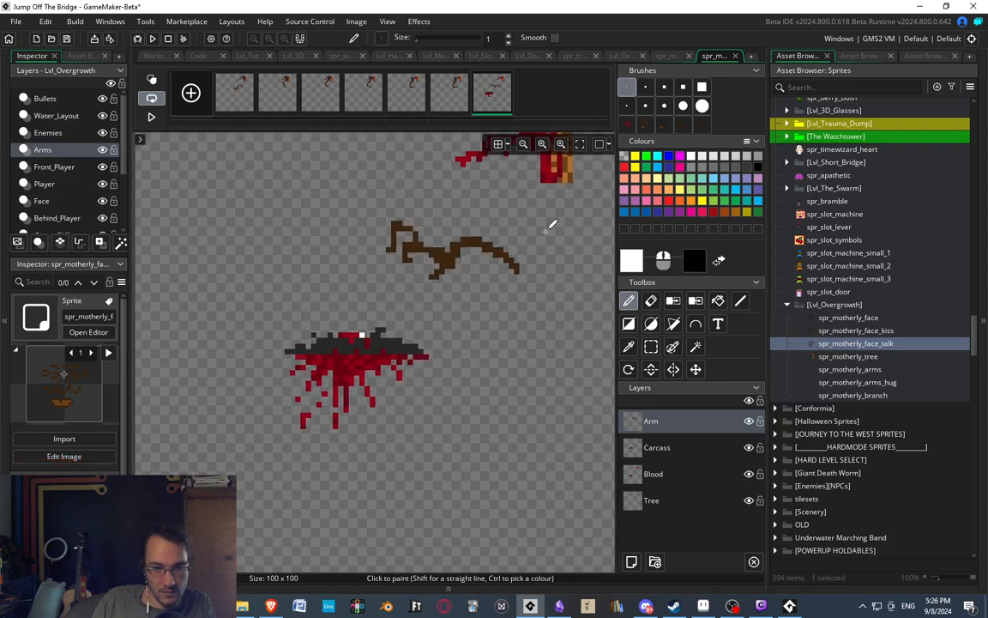
left_click(649, 167)
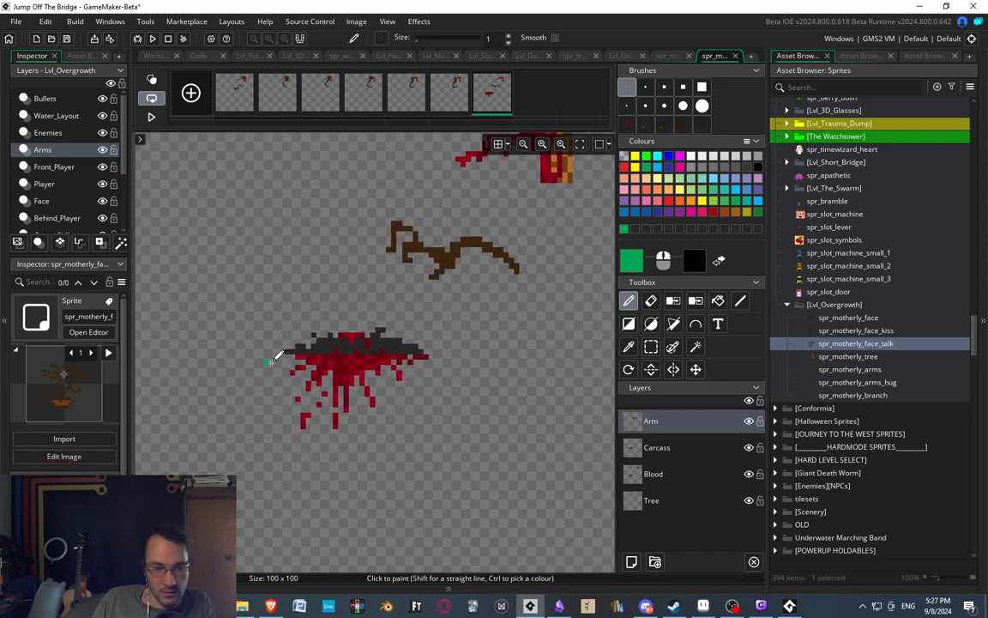
left_click(758, 182)
Add a new layer beneath the Tree layer and name it Ground.
left_click(632, 561)
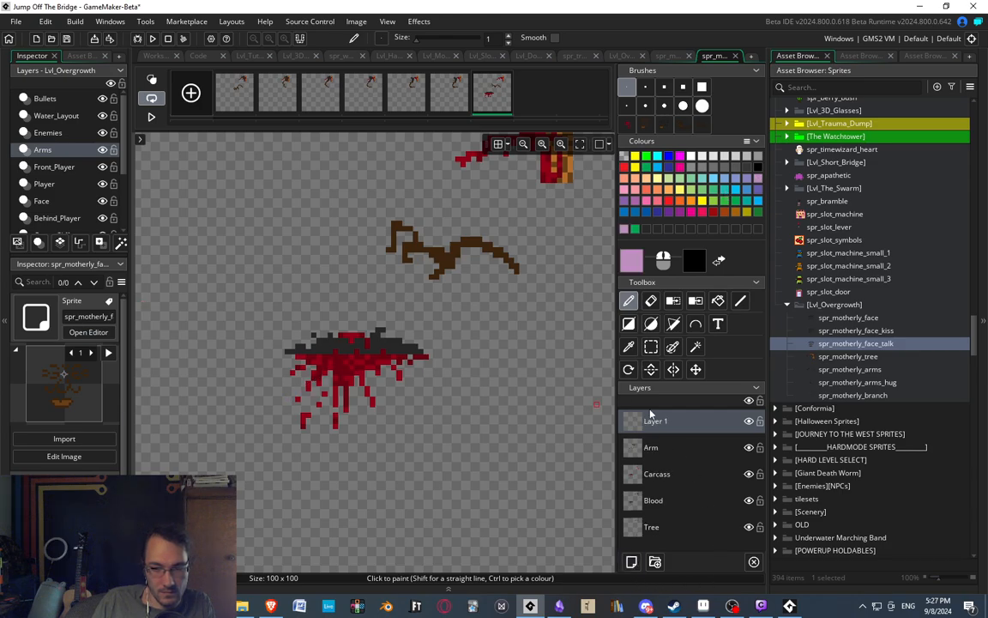
left_click_drag(650, 414, 656, 526)
double_click(655, 527)
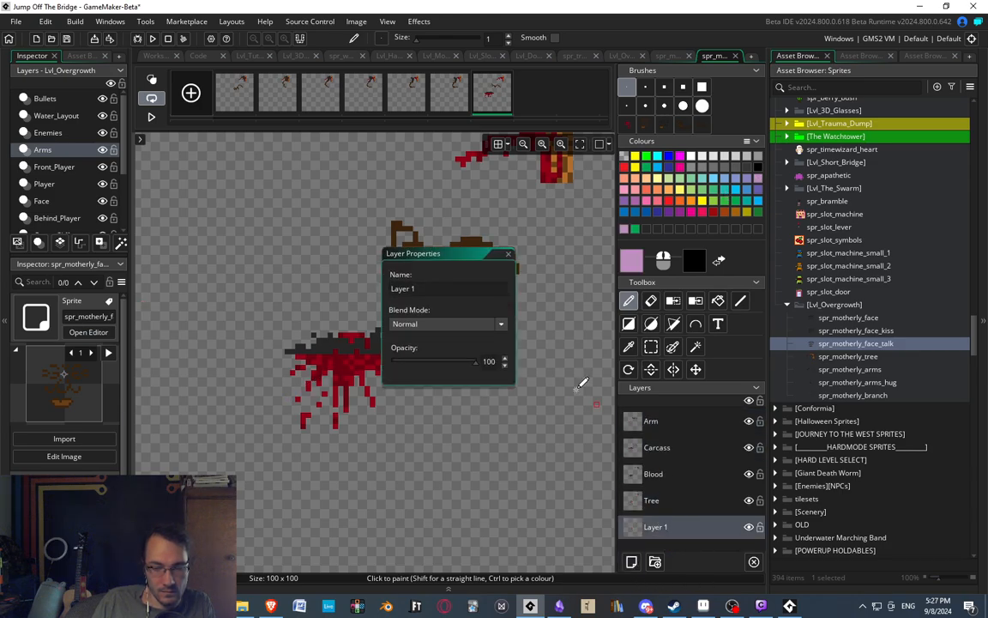
type("Ground")
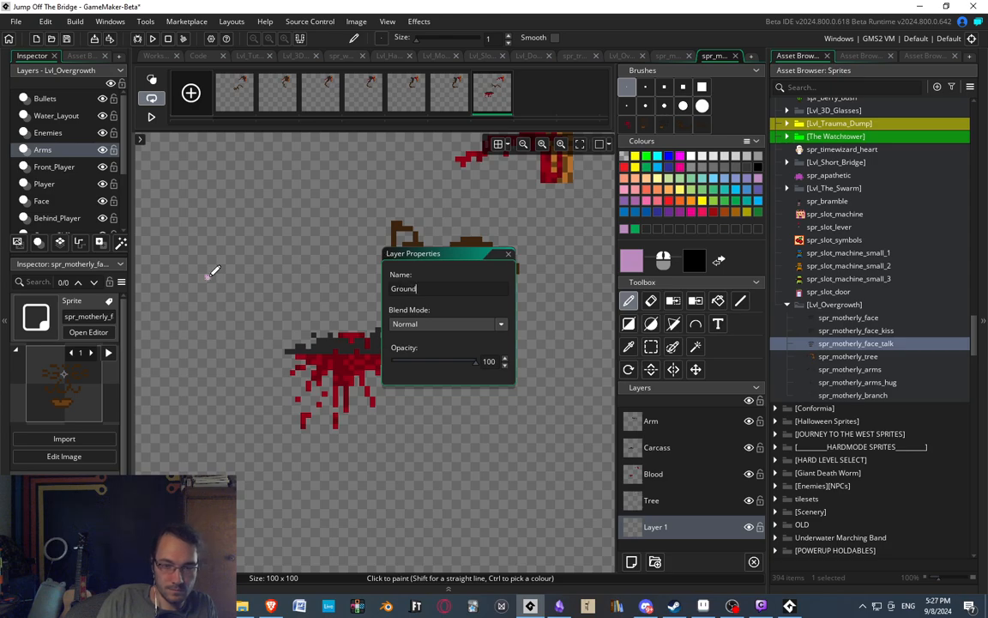
key("Return")
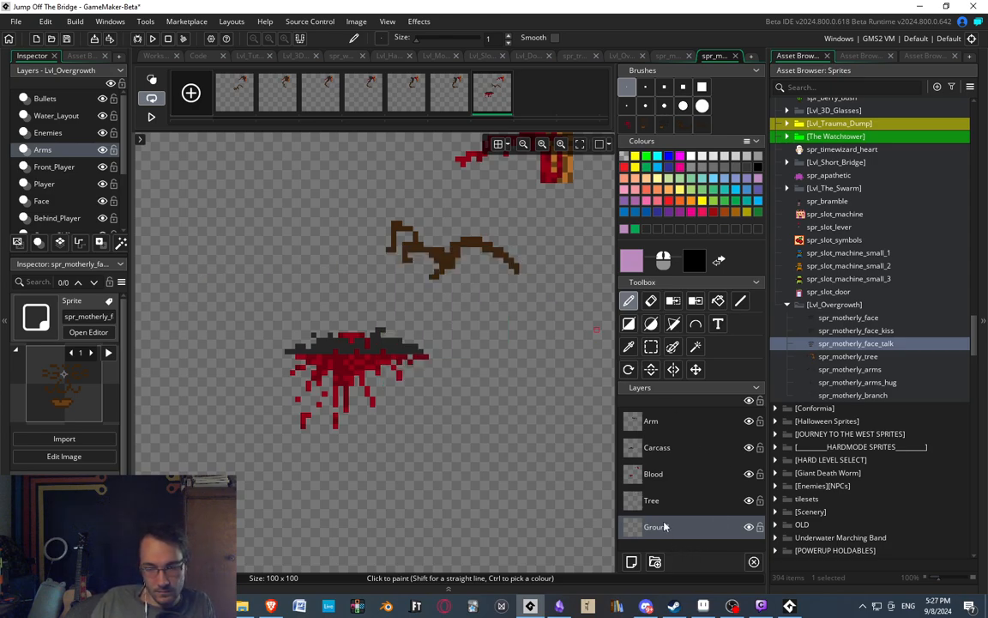
Draw a one-pixel horizontal light purple line across the full canvas width on the Ground layer, through the fallen carcass.
mouse_move(284, 355)
left_mouse_down()
mouse_move(557, 357)
mouse_move(137, 356)
left_mouse_up()
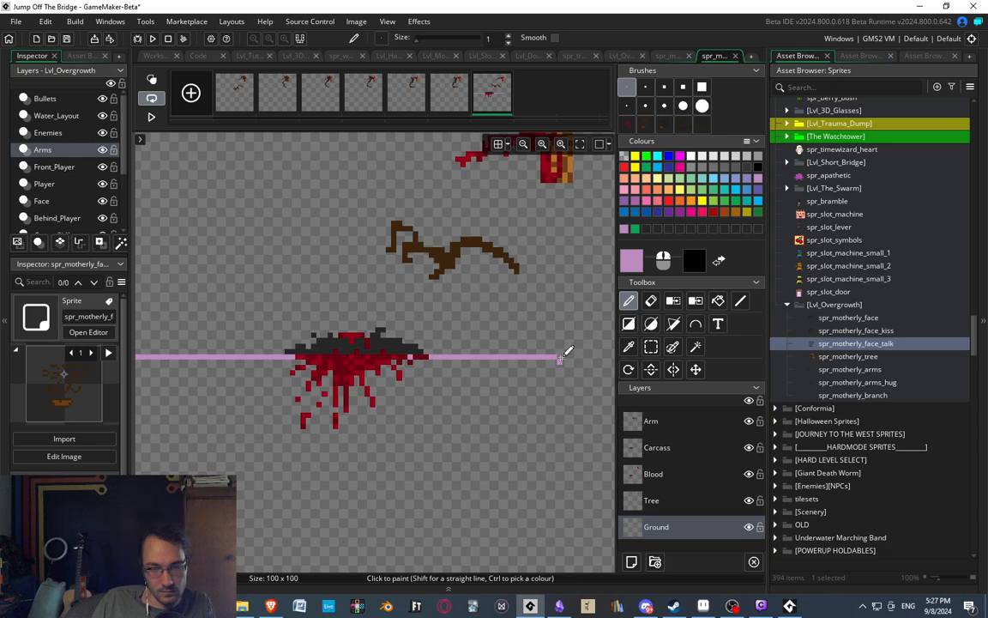
left_click_drag(561, 358, 882, 369)
scroll(468, 302, "down", 1)
scroll(467, 302, "down", 3, "ctrl")
scroll(346, 266, "up", 1, "ctrl")
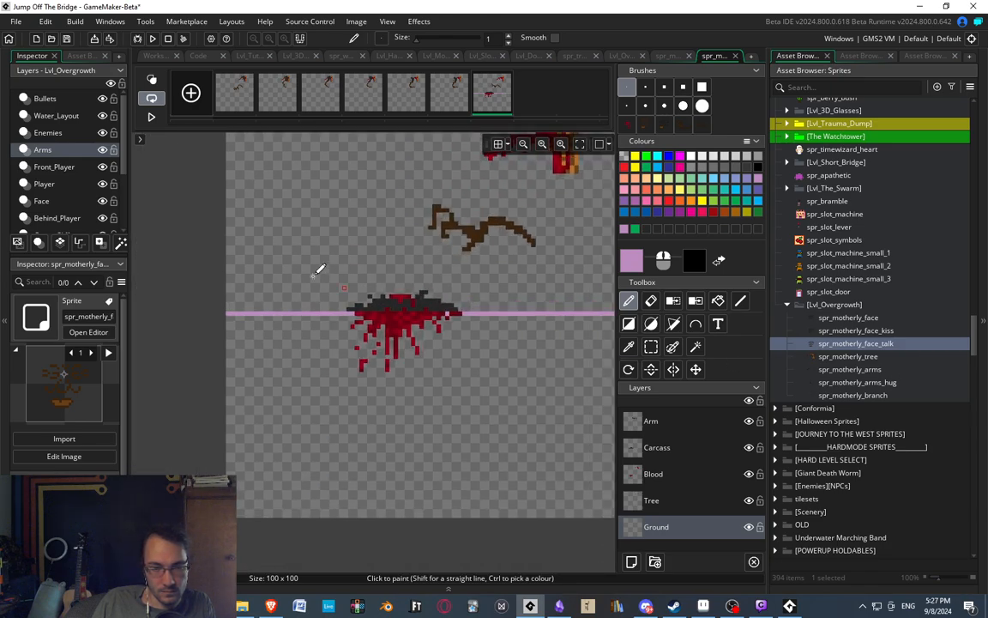
middle_click_drag(415, 245, 392, 256)
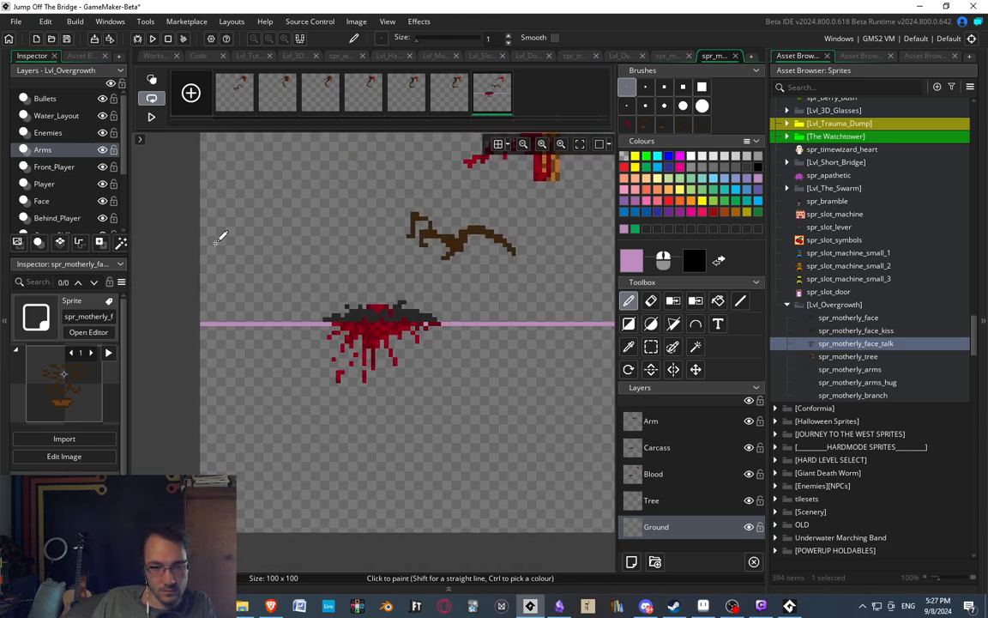
Copy the light purple ground line from the last frame as a brush.
left_click(462, 100)
left_click(476, 99)
key("s")
mouse_move(178, 226)
left_mouse_down()
mouse_move(188, 265)
mouse_move(638, 421)
left_mouse_up()
key("ctrl+c")
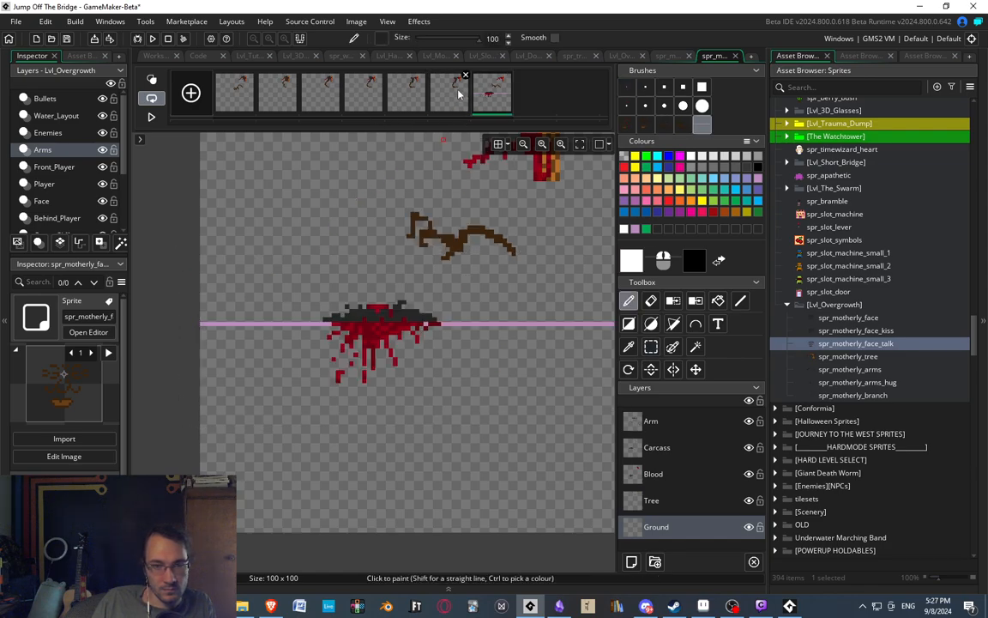
Turn on onion skinning and stamp the copied ground line onto the sixth and fifth frames, matching the last frame's line height.
left_click(152, 79)
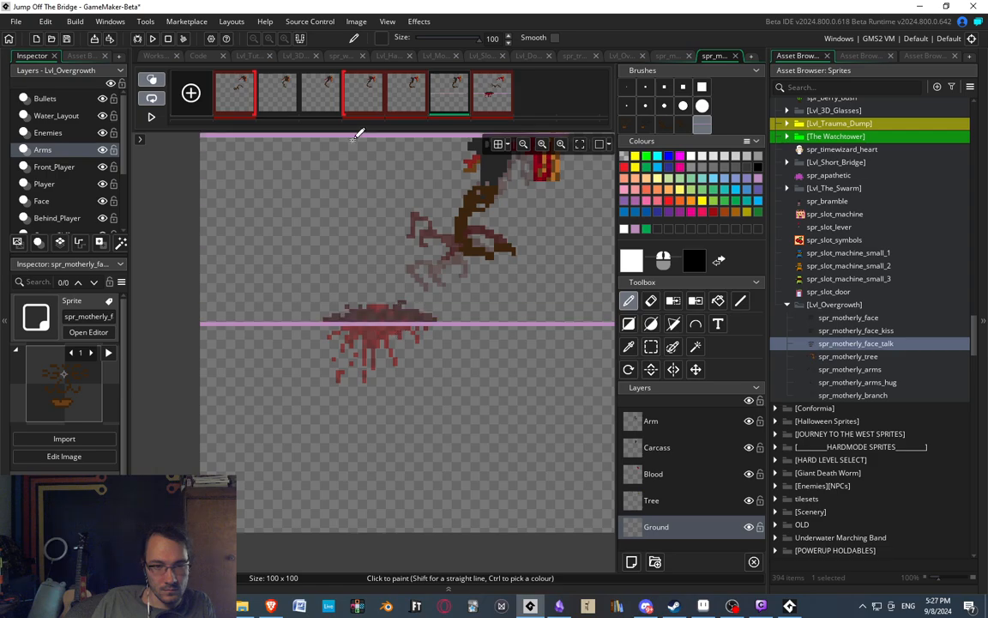
left_click(397, 107)
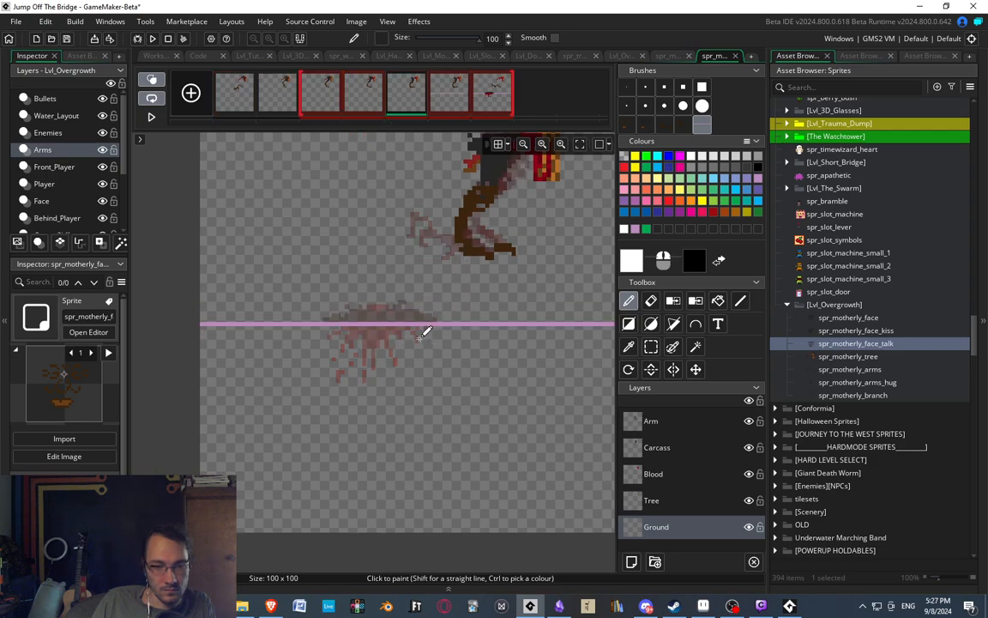
left_click(366, 103)
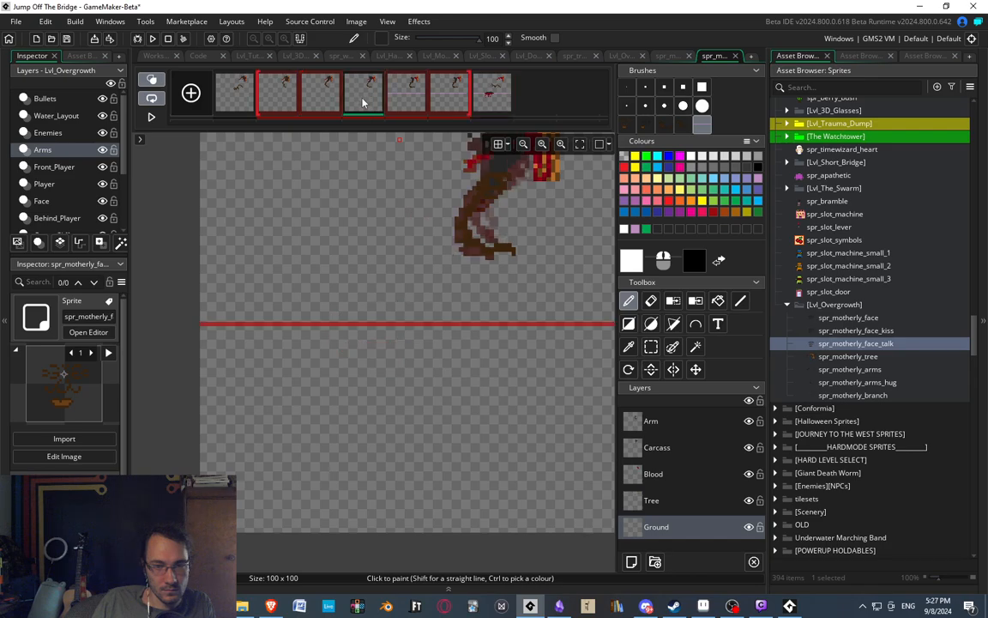
left_click(447, 94)
middle_click_drag(435, 211, 309, 235)
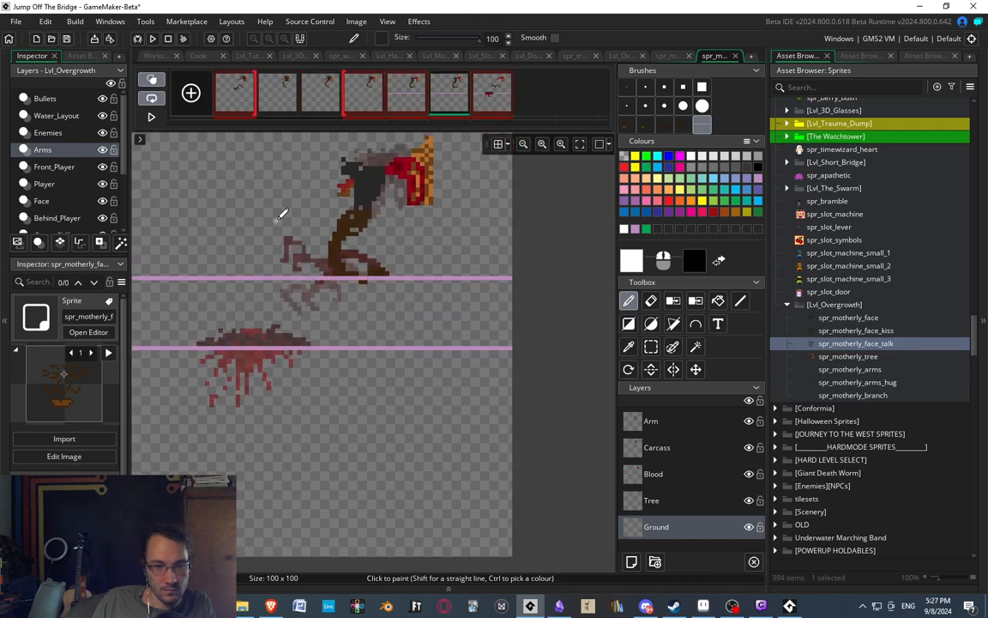
Stamp the ground line at the same height across the third, fourth, second and first frames.
left_click(308, 102)
left_click_drag(424, 360, 226, 348)
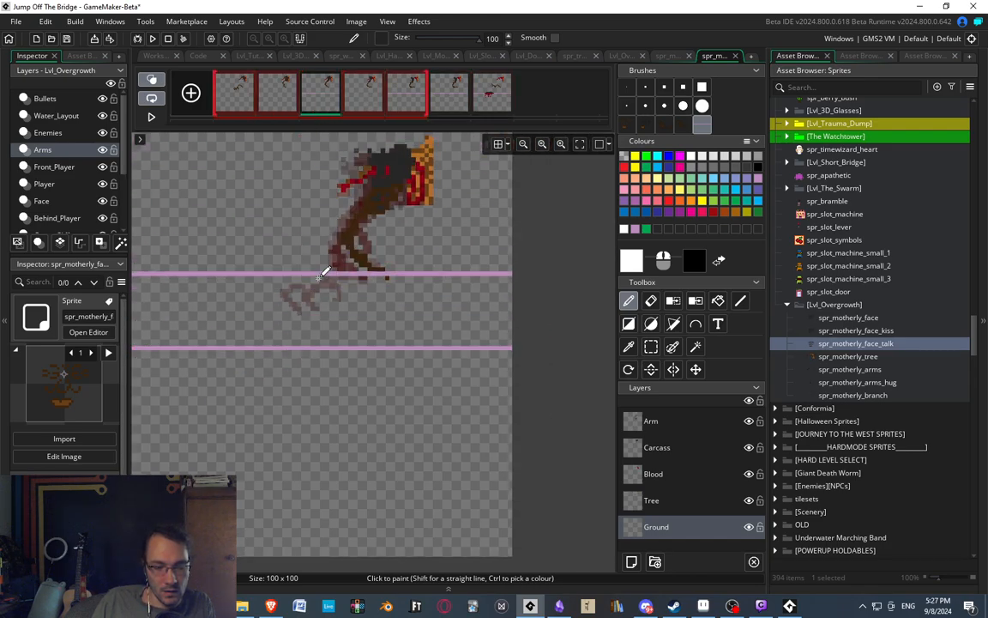
middle_click_drag(326, 270, 378, 252)
left_click(363, 94)
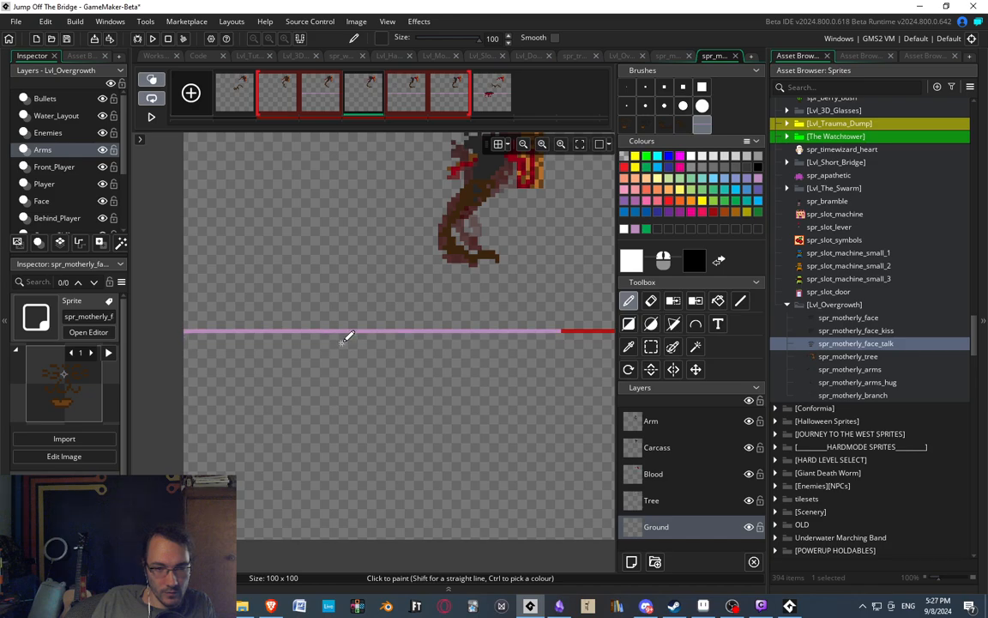
left_click_drag(341, 344, 403, 343)
left_click(279, 102)
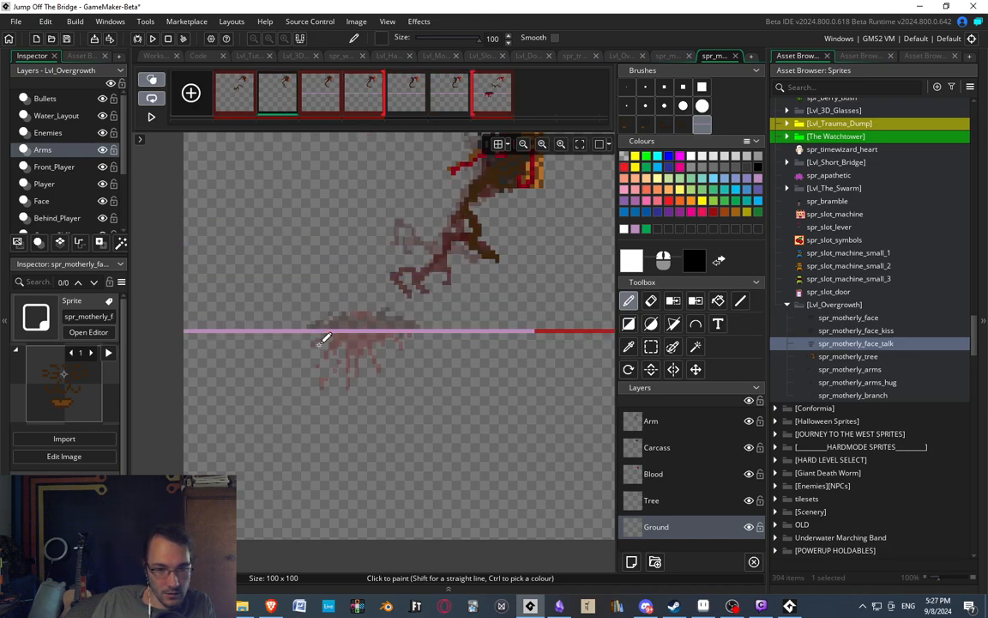
left_click_drag(320, 345, 412, 345)
left_click(234, 94)
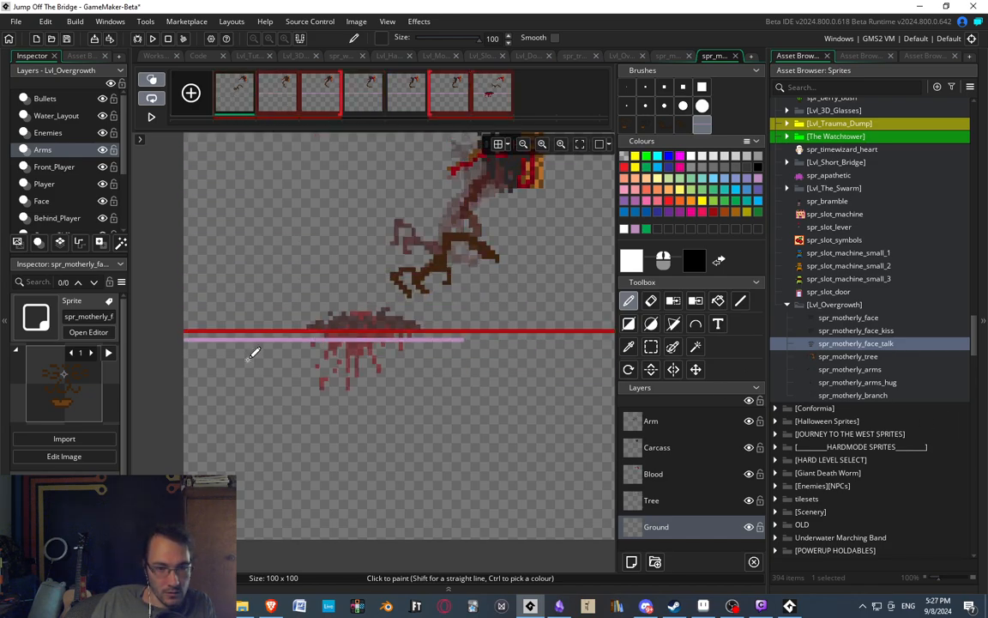
left_click_drag(254, 331, 610, 331)
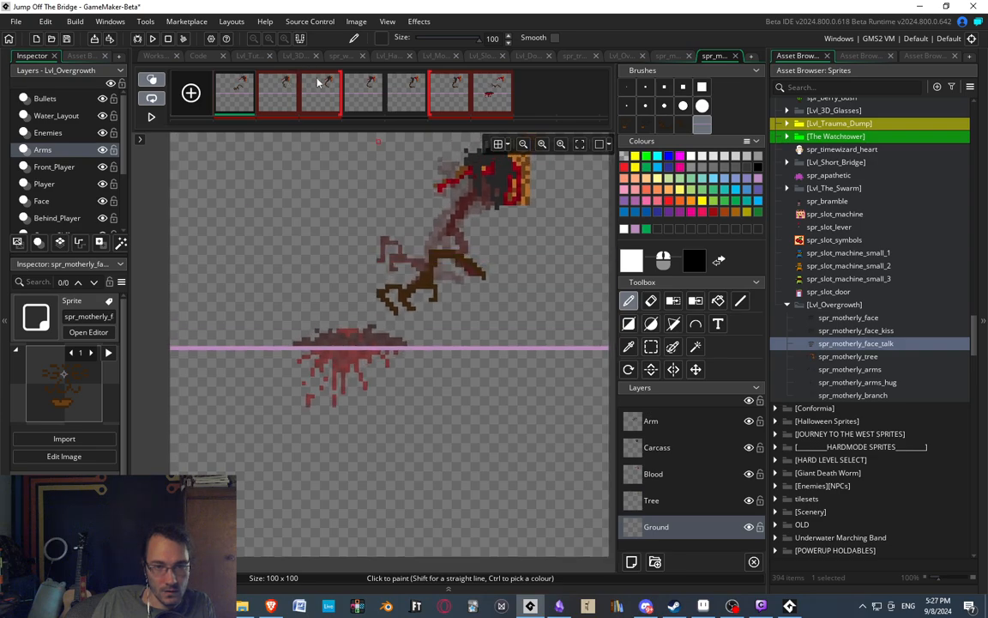
Switch back to the one-pixel brush with the fifth frame of the branch animation open.
left_click(406, 92)
middle_click_drag(411, 267, 427, 333)
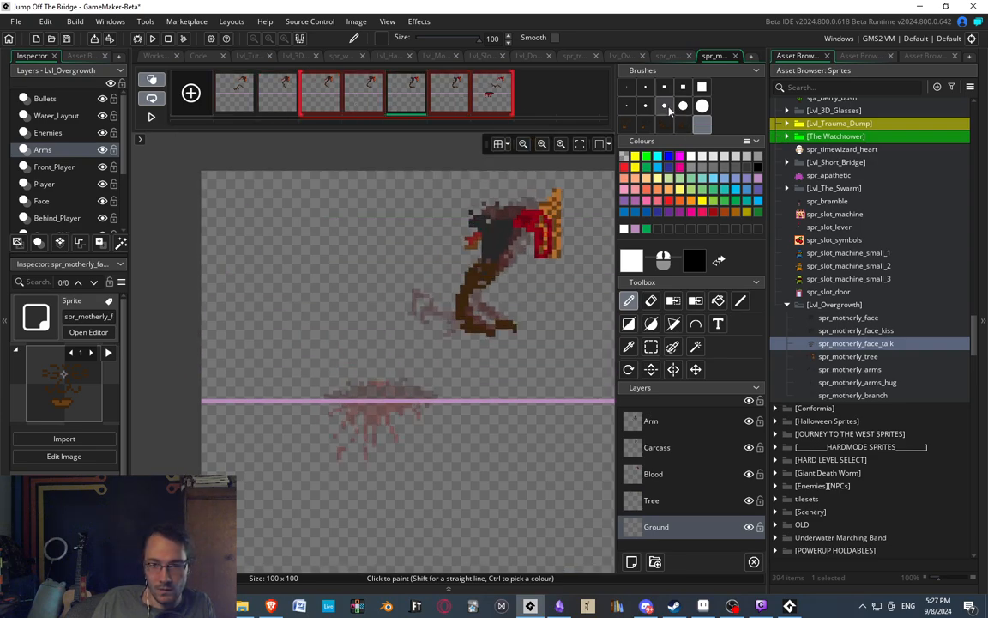
left_click(626, 87)
middle_click_drag(345, 220, 255, 275)
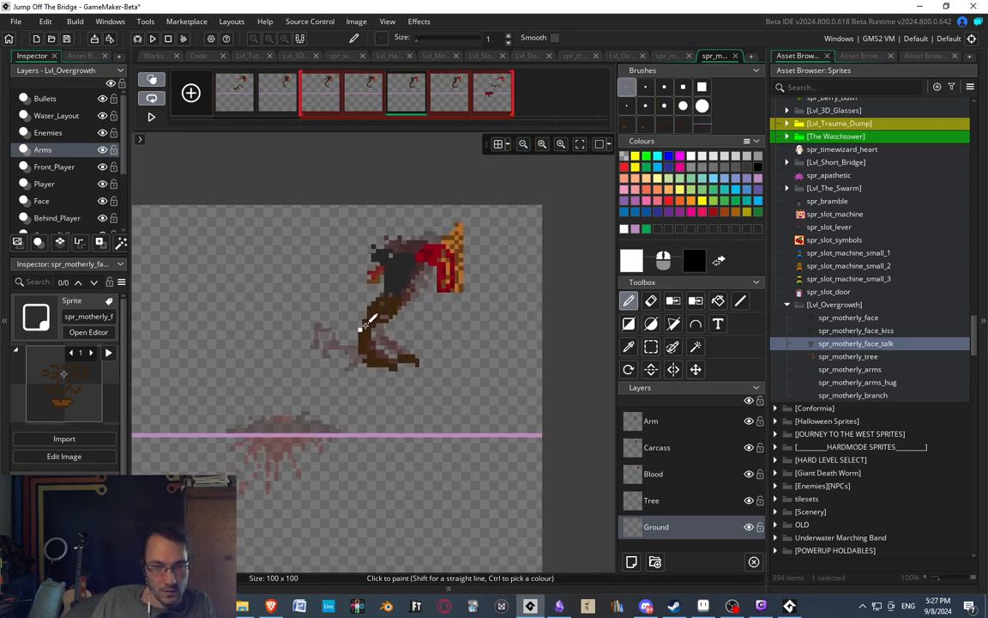
middle_click_drag(361, 328, 364, 282)
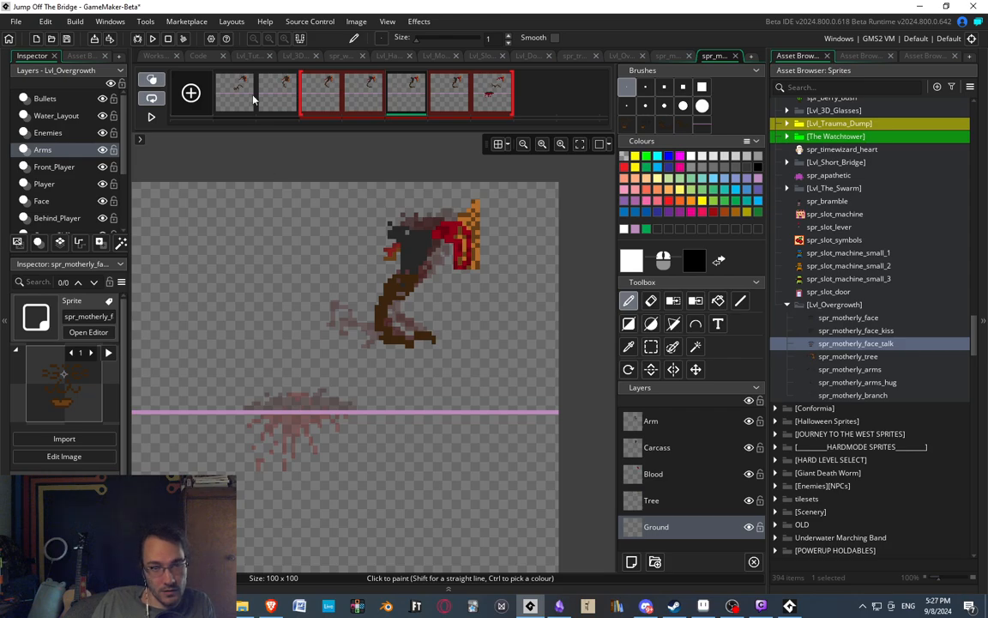
Compare the carcass positions from the third to the last frame against the ground line with onion skinning on.
left_click(316, 103)
left_click(364, 102)
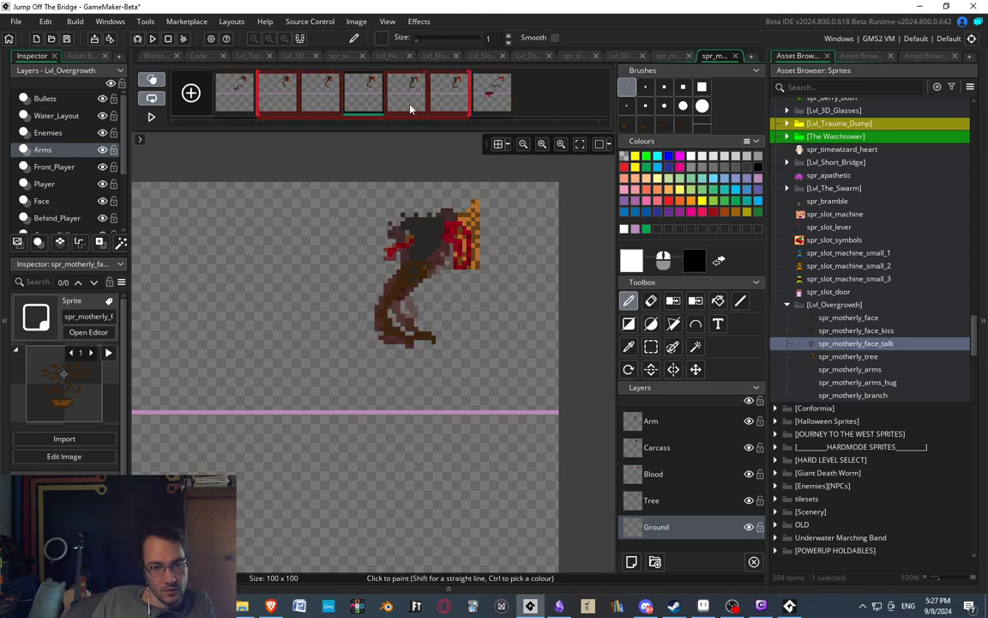
left_click(407, 103)
middle_click_drag(381, 193, 380, 202)
middle_click_drag(298, 318, 324, 281)
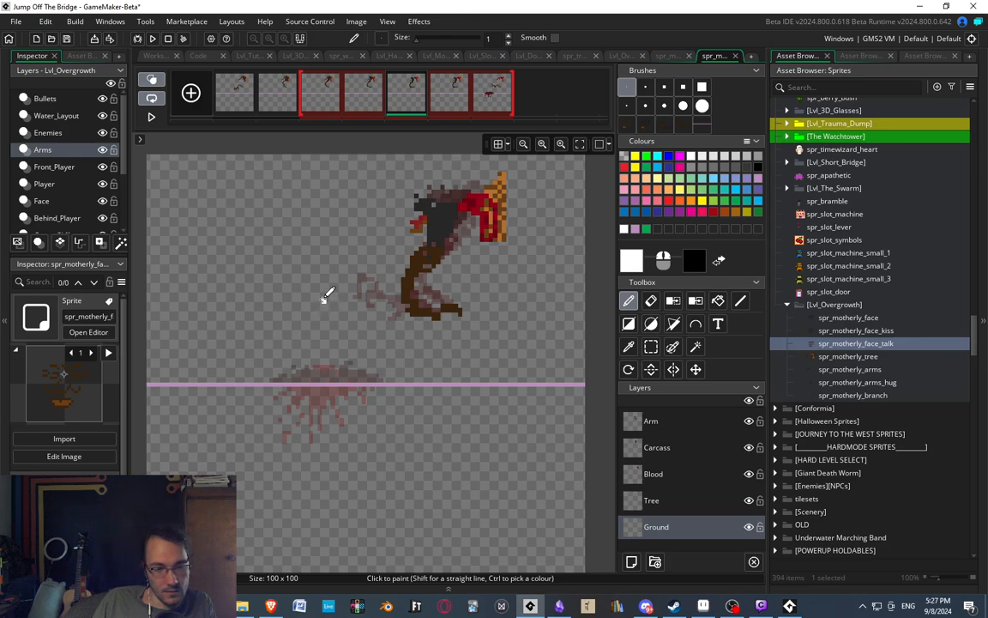
left_click(441, 94)
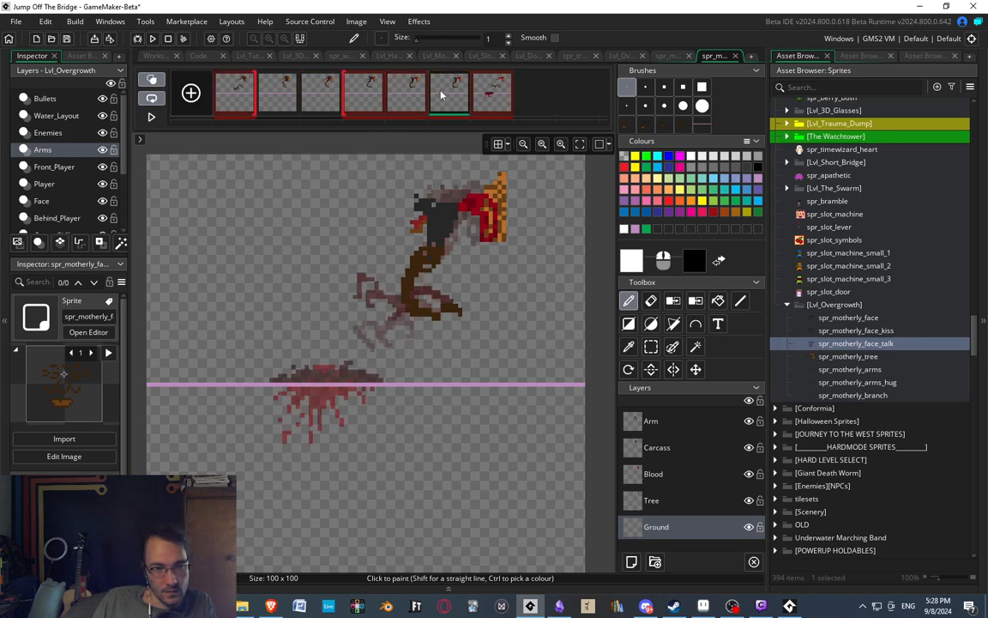
left_click(411, 94)
left_click(461, 101)
left_click(491, 98)
left_click(416, 94)
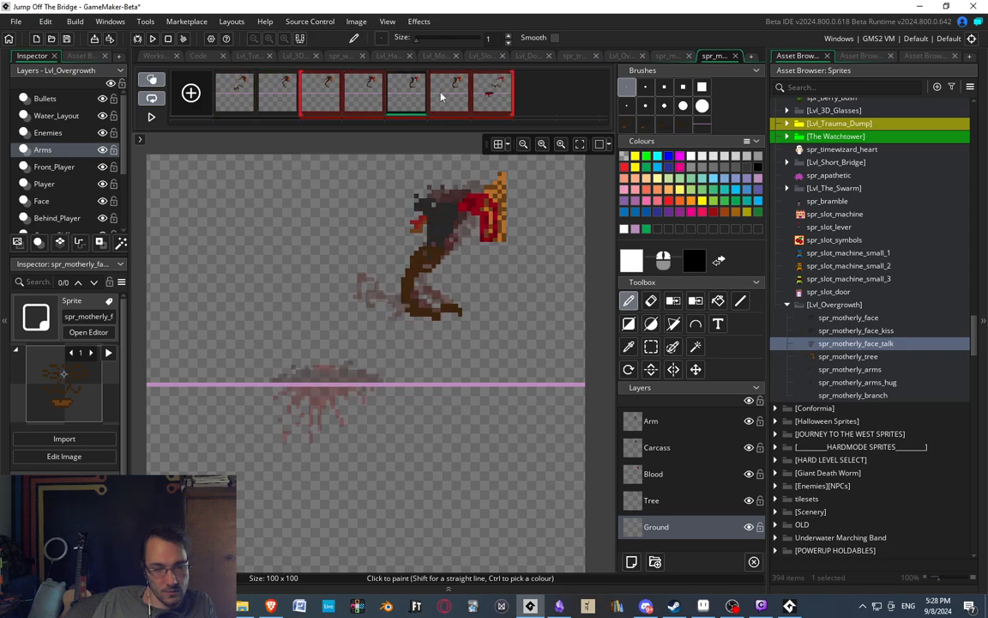
Examine the sixth frame's arm and carcass up close against the last frame's fallen pose.
left_click(441, 95)
scroll(422, 305, "down", 1)
scroll(435, 294, "up", 1)
scroll(441, 283, "up", 2)
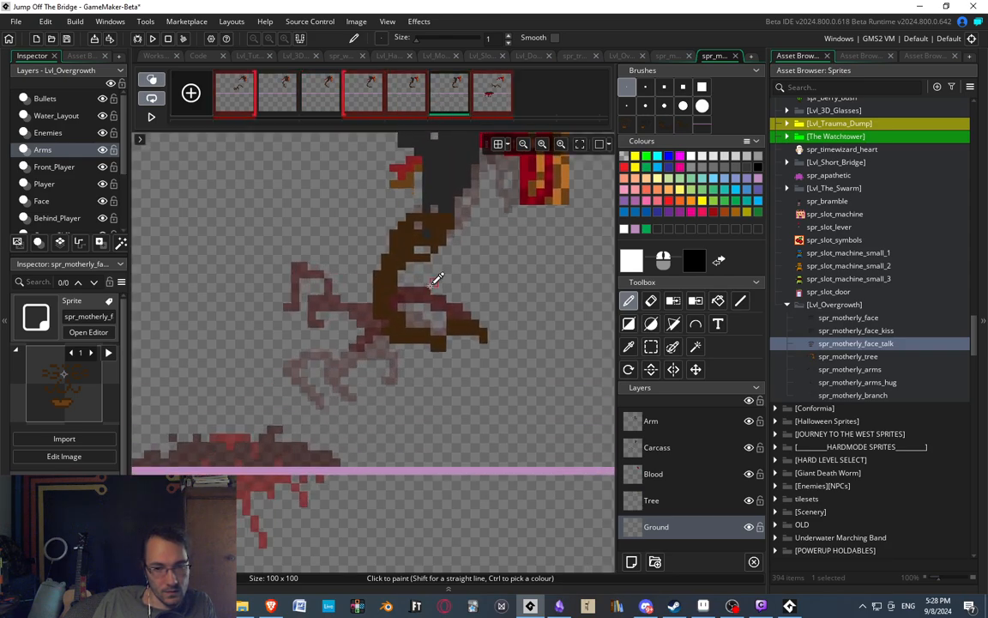
scroll(425, 276, "down", 1)
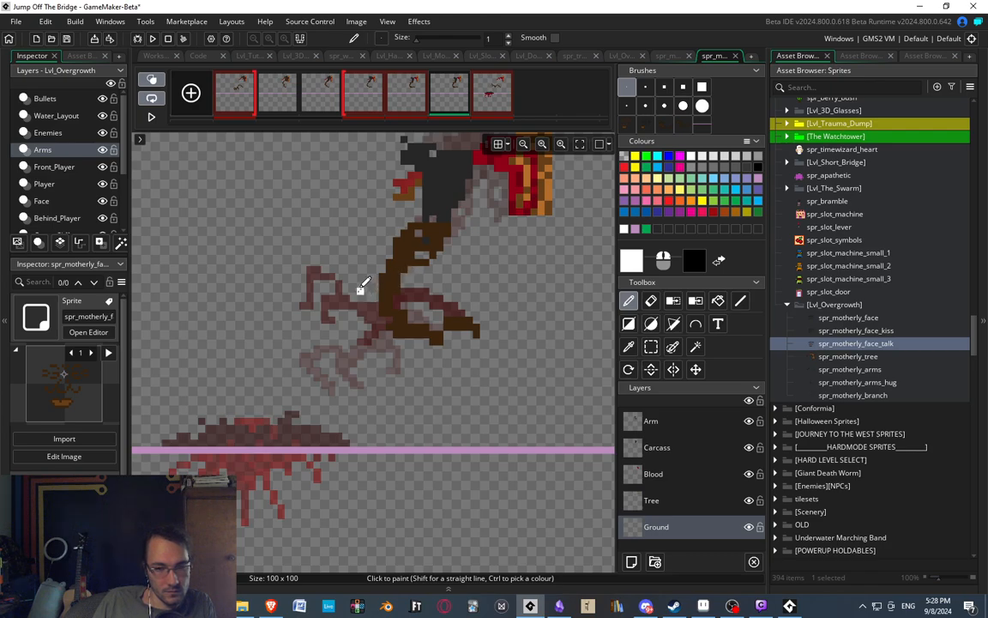
left_click(482, 93)
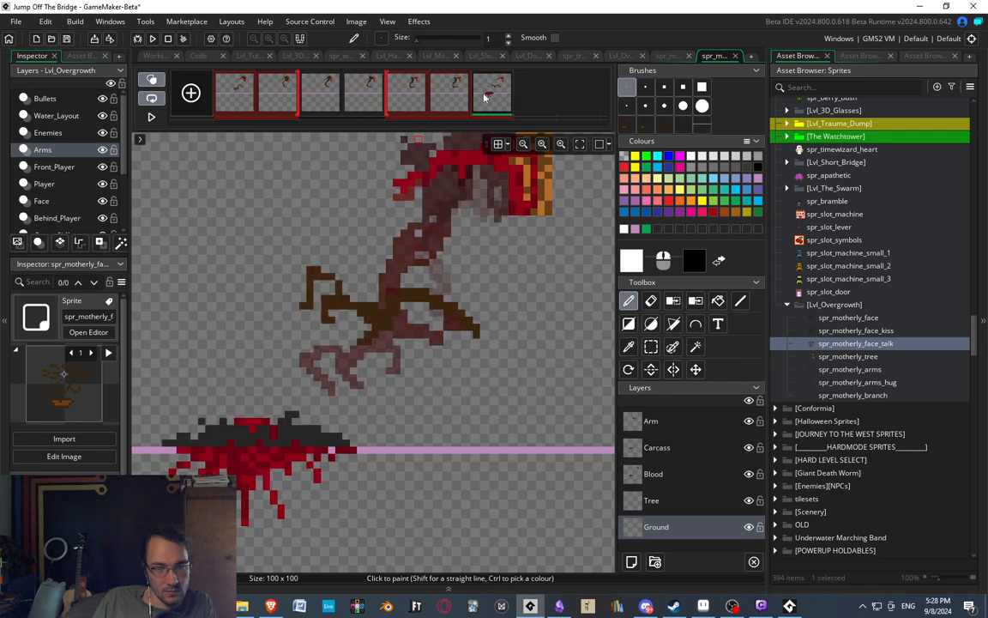
left_click(450, 94)
left_click(503, 94)
middle_click_drag(365, 258, 366, 296)
left_click(447, 98)
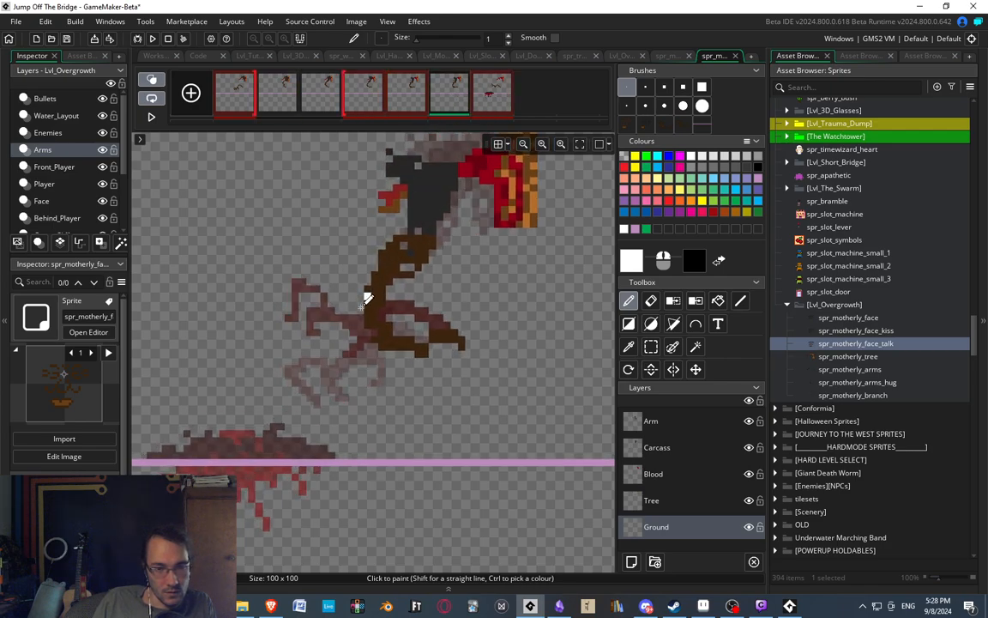
Turn off onion skinning and move the carcass's upper-left tip down and left on the sixth frame's Carcass layer.
left_click(152, 80)
middle_click_drag(371, 338, 376, 366)
middle_click_drag(432, 329, 438, 323)
left_click(675, 455)
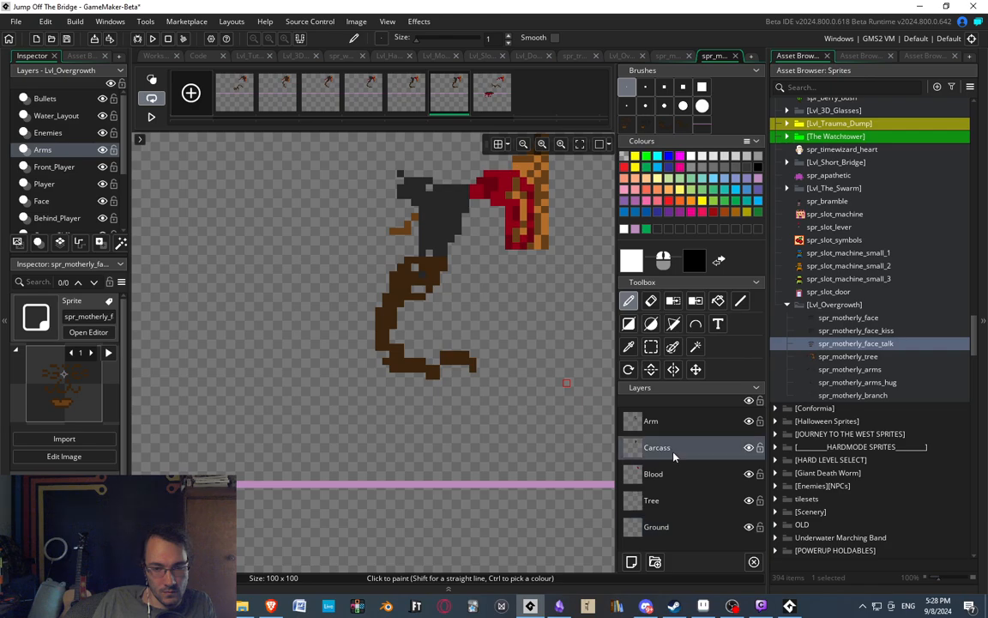
middle_click_drag(344, 248, 337, 264)
key("s")
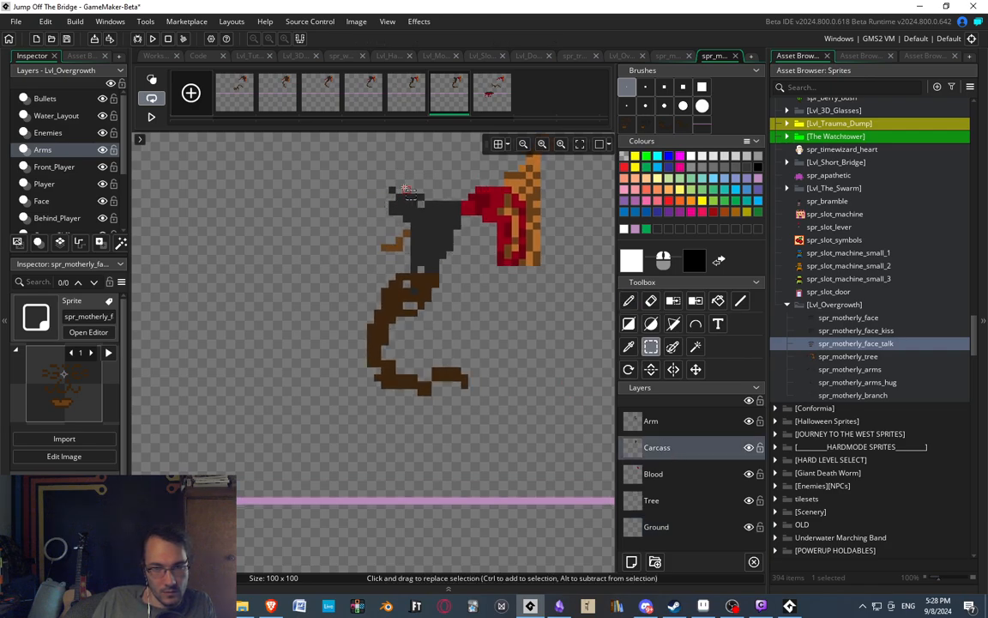
mouse_move(380, 166)
left_mouse_down()
mouse_move(430, 230)
mouse_move(348, 236)
left_mouse_up()
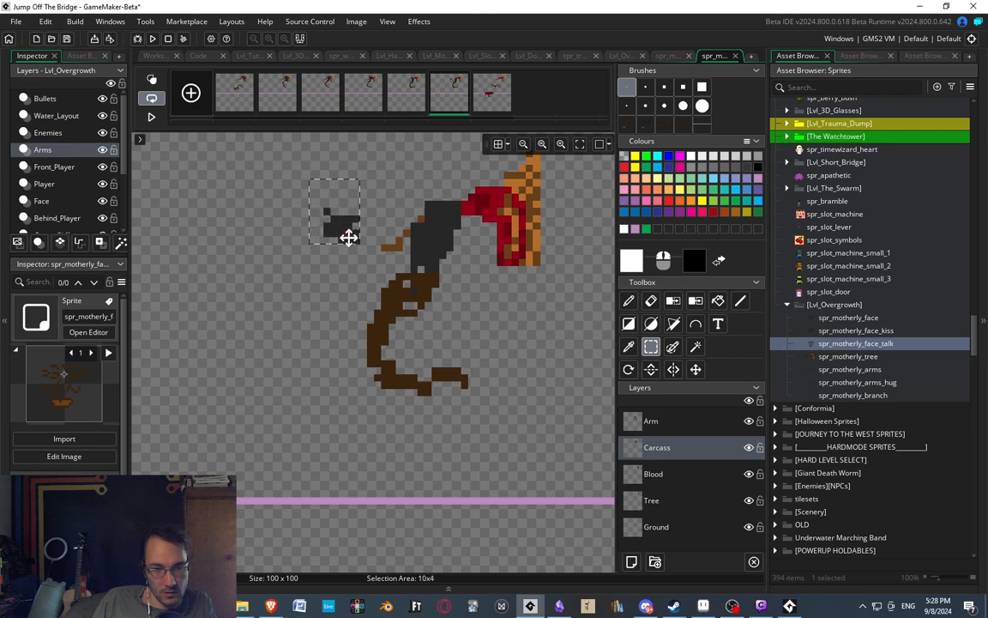
Move the carcass's upper section down to meet the detached tip, and shift both pieces right towards the body.
mouse_move(418, 202)
left_mouse_down()
mouse_move(458, 221)
mouse_move(378, 258)
left_mouse_up()
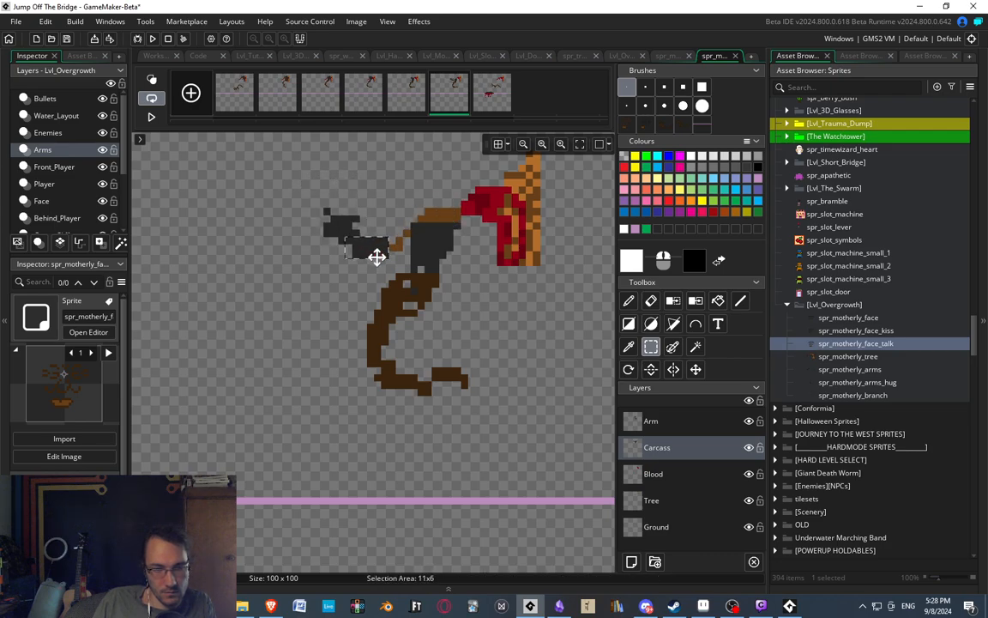
left_click(331, 198)
mouse_move(313, 196)
left_mouse_down()
mouse_move(415, 269)
mouse_move(391, 261)
left_mouse_up()
left_click(428, 240)
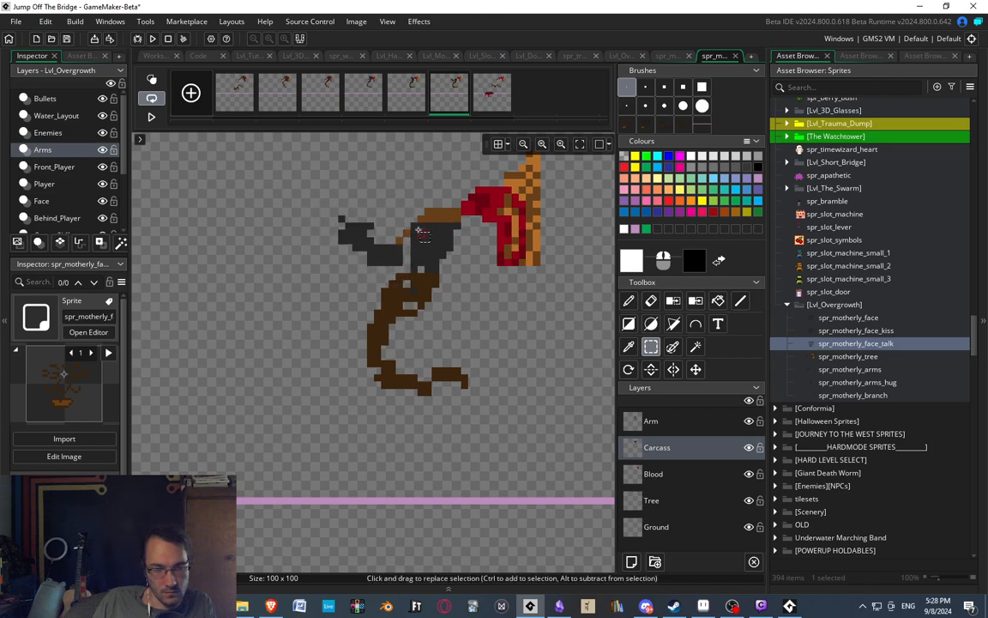
Hide the Arm layer and move the rest of the carcass down and left to join the shifted pieces.
left_click_drag(414, 226, 457, 262)
left_click(748, 421)
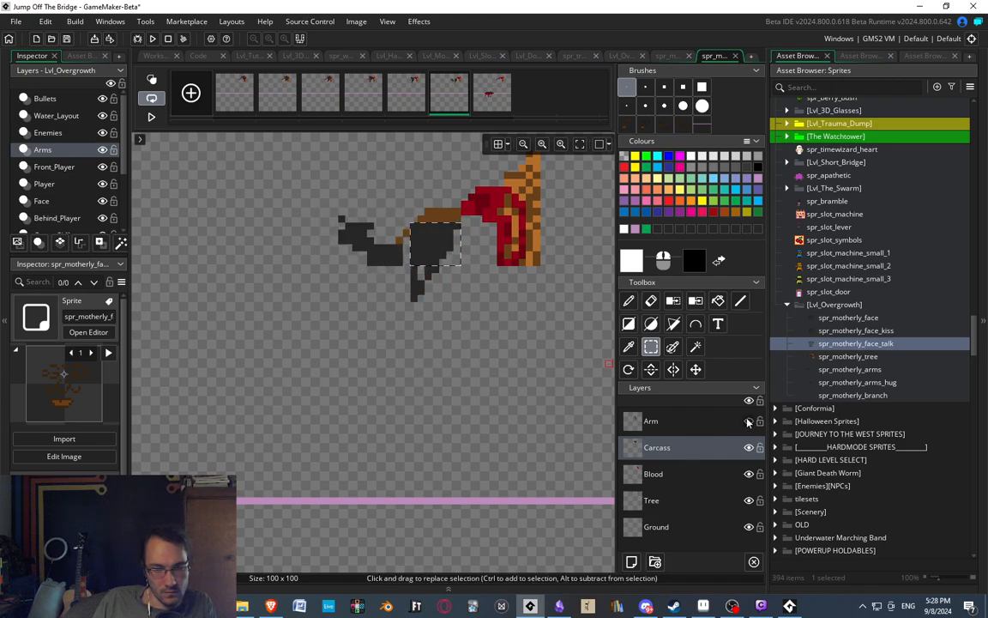
left_click_drag(411, 224, 504, 324)
left_click_drag(448, 269, 427, 284)
left_click(439, 280)
Flip between the fifth, sixth and last frames to check how the carcass falls.
left_click(410, 95)
left_click(439, 90)
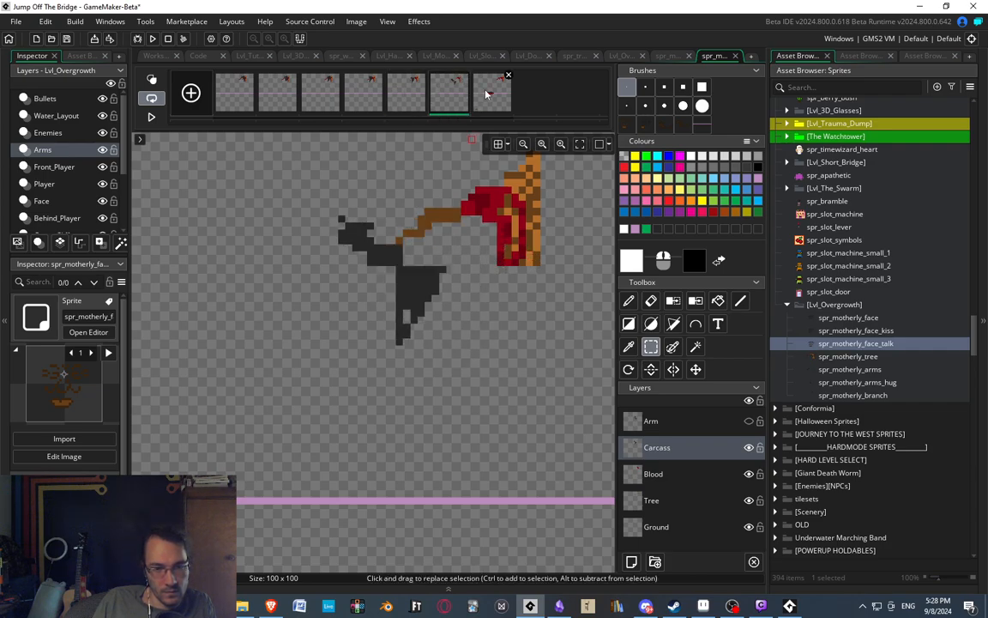
left_click(484, 93)
left_click(413, 95)
left_click(449, 101)
left_click(481, 104)
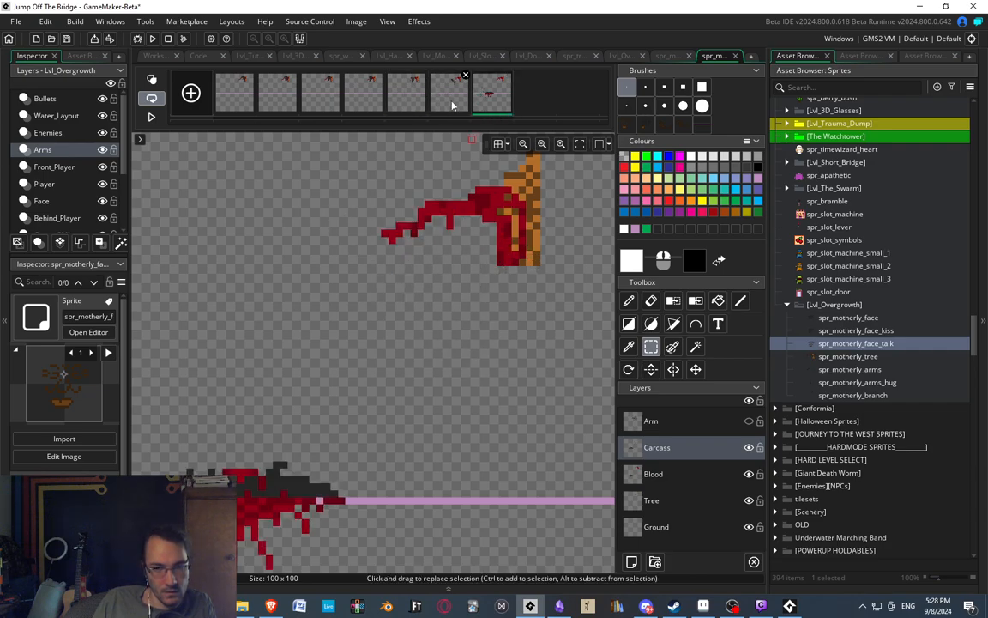
left_click(416, 101)
left_click(445, 99)
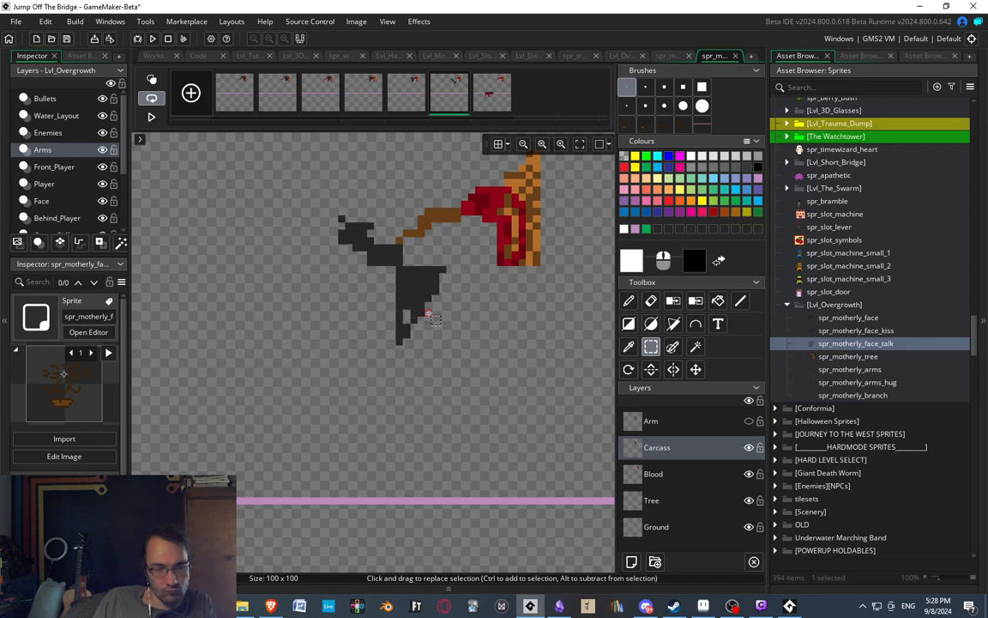
Select the whole carcass in the sixth frame and move it about two pixels right and two pixels down.
left_click(421, 101)
left_click(440, 102)
left_click_drag(326, 196, 487, 365)
mouse_move(430, 302)
left_mouse_down()
mouse_move(450, 320)
mouse_move(434, 315)
mouse_move(445, 311)
left_mouse_up()
Step repeatedly through the last three frames to review the repositioned carcass in the falling motion.
left_click(412, 98)
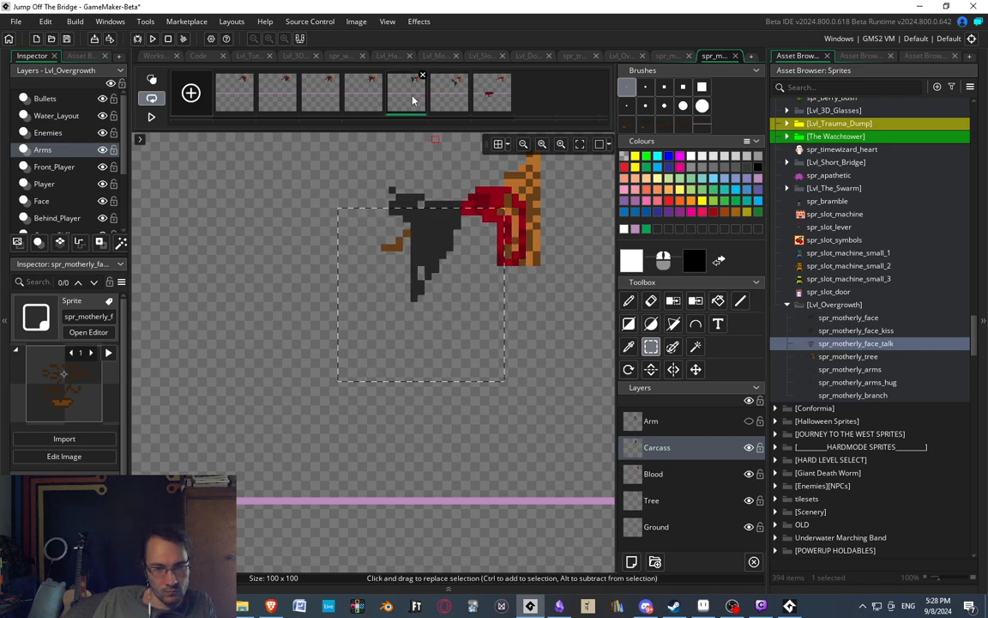
left_click(451, 99)
left_click(477, 100)
left_click(413, 99)
left_click(449, 98)
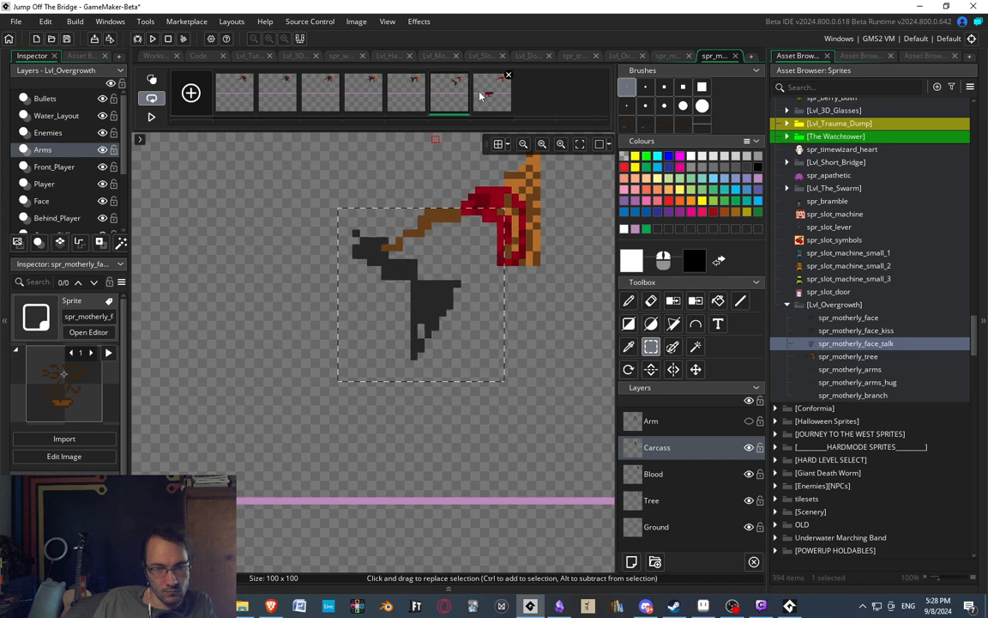
left_click(484, 96)
left_click(415, 103)
left_click(450, 101)
left_click(480, 101)
left_click(419, 99)
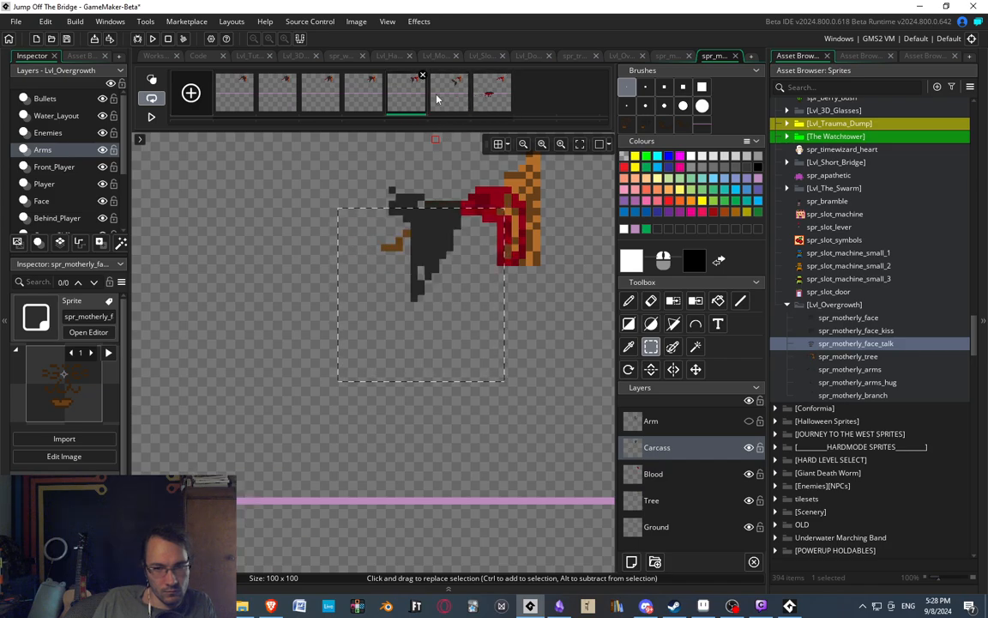
left_click(450, 100)
left_click(448, 93)
left_click(480, 97)
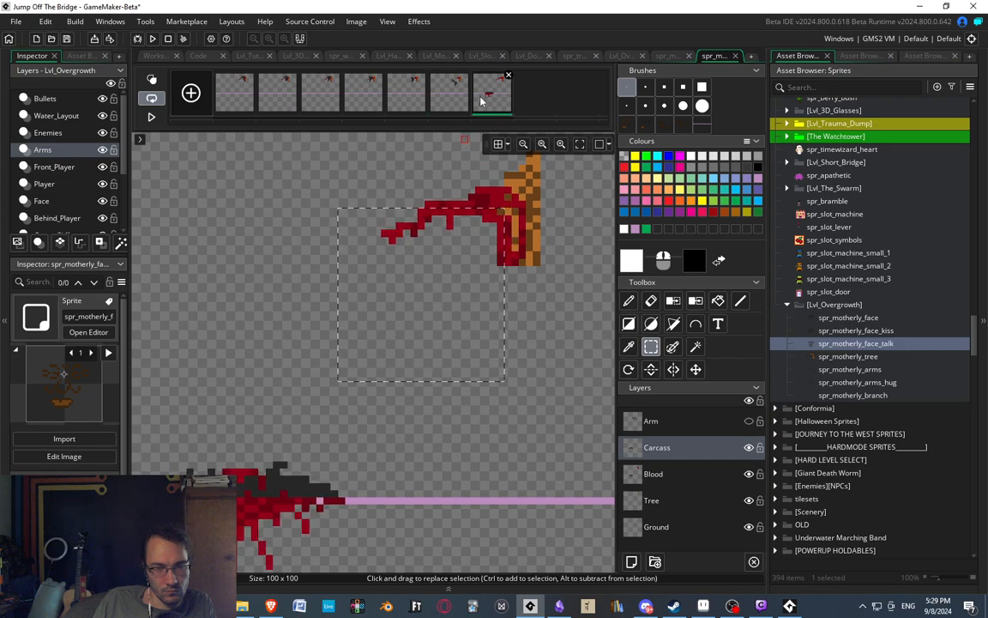
Reselect the whole carcass in the sixth frame and move it one pixel left.
left_click(454, 97)
left_click(352, 209)
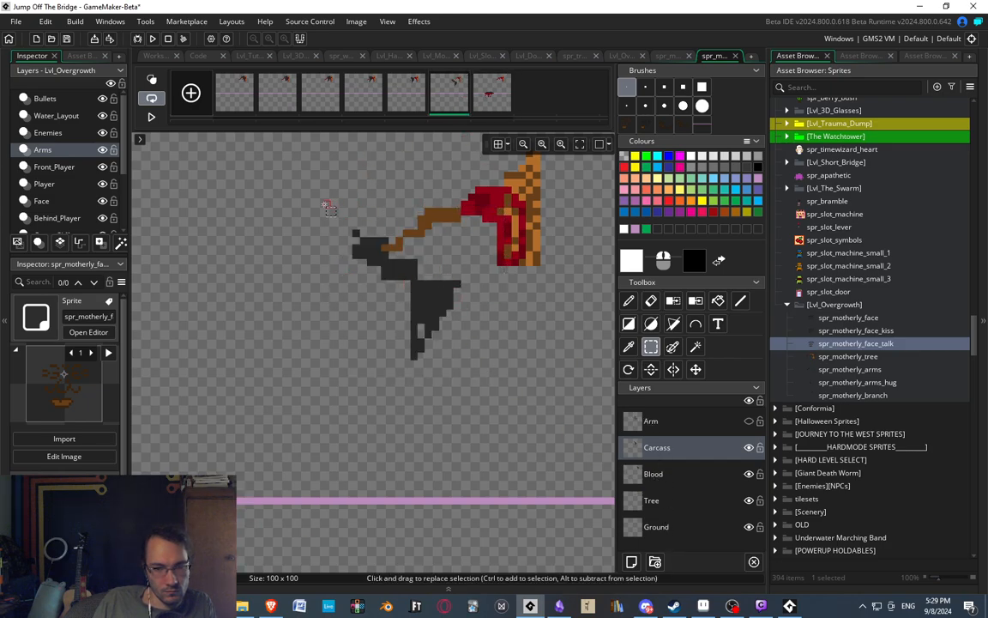
left_click_drag(324, 204, 515, 405)
left_click_drag(455, 345, 448, 345)
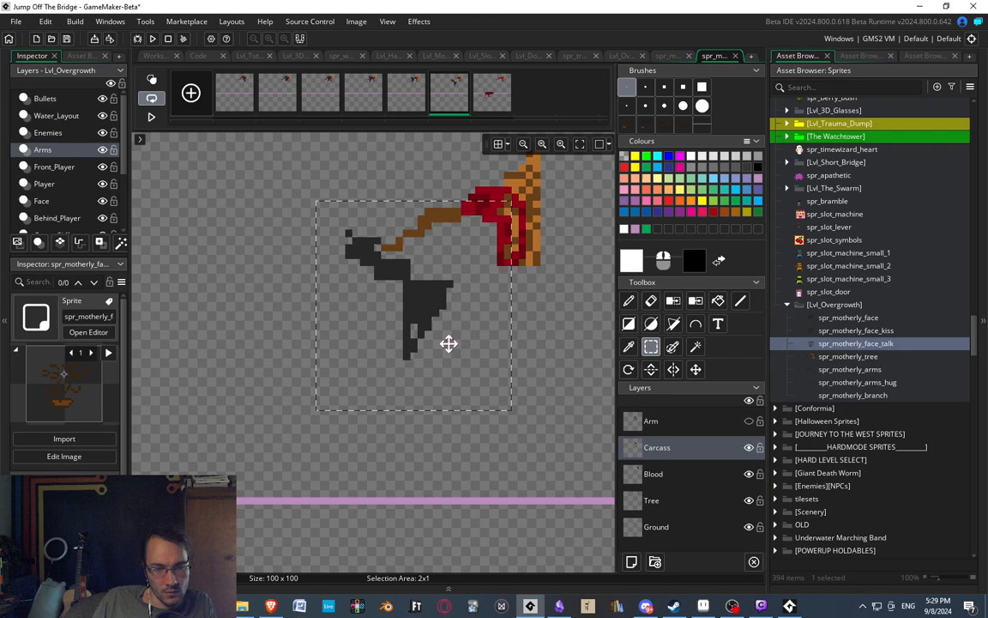
Clear the selection and compare the sixth frame's carcass position with the last frame.
left_click(552, 290)
left_click(482, 100)
left_click(451, 100)
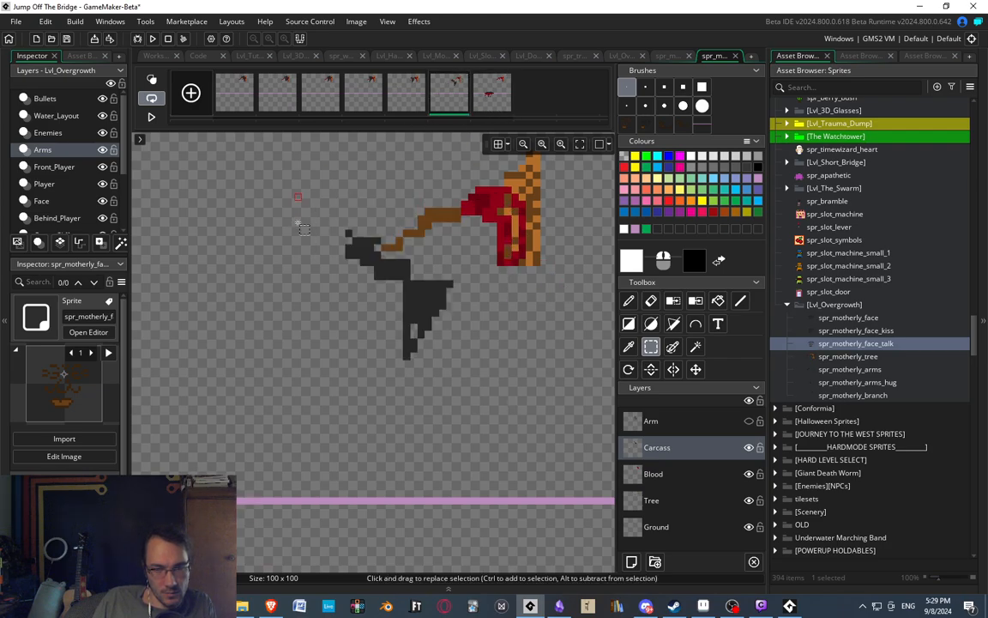
Rename the Tree layer to Branch.
double_click(645, 500)
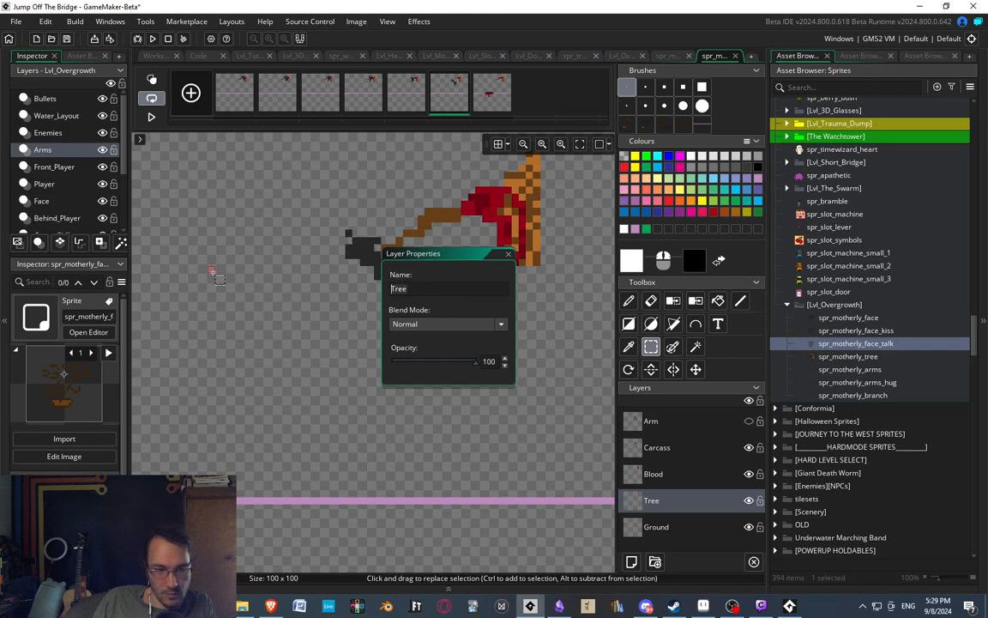
type("Branch")
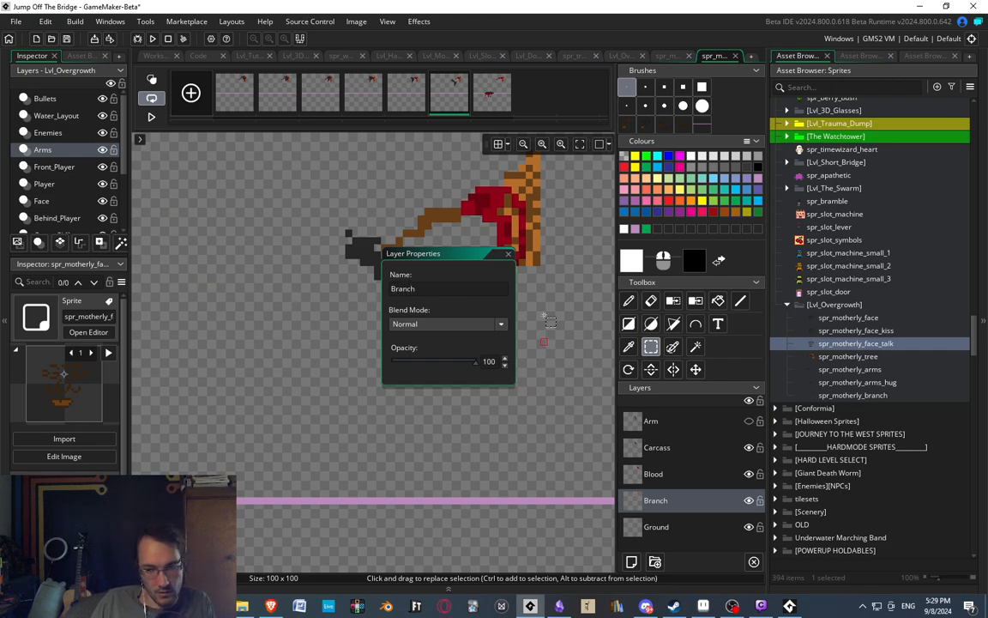
left_click(508, 254)
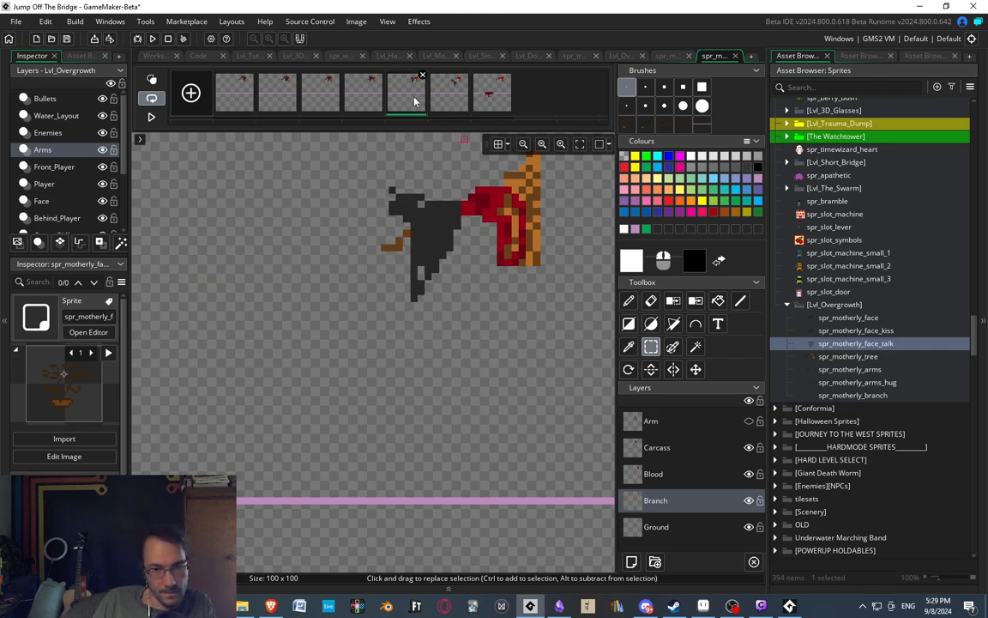
Switch to the Carcass layer and erase the tapering lower part of the carcass's body in the sixth frame.
key("d")
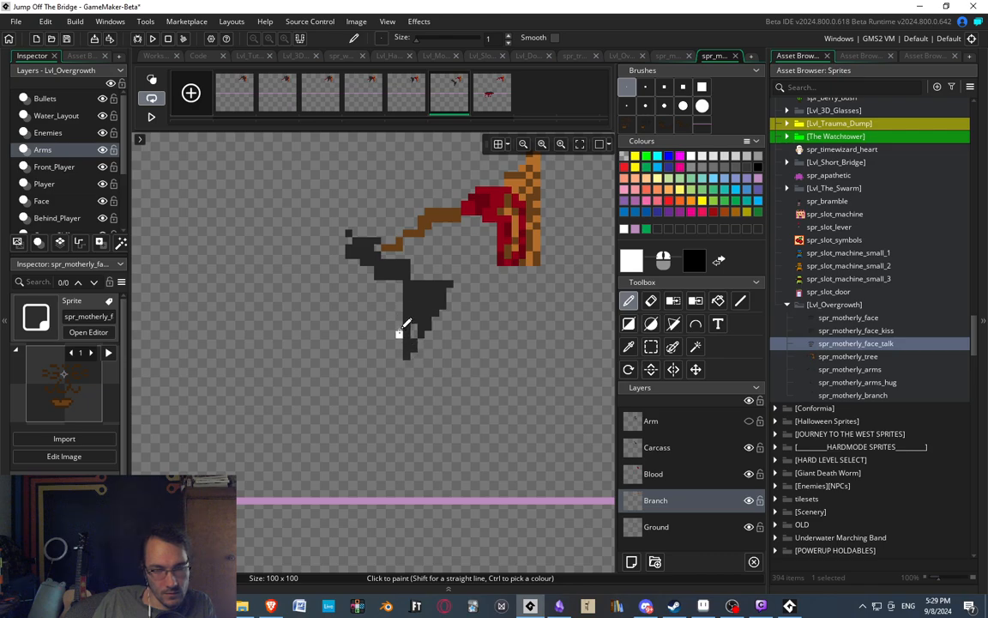
key("e")
key("s")
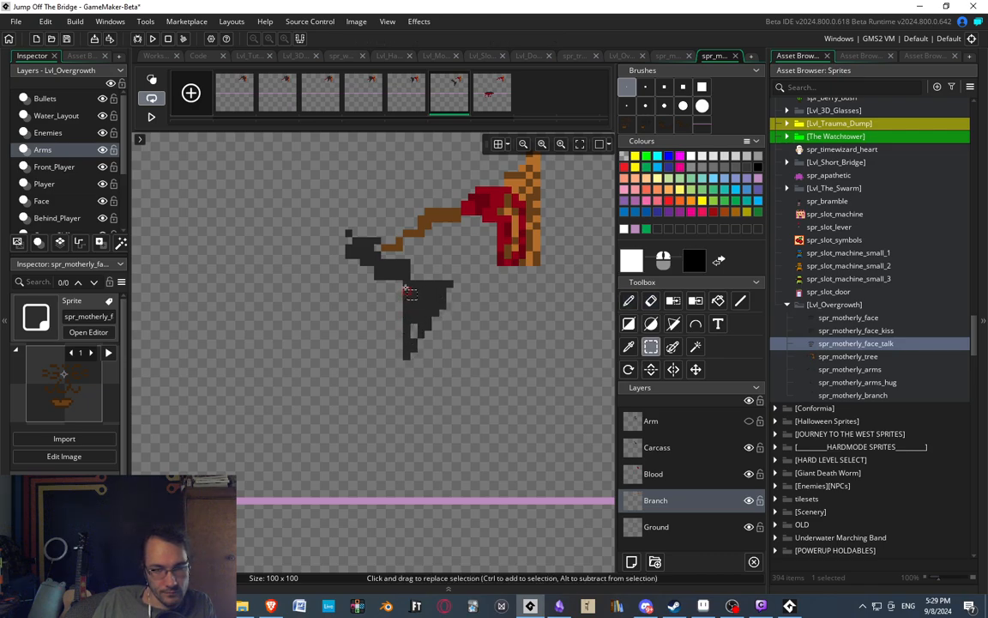
mouse_move(406, 311)
left_mouse_down()
mouse_move(457, 363)
mouse_move(451, 340)
mouse_move(422, 340)
mouse_move(418, 330)
left_mouse_up()
left_click(543, 358)
left_click(684, 452)
key("e")
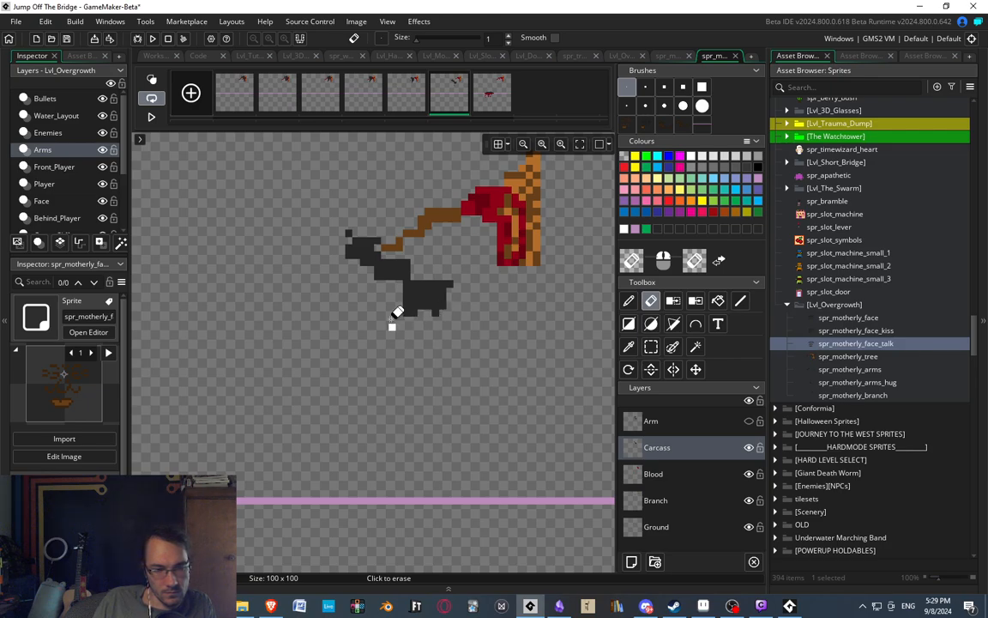
Sample the carcass's dark grey and paint extra pixels diagonally beneath its neck to thicken the upper body.
key("d")
left_click(414, 305, "ctrl")
left_click_drag(401, 291, 375, 276)
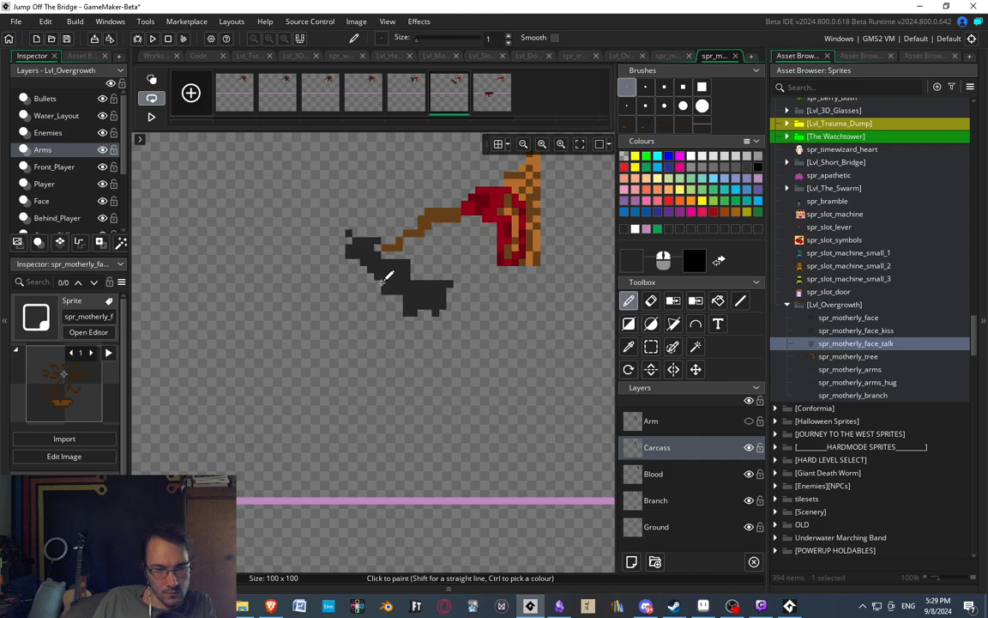
Erase the remaining right-hand part of the old body and the stray pixels below it.
key("e")
mouse_move(410, 296)
left_mouse_down()
mouse_move(443, 267)
mouse_move(410, 273)
mouse_move(432, 296)
mouse_move(429, 320)
left_mouse_up()
middle_click_drag(439, 335, 486, 358)
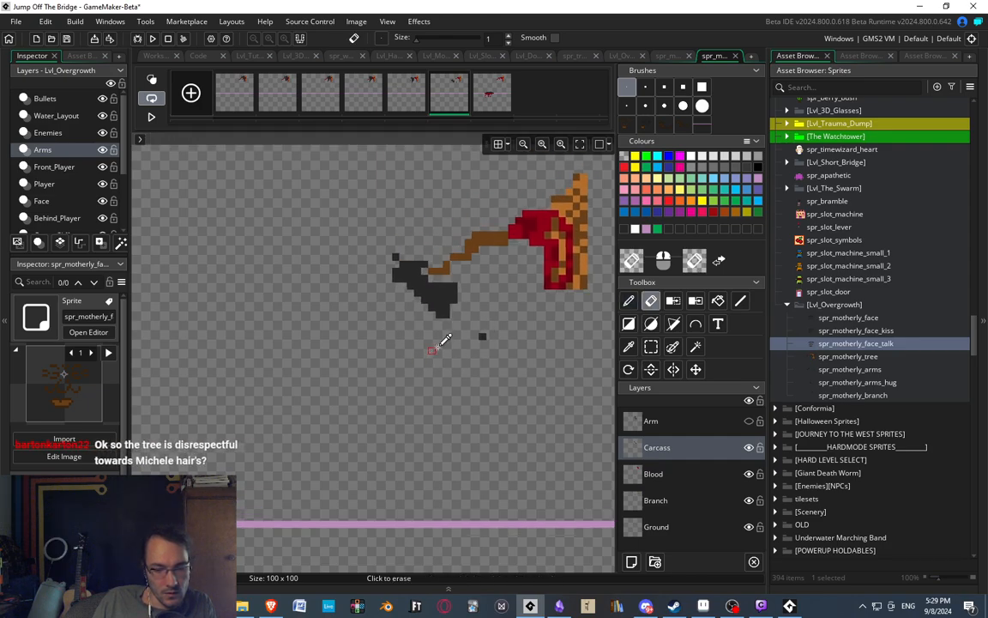
scroll(439, 334, "up", 2)
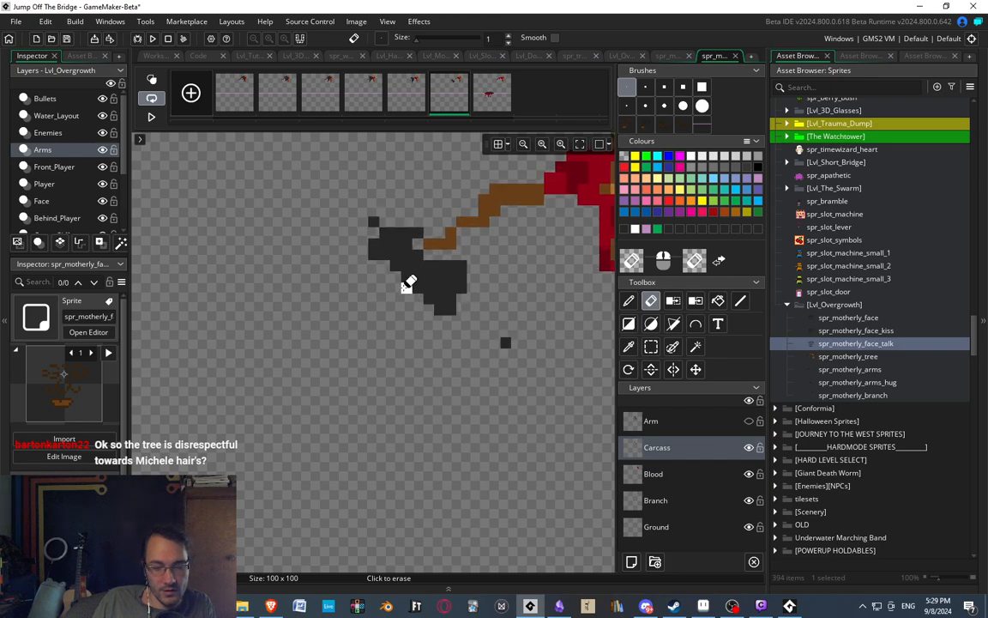
middle_click_drag(410, 281, 360, 296)
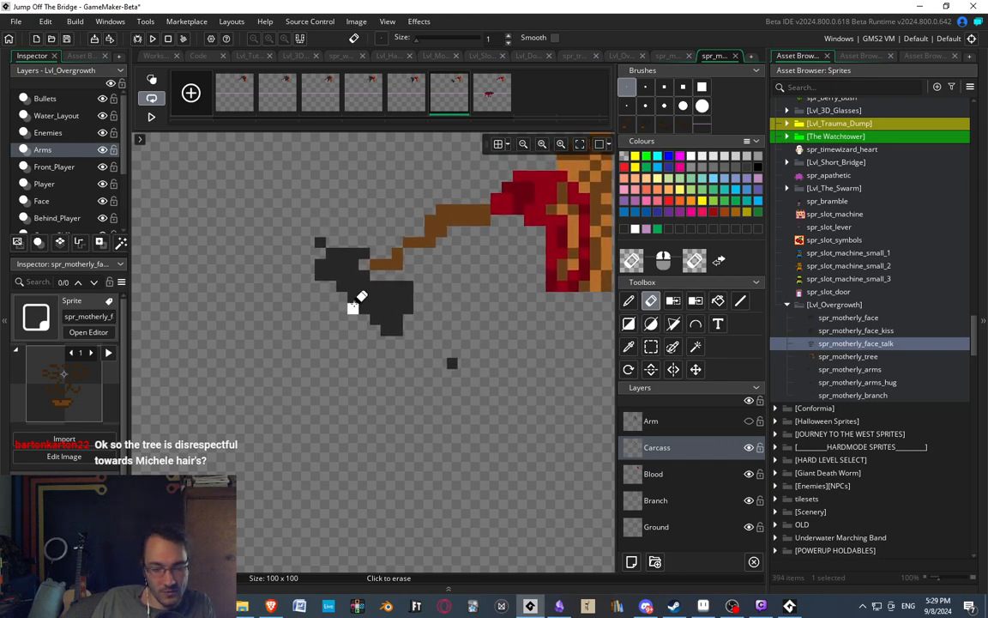
left_click(452, 363)
Redraw the carcass's body with the Pencil as a mass slanting down to the right, leaving small holes near its lower end.
key("d")
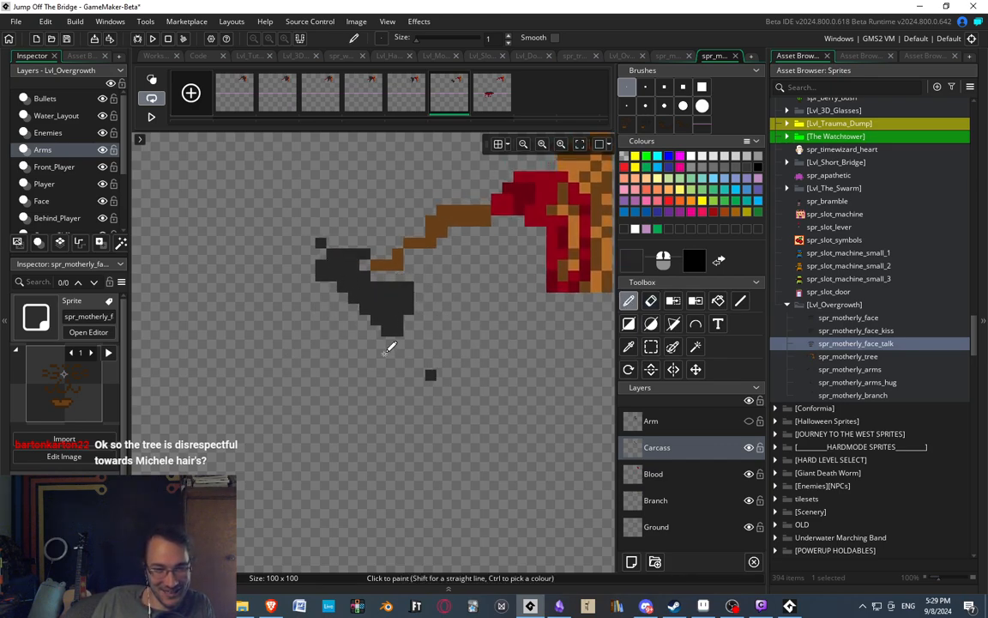
middle_click_drag(379, 293, 341, 336)
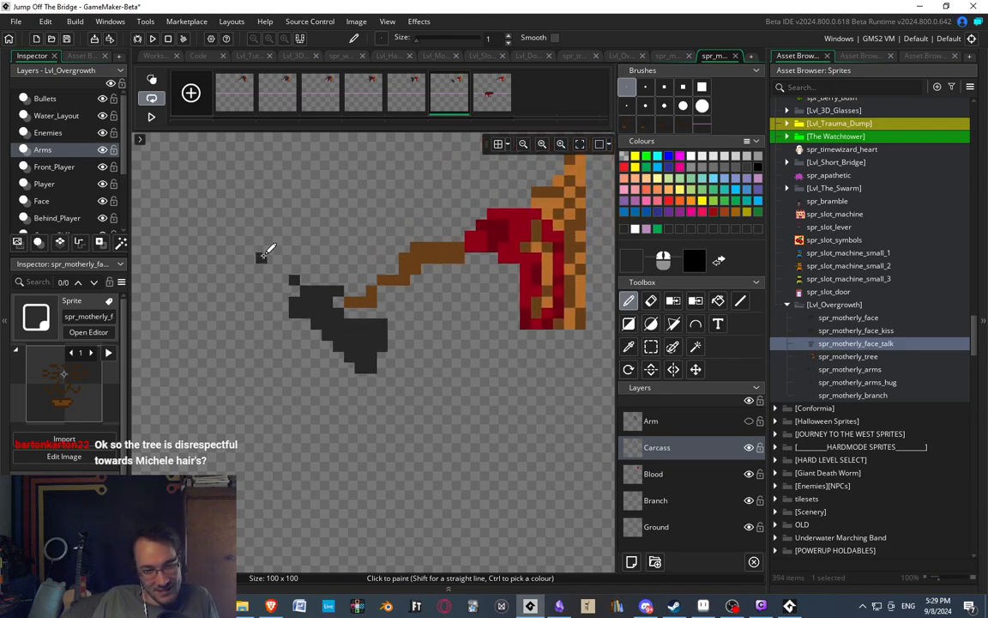
middle_click_drag(360, 297, 339, 269)
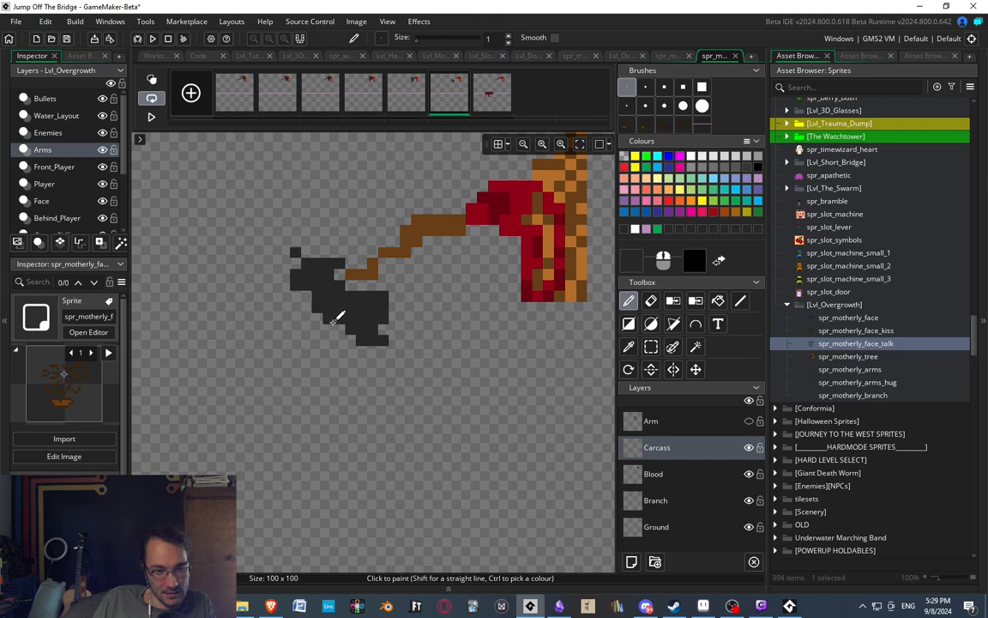
mouse_move(335, 321)
left_mouse_down()
mouse_move(388, 377)
mouse_move(388, 337)
mouse_move(404, 345)
mouse_move(405, 370)
mouse_move(383, 332)
left_mouse_up()
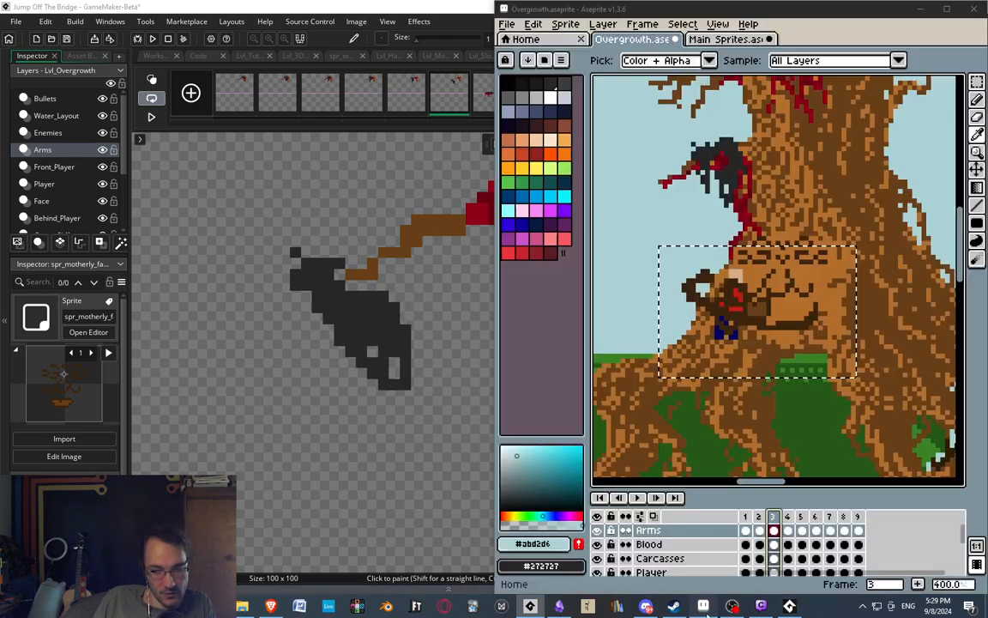
Switch to Aseprite to check the hanging carcass in the Overgrowth artwork, then return to the GameMaker branch sprite.
left_click(704, 606)
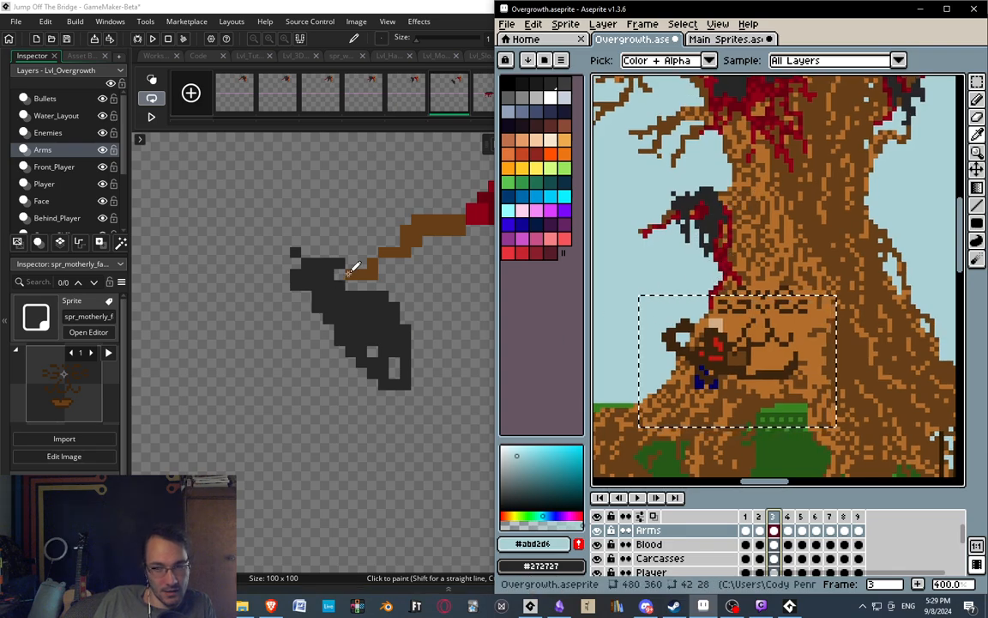
middle_click_drag(354, 282, 354, 277)
mouse_move(345, 318)
middle_mouse_down()
mouse_move(361, 295)
mouse_move(362, 304)
middle_mouse_up()
middle_click_drag(377, 229, 444, 208)
middle_click_drag(464, 368, 411, 334)
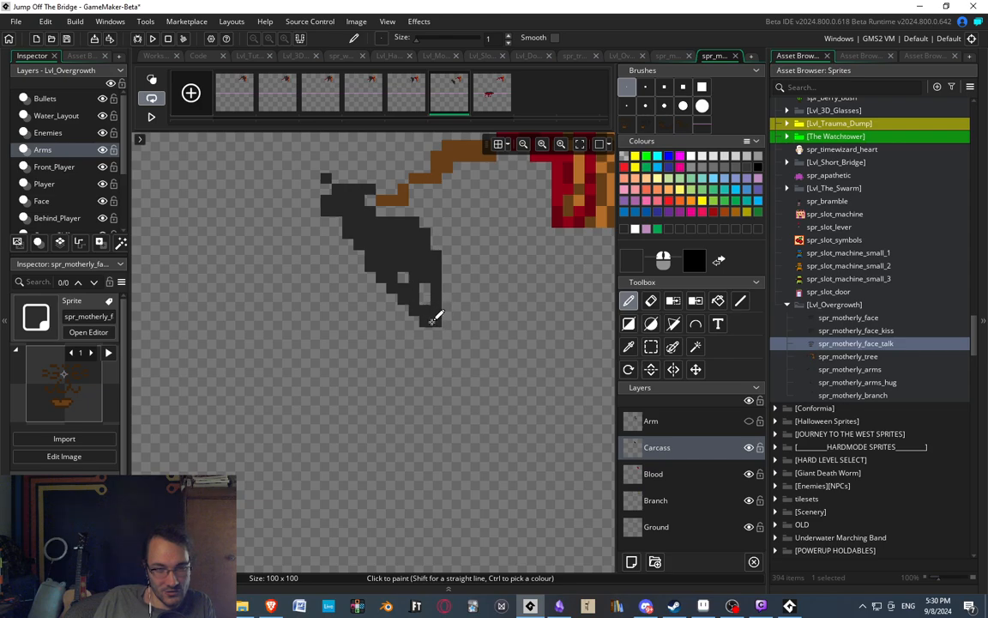
Extend the lower-right end of the carcass's body by about one pixel and compare it with the fifth frame.
mouse_move(433, 320)
left_mouse_down()
mouse_move(448, 273)
mouse_move(448, 306)
left_mouse_up()
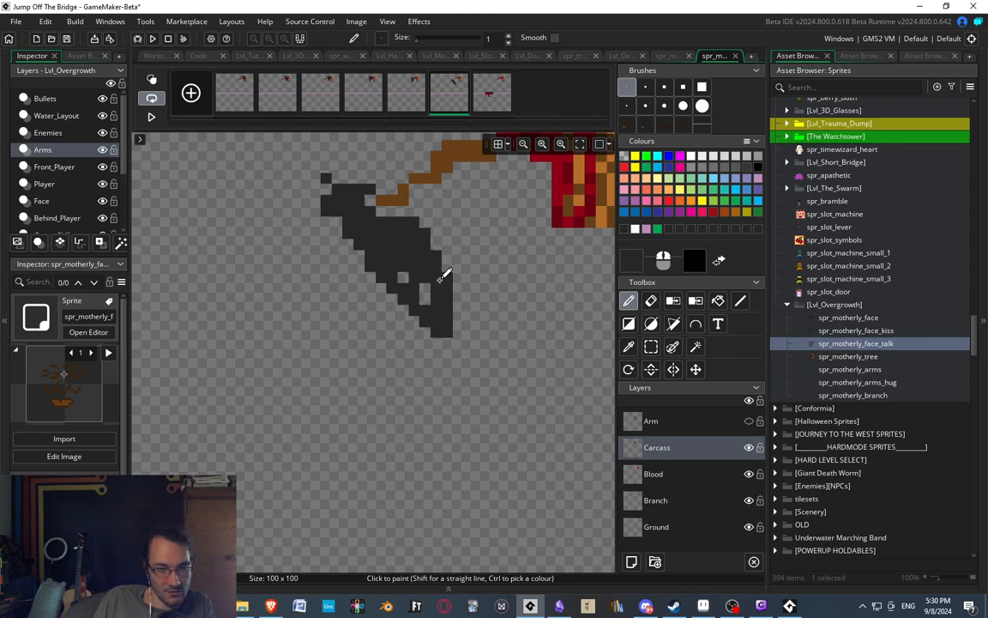
left_click(360, 256)
left_click(414, 97)
left_click(443, 97)
Compare the fifth and sixth frames, and erase the protruding pixel column along the body's lower-right edge.
middle_click_drag(441, 390, 438, 316)
scroll(437, 315, "down", 1, "ctrl")
scroll(438, 295, "down", 6, "ctrl")
scroll(434, 249, "up", 5, "ctrl")
left_click(416, 98)
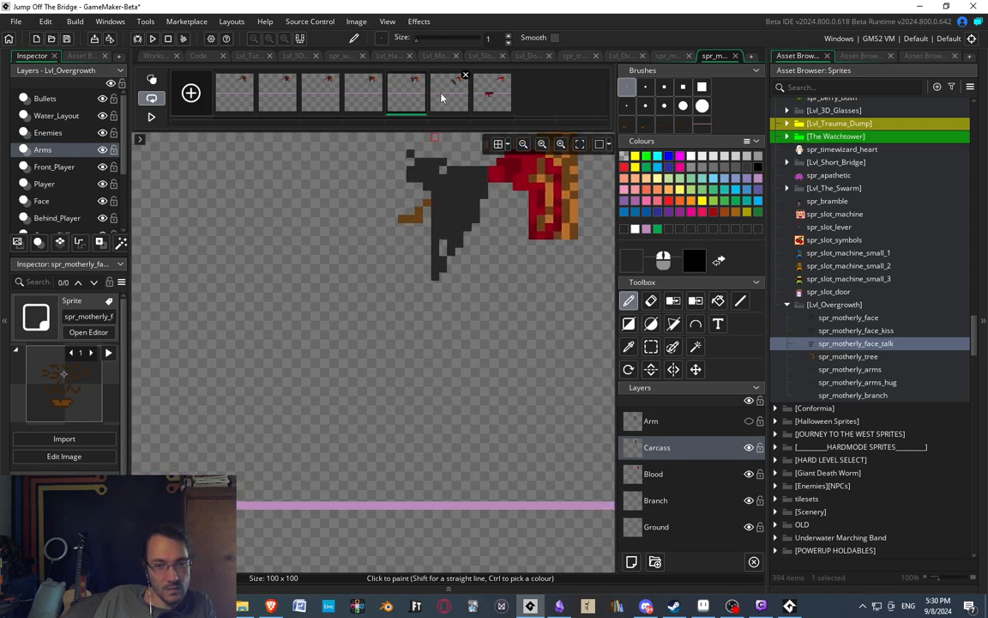
left_click(444, 98)
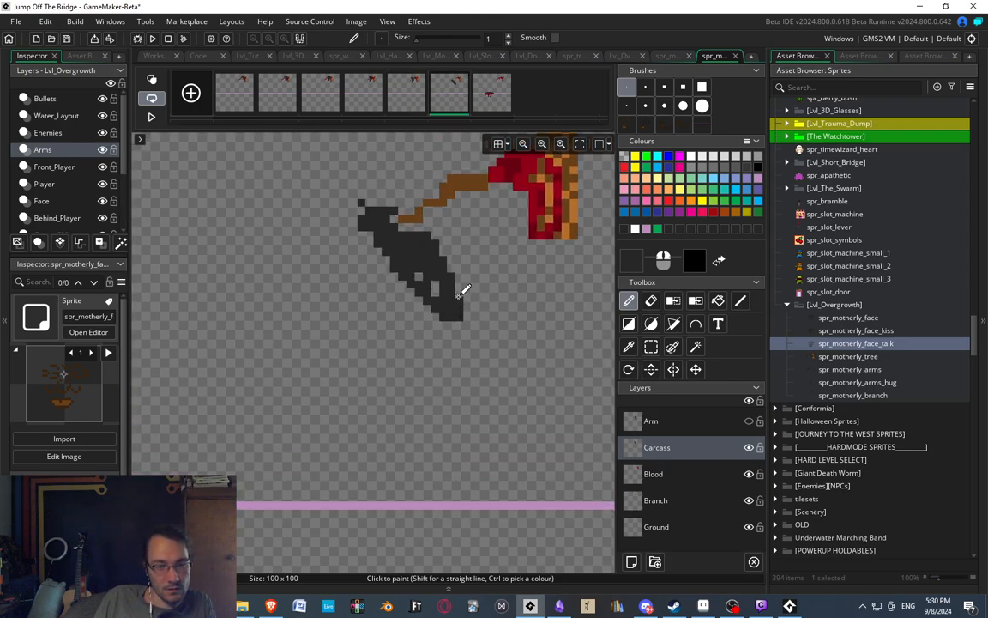
key("e")
left_click_drag(460, 318, 460, 301)
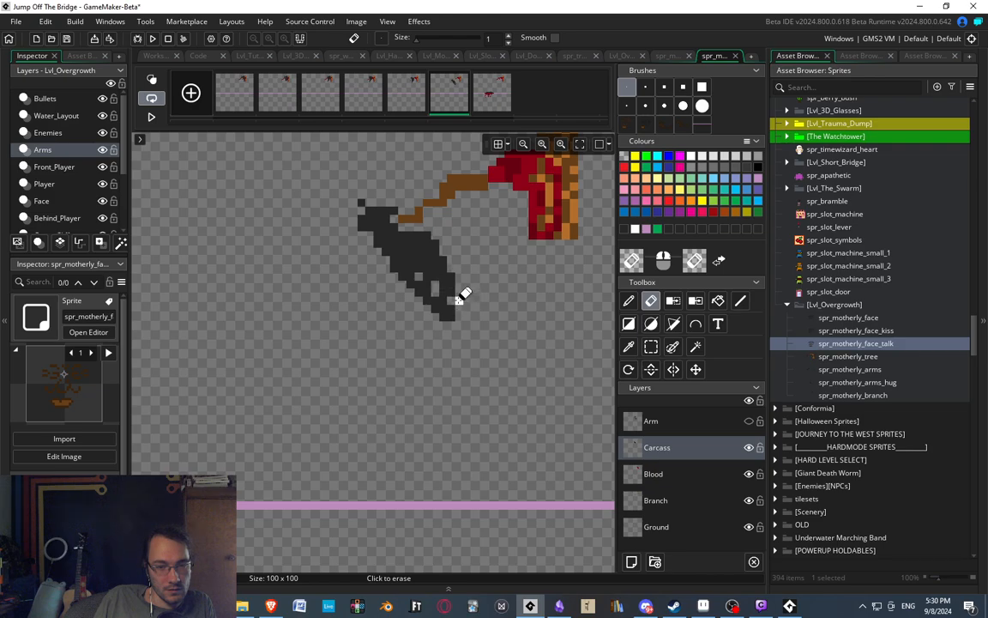
key("d")
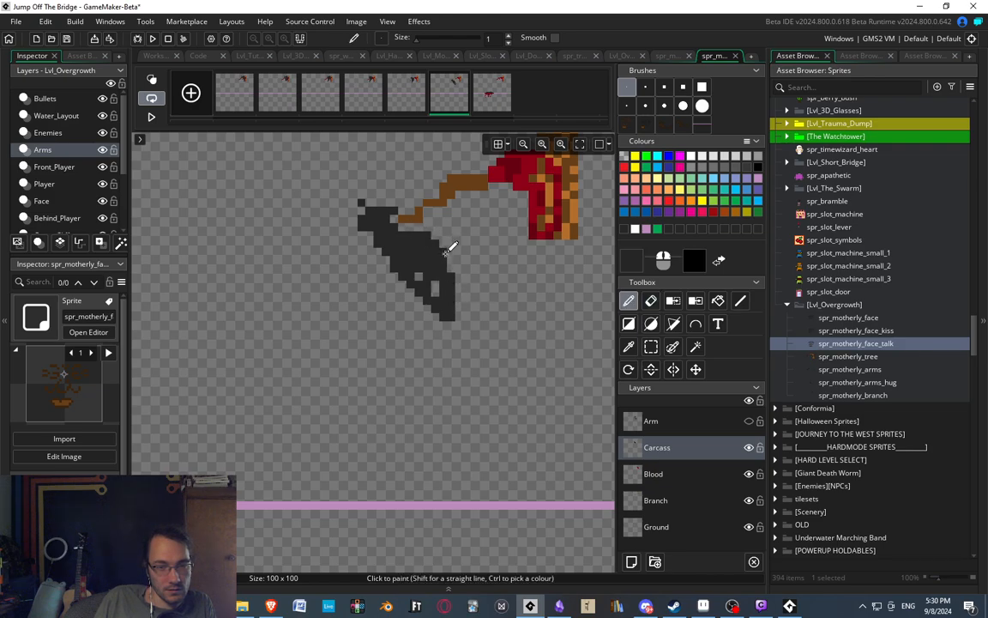
Check the neighbouring frames, and reshape the body's lower end by erasing its bottom pixels and building out the right edge.
left_click(410, 101)
left_click(452, 102)
left_click(480, 100)
left_click(469, 100)
key("e")
mouse_move(434, 310)
left_mouse_down()
mouse_move(454, 319)
mouse_move(451, 309)
left_mouse_up()
key("d")
key("e")
key("d")
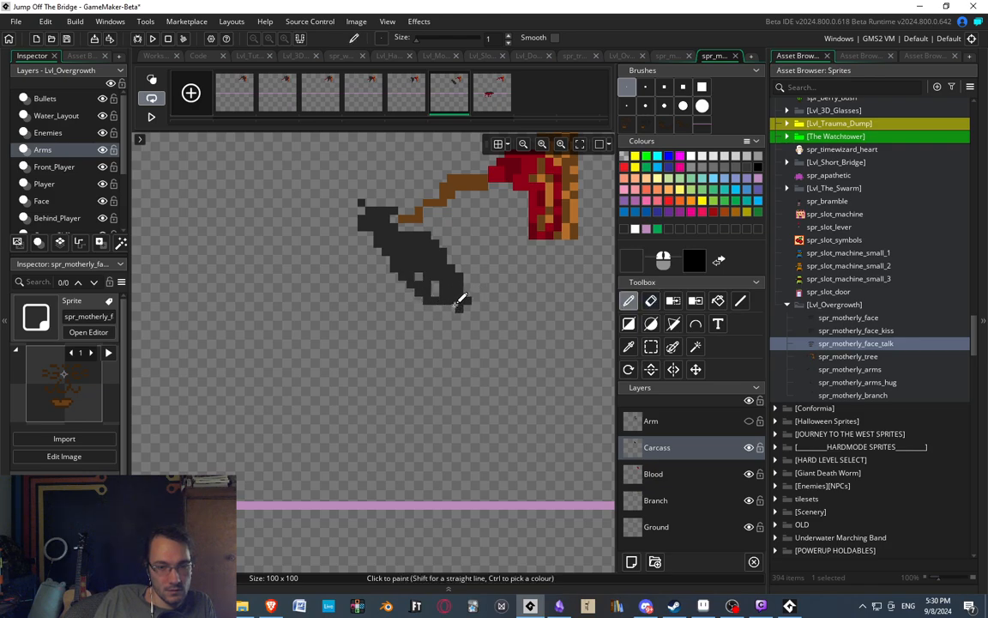
Erase the stray corner pixel at the body's lower right and compare the sixth frame with the fifth.
key("e")
left_click(468, 301)
mouse_move(472, 254)
middle_mouse_down()
mouse_move(449, 285)
mouse_move(434, 278)
middle_mouse_up()
key("d")
left_click(416, 91)
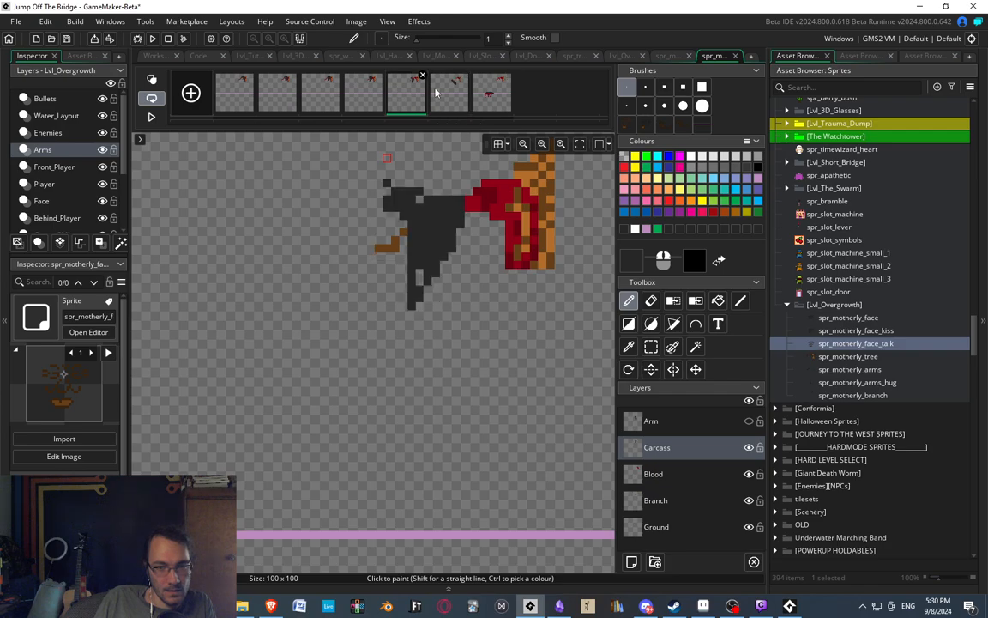
left_click(446, 93)
Fill out the lower end of the sixth frame's body and reduce the larger hole to a small gap.
key("e")
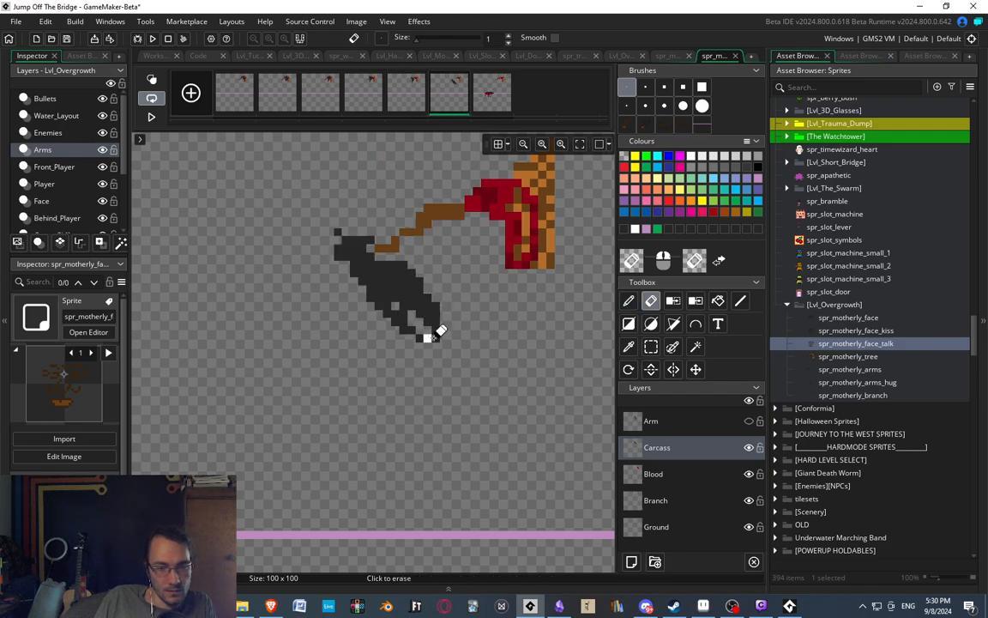
key("d")
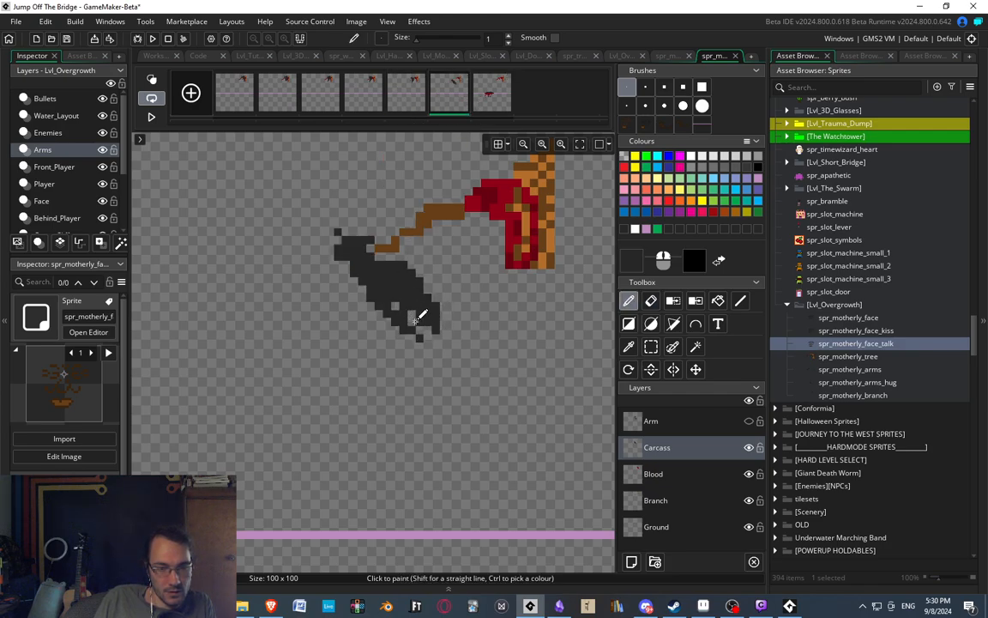
key("e")
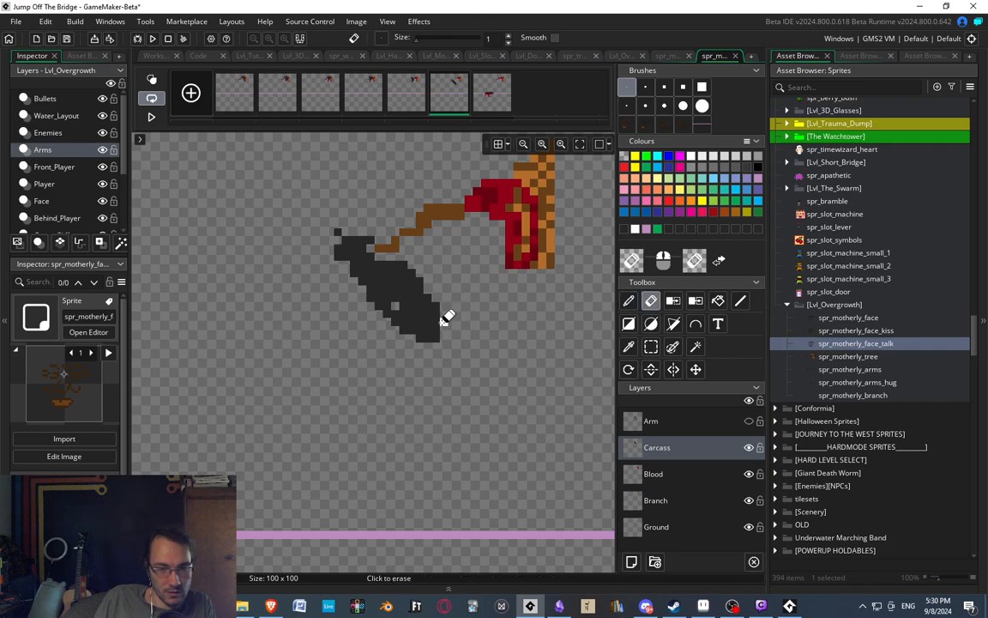
left_click(416, 102)
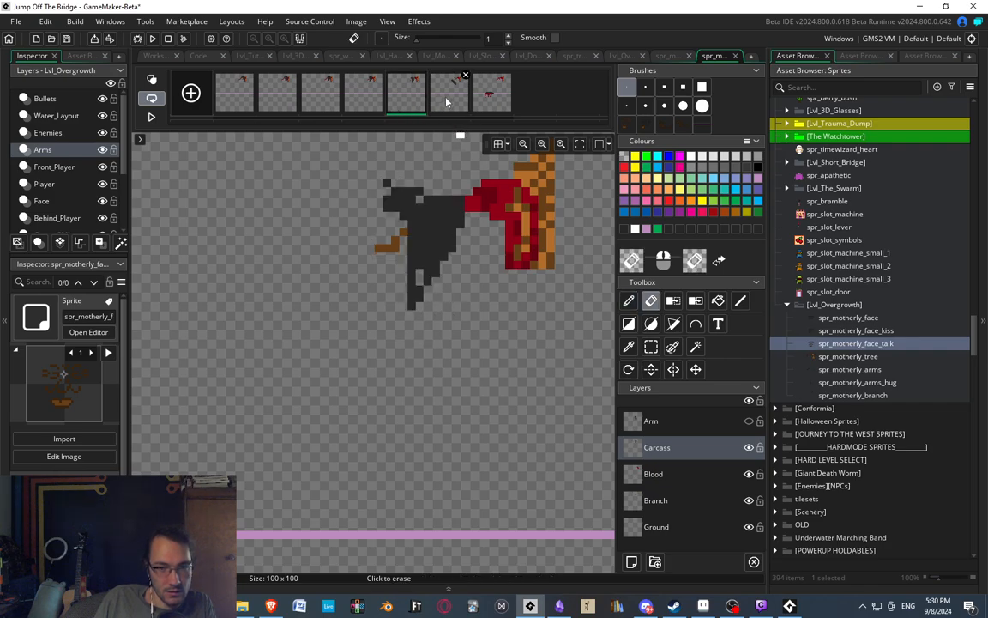
left_click(447, 98)
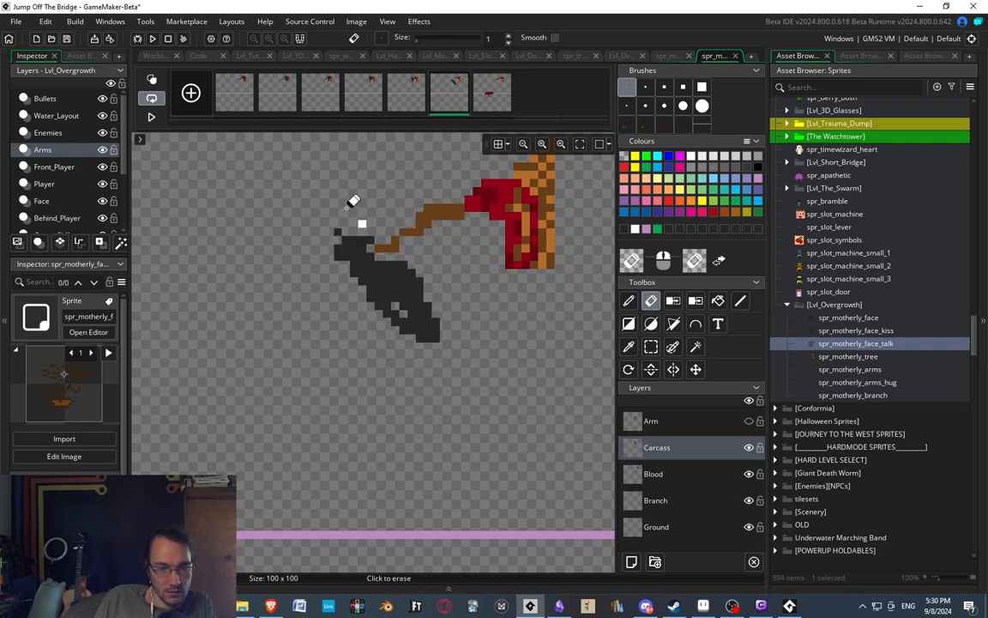
key("d")
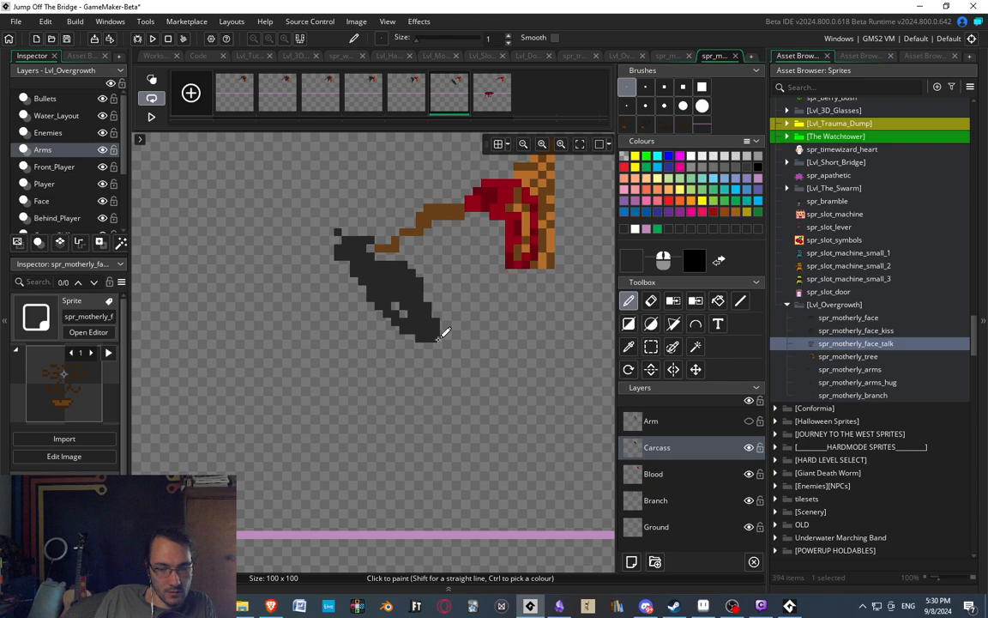
Step back and forth through the last four frames of the branch animation to examine the reshaped carcass's fall.
left_click(417, 103)
left_click(448, 94)
left_click(487, 96)
scroll(301, 330, "down", 2)
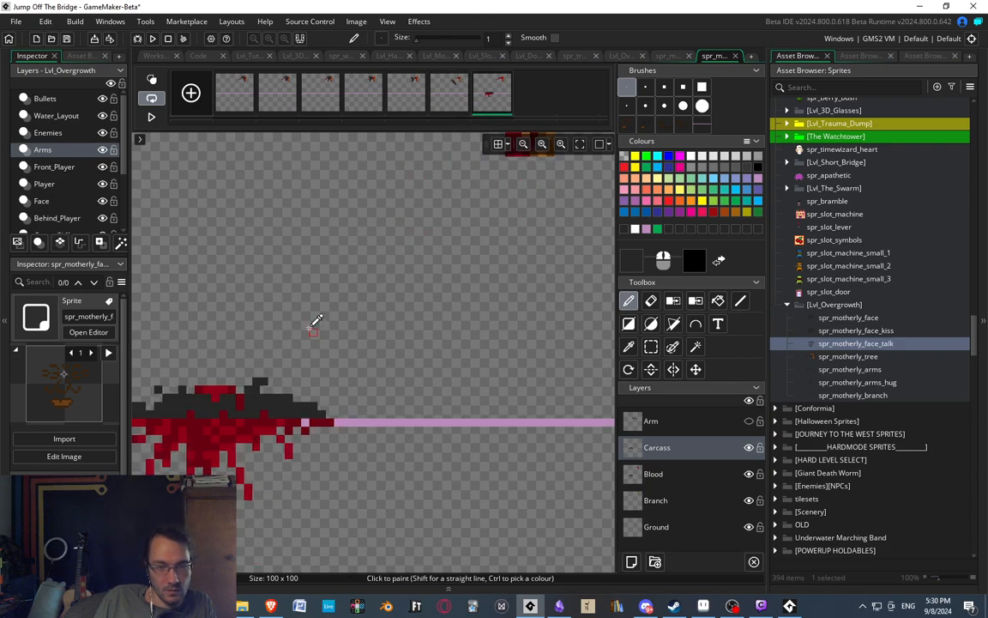
scroll(296, 266, "down", 3, "ctrl")
left_click(151, 119)
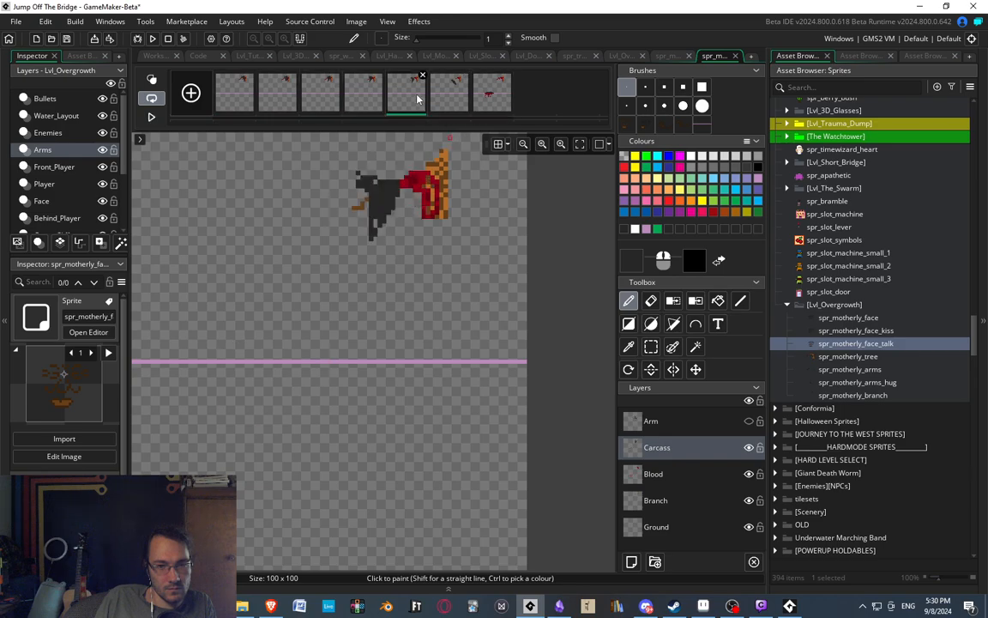
left_click(462, 98)
left_click(400, 86)
left_click(461, 97)
left_click(406, 101)
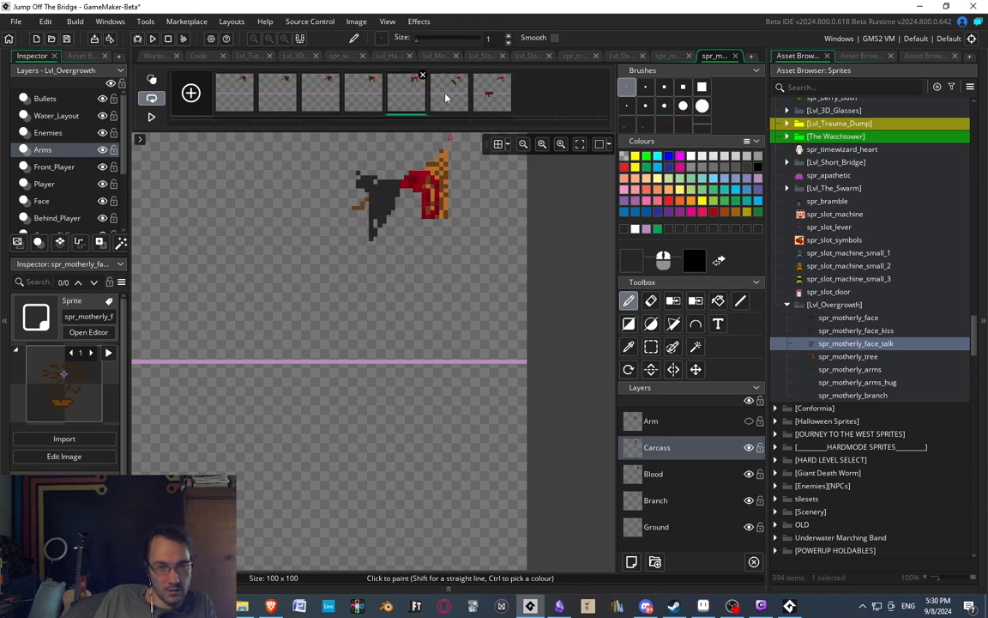
left_click(442, 93)
left_click(482, 99)
left_click(450, 99)
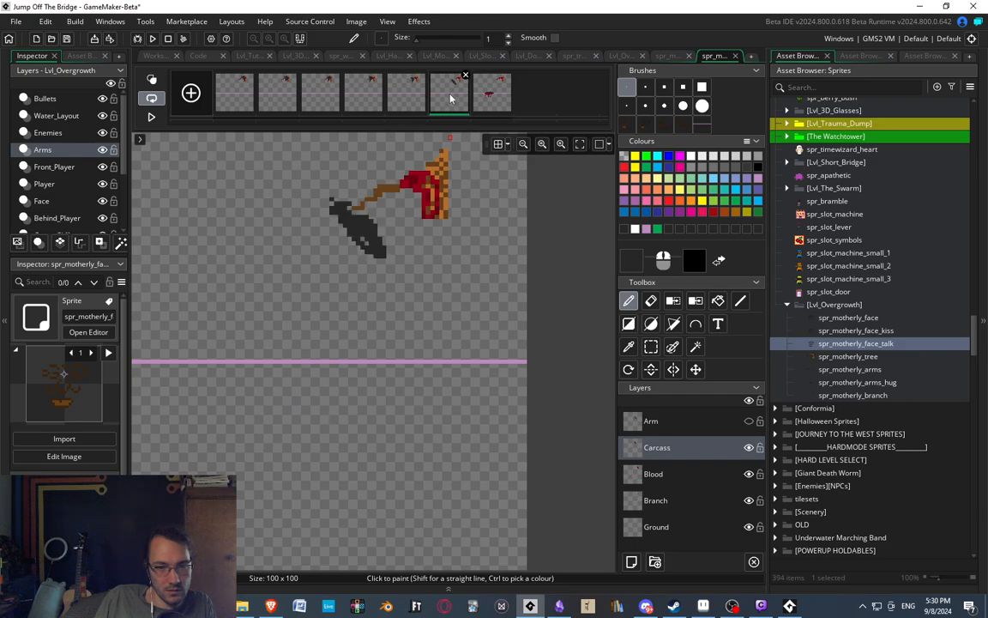
left_click(374, 102)
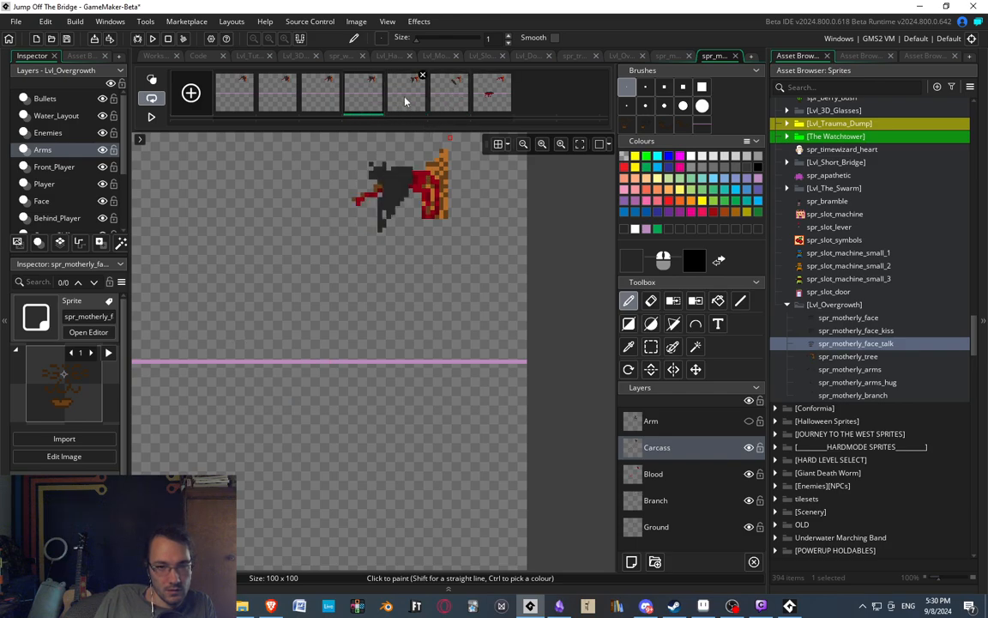
Duplicate the sixth frame of the branch animation and move the carcass in the copy off the branch, down and to the left.
left_click(406, 100)
left_click(441, 99)
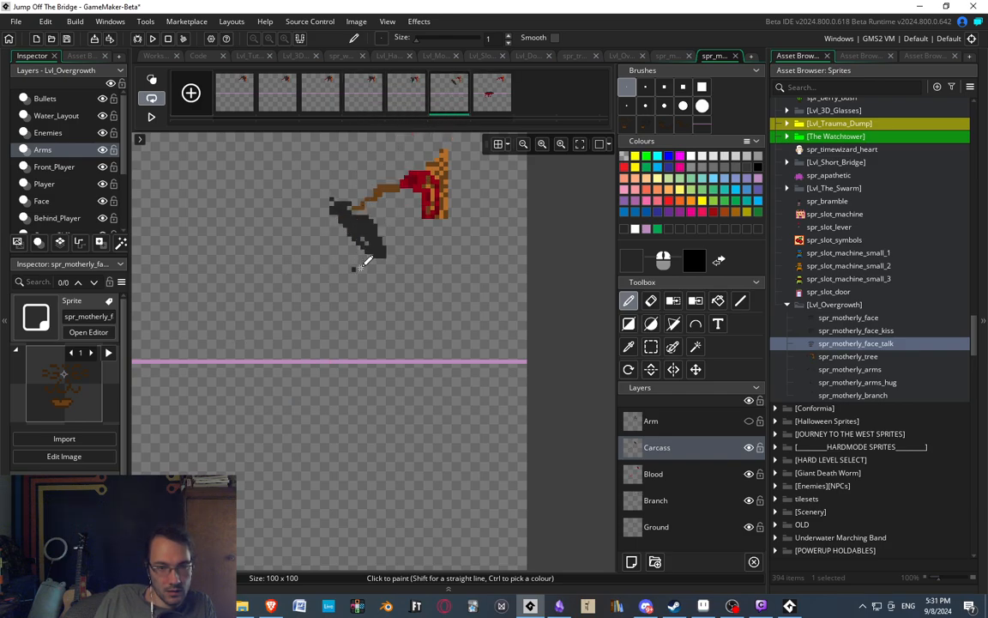
key("ctrl+v")
key("s")
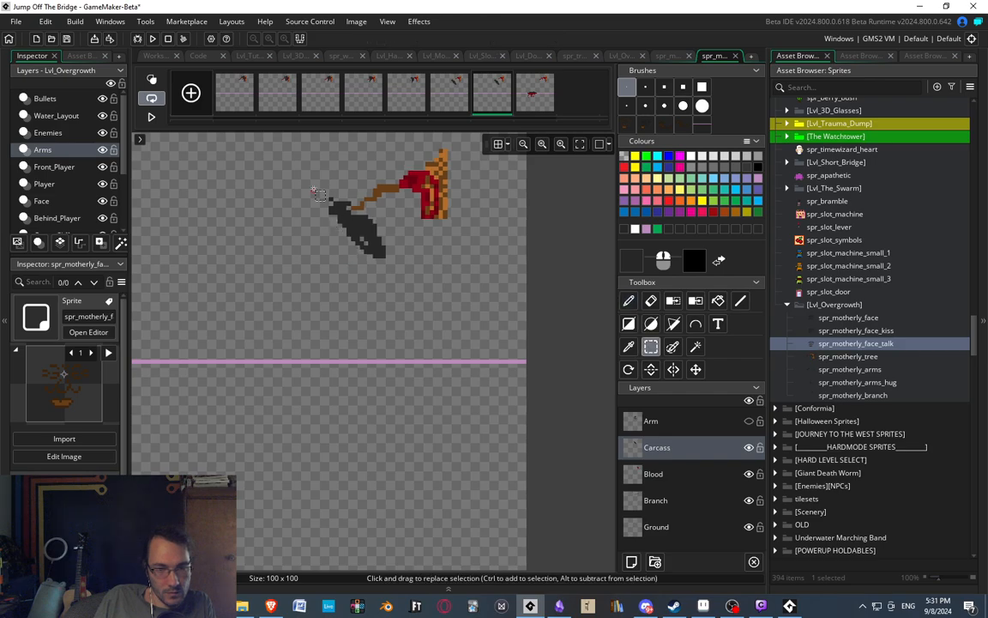
left_click_drag(314, 190, 394, 273)
left_click_drag(366, 240, 343, 273)
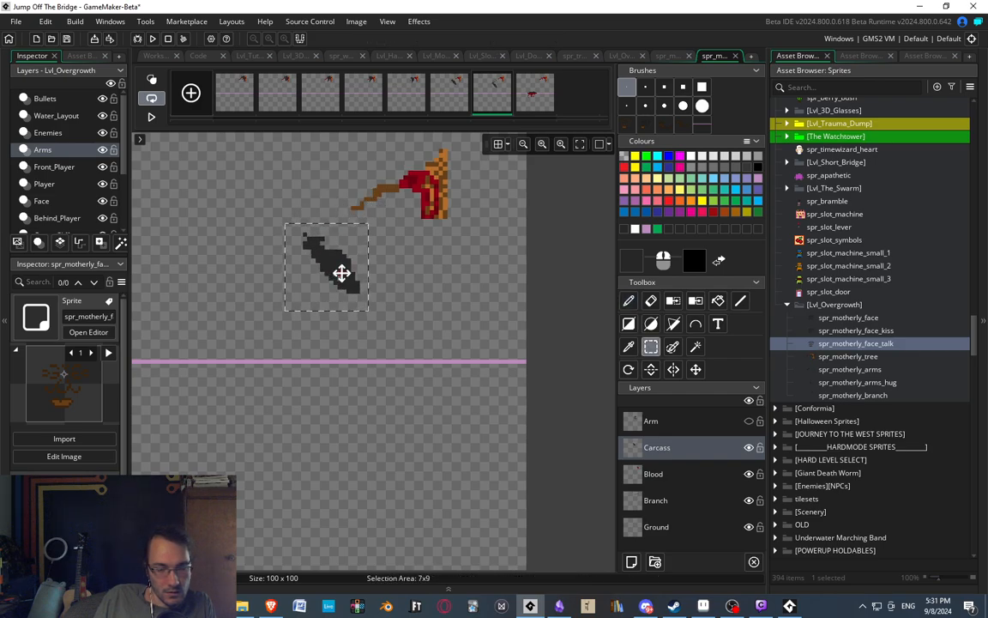
Check the final frame, and in the new seventh frame carve away the body's underside and draw a front leg reaching down.
left_click(526, 100)
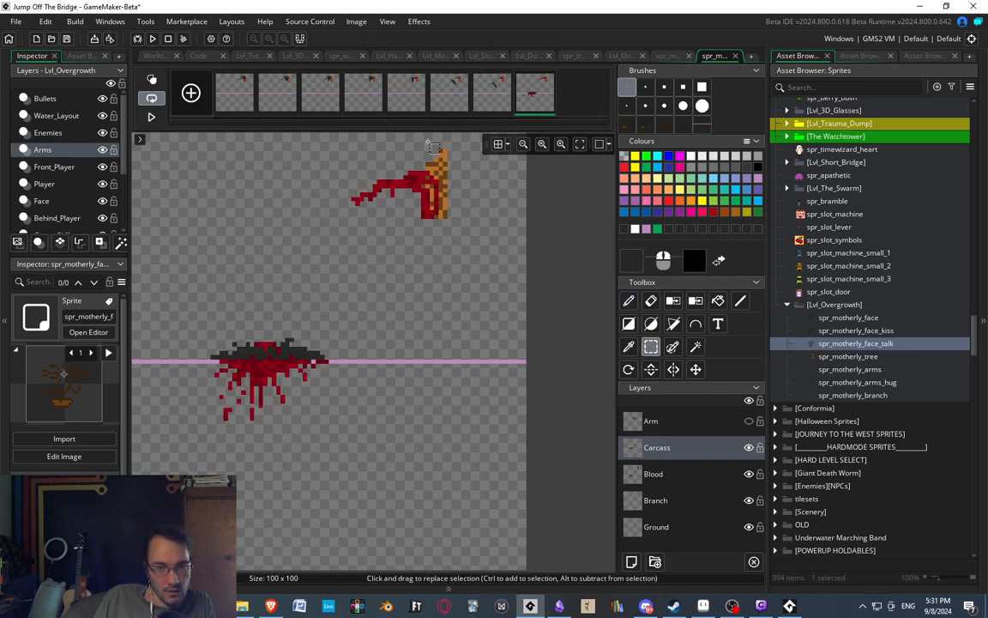
left_click(480, 96)
scroll(339, 257, "up", 2)
key("e")
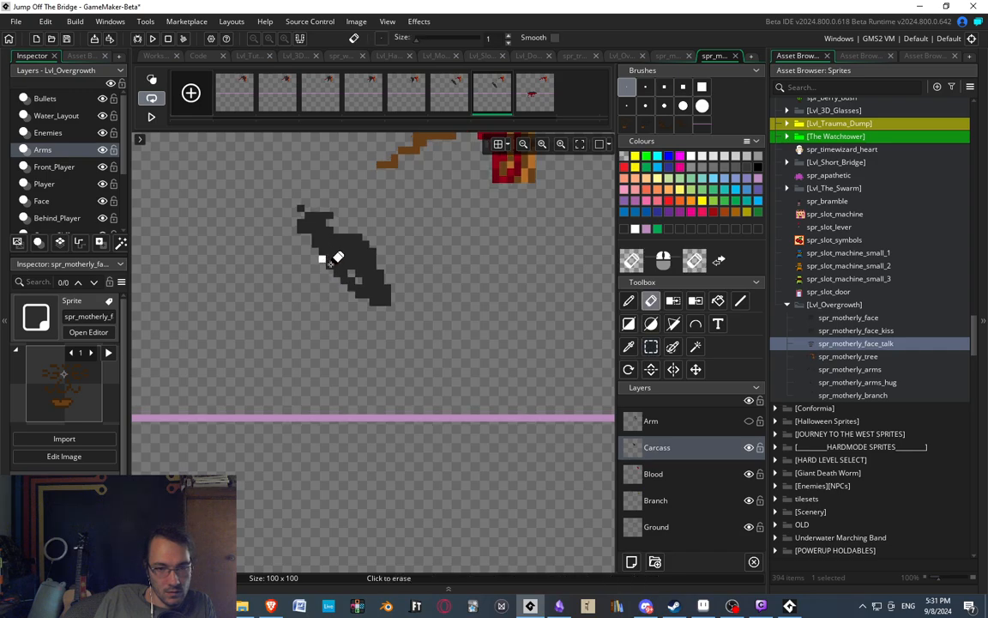
mouse_move(330, 264)
left_mouse_down()
mouse_move(338, 277)
mouse_move(290, 254)
left_mouse_up()
key("d")
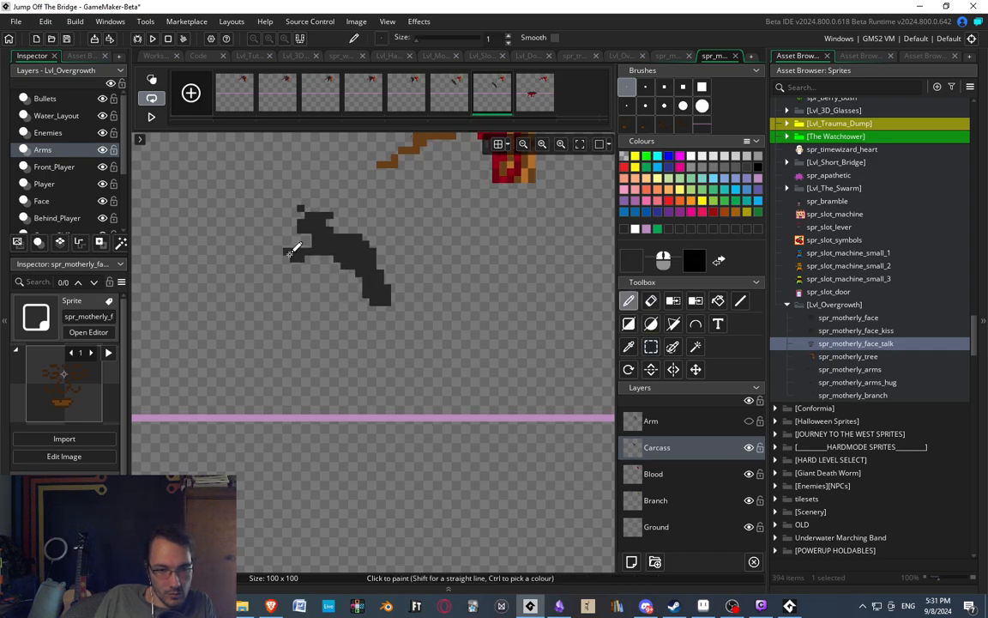
key("e")
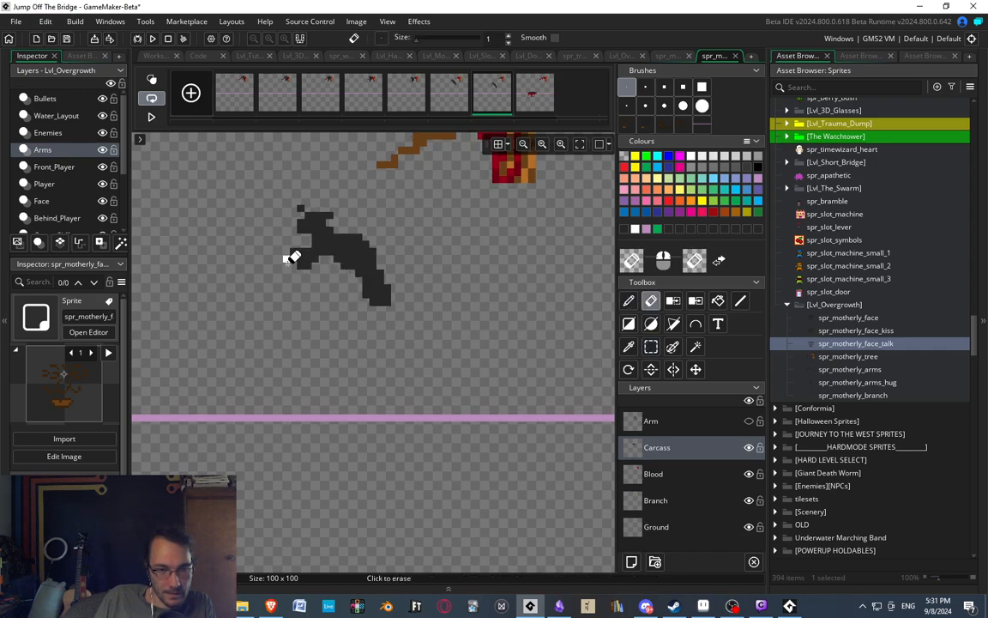
key("d")
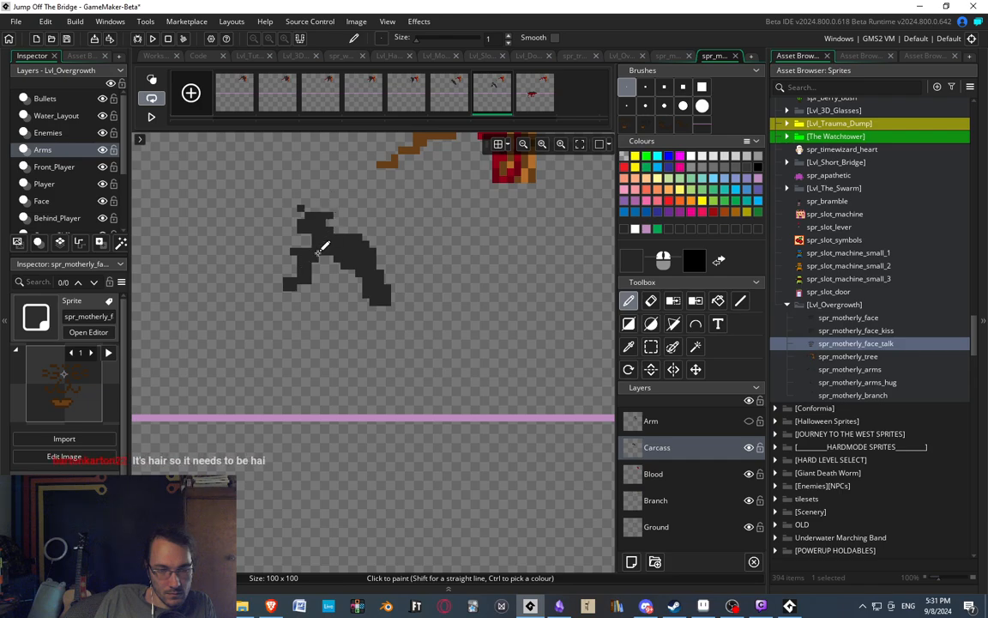
key("e")
key("d")
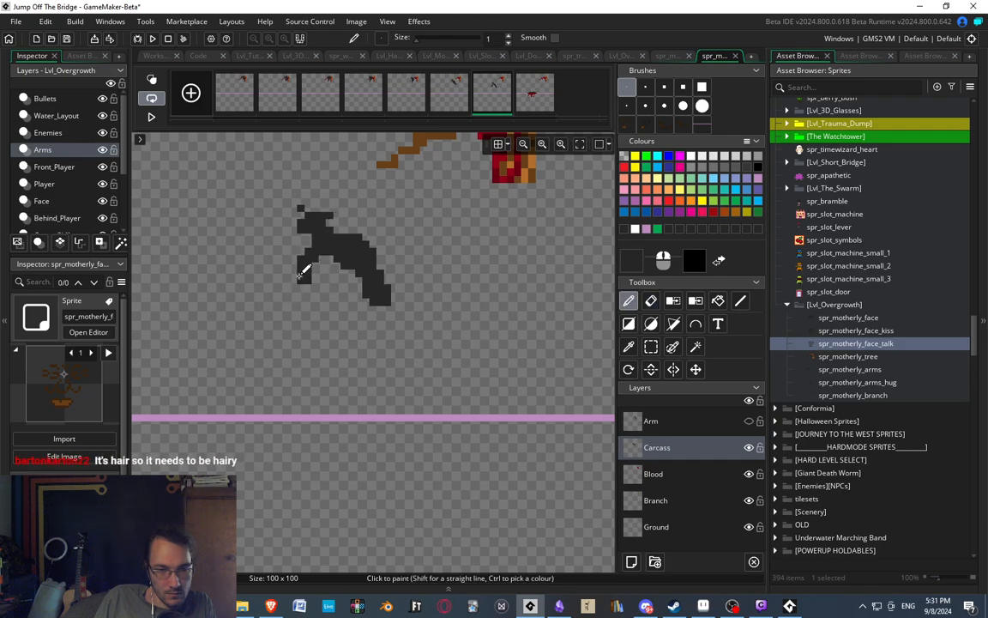
Thin the front leg and reshape it so it bends down and left beneath the chest.
key("e")
scroll(318, 254, "up", 2)
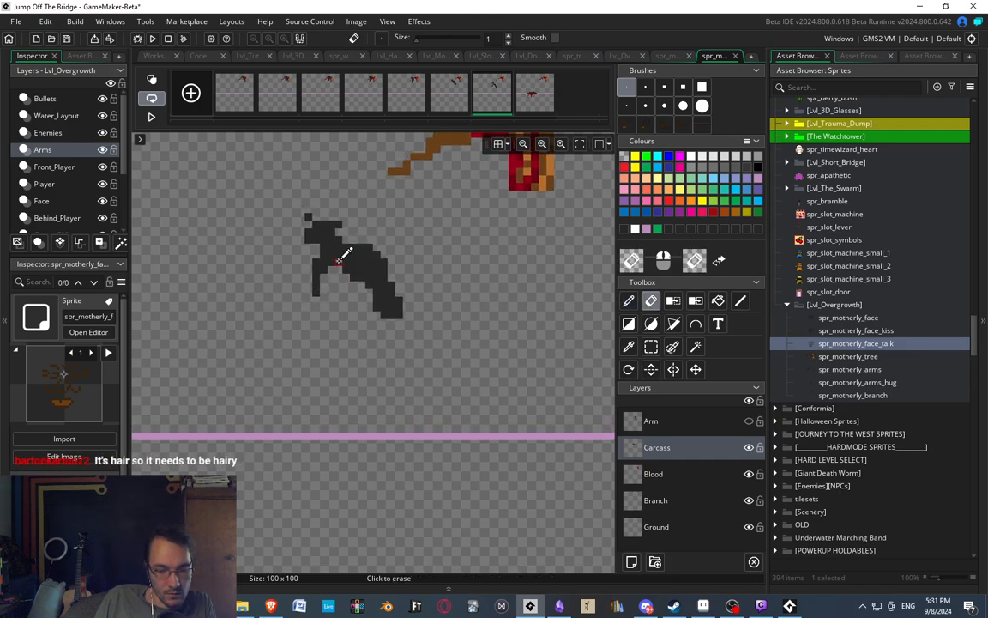
middle_click_drag(317, 280, 333, 259)
key("d")
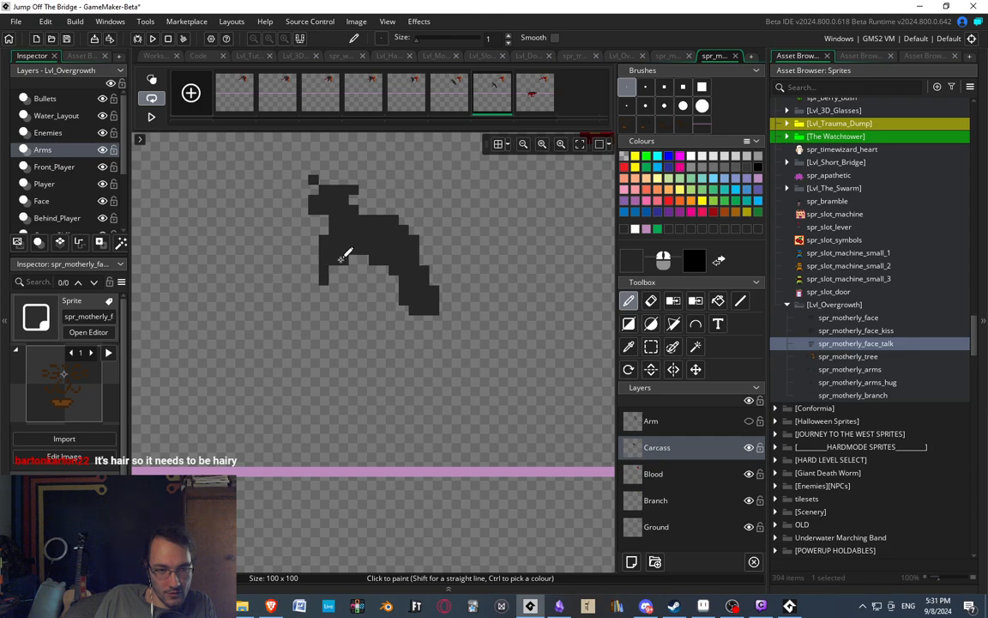
key("e")
left_click_drag(344, 260, 324, 281)
key("d")
left_click(314, 250)
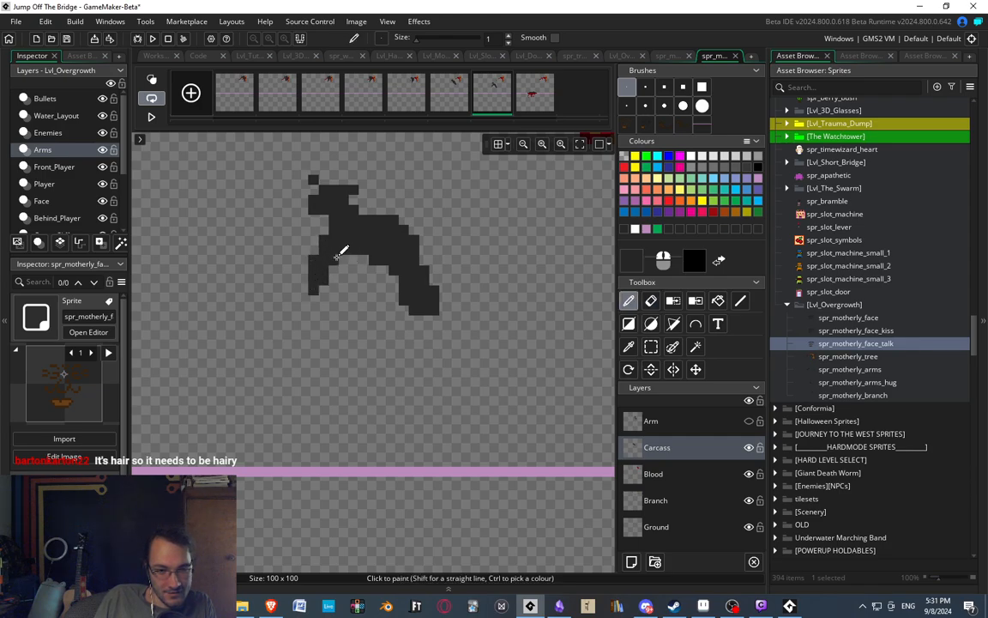
key("e")
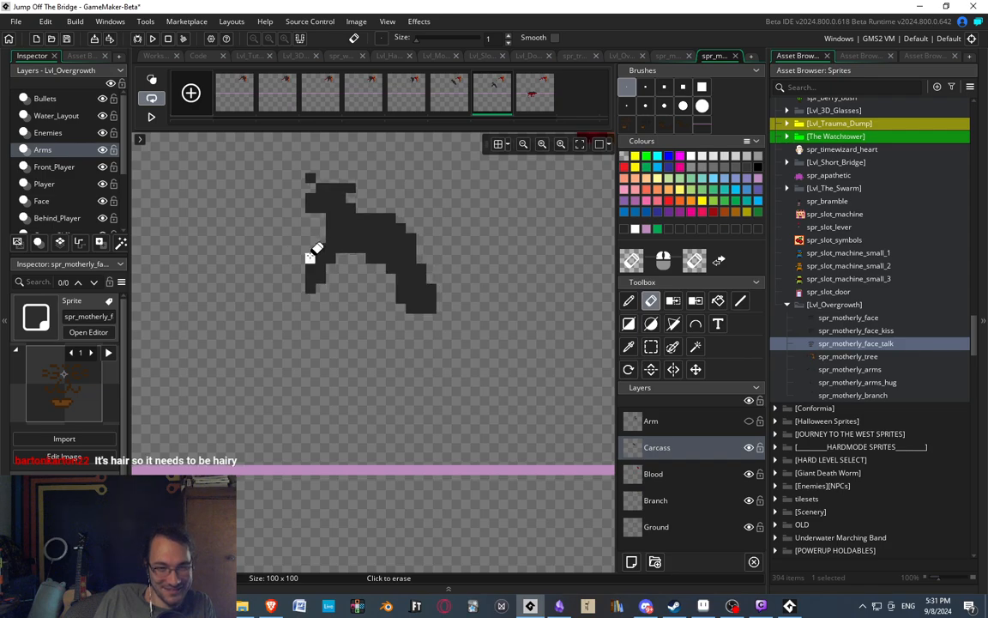
middle_click_drag(327, 266, 304, 277)
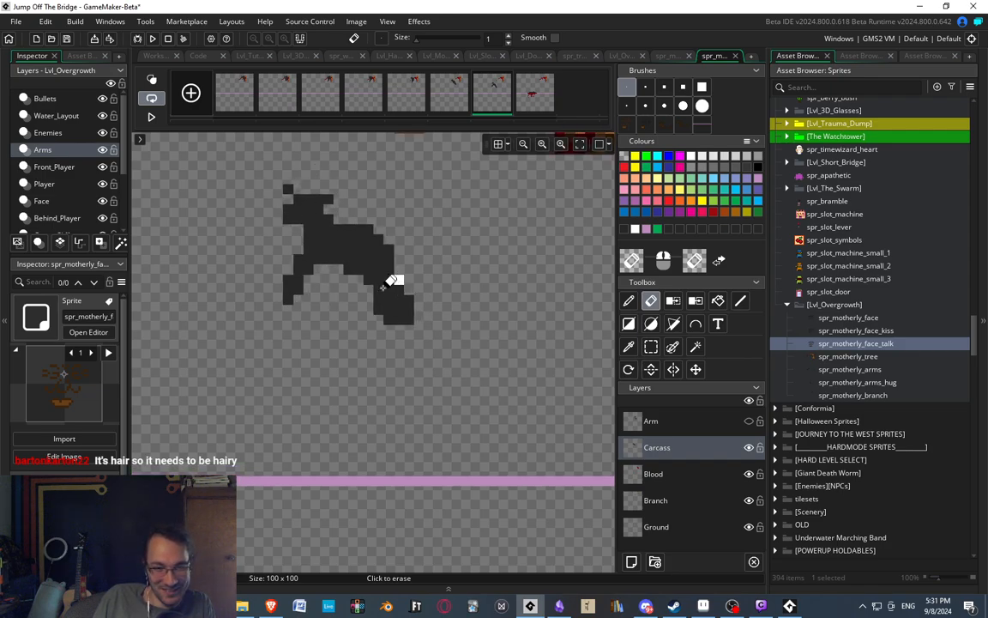
Trim the body's right edge and cut off its lower end, comparing the seventh frame with the sixth.
middle_click_drag(388, 282, 399, 255)
left_click(459, 104)
left_click(489, 99)
scroll(416, 253, "down", 3)
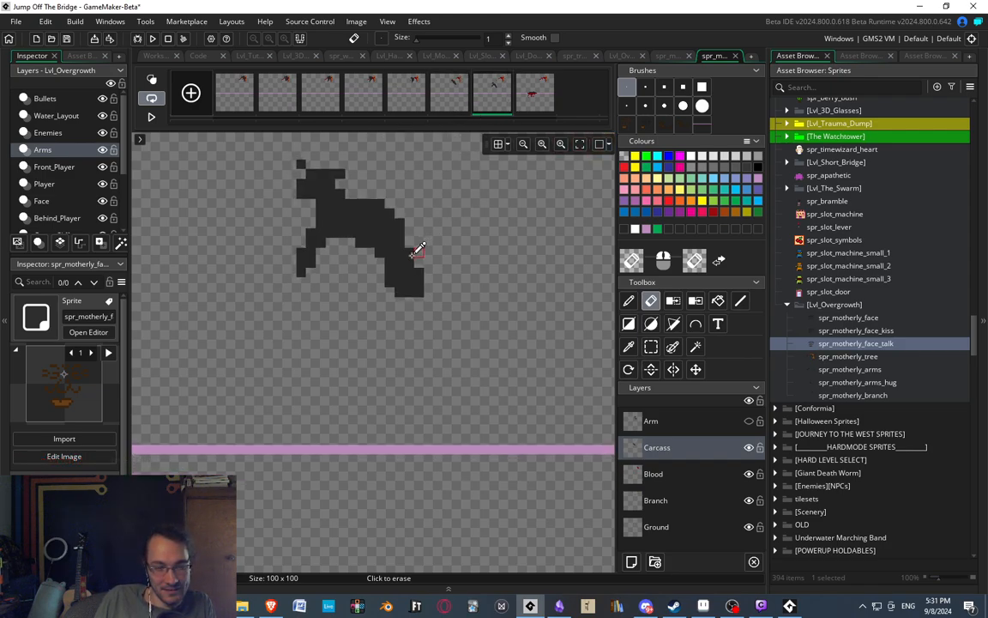
scroll(414, 254, "up", 4)
mouse_move(371, 241)
left_mouse_down()
mouse_move(413, 265)
mouse_move(415, 239)
mouse_move(415, 288)
mouse_move(403, 264)
left_mouse_up()
left_click(459, 101)
left_click(489, 99)
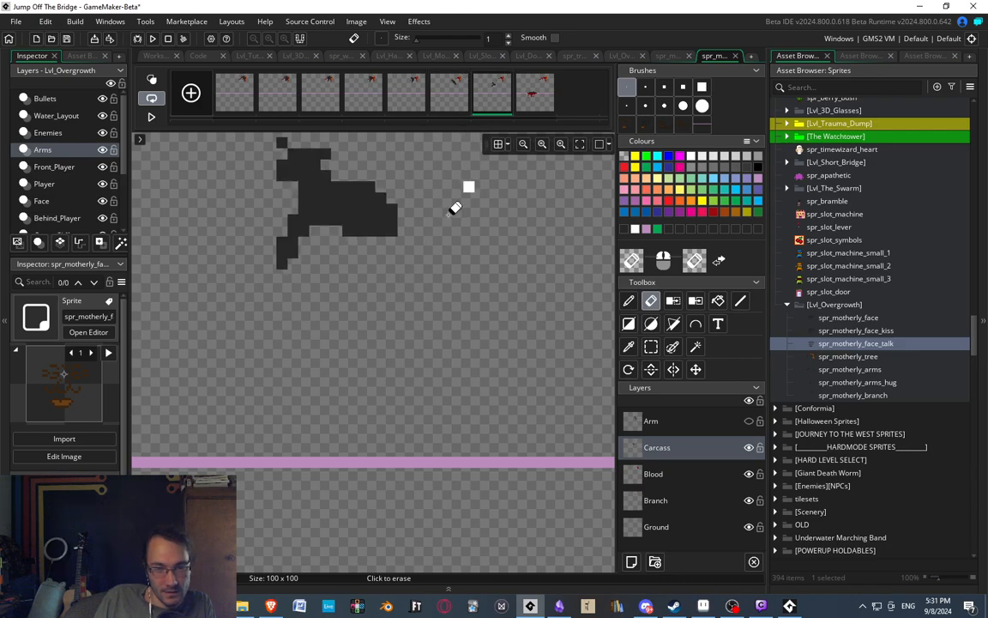
middle_click_drag(429, 219, 431, 268)
scroll(412, 267, "down", 1, "ctrl")
Rebuild the hindquarters with a hind leg curling down and left, and compare the pose with the neighbouring frames.
key("d")
left_click(468, 101)
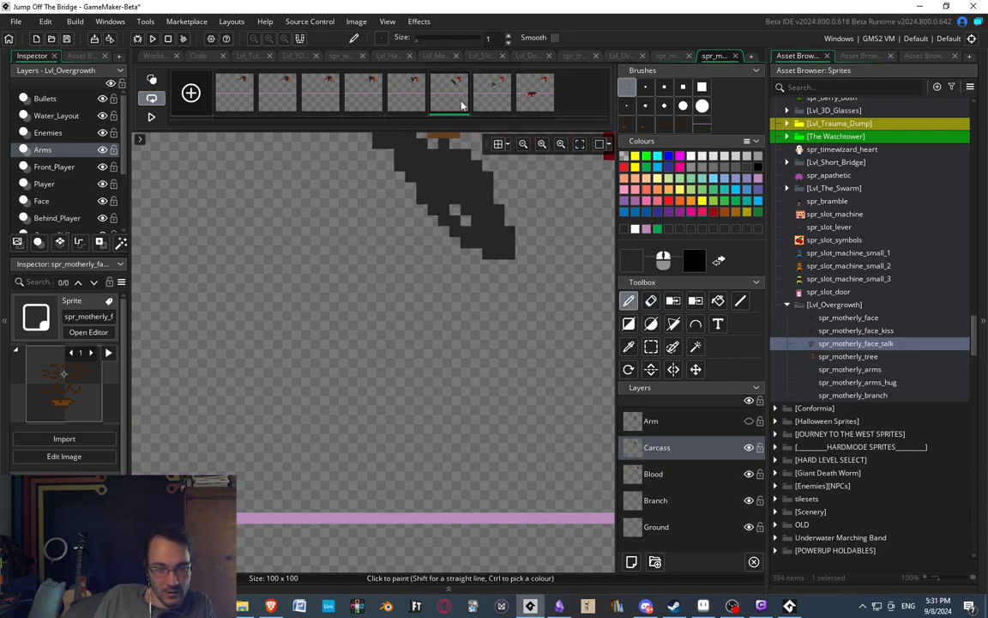
left_click(487, 97)
mouse_move(416, 293)
left_mouse_down()
mouse_move(421, 283)
mouse_move(435, 287)
mouse_move(393, 364)
left_mouse_up()
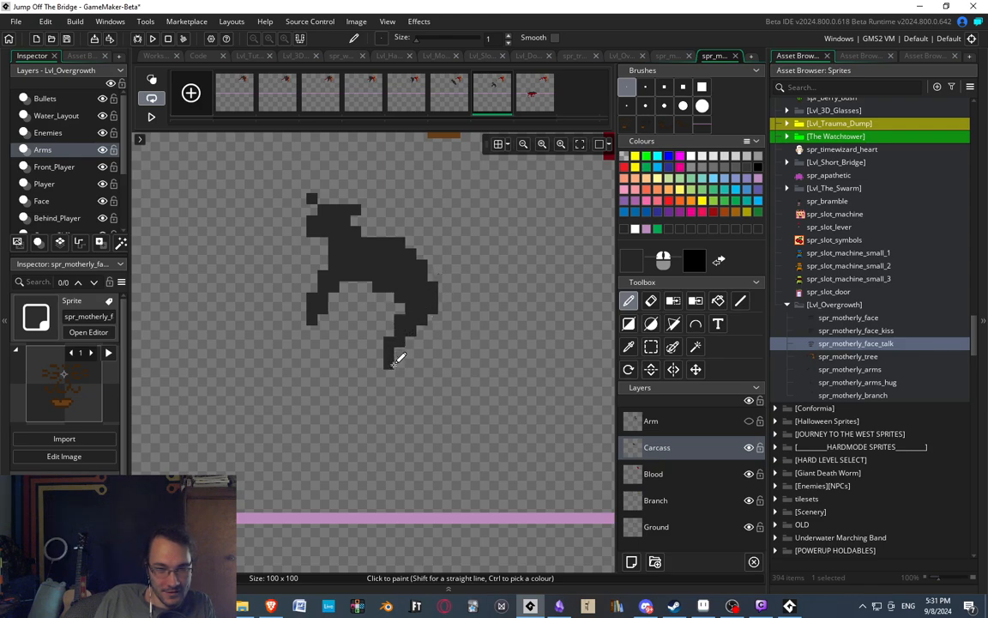
scroll(438, 288, "down", 3)
scroll(438, 211, "up", 2)
left_click(452, 98)
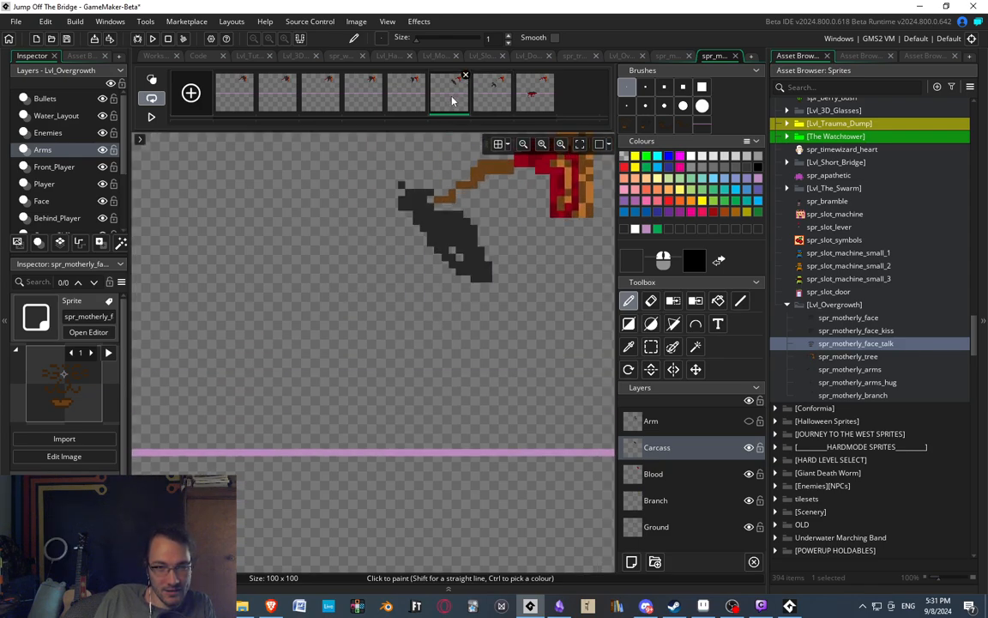
left_click(495, 99)
left_click(519, 95)
left_click(446, 94)
left_click(493, 95)
Erase the curled hind leg and redraw it stretching down and right, comparing it with the sixth frame.
key("e")
mouse_move(407, 360)
left_mouse_down()
mouse_move(417, 323)
mouse_move(442, 336)
left_mouse_up()
key("d")
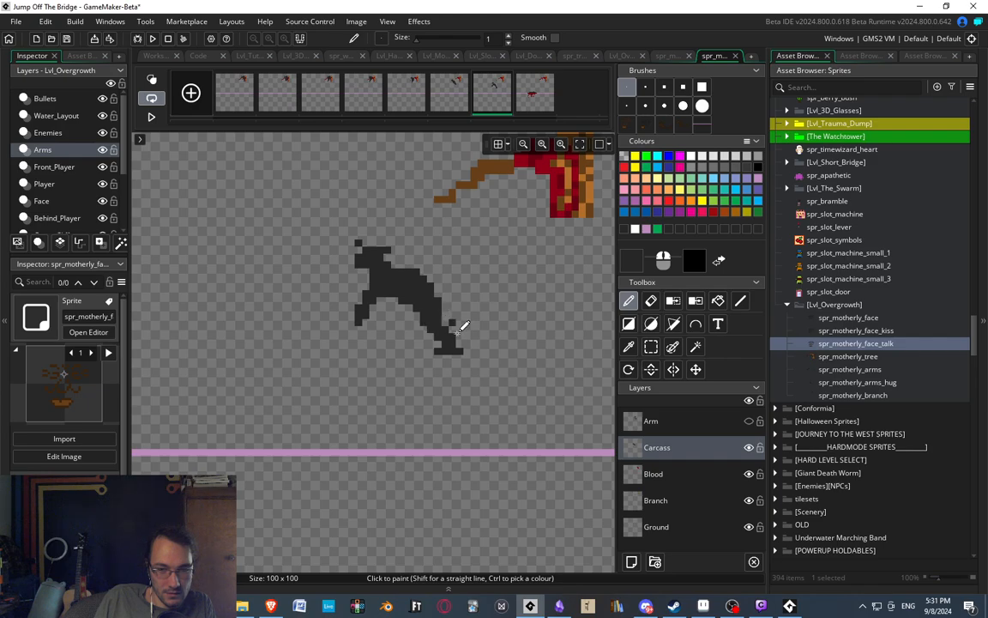
key("e")
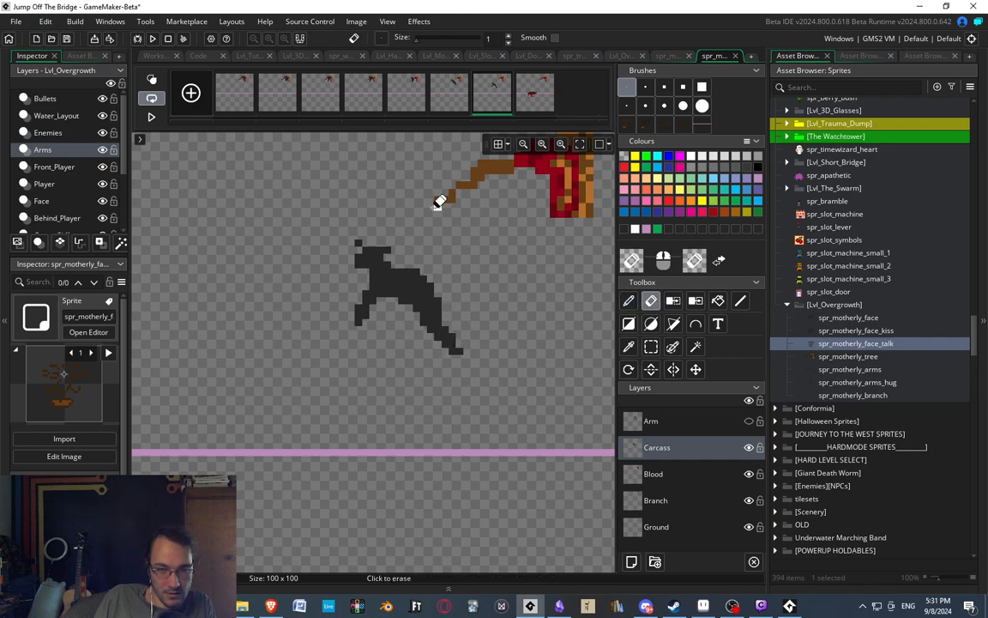
left_click(457, 103)
left_click(484, 104)
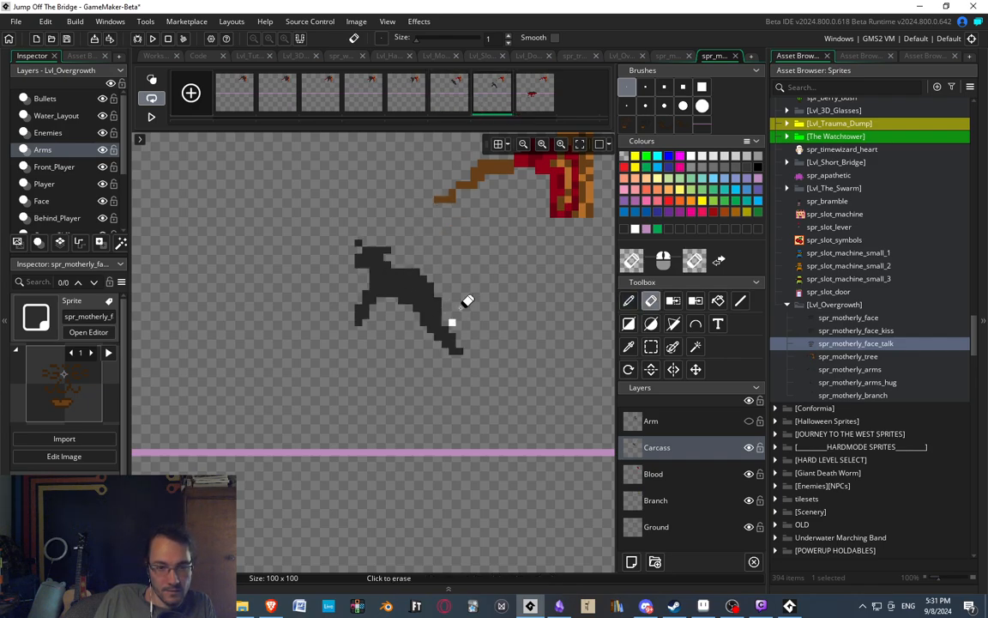
Shift the foot of the seventh frame's hind leg slightly up and right to lengthen its backward stretch.
left_click(442, 90)
left_click(489, 96)
key("s")
left_click_drag(419, 305, 498, 361)
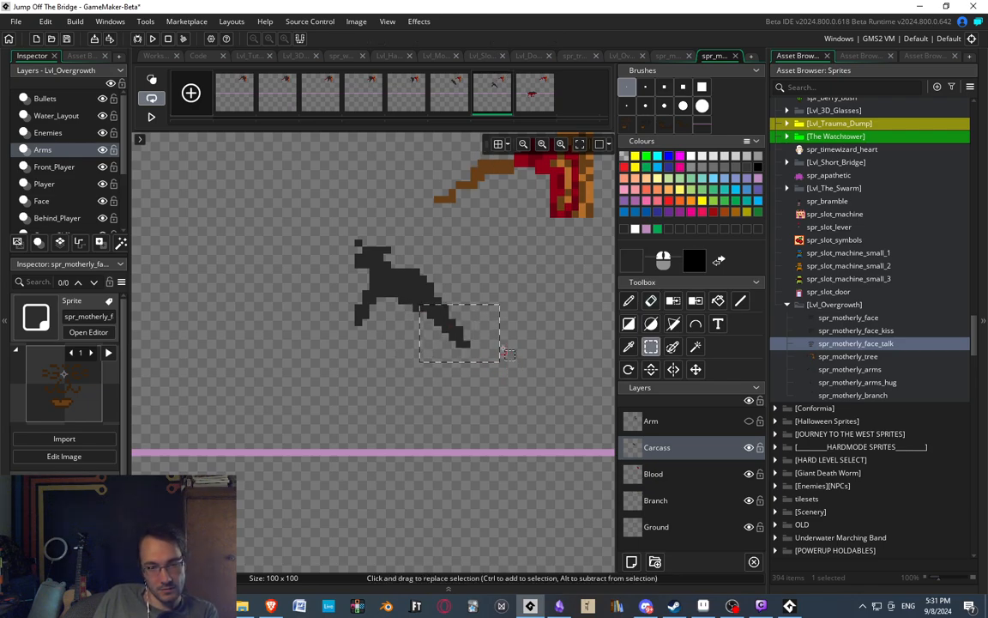
left_click(503, 342)
Step back and forth through the last three frames to examine how the carcass falls from the branch to the ground.
left_click(443, 97)
left_click(486, 96)
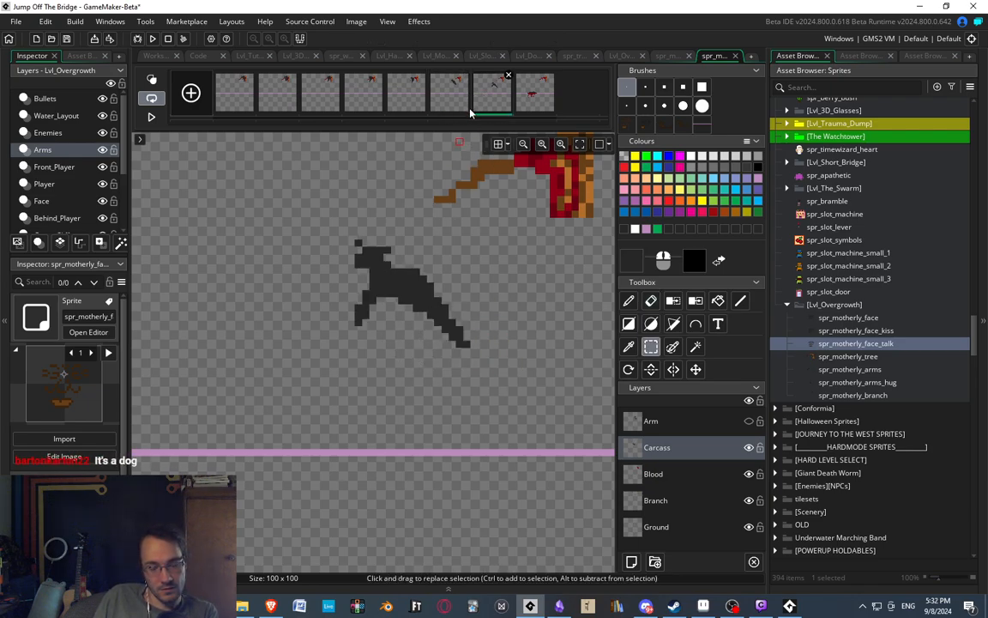
middle_click_drag(389, 337, 410, 308)
middle_click_drag(365, 265, 380, 246)
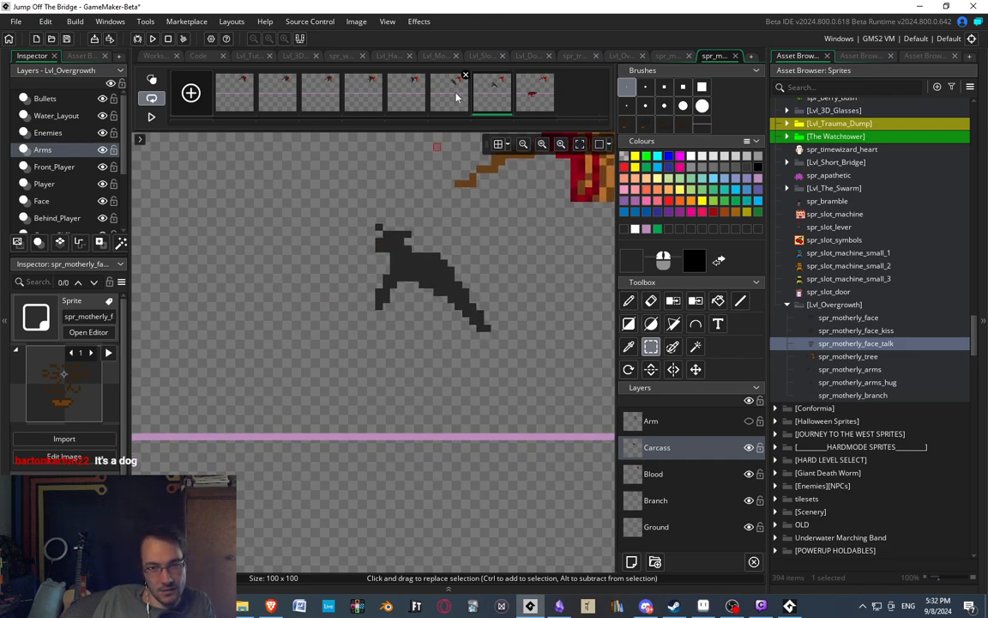
left_click(457, 95)
left_click(497, 94)
middle_click_drag(458, 227, 436, 195)
left_click(447, 92)
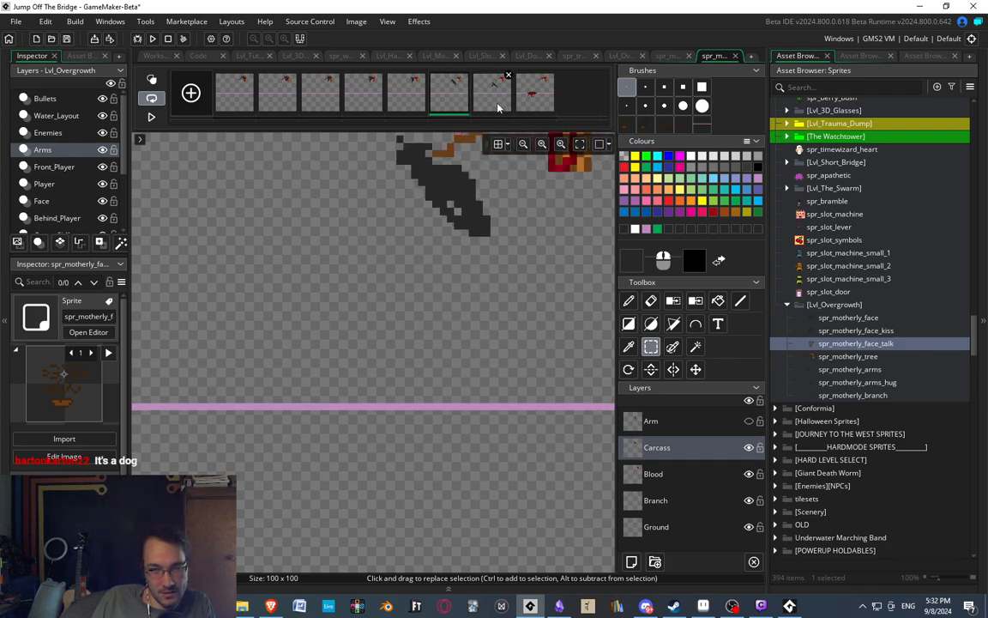
left_click(479, 94)
left_click(530, 103)
scroll(350, 244, "down", 4)
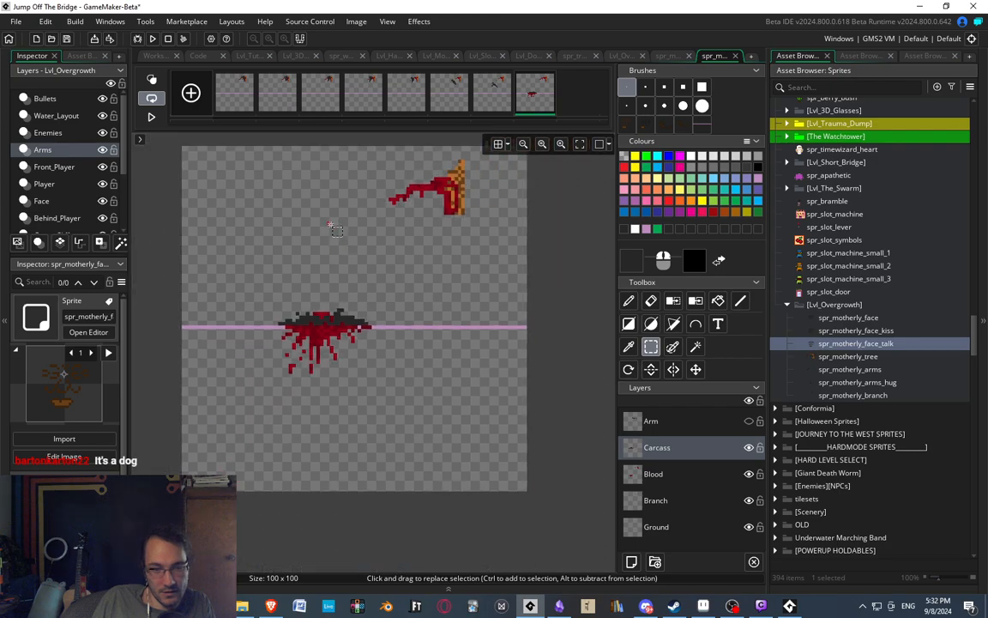
scroll(364, 205, "up", 4)
middle_click_drag(364, 204, 393, 220)
left_click(452, 94)
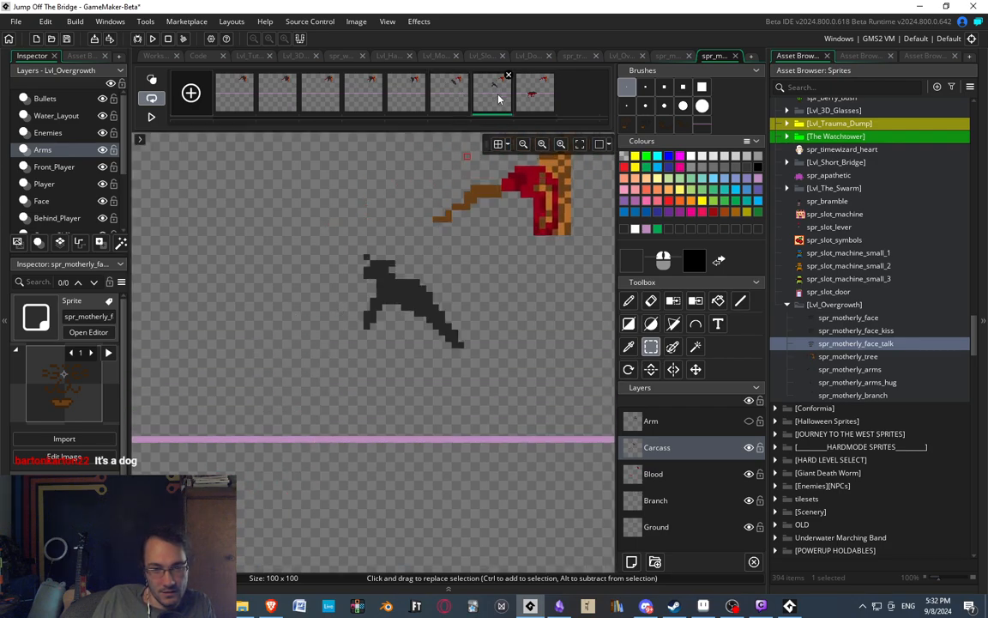
left_click(530, 94)
left_click(457, 98)
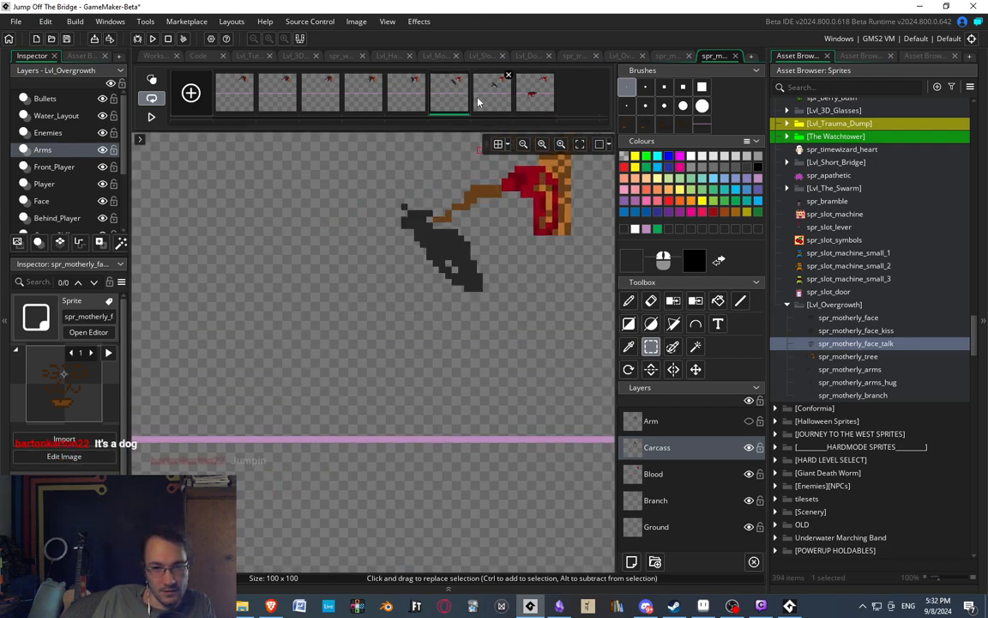
Draw a second, narrow front leg hanging below the chest in the seventh frame, erasing its excess pixels.
left_click(481, 99)
key("d")
scroll(400, 300, "up", 2)
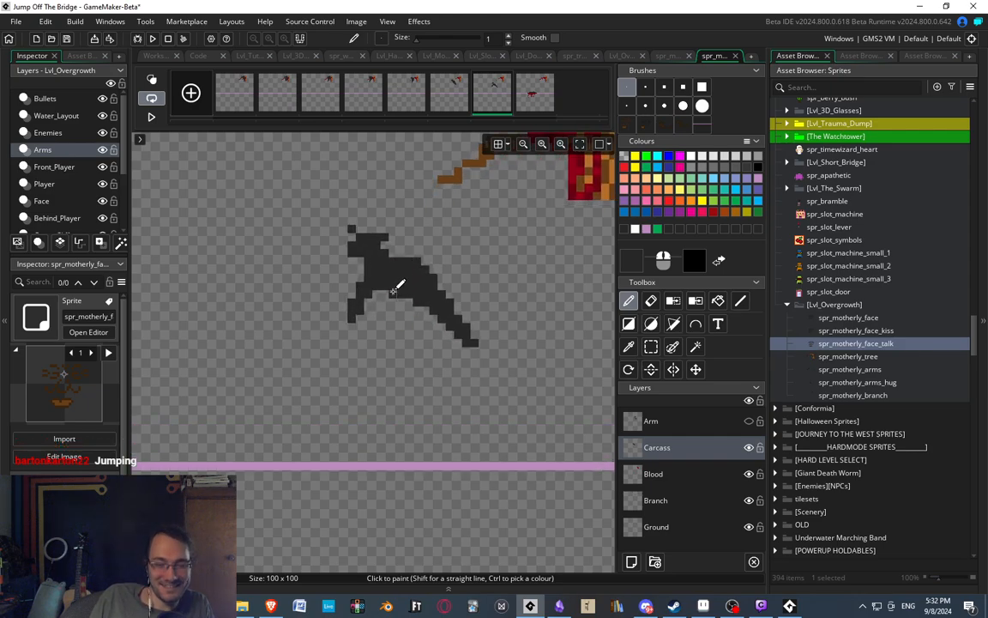
left_click_drag(394, 290, 395, 317)
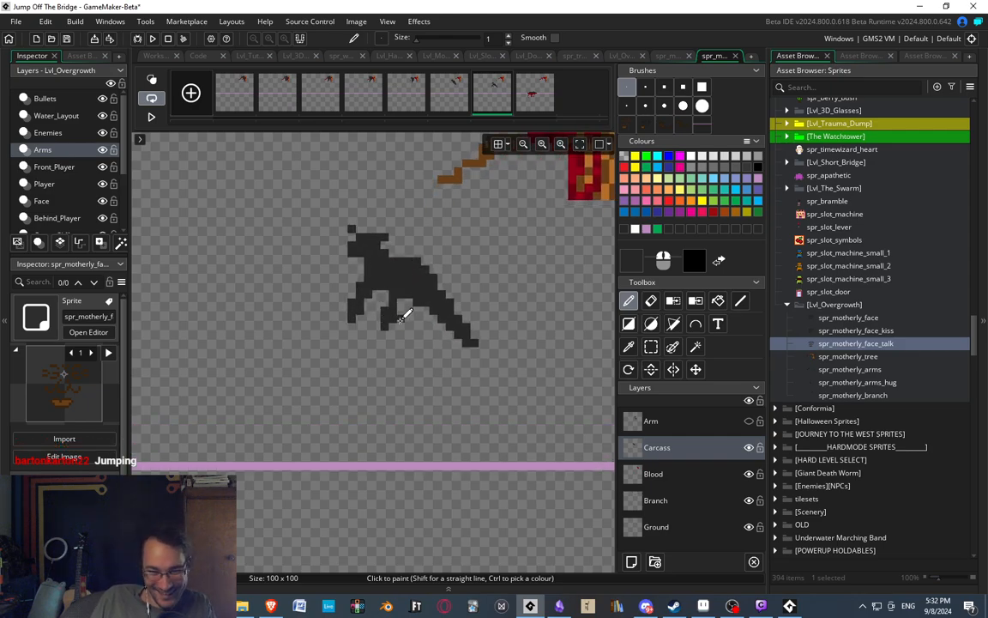
key("e")
left_click(384, 286)
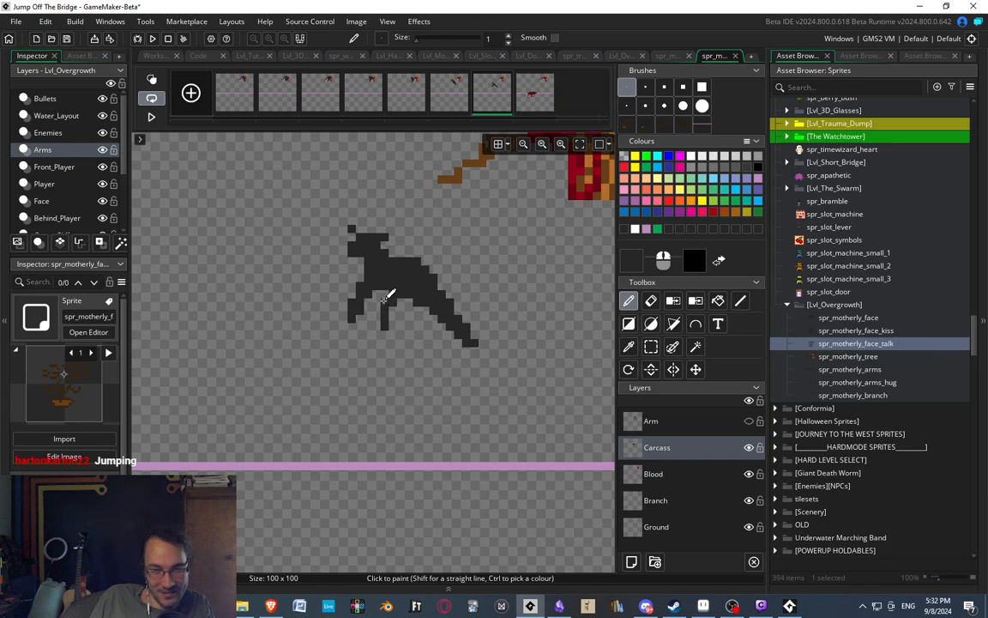
Add a second hind leg under the carcass and draw a tail sticking out from the rump.
scroll(397, 252, "down", 5)
scroll(406, 266, "up", 2, "ctrl")
scroll(403, 429, "up", 7)
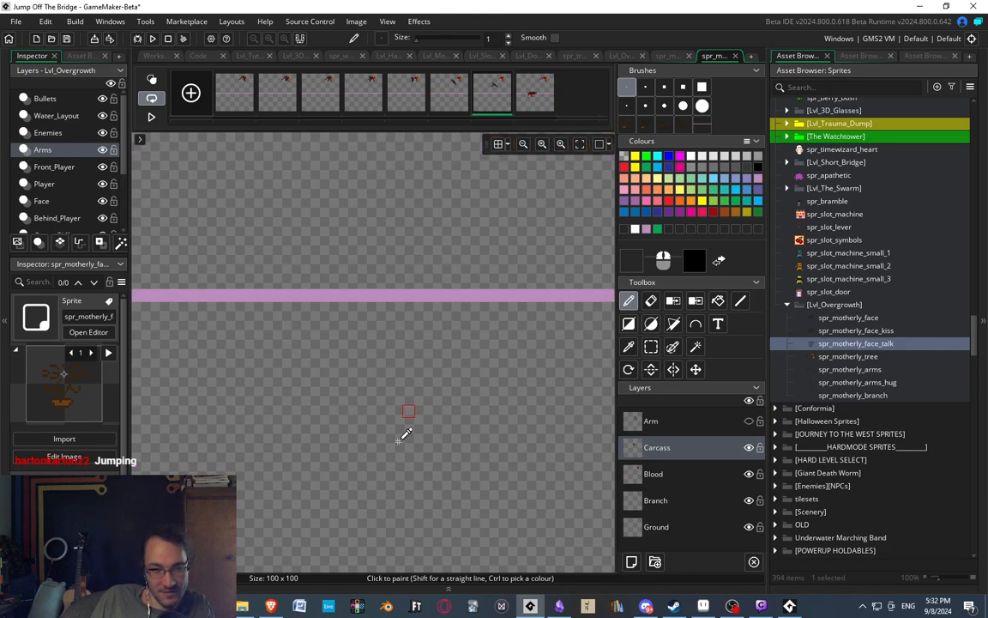
scroll(363, 331, "up", 1, "ctrl")
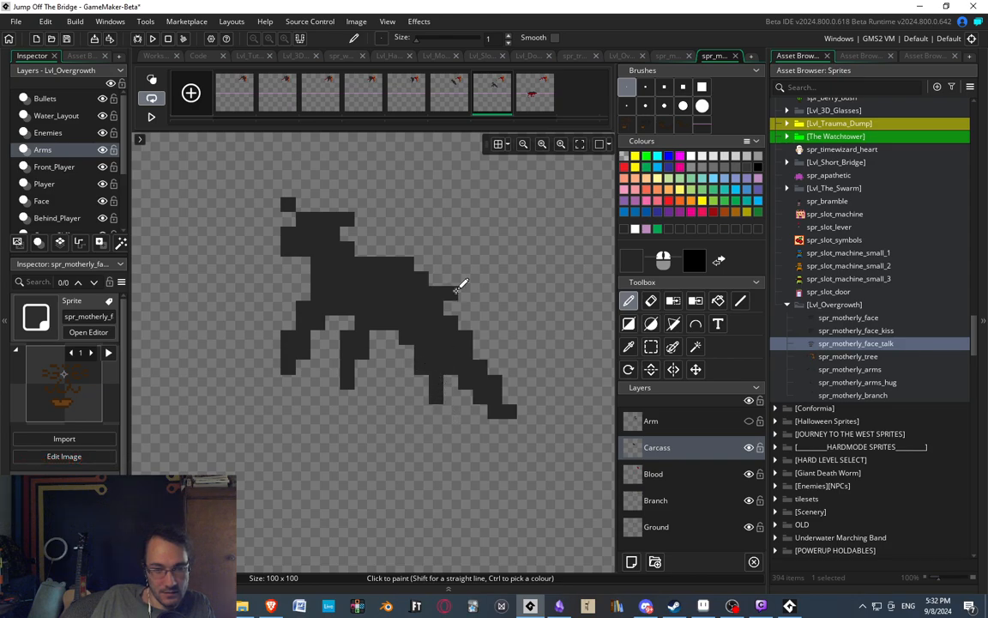
scroll(441, 205, "down", 3)
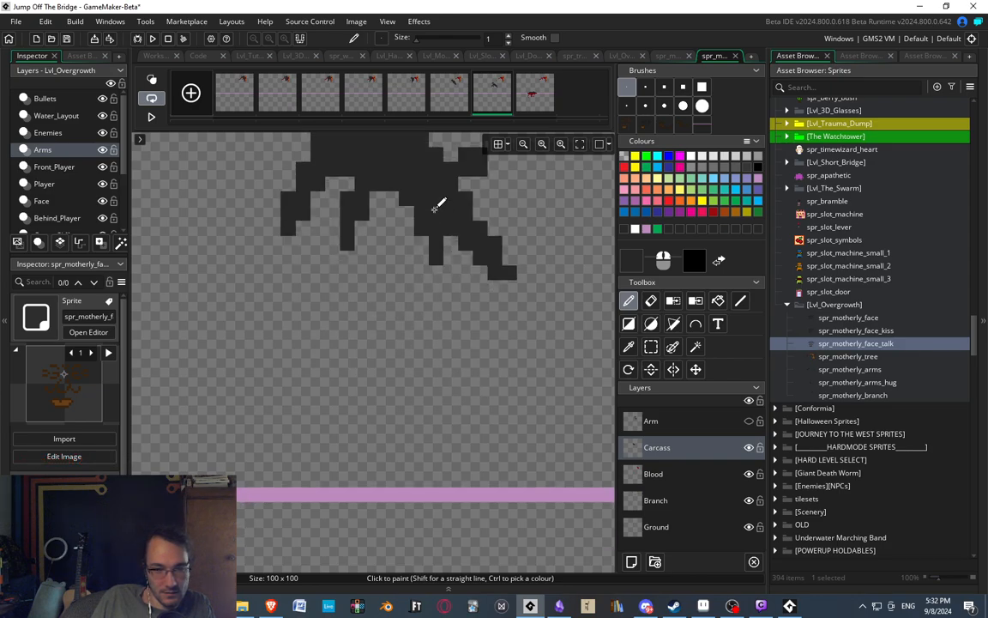
Compare the carcass's pose and position in the sixth, seventh and eighth frames of the branch animation.
scroll(459, 294, "up", 3)
scroll(464, 247, "down", 4, "ctrl")
scroll(448, 251, "up", 1, "ctrl")
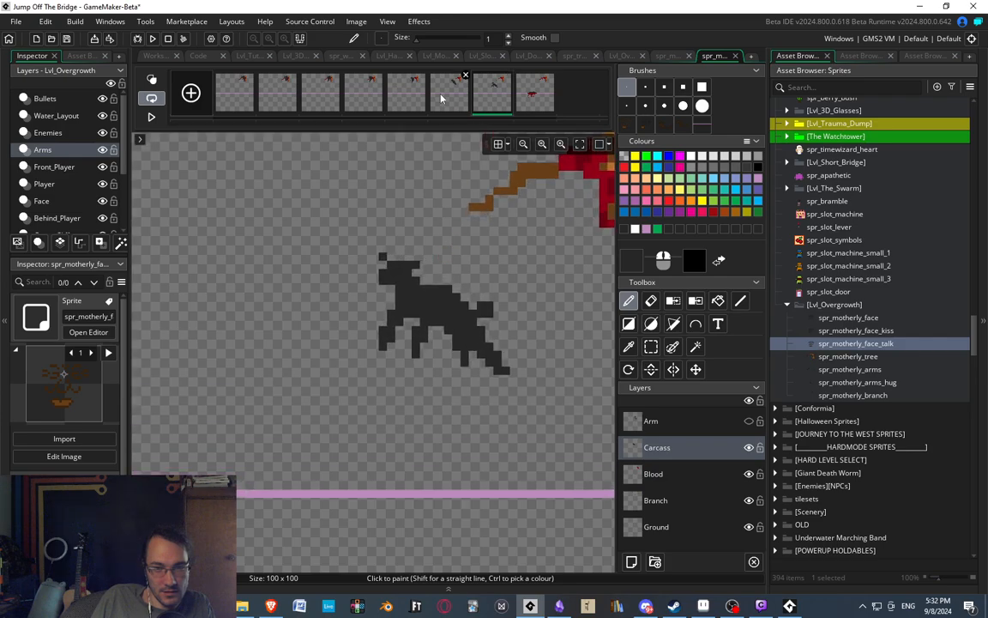
left_click(532, 96)
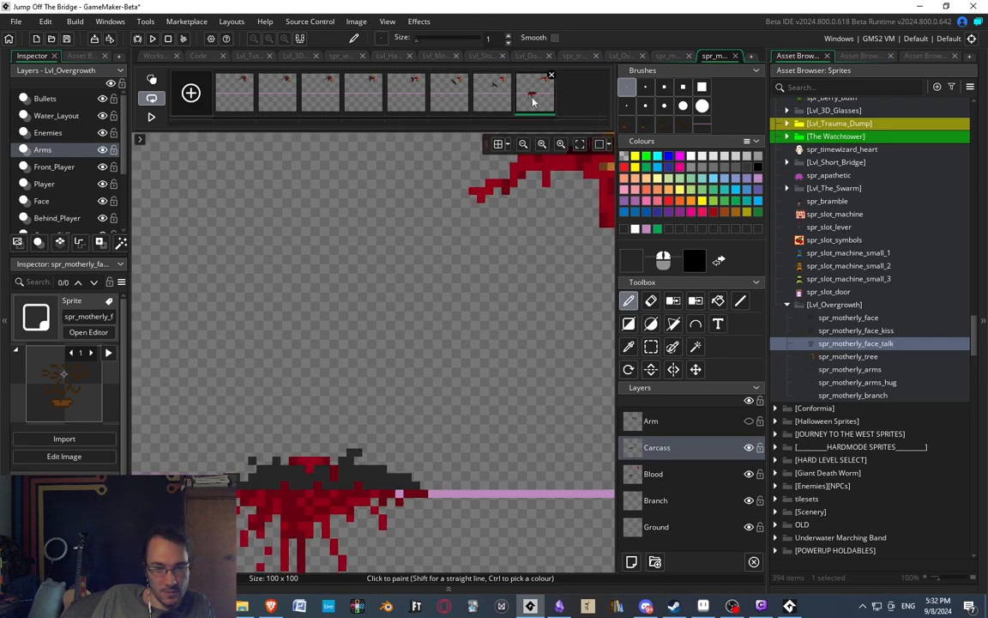
middle_click_drag(482, 177, 476, 154)
left_click(494, 104)
left_click(458, 100)
left_click(493, 102)
scroll(410, 210, "down", 3, "ctrl")
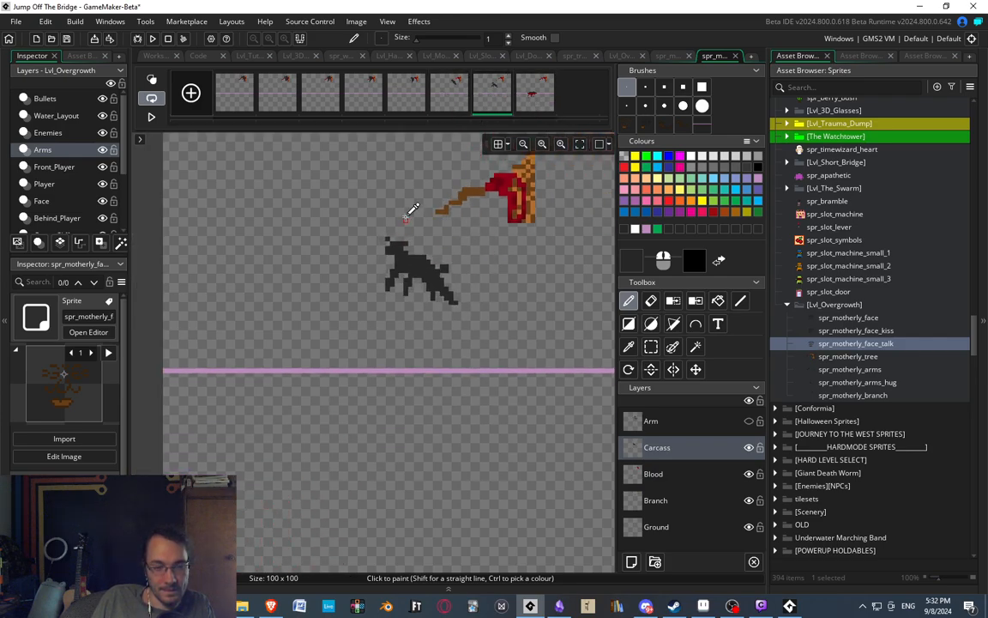
Play the branch animation, then check how the seventh frame leads into the ground impact.
left_click(151, 117)
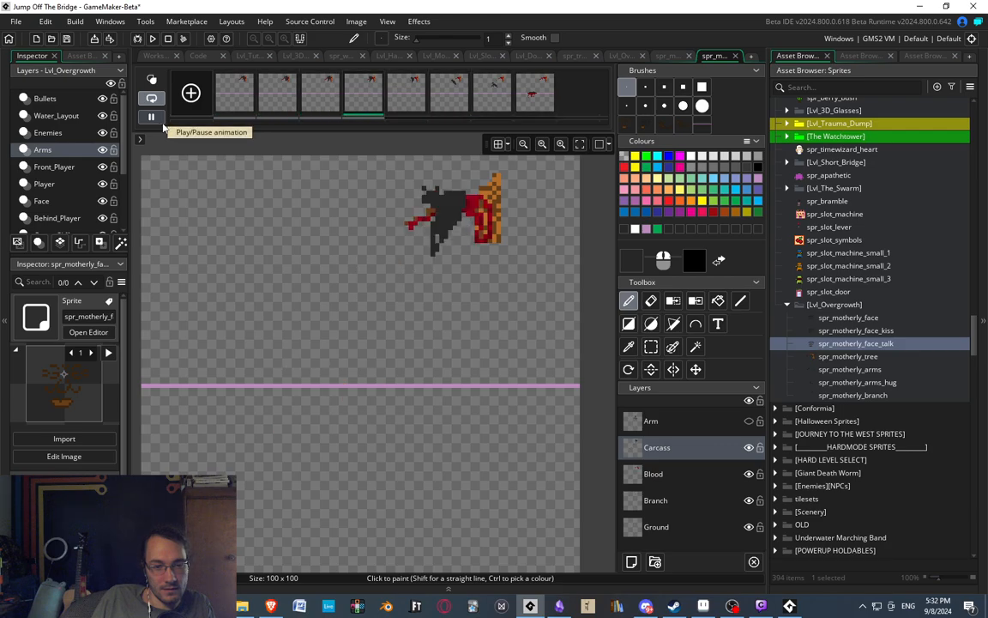
left_click(151, 117)
left_click(494, 96)
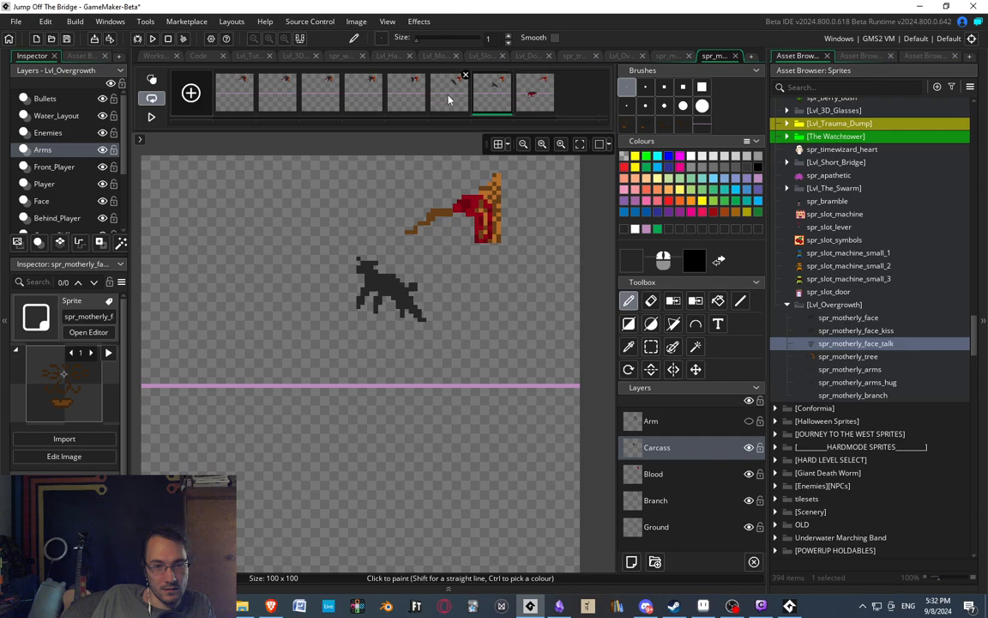
left_click(526, 97)
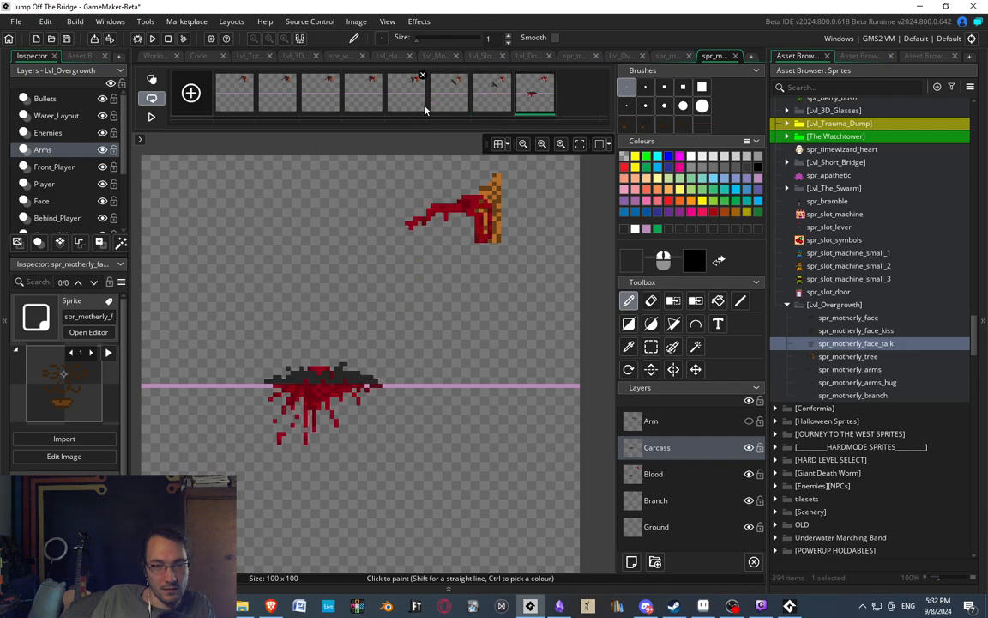
Select the carcass in the seventh frame and shift it two pixels left and one pixel down.
left_click(492, 92)
key("s")
left_click_drag(339, 230, 462, 361)
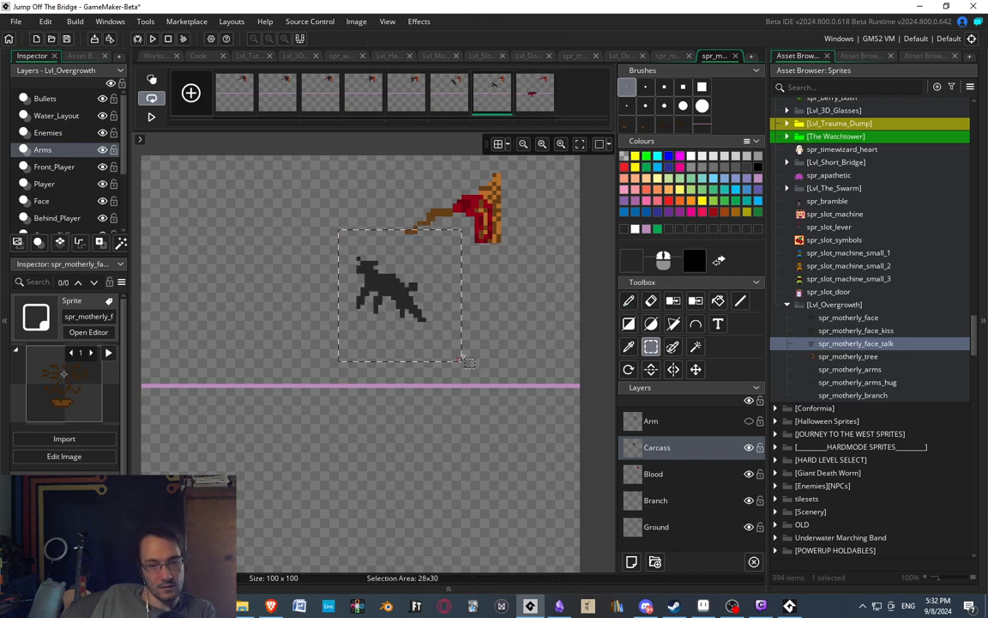
key("Left")
key("Left")
key("Down")
left_click(456, 240)
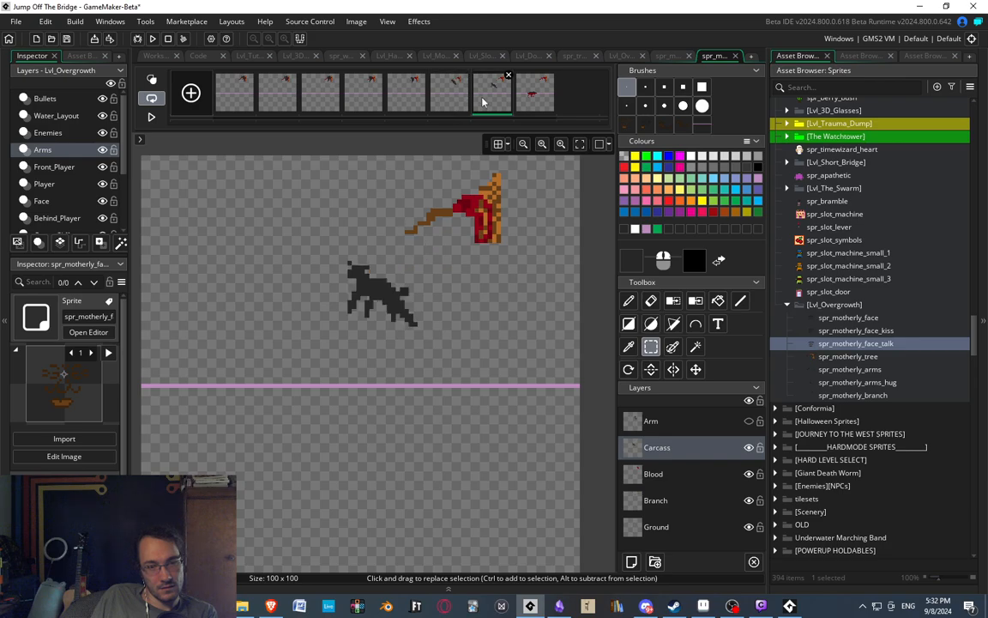
Flip repeatedly through the last frames and play the animation to examine the carcass's falling path.
left_click(534, 93)
mouse_move(339, 301)
middle_mouse_down()
mouse_move(356, 293)
mouse_move(338, 261)
mouse_move(325, 265)
mouse_move(329, 278)
mouse_move(346, 194)
mouse_move(367, 183)
middle_mouse_up()
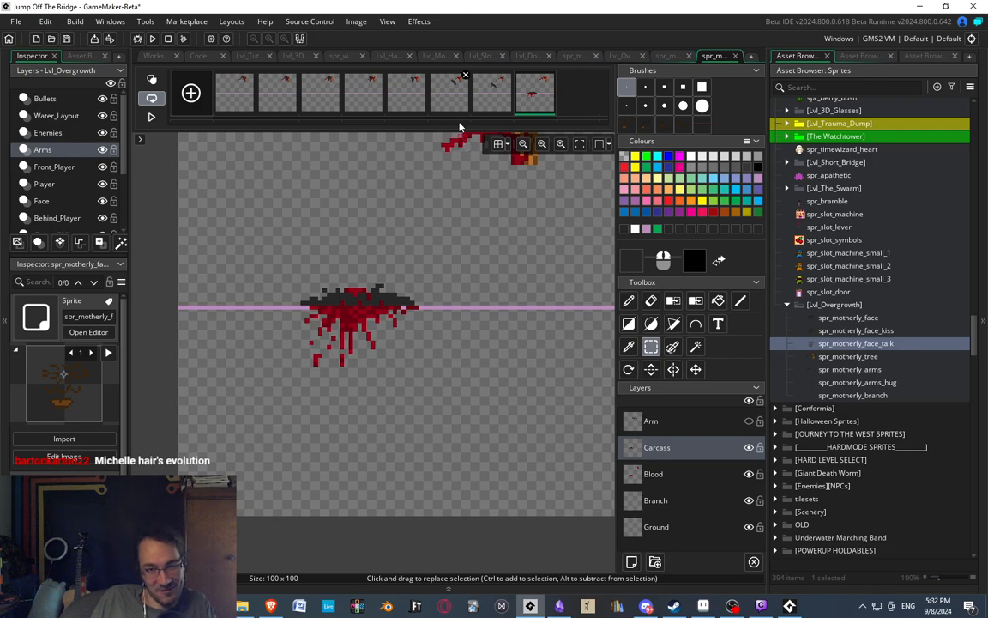
left_click(436, 87)
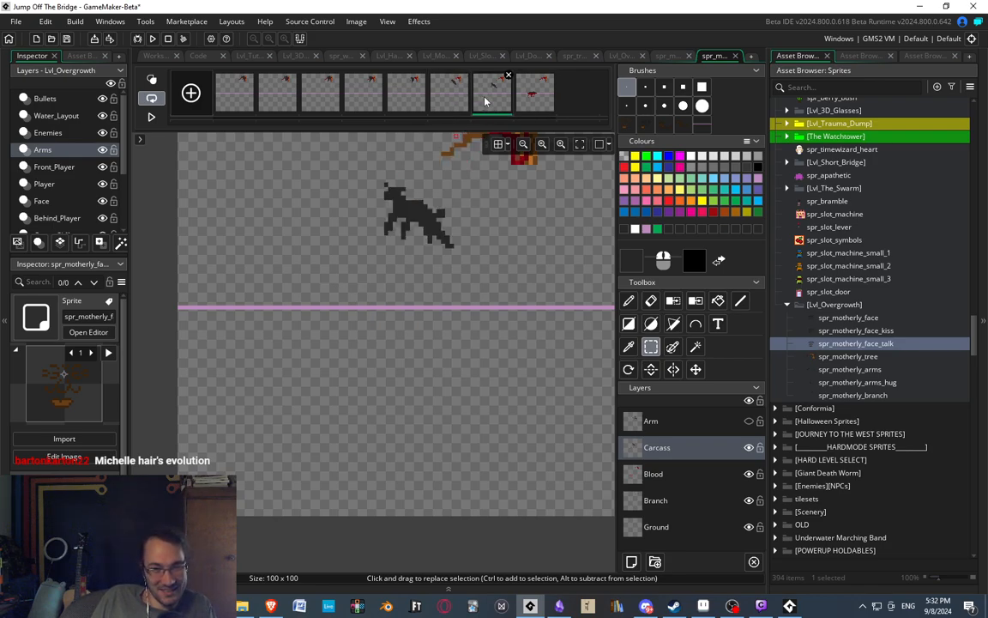
left_click(519, 101)
left_click(436, 83)
left_click(529, 100)
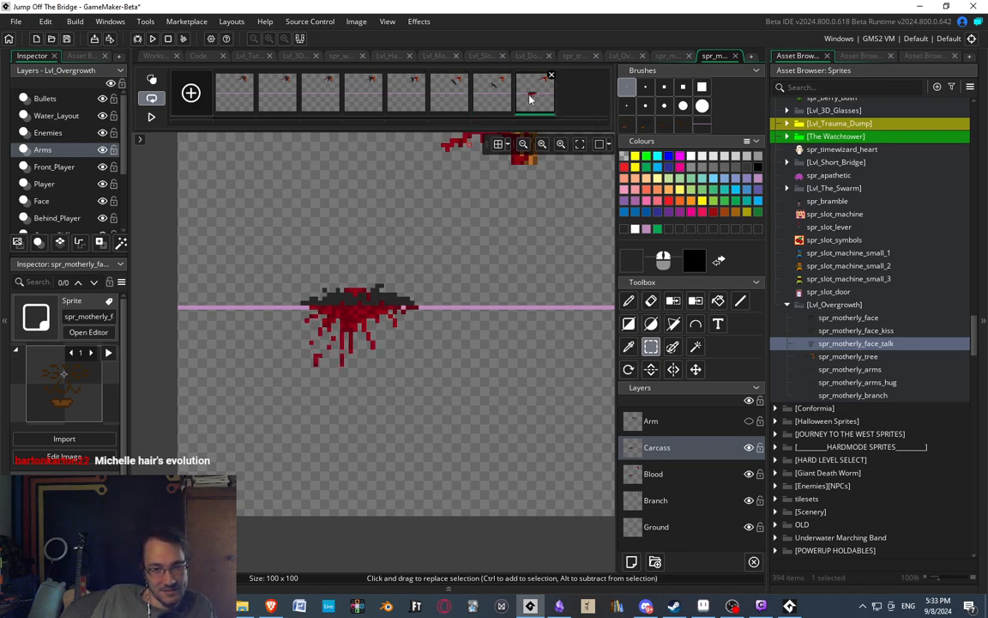
left_click(452, 101)
left_click(493, 100)
left_click(532, 99)
left_click(459, 103)
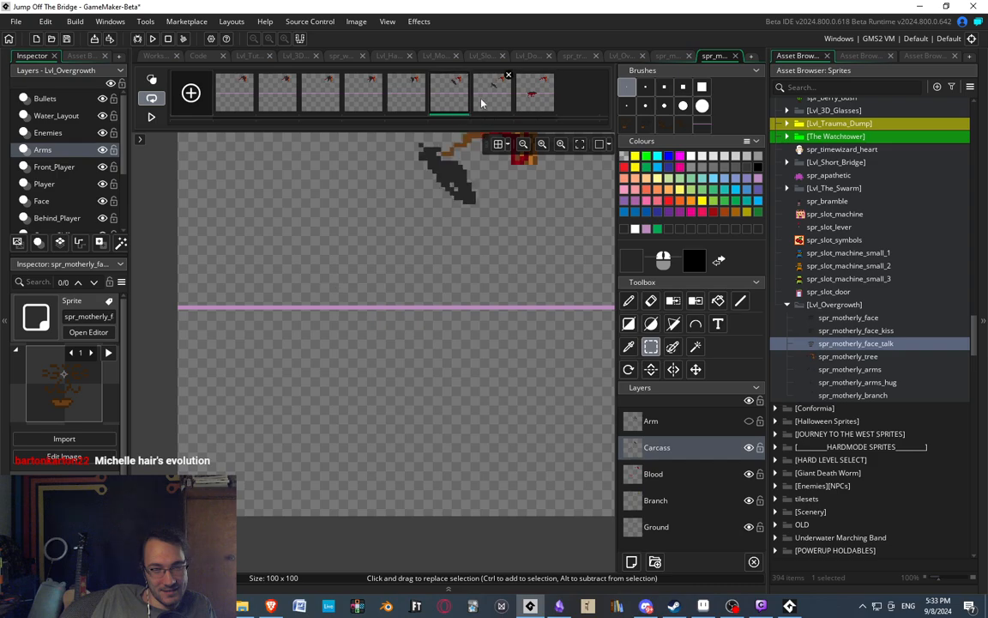
left_click(494, 100)
left_click(536, 101)
left_click(448, 101)
left_click(492, 101)
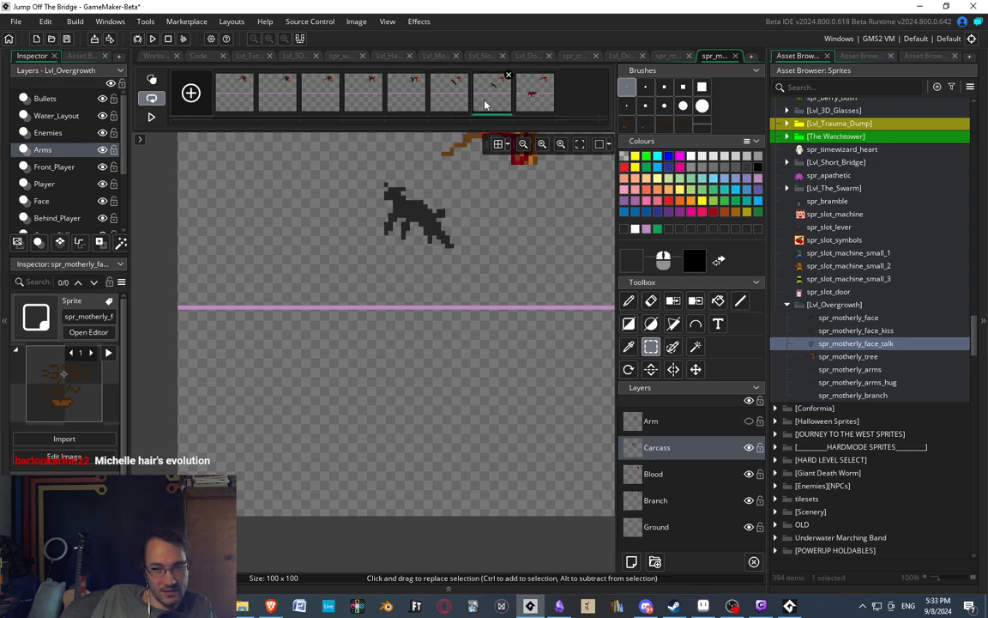
left_click(524, 105)
left_click(453, 104)
left_click(497, 100)
left_click(534, 101)
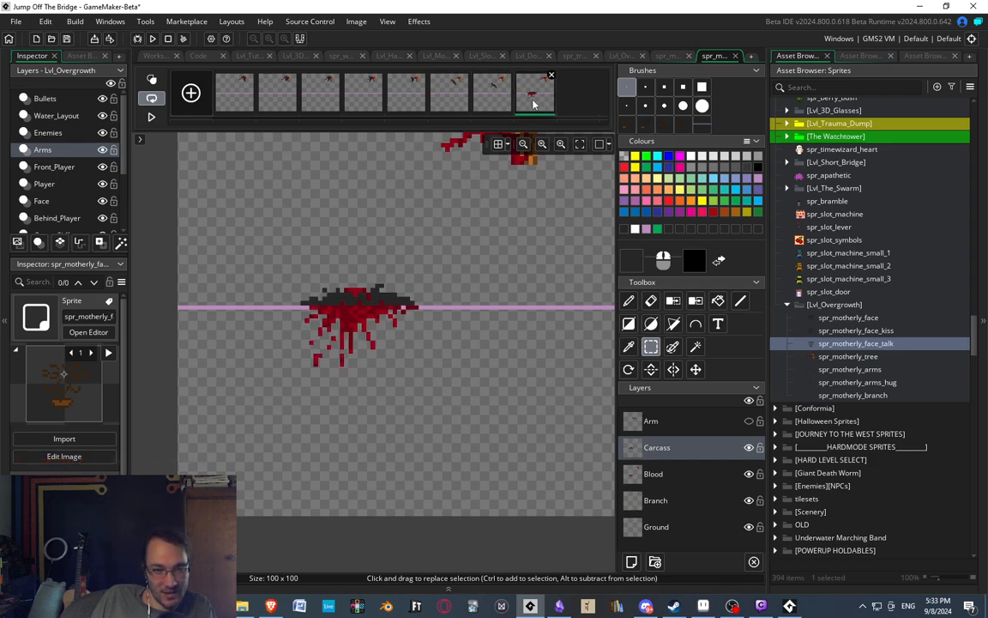
left_click(403, 106)
left_click(452, 102)
left_click(491, 99)
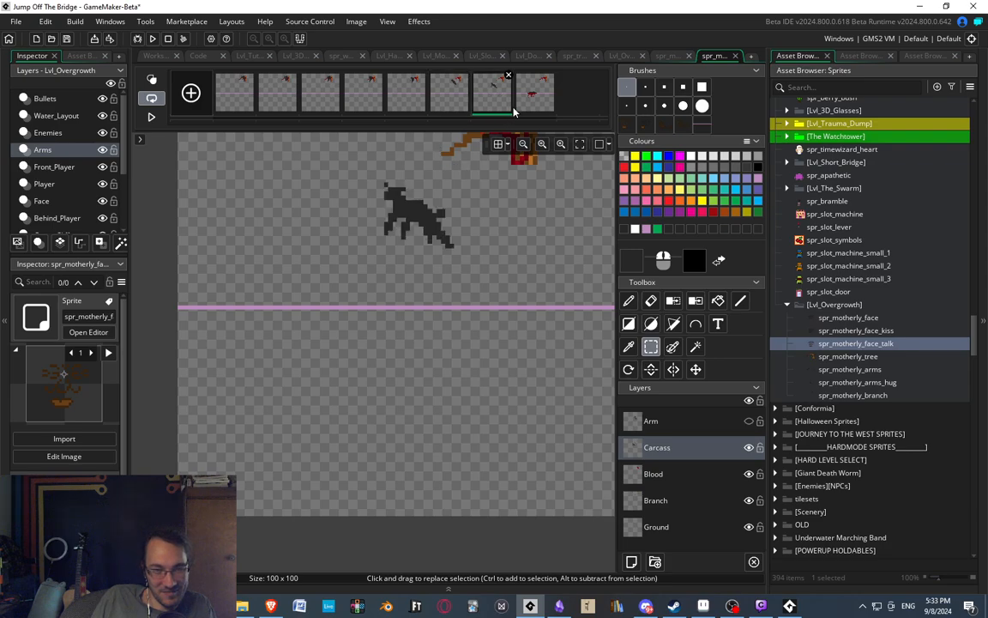
left_click(521, 105)
middle_click_drag(425, 210, 416, 223)
scroll(416, 225, "down", 2)
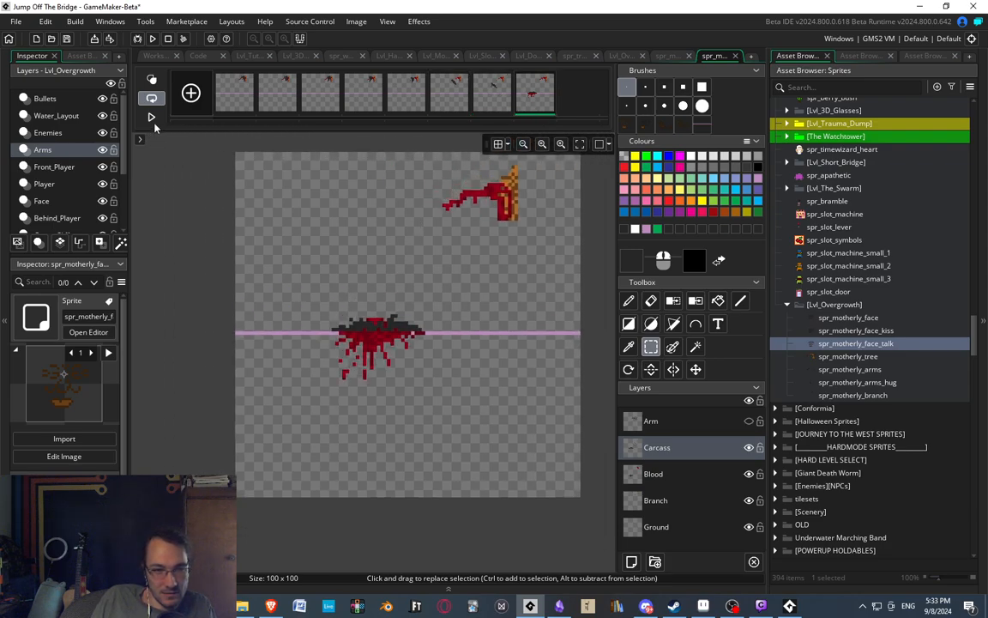
left_click(151, 116)
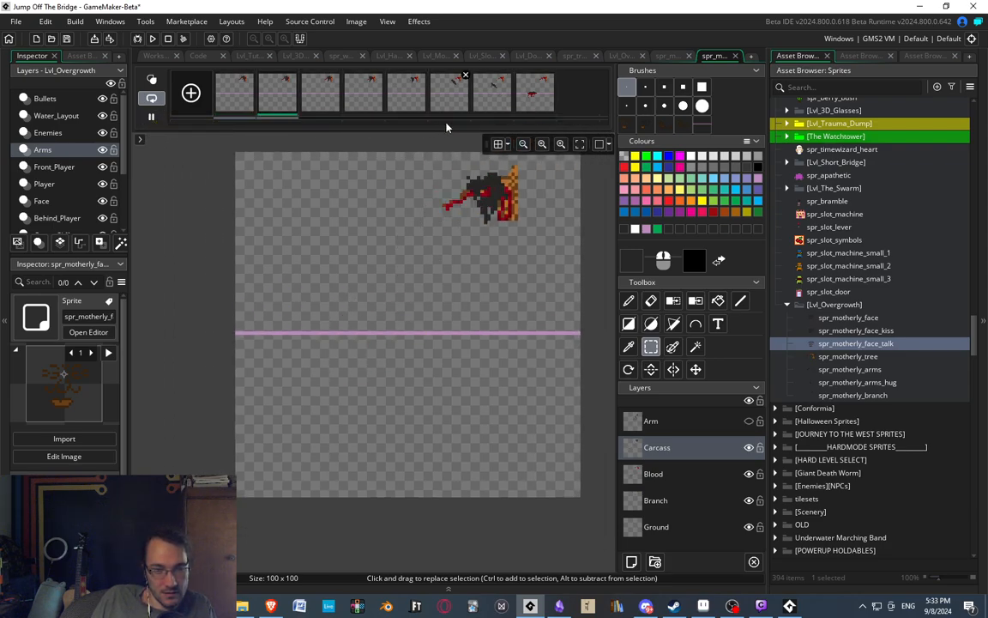
Move the seventh frame's carcass another two pixels left and compare it with the neighbouring frames.
left_click(490, 103)
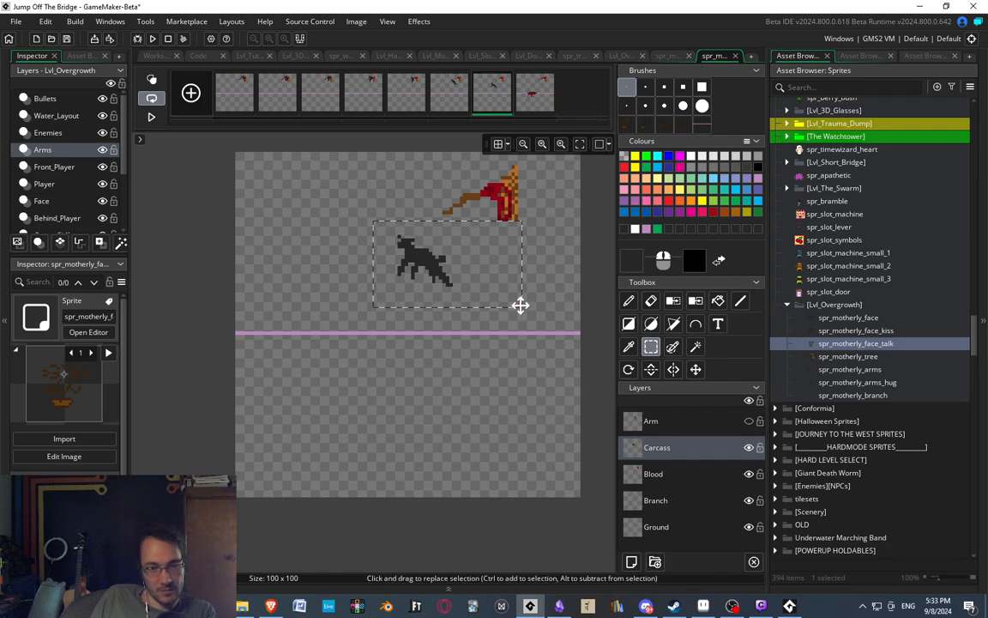
left_click(444, 97)
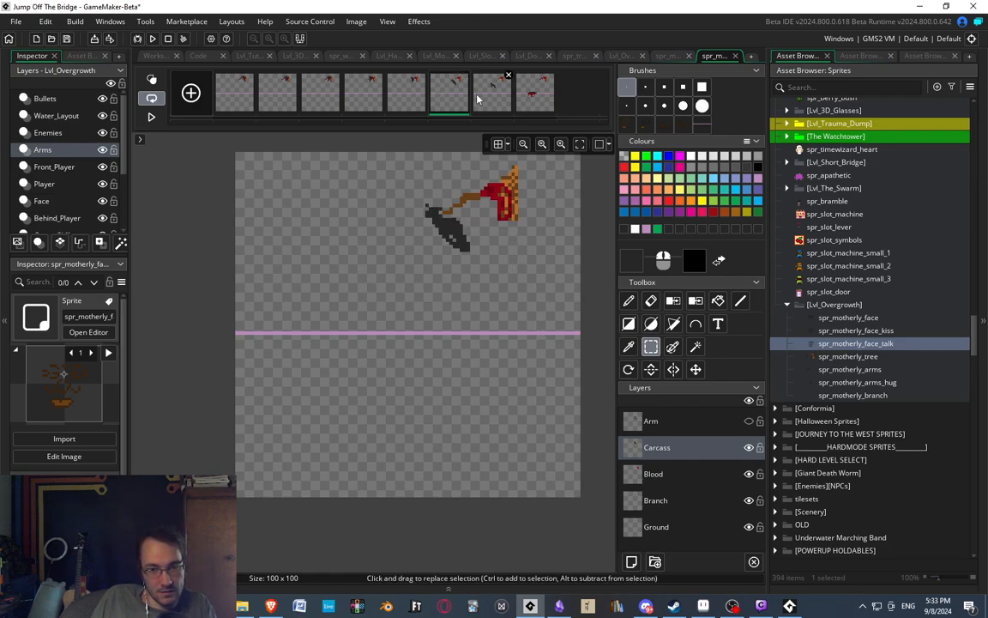
left_click(480, 98)
left_click(533, 95)
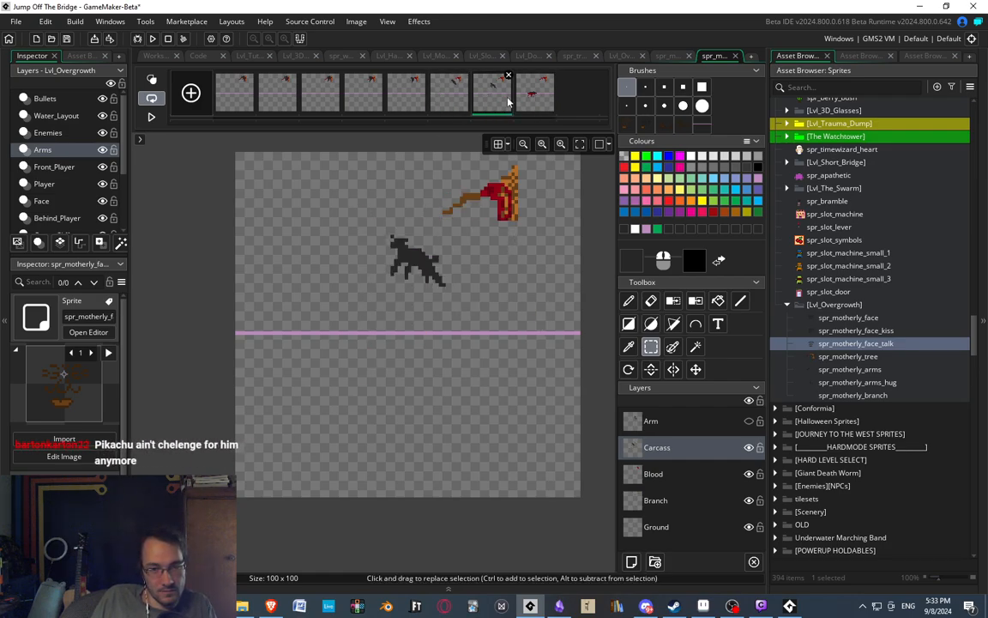
Step repeatedly through the fourth to eighth frames to examine the carcass's slide off the branch and fall.
middle_click_drag(419, 279, 403, 295)
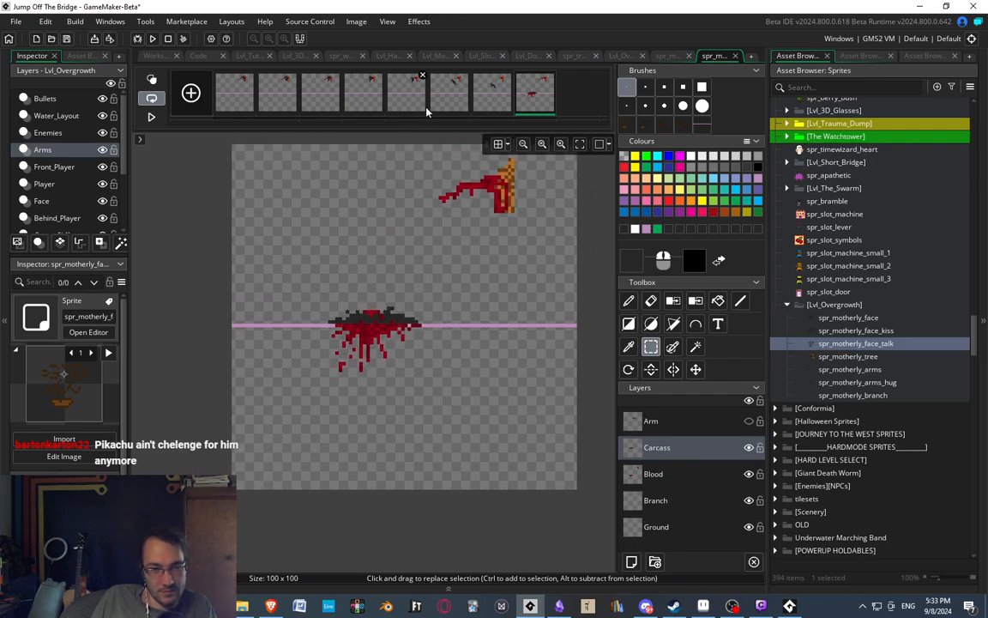
left_click(453, 105)
left_click(490, 110)
left_click(529, 97)
left_click(368, 99)
left_click(409, 97)
left_click(453, 101)
left_click(495, 105)
left_click(529, 108)
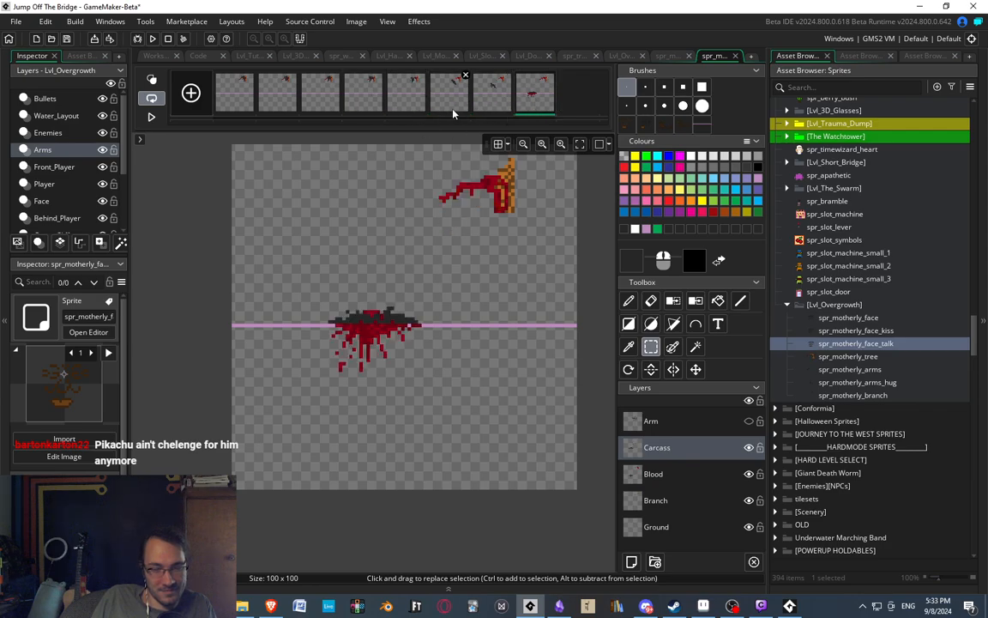
left_click(440, 106)
left_click(490, 106)
left_click(536, 103)
left_click(453, 103)
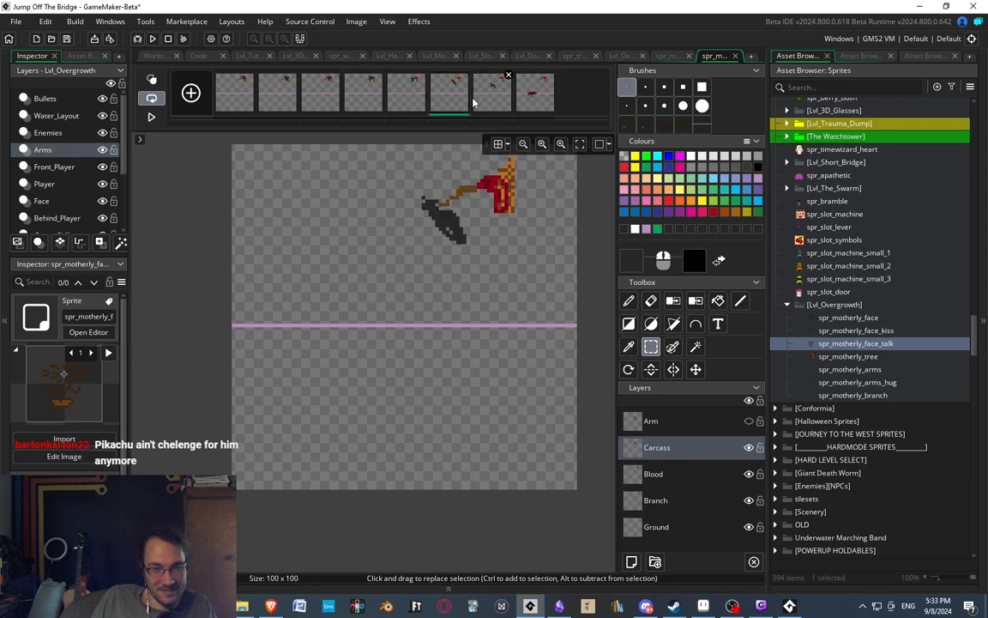
left_click(504, 104)
left_click(537, 103)
left_click(466, 103)
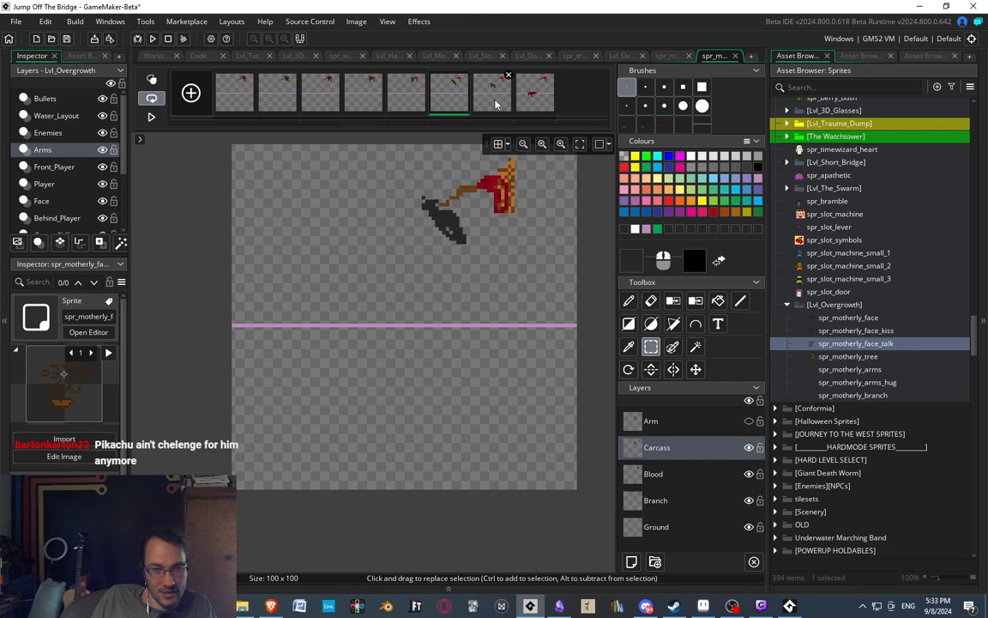
left_click(409, 94)
left_click(461, 102)
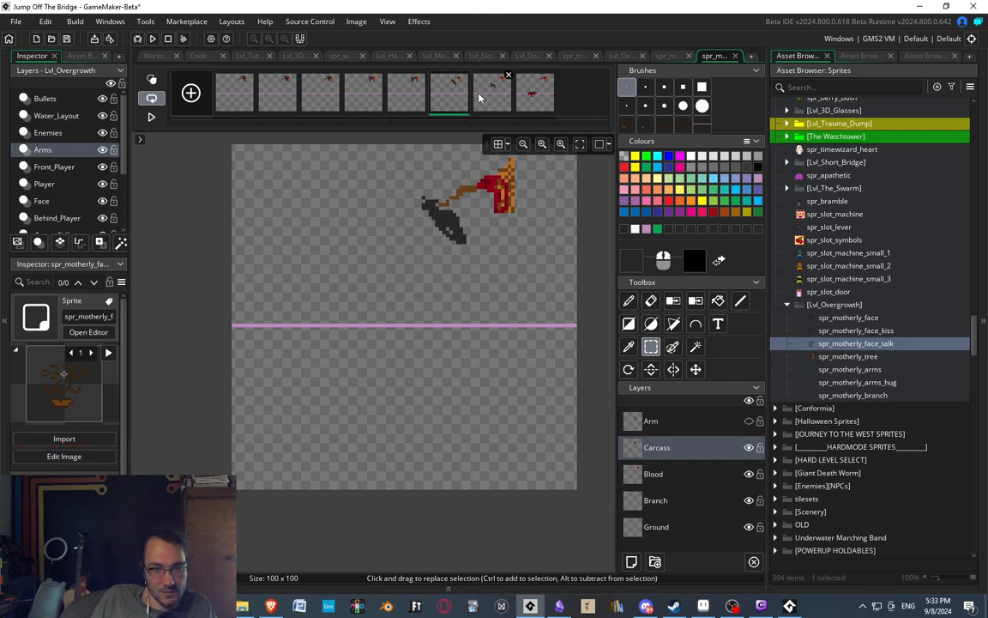
left_click(491, 94)
left_click(534, 95)
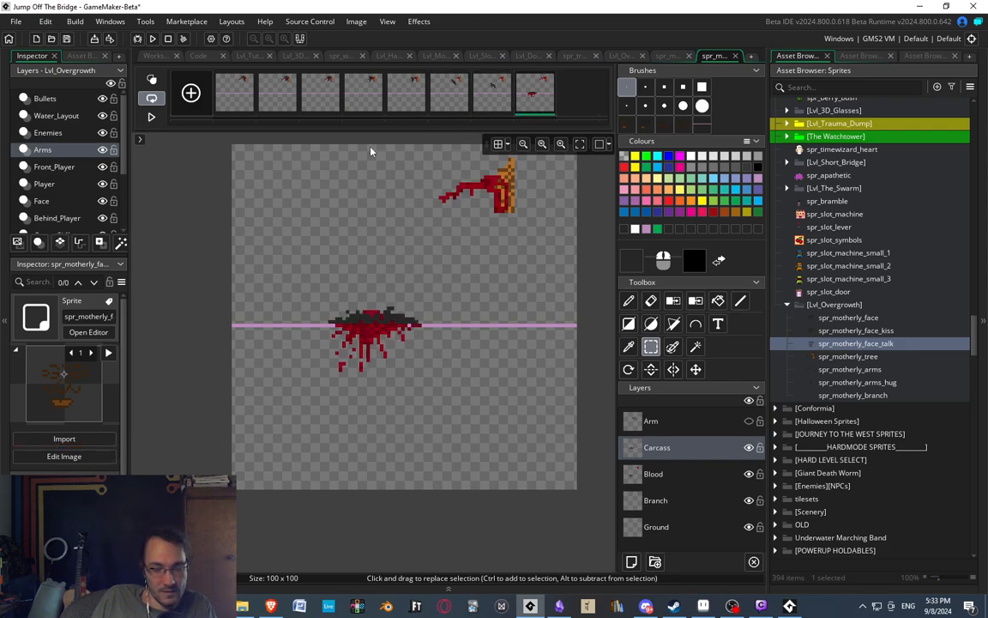
Replay the whole branch animation, then compare the carcass's limbs between the fifth, sixth and seventh frames.
scroll(386, 252, "down", 3)
left_click(151, 117)
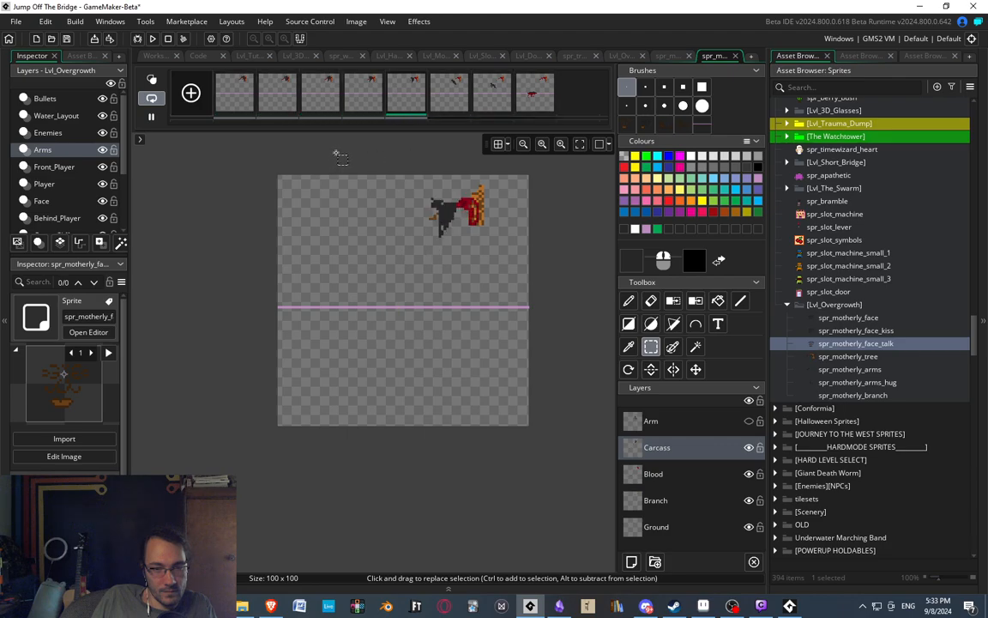
left_click(456, 93)
left_click(500, 90)
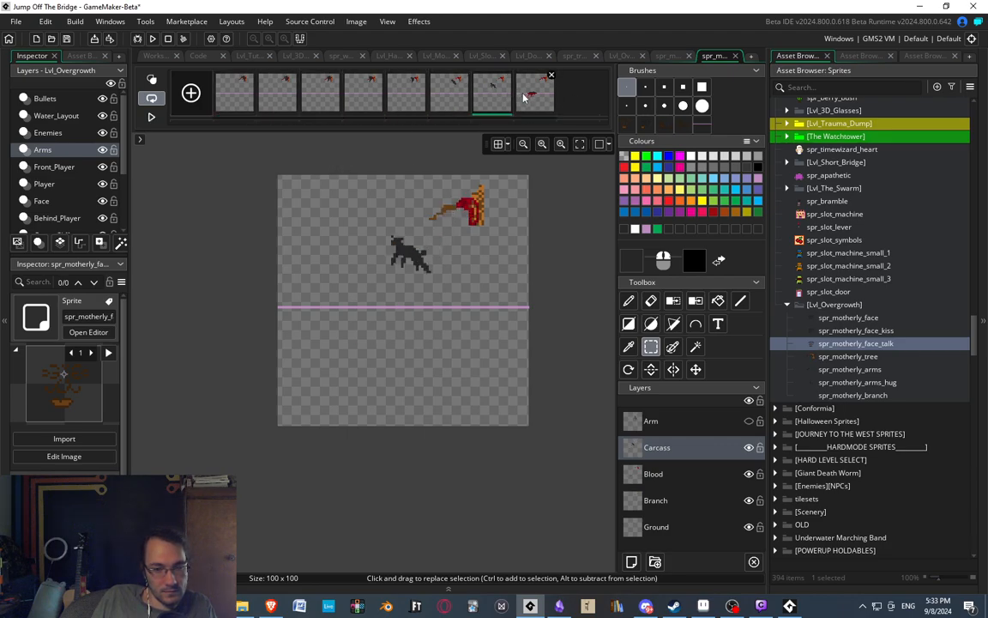
left_click(446, 103)
left_click(436, 100)
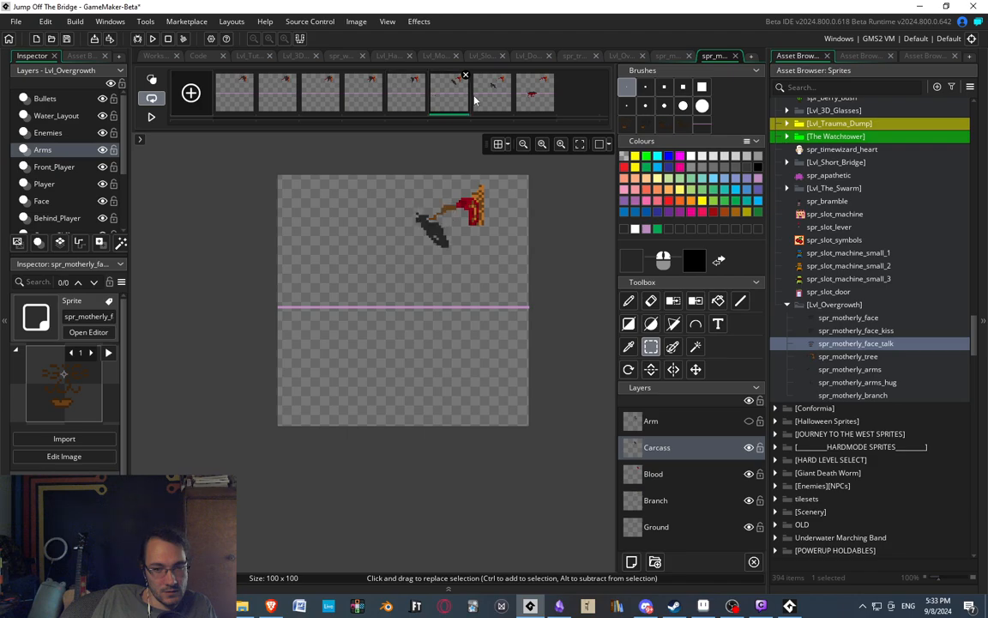
left_click(485, 98)
left_click(417, 101)
left_click(452, 98)
left_click(491, 95)
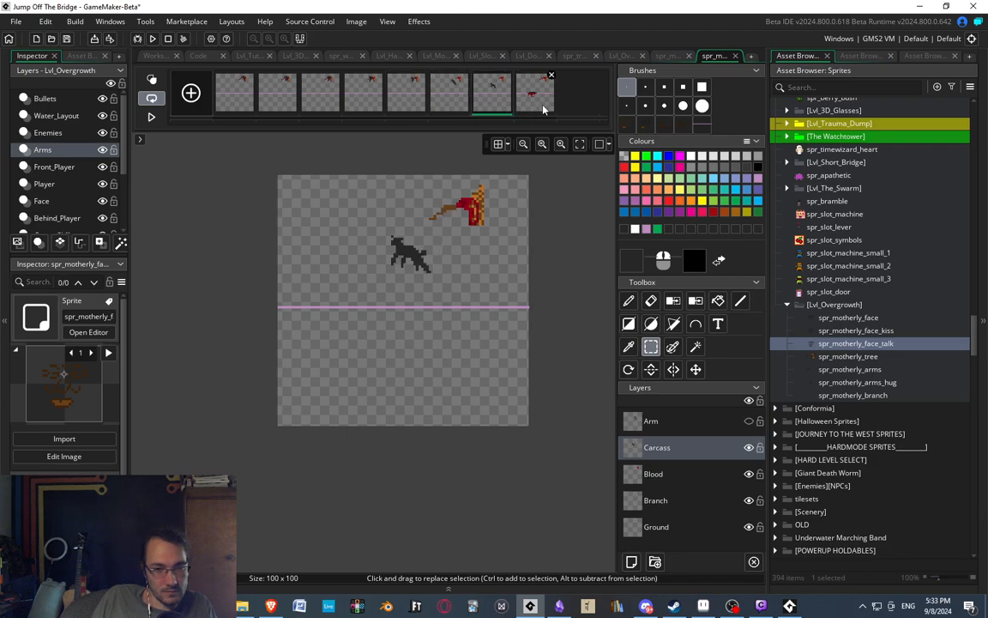
Cut both front legs from the seventh frame's carcass and place them flipped upward above its shoulders.
scroll(405, 258, "up", 3)
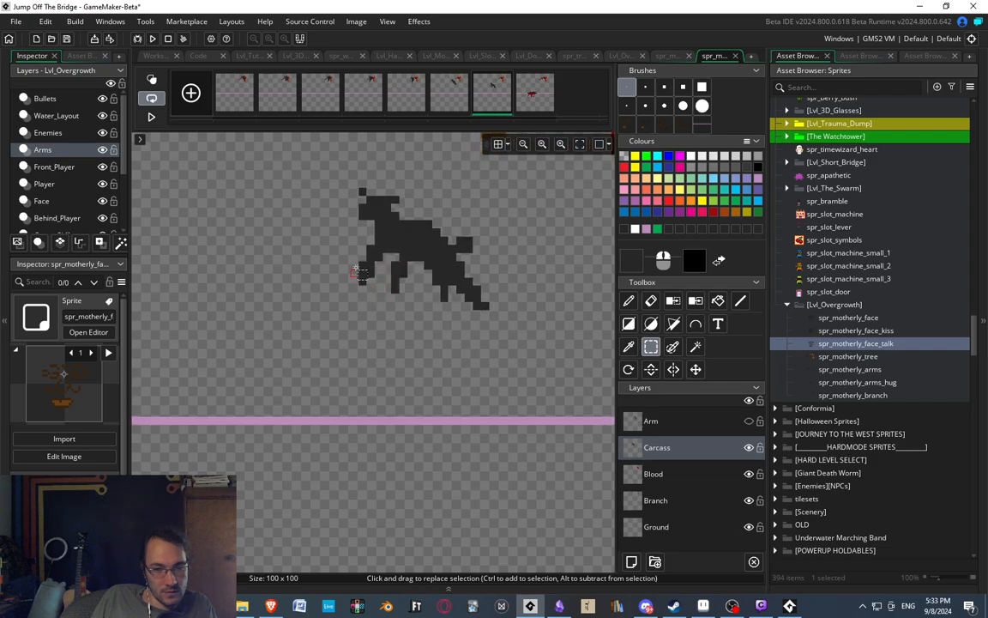
left_click(362, 251)
left_click_drag(404, 298, 405, 296)
key("ctrl+x")
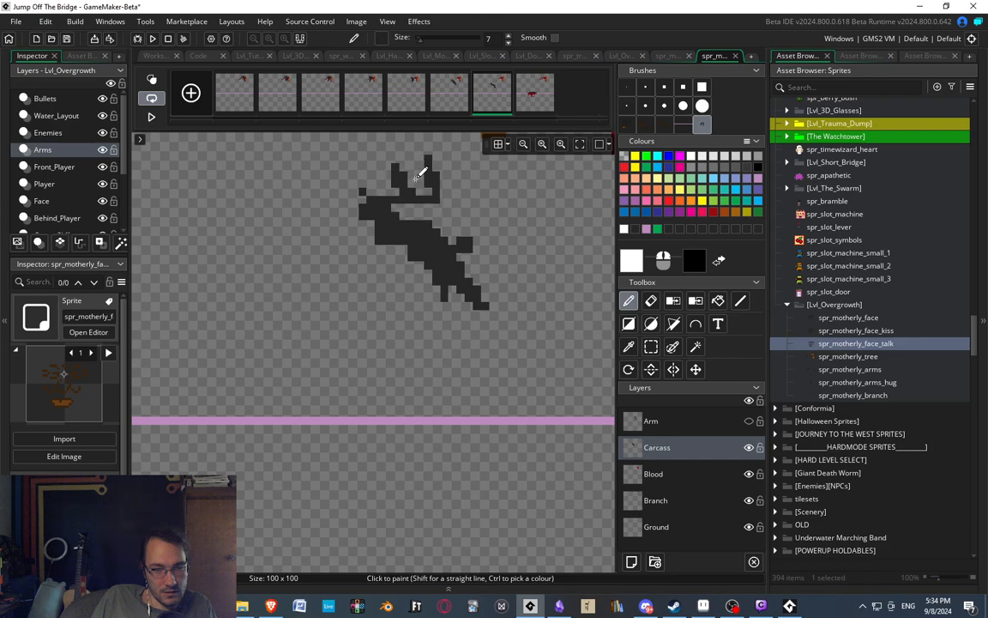
left_click(413, 189)
Compare the seventh frame's upward-flung front legs against the sixth and eighth frames.
scroll(426, 144, "down", 1, "ctrl")
scroll(429, 146, "down", 4, "ctrl")
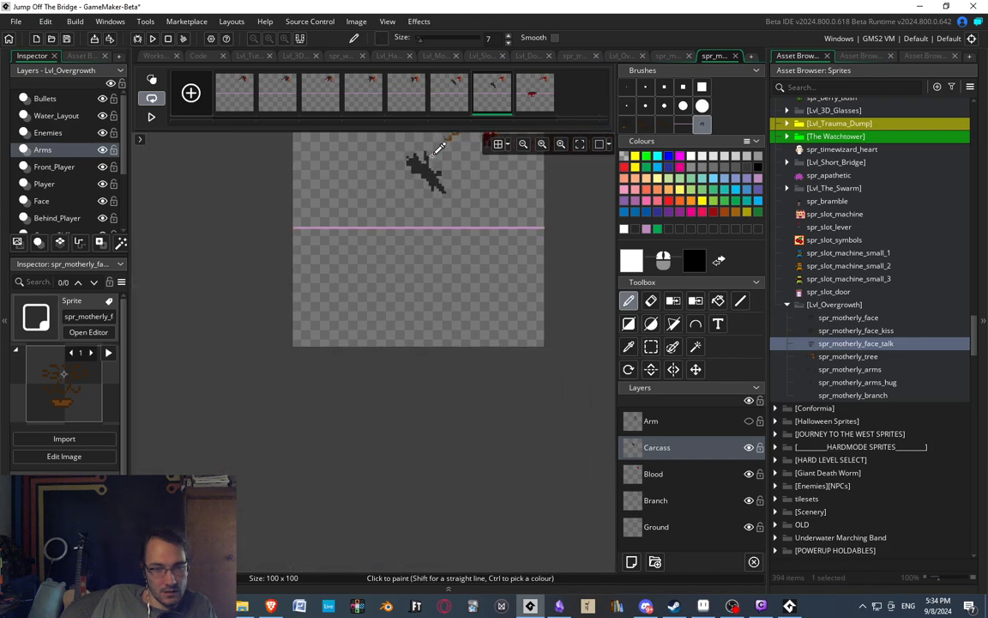
scroll(433, 152, "up", 2, "ctrl")
left_click(451, 103)
left_click(482, 101)
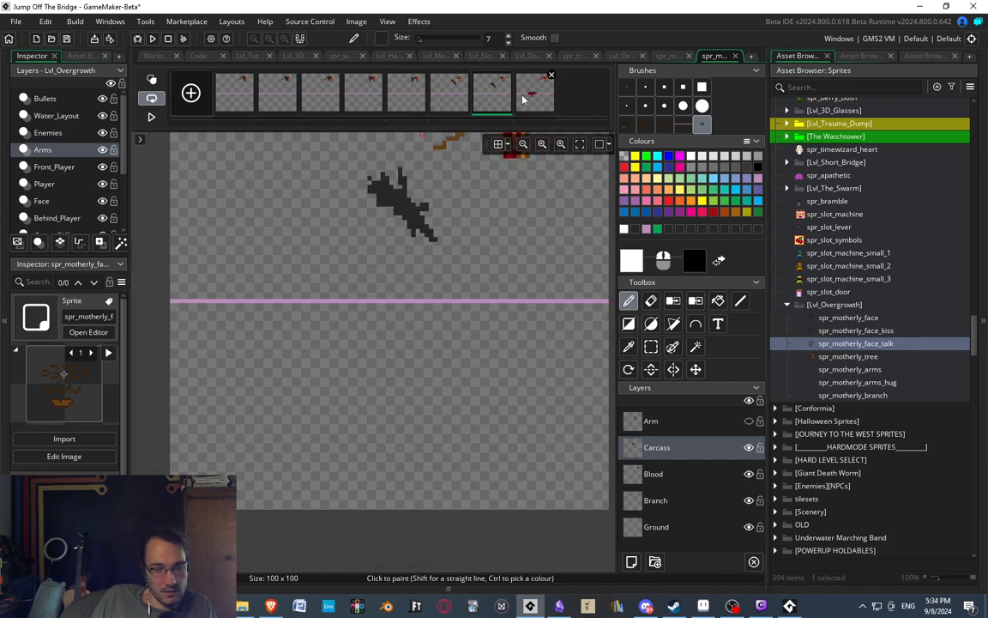
left_click(530, 95)
left_click(490, 101)
left_click(523, 105)
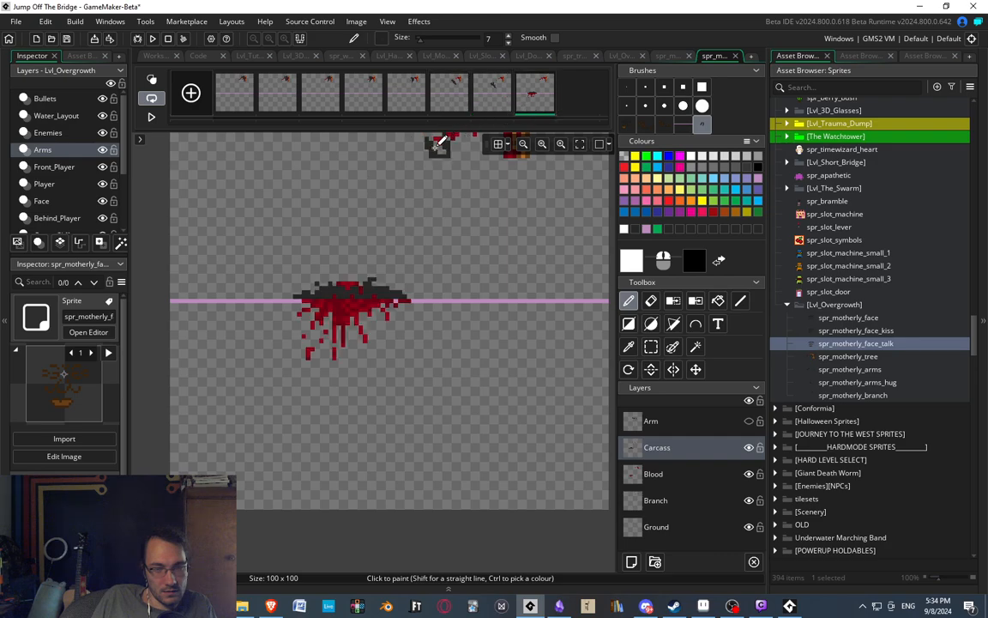
Undo the upward flip of the front legs on the seventh frame's carcass.
scroll(386, 145, "up", 1)
left_click(457, 102)
scroll(408, 168, "up", 2)
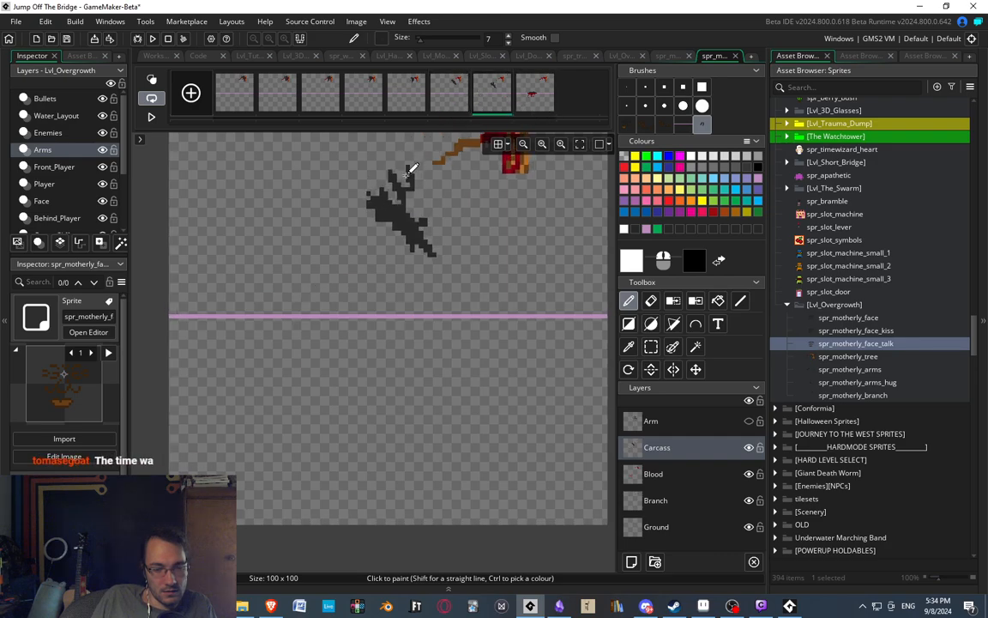
key("ctrl+z")
middle_click_drag(402, 192, 347, 207)
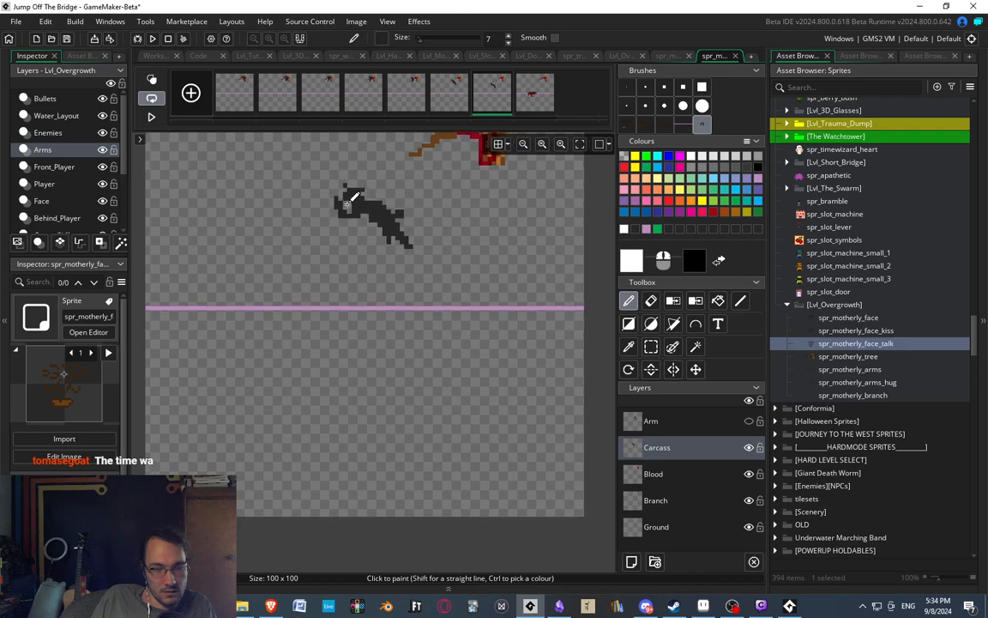
scroll(393, 181, "up", 2, "ctrl")
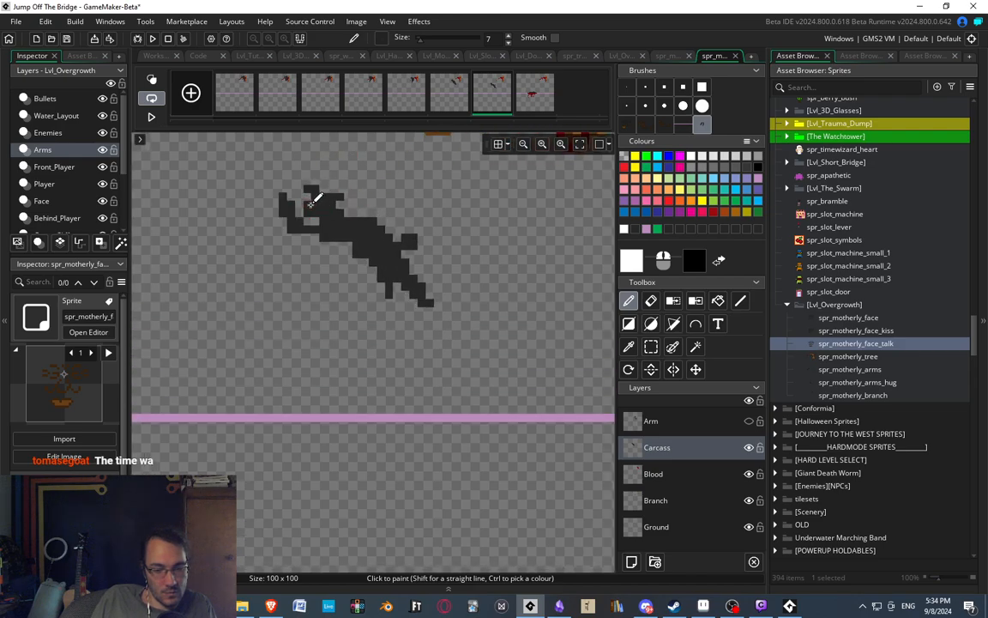
Cut the front legs out of the seventh frame's carcass as a brush and try rotating them.
mouse_move(357, 204)
middle_mouse_down()
mouse_move(397, 190)
mouse_move(415, 199)
mouse_move(400, 225)
middle_mouse_up()
left_click(629, 370)
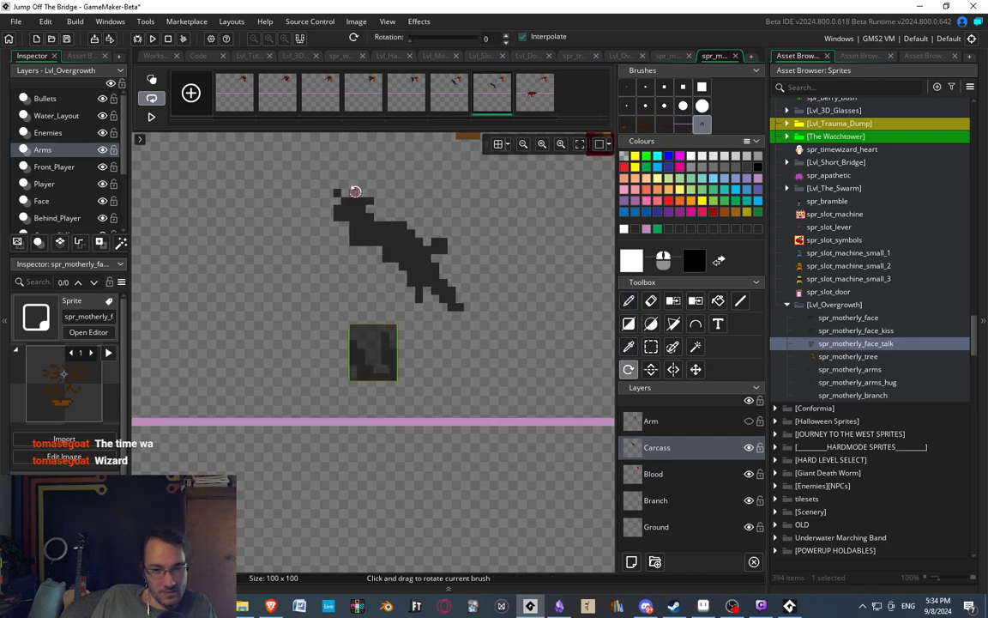
left_click_drag(395, 193, 336, 186)
key("d")
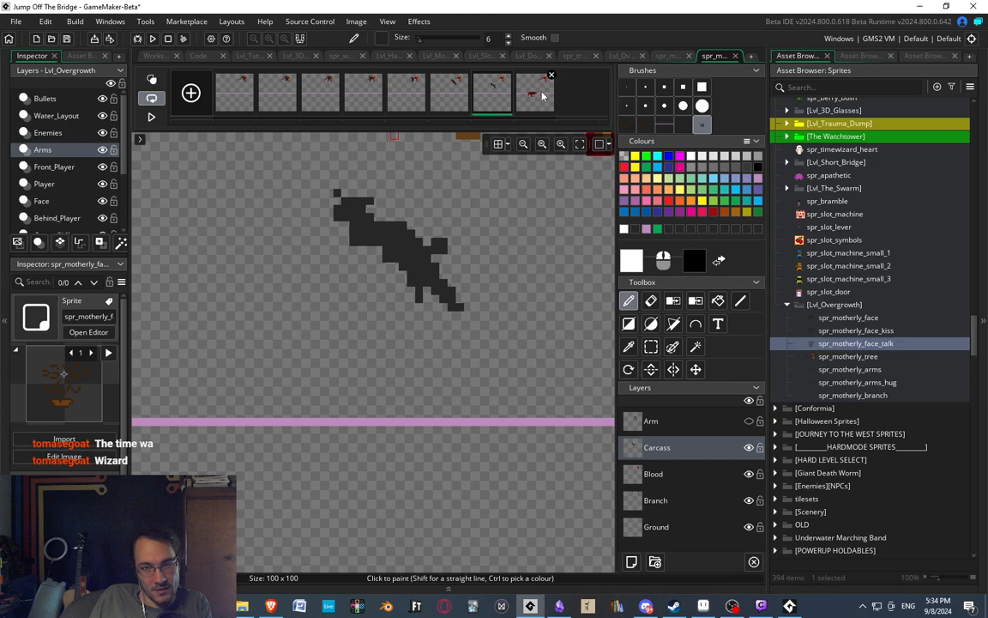
Try one-pixel dark grey front legs flung upward, trim the body outline, and shift the hindquarters up one pixel.
left_click(626, 86)
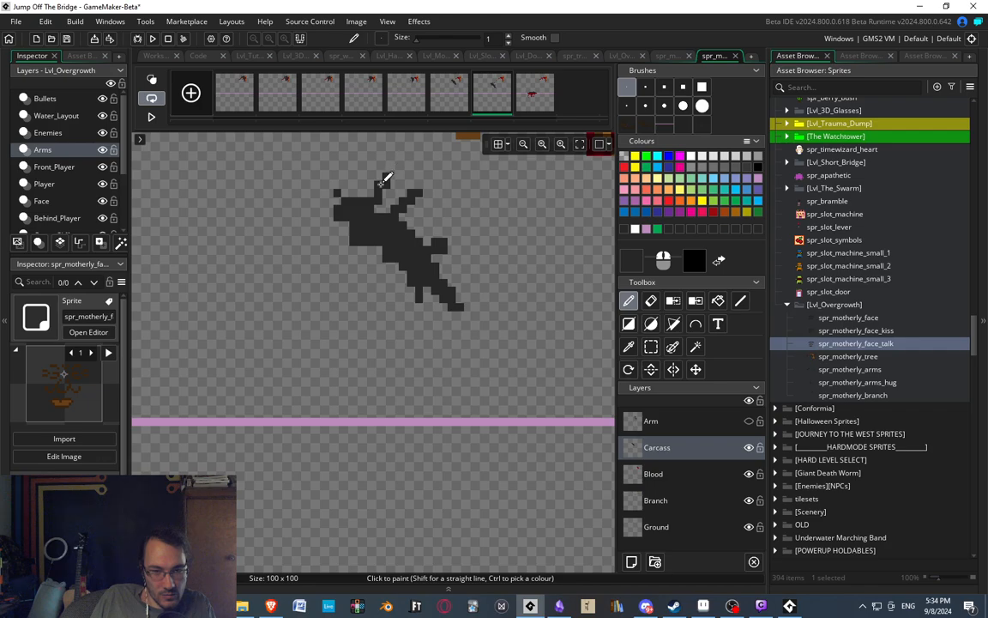
middle_click_drag(402, 237, 385, 223)
key("e")
left_click(337, 225)
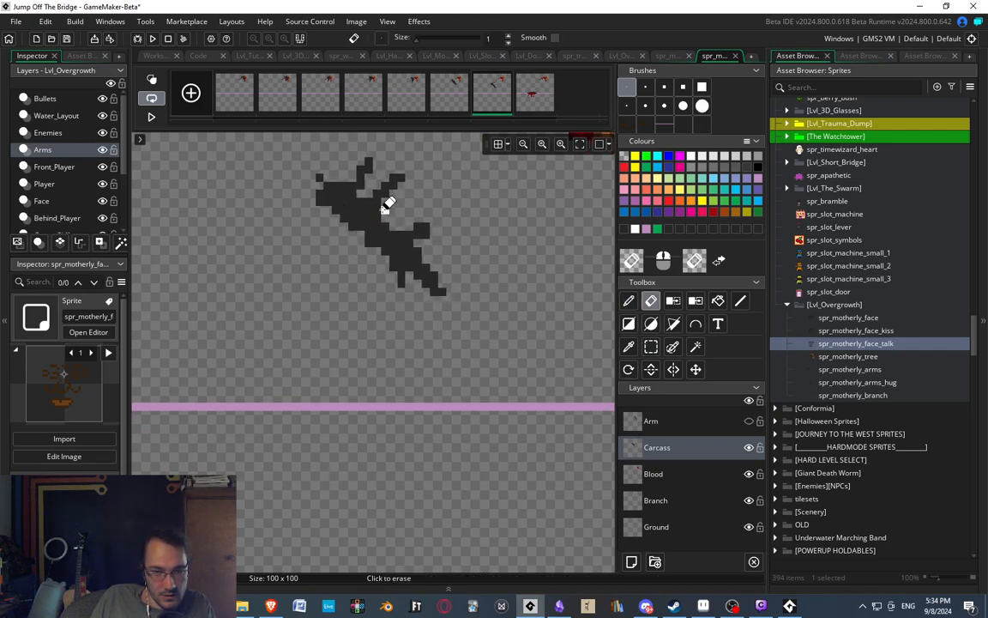
key("d")
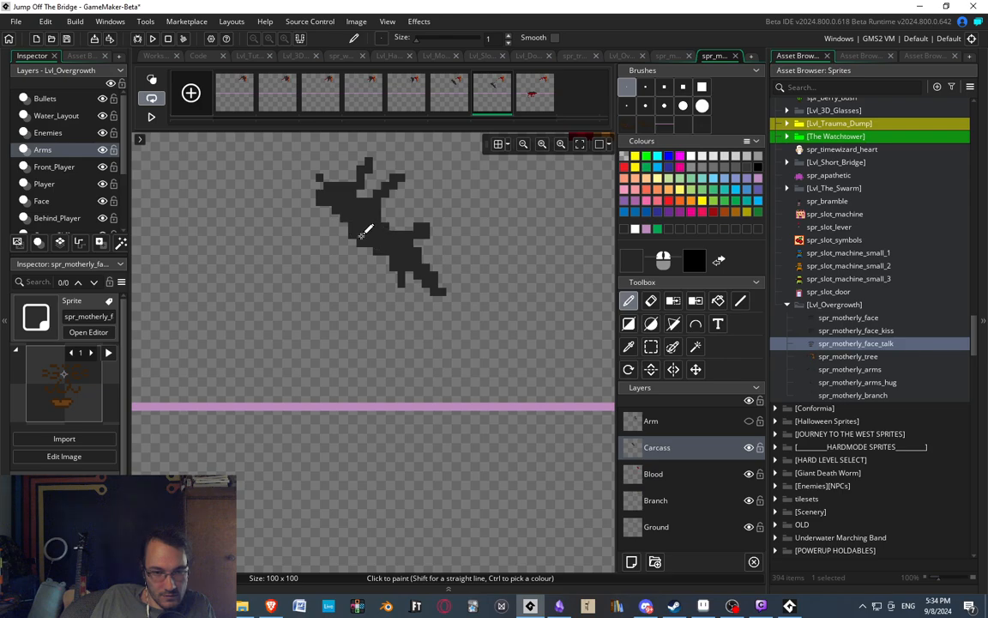
key("s")
mouse_move(386, 221)
left_mouse_down()
mouse_move(507, 320)
mouse_move(513, 301)
left_mouse_up()
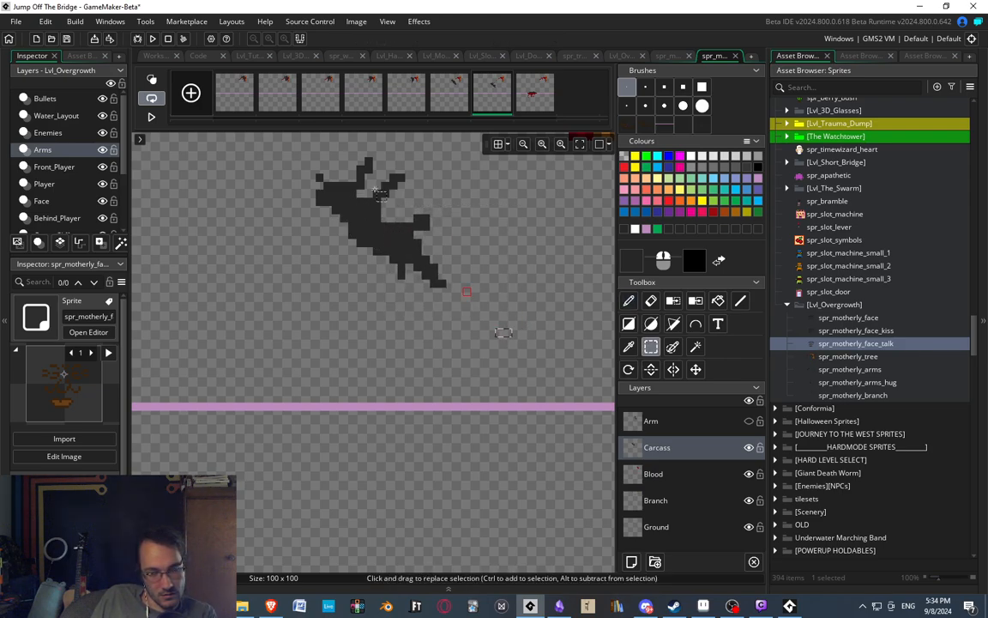
Compare the seventh frame's carcass with hand-drawn upward legs against the sixth and eighth frames.
left_click(445, 104)
left_click(489, 104)
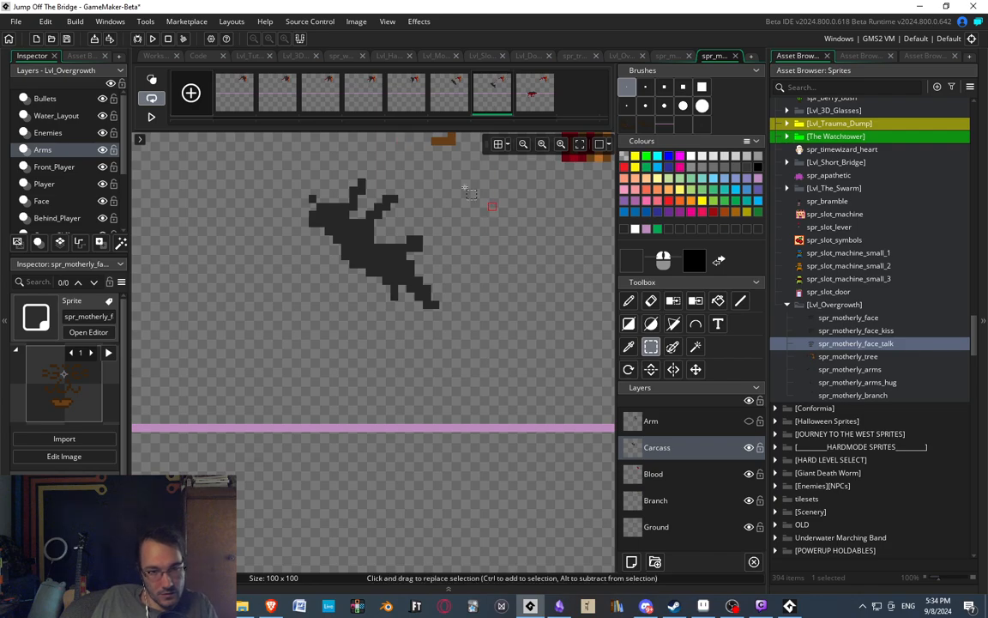
scroll(469, 193, "down", 3)
scroll(386, 249, "up", 2)
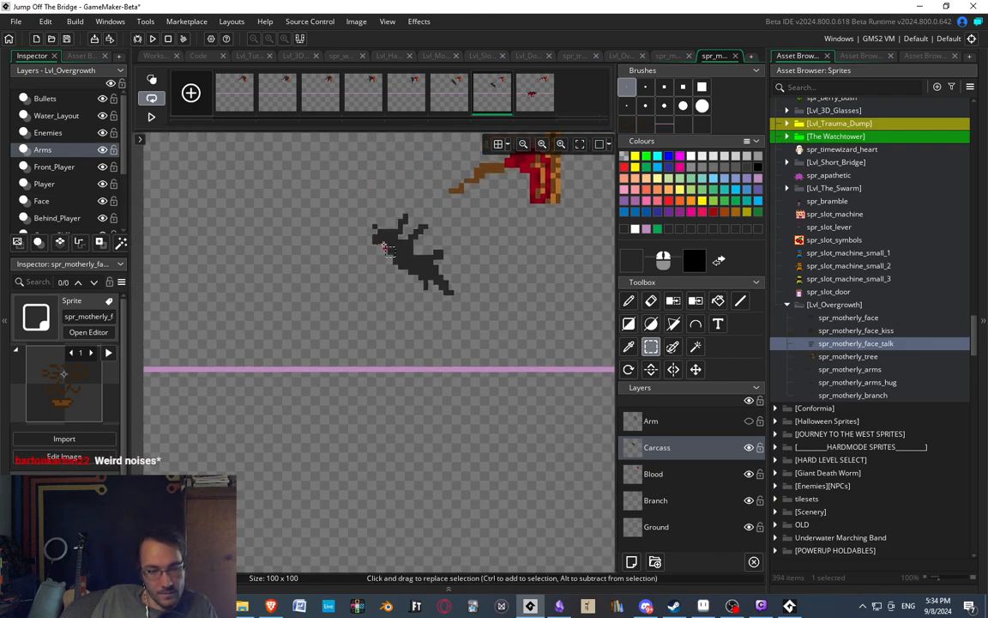
left_click(456, 104)
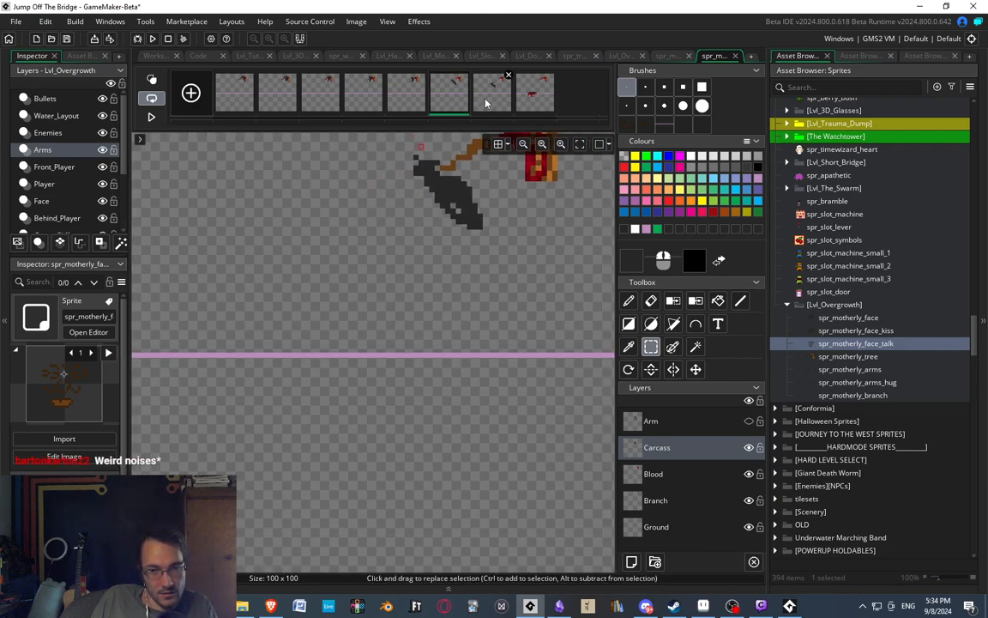
left_click(486, 100)
left_click(455, 94)
left_click(491, 91)
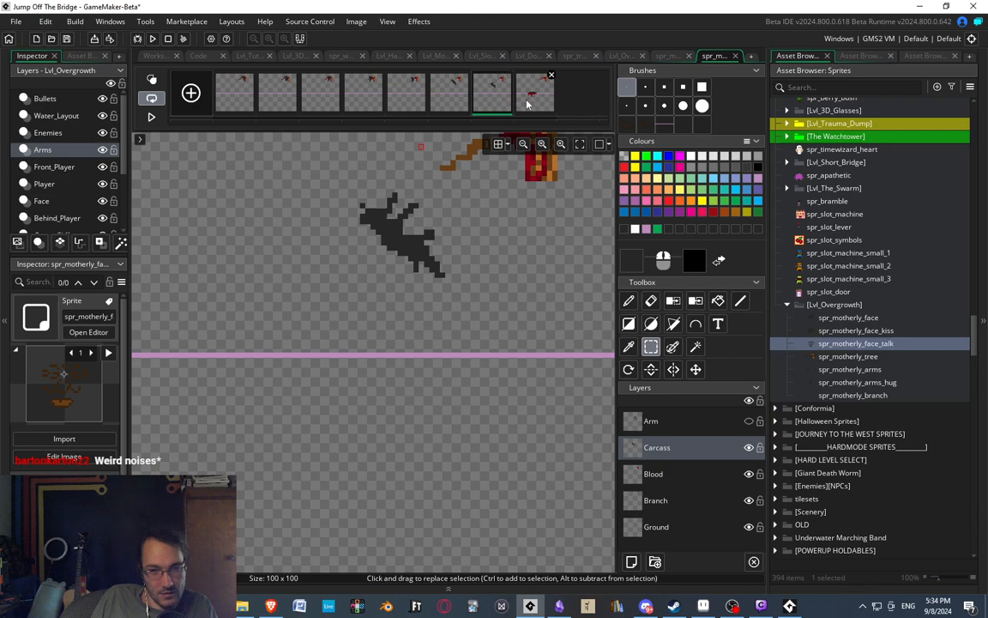
left_click(453, 104)
left_click(488, 104)
left_click(520, 101)
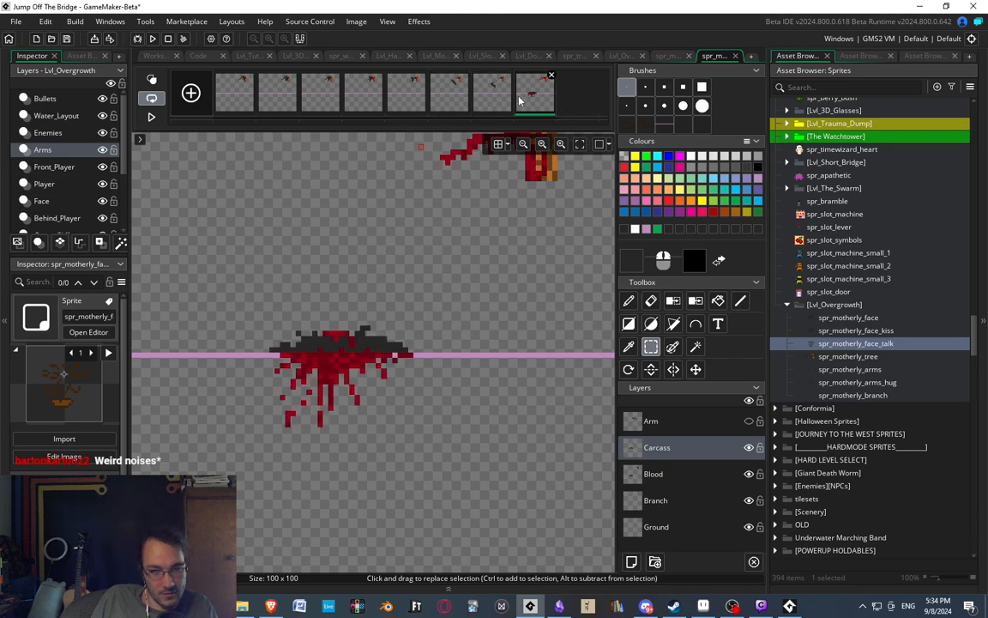
left_click(491, 94)
scroll(399, 215, "down", 3)
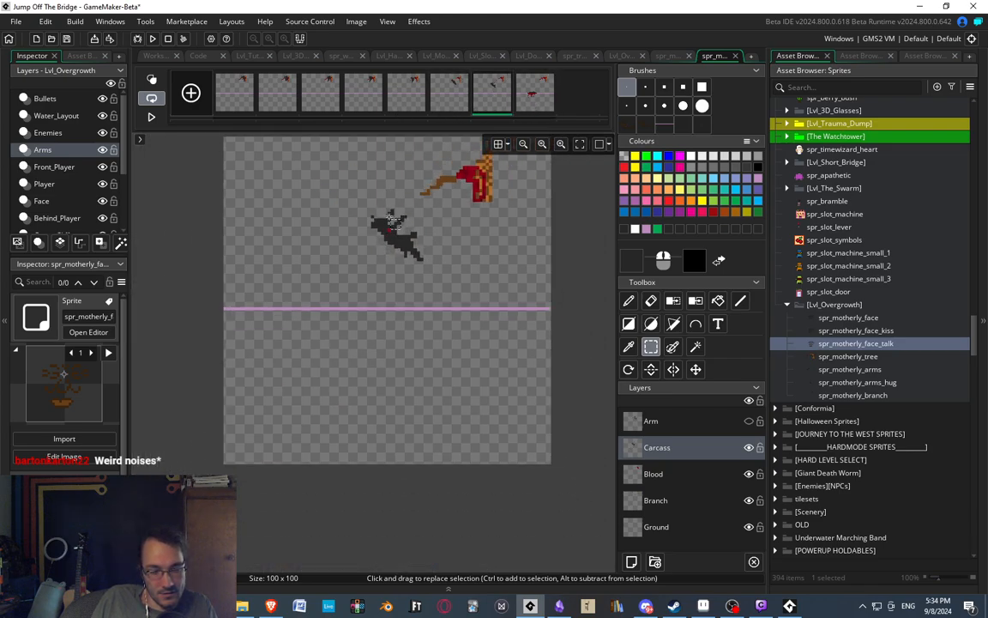
scroll(398, 215, "up", 5)
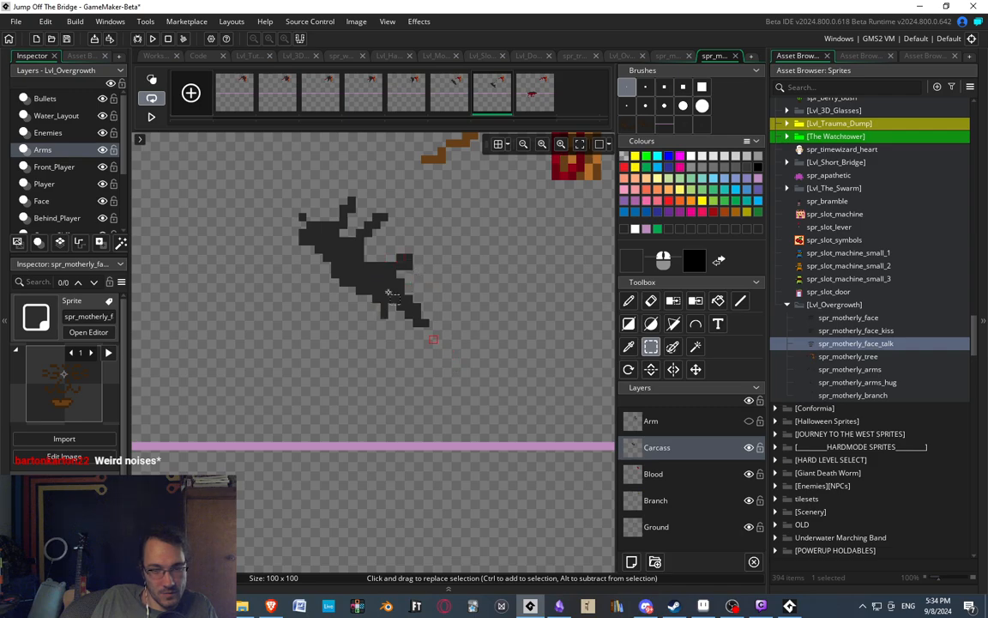
scroll(416, 198, "down", 5)
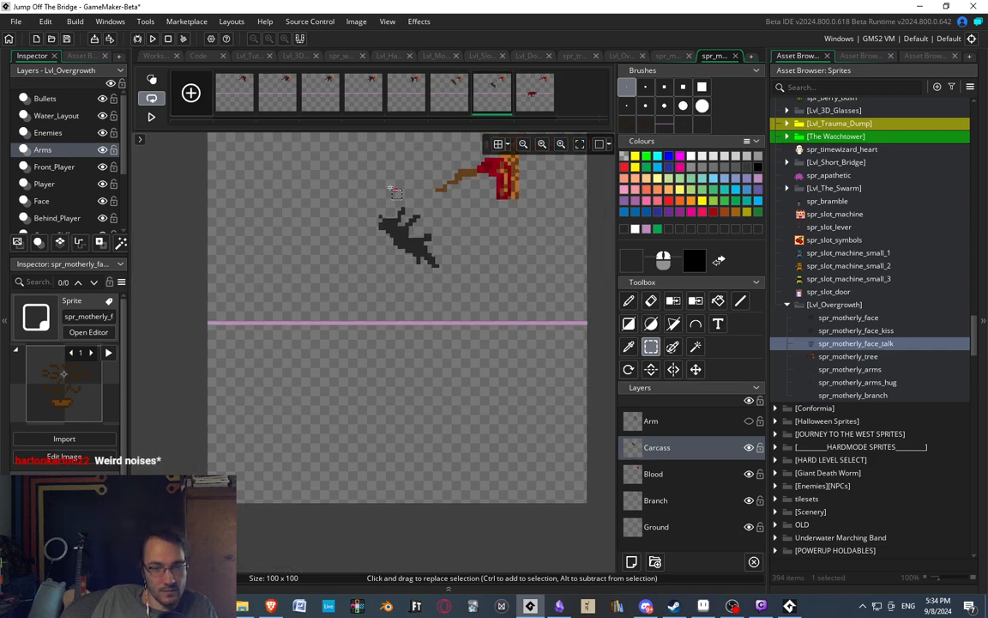
Replay the whole branch animation to judge the carcass's fall, stopping on the seventh frame.
left_click(151, 117)
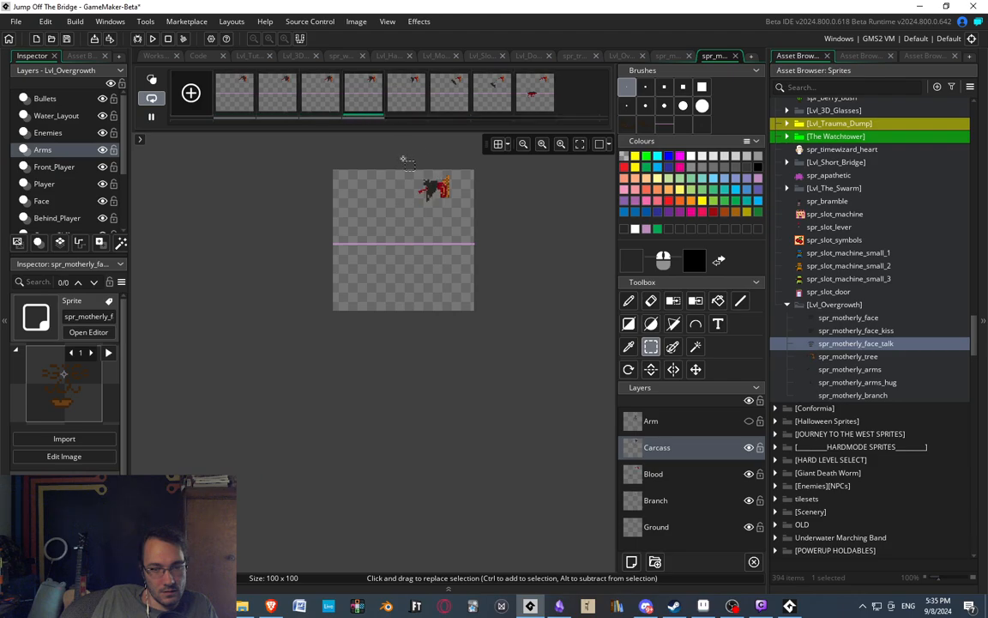
scroll(416, 174, "up", 2)
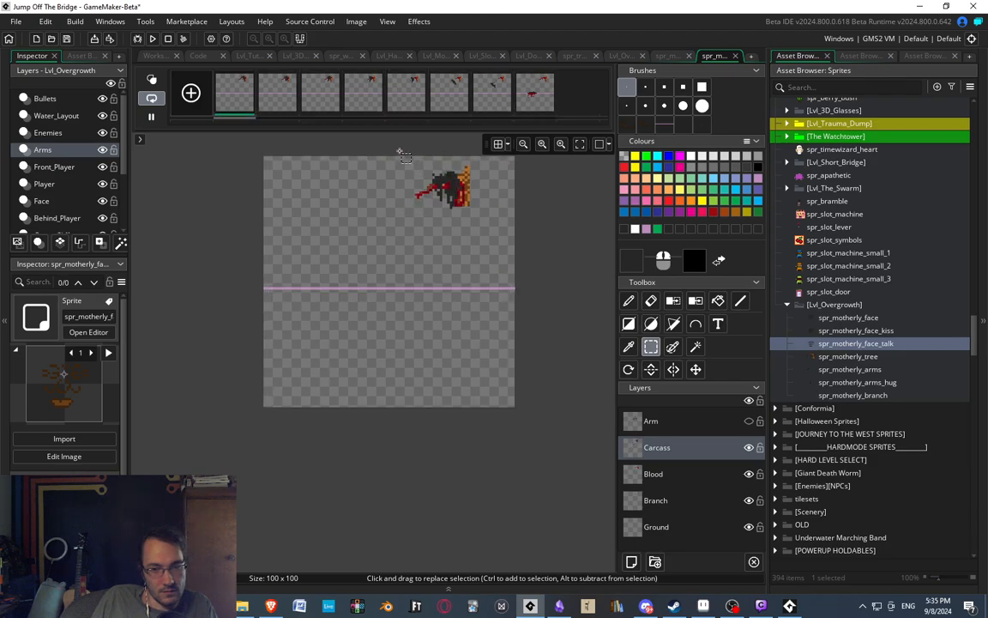
left_click(492, 95)
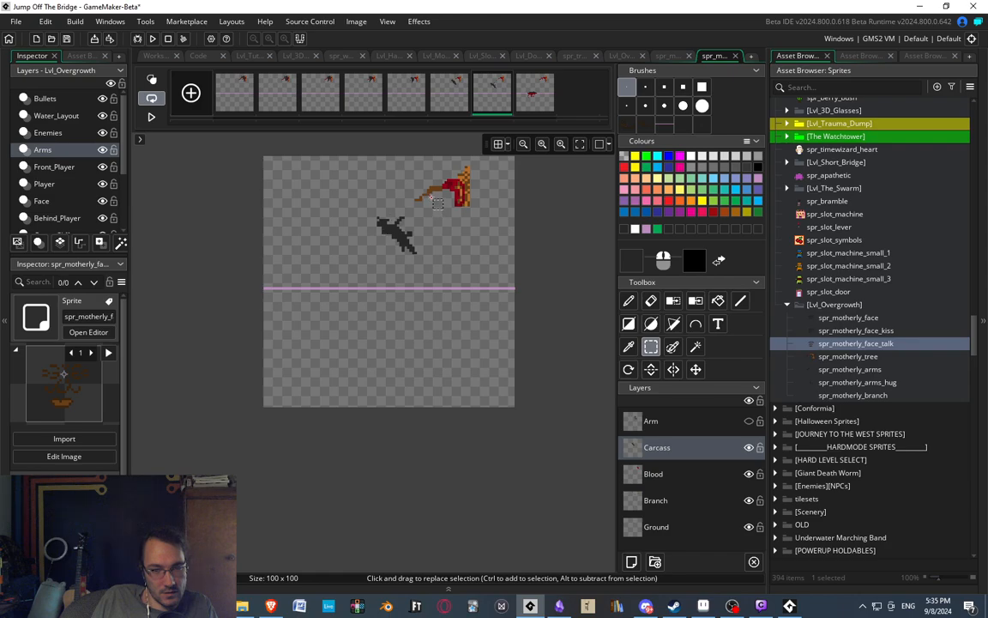
Compare the seventh frame's carcass with its front legs hanging down against the neighbouring frames, and replay the animation.
left_click(448, 99)
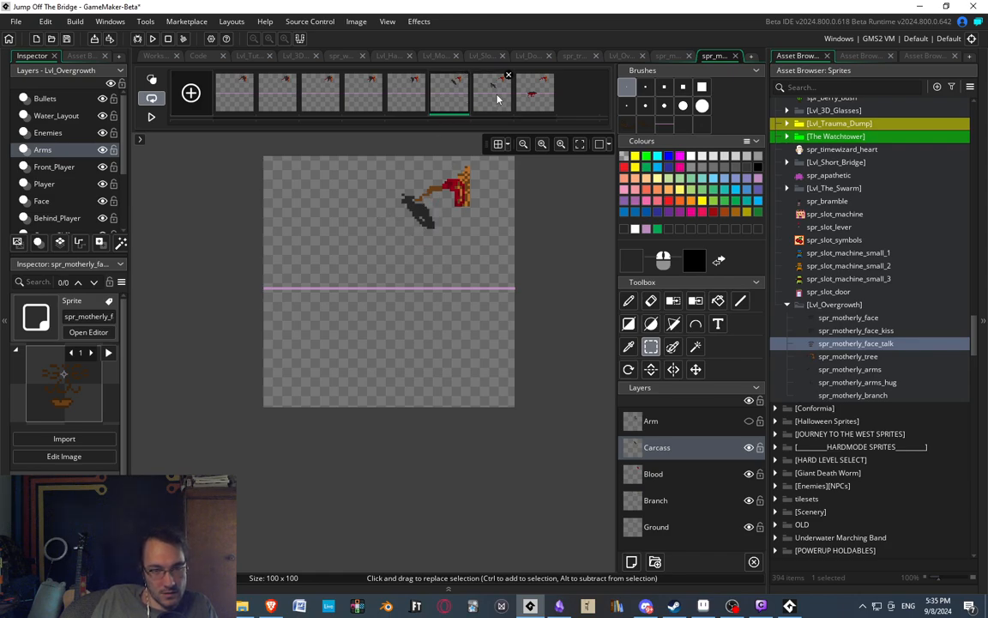
left_click(494, 94)
left_click(532, 97)
left_click(491, 103)
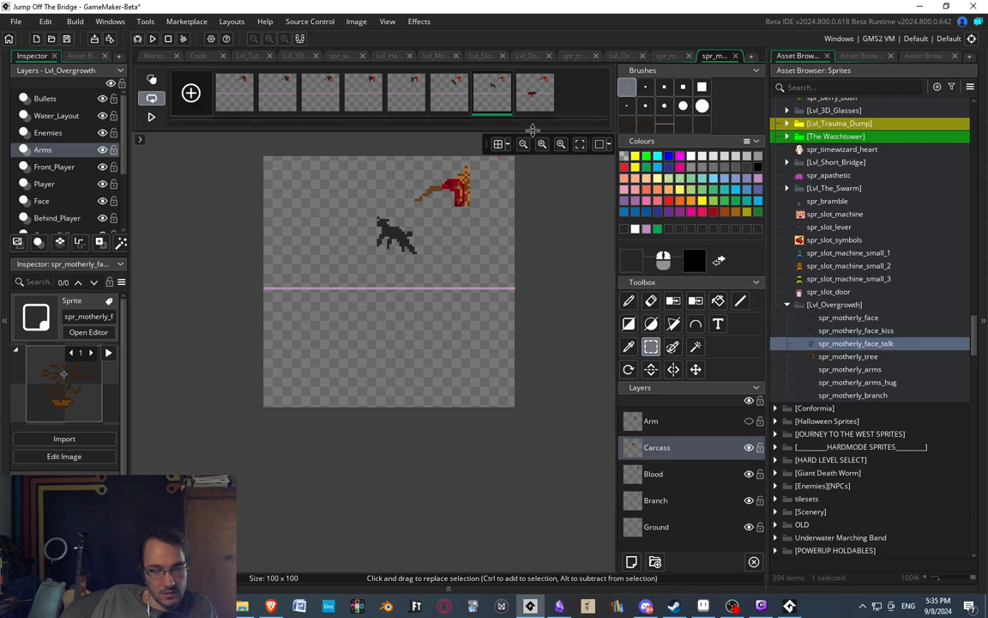
left_click(533, 96)
left_click(495, 107)
left_click(525, 94)
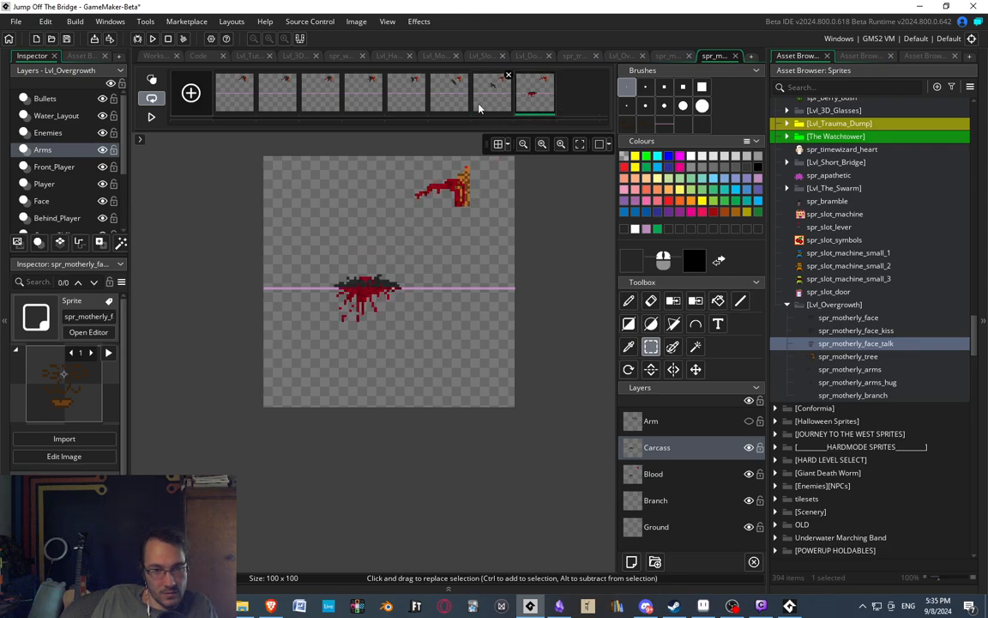
left_click(481, 105)
left_click(529, 93)
scroll(380, 250, "up", 2)
middle_click_drag(403, 221, 439, 192)
scroll(416, 153, "down", 2)
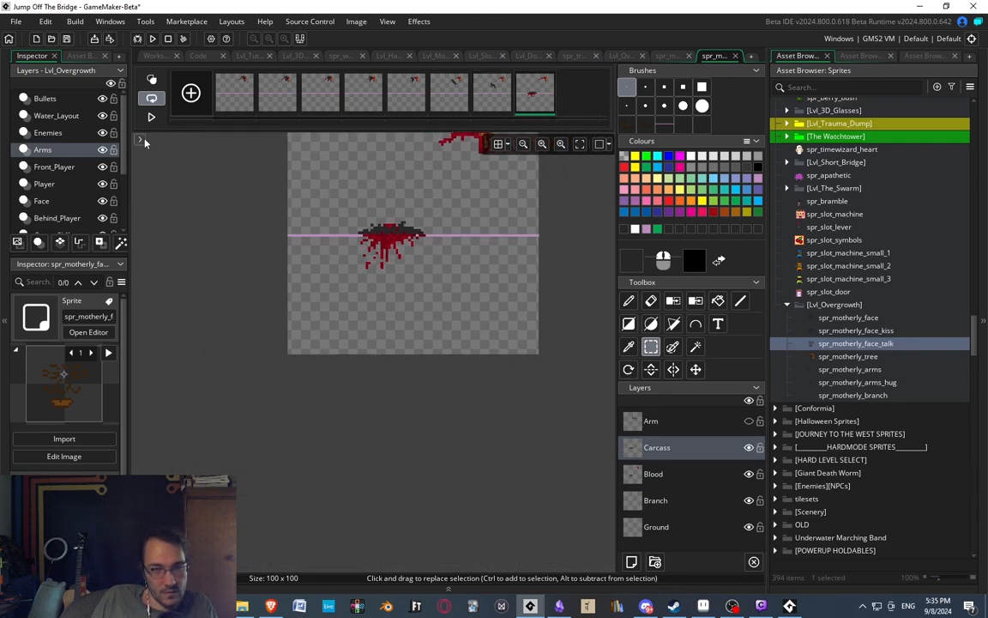
left_click(151, 117)
middle_click_drag(292, 142, 284, 188)
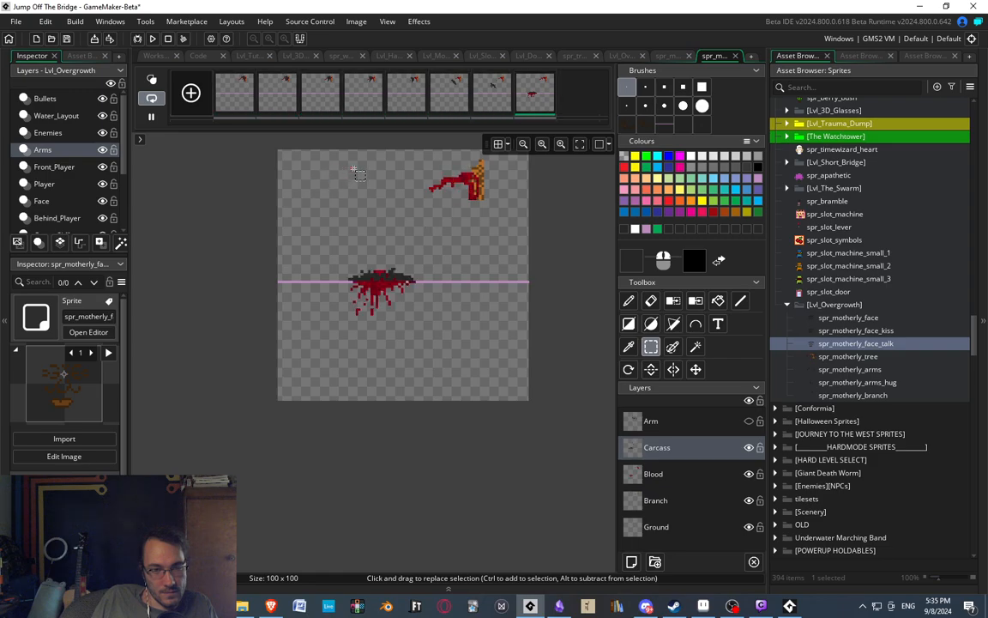
Nudge the lower sections of the seventh frame's front legs forward and raise their tips pixel by pixel.
left_click(493, 101)
scroll(415, 232, "up", 3)
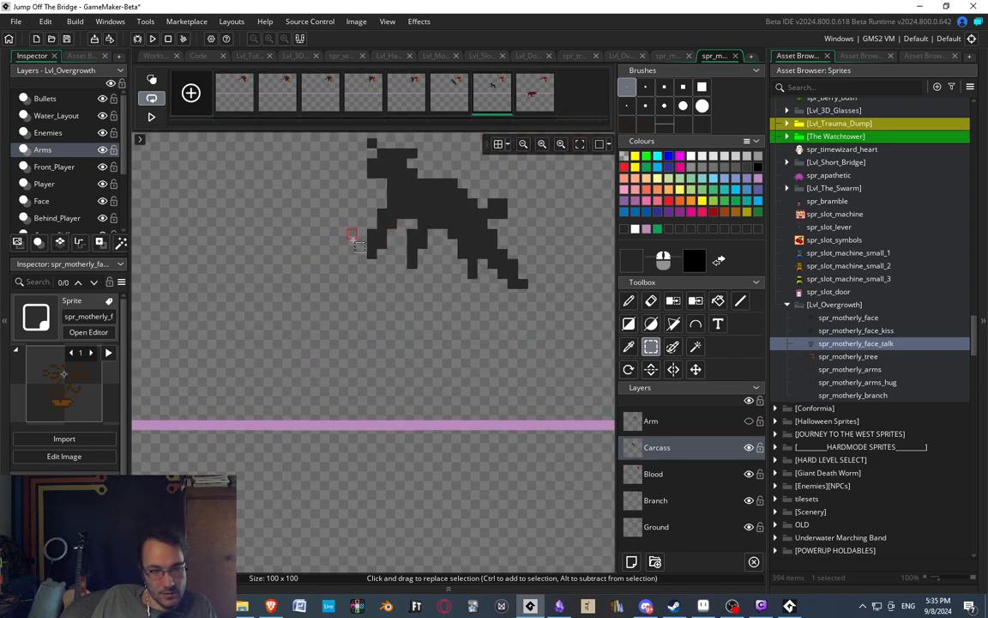
mouse_move(347, 239)
left_mouse_down()
mouse_move(440, 297)
mouse_move(429, 297)
left_mouse_up()
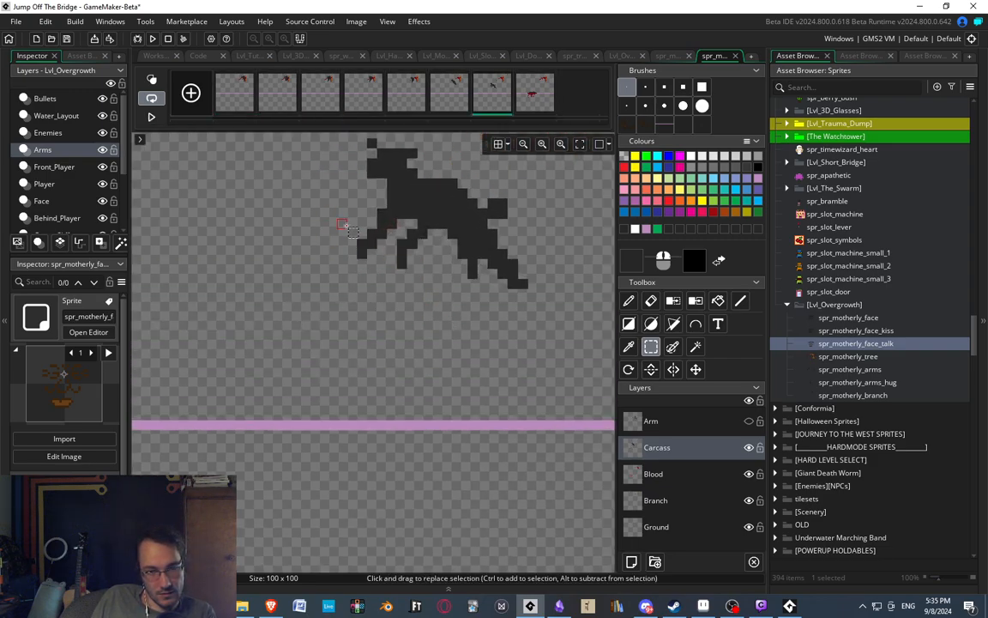
left_click_drag(347, 225, 416, 268)
key("Up")
left_click(401, 294)
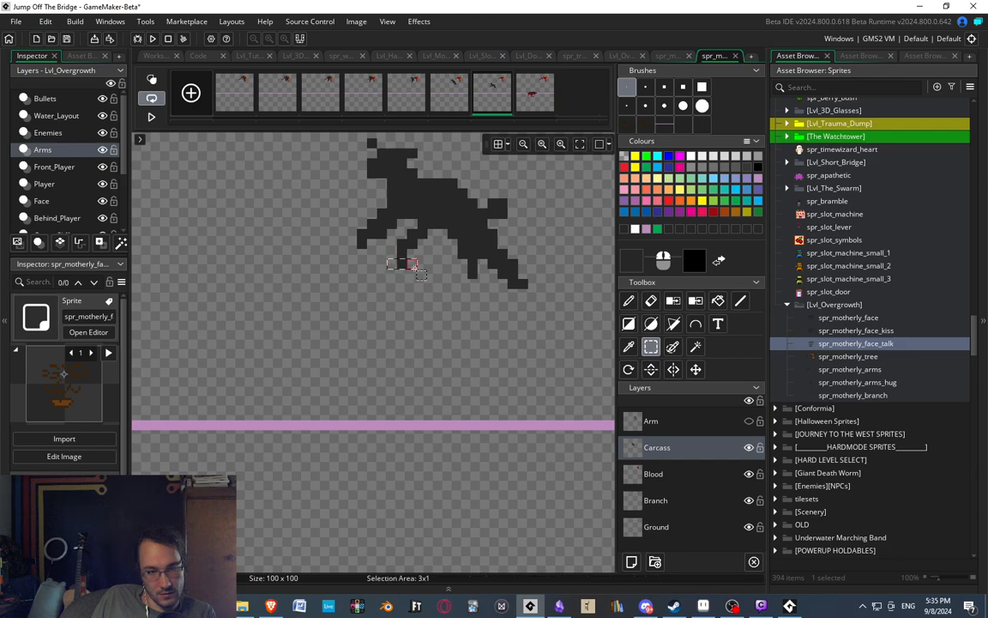
key("Left")
left_click(468, 302)
Shift the foremost leg's lower section further forward so it stretches out ahead of the carcass's body.
left_click_drag(347, 210, 371, 248)
key("Left")
key("Left")
key("Left")
left_click(424, 287)
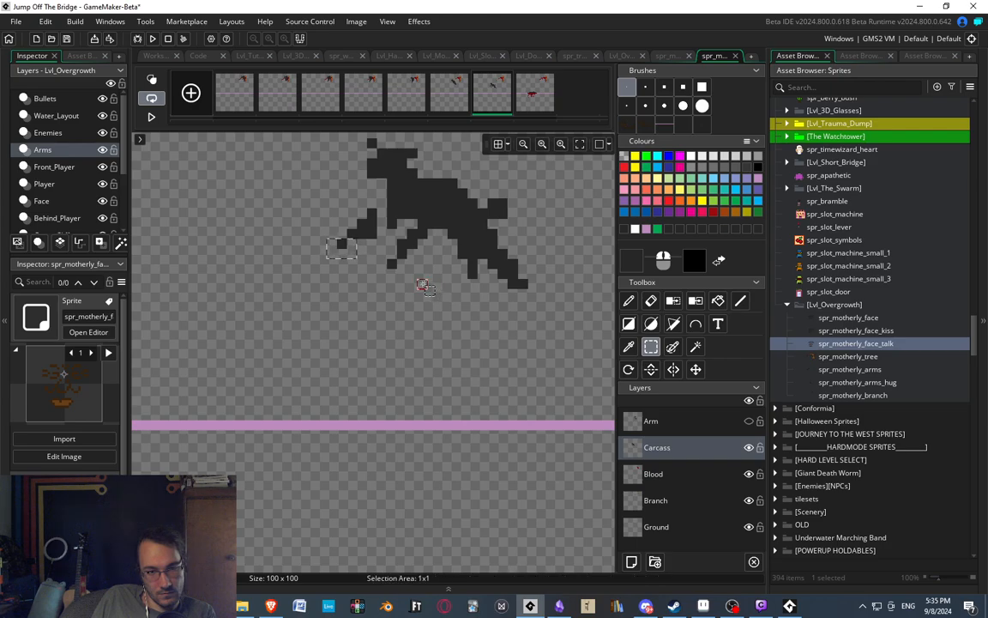
Touch up the join between the foremost leg and the carcass's chest with one-pixel drawing and erasing.
key("d")
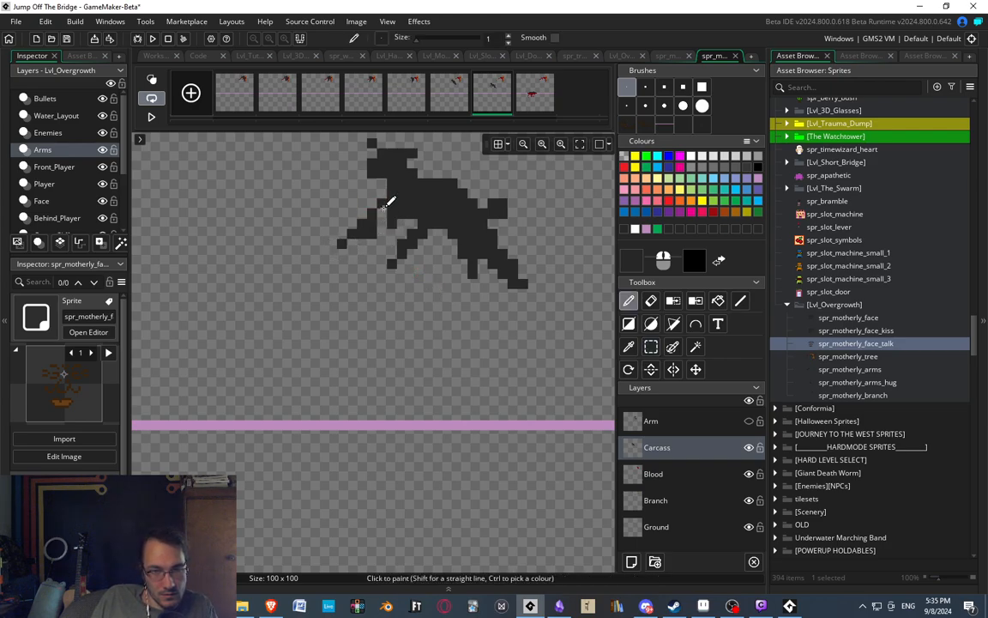
key("e")
scroll(418, 198, "down", 5, "ctrl")
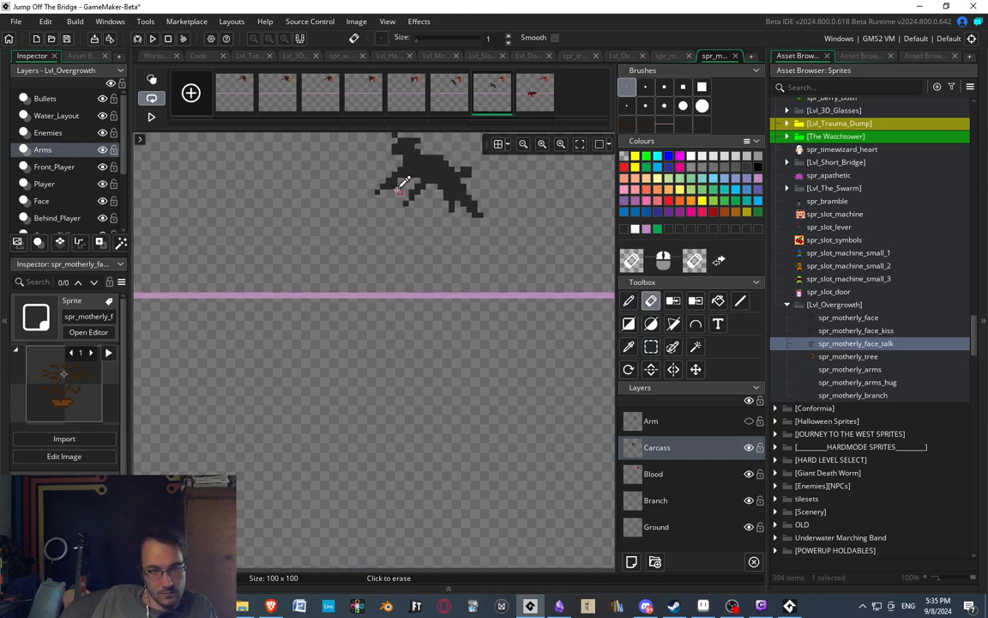
scroll(399, 191, "up", 3, "ctrl")
left_click(393, 186)
key("d")
scroll(457, 202, "down", 5, "ctrl")
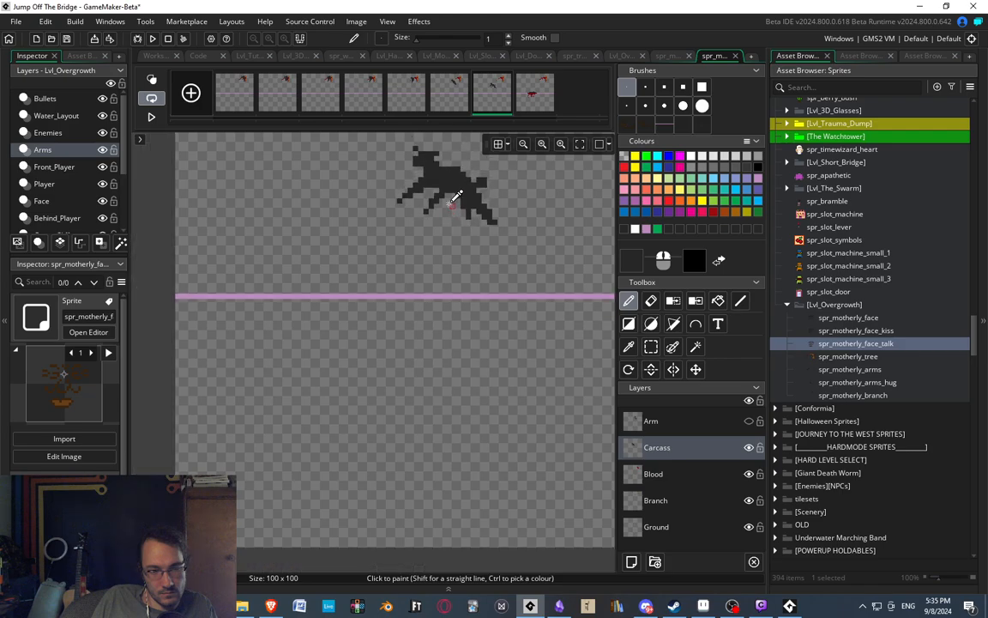
scroll(453, 187, "up", 4, "ctrl")
scroll(459, 203, "down", 1, "ctrl")
Compare the seventh frame's outstretched front legs against the sixth and eighth frames.
middle_click_drag(441, 217, 362, 268)
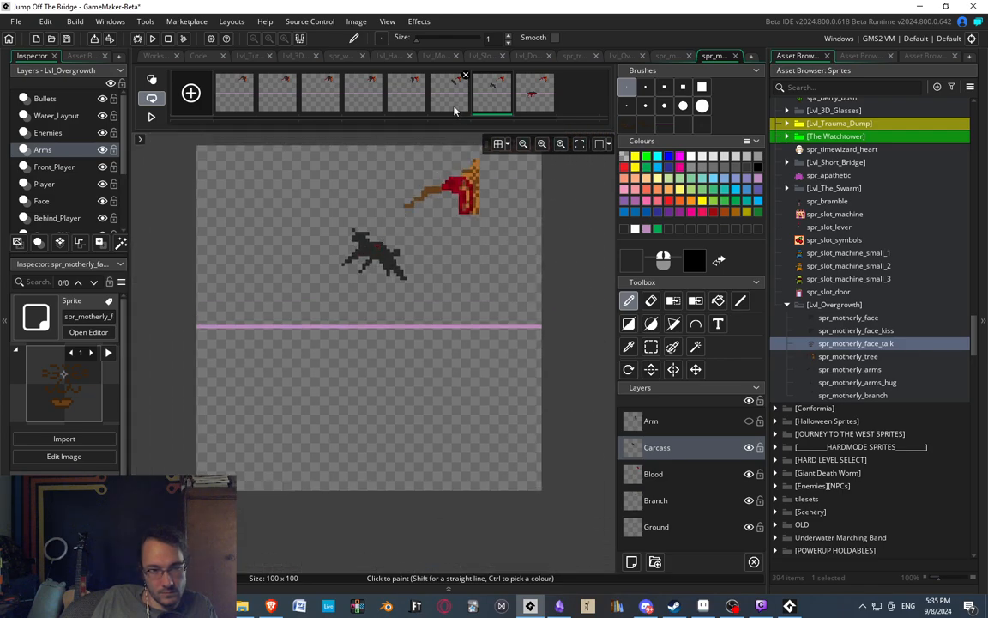
left_click(454, 104)
left_click(481, 96)
left_click(526, 94)
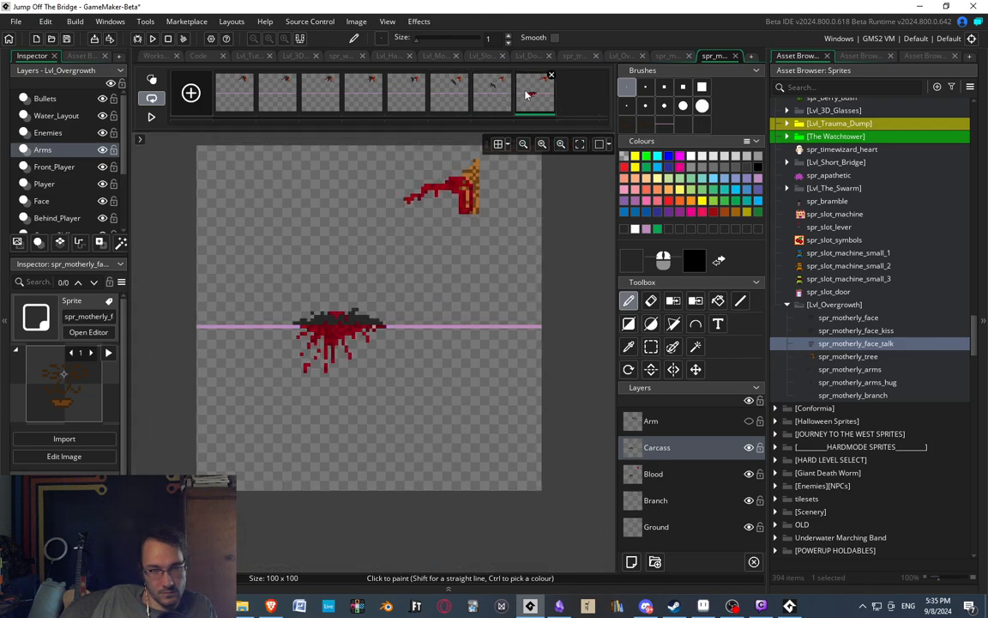
left_click(444, 87)
left_click(488, 95)
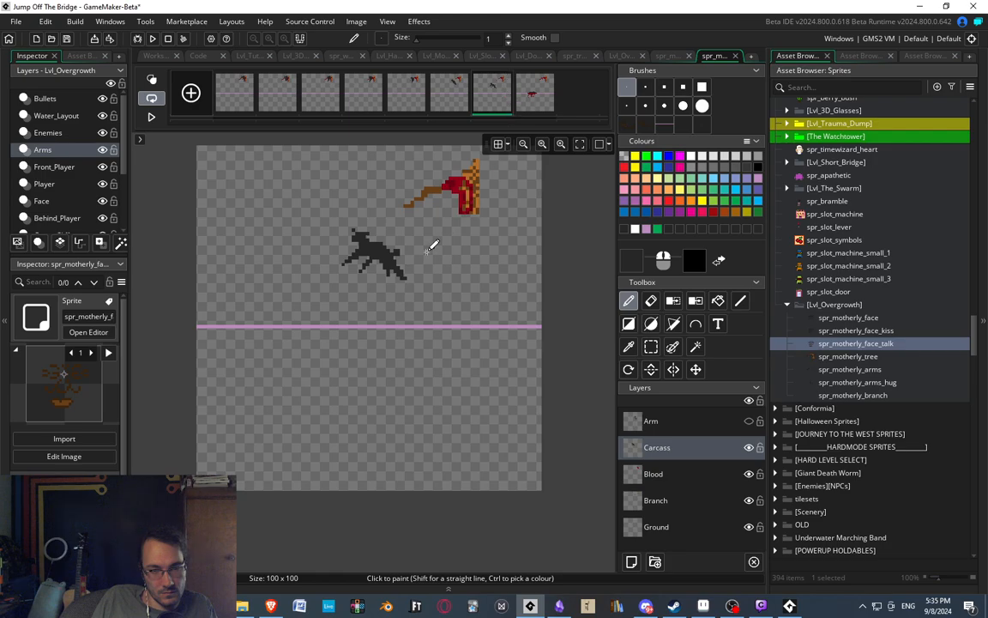
Touch up the pixels at the lower-right end of the seventh frame's carcass by redrawing and erasing them.
scroll(425, 249, "up", 2)
scroll(405, 269, "up", 1)
key("s")
left_click_drag(385, 298, 446, 323)
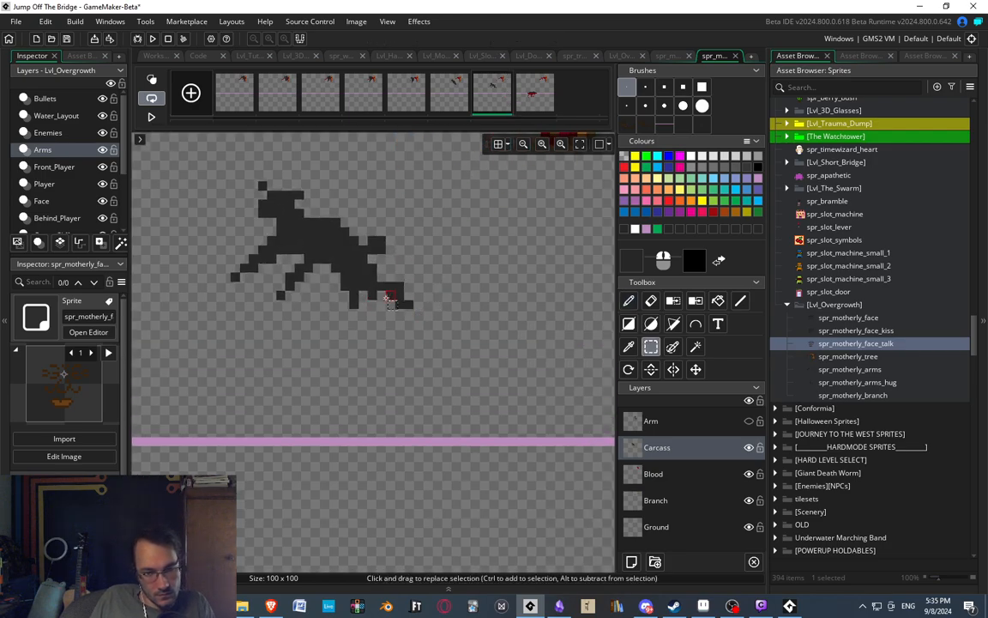
key("d")
key("e")
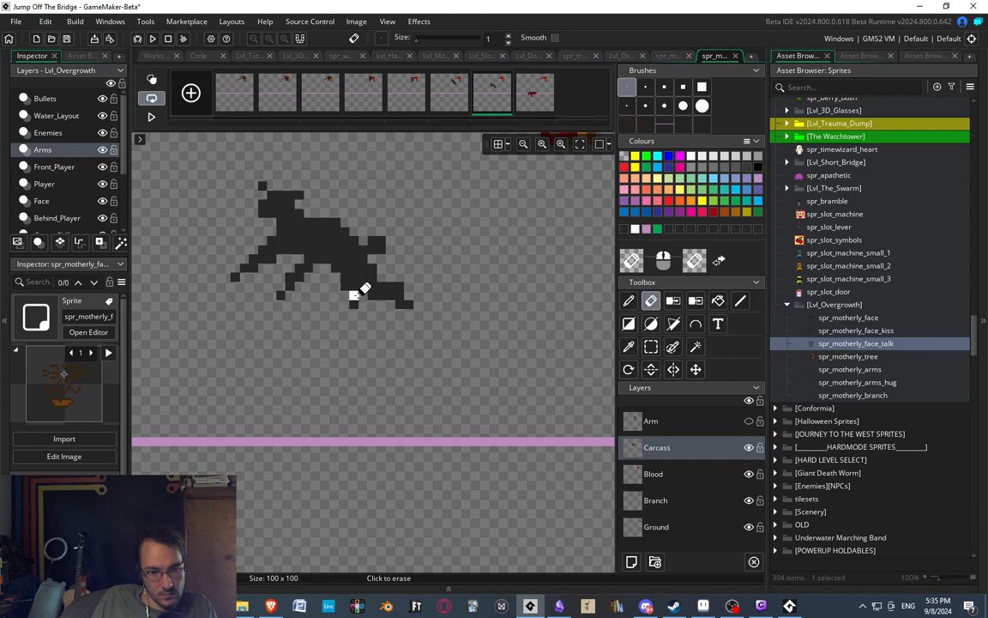
scroll(384, 194, "down", 3)
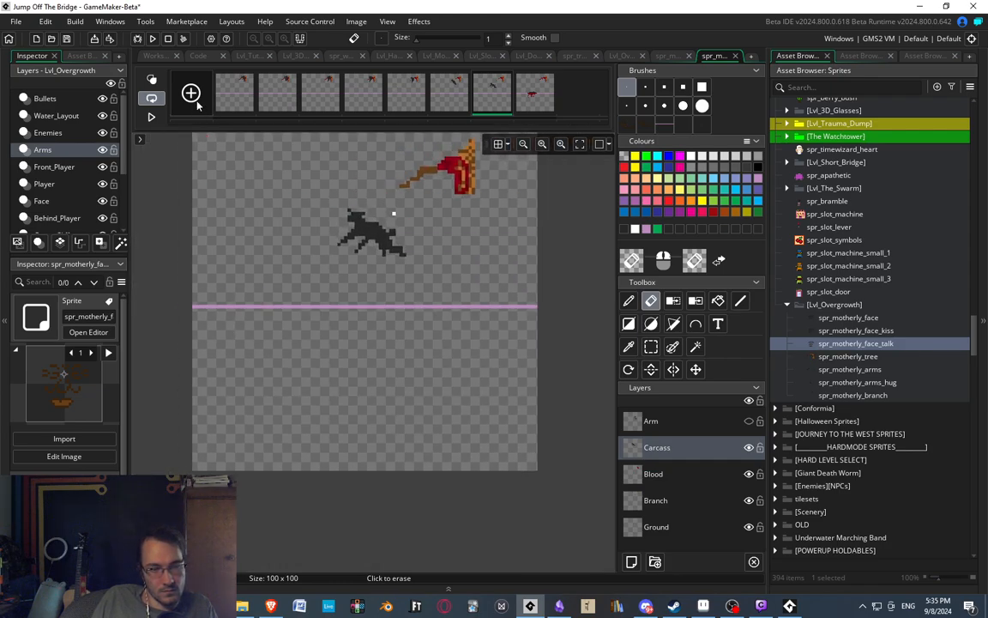
Play the branch animation and check the sprite's frame rate before replaying it.
left_click(152, 116)
left_click(453, 96)
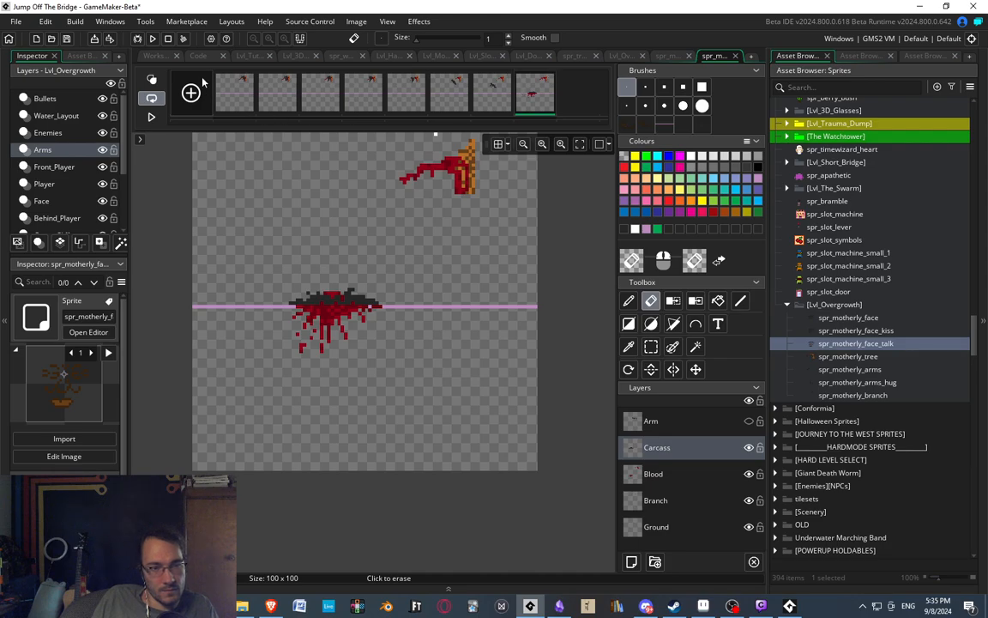
left_click(162, 56)
left_click(248, 150)
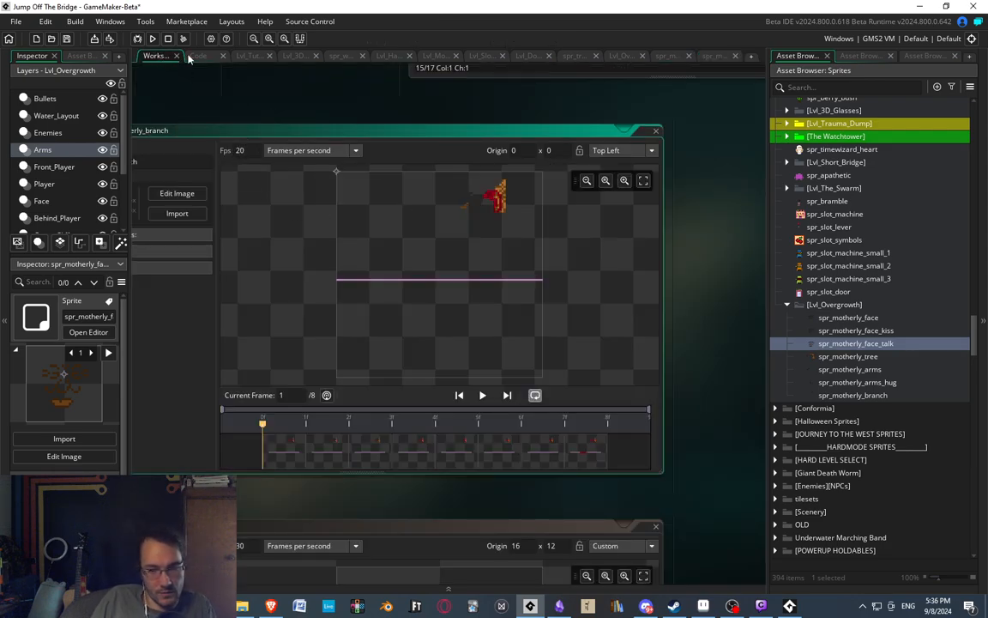
double_click(298, 445)
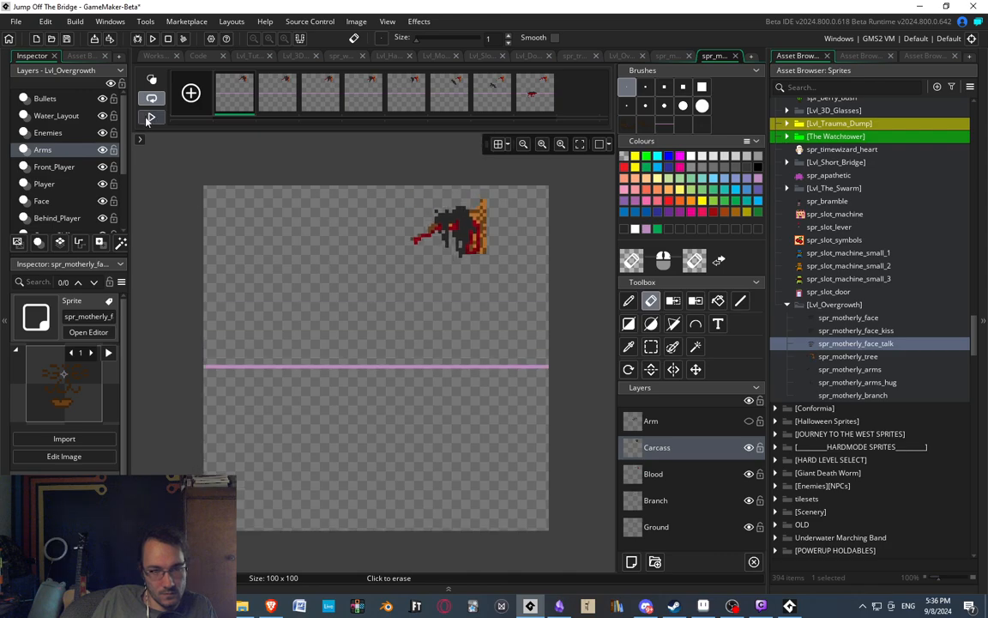
left_click(151, 116)
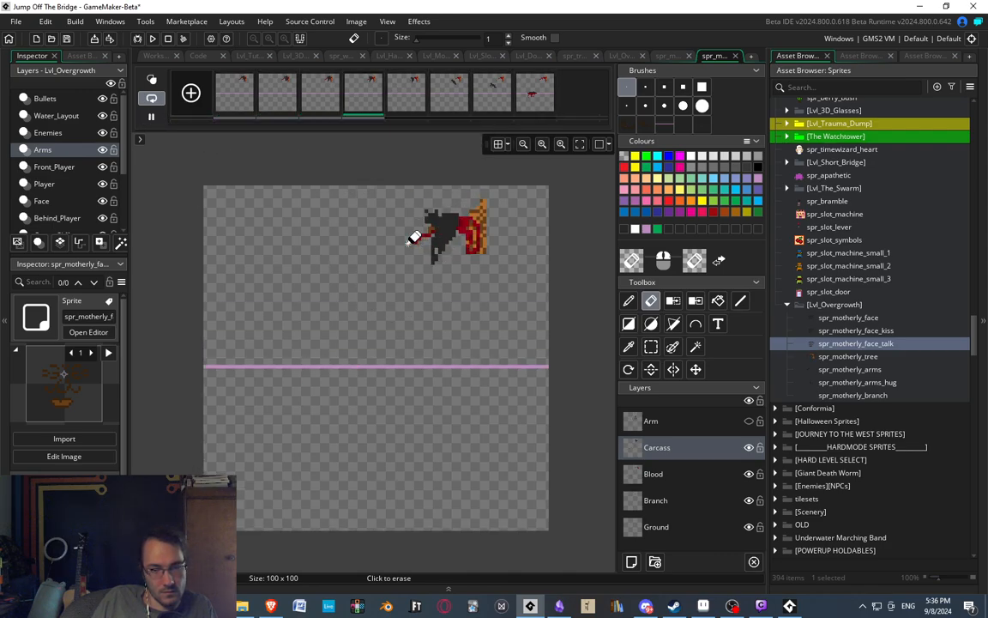
Set the branch sprite's speed to 15 frames per second and preview the animation.
left_click(154, 56)
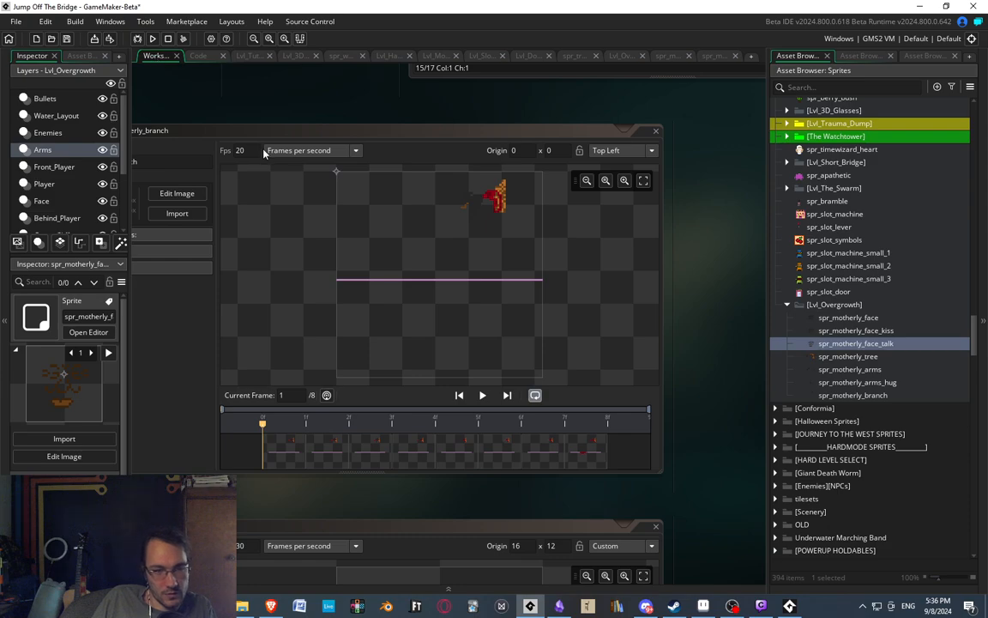
left_click_drag(262, 153, 120, 139)
type("15")
double_click(285, 465)
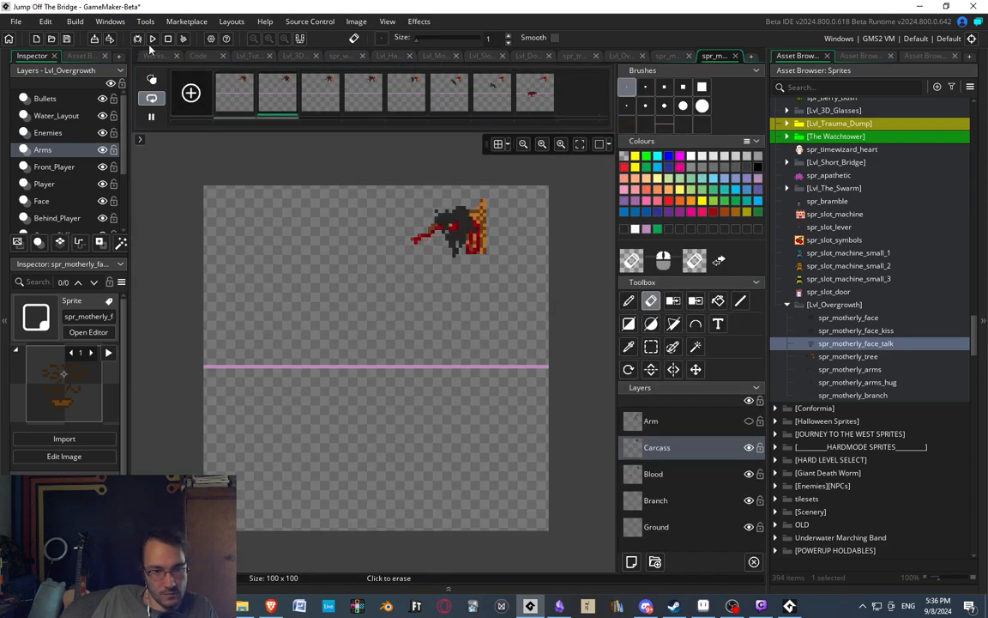
middle_click_drag(396, 205, 388, 239)
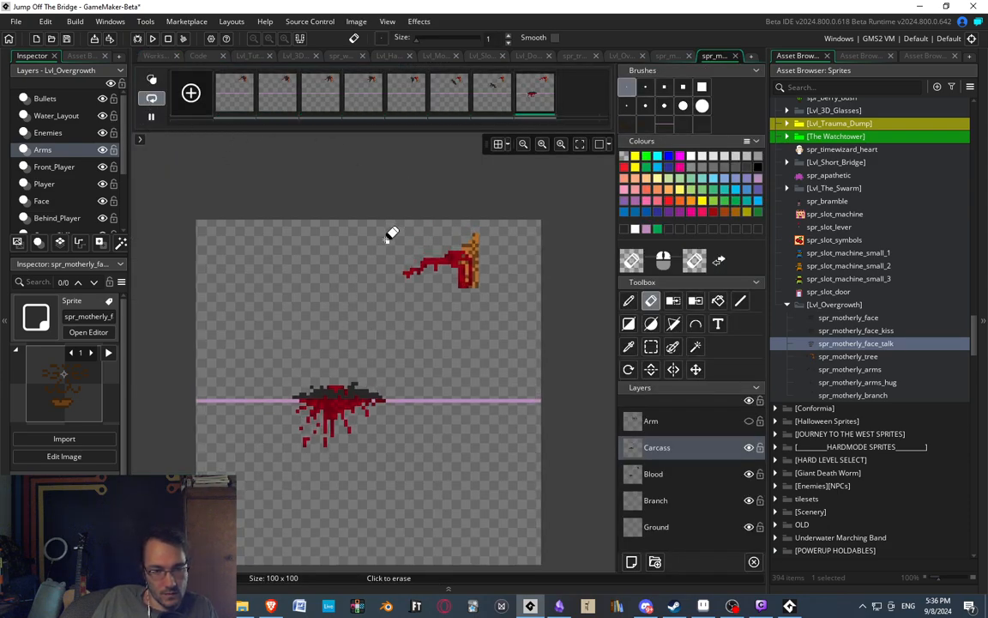
Compare the branch's pose in the third, fifth, sixth and eighth frames.
left_click(323, 95)
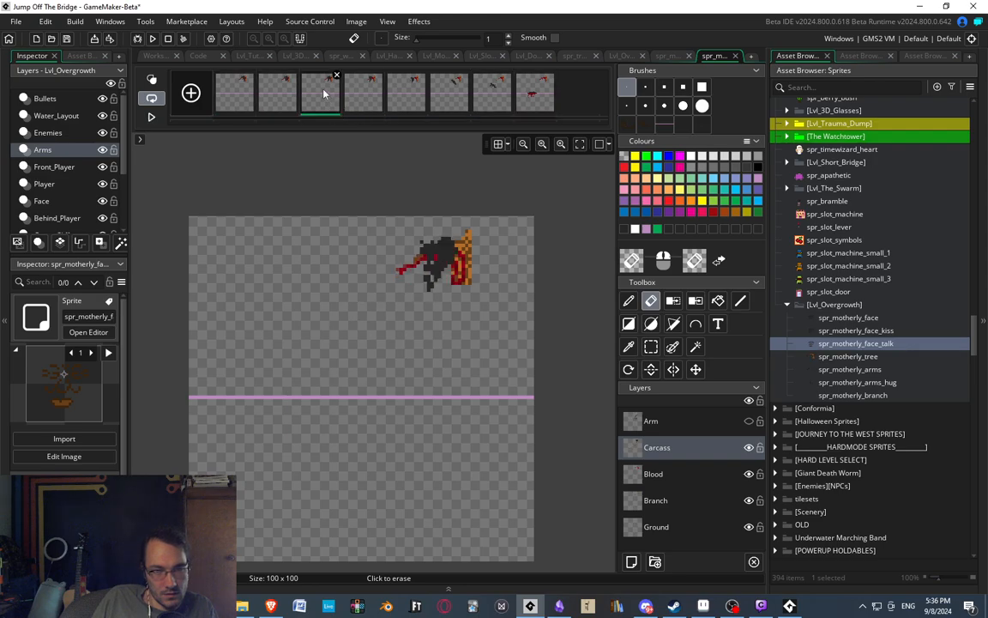
scroll(412, 171, "up", 2)
left_click(409, 101)
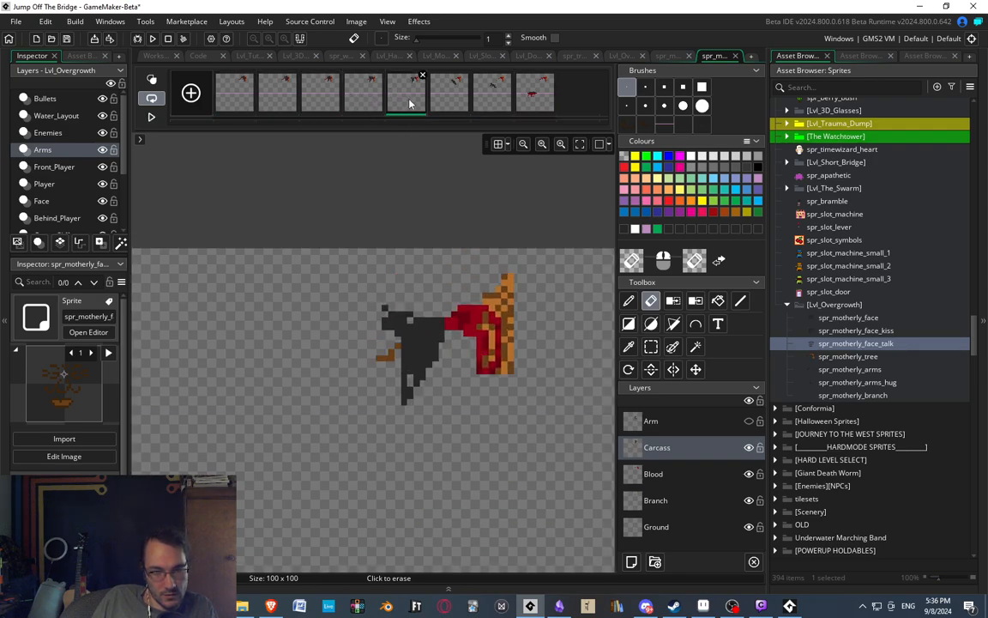
left_click(455, 103)
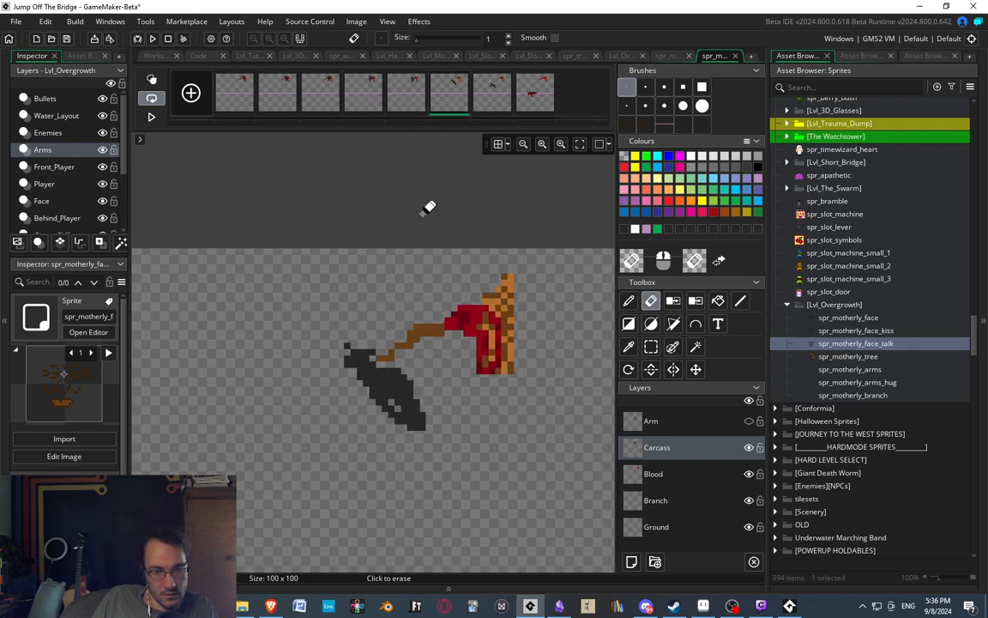
scroll(474, 324, "up", 1)
left_click(529, 97)
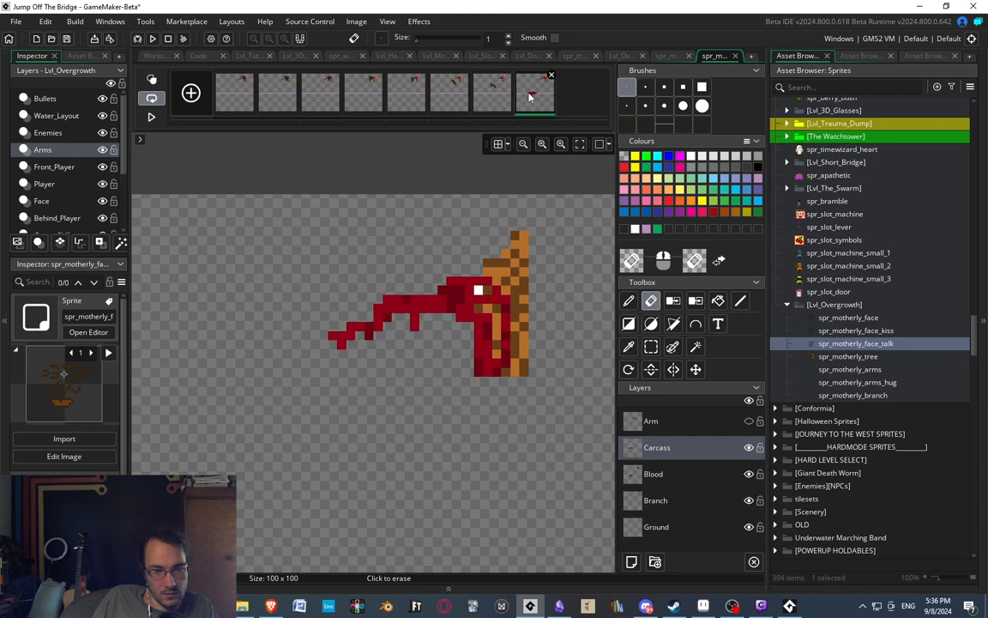
left_click(440, 97)
key("d")
key("f")
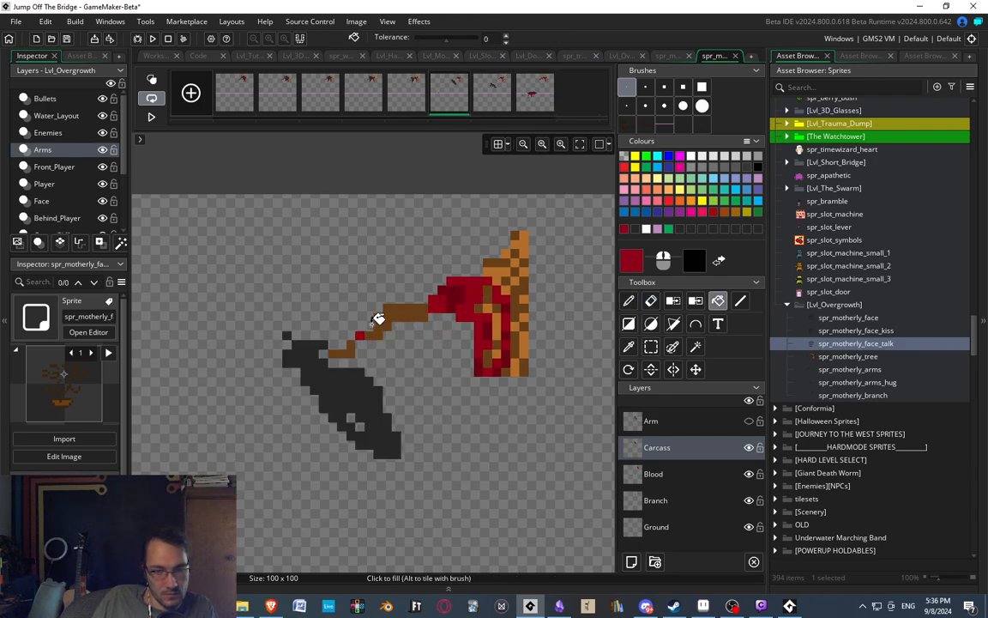
key("d")
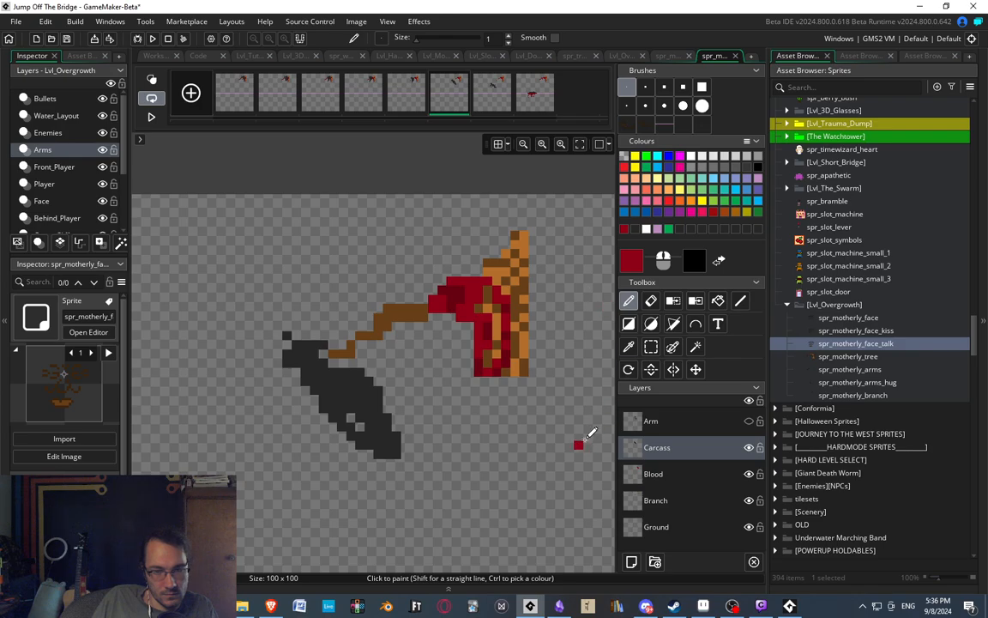
On the Branch layer of the sixth frame, shift the branch's tip and outer section down pixel by pixel.
left_click(502, 103)
left_click(406, 94)
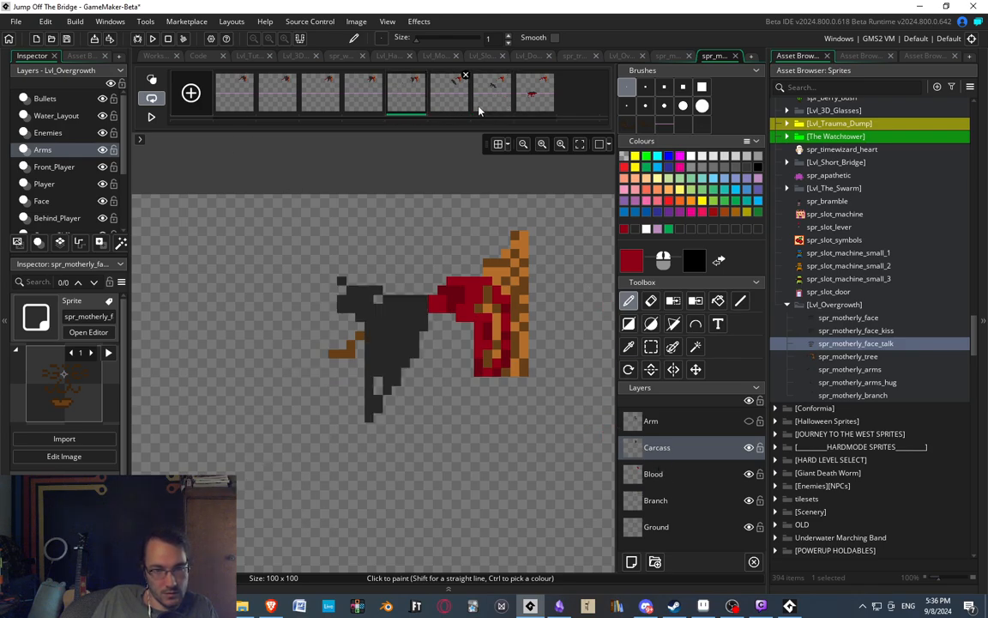
left_click(361, 96)
left_click(412, 100)
left_click(441, 101)
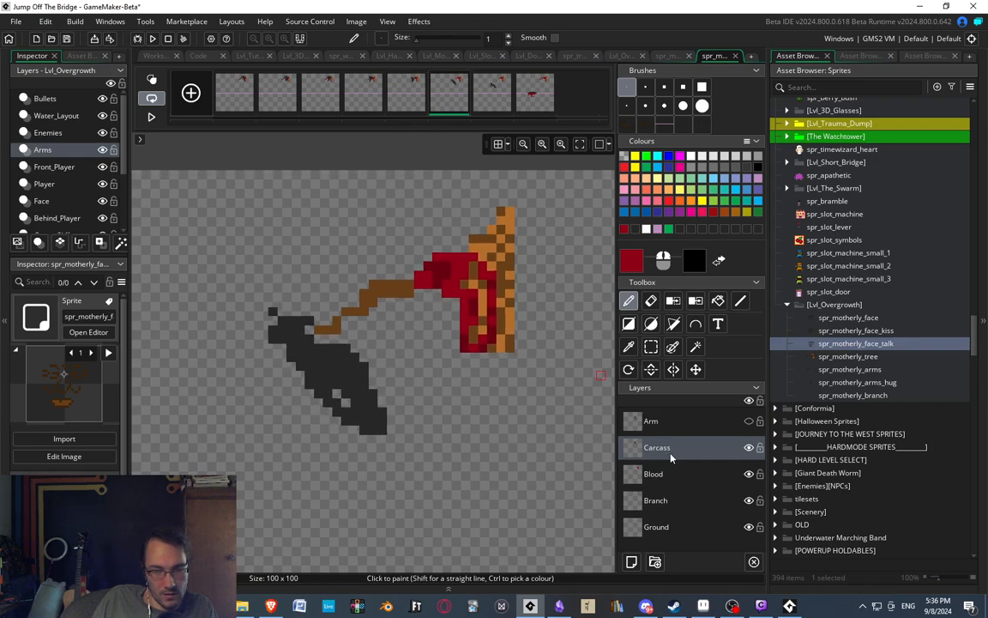
left_click(672, 509)
key("s")
left_click_drag(316, 319, 330, 341)
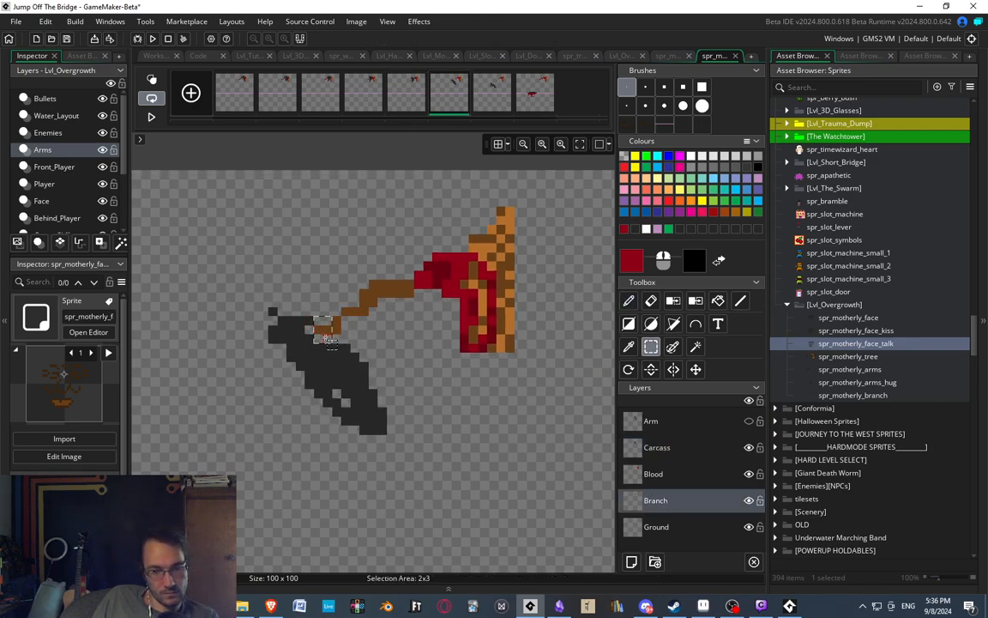
key("Down")
left_click_drag(309, 275, 382, 366)
key("Down")
left_click(456, 395)
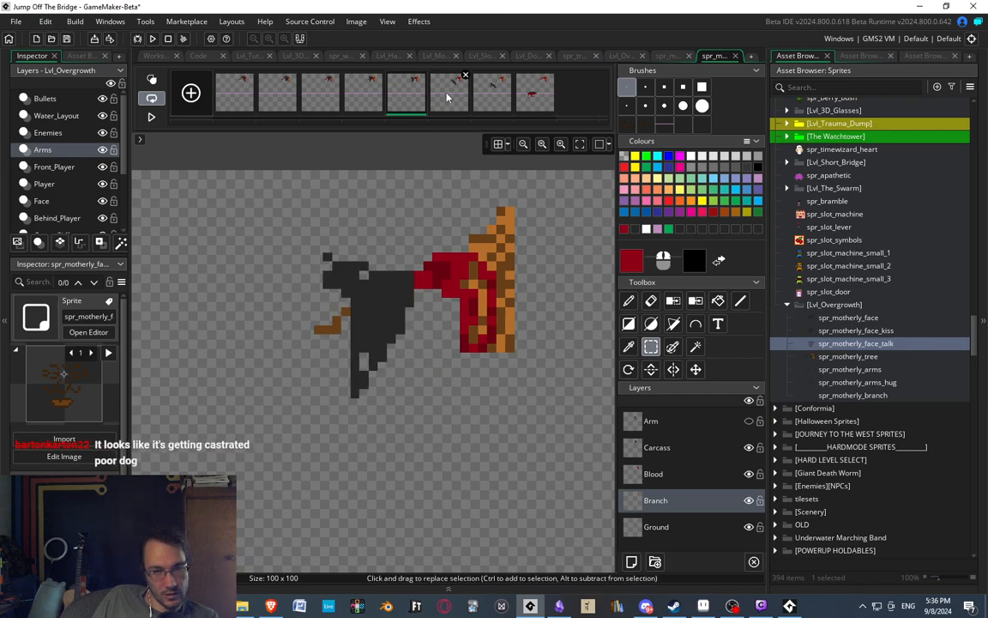
Lower a longer stretch of the sixth frame's branch and check the droop against the fifth and seventh frames.
left_click_drag(306, 234, 396, 371)
key("Down")
left_click(455, 347)
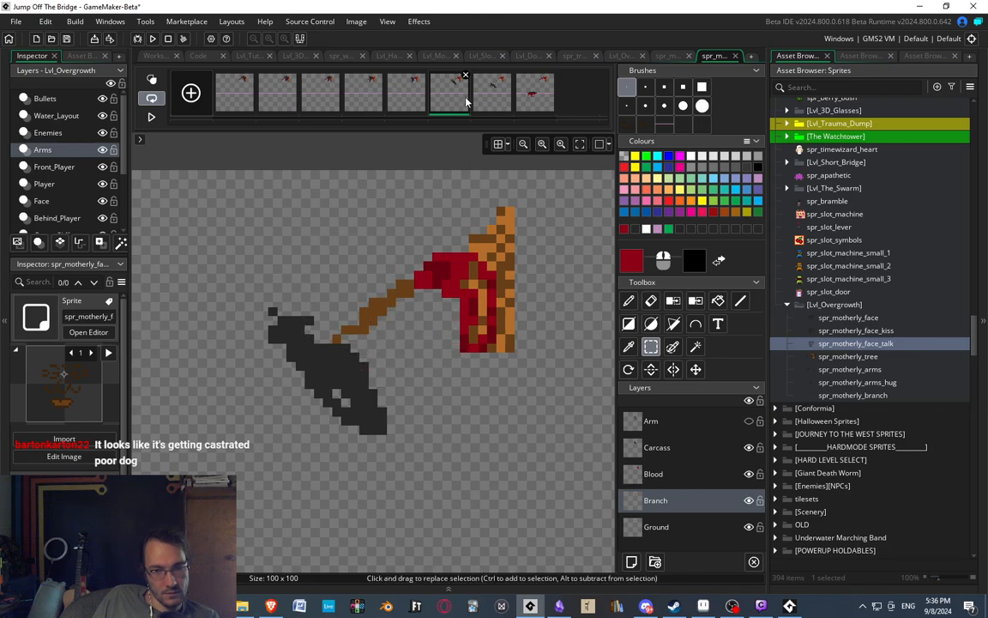
left_click(413, 101)
left_click(451, 100)
left_click(491, 99)
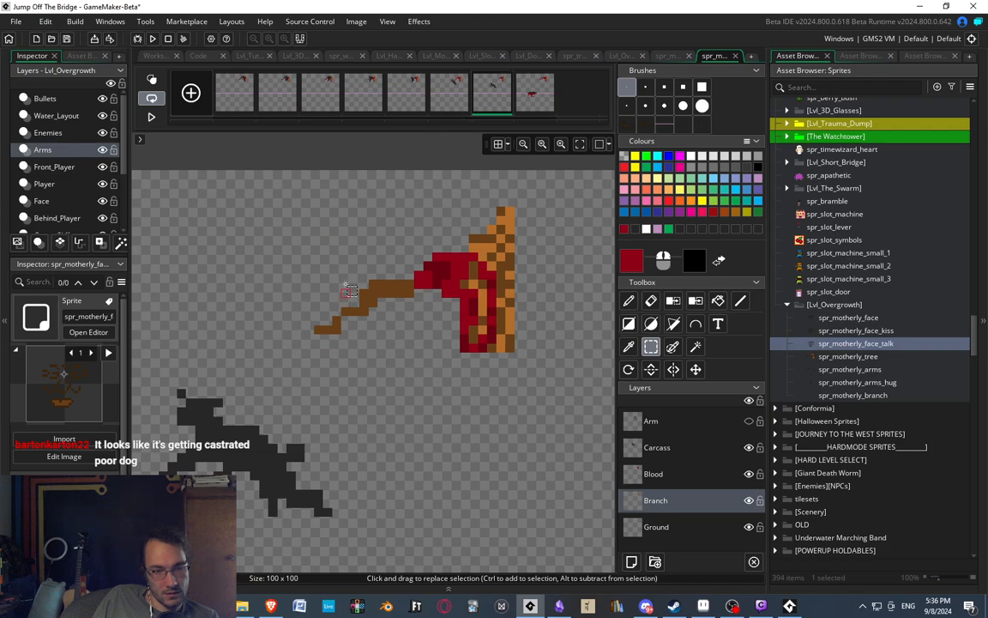
Compare the branch's bend across the fifth to eighth frames.
middle_click_drag(327, 329, 338, 311)
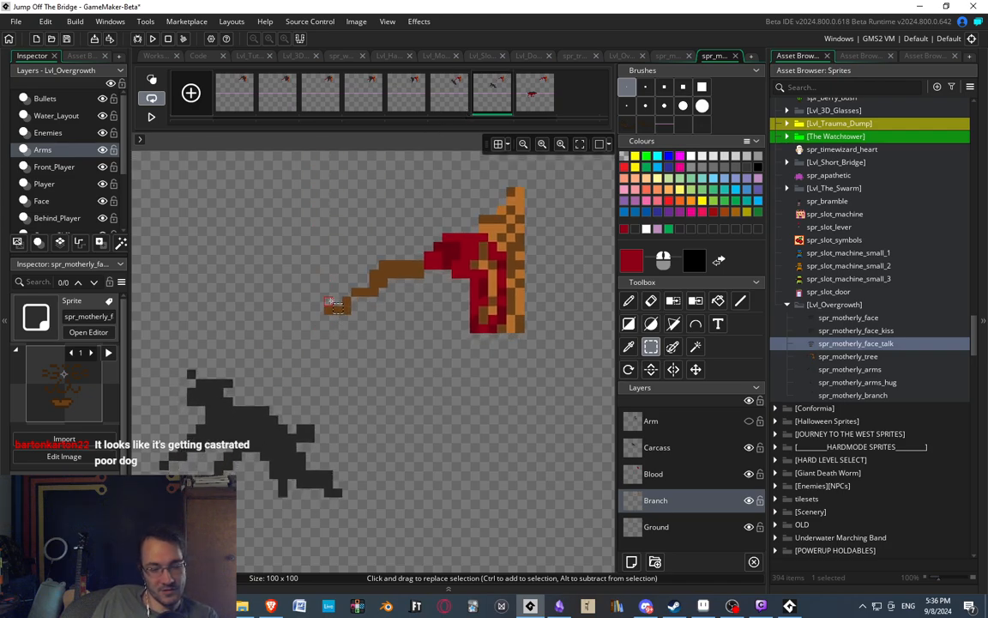
middle_click_drag(283, 374, 340, 304)
middle_click_drag(314, 268, 327, 313)
left_click(464, 97)
left_click(495, 102)
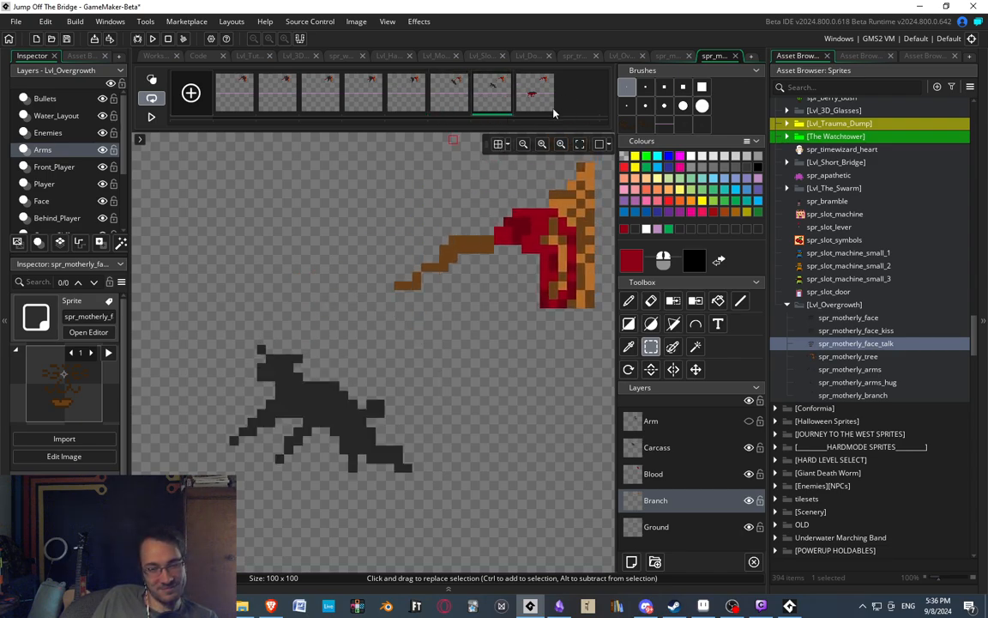
left_click(538, 101)
left_click(487, 103)
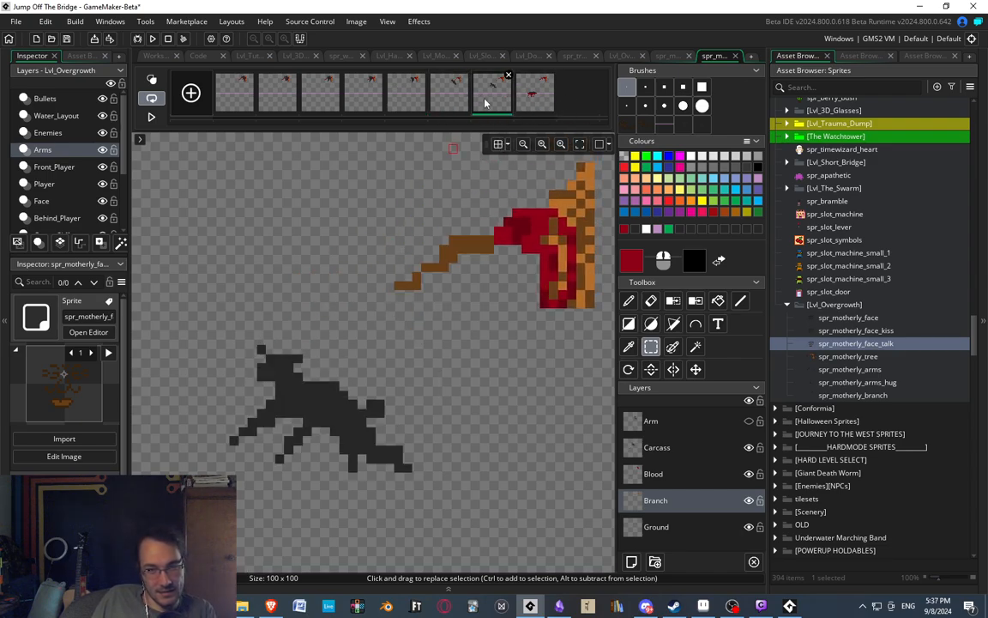
left_click(446, 96)
left_click(408, 96)
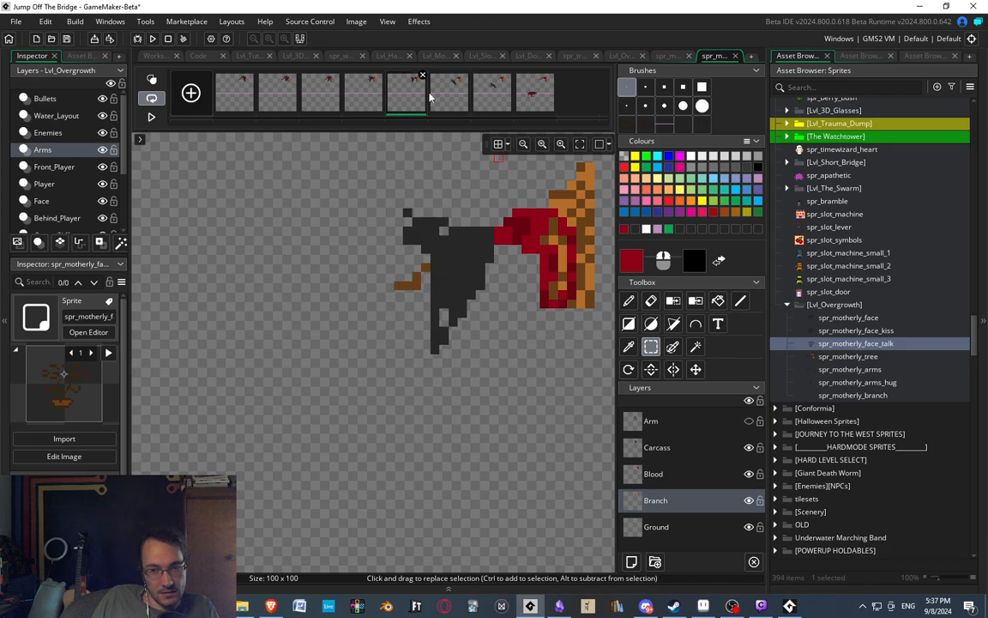
left_click(471, 96)
left_click(492, 103)
Raise the seventh frame's branch by two pixels and shift its outer section one more pixel up and outward.
left_click_drag(378, 213, 494, 306)
key("Up")
key("Up")
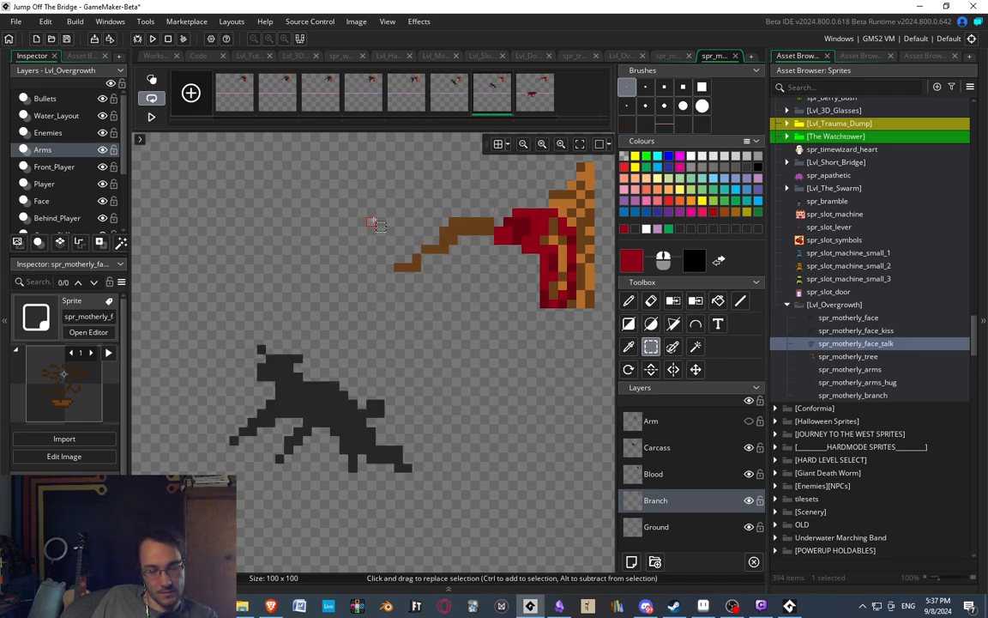
left_click_drag(367, 217, 439, 277)
left_click_drag(389, 249, 470, 286)
key("Left")
key("Up")
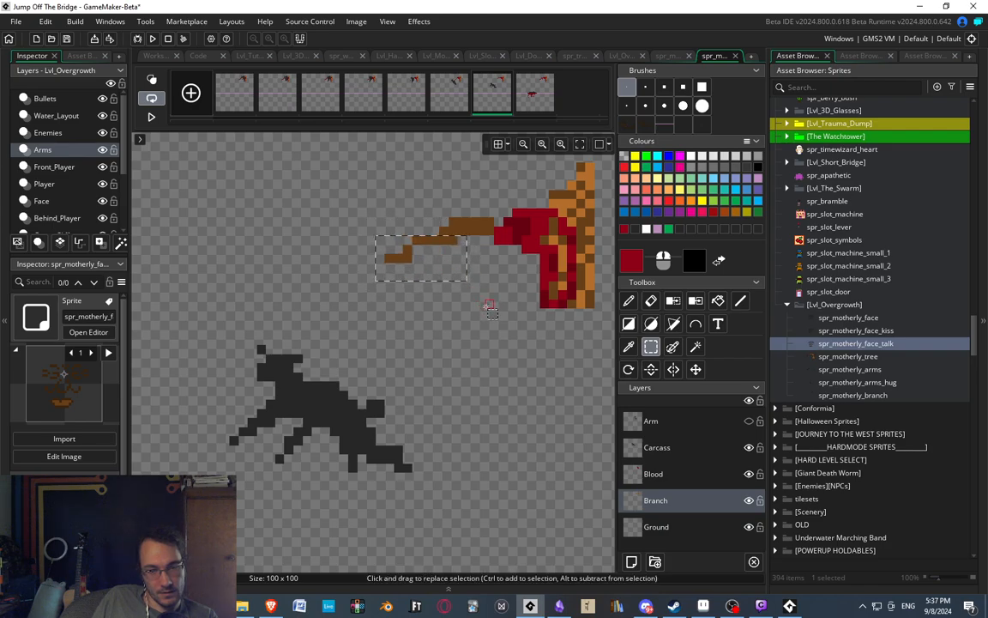
left_click(490, 305)
Check the sixth frame and raise the outer part of the seventh frame's branch further so it arches upward.
left_click(448, 104)
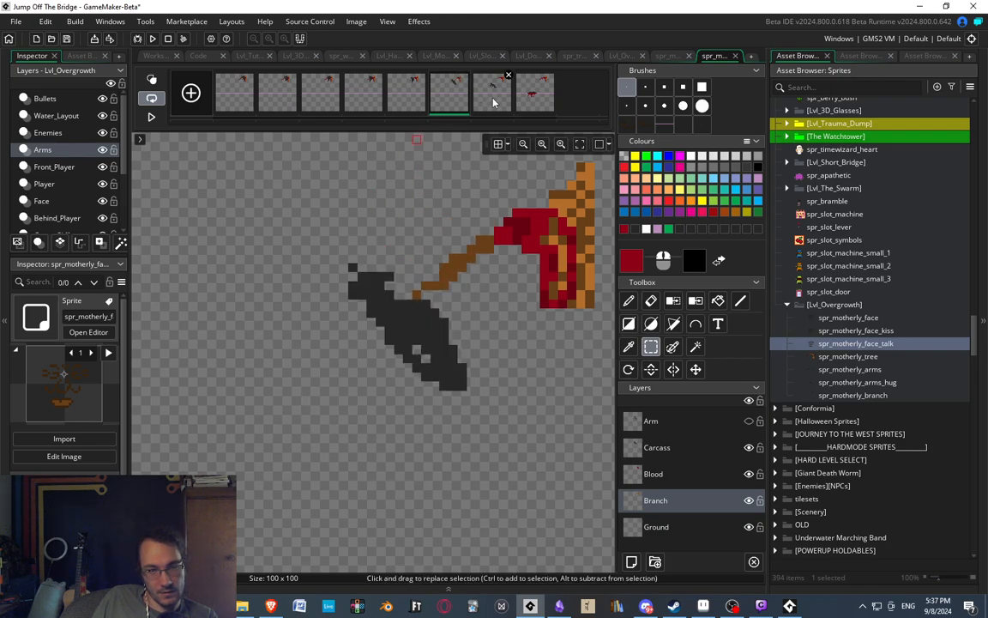
left_click(494, 98)
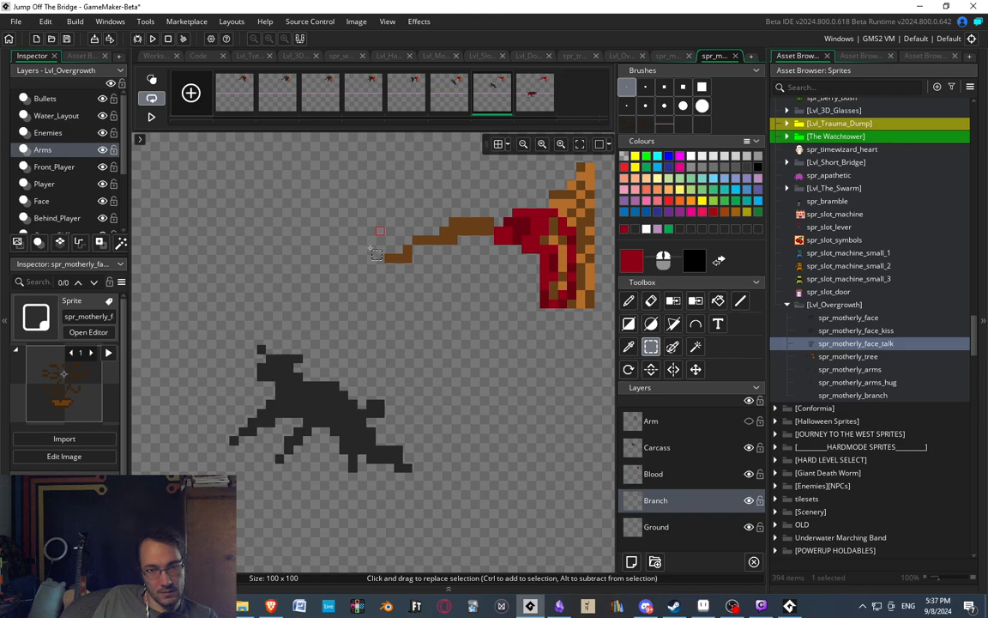
left_click_drag(375, 200, 474, 268)
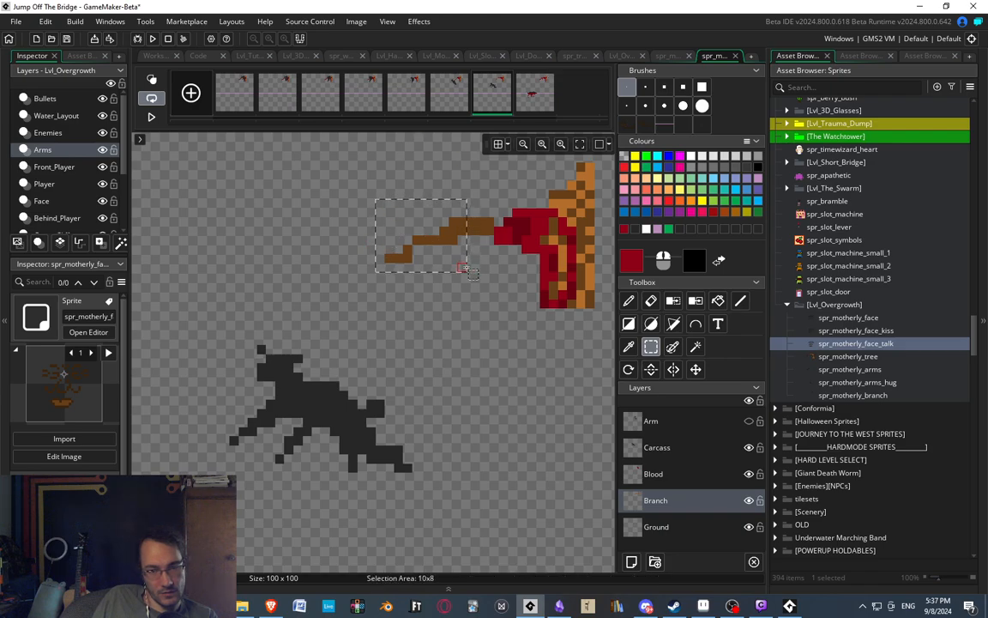
left_click_drag(385, 218, 456, 269)
key("Up")
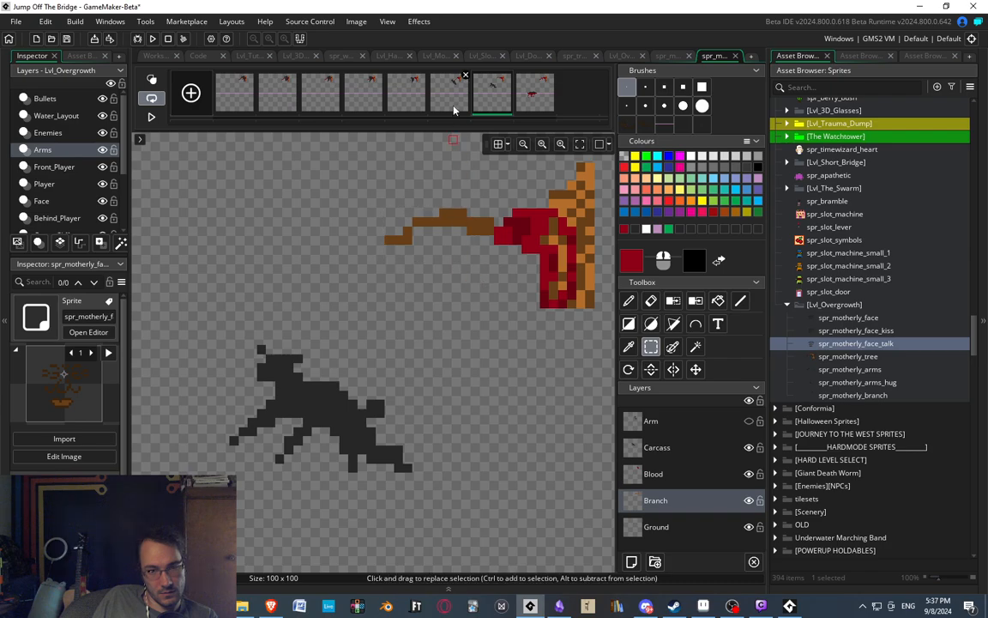
Compare the branch's recoil across the sixth to eighth frames and play the whole animation.
left_click(453, 104)
left_click(486, 104)
left_click(521, 96)
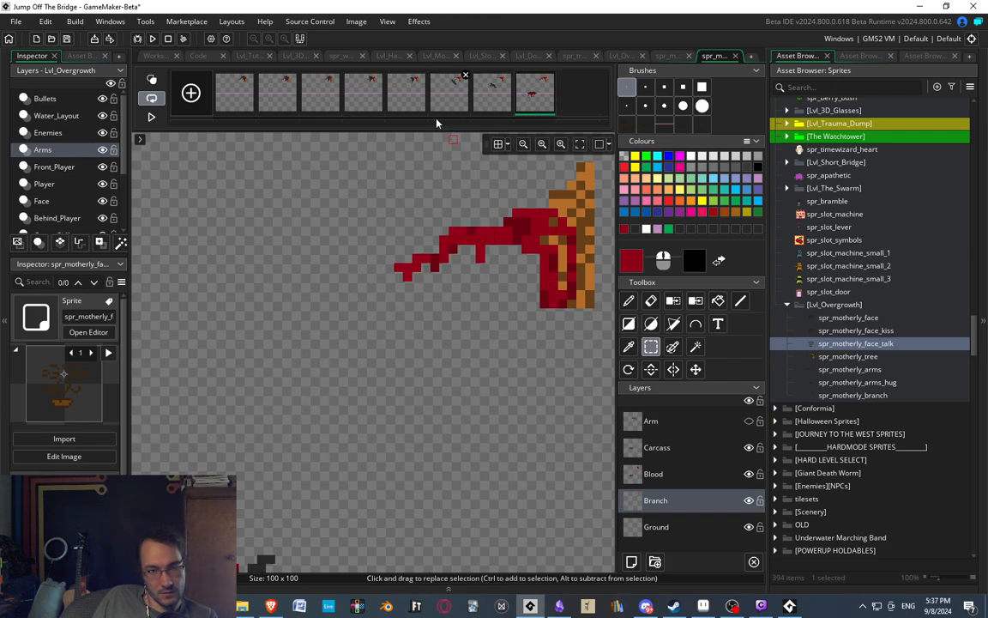
left_click(456, 98)
left_click(490, 91)
left_click(528, 90)
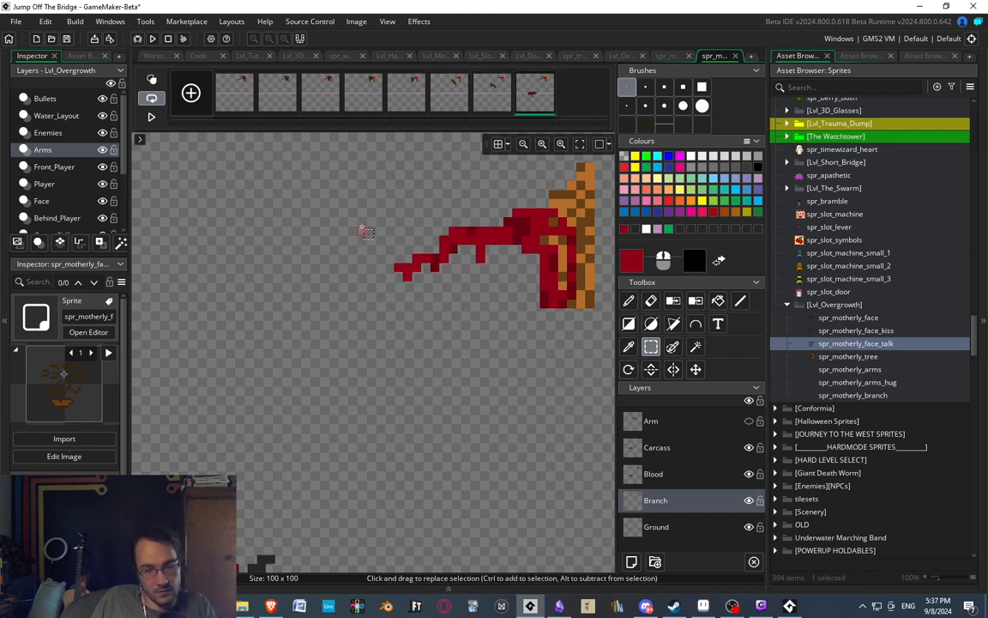
scroll(364, 231, "down", 4)
left_click(151, 117)
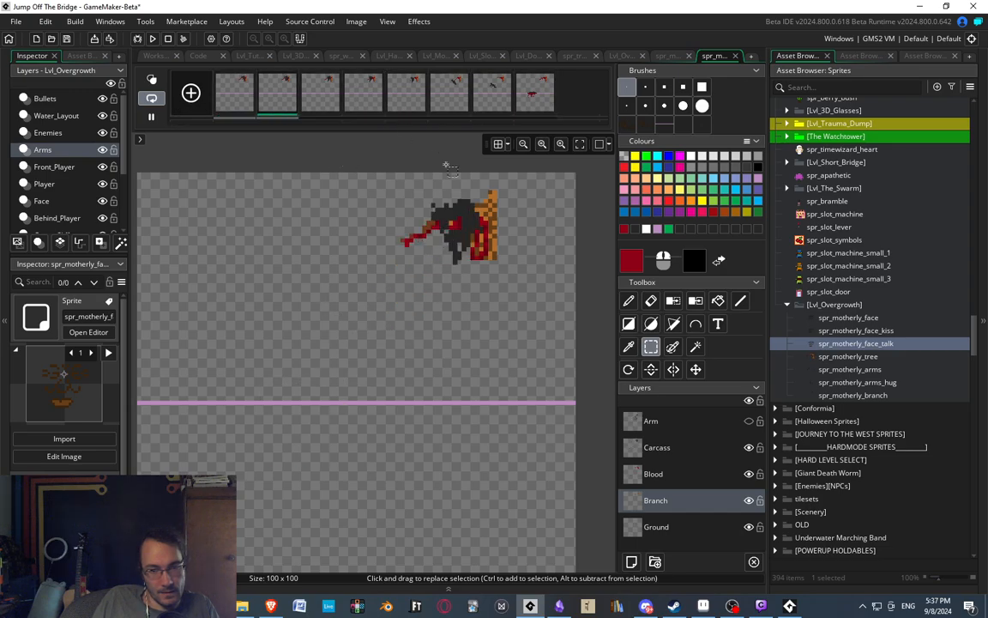
Check the last frames of the animation and duplicate the eighth frame as a ninth frame at the end.
left_click(457, 89)
left_click(493, 87)
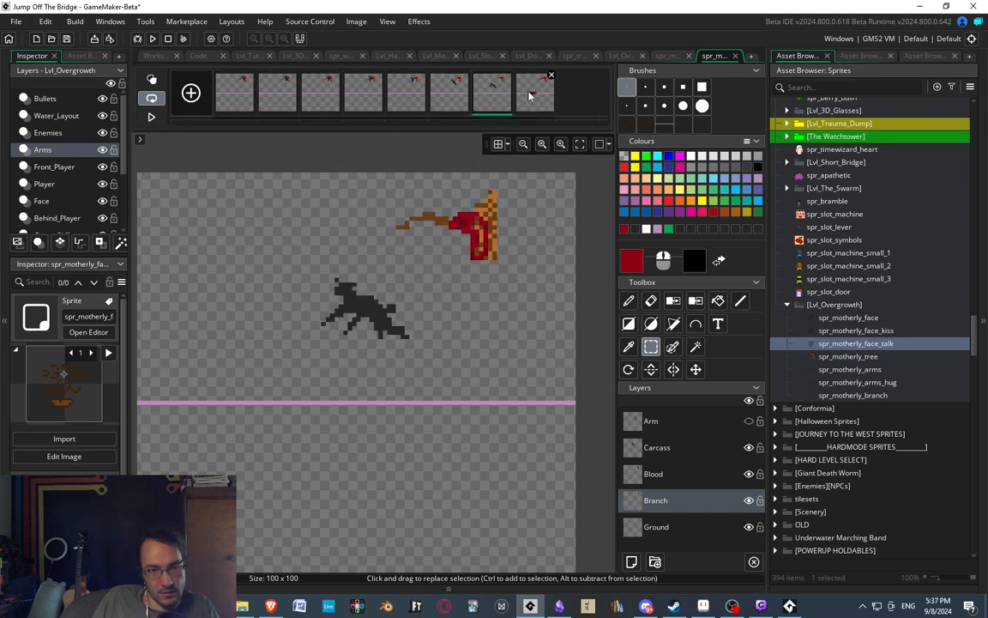
left_click(530, 96)
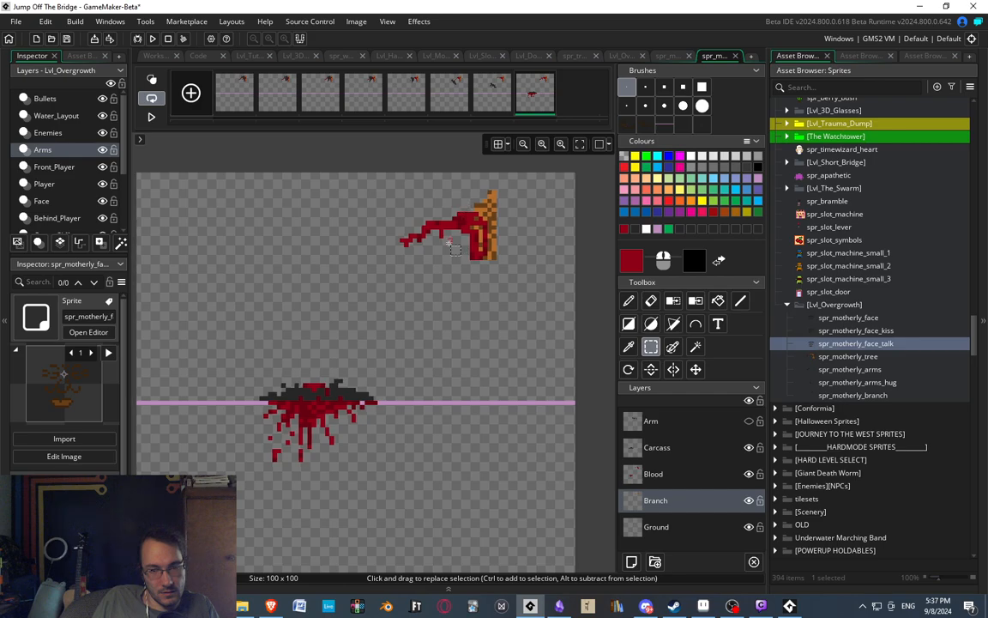
scroll(448, 244, "down", 1)
scroll(495, 166, "up", 1)
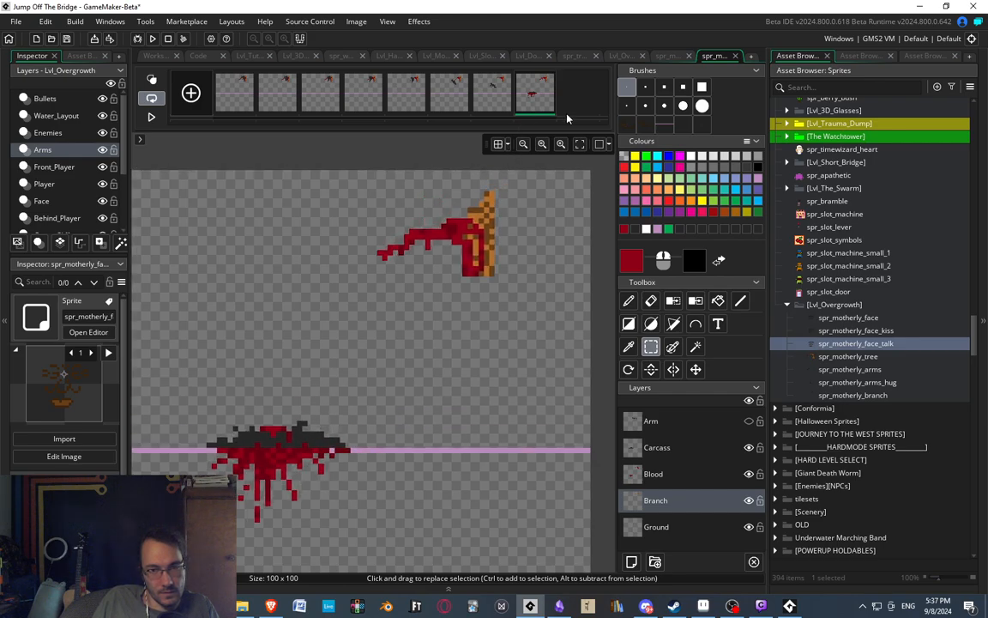
key("ctrl+v")
scroll(418, 247, "up", 3)
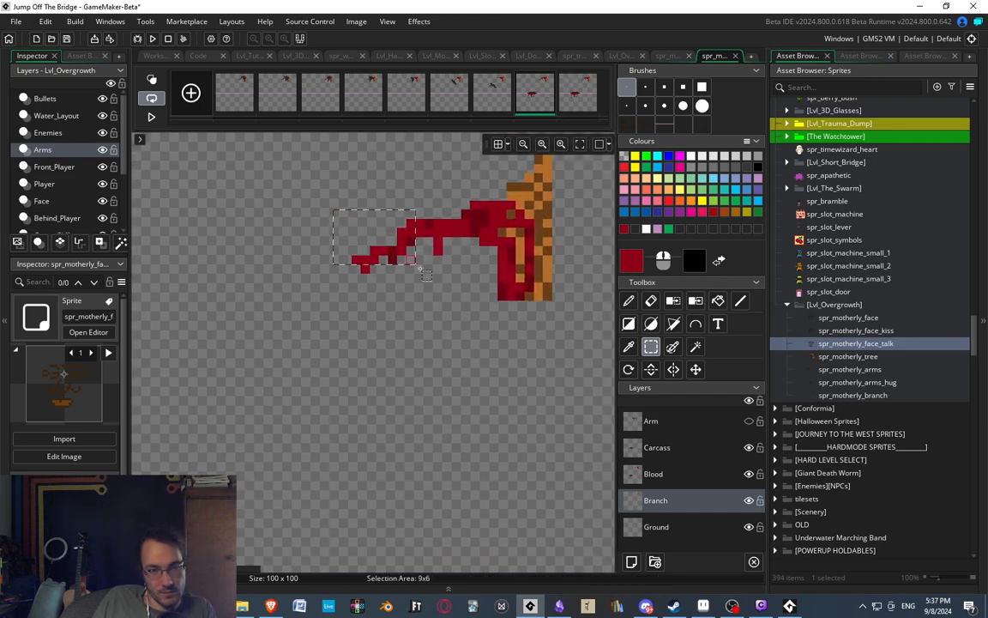
Lower the outer section of the eighth frame's branch by one pixel on both the Branch and Blood layers.
left_click_drag(334, 209, 432, 292)
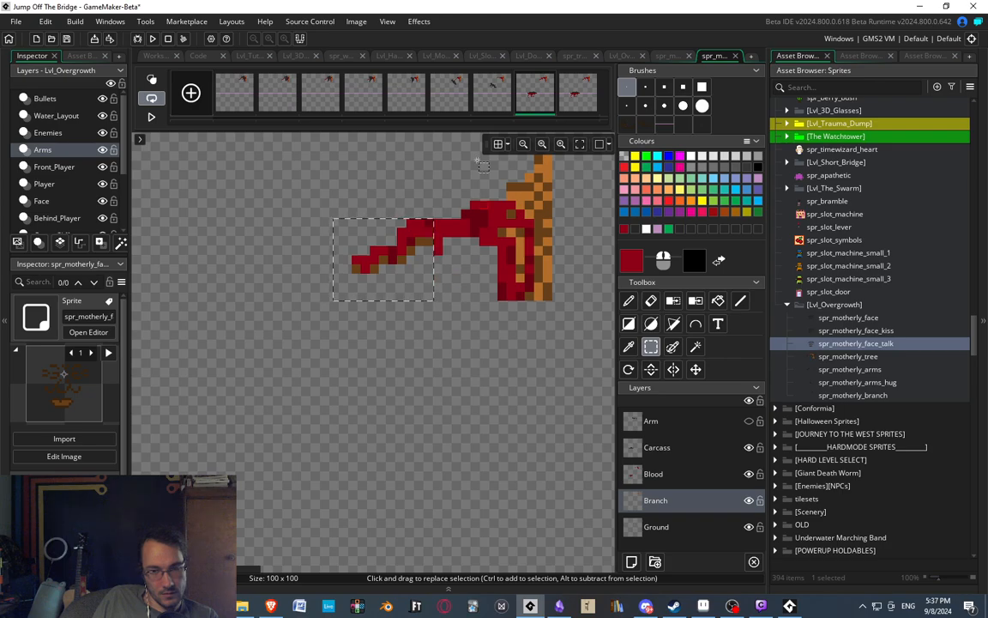
left_click(499, 96)
left_click(539, 99)
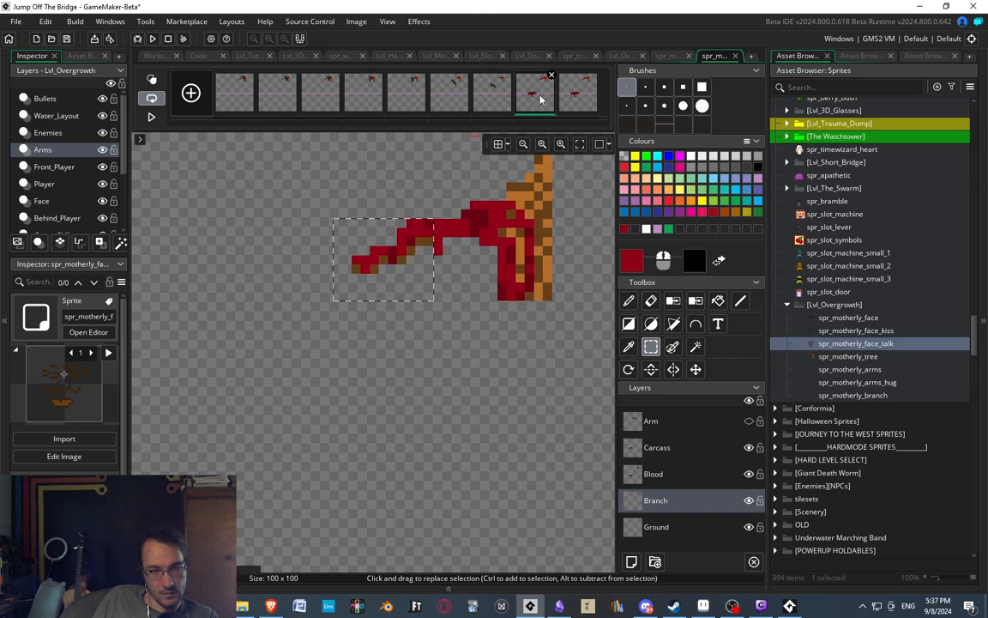
left_click(653, 474)
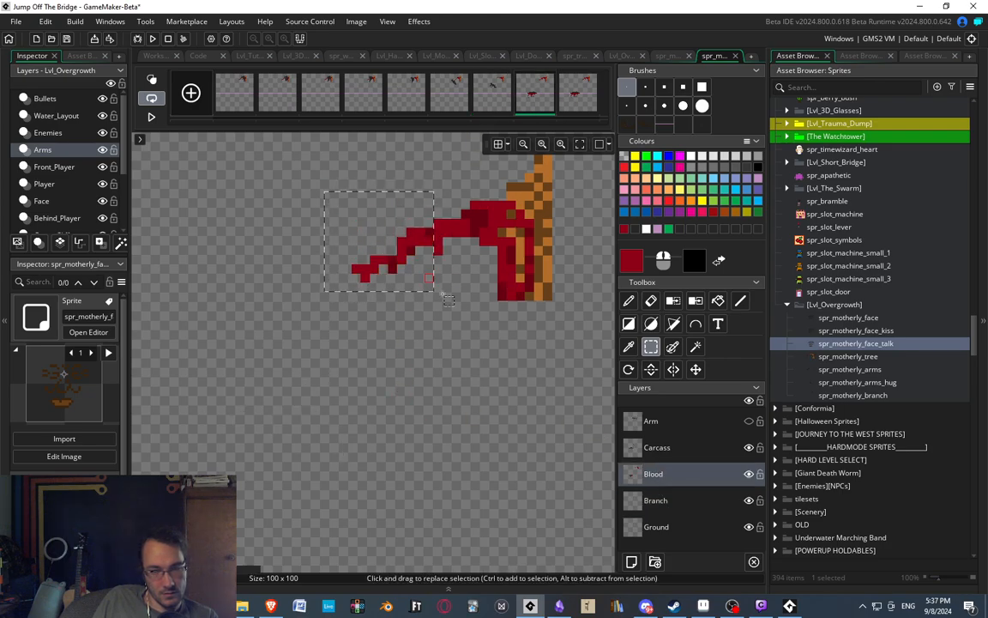
Play the whole animation to review the branch's recoil and the carcass's fall.
left_click(151, 117)
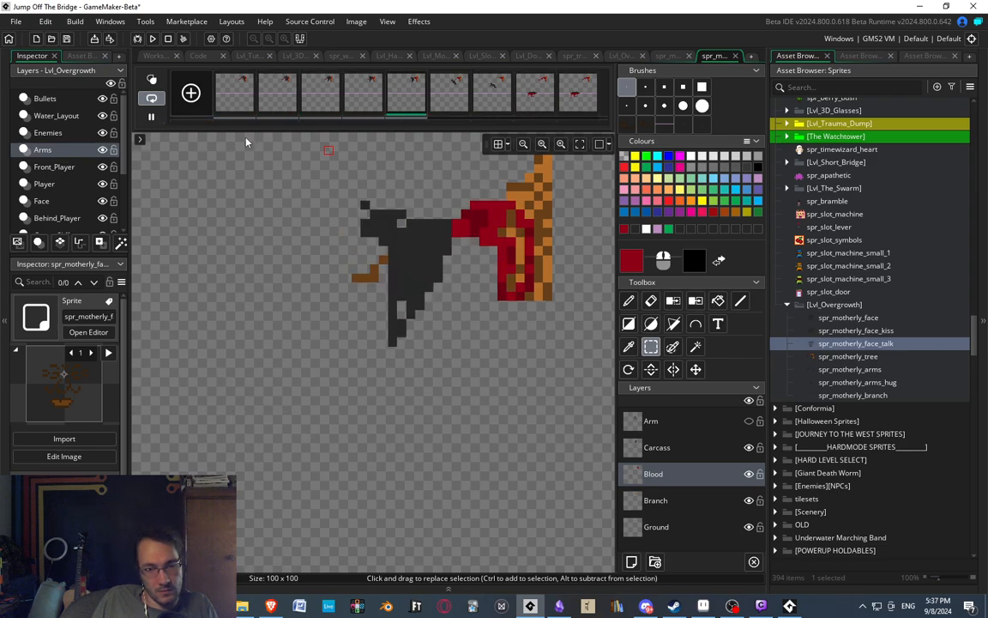
scroll(335, 210, "down", 2)
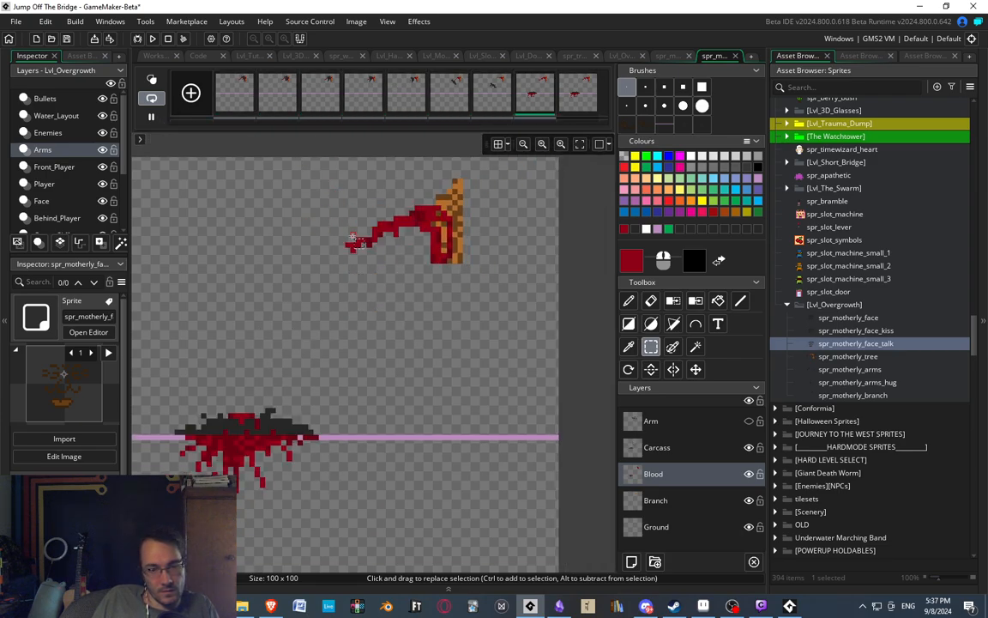
scroll(399, 262, "down", 2)
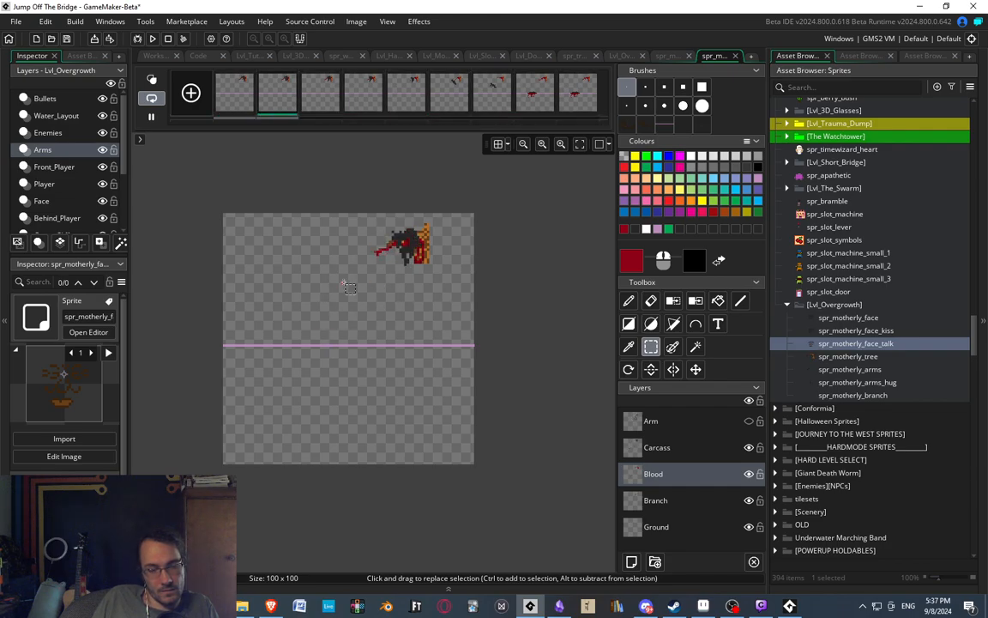
Recolour the brown twig red with the Pencil on the Blood layer in the sixth and seventh frames.
scroll(372, 245, "up", 2)
left_click(363, 97)
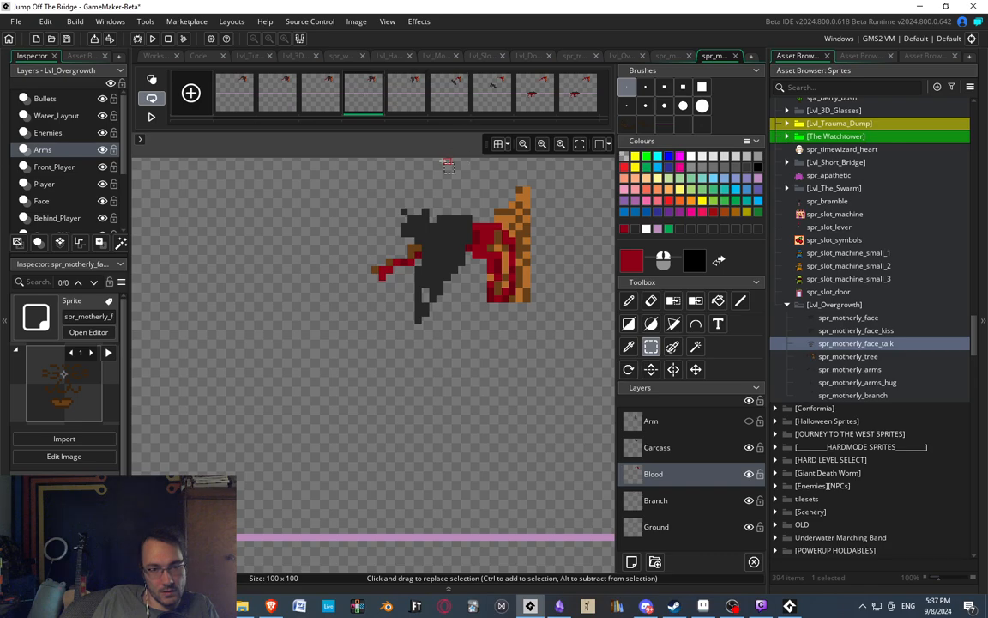
middle_click_drag(429, 174, 337, 159)
left_click(417, 91)
left_click(441, 89)
key("d")
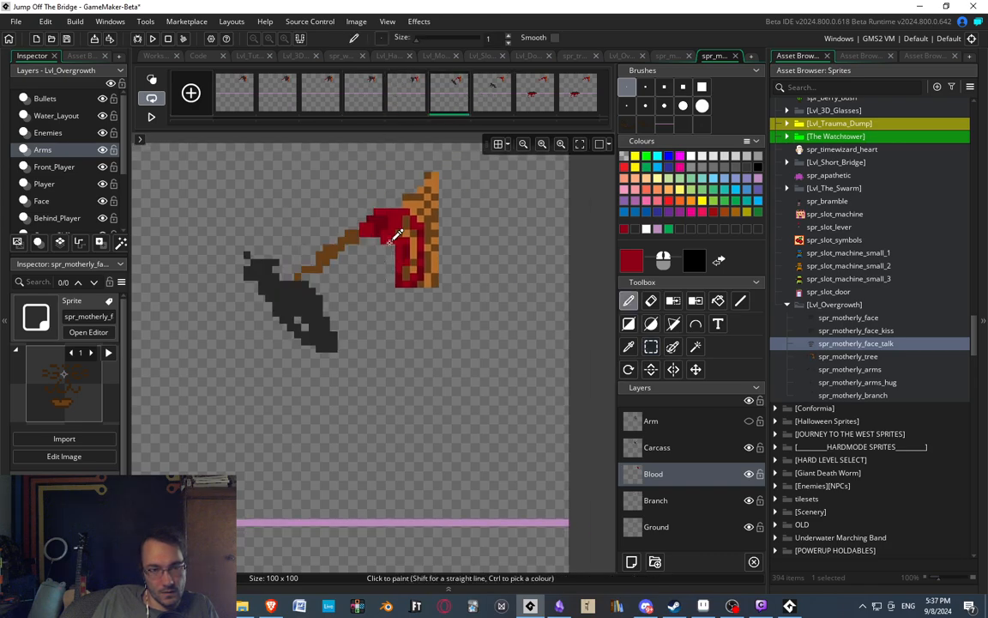
scroll(397, 234, "up", 3)
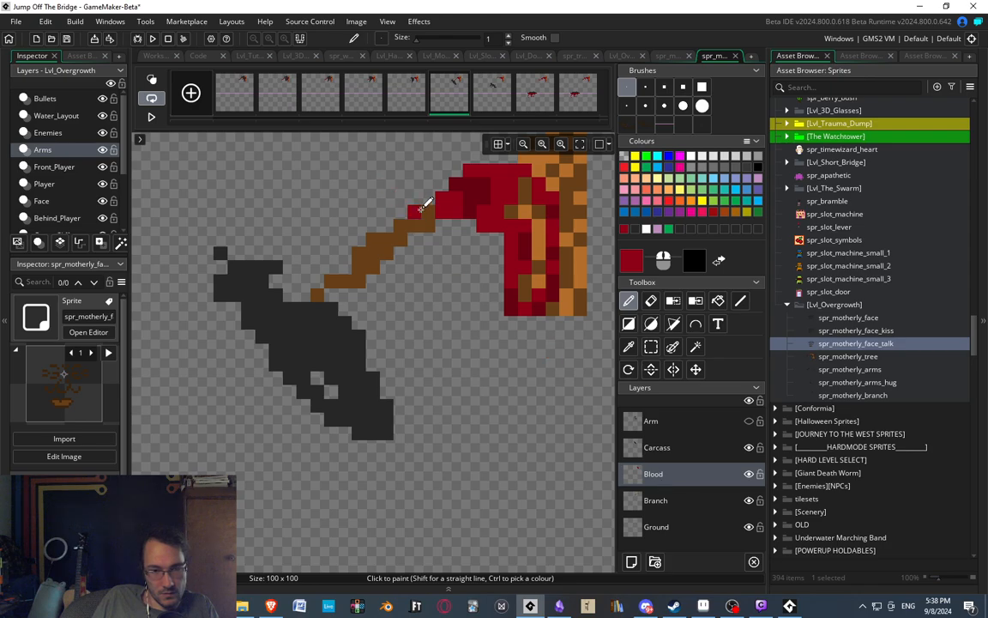
left_click_drag(416, 209, 423, 218)
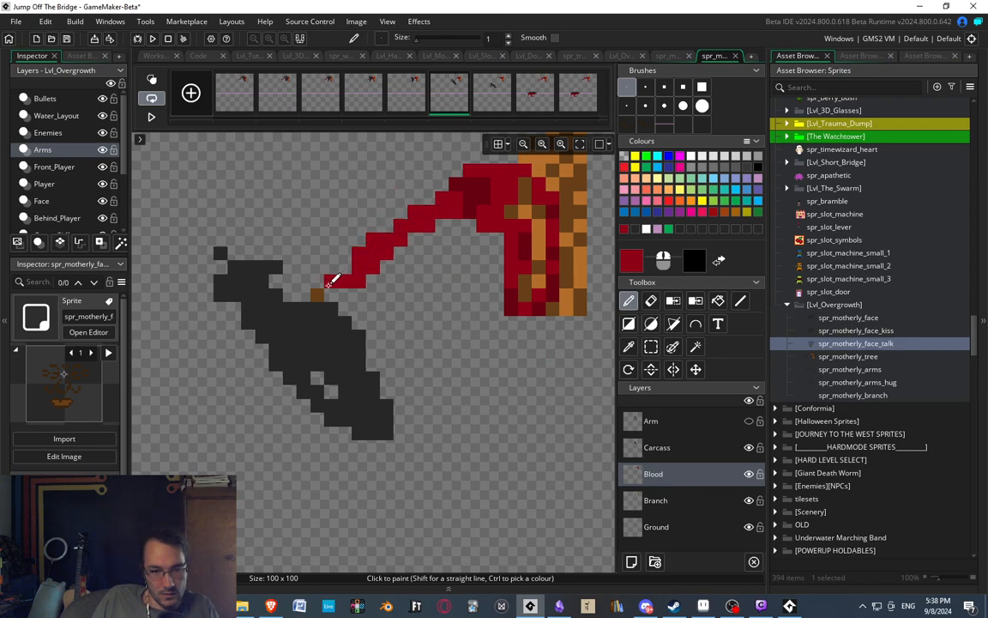
left_click(491, 93)
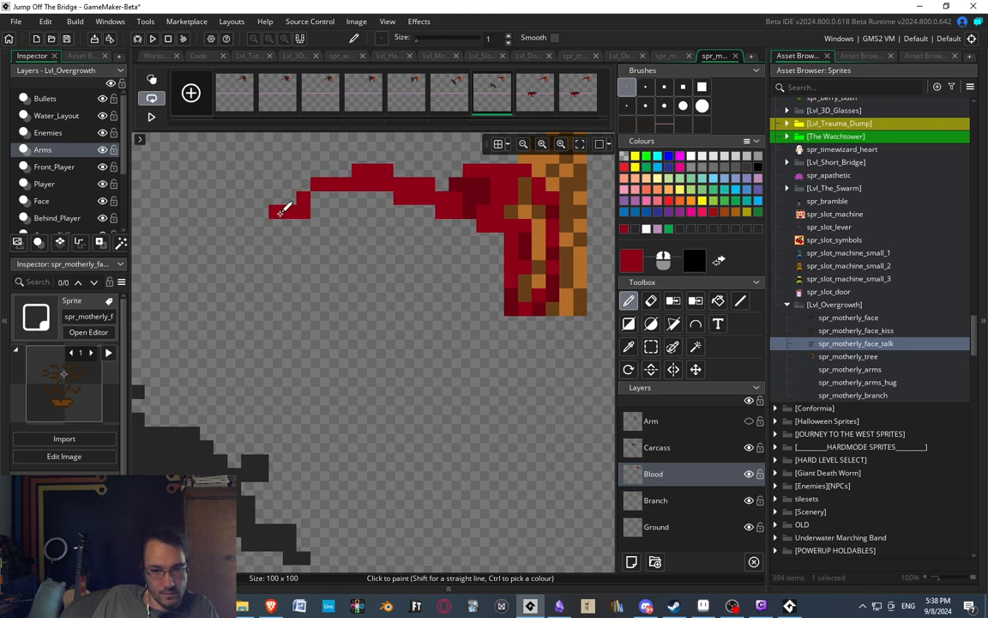
Sample dark red from the eighth frame and add dark red shading pixels to the bloody twig in the seventh and sixth frames.
left_click(531, 93)
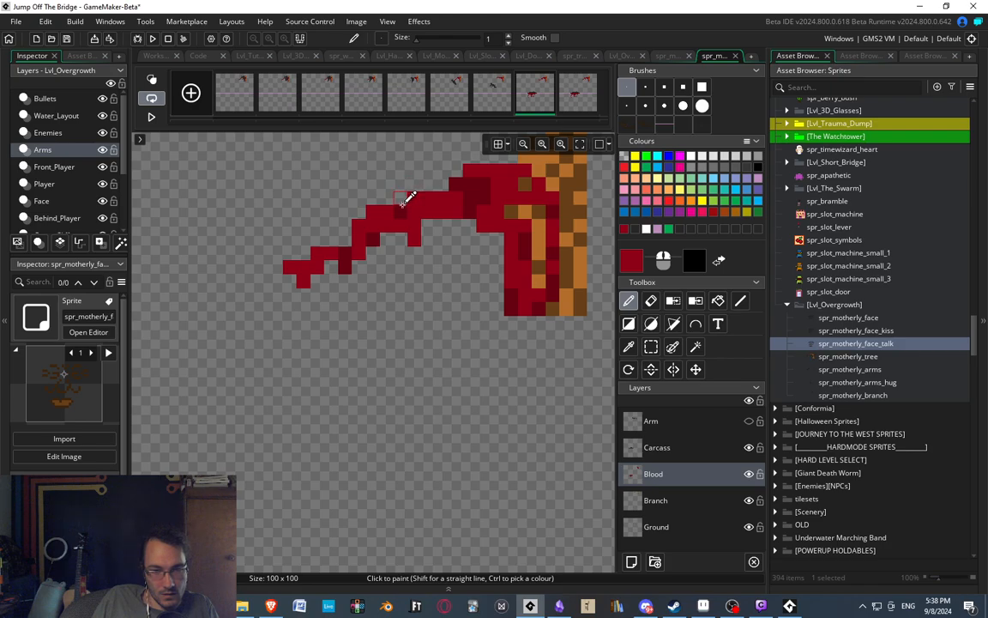
left_click(496, 93)
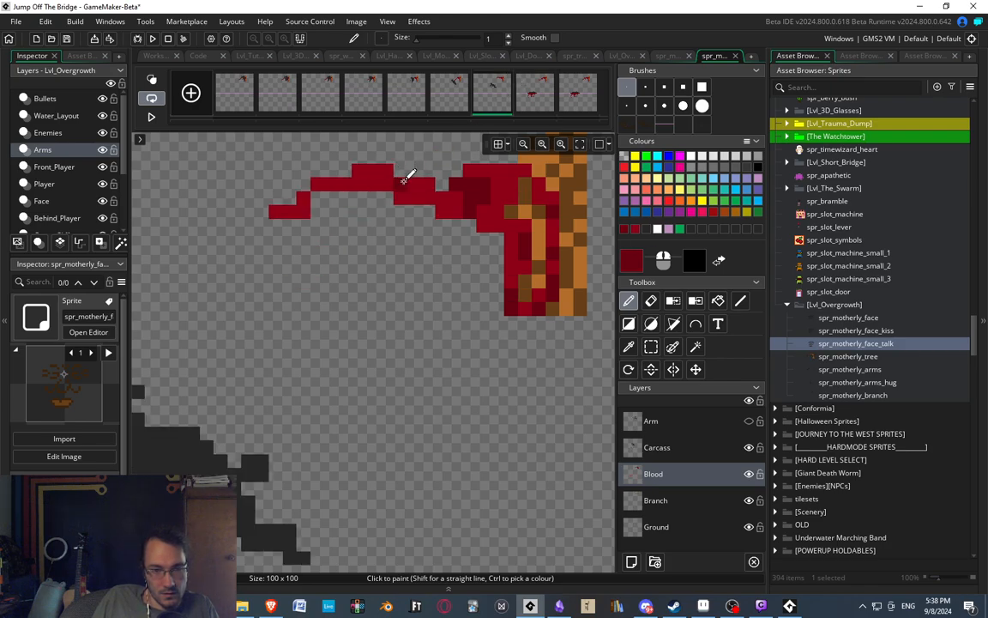
left_click(521, 95)
left_click(492, 93)
left_click(538, 101)
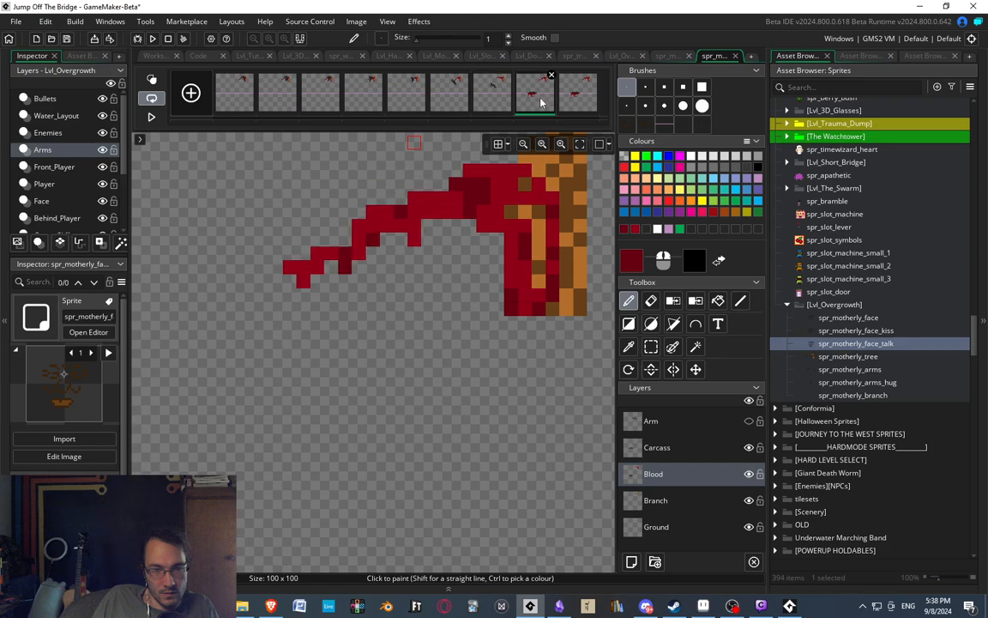
left_click(492, 94)
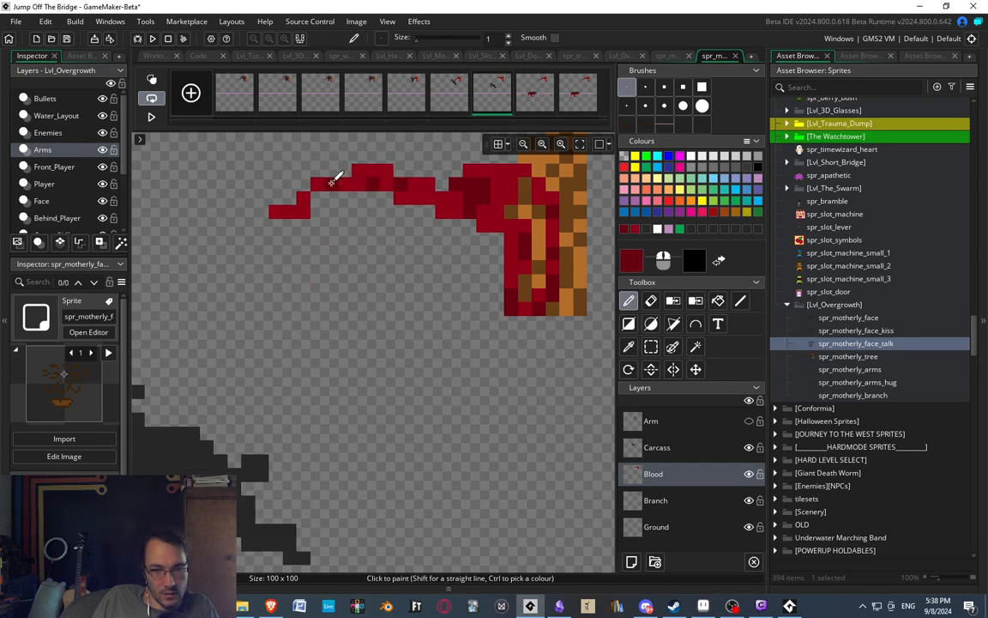
left_click(449, 94)
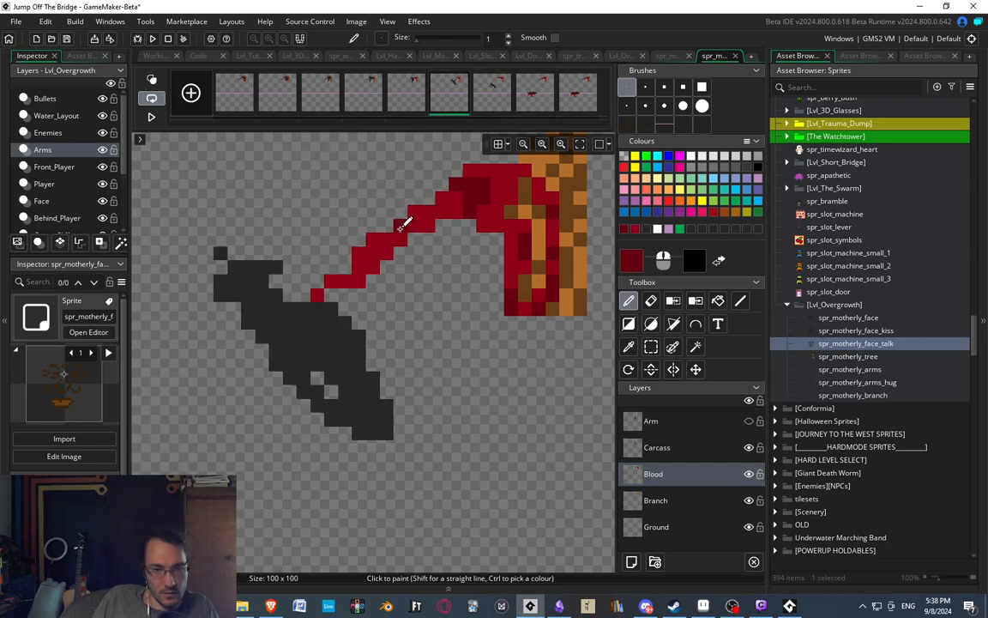
Play the animation from the fifth frame to review the recoloured twig in motion.
left_click(411, 101)
scroll(309, 249, "down", 3)
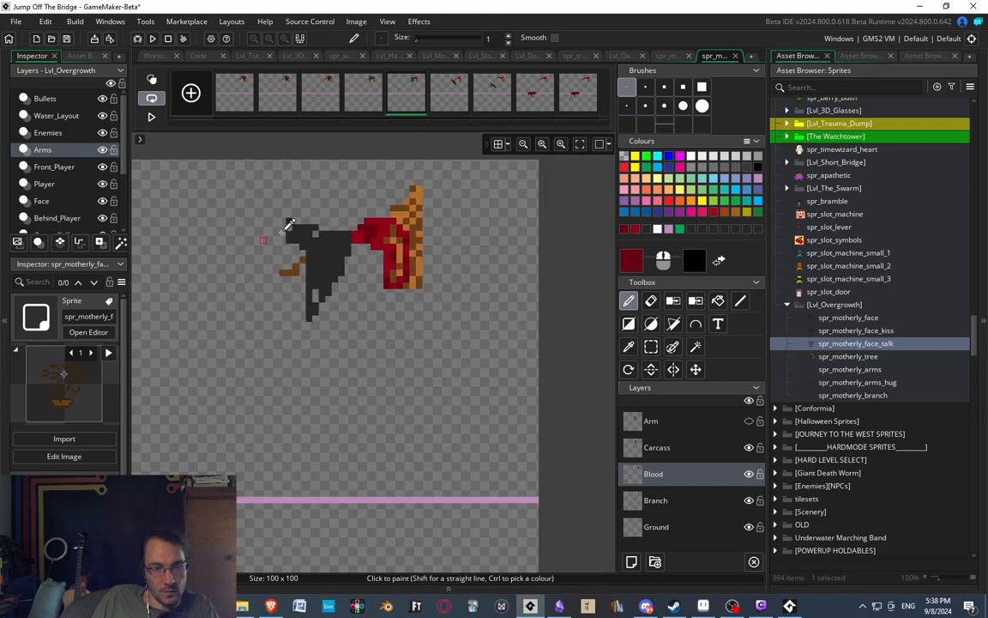
left_click(151, 116)
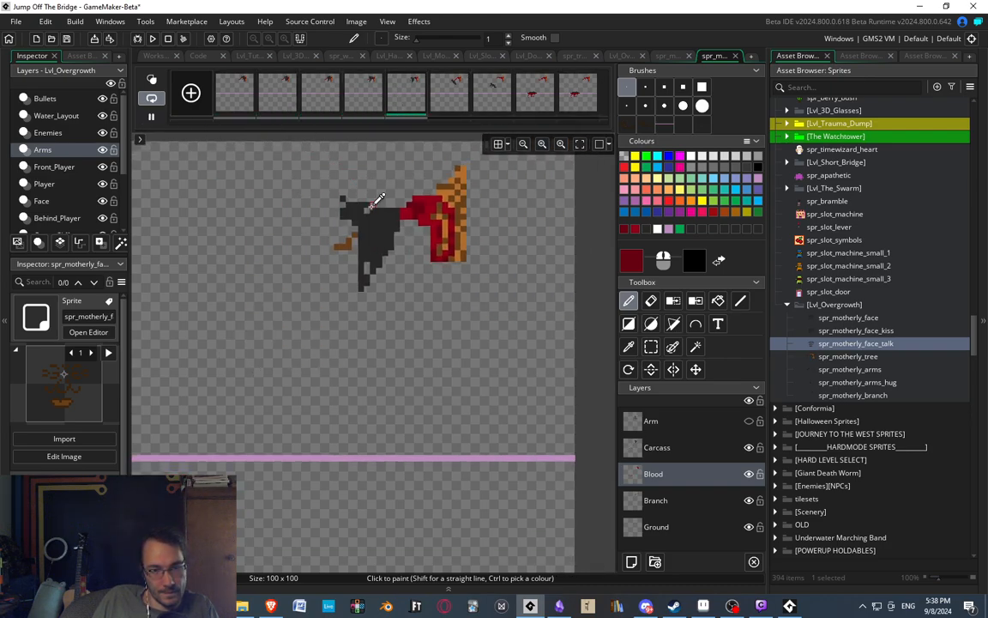
scroll(378, 203, "down", 1)
scroll(463, 205, "down", 2)
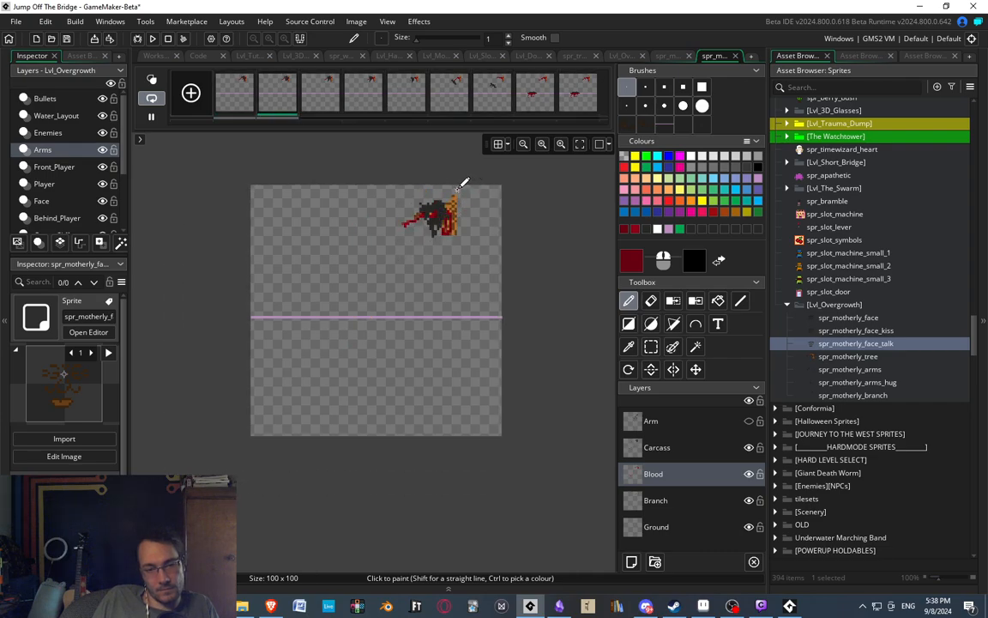
scroll(459, 184, "up", 4)
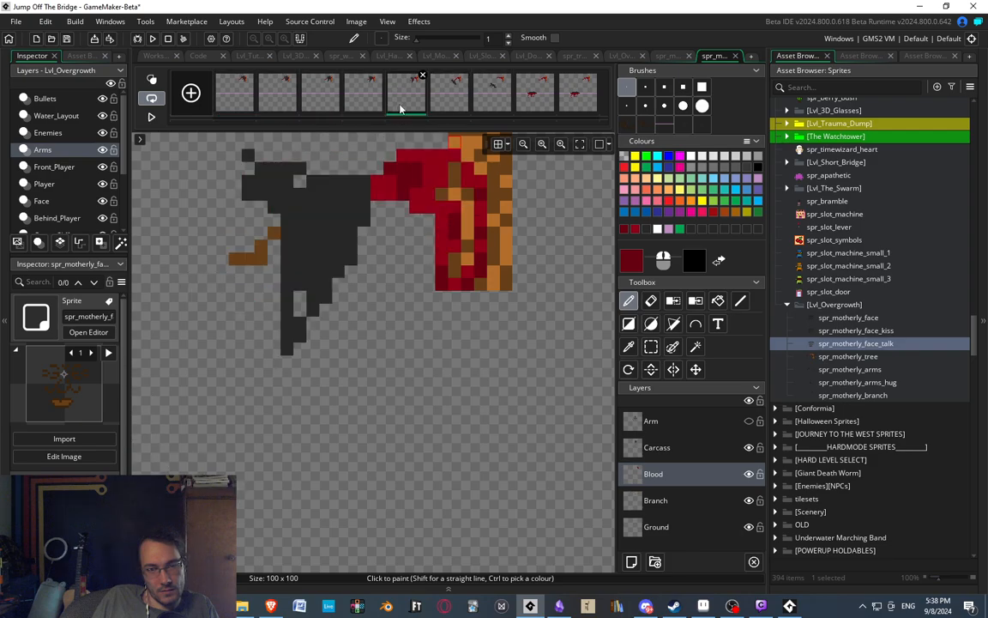
Touch up the blood on the trunk in the seventh frame with bright red, using the eighth frame as reference.
left_click(446, 102)
left_click(493, 106)
left_click(532, 99)
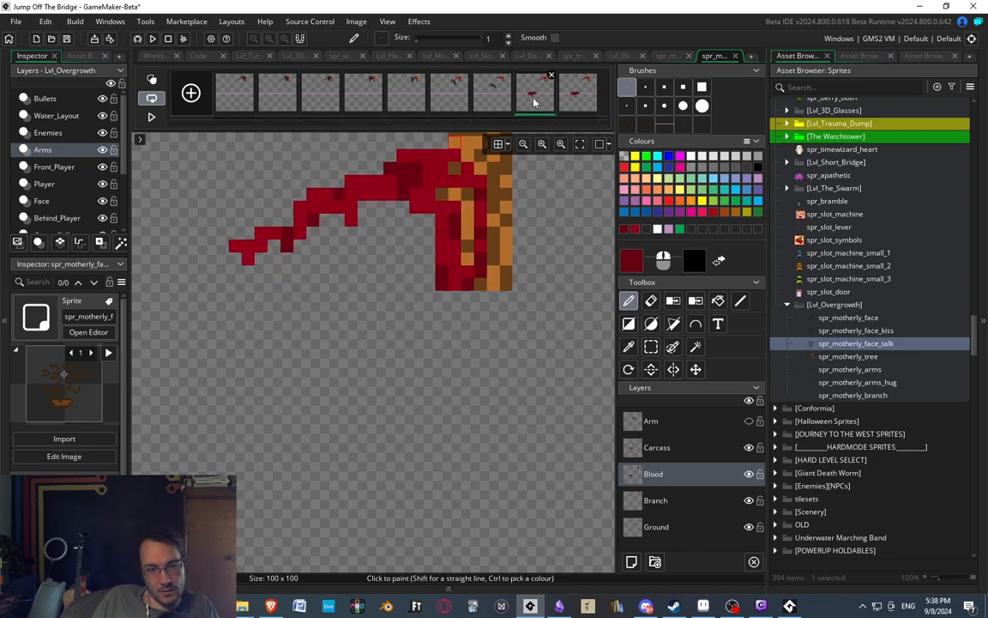
left_click(489, 107)
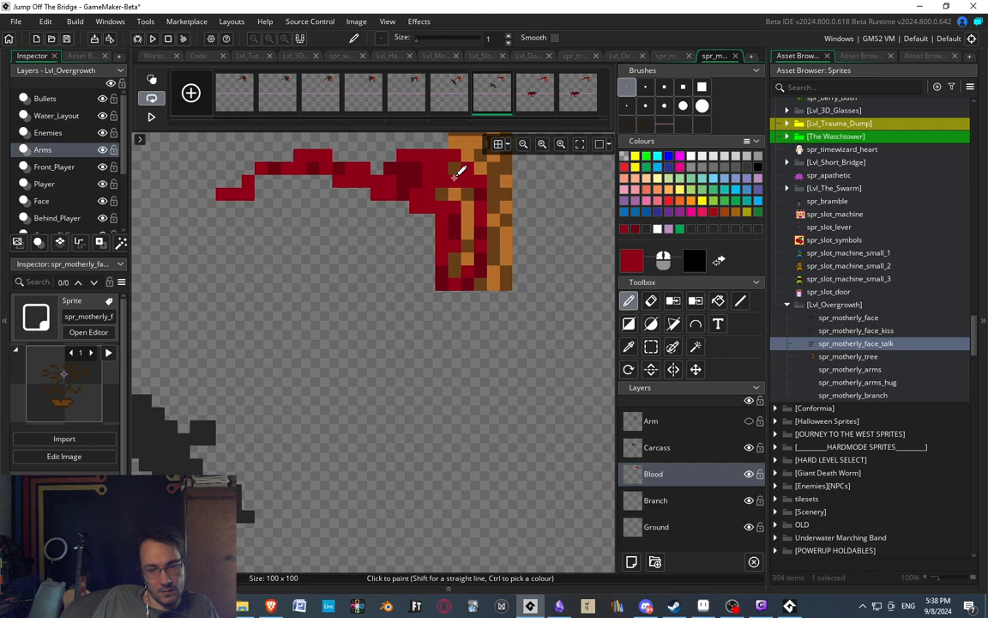
left_click(517, 109)
left_click(506, 97)
Paint the lower brown bark pixel inside the trunk's blood stain bright red in the sixth and fifth frames.
left_click(441, 102)
left_click(408, 106)
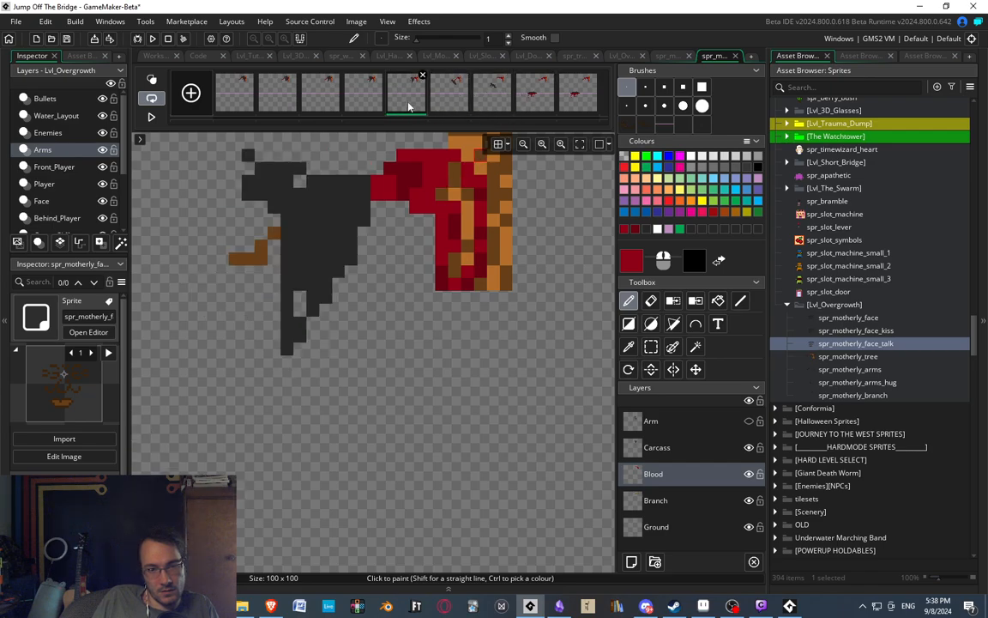
left_click(444, 98)
left_click(496, 96)
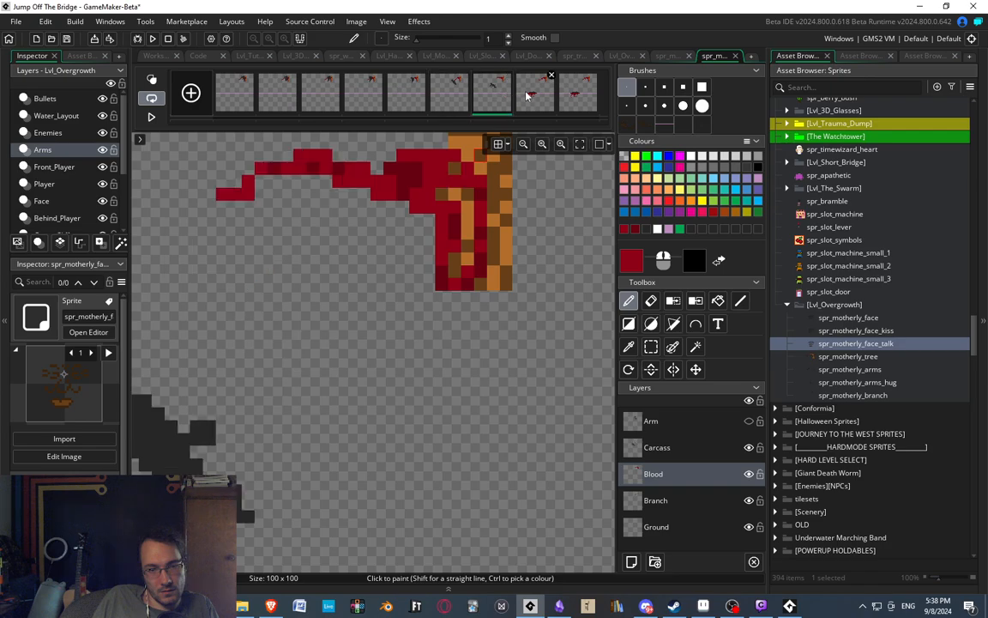
left_click(526, 96)
left_click(496, 101)
left_click(434, 103)
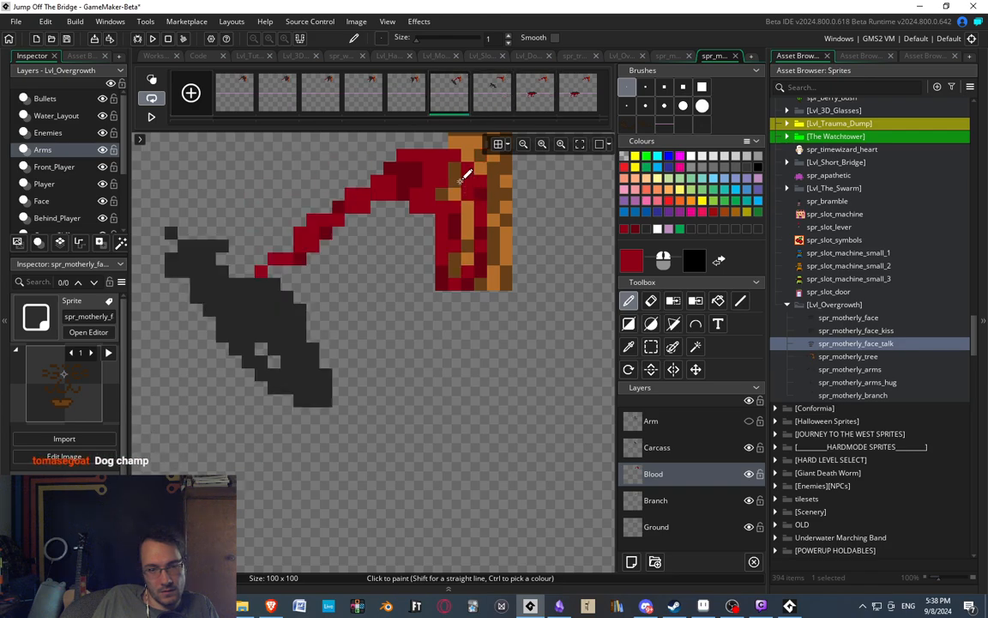
left_click(416, 104)
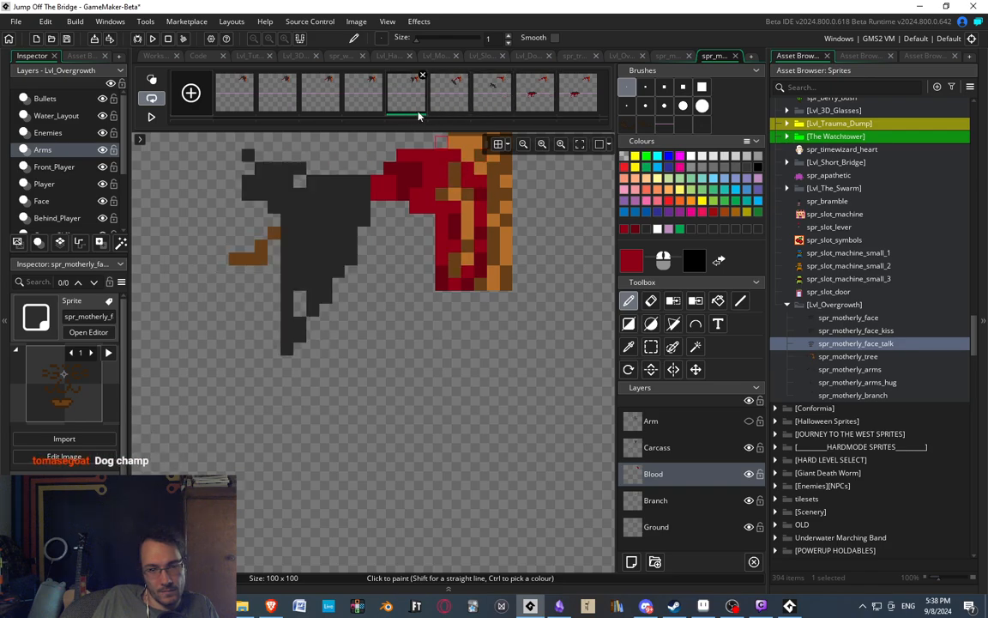
Step back and forth through the third to eighth frames to compare how the blood and branch change.
left_click(368, 95)
left_click(326, 98)
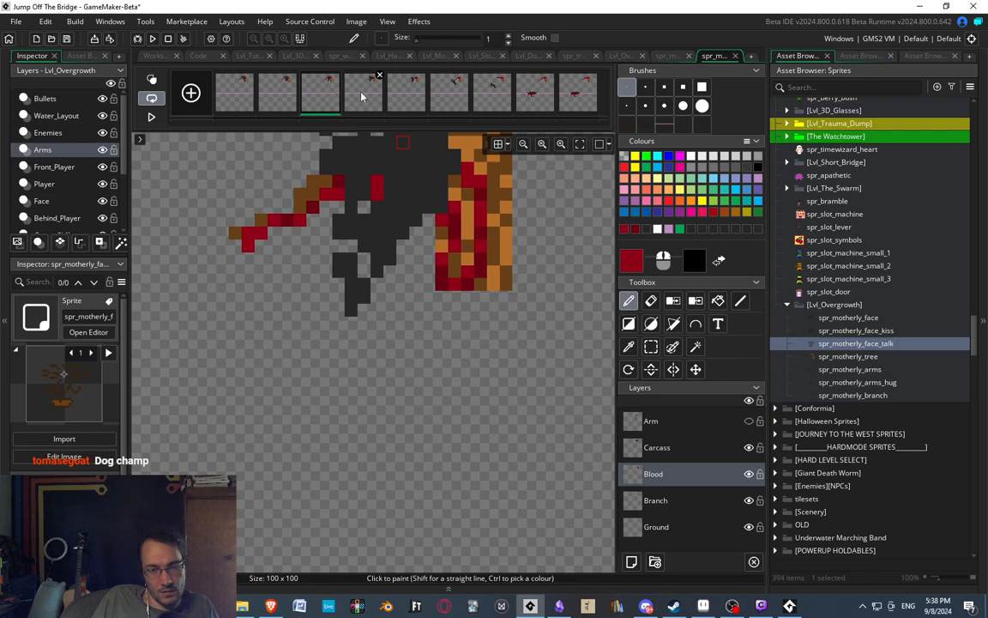
left_click(374, 100)
left_click(321, 100)
left_click(365, 96)
left_click(415, 98)
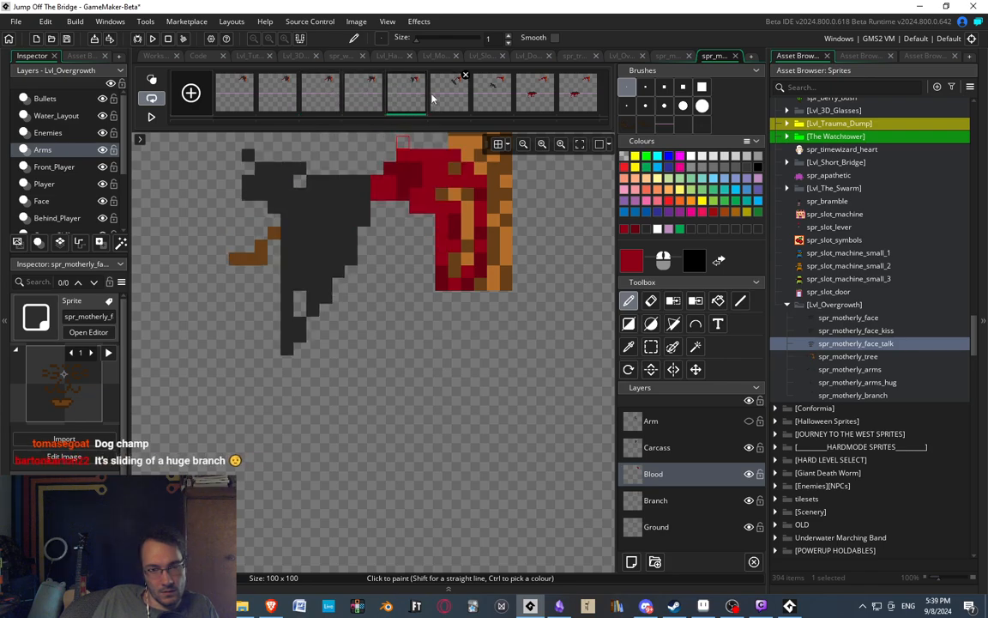
left_click(446, 95)
left_click(487, 101)
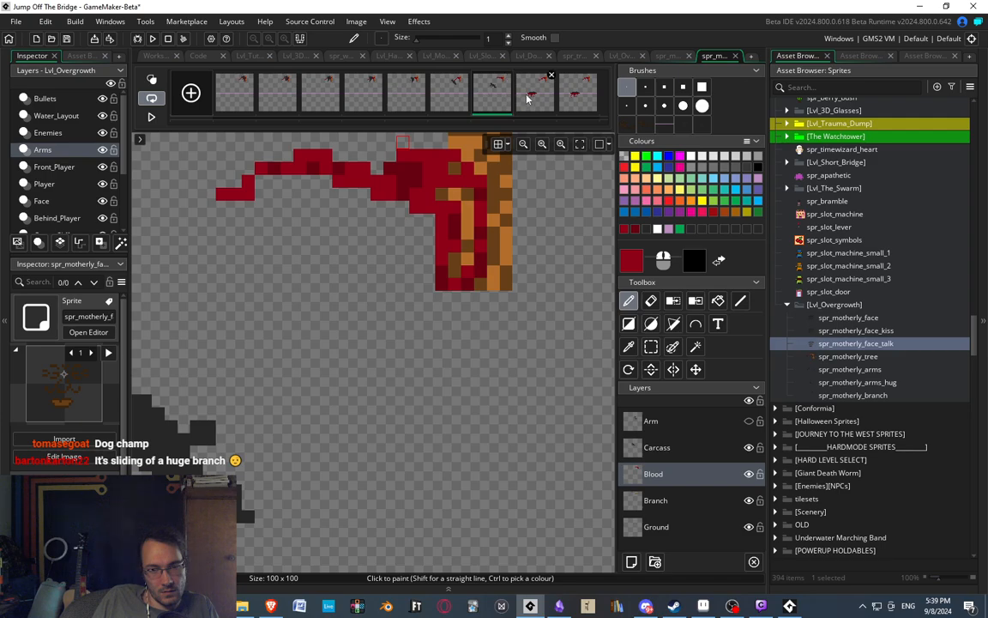
left_click(527, 99)
left_click(476, 101)
left_click(436, 94)
left_click(486, 93)
left_click(538, 101)
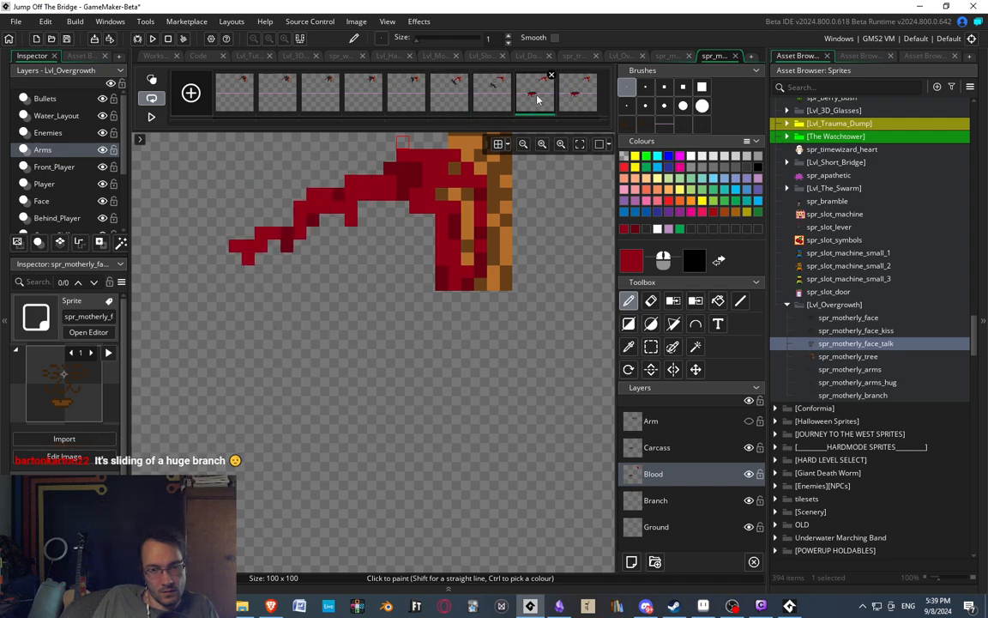
left_click(485, 97)
left_click(454, 99)
left_click(410, 101)
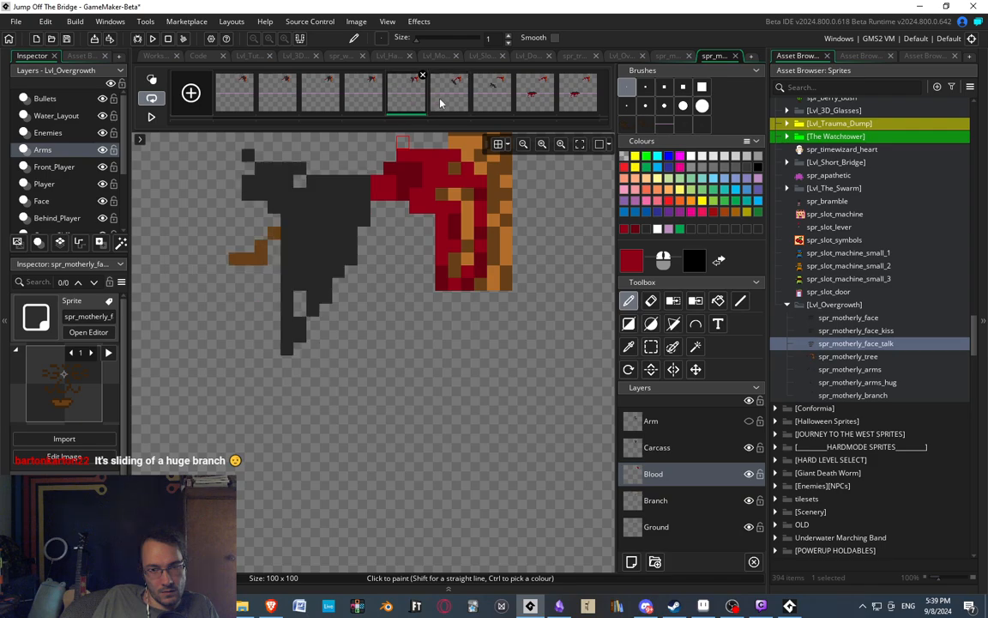
left_click(440, 103)
left_click(479, 97)
left_click(516, 94)
left_click(489, 96)
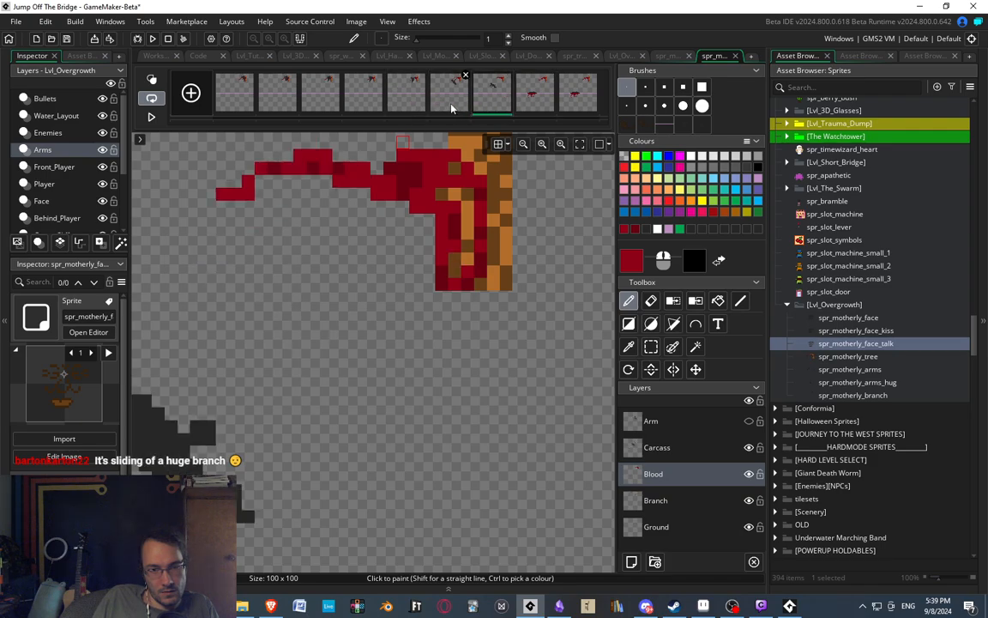
left_click(451, 103)
left_click(525, 106)
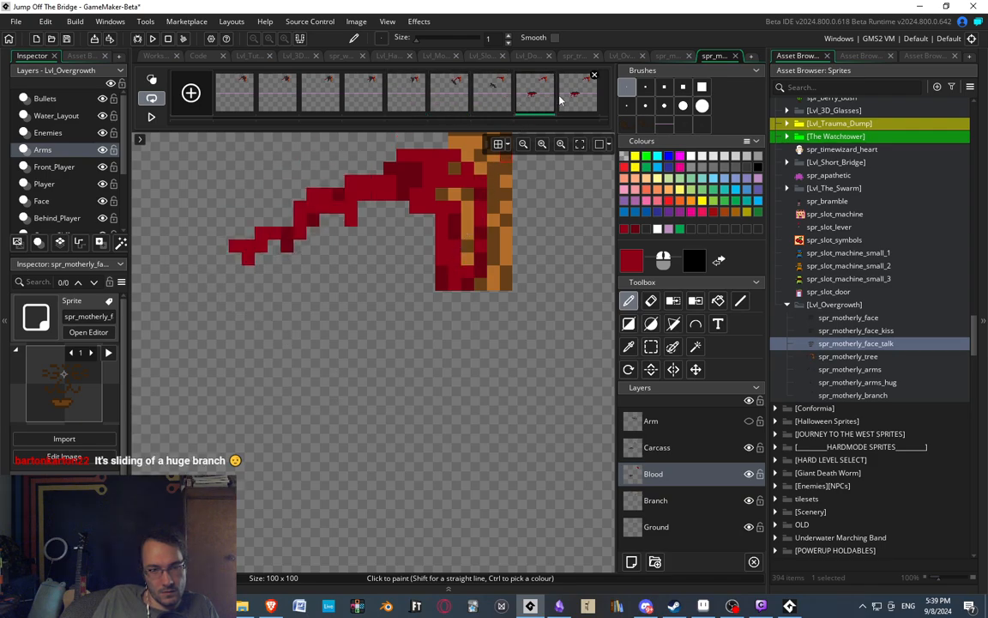
Play back the full animation and inspect the carcass's fall and the blood on the branch at different magnifications.
left_click(402, 303)
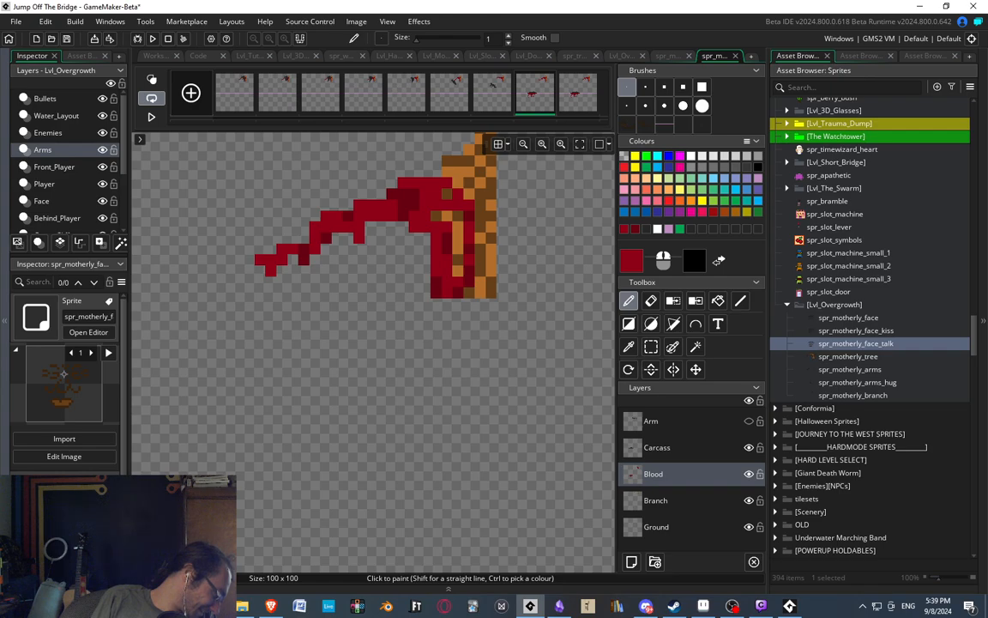
scroll(403, 300, "down", 4)
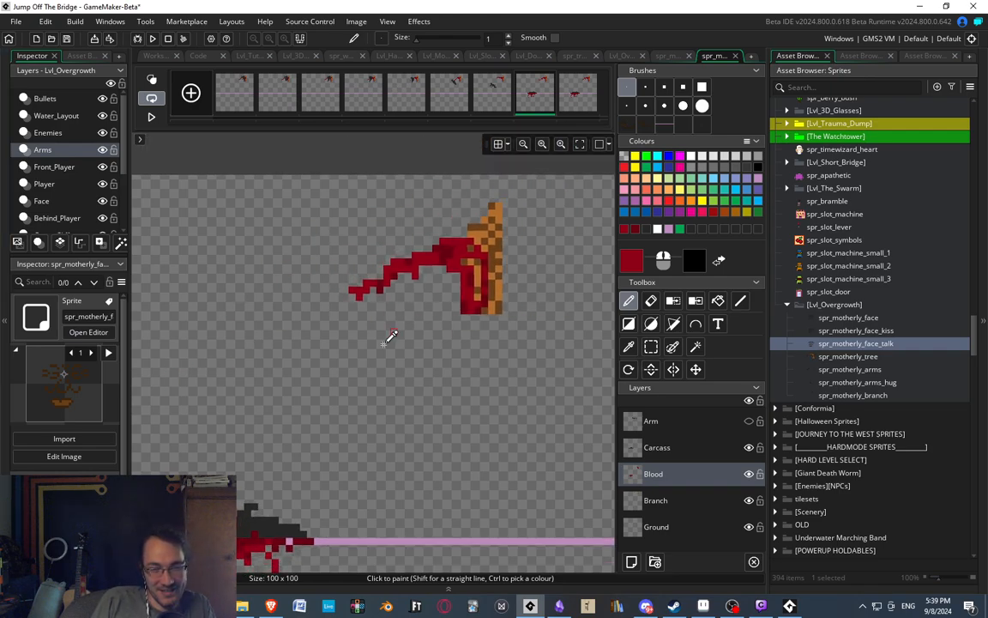
left_click(152, 117)
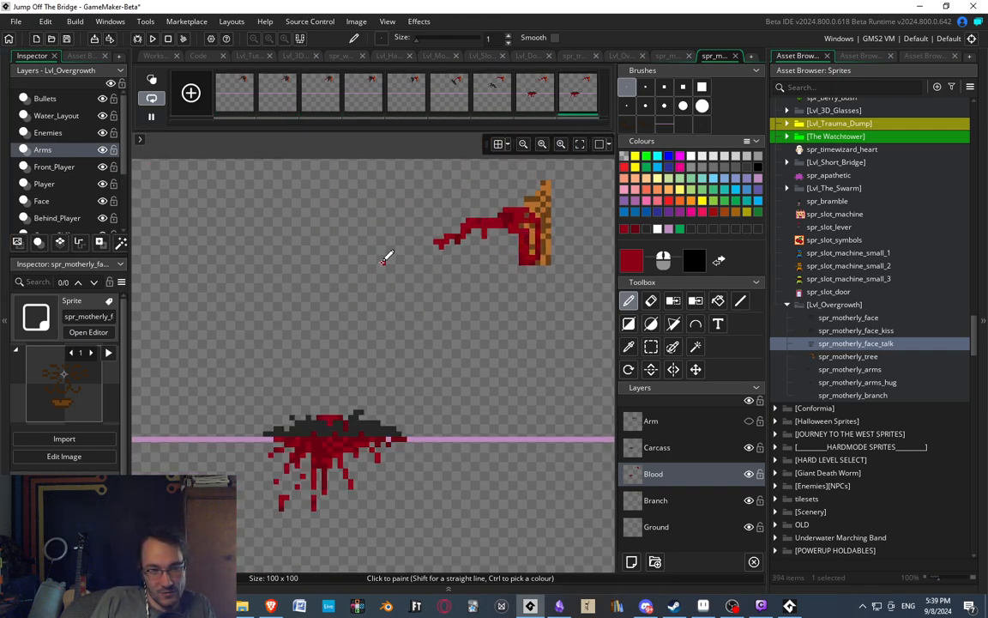
scroll(404, 296, "down", 3)
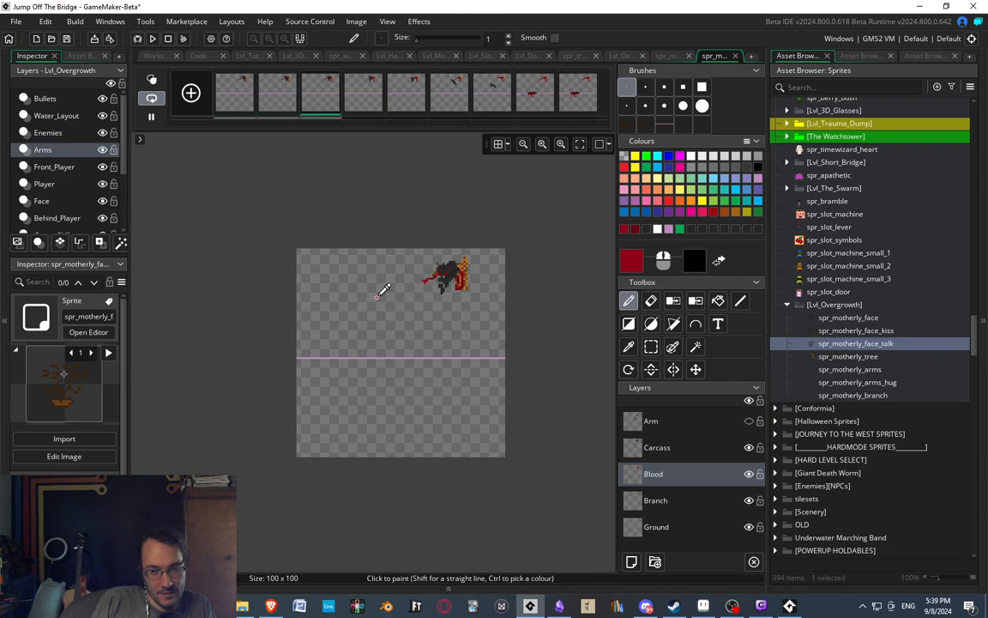
middle_click_drag(368, 320, 359, 322)
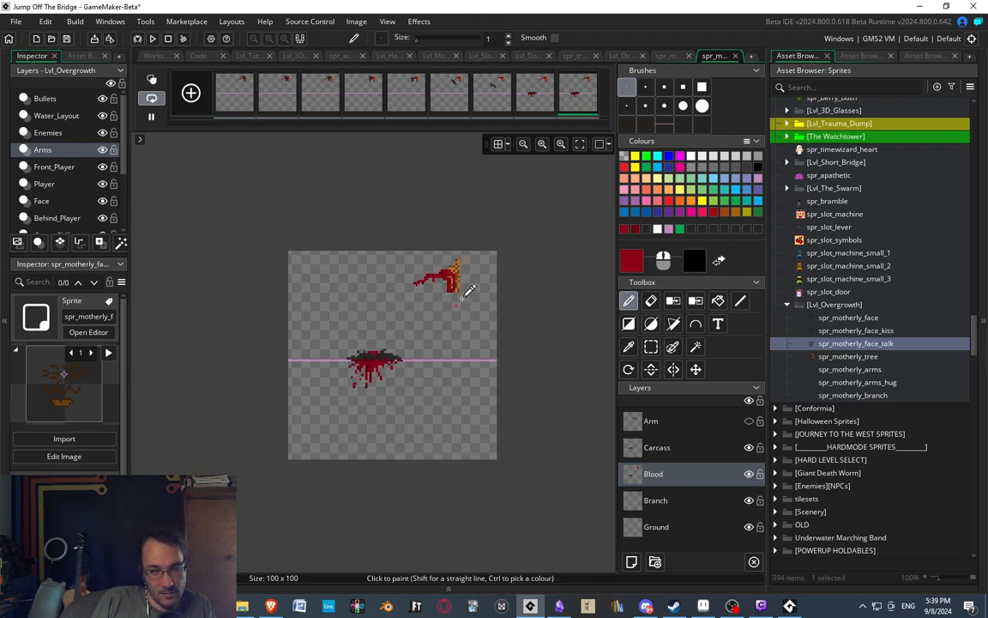
scroll(467, 283, "up", 3)
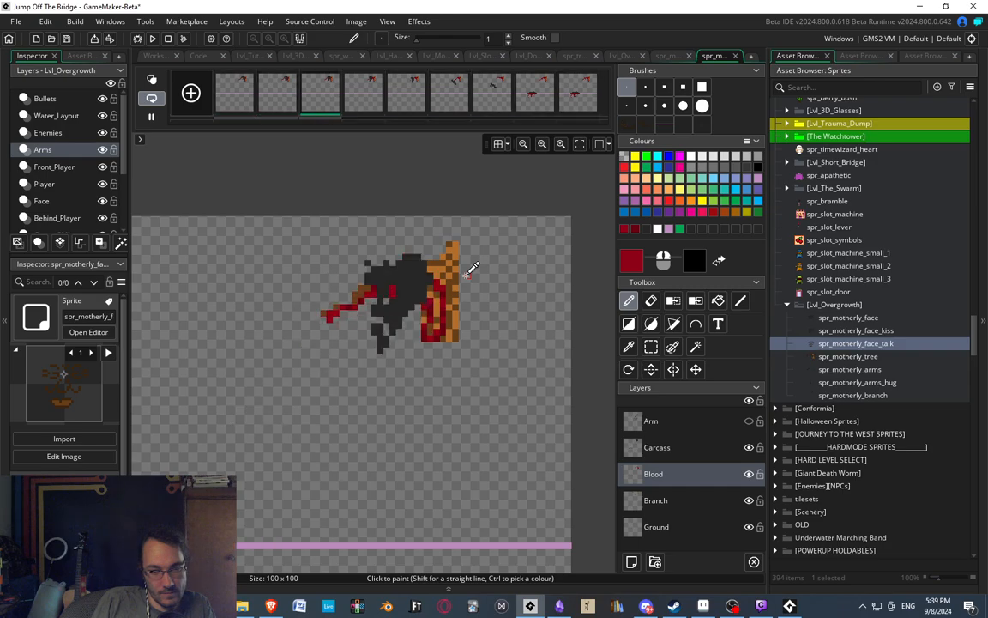
scroll(461, 256, "down", 2)
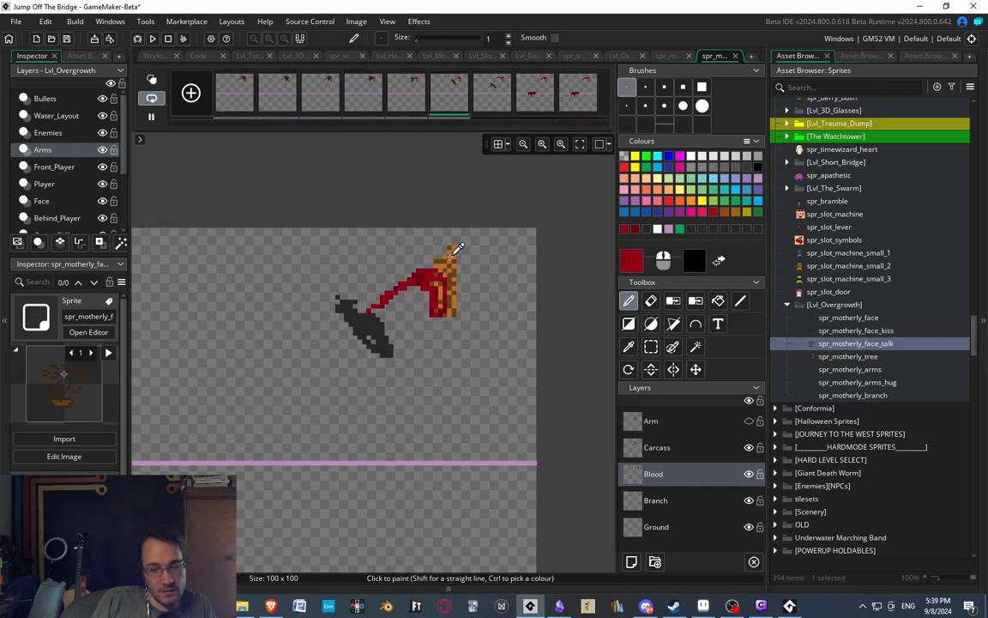
middle_click_drag(366, 312, 400, 302)
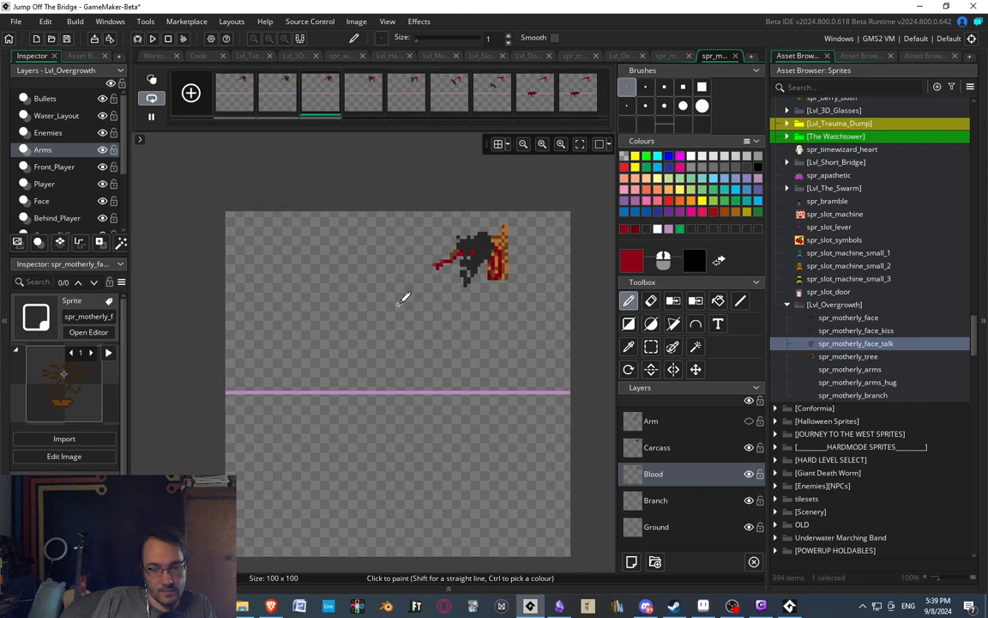
Shift the landed carcass two pixels to the left on the Carcass layer of the ninth frame.
left_click(534, 95)
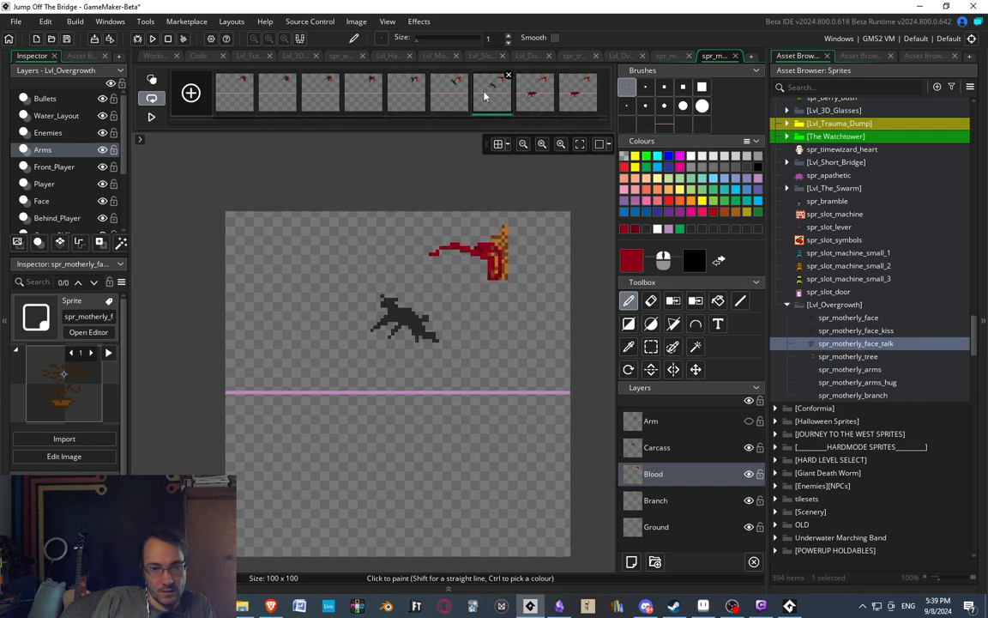
left_click(571, 107)
middle_click_drag(351, 413, 366, 400)
scroll(365, 399, "up", 3)
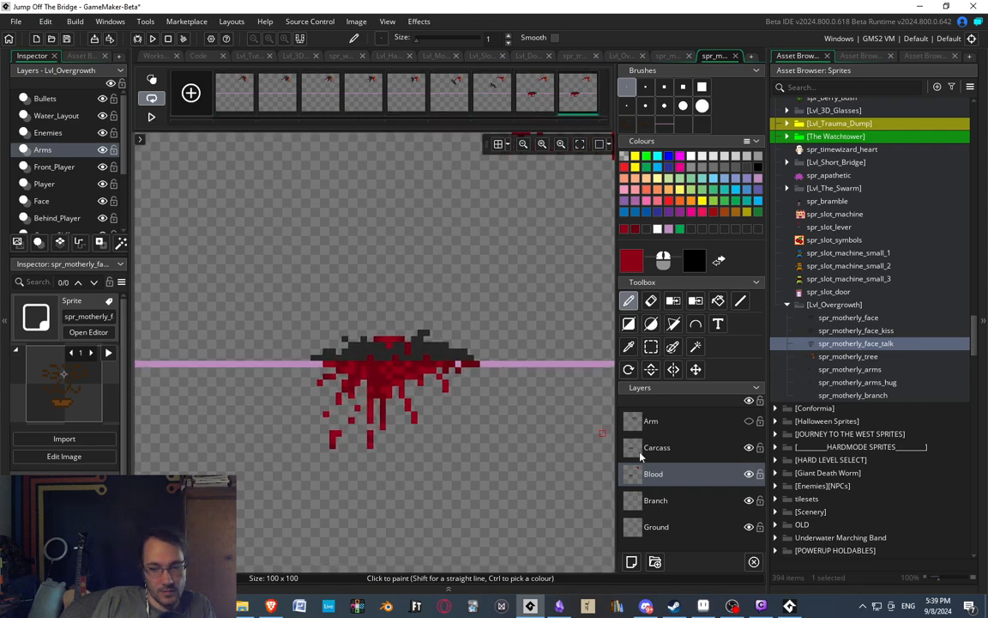
left_click(641, 454)
key("s")
left_click_drag(230, 282, 510, 397)
key("Left")
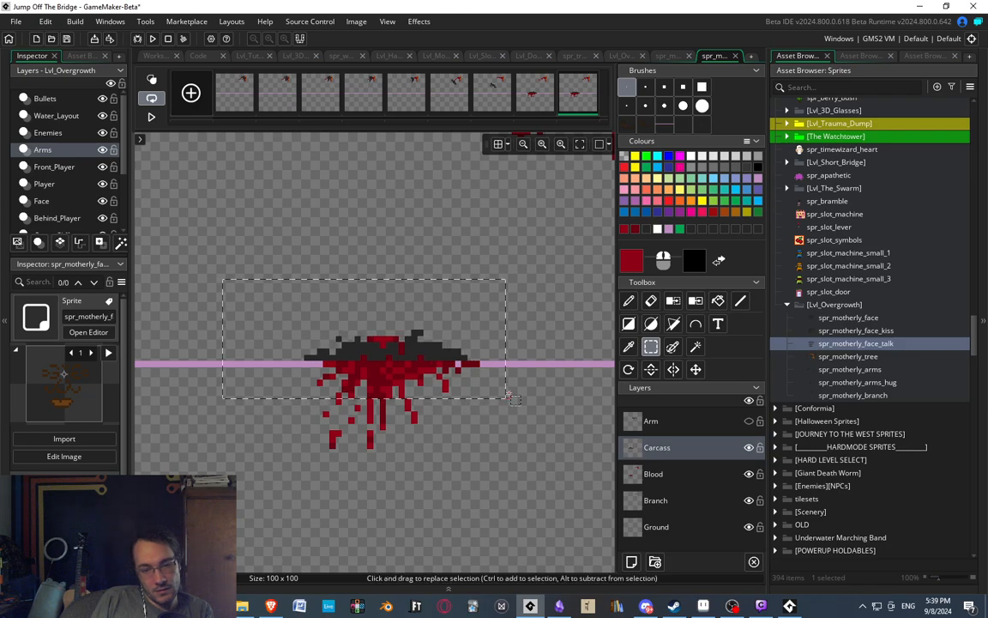
key("Left")
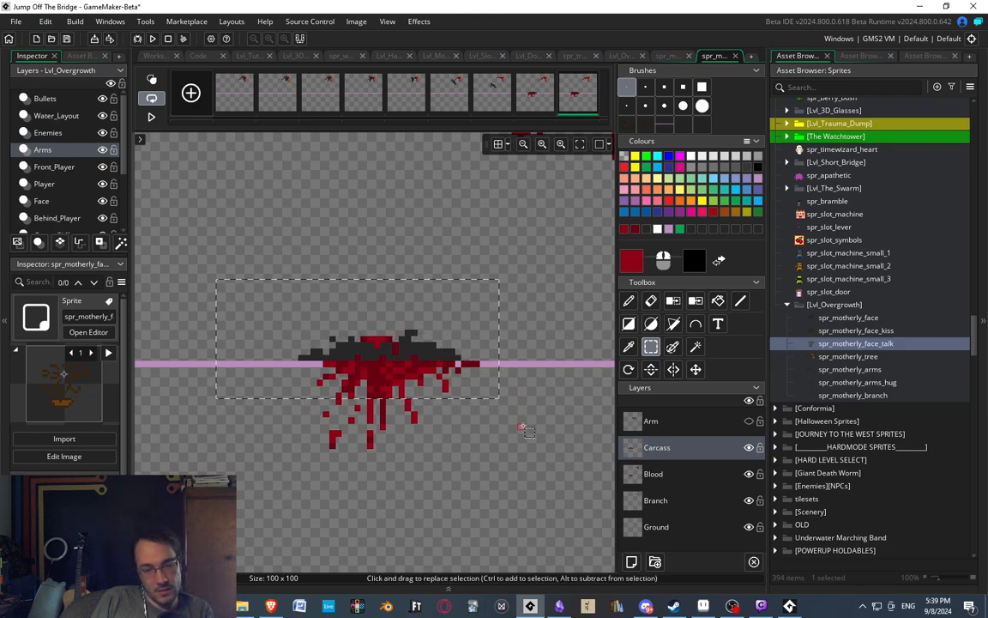
left_click(523, 427)
Play back the animation and inspect the carcass's fall and landing at different magnifications.
scroll(398, 309, "down", 3)
left_click(151, 117)
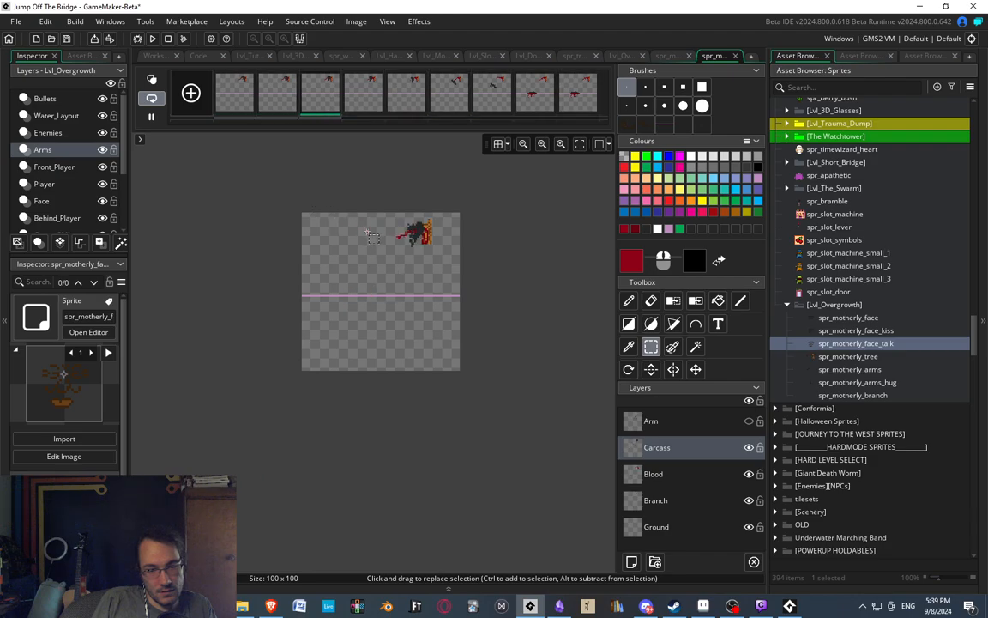
scroll(369, 296, "up", 2)
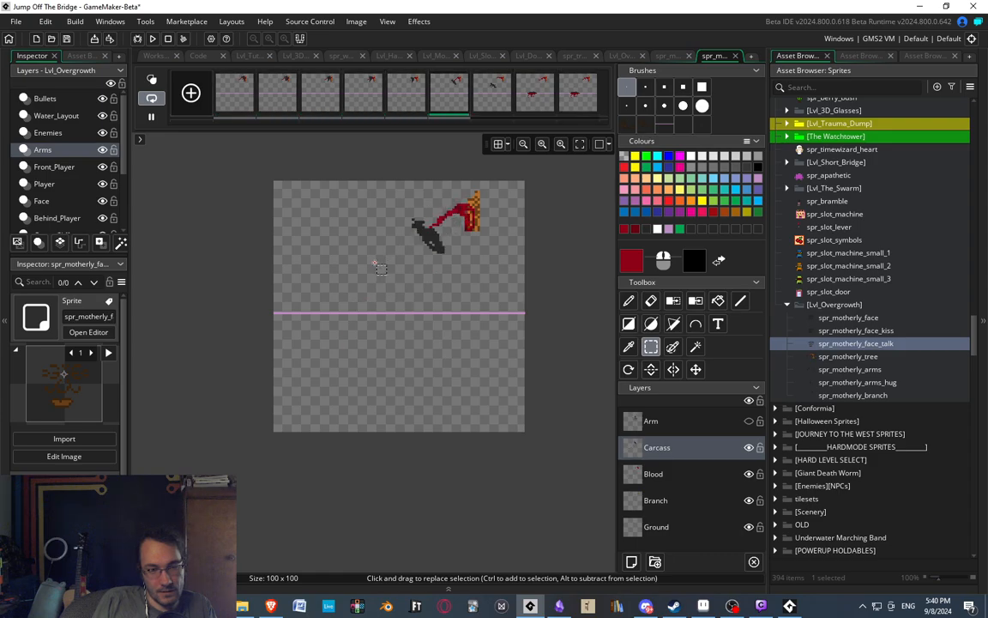
scroll(375, 263, "up", 4)
scroll(375, 263, "down", 2)
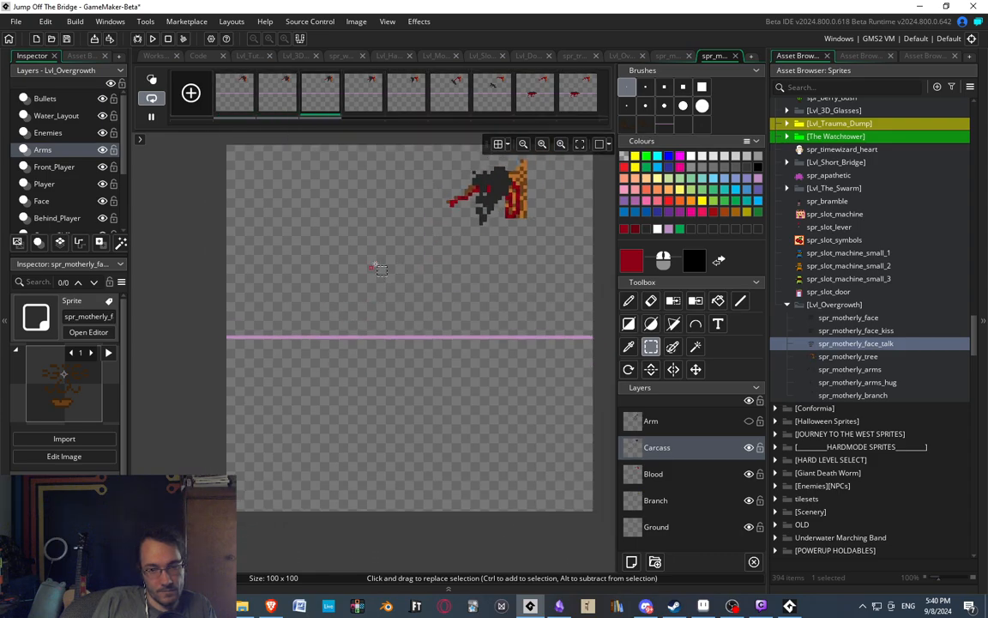
Make the Arm layer visible and watch the arm move together with the carcass in playback.
left_click(749, 421)
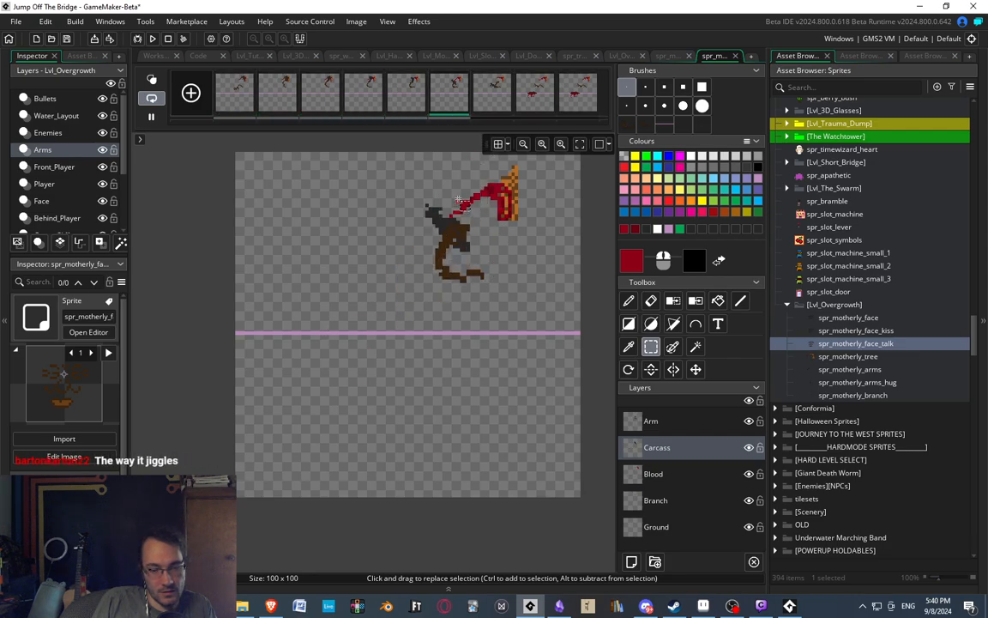
middle_click_drag(421, 352, 397, 355)
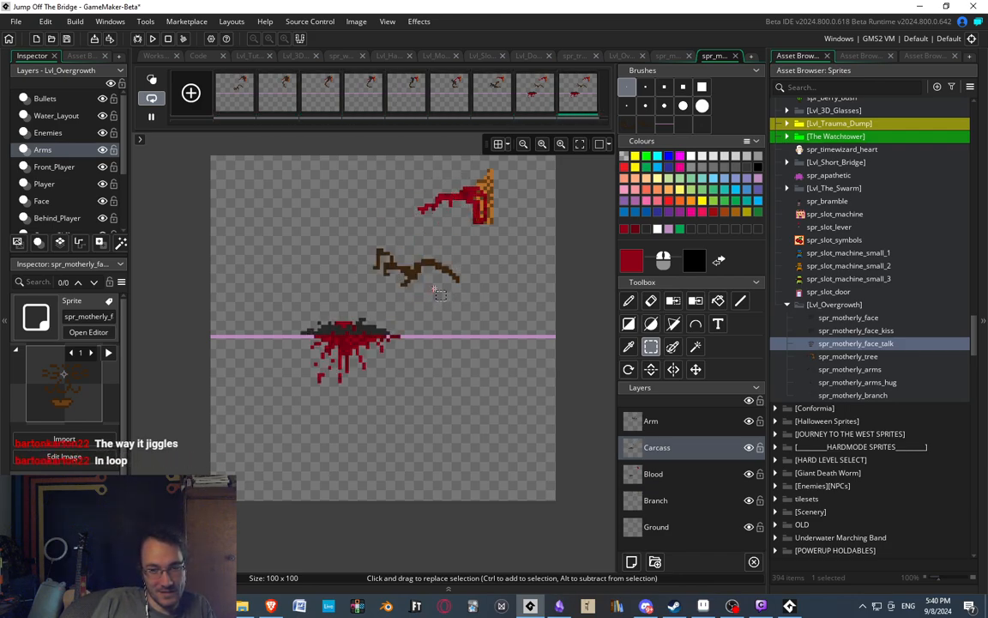
scroll(435, 294, "up", 3)
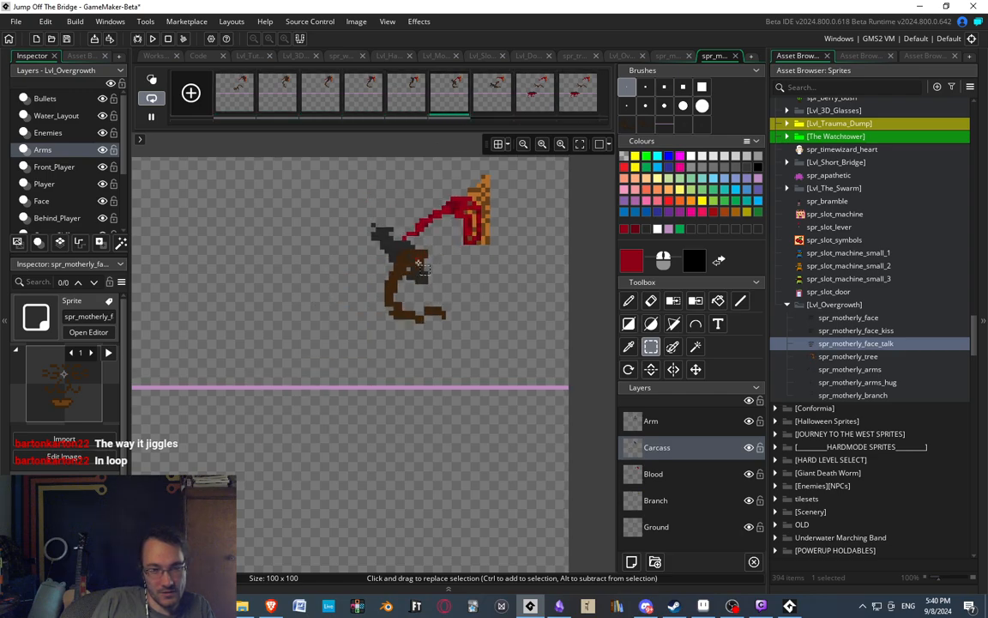
On the Arm layer of the sixth frame, move the upper part of the arm about two pixels right and four pixels down.
left_click(453, 97)
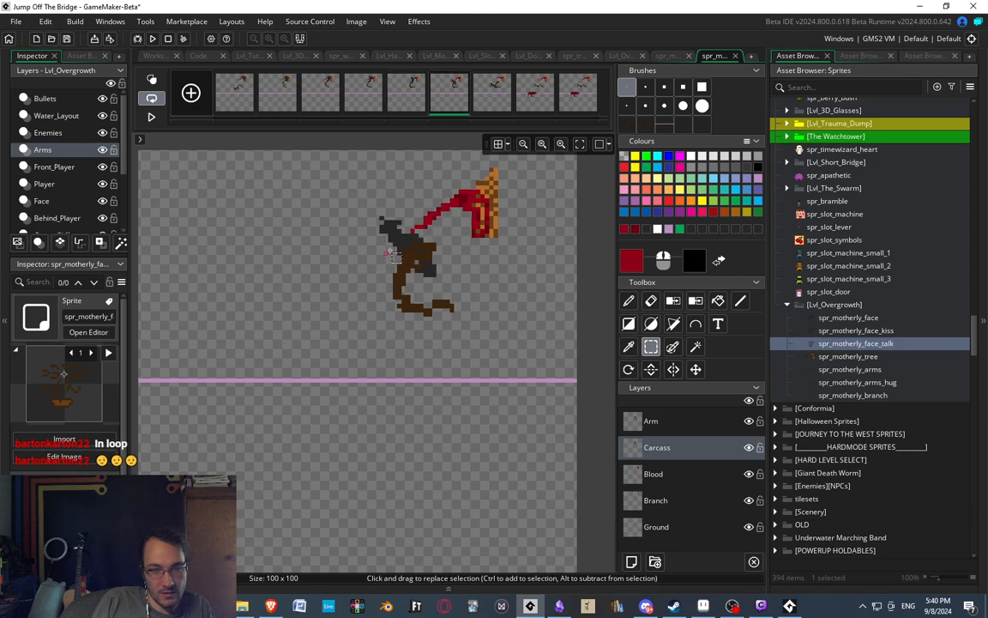
scroll(392, 255, "up", 2)
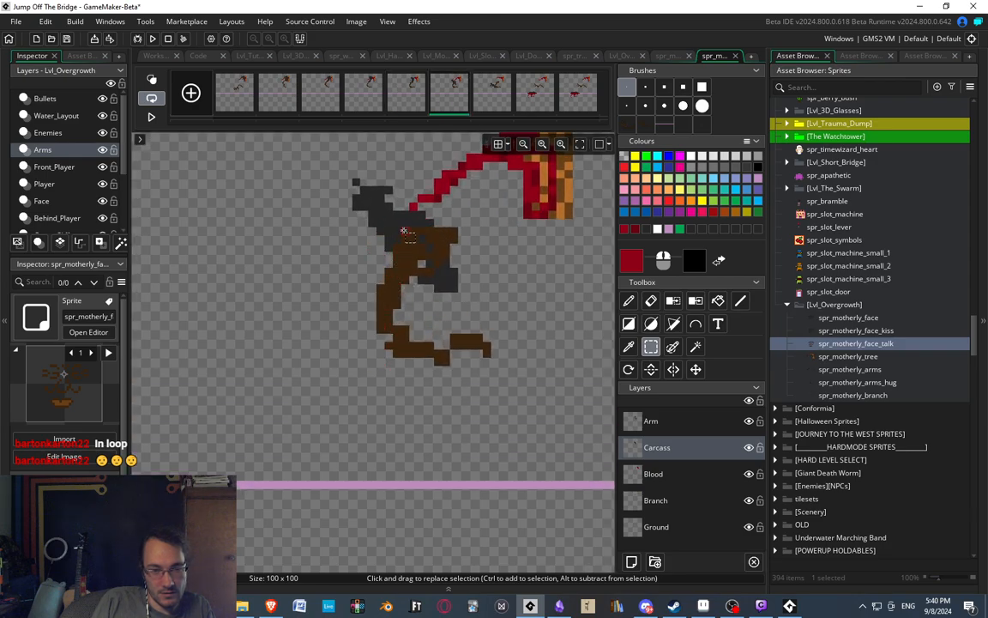
left_click(659, 418)
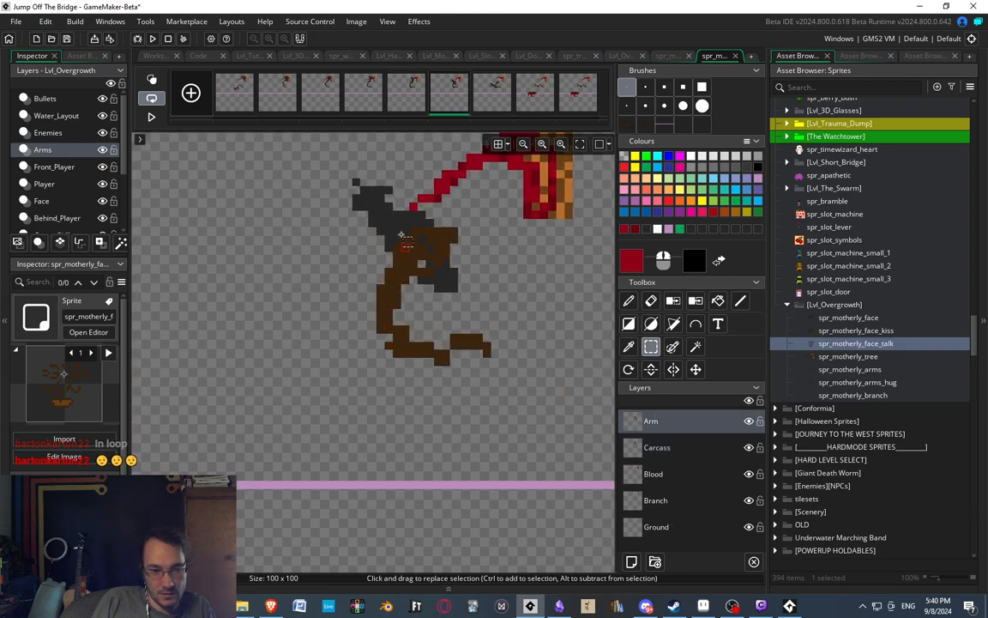
left_click_drag(388, 214, 470, 273)
left_click_drag(423, 249, 451, 286)
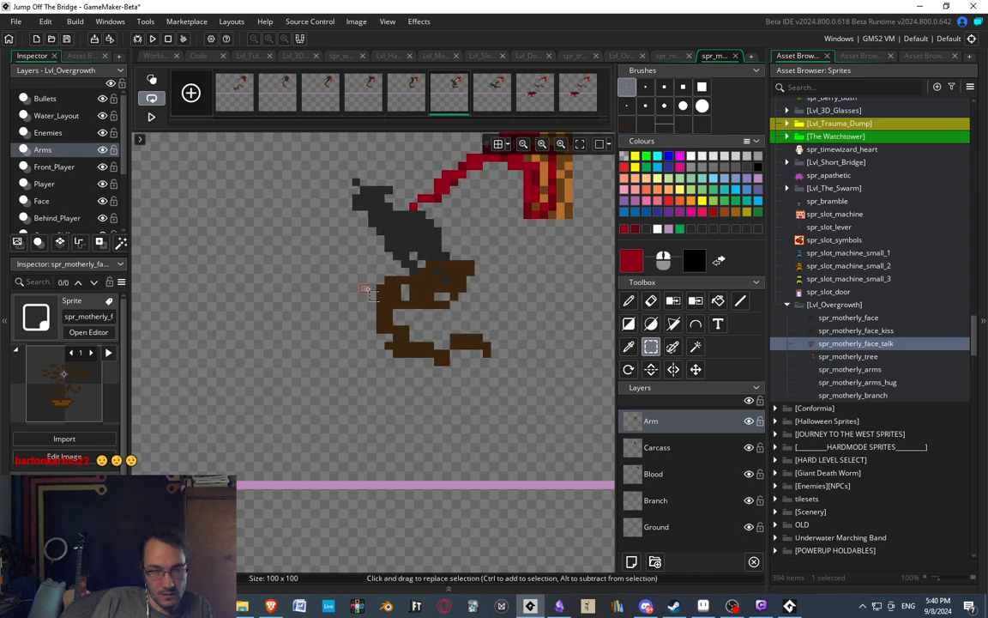
Erase the old curved section of the arm in the sixth frame, keeping the upper part and the small end piece.
mouse_move(369, 269)
left_mouse_down()
mouse_move(408, 327)
mouse_move(394, 318)
mouse_move(432, 353)
mouse_move(302, 375)
left_mouse_up()
key("Delete")
key("e")
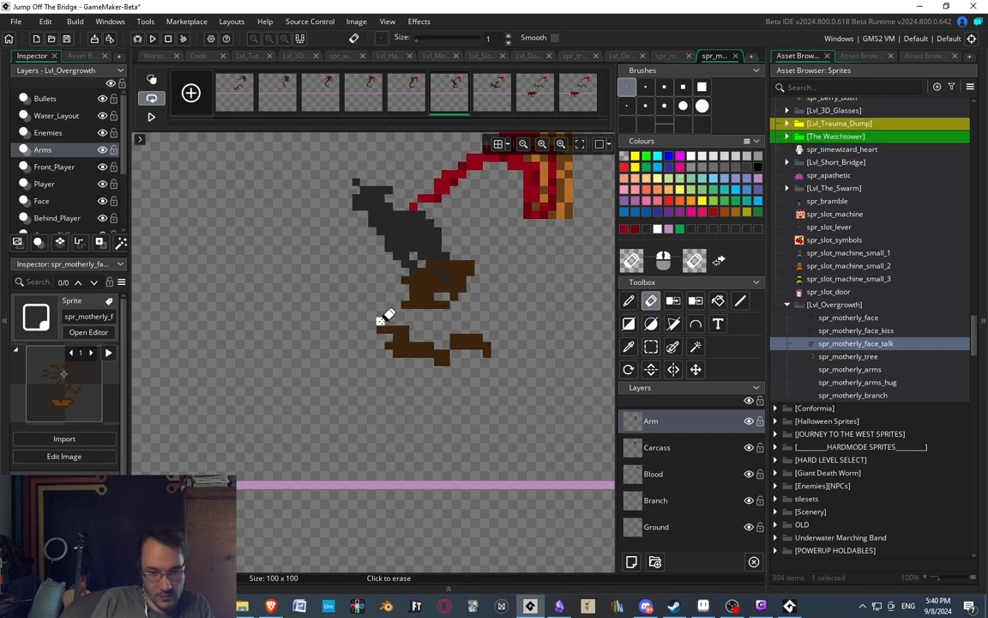
mouse_move(382, 325)
left_mouse_down()
mouse_move(408, 325)
mouse_move(400, 348)
left_mouse_up()
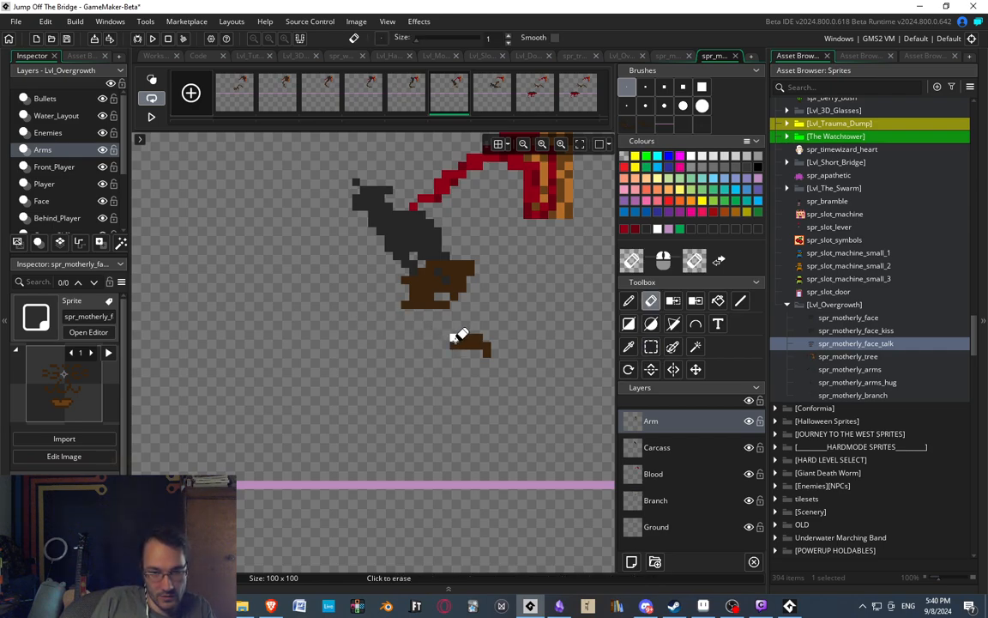
Delete the arm in the seventh frame except for its small end piece.
left_click(489, 107)
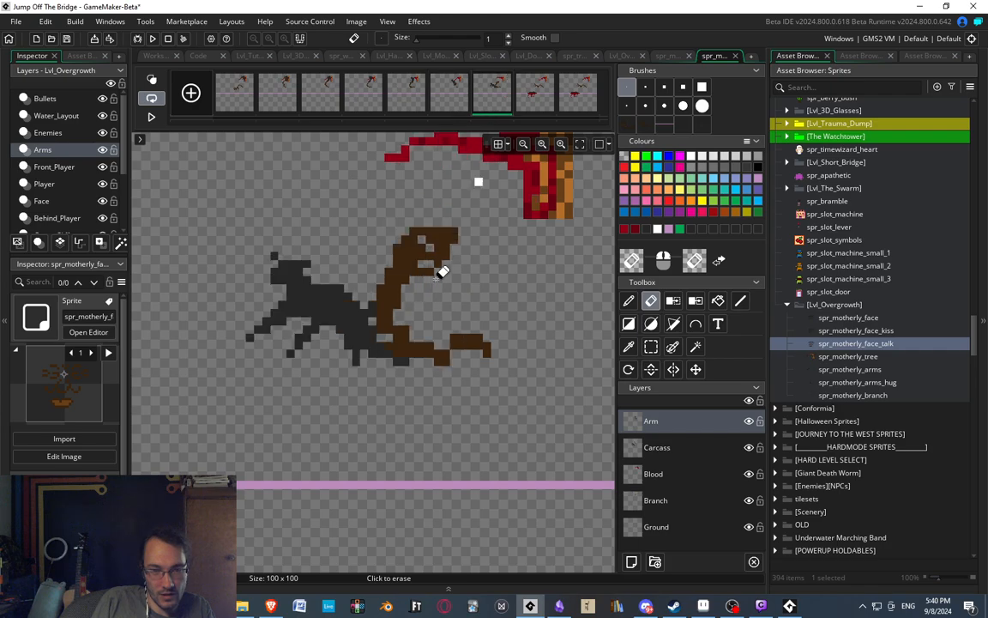
key("s")
left_click_drag(352, 203, 463, 388)
key("Delete")
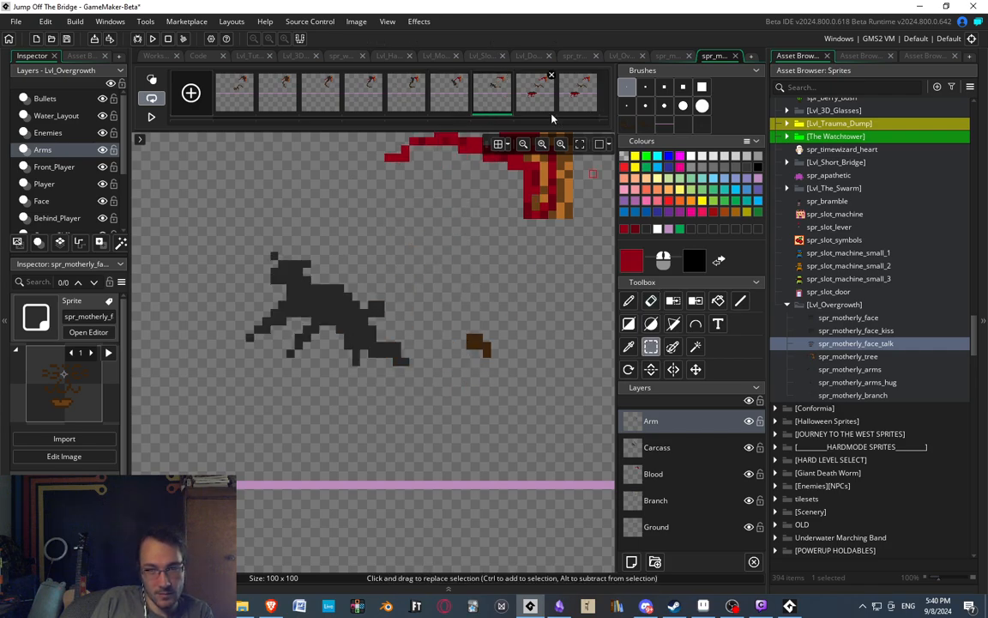
Check the arm in the eighth frame and play back the animation to judge the arm's movement.
left_click(540, 105)
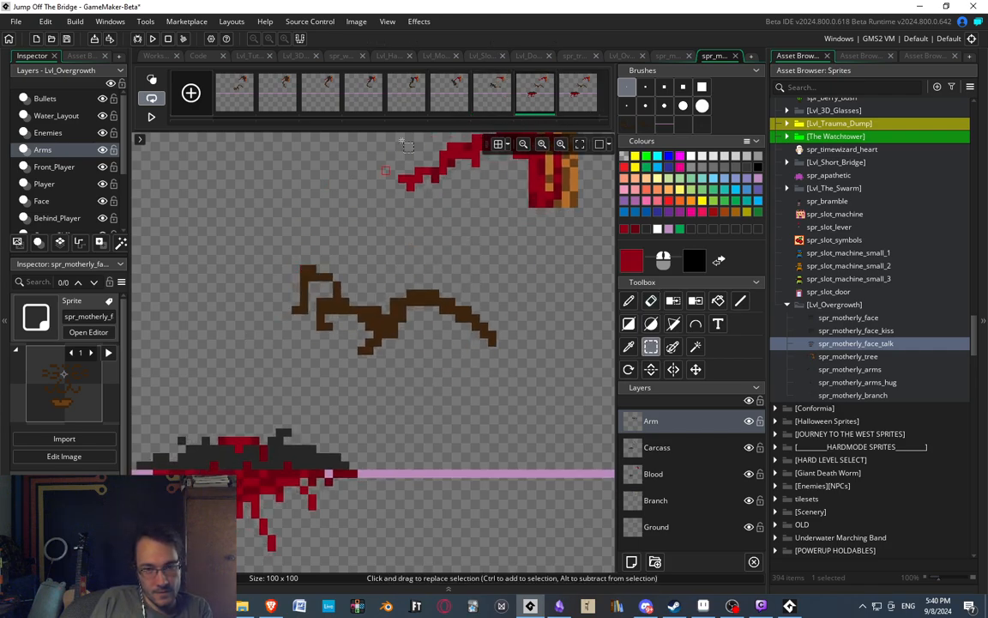
scroll(296, 244, "down", 2)
left_click(151, 116)
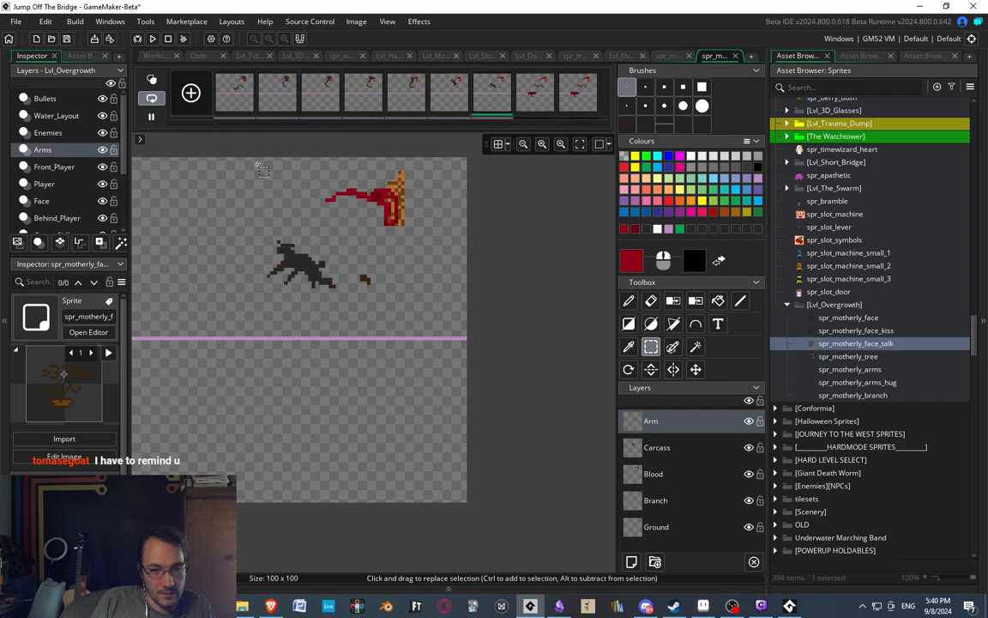
middle_click_drag(304, 280, 336, 297)
mouse_move(337, 350)
middle_mouse_down()
mouse_move(392, 348)
mouse_move(346, 350)
middle_mouse_up()
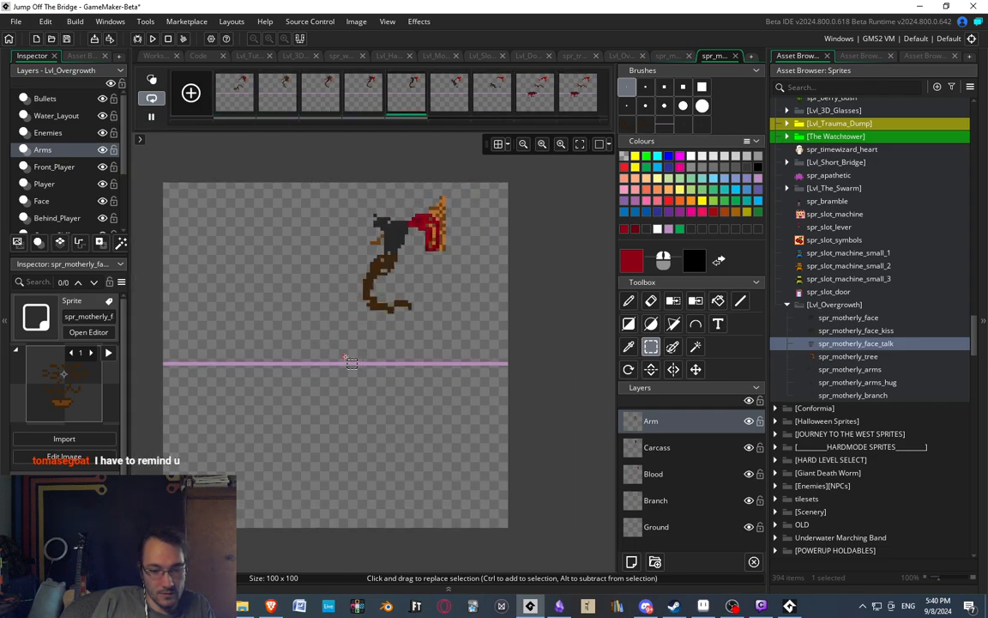
middle_click_drag(409, 411, 406, 399)
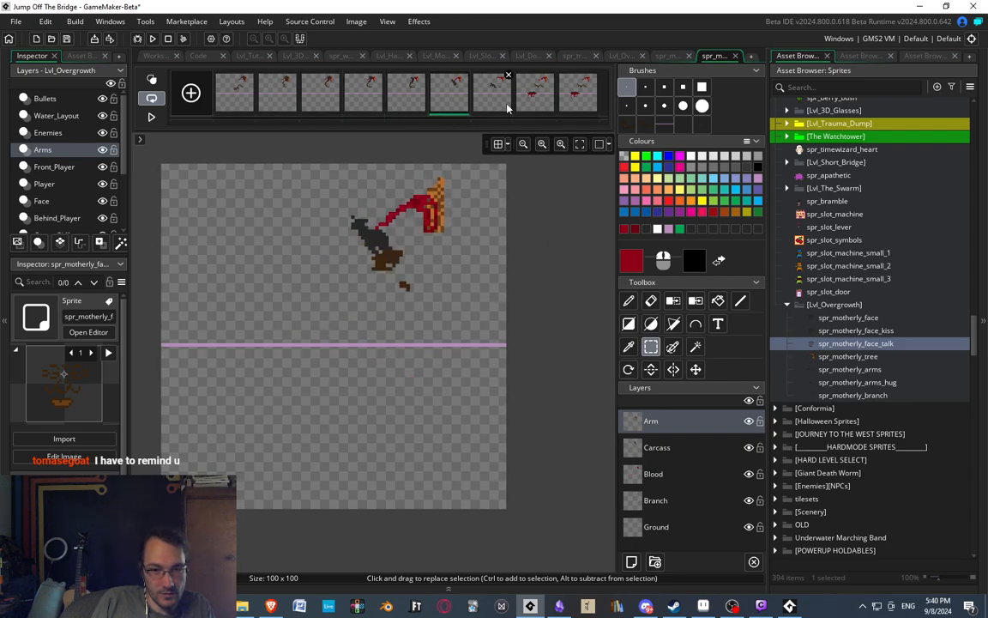
Redraw the curved section of the arm in dark brown in the sixth frame, using the fifth frame as reference.
left_click(422, 104)
key("Right")
scroll(449, 226, "up", 3)
key("d")
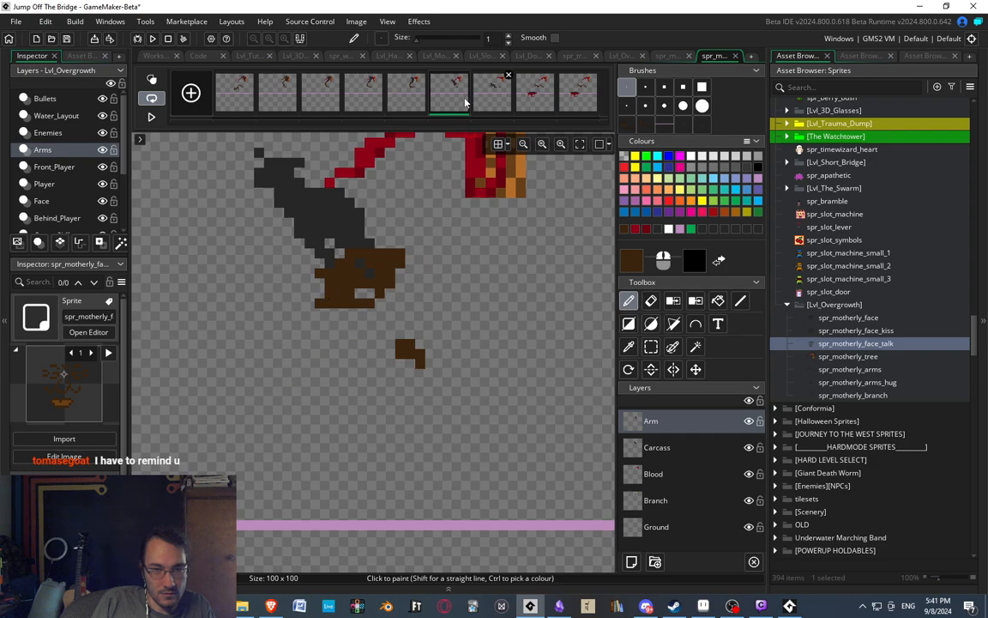
middle_click_drag(341, 242, 346, 194)
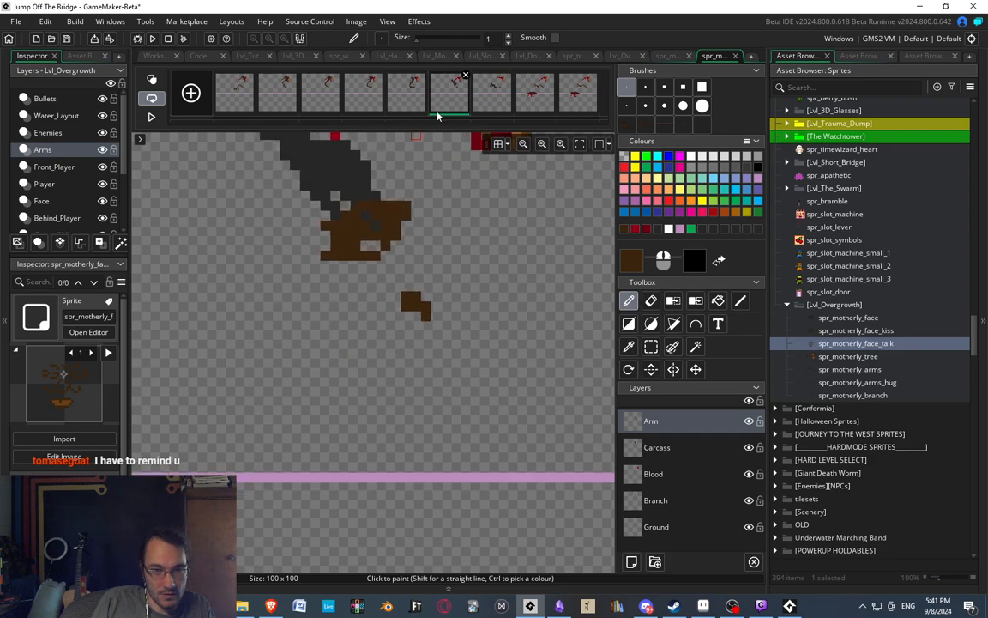
left_click(415, 96)
left_click(451, 91)
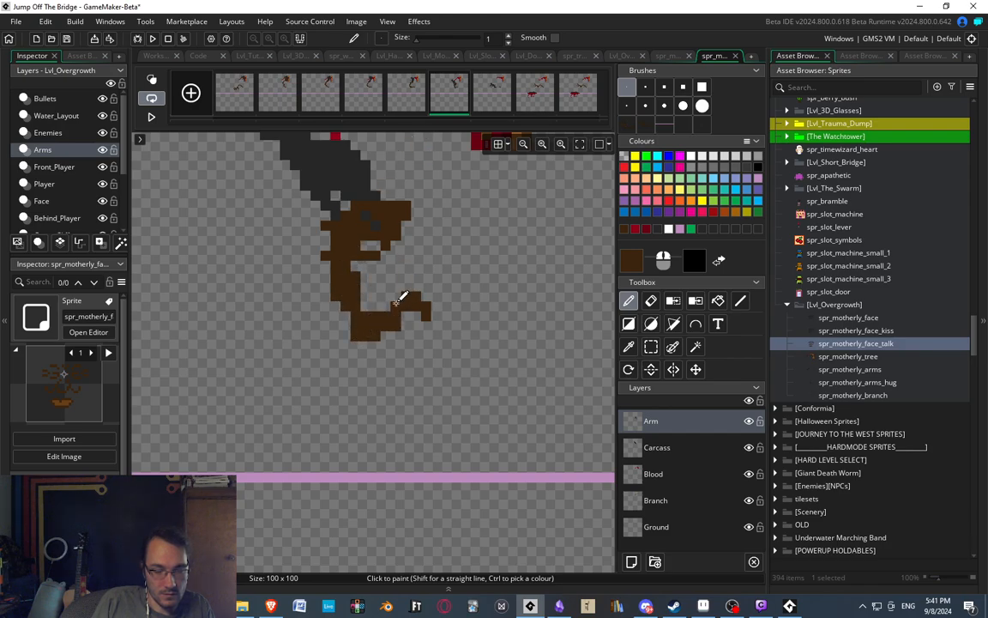
middle_click_drag(413, 478, 428, 389)
scroll(427, 388, "down", 3)
scroll(423, 189, "up", 1)
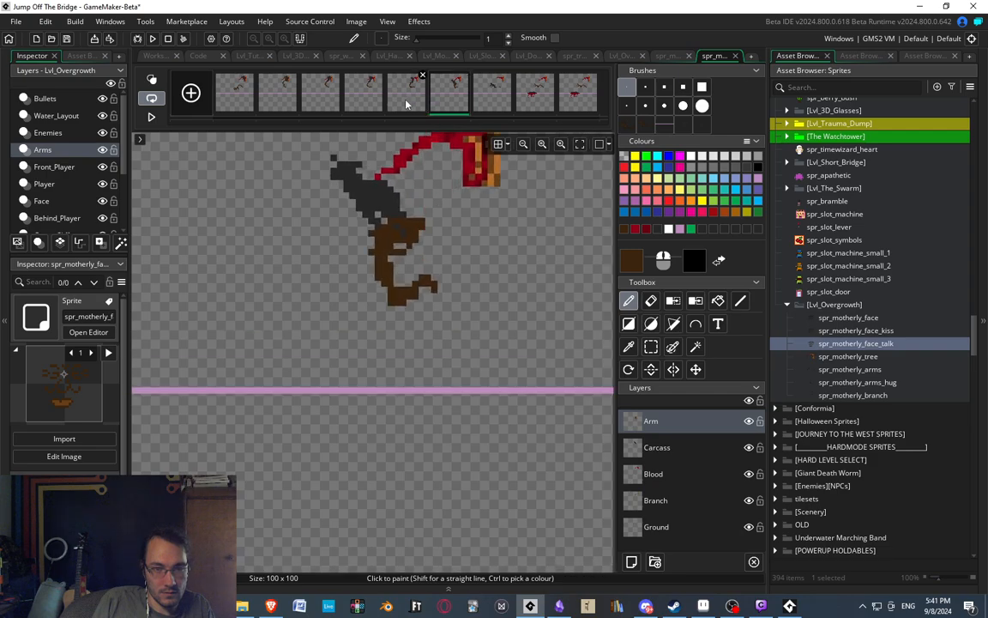
Compare the fifth and sixth frames, and in the sixth shift the arm's upper part one pixel left and its top strip one pixel down.
left_click(407, 99)
left_click(455, 99)
left_click(407, 94)
left_click(450, 94)
key("s")
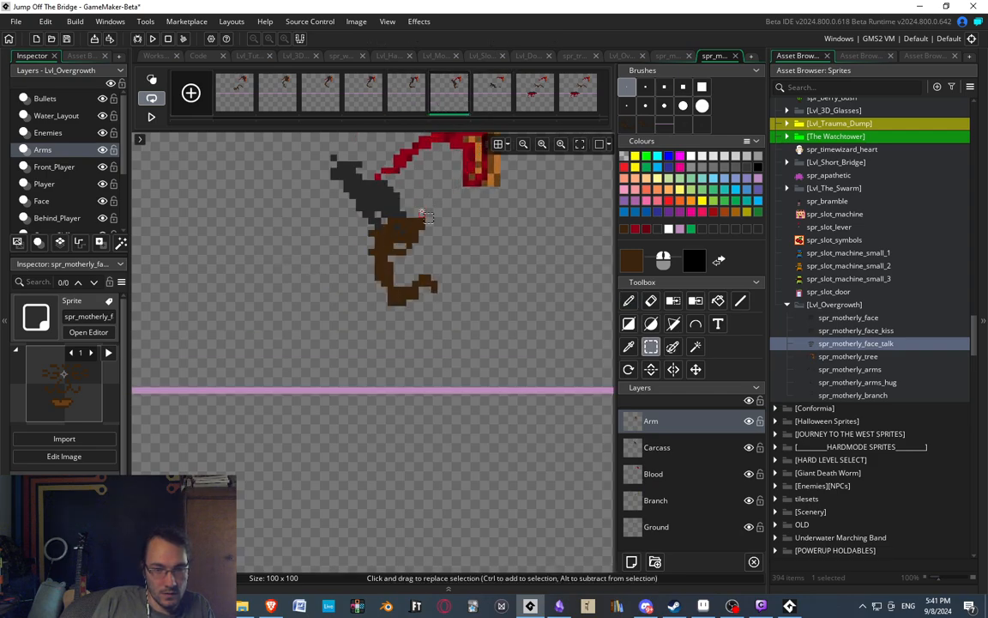
scroll(426, 230, "up", 2)
scroll(429, 230, "down", 1)
left_click_drag(384, 234, 437, 291)
key("Left")
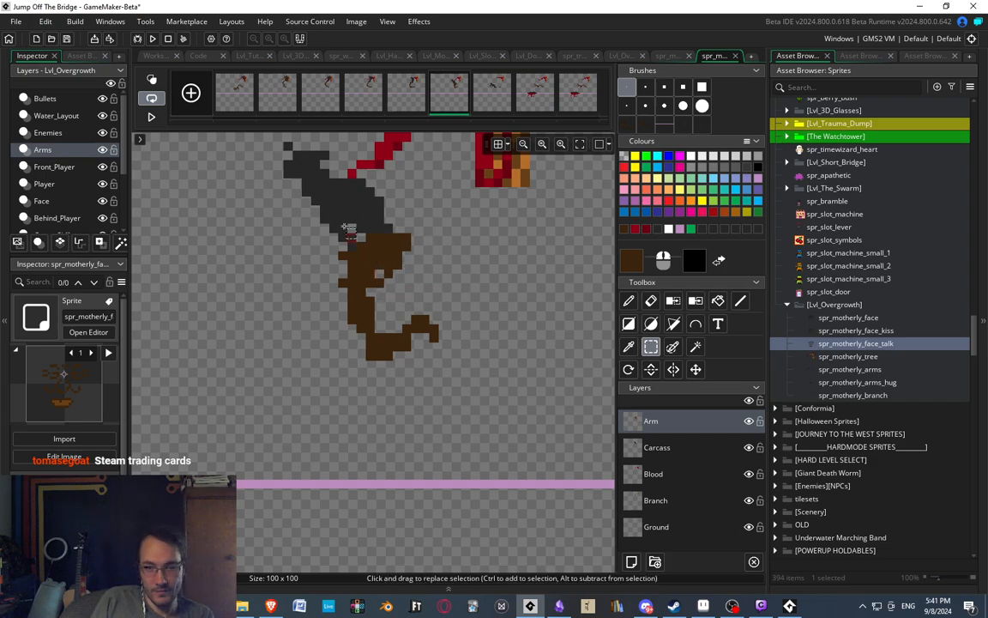
left_click_drag(333, 221, 435, 254)
key("Down")
left_click(334, 262)
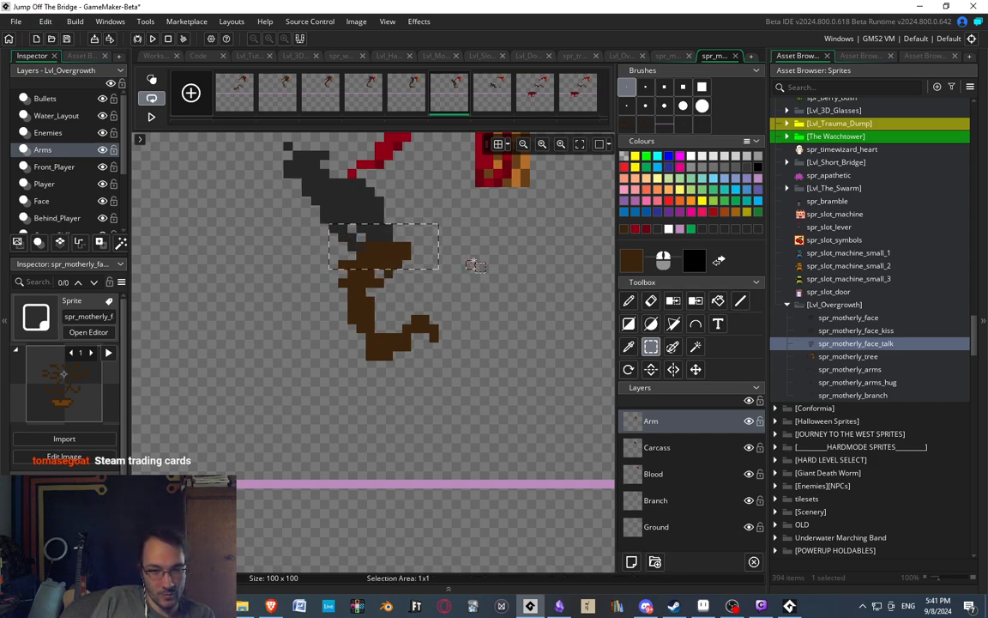
Erase the stray pixels sticking out of the arm's left edge in the sixth frame and compare it with the fifth frame.
key("d")
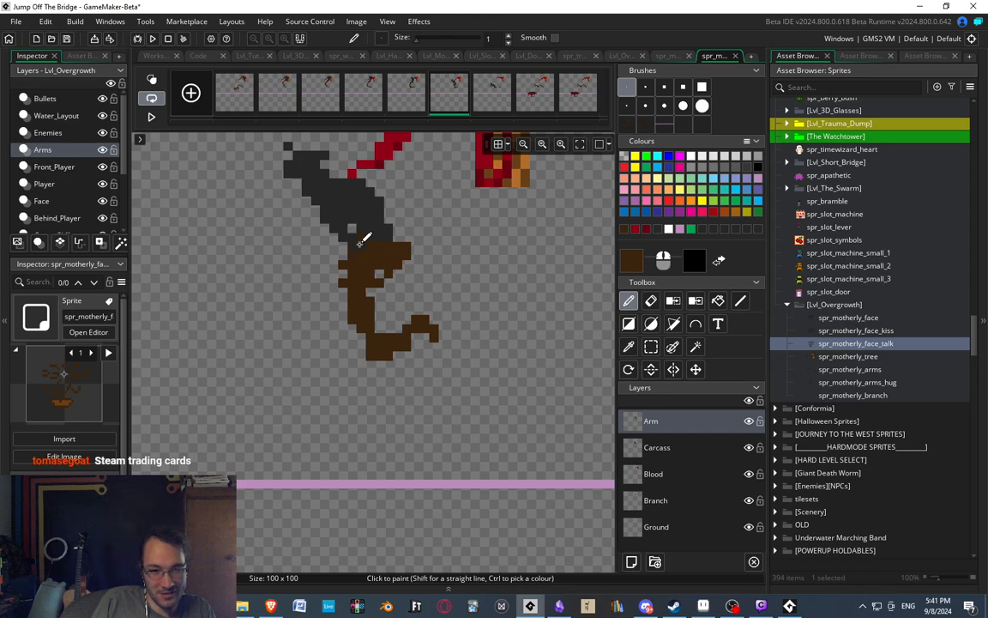
key("e")
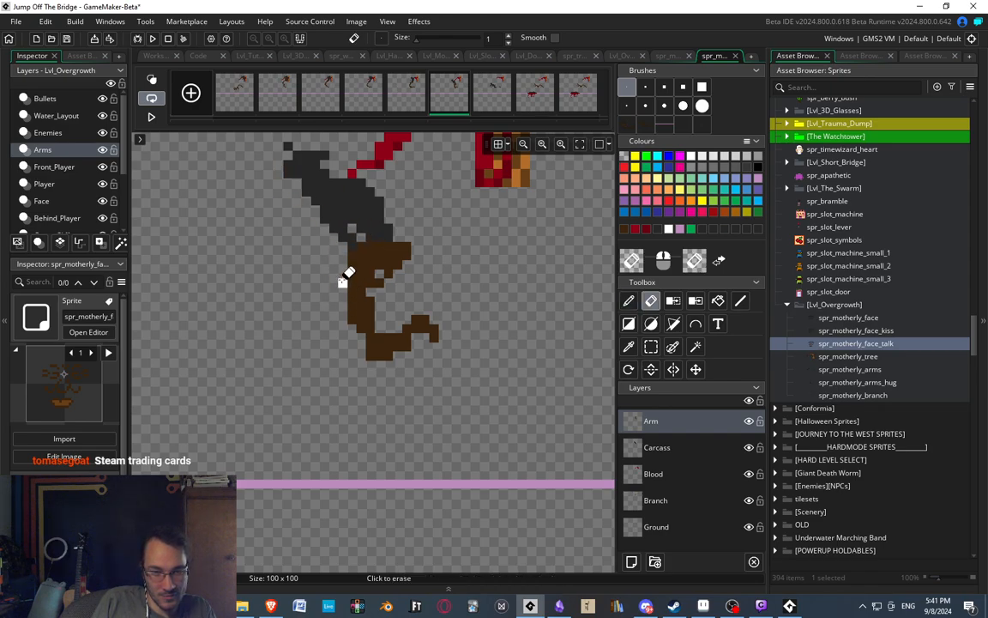
left_click(420, 97)
left_click(454, 102)
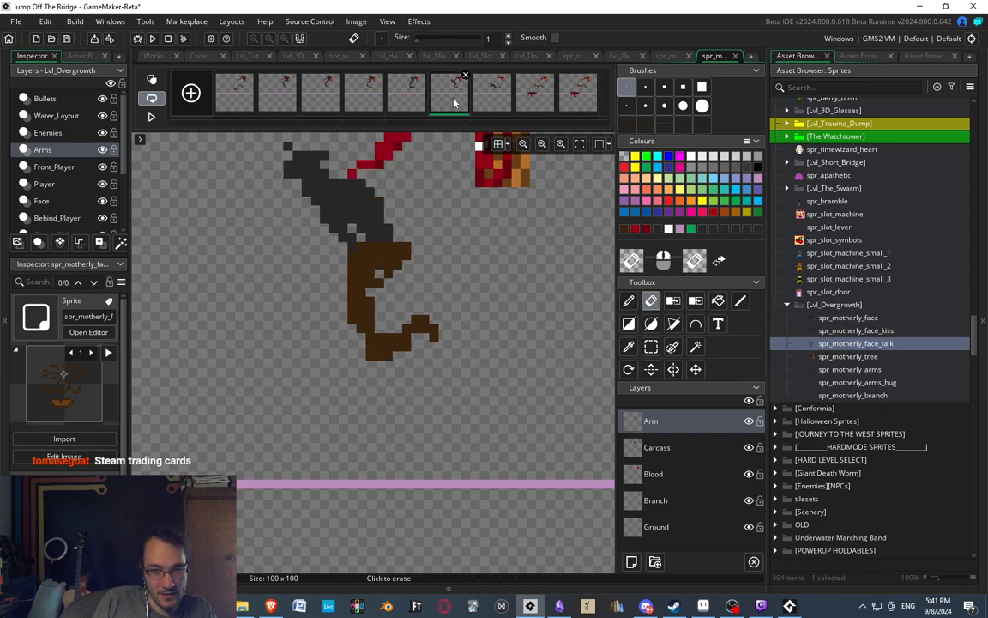
Trim the right edge of the arm's upper part and fill its hole with dark brown in the sixth frame, checking against the fifth.
key("d")
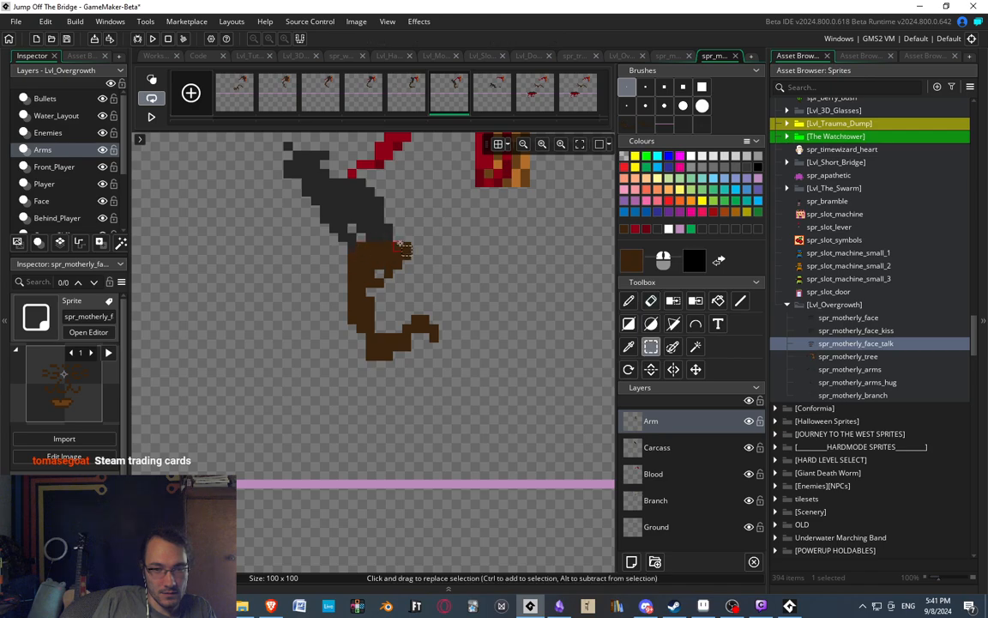
key("e")
key("d")
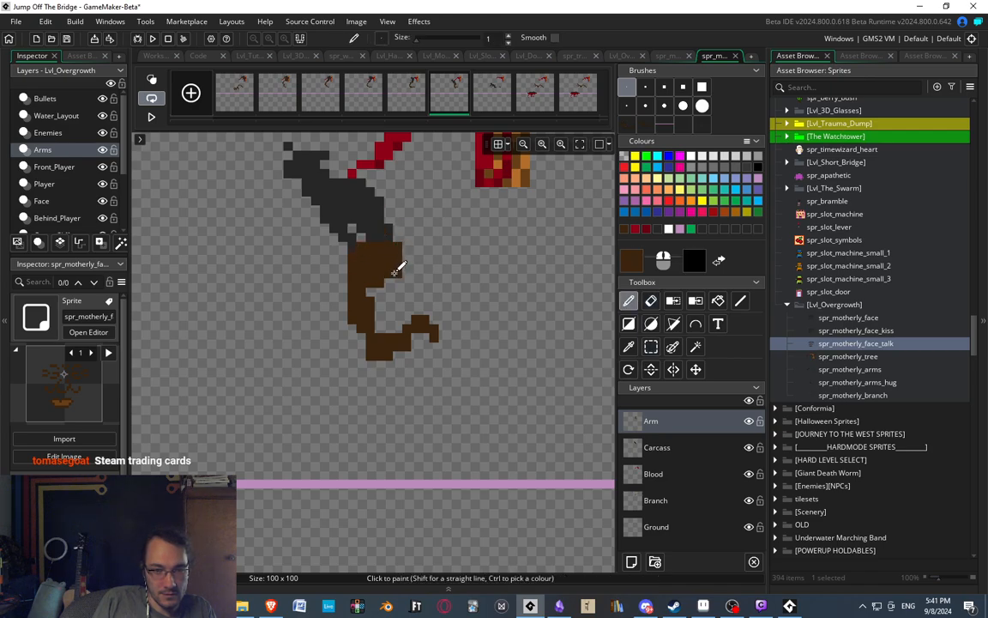
middle_click_drag(415, 203, 414, 202)
left_click(424, 92)
left_click(456, 100)
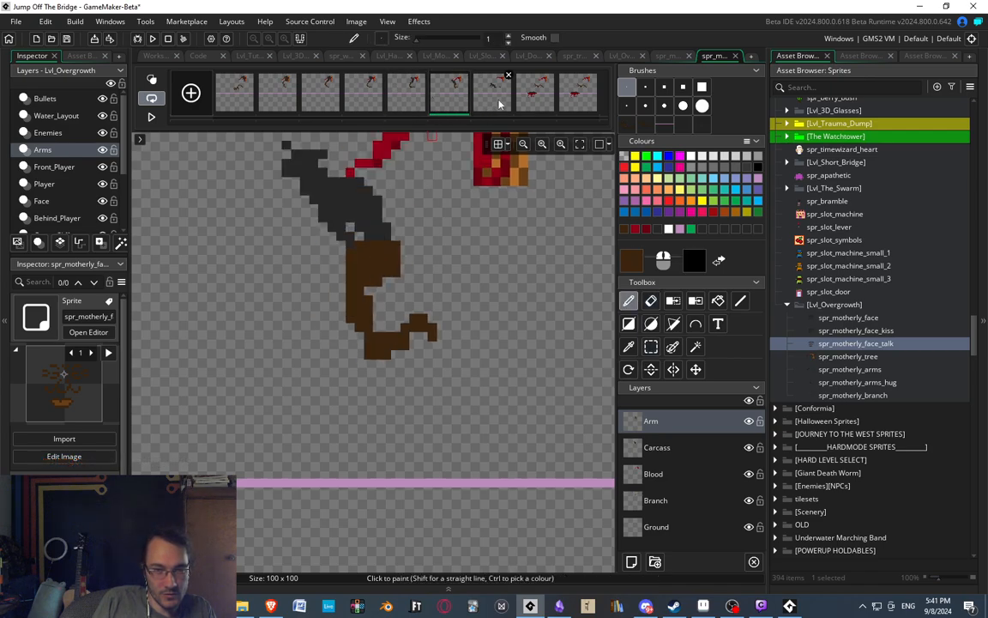
Move the arm's upper part one pixel up in the sixth frame, close the gap with dark brown and check it against the fifth frame.
key("s")
left_click_drag(346, 232, 409, 285)
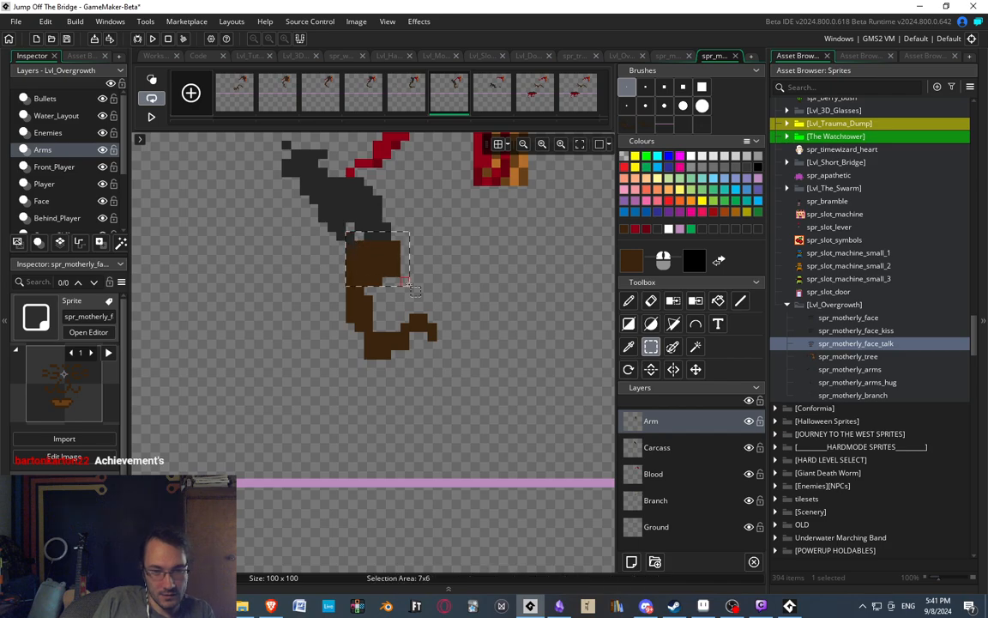
key("Left")
key("Up")
key("Right")
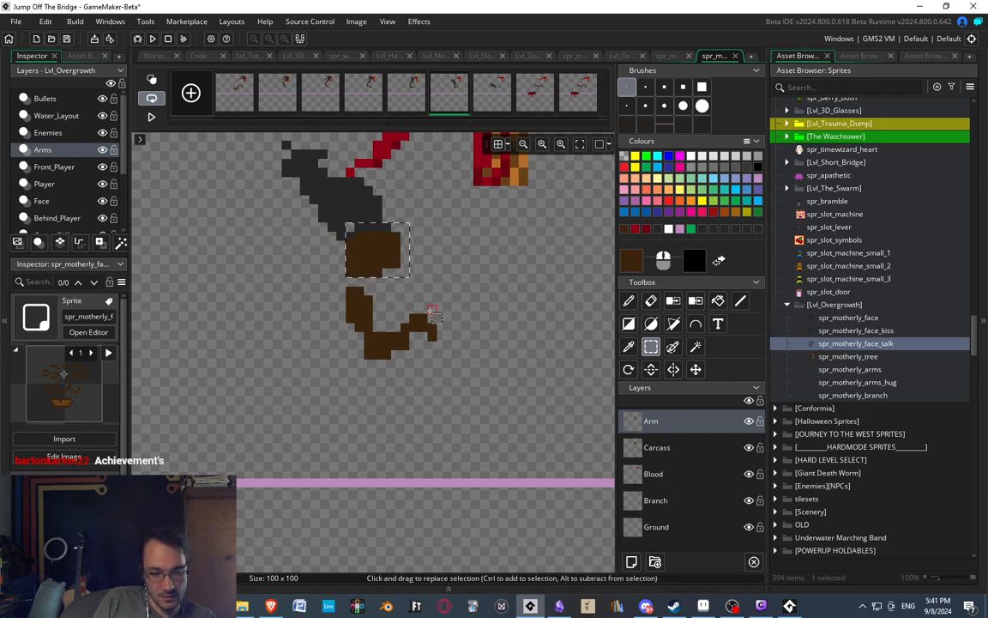
key("d")
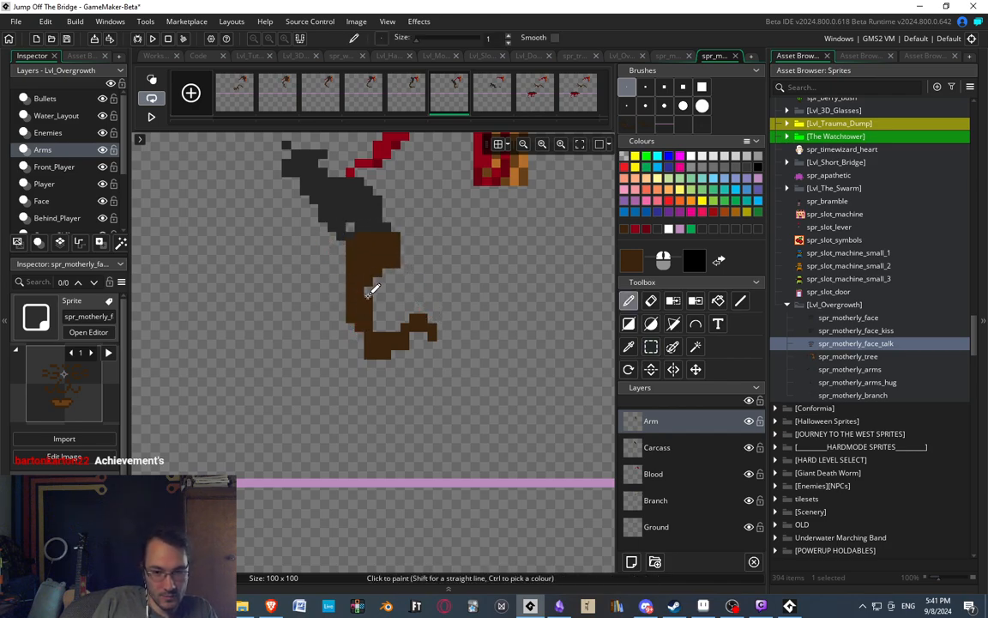
key("e")
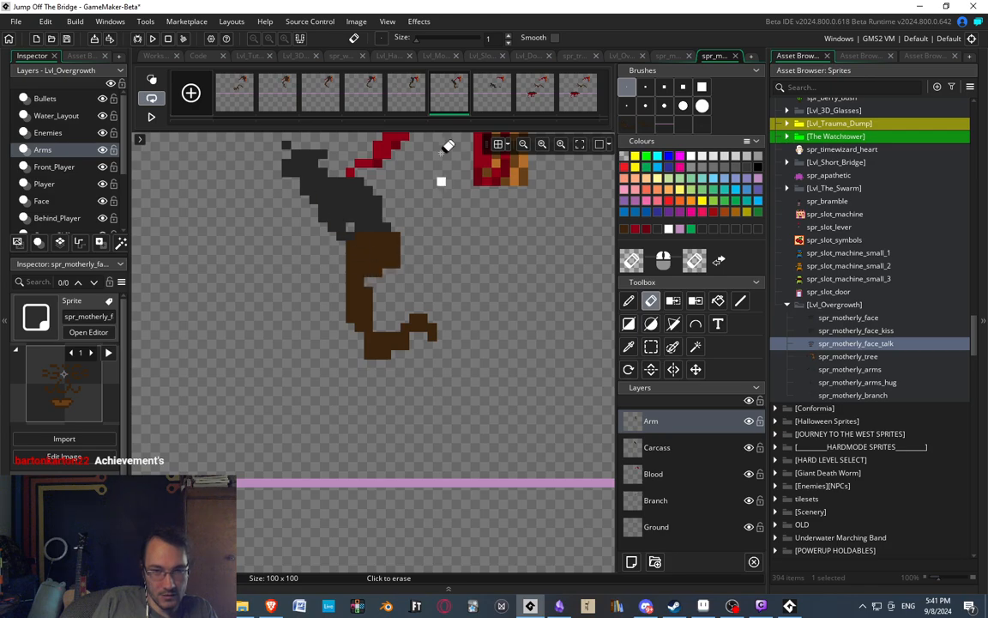
left_click(423, 93)
left_click(462, 97)
scroll(309, 247, "down", 6)
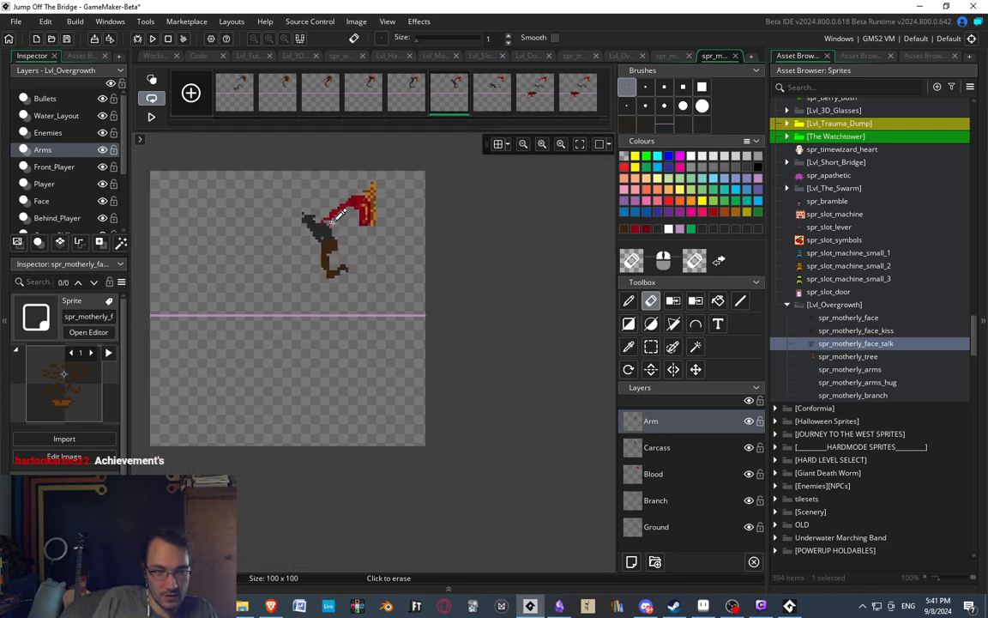
scroll(336, 218, "up", 3)
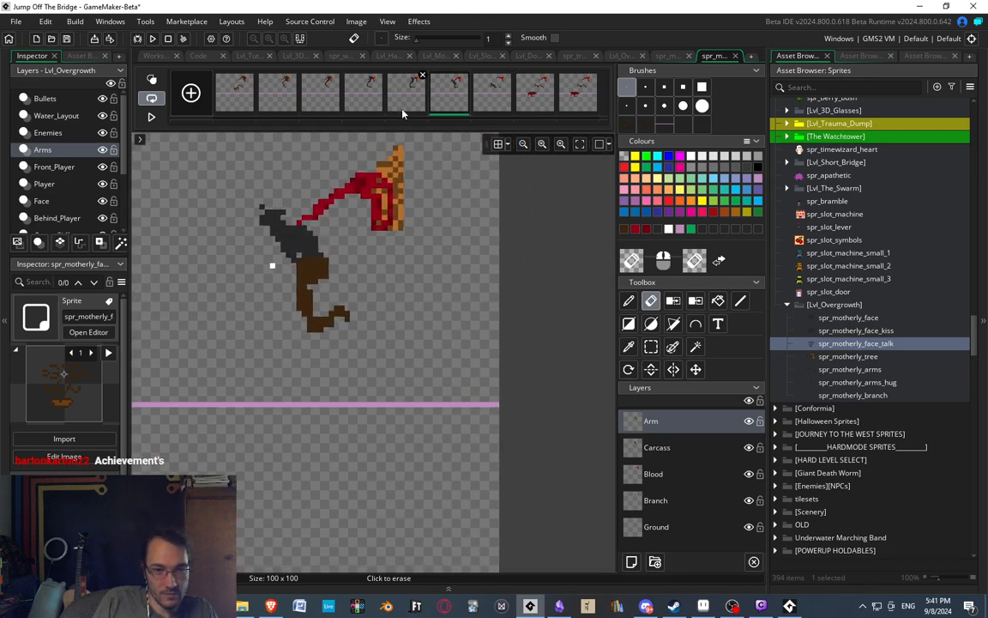
Examine the carcass and the leftover arm piece in the seventh frame.
left_click(492, 93)
key("d")
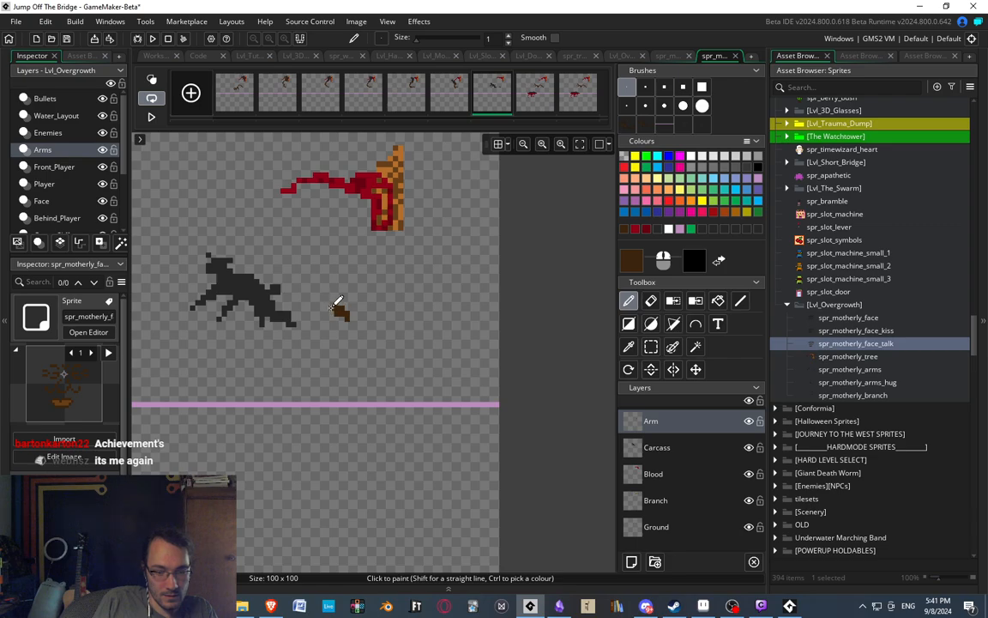
middle_click_drag(332, 308, 368, 311)
scroll(380, 325, "up", 3)
scroll(380, 332, "down", 2)
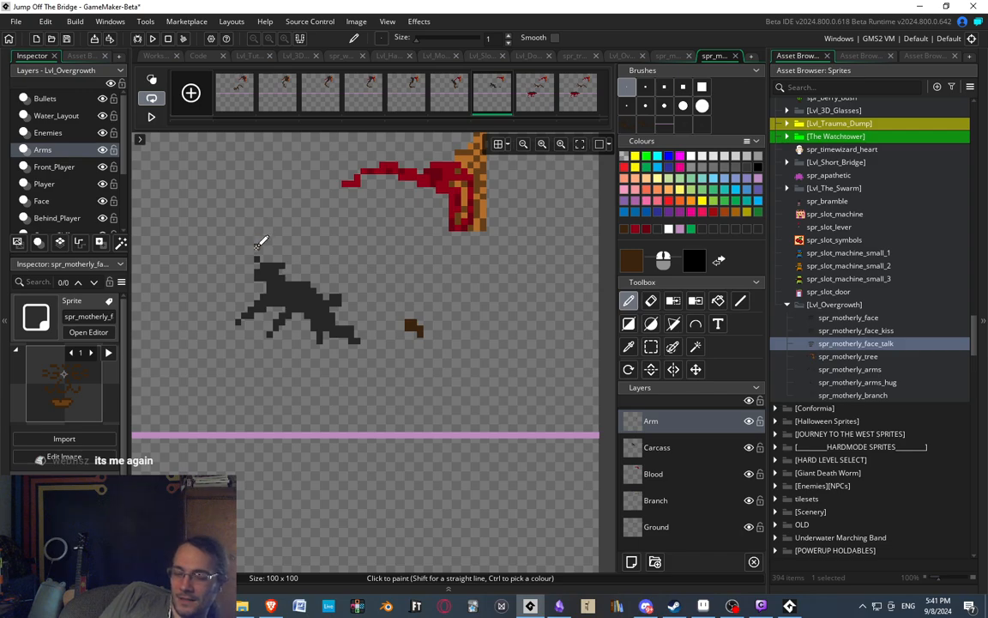
middle_click_drag(426, 199, 429, 180)
Erase a small gap in the arm's upper part in the sixth frame and extend its top and right edge around it in dark brown.
left_click(461, 95)
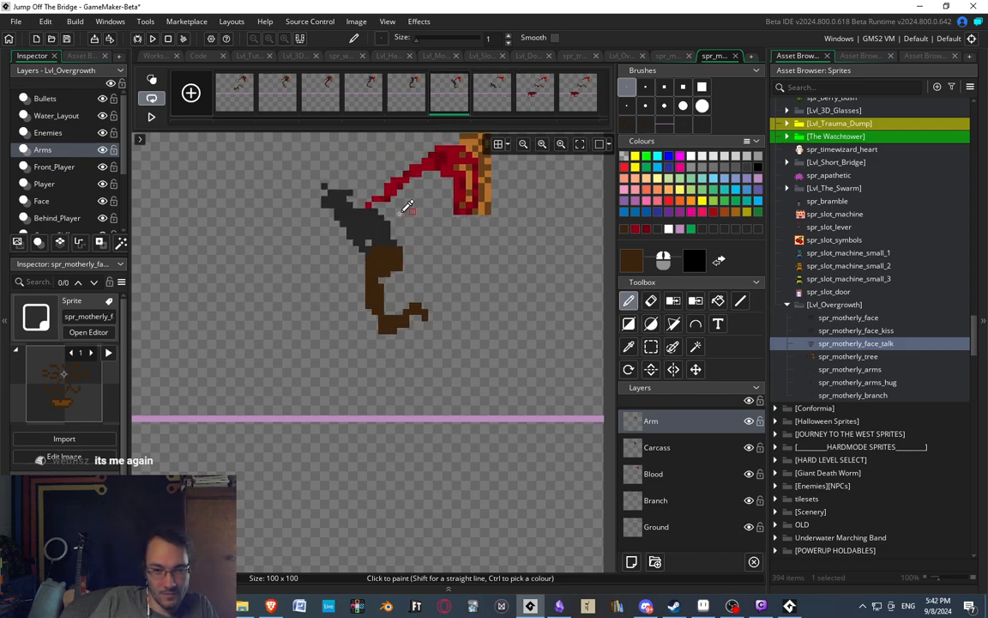
scroll(386, 223, "up", 2)
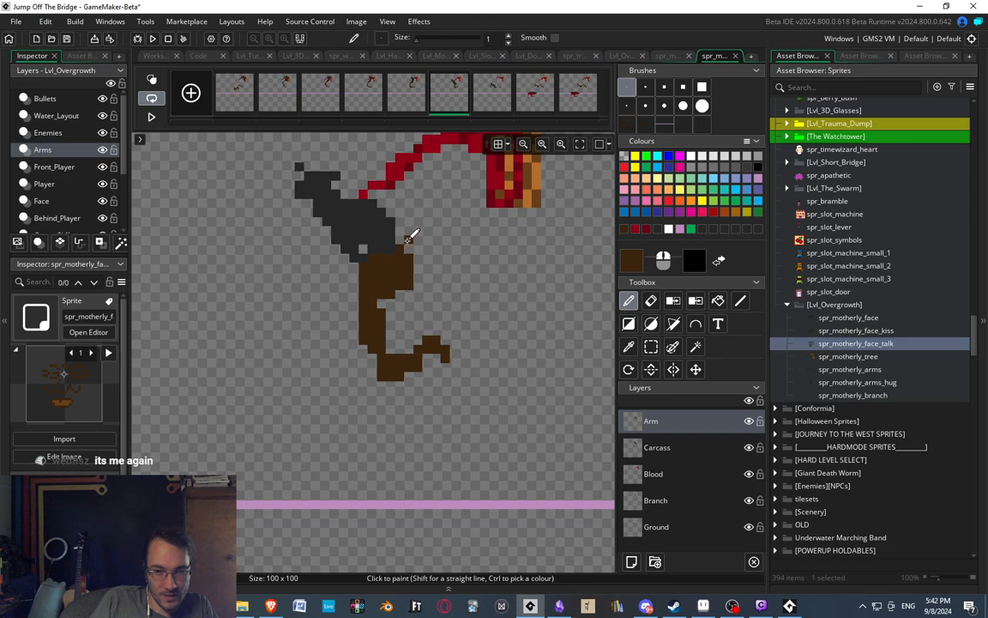
key("e")
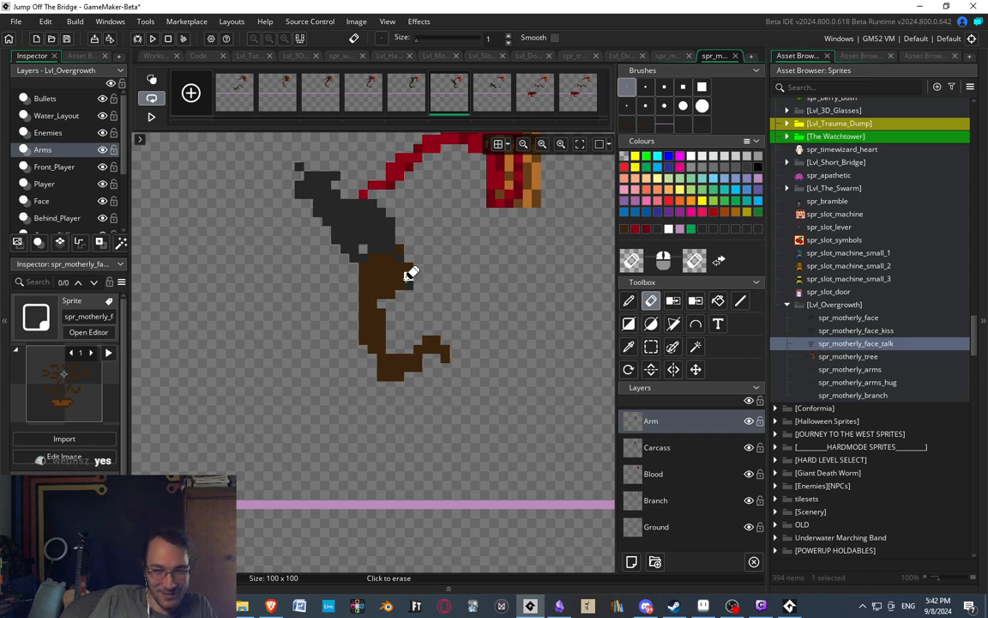
key("d")
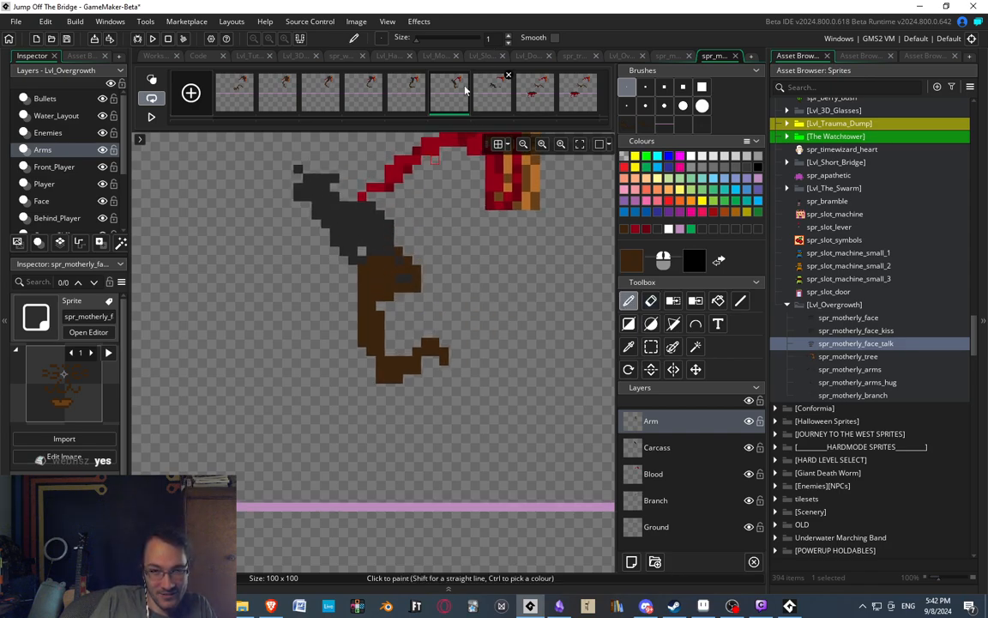
middle_click_drag(338, 306, 365, 292)
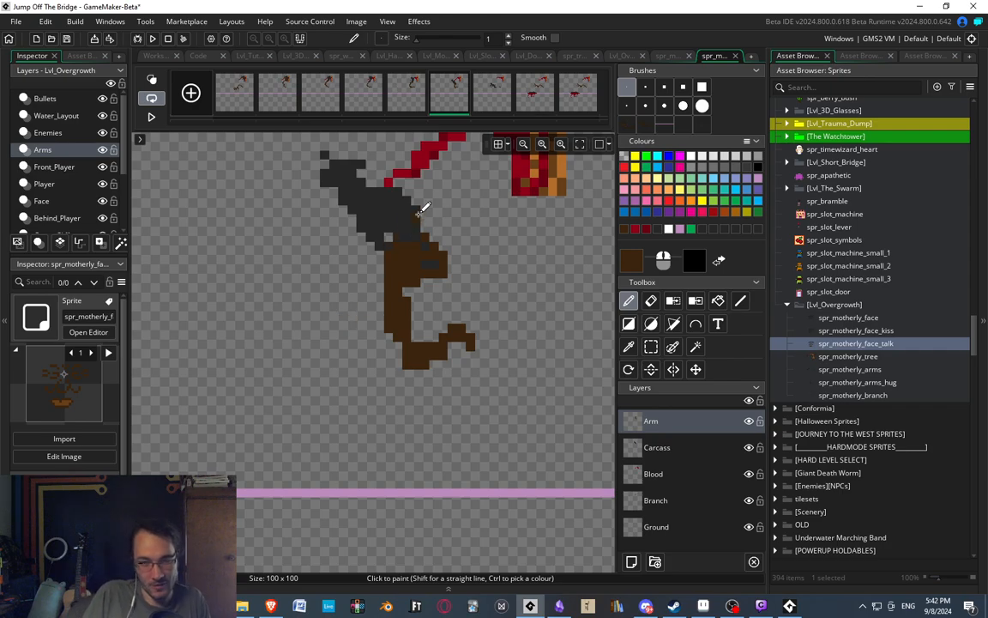
middle_click_drag(419, 213, 386, 237)
Compare the arm's pose across the fifth, sixth and seventh frames.
left_click(413, 104)
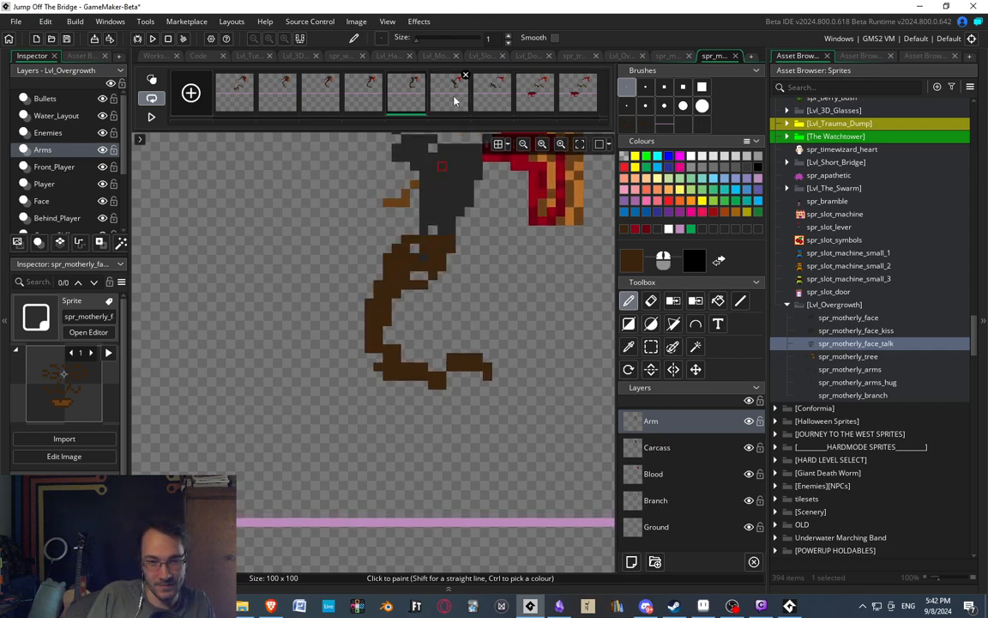
left_click(449, 93)
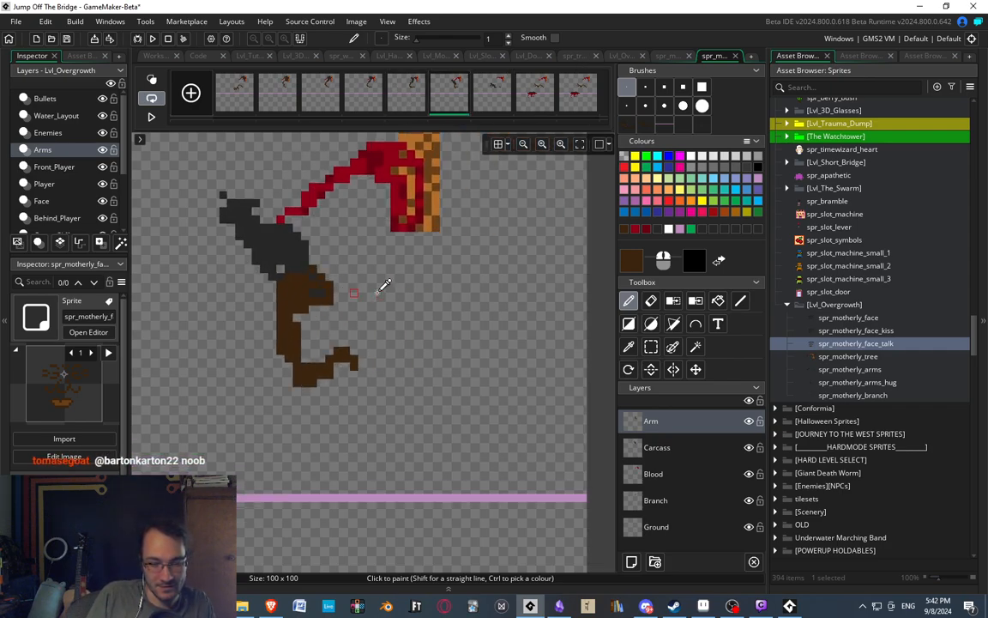
middle_click_drag(377, 292, 417, 206)
left_click(413, 111)
left_click(452, 101)
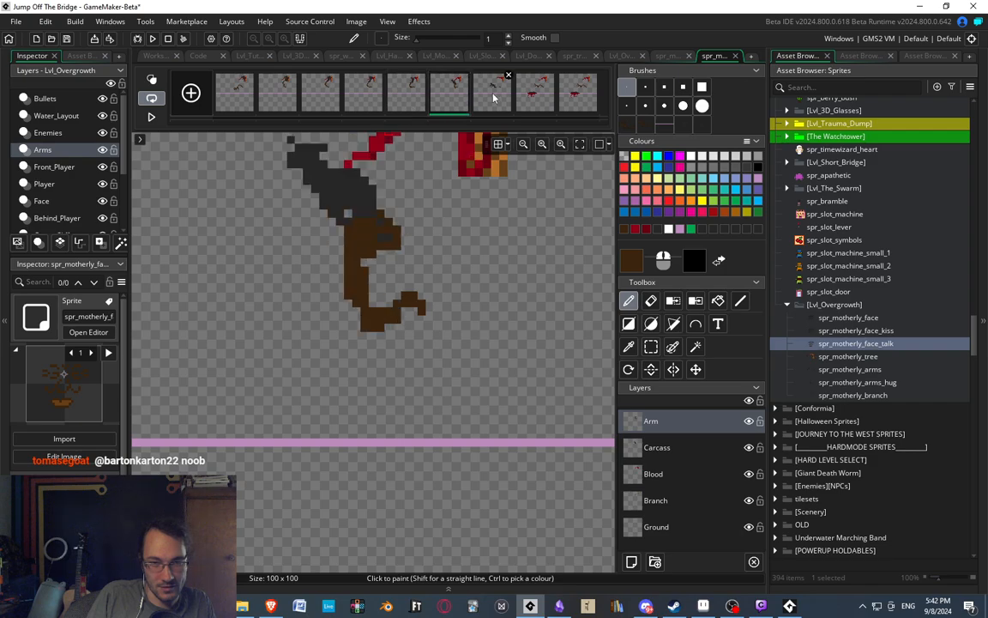
left_click(492, 94)
middle_click_drag(351, 230, 425, 286)
left_click(455, 103)
scroll(452, 255, "down", 2)
Play the animation preview to check the carcass's fall and the arm's motion, and stop it.
left_click(151, 116)
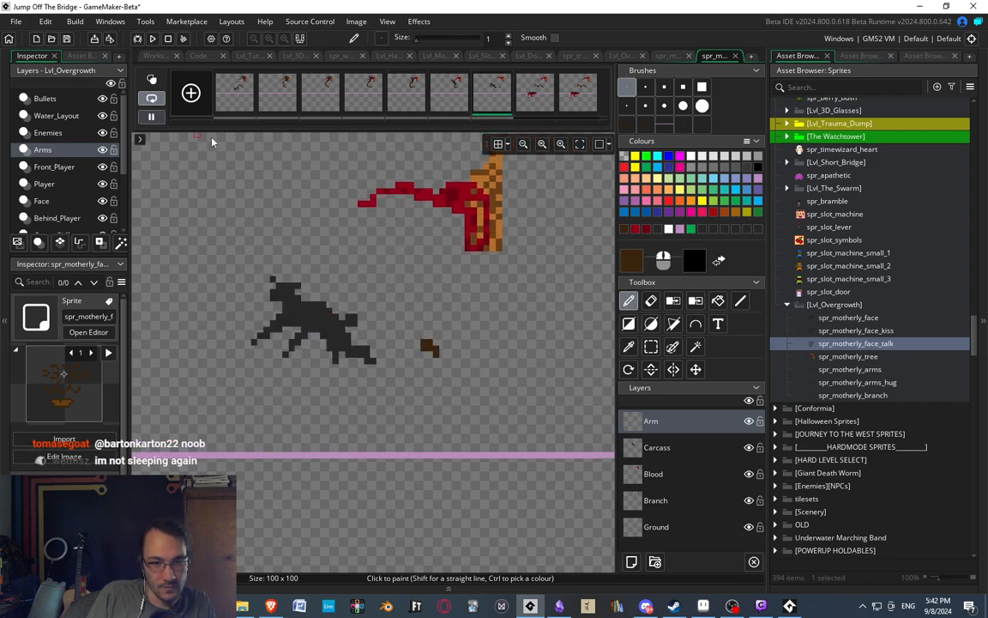
scroll(378, 277, "down", 3)
middle_click_drag(445, 300, 478, 312)
middle_click_drag(474, 259, 449, 260)
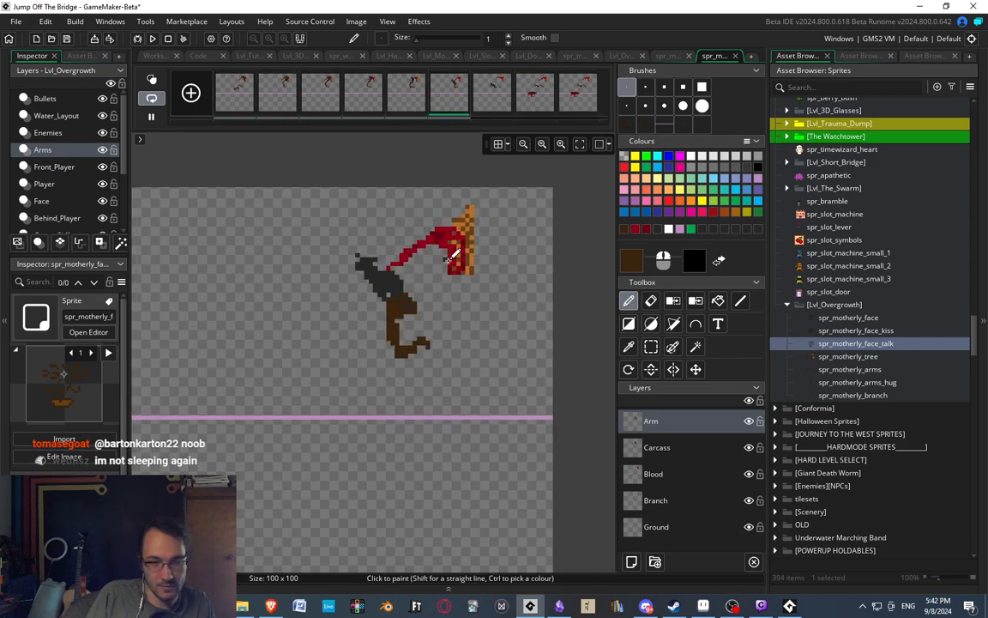
Flip between the sixth, seventh and eighth frames to study how the arm and carcass move from one to the next.
left_click(495, 101)
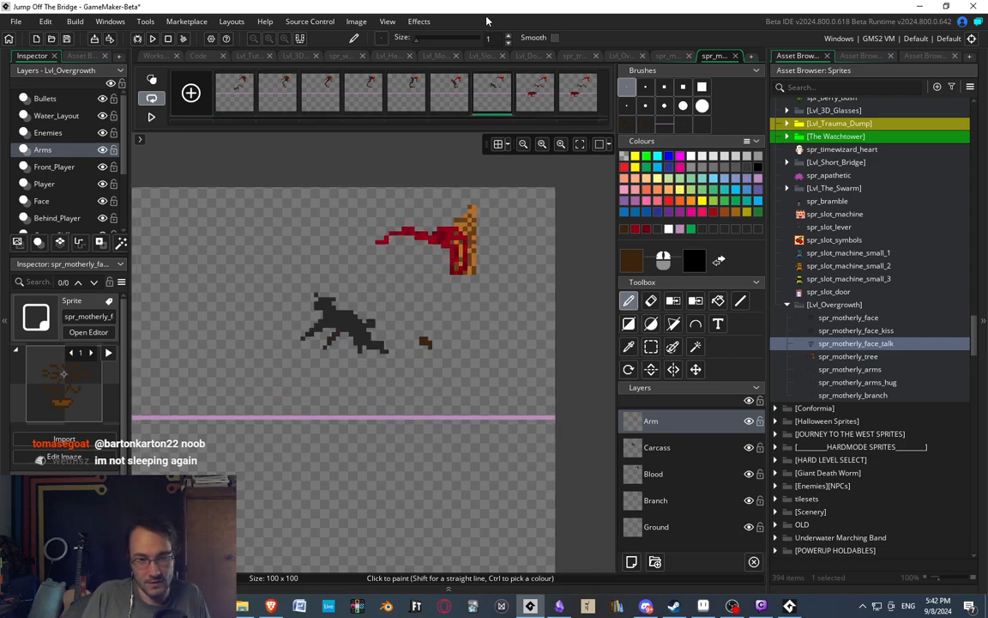
left_click(526, 101)
middle_click_drag(455, 276, 418, 242)
left_click(452, 104)
left_click(497, 99)
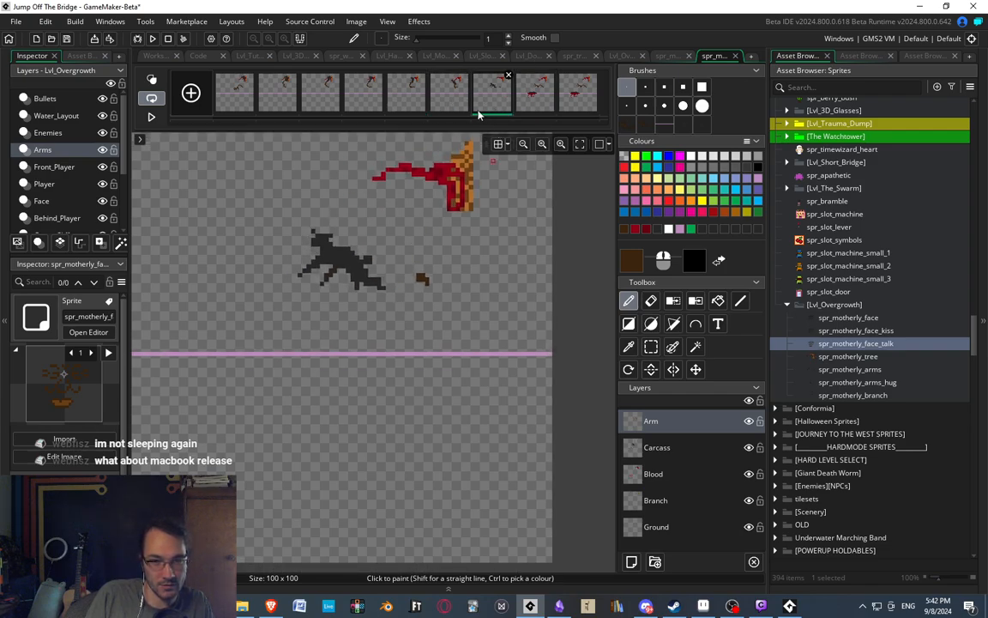
left_click(461, 101)
left_click(499, 98)
left_click(448, 105)
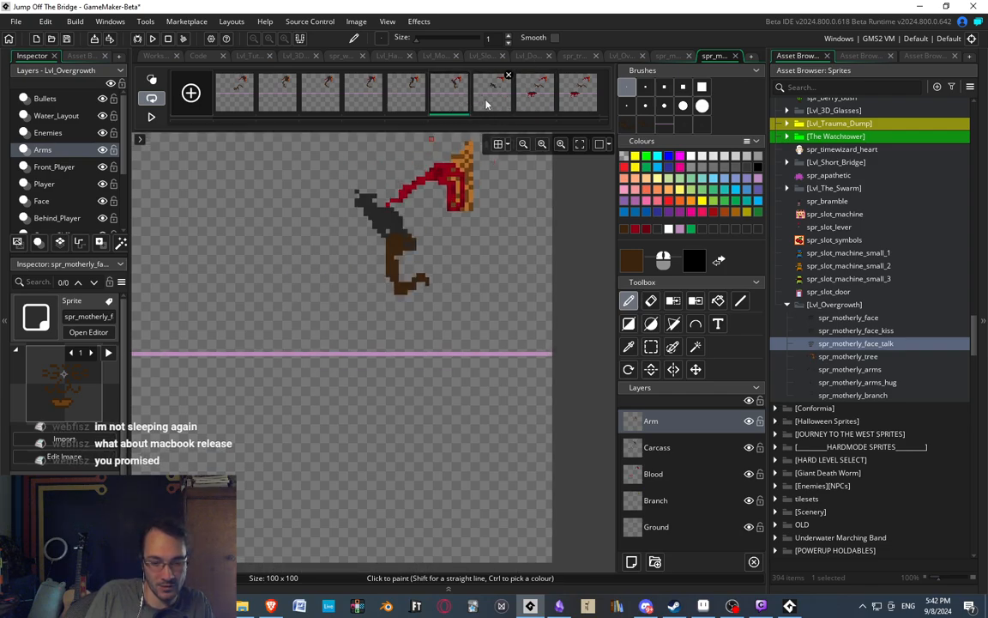
left_click(488, 101)
middle_click_drag(415, 301, 427, 321)
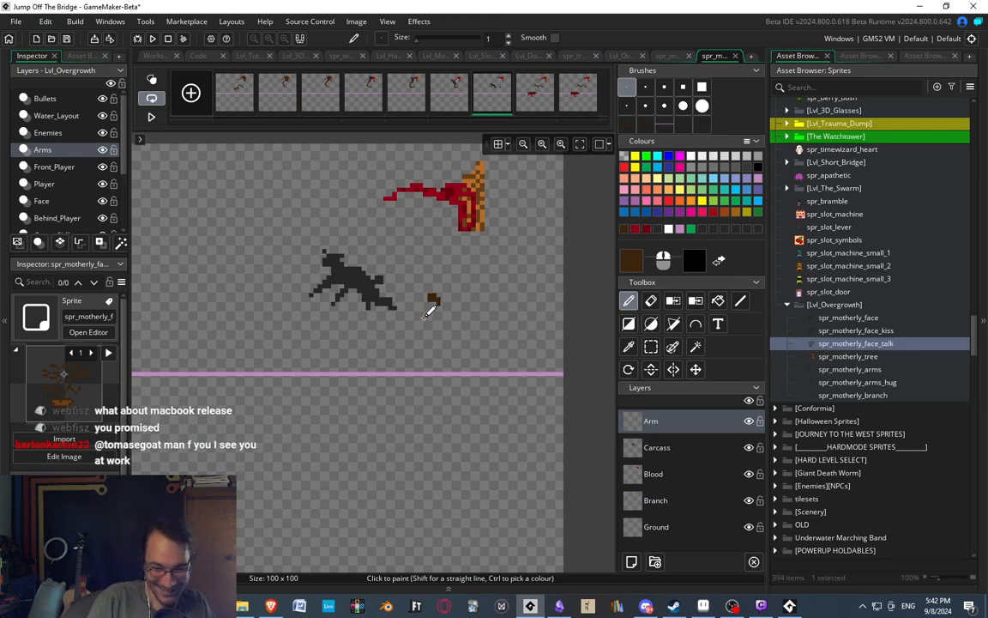
middle_click_drag(452, 234, 458, 204)
left_click(449, 97)
left_click(488, 101)
left_click(537, 107)
left_click(494, 96)
left_click(543, 105)
left_click(494, 103)
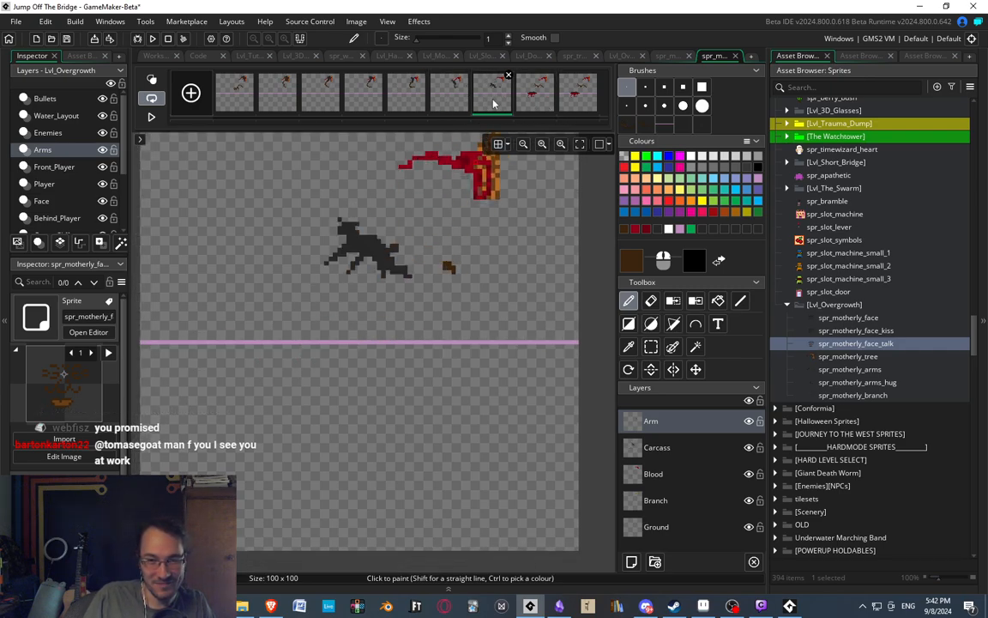
left_click(534, 101)
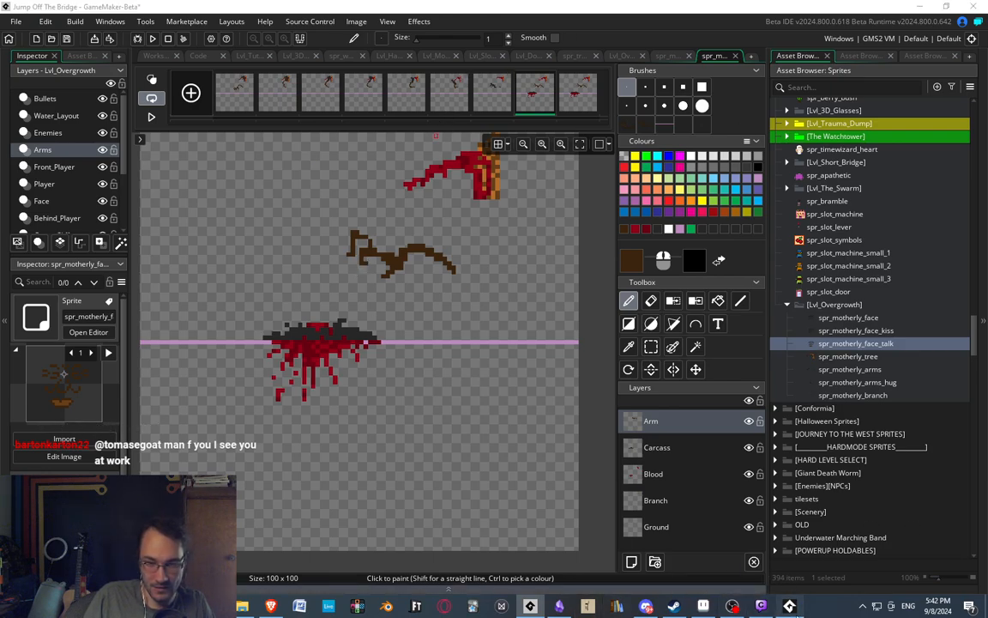
Walk the character right toward the tree in the running game, and return to the sprite editor in GameMaker.
key("Right")
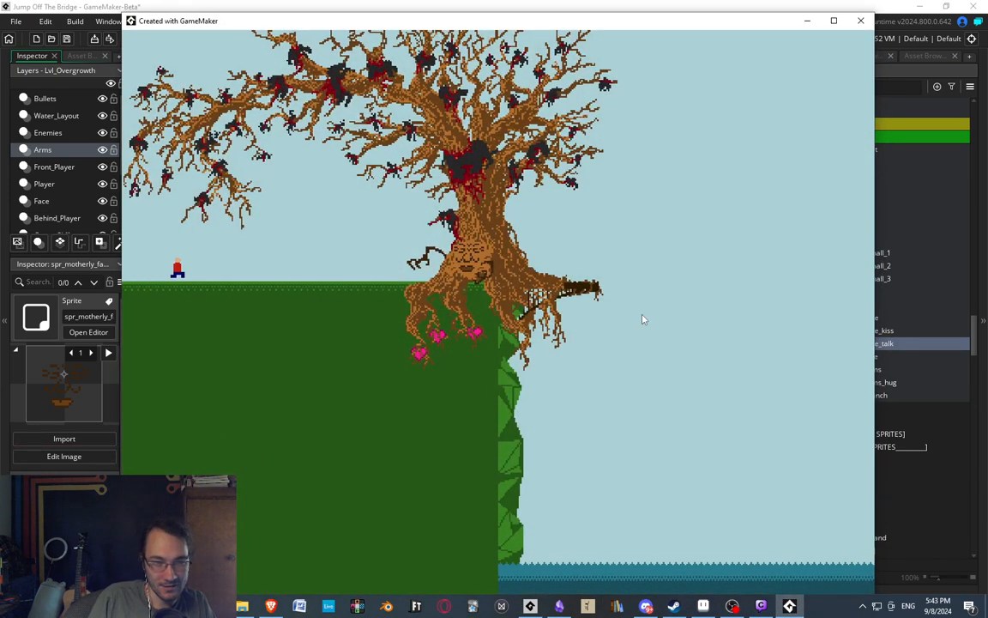
key("Right")
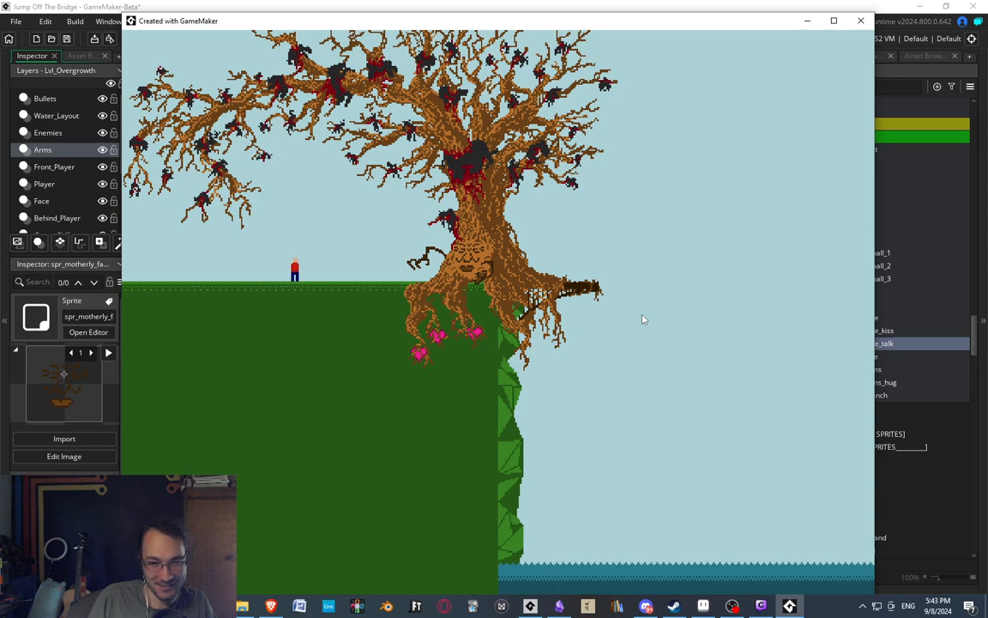
key("Right")
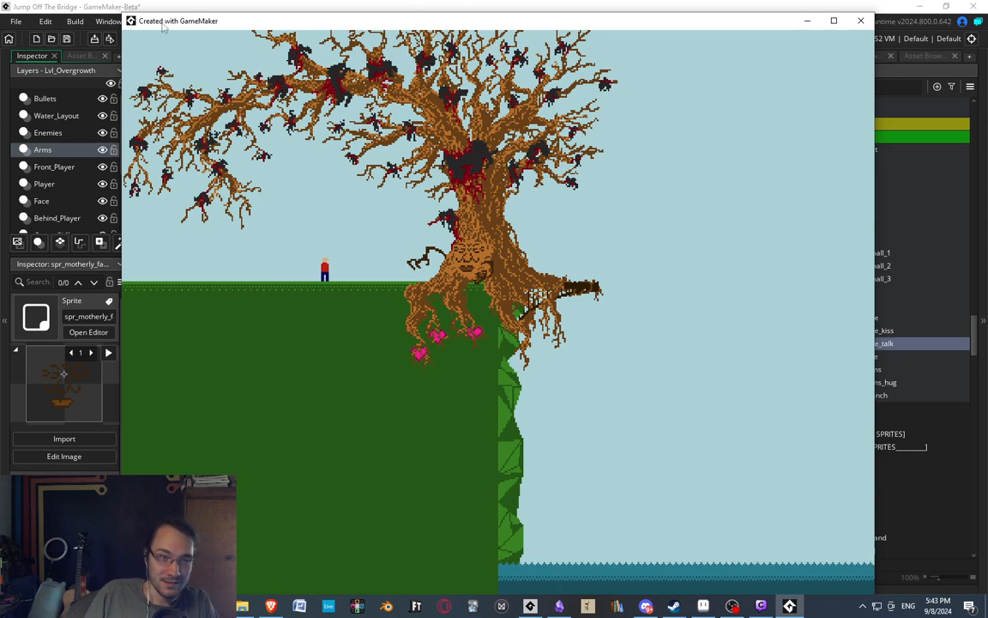
left_click(78, 6)
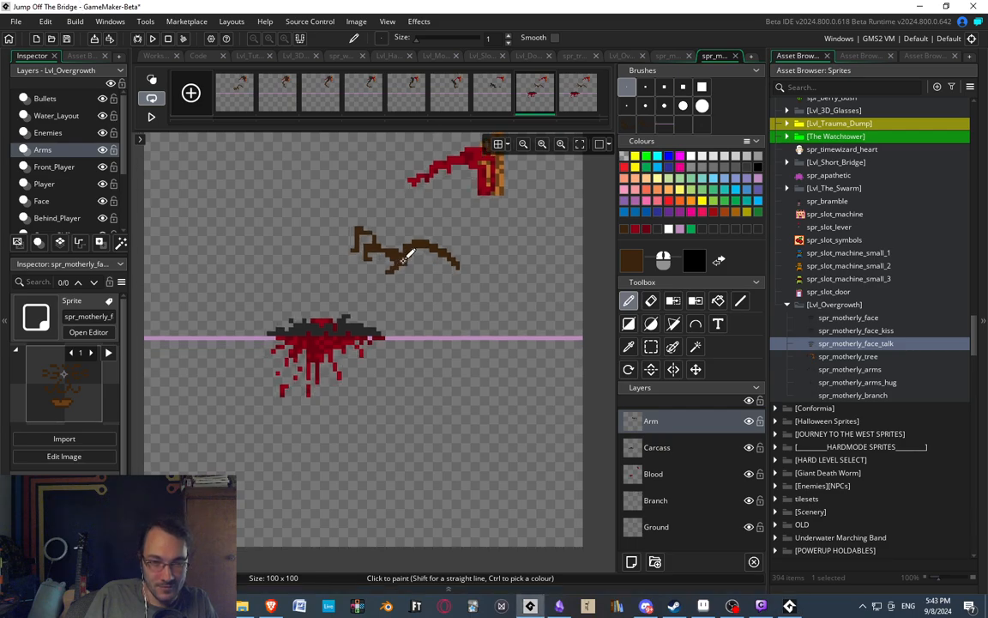
Replay the animation preview, stop it and compare the arm's position in the sixth and seventh frames.
left_click(151, 117)
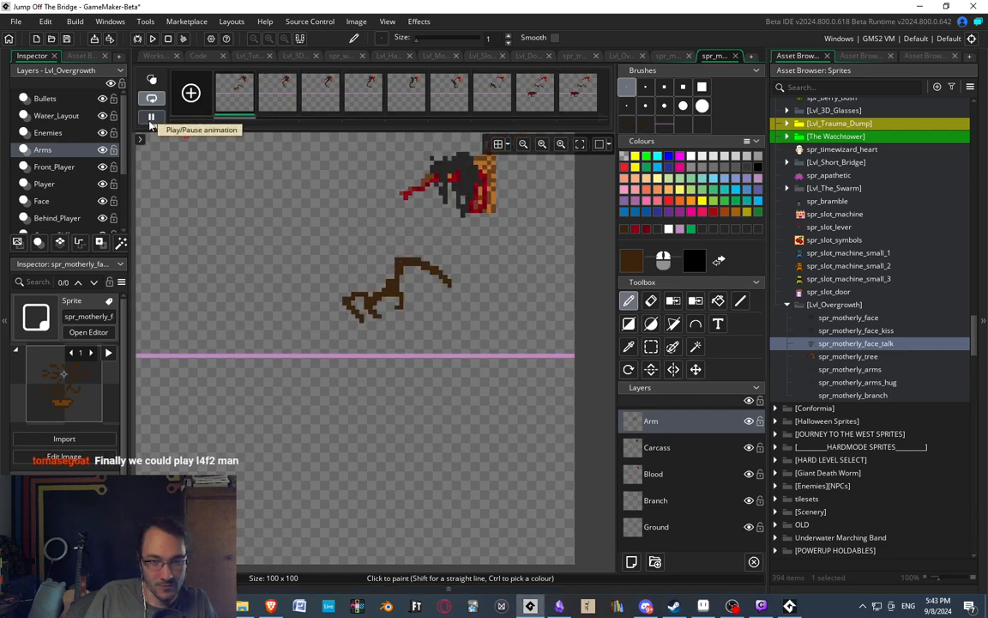
middle_click_drag(419, 309, 399, 306)
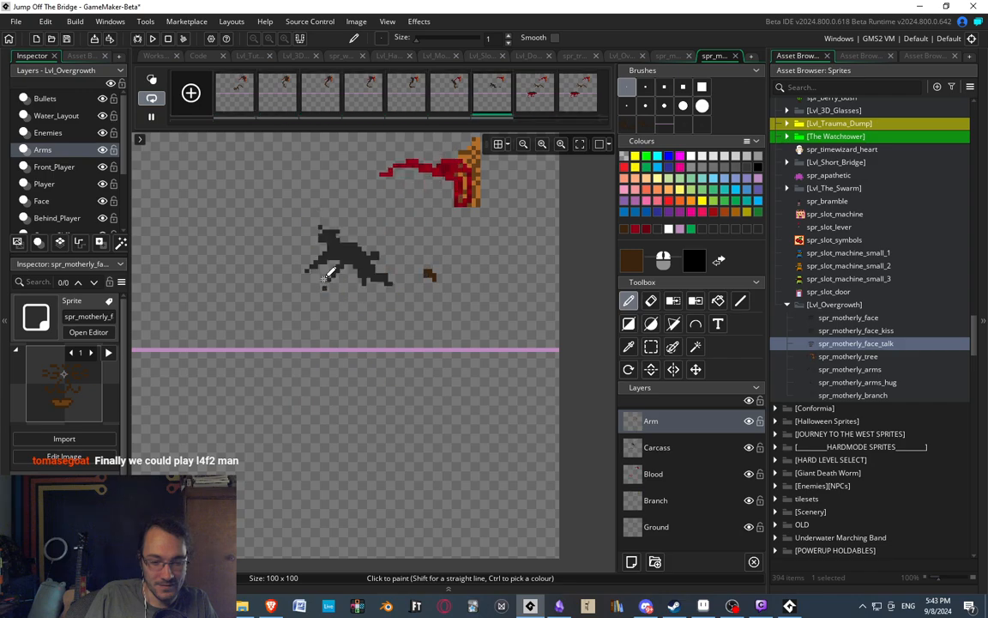
left_click(444, 98)
left_click(488, 101)
middle_click_drag(453, 242, 438, 275)
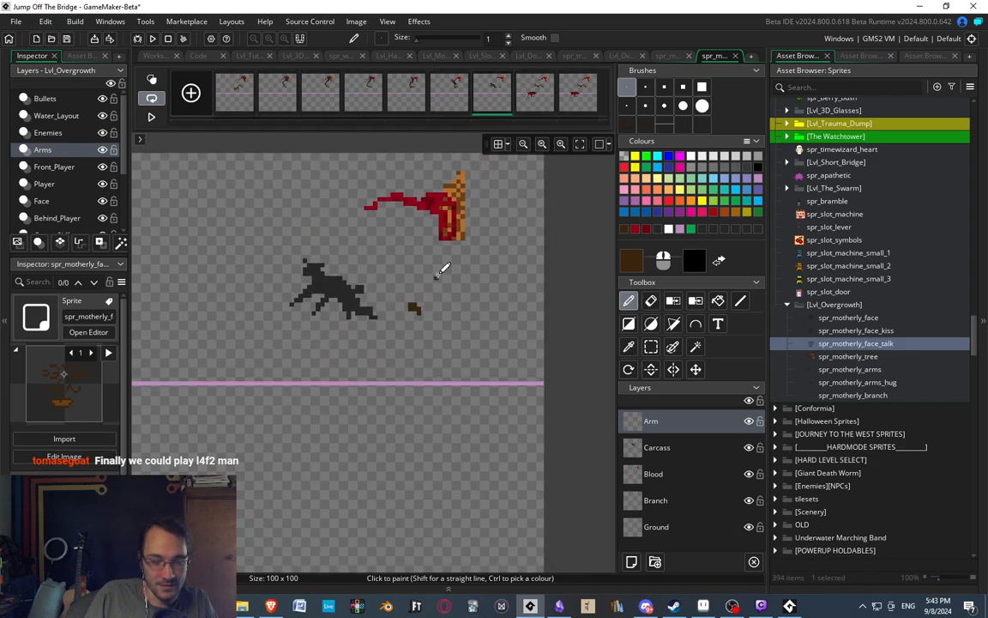
middle_click_drag(452, 146, 452, 109)
left_click(452, 103)
middle_click_drag(454, 192, 455, 231)
scroll(442, 263, "up", 2)
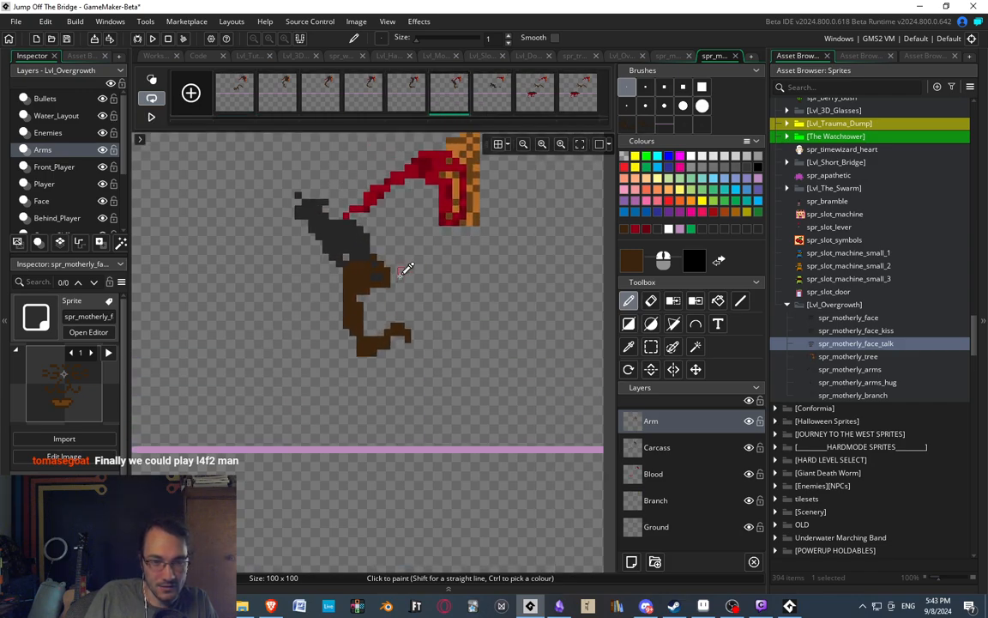
scroll(406, 268, "up", 1)
Start redrawing the brown arm from its base in the seventh frame, check it against the sixth frame, and turn on onion skinning.
left_click(491, 101)
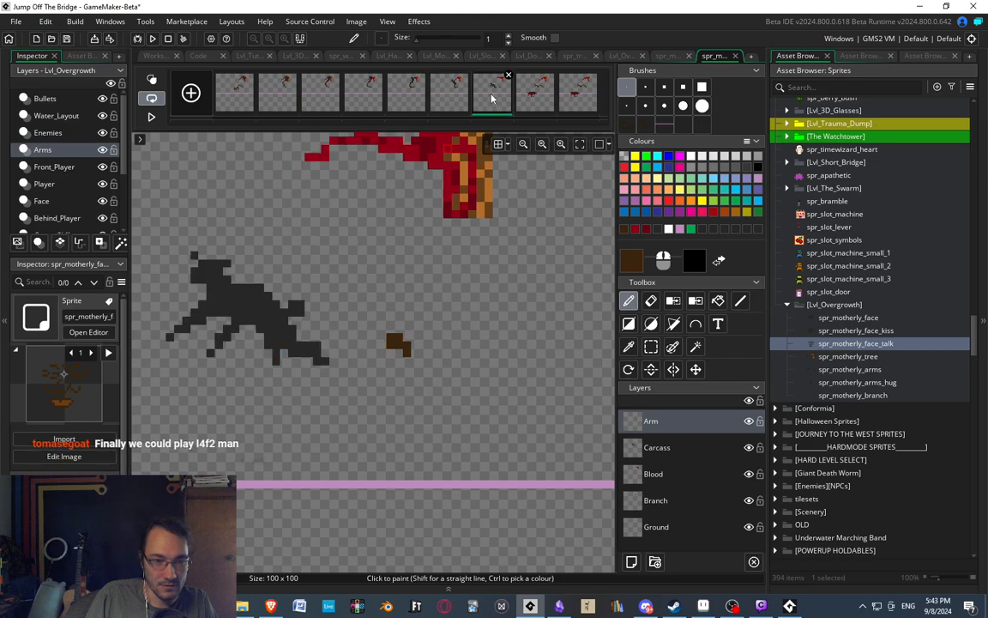
middle_click_drag(378, 288, 390, 296)
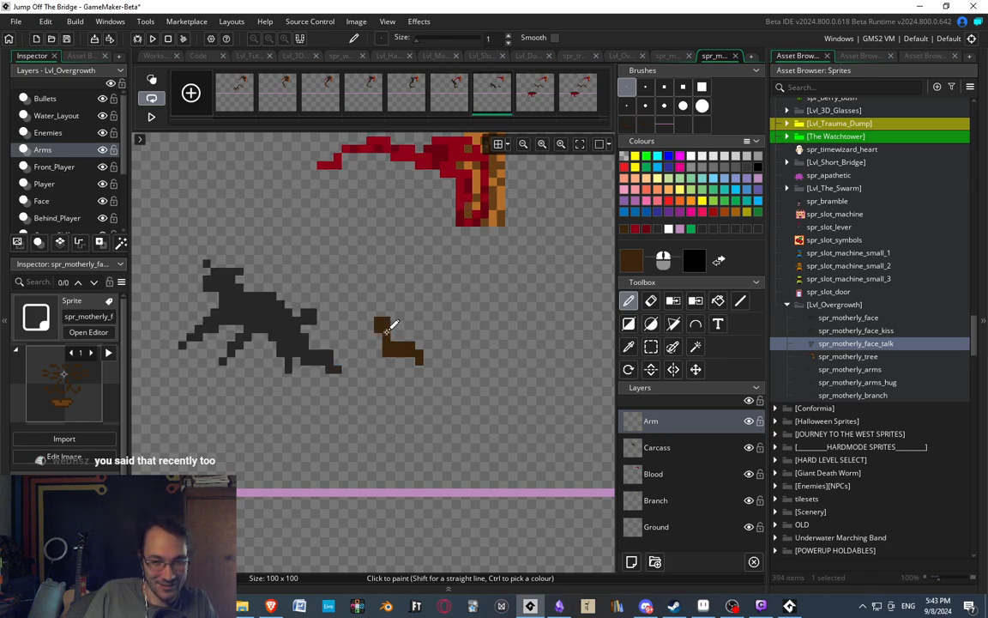
left_click(453, 103)
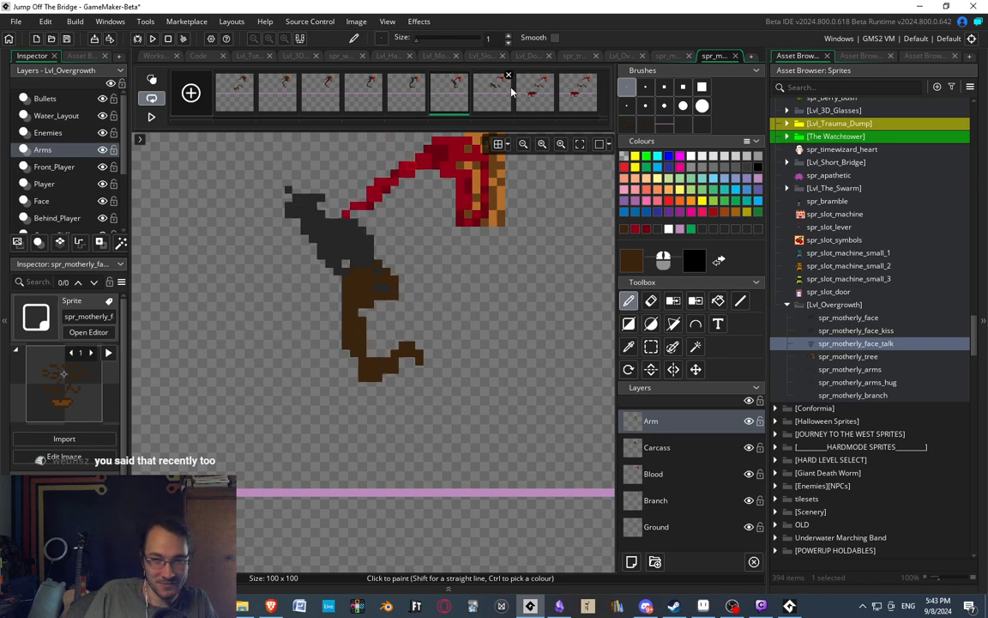
left_click(508, 94)
left_click(151, 79)
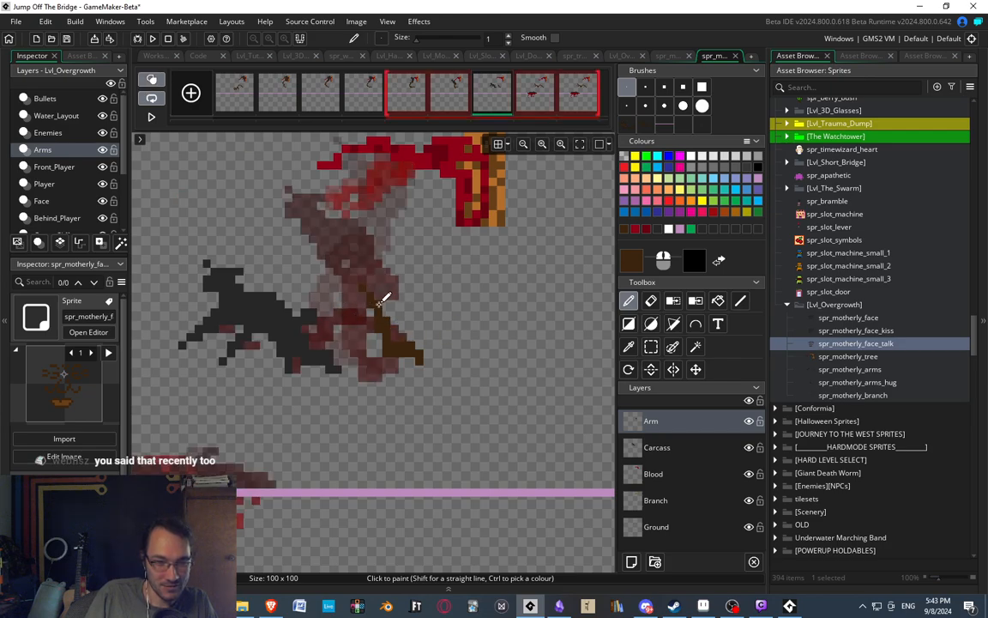
Draw the rest of the bent arm and its claw in the seventh frame, moving the claw down and left and filling in the forearm.
left_click_drag(375, 293, 338, 251)
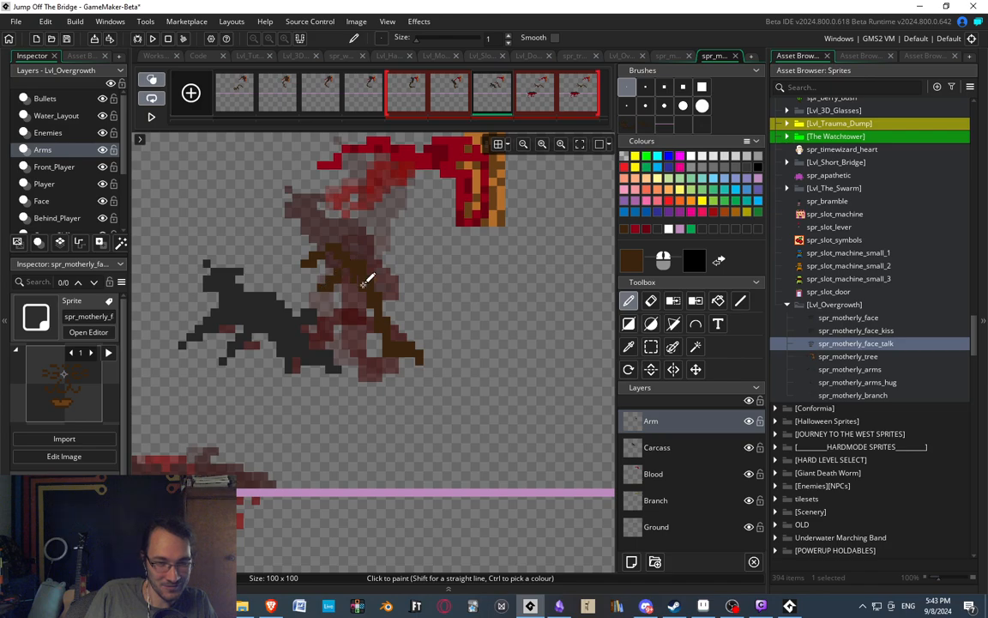
key("s")
mouse_move(285, 243)
left_mouse_down()
mouse_move(367, 322)
mouse_move(335, 291)
mouse_move(336, 306)
left_mouse_up()
key("d")
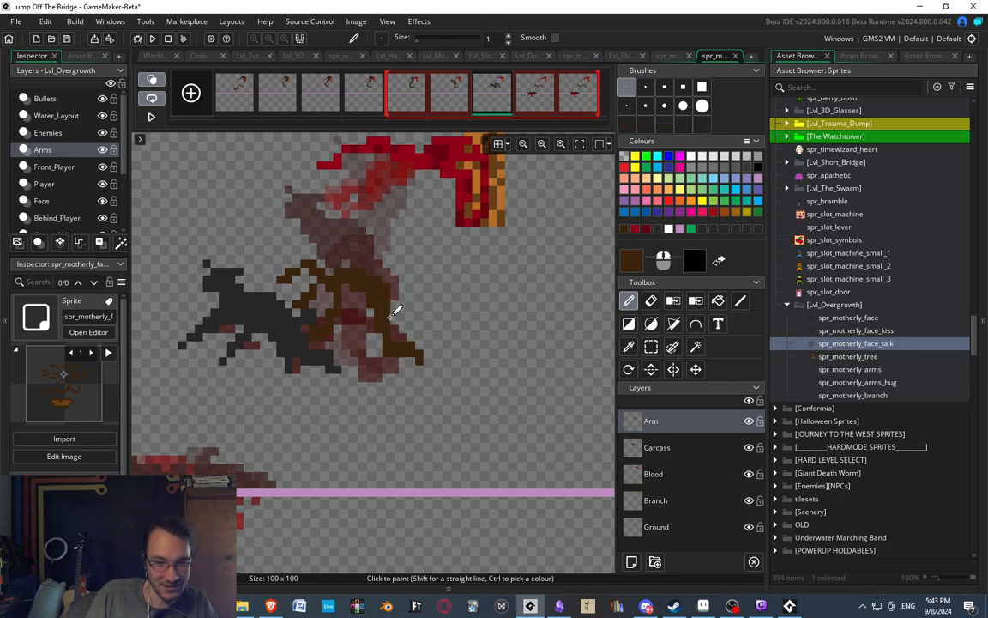
key("e")
middle_click_drag(367, 215, 366, 193)
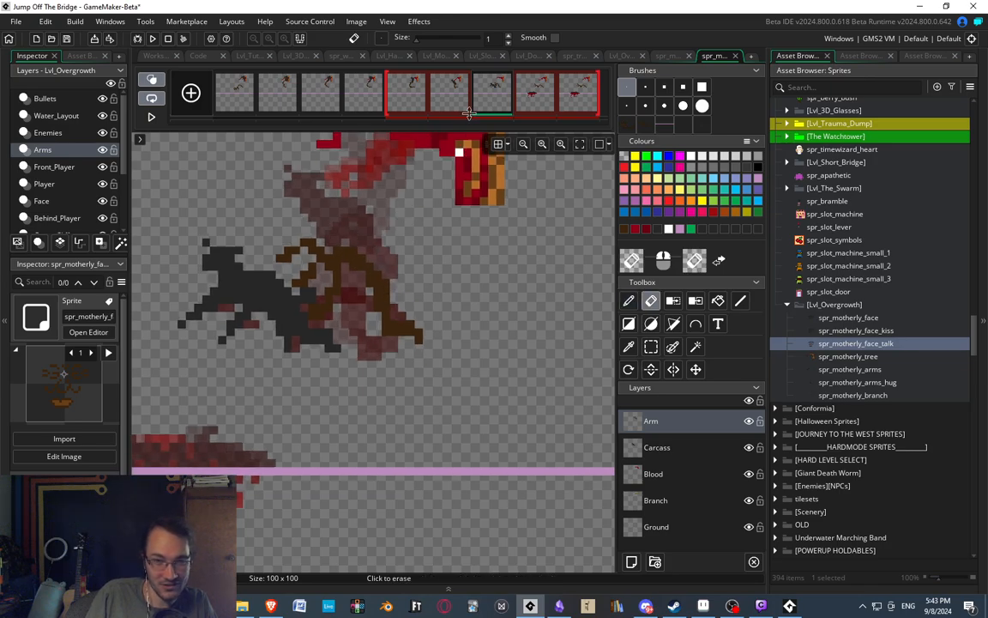
Compare the seventh frame's arm with the neighbouring frames and nudge its claw slightly into a better position.
left_click(458, 96)
left_click(493, 91)
left_click(455, 92)
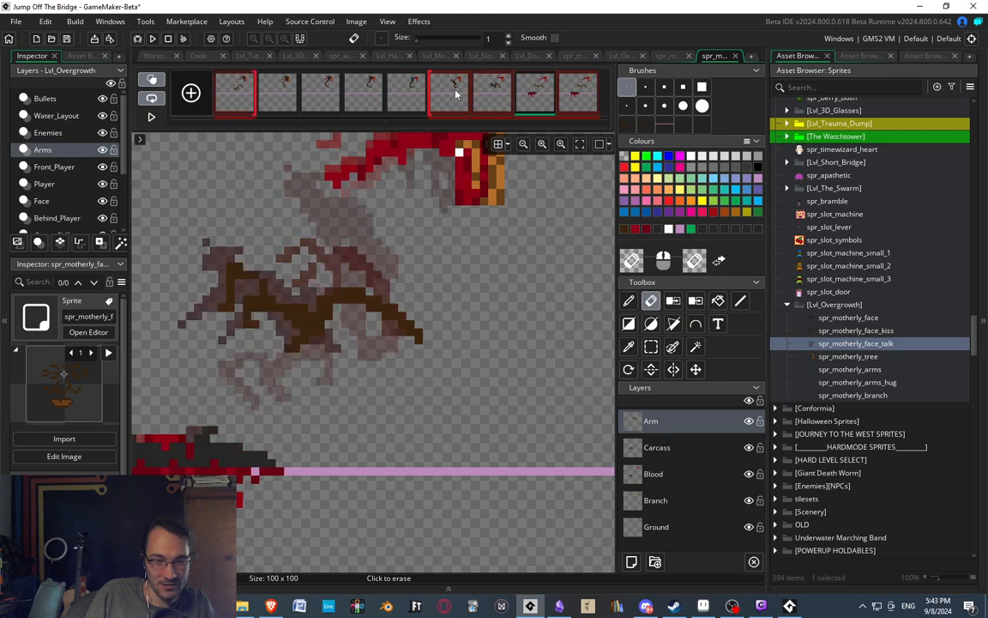
left_click(501, 103)
middle_click_drag(299, 273, 327, 259)
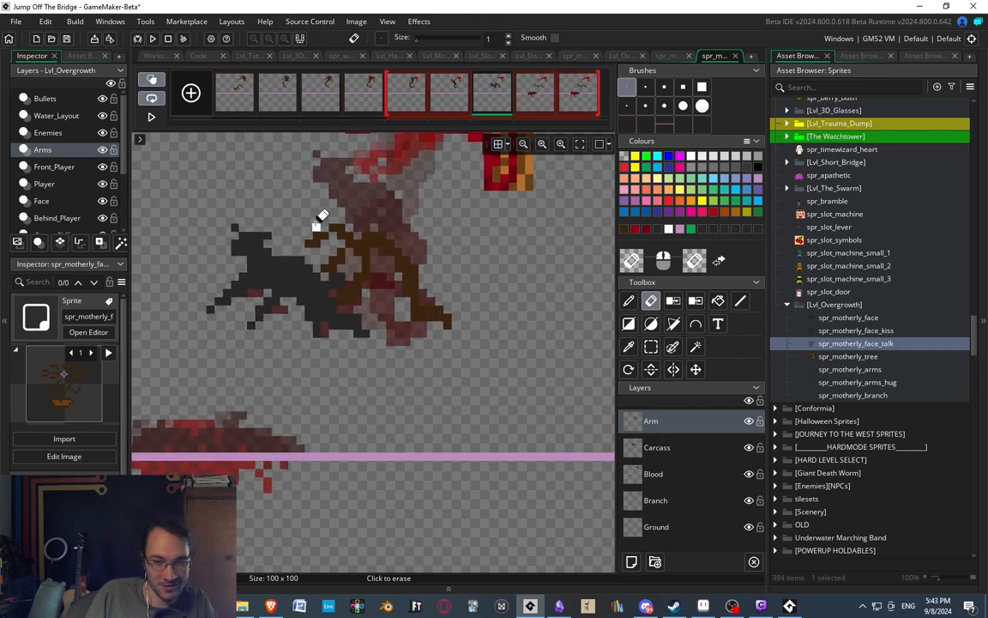
key("s")
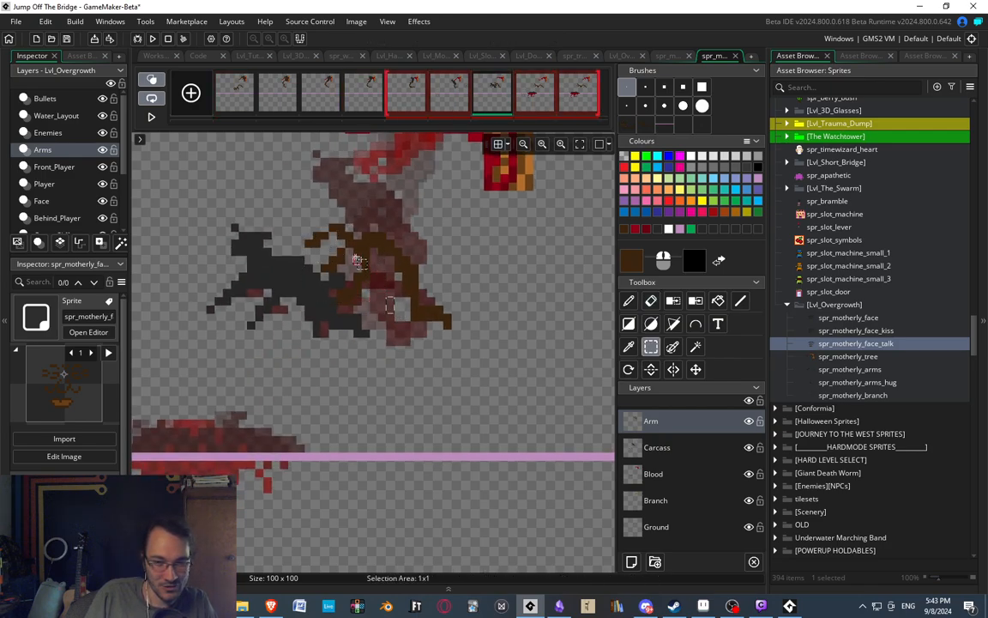
left_click_drag(288, 176, 369, 288)
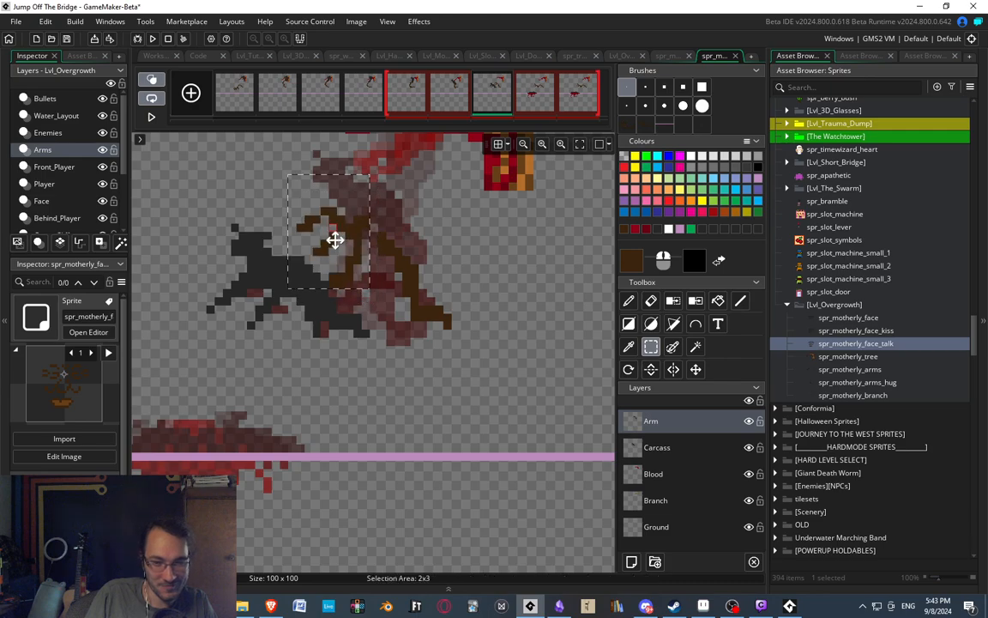
left_click_drag(335, 240, 344, 243)
left_click(414, 371)
middle_click_drag(320, 209, 289, 186)
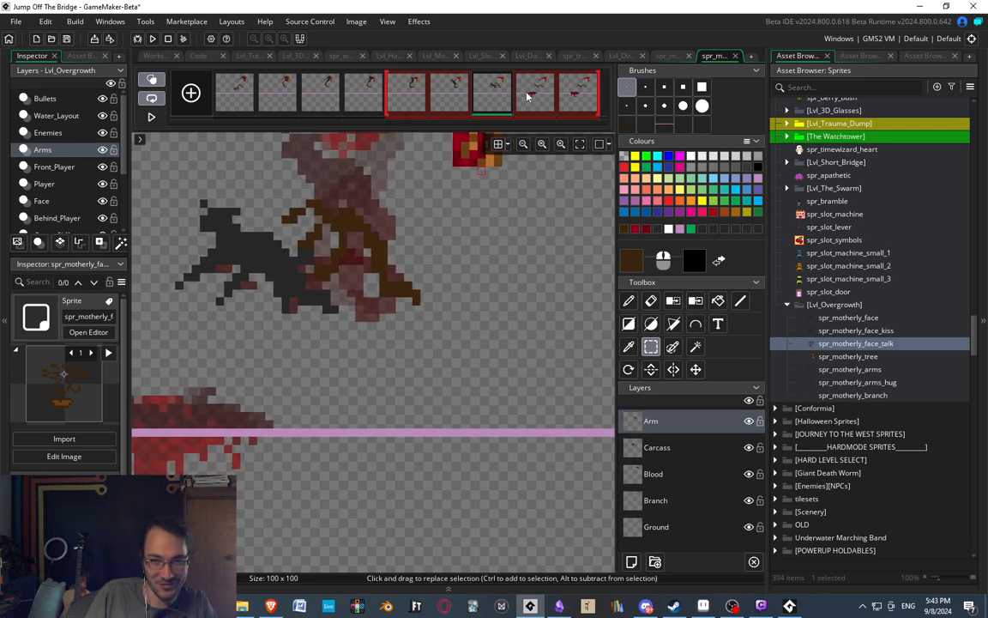
Check the seventh frame against the eighth and retouch the pixels of the claw's lower finger with the eraser and pencil.
left_click(528, 96)
left_click(496, 92)
scroll(335, 307, "down", 5)
scroll(353, 316, "up", 4)
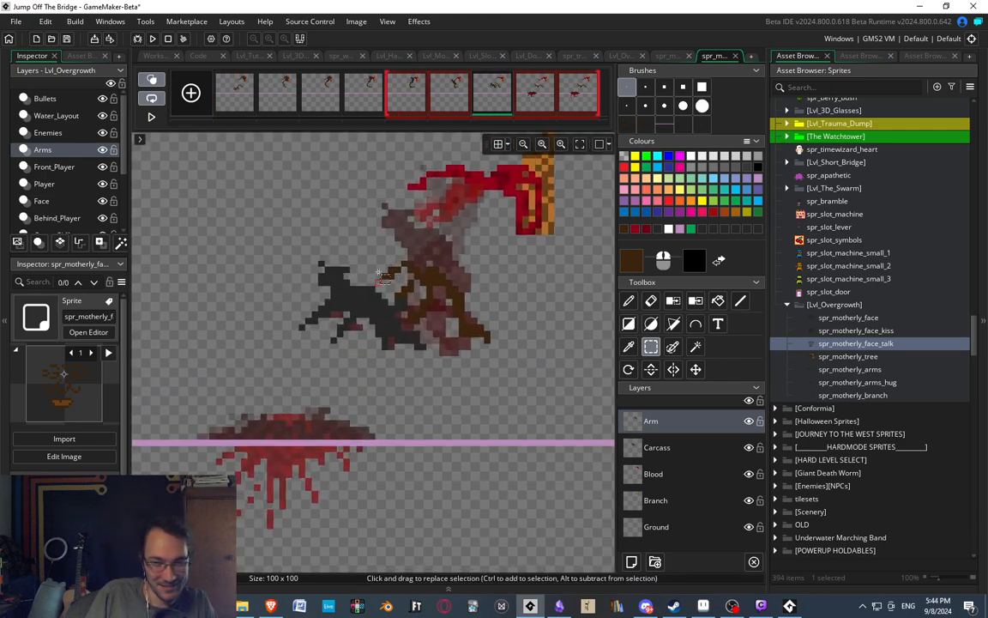
scroll(383, 276, "up", 2)
key("e")
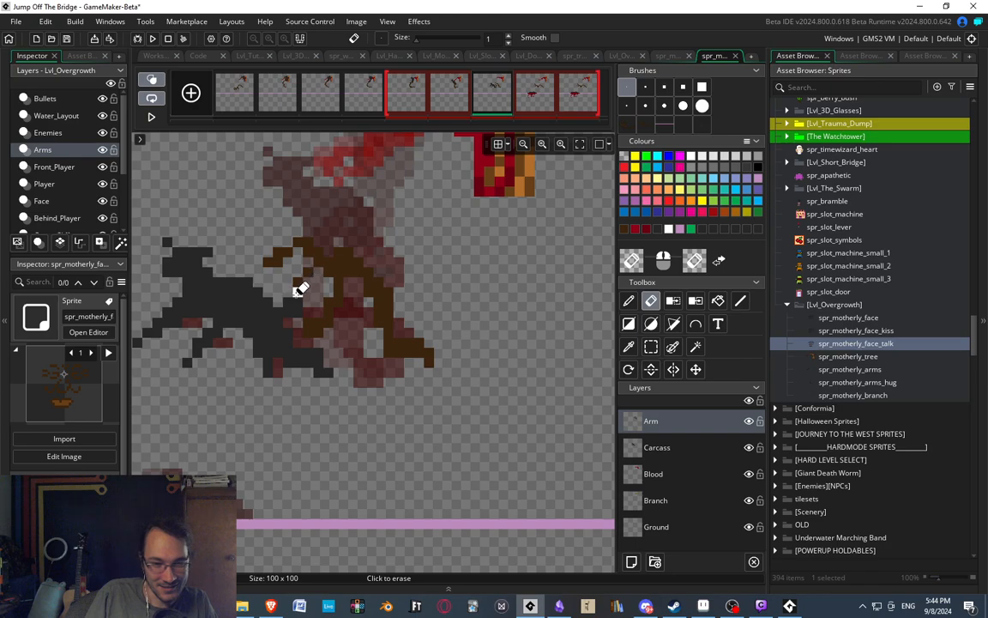
key("d")
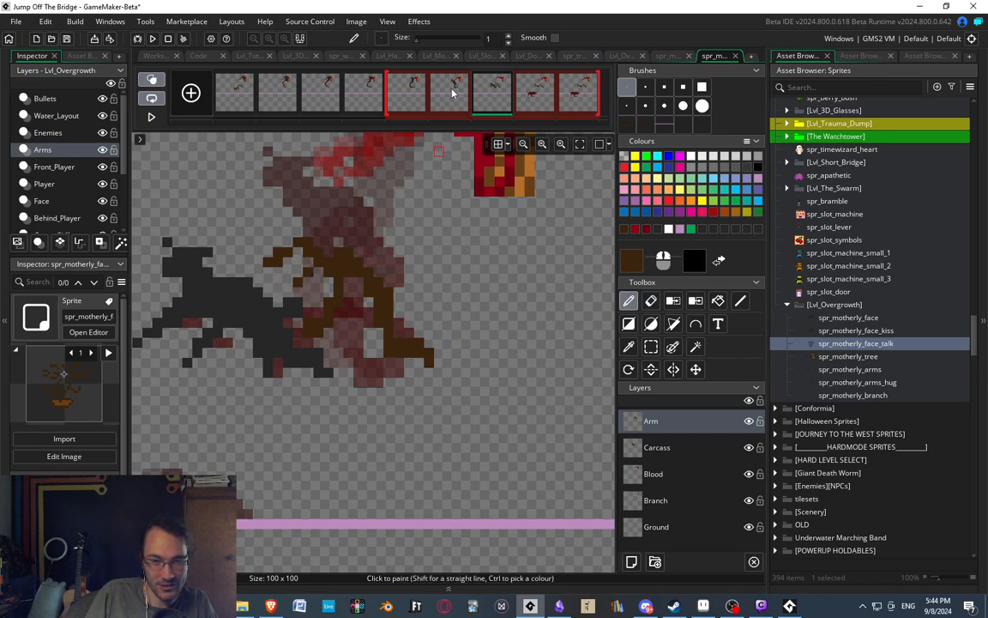
scroll(375, 260, "down", 3)
scroll(319, 271, "up", 3)
key("s")
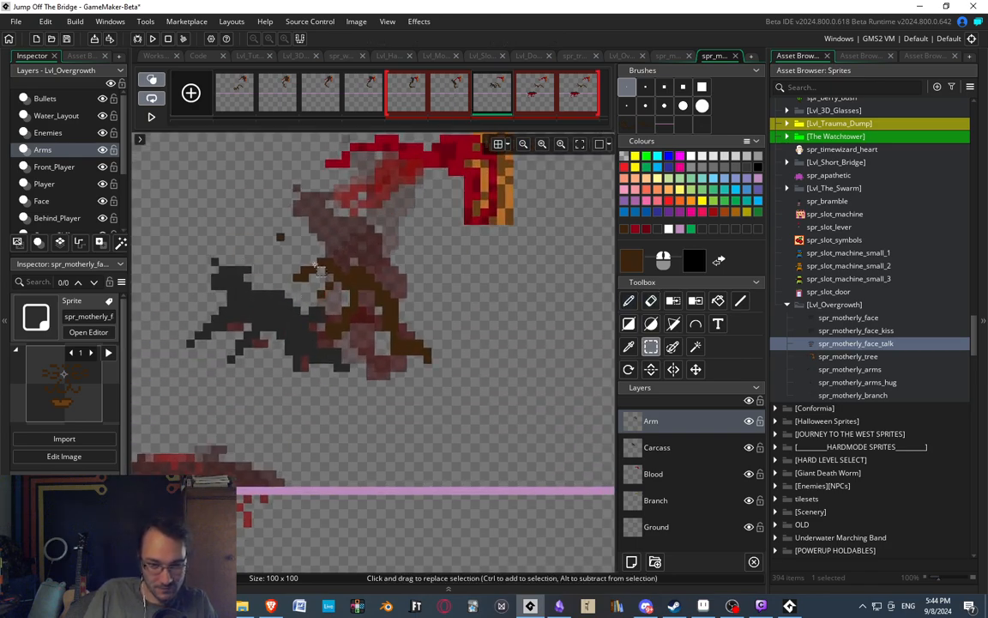
Flip through the sixth to ninth frames with onion skinning to examine how the arm moves between poses.
left_click(439, 106)
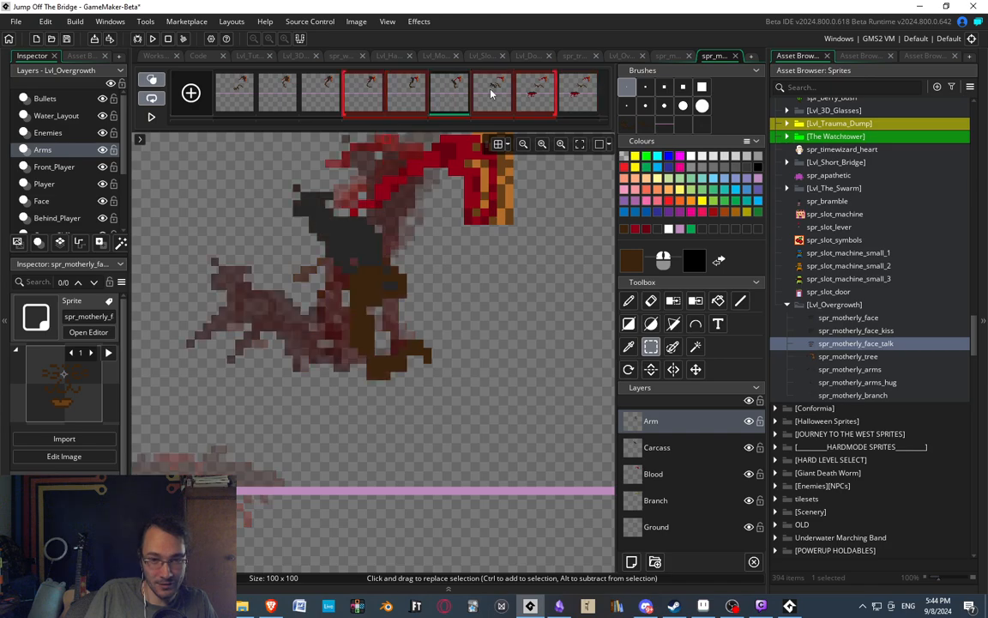
left_click(493, 93)
left_click(525, 97)
left_click(566, 101)
left_click(540, 96)
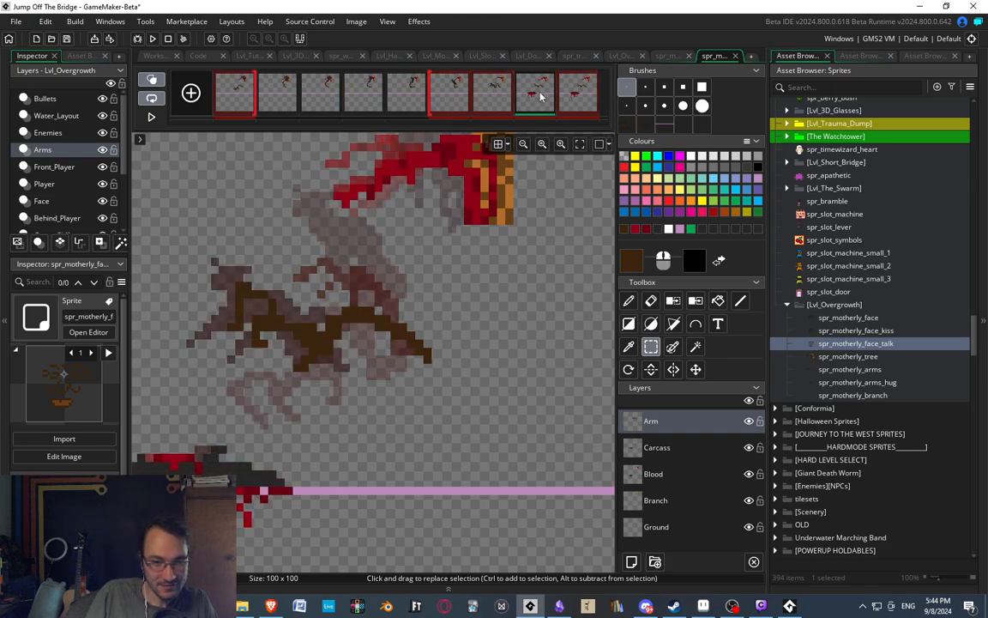
scroll(314, 241, "down", 1)
middle_click_drag(314, 241, 356, 217)
left_click(459, 87)
left_click(485, 91)
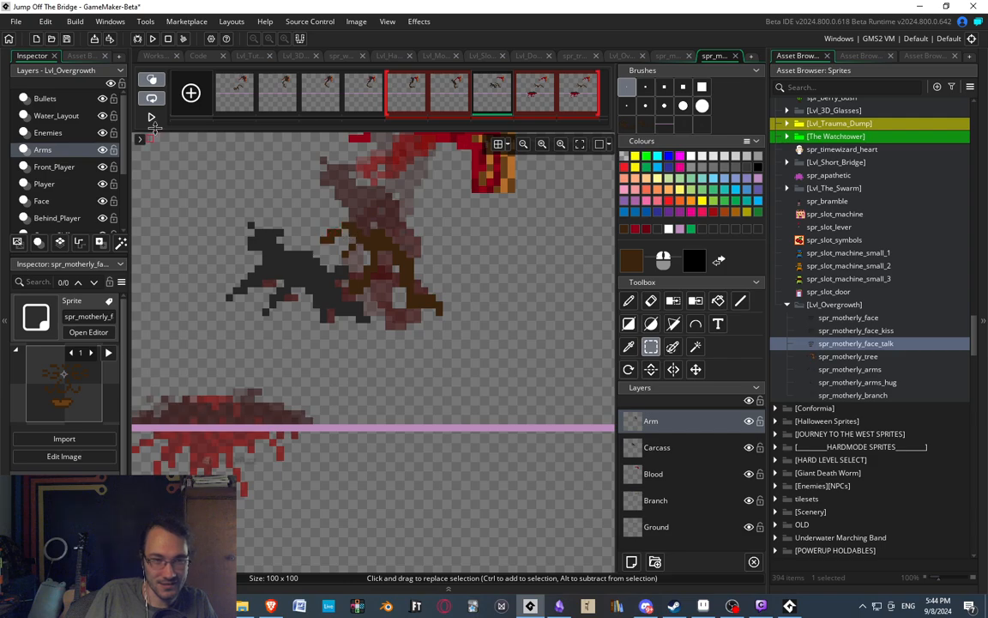
Turn off onion skinning and move the seventh frame's claw and middle arm segment down and left toward the carcass.
left_click(153, 78)
middle_click_drag(369, 327, 382, 324)
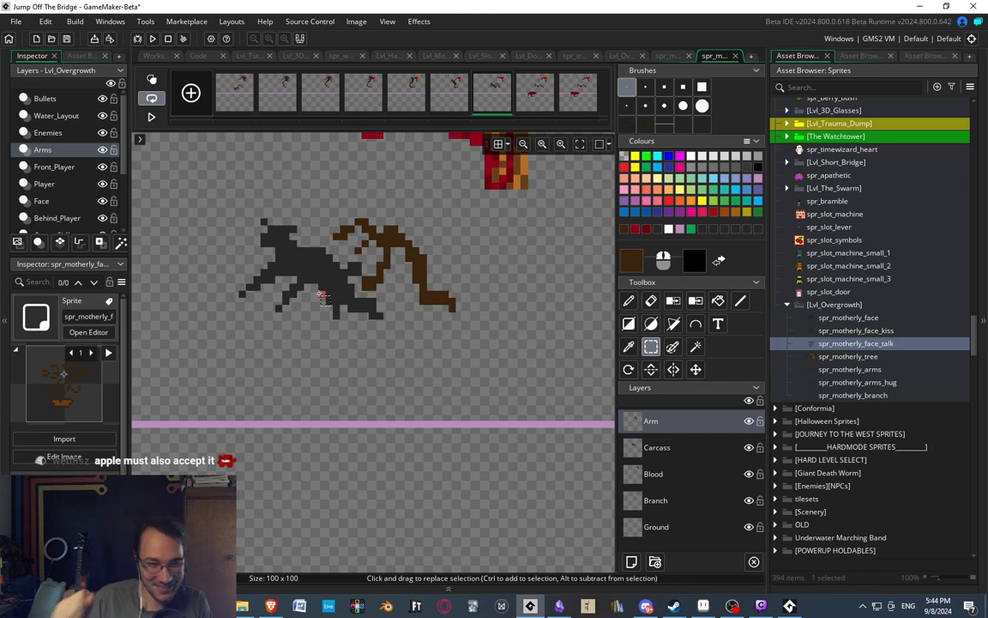
left_click_drag(311, 204, 392, 283)
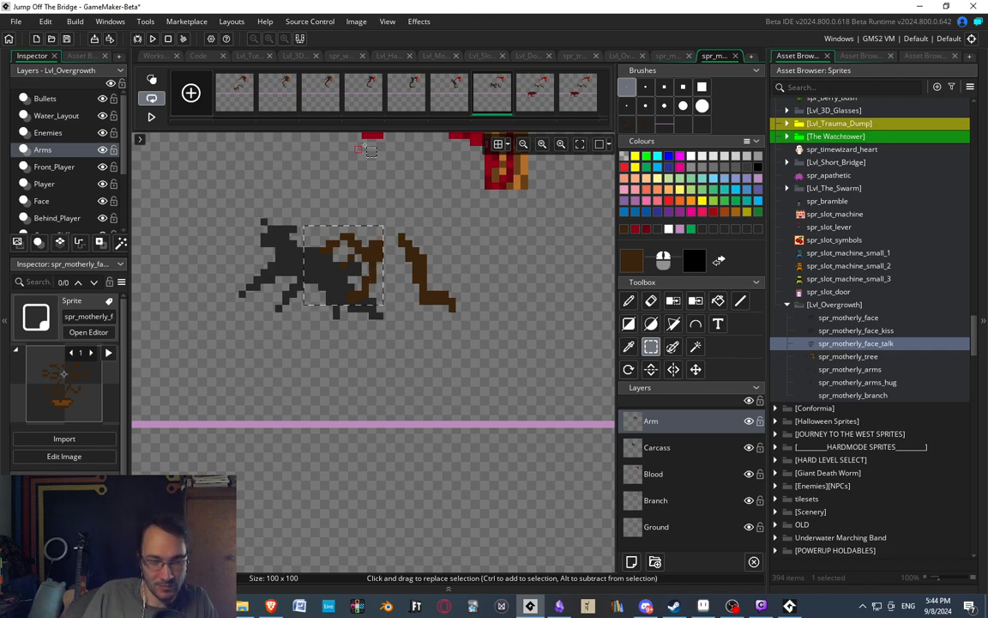
left_click_drag(309, 233, 445, 266)
left_click_drag(416, 251, 403, 262)
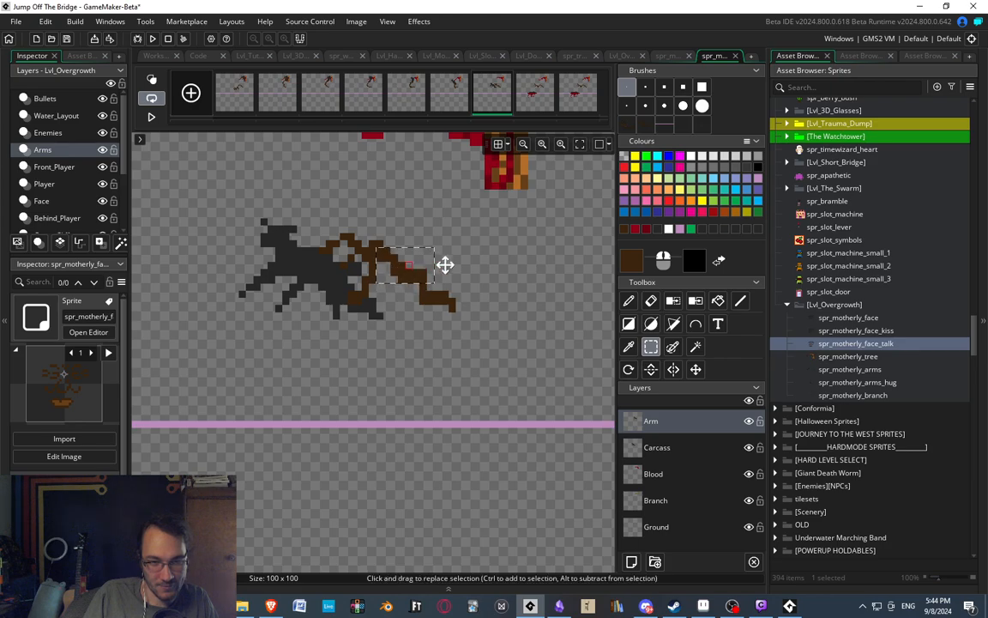
middle_click_drag(453, 233, 424, 221)
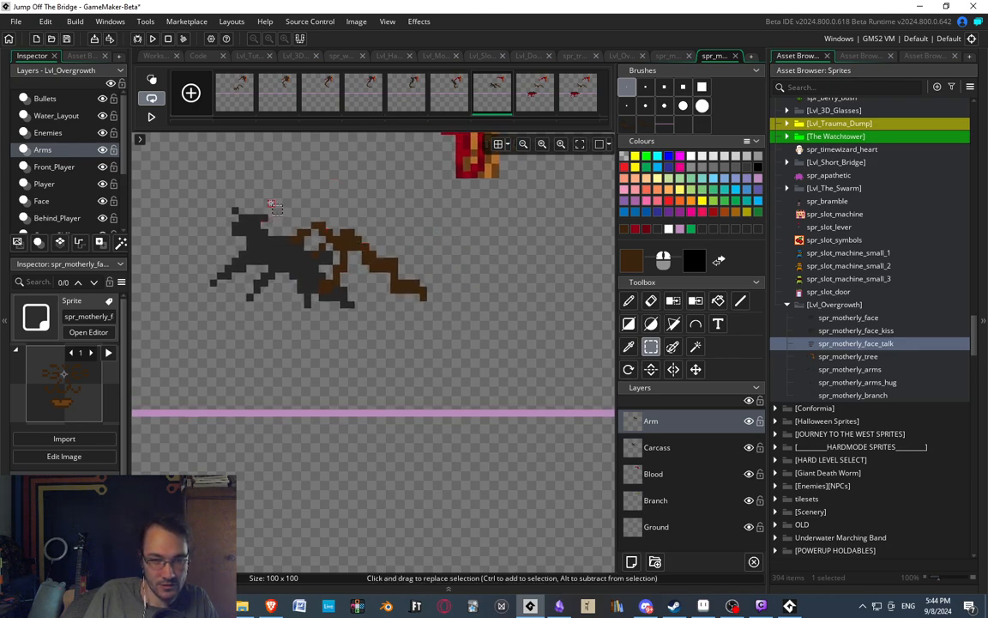
Shift the seventh frame's claw and forearm one pixel left and down, and move the neighbouring segment to rejoin the arm.
left_click_drag(275, 186, 383, 314)
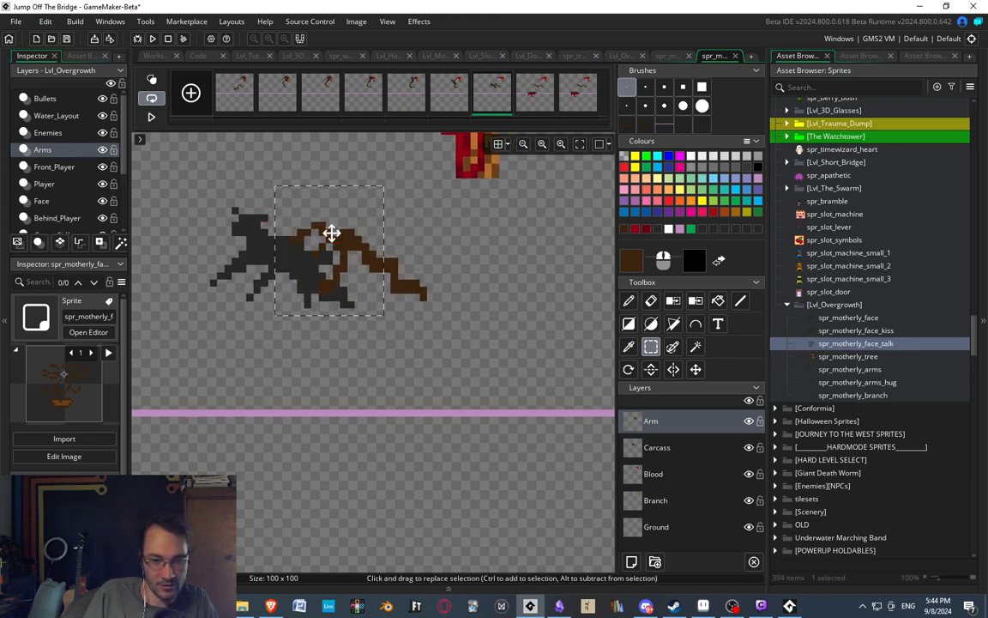
mouse_move(331, 232)
left_mouse_down()
mouse_move(320, 264)
mouse_move(323, 239)
left_mouse_up()
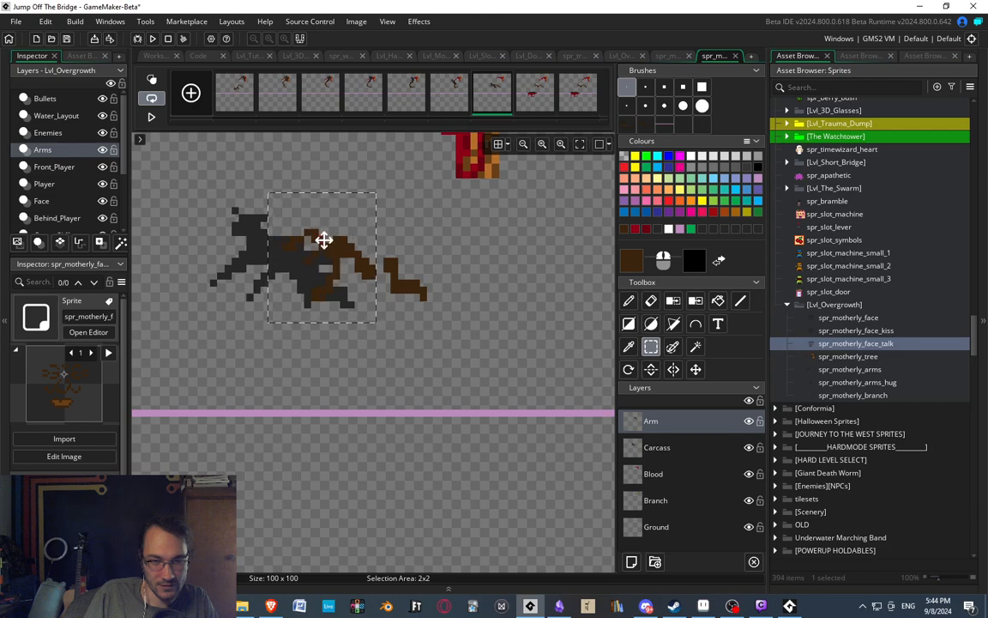
left_click(388, 243)
mouse_move(386, 260)
left_mouse_down()
mouse_move(409, 275)
mouse_move(379, 282)
left_mouse_up()
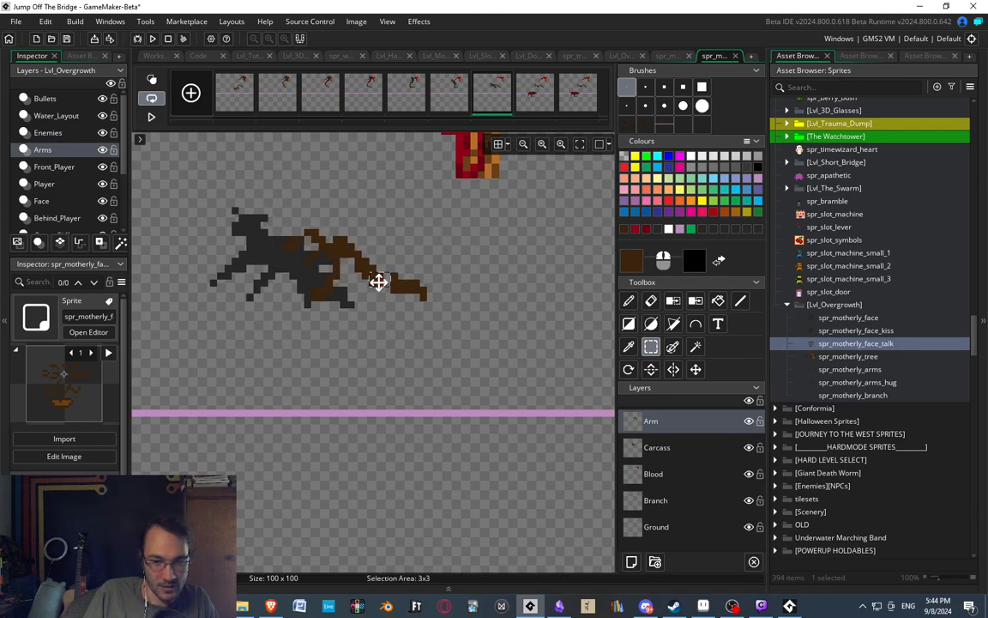
left_click(411, 209)
middle_click_drag(261, 239, 343, 234)
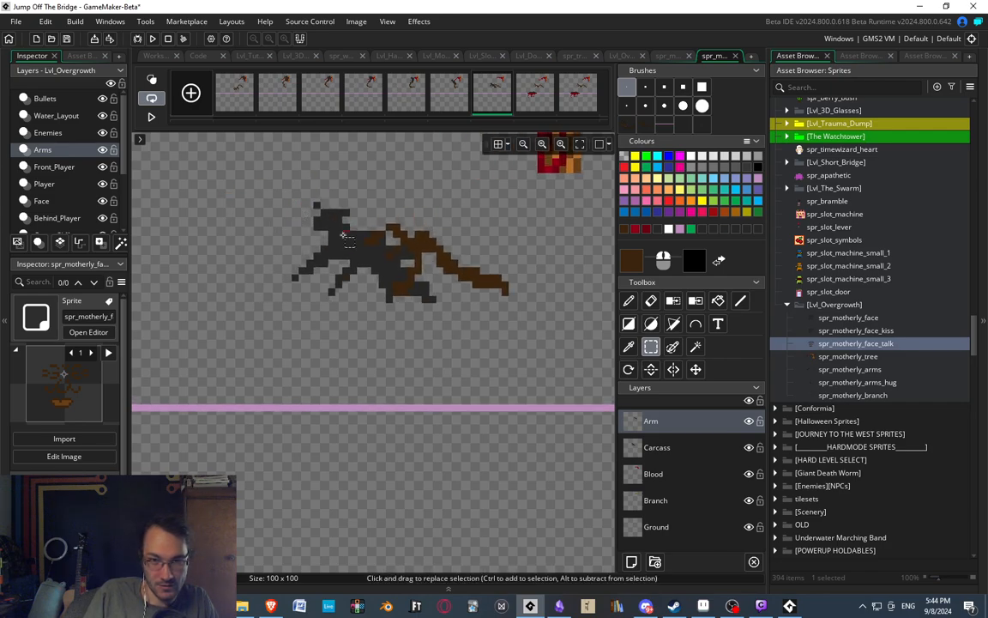
Flip between the sixth, seventh, eighth and ninth frames to compare the reworked arm with the poses around it.
left_click(530, 91)
middle_click_drag(499, 211, 464, 194)
left_click(461, 87)
left_click(499, 96)
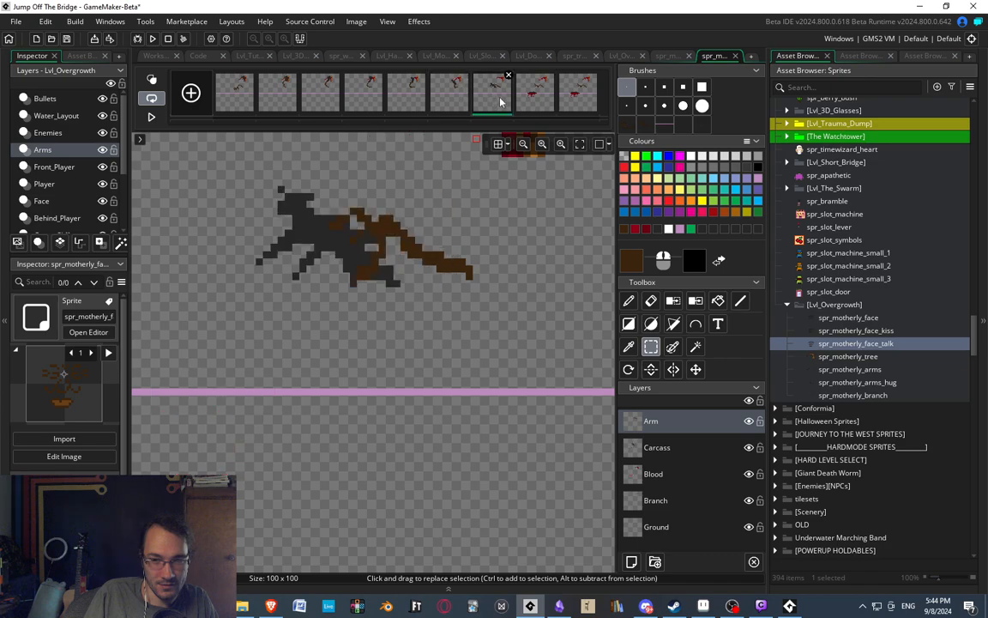
left_click(520, 101)
left_click(501, 92)
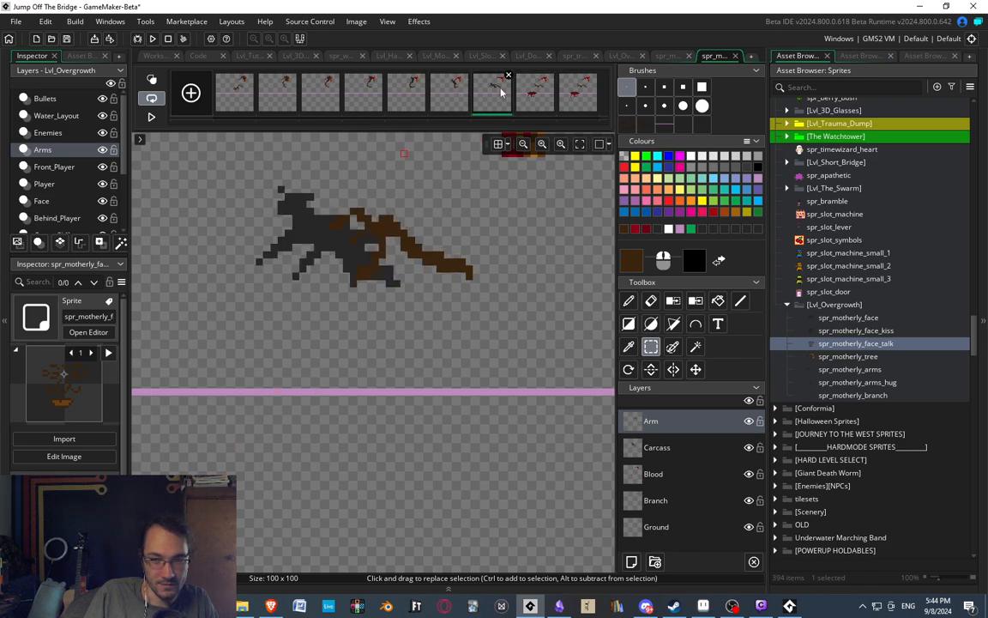
left_click(549, 105)
left_click(567, 105)
scroll(368, 233, "down", 2)
scroll(405, 230, "up", 2)
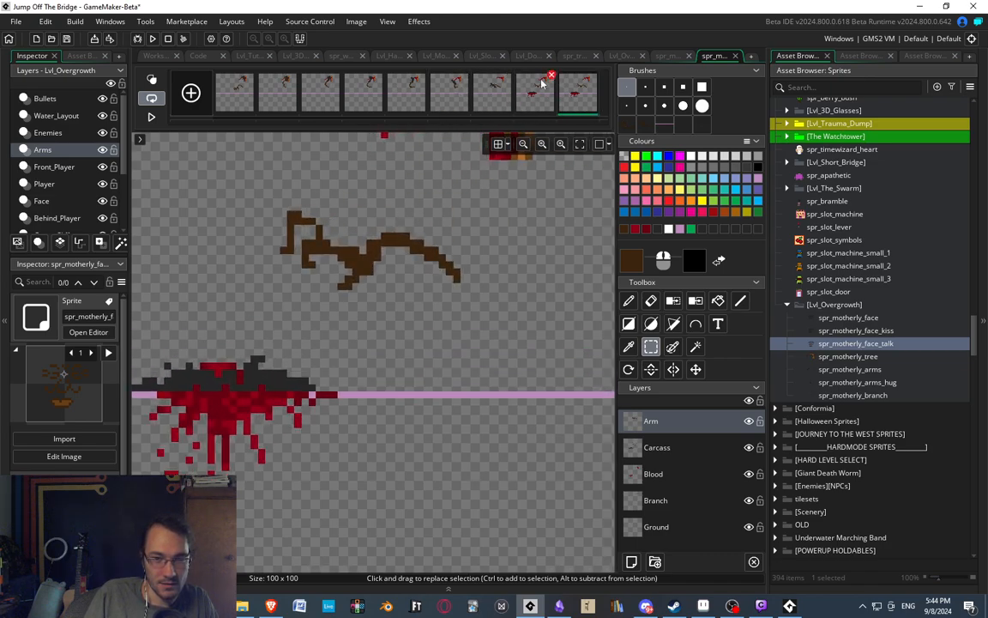
left_click(507, 92)
left_click(549, 95)
Move the claw half of the arm in the eighth frame two pixels left and one pixel down.
left_click_drag(245, 183, 380, 288)
key("Left")
key("Down")
key("Left")
left_click(409, 297)
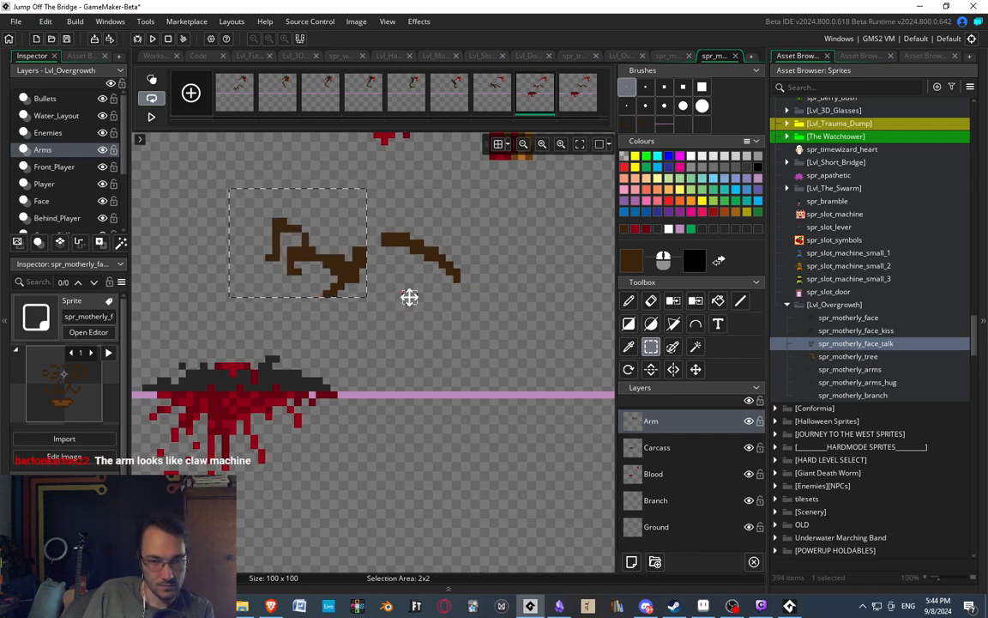
Lower the eighth frame's middle arm segment to the claw's level, then erase and redraw the pixels linking it to the arm's base.
left_click_drag(375, 232, 429, 256)
left_click(420, 258)
key("Down")
key("Down")
key("Down")
key("Left")
key("Down")
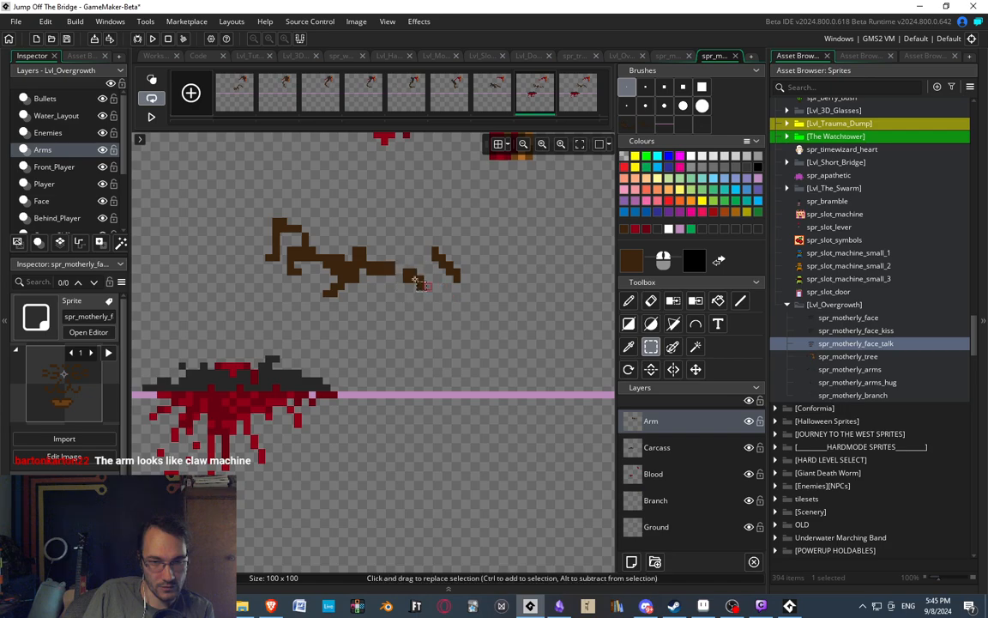
key("e")
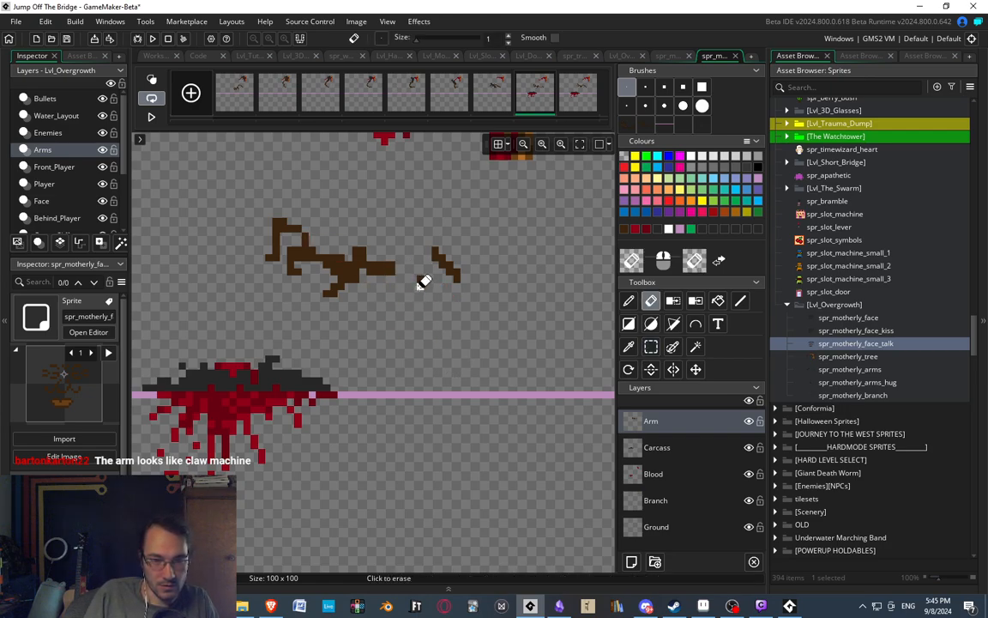
key("d")
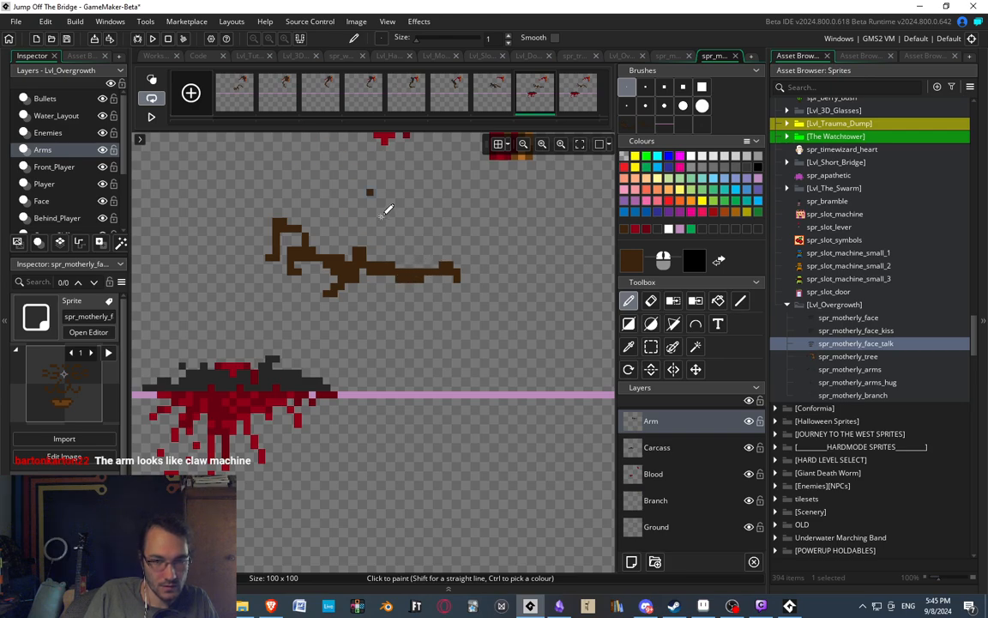
Lower the eighth frame's claw section by one pixel, then reselect a narrower part of it and move it further down.
key("s")
left_click_drag(236, 204, 375, 326)
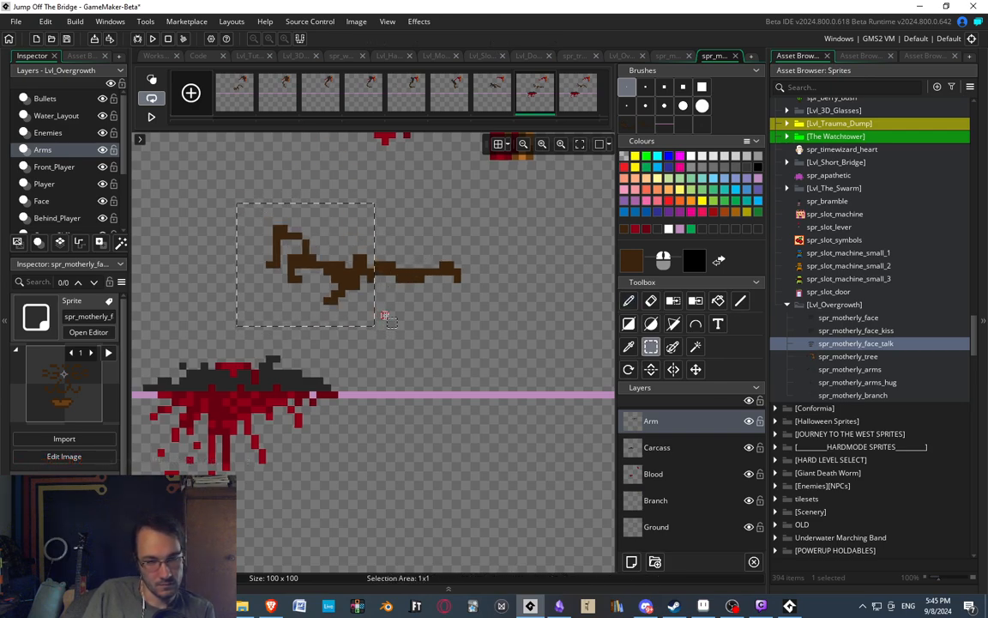
left_click(385, 316)
left_click_drag(270, 207, 364, 316)
key("Down")
key("Down")
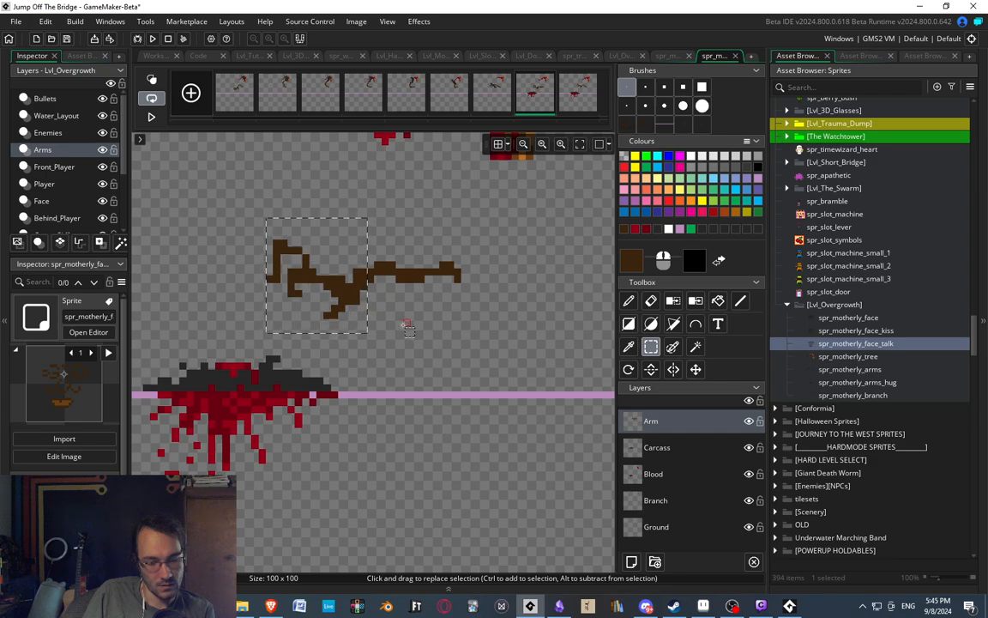
Finish lowering the eighth frame's claw section and move the arm segment just right of it down one pixel.
key("Down")
left_click(405, 321)
left_click_drag(377, 264, 394, 273)
key("Down")
left_click(407, 301)
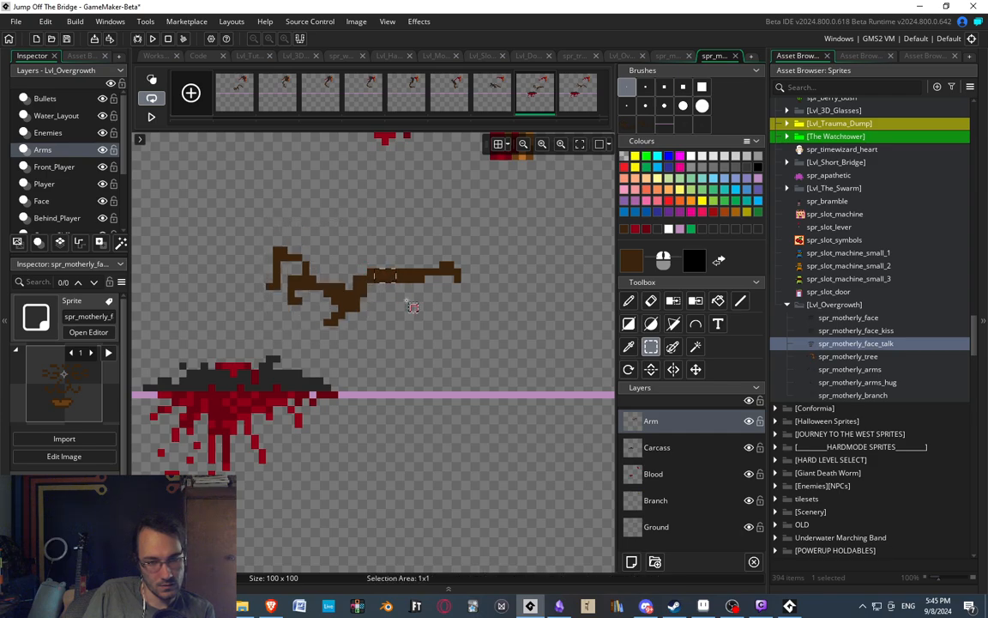
Flip between the sixth, seventh and eighth frames to compare the lowered arm with the preceding poses.
left_click(493, 99)
left_click(532, 96)
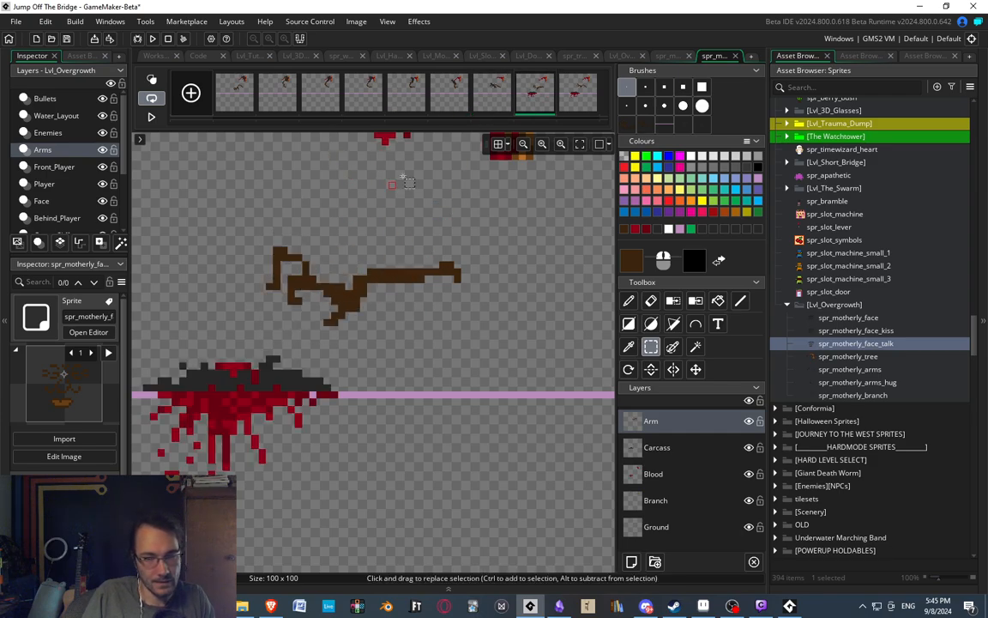
left_click(463, 99)
left_click(503, 101)
left_click(522, 101)
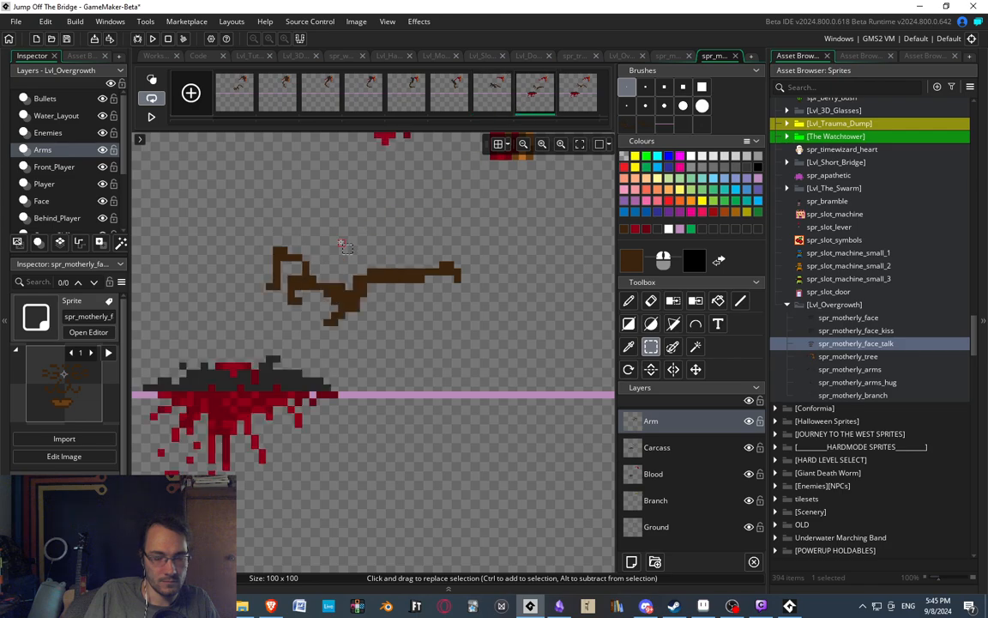
Play the carcass-fall animation with the whole canvas in view to check the arm's motion, then stop it.
scroll(338, 239, "down", 2, "ctrl")
left_click(153, 117)
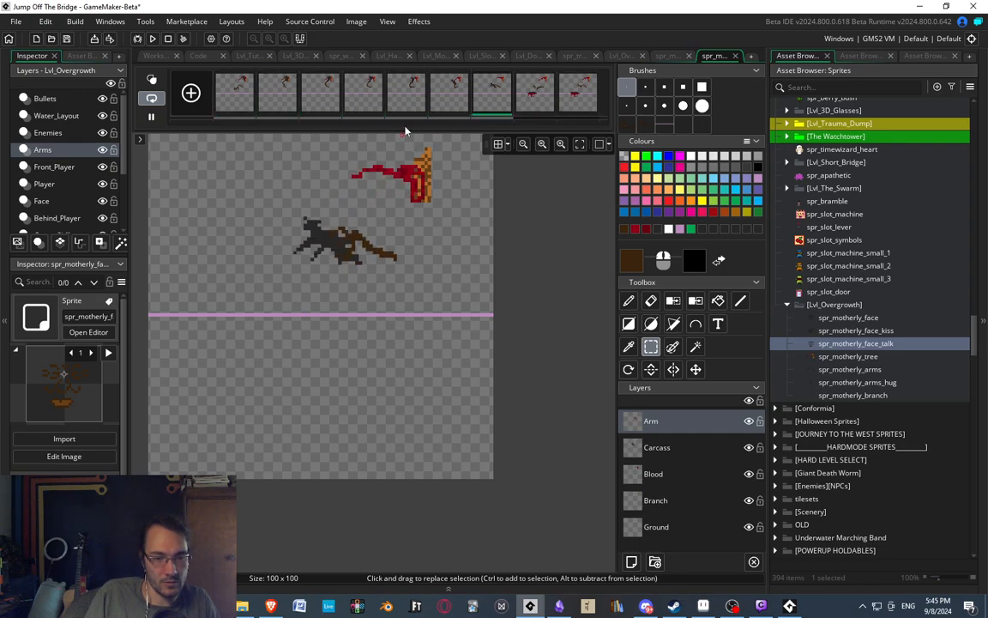
middle_click_drag(410, 182, 432, 196)
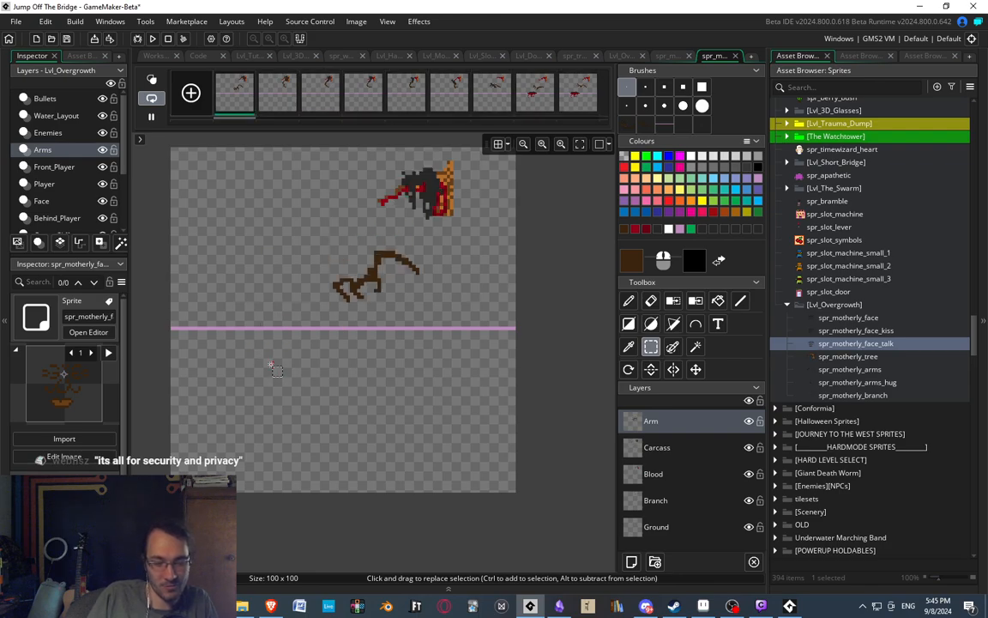
middle_click_drag(428, 64, 468, 63)
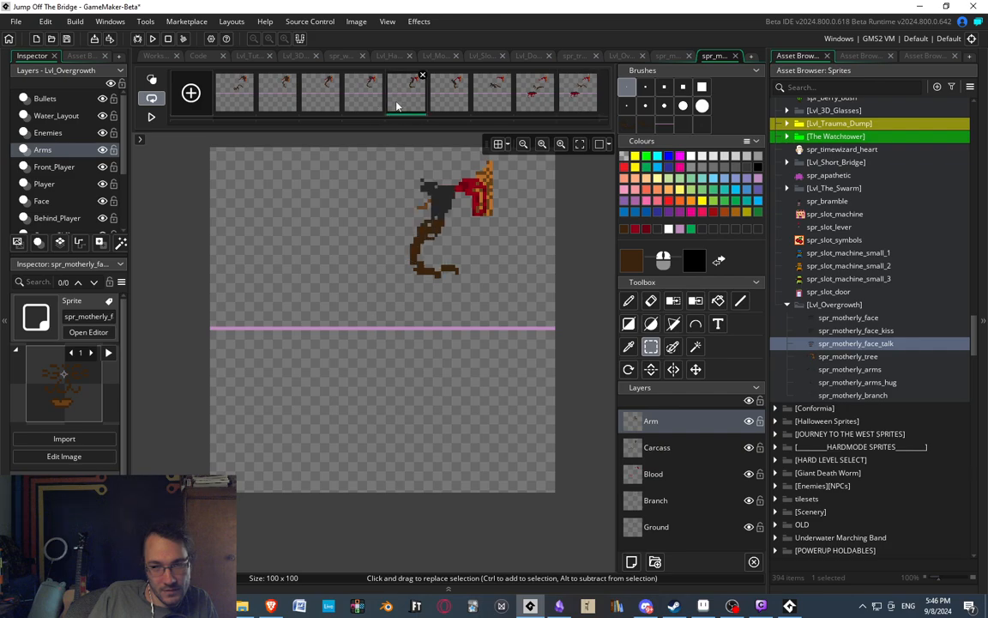
Flip between the seventh and eighth frames to examine how the arm moves away from the falling carcass.
left_click(492, 97)
left_click(534, 101)
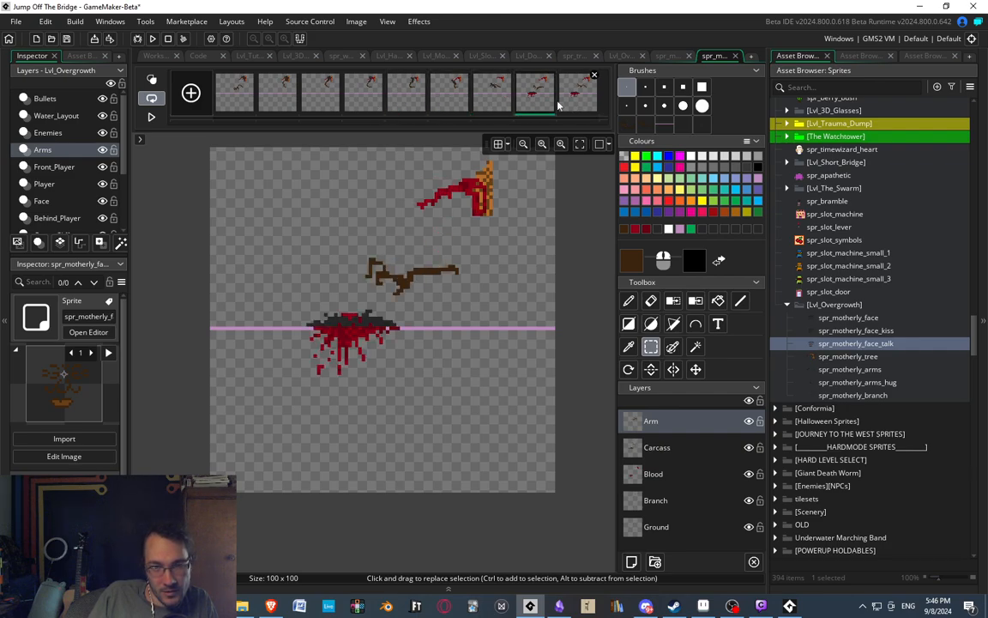
left_click(496, 97)
key("d")
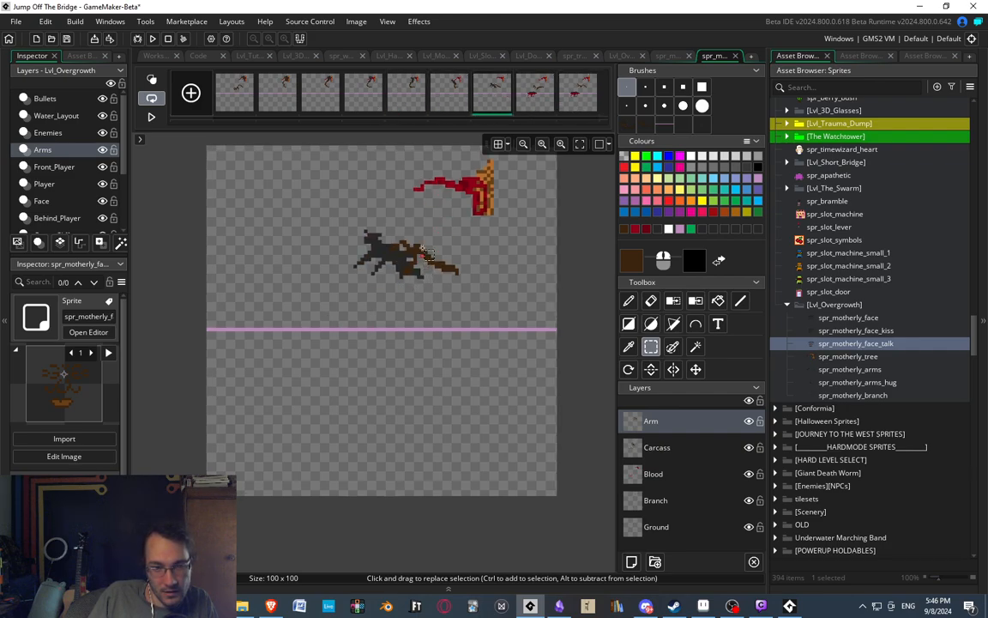
scroll(386, 243, "up", 4)
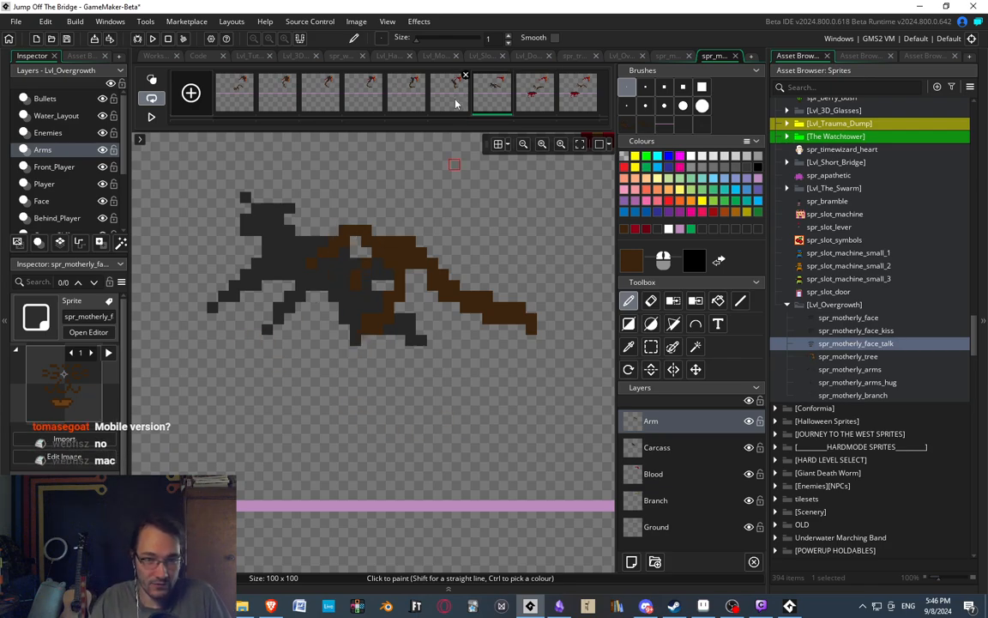
scroll(398, 277, "down", 2)
middle_click_drag(300, 221, 307, 274)
left_click(533, 98)
scroll(307, 274, "down", 2)
left_click(502, 100)
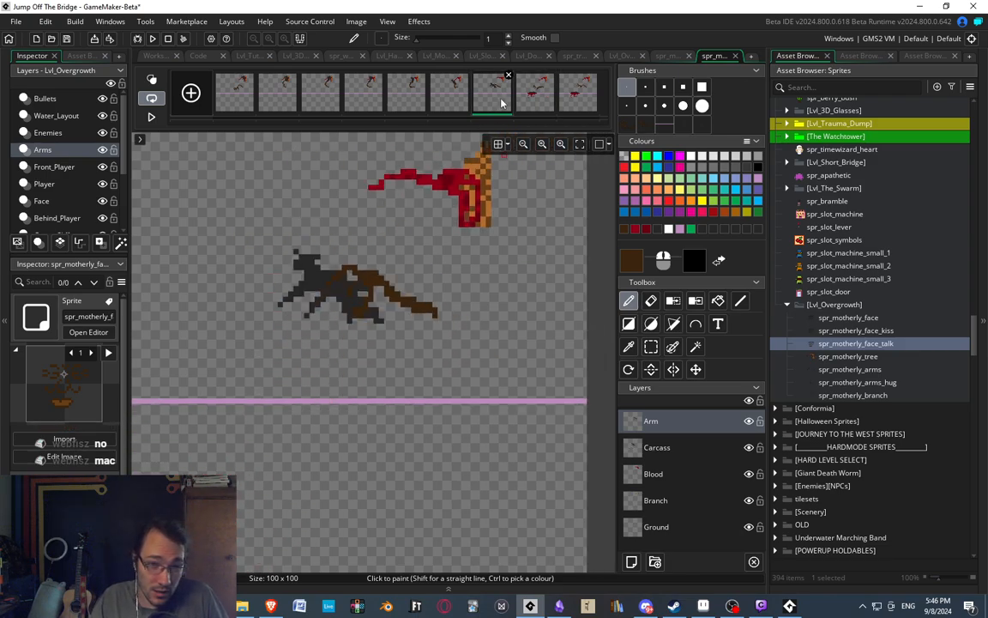
Step through the seventh, eighth and ninth frames, then replay the whole animation to check the arm's recoil.
middle_click_drag(401, 243, 403, 240)
left_click(536, 94)
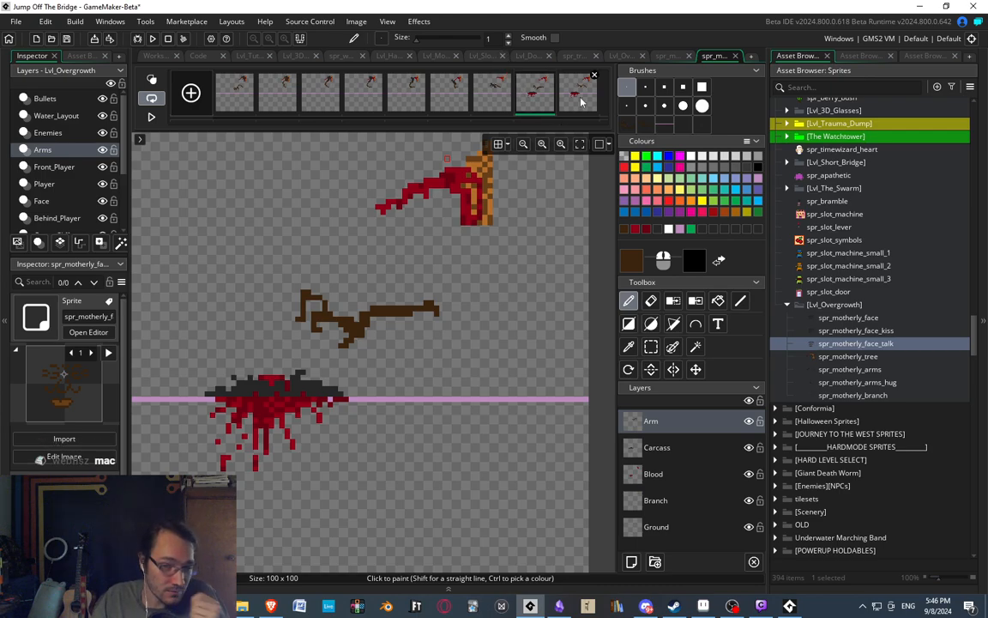
left_click(496, 102)
left_click(531, 99)
left_click(576, 107)
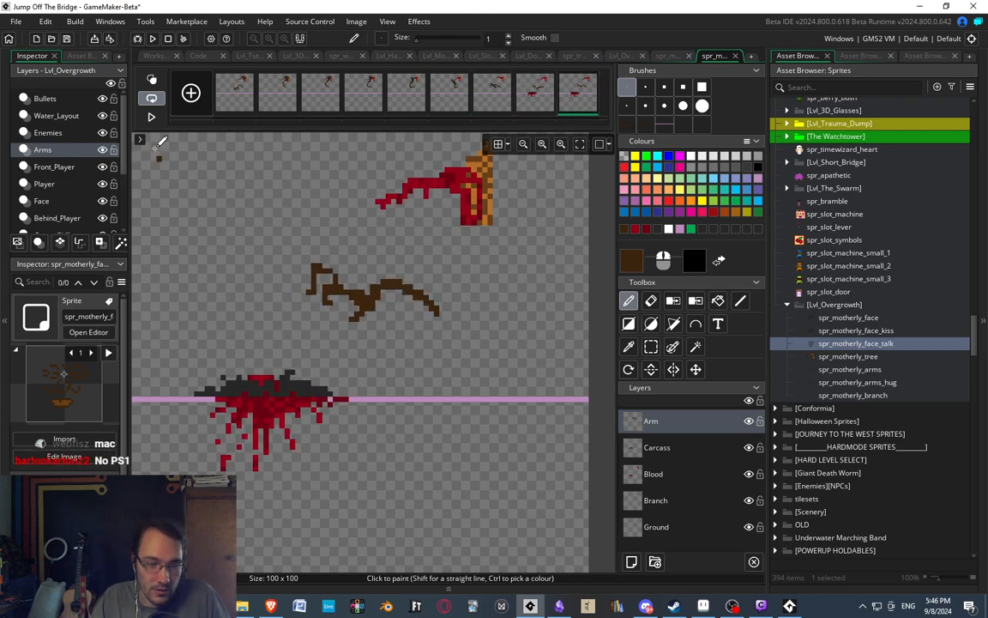
left_click(152, 117)
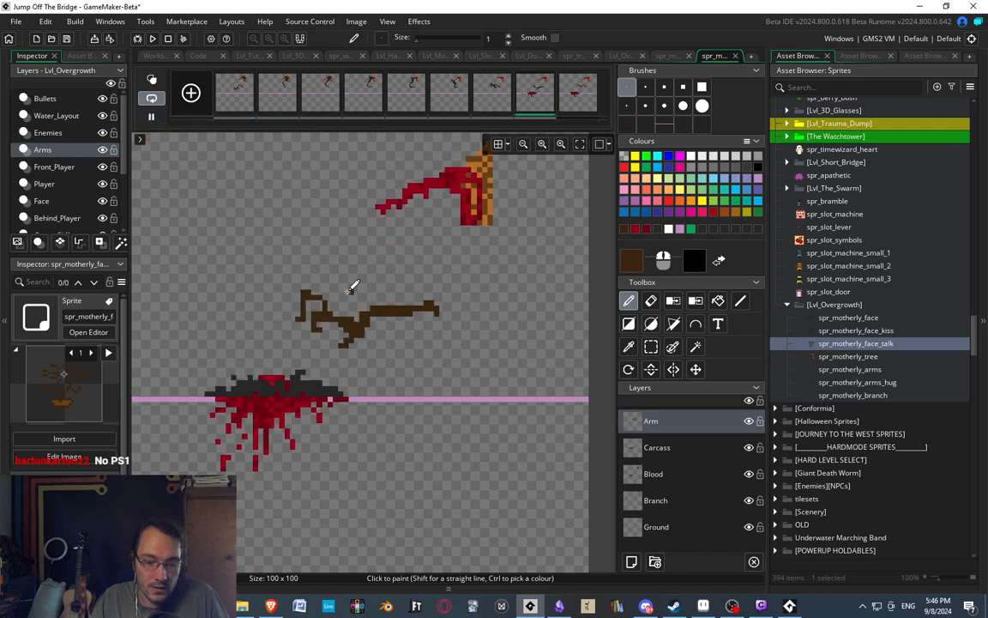
scroll(371, 297, "down", 1)
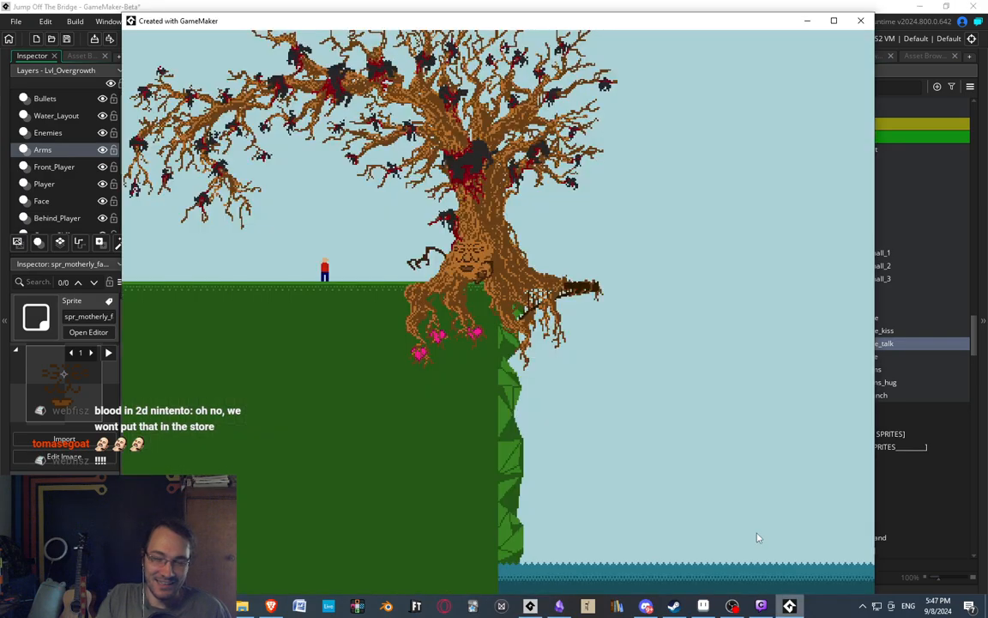
Leave the tree level in the running game and open the easy-mode level selection.
key("Escape")
key("Return")
key("Return")
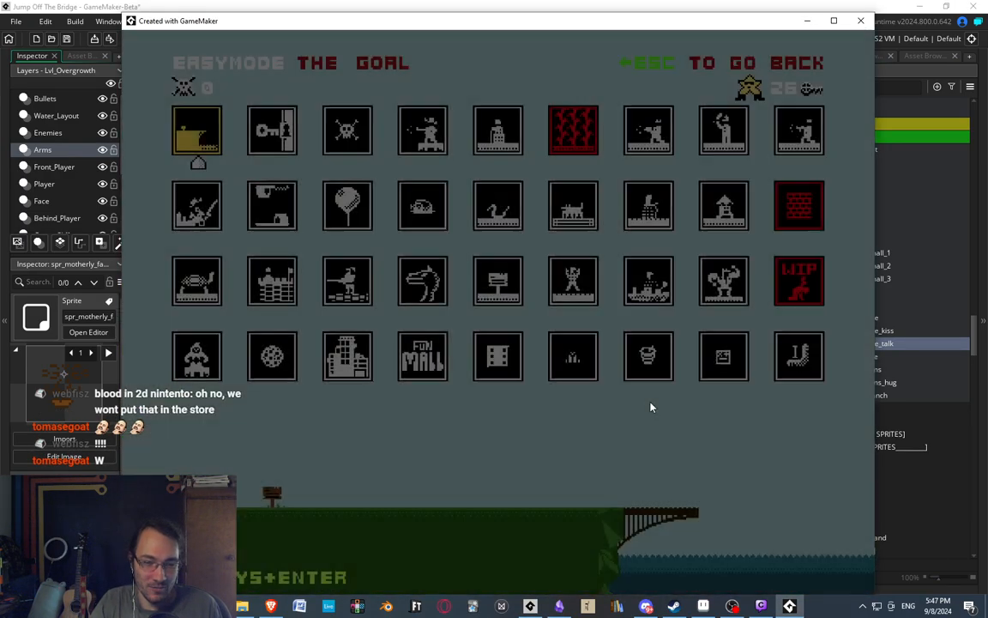
key("Right")
key("Down")
key("Down")
key("Down")
key("Down")
key("Down")
key("Down")
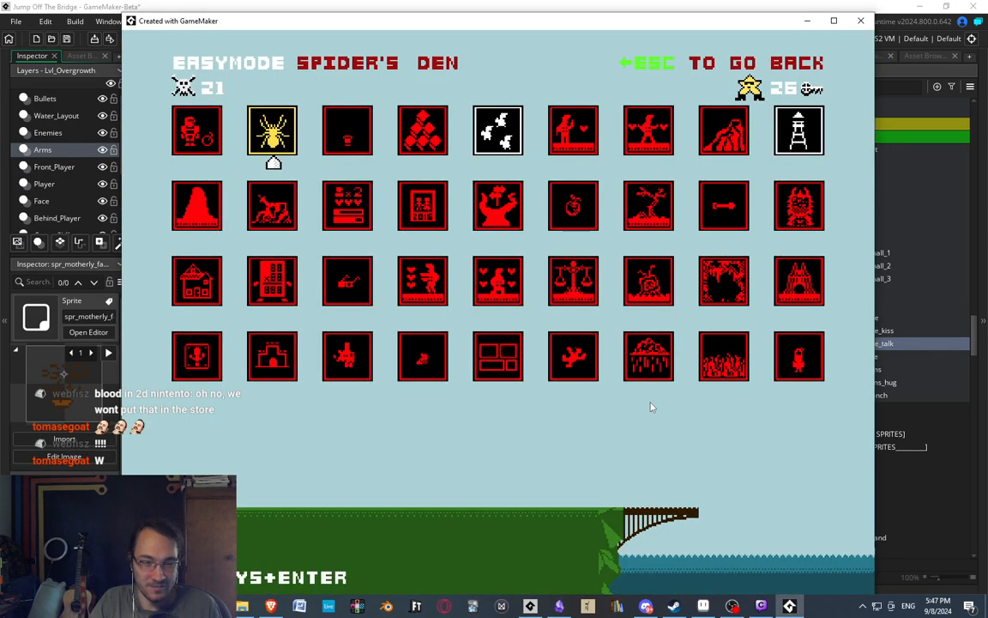
Start the castle-icon level directly below Mr Rectangle and play its opening up to the first enemy.
key("Down")
key("Right")
key("Right")
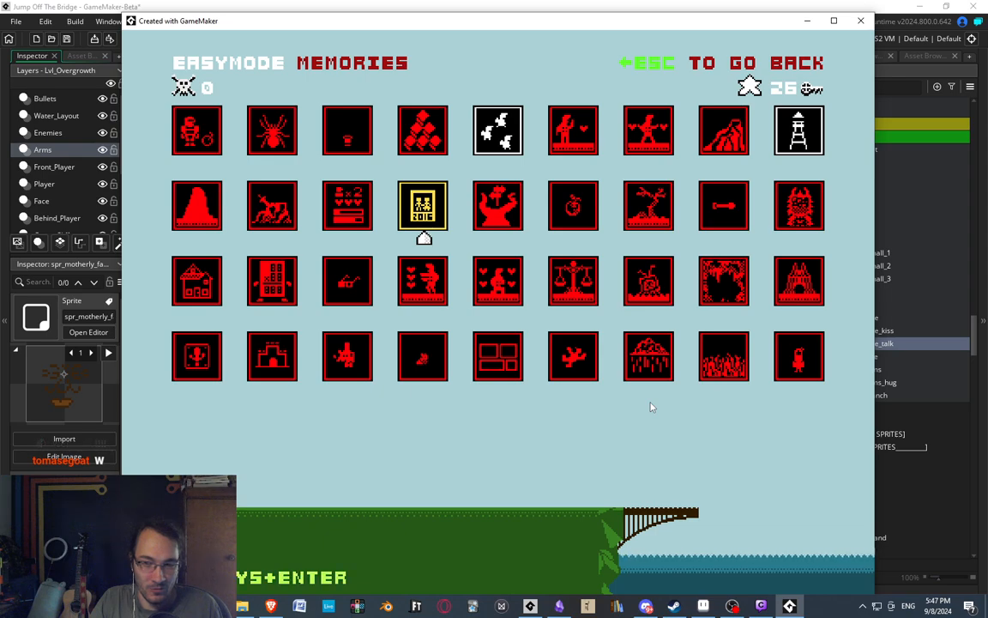
key("Left")
key("Down")
key("Left")
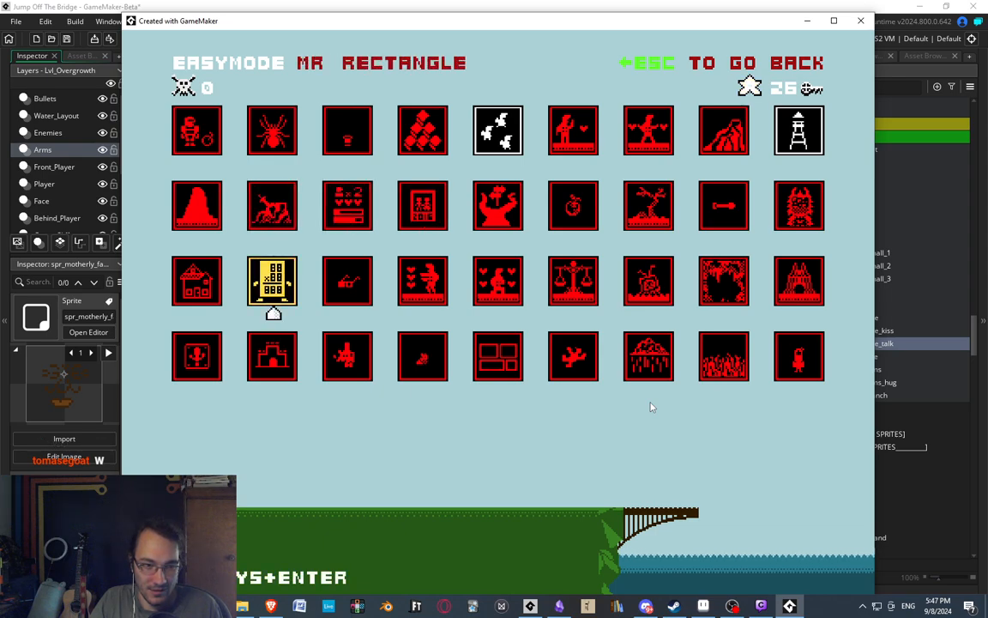
key("Down")
key("Return")
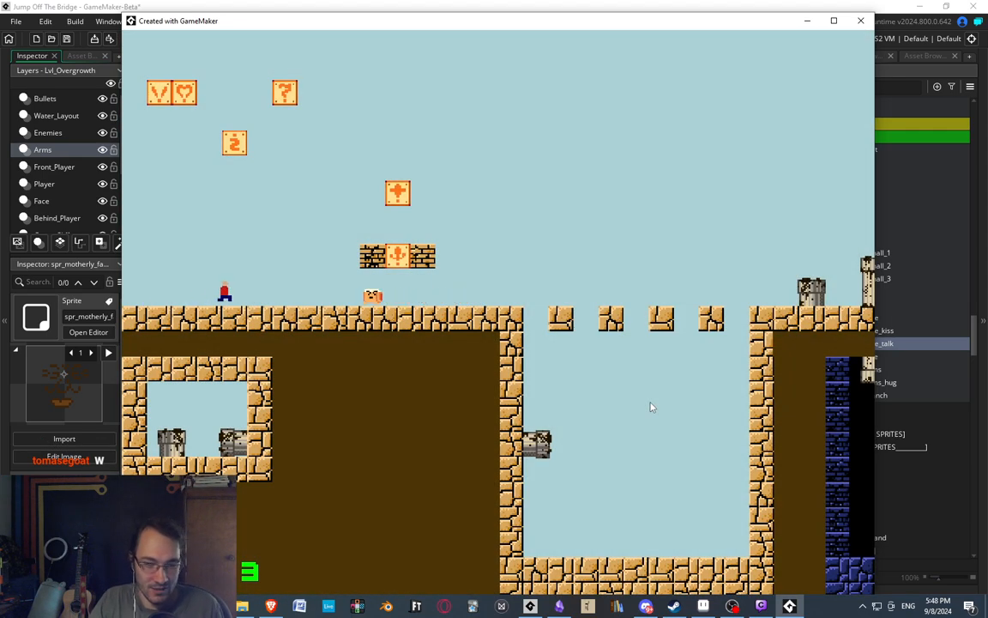
key("Right")
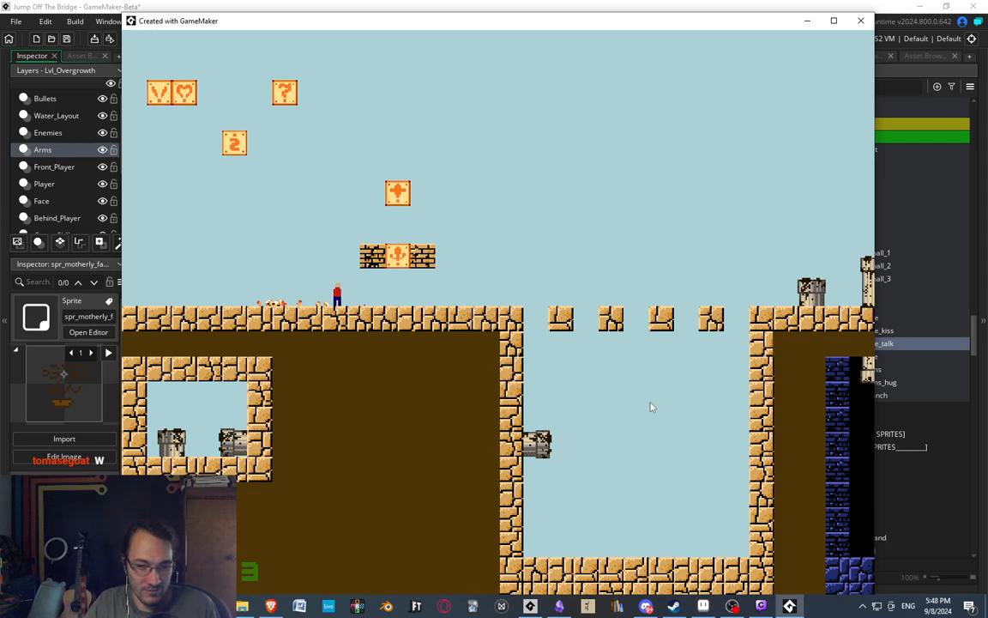
key("space")
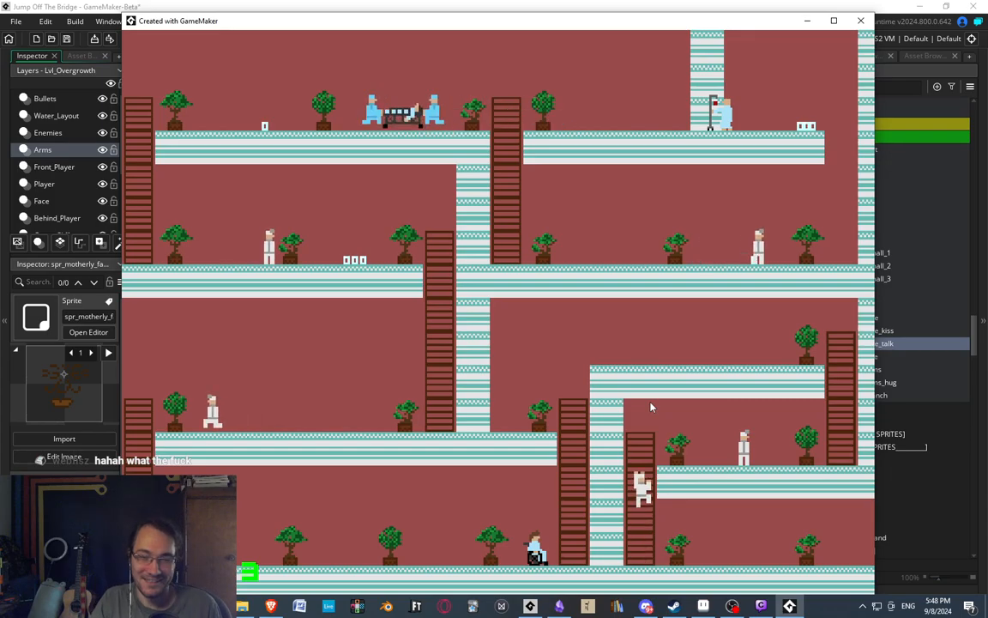
Leave the hospital level, return to the level selection and restart the castle-icon level.
key("Escape")
key("Return")
key("Down")
key("Down")
key("Down")
key("Down")
key("Down")
key("Down")
key("Down")
key("Down")
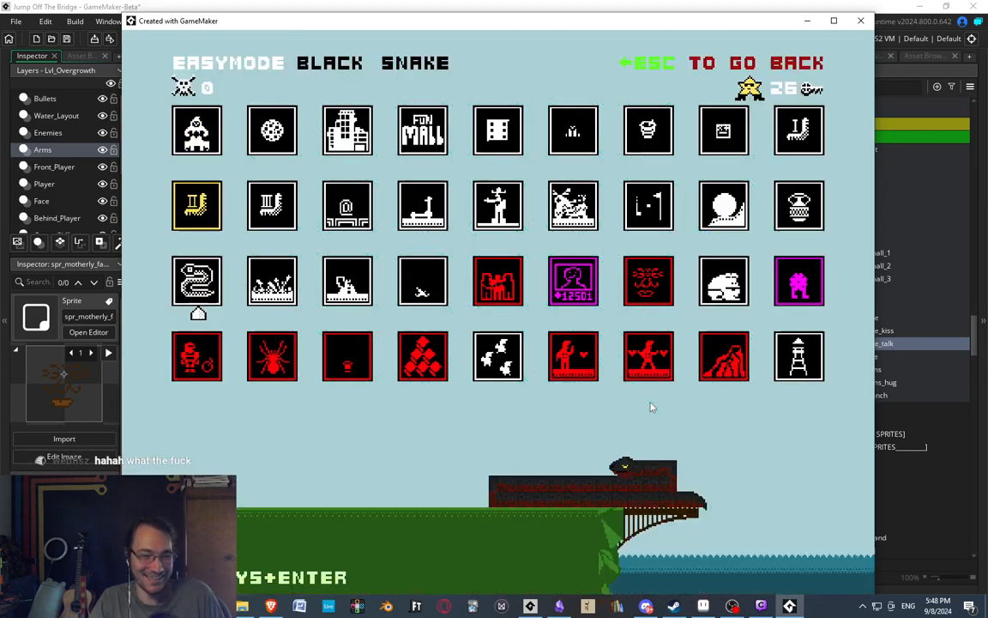
key("Return")
Playtest the level past the first enemy, the floating stones and the pipes, then return to the main menu.
key("Right")
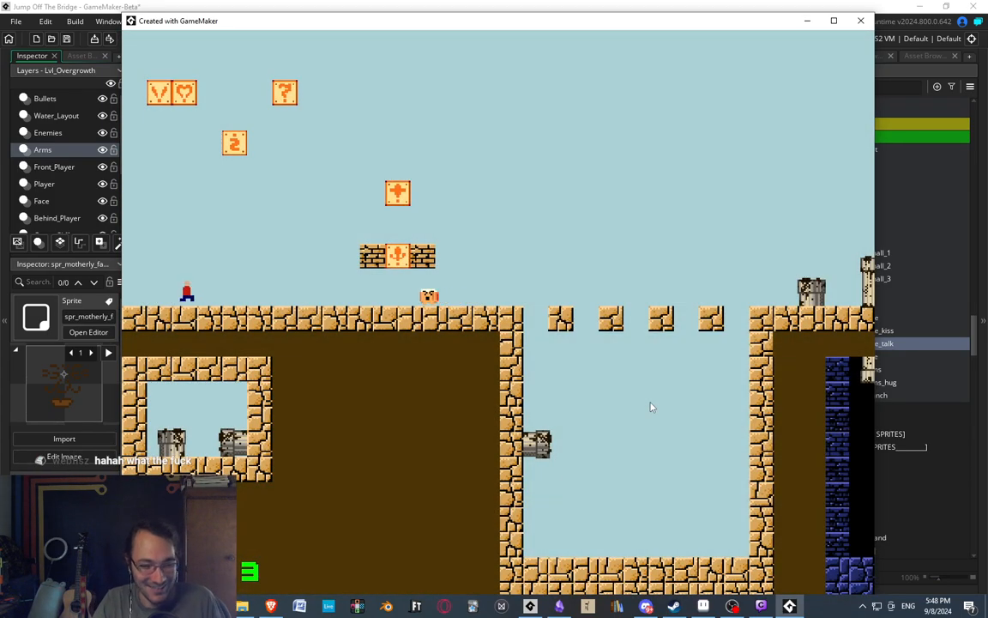
key("space")
key("space")
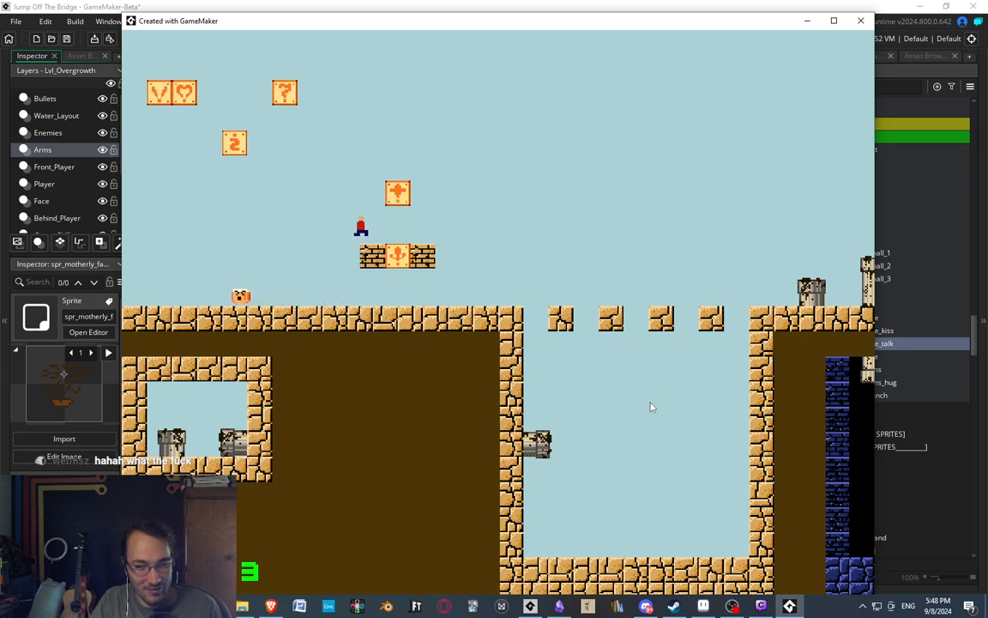
key("space")
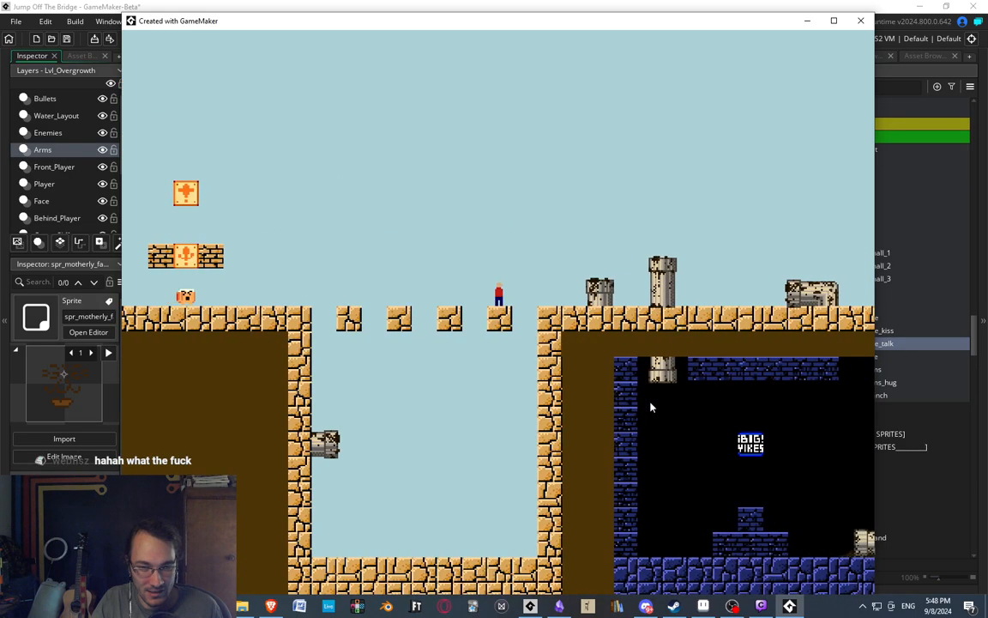
key("space")
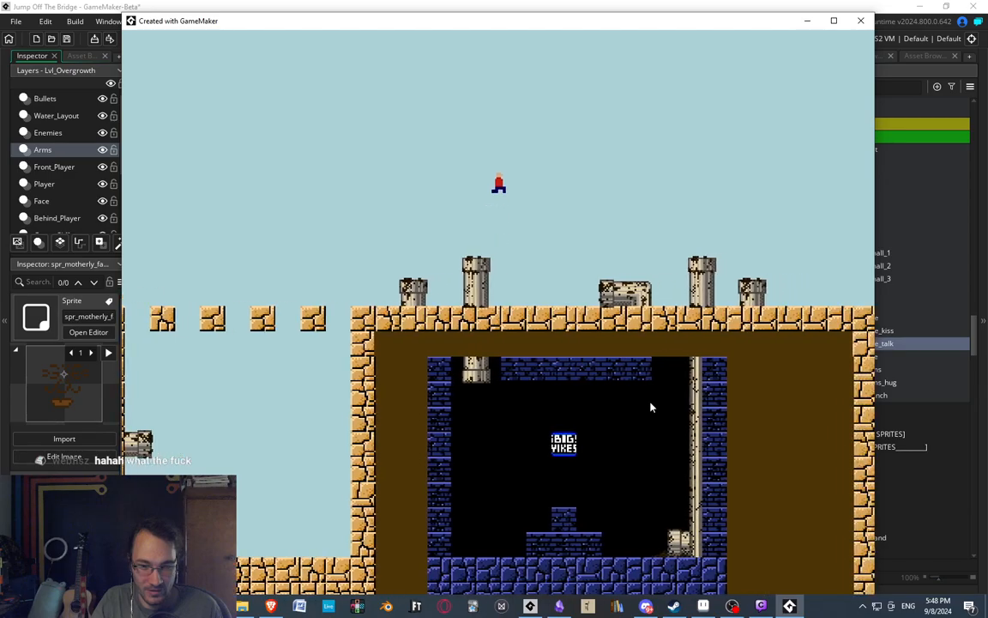
key("space")
key("space")
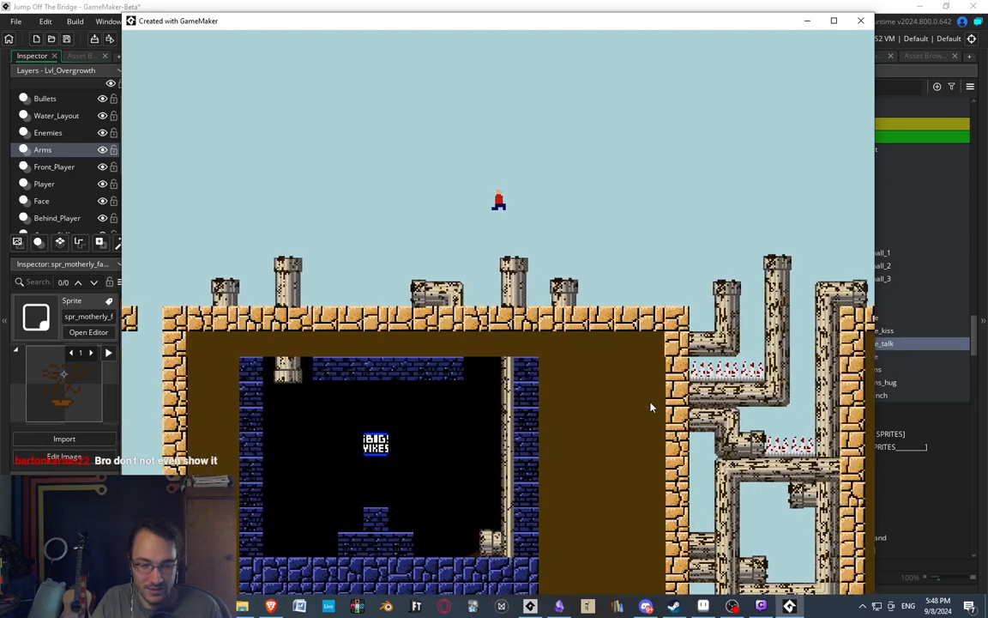
key("Escape")
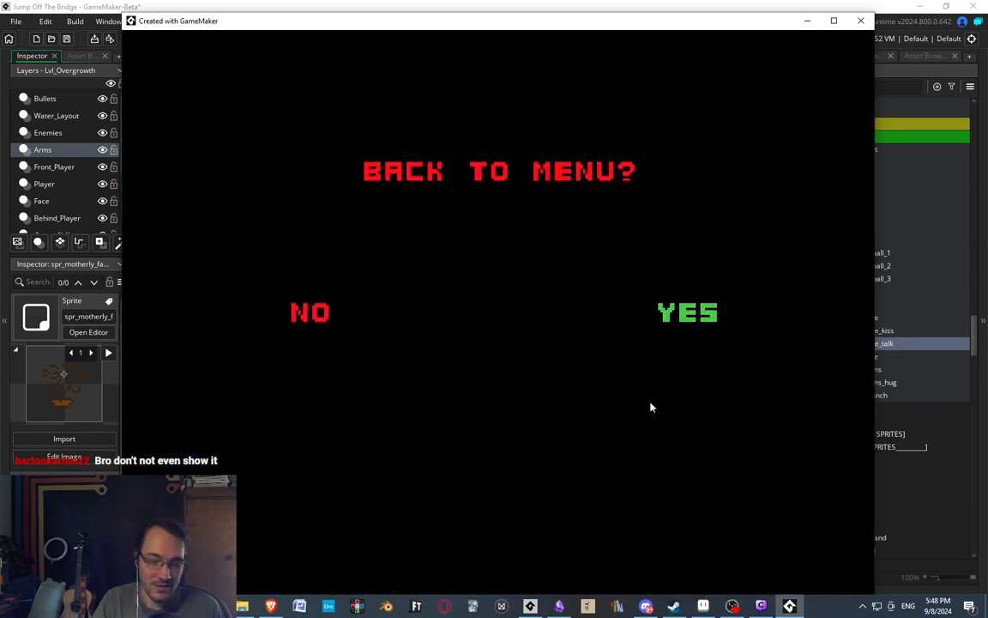
key("Return")
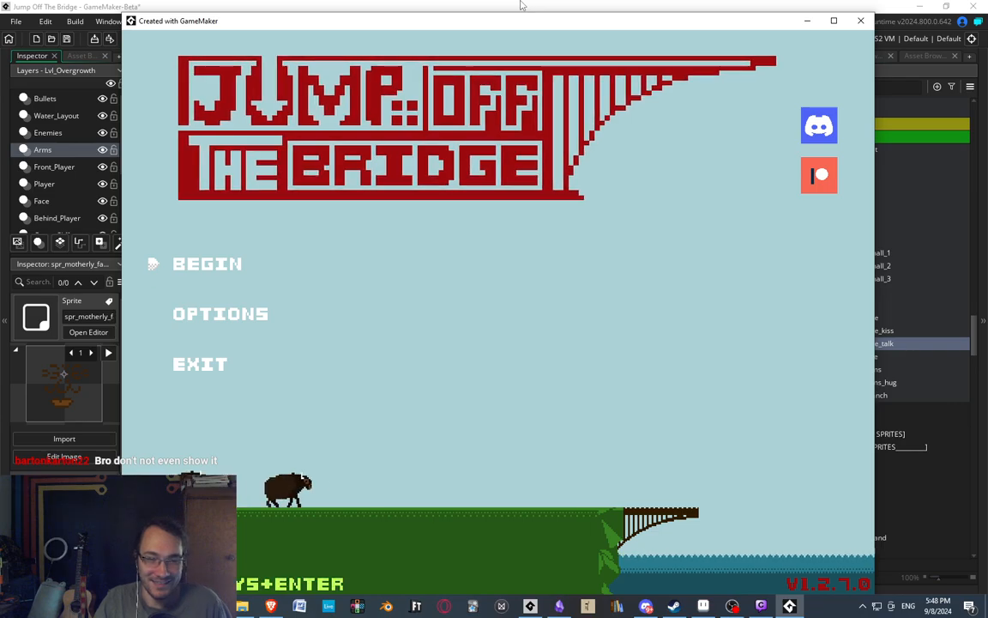
Reopen the easy-mode level selection and browse down to Biggest Fan and back up to the first levels.
key("Return")
key("Return")
key("Right")
key("Down")
key("Down")
key("Down")
key("Down")
key("Down")
key("Down")
key("Down")
key("Down")
key("Down")
key("Down")
key("Down")
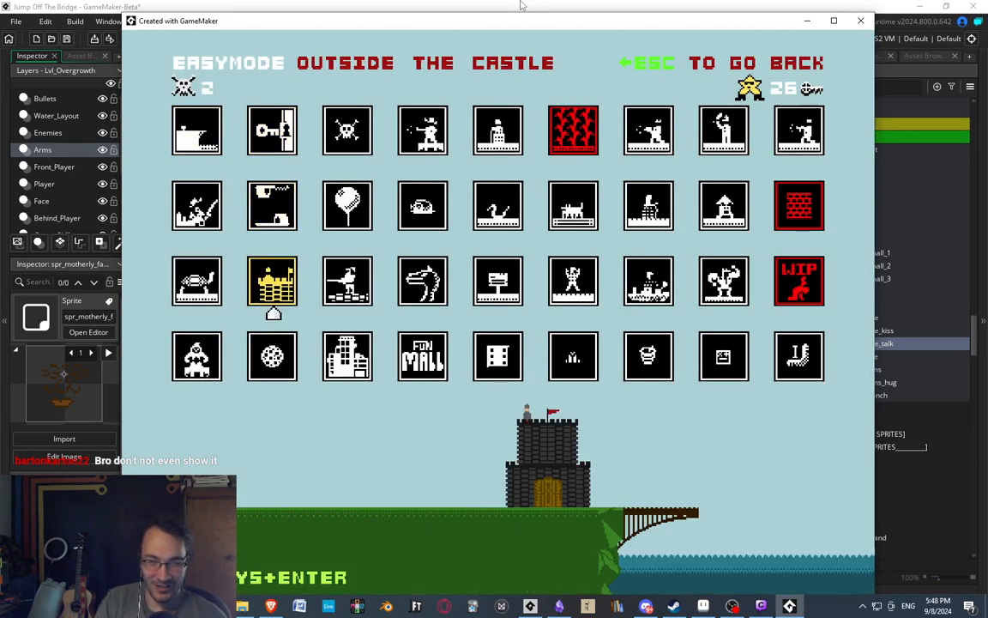
key("Down")
key("Down")
key("Down")
key("Down")
key("Down")
key("Down")
key("Down")
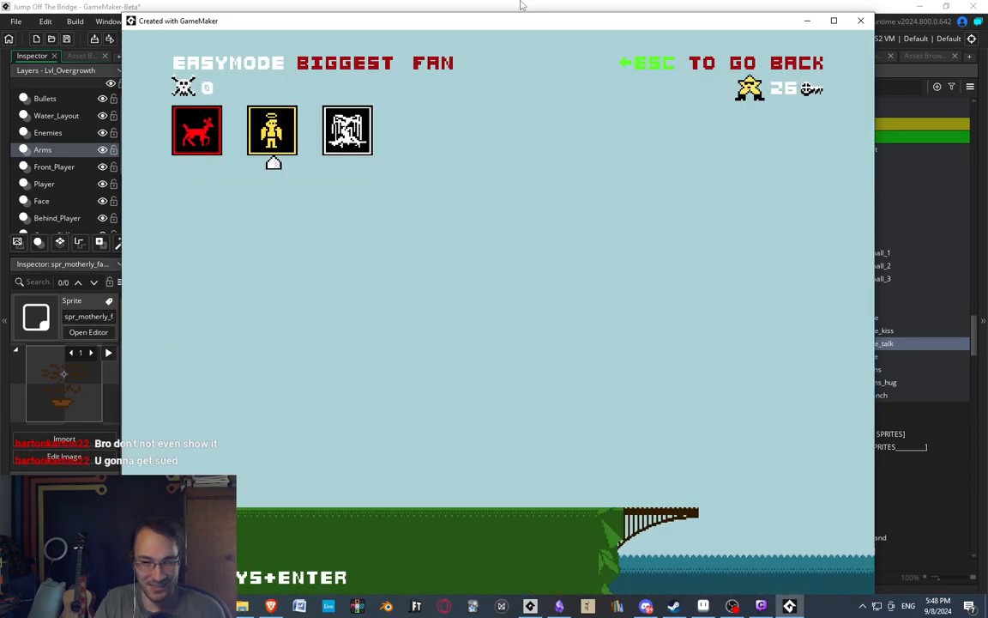
key("Up")
key("Up")
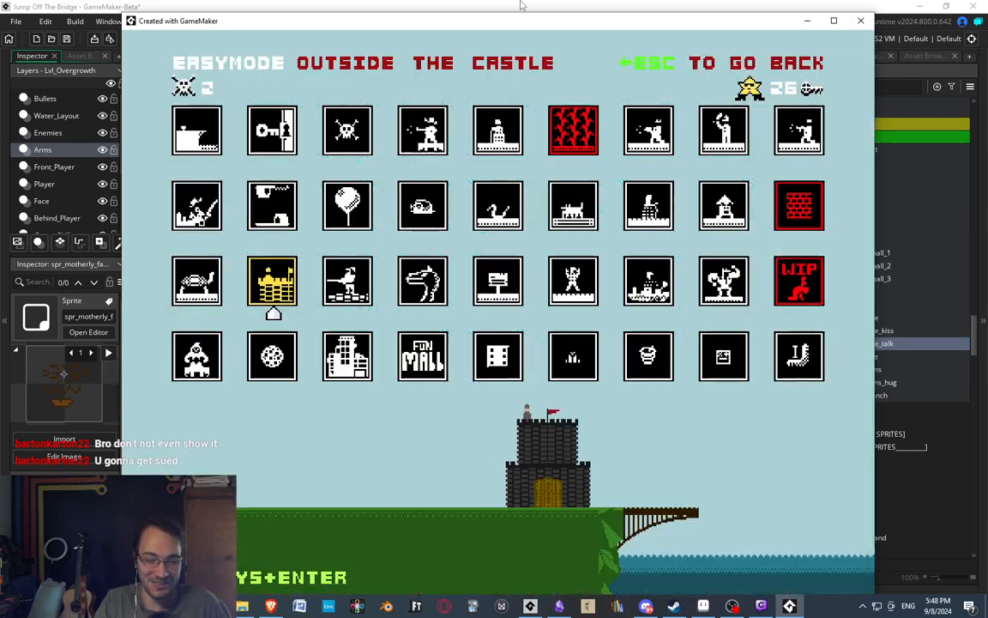
Navigate the level selection past Build-A-Bridge to the castle-icon level with the stone ground and start it.
key("Right")
key("Right")
key("Right")
key("Down")
key("Down")
key("Left")
key("Left")
key("Down")
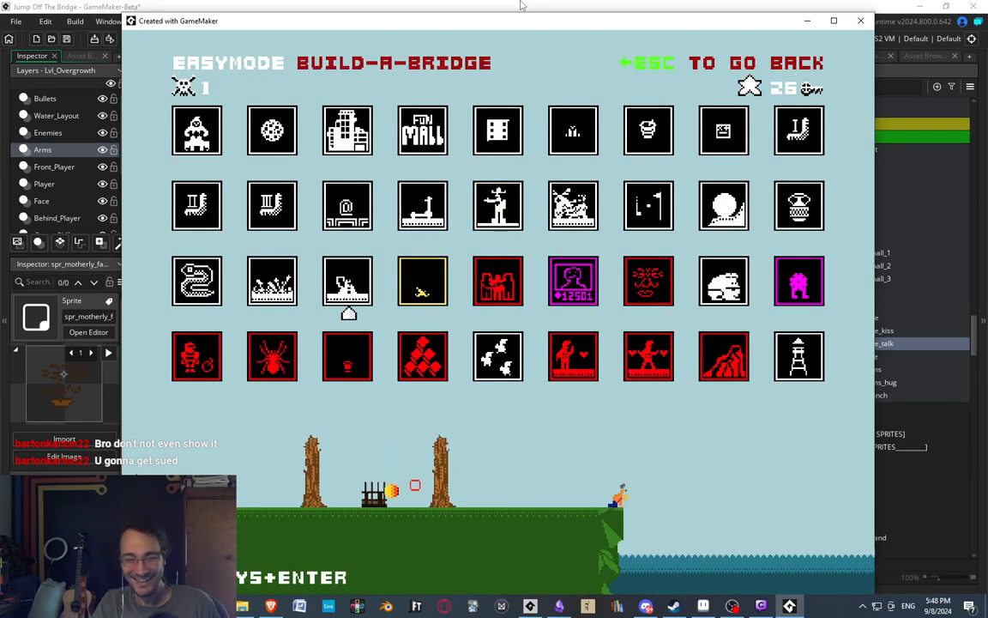
key("Down")
key("Down")
key("Left")
key("Left")
key("Down")
key("Return")
Playtest the castle-icon level by running past the first enemy and crossing the floating stones.
key("Right")
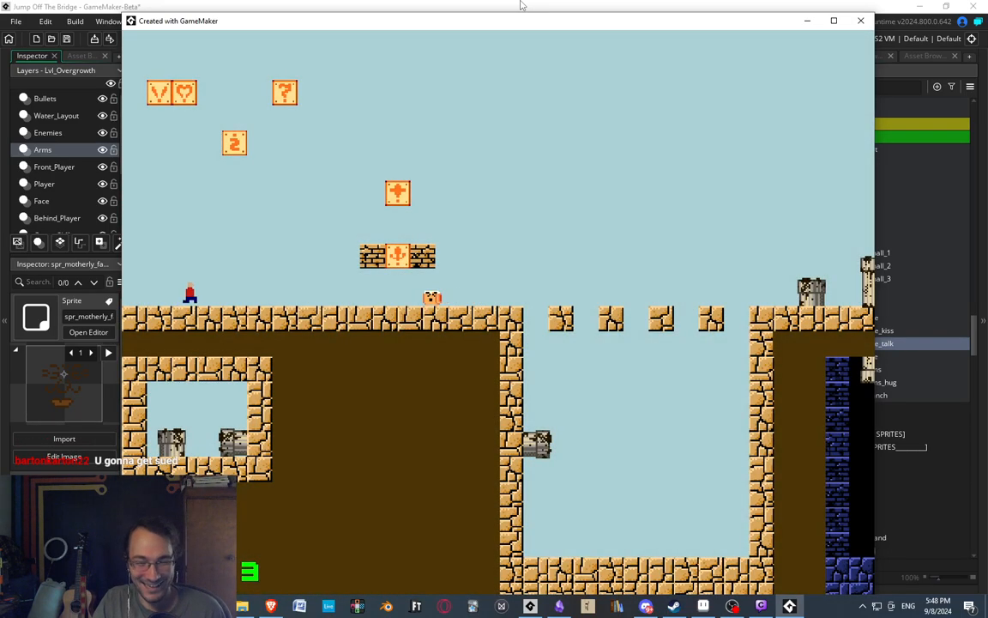
key("space")
key("Right")
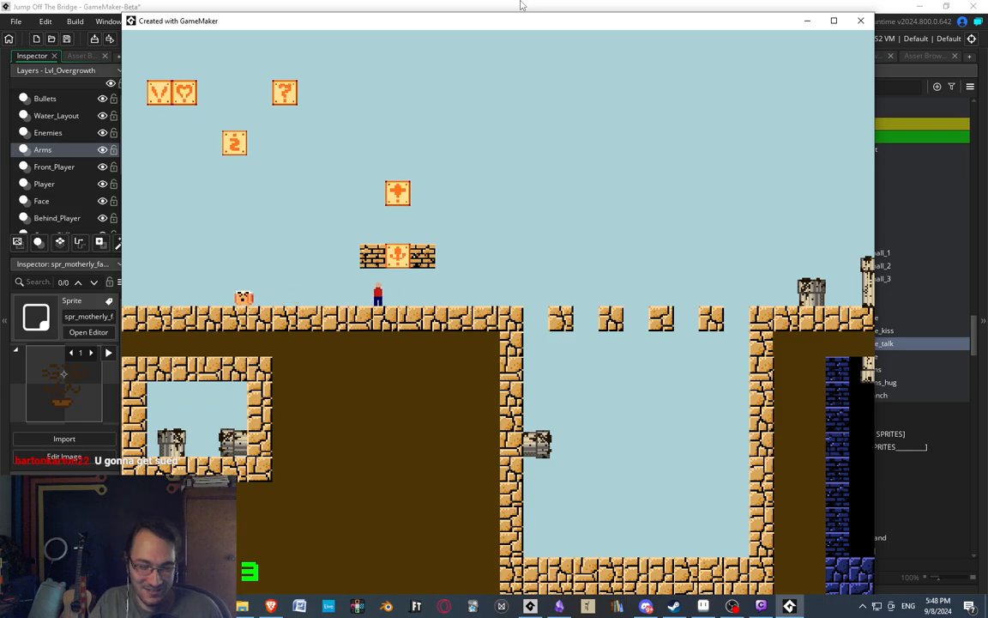
key("Right")
key("space")
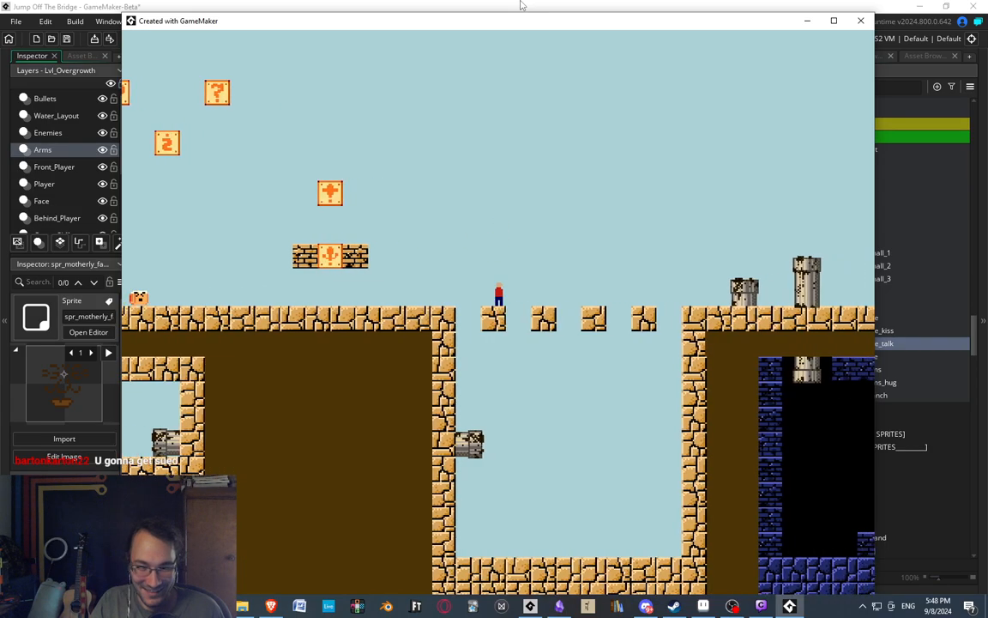
key("space")
key("space")
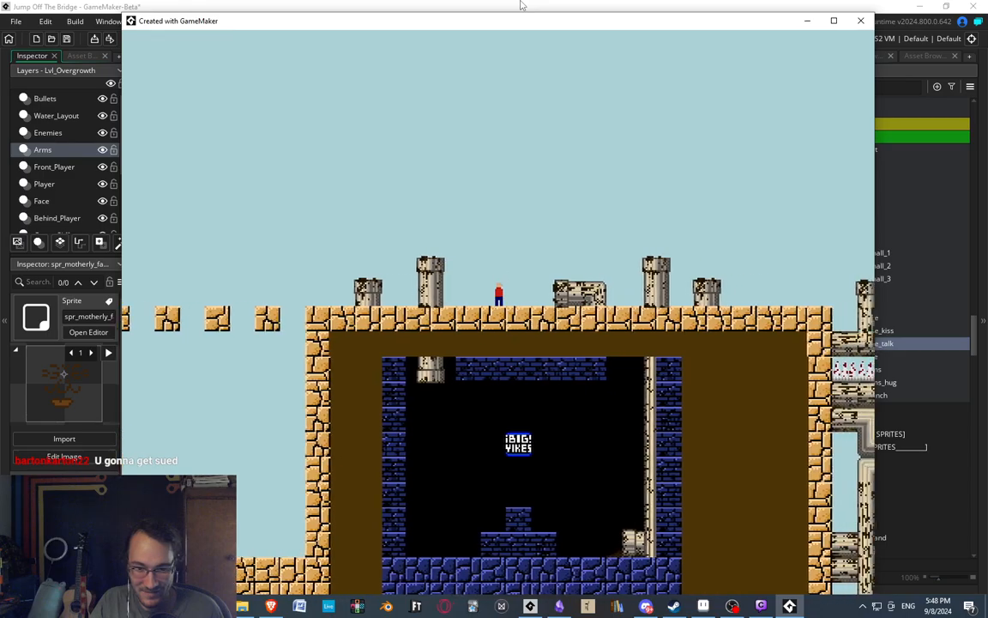
Jump over the standing pipes and the spiked pipe gap, and hit the exclamation-mark block from below.
key("space")
key("space")
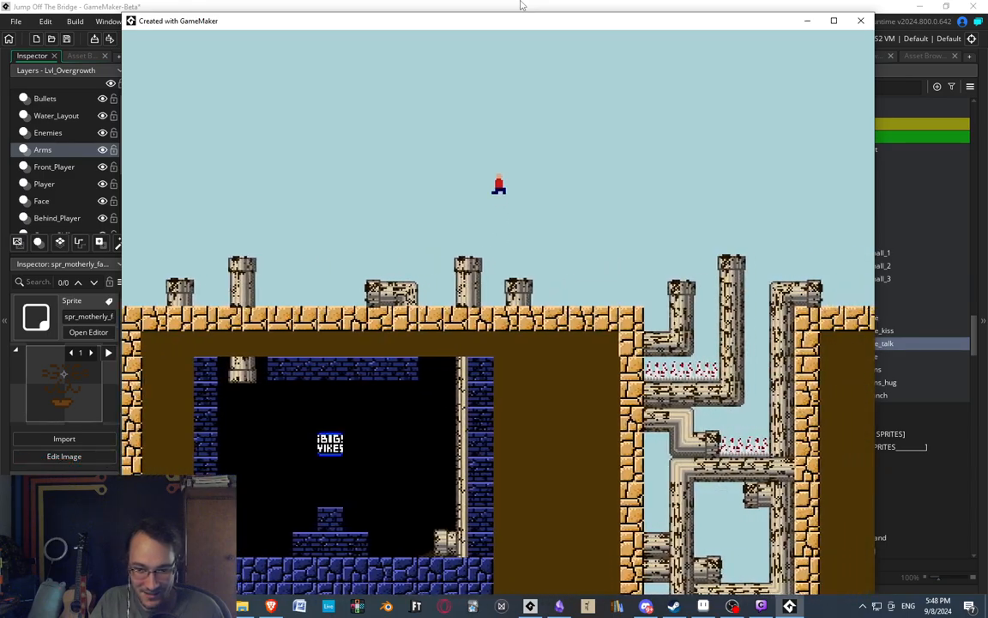
key("Right")
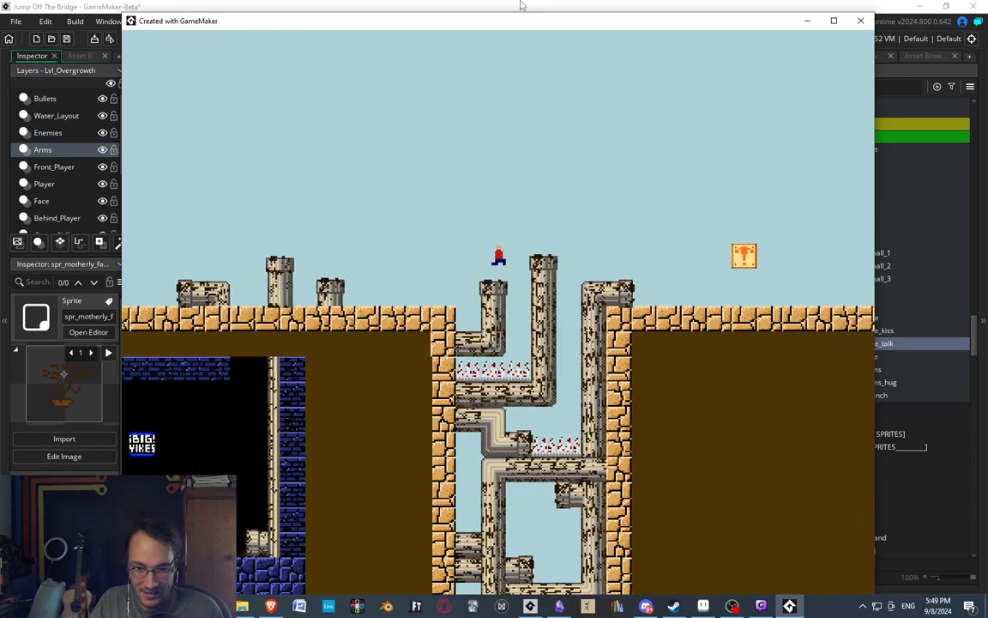
key("space")
key("space")
key("Right")
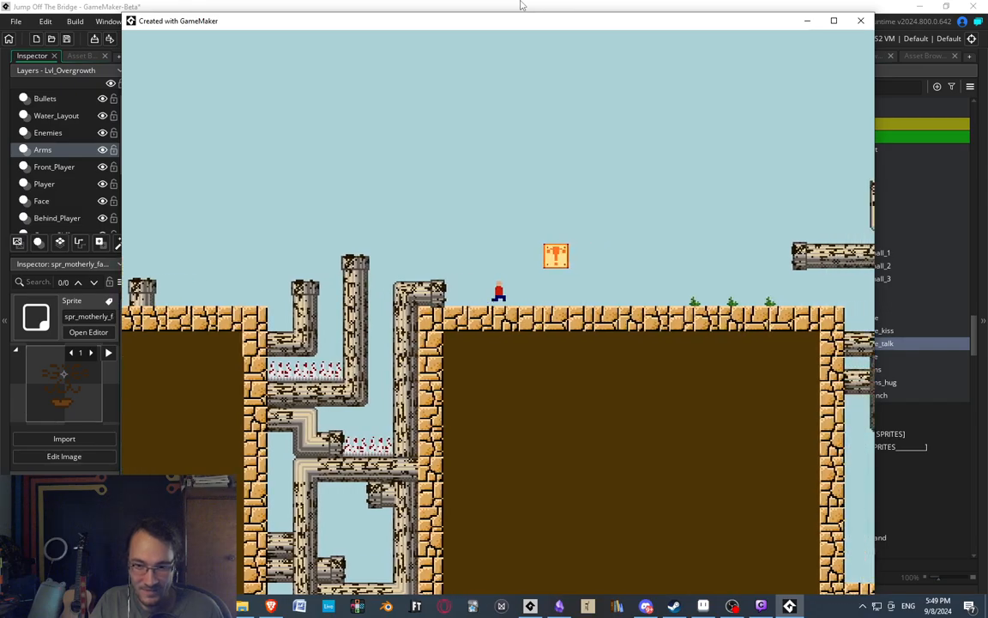
key("space")
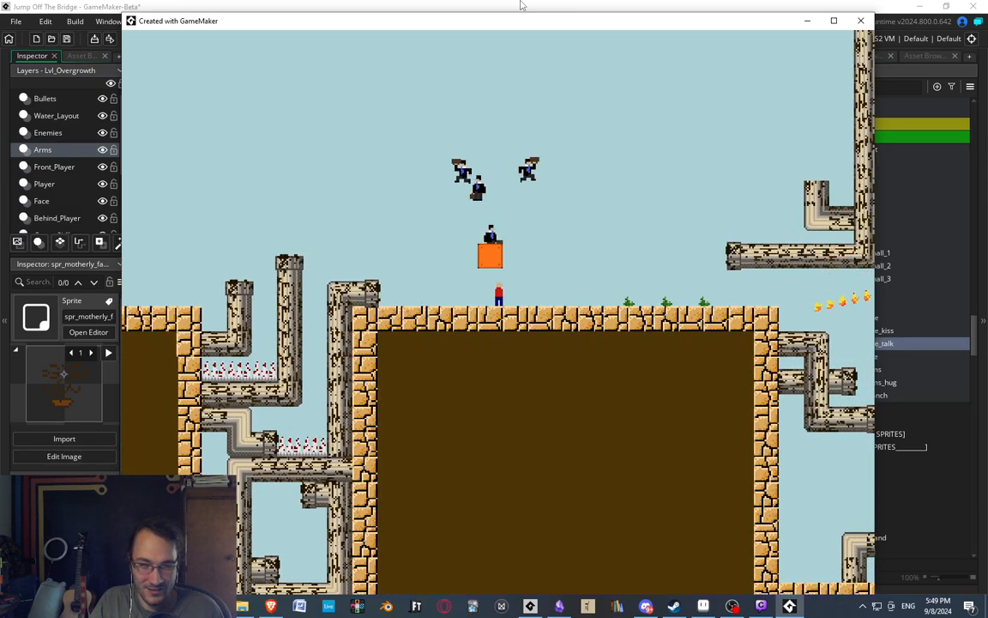
Run through the crowd of suited men and drop off the stone ledge past the fire bar towards the lower pipes.
key("Right")
key("Right")
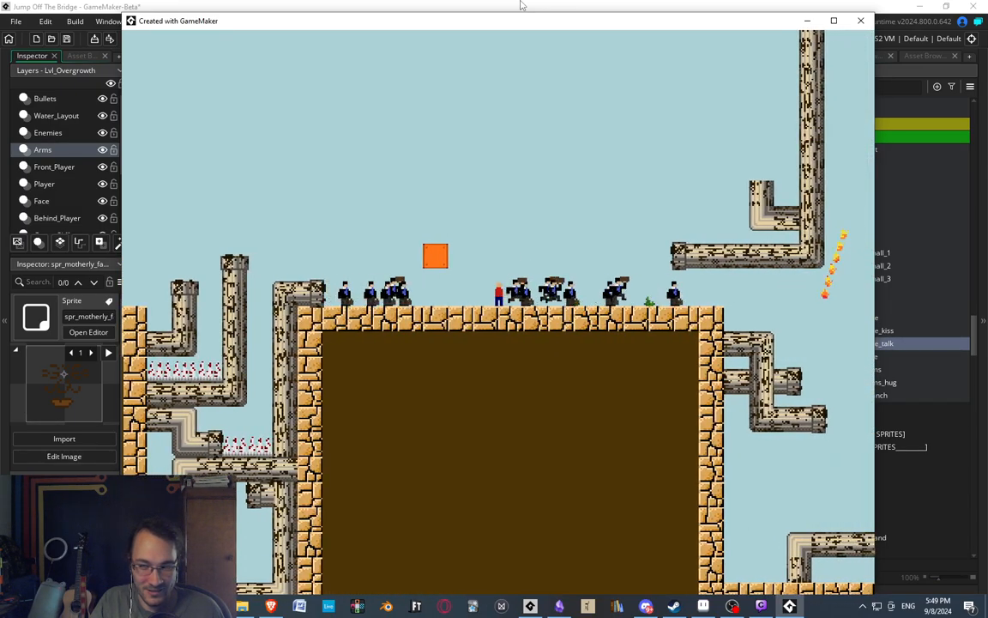
key("Right")
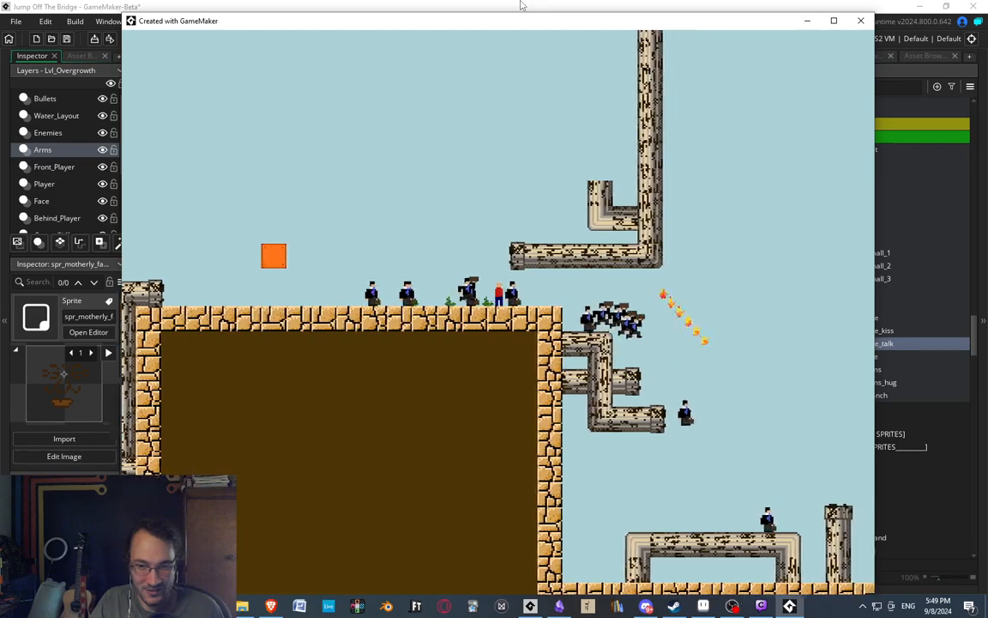
key("Right")
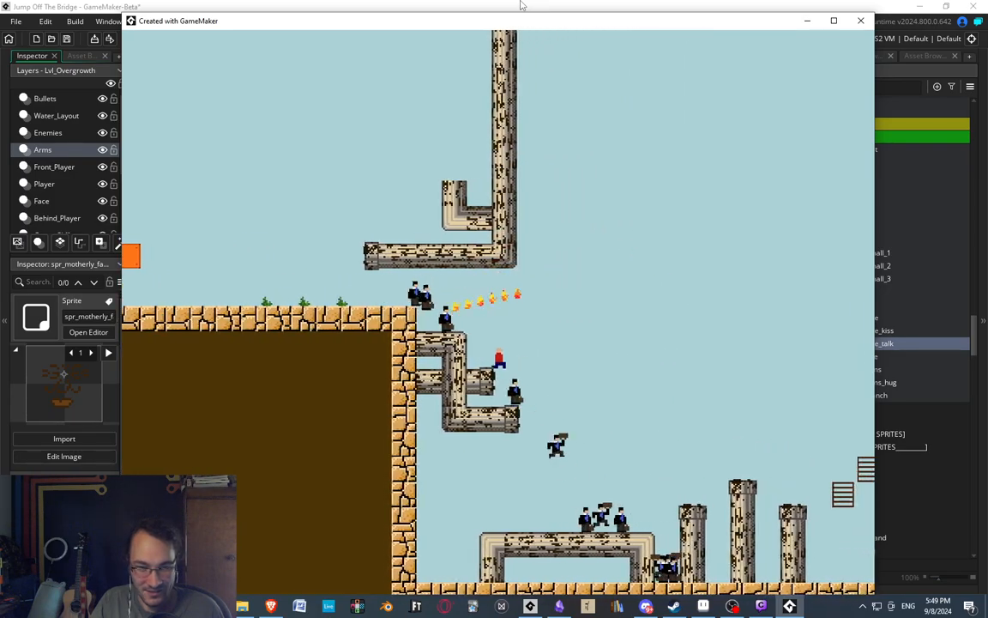
Cross the lower area and climb the stacked crates onto the upper stone ledge with the short pipe.
key("Right")
key("space")
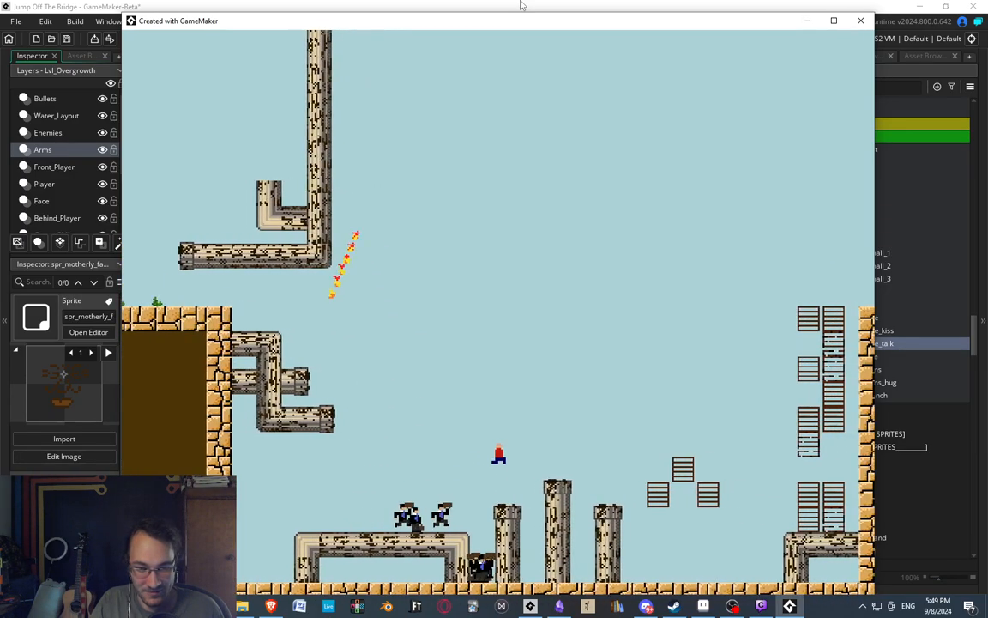
key("Right")
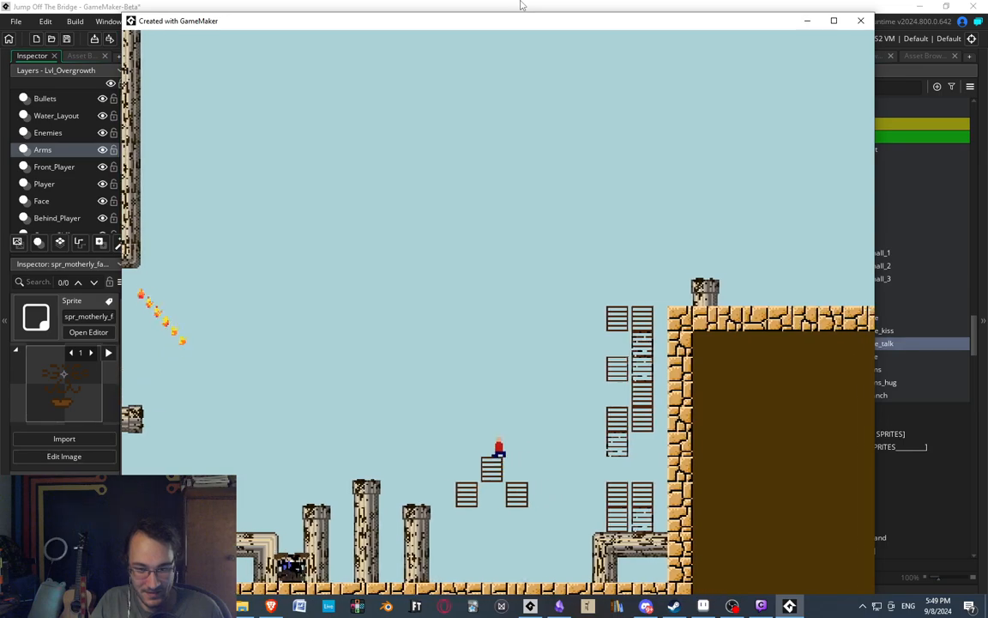
key("space")
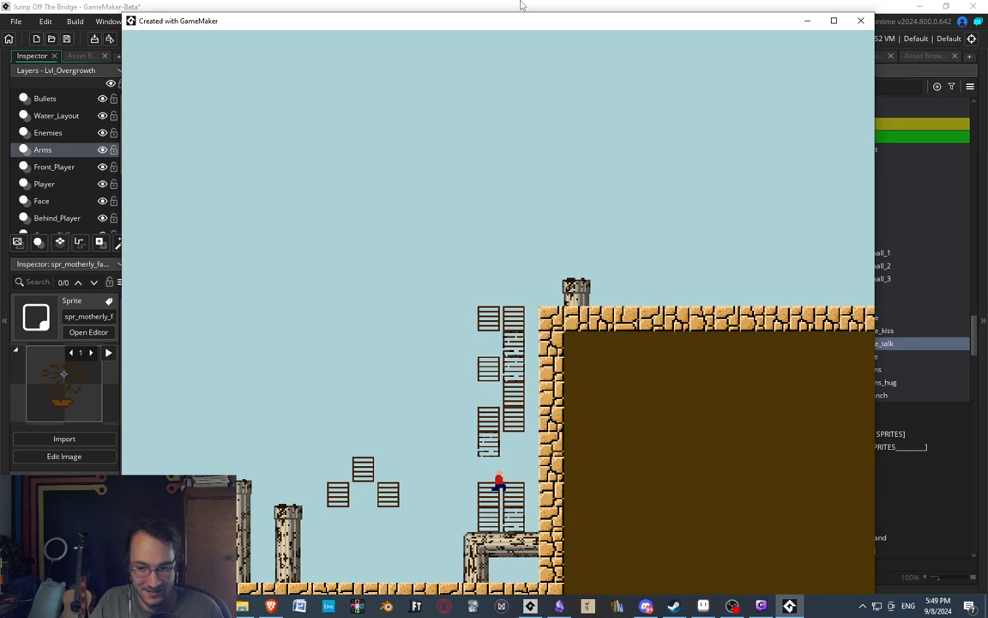
key("space")
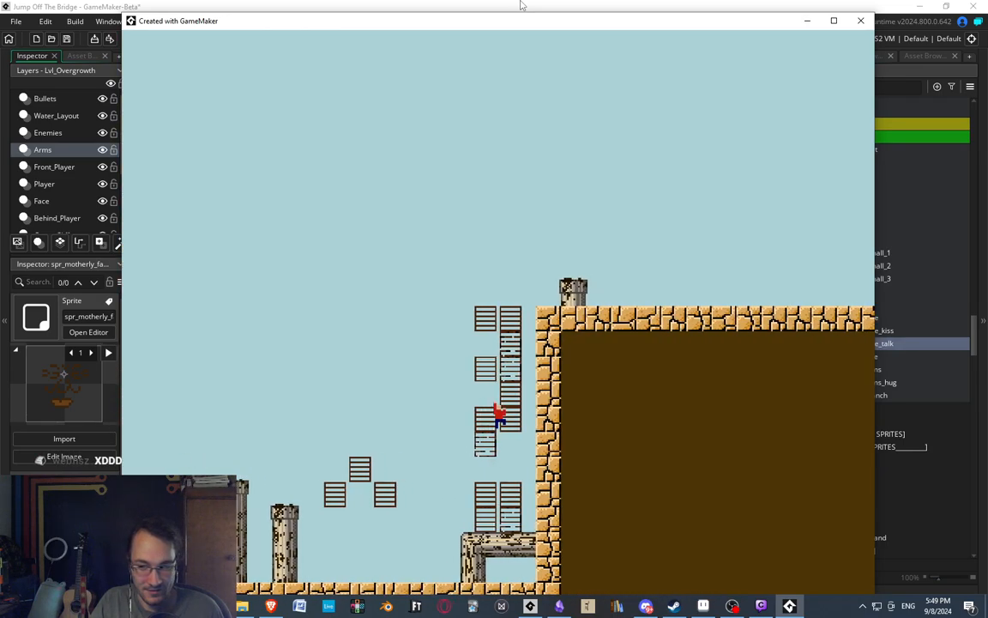
key("Right")
key("space")
key("Right")
key("space")
key("Right")
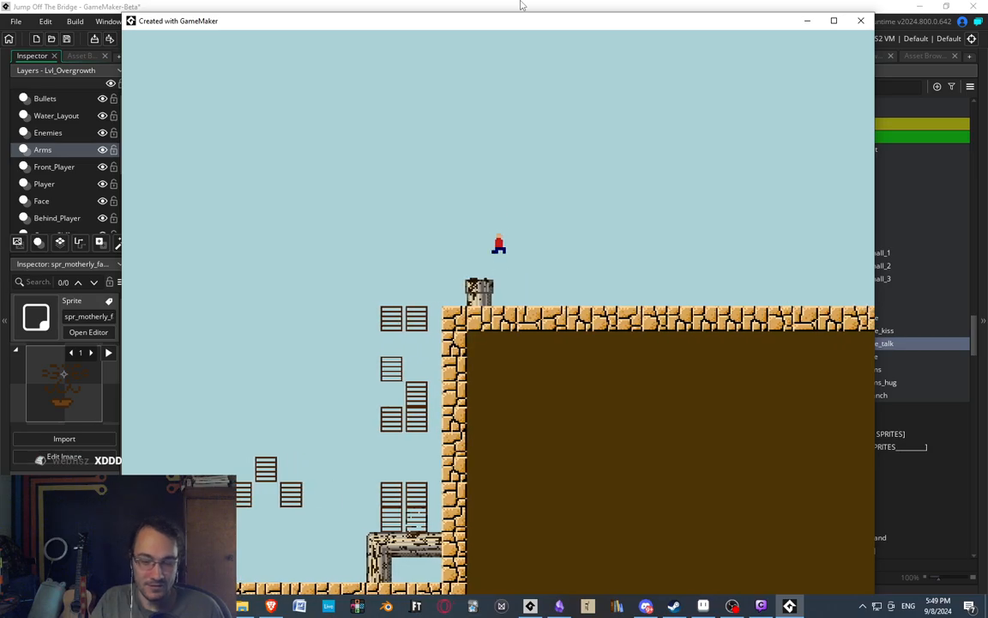
Leave the level for the easy-mode level selection and switch back to the GameMaker sprite editor.
key("Escape")
key("Return")
key("Return")
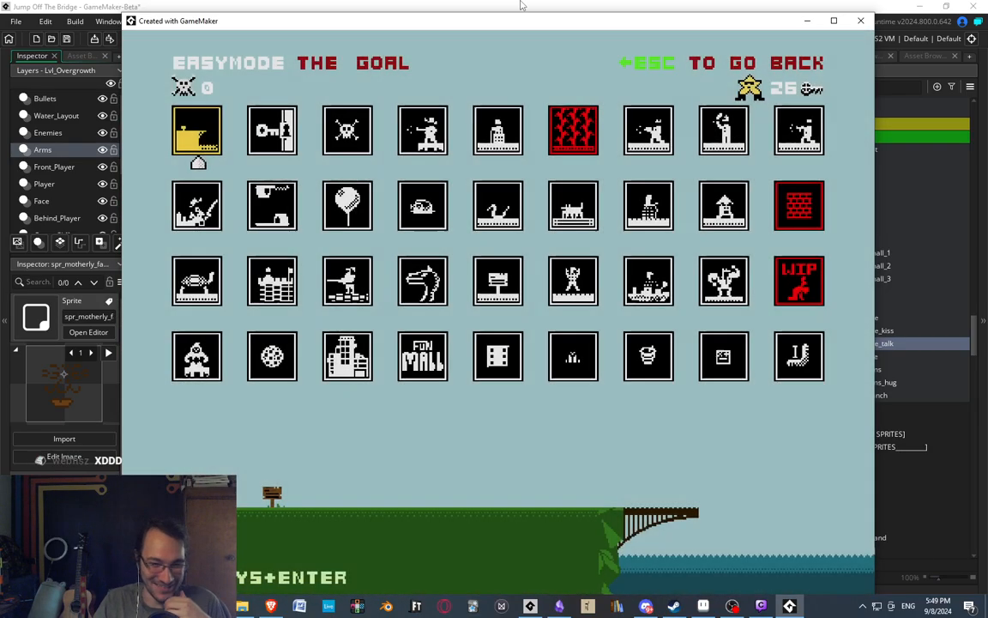
left_click(520, 6)
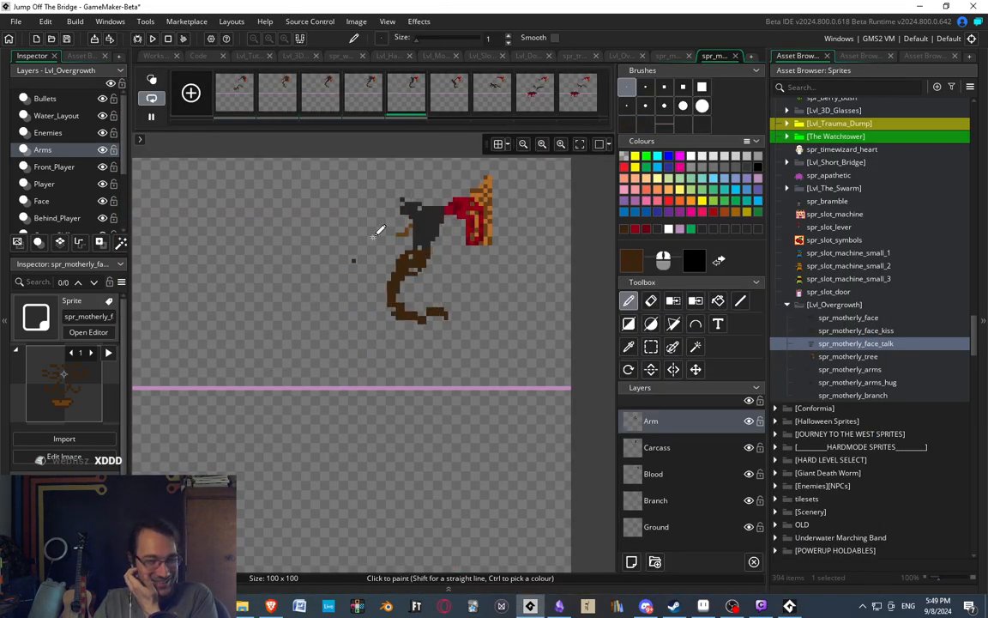
Stop the animation playback and compare the arm poses in the sixth, seventh and eighth frames.
left_click(506, 97)
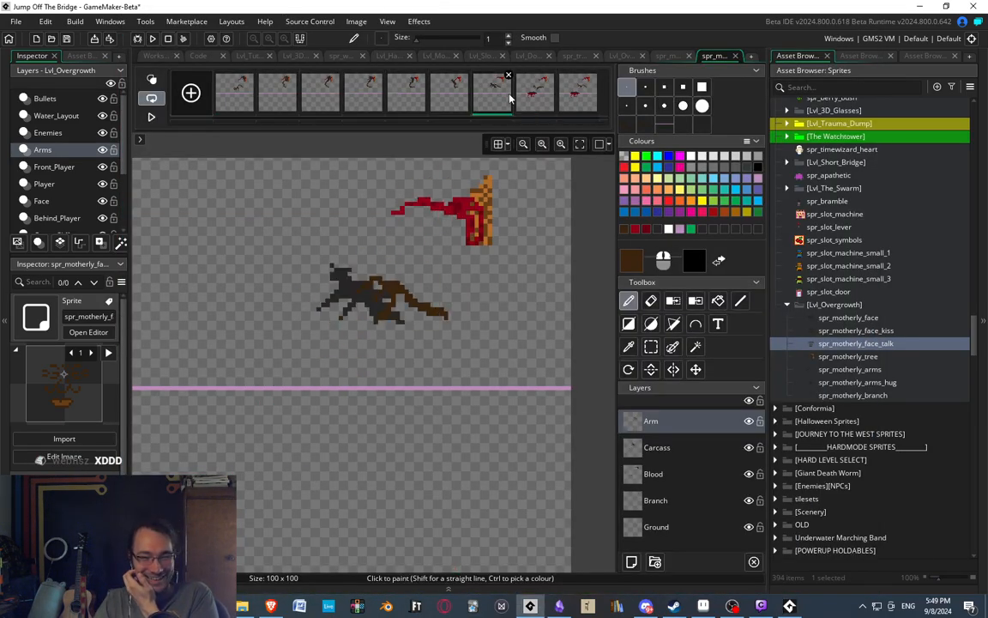
left_click(151, 117)
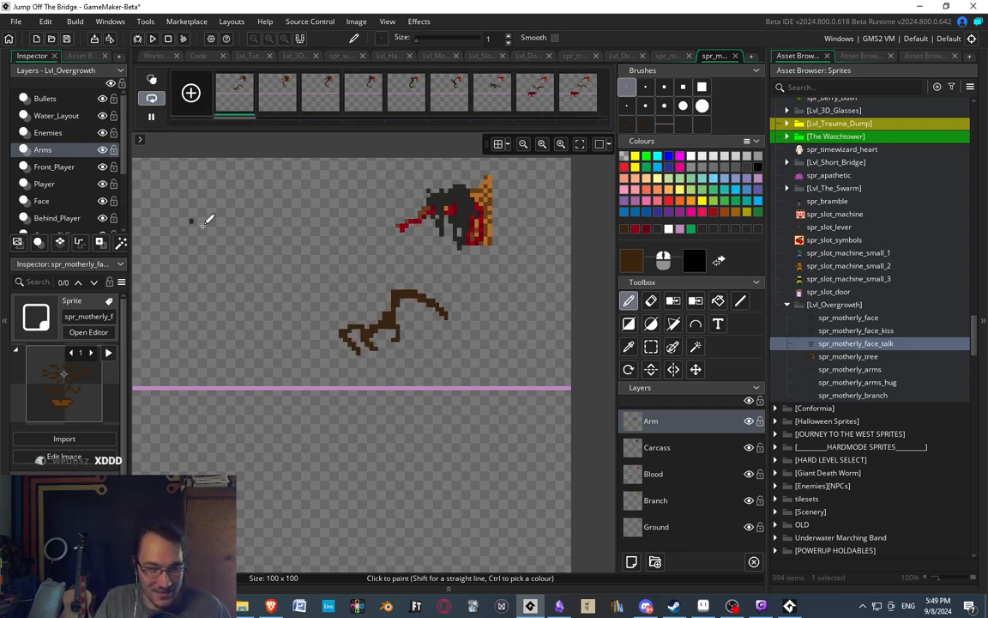
middle_click_drag(355, 278, 368, 273)
left_click(465, 105)
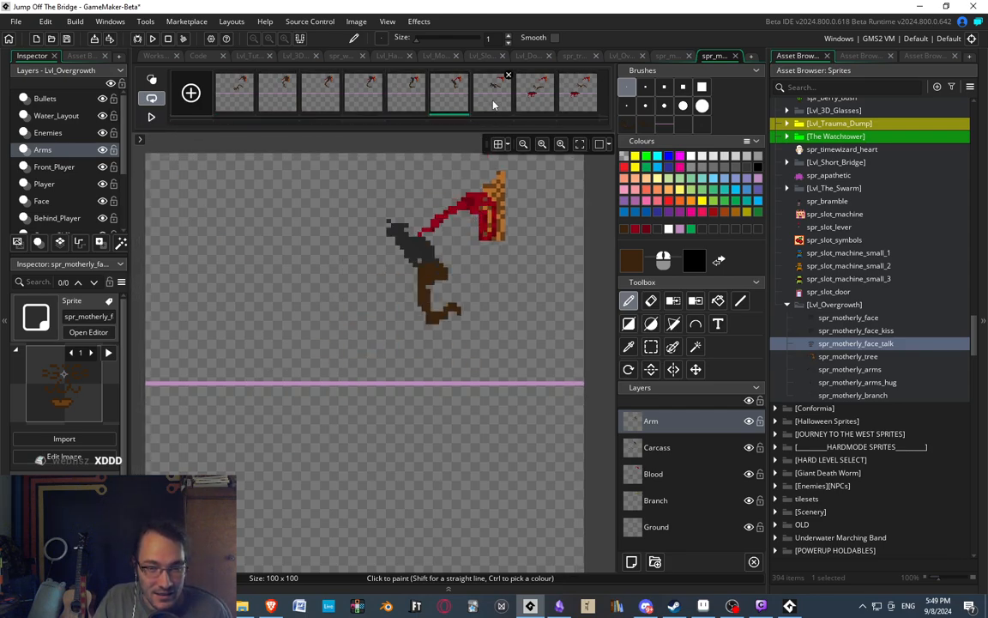
left_click(494, 104)
left_click(537, 102)
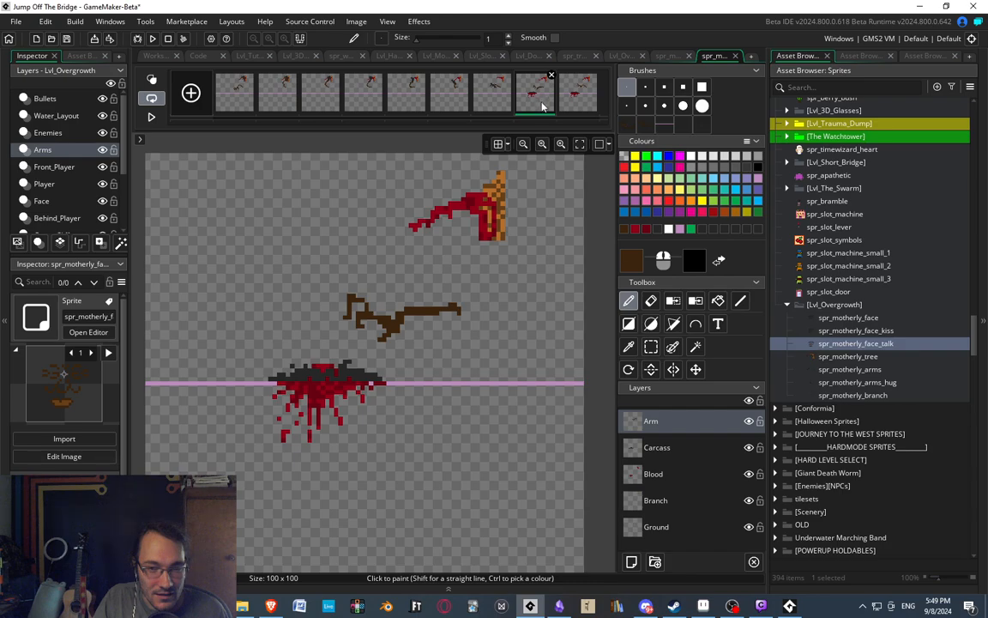
left_click(510, 103)
left_click(526, 102)
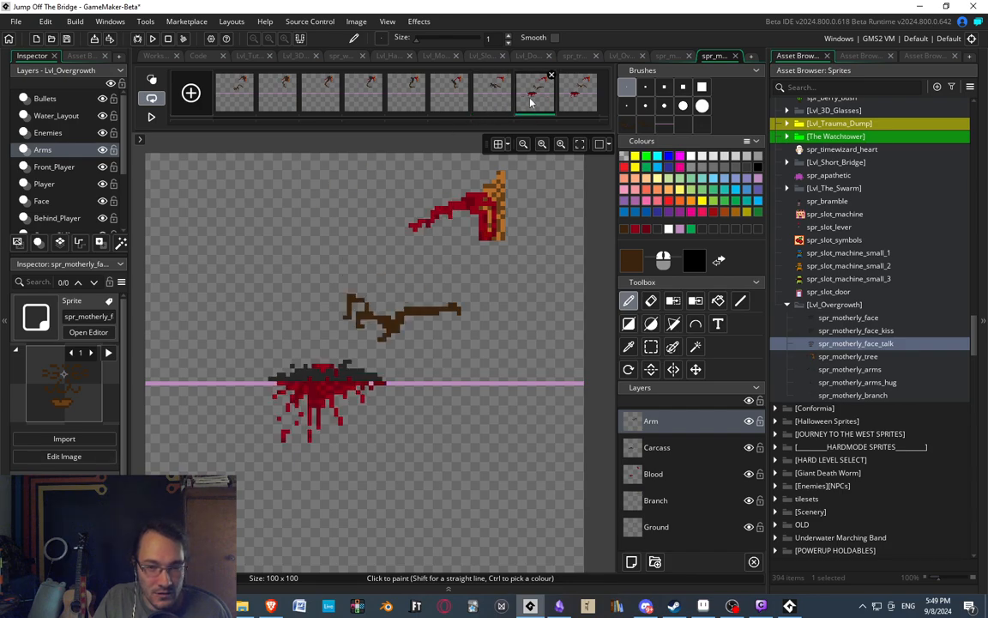
left_click(506, 103)
left_click(540, 100)
Select the clawed arm on the Arm layer of the eighth frame and cut it out.
key("s")
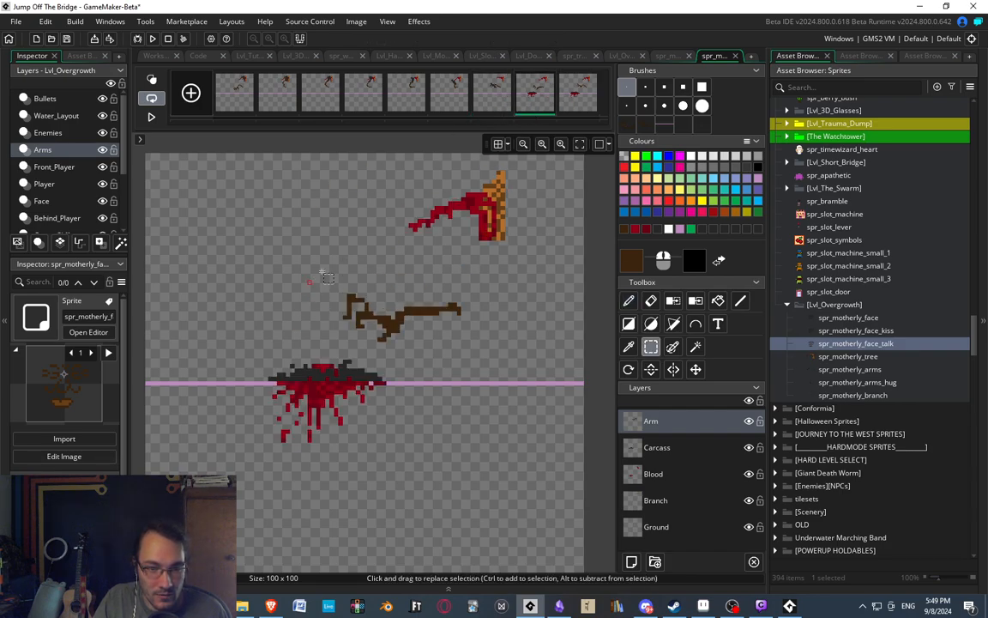
left_click_drag(331, 251, 453, 352)
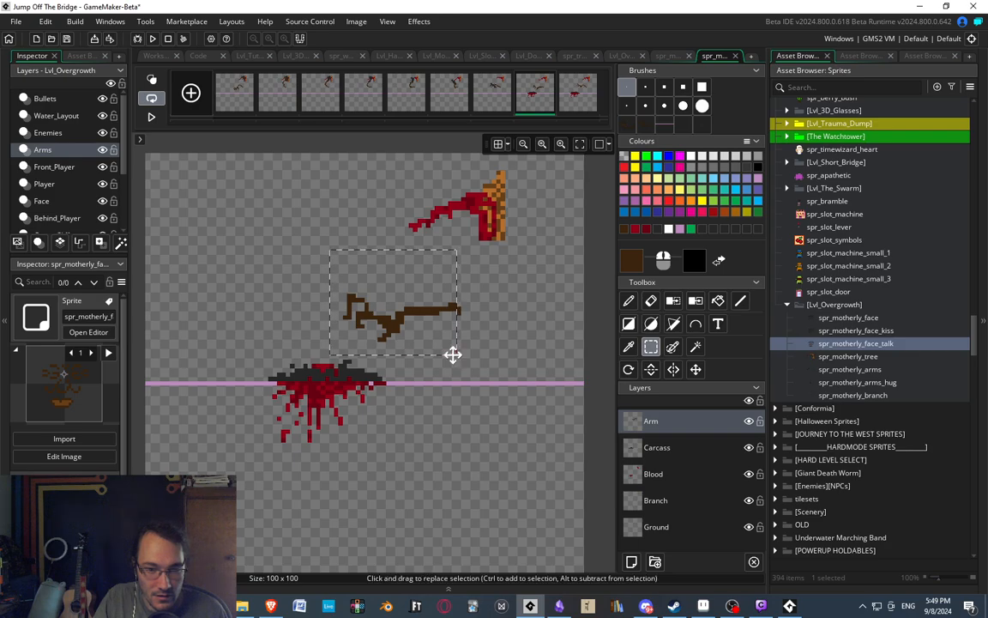
key("ctrl+x")
Cut the arm out of the seventh frame and stamp the eighth frame's arm in its place.
left_click(497, 86)
key("s")
left_click_drag(364, 254, 435, 310)
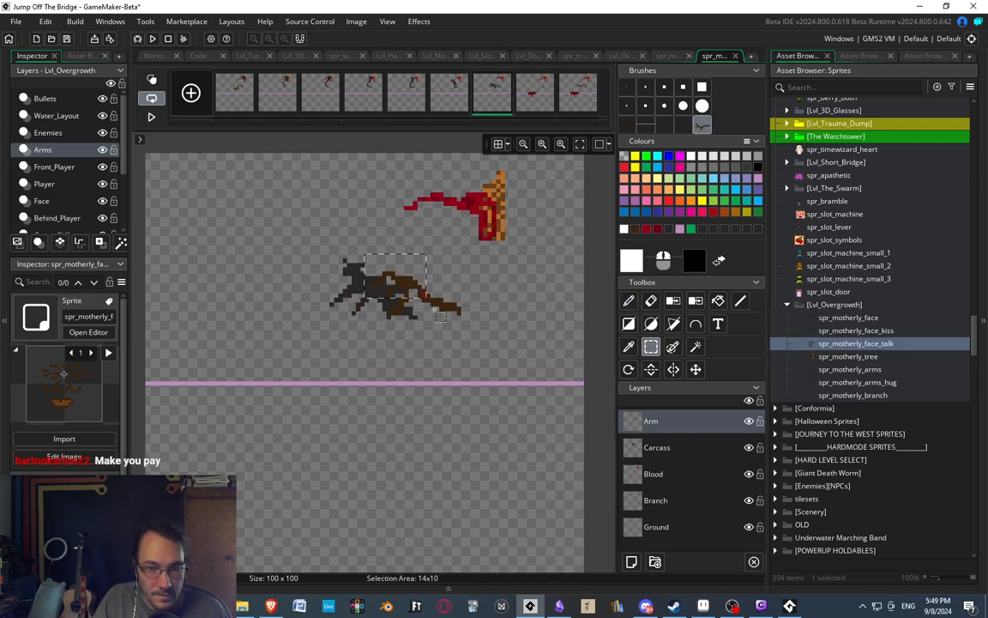
left_click_drag(461, 345, 454, 337)
key("ctrl+x")
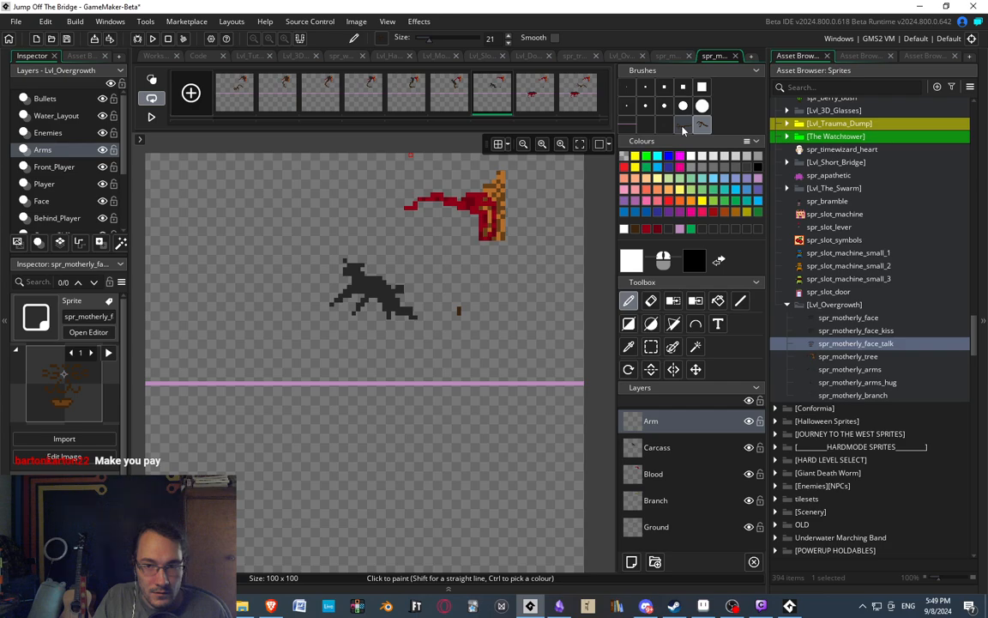
left_click(464, 97)
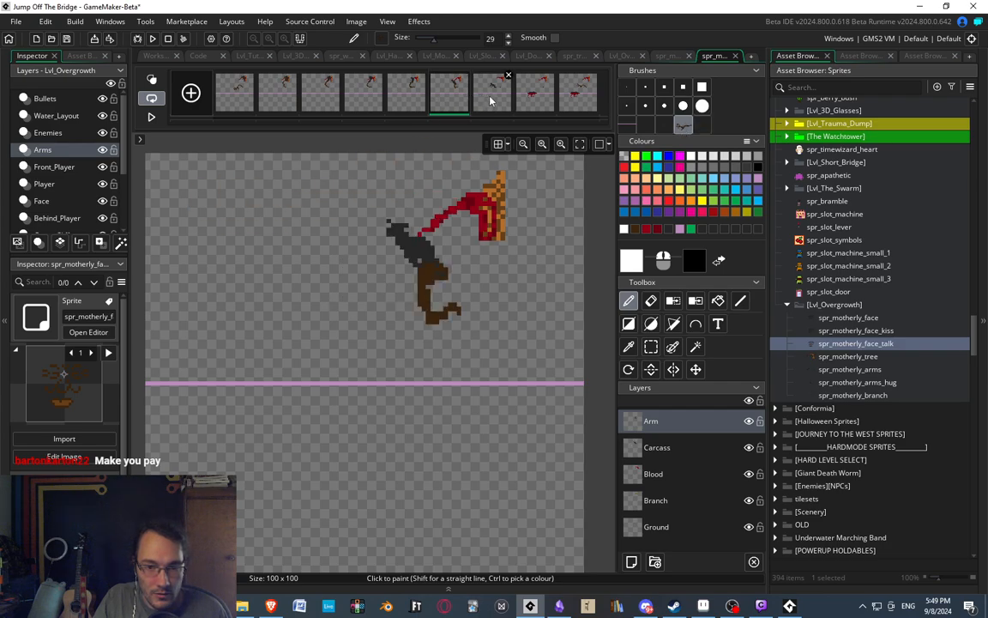
left_click(491, 96)
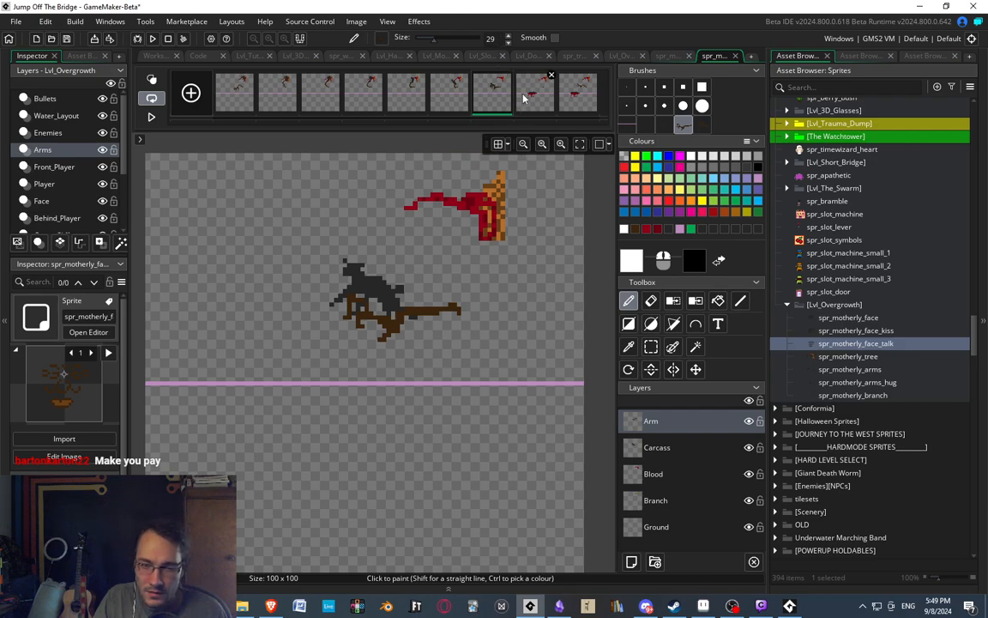
Stamp the arm cut from the seventh frame onto the eighth frame, between the branch and the ground line.
left_click(528, 98)
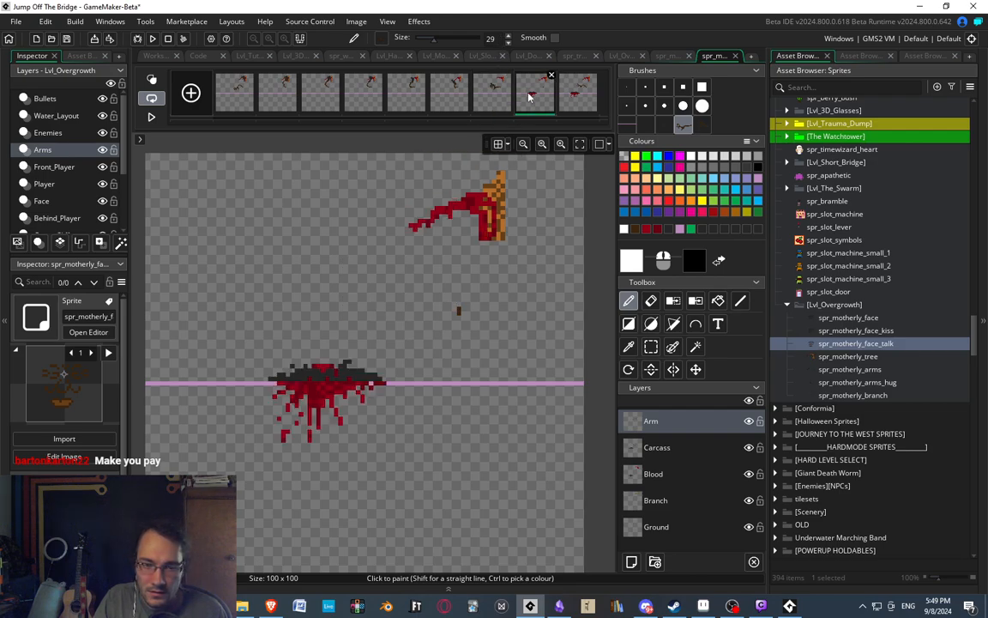
left_click(702, 126)
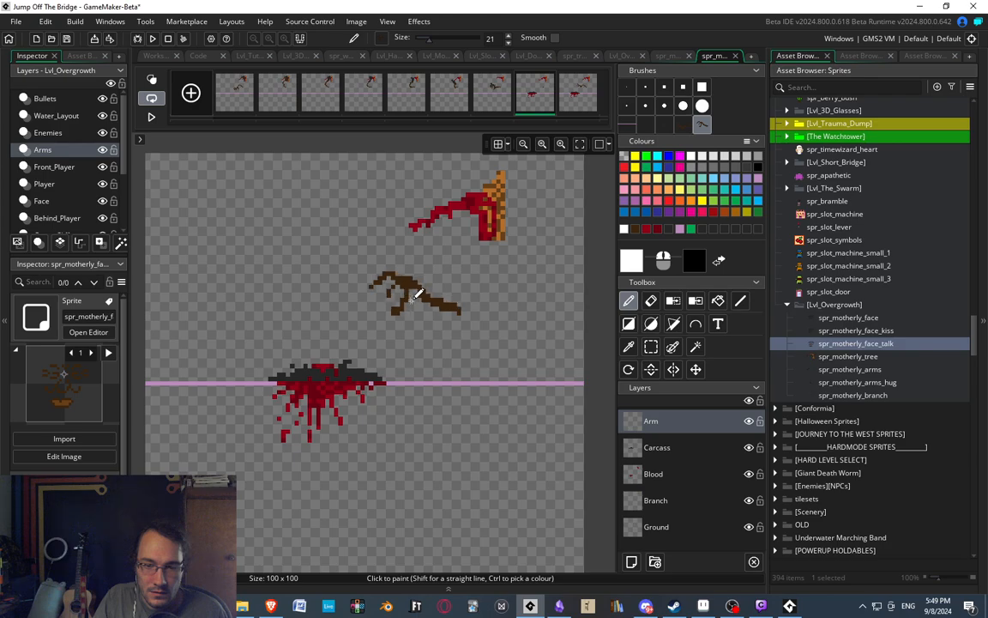
left_click(416, 296)
Play the carcass animation back and examine how the arm moves through its final frames.
left_click(151, 119)
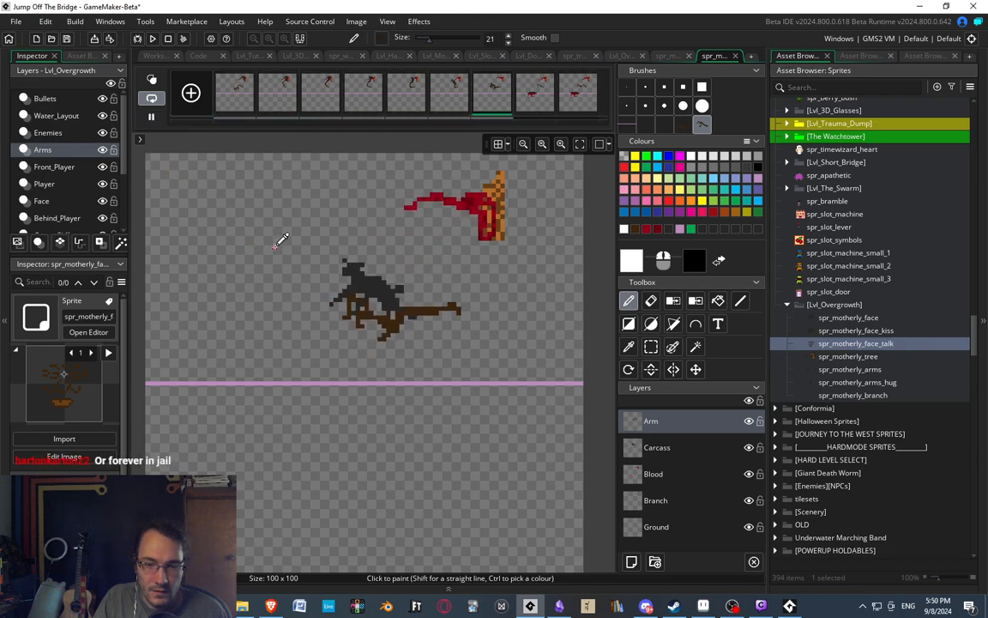
scroll(276, 239, "down", 2)
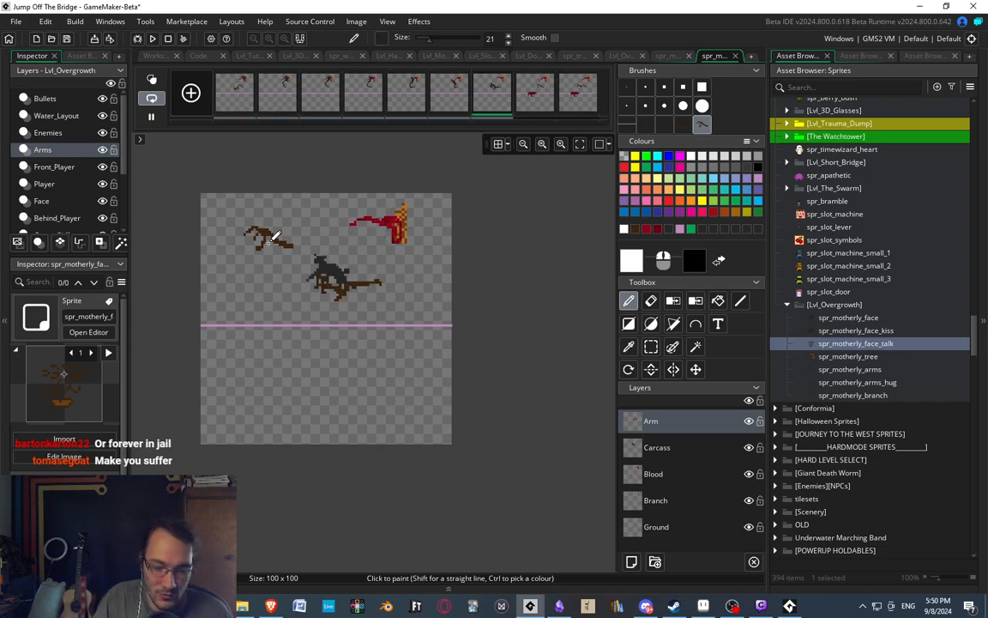
middle_click_drag(391, 308, 408, 309)
scroll(375, 221, "up", 3)
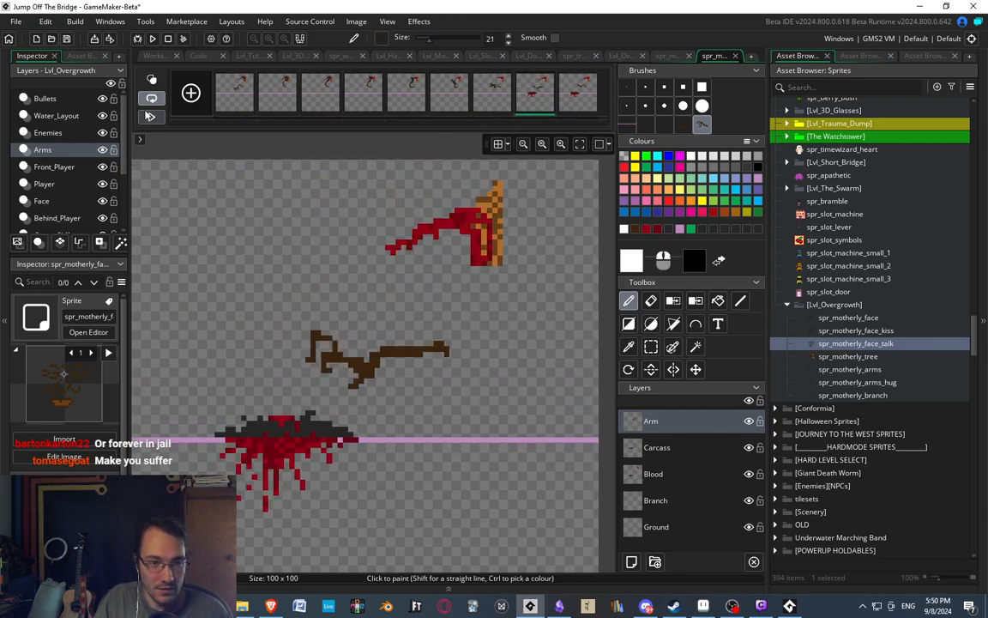
scroll(518, 199, "down", 3)
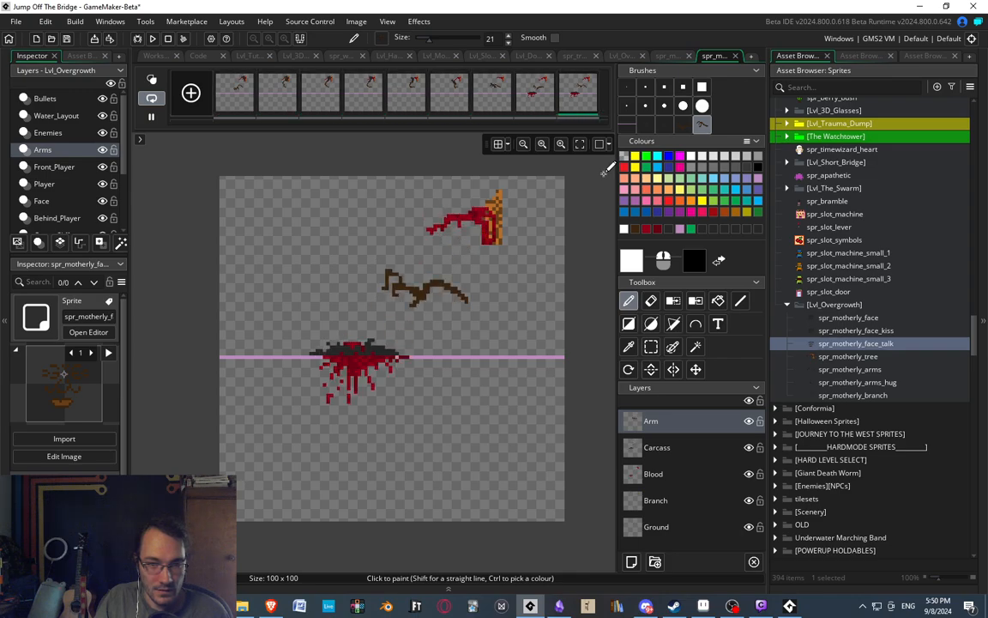
Hide the Ground layer so its pink guide line is left out of the branch sprite.
middle_click_drag(434, 232, 392, 237)
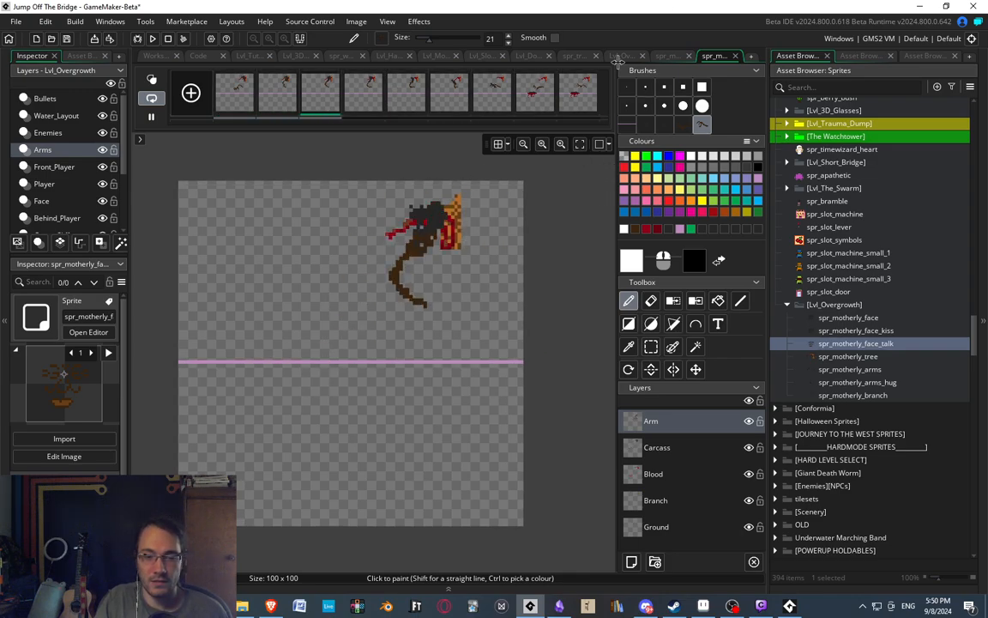
left_click(749, 527)
middle_click_drag(486, 228, 492, 233)
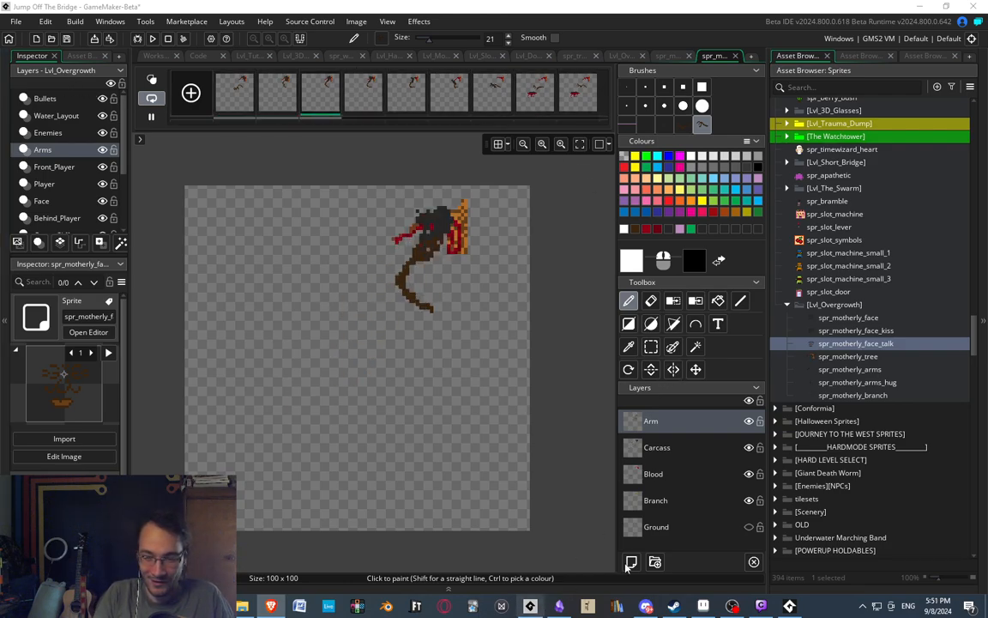
Switch to the running game and start the red cube-pyramid level two places after Spider's Den.
left_click(789, 606)
key("Right")
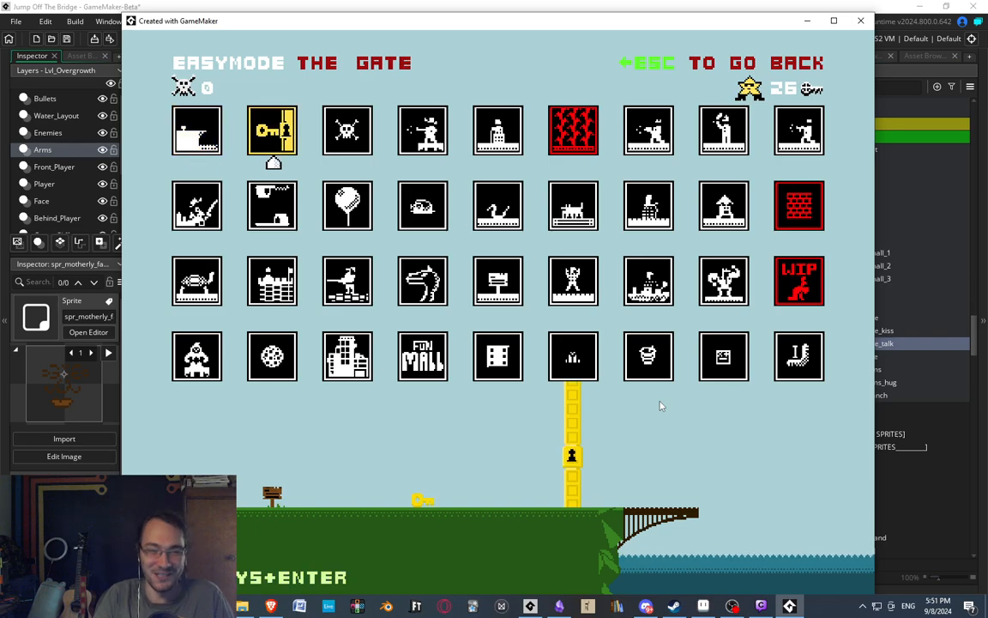
key("Down")
key("Down")
key("Down")
key("Down")
key("Down")
key("Down")
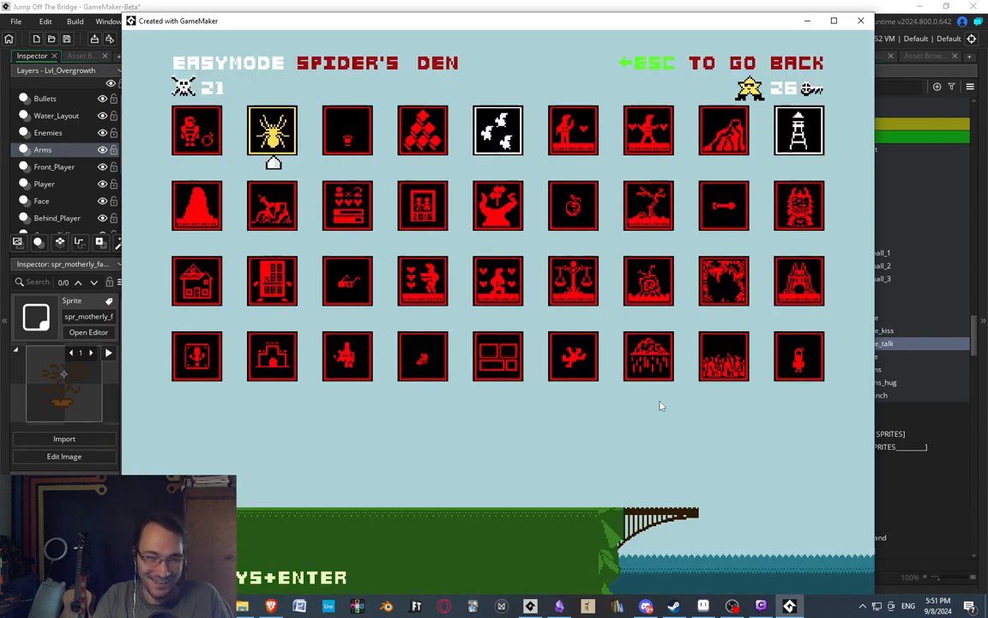
key("Right")
key("Right")
key("Return")
Playtest the cube level by hopping the character across the cubes, avoiding the purple enemies, up to the bridge.
key("Right")
key("Right")
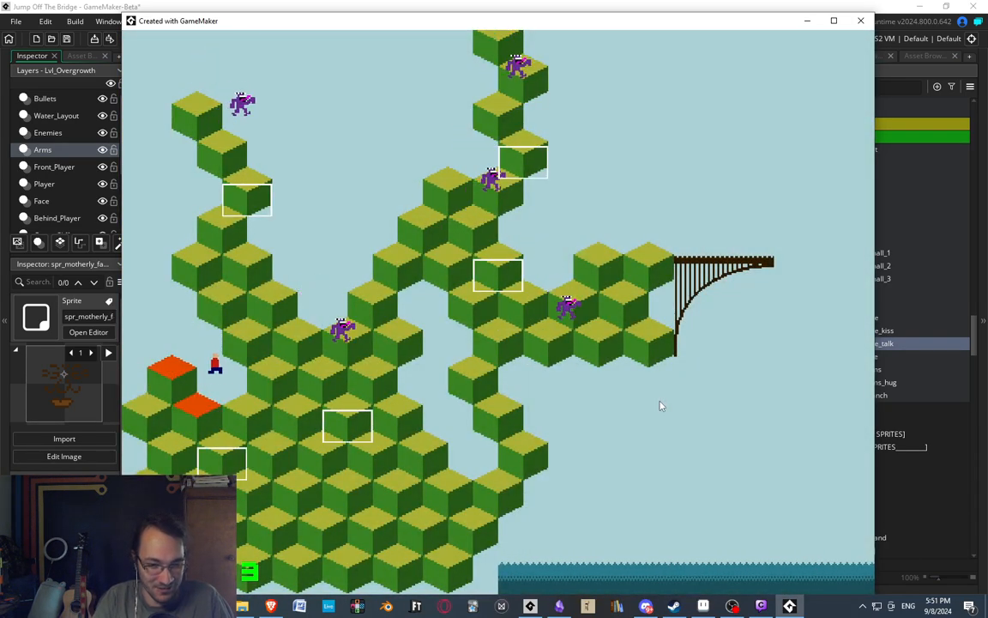
key("Up")
key("Up")
key("Up")
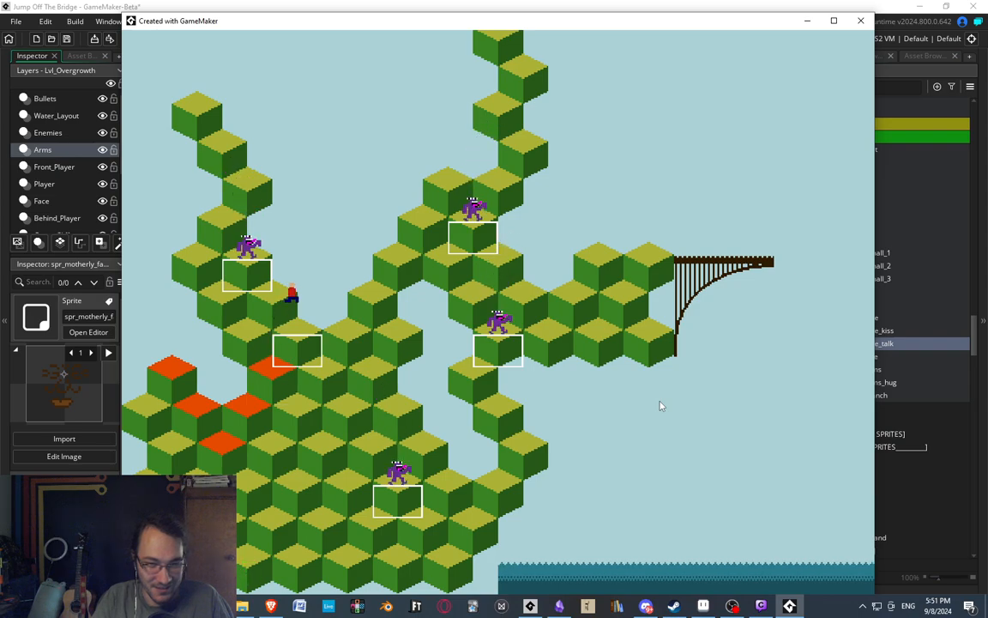
key("Right")
key("Down")
key("Right")
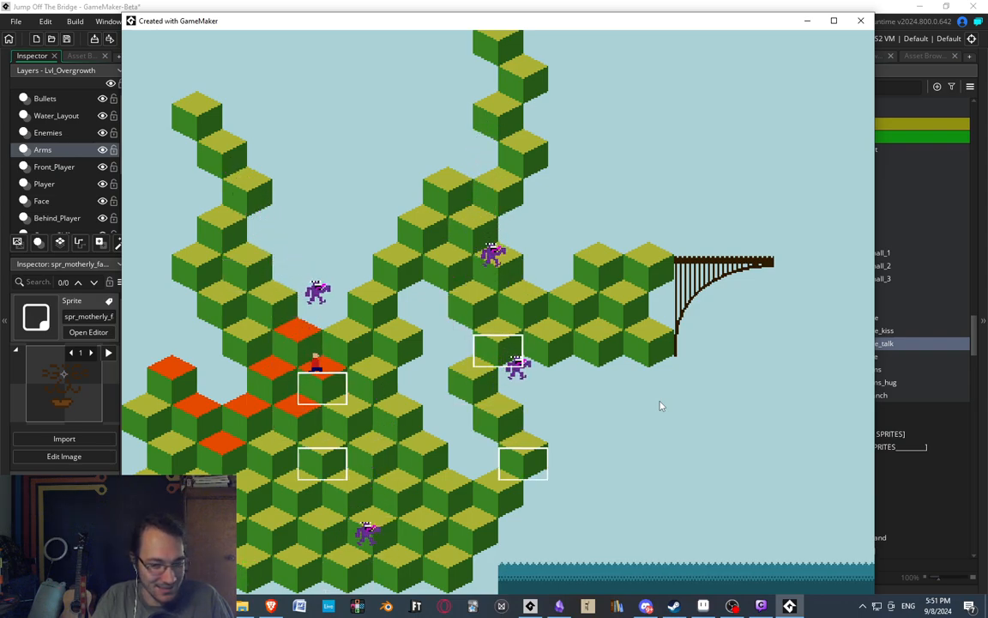
key("Up")
key("Up")
key("Up")
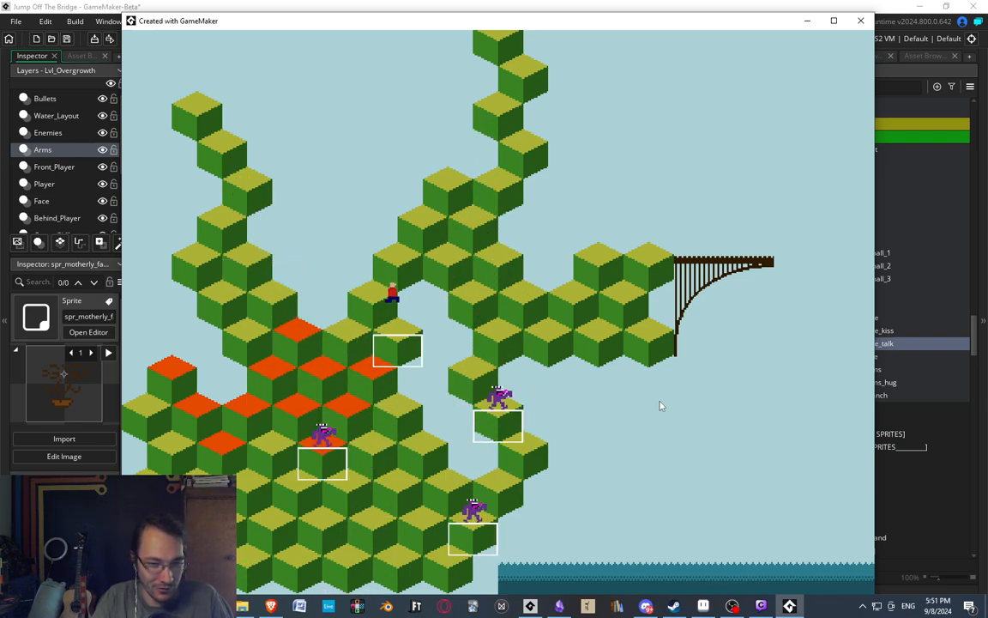
key("Left")
key("Up")
key("Up")
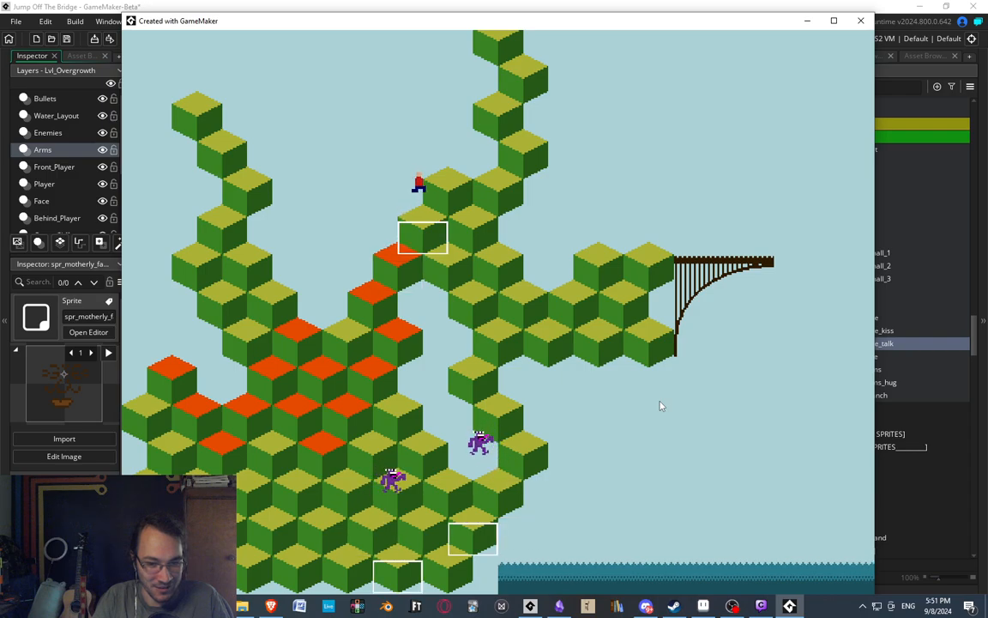
key("Right")
key("Up")
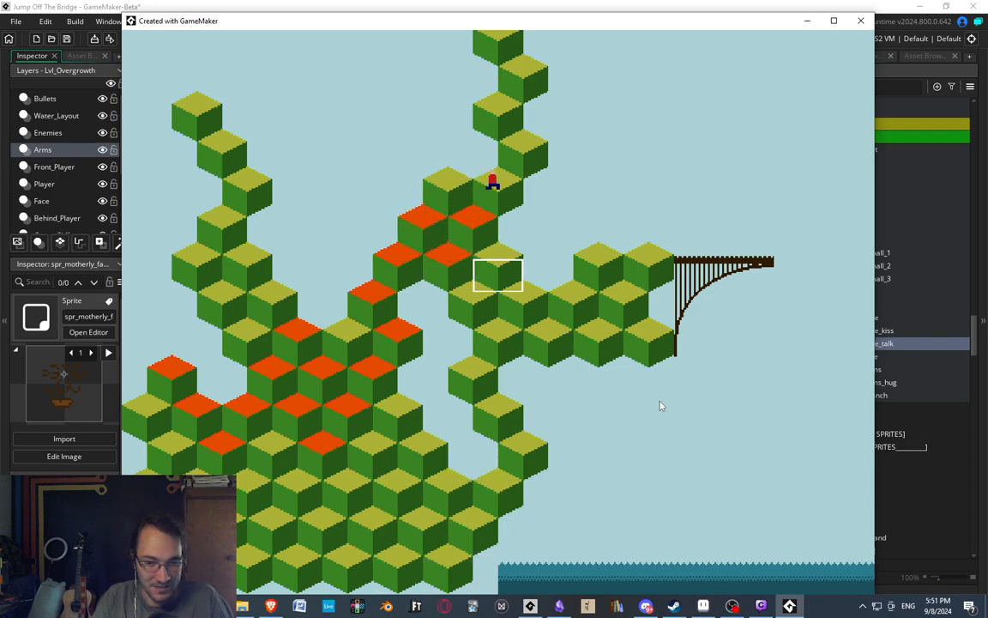
key("Right")
key("Right")
key("Up")
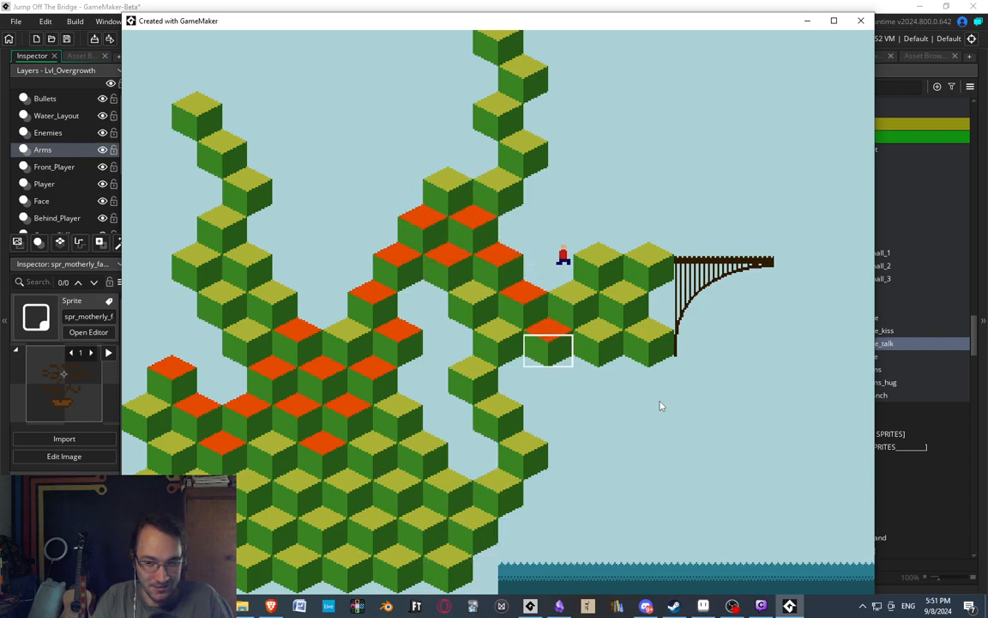
key("Up")
key("Right")
key("Up")
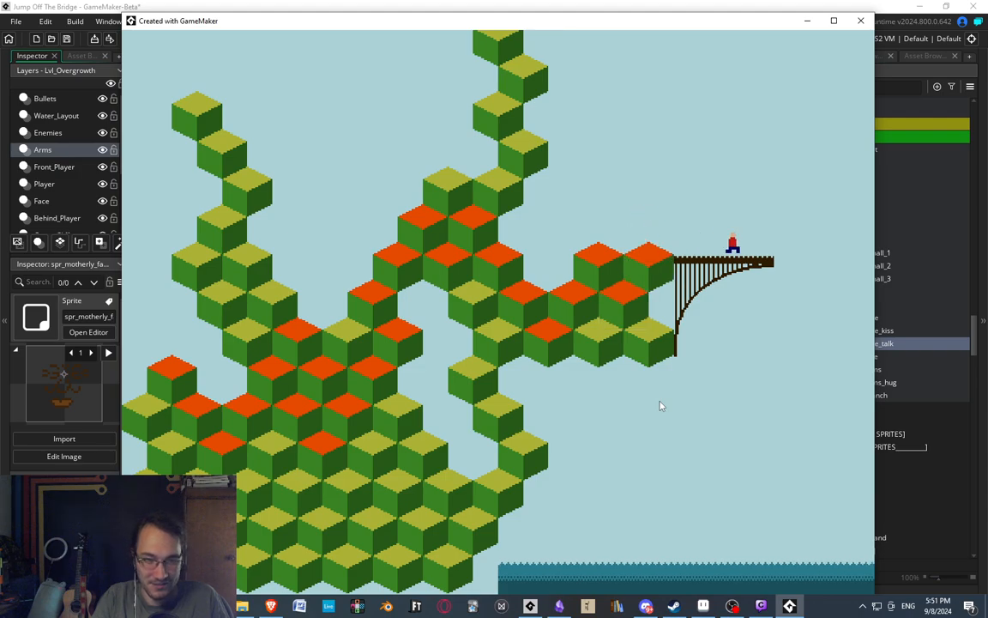
Leave the cube level, return to the level select through the title screen and browse to the Authority level.
key("Escape")
key("Return")
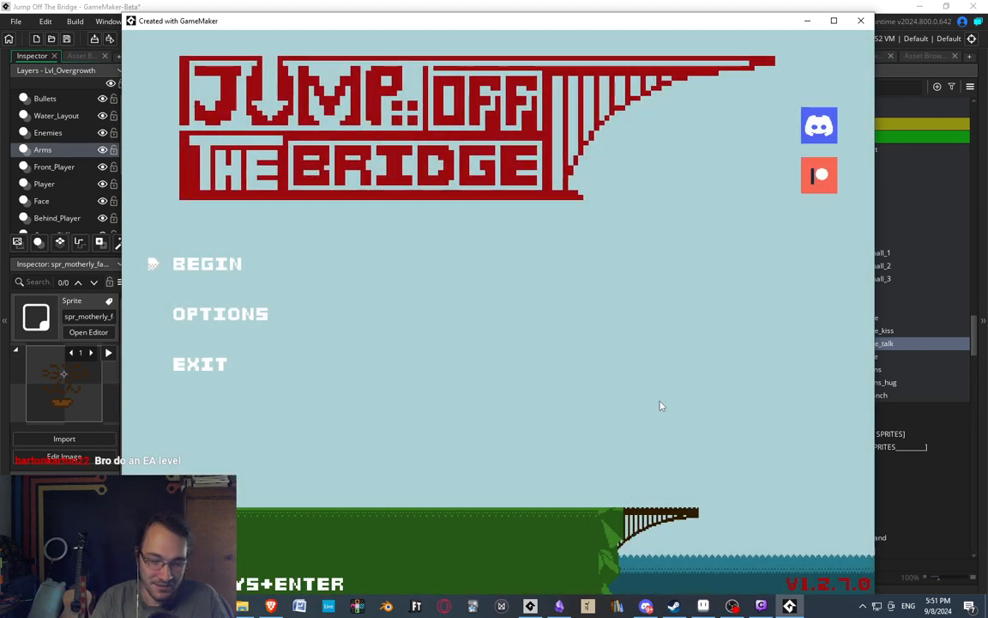
key("Return")
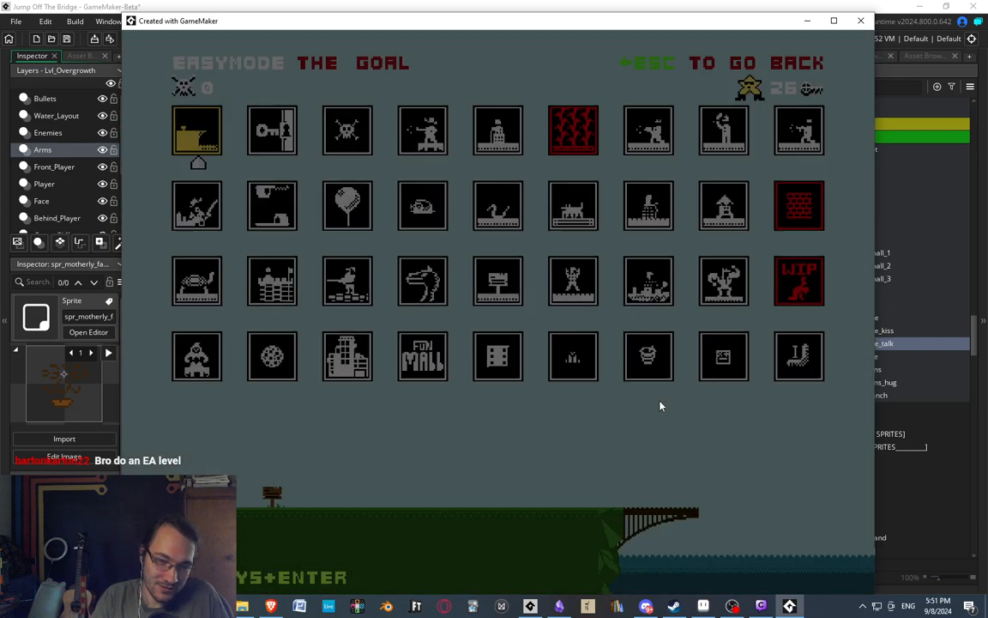
key("Right")
key("Down")
key("Down")
key("Down")
key("Down")
key("Down")
key("Down")
key("Down")
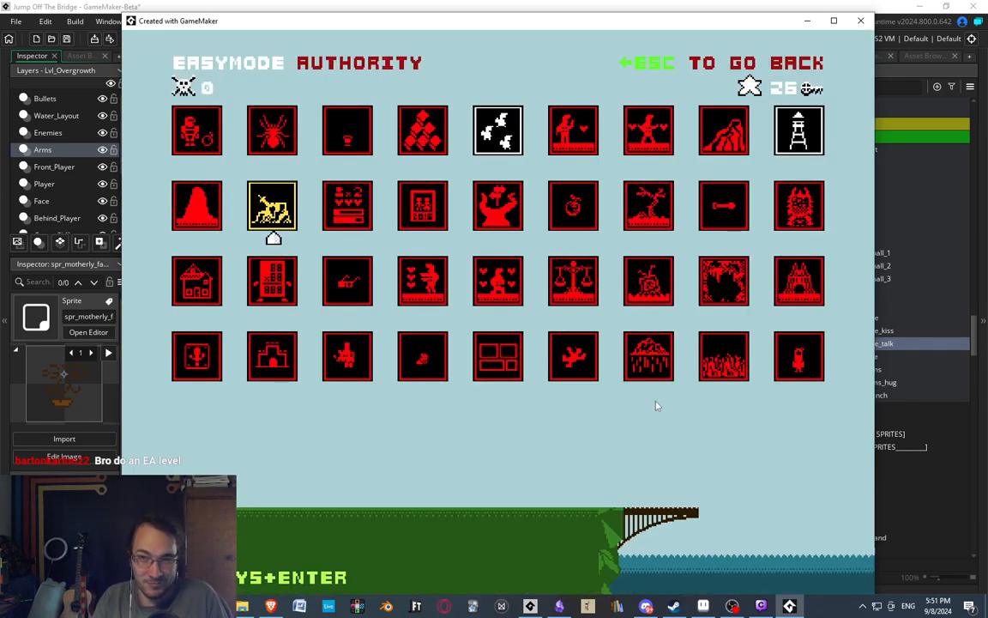
Switch back to GameMaker and close the branch sprite's image editor, bringing the spr_motherly_branch window into view in the workspace.
left_click(387, 5)
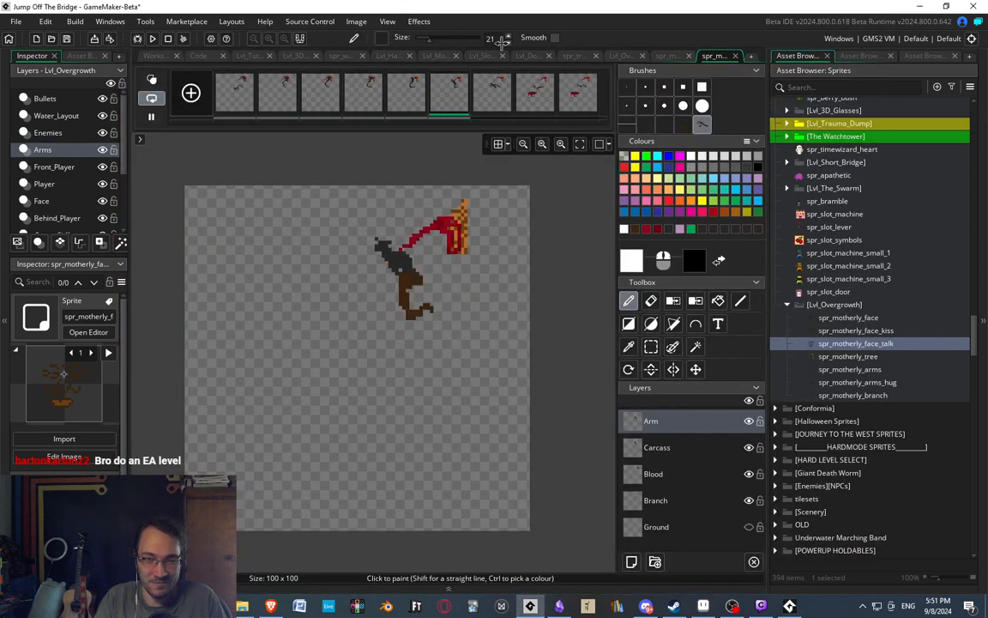
left_click(737, 55)
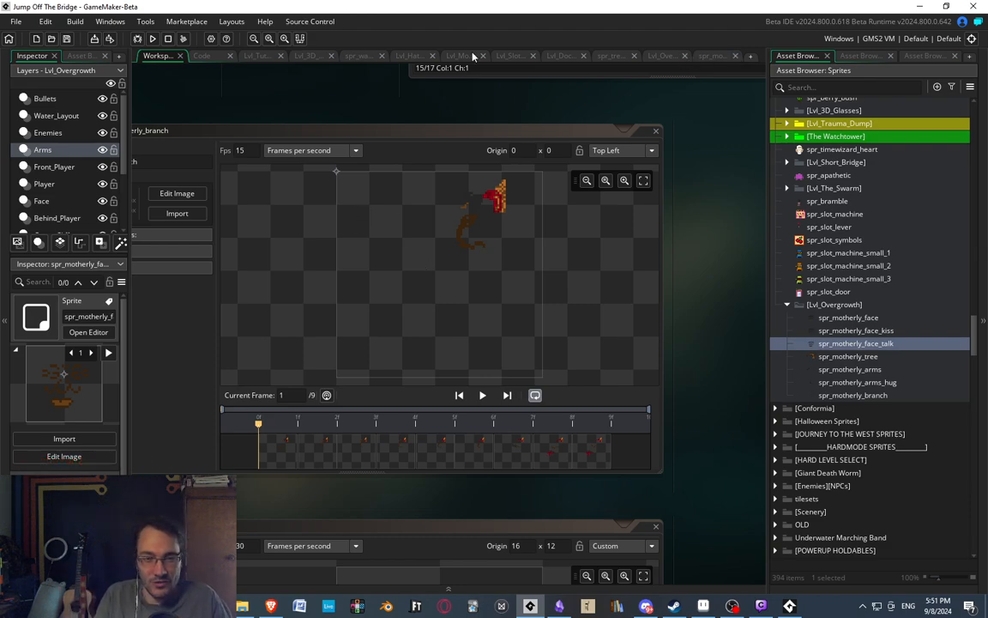
middle_click_drag(243, 84, 376, 103)
middle_click_drag(628, 129, 544, 122)
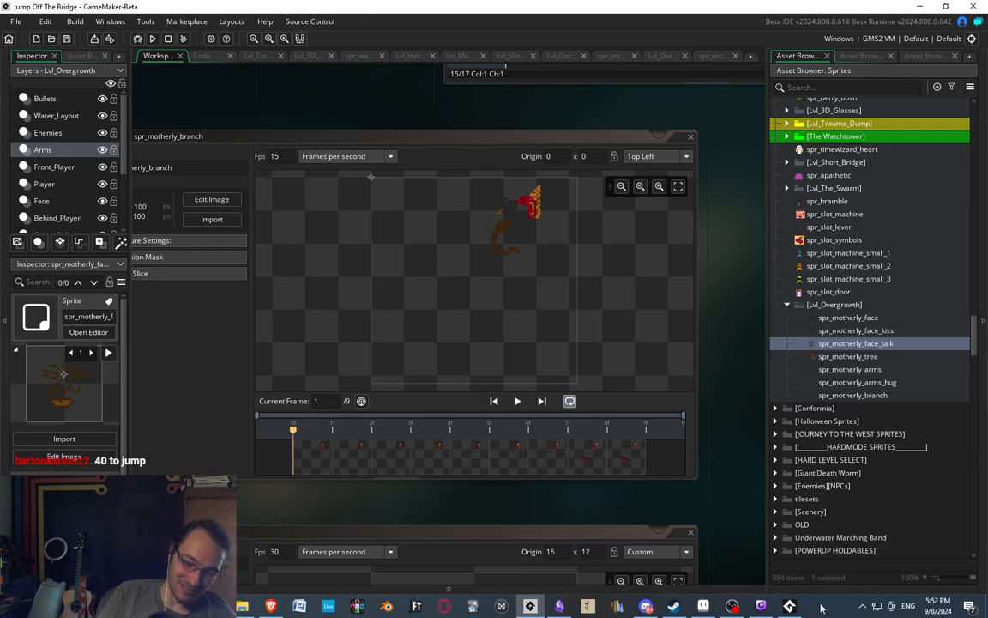
Switch to the running game and look through the level select's entries from Mr Rectangle and Spider's Den to Flying Buffalo.
left_click(789, 606)
key("Down")
key("Down")
key("Down")
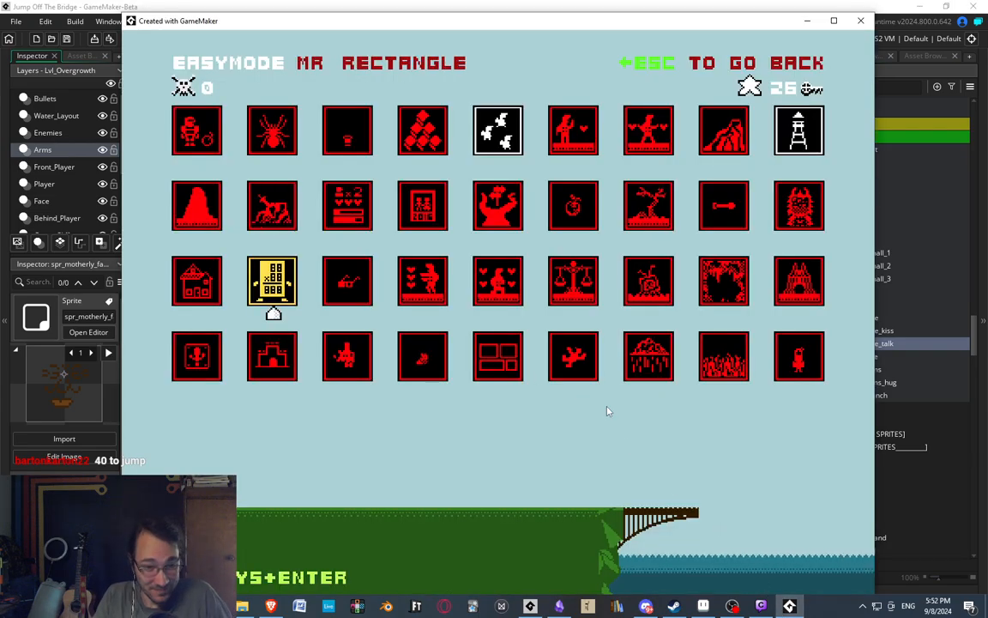
key("Up")
key("Up")
key("Up")
key("Up")
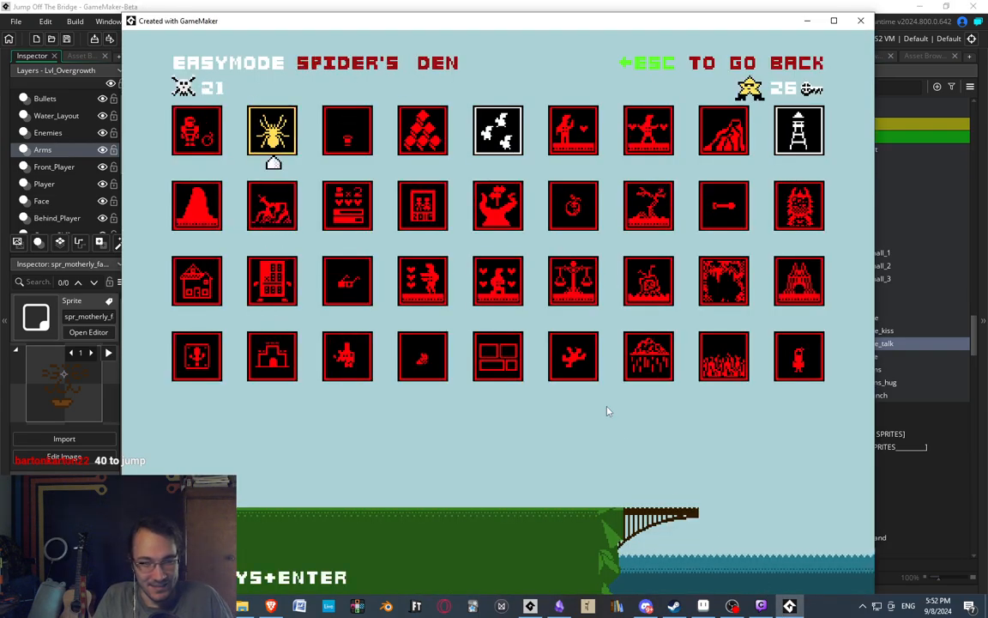
key("Right")
key("Right")
key("Up")
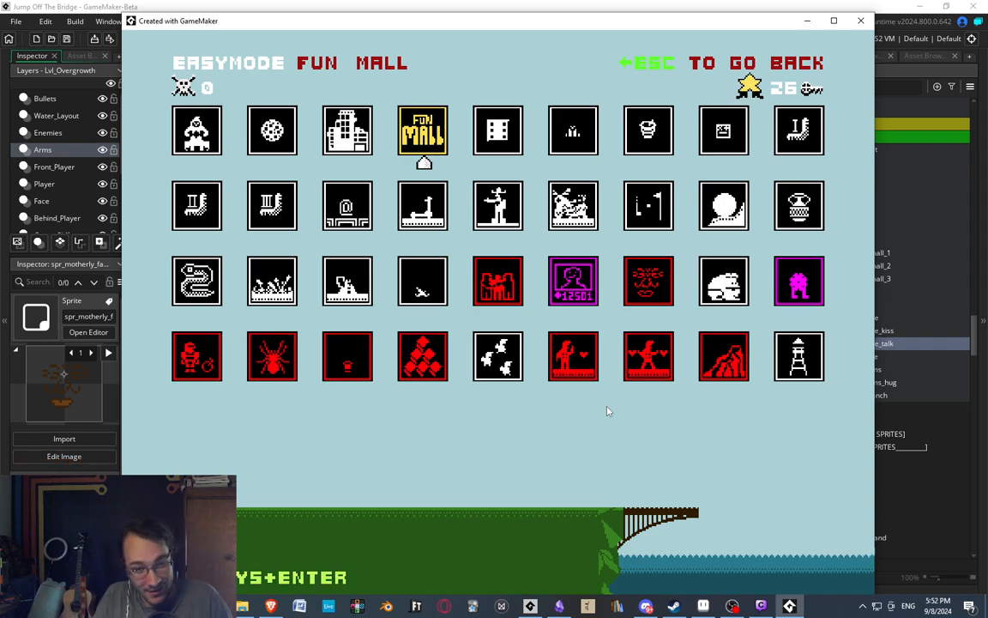
key("Down")
key("Down")
key("Down")
key("Down")
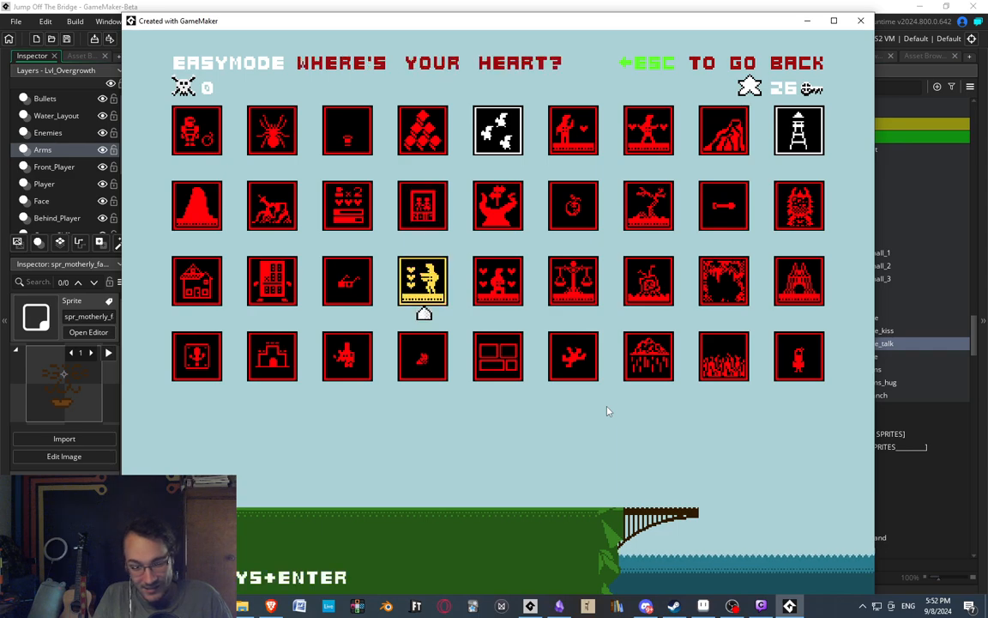
key("Left")
key("Up")
key("Up")
key("Up")
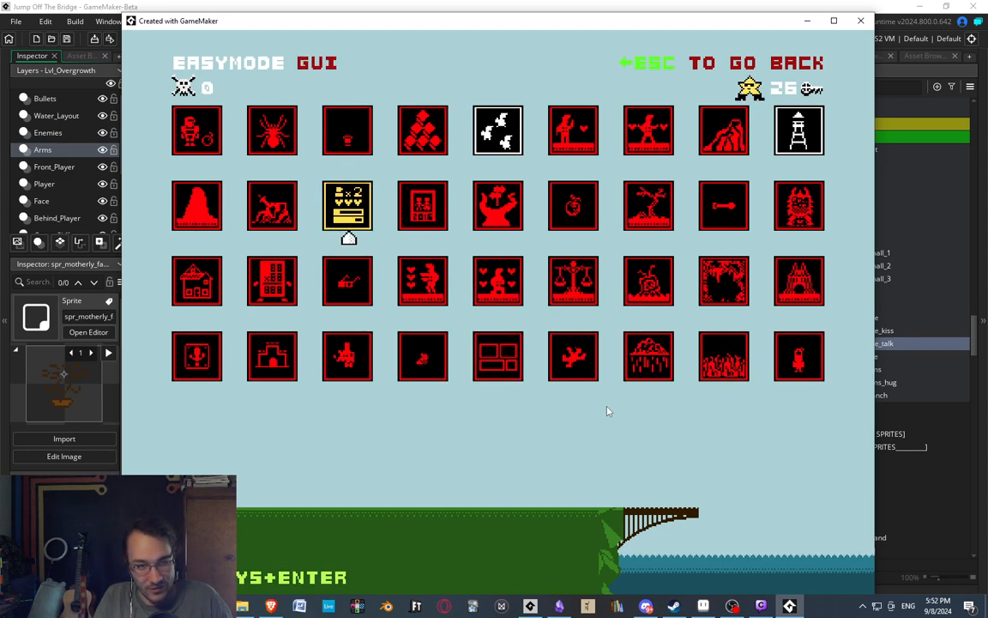
key("Up")
key("Up")
key("Up")
key("Right")
key("Down")
key("Down")
key("Down")
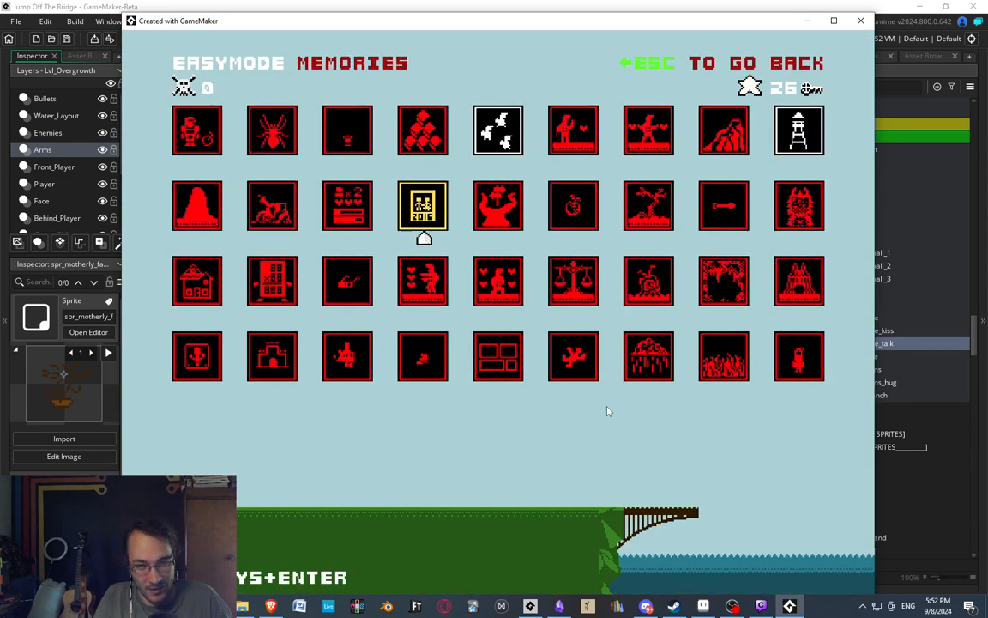
key("Left")
key("Down")
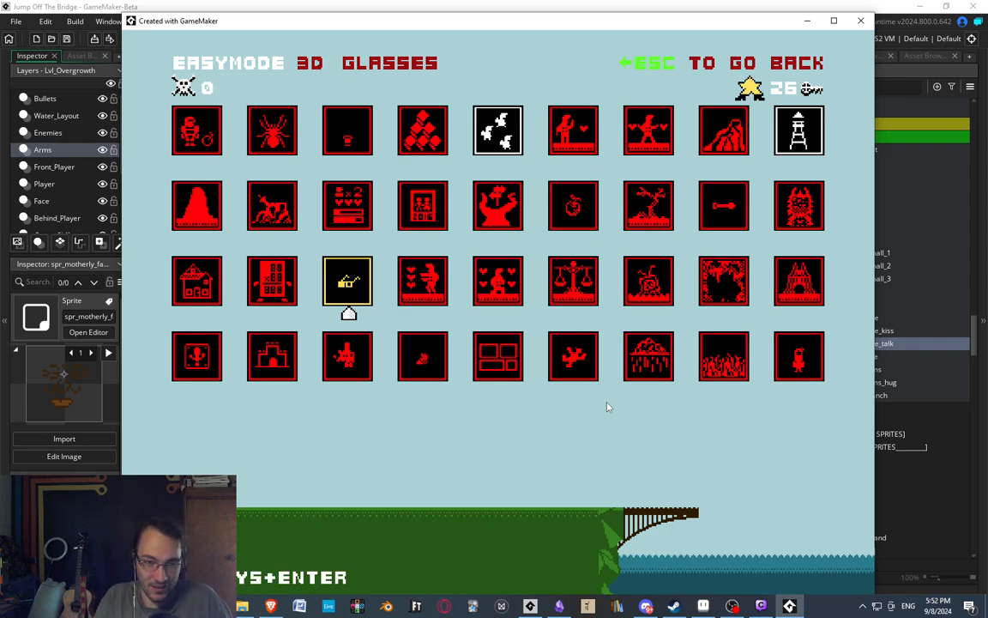
key("Up")
key("Up")
key("Right")
key("Right")
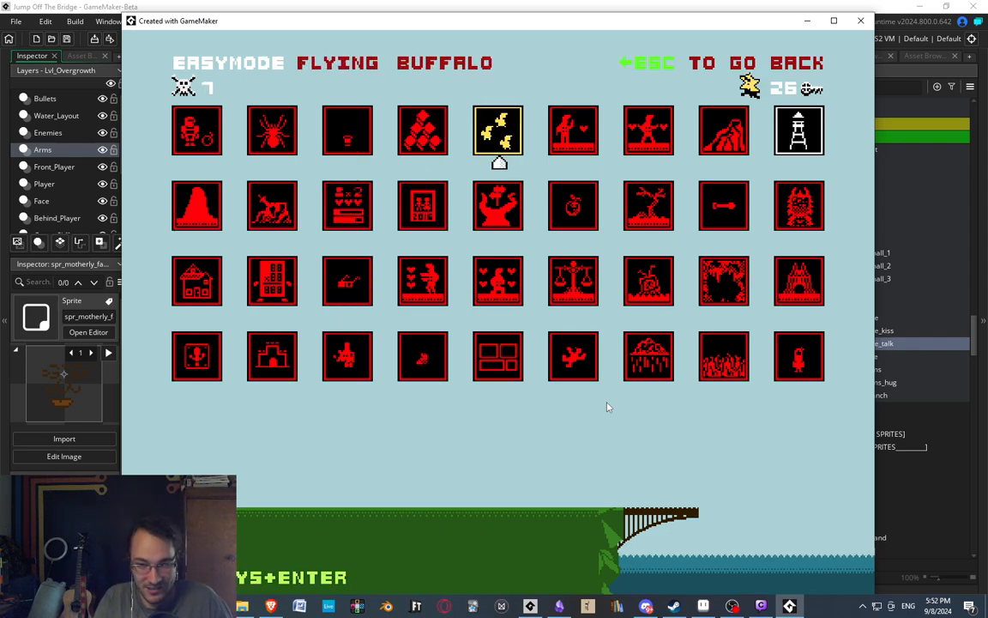
Start the Overgrowth level to view the tree with its carcasses, and switch back to the GameMaker workspace.
key("Right")
key("Up")
key("Up")
key("Right")
key("Down")
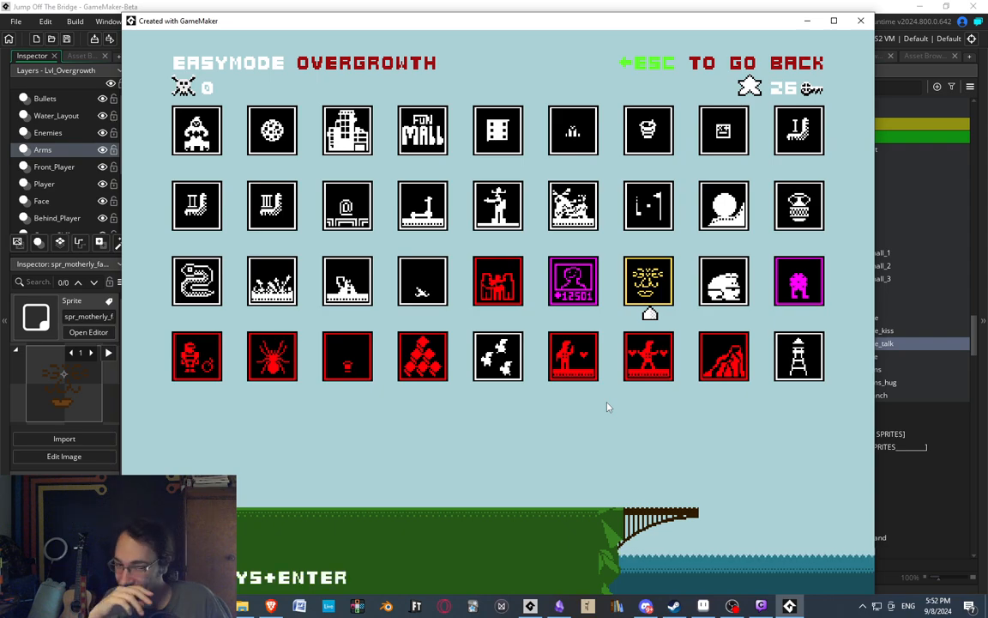
key("Return")
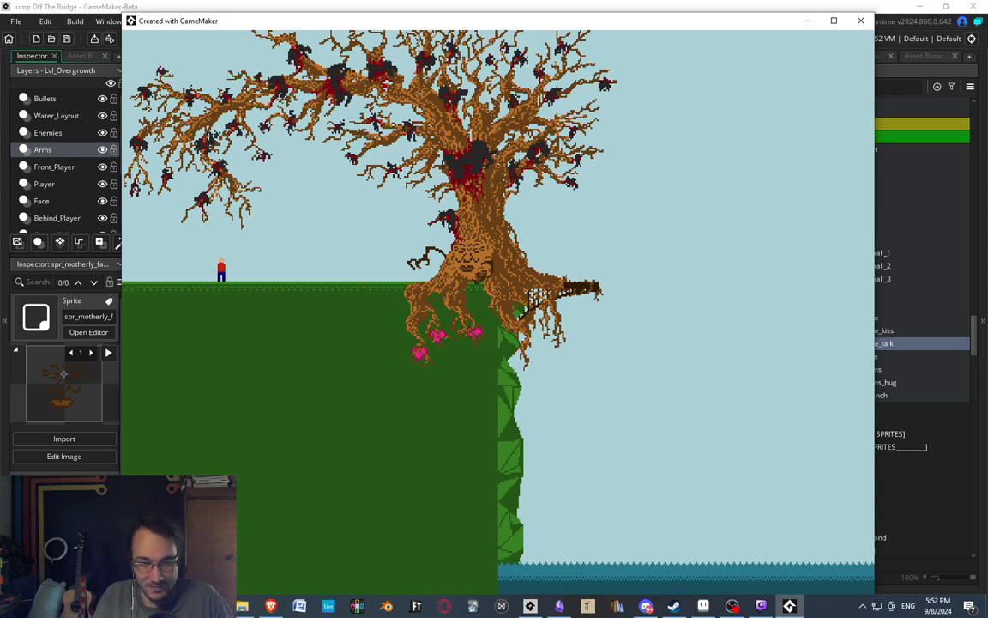
left_click(29, 4)
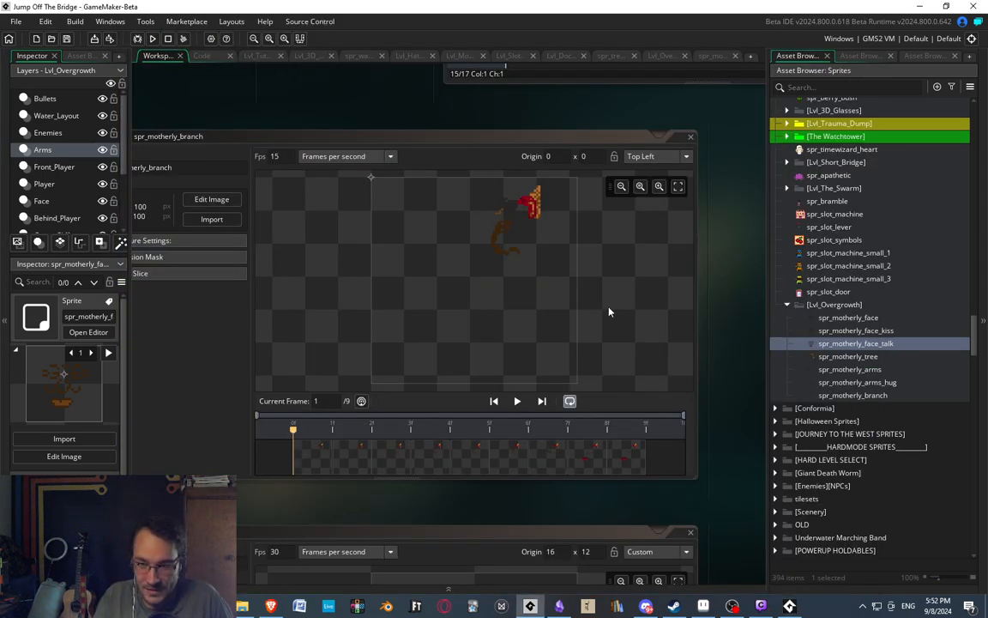
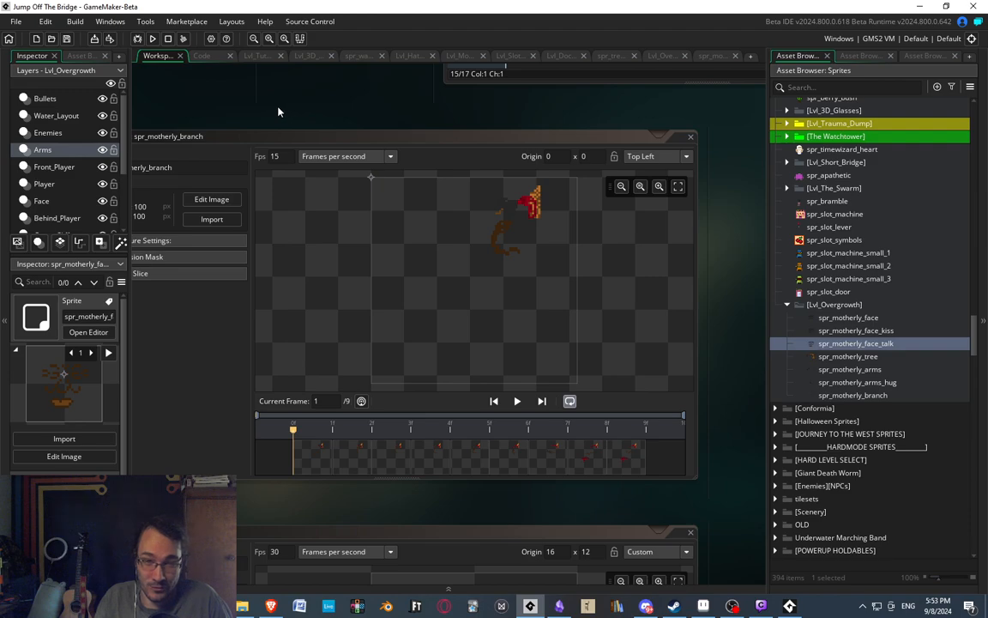
Look through the previews of the face, tree and arms sprites in the [Lvl_Overgrowth] sprite group.
middle_click_drag(277, 108, 339, 143)
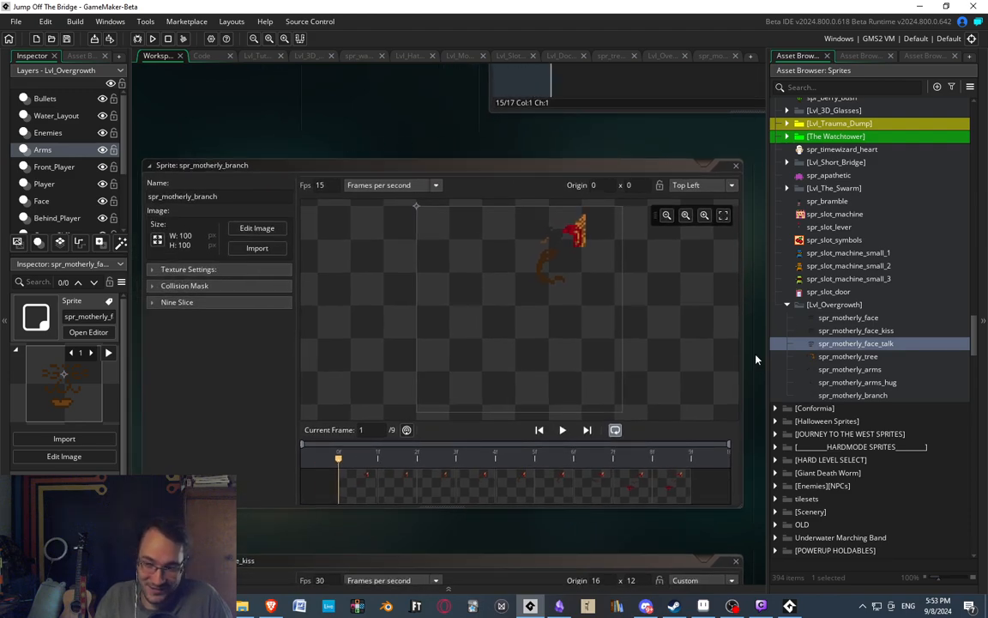
middle_click_drag(756, 347, 668, 331)
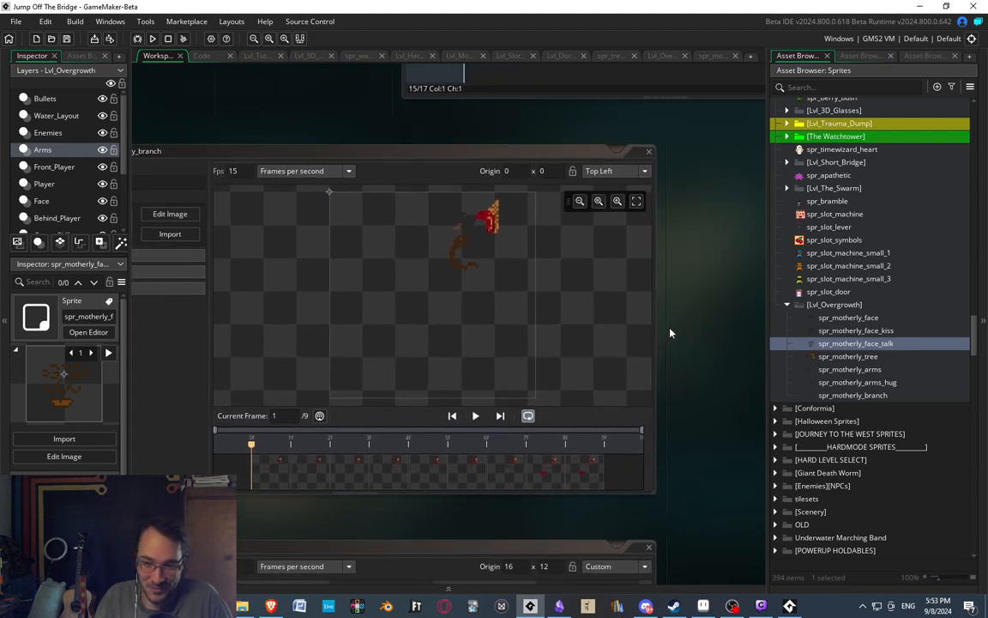
left_click(849, 356)
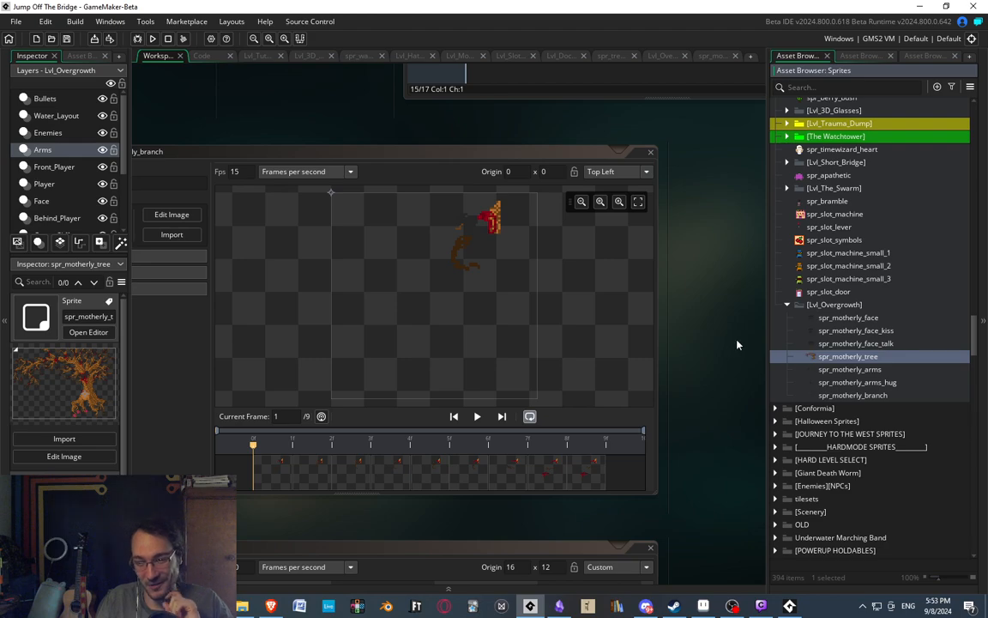
left_click(849, 370)
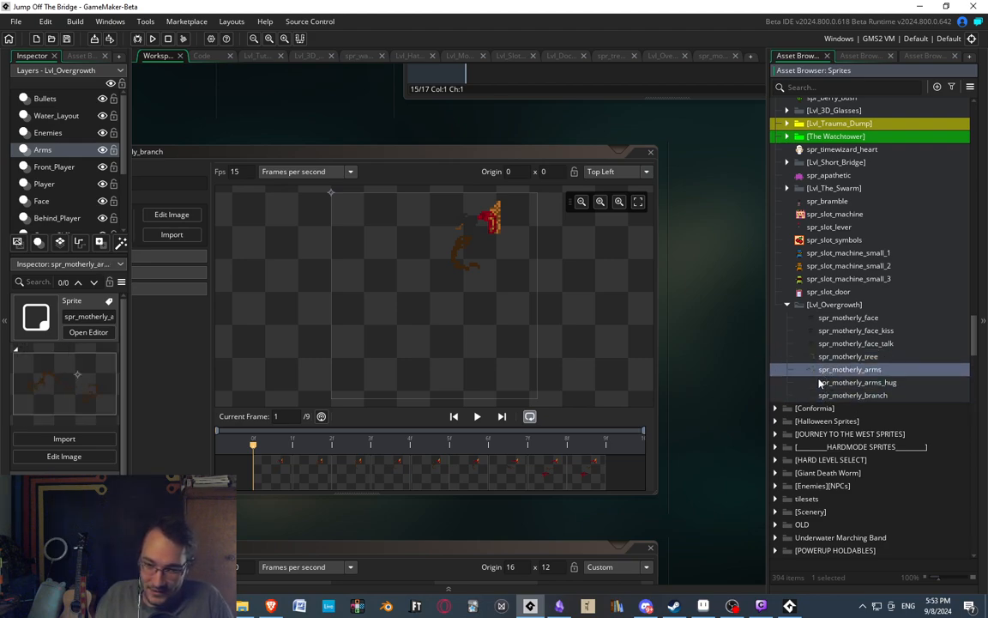
left_click(843, 358)
left_click(839, 332)
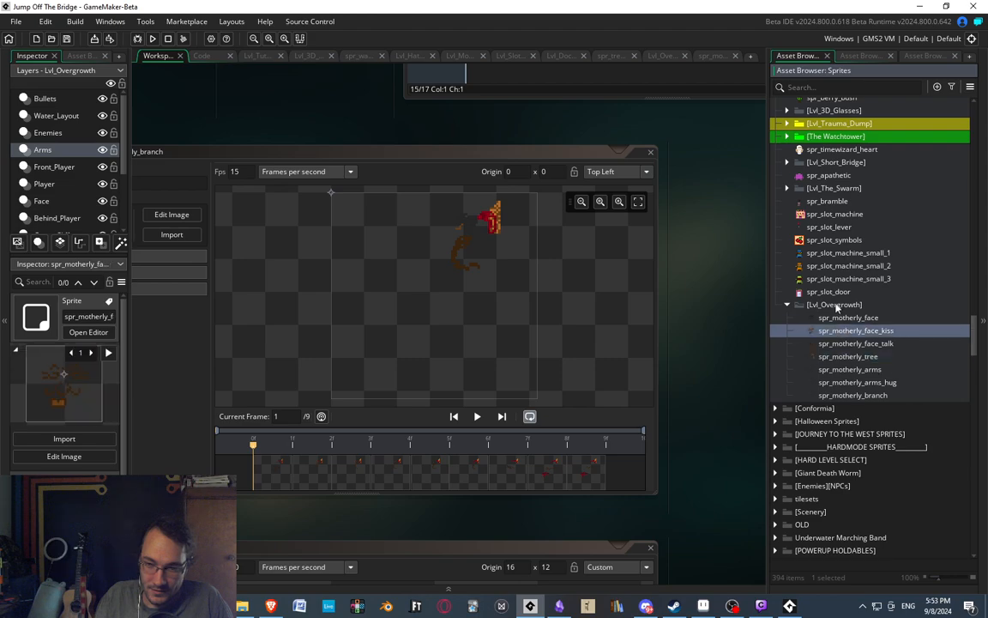
left_click(825, 342)
left_click(830, 319)
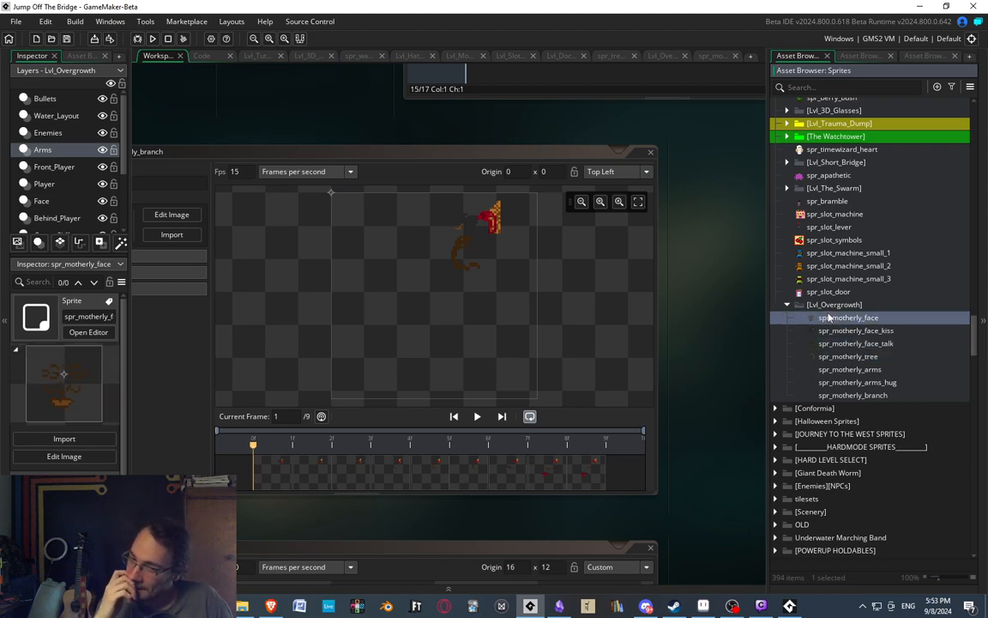
key("Down")
key("Down")
key("Down")
key("Down")
key("Down")
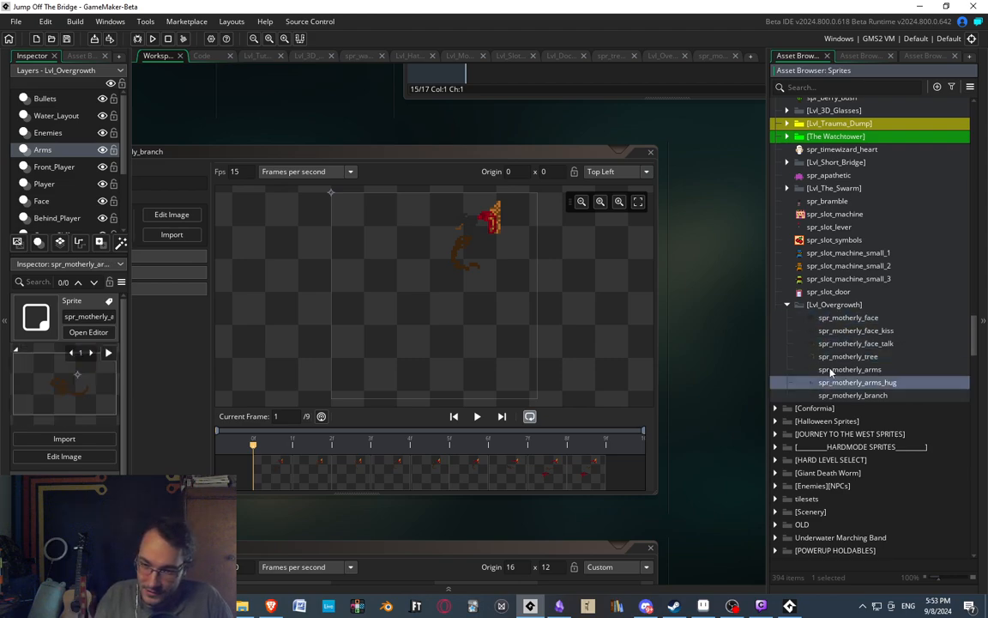
key("Up")
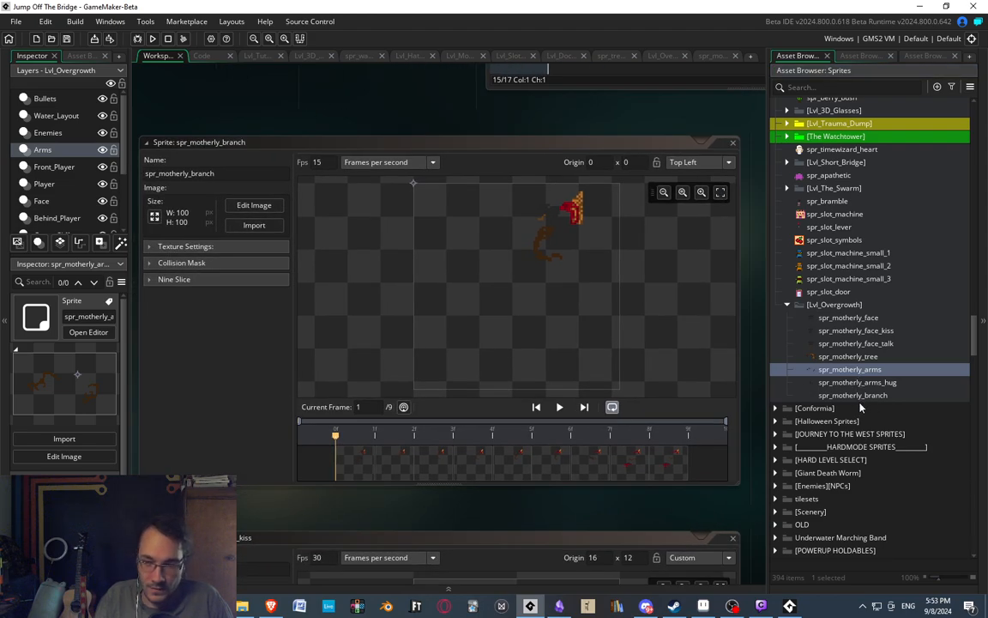
Select spr_motherly_branch and review its animation frames 5 through 9.
left_click(860, 397)
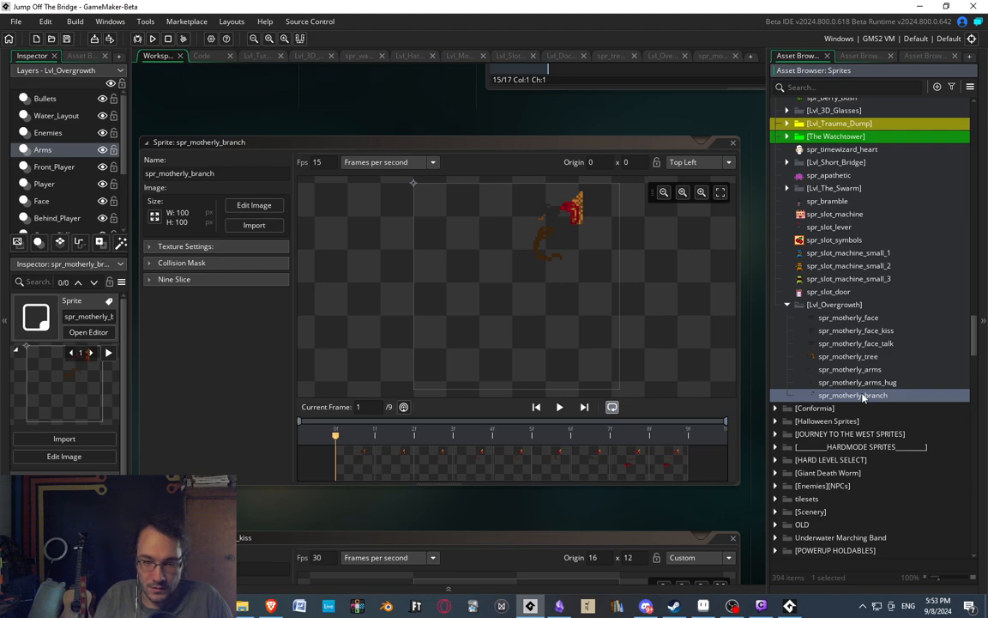
left_click(518, 465)
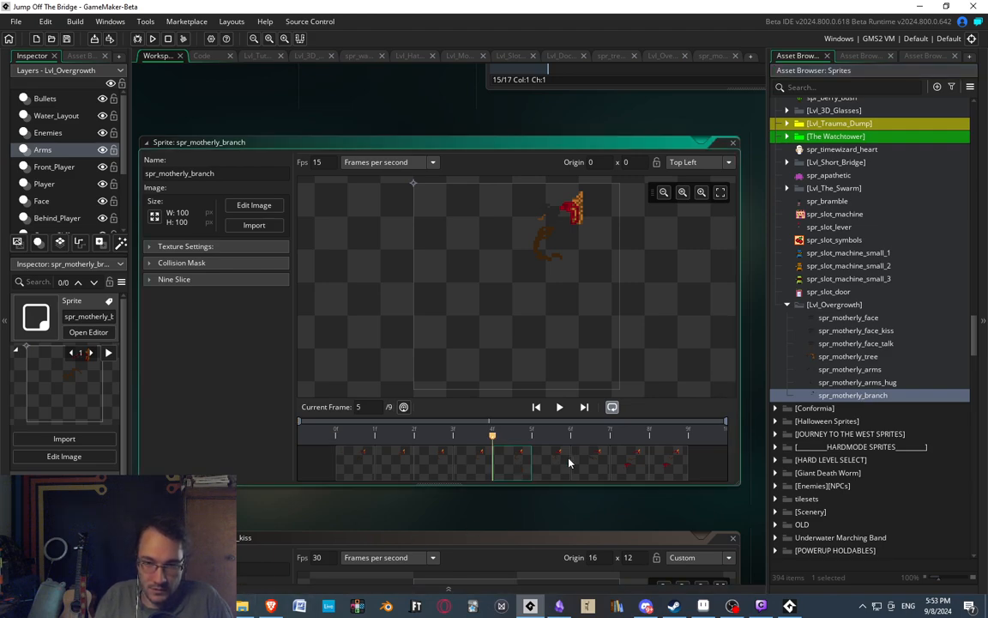
left_click(561, 461)
left_click(594, 461)
left_click(631, 461)
left_click(669, 461)
Preview the hugging arms, tree, face and kiss sprites again, and return to the first frame of spr_motherly_branch.
left_click(864, 384)
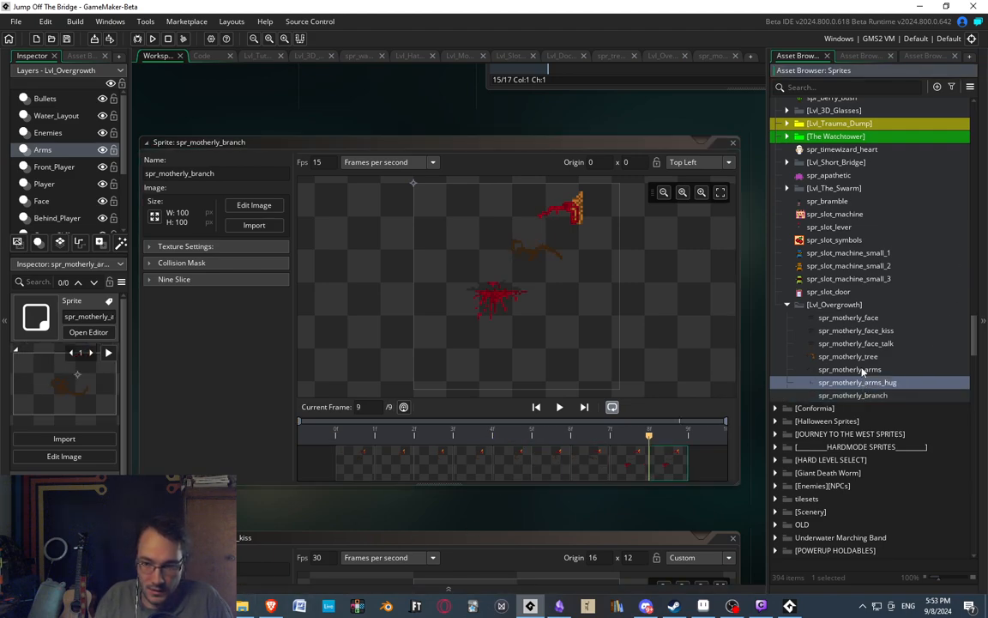
left_click(865, 357)
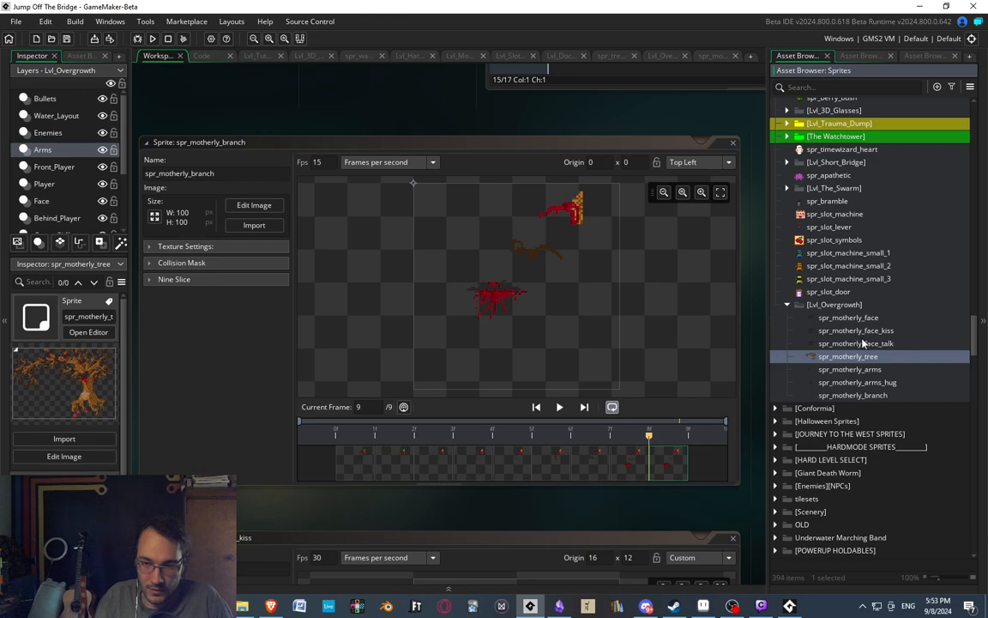
left_click(853, 319)
left_click(858, 331)
left_click(869, 395)
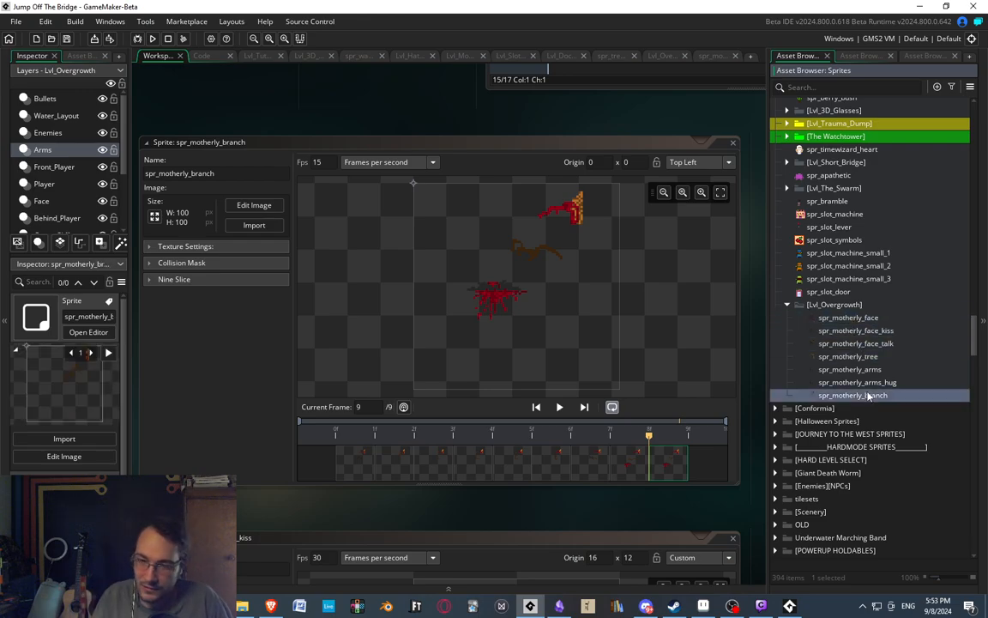
left_click(315, 423)
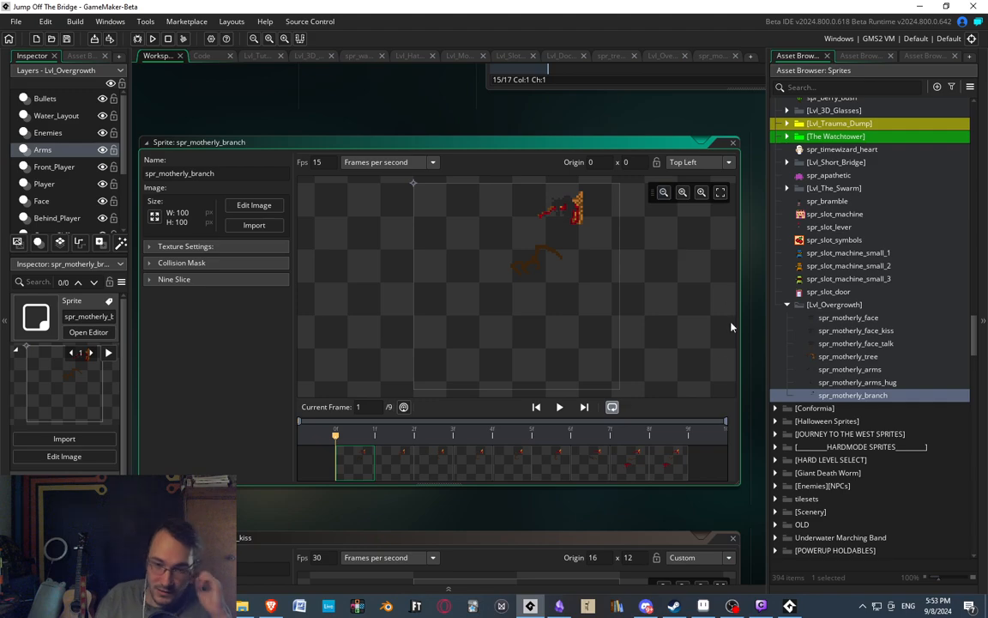
right_click(843, 395)
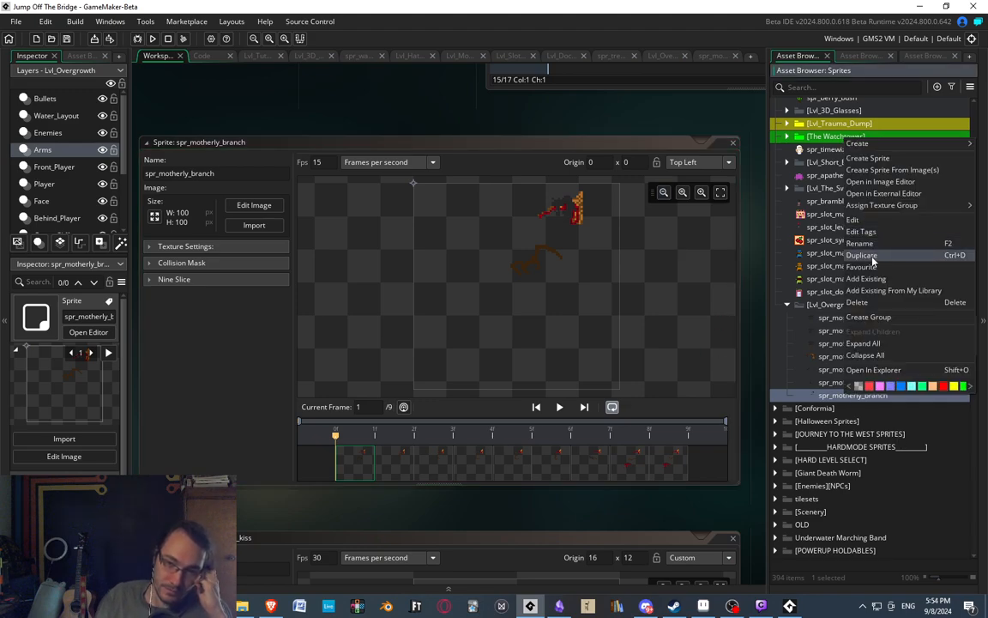
Create an object named obj_motherly_branch in the [Lvl_Overgrowth] object group and assign spr_motherly_branch as its sprite.
left_click(650, 57)
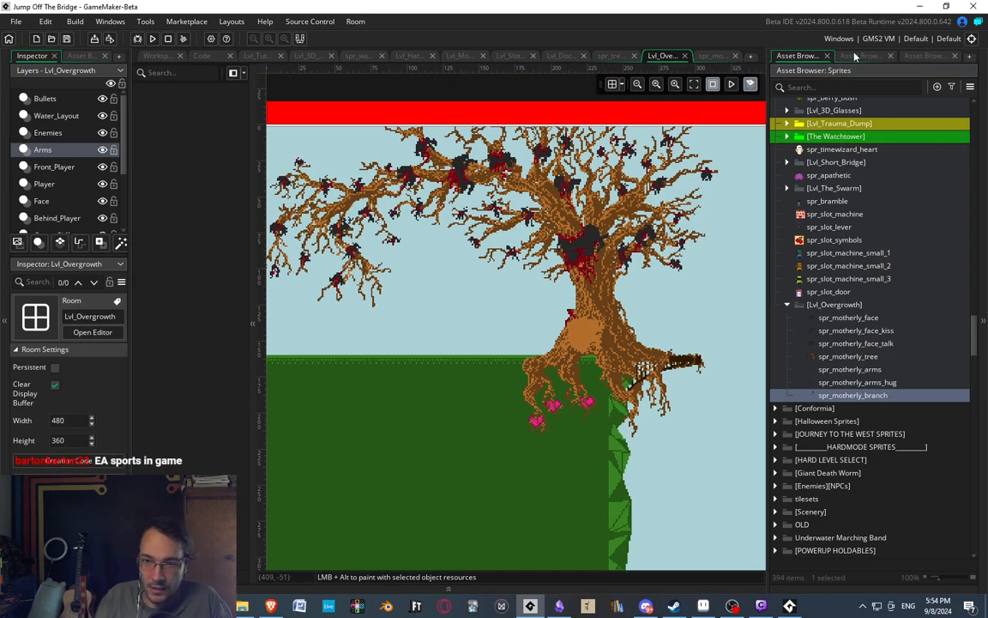
left_click(861, 56)
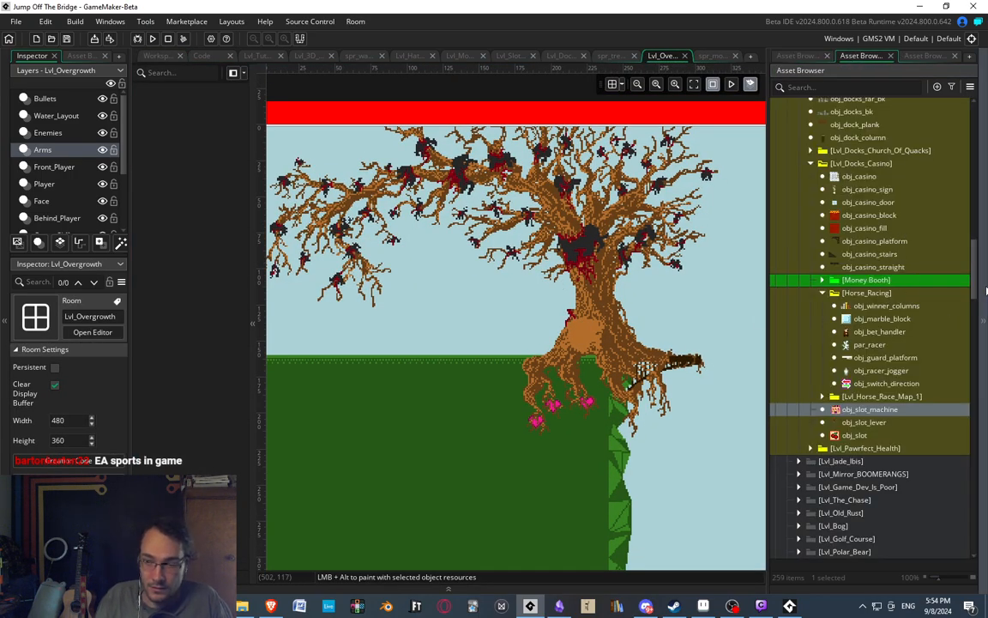
left_click_drag(974, 282, 969, 374)
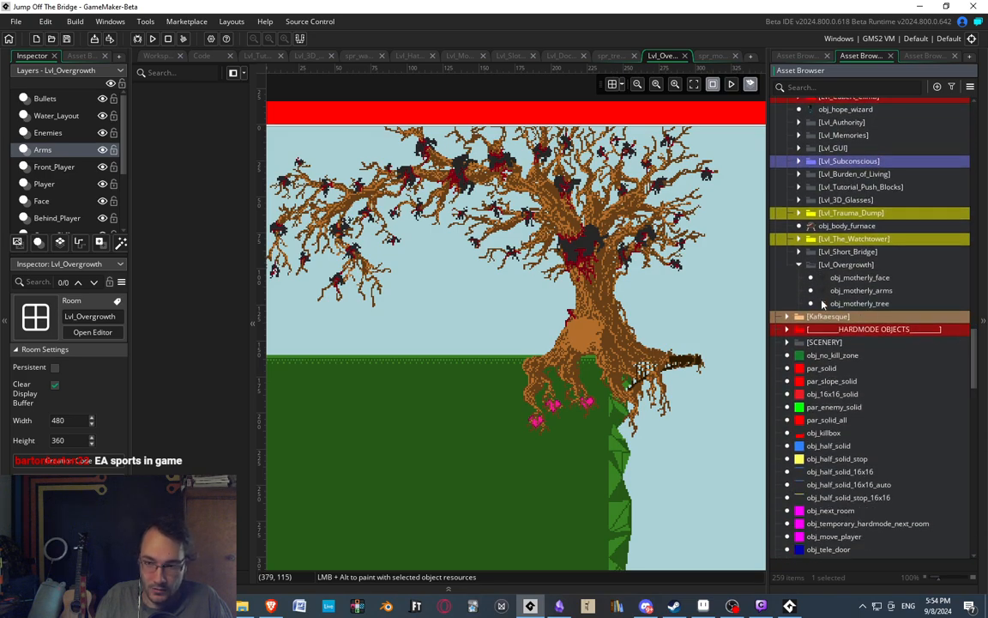
left_click(863, 305)
right_click(777, 304)
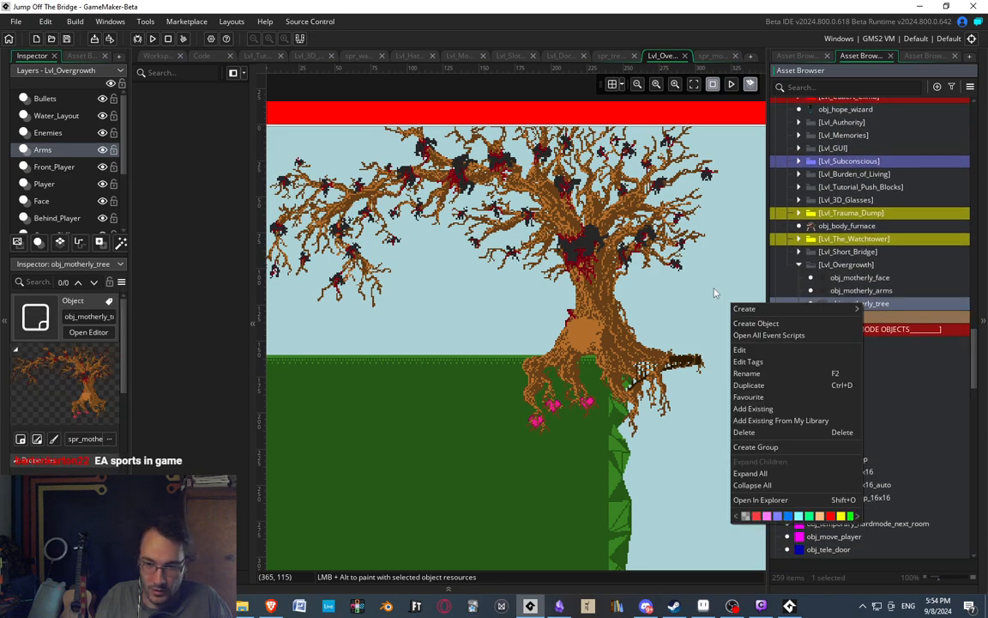
left_click(745, 323)
type("obj_m")
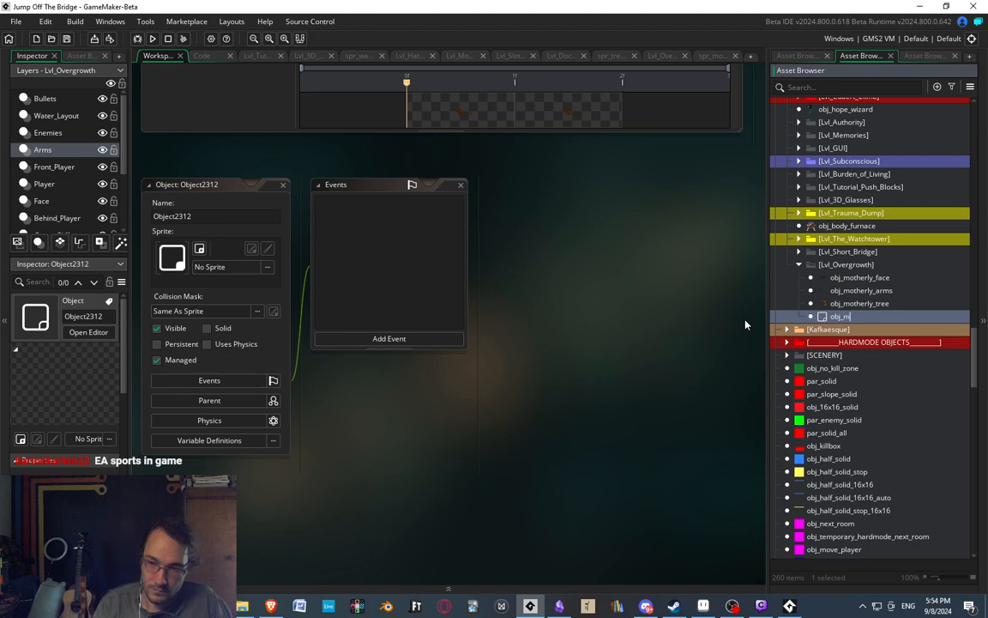
type("otherly_branch")
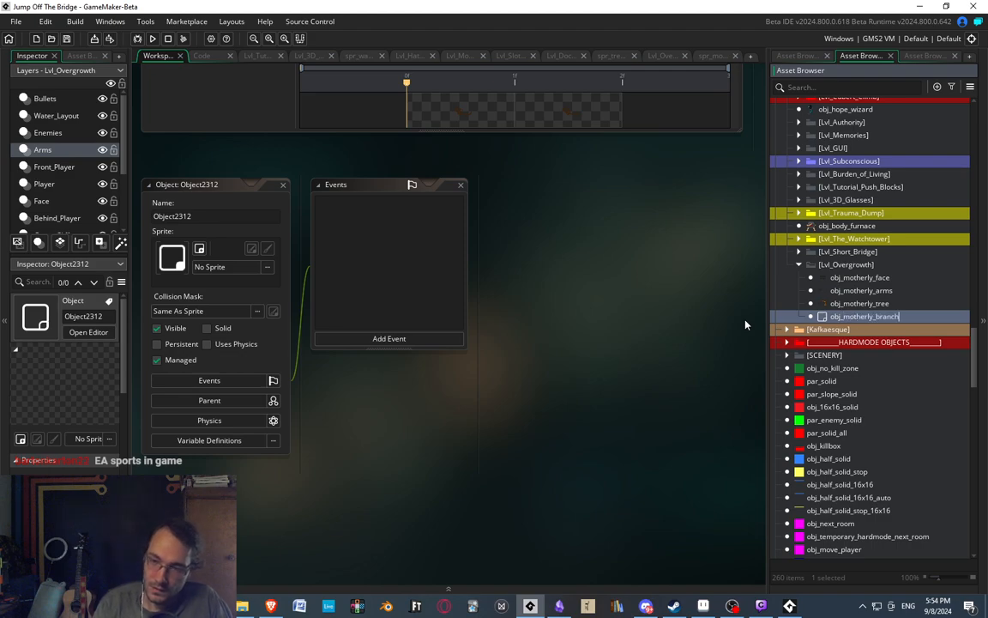
key("Return")
left_click(795, 56)
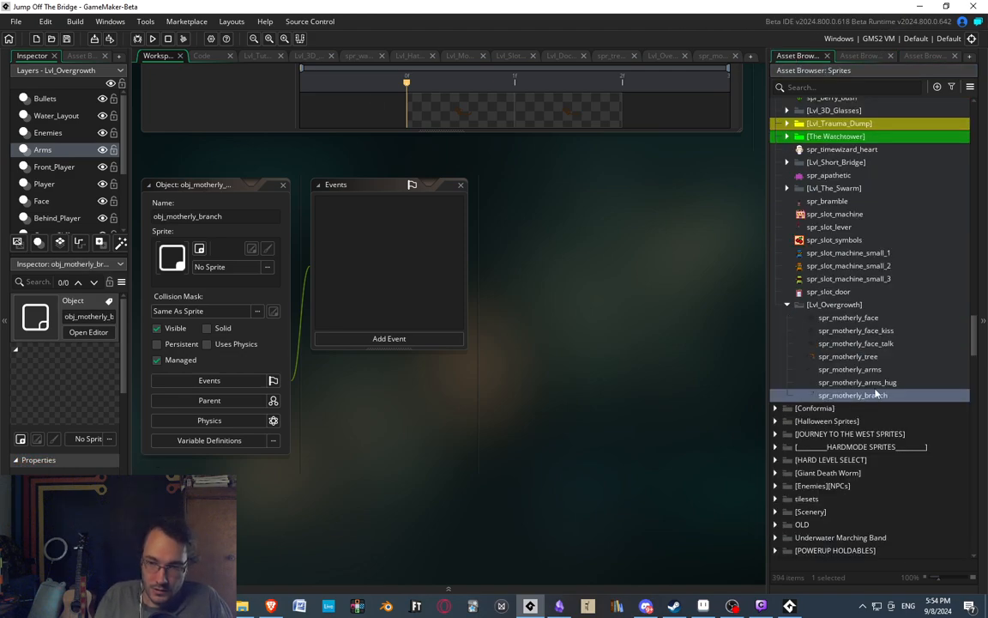
left_click_drag(877, 393, 174, 249)
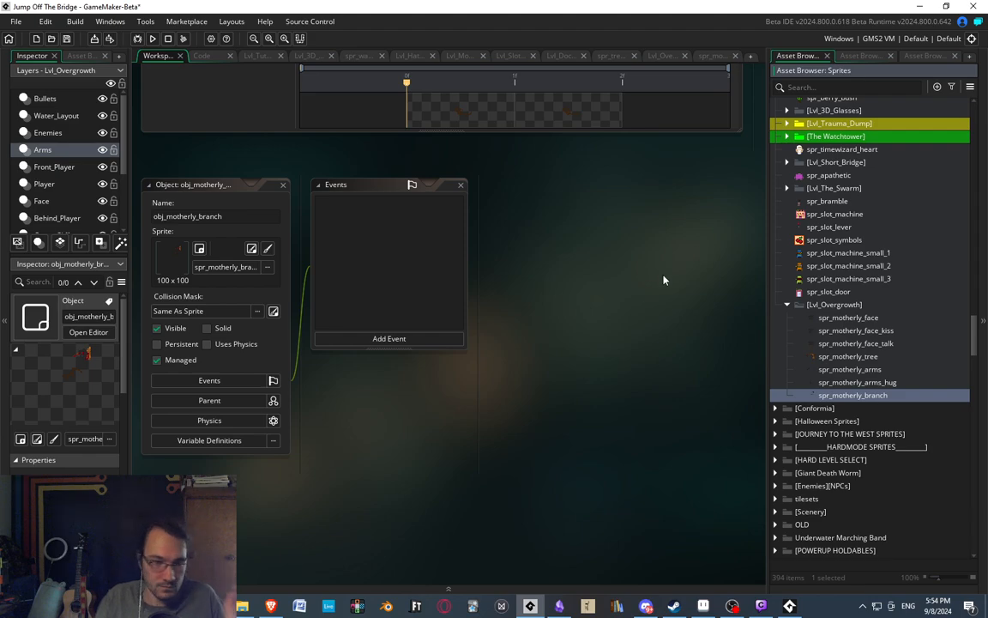
Duplicate spr_motherly_branch and rename the original sprite spr_motherly_branch_pull_carcass.
right_click(861, 399)
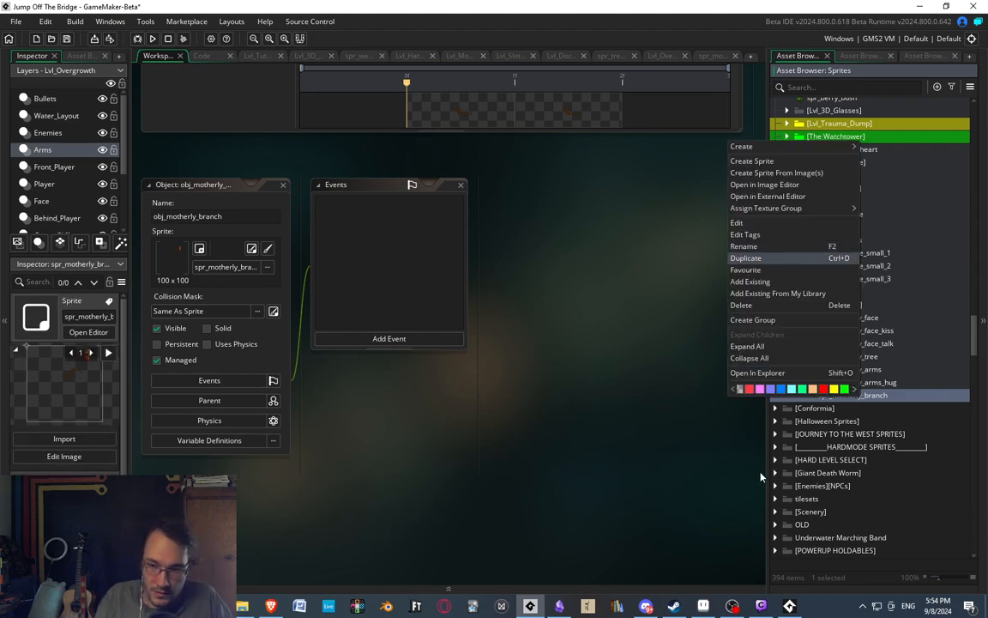
double_click(854, 394)
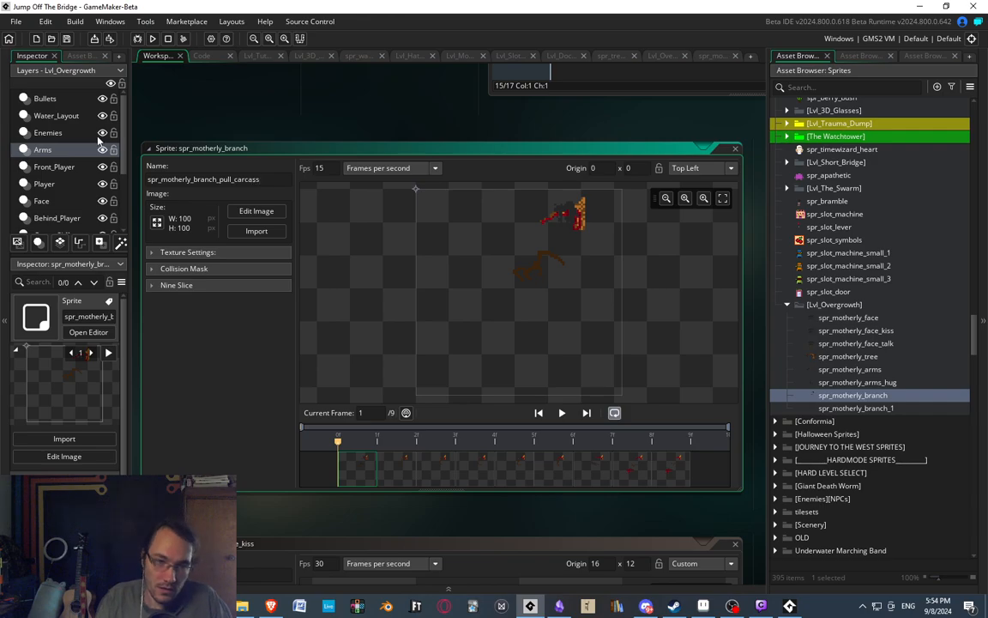
key("Return")
Rename the duplicated sprite spr_motherly_branch and delete all of its frames except the first in the image editor.
double_click(856, 408)
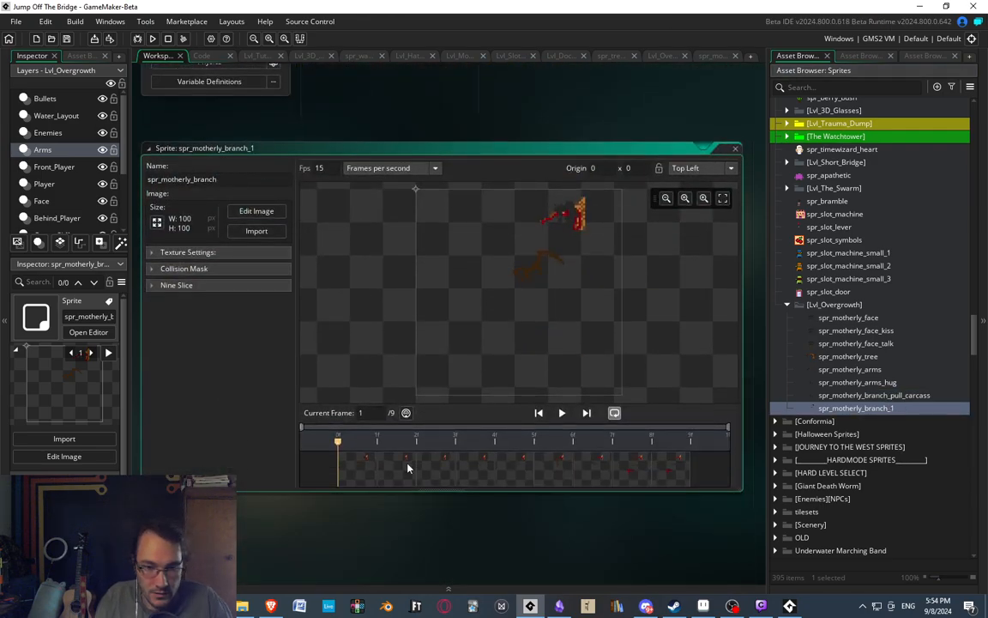
double_click(402, 468)
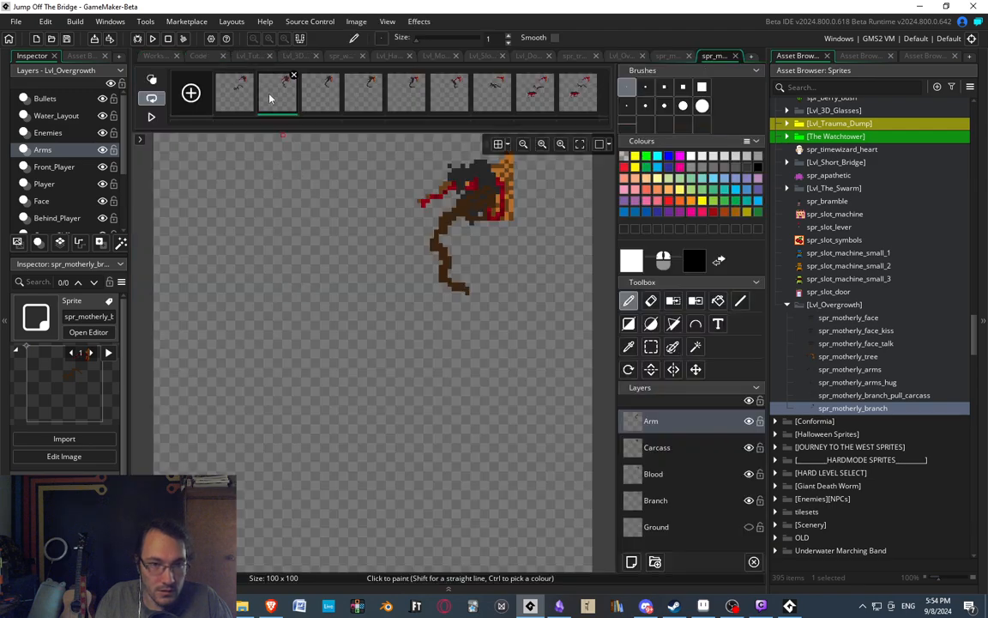
left_click(535, 93, "shift")
key("Delete")
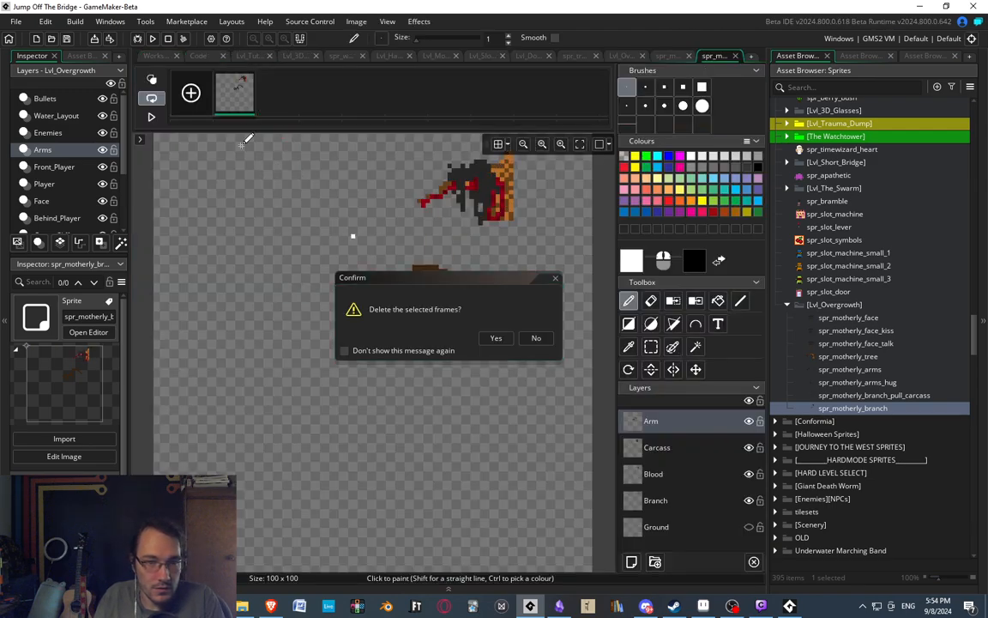
key("Return")
Hide the Arm layer and show the Ground layer in the single-frame branch sprite.
left_click(749, 420)
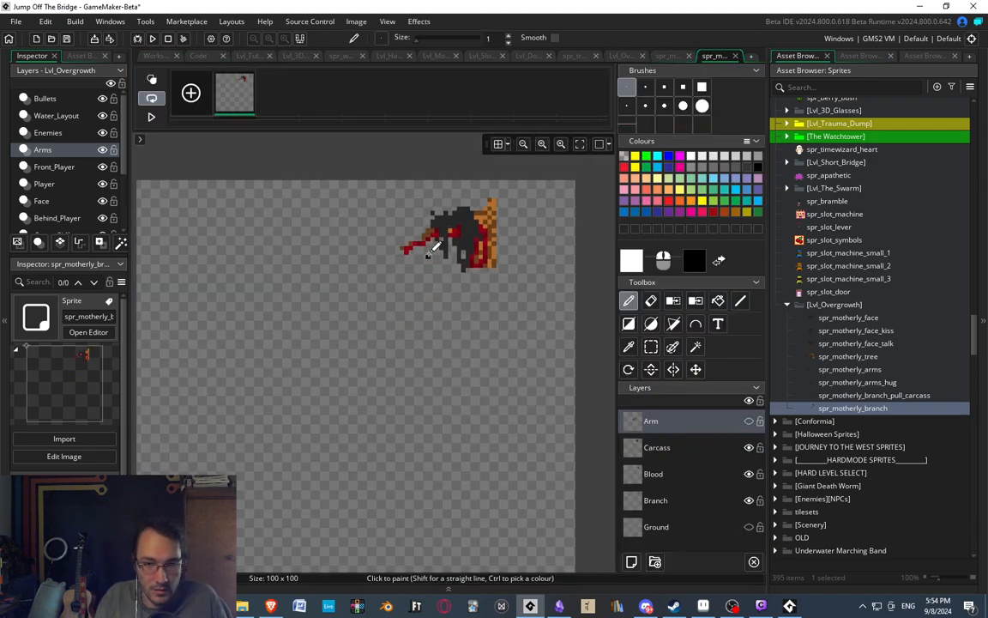
middle_click_drag(156, 215, 190, 236)
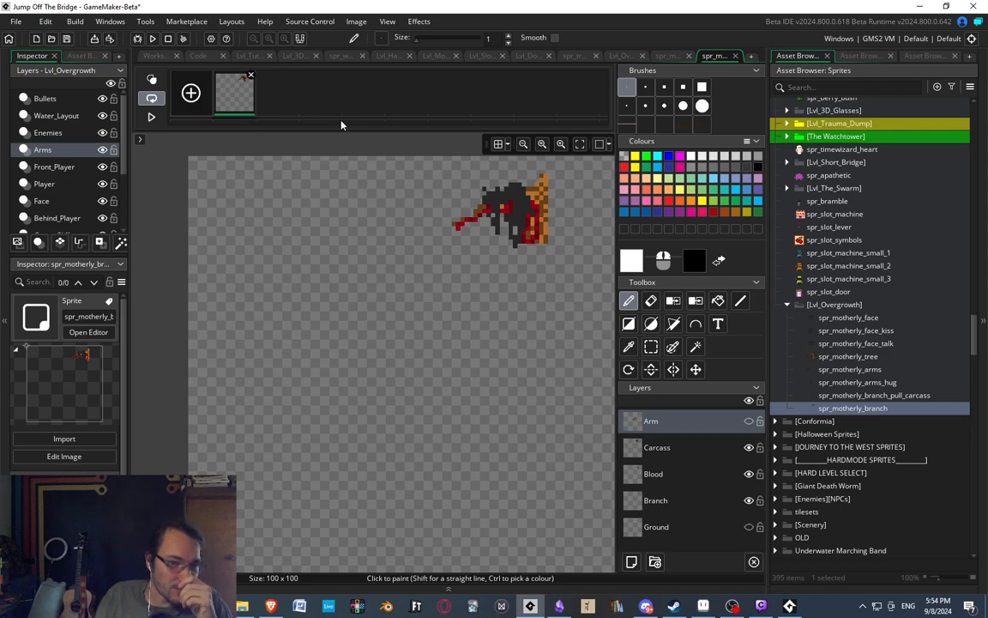
left_click(748, 528)
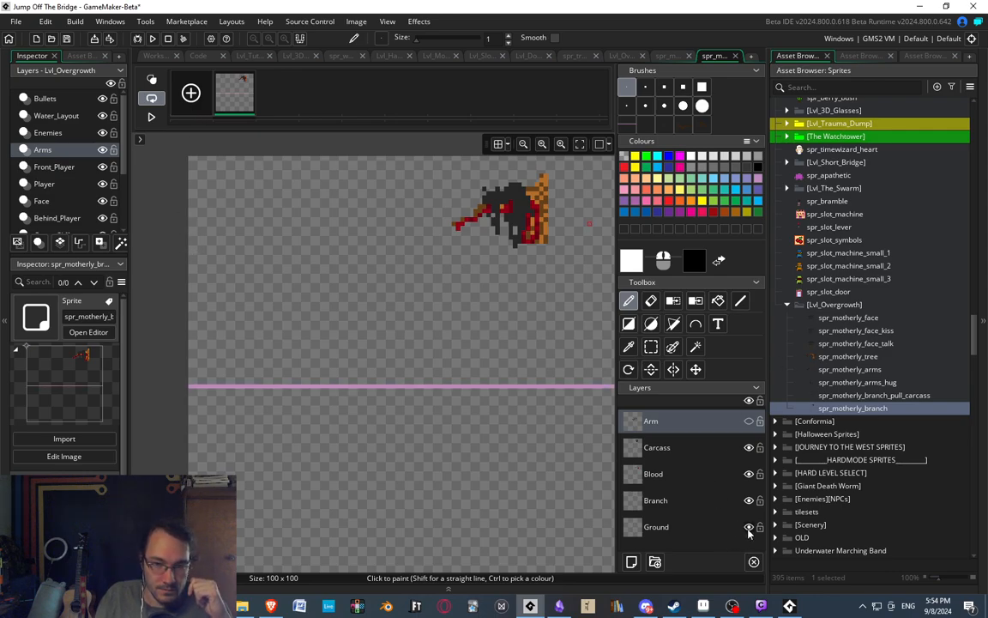
middle_click_drag(479, 343, 448, 347)
left_click(651, 346)
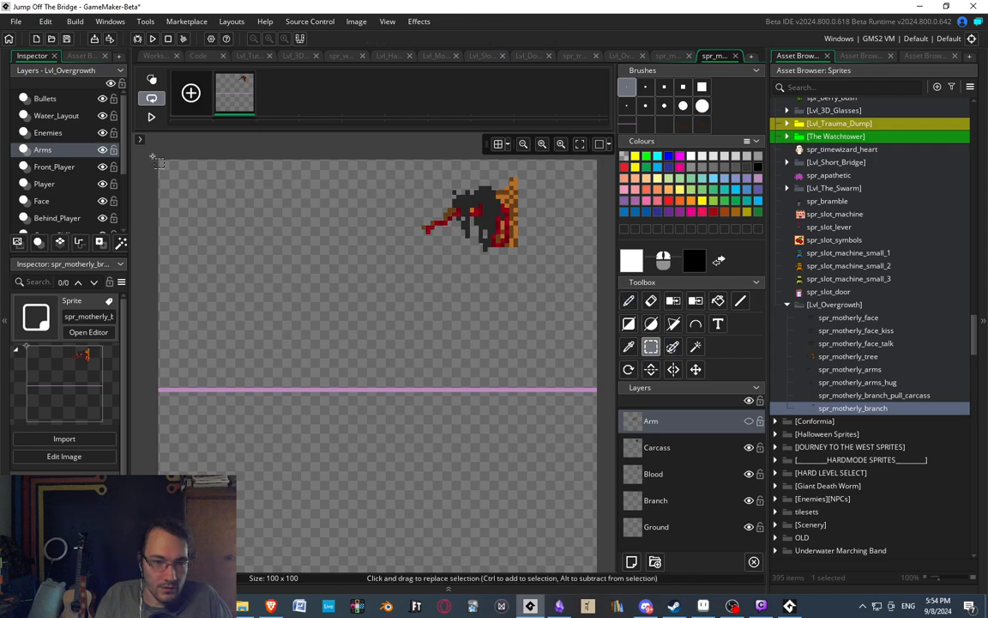
left_click_drag(155, 152, 598, 488)
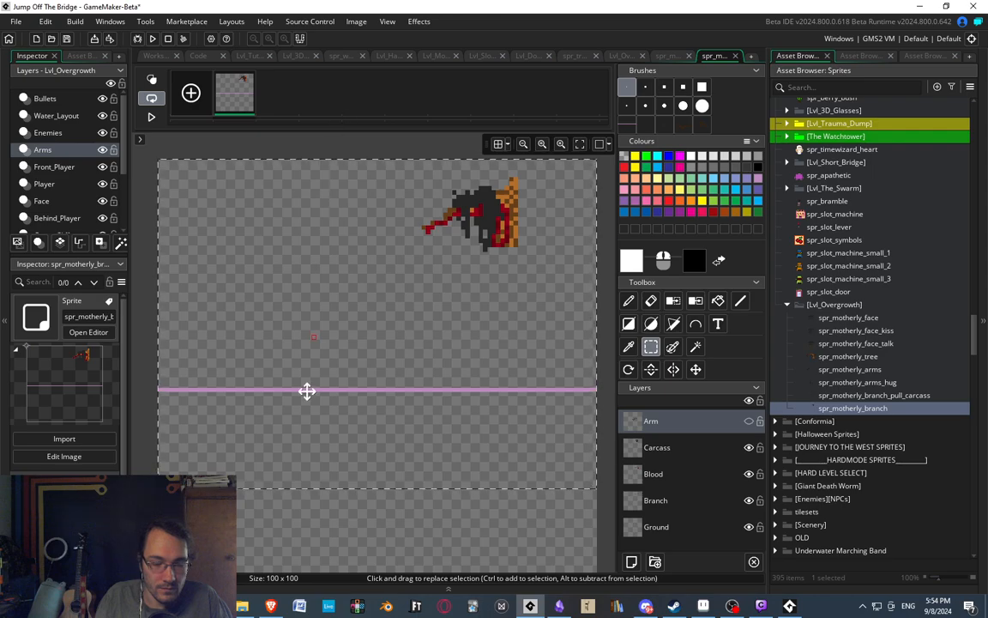
left_click(144, 507)
left_click_drag(142, 509, 596, 163)
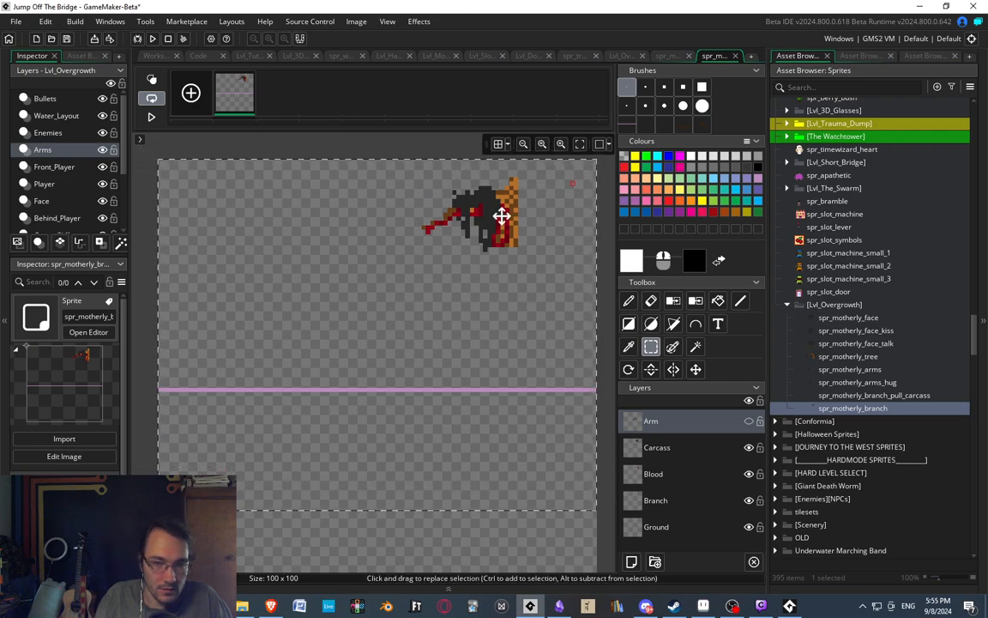
key("Escape")
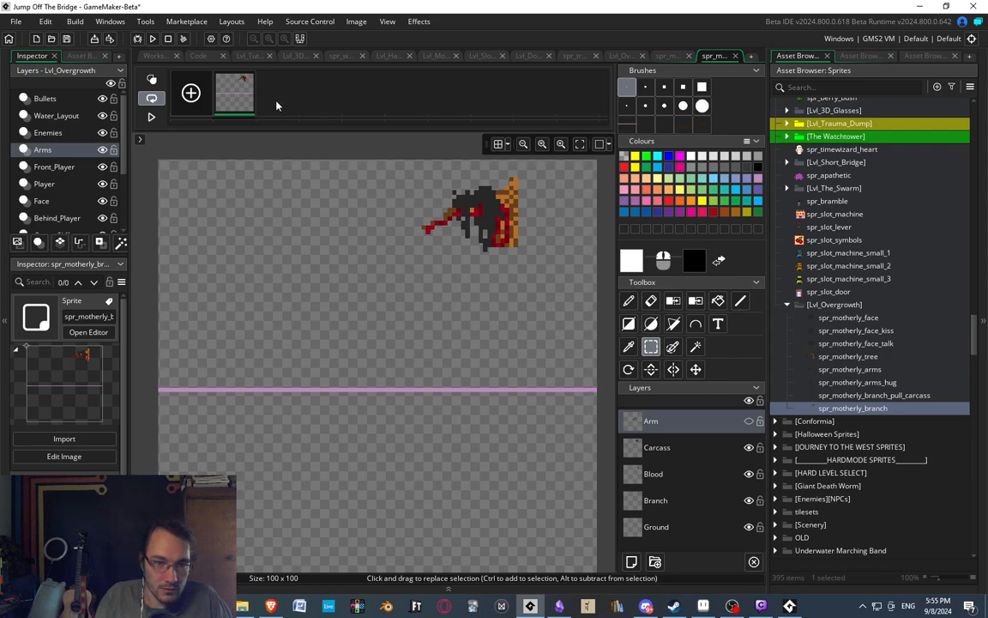
Open spr_motherly_branch_pull_carcass in the image editor at its last frame.
mouse_move(387, 212)
middle_mouse_down()
mouse_move(398, 191)
mouse_move(386, 206)
middle_mouse_up()
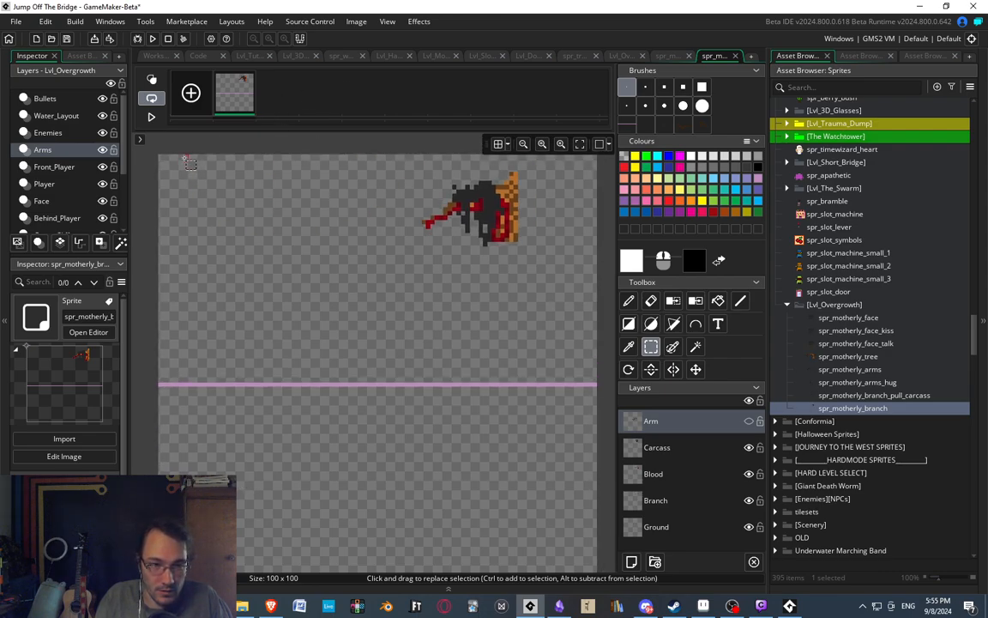
middle_click_drag(448, 405, 458, 387)
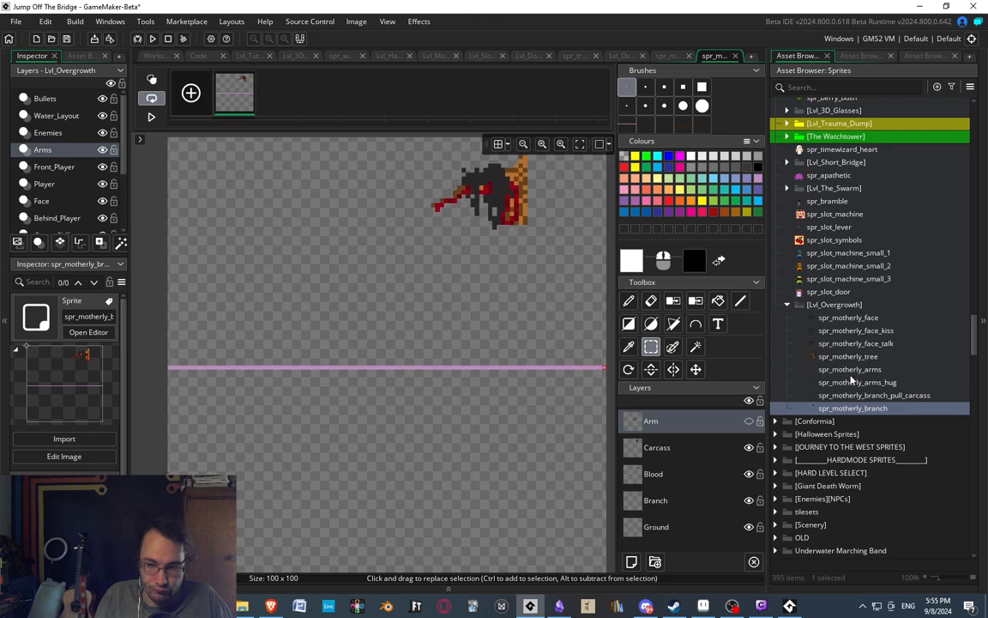
left_click(848, 370)
double_click(866, 395)
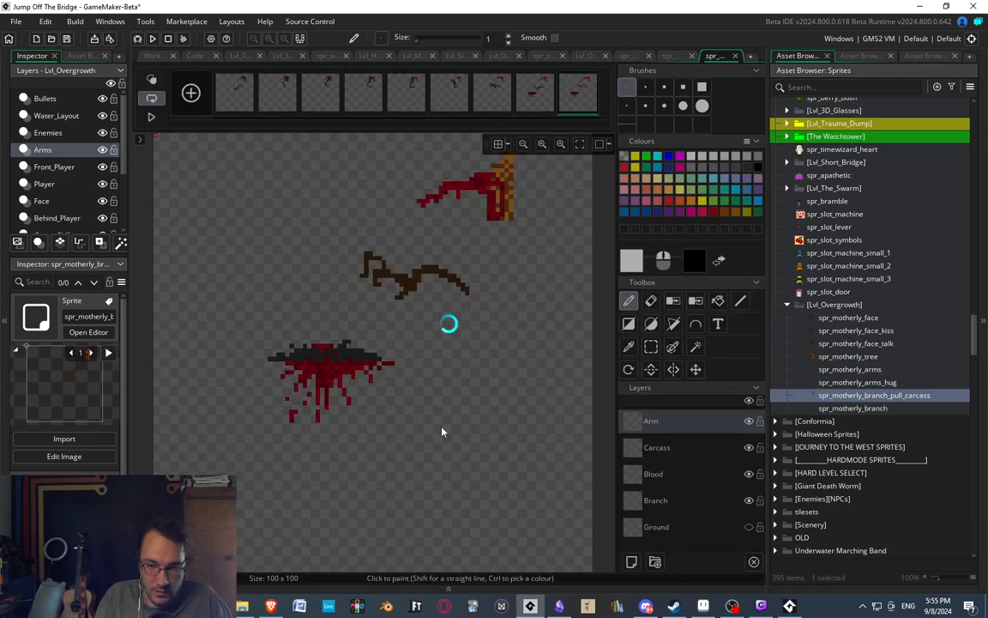
middle_click_drag(443, 432, 455, 402)
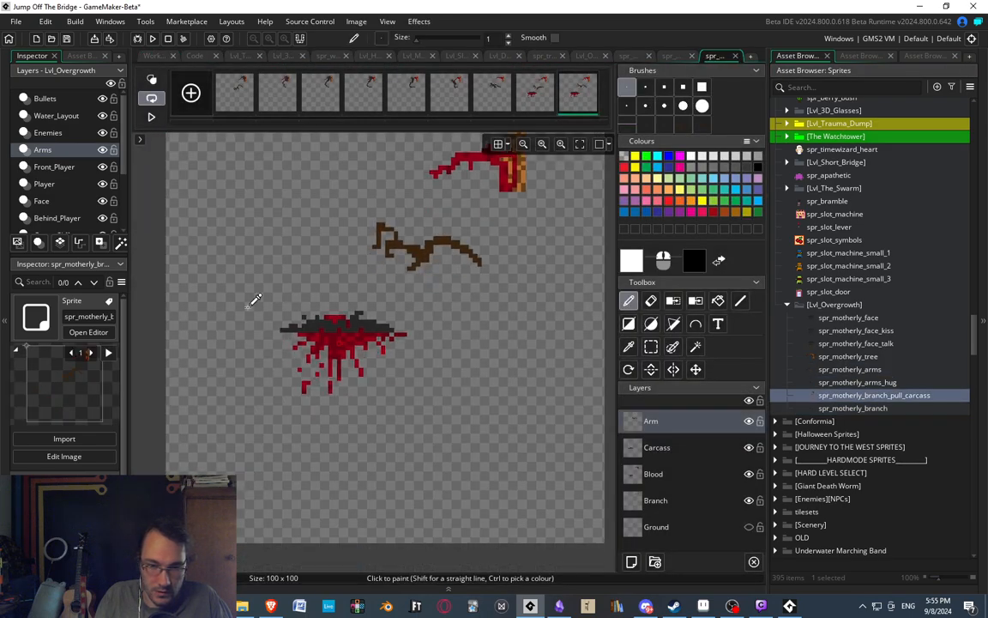
Copy the blood splatter from the Blood layer of the last frame and load it as a paste brush.
key("s")
left_click_drag(273, 308, 427, 405)
left_click(683, 478)
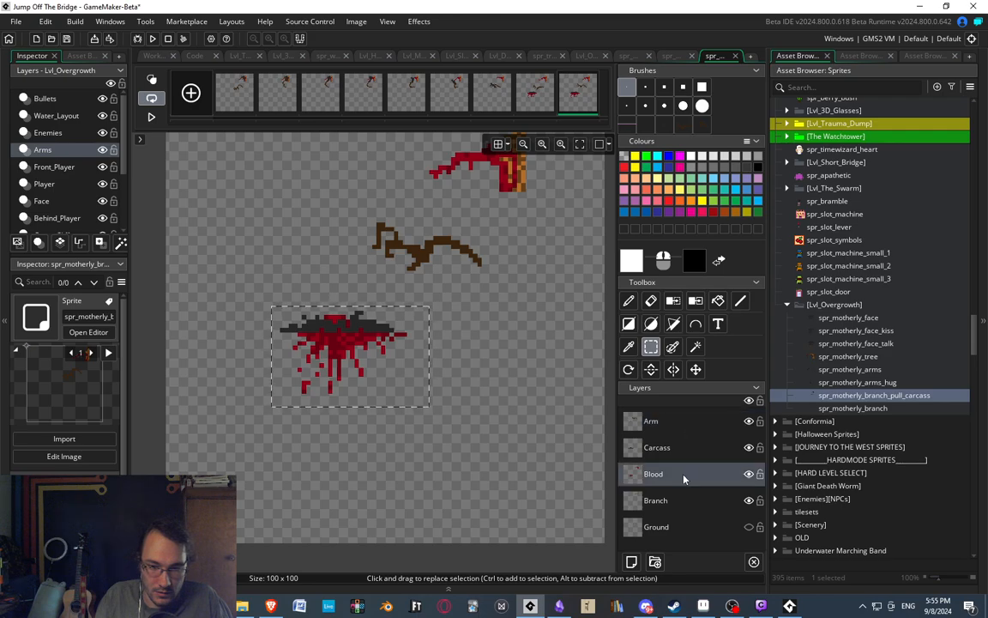
left_click_drag(243, 285, 469, 397)
key("ctrl+c")
key("ctrl+v")
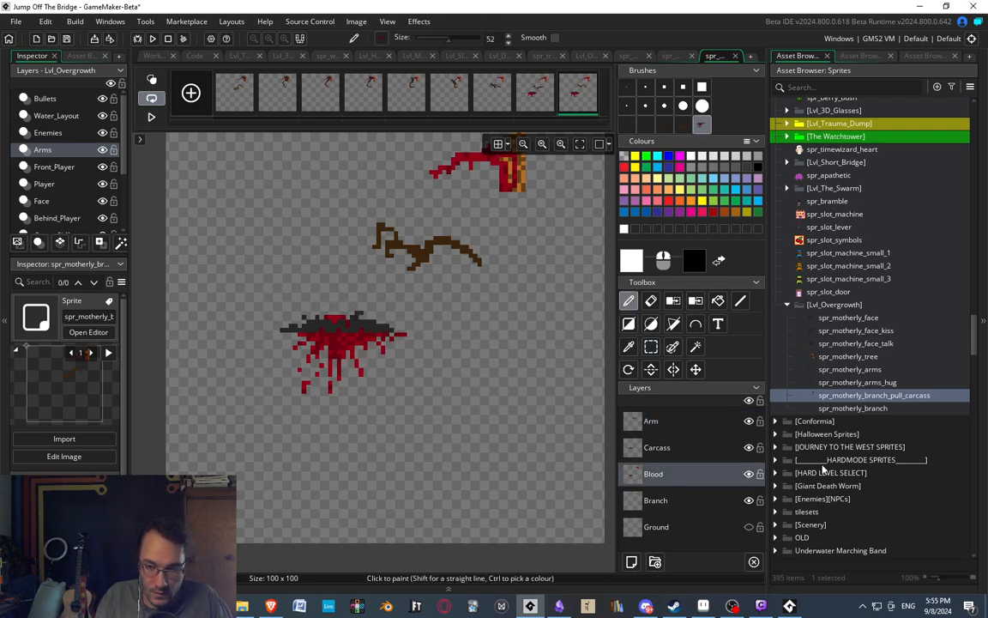
Stamp the copied blood splatter onto the Blood layer of spr_motherly_branch, hanging from the purple ground line.
double_click(871, 411)
double_click(518, 463)
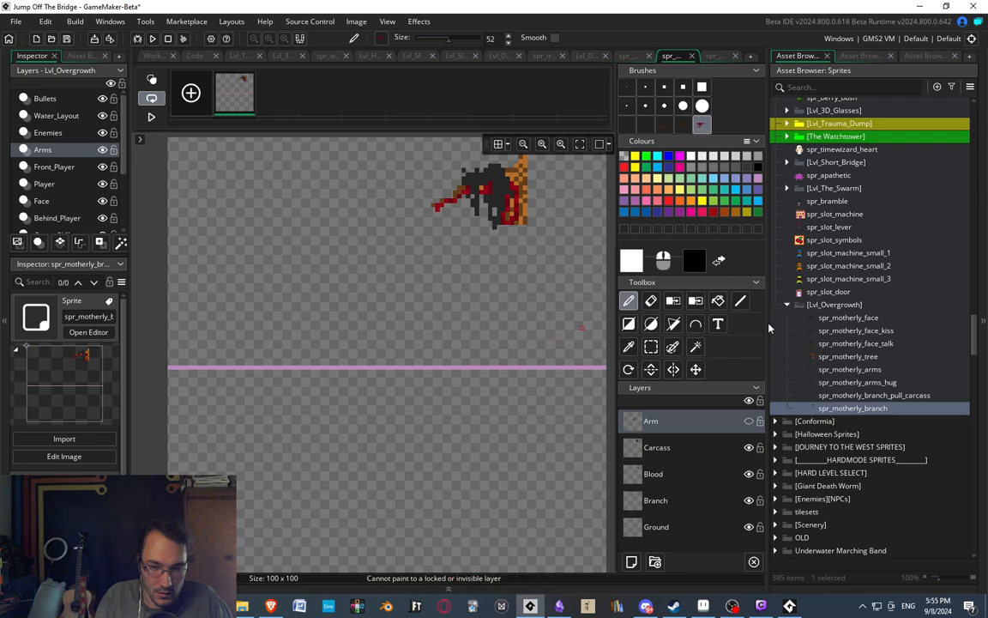
left_click(653, 474)
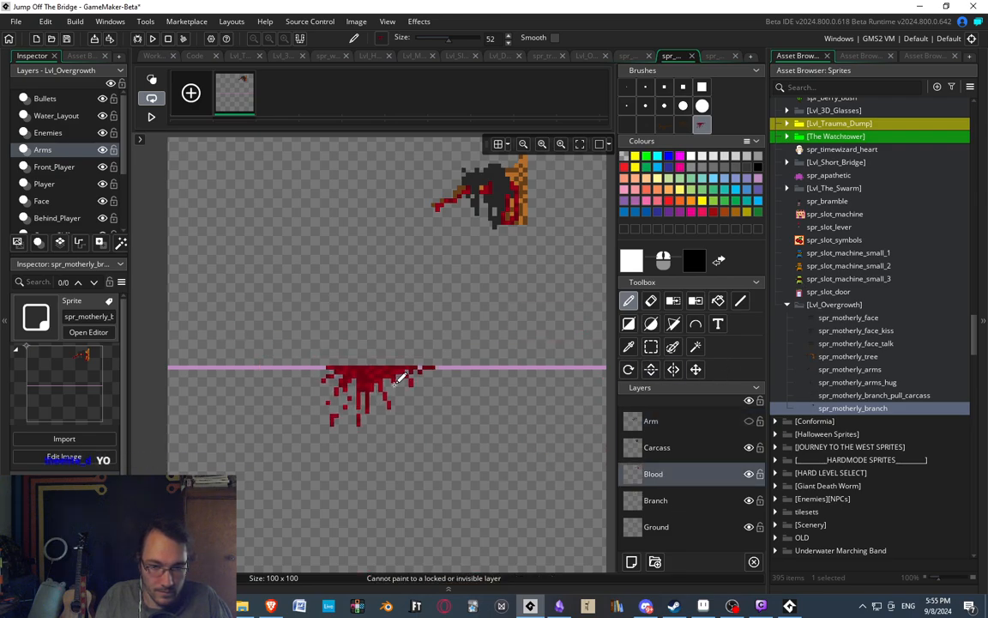
left_click(394, 384)
scroll(376, 292, "down", 3, "ctrl")
scroll(378, 287, "up", 1, "ctrl")
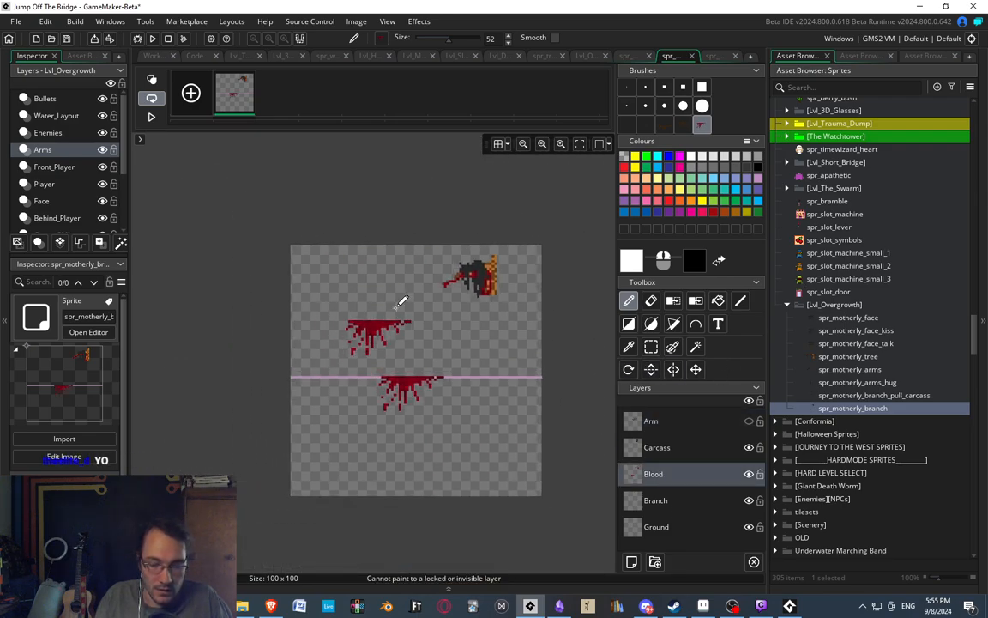
Crop spr_motherly_branch to 100 x 66, keeping the full width from the upper edge down to the splatter's lower end.
left_click(651, 347)
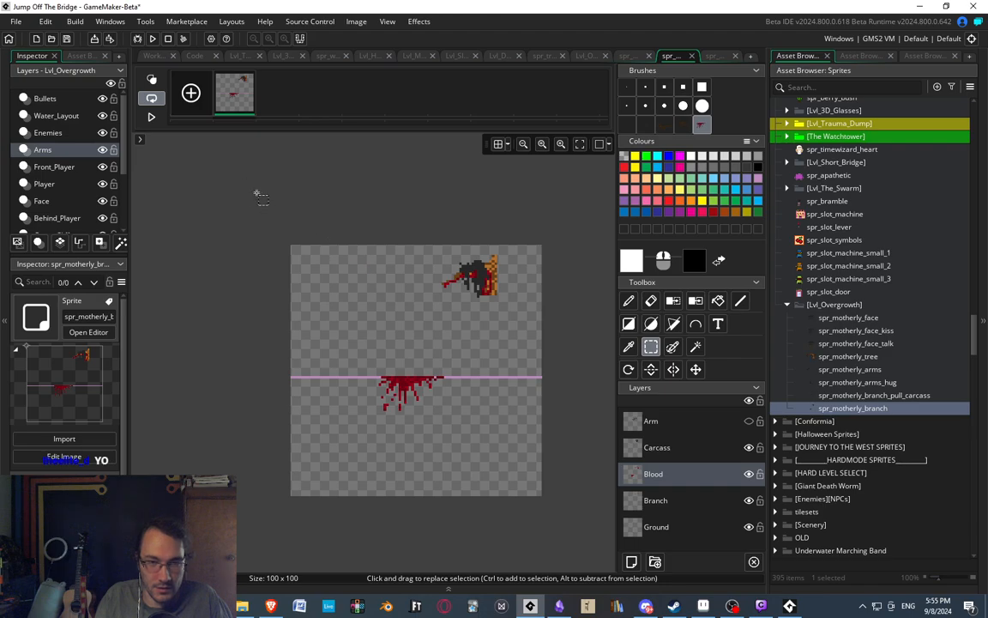
left_click_drag(255, 194, 587, 410)
scroll(446, 378, "up", 3, "ctrl")
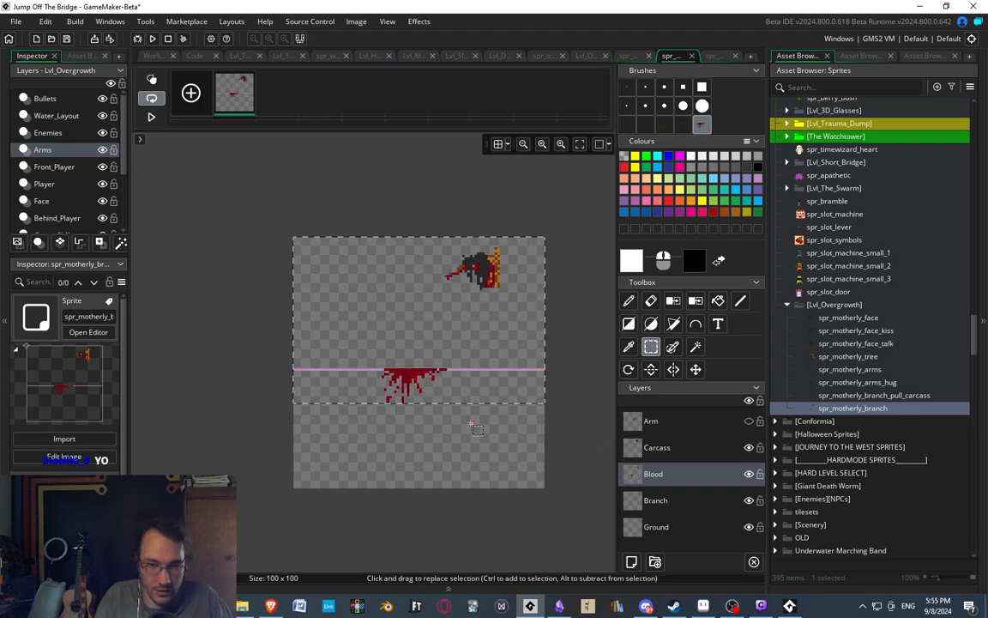
left_click(355, 23)
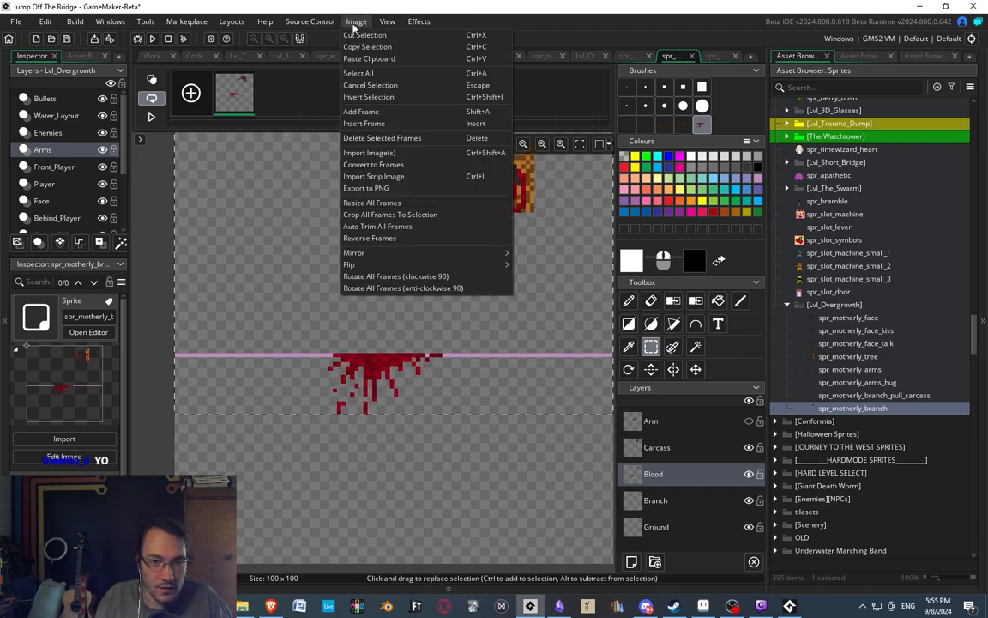
left_click(371, 216)
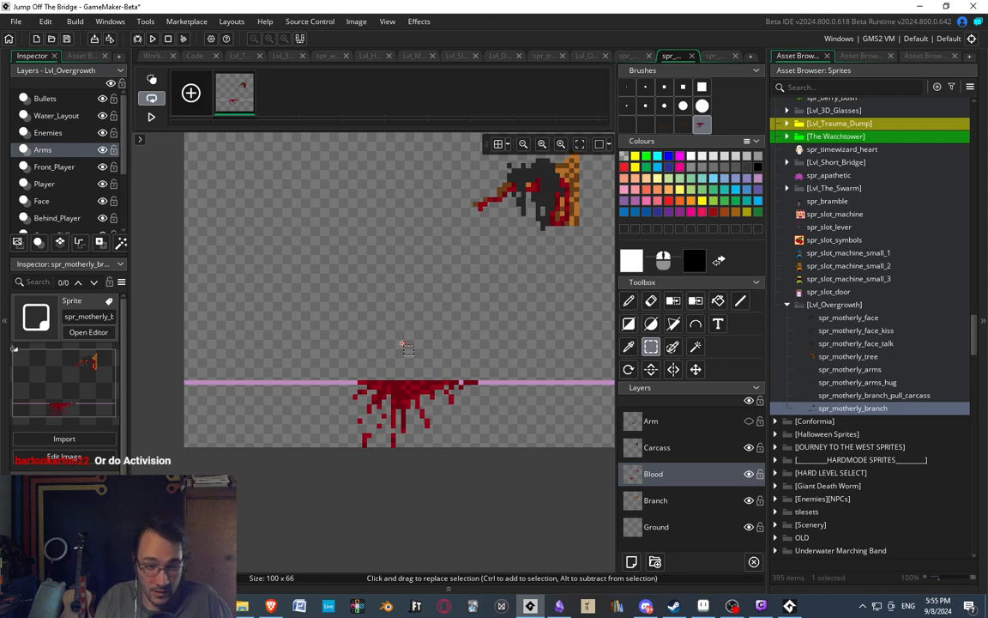
Delete the blood splatter at the ground line from the Blood layer and hide the Ground layer.
middle_click_drag(408, 338, 378, 331)
middle_click_drag(329, 332, 327, 336)
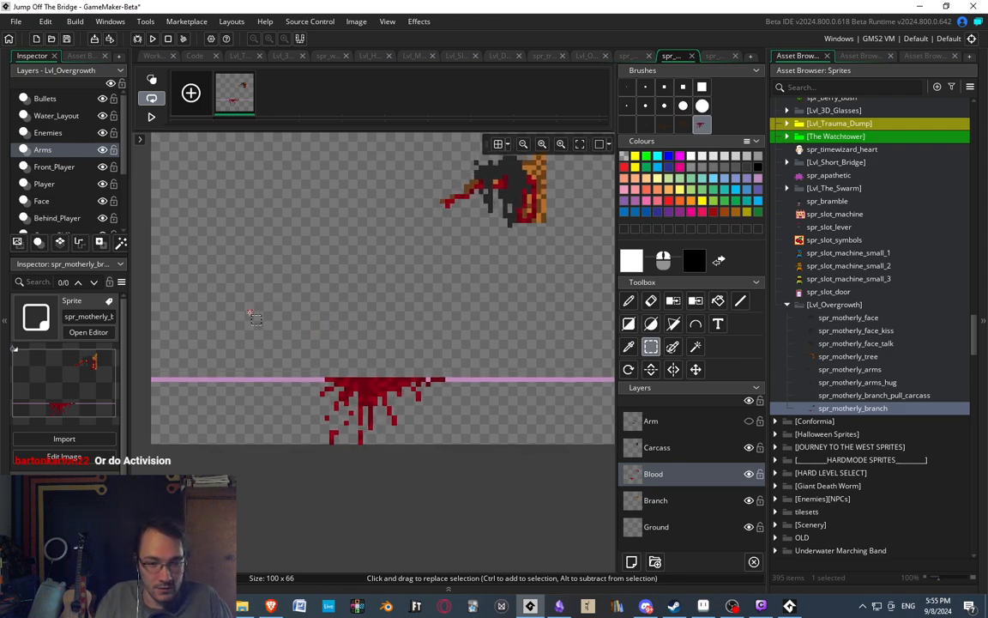
left_click_drag(247, 309, 489, 501)
key("Delete")
middle_click_drag(286, 261, 286, 267)
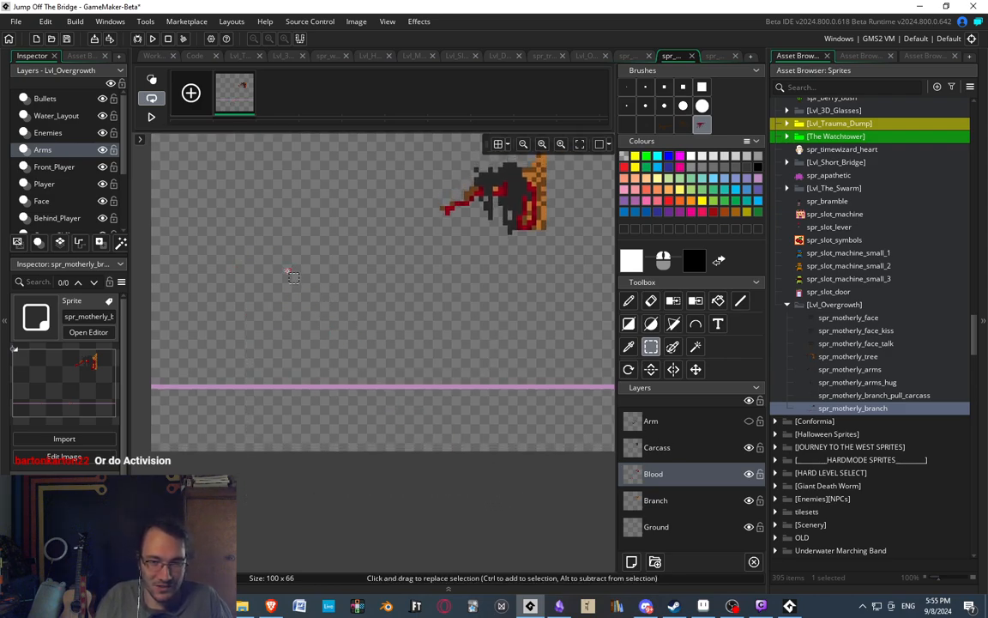
middle_click_drag(336, 245, 310, 238)
scroll(394, 314, "down", 2)
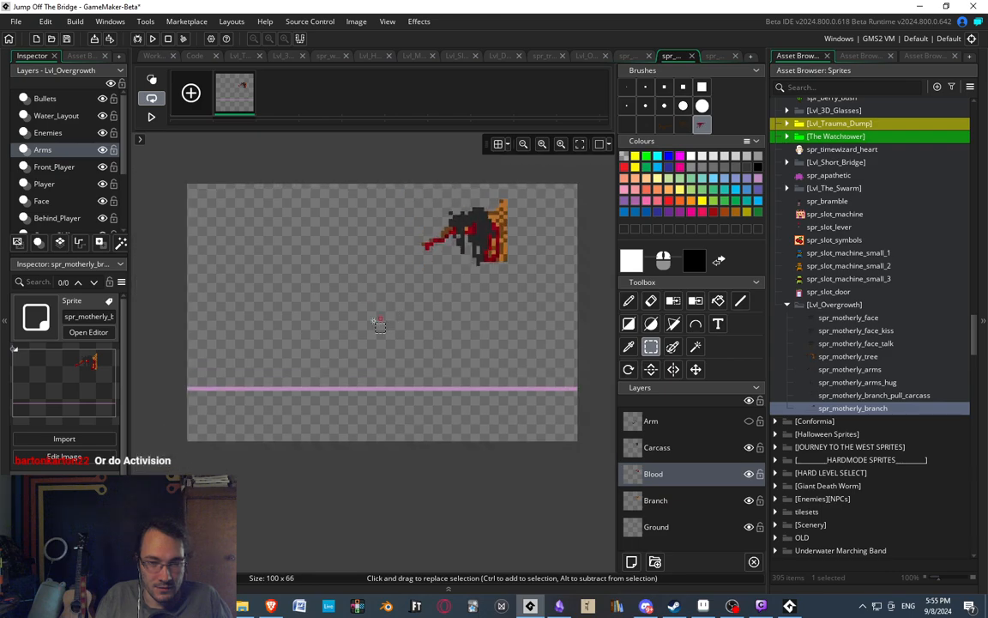
left_click(749, 527)
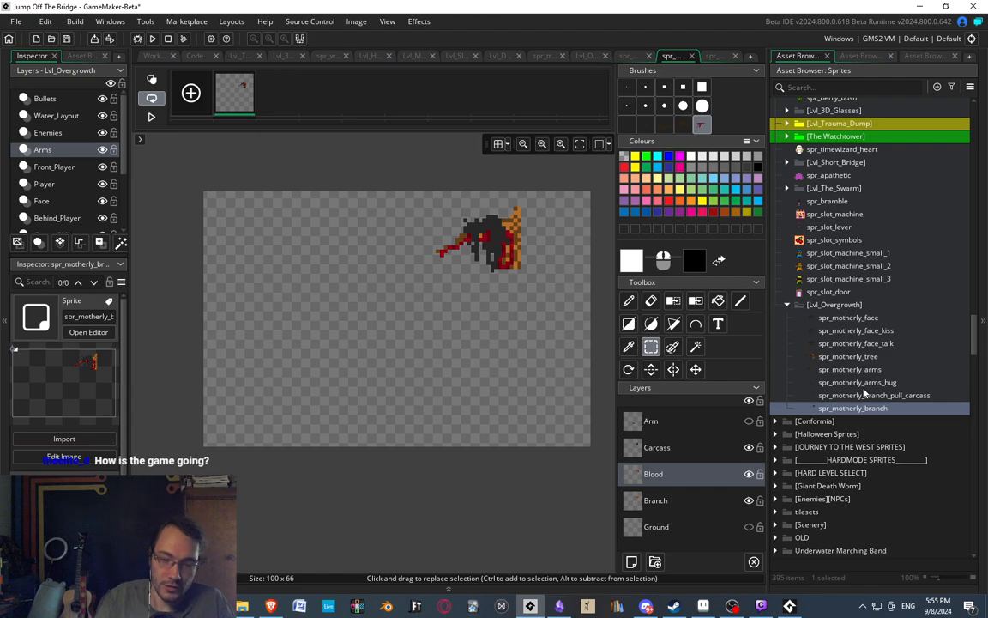
Switch to the running game, leave the tree level and open the easy mode level selection.
left_click(790, 607)
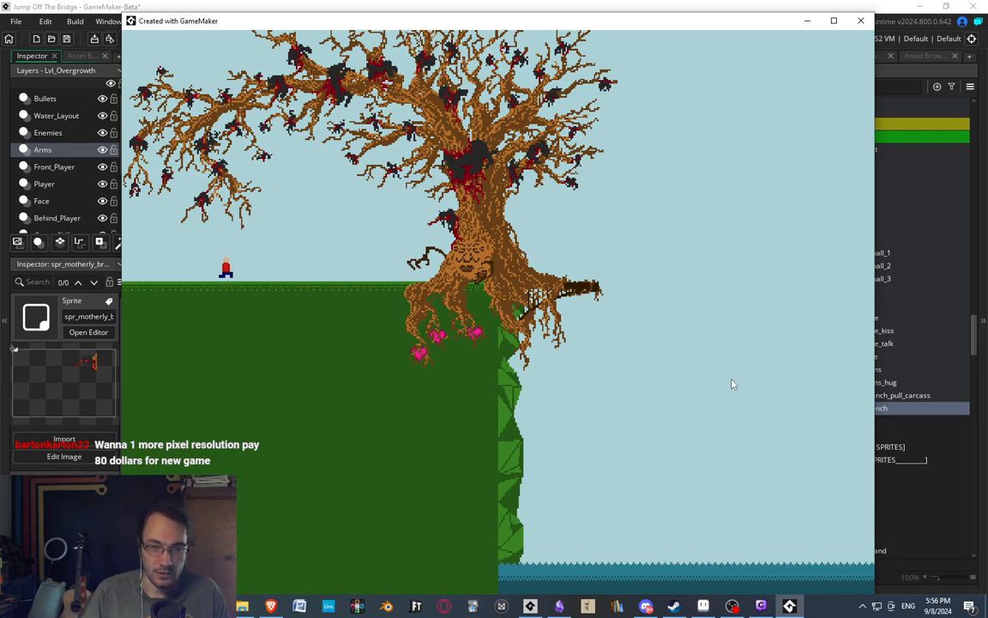
key("Right")
key("Escape")
key("Return")
key("Return")
key("Return")
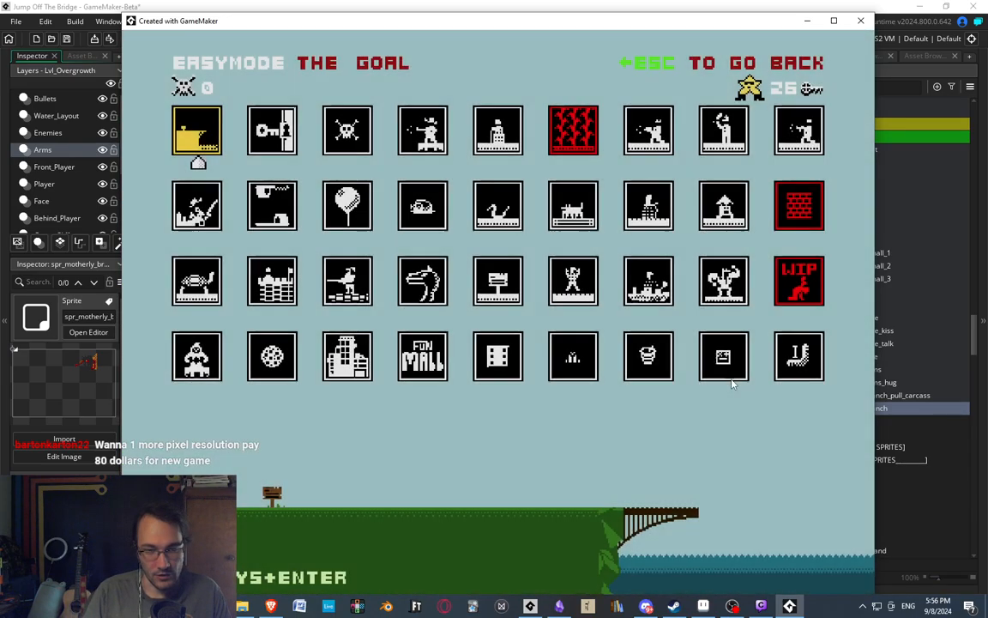
Move through the level grid and start the casino level with the slot machines.
key("Up")
key("Up")
key("Up")
key("Up")
key("Right")
key("Right")
key("Left")
key("Up")
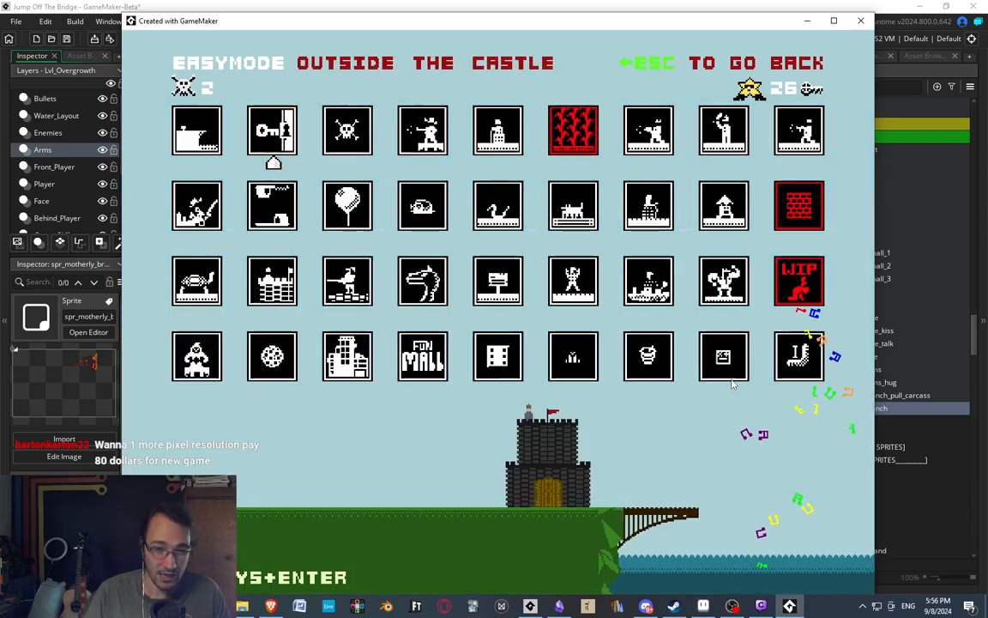
key("Right")
key("Right")
key("Right")
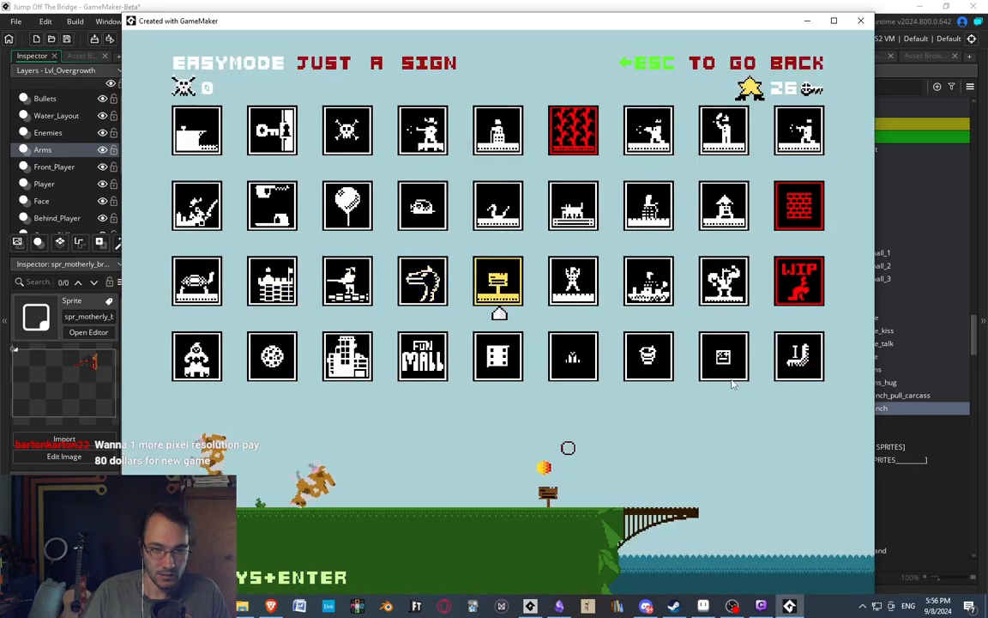
key("Return")
Walk the character down to the lower floor of the casino and enter the pink SLOTS door.
key("Right")
key("Left")
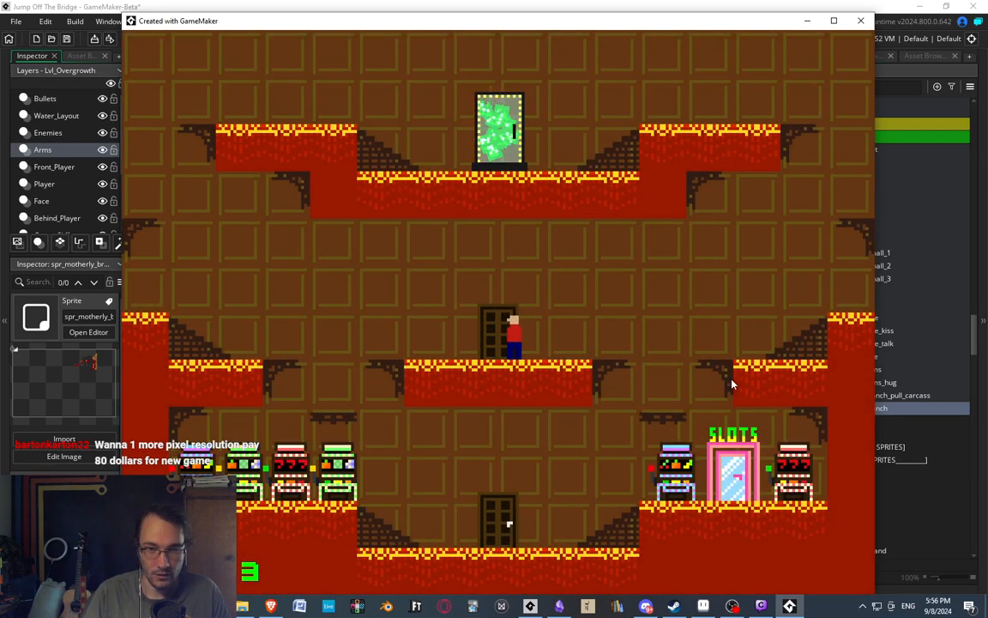
key("Left")
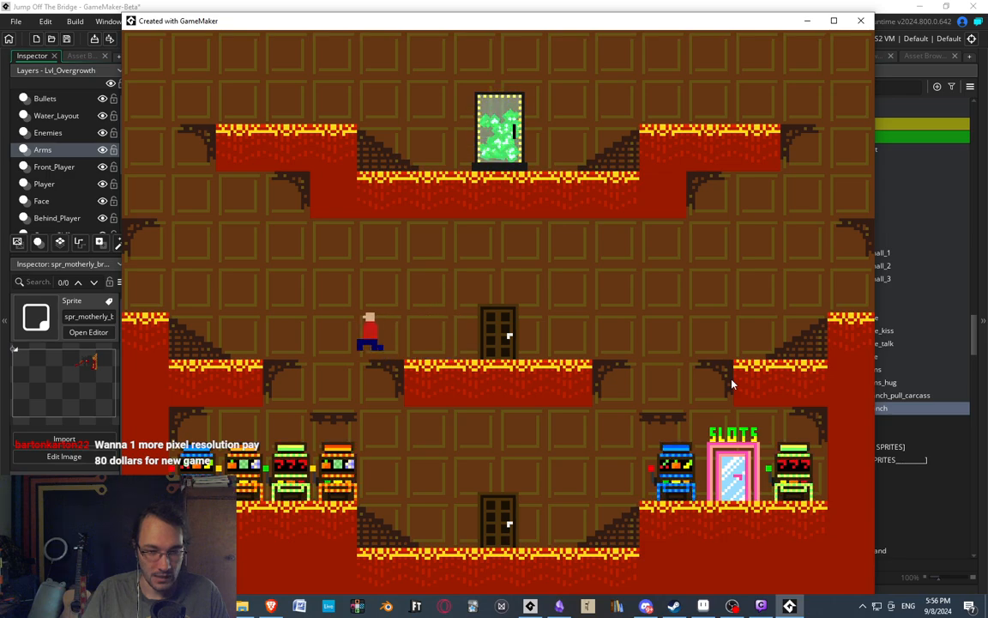
key("Right")
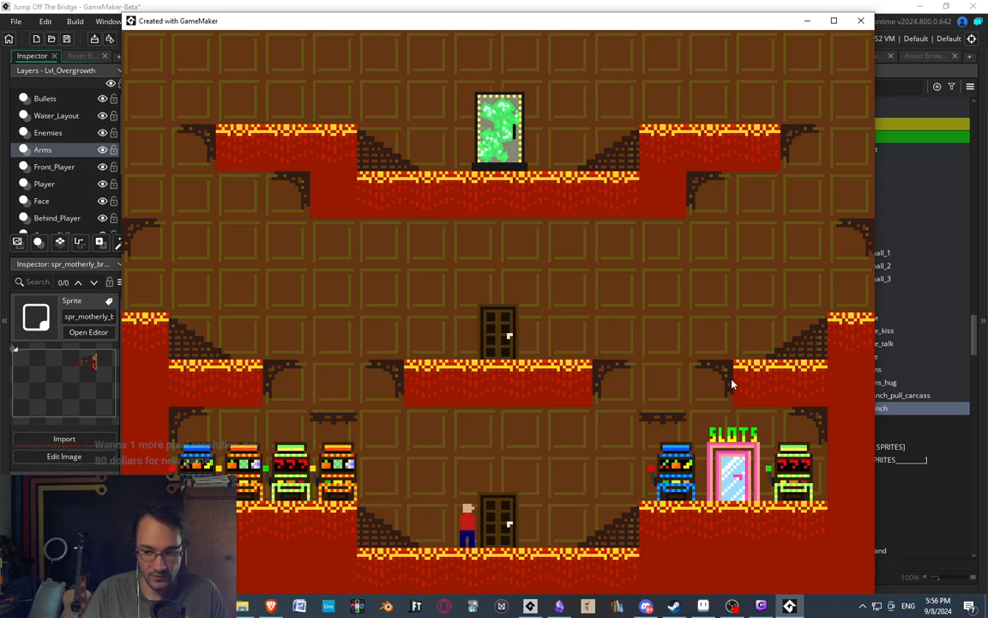
key("Right")
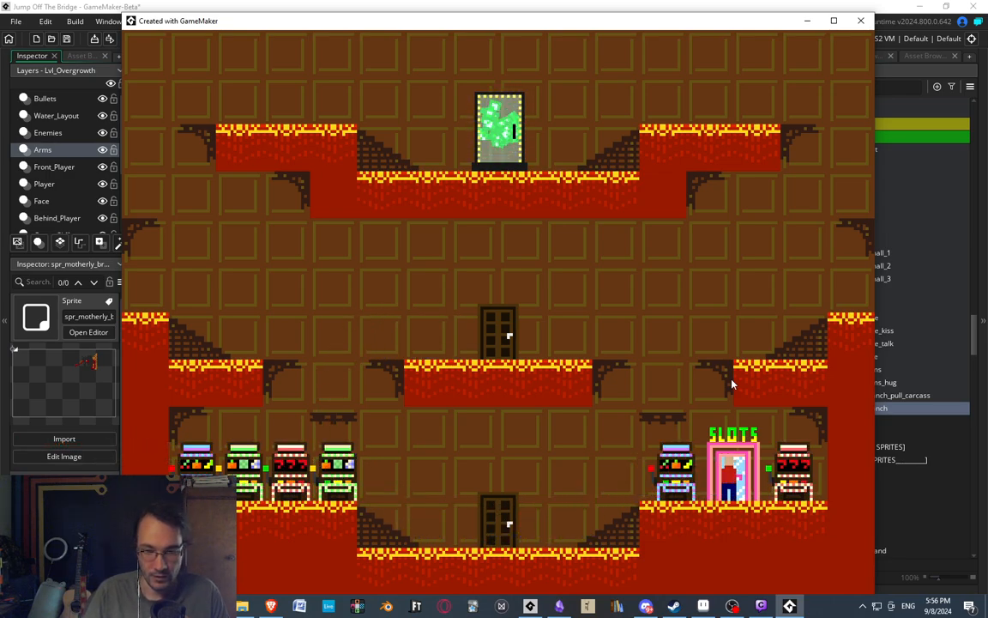
key("Up")
key("Right")
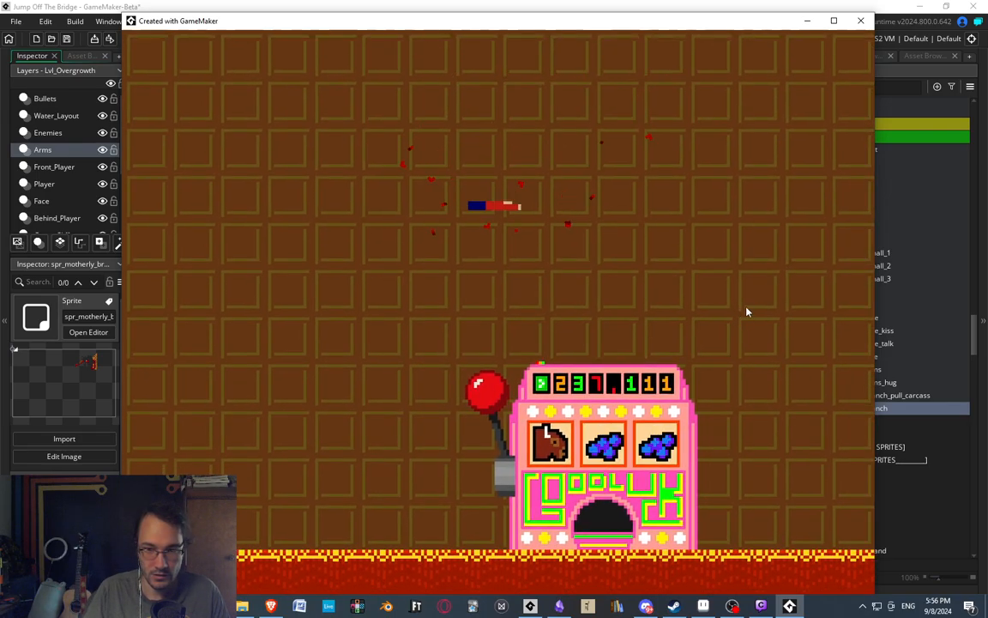
Test the big pink slot machine by walking to its lever and playing it repeatedly.
key("Right")
key("Right")
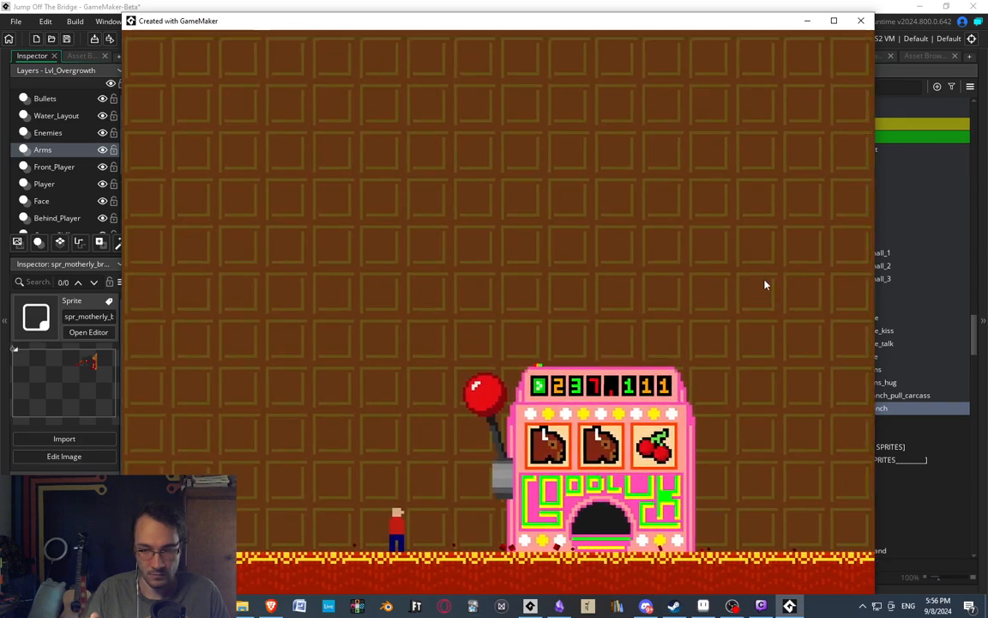
key("Right")
key("space")
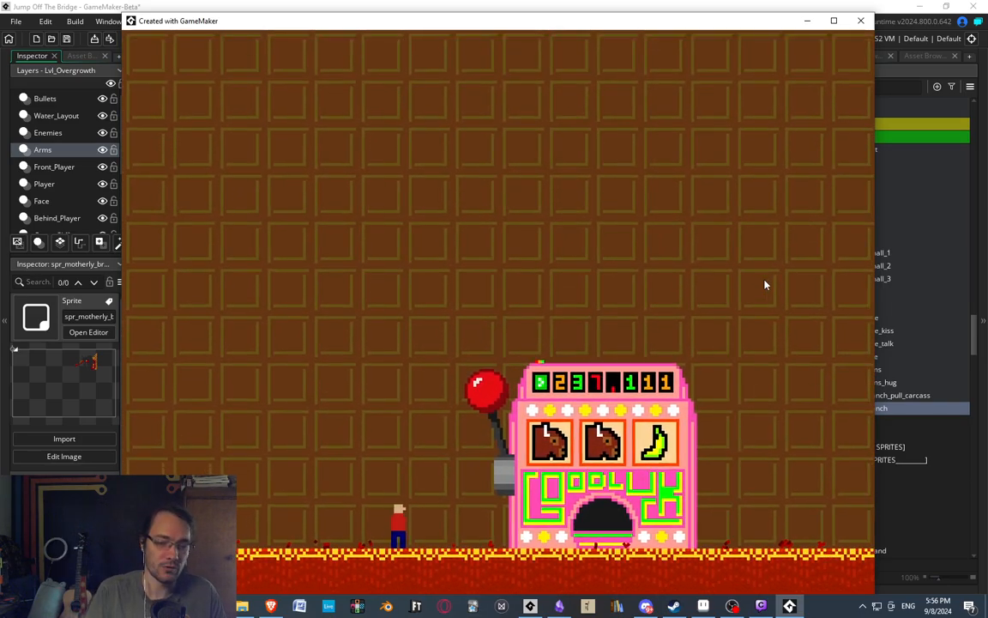
key("Right")
key("space")
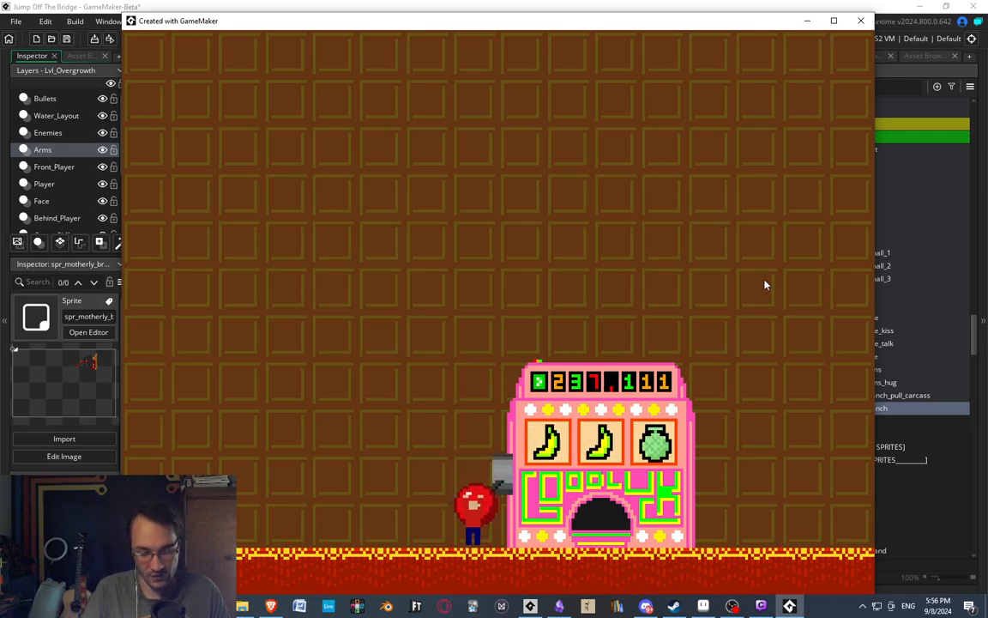
key("Right")
key("space")
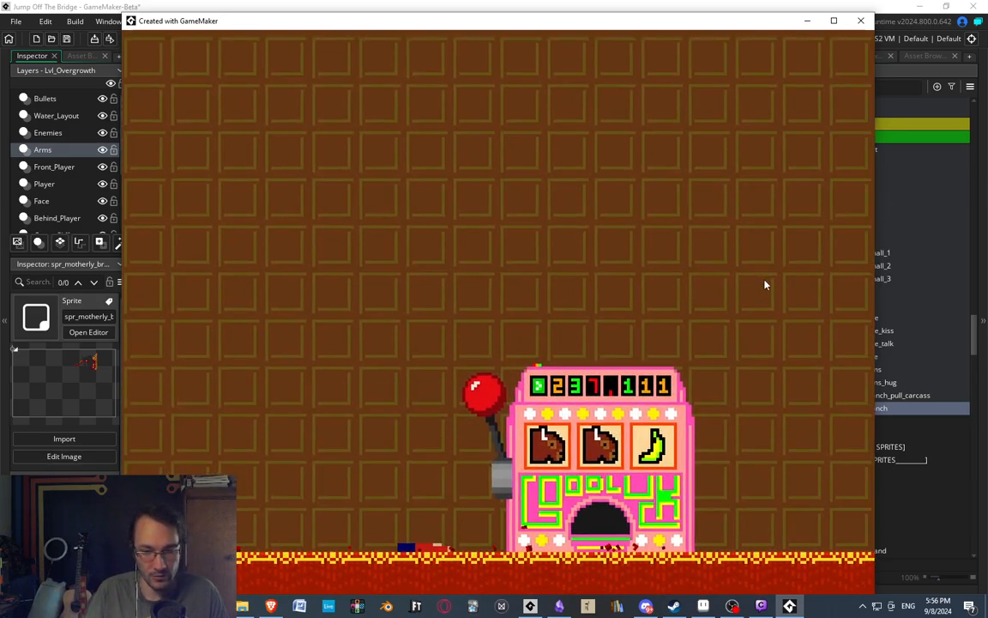
Return to the GameMaker editor and open the frames of the spr_slot_symbols sprite for image editing.
left_click(893, 7)
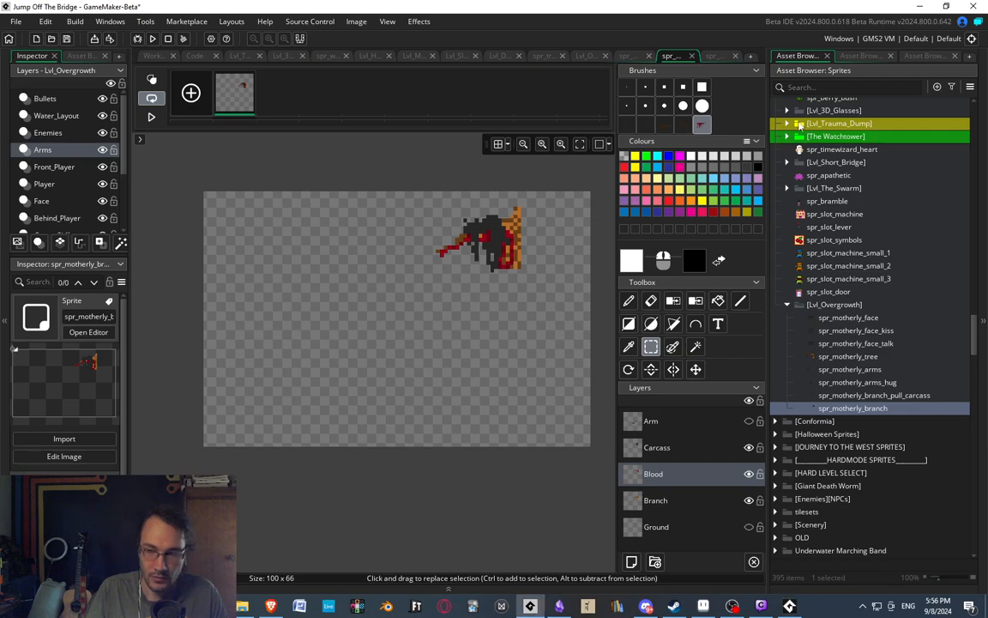
double_click(828, 240)
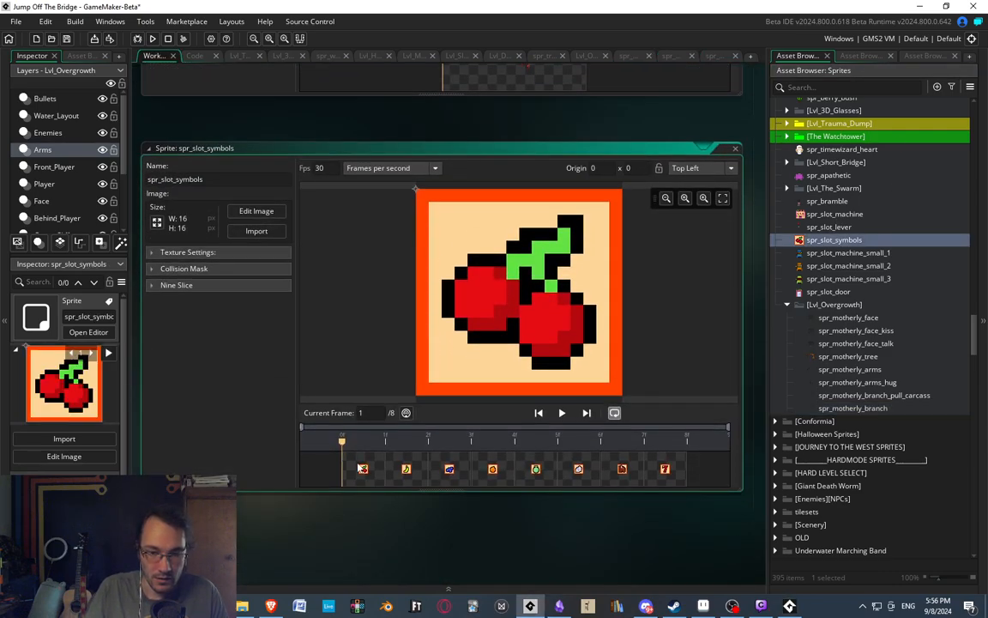
double_click(362, 468)
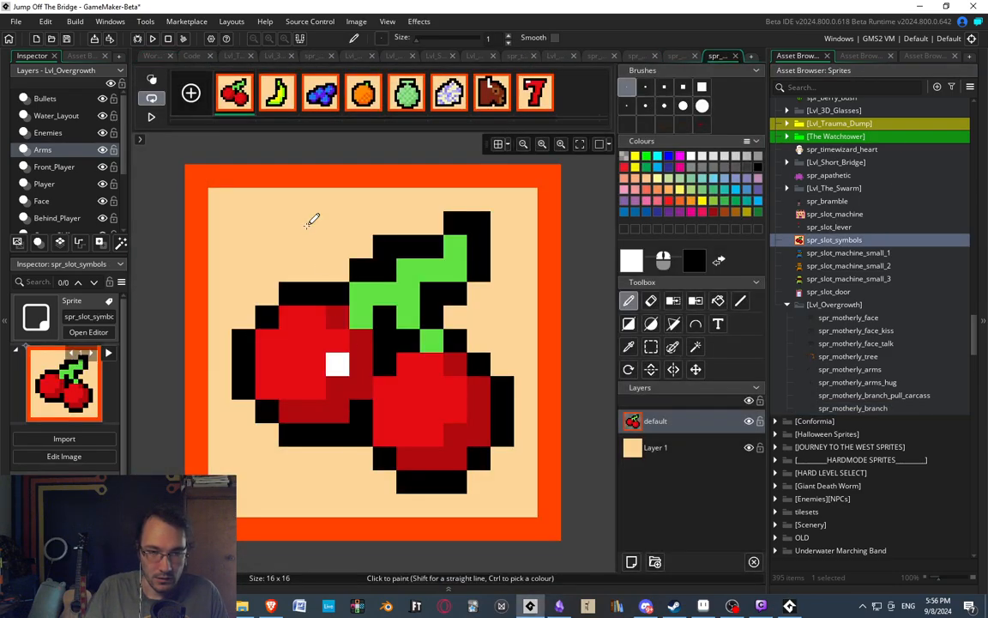
Examine the fruit frames of spr_slot_symbols, comparing the cherry, banana, blueberry, orange and green melon symbols.
left_click(284, 99)
left_click(327, 105)
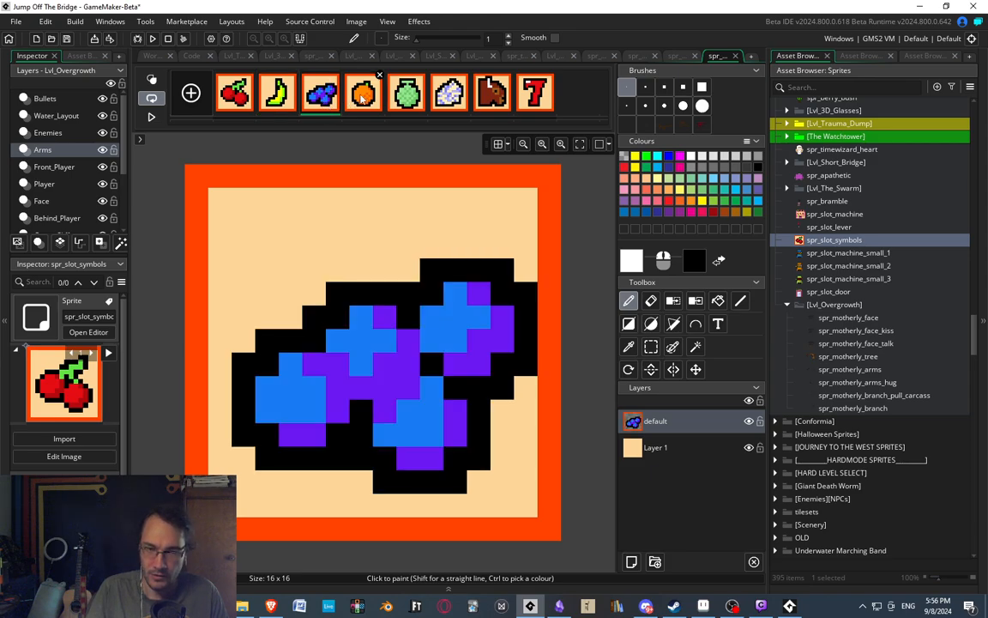
left_click(363, 99)
left_click(409, 104)
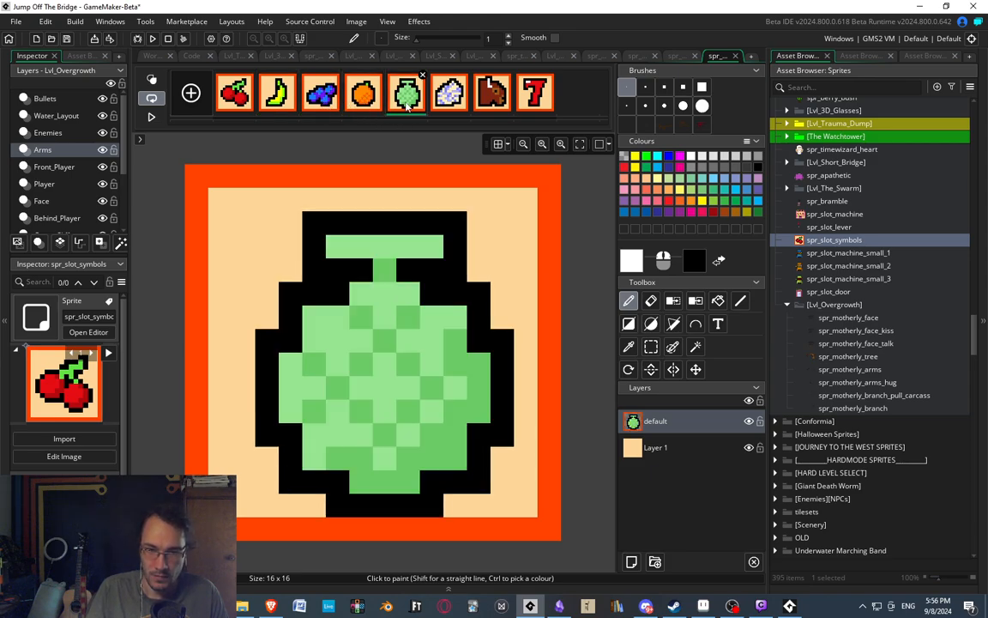
left_click(283, 98)
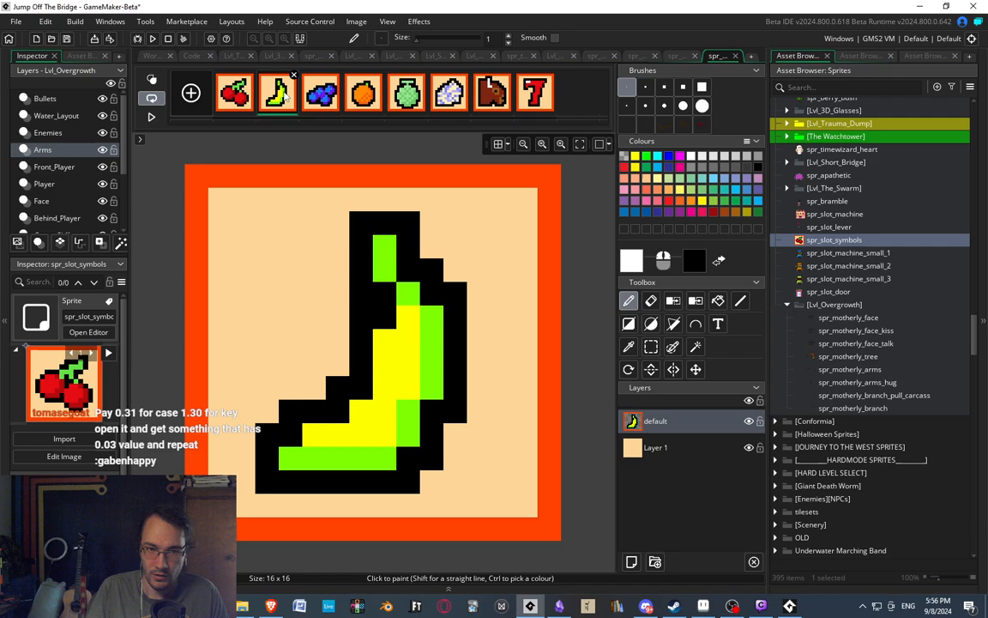
left_click(401, 99)
left_click(363, 98)
left_click(238, 97)
left_click(278, 95)
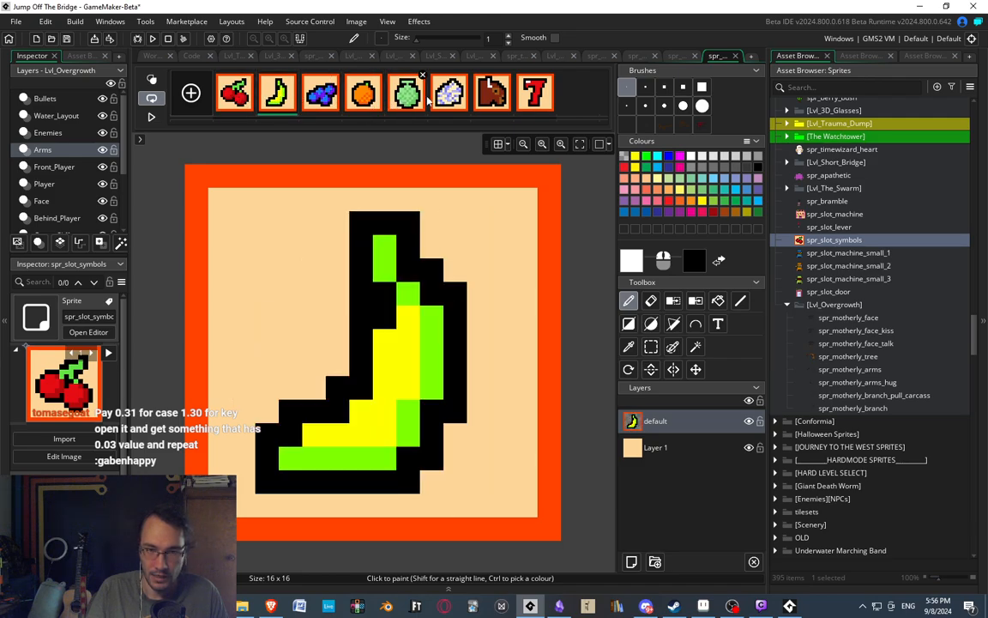
left_click(403, 95)
left_click(363, 97)
left_click(395, 96)
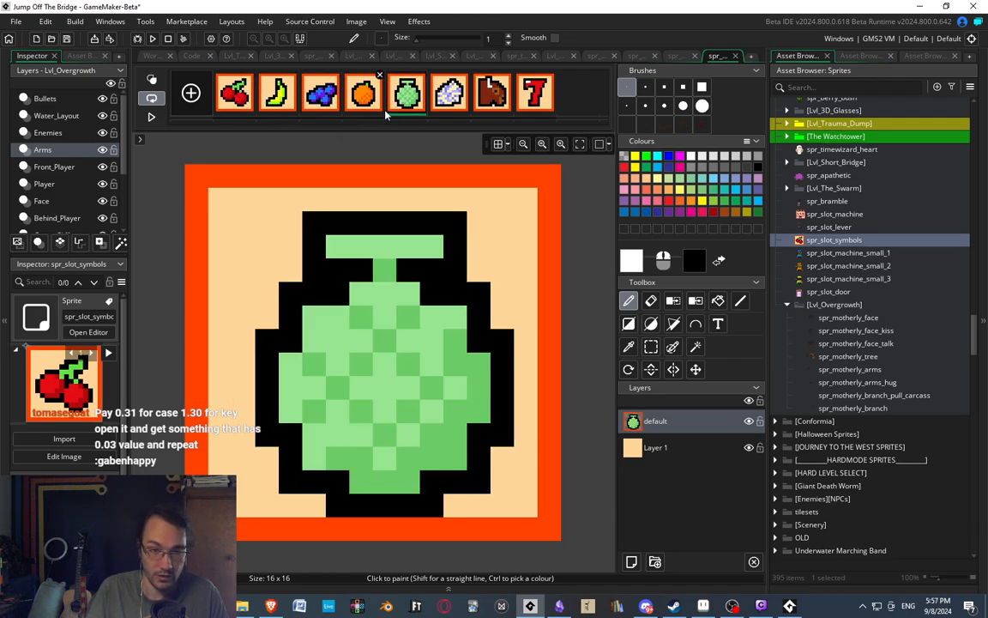
left_click(350, 99)
left_click(450, 94)
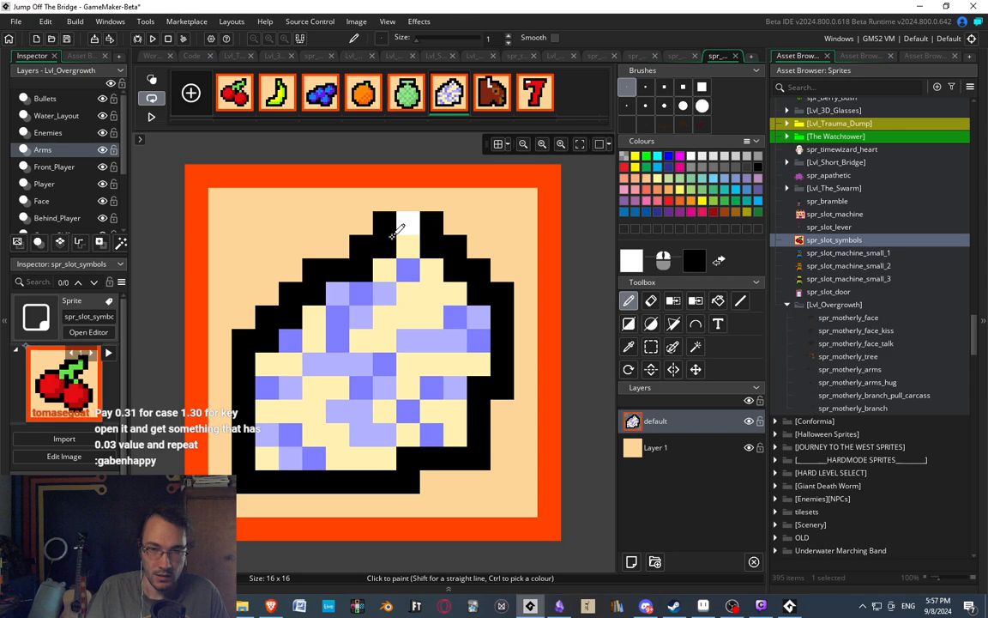
left_click(405, 97)
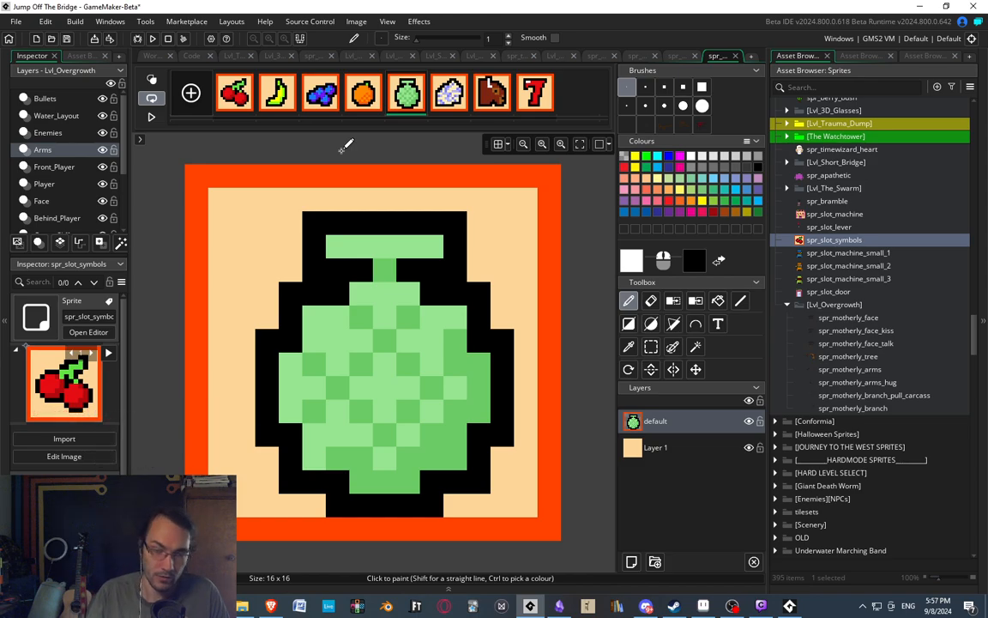
Examine the speckled white, brown animal head and red 7 symbol frames, and close the image editor.
left_click(448, 91)
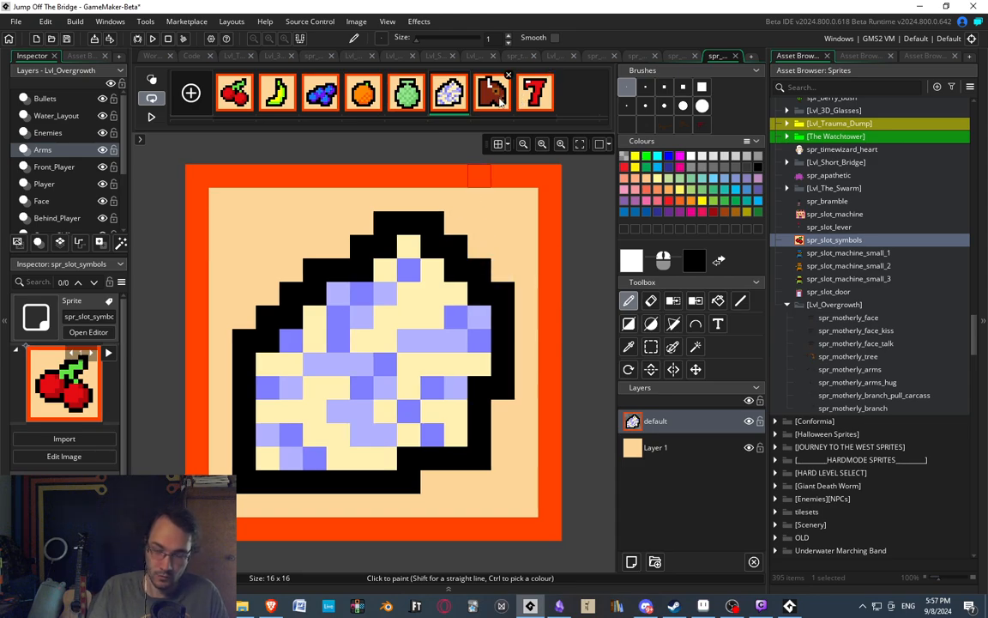
left_click(220, 175)
left_click(487, 95)
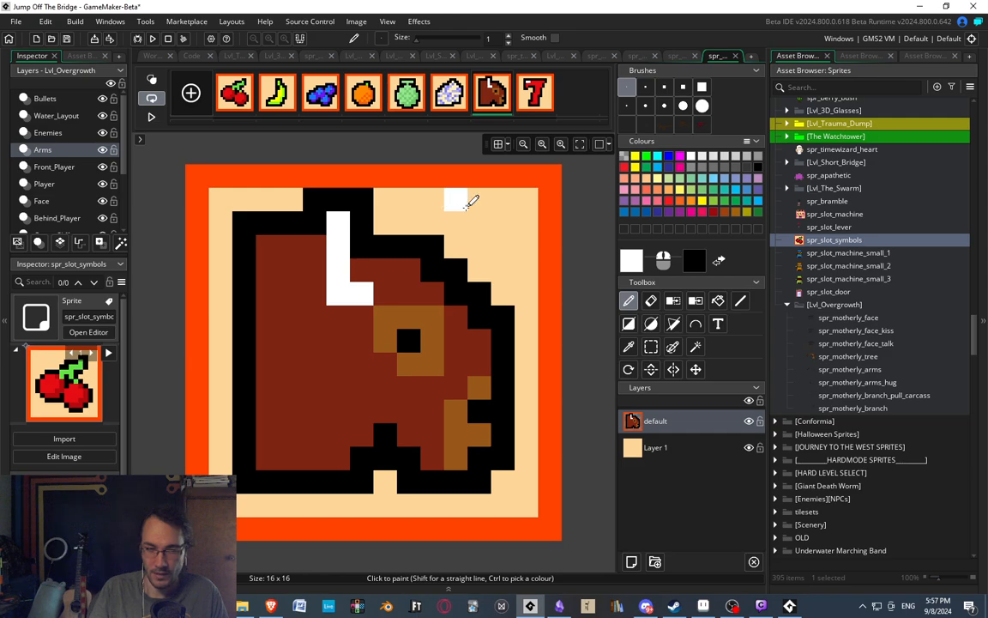
left_click(537, 94)
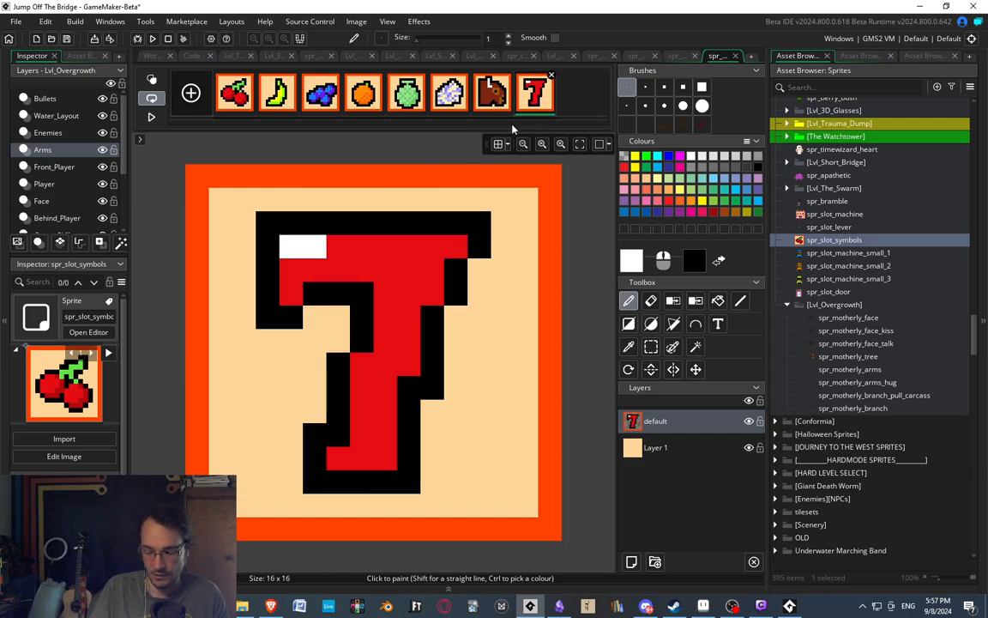
middle_click_drag(298, 172, 304, 174)
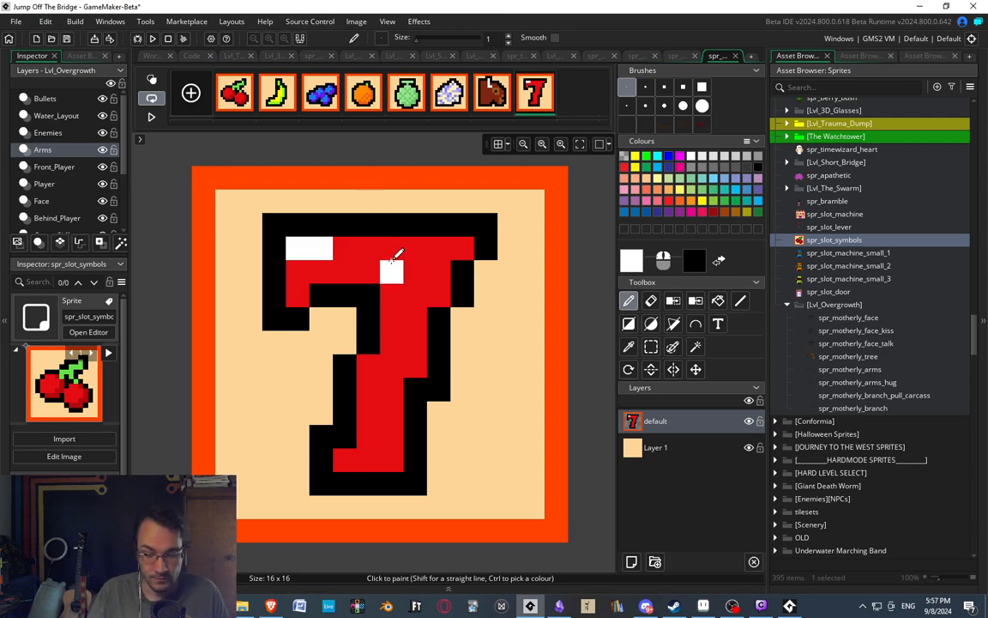
middle_click_drag(370, 322, 415, 310)
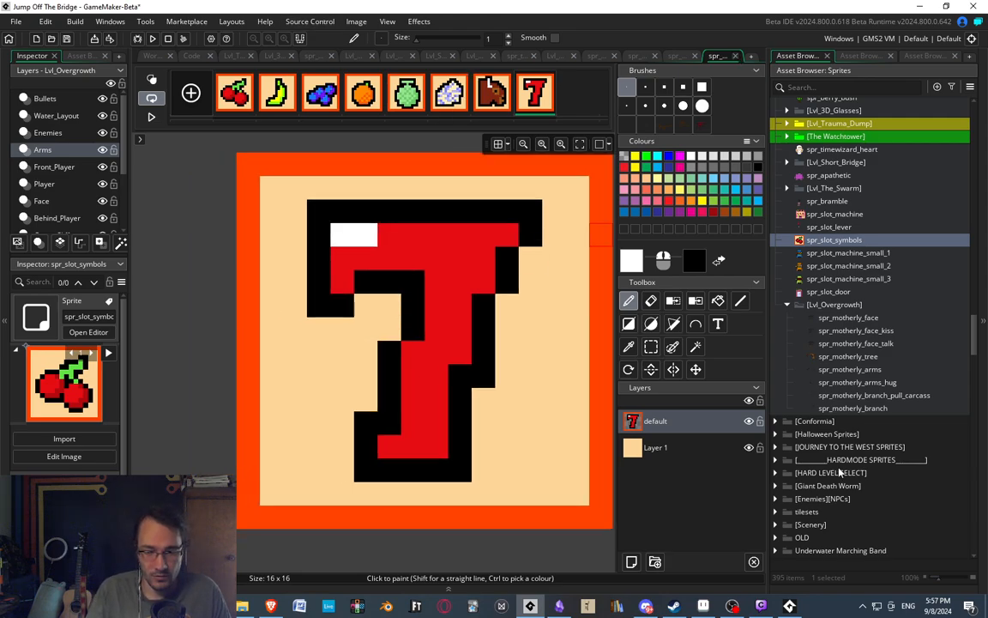
key("ctrl+w")
Switch to the running game and test the big pink slot machine by repeatedly walking to its lever and playing it.
left_click(790, 606)
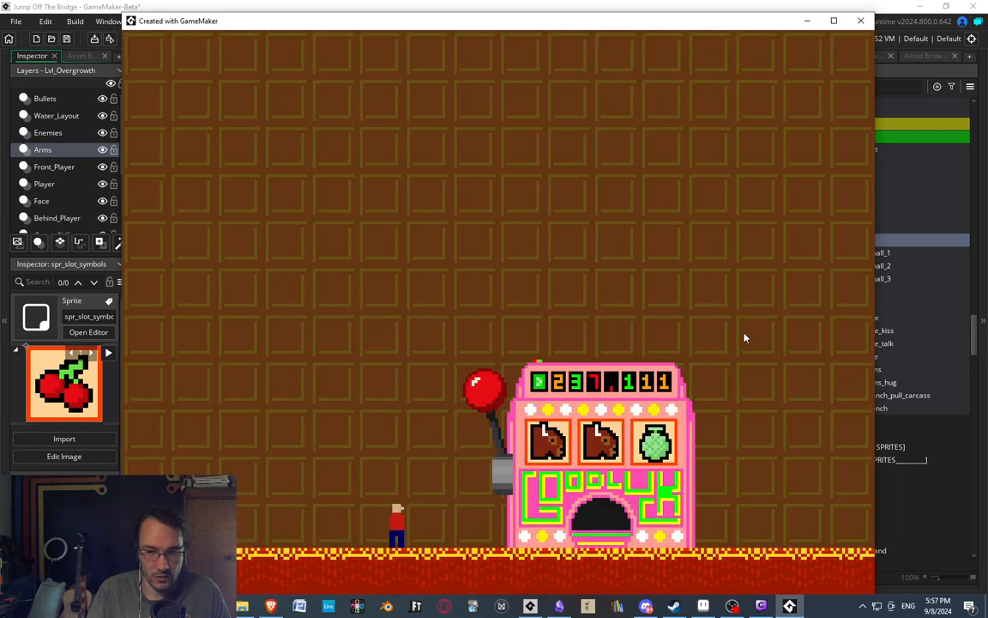
key("space")
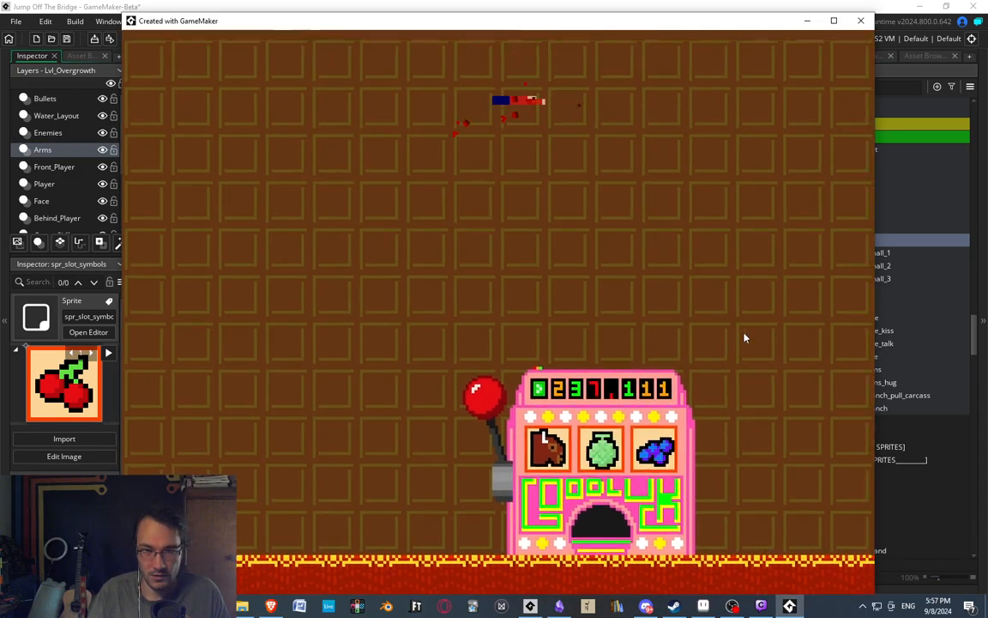
key("d")
key("space")
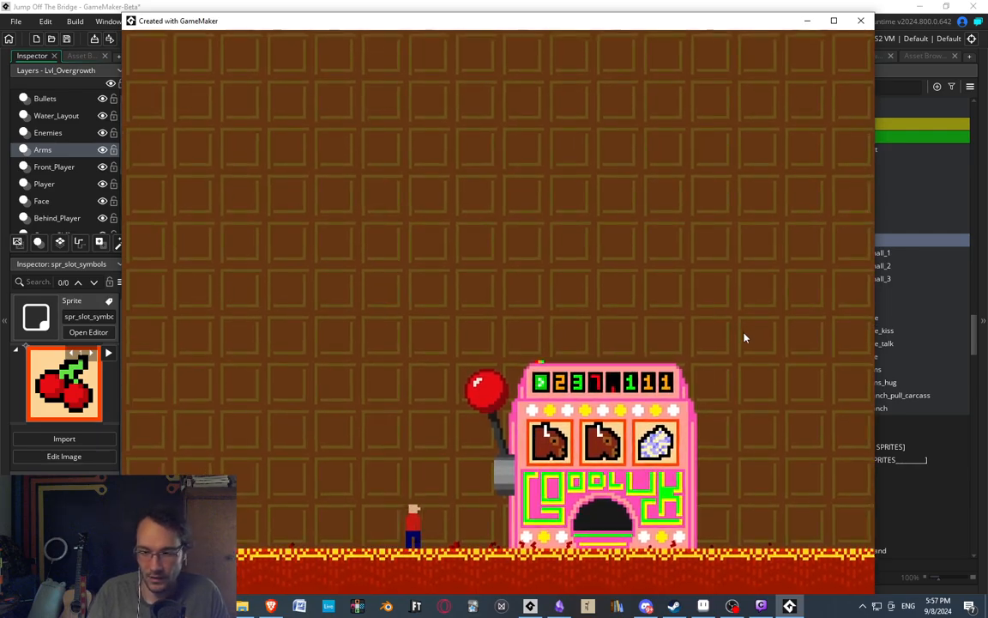
key("d")
key("space")
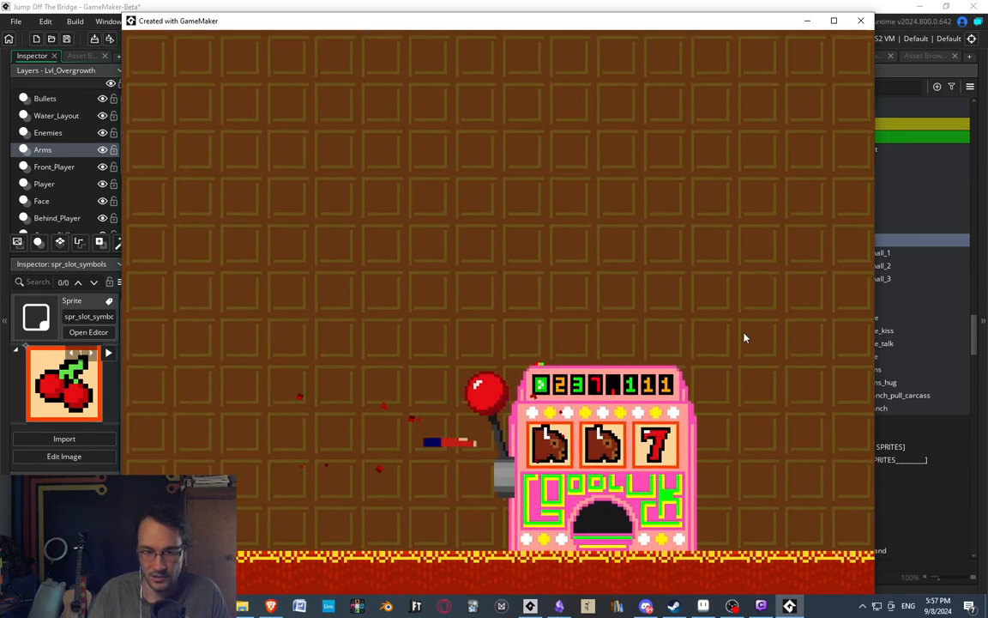
key("d")
key("space")
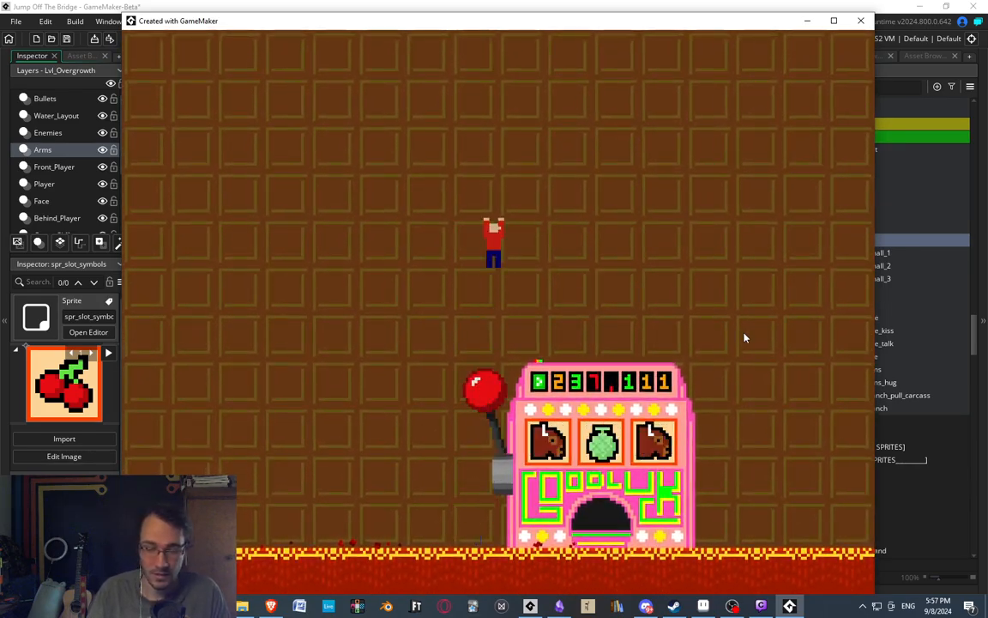
key("space")
key("d")
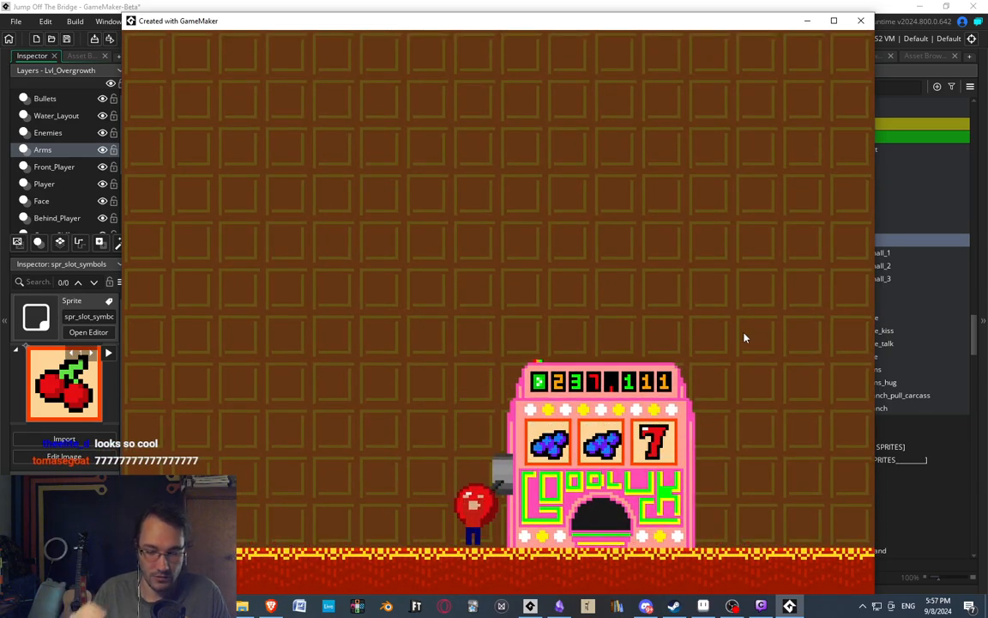
key("d")
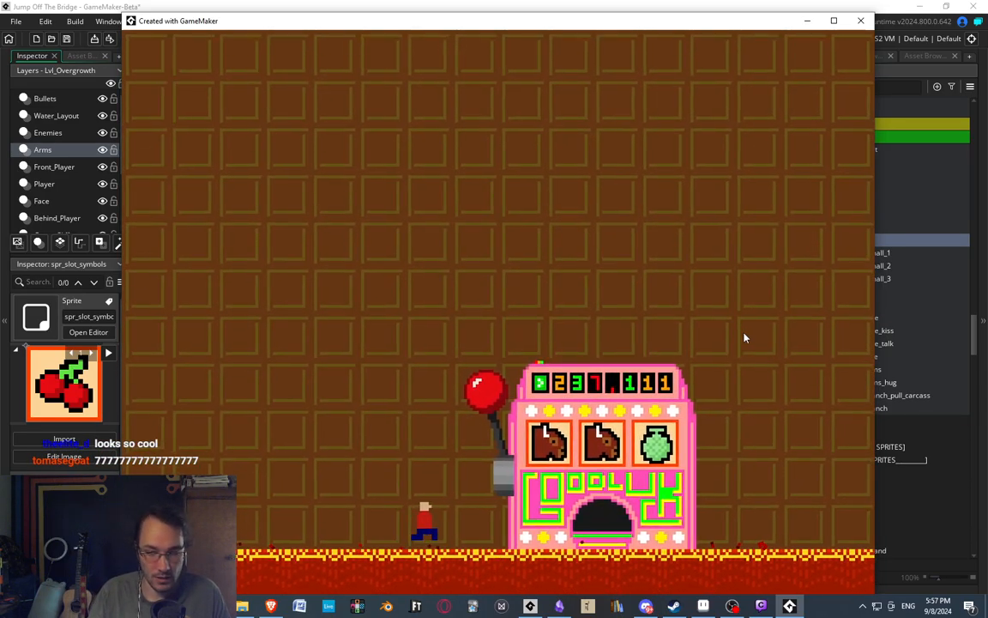
key("space")
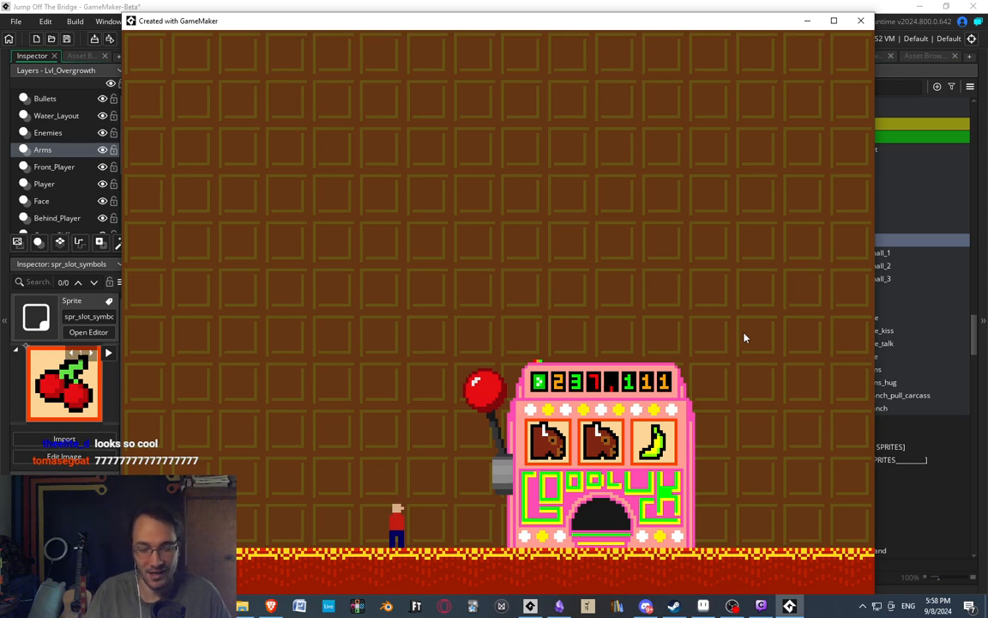
key("a")
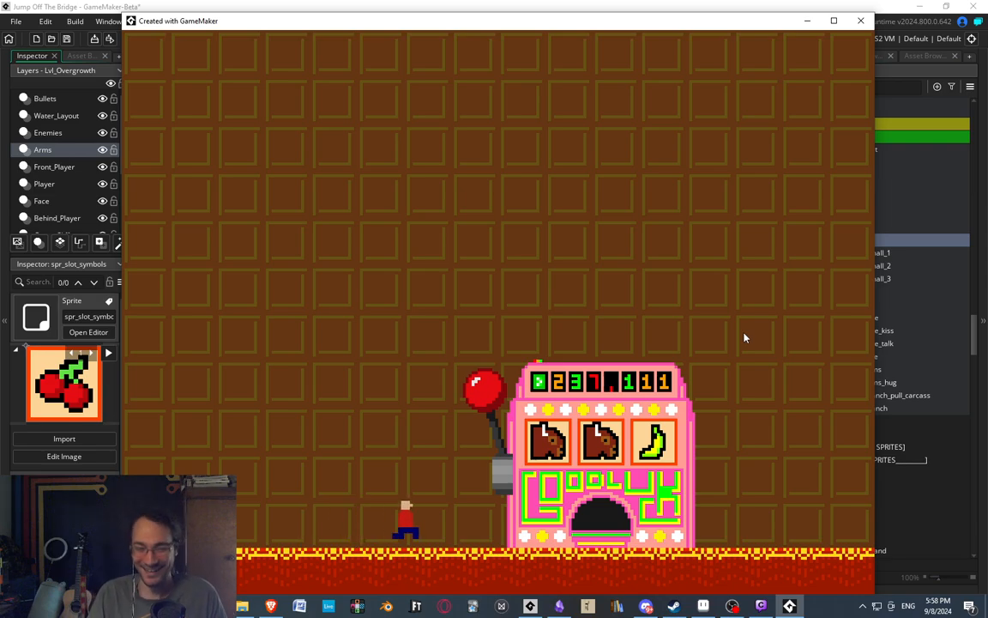
key("space")
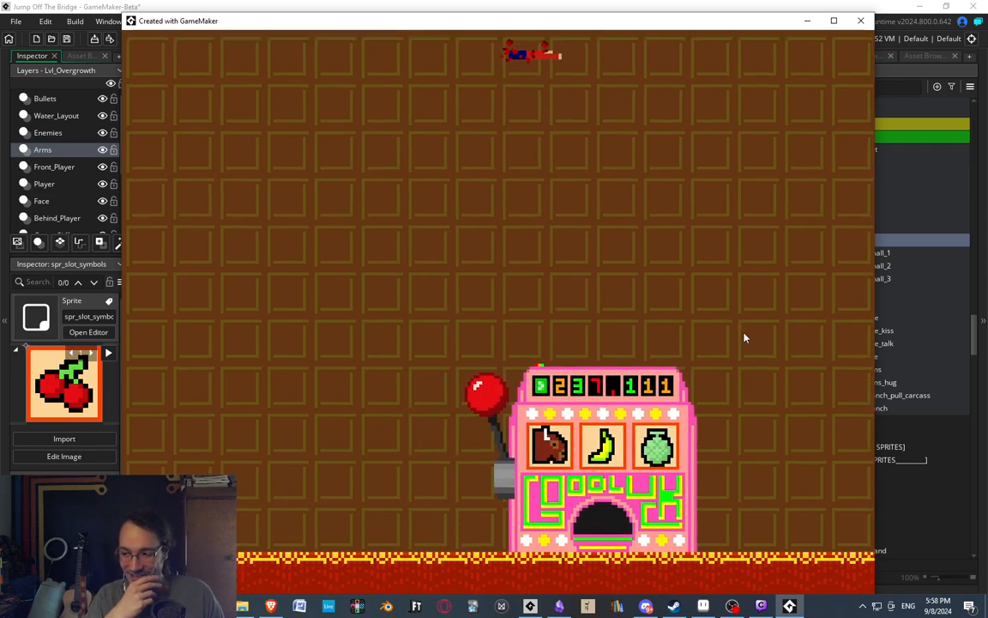
key("a")
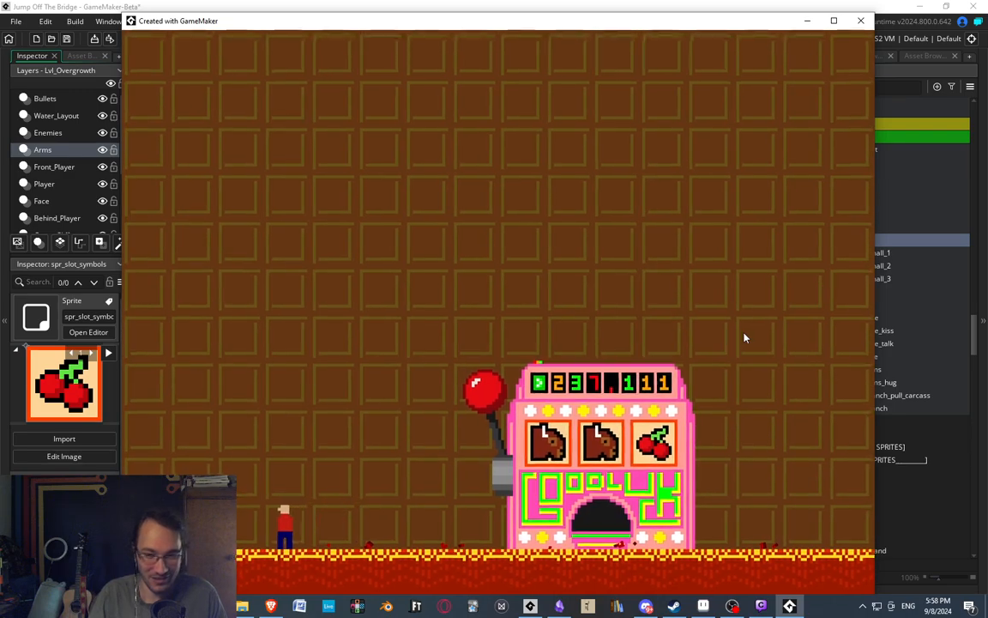
key("d")
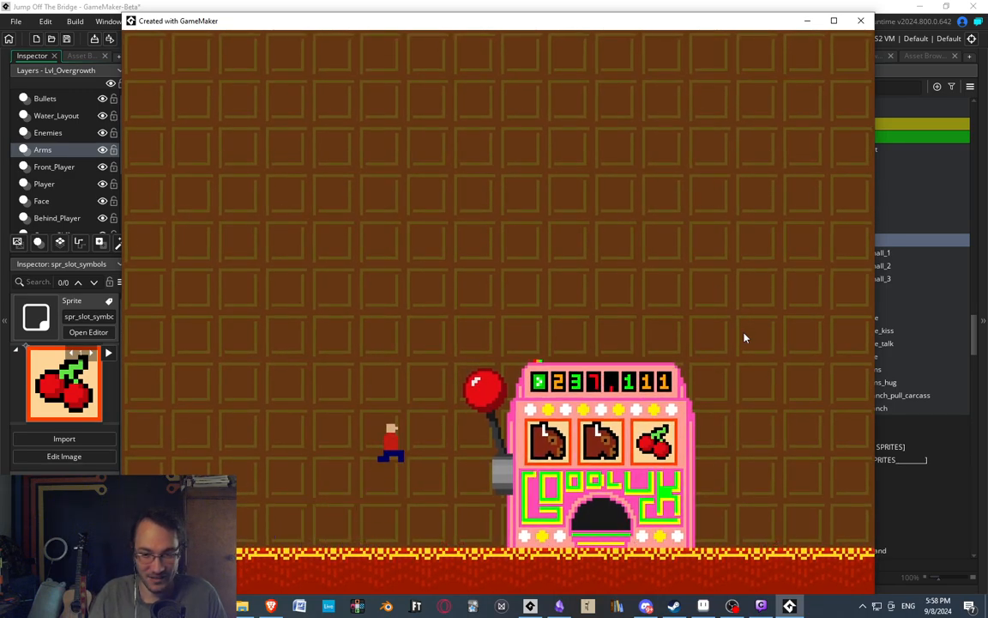
key("space")
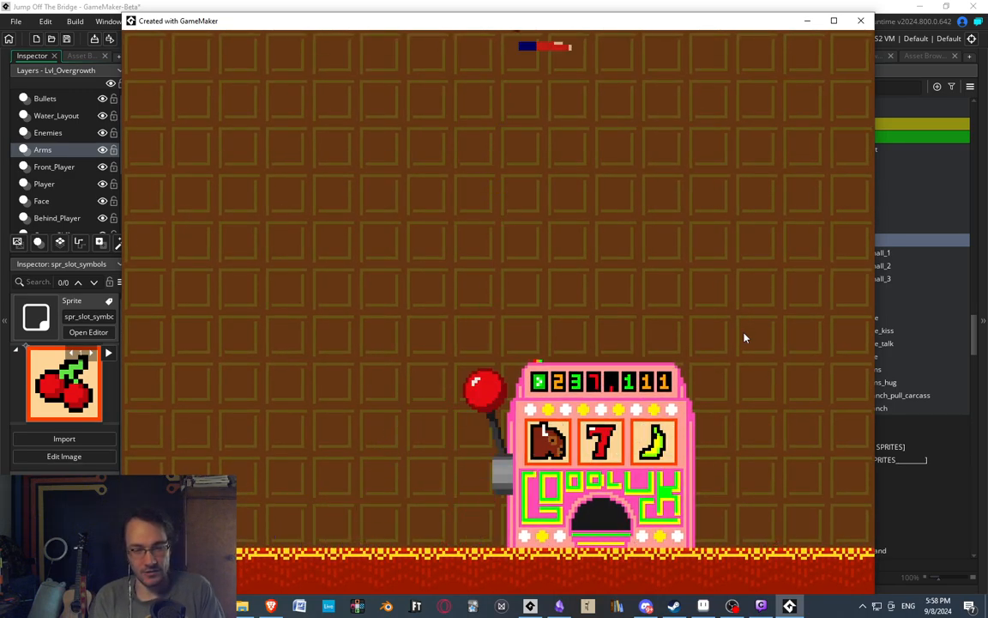
key("a")
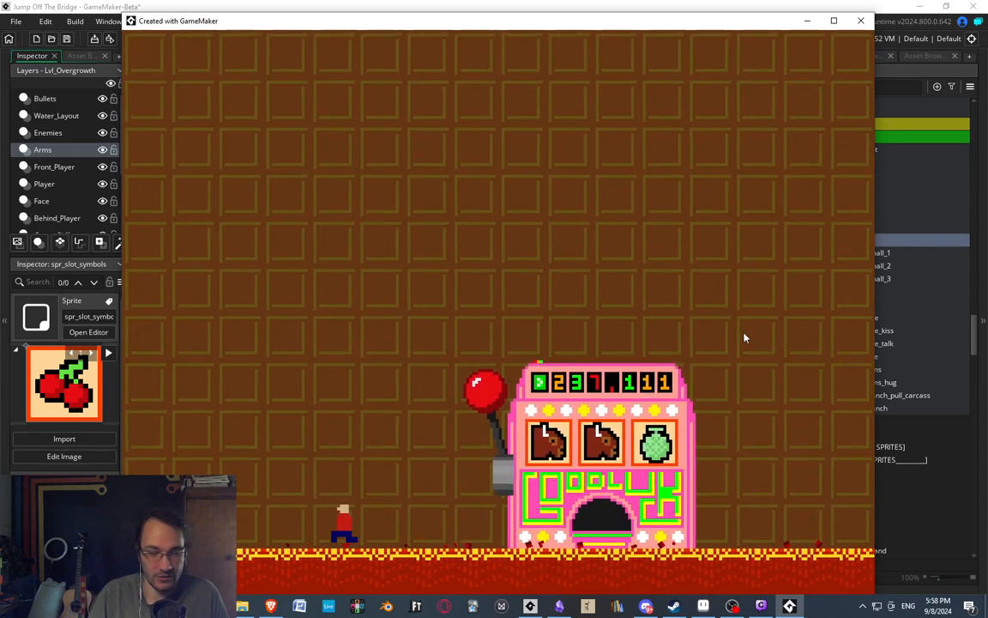
Leave the slot machine room and walk the character down to the bottom door of the casino.
key("w")
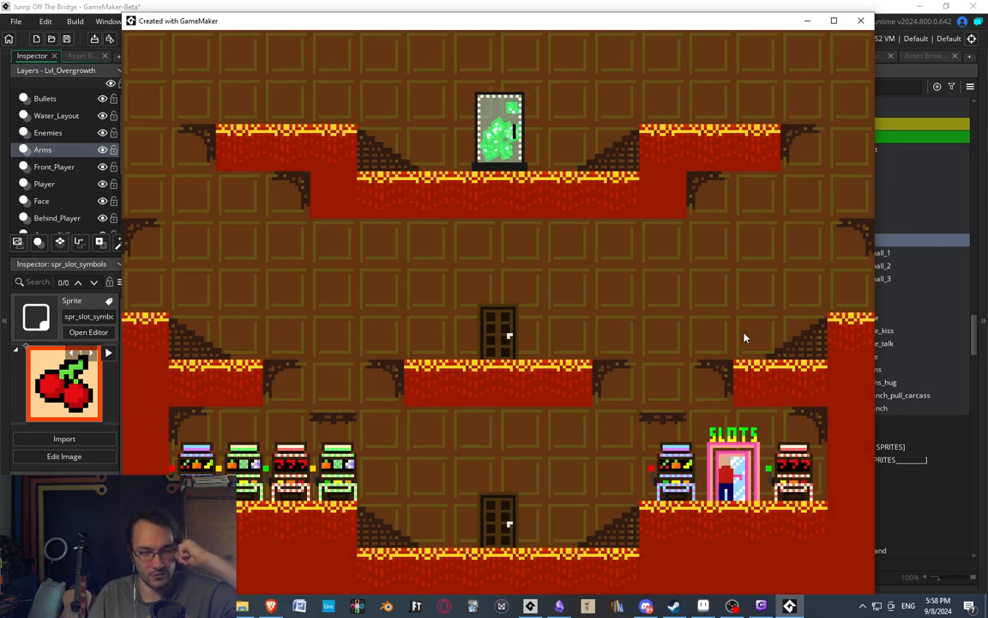
key("space")
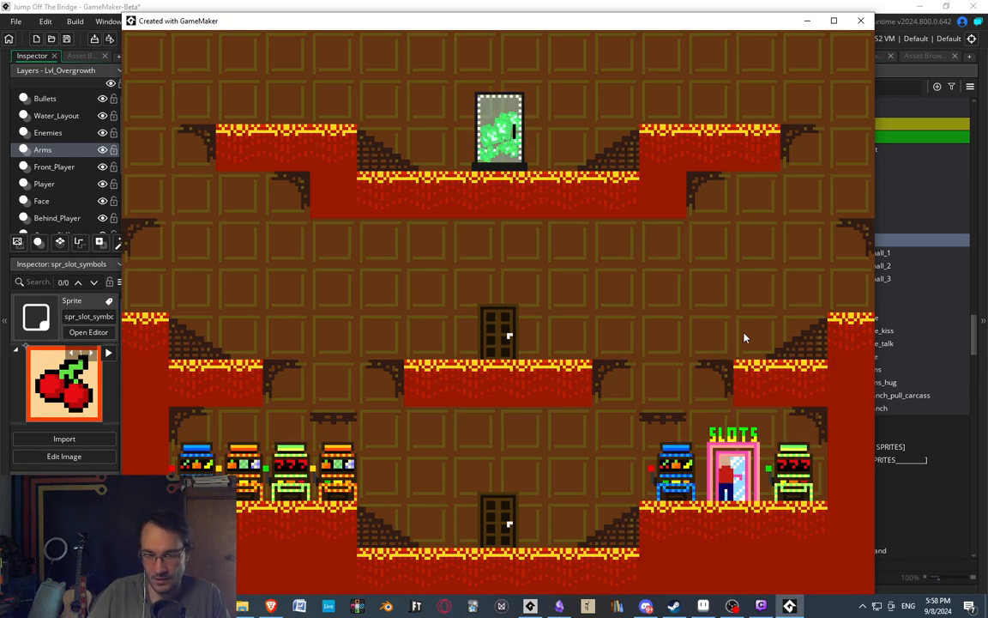
key("a")
key("space")
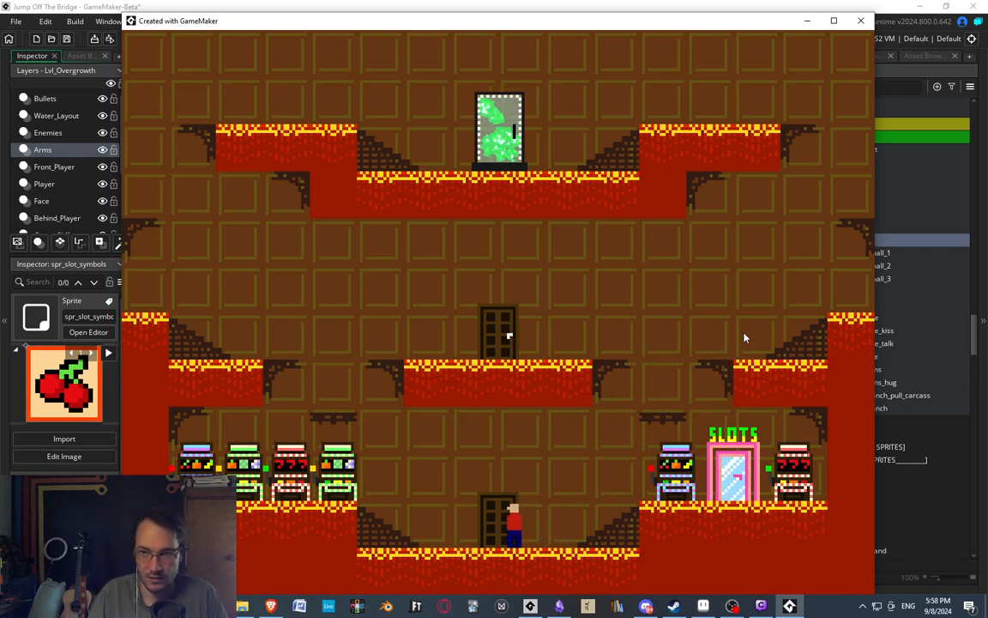
Switch back to the GameMaker editor and open the spr_motherly_branch sprite from the Lvl_Overgrowth group.
left_click(737, 4)
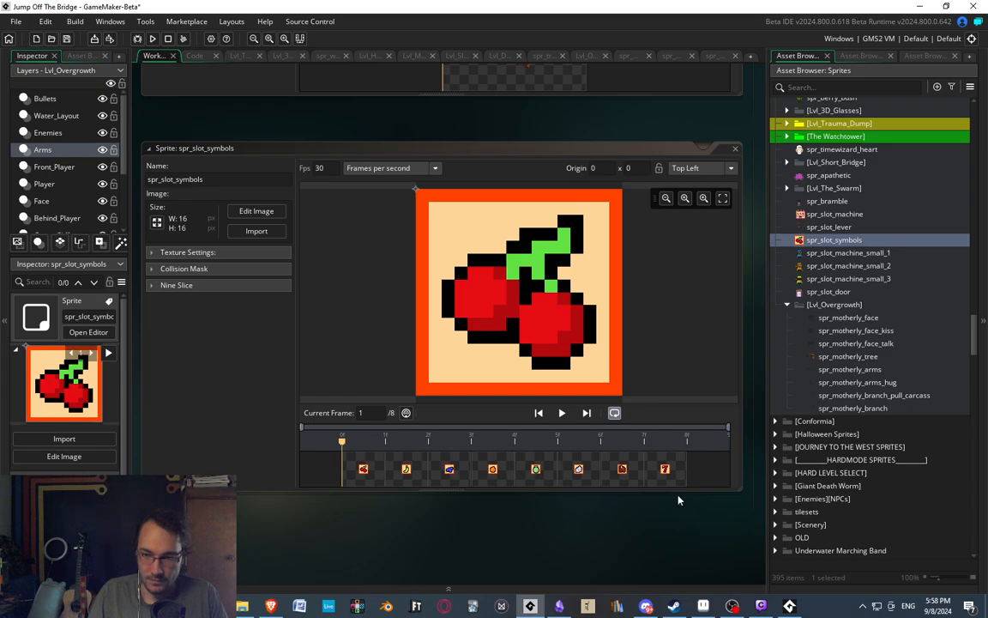
left_click(865, 408)
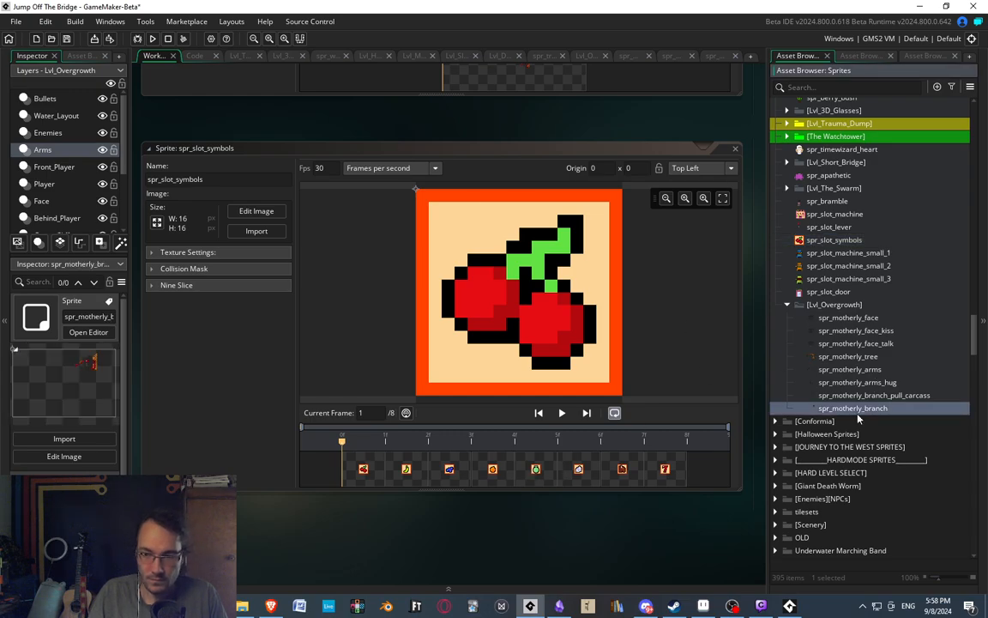
double_click(859, 409)
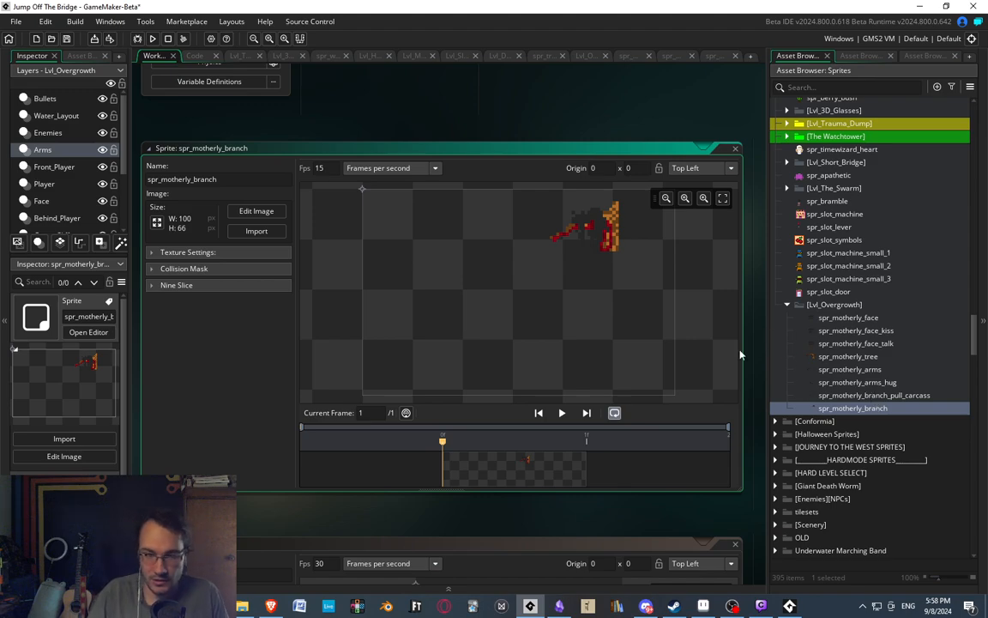
Crop all frames of spr_motherly_branch_pull_carcass to the upper 100 x 66 area, ending just below the last frame's blood splatter.
double_click(875, 396)
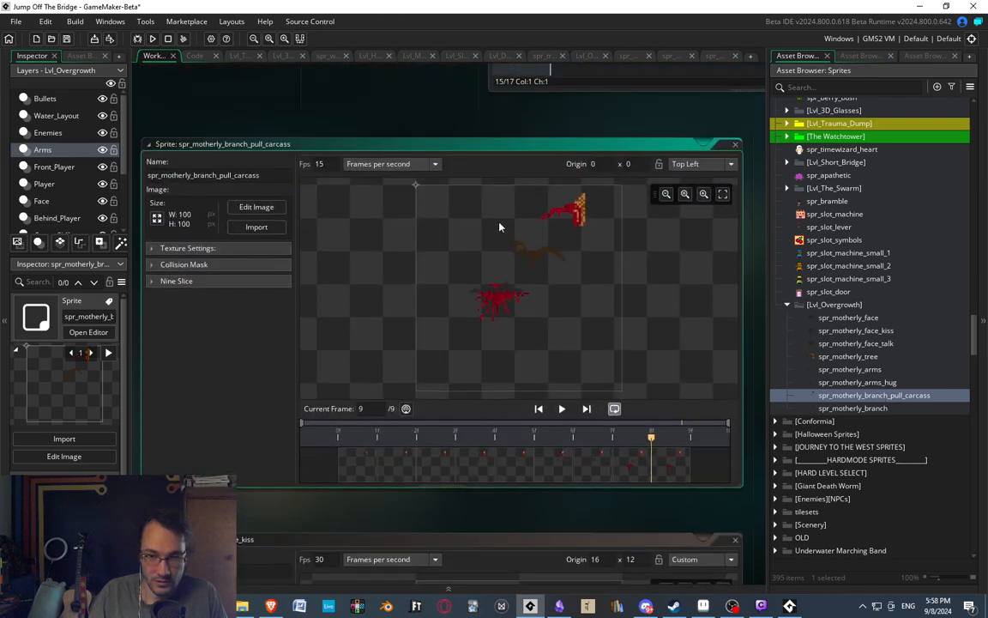
double_click(351, 474)
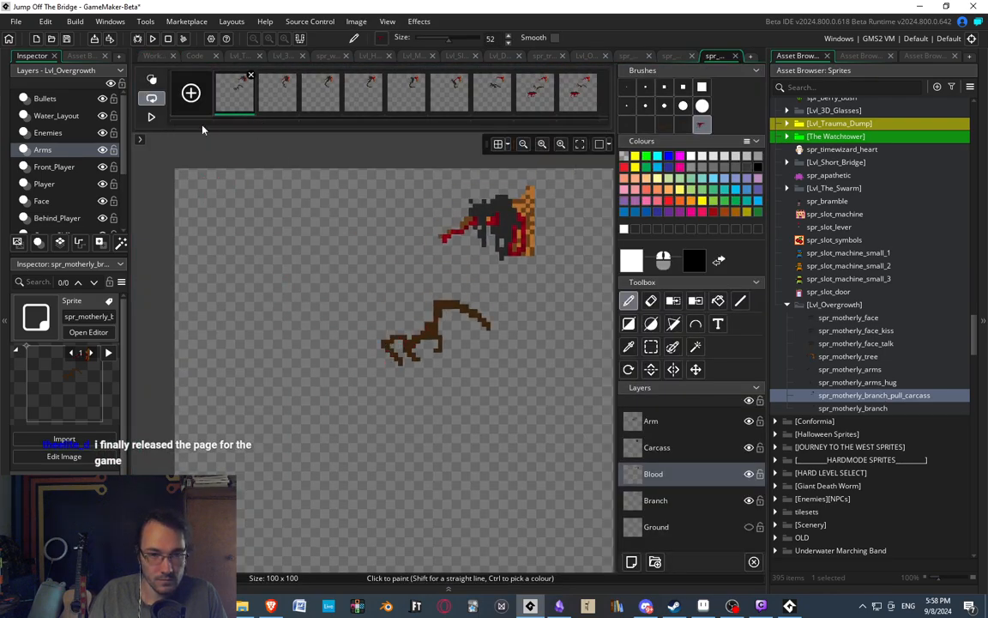
left_click(577, 92)
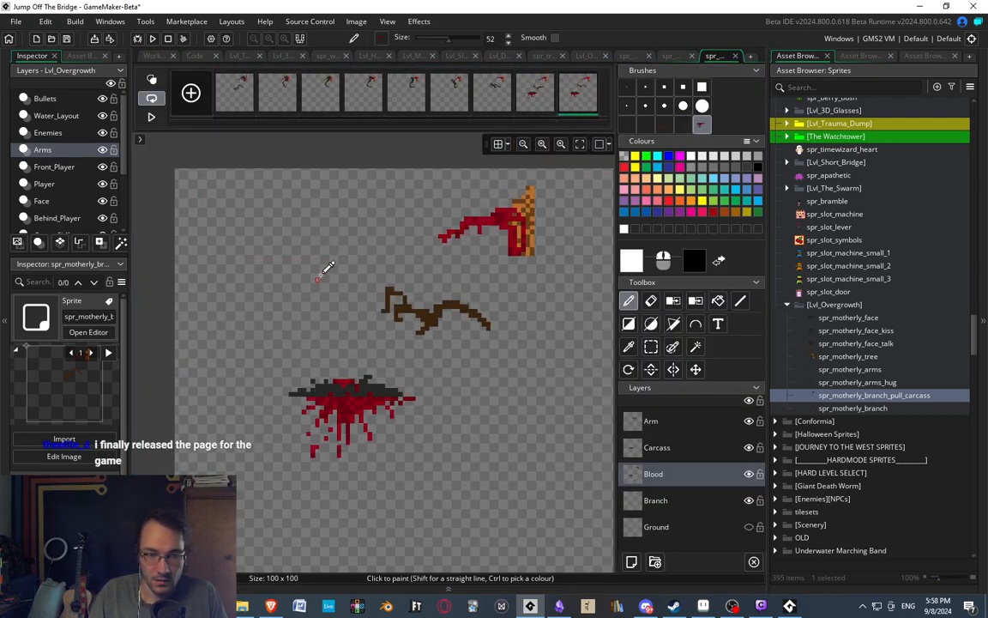
scroll(404, 318, "down", 2)
key("s")
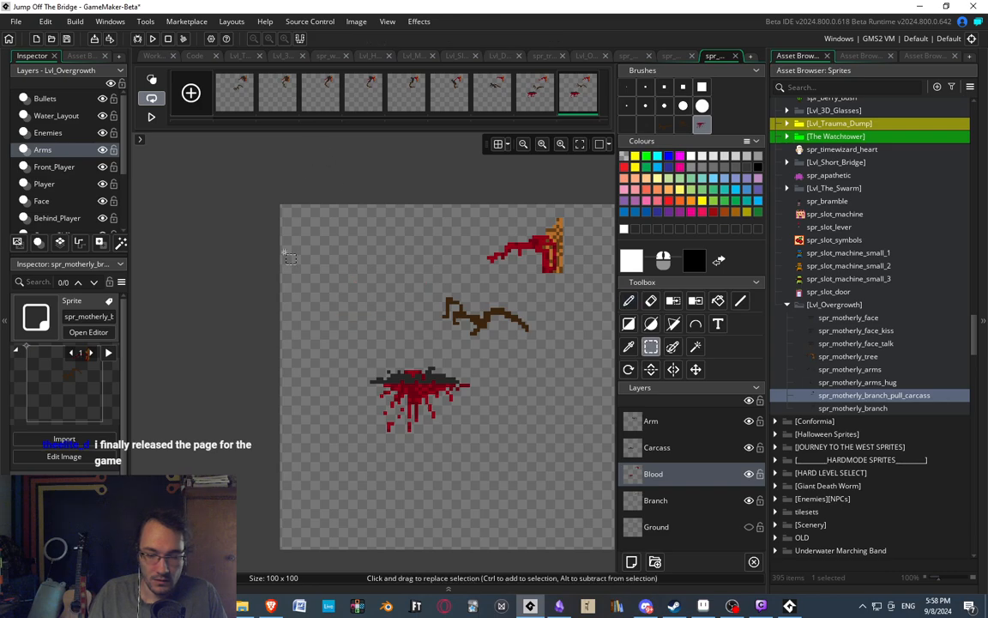
left_click_drag(269, 179, 702, 439)
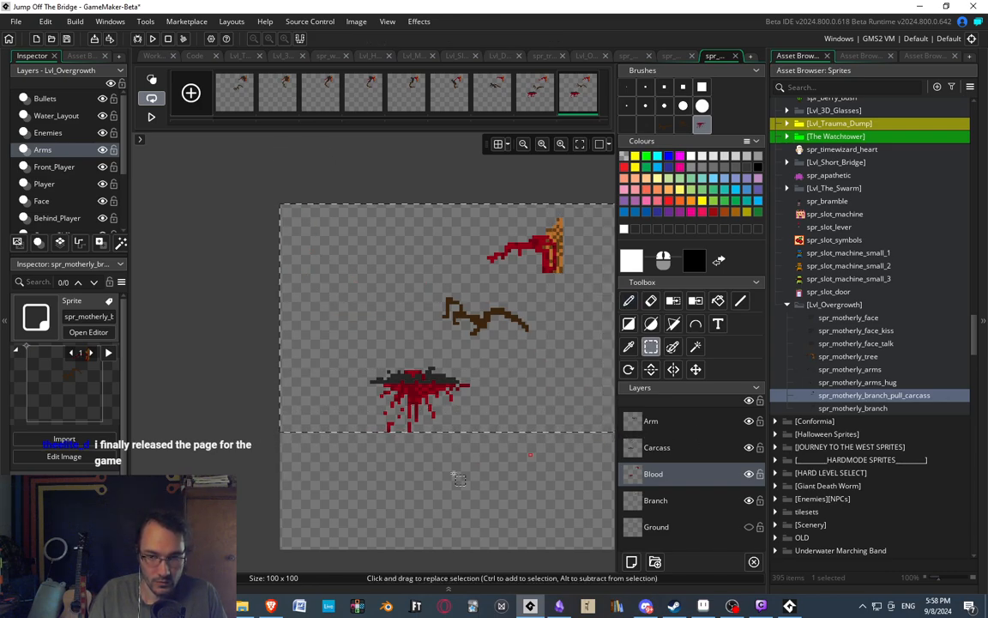
middle_click_drag(472, 442, 419, 433)
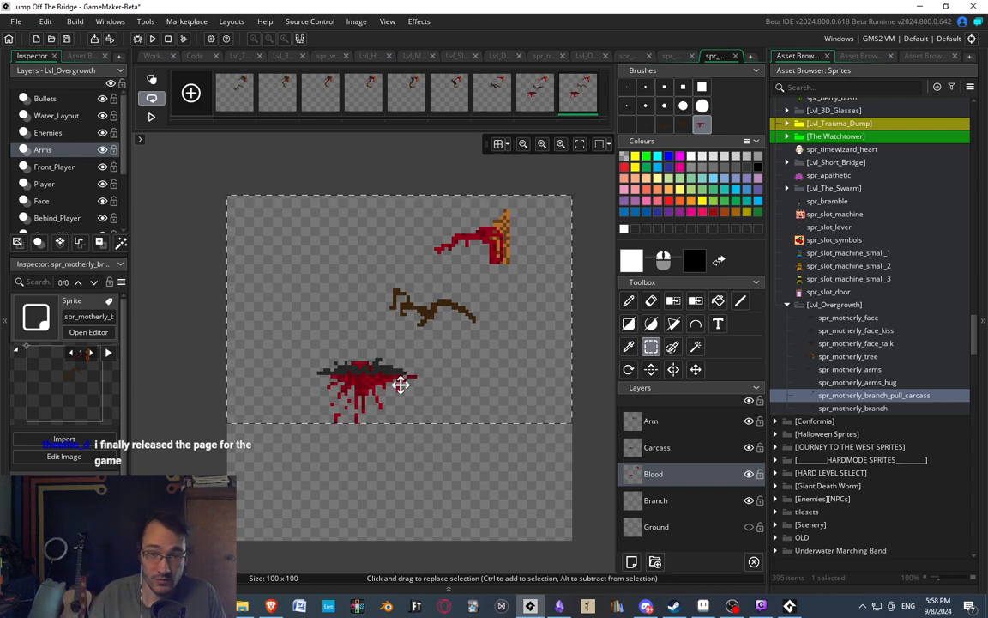
left_click(356, 22)
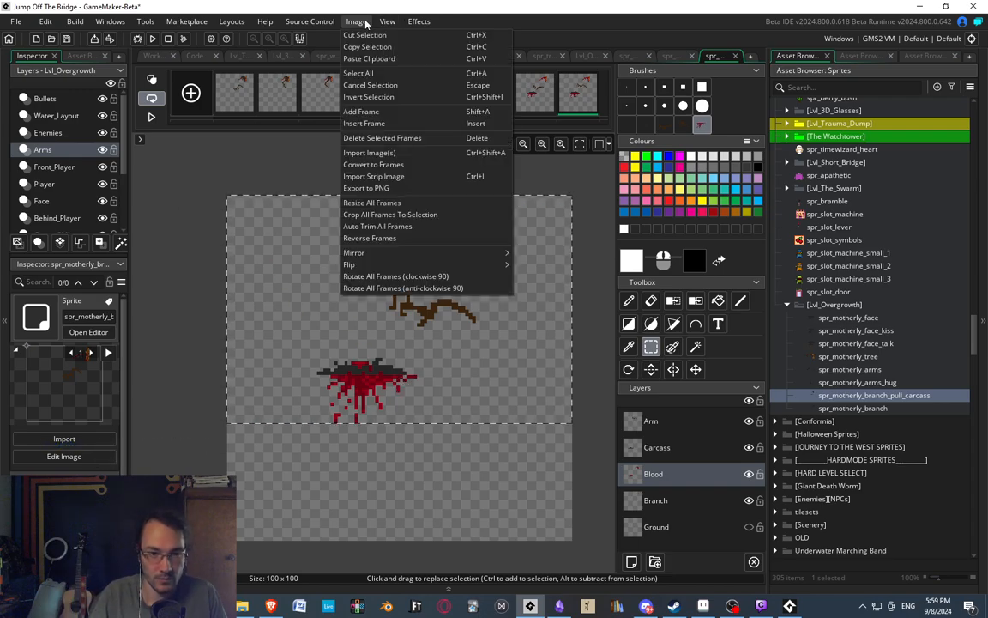
left_click(370, 216)
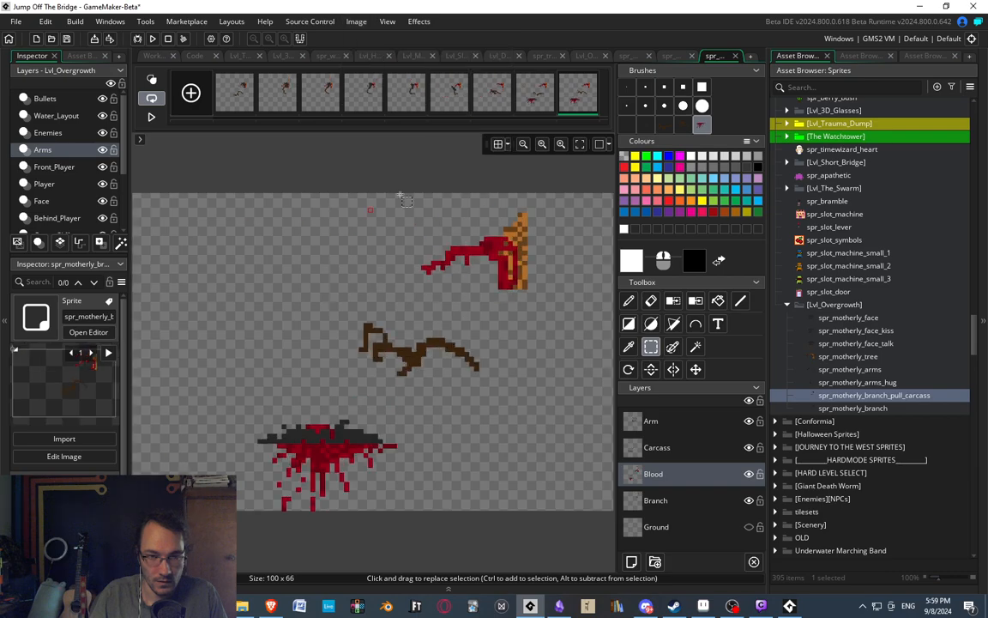
Preview the cropped carcass-pulling animation, return to its first frame, and compare the sprite with spr_motherly_branch.
left_click(150, 118)
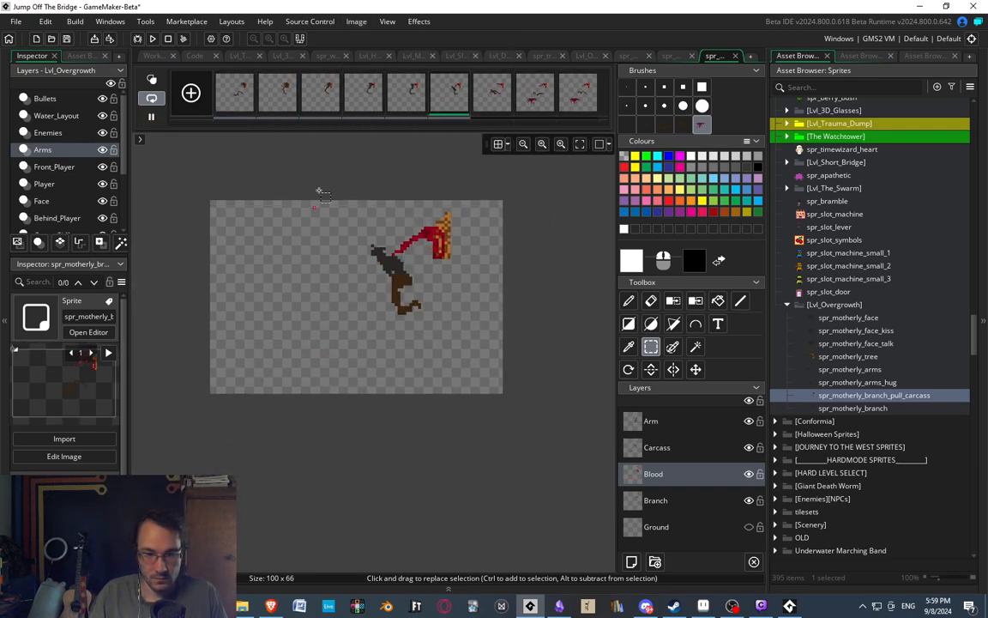
scroll(361, 252, "up", 3)
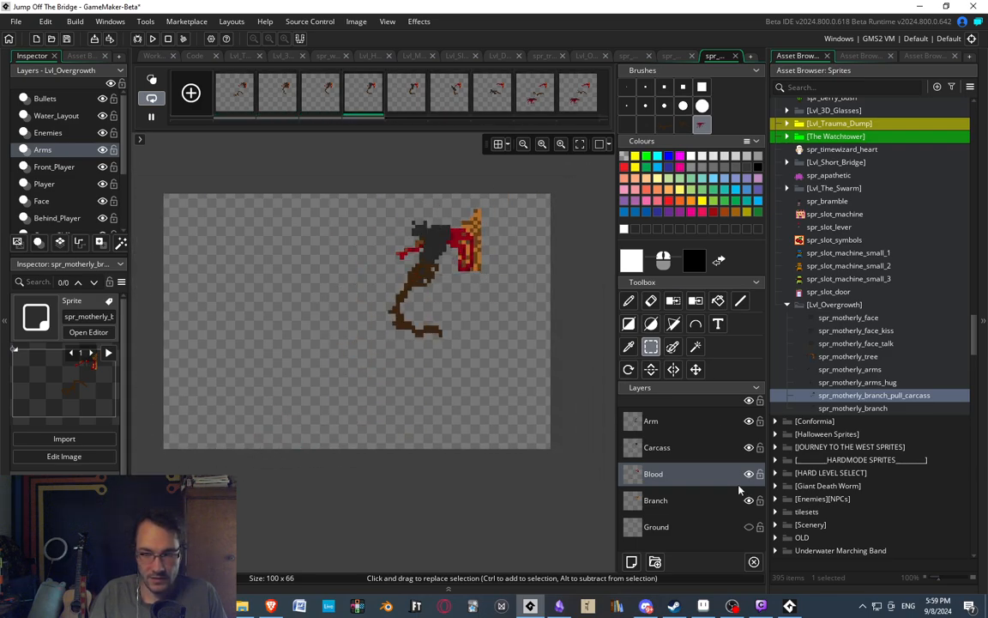
left_click(239, 107)
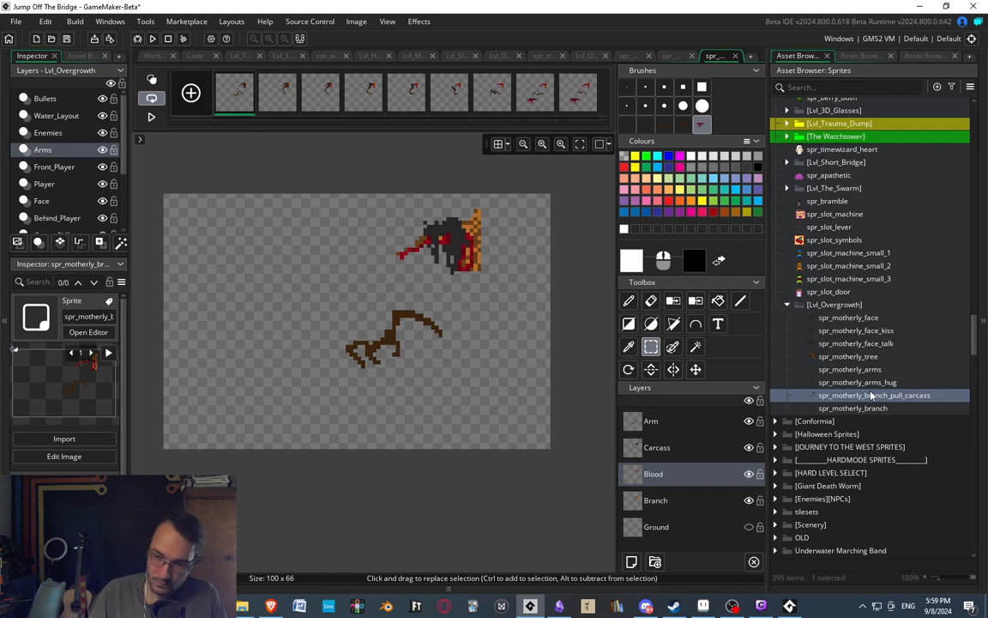
double_click(852, 408)
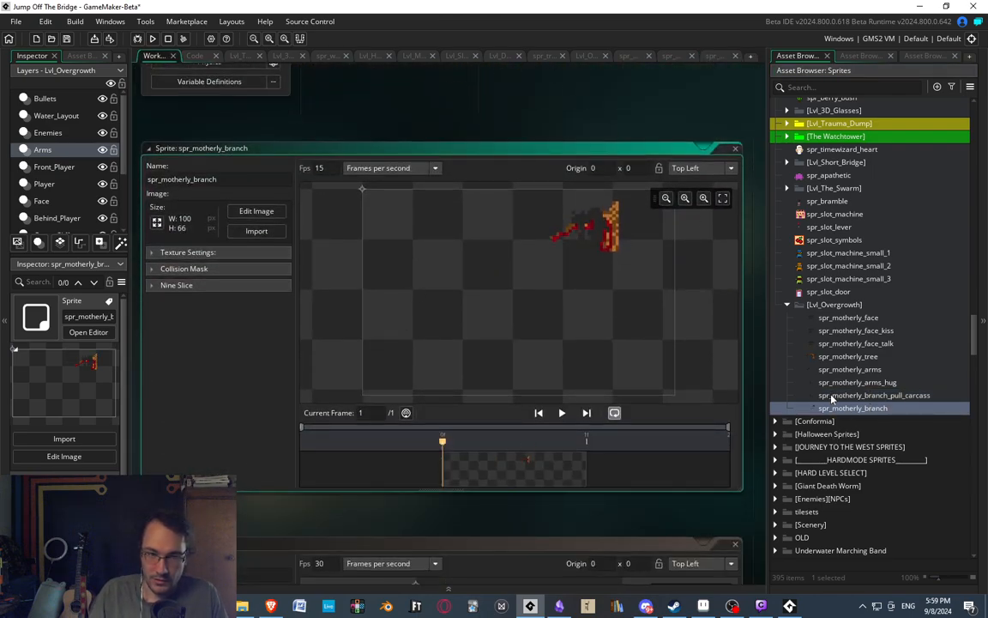
double_click(841, 397)
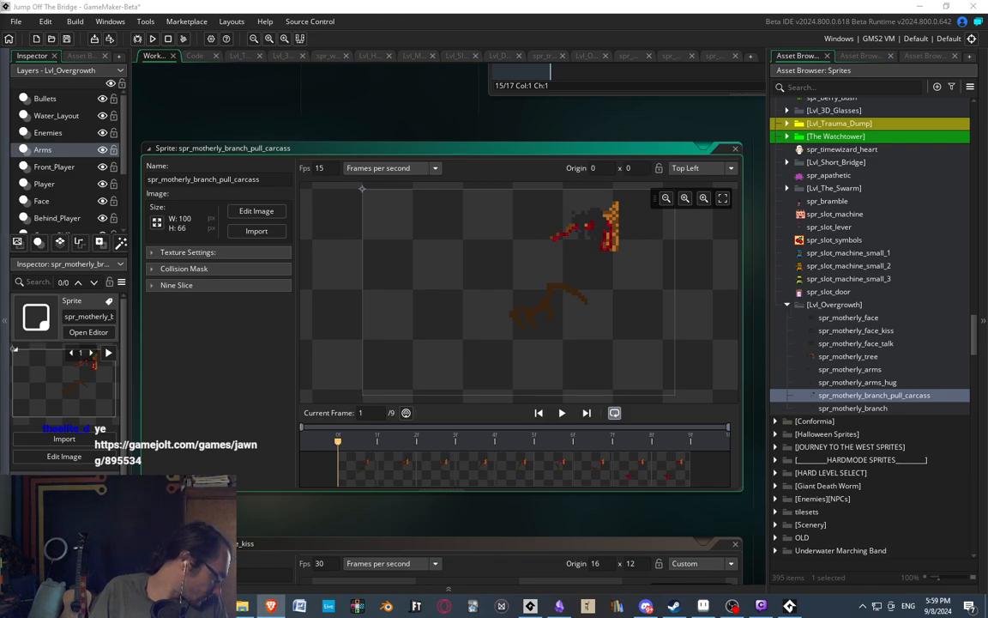
Switch to the Brave browser, dismiss the Game Jolt announcement, and look over the Jaip's Amazing World Next Generation page.
left_click_drag(0, 8, 549, 1)
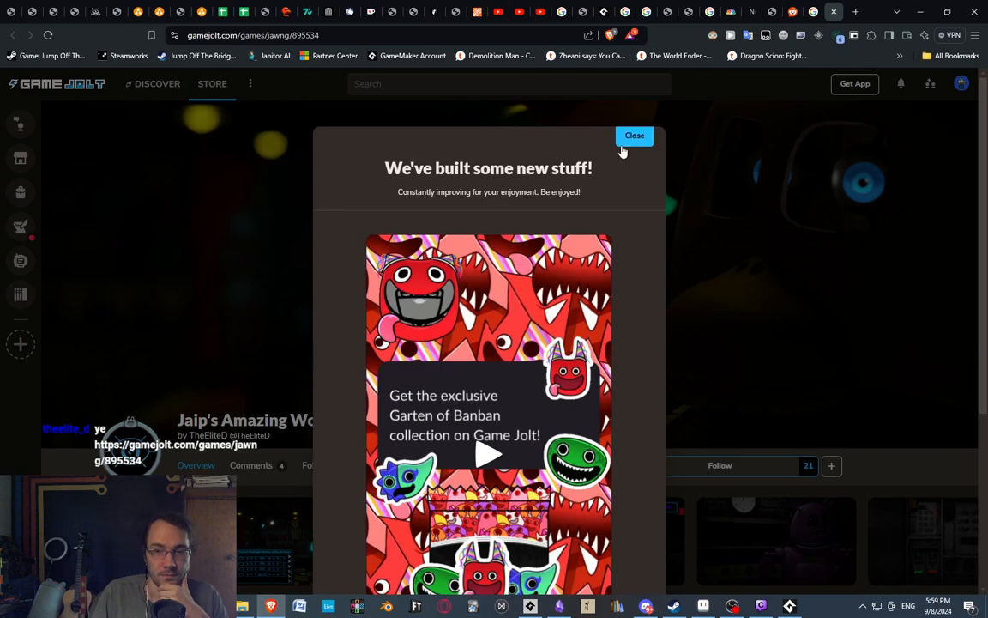
left_click(624, 146)
scroll(388, 303, "down", 6)
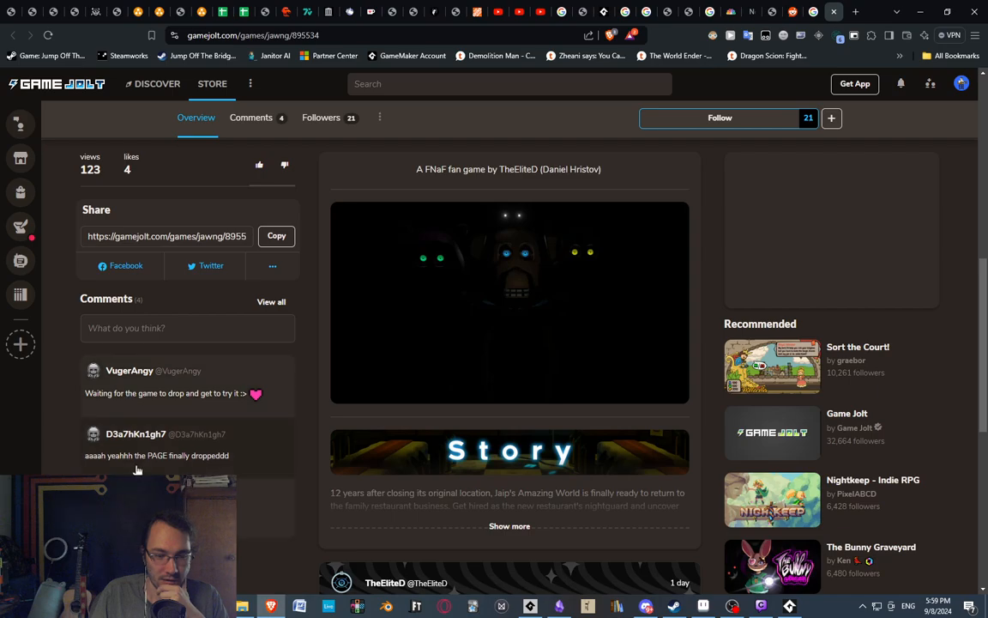
scroll(372, 447, "down", 2)
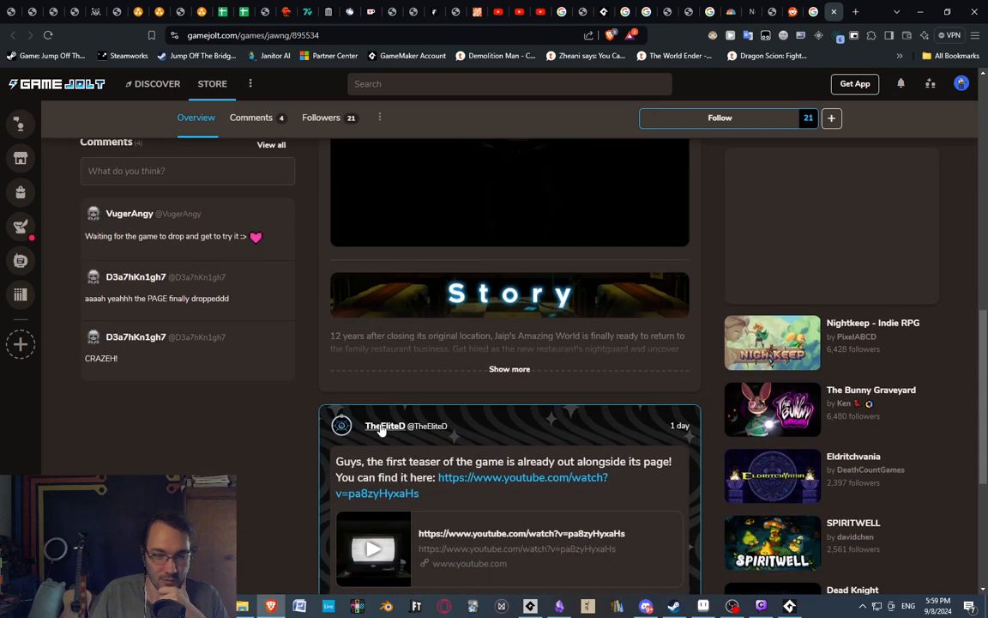
scroll(320, 371, "up", 5)
scroll(177, 207, "up", 4)
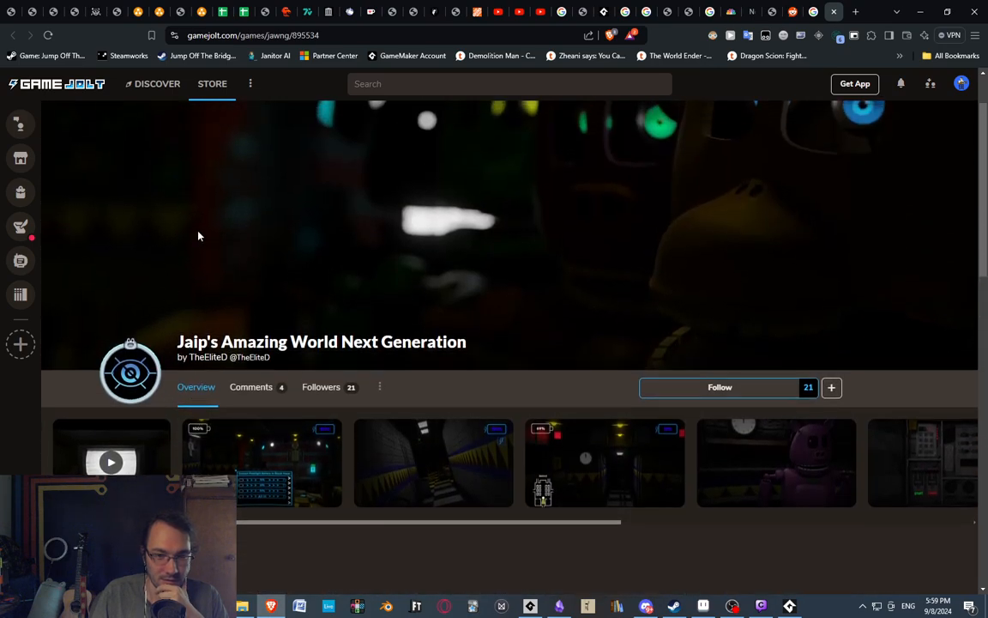
scroll(547, 370, "down", 3)
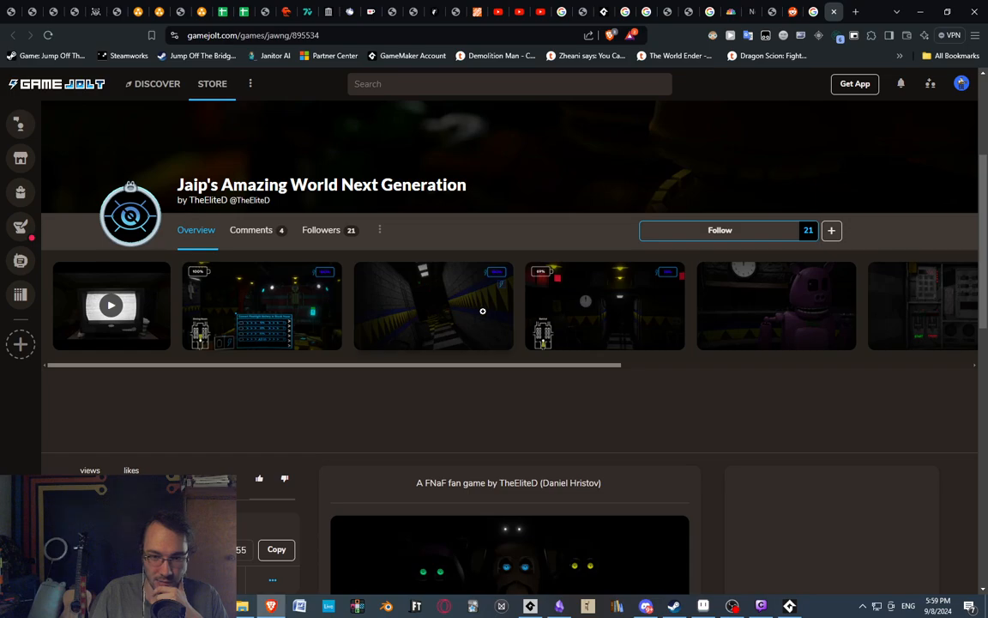
Browse the game's screenshots from the dining room image through the green character image, and close the gallery.
left_click(260, 318)
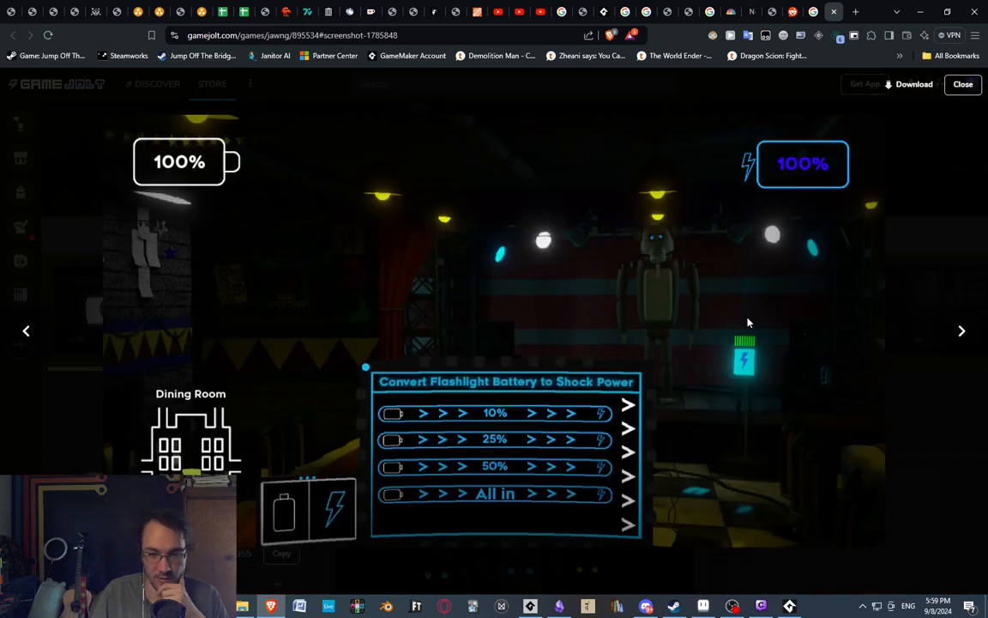
left_click(948, 335)
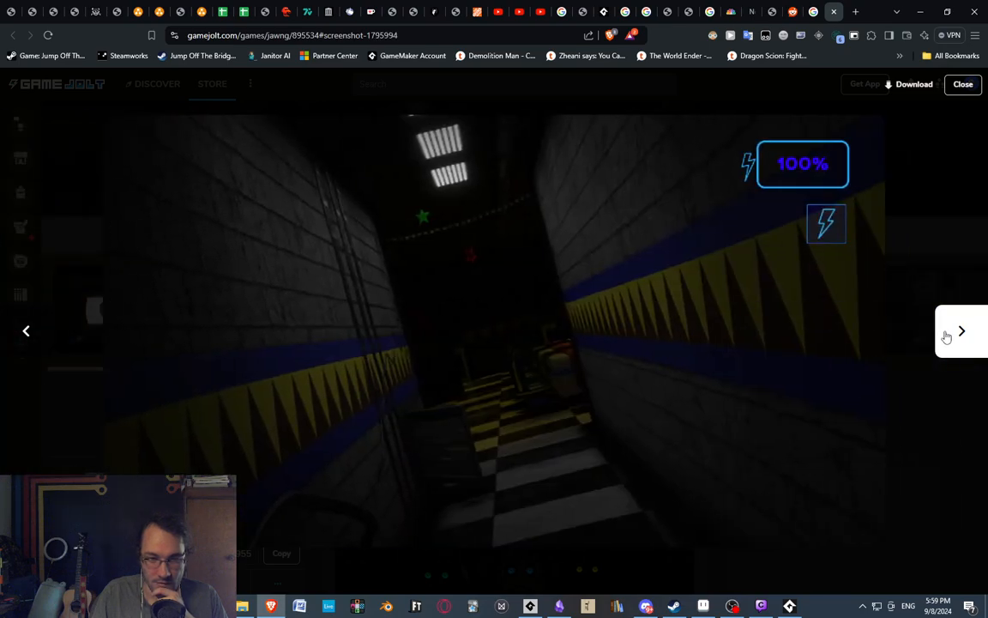
left_click(947, 336)
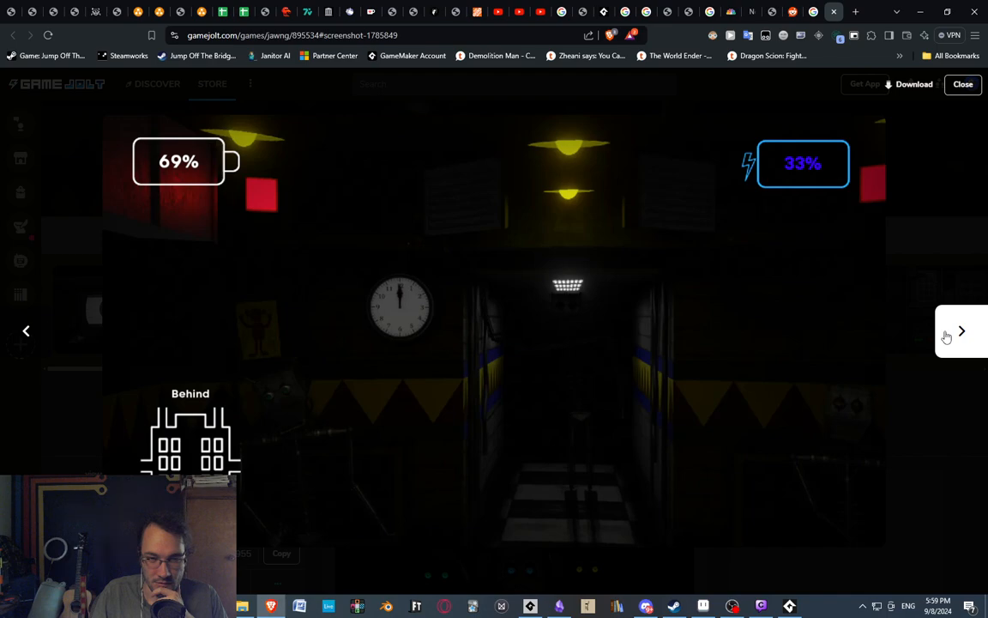
left_click(947, 336)
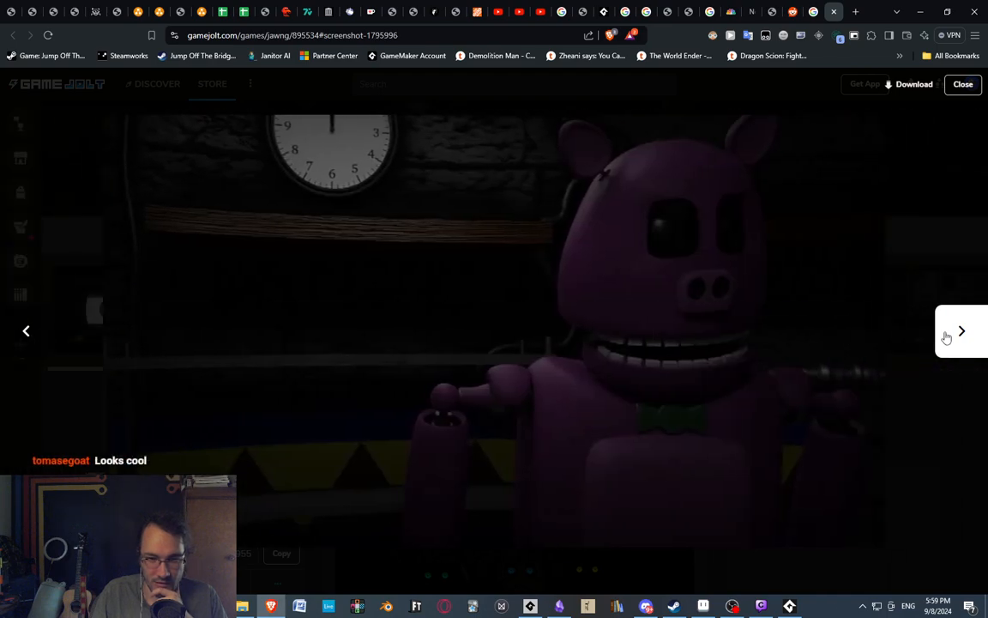
left_click(947, 335)
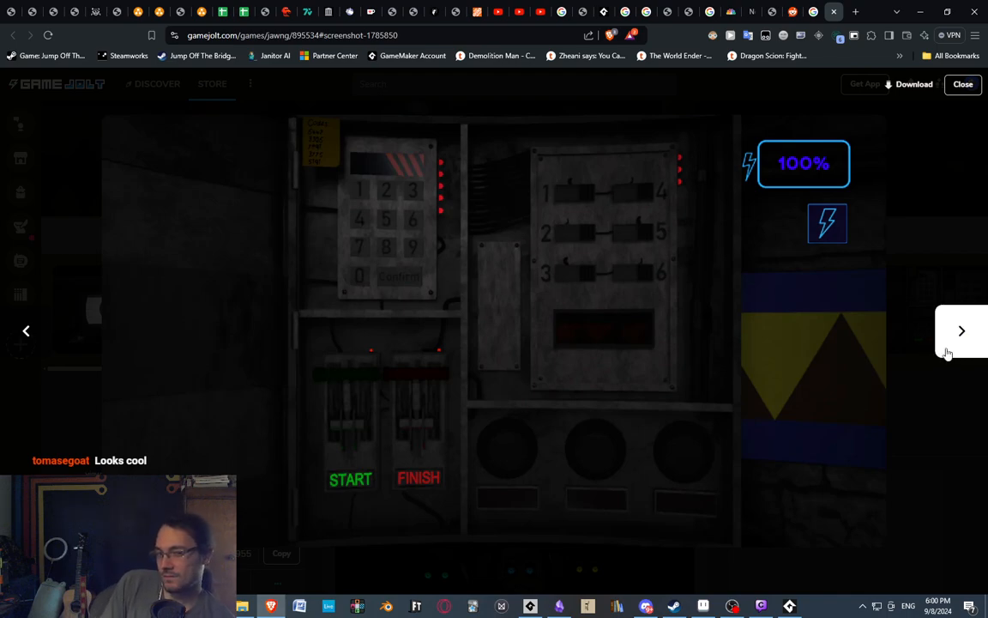
left_click(948, 348)
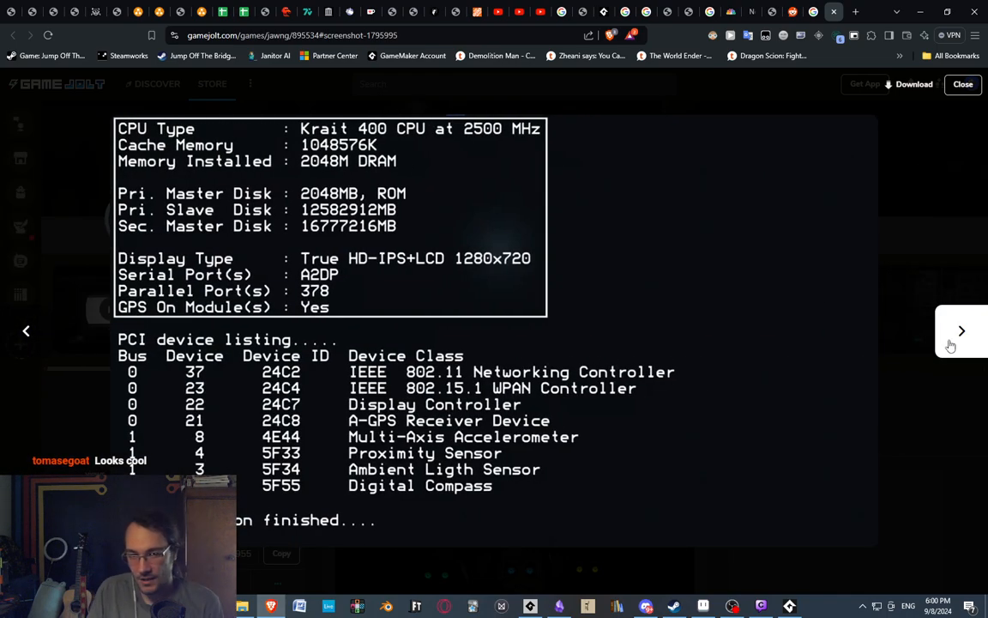
left_click(948, 350)
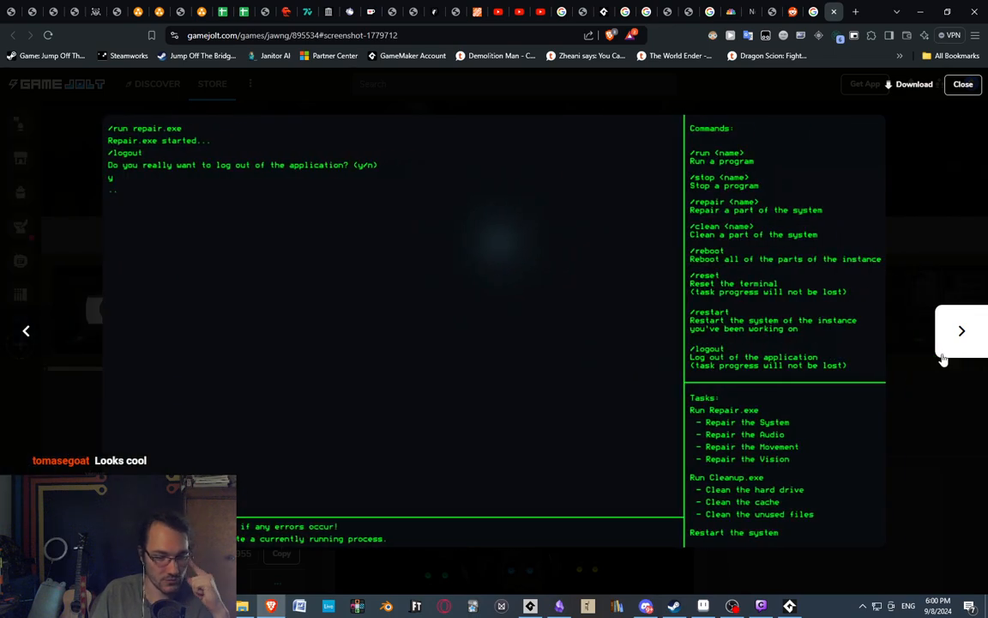
left_click(946, 357)
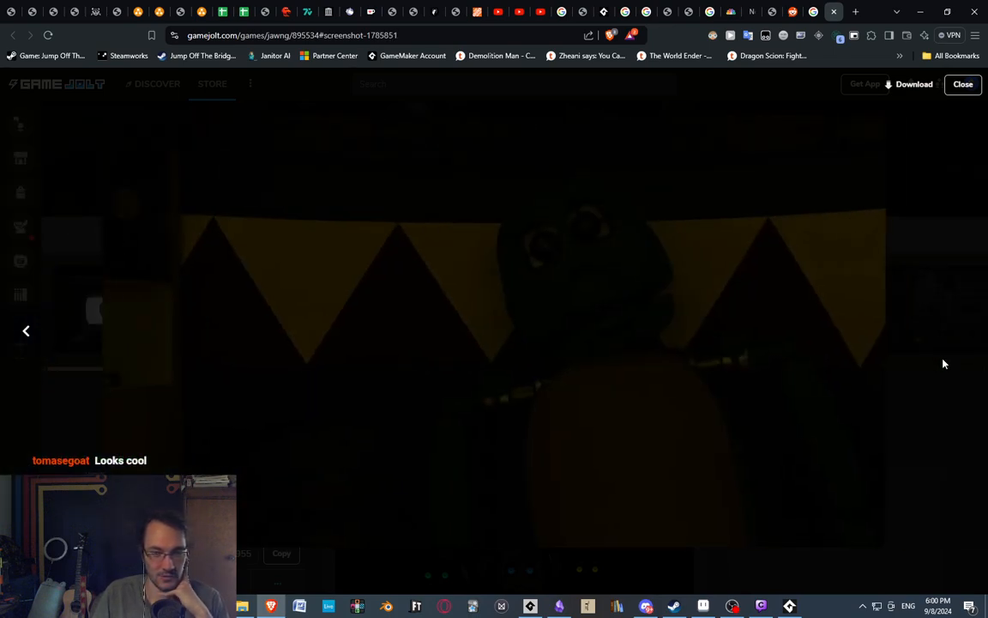
left_click(961, 89)
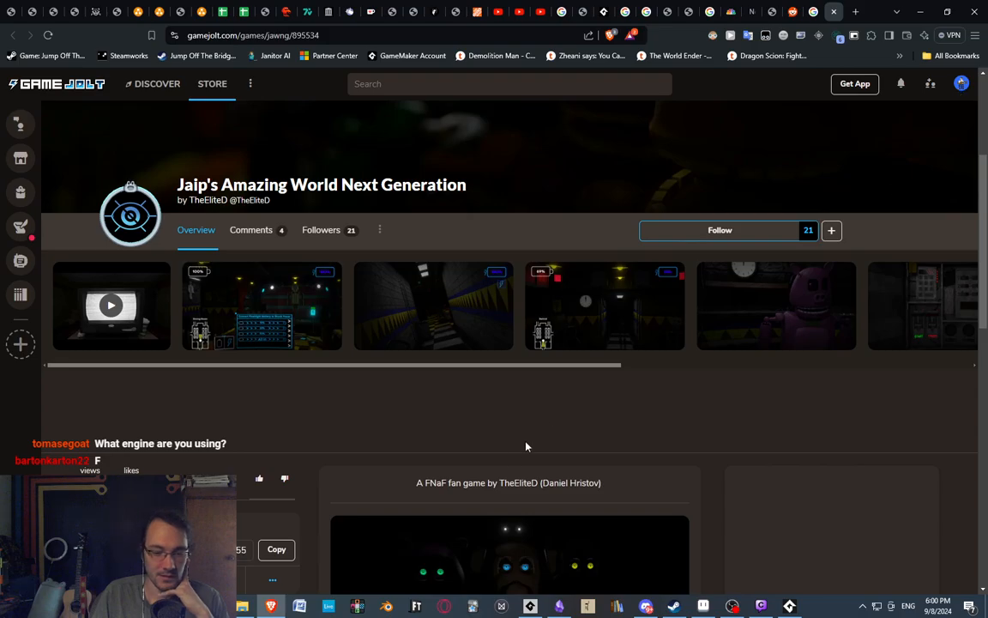
Look through the game page's description, story section and first teaser post.
scroll(515, 429, "down", 8)
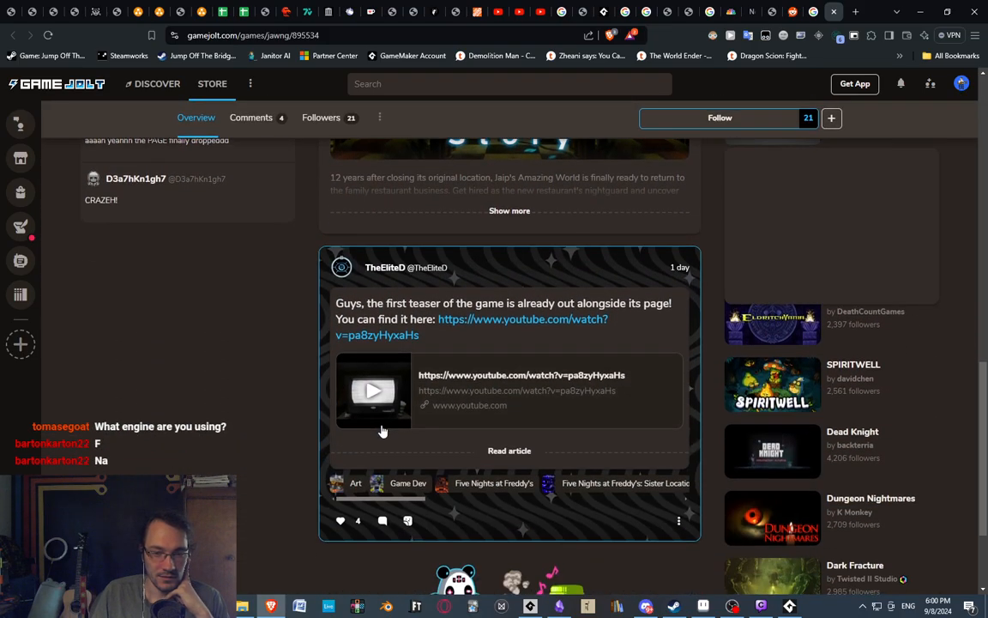
scroll(383, 431, "down", 2)
scroll(558, 407, "up", 7)
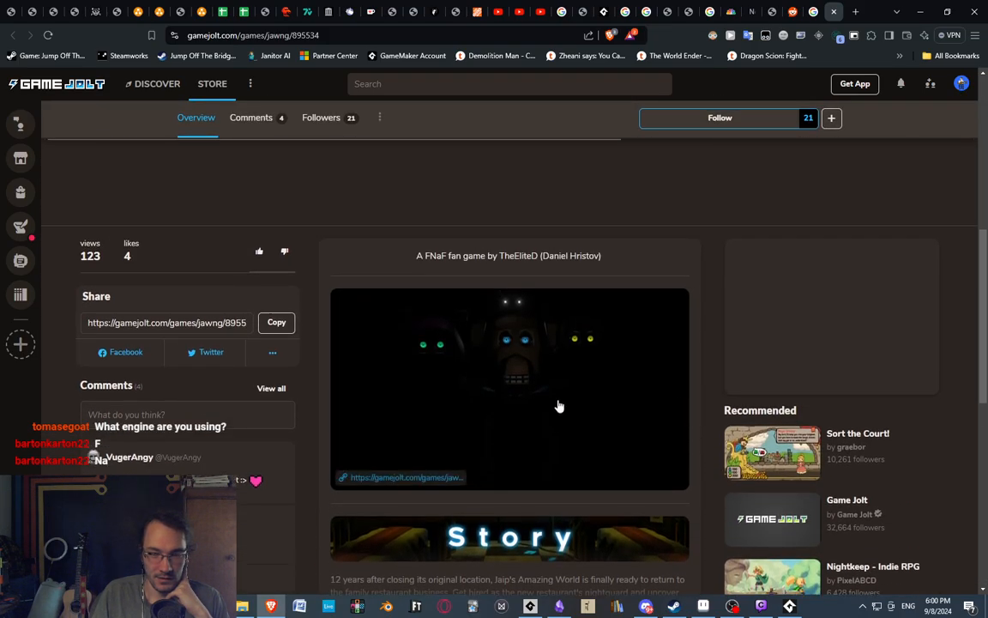
scroll(414, 379, "down", 5)
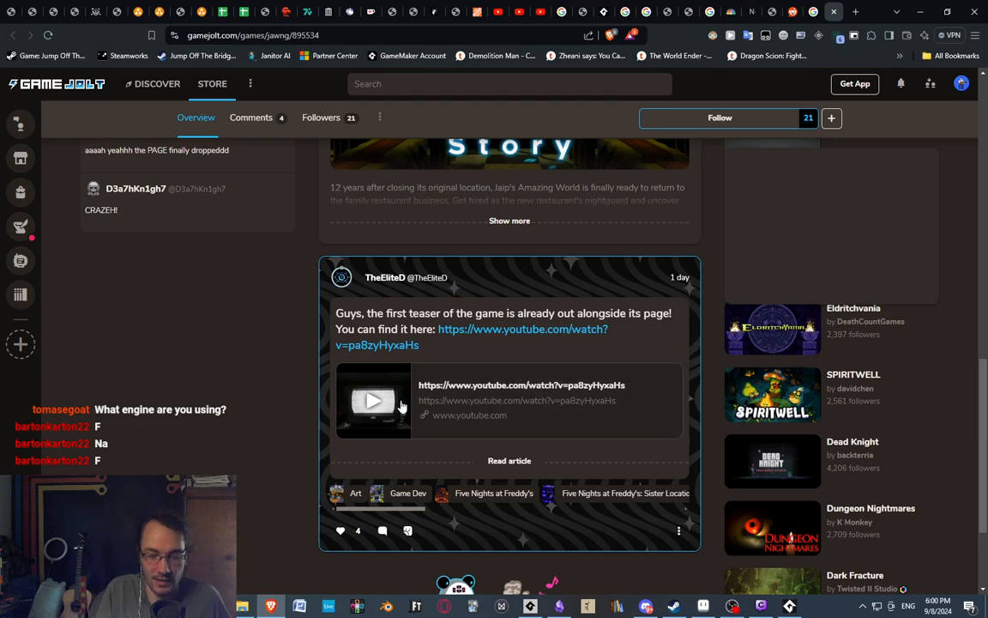
scroll(401, 406, "up", 8)
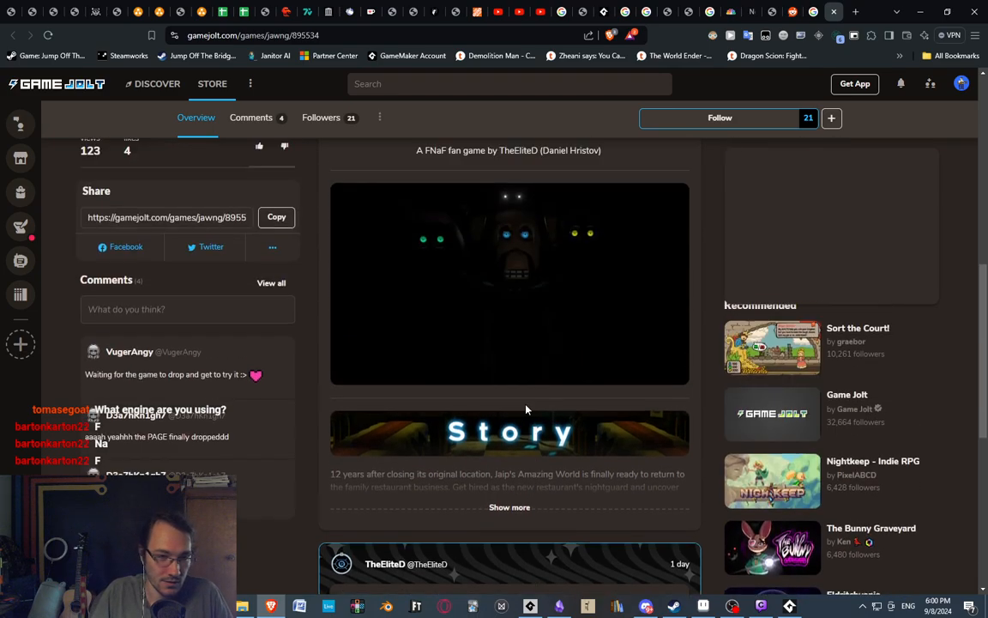
Reopen the screenshot gallery at the dining room image, browse the images up to the CPU and device listing terminal, and close the gallery.
left_click(310, 235)
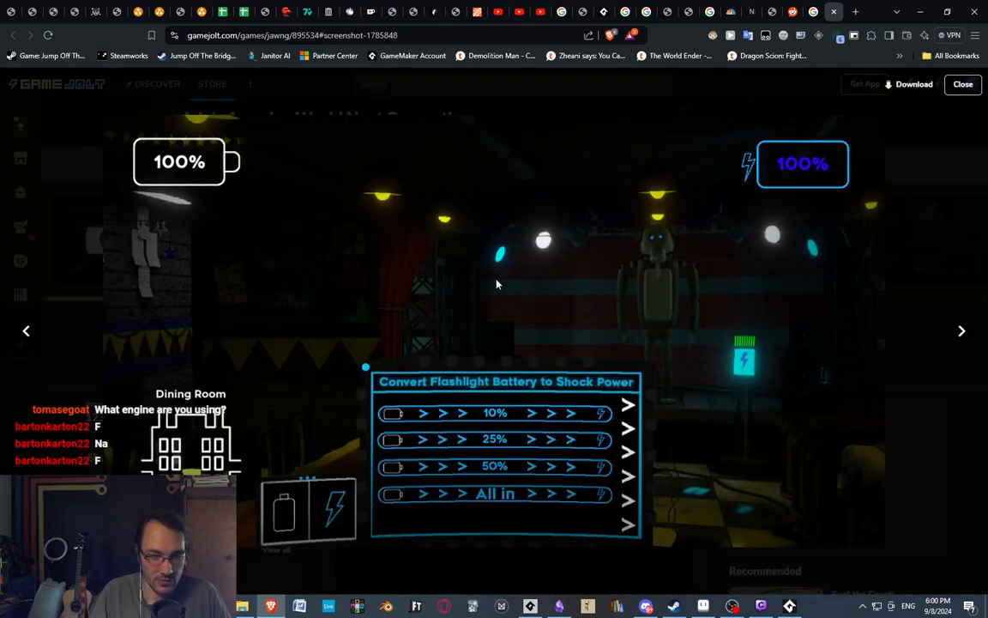
left_click(957, 335)
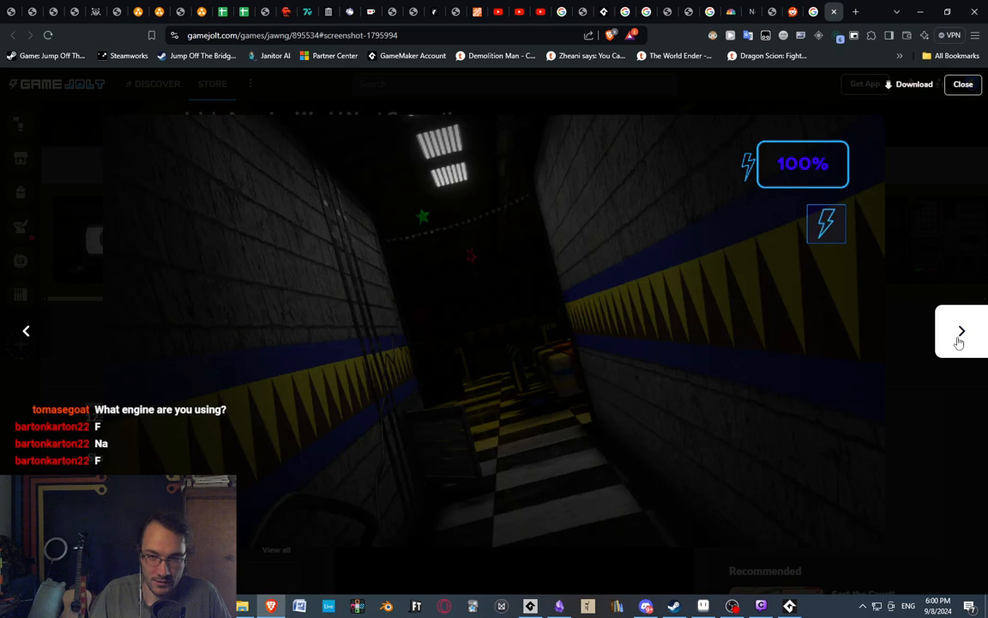
left_click(958, 338)
left_click(957, 342)
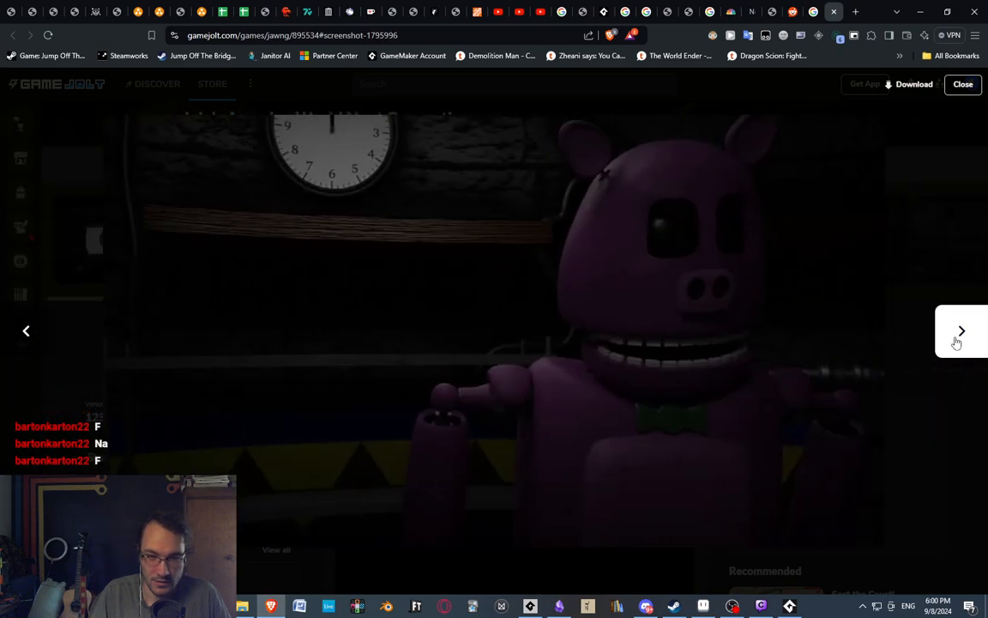
left_click(957, 341)
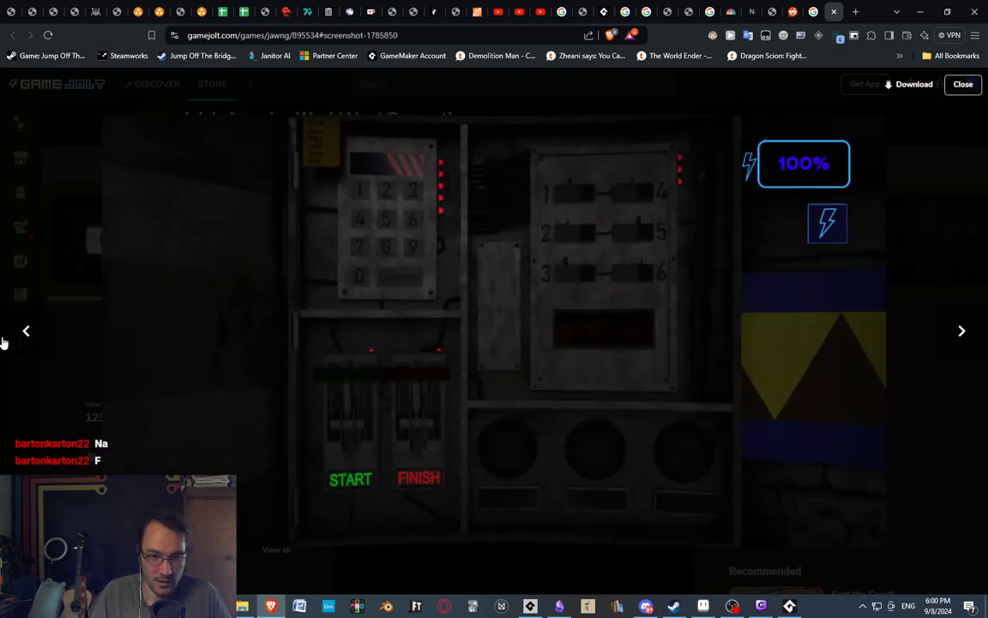
left_click(13, 313)
left_click(949, 334)
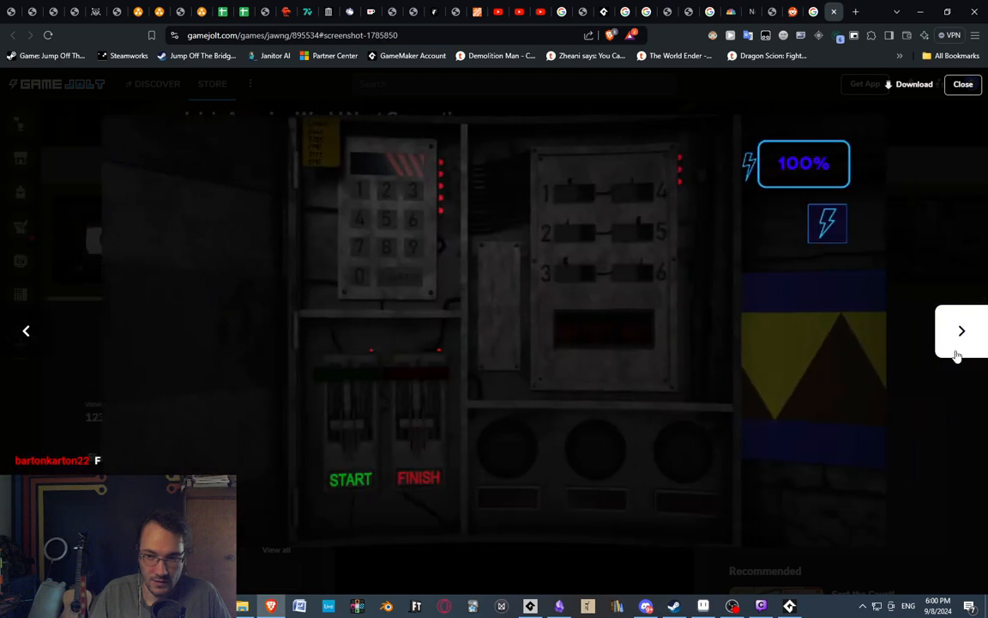
left_click(955, 343)
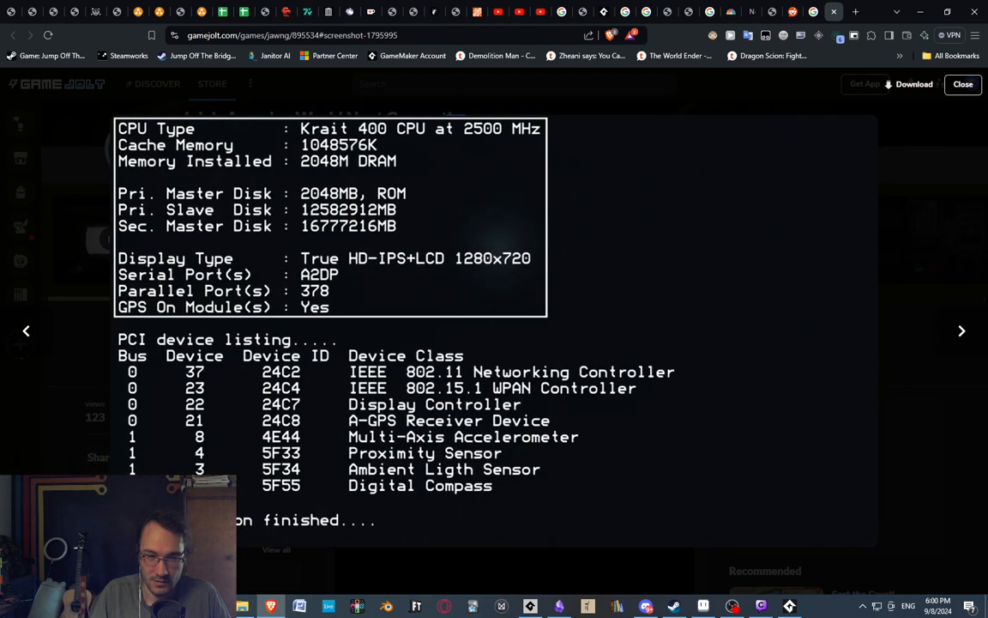
left_click(26, 331)
left_click(962, 86)
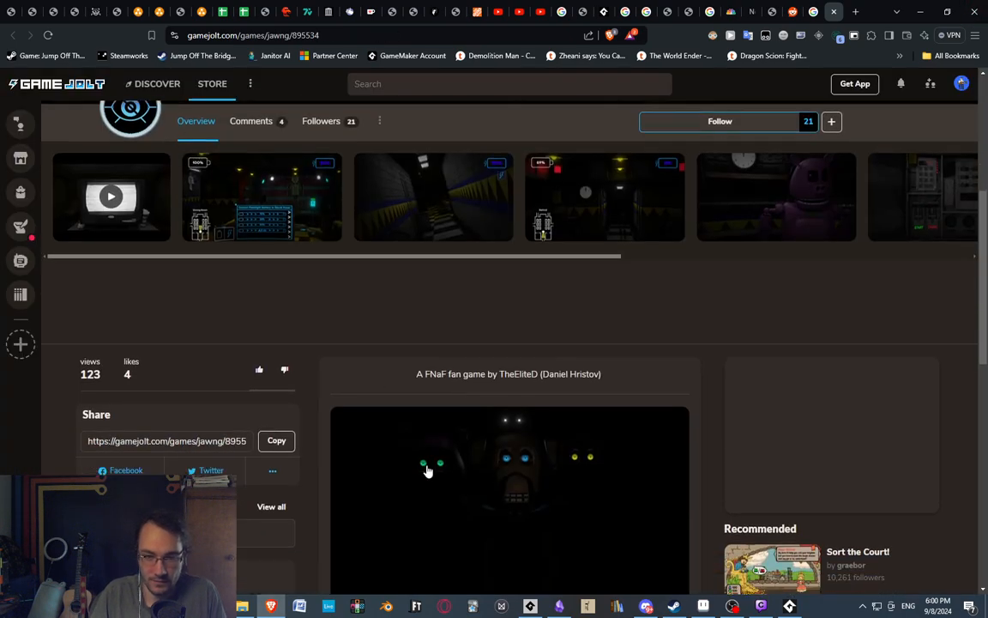
Expand the game description and read its story, gameplay, features, requirements, credits and teaser post, returning to the page header.
scroll(426, 468, "down", 3)
scroll(536, 397, "up", 2)
left_click(480, 431)
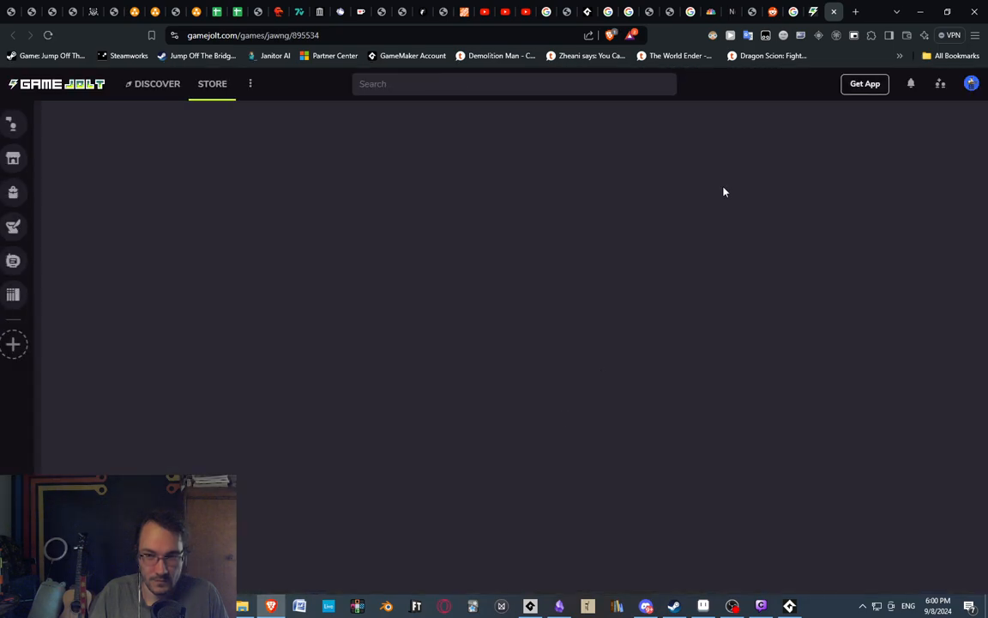
scroll(659, 311, "down", 4)
scroll(653, 317, "down", 5)
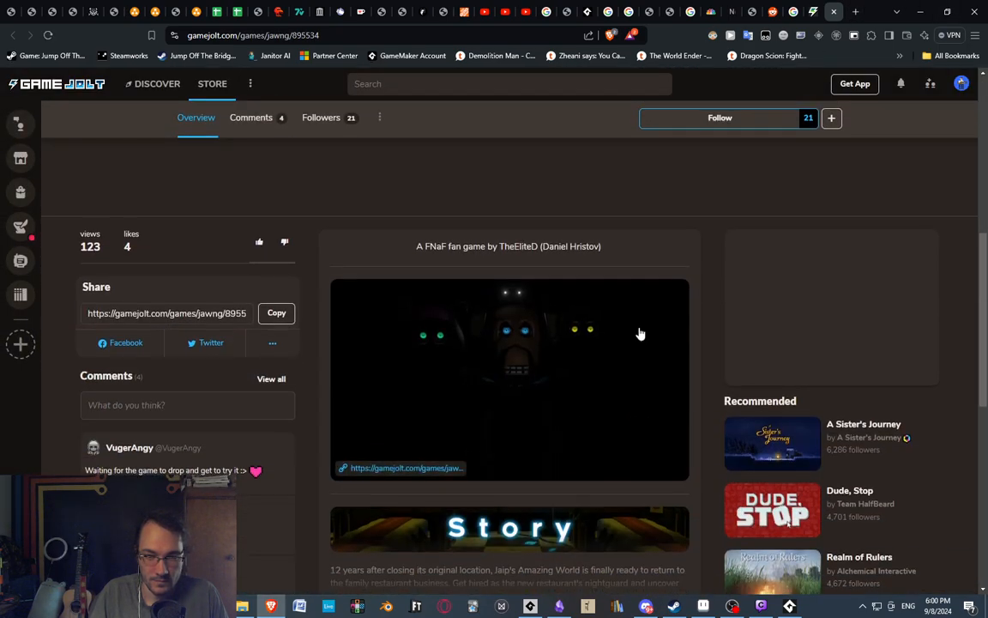
left_click(501, 289)
scroll(501, 289, "down", 5)
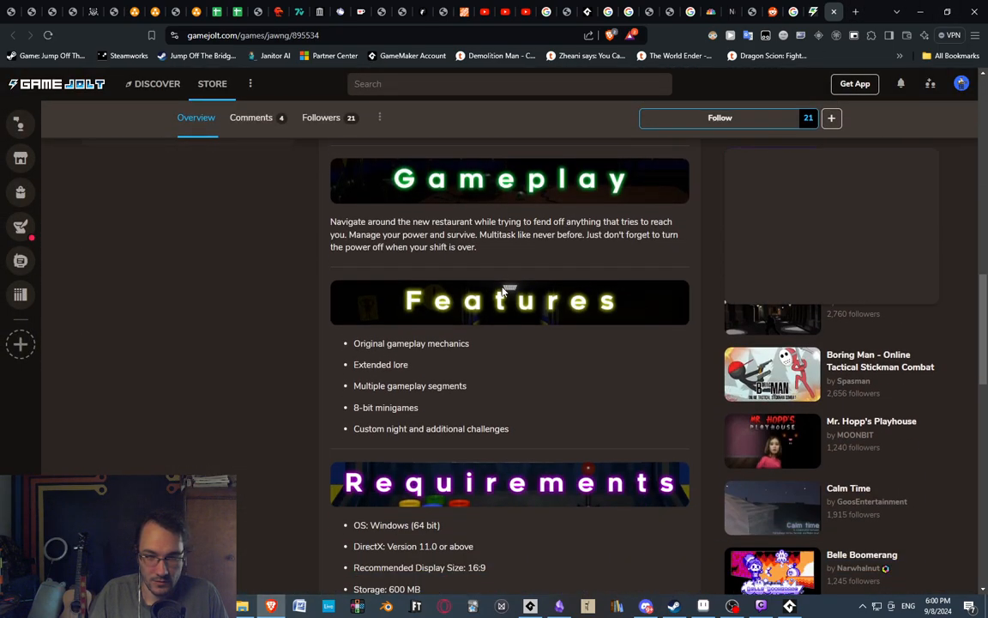
scroll(453, 289, "up", 2)
scroll(446, 347, "down", 4)
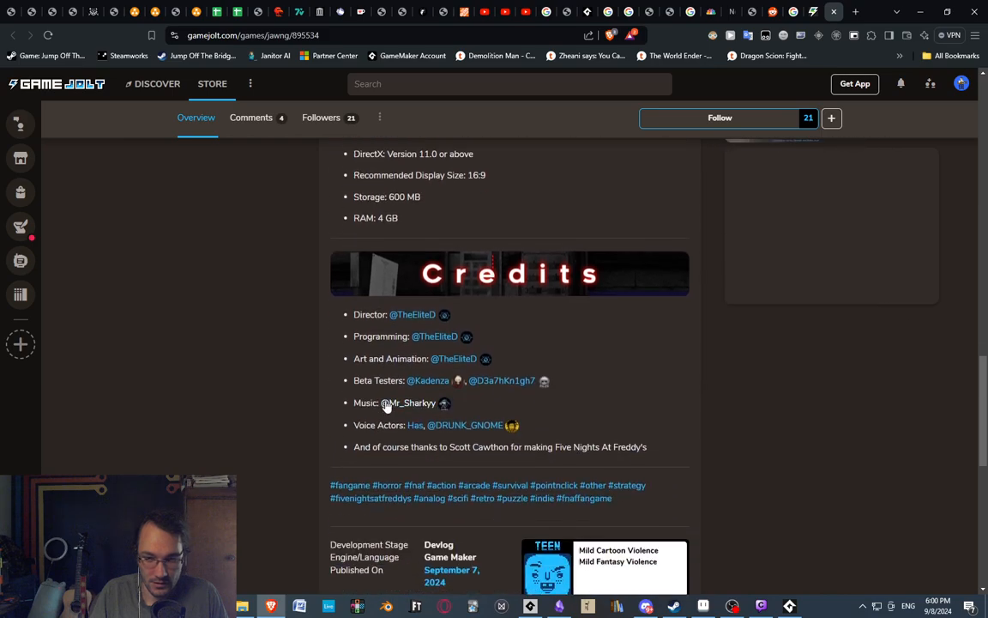
scroll(426, 369, "up", 2)
scroll(442, 420, "down", 3)
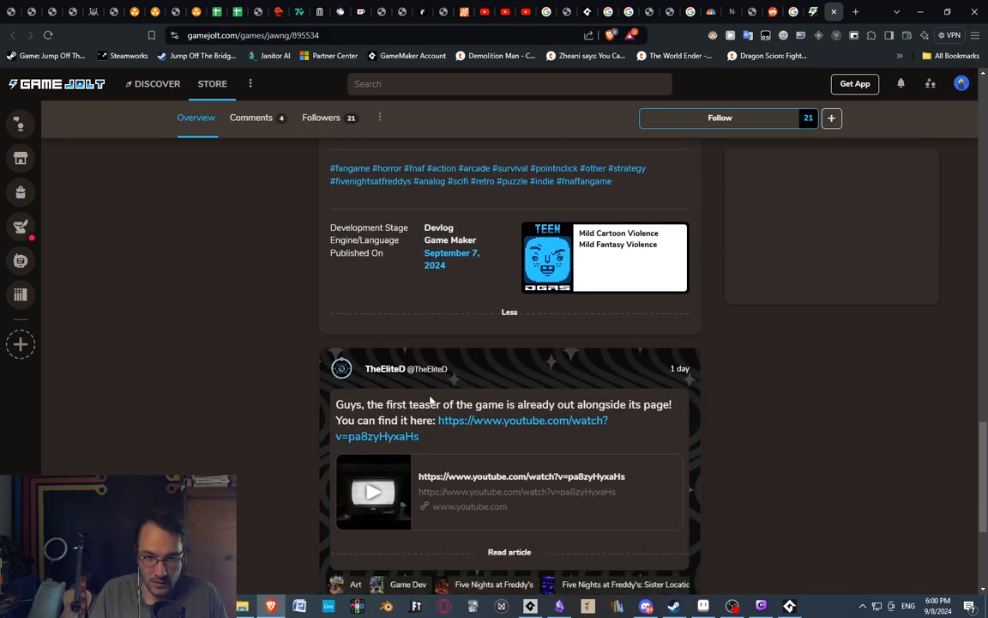
scroll(431, 402, "down", 3)
scroll(414, 352, "up", 18)
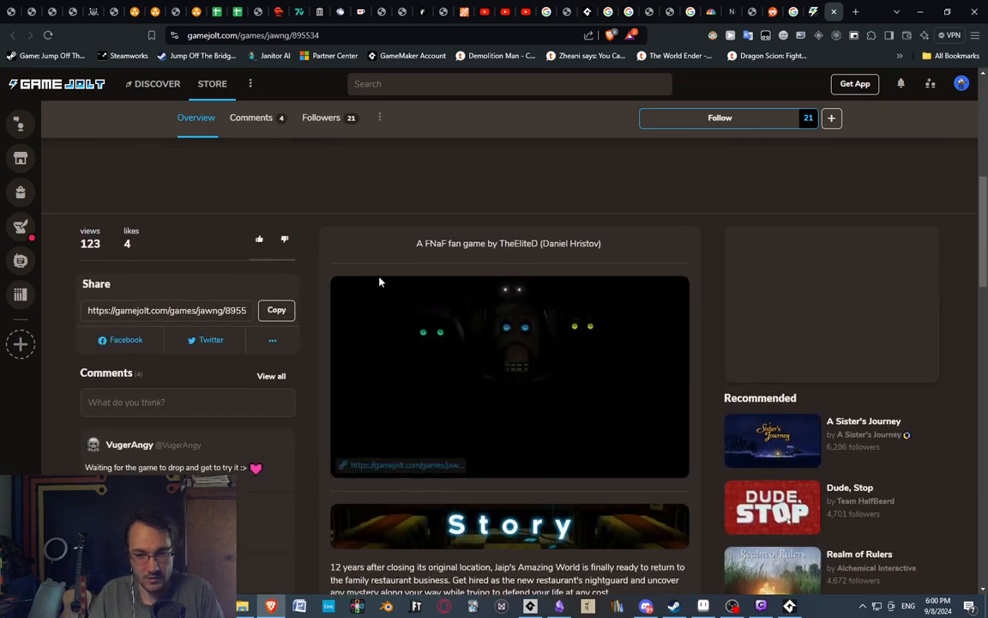
scroll(360, 266, "up", 3)
scroll(247, 368, "down", 4)
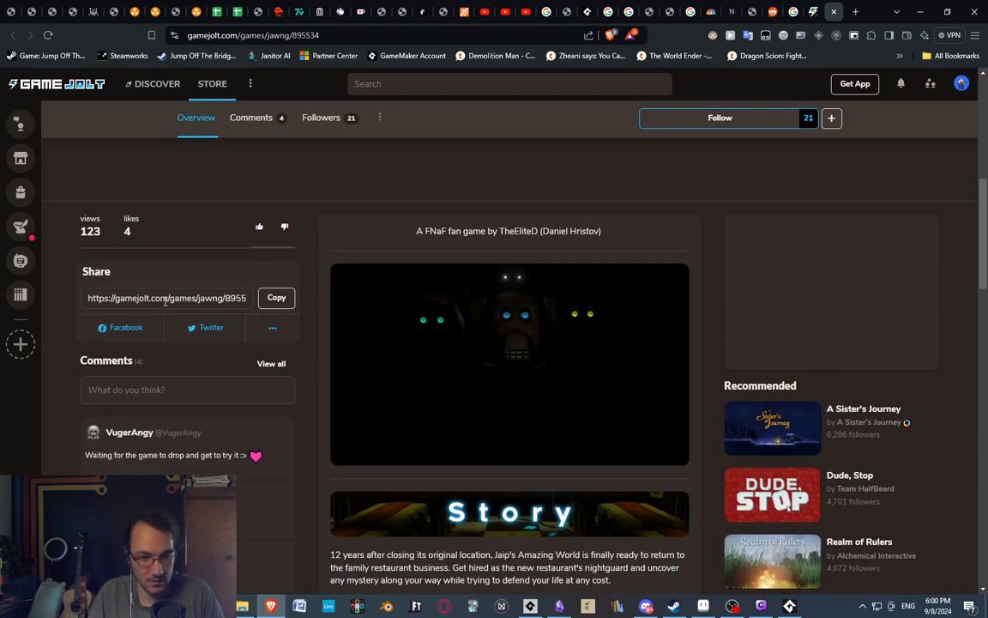
scroll(197, 352, "down", 2)
scroll(304, 331, "up", 5)
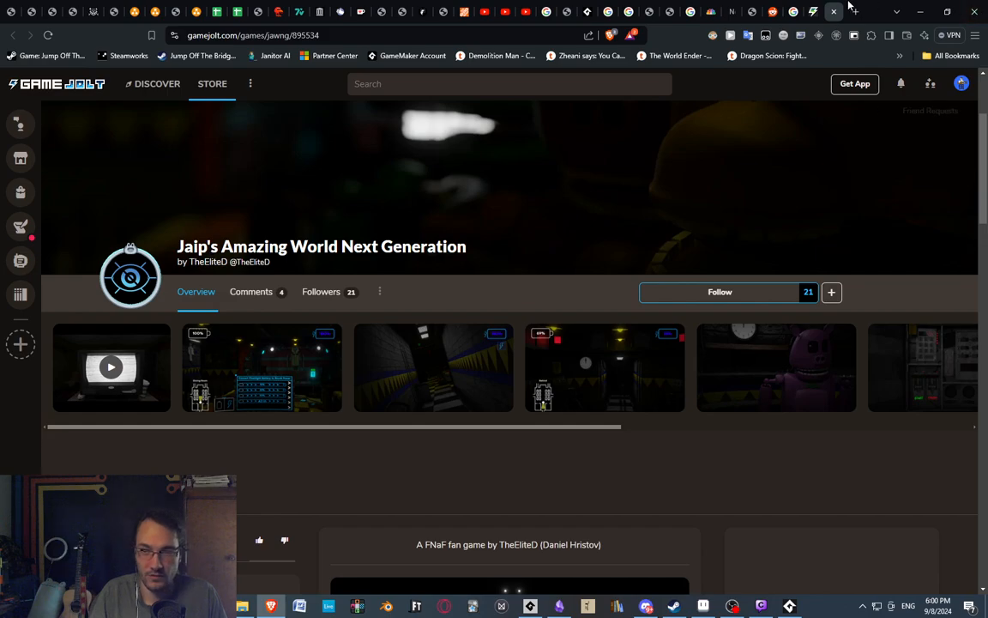
Return to the page's gallery and compare the device listing terminal, the keypad control panel and the green command terminal images.
key("alt+Tab")
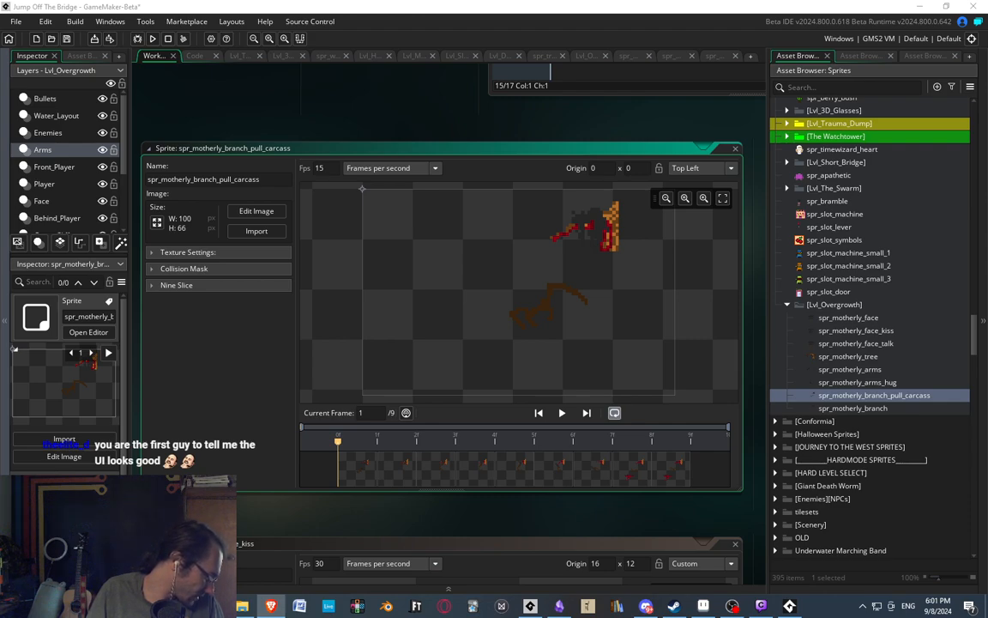
left_click_drag(0, 319, 377, 2)
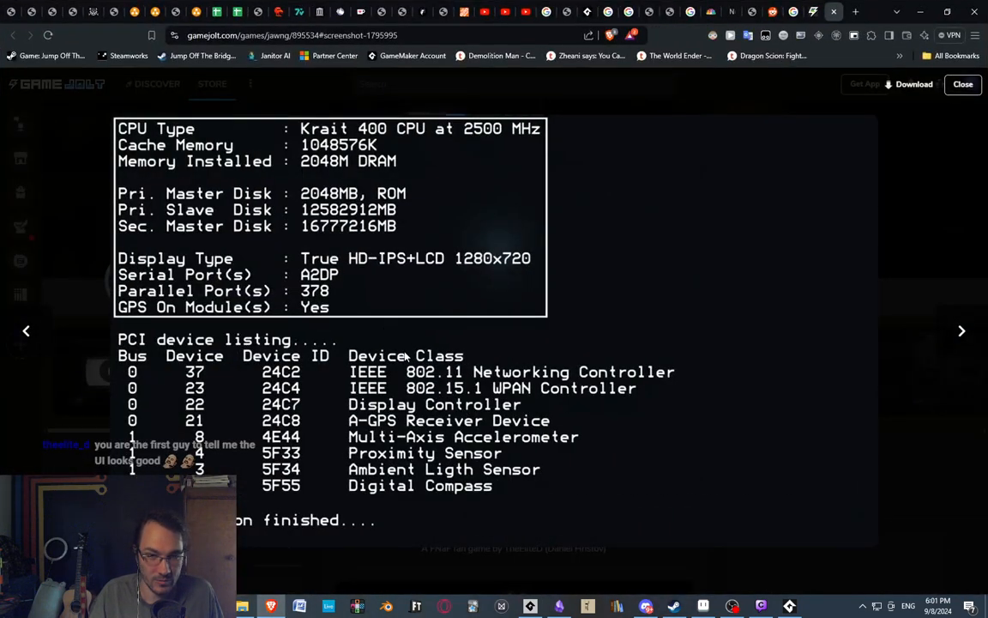
left_click(42, 345)
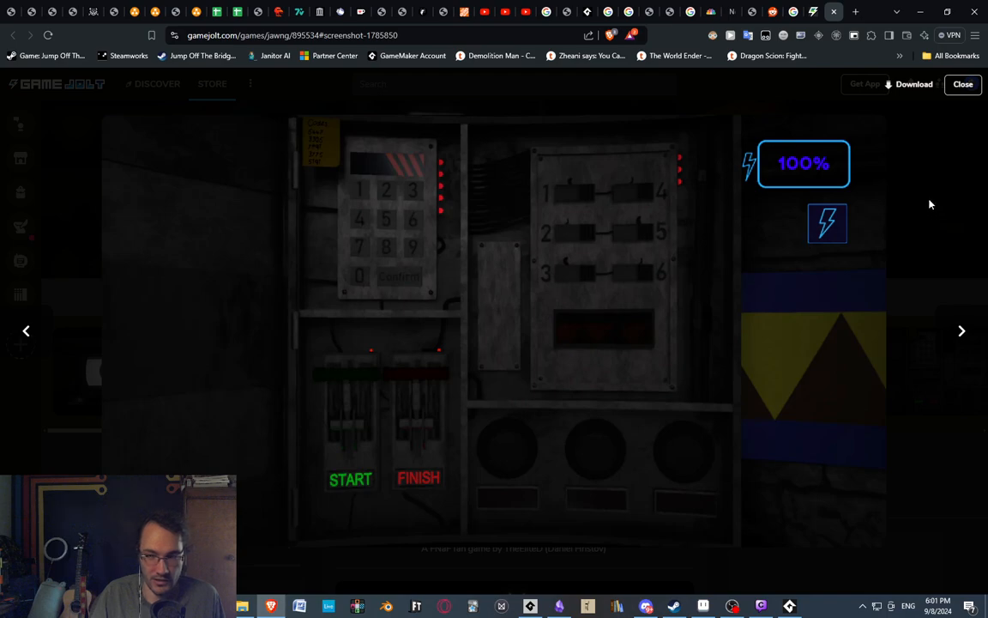
left_click(961, 331)
left_click(962, 331)
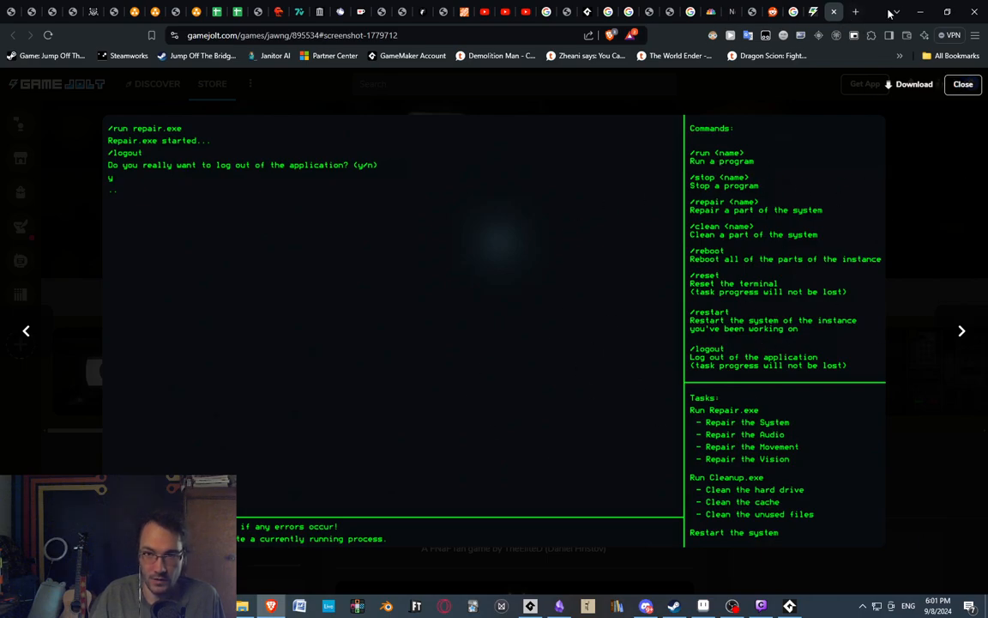
Switch to GameMaker and open the spr_motherly_branch sprite for inspection.
key("alt+Tab")
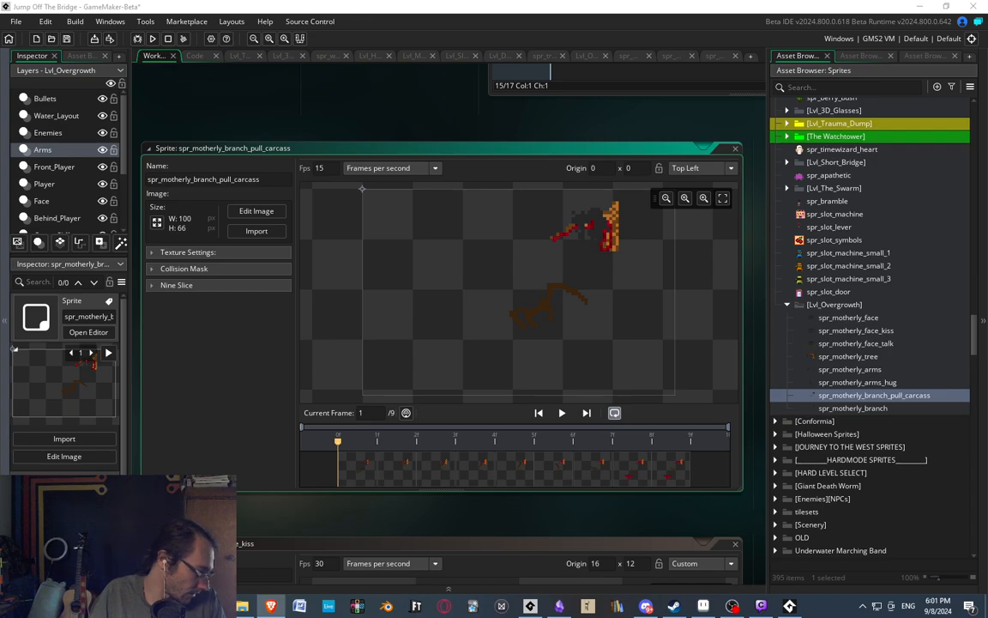
mouse_move(357, 137)
middle_mouse_down()
mouse_move(371, 128)
mouse_move(371, 140)
middle_mouse_up()
double_click(854, 409)
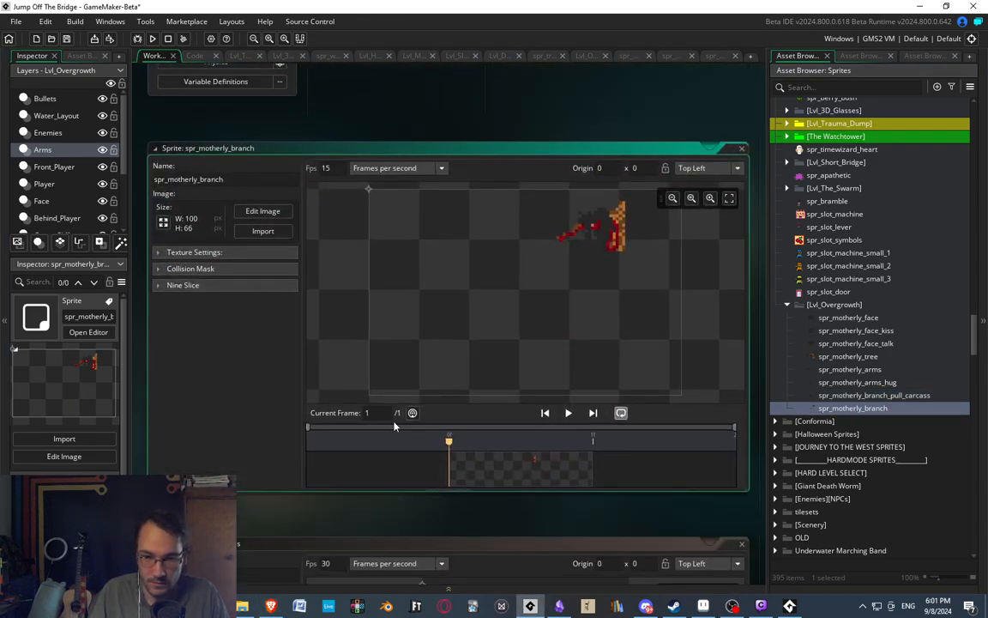
Open obj_motherly_branch and assign spr_motherly_branch as its sprite.
left_click(862, 55)
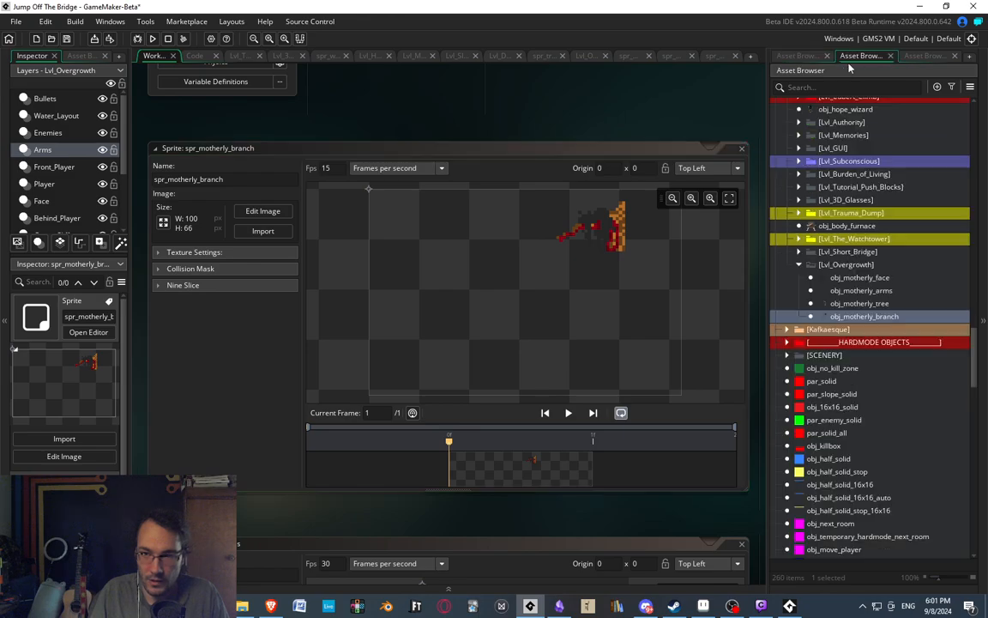
double_click(862, 316)
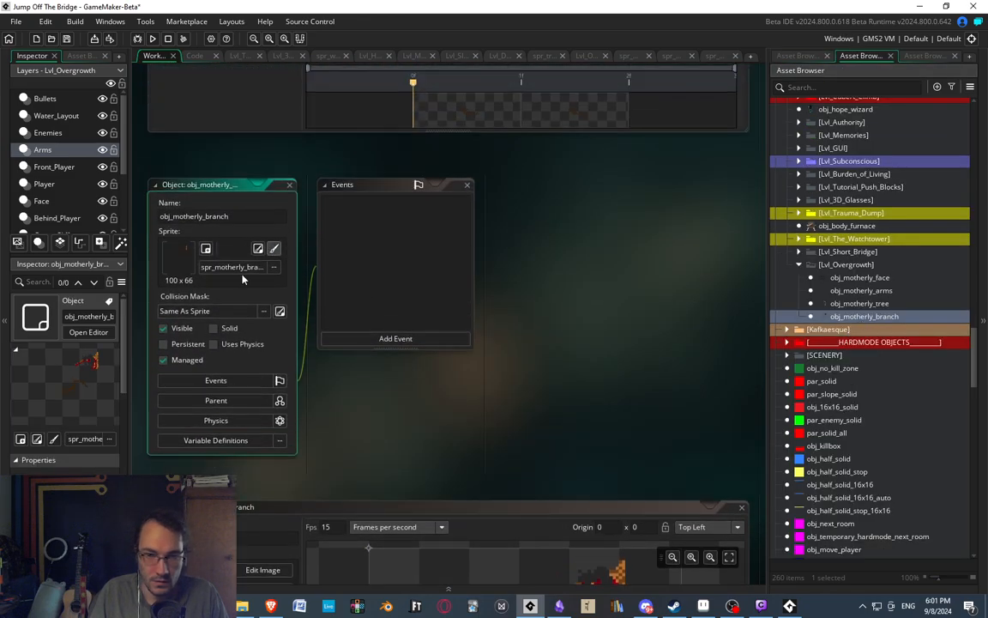
left_click(797, 55)
left_click_drag(840, 414, 221, 254)
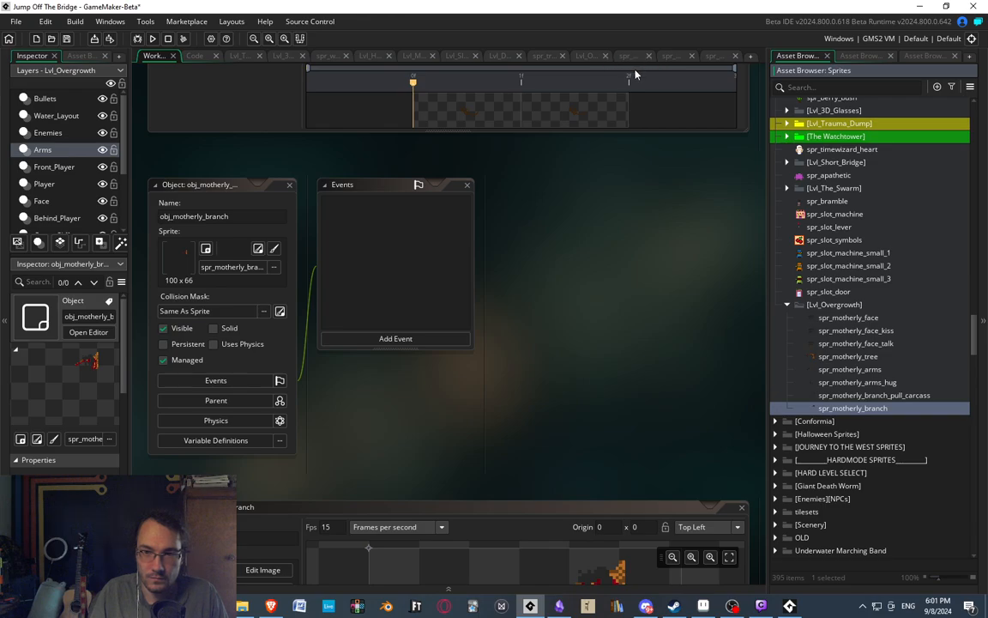
Open the Lvl_Overgrowth room and place one obj_motherly_branch instance on the Arms layer near the tree.
left_click(585, 56)
scroll(543, 245, "up", 5)
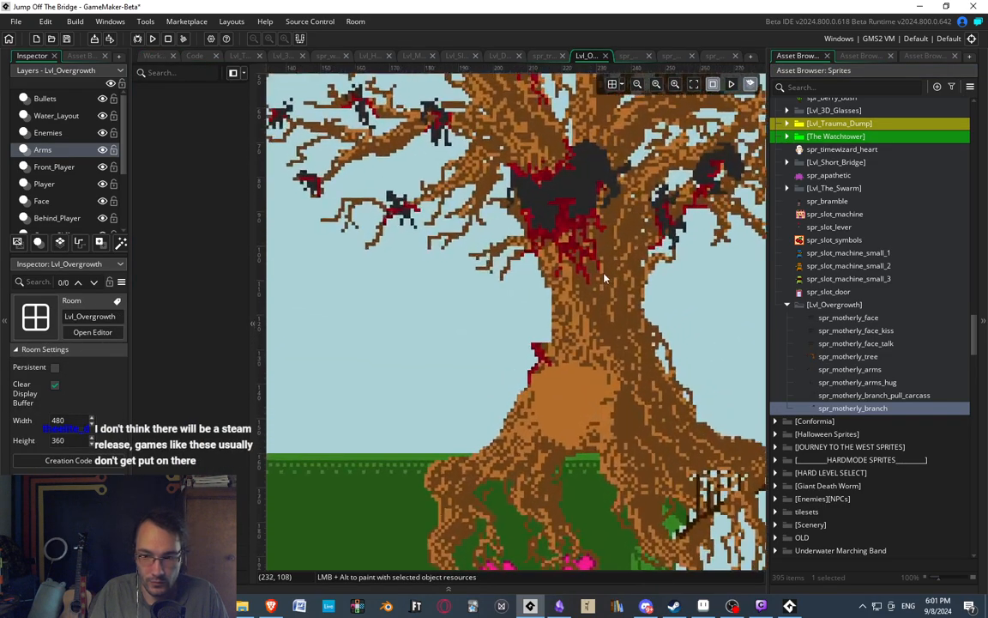
middle_click_drag(417, 341, 453, 359)
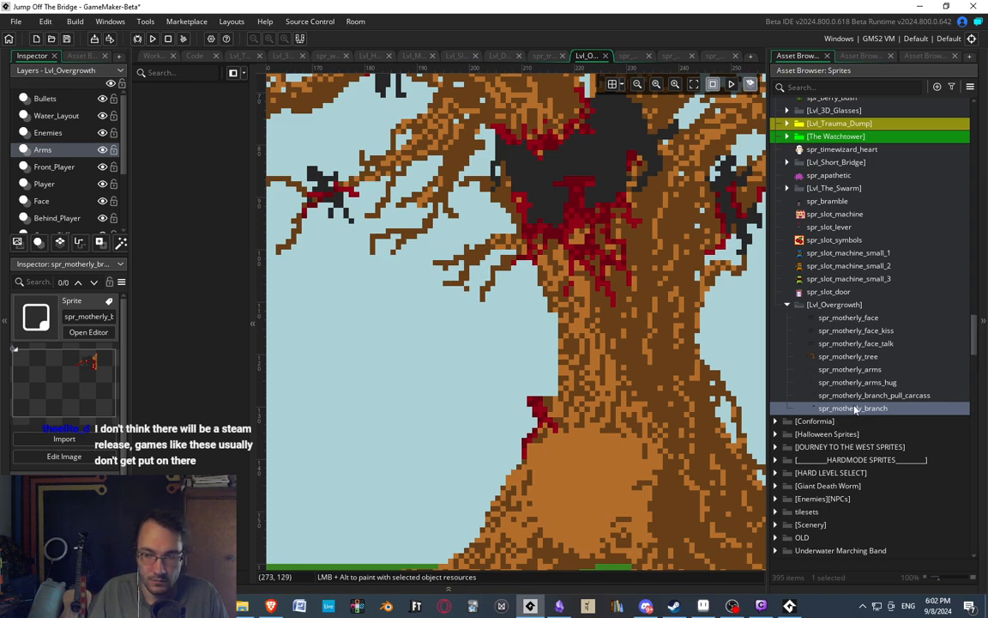
left_click(870, 57)
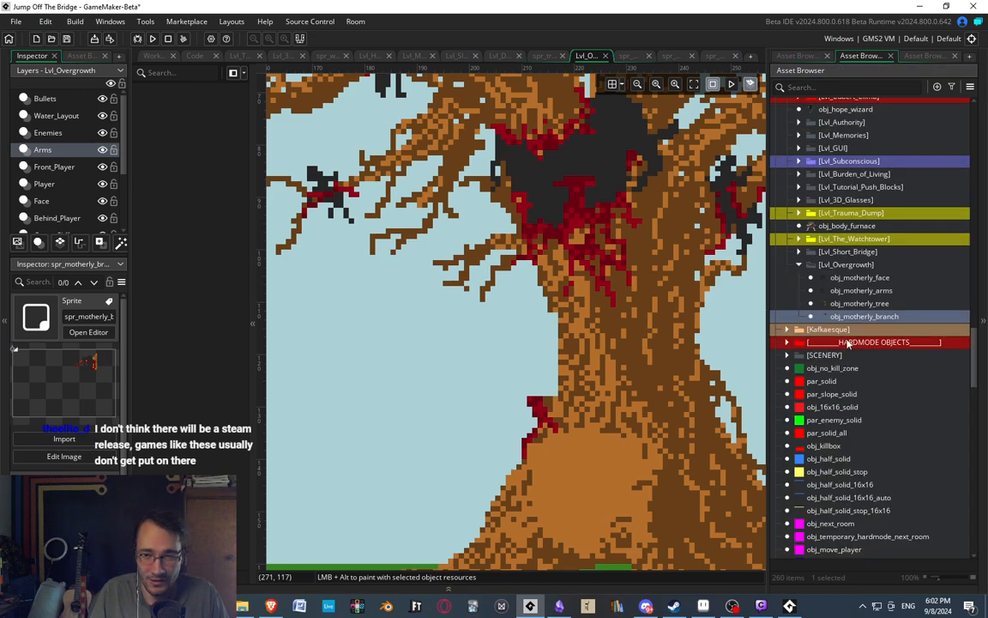
left_click(865, 319)
scroll(480, 364, "down", 2)
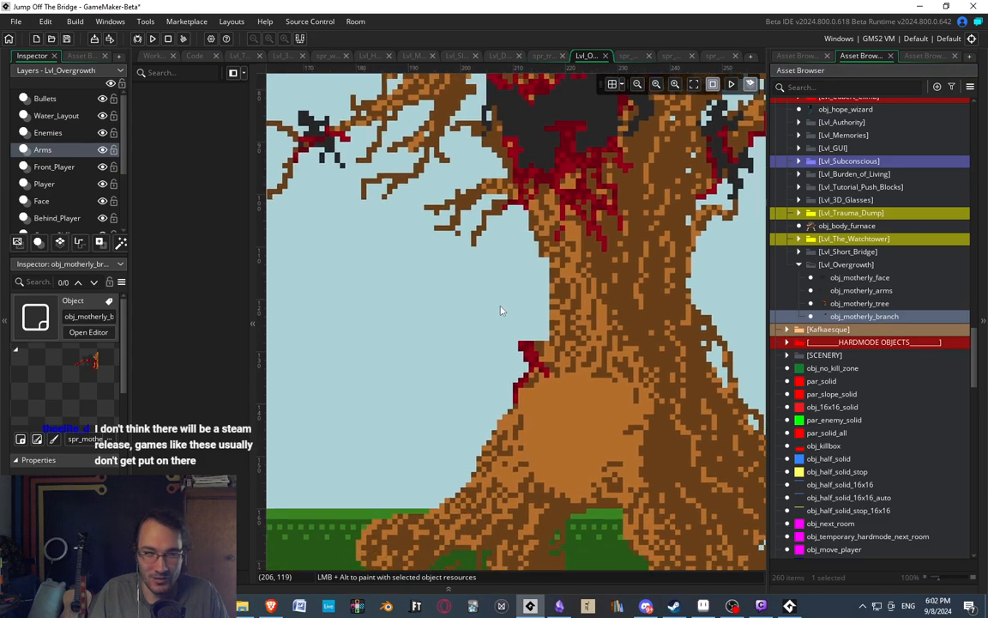
scroll(465, 369, "up", 2)
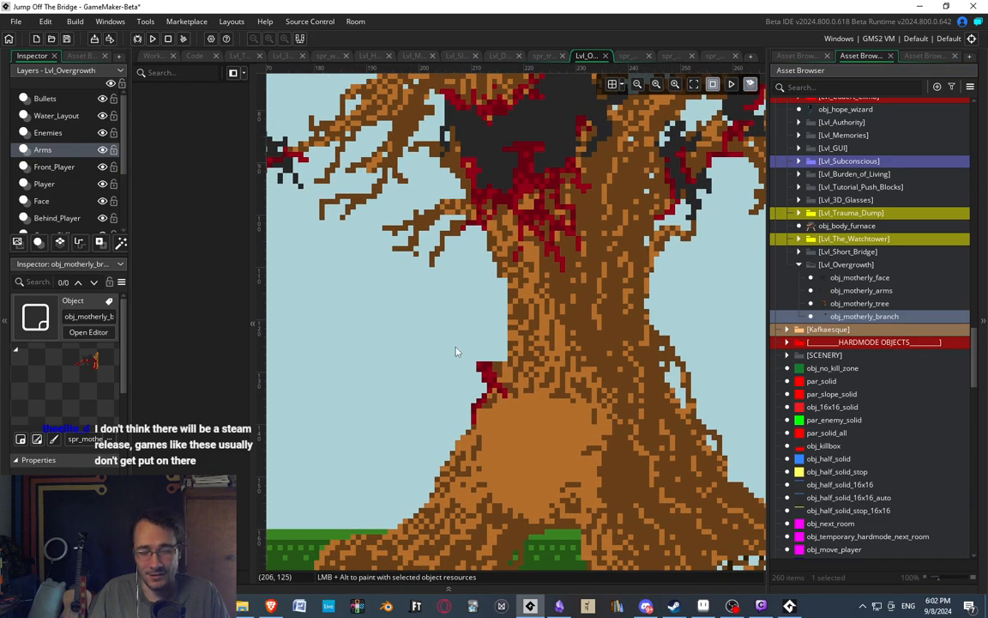
scroll(429, 349, "down", 3)
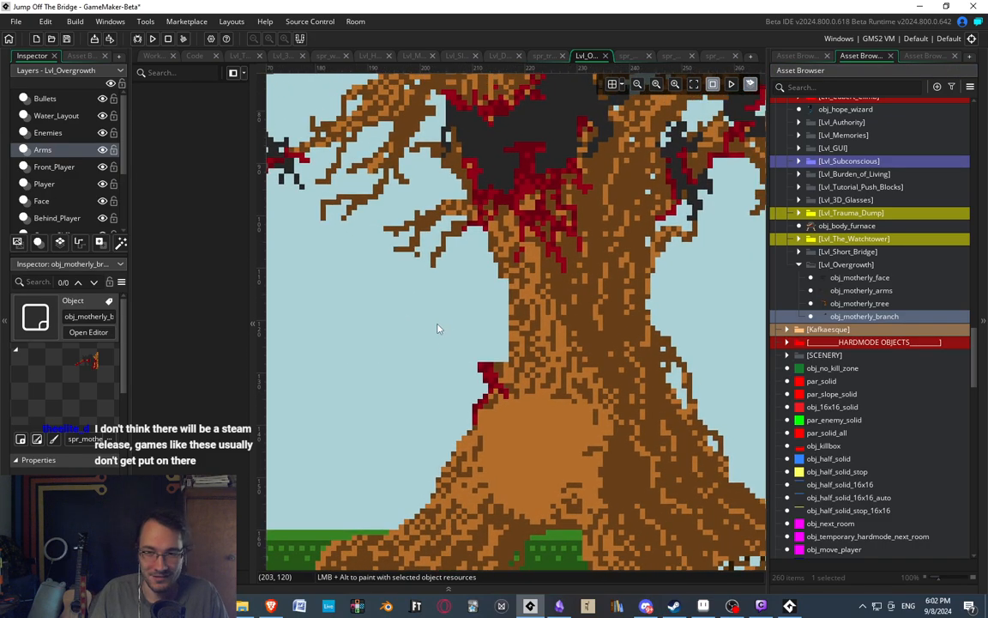
scroll(435, 350, "up", 2)
scroll(435, 351, "up", 1)
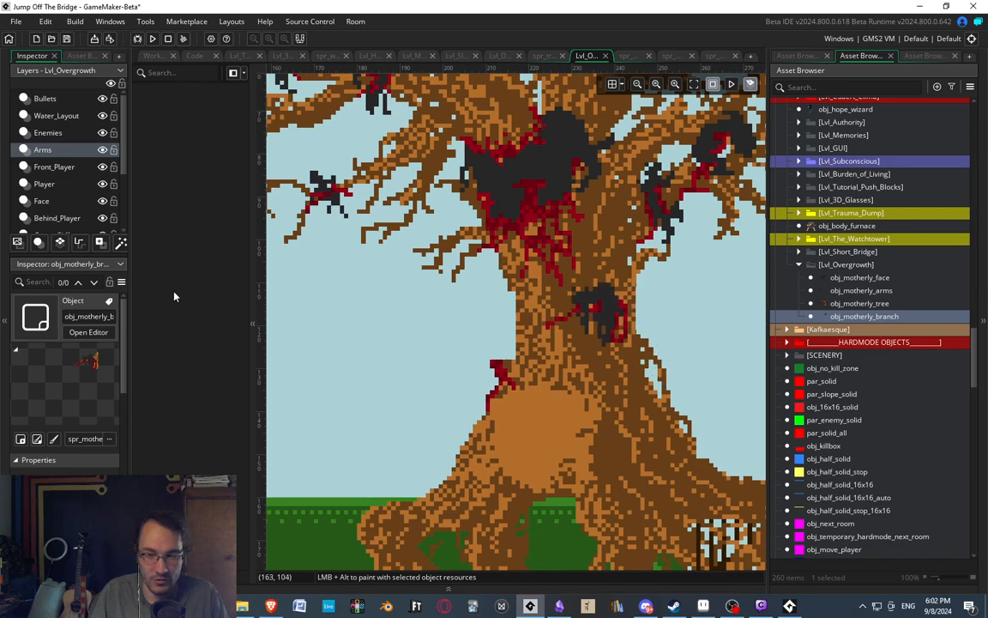
scroll(419, 308, "up", 1)
scroll(419, 309, "down", 2)
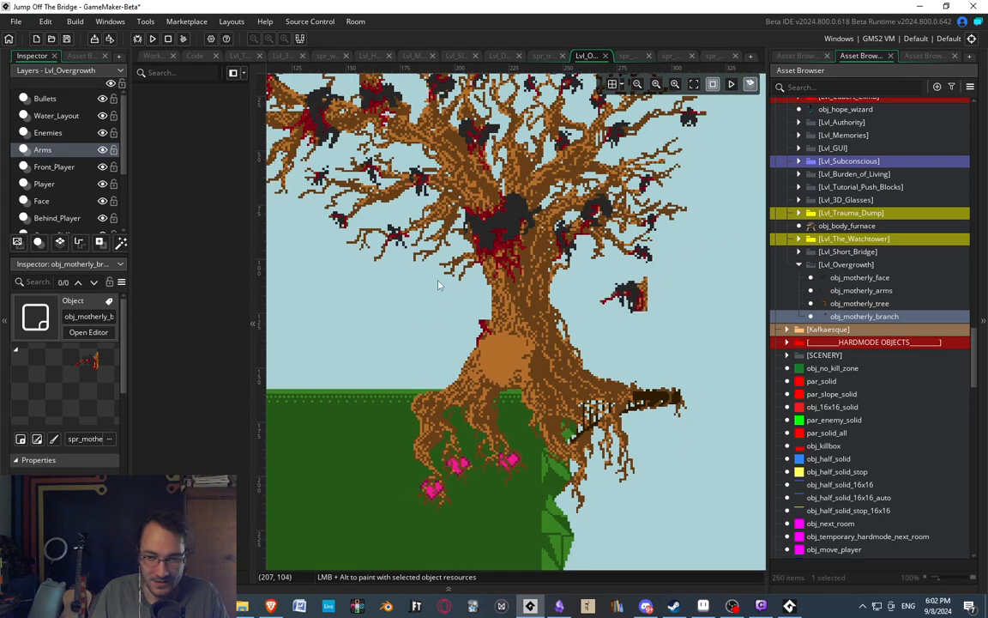
left_click(668, 373)
Move the branch instance to (135, 108.5) so the branch fits against the gap in the tree trunk, and check its alignment.
left_click_drag(646, 335, 492, 315)
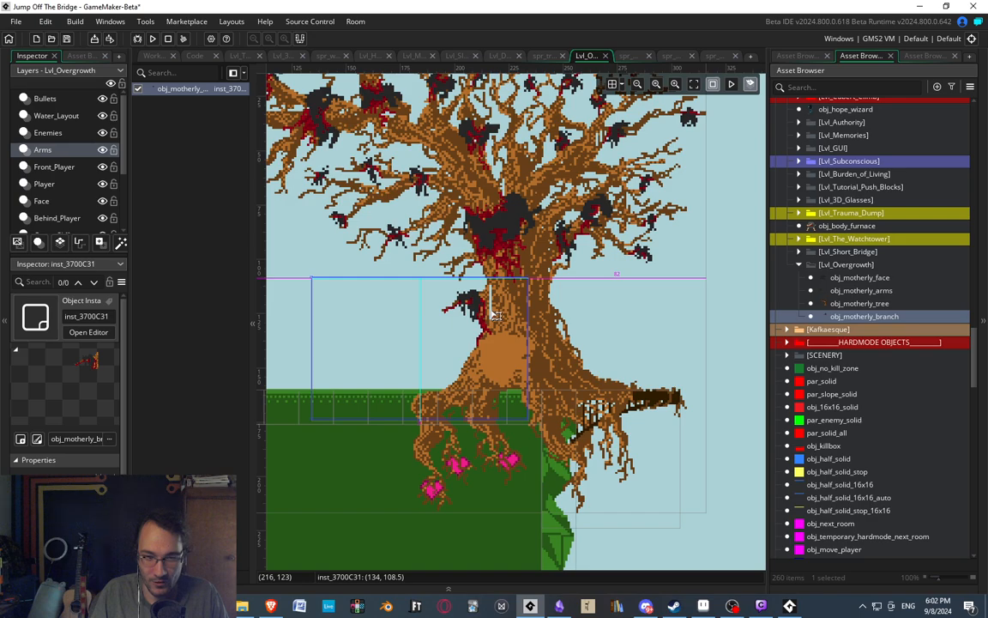
left_click_drag(495, 315, 457, 310)
scroll(499, 307, "up", 3)
scroll(605, 224, "down", 2)
scroll(584, 249, "down", 3)
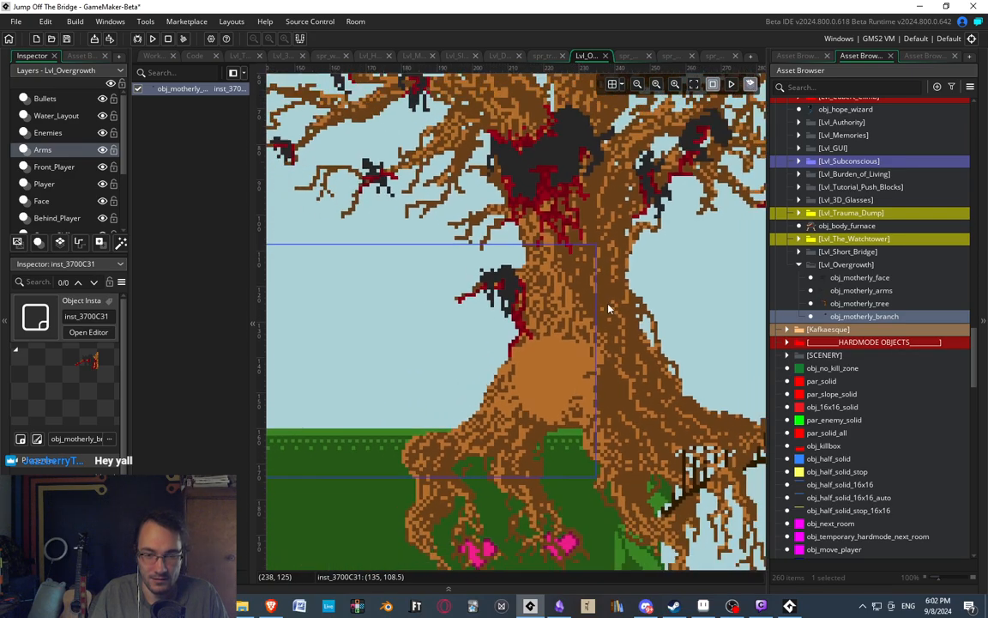
scroll(561, 292, "up", 3)
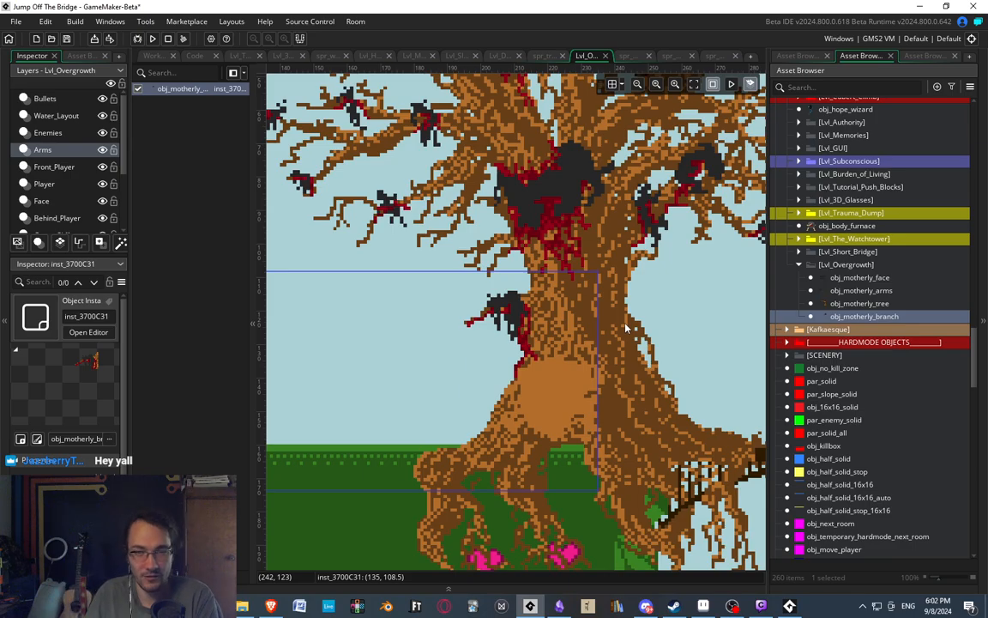
Examine how the branch instance lines up with the tree trunk in the Lvl_Overgrowth room.
scroll(624, 302, "down", 3)
scroll(507, 234, "up", 3)
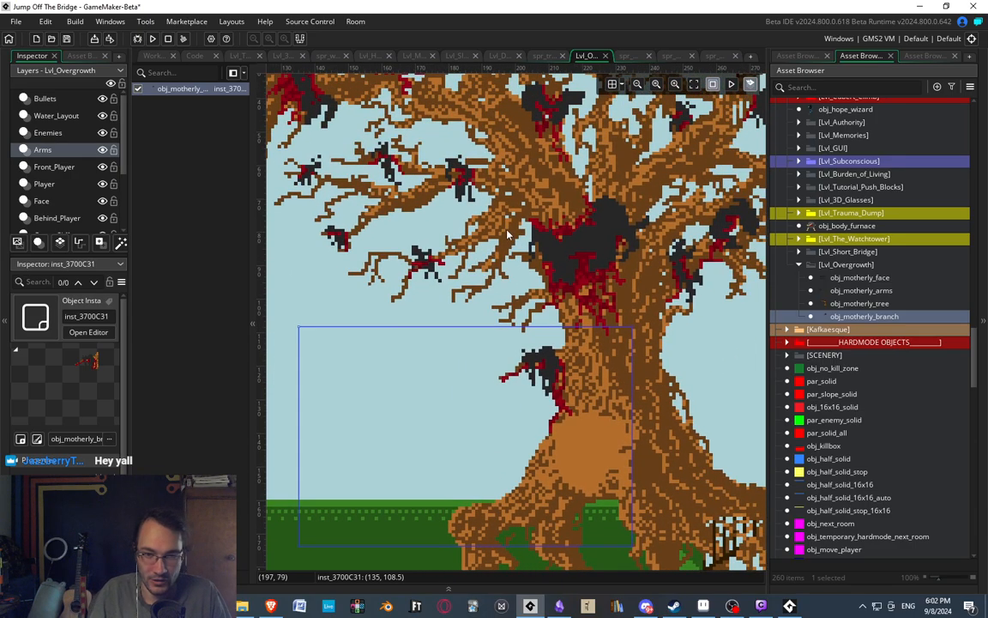
scroll(509, 249, "down", 4)
scroll(381, 287, "up", 2)
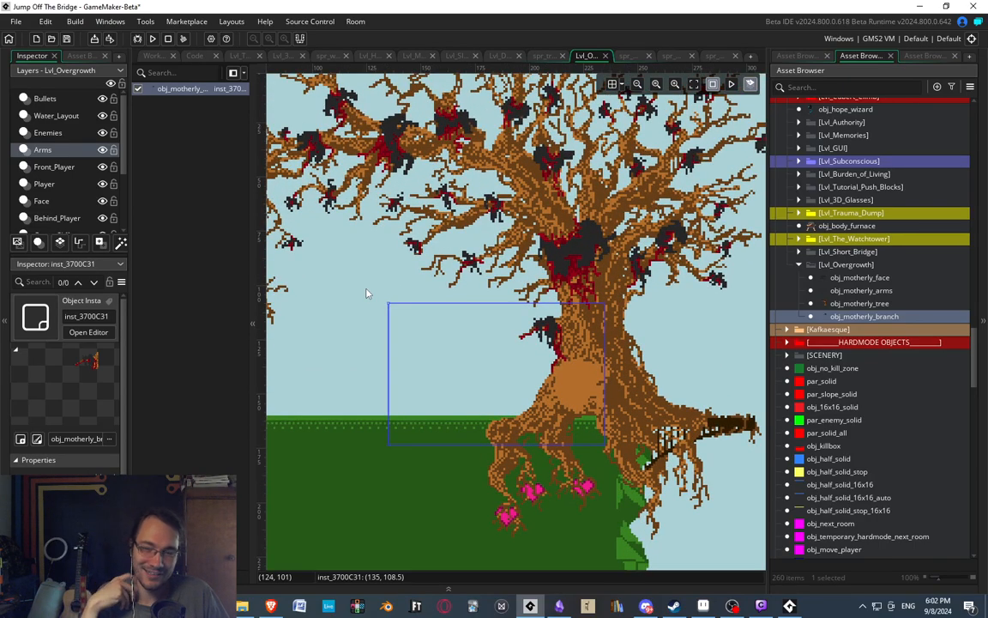
left_click(373, 263)
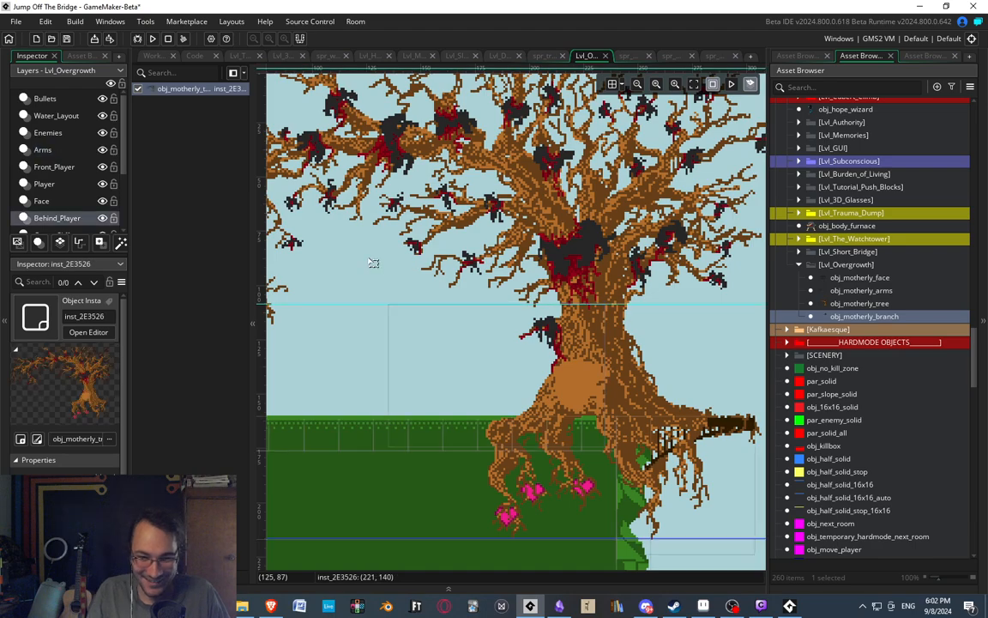
middle_click_drag(515, 330, 460, 255)
left_click(681, 504)
middle_click_drag(591, 334, 604, 359)
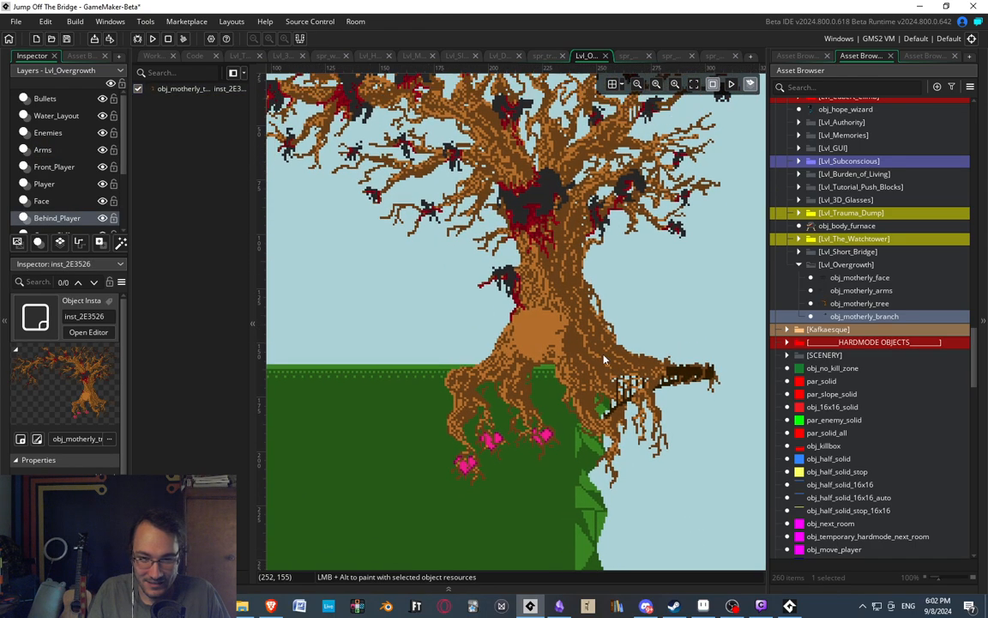
scroll(515, 276, "up", 3)
Move the obj_motherly_branch instance from the Arms layer to the Behind_Player layer, positioned at (135, 108).
left_click(507, 292)
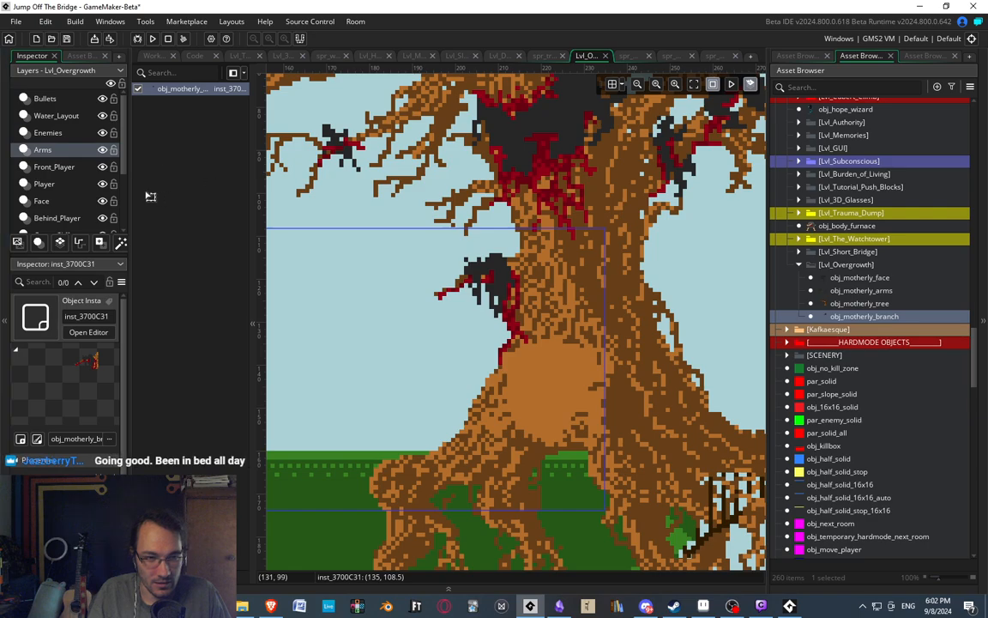
key("Delete")
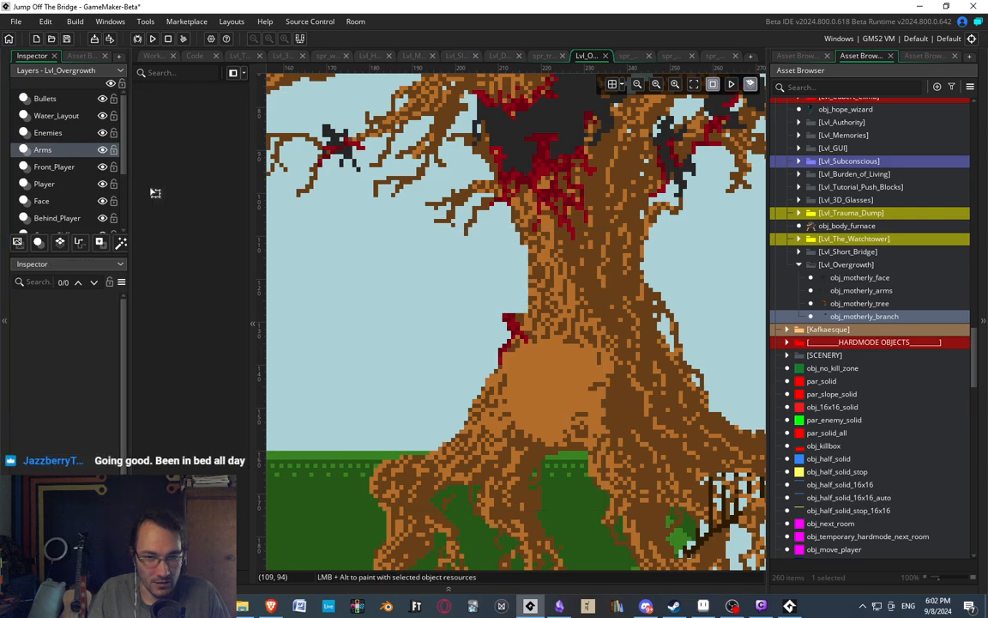
left_click(50, 203)
scroll(58, 190, "down", 2)
left_click(57, 174)
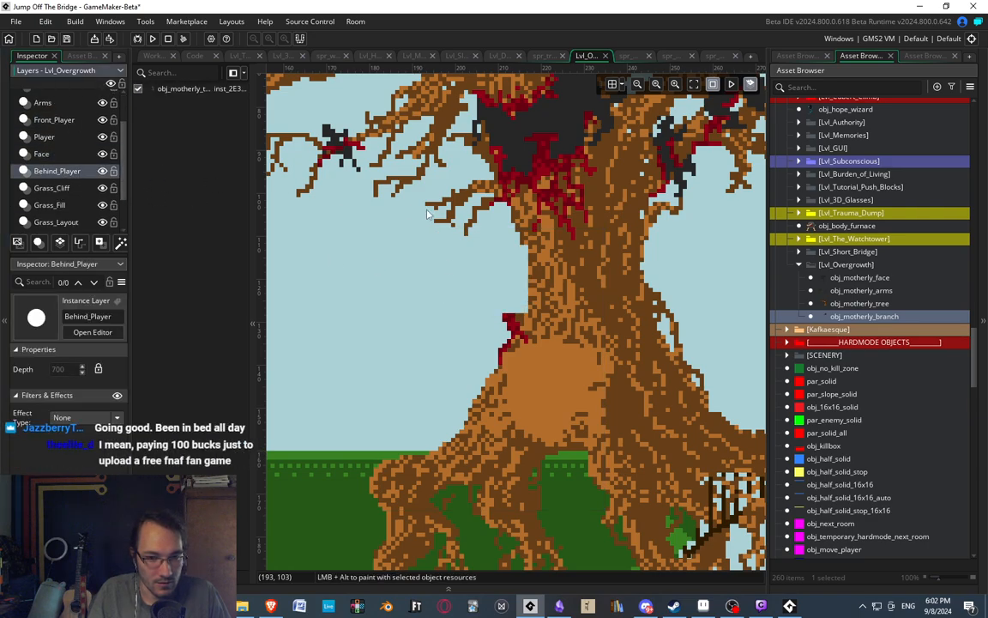
key("ctrl+z")
left_click_drag(522, 271, 502, 275)
middle_click_drag(565, 165, 553, 180)
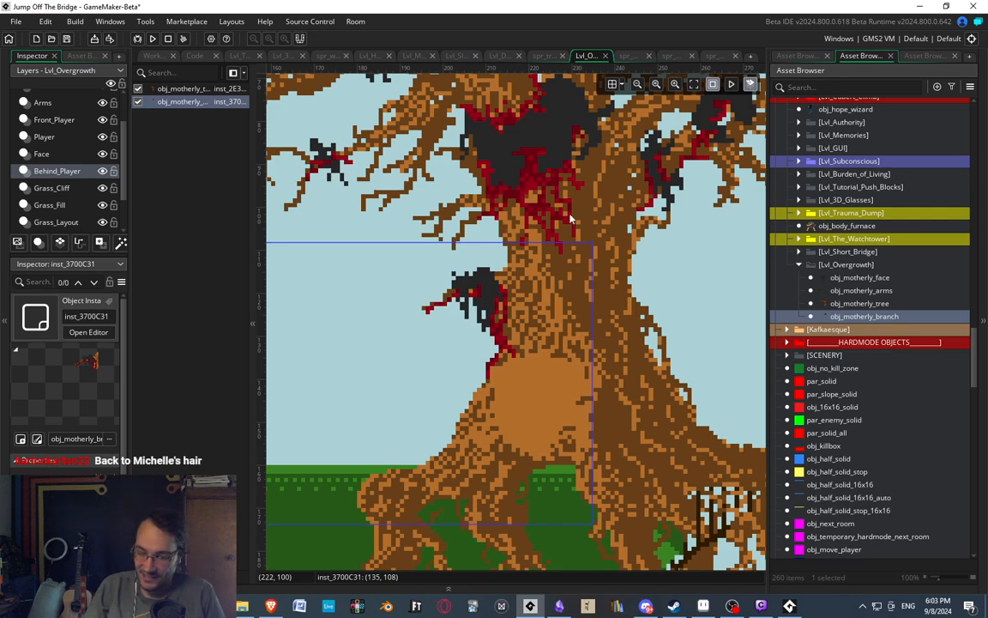
Check the branch's fit against the trunk and its placement relative to the whole tree.
middle_click_drag(340, 353, 441, 280)
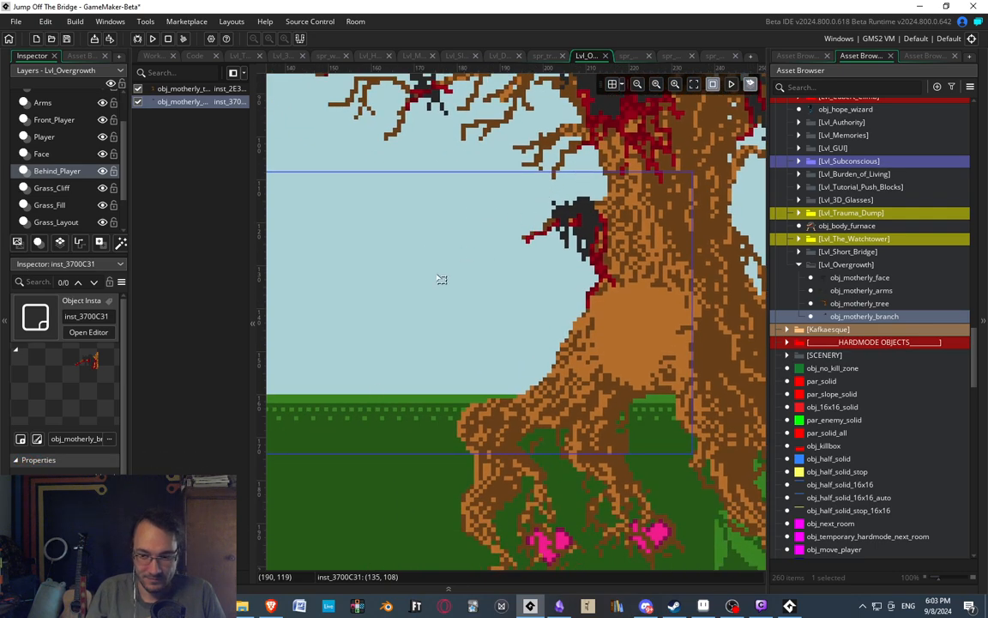
middle_click_drag(386, 380, 420, 357)
scroll(423, 358, "up", 3)
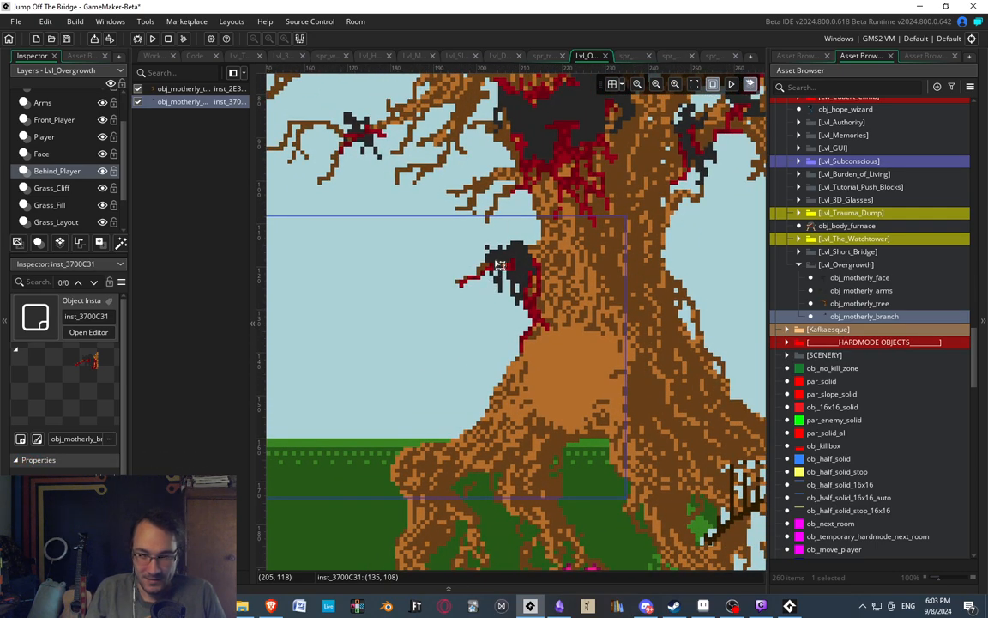
middle_click_drag(542, 215, 579, 226)
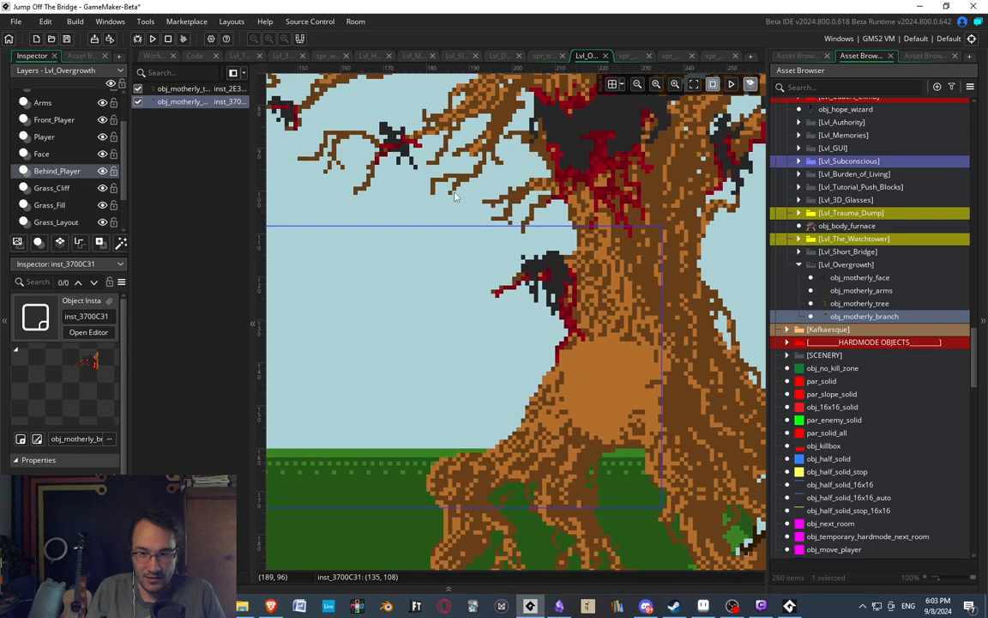
left_click(547, 285)
scroll(583, 267, "down", 4)
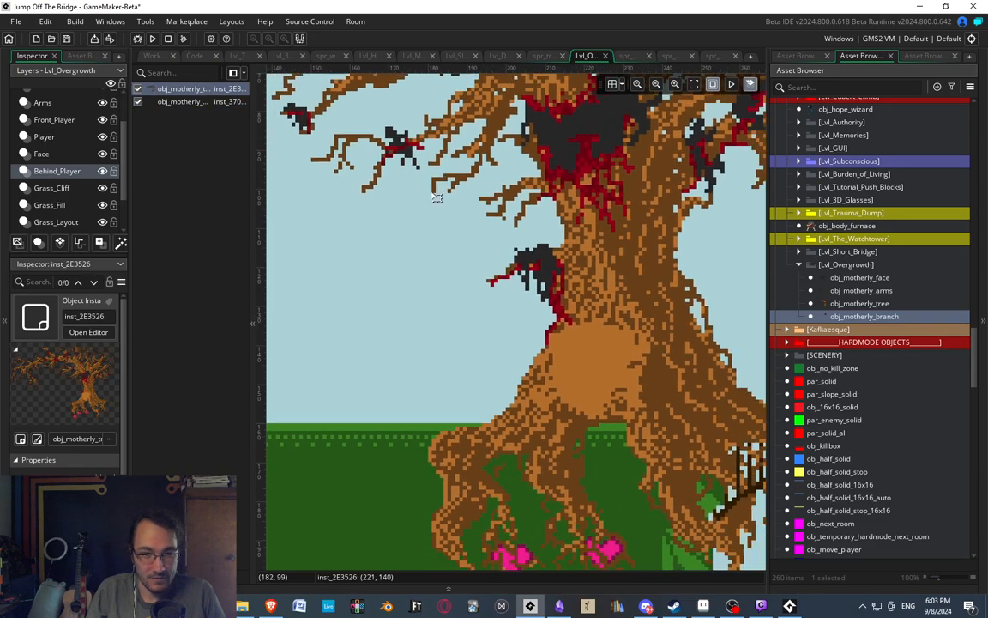
scroll(531, 264, "up", 2)
scroll(532, 263, "up", 2)
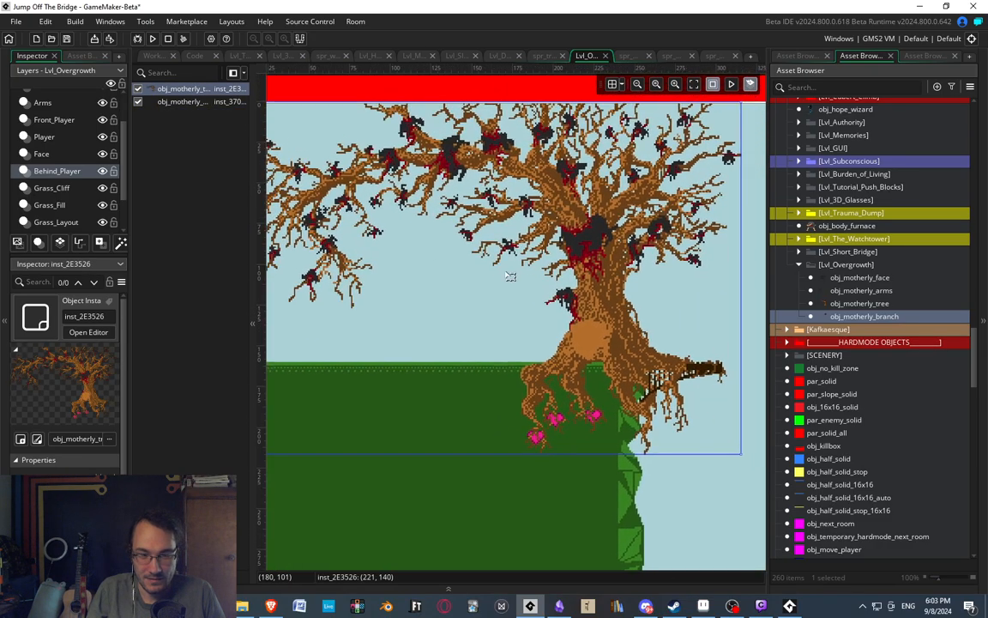
Open the motherly tree sprite and examine the trunk area where the branch was removed.
left_click(628, 57)
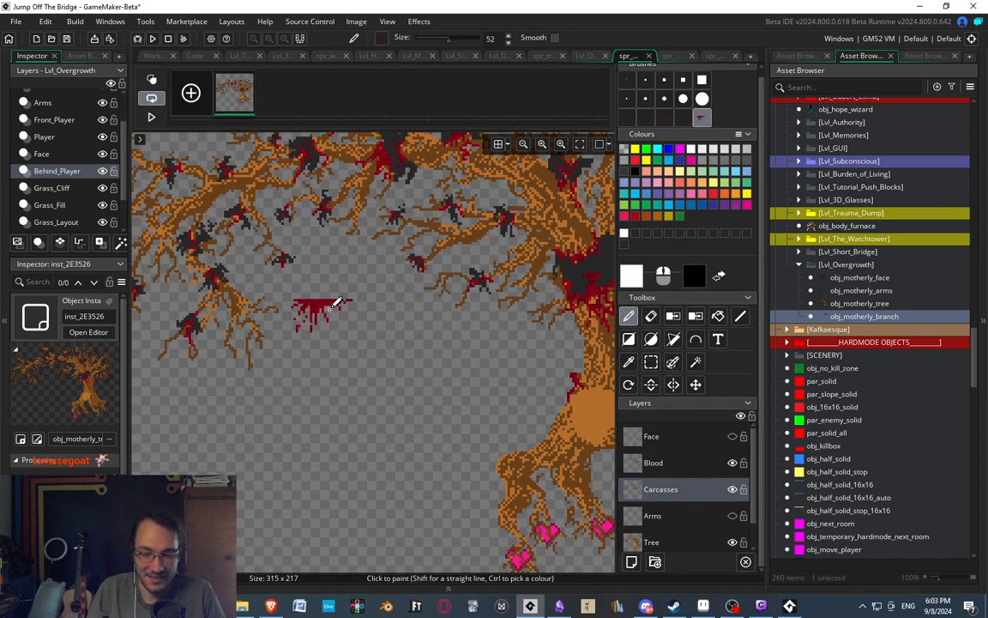
mouse_move(425, 291)
middle_mouse_down()
mouse_move(633, 303)
mouse_move(435, 270)
middle_mouse_up()
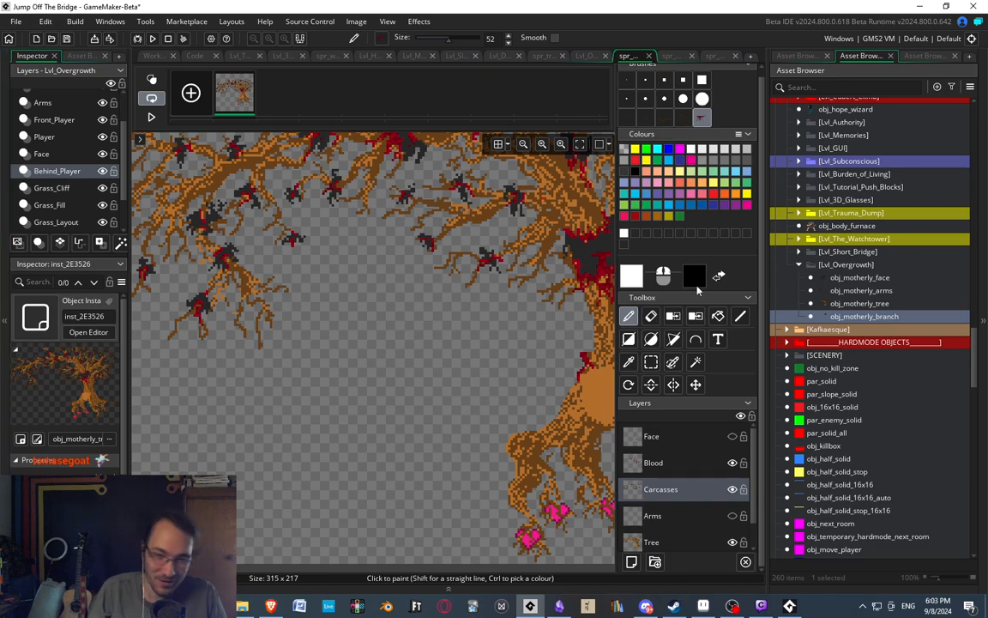
middle_click_drag(310, 153, 378, 264)
middle_click_drag(517, 350, 290, 175)
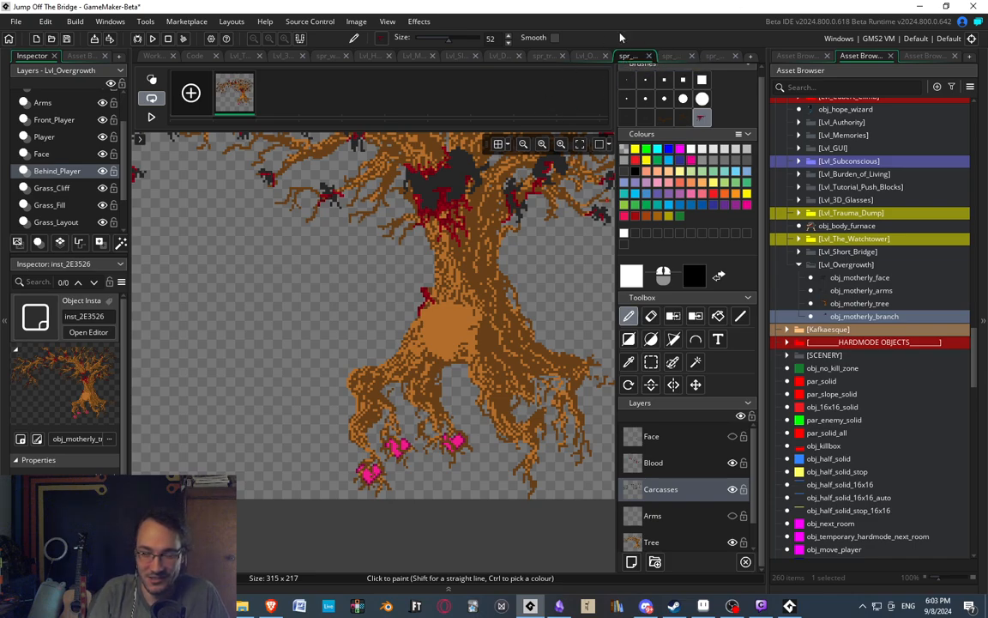
Review and close the single-frame branch sprite and the animated arm sprite.
left_click(686, 59)
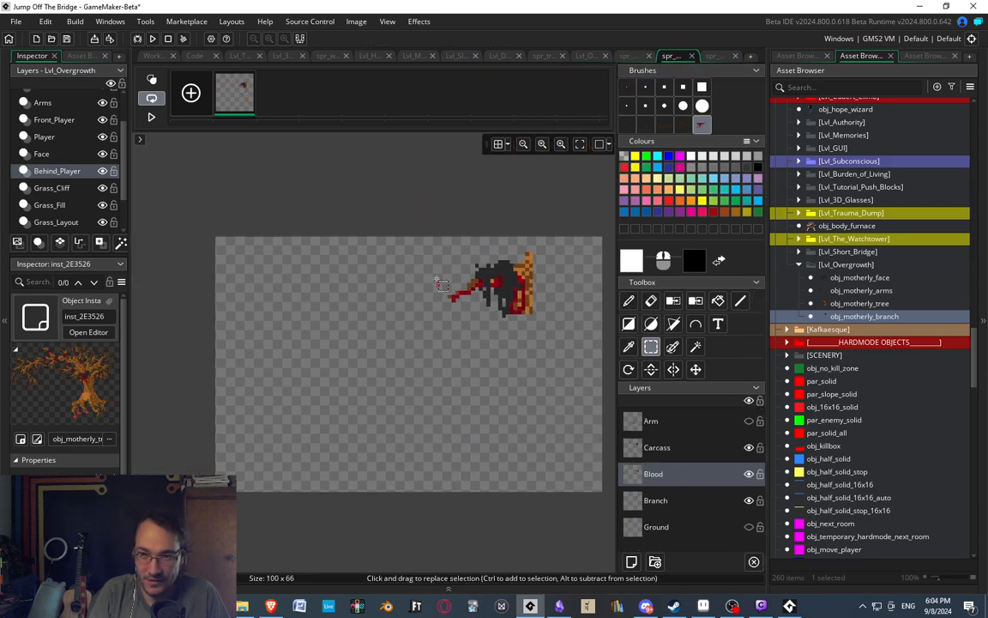
left_click(692, 56)
left_click(723, 57)
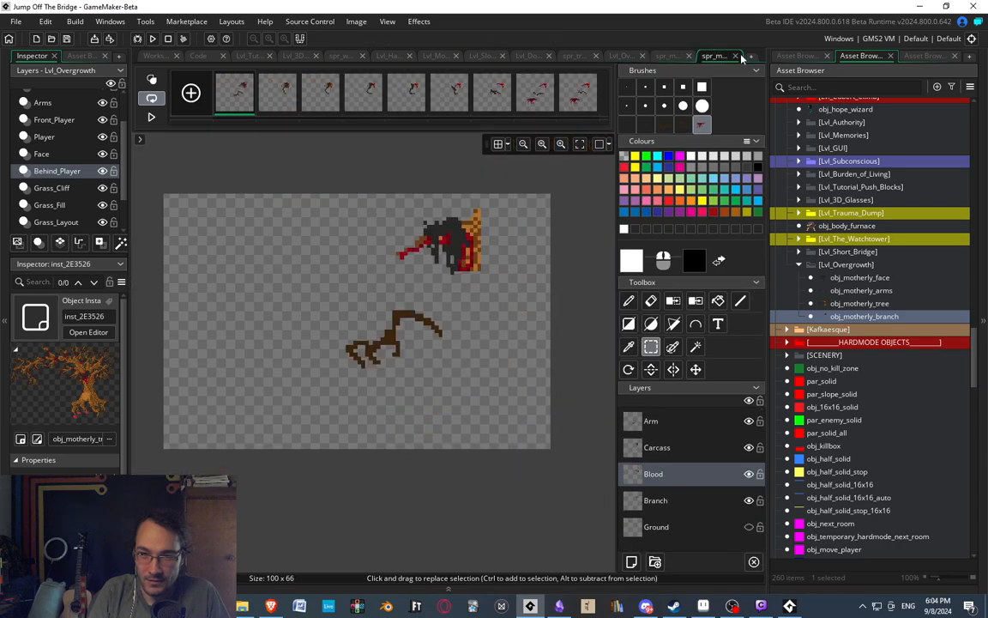
left_click(739, 57)
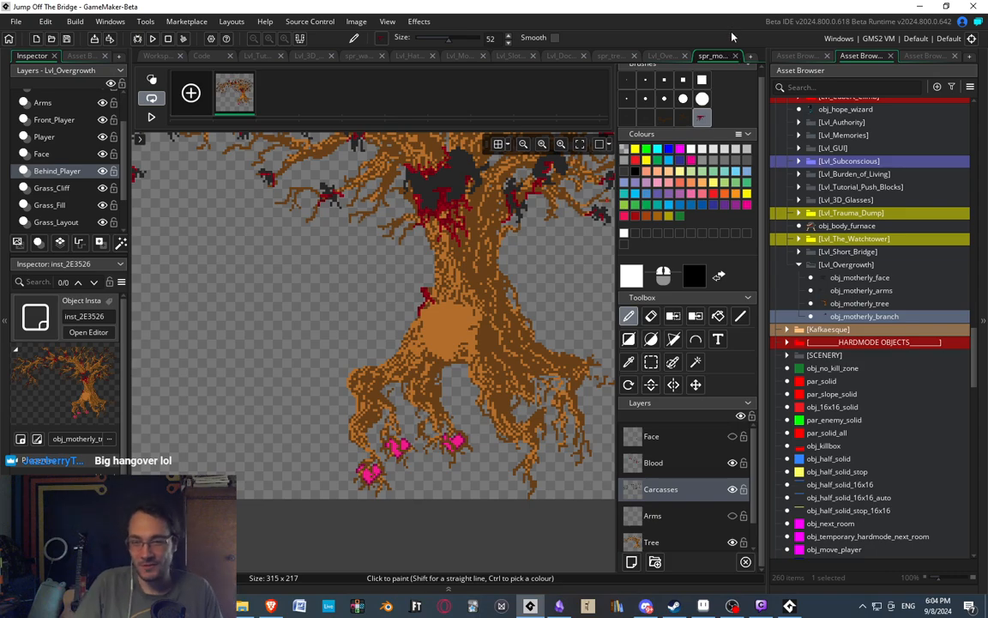
Look over the full motherly tree sprite and close its editor.
middle_click_drag(382, 263, 408, 282)
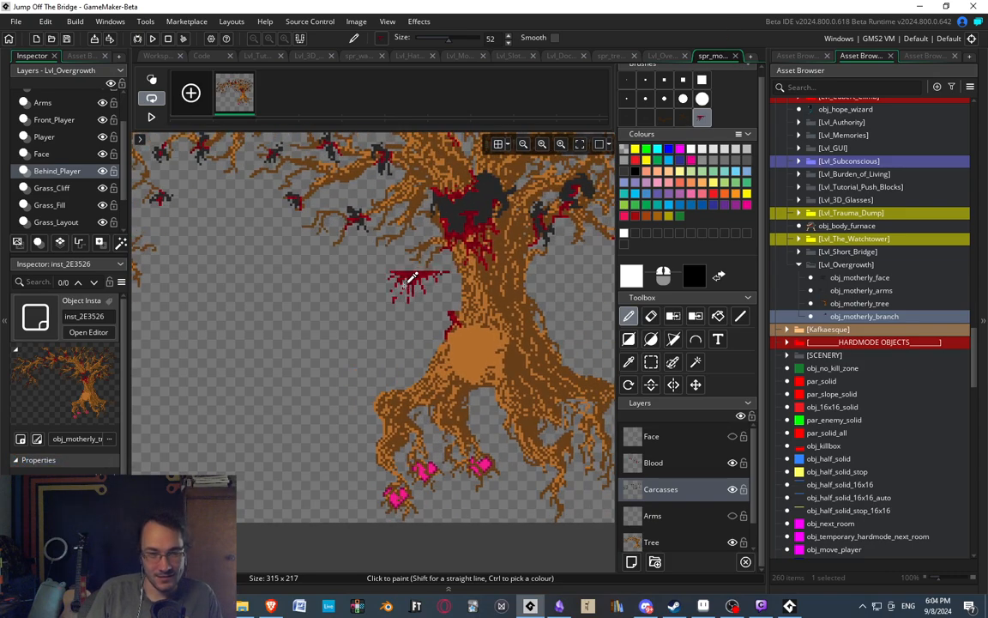
scroll(401, 268, "down", 1)
mouse_move(268, 224)
middle_mouse_down()
mouse_move(325, 250)
mouse_move(324, 272)
middle_mouse_up()
scroll(331, 258, "down", 1)
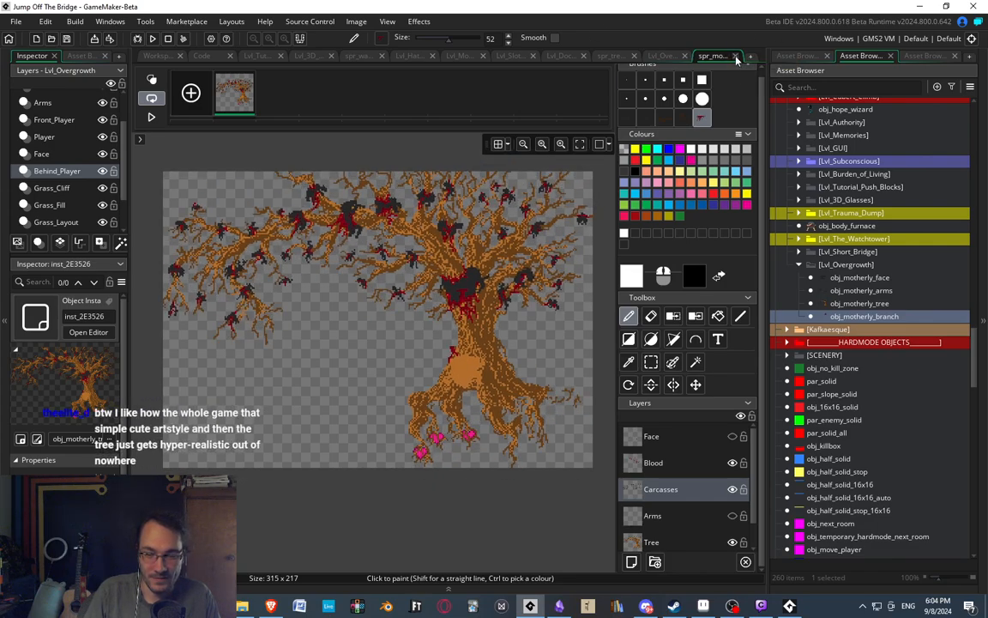
left_click(735, 56)
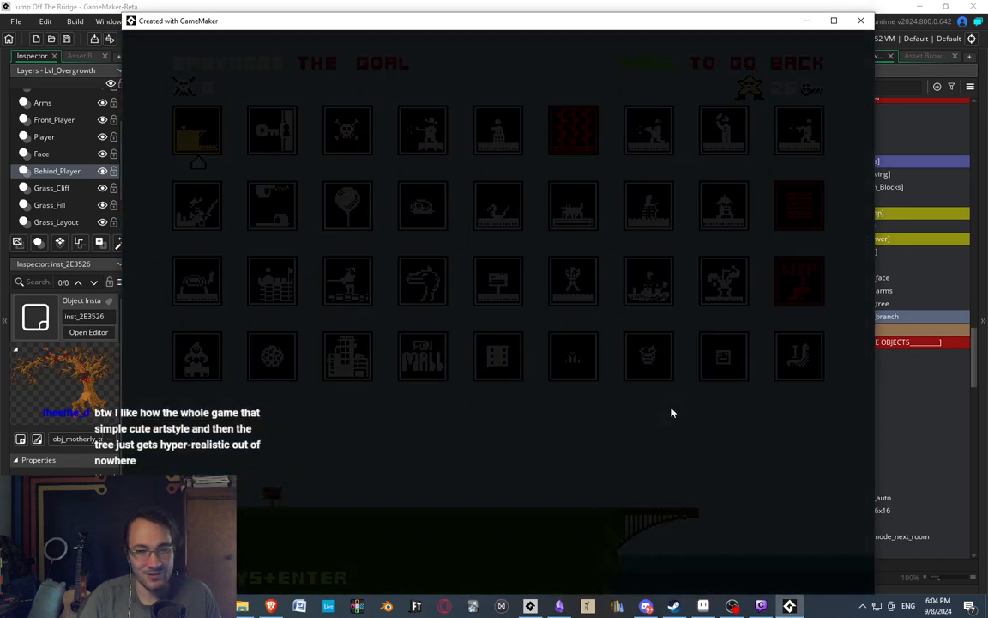
Run the game and start the Overgrowth level from the Easymode level select to test the branch and tree.
key("Down")
key("Down")
key("Down")
key("Down")
key("Down")
key("Down")
key("Right")
key("Right")
key("Right")
key("Right")
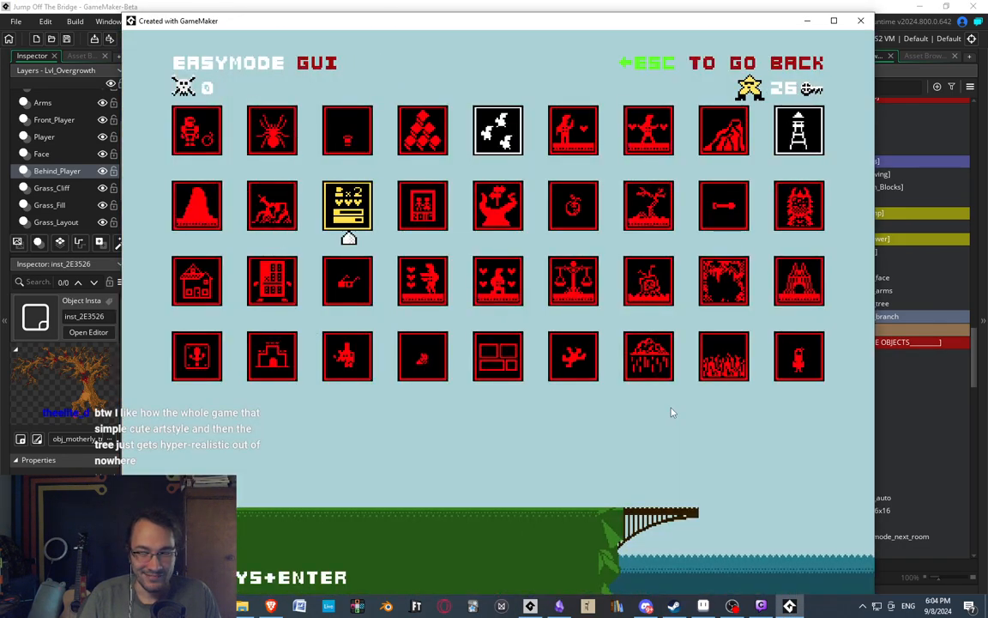
key("Up")
key("Up")
key("Return")
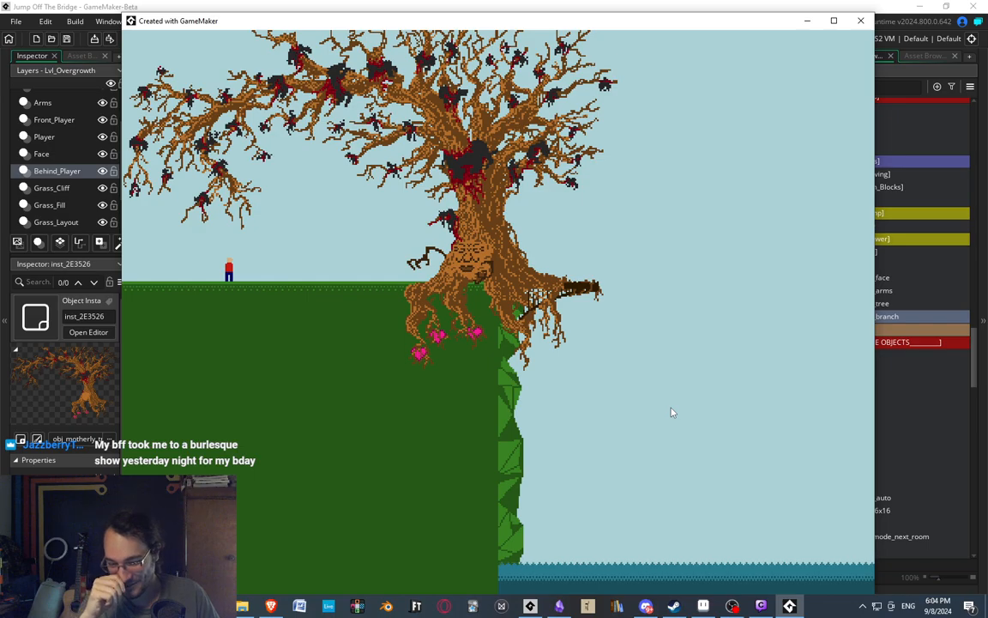
key("Right")
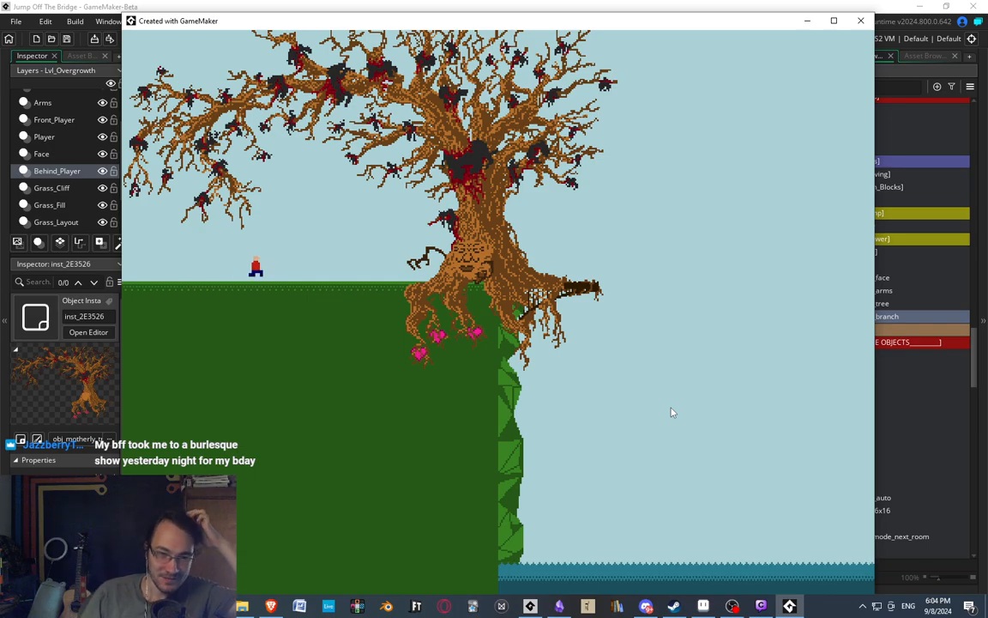
Leave the Overgrowth level for the main menu and begin Easymode again.
key("Escape")
key("Right")
key("Return")
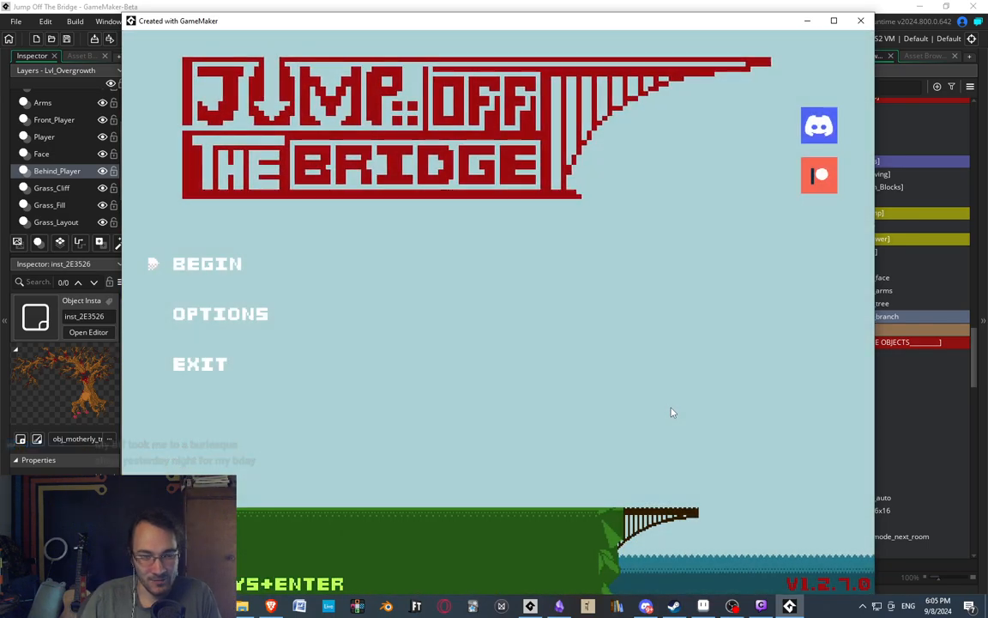
key("Return")
key("Down")
key("Return")
key("Return")
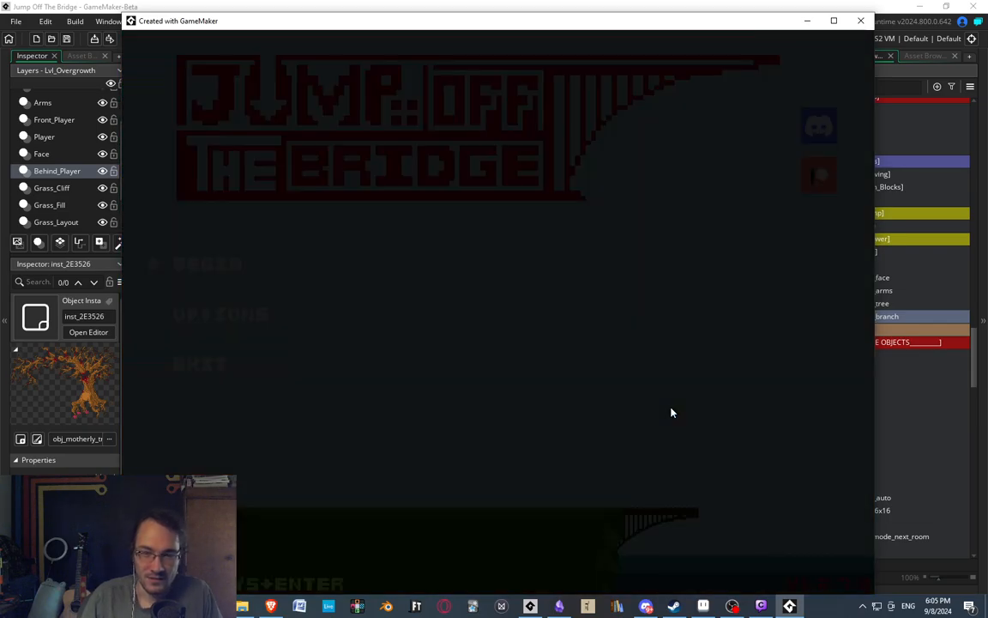
key("Return")
Find the level with the house icon in the Easymode level select and start it.
key("Down")
key("Down")
key("Down")
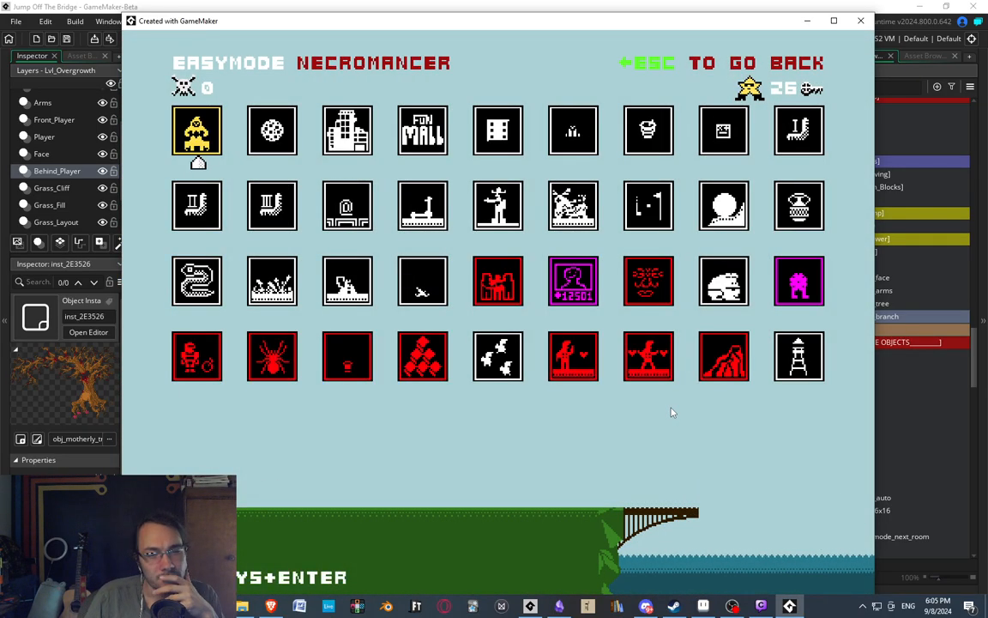
key("Right")
key("Right")
key("Right")
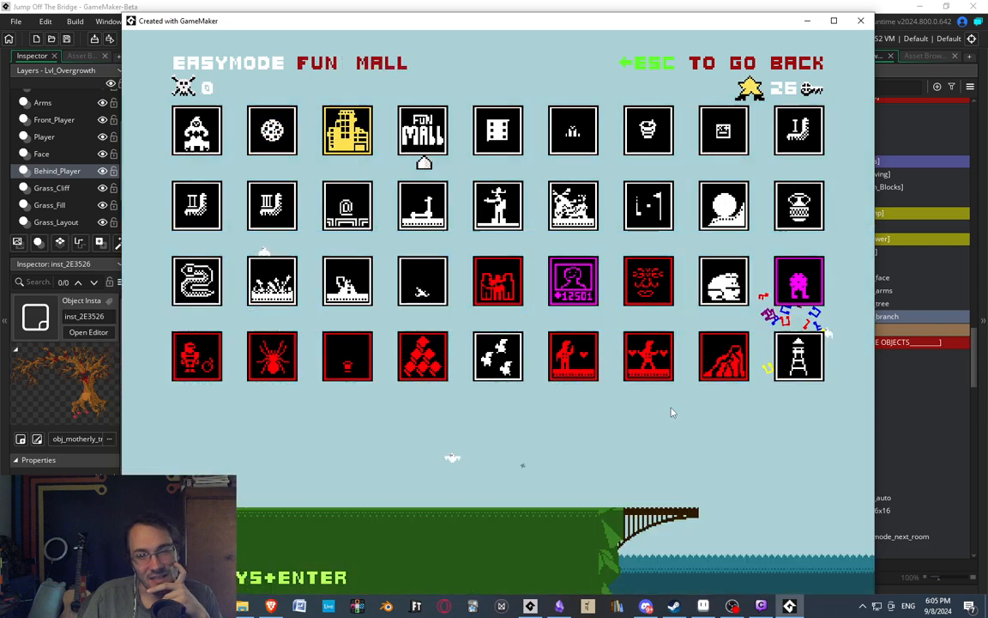
key("Down")
key("Down")
key("Down")
key("Down")
key("Down")
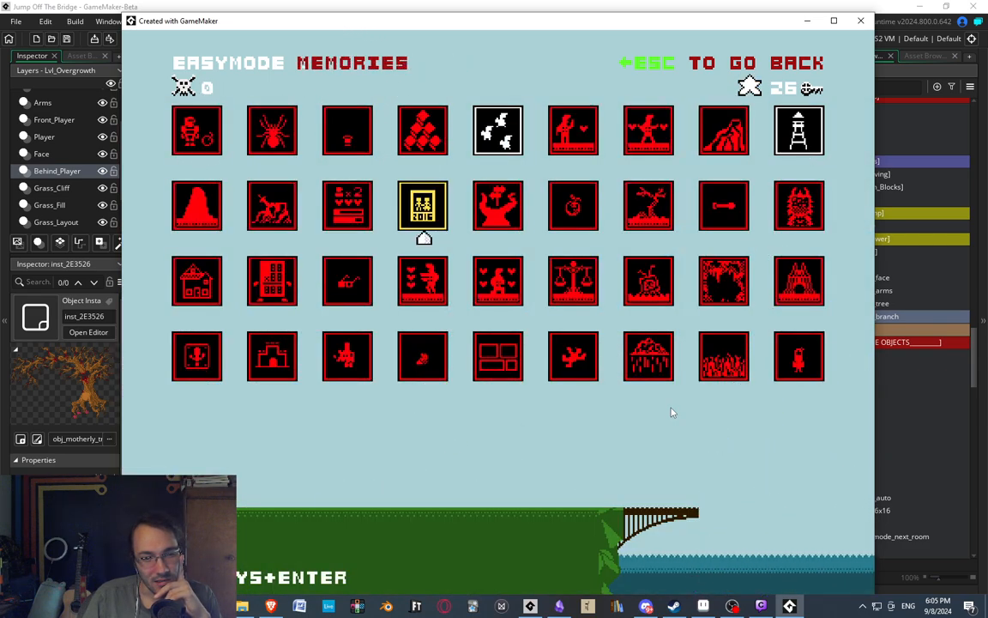
key("Down")
key("Up")
key("Left")
key("Up")
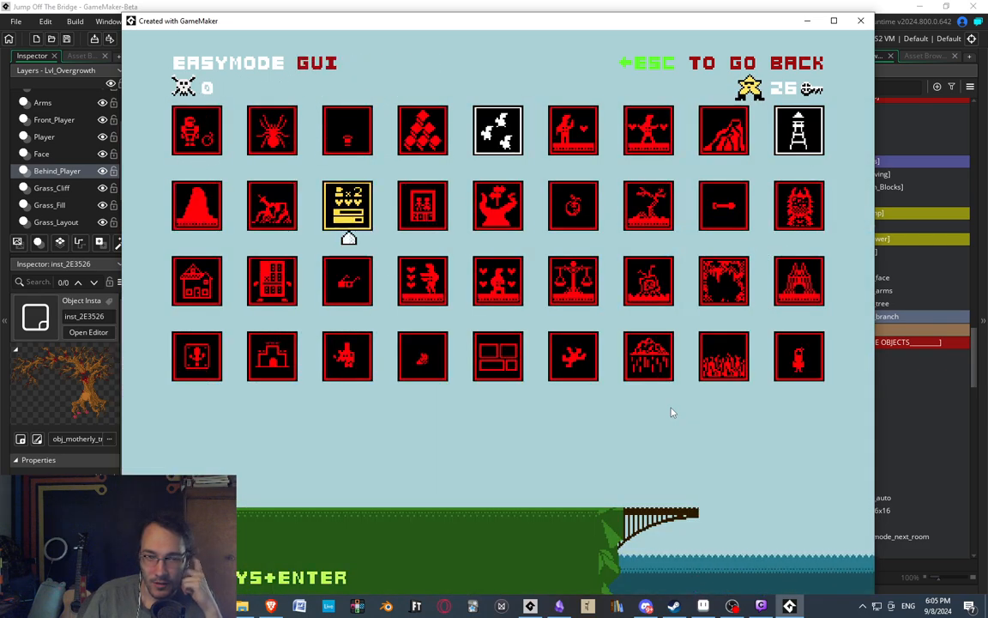
key("Left")
key("Left")
key("Down")
key("Return")
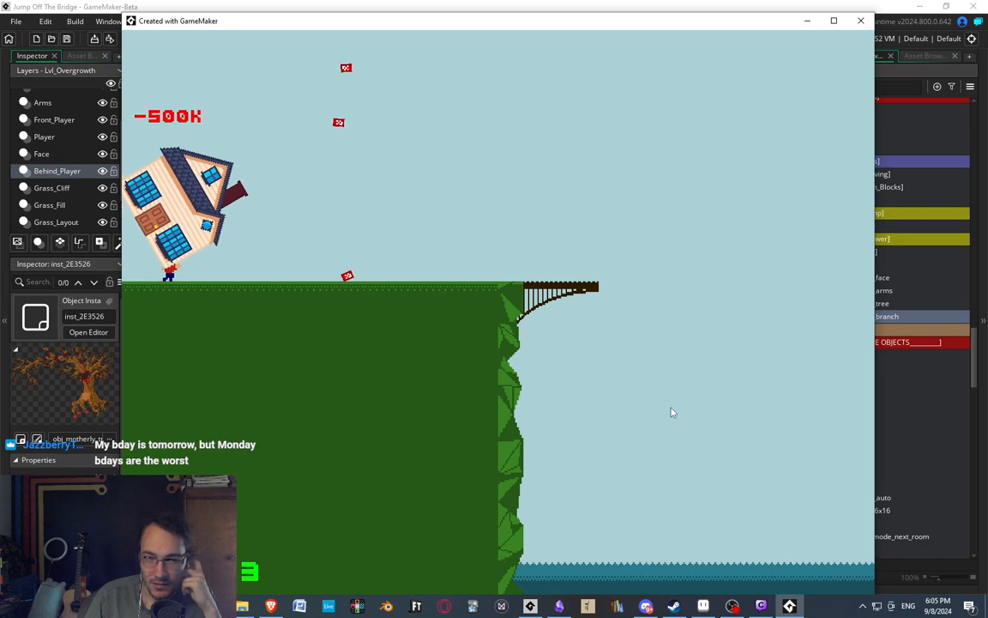
Walk the house-carrying character toward the bridge, and exit the level to the main menu's game mode choices.
key("Right")
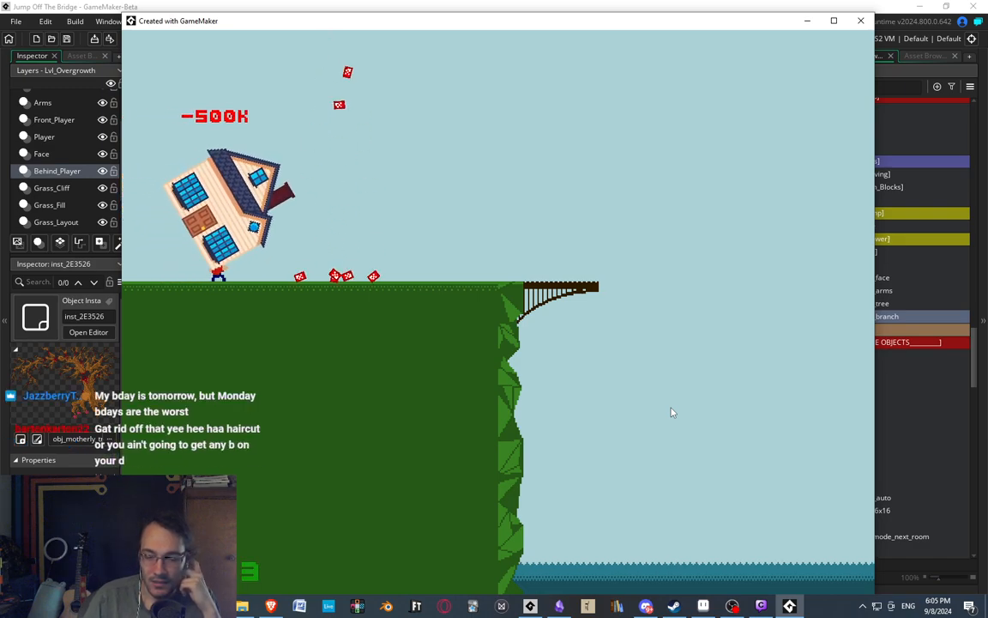
key("Right")
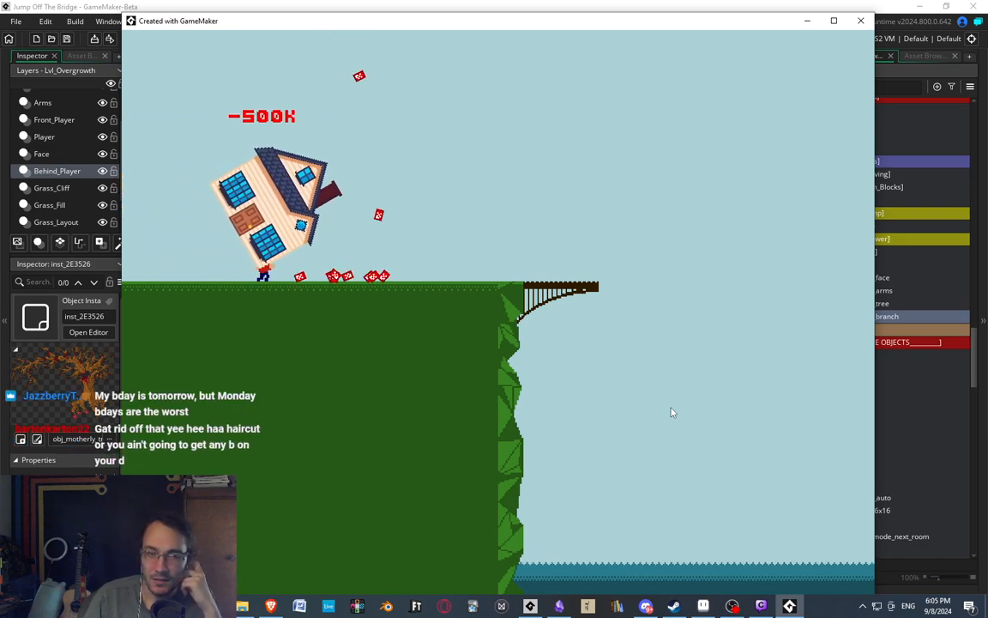
key("Right")
key("Escape")
key("Return")
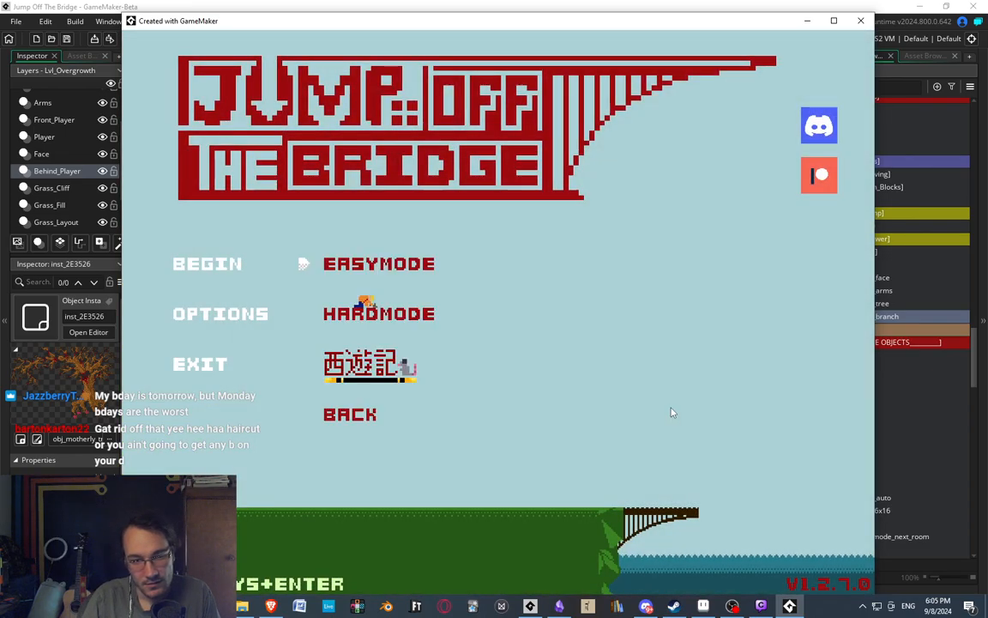
Open the Easymode level select and start the volcano level.
key("Return")
key("Right")
key("Down")
key("Down")
key("Down")
key("Down")
key("Down")
key("Down")
key("Down")
key("Right")
key("Right")
key("Right")
key("Right")
key("Right")
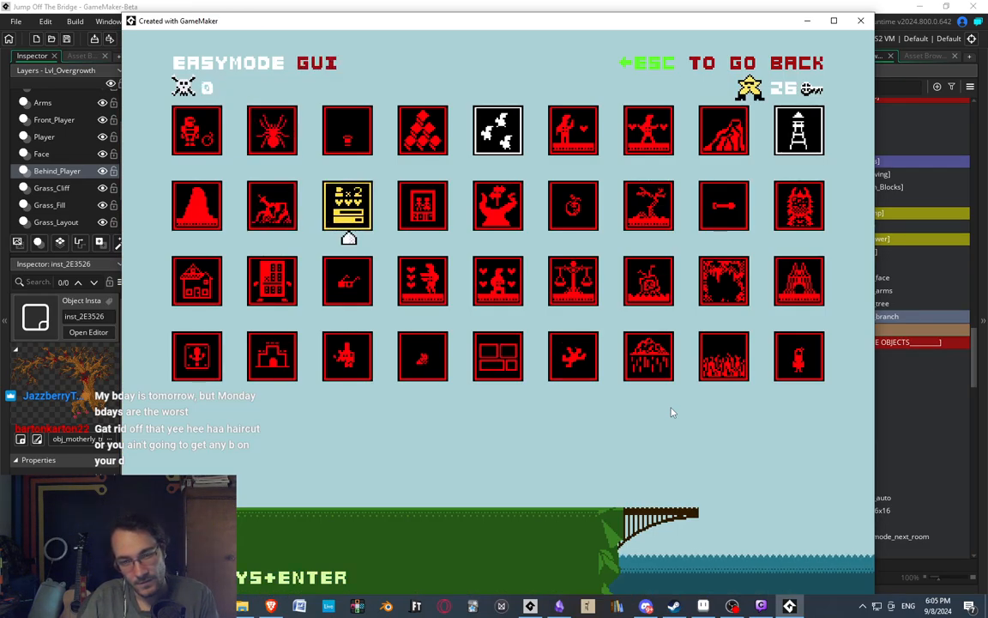
key("Up")
key("Right")
key("Return")
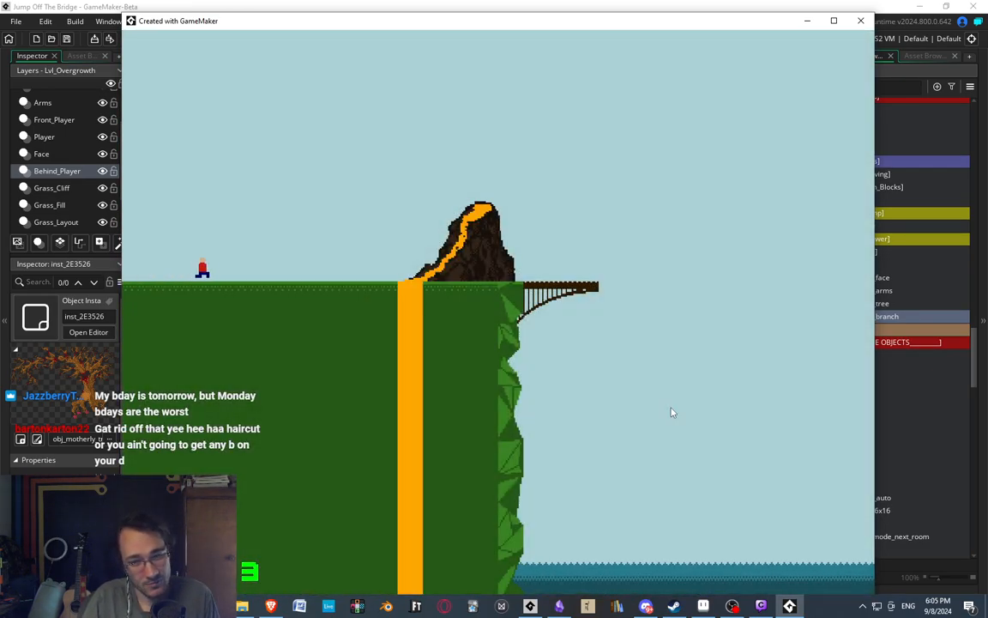
Walk the character up to the volcano and jump, and leave the level for the main menu.
key("Right")
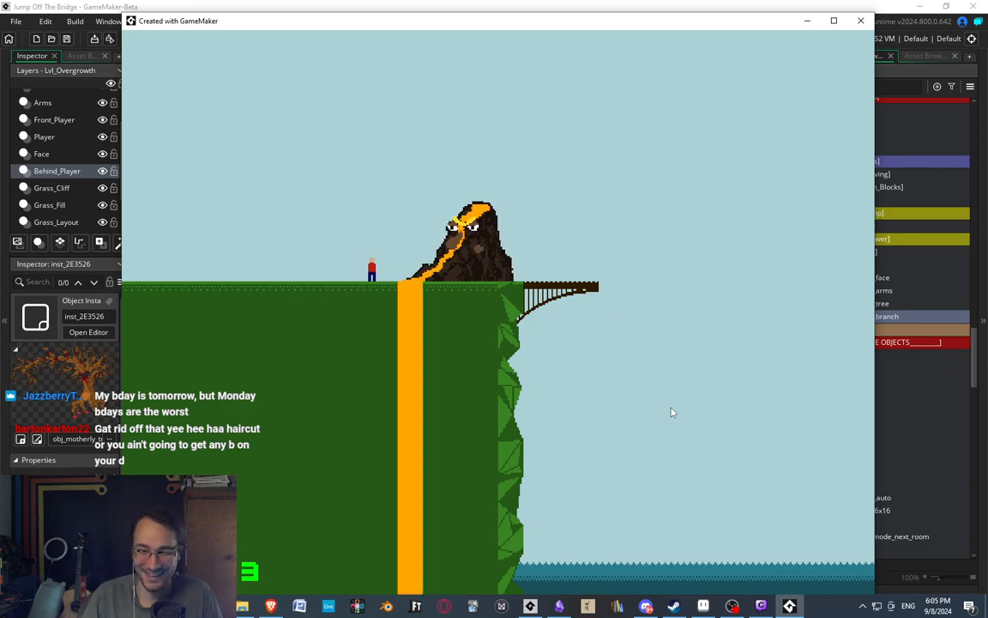
key("space")
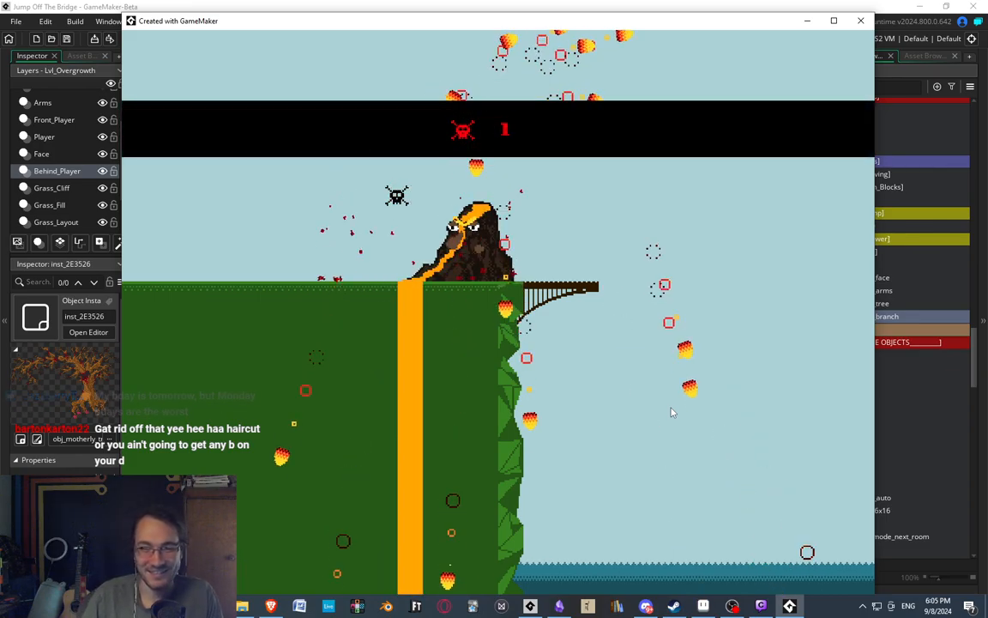
key("Escape")
Begin Easymode again and start the Overgrowth level from its level select.
key("Return")
key("Return")
key("Down")
key("Down")
key("Down")
key("Down")
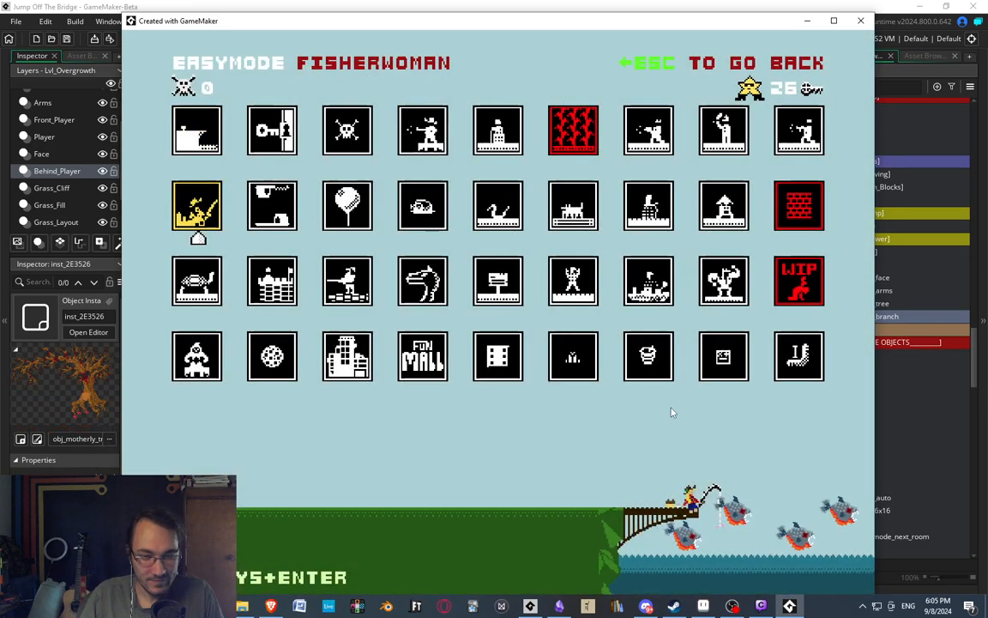
key("Down")
key("Down")
key("Right")
key("Right")
key("Right")
key("Right")
key("Right")
key("Up")
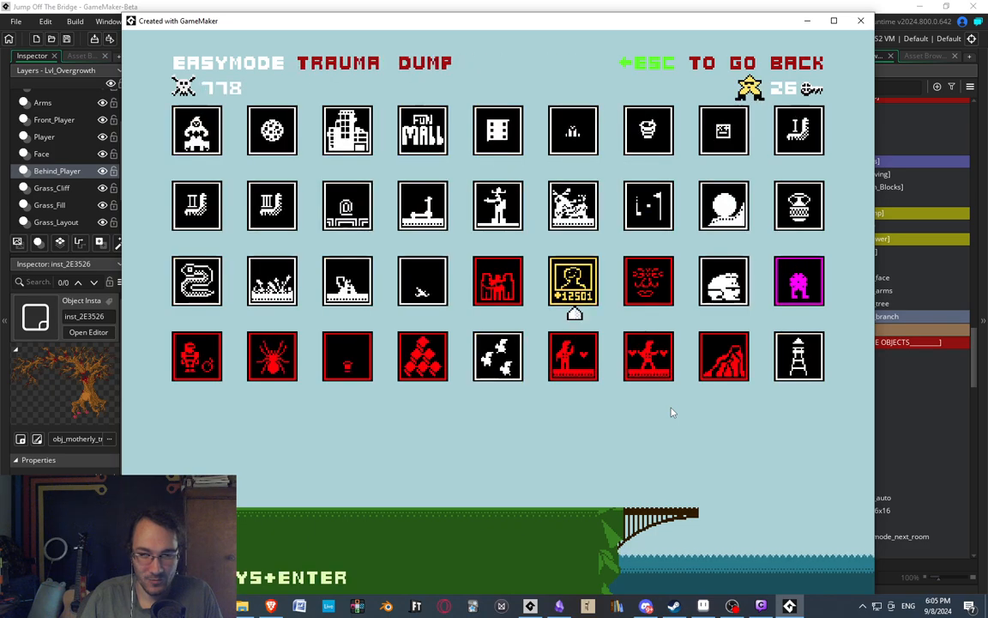
key("Right")
key("Return")
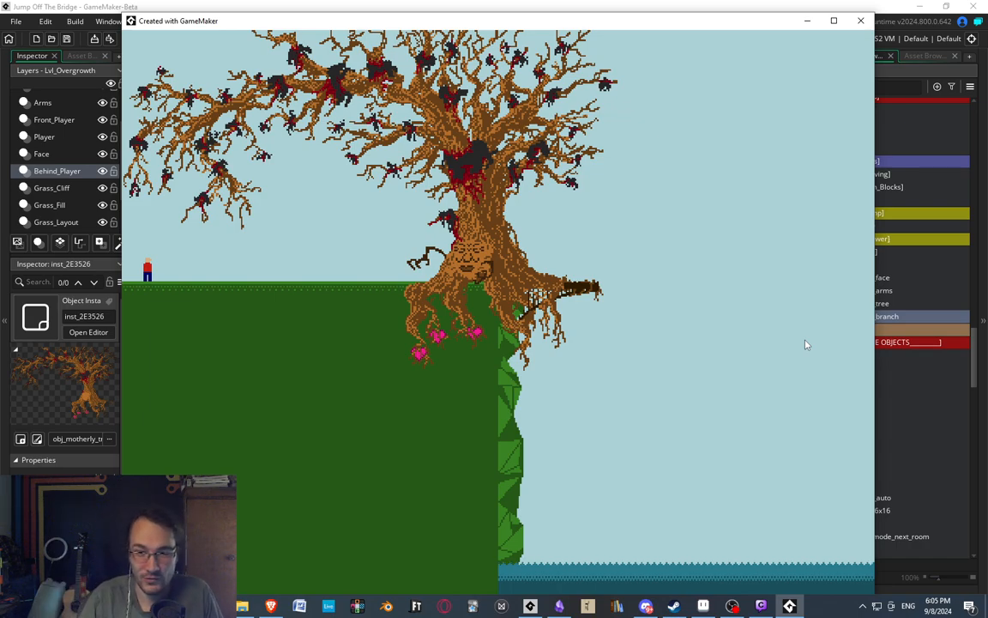
Compare the tree in the Lvl_Overgrowth room with the running game, and minimize the game window.
left_click(737, 4)
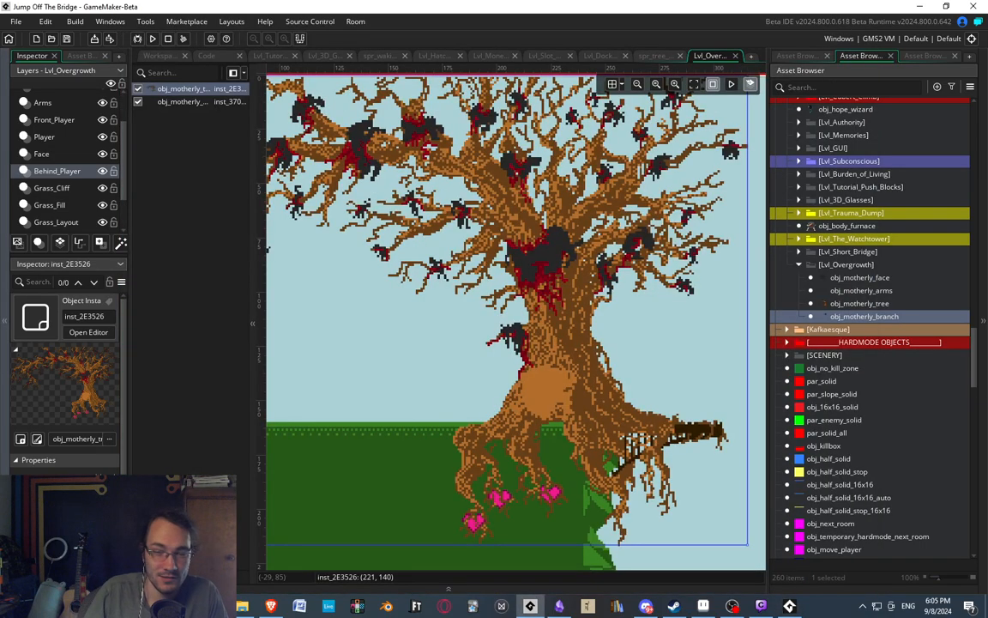
scroll(463, 241, "down", 3)
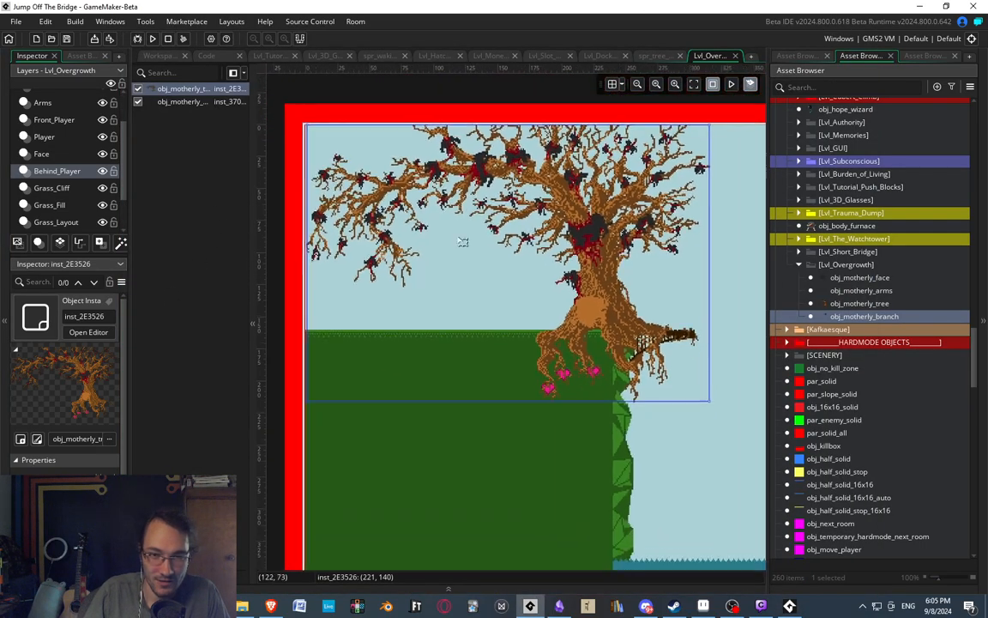
scroll(462, 241, "down", 1)
middle_click_drag(455, 258, 408, 254)
left_click(616, 454)
middle_click_drag(515, 307, 555, 310)
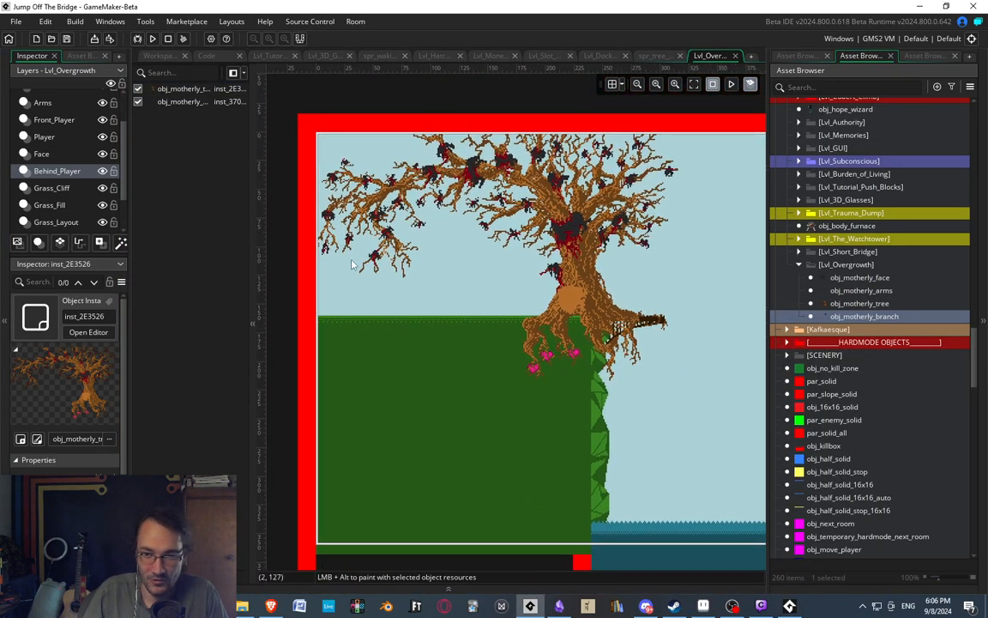
left_click(789, 606)
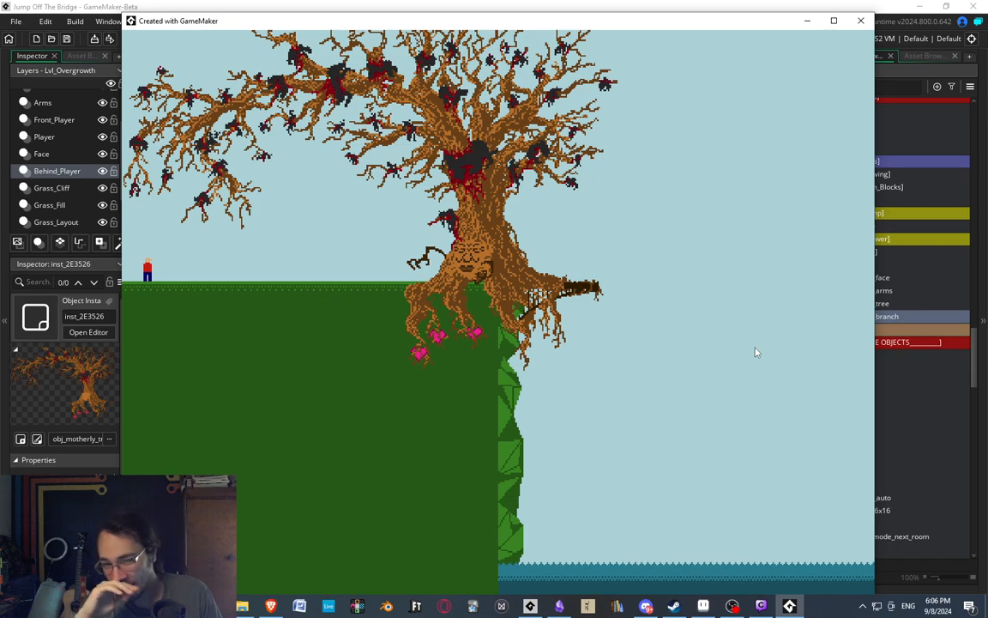
left_click(806, 19)
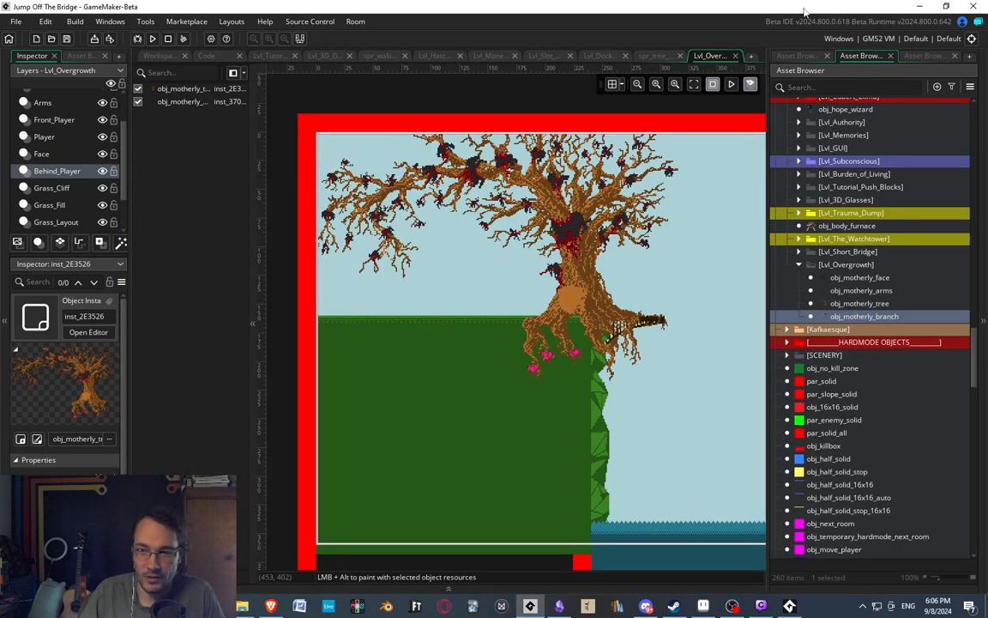
Duplicate the sprite spr_motherly_branch_pull_carcass and name the copy spr_motherly_branch_cut_carcass.
left_click(798, 54)
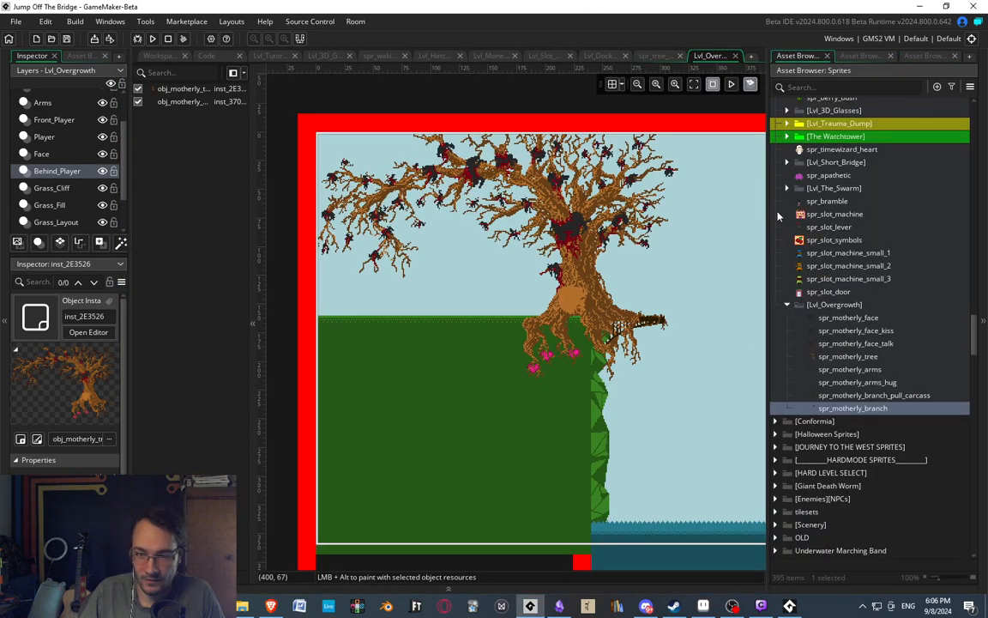
left_click(869, 396)
left_click(867, 408)
left_click(870, 397)
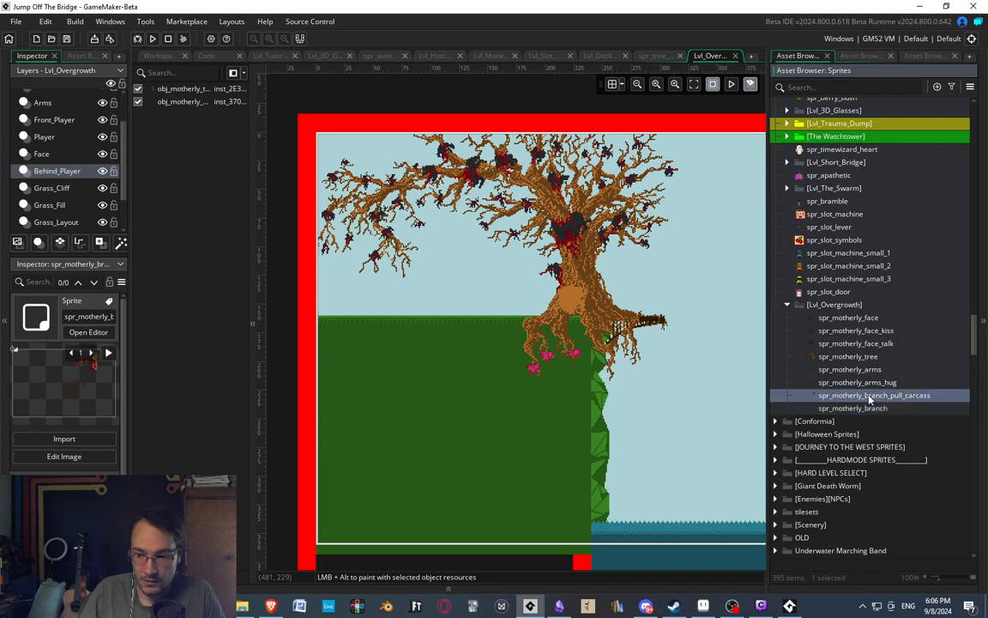
right_click(869, 396)
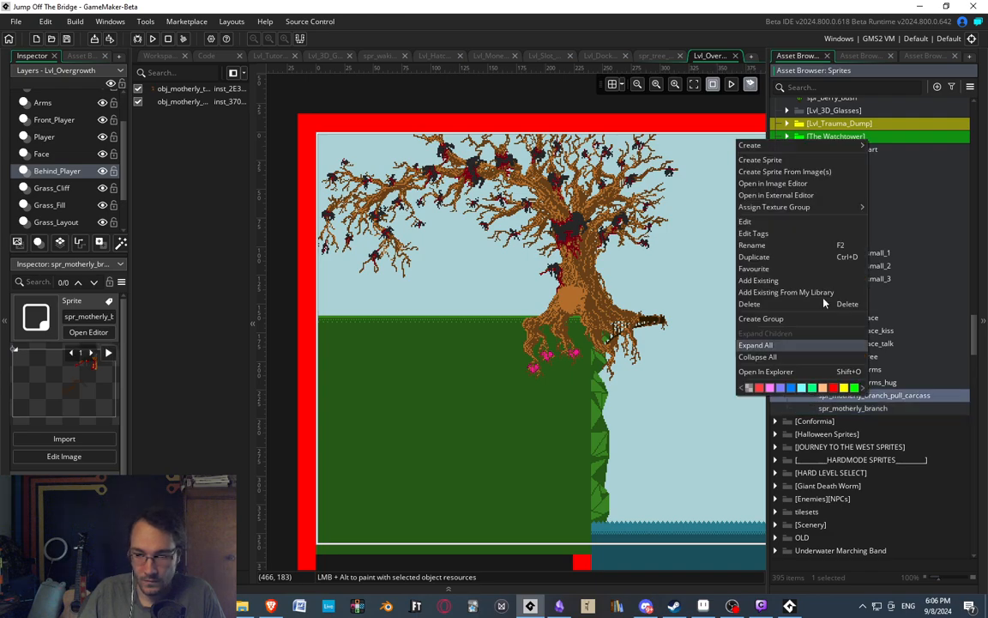
left_click(779, 257)
key("BackSpace")
key("BackSpace")
key("BackSpace")
key("BackSpace")
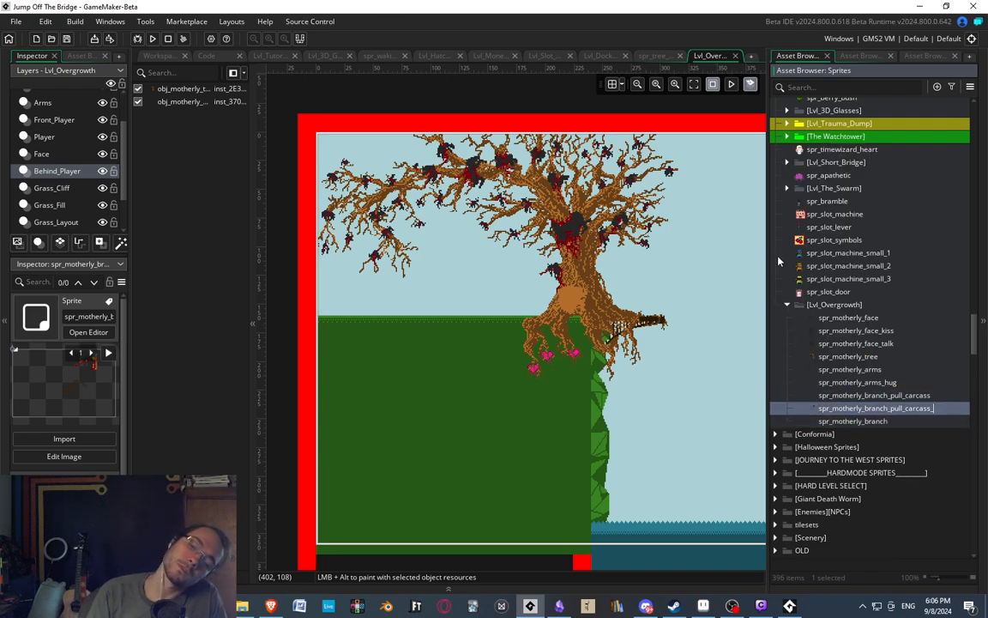
key("BackSpace")
key("BackSpace")
key("BackSpace")
key("BackSpace")
key("BackSpace")
key("BackSpace")
key("BackSpace")
key("BackSpace")
key("BackSpace")
key("BackSpace")
type("c")
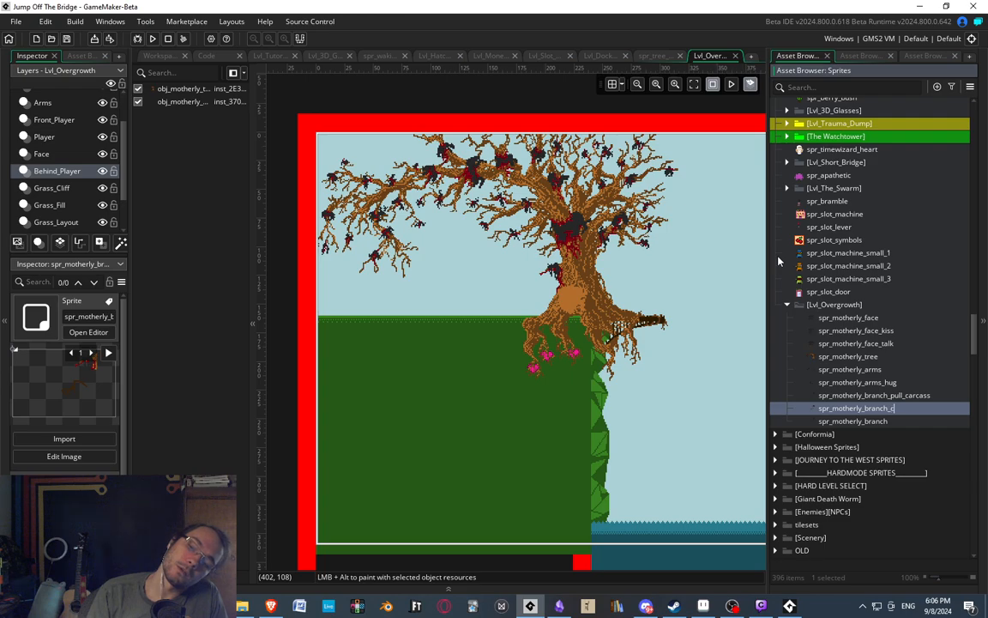
type("ut_carcass")
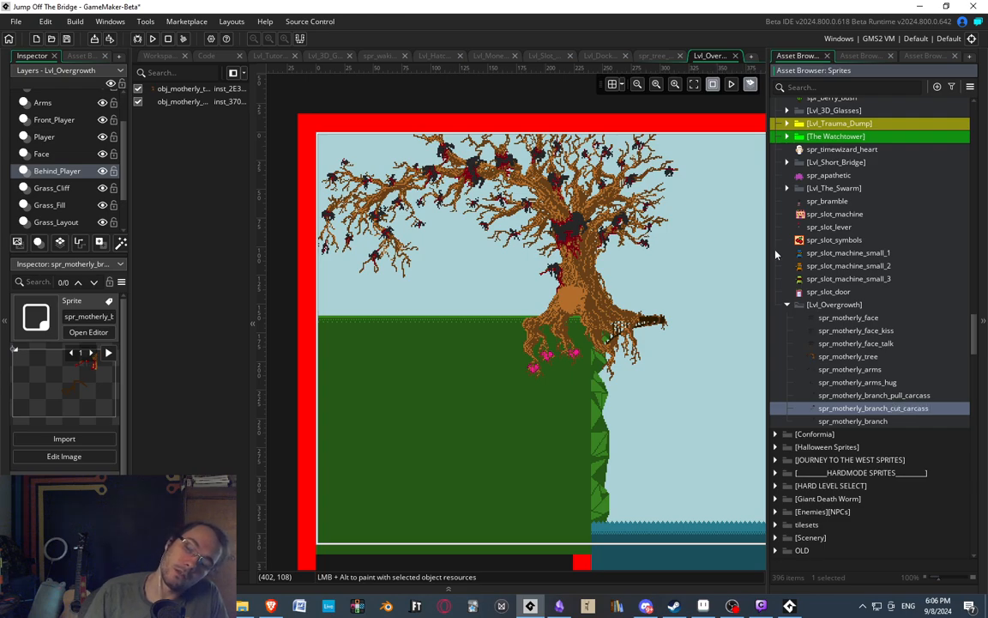
Open spr_motherly_branch_cut_carcass in the sprite editor and look through its last animation frames, ending on frame 7.
double_click(871, 409)
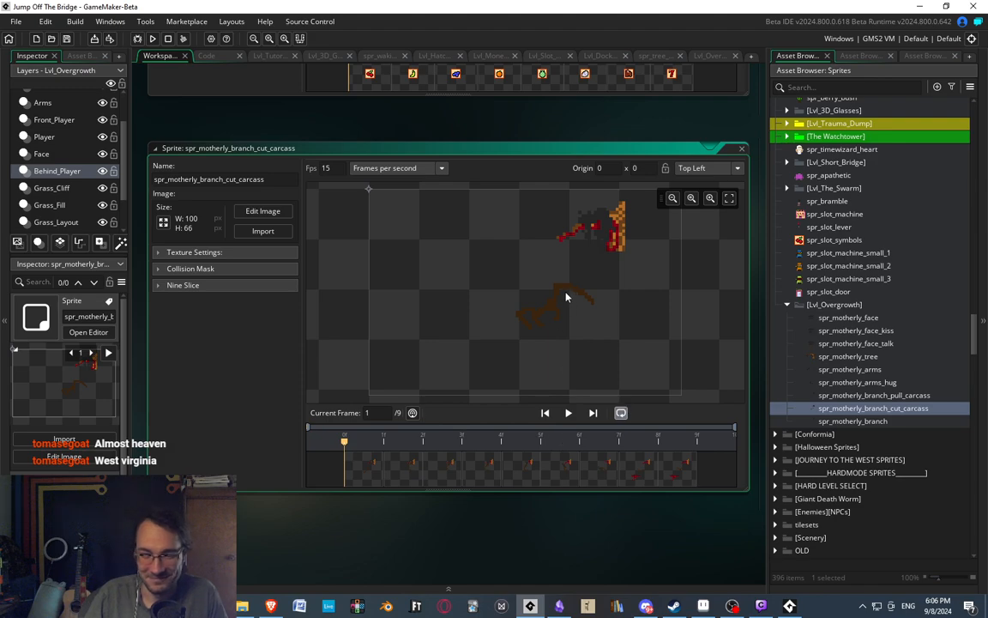
middle_click_drag(564, 300, 567, 308)
left_click(607, 474)
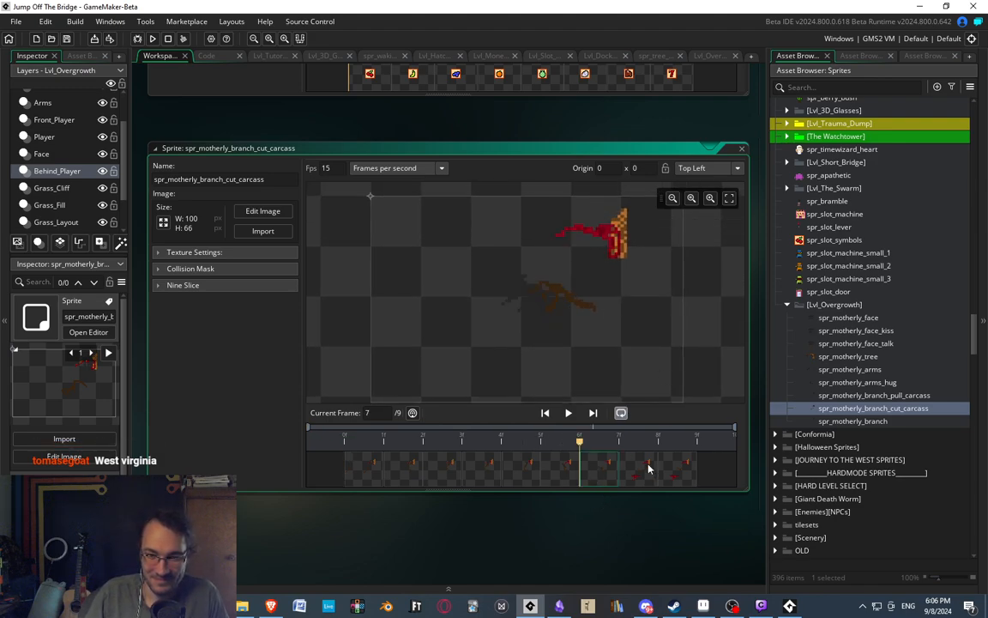
left_click(649, 466)
left_click(665, 470)
left_click(547, 472)
left_click(601, 486)
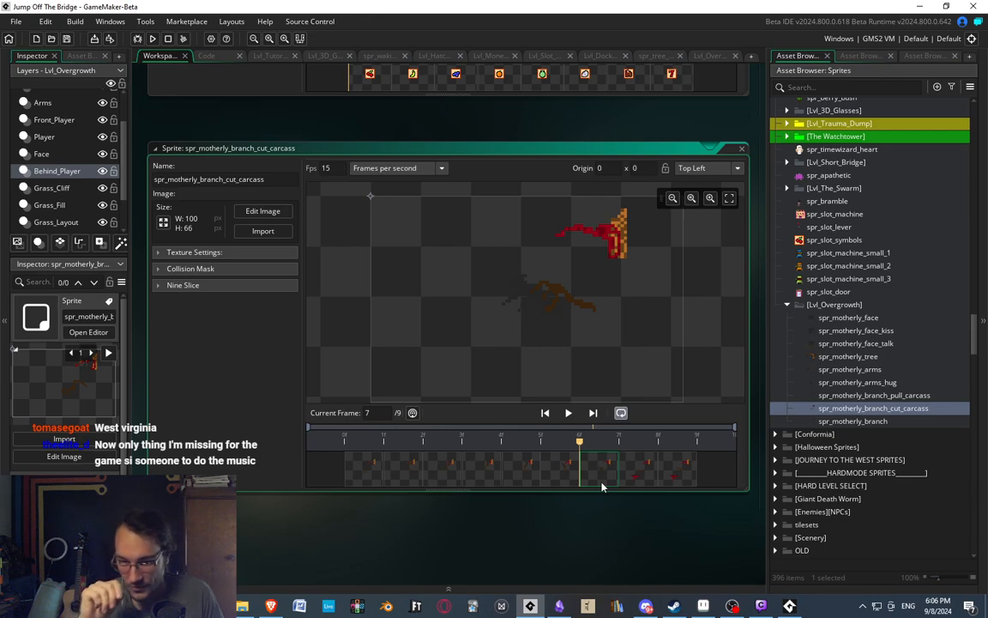
Examine frame 8 of the cut carcass sprite, keeping that sprite selected among the Overgrowth sprites.
middle_click_drag(214, 127, 239, 124)
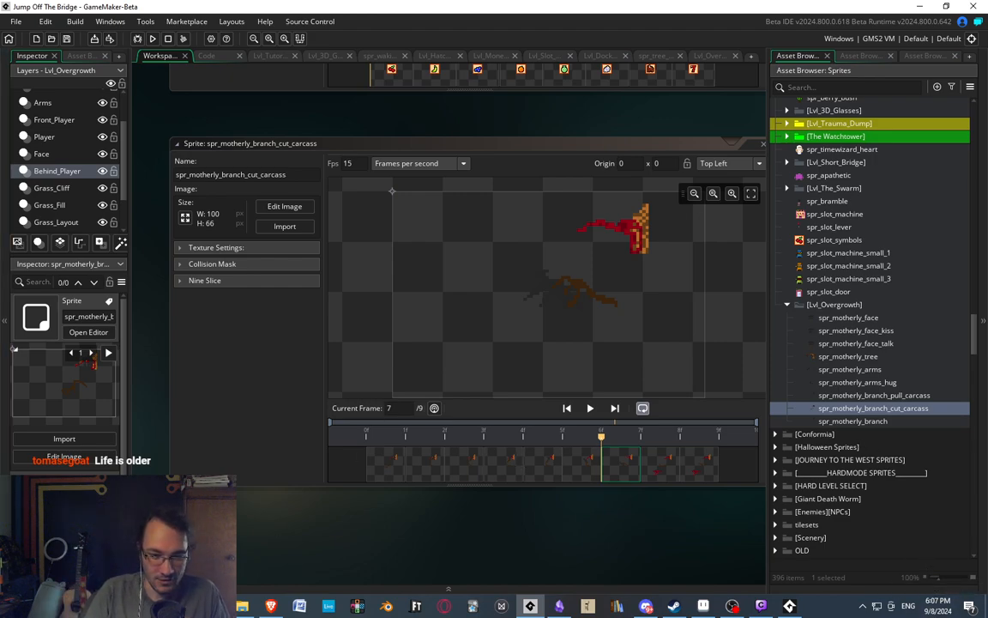
middle_click_drag(390, 558, 261, 511)
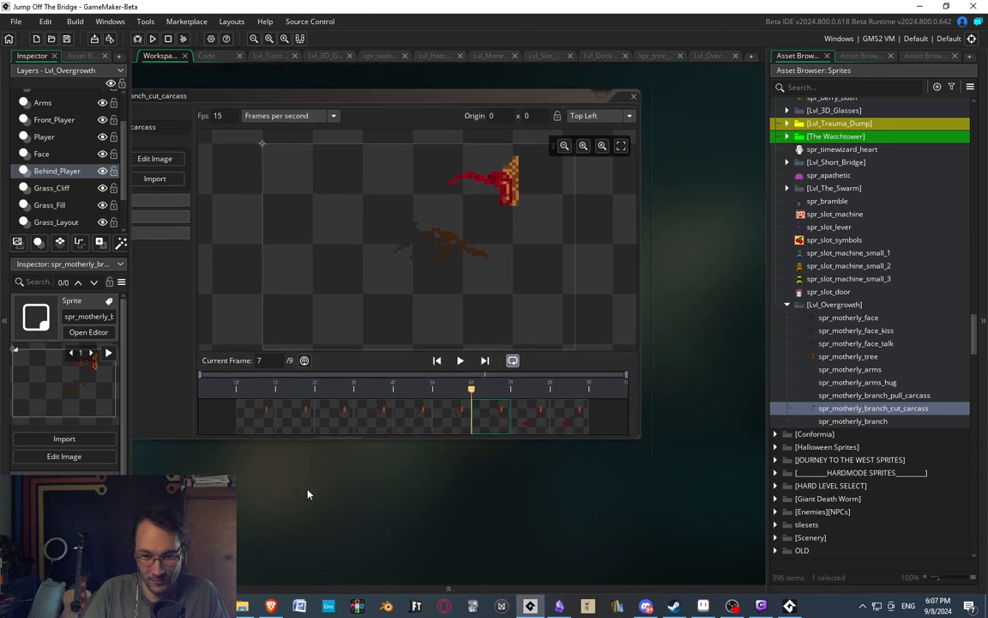
left_click(530, 417)
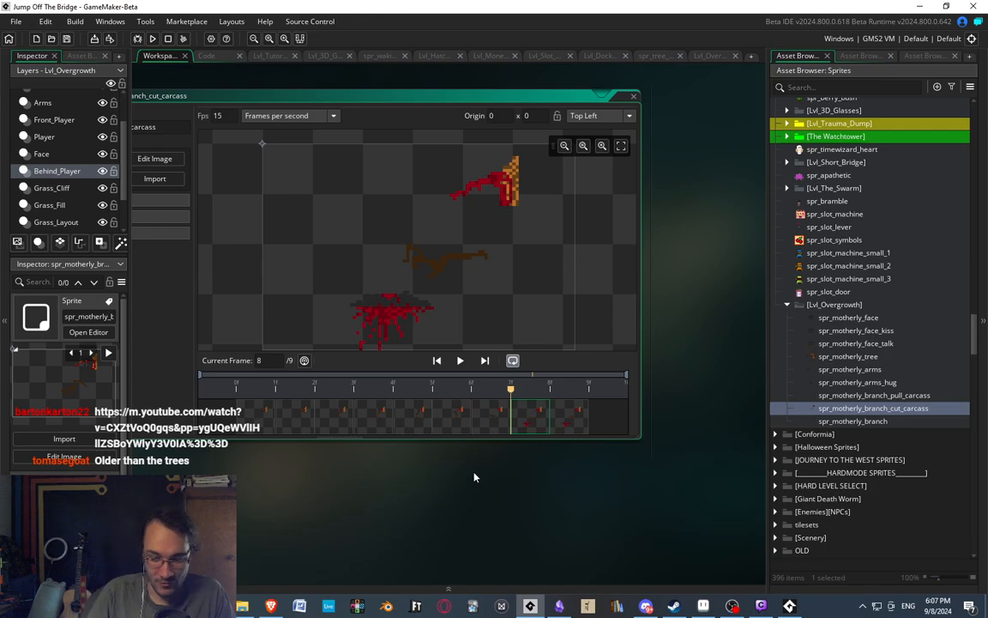
middle_click_drag(306, 460, 386, 438)
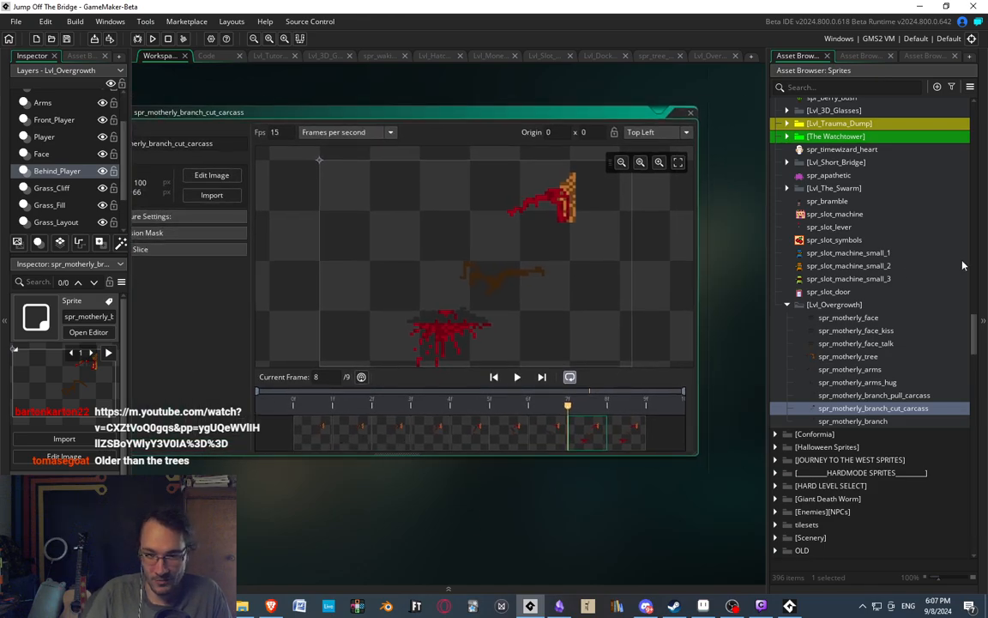
left_click(880, 422)
left_click(885, 409)
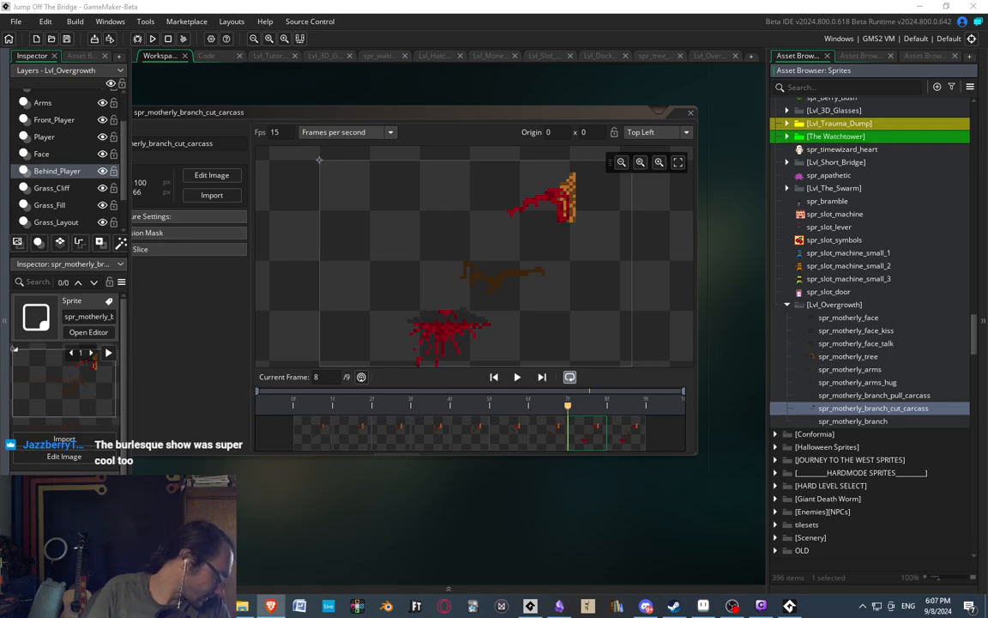
Switch to the web browser and play the YouTube video opened there.
left_click_drag(987, 5, 542, 1)
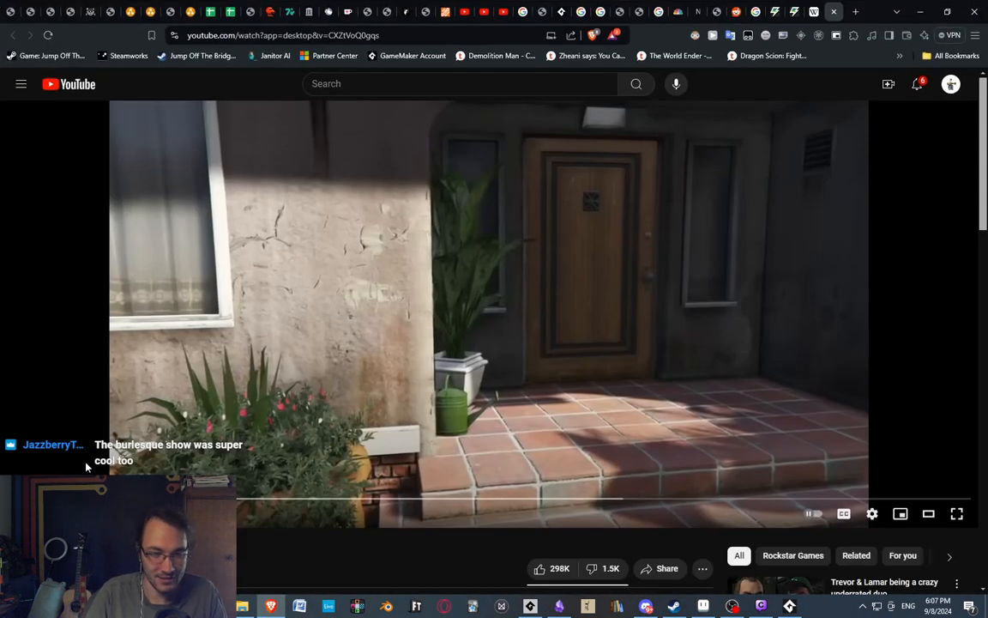
left_click(341, 372)
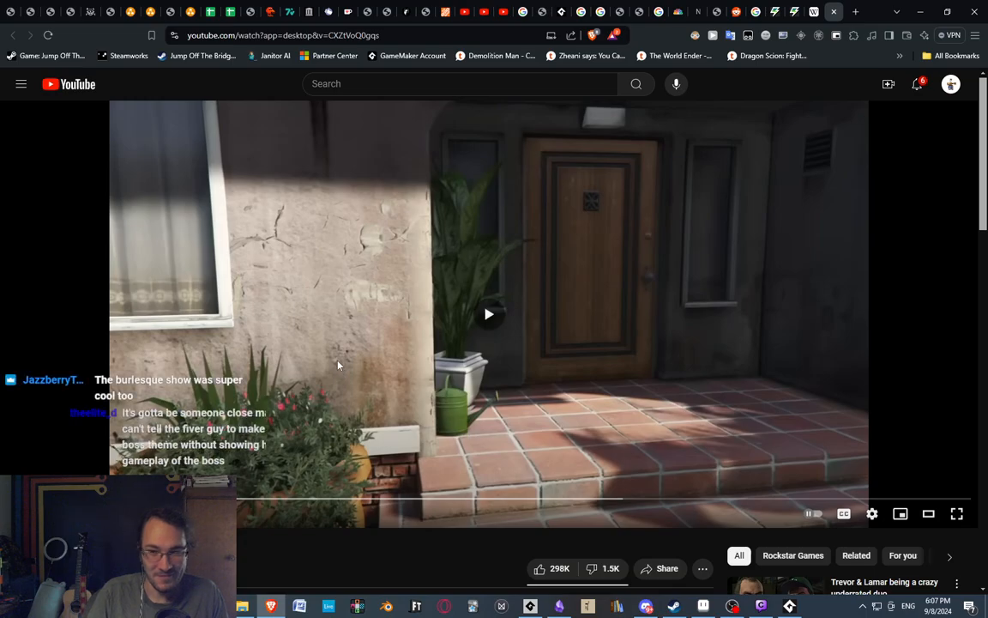
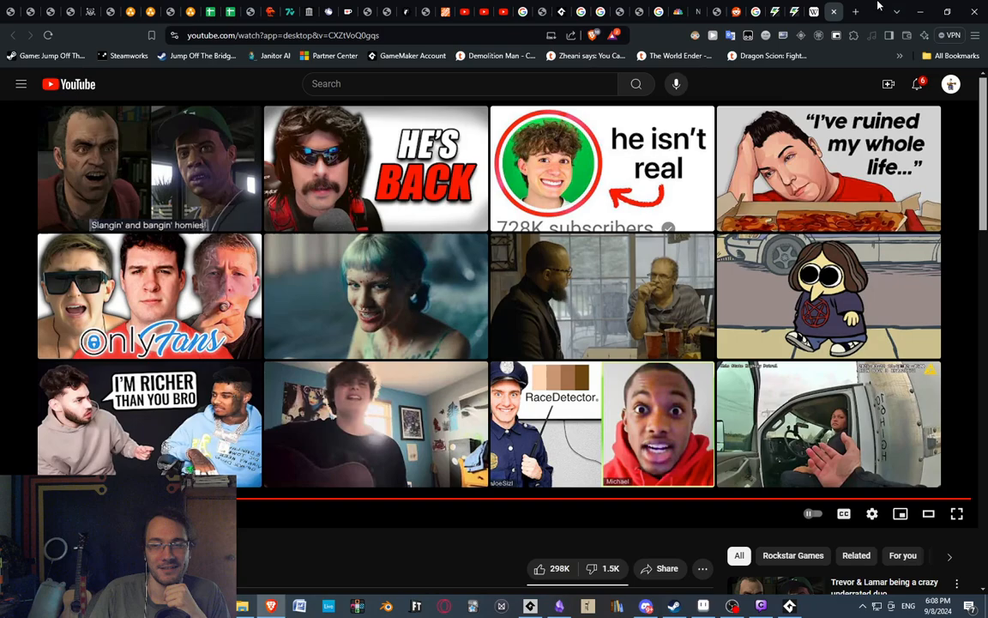
Switch back to GameMaker and compare the previews of the motherly branch, arms and cut carcass sprites in the Overgrowth group.
left_click(920, 10)
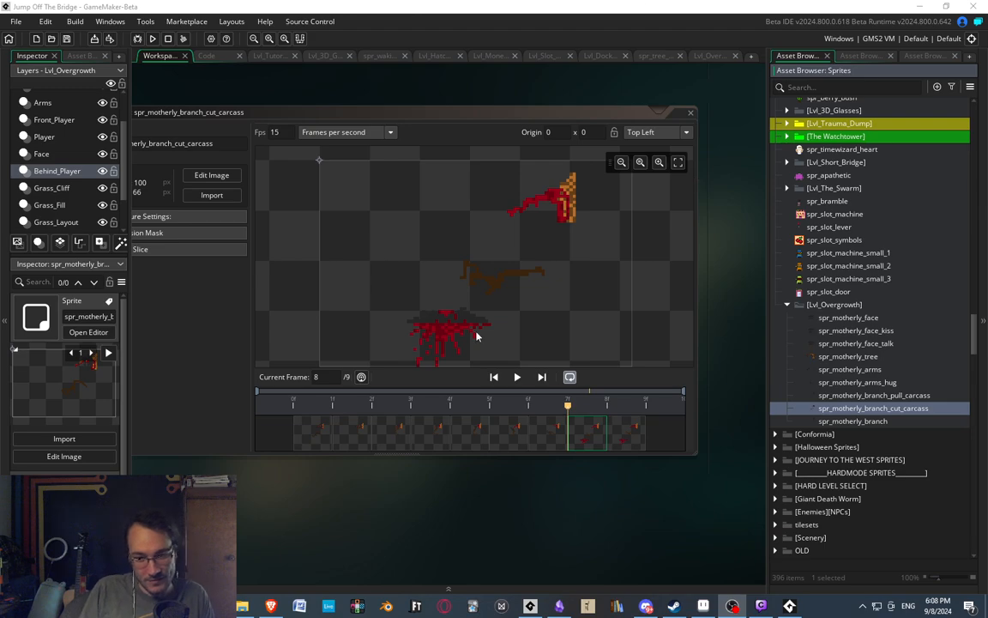
mouse_move(364, 245)
middle_mouse_down()
mouse_move(403, 228)
mouse_move(354, 227)
middle_mouse_up()
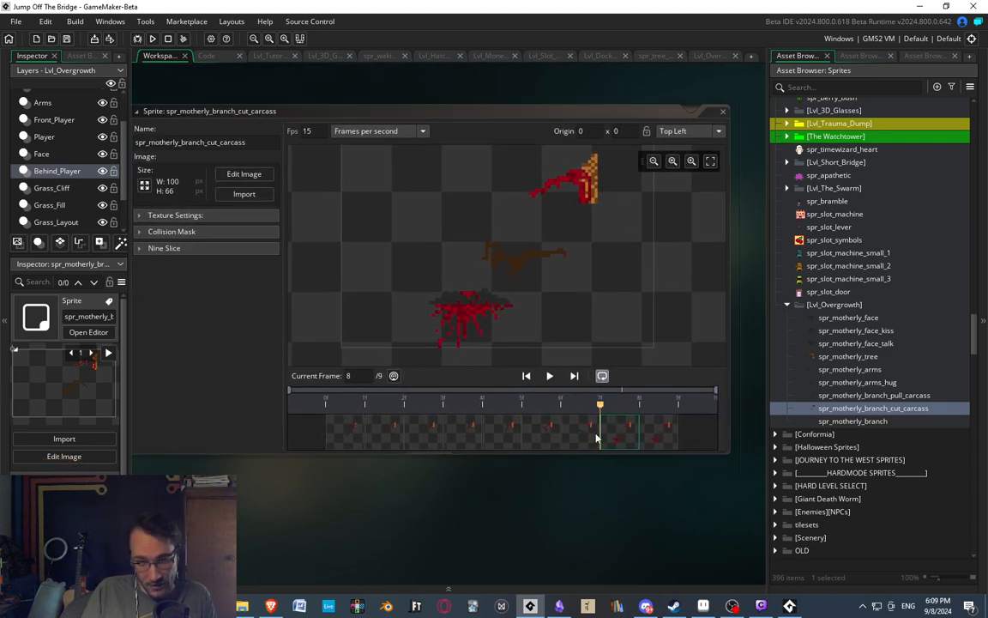
left_click(858, 422)
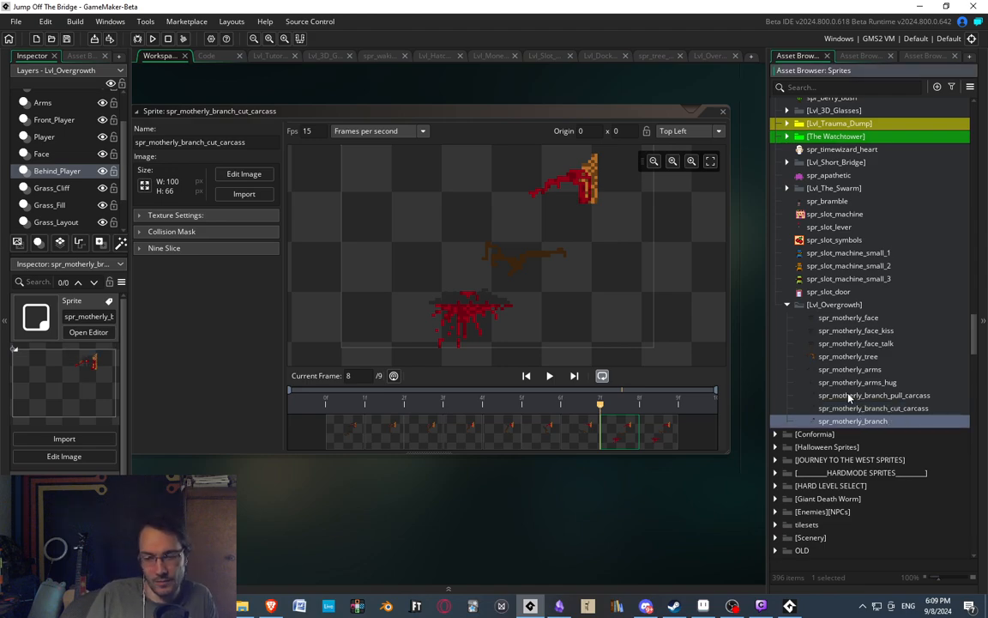
left_click(884, 408)
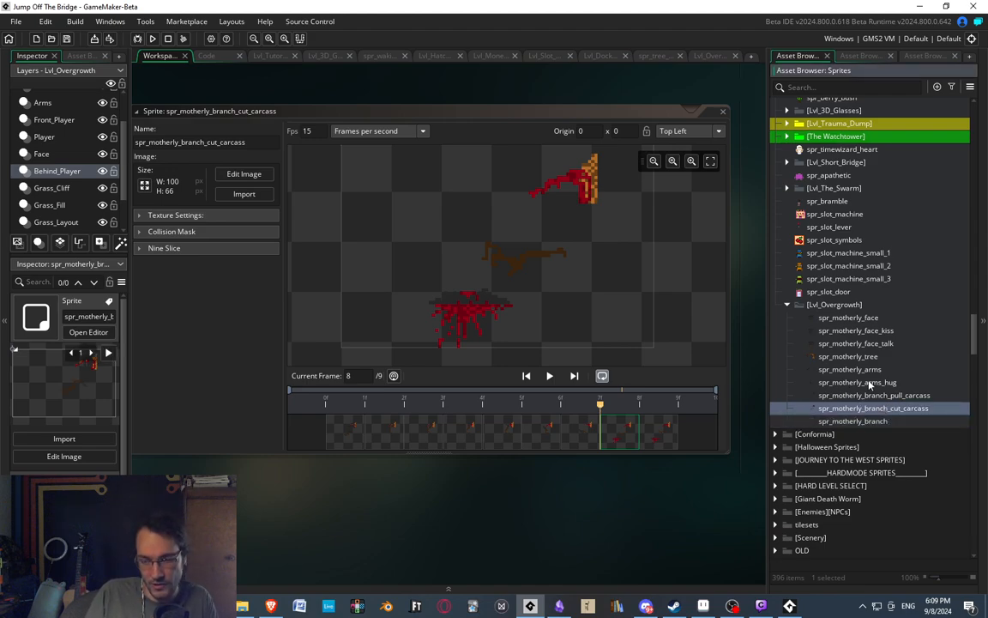
left_click(861, 396)
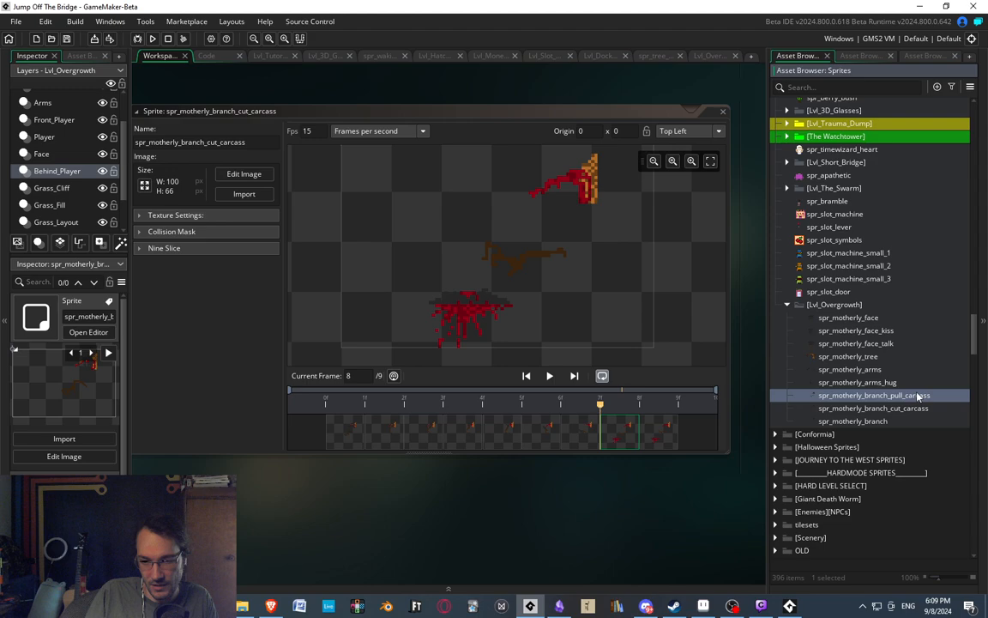
left_click(850, 382)
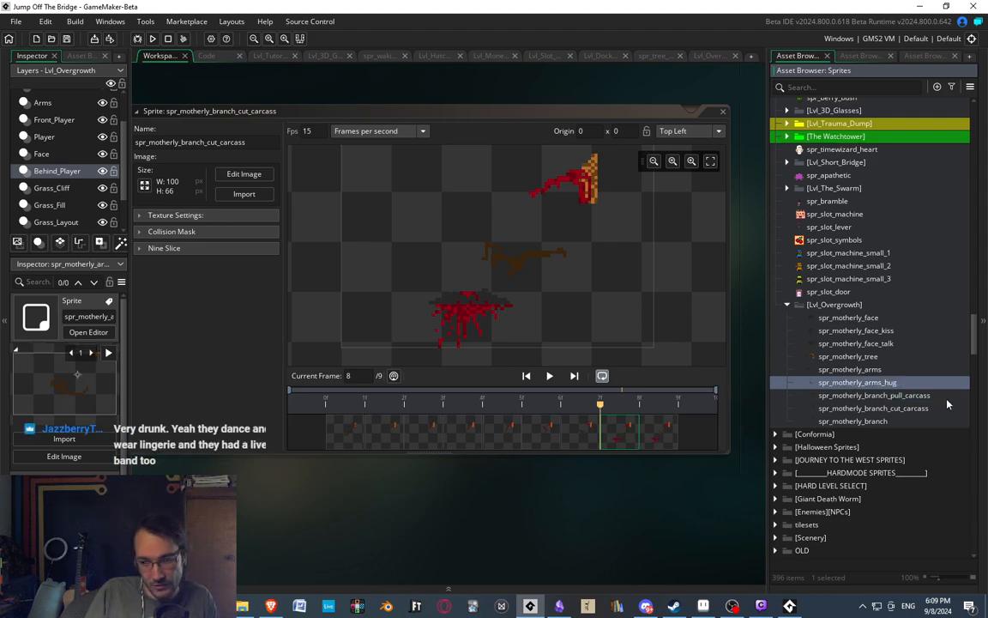
key("Down")
key("Down")
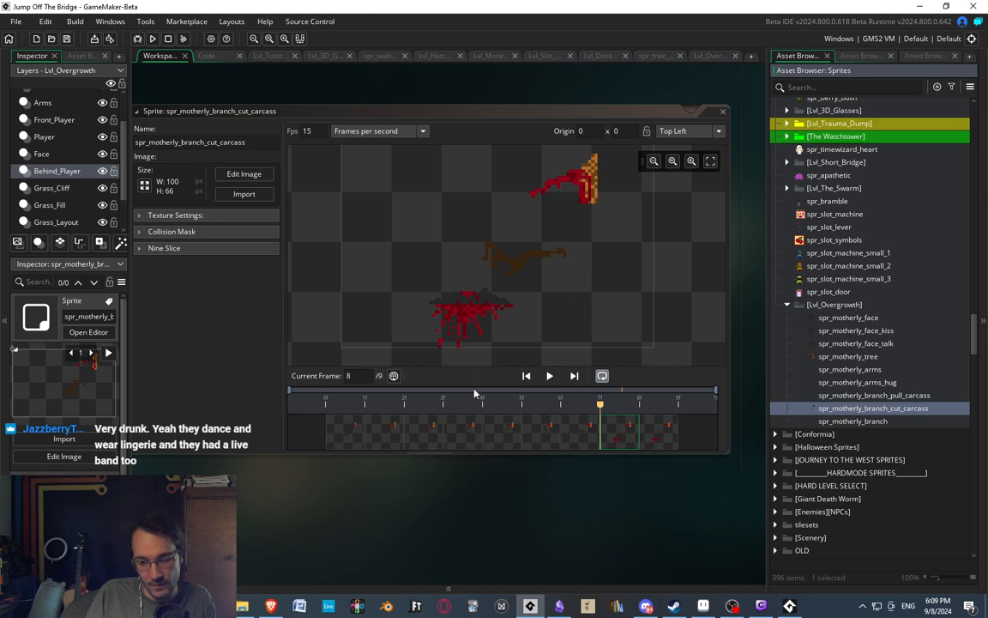
middle_click_drag(524, 512, 485, 498)
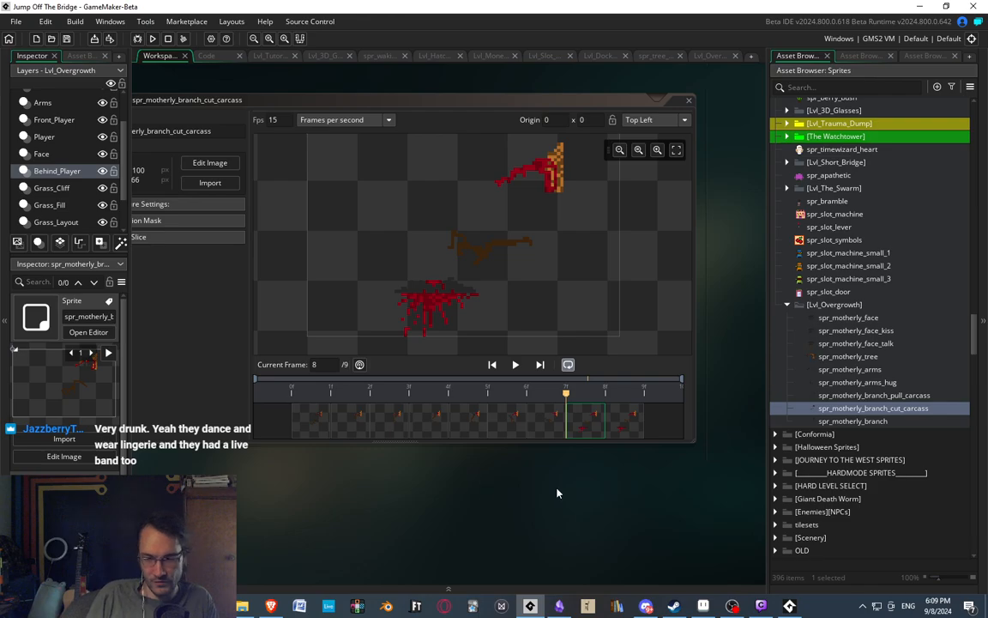
Open spr_motherly_branch_cut_carcass in the image editor and delete its first eight frames, keeping only the last one.
left_click(861, 424)
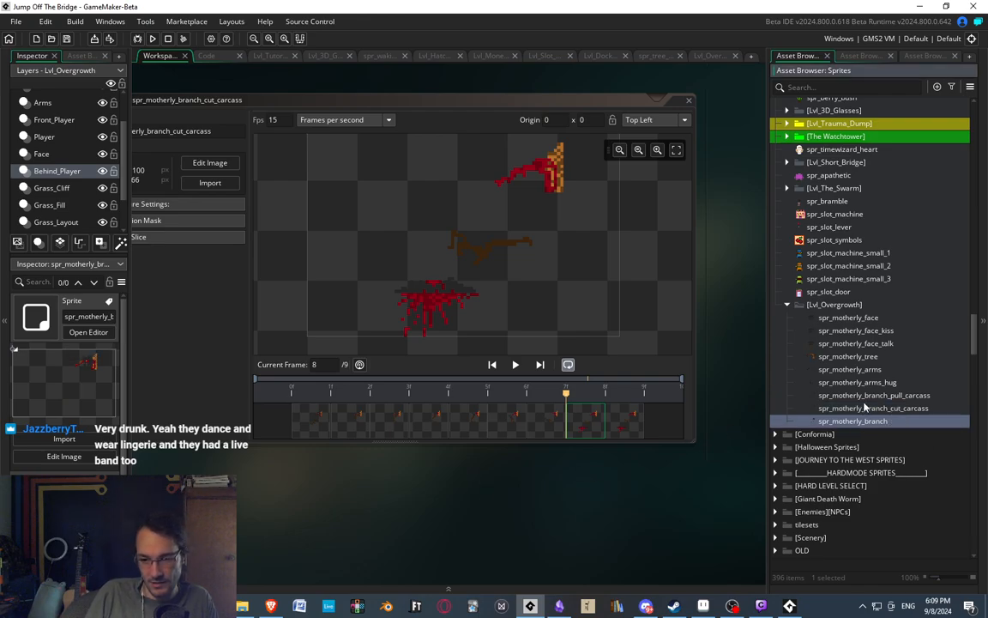
double_click(865, 407)
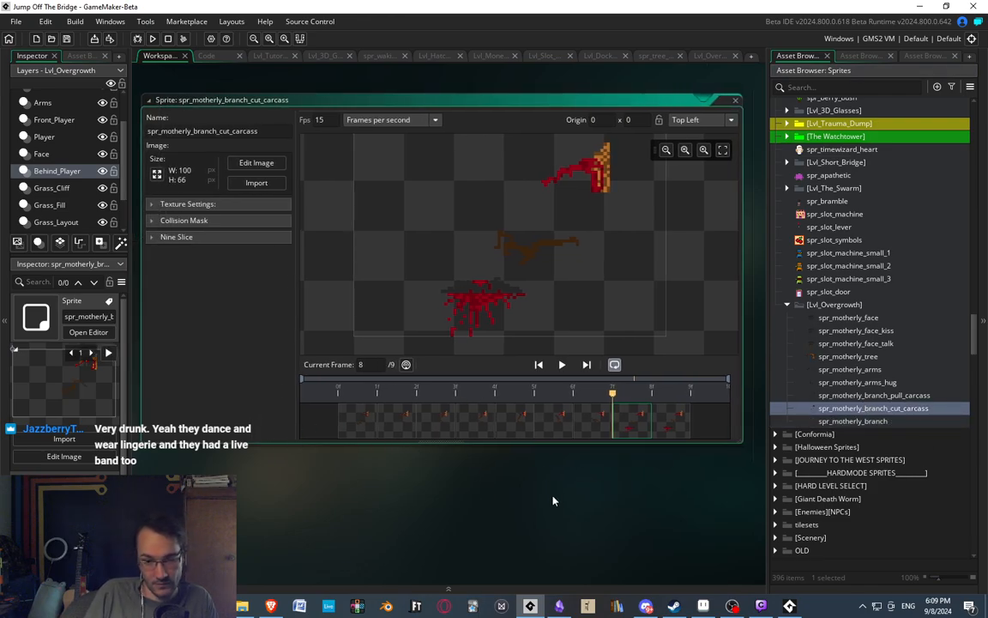
double_click(367, 424)
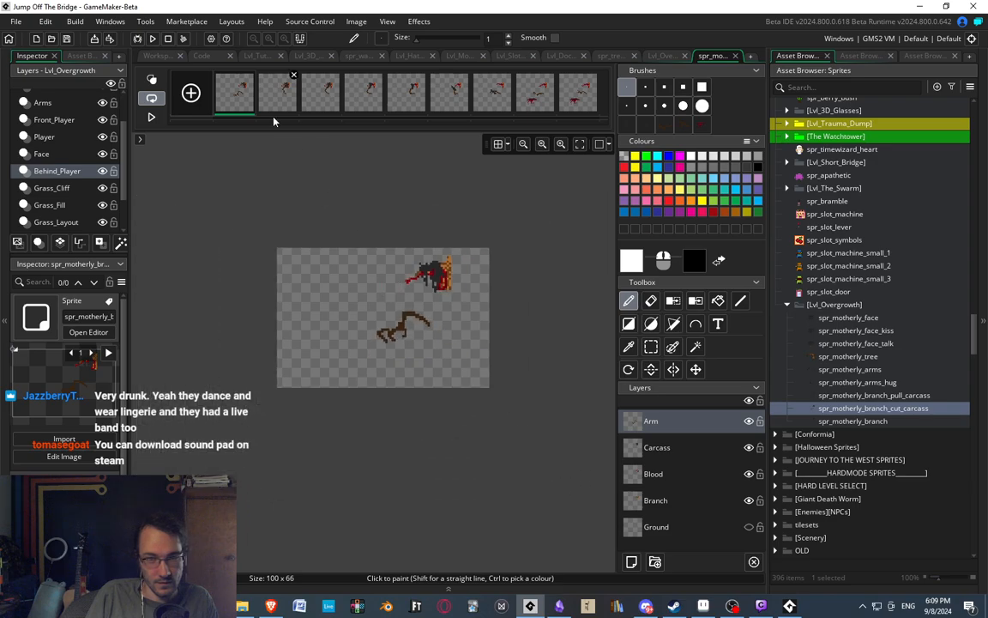
left_click(533, 95)
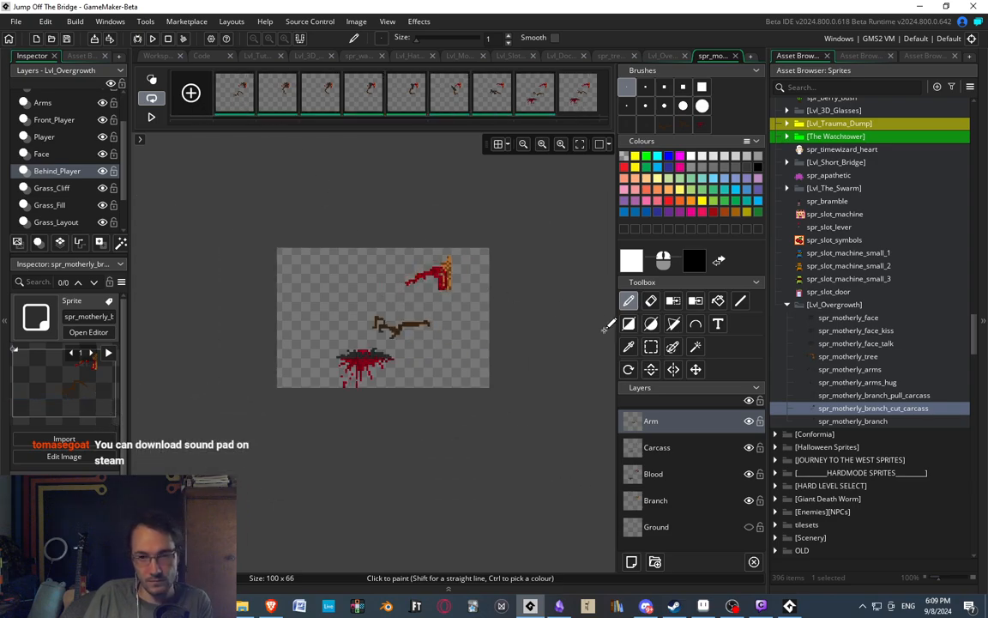
key("Delete")
left_click(496, 336)
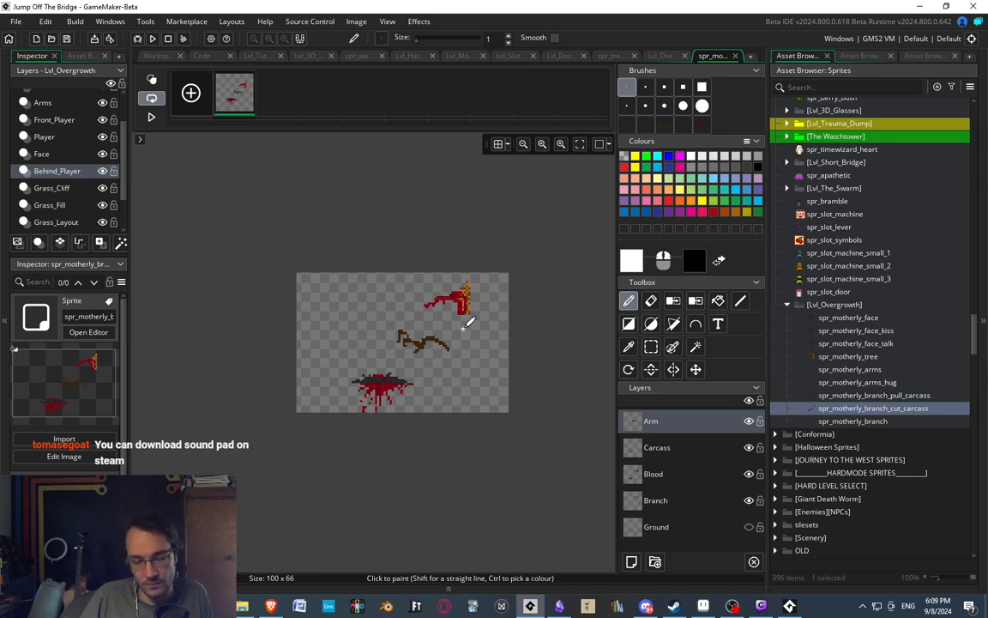
Open the image of spr_motherly_arms for editing.
middle_click_drag(371, 306, 384, 300)
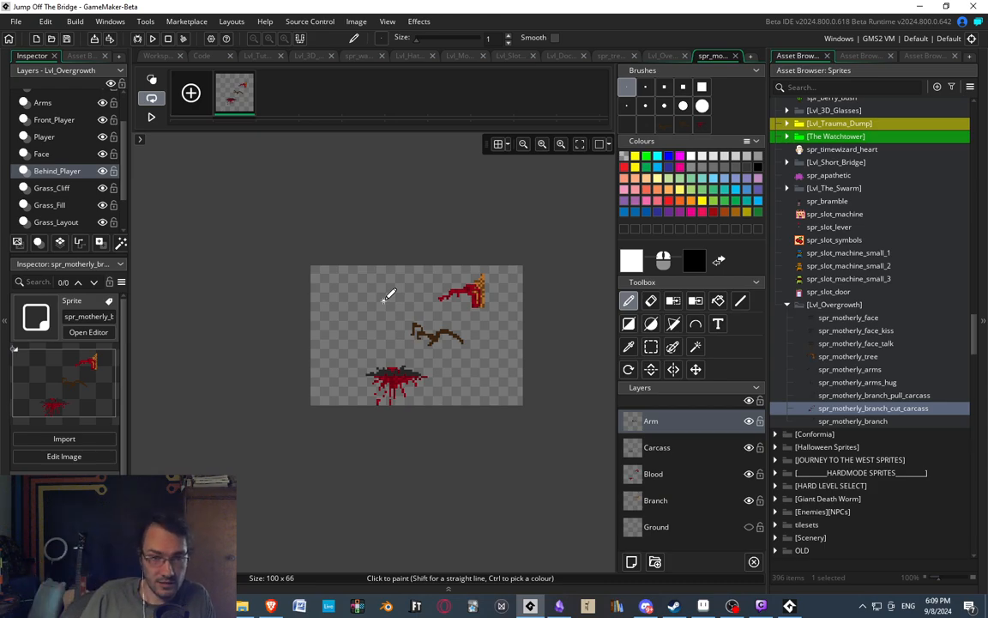
scroll(361, 294, "up", 3, "ctrl")
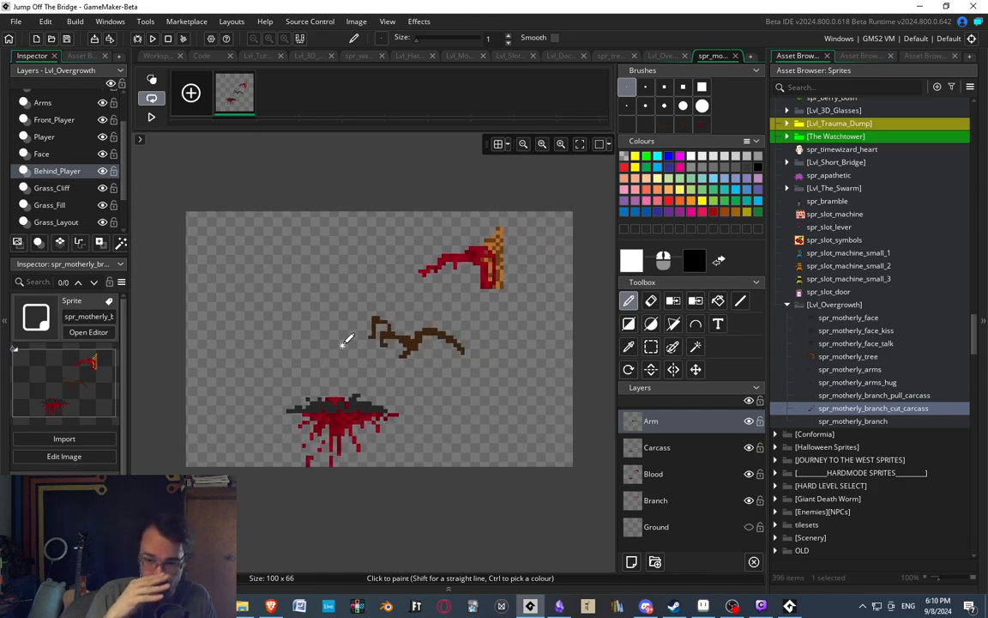
middle_click_drag(414, 325, 439, 313)
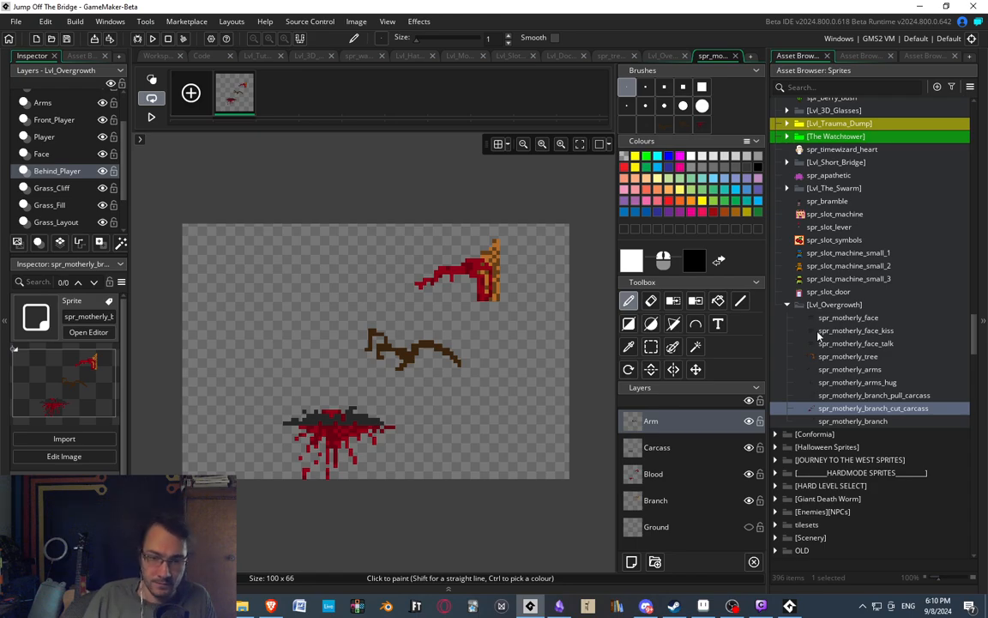
left_click(844, 370)
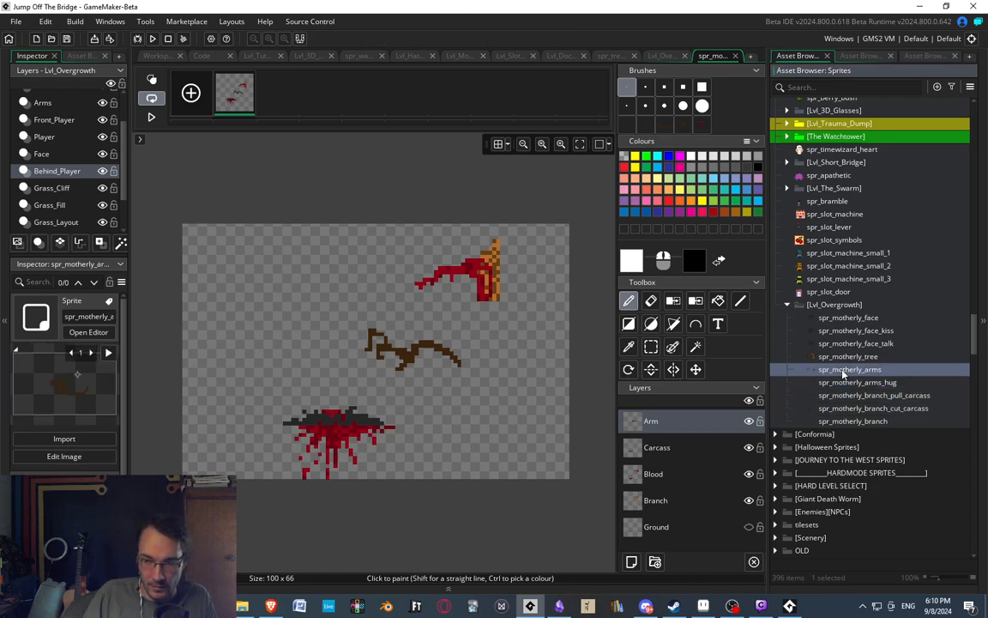
double_click(843, 371)
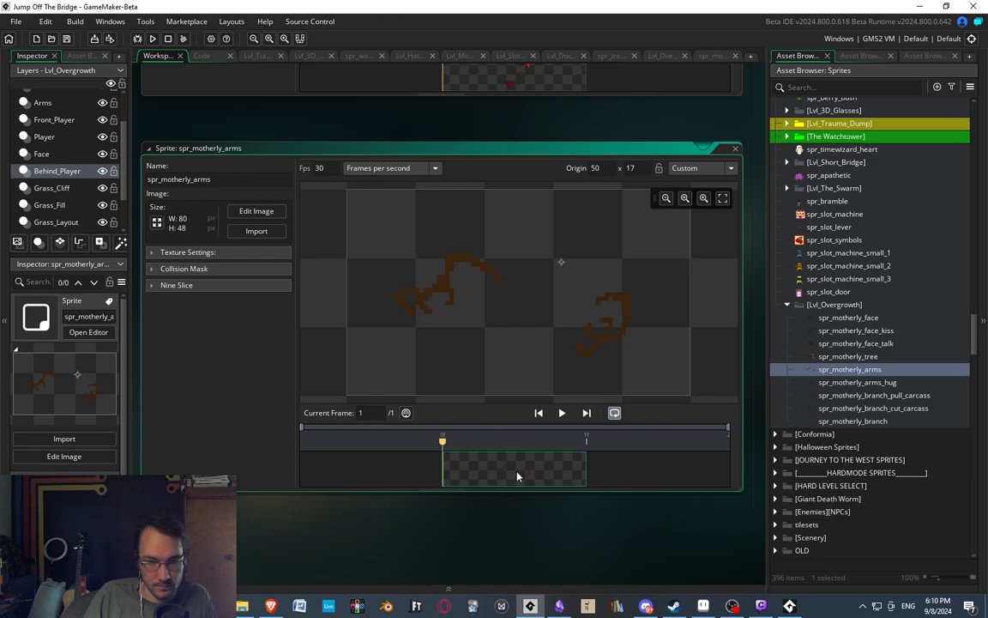
double_click(515, 471)
left_click_drag(190, 266, 556, 465)
key("ctrl+c")
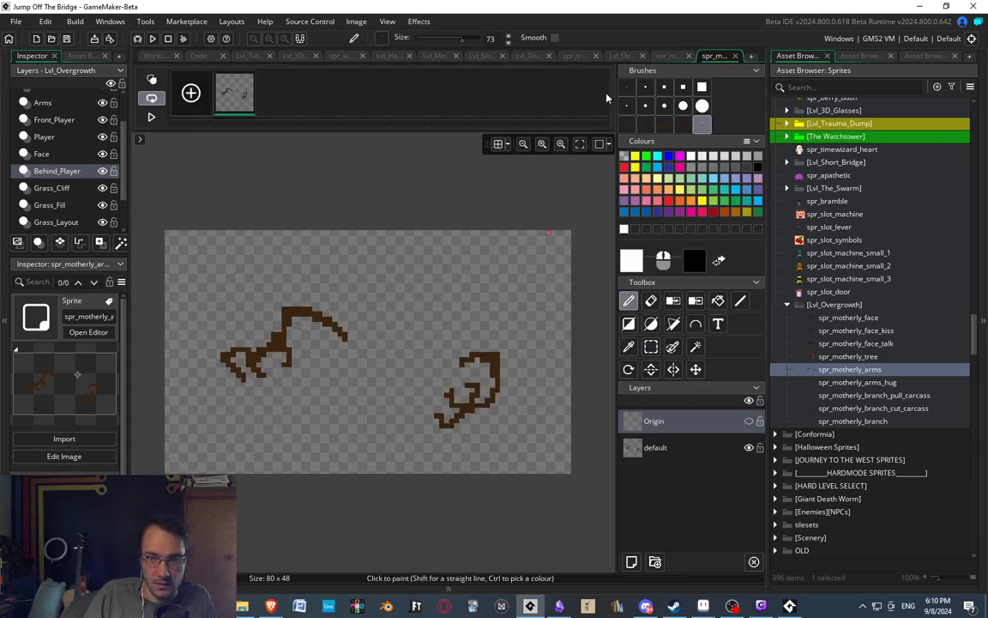
left_click(672, 58)
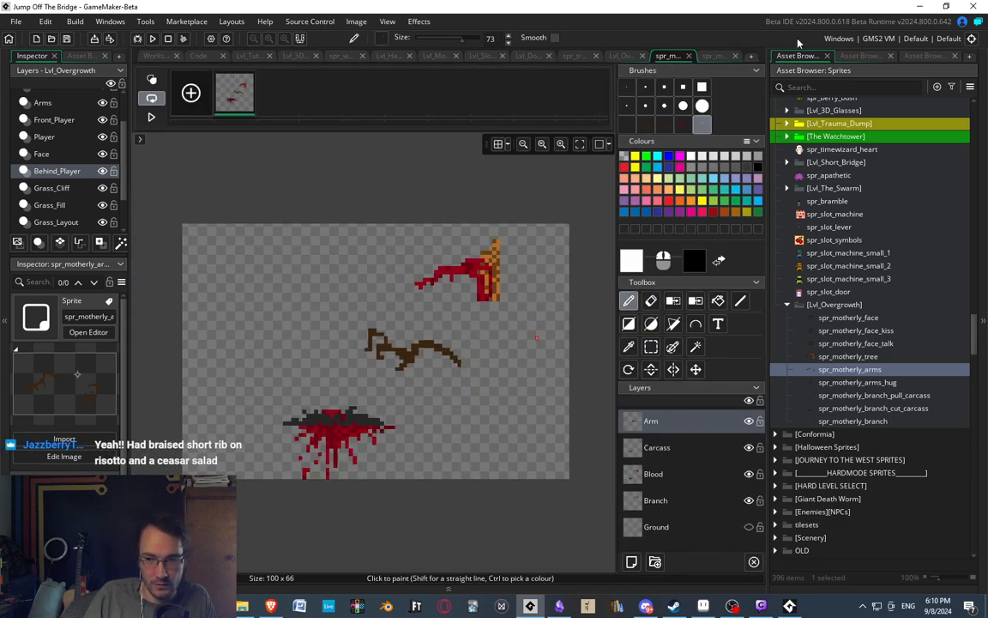
left_click(714, 58)
Move the default layer above the Origin layer in spr_motherly_arms and copy both arms as a brush.
left_click_drag(672, 448, 669, 419)
key("s")
left_click_drag(168, 246, 555, 471)
key("ctrl+c")
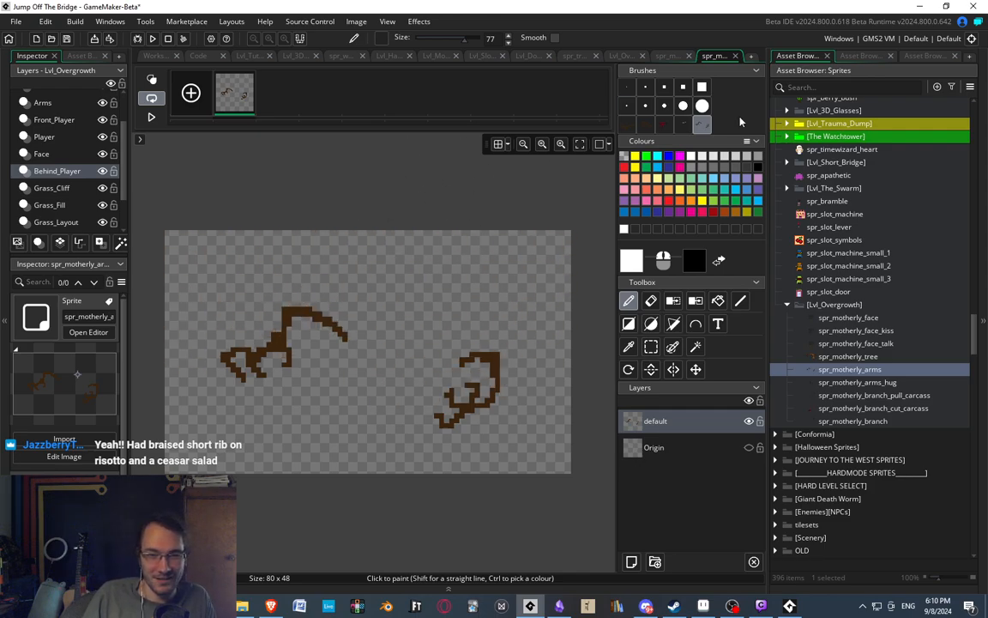
On a duplicate frame of spr_motherly_branch_cut_carcass, replace the arm on the Arm layer with the copied motherly arms.
left_click(680, 56)
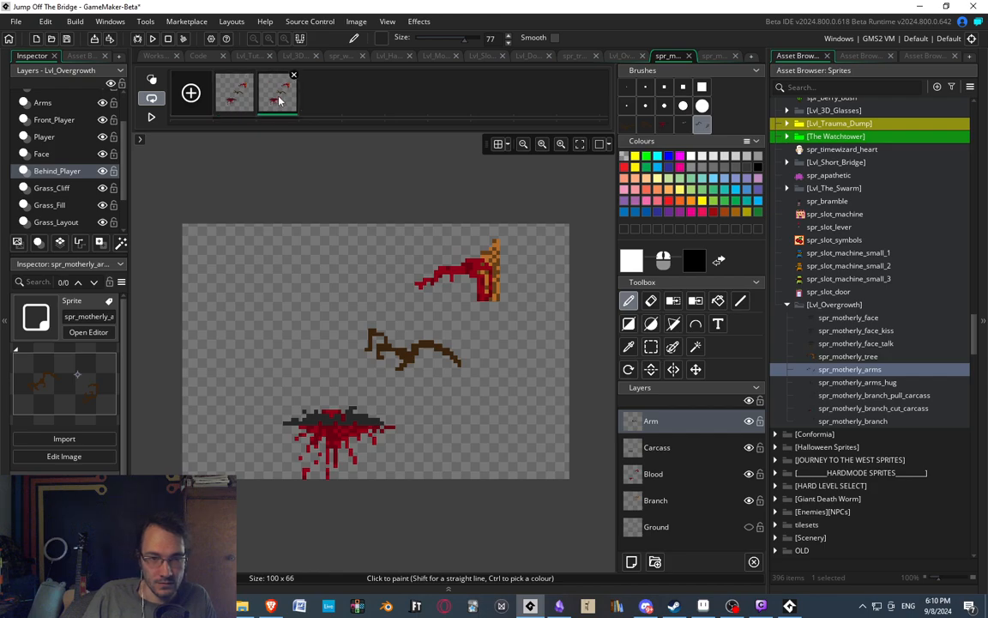
left_click(652, 346)
left_click_drag(345, 318, 493, 382)
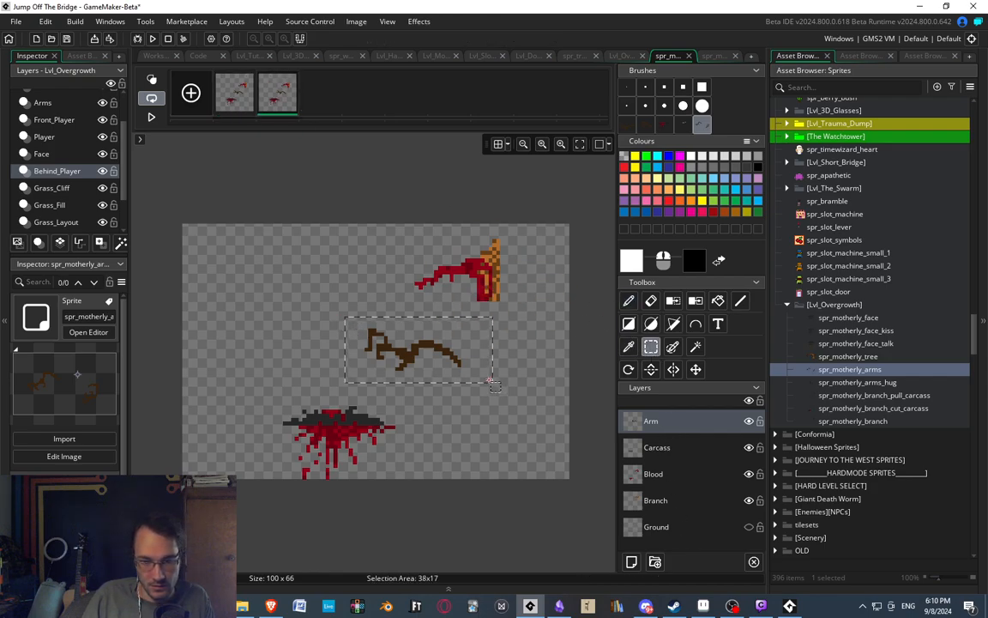
key("Escape")
left_click_drag(350, 314, 456, 380)
key("Delete")
left_click(703, 128)
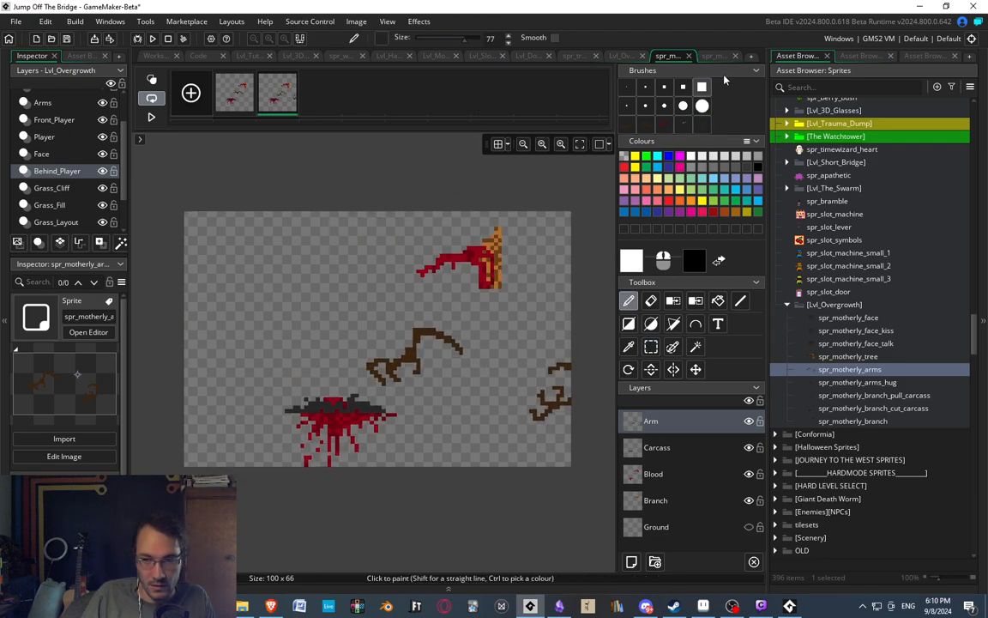
Erase the surplus second arm near the canvas's right edge from the Arm layer of the duplicate frame.
left_click(626, 87)
scroll(508, 386, "up", 2, "ctrl")
key("s")
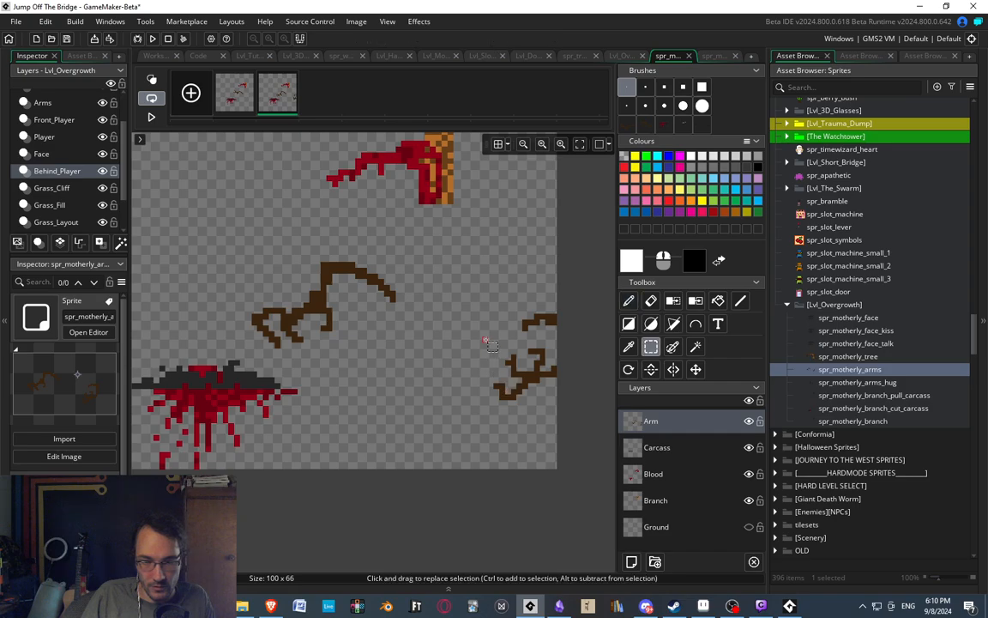
left_click_drag(485, 340, 557, 421)
key("Delete")
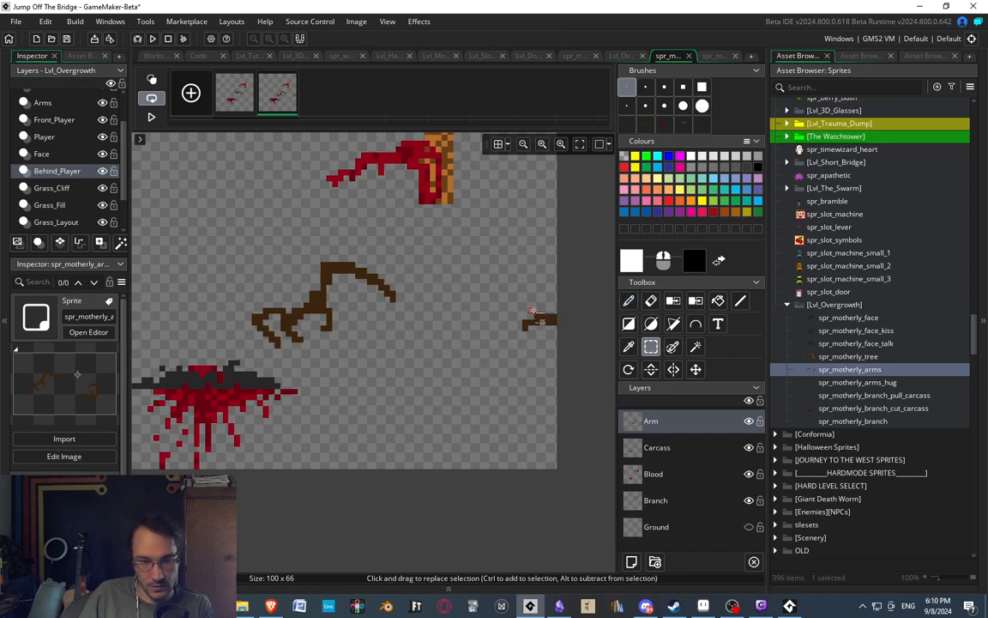
scroll(463, 283, "down", 3, "ctrl")
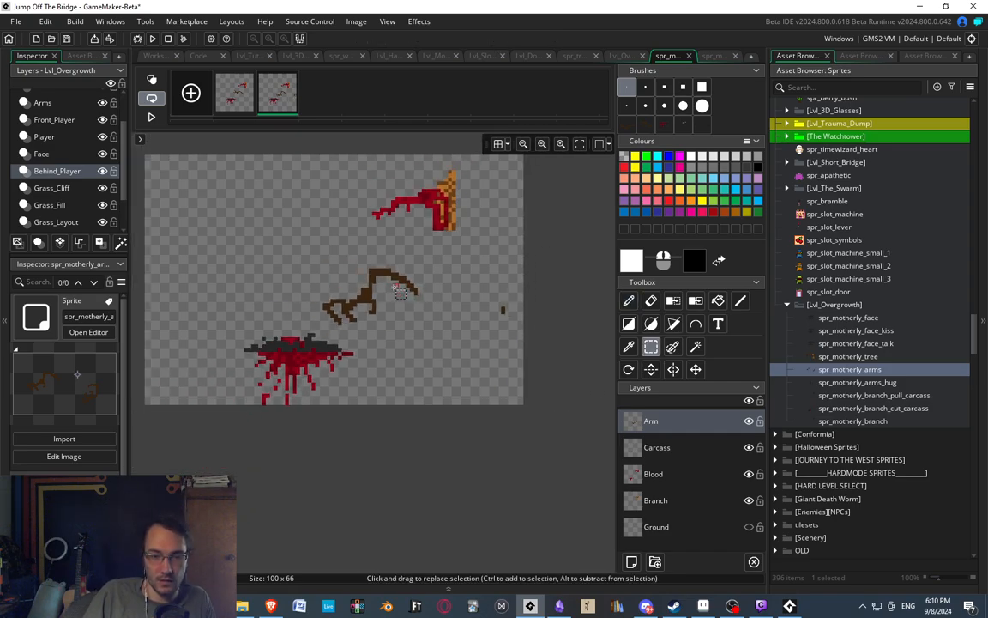
scroll(399, 292, "down", 1, "ctrl")
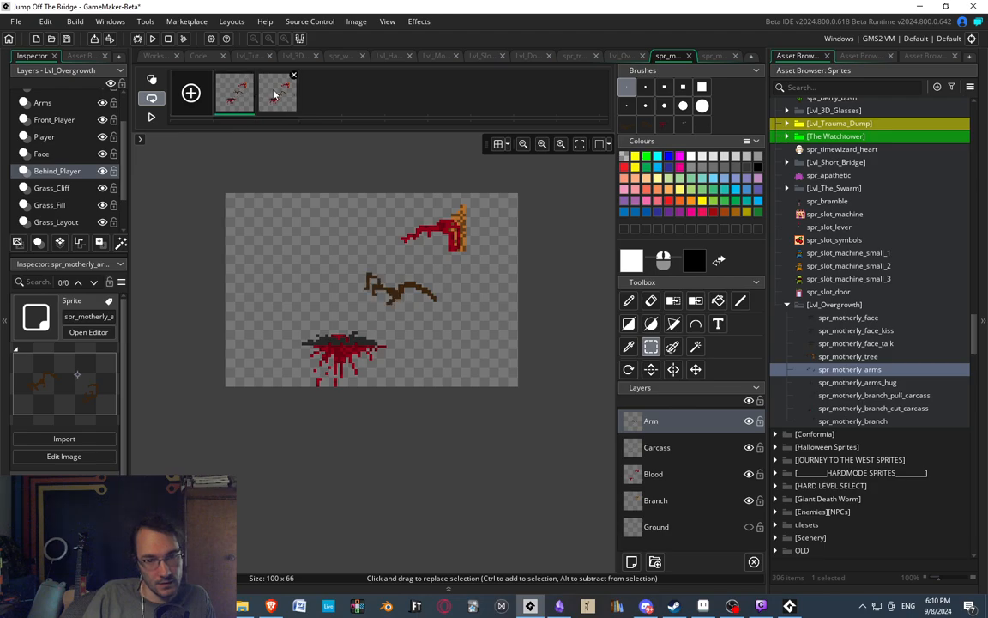
Delete the first frame with the old arm pose from the cut carcass sprite and save the project.
left_click(244, 103)
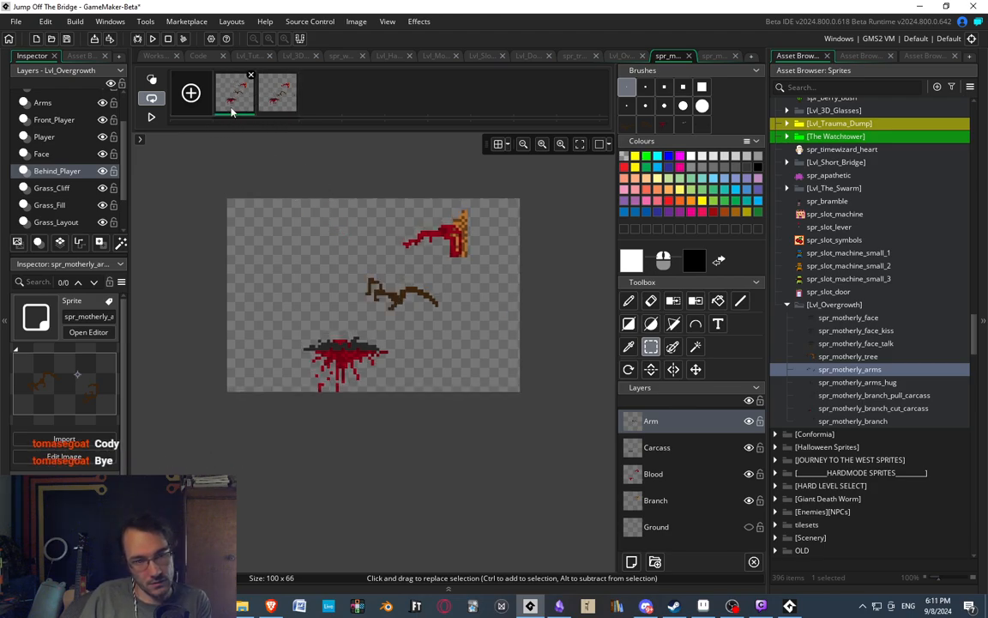
key("Delete")
key("Return")
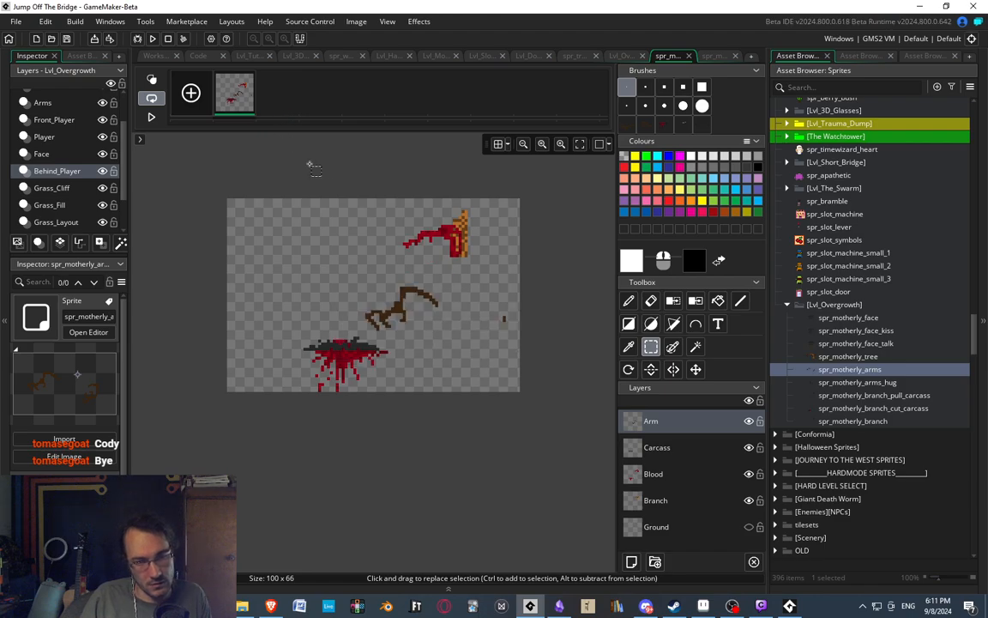
middle_click_drag(401, 284, 384, 273)
key("ctrl+s")
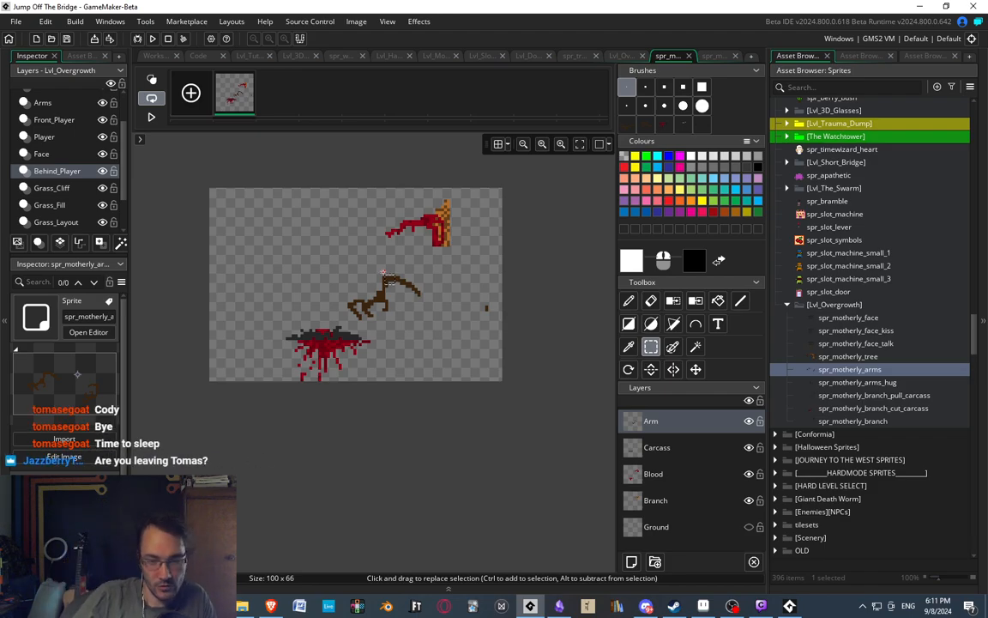
middle_click_drag(374, 318, 404, 319)
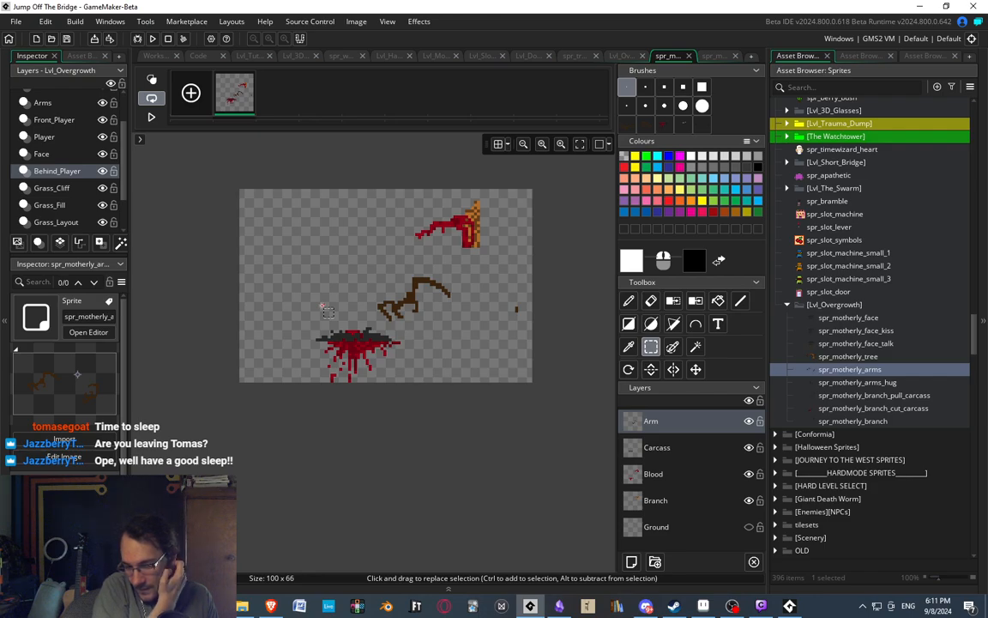
middle_click_drag(374, 295, 378, 299)
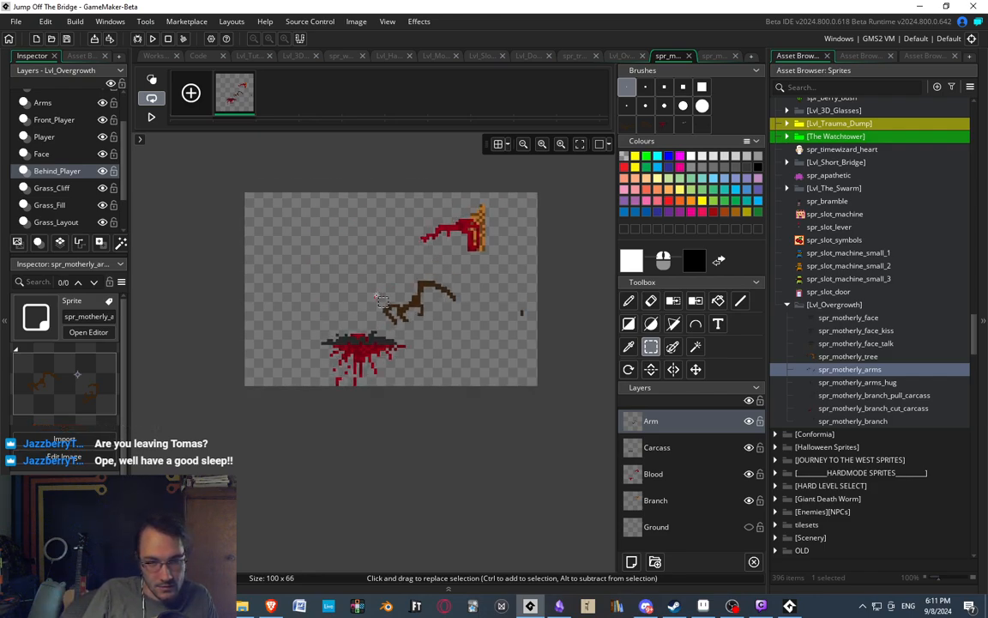
scroll(379, 299, "up", 4)
scroll(295, 259, "down", 2)
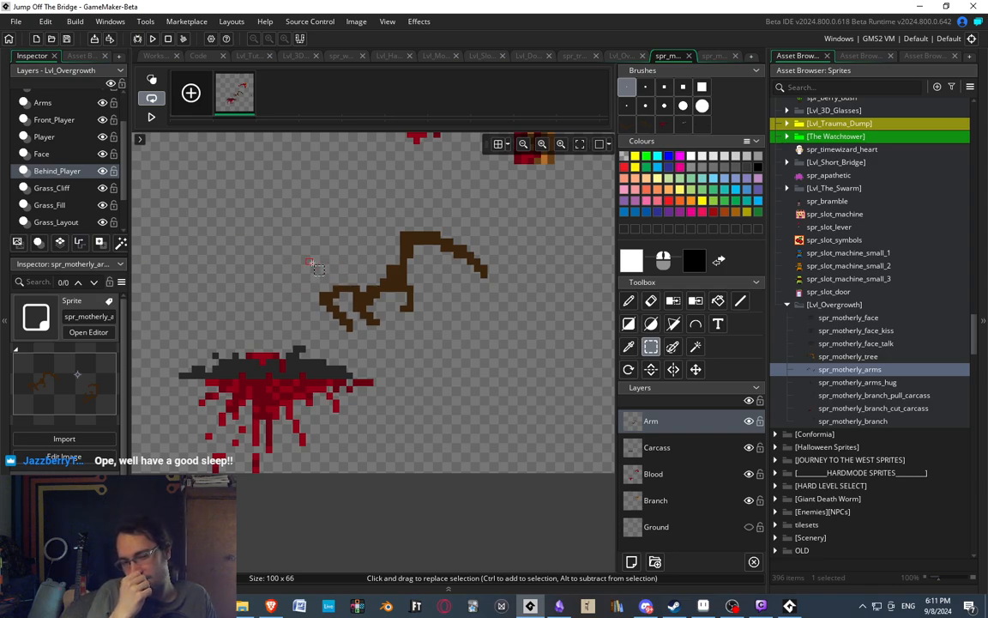
scroll(314, 266, "down", 3)
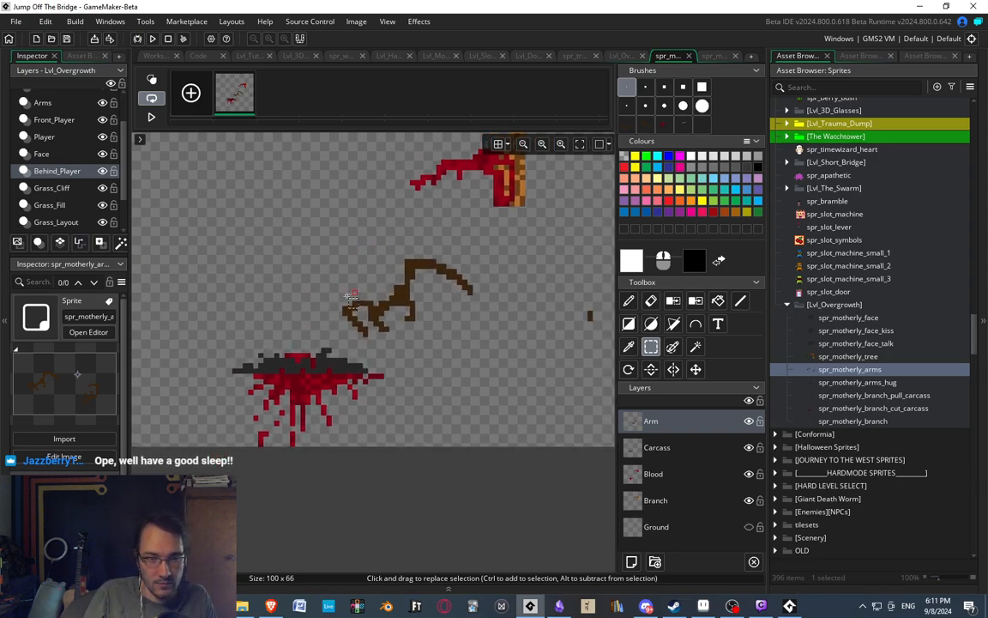
Duplicate the cut carcass frame and make the Carcass layer active on the copy.
key("ctrl+c")
key("ctrl+v")
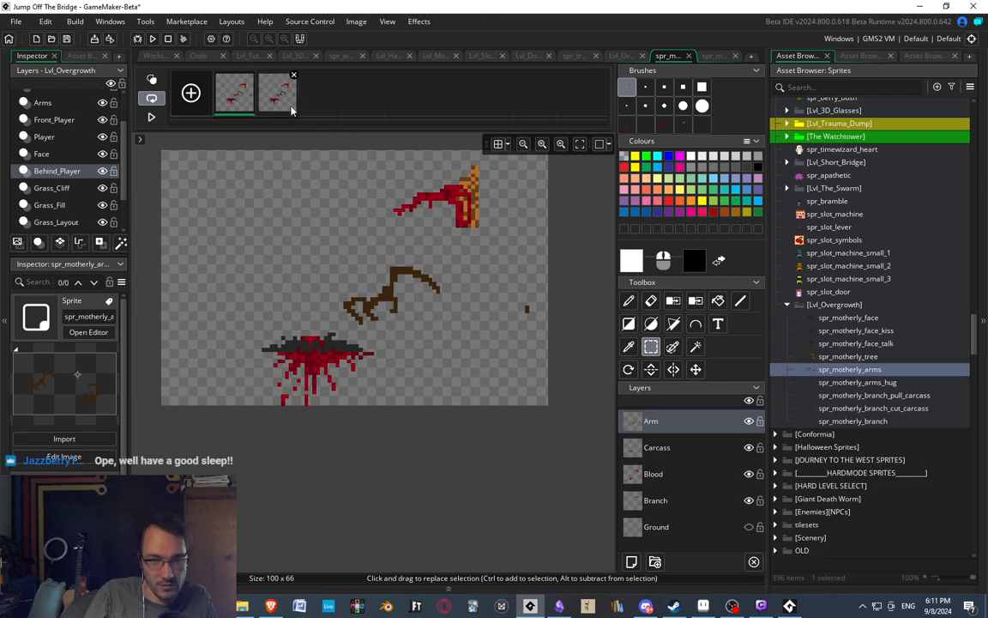
middle_click_drag(335, 269, 379, 327)
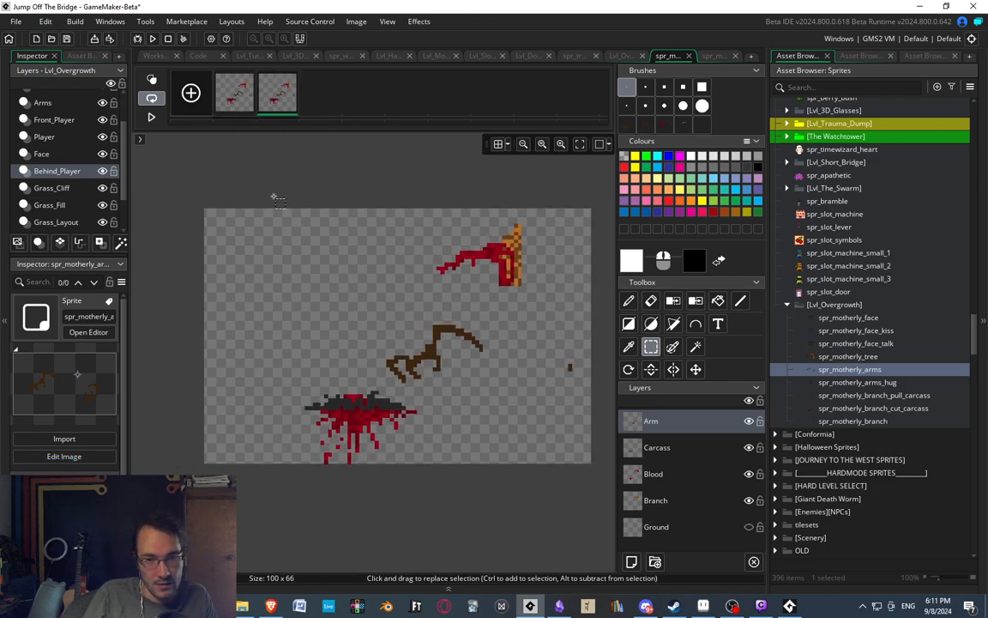
mouse_move(360, 367)
middle_mouse_down()
mouse_move(359, 414)
mouse_move(356, 358)
middle_mouse_up()
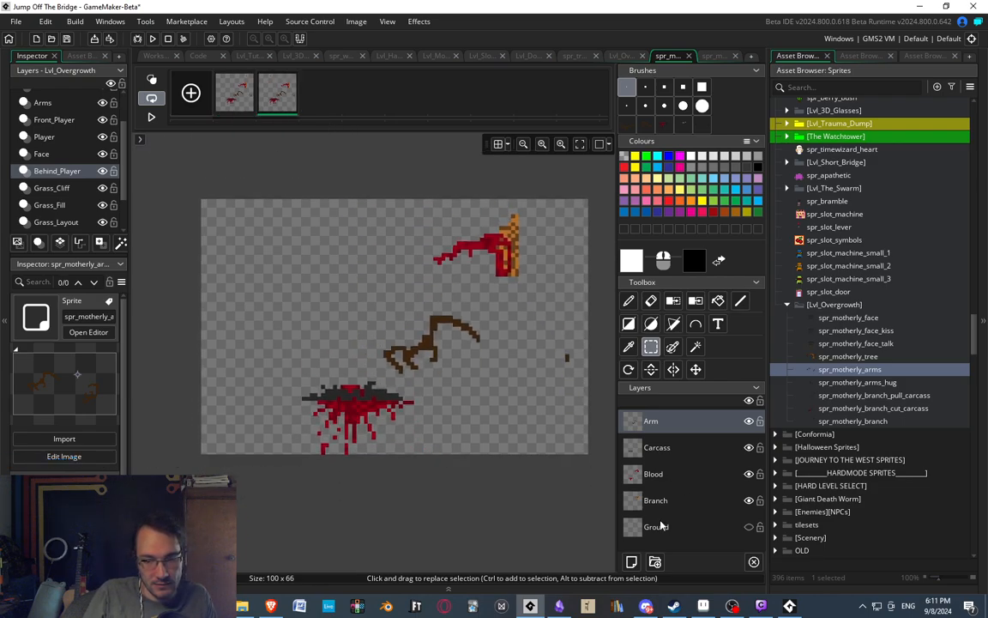
left_click(659, 447)
scroll(363, 414, "up", 3)
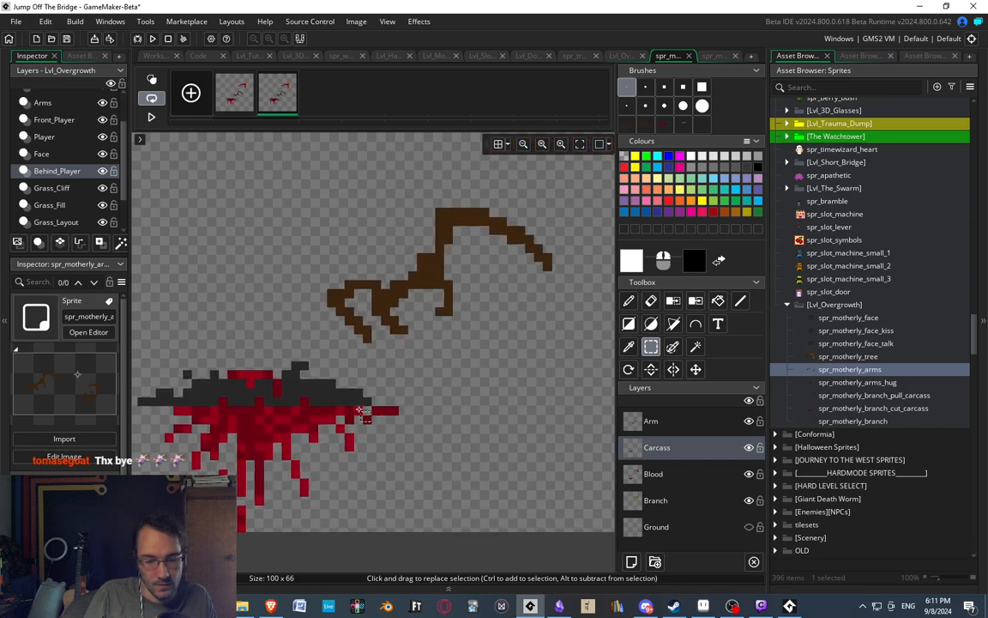
Bend the carcass's right end upward in the second frame by raising successive sections of its pixels.
middle_click_drag(360, 411, 396, 393)
key("e")
key("s")
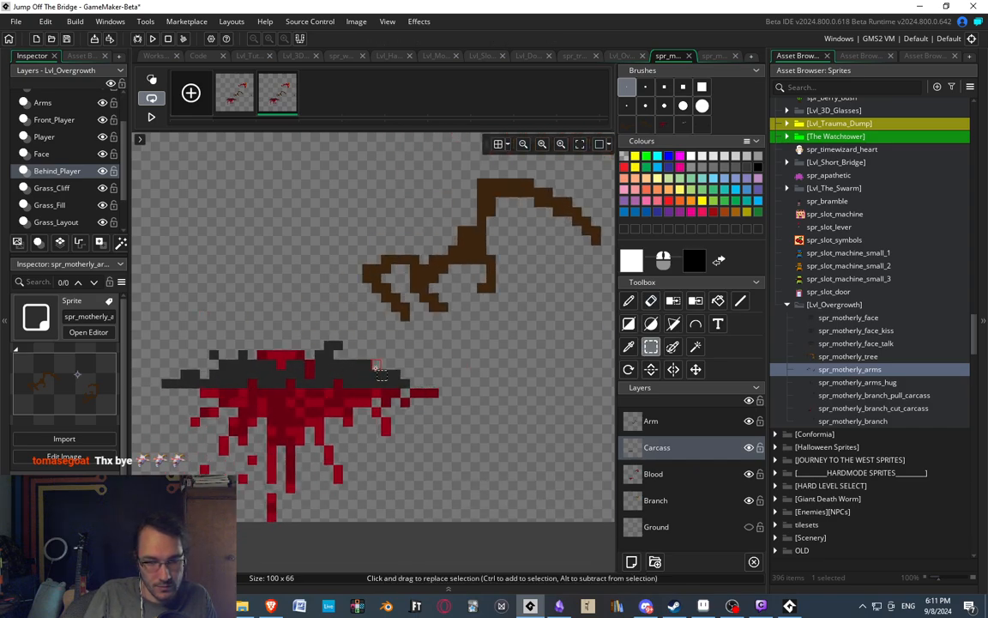
mouse_move(375, 365)
left_mouse_down()
mouse_move(405, 369)
mouse_move(405, 380)
mouse_move(404, 363)
mouse_move(413, 371)
mouse_move(413, 361)
mouse_move(362, 340)
left_mouse_up()
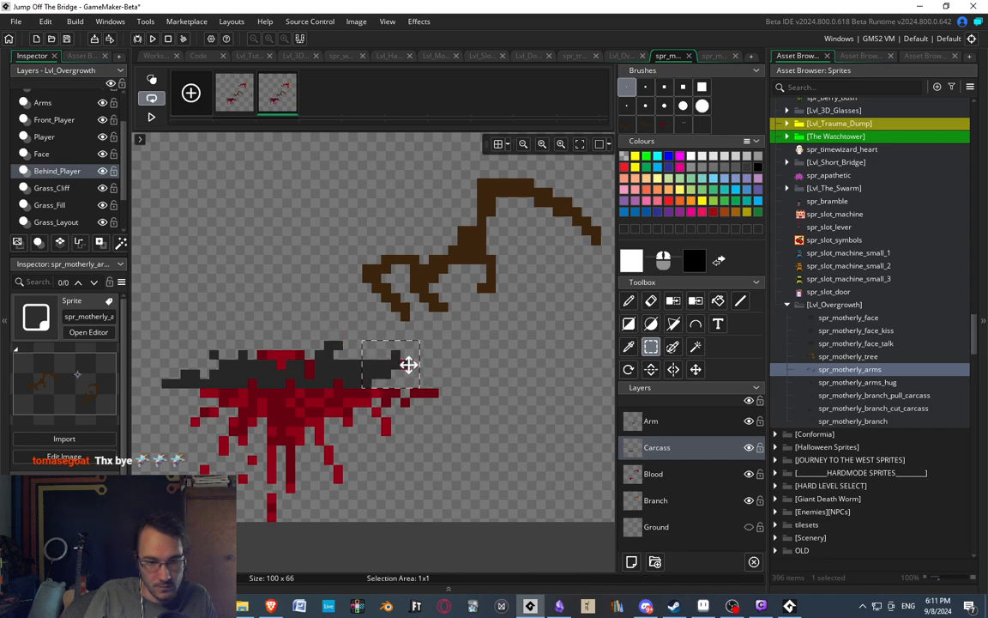
left_click_drag(408, 364, 406, 359)
left_click(348, 312)
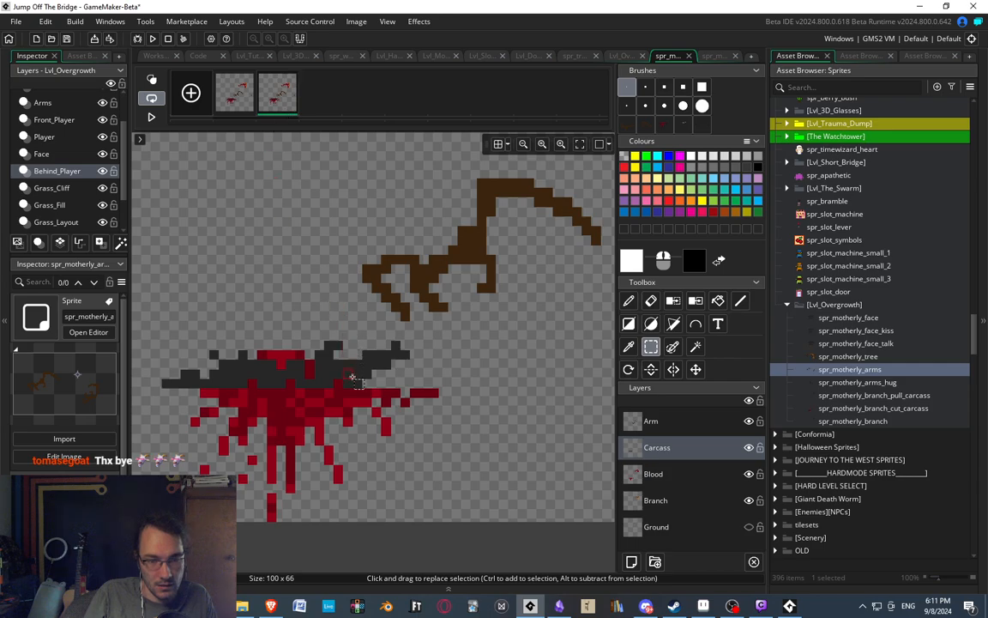
left_click_drag(357, 364, 356, 383)
left_click(447, 340)
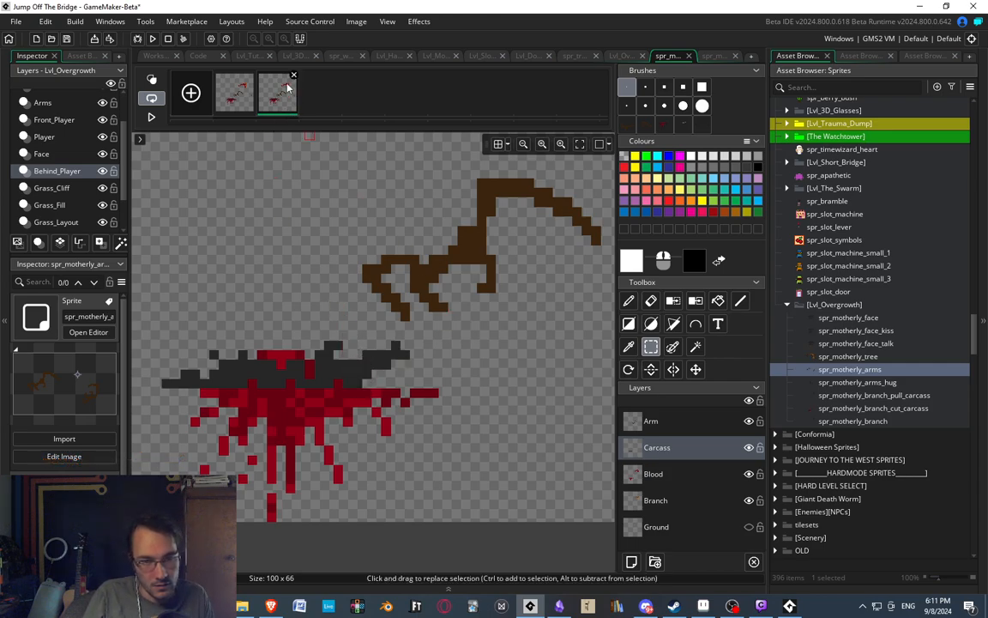
Duplicate the second frame with the slightly bent carcass to add a third frame.
left_click(251, 102)
left_click(288, 102)
key("ctrl+c")
key("ctrl+v")
left_click(321, 102)
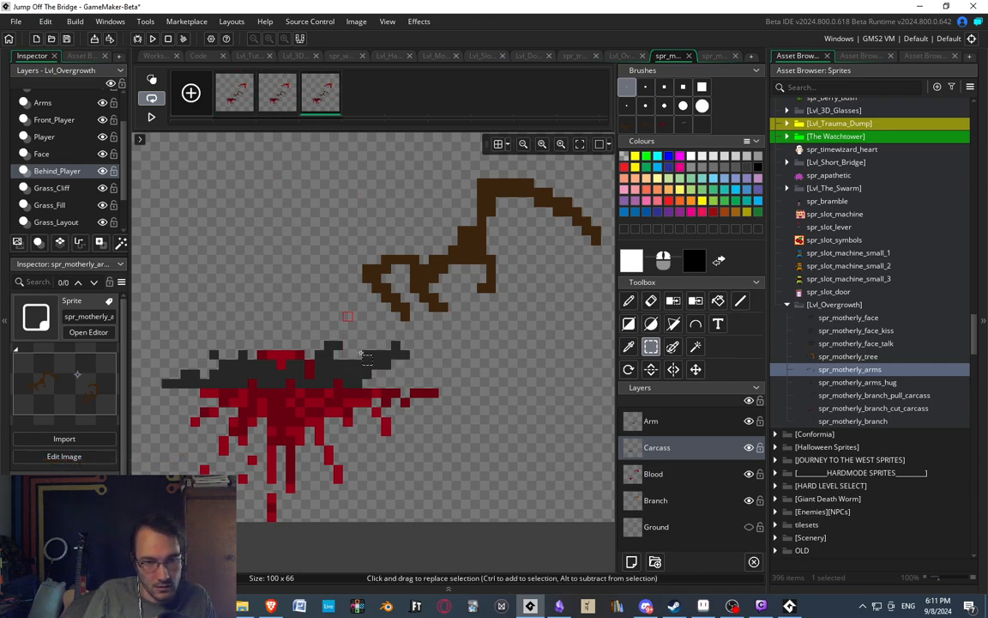
Raise the right half of the carcass in the third frame in progressively narrower sections to steepen its bend.
left_click_drag(315, 323, 457, 377)
left_click(309, 347)
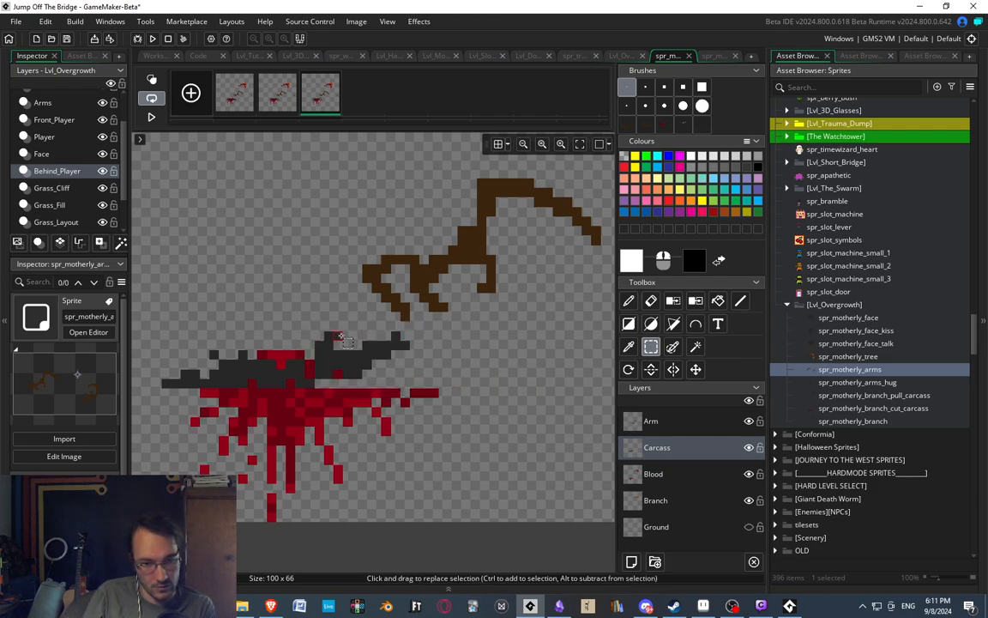
left_click_drag(340, 336, 435, 375)
key("Up")
left_click(503, 397)
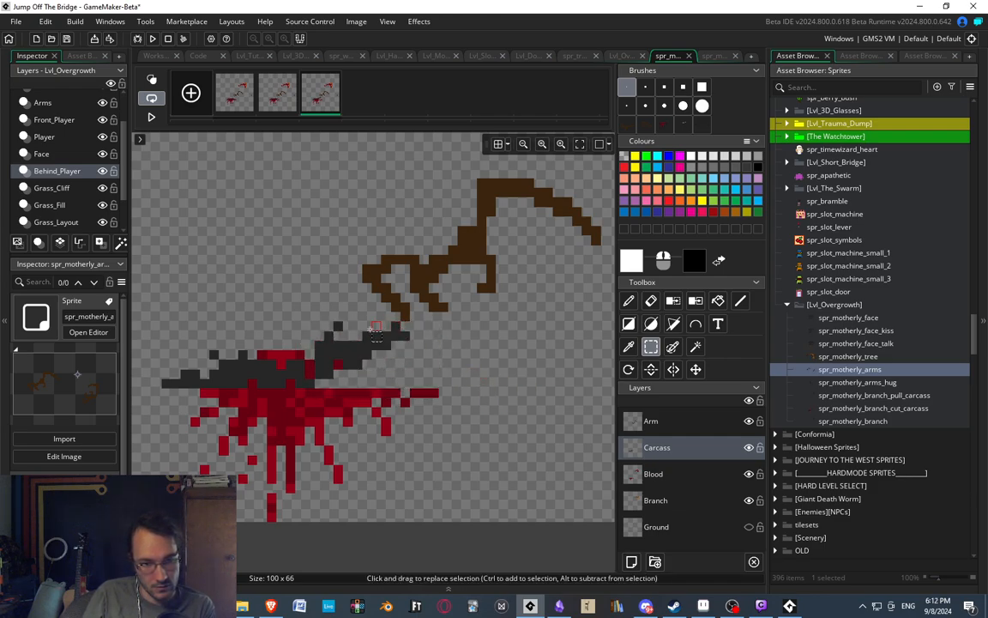
mouse_move(357, 324)
left_mouse_down()
mouse_move(413, 338)
mouse_move(443, 370)
left_mouse_up()
left_click(473, 383)
left_click_drag(356, 326, 475, 381)
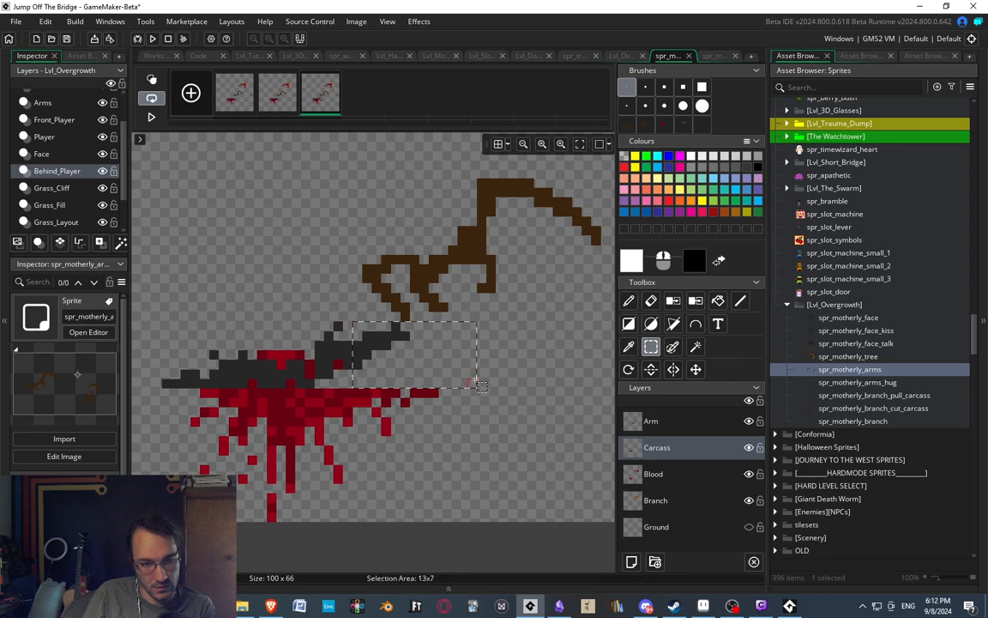
key("Up")
left_click(507, 406)
Shift the whole carcass one pixel to the right in the third frame.
left_click_drag(139, 279, 477, 391)
key("Right")
left_click(537, 412)
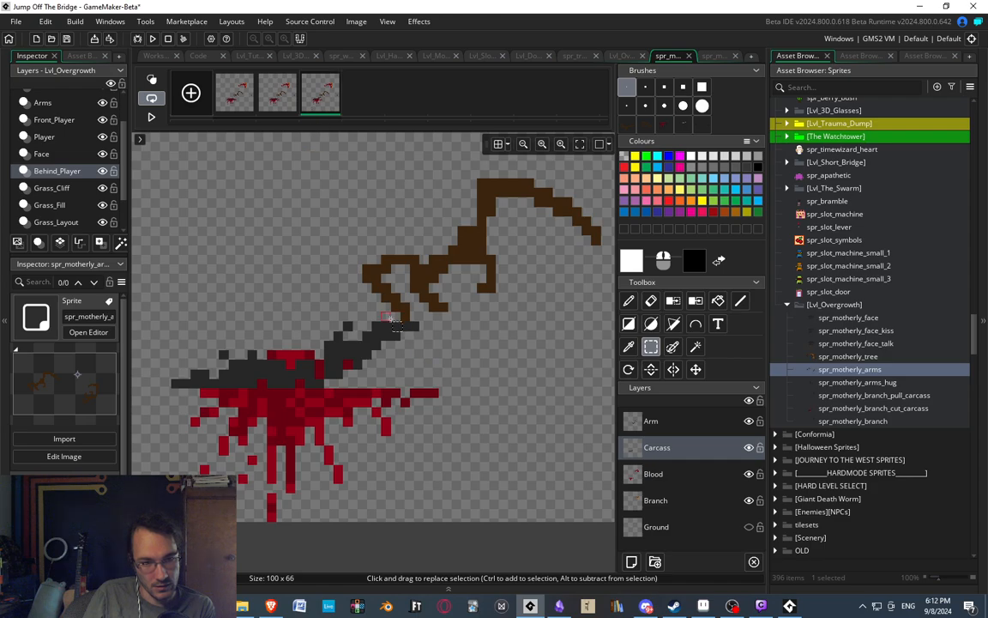
Pull the carcass's right tip up into a vertical point and nudge it one pixel left in the third frame.
left_click_drag(396, 326, 415, 310)
key("Up")
left_click(451, 351)
key("Up")
left_click(440, 331)
key("Up")
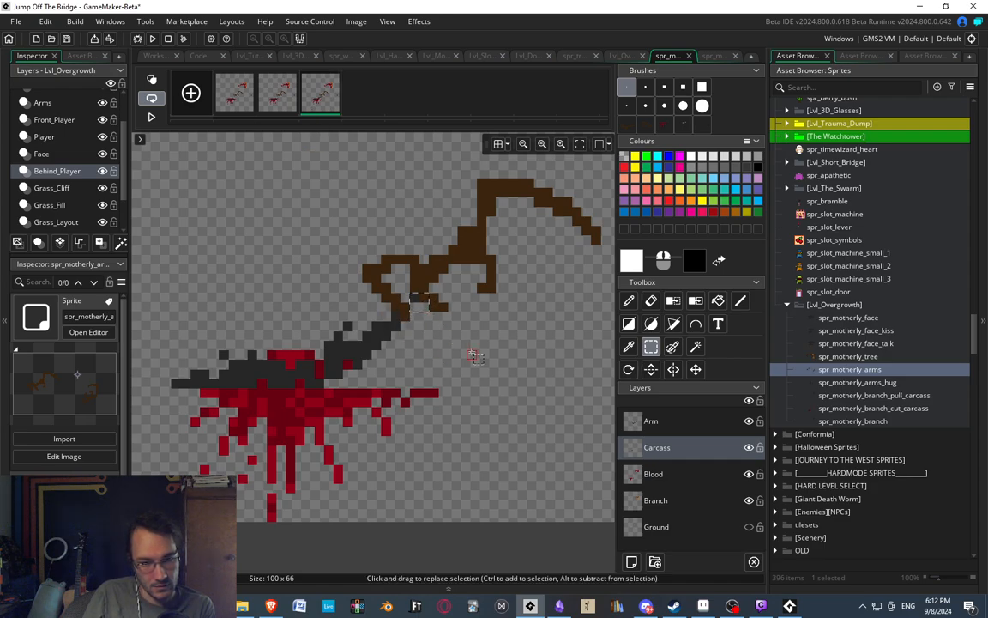
key("Left")
left_click(467, 353)
mouse_move(468, 353)
middle_mouse_down()
mouse_move(437, 348)
mouse_move(470, 358)
middle_mouse_up()
Hide the Arm layer and shift the left part of the carcass one pixel right in the third frame.
left_click(749, 422)
left_click(246, 101)
left_click(281, 103)
left_click(320, 100)
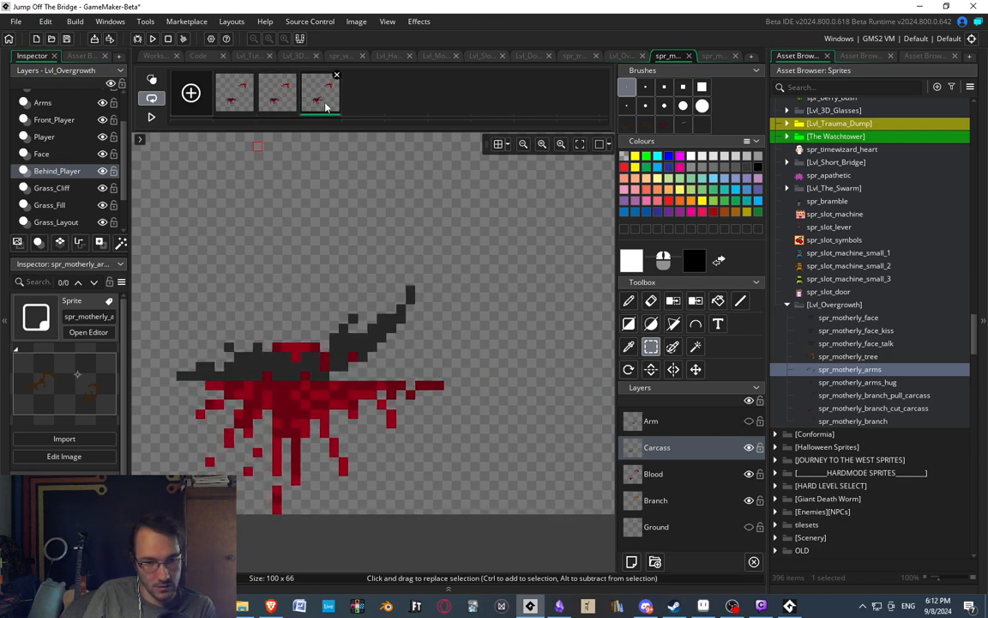
left_click_drag(169, 315, 326, 378)
left_click(391, 400)
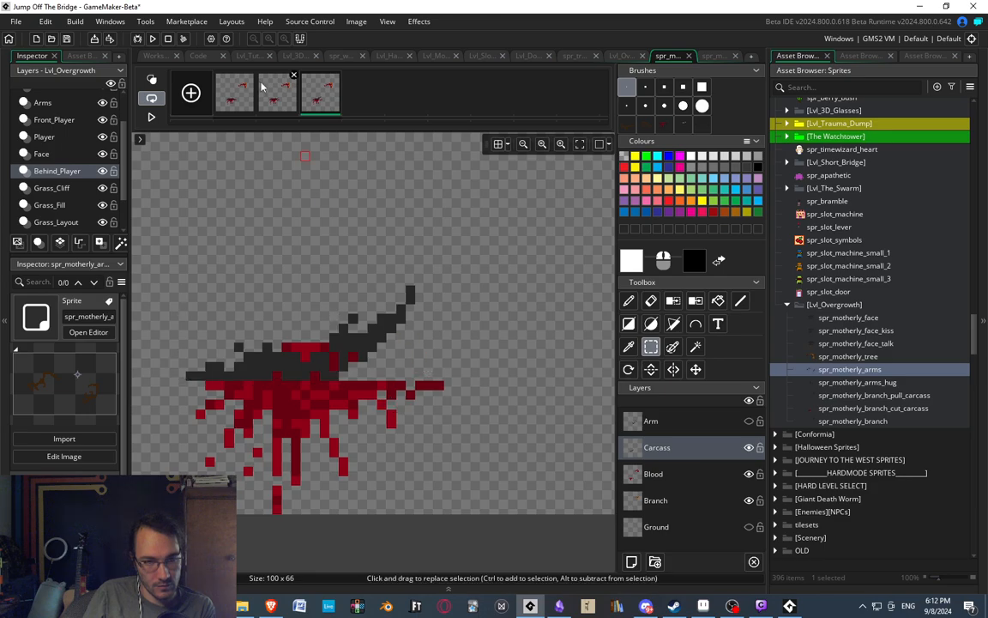
Flip through the three frames to compare how the carcass lifts from one to the next.
left_click(244, 98)
left_click(272, 104)
left_click(319, 105)
left_click(281, 104)
left_click(320, 108)
scroll(325, 264, "down", 5)
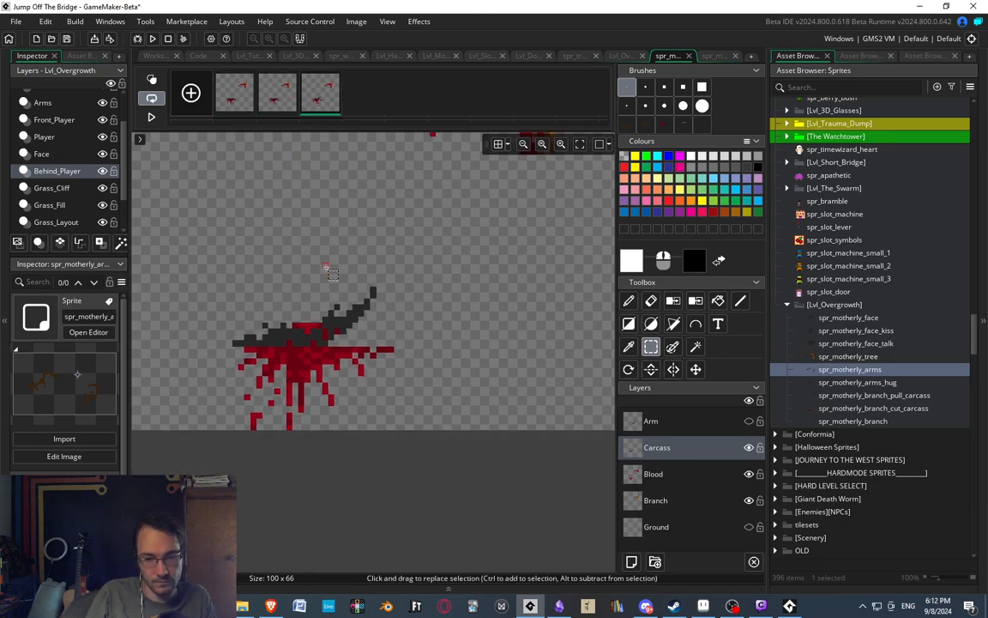
scroll(321, 255, "up", 4)
left_click(284, 106)
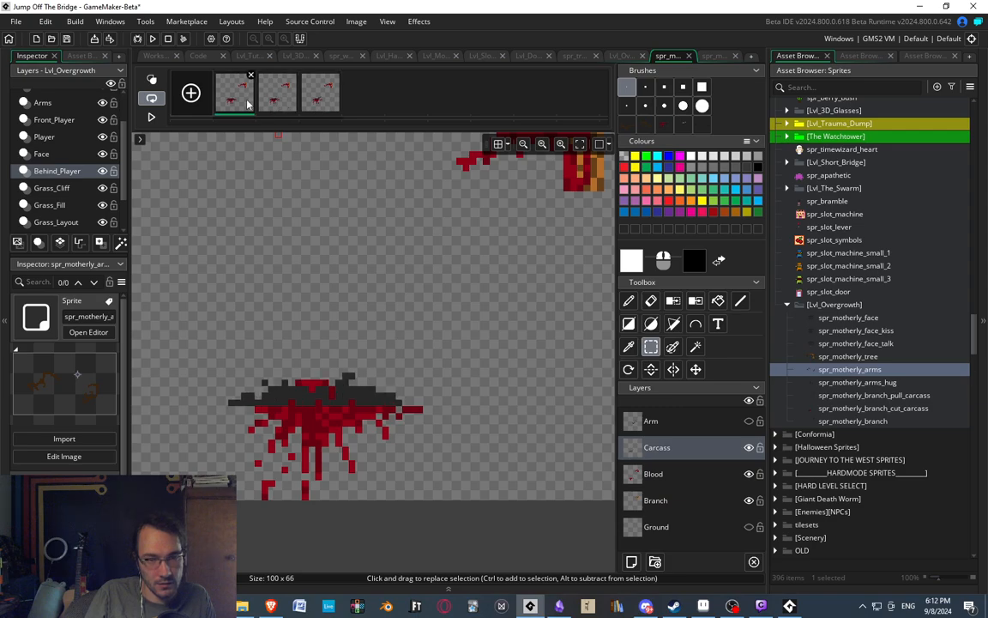
left_click(321, 98)
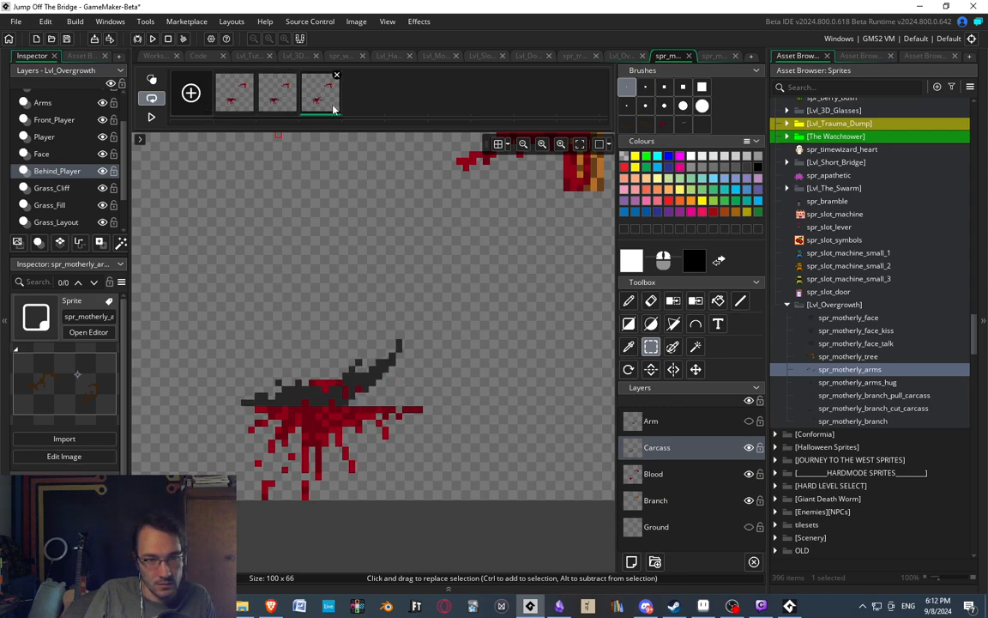
Duplicate the third frame and delete the carcass from the Carcass layer of the copy.
key("ctrl+v")
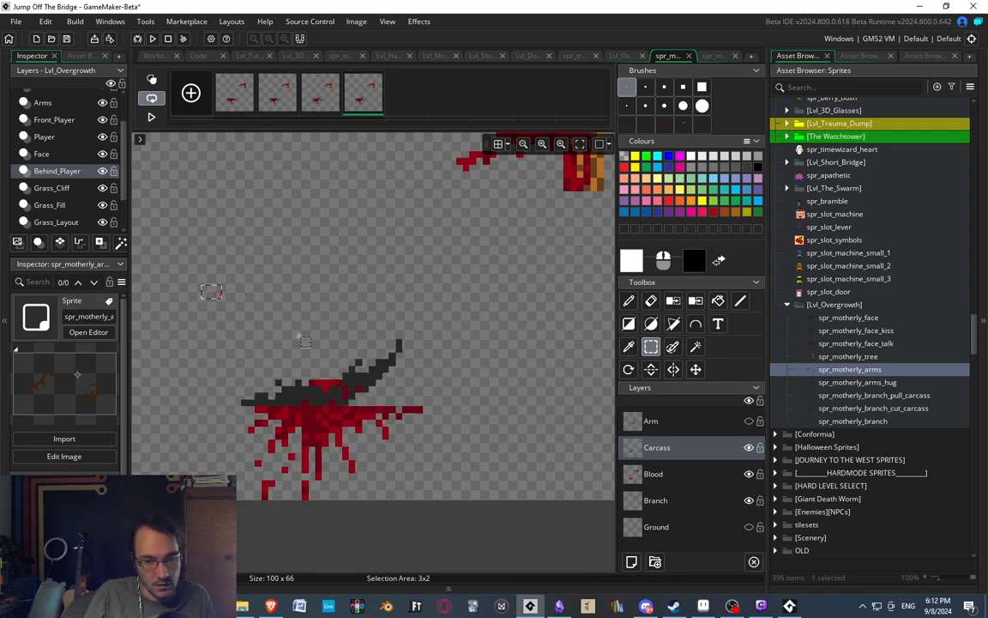
left_click_drag(205, 287, 470, 415)
key("Delete")
Copy the flat carcass from the first frame as a brush, rotate it 270 degrees and stamp it upright above the blood in the fourth frame.
left_click(235, 95)
left_click_drag(211, 349, 459, 427)
key("ctrl+c")
left_click(364, 94)
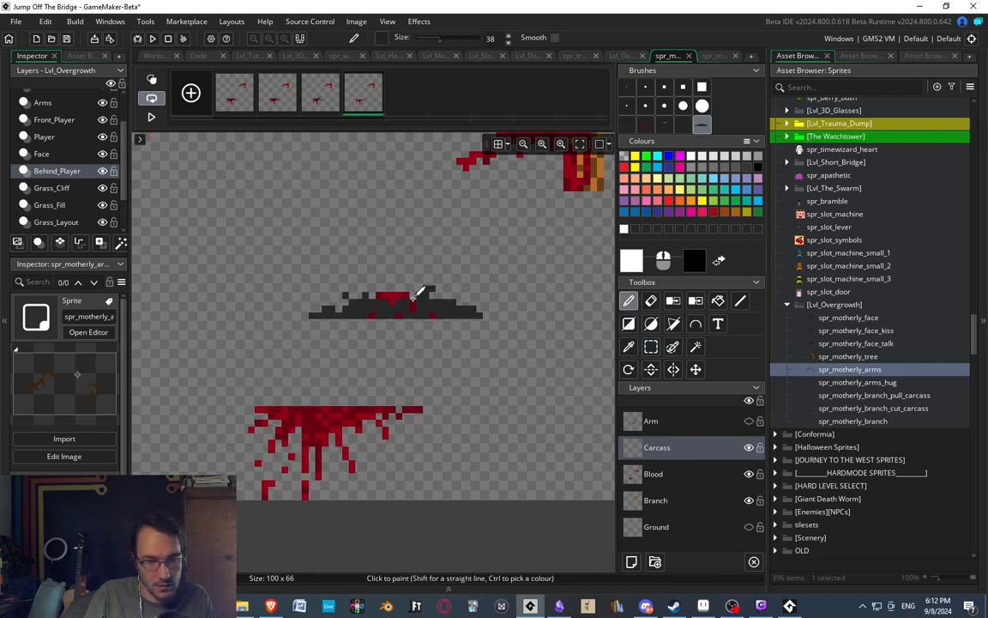
left_click(628, 368)
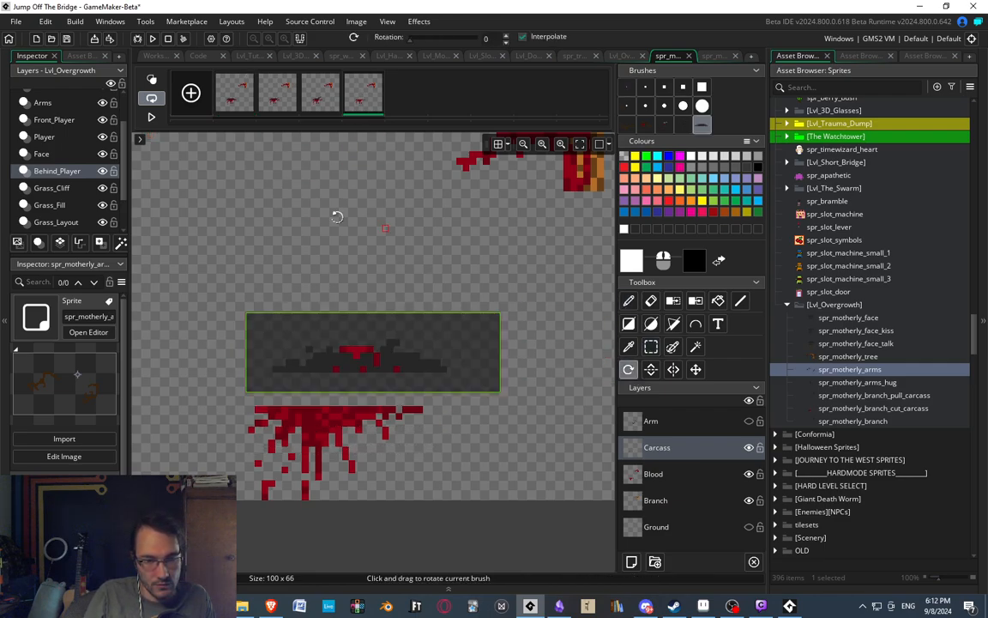
left_click_drag(397, 250, 314, 243)
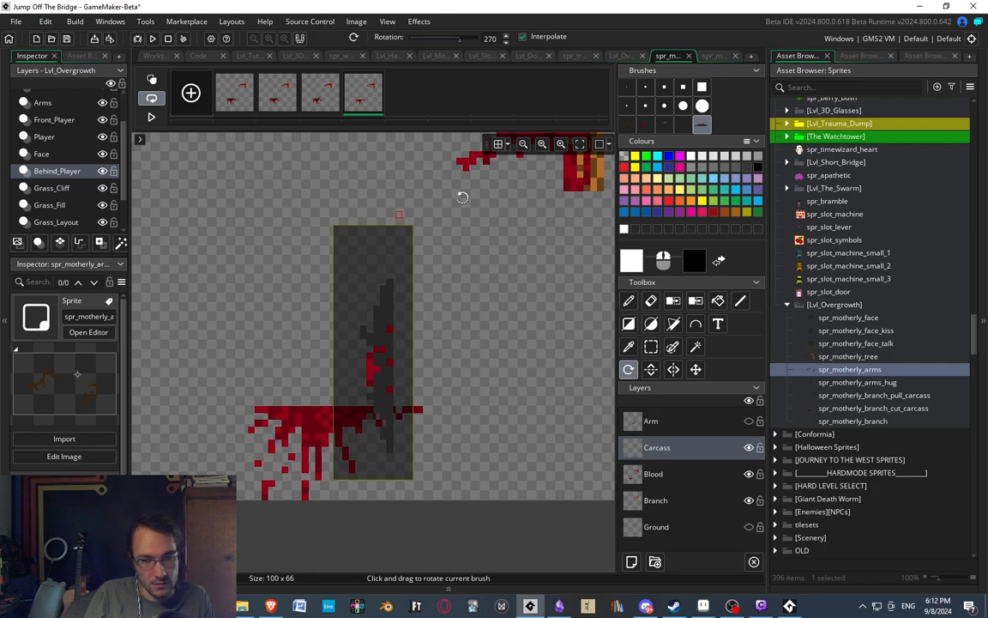
key("d")
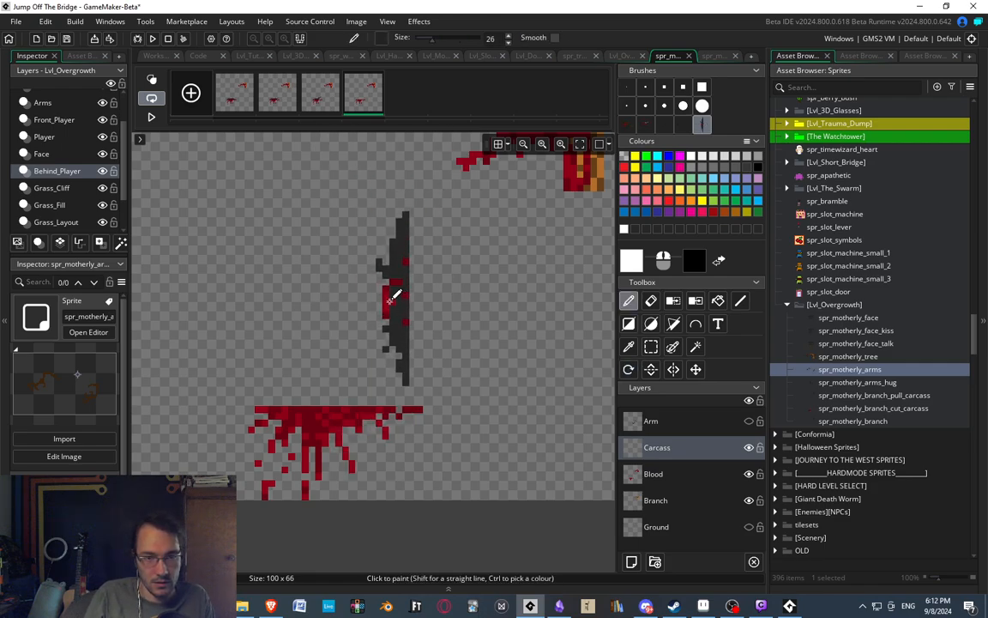
left_click(385, 299)
Turn on onion skinning across the first three frames and show the fourth frame over them.
scroll(330, 216, "down", 3, "ctrl")
scroll(332, 228, "up", 1, "ctrl")
middle_click_drag(332, 229, 326, 244)
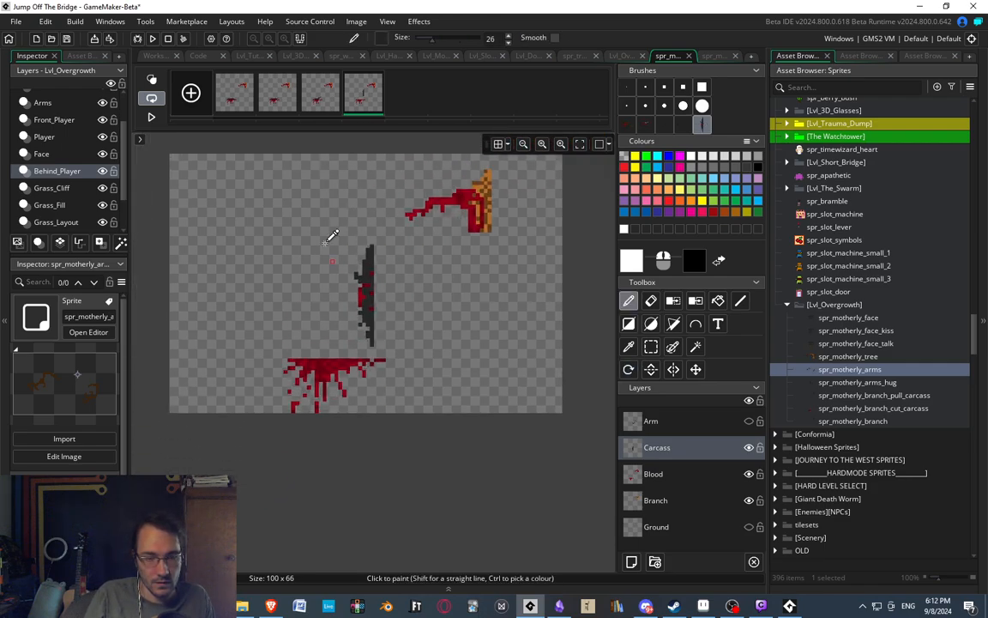
left_click(317, 105)
left_click(373, 99)
scroll(327, 260, "up", 4, "ctrl")
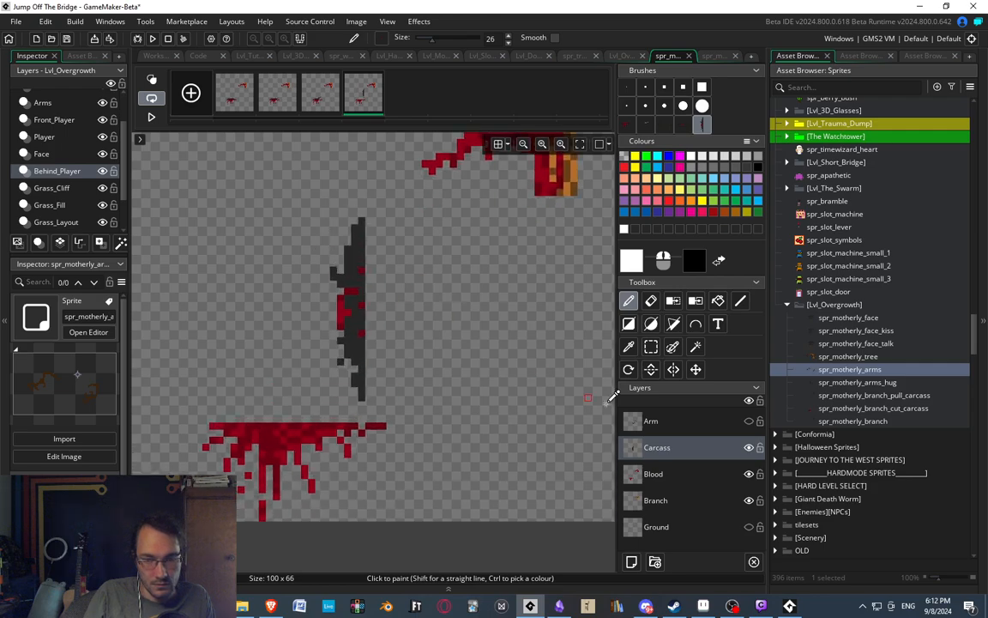
key("s")
left_click(321, 93)
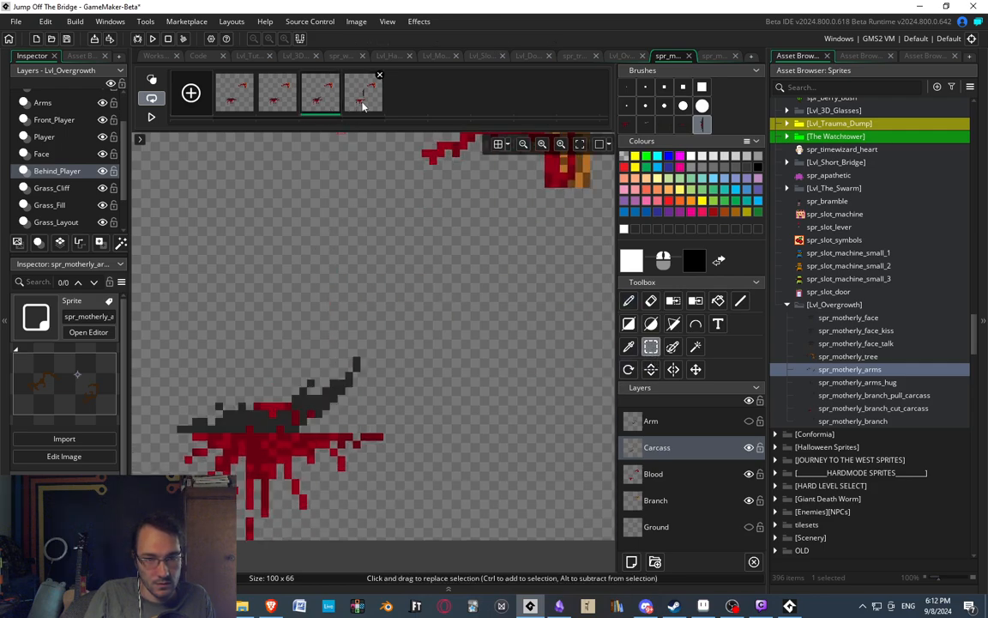
left_click(151, 78)
left_click(365, 103)
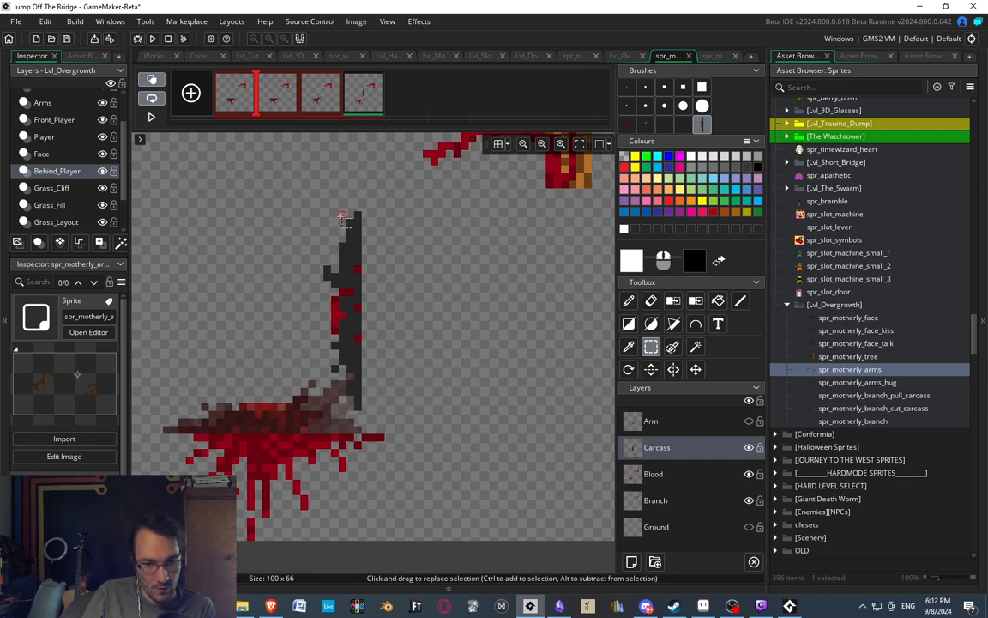
Thicken the upright carcass's body by painting a one-pixel column of its sampled dark grey along the right edge.
left_click_drag(324, 342, 391, 412)
left_click(472, 347)
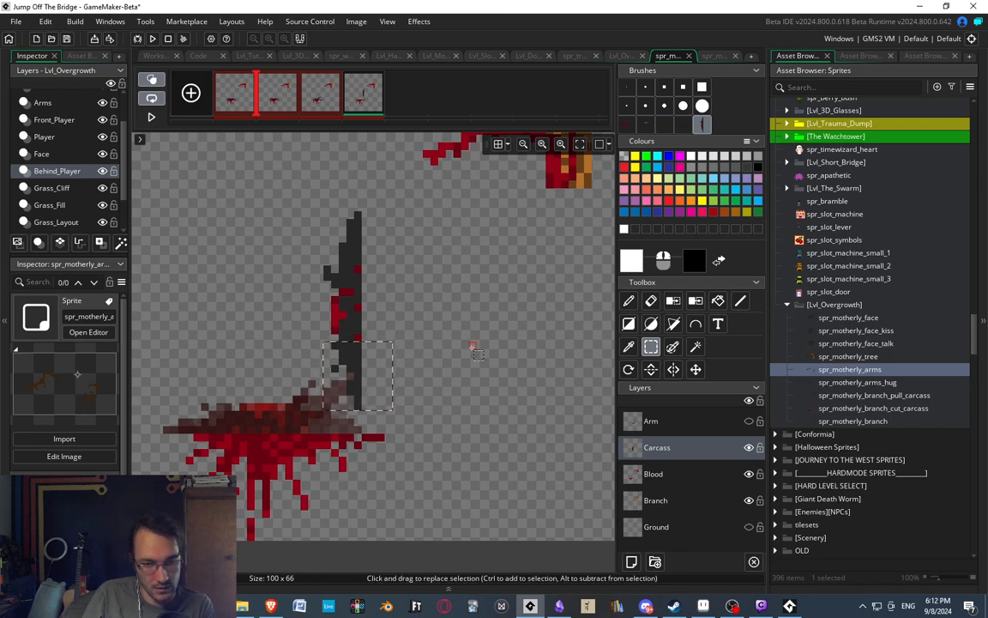
key("d")
scroll(371, 324, "up", 2)
middle_click_drag(346, 326, 355, 322)
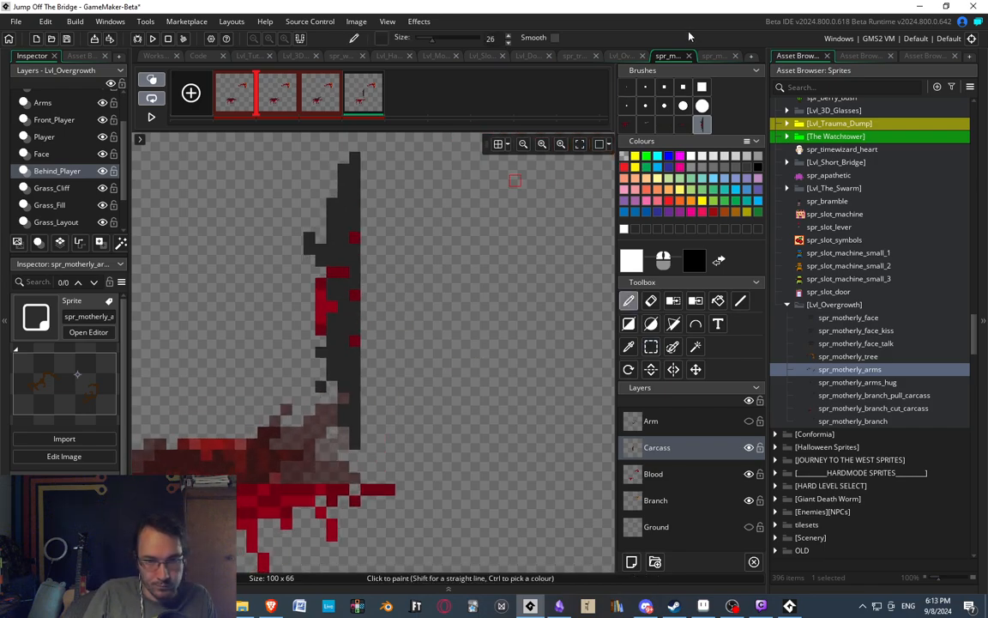
left_click(629, 88)
left_click(359, 259, "ctrl")
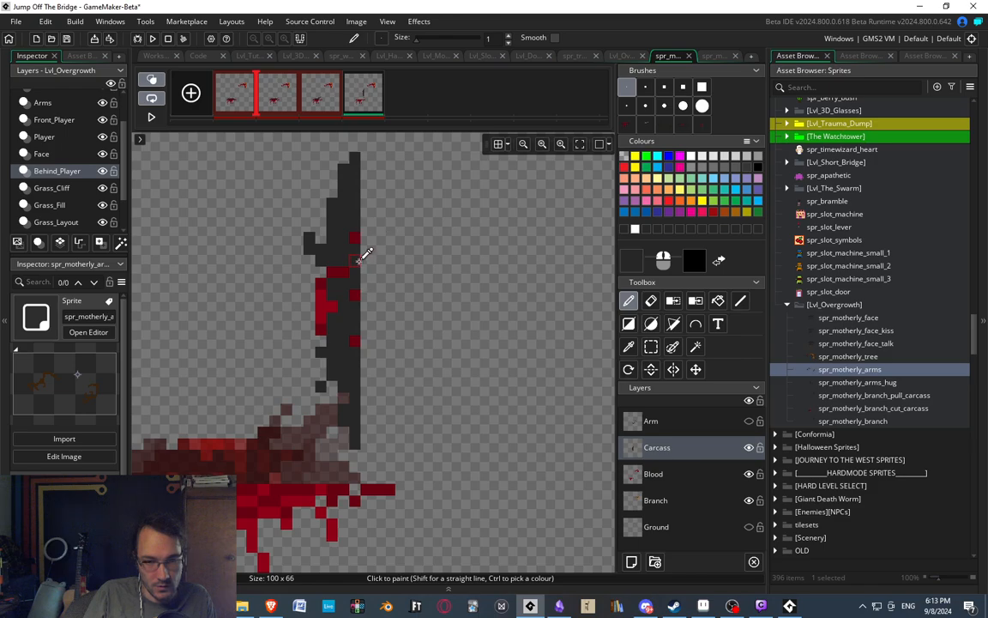
left_click_drag(371, 265, 367, 347)
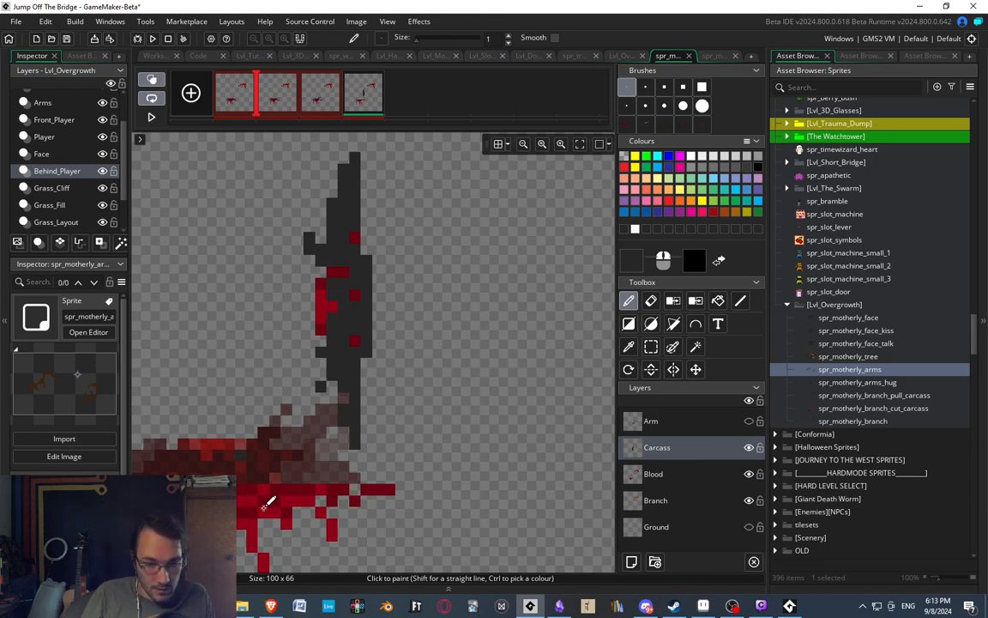
Paint a second thin dark grey leg beside the existing leg at the carcass's lower end.
mouse_move(375, 365)
left_mouse_down()
mouse_move(383, 416)
mouse_move(375, 371)
left_mouse_up()
scroll(375, 371, "down", 2)
key("e")
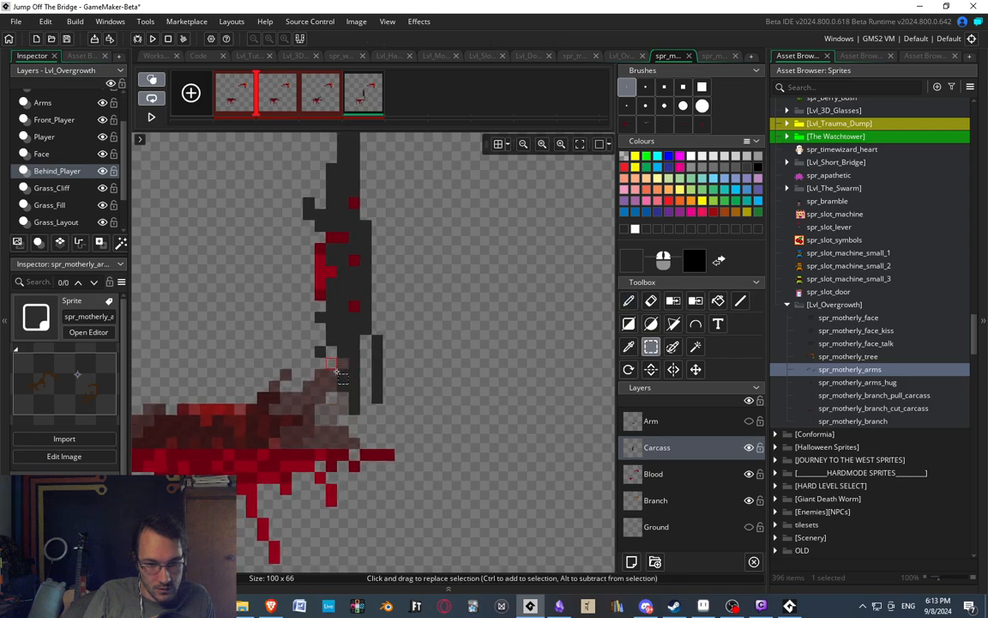
key("s")
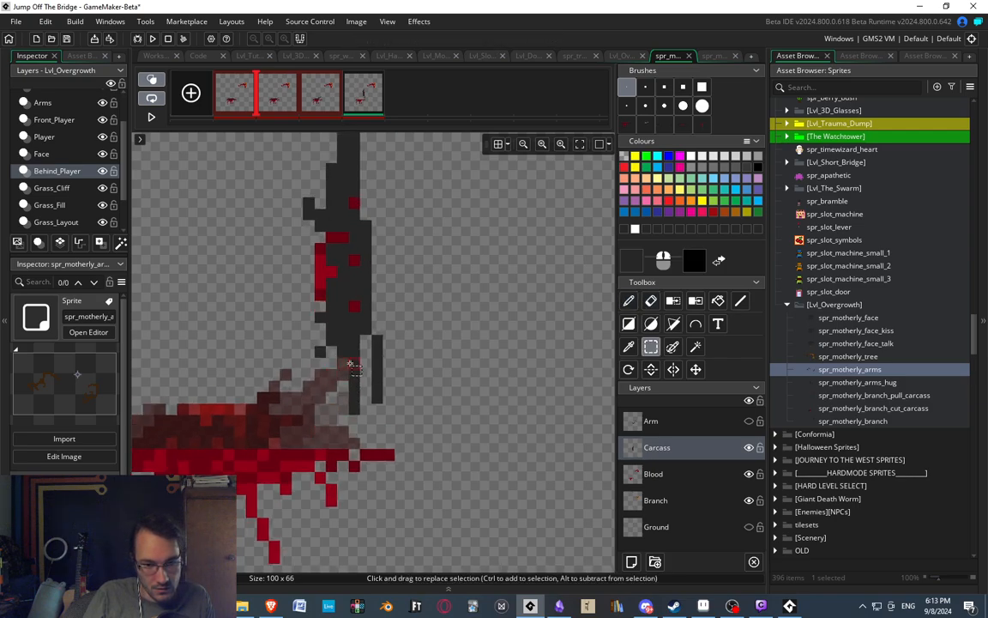
scroll(392, 270, "up", 3)
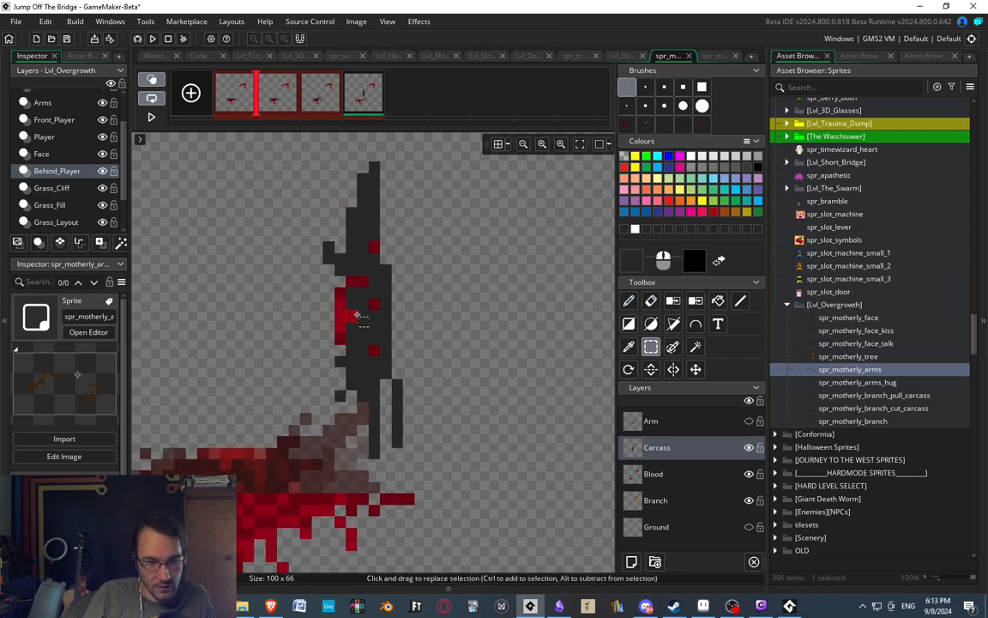
Shift the carcass's neck rightward by adding dark grey pixels on its right edge and trimming stray pixels at the tip.
key("d")
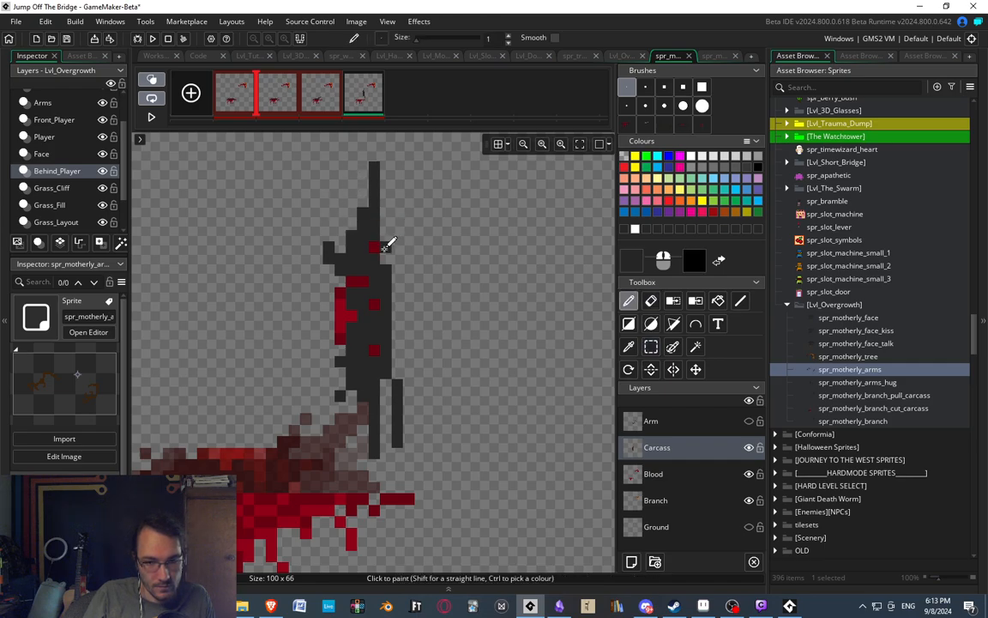
mouse_move(363, 203)
left_mouse_down()
mouse_move(364, 176)
mouse_move(364, 200)
mouse_move(386, 199)
mouse_move(386, 164)
left_mouse_up()
key("e")
key("d")
middle_click_drag(400, 213, 400, 262)
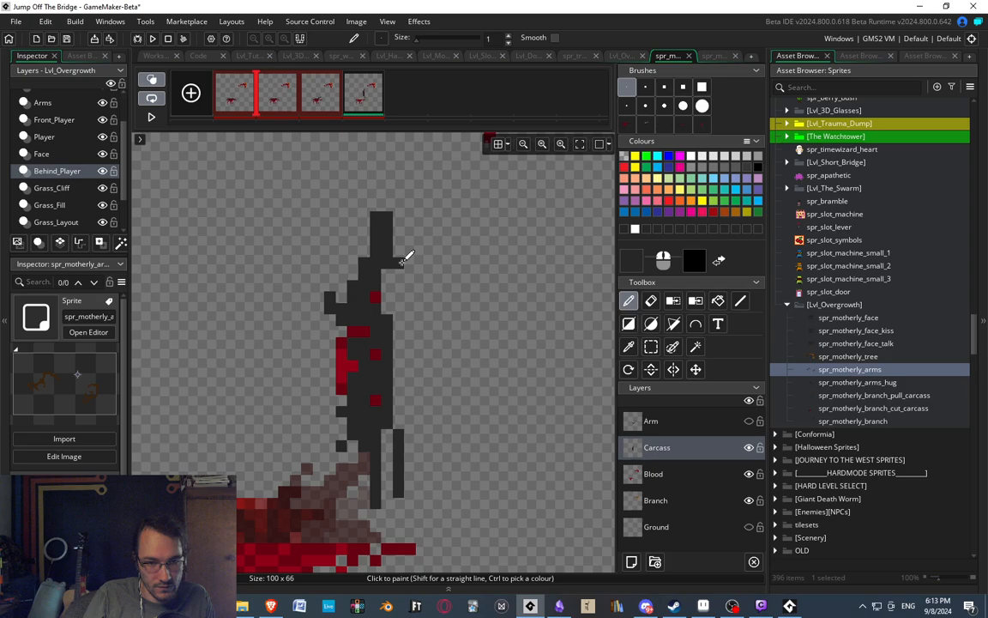
left_click_drag(376, 195, 387, 203)
key("e")
left_click(375, 193)
scroll(387, 255, "down", 3)
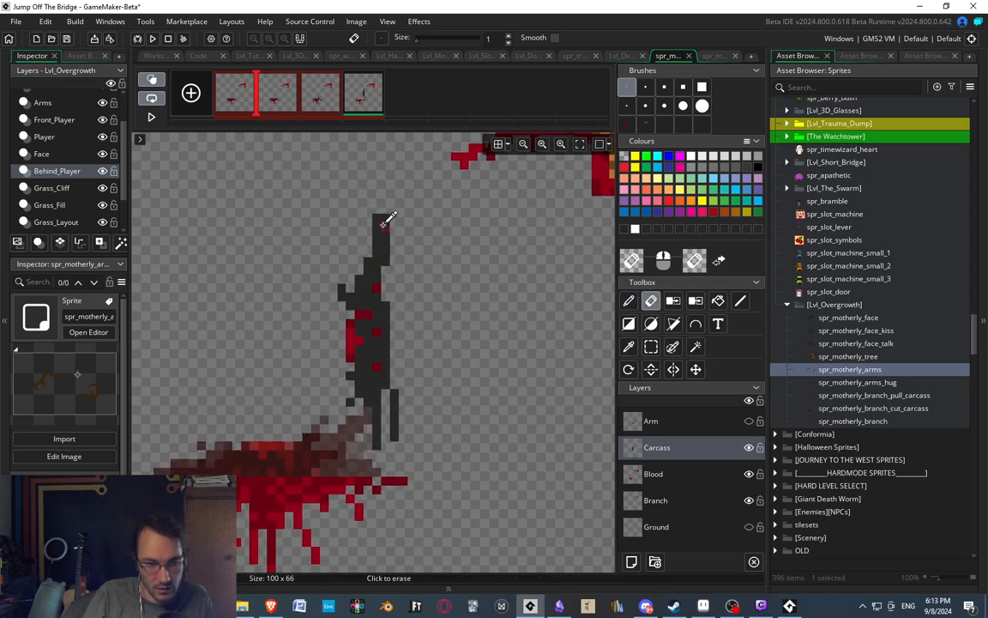
Fill the gap between neck and body with dark grey, and erase the excess outer column to leave a straight right edge.
scroll(386, 248, "up", 2)
scroll(390, 283, "up", 1)
key("d")
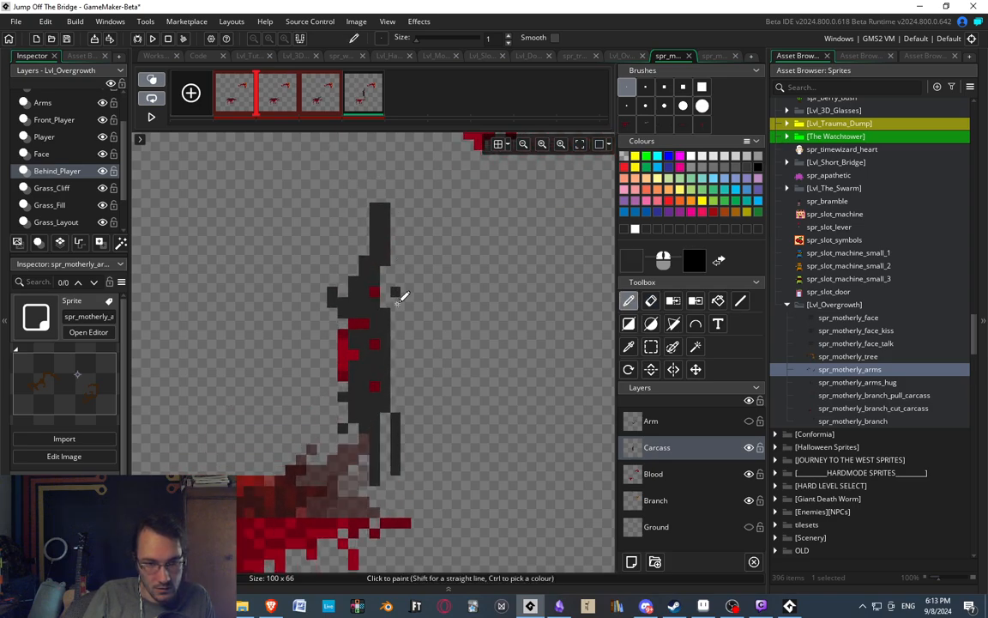
left_click_drag(396, 314, 384, 288)
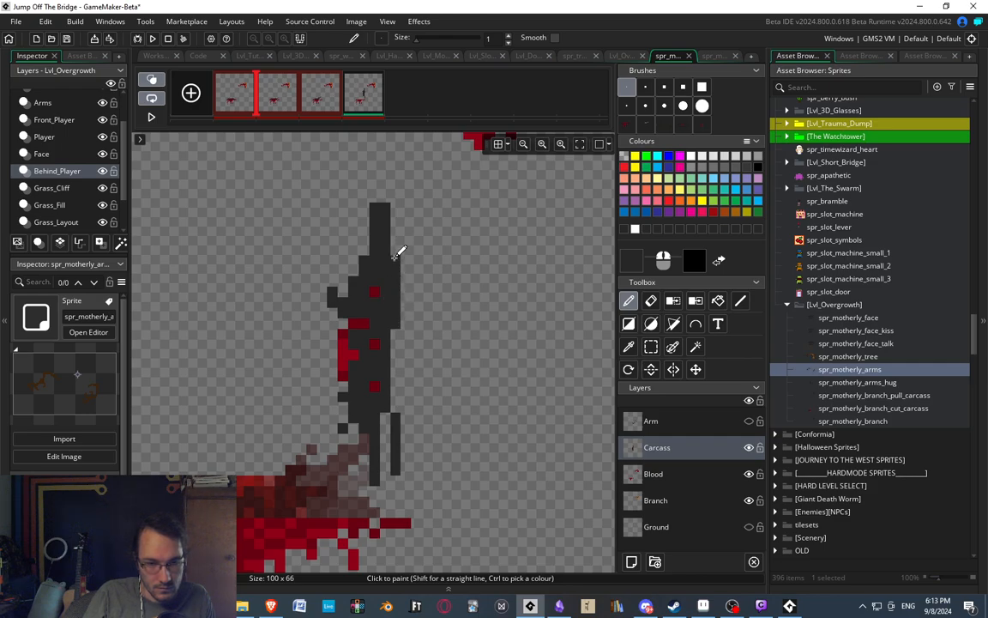
key("e")
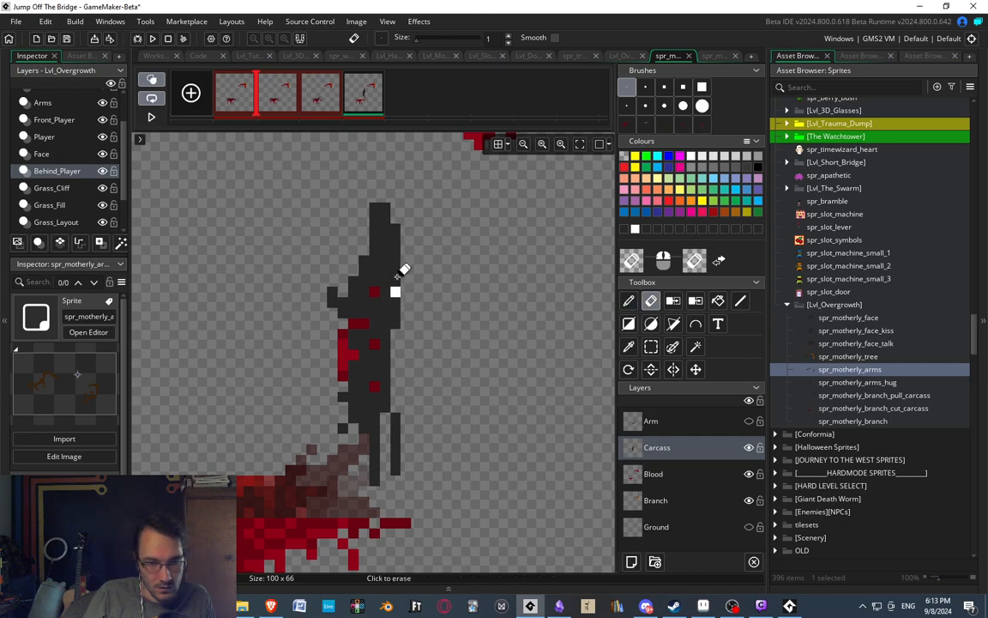
scroll(420, 215, "down", 3)
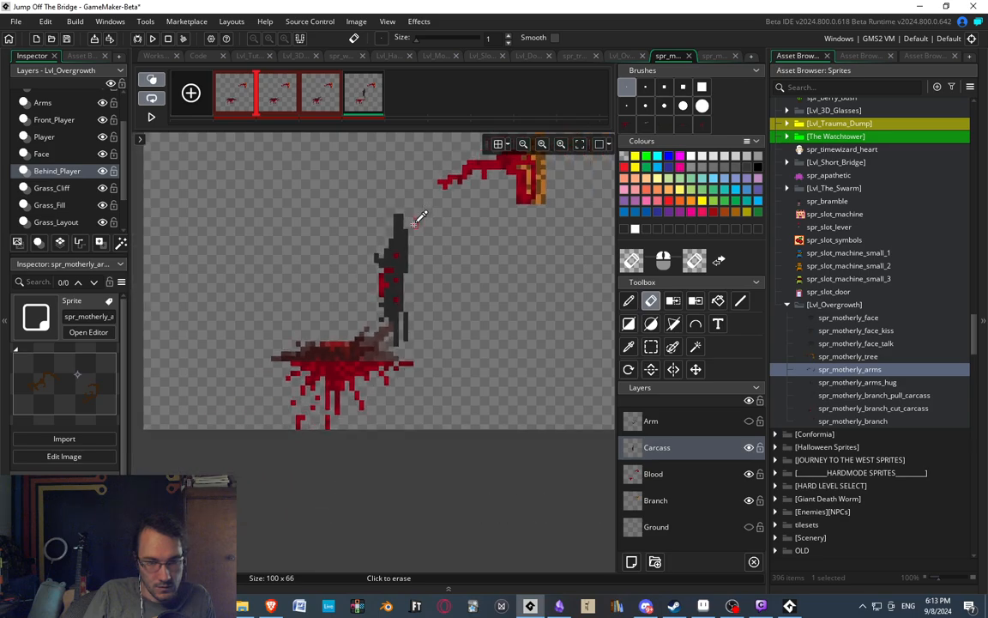
scroll(403, 249, "up", 3)
left_click_drag(409, 302, 409, 202)
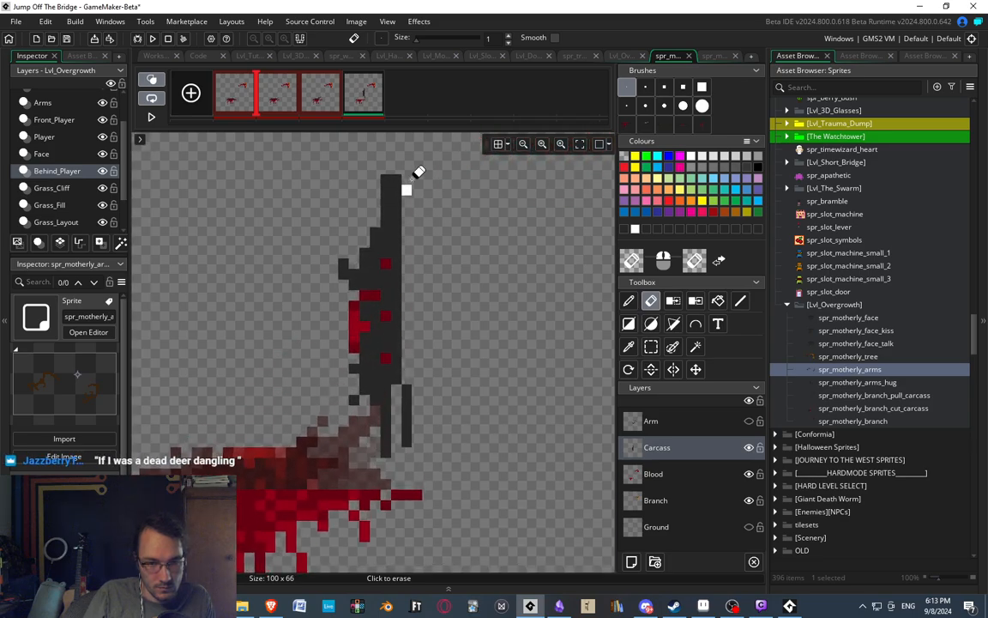
middle_click_drag(421, 295, 430, 302)
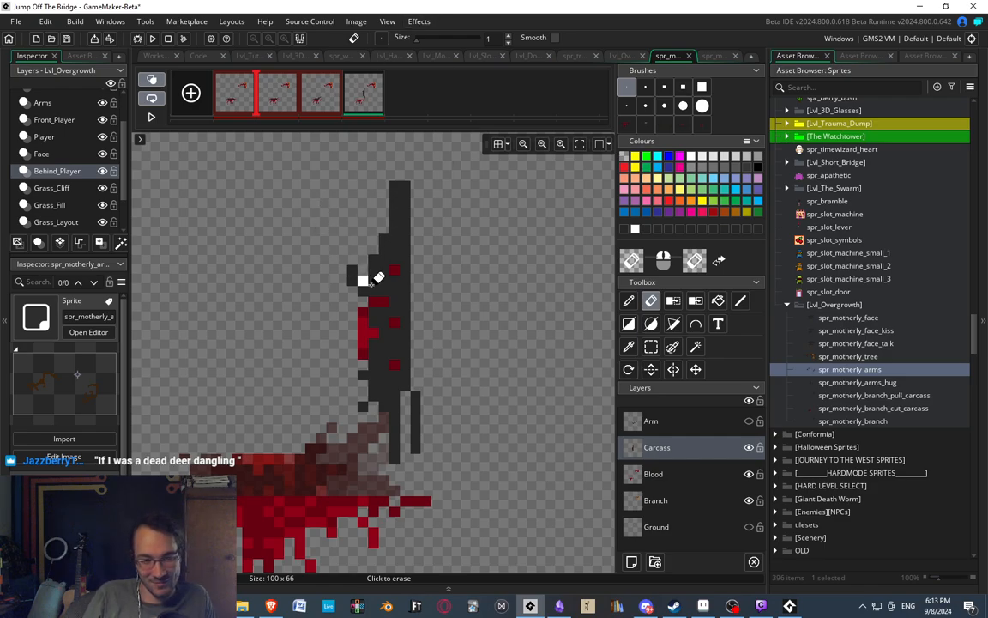
Flip between the second, third and fourth frames to compare the carcass's position with the upright version.
middle_click_drag(371, 284, 379, 281)
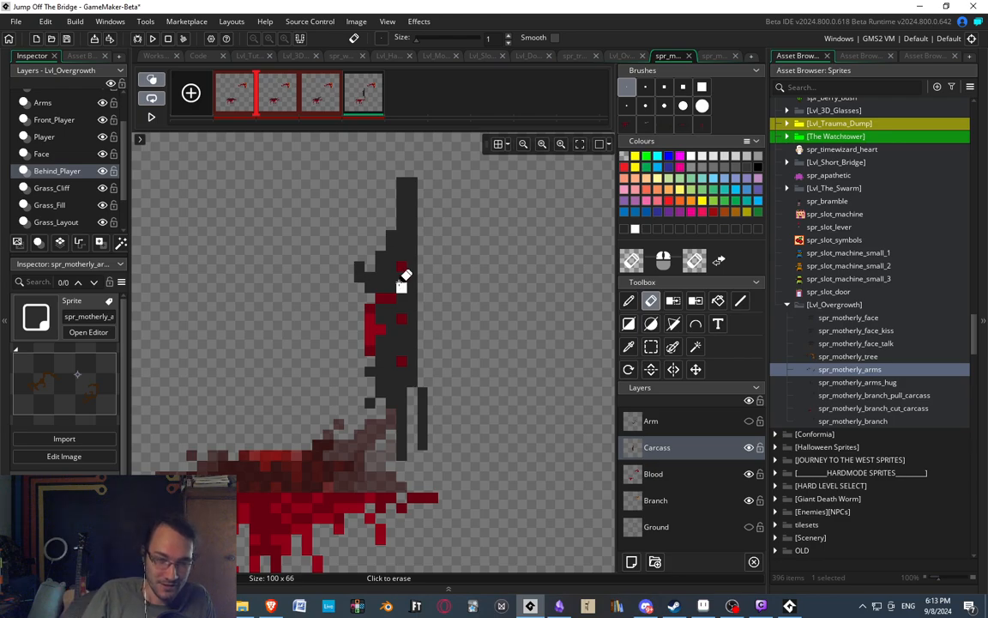
middle_click_drag(387, 289, 384, 289)
left_click(324, 96)
left_click(365, 98)
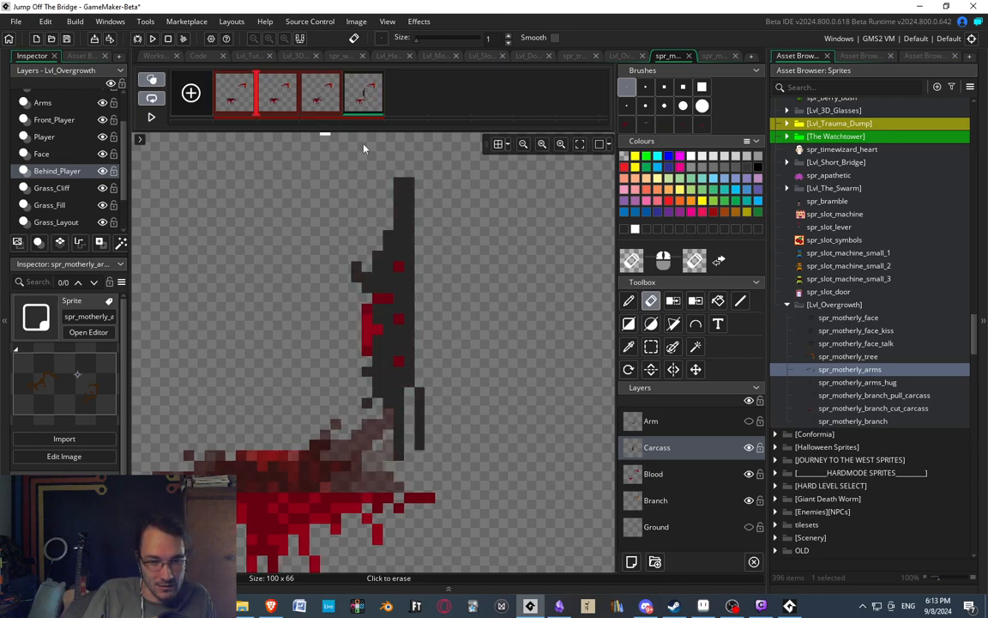
scroll(378, 301, "down", 2)
left_click(293, 102)
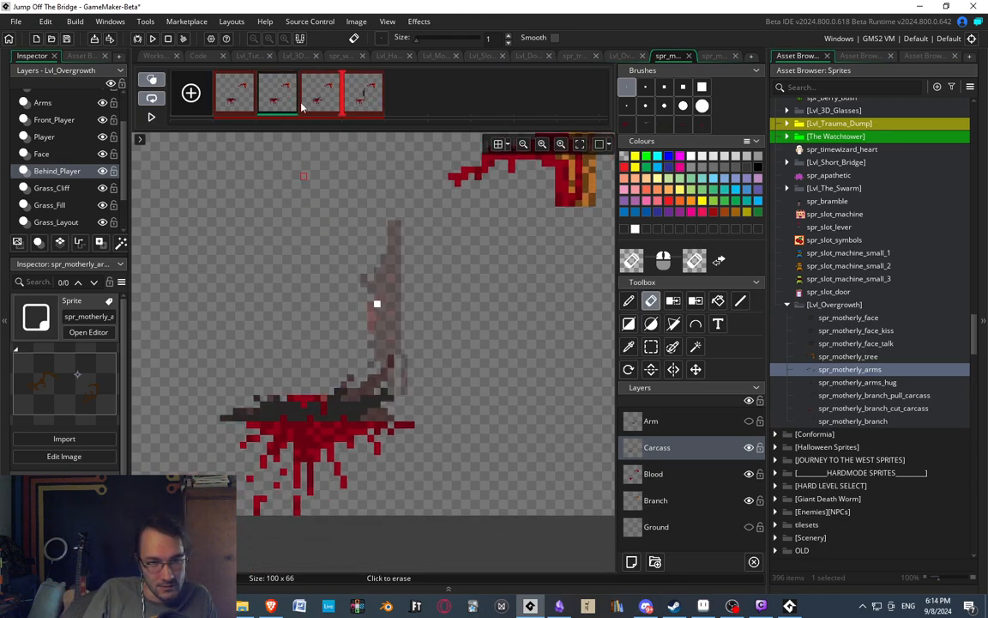
left_click(328, 105)
left_click(352, 104)
key("s")
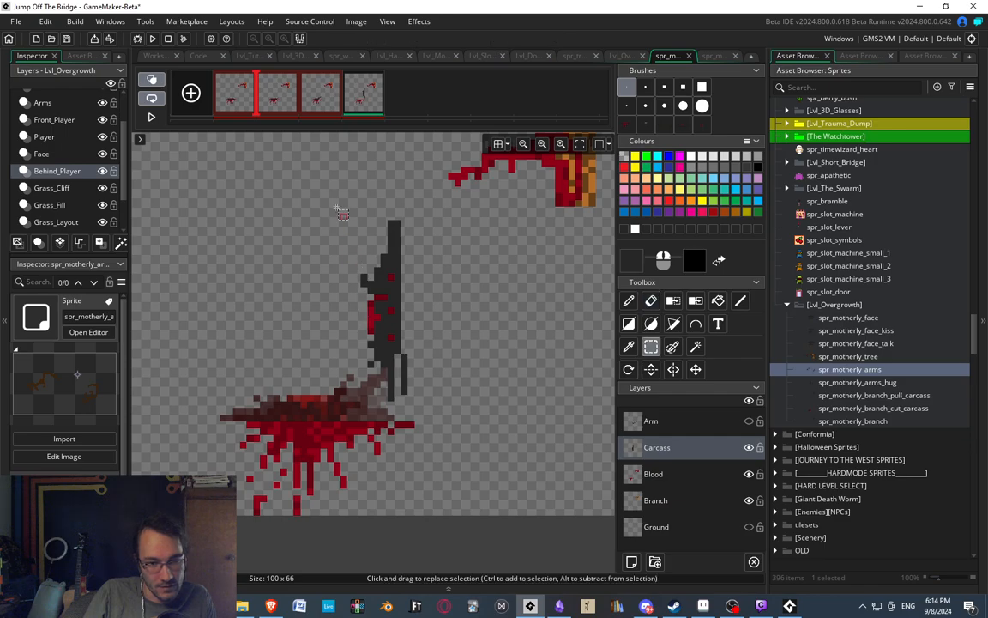
mouse_move(330, 189)
left_mouse_down()
mouse_move(439, 401)
mouse_move(360, 211)
left_mouse_up()
Paint a short one-pixel-wide dark grey bulge on the right side where the neck meets the body.
scroll(417, 276, "up", 1)
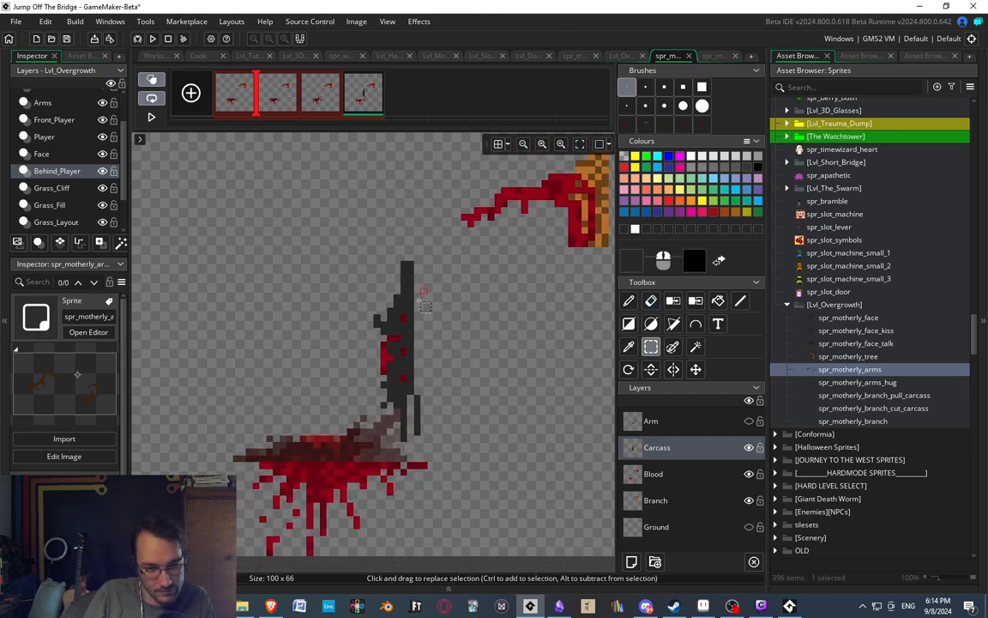
scroll(403, 296, "up", 3)
key("e")
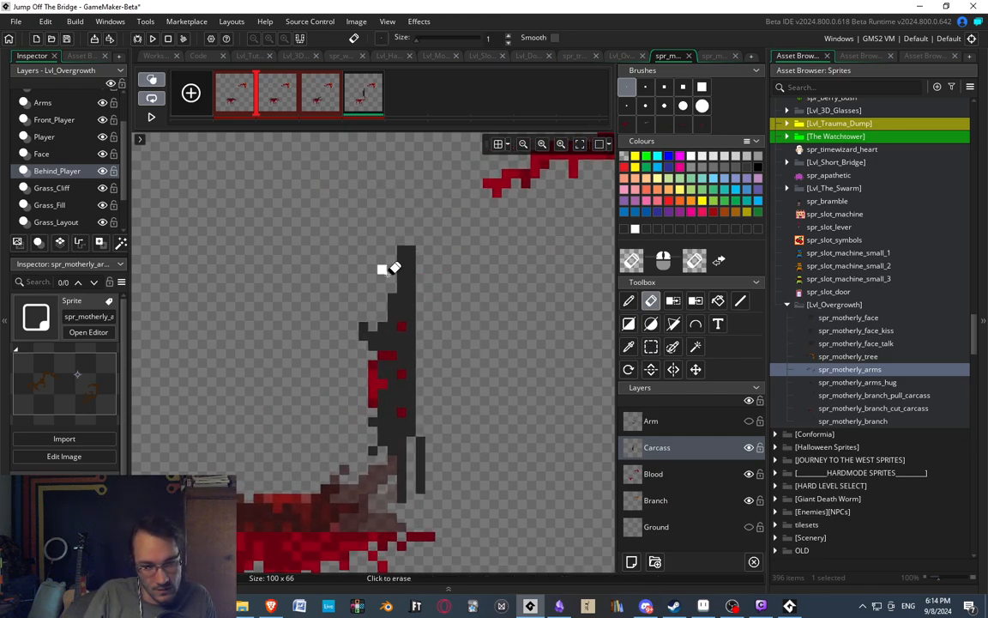
scroll(410, 257, "down", 1)
scroll(408, 262, "up", 1)
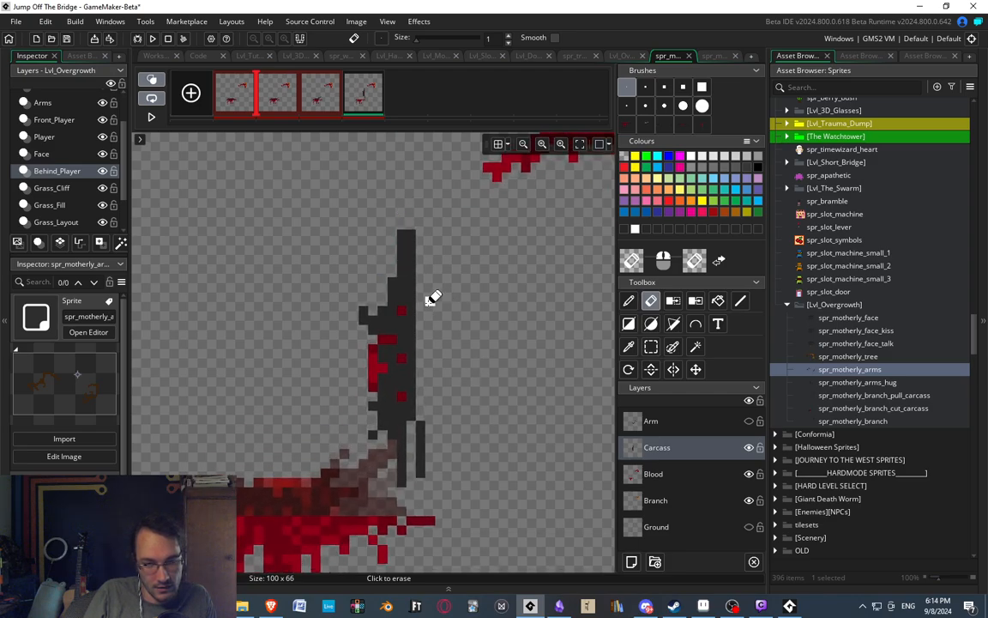
key("p")
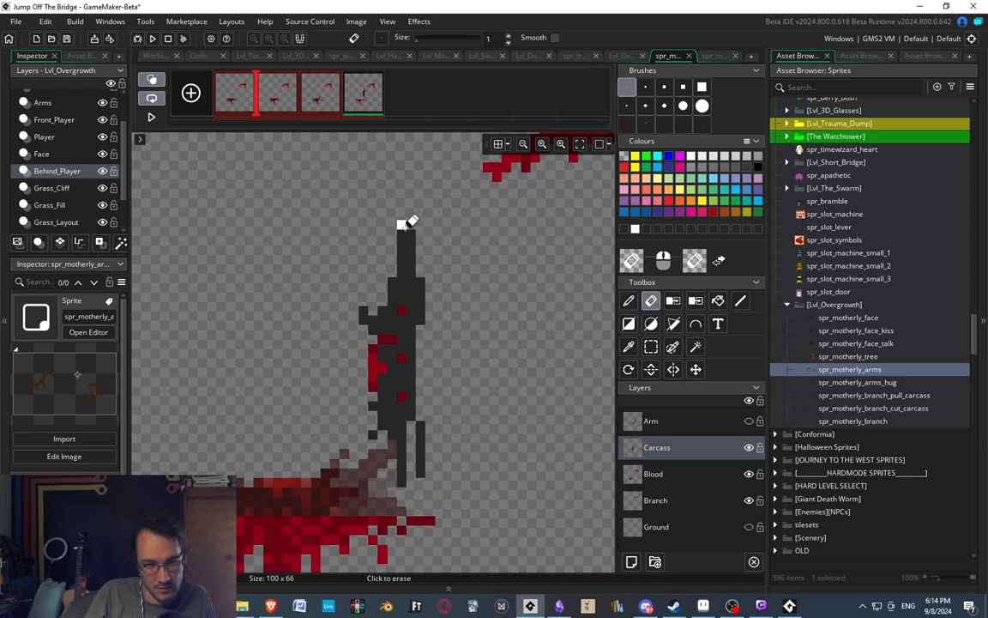
Rework the tip of the neck with dark grey, extending it one pixel upward and keeping it two pixels wide.
mouse_move(405, 227)
left_mouse_down()
mouse_move(409, 212)
mouse_move(402, 244)
mouse_move(412, 216)
left_mouse_up()
key("e")
key("d")
key("e")
scroll(470, 242, "down", 4, "ctrl")
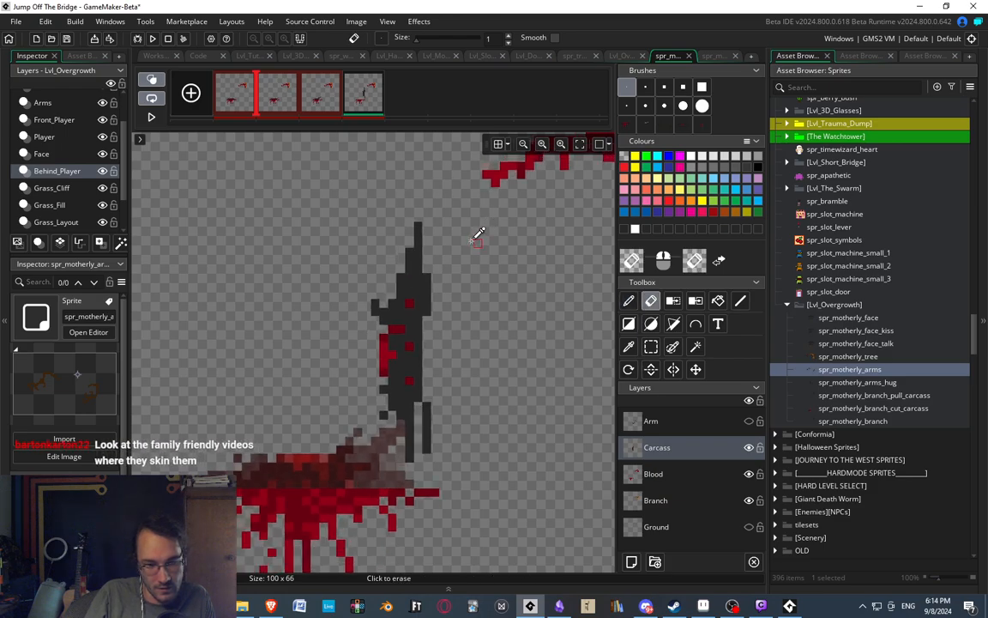
scroll(455, 247, "up", 4, "ctrl")
key("d")
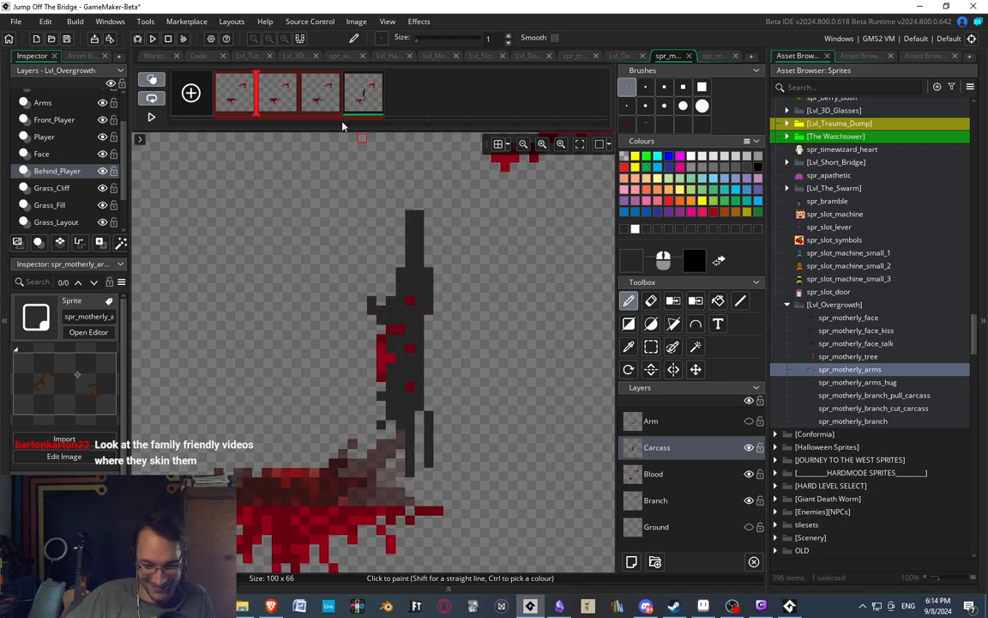
middle_click_drag(468, 264, 460, 242)
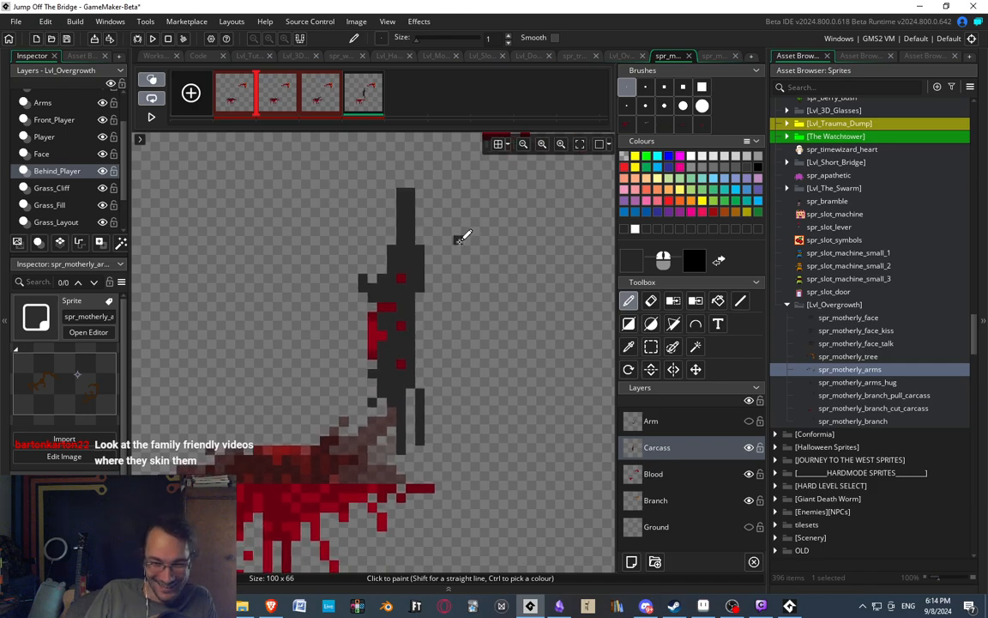
Sample the dark red from the third frame and use it for blood patches on the right edge of the fourth frame's carcass.
left_click(275, 99)
left_click(349, 102)
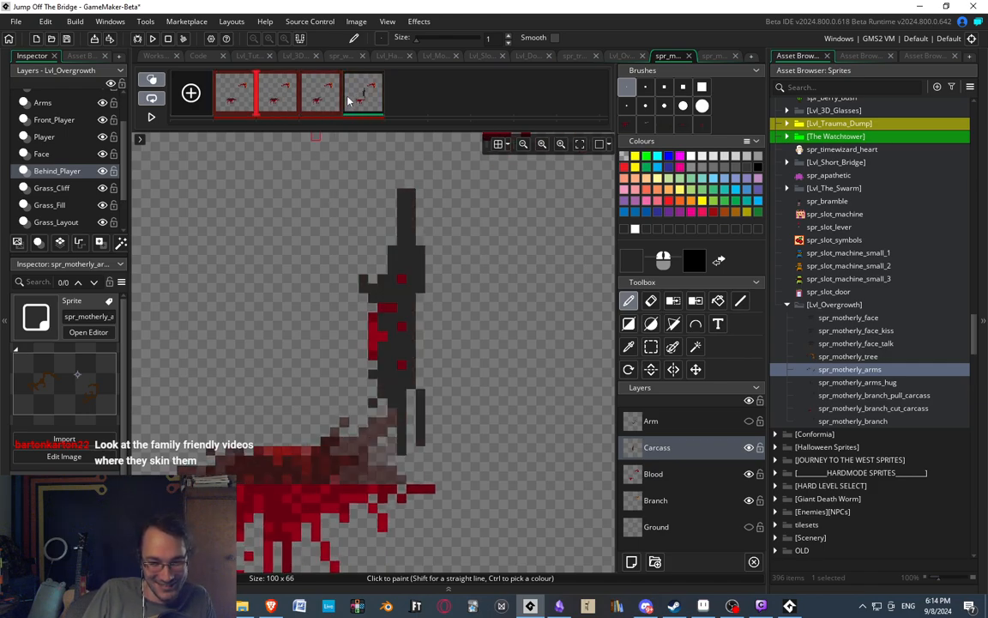
middle_click_drag(409, 295, 423, 291)
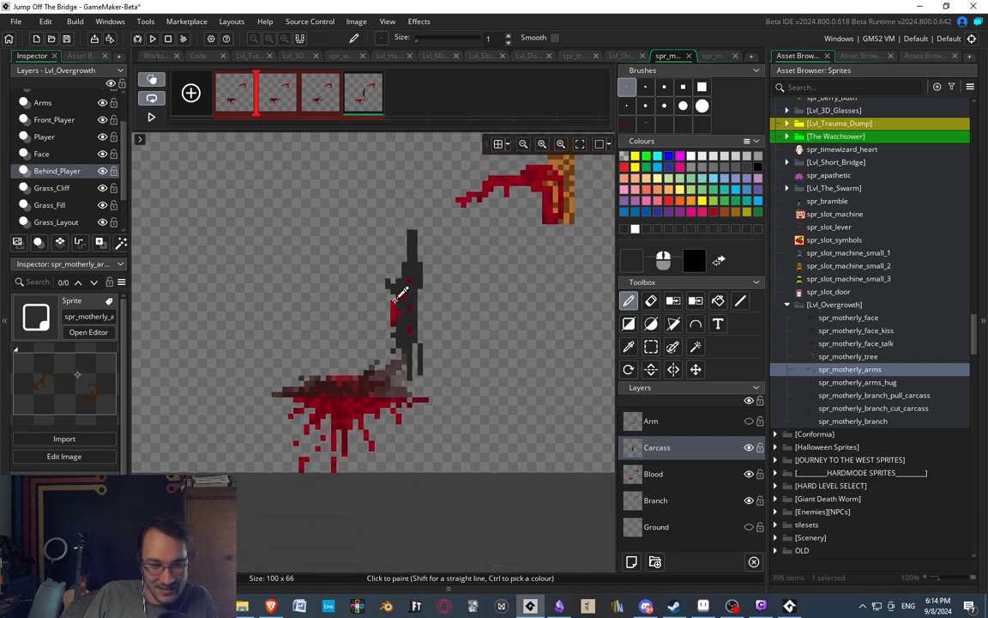
scroll(420, 299, "up", 2)
left_click(325, 98)
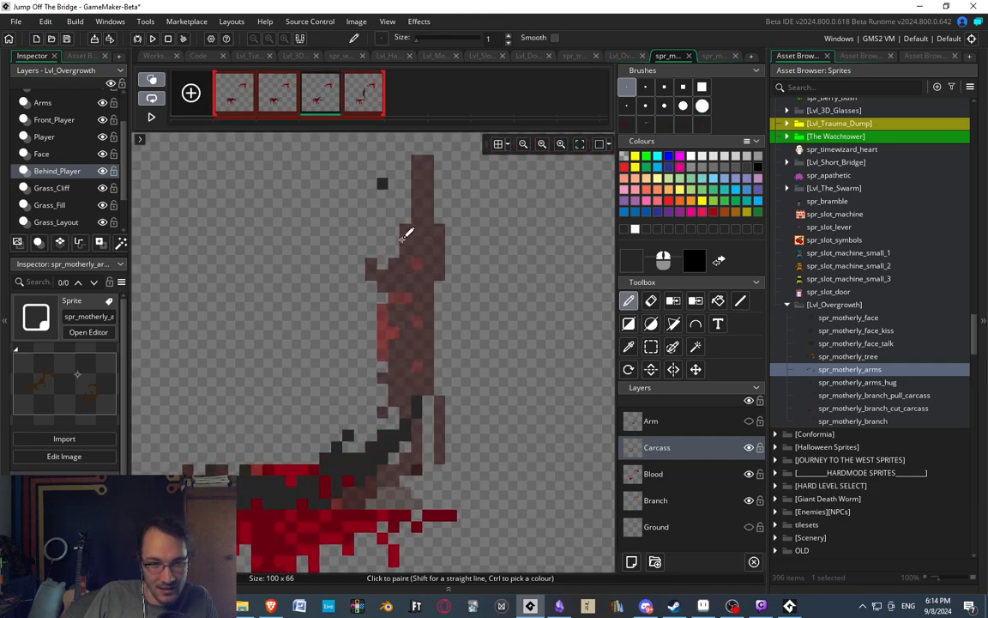
left_click(251, 505, "ctrl")
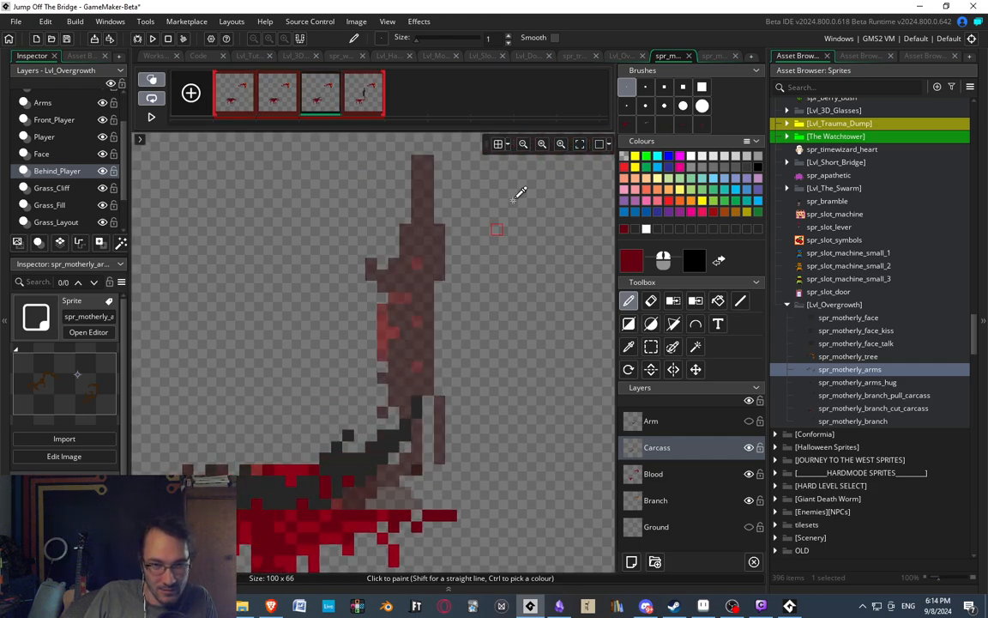
left_click(373, 101)
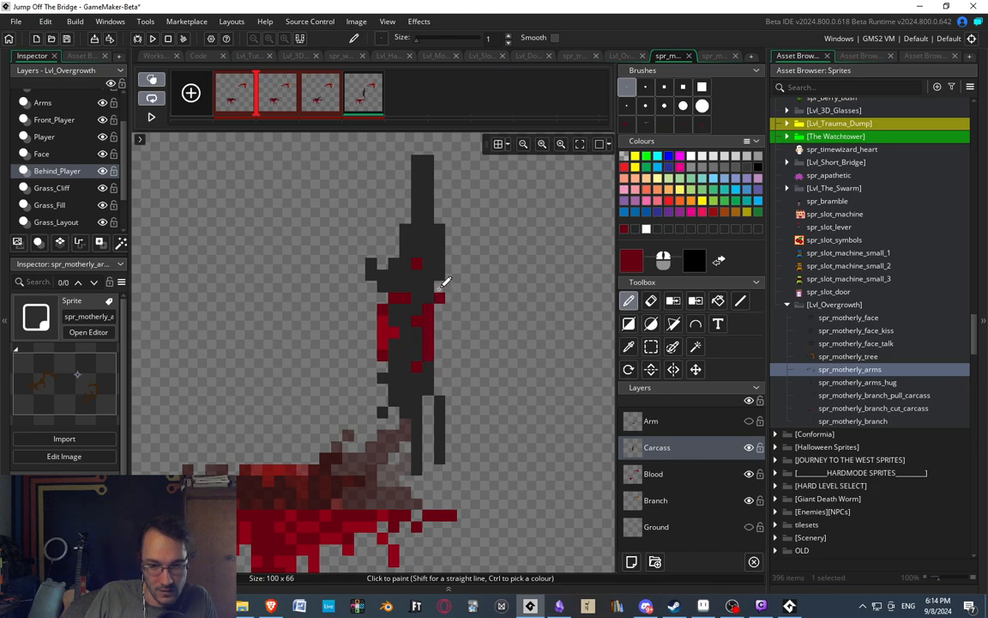
Add brighter red pixels from the left wound to the right-hand wound, and erase a small notch in its outer edge.
left_click(393, 333, "ctrl")
left_click_drag(429, 310, 435, 324)
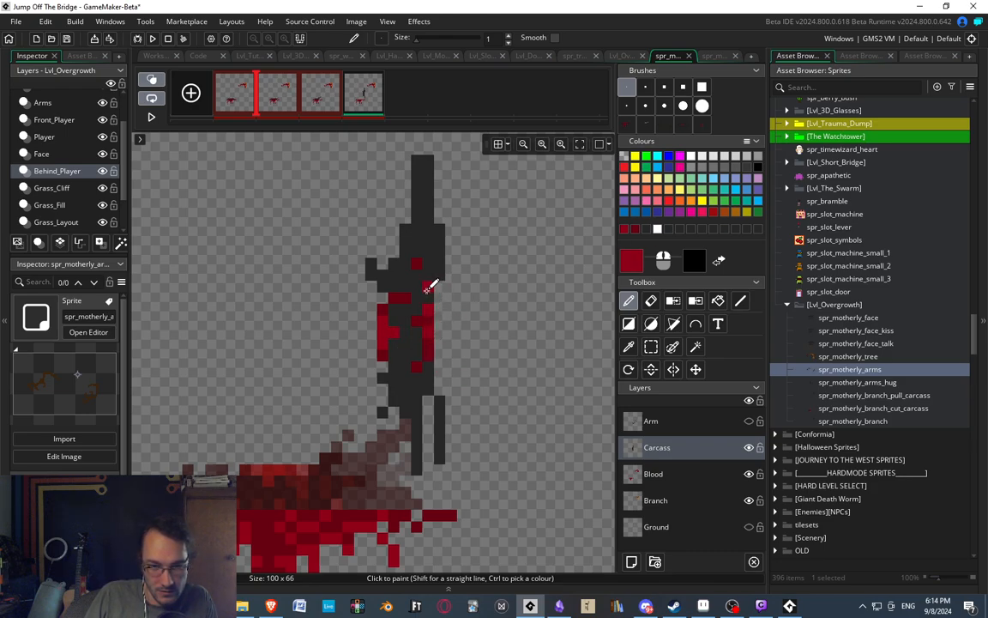
key("e")
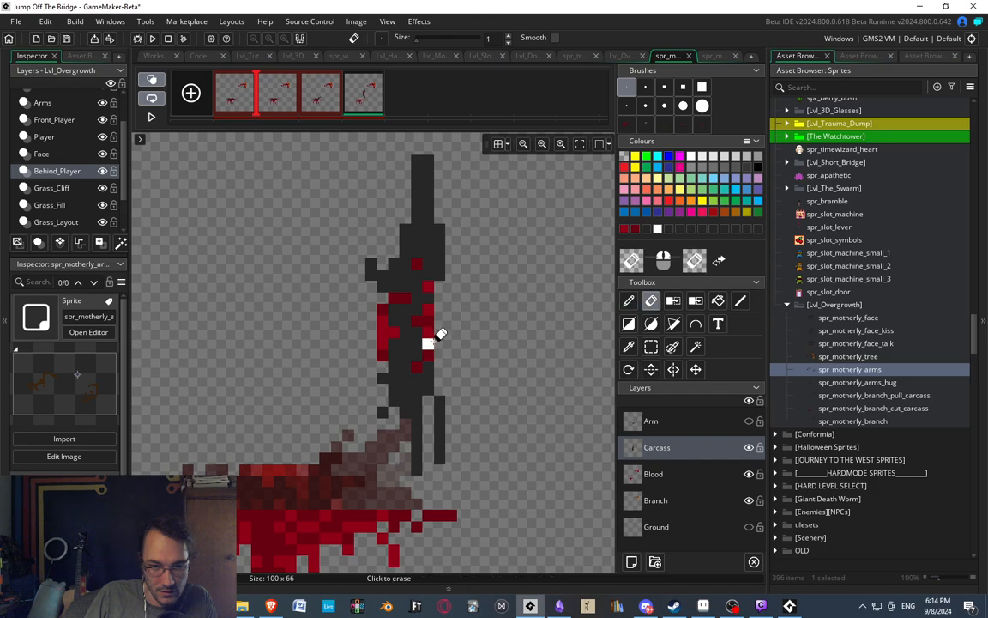
left_click_drag(432, 333, 431, 323)
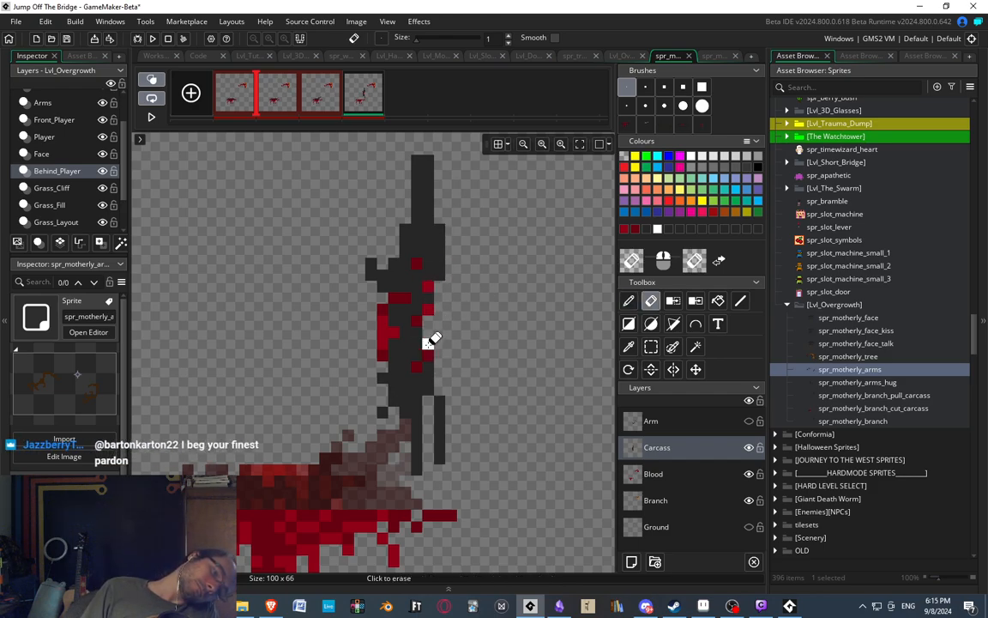
Examine the outline and blood patches of the upright carcass in the fourth frame.
key("d")
scroll(452, 240, "down", 5)
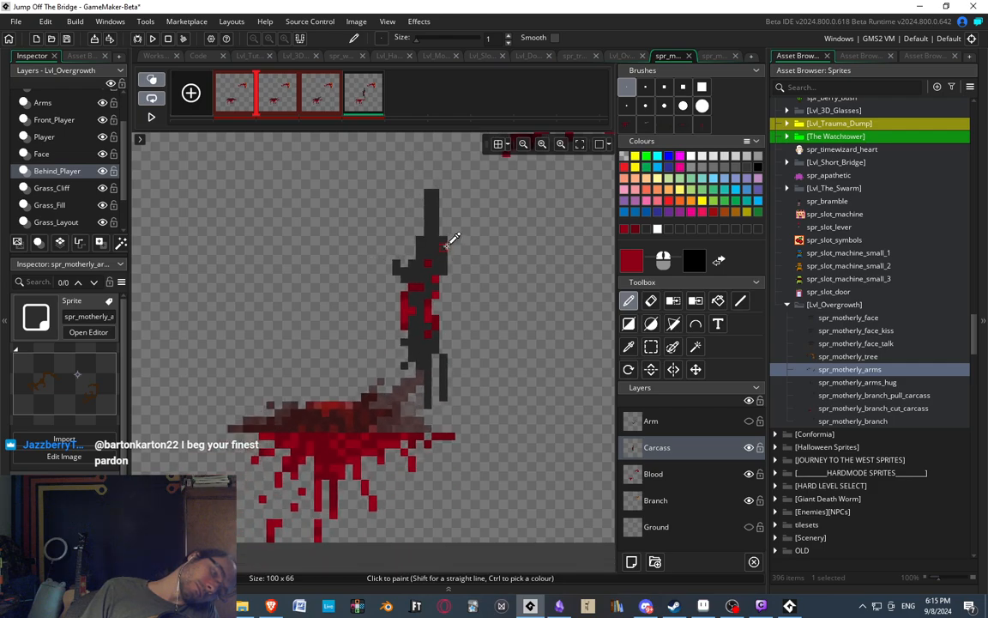
scroll(466, 242, "up", 5)
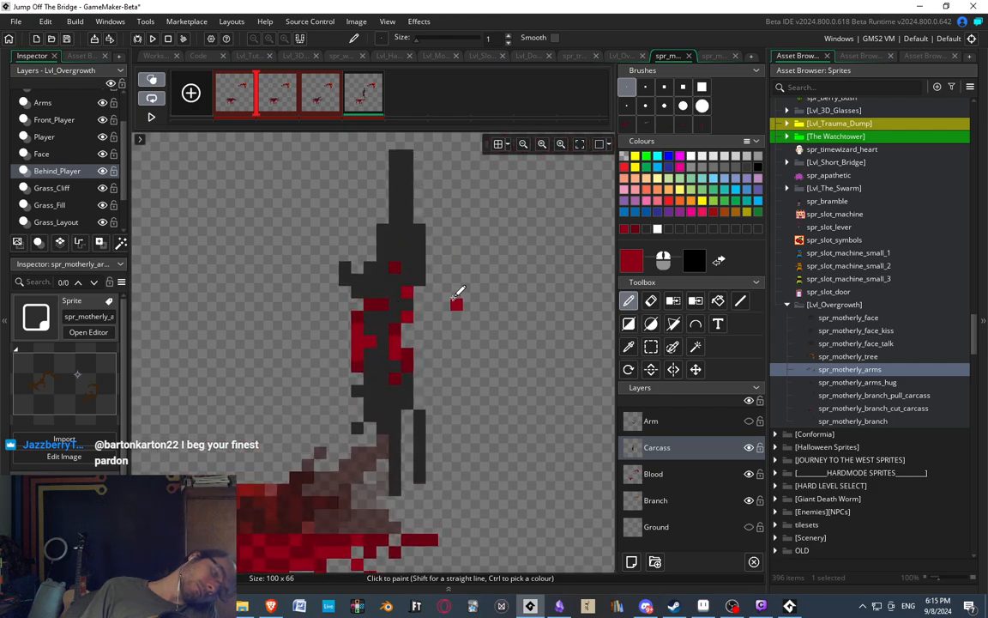
scroll(414, 288, "down", 3)
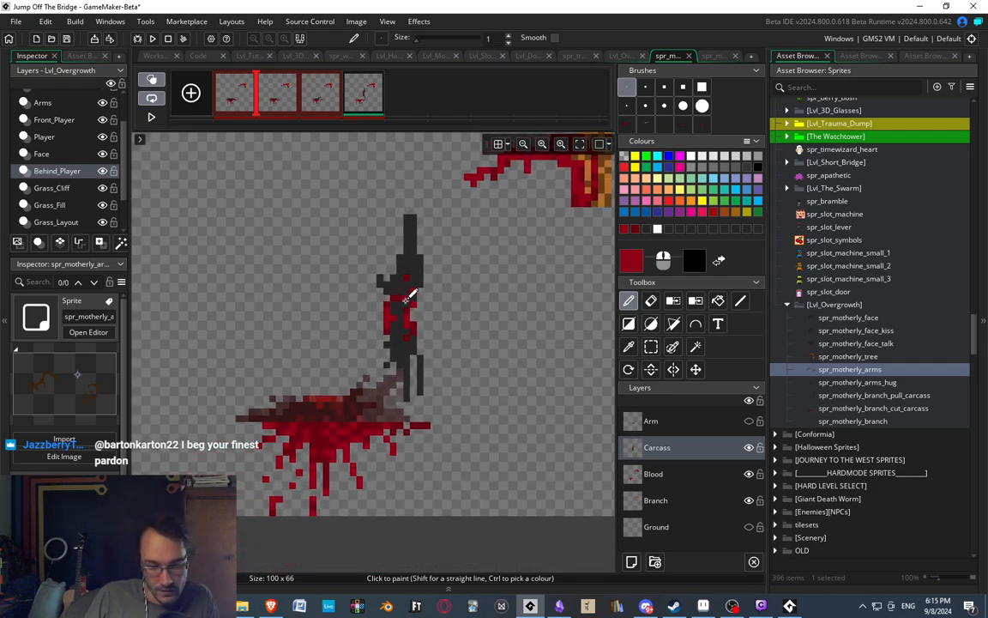
middle_click_drag(406, 300, 417, 310)
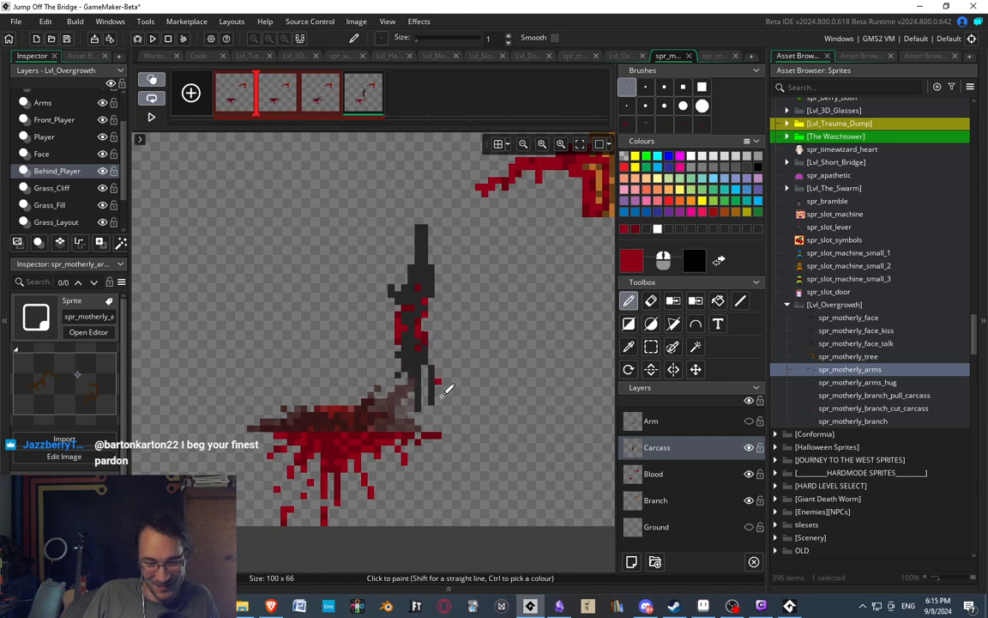
scroll(435, 371, "up", 3)
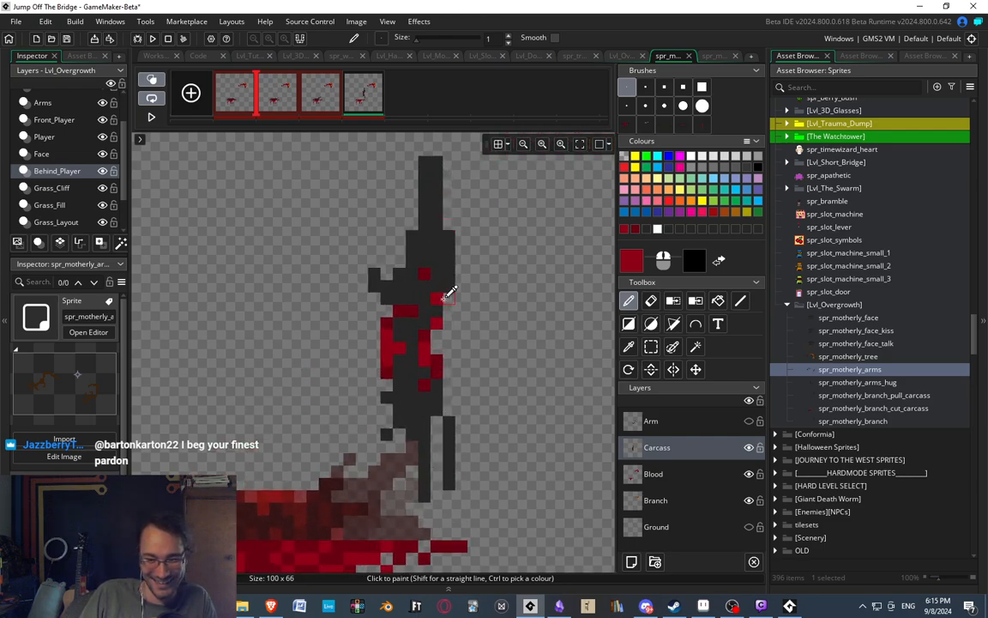
scroll(443, 297, "down", 2)
scroll(357, 326, "up", 3)
Try shifting the small grey stub on the carcass's left side one pixel up.
key("s")
left_click_drag(380, 287, 392, 322)
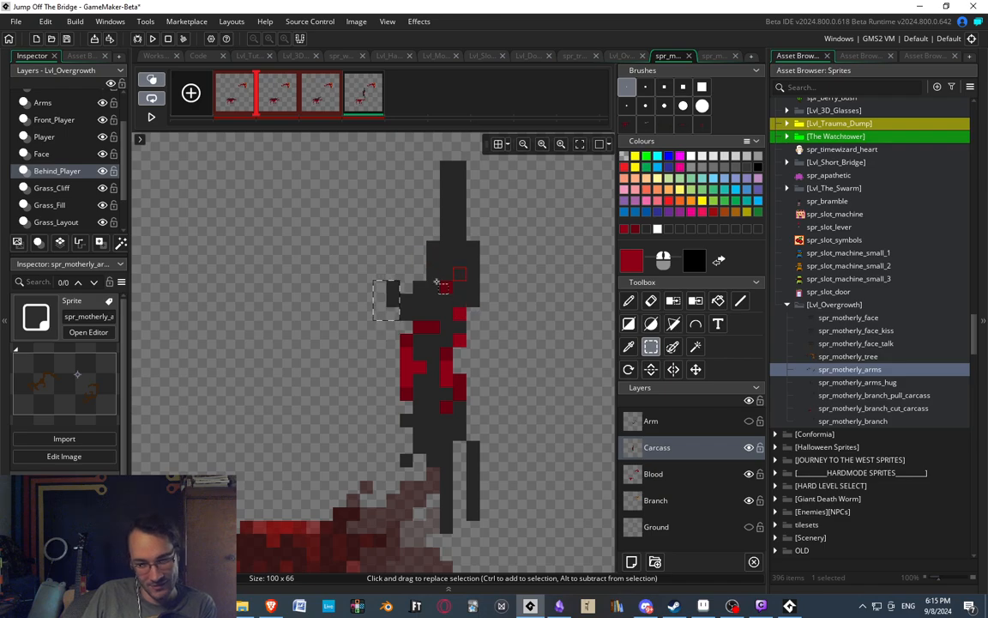
left_click_drag(376, 272, 407, 314)
key("Left")
key("Up")
key("Right")
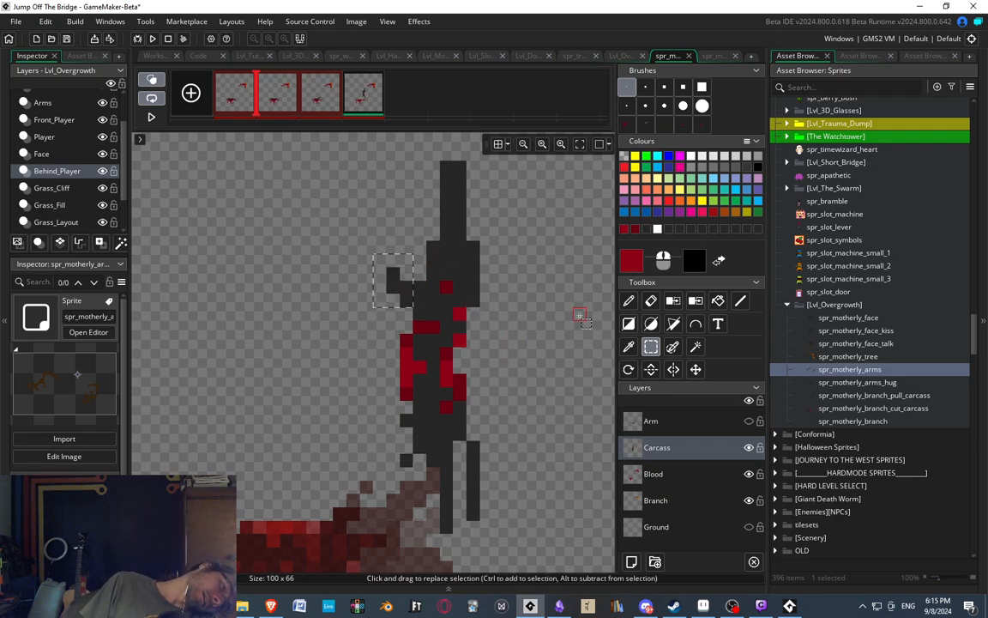
key("Left")
key("Down")
key("Right")
left_click(519, 222)
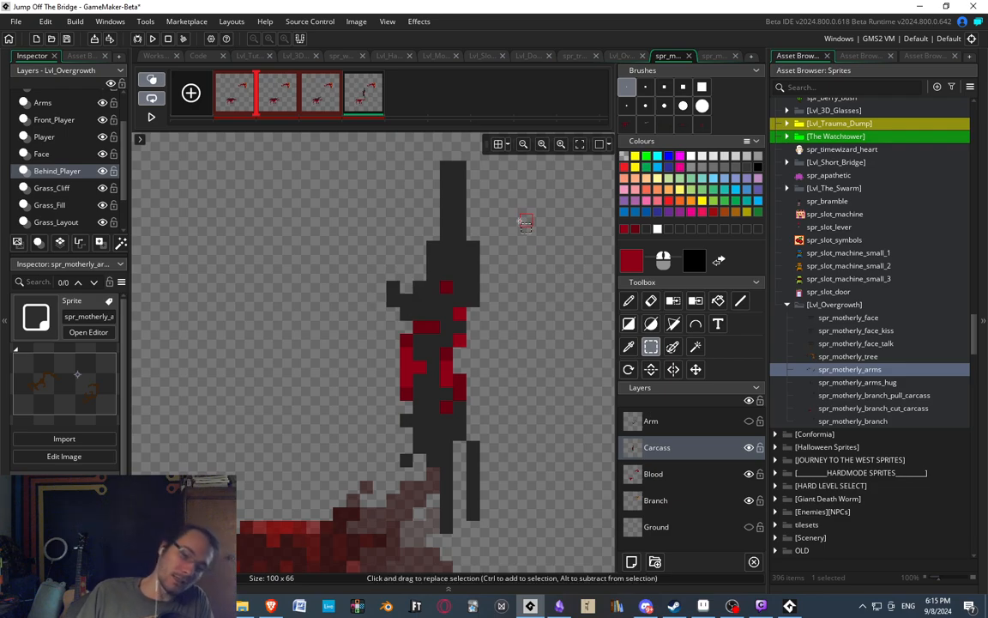
Compare the fourth frame's carcass with the carcass poses in the second and third frames.
middle_click_drag(498, 312, 466, 293)
middle_click_drag(425, 344, 397, 313)
middle_click_drag(382, 377, 397, 393)
scroll(376, 358, "down", 2)
mouse_move(397, 313)
middle_mouse_down()
mouse_move(376, 358)
mouse_move(393, 321)
middle_mouse_up()
scroll(377, 346, "down", 1)
left_click(281, 100)
left_click(320, 99)
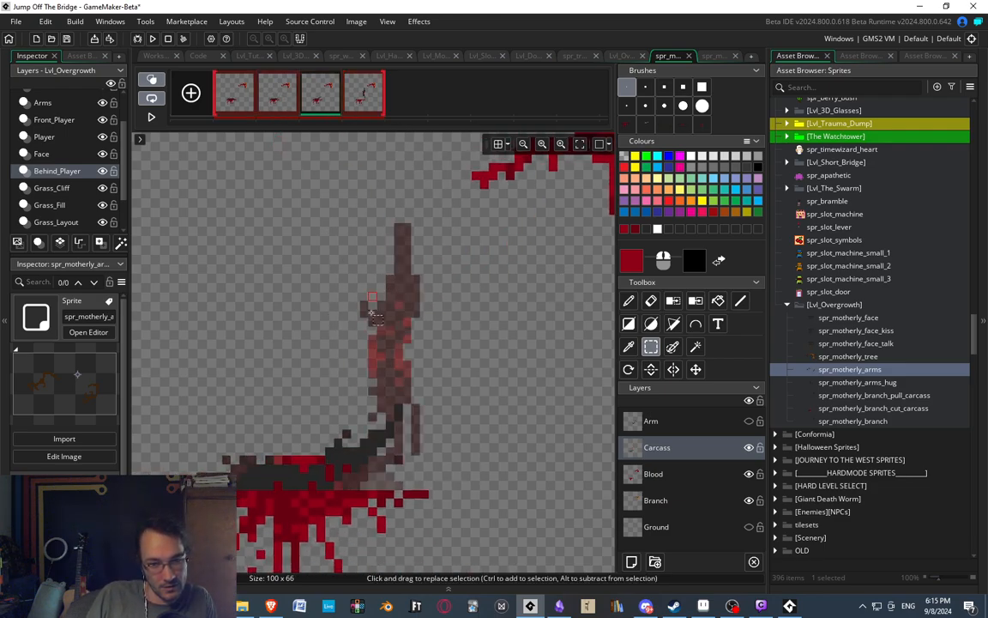
scroll(371, 313, "down", 2)
scroll(372, 296, "up", 1)
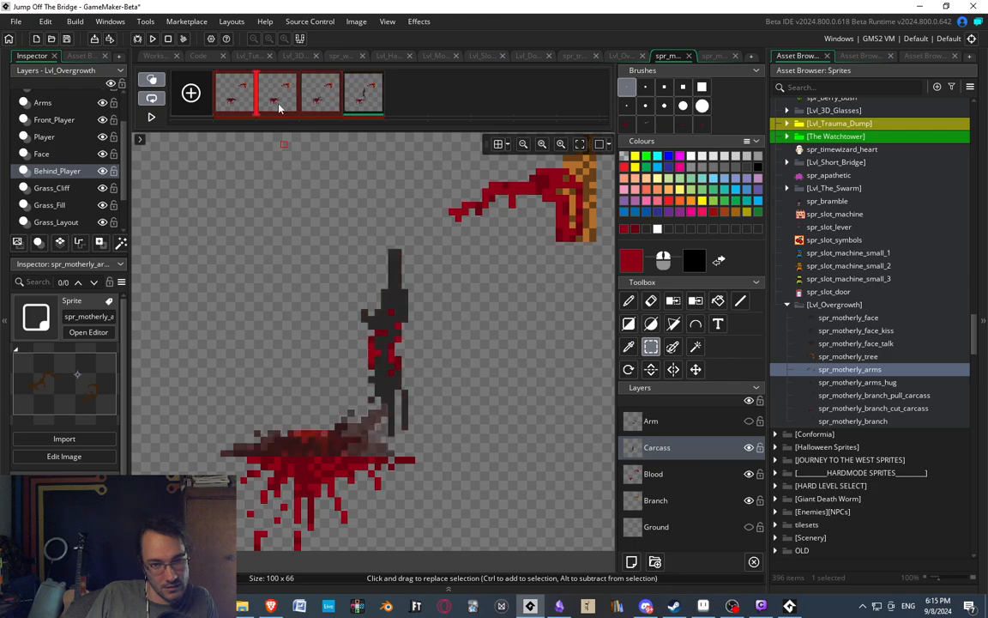
left_click(364, 101)
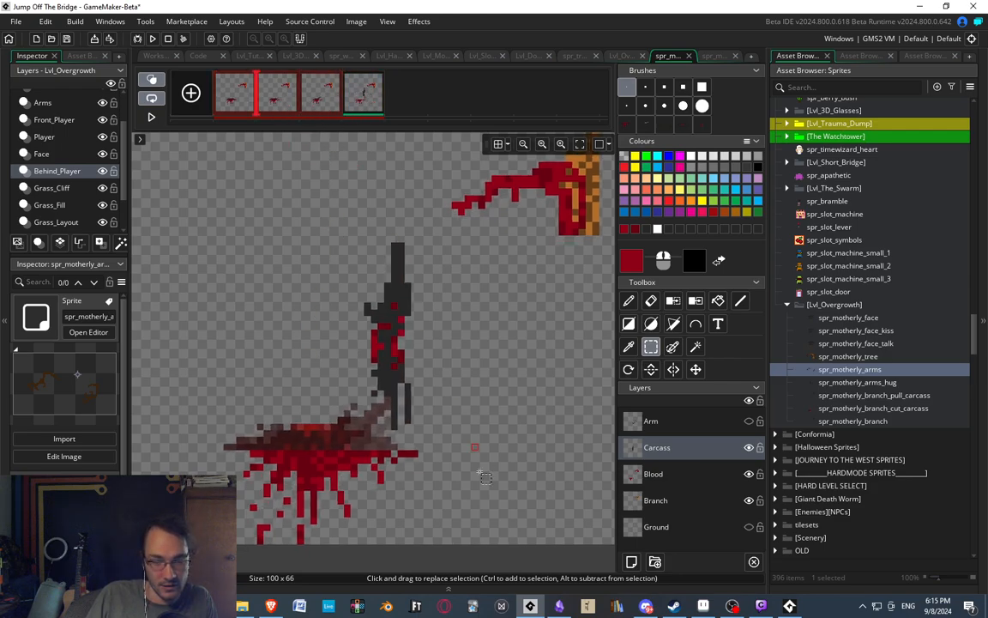
middle_click_drag(446, 320, 384, 374)
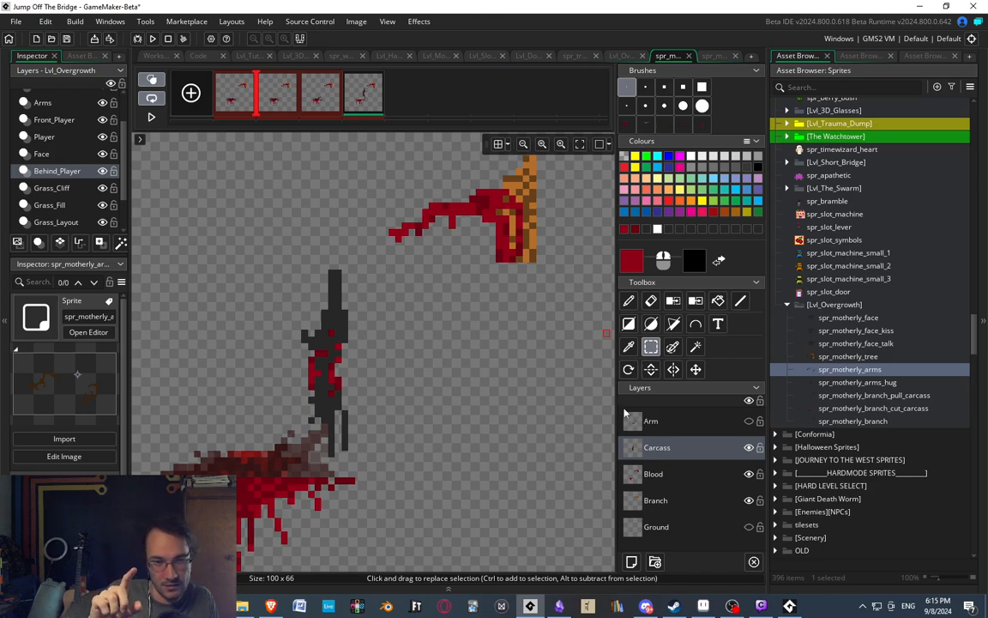
Show and activate the Arm layer, and delete the clawed hand and most of the arm from the fourth frame, keeping its far end.
left_click(749, 421)
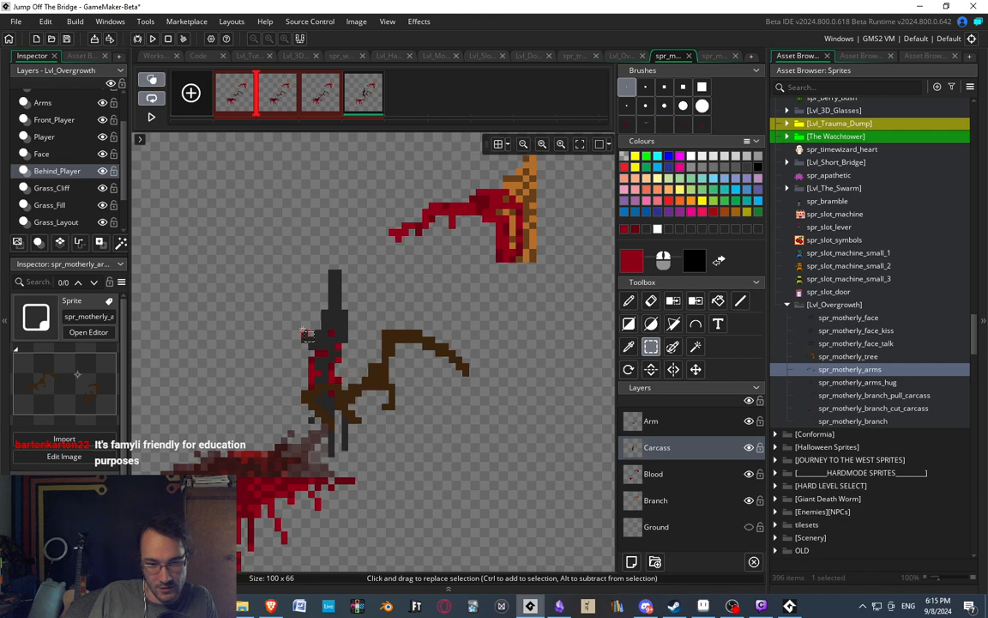
left_click(668, 425)
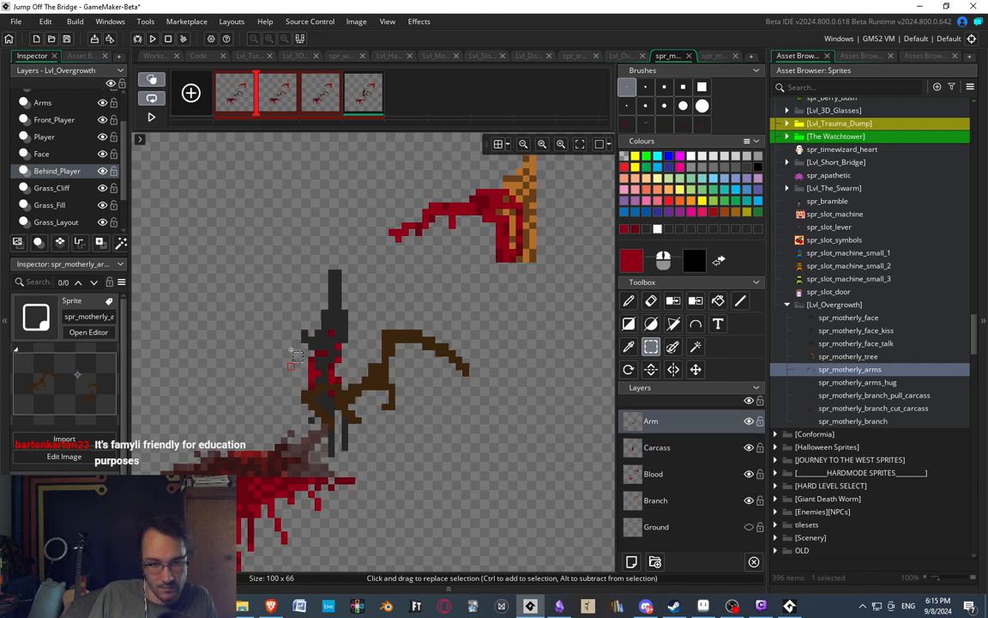
left_click_drag(304, 298, 446, 353)
key("Delete")
mouse_move(305, 367)
left_mouse_down()
mouse_move(404, 419)
mouse_move(406, 439)
left_mouse_up()
mouse_move(380, 400)
left_mouse_down()
mouse_move(383, 258)
mouse_move(367, 238)
left_mouse_up()
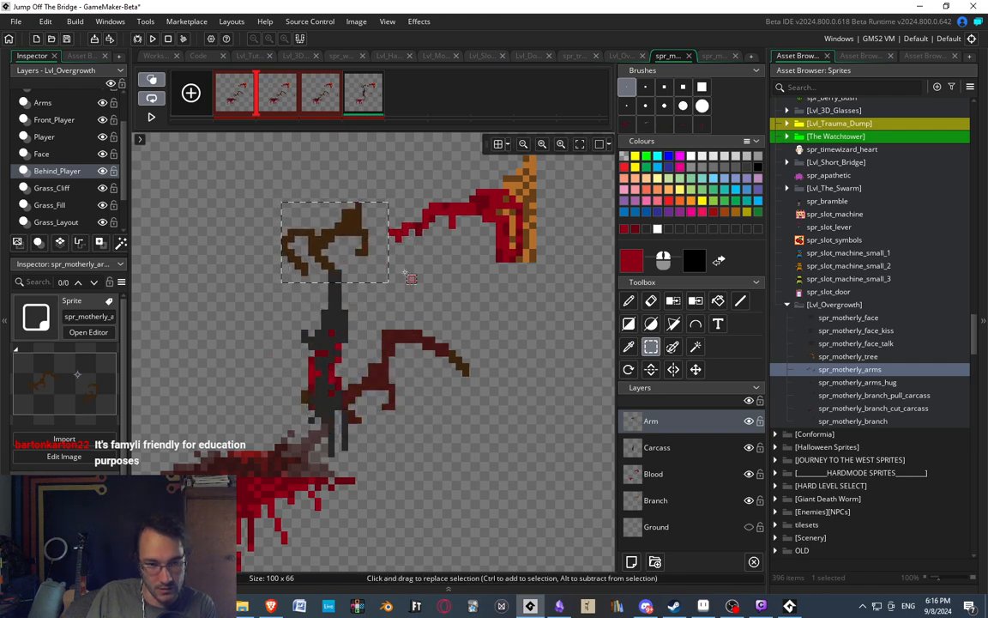
key("Delete")
Sample the arm's dark brown, turn off onion skinning, and paint a claw gripping the carcass's neck.
key("d")
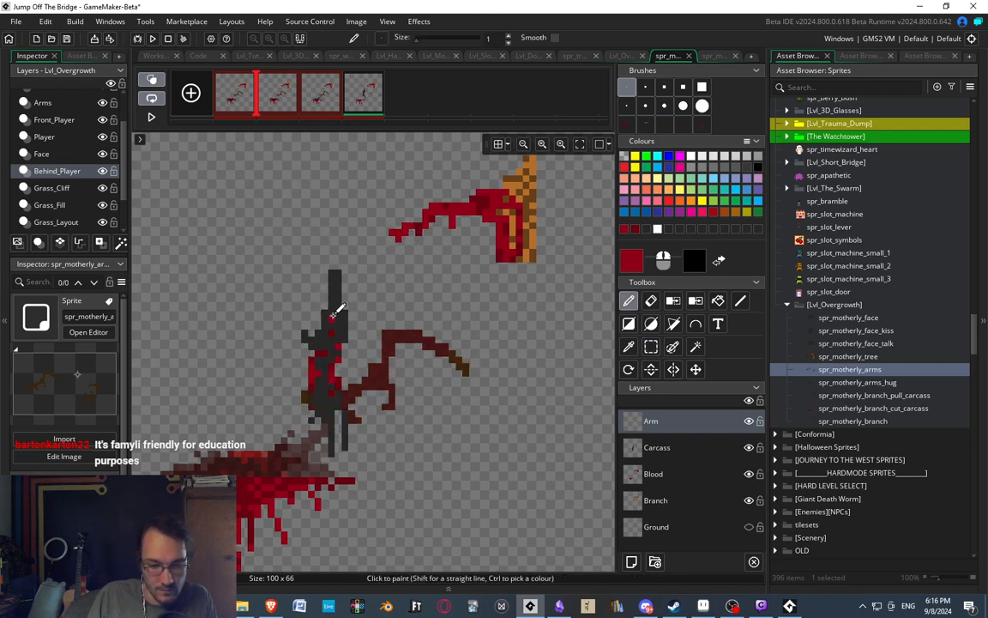
middle_click_drag(420, 339, 436, 359)
left_click_drag(435, 356, 417, 360)
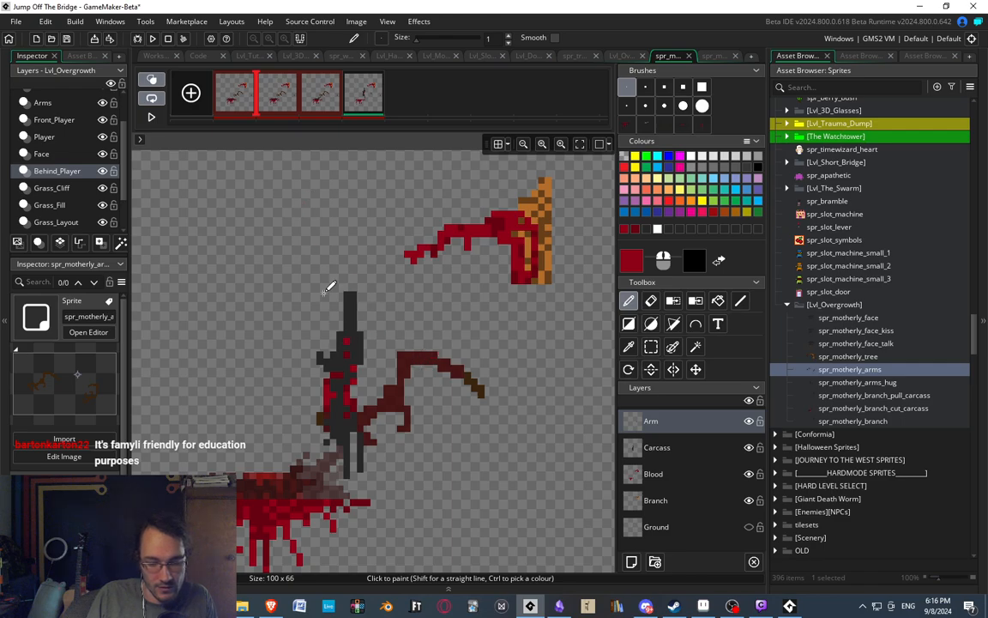
left_click(472, 382, "ctrl")
left_click(150, 79)
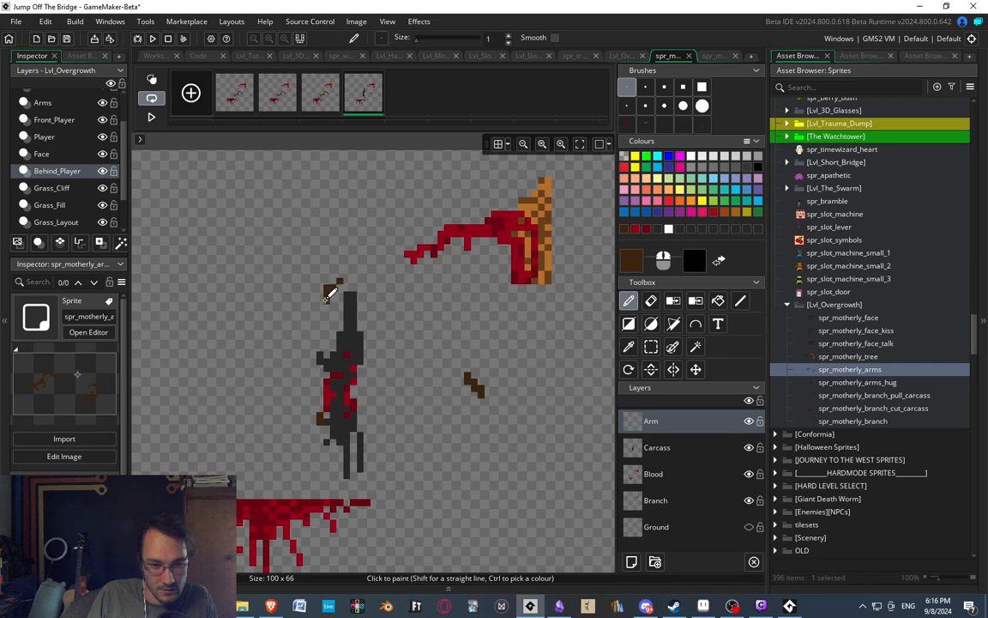
left_click_drag(326, 299, 354, 323)
left_click_drag(346, 257, 369, 294)
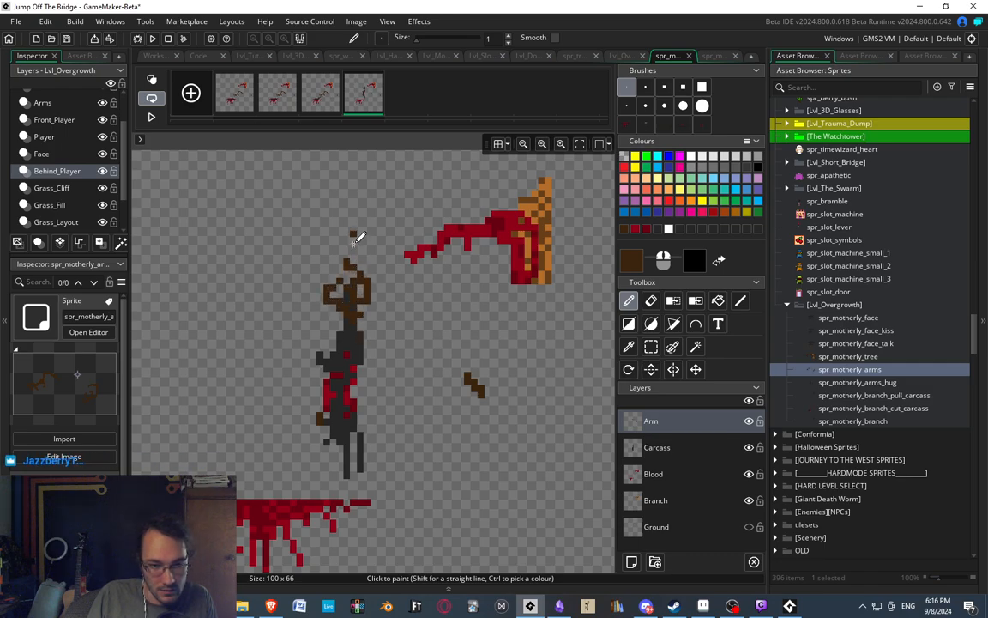
Paint a dark brown arm from the top of the claw down to the remaining arm end on the right, thickening its middle.
mouse_move(361, 257)
left_mouse_down()
mouse_move(383, 263)
mouse_move(402, 293)
left_mouse_up()
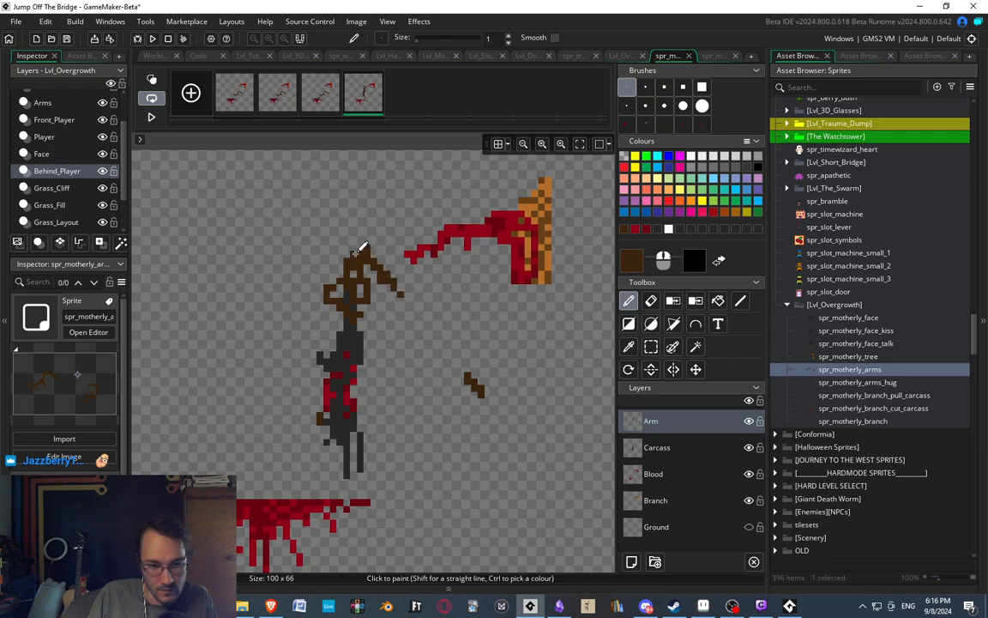
mouse_move(360, 250)
left_mouse_down()
mouse_move(410, 286)
mouse_move(403, 304)
mouse_move(448, 341)
mouse_move(467, 375)
left_mouse_up()
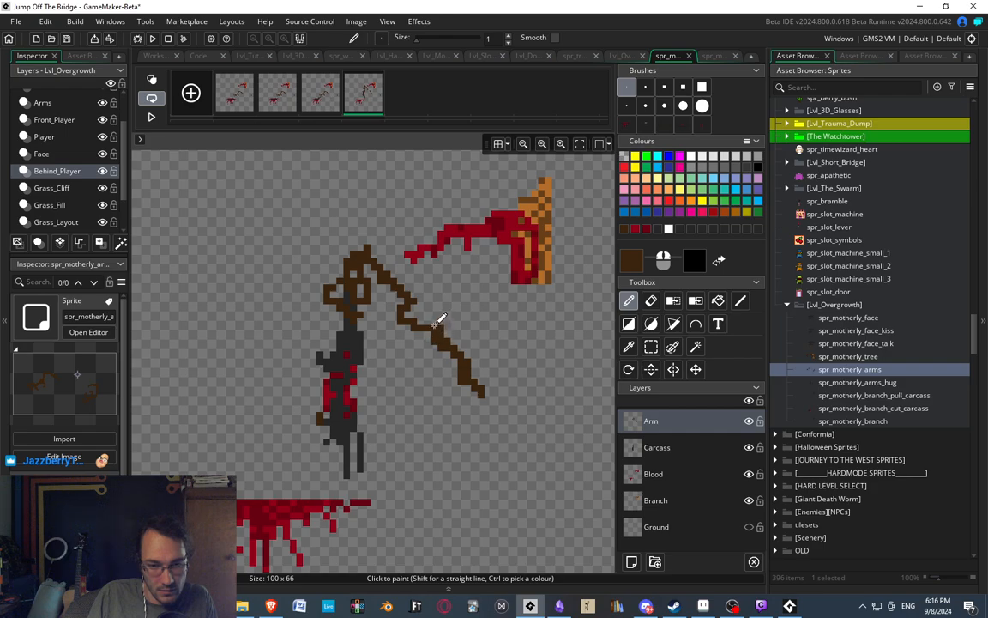
key("e")
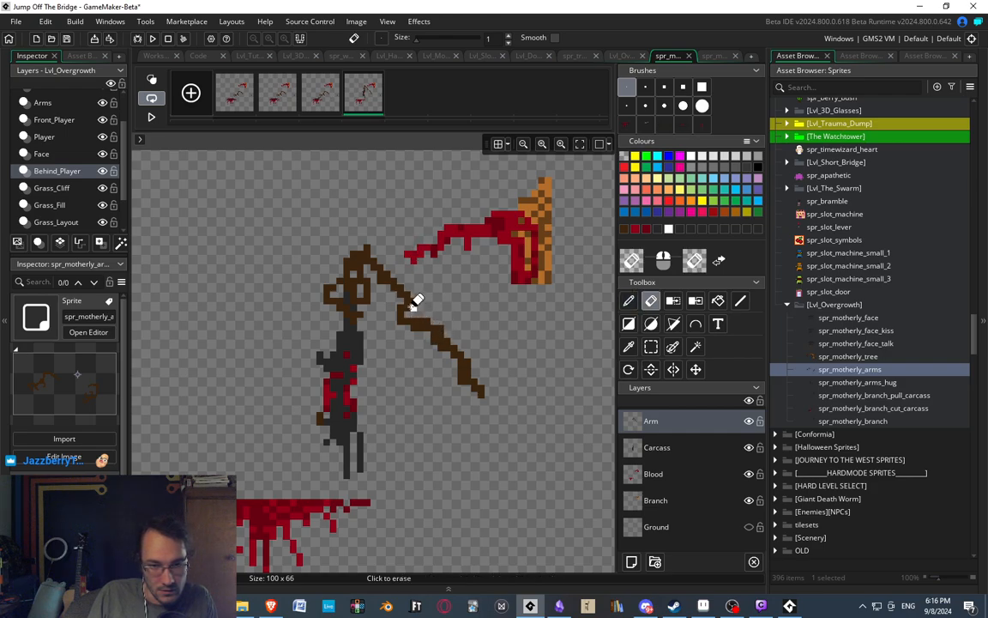
key("p")
key("e")
scroll(374, 239, "down", 2)
scroll(373, 232, "up", 3)
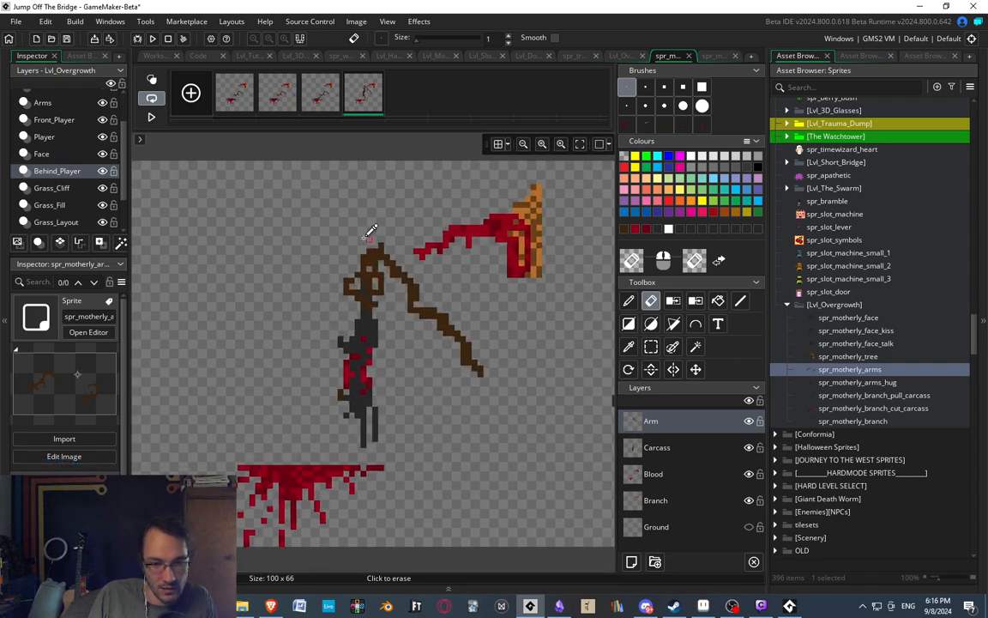
Select the claw's gripping fingers around the carcass's neck and move them one pixel up.
key("s")
left_click_drag(318, 261, 394, 317)
key("Up")
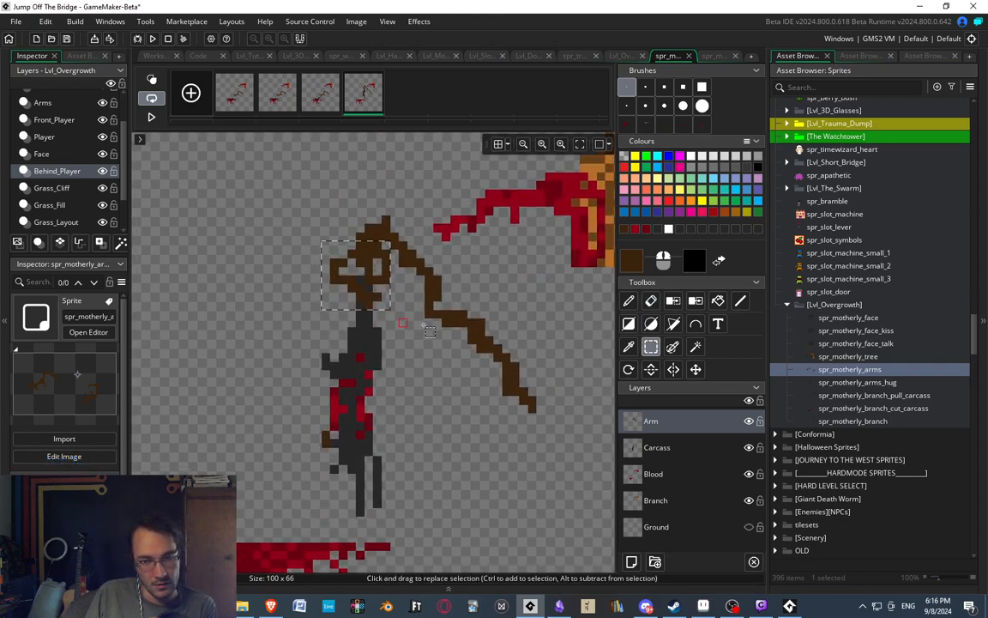
Compare the raised arm and hanging carcass in the fourth frame with the third frame.
scroll(427, 251, "down", 4)
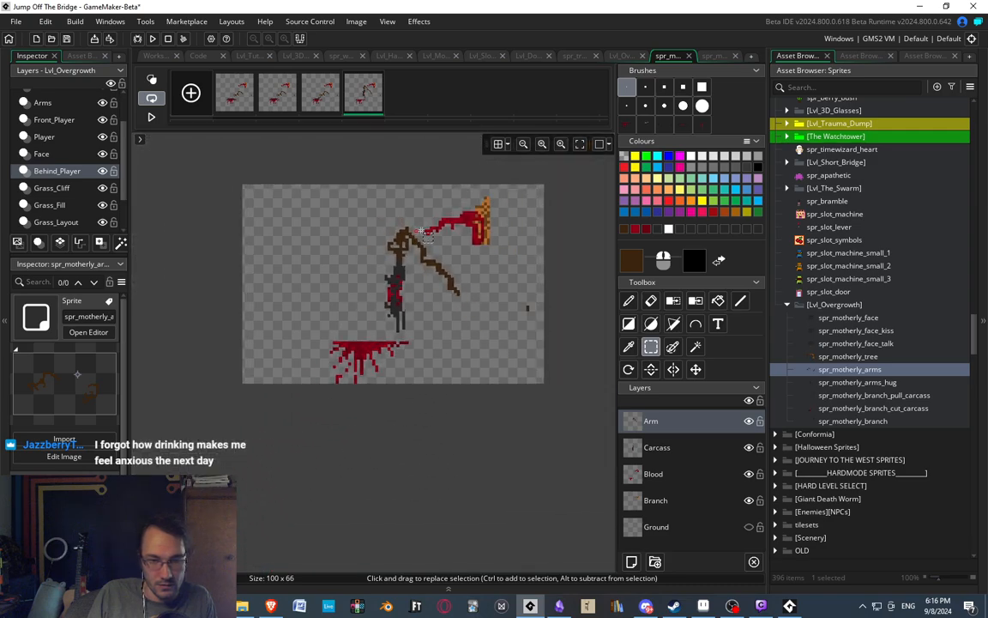
scroll(420, 228, "up", 1)
left_click(319, 92)
left_click(361, 92)
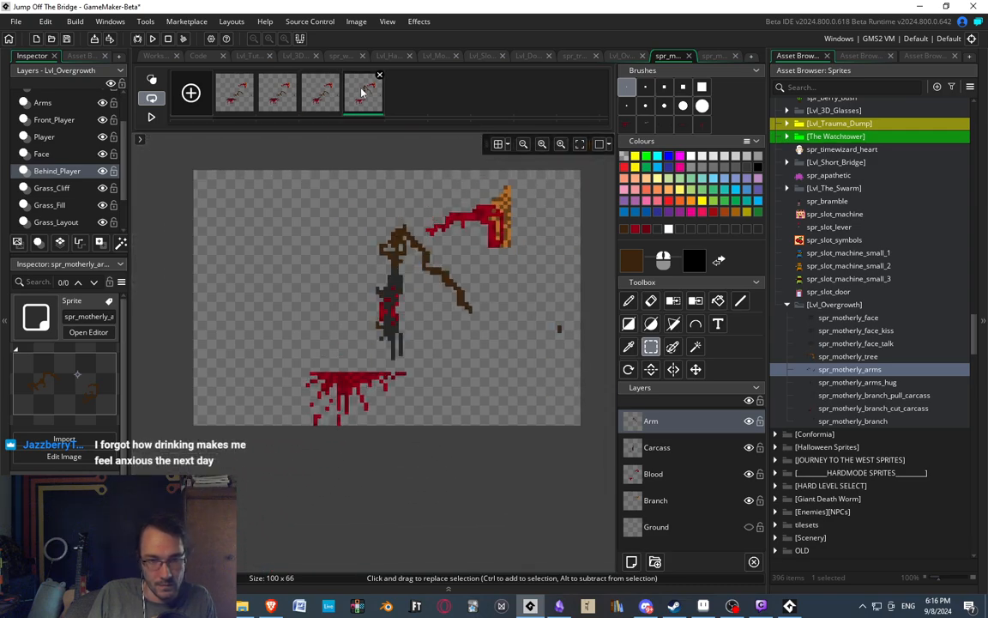
scroll(399, 231, "up", 3)
key("d")
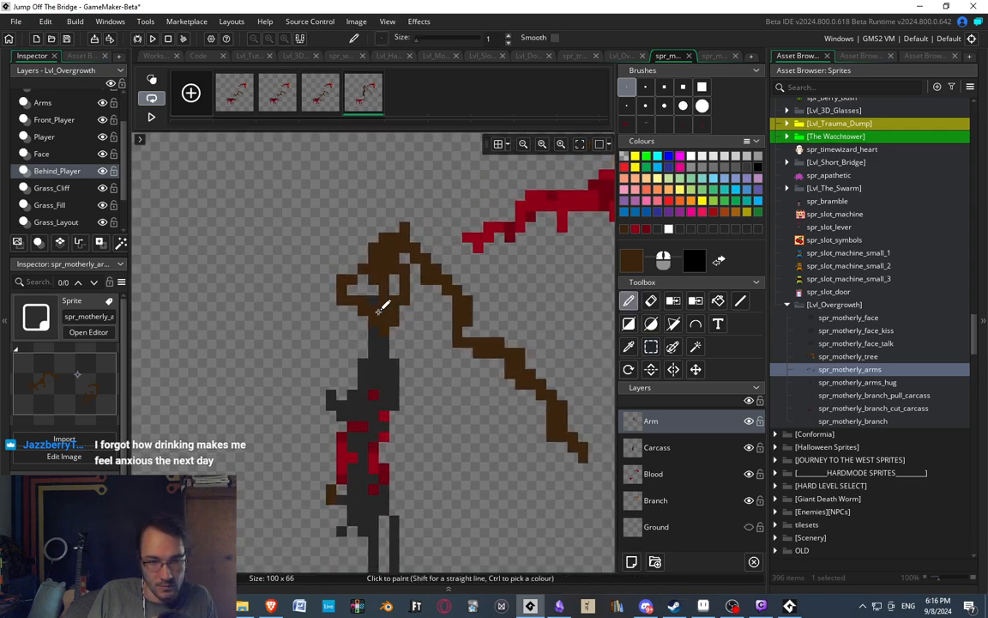
scroll(414, 220, "down", 3)
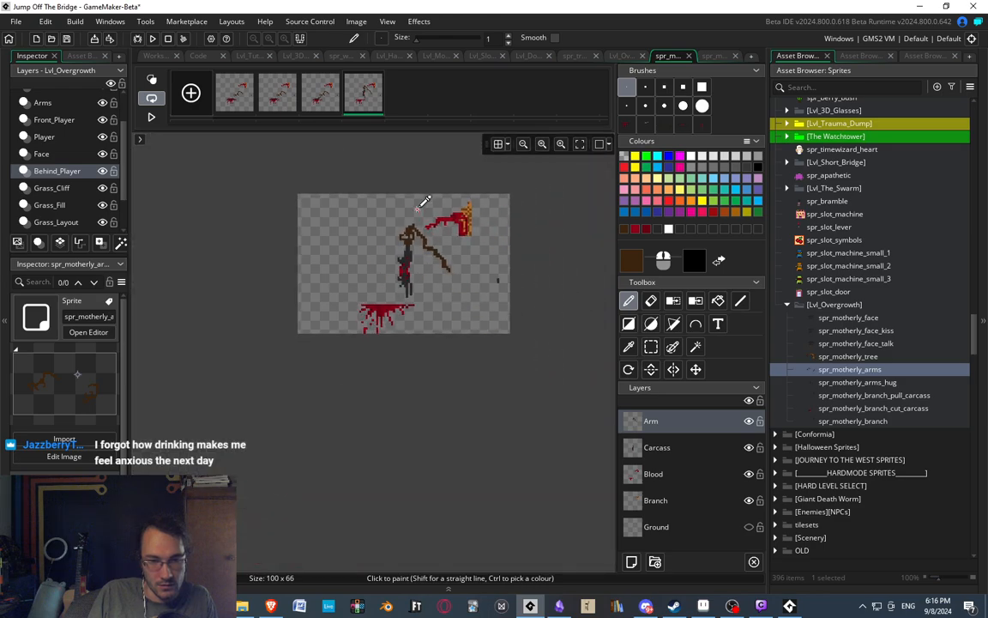
scroll(426, 203, "up", 2)
left_click(330, 98)
left_click(363, 92)
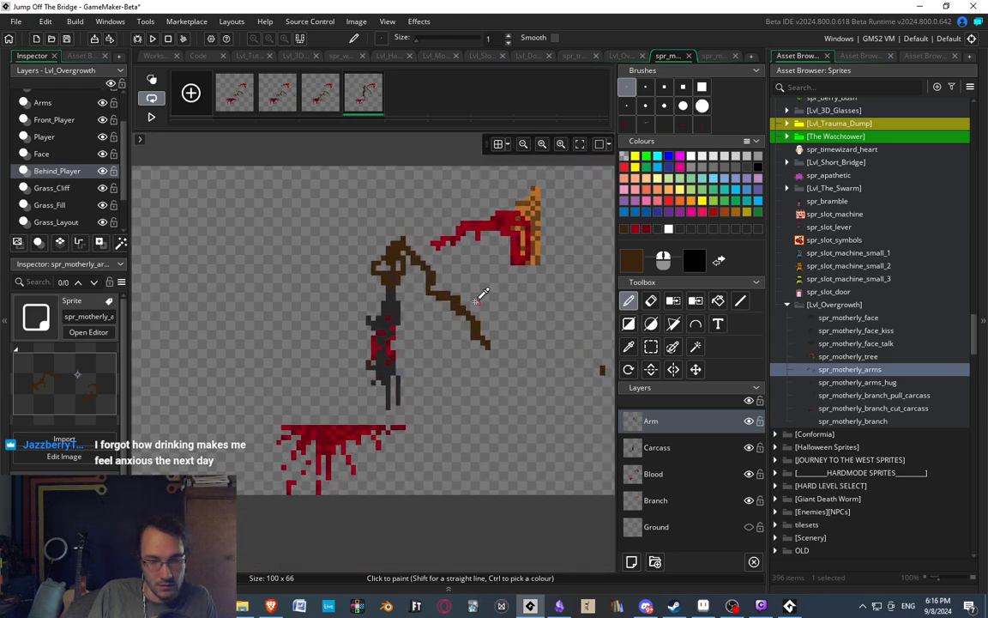
Reshape the forearm between the claw and the bend in dark brown, raising it into a rounder arch.
scroll(441, 271, "up", 2)
key("e")
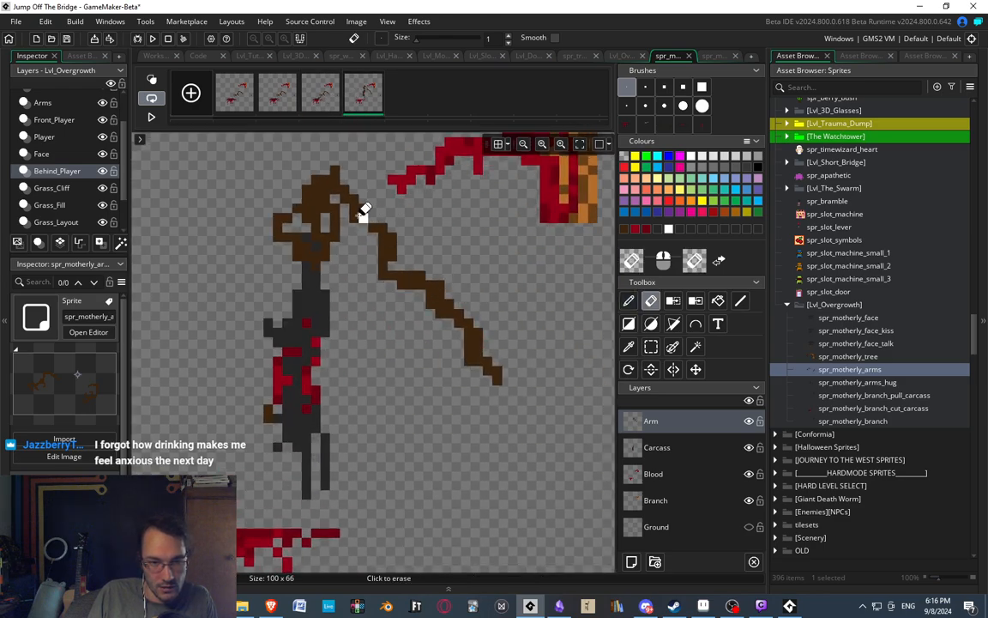
key("d")
left_click_drag(362, 198, 370, 206)
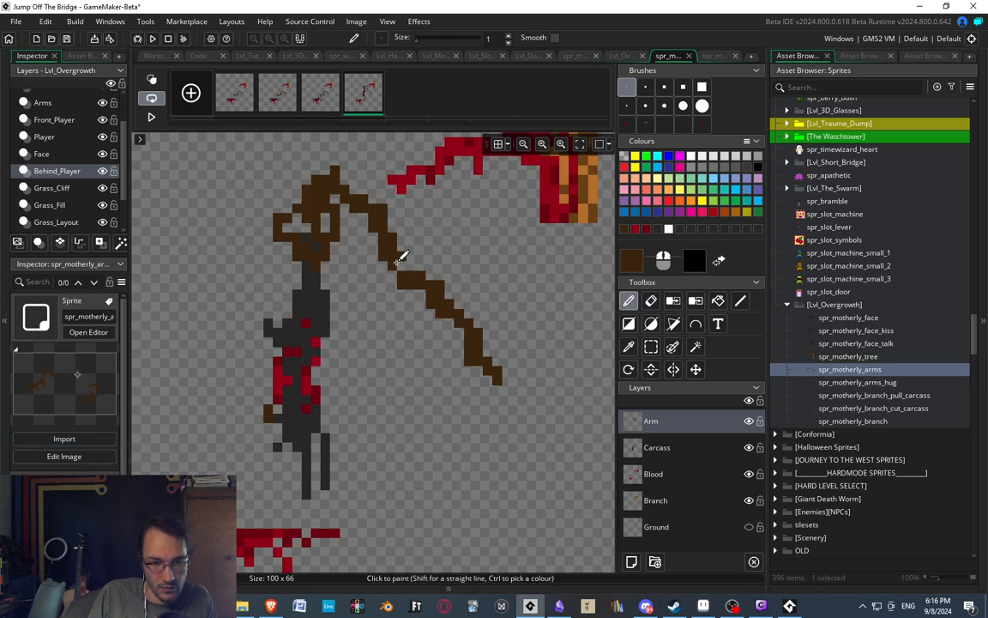
key("s")
key("d")
mouse_move(383, 272)
left_mouse_down()
mouse_move(373, 255)
mouse_move(393, 247)
left_mouse_up()
key("e")
key("d")
scroll(429, 262, "down", 5)
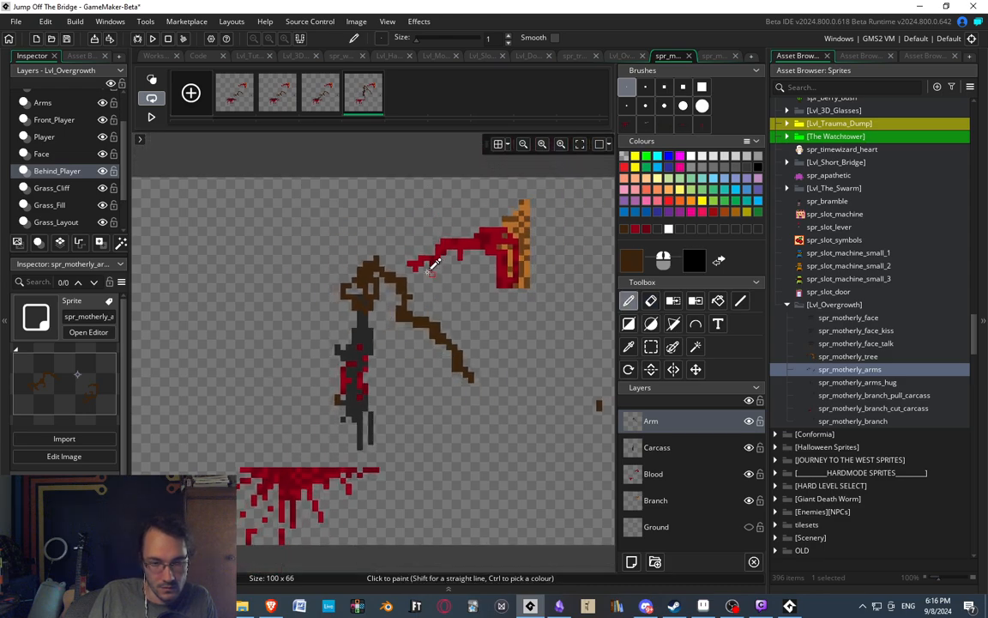
scroll(435, 269, "up", 1)
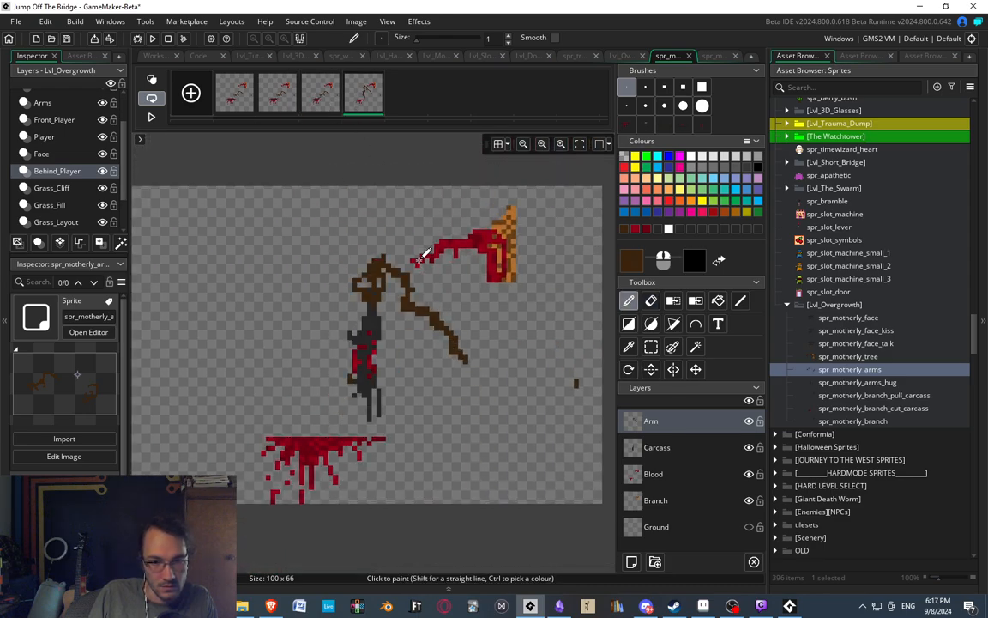
scroll(423, 256, "down", 3)
scroll(412, 273, "up", 3)
scroll(420, 276, "down", 1)
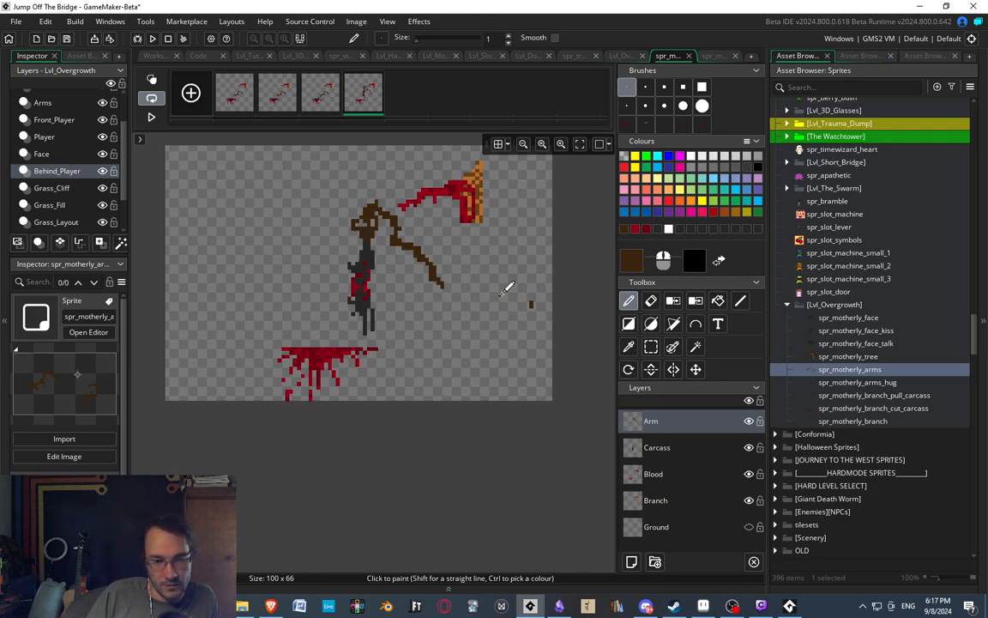
scroll(320, 311, "up", 5, "ctrl")
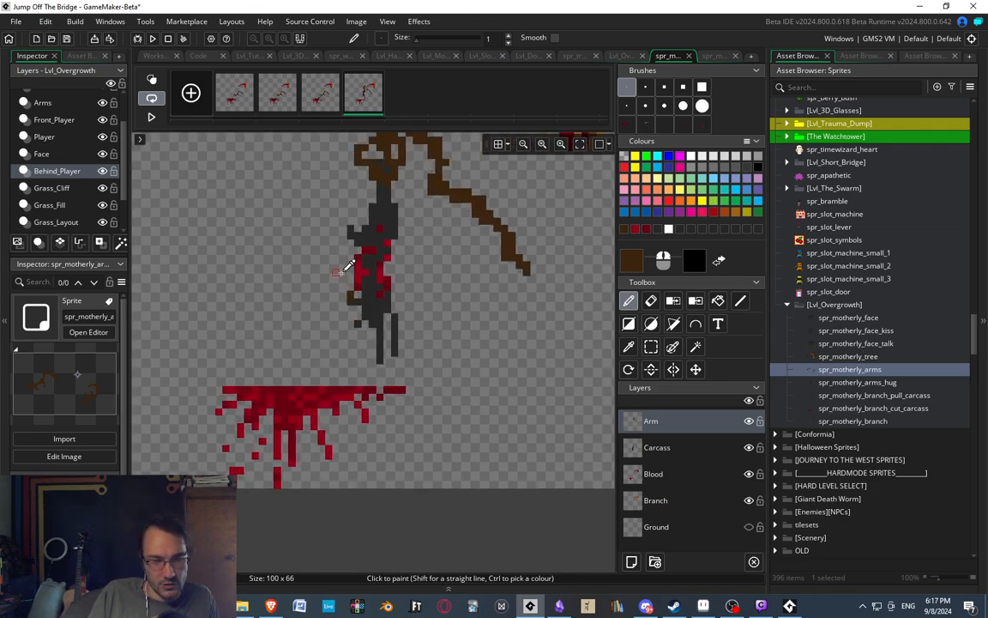
Duplicate the fourth frame to add a fifth frame at the end of the animation.
key("e")
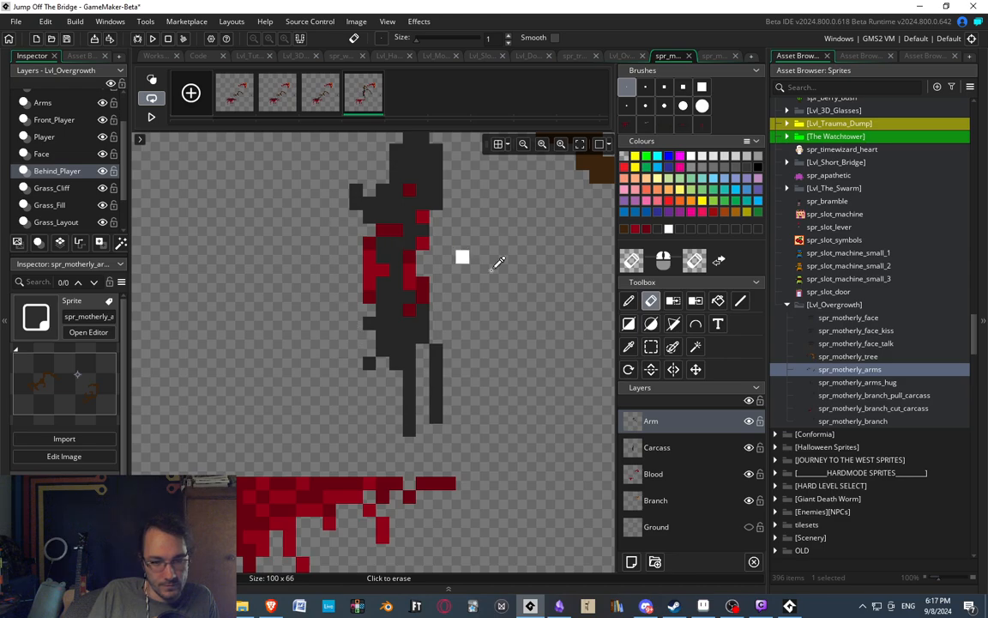
scroll(482, 256, "down", 3, "ctrl")
scroll(433, 249, "down", 3, "ctrl")
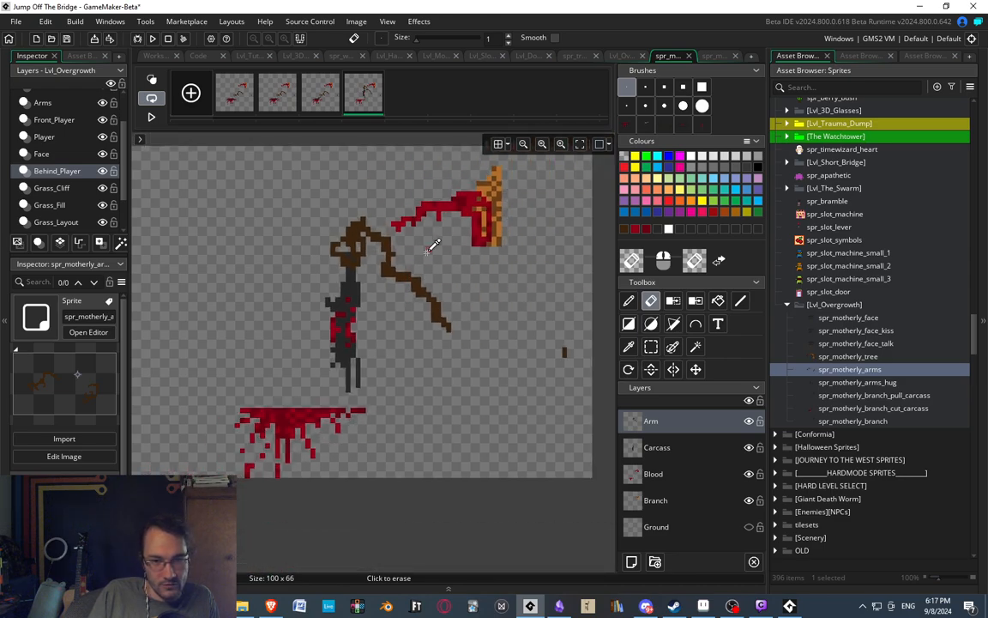
scroll(352, 252, "up", 4, "ctrl")
scroll(348, 257, "down", 3, "ctrl")
scroll(399, 329, "up", 2, "ctrl")
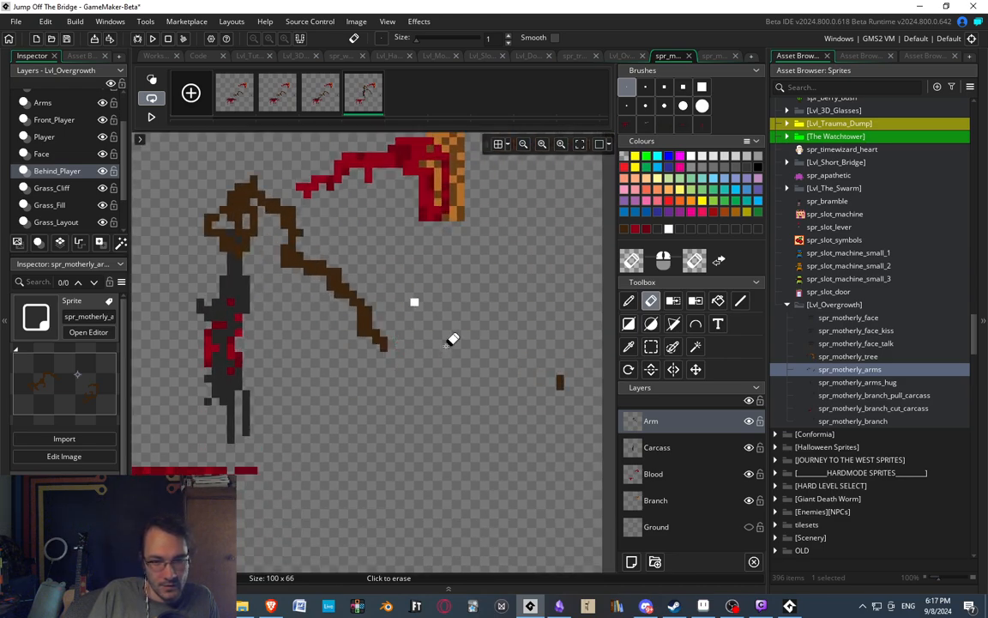
middle_click_drag(452, 337, 474, 299)
key("d")
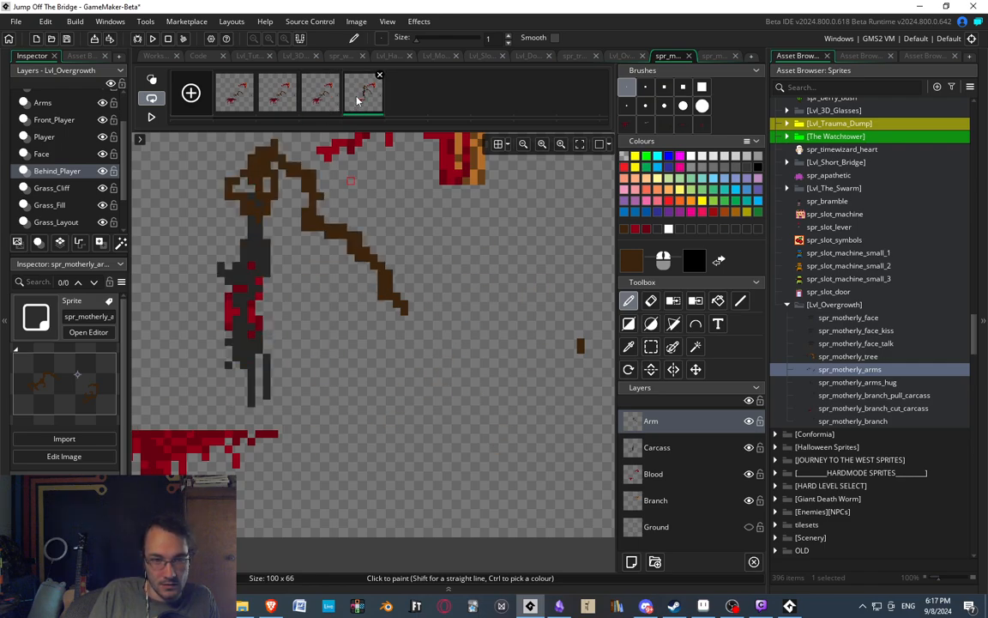
scroll(360, 291, "down", 1, "ctrl")
key("ctrl+v")
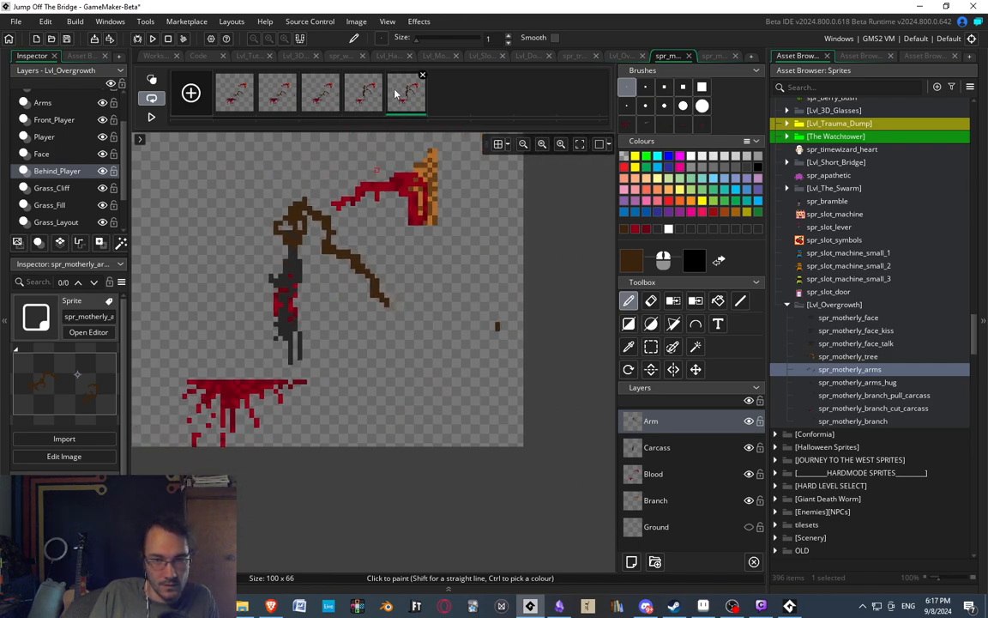
Paint a second dark brown arm in the fifth frame, arching from the carcass's shoulder down to a hand with a hooked finger.
middle_click_drag(416, 295, 435, 285)
scroll(438, 285, "up", 2, "ctrl")
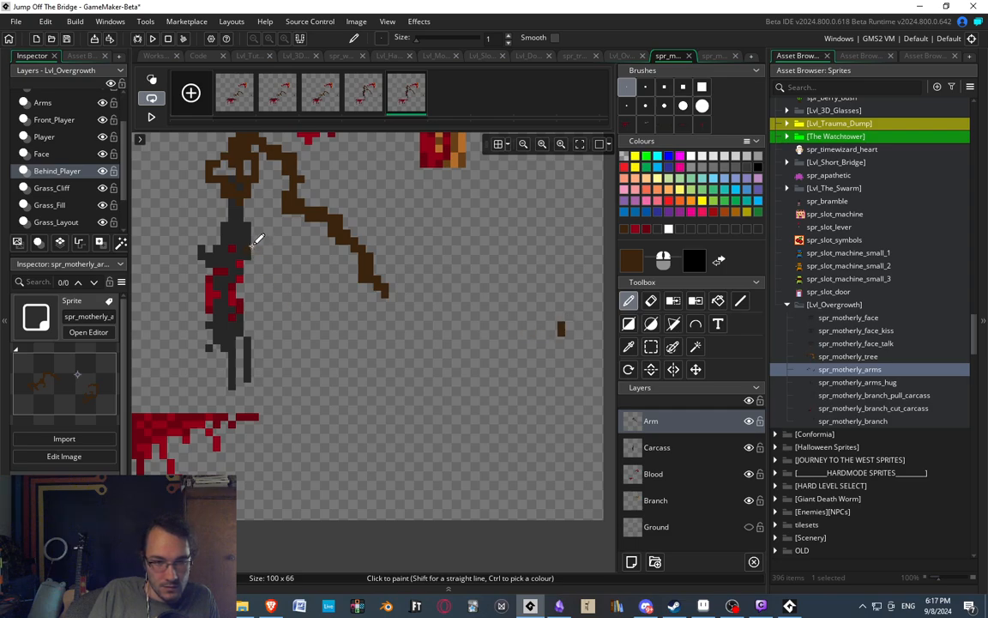
mouse_move(252, 233)
left_mouse_down()
mouse_move(270, 227)
mouse_move(297, 240)
mouse_move(320, 300)
left_mouse_up()
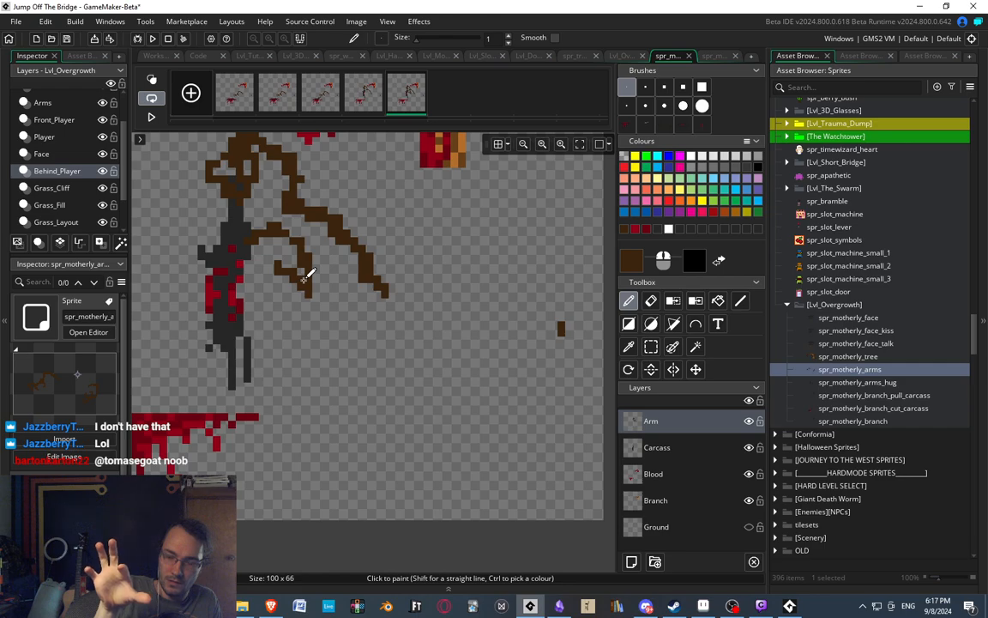
middle_click_drag(396, 344, 438, 342)
middle_click_drag(365, 332, 420, 366)
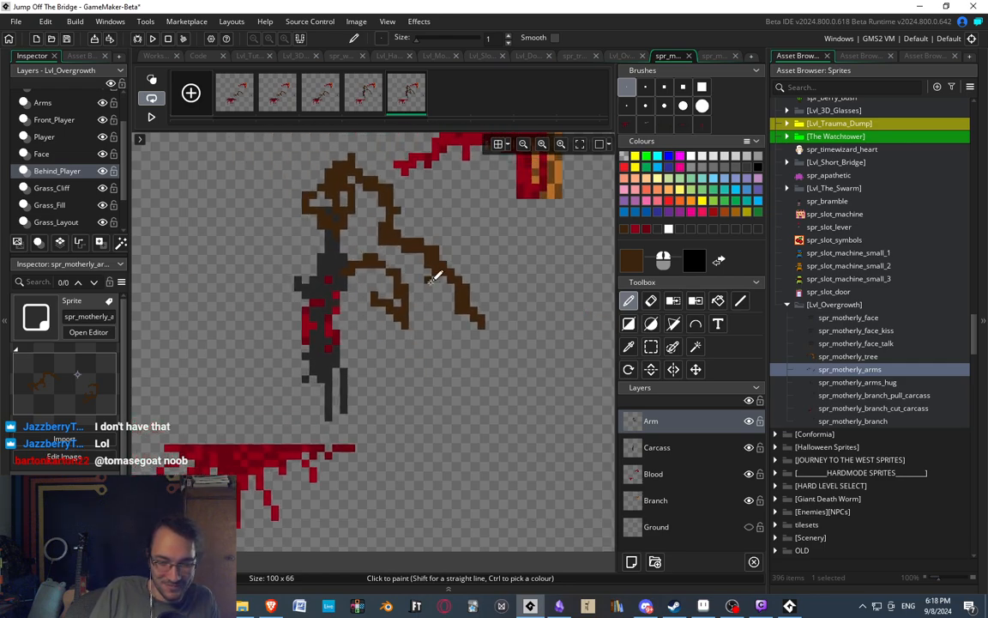
mouse_move(431, 282)
middle_mouse_down()
mouse_move(461, 308)
mouse_move(401, 301)
middle_mouse_up()
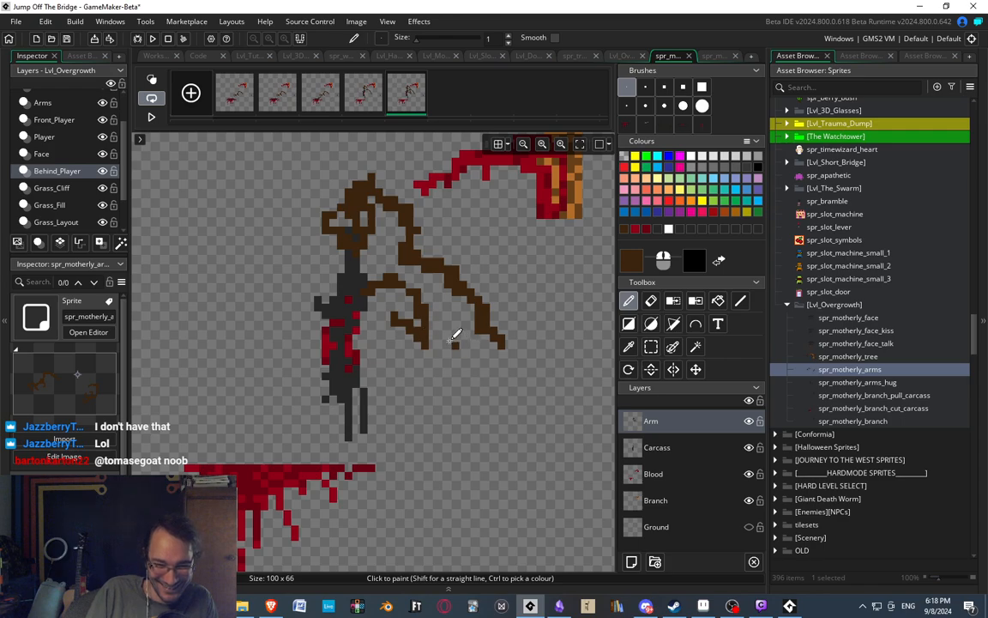
Widen the base of the second hand in dark brown, trying and erasing an upright finger on its outer side.
scroll(434, 336, "up", 2)
left_click_drag(428, 346, 439, 310)
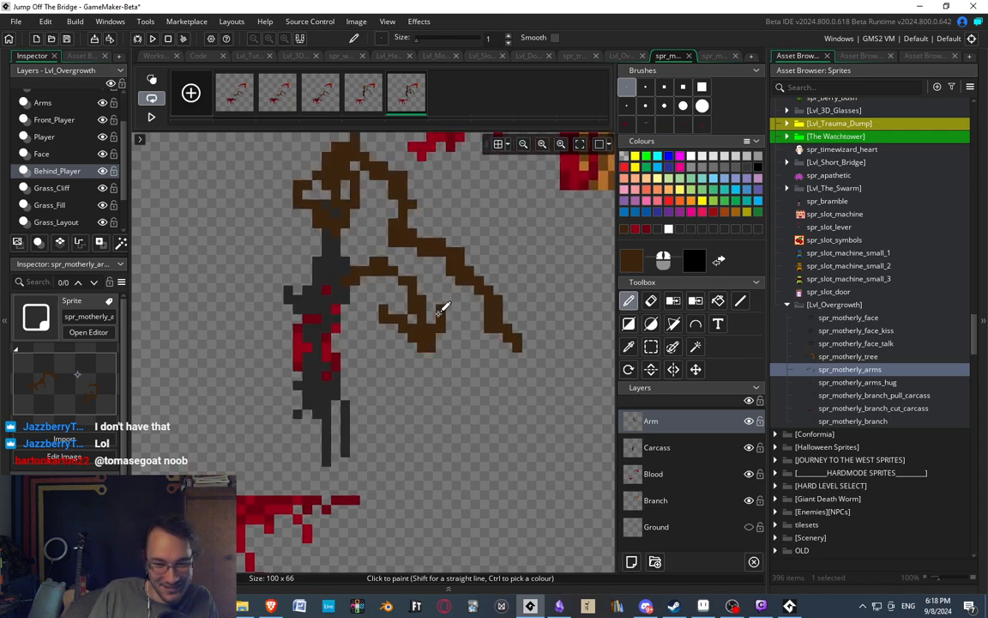
middle_click_drag(469, 310, 462, 322)
scroll(464, 323, "up", 1)
scroll(463, 326, "up", 1)
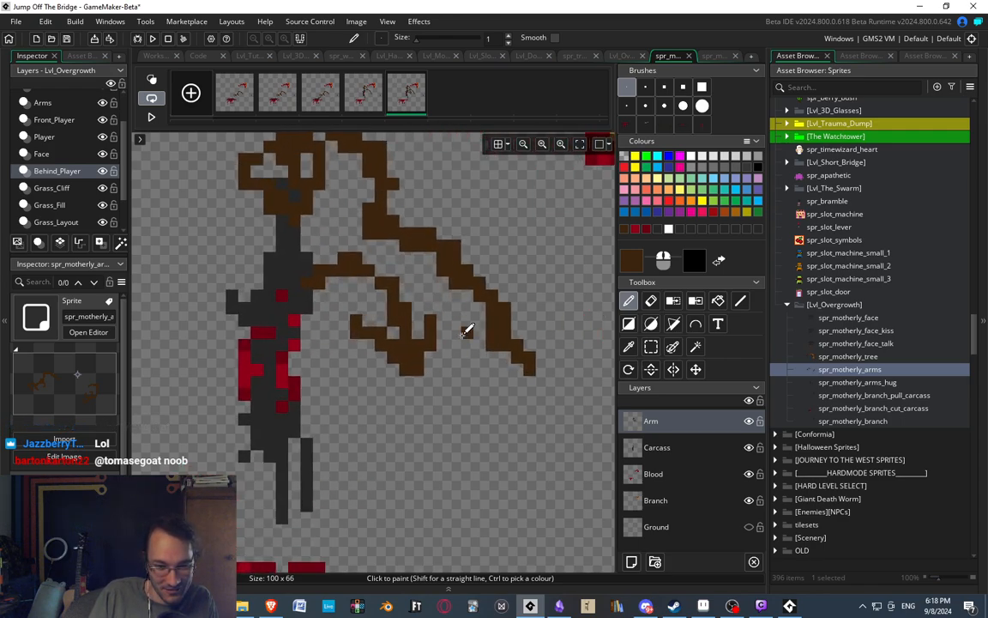
key("e")
left_click_drag(442, 320, 431, 346)
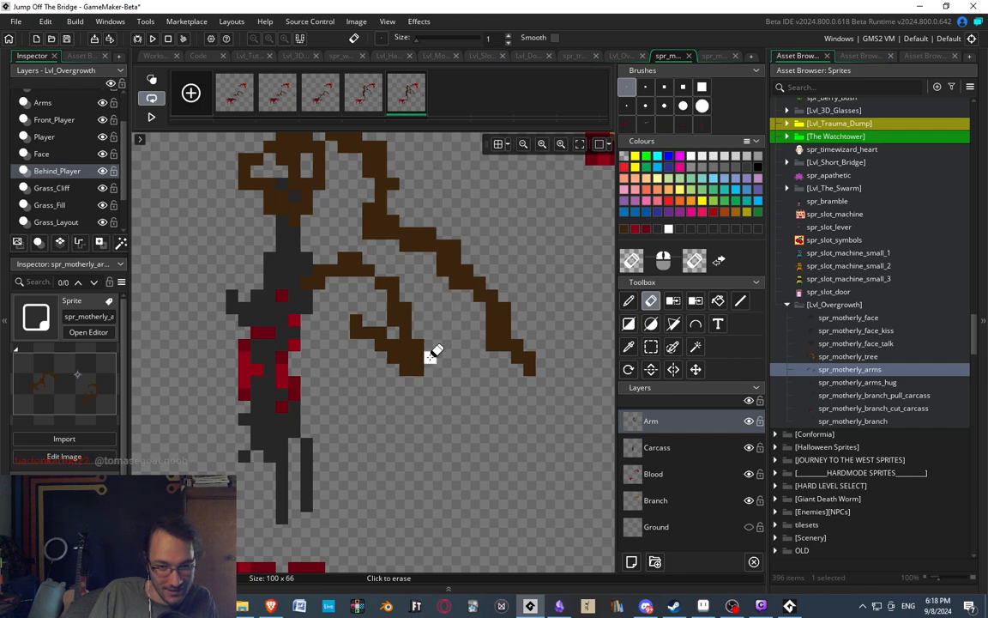
Thicken the second hand's palm in dark brown and paint short fingers along its lower edge.
key("d")
mouse_move(394, 382)
left_mouse_down()
mouse_move(369, 372)
mouse_move(356, 382)
left_mouse_up()
mouse_move(419, 369)
left_mouse_down()
mouse_move(405, 406)
mouse_move(428, 392)
left_mouse_up()
scroll(333, 281, "down", 2)
scroll(344, 283, "down", 1)
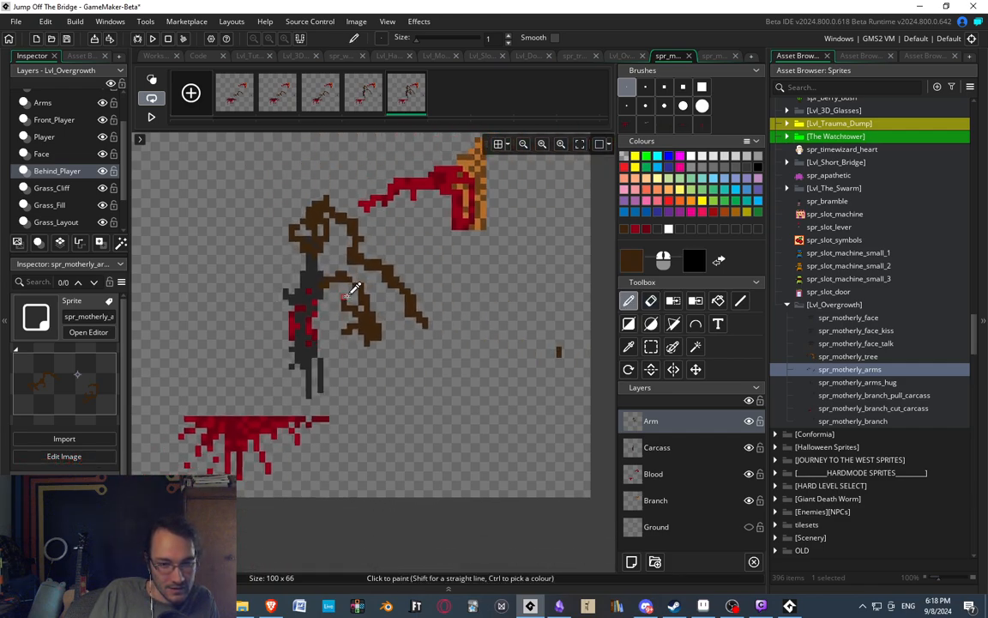
Redraw the second hand's upper finger so it curves up toward the carcass.
scroll(335, 352, "up", 2)
key("e")
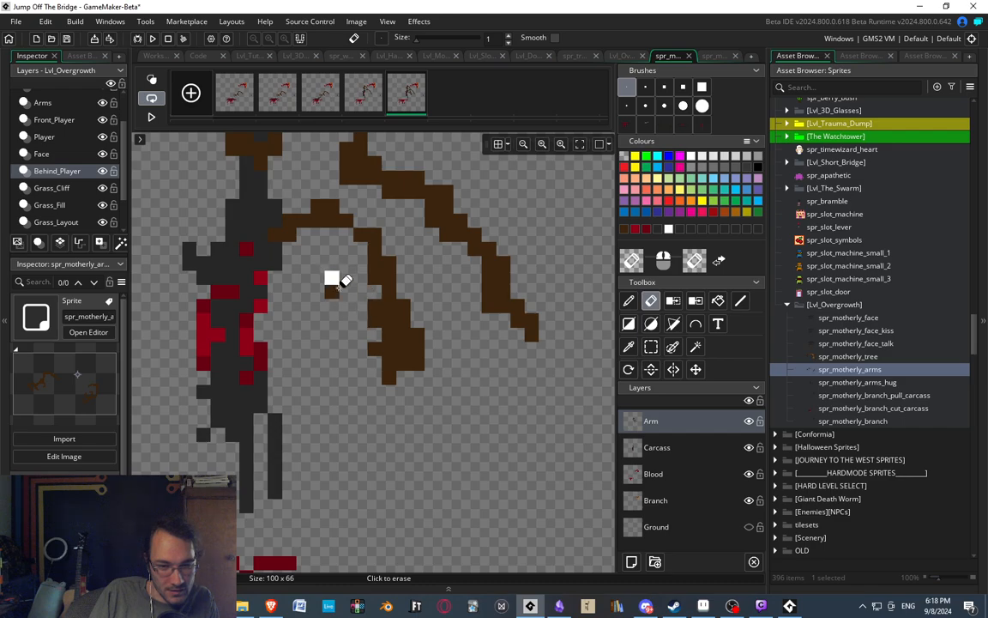
key("d")
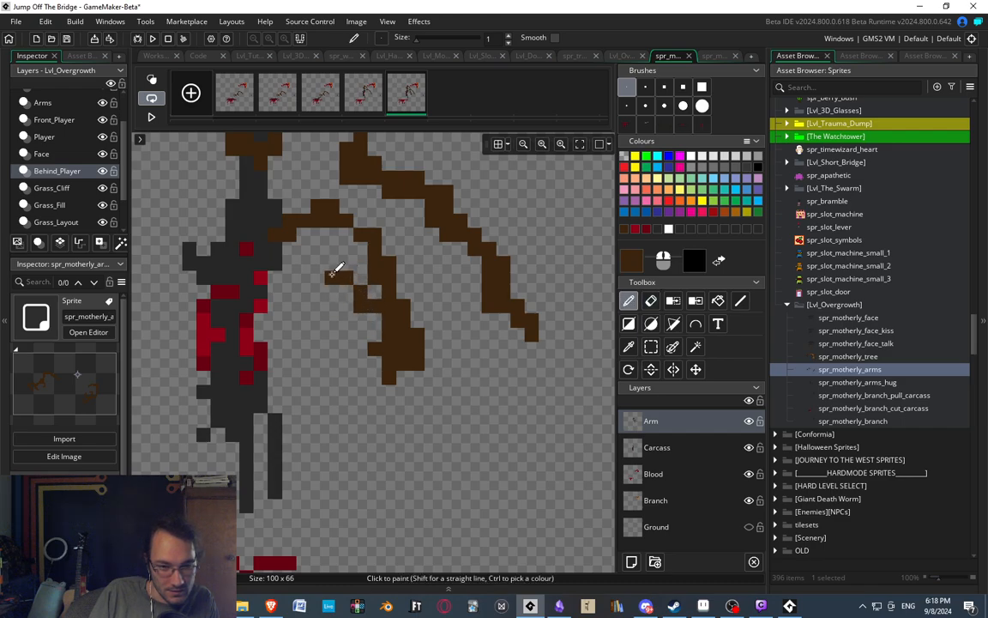
left_click(316, 263)
left_click(304, 275)
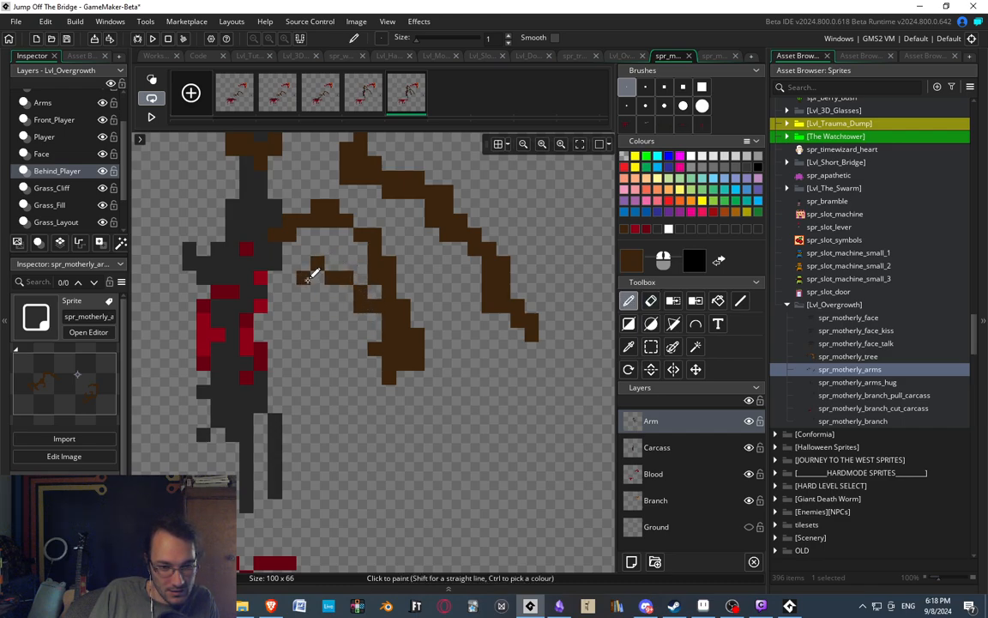
scroll(376, 331, "down", 2)
key("e")
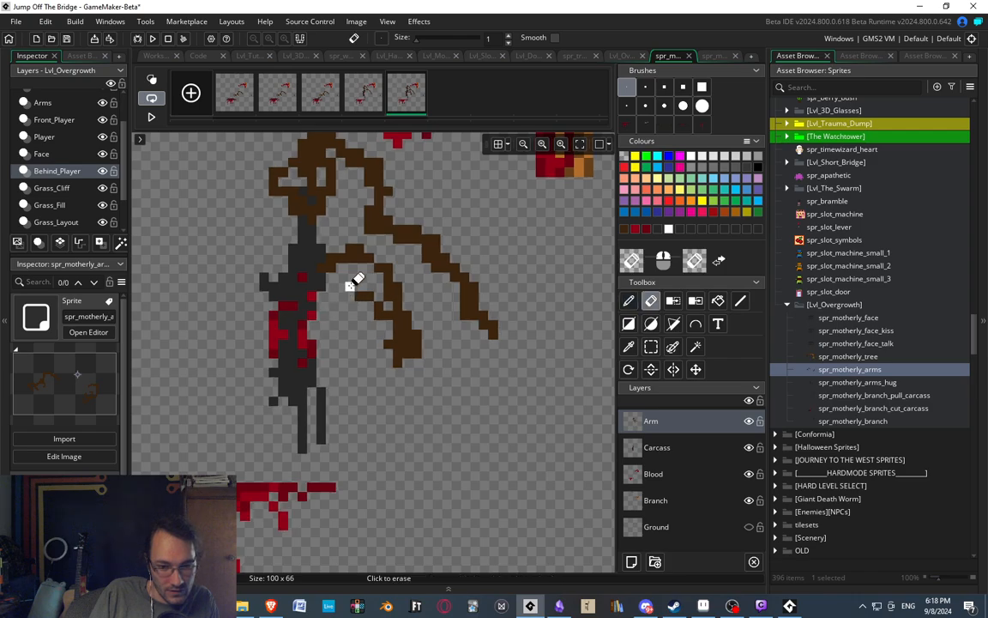
key("d")
left_click_drag(353, 290, 342, 296)
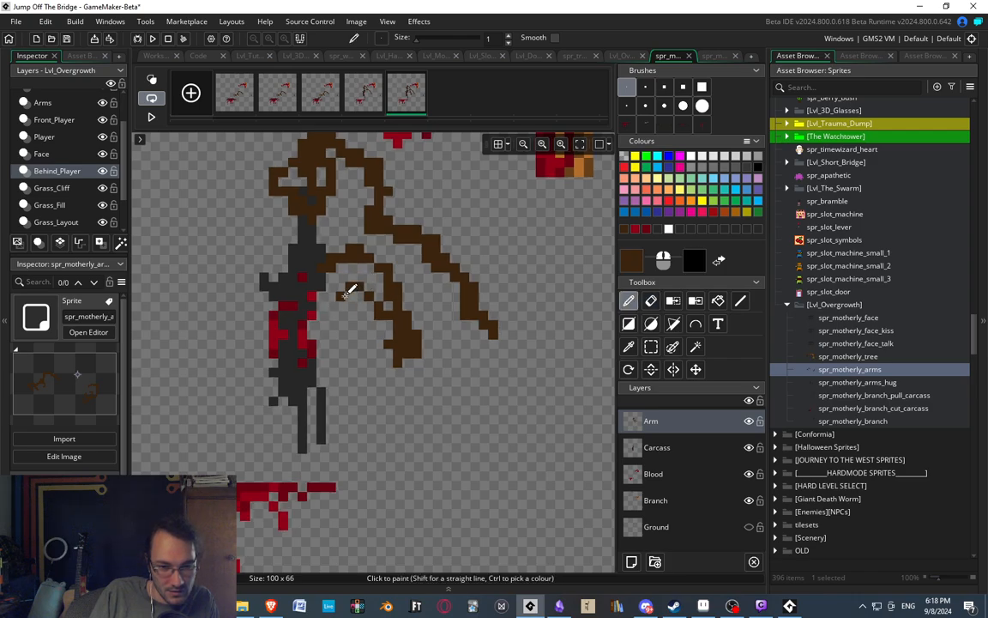
Replace the second hand's lower finger with a dark brown one that hooks upward beside the carcass.
middle_click_drag(407, 348, 399, 341)
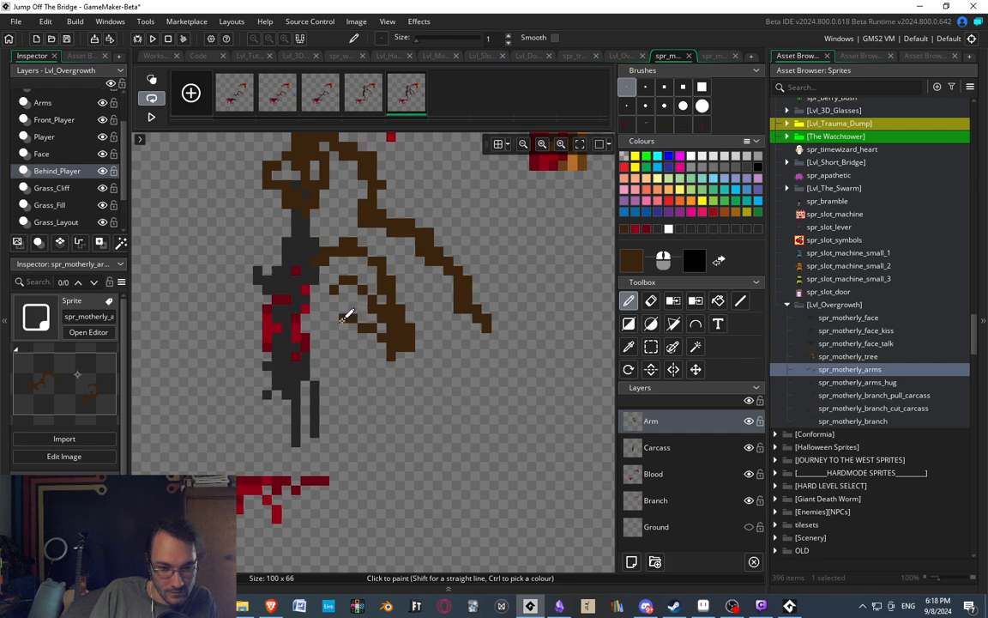
key("e")
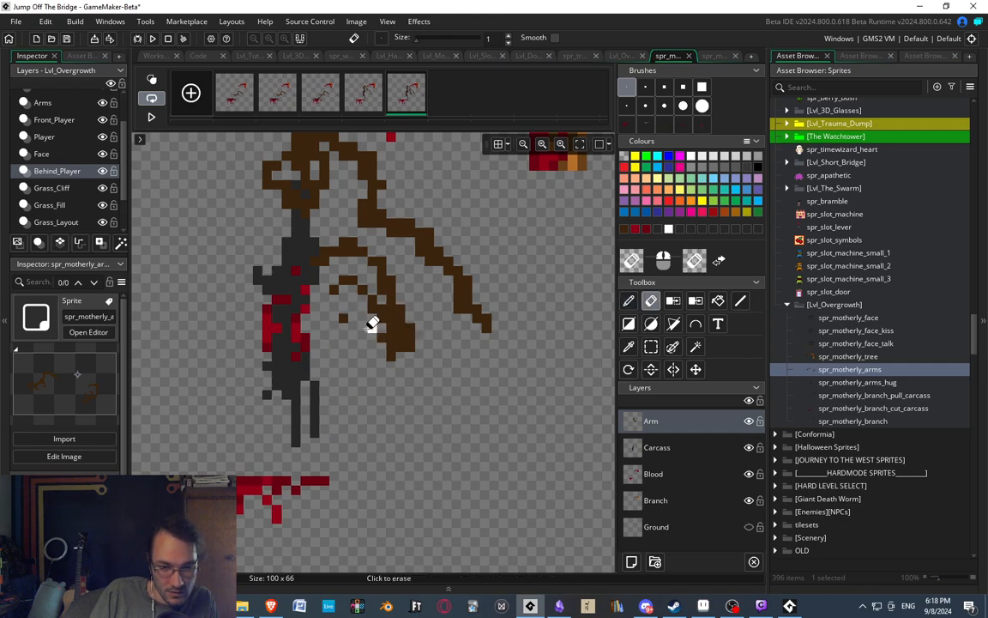
key("d")
left_click_drag(391, 352, 353, 355)
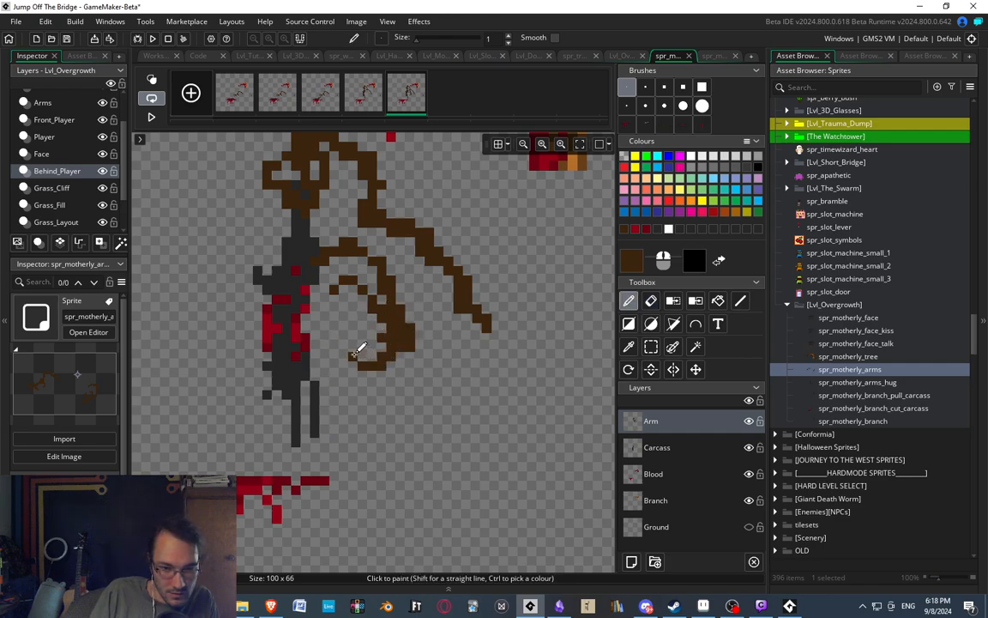
left_click(354, 347)
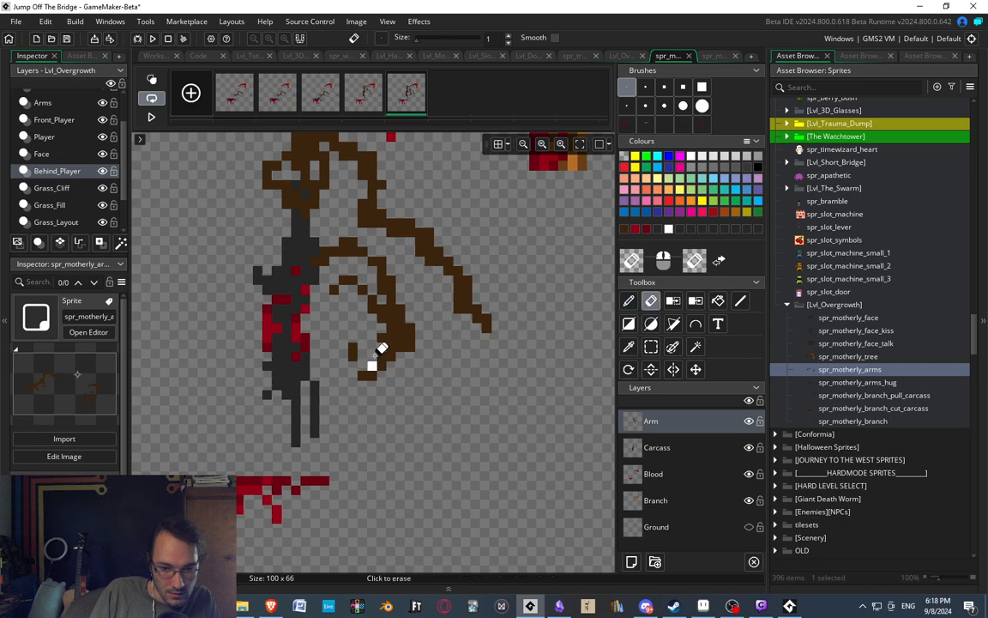
Select the second hand's upper finger and delete it.
scroll(412, 254, "down", 2, "ctrl")
scroll(412, 254, "down", 1, "ctrl")
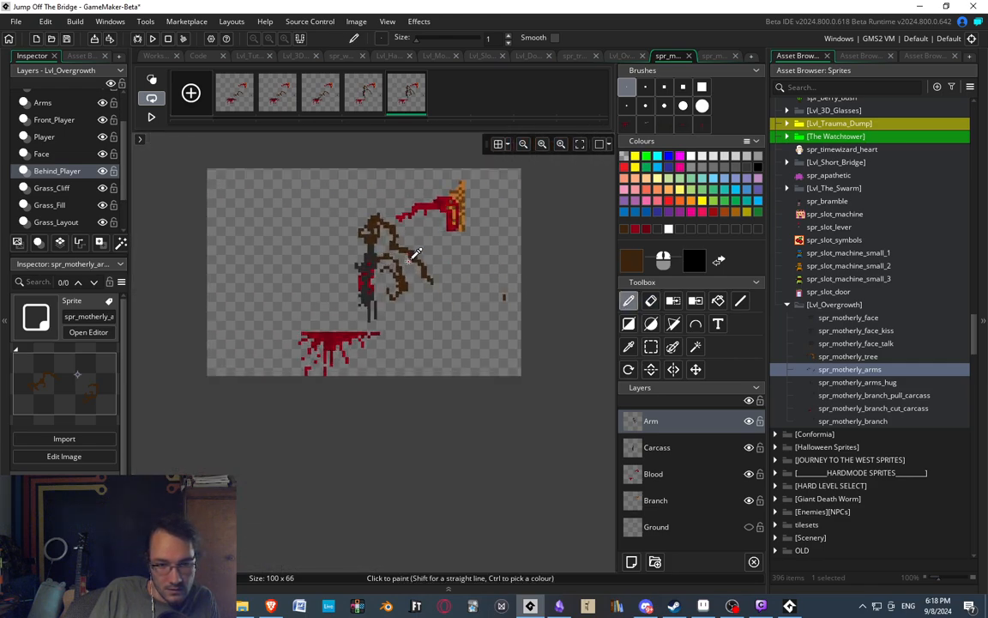
scroll(402, 259, "up", 3, "ctrl")
key("e")
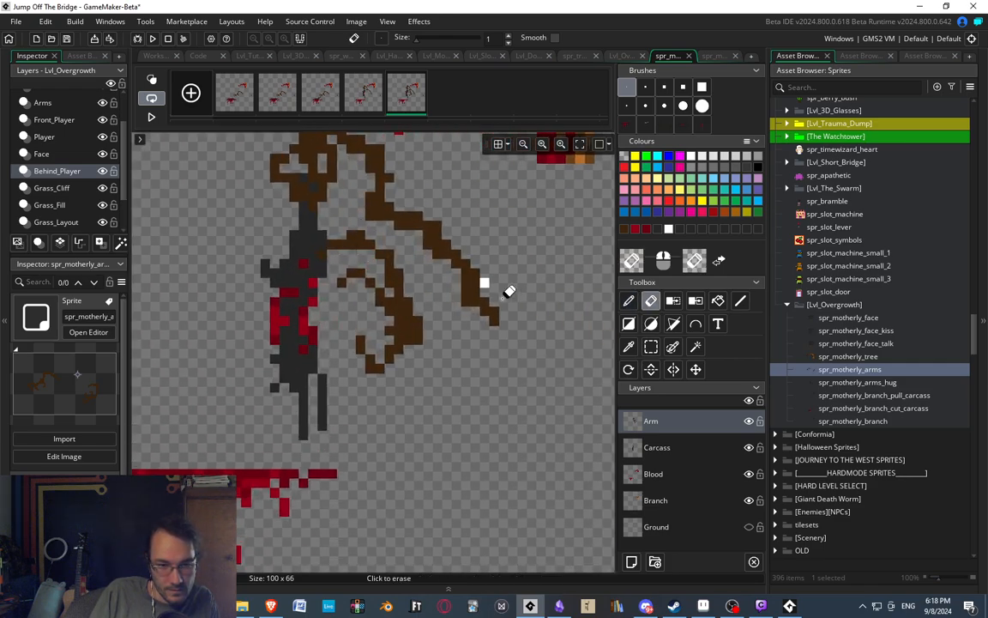
key("s")
mouse_move(337, 272)
left_mouse_down()
mouse_move(380, 307)
mouse_move(443, 286)
mouse_move(426, 306)
mouse_move(484, 390)
left_mouse_up()
key("Delete")
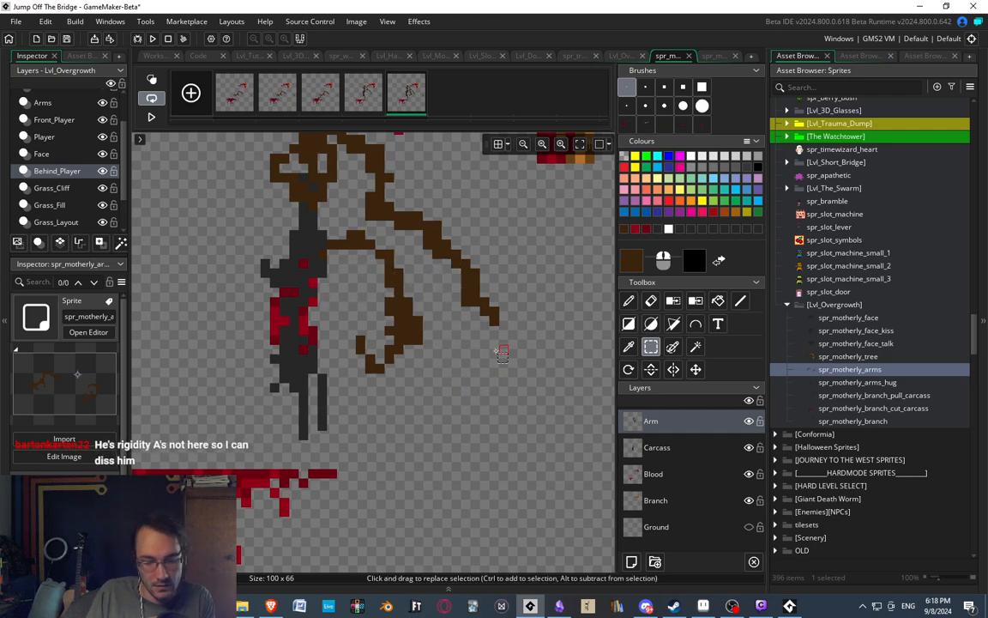
Paint an inward-hooking finger on the second hand's outer side and flatten the arch of the arm near the carcass's shoulder.
key("d")
middle_click_drag(383, 339, 406, 351)
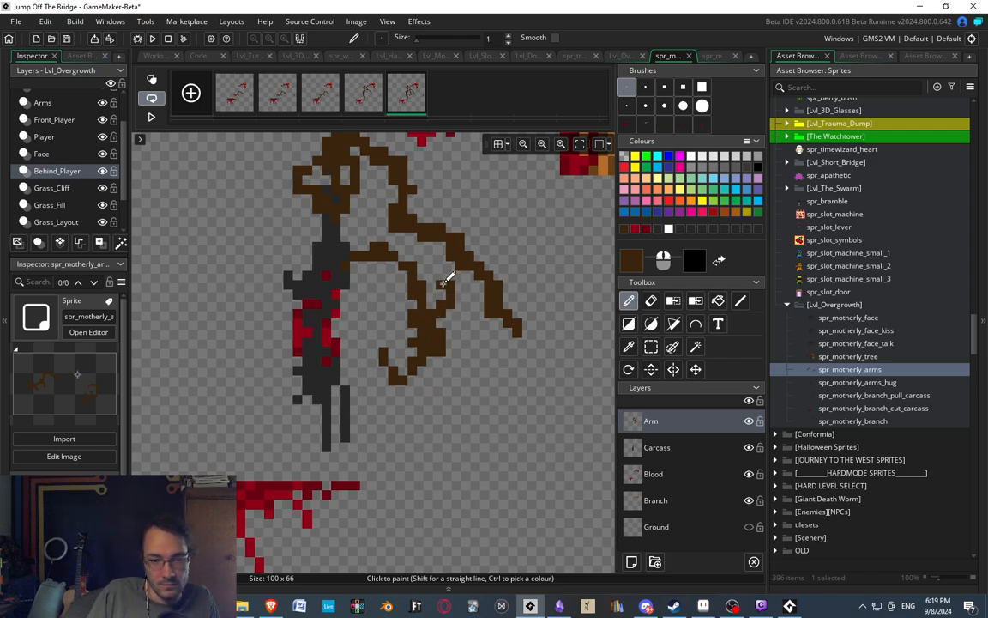
scroll(401, 231, "down", 3)
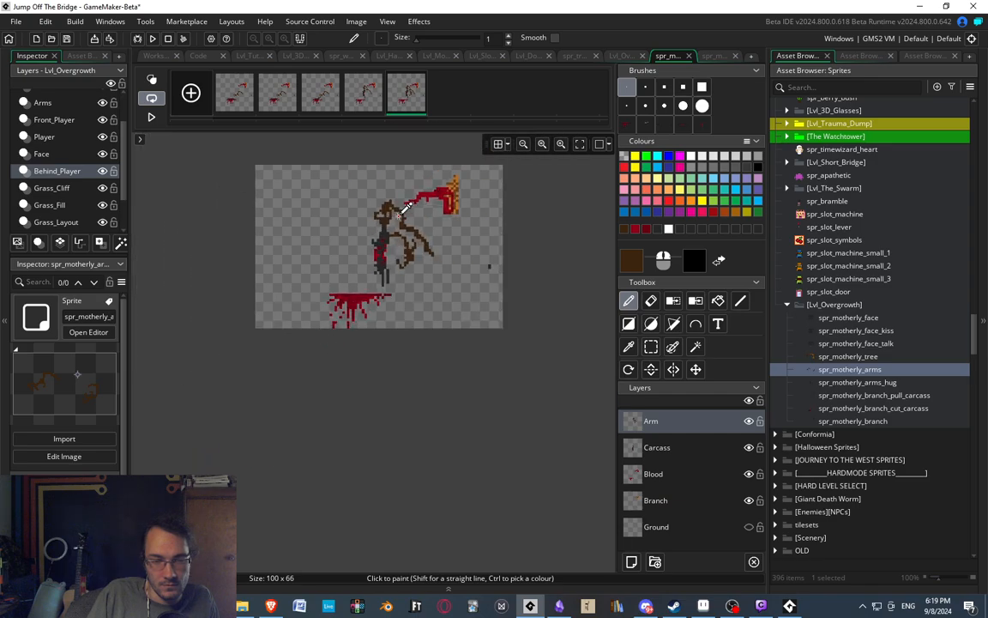
scroll(386, 249, "up", 4)
key("e")
left_click(386, 275)
mouse_move(373, 289)
left_mouse_down()
mouse_move(402, 288)
mouse_move(428, 316)
mouse_move(371, 285)
left_mouse_up()
key("d")
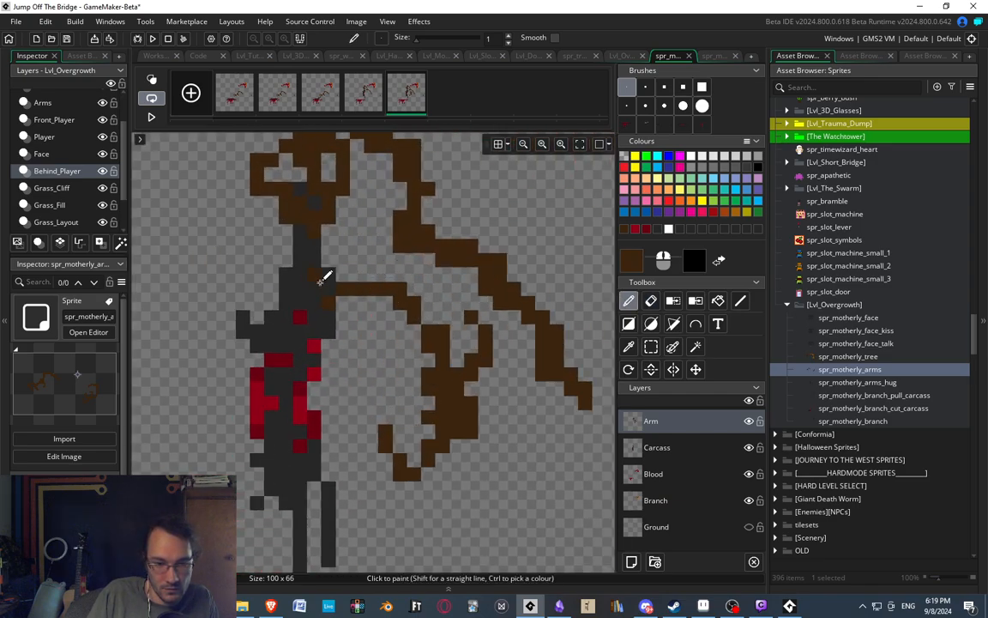
Move the second hand and its outer finger one pixel left, closer to the carcass.
middle_click_drag(366, 341, 360, 307)
key("s")
mouse_move(366, 254)
left_mouse_down()
mouse_move(405, 282)
mouse_move(477, 437)
mouse_move(452, 440)
left_mouse_up()
key("Left")
left_click(522, 466)
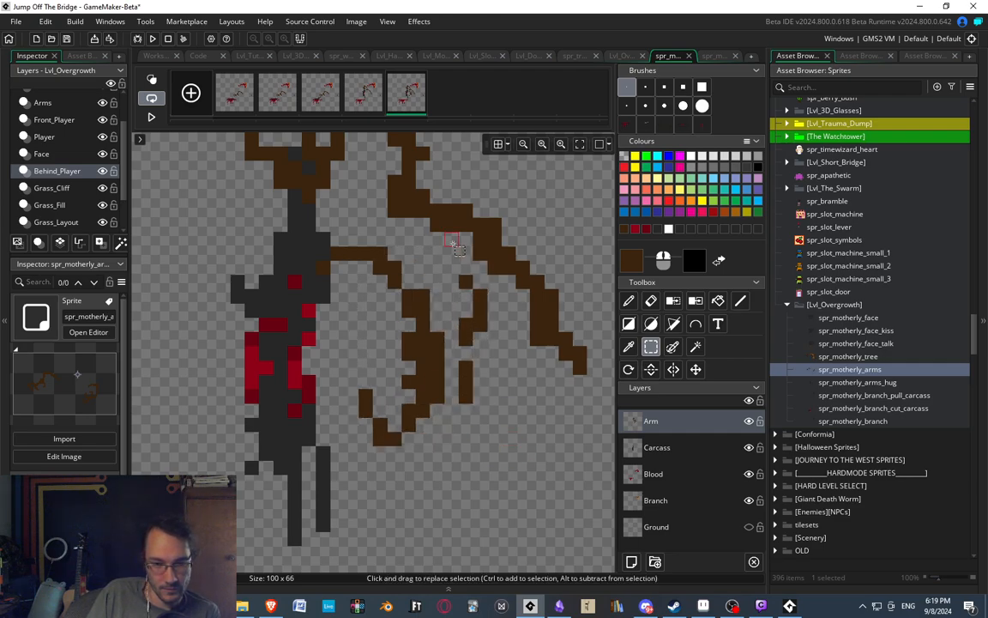
mouse_move(461, 284)
left_mouse_down()
mouse_move(507, 413)
mouse_move(495, 413)
left_mouse_up()
key("Left")
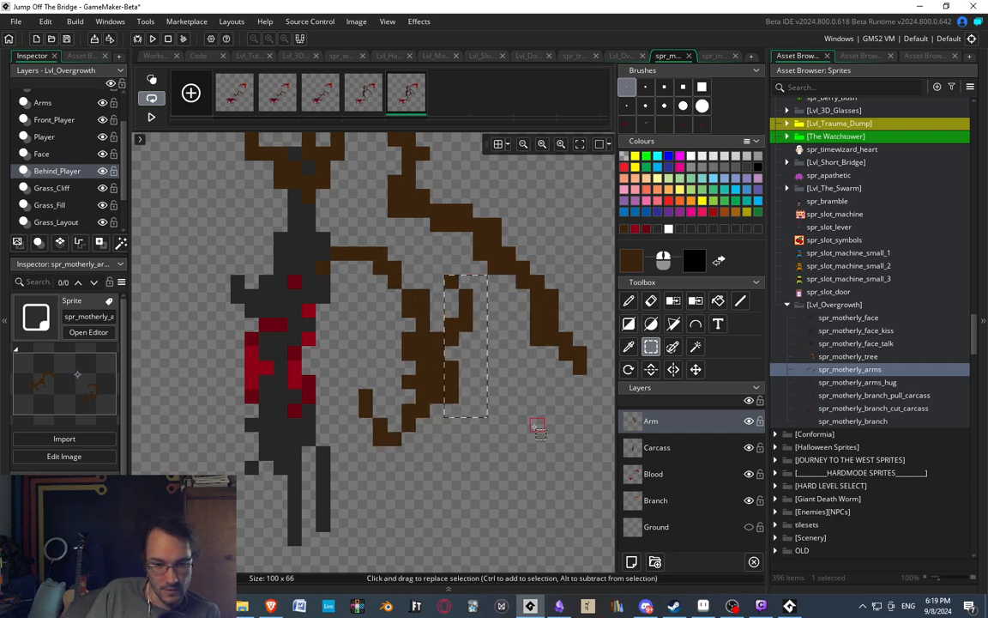
left_click(535, 426)
Shift the second arm's forearm and hand another pixel left, and raise the lower part of the hand two pixels.
middle_click_drag(365, 236, 391, 215)
left_click_drag(363, 226, 487, 430)
key("Left")
left_click(510, 429)
middle_click_drag(361, 319, 360, 297)
left_click_drag(356, 328, 519, 435)
key("Up")
key("Up")
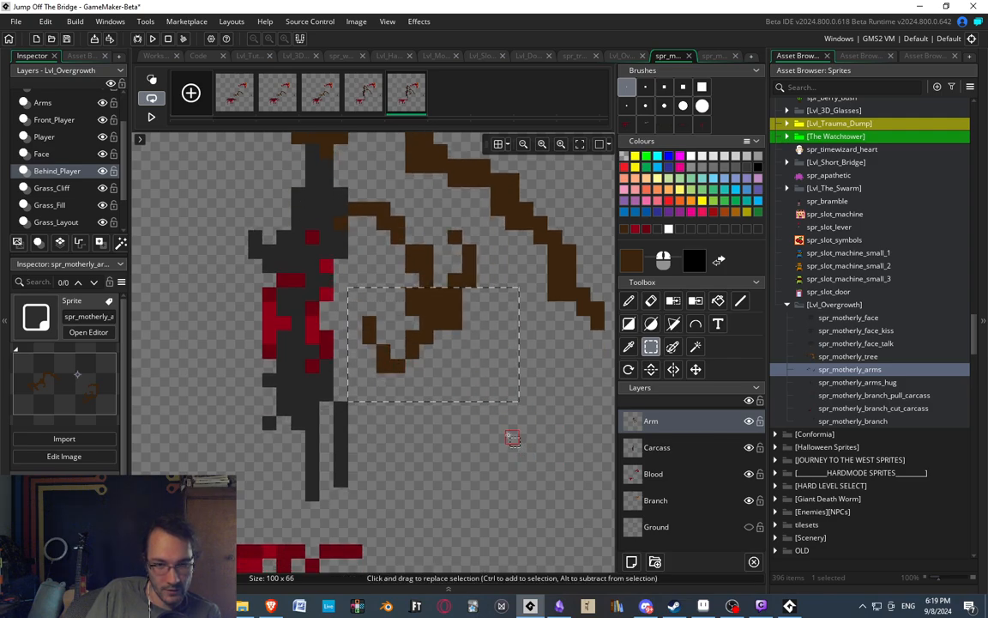
left_click(513, 436)
Erase the inner edge of the second arm's bend and repaint its forearm thicker just above the hand.
middle_click_drag(380, 209, 385, 223)
scroll(376, 349, "down", 3)
middle_click_drag(375, 349, 426, 364)
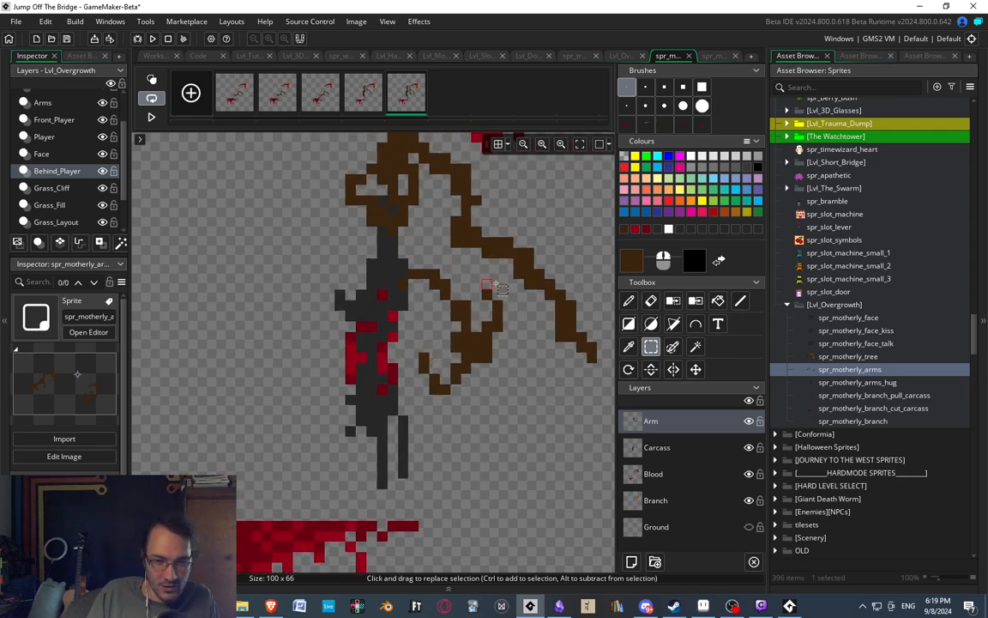
middle_click_drag(496, 284, 513, 274)
middle_click_drag(401, 250, 372, 239)
scroll(445, 305, "up", 1)
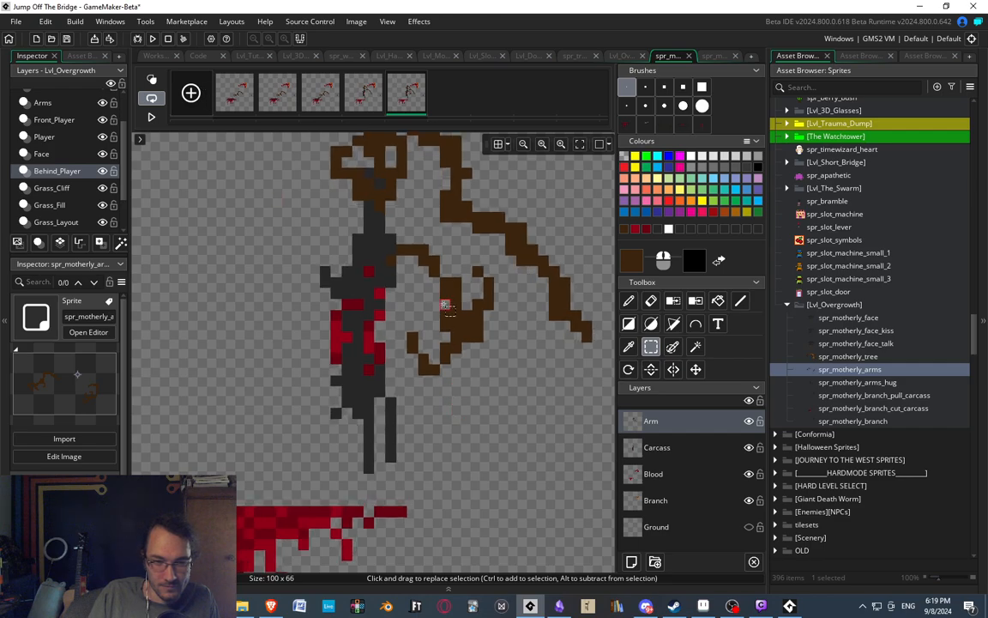
scroll(444, 305, "up", 1)
key("d")
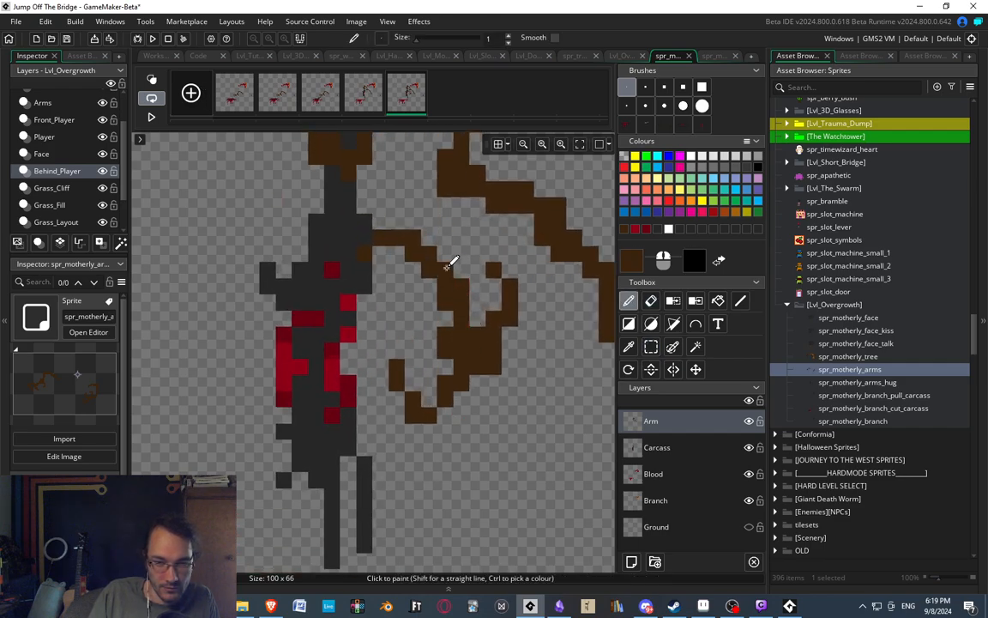
key("e")
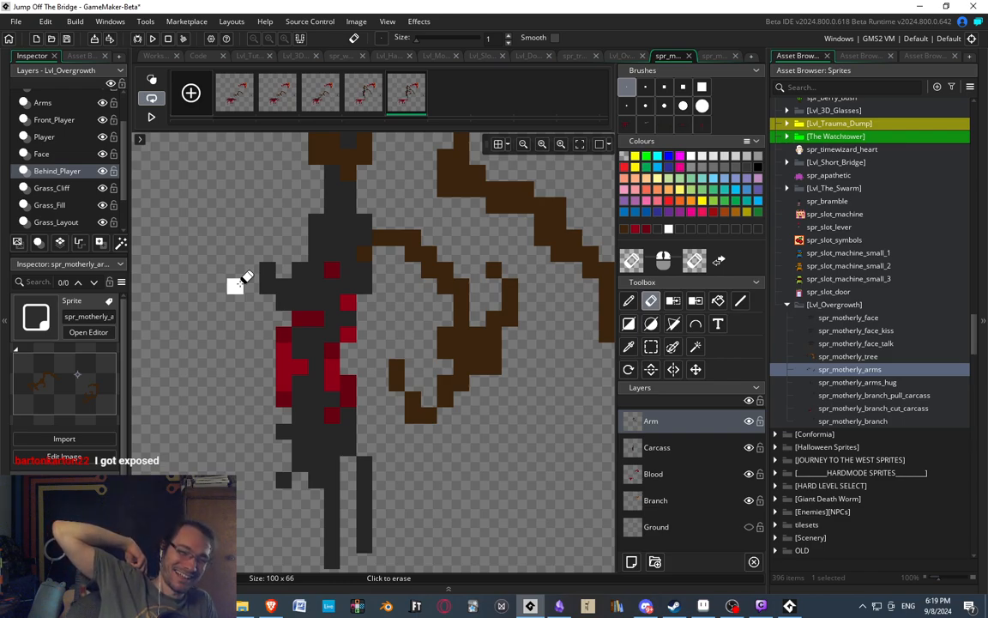
middle_click_drag(479, 283, 404, 273)
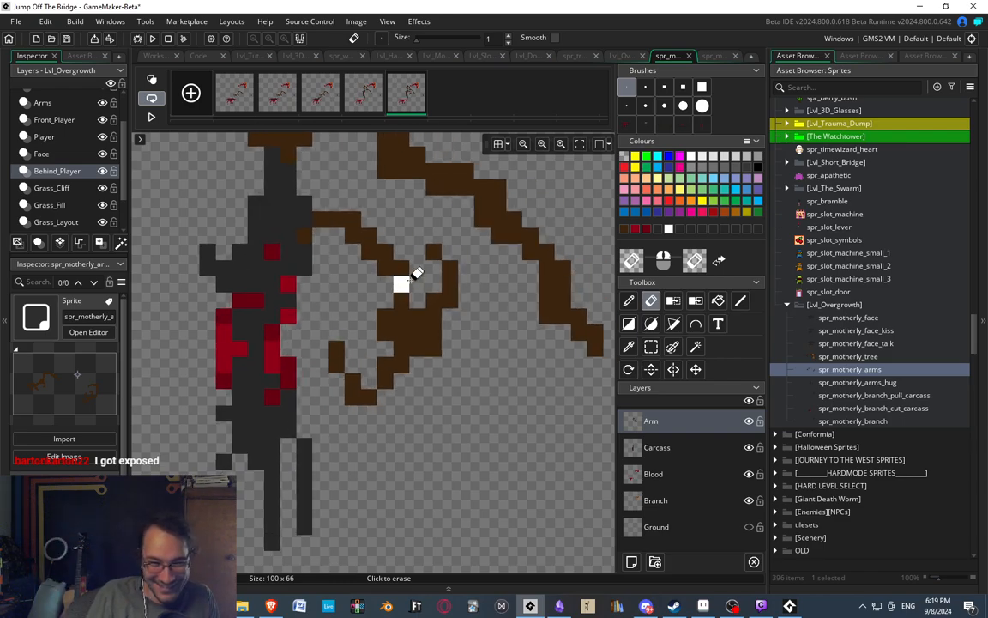
key("d")
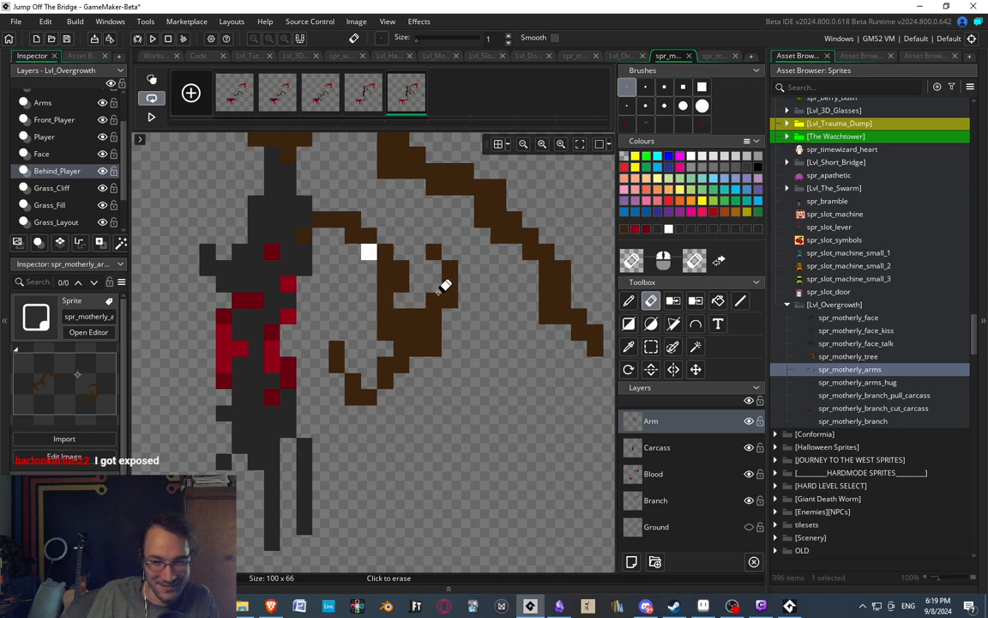
scroll(403, 222, "down", 6)
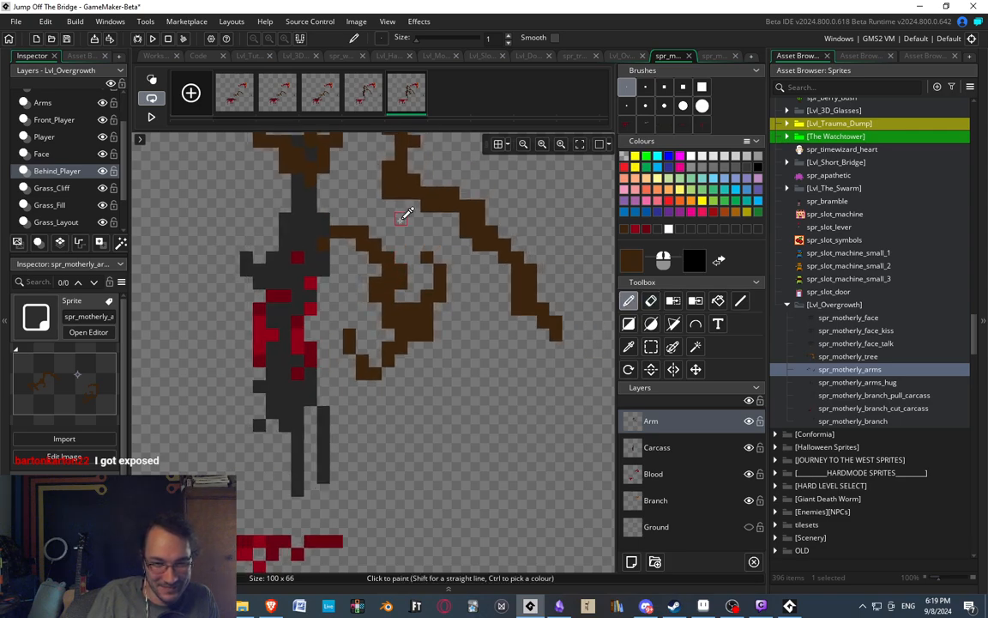
Narrow the second hand's palm by erasing brown pixels along its lower outer side.
scroll(369, 230, "up", 4)
scroll(455, 306, "up", 3)
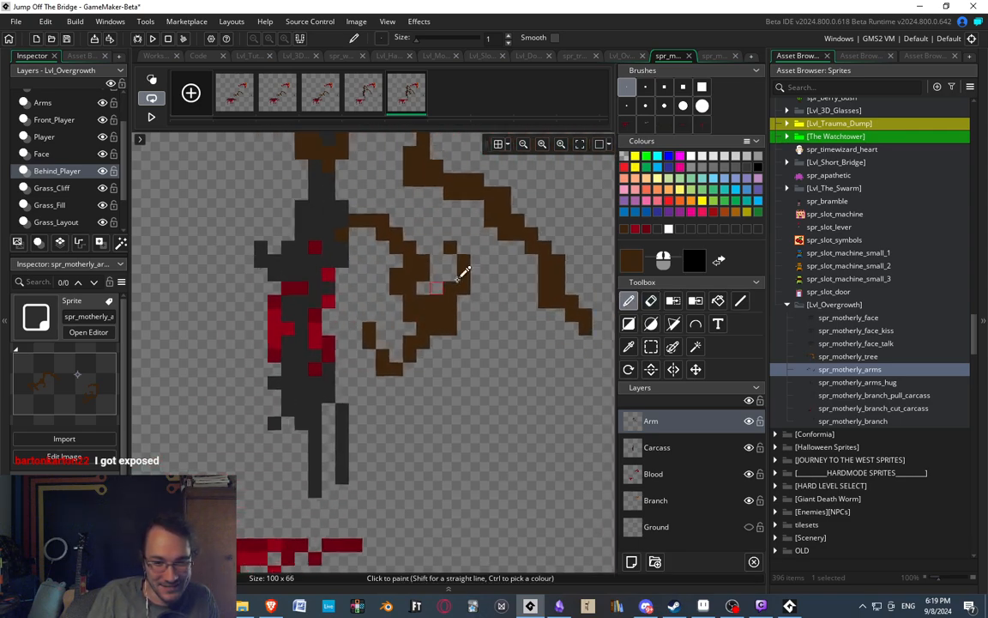
key("e")
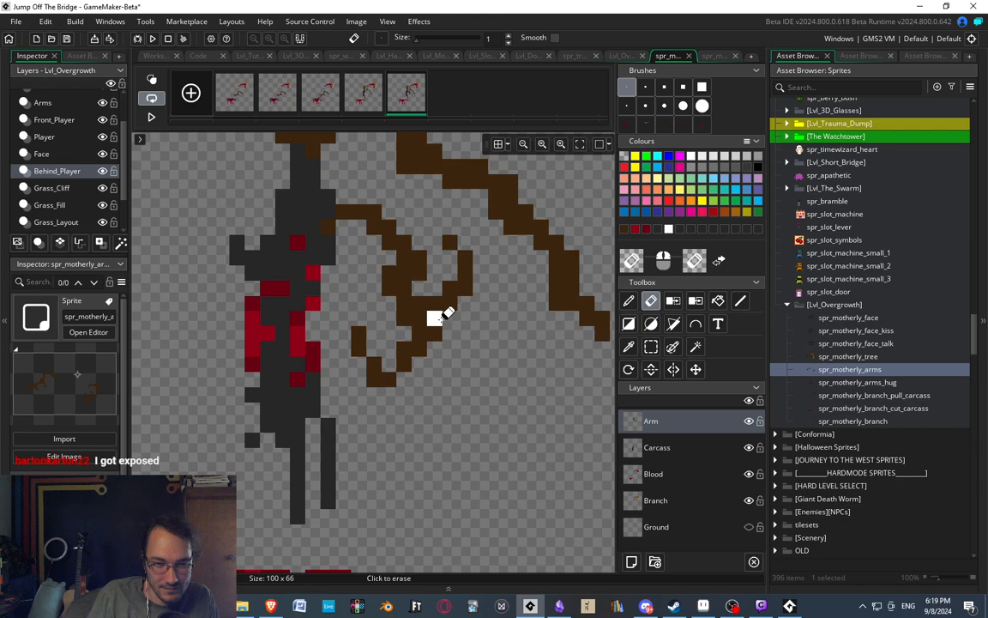
key("d")
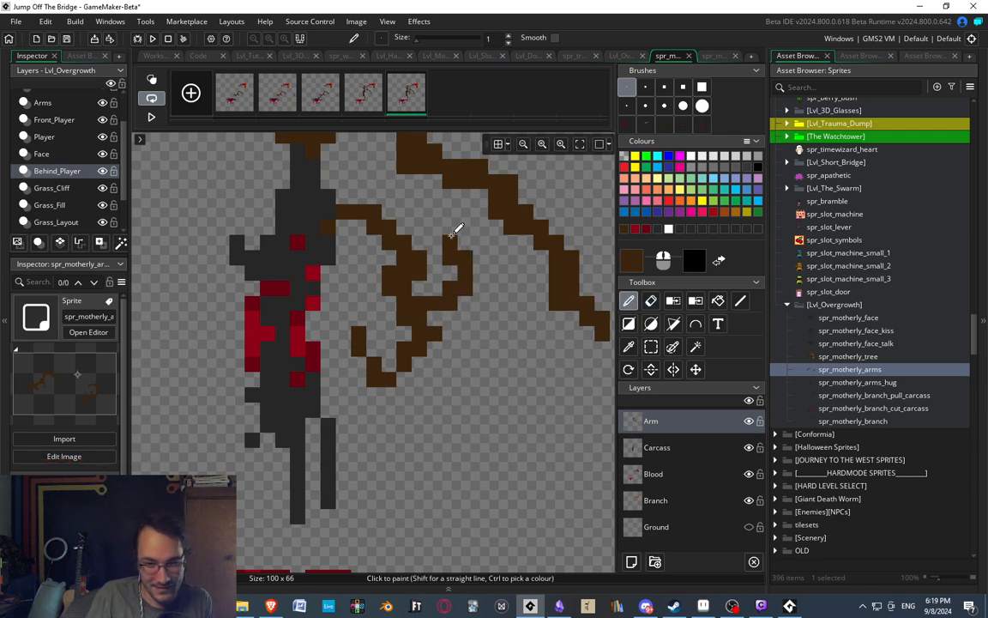
Select the second hand's outer hooked finger and move it one pixel left, against the palm.
key("s")
mouse_move(429, 206)
left_mouse_down()
mouse_move(459, 241)
mouse_move(474, 310)
left_mouse_up()
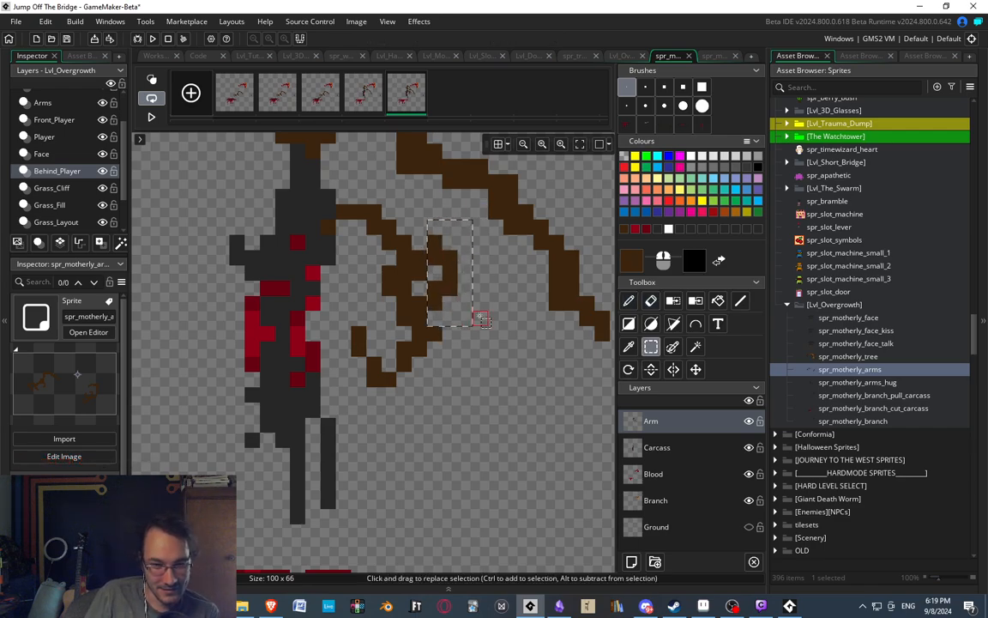
scroll(408, 253, "down", 3)
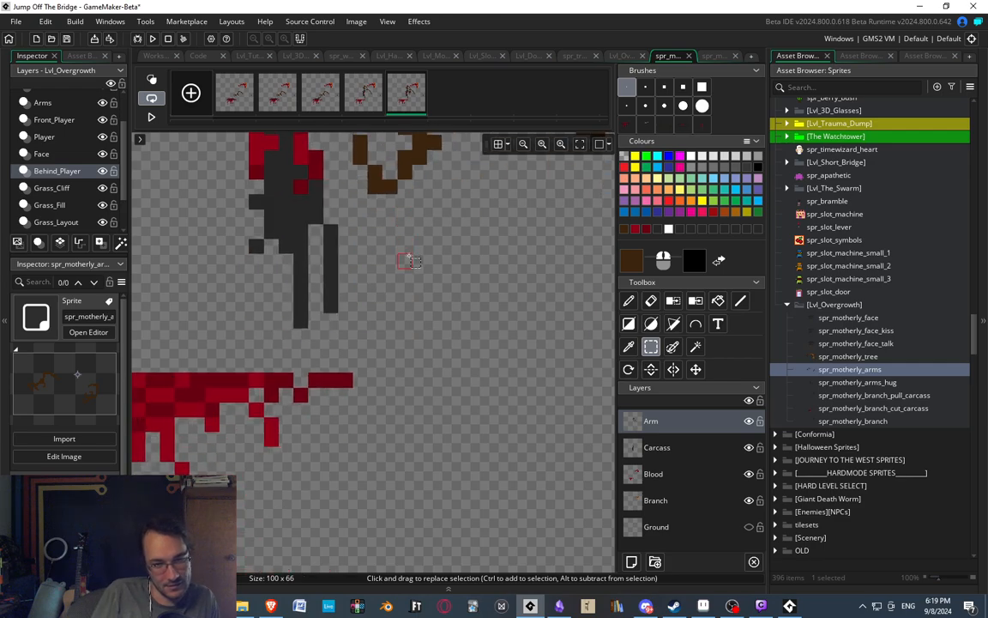
scroll(404, 239, "down", 2)
middle_click_drag(401, 250, 361, 335)
scroll(353, 323, "up", 3)
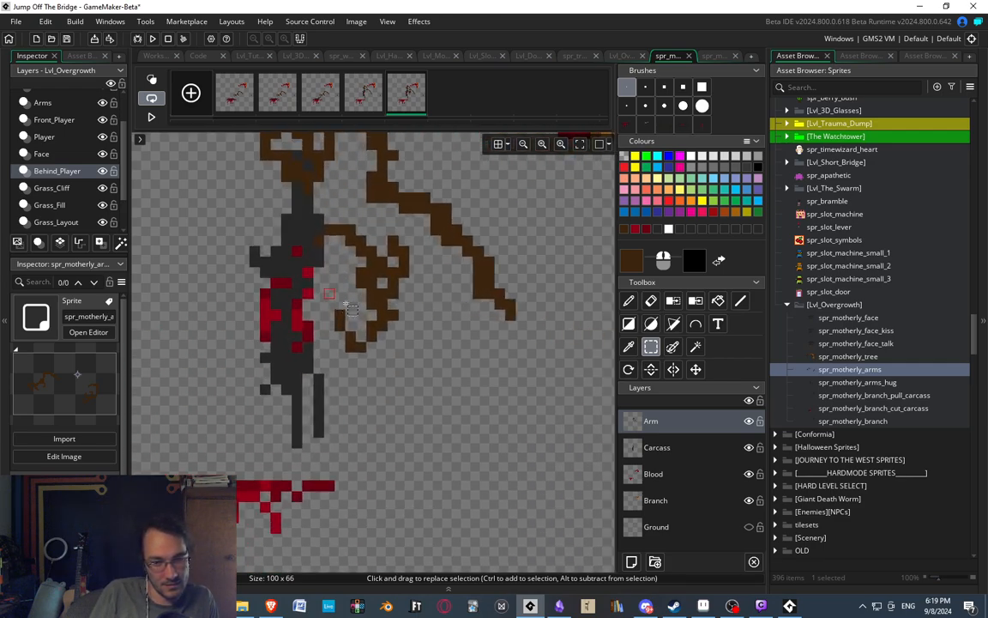
middle_click_drag(311, 364, 302, 386)
middle_click_drag(436, 345, 441, 390)
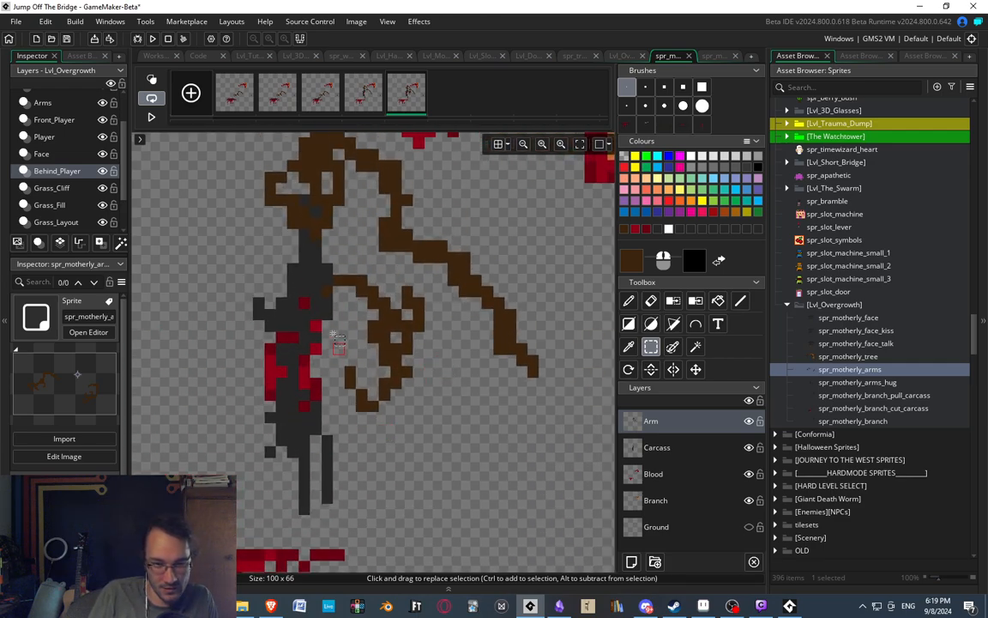
Paint a thick brown wrist running down from the second hand's palm and trim its lower edge with the eraser.
key("d")
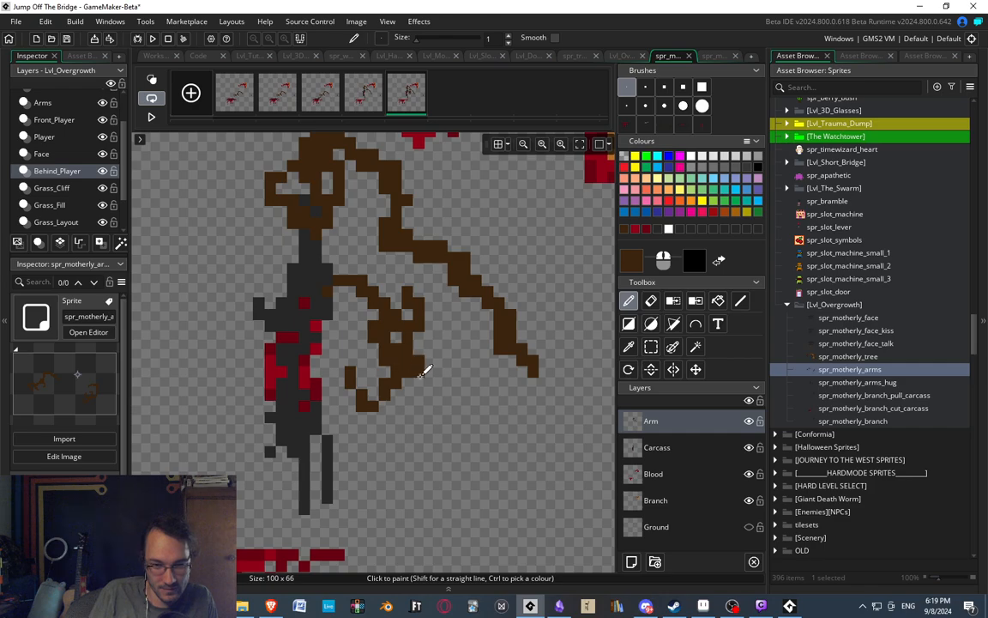
left_click_drag(420, 371, 453, 402)
middle_click_drag(473, 399, 400, 344)
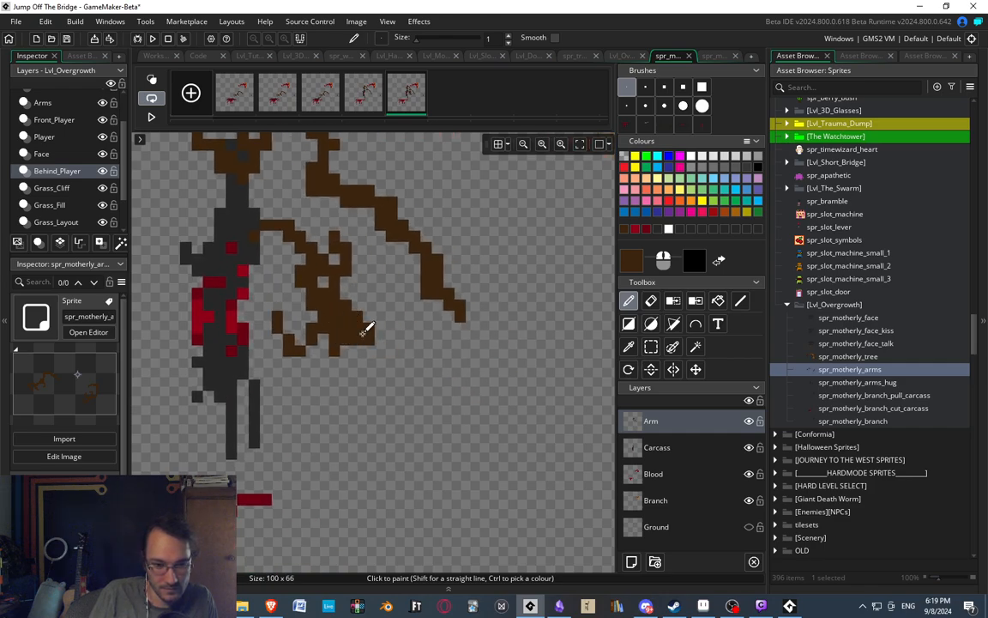
key("e")
mouse_move(334, 351)
left_mouse_down()
mouse_move(347, 338)
mouse_move(366, 351)
left_mouse_up()
key("d")
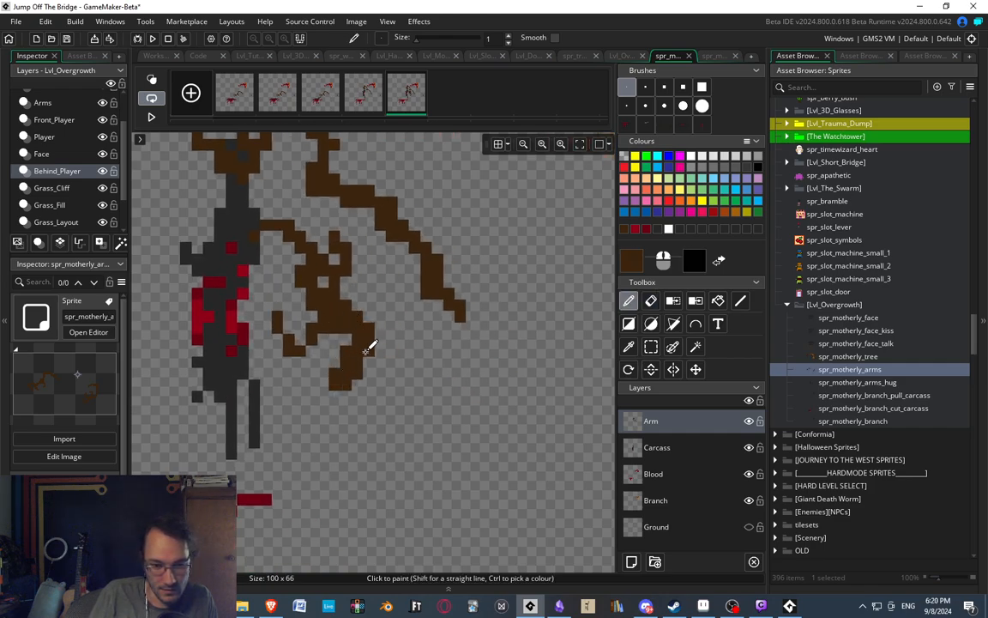
Paint the arm extending rightward from the wrist as a slightly sagging line, thickening its underside.
left_click_drag(399, 401, 406, 399)
scroll(448, 372, "down", 5)
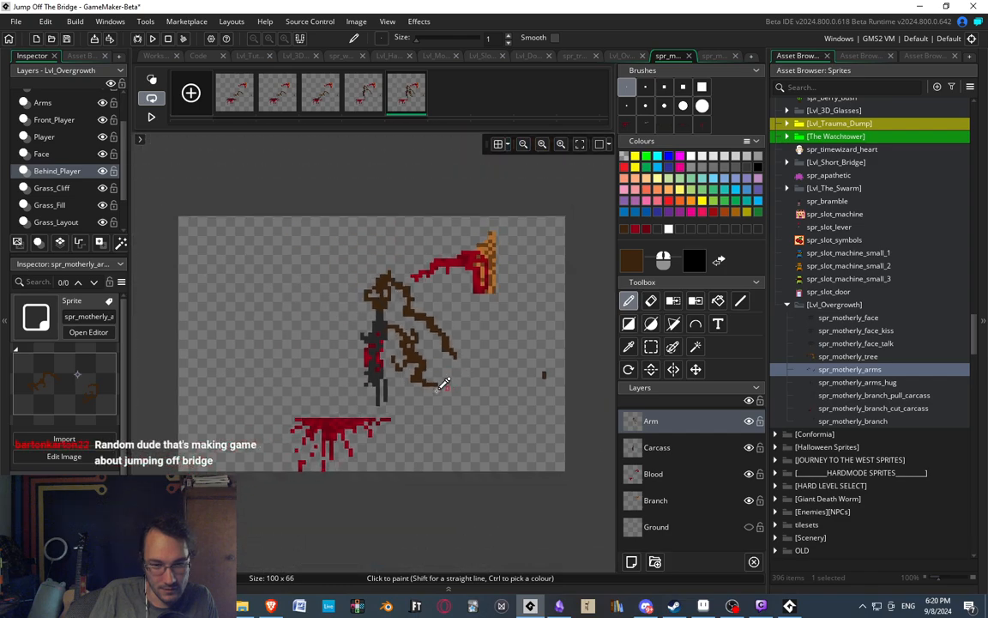
scroll(441, 386, "up", 2)
mouse_move(441, 401)
middle_mouse_down()
mouse_move(420, 407)
mouse_move(414, 380)
middle_mouse_up()
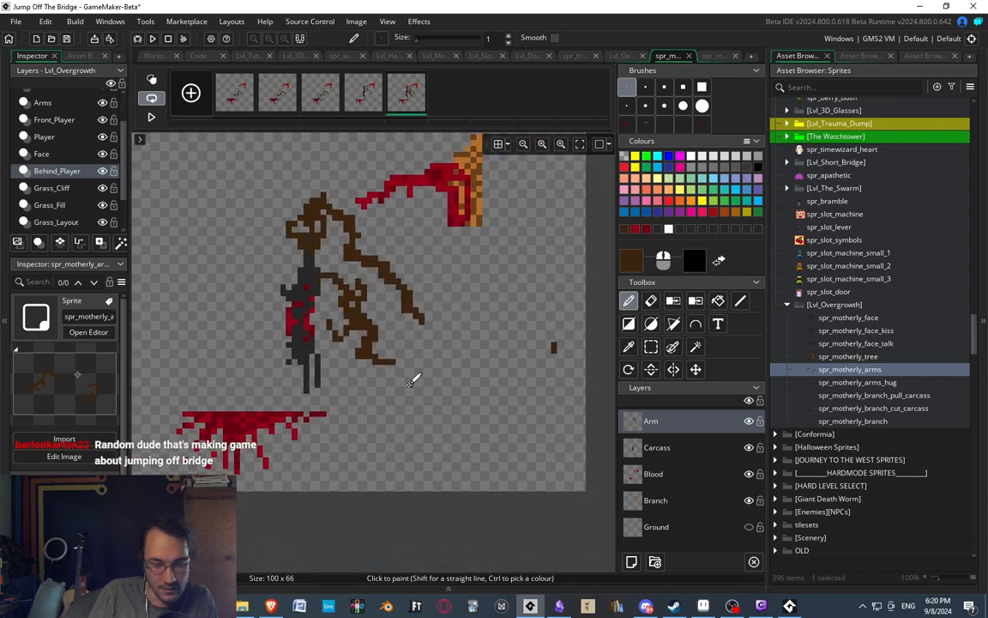
scroll(420, 403, "up", 3)
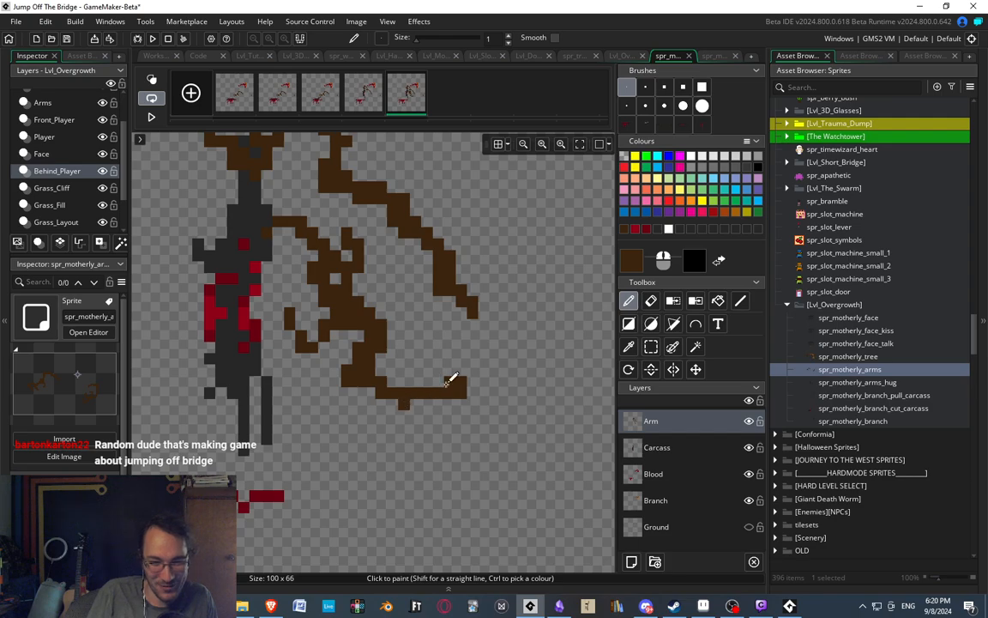
left_click(494, 380)
scroll(436, 353, "down", 3)
middle_click_drag(488, 340, 390, 451)
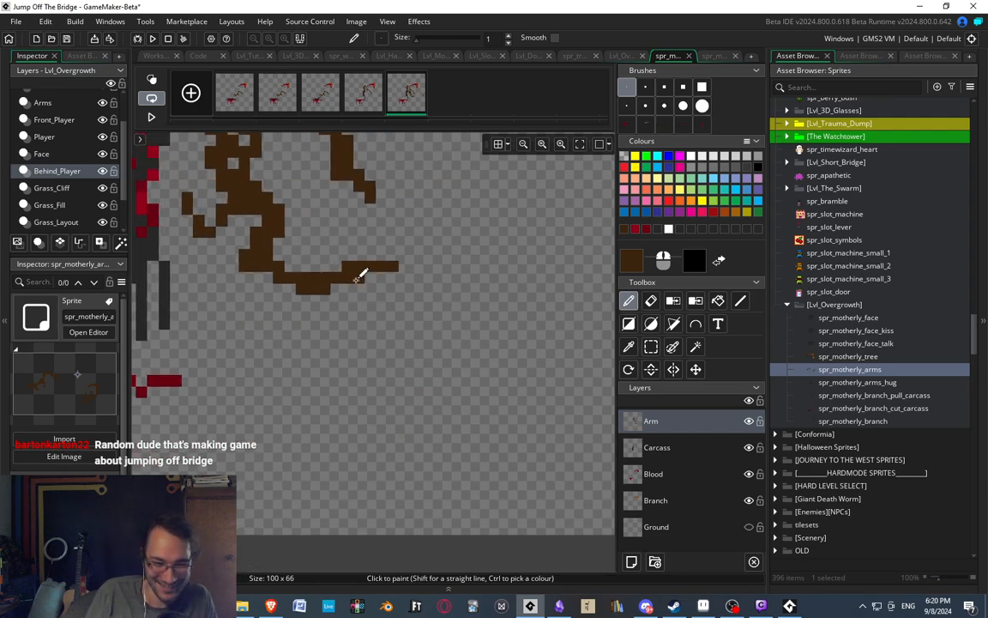
Continue the arm in a jagged, wavy line up to the stray brown piece near the canvas's right edge.
left_click_drag(412, 240, 443, 268)
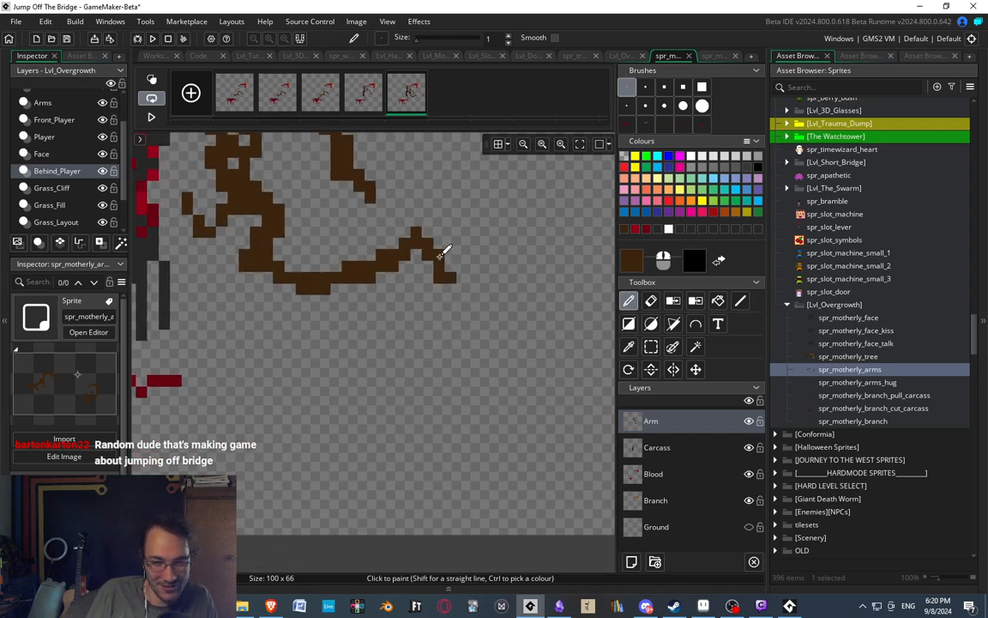
scroll(447, 310, "down", 3)
scroll(470, 287, "up", 2)
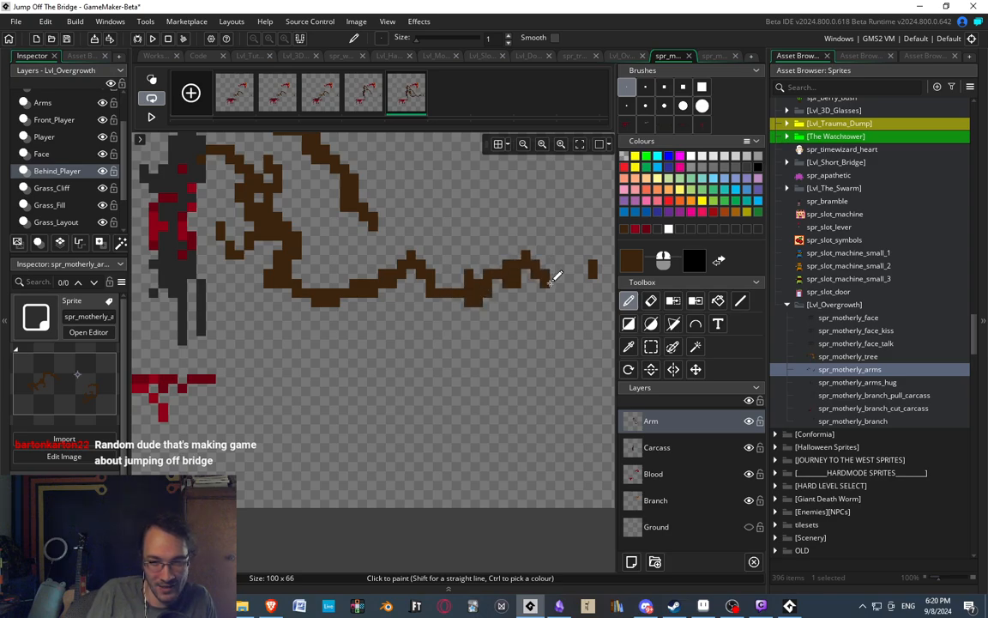
scroll(470, 203, "down", 4)
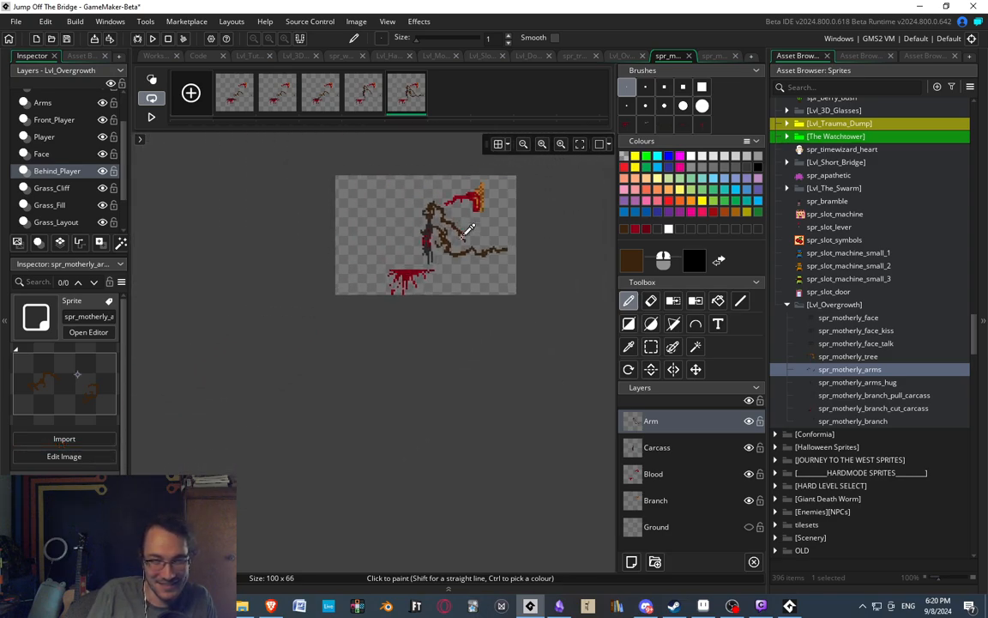
scroll(496, 291, "up", 1)
scroll(490, 297, "up", 3)
middle_click_drag(487, 296, 492, 341)
scroll(411, 312, "down", 1)
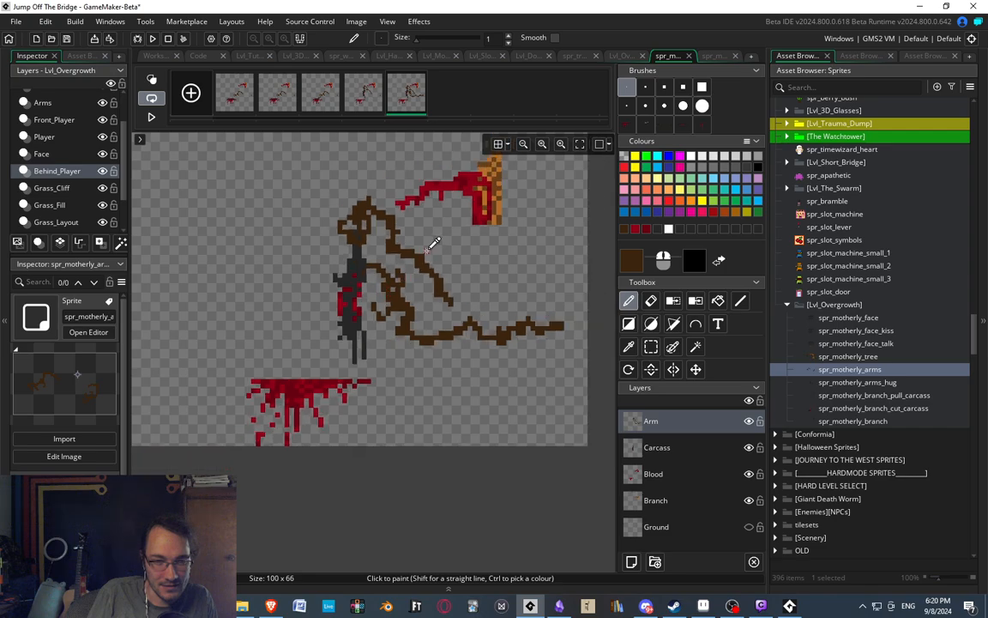
Erase the second hand's outer finger and repaint it as a smaller inward-hooking finger.
scroll(424, 246, "up", 3)
scroll(375, 331, "up", 1)
key("e")
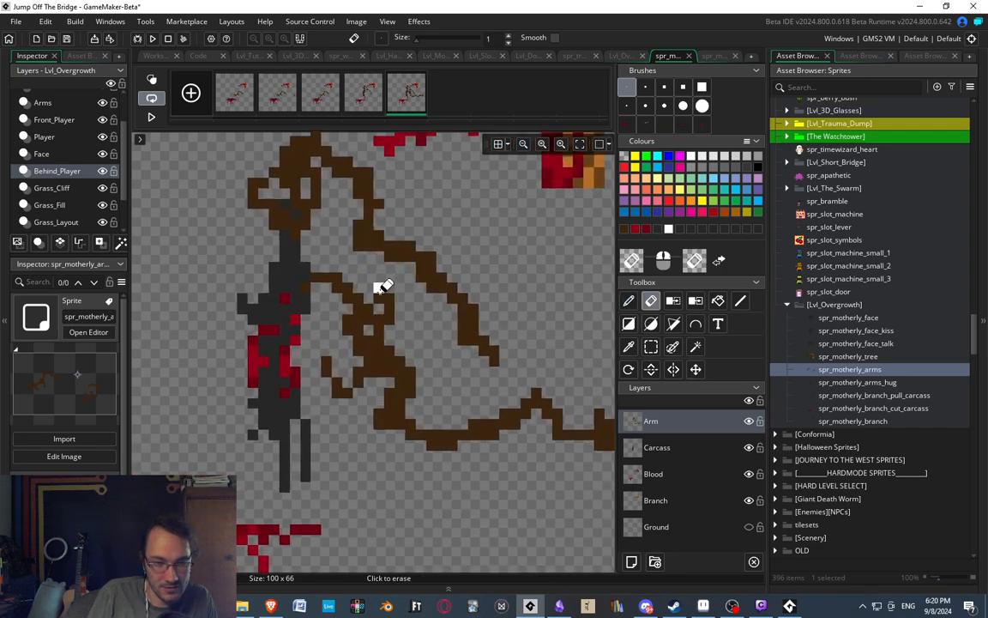
key("d")
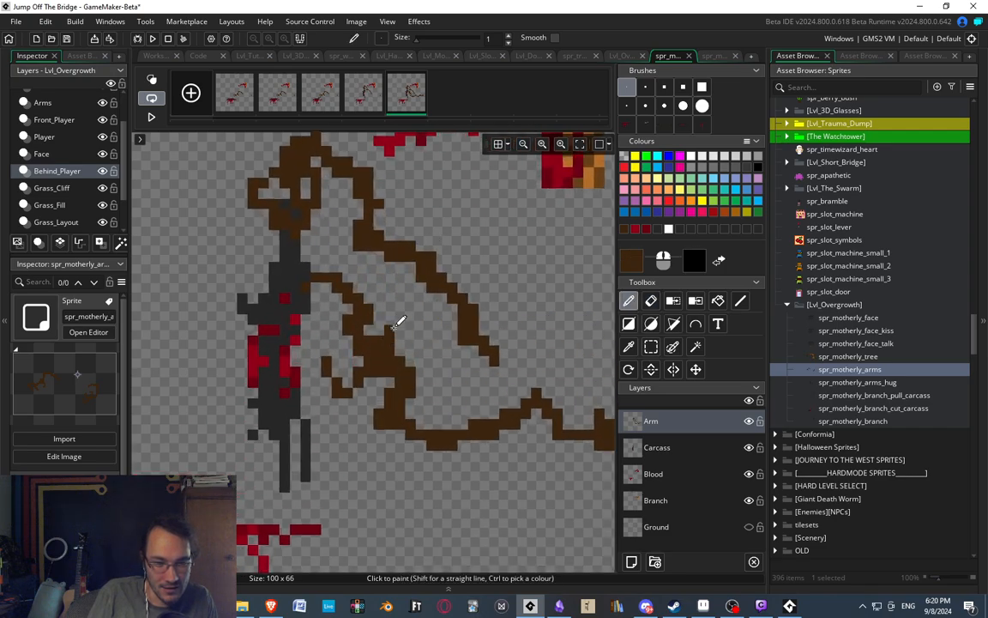
scroll(383, 273, "down", 3)
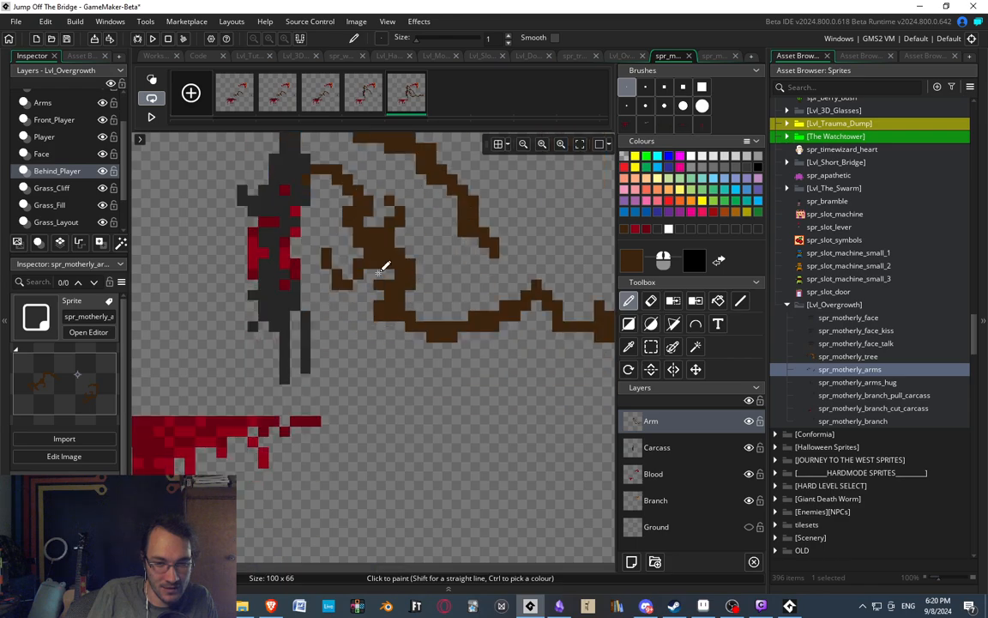
scroll(389, 279, "up", 4)
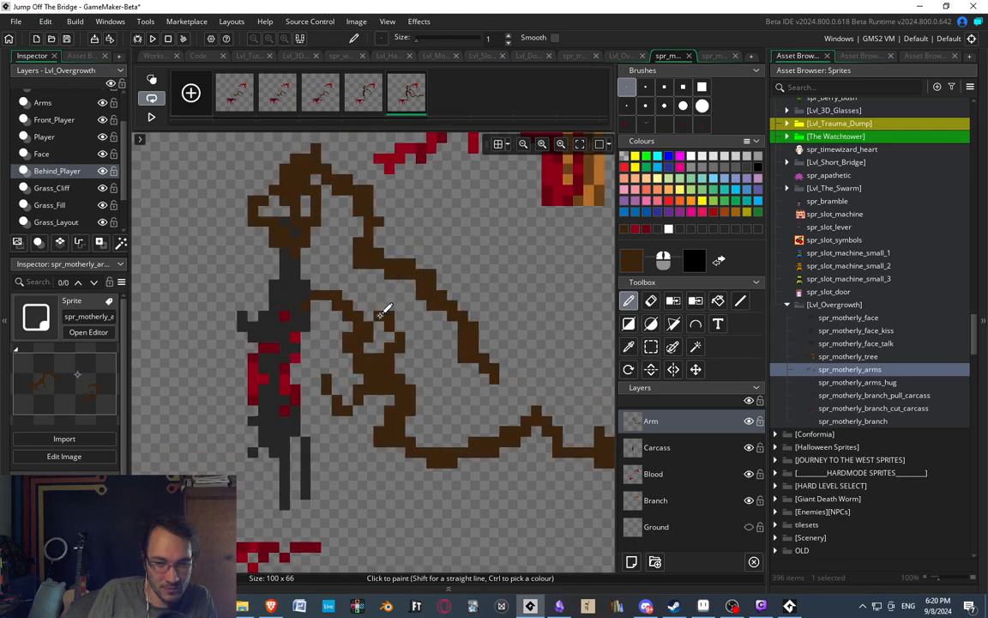
scroll(381, 301, "down", 3, "ctrl")
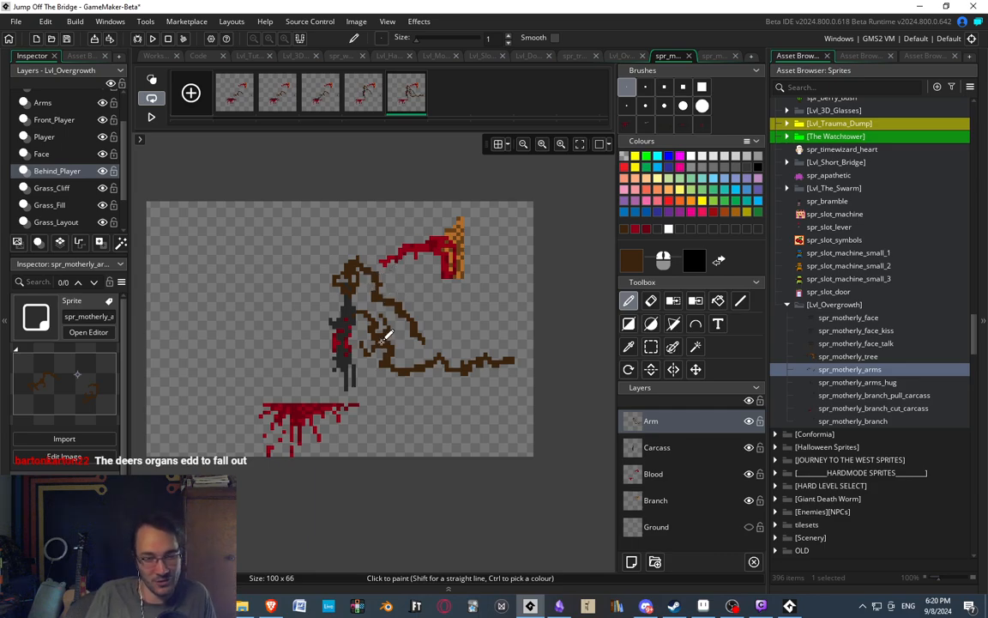
middle_click_drag(387, 334, 403, 331)
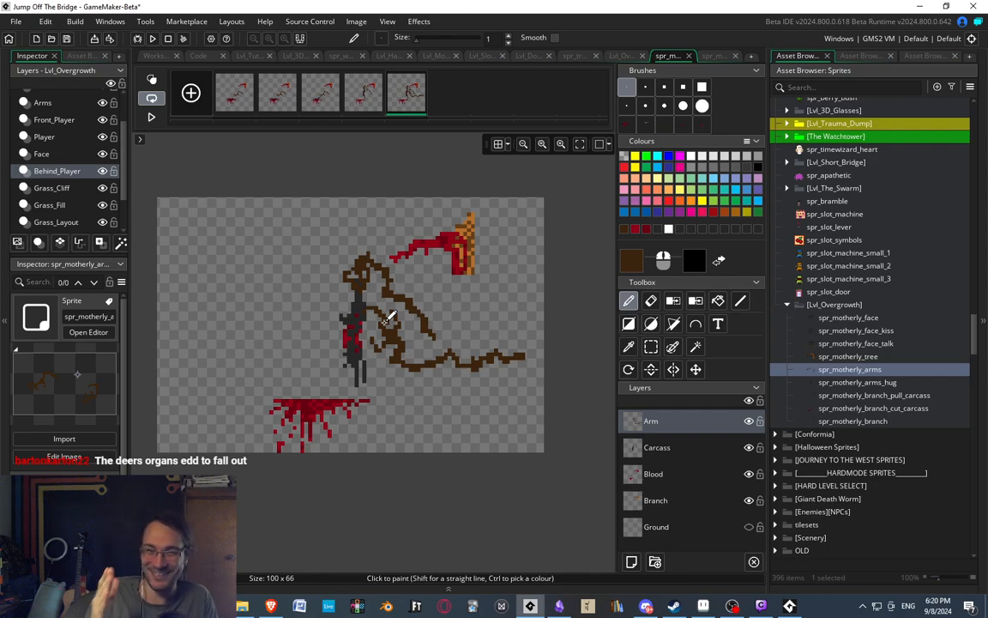
Select the repainted outer finger and move it one pixel left, closer to the forearm.
scroll(360, 312, "up", 4, "ctrl")
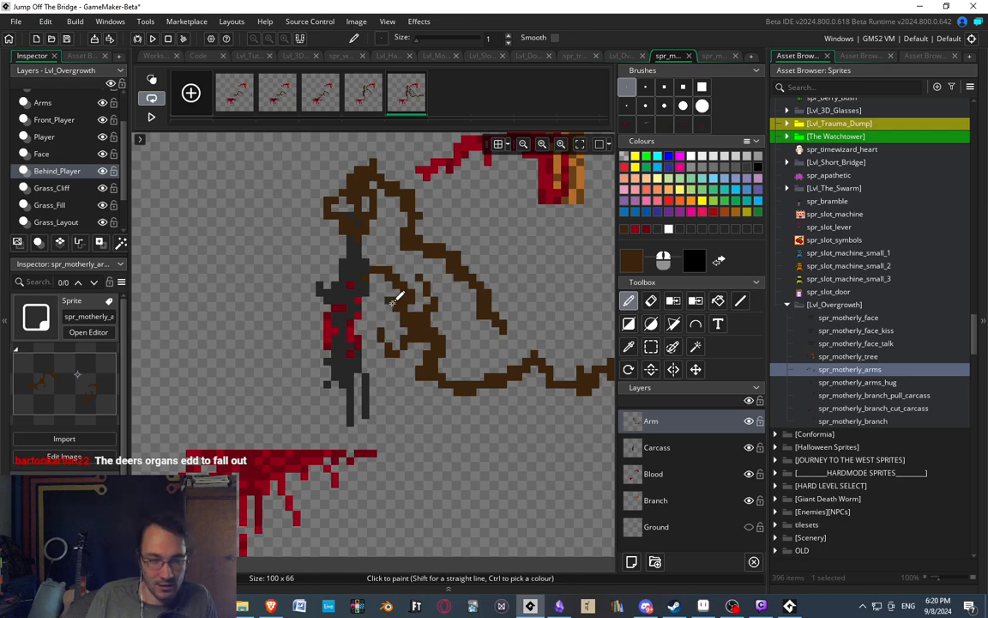
scroll(416, 266, "up", 3, "ctrl")
key("s")
left_click_drag(396, 266, 453, 331)
key("Left")
left_click(480, 349)
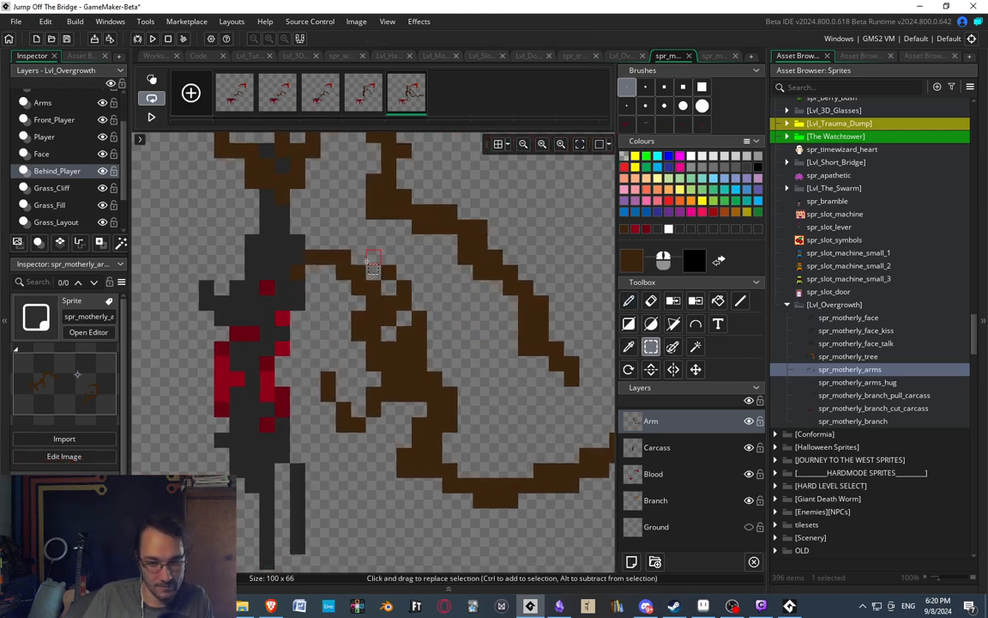
Add a brown pixel to the tip of the second hand's lower finger so it hooks inward.
scroll(372, 266, "down", 5, "ctrl")
scroll(370, 323, "up", 3, "ctrl")
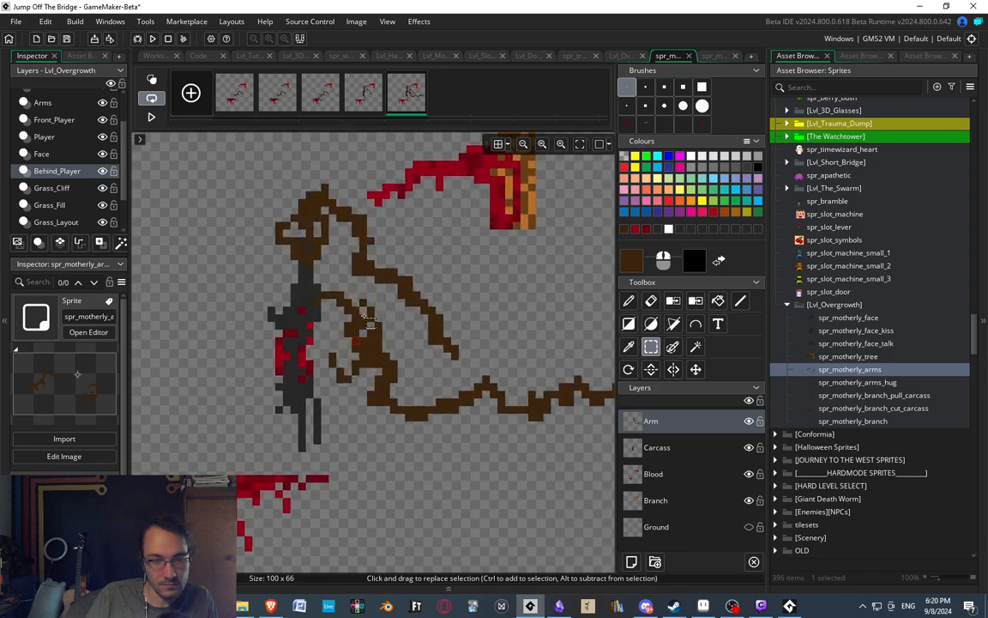
scroll(368, 321, "up", 2, "ctrl")
key("d")
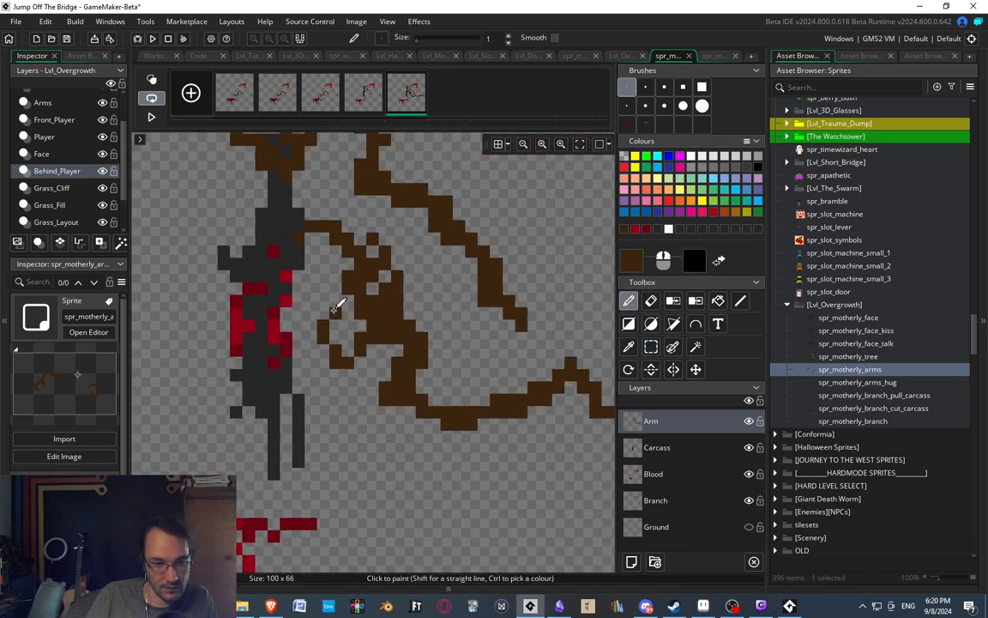
Erase a brown pixel from the second hand's outer finger beside the carcass on the Arm layer.
scroll(386, 319, "down", 4, "ctrl")
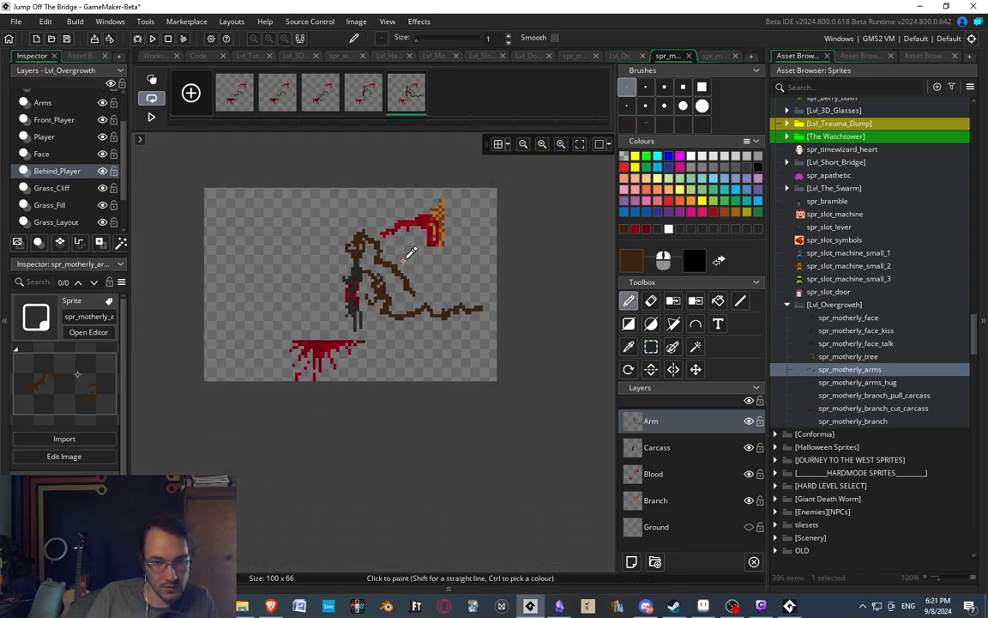
scroll(385, 272, "up", 1, "ctrl")
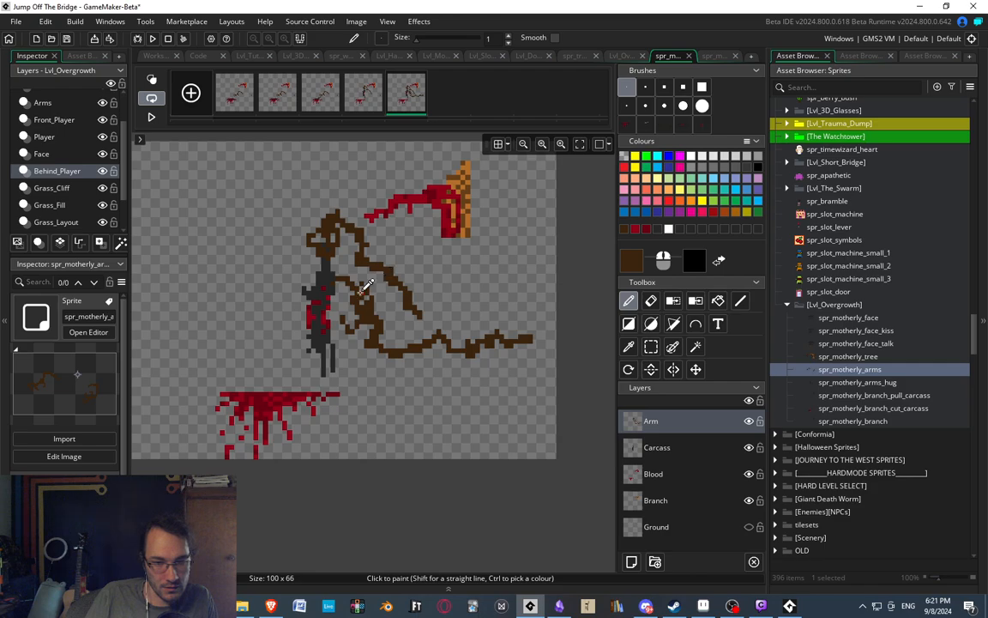
scroll(365, 286, "up", 2, "ctrl")
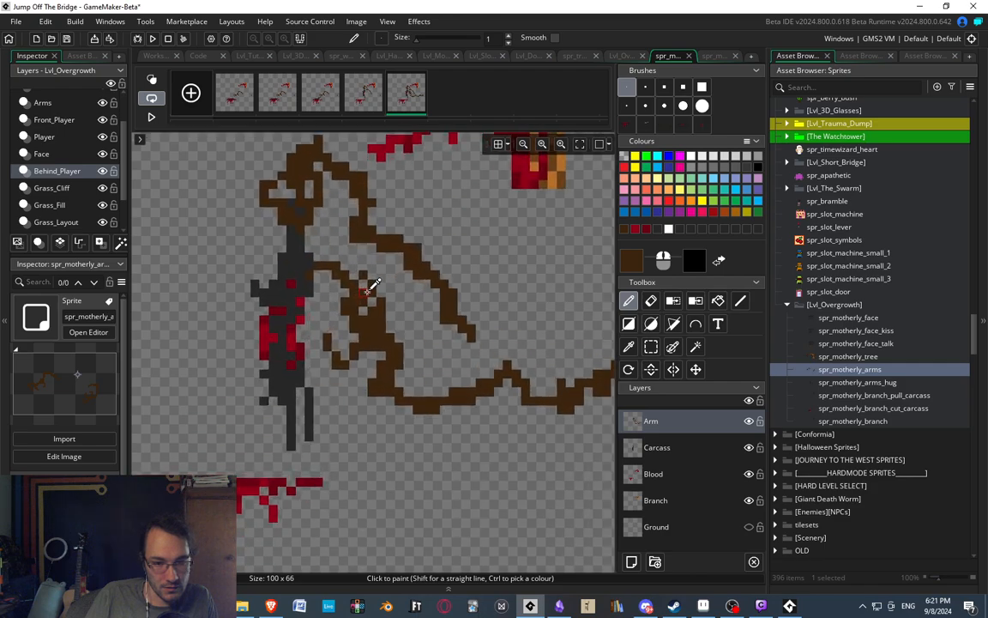
key("e")
left_click(317, 351)
scroll(422, 271, "down", 4, "ctrl")
scroll(421, 268, "up", 2, "ctrl")
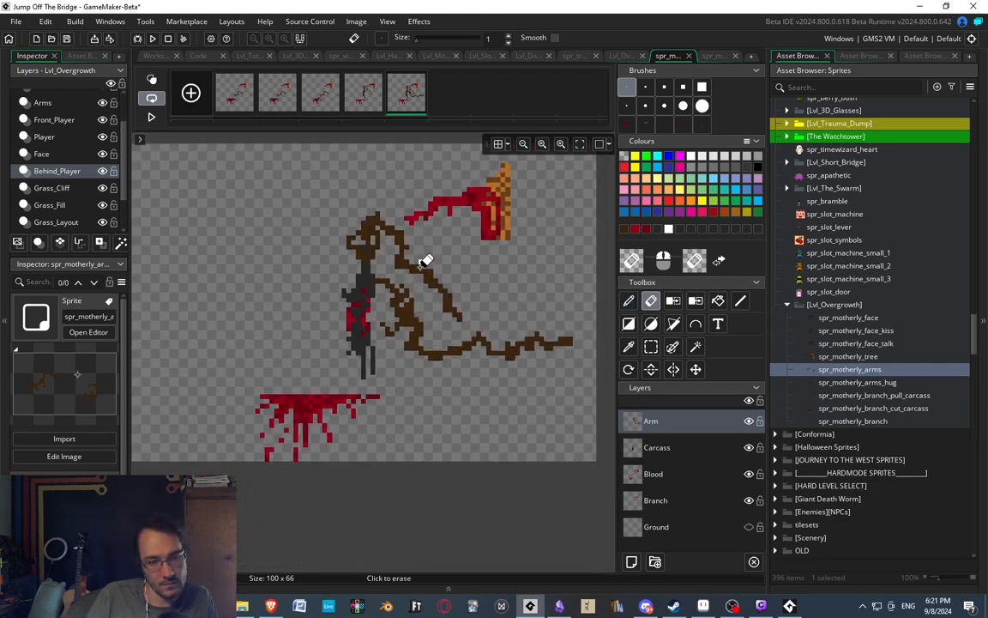
mouse_move(421, 267)
middle_mouse_down()
mouse_move(395, 346)
mouse_move(392, 316)
middle_mouse_up()
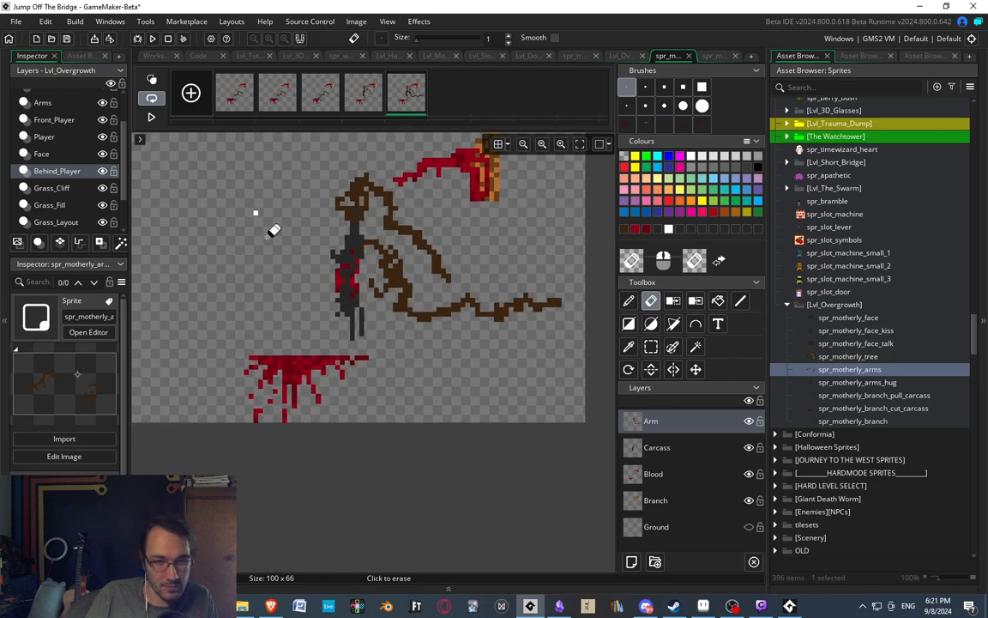
middle_click_drag(420, 242, 418, 245)
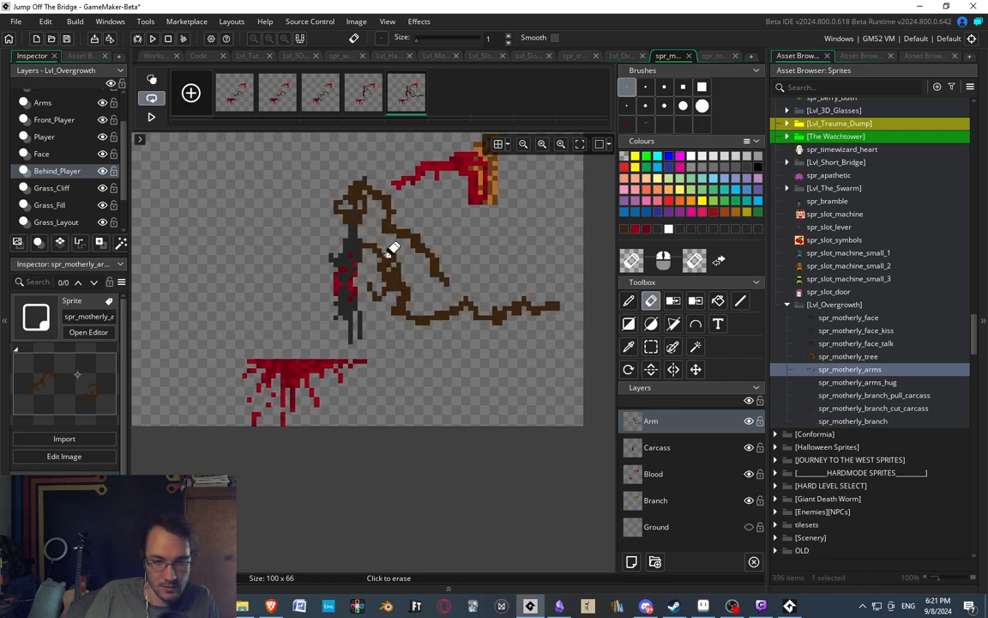
Duplicate the fifth frame as a new sixth frame and open the copy for editing.
scroll(404, 292, "down", 2, "ctrl")
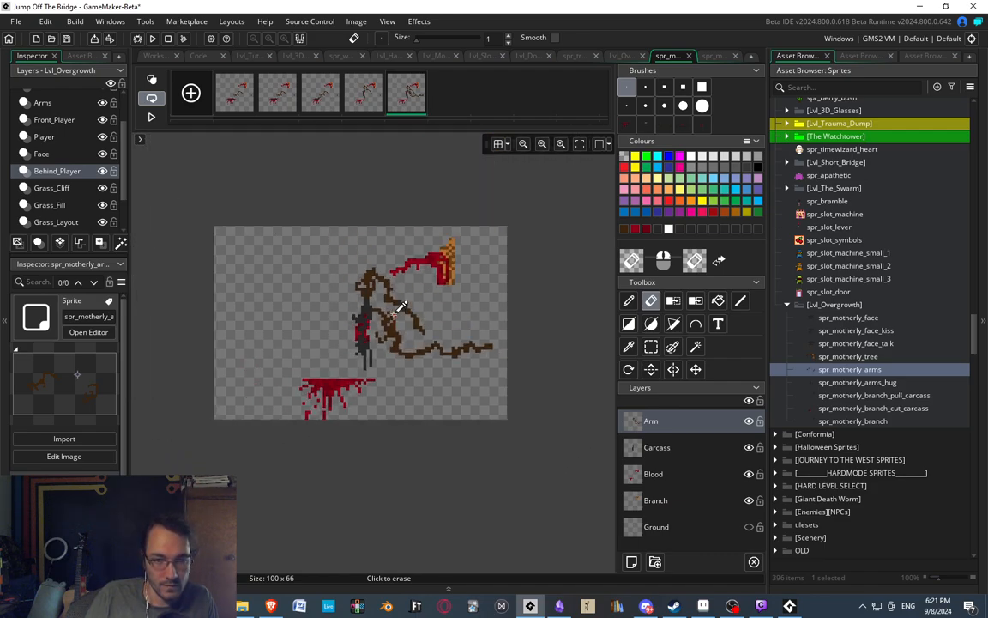
scroll(395, 283, "up", 1, "ctrl")
left_click(355, 92)
left_click(406, 101)
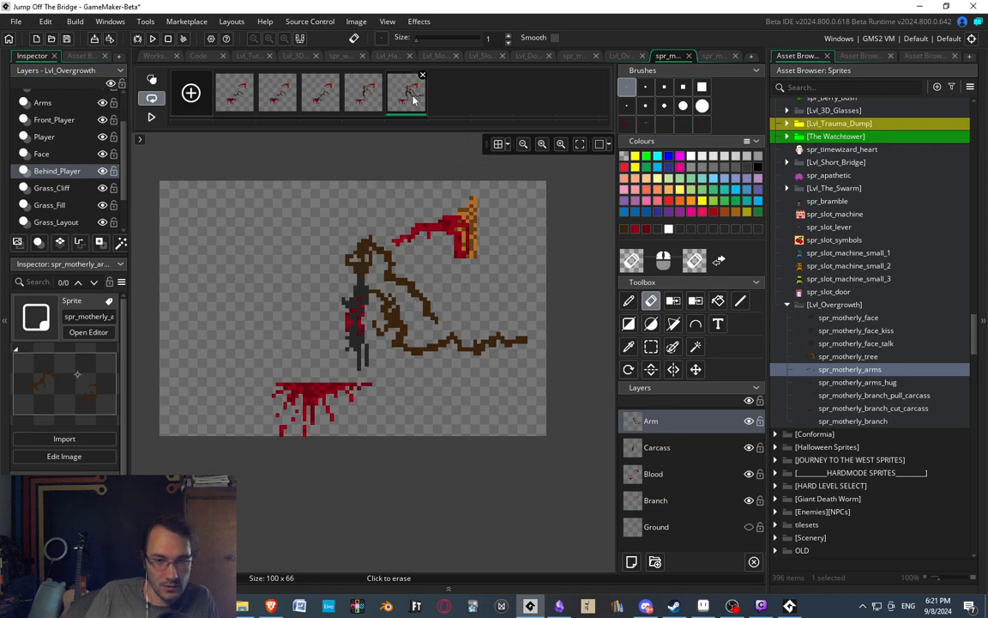
left_click(447, 97)
Delete the forearm section directly behind the second hand, detaching the hand from the rest of the arm.
scroll(326, 227, "up", 2, "ctrl")
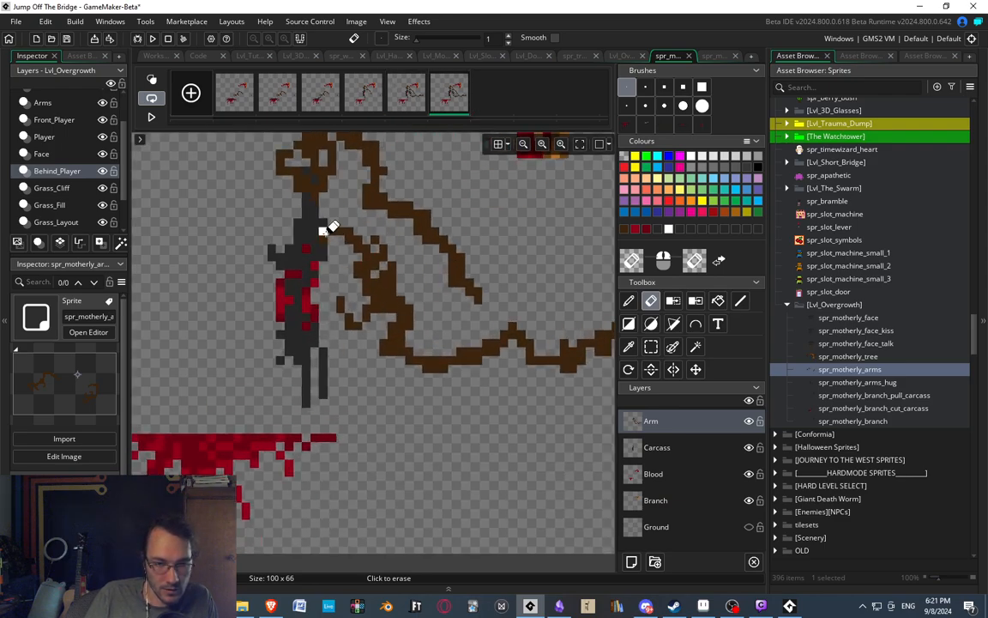
key("s")
left_click_drag(319, 229, 406, 324)
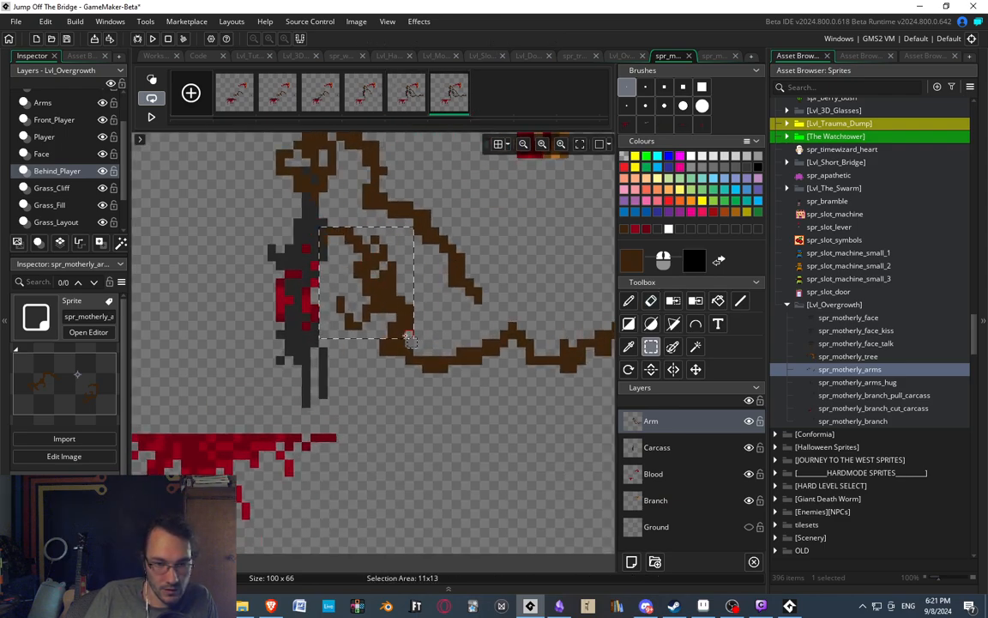
left_click(366, 330)
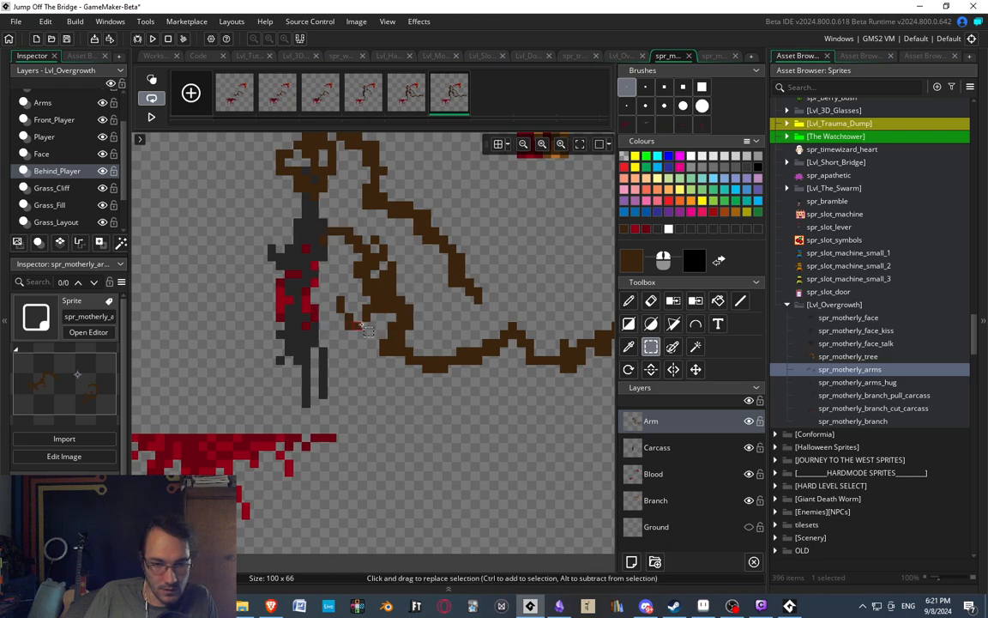
left_click_drag(379, 333, 506, 385)
key("Delete")
Move the inner part of the remaining arm piece two pixels down and lower its innermost end one pixel more.
middle_click_drag(506, 386, 354, 373)
left_click_drag(325, 288, 462, 362)
left_click(335, 306)
left_click_drag(335, 307, 365, 319)
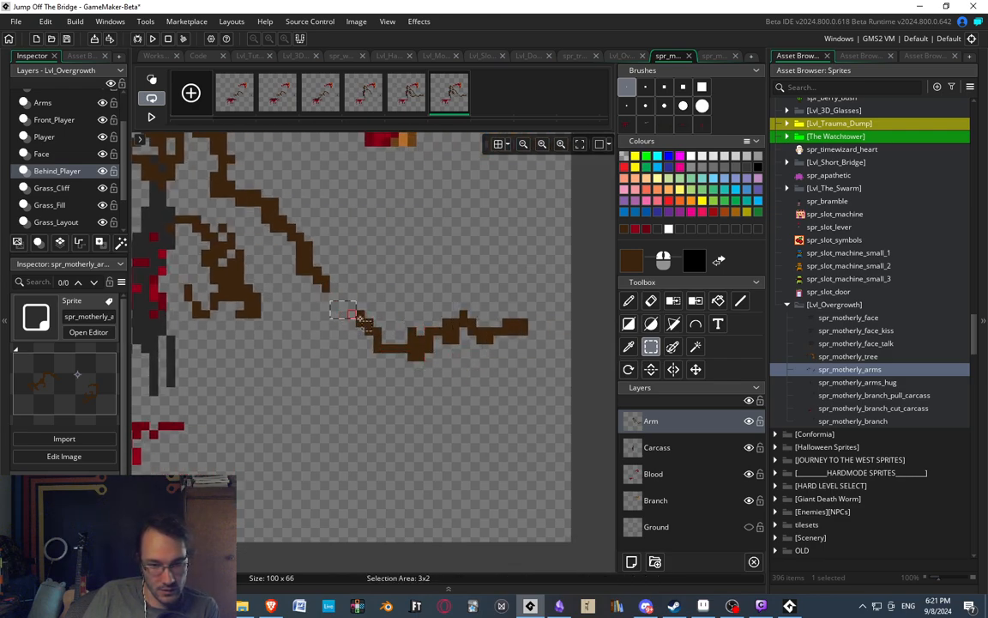
left_click_drag(392, 352, 472, 358)
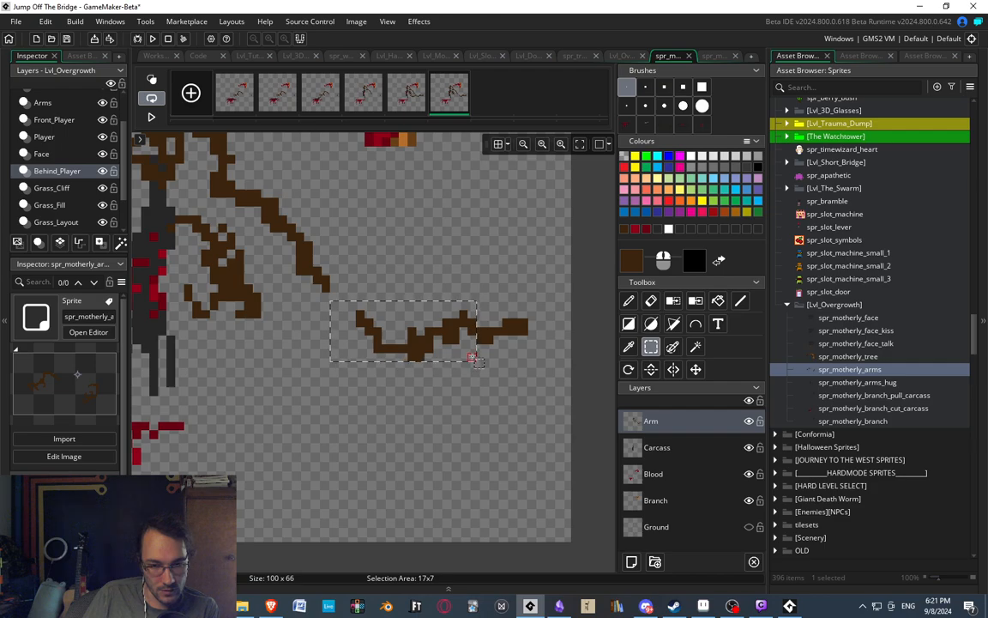
key("Down")
key("Down")
left_click(487, 408)
left_click_drag(343, 322, 386, 366)
key("Down")
left_click(412, 417)
Move the detached second hand down, rotate it 270 degrees as a brush, and stamp it beside the carcass's legs.
middle_click_drag(412, 418, 565, 397)
left_click_drag(315, 190, 405, 405)
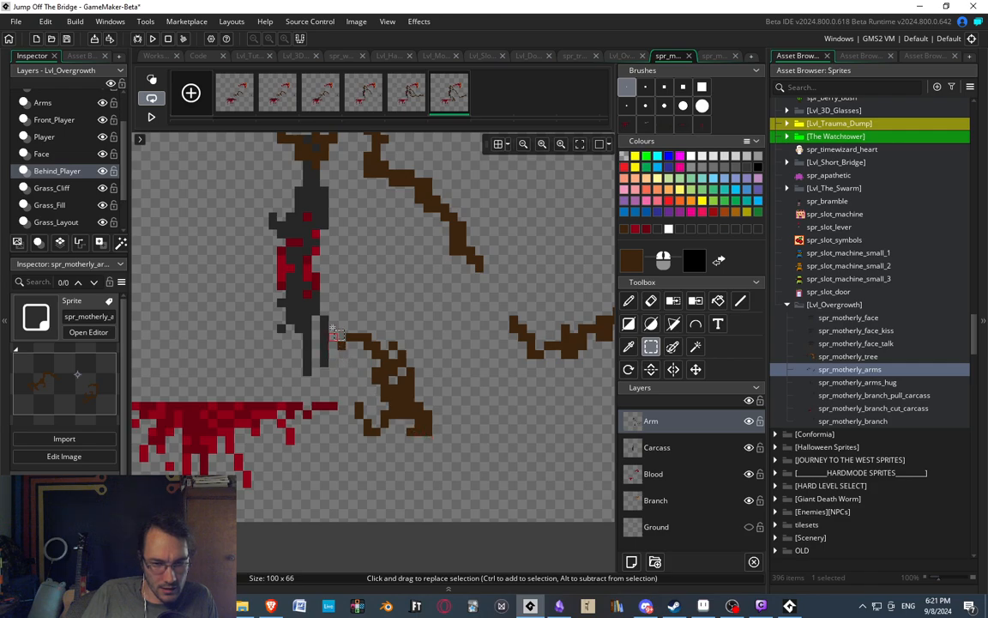
left_click_drag(331, 318, 449, 453)
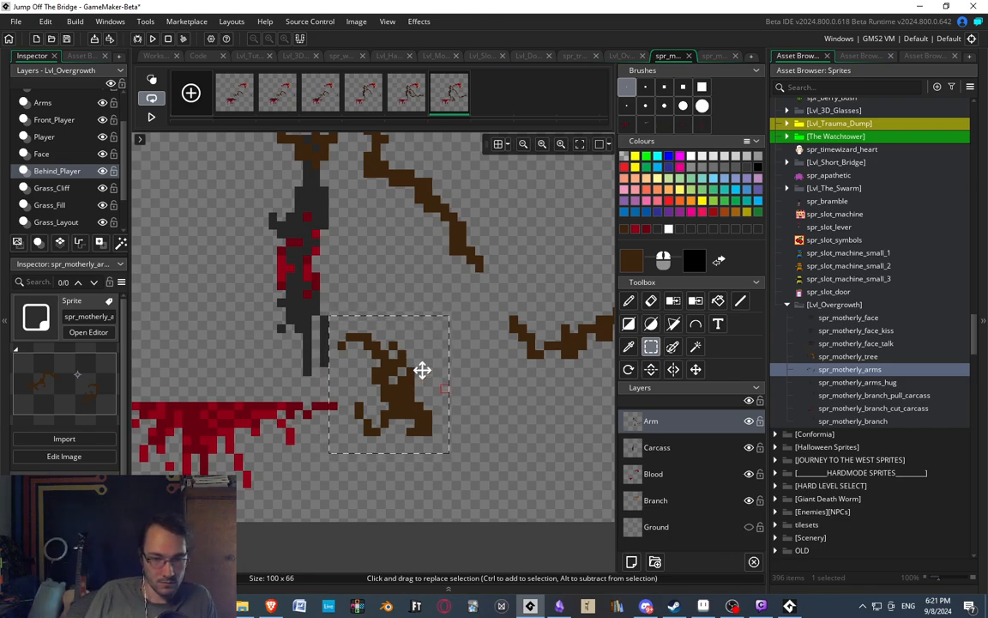
key("ctrl+x")
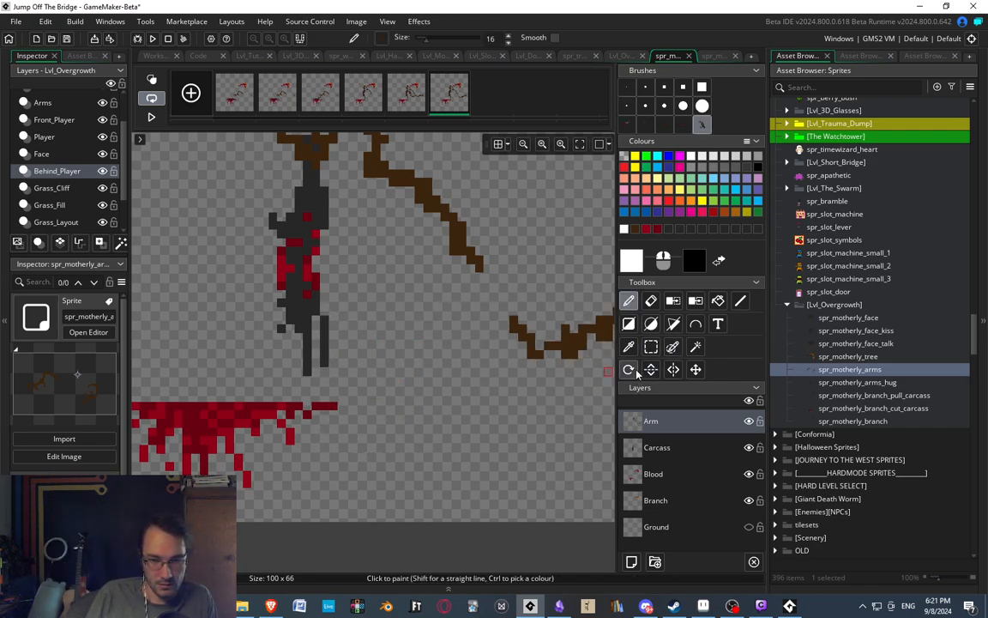
left_click(633, 370)
mouse_move(450, 292)
left_mouse_down()
mouse_move(393, 269)
mouse_move(439, 278)
left_mouse_up()
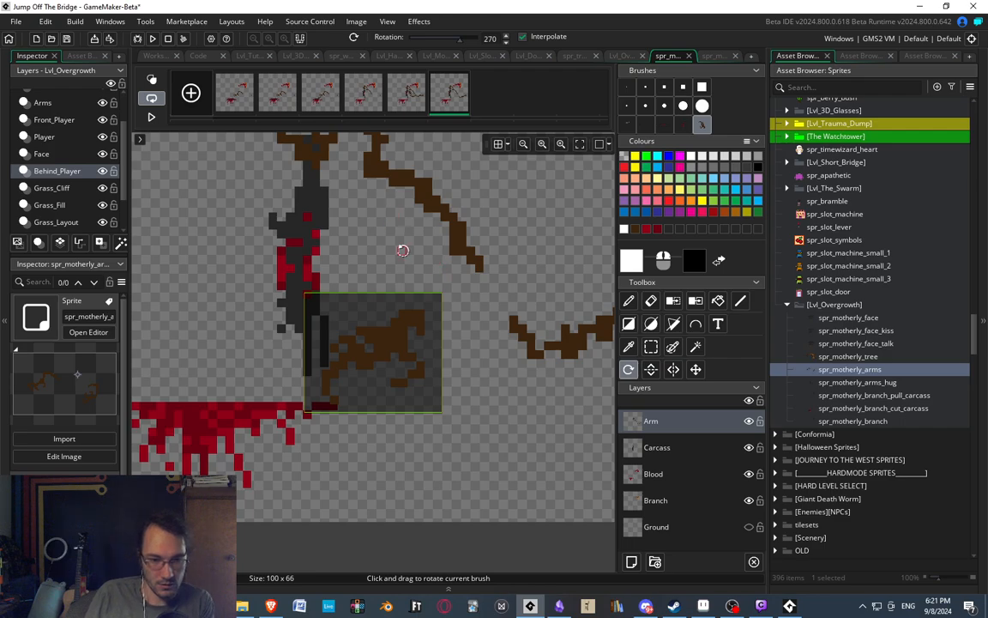
key("d")
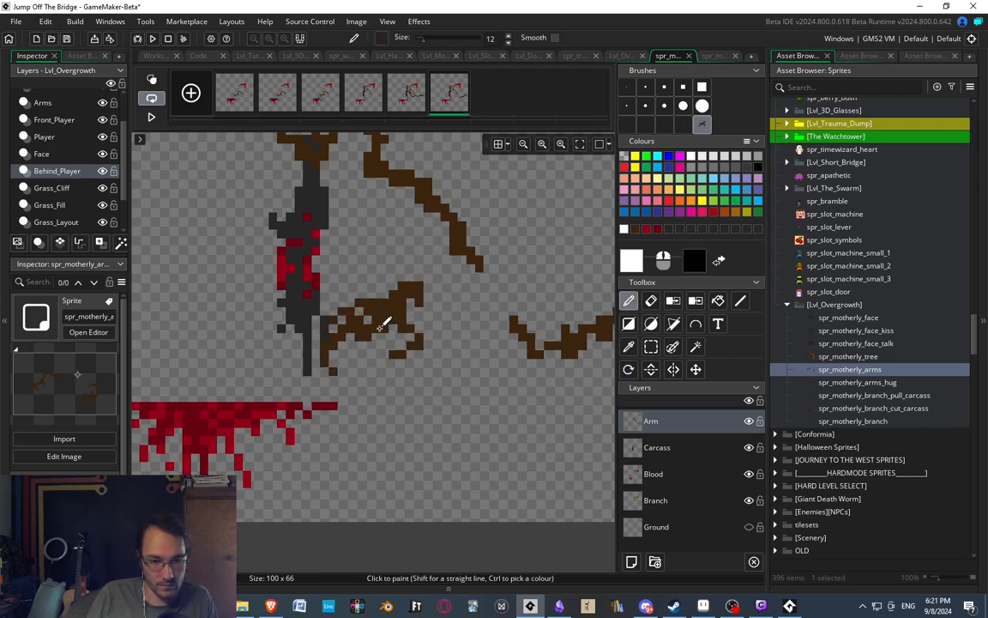
left_click(385, 322)
scroll(380, 224, "down", 2, "ctrl")
middle_click_drag(380, 224, 392, 261)
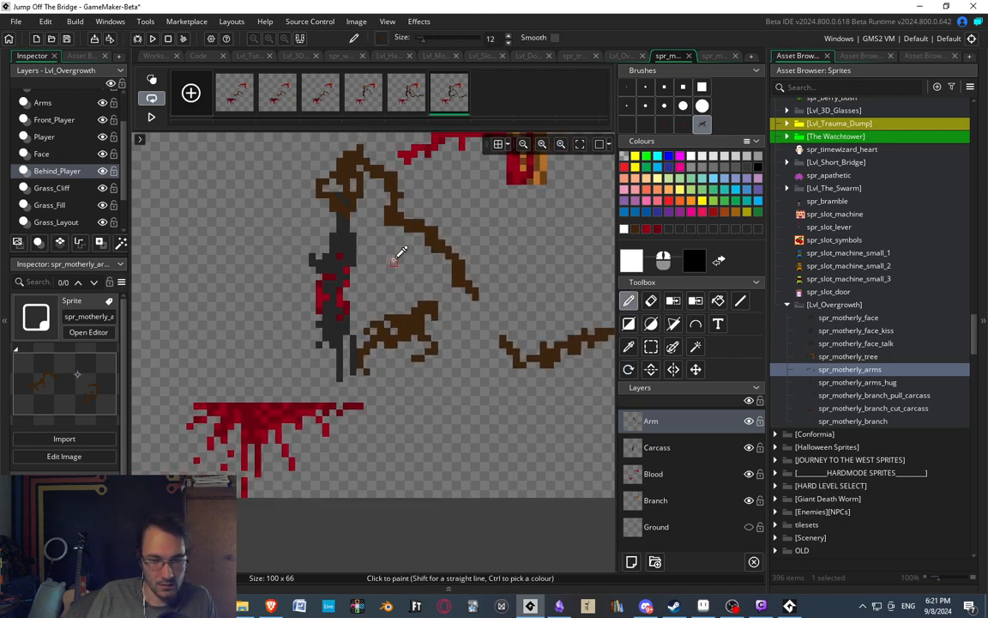
scroll(406, 236, "up", 1, "ctrl")
With a one-pixel brush, erase the rotated hand's lower front finger and repaint it in brown reaching toward the carcass's lower body.
left_click(627, 87)
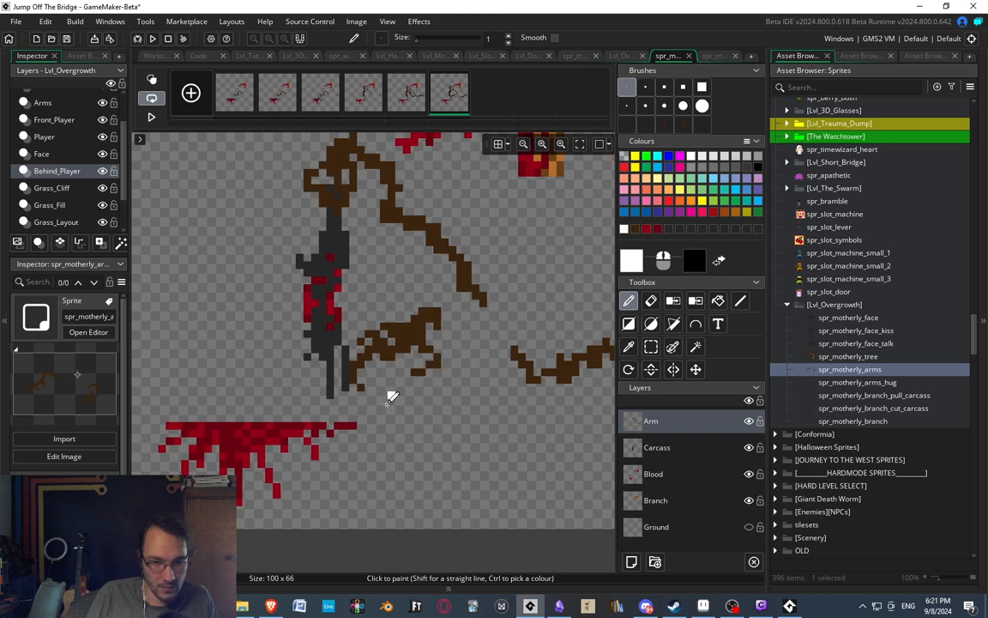
key("e")
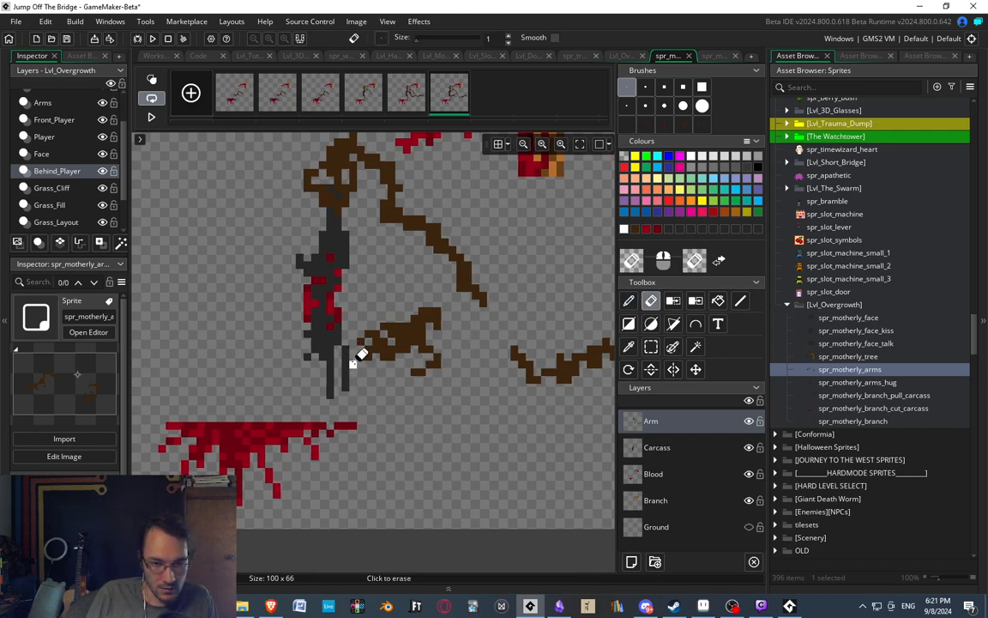
key("d")
left_click(360, 348, "ctrl")
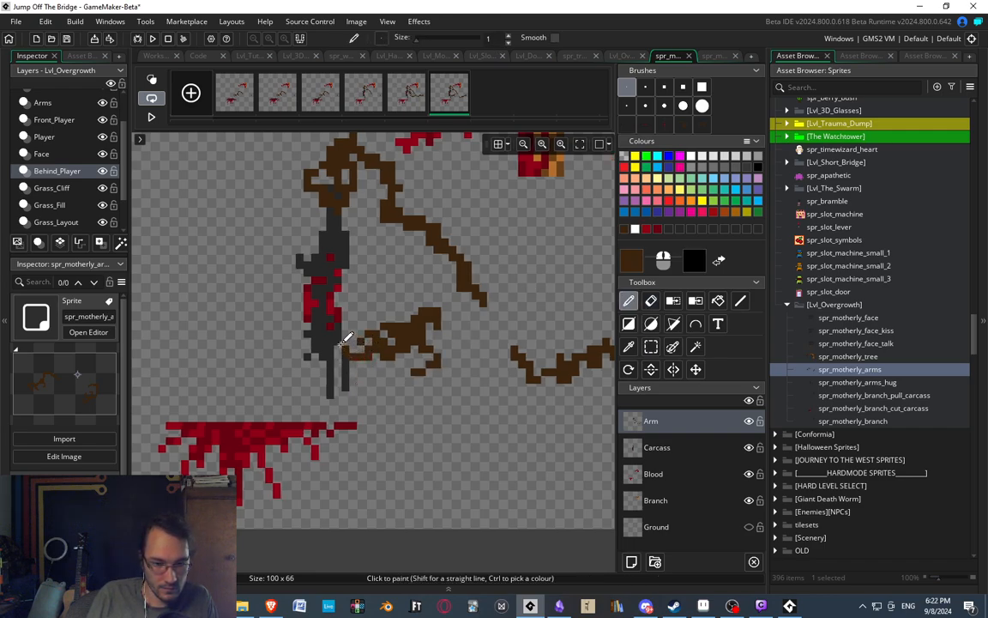
Select the rotated hand's palm and rear claw in the sixth frame and shift them two pixels down.
middle_click_drag(395, 309, 394, 307)
left_click(410, 111)
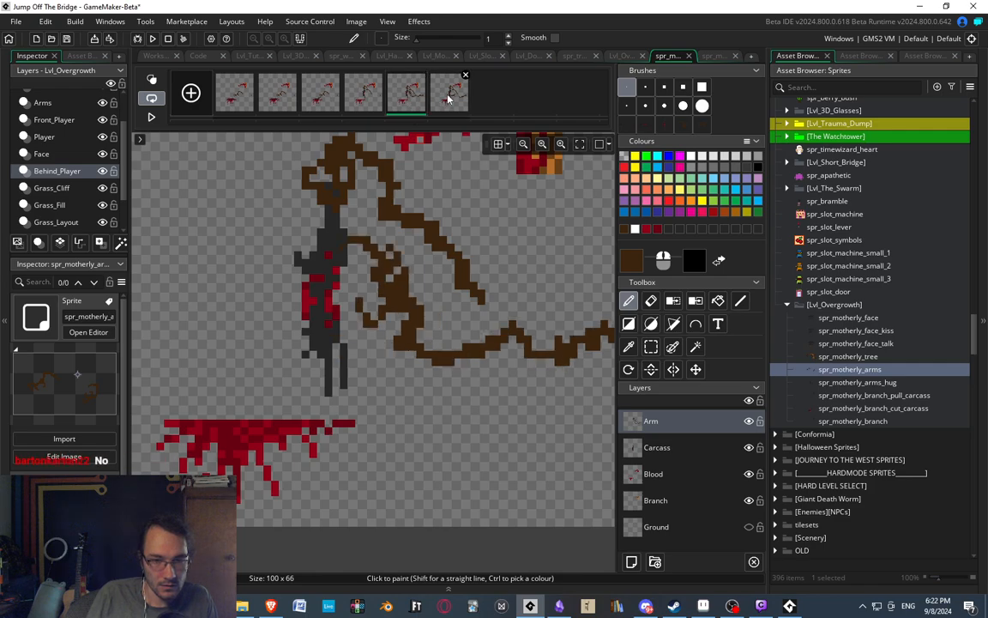
left_click(449, 98)
key("s")
mouse_move(367, 294)
left_mouse_down()
mouse_move(400, 310)
mouse_move(466, 377)
left_mouse_up()
key("Down")
left_click(466, 378)
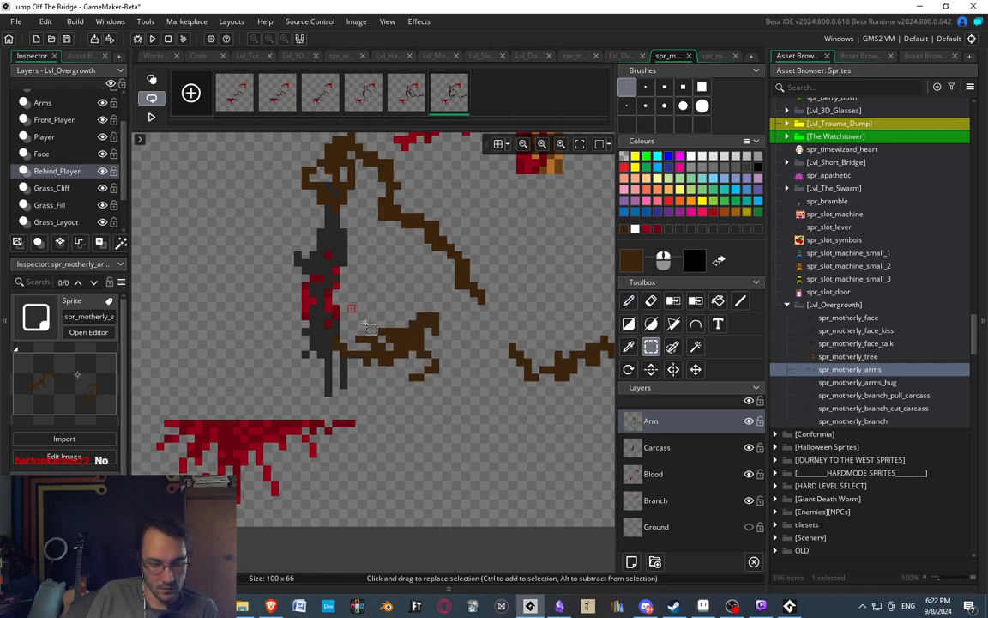
middle_click_drag(365, 322, 377, 311)
left_click(370, 327)
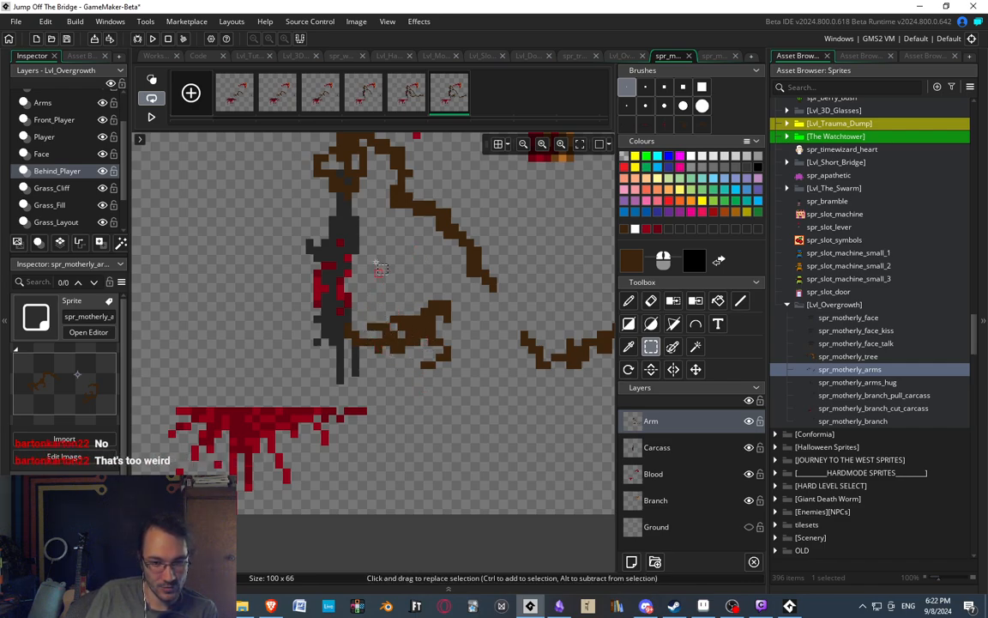
mouse_move(378, 264)
left_mouse_down()
mouse_move(396, 274)
mouse_move(376, 288)
mouse_move(429, 343)
mouse_move(459, 394)
left_mouse_up()
middle_click_drag(399, 348, 426, 364)
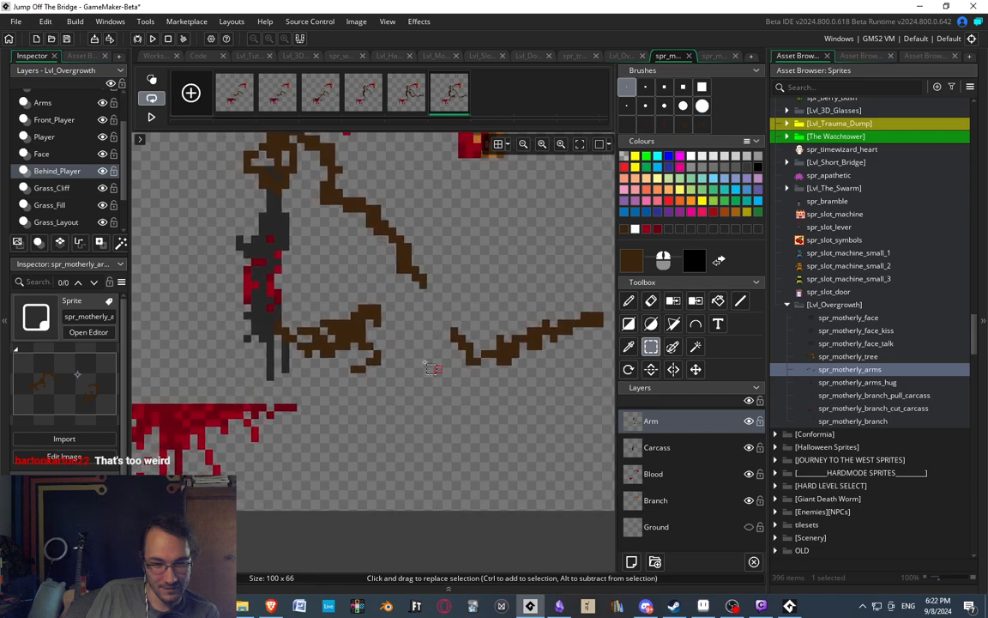
middle_click_drag(308, 349, 330, 365)
Flip repeatedly through frames four, five and six to examine how the second arm's motion reads.
left_click(404, 93)
left_click(375, 101)
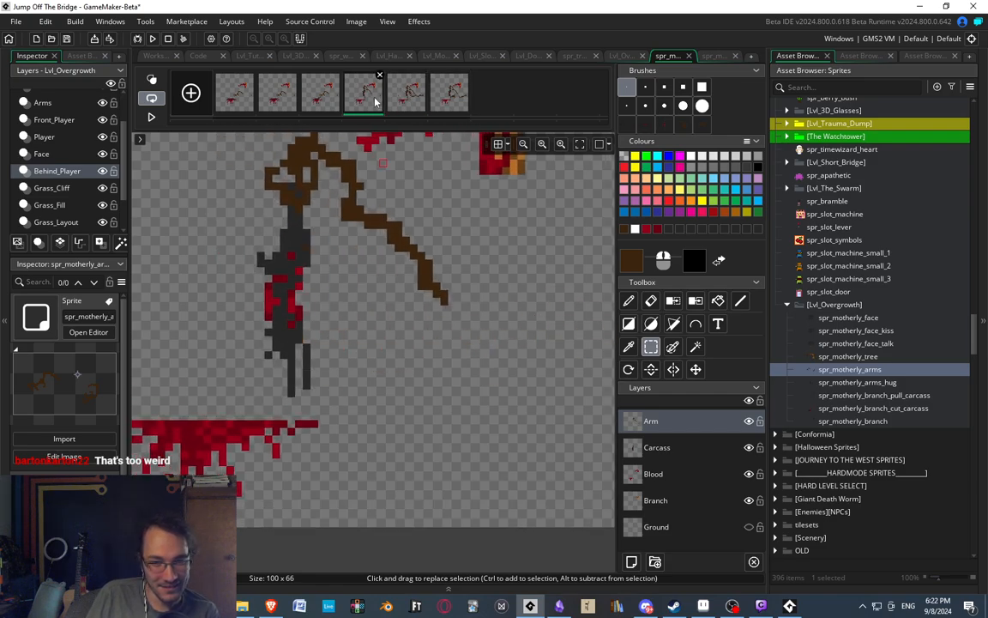
left_click(417, 103)
left_click(434, 106)
left_click(378, 100)
left_click(413, 102)
left_click(439, 104)
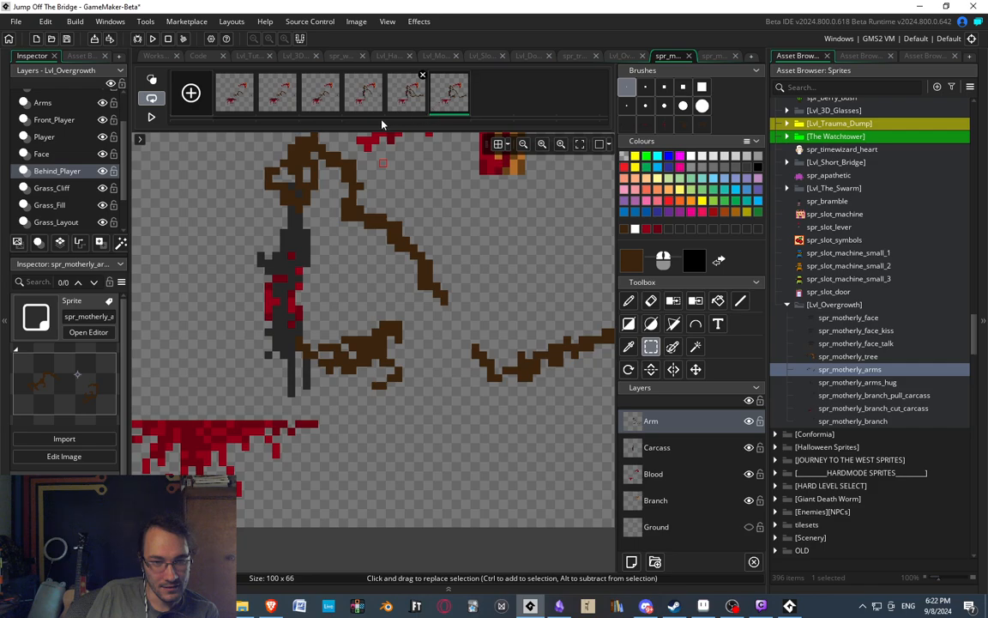
left_click(362, 89)
left_click(435, 105)
left_click(379, 103)
left_click(417, 103)
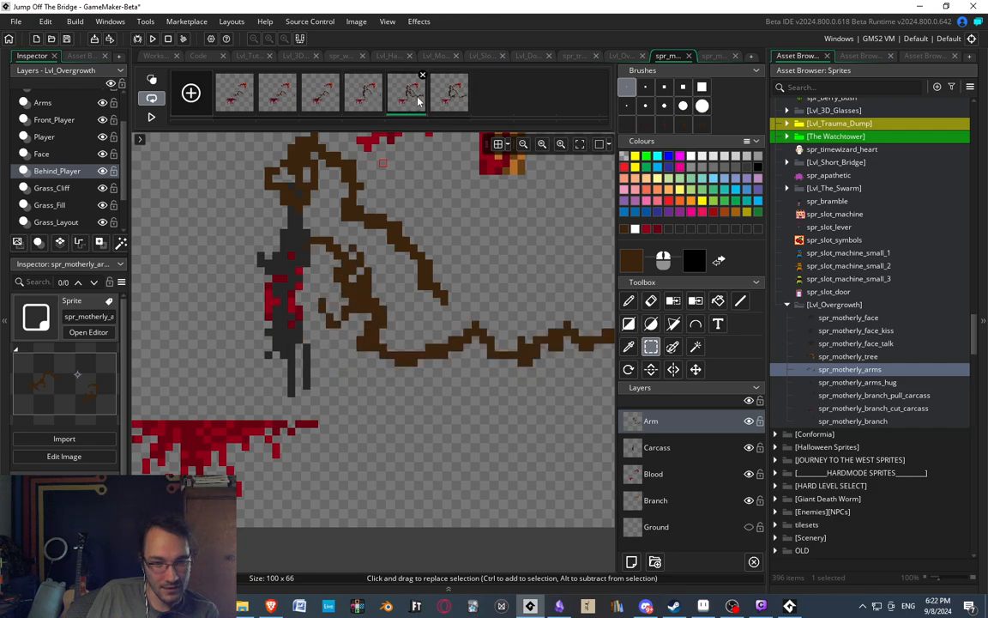
left_click(435, 105)
left_click(378, 102)
left_click(415, 99)
left_click(435, 103)
left_click(378, 101)
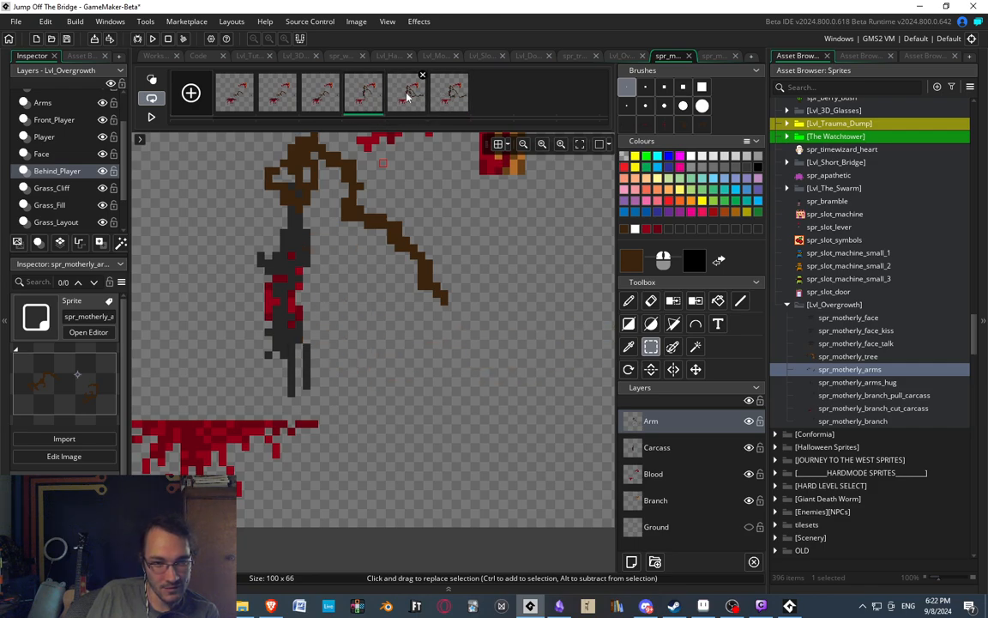
left_click(412, 98)
left_click(441, 97)
Paint a jagged brown forearm in the sixth frame joining the rotated hand to the remaining arm piece.
mouse_move(369, 239)
middle_mouse_down()
mouse_move(408, 198)
mouse_move(386, 191)
middle_mouse_up()
key("d")
middle_click_drag(381, 292, 322, 281)
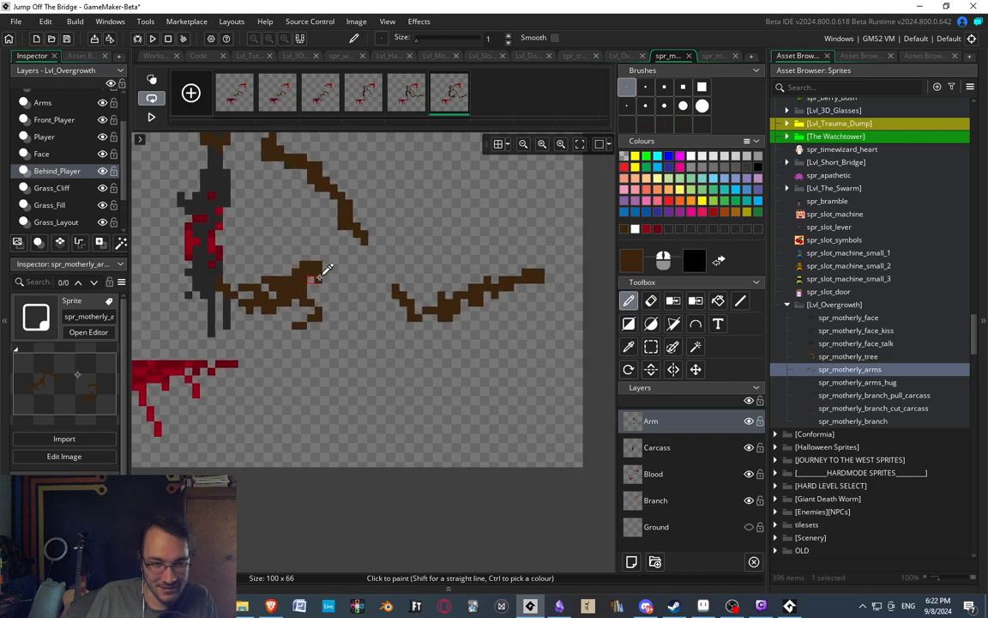
left_click_drag(343, 288, 341, 282)
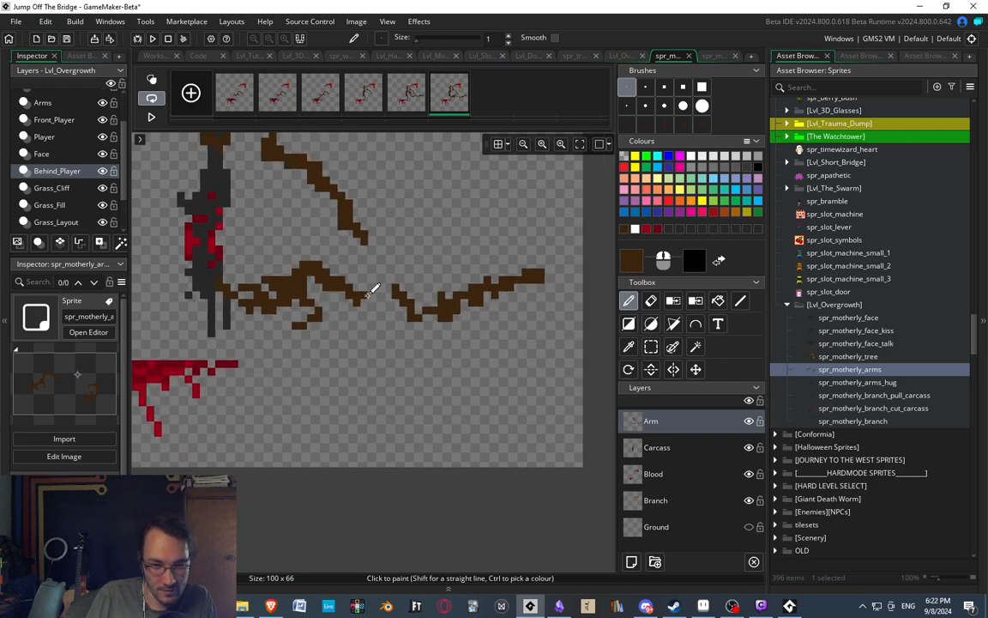
middle_click_drag(400, 311, 426, 318)
Pick the dark red blood colour for painting and make the Carcass layer active.
scroll(314, 262, "down", 1, "ctrl")
middle_click_drag(311, 261, 365, 303)
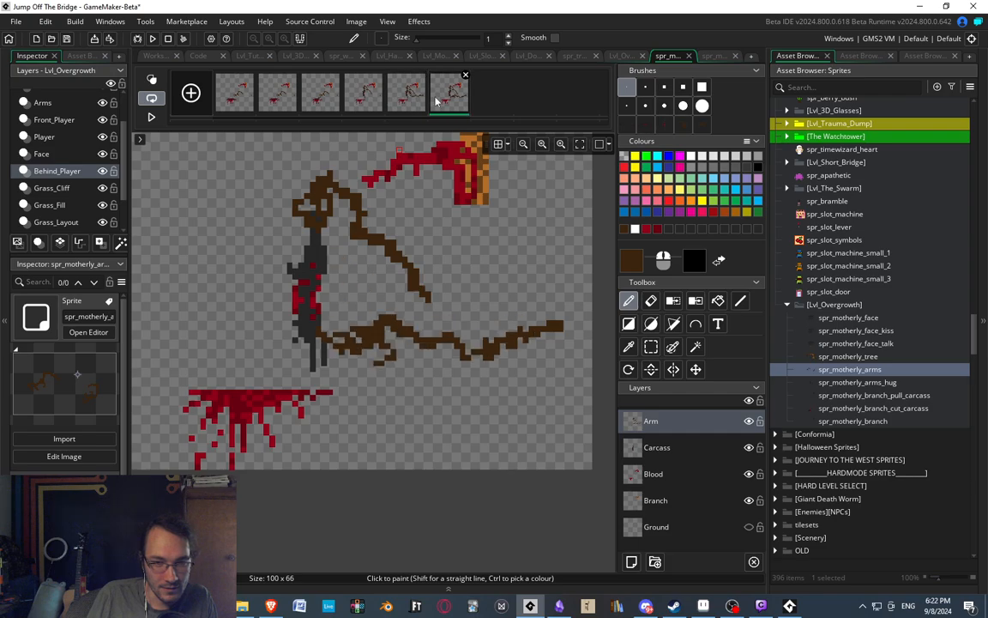
scroll(343, 309, "up", 2, "ctrl")
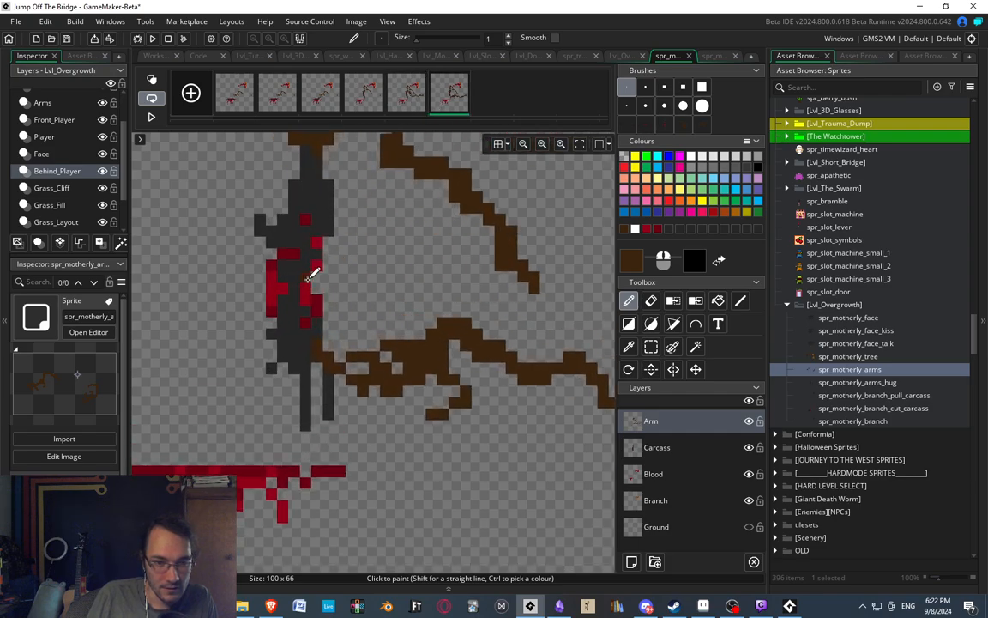
left_click(674, 481)
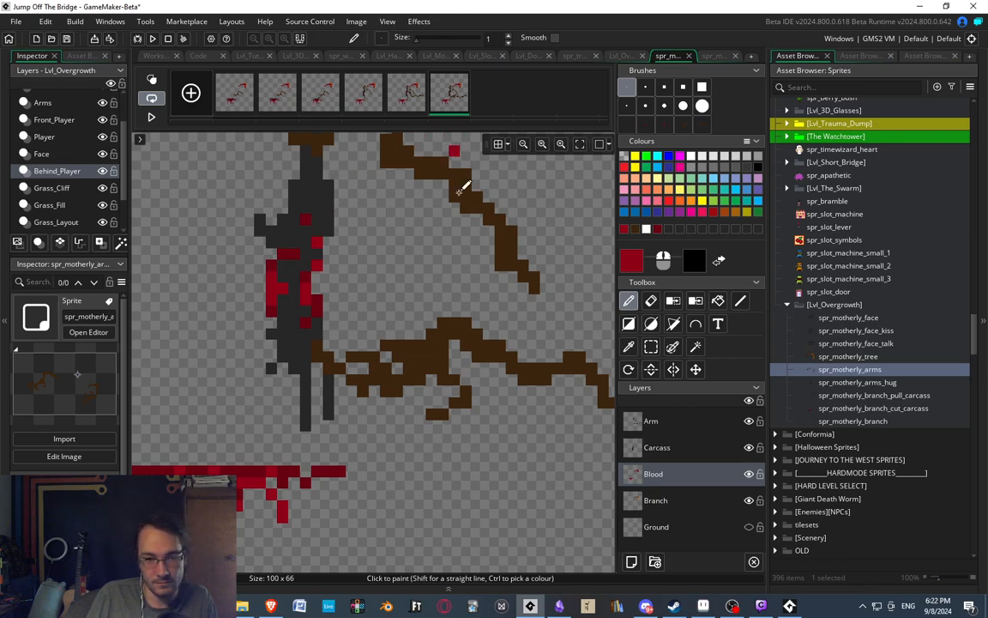
left_click(663, 444)
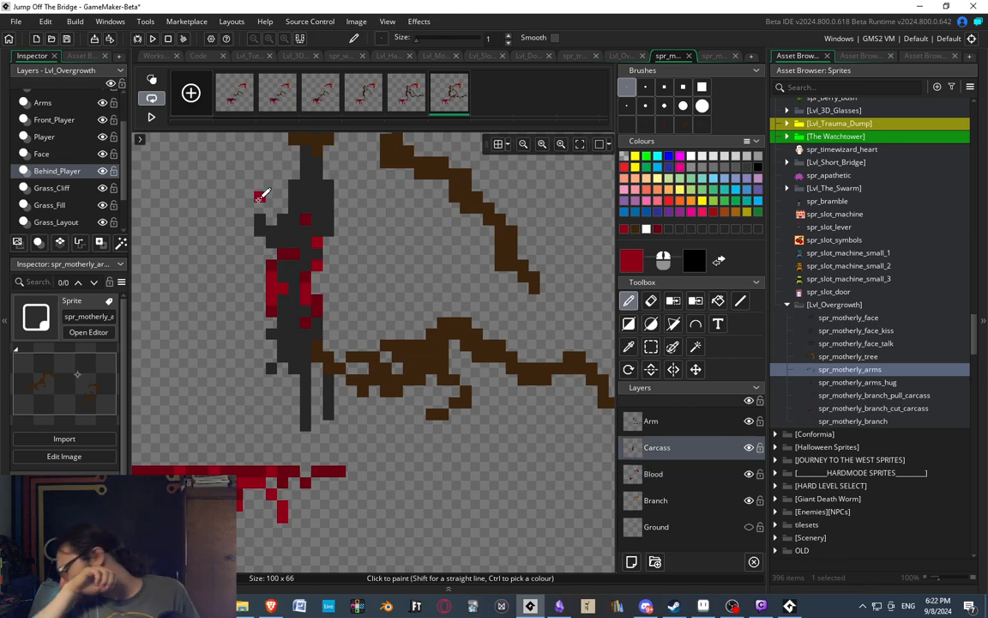
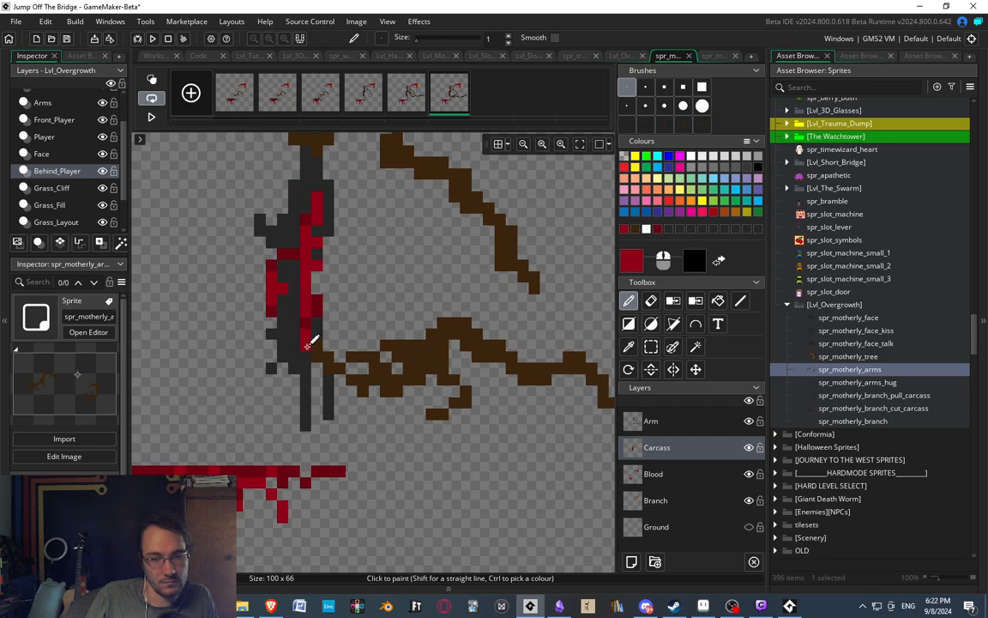
Flip repeatedly between the fifth and sixth frames to examine the arm's downward swipe and the blood on the carcass.
scroll(347, 154, "down", 2)
scroll(385, 232, "up", 1)
left_click(414, 94)
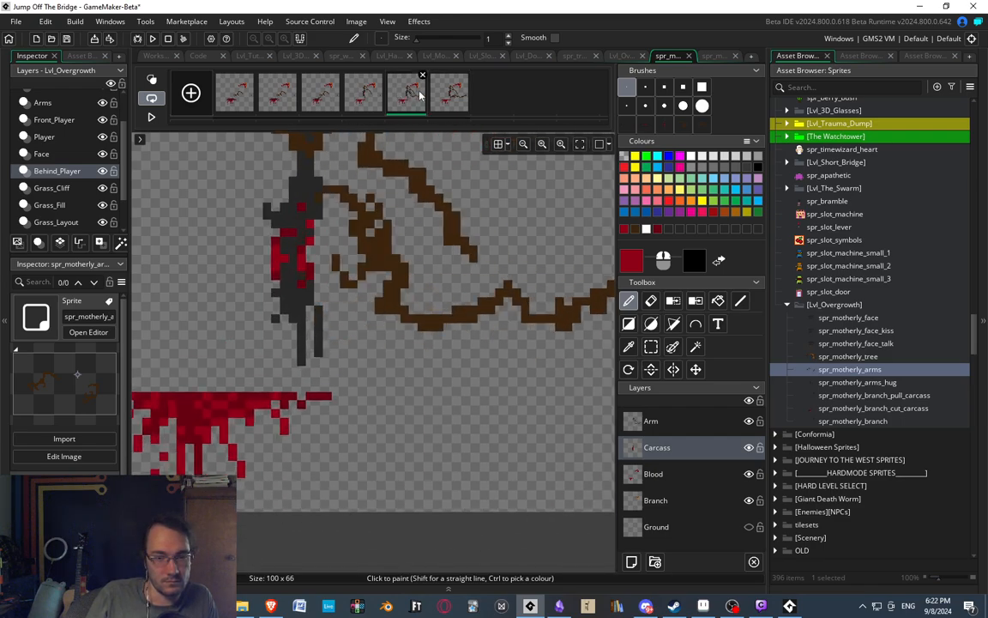
left_click(433, 94)
scroll(372, 190, "down", 1)
scroll(399, 146, "up", 1)
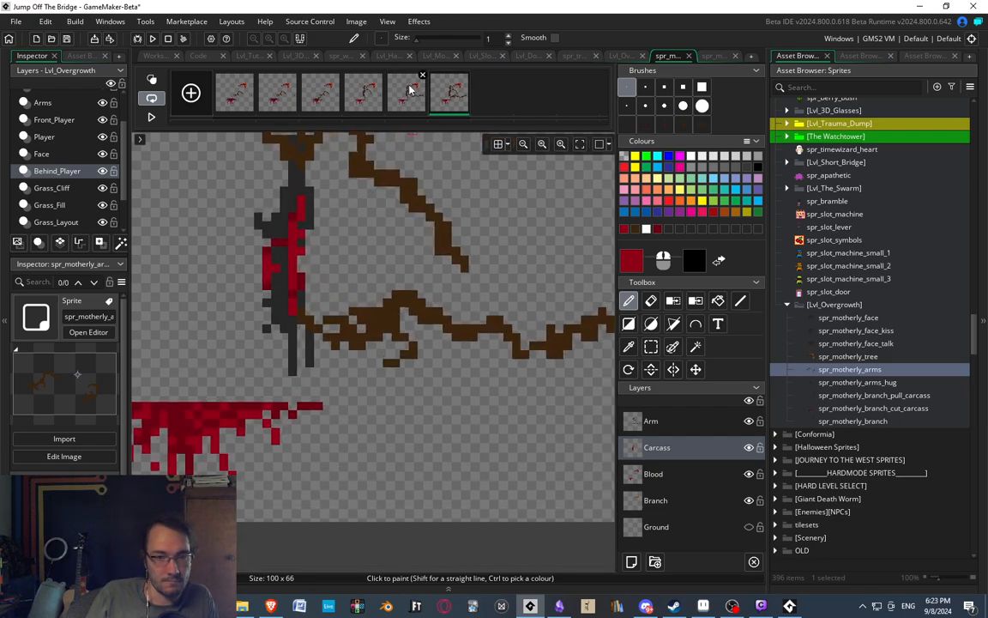
left_click(411, 90)
left_click(435, 97)
scroll(300, 292, "down", 1)
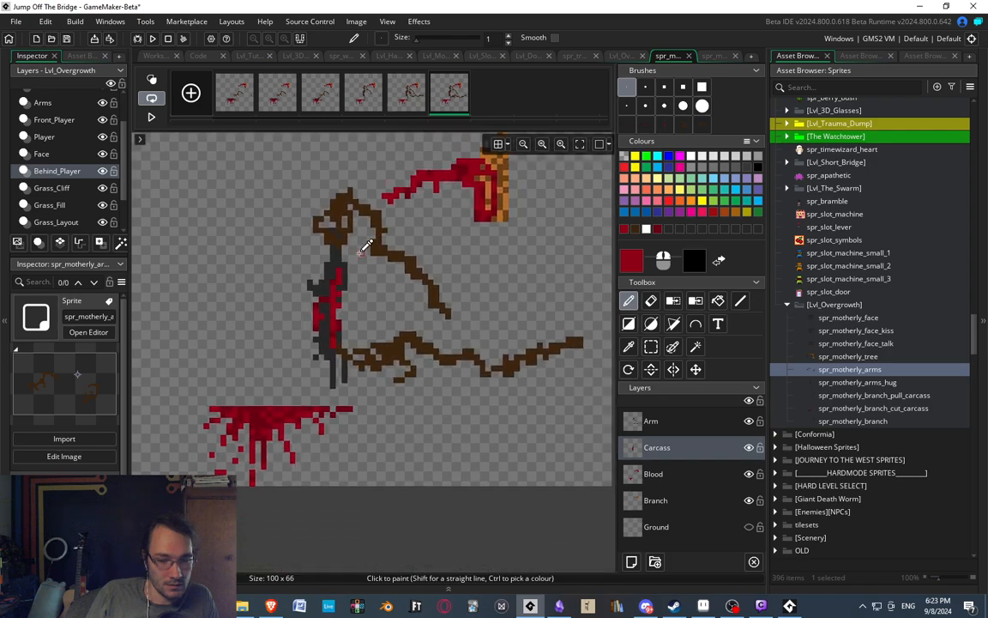
scroll(360, 257, "up", 1)
scroll(341, 236, "up", 1)
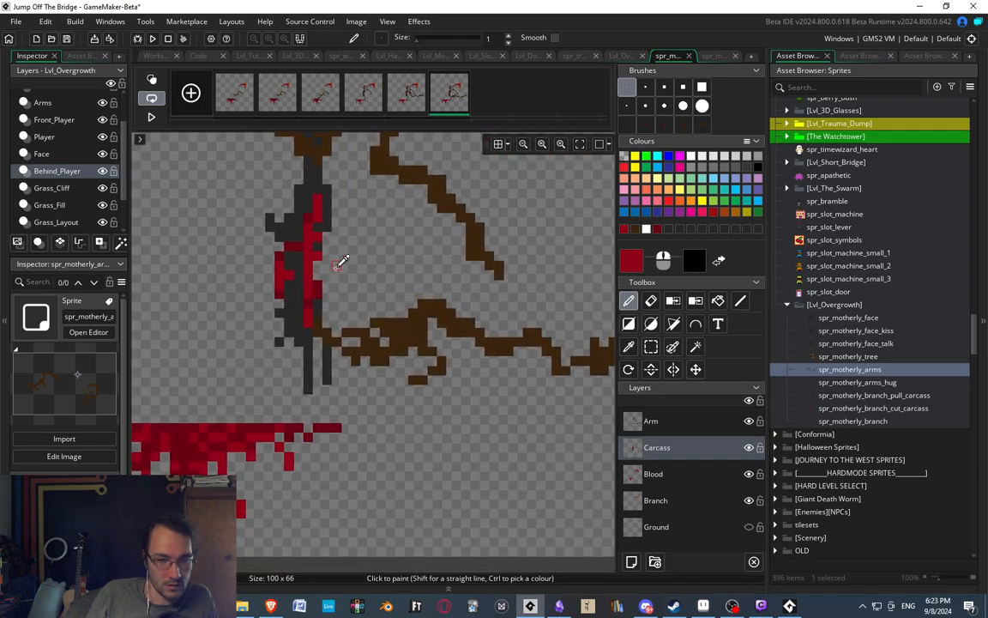
mouse_move(388, 361)
middle_mouse_down()
mouse_move(350, 305)
mouse_move(292, 331)
middle_mouse_up()
scroll(304, 325, "down", 1)
scroll(318, 313, "down", 2)
scroll(350, 255, "up", 2)
left_click(414, 95)
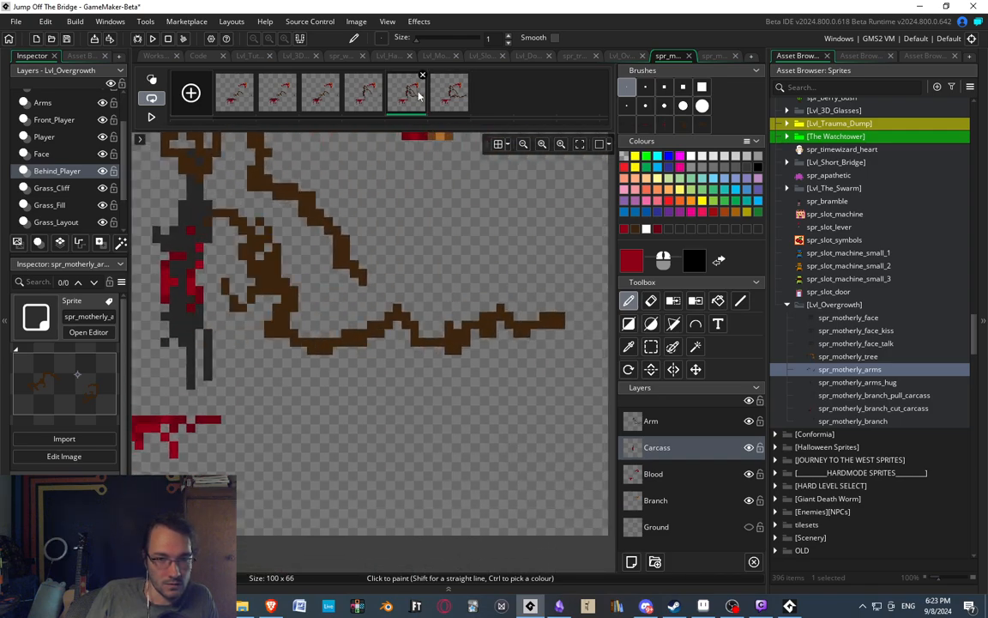
left_click(447, 92)
middle_click_drag(308, 269, 460, 299)
scroll(460, 297, "down", 1)
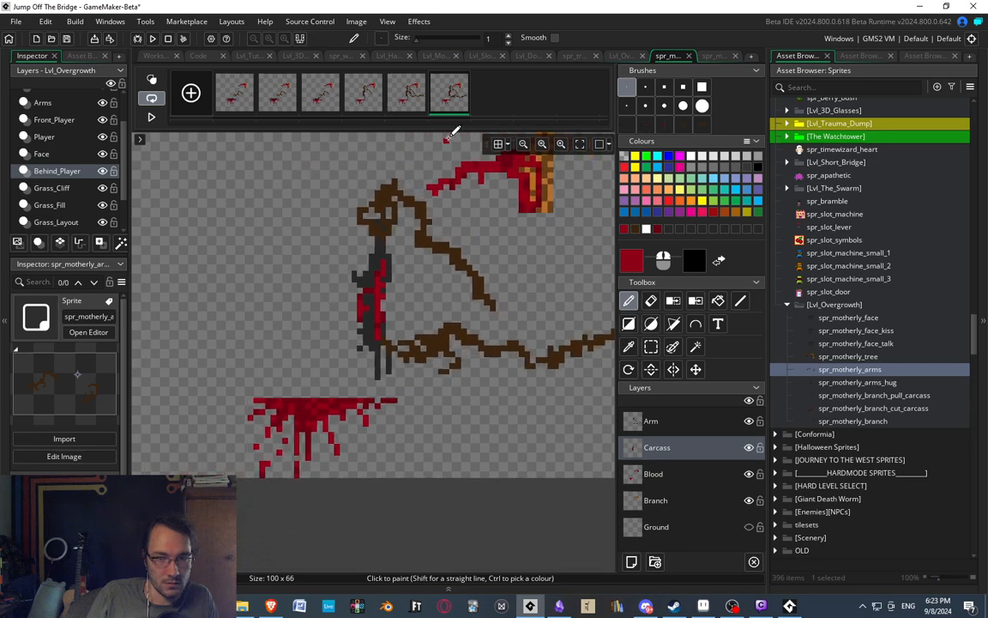
left_click(413, 105)
left_click(450, 99)
middle_click_drag(460, 161, 408, 153)
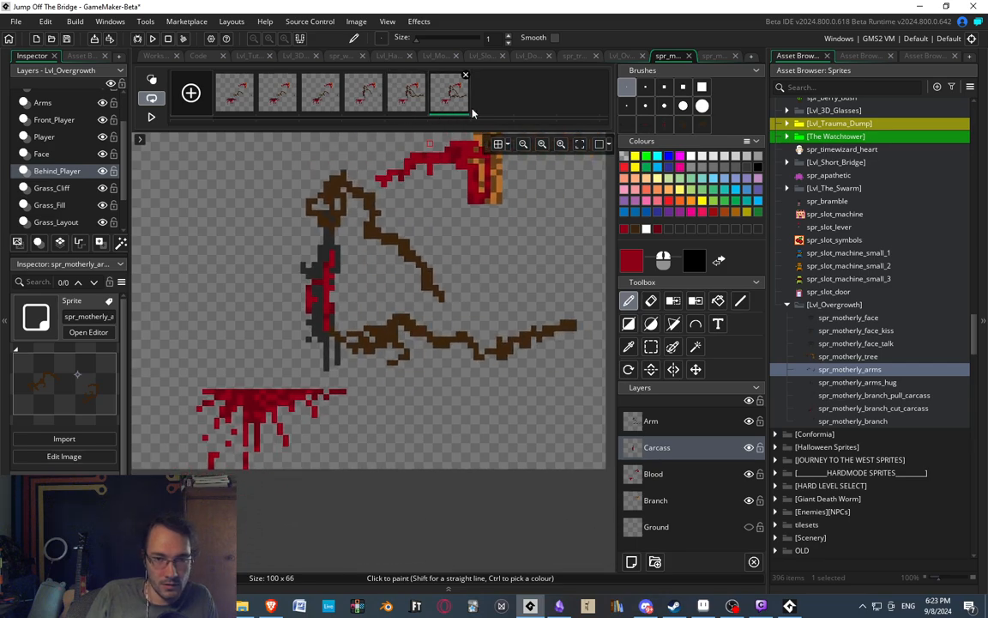
Duplicate the sixth frame as a seventh frame at the end of the animation.
key("ctrl+v")
scroll(412, 300, "up", 1)
middle_click_drag(302, 369, 240, 316)
scroll(241, 314, "up", 1)
middle_click_drag(219, 259, 255, 269)
On the seventh frame's Arm layer, shift the swiping clawed hand one pixel down and delete the protruding pixels above its wrist.
key("s")
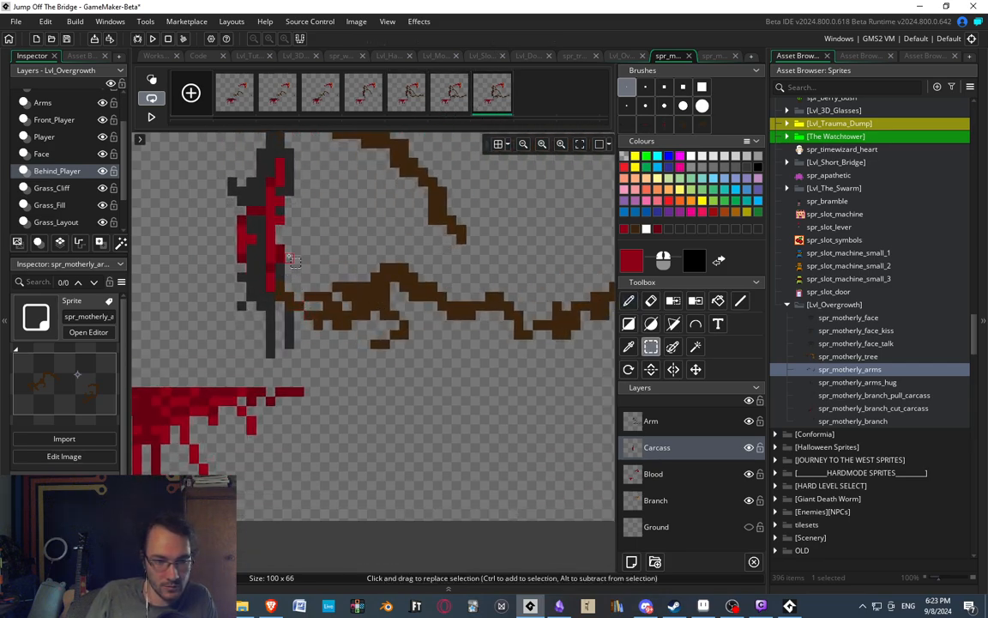
left_click(639, 421)
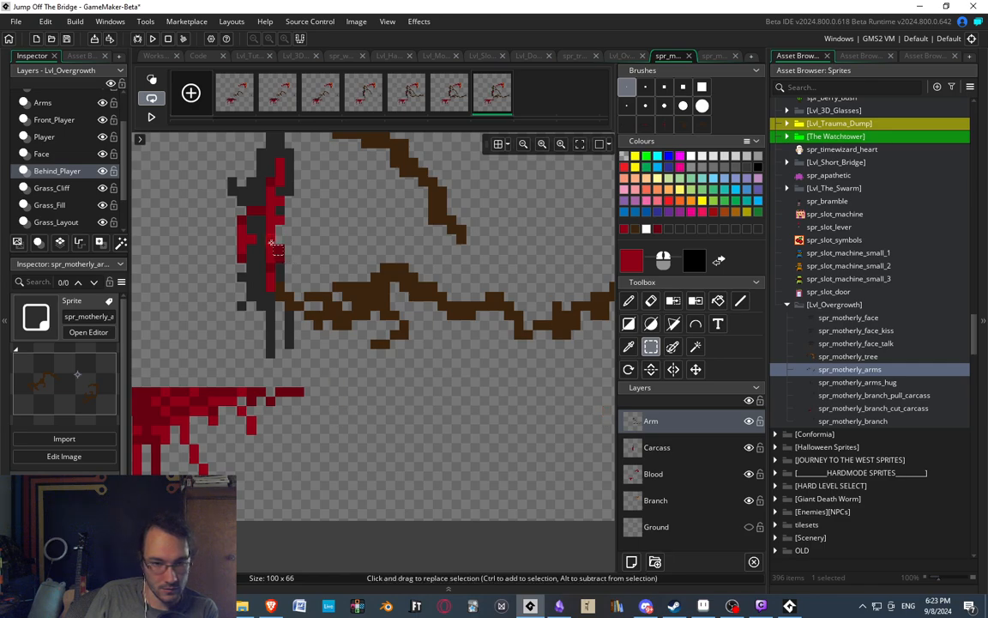
left_click_drag(280, 239, 406, 363)
key("Down")
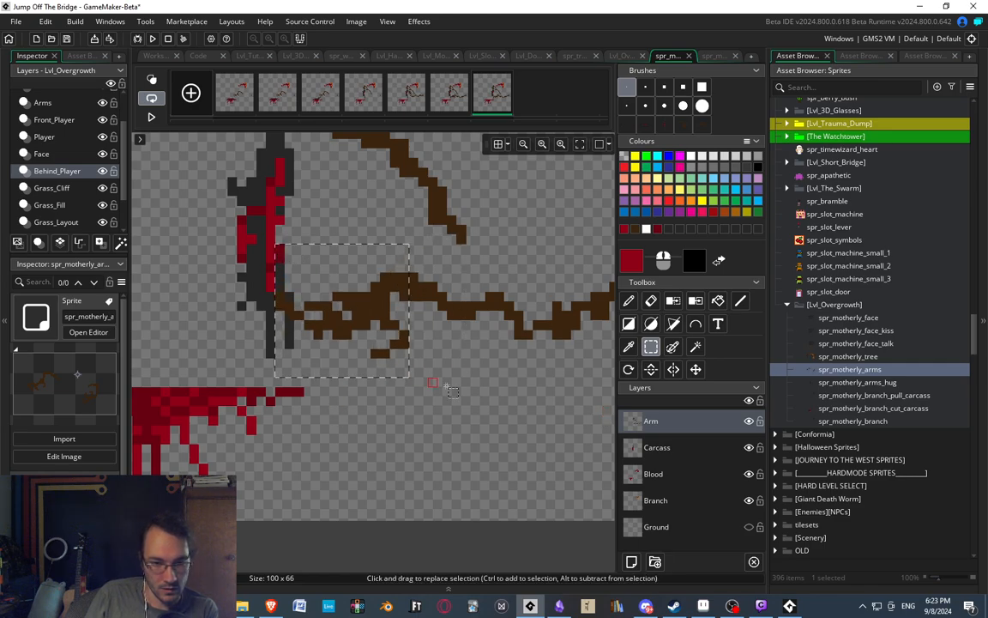
key("Down")
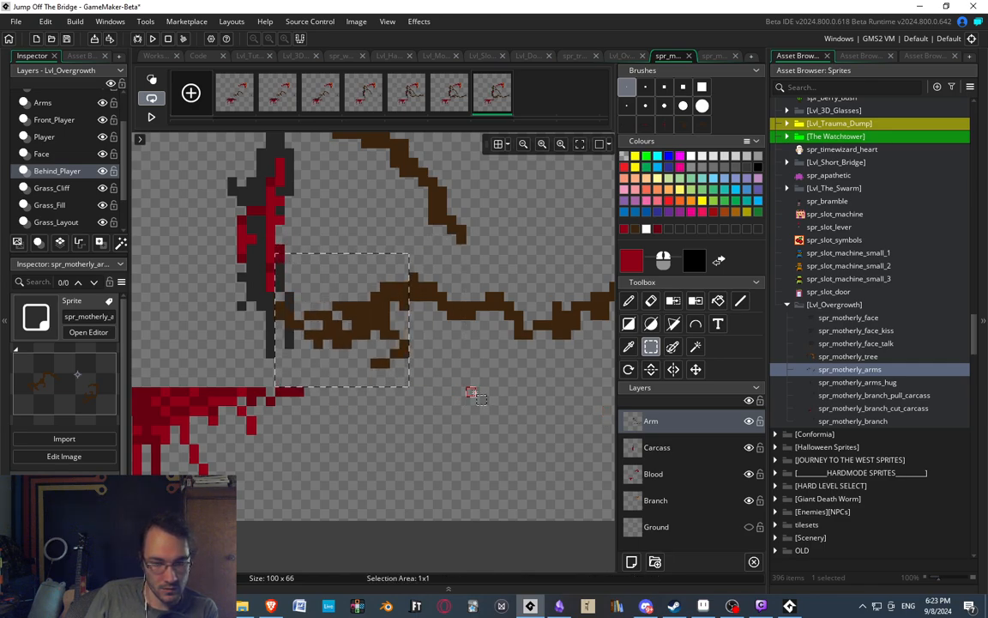
left_click(472, 393)
left_click_drag(374, 288, 385, 296)
key("Delete")
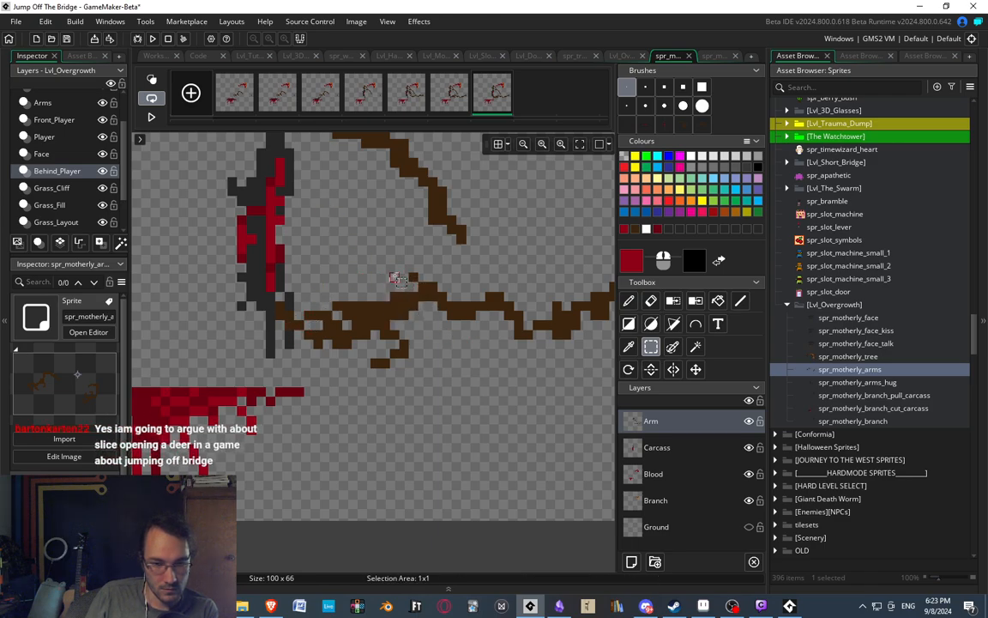
Compare frames five to seven and delete the two-pixel bump on top of the forearm behind the hand.
scroll(382, 276, "down", 1)
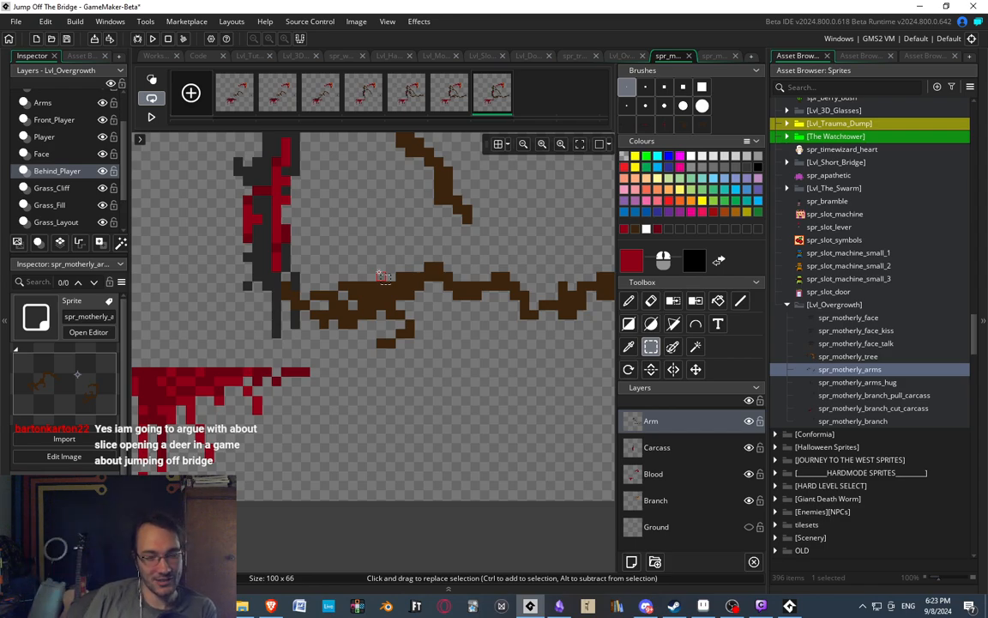
middle_click_drag(476, 276, 457, 274)
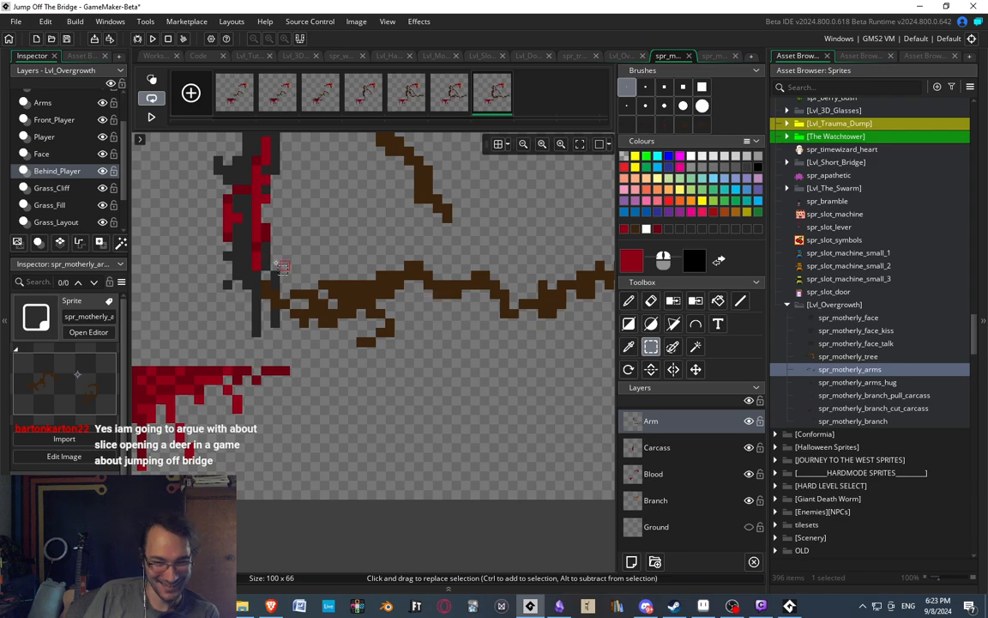
middle_click_drag(275, 240, 260, 237)
middle_click_drag(400, 245, 368, 247)
middle_click_drag(314, 228, 352, 232)
left_click(401, 101)
left_click(452, 95)
left_click(494, 93)
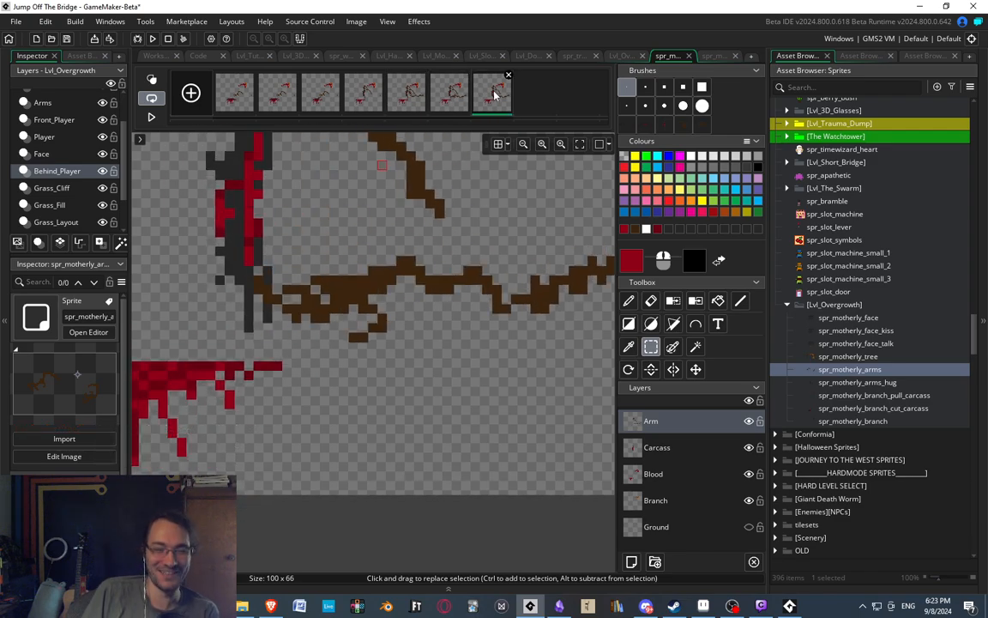
left_click(404, 262)
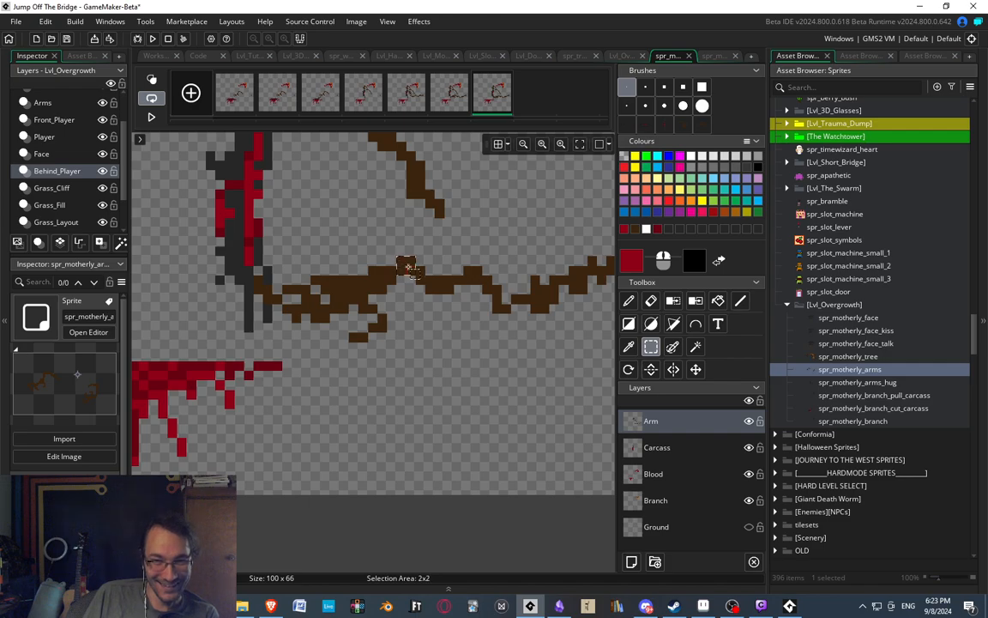
left_click_drag(404, 278, 404, 279)
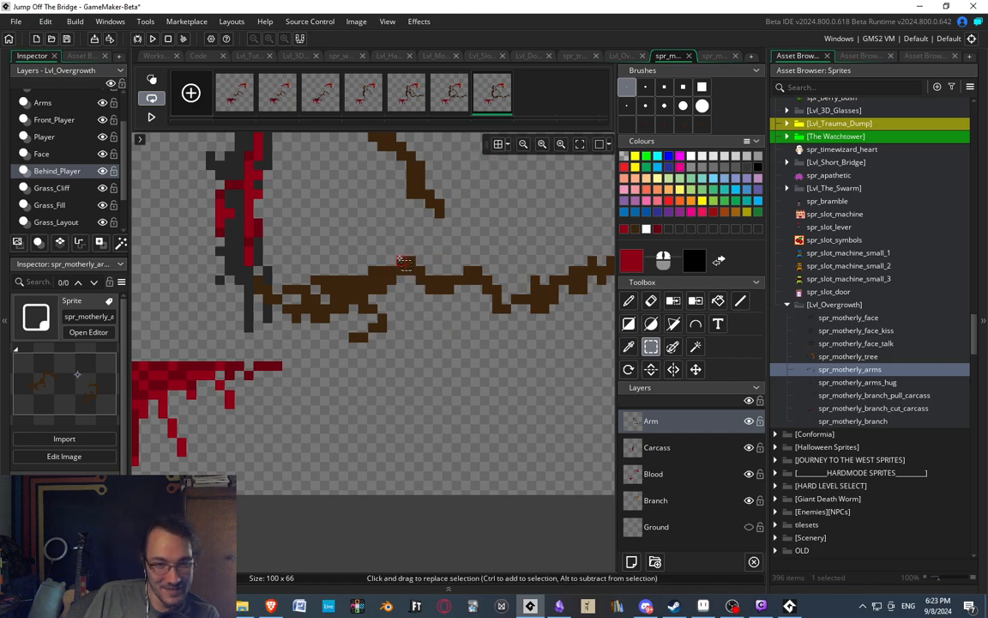
key("Delete")
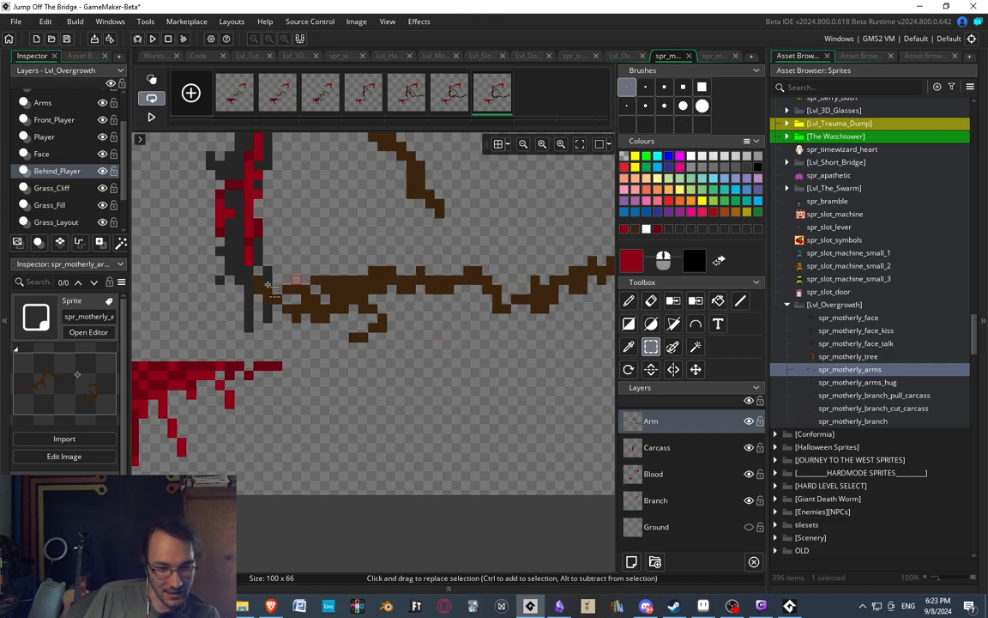
Select the seventh frame's clawed hand up to the wrist and lower it by one more pixel.
left_click_drag(246, 269, 392, 344)
key("Down")
key("Down")
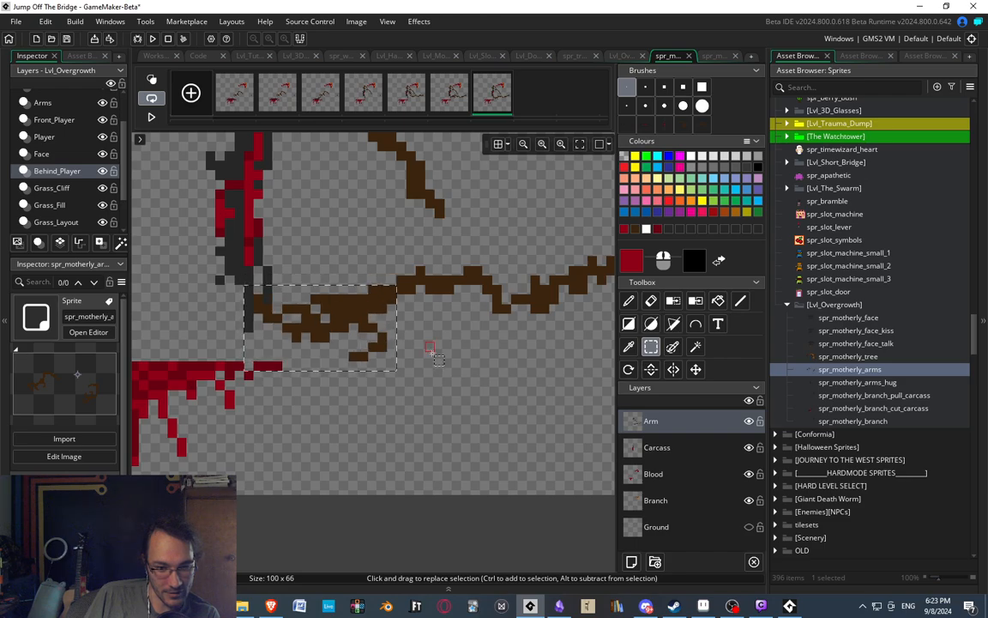
key("Up")
left_click(459, 375)
middle_click_drag(459, 375, 422, 392)
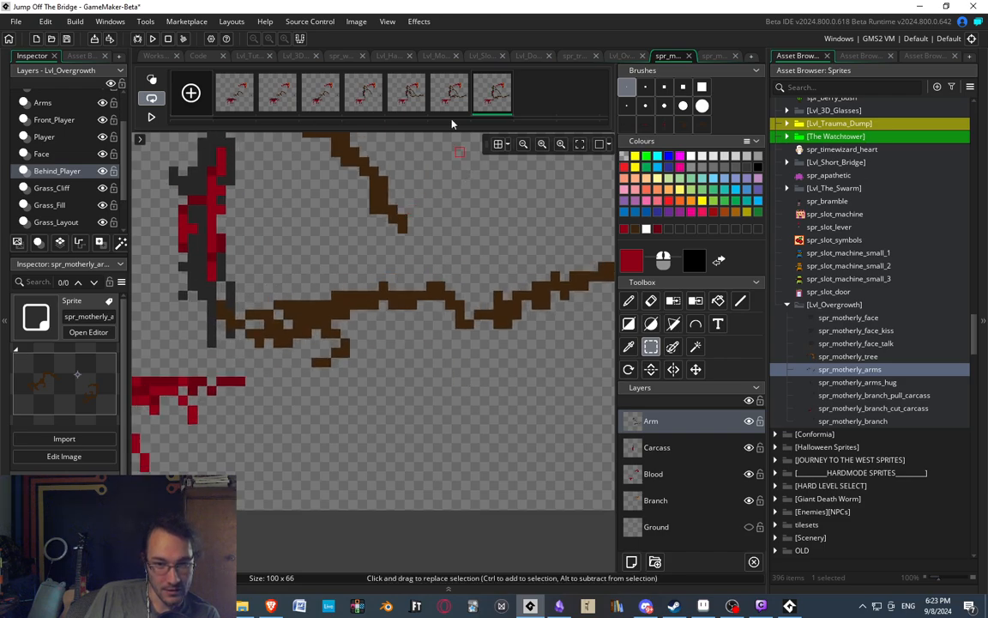
Select the dip in the swiping arm's outline in the seventh frame and raise it by one pixel.
left_click(454, 98)
left_click(482, 102)
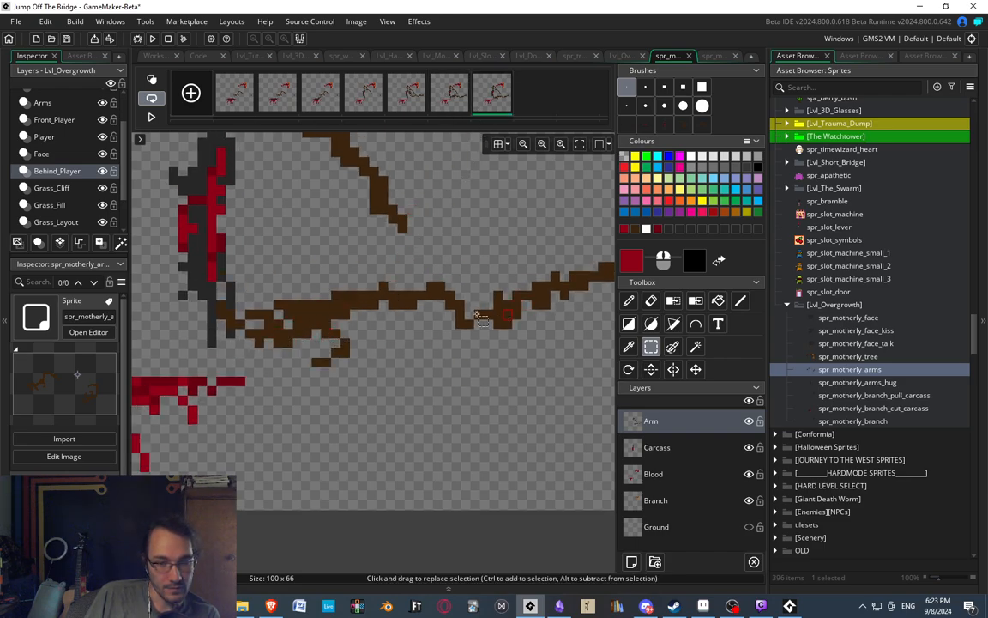
middle_click_drag(482, 317, 428, 300)
left_click_drag(444, 301, 465, 320)
key("Up")
middle_click_drag(338, 251, 442, 220)
middle_click_drag(338, 202, 400, 233)
scroll(369, 232, "down", 4)
scroll(413, 175, "up", 1)
Select the swiping hand together with the front of its forearm in the seventh frame and shift them one pixel down.
left_click(452, 95)
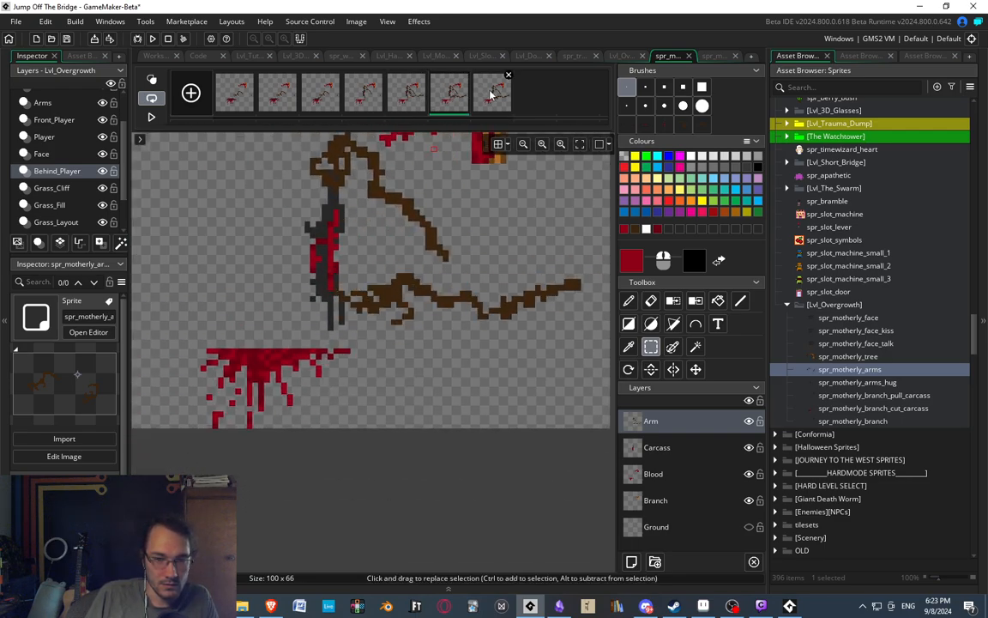
left_click(491, 96)
scroll(421, 367, "up", 3)
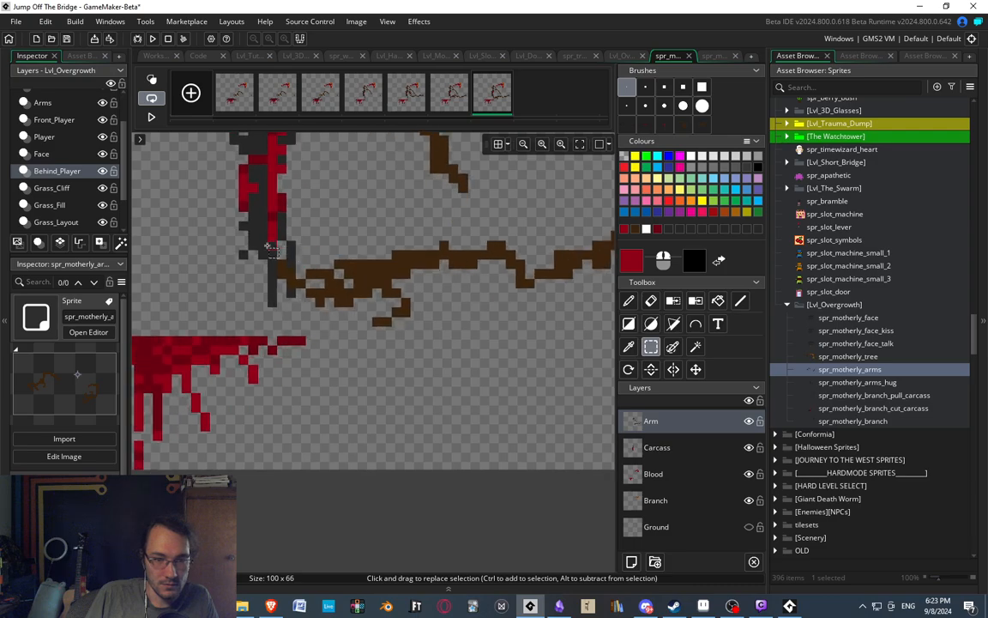
left_click_drag(263, 244, 455, 329)
key("Down")
left_click(520, 354)
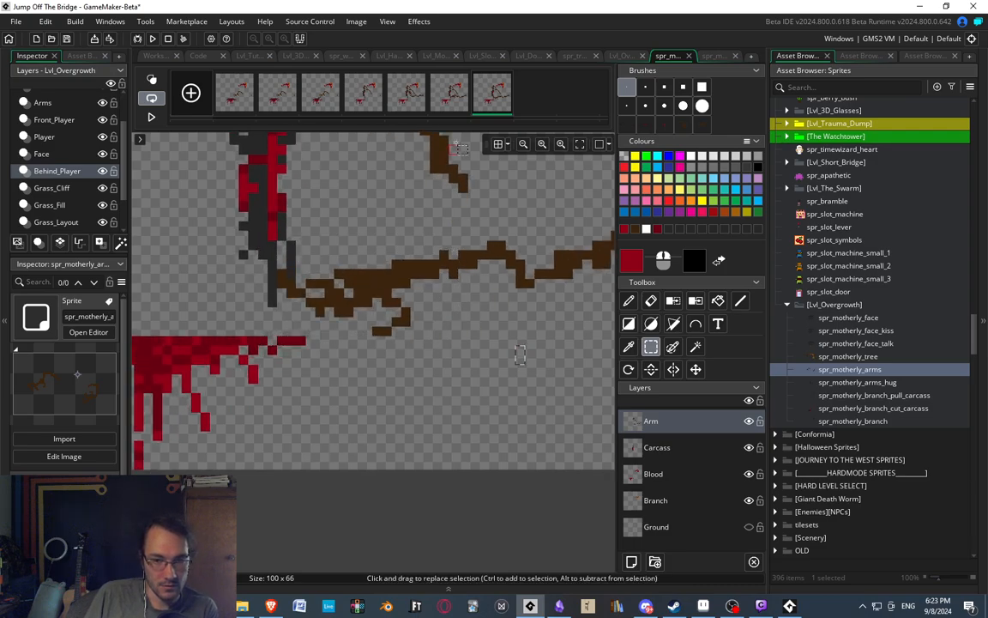
Flip through frames five, six and seven to examine how the second arm's swipe settles.
left_click(422, 99)
left_click(458, 100)
left_click(493, 101)
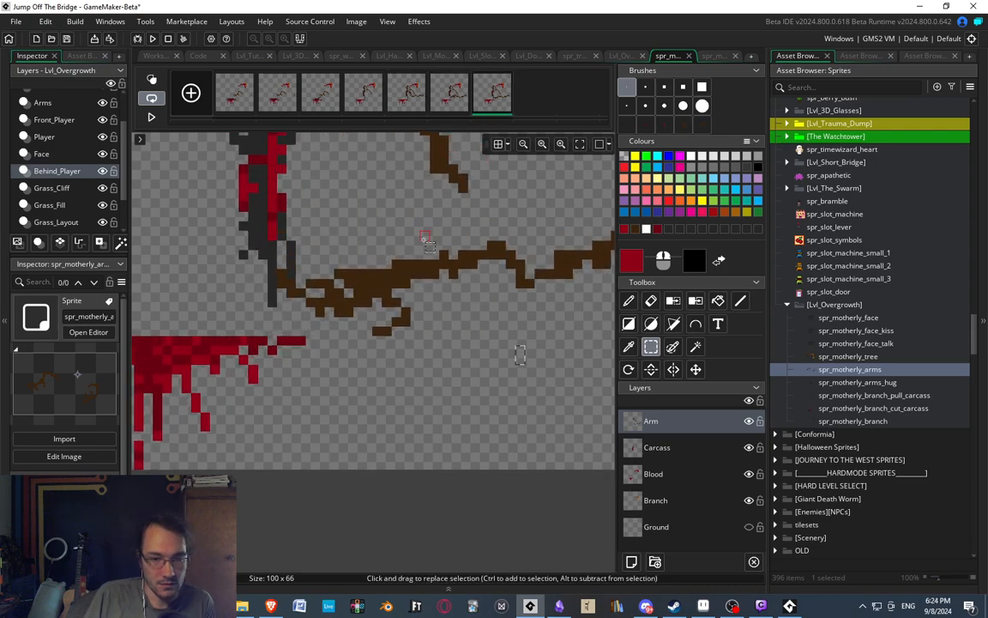
scroll(421, 280, "down", 2)
scroll(422, 280, "down", 1)
left_click(412, 89)
left_click(460, 95)
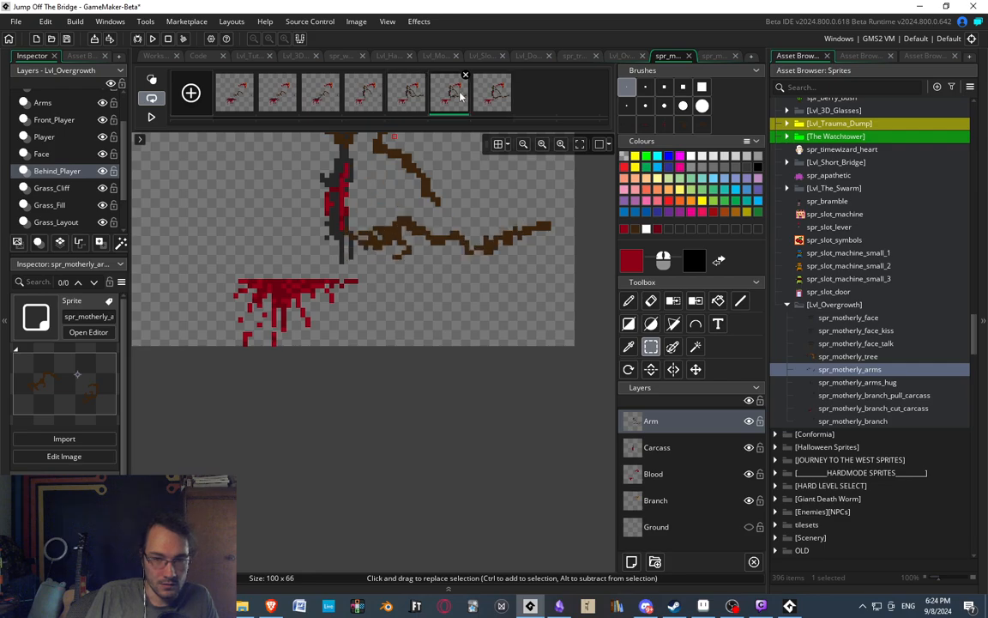
left_click(487, 91)
scroll(438, 233, "up", 3)
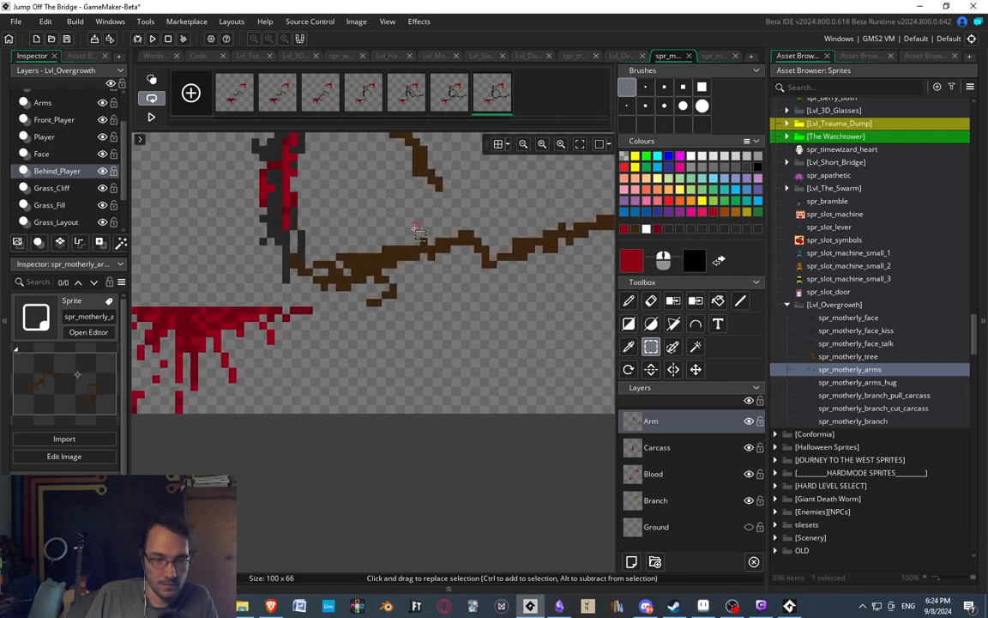
scroll(240, 178, "up", 1)
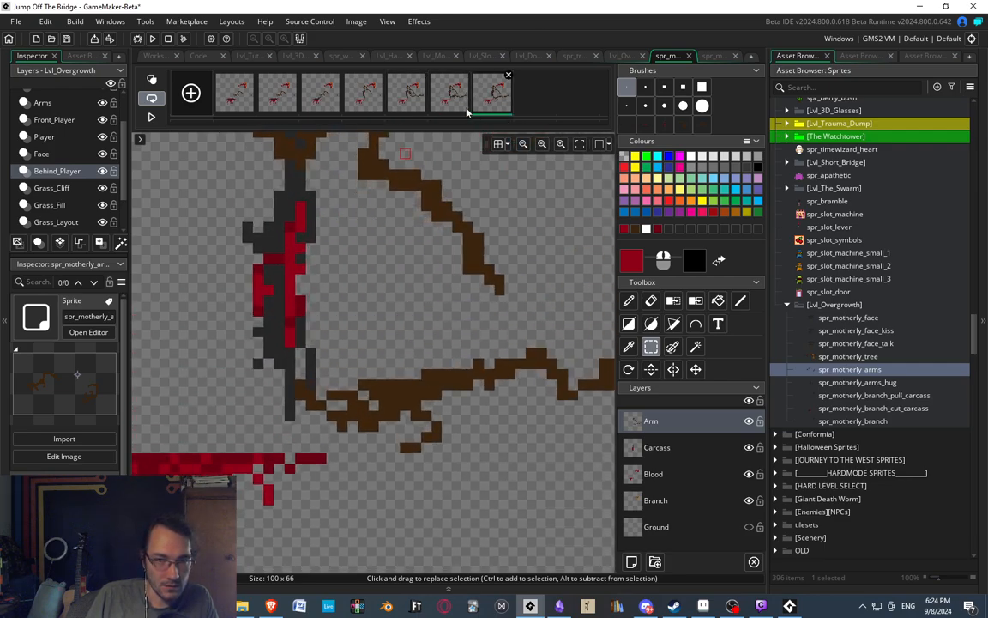
scroll(240, 177, "up", 1)
On the Carcass layer, pick the dark grey body colour and paint a vertical strip beside the torso's wounded side.
key("p")
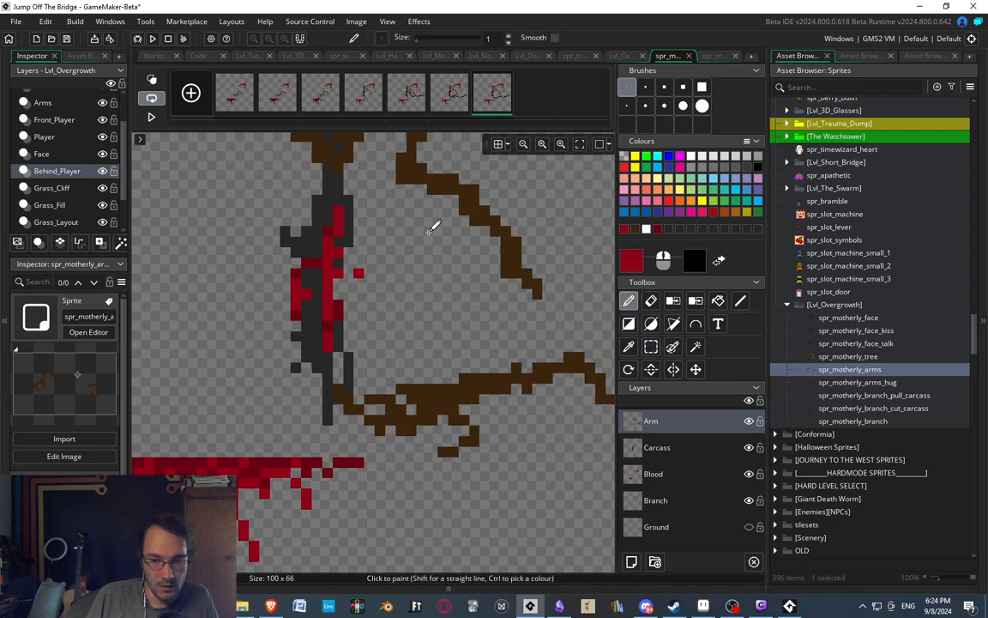
left_click(659, 447)
scroll(347, 236, "up", 1)
left_click(348, 236, "ctrl")
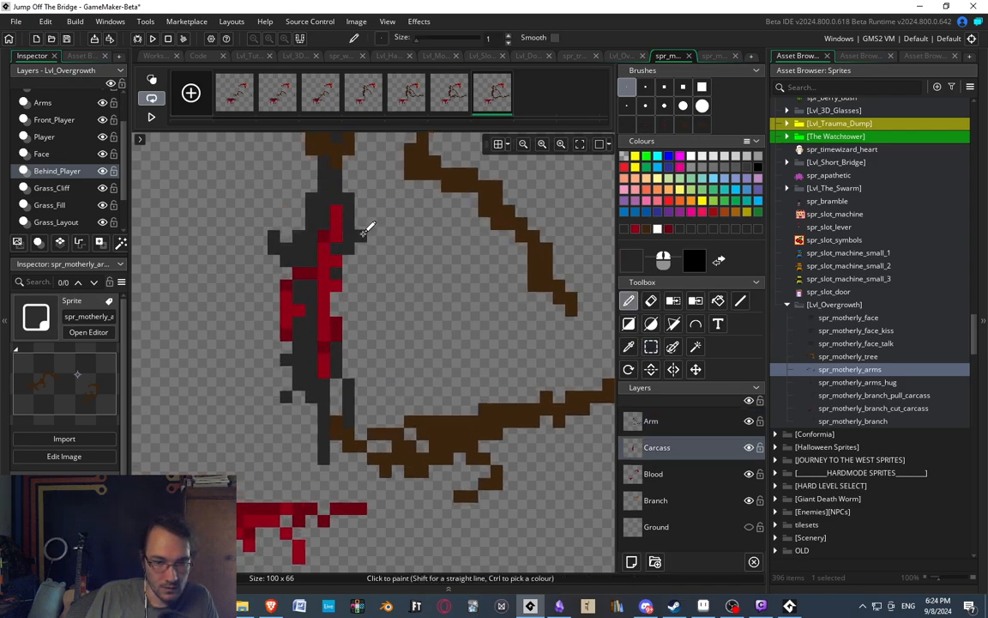
left_click_drag(361, 237, 359, 351)
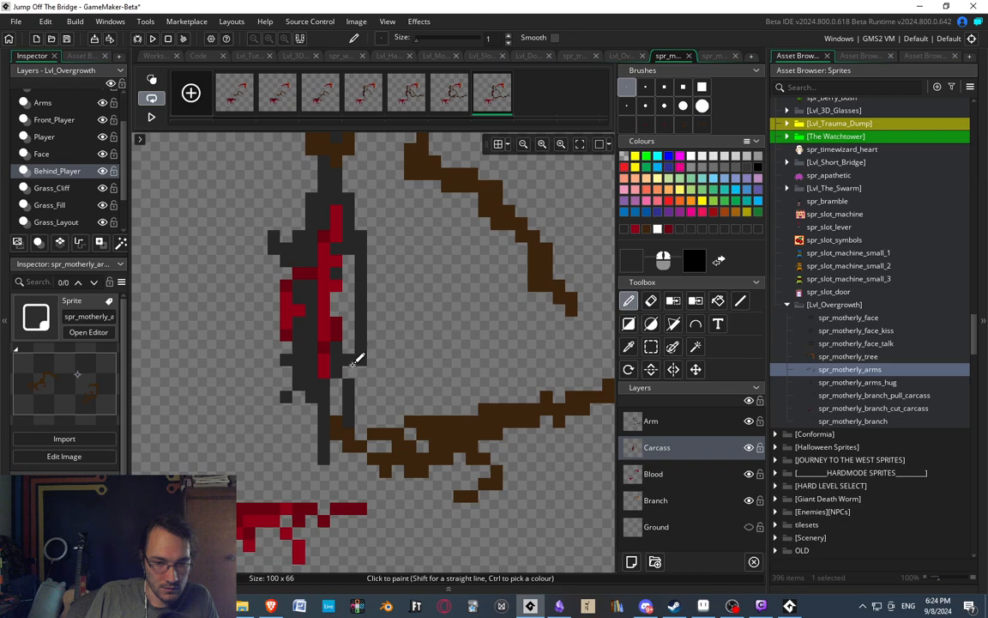
Erase the excess pixels at both ends of the grey strip and fill the gap between it and the torso.
key("e")
key("p")
key("e")
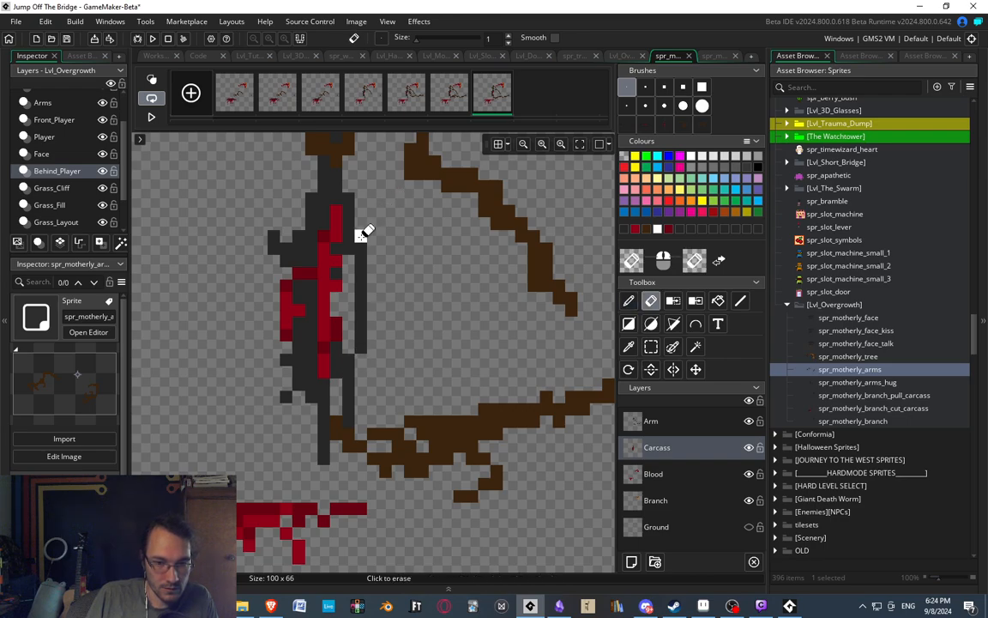
key("p")
key("f")
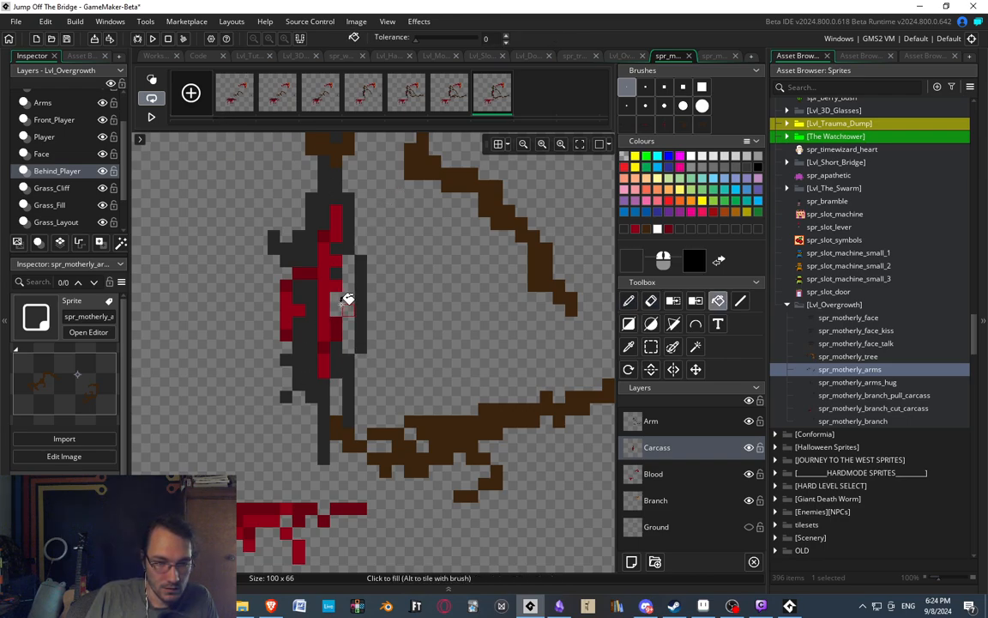
Pick the dark red blood colour and paint the wound wider down the middle of the seventh frame's carcass.
key("p")
scroll(316, 275, "down", 1)
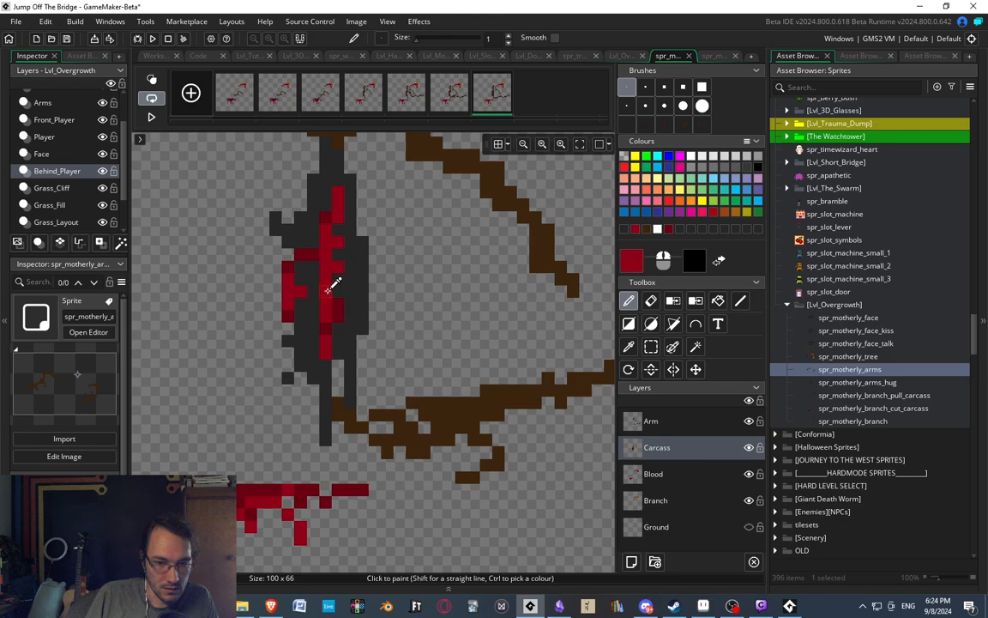
left_click_drag(336, 327, 342, 249)
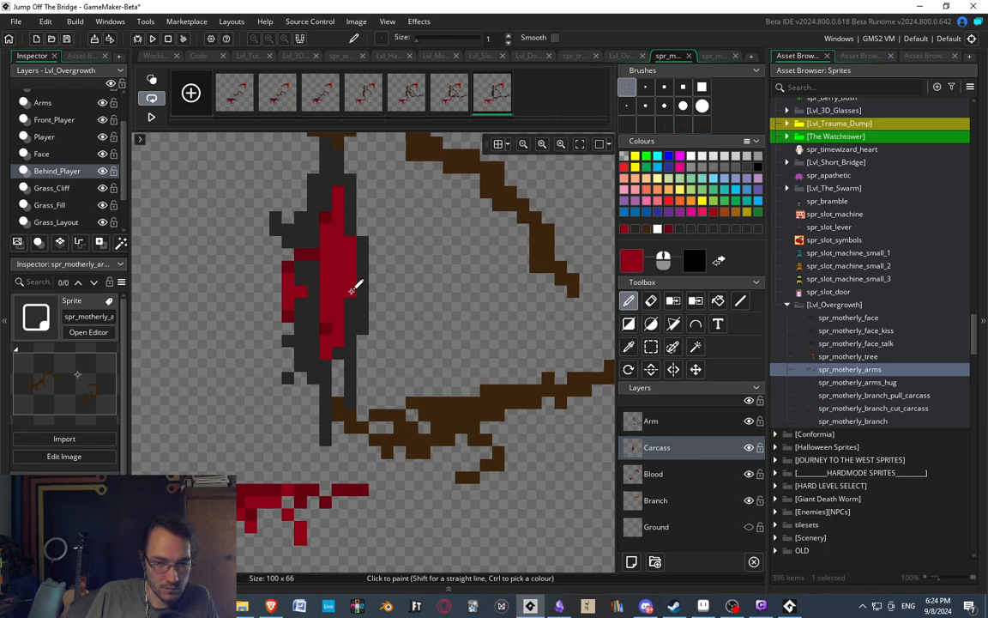
Select the ragged lower flap of the carcass torso and shift it one pixel left, away from the wound.
key("s")
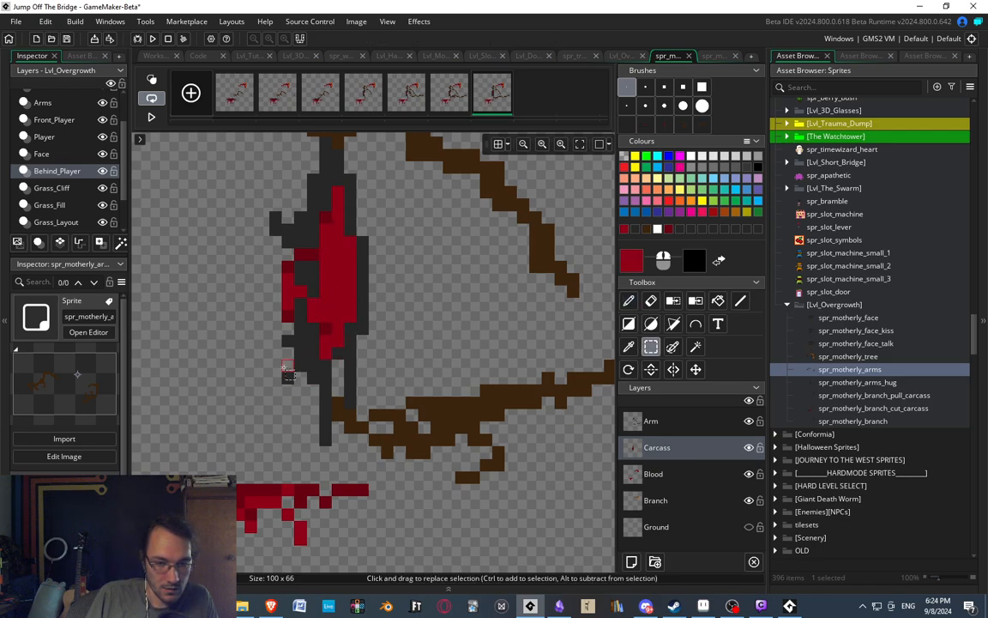
left_click_drag(274, 341, 314, 386)
key("Left")
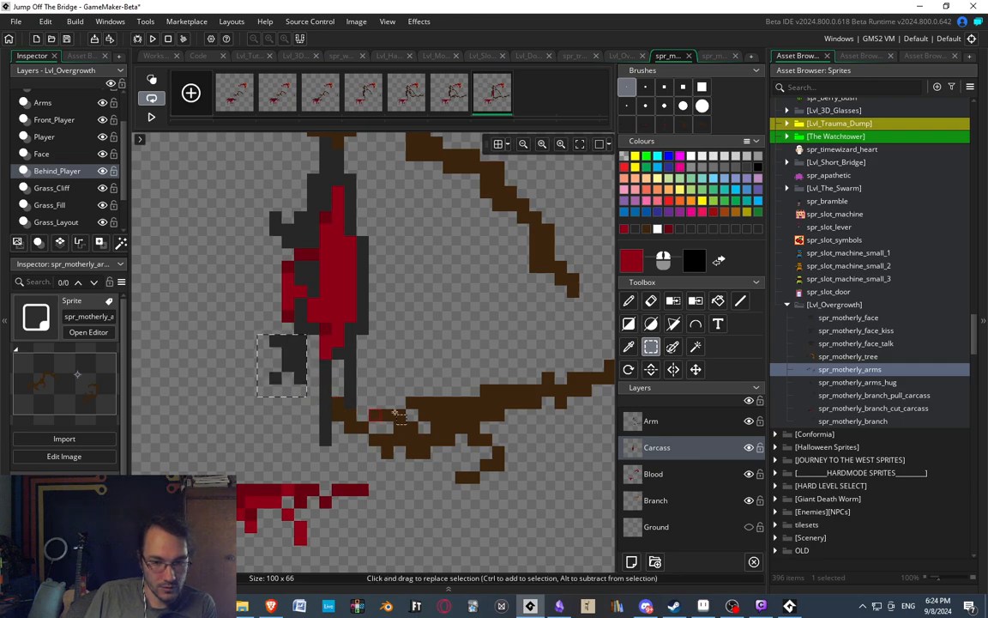
left_click(276, 318)
key("d")
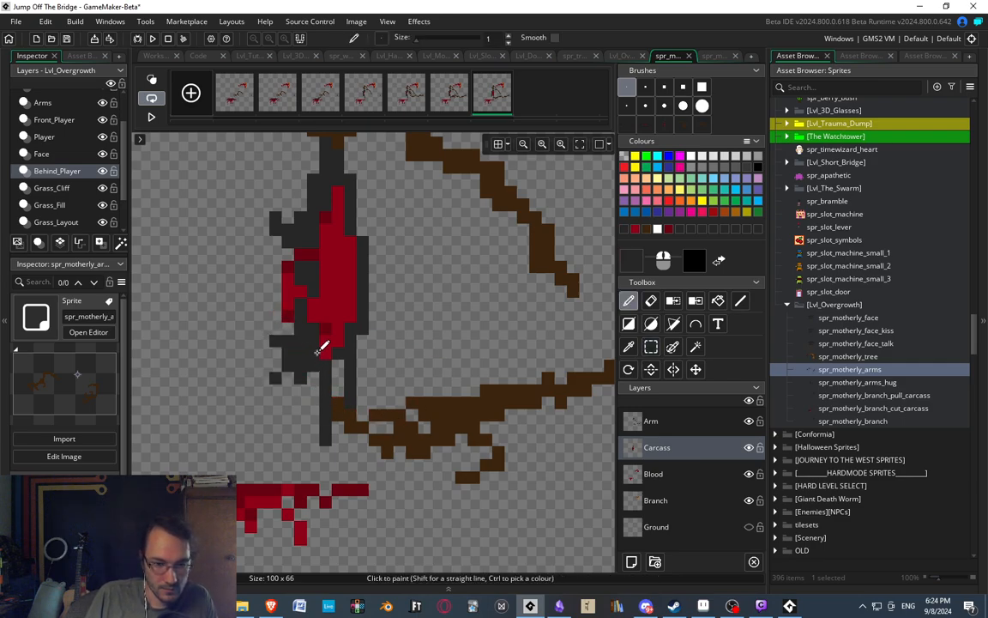
Pick white and paint a rough spine with short rib bars inside the seventh frame's carcass wound.
left_click(691, 156)
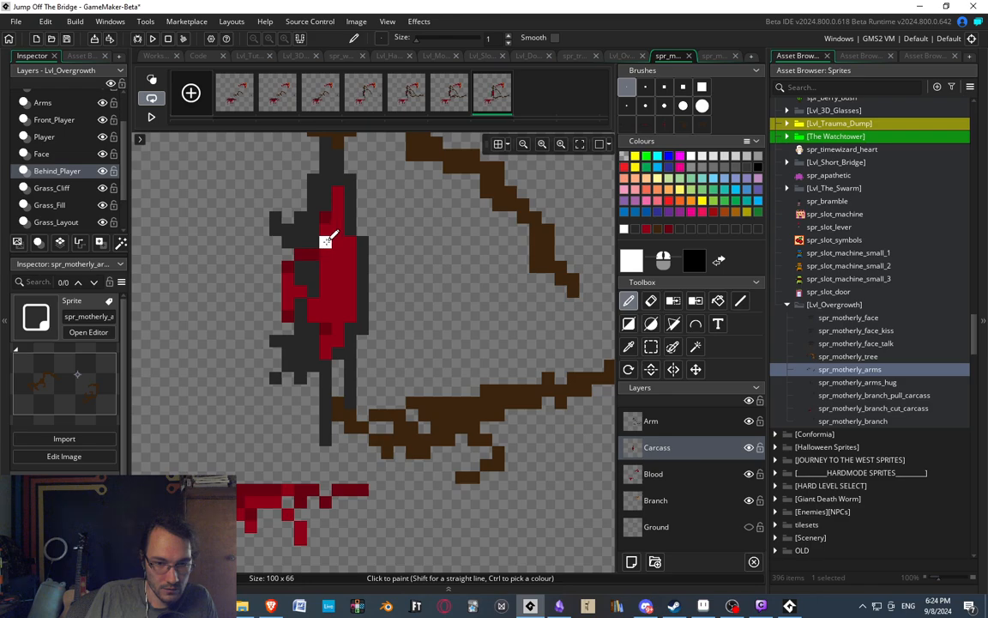
key("ctrl+z")
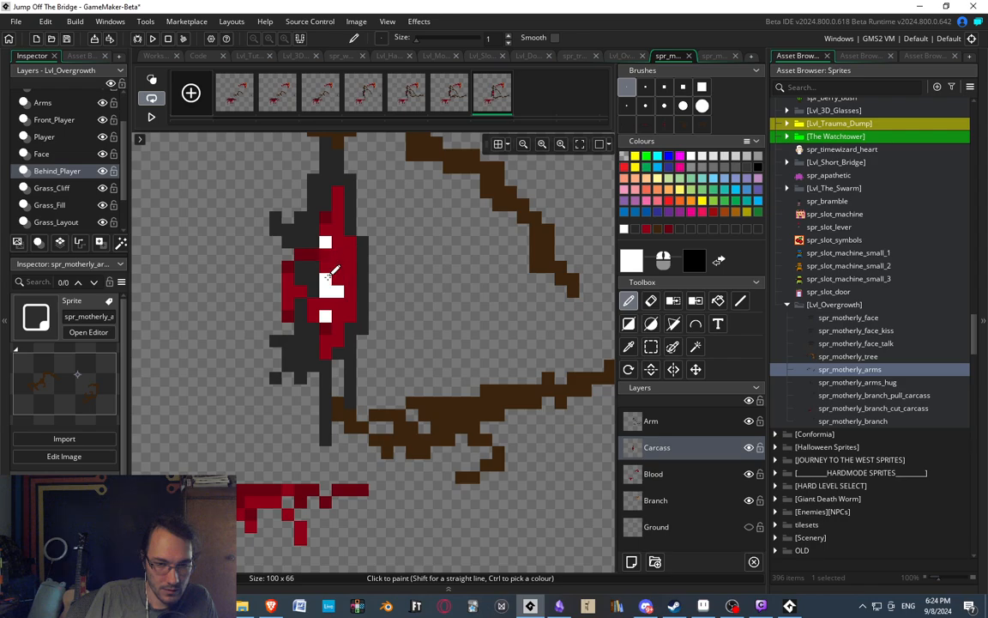
left_click(327, 268)
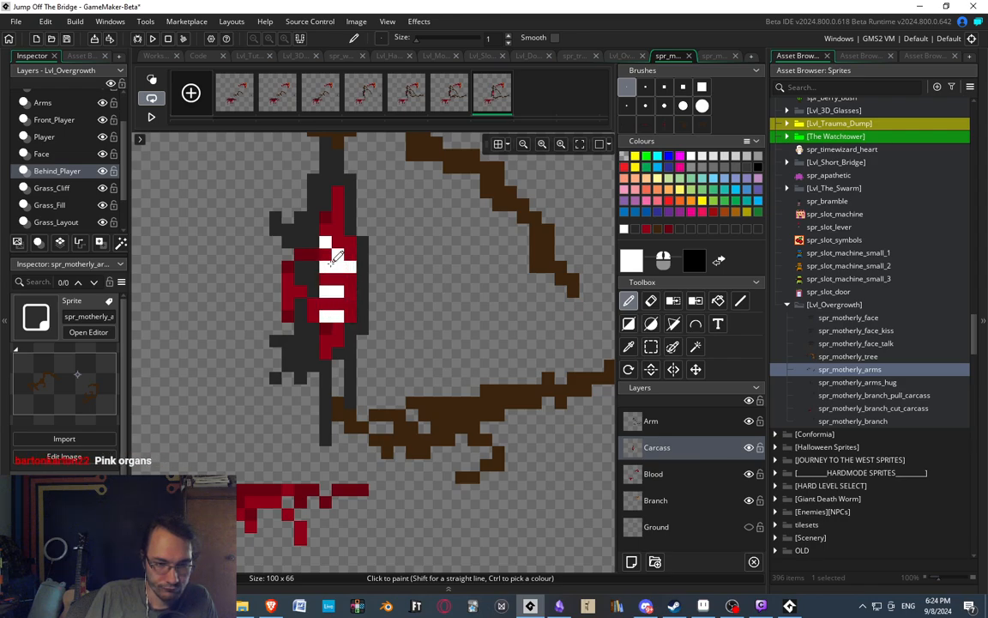
left_click_drag(331, 263, 327, 287)
scroll(364, 228, "down", 6)
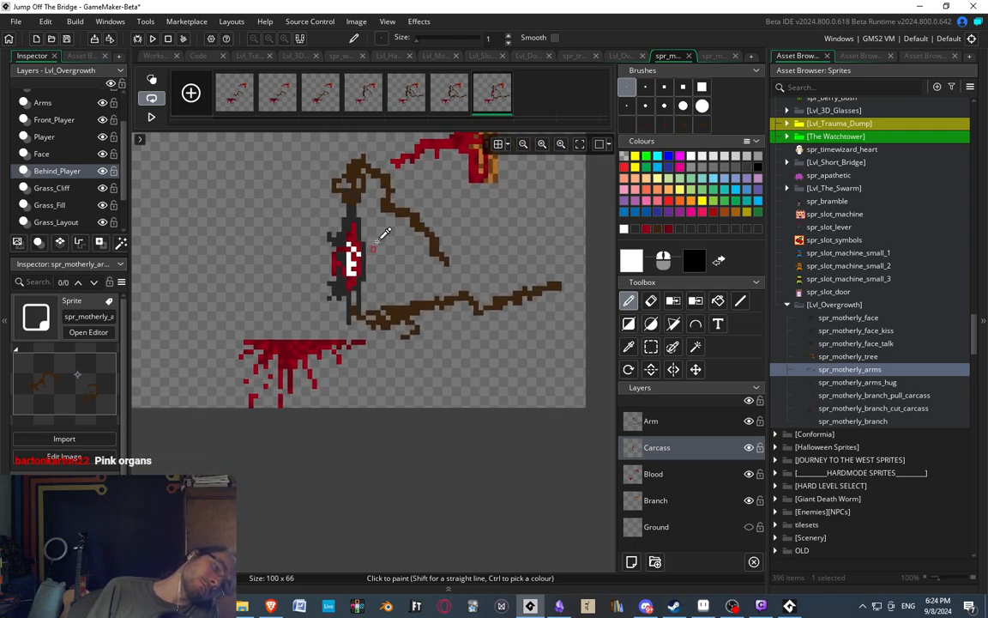
scroll(380, 236, "up", 7)
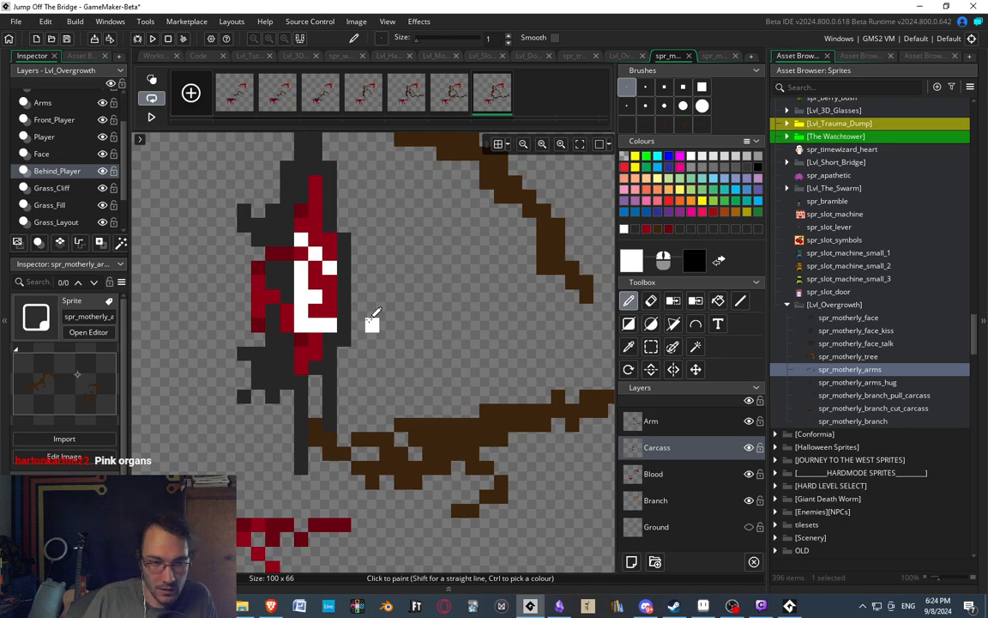
Repaint the spine's topmost white pixel in blood red and fill out the white spine and middle rib.
left_click(313, 233, "ctrl")
left_click(303, 239)
left_click_drag(302, 265, 302, 282)
key("ctrl+z")
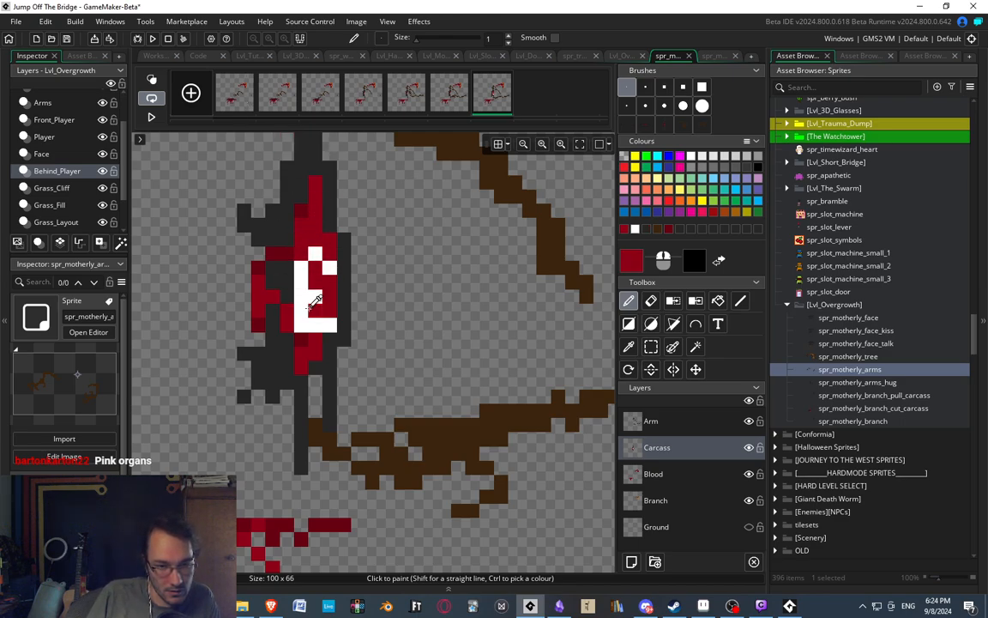
left_click(303, 300, "ctrl")
left_click(328, 294)
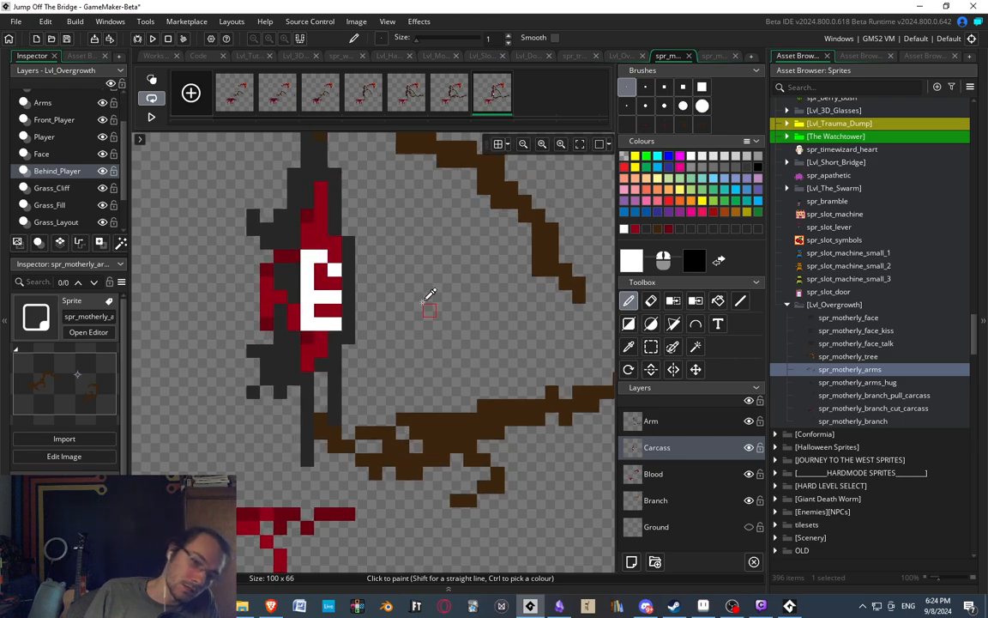
Extend the three white ribs outward across the grey strip on the carcass's open side.
scroll(409, 266, "down", 2)
scroll(403, 273, "up", 1)
scroll(397, 276, "up", 1)
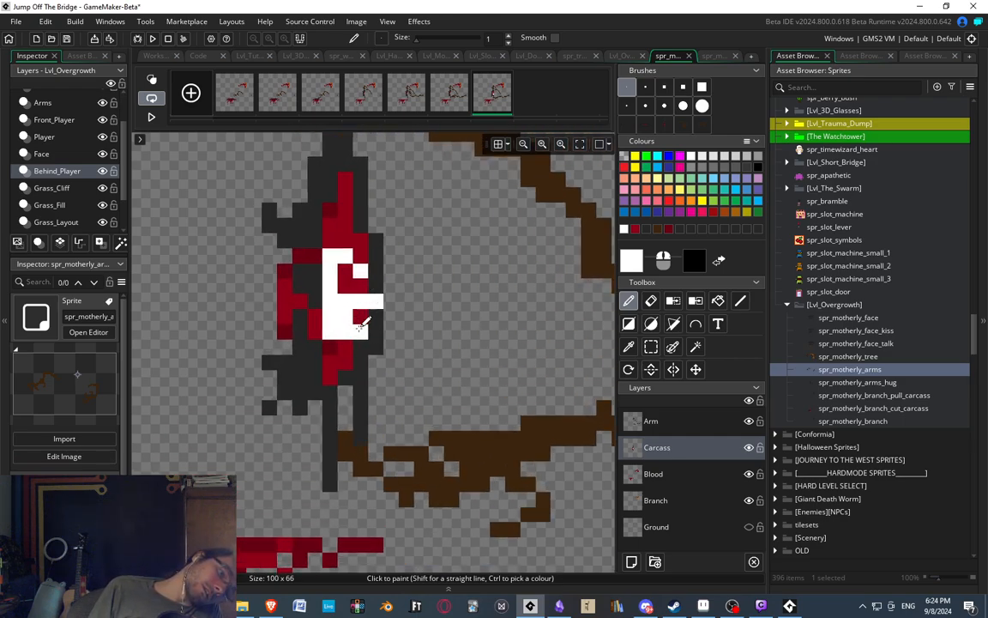
key("ctrl+z")
left_click(375, 332)
left_click(375, 317)
key("ctrl+z")
left_click(375, 271)
scroll(380, 254, "down", 2)
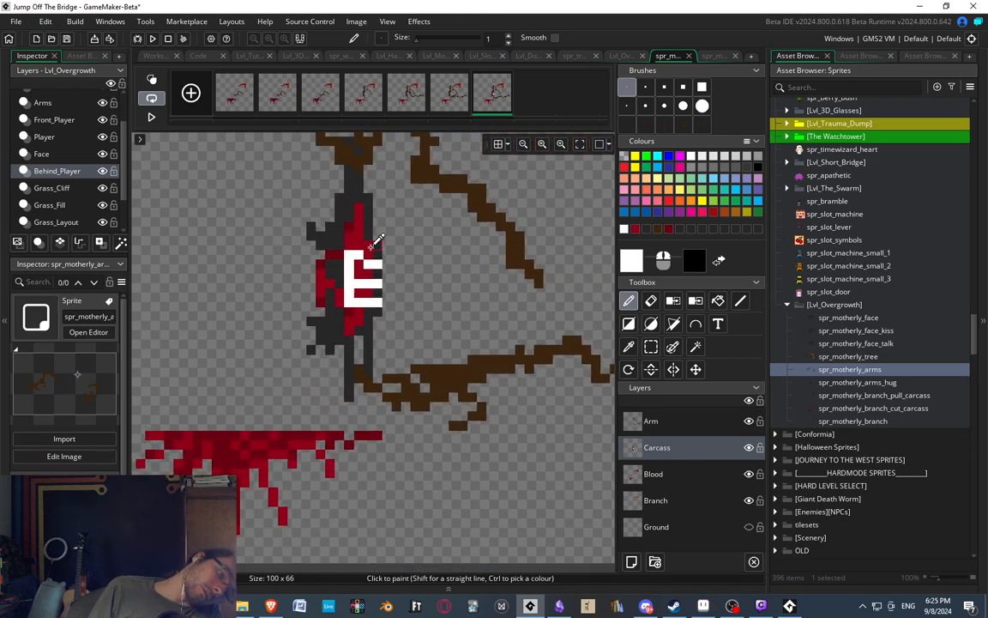
Examine the white rib cage in the wound at close and distant zoom levels.
scroll(376, 225, "down", 3)
scroll(379, 216, "up", 4)
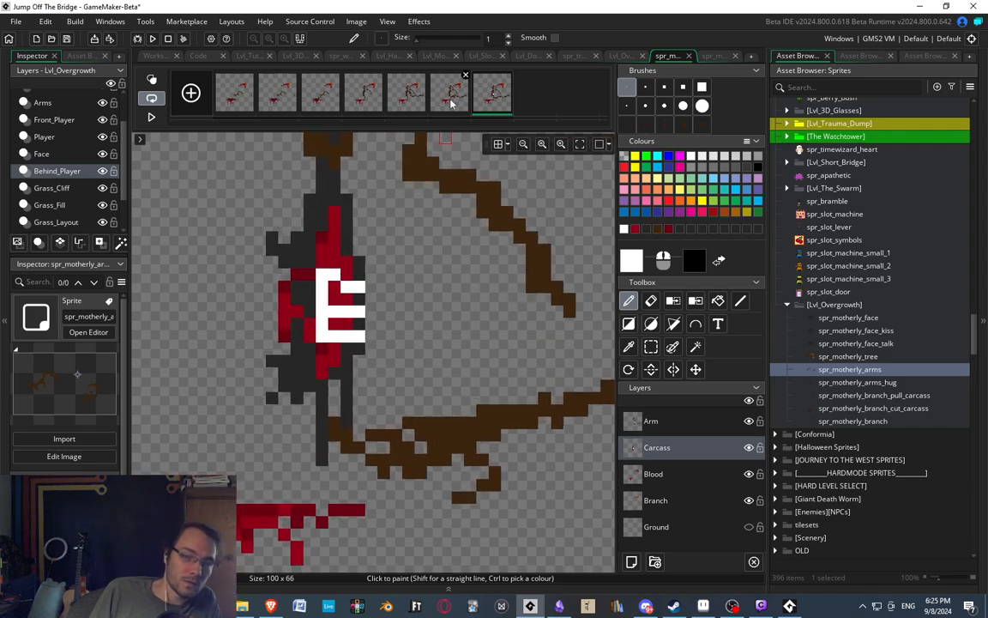
scroll(358, 218, "up", 1)
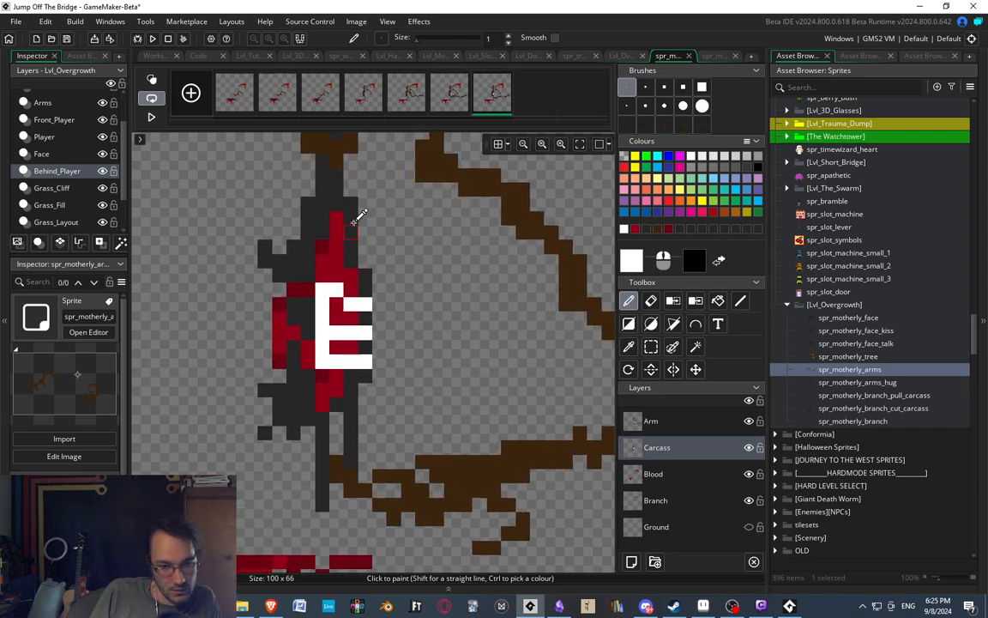
scroll(341, 238, "up", 1)
scroll(322, 247, "down", 2)
scroll(326, 270, "up", 2)
scroll(316, 377, "down", 1)
scroll(307, 296, "up", 1)
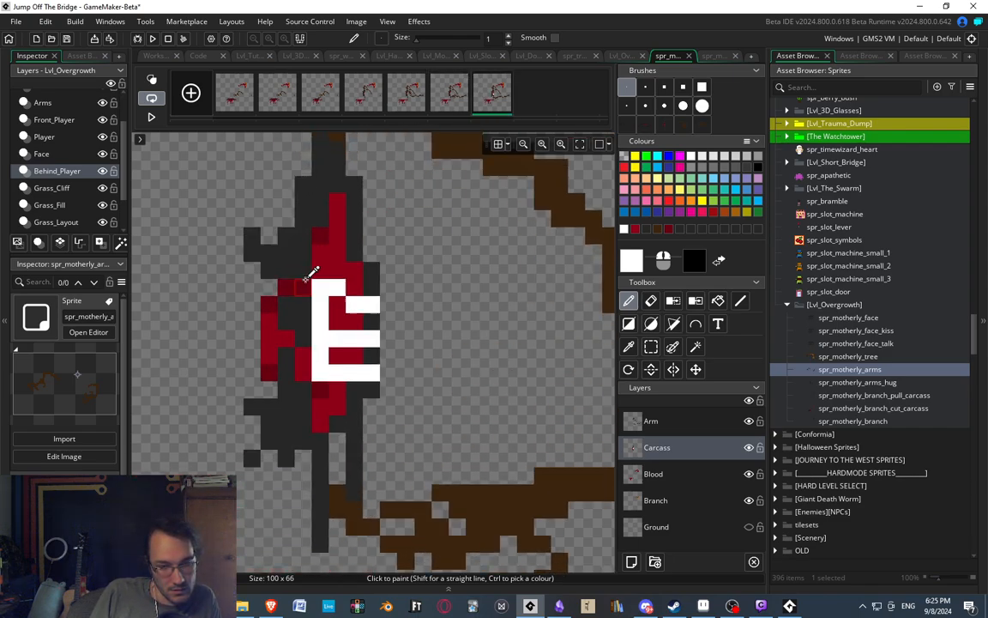
scroll(305, 283, "up", 1)
scroll(304, 256, "down", 1)
scroll(327, 305, "up", 1)
scroll(329, 299, "down", 2)
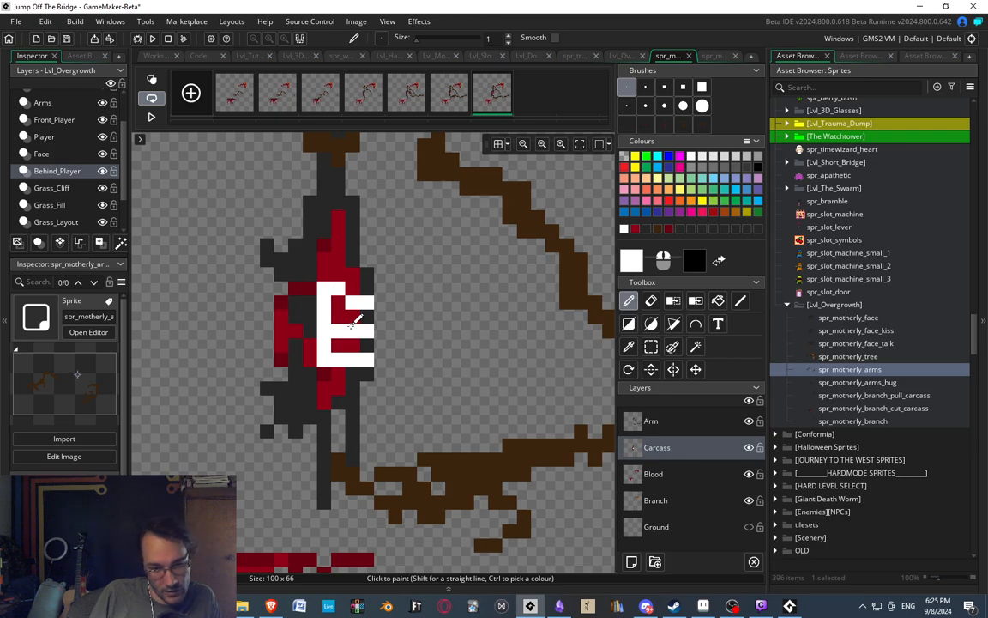
Break up the white spine by painting blood red and darker red pixels between the ribs.
left_click(333, 312, "ctrl")
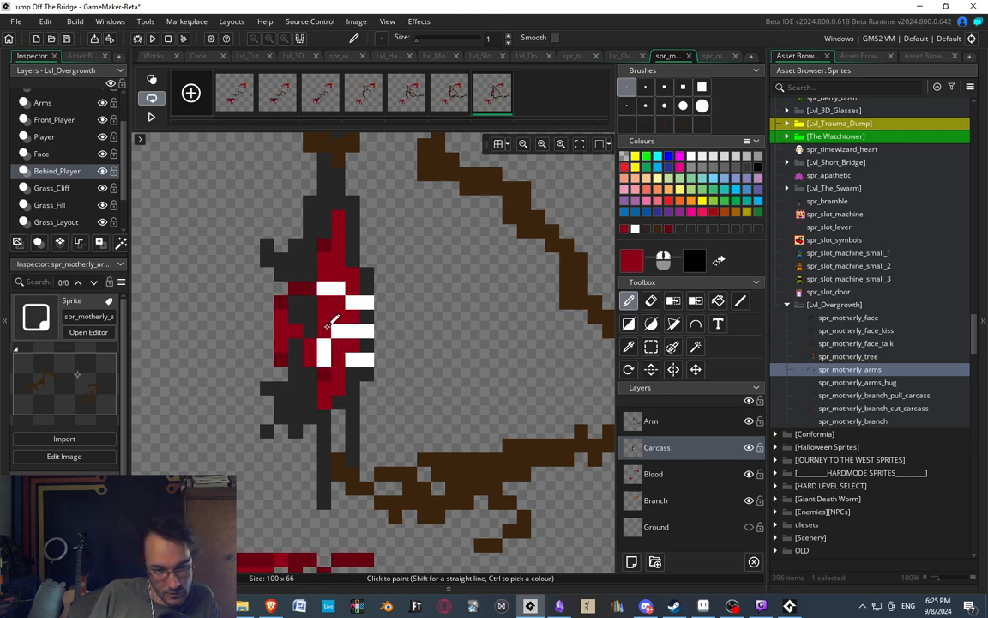
scroll(342, 357, "down", 1)
left_click(327, 370, "ctrl")
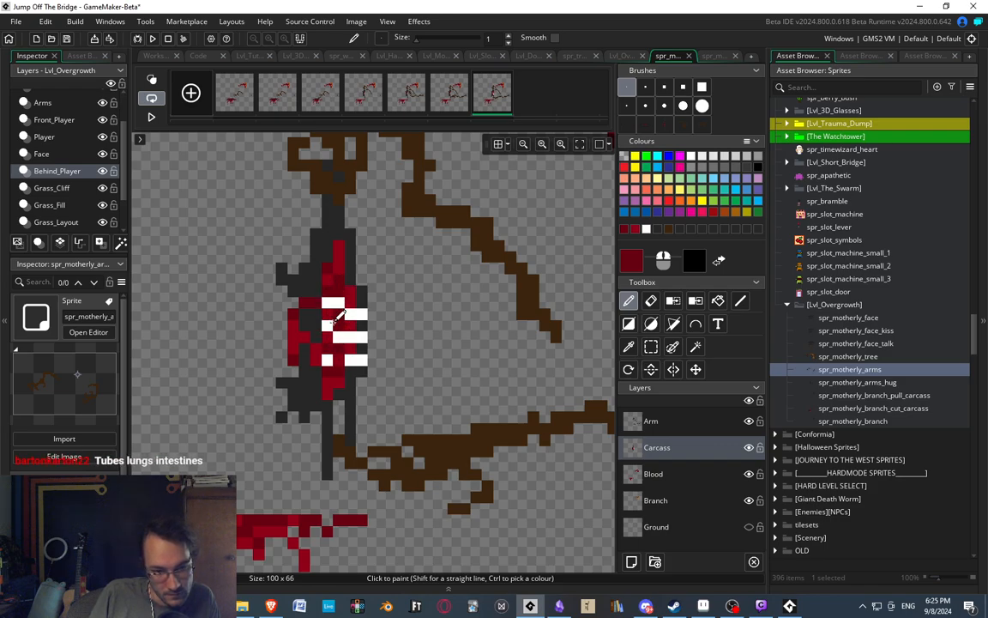
Pick white again and add small rib pixels between the bars and at the upper and lower ends of the wound.
left_click(331, 317, "ctrl")
left_click(327, 279)
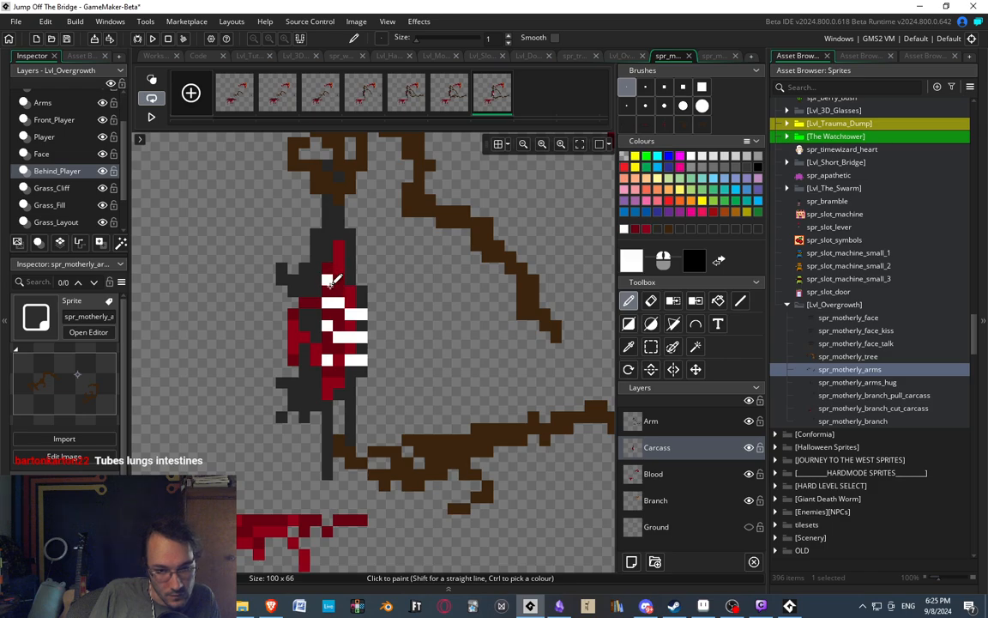
left_click(339, 265)
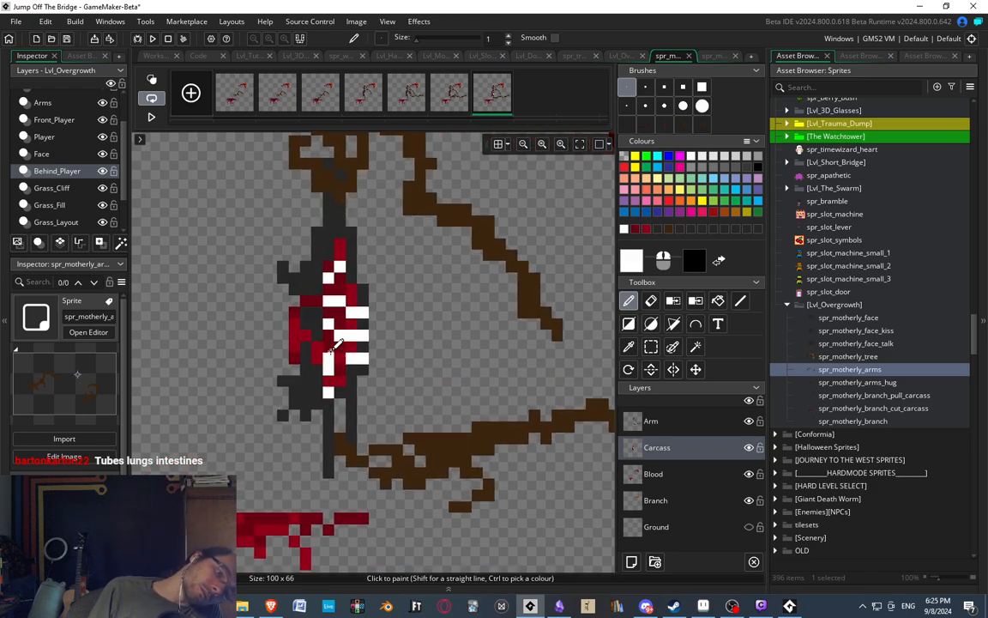
scroll(349, 243, "down", 5)
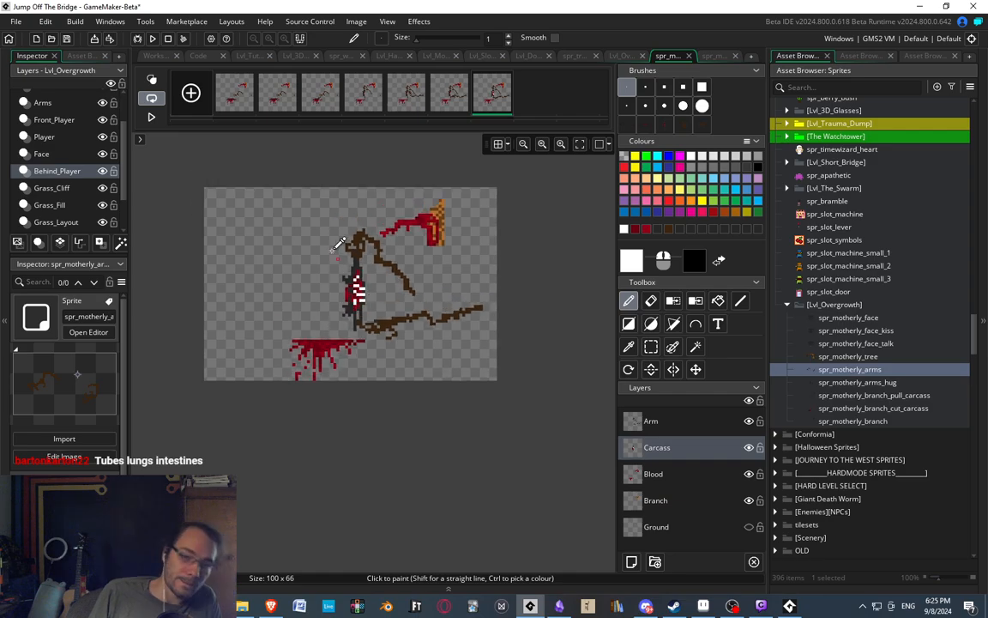
scroll(344, 257, "up", 4)
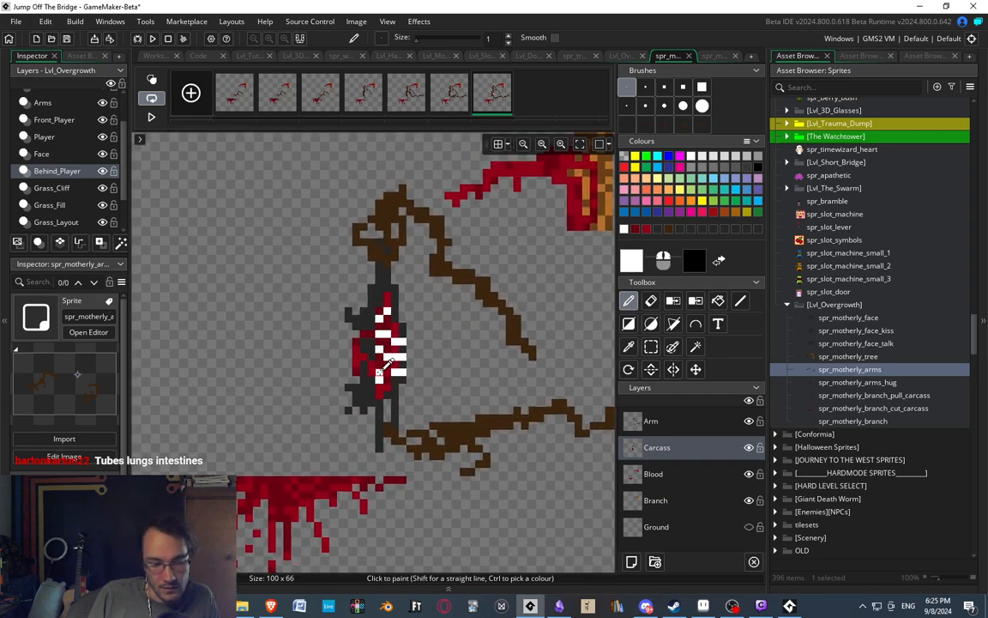
scroll(385, 376, "up", 1)
middle_click_drag(443, 393, 424, 399)
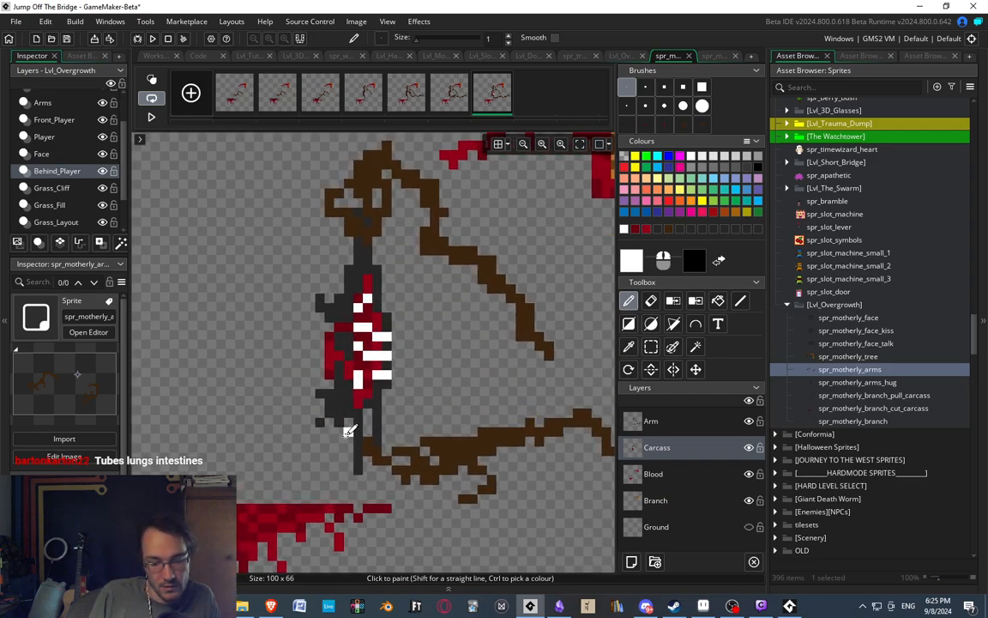
scroll(389, 391, "up", 3)
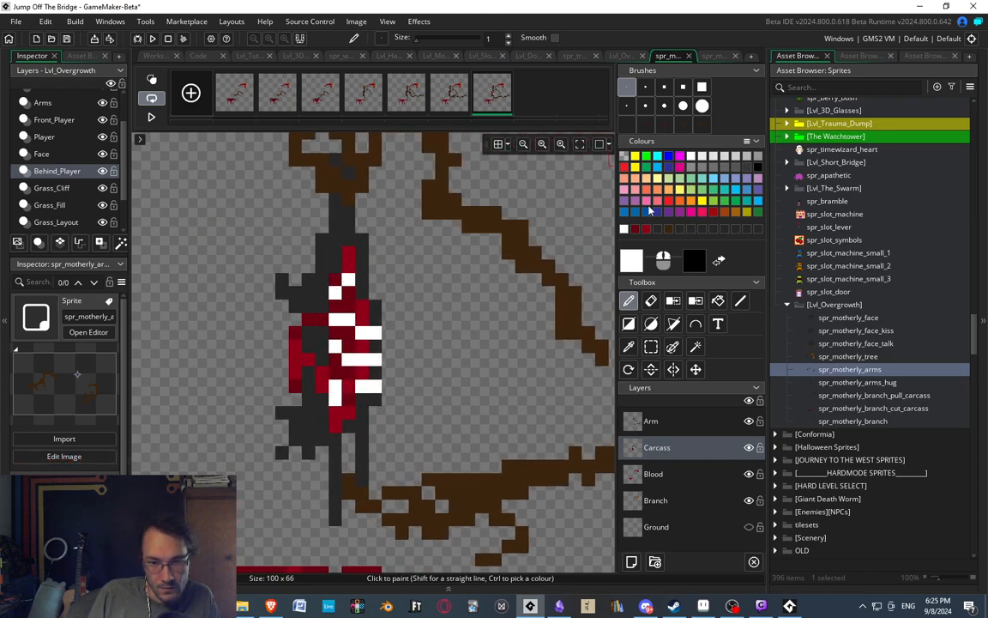
Mix an organ pink from the pink swatch with saturation 70 and value 80 (CC3D7E).
left_click(650, 203)
left_click(630, 261)
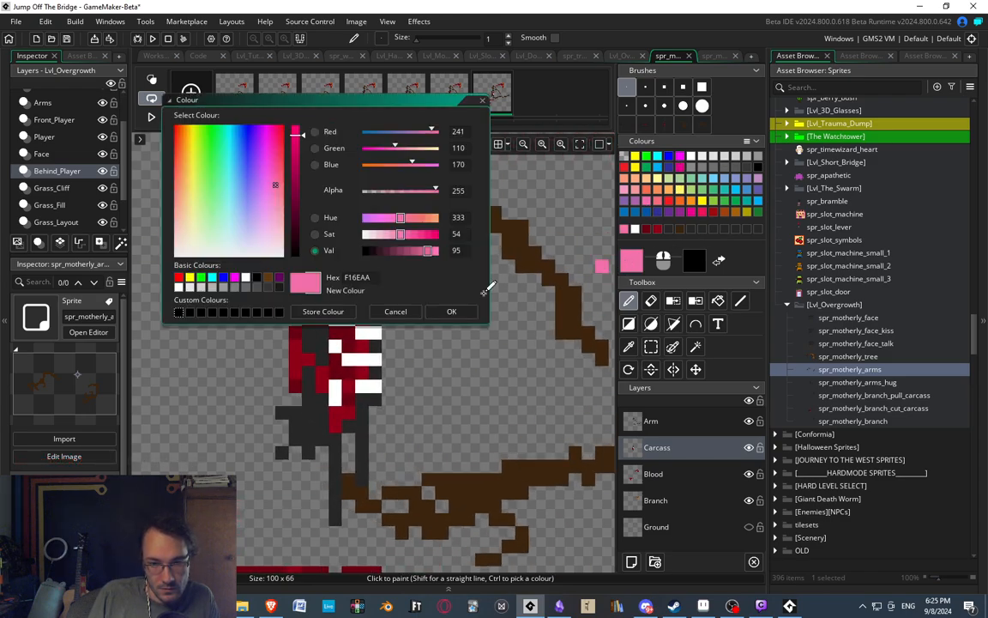
left_click(414, 235)
left_click_drag(415, 251, 419, 247)
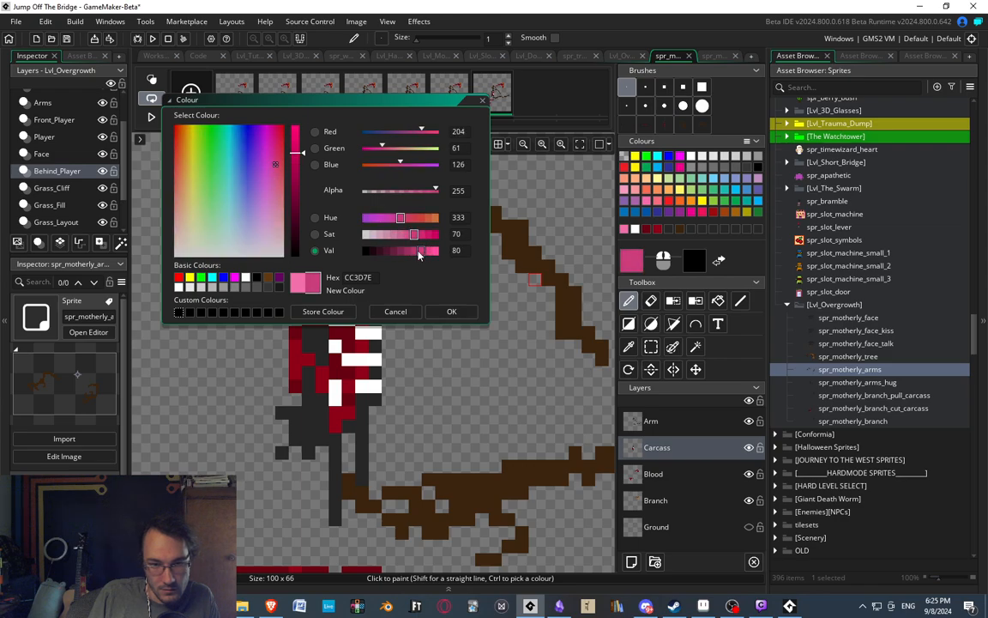
left_click(459, 310)
Paint pink organ pixels in the gaps between the white ribs along the carcass wound.
left_click_drag(352, 367, 332, 348)
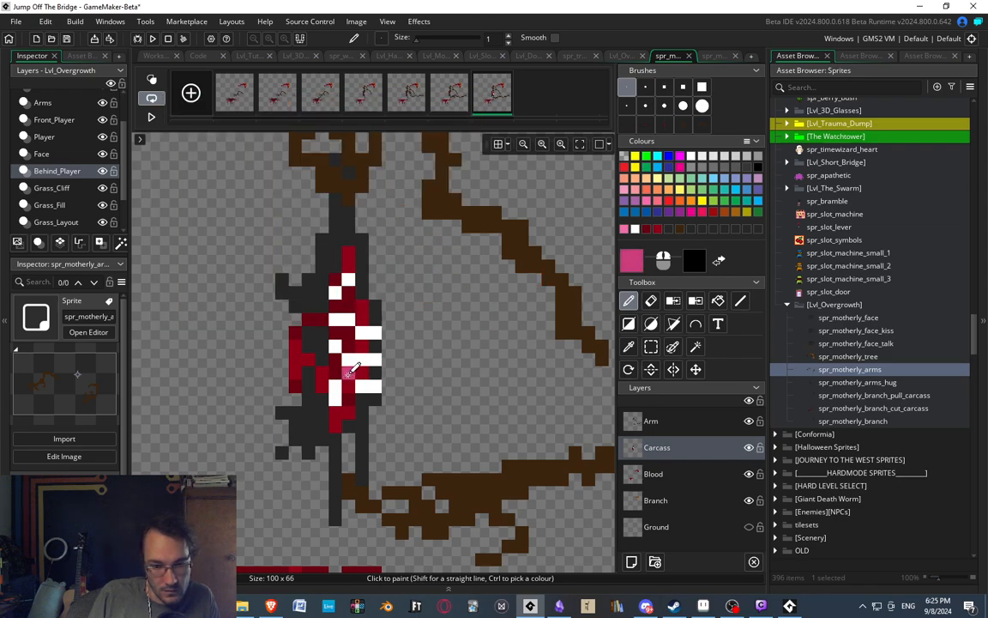
left_click(337, 294)
left_click_drag(336, 306, 349, 294)
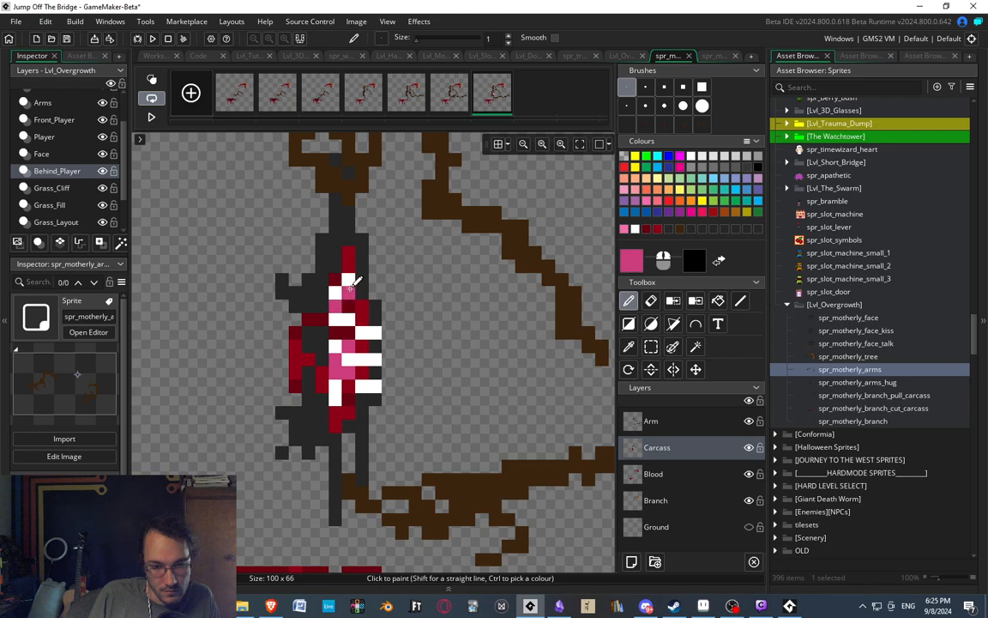
left_click(365, 322)
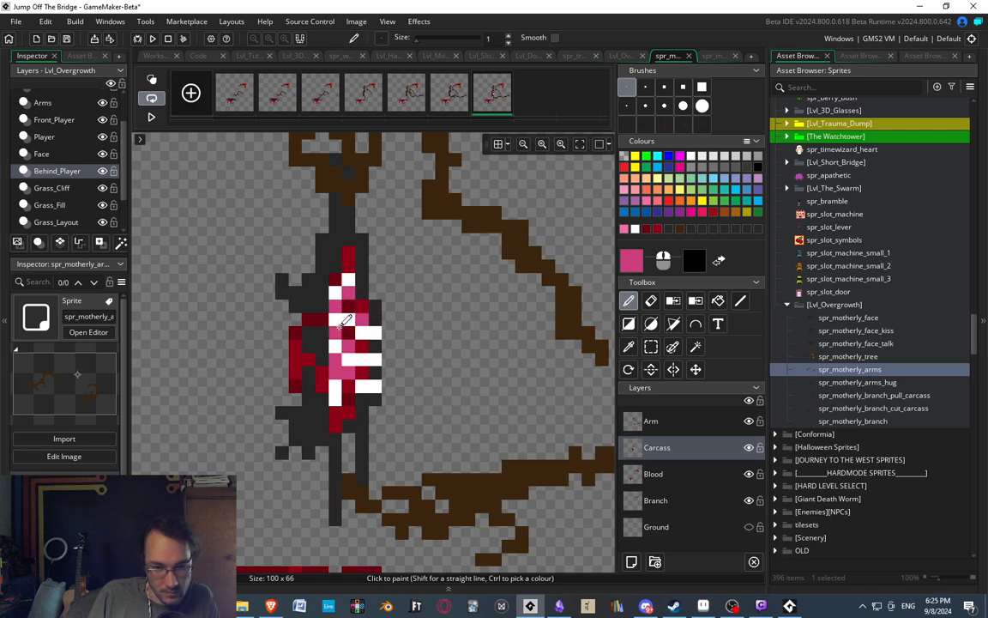
left_click_drag(346, 398, 346, 408)
key("ctrl+z")
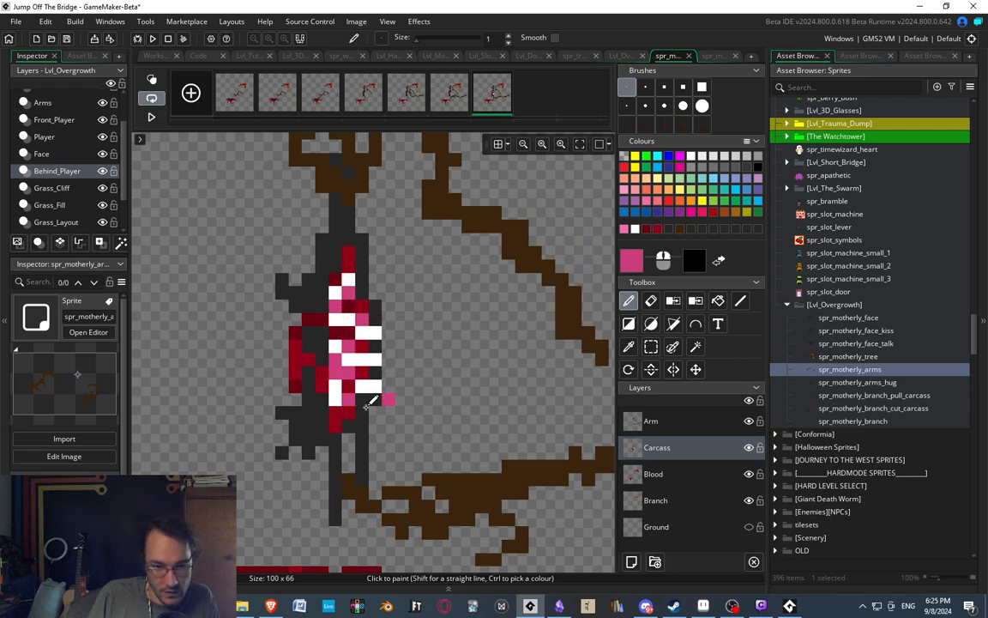
left_click(336, 413)
Set the pink's saturation to 100, brighten it, and paint accent pixels between the ribs.
left_click(637, 263)
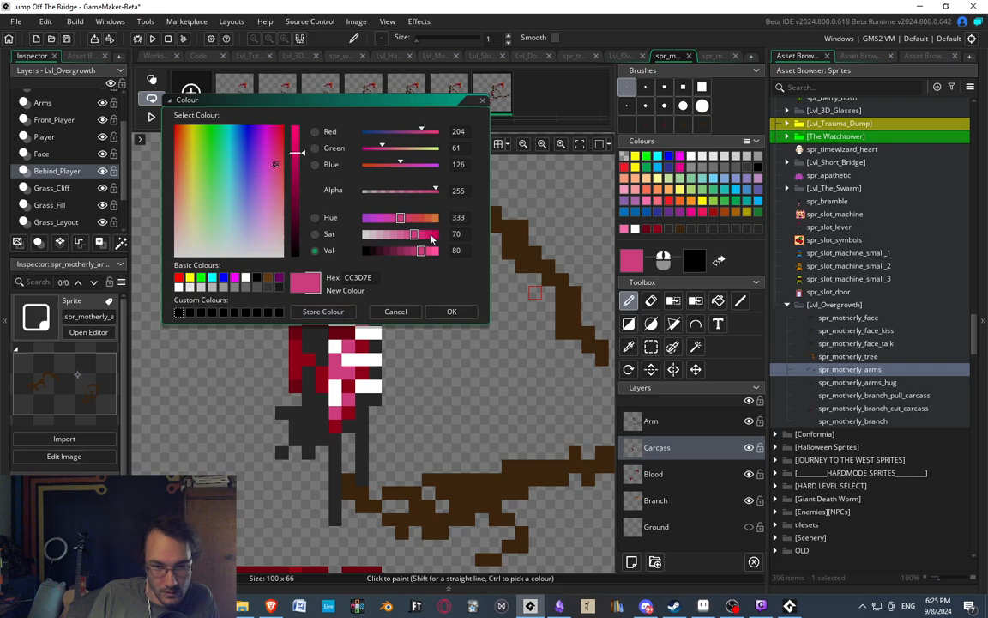
left_click_drag(414, 234, 435, 237)
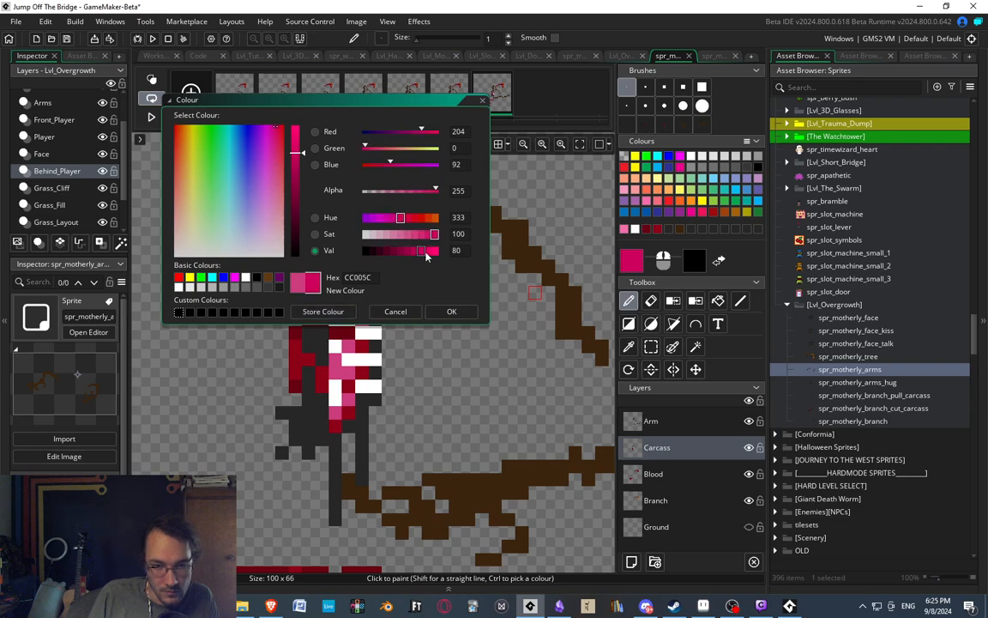
left_click(451, 311)
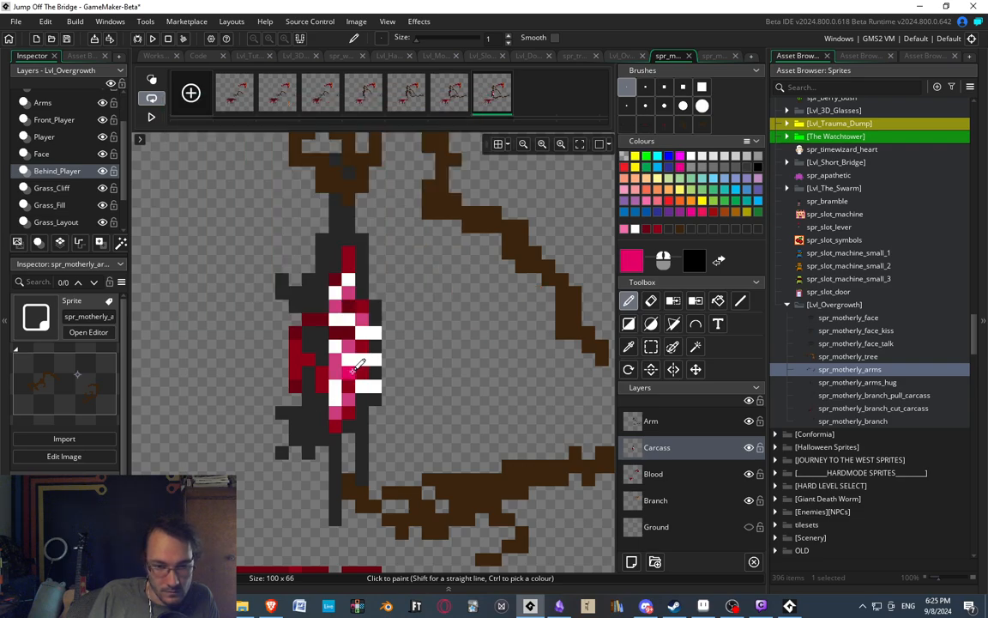
left_click(353, 371)
left_click(337, 333)
left_click(350, 308)
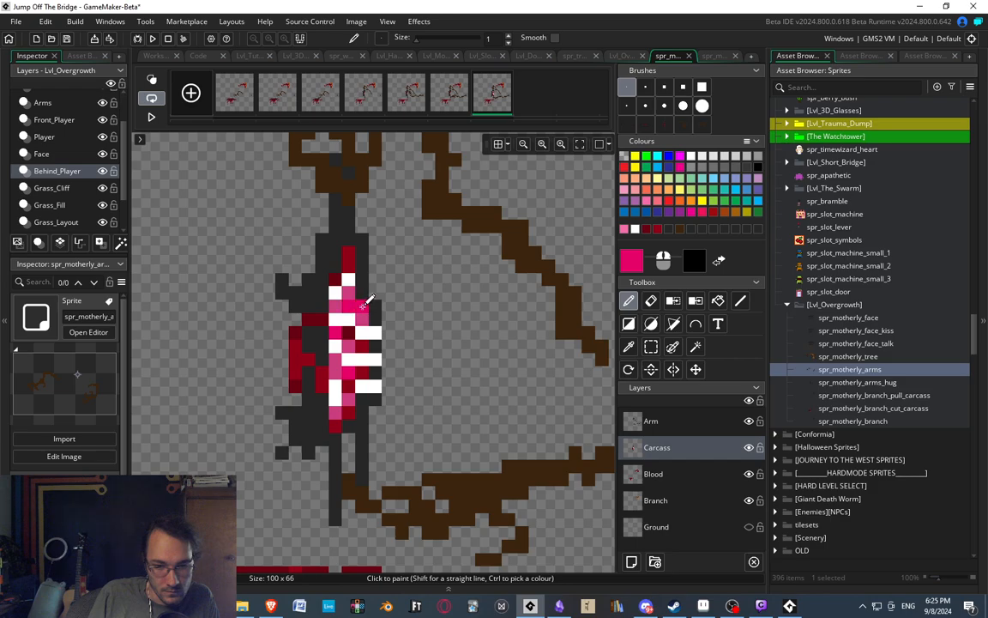
scroll(414, 300, "down", 5, "ctrl")
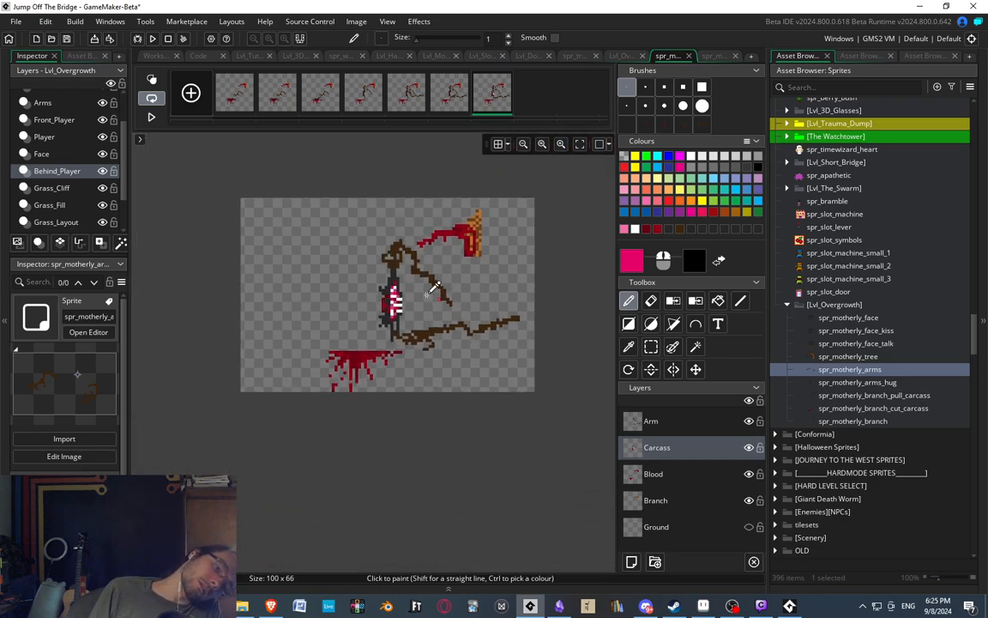
Select the carcass's left flap beside the ribs in the seventh frame and shift it one pixel left.
scroll(412, 291, "up", 5, "ctrl")
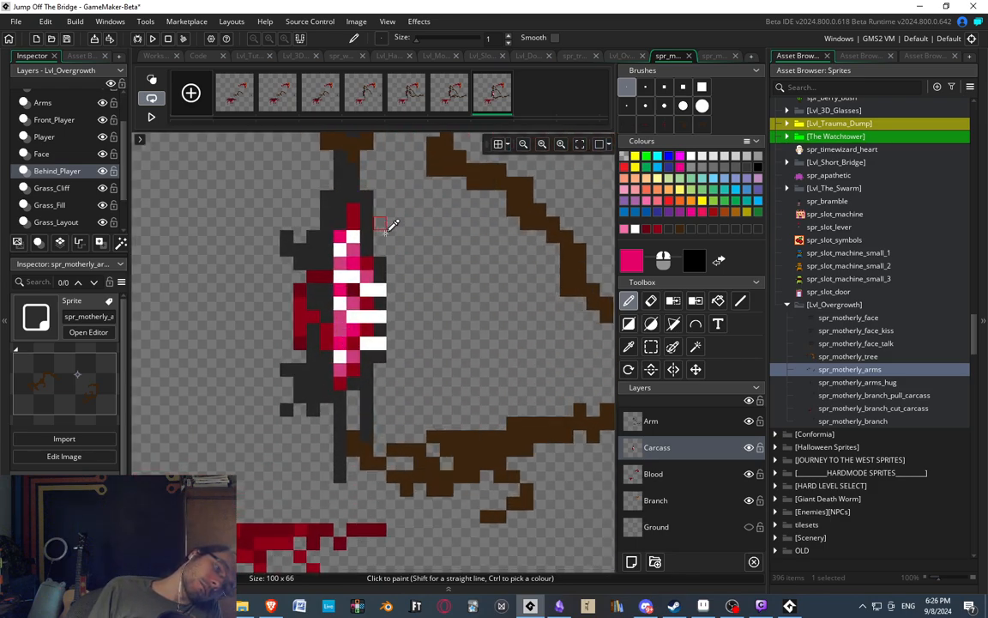
scroll(395, 223, "down", 4, "ctrl")
scroll(412, 221, "up", 3, "ctrl")
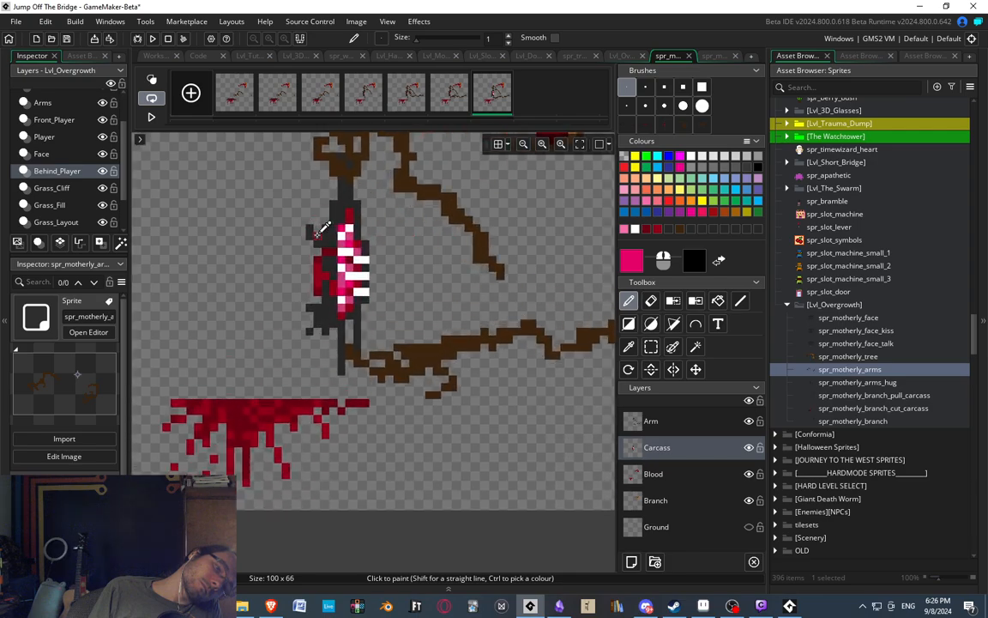
scroll(326, 227, "up", 1, "ctrl")
key("s")
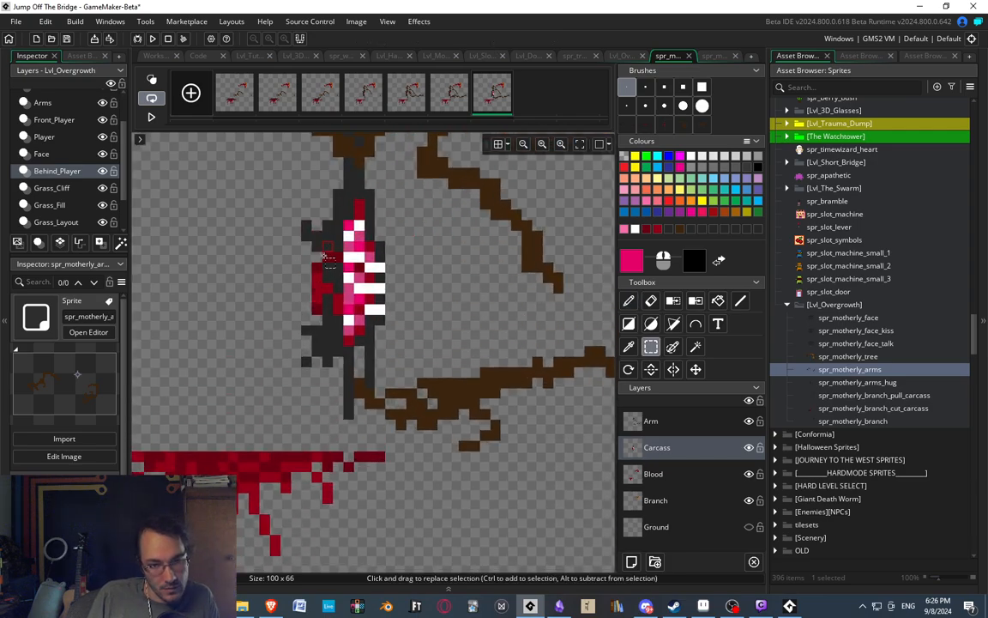
left_click_drag(329, 246, 338, 320)
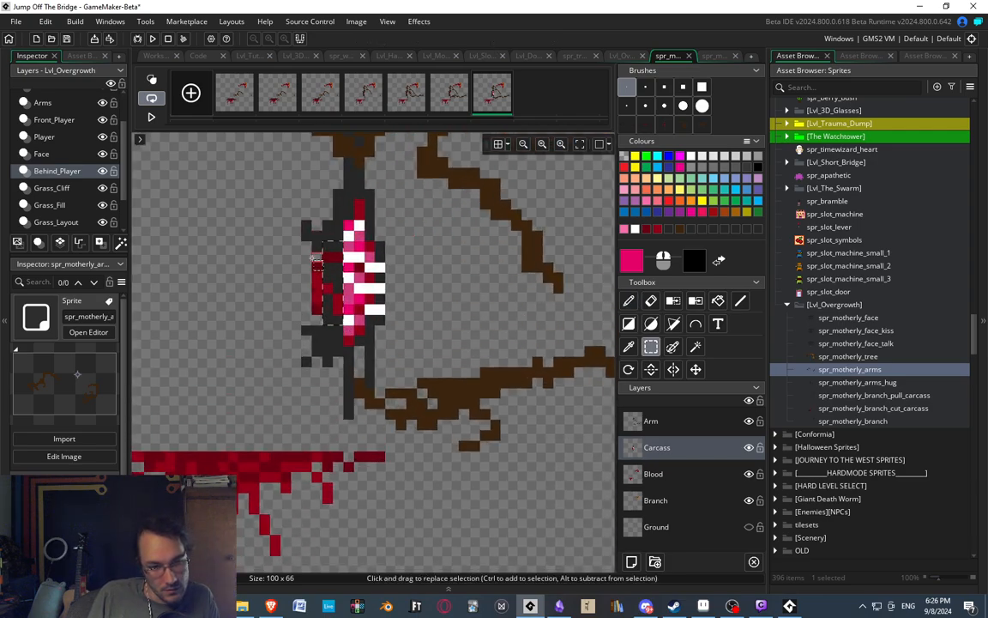
left_click_drag(310, 256, 317, 309, "ctrl")
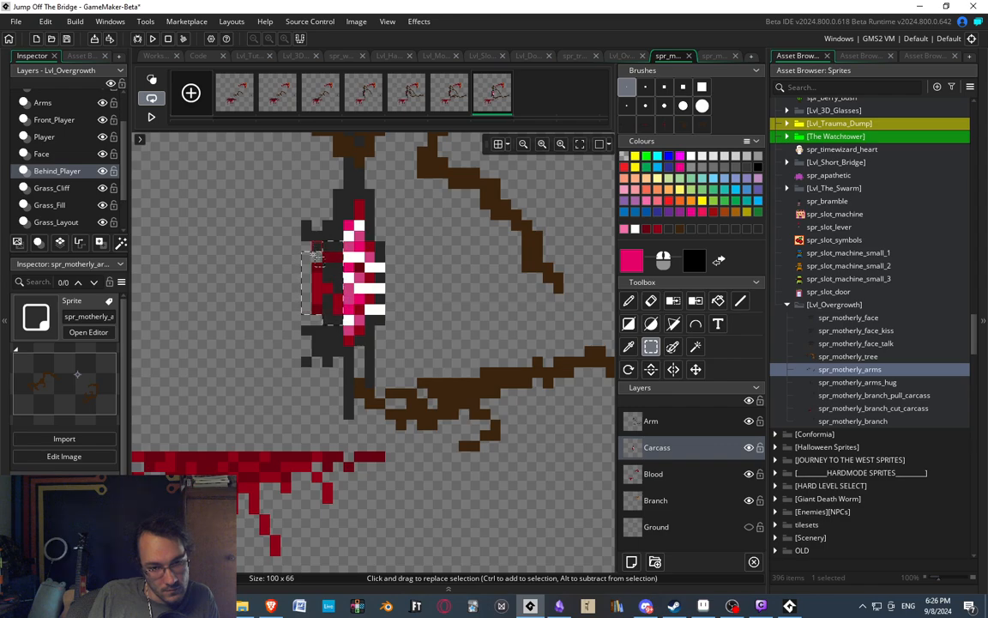
key("Left")
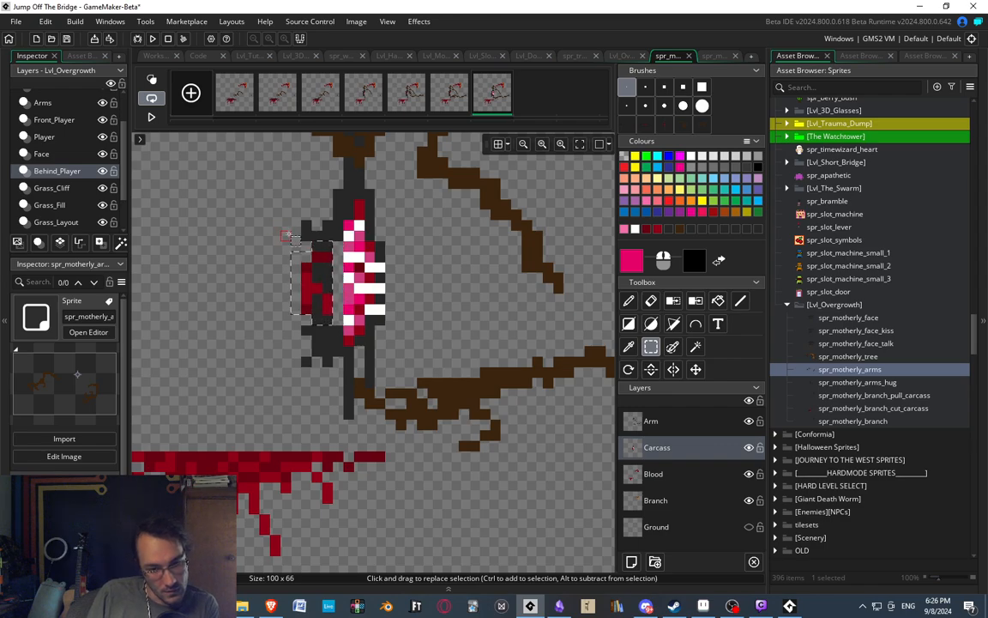
left_click(415, 267)
Fill the gap between the shifted flap and the ribs with a column of bright pink pixels.
key("d")
scroll(330, 254, "up", 2)
left_click_drag(342, 244, 344, 349)
key("ctrl+z")
left_click(353, 310, "ctrl")
left_click(344, 286)
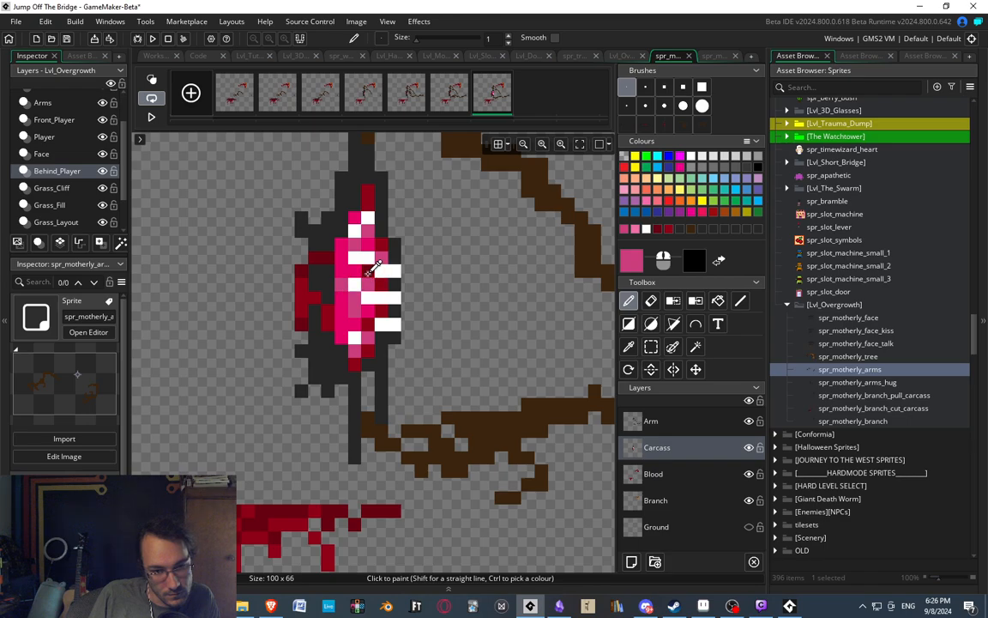
Pick the dark red and shade the wound's left edge, leaving pink pixels near its upper and lower ends.
left_click(367, 272, "ctrl")
mouse_move(342, 258)
left_mouse_down()
mouse_move(341, 314)
mouse_move(331, 273)
left_mouse_up()
left_click(328, 245)
left_click(341, 232)
left_click(345, 217)
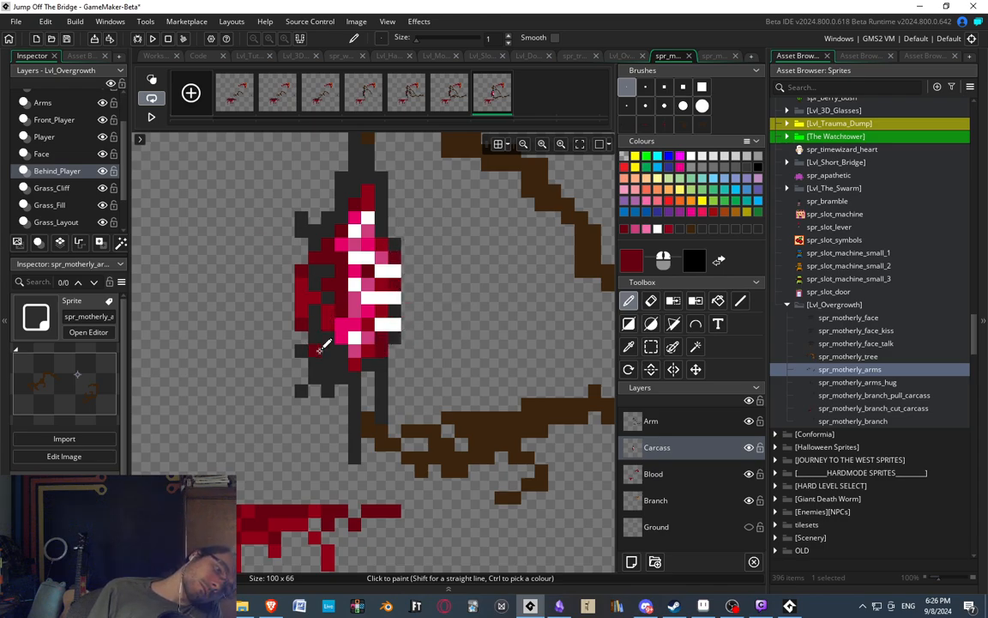
Compare the carcass in the sixth and seventh frames by switching back and forth between them.
scroll(393, 260, "down", 5)
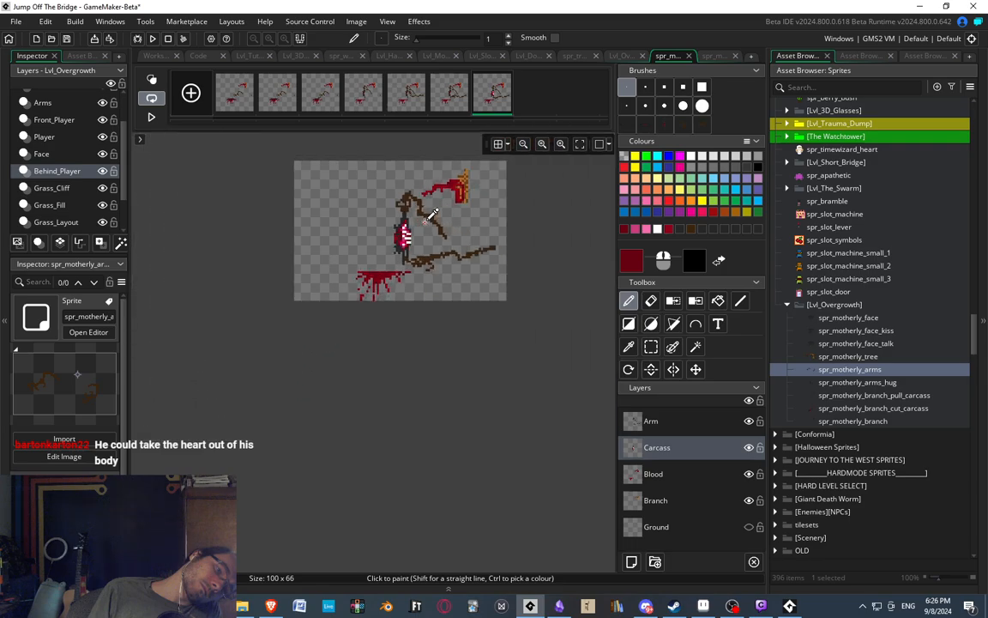
scroll(445, 205, "up", 2)
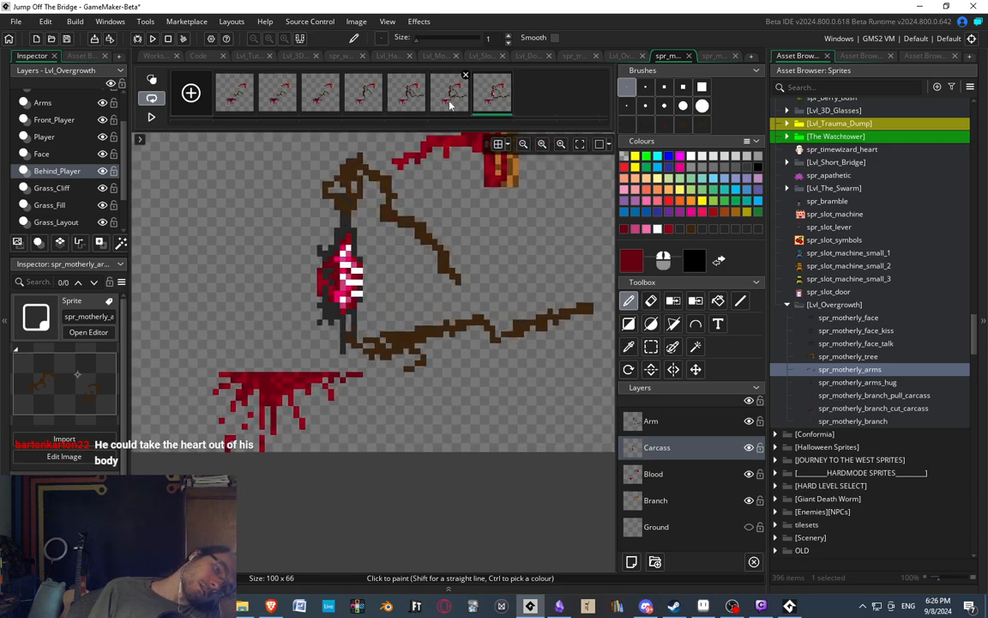
left_click(450, 101)
left_click(495, 96)
left_click(452, 99)
left_click(494, 99)
left_click(452, 99)
left_click(490, 103)
Select the carcass's two thin legs in the seventh frame and shift them one pixel left.
scroll(356, 326, "up", 4)
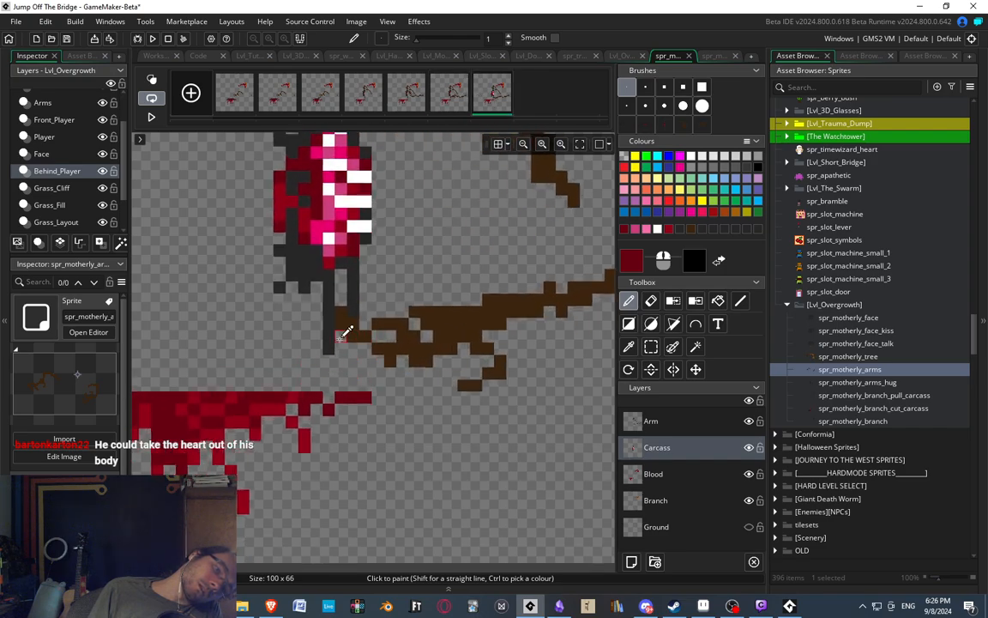
left_click(651, 347)
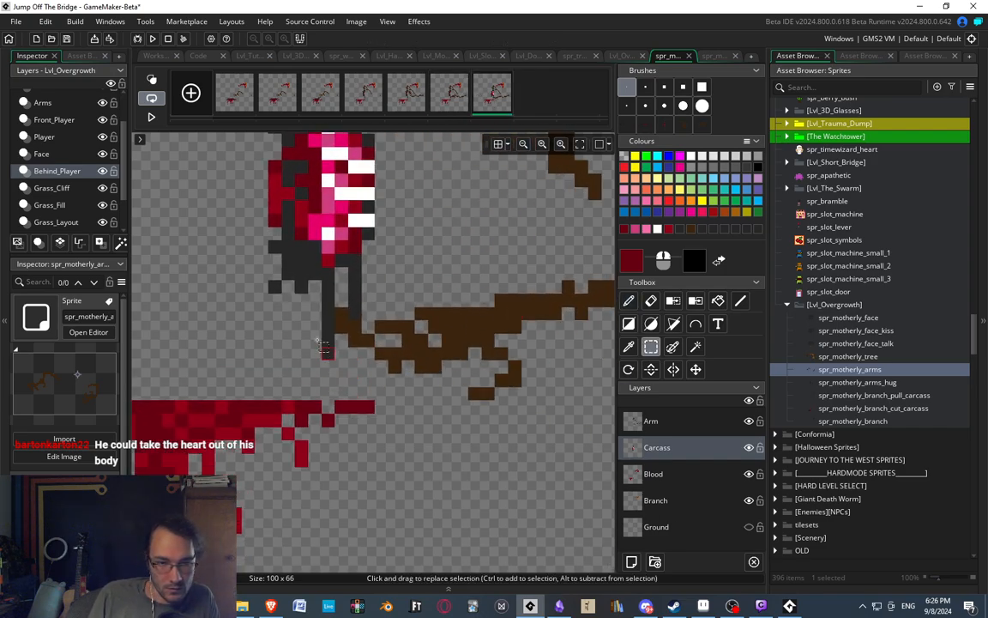
mouse_move(323, 282)
left_mouse_down()
mouse_move(384, 390)
mouse_move(370, 390)
left_mouse_up()
left_click(496, 327)
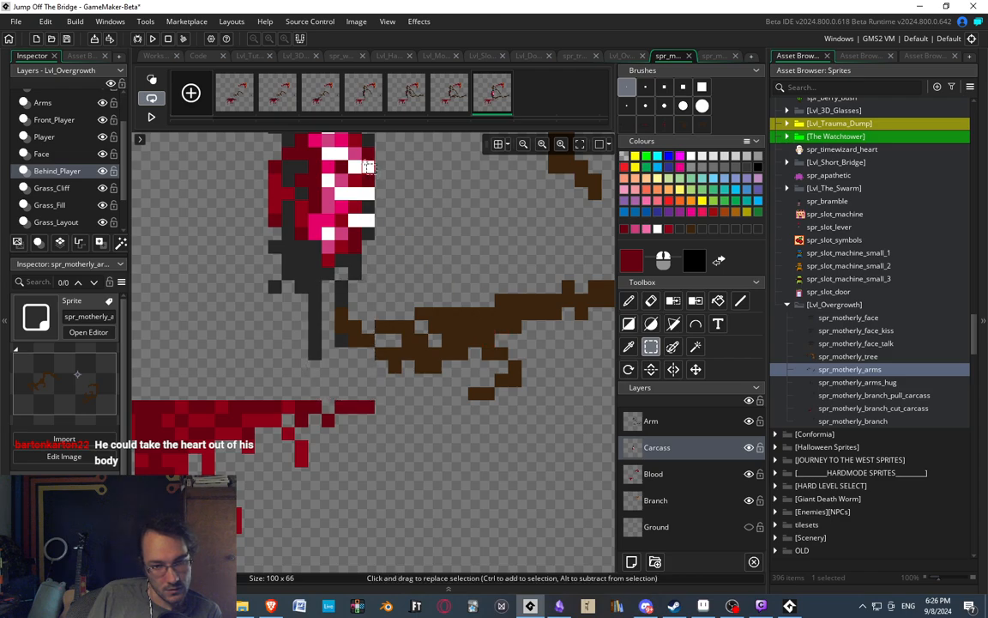
middle_click_drag(435, 234, 450, 351)
scroll(452, 352, "down", 1)
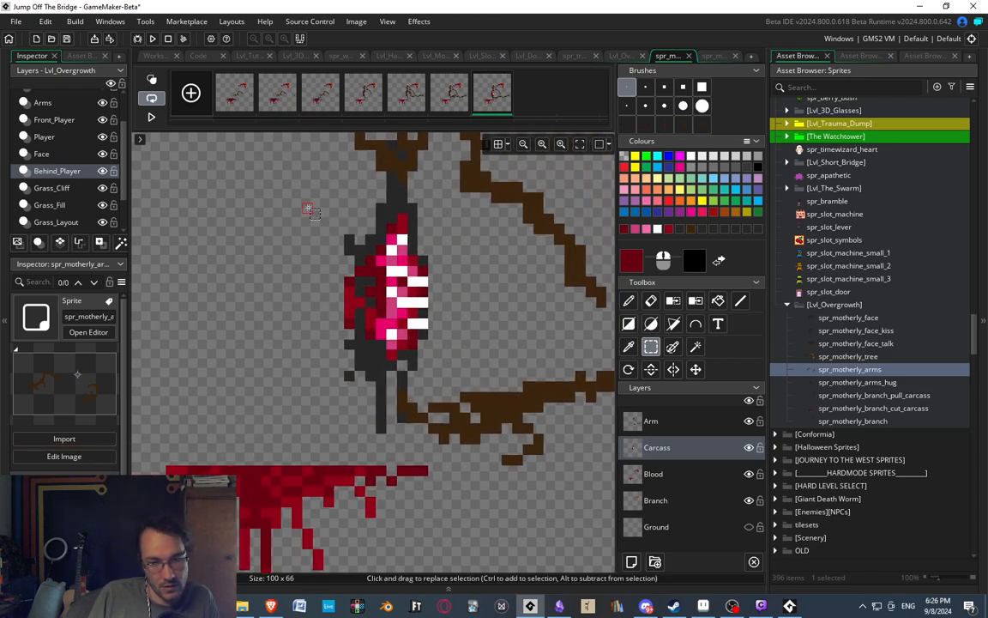
Try to shift the sixth frame's carcass body and legs one pixel left.
left_click(354, 91)
left_click(413, 95)
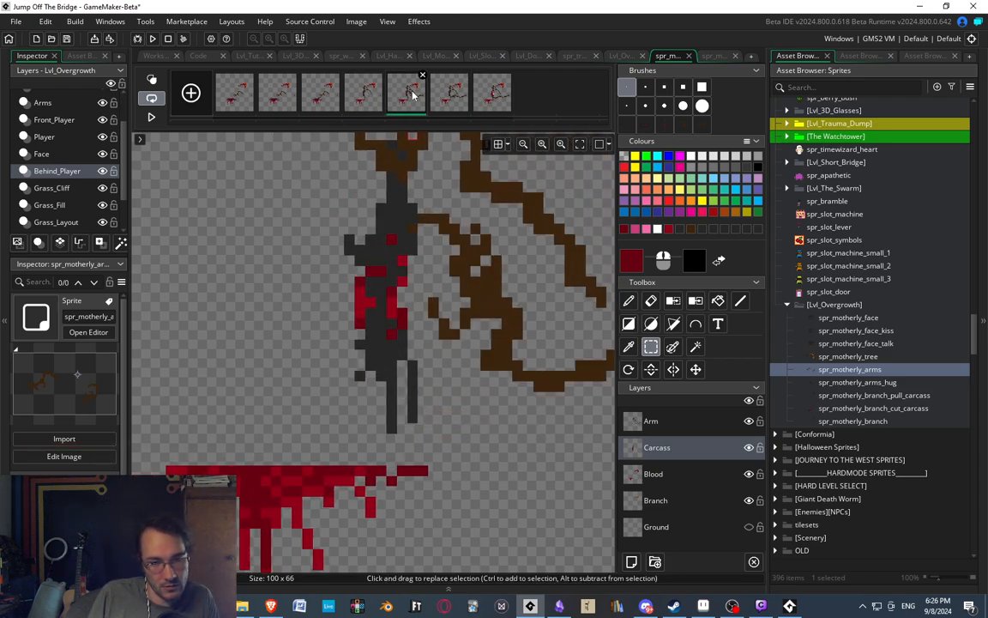
left_click(450, 96)
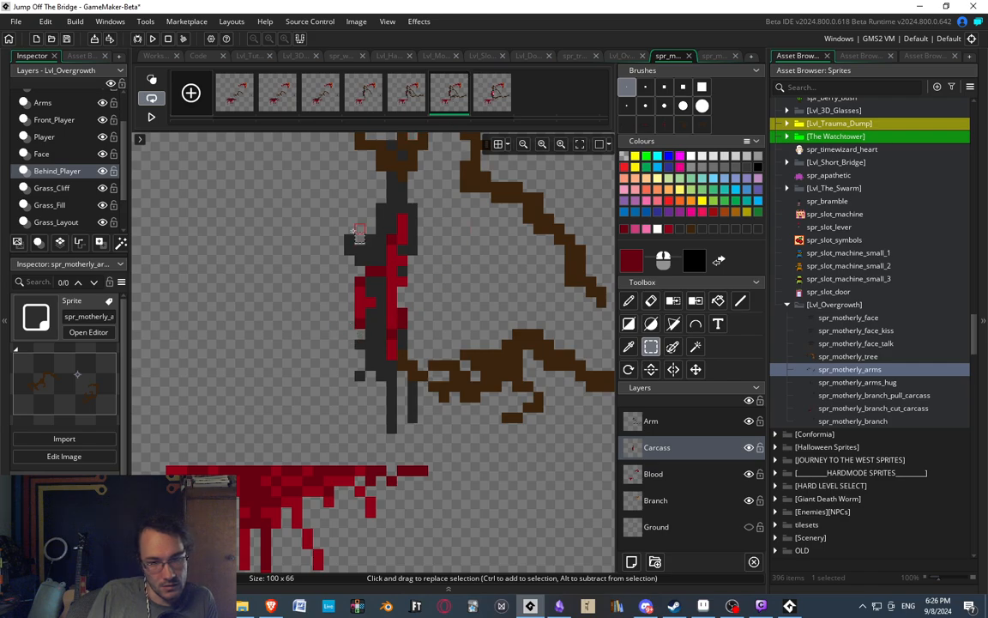
left_click_drag(324, 224, 498, 475)
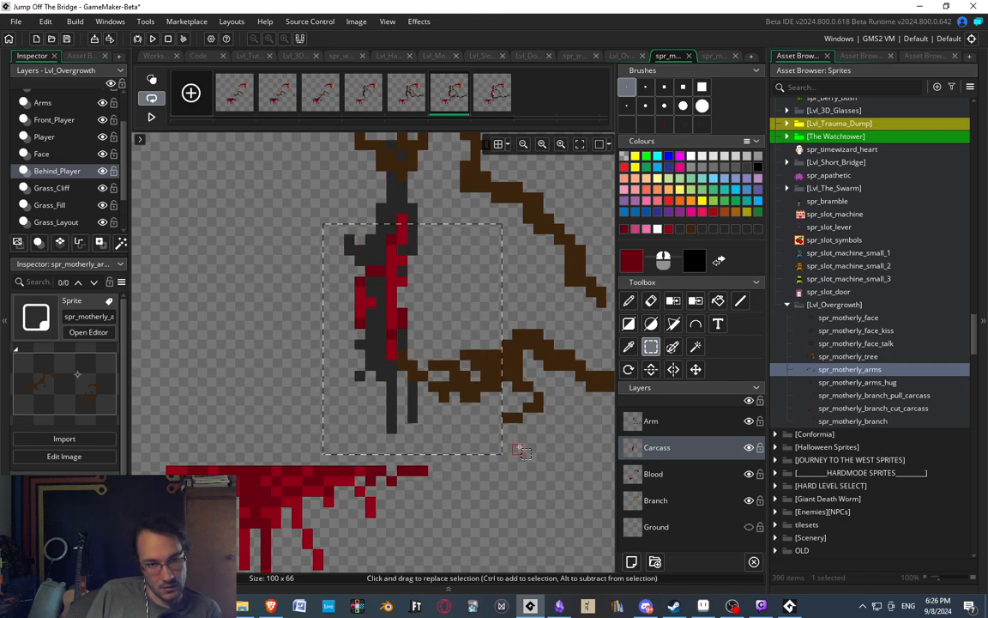
left_click_drag(323, 203, 505, 447)
key("Left")
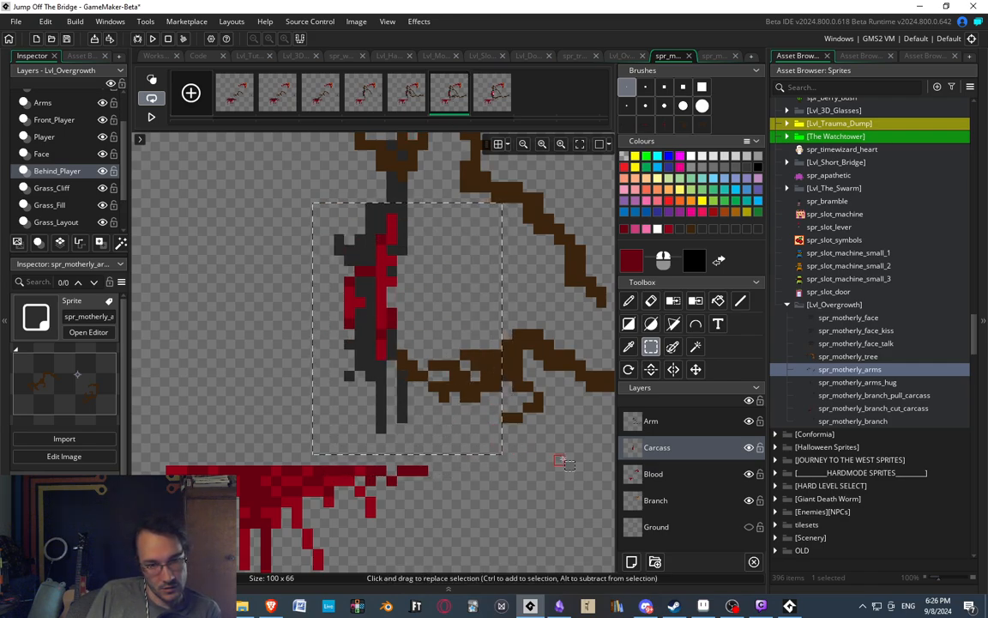
left_click(556, 456)
key("ctrl+z")
key("ctrl+z")
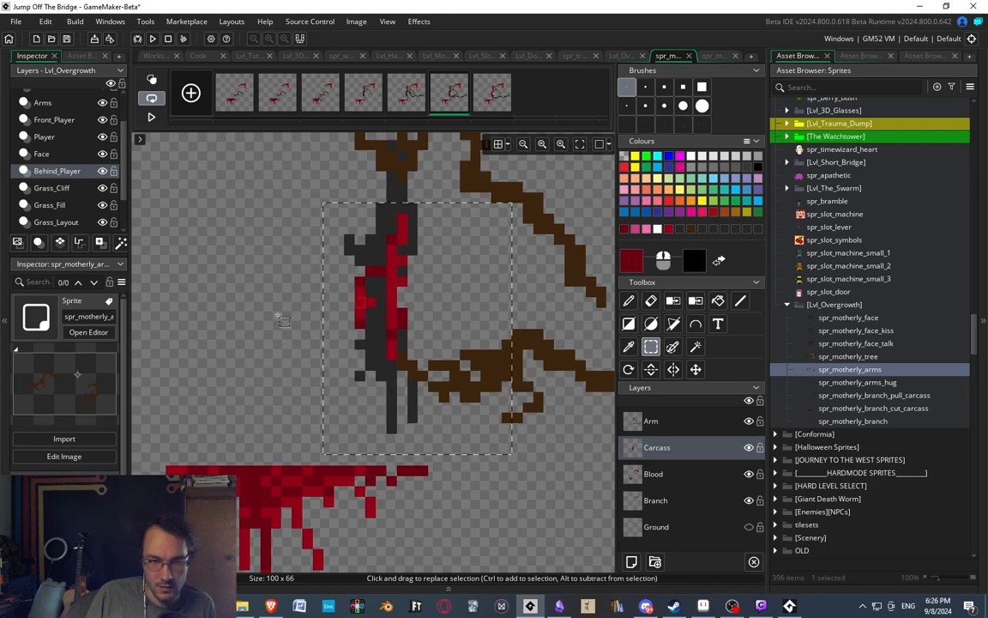
left_click(263, 294)
left_click_drag(313, 225, 491, 433)
left_click(559, 430)
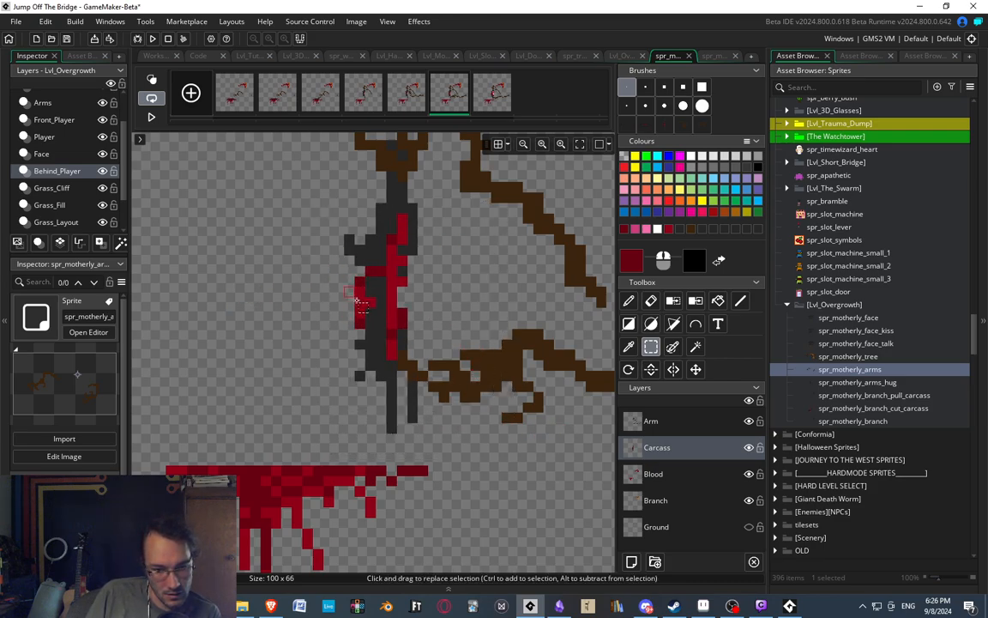
Compare the fifth frame with the sixth, then shift the sixth frame's carcass body and legs one pixel left.
left_click(402, 102)
left_click(441, 103)
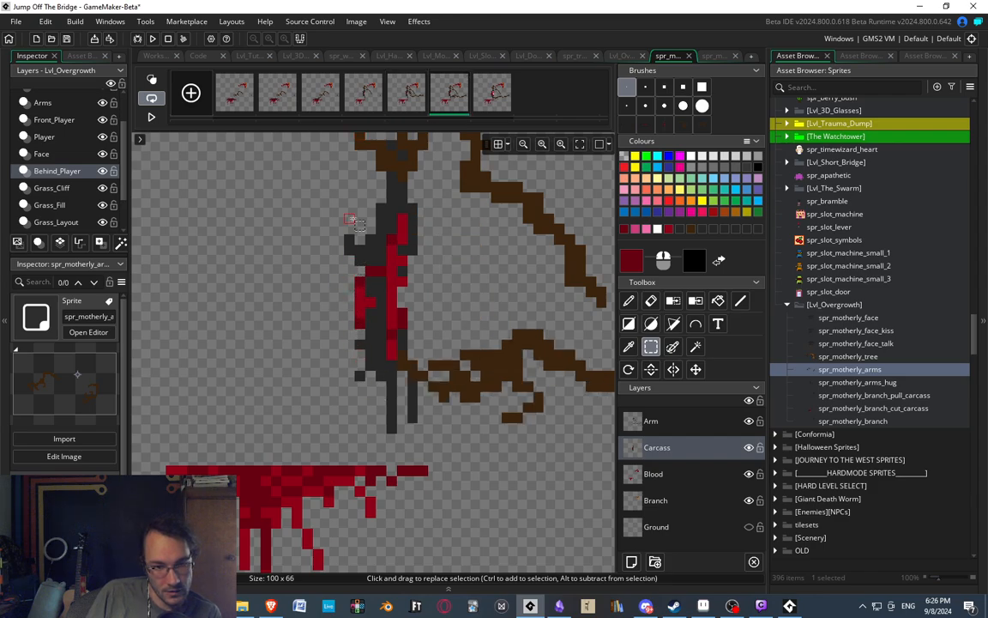
left_click_drag(339, 208, 469, 454)
key("Left")
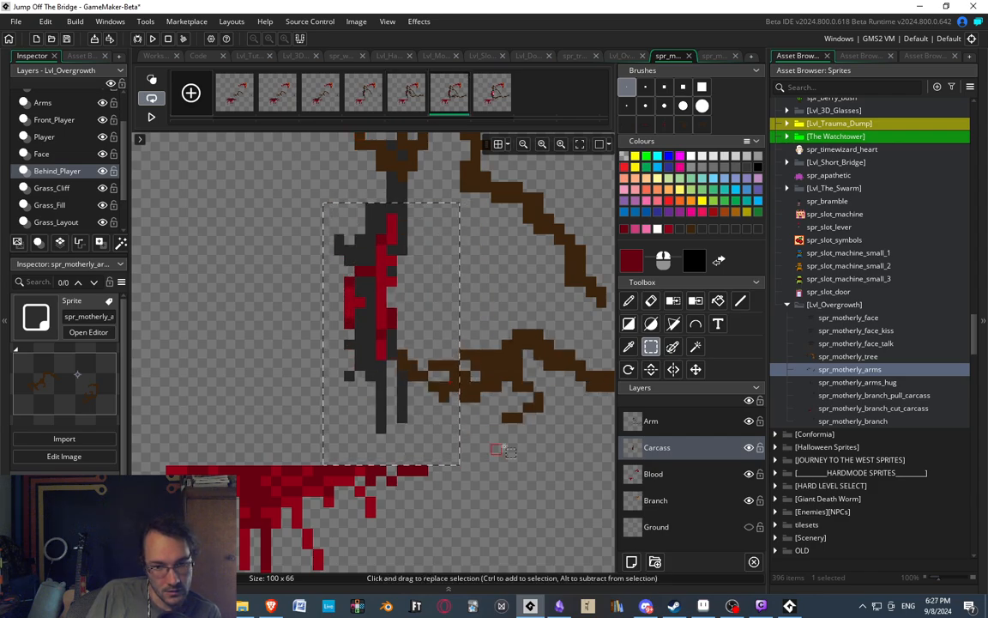
left_click(504, 447)
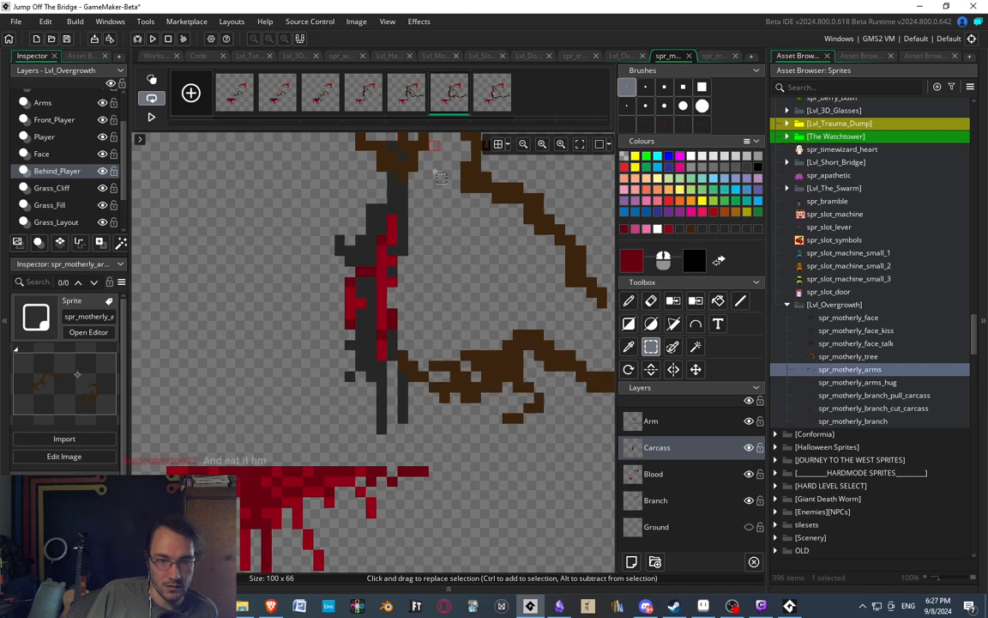
Try to shift the seventh frame's carcass body and legs one pixel right.
scroll(452, 144, "down", 1)
left_click(491, 100)
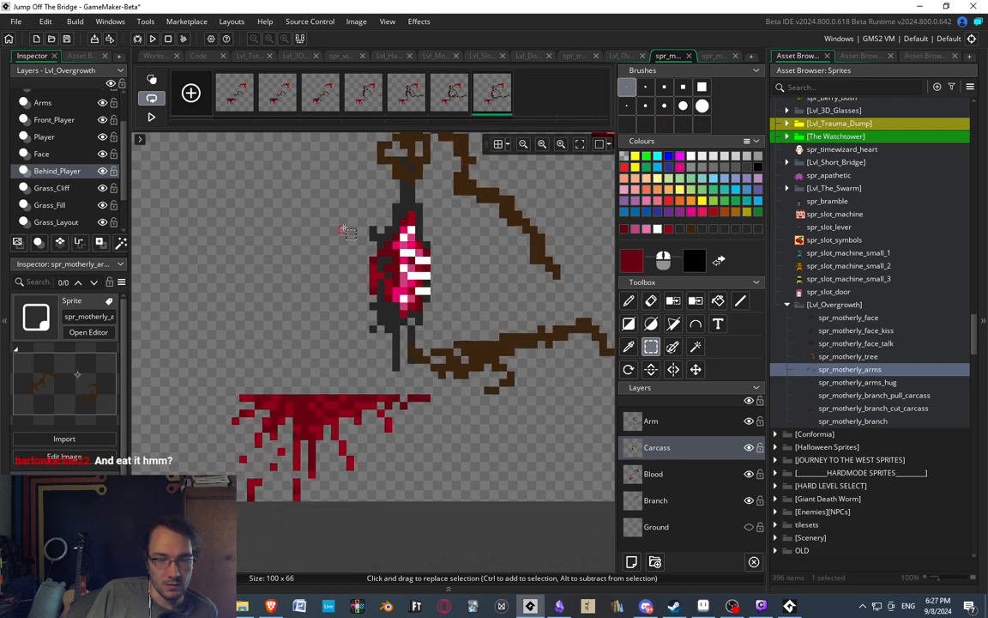
left_click_drag(350, 207, 499, 389)
key("Right")
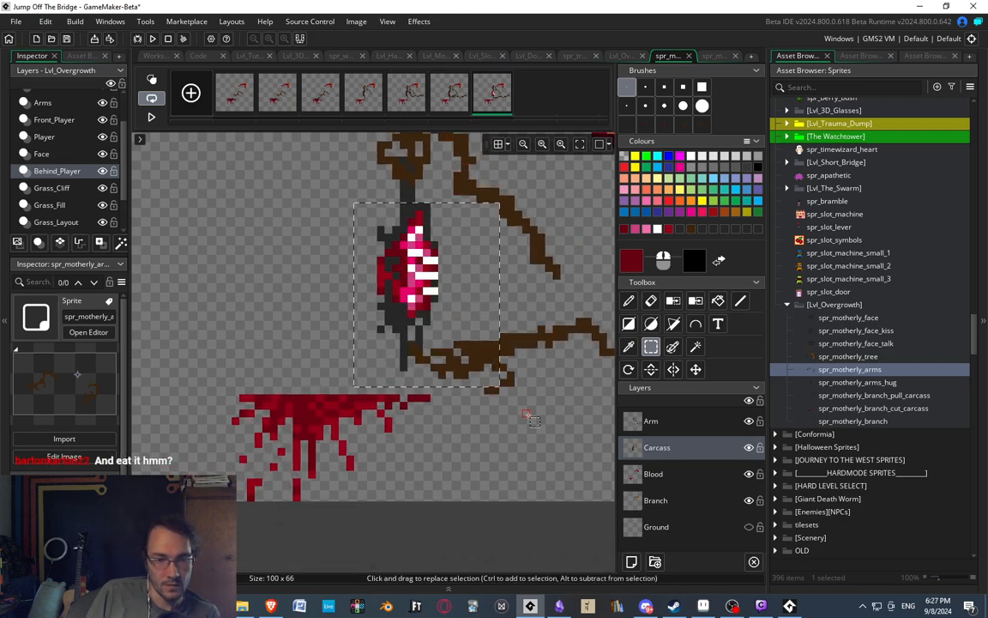
left_click(525, 411)
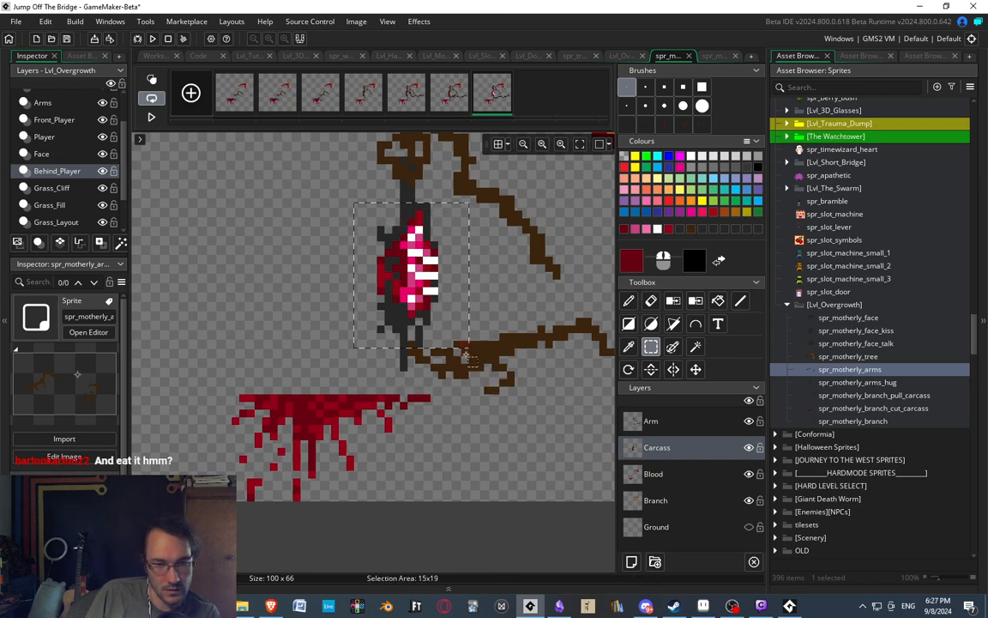
Play the sprite animation to review the carcass motion, and stop it on the seventh frame.
scroll(401, 317, "down", 1)
scroll(399, 314, "up", 1)
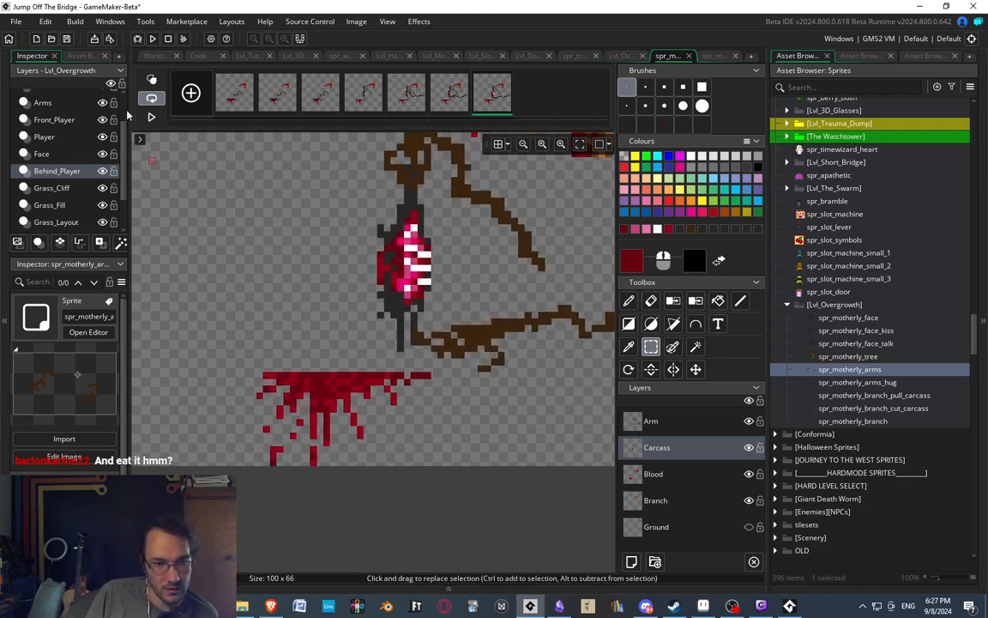
left_click(152, 117)
scroll(382, 225, "down", 1)
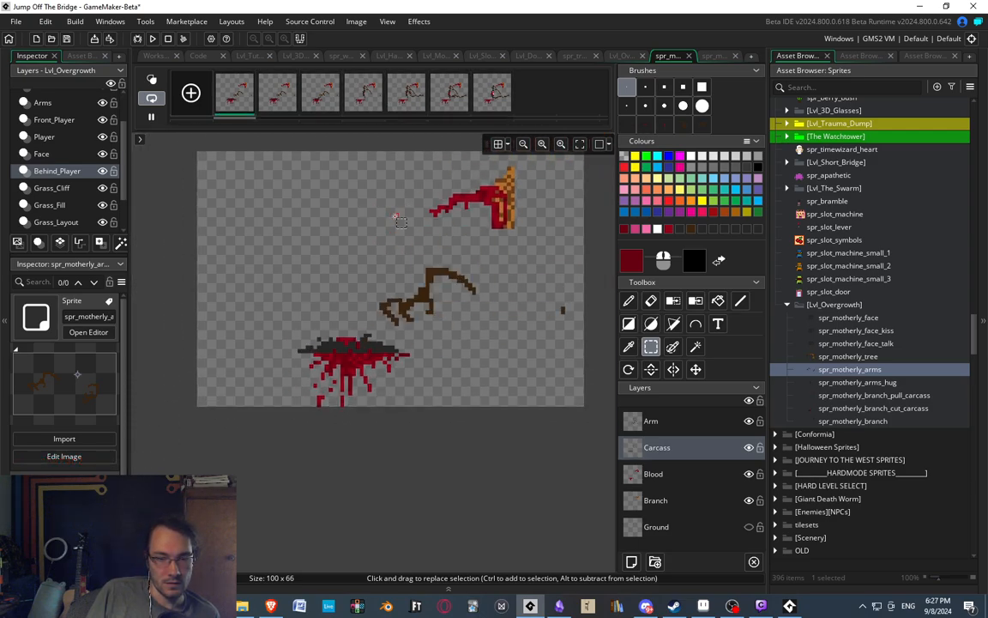
scroll(469, 214, "up", 2)
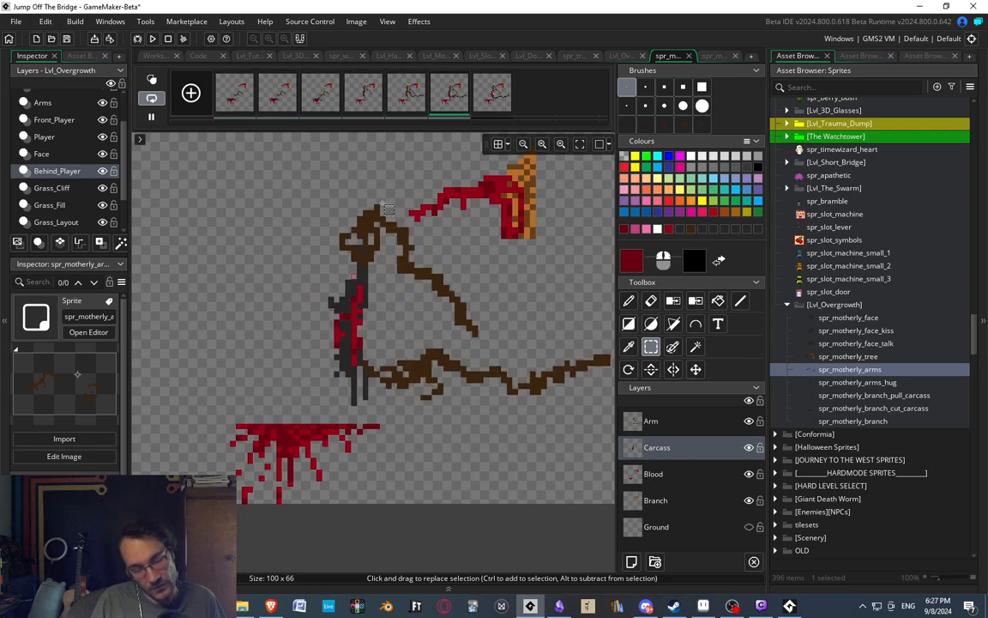
left_click(487, 102)
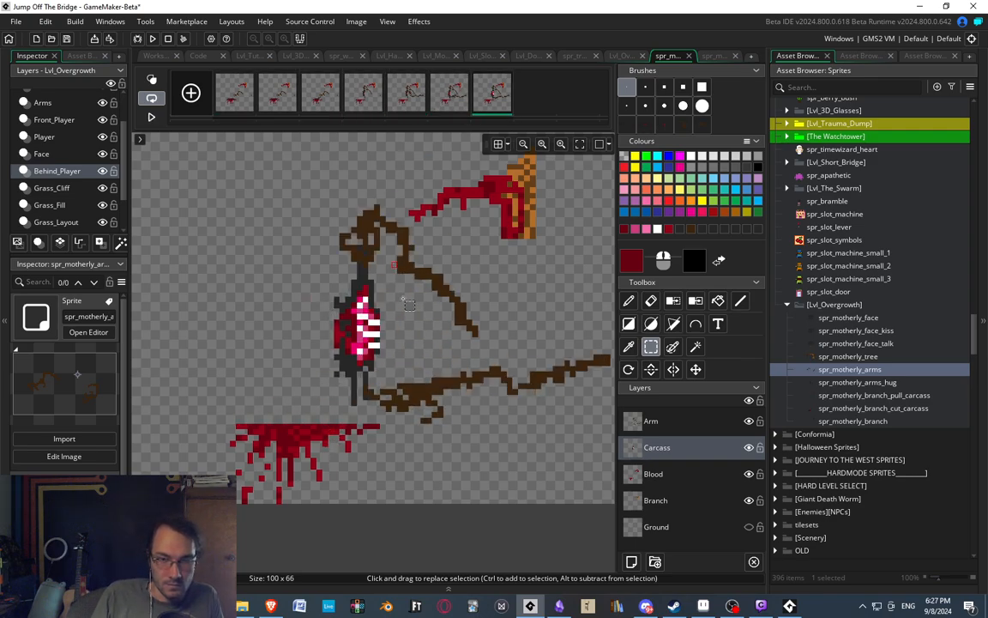
Examine the seventh frame's carcass wound up close, and step through frames three to seven to check the motion.
scroll(408, 302, "up", 1)
scroll(403, 296, "down", 2)
scroll(395, 283, "up", 3)
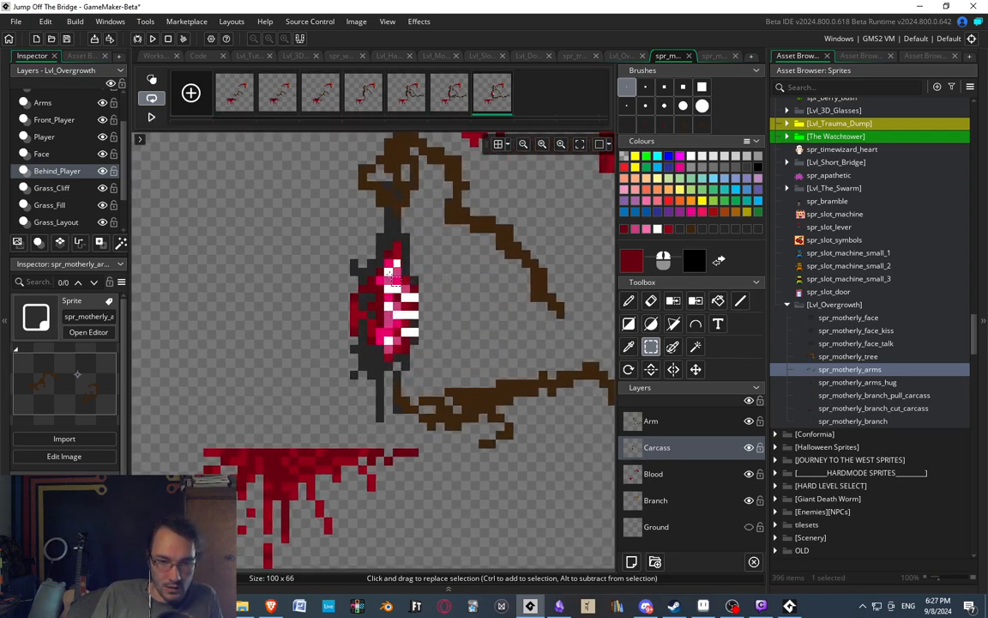
scroll(390, 275, "down", 3)
scroll(405, 282, "up", 4)
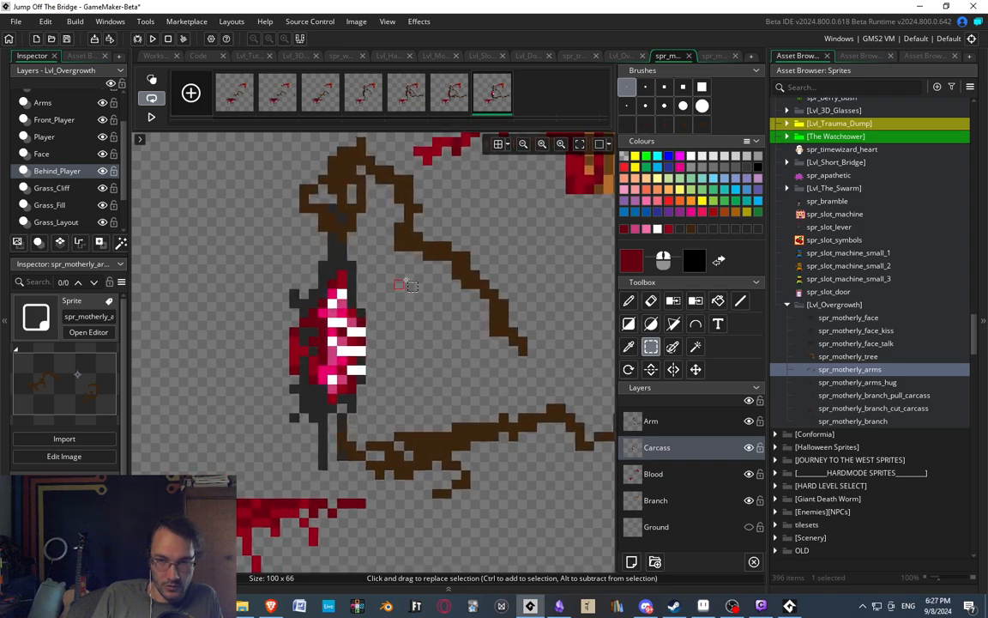
scroll(395, 277, "down", 4)
middle_click_drag(391, 276, 365, 317)
scroll(362, 330, "up", 1)
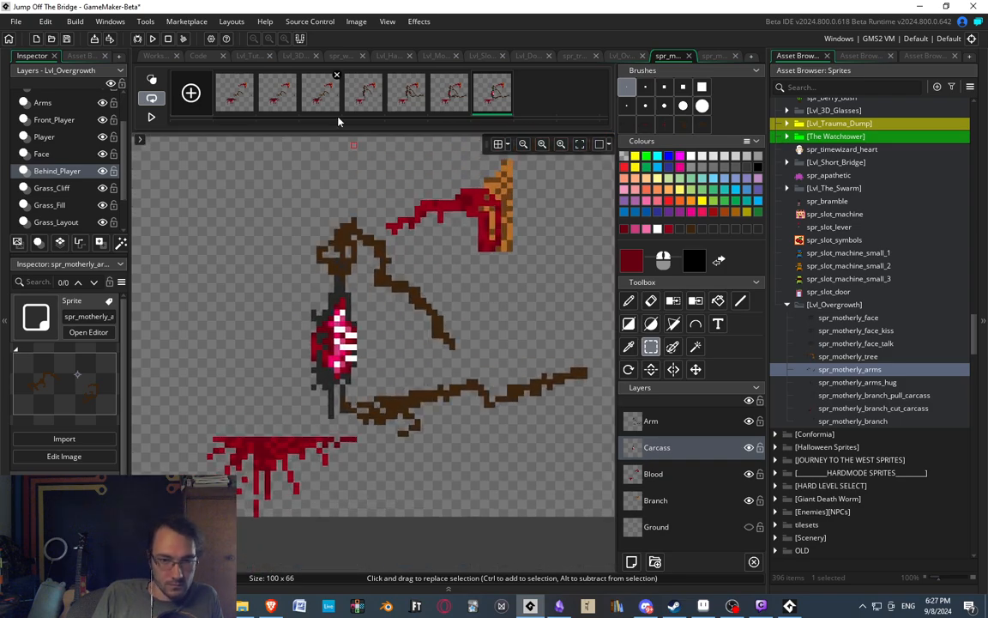
left_click(318, 102)
left_click(363, 97)
left_click(409, 103)
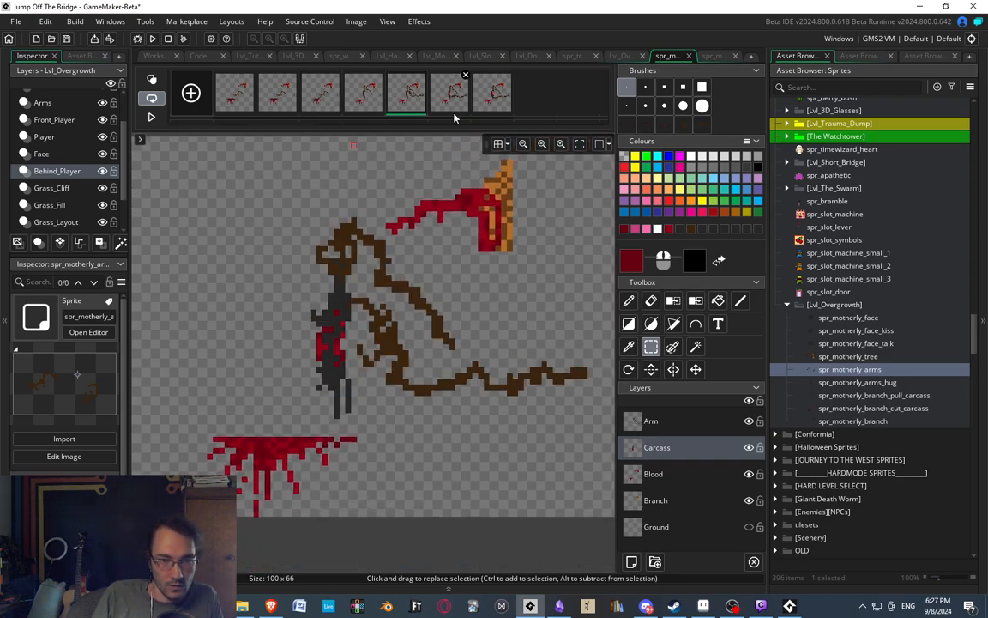
left_click(451, 99)
left_click(491, 97)
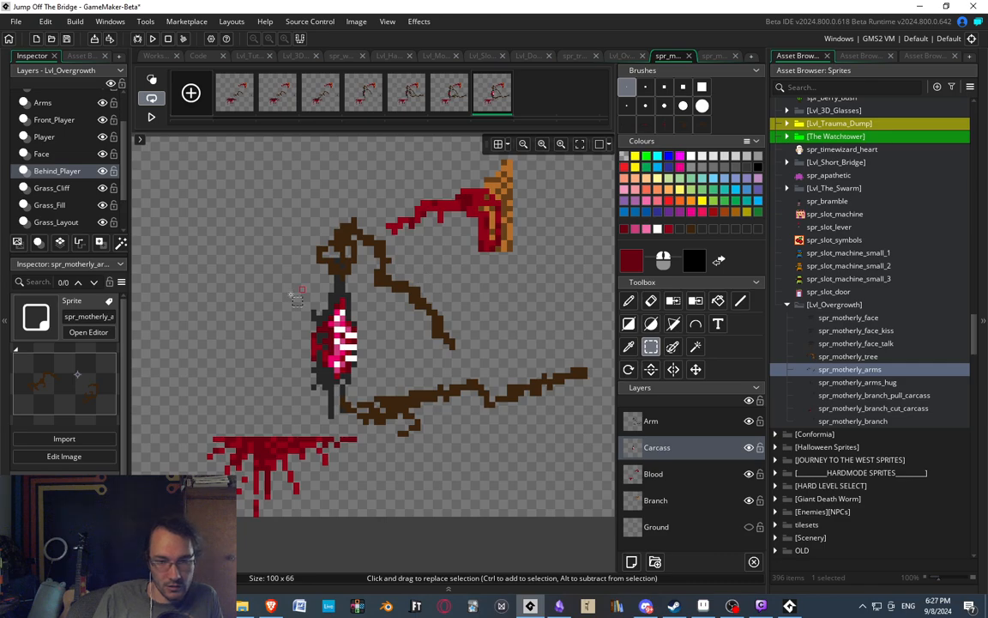
Compare the sixth and seventh frames to check how the carcass moves between them.
middle_click_drag(291, 295, 339, 276)
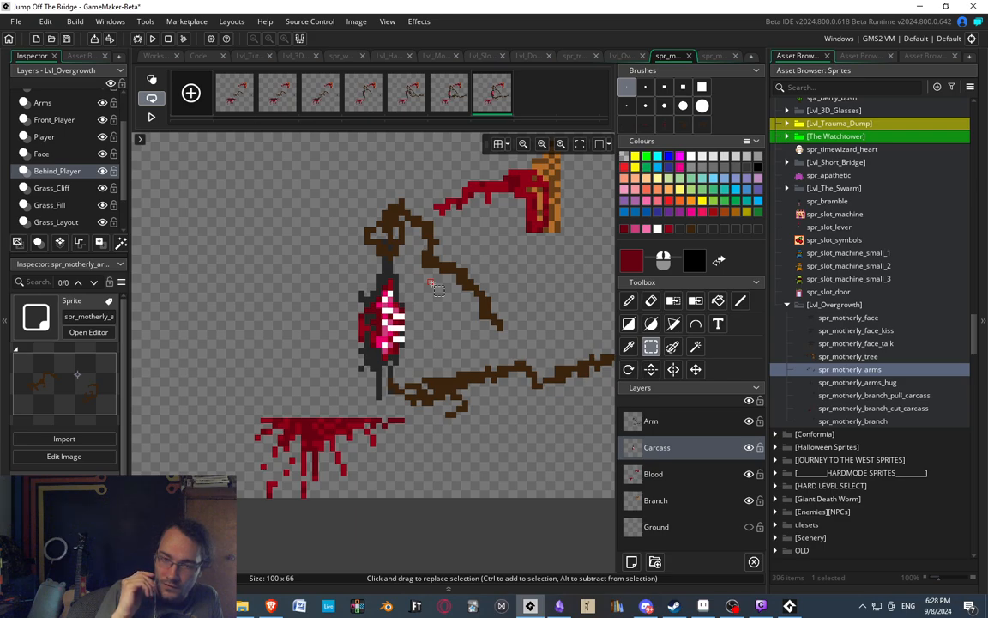
middle_click_drag(500, 271, 475, 277)
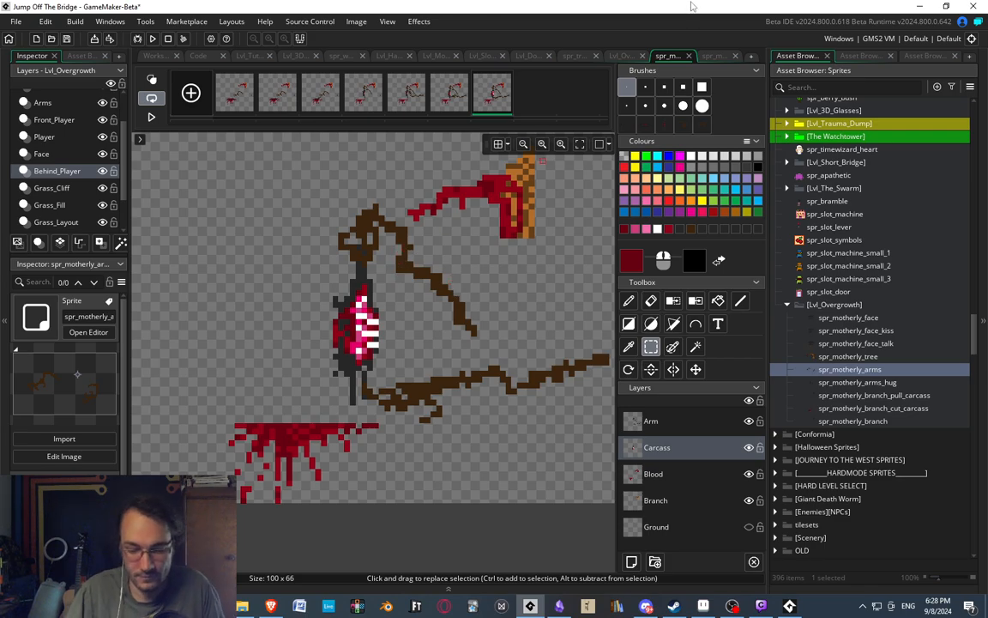
left_click(439, 86)
left_click(494, 104)
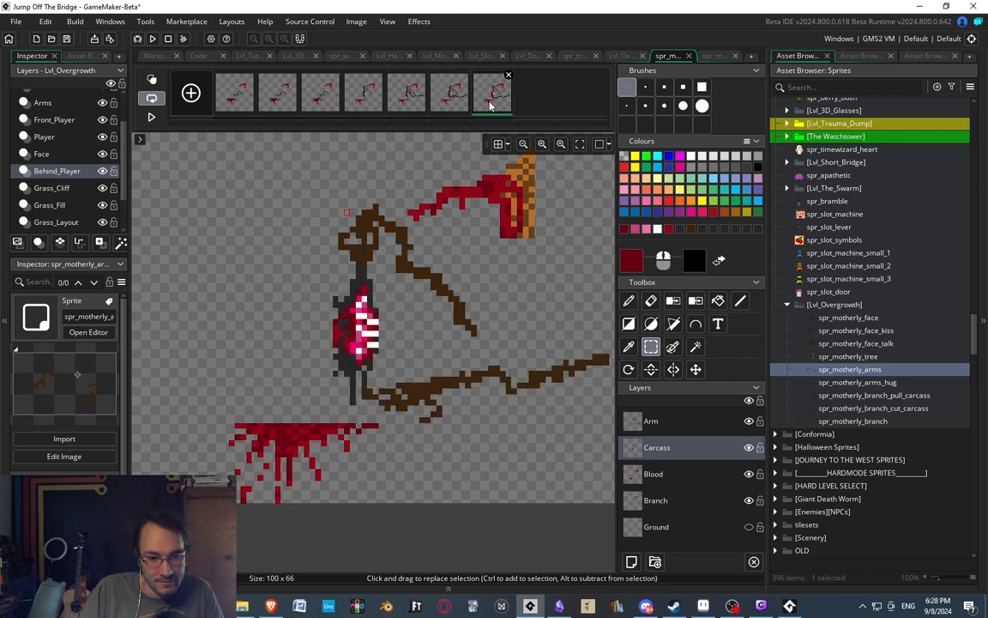
middle_click_drag(363, 323, 409, 298)
left_click(446, 109)
left_click(502, 98)
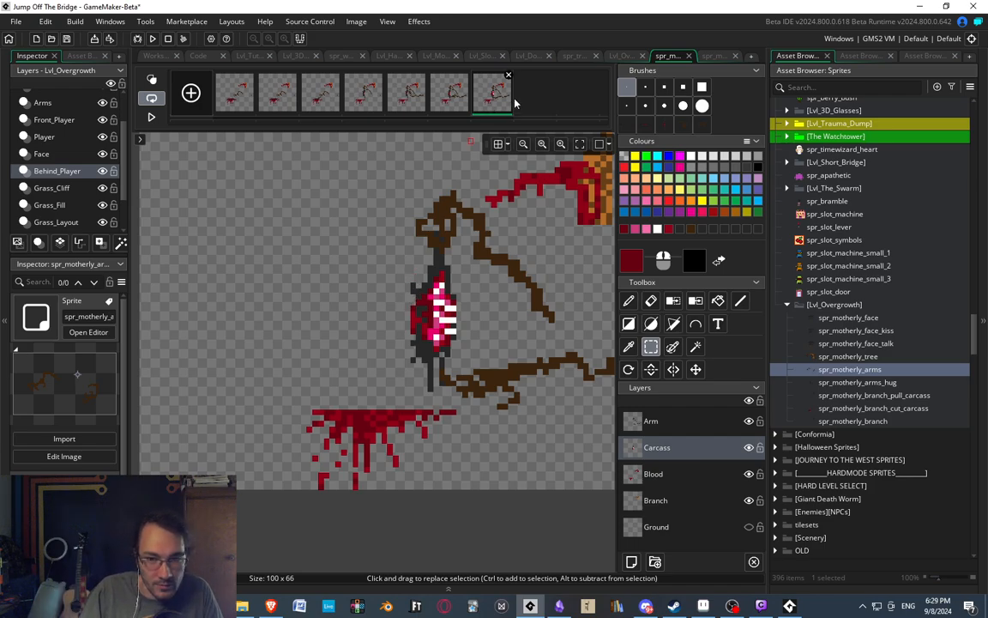
Paste a copy of the seventh frame as a new eighth frame.
key("ctrl+v")
middle_click_drag(513, 389, 440, 361)
scroll(434, 359, "up", 2, "ctrl")
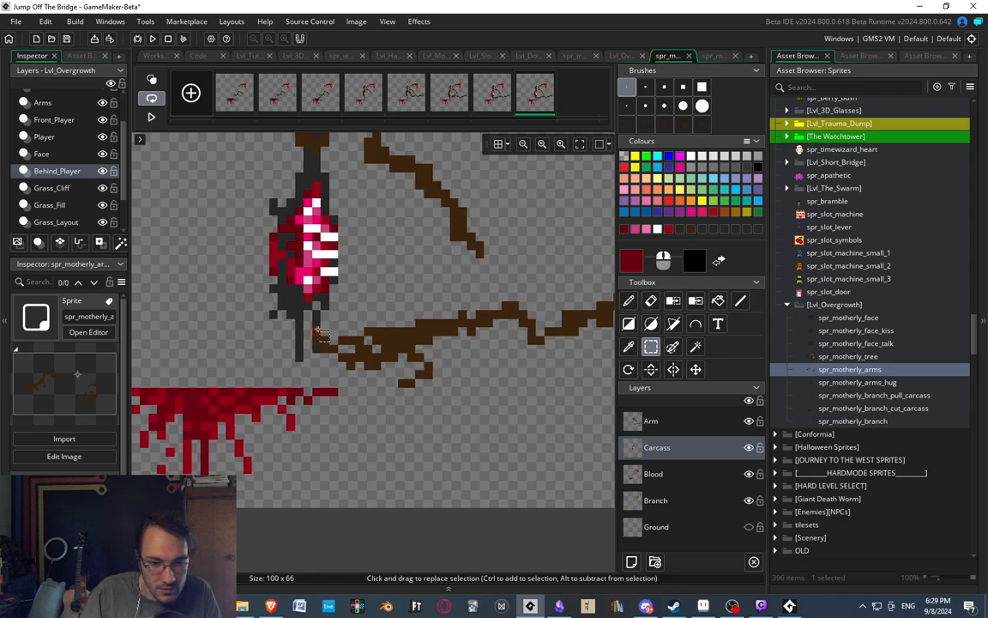
Delete the middle stretch of the lower arm on the Arm layer of the eighth frame.
middle_click_drag(569, 320, 457, 296)
left_click_drag(348, 259, 515, 333)
left_click(463, 269)
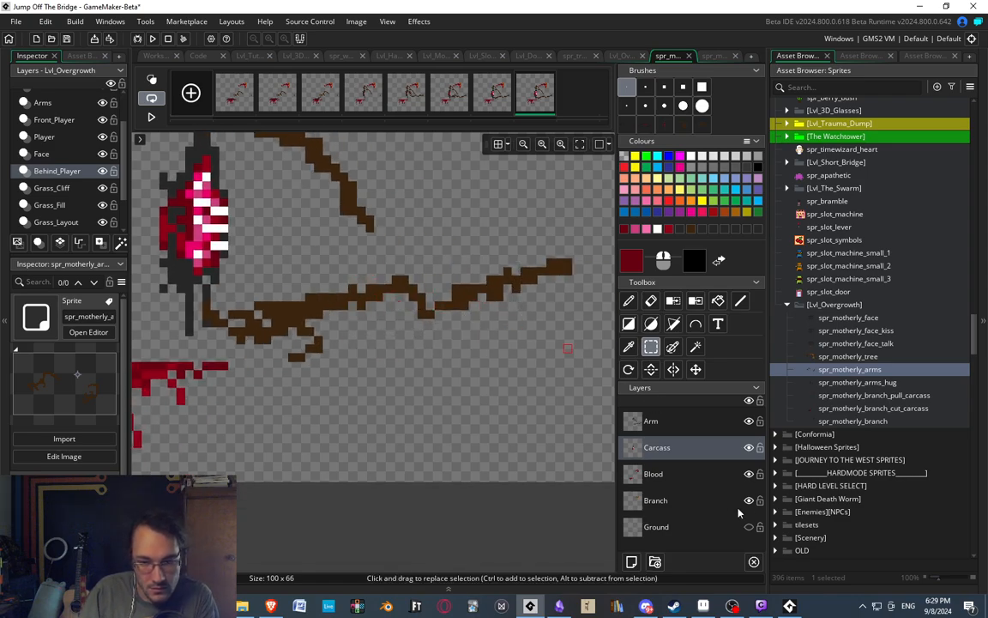
left_click(661, 422)
left_click_drag(344, 263, 523, 346)
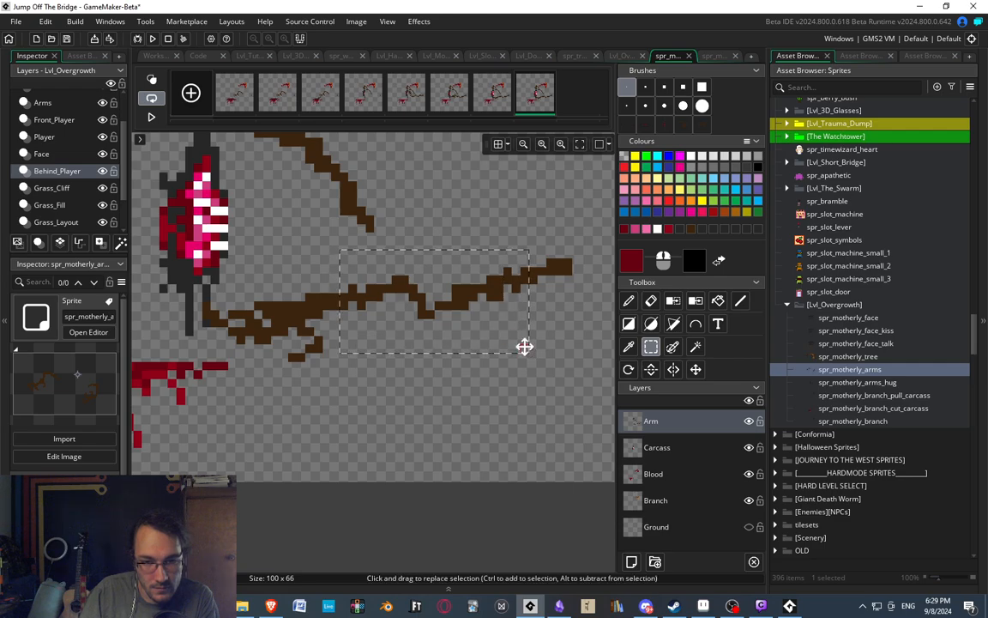
key("Delete")
middle_click_drag(355, 316, 371, 353)
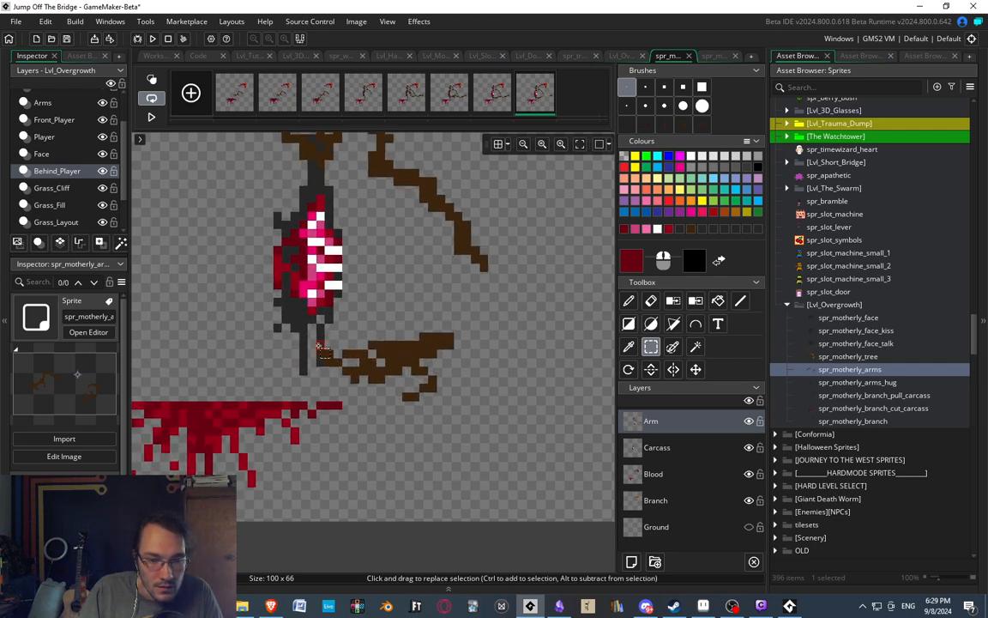
Select the lower arm's hand in an 18x10 area and move it up into the carcass wound.
left_click_drag(334, 332, 485, 416)
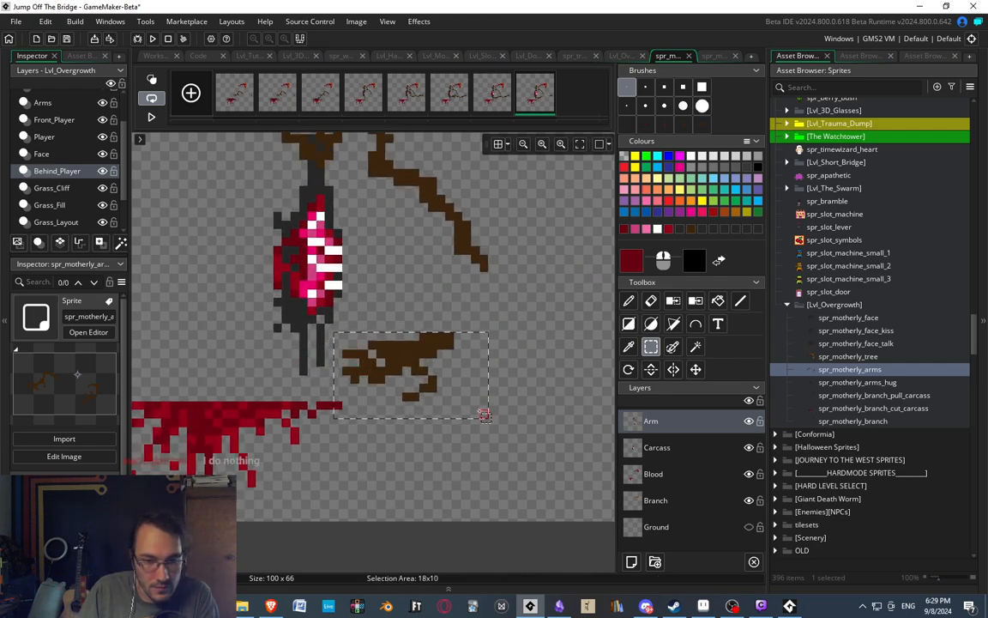
left_click_drag(439, 375, 399, 264)
left_click(474, 320)
mouse_move(380, 224)
left_mouse_down()
mouse_move(413, 249)
mouse_move(407, 242)
mouse_move(407, 259)
left_mouse_up()
left_click(468, 336)
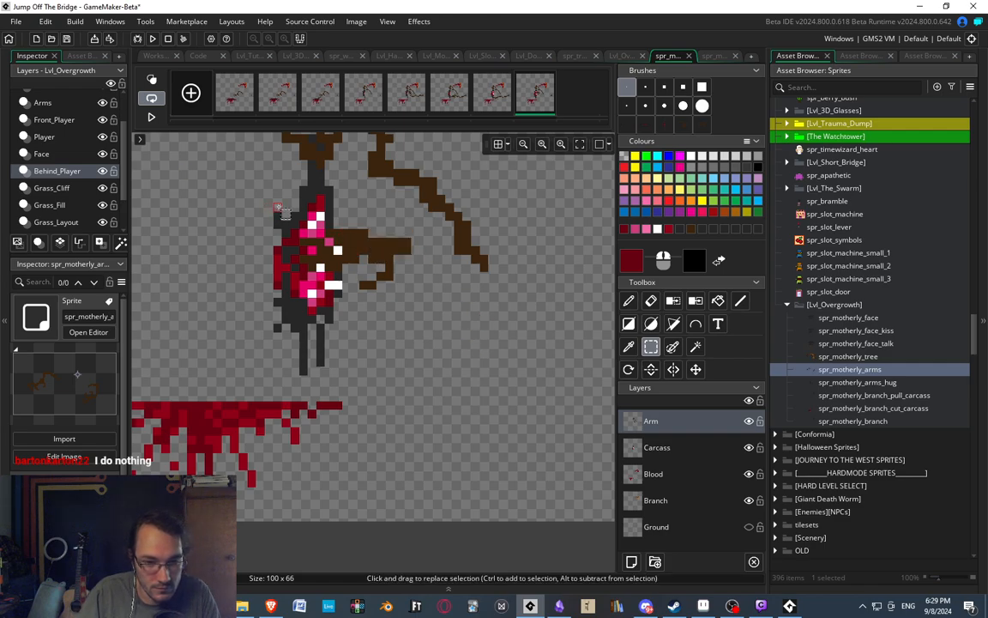
middle_click_drag(469, 336, 481, 330)
Reshape the hand into a compact form using the arm's brown, removing the thin thumb and wrist pixels.
left_click(629, 300)
left_click(324, 240, "ctrl")
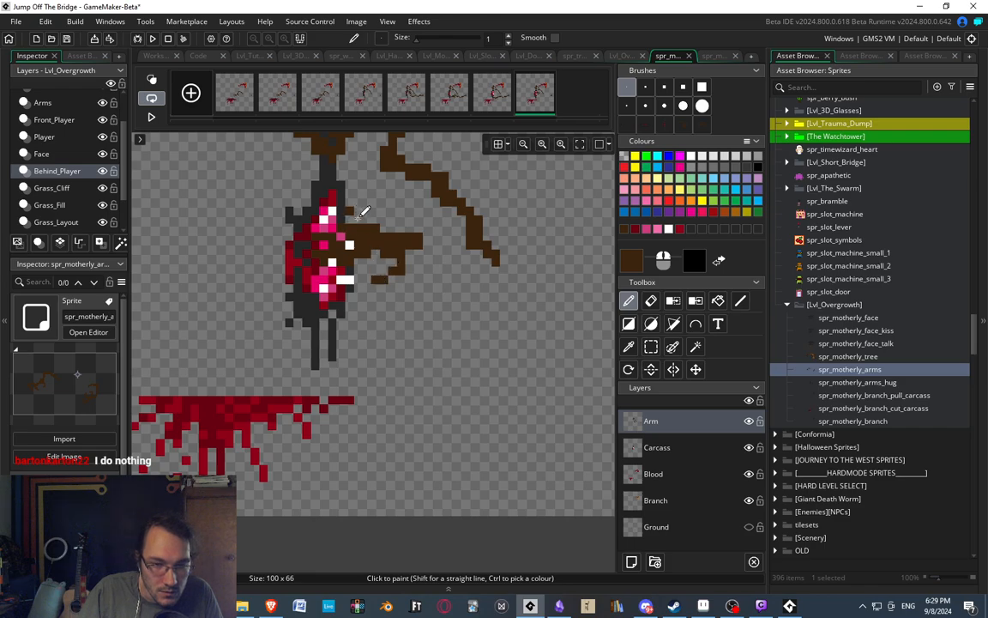
key("e")
mouse_move(401, 254)
left_mouse_down()
mouse_move(378, 277)
mouse_move(392, 280)
mouse_move(415, 232)
mouse_move(354, 272)
left_mouse_up()
key("d")
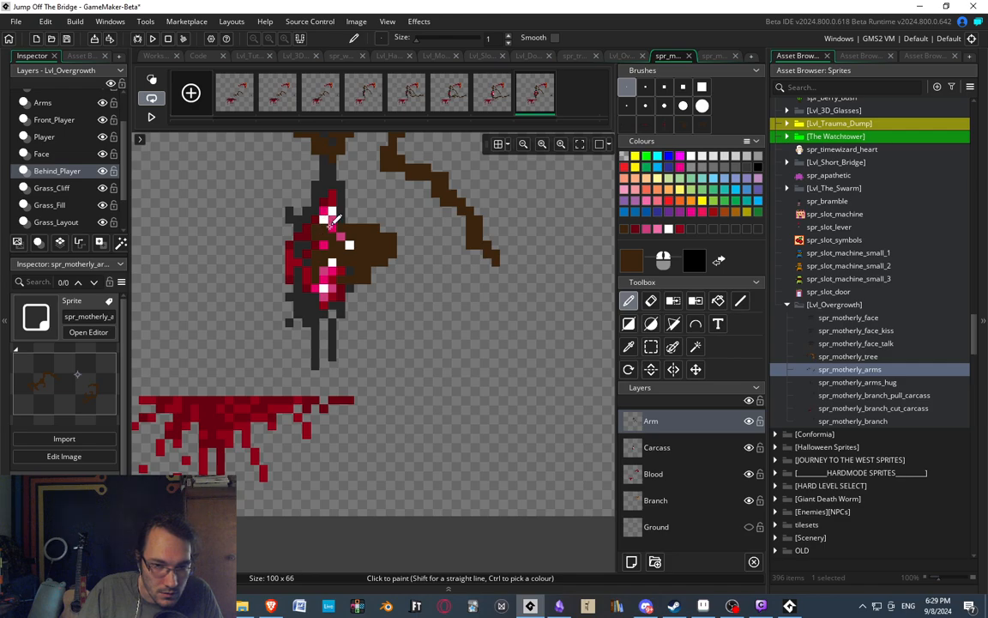
Erase and repaint single hand pixels over the wound to shape fingers reaching between the ribs and flesh.
key("e")
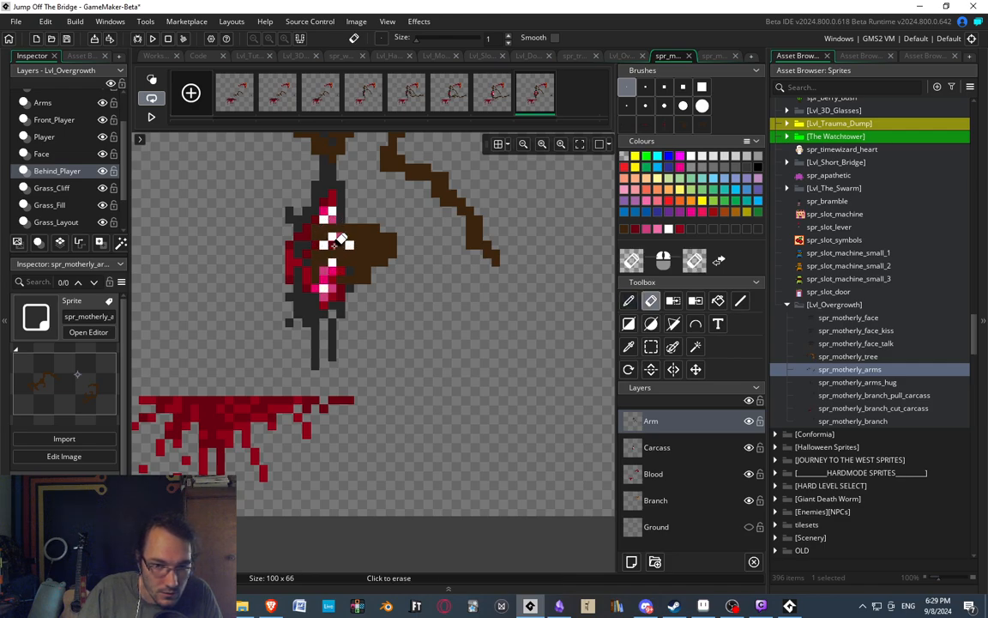
key("d")
key("e")
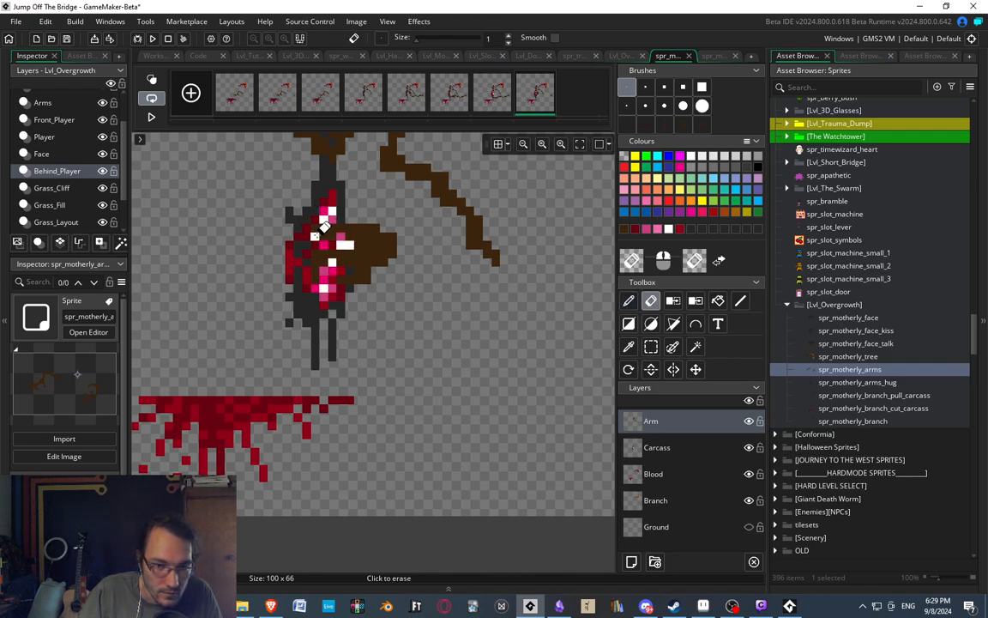
left_click_drag(318, 230, 326, 229)
middle_click_drag(326, 229, 332, 228)
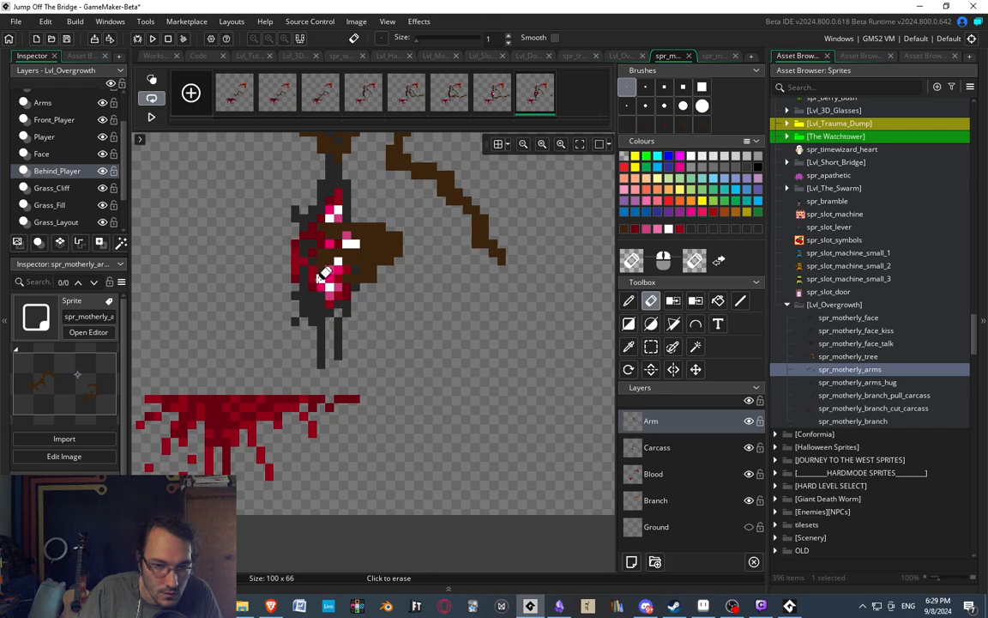
key("d")
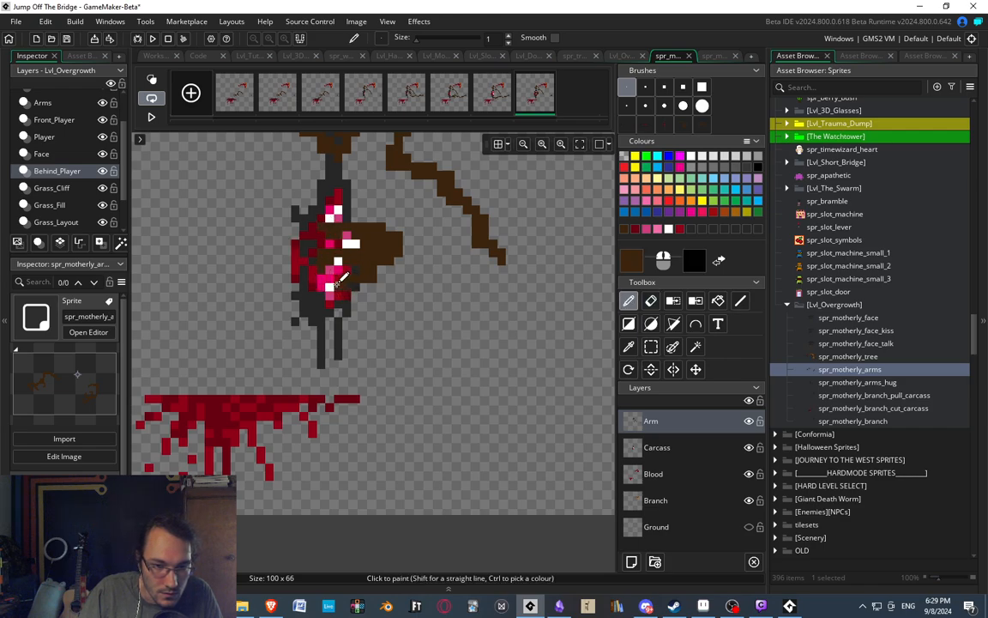
key("e")
left_click(346, 278)
key("d")
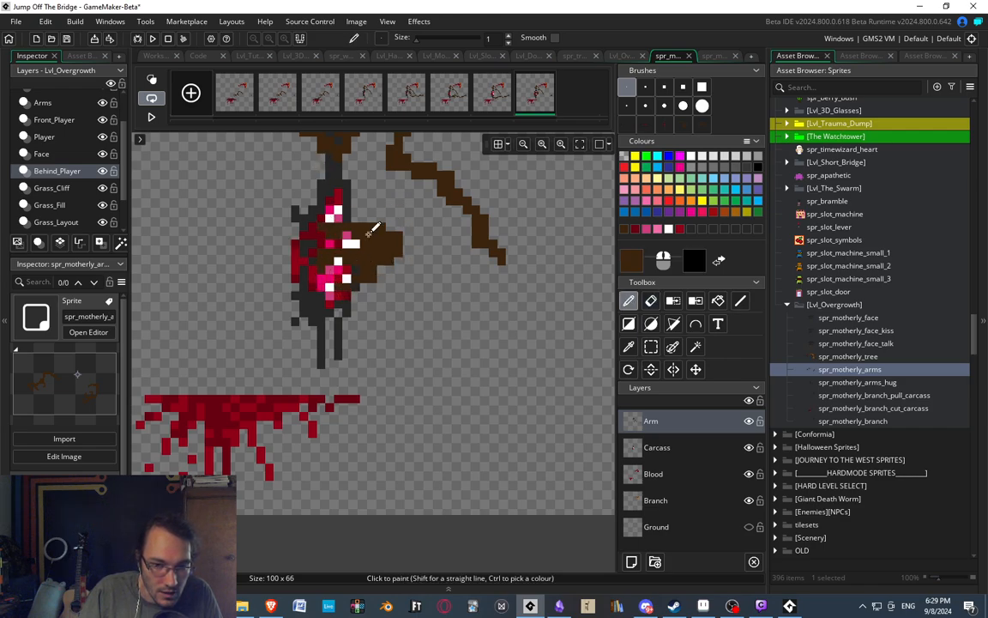
middle_click_drag(367, 244, 365, 252)
Examine the hand inside the carcass wound both up close and against the whole sprite.
scroll(375, 236, "down", 5)
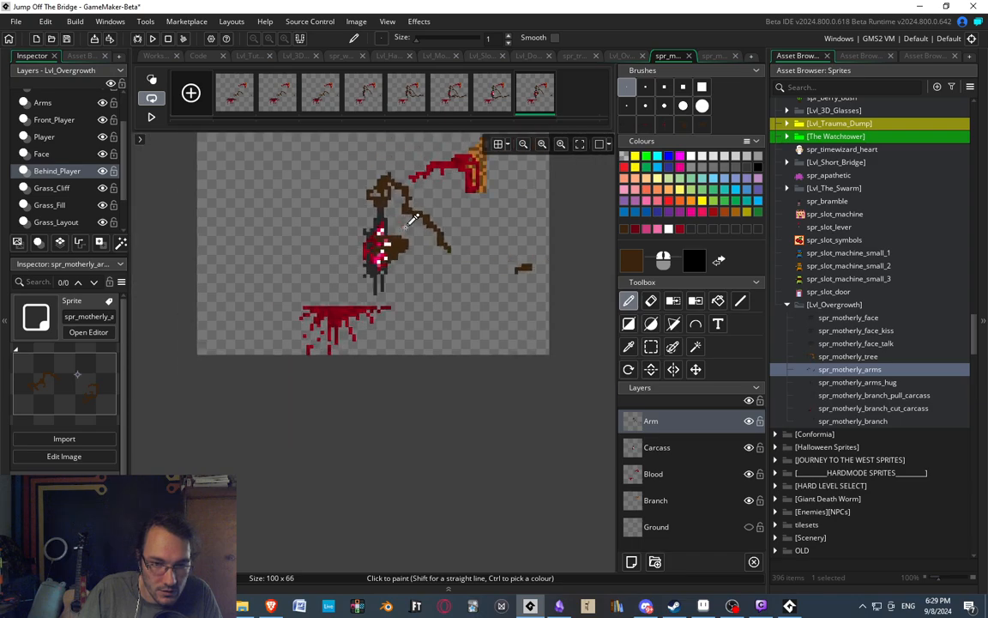
scroll(388, 232, "up", 6)
scroll(346, 291, "up", 1)
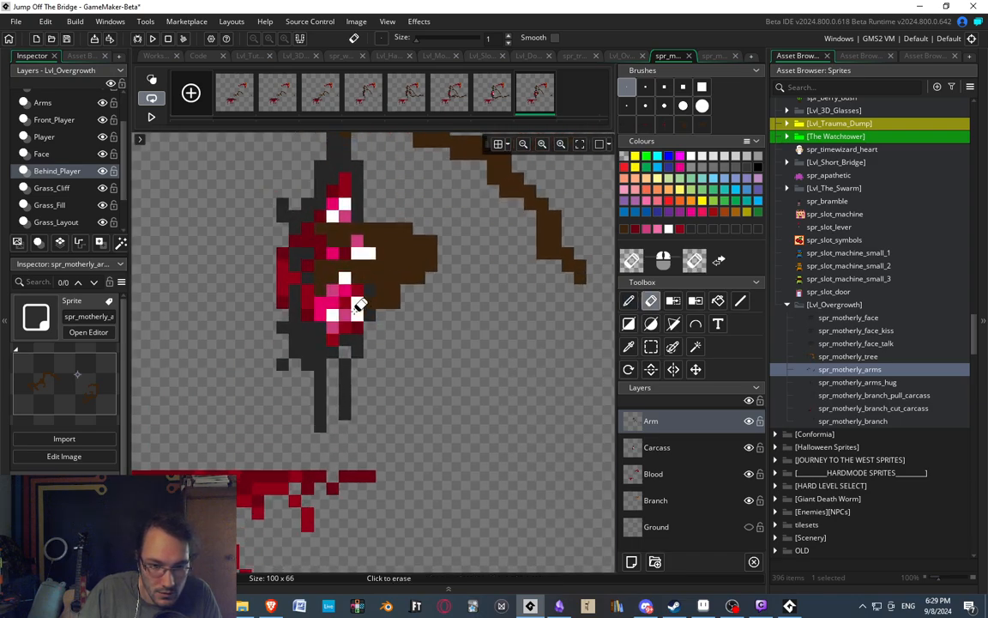
scroll(324, 225, "down", 3)
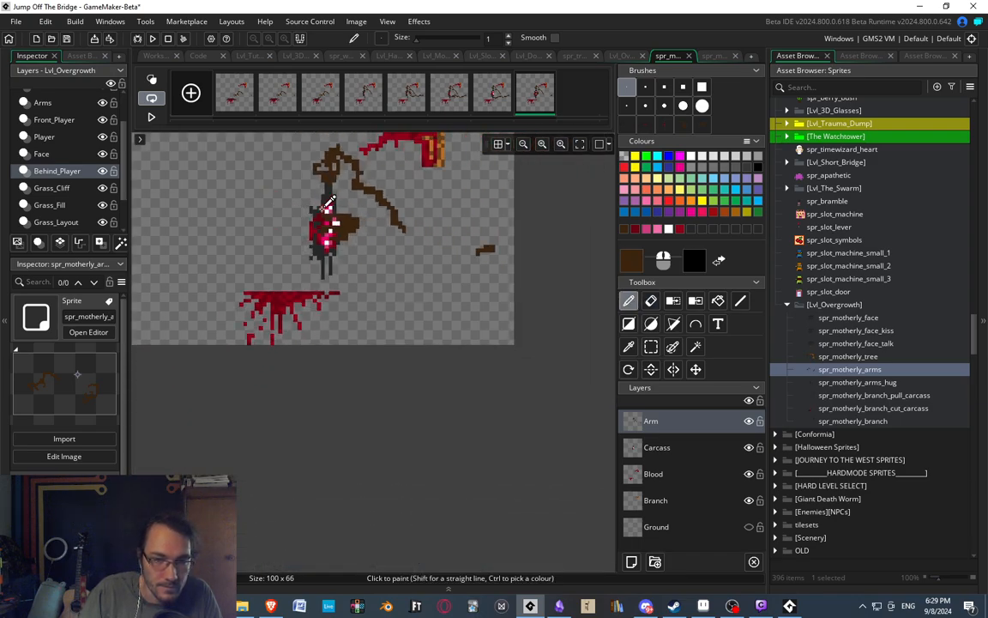
scroll(326, 212, "up", 2)
scroll(328, 211, "down", 1)
scroll(328, 210, "down", 2)
scroll(331, 210, "up", 4)
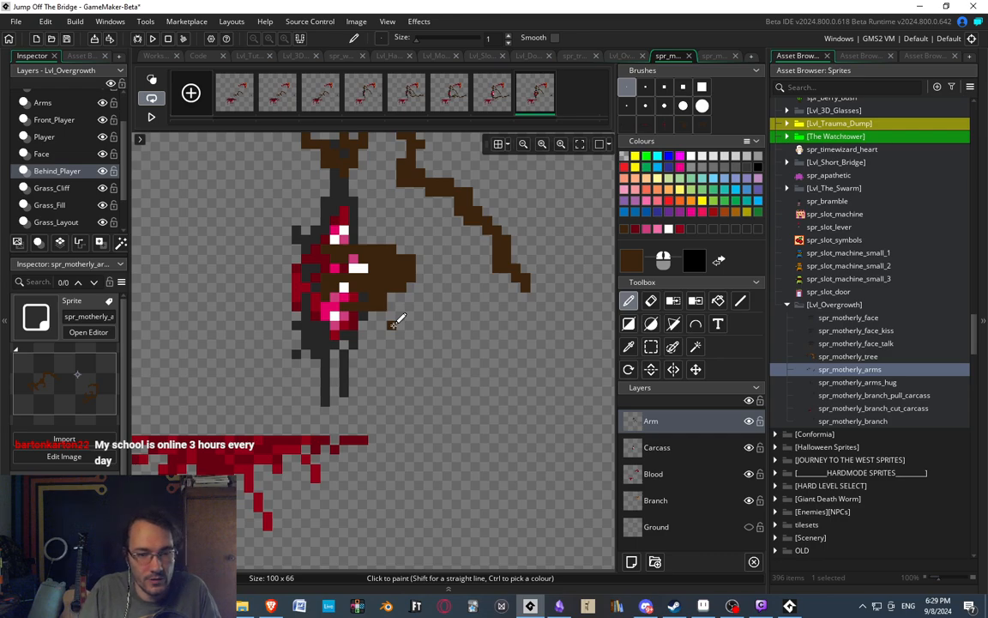
Paint a brown wrist that narrows outward from the hand in the wound.
middle_click_drag(353, 267, 380, 246)
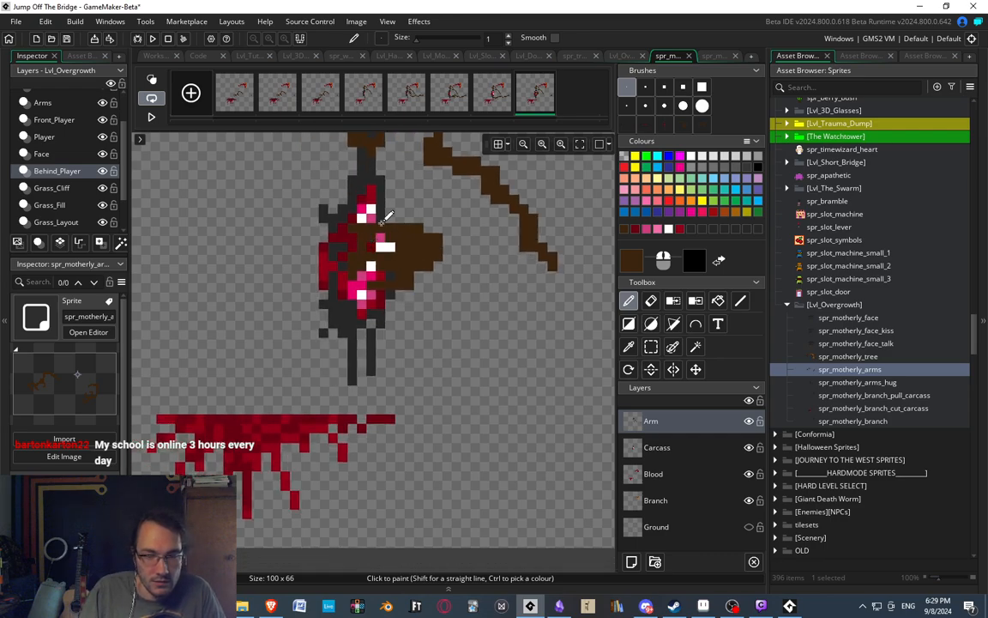
left_click_drag(412, 217, 465, 226)
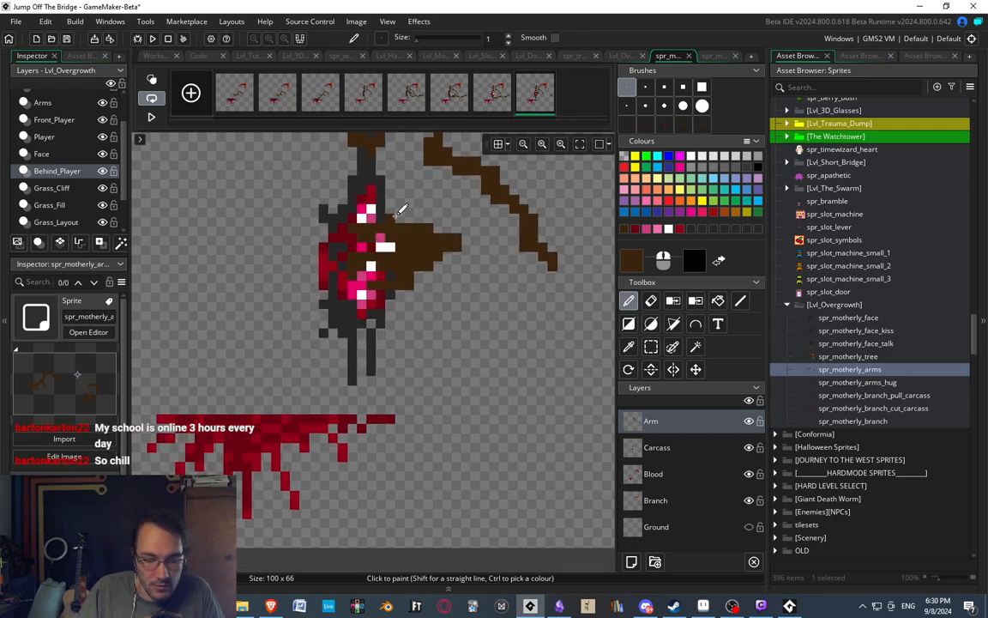
key("ctrl+z")
middle_click_drag(441, 223, 410, 202)
left_click_drag(396, 227, 419, 223)
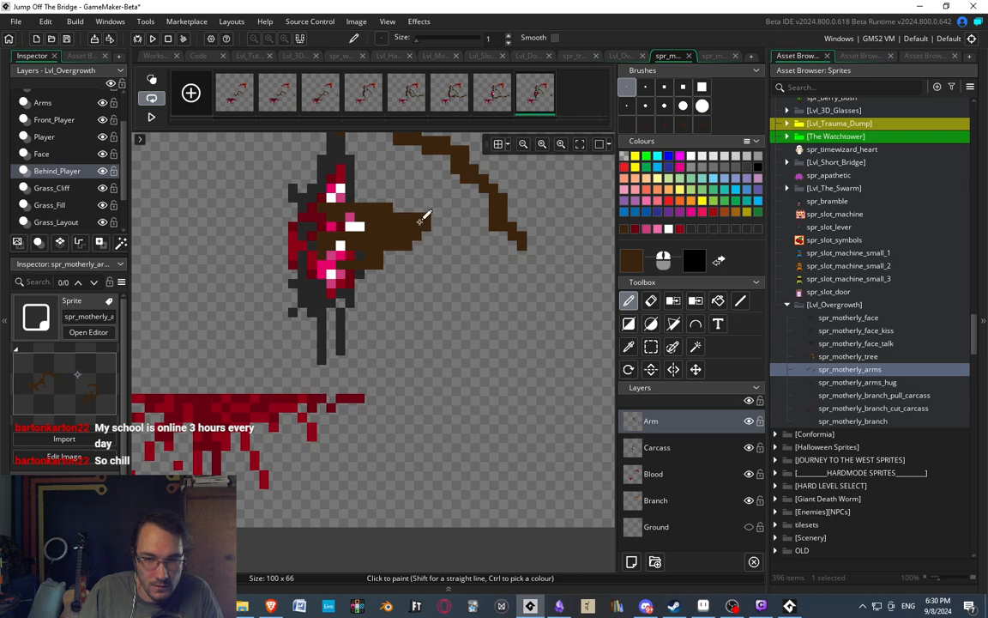
middle_click_drag(419, 216, 347, 203)
left_click_drag(311, 187, 359, 205)
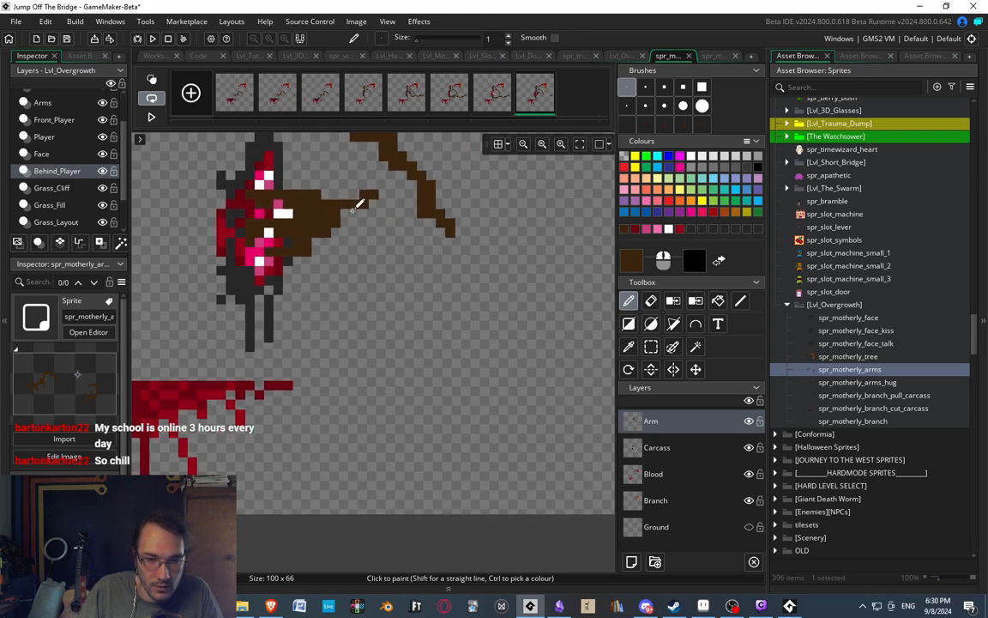
middle_click_drag(390, 259, 352, 281)
Trim the wrist's tip and paint the forearm arching over and down away from the carcass.
key("e")
left_click_drag(331, 216, 321, 237)
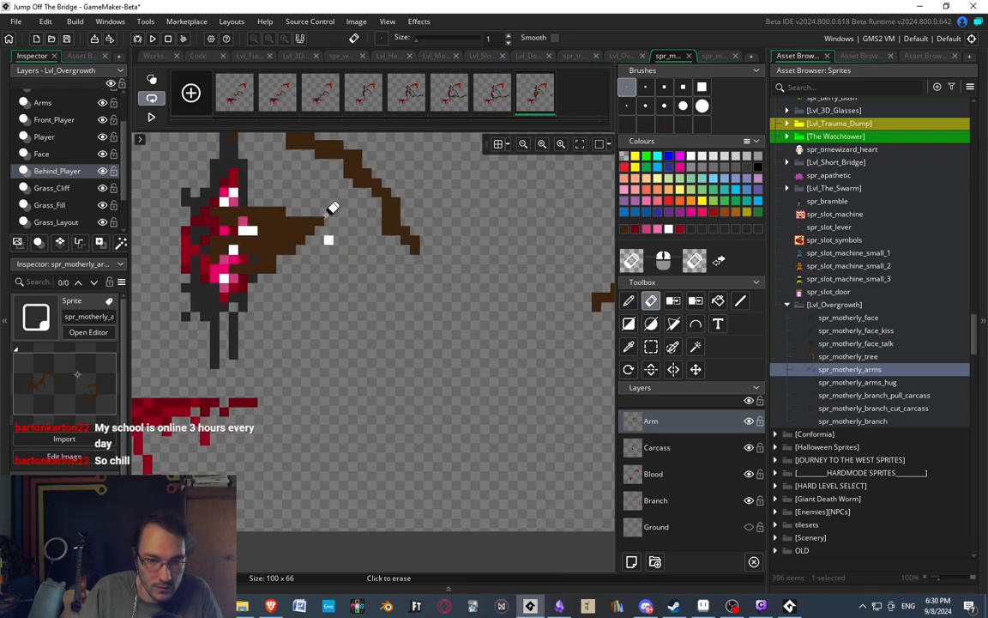
key("d")
middle_click_drag(315, 263, 297, 230)
left_click_drag(321, 236, 341, 273)
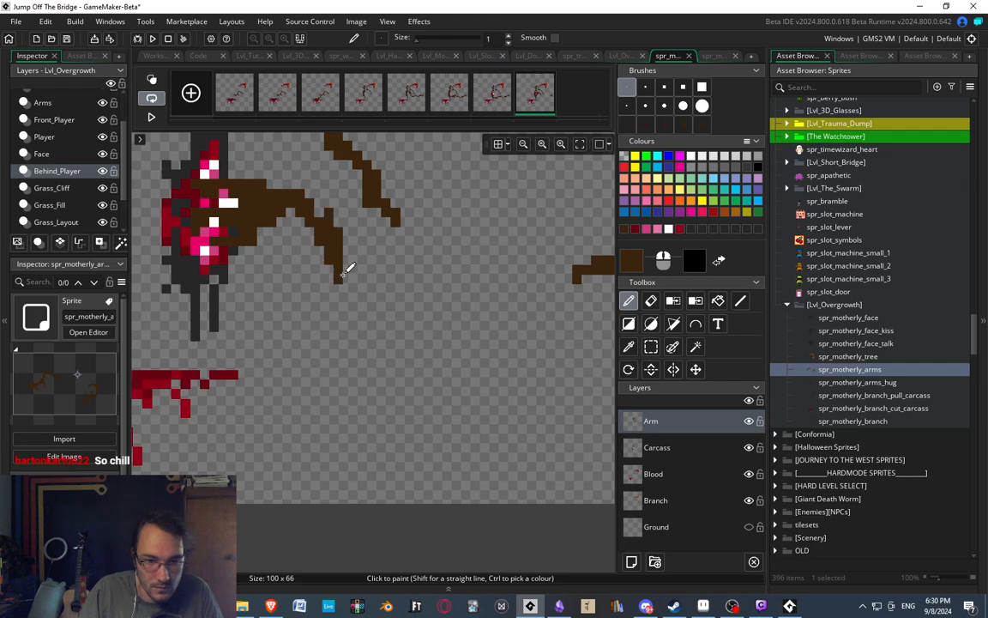
Continue the arm in brown through a low bend and a hump until it joins the leftover arm end.
middle_click_drag(322, 212, 376, 230)
left_click_drag(406, 308, 459, 279)
middle_click_drag(544, 236, 342, 234)
left_click_drag(276, 287, 250, 271)
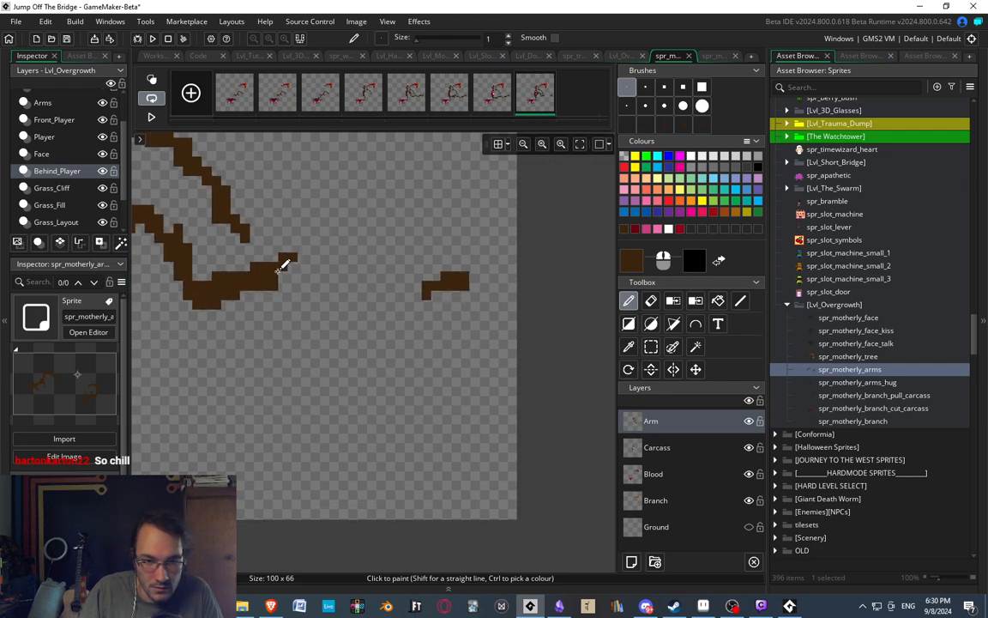
mouse_move(333, 237)
left_mouse_down()
mouse_move(378, 288)
mouse_move(401, 293)
mouse_move(428, 279)
left_mouse_up()
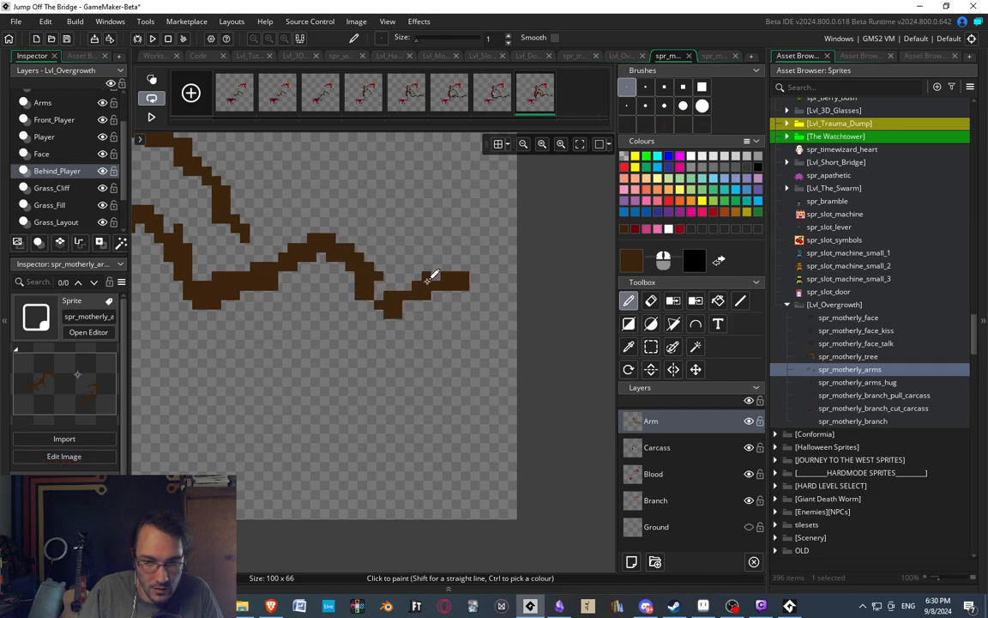
Erase and repaint the arm's rising stretch between the low bend and the hump to refine its contour.
scroll(365, 254, "down", 2)
middle_click_drag(363, 254, 441, 373)
scroll(352, 247, "down", 5)
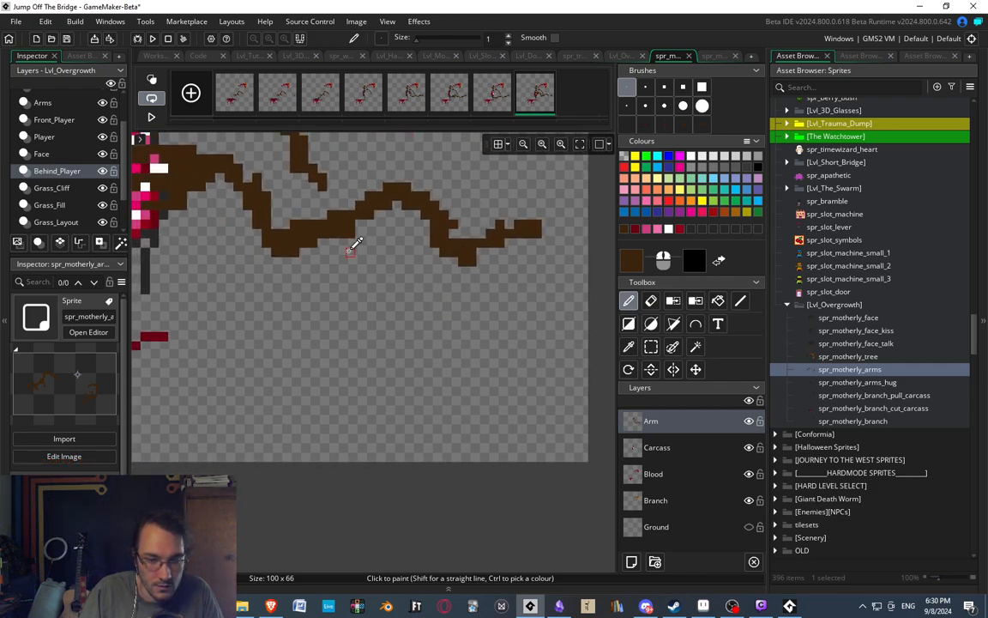
middle_click_drag(287, 198, 357, 263)
scroll(364, 270, "up", 5)
key("e")
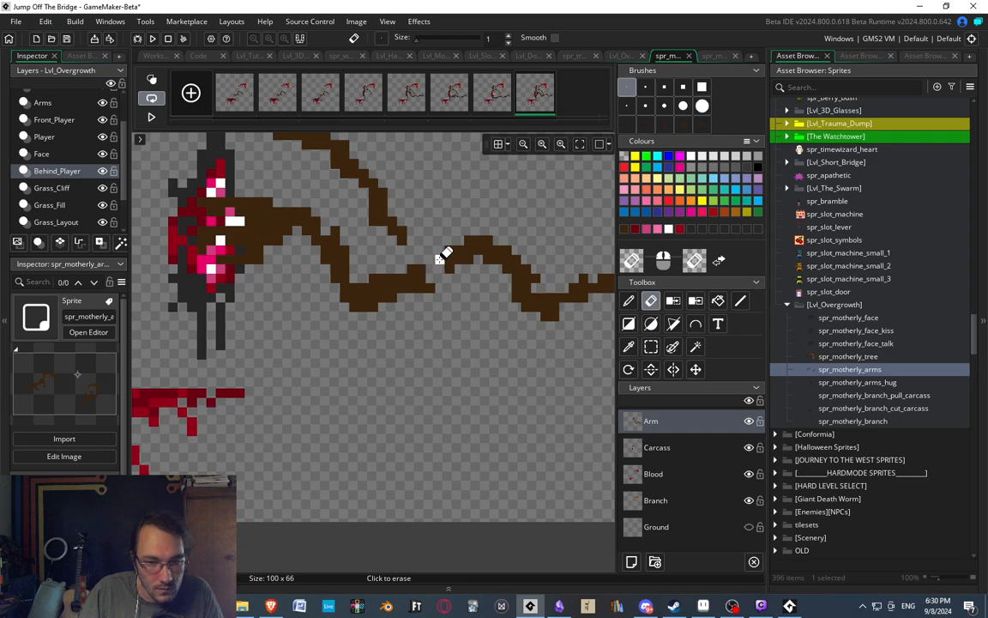
key("d")
scroll(426, 249, "down", 1)
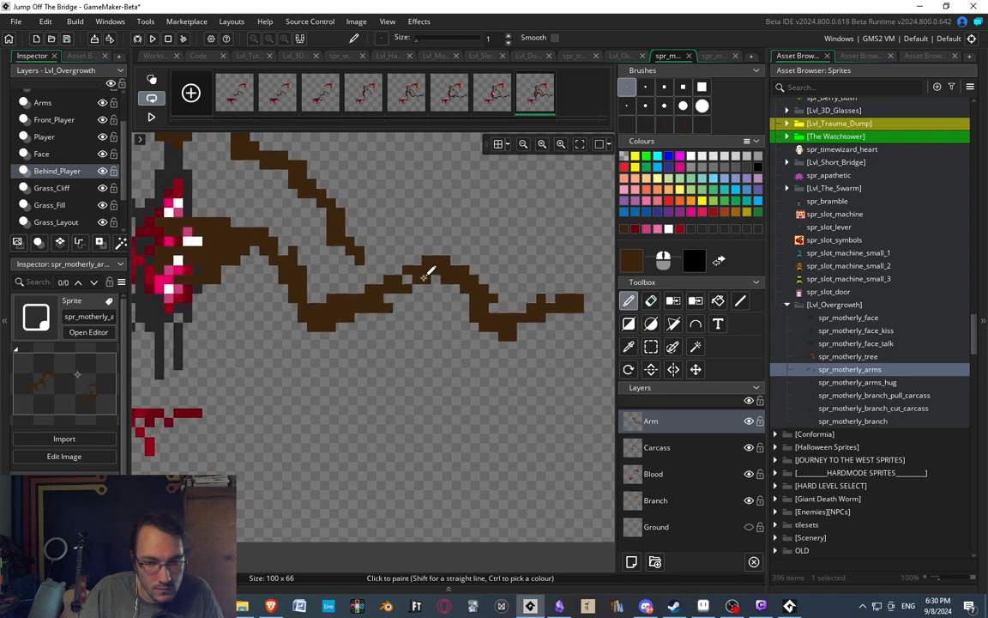
scroll(409, 257, "down", 1)
scroll(403, 257, "up", 2)
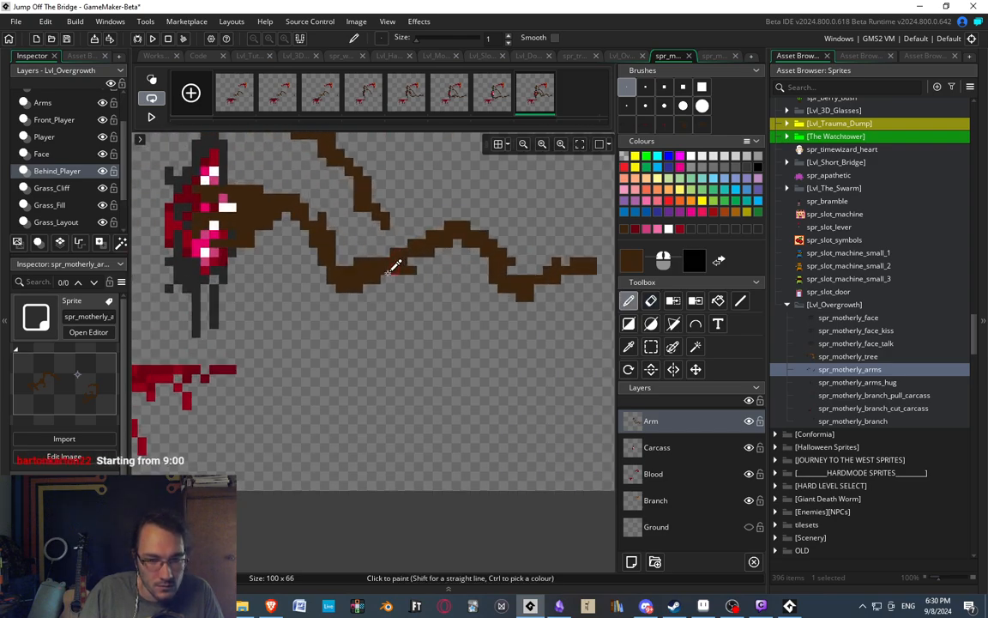
Erase and repaint the lower arm's rising stretch as a thinner, smoother slope between the low bend and the hump.
key("e")
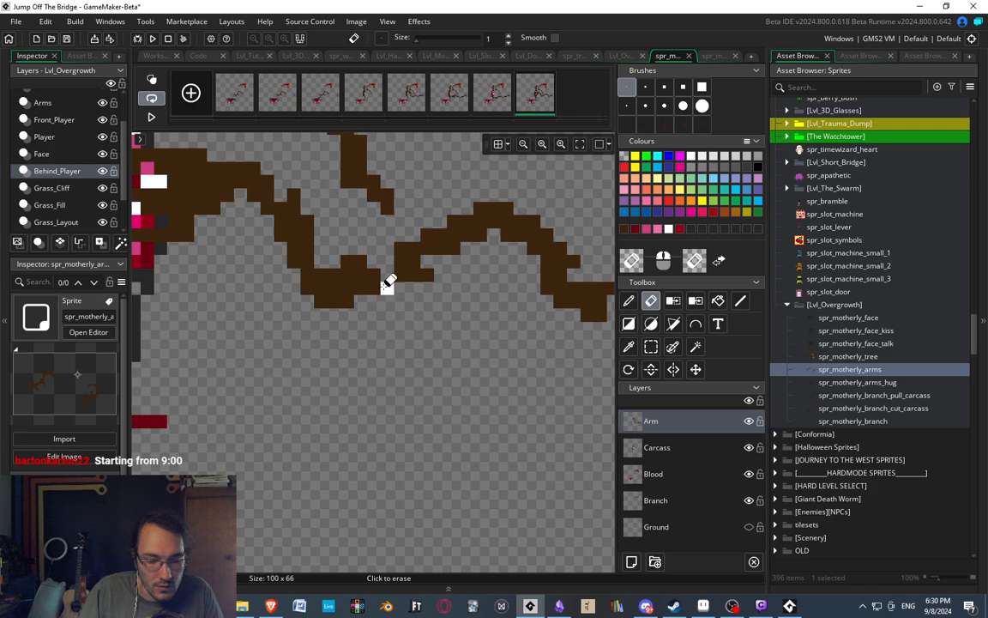
middle_click_drag(393, 306, 425, 326)
key("d")
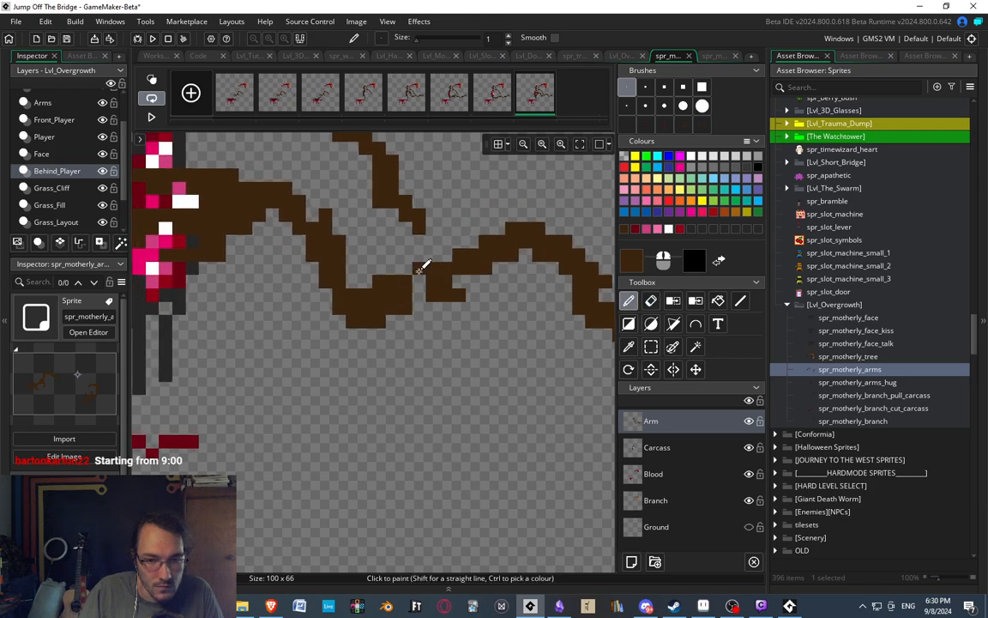
key("e")
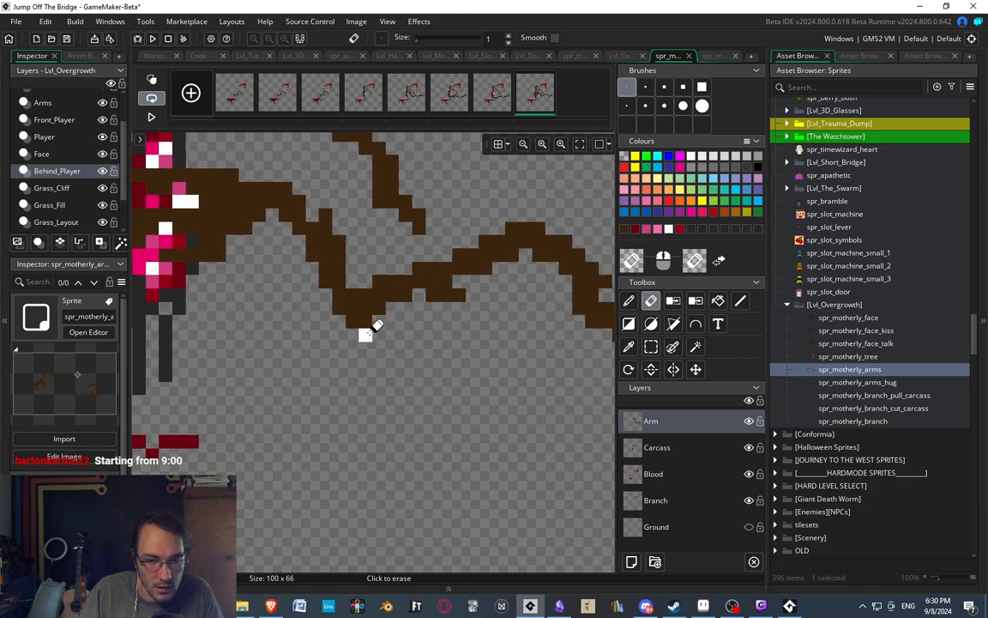
middle_click_drag(406, 403, 383, 415)
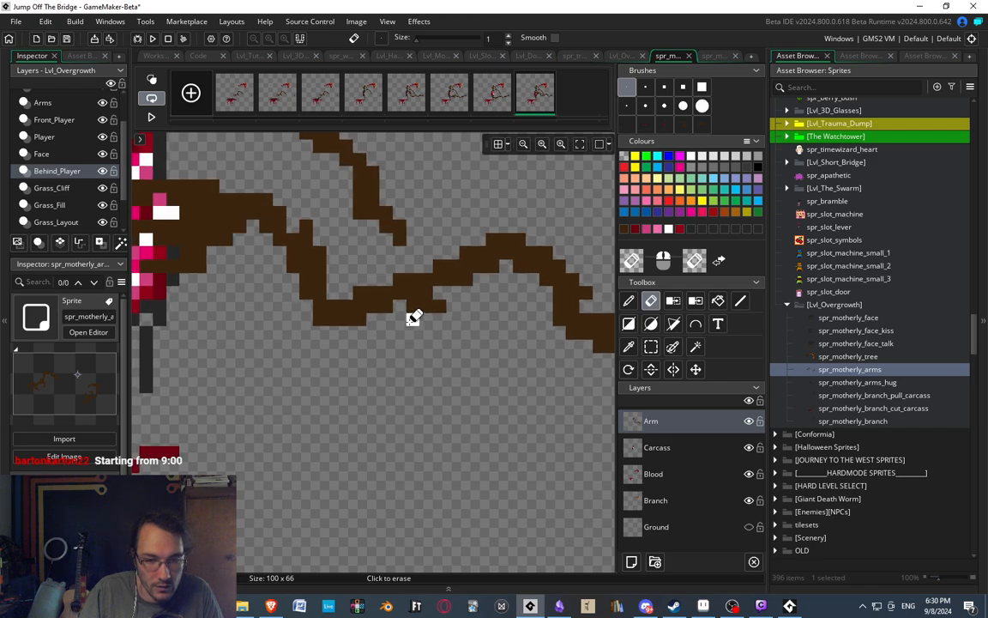
mouse_move(409, 318)
middle_mouse_down()
mouse_move(444, 325)
mouse_move(408, 335)
middle_mouse_up()
key("d")
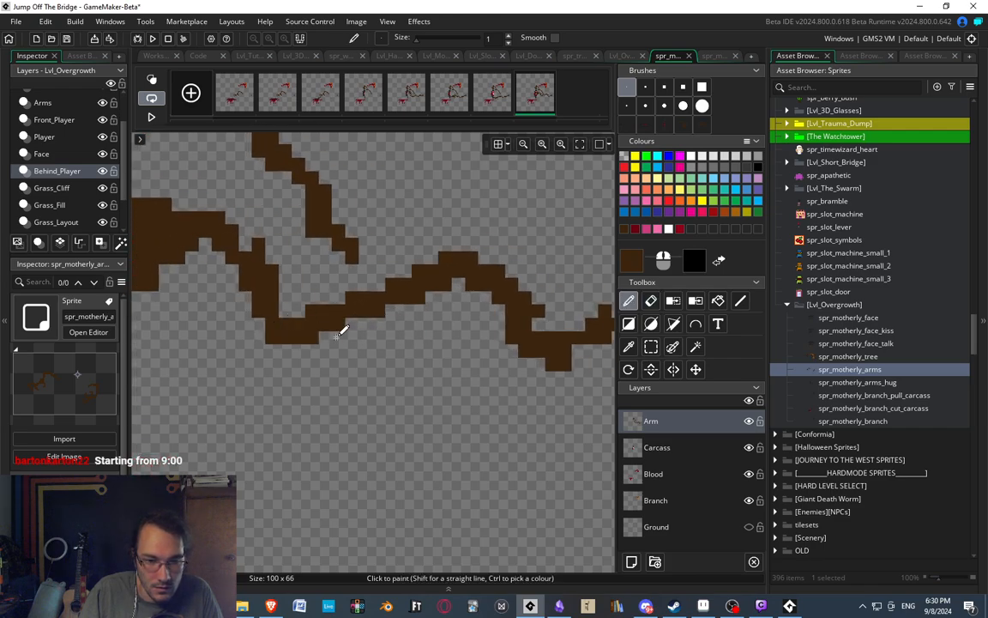
middle_click_drag(342, 327, 397, 347)
middle_click_drag(372, 235, 336, 245)
middle_click_drag(407, 417, 337, 327)
middle_click_drag(419, 300, 409, 369)
Erase parts of the smoothed slope and repaint it with a small stepped kink just before the hump.
key("e")
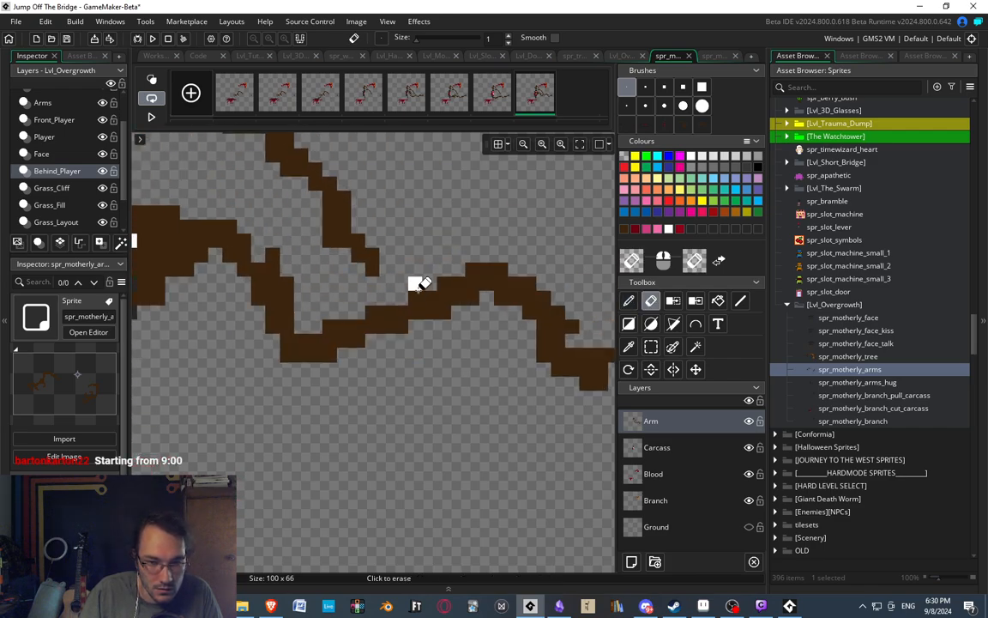
mouse_move(415, 286)
left_mouse_down()
mouse_move(413, 334)
mouse_move(364, 340)
left_mouse_up()
key("d")
key("e")
key("d")
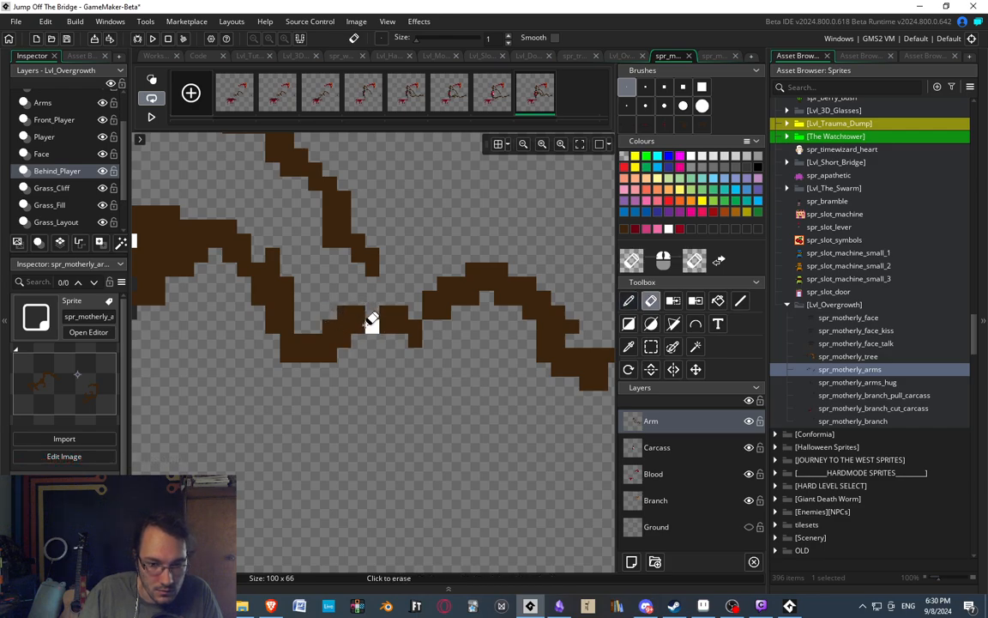
scroll(398, 280, "down", 2)
scroll(398, 280, "down", 2)
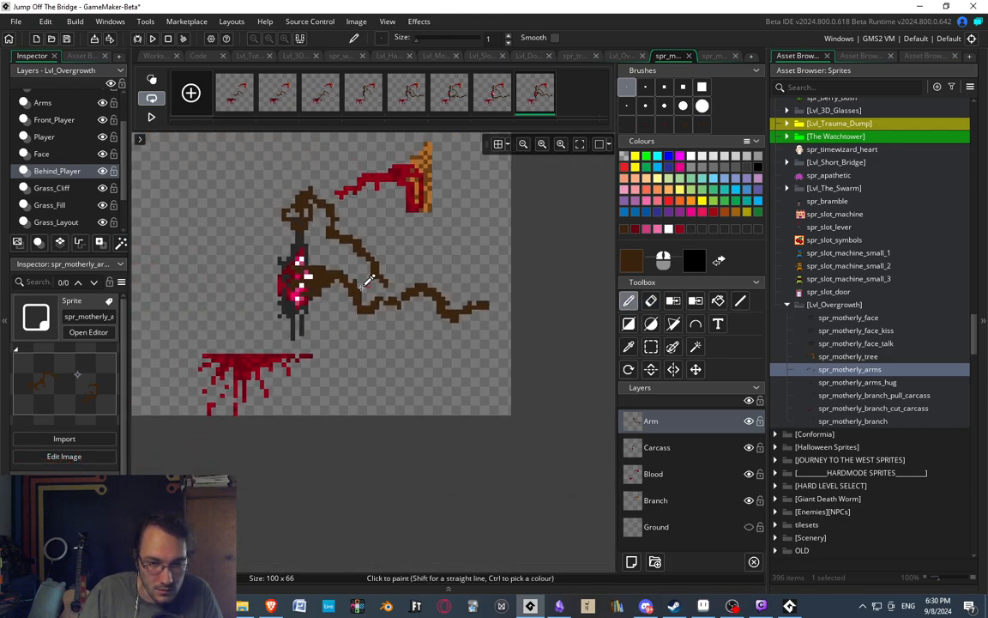
Notch the underside of the arm where the wrist meets the forearm to make the joint thinner and knobbier.
scroll(359, 276, "up", 4)
key("e")
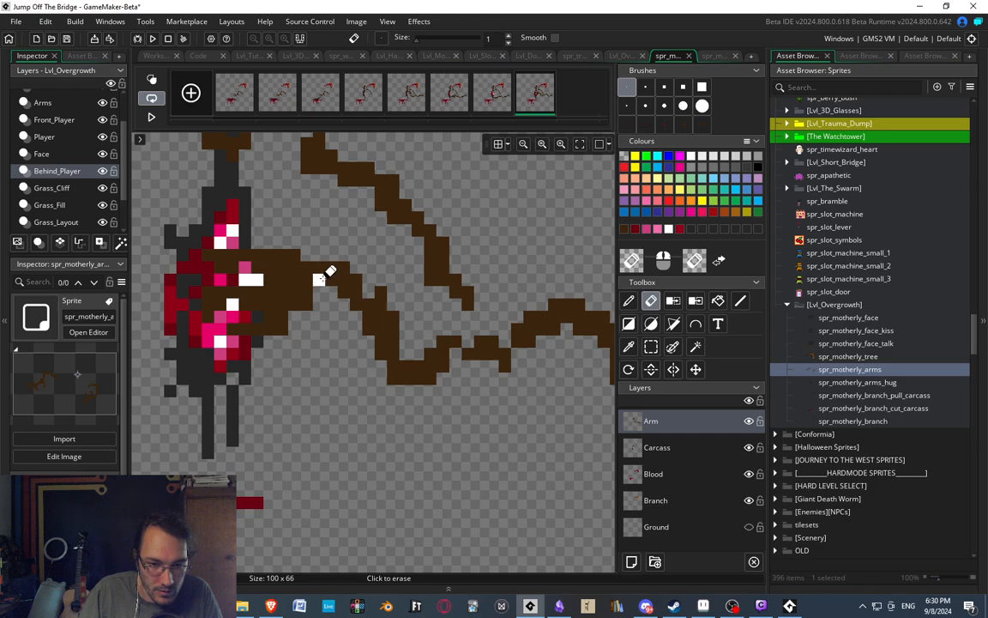
scroll(360, 215, "down", 3)
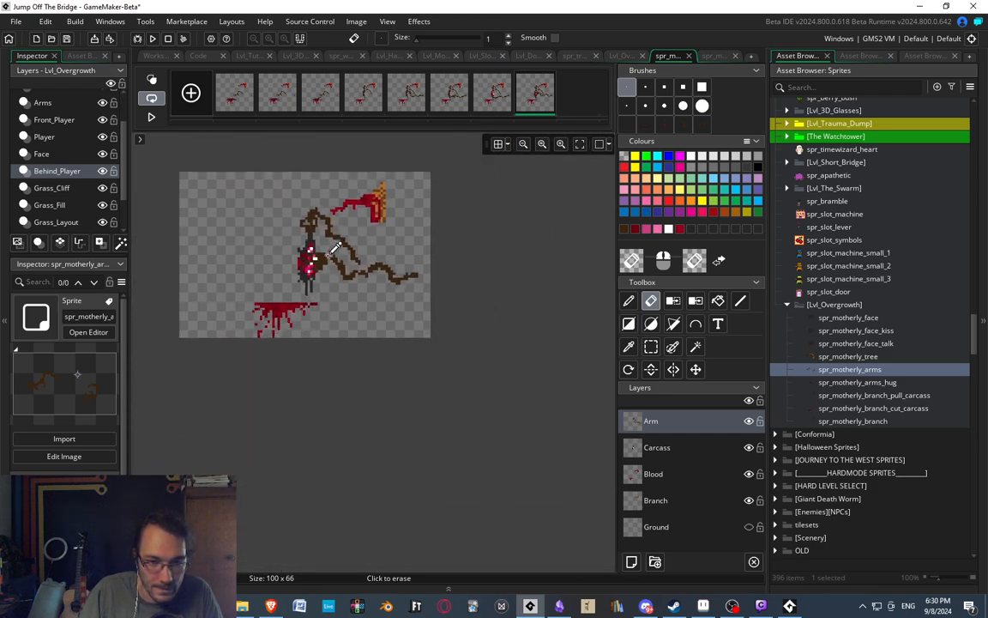
scroll(326, 262, "up", 4)
key("p")
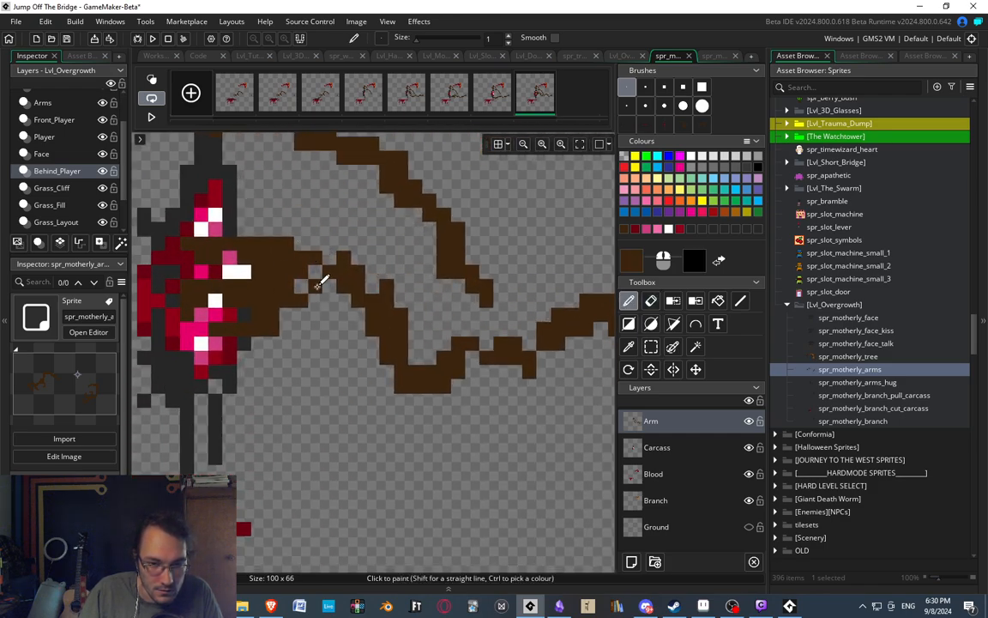
scroll(345, 221, "down", 3)
scroll(339, 223, "down", 2)
scroll(331, 216, "up", 4)
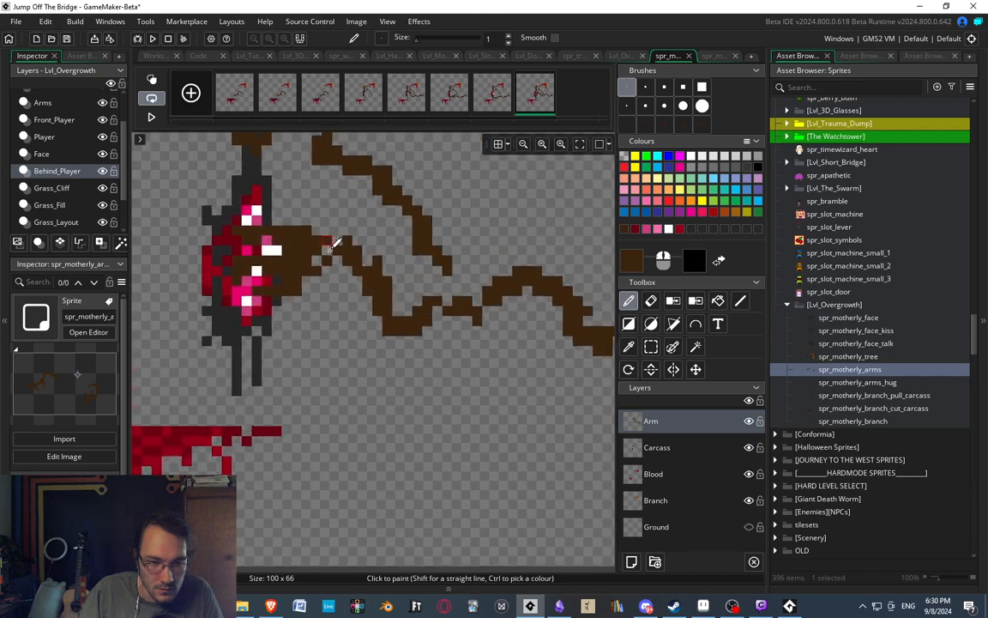
scroll(341, 214, "down", 3)
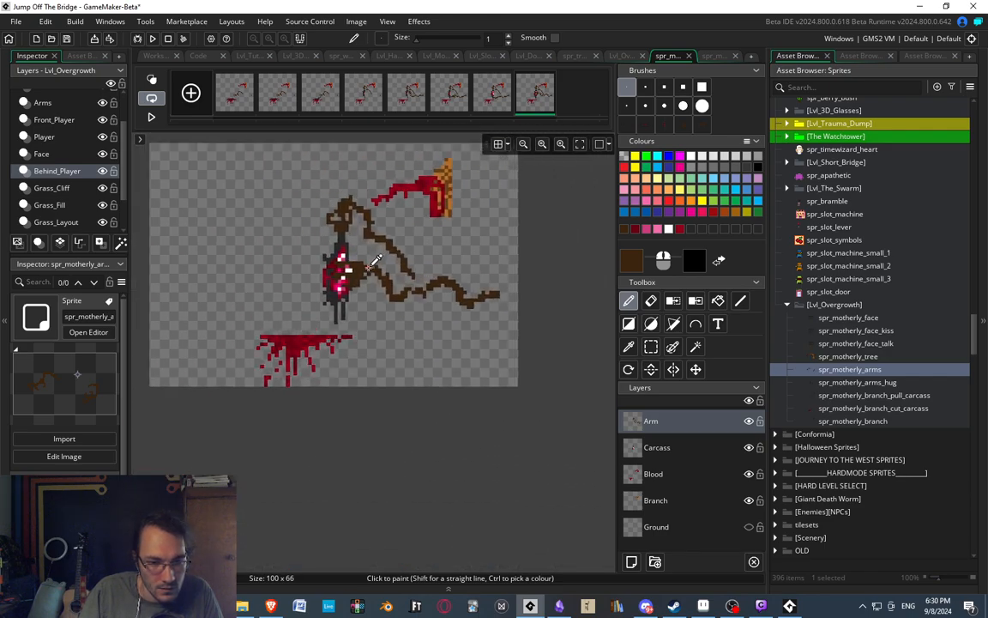
scroll(343, 240, "up", 4)
Trim the hand's lower finger and repaint its tip in brown slightly lower inside the wound.
key("e")
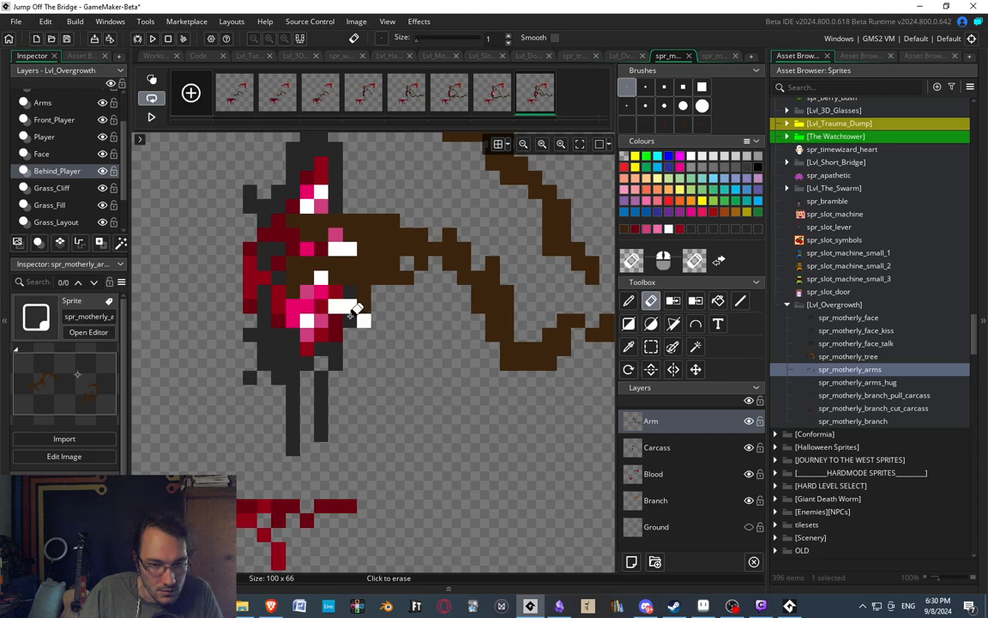
key("p")
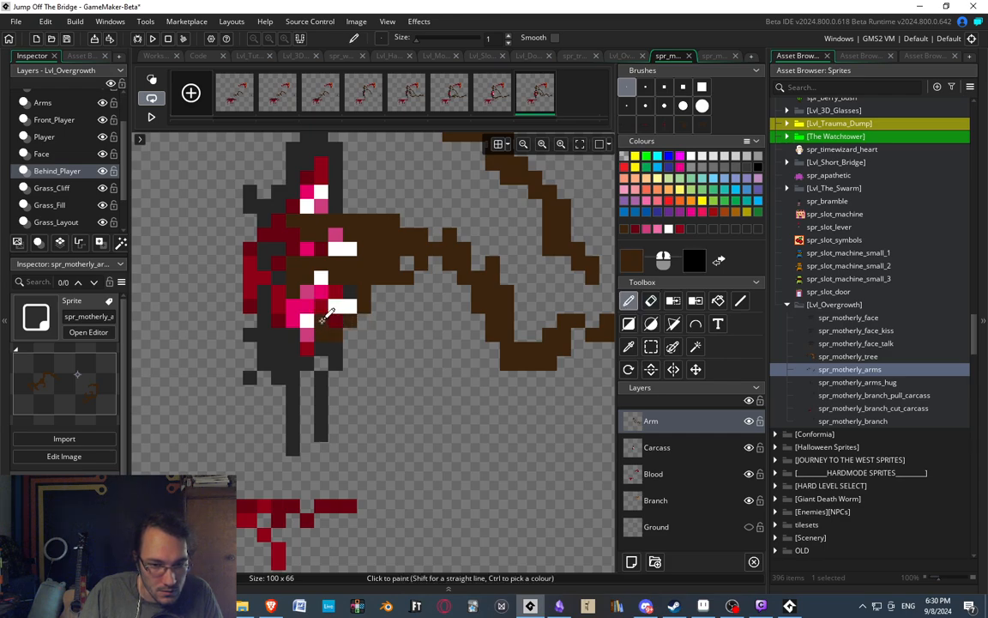
scroll(288, 221, "up", 2)
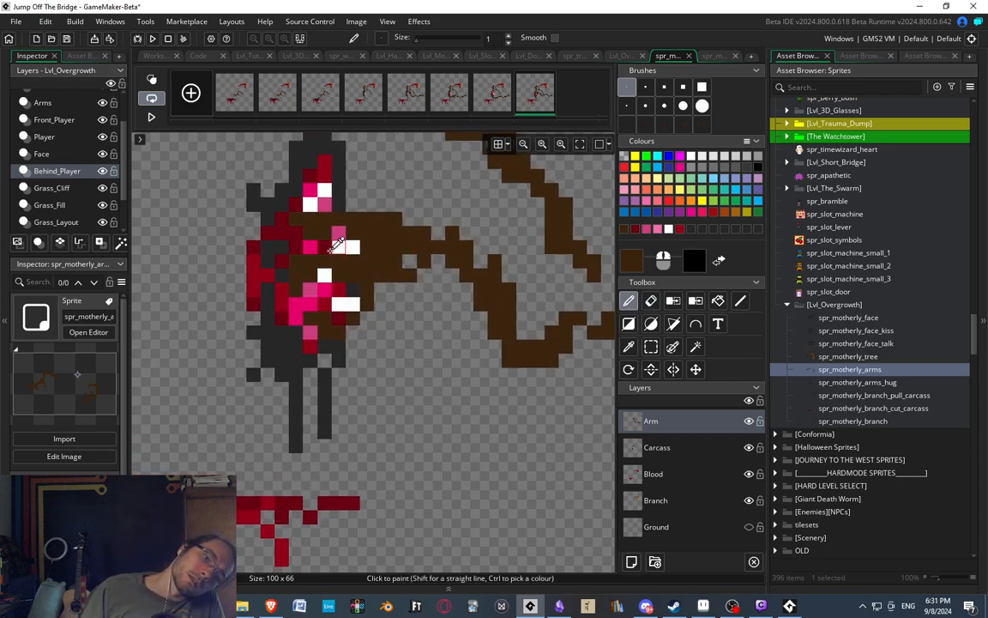
Raise the upper finger into a higher arch by adding brown above it and erasing the pixels beneath.
key("e")
left_click_drag(325, 214, 340, 217)
key("d")
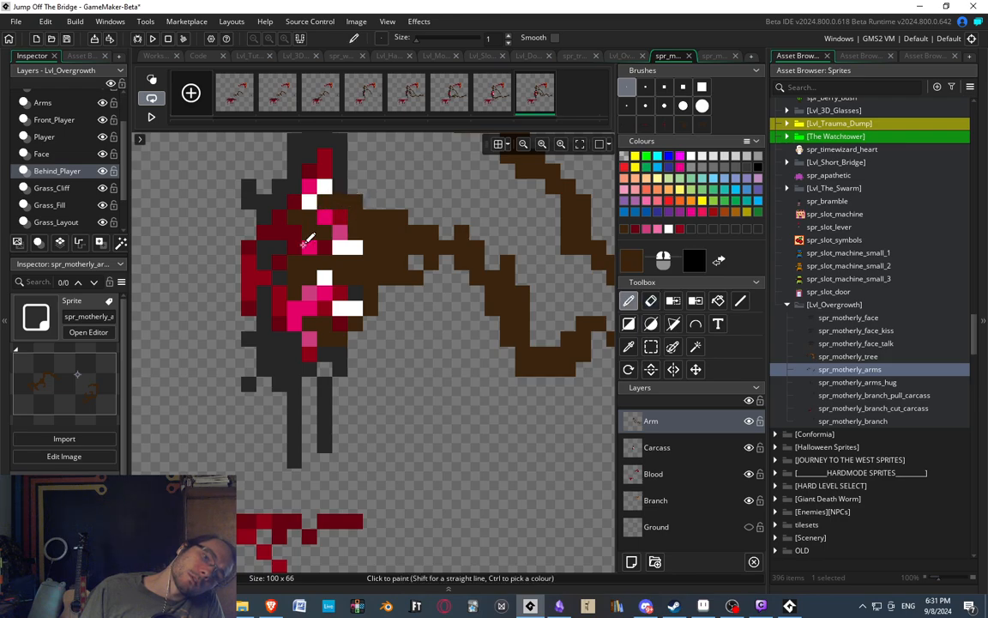
key("e")
left_click_drag(326, 231, 311, 232)
key("d")
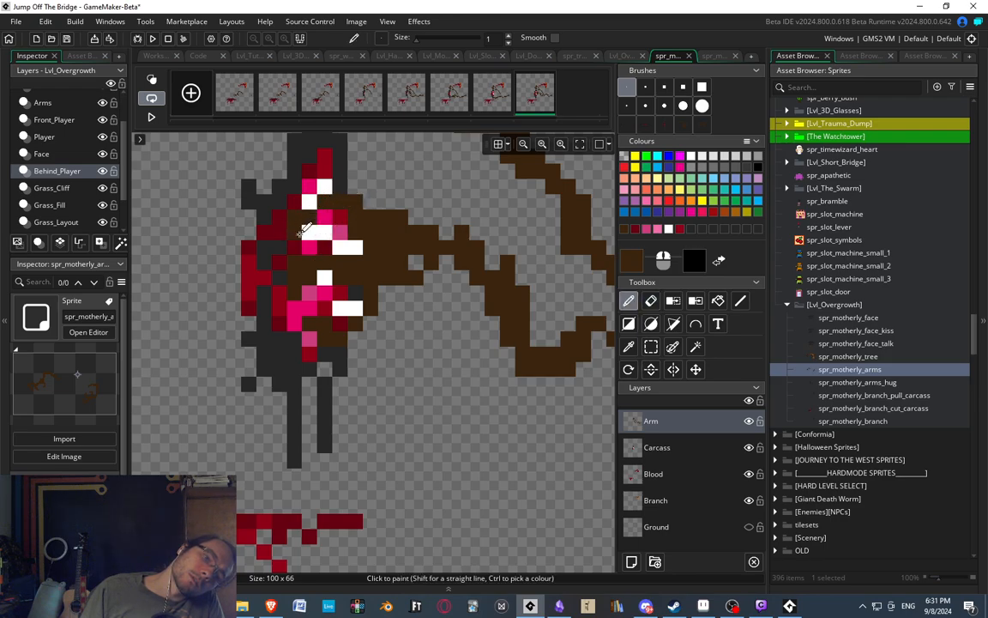
Erase the lower finger's tip inside the wound and keep it as a shorter brown finger at the wound's edge.
middle_click_drag(319, 308, 329, 299)
key("e")
left_click_drag(318, 312, 335, 317)
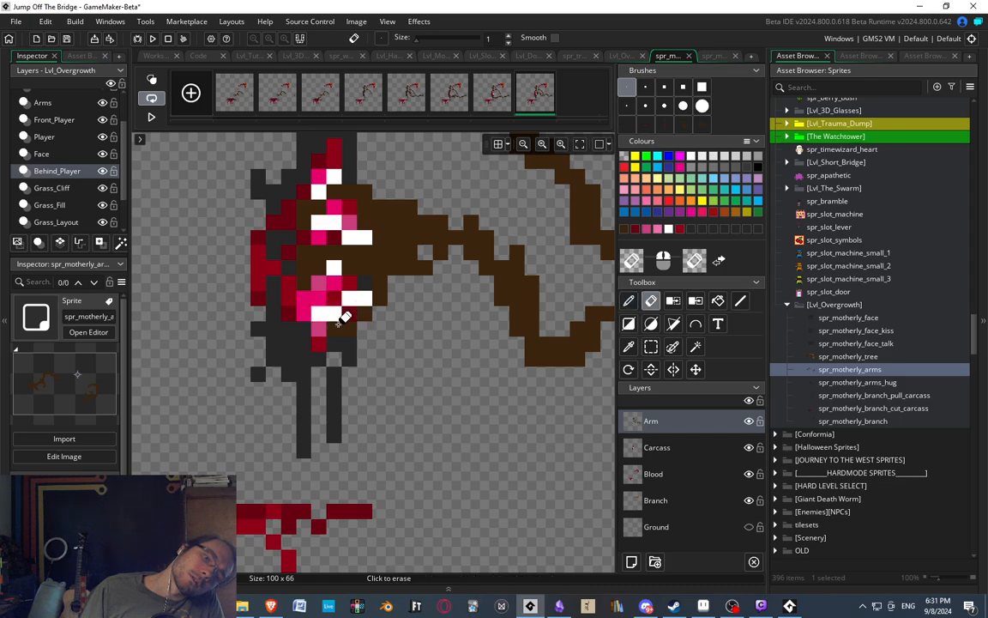
key("d")
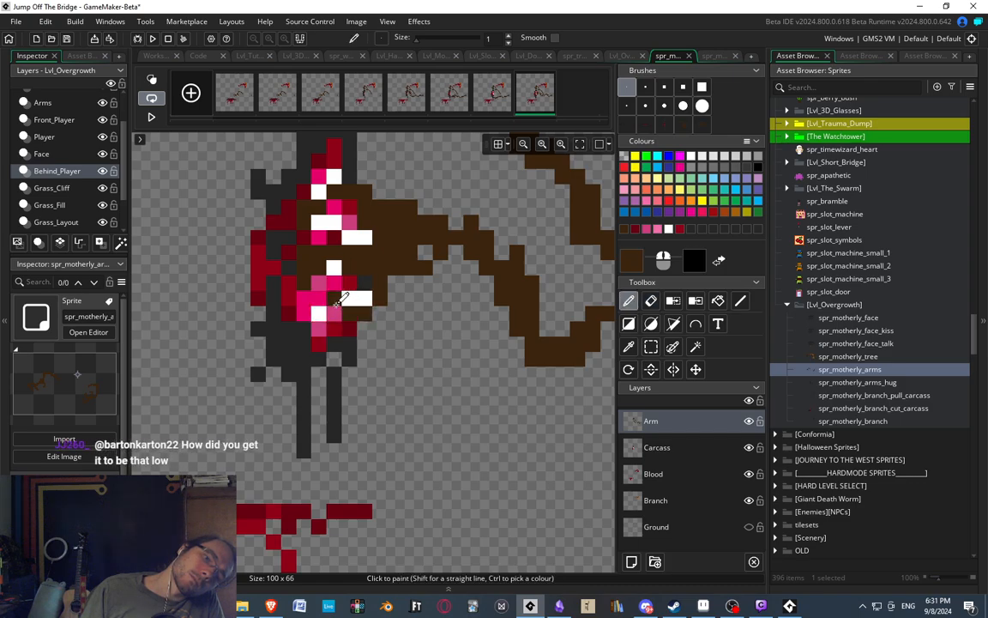
middle_click_drag(341, 296, 401, 341)
key("e")
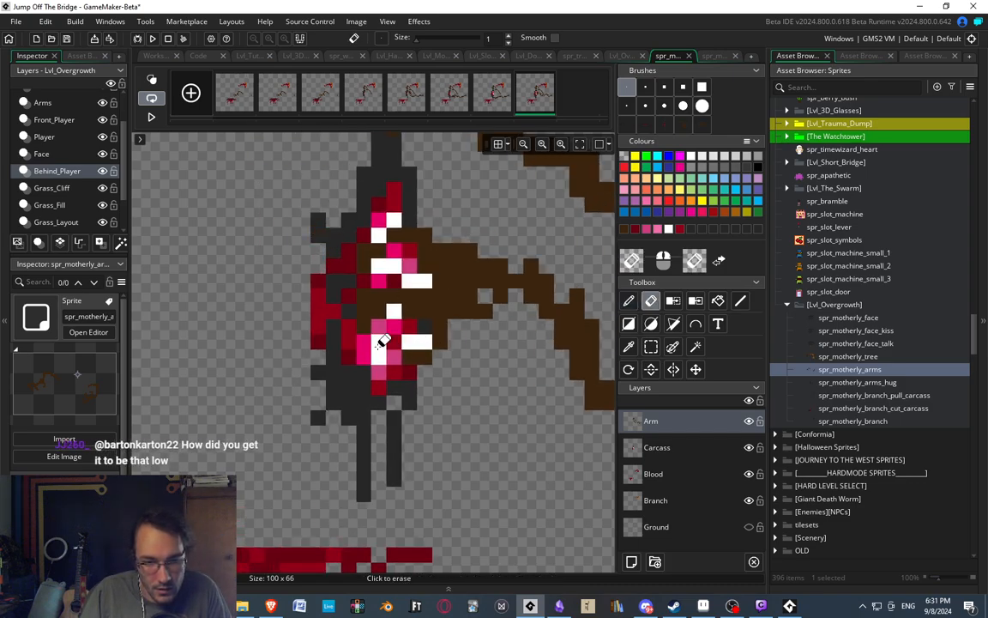
key("d")
Examine the reshaped hand and arm against the carcass and the rest of the eighth frame.
scroll(377, 203, "down", 4)
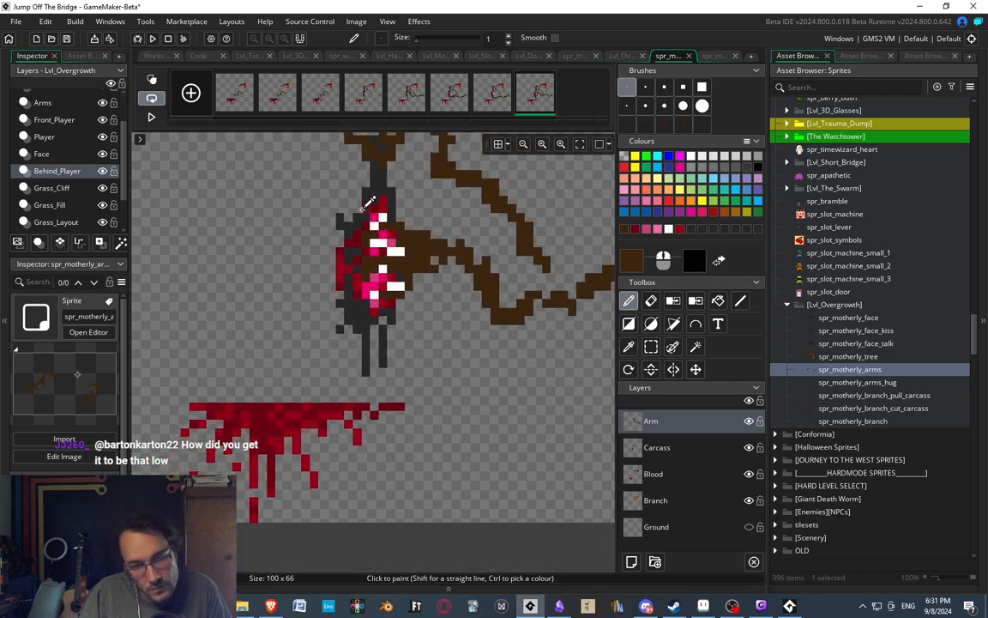
scroll(401, 204, "up", 1)
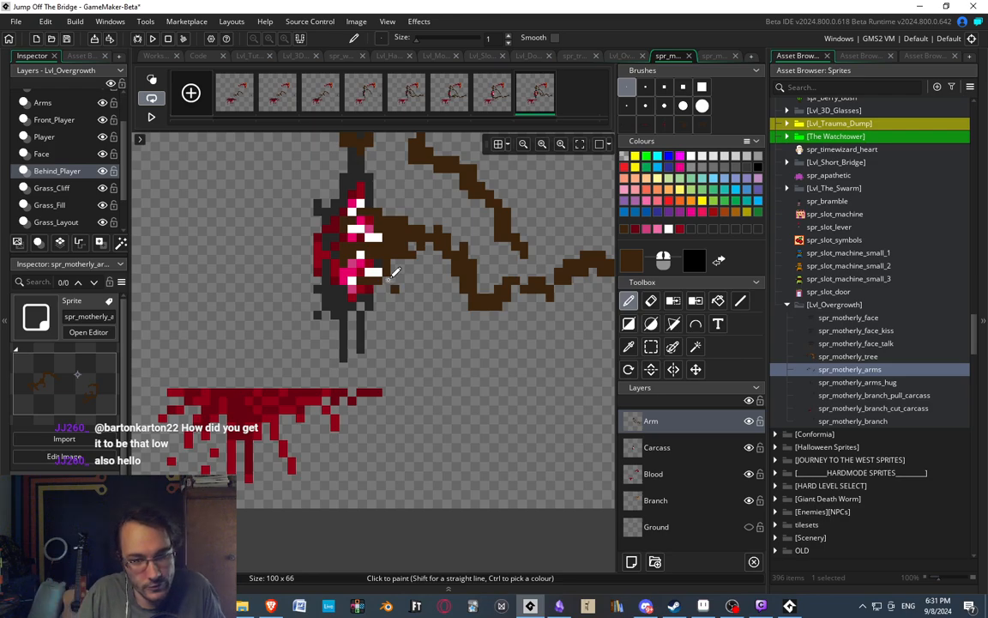
middle_click_drag(345, 153, 334, 225)
mouse_move(383, 325)
middle_mouse_down()
mouse_move(426, 313)
mouse_move(422, 304)
middle_mouse_up()
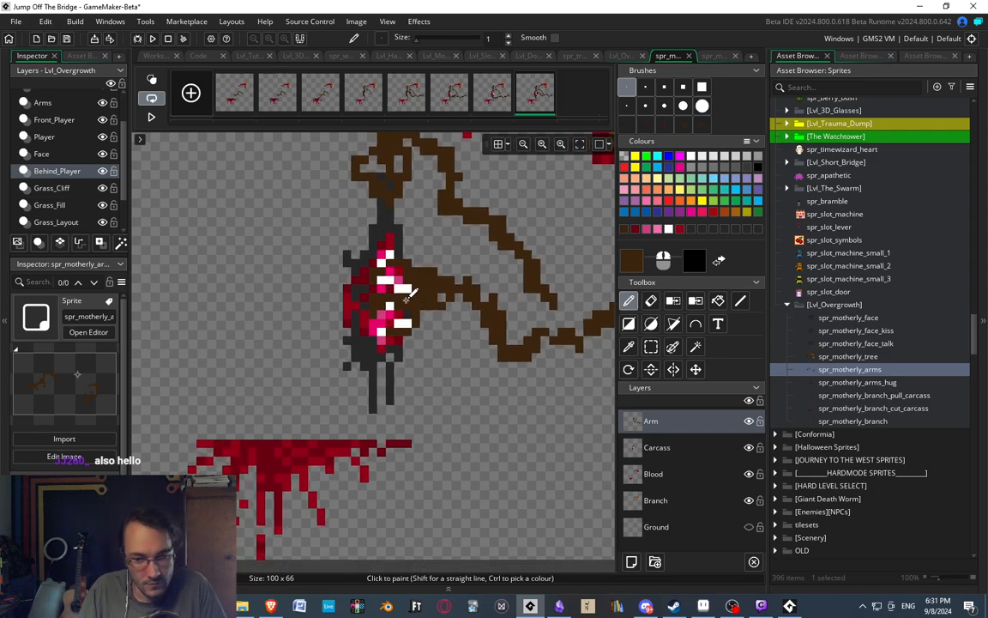
mouse_move(444, 234)
middle_mouse_down()
mouse_move(437, 266)
mouse_move(392, 249)
mouse_move(390, 258)
mouse_move(418, 291)
mouse_move(432, 281)
middle_mouse_up()
middle_click_drag(296, 296, 330, 263)
middle_click_drag(344, 354, 399, 298)
mouse_move(439, 342)
middle_mouse_down()
mouse_move(485, 337)
mouse_move(362, 338)
mouse_move(384, 312)
mouse_move(428, 342)
middle_mouse_up()
middle_click_drag(366, 265, 377, 283)
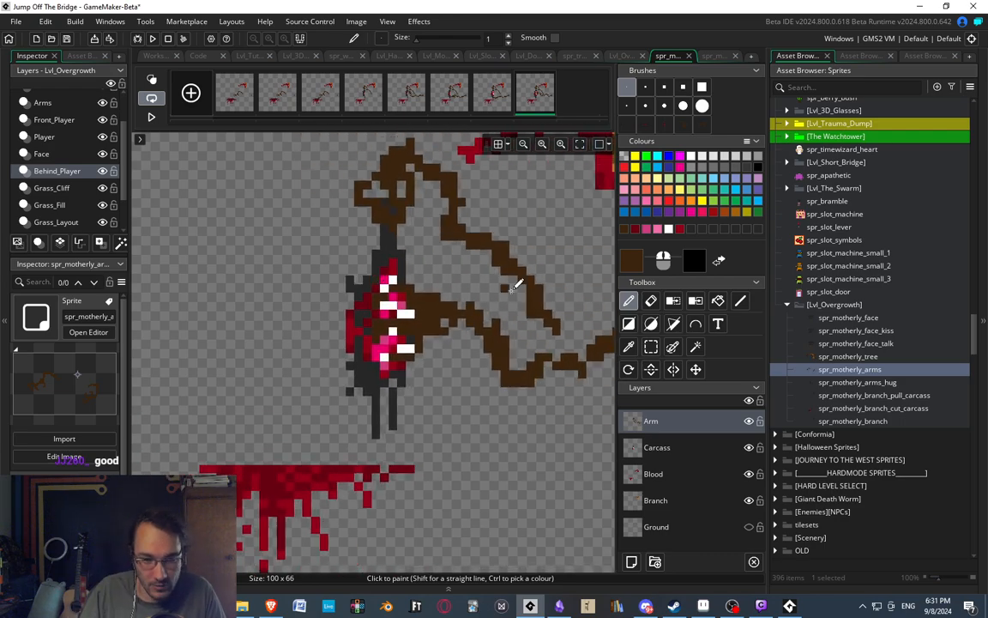
middle_click_drag(472, 298, 465, 302)
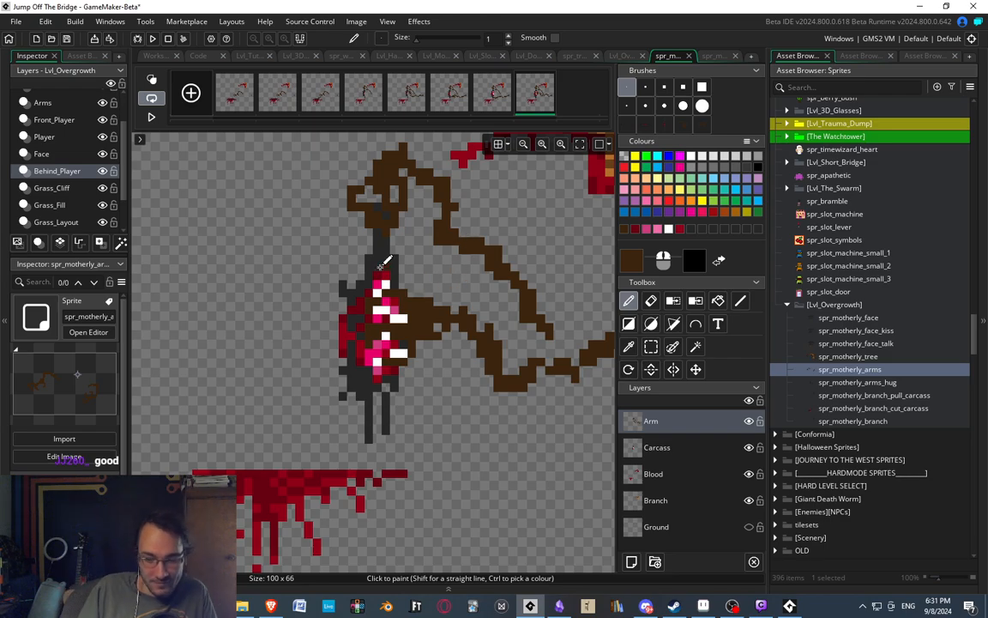
mouse_move(363, 267)
middle_mouse_down()
mouse_move(330, 258)
mouse_move(355, 259)
middle_mouse_up()
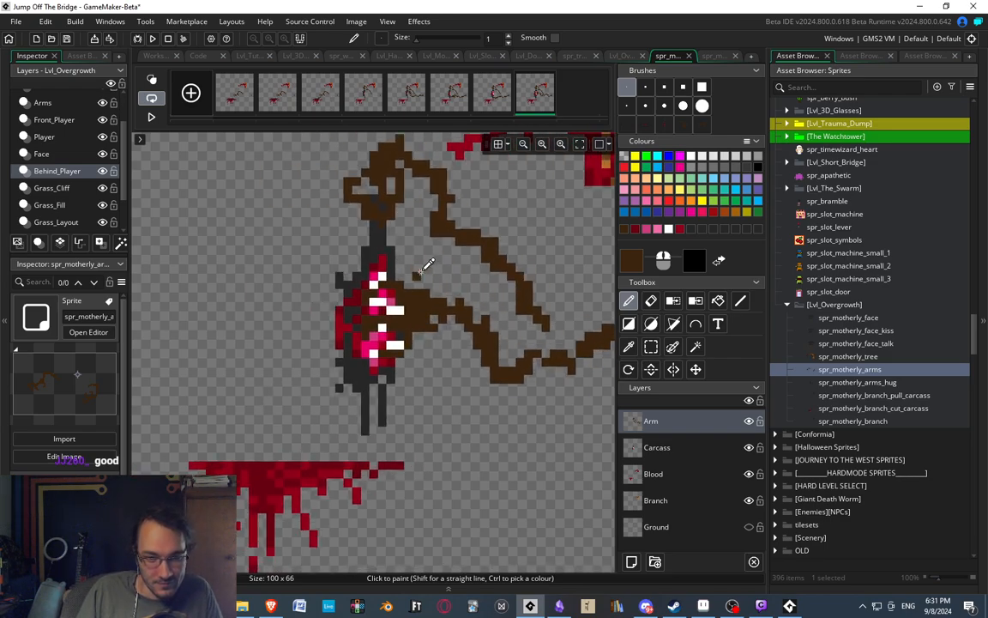
scroll(417, 272, "down", 2)
mouse_move(416, 267)
middle_mouse_down()
mouse_move(397, 303)
mouse_move(353, 281)
mouse_move(399, 268)
middle_mouse_up()
scroll(424, 292, "up", 1)
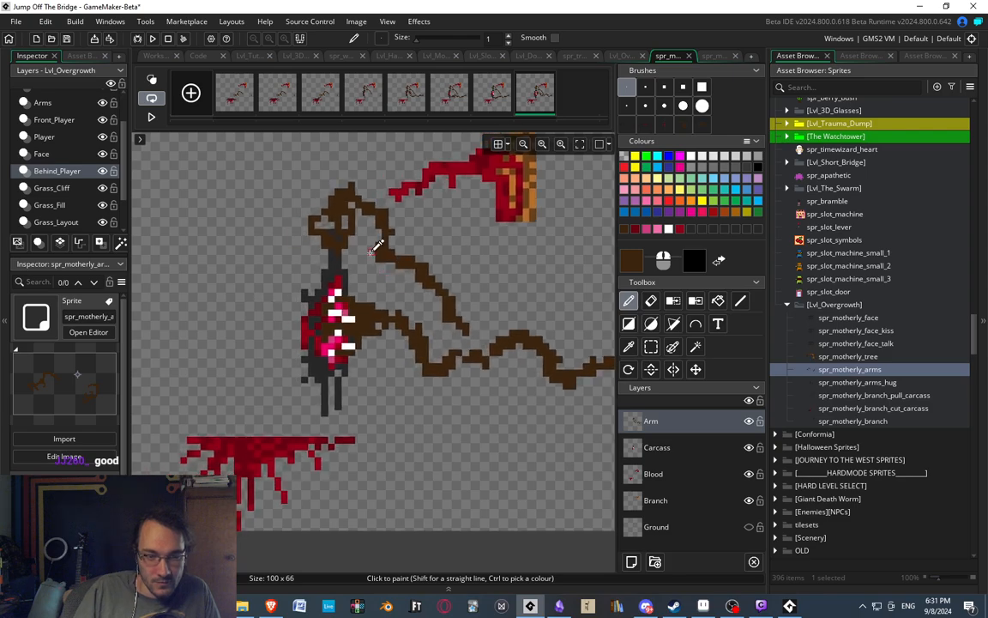
middle_click_drag(432, 211, 408, 226)
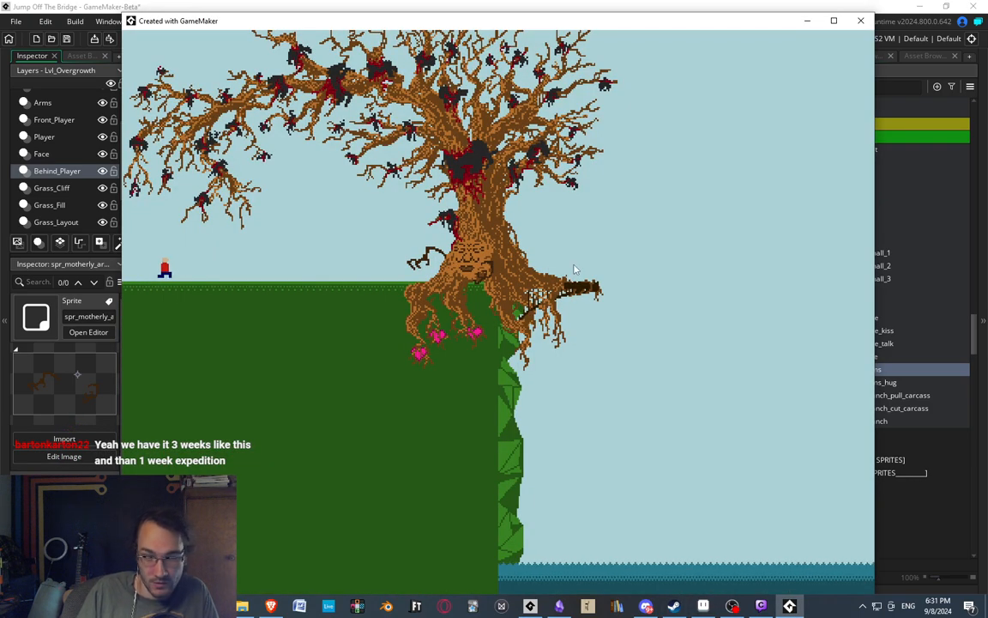
Walk the character toward the tree in the running game and return to the sprite editor.
key("Right")
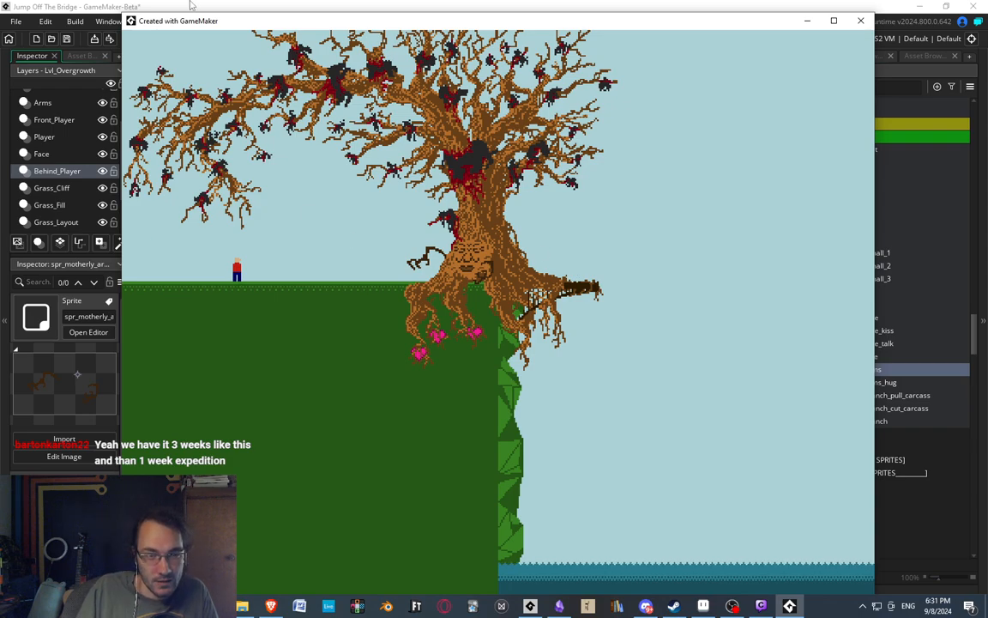
left_click(66, 7)
middle_click_drag(412, 340, 433, 336)
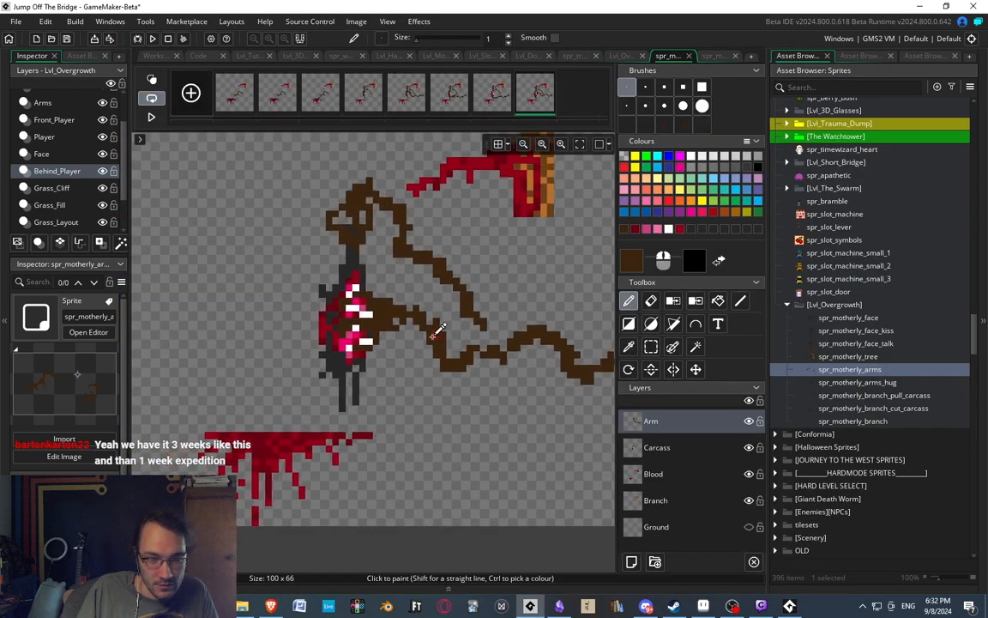
Compare the seventh and eighth frames of the carcass animation.
scroll(433, 336, "down", 2)
scroll(424, 302, "up", 3)
scroll(417, 301, "down", 2)
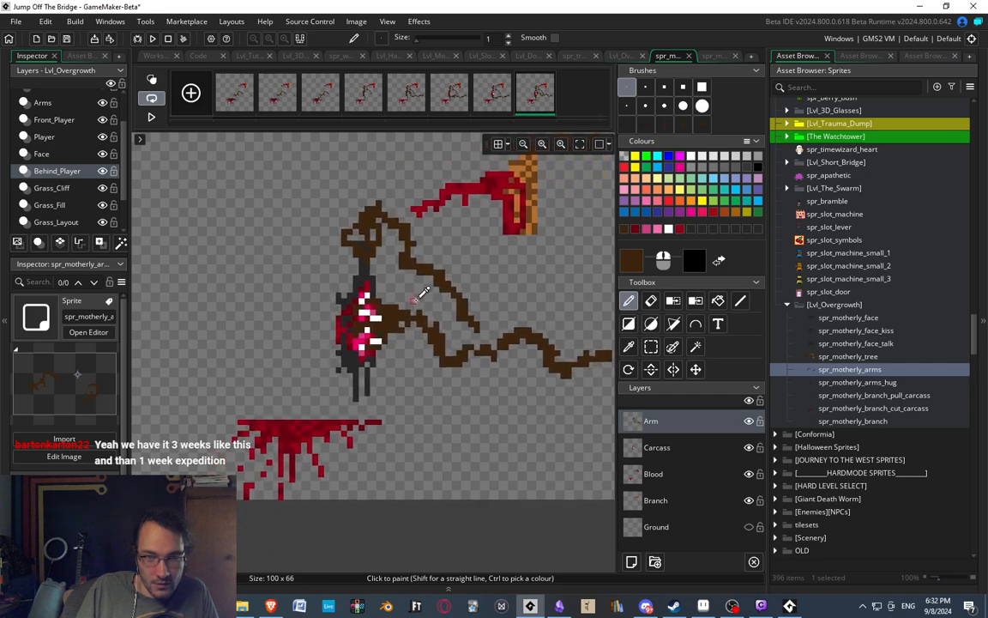
scroll(416, 300, "up", 2)
left_click(490, 99)
left_click(535, 94)
middle_click_drag(414, 284, 335, 261)
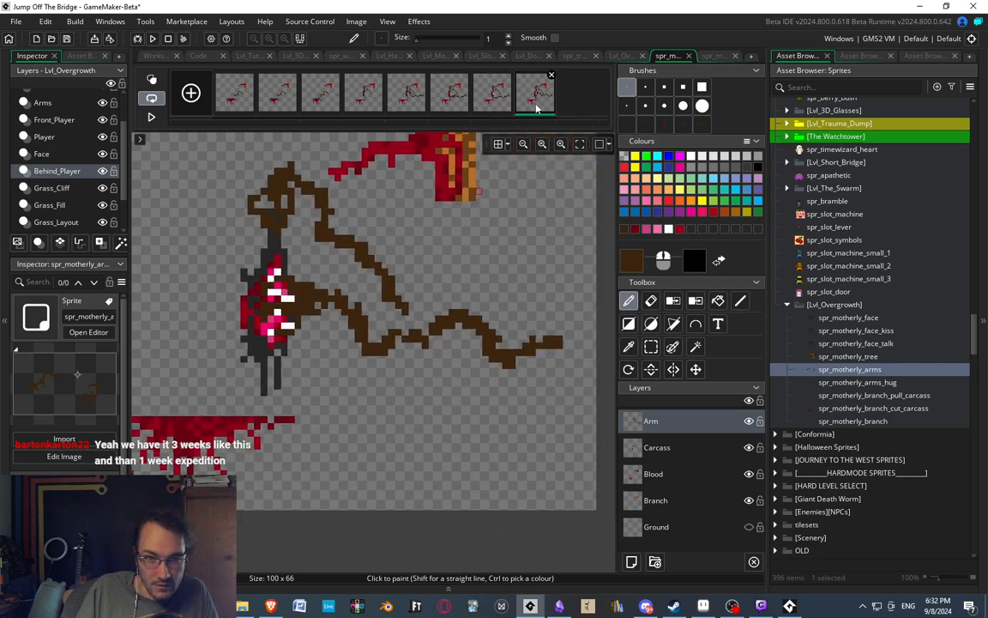
Paste a copy of the eighth frame as the ninth frame and open it for editing.
key("ctrl+v")
left_click(573, 102)
middle_click_drag(339, 323, 399, 277)
scroll(343, 318, "down", 3)
scroll(278, 324, "up", 3)
scroll(324, 331, "up", 1)
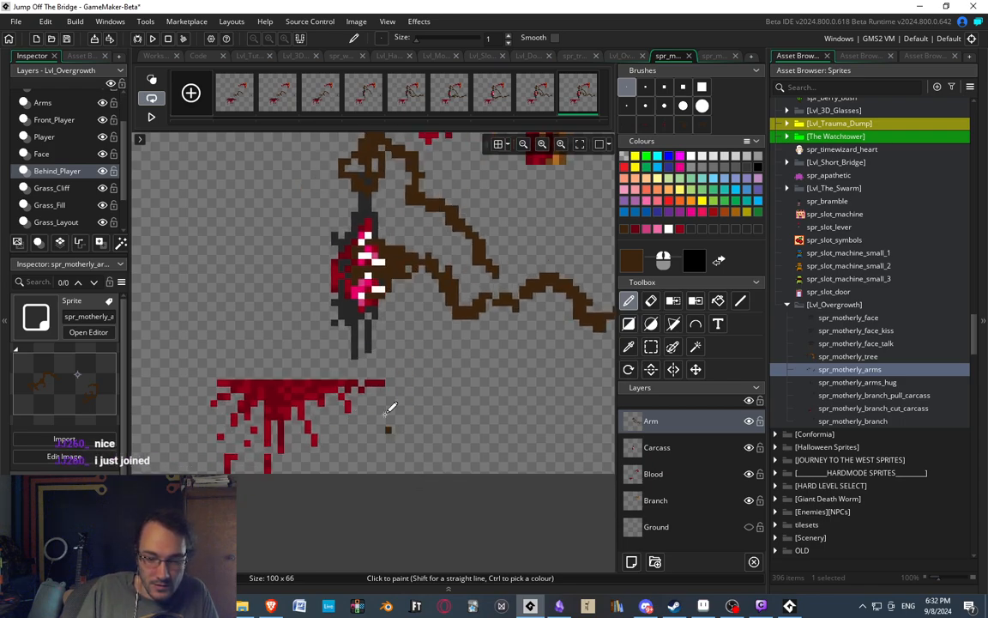
mouse_move(367, 381)
middle_mouse_down()
mouse_move(376, 373)
mouse_move(363, 390)
middle_mouse_up()
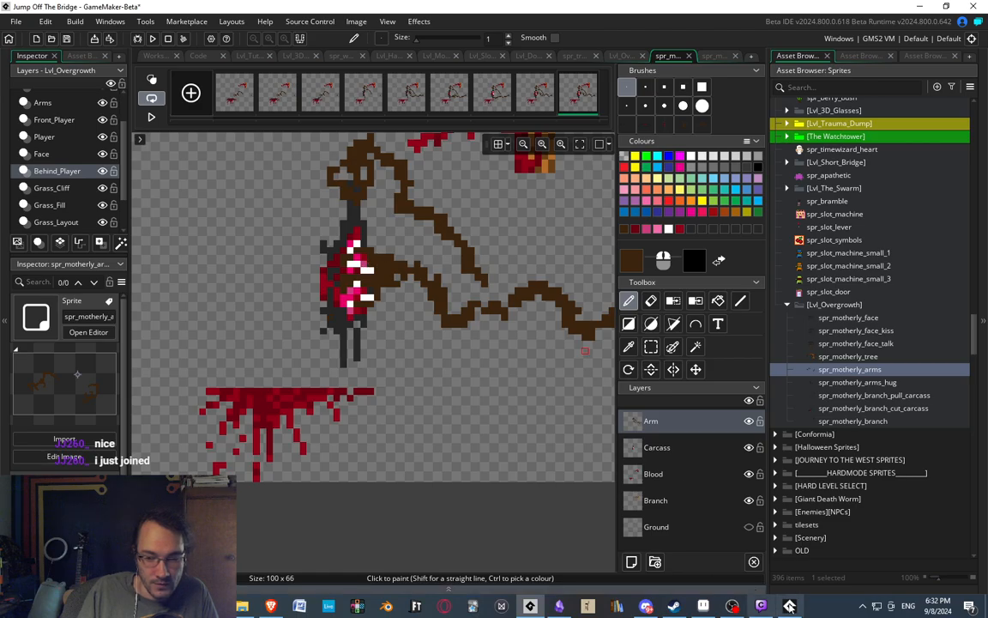
Switch to the running game, leave the Overgrowth level and open the Easymode level selection.
left_click(789, 606)
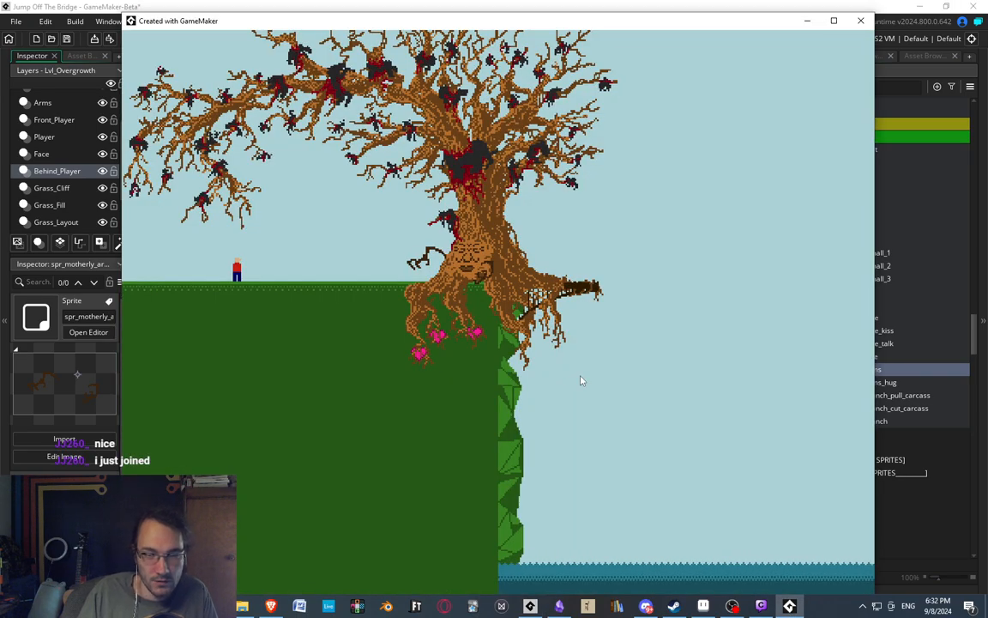
key("Escape")
key("Return")
key("Return")
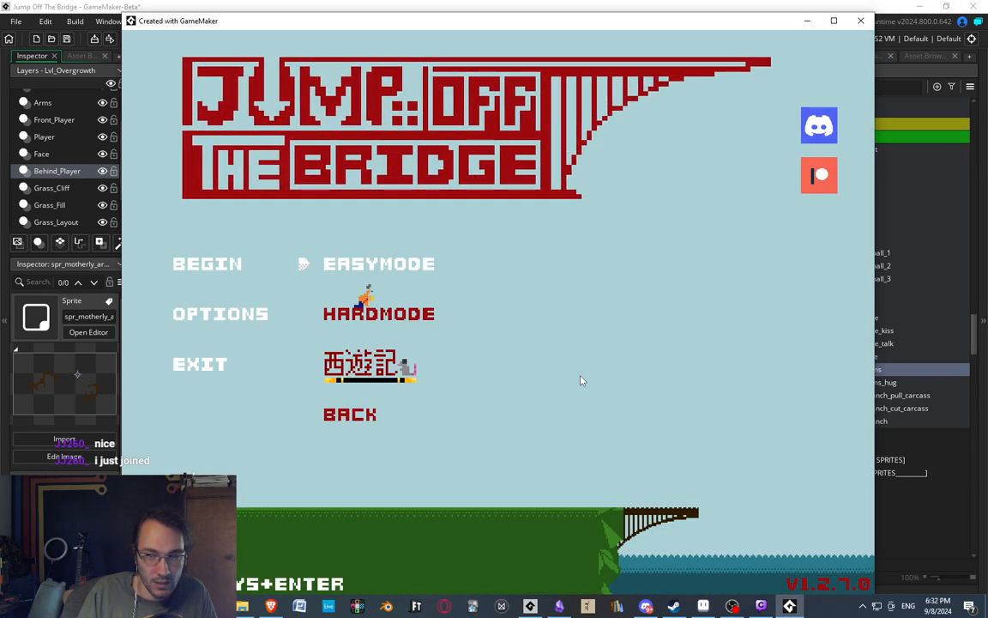
key("Right")
key("Down")
key("Down")
key("Down")
key("Down")
key("Down")
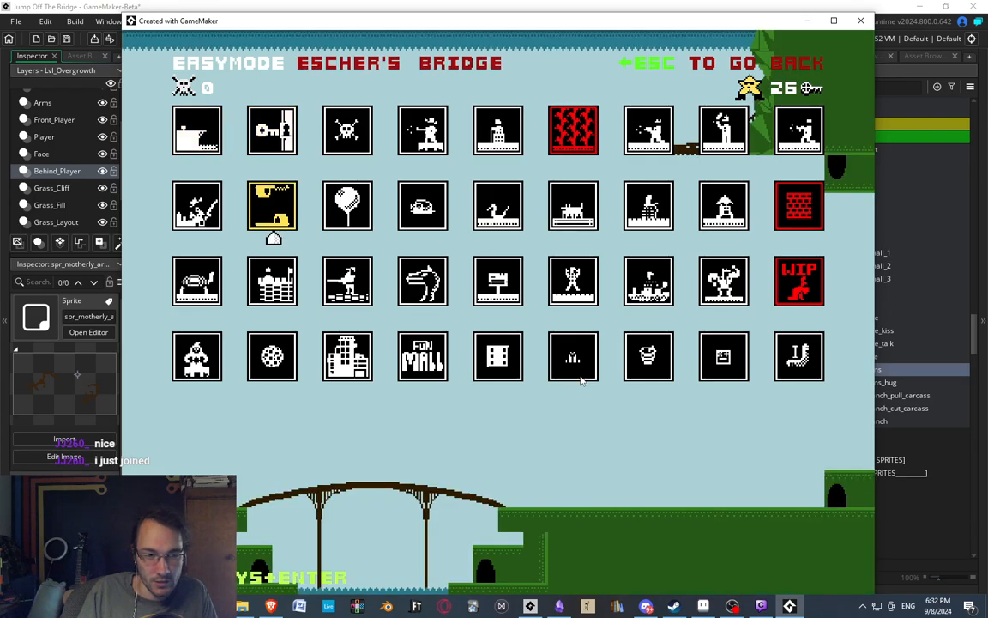
Look through the rows of levels in the Easymode level selection.
key("Up")
key("Up")
key("Up")
key("Up")
key("Up")
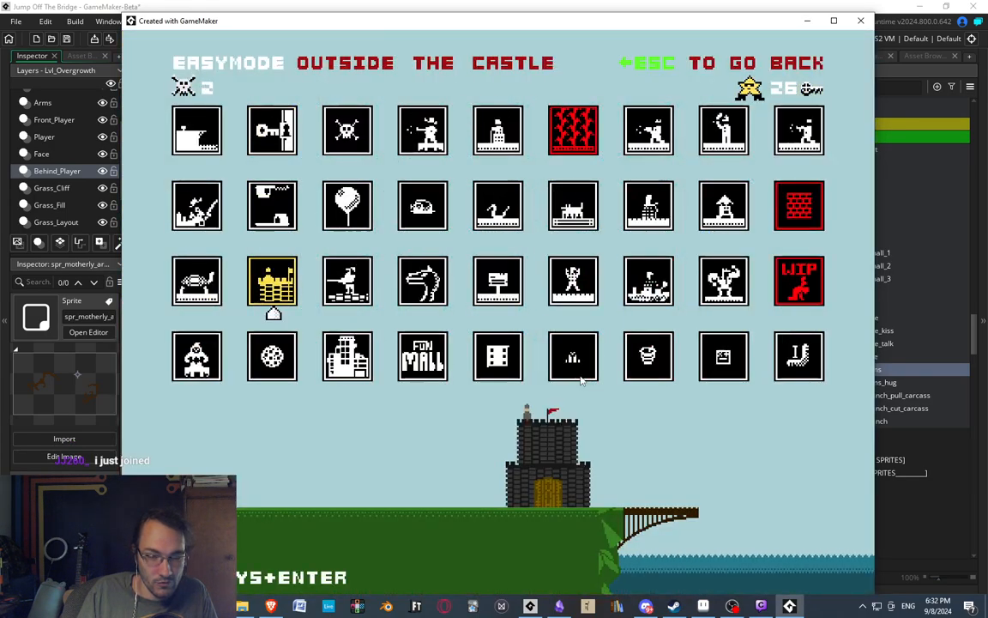
key("Right")
key("Down")
key("Down")
key("Down")
key("Down")
key("Down")
key("Down")
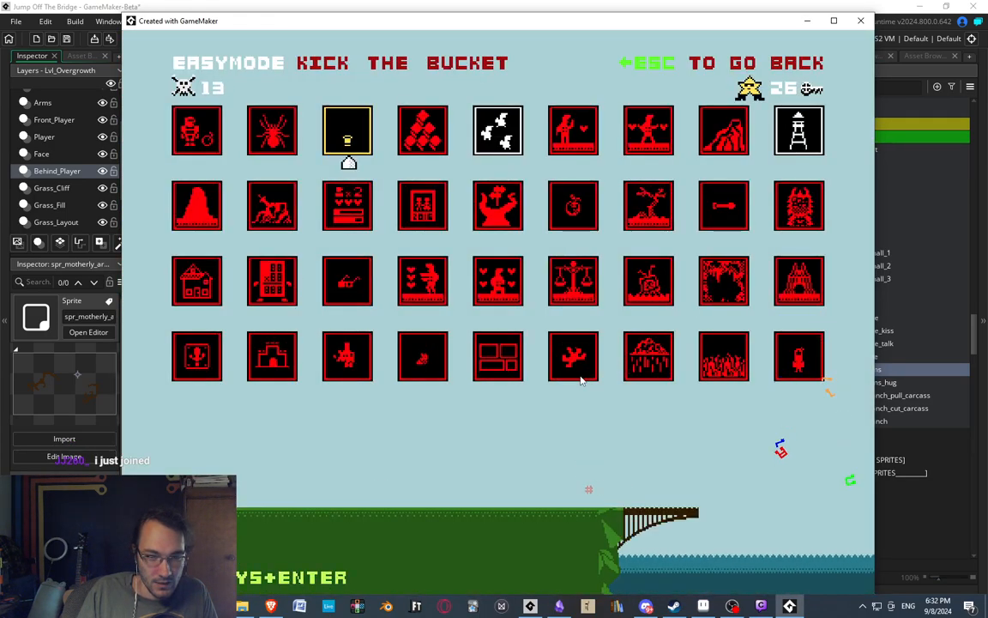
key("Down")
key("Down")
key("Down")
key("Down")
key("Down")
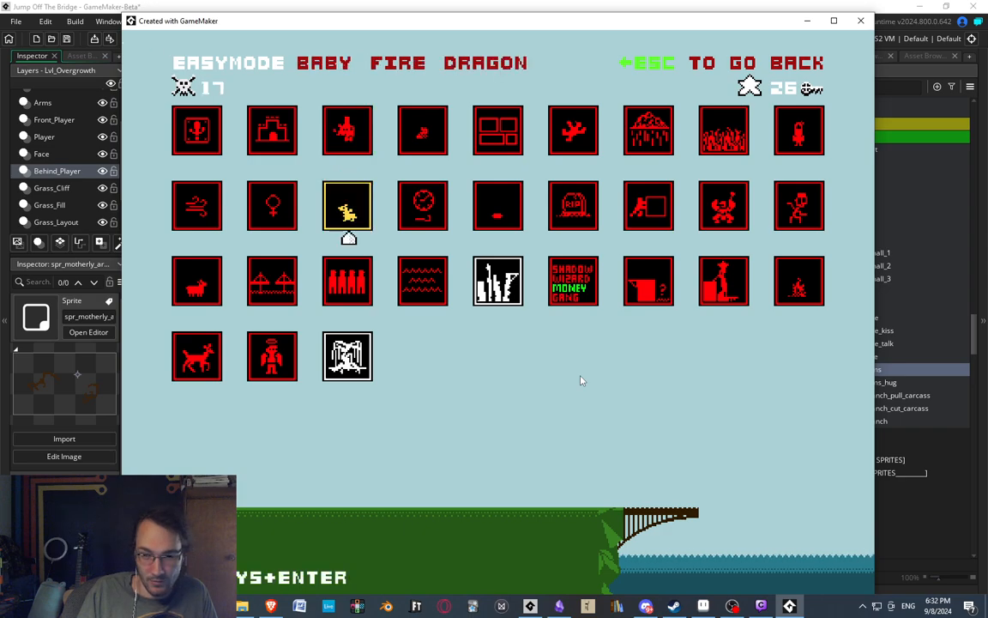
key("Left")
key("Down")
key("Up")
key("Up")
key("Up")
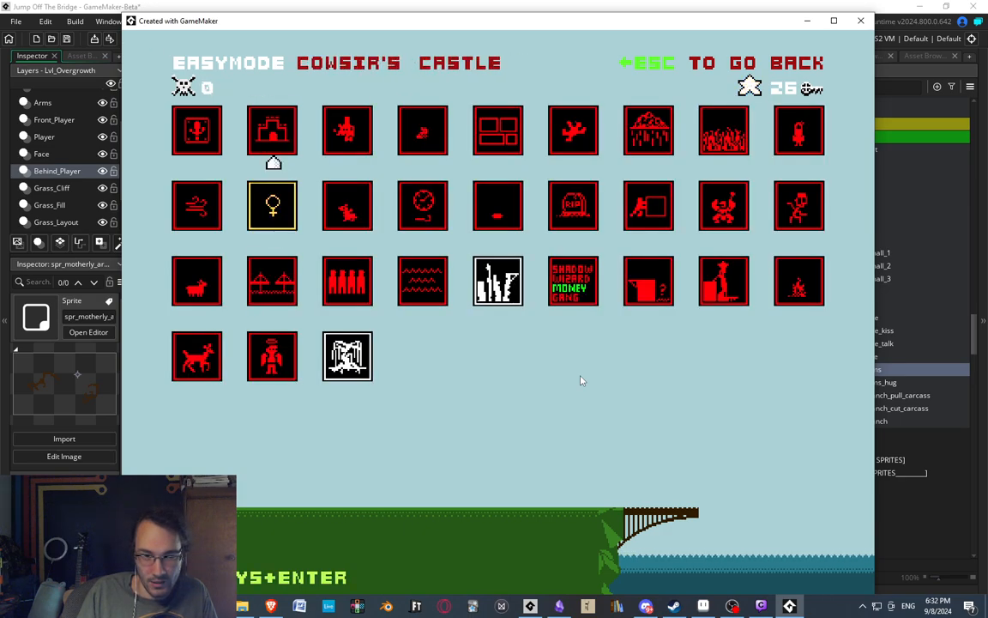
key("Up")
key("Up")
key("Up")
key("Up")
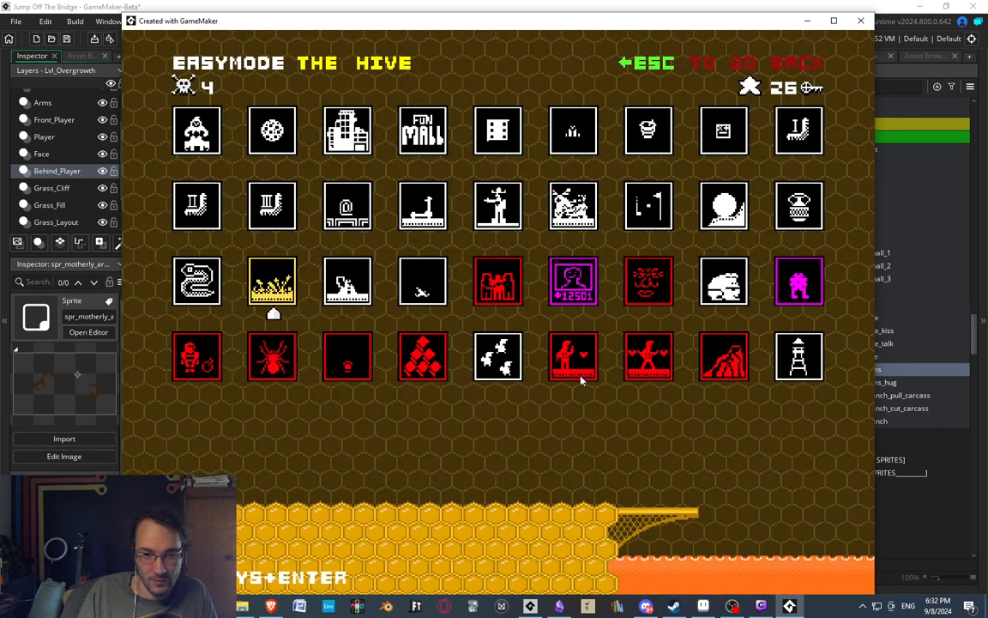
key("Right")
key("Right")
key("Right")
key("Down")
key("Right")
key("Down")
key("Down")
key("Down")
key("Left")
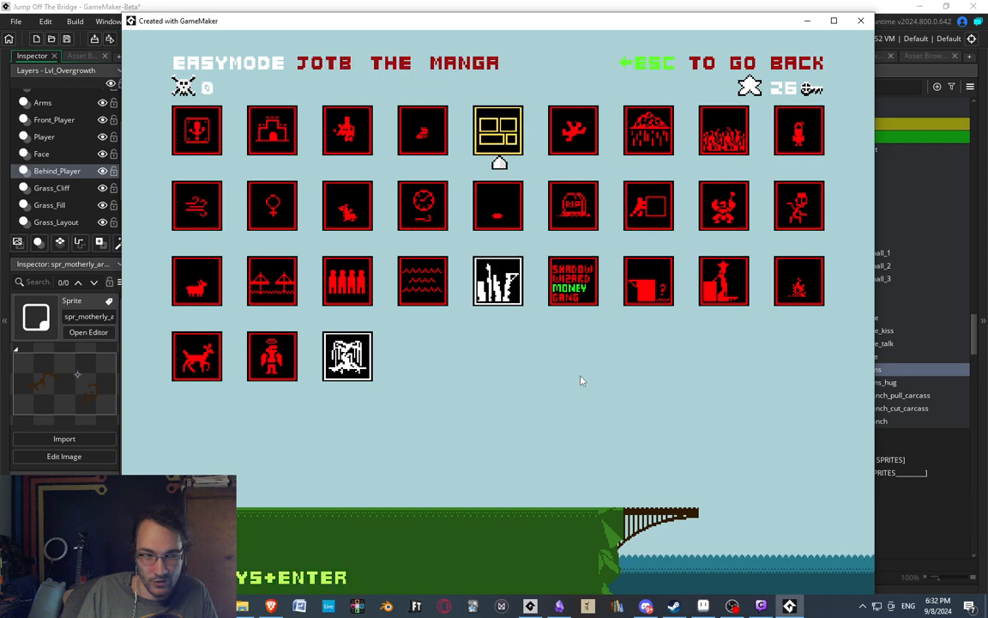
Start the Overgrowth level from the Easymode level selection.
key("Left")
key("Up")
key("Up")
key("Up")
key("Up")
key("Right")
key("Right")
key("Right")
key("Return")
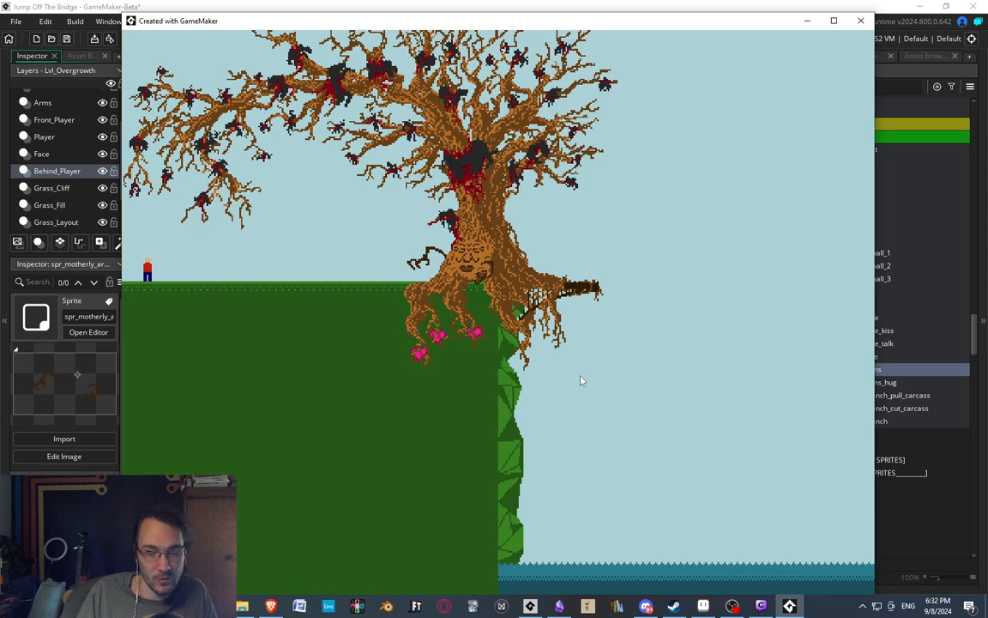
Leave Overgrowth and start the Trauma Dump level from the Easymode level selection.
key("Escape")
key("Right")
key("Return")
key("Return")
key("Right")
key("Down")
key("Down")
key("Down")
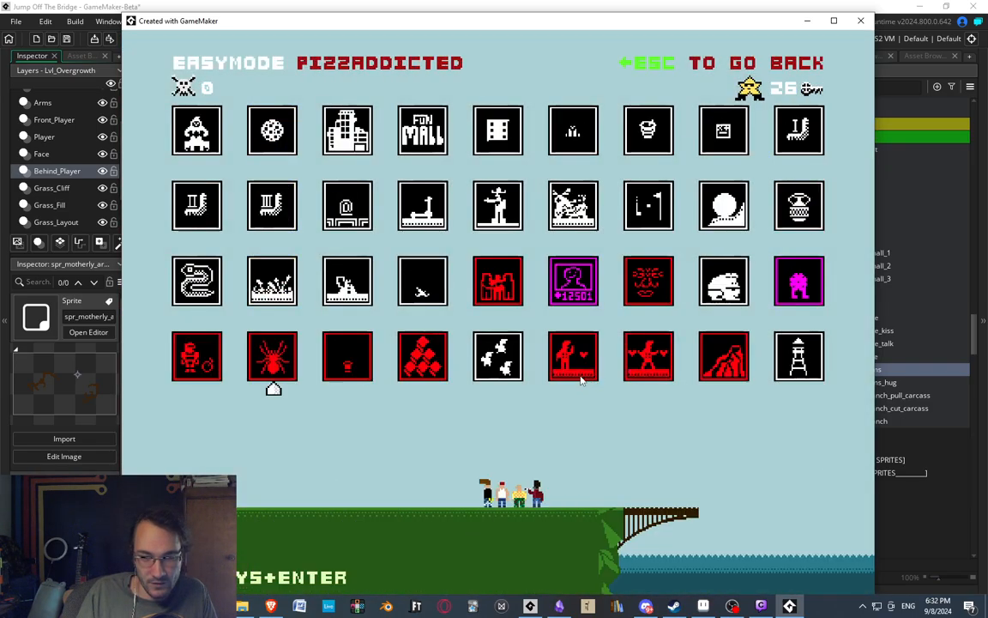
key("Up")
key("Right")
Walk and jump the character along the scrolling chat messages in the Trauma Dump level.
key("Right")
key("Right")
key("Right")
key("Return")
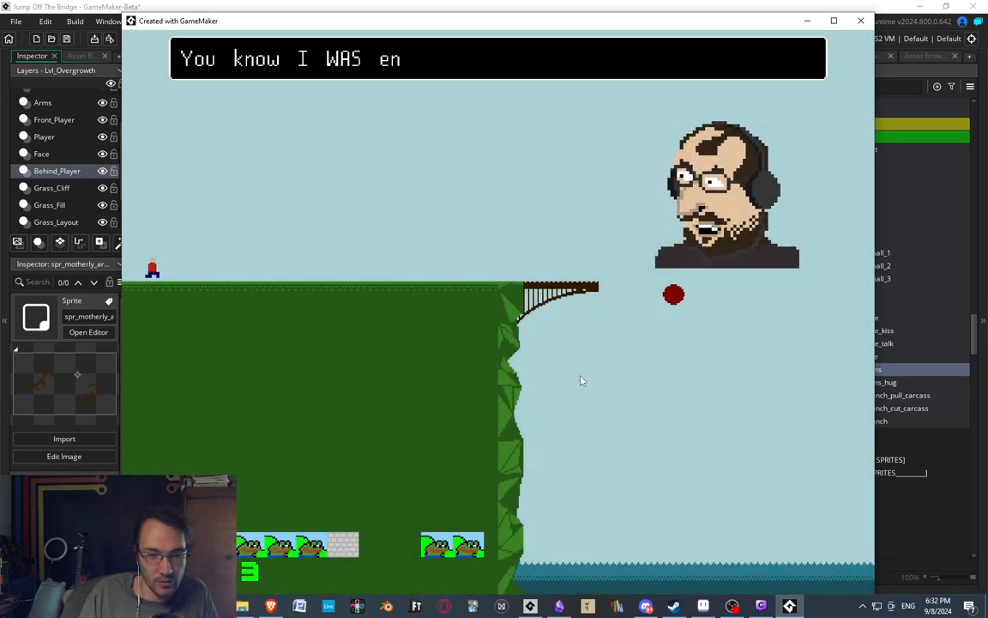
key("Right")
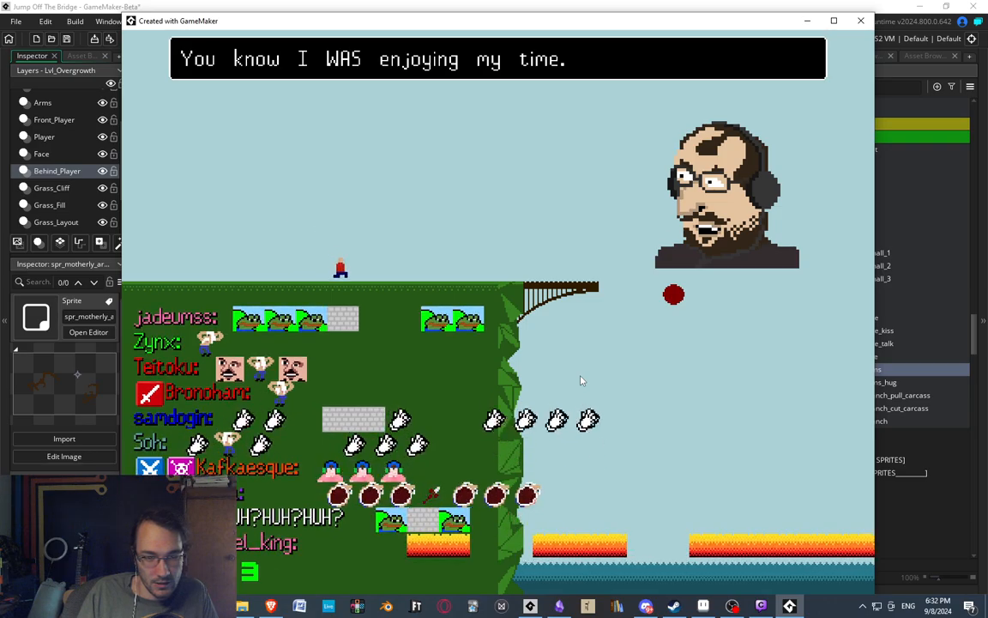
key("space")
key("Right")
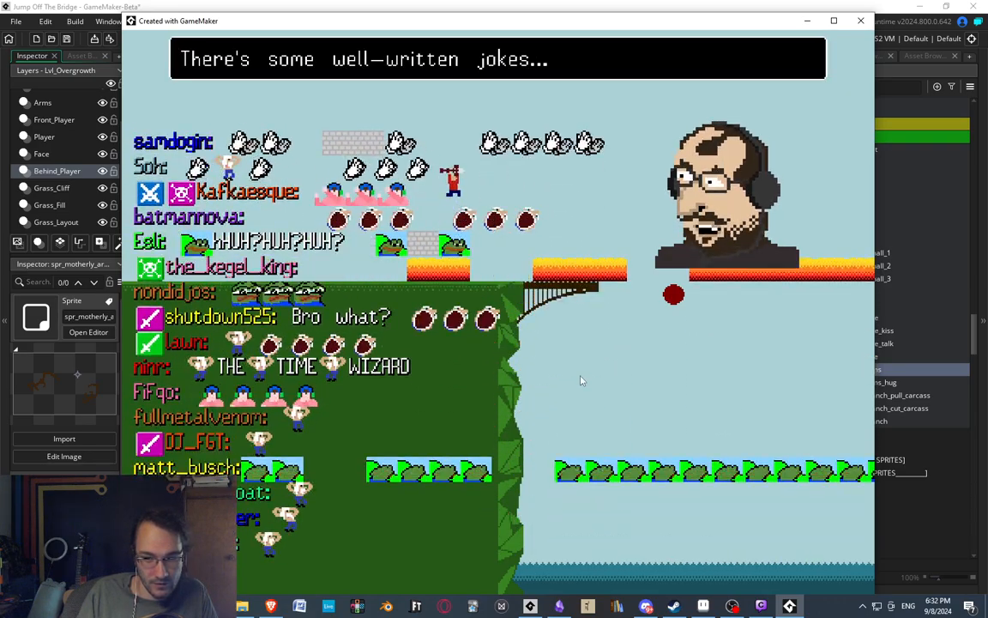
key("Left")
key("Right")
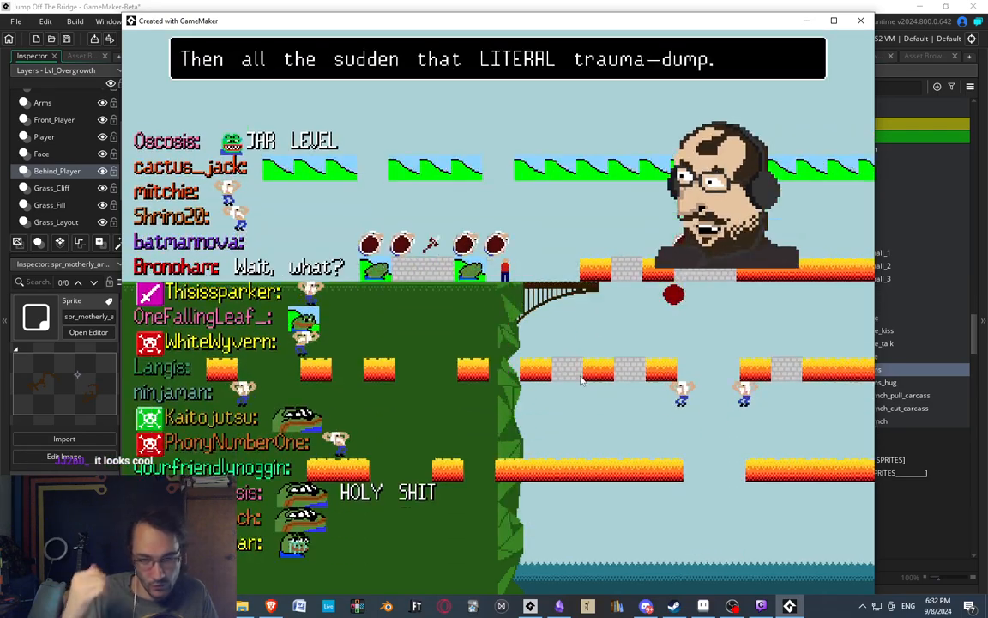
key("Left")
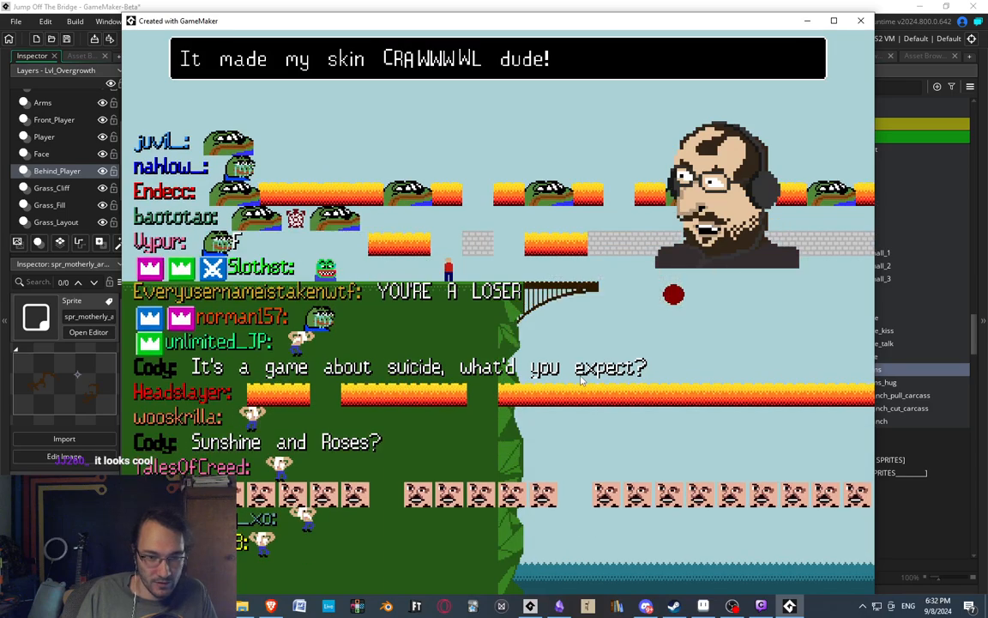
key("Left")
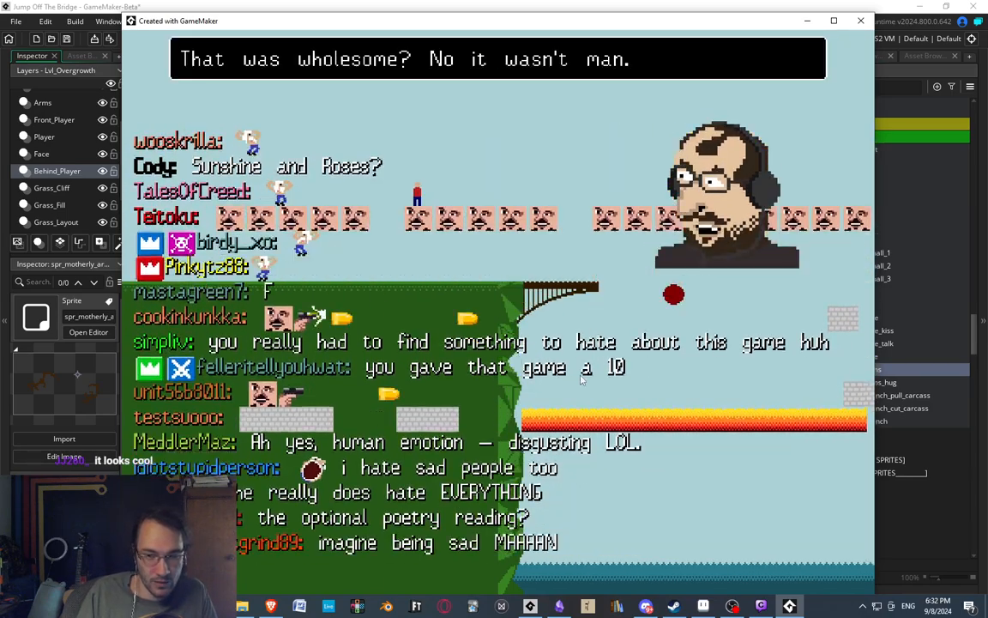
key("Right")
Exit Trauma Dump and start the Fire Dragon level from the Easymode level selection.
key("Escape")
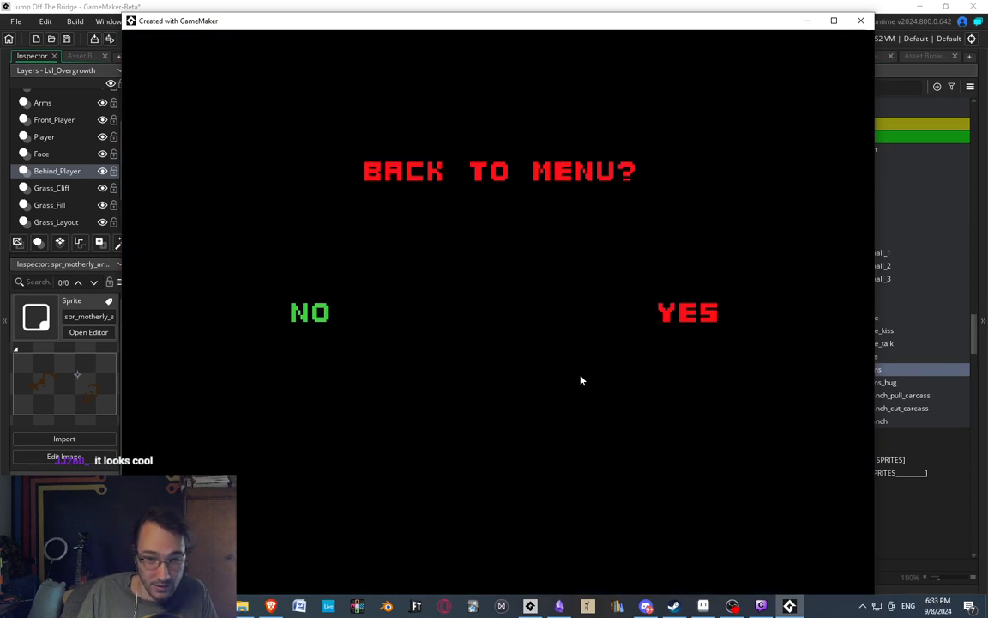
key("Right")
key("Return")
key("Return")
key("Down")
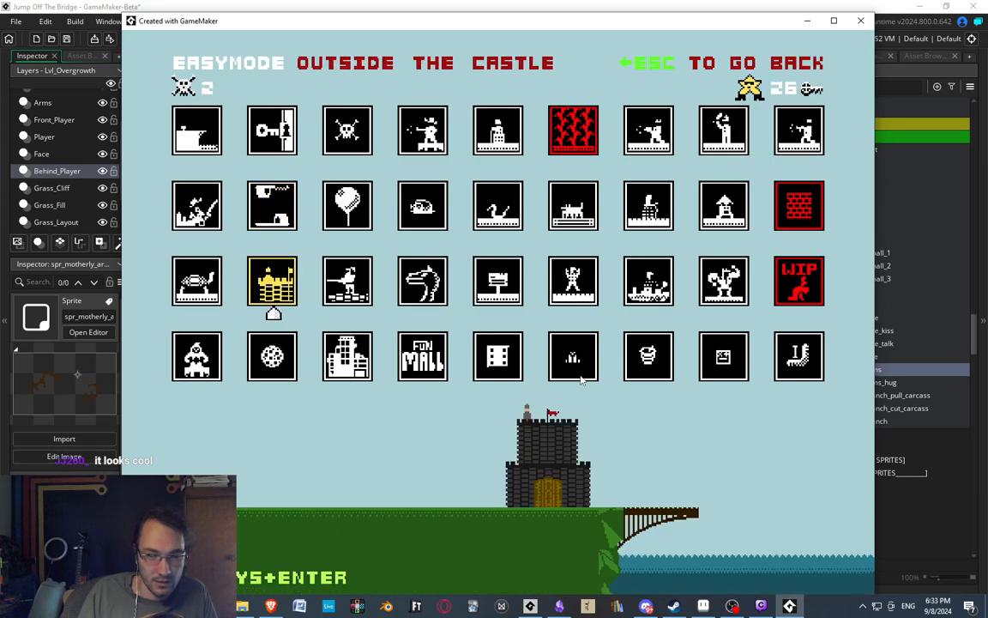
key("Right")
key("Right")
key("Right")
key("Left")
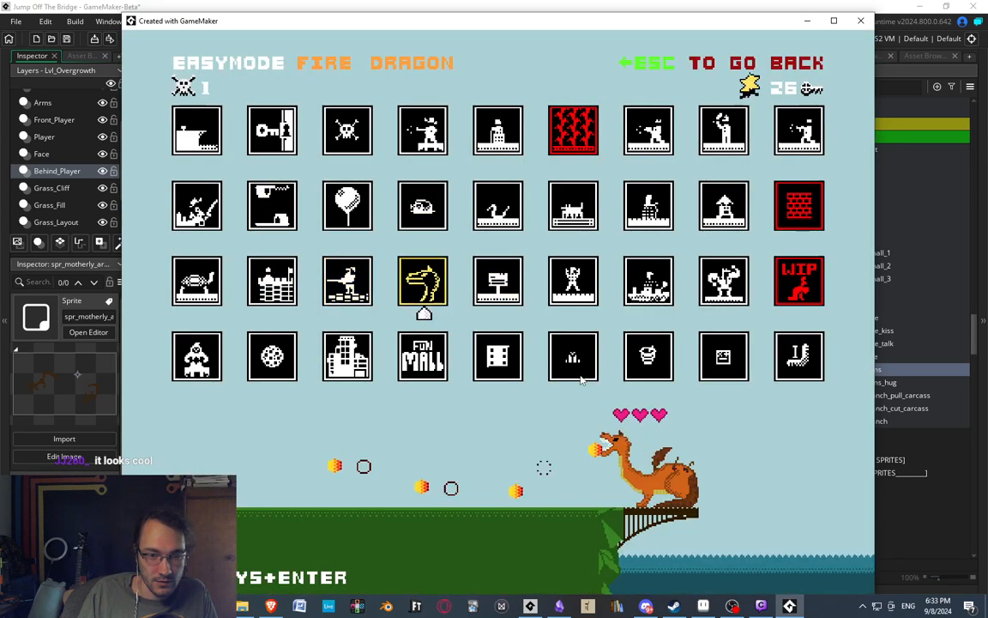
key("Return")
key("Left")
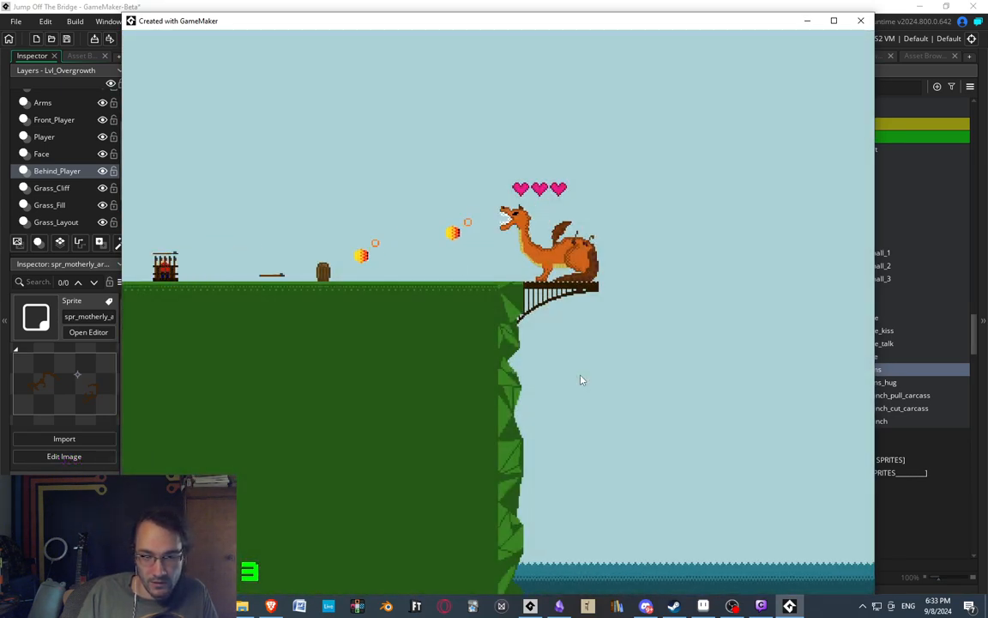
Leave the Fire Dragon level and start the golf level from the Easymode level selection.
key("Escape")
key("Right")
key("Return")
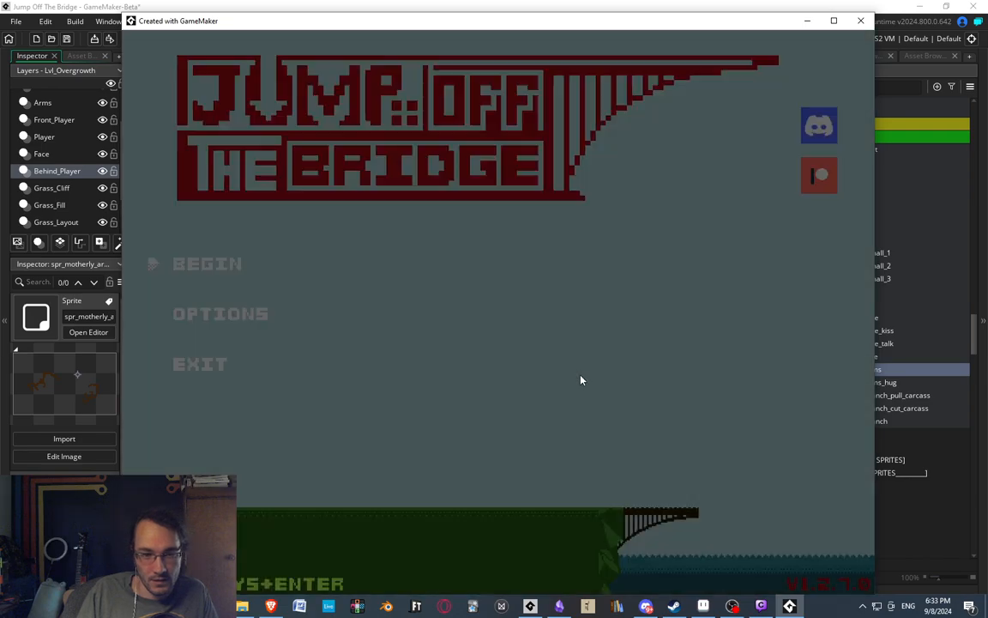
key("Return")
key("Return")
key("Down")
key("Down")
key("Right")
key("Right")
key("Right")
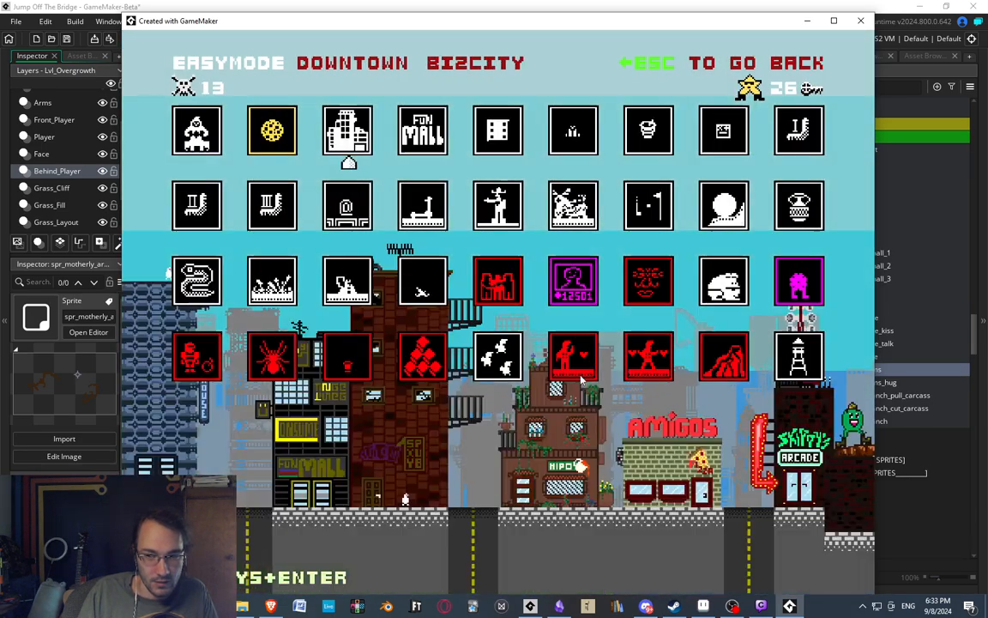
key("Down")
key("Right")
key("Right")
key("Return")
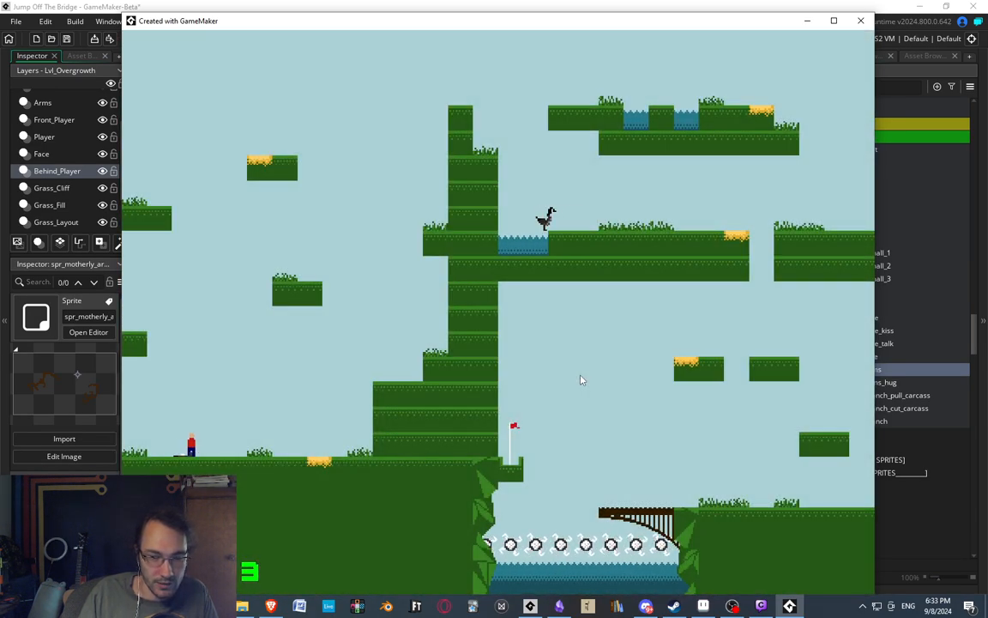
Walk the character to the golf ball, aim the shot upward and hit it.
key("Right")
key("space")
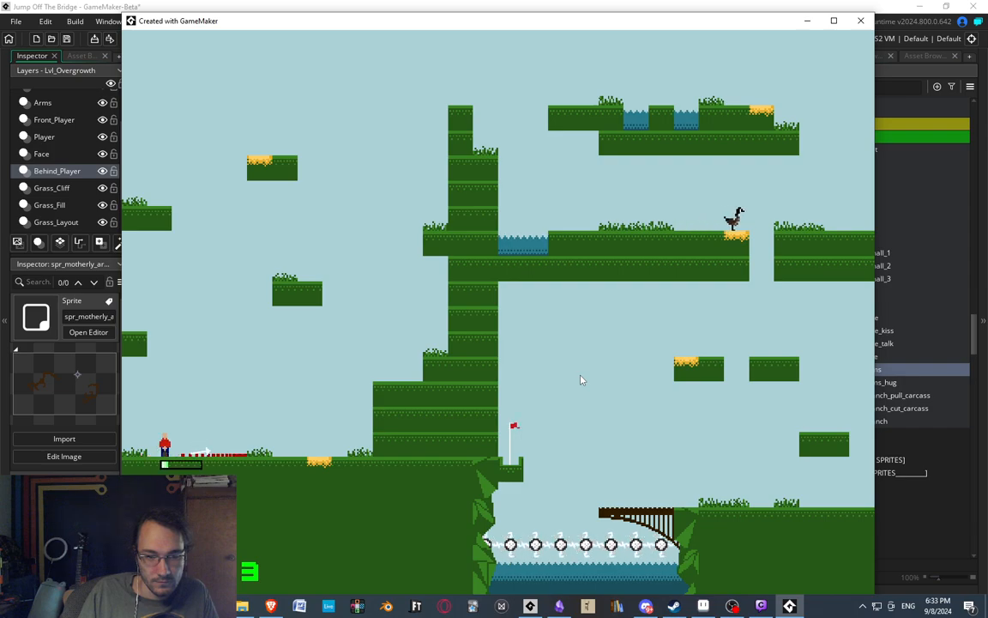
key("Up")
key("Up")
key("Down")
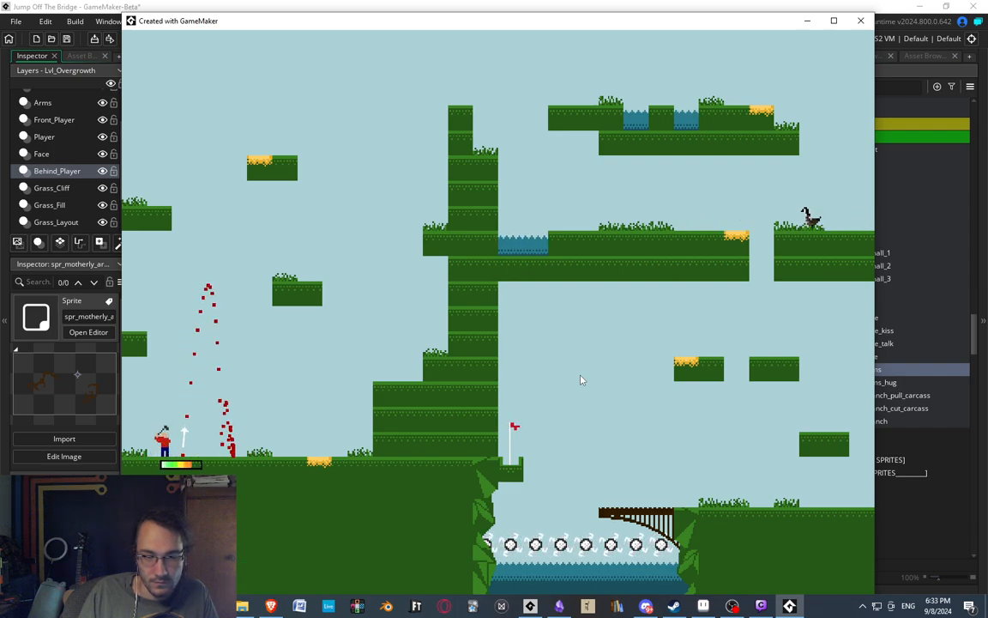
key("space")
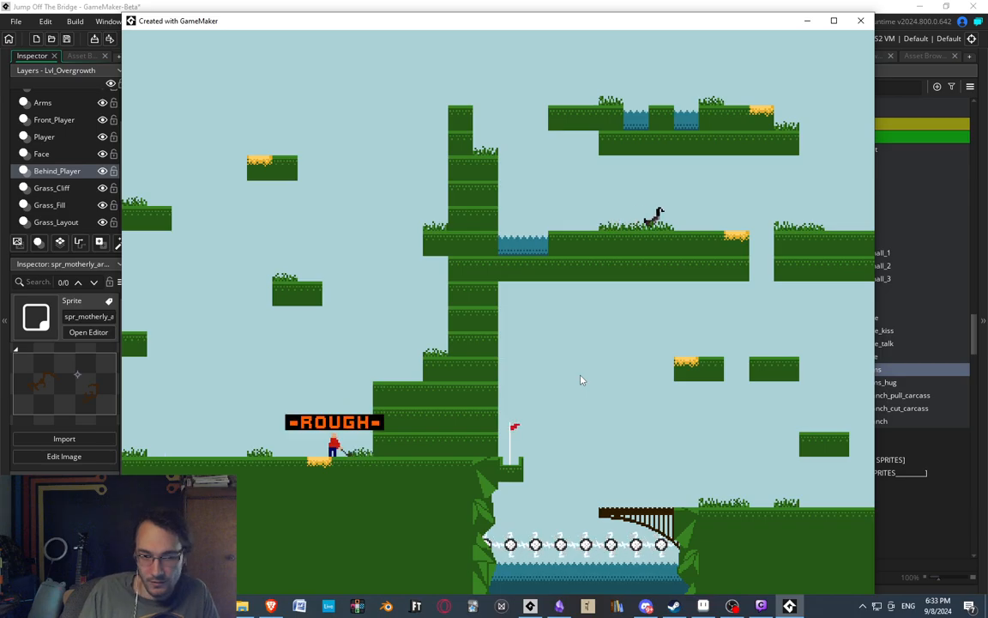
Leave the golf level and start the text-character level with the Muzam building.
key("Escape")
key("Return")
key("Right")
key("Down")
key("Down")
key("Down")
key("Down")
key("Down")
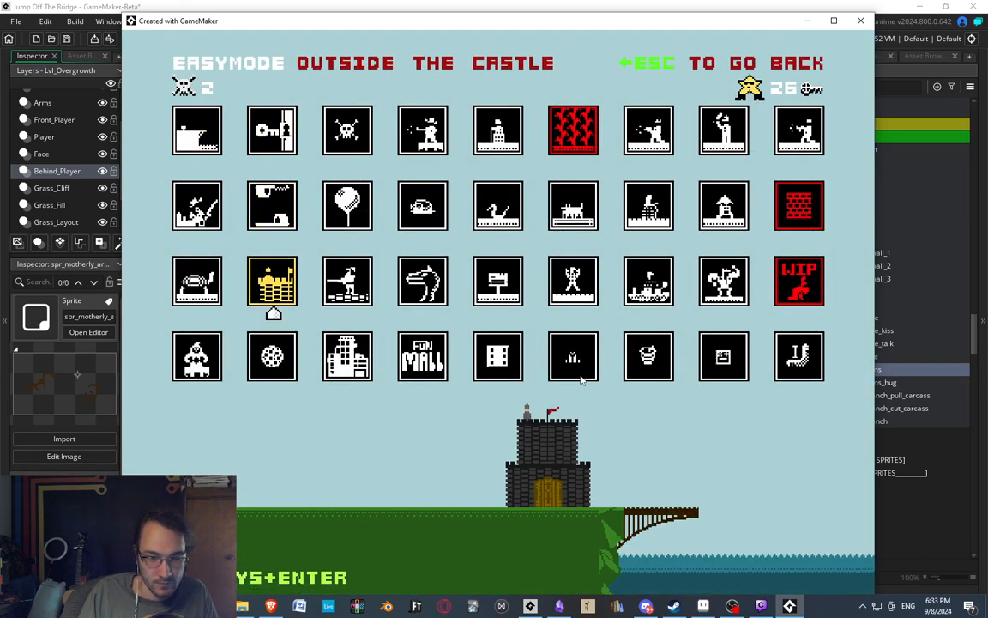
key("Right")
key("Up")
key("Return")
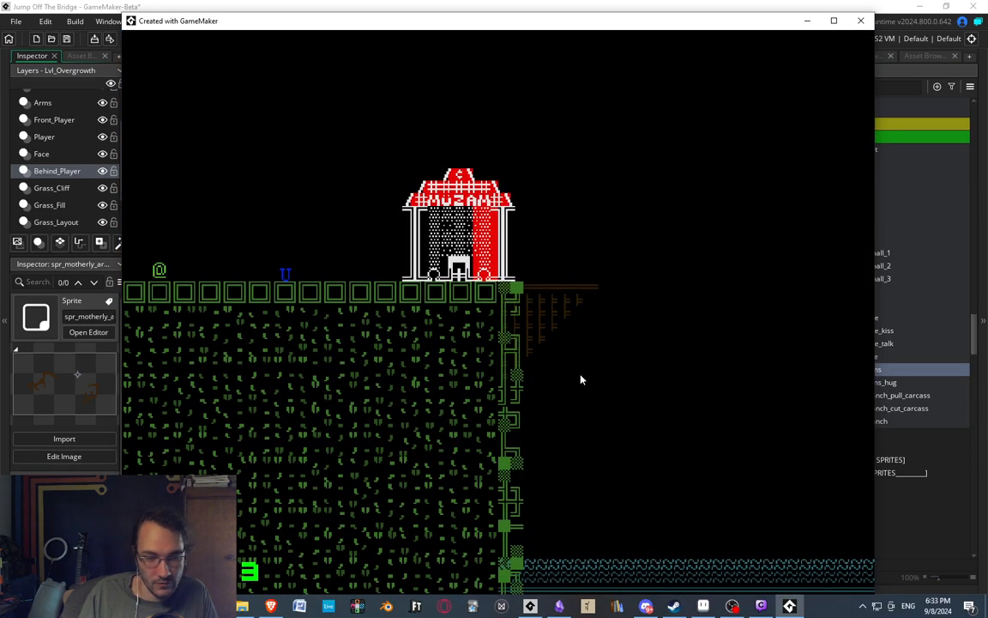
Walk the @ character to the Muzam building and enter it.
key("Right")
key("Right")
key("Right")
key("Right")
key("Right")
key("Right")
key("Right")
key("Right")
key("Right")
key("Right")
key("Right")
key("Right")
key("Right")
key("Right")
key("Right")
key("Right")
key("Right")
key("Right")
key("Right")
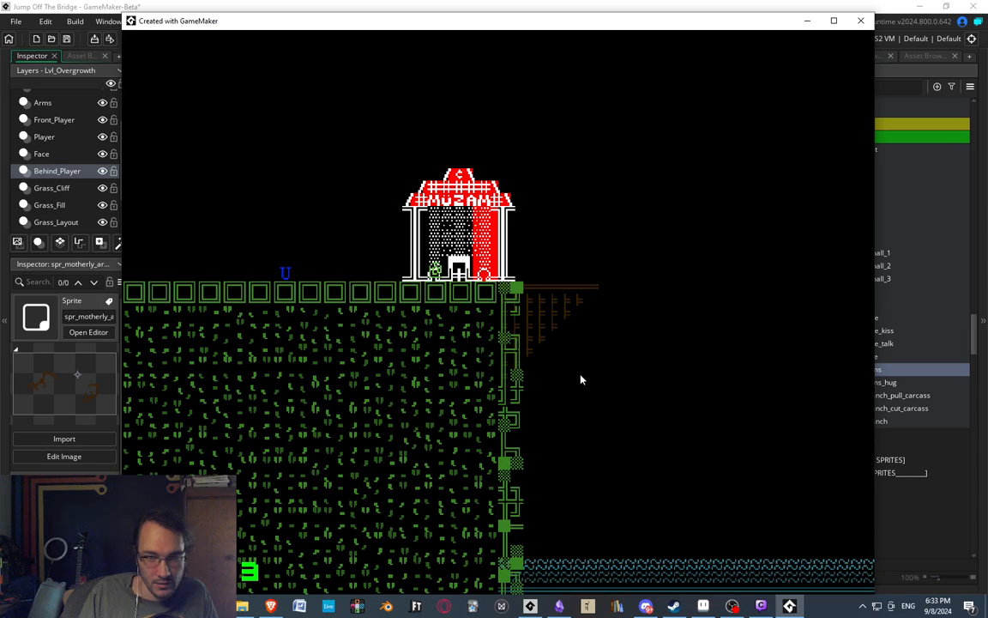
key("Right")
key("Right")
key("Right")
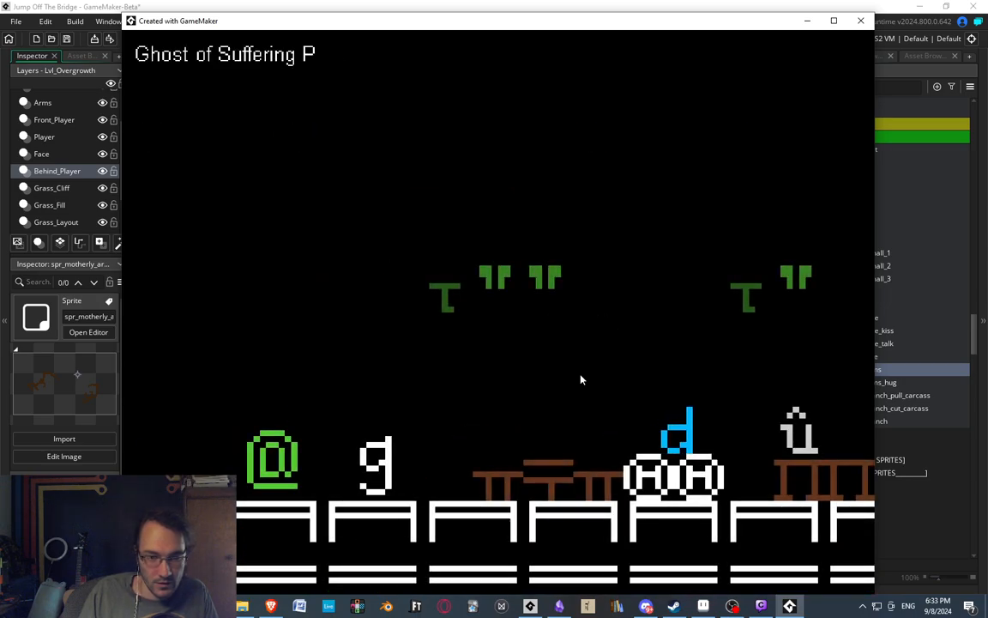
Leave the Muzam level and restart Overgrowth from the Easymode level selection.
key("Escape")
key("Return")
key("Return")
key("Down")
key("Down")
key("Down")
key("Down")
key("Down")
key("Down")
key("Down")
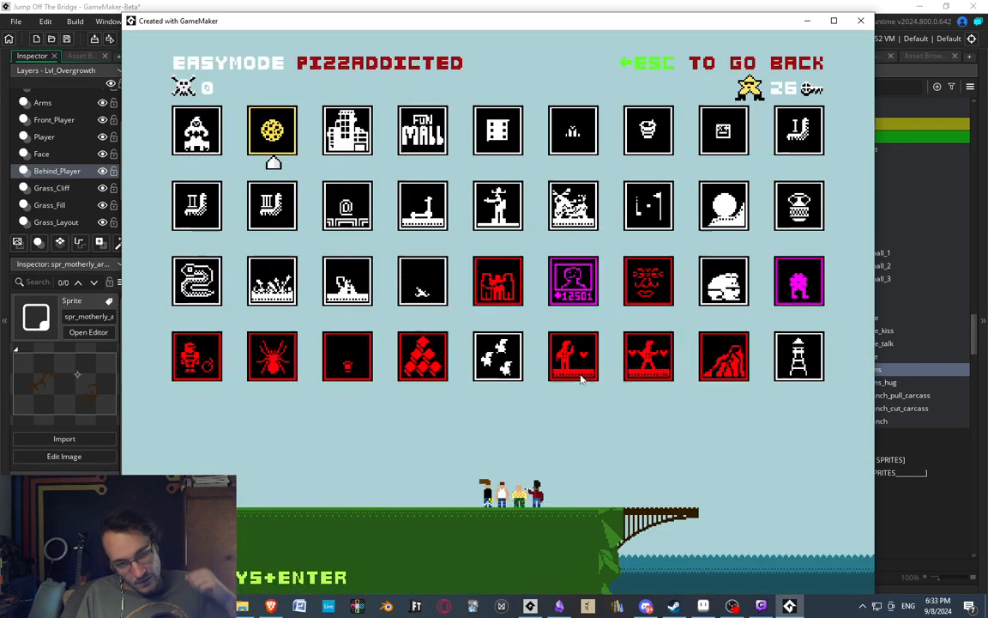
key("Right")
key("Right")
key("Right")
key("Right")
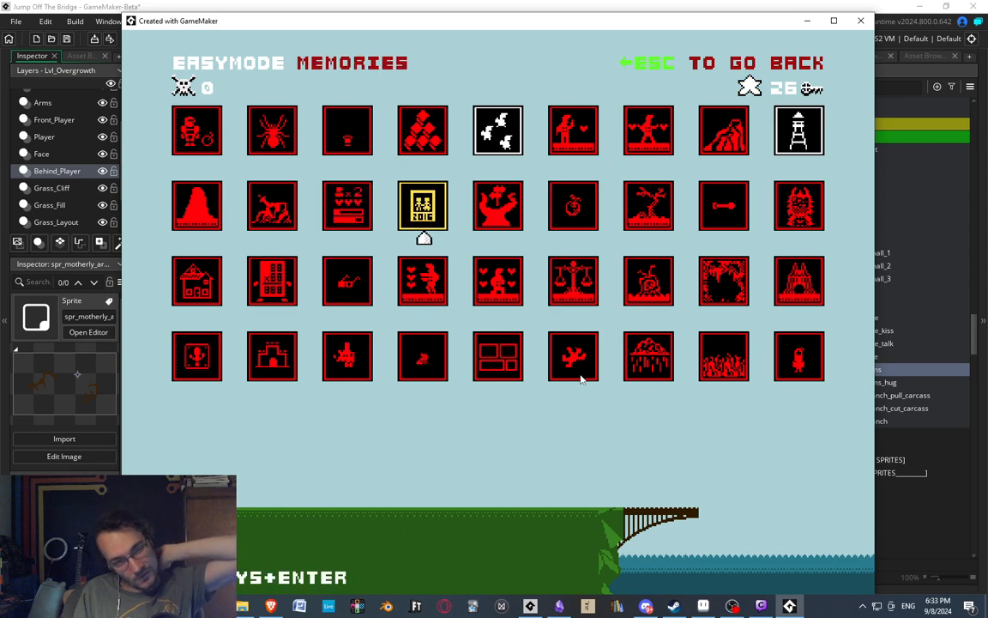
key("Up")
key("Up")
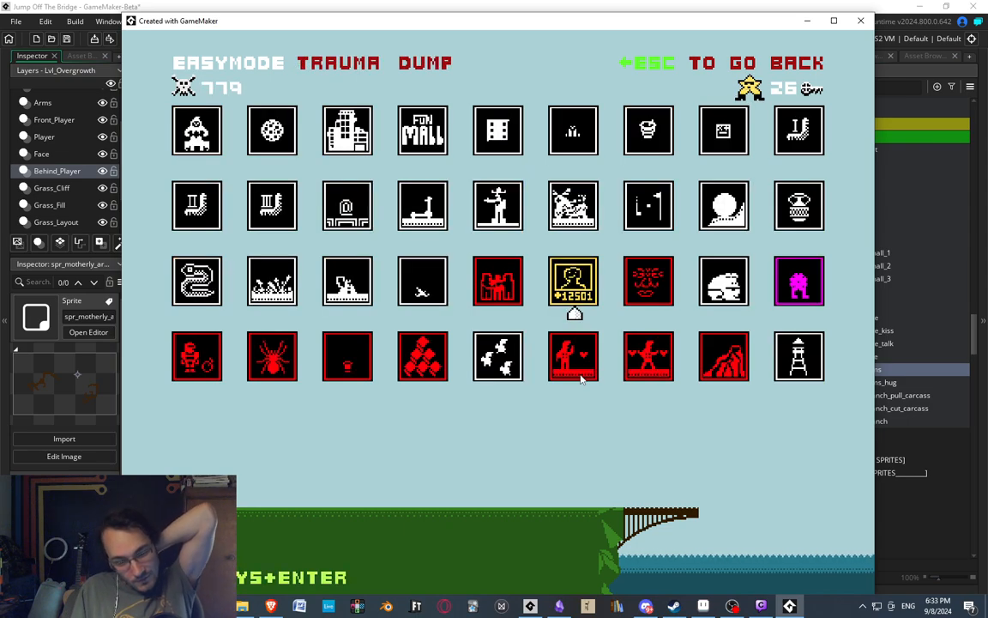
key("Right")
key("Return")
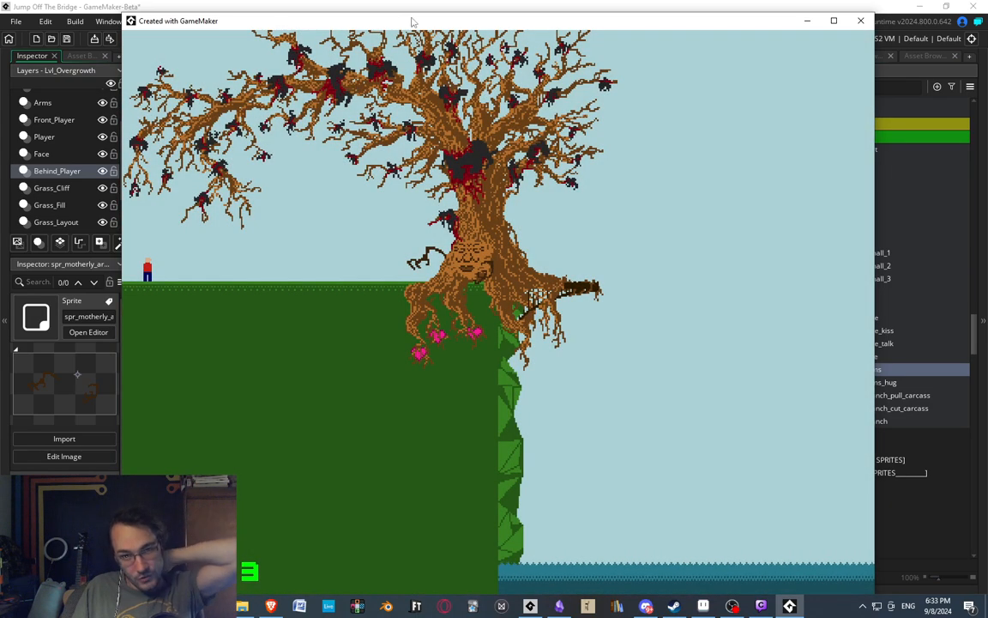
Switch from the running game back to the sprite editor and inspect the arm and carcass in the ninth frame.
left_click(442, 4)
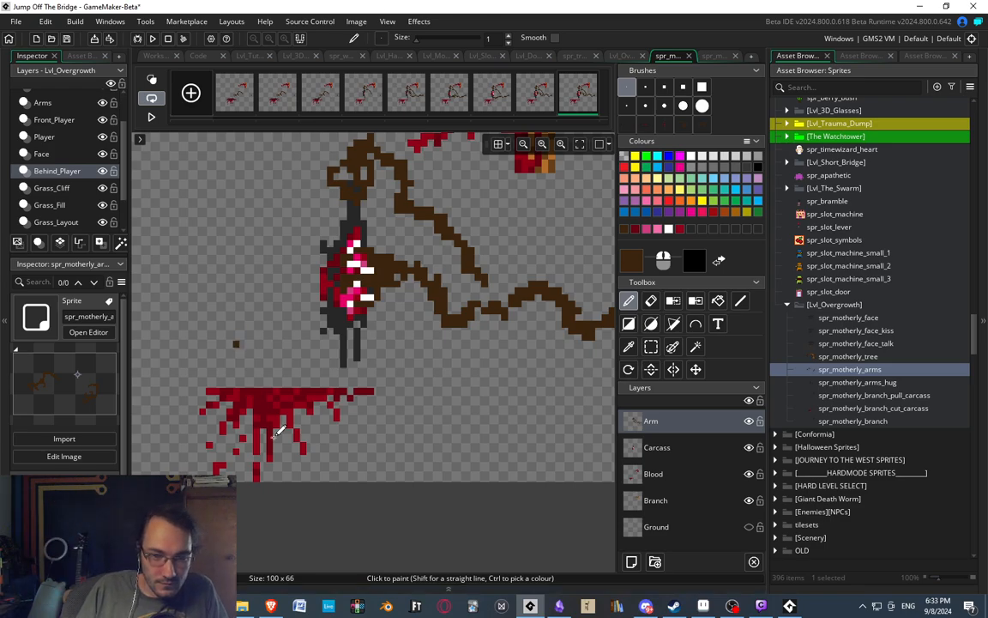
scroll(408, 314, "down", 2)
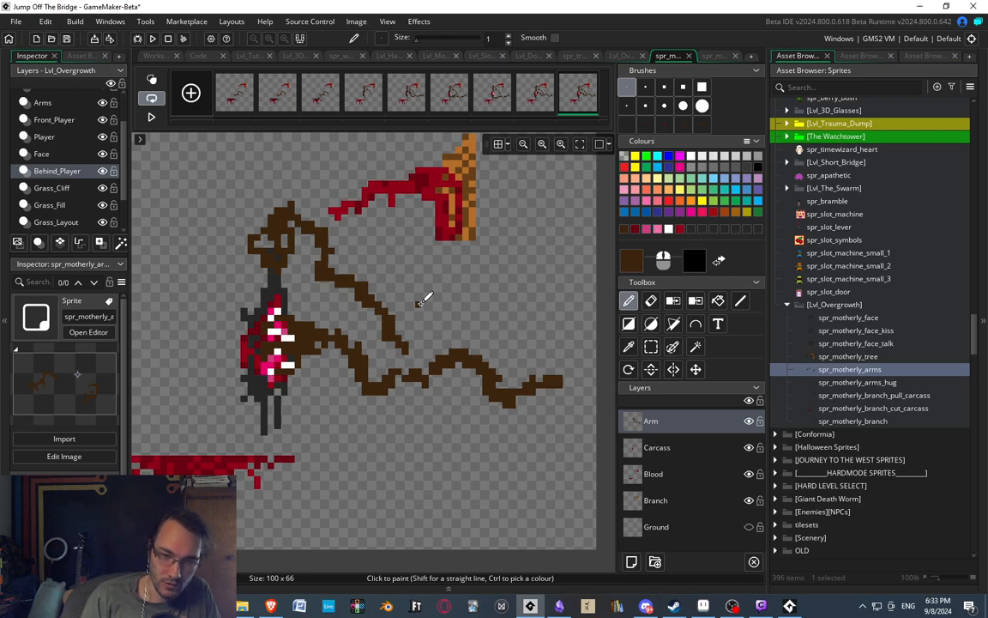
middle_click_drag(290, 360, 321, 361)
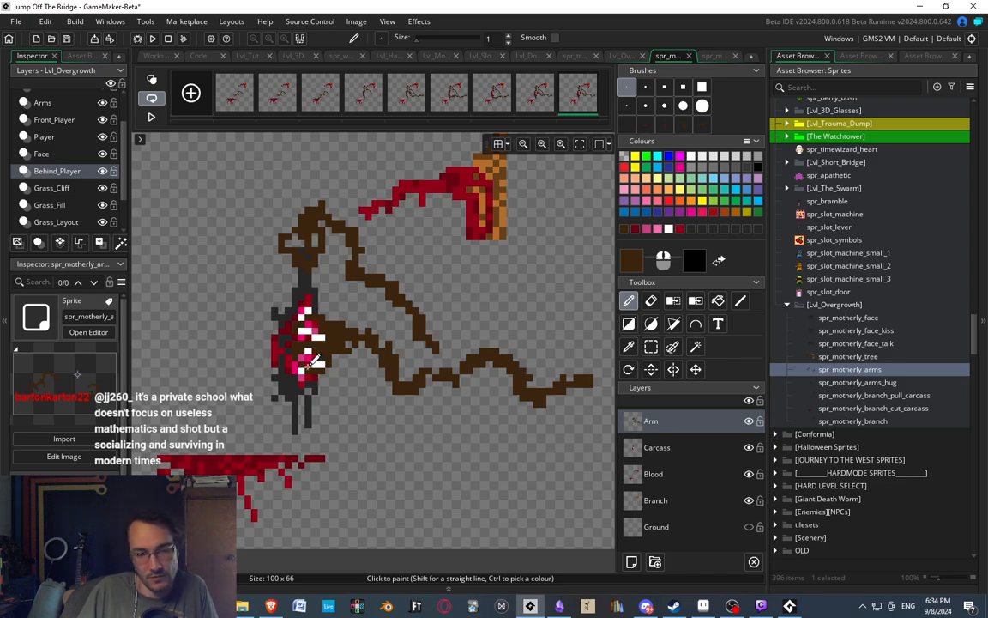
middle_click_drag(391, 247, 409, 243)
middle_click_drag(475, 349, 456, 314)
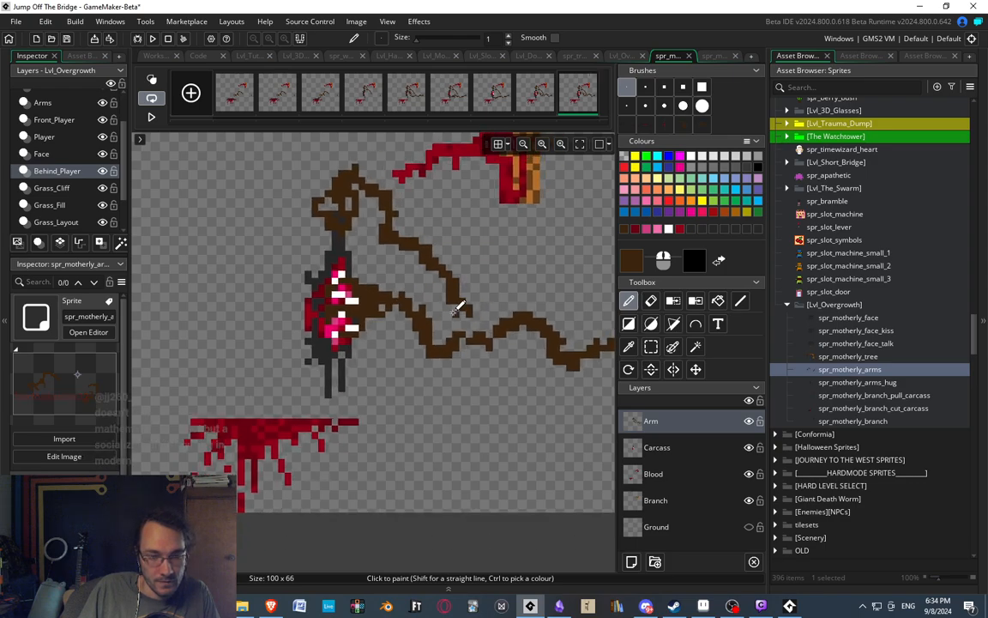
middle_click_drag(340, 318, 319, 326)
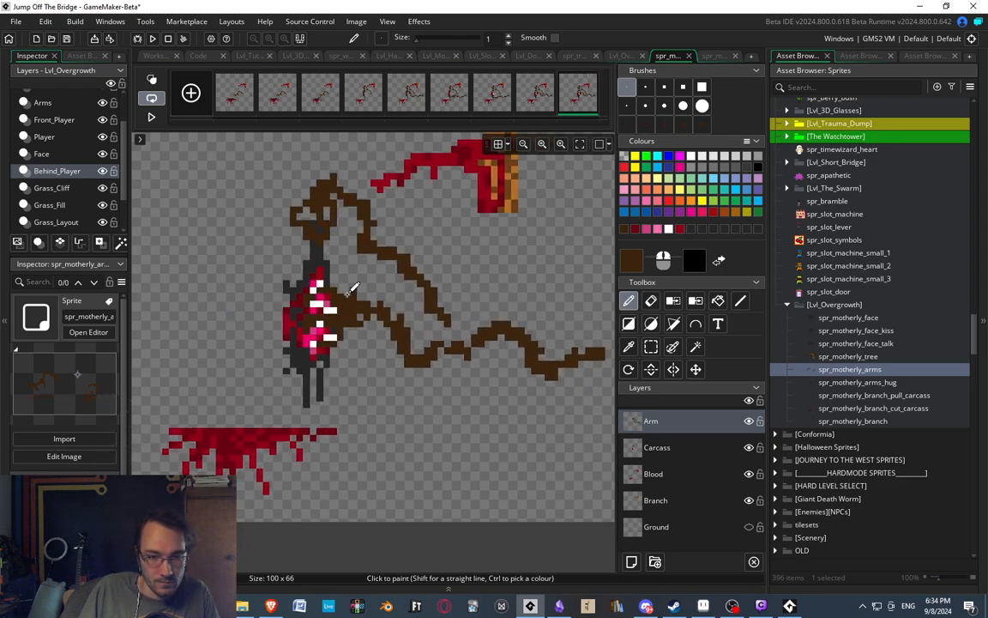
key("s")
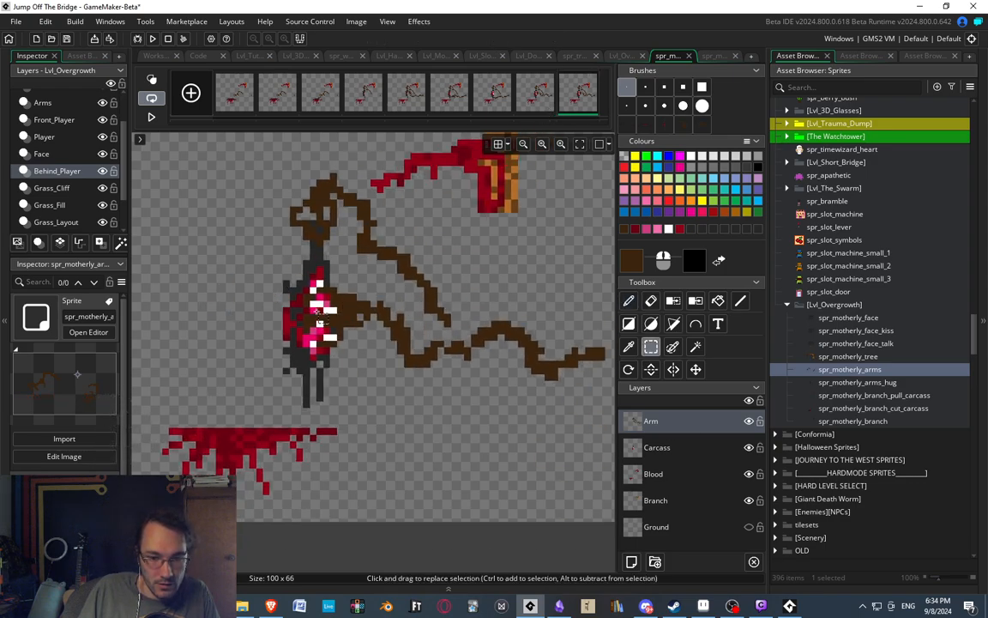
mouse_move(280, 254)
middle_mouse_down()
mouse_move(333, 264)
mouse_move(333, 250)
middle_mouse_up()
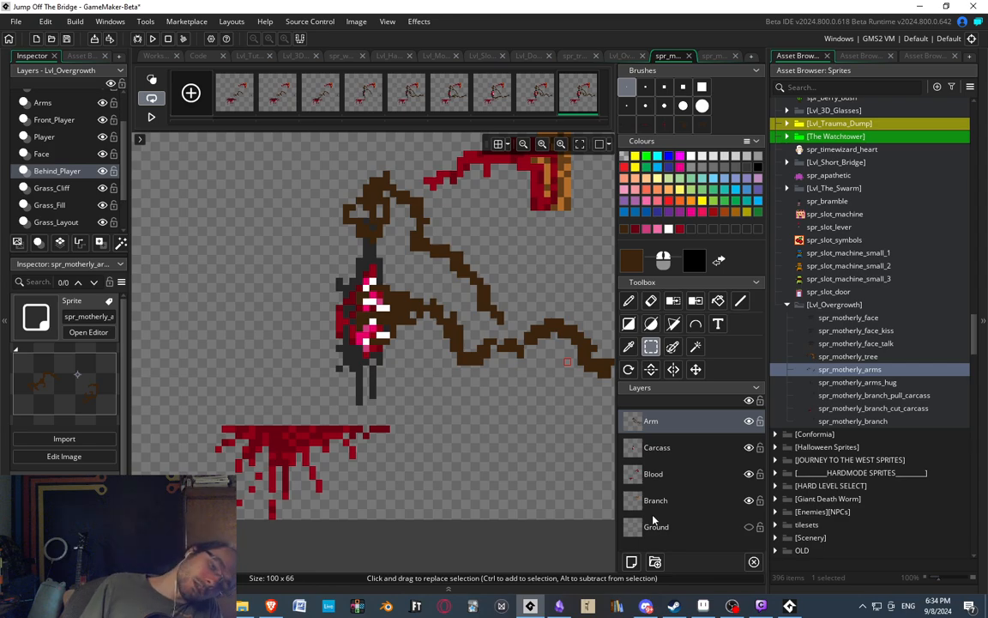
scroll(378, 296, "up", 2)
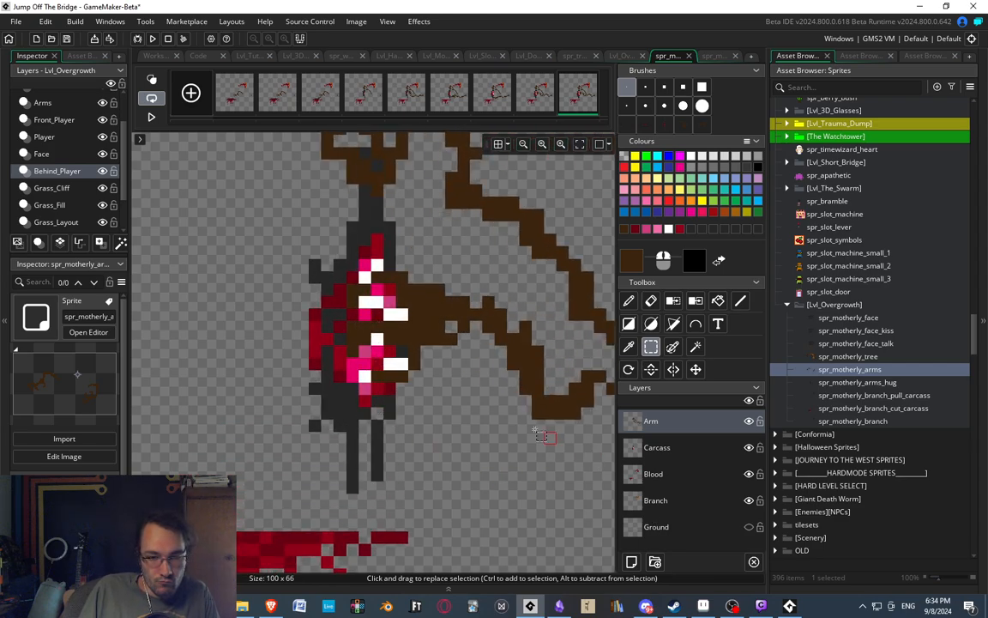
Hide the Arm layer and paint over the central ribs and flesh on the ninth frame's Carcass layer with reds.
left_click(749, 421)
key("e")
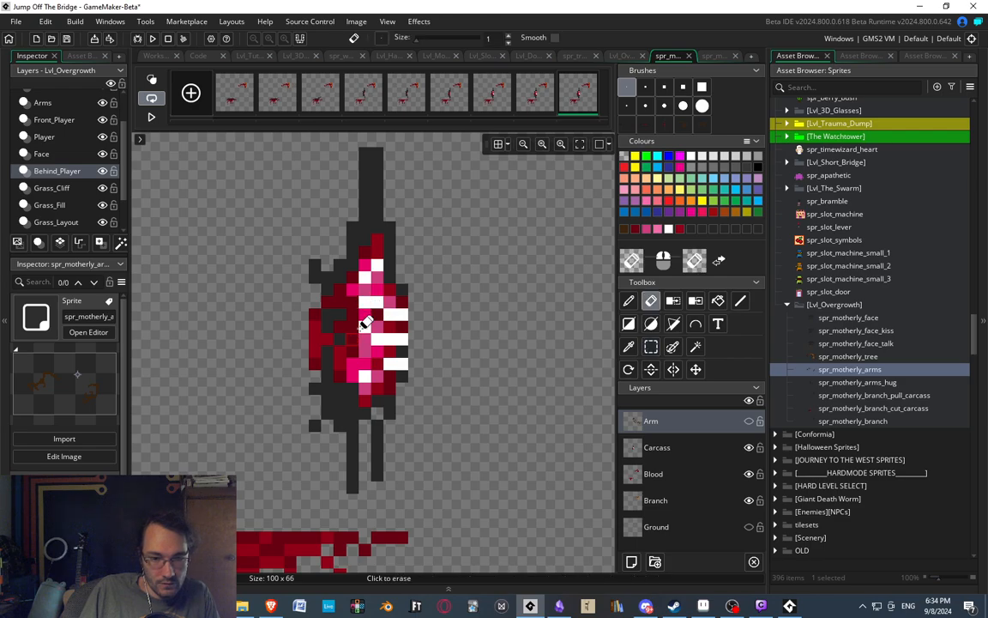
key("d")
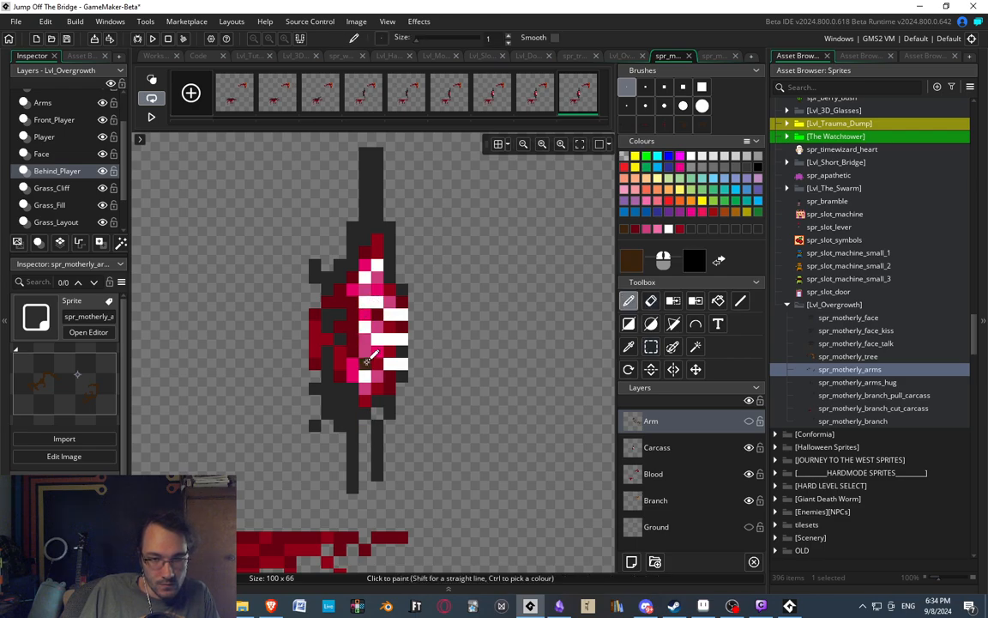
left_click(389, 355, "ctrl")
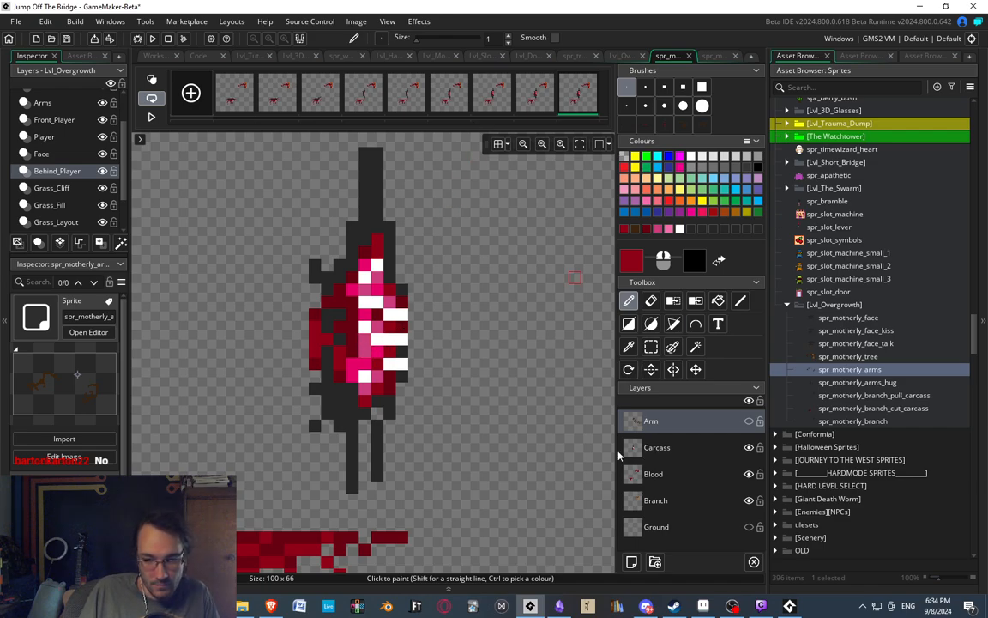
left_click(672, 447)
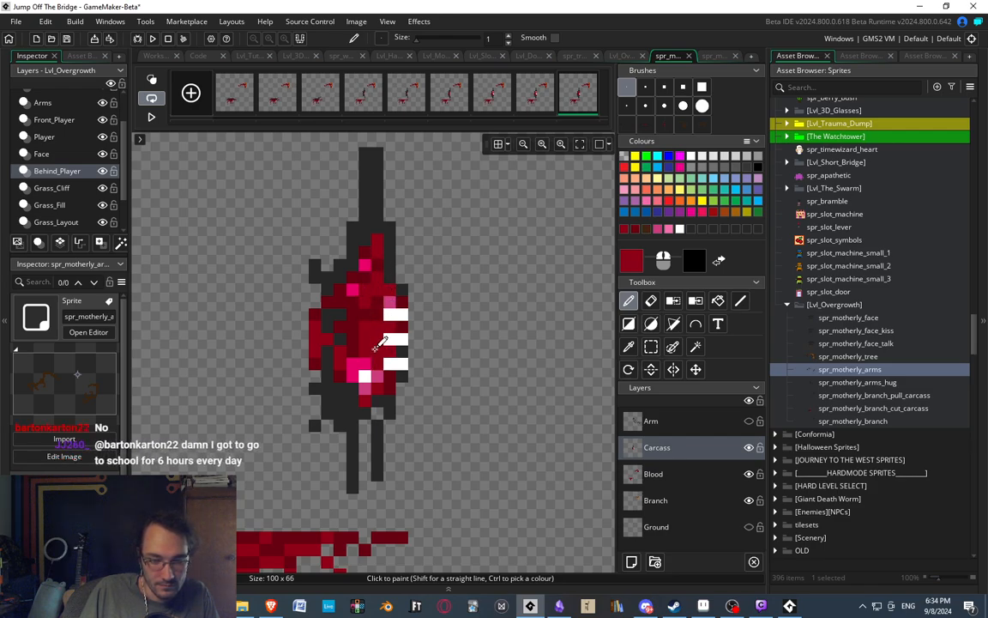
middle_click_drag(360, 390, 368, 392)
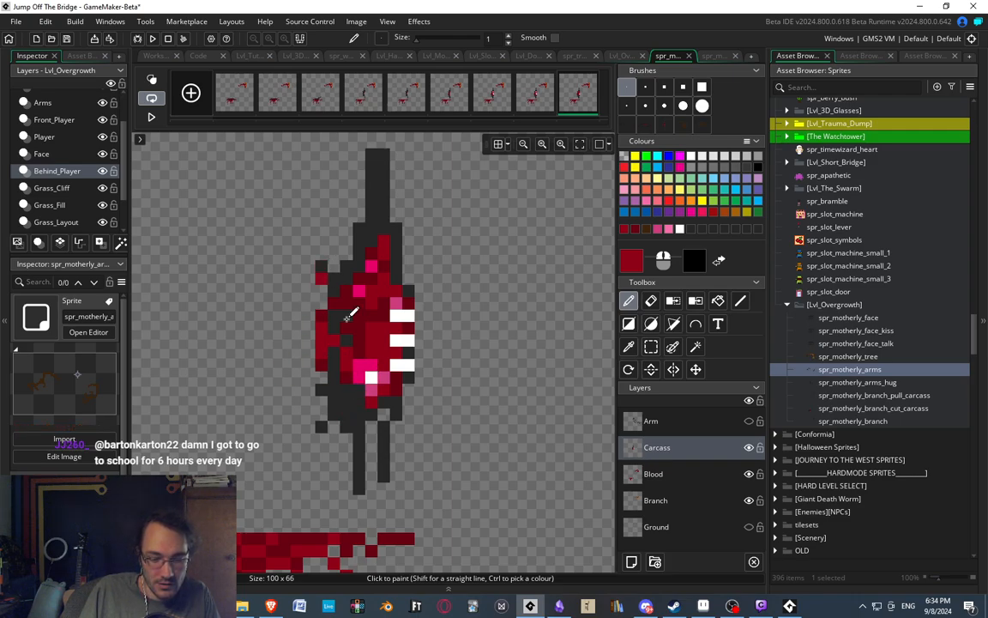
middle_click_drag(396, 350, 409, 347)
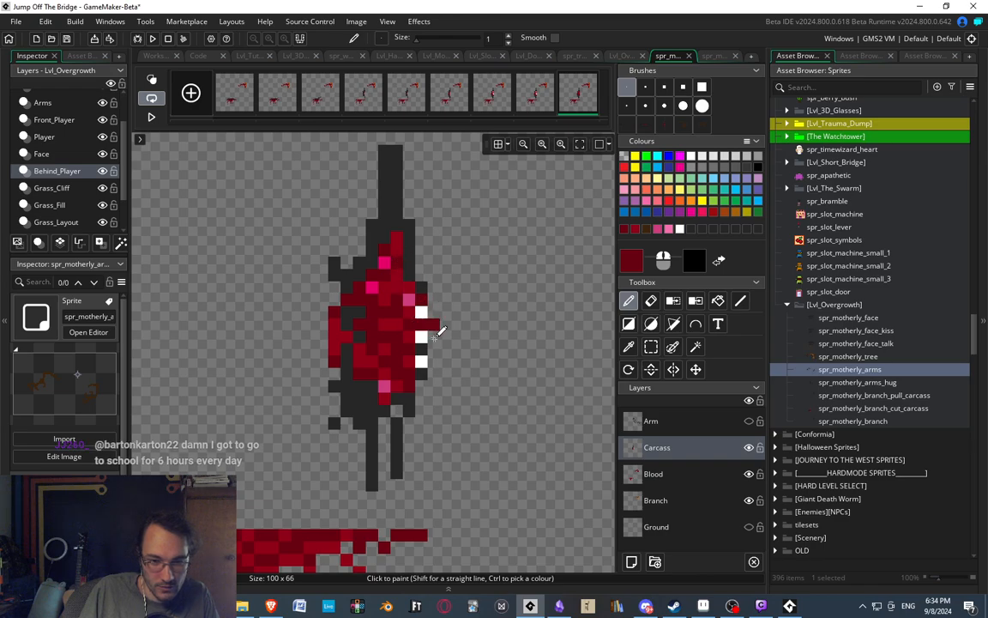
Cover the remaining white rib ends along the carcass's outer edge with dark red and dark grey pixels.
left_click(422, 325)
left_click(419, 298)
left_click(420, 289, "ctrl")
left_click(425, 314)
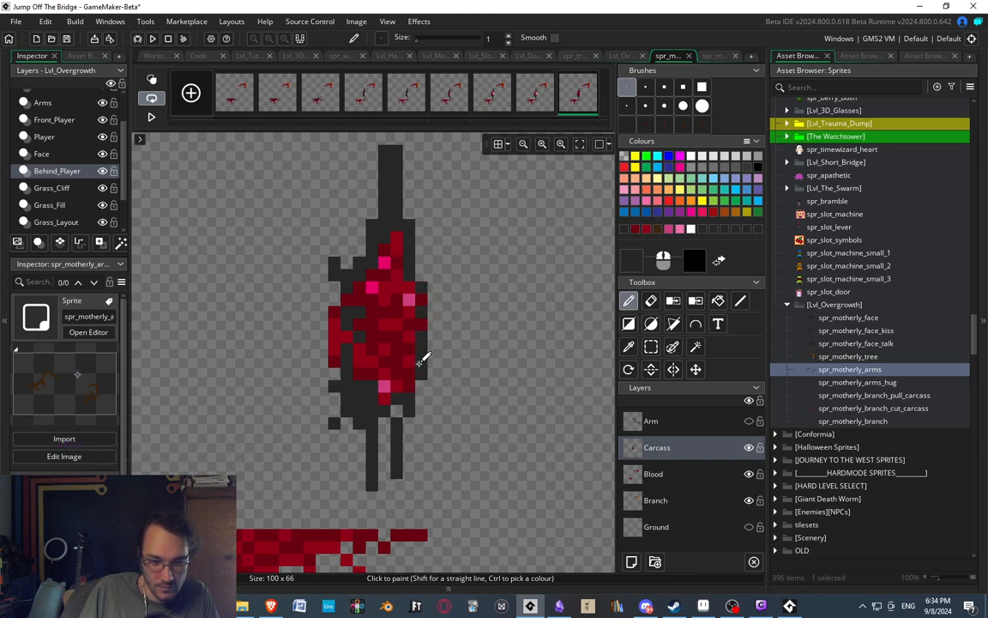
Repaint the leftover pink pixels inside the carcass with a mottled mix of red and dark red.
scroll(507, 416, "down", 3)
scroll(470, 394, "up", 2)
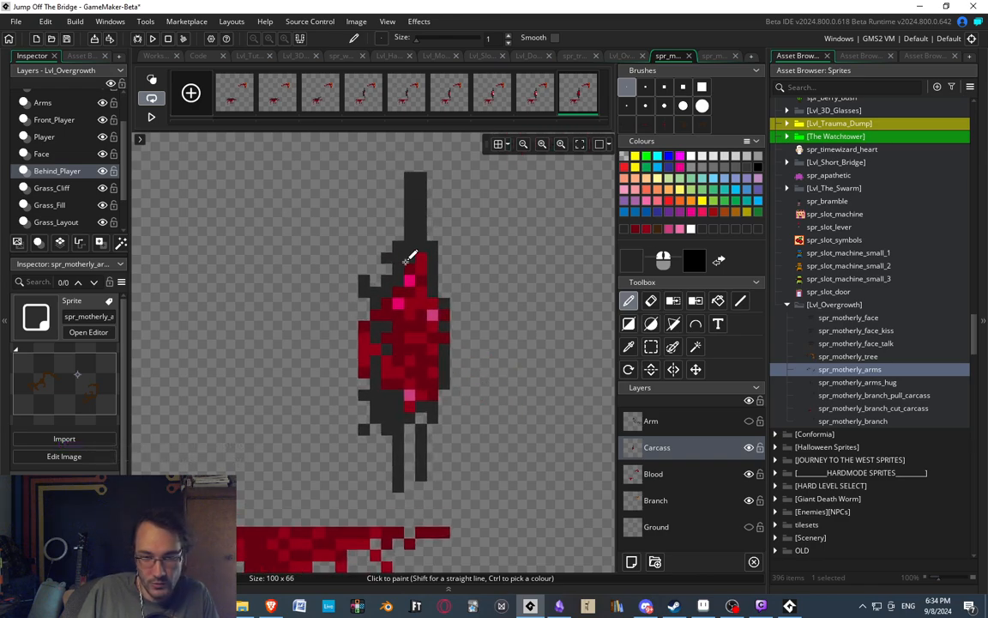
scroll(411, 257, "up", 3)
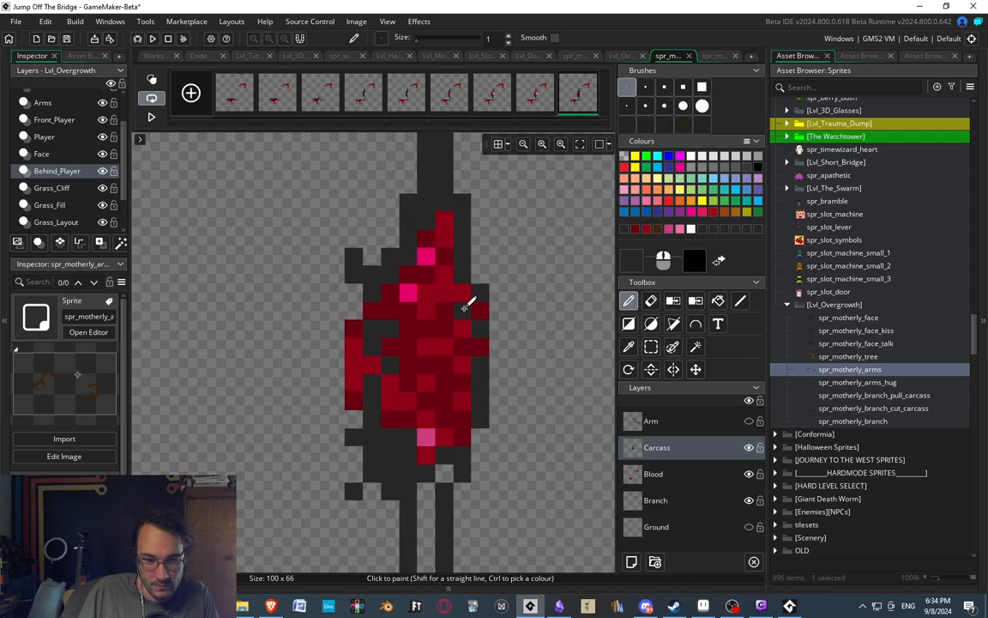
left_click(467, 302, "ctrl")
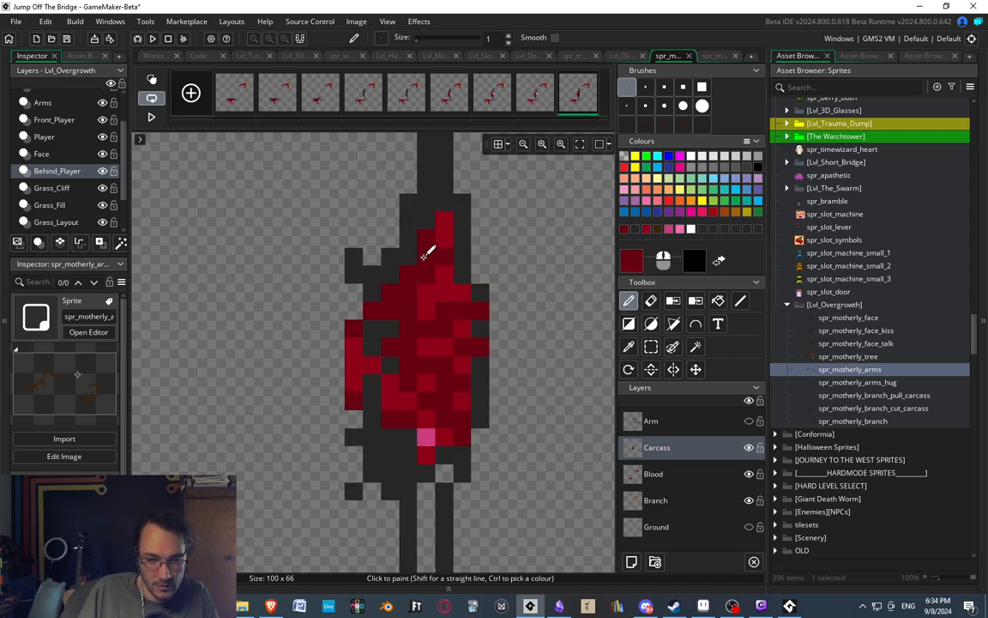
middle_click_drag(454, 308, 419, 239)
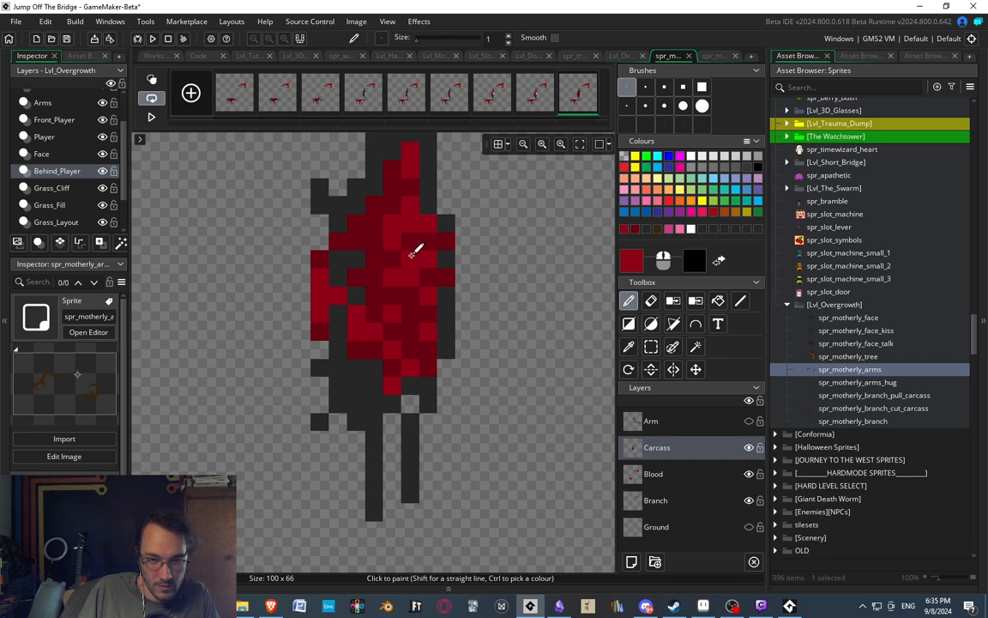
left_click(374, 204)
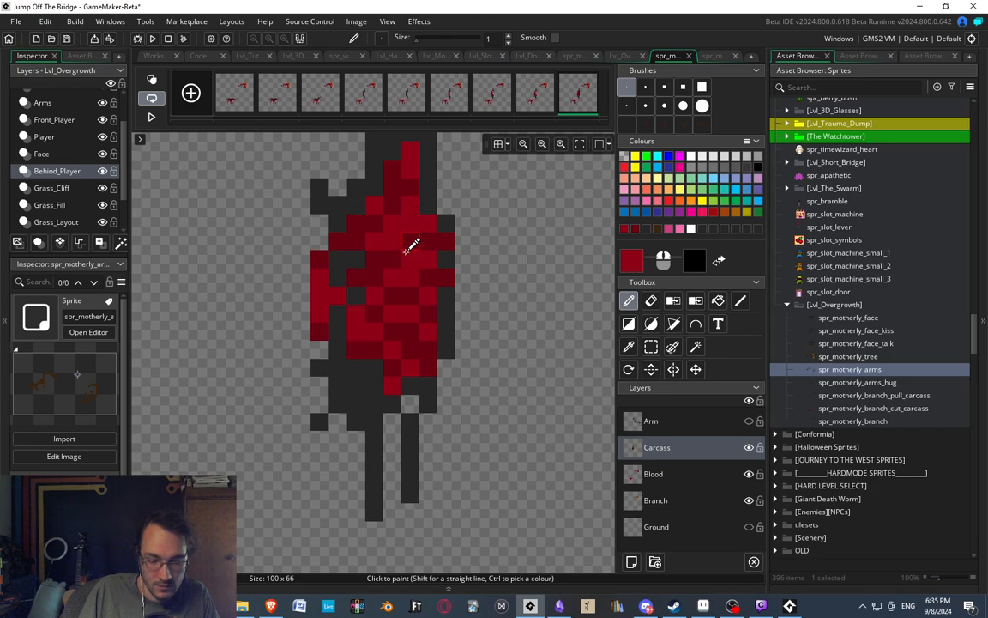
Sample pink and magenta from the eighth frame's carcass and dot pink pixels over the ninth frame's red flesh.
scroll(410, 247, "down", 3)
scroll(415, 247, "up", 2)
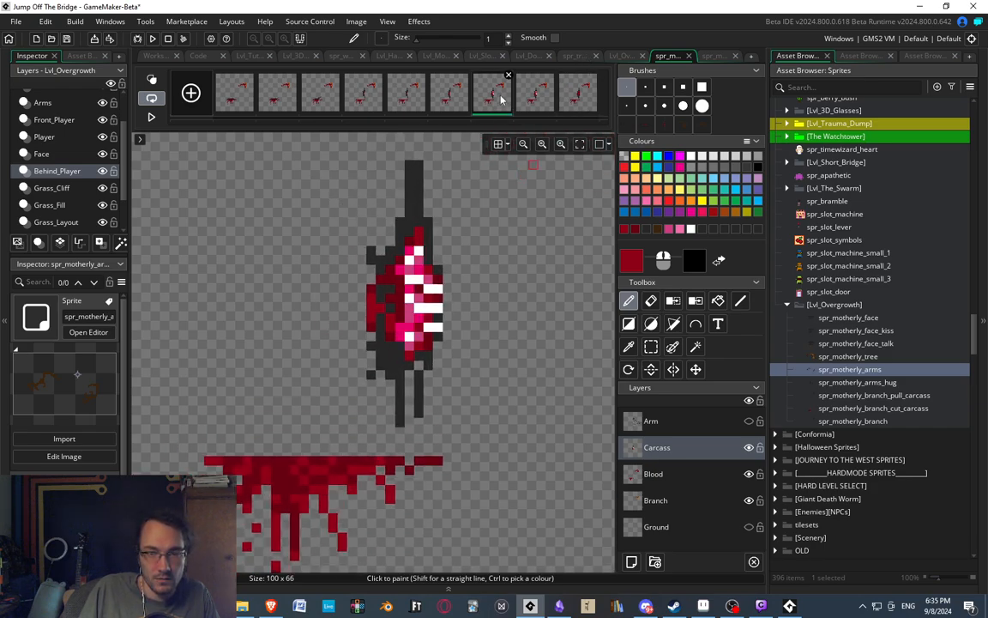
scroll(404, 276, "up", 3)
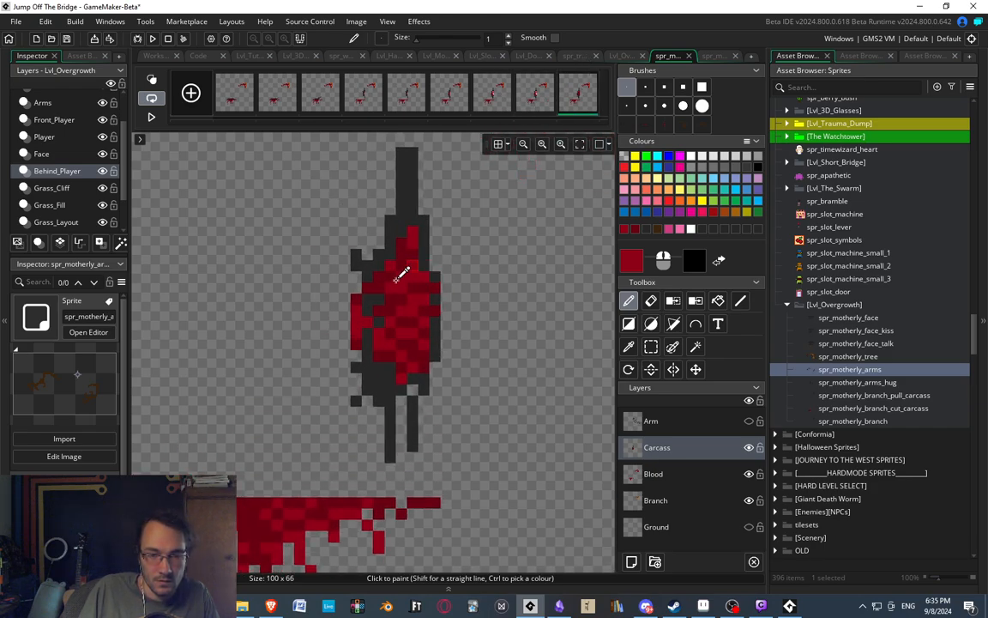
left_click(535, 92)
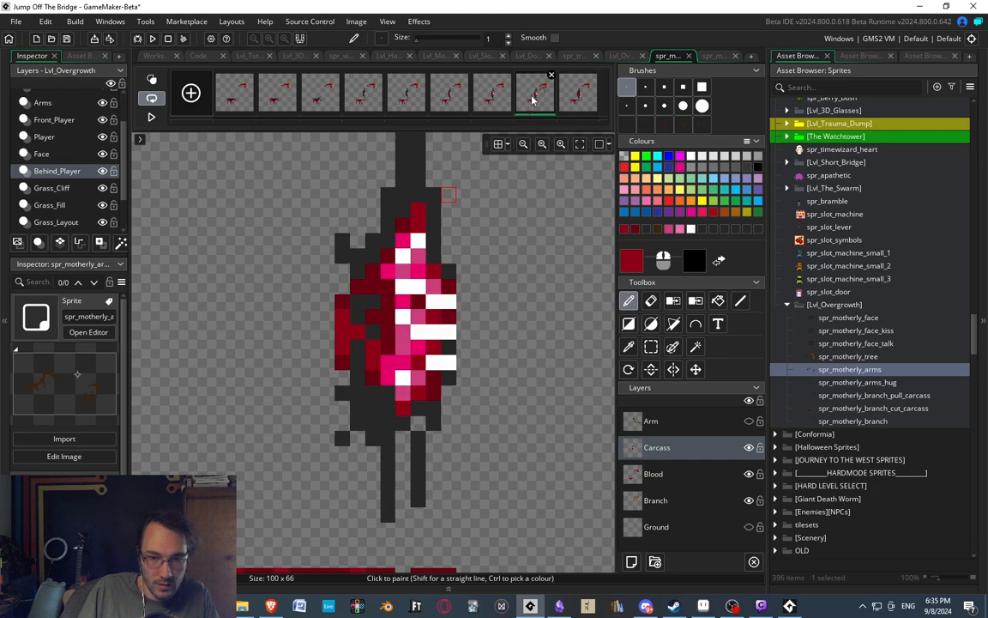
left_click(435, 276, "ctrl")
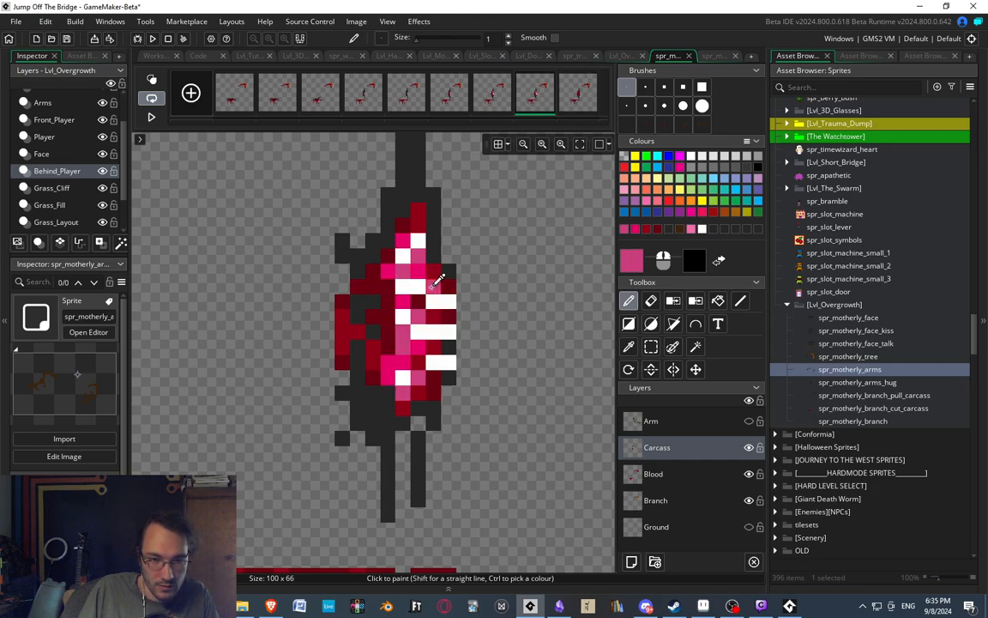
right_click(413, 270, "ctrl")
left_click(585, 92)
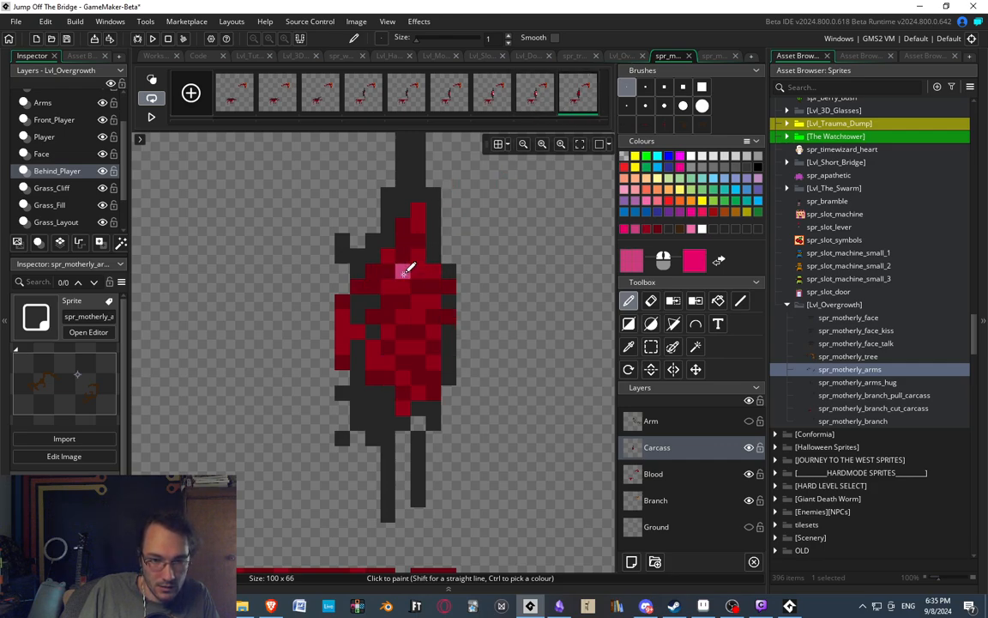
left_click(392, 286)
left_click(416, 315)
left_click(388, 319)
left_click(405, 302)
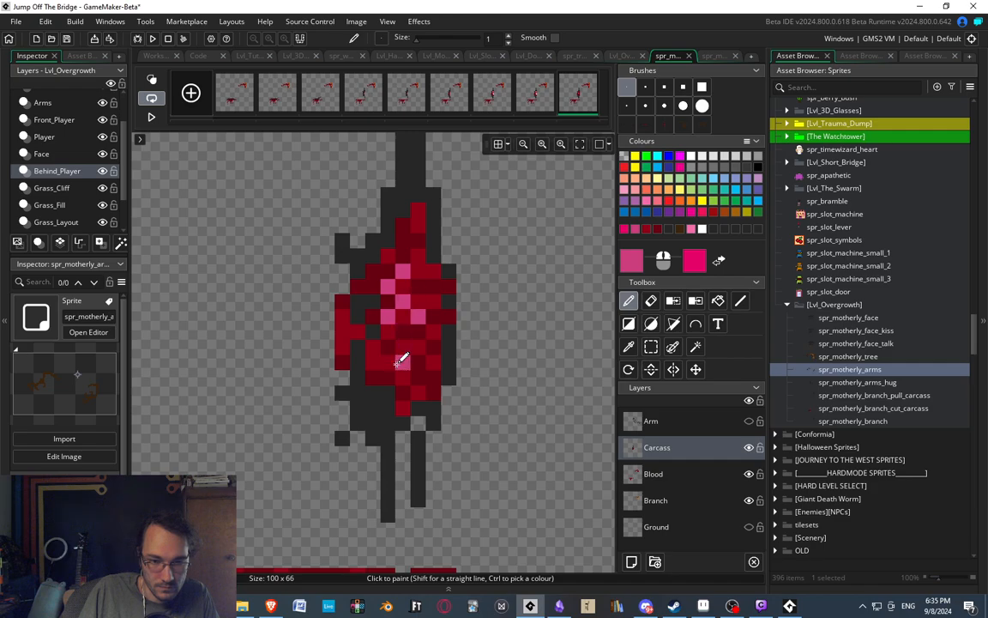
left_click(408, 342)
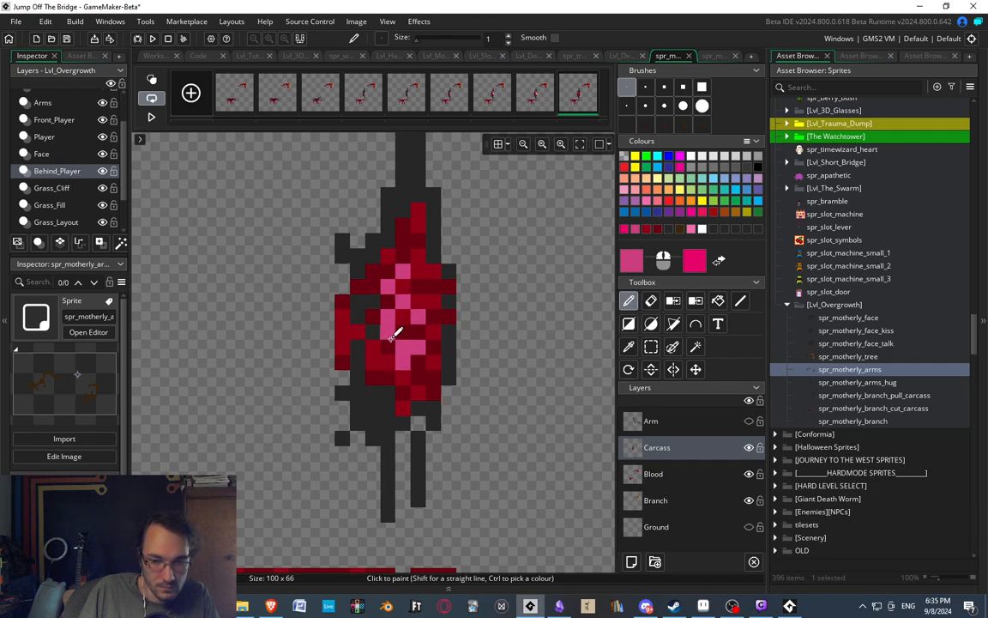
left_click(418, 348)
Paint a magenta streak down the middle of the carcass flesh, with more magenta and pink pixels at its lower end.
mouse_move(405, 314)
left_mouse_down()
mouse_move(405, 289)
mouse_move(423, 269)
mouse_move(410, 235)
left_mouse_up()
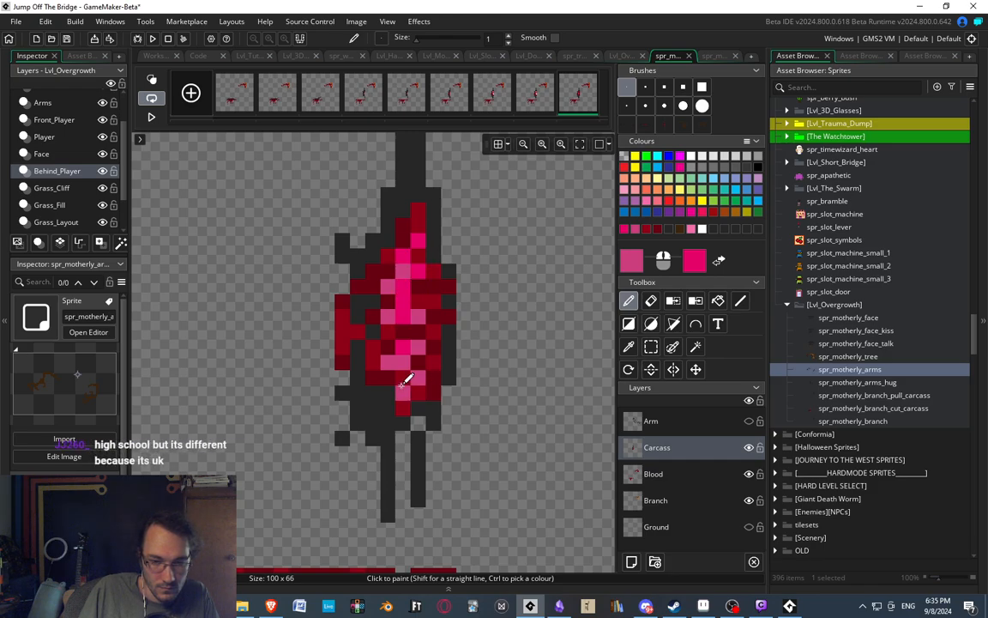
middle_click_drag(438, 393, 443, 405)
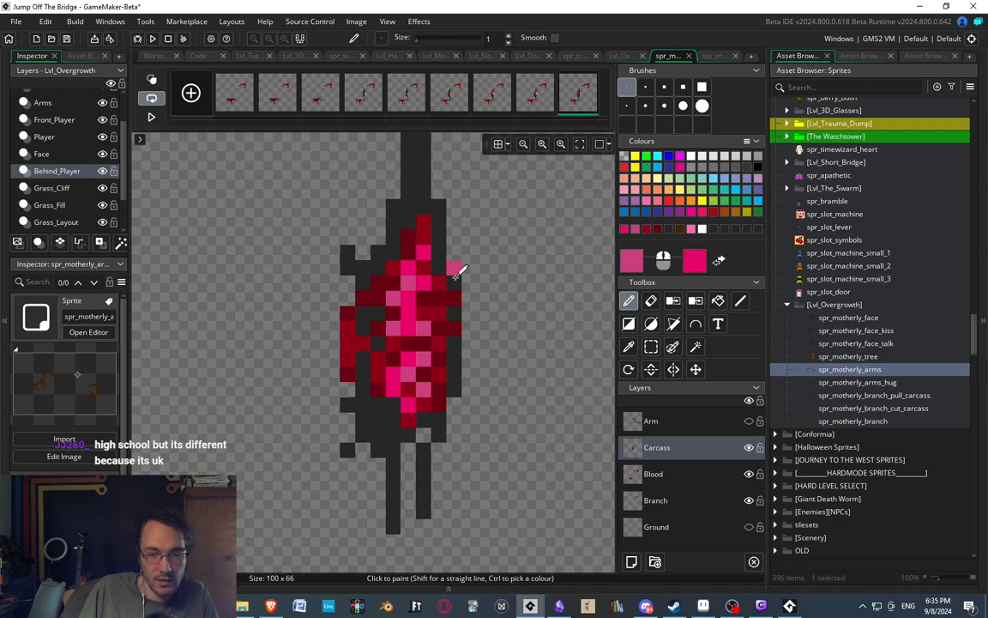
middle_click_drag(453, 272, 431, 269)
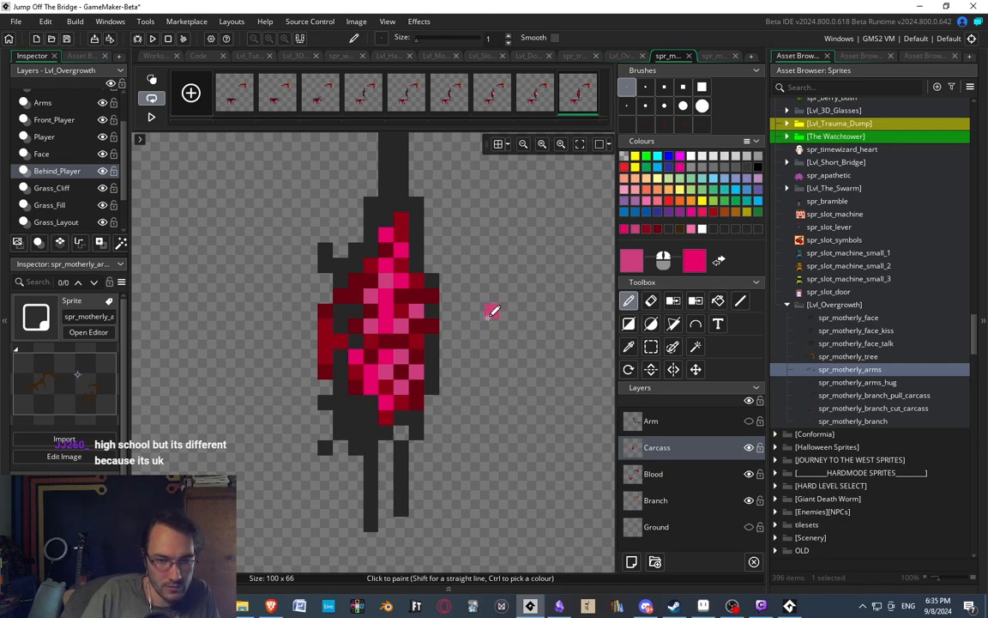
Sample dark red from the carcass and touch up stray pink pixels around the magenta streak.
scroll(394, 384, "up", 1, "ctrl")
left_click(366, 349, "ctrl")
left_click(348, 350)
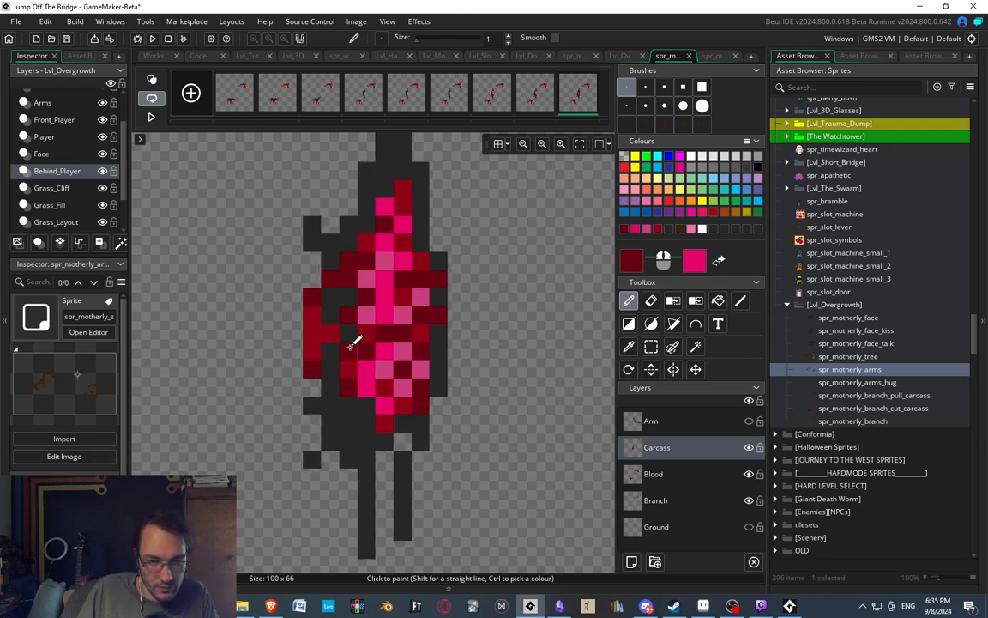
left_click(395, 256)
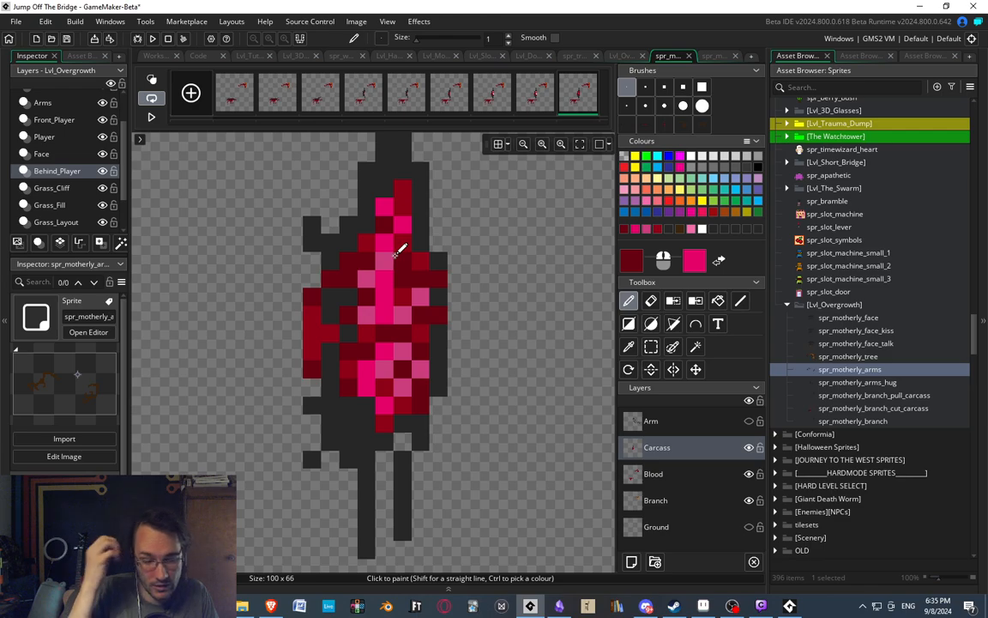
scroll(401, 269, "up", 2)
scroll(433, 249, "down", 2, "ctrl")
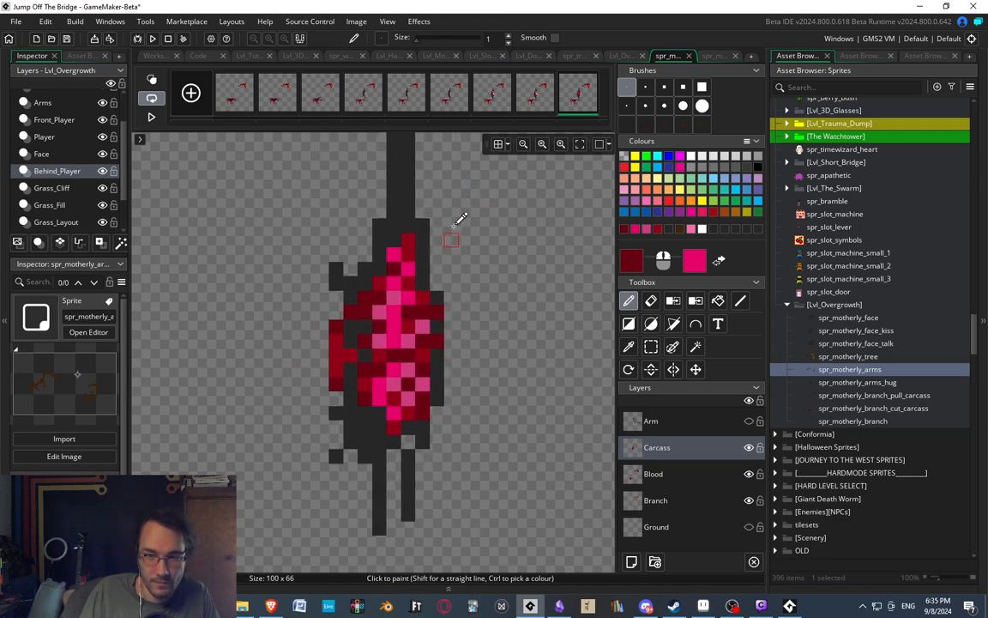
mouse_move(426, 301)
middle_mouse_down()
mouse_move(414, 301)
mouse_move(427, 295)
middle_mouse_up()
Flip between the eighth and ninth frames to compare the carcass's ribbed and gutted versions.
left_click(543, 94)
left_click(584, 93)
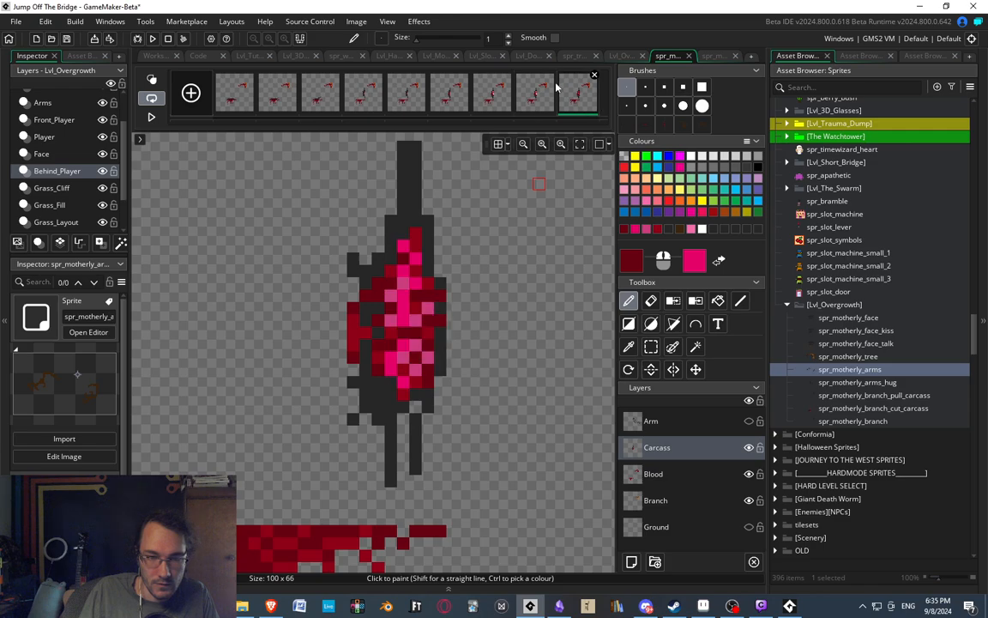
left_click(549, 85)
left_click(581, 85)
left_click(544, 97)
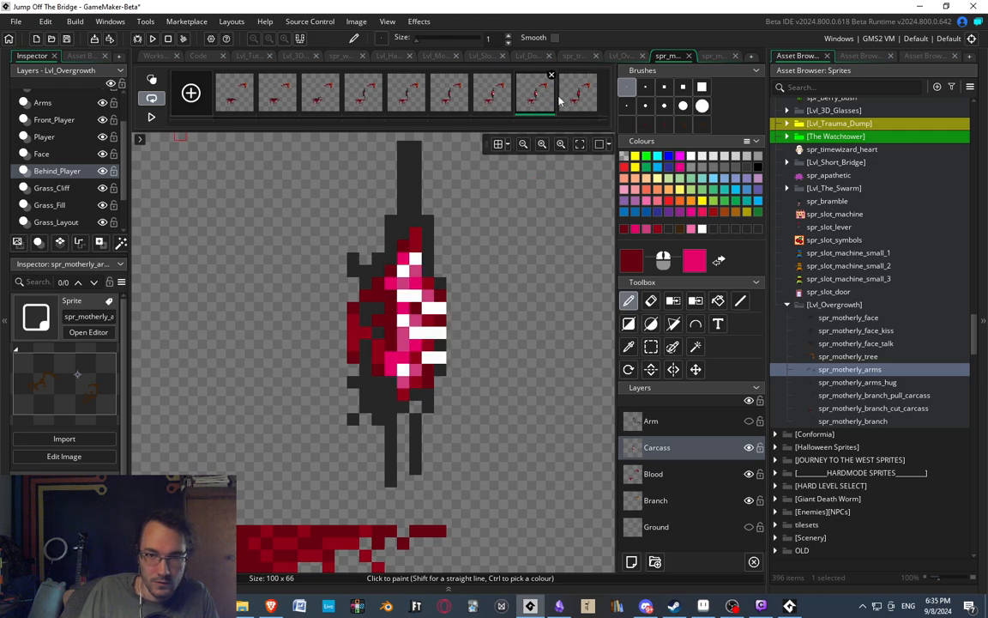
Return to the ninth frame and make the Arm layer visible over the gutted carcass.
left_click(564, 102)
middle_click_drag(394, 265, 403, 271)
scroll(399, 281, "down", 1)
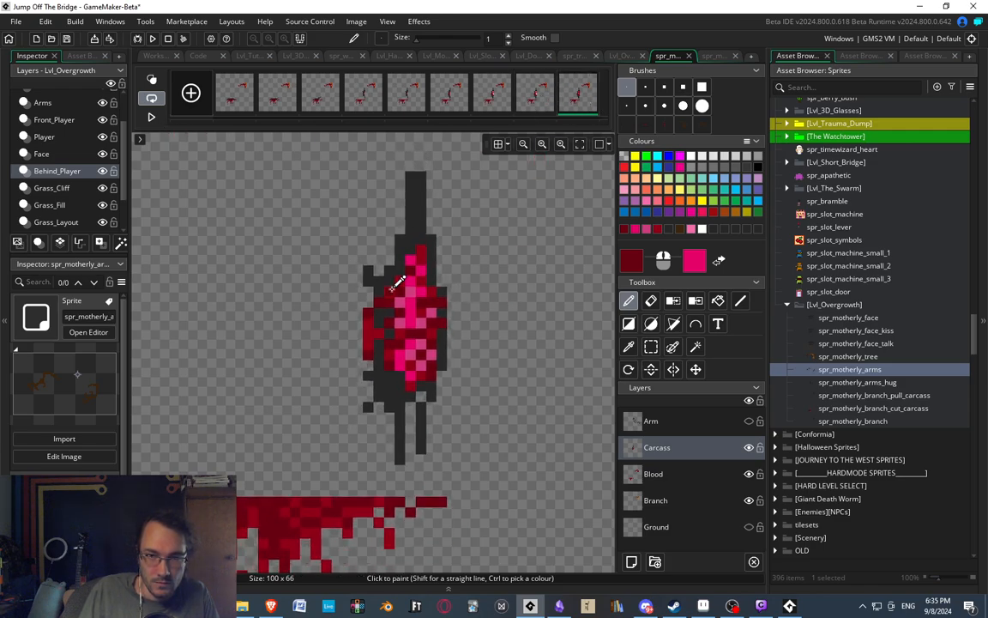
left_click(749, 421)
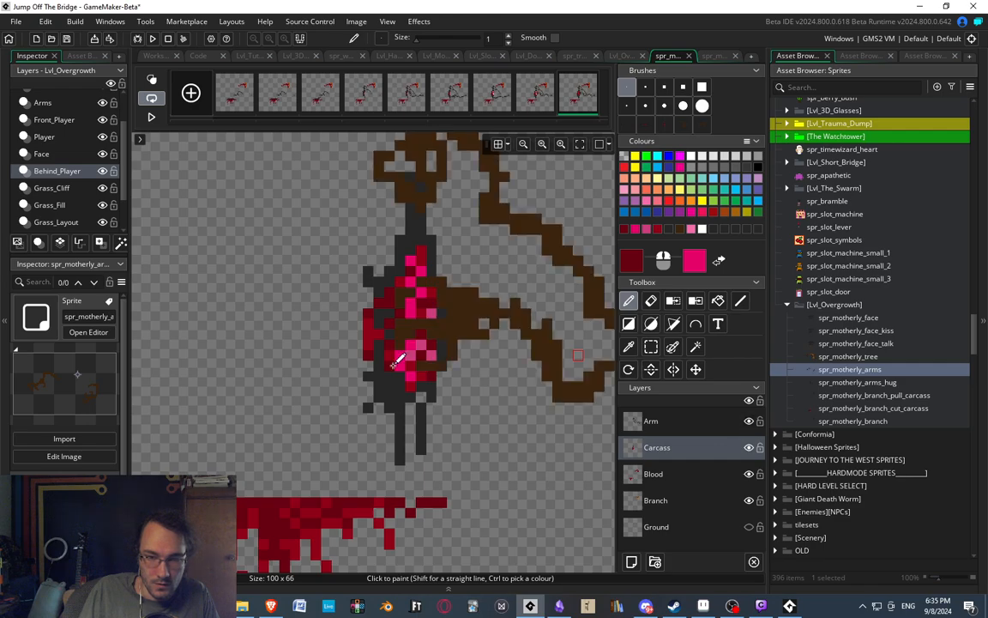
mouse_move(507, 286)
middle_mouse_down()
mouse_move(520, 279)
mouse_move(392, 264)
middle_mouse_up()
key("s")
left_click_drag(262, 238, 397, 359)
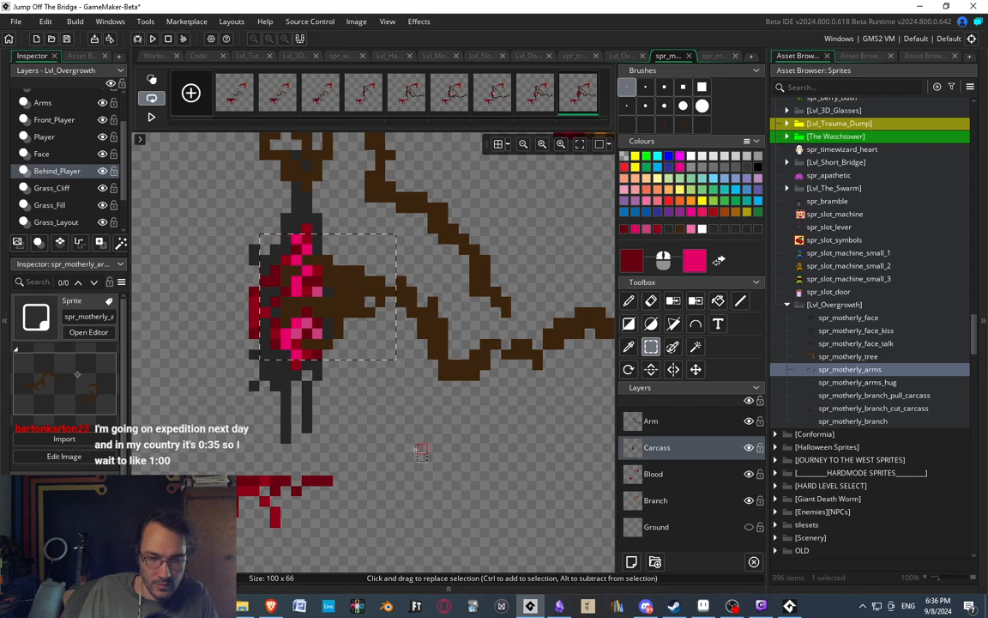
middle_click_drag(452, 414, 416, 415)
left_click(416, 415)
left_click_drag(365, 275, 368, 276)
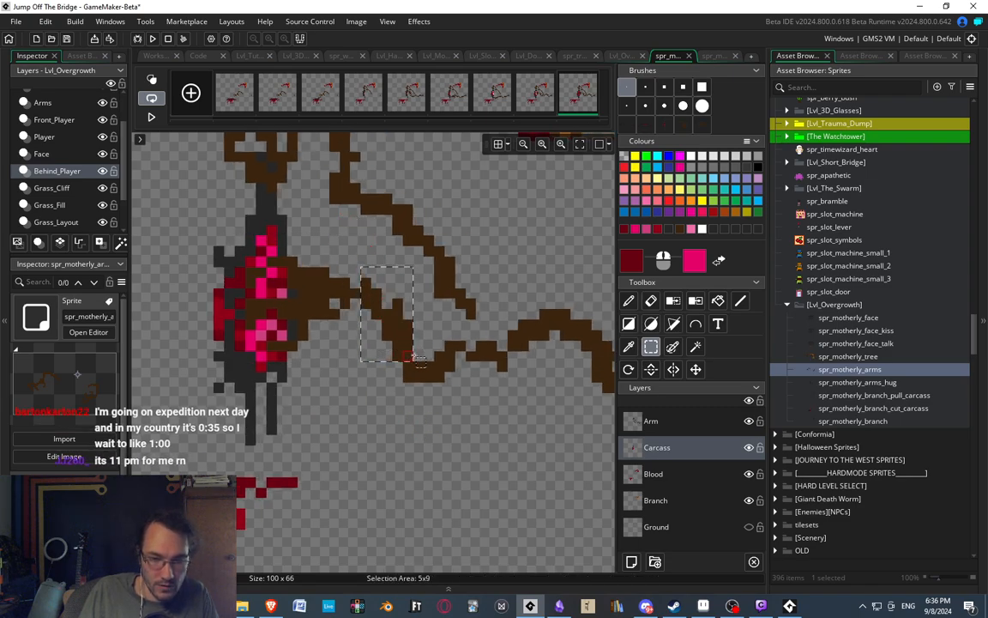
mouse_move(409, 389)
left_mouse_down()
mouse_move(411, 378)
mouse_move(409, 389)
left_mouse_up()
middle_click_drag(412, 473, 374, 400)
left_click(370, 400)
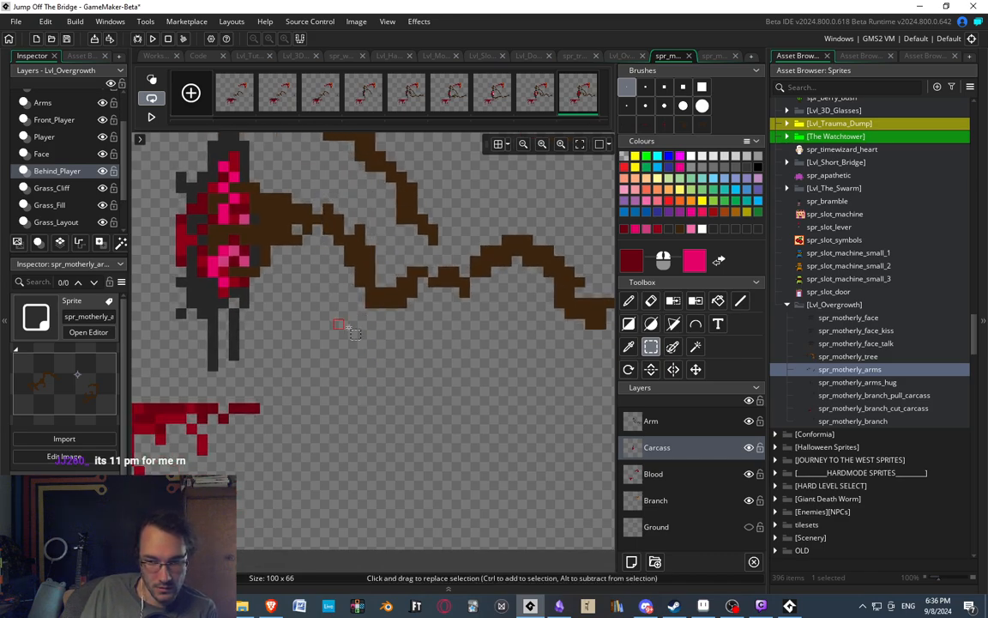
middle_click_drag(359, 336, 378, 360)
left_click(347, 221)
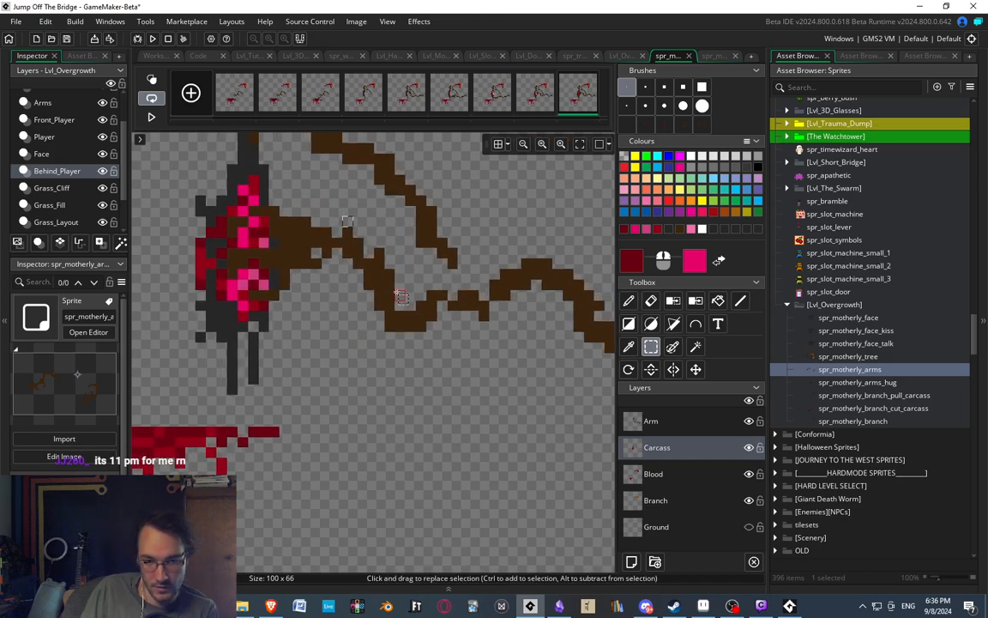
left_click_drag(352, 221, 402, 348)
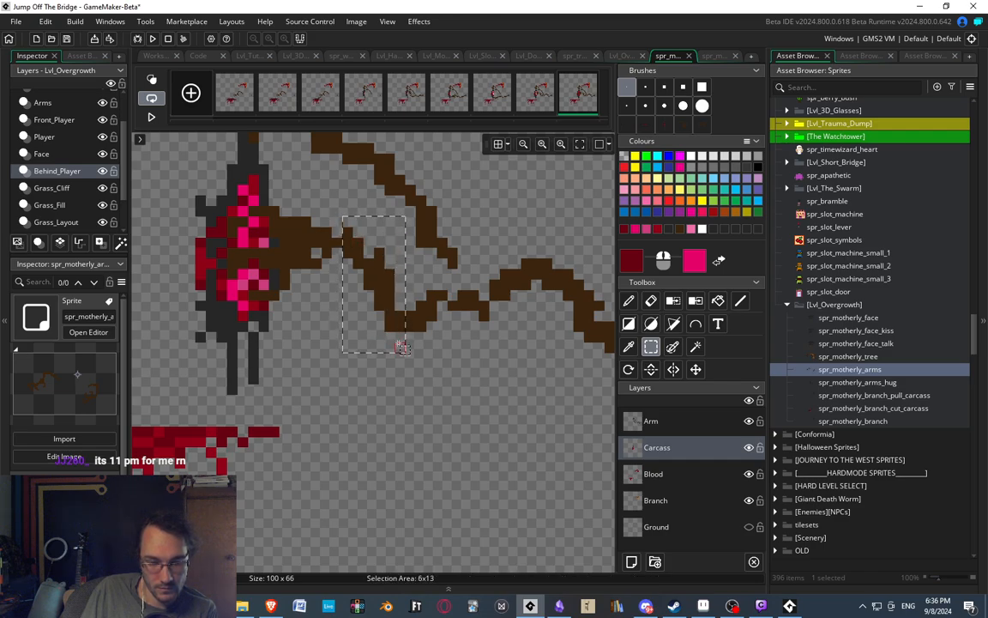
left_click(486, 359)
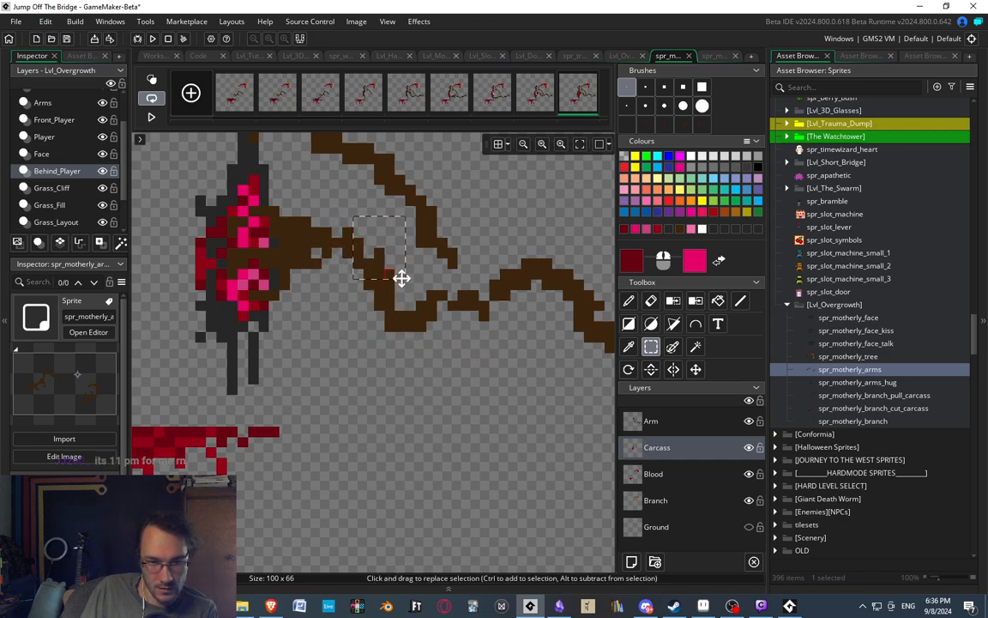
On the Arm layer, select the upper part of the bend beside the wrist and shift it three pixels right.
left_click(709, 422)
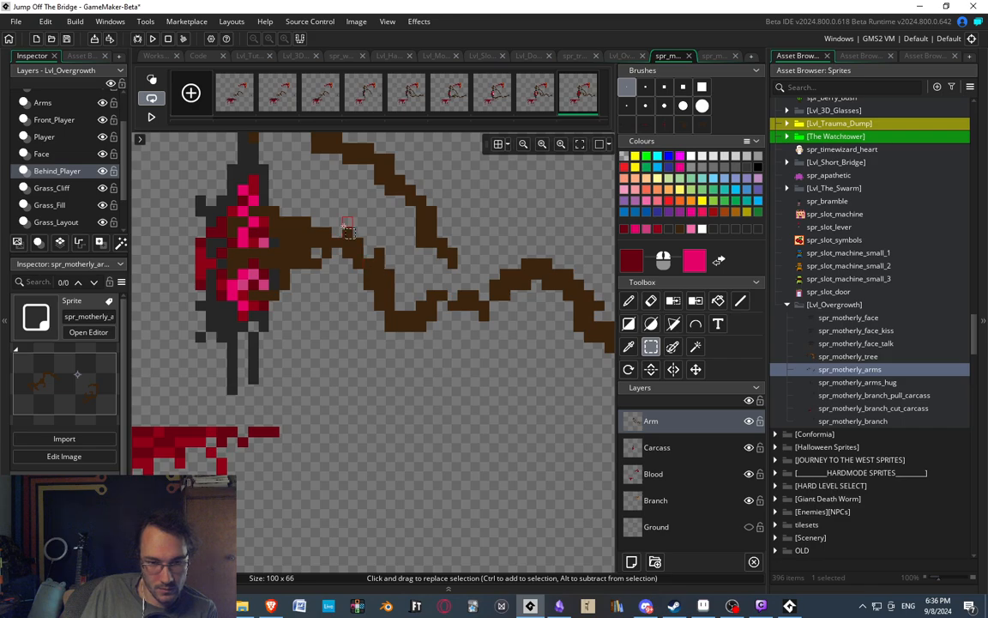
left_click_drag(344, 225, 391, 275)
key("Right")
key("Right")
key("Right")
left_click(480, 333)
middle_click_drag(420, 251, 361, 304)
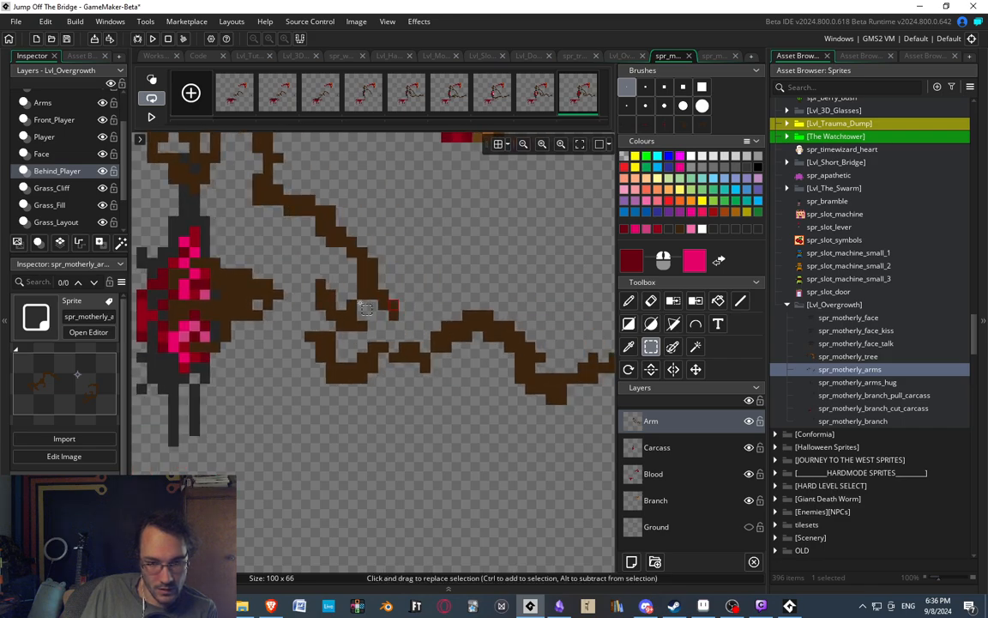
Shift the small arm segment just below the moved bend two pixels right.
left_click_drag(310, 326, 346, 347)
key("Right")
key("Right")
left_click(452, 379)
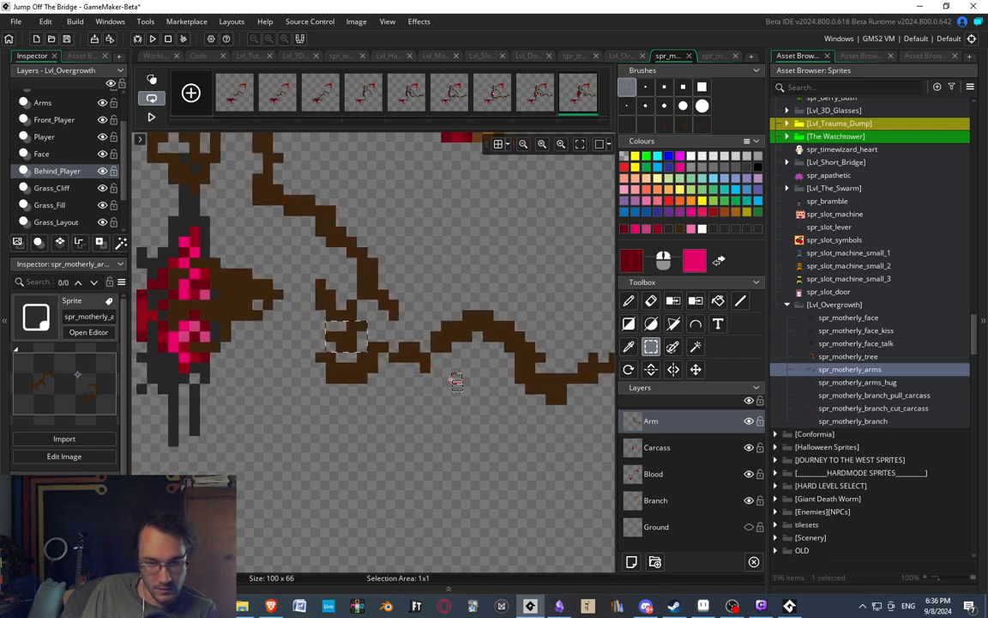
middle_click_drag(451, 379, 359, 343)
Shift the arm's raised hump two pixels right, and move it together with its adjoining slope one pixel further.
mouse_move(344, 266)
left_mouse_down()
mouse_move(375, 290)
mouse_move(376, 320)
mouse_move(384, 321)
left_mouse_up()
key("Right")
key("Right")
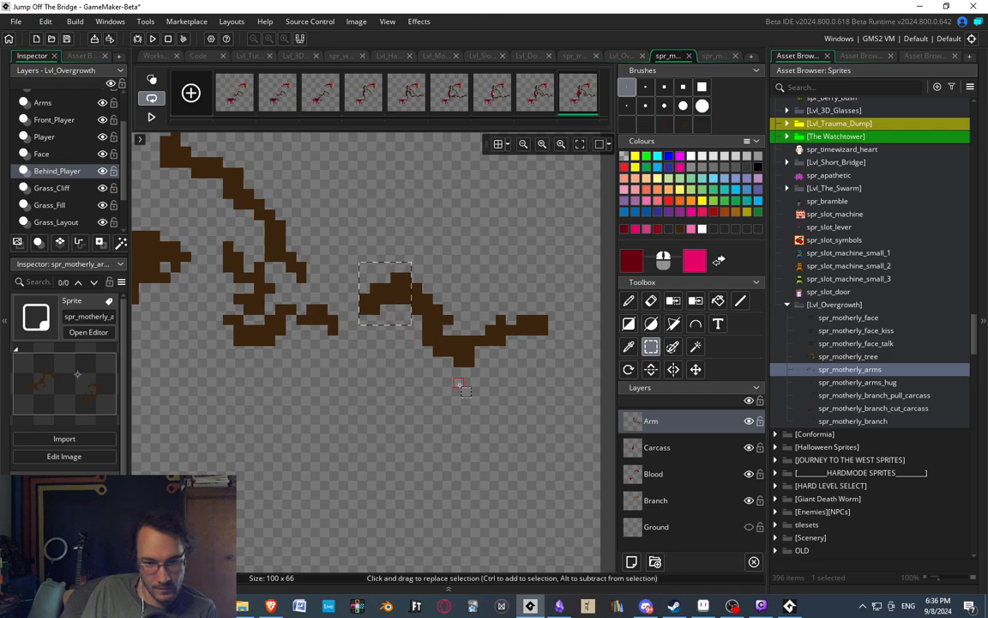
left_click(456, 390)
left_click_drag(354, 267, 456, 333)
key("Right")
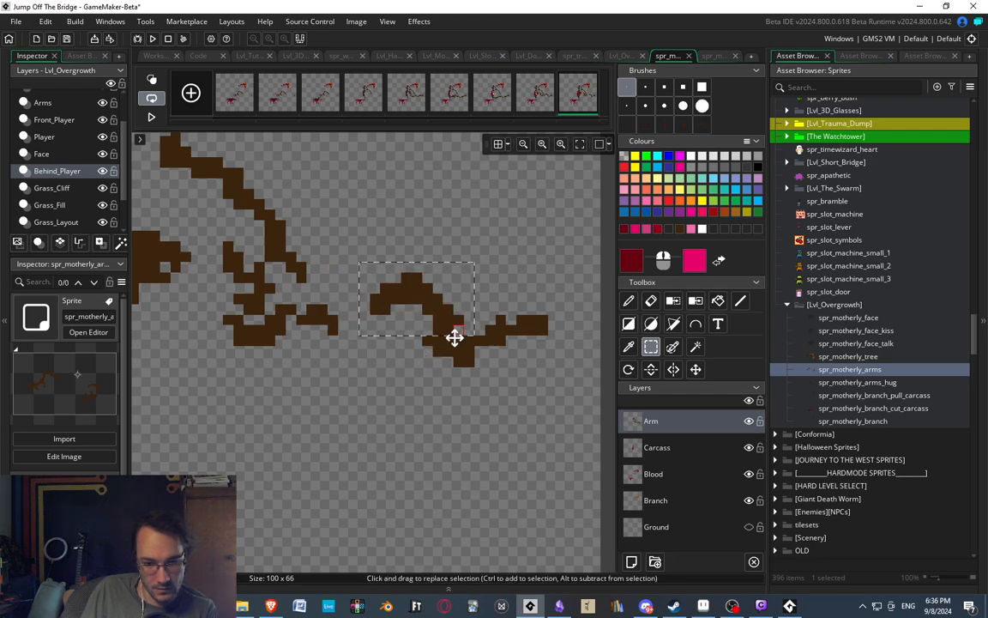
left_click(448, 364)
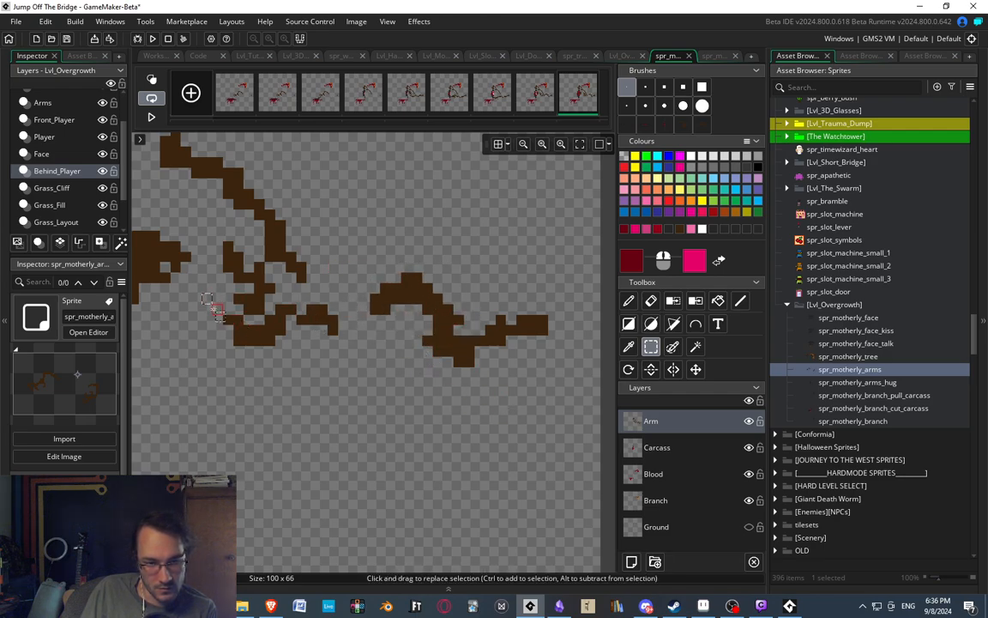
Shift the arm's lower bend and the short segment beside it one pixel right.
left_click_drag(218, 309, 353, 363)
key("Right")
left_click(397, 397)
Clean up the arm's lower bend by erasing stray pixels and touching it up with brown sampled from the arm.
middle_click_drag(332, 328, 368, 309)
key("e")
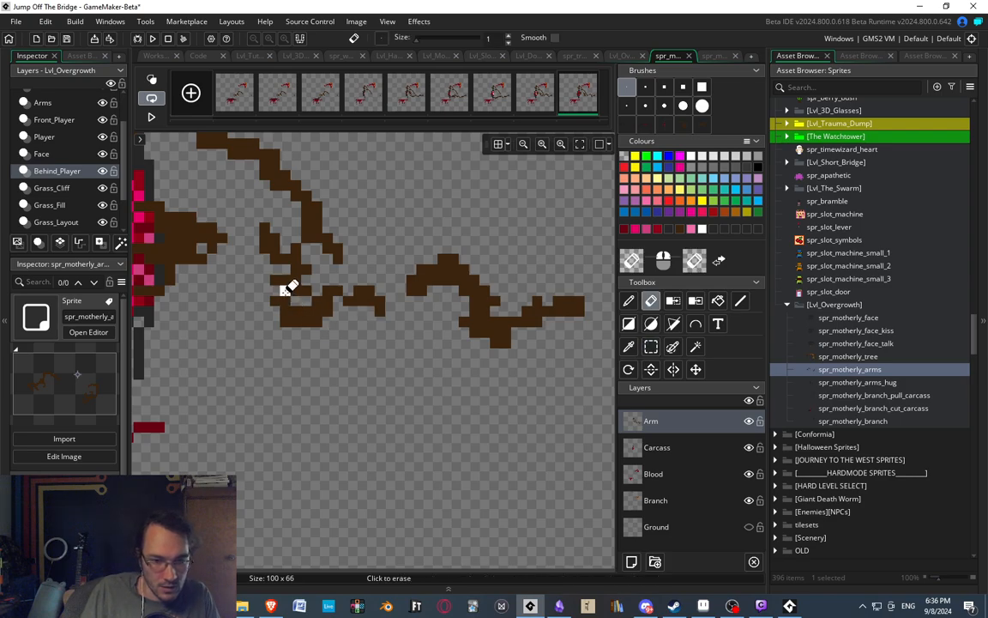
key("s")
key("e")
mouse_move(287, 291)
left_mouse_down()
mouse_move(308, 291)
mouse_move(296, 283)
left_mouse_up()
key("d")
left_click(306, 301)
mouse_move(283, 193)
middle_mouse_down()
mouse_move(324, 236)
mouse_move(458, 219)
middle_mouse_up()
left_click(418, 255)
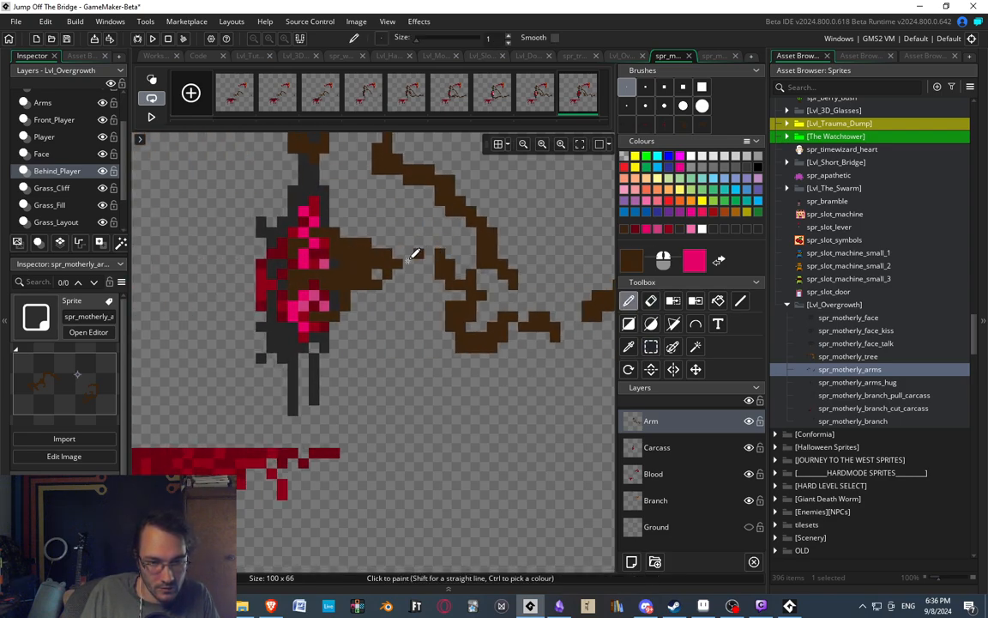
Select the whole hand with its wrist and pull it right, away from the carcass.
key("s")
mouse_move(267, 207)
left_mouse_down()
mouse_move(386, 309)
mouse_move(398, 336)
mouse_move(414, 335)
left_mouse_up()
left_click(476, 401)
middle_click_drag(397, 273, 293, 256)
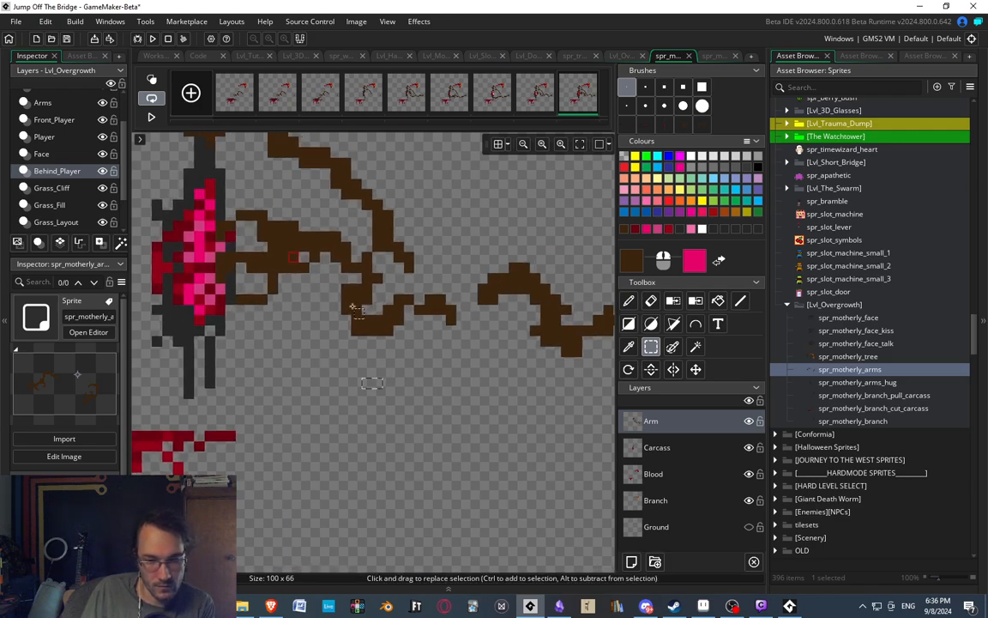
Paint brown pixels to join the wrist, lower bend and raised hump, and erase excess pixels around the hump.
mouse_move(352, 306)
middle_mouse_down()
mouse_move(301, 239)
mouse_move(286, 257)
mouse_move(337, 319)
middle_mouse_up()
key("ctrl+d")
key("d")
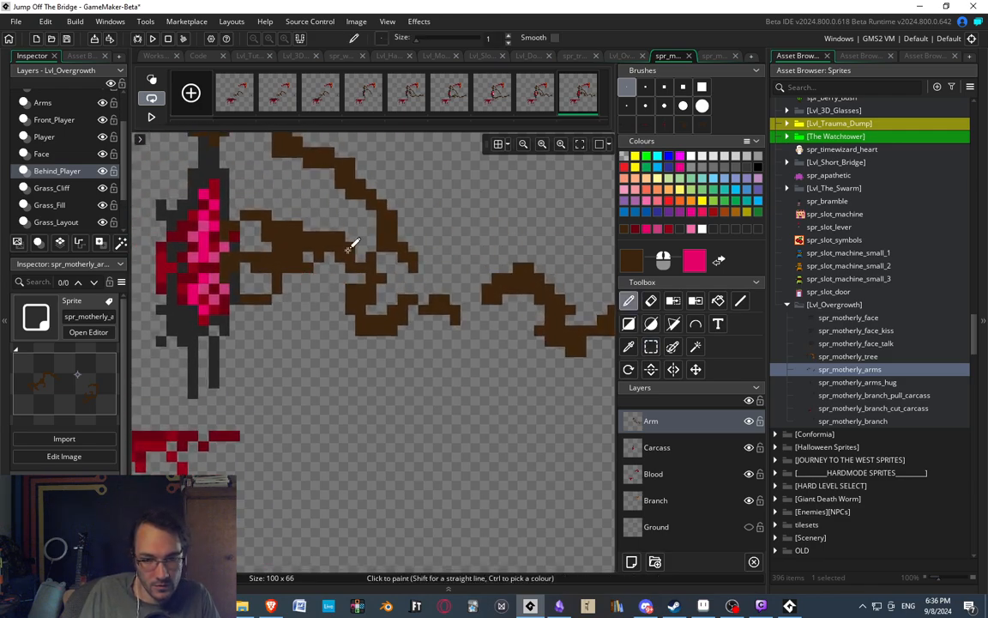
left_click(361, 257)
middle_click_drag(455, 302, 336, 287)
mouse_move(345, 296)
left_mouse_down()
mouse_move(347, 310)
mouse_move(377, 306)
left_mouse_up()
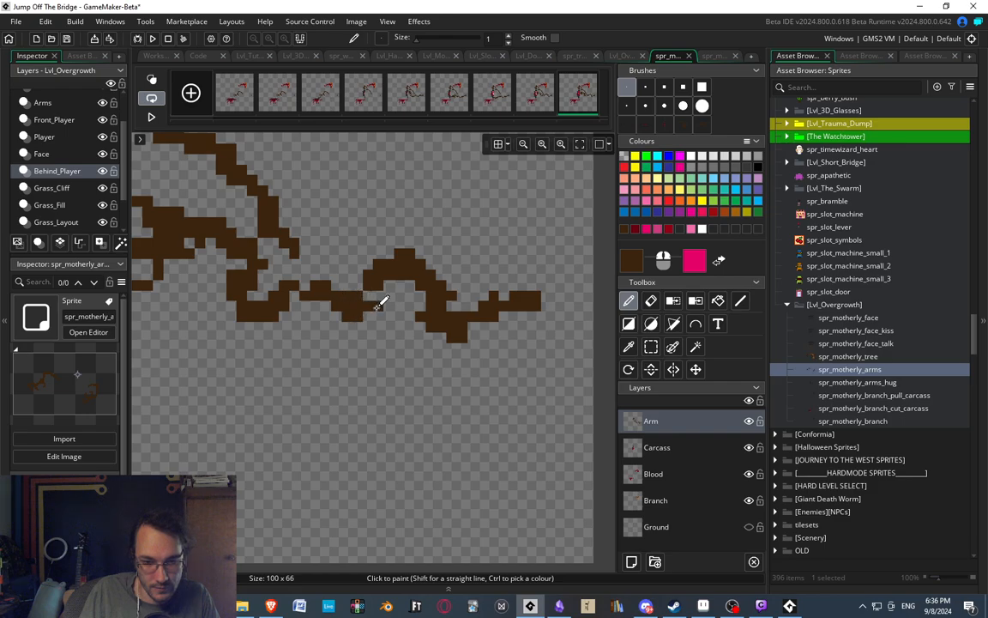
key("e")
middle_click_drag(359, 289, 450, 328)
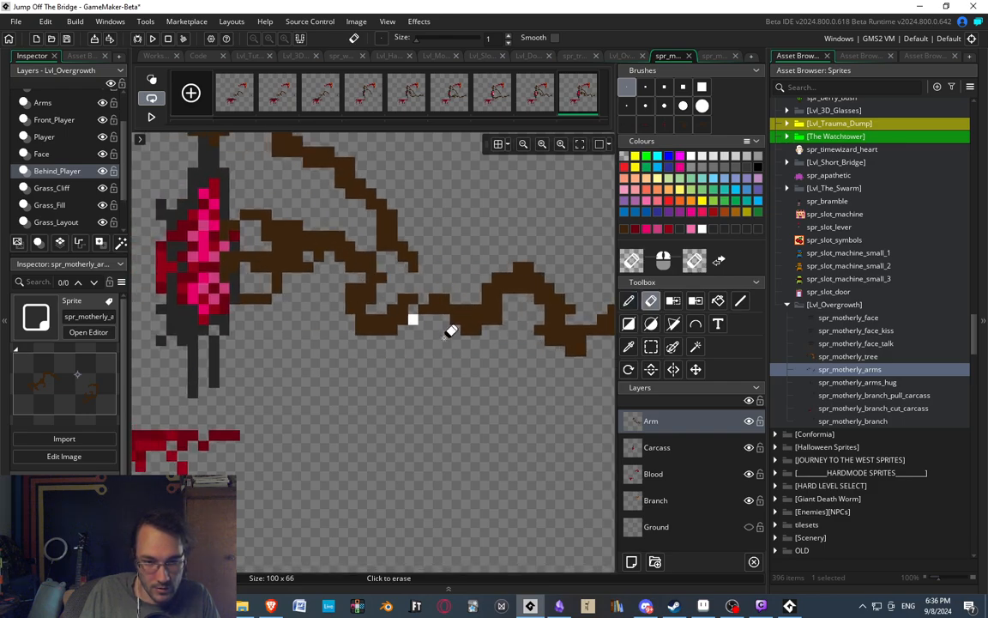
Flip between the eighth and ninth frames to compare the arm's position and shape.
left_click(540, 103)
left_click(577, 103)
middle_click_drag(439, 283, 395, 195)
left_click(545, 97)
left_click(577, 106)
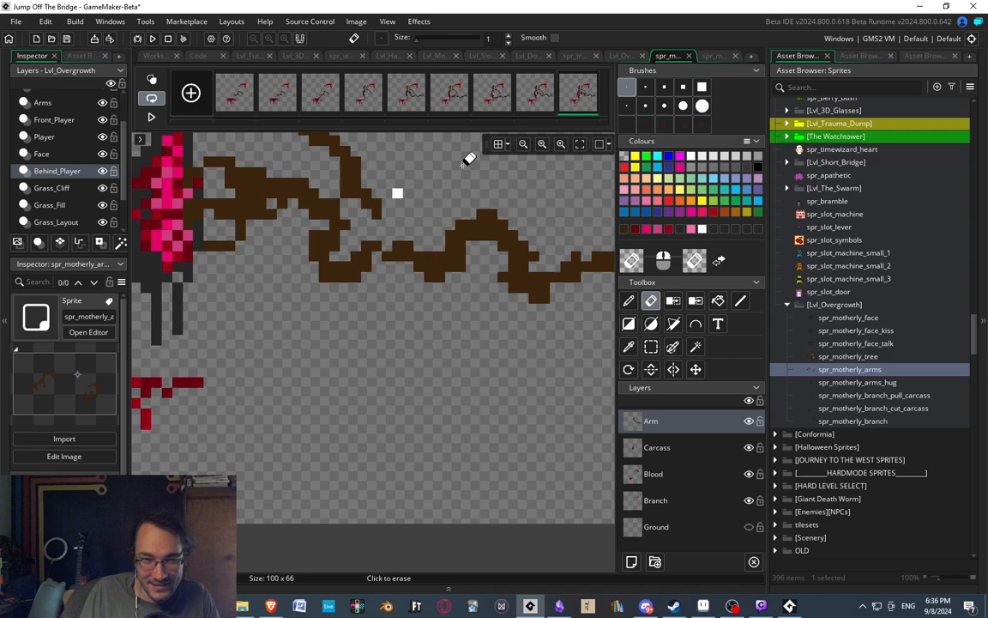
left_click(540, 97)
left_click(577, 96)
key("d")
left_click(520, 97)
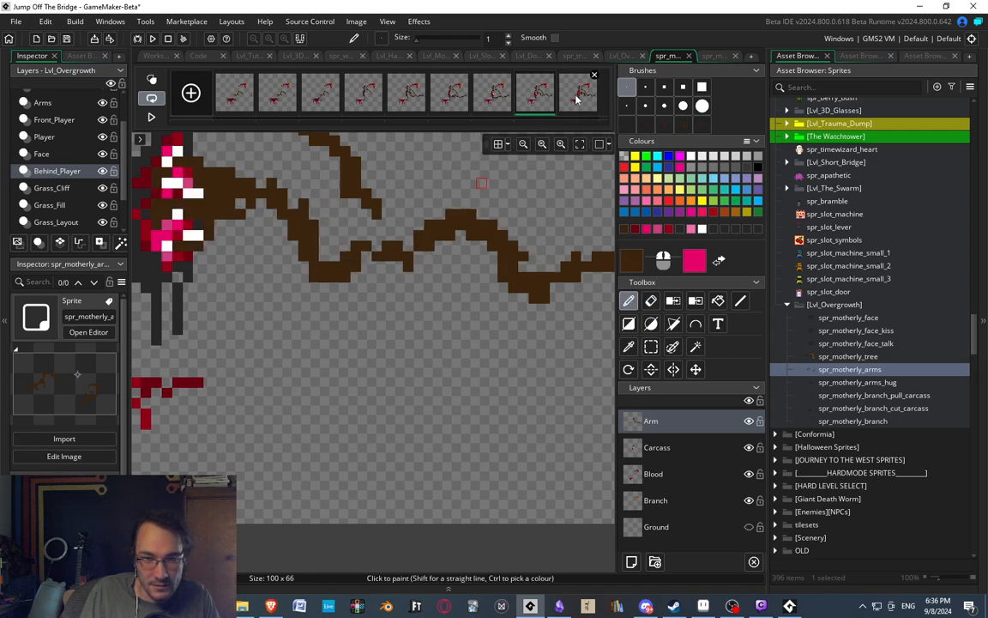
left_click(576, 99)
key("e")
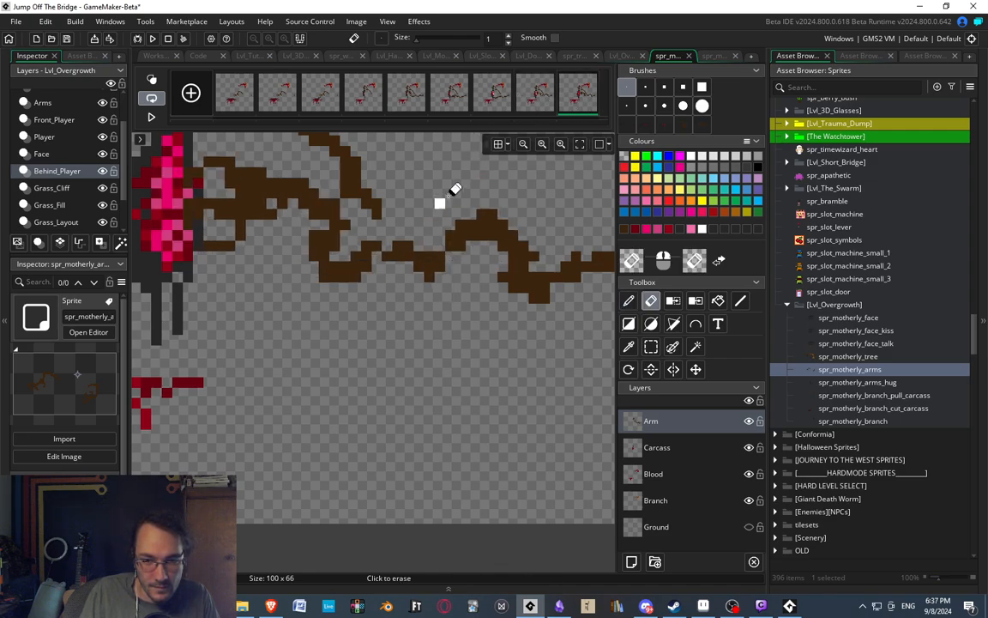
left_click(542, 107)
left_click(577, 94)
middle_click_drag(344, 206, 347, 206)
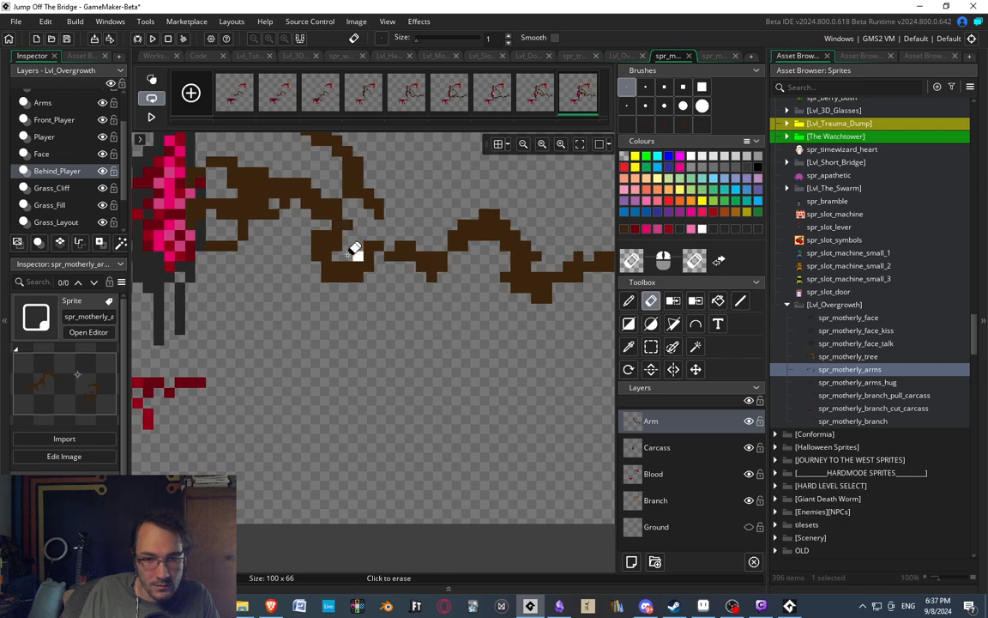
Shift part of the arm's lower bend right and compare the ninth frame with the eighth.
key("s")
mouse_move(348, 245)
left_mouse_down()
mouse_move(382, 287)
mouse_move(326, 265)
left_mouse_up()
key("Right")
key("Right")
key("Right")
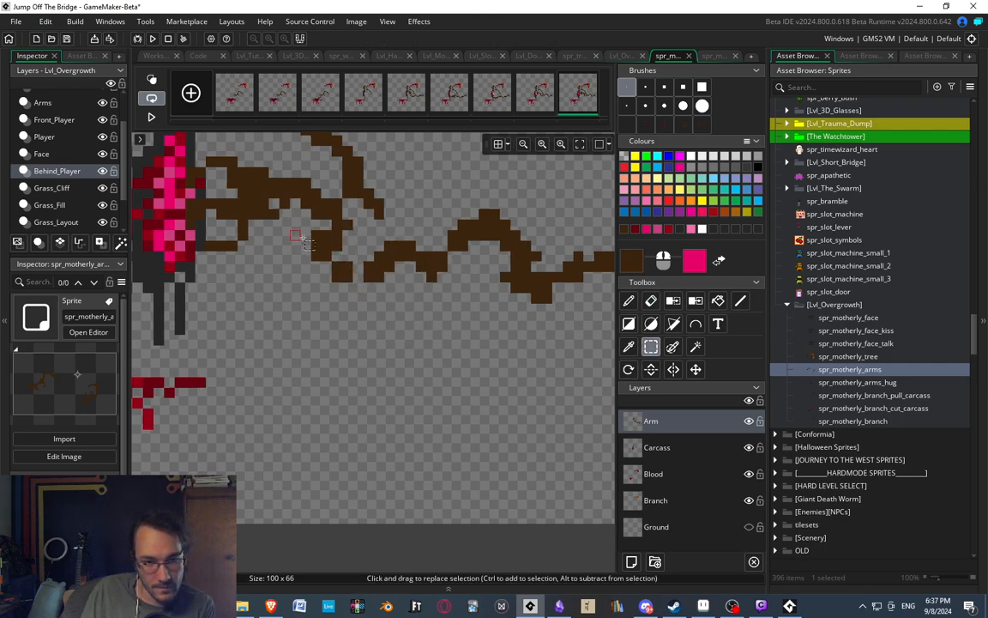
left_click(549, 94)
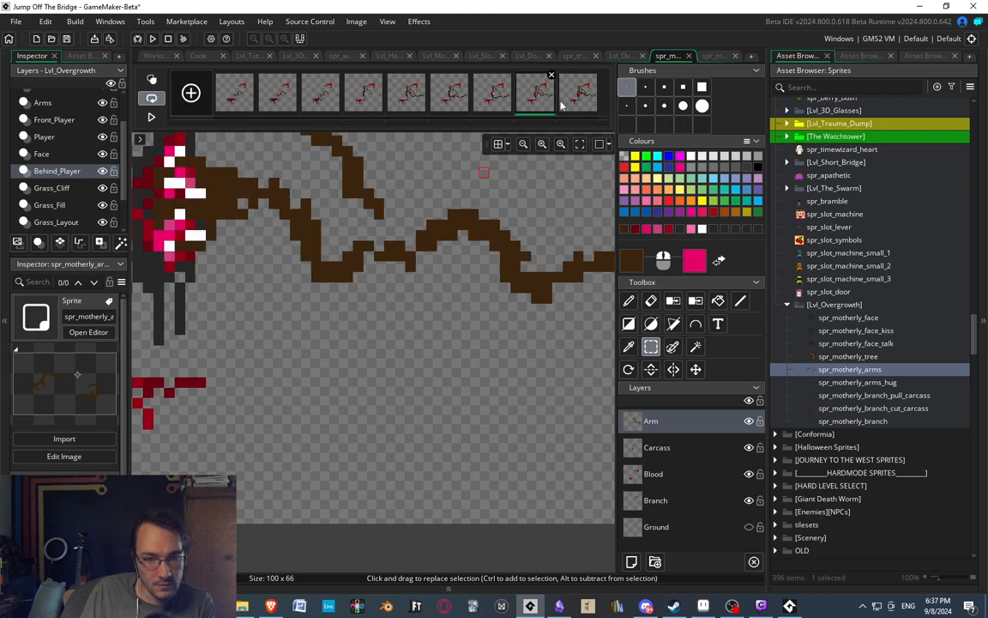
left_click(578, 93)
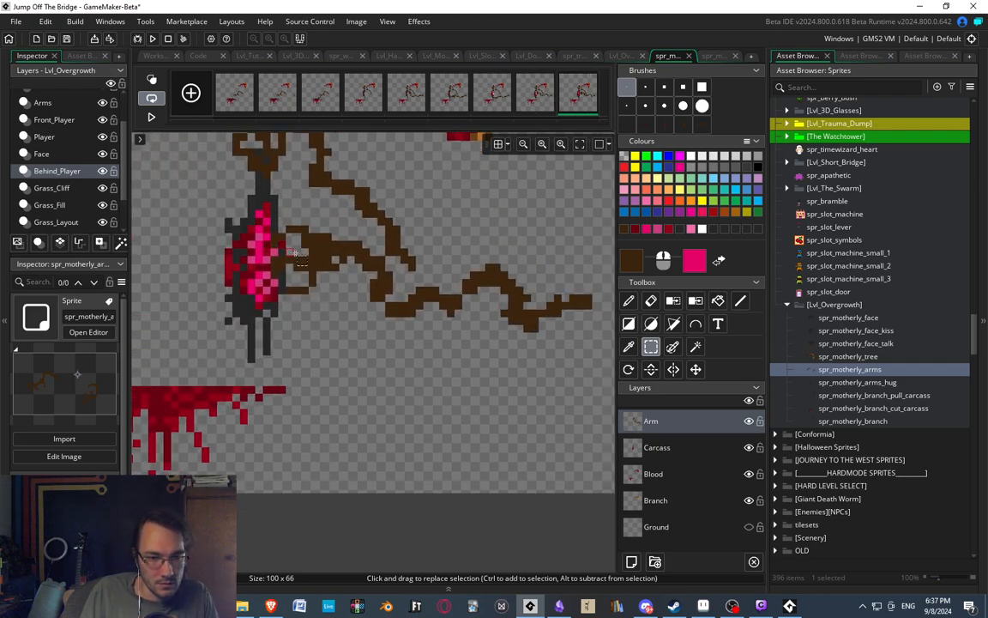
Delete the hand beside the carcass and try painting a thin brown finger from the wrist toward the flesh.
scroll(296, 254, "up", 3, "ctrl")
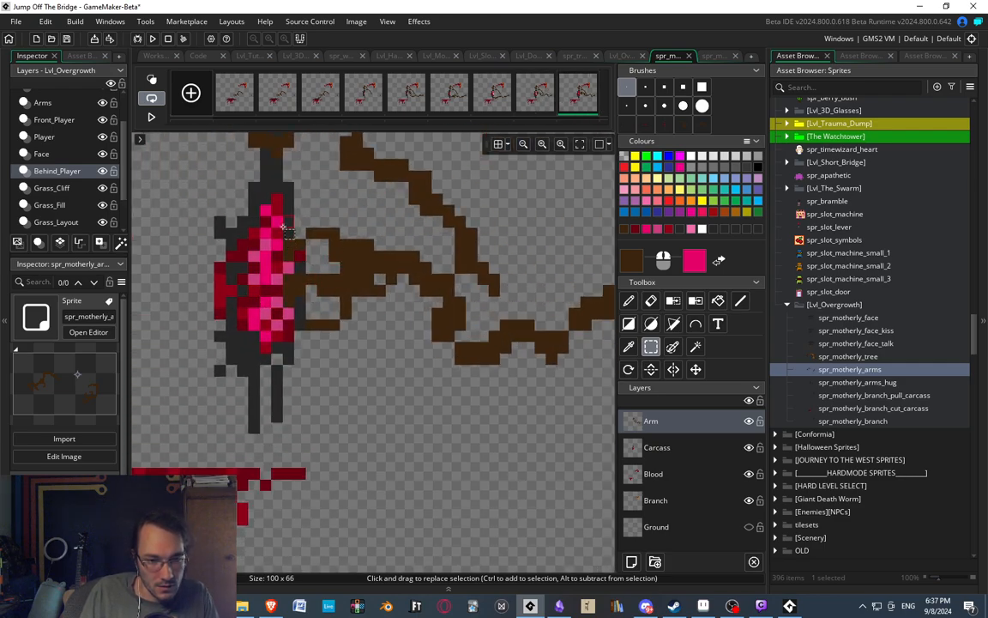
left_click_drag(286, 228, 368, 336)
key("Delete")
key("d")
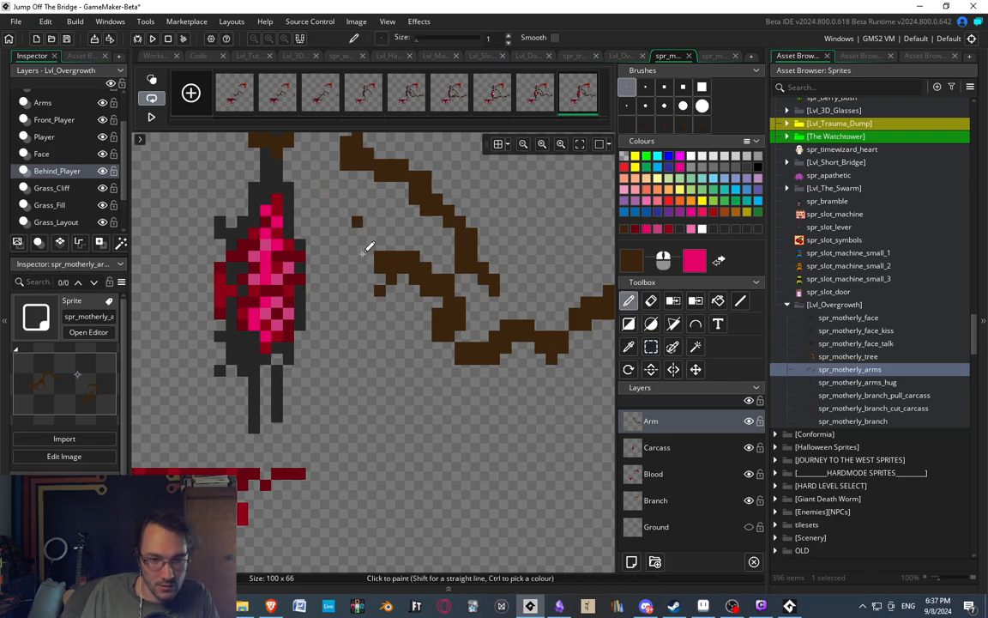
left_click_drag(368, 256, 322, 234)
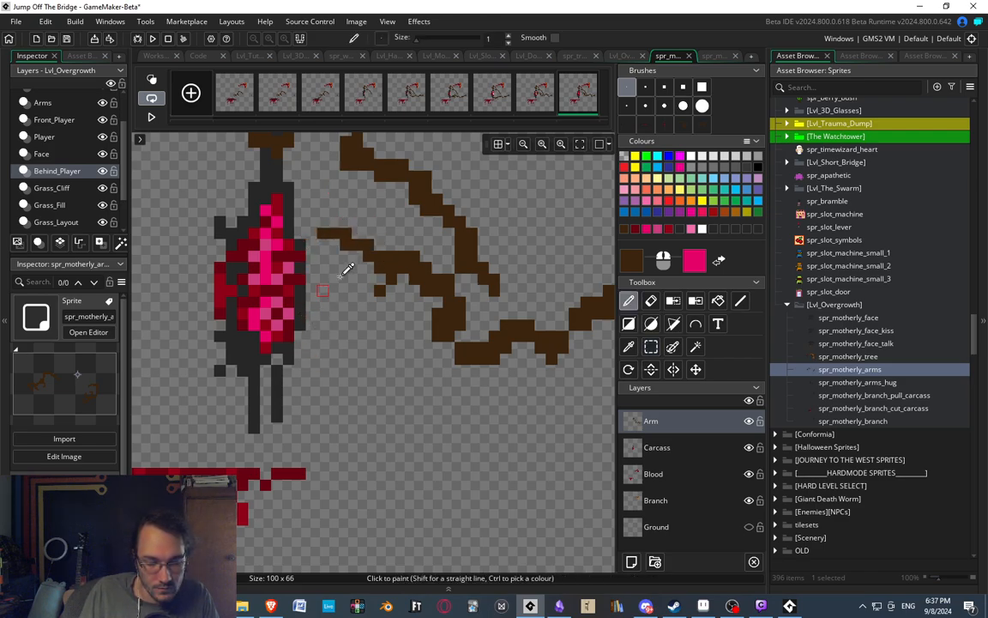
key("ctrl+z")
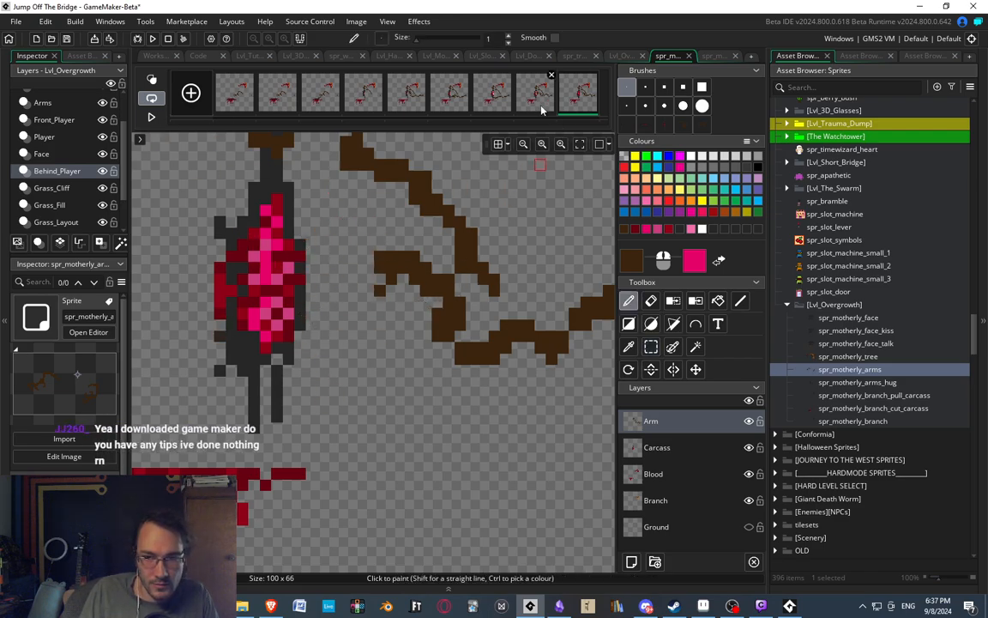
Set the primary paint colour to white.
left_click(693, 156)
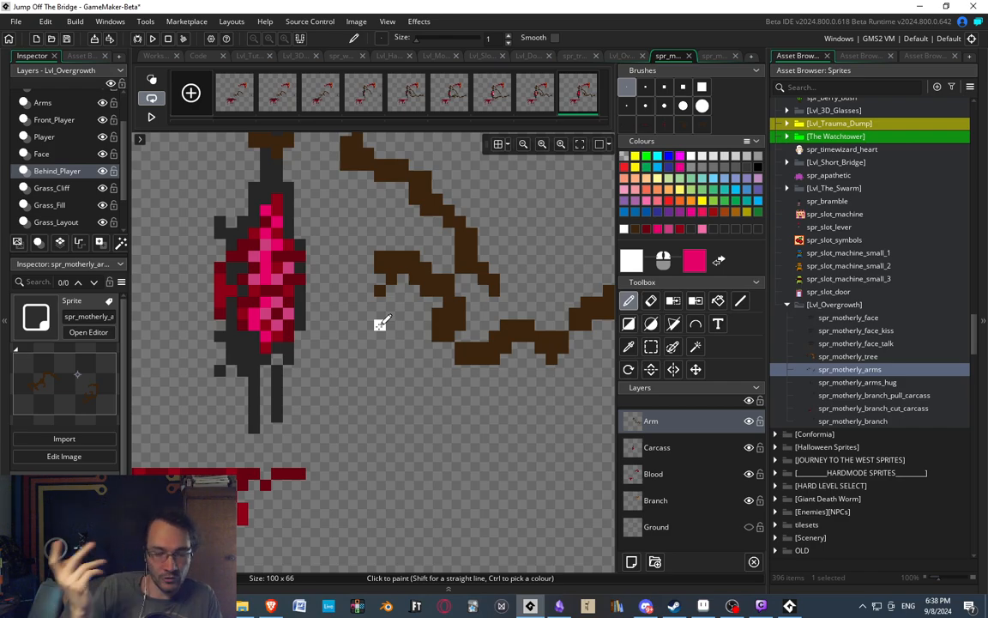
middle_click_drag(390, 223, 457, 276)
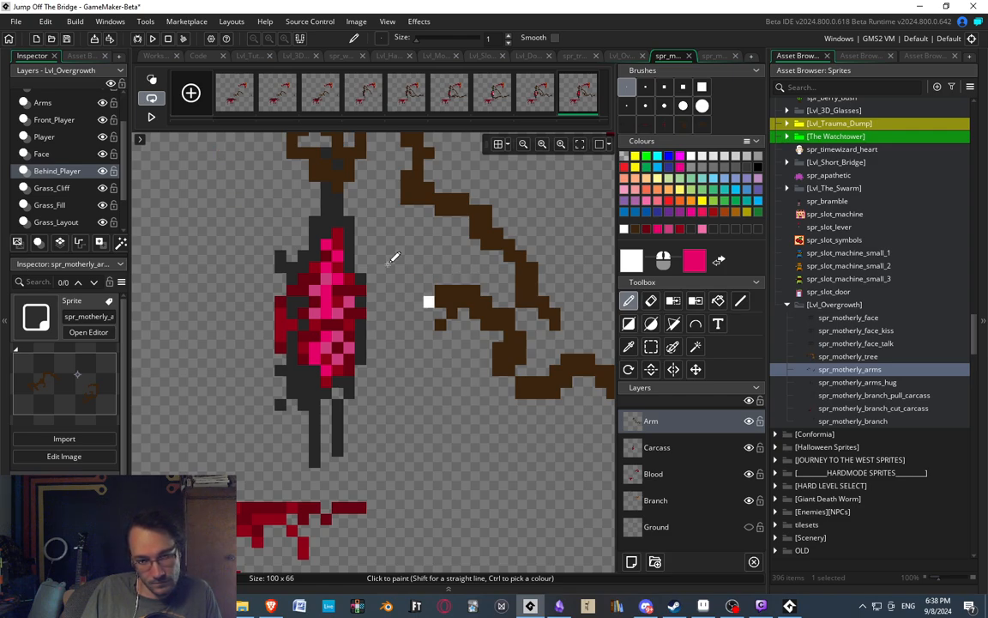
middle_click_drag(376, 220, 360, 263)
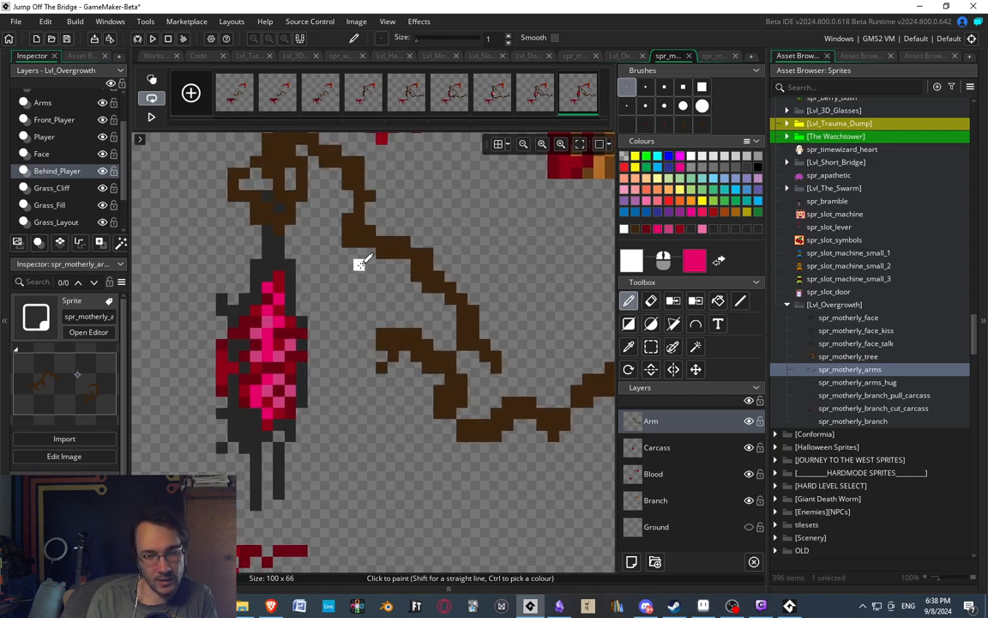
mouse_move(343, 313)
middle_mouse_down()
mouse_move(384, 295)
mouse_move(367, 263)
middle_mouse_up()
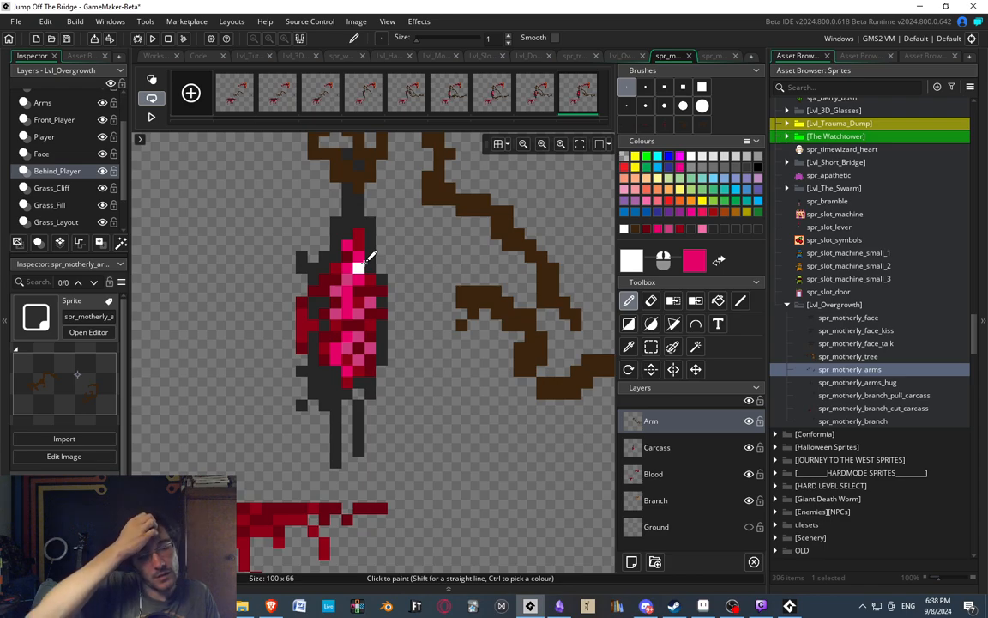
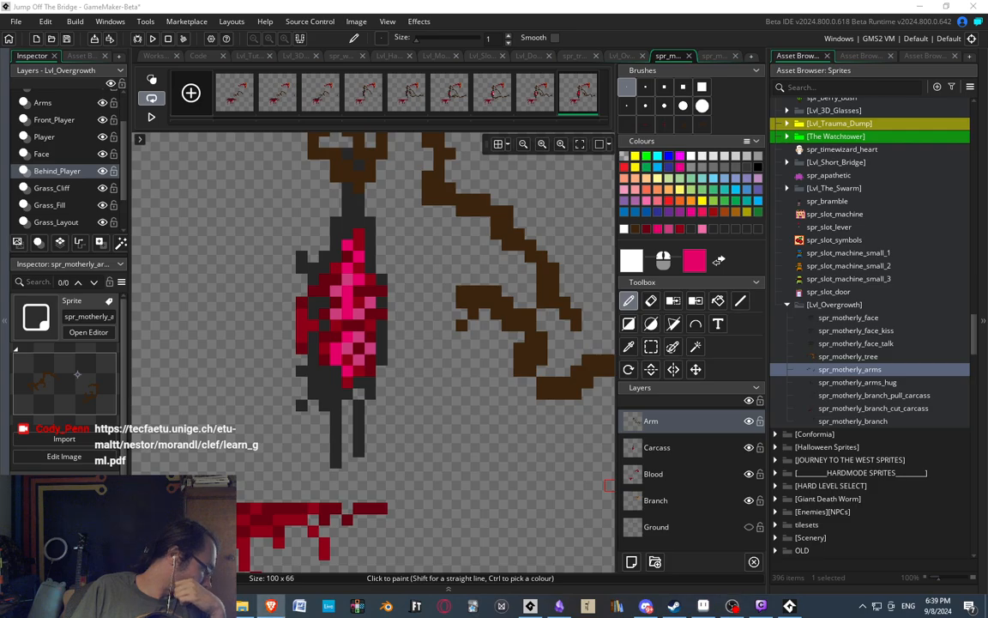
Switch to the browser and skim the GML beginners guide PDF through its contents, foreword, getting started and functions pages.
left_click(271, 606)
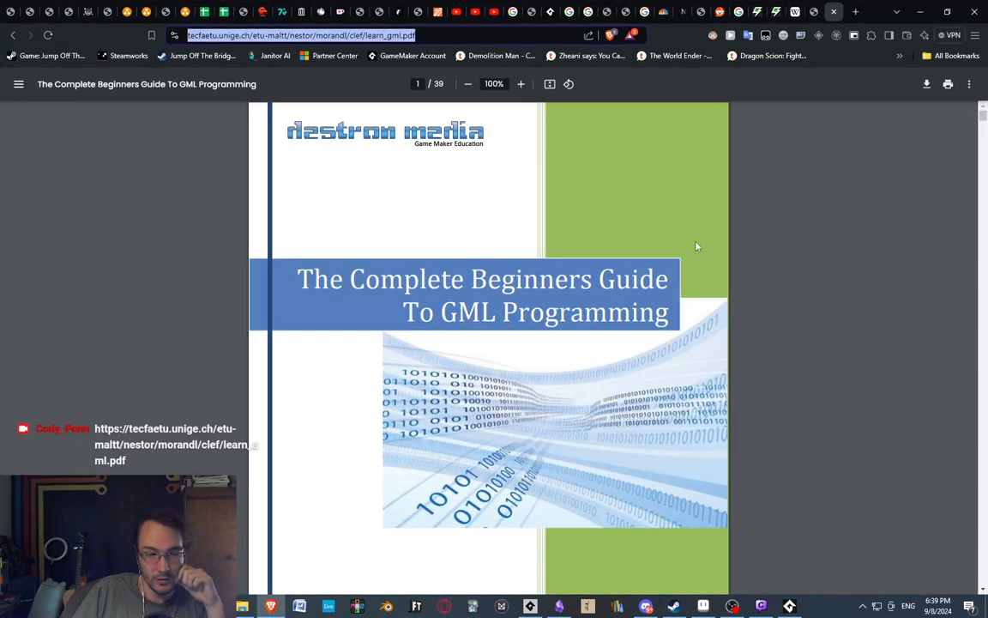
scroll(301, 257, "down", 8)
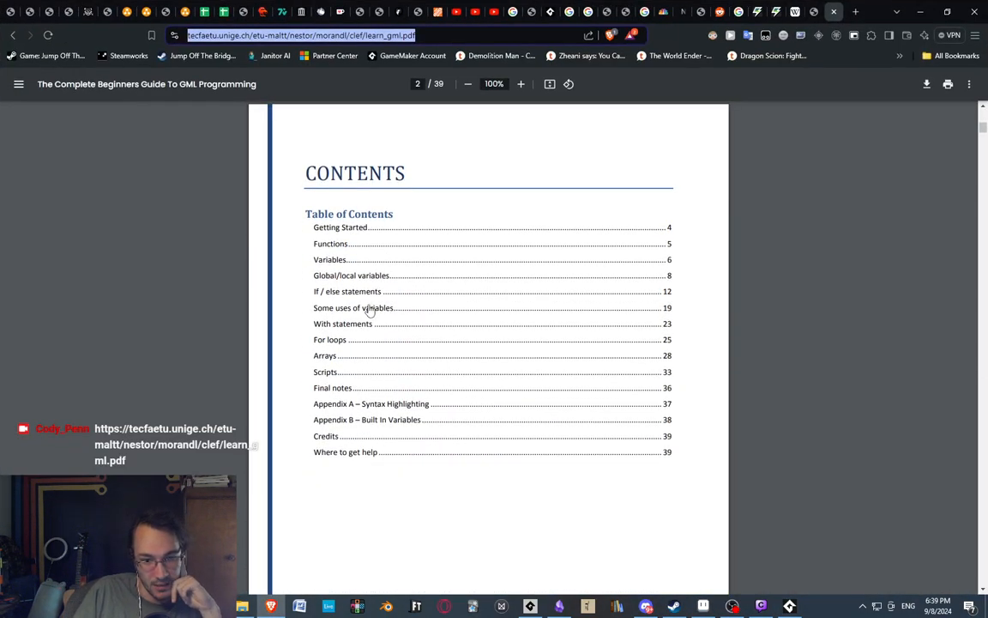
scroll(323, 256, "down", 1)
scroll(323, 255, "down", 12)
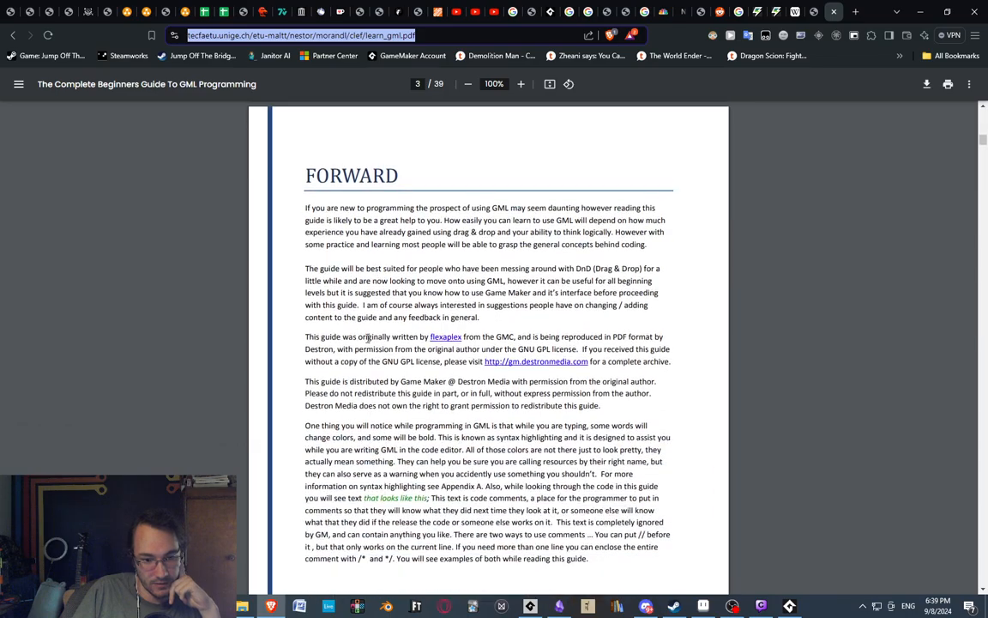
scroll(374, 330, "down", 7)
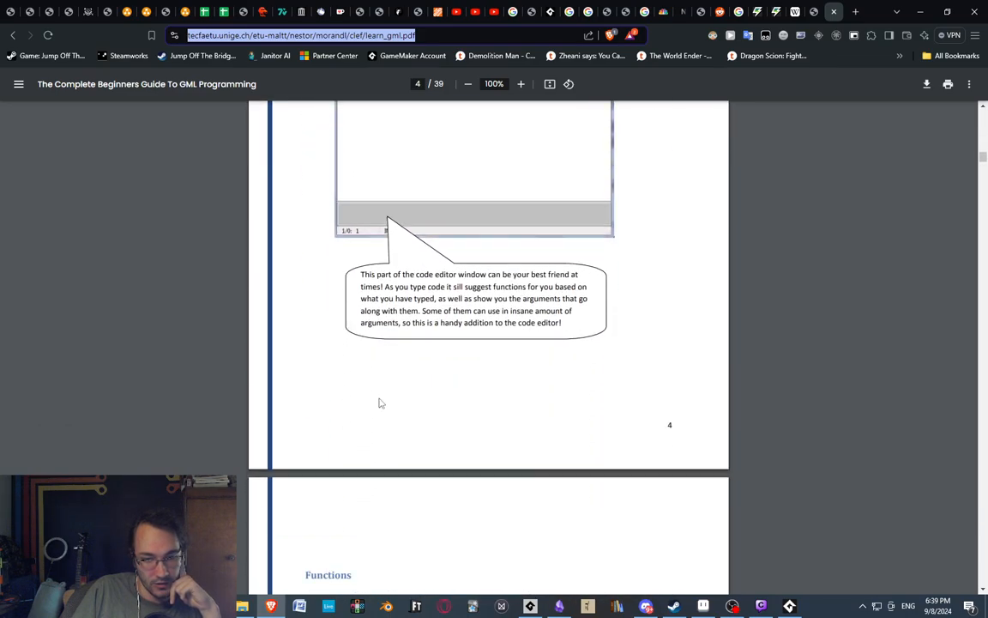
scroll(357, 306, "up", 5)
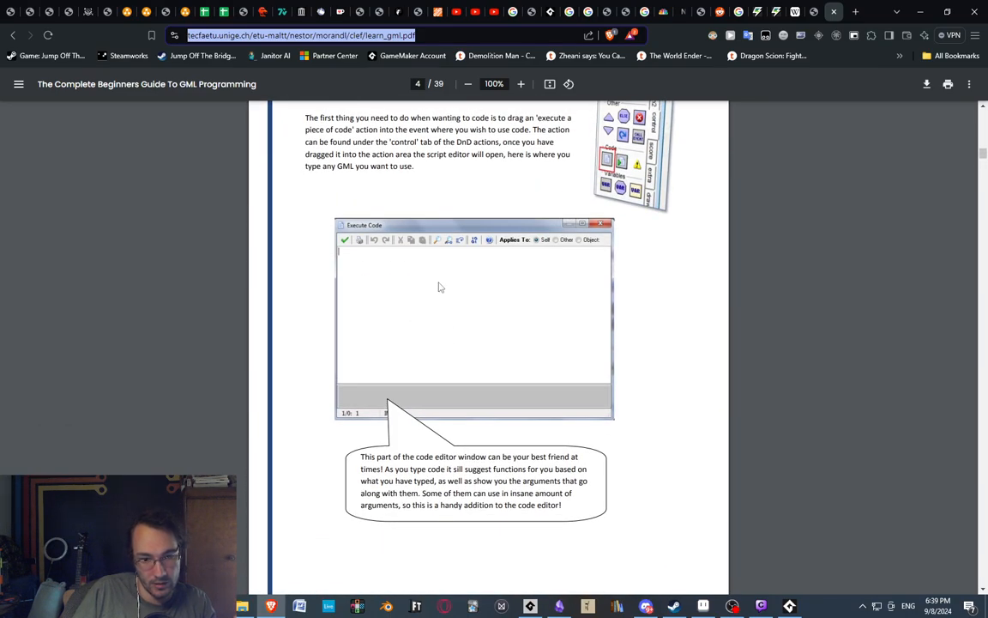
scroll(444, 292, "down", 6)
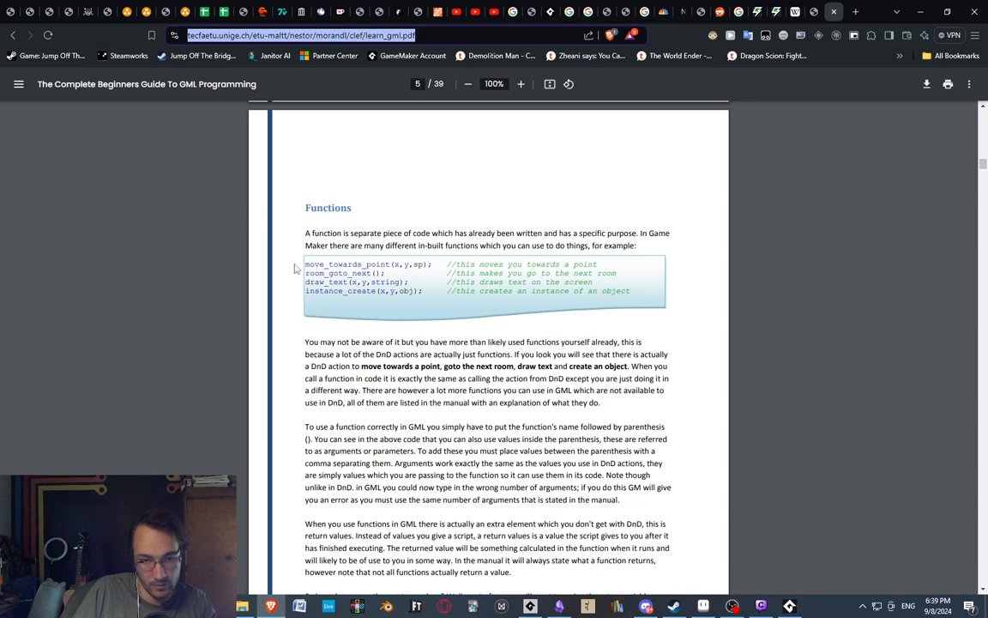
scroll(294, 268, "down", 10)
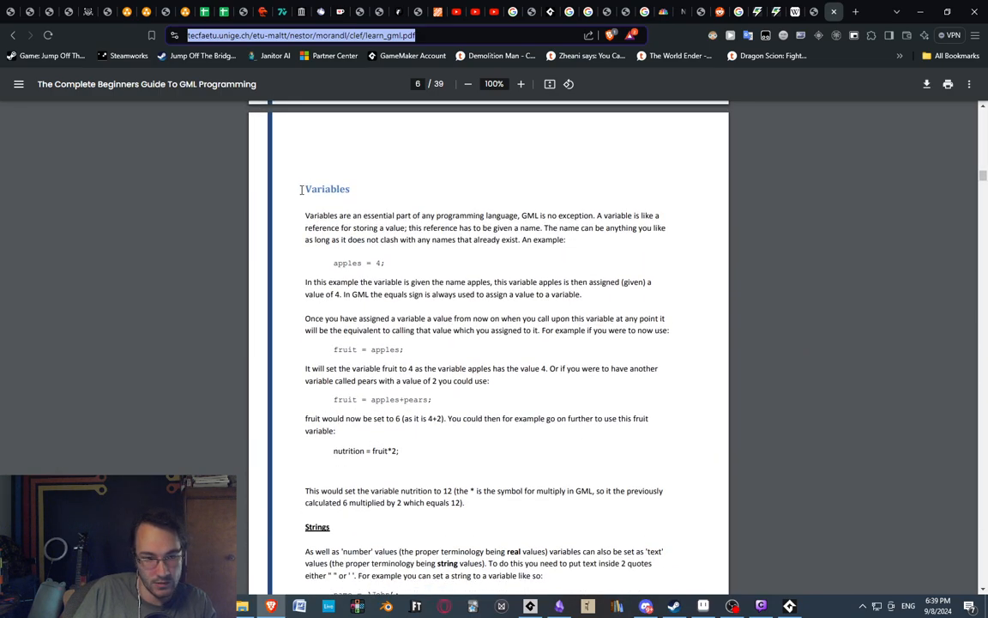
Read the Variables section of the guide, including its assignment examples such as fruit = apples.
left_click_drag(301, 189, 393, 228)
left_click(495, 241)
scroll(404, 313, "down", 3)
scroll(325, 267, "up", 2)
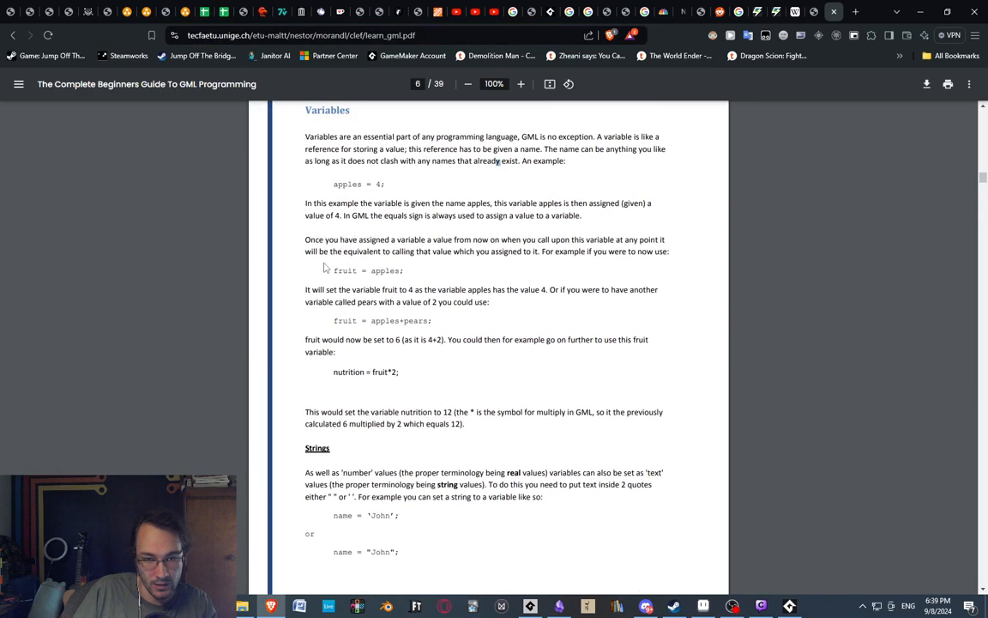
left_click_drag(324, 267, 456, 267)
left_click(390, 275)
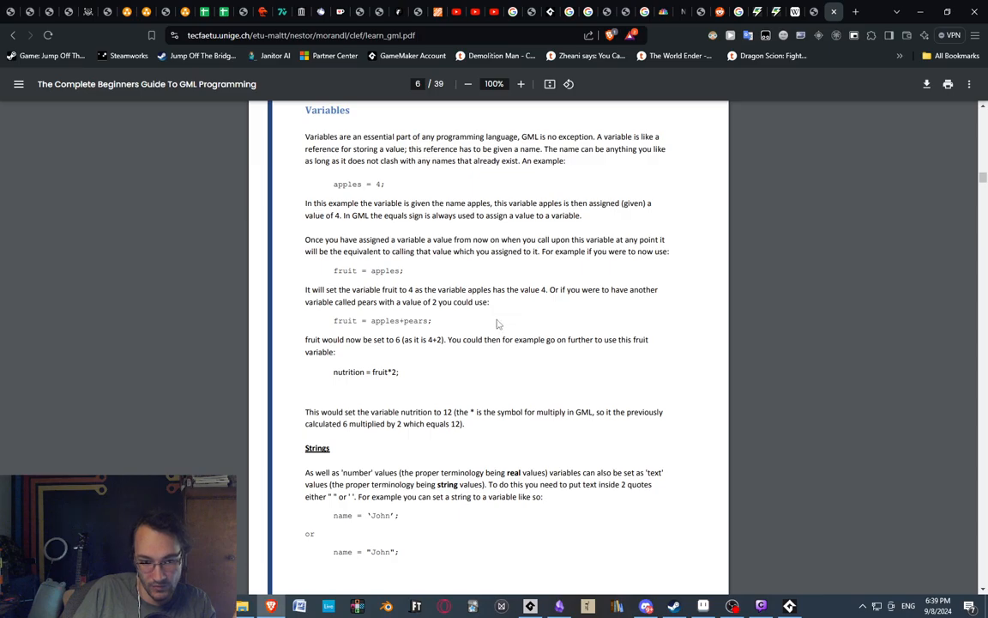
Read on through the guide's pages on global/local variables, var declarations and in-built variables.
scroll(497, 323, "down", 15)
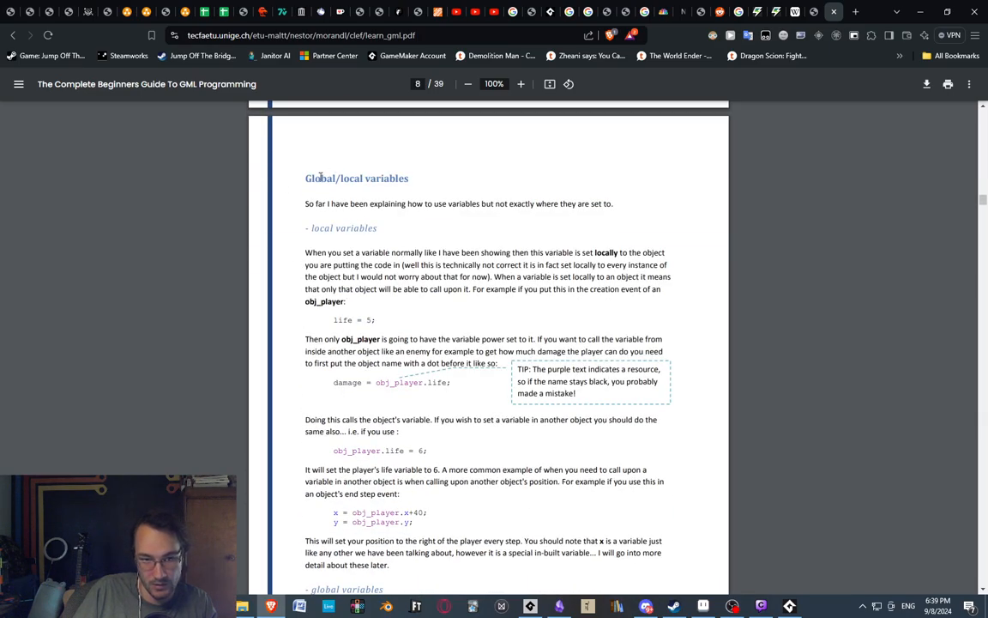
left_click_drag(305, 178, 468, 185)
left_click(426, 256)
scroll(352, 326, "down", 5)
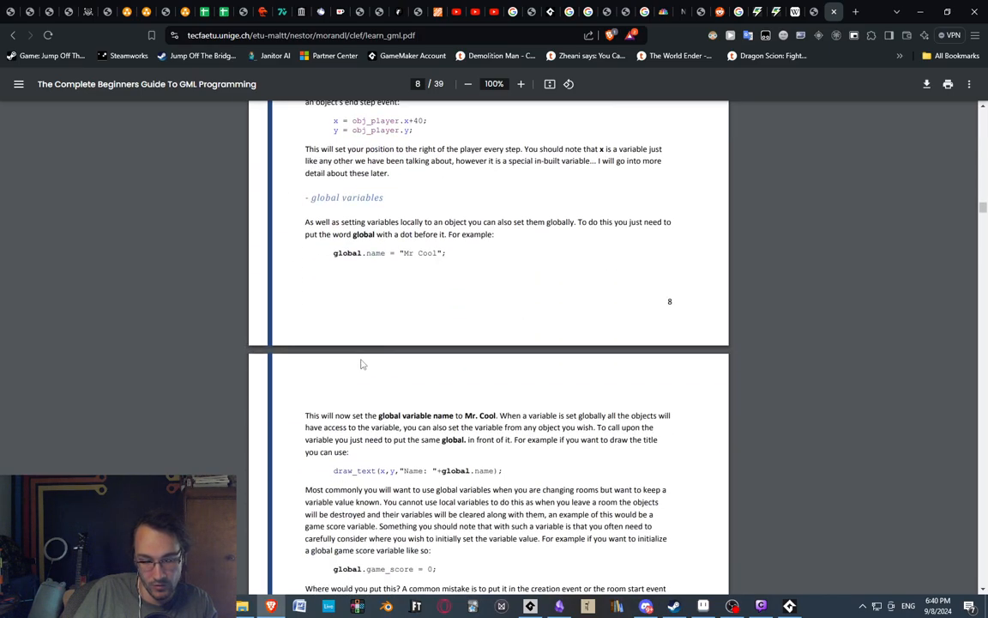
scroll(401, 347, "down", 15)
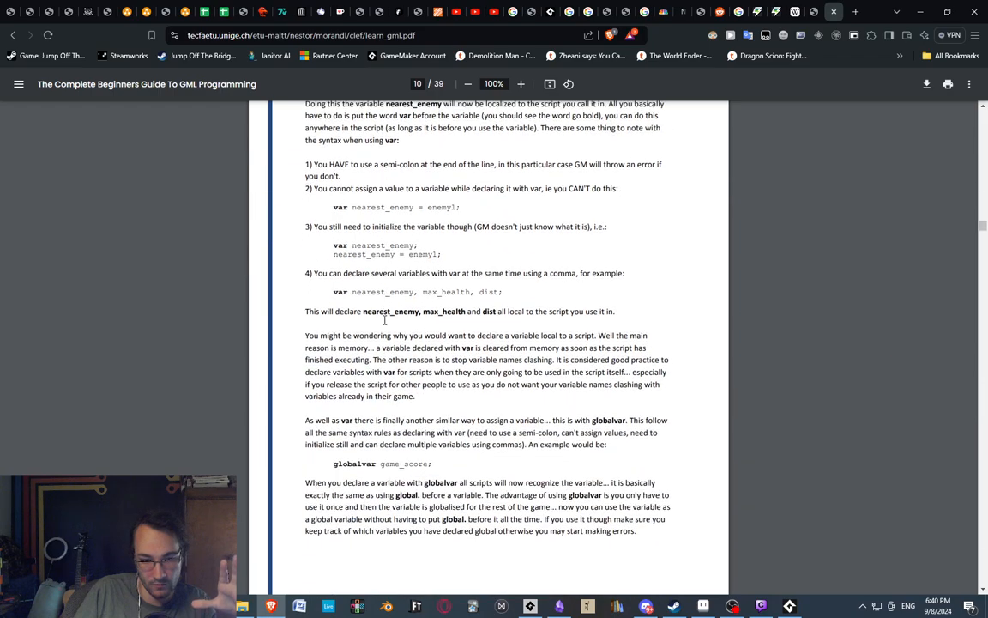
scroll(392, 344, "down", 4)
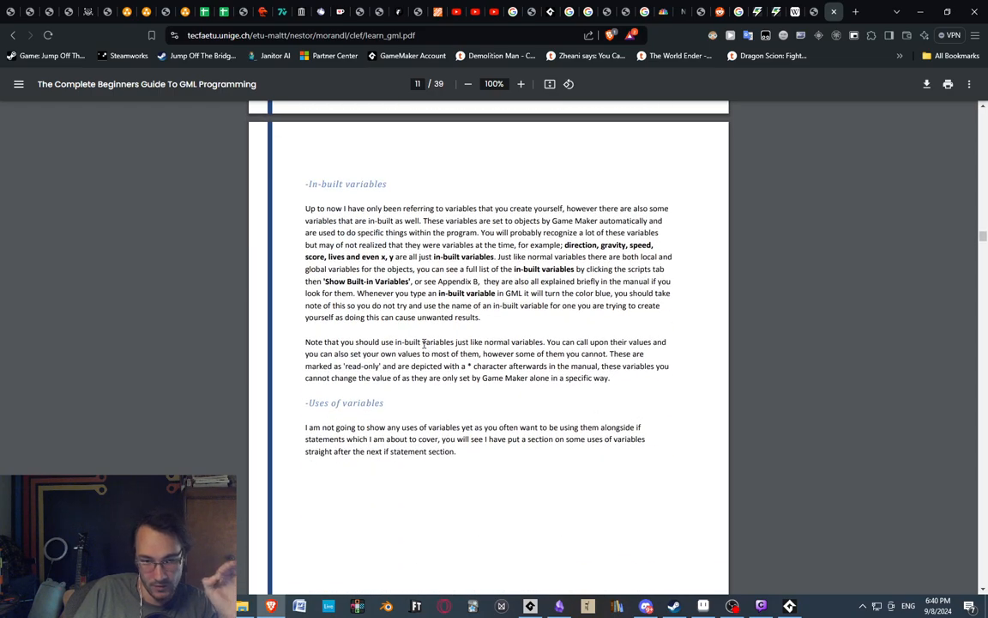
scroll(418, 339, "down", 4)
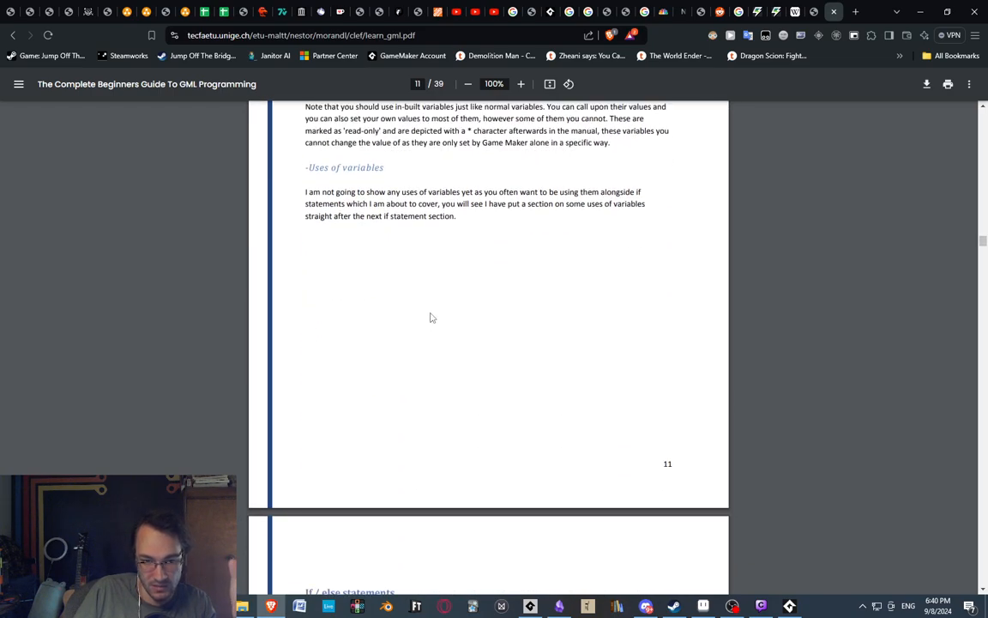
scroll(438, 304, "down", 7)
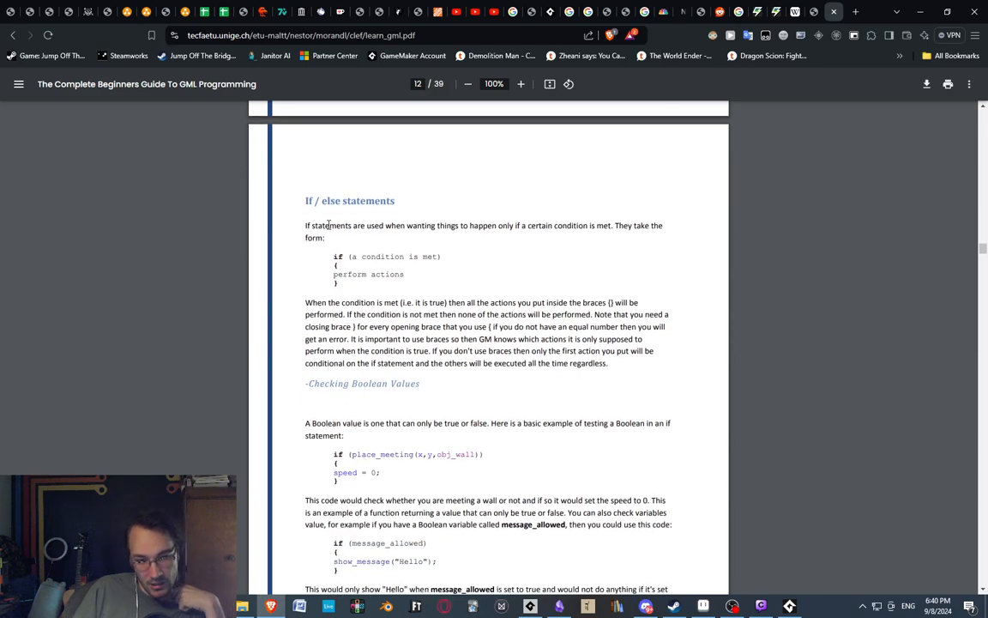
Examine the guide's If / else statements section, then return to the table of contents on page 2.
left_click_drag(309, 196, 392, 320)
left_click(397, 331)
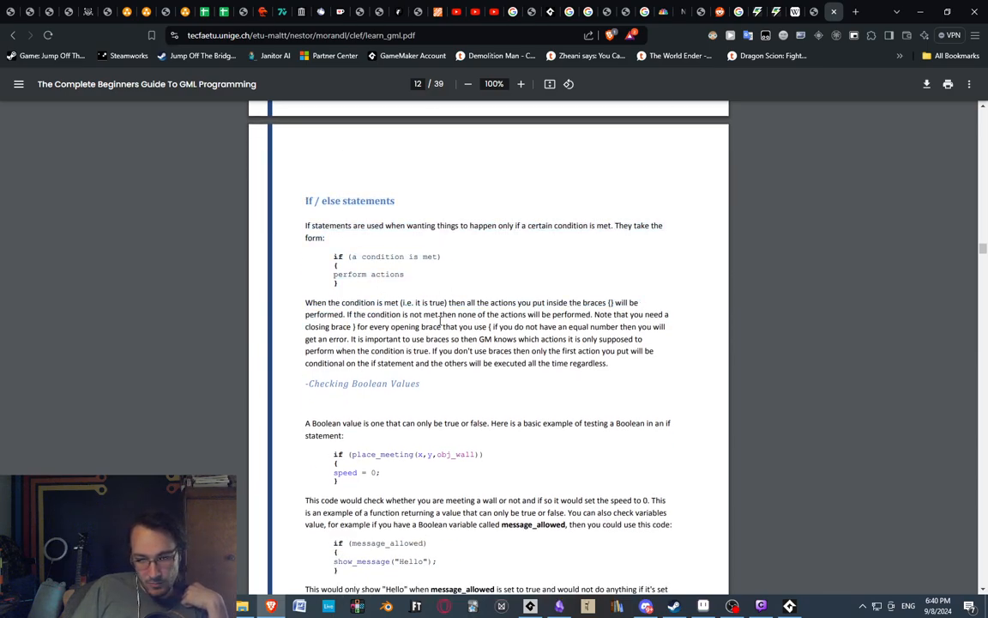
scroll(412, 339, "down", 3)
scroll(403, 348, "up", 20)
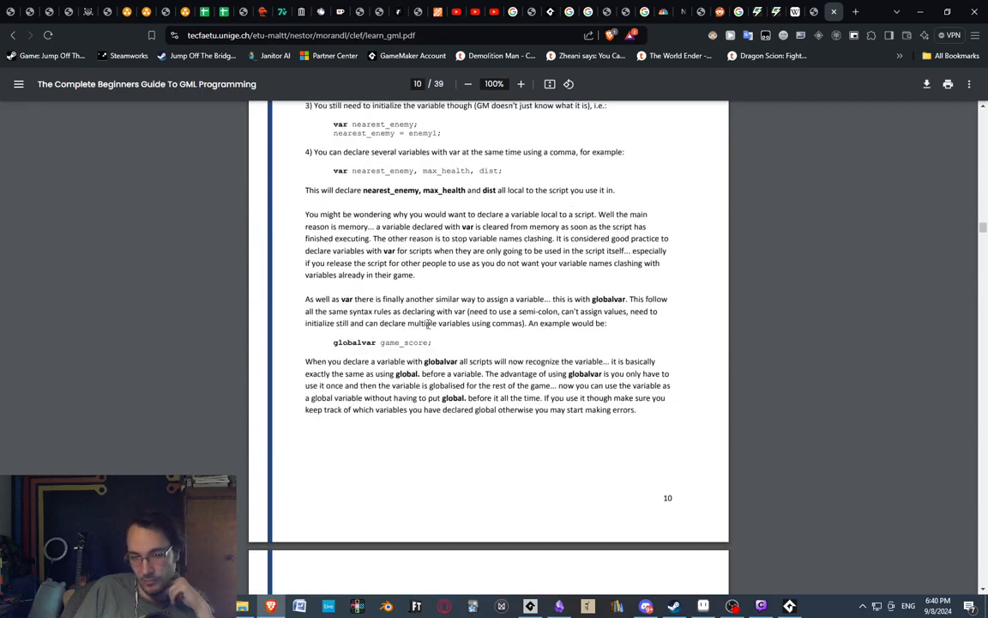
scroll(410, 364, "up", 20)
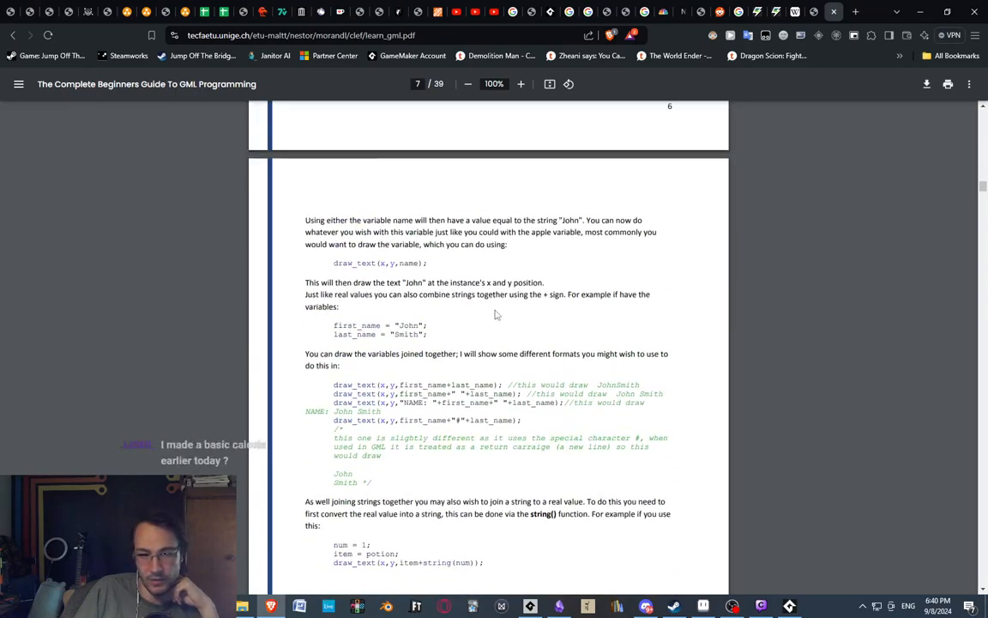
scroll(386, 326, "up", 20)
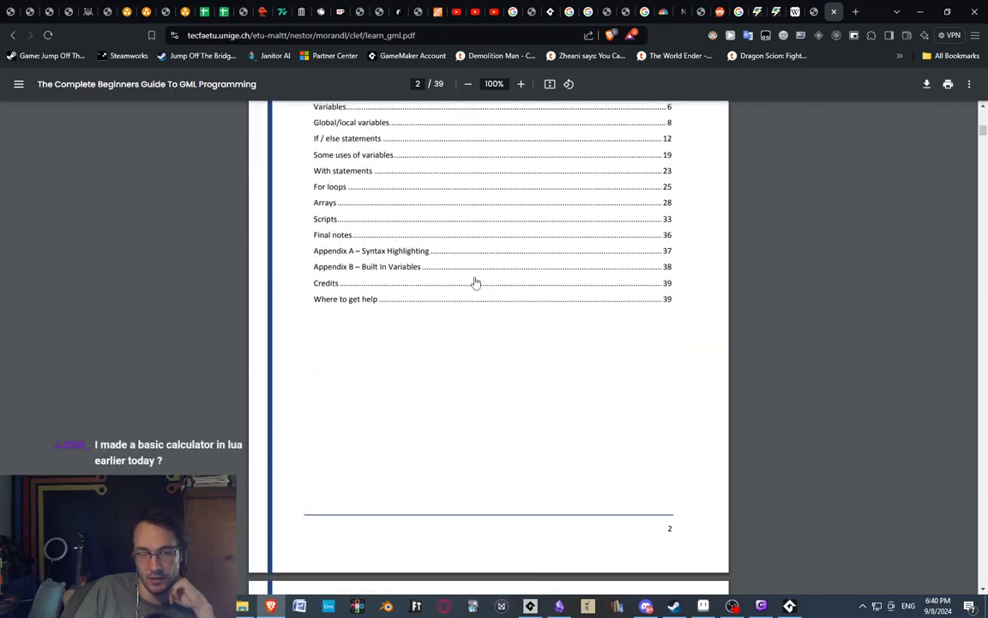
Switch back to GameMaker's sprite editor and examine the hanging carcass and the brown arms in the last frame.
key("alt+Tab")
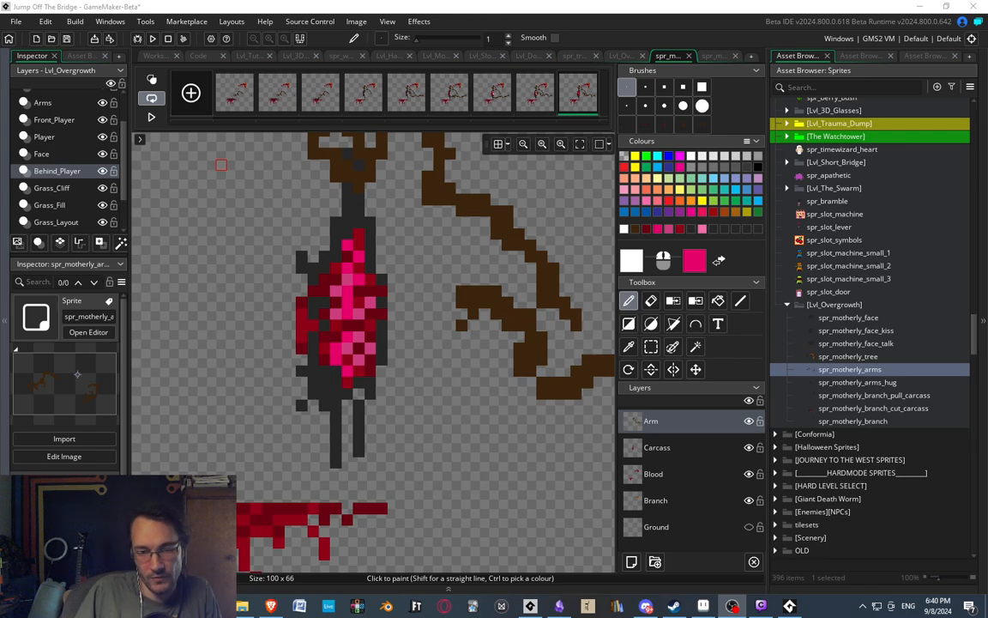
middle_click_drag(485, 281, 493, 284)
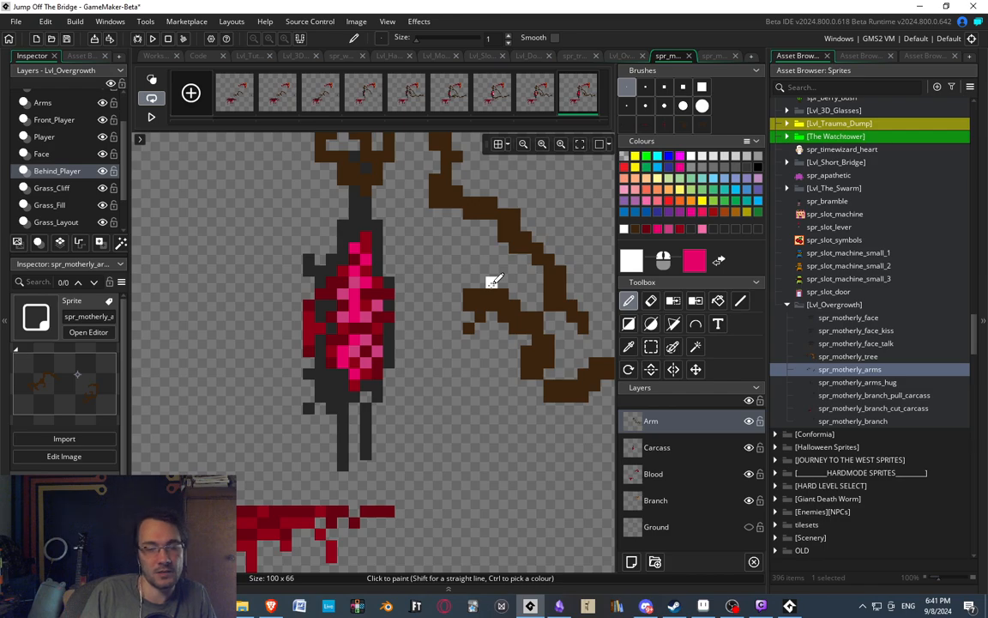
middle_click_drag(372, 294, 431, 253)
middle_click_drag(290, 297, 274, 317)
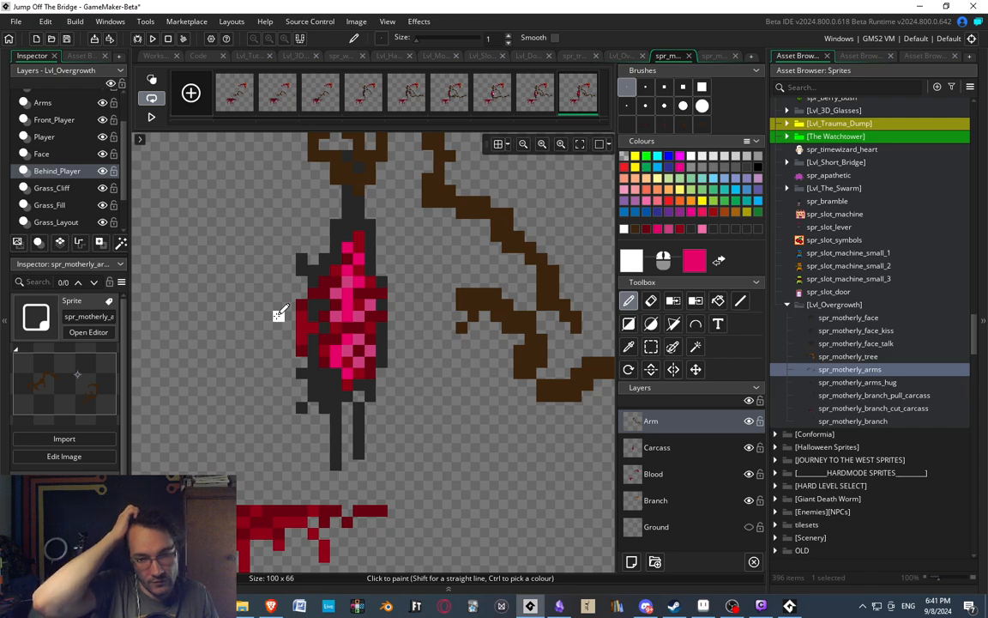
mouse_move(278, 307)
middle_mouse_down()
mouse_move(251, 329)
mouse_move(324, 255)
middle_mouse_up()
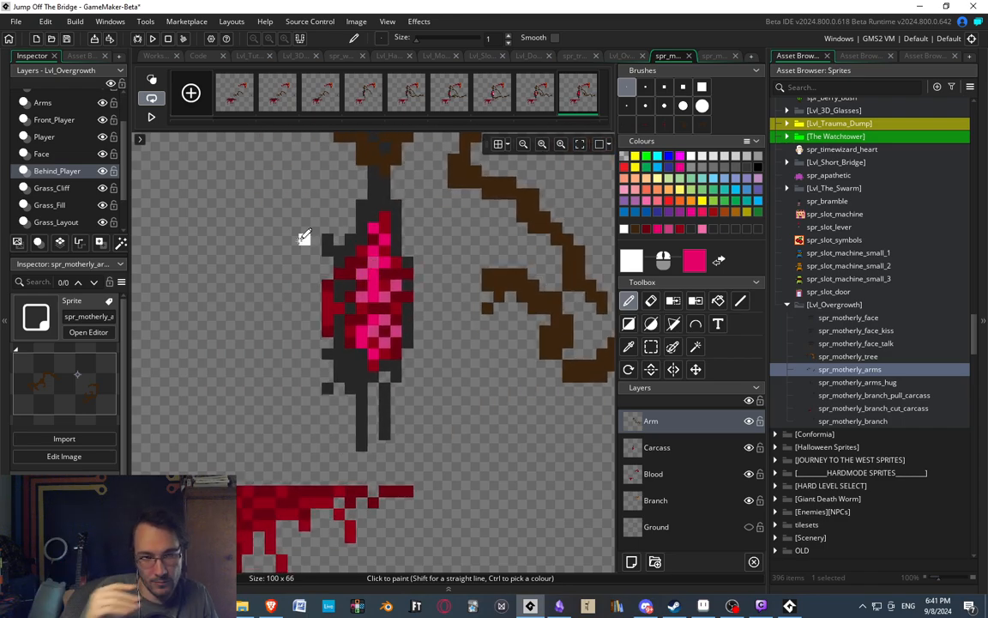
scroll(364, 169, "up", 2)
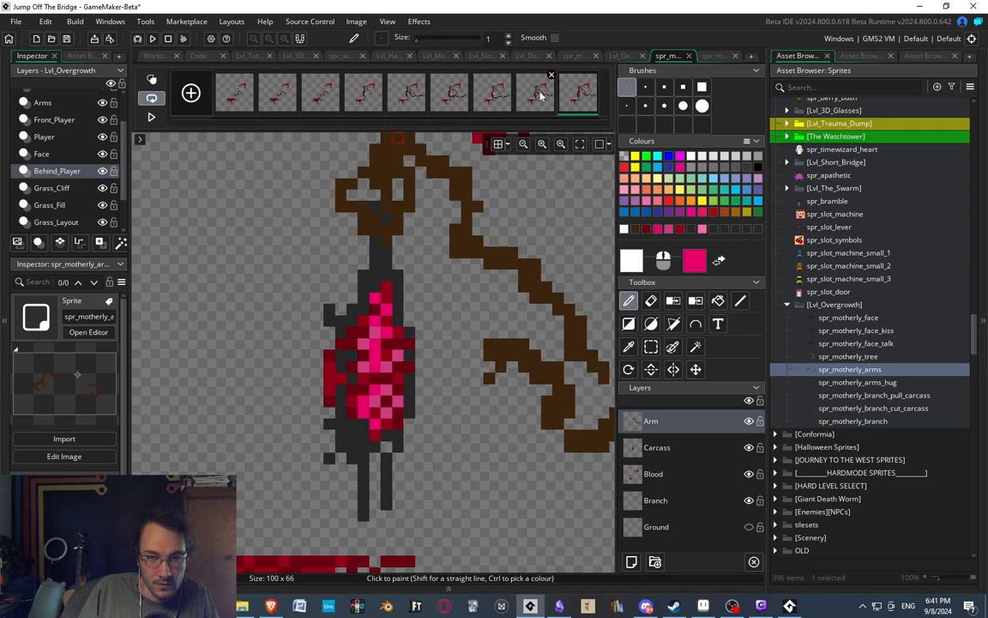
scroll(472, 296, "down", 2, "ctrl")
scroll(482, 306, "up", 2, "ctrl")
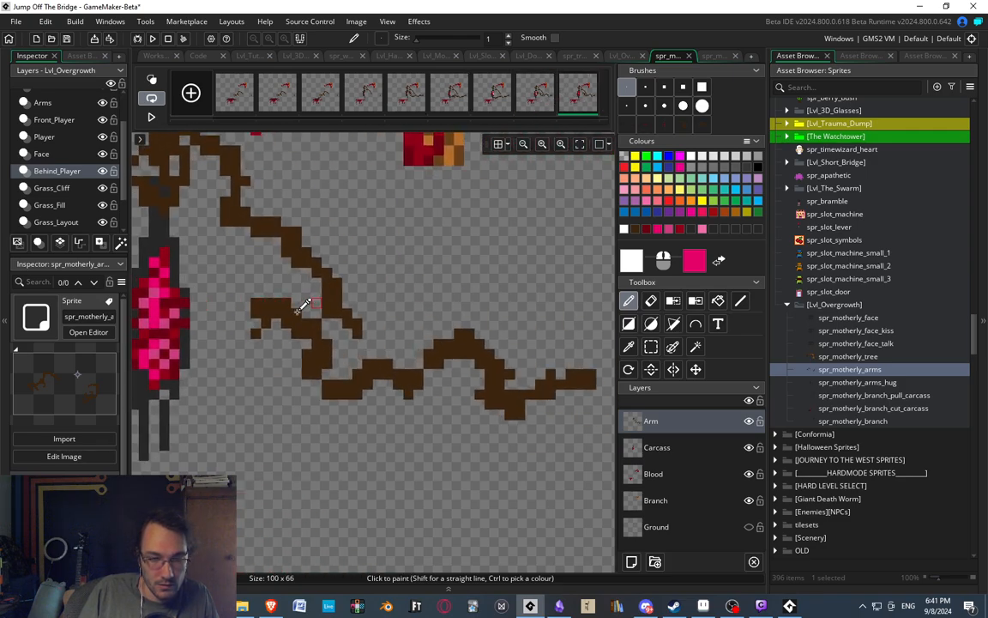
middle_click_drag(305, 305, 522, 306)
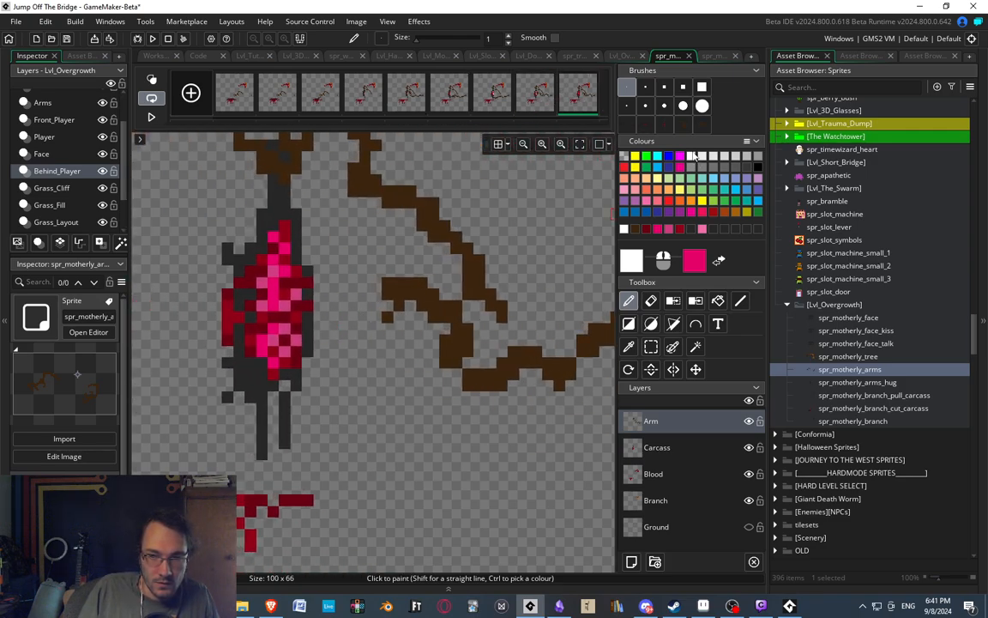
middle_click_drag(341, 383, 408, 353)
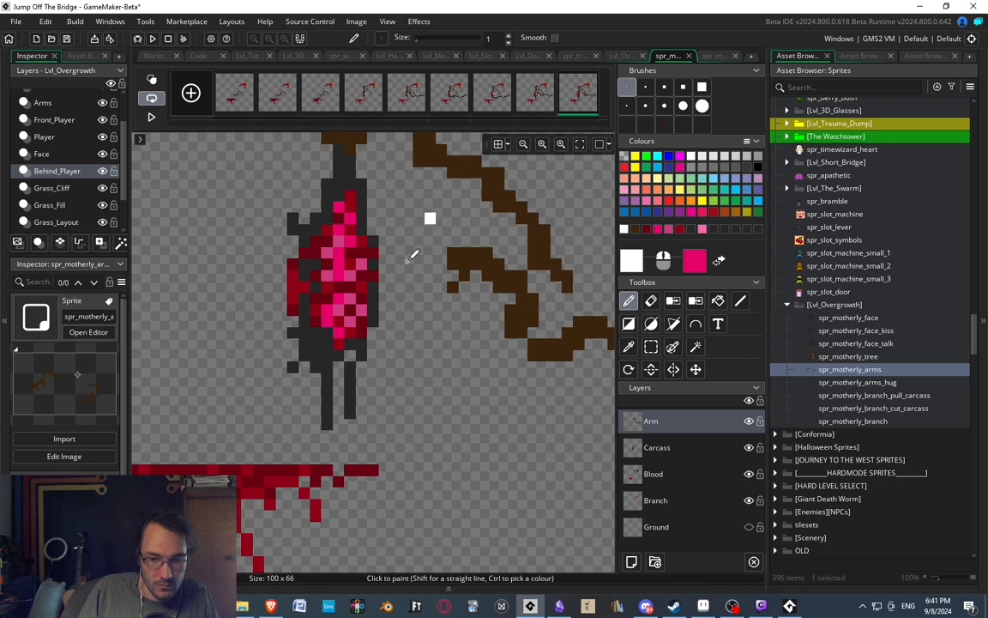
middle_click_drag(454, 220, 473, 229)
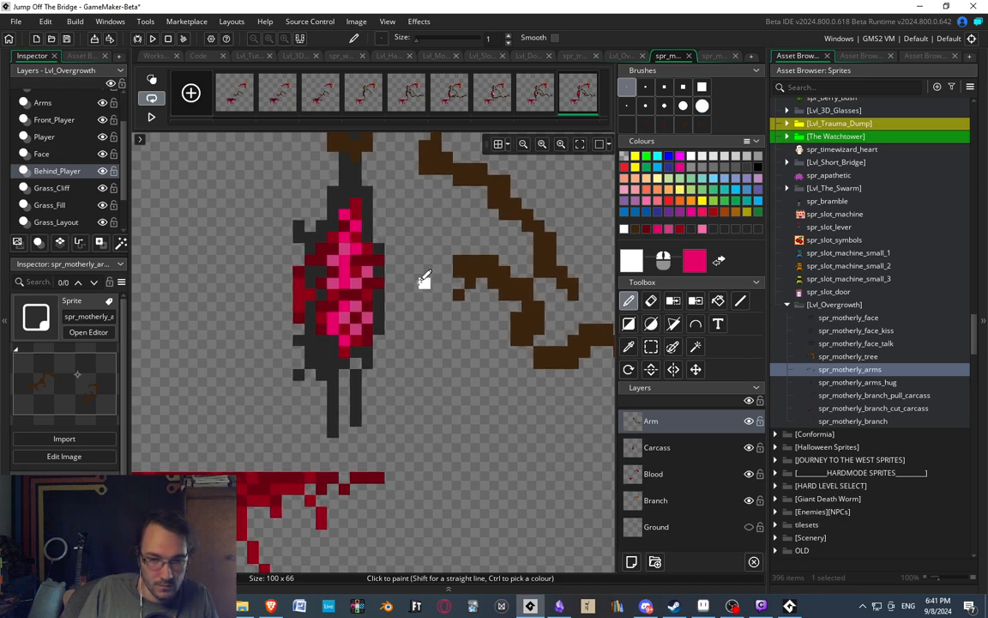
Paint a small white ribcage on the Arm layer between the carcass and the lower arm's tip, erasing stray pixels.
mouse_move(426, 284)
left_mouse_down()
mouse_move(415, 246)
mouse_move(437, 232)
mouse_move(429, 237)
mouse_move(447, 250)
mouse_move(438, 291)
mouse_move(447, 284)
mouse_move(424, 273)
mouse_move(448, 315)
left_mouse_up()
key("e")
key("d")
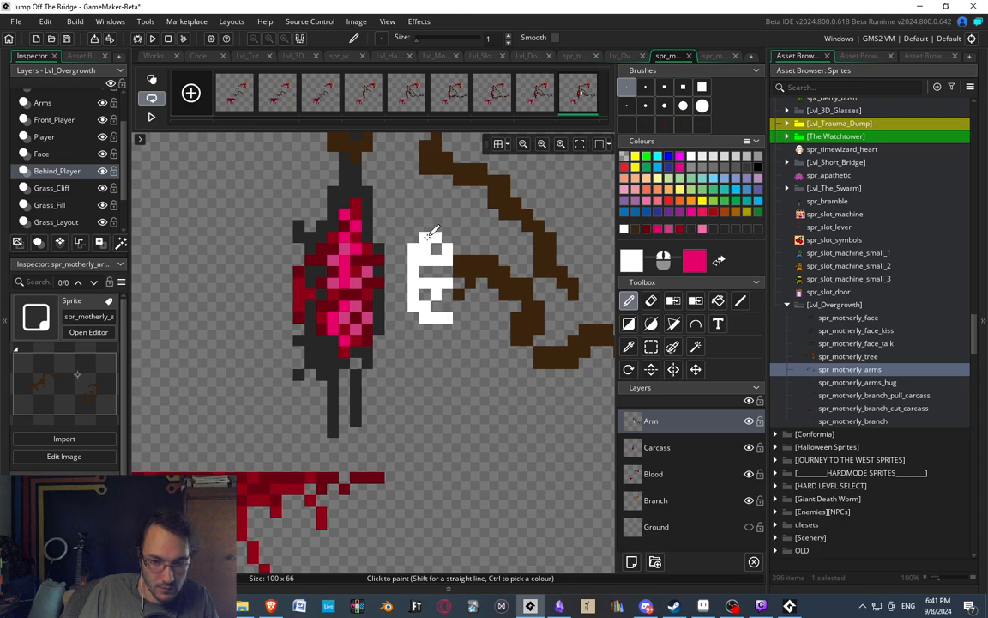
key("e")
key("d")
Add white pixels to the outer ends of the ribs and extend the spine upward above the top rib.
left_click(458, 246)
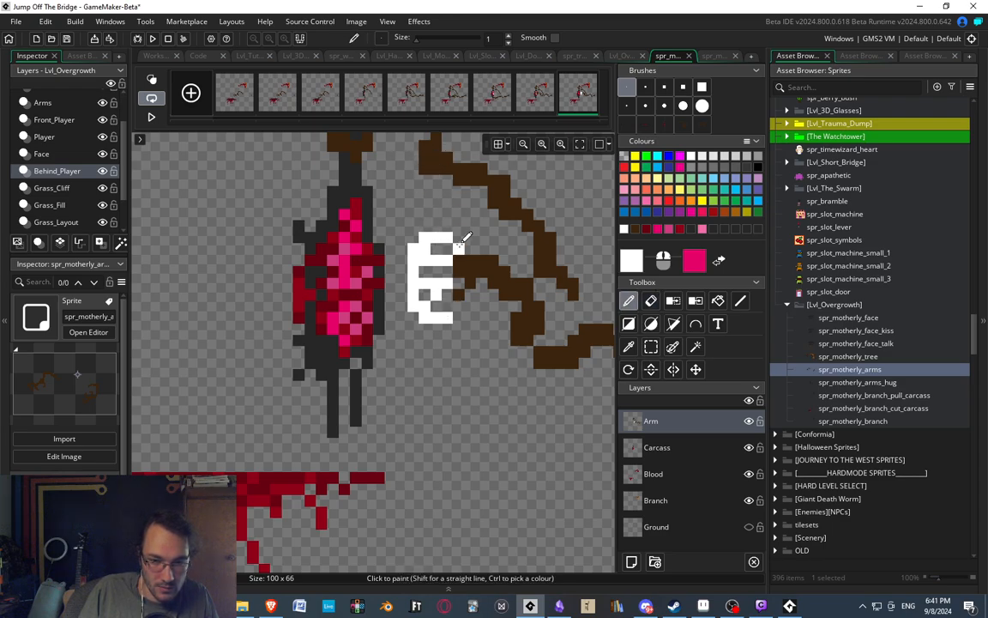
left_click(459, 272)
middle_click_drag(460, 273, 452, 270)
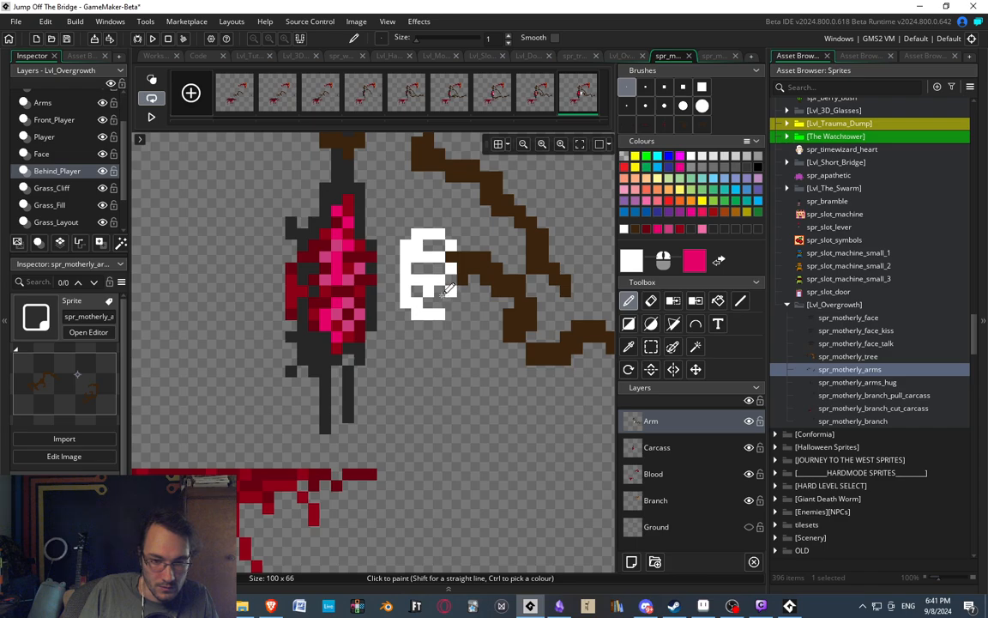
left_click_drag(417, 211, 406, 234)
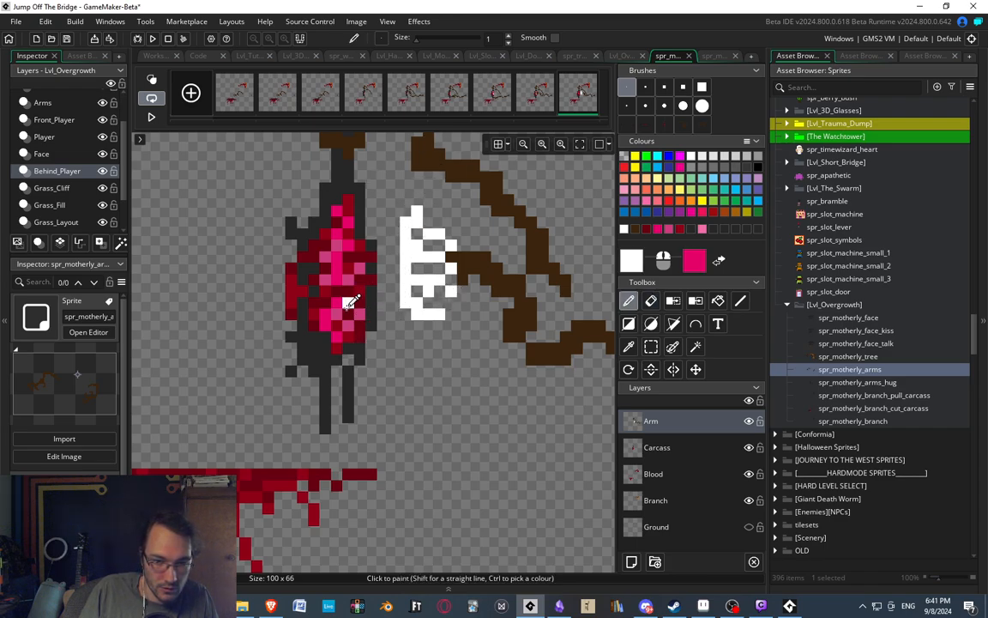
Sample the muted pink from the carcass and paint pink and magenta flesh over the white ribcage and its gaps.
left_click(348, 290, "ctrl")
left_click(405, 256)
left_click(426, 234)
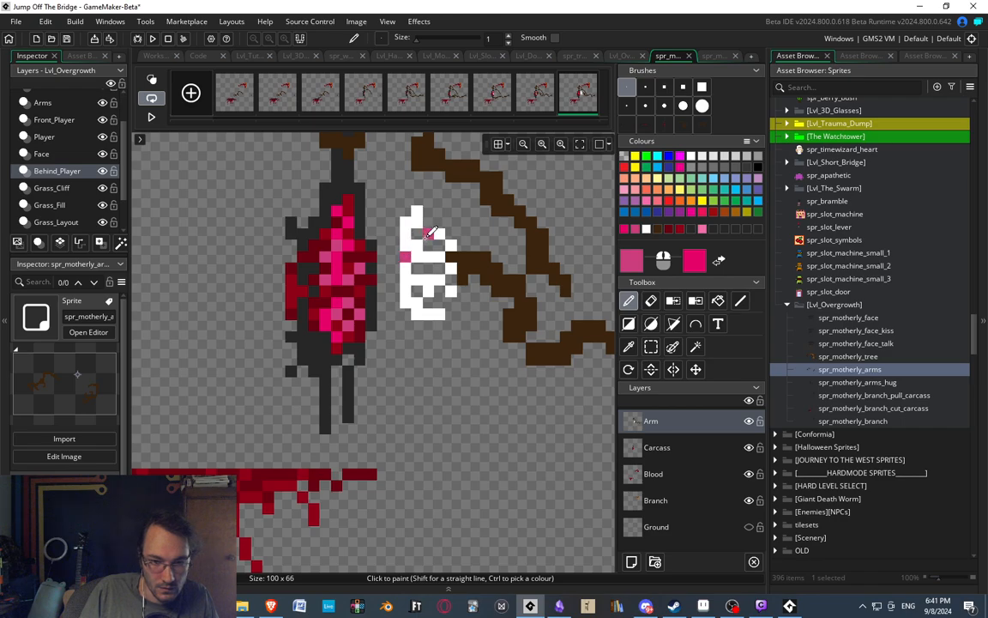
mouse_move(426, 236)
left_mouse_down()
mouse_move(439, 234)
mouse_move(417, 235)
mouse_move(409, 279)
mouse_move(439, 277)
left_mouse_up()
right_click_drag(432, 276, 417, 260)
left_click(407, 242)
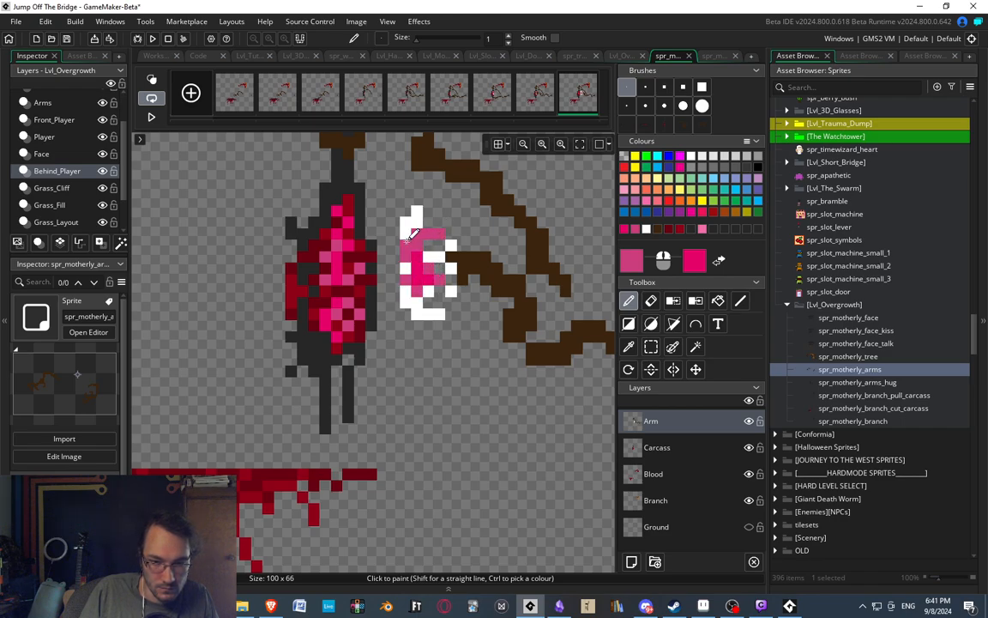
Add magenta pixels along the ribcage's carcass-facing edge, sample the rib white and extend the top rib with it.
right_click(406, 234)
right_click(406, 302)
right_click(428, 247)
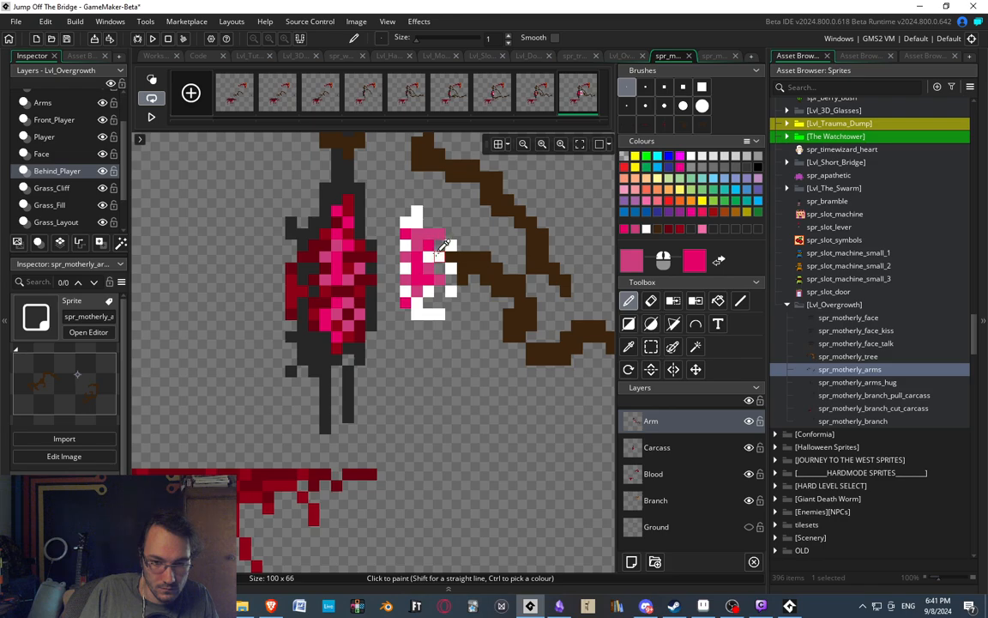
left_click(437, 254, "ctrl")
left_click(428, 223)
left_click(417, 232)
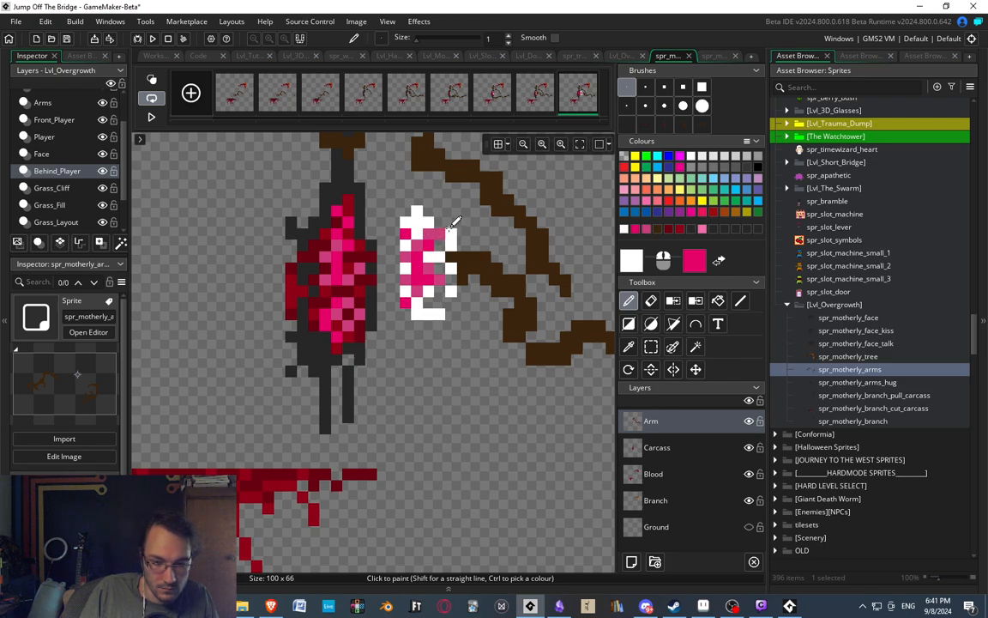
Erase the spine pixels protruding above the top rib and paint a short white column on the ribcage's carcass-facing side.
key("e")
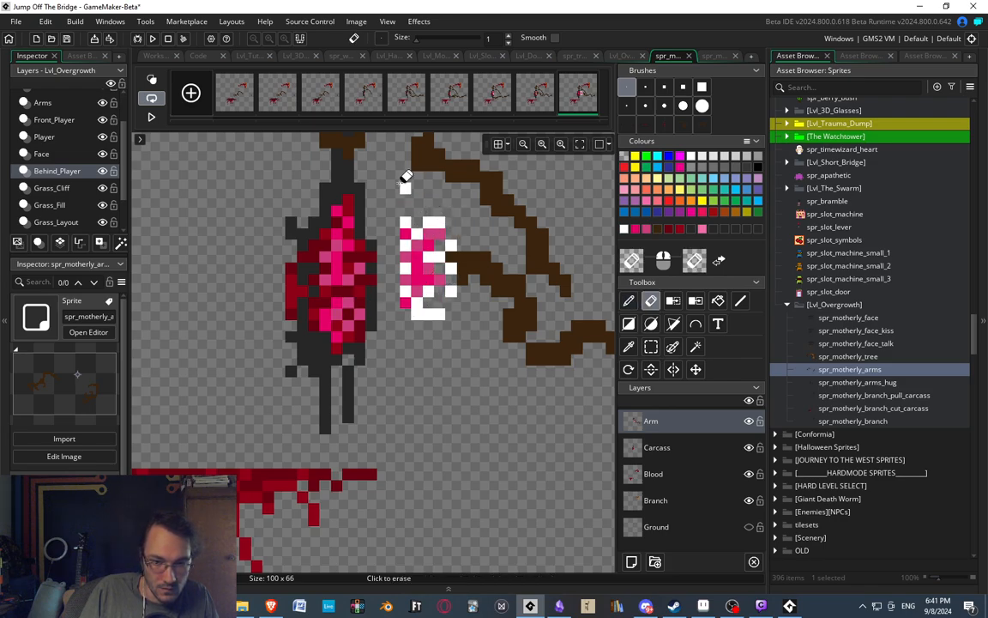
key("d")
left_click_drag(394, 258, 395, 279)
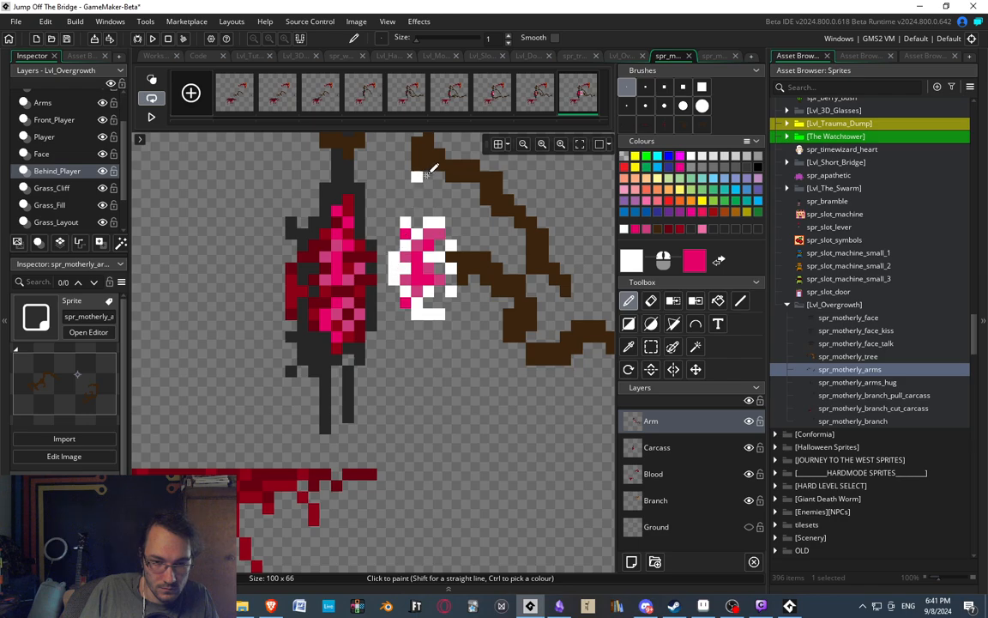
Sample two dark reds from the carcass and paint scattered blood pixels over the ribcage's outer edge, centre and top.
scroll(415, 249, "up", 1)
scroll(436, 278, "up", 2)
left_click(354, 295, "ctrl")
left_click(432, 283)
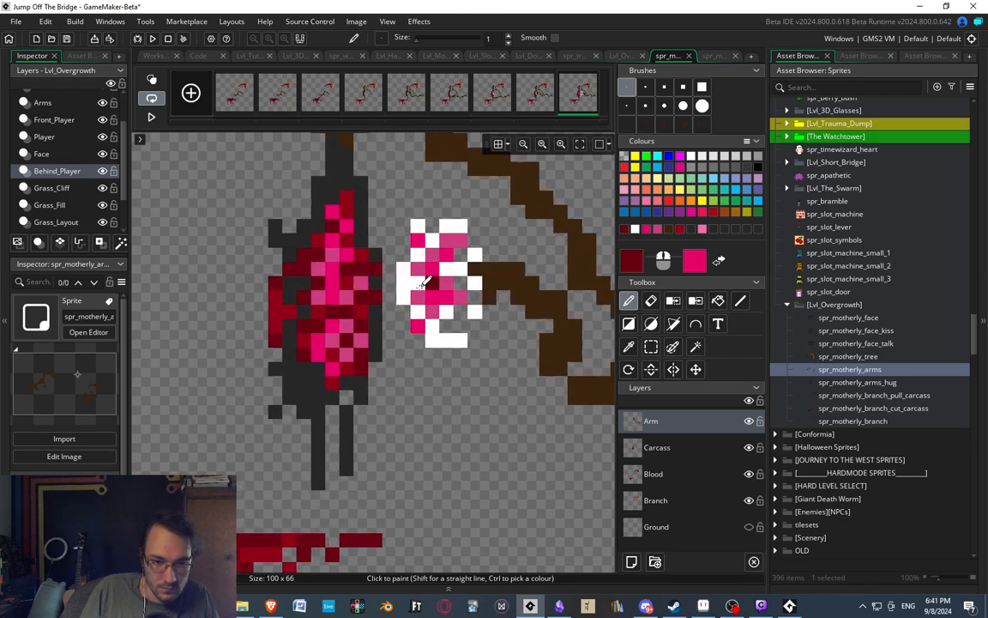
left_click(404, 284)
left_click_drag(417, 256, 404, 255)
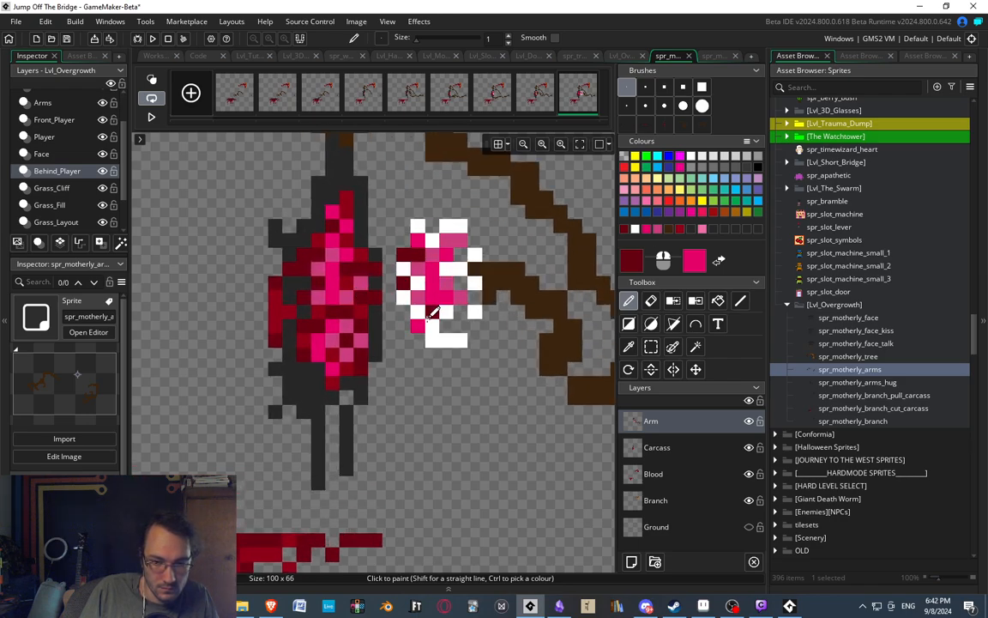
left_click(422, 315)
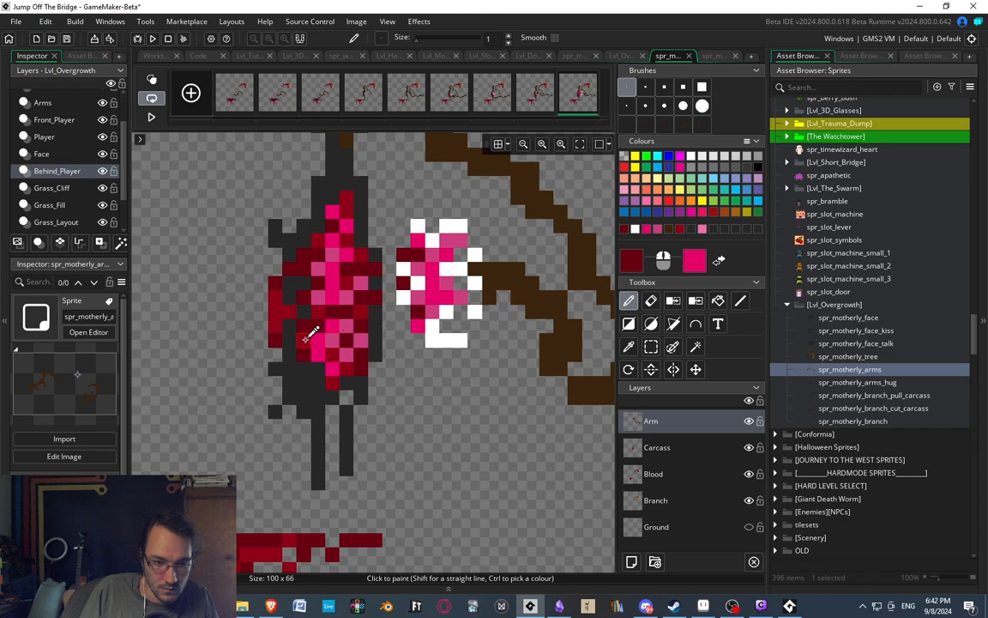
left_click(311, 335, "ctrl")
left_click(445, 224)
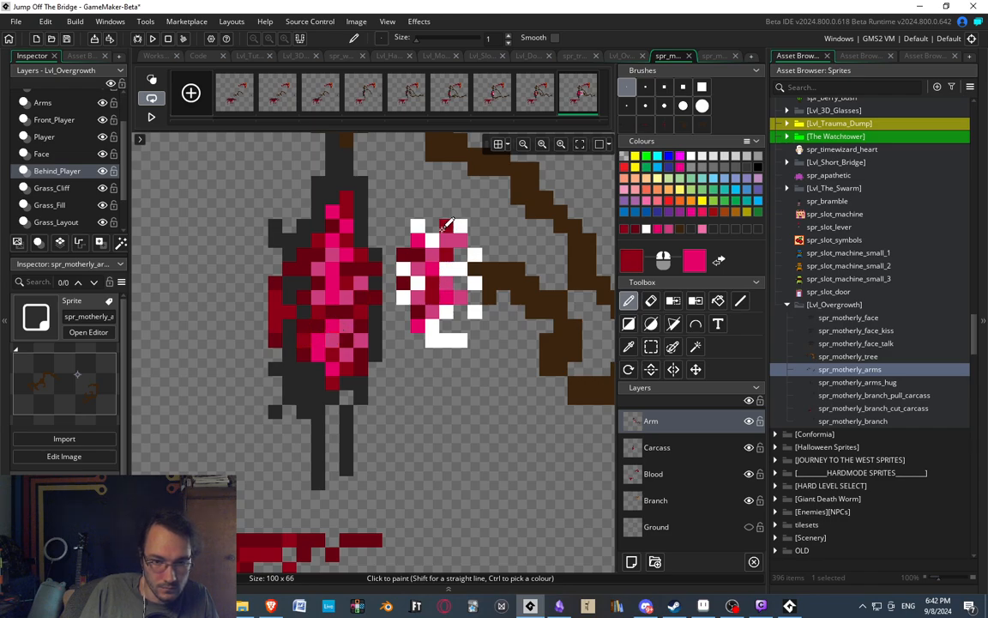
Sample the dark brown from the arm beside the ribcage.
scroll(475, 260, "down", 4)
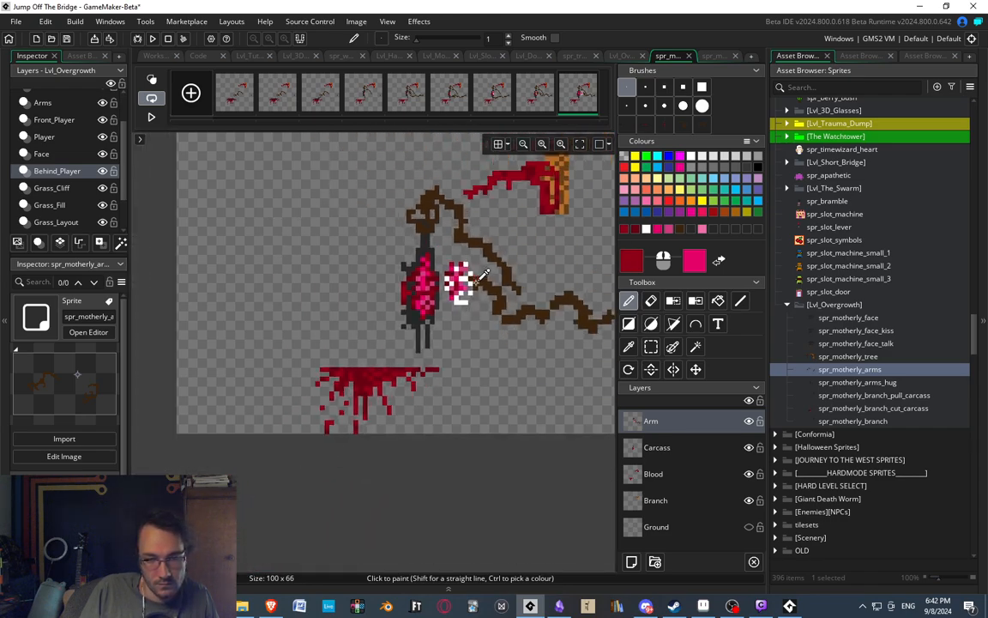
scroll(477, 281, "down", 2)
scroll(478, 280, "up", 5)
left_click(420, 290, "ctrl")
middle_click_drag(418, 299, 429, 314)
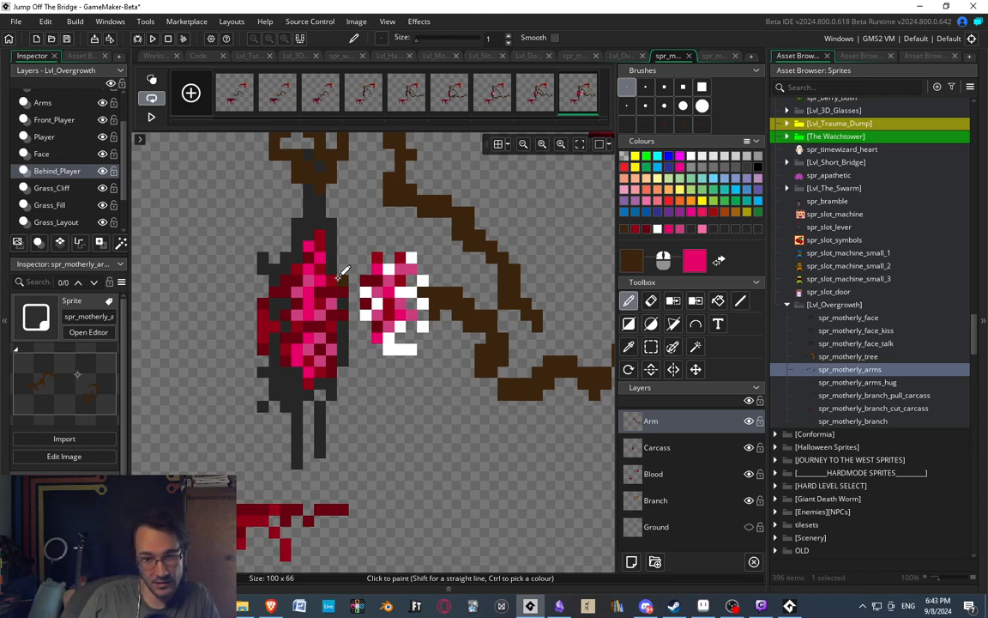
middle_click_drag(436, 266, 412, 269)
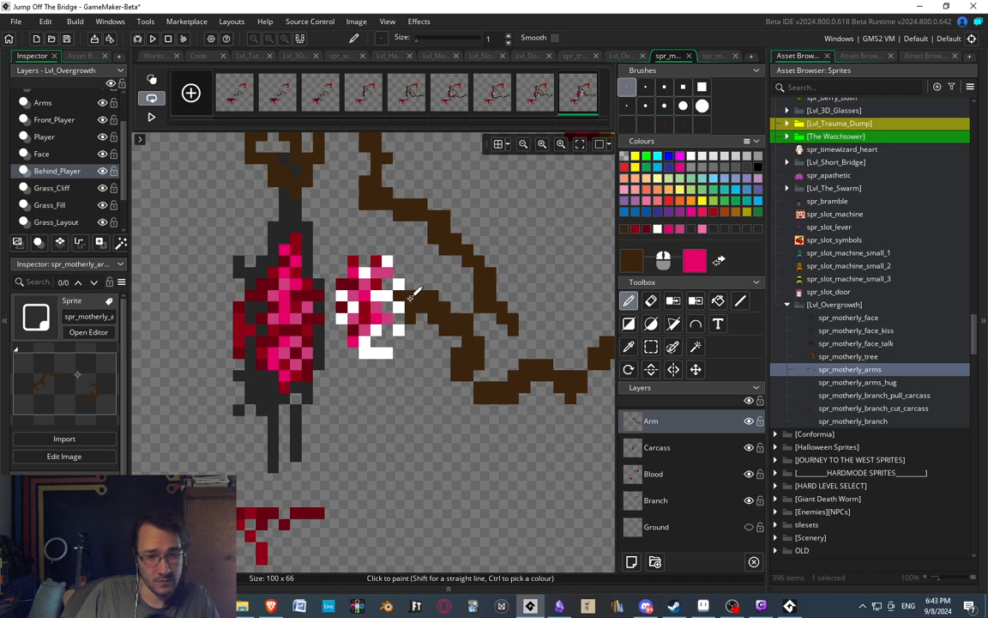
middle_click_drag(423, 266, 430, 297)
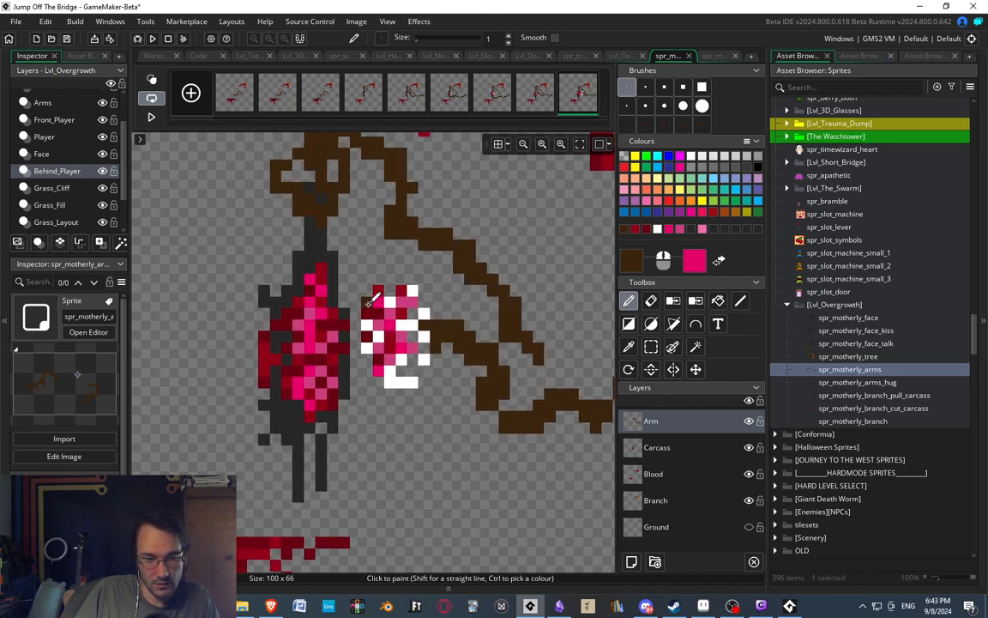
Copy the 6x11 ribcage area, stamp a duplicate near the canvas's lower edge and erase its stray brown pixel.
key("s")
left_click_drag(362, 275, 429, 397)
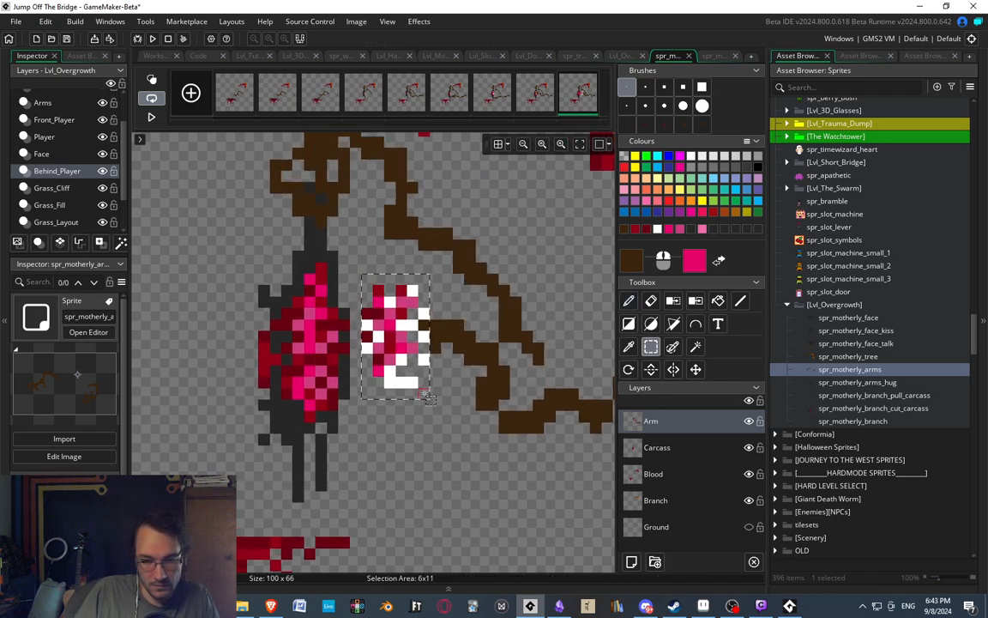
key("ctrl+c")
middle_click_drag(162, 346, 210, 160)
middle_click_drag(488, 440, 386, 336)
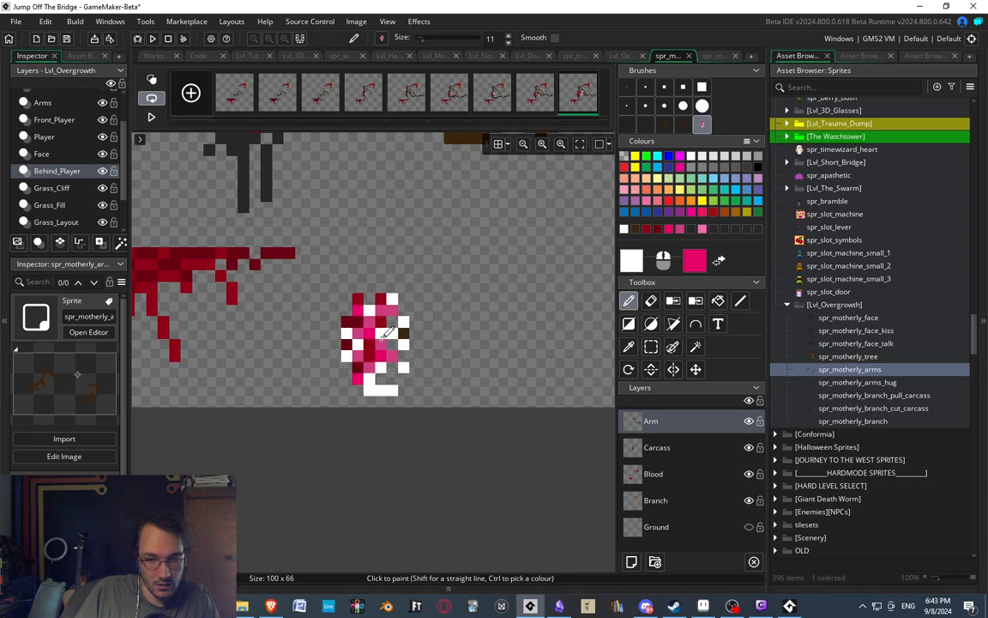
key("e")
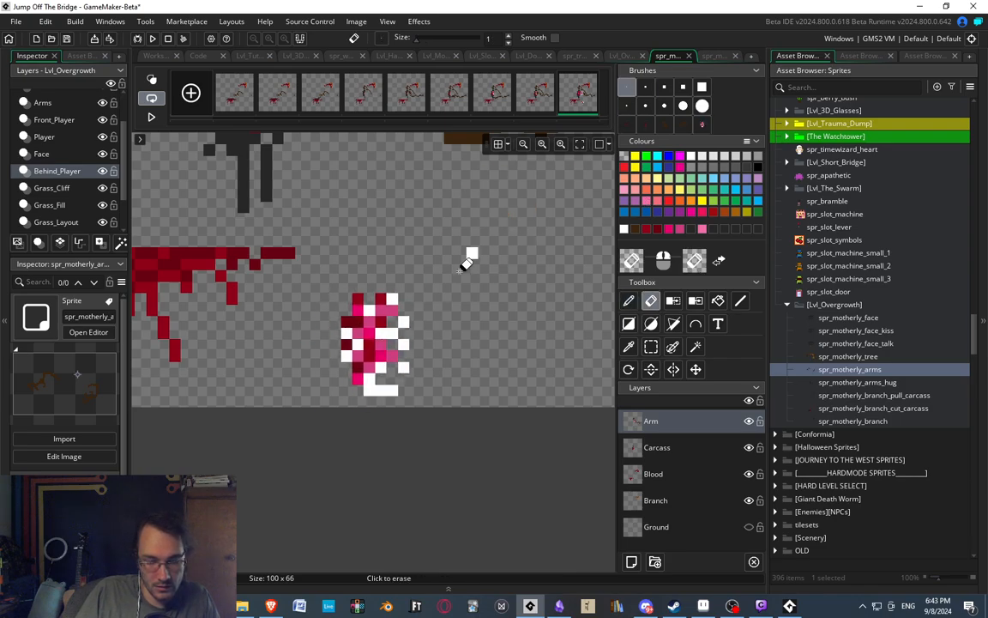
scroll(462, 276, "down", 5, "ctrl")
scroll(447, 195, "up", 5, "ctrl")
middle_click_drag(400, 194, 411, 296)
scroll(407, 321, "up", 1, "ctrl")
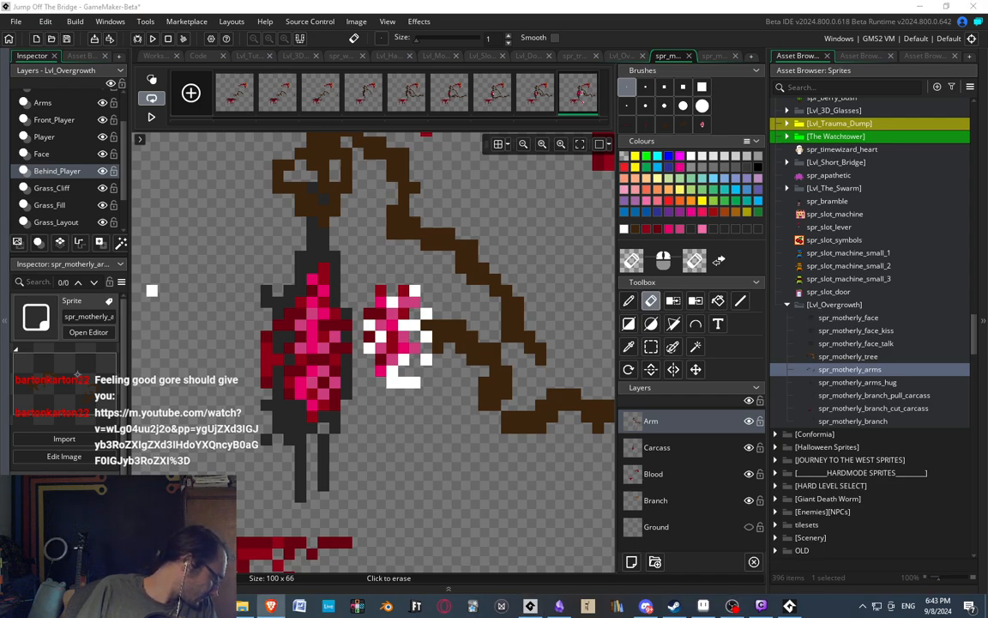
Switch back to GameMaker's sprite editor and get the pencil ready beside the original ribcage.
left_click_drag(0, 7, 538, 0)
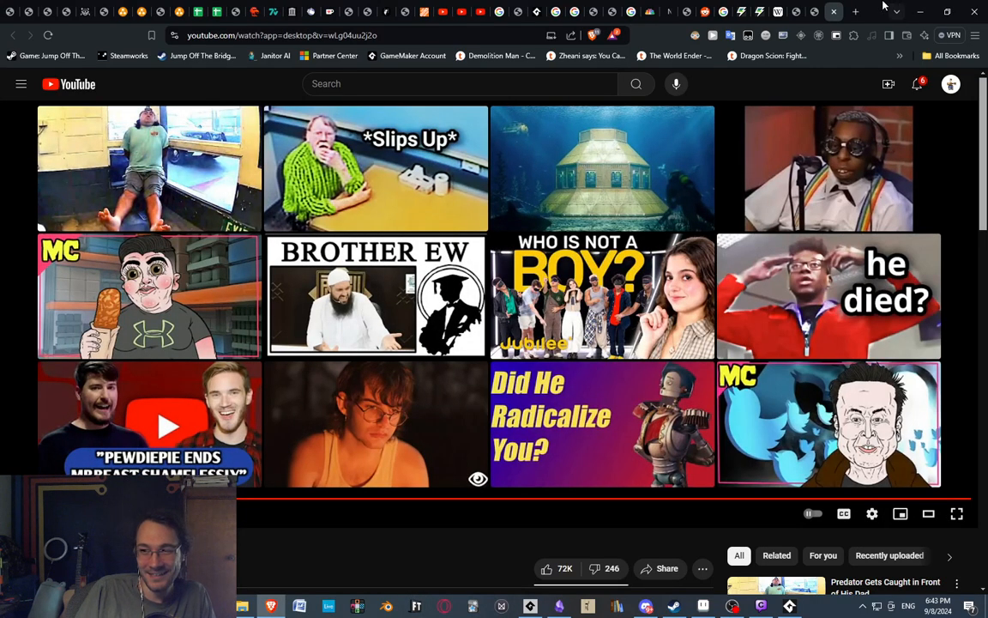
key("alt+Tab")
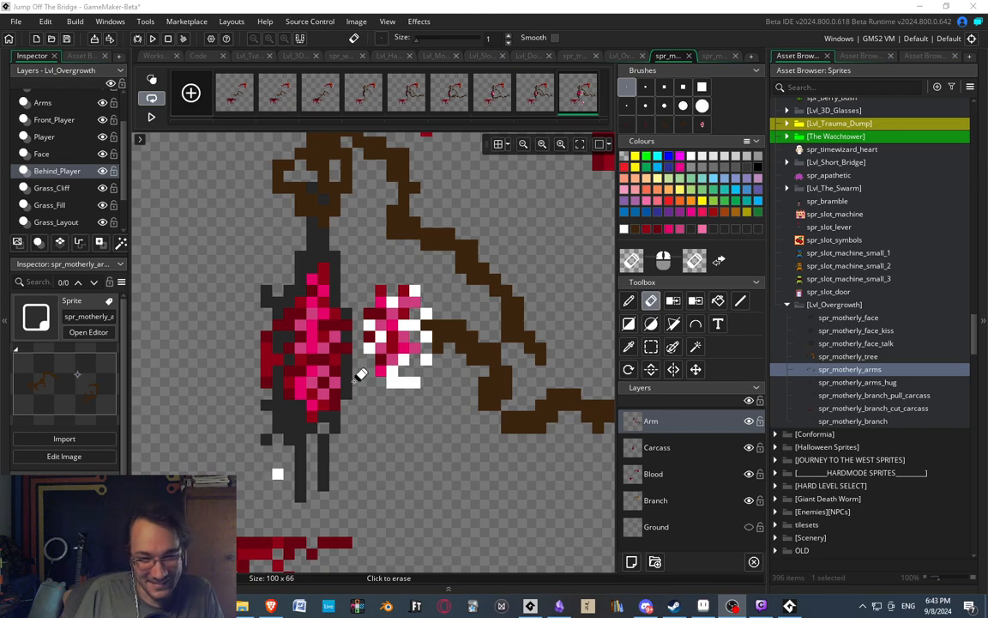
middle_click_drag(459, 314, 436, 298)
middle_click_drag(322, 339, 350, 293)
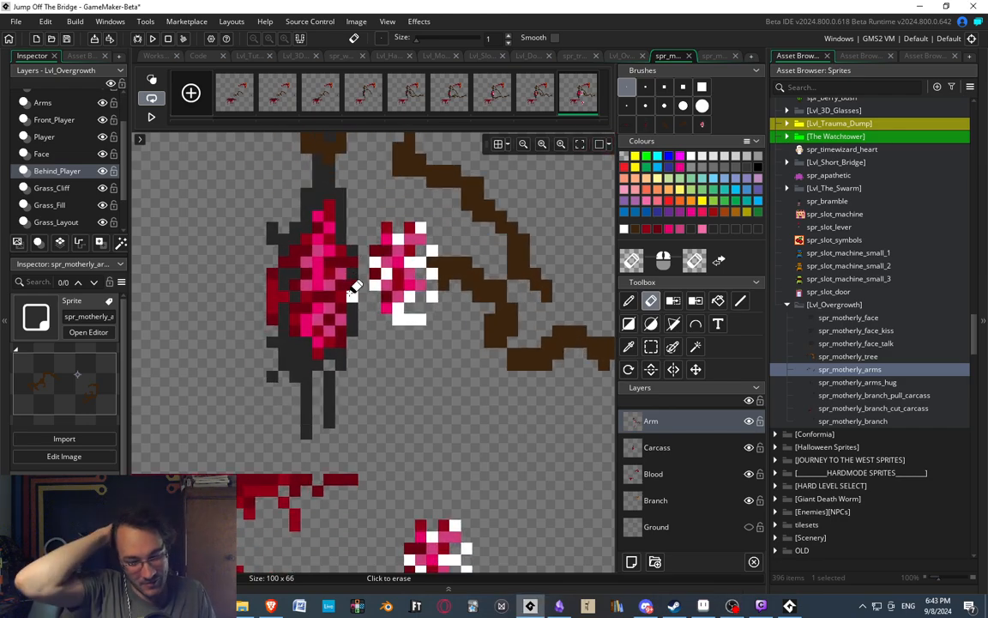
key("d")
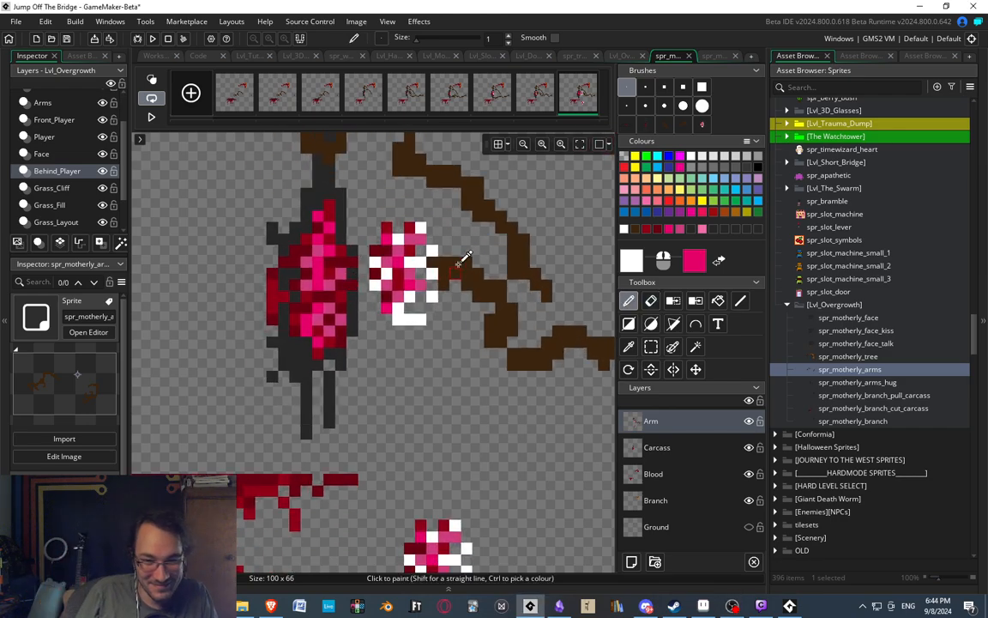
Try a dark brown stroke from the lower arm's tip across the ribcage, and undo it.
scroll(438, 258, "up", 2)
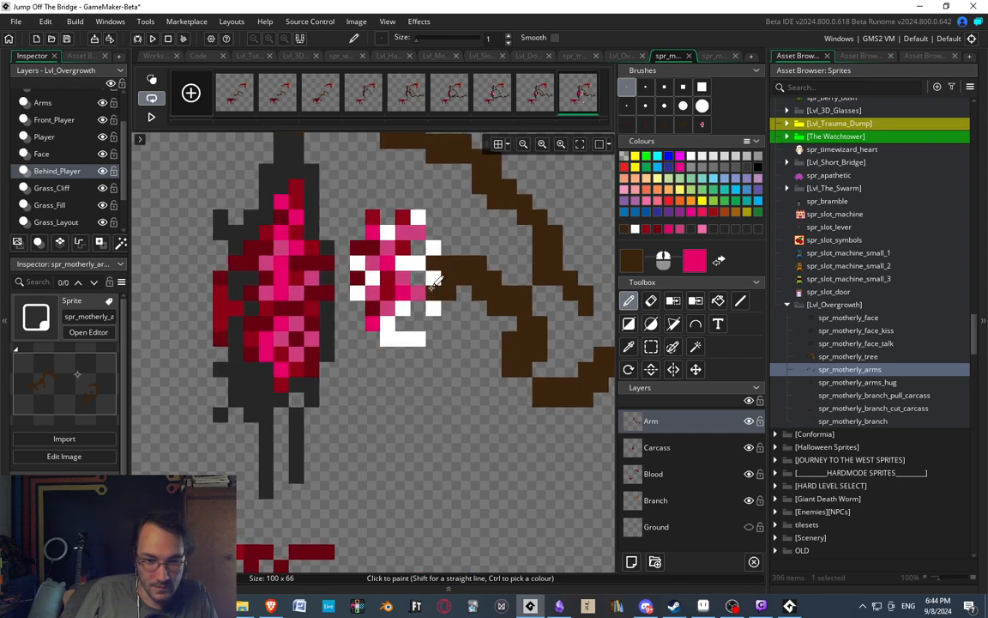
left_click_drag(431, 286, 352, 292)
key("ctrl+z")
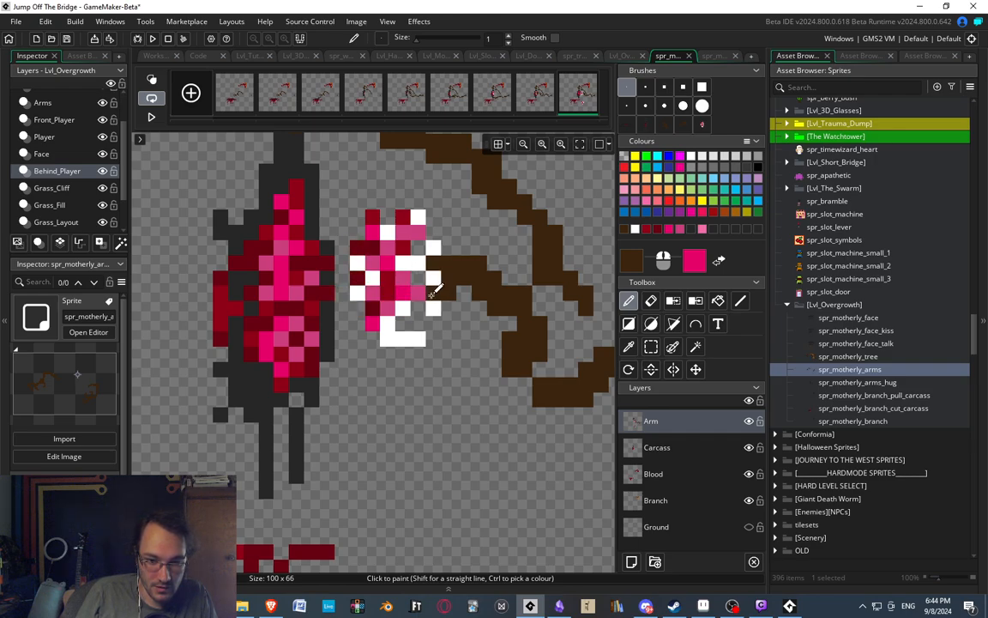
Cut the original ribcage from the Arm layer and paste it in the same place on the Carcass layer.
key("s")
left_click_drag(355, 200, 435, 339)
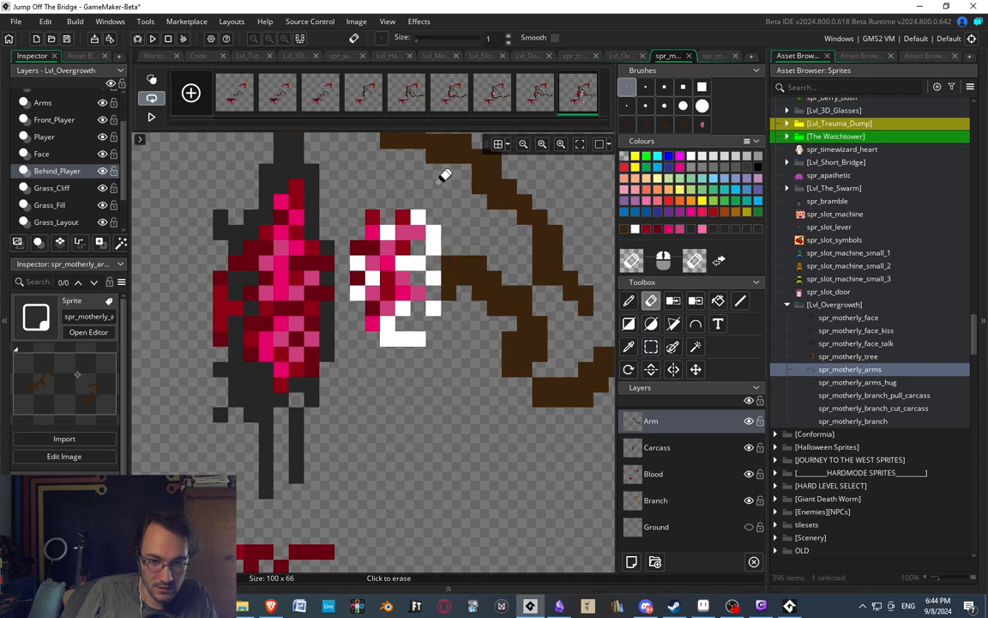
key("ctrl+c")
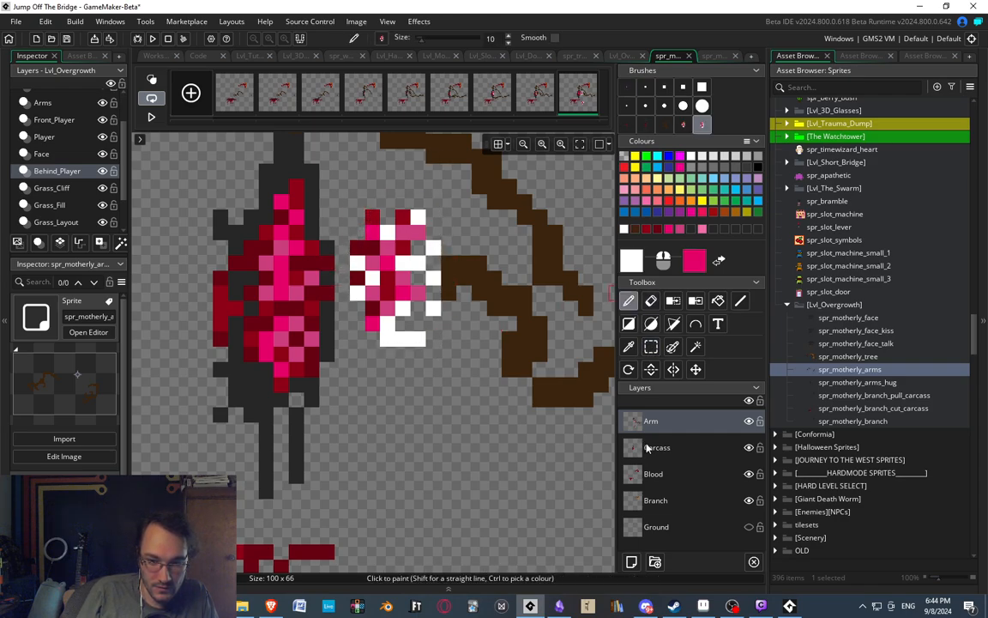
key("s")
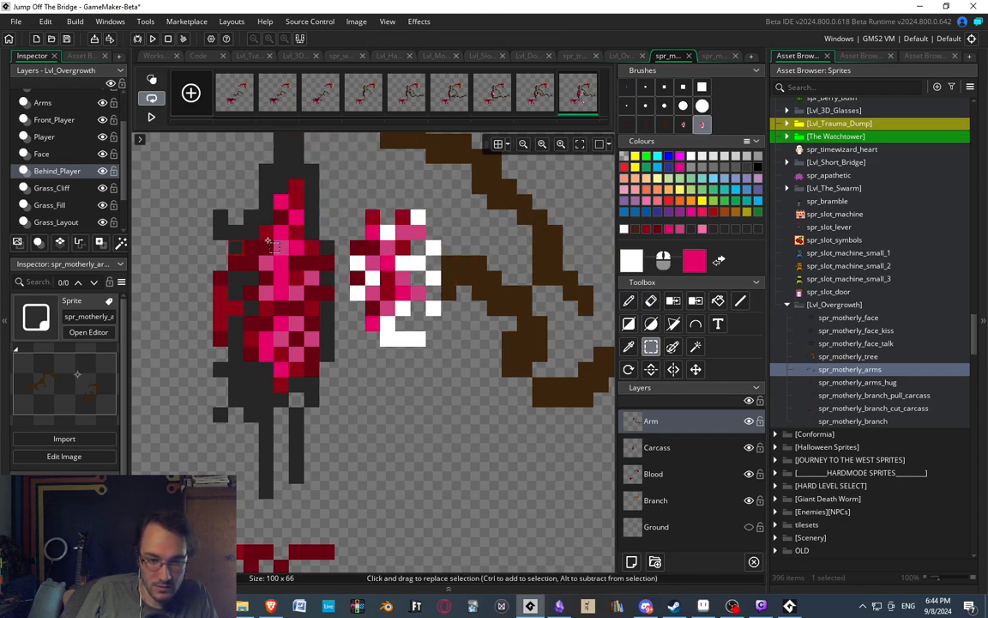
left_click_drag(352, 197, 436, 367)
key("ctrl+x")
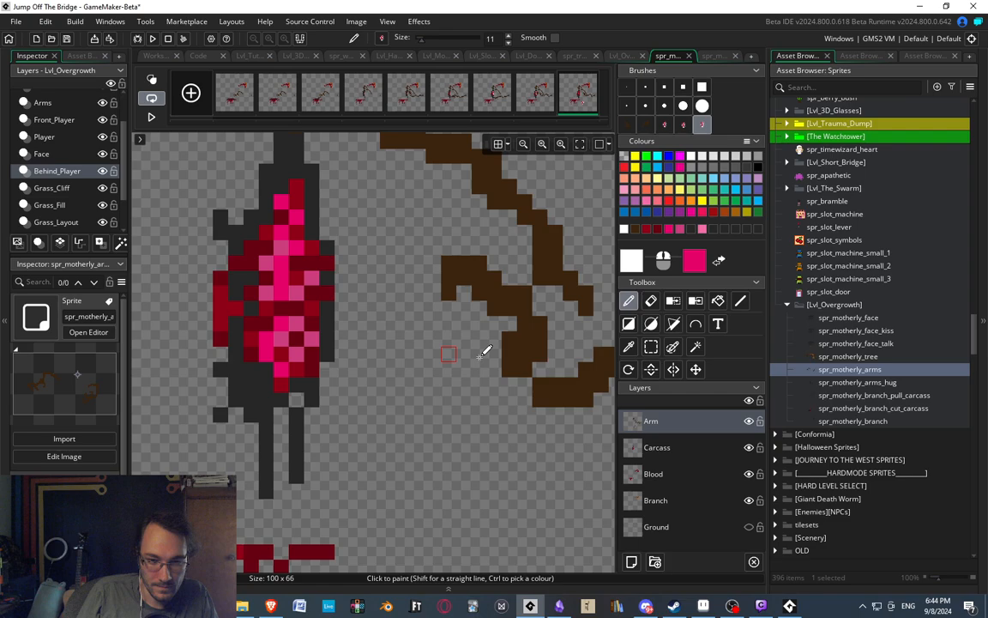
left_click(683, 448)
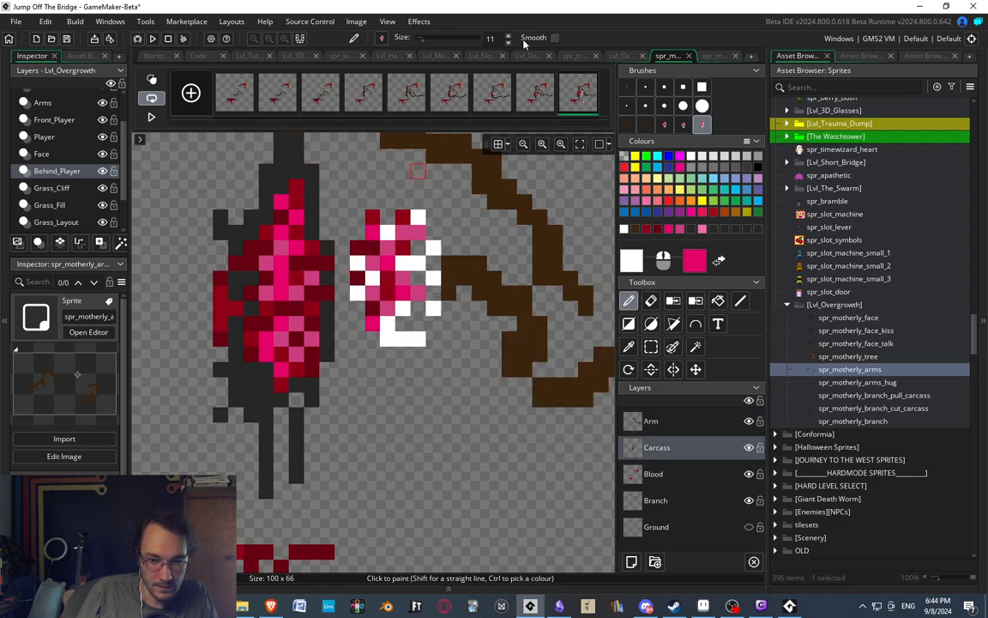
On the Arm layer, paint a one-pixel dark brown stroke from the lower arm's tip across the ribcage toward the carcass.
left_click(459, 288, "ctrl")
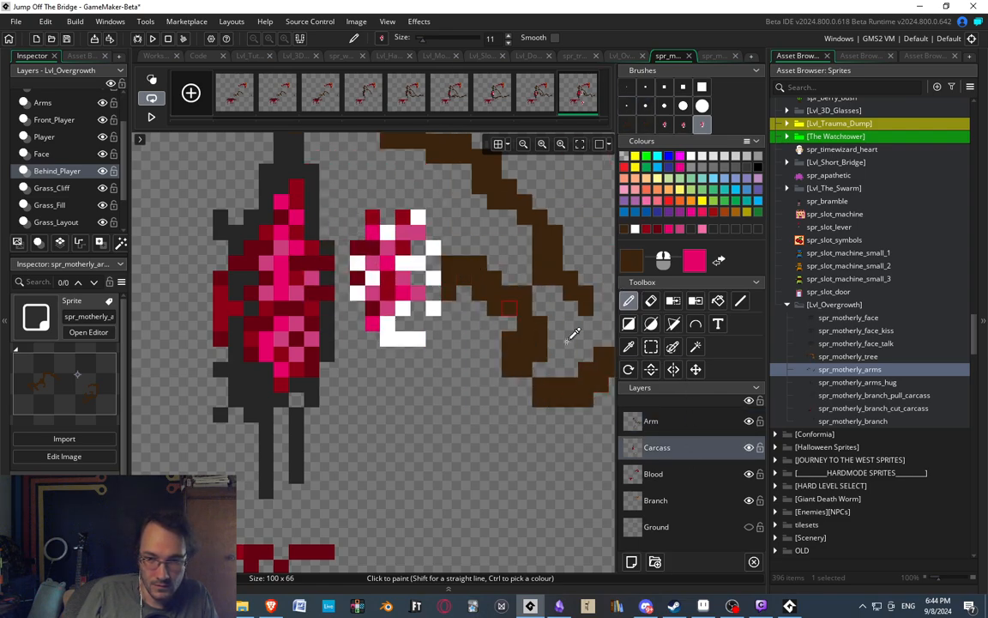
left_click(650, 417)
left_click(626, 86)
middle_click_drag(451, 312, 472, 343)
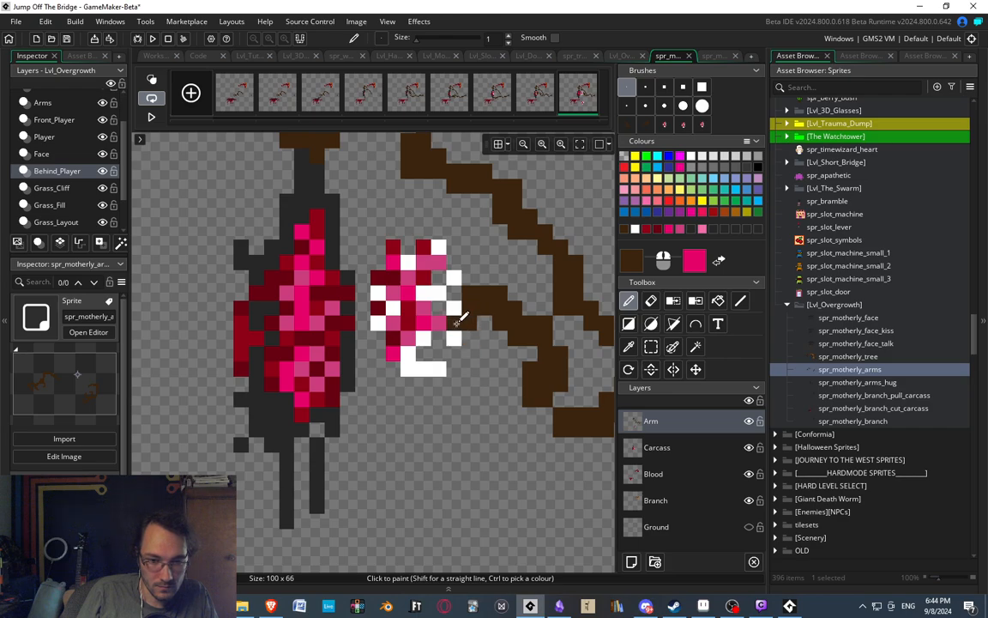
left_click_drag(458, 319, 375, 301)
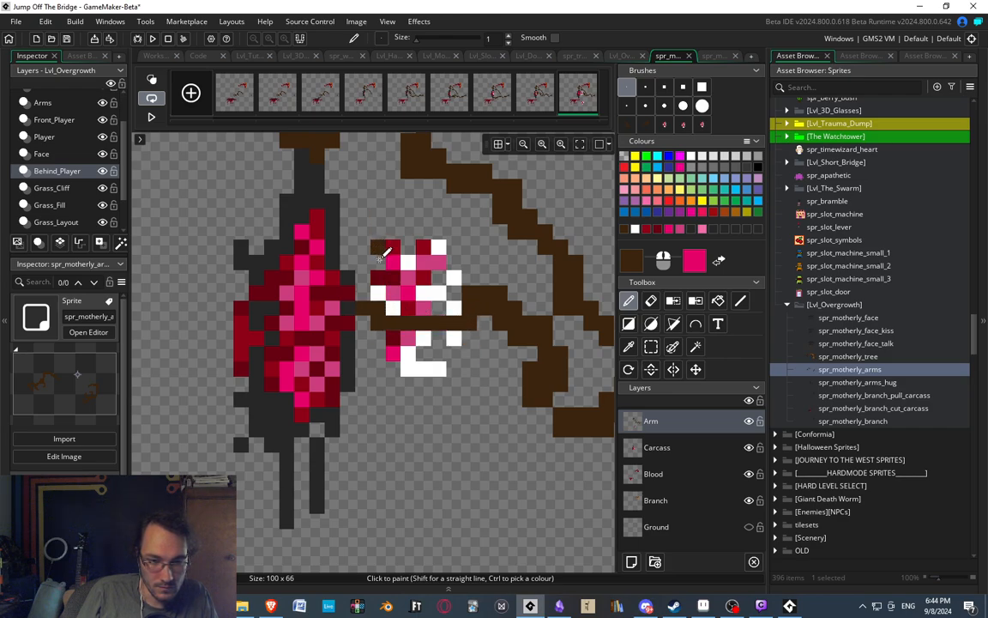
Paint branching dark brown fingers gripping the ribcage above and below the arm's main stroke.
left_click_drag(388, 254, 427, 297)
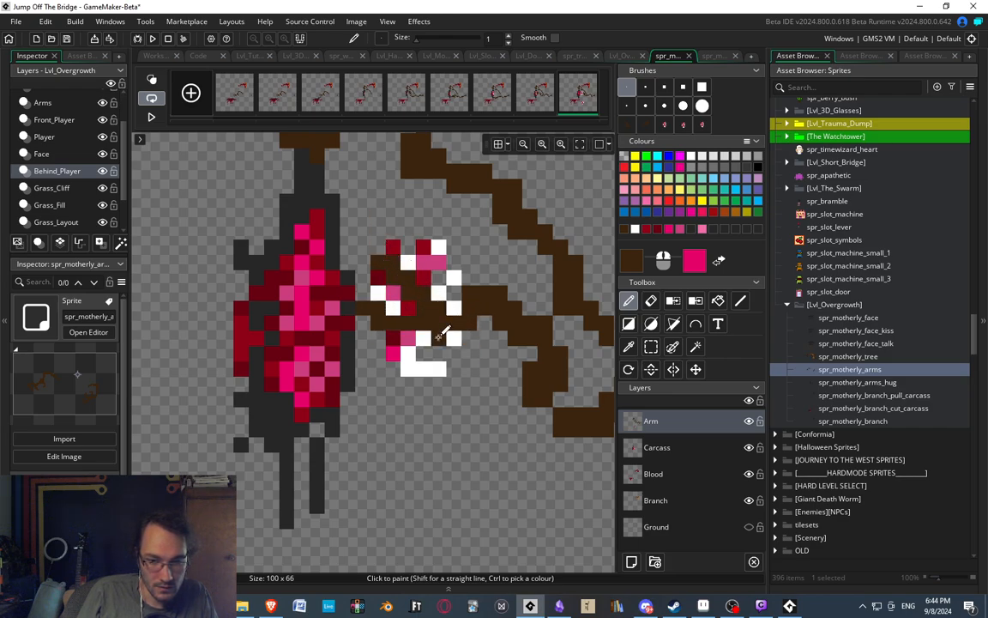
left_click_drag(439, 337, 423, 351)
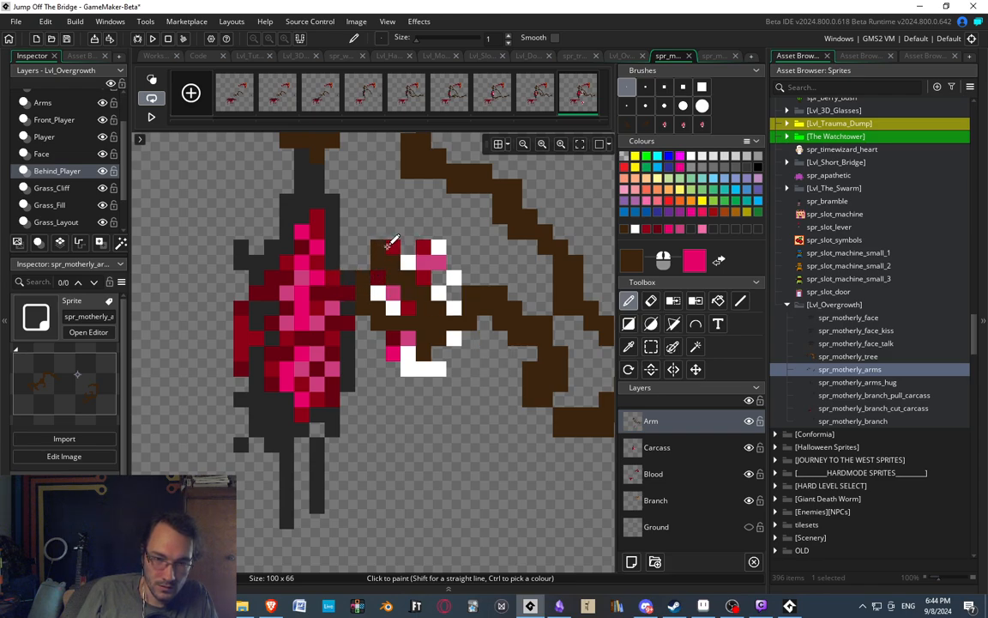
left_click(408, 368)
left_click_drag(445, 311, 452, 276)
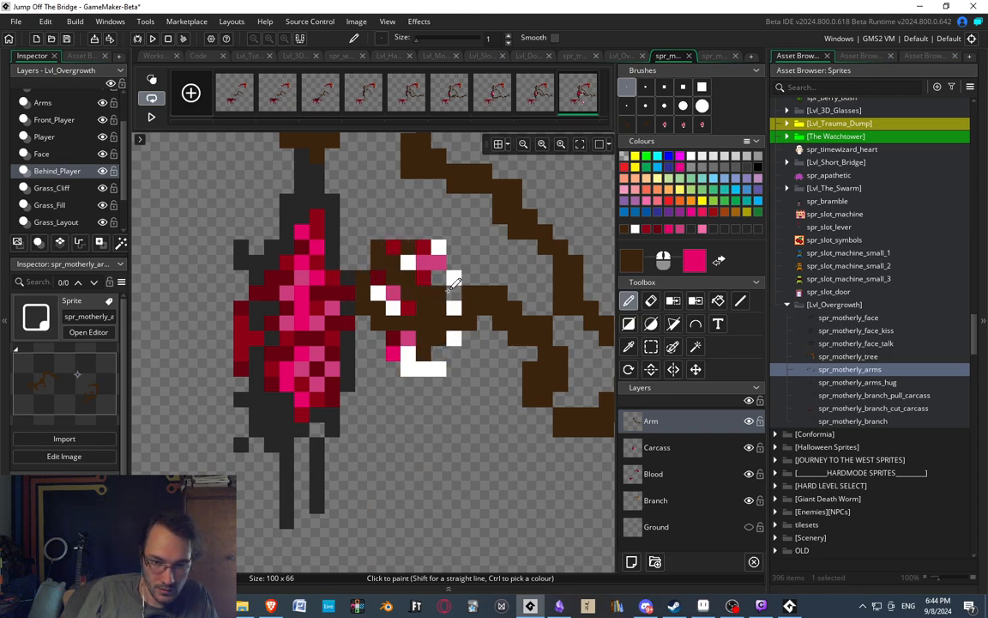
Compare the last frame with the preceding one, and move the brown fingers on the Arm layer down one pixel.
left_click(530, 90)
left_click(578, 93)
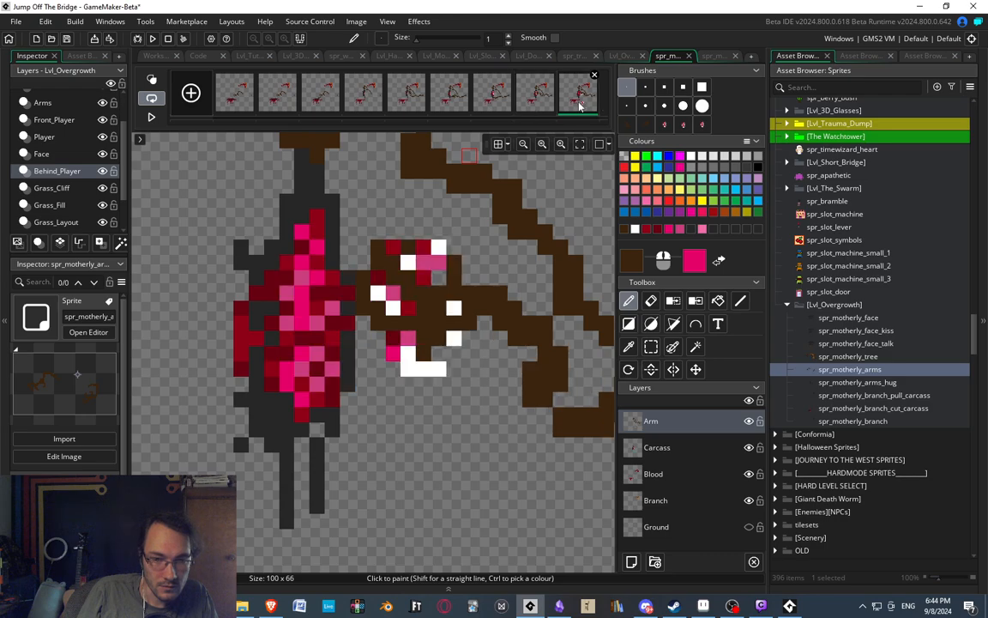
middle_click_drag(464, 339, 462, 337)
key("s")
left_click_drag(342, 212, 469, 348)
key("Down")
middle_click_drag(512, 404, 504, 383)
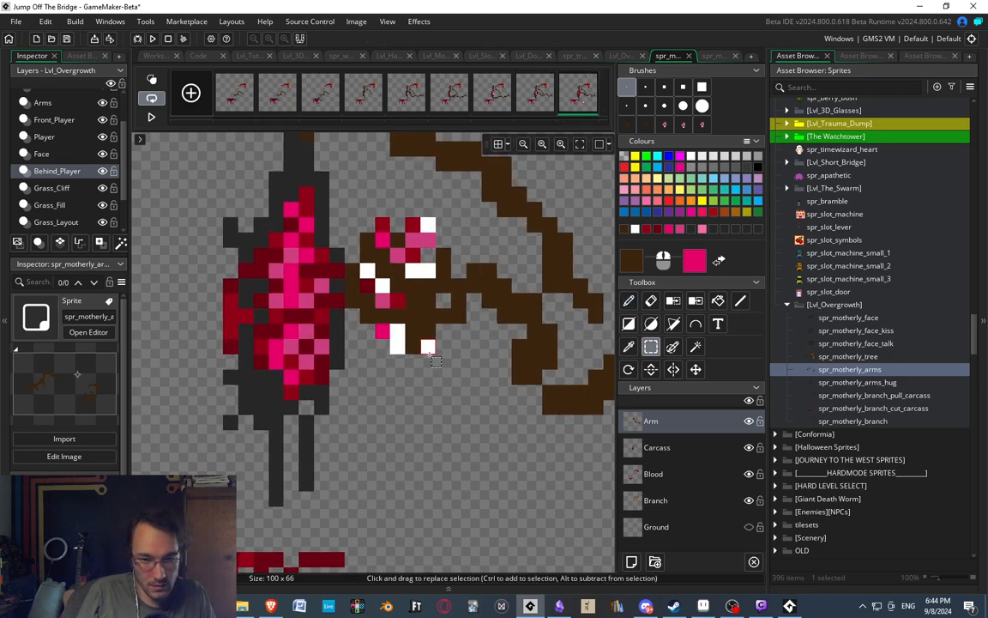
Clean up the gripping fingers on the Arm layer, erasing the lower fingertip that covers the ribcage's bottom rib.
key("d")
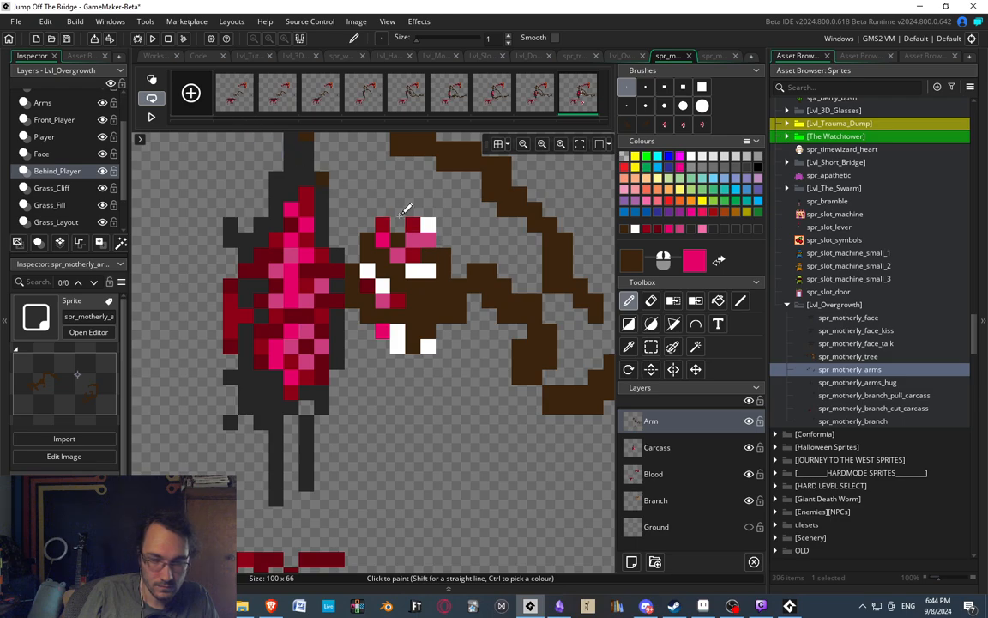
scroll(424, 204, "down", 4)
mouse_move(400, 215)
middle_mouse_down()
mouse_move(424, 205)
mouse_move(364, 260)
middle_mouse_up()
scroll(430, 206, "up", 3)
key("e")
left_click(382, 243)
scroll(367, 269, "down", 6)
scroll(364, 260, "up", 5)
left_click(343, 269)
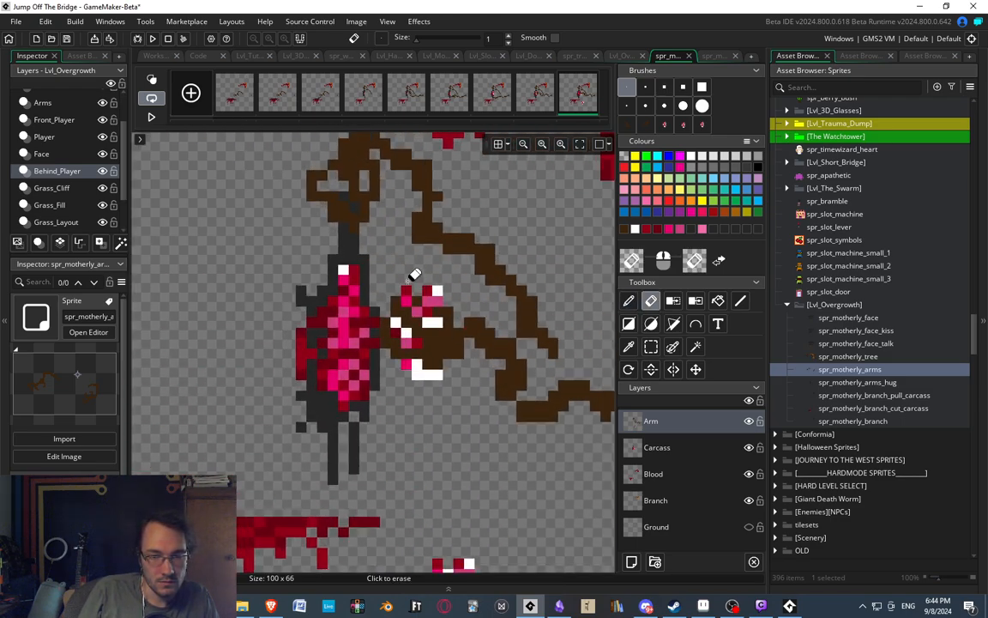
Compare the last frame with the preceding one, and move the gripping hand on the Arm layer one pixel away from the carcass.
left_click(537, 91)
left_click(564, 90)
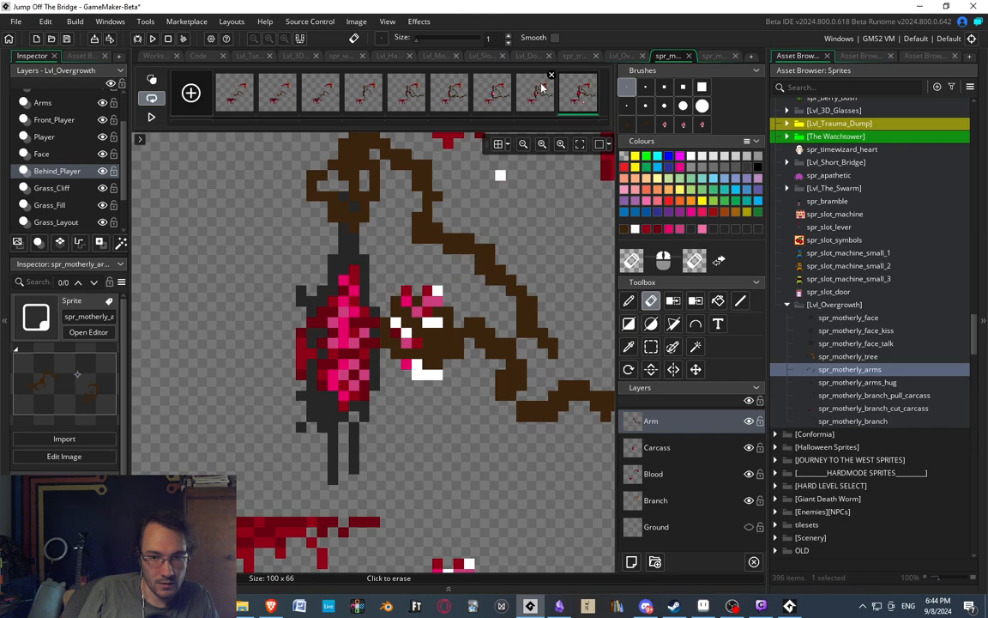
left_click(541, 89)
left_click(569, 92)
middle_click_drag(425, 270, 415, 229)
key("s")
left_click_drag(364, 239, 466, 362)
key("Delete")
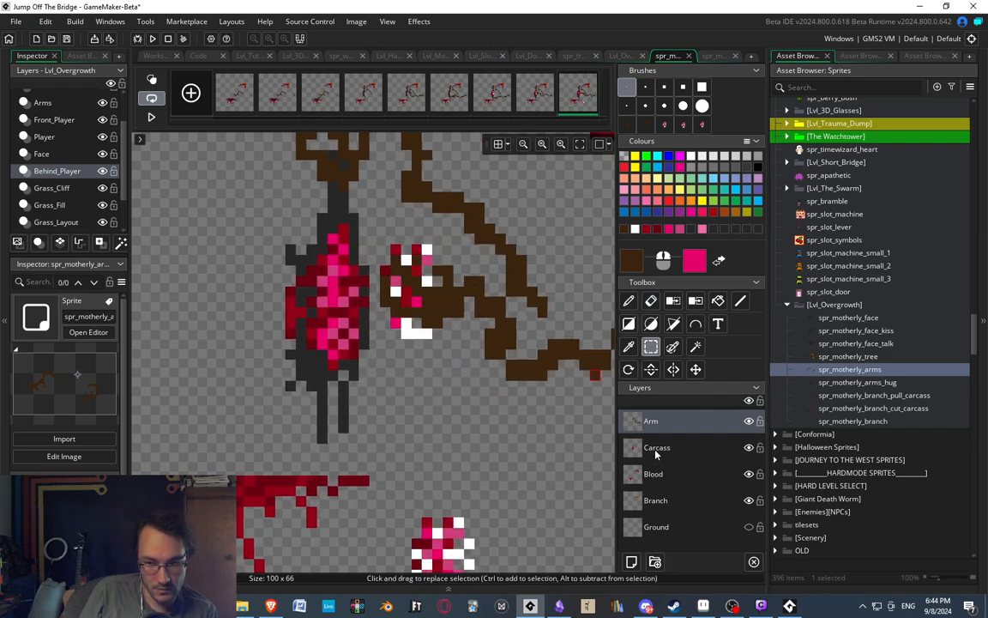
On the Carcass layer, shift the ribcage one pixel to match the hand, and rejoin the displaced edge column to the carcass.
left_click(656, 448)
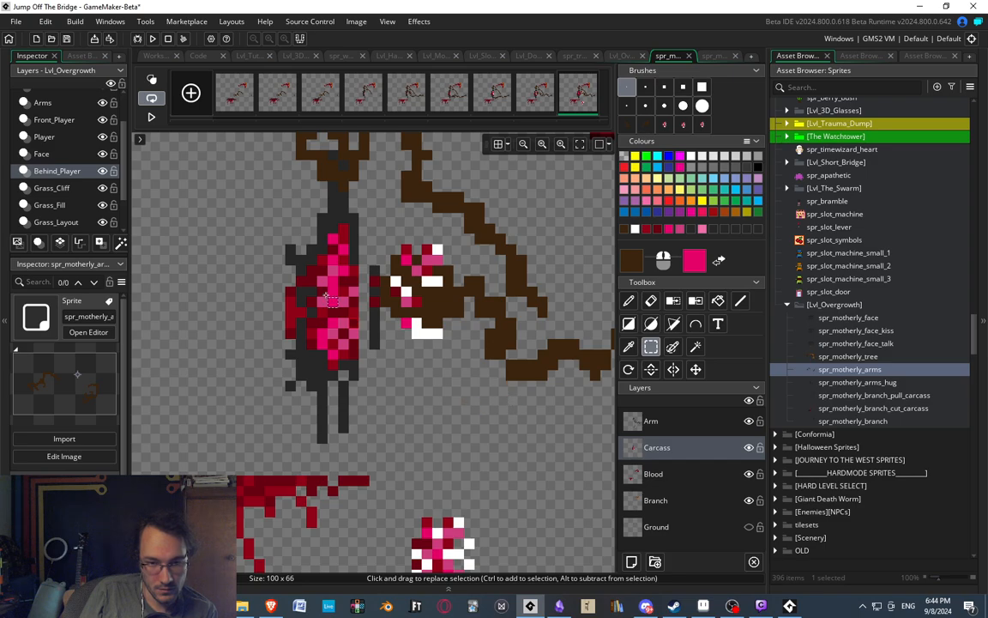
left_click_drag(375, 269, 365, 345)
left_click(451, 411)
middle_click_drag(541, 240, 532, 240)
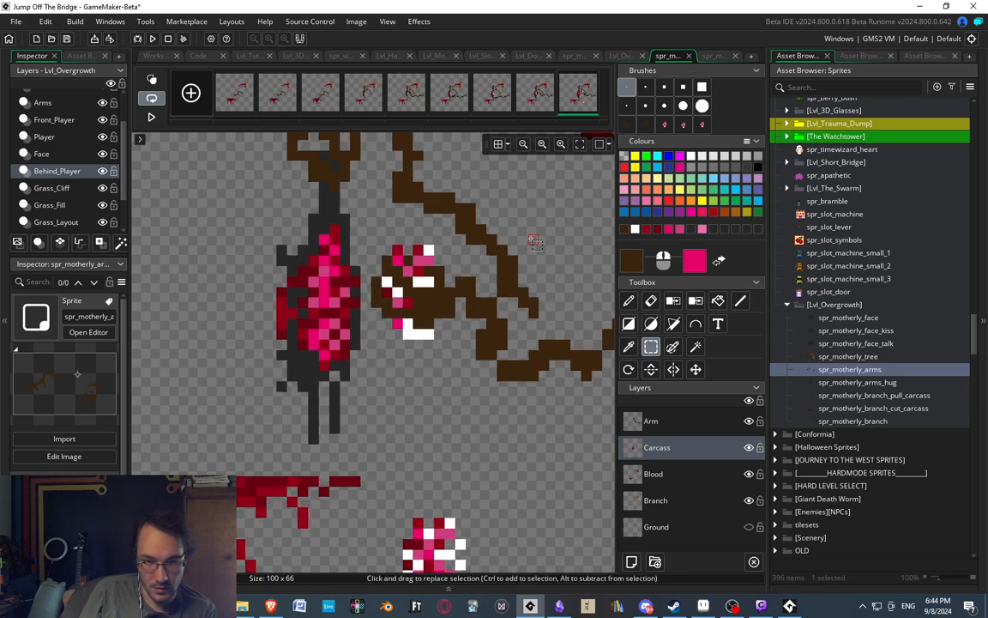
On the Arm layer, reshape the wrist in dark brown to connect the shifted hand to the forearm, erasing excess pixels beneath it.
left_click(652, 421)
middle_click_drag(495, 325, 366, 273)
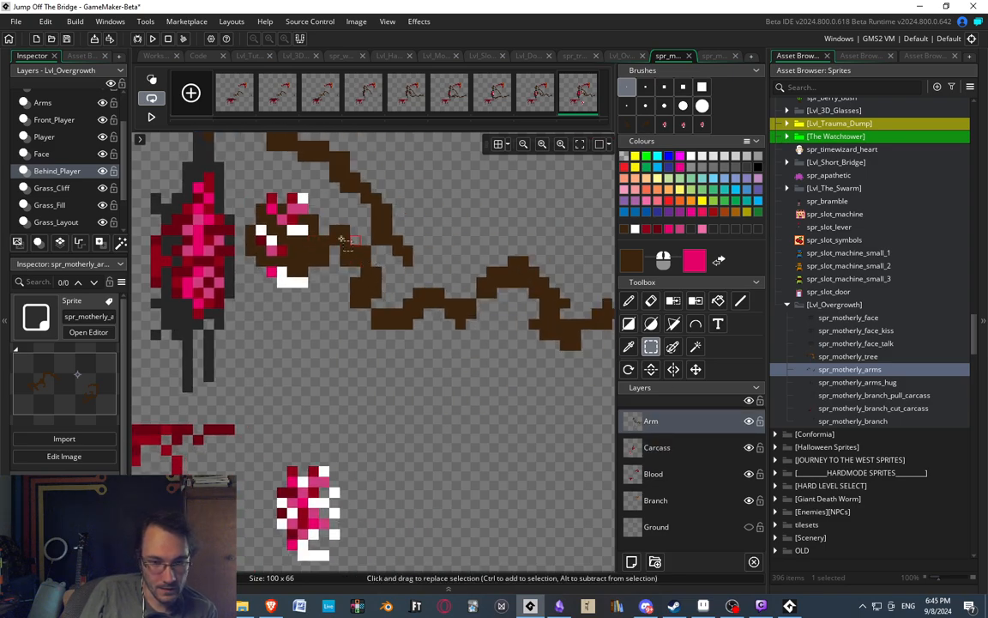
middle_click_drag(319, 230, 344, 313)
key("e")
scroll(344, 314, "up", 2)
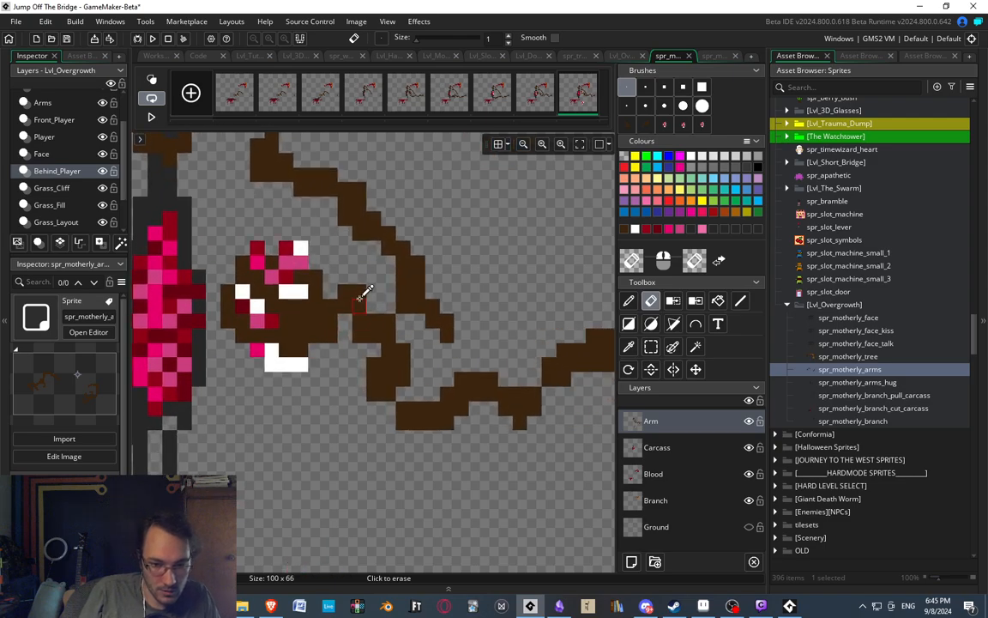
key("d")
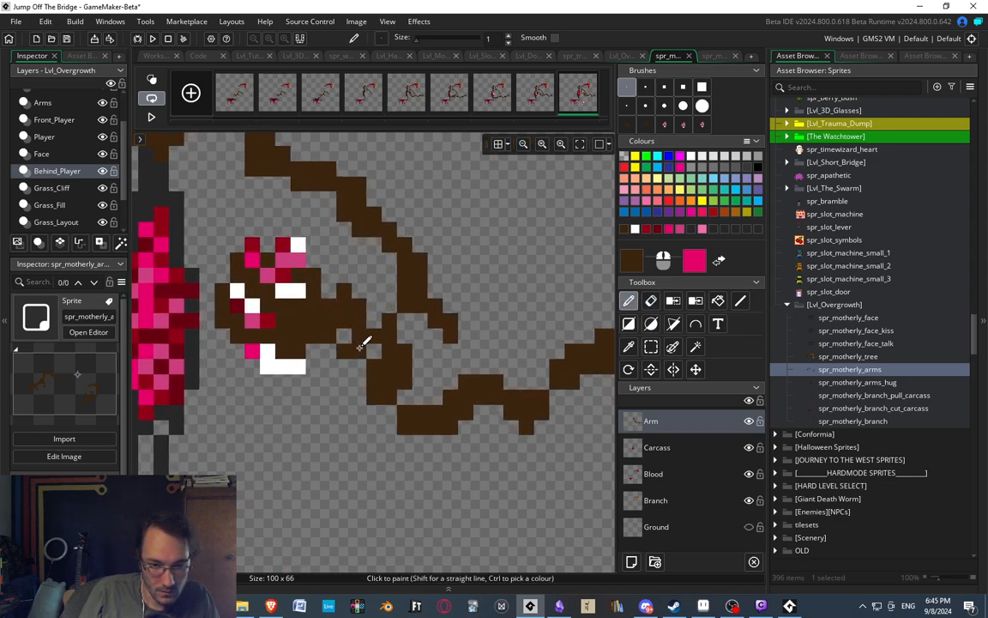
key("e")
left_click_drag(360, 352, 374, 369)
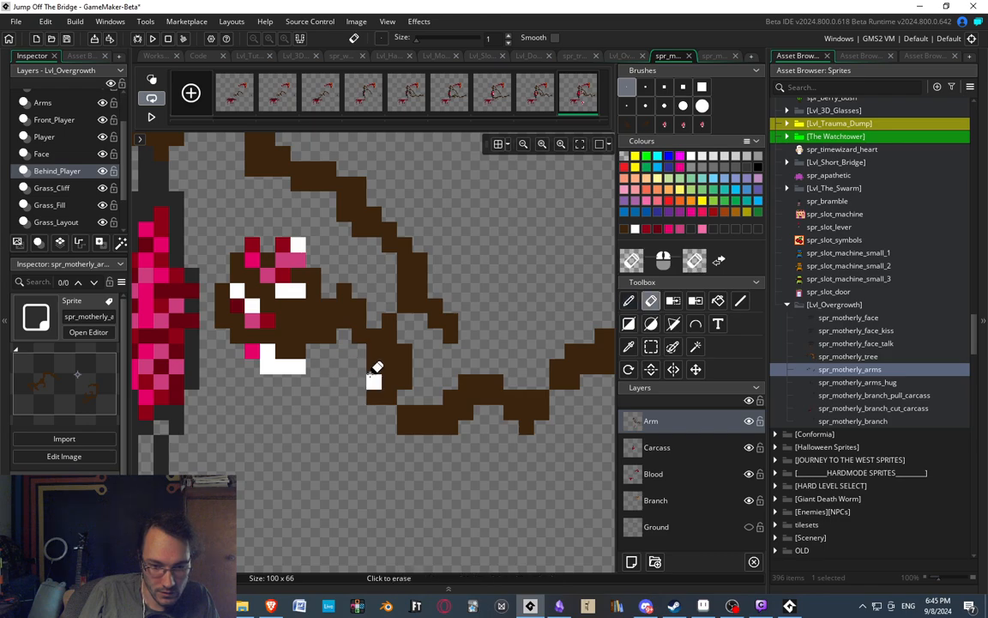
Paint a dark brown spur at the forearm's first bend and reshape the curve beneath it, erasing surplus pixels.
middle_click_drag(364, 427, 309, 390)
key("d")
left_click_drag(317, 376, 301, 383)
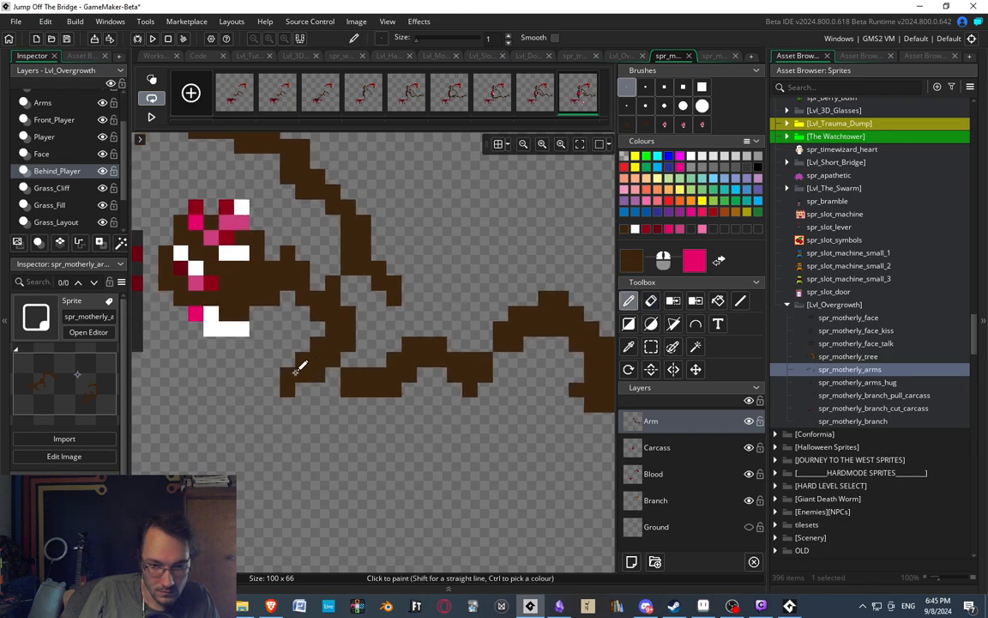
key("e")
left_click(293, 386)
key("d")
key("e")
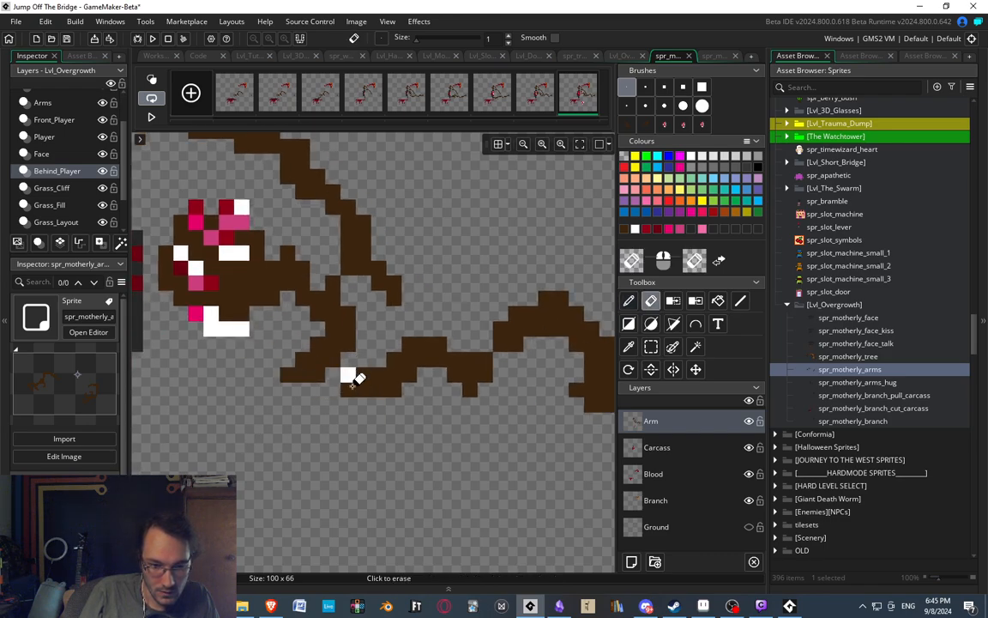
key("d")
left_click_drag(348, 401, 339, 391)
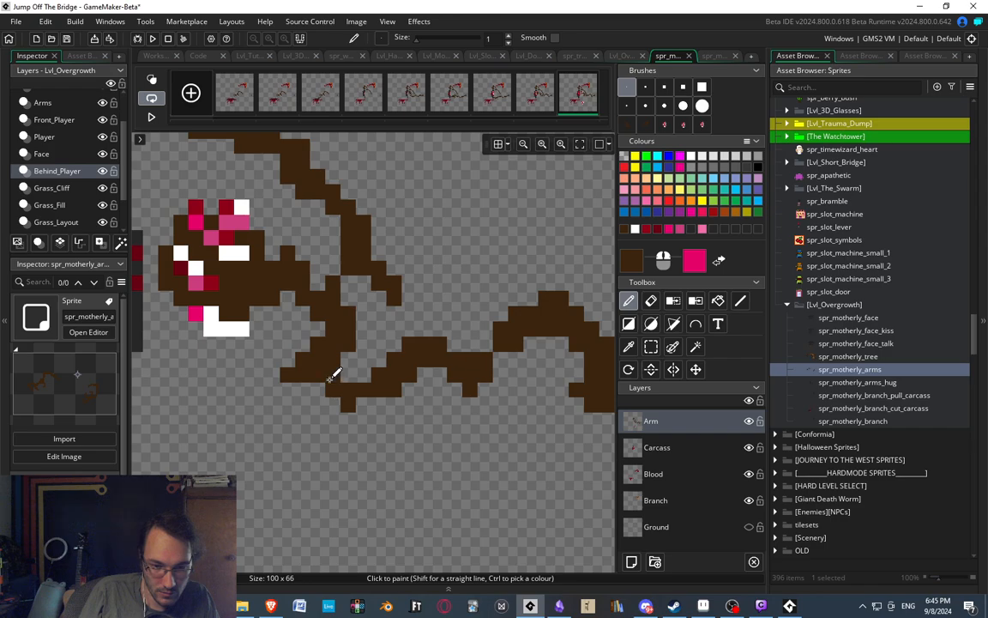
Paint an upward spur on the arm's middle stretch, thicken the part beside it, and close the gap before the next hump.
scroll(361, 283, "down", 4)
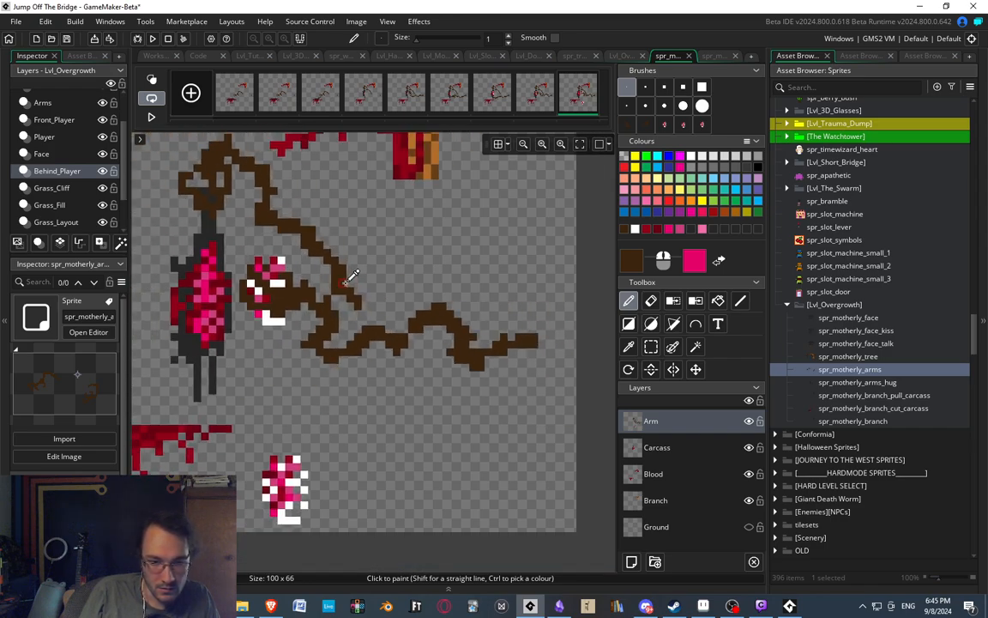
scroll(351, 276, "up", 3)
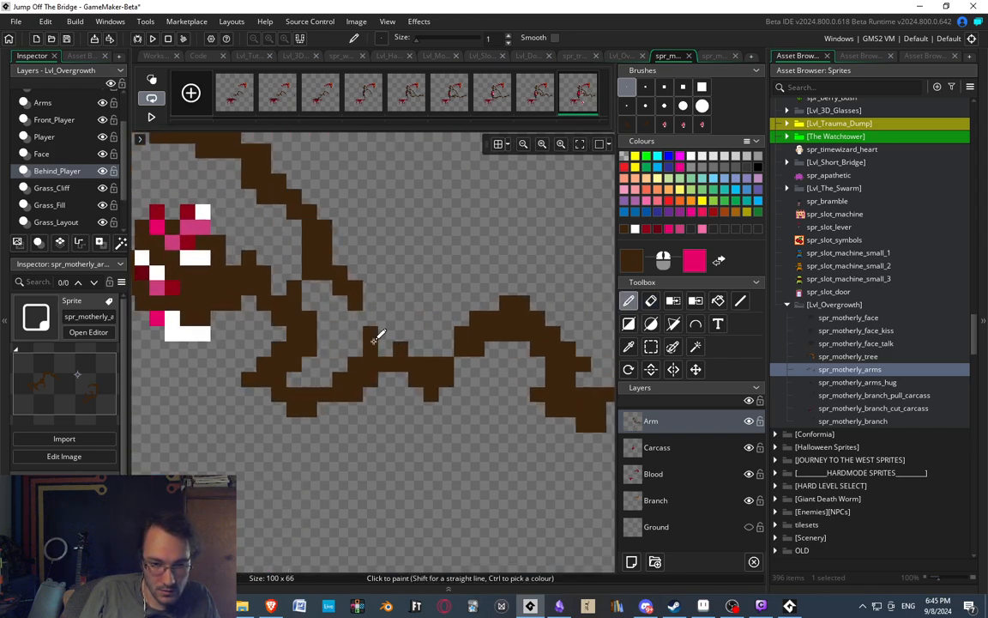
scroll(398, 258, "down", 3)
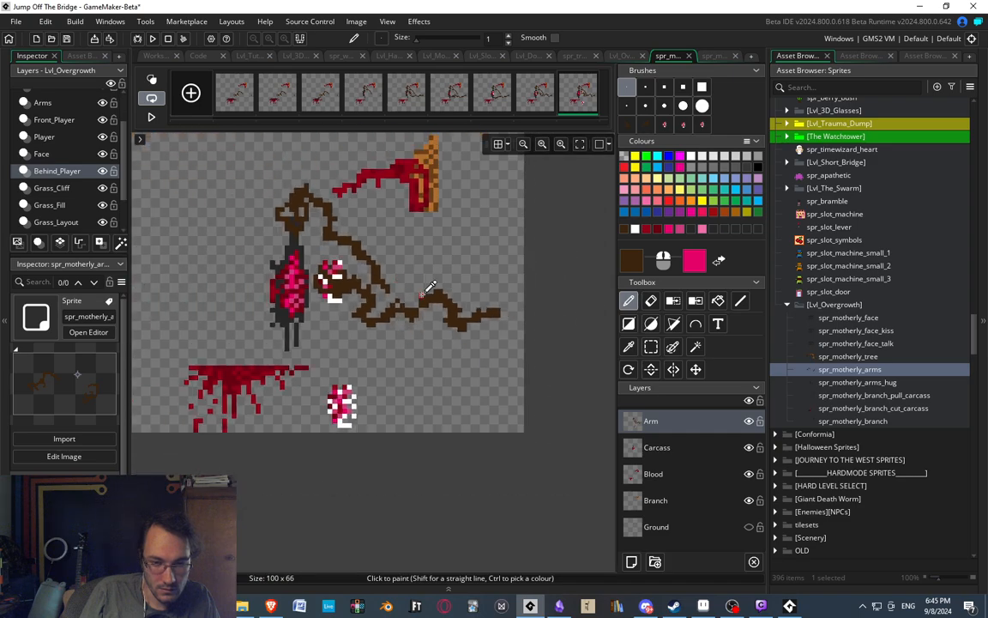
scroll(399, 289, "up", 3)
key("e")
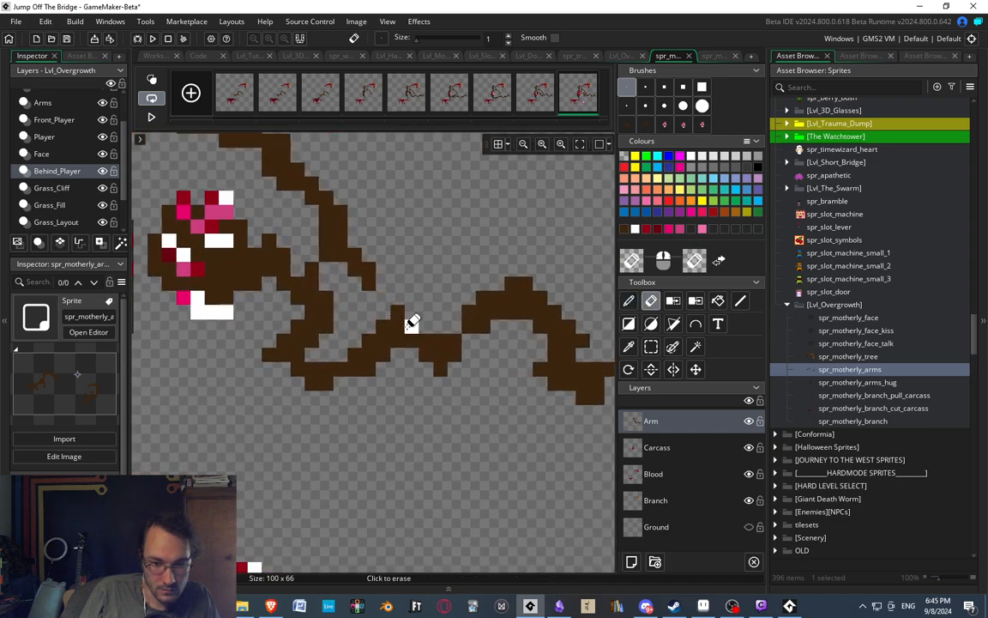
key("d")
scroll(442, 318, "up", 1)
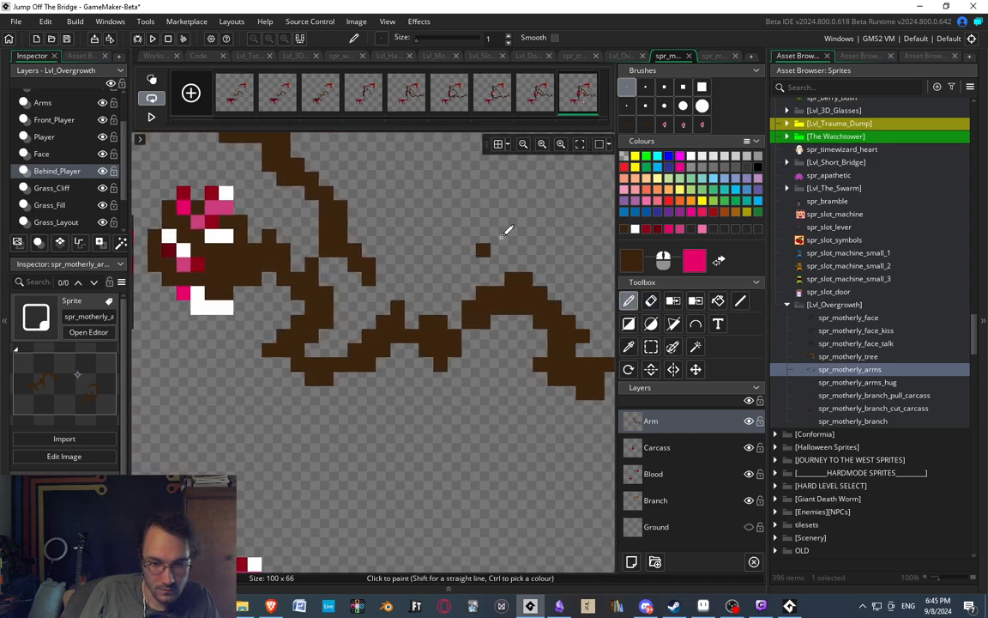
middle_click_drag(470, 332, 458, 325)
scroll(481, 234, "down", 4)
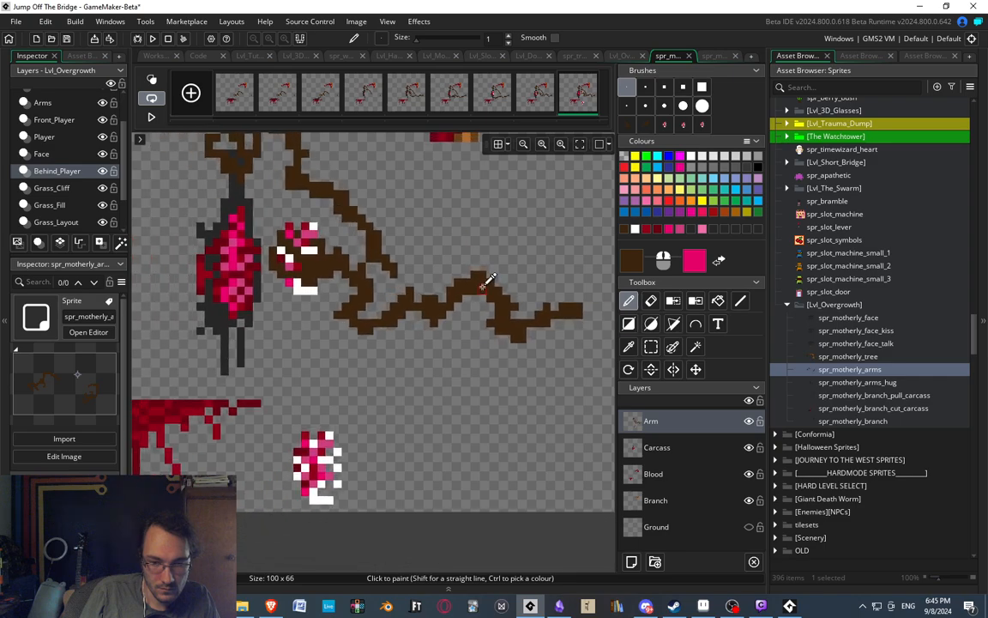
scroll(488, 283, "up", 3)
key("e")
scroll(494, 234, "down", 4)
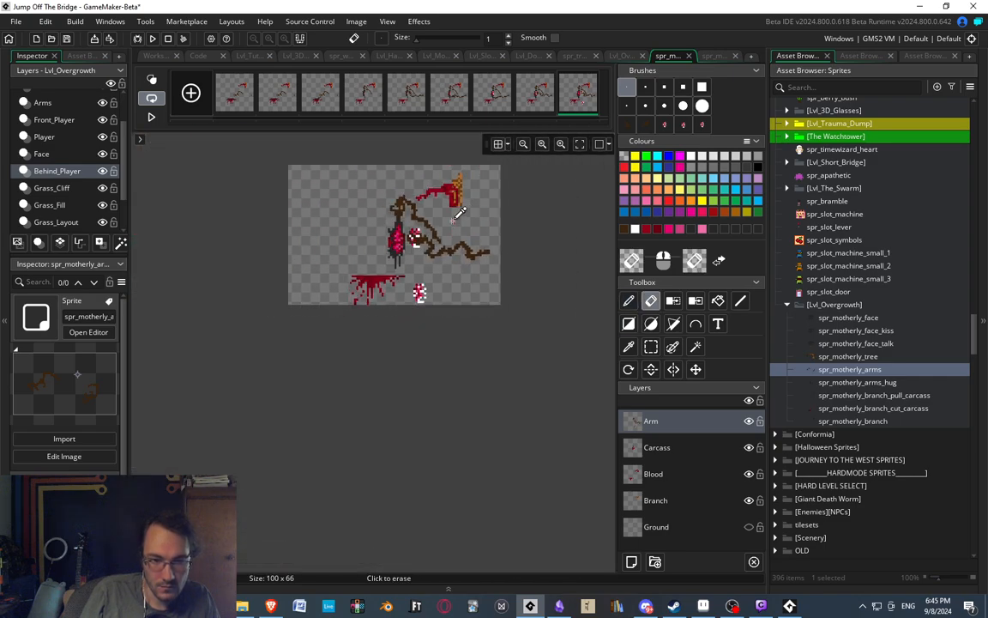
Compare the last frame with the three before it, and fill the gap in the wrist with dark brown pixels.
scroll(412, 194, "up", 2)
left_click(453, 94)
left_click(485, 94)
left_click(534, 103)
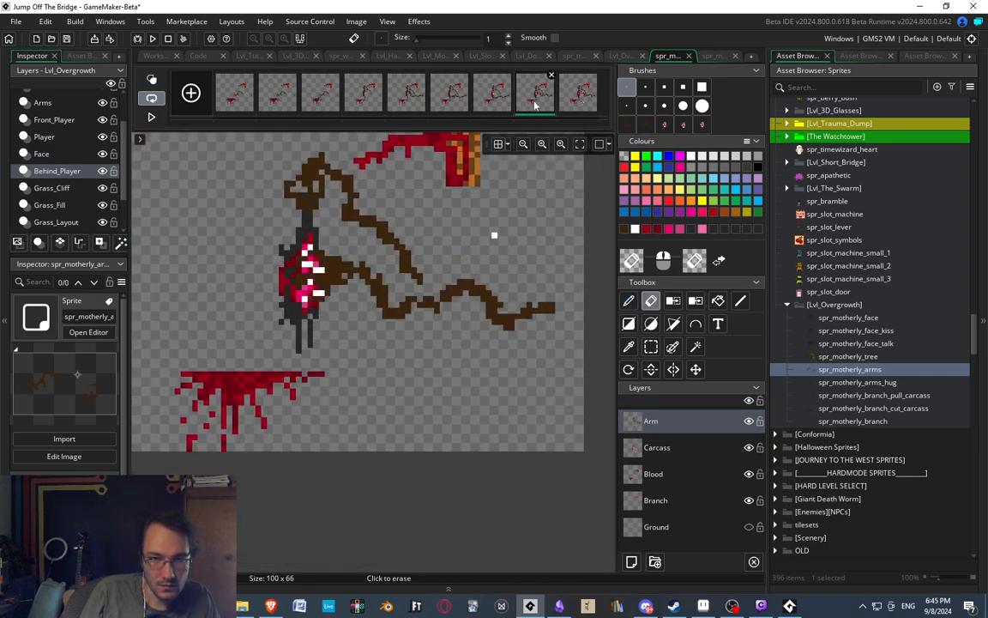
left_click(570, 102)
scroll(381, 243, "down", 3)
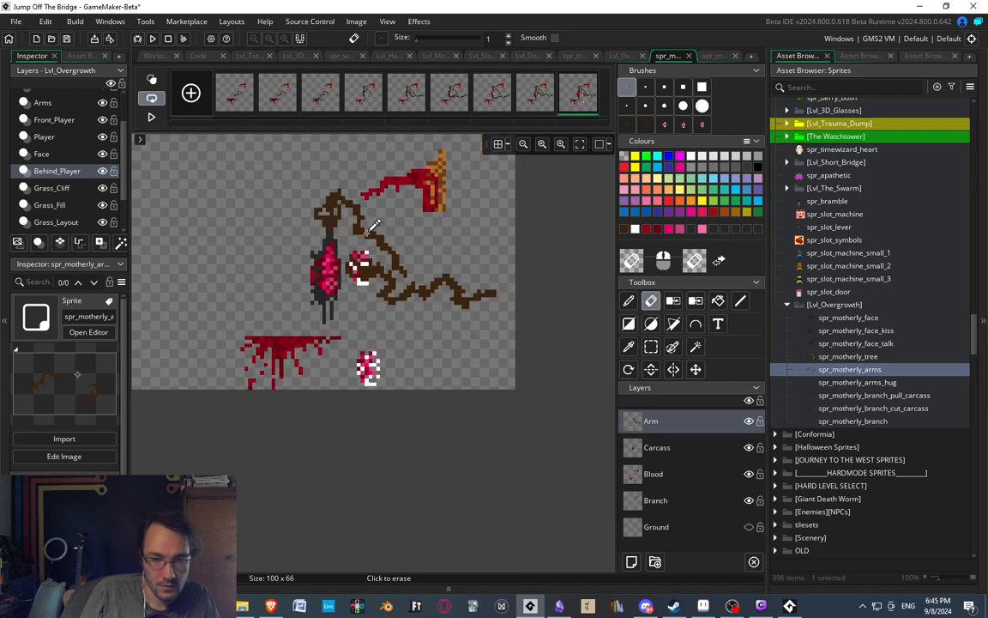
scroll(379, 227, "up", 4)
scroll(410, 319, "up", 3)
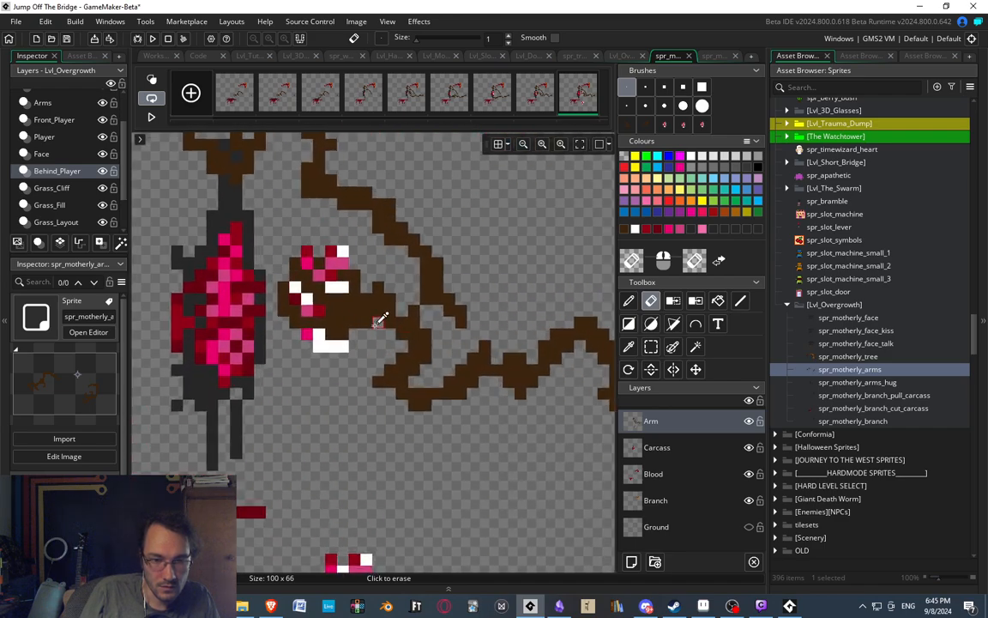
key("d")
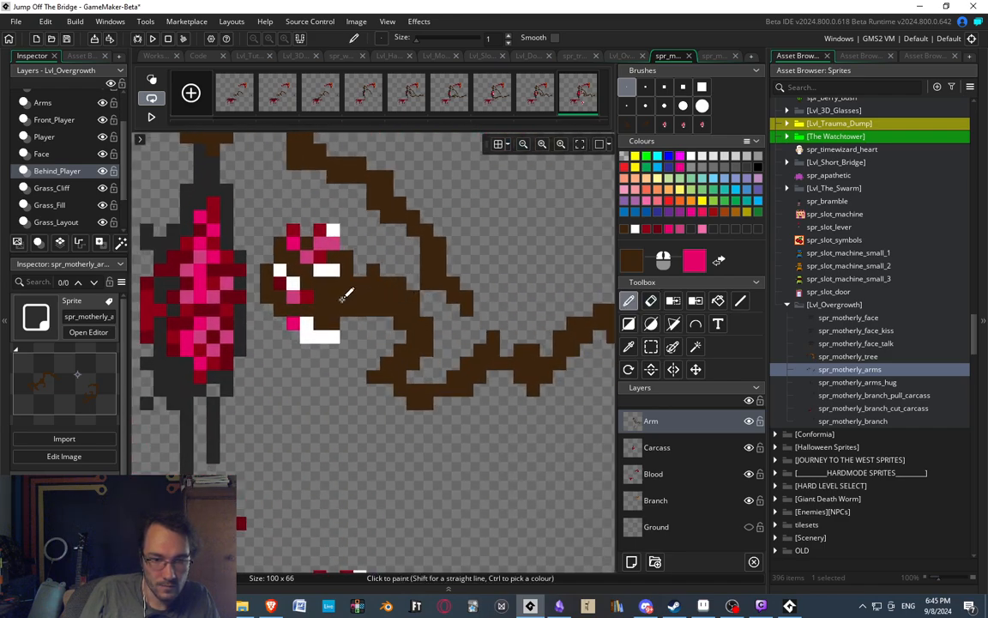
Compare the last frame's arm and carcass with the two preceding frames.
scroll(359, 276, "down", 3)
scroll(370, 245, "up", 3)
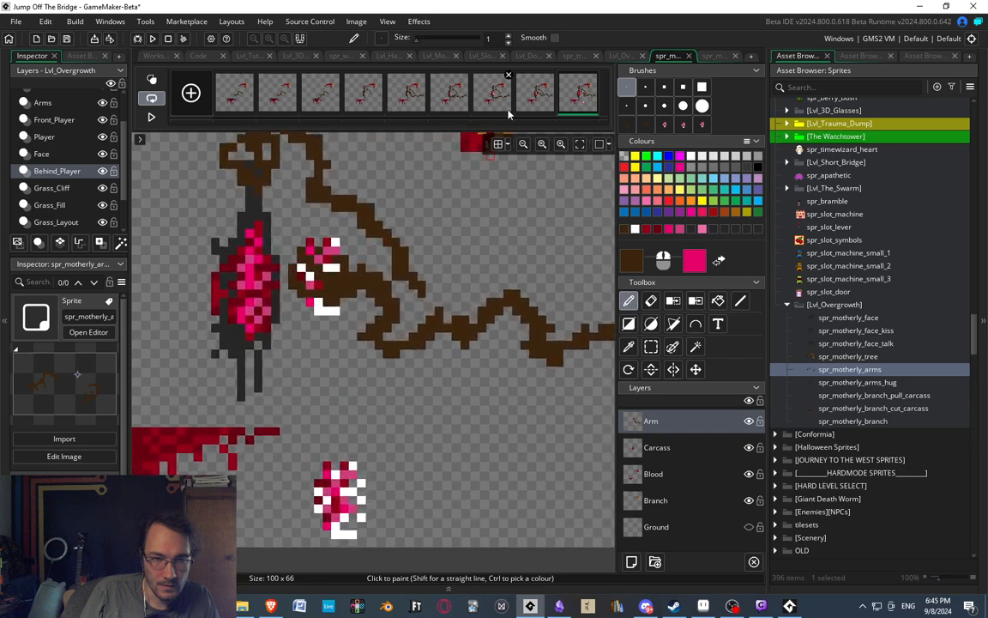
left_click(493, 94)
left_click(533, 97)
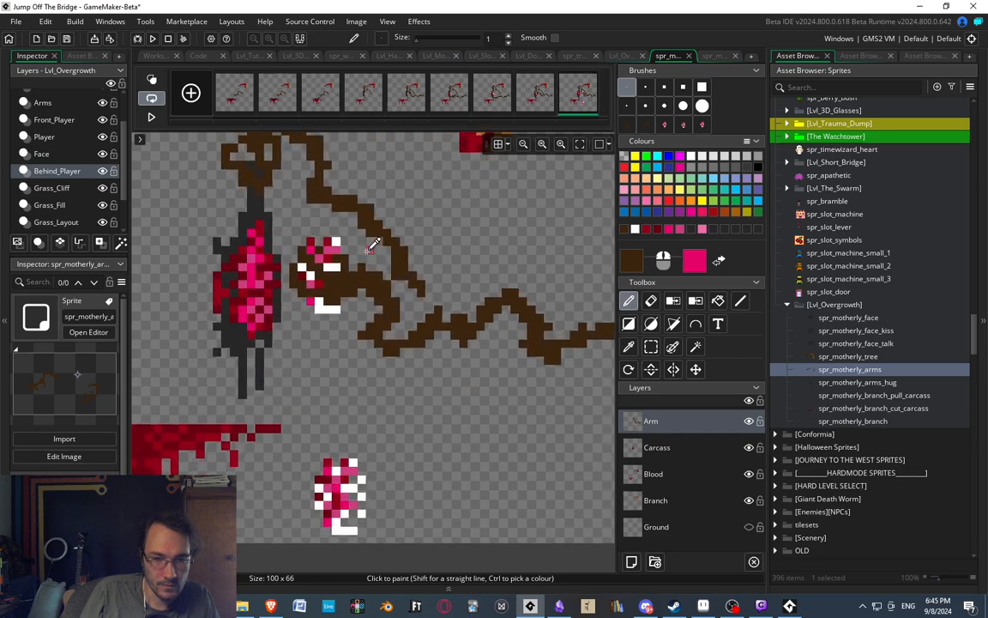
scroll(379, 236, "down", 3)
scroll(386, 242, "up", 3)
scroll(385, 245, "up", 1)
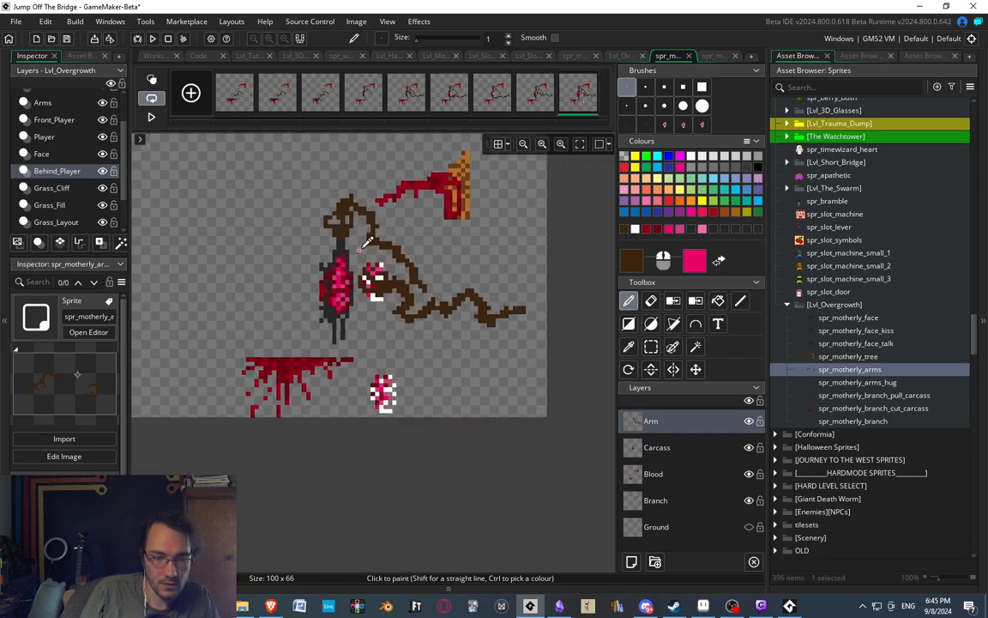
Pick the carcass's dark grey, try painting over its lower flesh on the Arm layer, and switch to the Carcass layer.
scroll(369, 253, "down", 2)
scroll(344, 266, "up", 4)
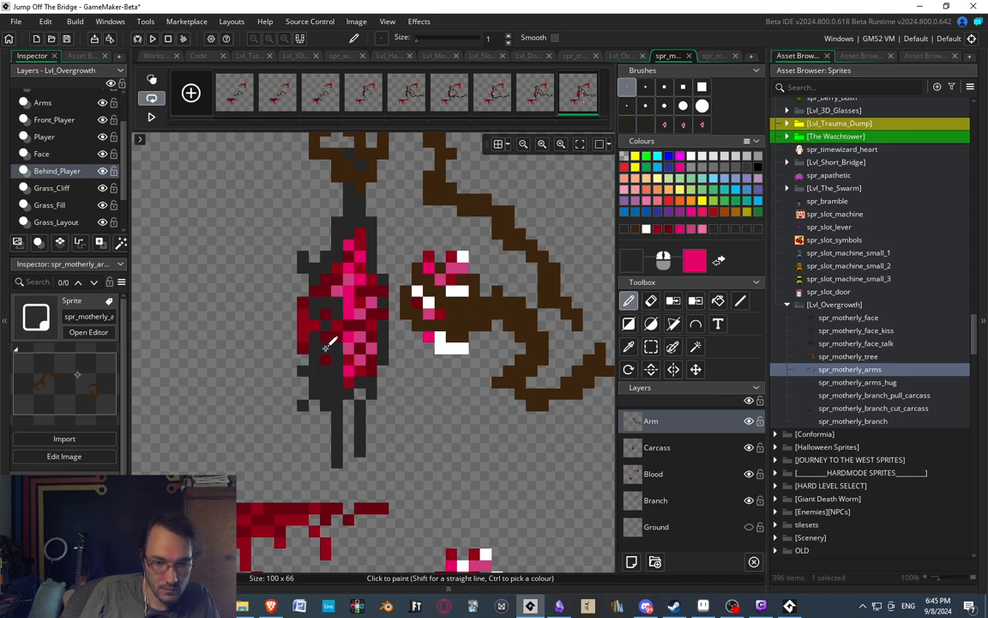
left_click_drag(356, 338, 326, 336)
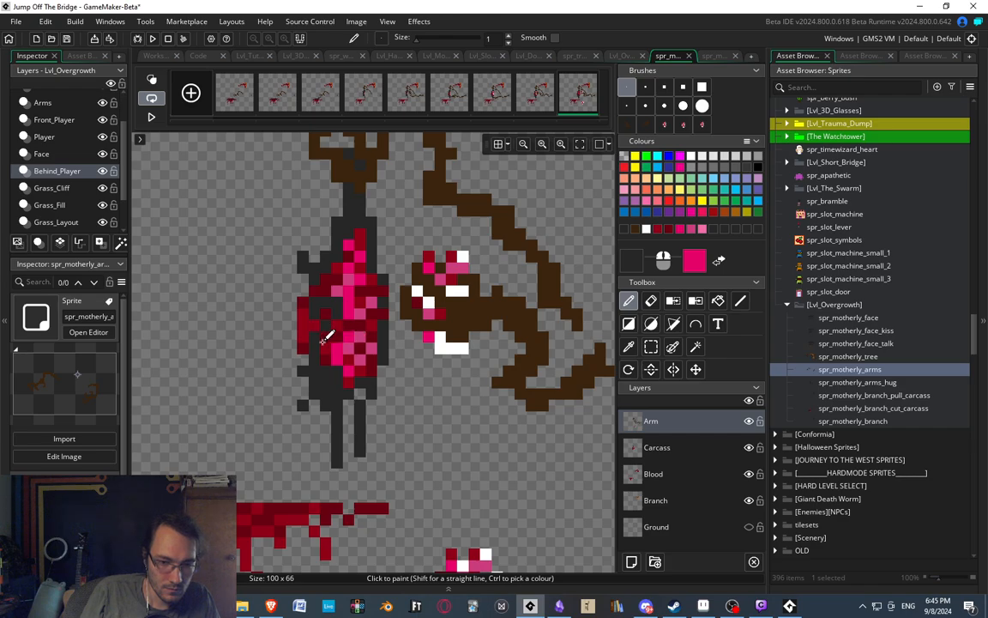
left_click(680, 447)
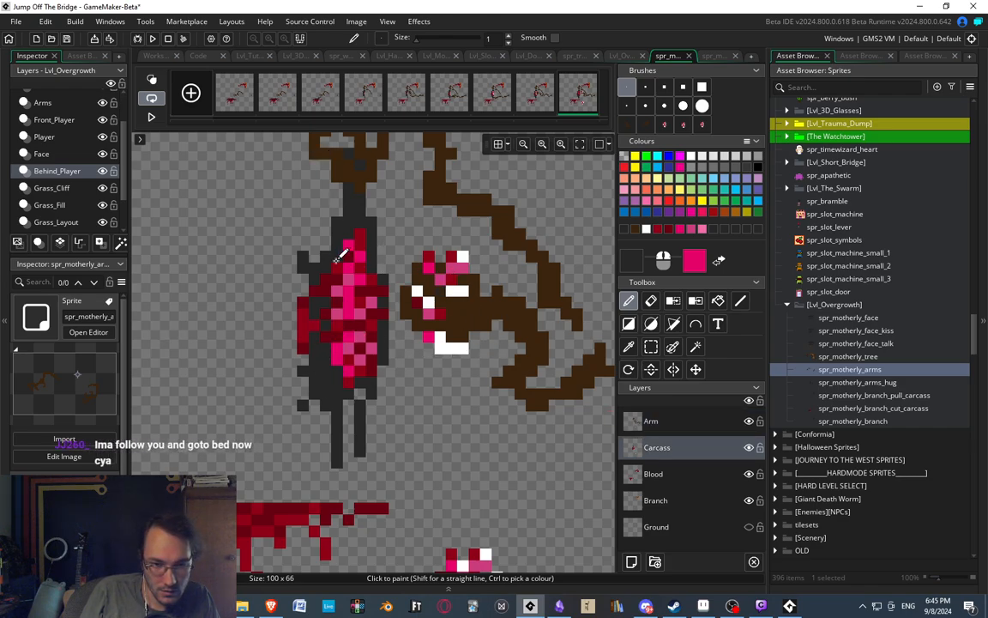
middle_click_drag(406, 302, 405, 294)
middle_click_drag(401, 244, 415, 254)
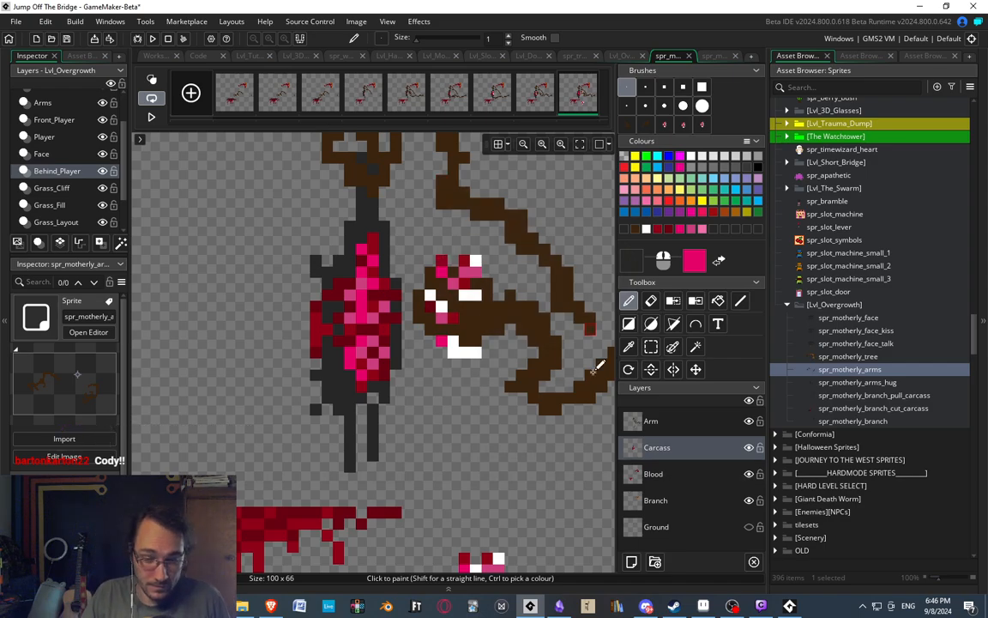
middle_click_drag(407, 316, 353, 280)
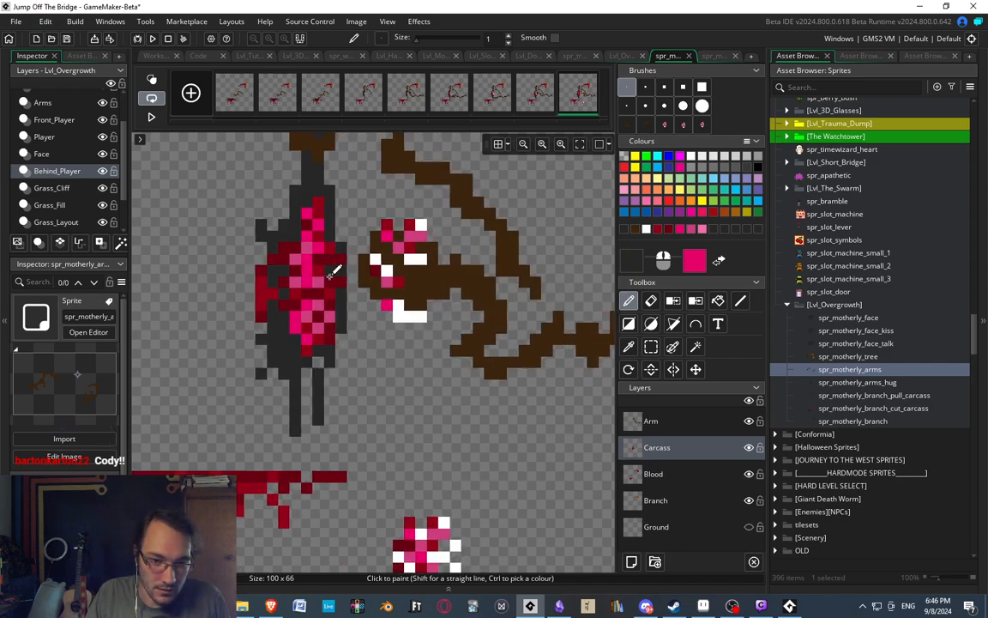
middle_click_drag(303, 265, 296, 296)
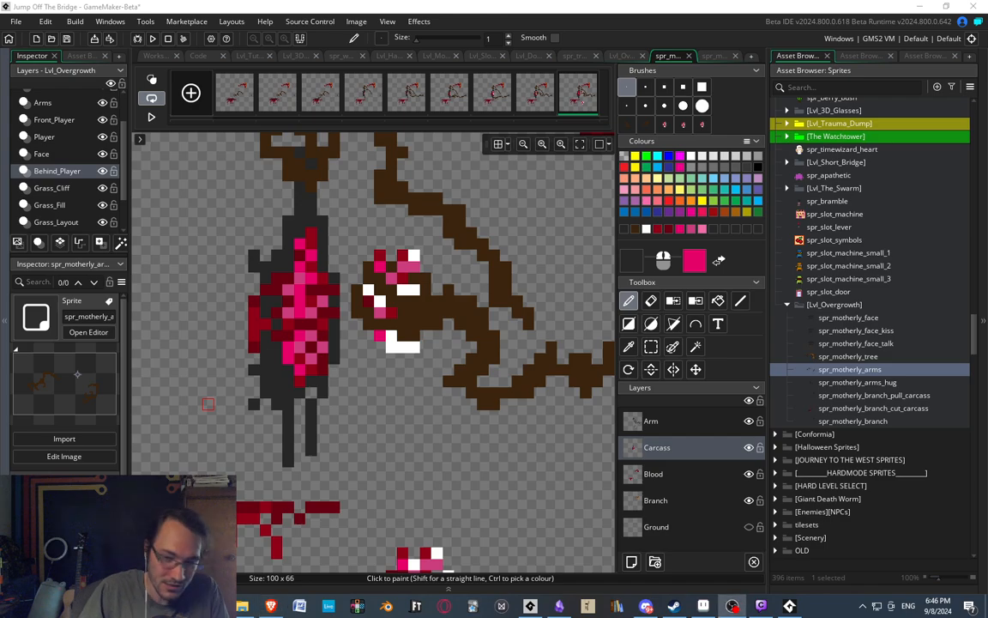
left_click(302, 263)
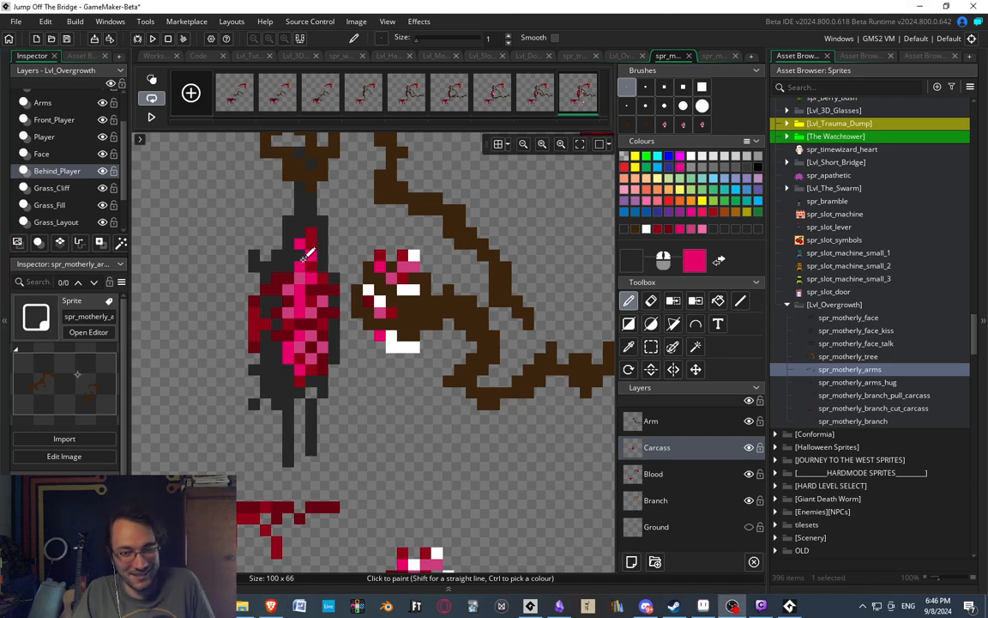
middle_click_drag(327, 248, 396, 234)
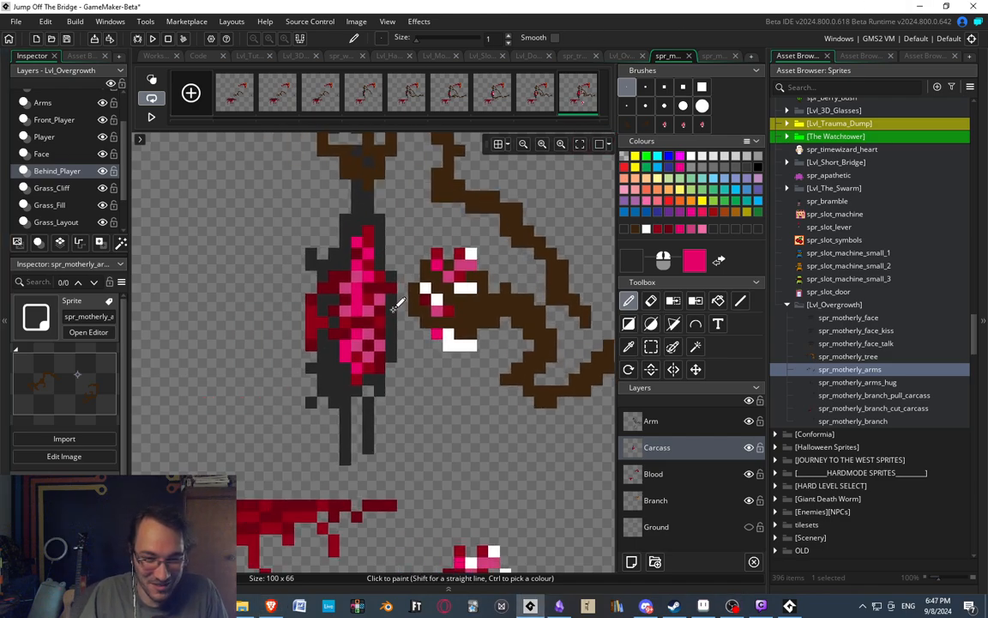
Inspect the last frame's carcass and torn-out ribcage, and compare them with the preceding frame.
middle_click_drag(395, 311, 417, 314)
middle_click_drag(425, 362, 408, 389)
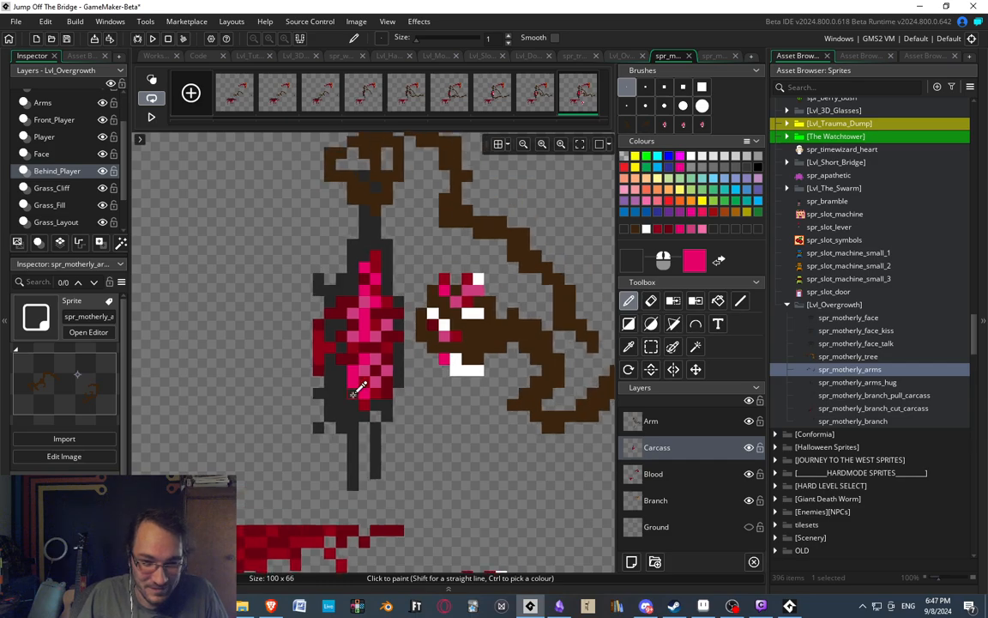
scroll(357, 390, "down", 2)
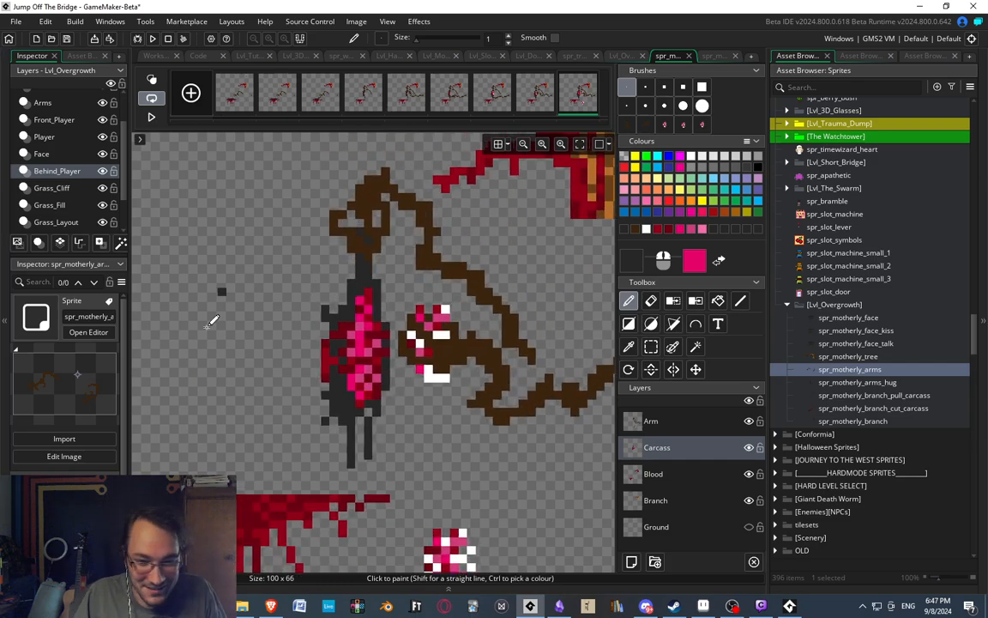
middle_click_drag(300, 253, 290, 241)
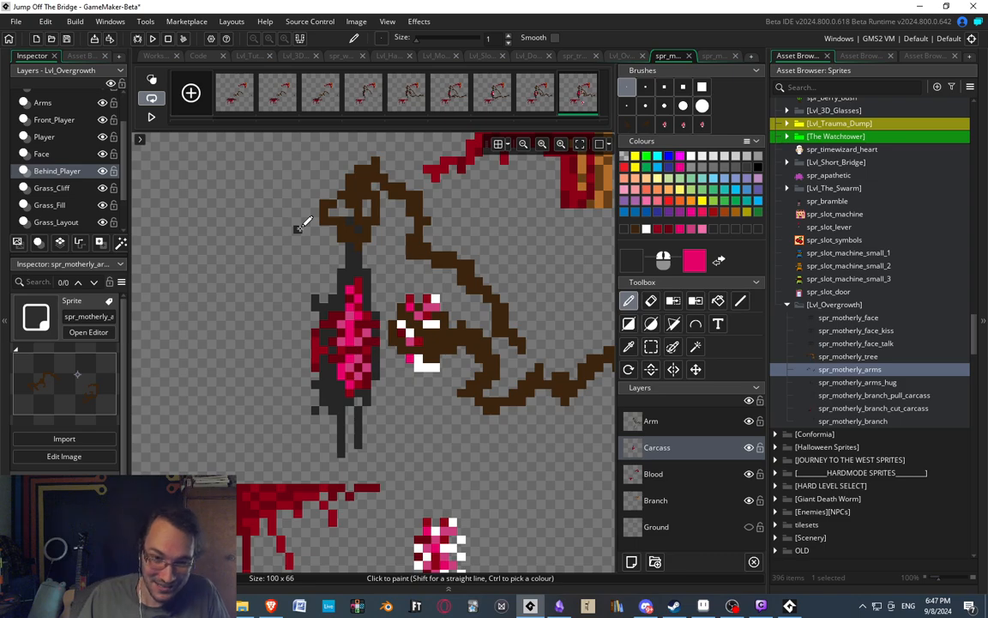
mouse_move(433, 280)
middle_mouse_down()
mouse_move(453, 269)
mouse_move(451, 278)
middle_mouse_up()
scroll(374, 343, "up", 2)
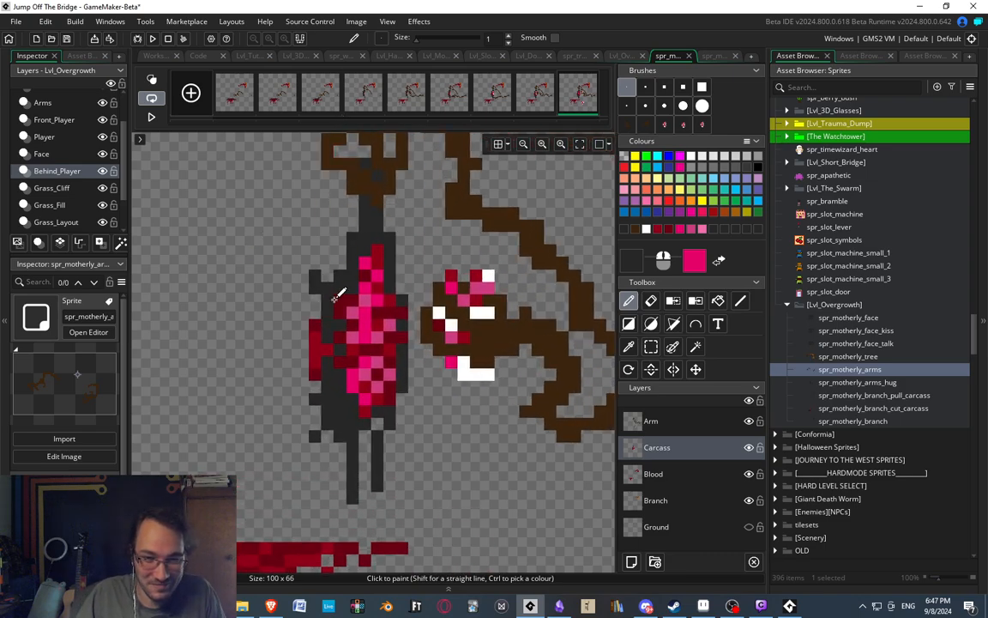
middle_click_drag(372, 279, 395, 232)
left_click(539, 91)
left_click(585, 91)
scroll(431, 239, "down", 4)
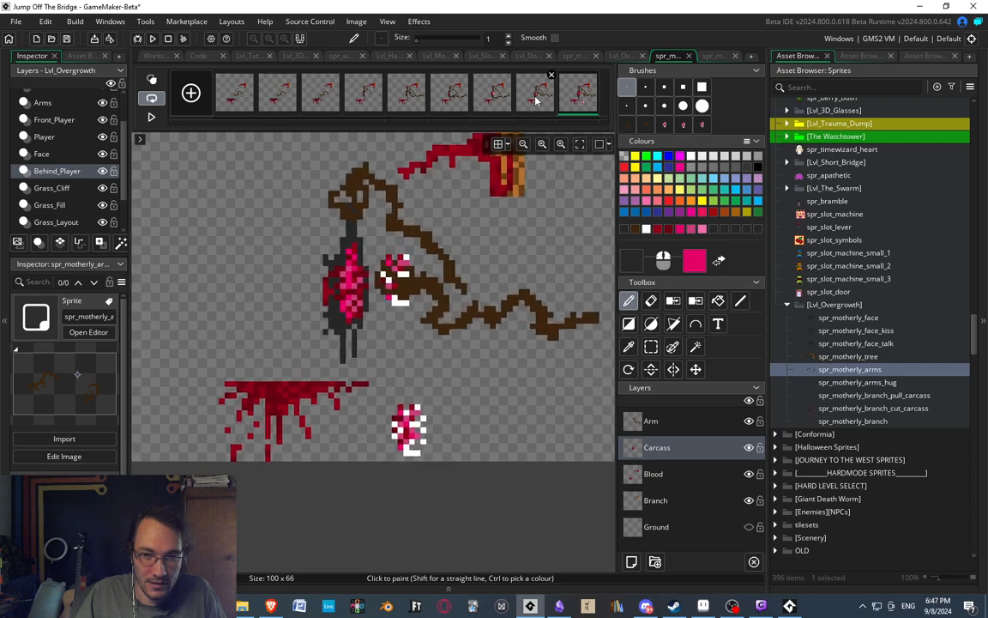
scroll(461, 240, "down", 2)
scroll(472, 309, "up", 5)
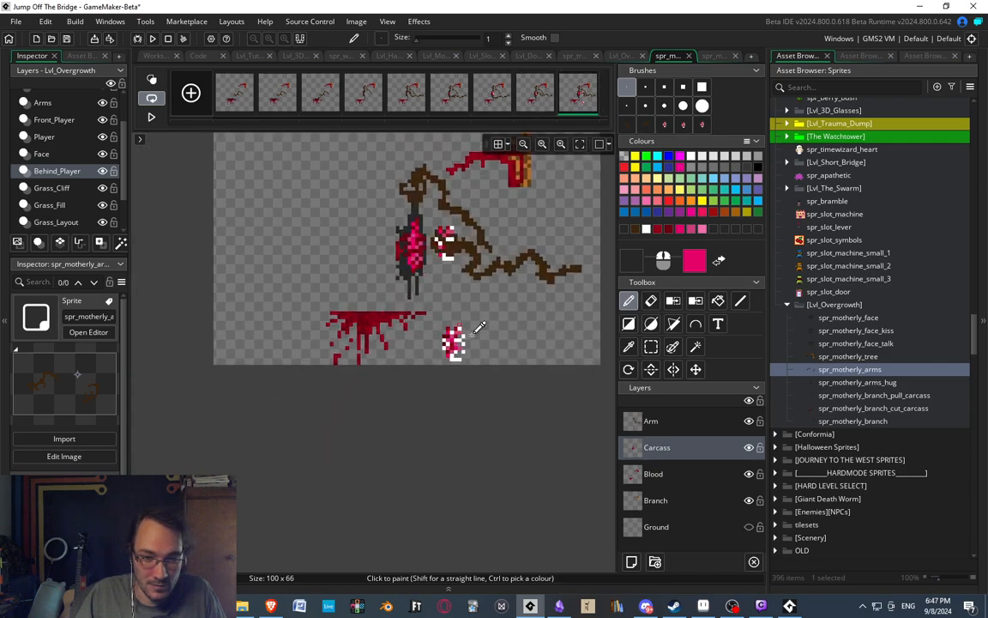
Select the spare ribcage copy beside the blood pool on the Arm layer of the last frame and delete it.
key("s")
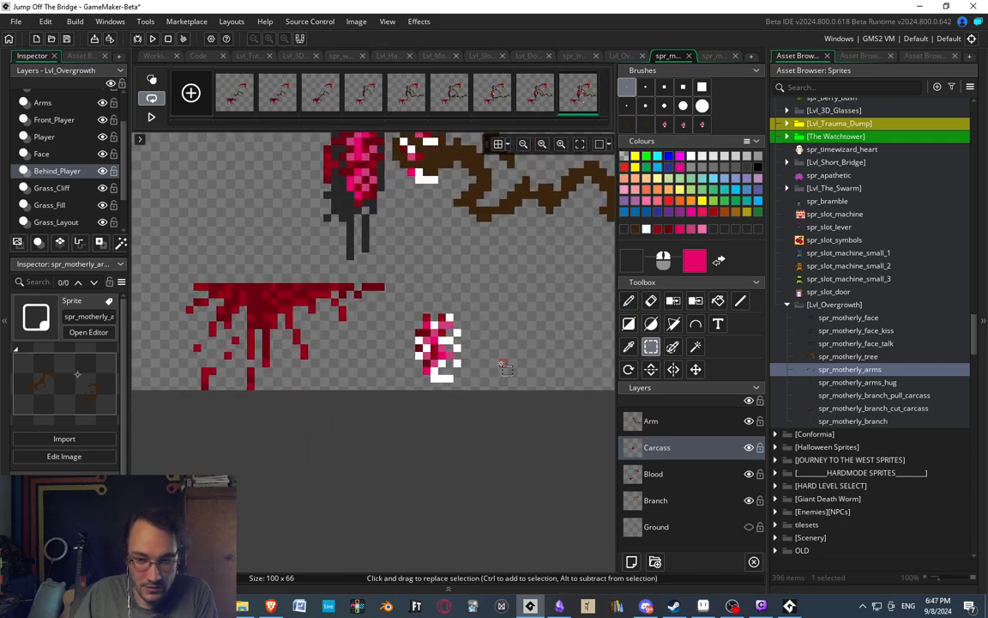
left_click_drag(403, 301, 508, 400)
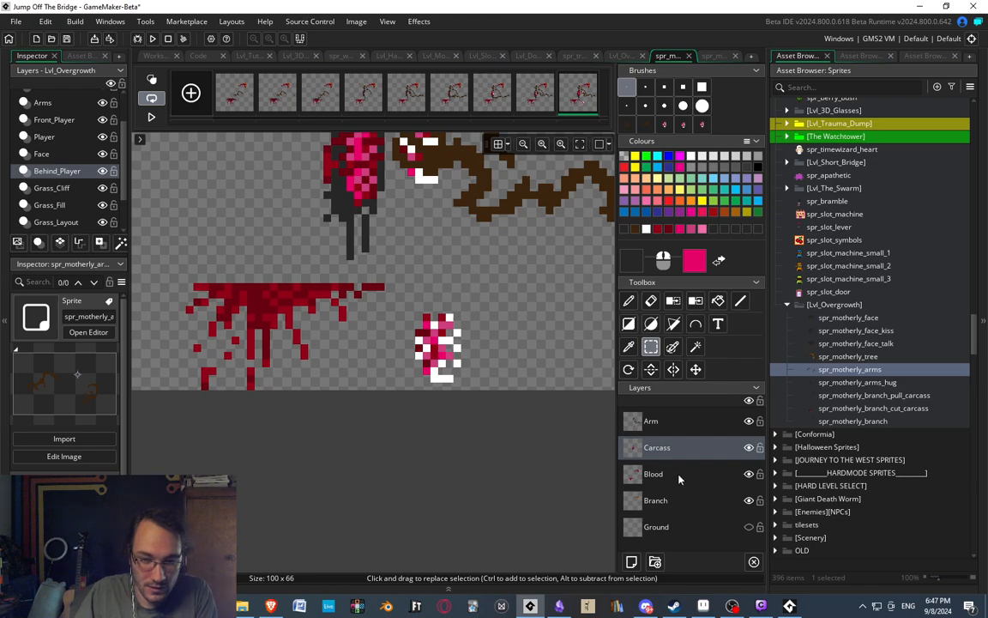
left_click(656, 417)
left_click_drag(416, 292, 495, 387)
key("Delete")
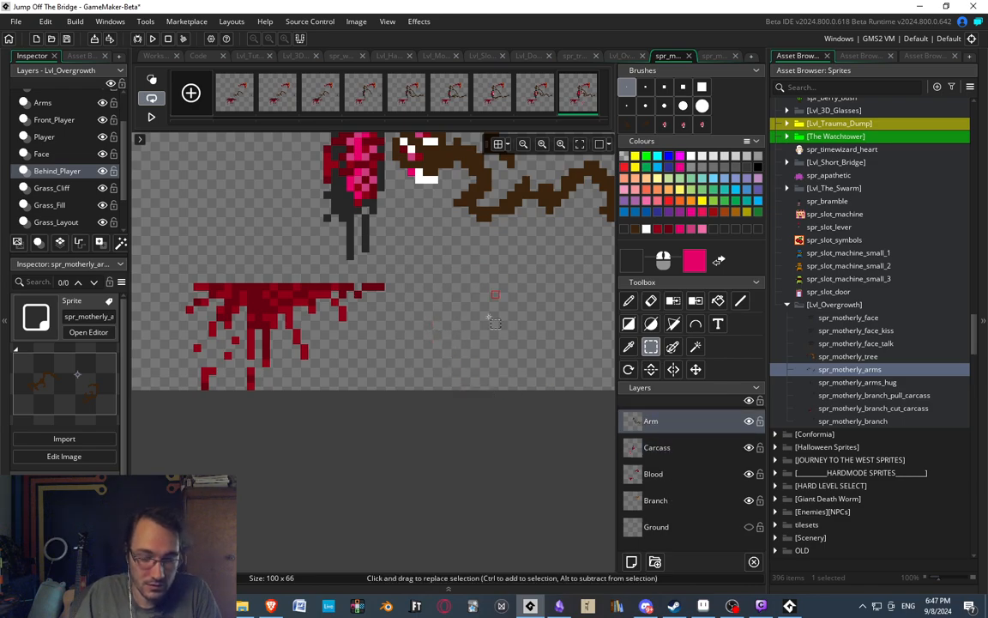
middle_click_drag(490, 318, 498, 398)
scroll(425, 326, "down", 3)
scroll(417, 299, "up", 2)
middle_click_drag(417, 296, 405, 318)
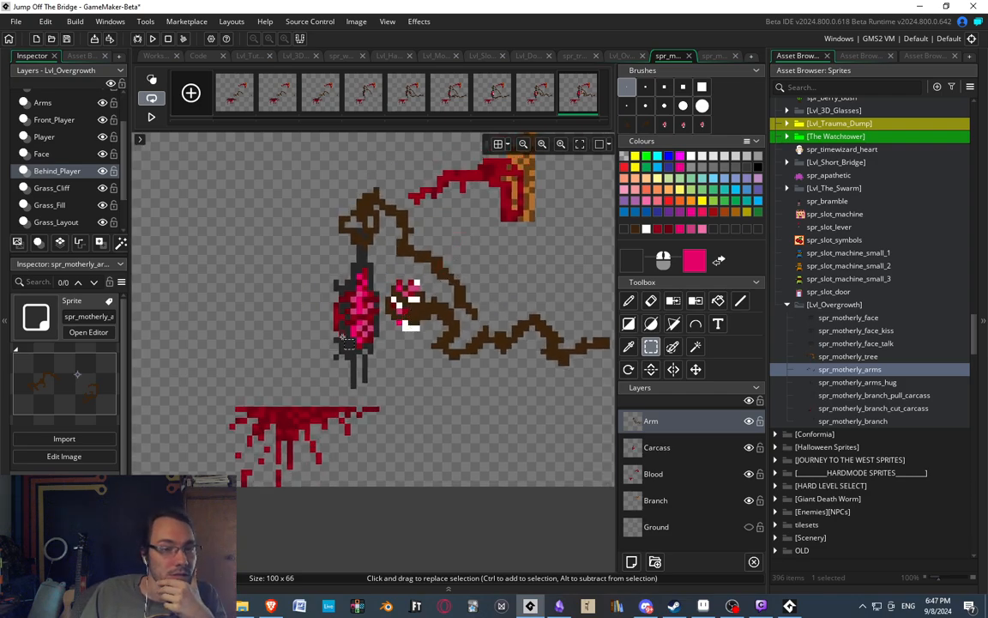
Step through the animation frames from the first to the second-to-last to review the arm and carcass motion.
left_click(275, 96)
left_click(326, 105)
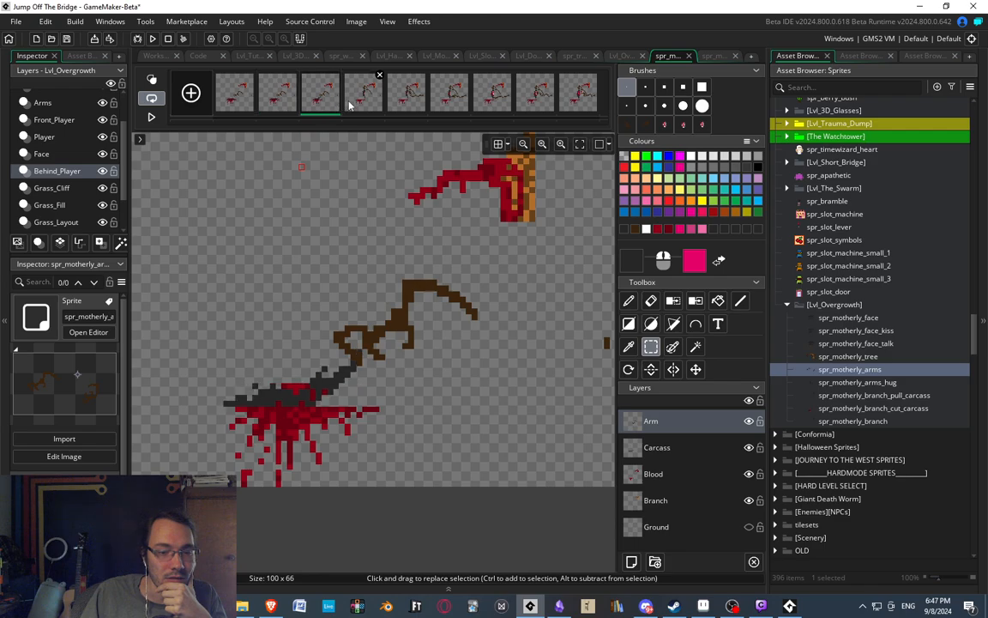
left_click(277, 96)
left_click(243, 96)
left_click(287, 100)
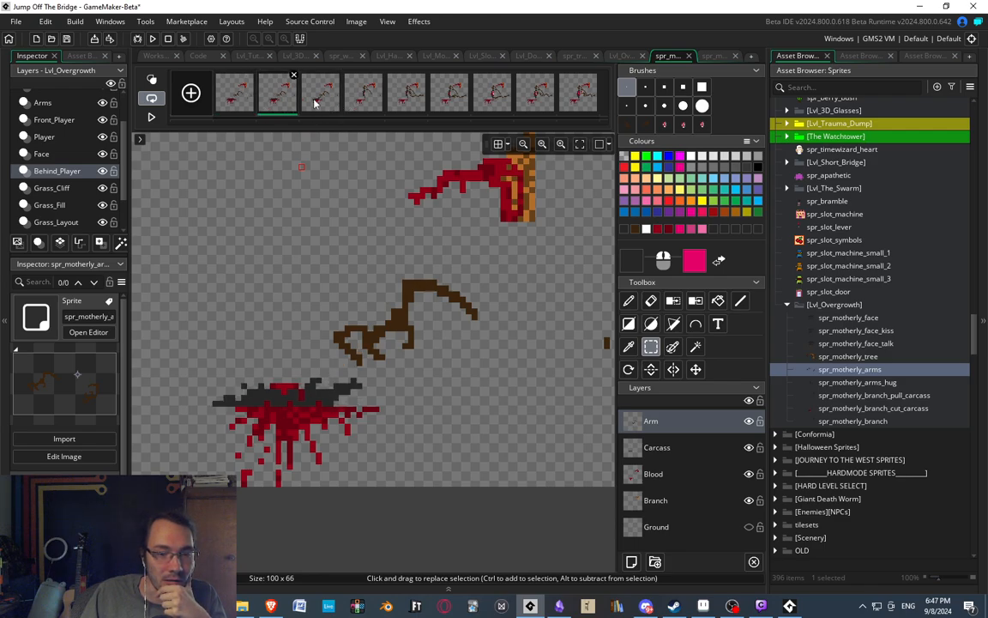
left_click(331, 101)
left_click(374, 104)
left_click(410, 102)
left_click(440, 105)
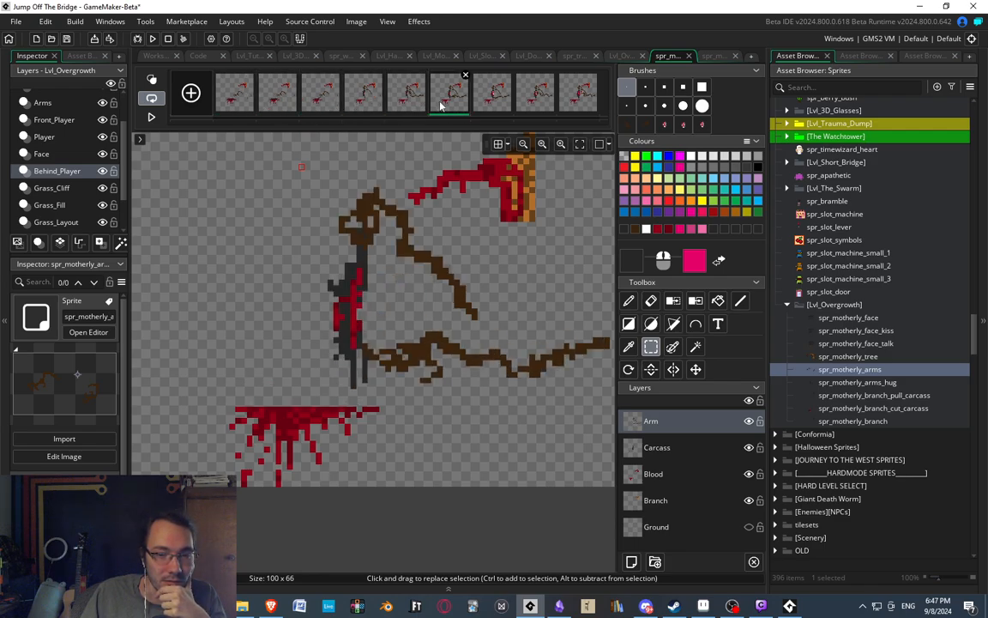
left_click(496, 103)
left_click(540, 101)
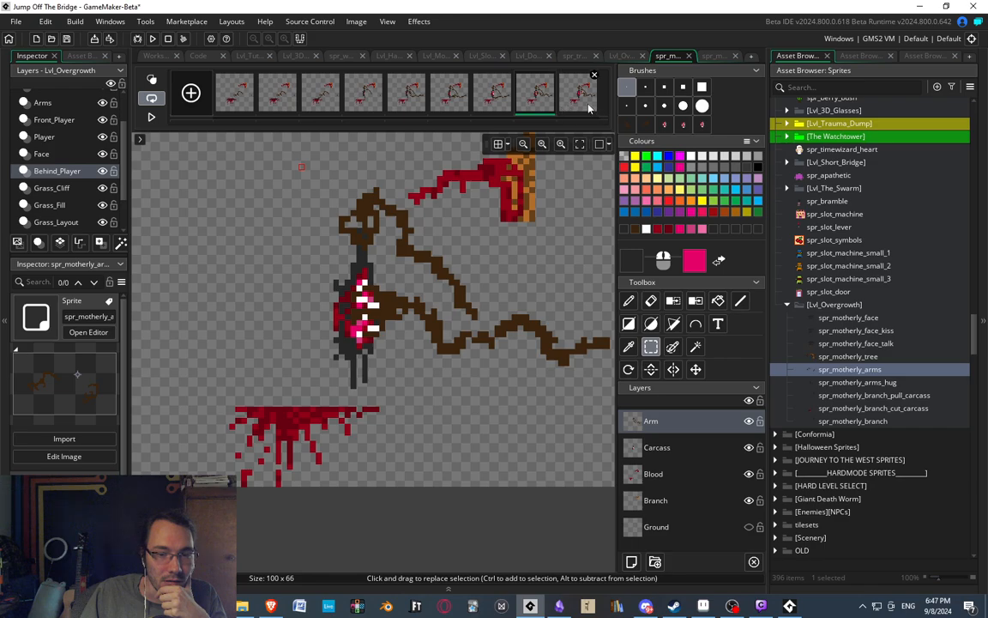
Play the animation, and compare the last three frames where the ribcage is torn out.
left_click(151, 116)
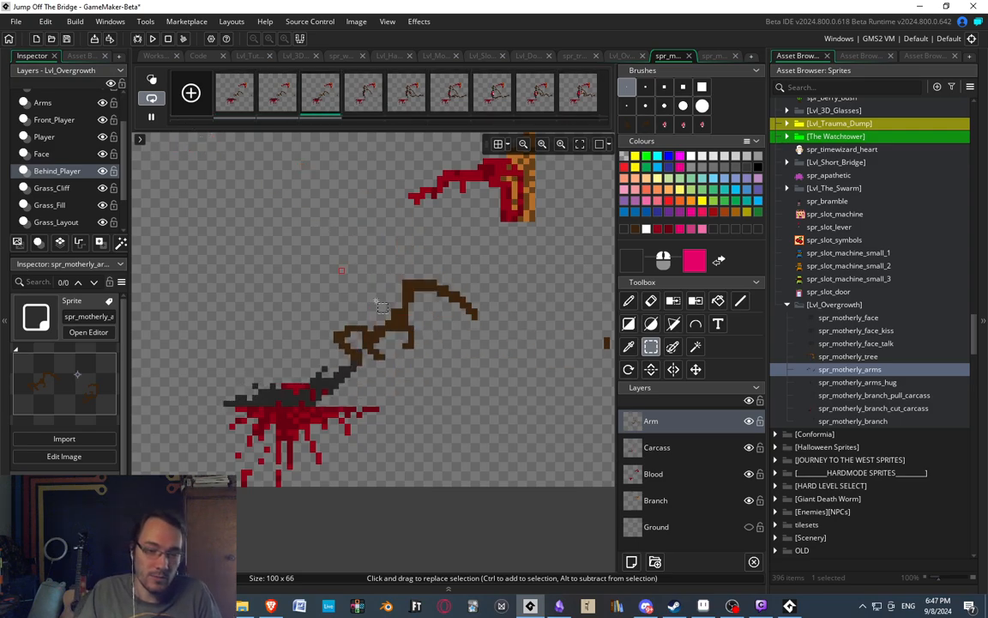
left_click(532, 104)
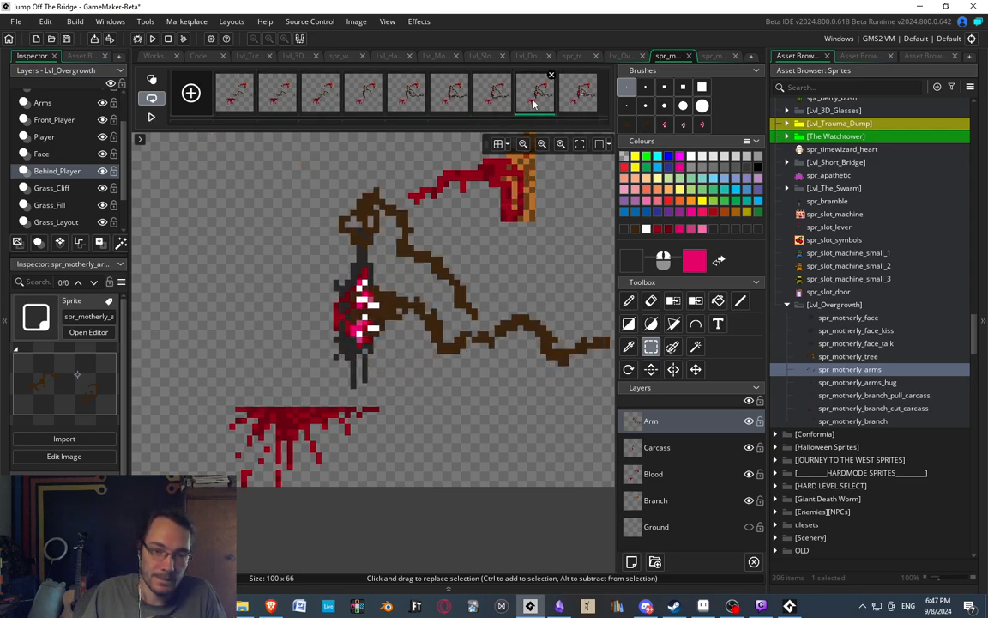
left_click(573, 102)
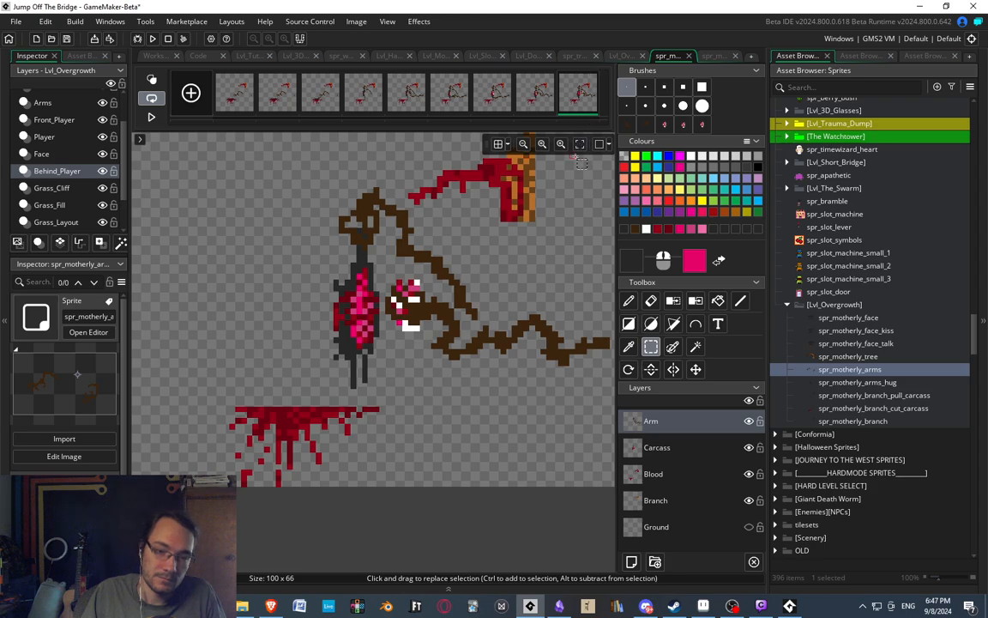
left_click(505, 93)
left_click(534, 96)
left_click(578, 103)
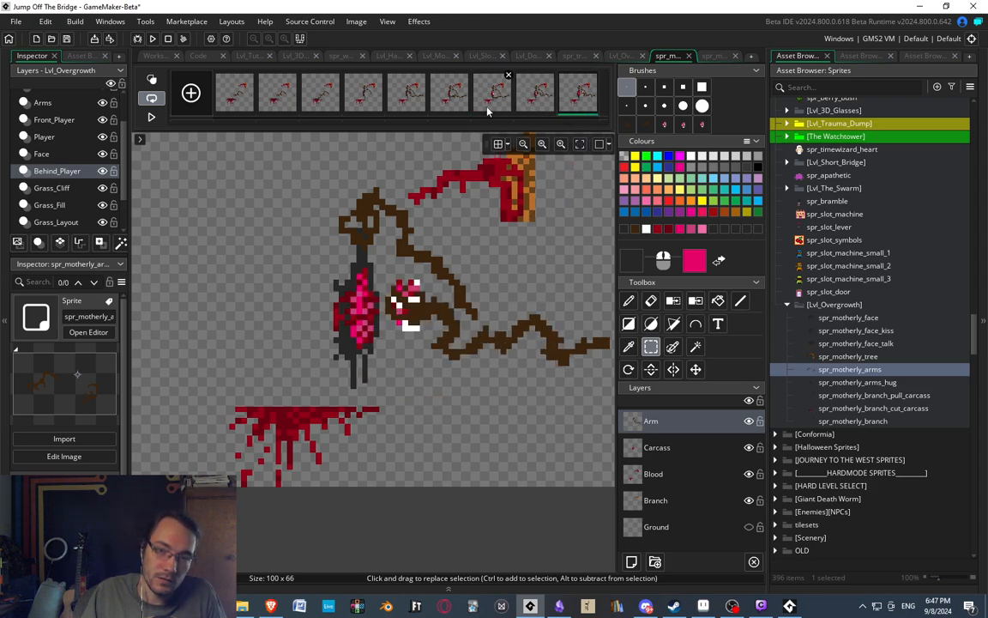
left_click(501, 97)
left_click(536, 99)
left_click(571, 100)
scroll(474, 206, "down", 3)
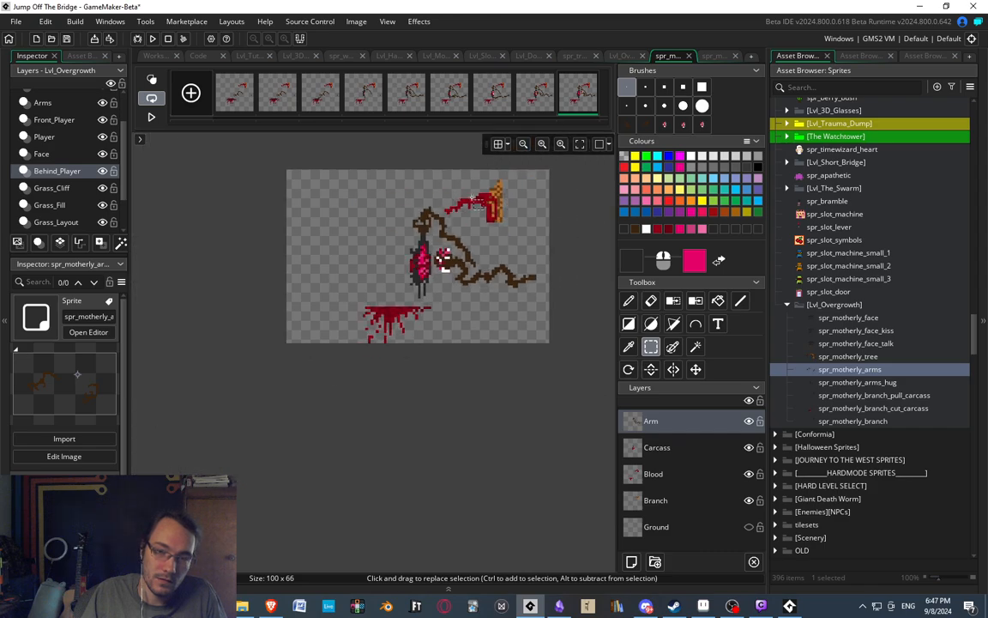
scroll(475, 204, "up", 2)
Review the frames from the third to the last, and recheck the second to the sixth for the carcass being lifted.
left_click(322, 96)
left_click(376, 98)
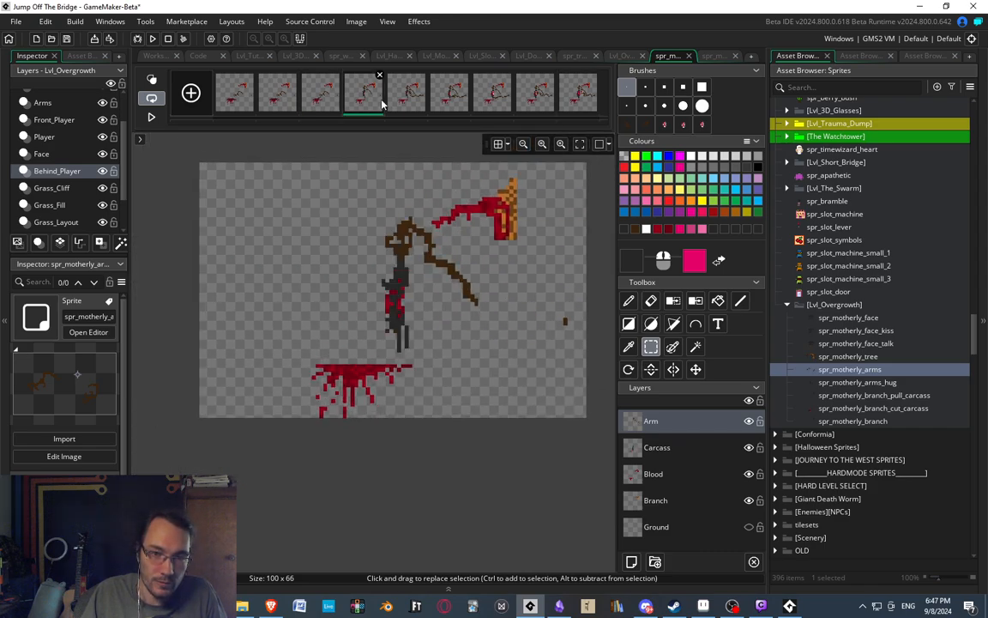
left_click(409, 96)
left_click(452, 96)
left_click(495, 110)
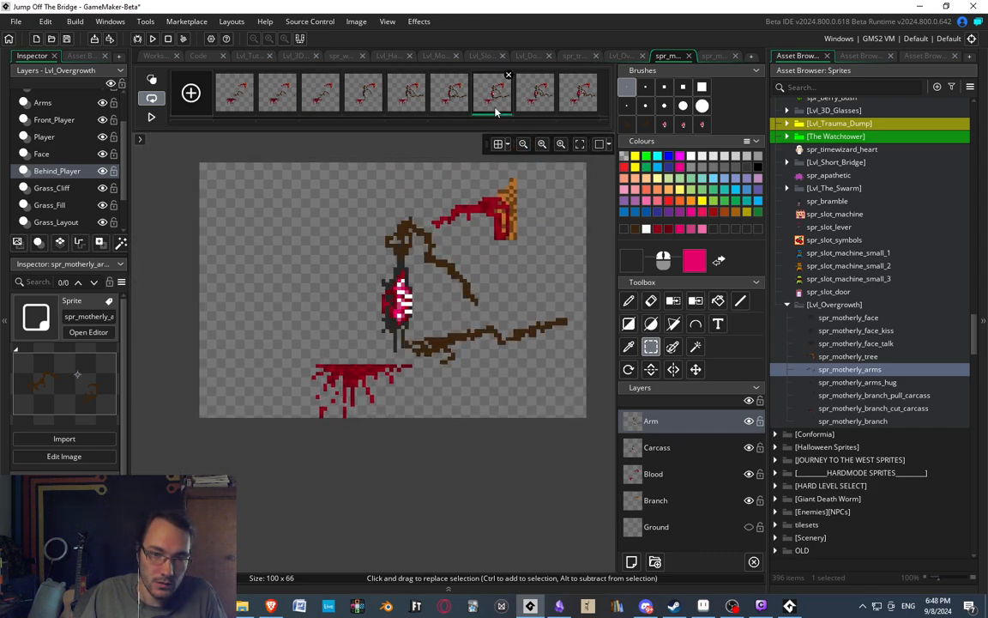
left_click(538, 101)
left_click(578, 105)
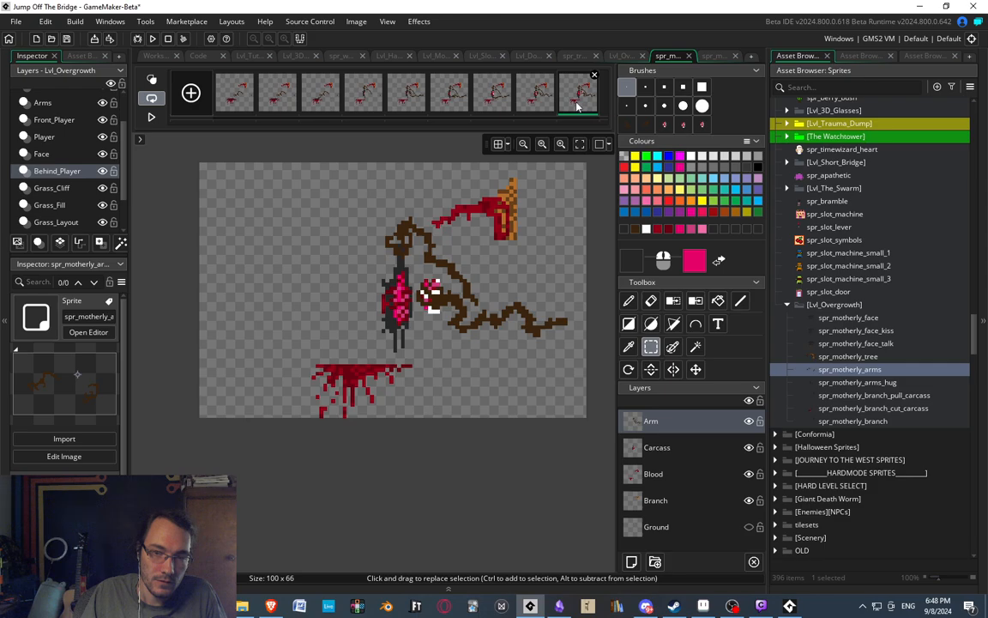
left_click(275, 95)
left_click(307, 96)
left_click(362, 99)
left_click(399, 106)
left_click(443, 103)
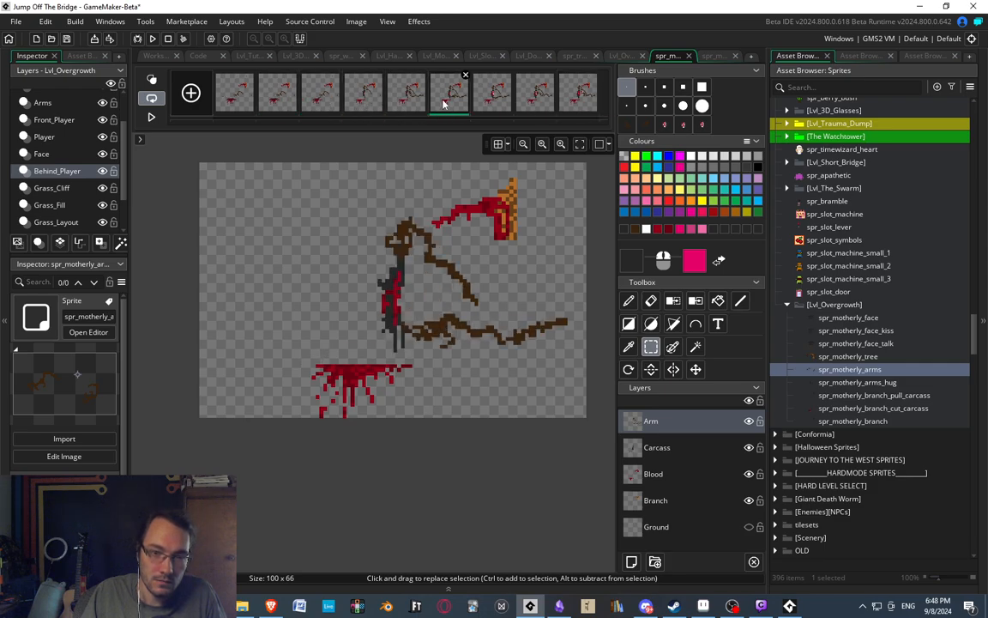
Erase the claw-like hand and its fingers from the arm in the second frame, leaving only the upper arm.
left_click(293, 93)
scroll(339, 281, "up", 4)
scroll(252, 182, "down", 3)
scroll(360, 254, "up", 3)
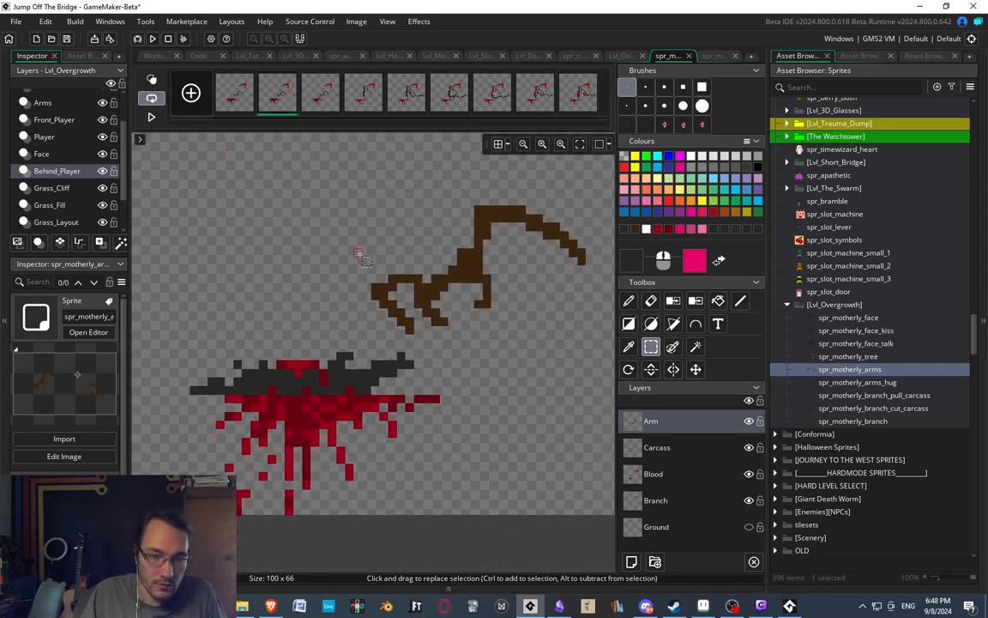
key("e")
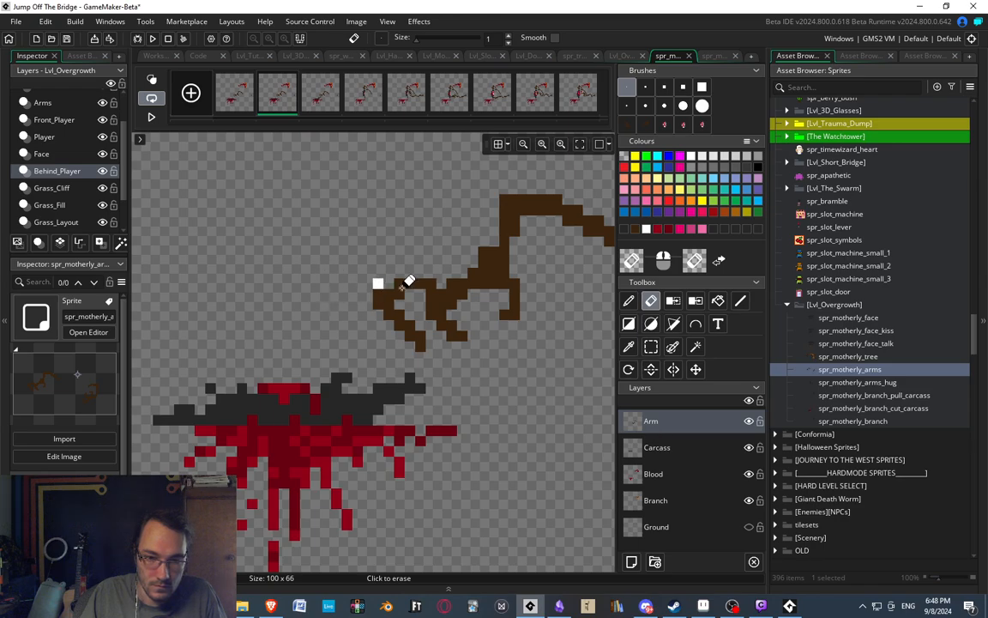
mouse_move(398, 291)
left_mouse_down()
mouse_move(427, 340)
mouse_move(384, 309)
left_mouse_up()
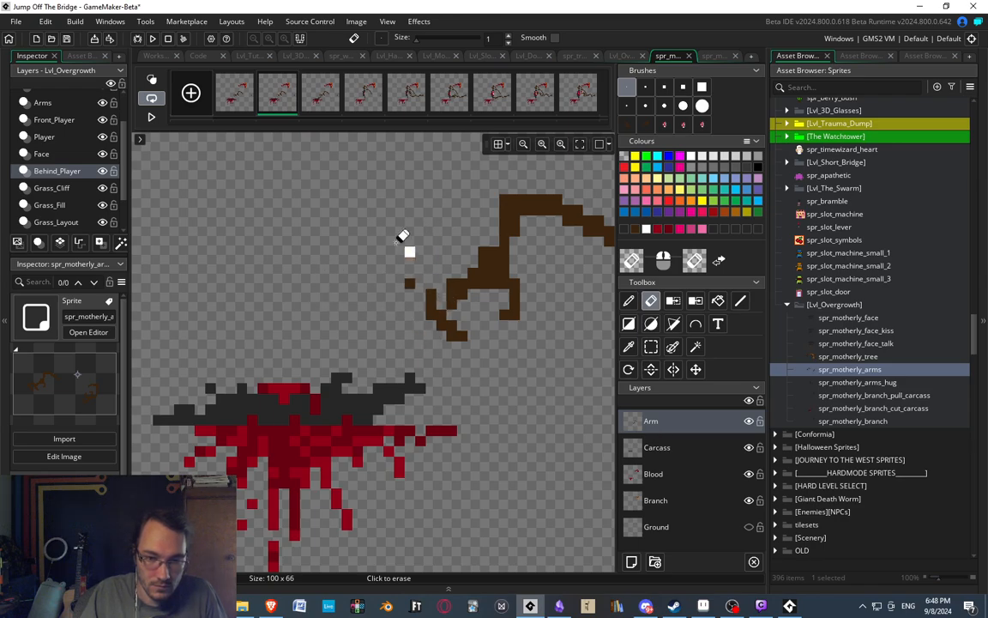
mouse_move(403, 239)
left_mouse_down()
mouse_move(436, 316)
mouse_move(426, 282)
mouse_move(443, 304)
mouse_move(452, 293)
mouse_move(513, 320)
mouse_move(485, 274)
mouse_move(526, 295)
mouse_move(505, 314)
left_mouse_up()
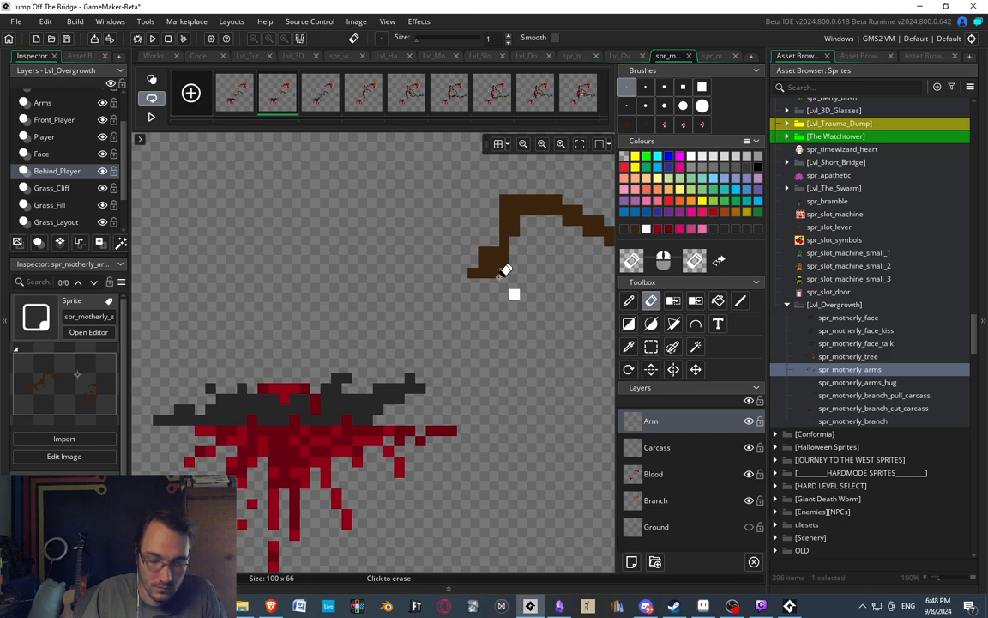
Paint a new dark brown hand with curled fingers gripping the carcass's raised end, and join it to the arm.
key("d")
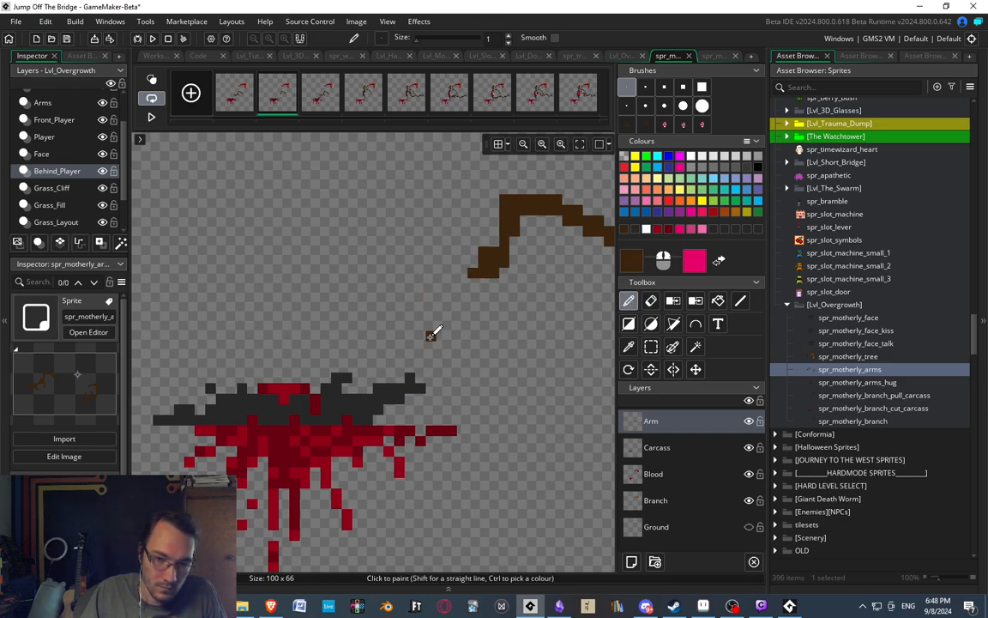
left_click_drag(434, 325, 395, 319)
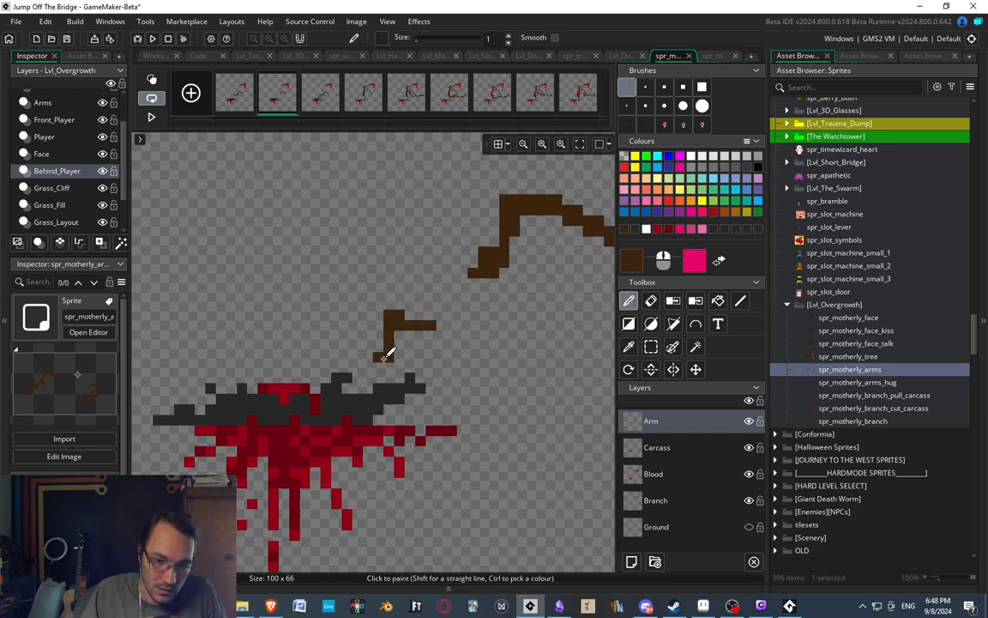
mouse_move(384, 357)
left_mouse_down()
mouse_move(430, 408)
mouse_move(417, 384)
left_mouse_up()
left_click(432, 333)
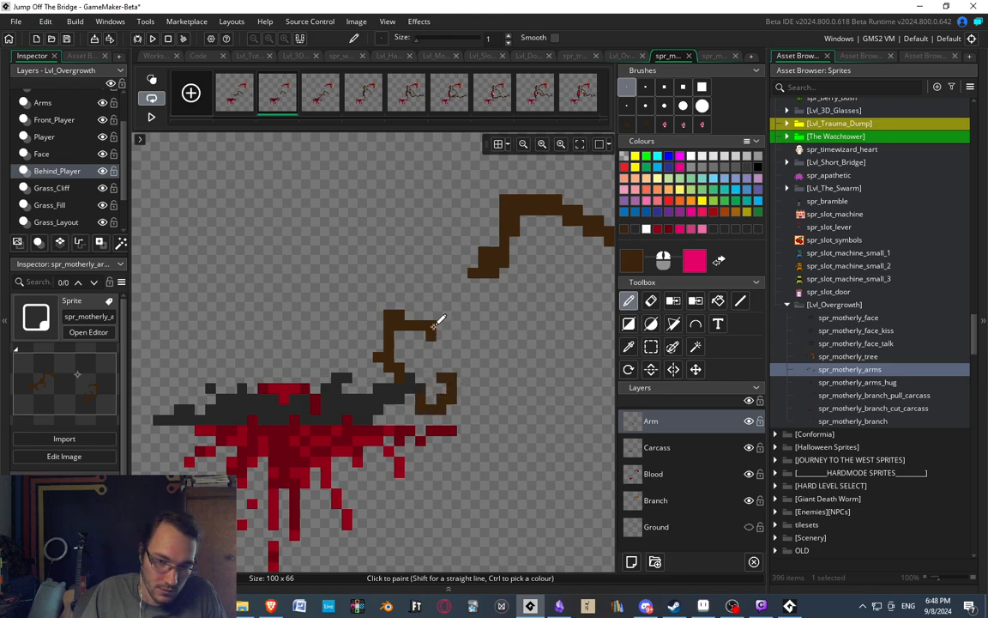
left_click_drag(427, 337, 415, 363)
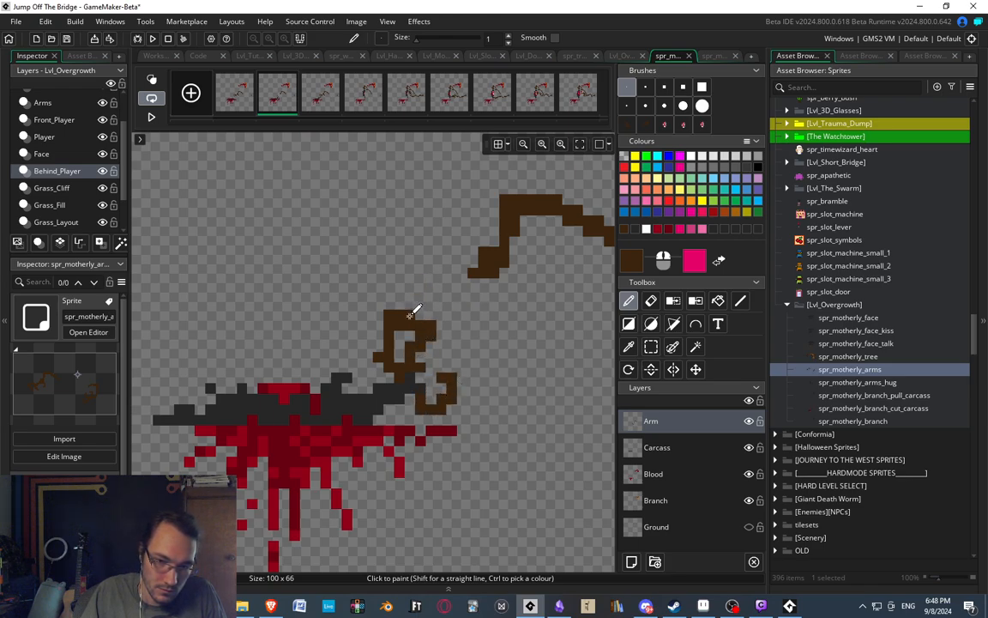
left_click_drag(409, 315, 446, 324)
mouse_move(439, 363)
left_mouse_down()
mouse_move(453, 351)
mouse_move(443, 327)
mouse_move(454, 284)
left_mouse_up()
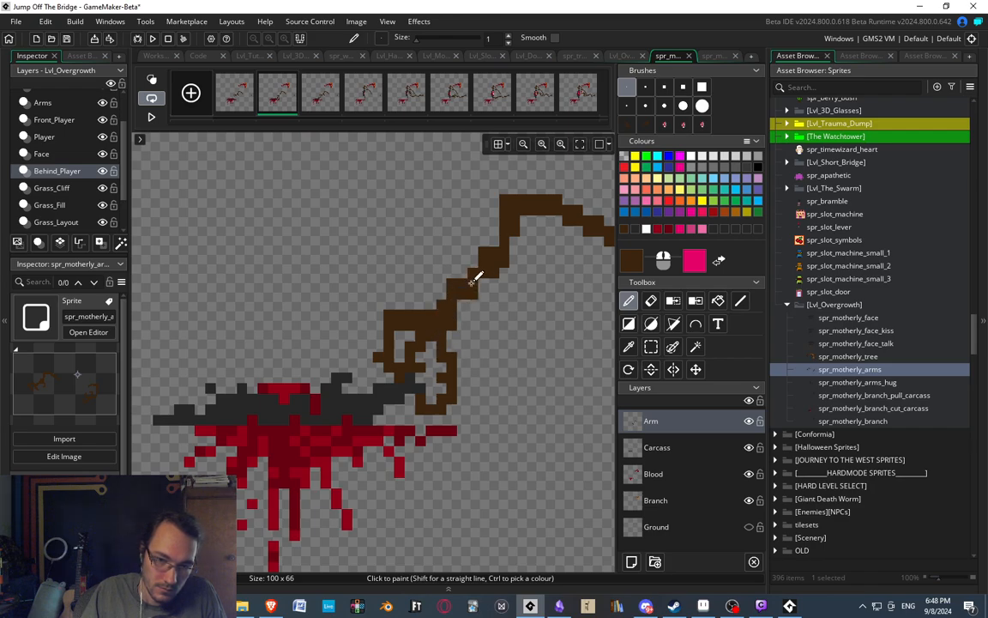
Add knobbly brown pixels to the middle of the forearm in the second frame, and reroute its lower stretch into a sharper bend.
scroll(435, 278, "down", 5)
scroll(452, 269, "up", 5)
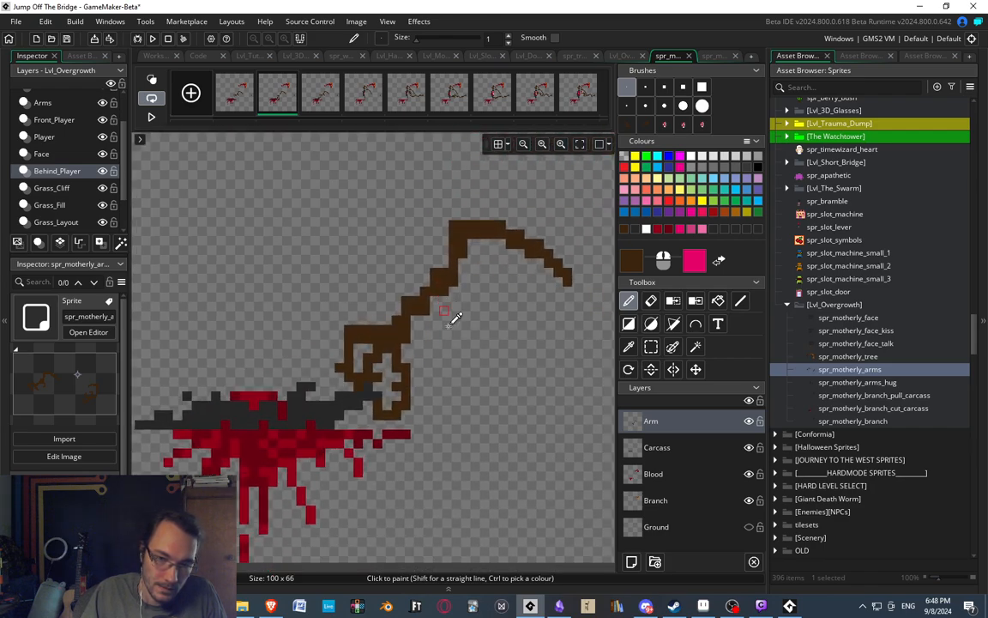
scroll(393, 233, "up", 1)
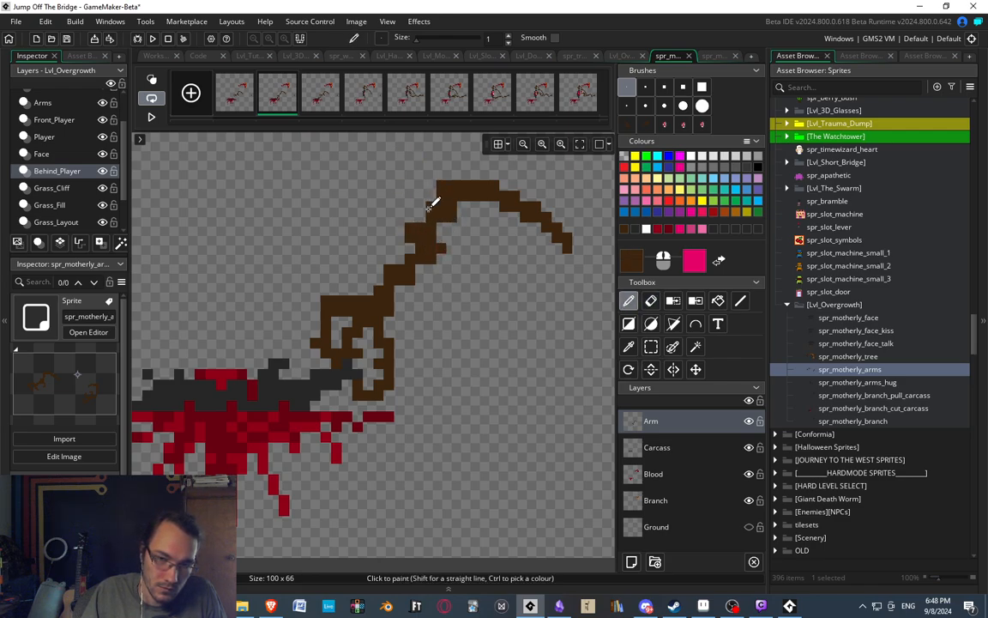
scroll(418, 227, "down", 2)
scroll(382, 260, "up", 2)
key("e")
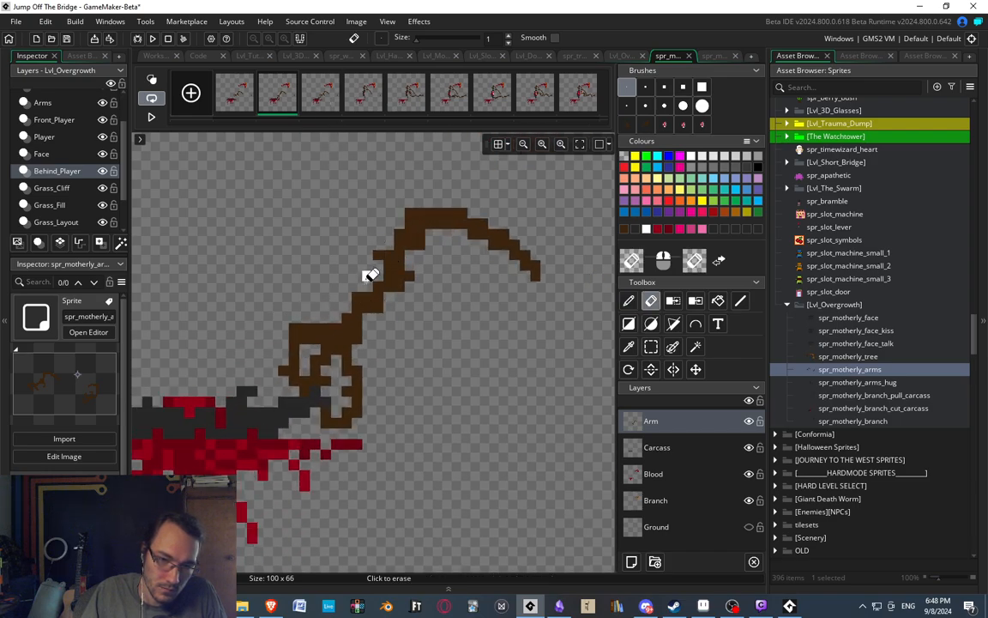
mouse_move(376, 292)
left_mouse_down()
mouse_move(361, 296)
mouse_move(385, 327)
mouse_move(378, 274)
left_mouse_up()
key("d")
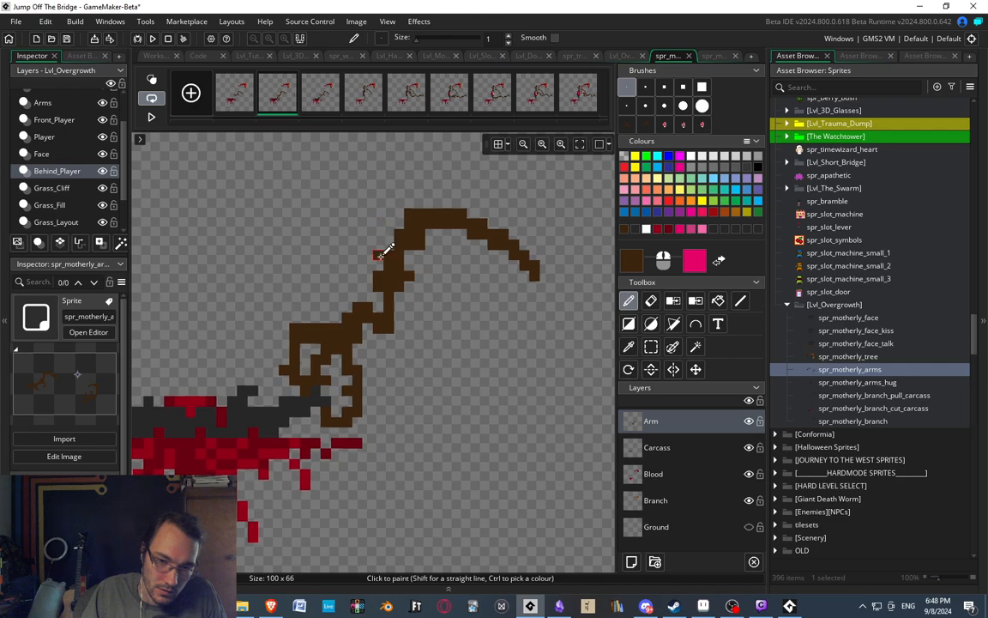
Touch up the pixels along the bent forearm so it narrows and joins the wrist cleanly.
scroll(378, 283, "down", 3)
scroll(387, 324, "up", 3)
scroll(383, 326, "up", 1)
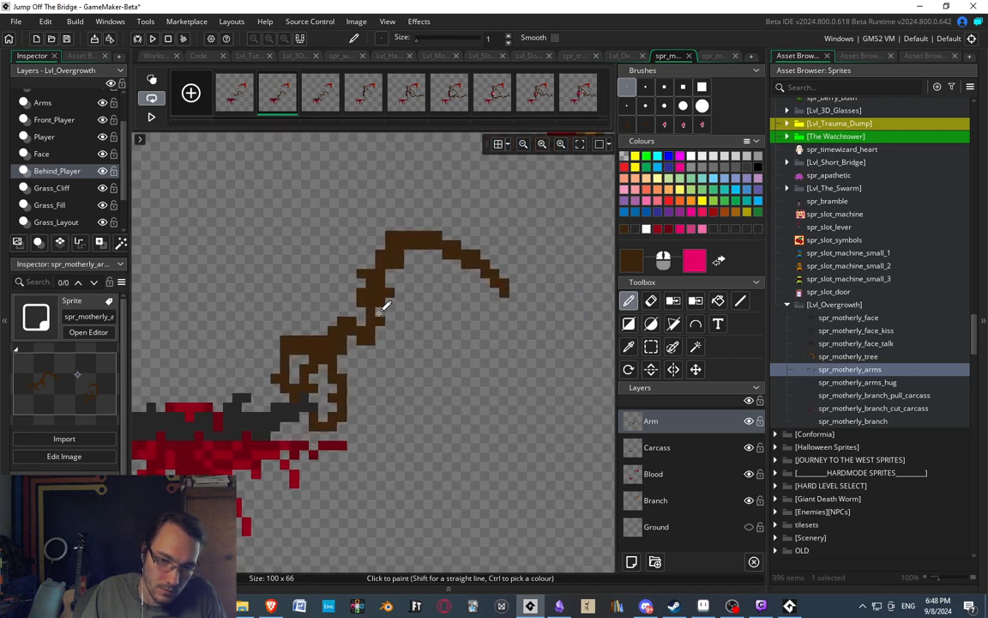
scroll(346, 225, "down", 3)
key("e")
scroll(371, 287, "up", 4)
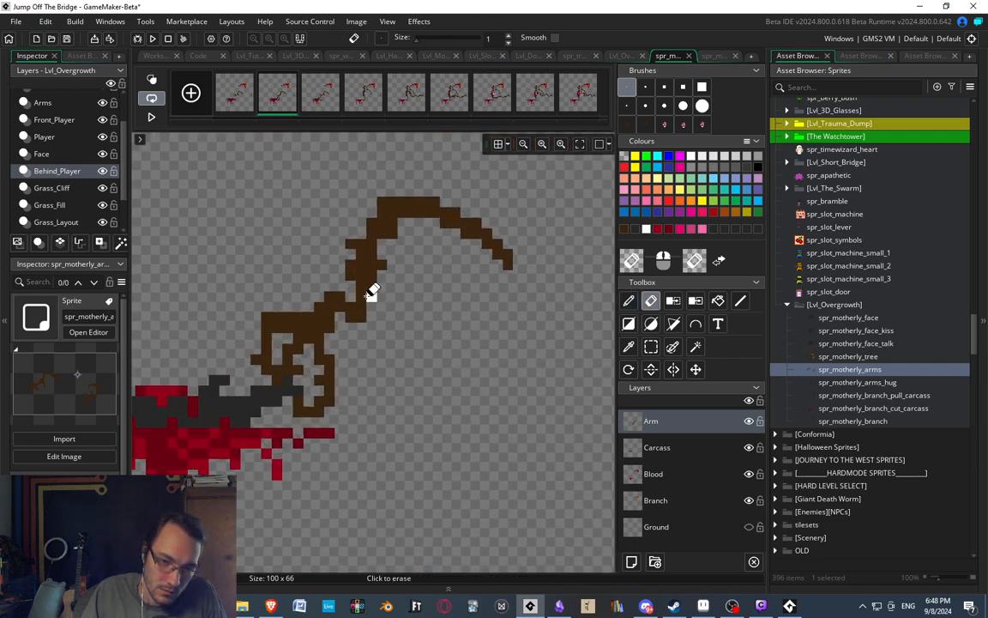
key("d")
left_click(362, 297)
middle_click_drag(346, 227, 435, 225)
scroll(435, 225, "down", 3)
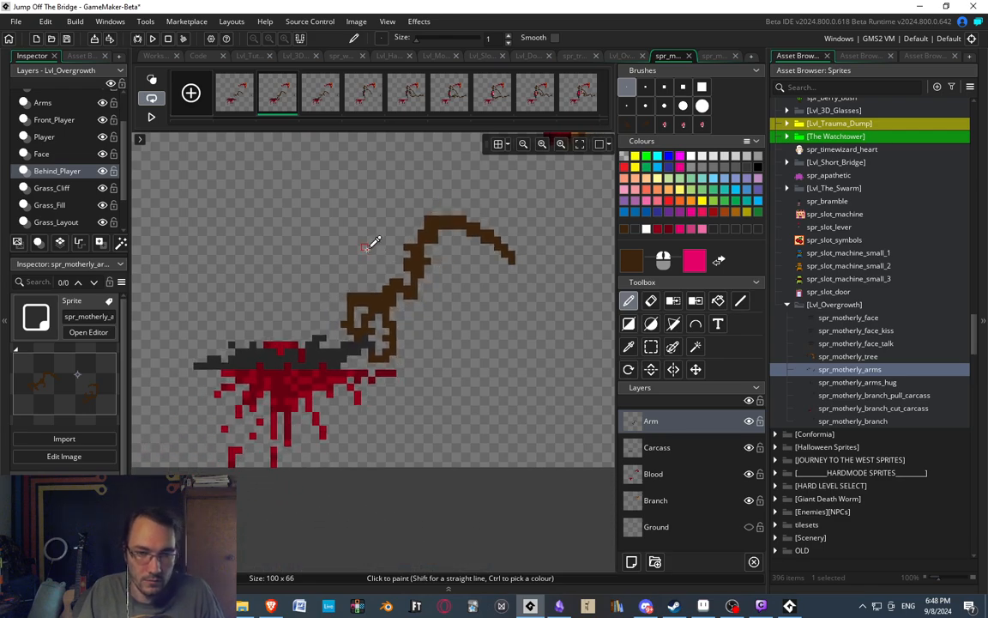
Shorten the hand's long outer finger by moving its bottom row of pixels up by one pixel.
scroll(376, 292, "up", 2)
scroll(375, 375, "up", 1)
key("s")
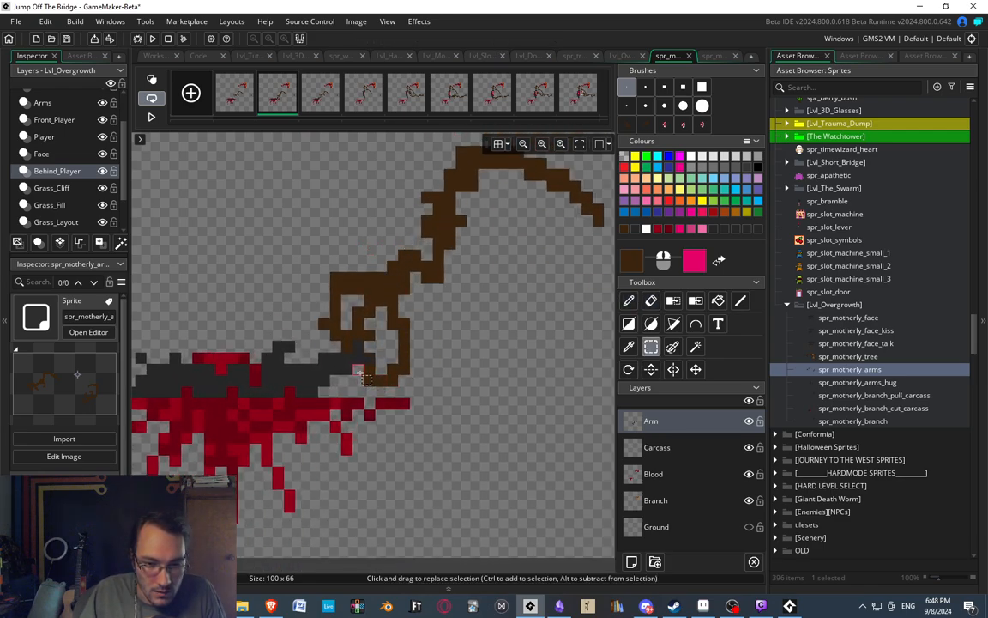
left_click(358, 371)
left_click_drag(365, 371, 409, 380)
key("Up")
left_click(462, 370)
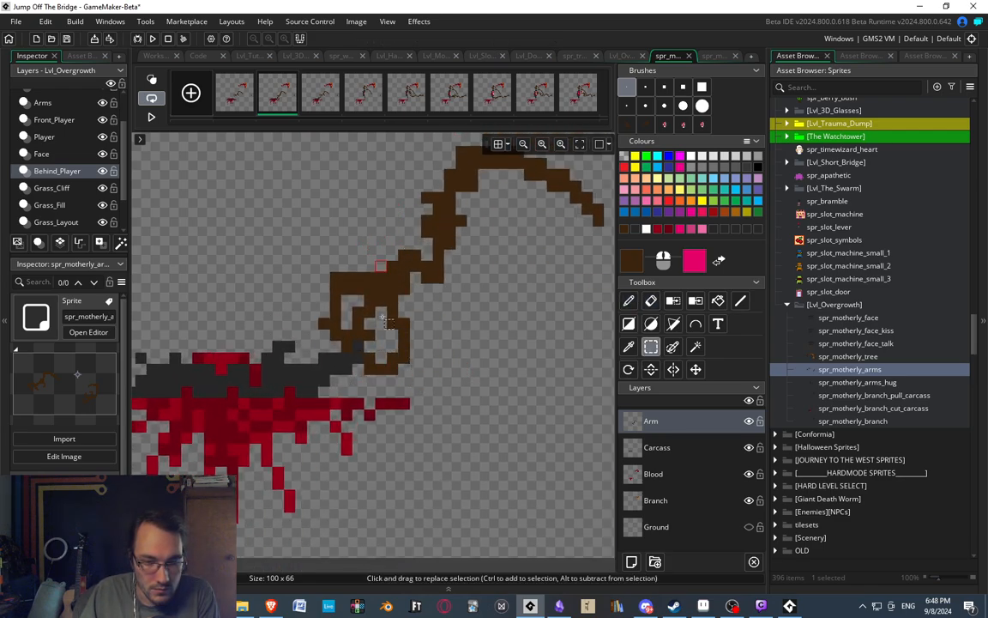
Shift the bottom section of the outer finger one pixel inward so it hooks under the carcass's raised end.
mouse_move(361, 356)
left_mouse_down()
mouse_move(383, 345)
mouse_move(427, 367)
left_mouse_up()
key("Down")
key("Left")
left_click(418, 335)
key("Left")
left_click(427, 368)
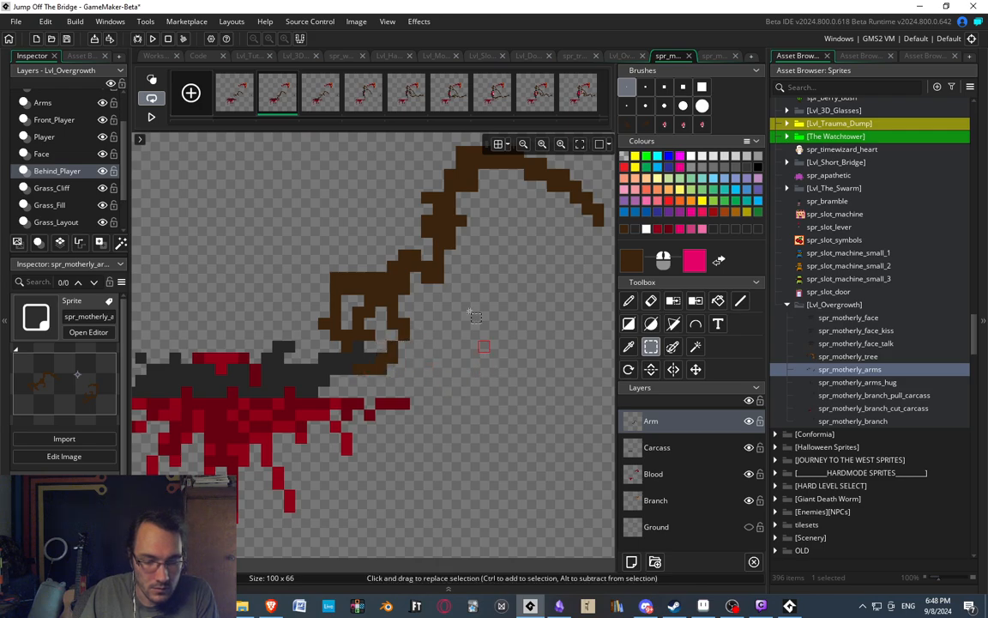
Erase the finger on the hand's far side and repaint it as a raised, bent finger curling toward the carcass.
scroll(386, 240, "down", 3)
scroll(403, 240, "up", 4)
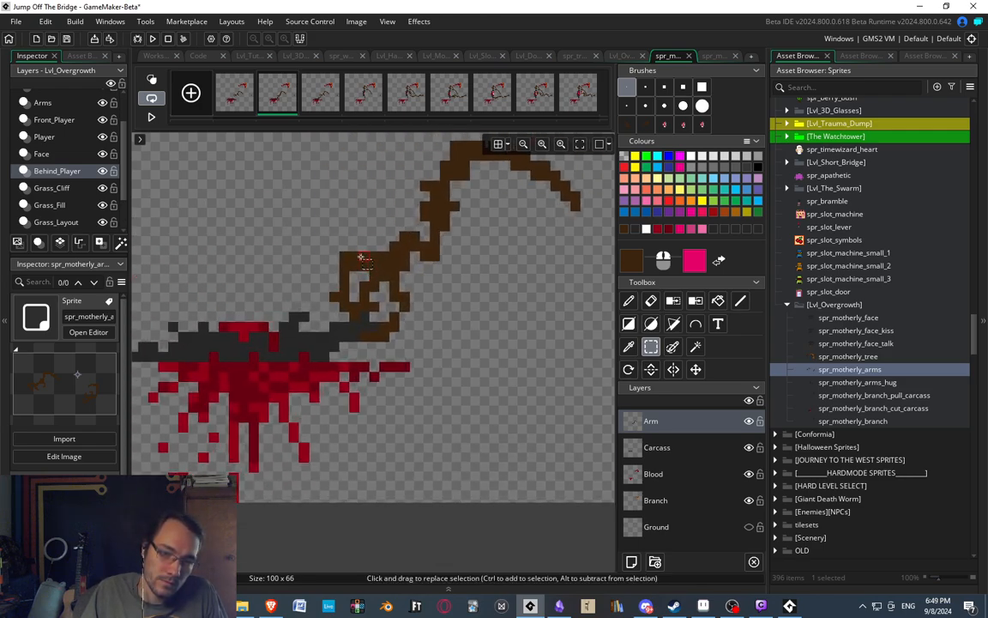
key("e")
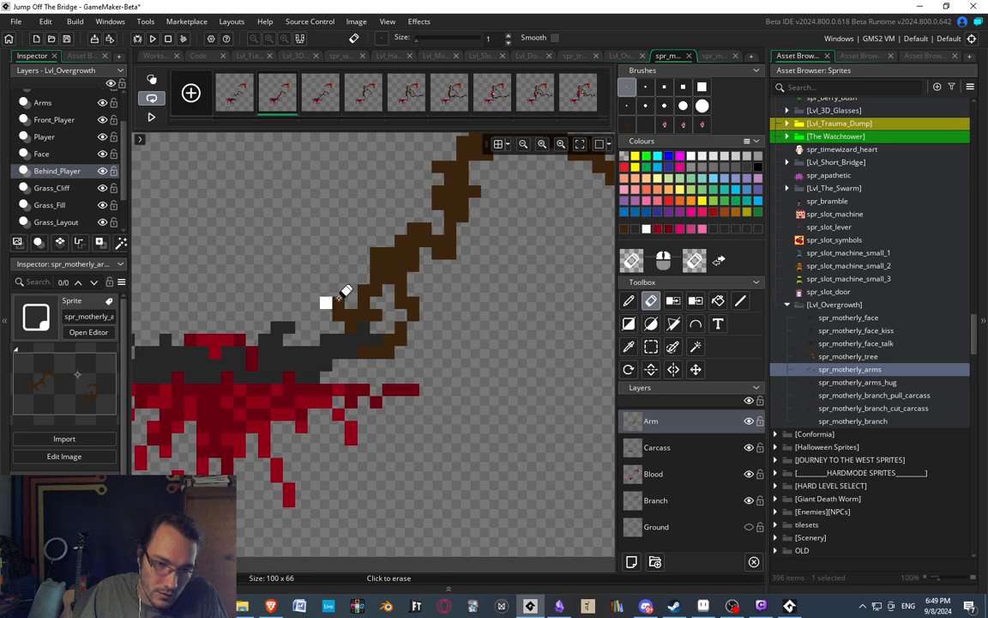
key("d")
left_click(352, 256)
left_click_drag(334, 259, 330, 238)
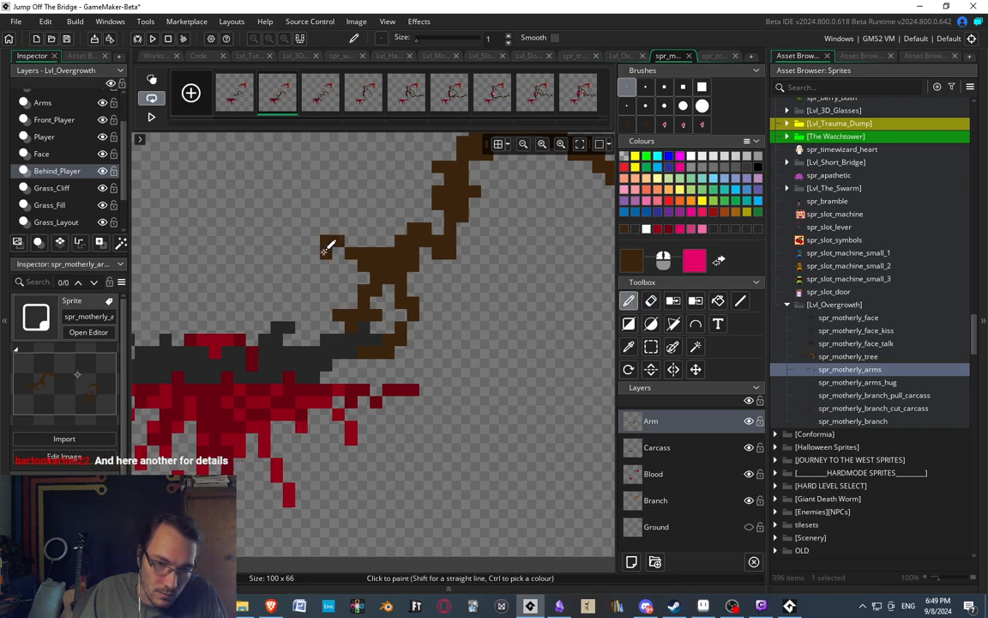
left_click(337, 280)
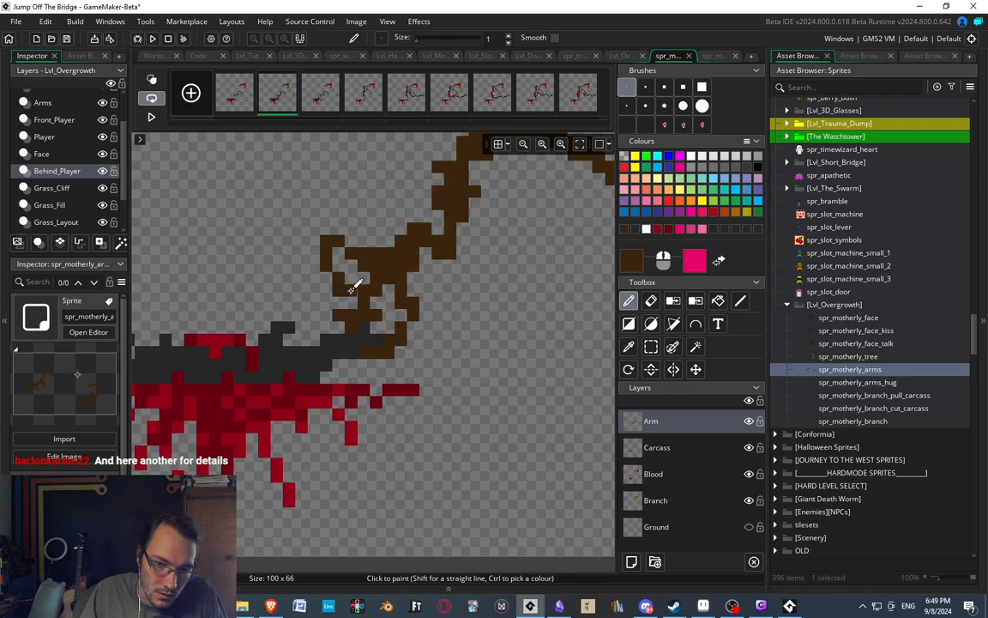
key("e")
left_click(351, 290)
scroll(391, 221, "down", 5)
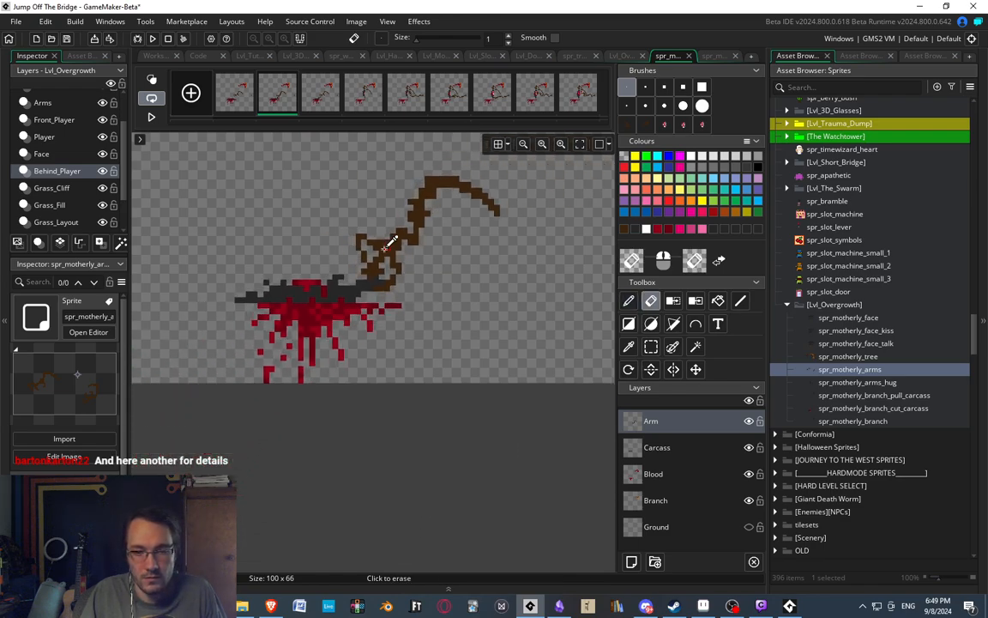
scroll(415, 291, "up", 4)
scroll(415, 294, "up", 1)
middle_click_drag(362, 310, 371, 298)
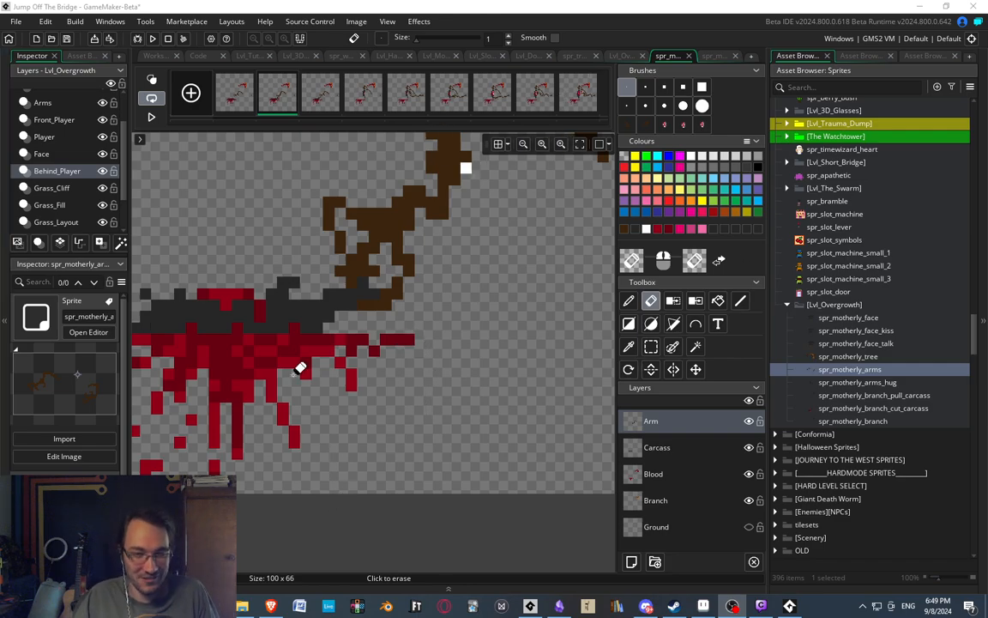
Review the animation frames from the third to the last, checking how the arms lift and tear the carcass.
middle_click_drag(408, 348, 402, 370)
scroll(402, 371, "down", 1, "ctrl")
scroll(402, 370, "down", 2, "ctrl")
mouse_move(388, 287)
middle_mouse_down()
mouse_move(420, 294)
mouse_move(428, 312)
middle_mouse_up()
scroll(378, 266, "down", 2, "ctrl")
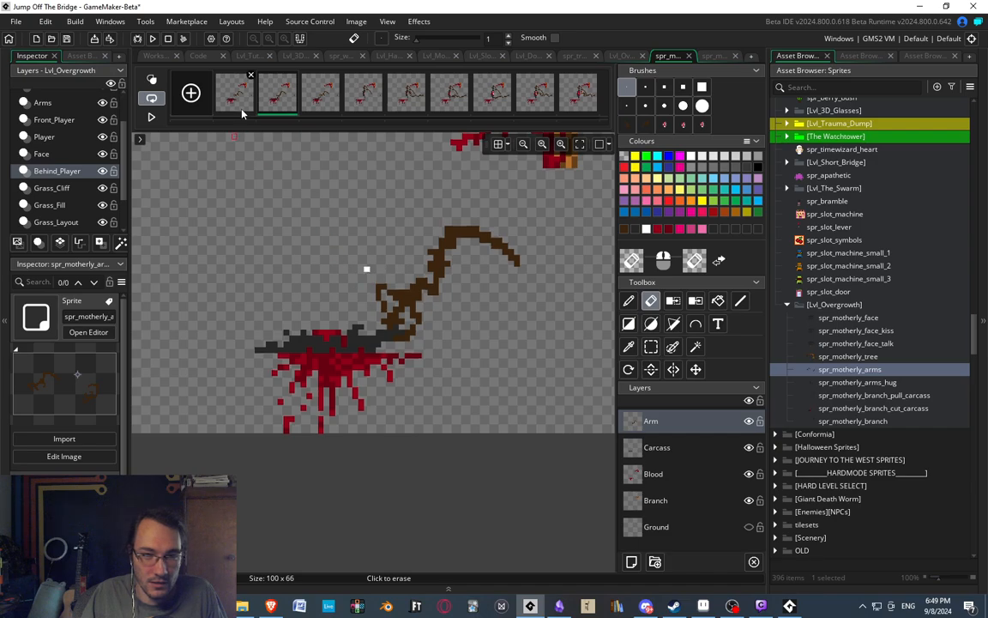
left_click(325, 100)
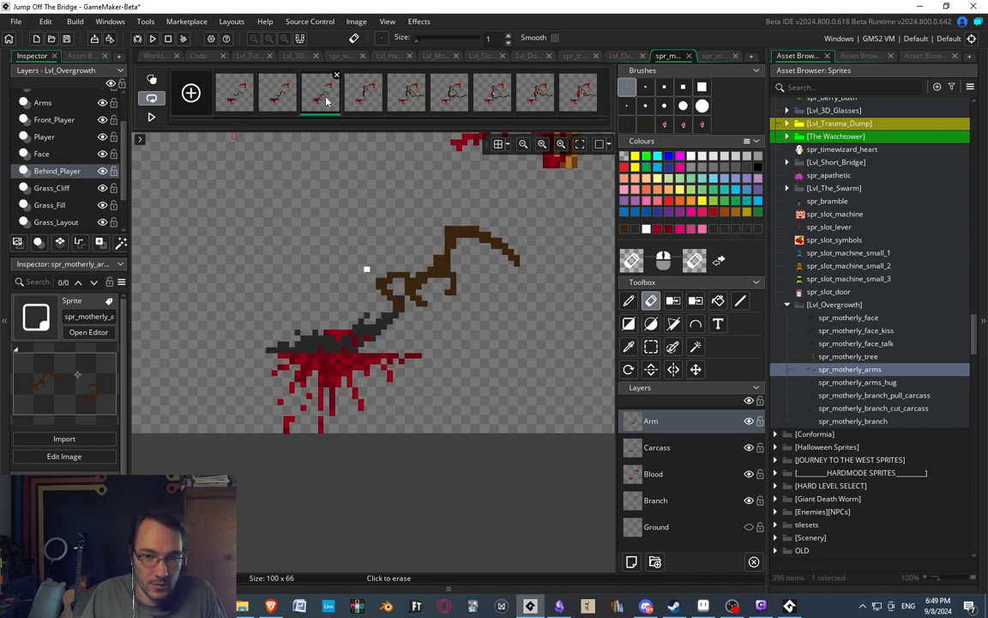
left_click(370, 98)
middle_click_drag(422, 197, 378, 234)
left_click(419, 99)
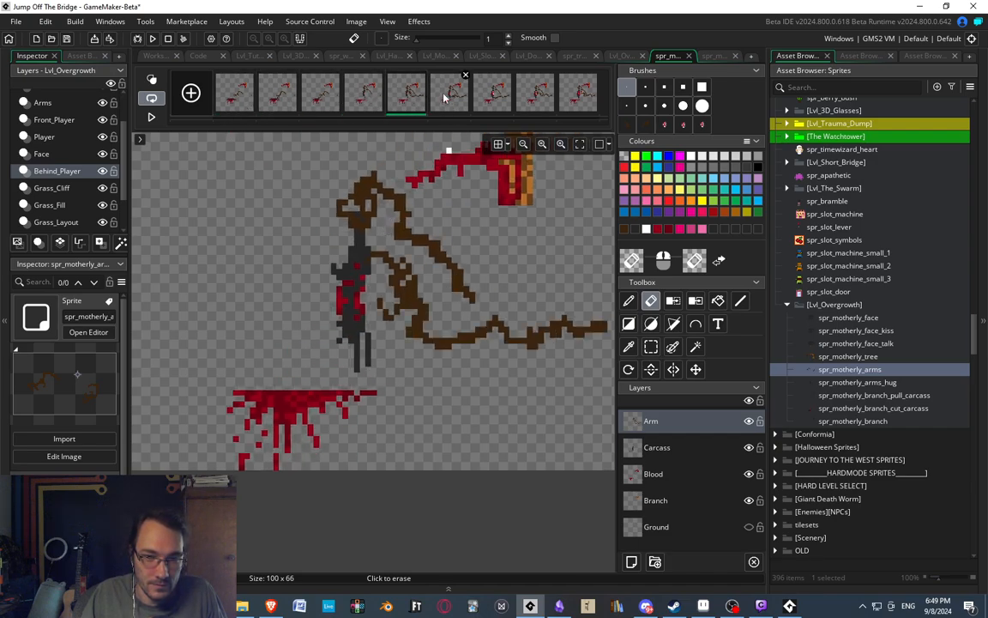
left_click(444, 99)
left_click(489, 102)
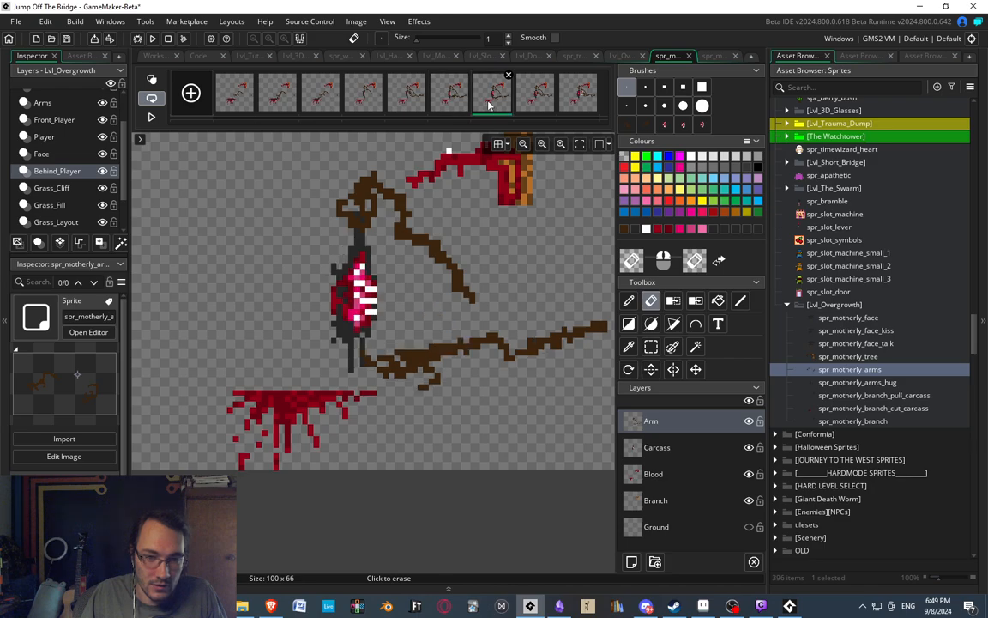
left_click(536, 103)
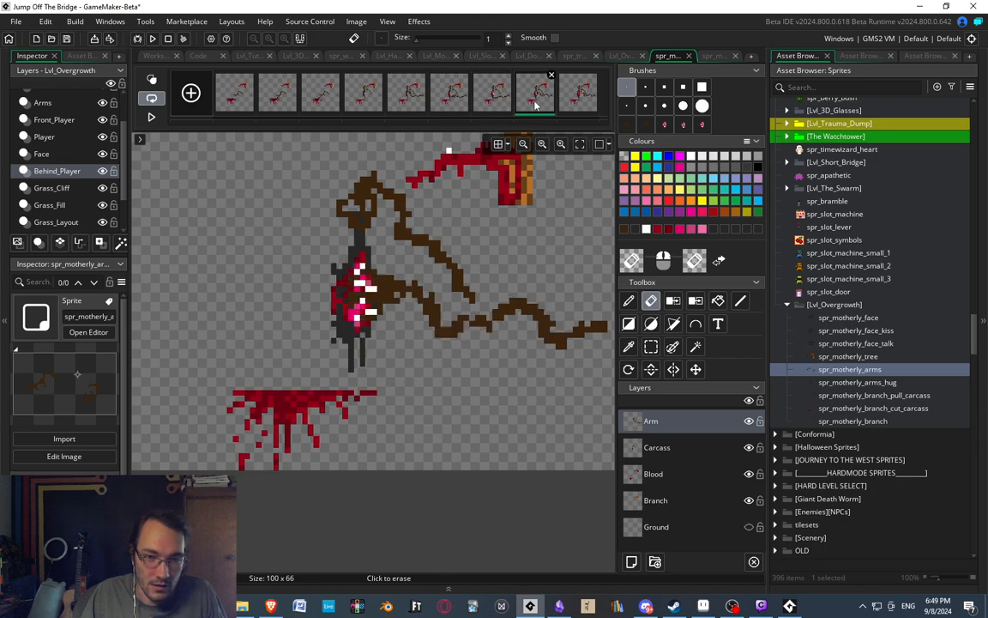
left_click(580, 96)
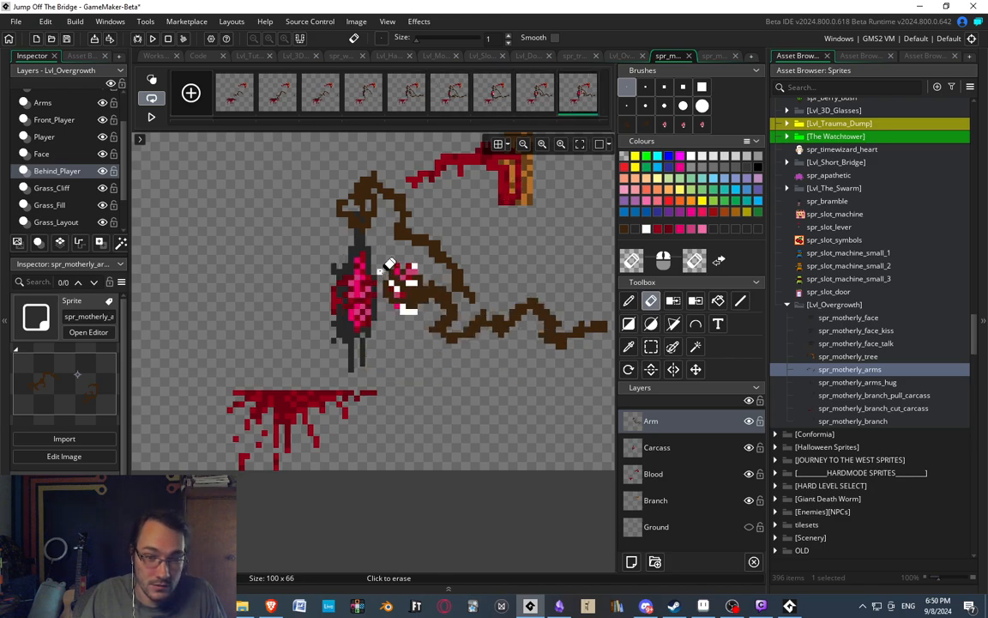
Sample the medium pink from the carcass's insides in the last frame, and add a layer named Guts above the Carcass layer.
scroll(388, 263, "up", 2)
scroll(400, 246, "down", 2)
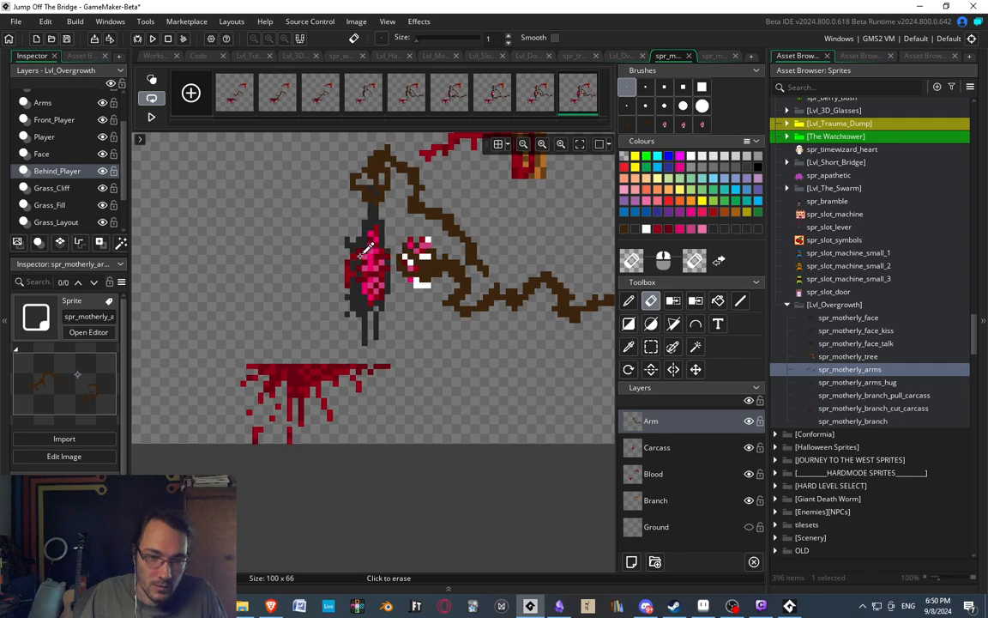
scroll(369, 257, "up", 2)
scroll(403, 317, "up", 2)
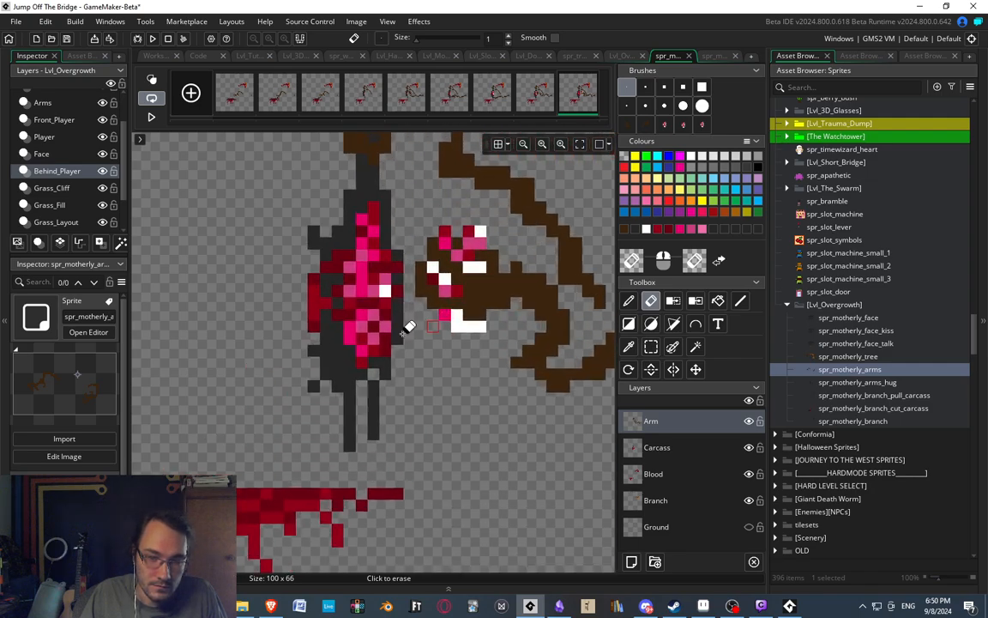
key("d")
left_click(369, 290, "ctrl")
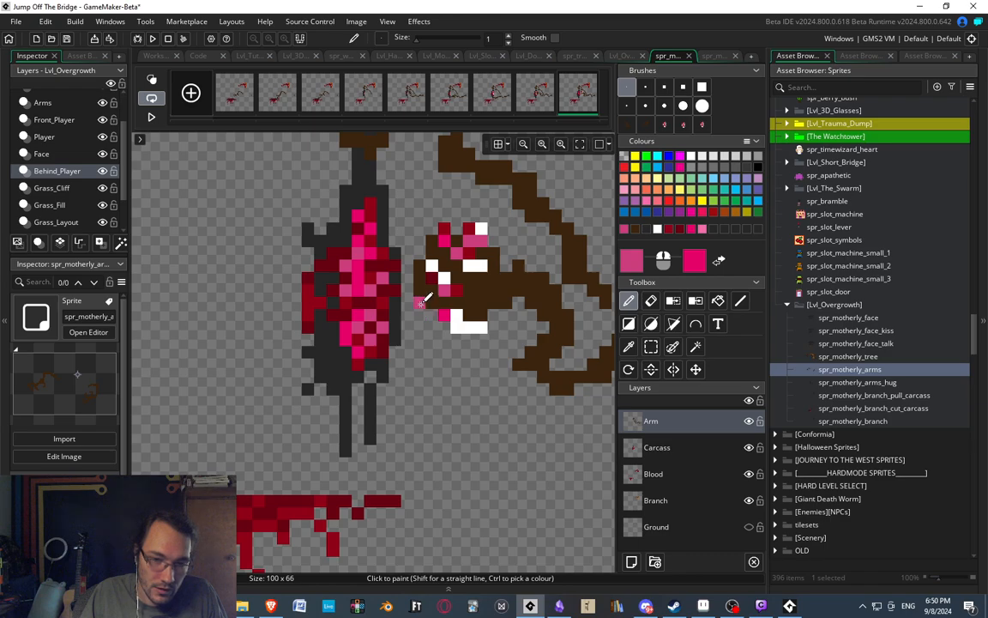
left_click(656, 445)
left_click(632, 561)
double_click(656, 447)
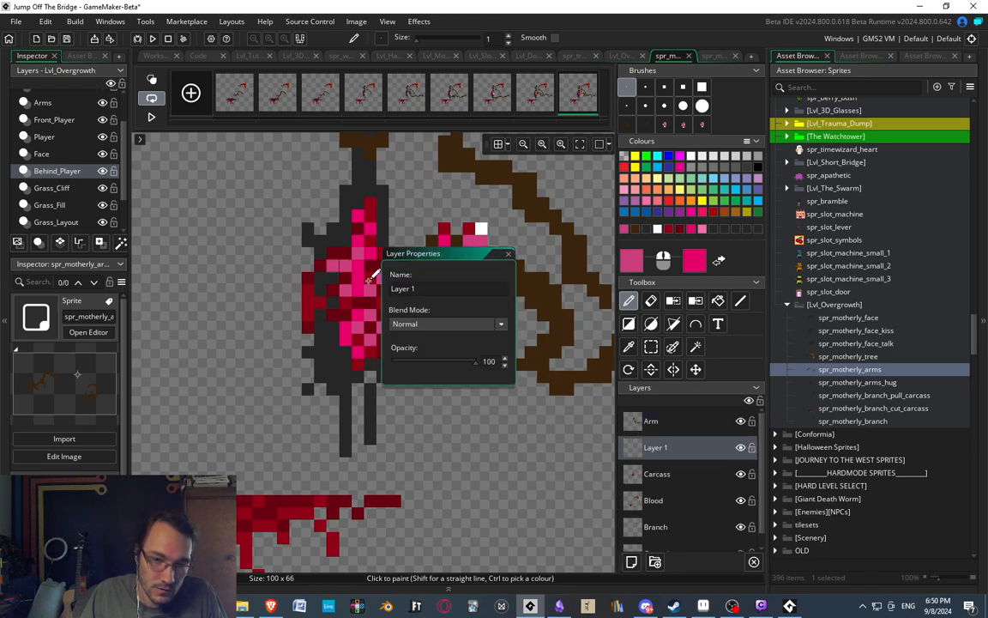
type("Guts")
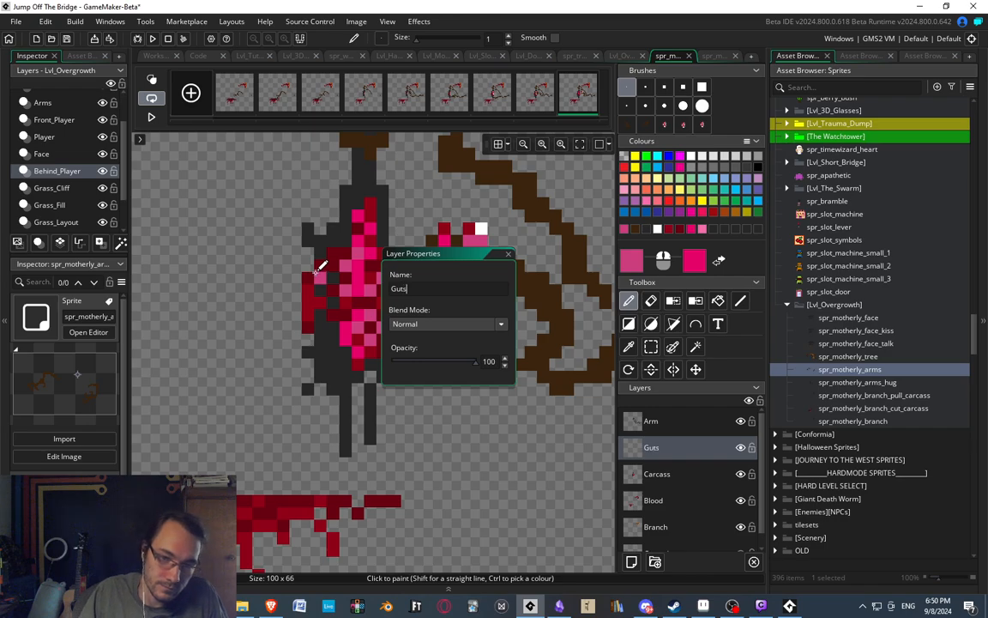
left_click(511, 254)
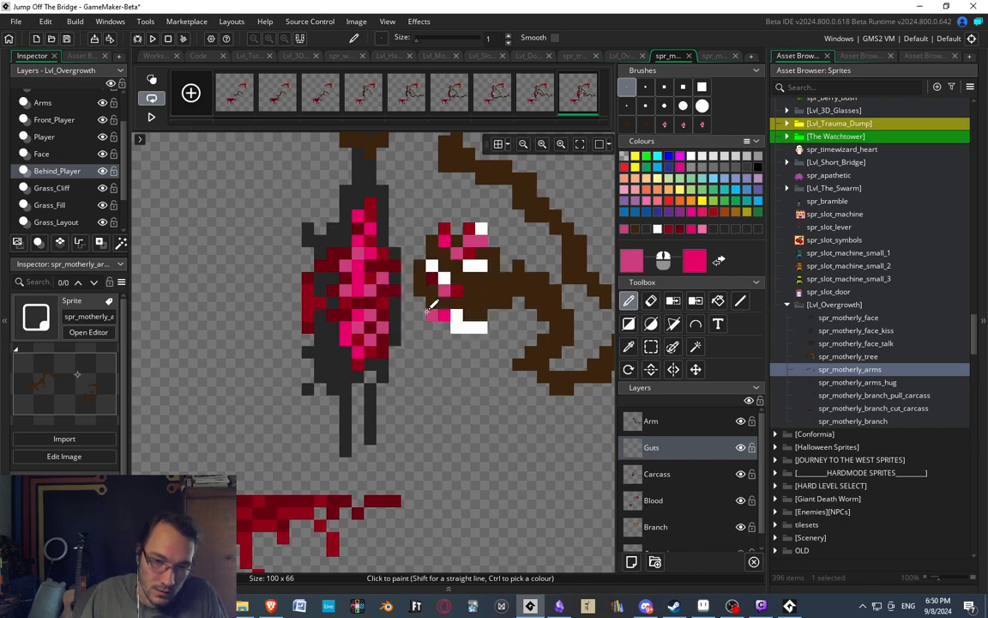
Paint pink gut strands stretching from the open chest toward the tearing hand, and mottle them with the brighter pink sampled from the carcass.
left_click_drag(417, 303, 382, 308)
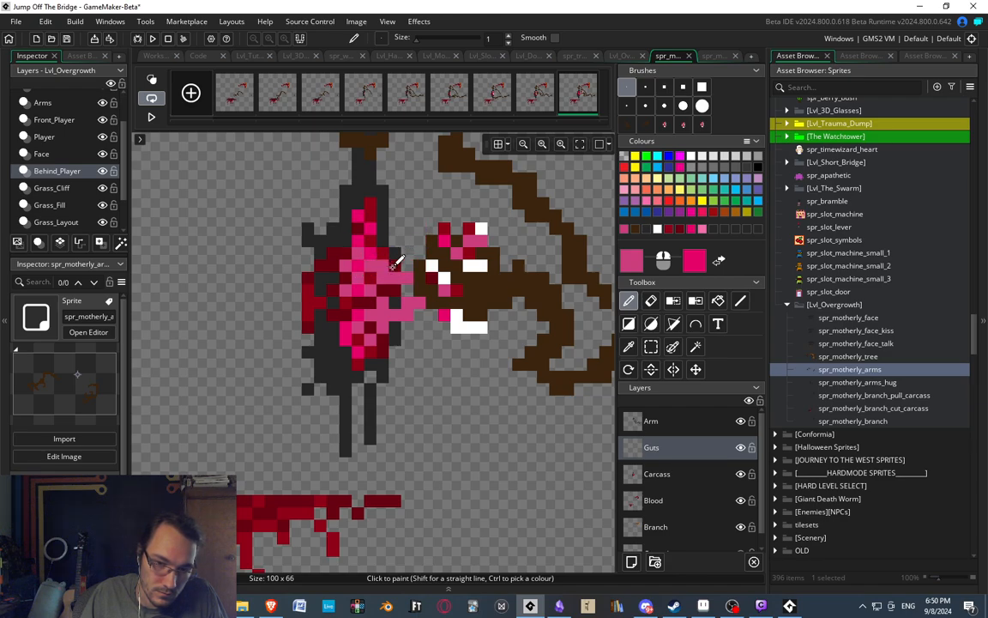
scroll(403, 275, "down", 3)
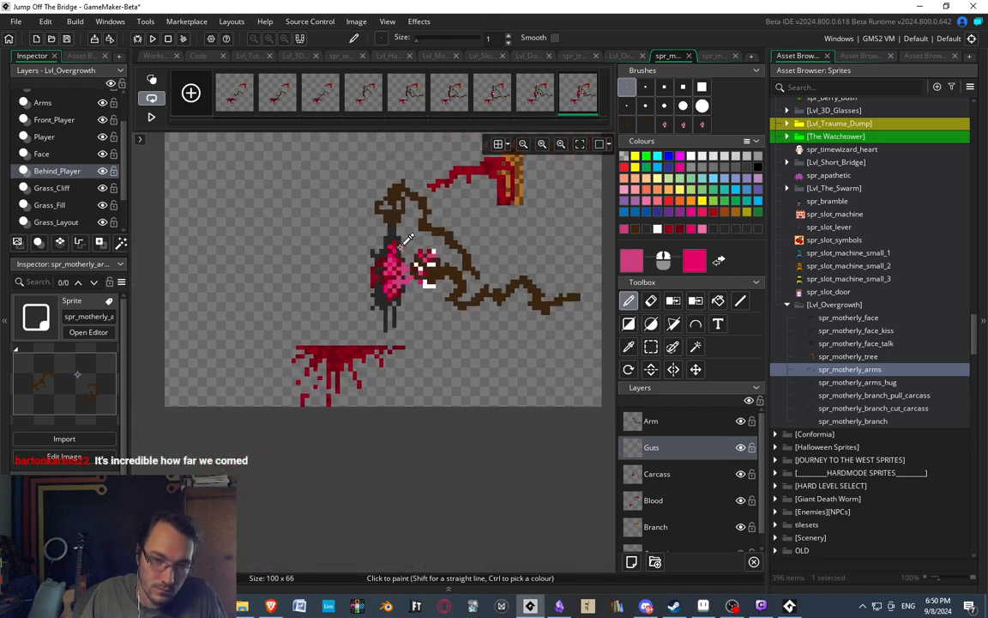
scroll(425, 266, "up", 3)
scroll(450, 257, "up", 2)
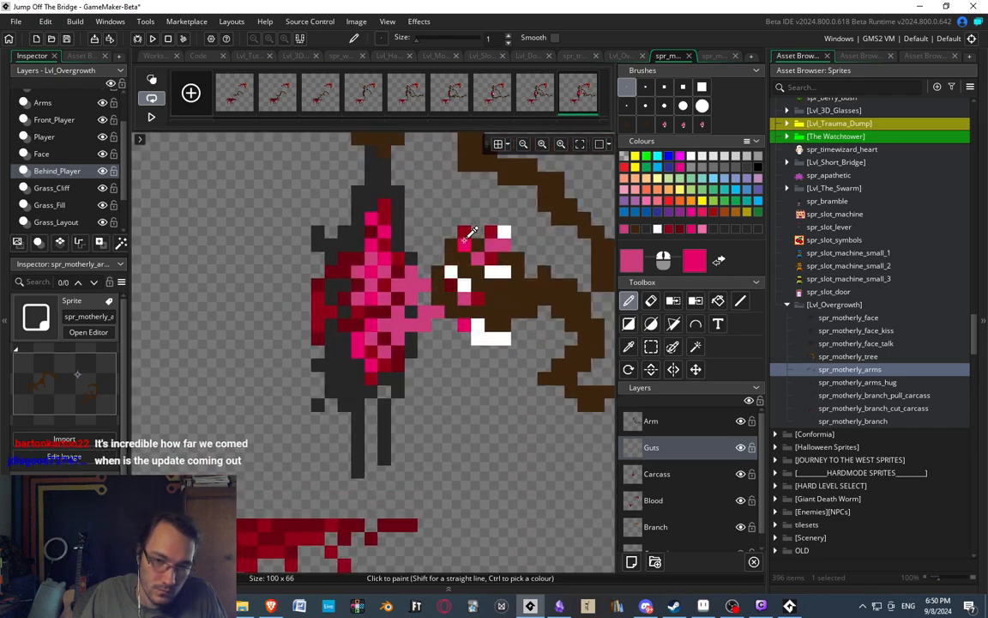
left_click(369, 298, "ctrl")
left_click(411, 285)
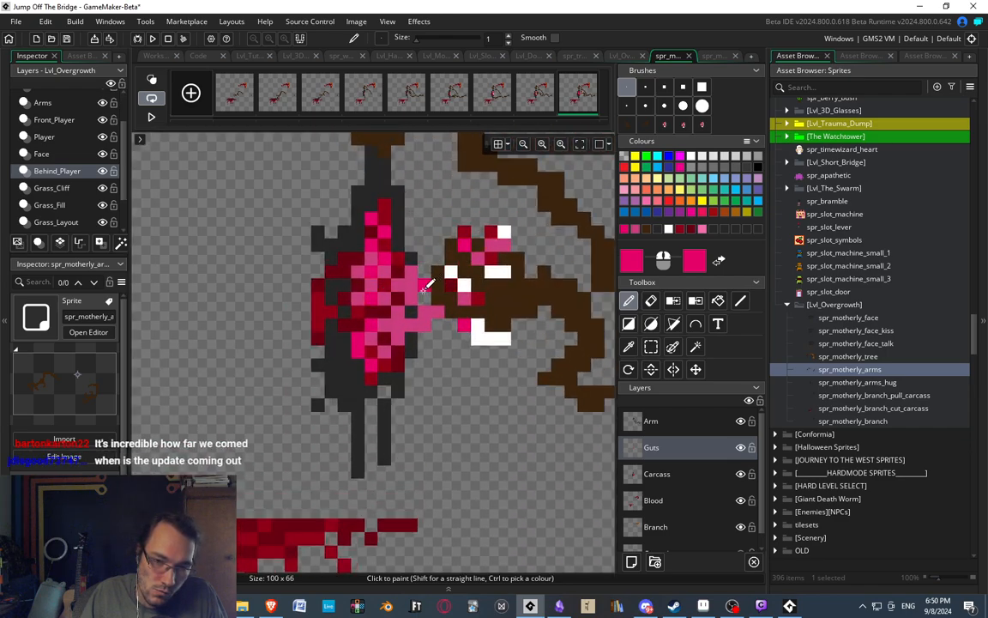
left_click(424, 311)
left_click(411, 324)
middle_click_drag(432, 305, 412, 325)
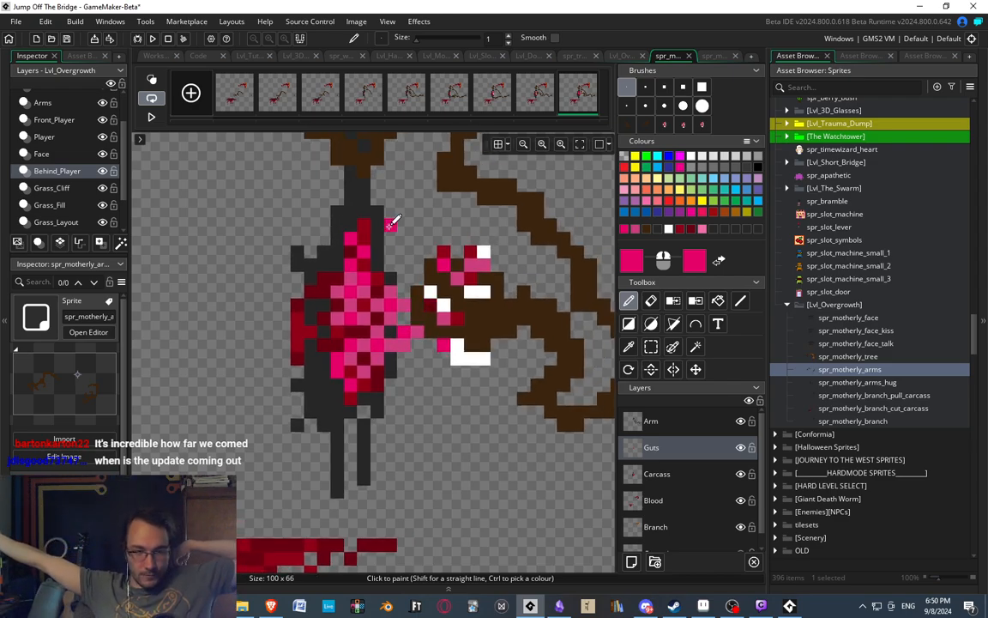
left_click(350, 144)
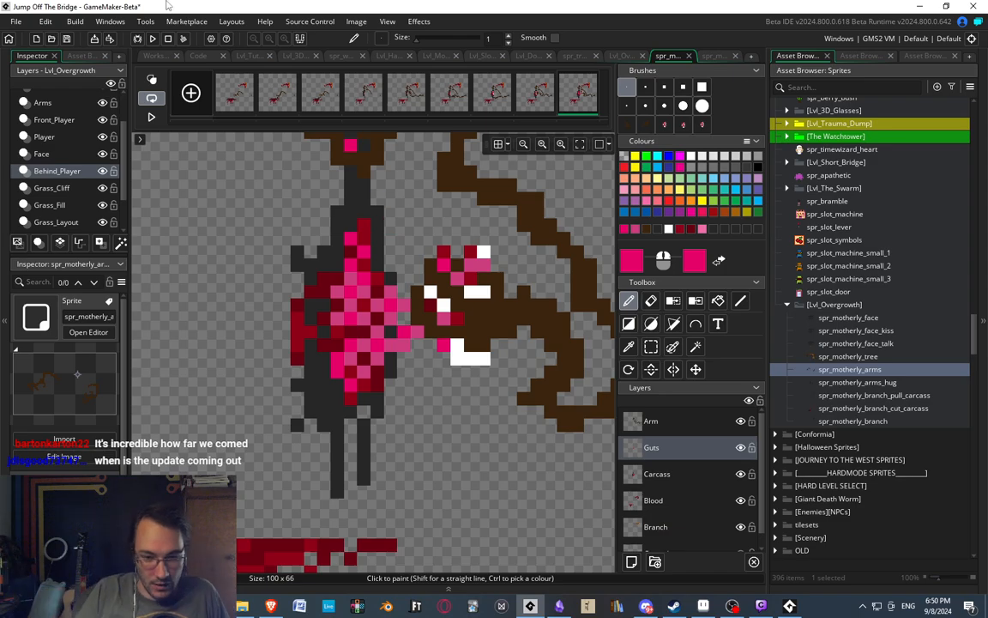
scroll(342, 278, "down", 3)
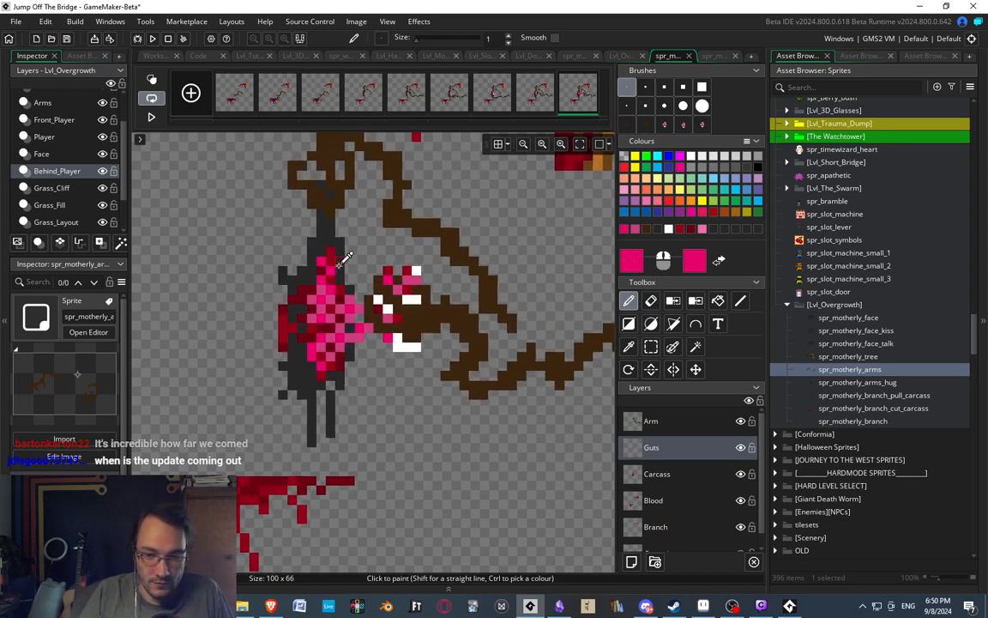
Erase the gut pixels stretching from the lower chest to the middle of the tearing hand on the Guts layer.
scroll(371, 228, "up", 1)
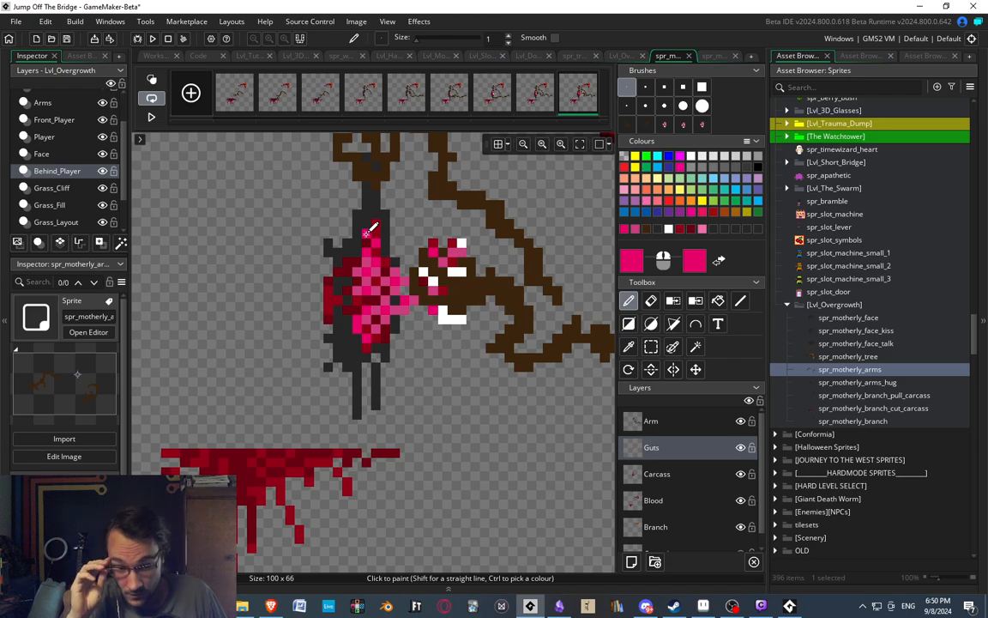
scroll(439, 310, "up", 1)
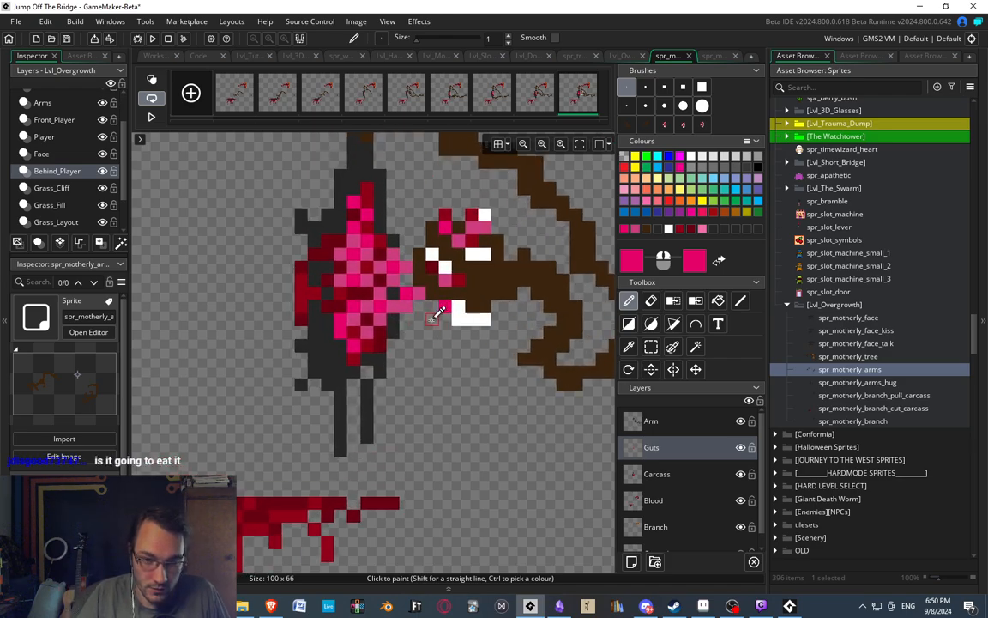
mouse_move(451, 355)
middle_mouse_down()
mouse_move(434, 356)
mouse_move(398, 398)
middle_mouse_up()
scroll(414, 350, "down", 1, "ctrl")
scroll(421, 326, "down", 3, "ctrl")
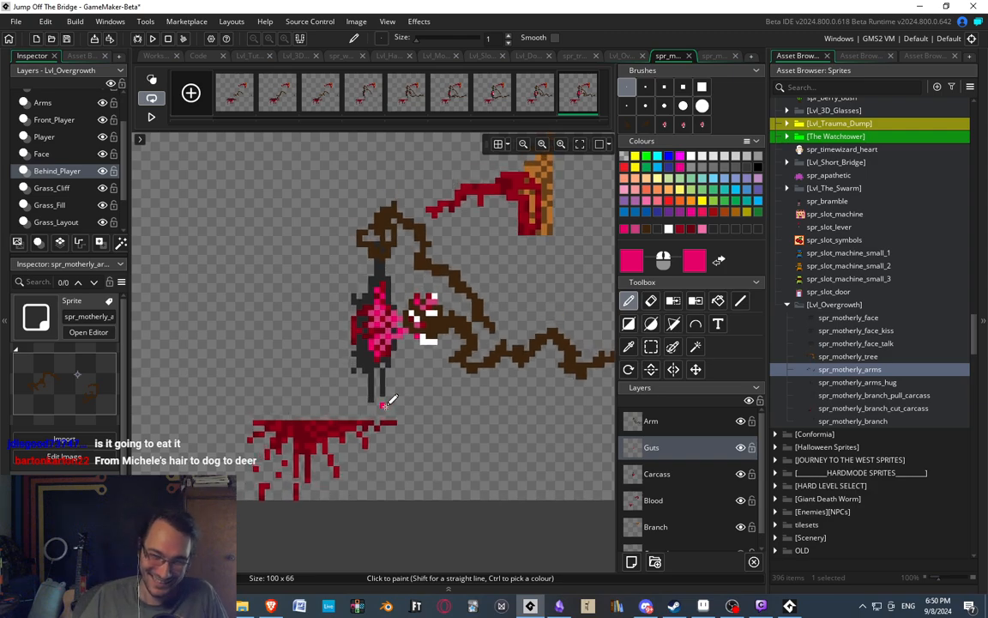
scroll(404, 360, "up", 3, "ctrl")
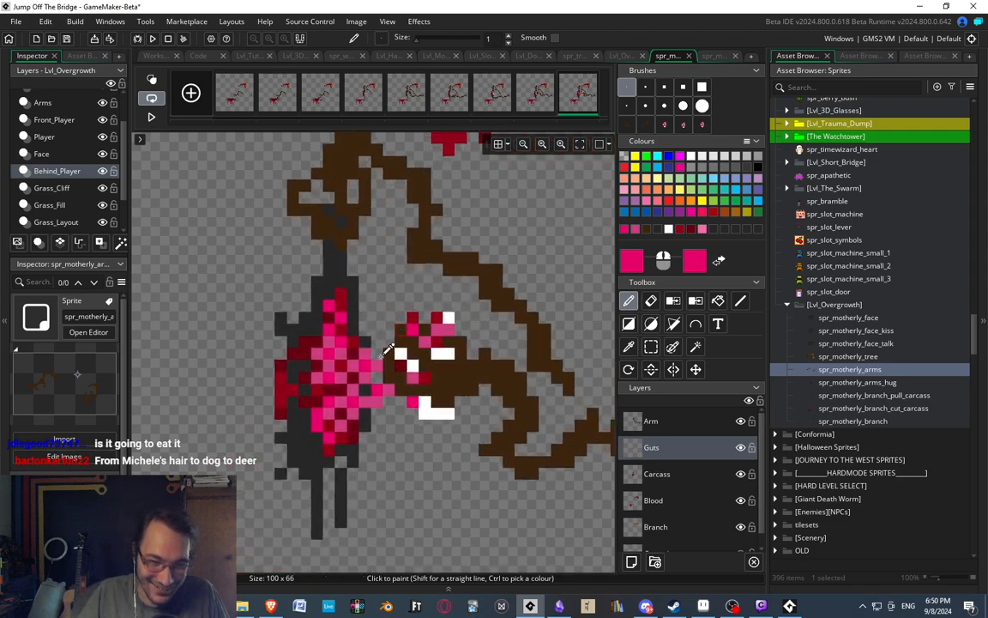
key("e")
mouse_move(387, 397)
left_mouse_down()
mouse_move(373, 396)
mouse_move(373, 420)
mouse_move(361, 410)
left_mouse_up()
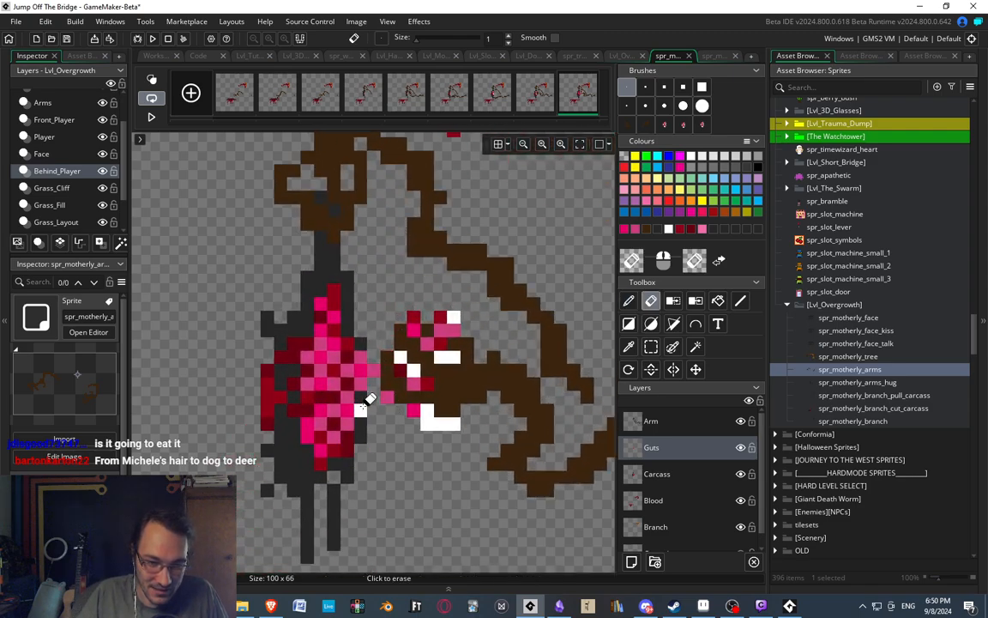
middle_click_drag(399, 436, 389, 416)
Paint a bright pink gut strand sagging from the lower chest up to the hand's lower finger, and brighten parts of the chest's insides.
key("d")
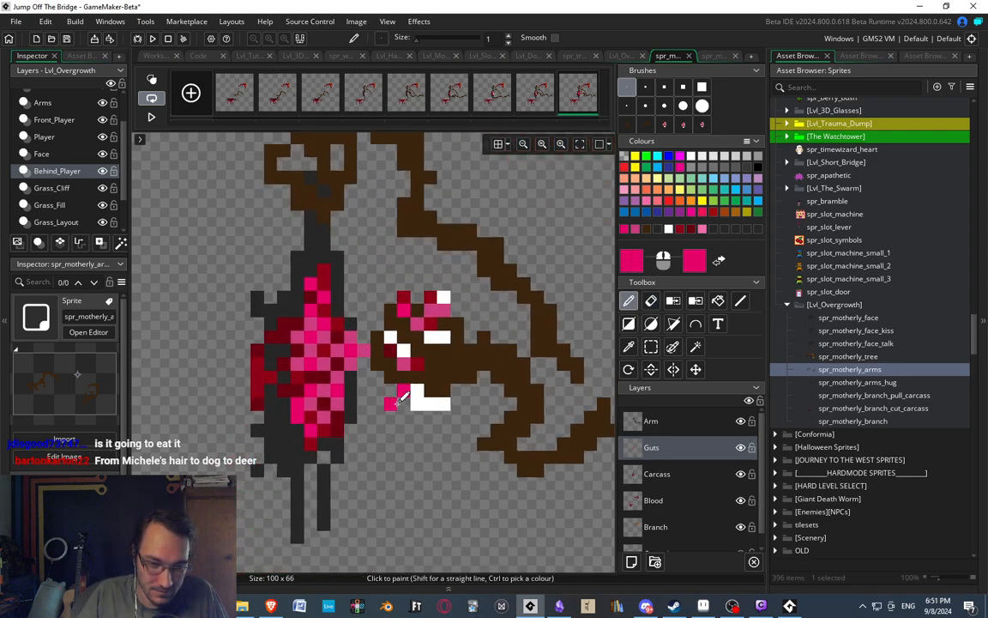
left_click(378, 425)
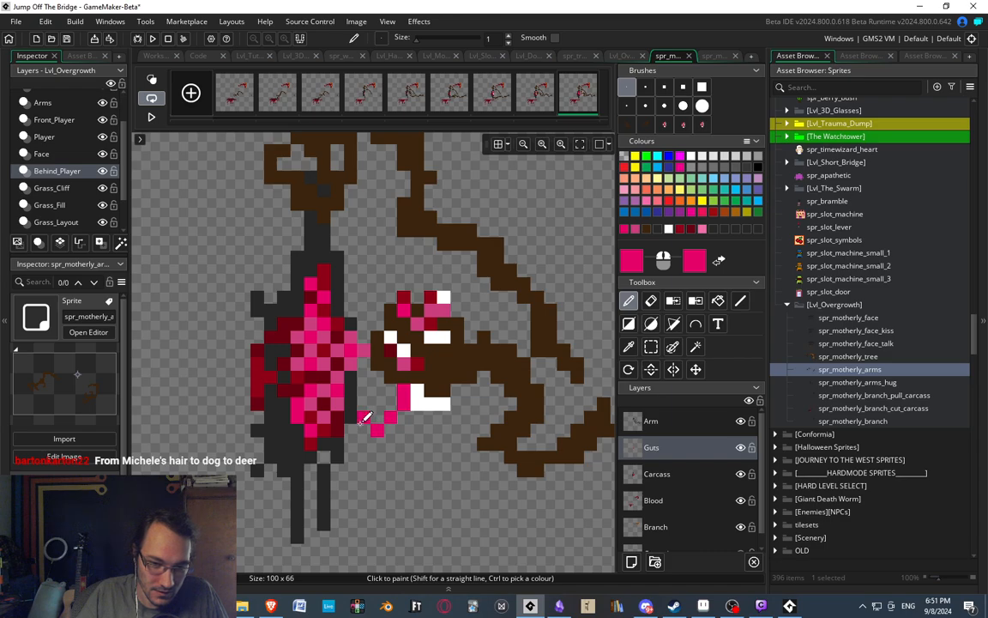
left_click_drag(364, 428, 349, 429)
left_click(323, 402)
left_click(323, 351)
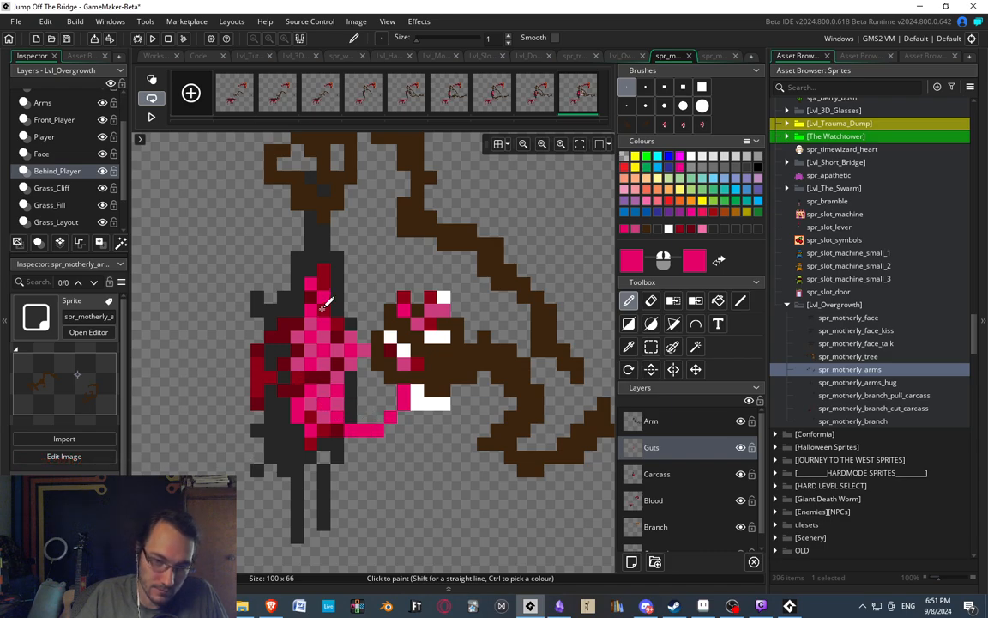
Add a short gut strand beside the chest, and mottle the new strands with the dark red sampled from the carcass.
mouse_move(375, 381)
left_mouse_down()
mouse_move(325, 375)
mouse_move(364, 393)
mouse_move(365, 427)
left_mouse_up()
left_click(321, 306, "ctrl")
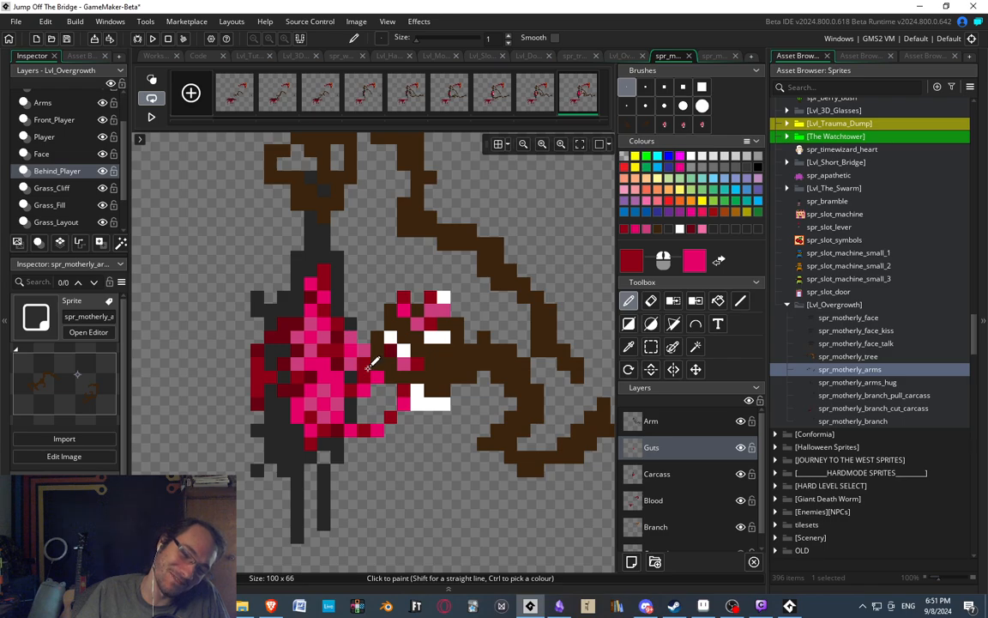
scroll(377, 283, "down", 3)
scroll(386, 316, "up", 2)
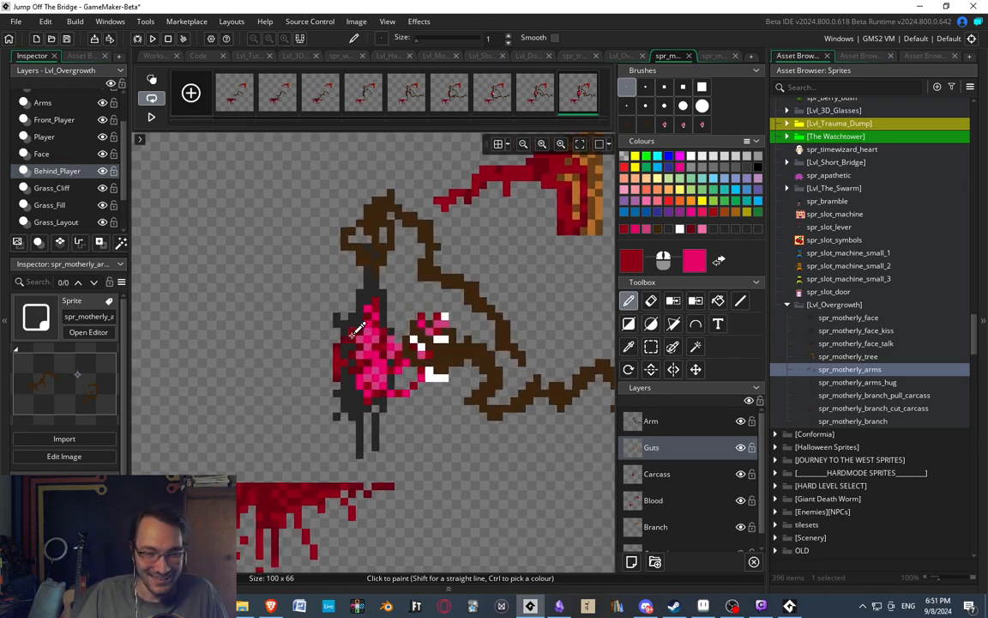
scroll(358, 329, "up", 1)
scroll(382, 328, "down", 3)
scroll(410, 341, "up", 2)
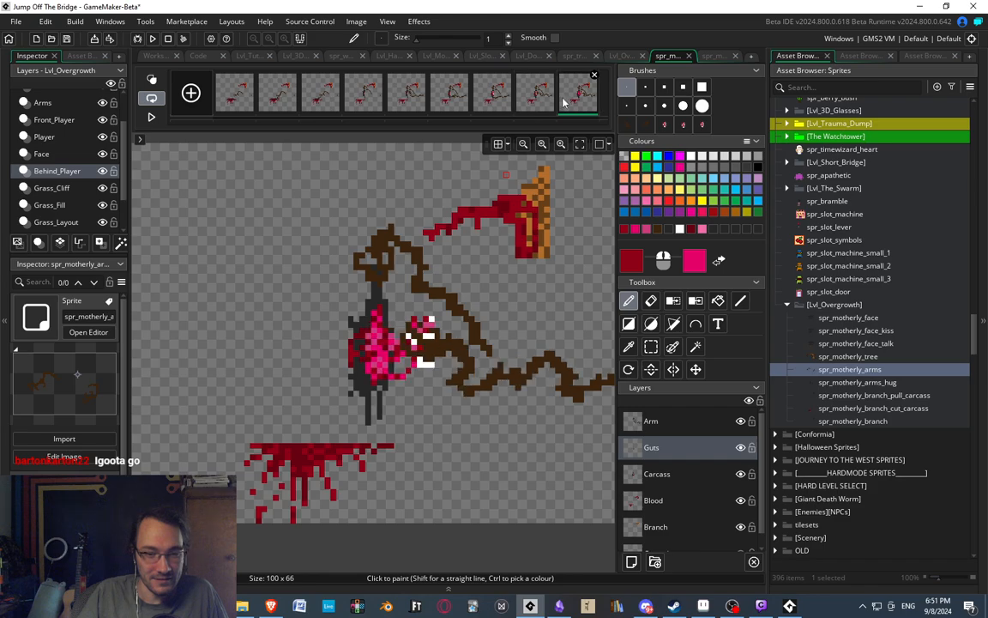
Thicken the sagging gut strand with bright pink pixels along the underside of its bend.
scroll(408, 358, "up", 3)
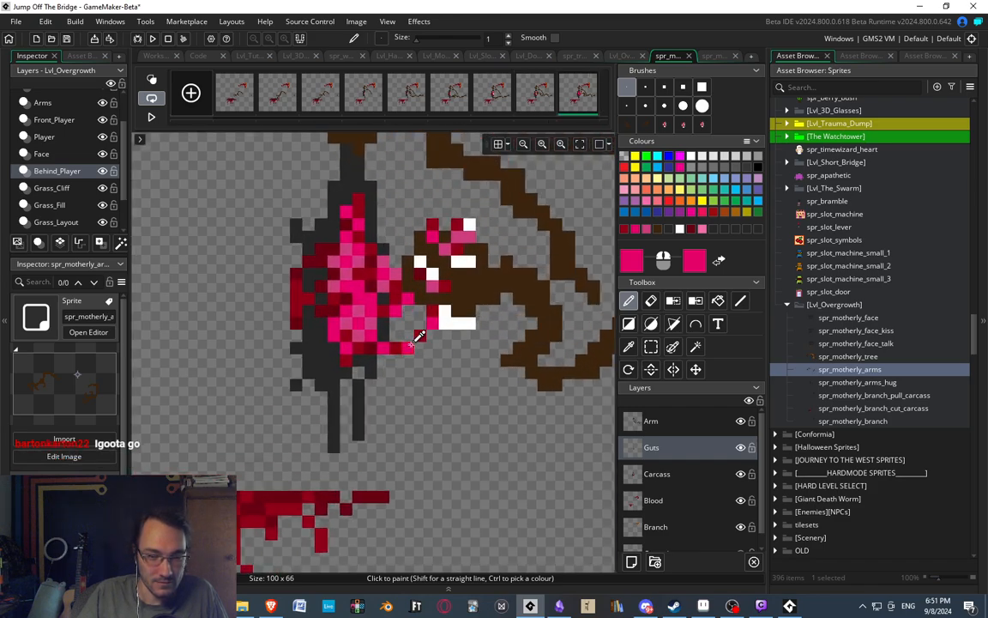
left_click(423, 350, "ctrl")
left_click(410, 358)
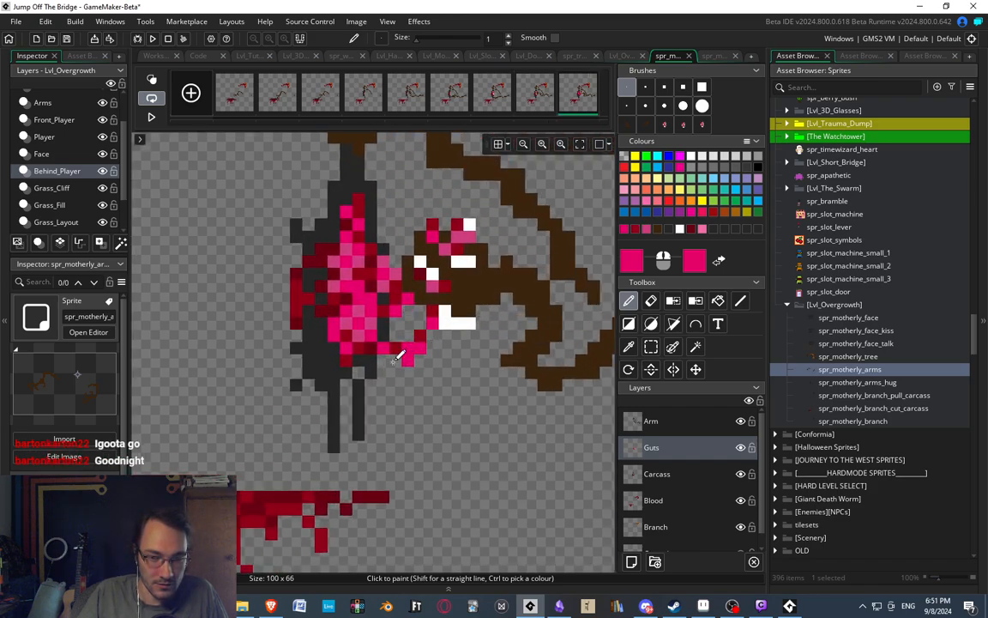
scroll(396, 356, "down", 4)
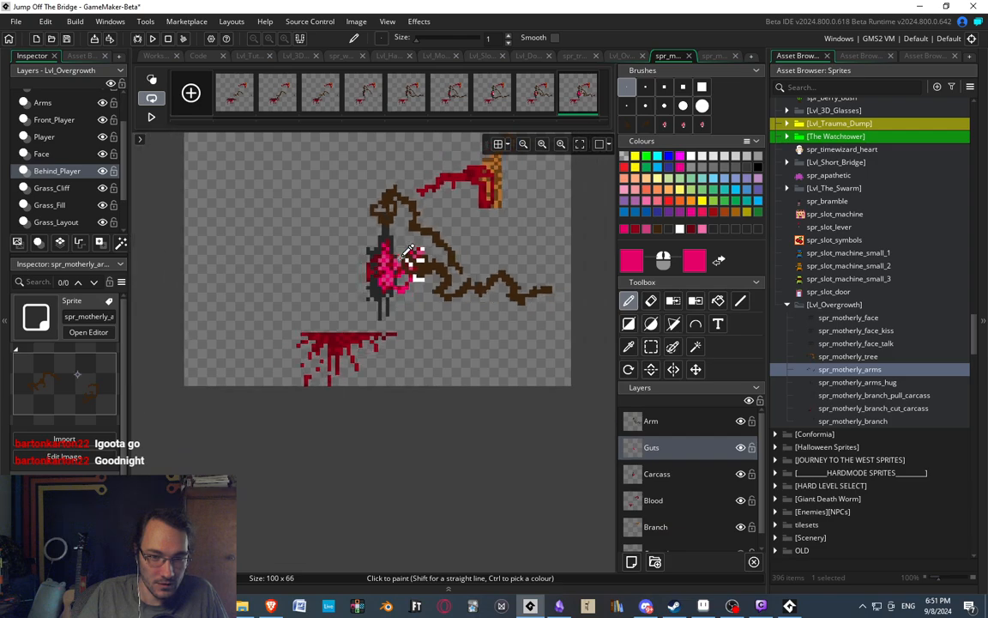
scroll(415, 262, "up", 1)
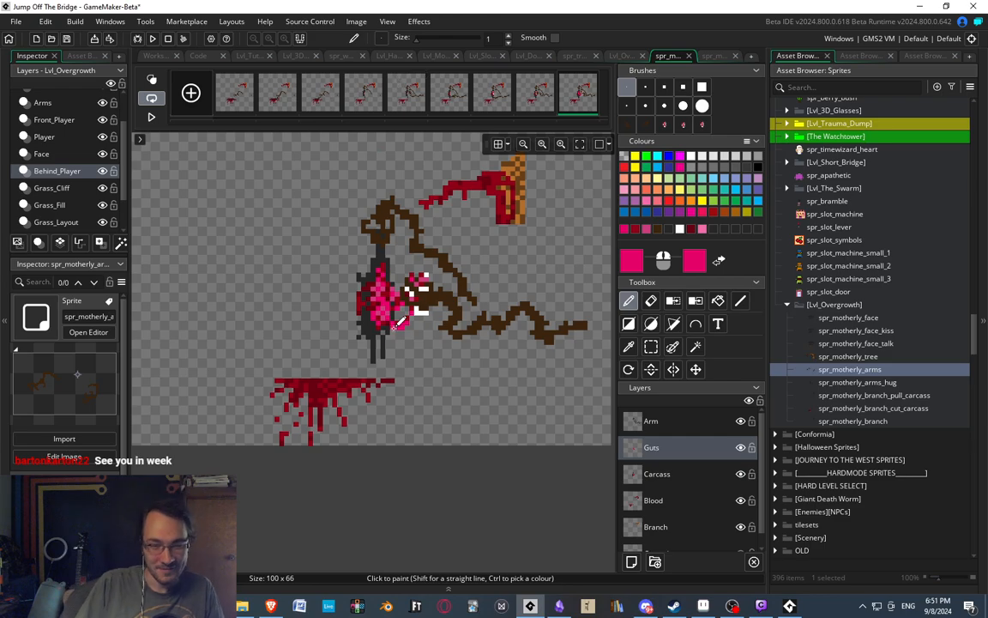
scroll(399, 323, "up", 3)
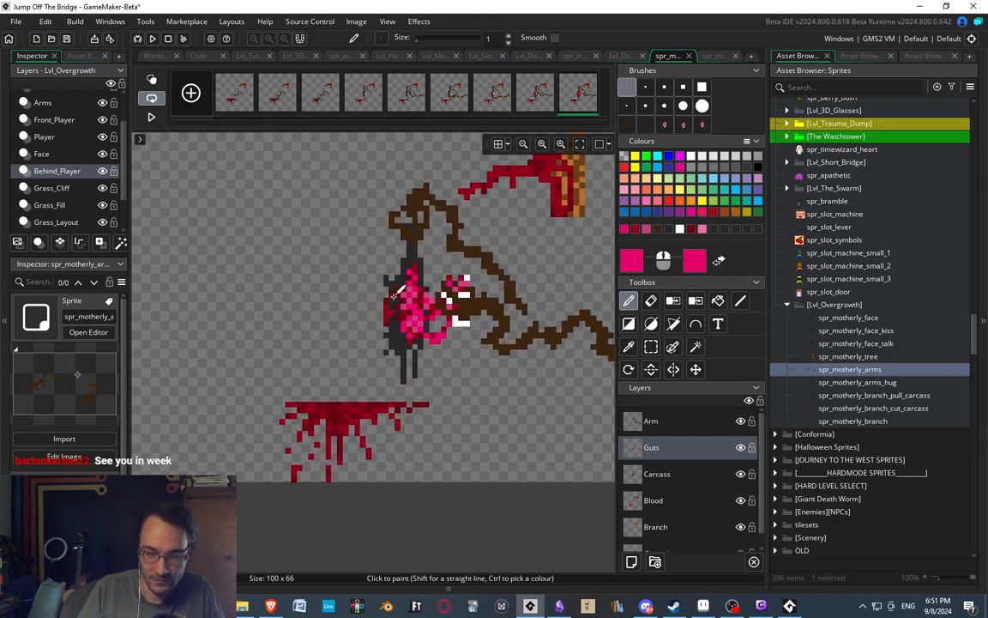
left_click(944, 604)
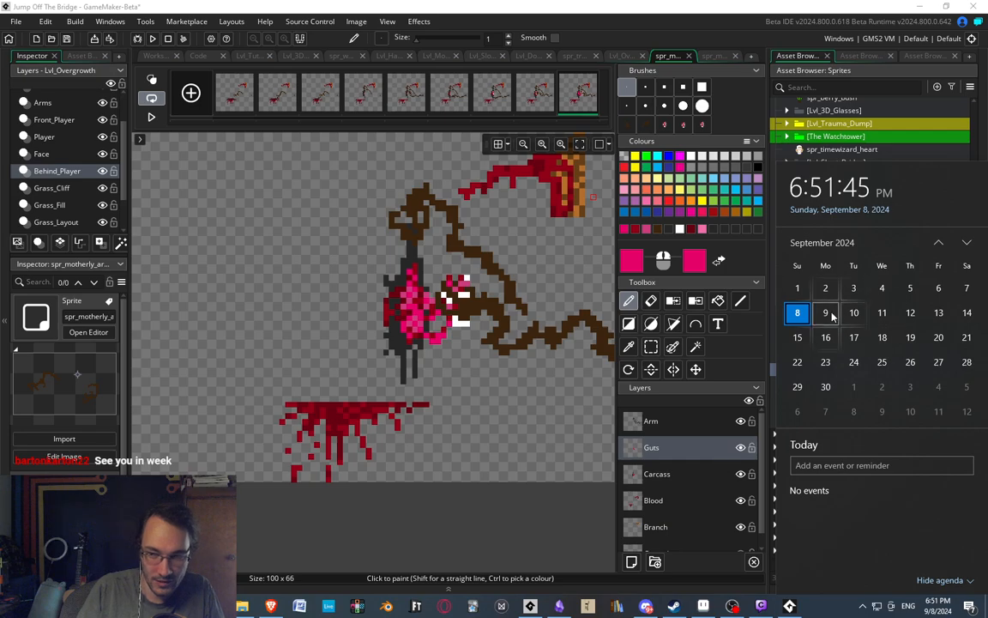
left_click(311, 296)
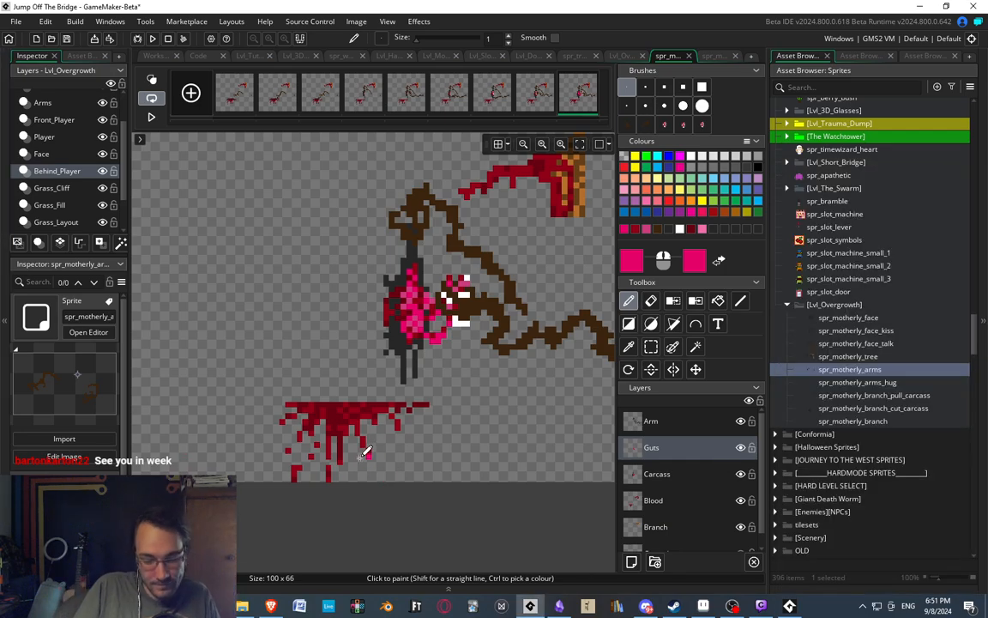
mouse_move(343, 295)
middle_mouse_down()
mouse_move(303, 295)
mouse_move(348, 279)
middle_mouse_up()
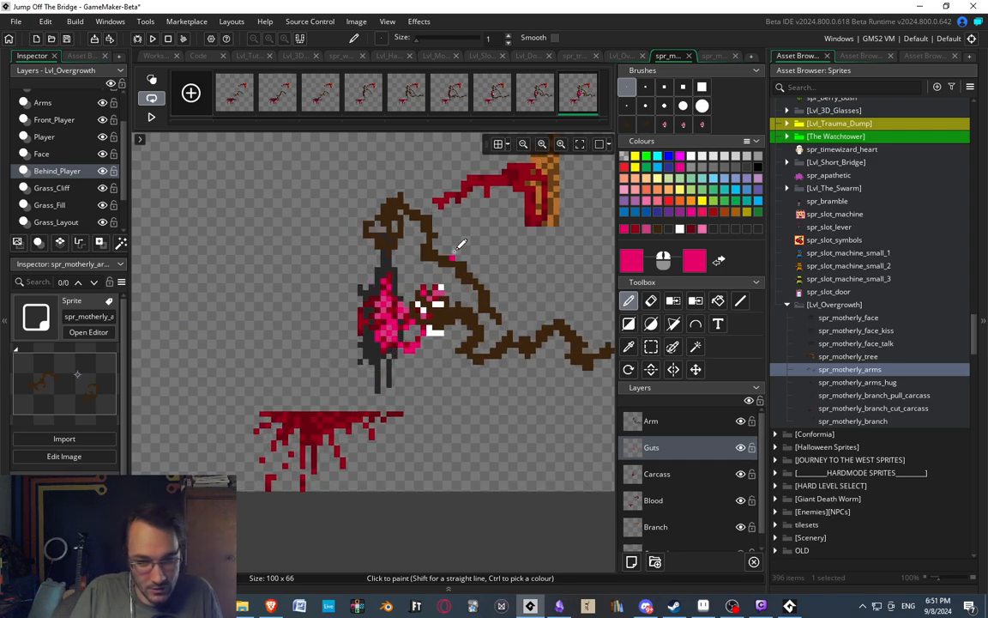
middle_click_drag(419, 290, 385, 285)
mouse_move(327, 230)
middle_mouse_down()
mouse_move(333, 279)
mouse_move(359, 262)
middle_mouse_up()
middle_click_drag(357, 197, 312, 194)
Review the last three animation frames repeatedly and then the earlier ones, checking how the tearing motion and guts read.
left_click(530, 96)
left_click(502, 97)
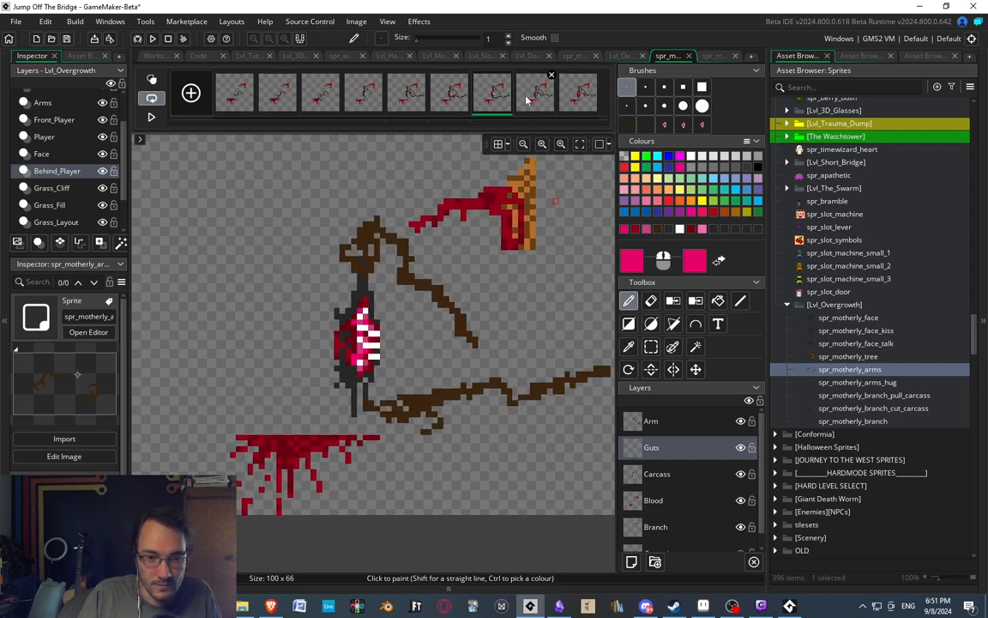
left_click(529, 97)
left_click(577, 98)
scroll(441, 194, "up", 1)
scroll(405, 293, "down", 2)
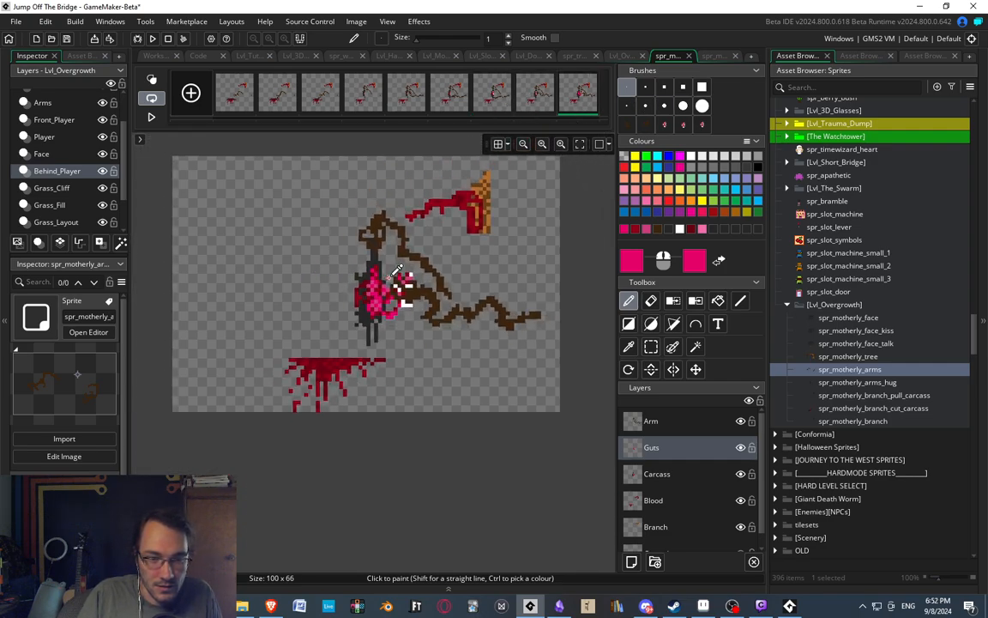
scroll(415, 393, "up", 3)
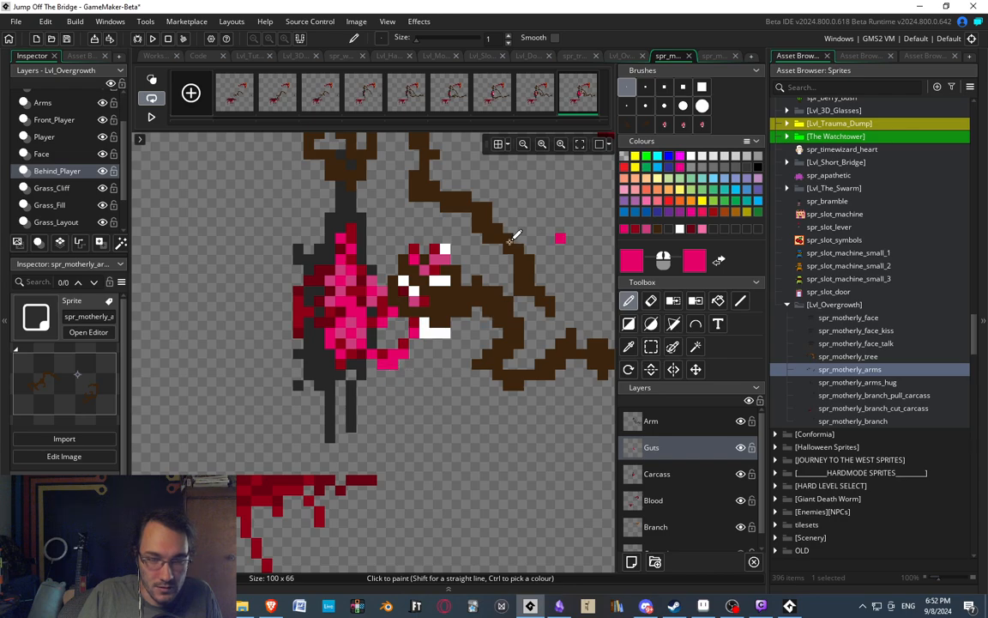
scroll(369, 223, "down", 3)
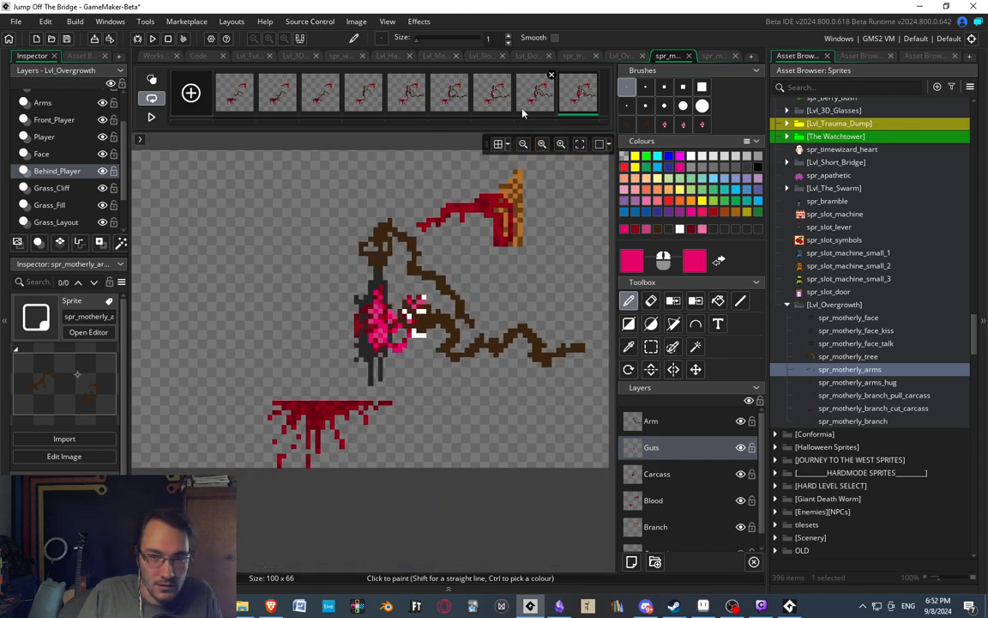
left_click(532, 97)
left_click(492, 97)
left_click(533, 97)
left_click(579, 99)
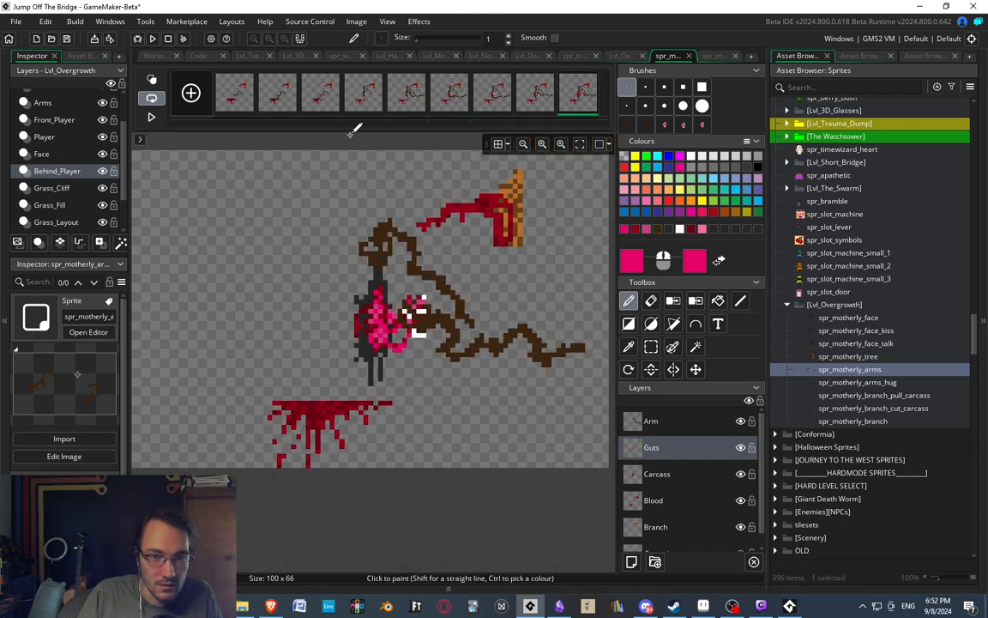
left_click(369, 99)
left_click(400, 99)
left_click(323, 97)
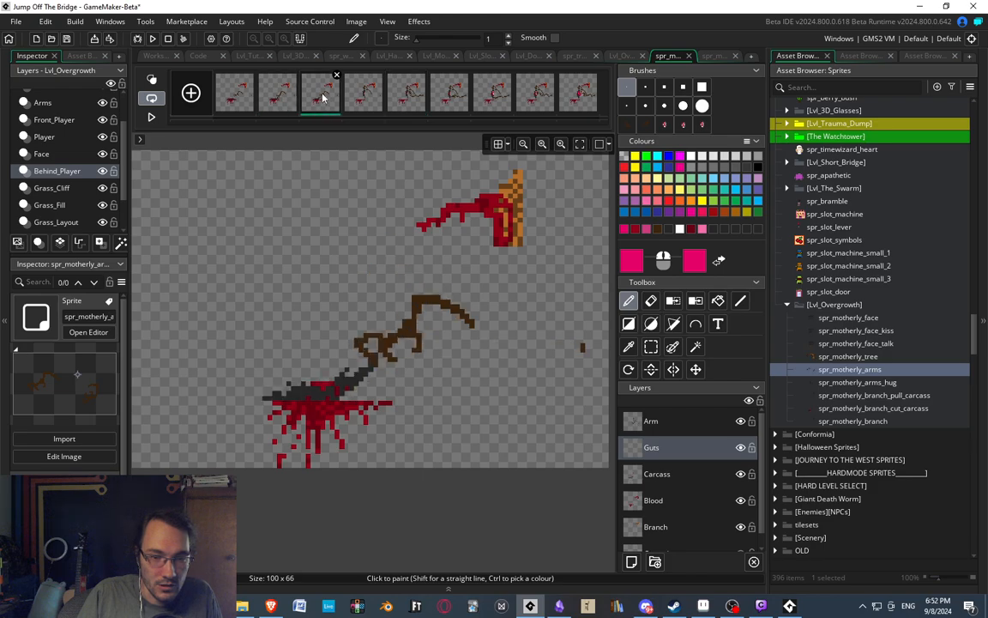
In the second frame, rework the gripping hand's outer finger on the Arm layer, repainting it in sampled brown with a bend bulging outward.
left_click(233, 98)
scroll(369, 364, "up", 2)
left_click(274, 106)
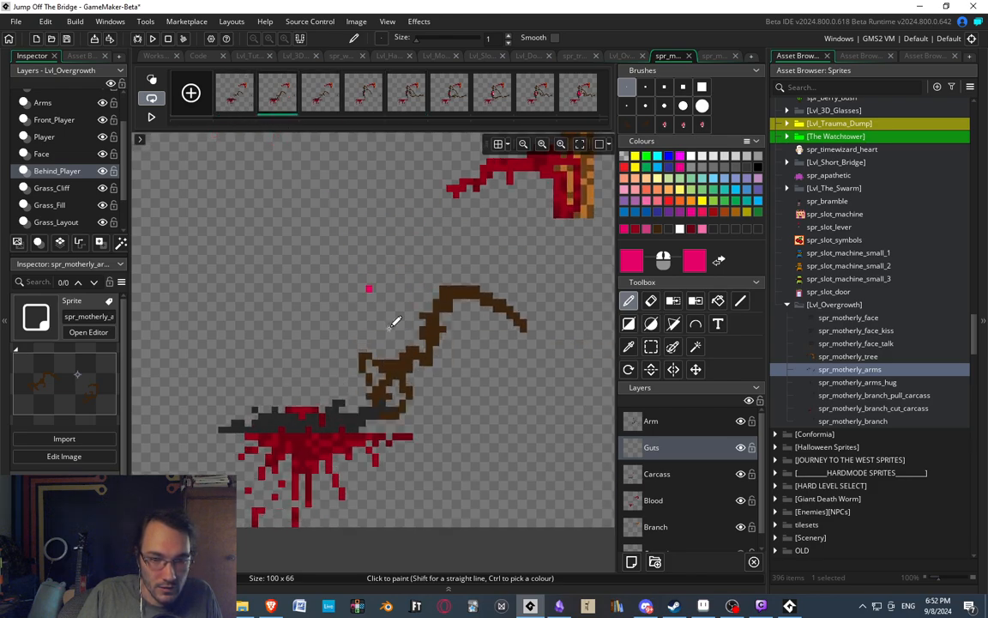
middle_click_drag(379, 378, 346, 325)
scroll(351, 320, "up", 2)
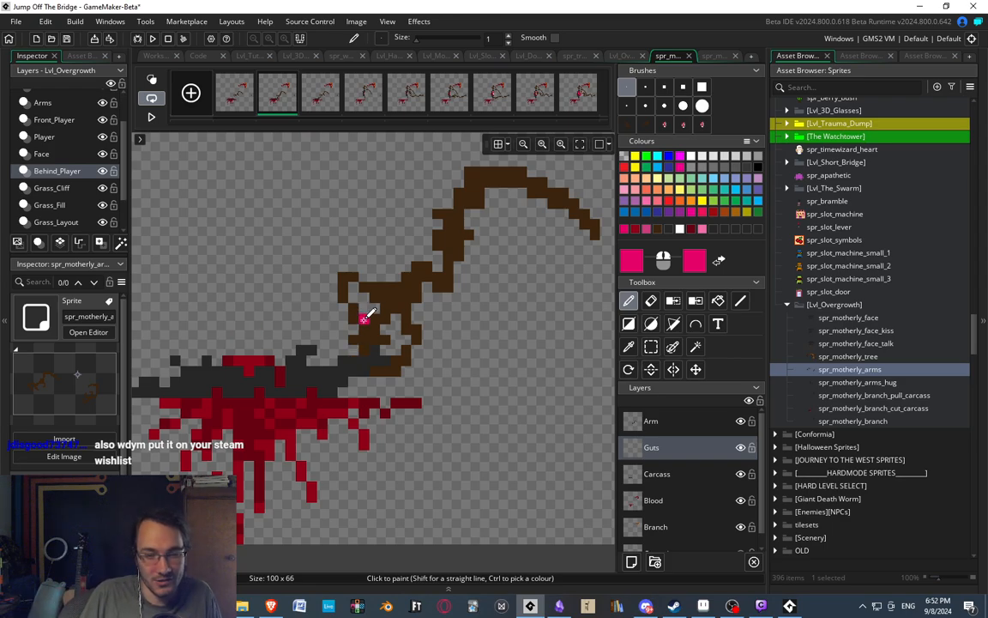
middle_click_drag(342, 267, 314, 169)
key("e")
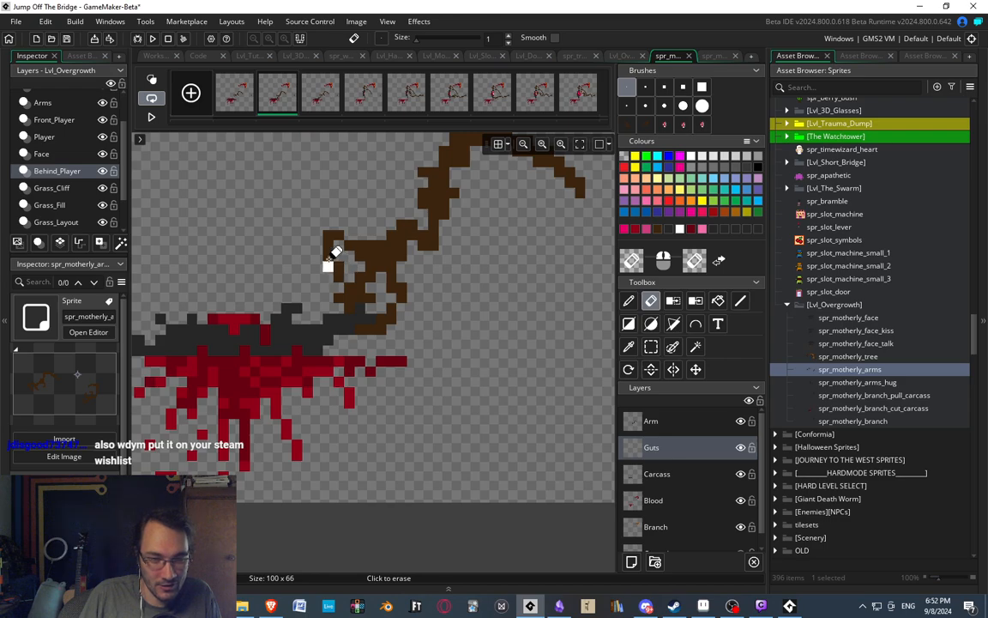
left_click(652, 420)
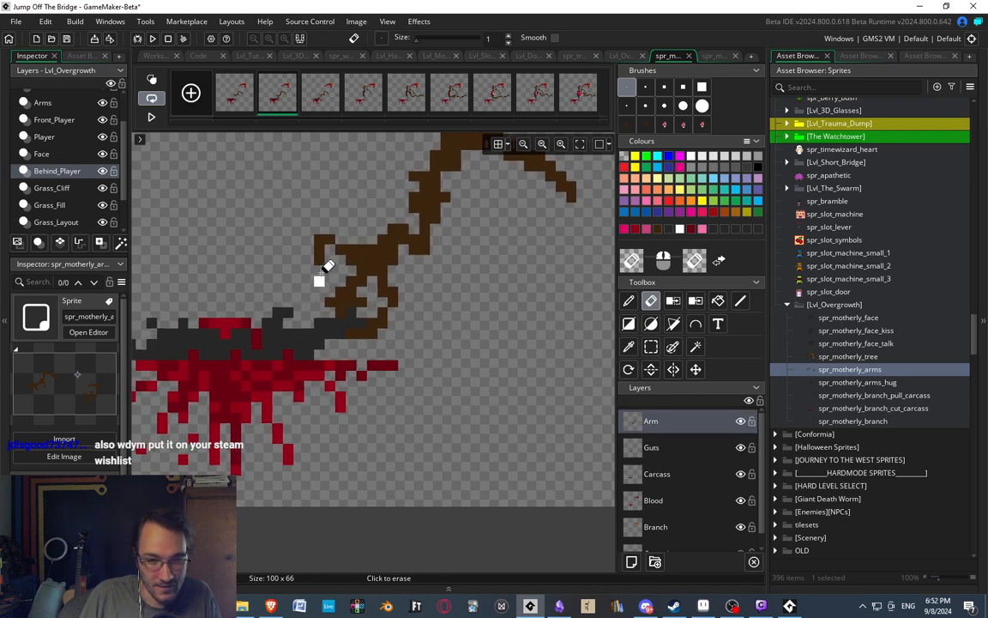
key("d")
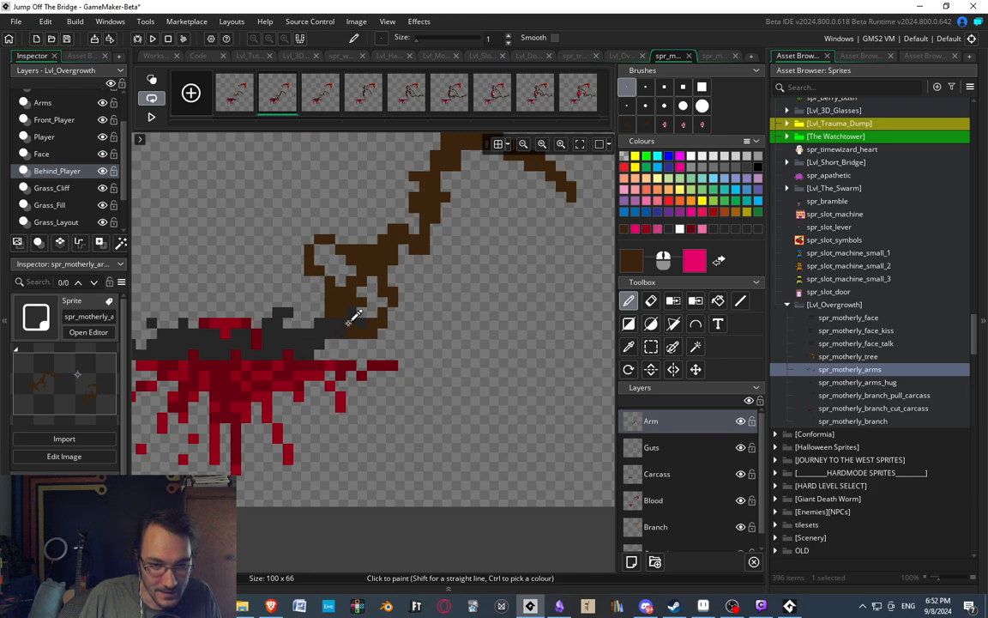
Erase the brown pixels between the gripping hand's outer and middle fingers to leave a clear gap.
scroll(358, 318, "down", 2)
scroll(362, 283, "up", 2)
key("e")
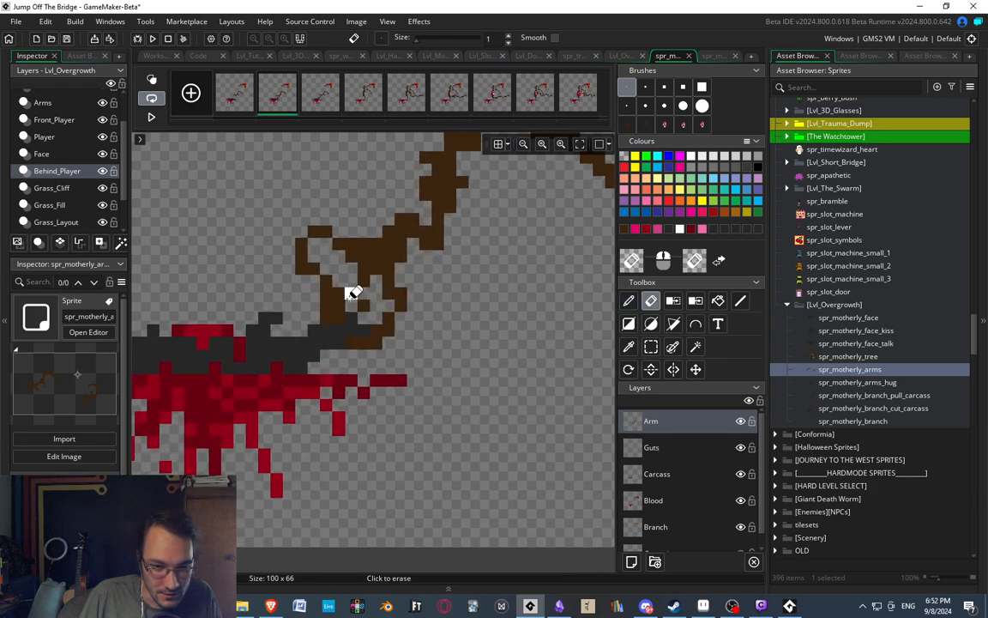
key("d")
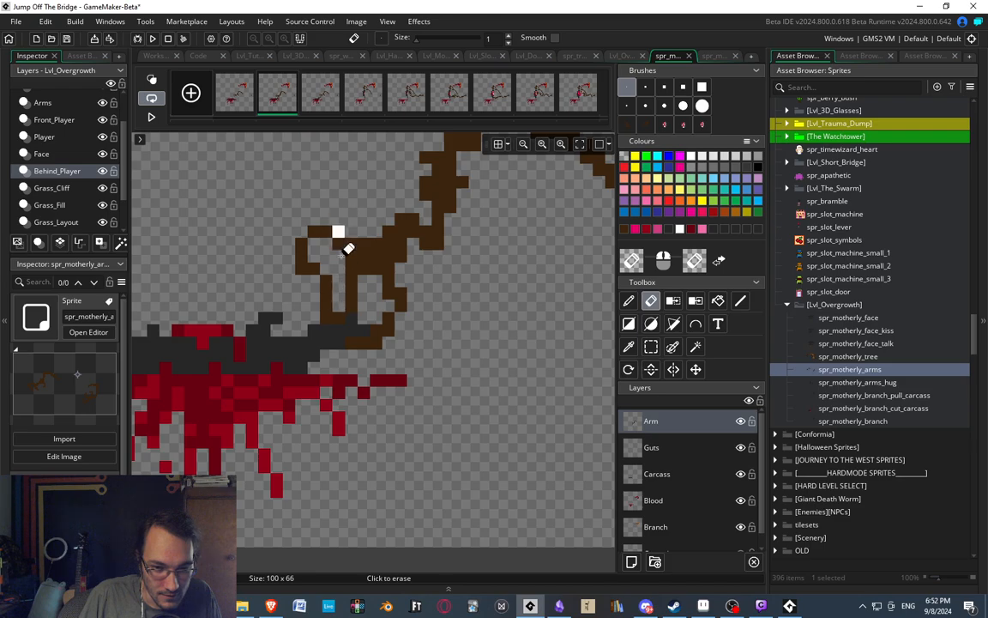
Erase the outer finger's inner bend and repaint it as a longer, wider curve down to the carcass.
scroll(336, 273, "down", 2)
scroll(326, 239, "up", 3)
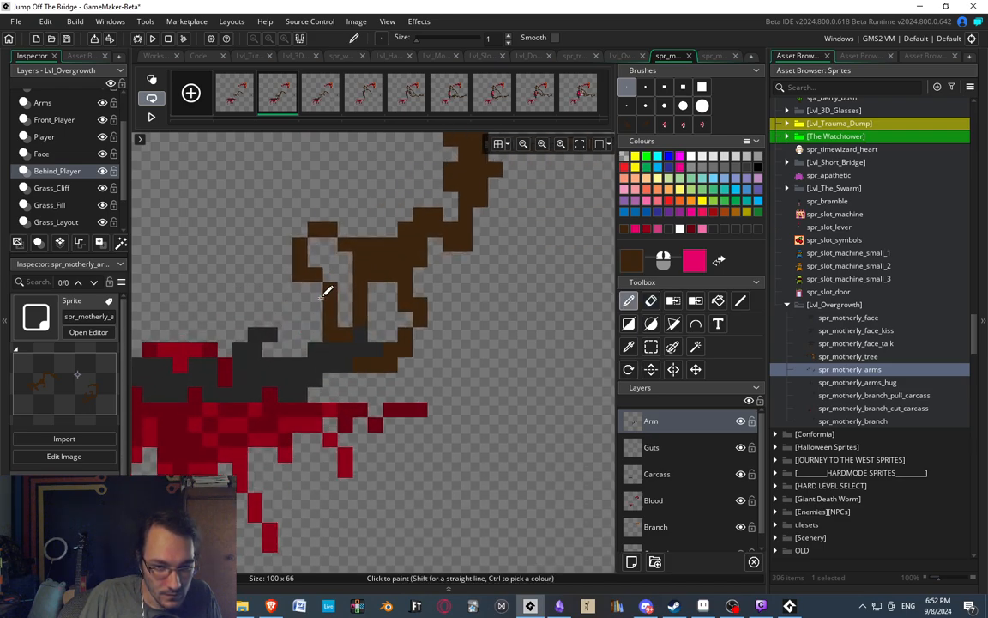
key("e")
key("d")
left_click(316, 304)
In the second frame, move the outer finger's upper part one pixel toward the palm and lower its inner knuckle pixel and the palm's top edge.
key("s")
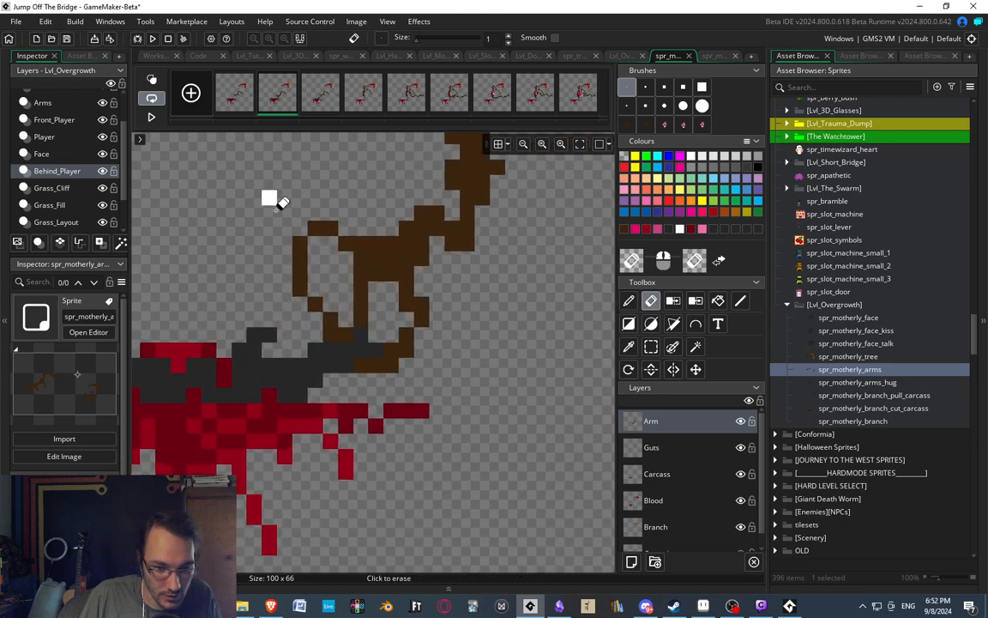
scroll(275, 198, "down", 3)
scroll(283, 223, "up", 2)
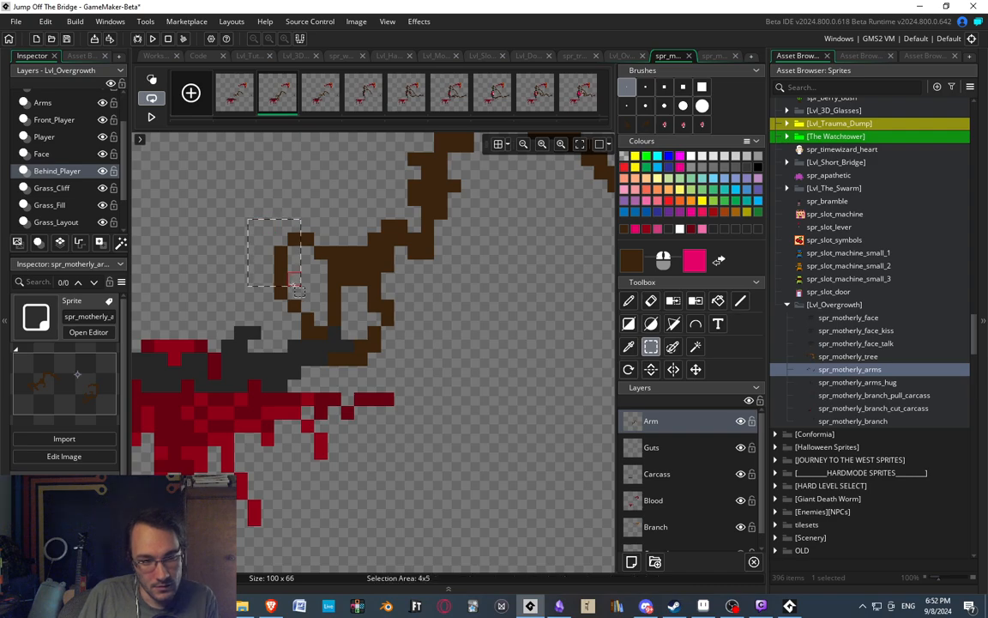
left_click_drag(261, 220, 314, 299)
left_click(323, 242)
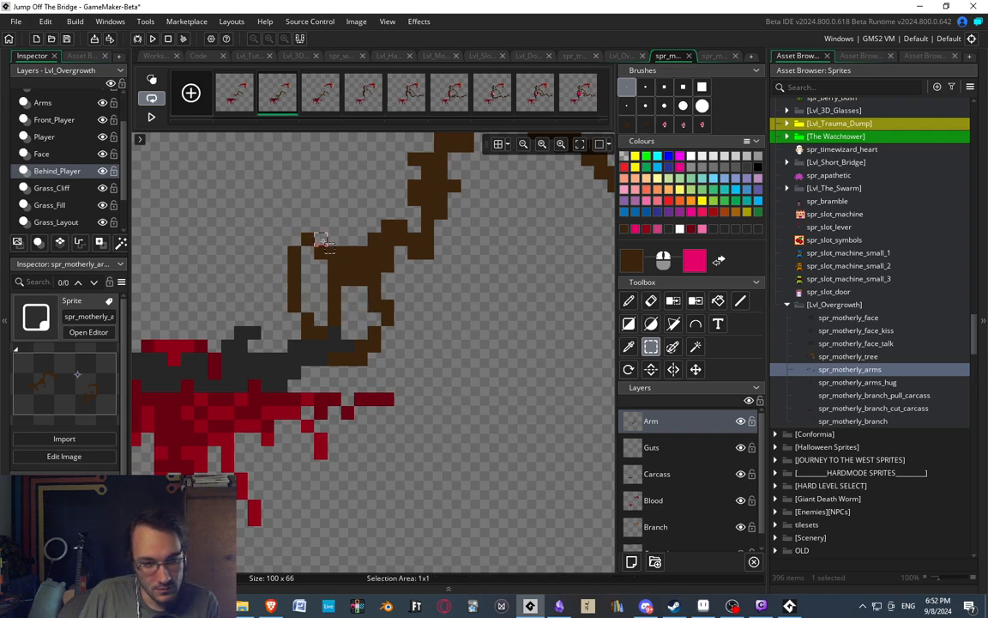
key("Down")
left_click(320, 240)
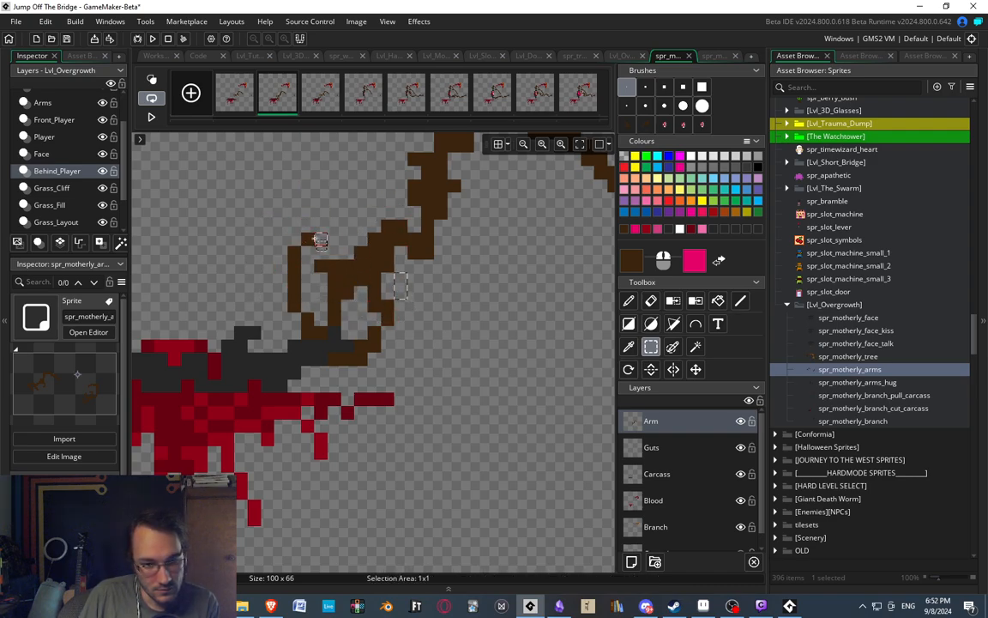
left_click(320, 267)
key("Up")
left_click(321, 305)
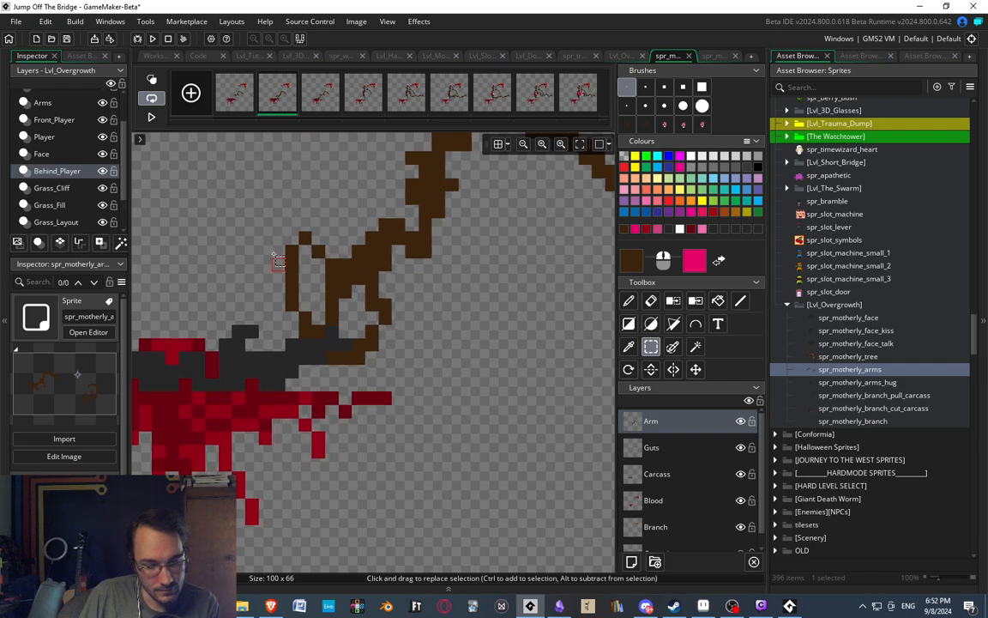
Shift the middle section of the gripping hand's middle finger one pixel left so it bends toward the outer finger.
middle_click_drag(359, 280, 344, 260)
left_click_drag(303, 284, 334, 290)
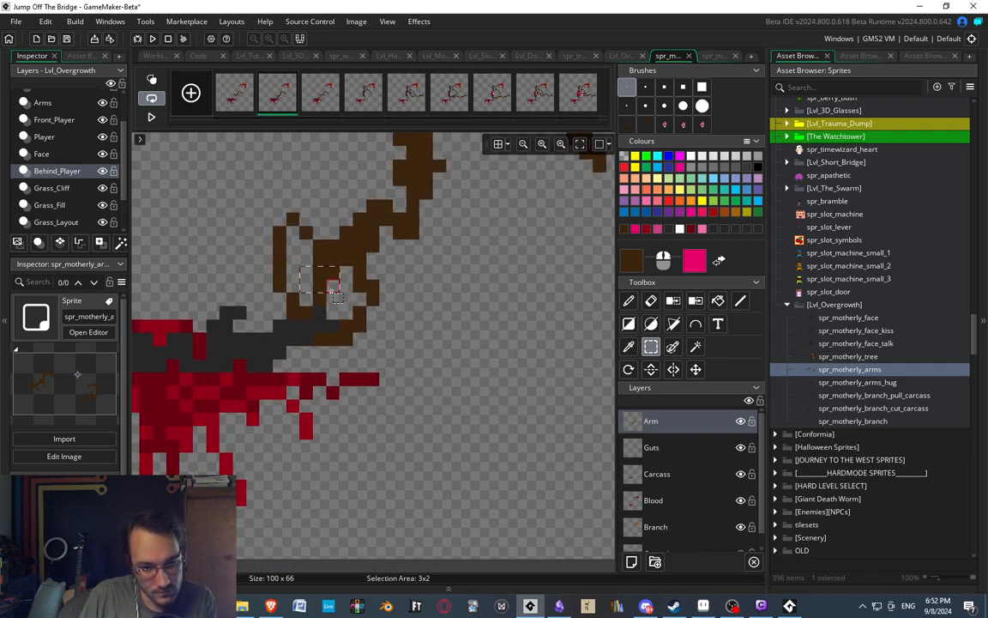
key("Left")
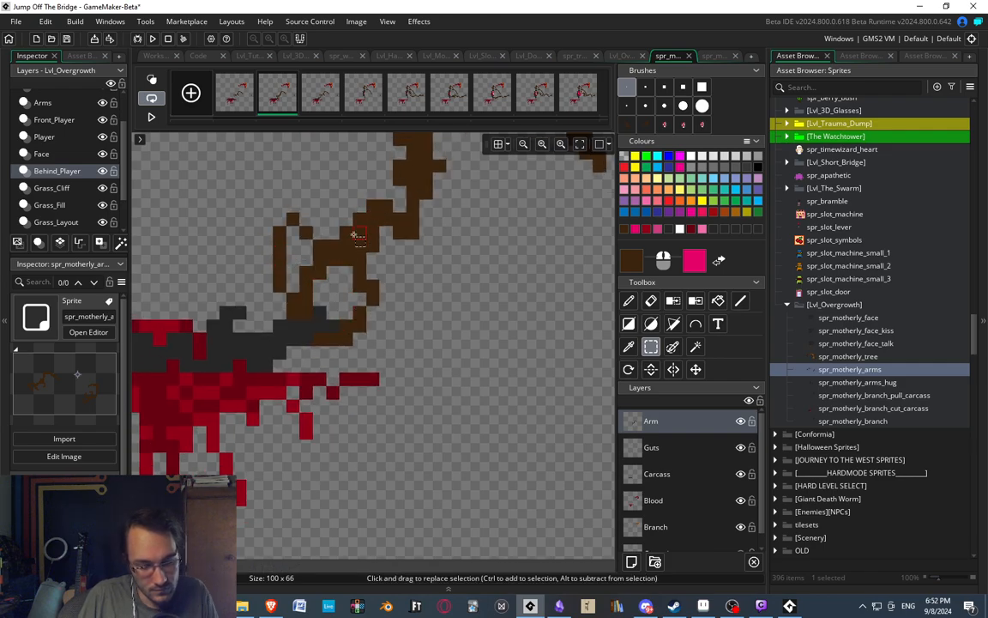
scroll(352, 234, "down", 5)
scroll(347, 246, "up", 2)
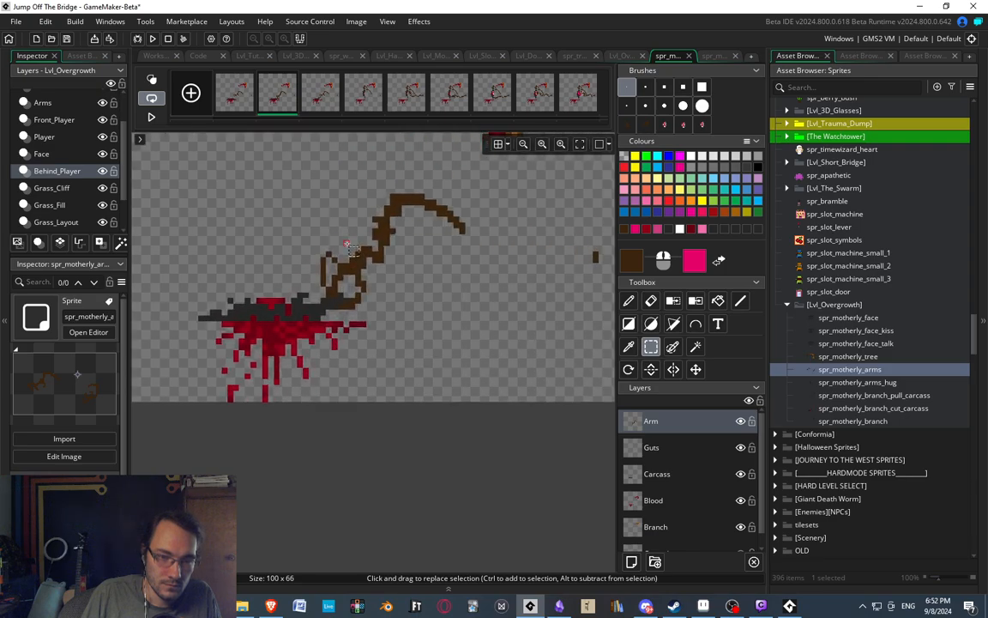
Move parts of the outer finger so its lower half steps inward to the middle finger, forming a short two-segment curve.
scroll(347, 246, "up", 3)
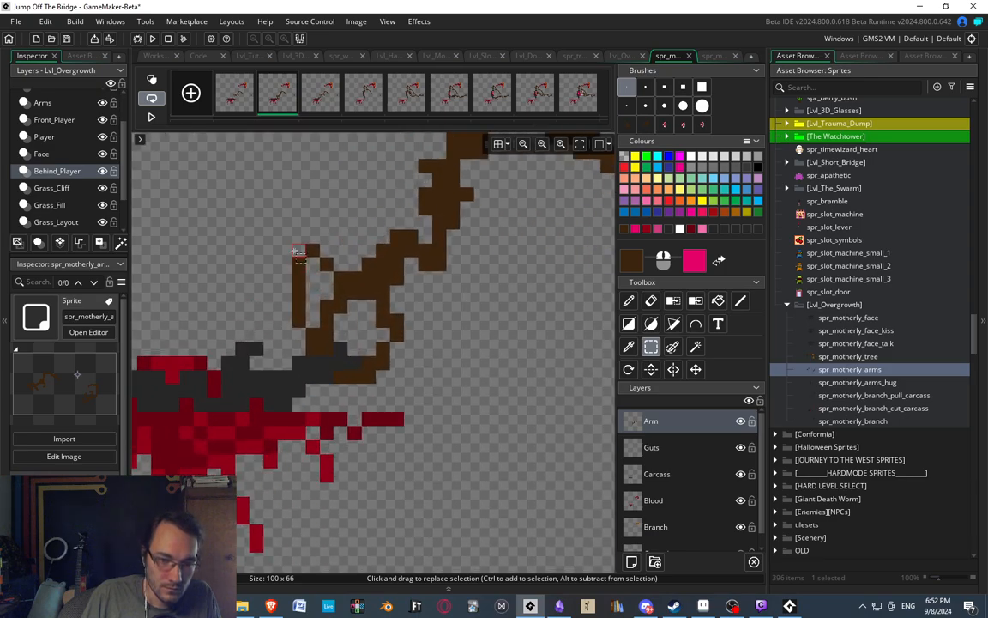
left_click(359, 306)
left_click(299, 292)
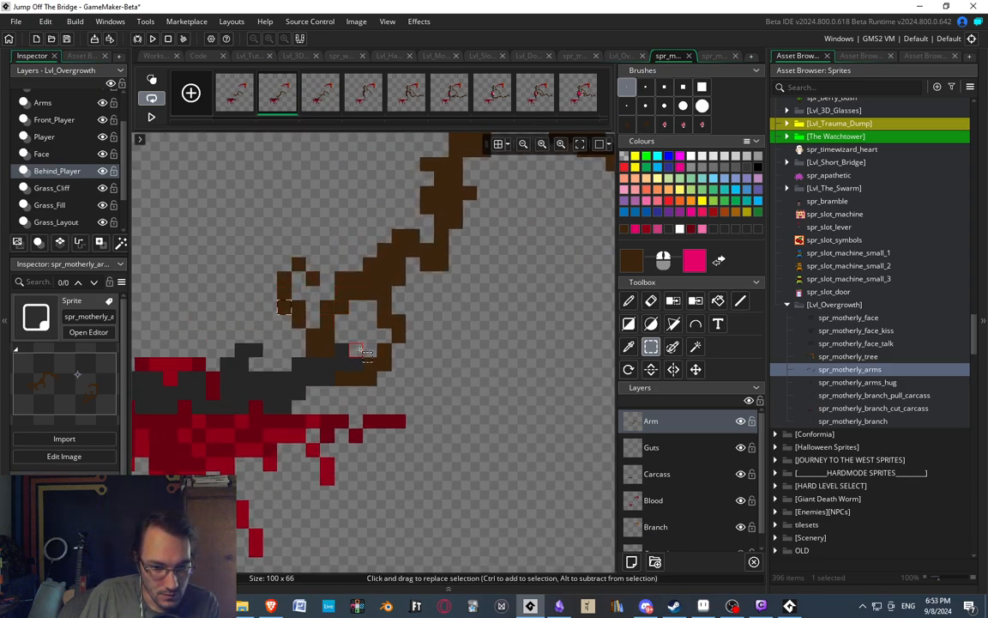
left_click(360, 350)
key("d")
scroll(375, 227, "down", 6)
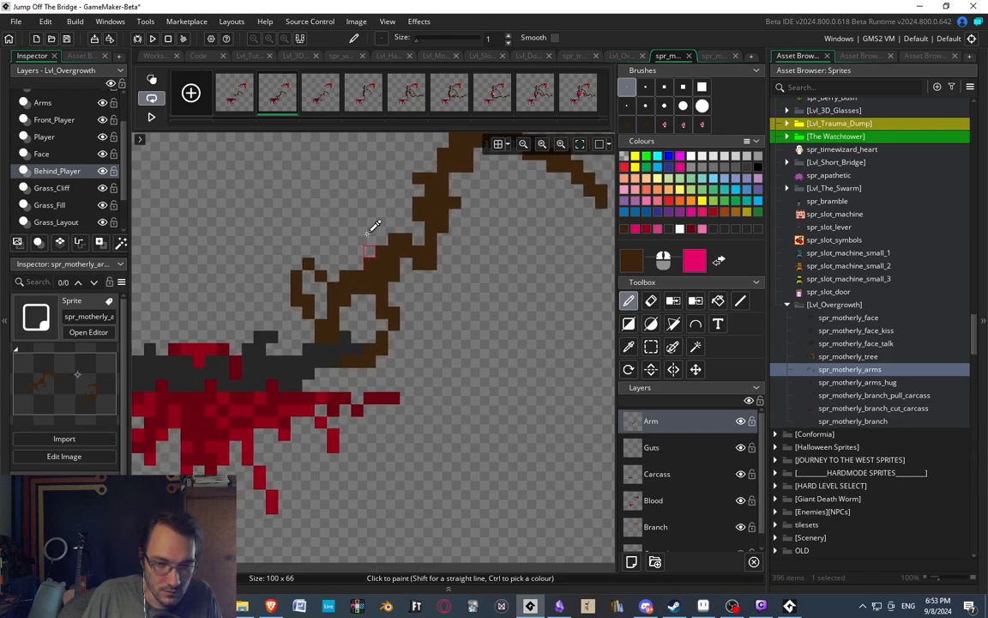
scroll(375, 228, "up", 6)
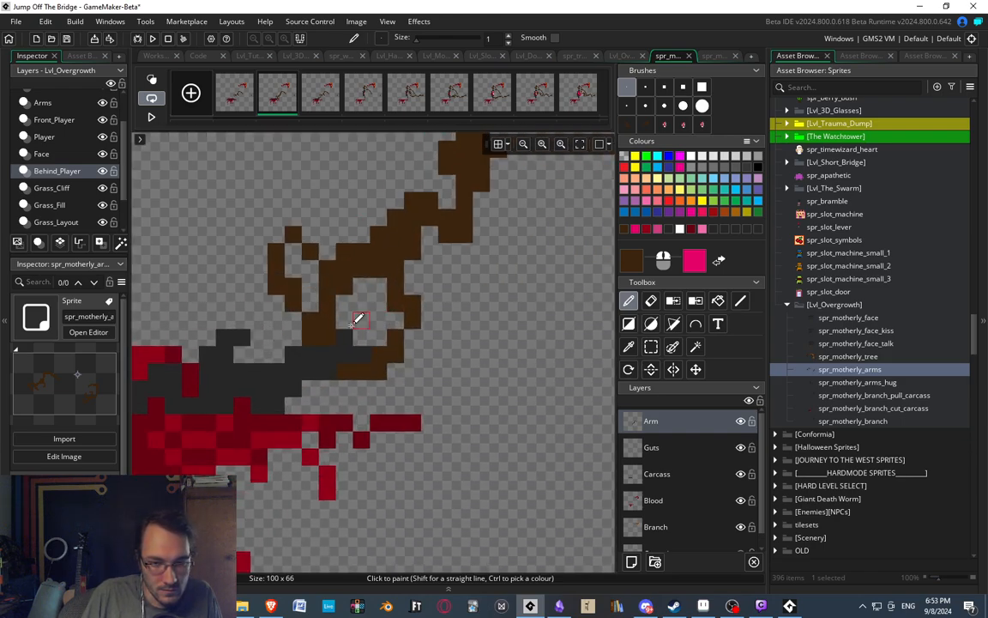
scroll(354, 324, "down", 3)
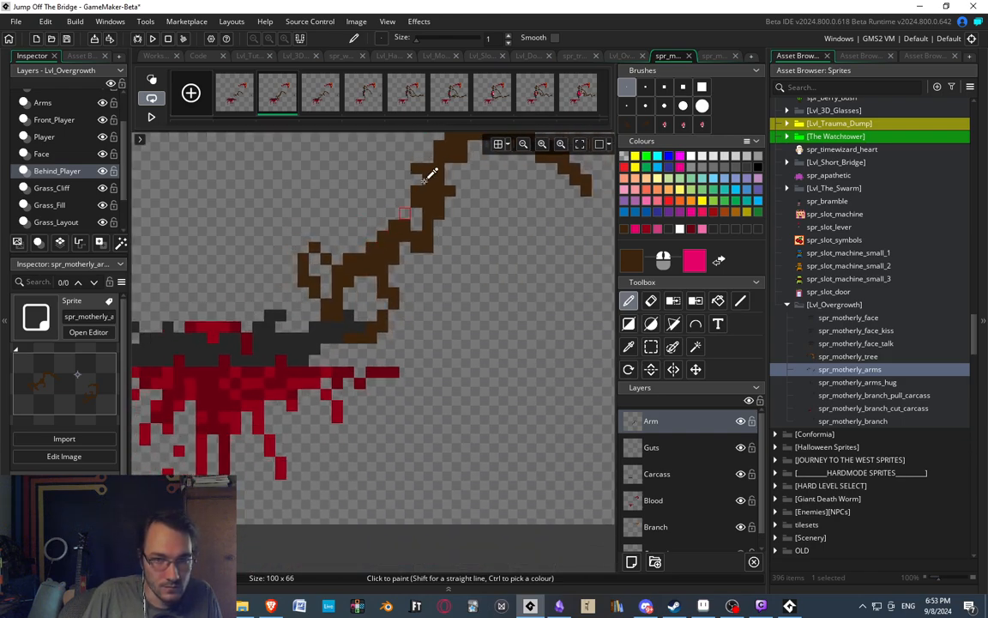
In the third frame, delete the gripping hand and wrist from the Arm layer.
left_click(320, 101)
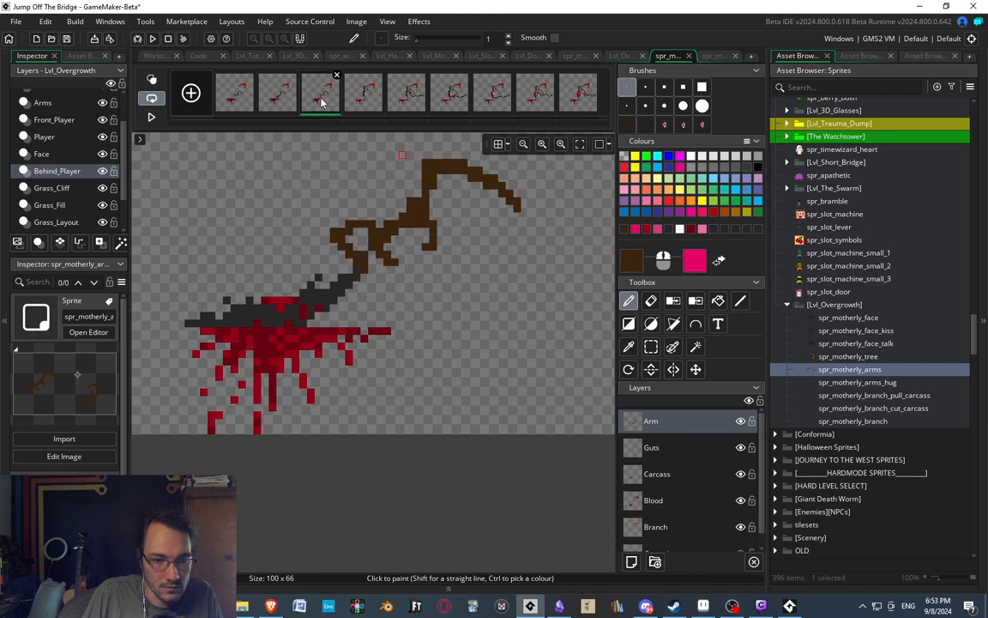
key("s")
scroll(347, 156, "up", 1)
left_click_drag(289, 206, 434, 275)
key("Delete")
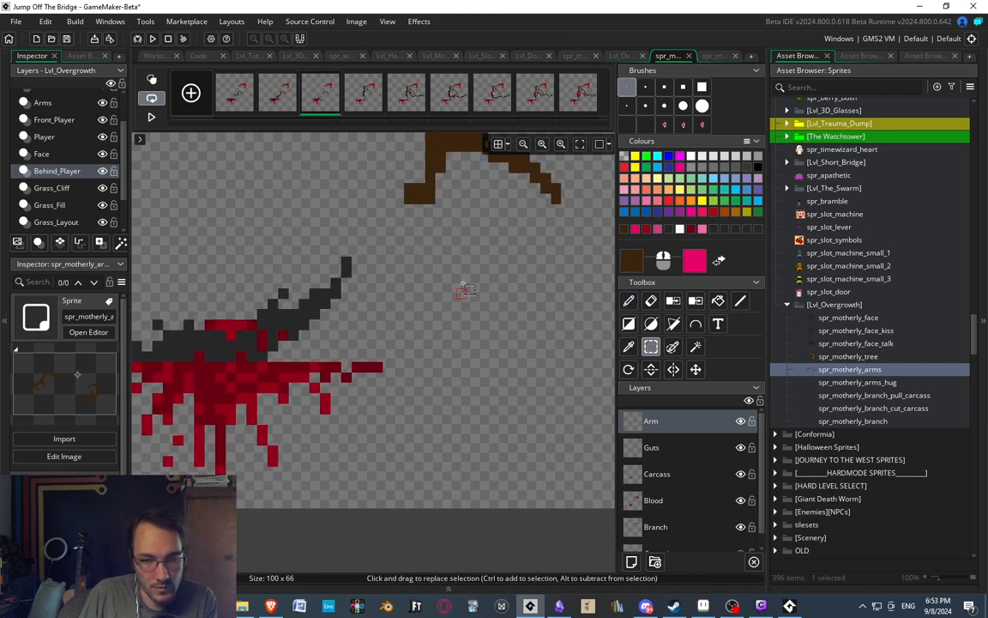
Using the second frame as reference, move the third frame's remaining upper arm section up a few pixels, leaving the outer arm segment in place.
left_click(283, 102)
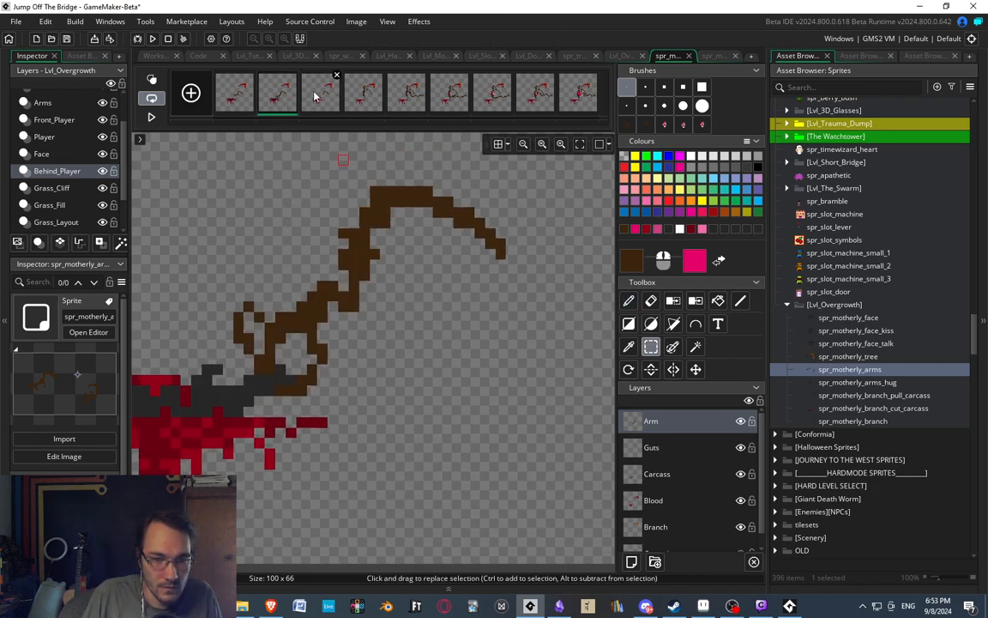
left_click(317, 96)
left_click_drag(311, 163, 441, 275)
key("Up")
key("Up")
key("Up")
key("Up")
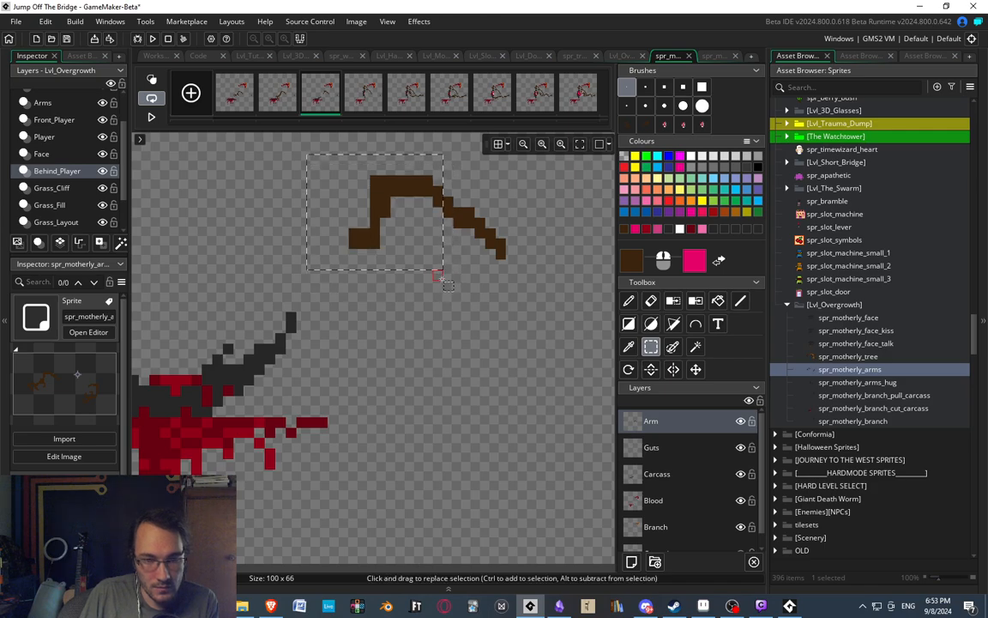
middle_click_drag(460, 264, 385, 335)
left_click(400, 200)
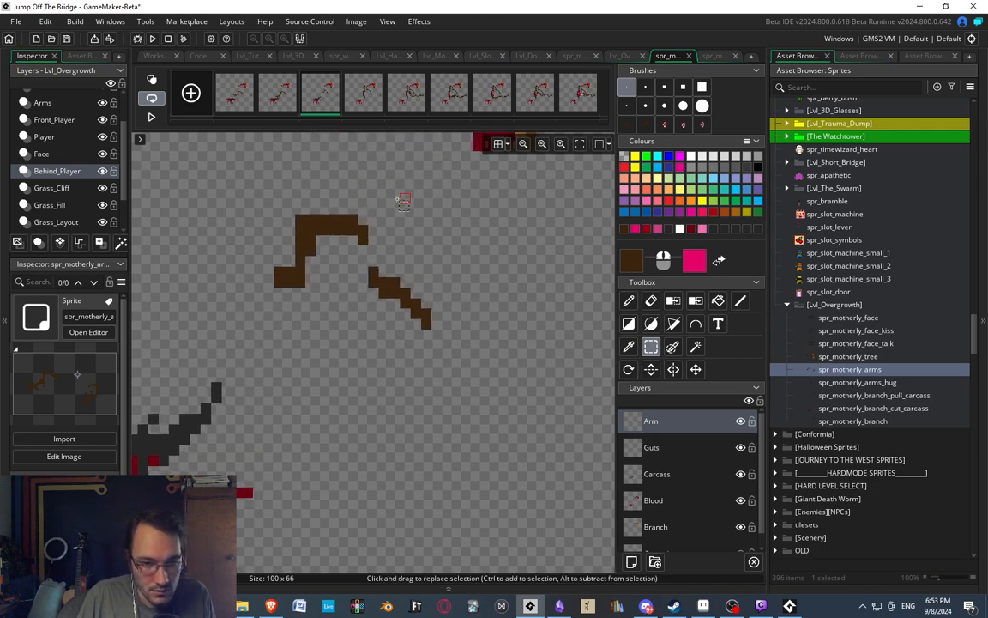
Lower the right end of the raised arm section two pixels so it slopes down to the outer arm segment.
left_click_drag(343, 210, 375, 244)
key("Down")
key("Down")
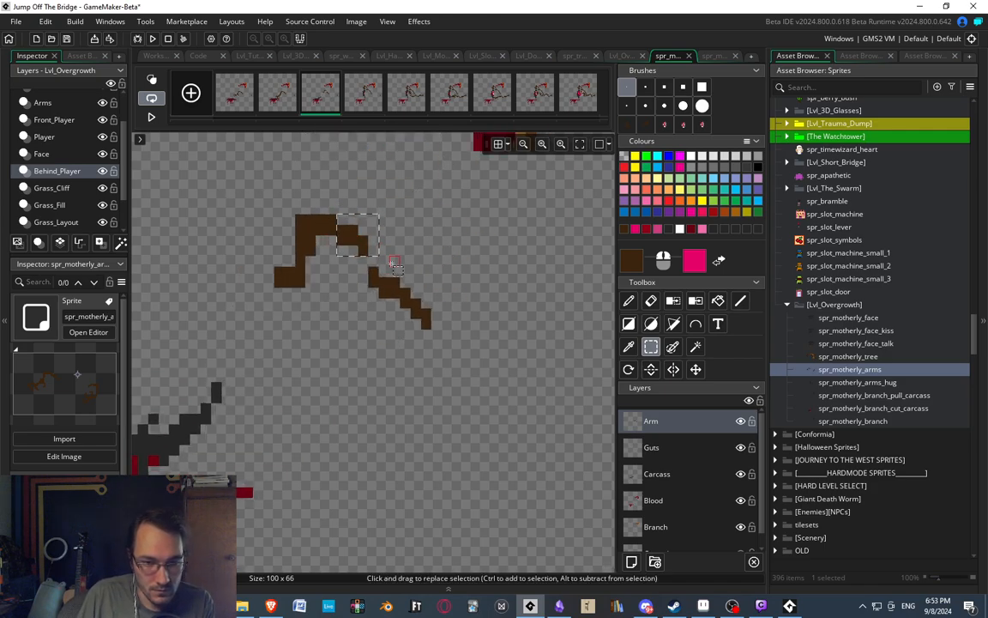
left_click(427, 255)
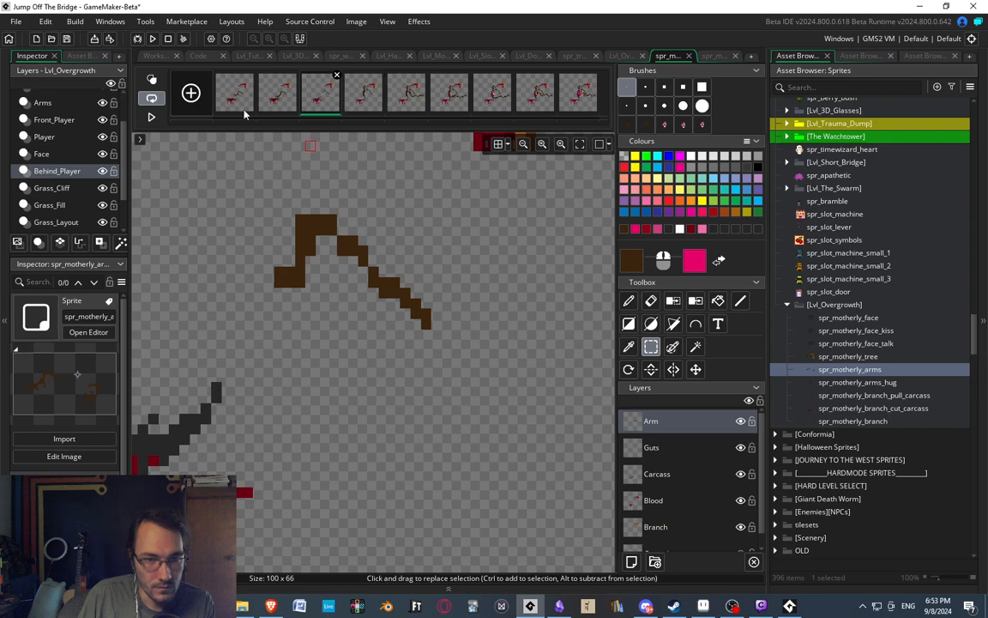
Shift the top two pixel rows of the arm's bend one pixel right and compare the result with the second frame.
left_click(282, 104)
left_click(326, 101)
left_click_drag(288, 211, 337, 234)
key("Right")
left_click(358, 281)
left_click(275, 98)
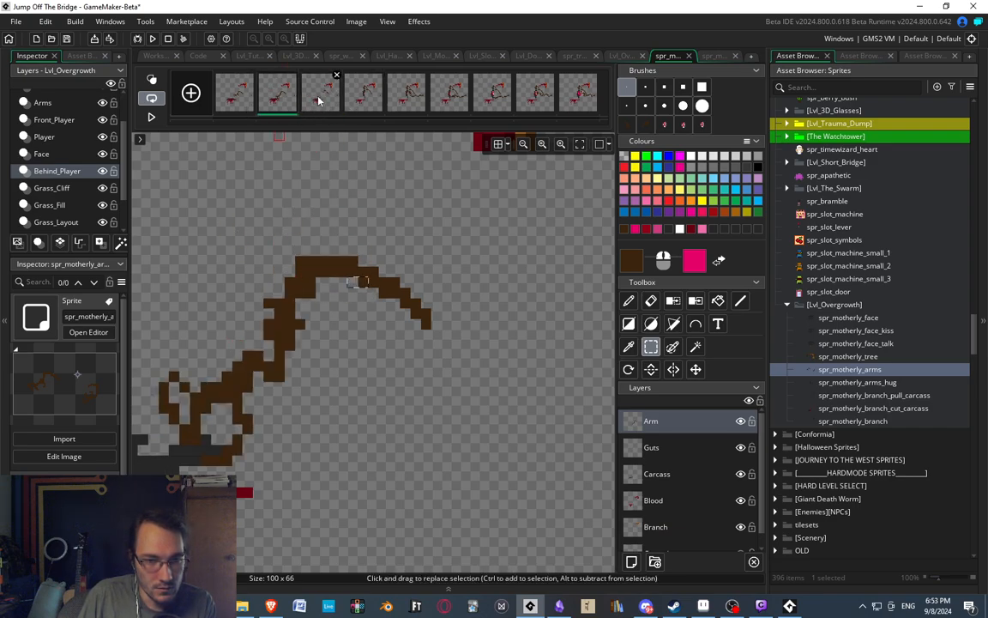
left_click(319, 96)
Paint brown pixels from the arm's lower end down toward the raised rib to start the wrist.
middle_click_drag(255, 386, 331, 320)
key("d")
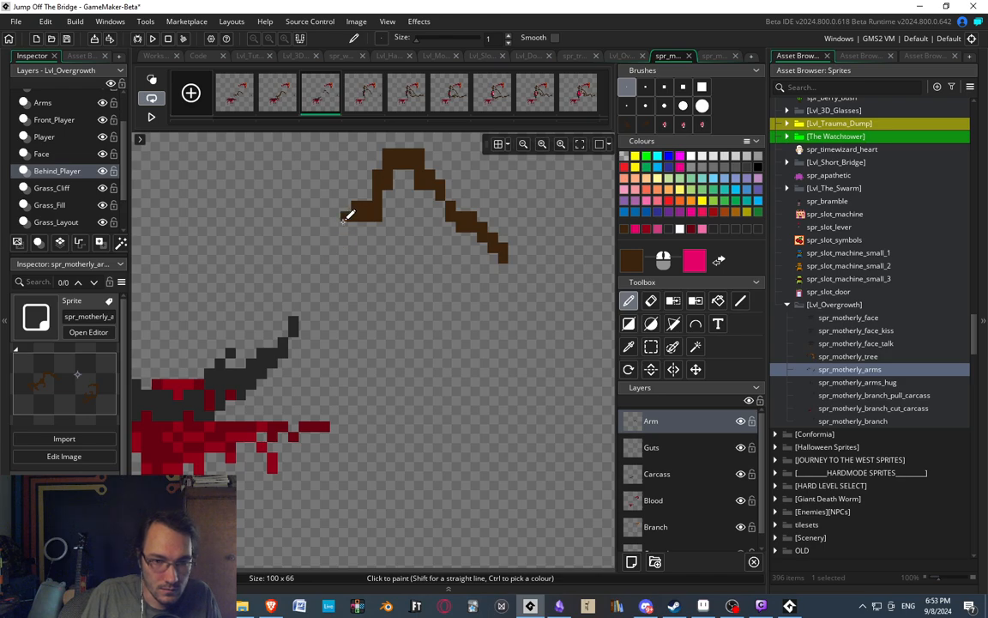
left_click_drag(344, 219, 337, 244)
Copy the gripping hand from the second frame and stamp it onto the tip of the raised rib in the third frame, then compare both frames.
left_click(277, 94)
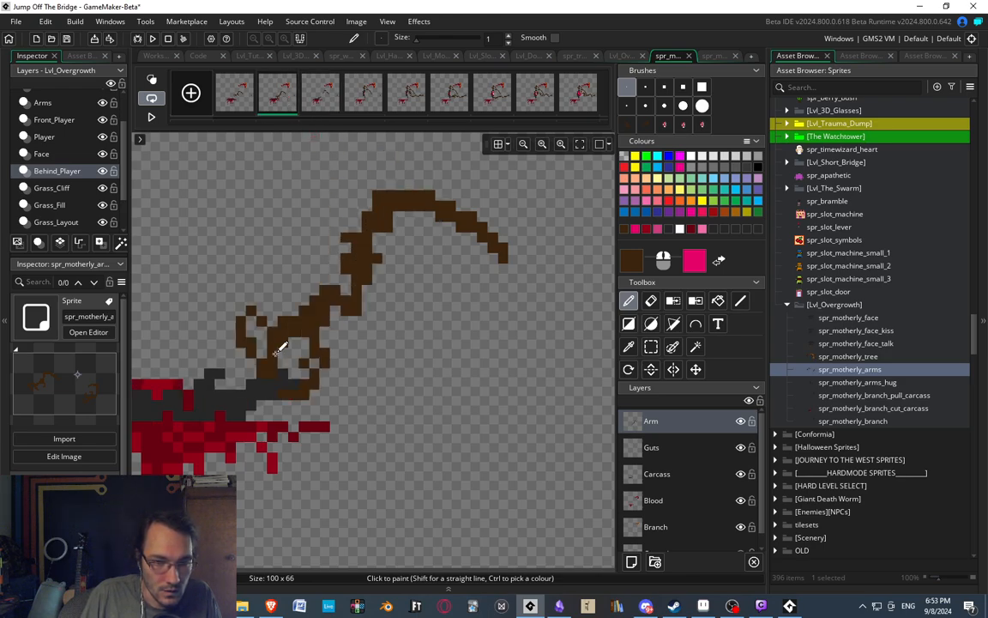
key("s")
left_click_drag(226, 306, 331, 397)
key("ctrl+c")
key("ctrl+v")
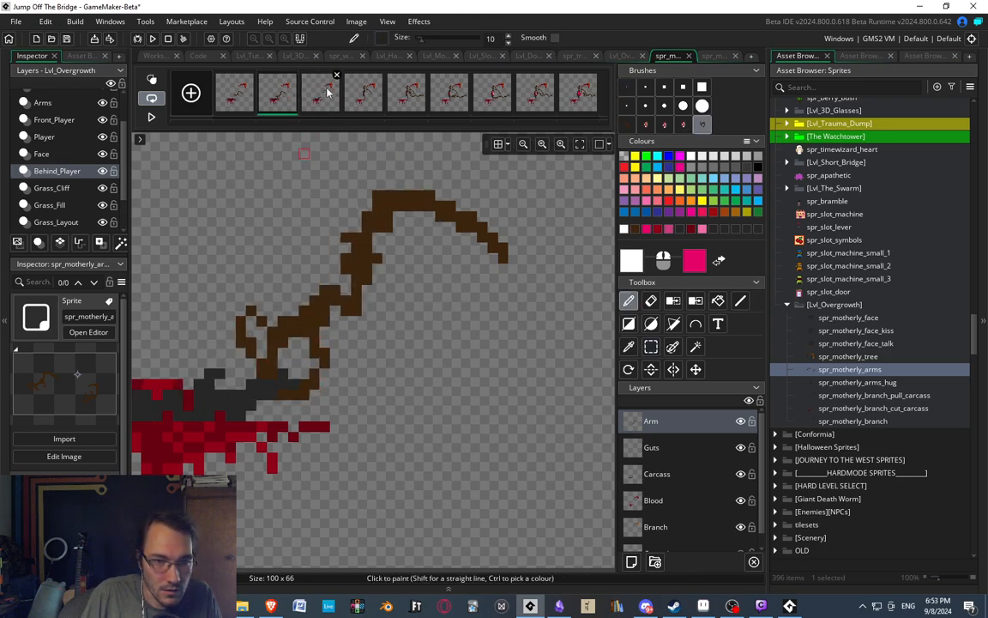
left_click(326, 93)
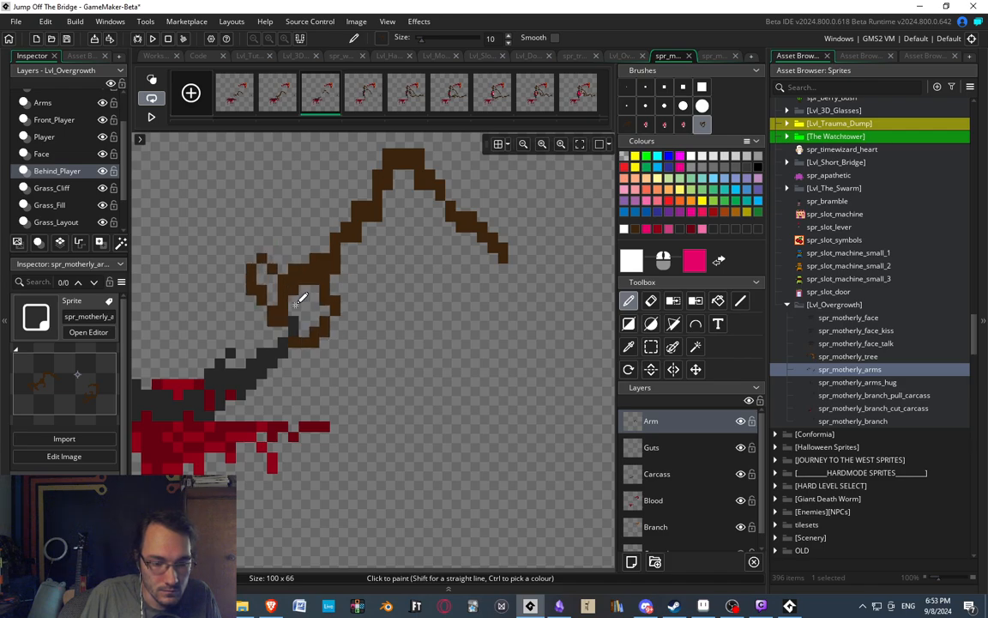
left_click(308, 303)
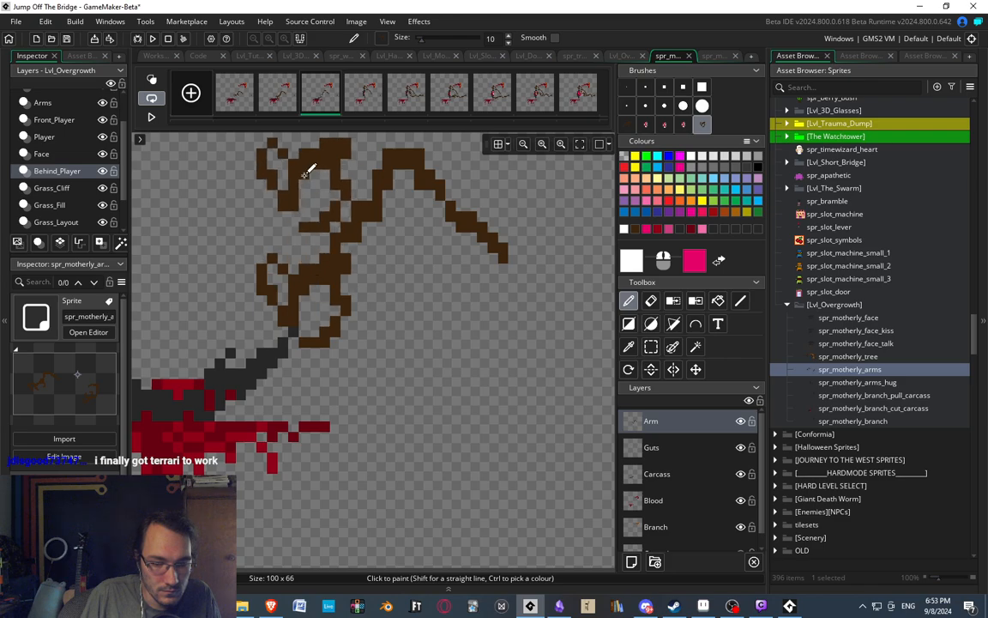
scroll(284, 250, "down", 1, "ctrl")
scroll(309, 271, "down", 1, "ctrl")
scroll(319, 272, "up", 2, "ctrl")
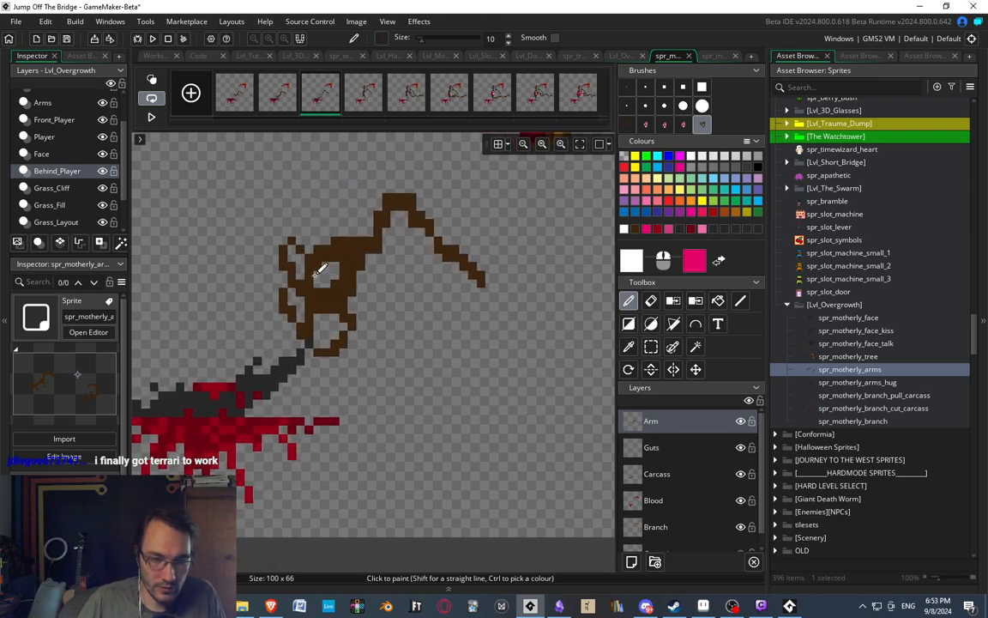
left_click(287, 102)
left_click(320, 101)
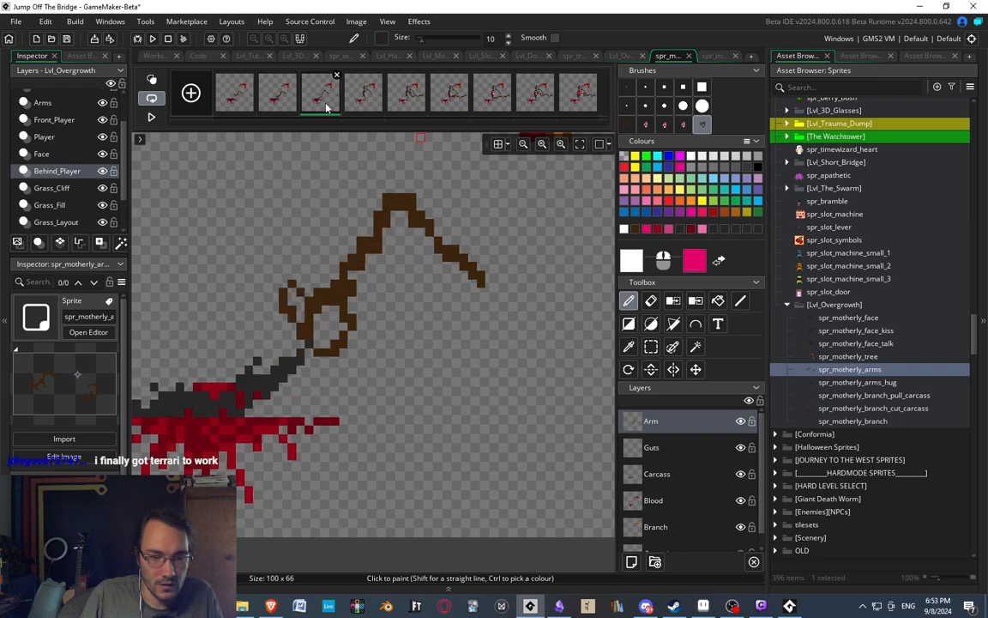
Delete the arm's descending piece beside its bend and repaint it in one-pixel sampled brown as a higher, farther elbow joined to the outer segment.
left_click(626, 91)
scroll(447, 240, "up", 2, "ctrl")
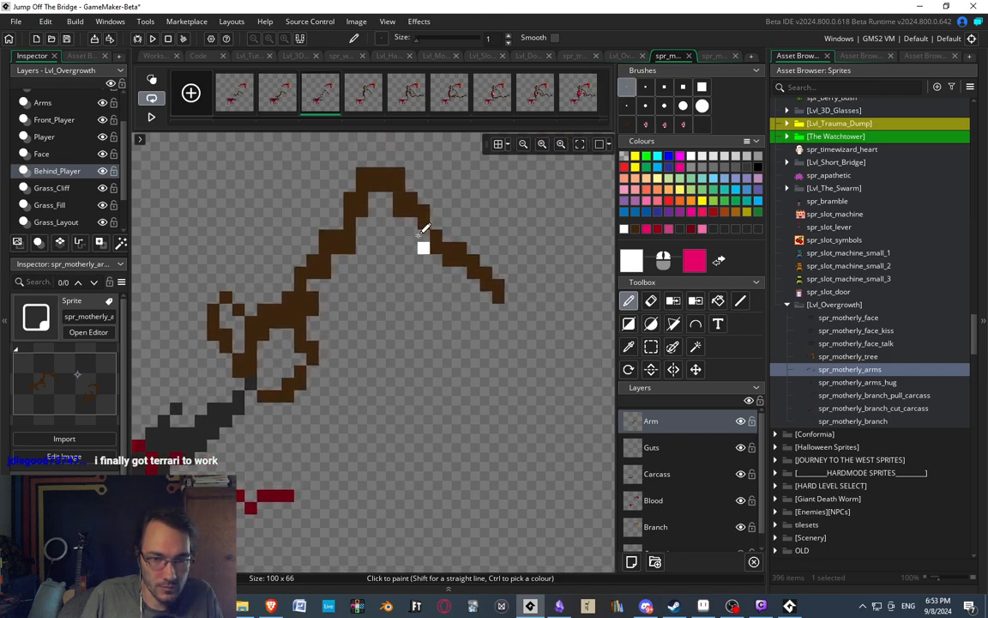
key("s")
left_click_drag(402, 199, 424, 224)
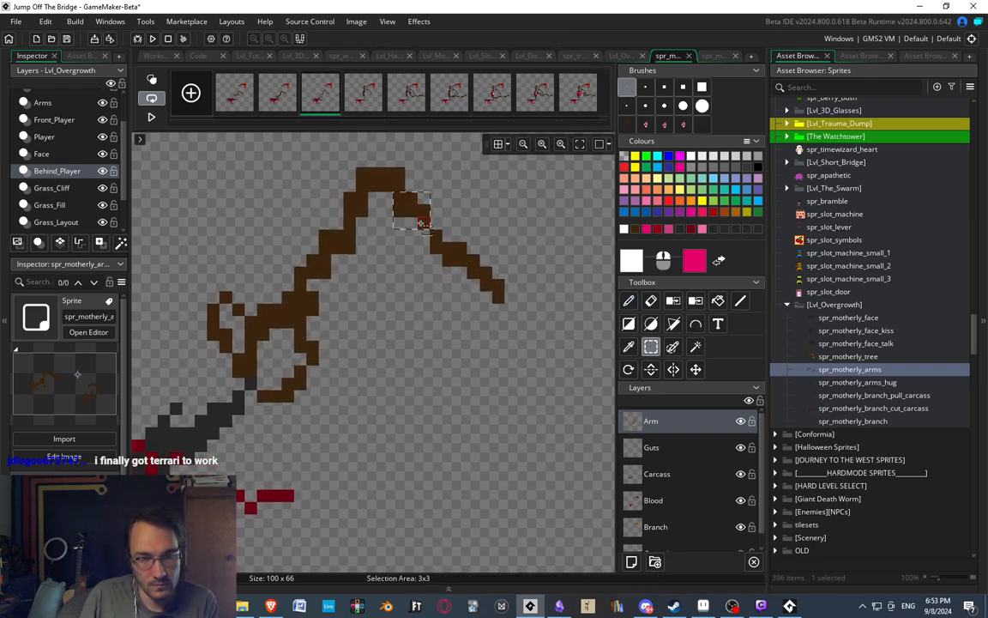
key("Delete")
key("d")
left_click(398, 185, "ctrl")
left_click_drag(400, 176, 450, 153)
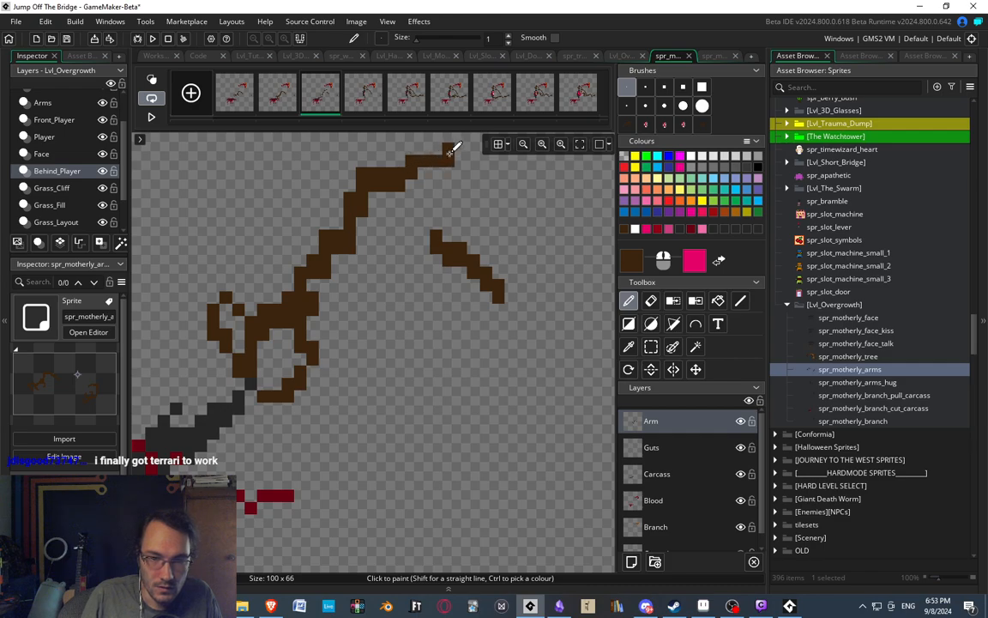
left_click_drag(422, 207, 437, 216)
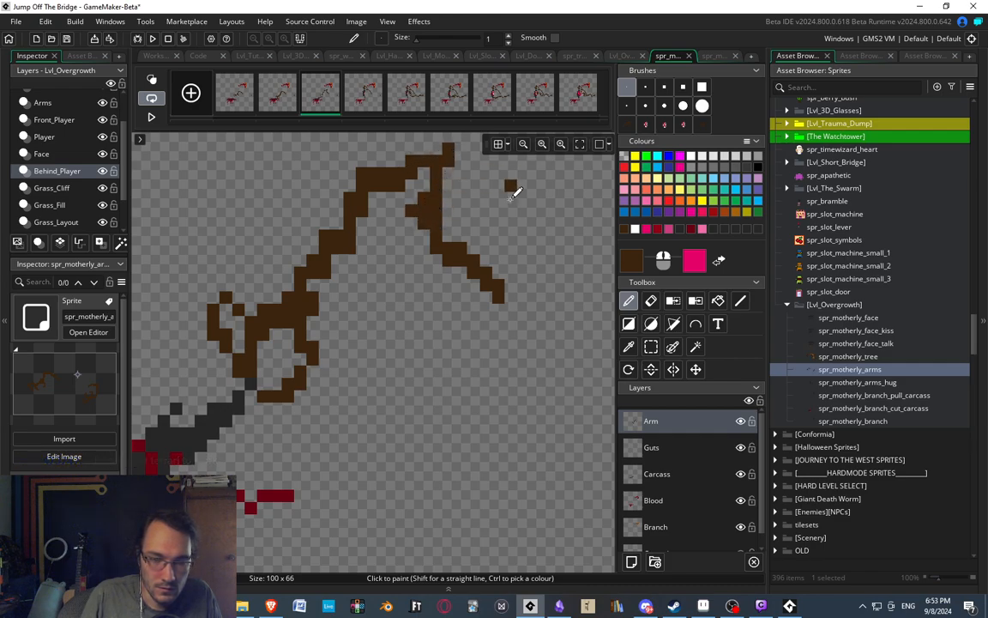
Trim the repainted elbow by erasing its protruding tip and outer edge pixels, and thicken its inner side above the outer arm segment.
scroll(464, 234, "down", 2, "ctrl")
scroll(476, 210, "up", 1, "ctrl")
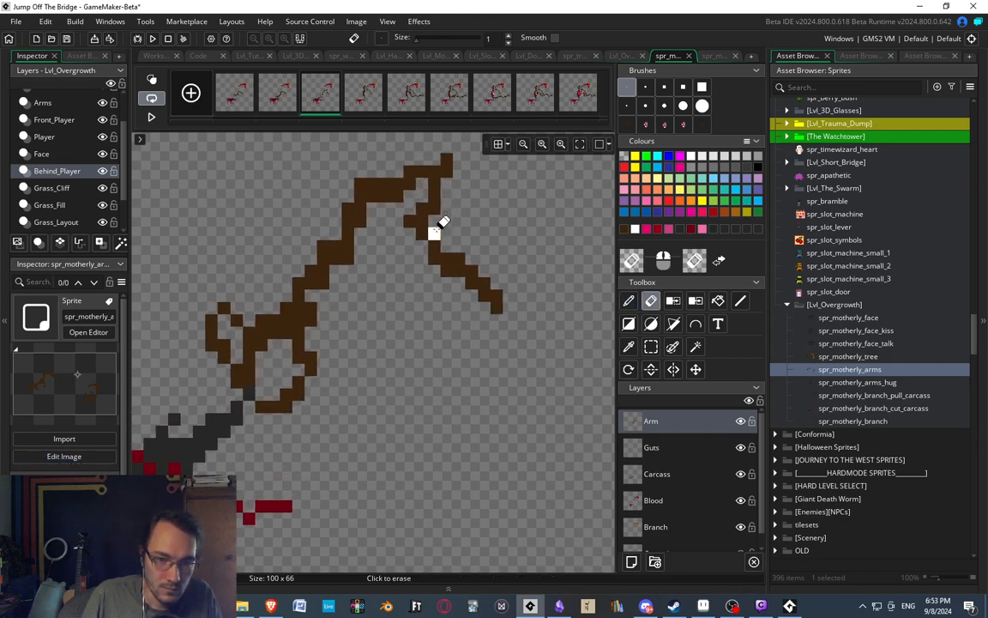
key("e")
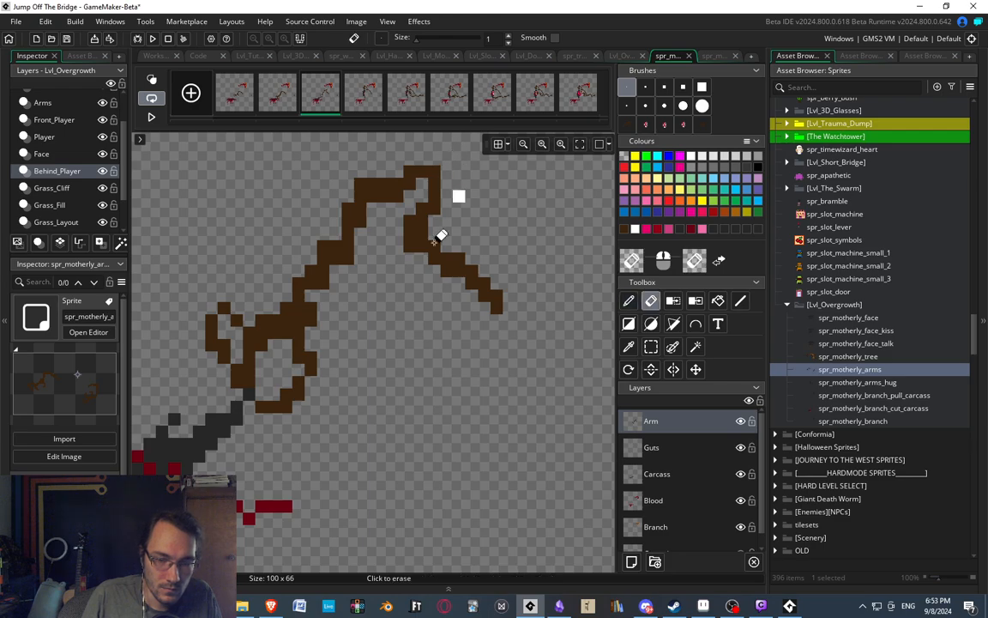
scroll(412, 236, "down", 3, "ctrl")
scroll(418, 242, "up", 2, "ctrl")
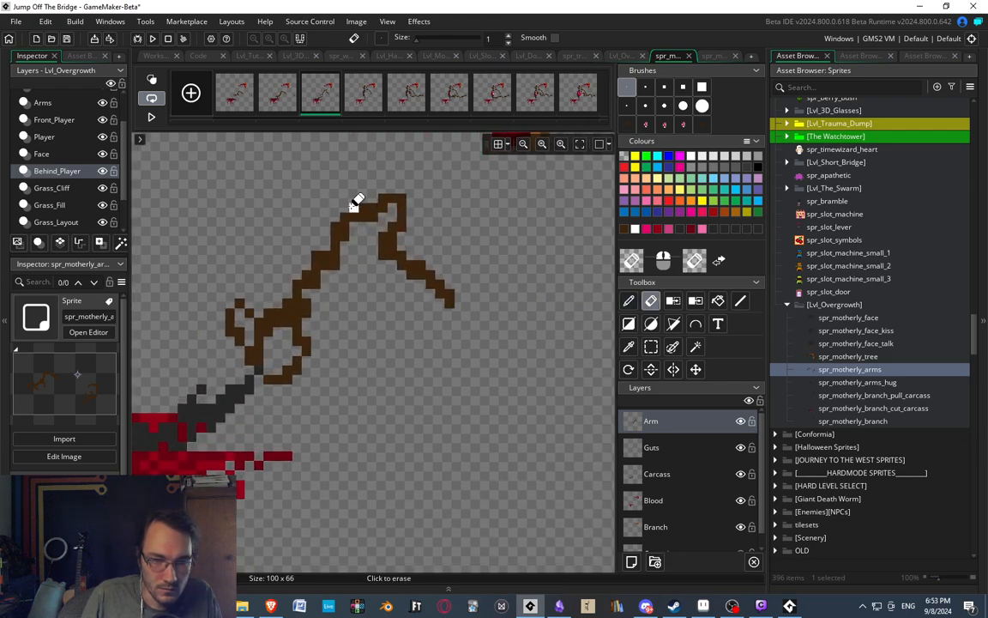
Compare the arm's shape in the second frame with the rebuilt arm in the third frame.
key("p")
key("e")
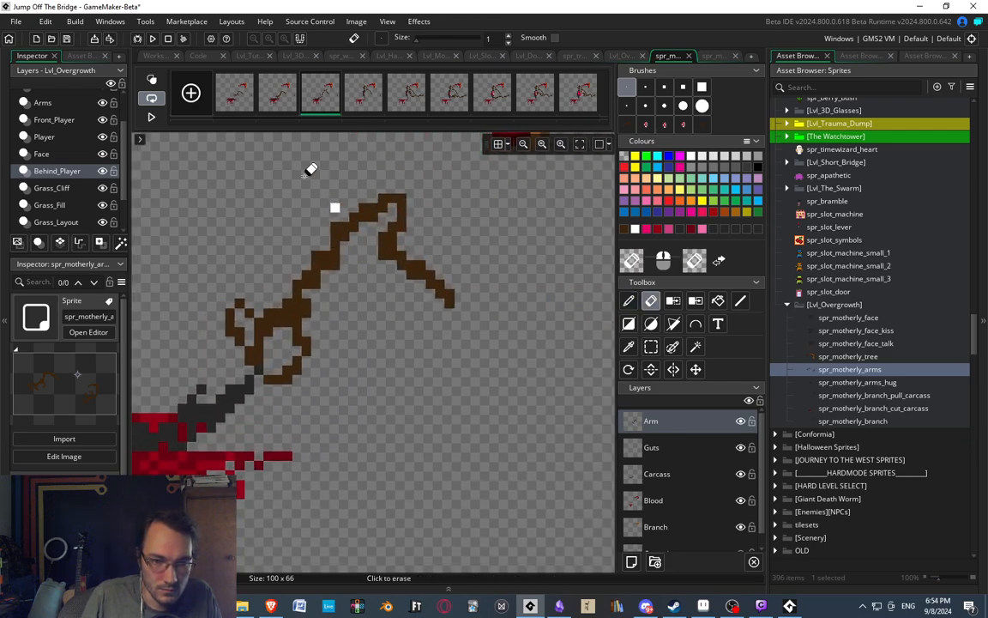
scroll(343, 210, "down", 2, "ctrl")
scroll(350, 223, "up", 2, "ctrl")
left_click(281, 101)
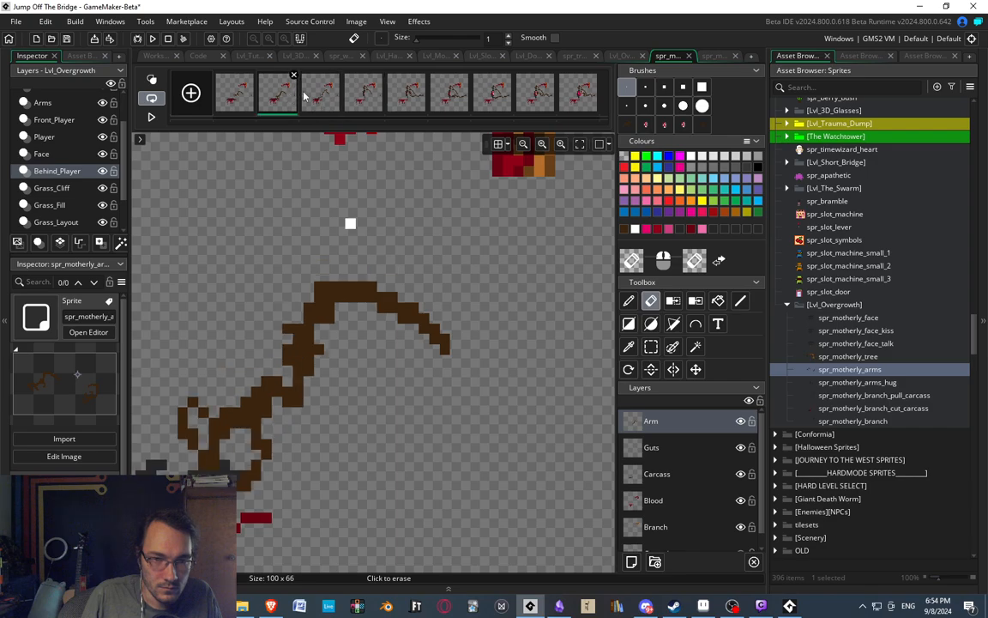
left_click(321, 99)
scroll(393, 260, "down", 2, "ctrl")
scroll(397, 287, "up", 2, "ctrl")
Reshape the third frame's outer arm segment with brown pixels and erasing, making it run level from the elbow before stepping down to its tip.
scroll(396, 289, "up", 1, "ctrl")
mouse_move(376, 267)
left_mouse_down()
mouse_move(385, 281)
mouse_move(358, 269)
mouse_move(345, 280)
mouse_move(433, 310)
mouse_move(391, 308)
left_mouse_up()
key("d")
key("e")
key("d")
key("e")
left_click(419, 327)
key("d")
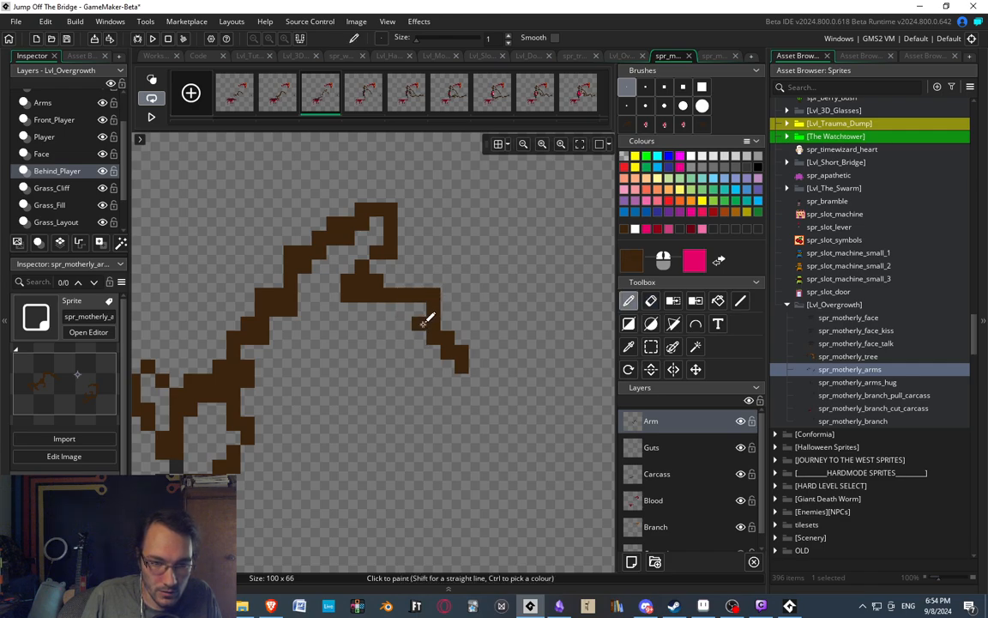
key("e")
scroll(438, 244, "down", 2, "ctrl")
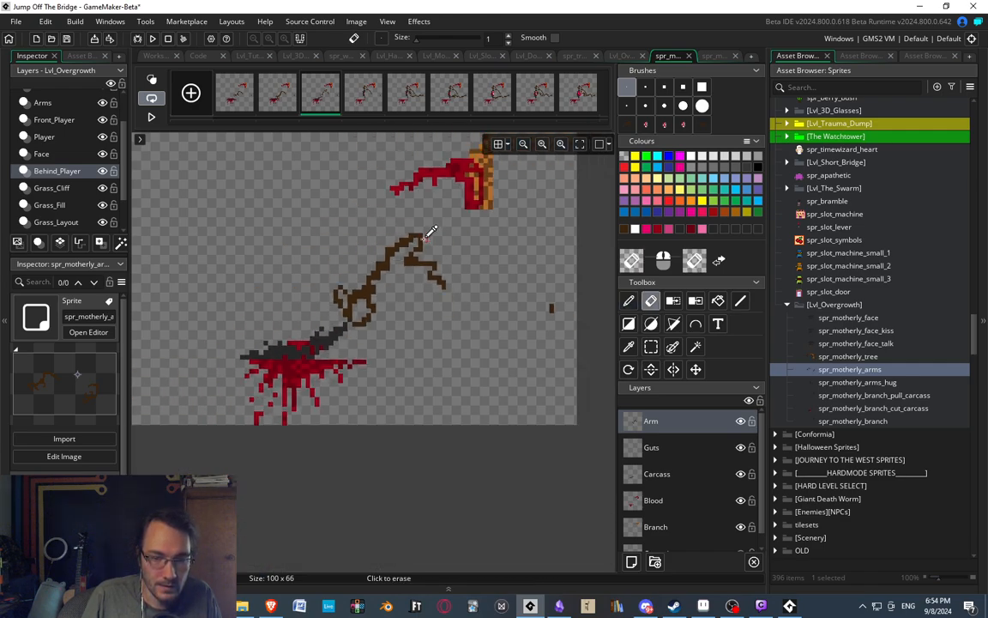
Shift the third frame's gripping hand one pixel outward and down, and paint brown pixels to reconnect it to the forearm.
scroll(420, 228, "down", 1, "ctrl")
scroll(401, 221, "up", 2, "ctrl")
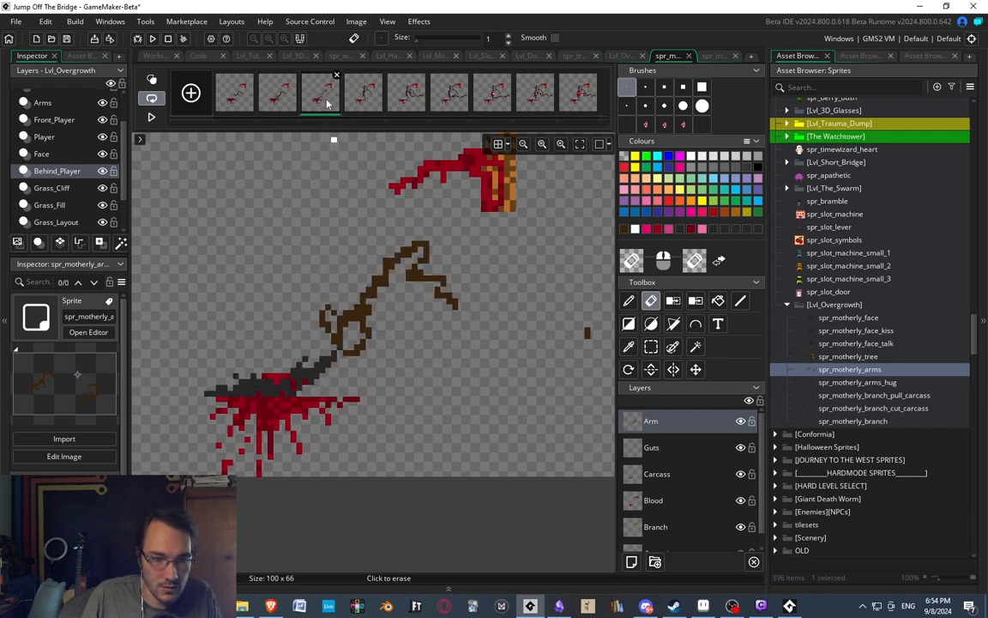
left_click(283, 96)
left_click(324, 99)
scroll(360, 361, "up", 2, "ctrl")
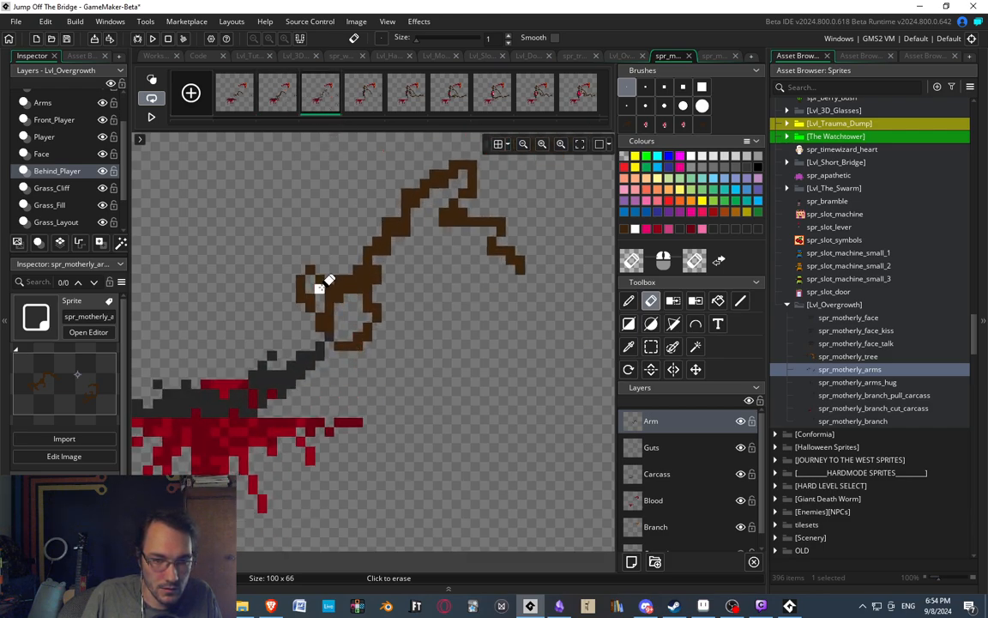
key("s")
mouse_move(289, 258)
left_mouse_down()
mouse_move(394, 353)
mouse_move(391, 277)
left_mouse_up()
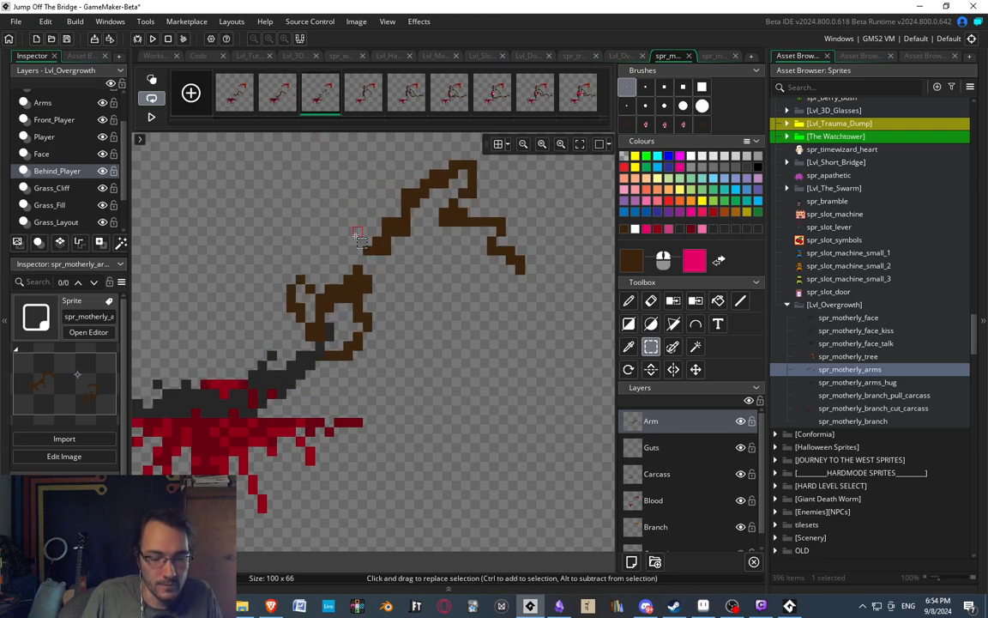
key("d")
scroll(380, 239, "down", 5)
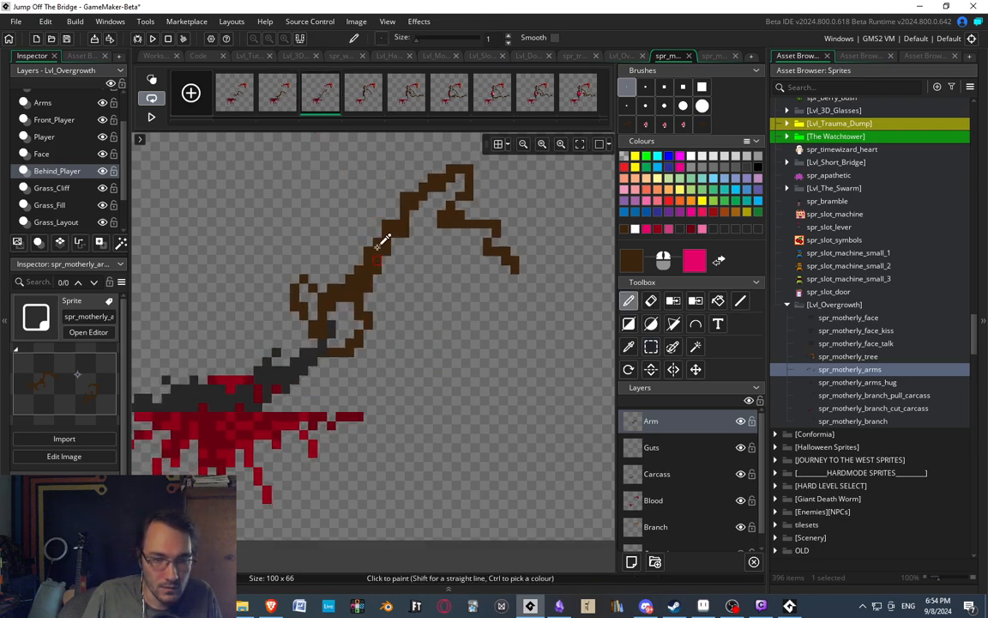
Review the frames in order from the second to the last, then play the animation in the image editor.
scroll(378, 201, "up", 2)
left_click(283, 91)
left_click(323, 106)
left_click(357, 101)
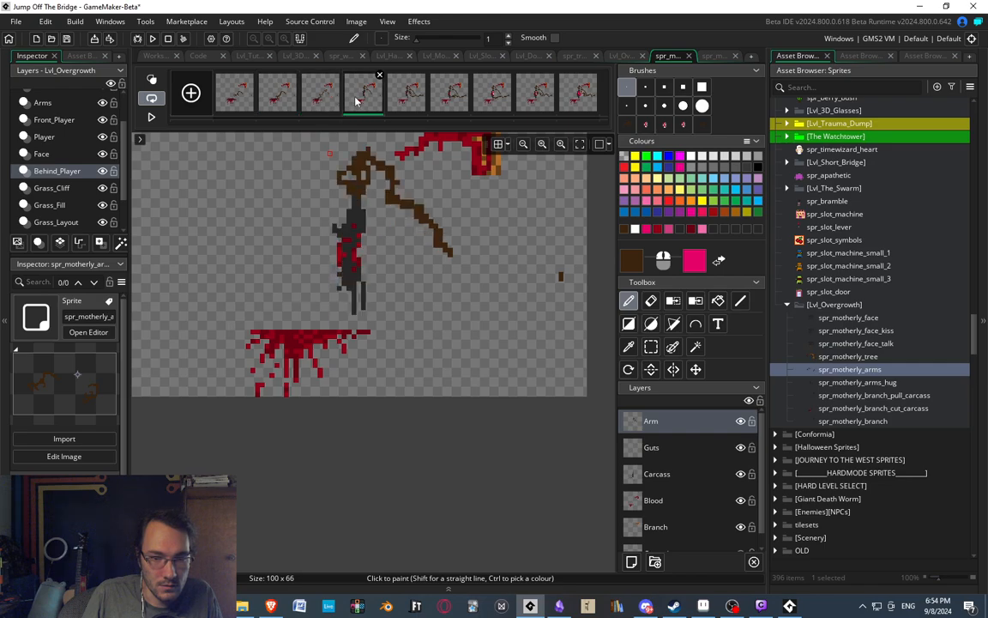
left_click(402, 109)
left_click(451, 98)
left_click(482, 106)
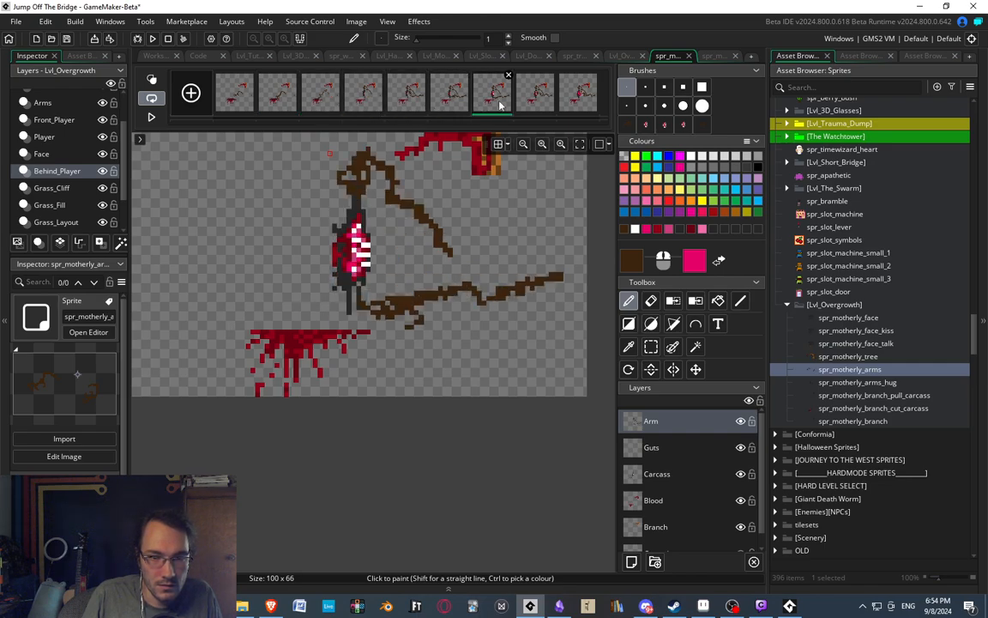
left_click(534, 103)
left_click(576, 101)
middle_click_drag(487, 209, 387, 241)
scroll(390, 234, "down", 3)
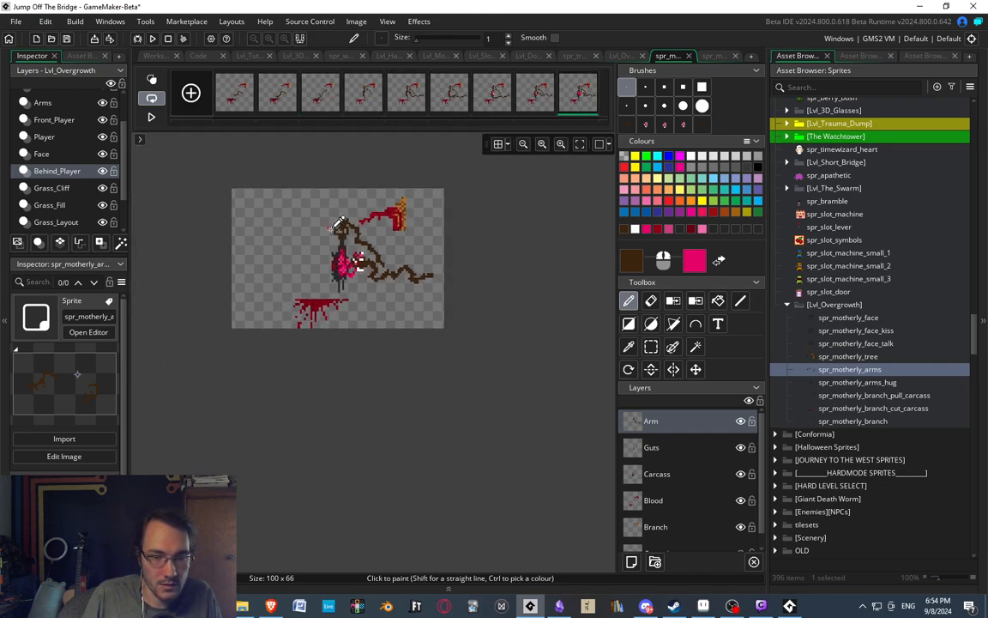
scroll(391, 257, "up", 2)
left_click(151, 118)
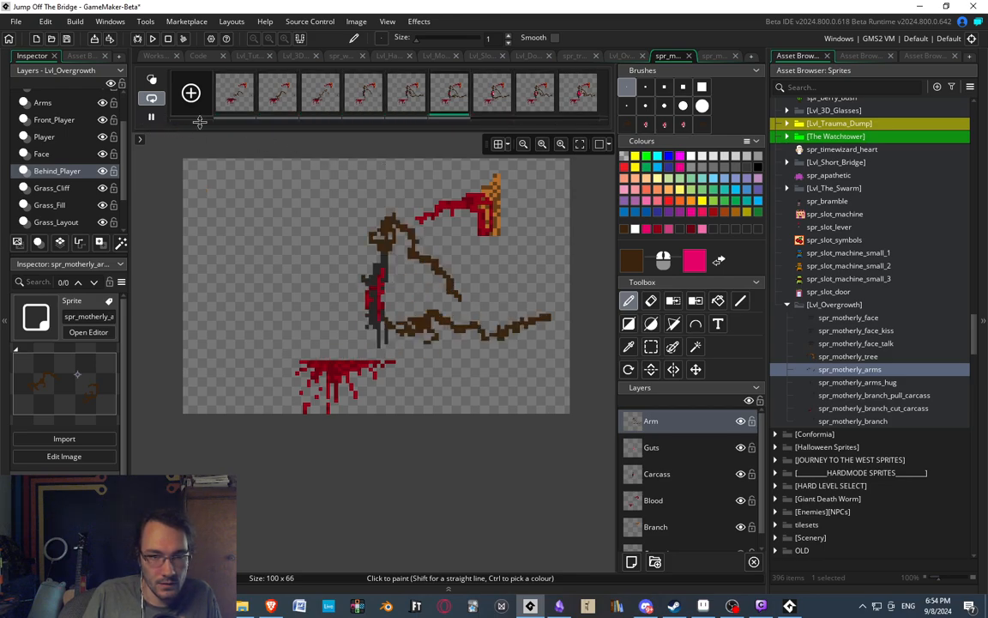
Open the spr_motherly_branch_cut_carcass sprite, play its animation preview, and return to its image editor.
left_click(152, 55)
left_click(332, 169)
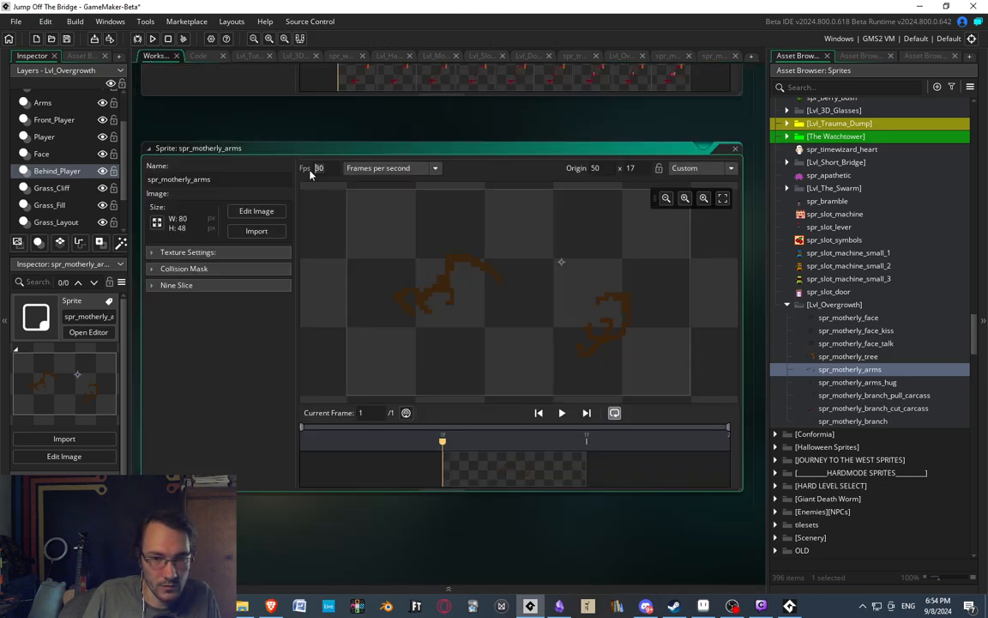
double_click(882, 409)
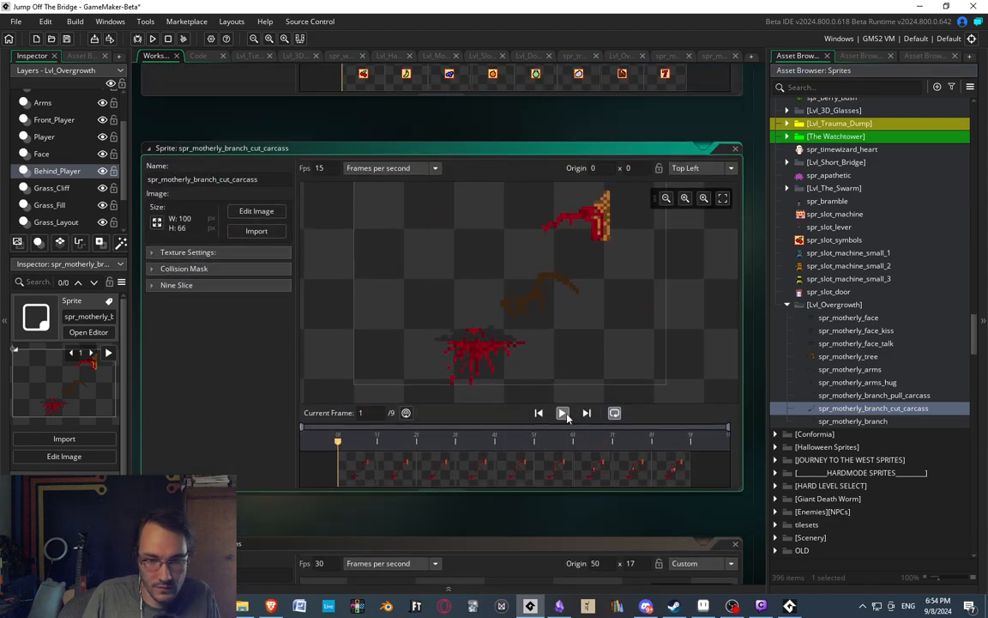
left_click(564, 414)
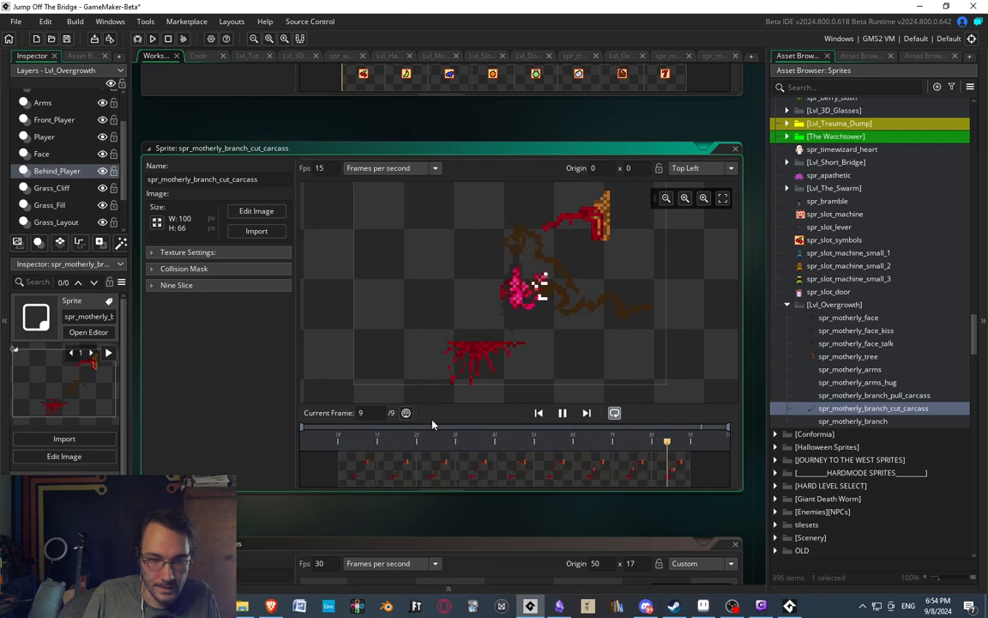
double_click(370, 465)
middle_click_drag(400, 255, 407, 264)
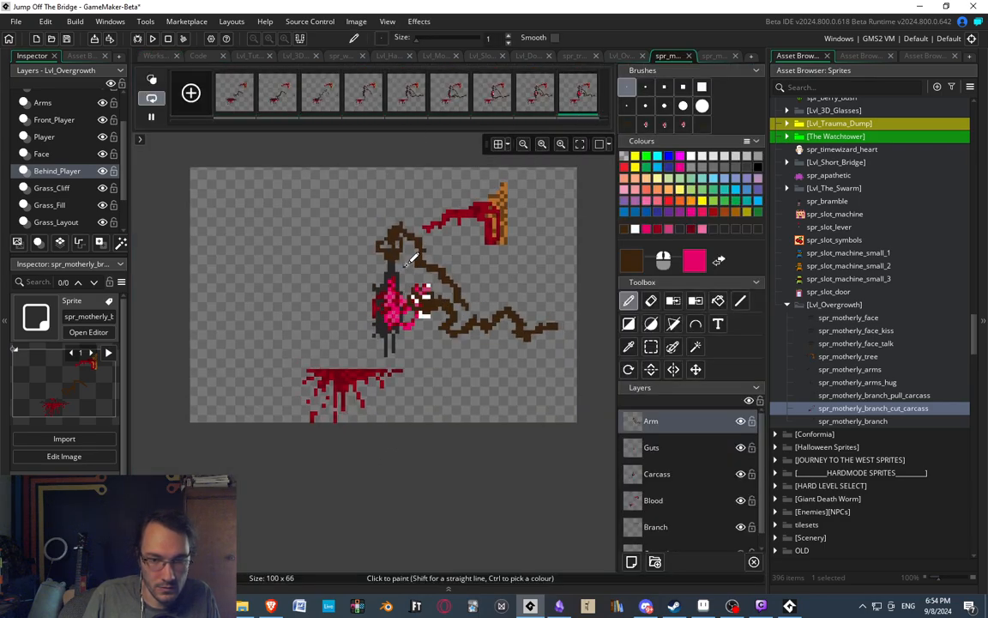
Examine the cut carcass animation frame by frame from the first to the ninth frame.
left_click(315, 108)
left_click(234, 99)
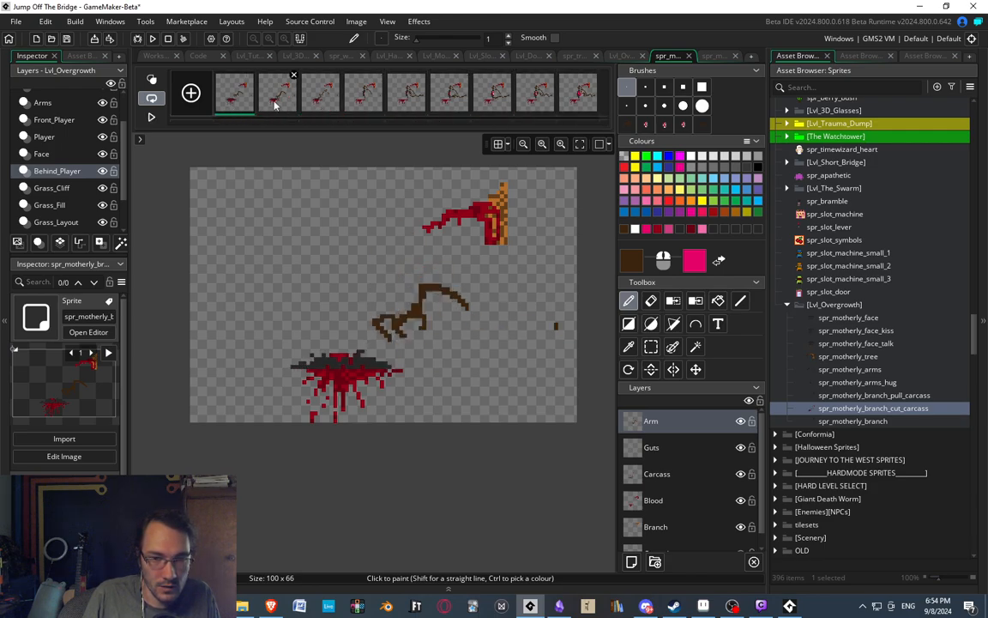
left_click(276, 96)
left_click(318, 97)
left_click(369, 103)
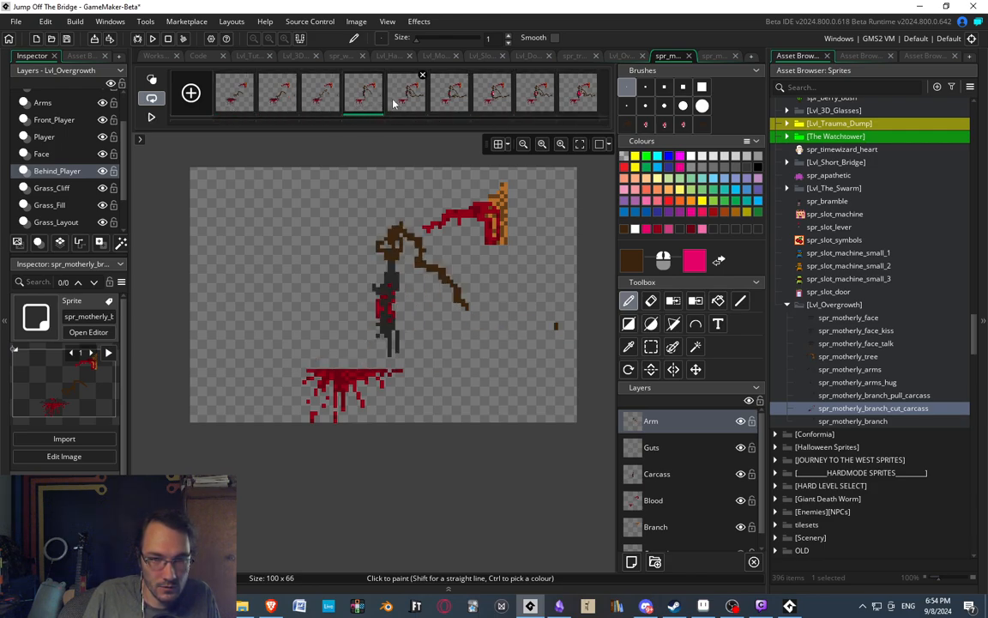
left_click(408, 103)
left_click(449, 101)
left_click(489, 105)
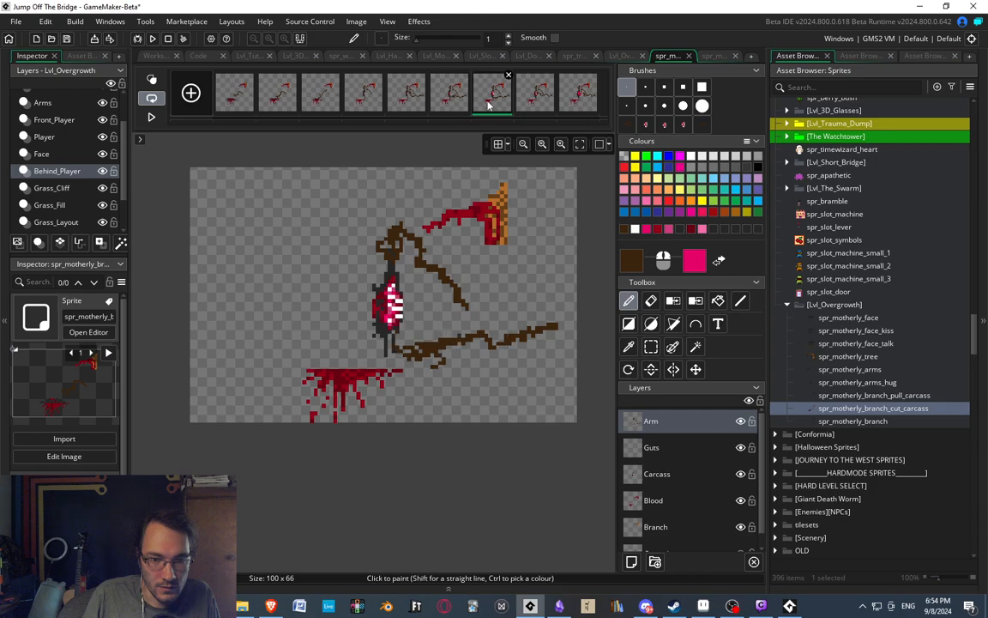
left_click(539, 101)
left_click(567, 100)
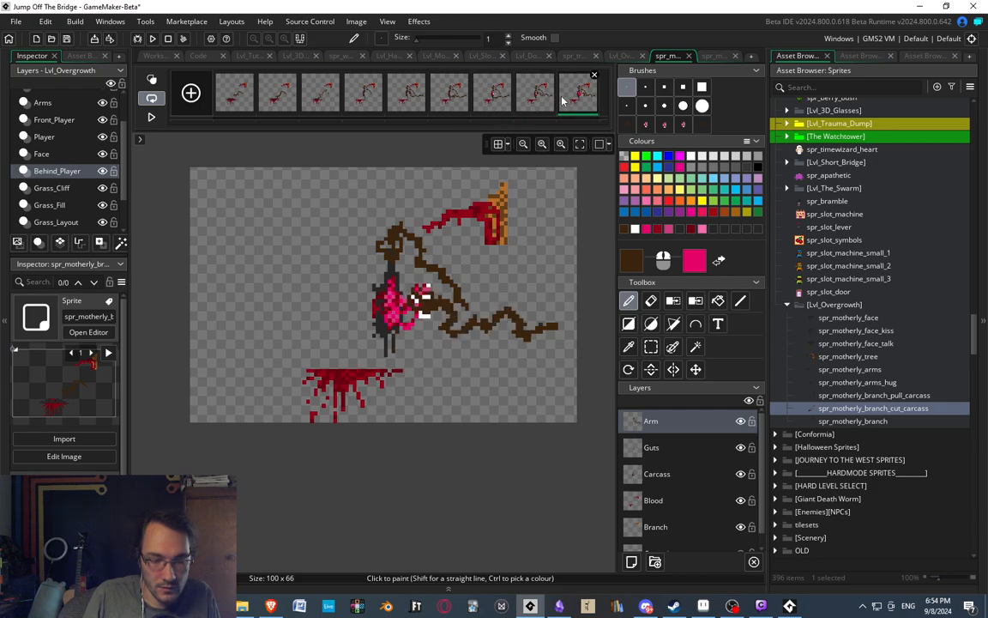
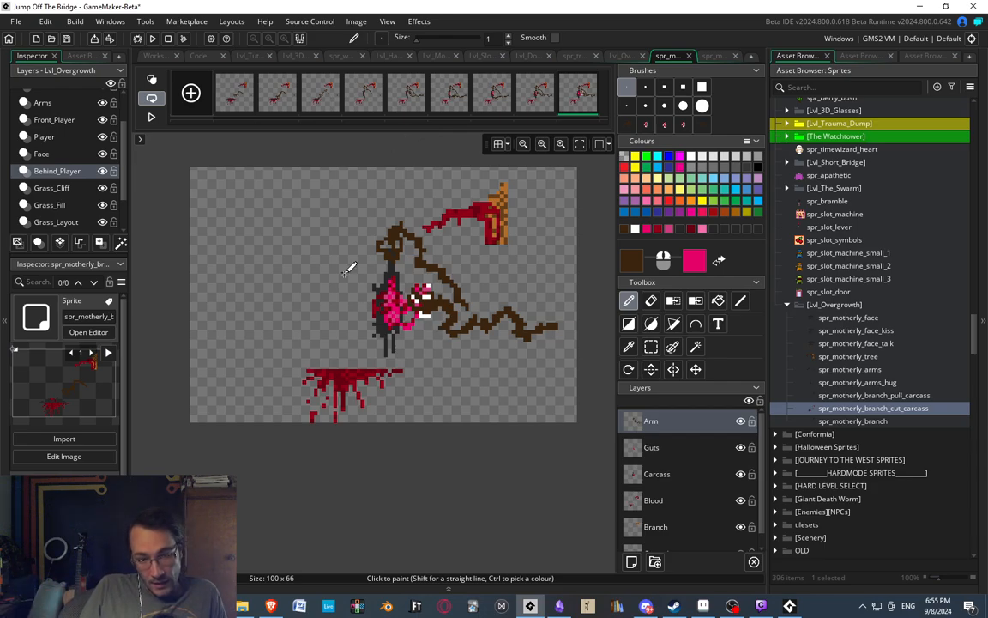
Play the cut carcass animation in the image editor, then select the spr_motherly_arms sprite in the asset list.
middle_click_drag(400, 217, 388, 211)
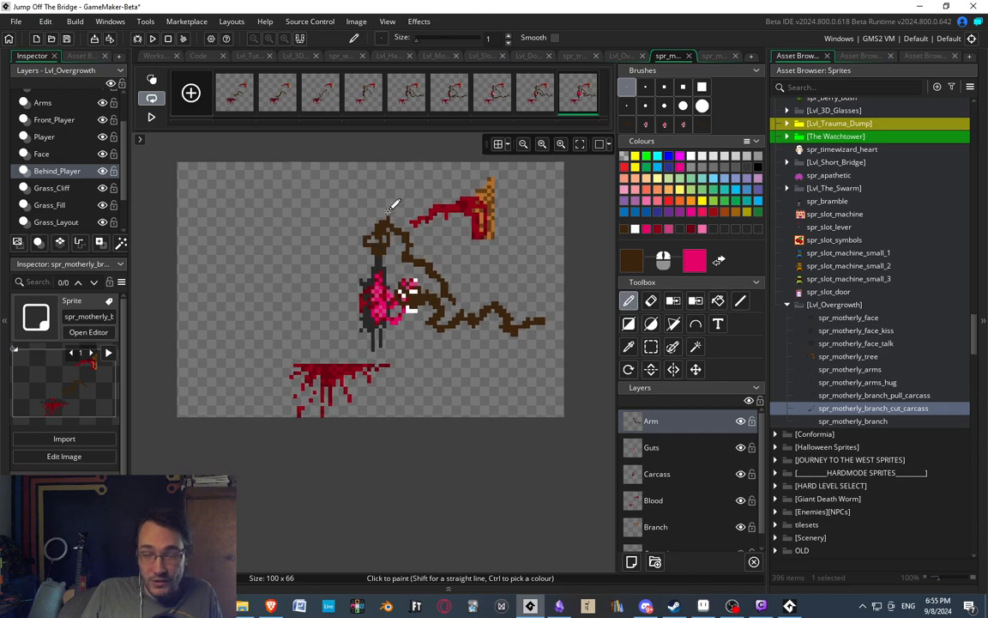
middle_click_drag(364, 275, 365, 259)
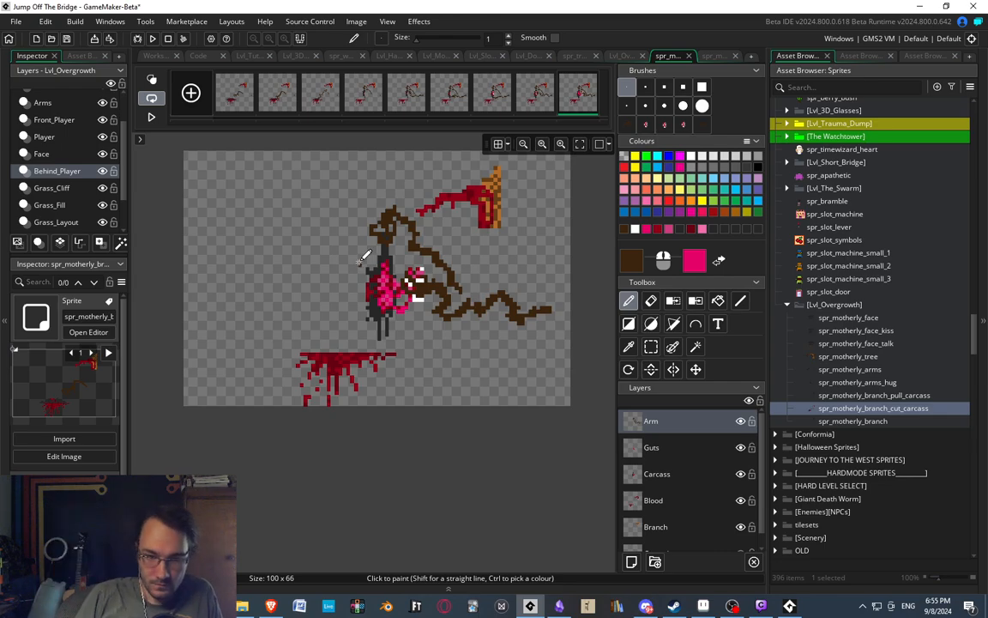
left_click(151, 118)
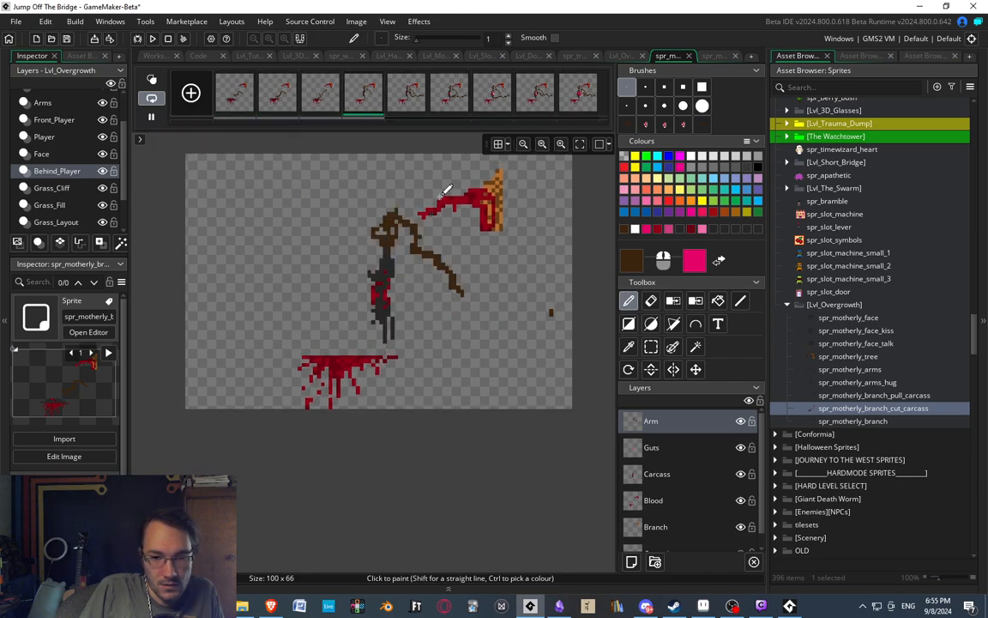
left_click(861, 398)
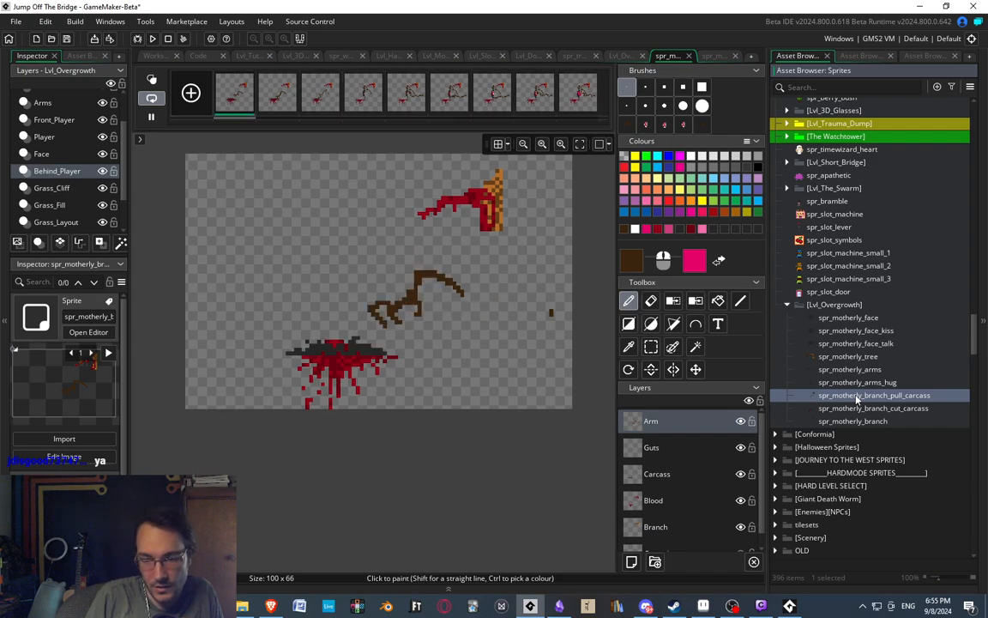
left_click(858, 370)
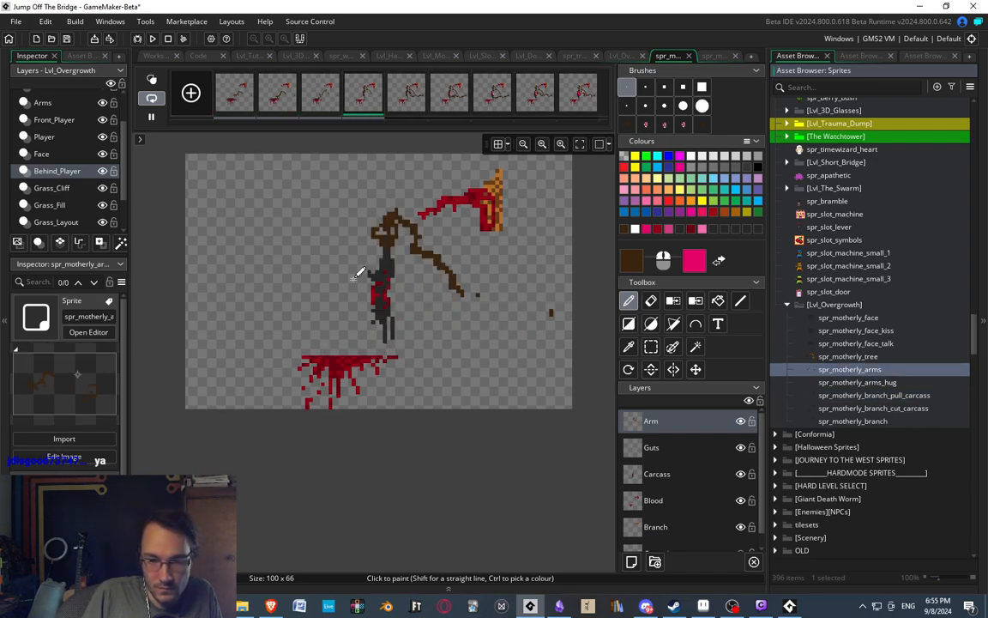
middle_click_drag(373, 226, 390, 242)
Examine the cut carcass frames in two passes, from the fourth to the ninth and from the second to the ninth.
left_click(451, 102)
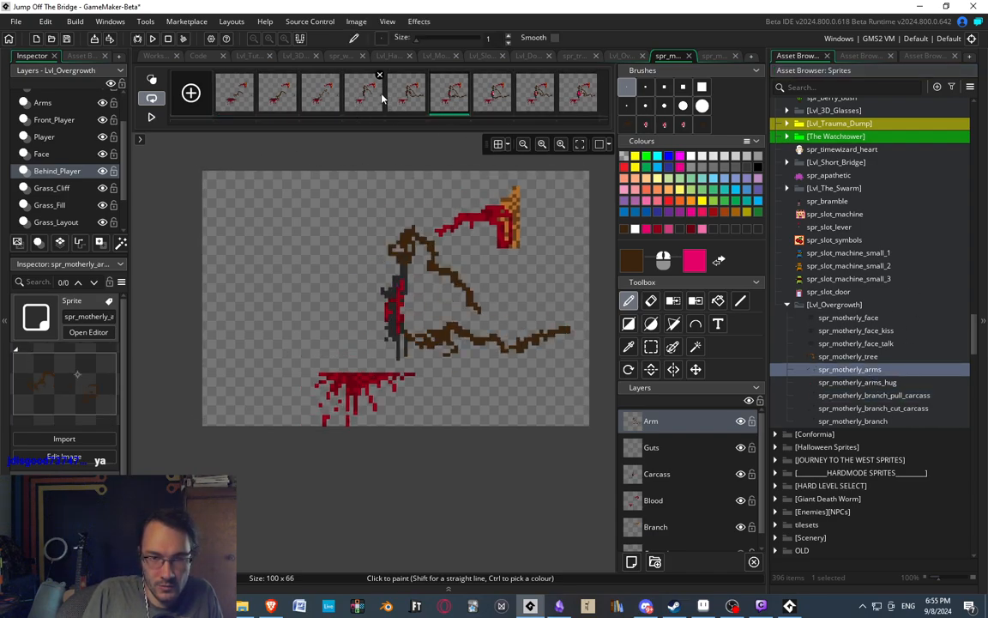
left_click(382, 99)
left_click(405, 102)
left_click(447, 102)
left_click(499, 99)
left_click(531, 96)
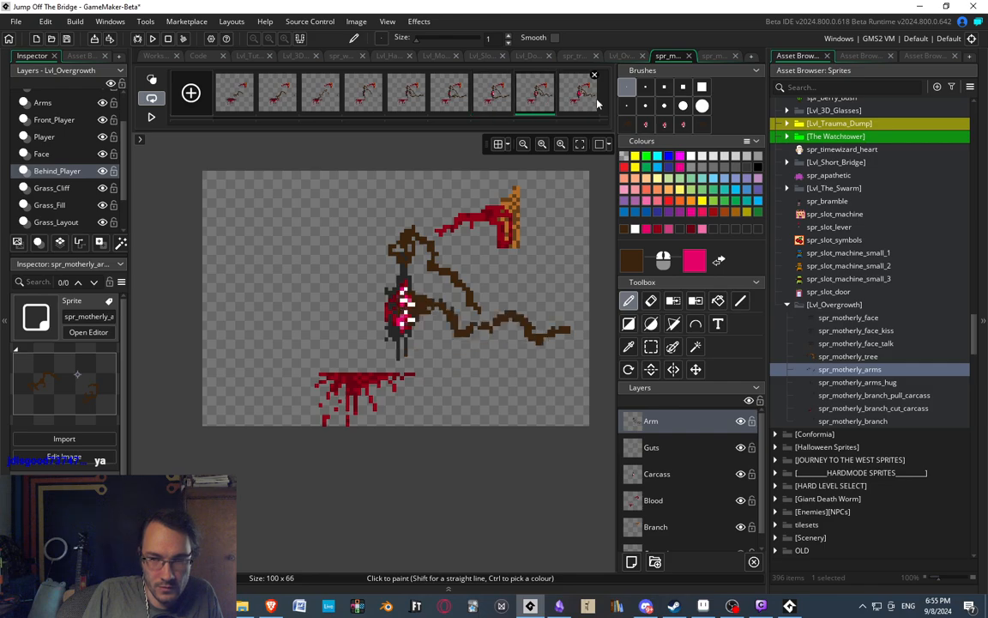
left_click(596, 103)
left_click(268, 102)
left_click(323, 102)
left_click(378, 103)
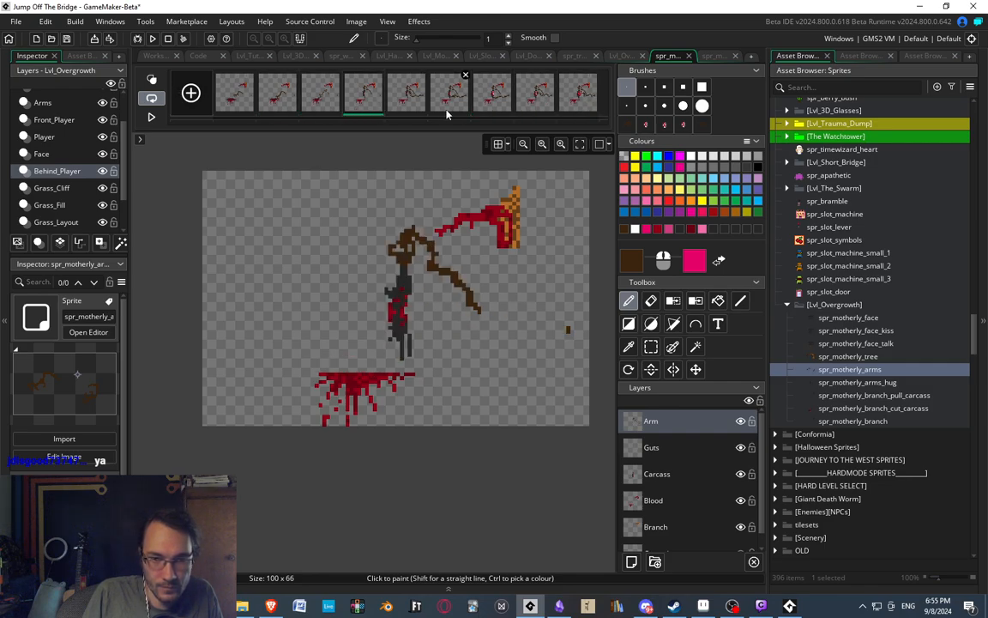
left_click(415, 103)
left_click(453, 102)
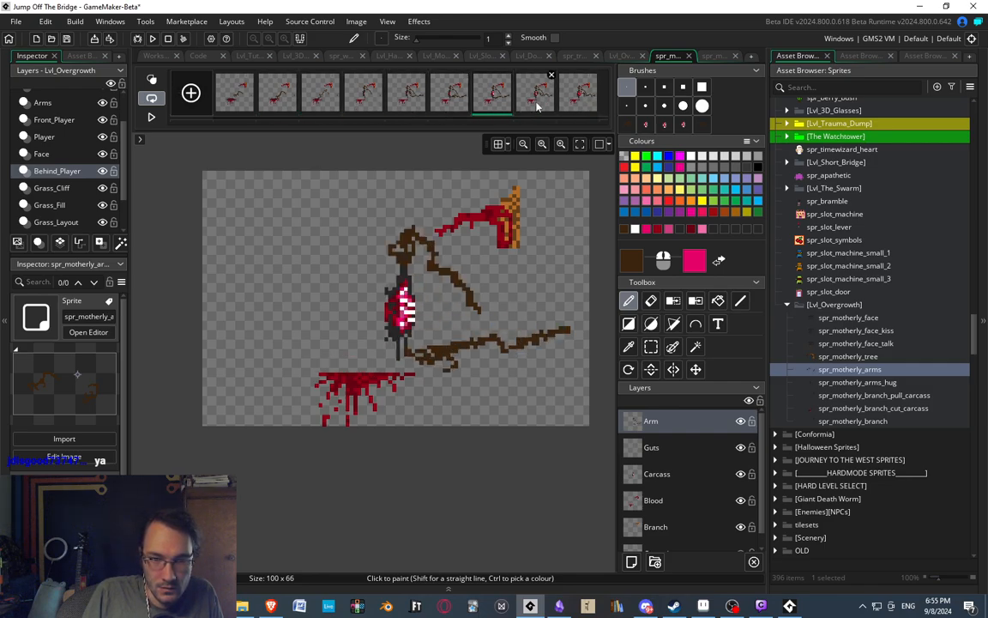
left_click(534, 101)
left_click(579, 109)
middle_click_drag(377, 262, 401, 242)
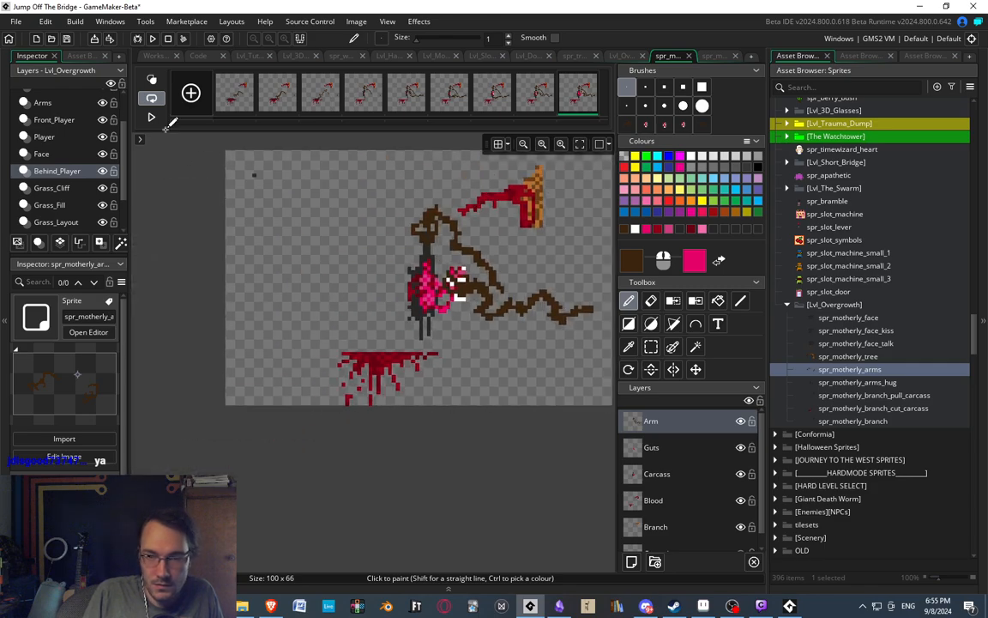
middle_click_drag(184, 238, 187, 238)
middle_click_drag(337, 206, 313, 225)
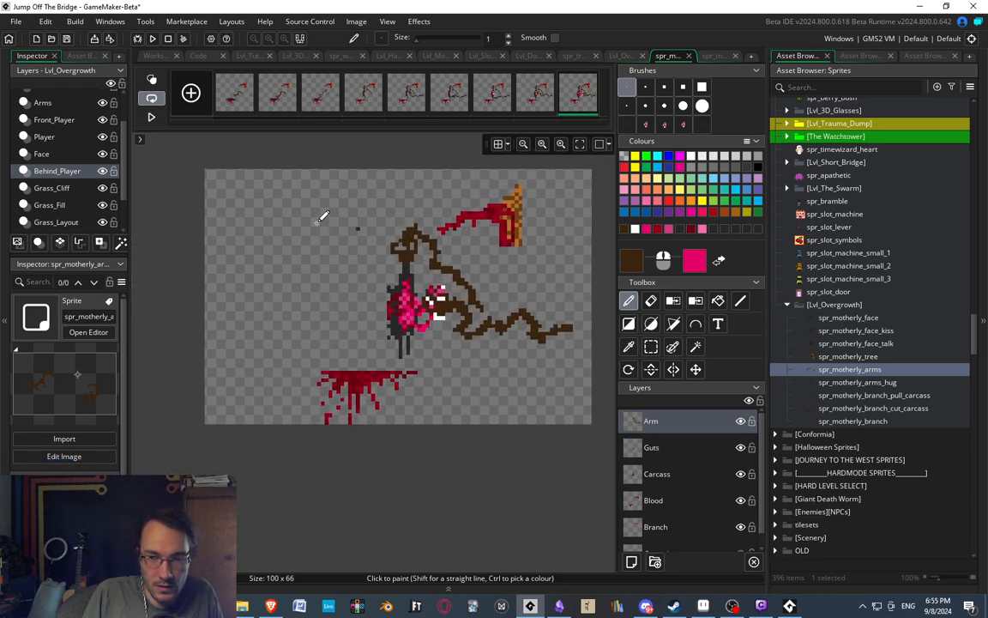
Check the third to sixth frames, then close the other open sprite editor and return to the cut carcass frames.
left_click(322, 96)
left_click(375, 100)
left_click(410, 103)
left_click(450, 99)
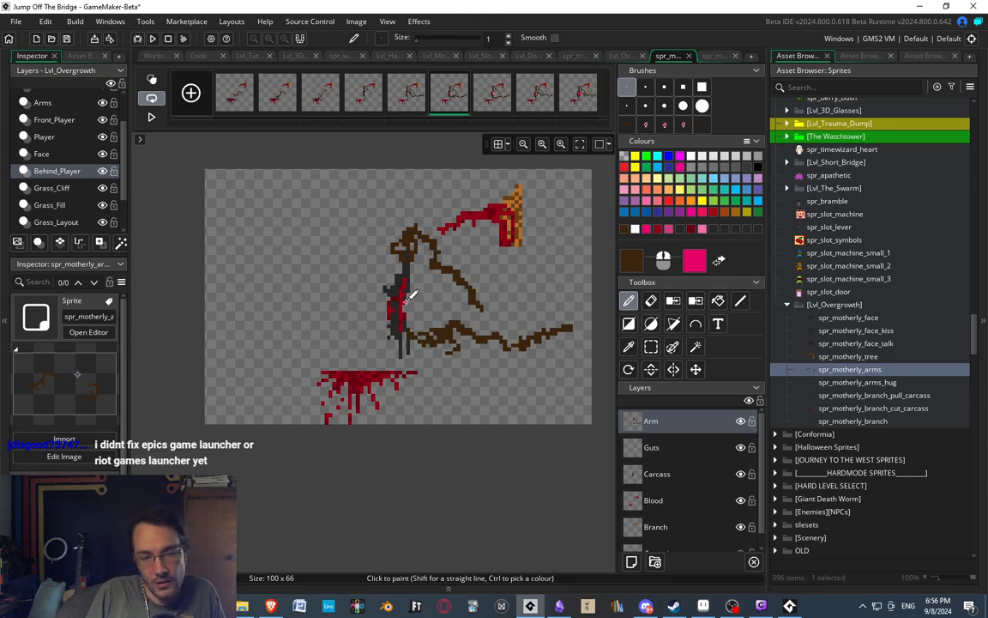
middle_click_drag(404, 194, 382, 192)
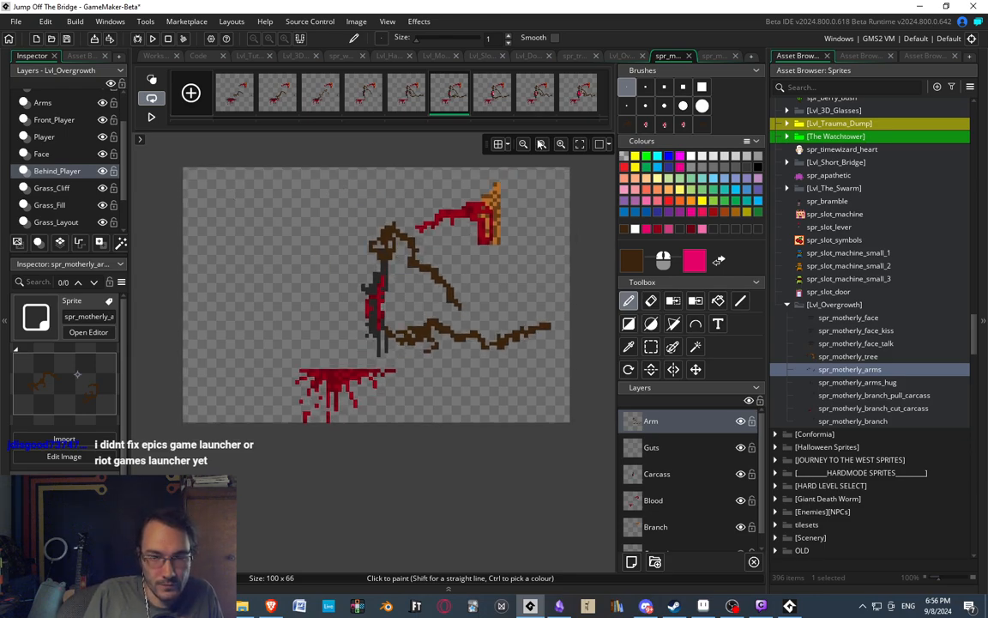
left_click(713, 55)
left_click(736, 55)
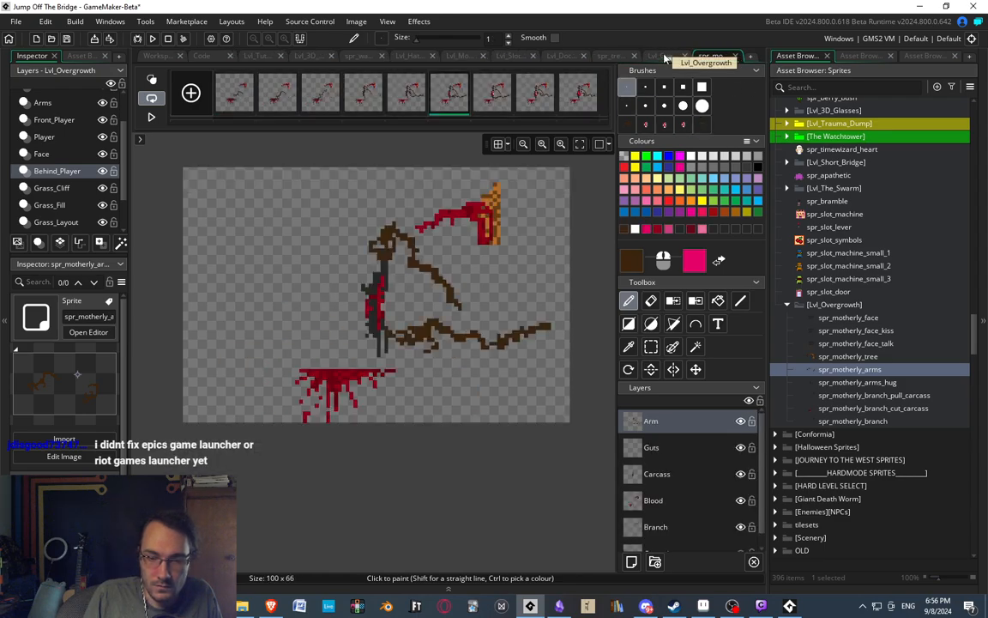
Examine the seventh to ninth frames, then go through the cut carcass motion again from the third frame to the last.
left_click(492, 94)
left_click(541, 101)
left_click(568, 103)
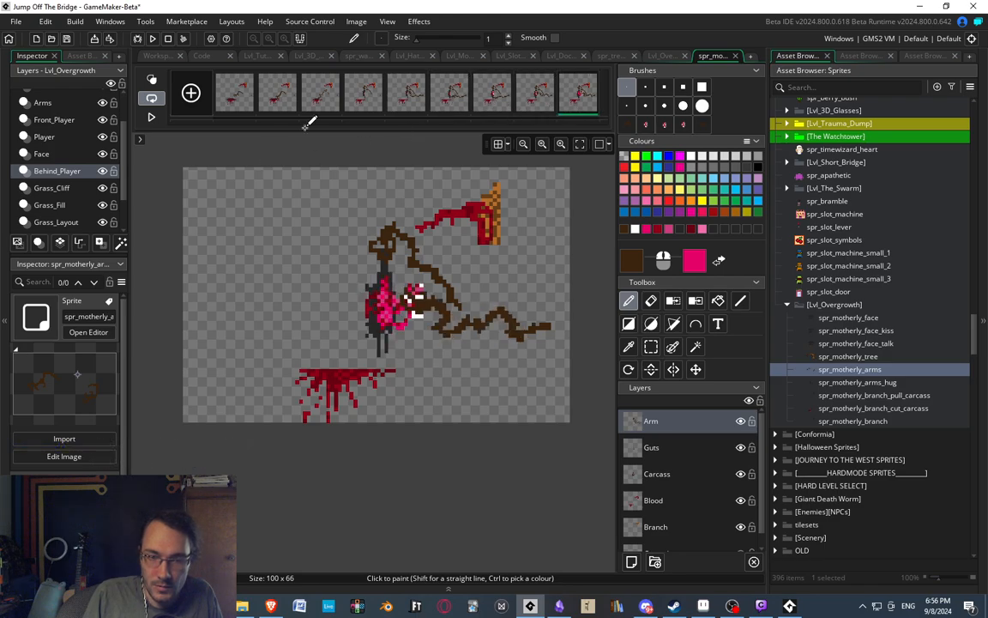
left_click(330, 103)
left_click(356, 104)
left_click(415, 106)
left_click(458, 106)
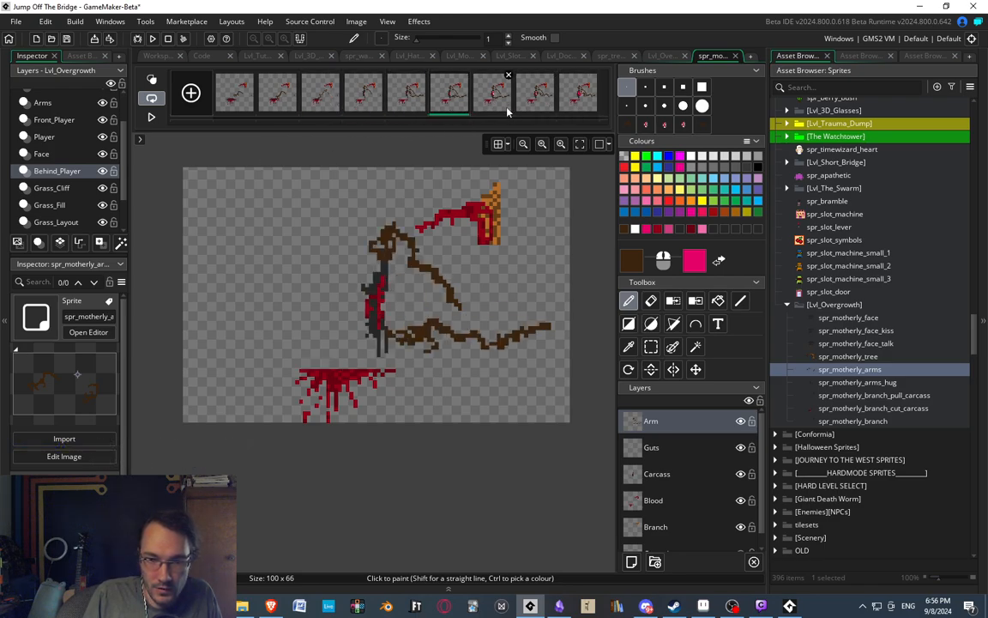
left_click(507, 109)
left_click(534, 103)
left_click(575, 101)
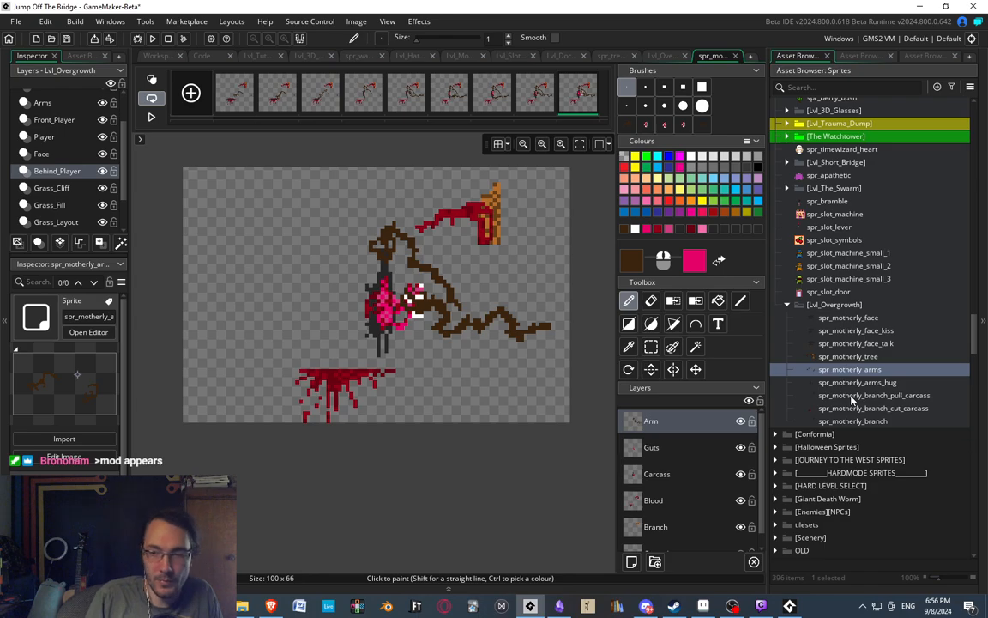
Examine the complete cut carcass animation frame by frame, from the first to the ninth frame.
left_click(234, 95)
left_click(278, 95)
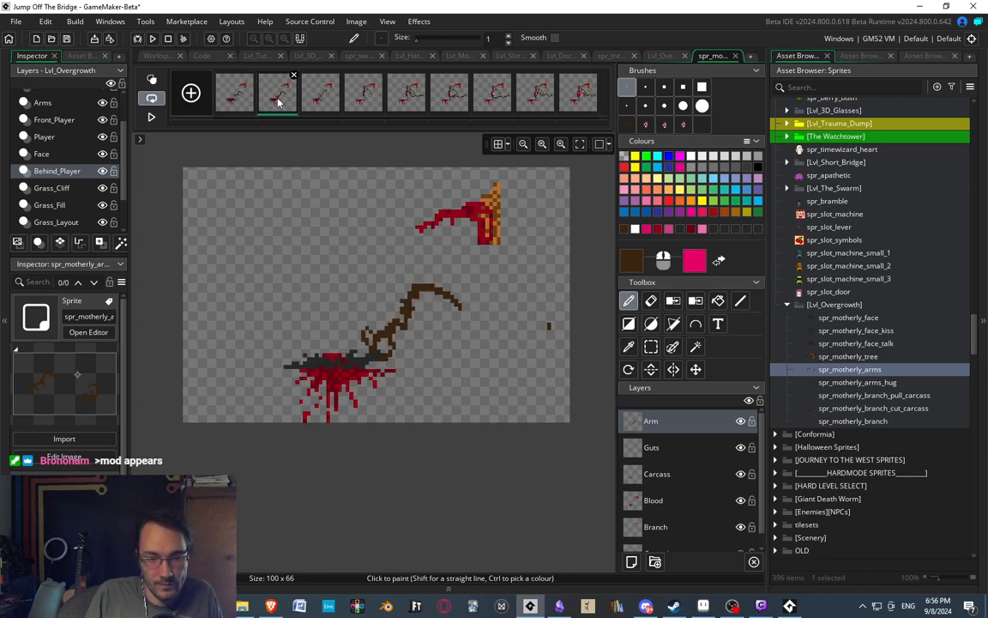
left_click(319, 109)
left_click(362, 106)
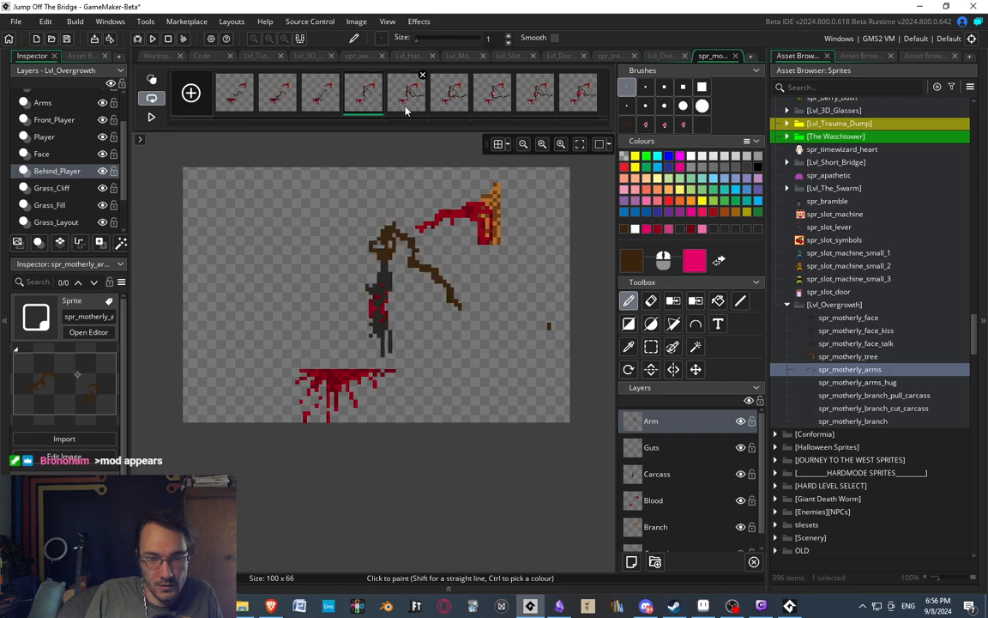
left_click(406, 105)
left_click(449, 105)
left_click(488, 110)
left_click(532, 103)
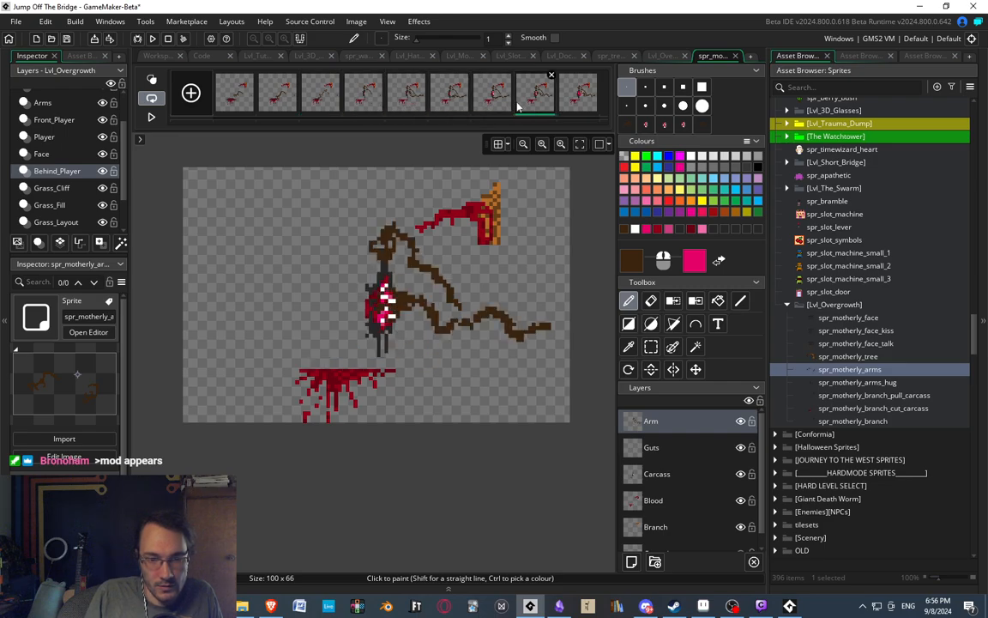
left_click(577, 106)
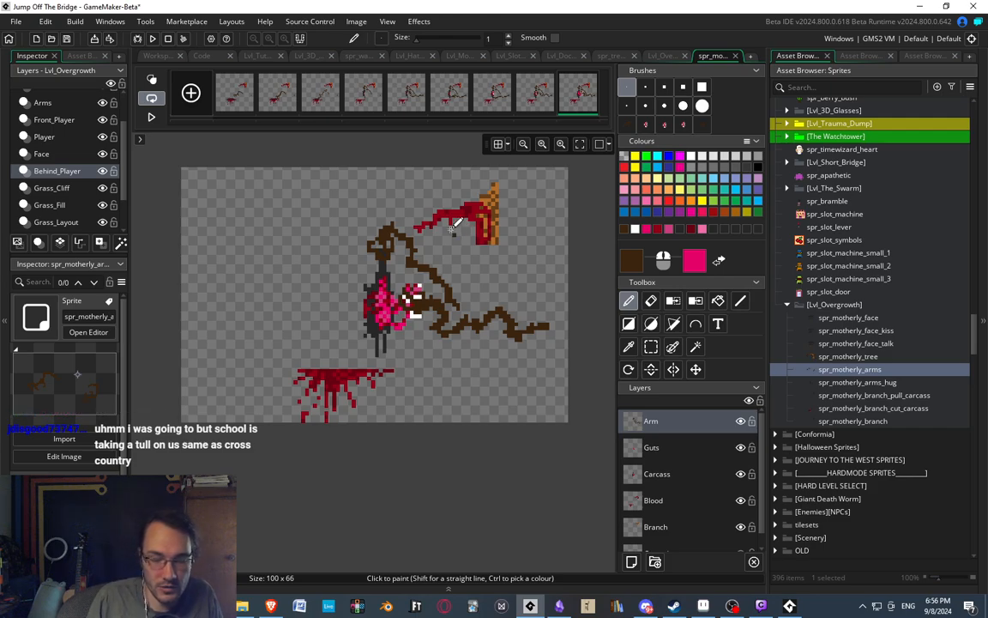
Close the cut carcass image editor and open the spr_motherly_branch_pull_carcass sprite for image editing.
left_click(735, 56)
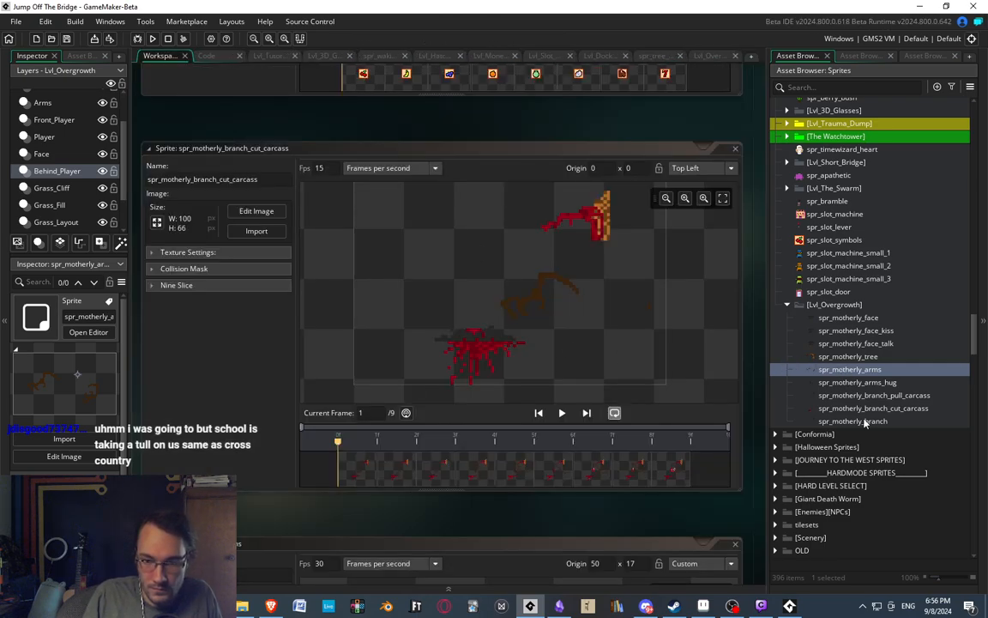
double_click(866, 398)
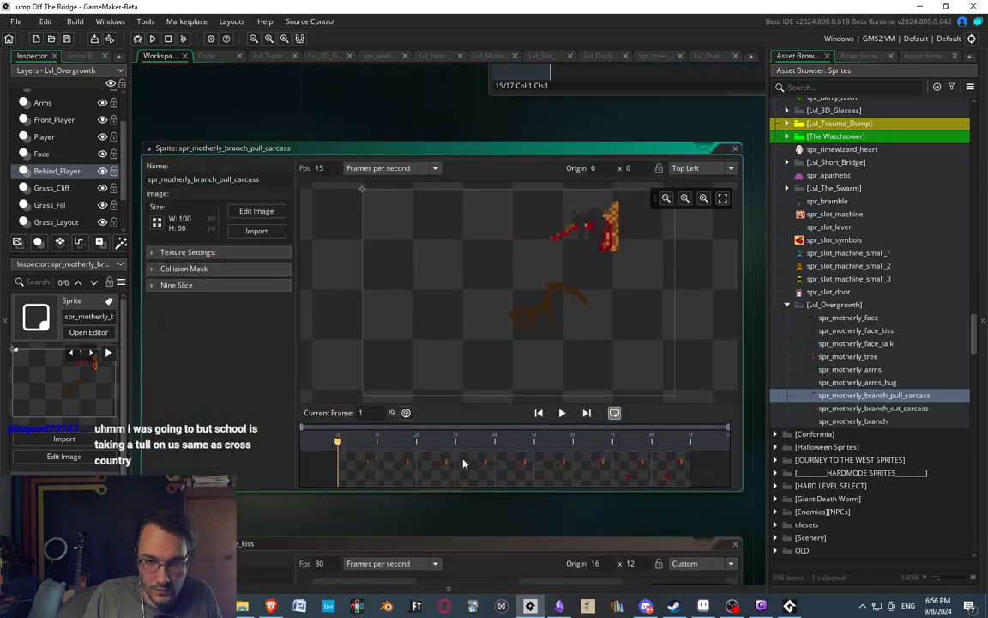
double_click(366, 458)
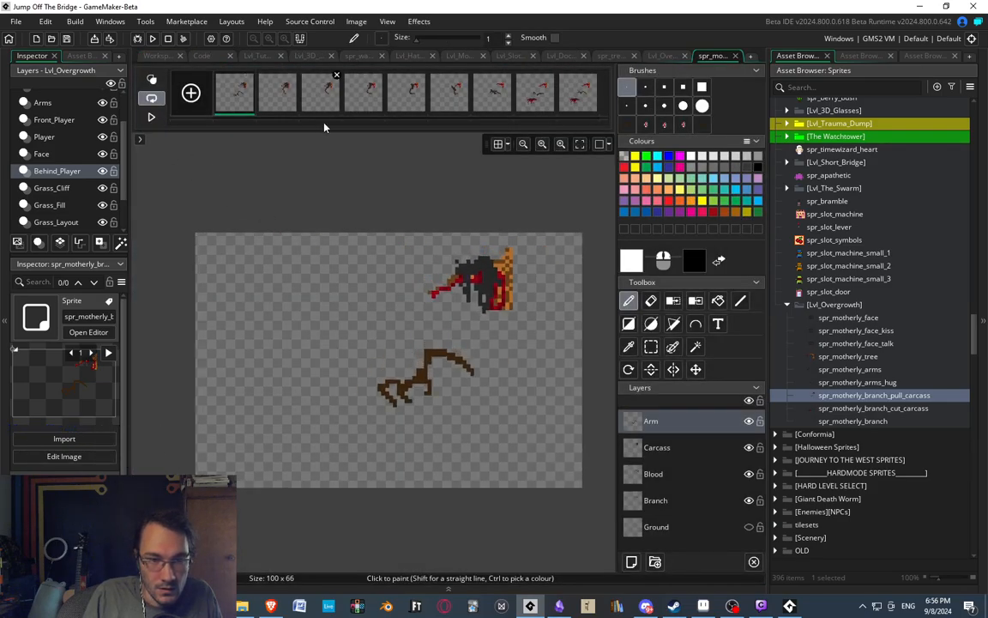
Examine the pull carcass frames in order from the third to the eighth.
left_click(325, 98)
left_click(370, 95)
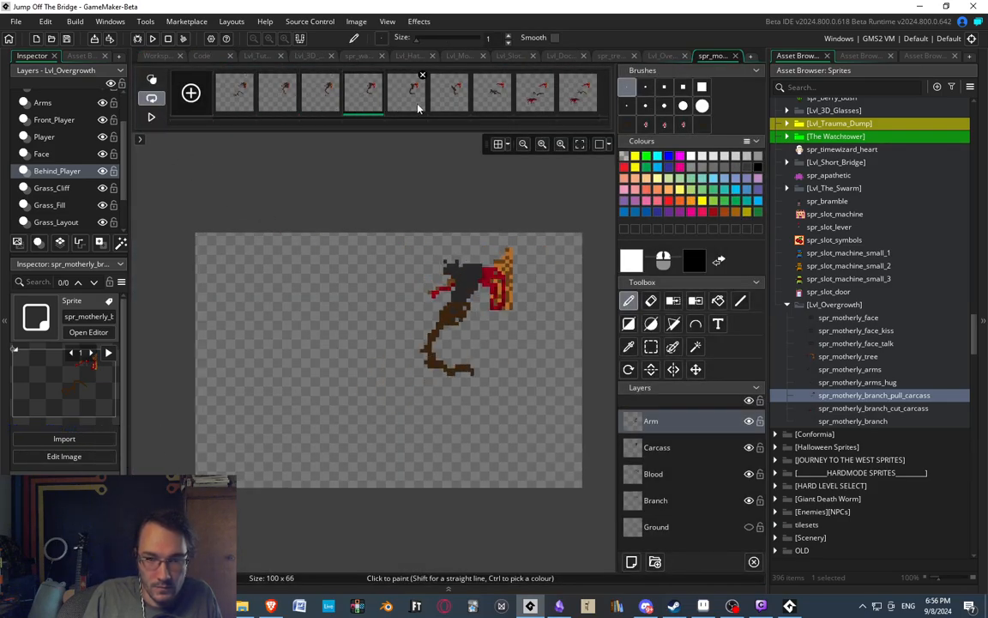
left_click(404, 93)
left_click(453, 102)
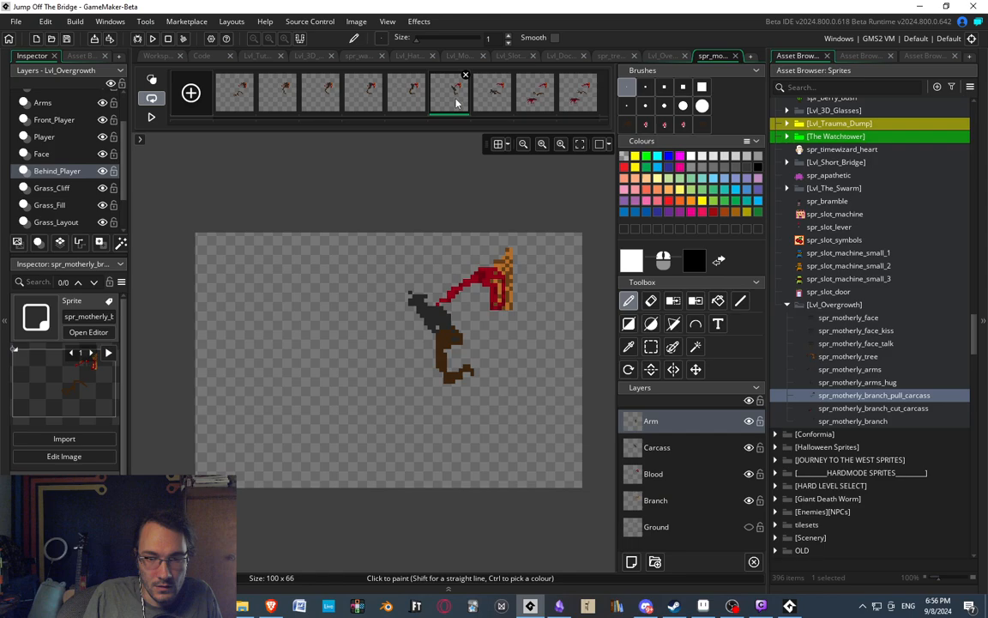
left_click(500, 100)
left_click(536, 97)
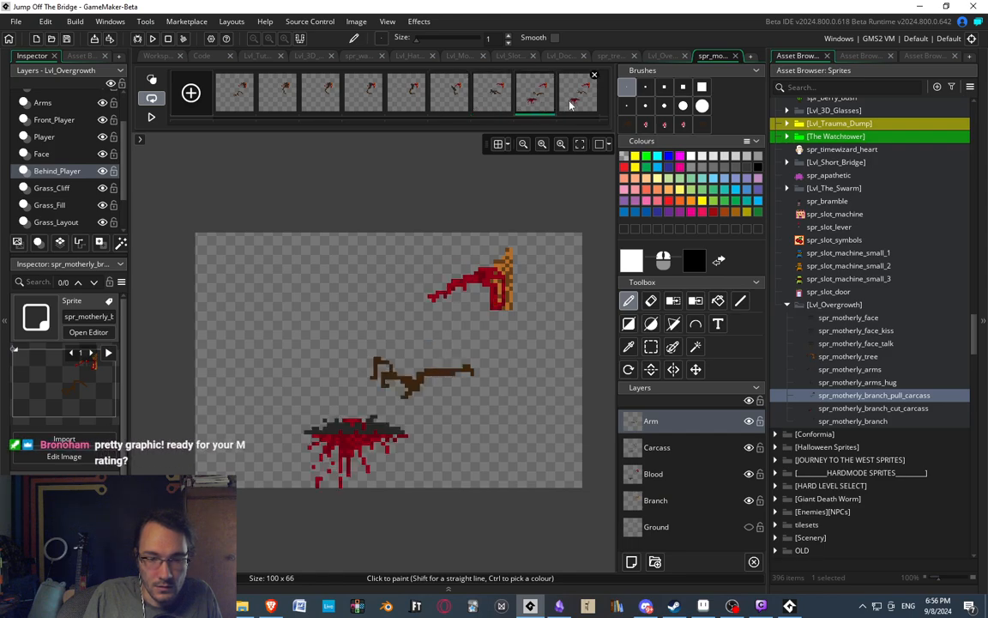
On the seventh frame, sample the dark red of the blood, make the Carcass layer active and hide the Arm layer.
left_click(486, 97)
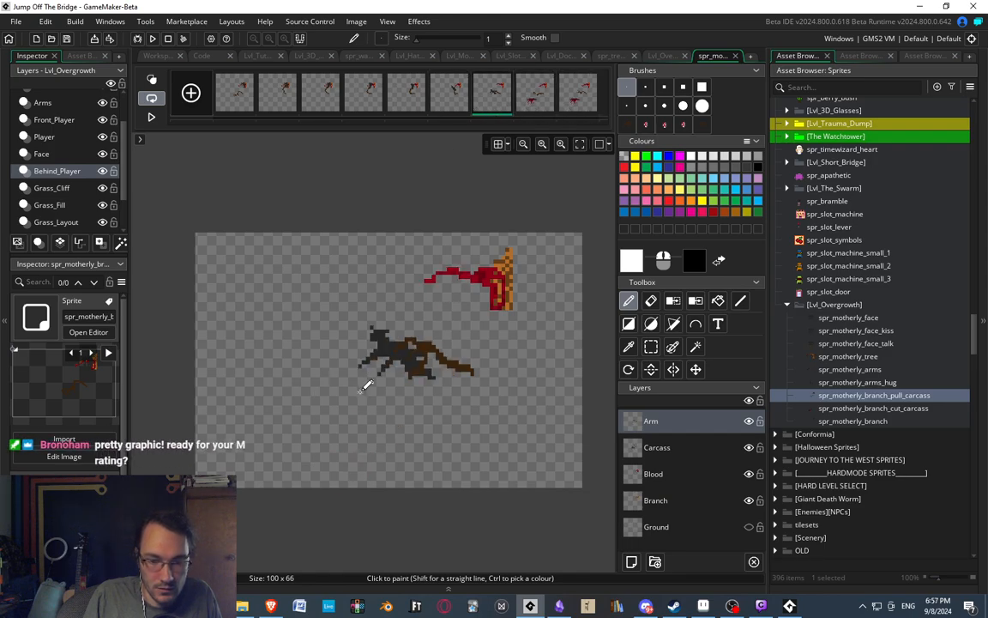
scroll(369, 387, "up", 1, "ctrl")
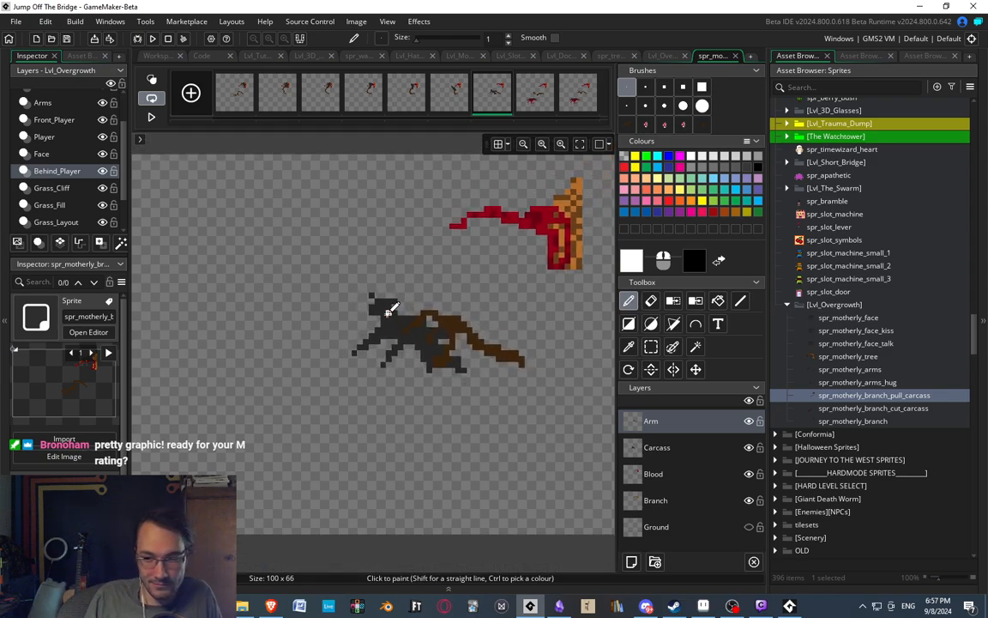
scroll(522, 234, "up", 1, "ctrl")
left_click(523, 212, "ctrl")
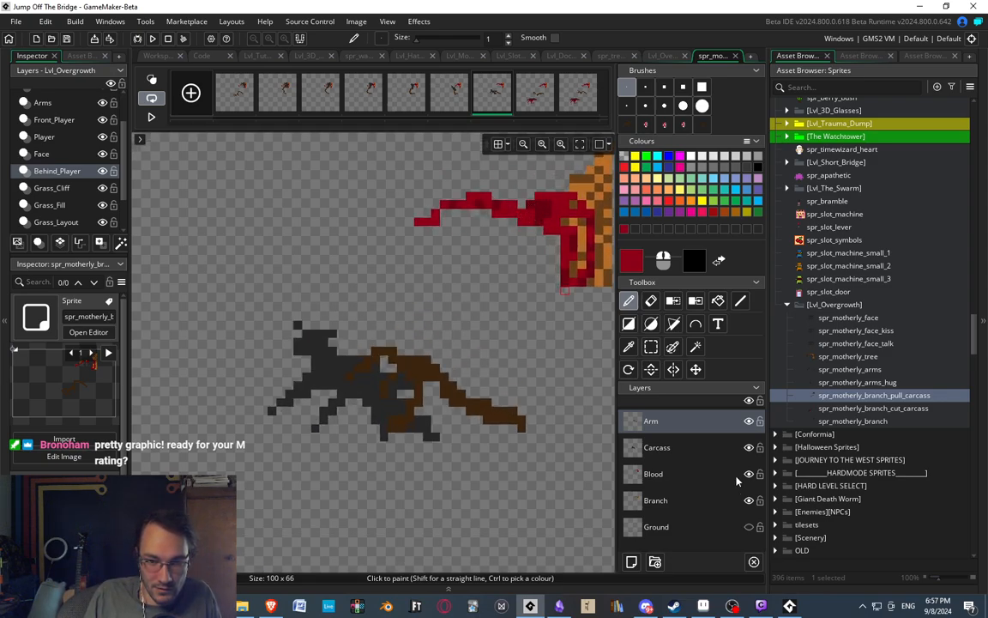
left_click(648, 447)
left_click(342, 401)
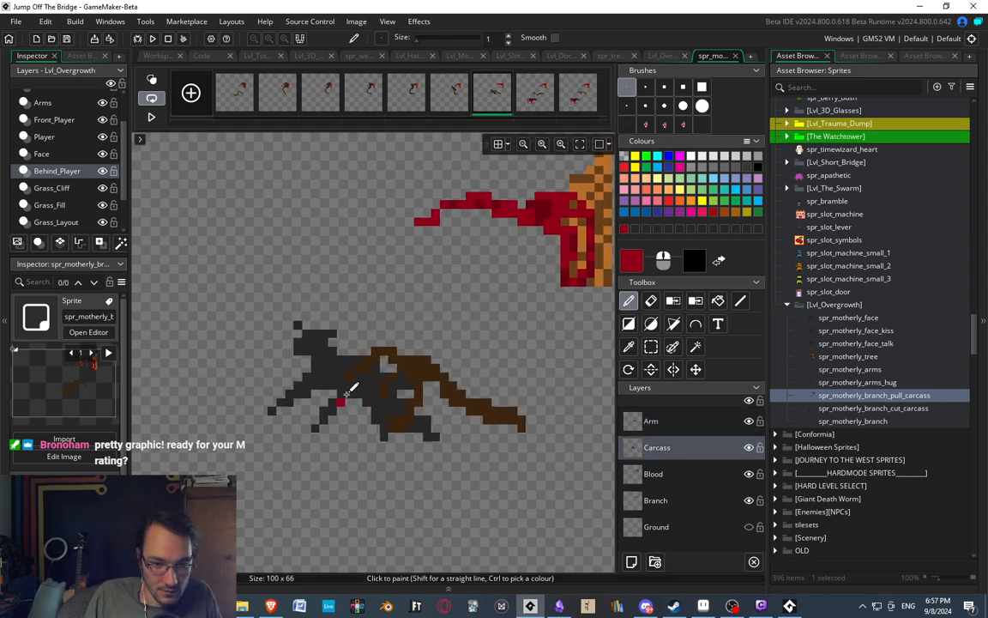
left_click(749, 421)
Paint blood wounds in two dark reds along the back and belly of the carcass on the seventh frame.
left_click_drag(349, 393, 366, 399)
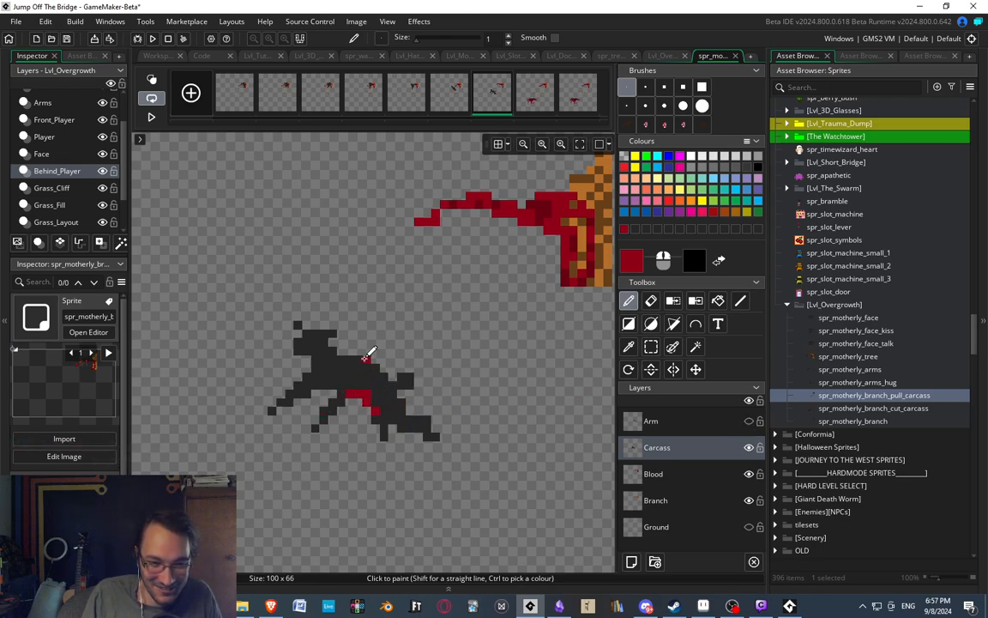
left_click_drag(367, 359, 381, 375)
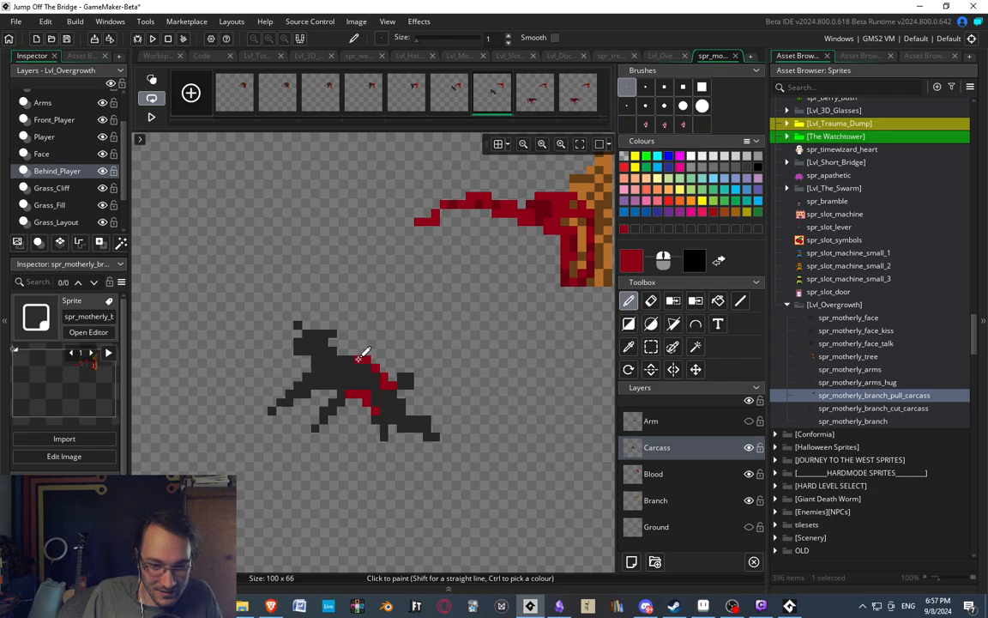
left_click_drag(348, 358, 363, 354)
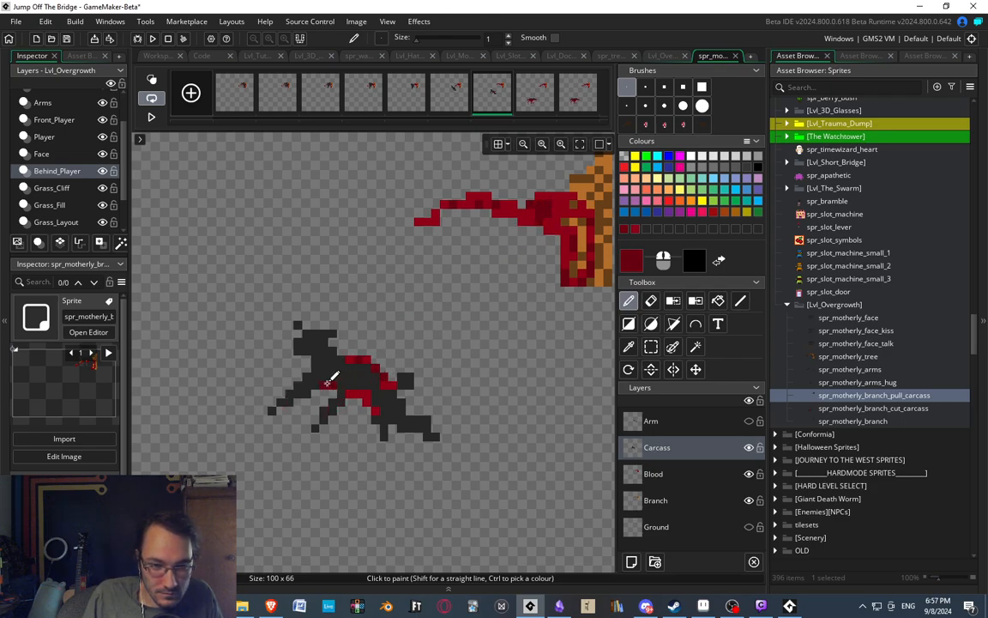
left_click_drag(330, 379, 353, 390)
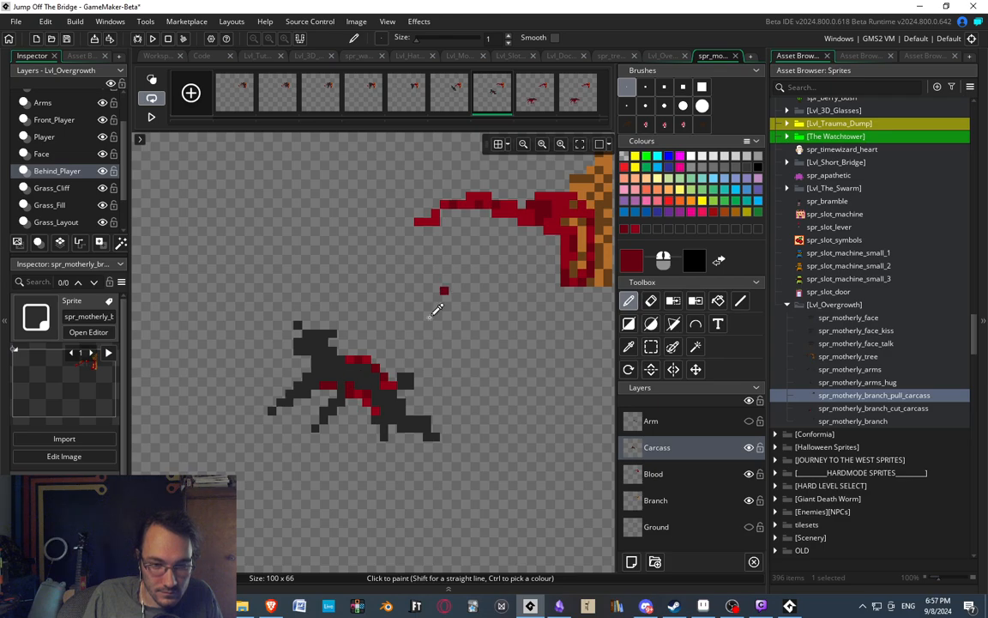
On the sixth frame's Carcass layer, paint a dark red wound where the bloody branch tip meets the body.
scroll(446, 257, "down", 3)
left_click(534, 96)
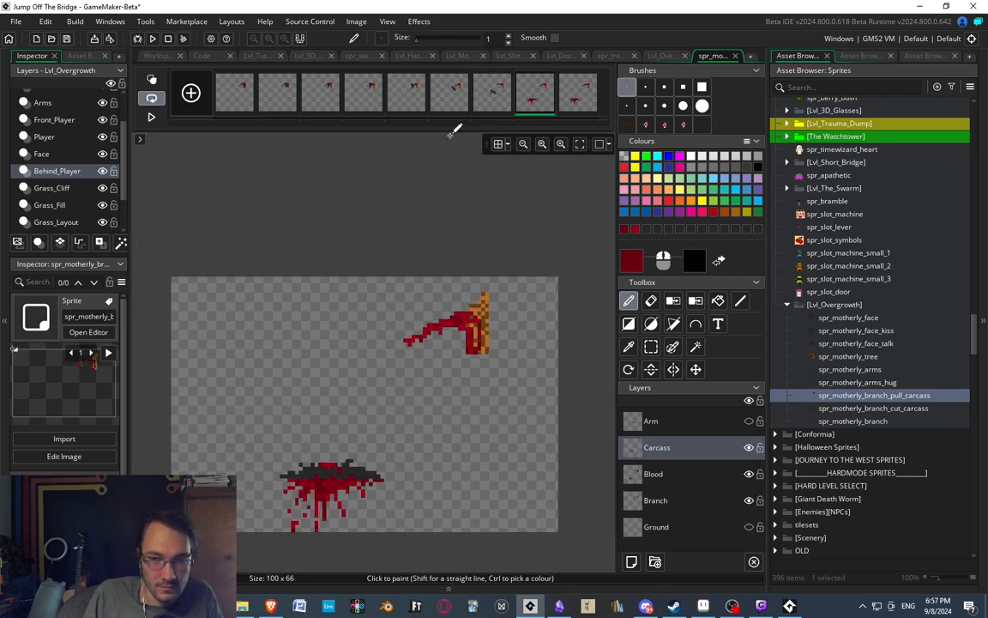
left_click(403, 93)
scroll(432, 336, "up", 5)
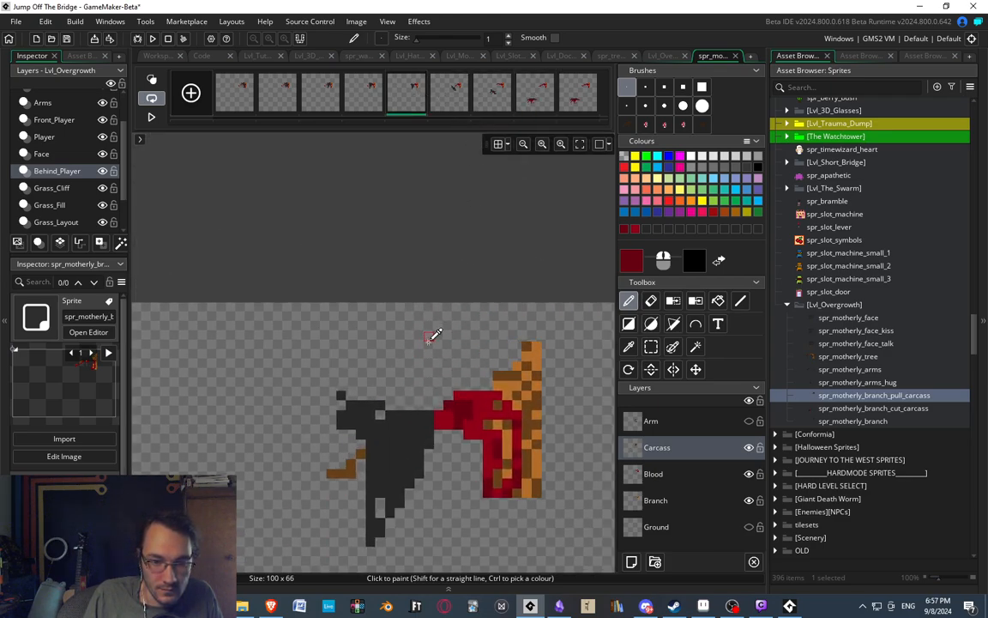
left_click(452, 92)
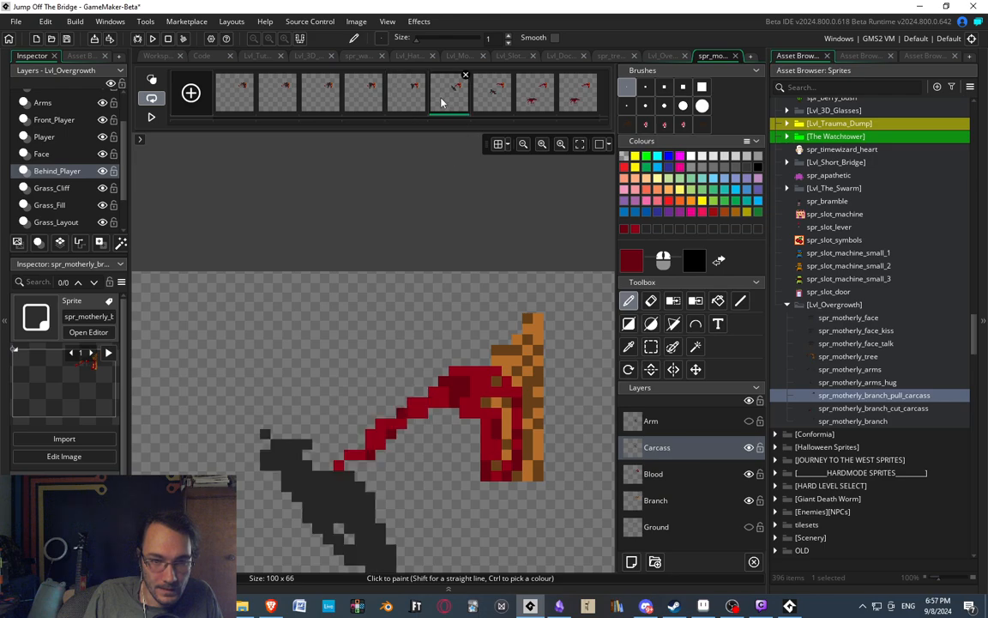
scroll(326, 300, "down", 3)
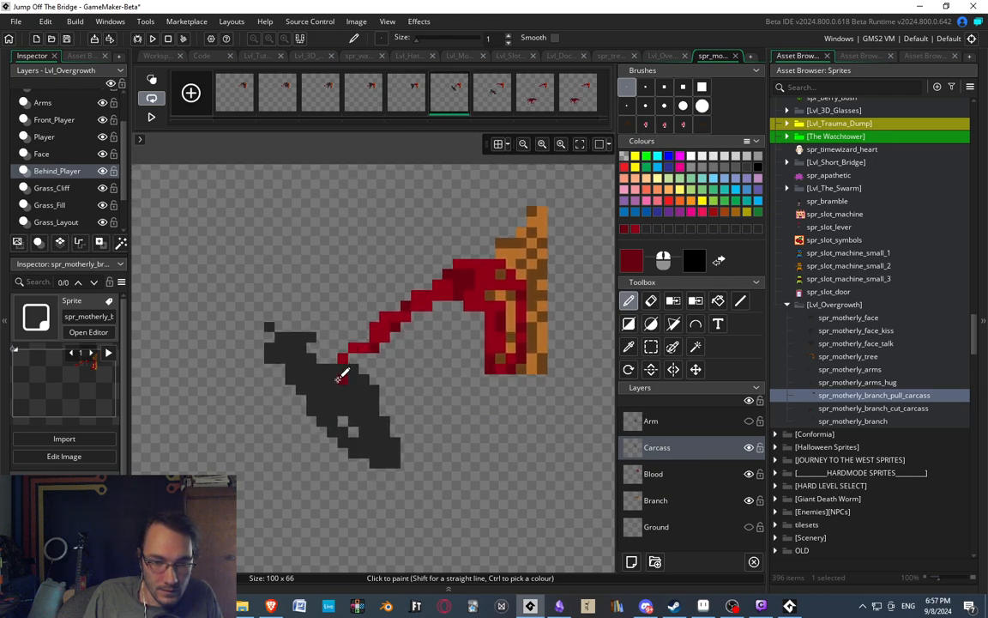
left_click(653, 474)
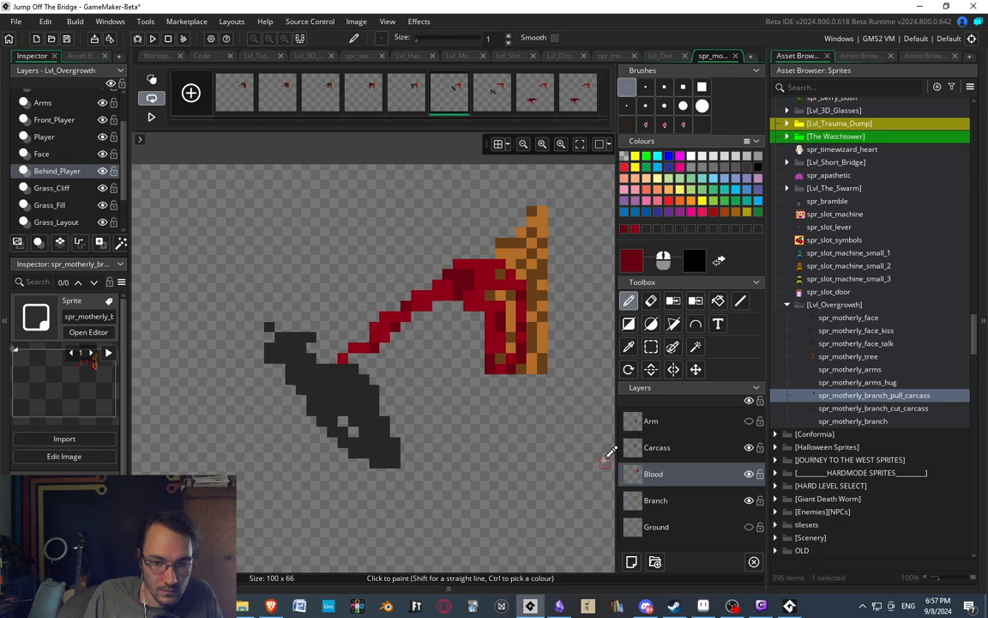
left_click(659, 448)
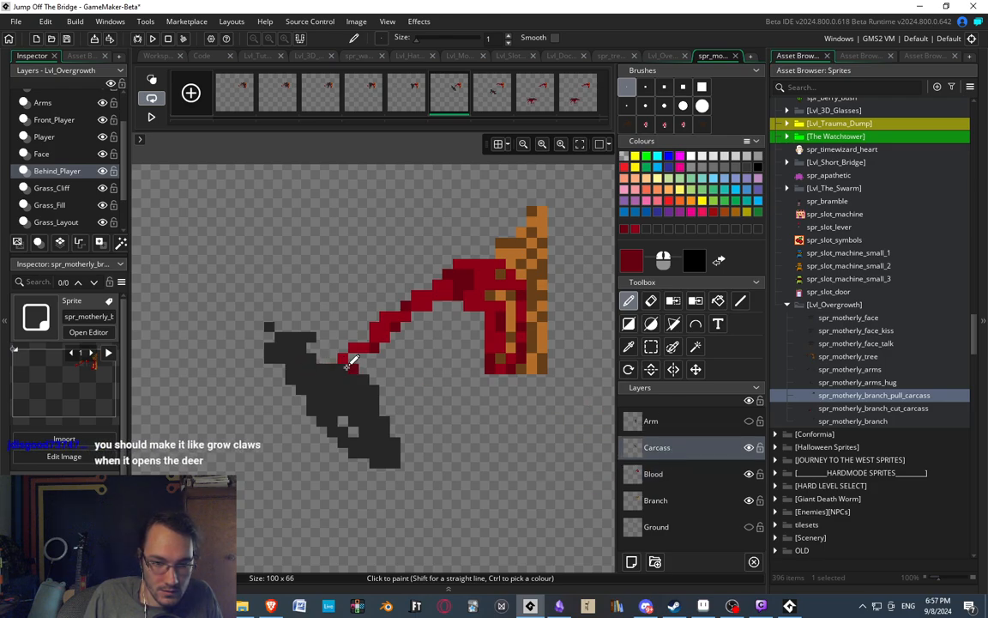
left_click_drag(355, 369, 363, 381)
left_click(342, 411)
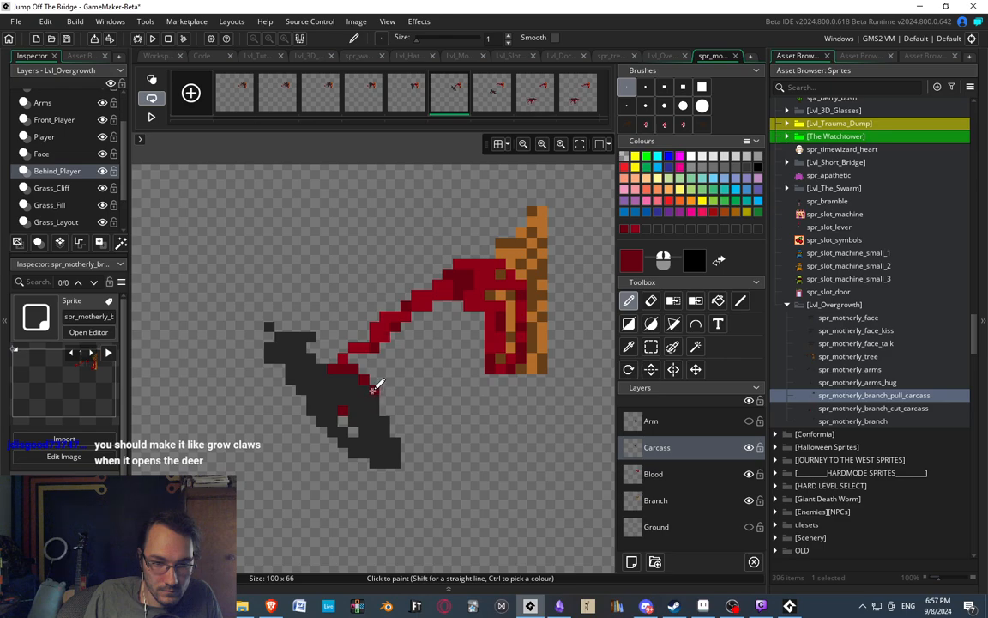
Examine the pull carcass frames from the fifth to the ninth to check the wounds in sequence.
scroll(386, 292, "down", 3)
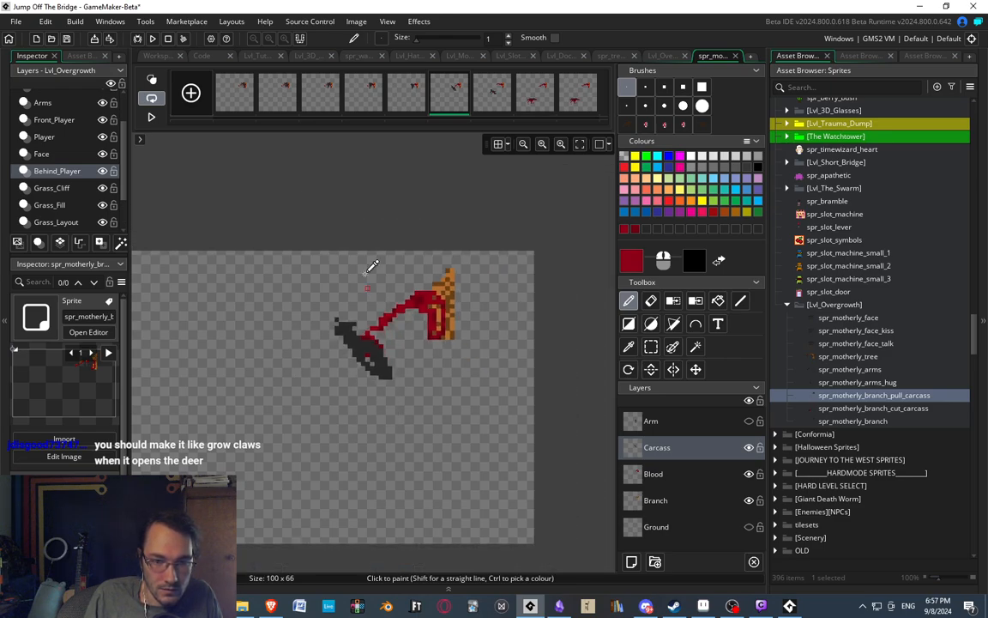
left_click(363, 93)
left_click(408, 95)
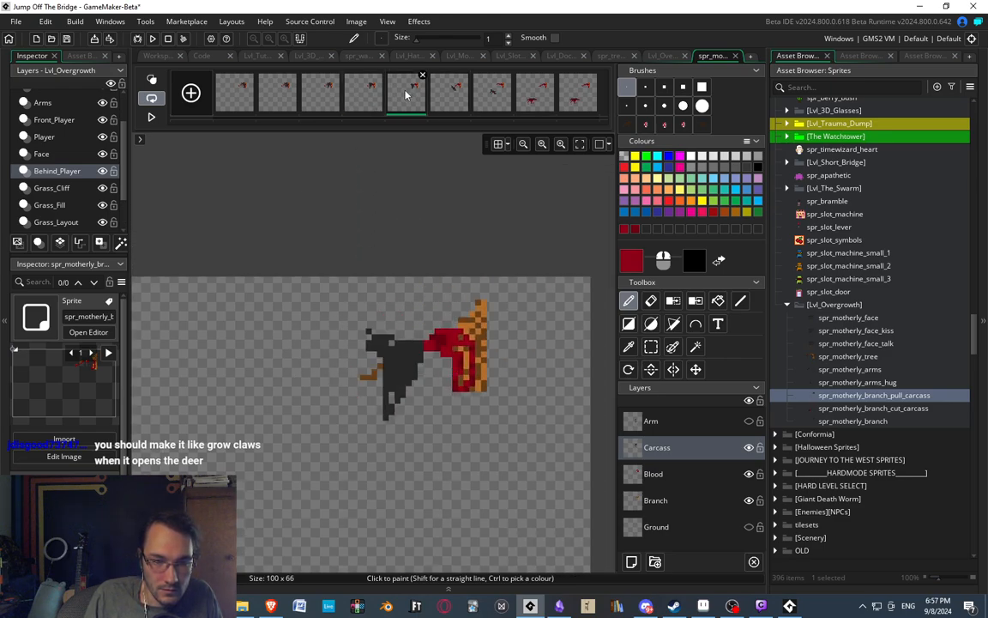
left_click(448, 94)
left_click(492, 97)
left_click(534, 96)
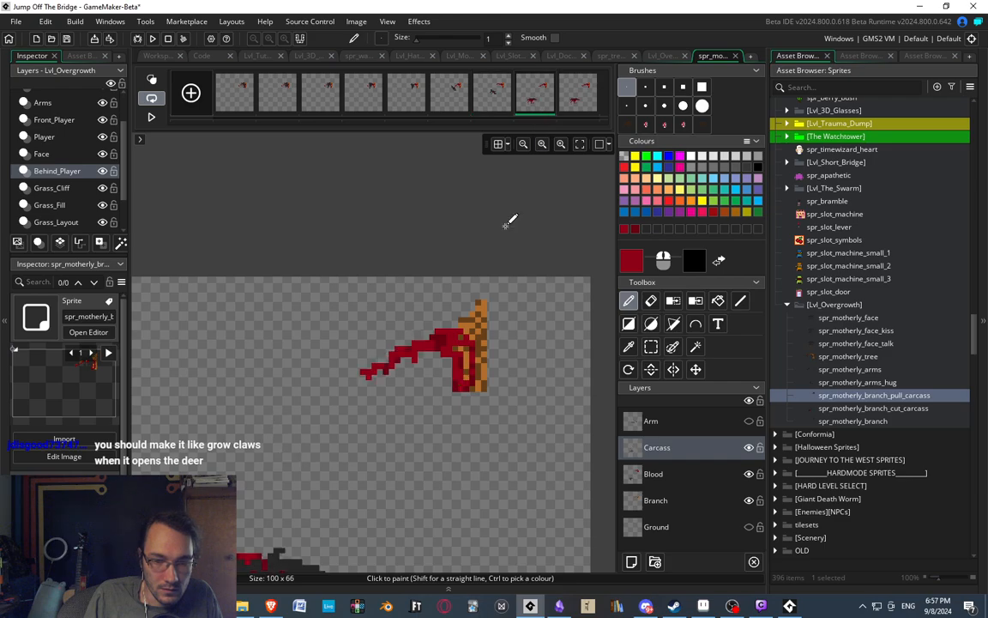
scroll(405, 336, "down", 6)
scroll(361, 371, "up", 3)
middle_click_drag(359, 371, 389, 349)
middle_click_drag(445, 399, 433, 371)
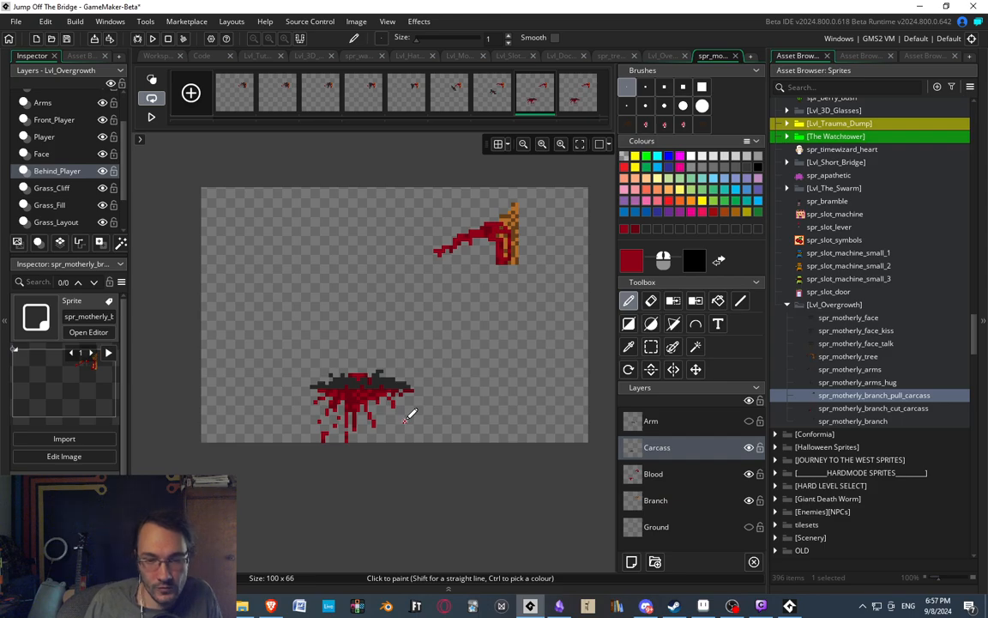
key("Right")
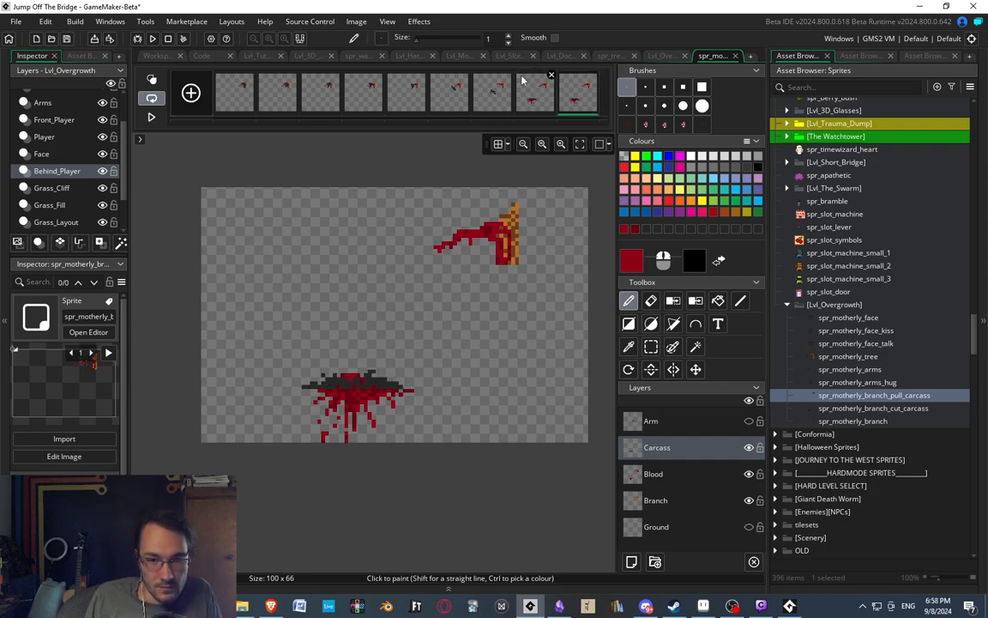
Compare the seventh pull carcass frame with the earlier frames, then review the sequence through to the eighth frame.
left_click(477, 112)
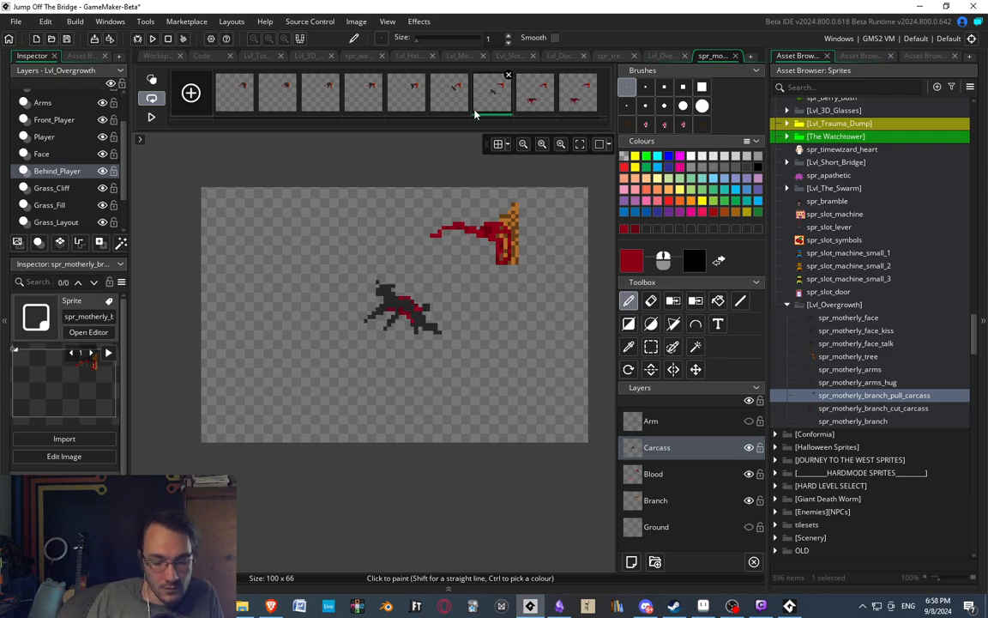
left_click(323, 100)
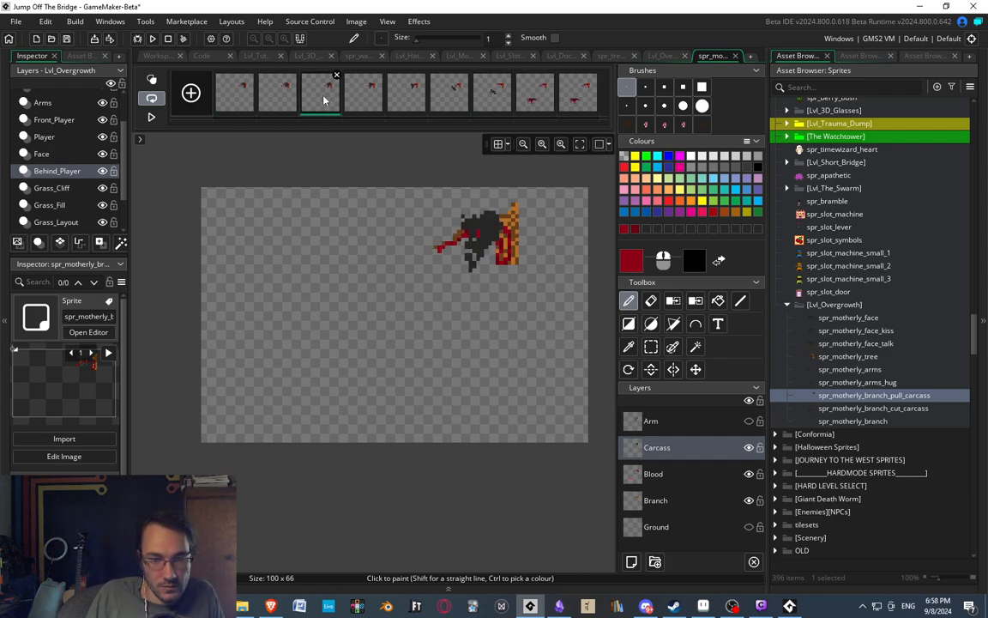
left_click(358, 107)
left_click(469, 105)
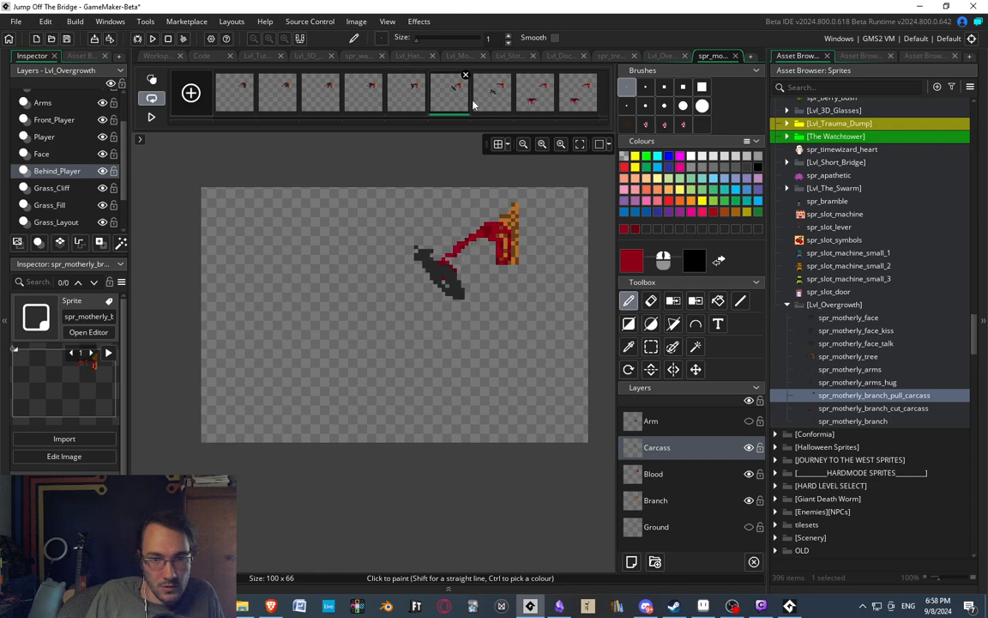
left_click(498, 104)
left_click(535, 101)
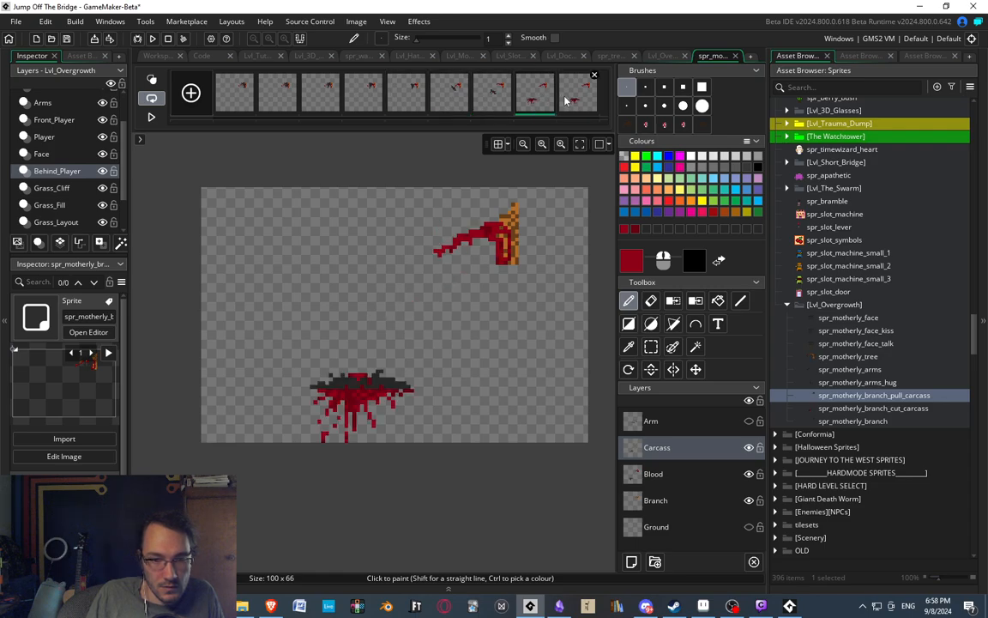
middle_click_drag(458, 282, 432, 297)
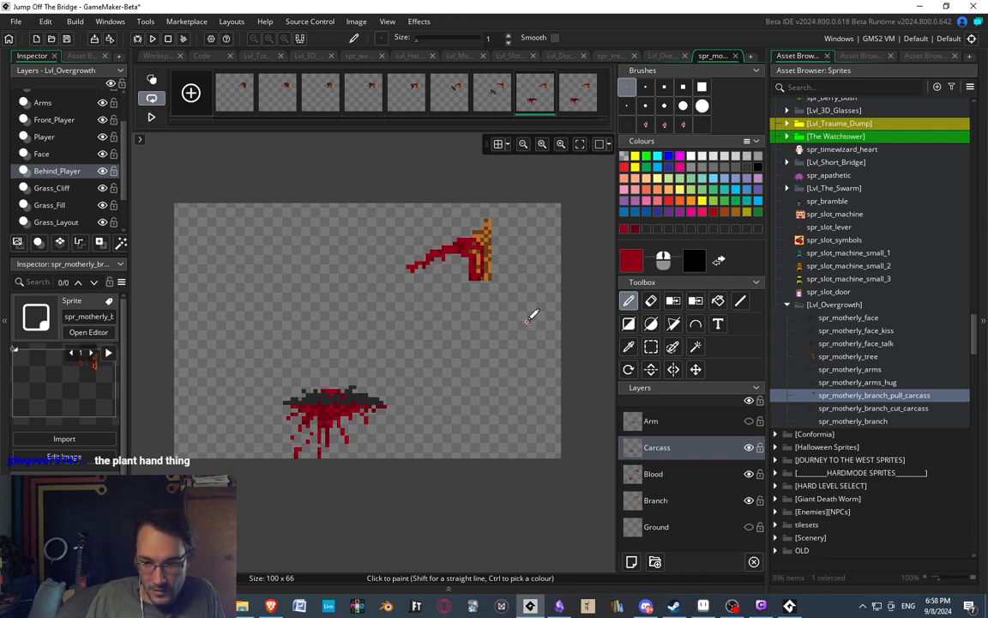
Open the spr_motherly_branch_cut_carcass sprite for image editing.
left_click(863, 382)
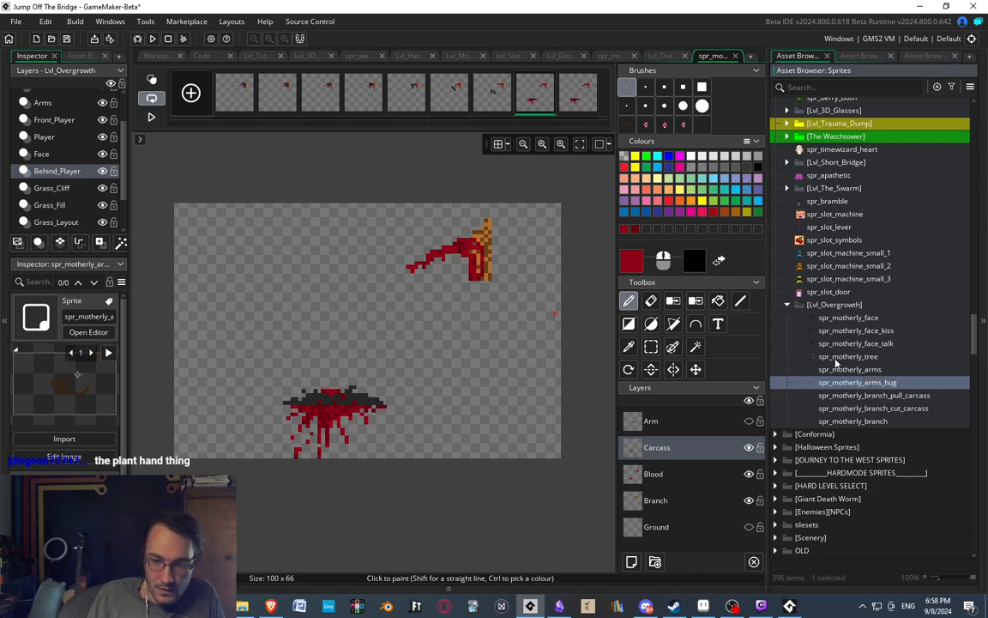
left_click(833, 369)
left_click(831, 358)
left_click(831, 370)
left_click(858, 395)
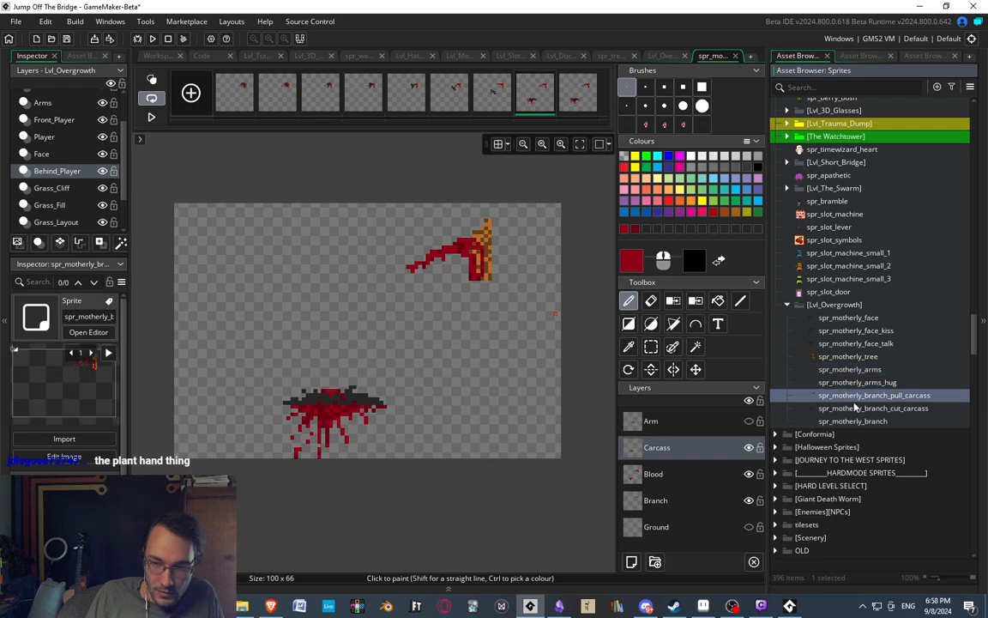
left_click(852, 421)
double_click(852, 420)
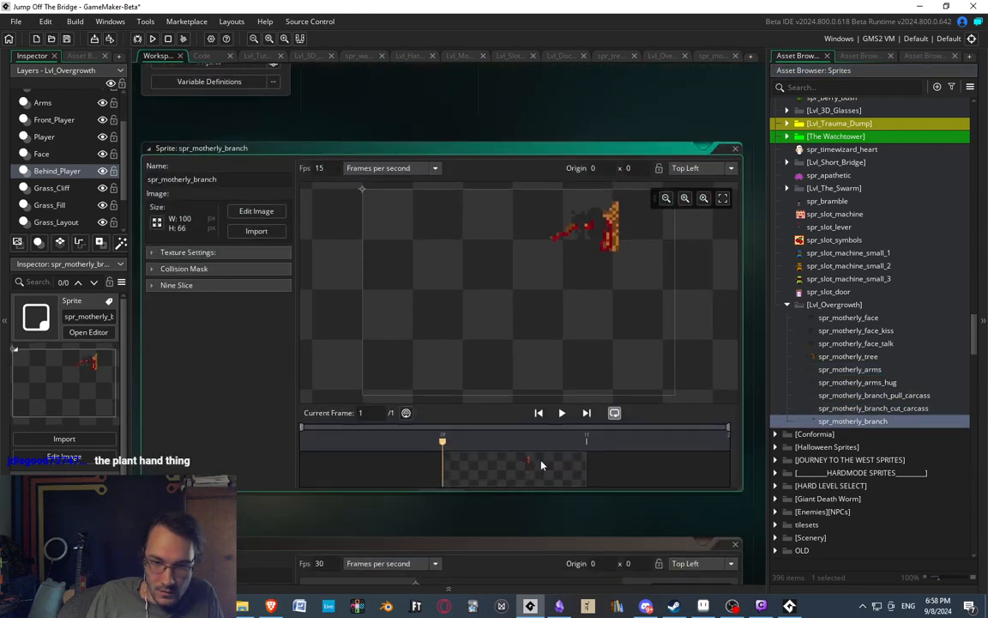
double_click(876, 408)
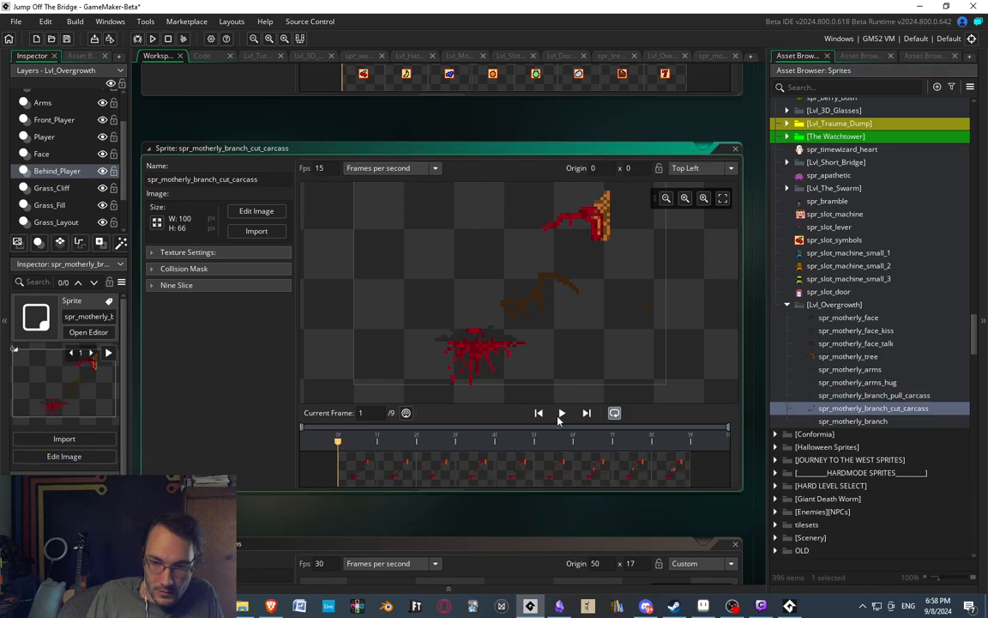
left_click(390, 474)
double_click(390, 474)
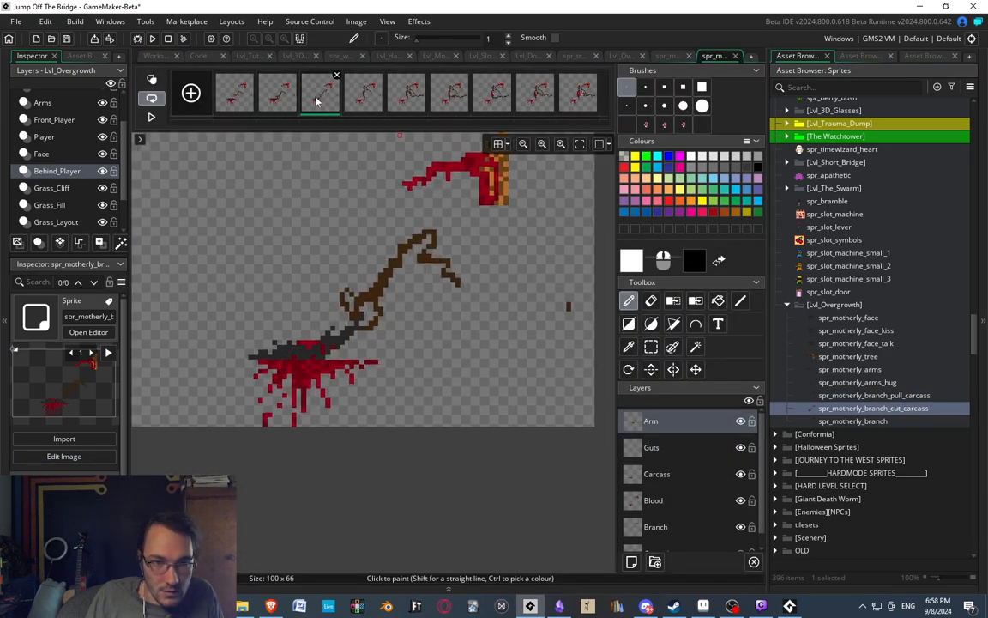
Examine the arm's pose in the second, fourth, fifth and ninth frames of the cut carcass animation.
left_click(367, 102)
middle_click_drag(452, 241, 411, 296)
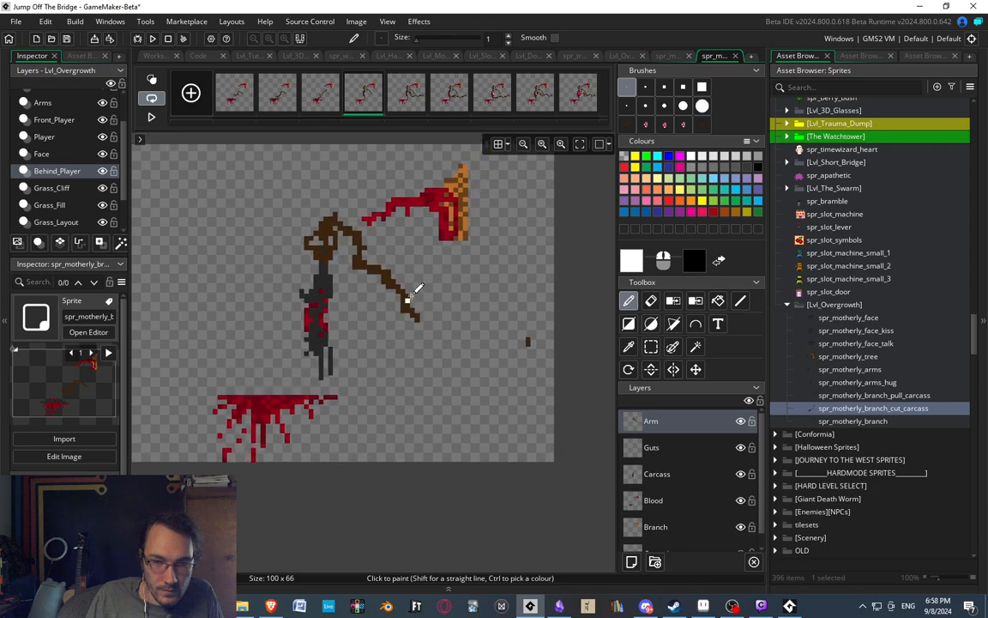
left_click(579, 92)
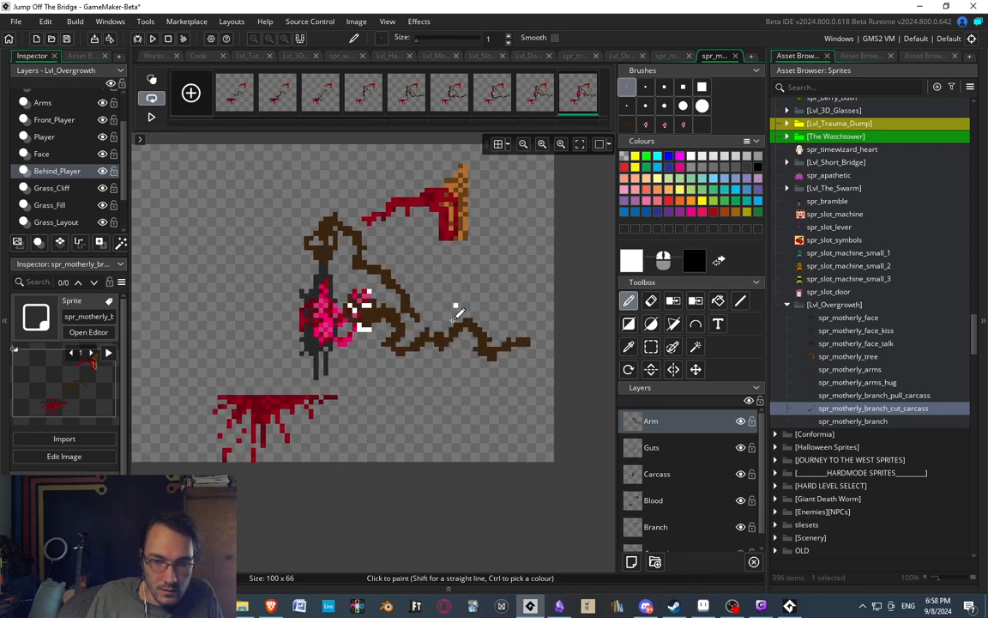
key("s")
left_click(274, 95)
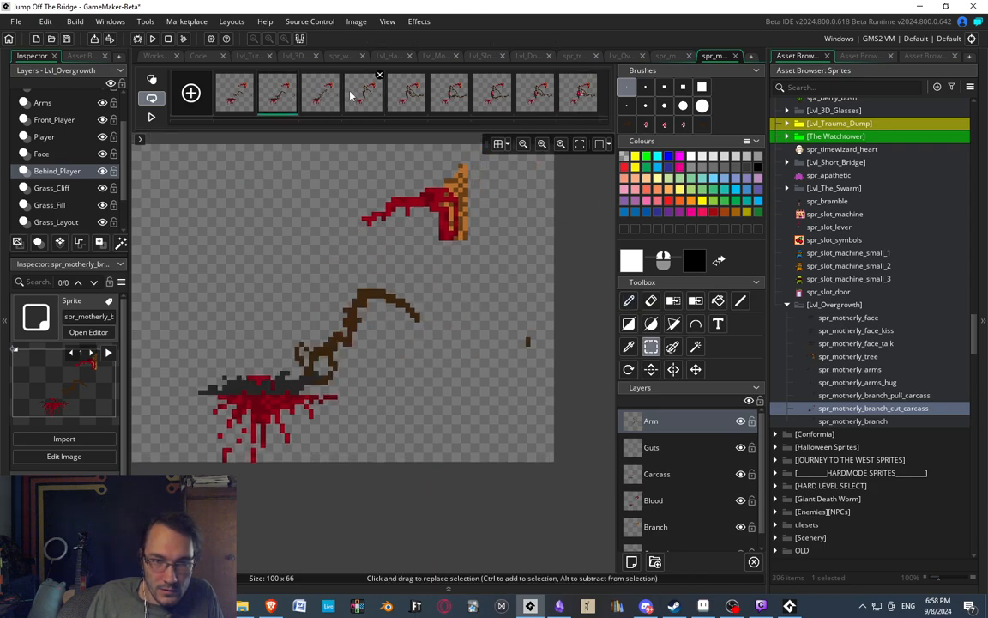
left_click(407, 101)
left_click(375, 102)
left_click(395, 102)
Sample the arm's dark brown, enable onion skinning, and limit its range to the fourth and fifth frames with the fourth frame active.
scroll(394, 317, "up", 2)
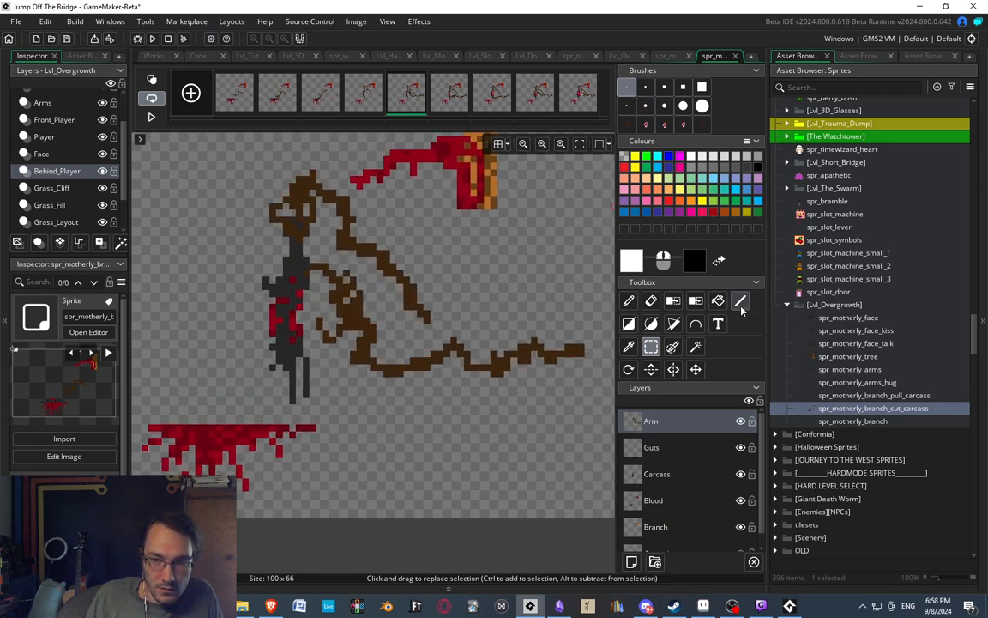
key("d")
left_click(498, 368, "ctrl")
left_click(148, 80)
scroll(392, 303, "down", 1)
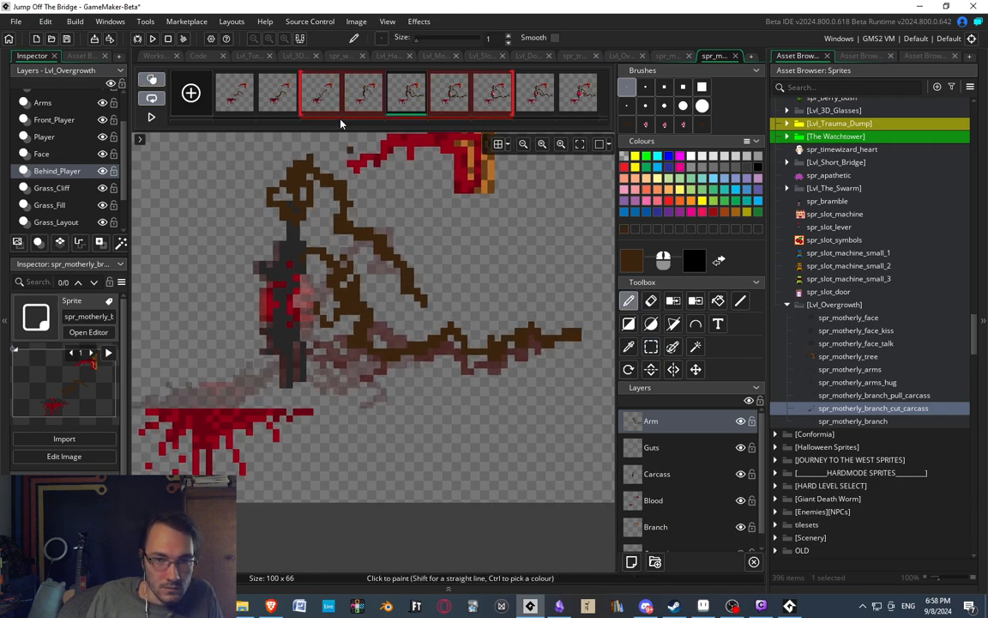
left_click_drag(513, 107, 427, 103)
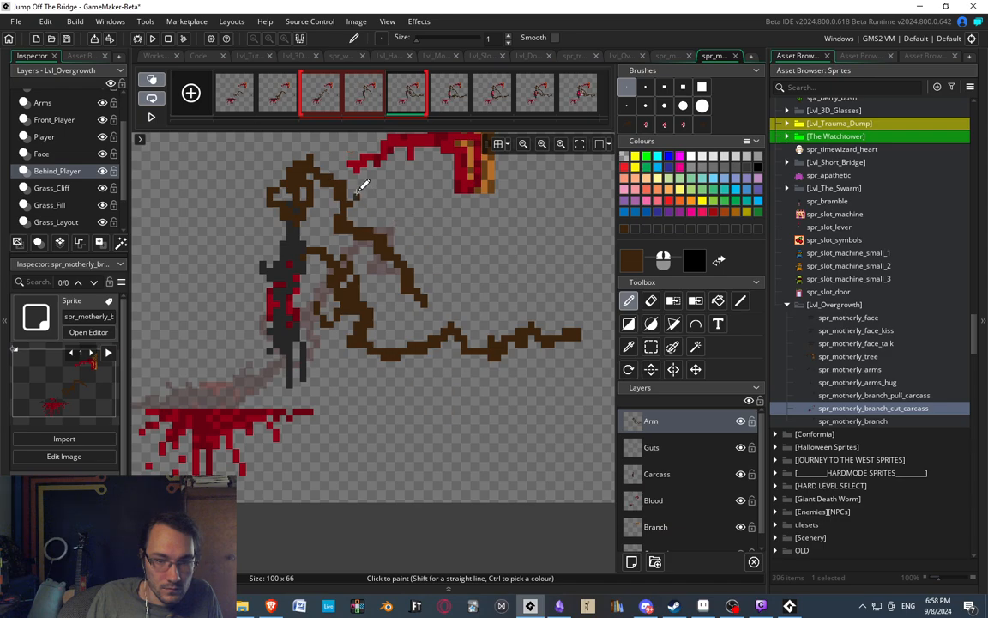
left_click(324, 96)
left_click_drag(340, 105, 376, 110)
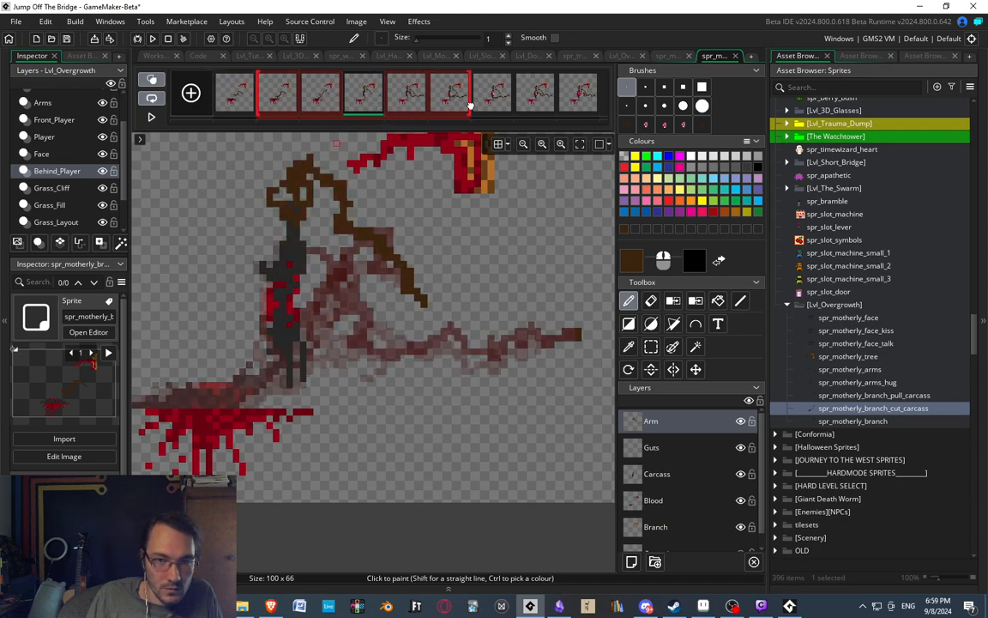
left_click_drag(470, 106, 424, 105)
left_click_drag(260, 104, 347, 104)
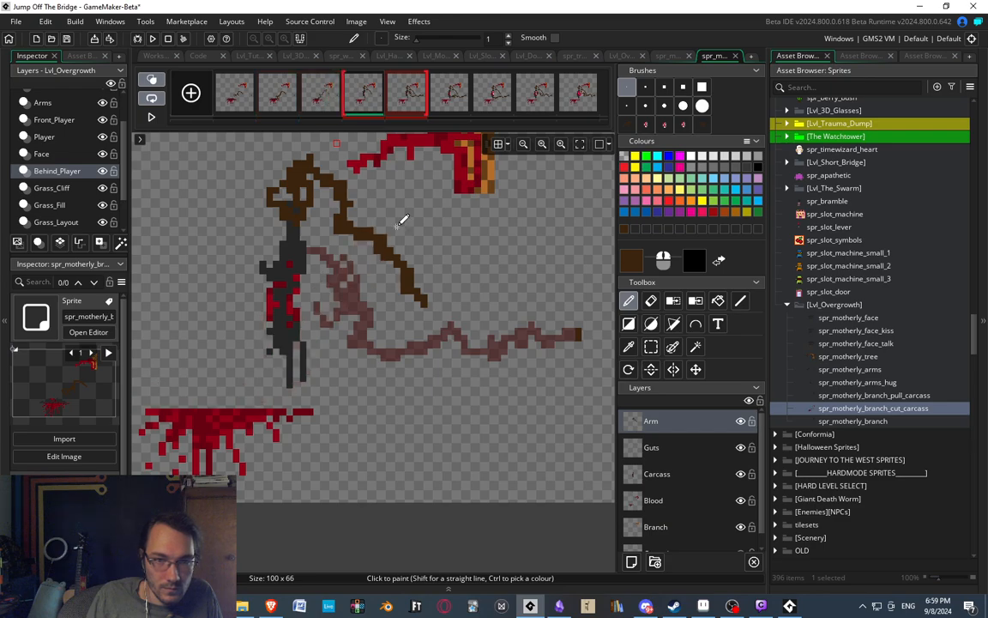
Draw the second arm in dark brown on the fourth frame, curving from the branch end into a looping clawed hand.
middle_click_drag(395, 370, 405, 363)
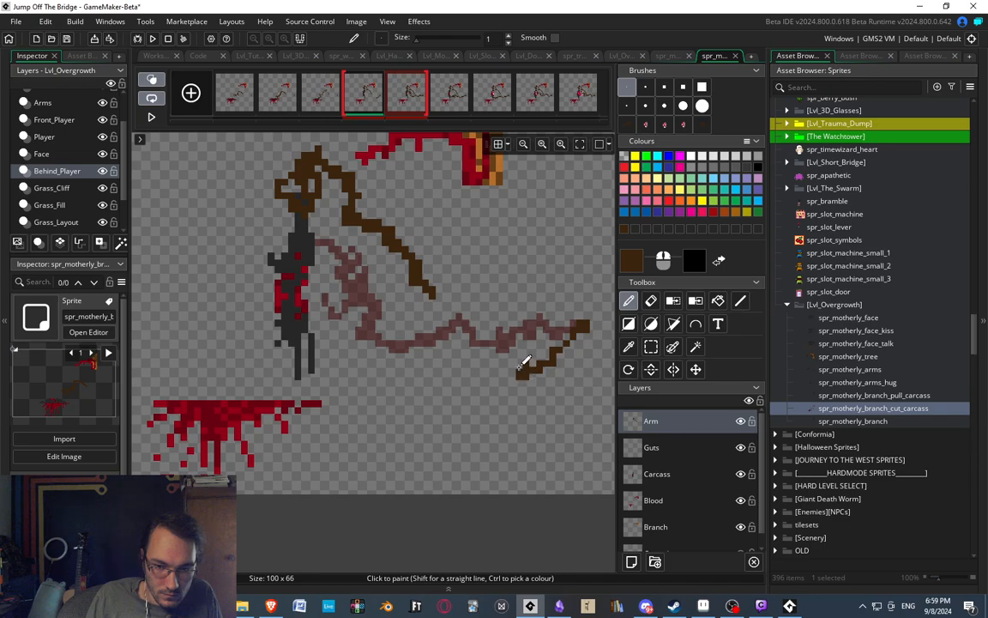
mouse_move(504, 319)
left_mouse_down()
mouse_move(488, 300)
mouse_move(465, 327)
left_mouse_up()
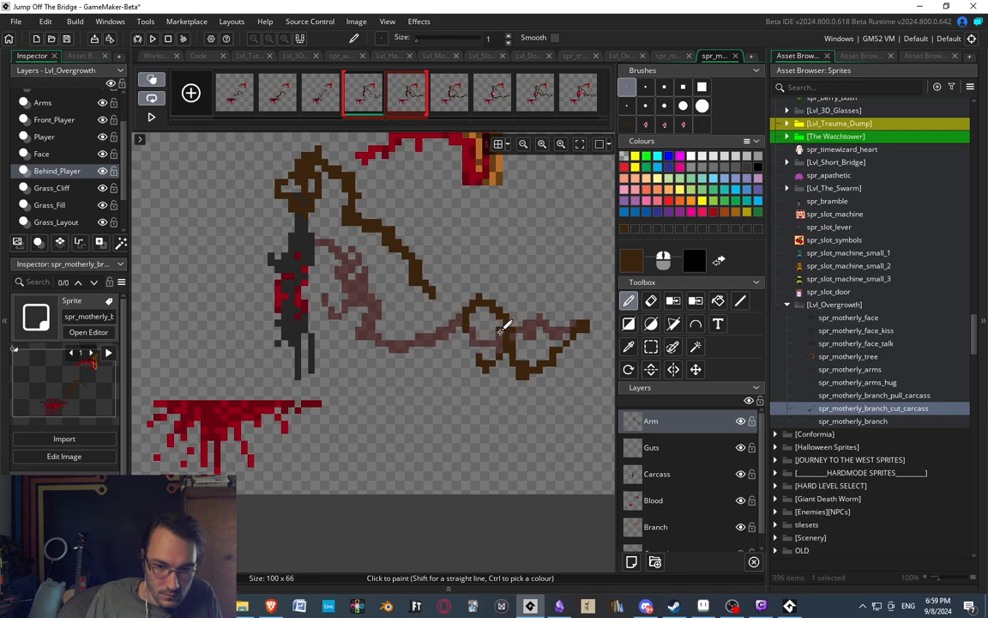
middle_click_drag(458, 346, 411, 331)
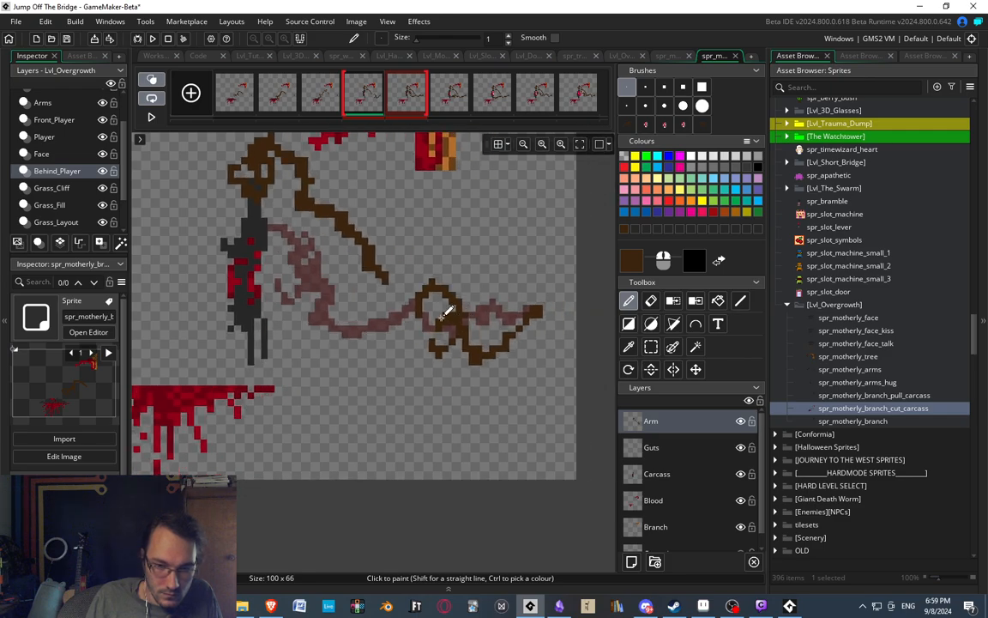
Erase the side of the hand's closed loop and thicken the palm with dark brown to leave separate claws.
key("e")
mouse_move(417, 314)
left_mouse_down()
mouse_move(433, 290)
mouse_move(468, 313)
mouse_move(434, 290)
left_mouse_up()
key("d")
key("e")
key("d")
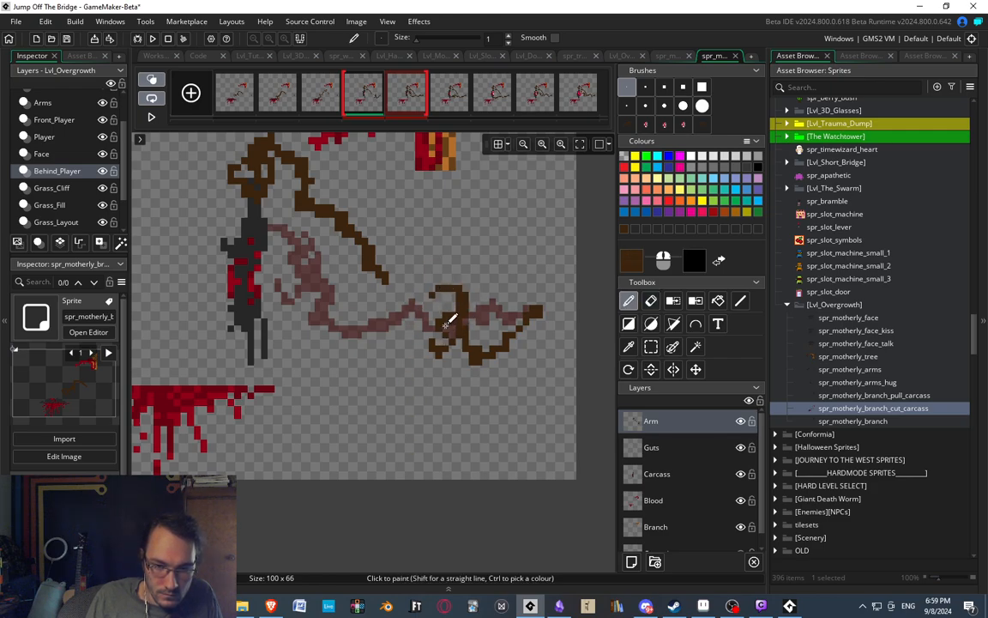
scroll(450, 298, "down", 3)
scroll(453, 299, "up", 4)
middle_click_drag(471, 331, 503, 320)
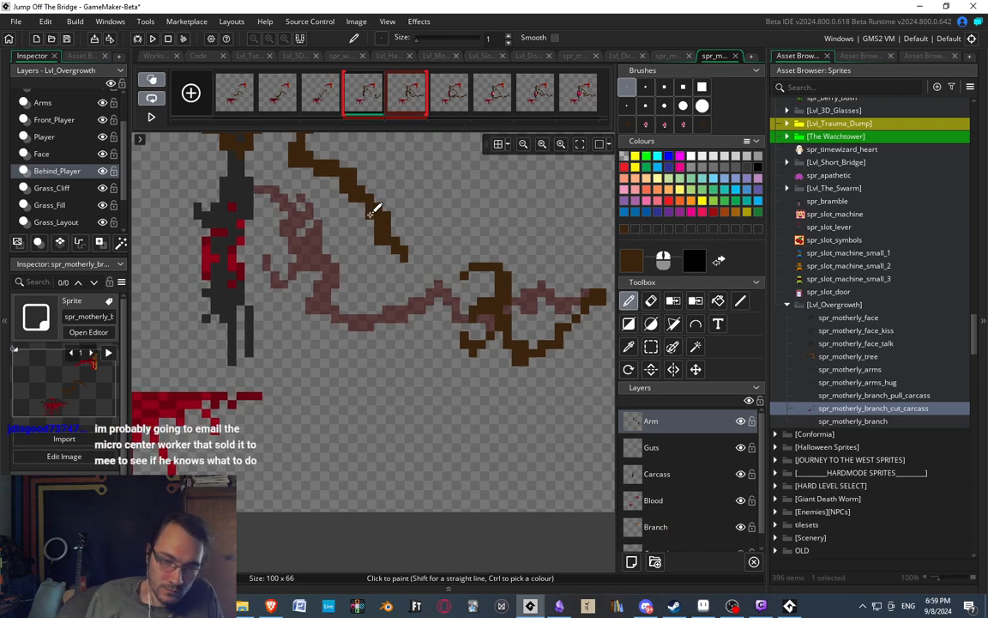
Erase the curved lower line of the fourth frame's second arm and redraw the arm as a jagged zigzag up to the branch end.
middle_click_drag(433, 171, 357, 210)
middle_click_drag(307, 269, 371, 275)
middle_click_drag(436, 146, 349, 79)
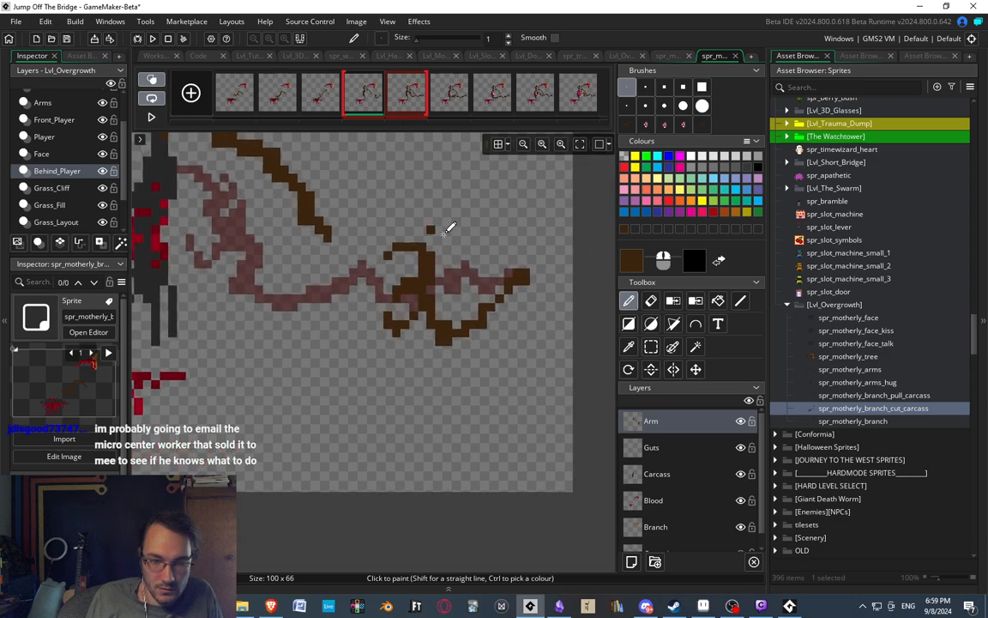
key("s")
key("e")
mouse_move(440, 339)
left_mouse_down()
mouse_move(456, 319)
mouse_move(479, 338)
mouse_move(490, 315)
left_mouse_up()
key("d")
mouse_move(438, 287)
left_mouse_down()
mouse_move(442, 338)
mouse_move(470, 276)
mouse_move(485, 271)
mouse_move(499, 322)
mouse_move(511, 285)
left_mouse_up()
key("Right")
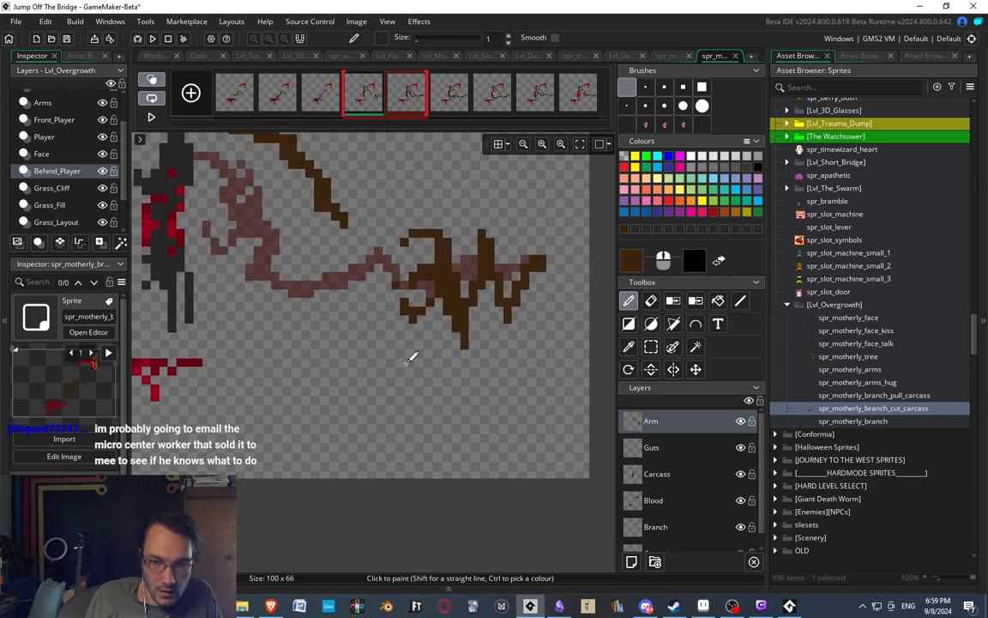
Compare the zigzag arm in the fourth frame with the arm's pose in the fifth frame.
key("Left")
scroll(375, 240, "down", 2)
scroll(368, 225, "down", 1)
scroll(358, 189, "up", 3)
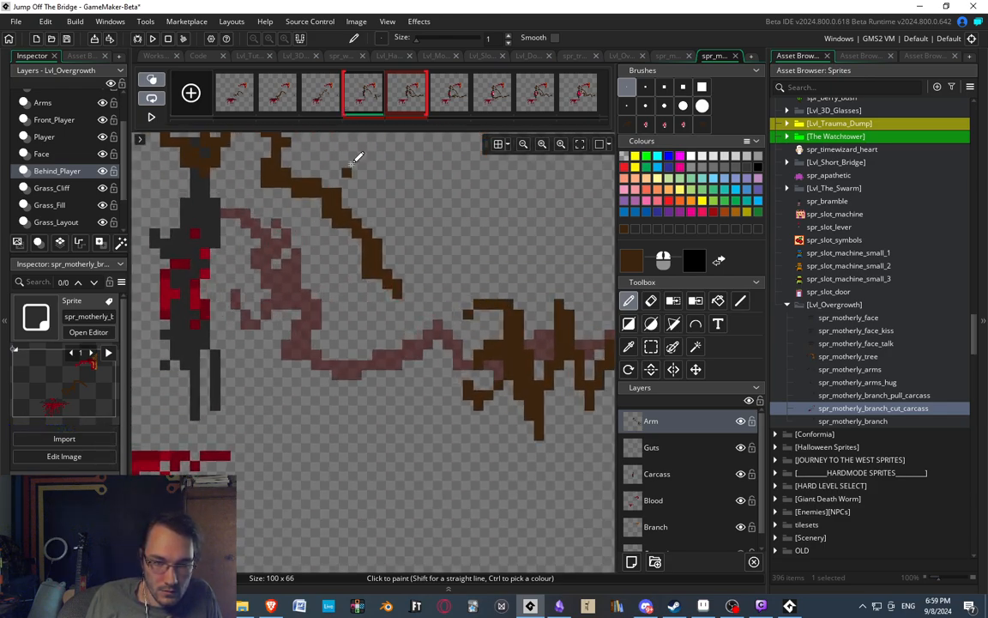
scroll(339, 193, "down", 2)
scroll(319, 225, "up", 3)
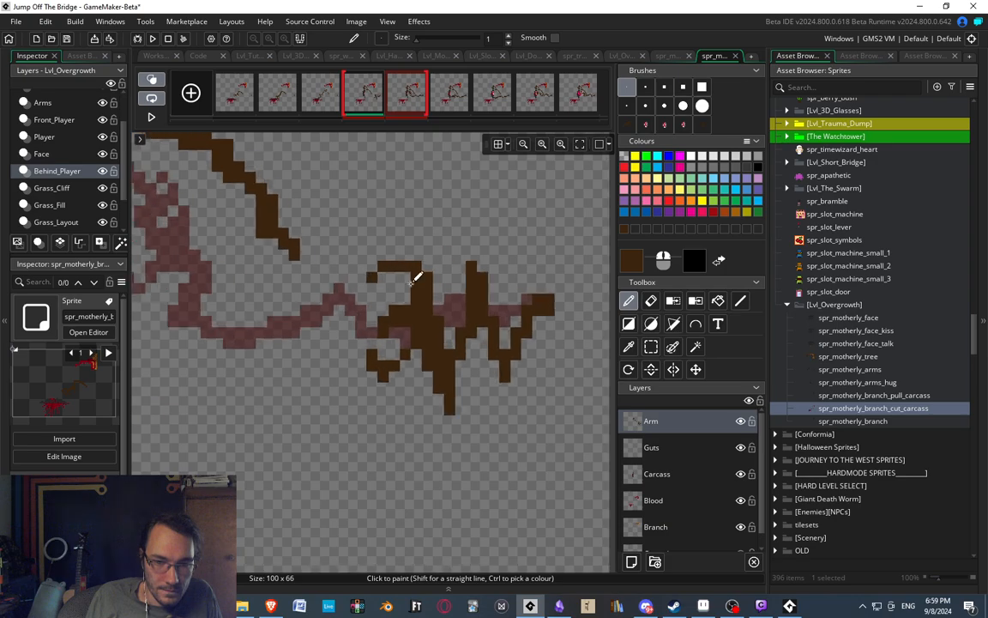
scroll(343, 275, "down", 2)
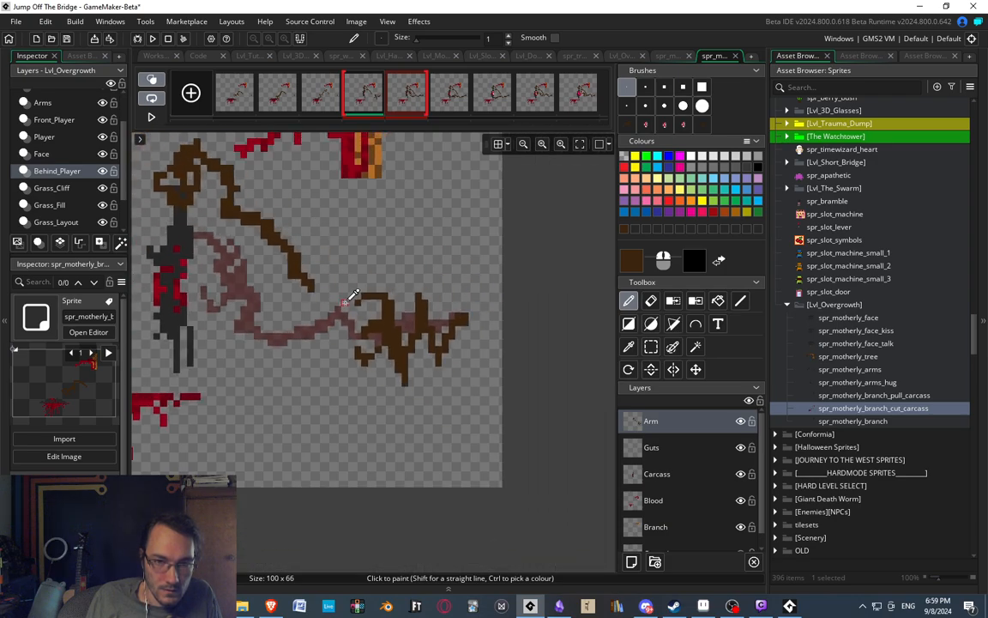
left_click(400, 94)
left_click(375, 94)
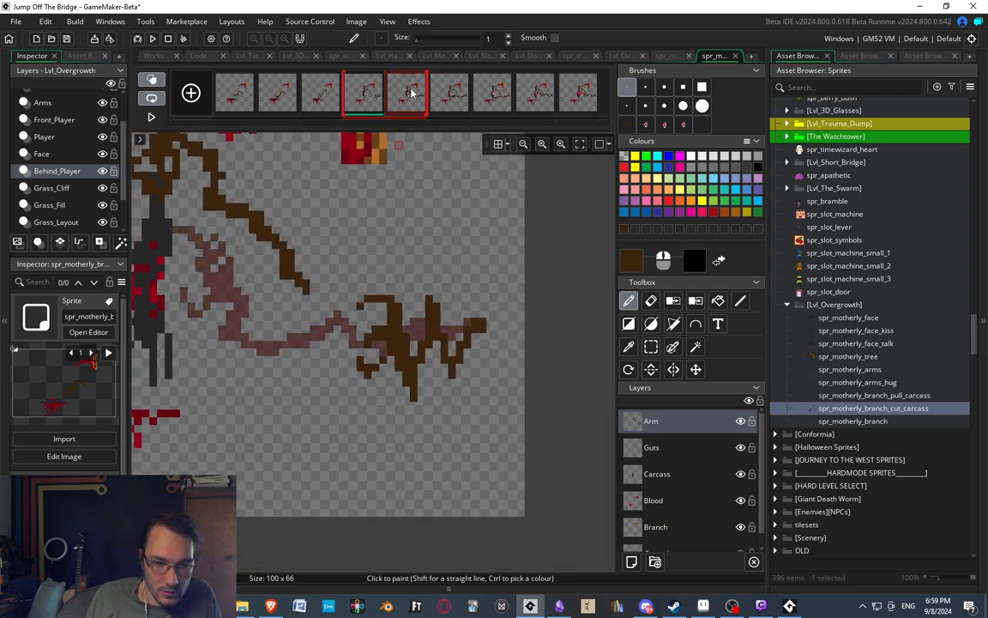
left_click(410, 94)
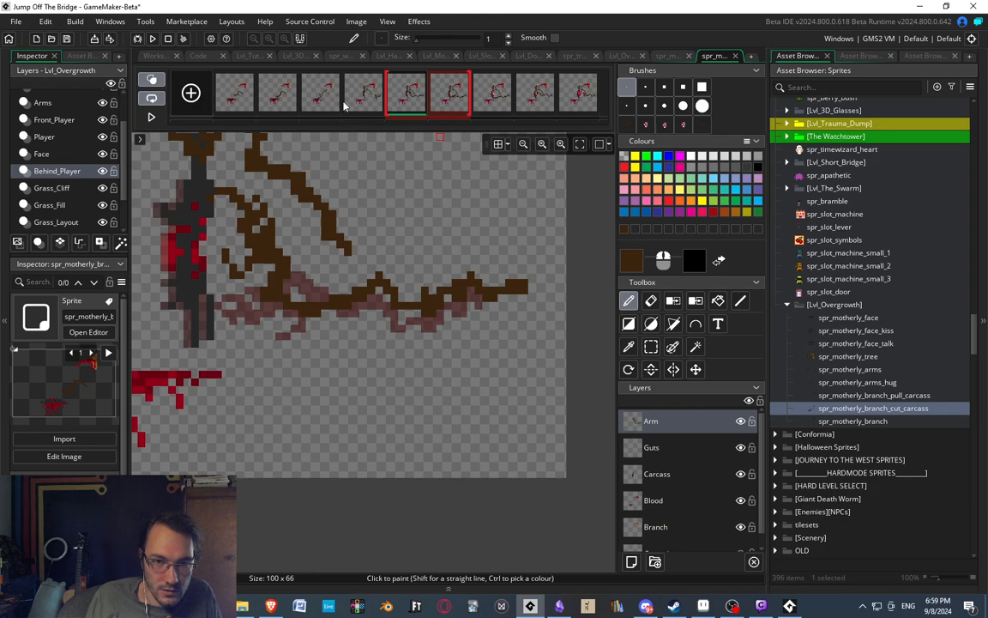
left_click(344, 103)
Cut the zigzag arm out of the fourth frame and stamp it at the branch end in the first and second frames.
key("s")
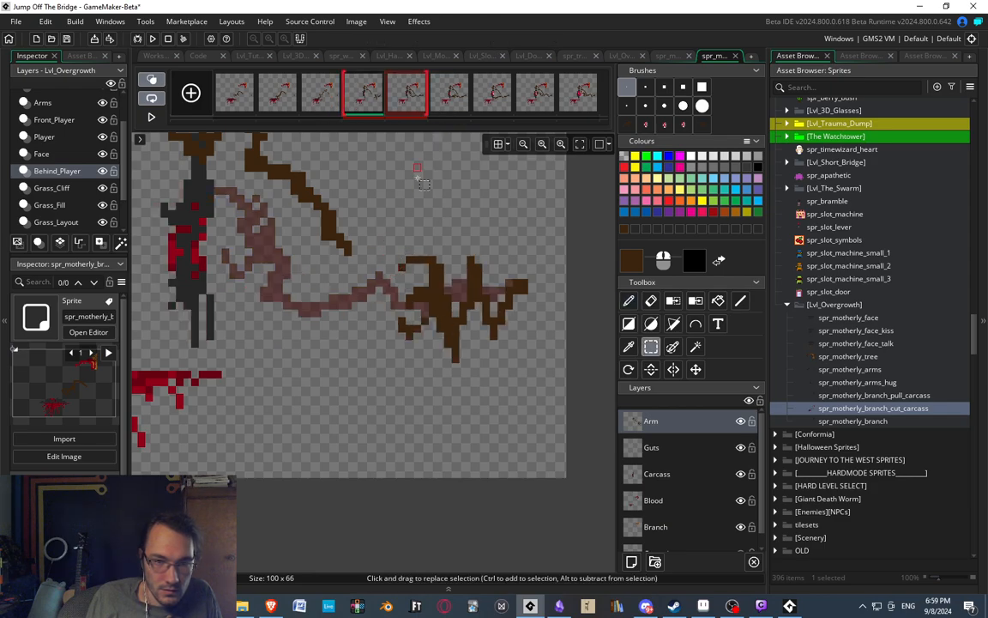
left_click_drag(383, 249, 554, 386)
key("ctrl+x")
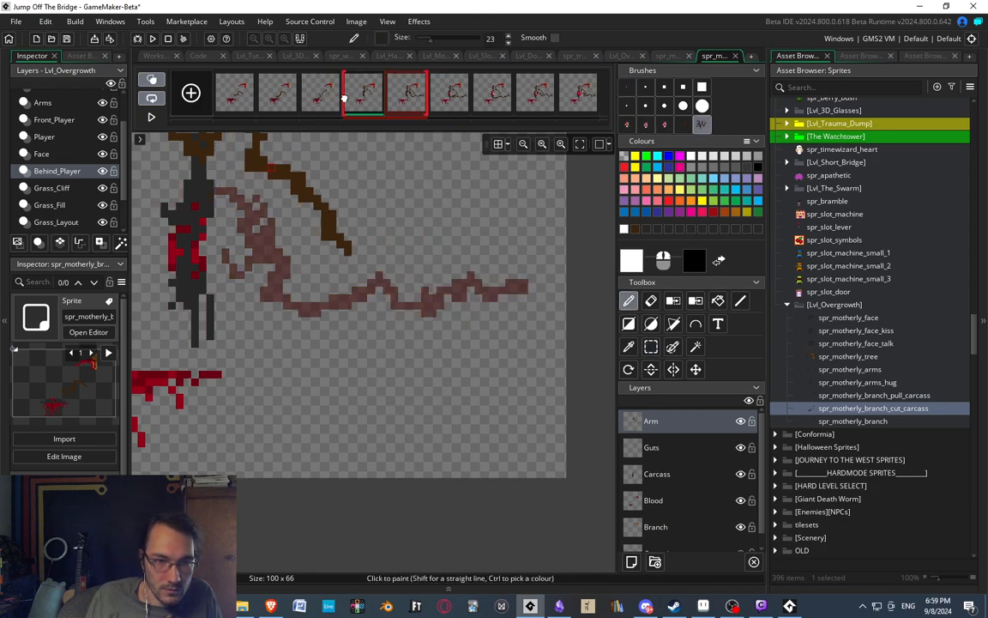
left_click(234, 95)
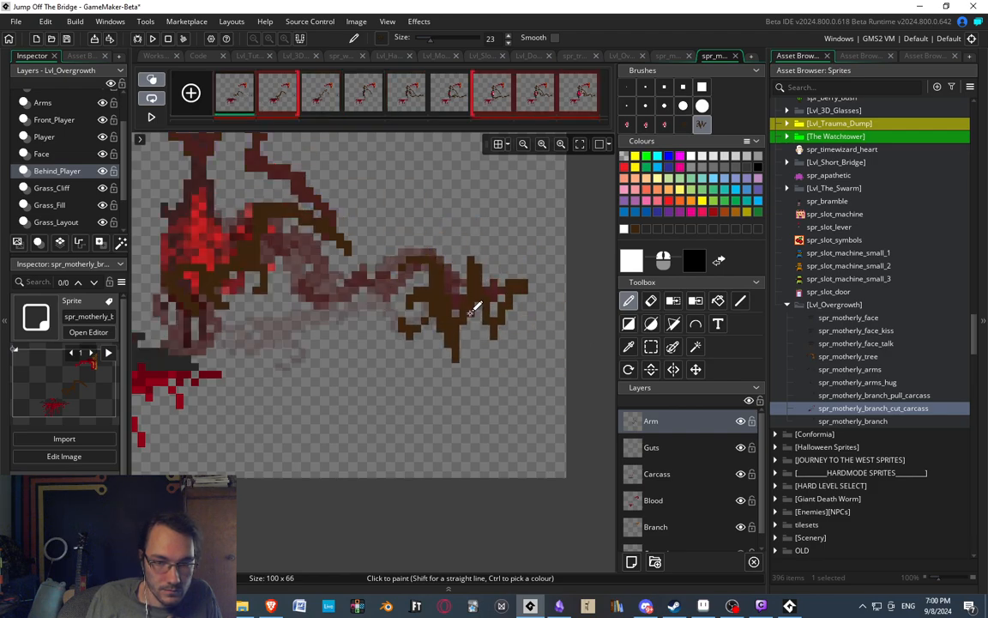
left_click(275, 93)
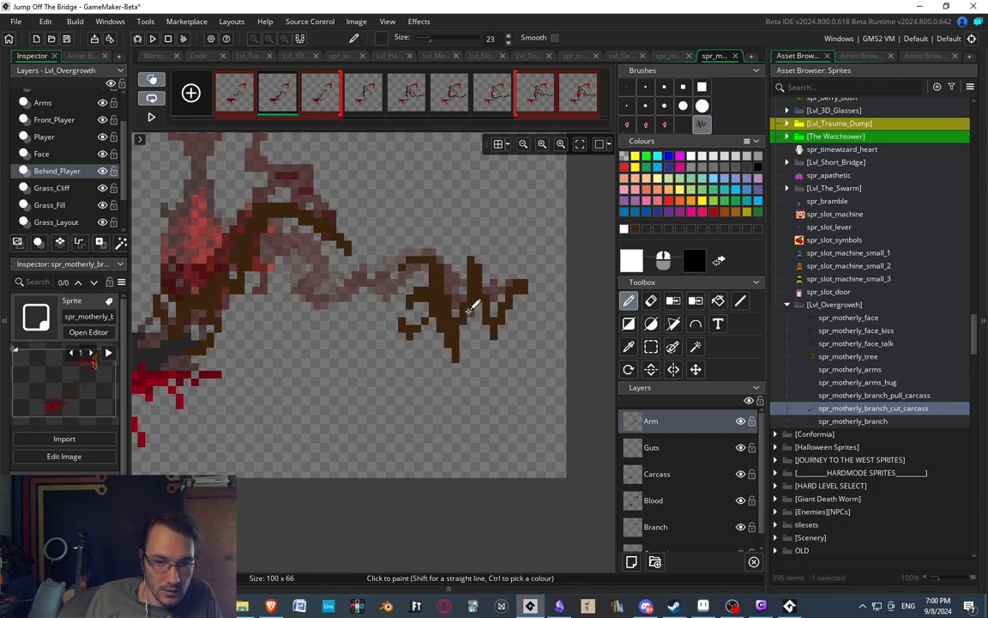
scroll(371, 223, "down", 6)
scroll(340, 194, "up", 3)
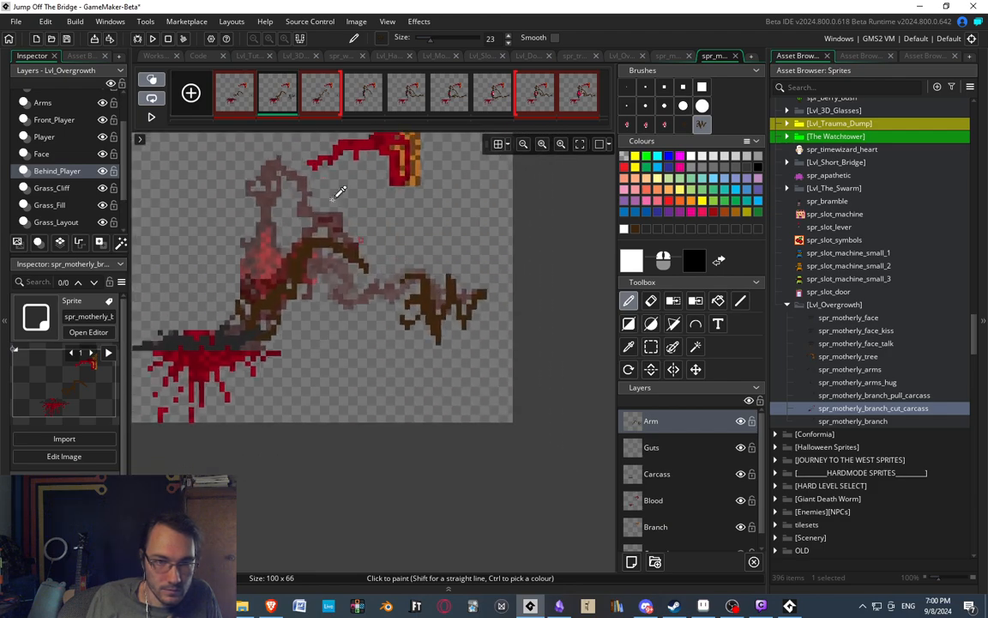
In the third frame, sample the dark brown and draw a lower, more extended arm and clawed hand with a one-pixel brush.
left_click(316, 99)
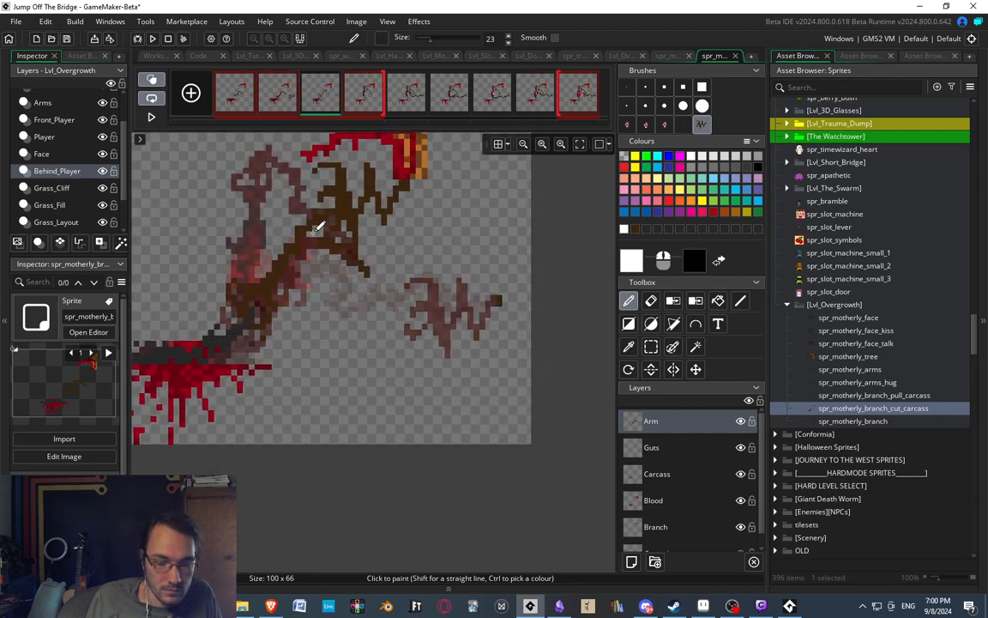
left_click(627, 86)
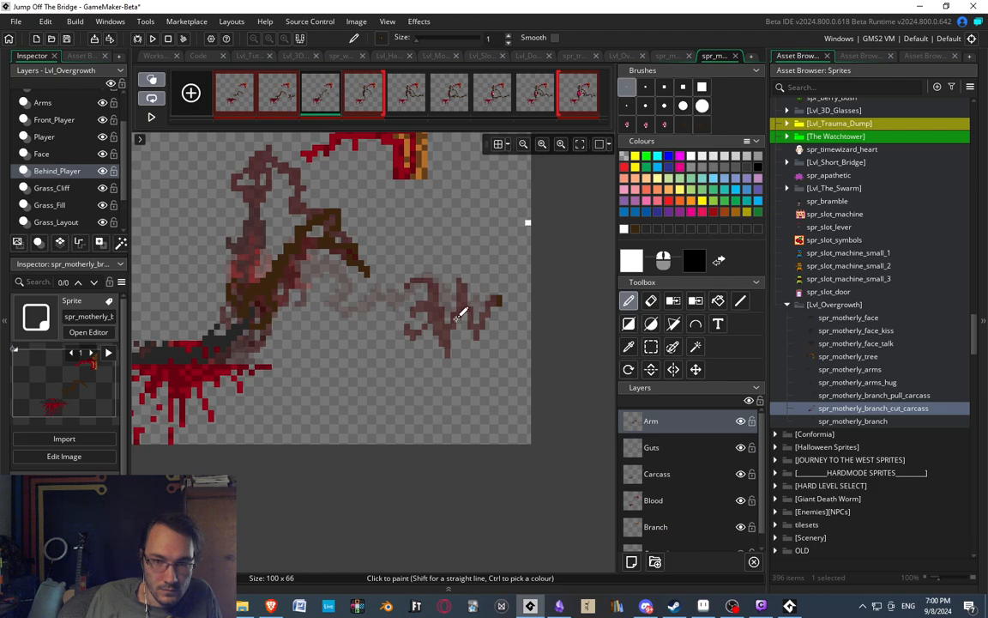
scroll(393, 369, "up", 3)
middle_click_drag(396, 402, 410, 255)
scroll(340, 287, "up", 3)
left_click(265, 296, "ctrl")
middle_click_drag(415, 308, 384, 300)
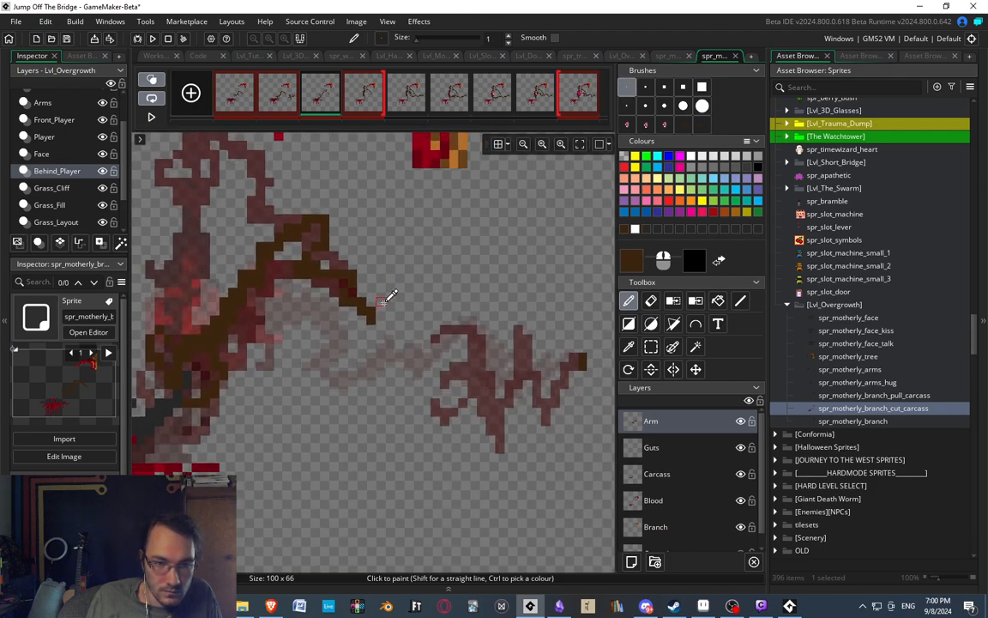
scroll(396, 301, "down", 3)
scroll(391, 365, "up", 1)
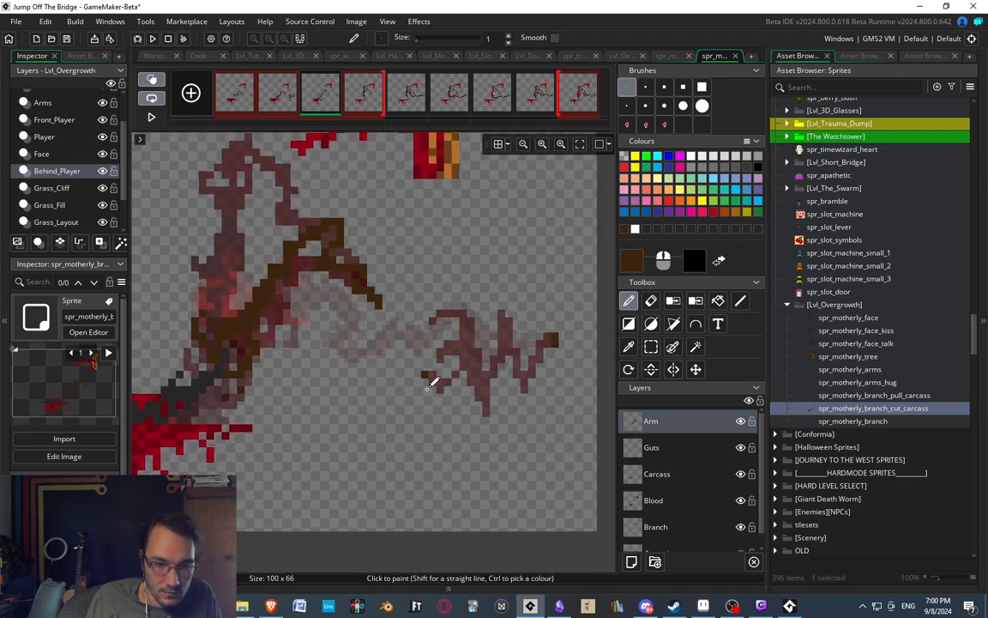
mouse_move(410, 389)
left_mouse_down()
mouse_move(378, 387)
mouse_move(415, 325)
left_mouse_up()
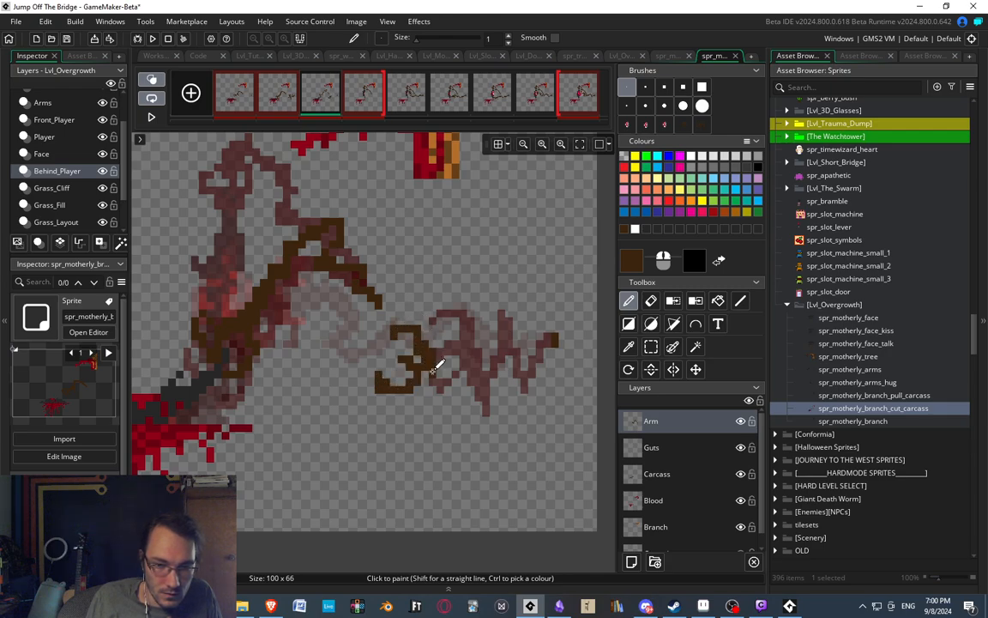
mouse_move(435, 364)
left_mouse_down()
mouse_move(474, 380)
mouse_move(501, 343)
mouse_move(490, 329)
mouse_move(518, 372)
left_mouse_up()
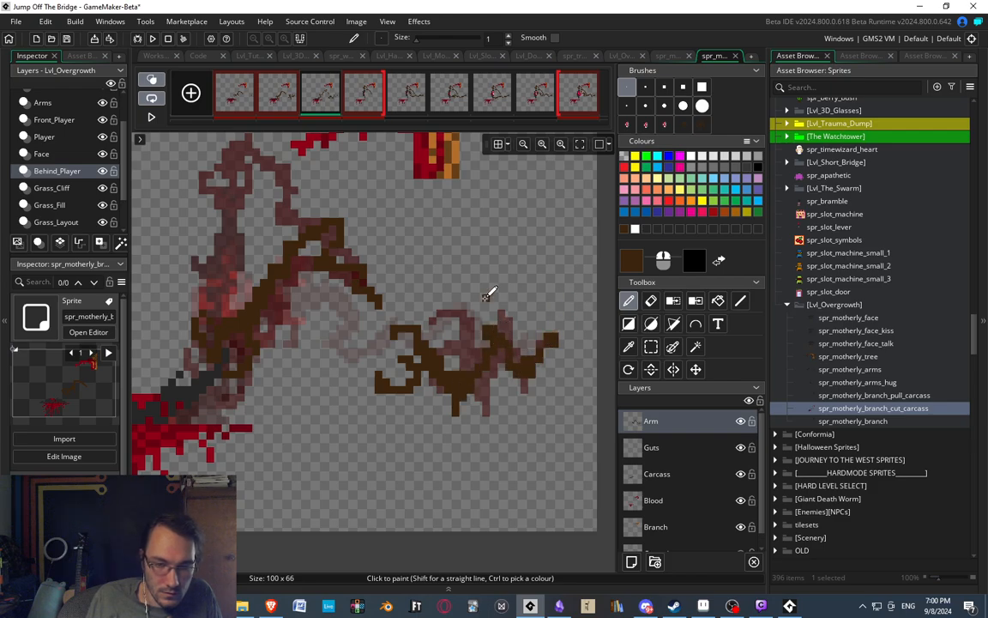
Erase excess pixels inside the third frame's arm to sharpen its downward V-shaped bend.
scroll(464, 318, "down", 3)
scroll(470, 324, "up", 5)
key("e")
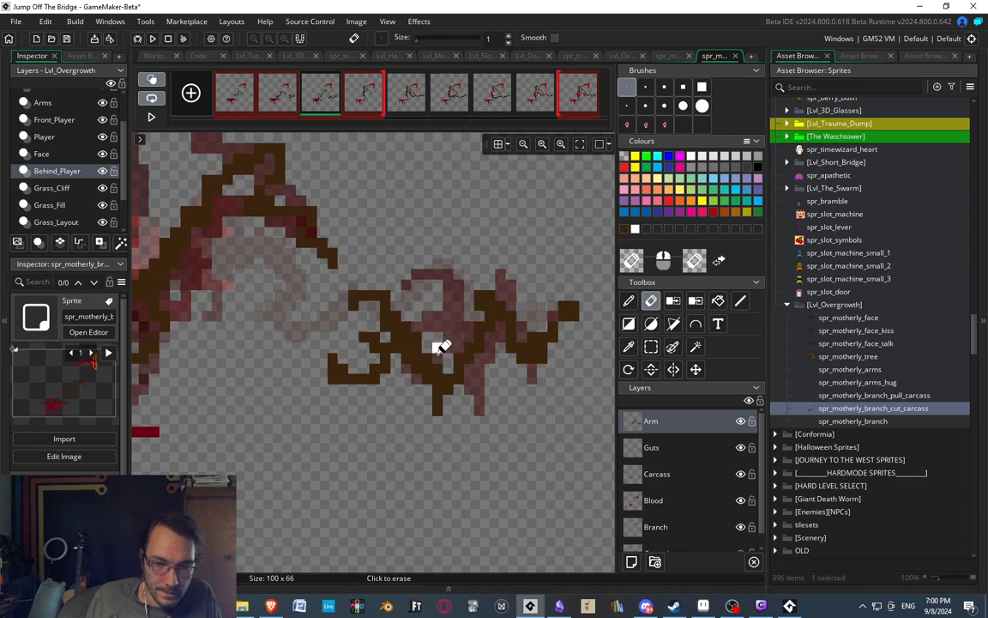
mouse_move(444, 360)
left_mouse_down()
mouse_move(431, 398)
mouse_move(448, 398)
left_mouse_up()
key("d")
scroll(435, 420, "up", 1)
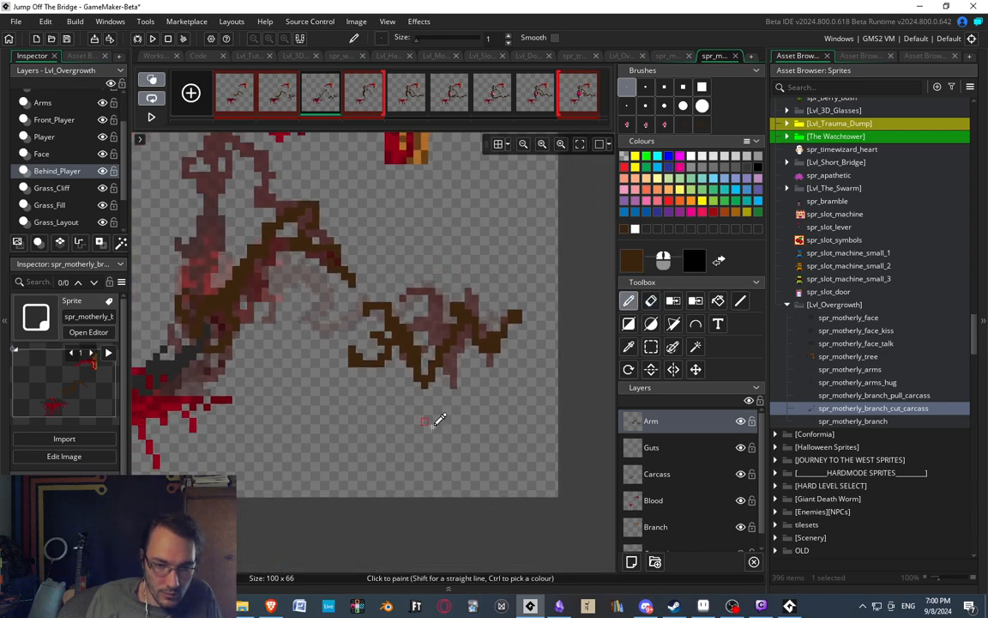
scroll(430, 374, "down", 1)
key("e")
scroll(431, 381, "up", 1)
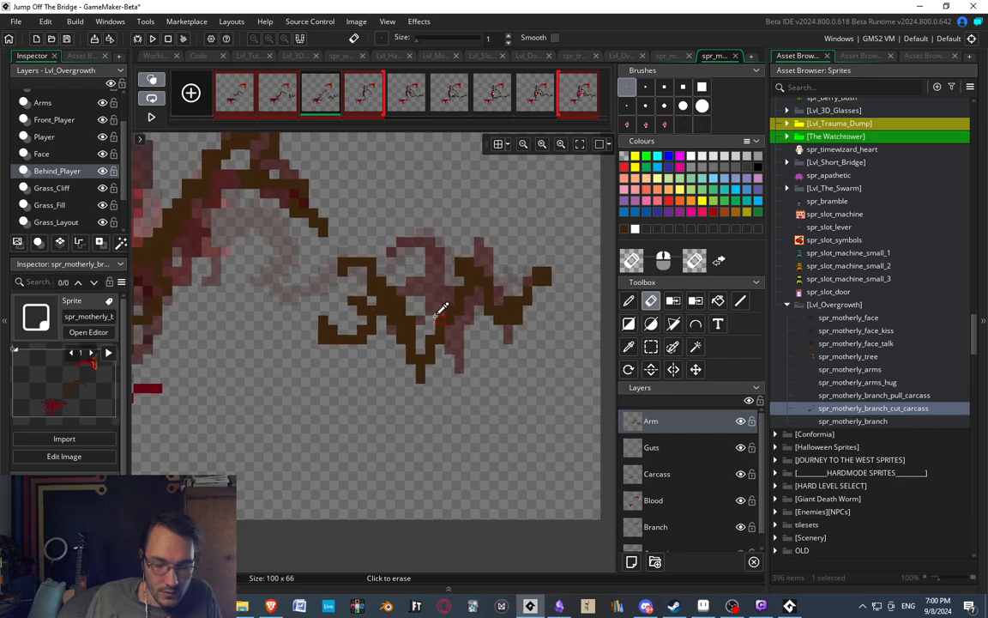
Reshape the lower and upper claws of the third frame's hand with dark brown pixels.
scroll(439, 302, "down", 2)
scroll(419, 260, "up", 2)
scroll(378, 291, "down", 2)
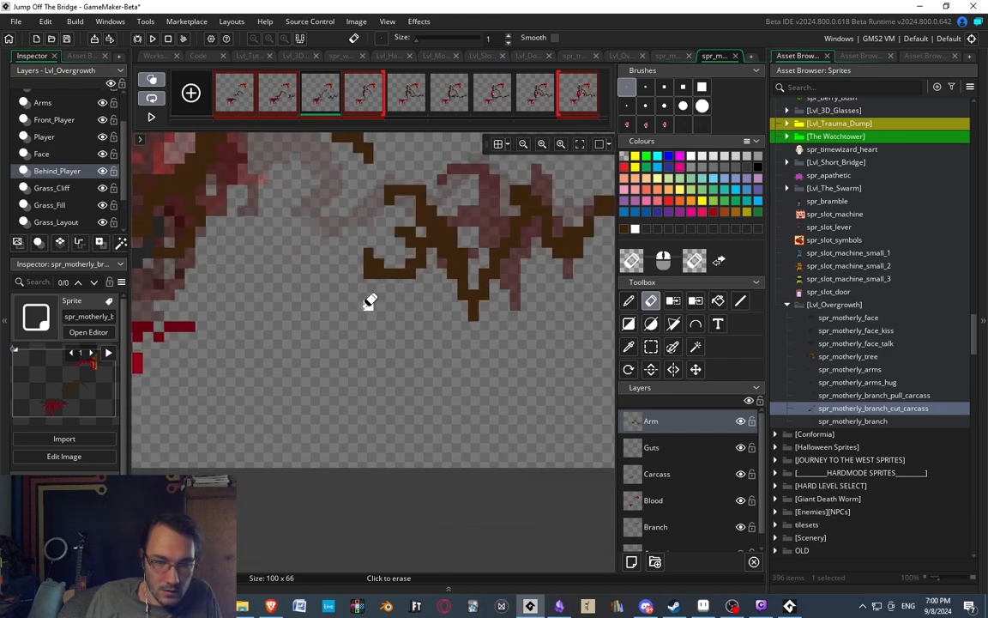
scroll(380, 291, "up", 1)
key("d")
left_click_drag(395, 293, 387, 281)
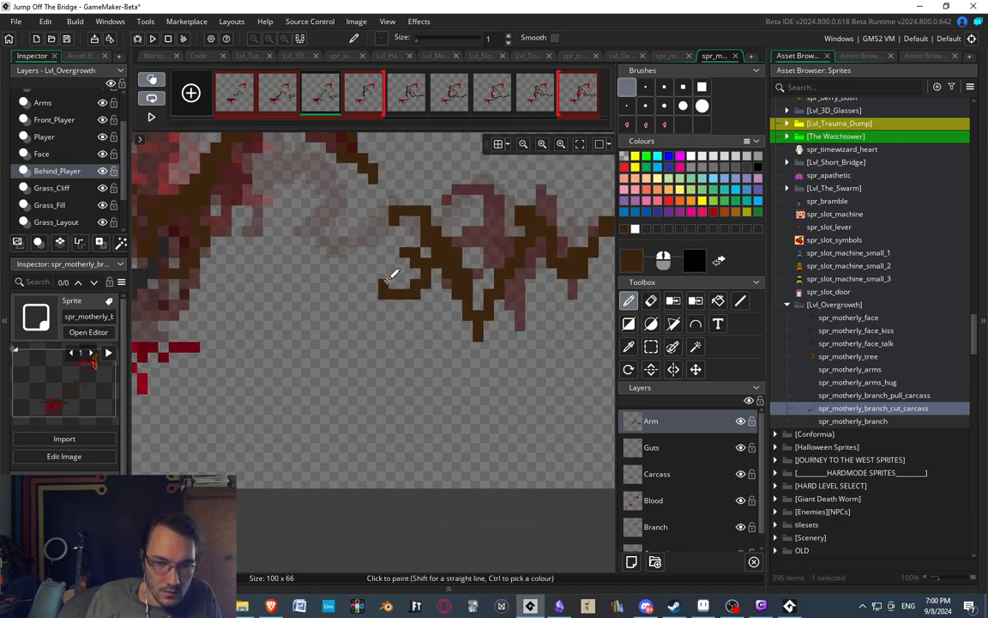
left_click_drag(409, 197, 432, 218)
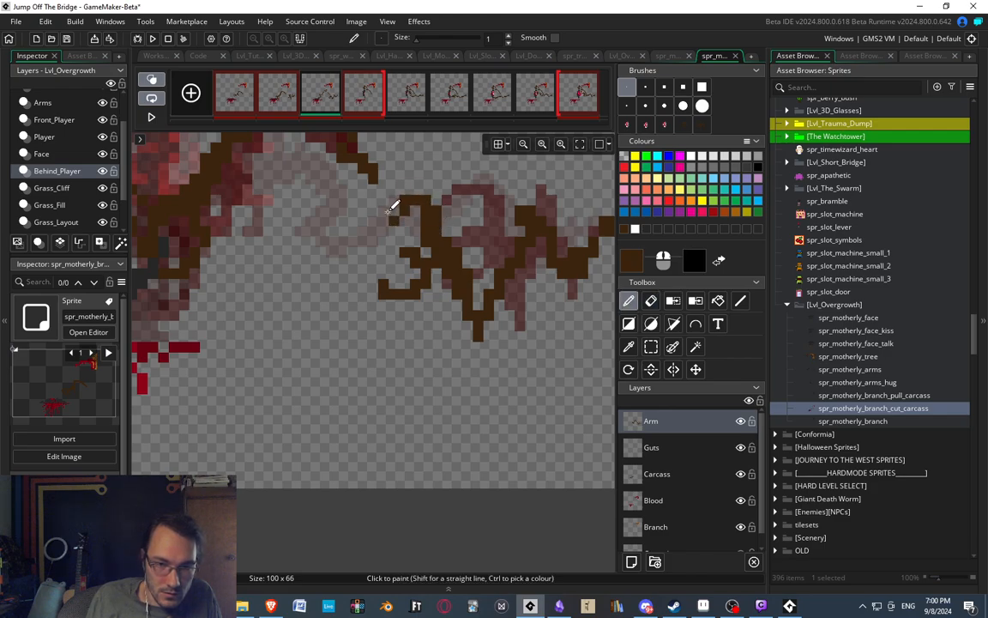
Review the arm's motion across the second, third, fourth and fifth frames.
scroll(379, 171, "down", 4, "ctrl")
scroll(402, 204, "up", 2, "ctrl")
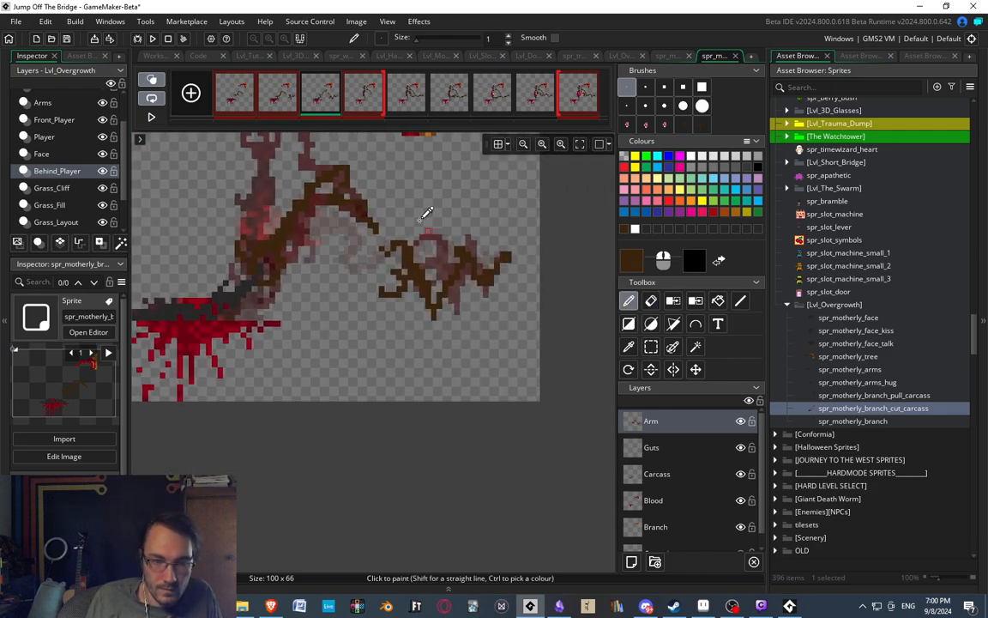
scroll(418, 219, "up", 2, "ctrl")
left_click(290, 96)
left_click(330, 100)
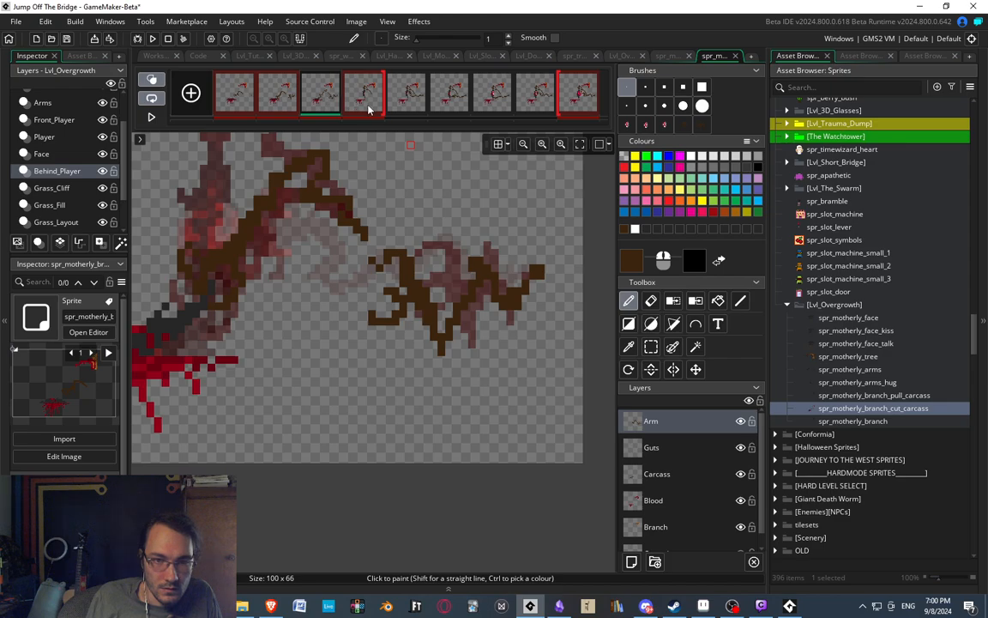
left_click(368, 103)
scroll(399, 261, "down", 3, "ctrl")
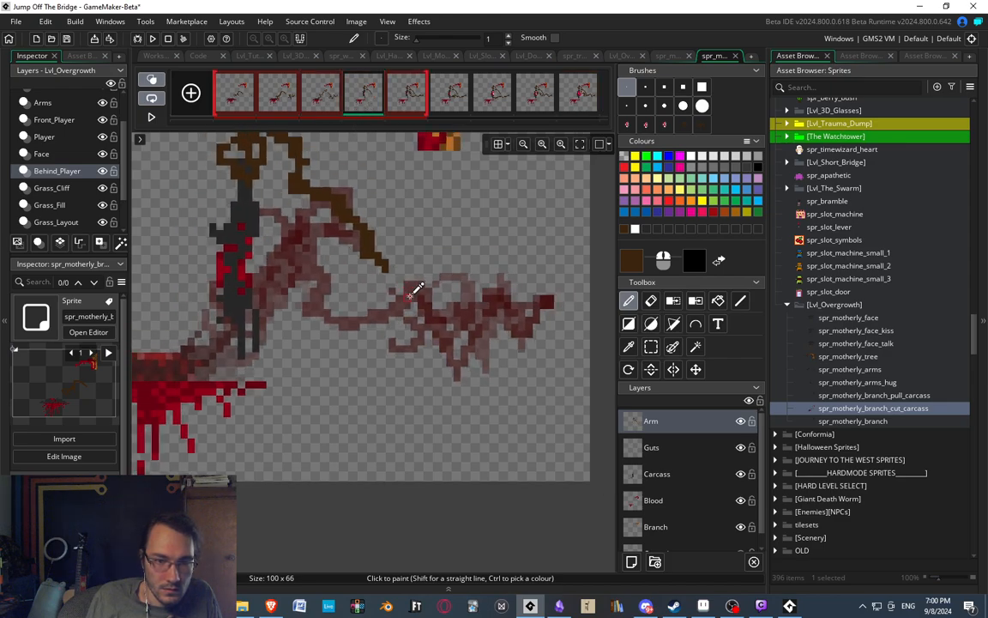
scroll(399, 264, "up", 1, "ctrl")
left_click(409, 97)
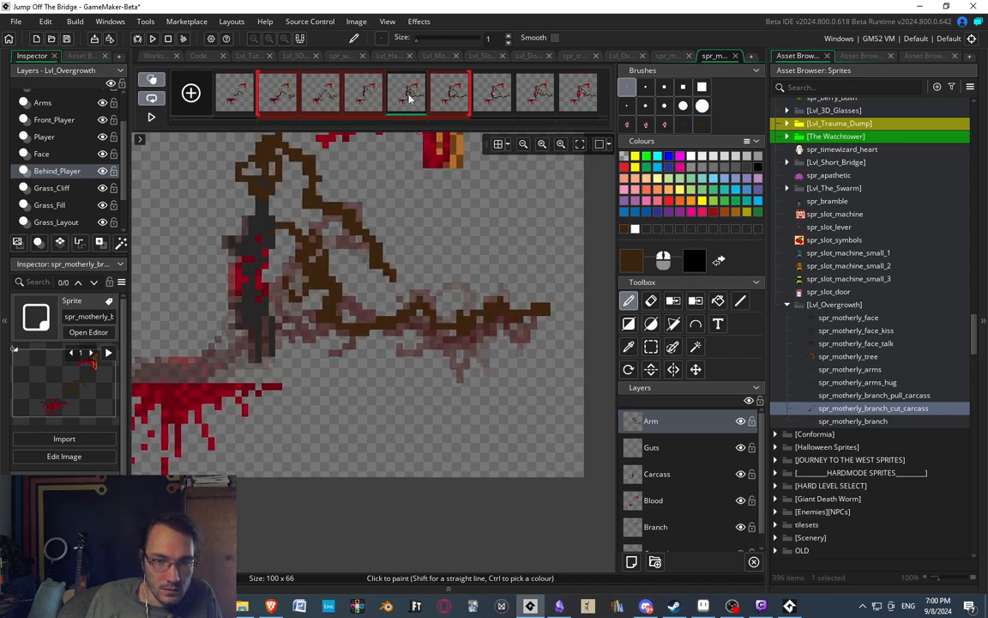
Return to the fourth frame and limit the onion skin range to the third through fifth frames.
left_click(374, 92)
left_click_drag(225, 104, 322, 103)
middle_click_drag(371, 216, 377, 218)
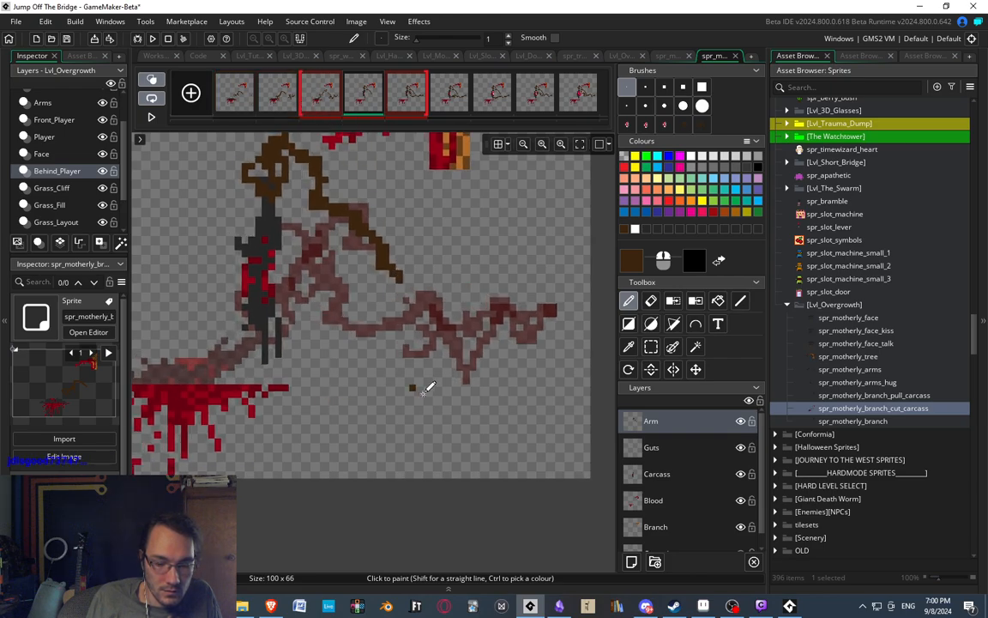
middle_click_drag(435, 394, 425, 386)
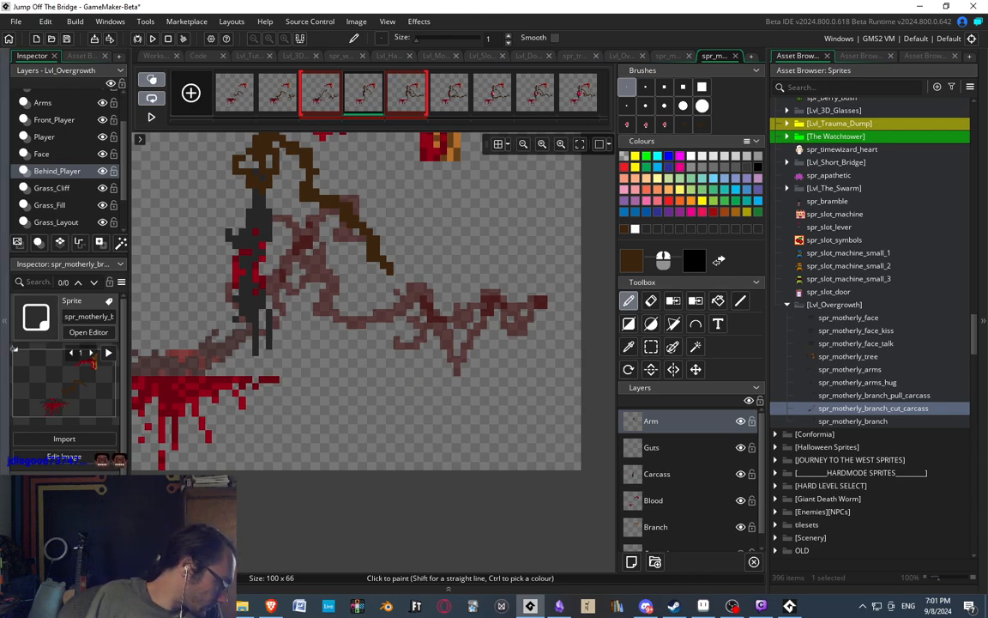
Draw the fourth frame's second arm in dark brown between the onion-skinned poses, with a curled hand and zigzag forearm.
middle_click_drag(308, 327, 328, 330)
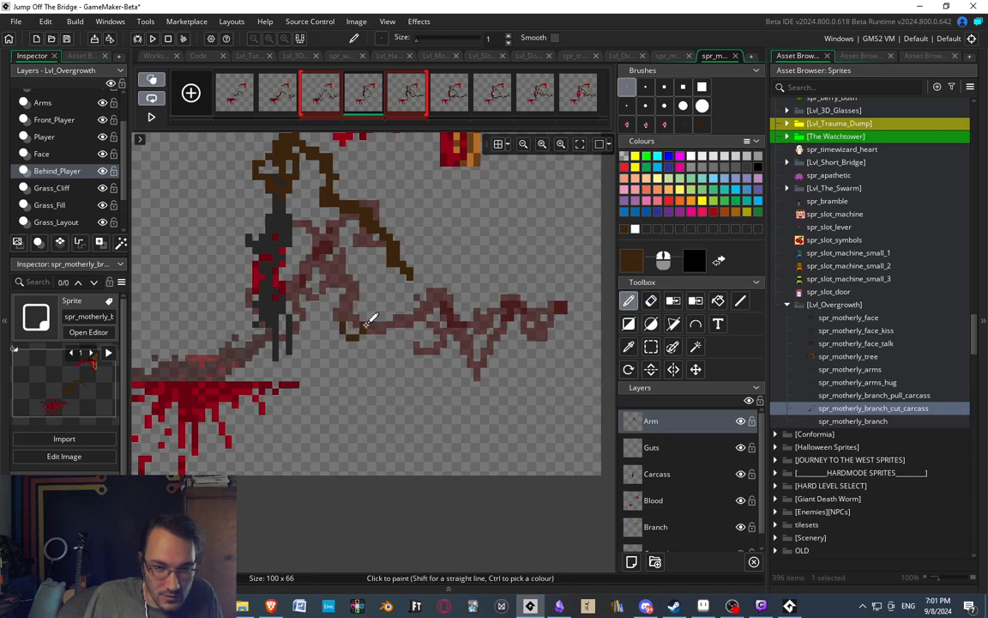
mouse_move(371, 319)
left_mouse_down()
mouse_move(378, 292)
mouse_move(360, 288)
mouse_move(382, 338)
mouse_move(384, 328)
left_mouse_up()
key("e")
key("d")
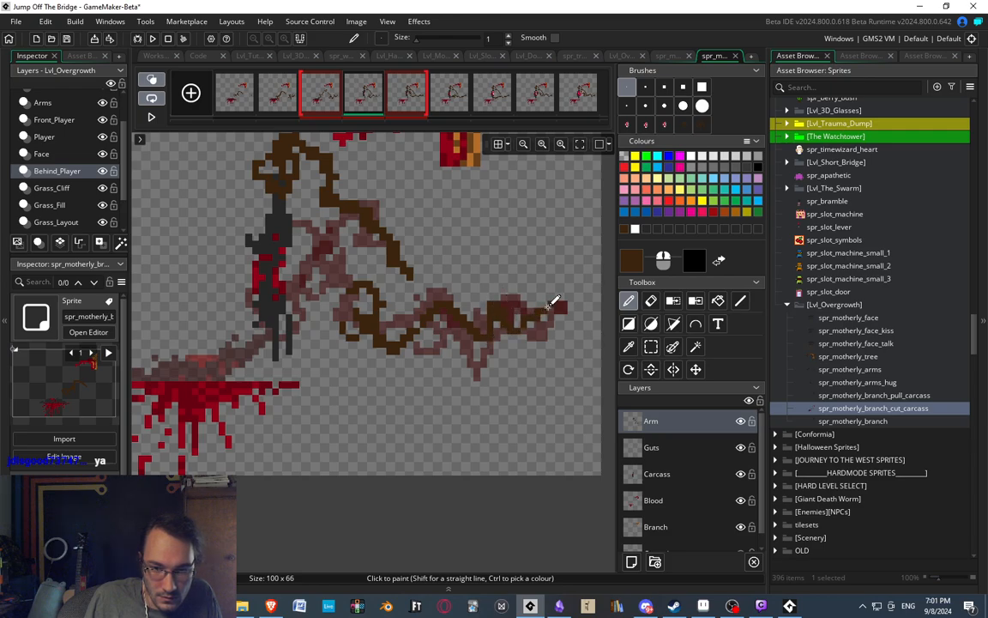
Redraw the bend behind the fourth frame's hand as a deeper dip and erase the shallower line.
key("e")
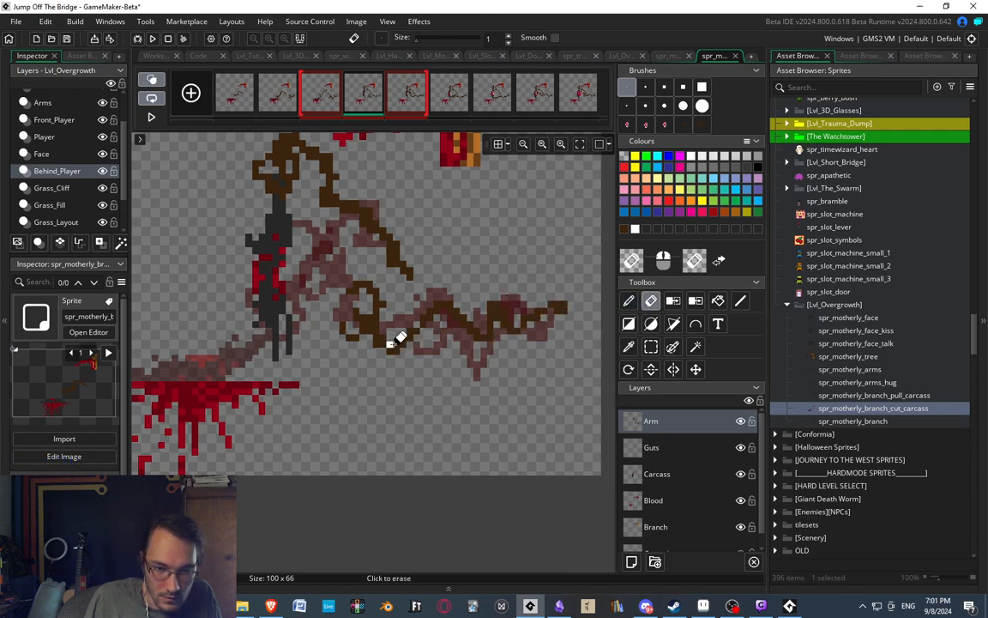
key("d")
mouse_move(380, 344)
left_mouse_down()
mouse_move(390, 360)
mouse_move(416, 335)
left_mouse_up()
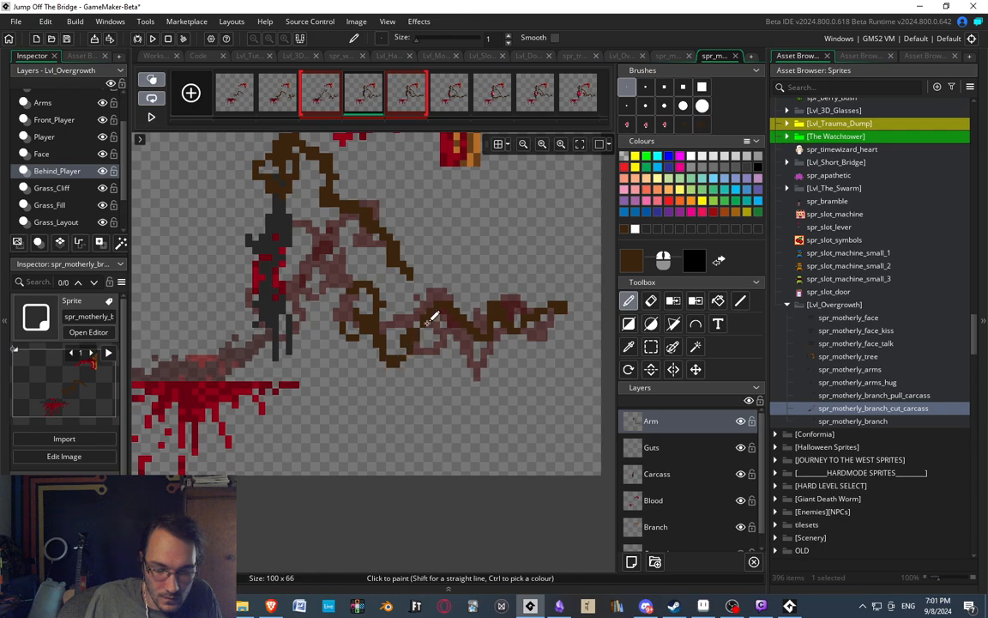
key("e")
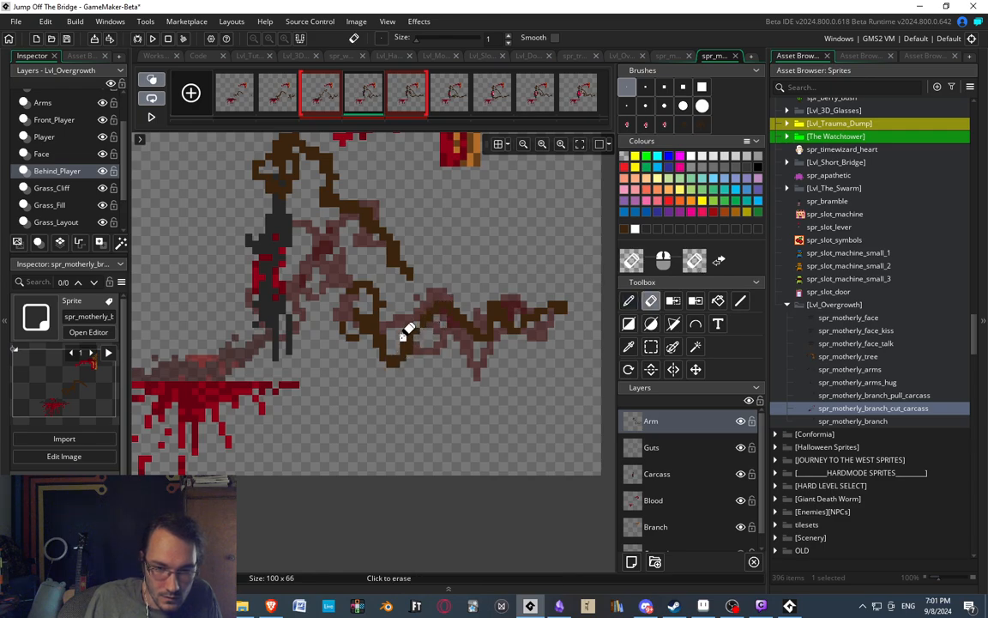
key("d")
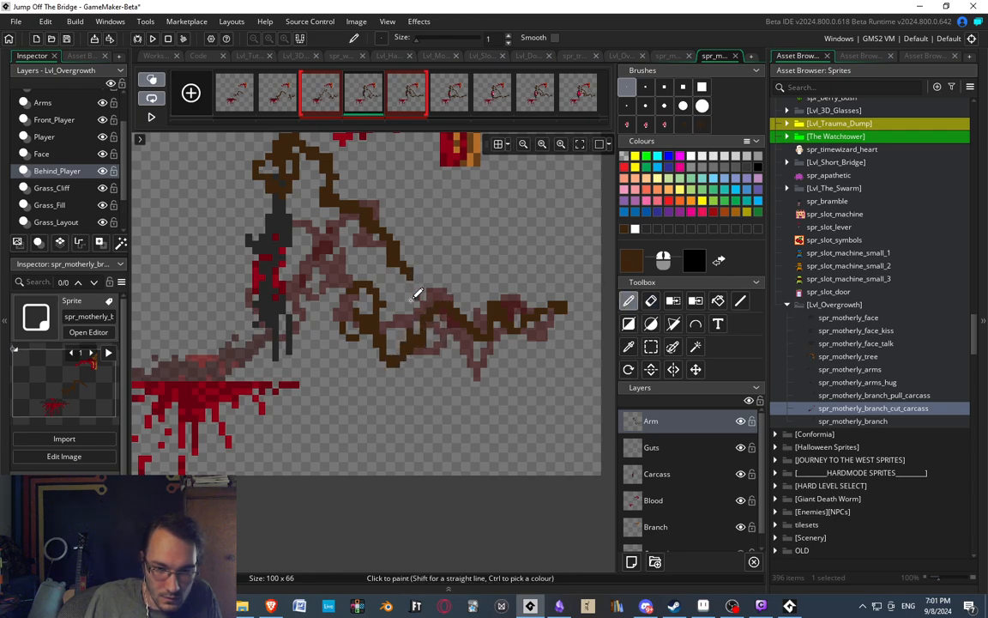
key("e")
Turn off onion skinning and compare the fourth frame's arm with the third and fifth frames.
scroll(403, 301, "down", 3)
scroll(399, 307, "up", 4)
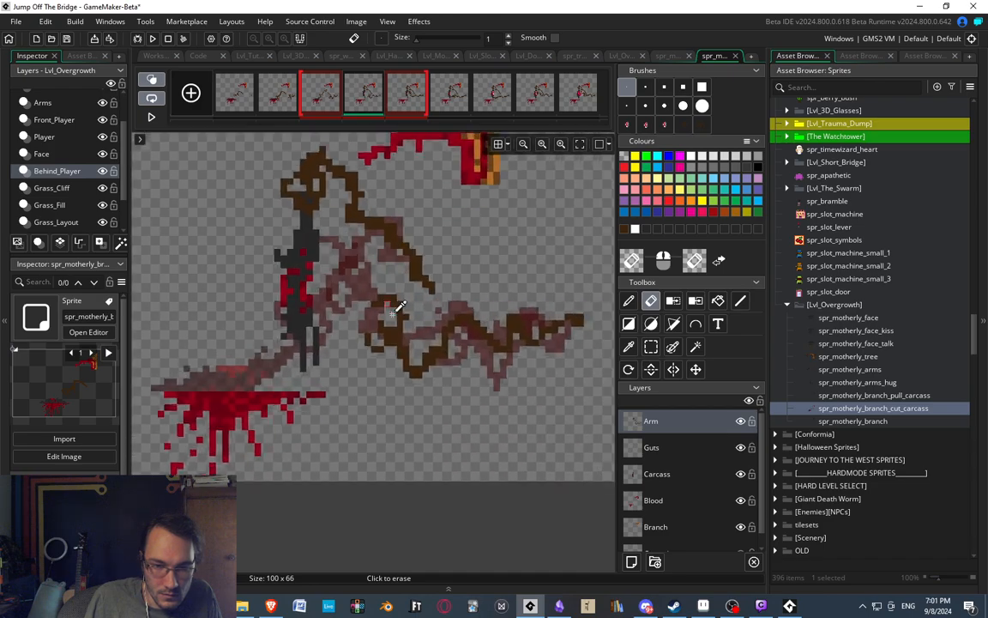
scroll(393, 314, "up", 2)
left_click(152, 80)
left_click(401, 97)
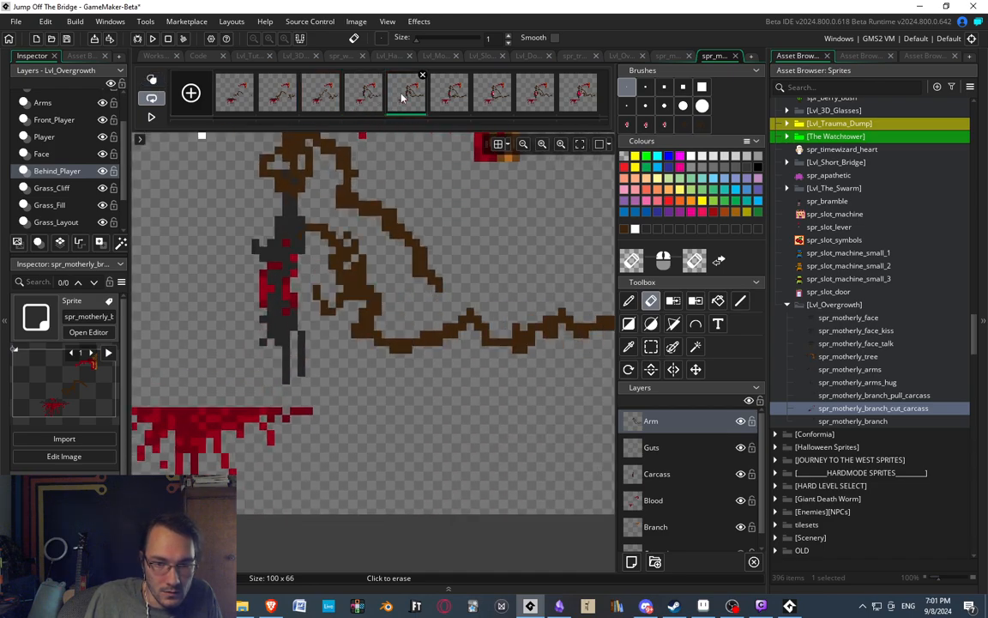
scroll(405, 225, "down", 3)
left_click(331, 99)
left_click(371, 96)
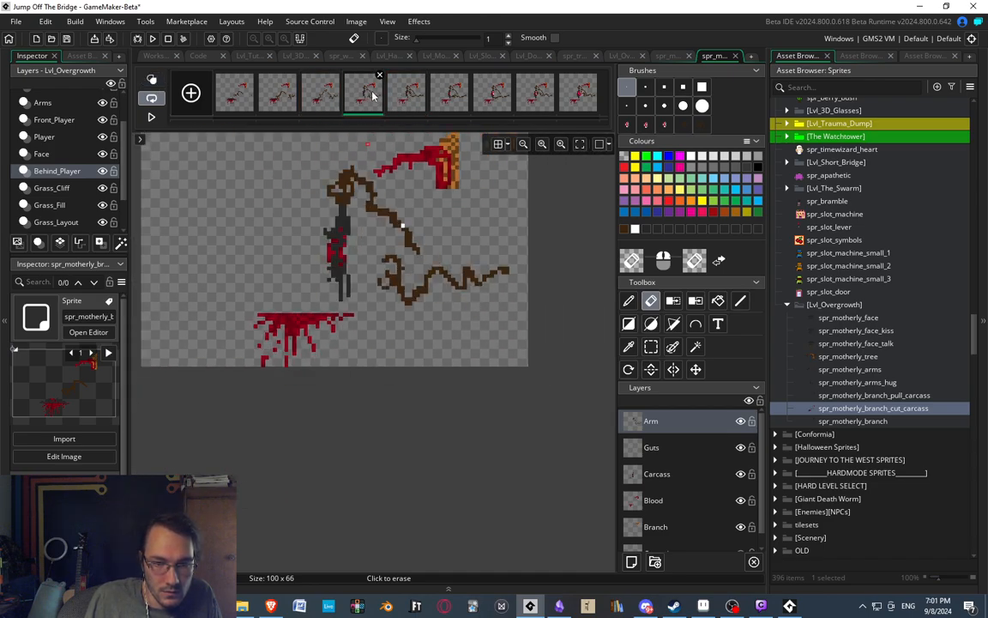
left_click(401, 96)
left_click(365, 94)
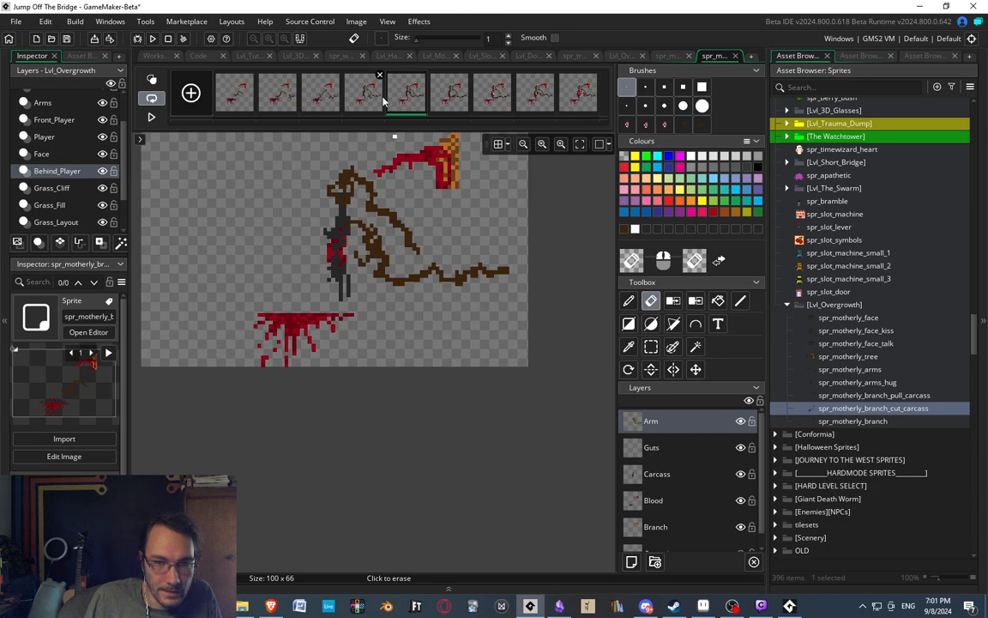
Raise the upper and middle claws of the fourth frame's hand, erasing the old upper claw pixels.
scroll(403, 262, "up", 3)
left_click_drag(399, 266, 395, 296)
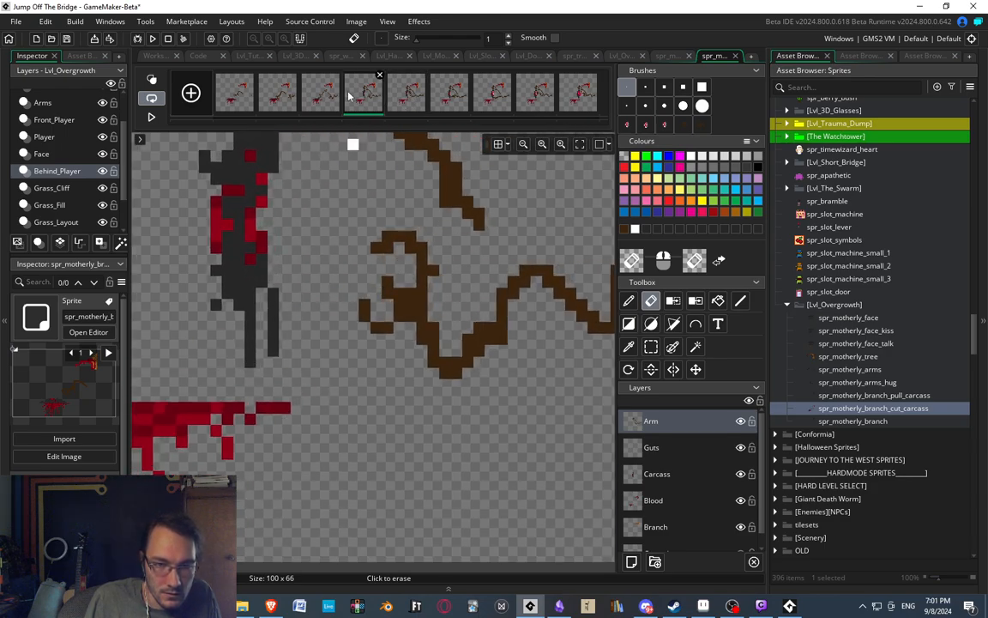
key("d")
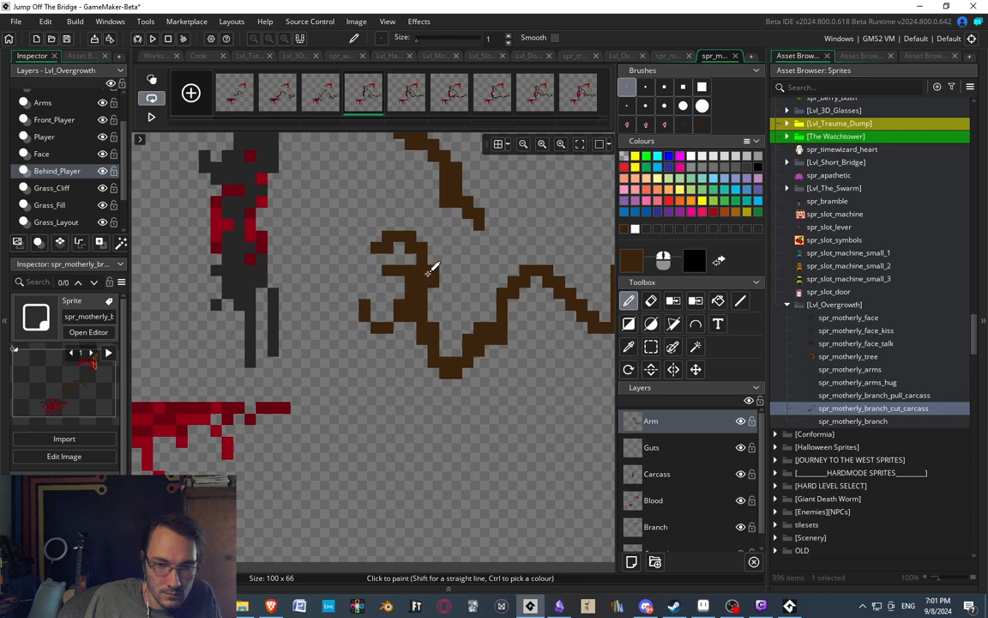
key("e")
left_click_drag(387, 236, 376, 248)
mouse_move(422, 247)
left_mouse_down()
mouse_move(396, 220)
mouse_move(421, 292)
mouse_move(431, 280)
mouse_move(410, 226)
left_mouse_up()
key("d")
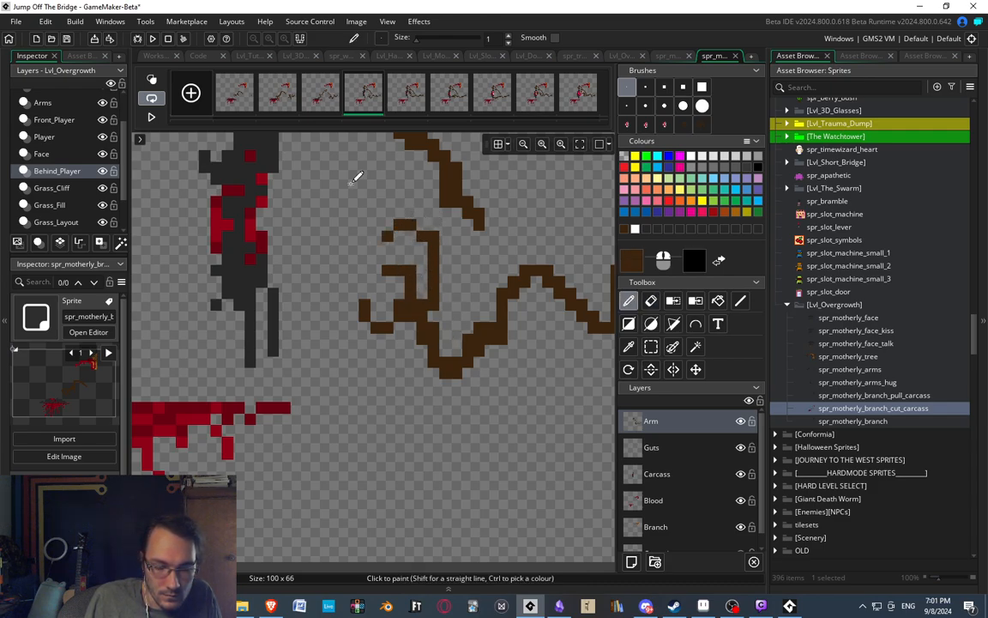
Thicken the palm of the fourth frame's hand and extend the upper claw into a straight finger.
scroll(386, 216, "down", 2)
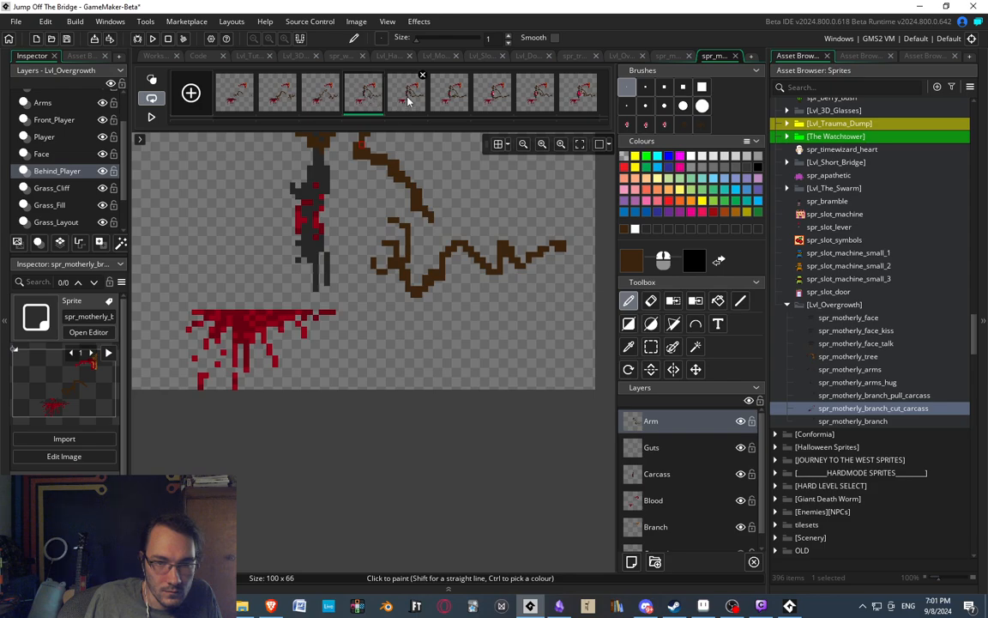
scroll(406, 168, "up", 1)
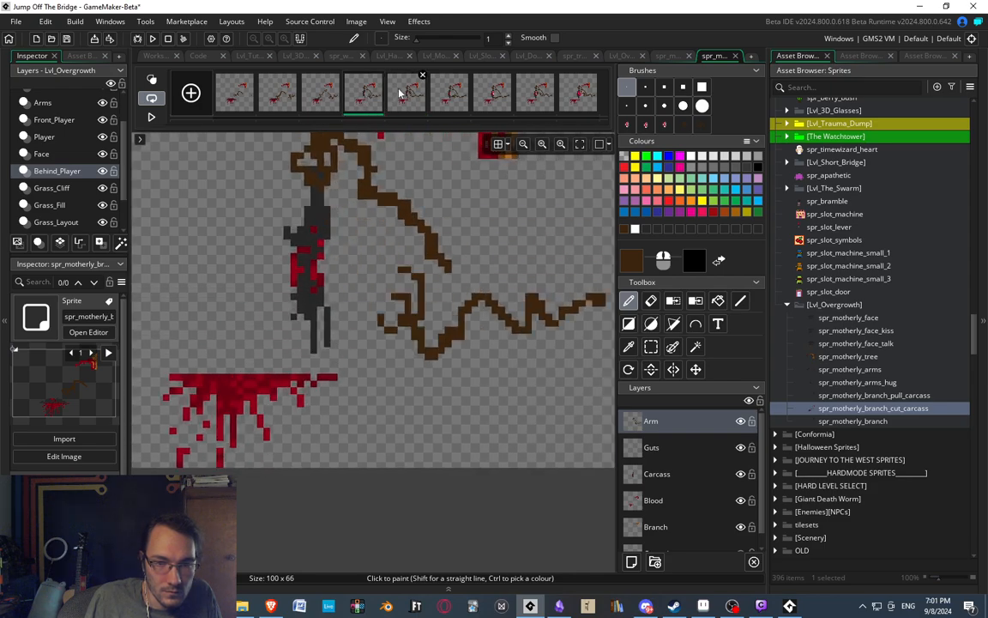
scroll(420, 319, "up", 1)
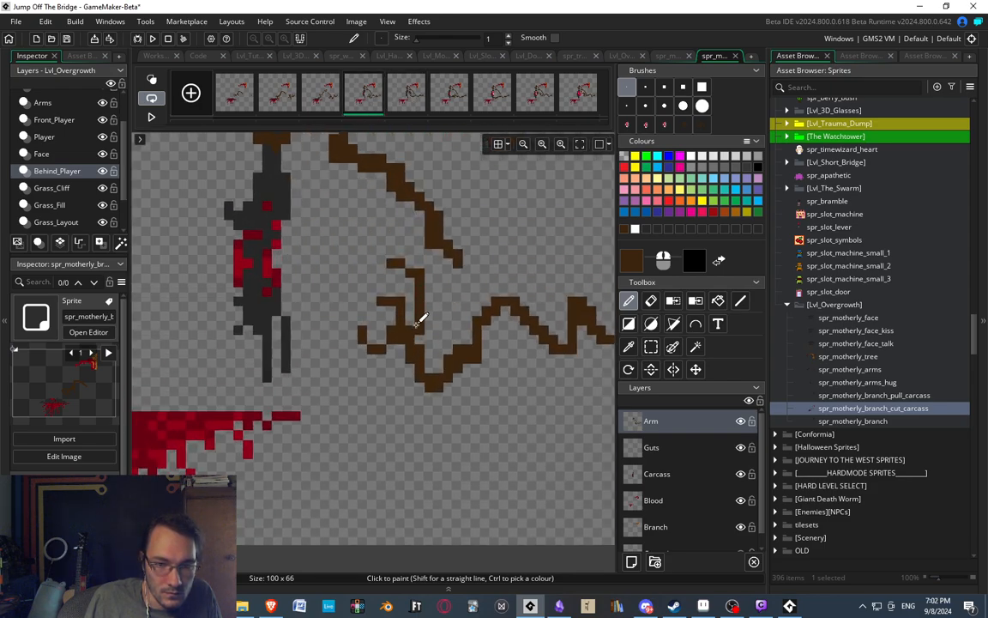
left_click_drag(411, 314, 400, 266)
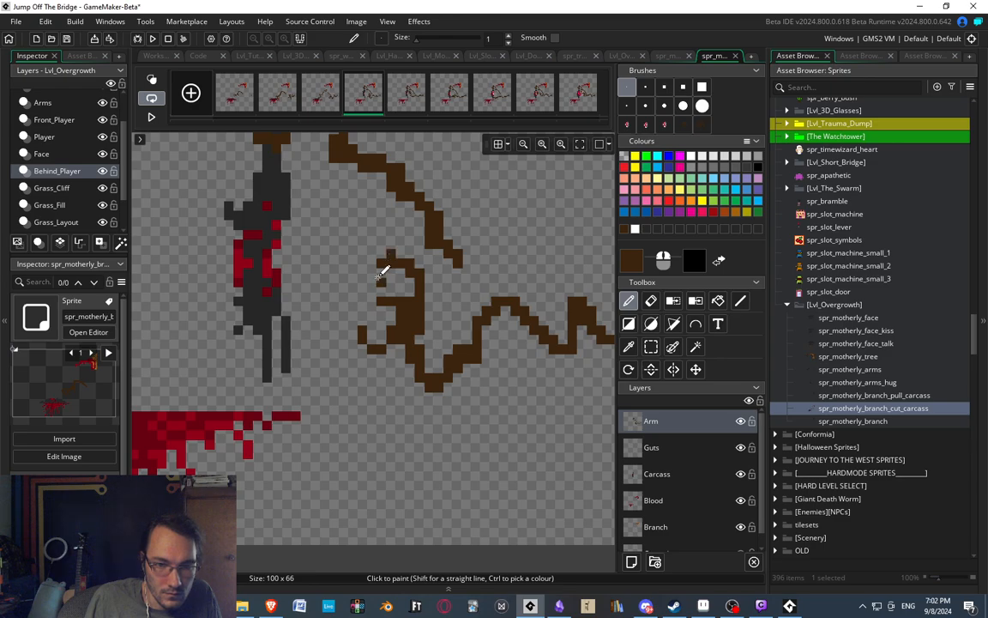
scroll(452, 293, "down", 3)
scroll(414, 274, "up", 4)
key("e")
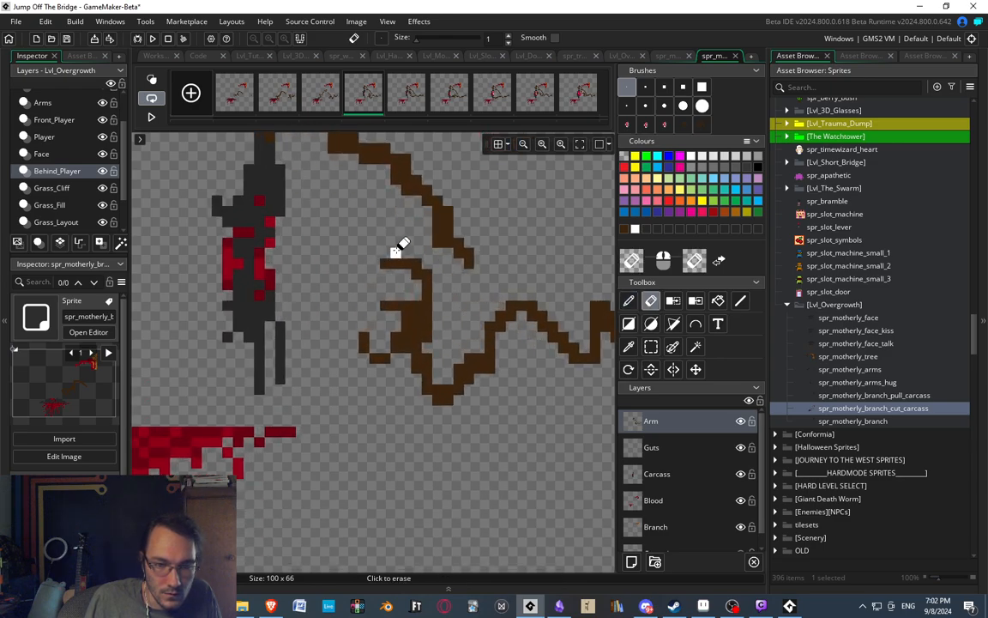
Redraw the middle claw of the fourth frame's hand one pixel higher and erase its old pixels.
key("d")
mouse_move(375, 312)
left_mouse_down()
mouse_move(408, 293)
mouse_move(400, 295)
left_mouse_up()
key("e")
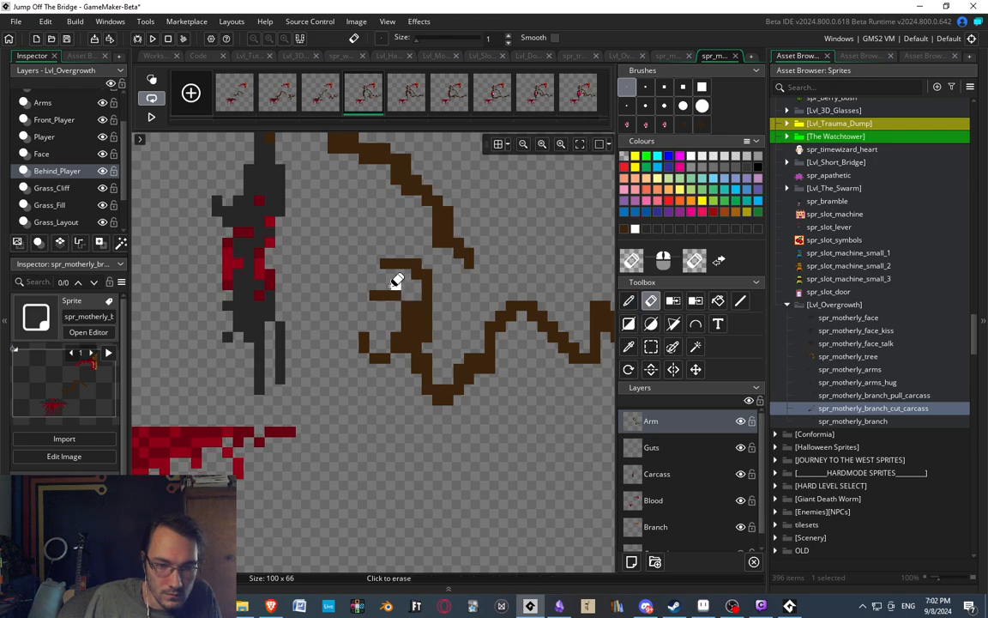
key("d")
key("e")
Reshape the lower claw of the fourth frame's hand into a wider, inward-curling hook.
scroll(360, 310, "up", 2)
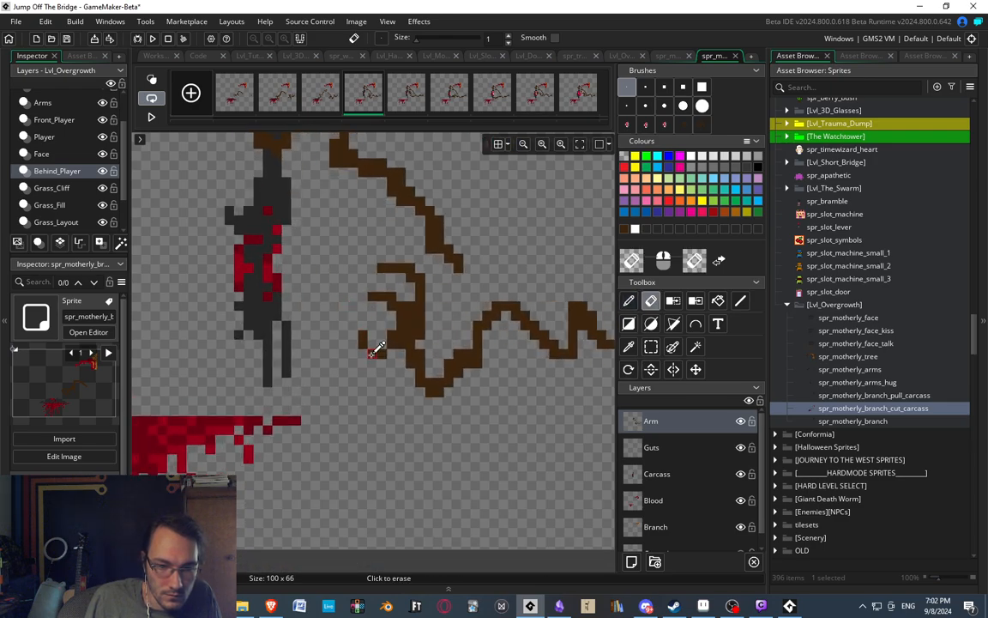
key("d")
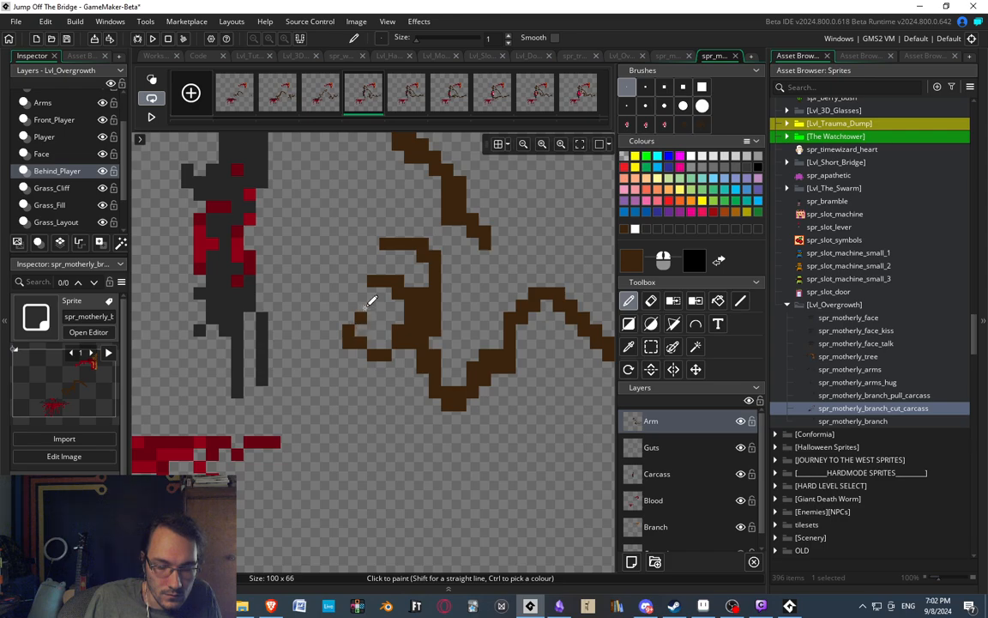
scroll(382, 261, "down", 3)
scroll(395, 267, "up", 4)
key("e")
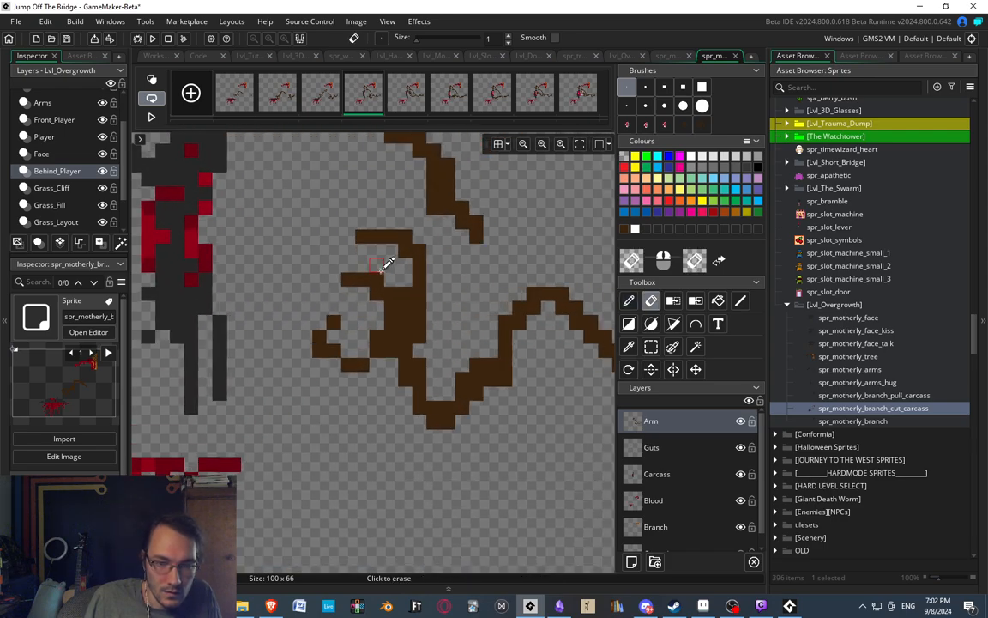
Compare the fourth frame with the third and erase excess pixels along the outer edge of the palm.
scroll(381, 267, "down", 3)
left_click(335, 98)
left_click(362, 93)
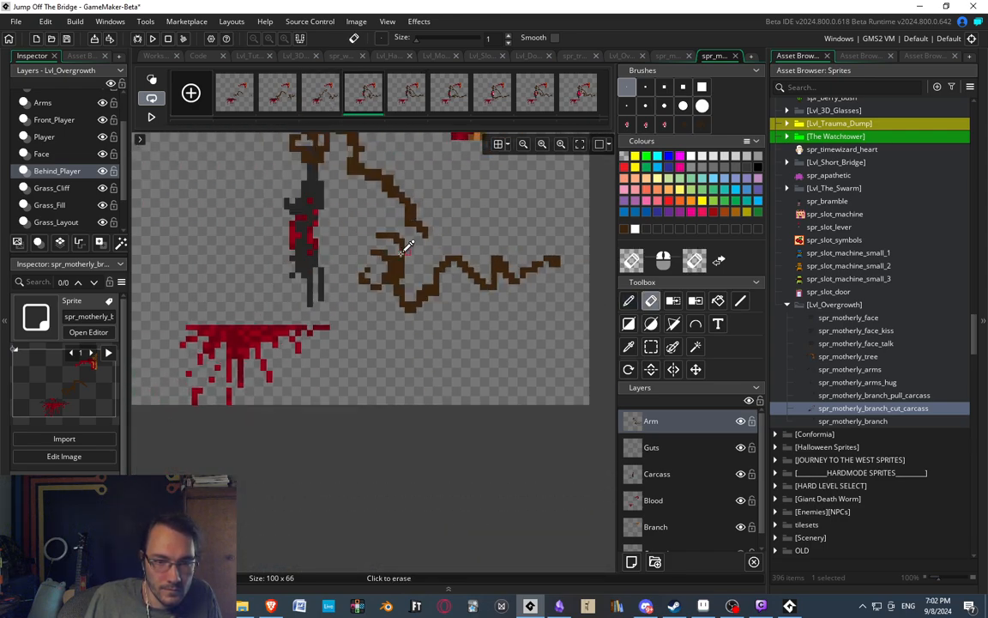
scroll(403, 243, "down", 2)
scroll(376, 324, "up", 1)
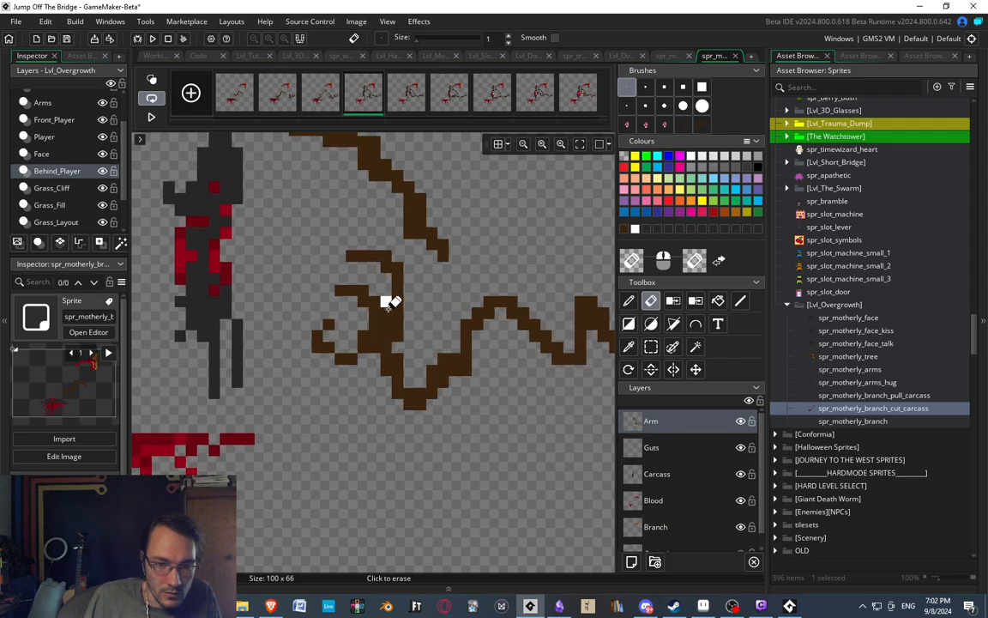
mouse_move(386, 302)
left_mouse_down()
mouse_move(386, 313)
mouse_move(395, 298)
mouse_move(413, 316)
left_mouse_up()
key("d")
Select the upper claw of the fourth frame's hand and nudge it one pixel left.
key("s")
key("Left")
left_click(428, 296)
mouse_move(340, 233)
left_mouse_down()
mouse_move(403, 281)
mouse_move(399, 270)
left_mouse_up()
key("Left")
key("Left")
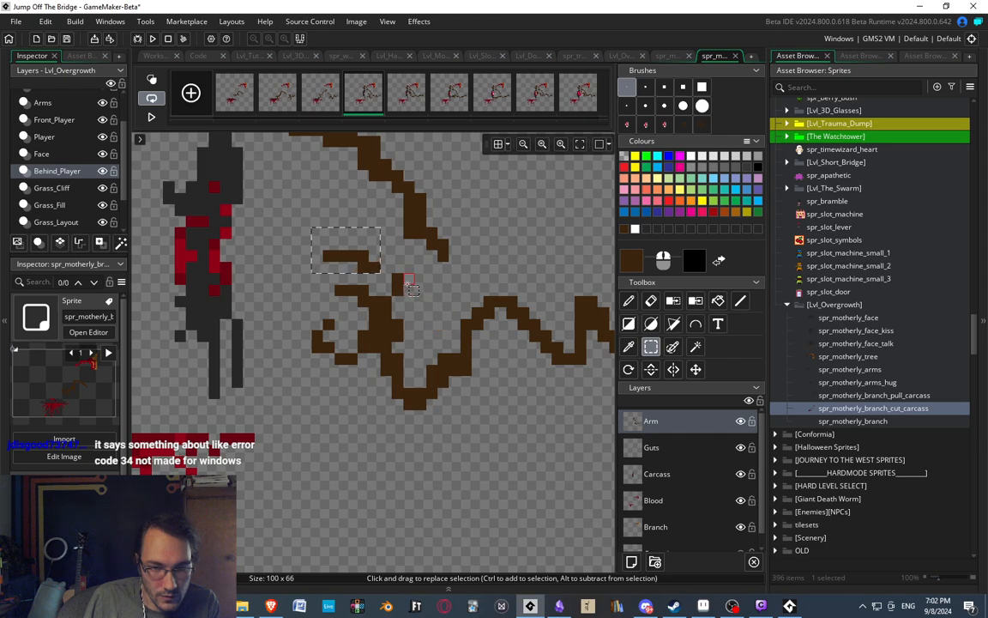
key("Right")
left_click(422, 288)
Raise the upper claw's tip one pixel and shift the claw pieces into a stepped diagonal finger.
left_click_drag(341, 245, 355, 257)
key("Up")
left_click_drag(387, 293, 397, 280)
key("Left")
mouse_move(340, 233)
left_mouse_down()
mouse_move(398, 277)
mouse_move(455, 302)
left_mouse_up()
key("Right")
left_click(410, 270)
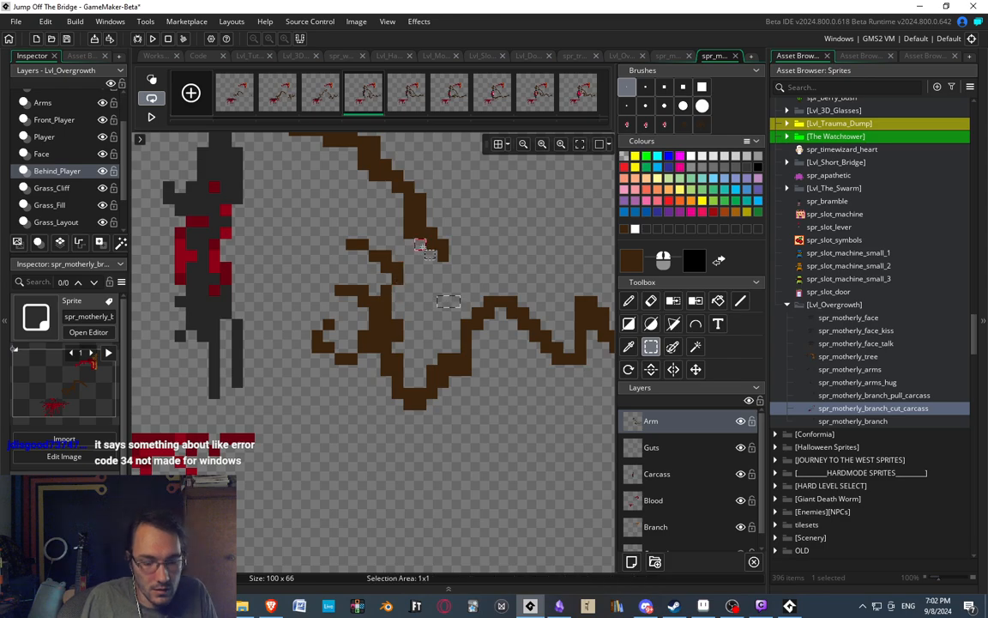
Add a short dark brown spur beneath the first hump of the fourth frame's arm.
scroll(429, 268, "down", 7)
scroll(449, 305, "up", 6)
scroll(451, 307, "up", 1)
key("p")
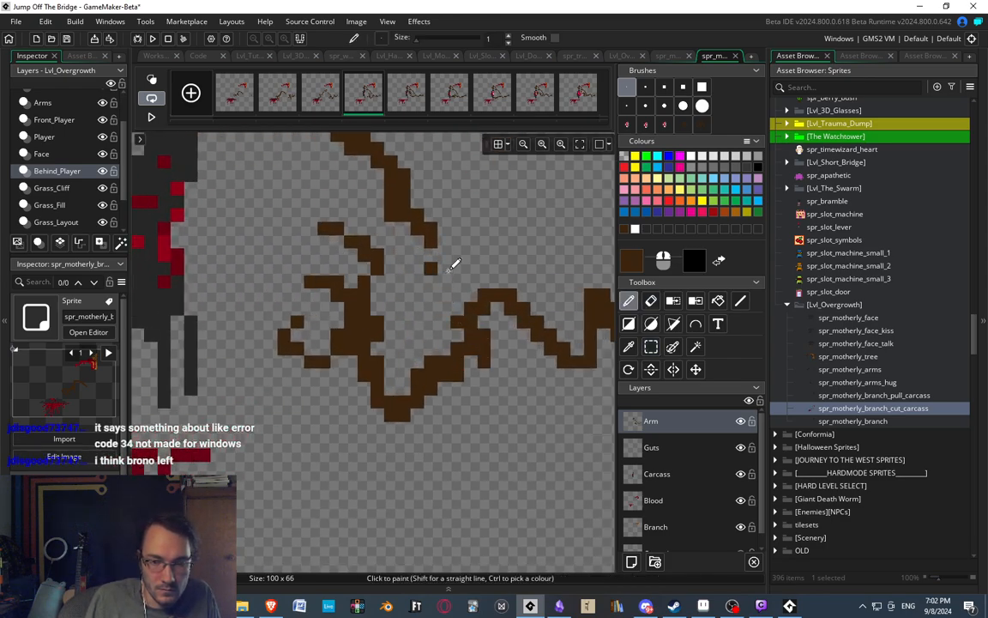
scroll(498, 264, "down", 4)
scroll(452, 312, "up", 2)
scroll(437, 335, "down", 1)
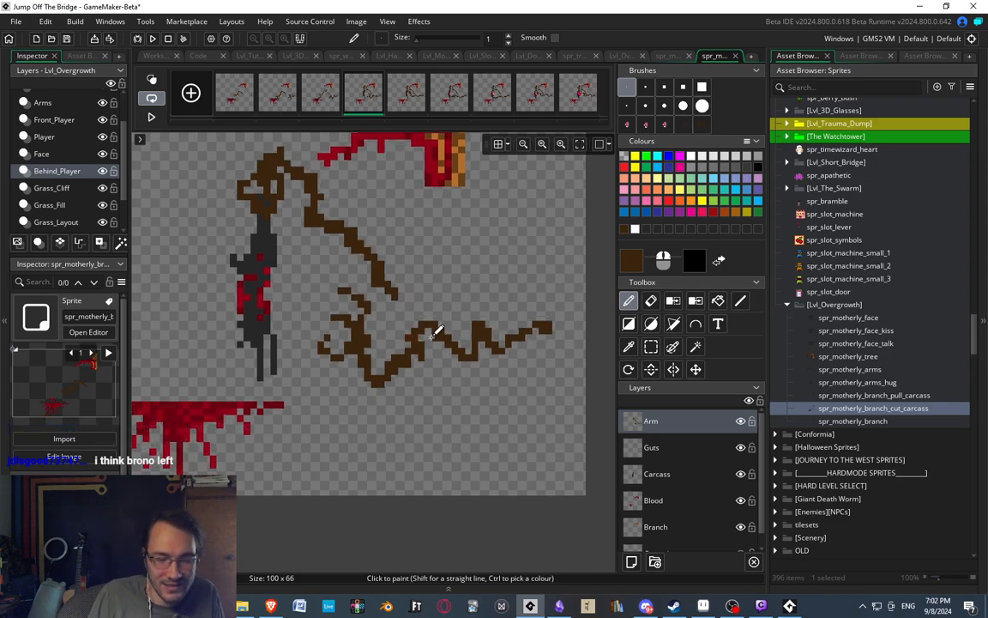
scroll(306, 271, "up", 3)
scroll(296, 279, "down", 2)
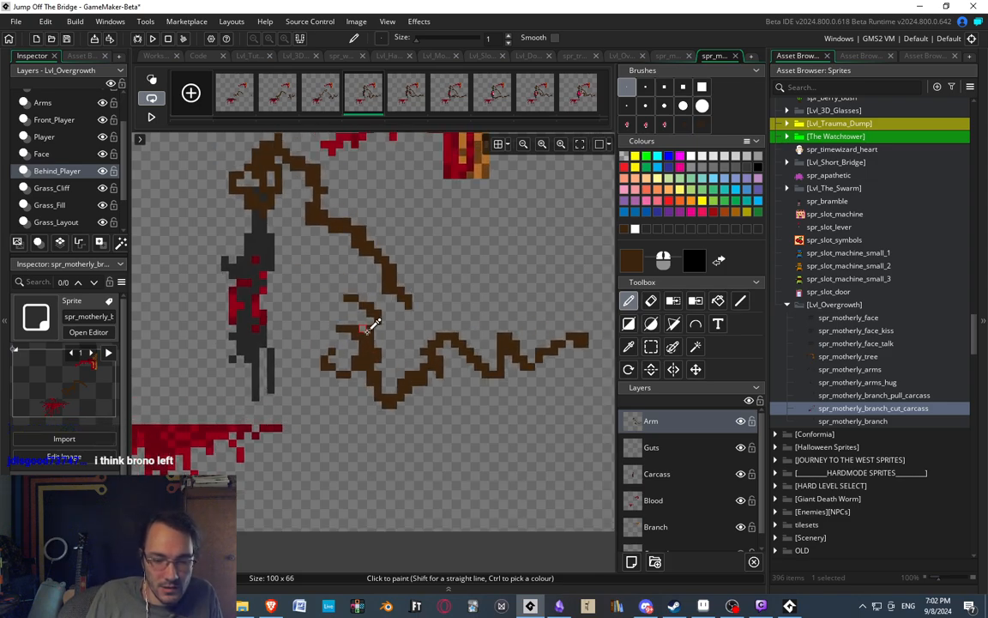
scroll(331, 331, "up", 3)
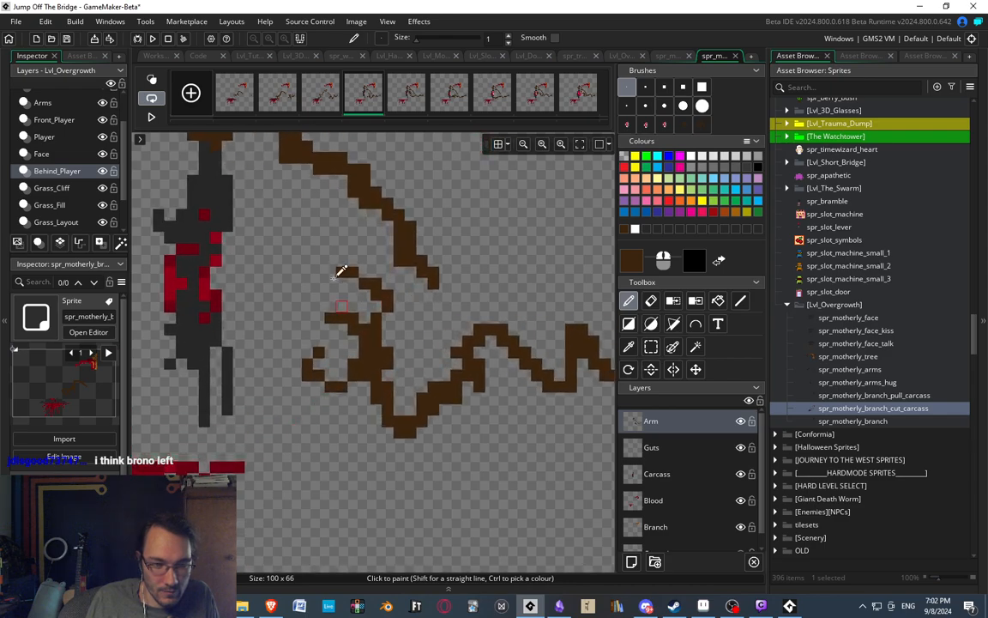
Redraw the middle claw of the fourth frame's hand as a stepped finger, checking it against the third frame.
scroll(413, 298, "down", 2)
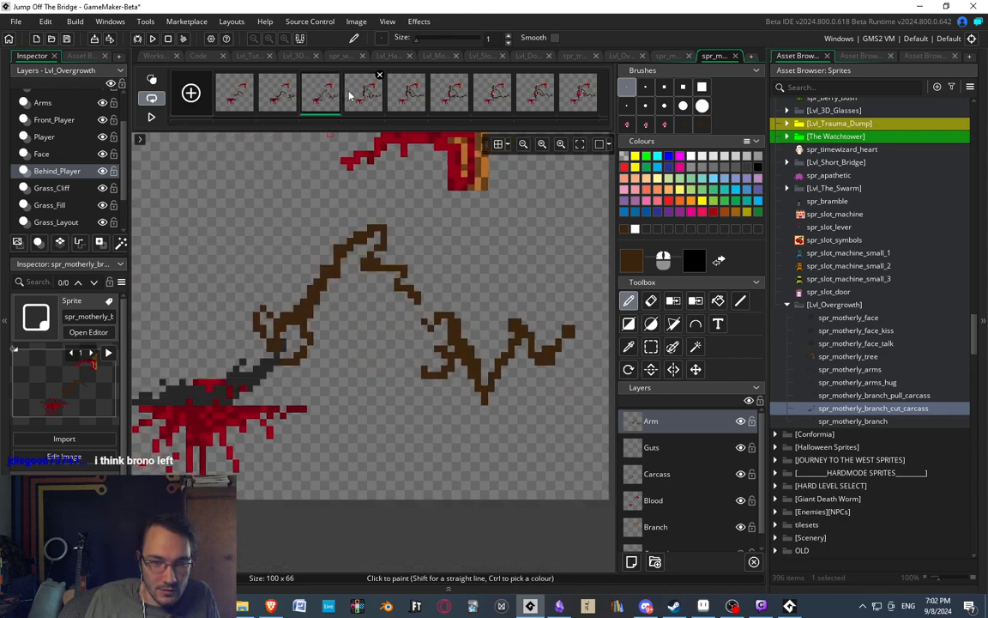
scroll(360, 309, "up", 4)
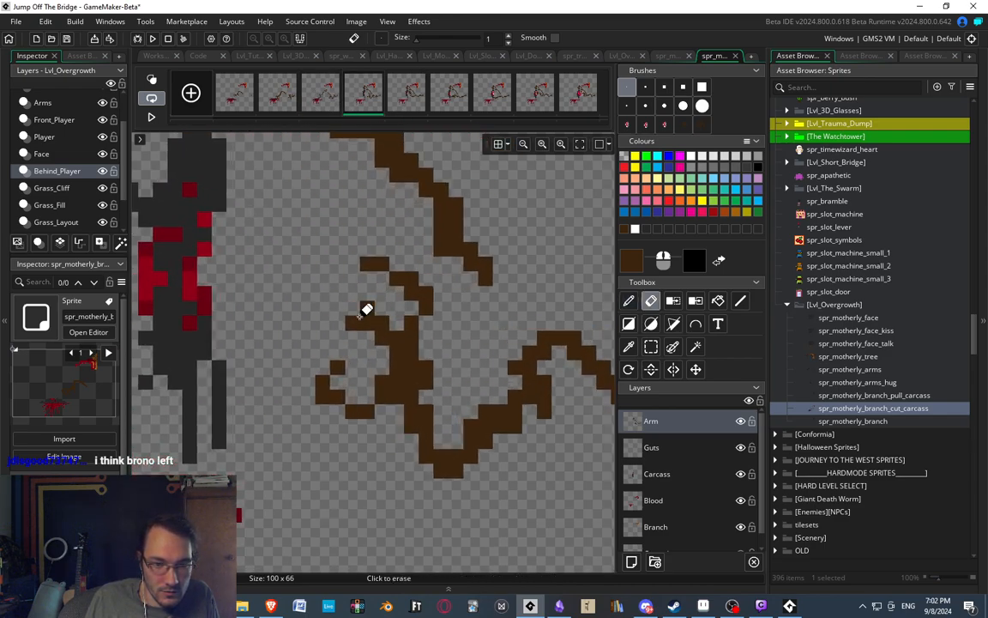
key("e")
mouse_move(367, 324)
left_mouse_down()
mouse_move(383, 325)
mouse_move(383, 340)
left_mouse_up()
key("d")
mouse_move(383, 383)
left_mouse_down()
mouse_move(385, 337)
mouse_move(351, 308)
left_mouse_up()
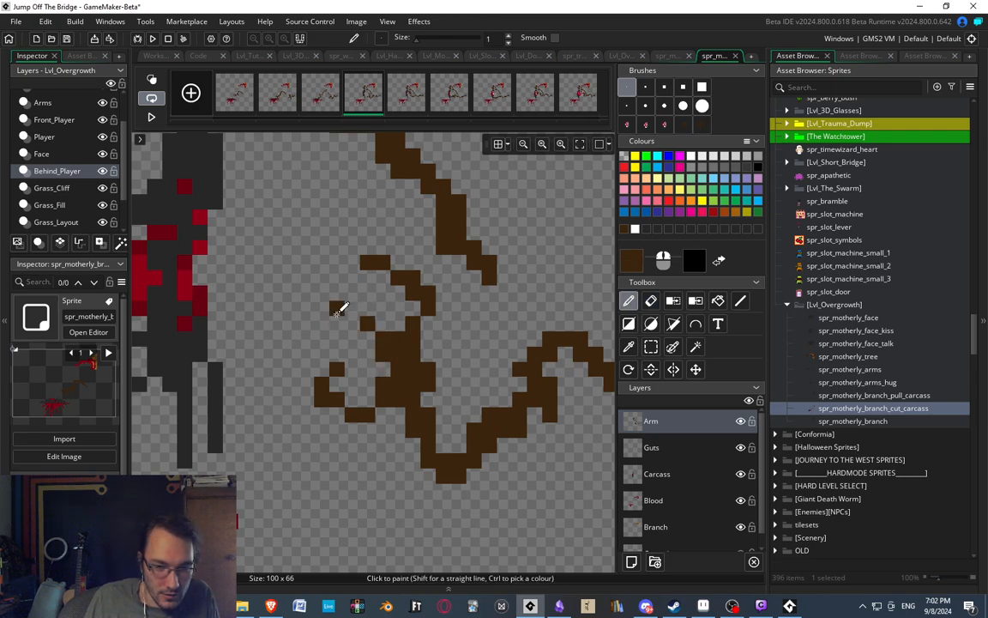
left_click(331, 97)
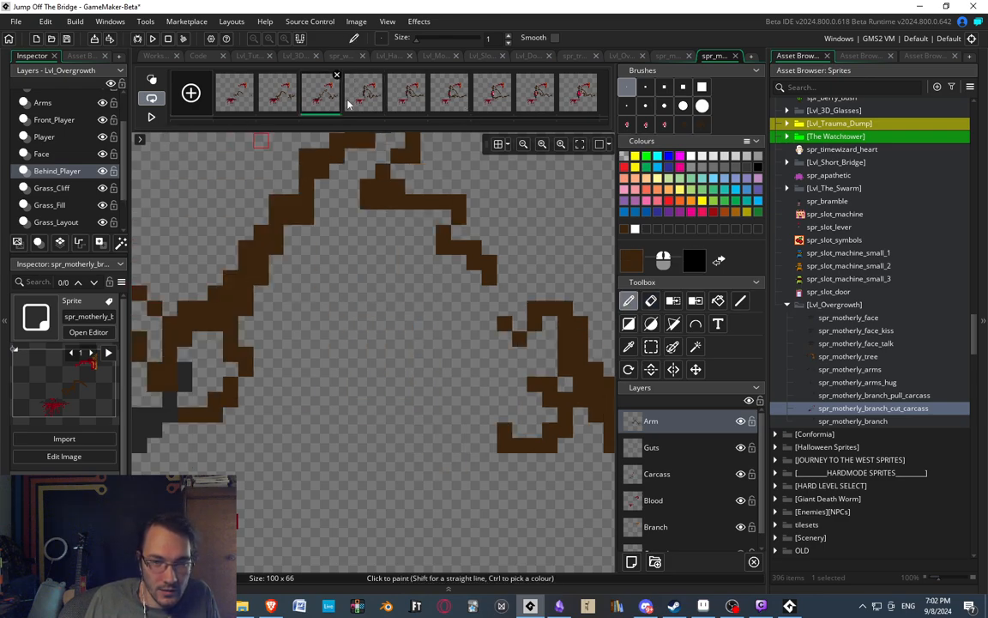
left_click(365, 103)
scroll(385, 188, "down", 1, "ctrl")
middle_click_drag(375, 182, 377, 201)
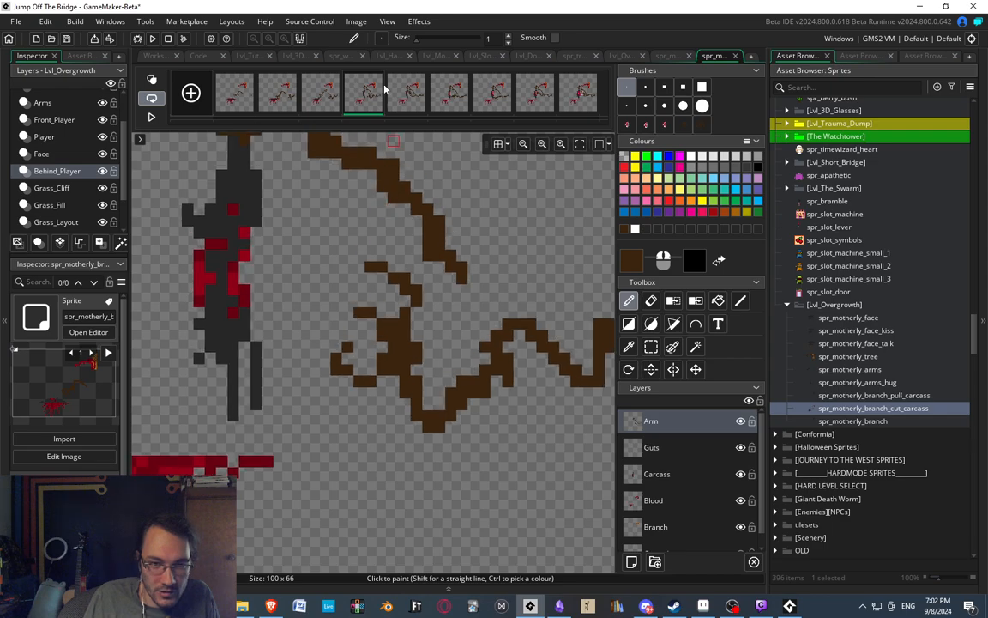
Step through the nine cut carcass frames to compare how the second arm and its hand move between poses.
left_click(407, 96)
left_click(372, 99)
left_click(400, 101)
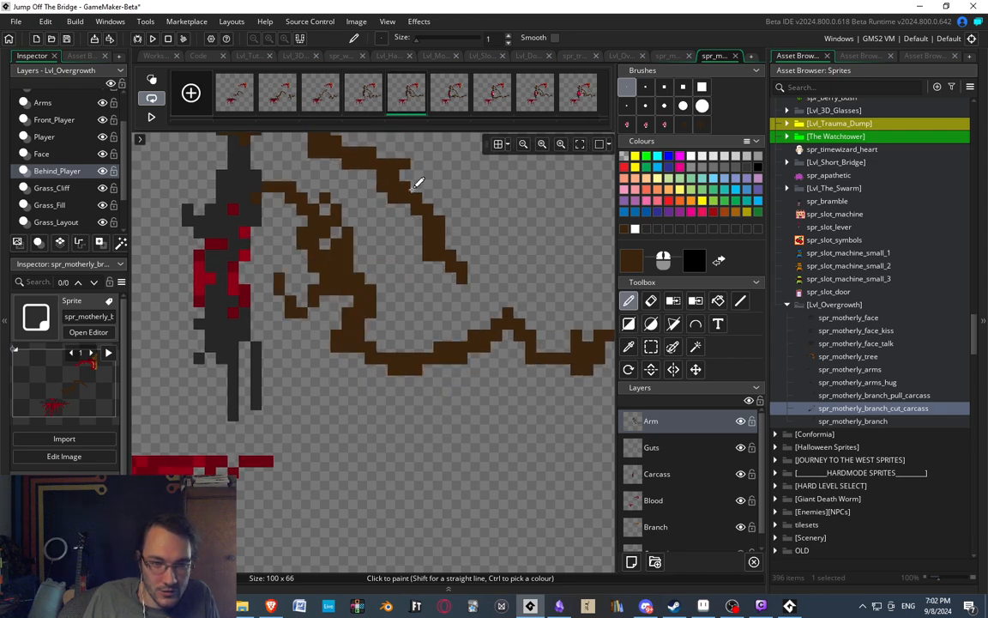
scroll(342, 257, "down", 2, "ctrl")
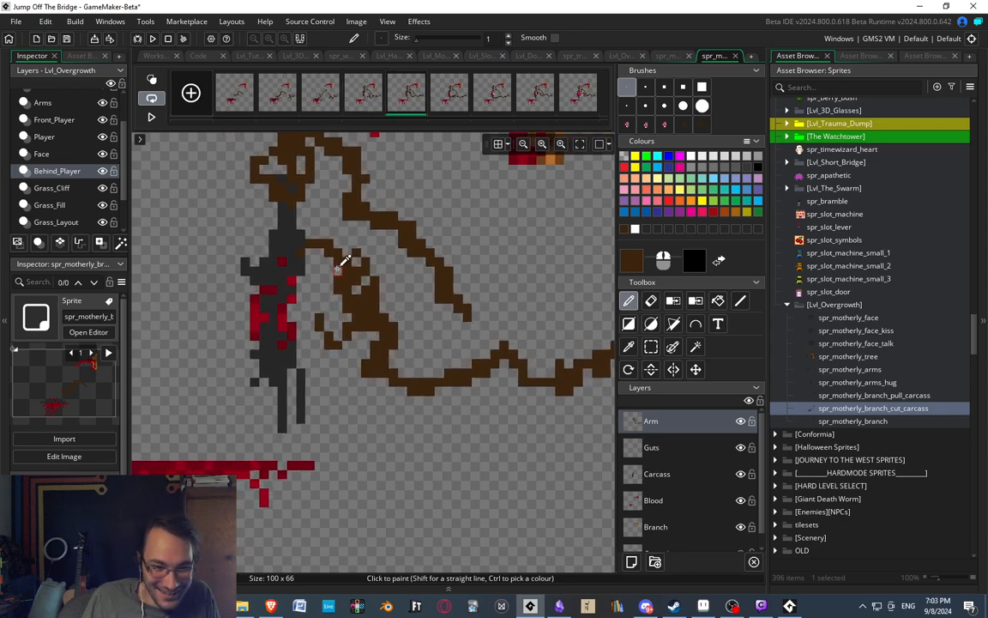
left_click(453, 95)
left_click(491, 98)
left_click(541, 103)
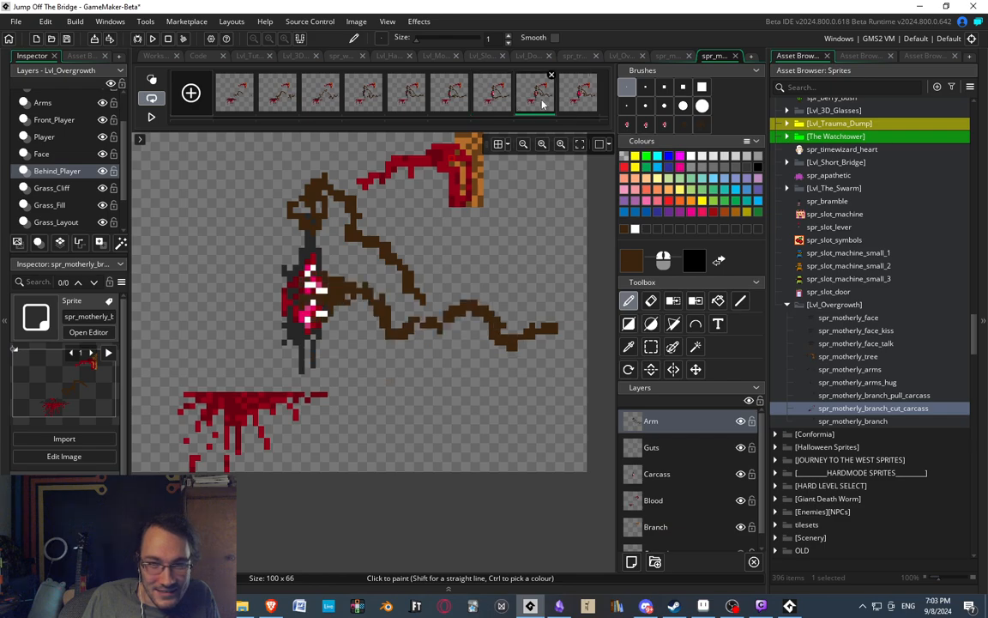
left_click(575, 100)
left_click(398, 98)
left_click(360, 102)
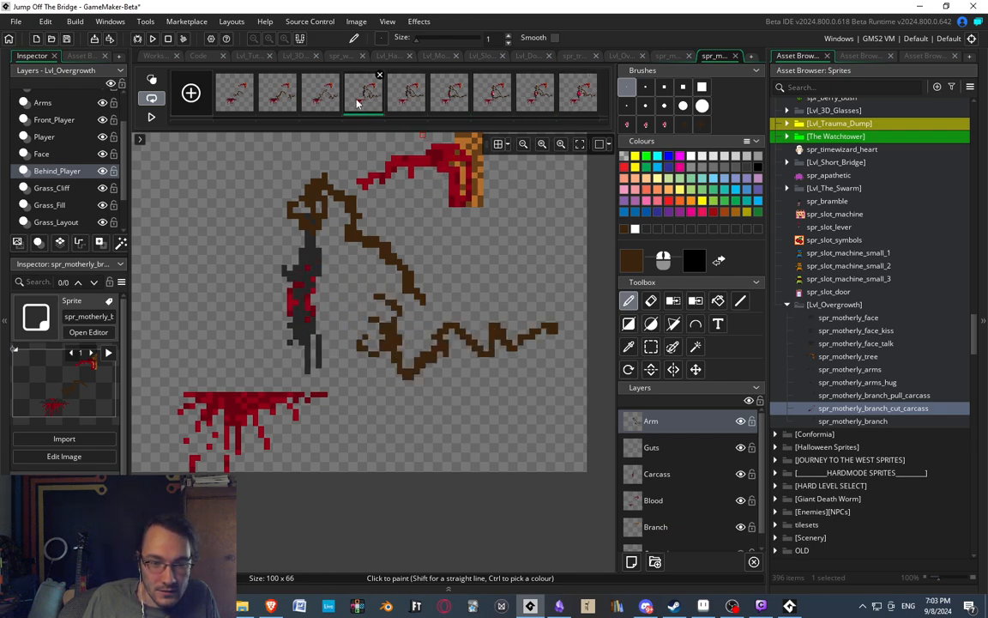
left_click(230, 110)
left_click(280, 96)
left_click(321, 97)
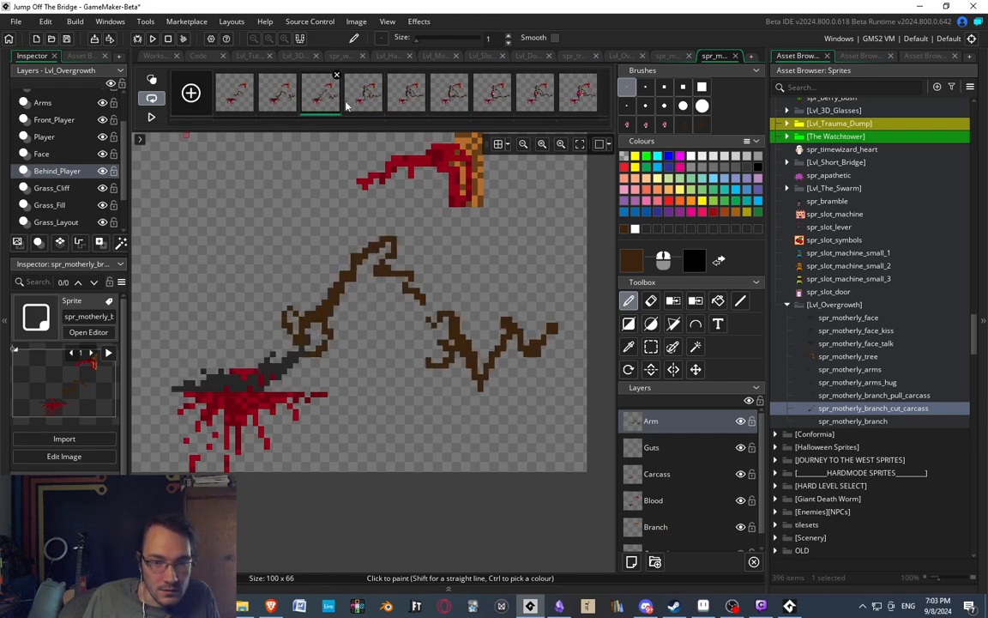
left_click(370, 104)
left_click(407, 107)
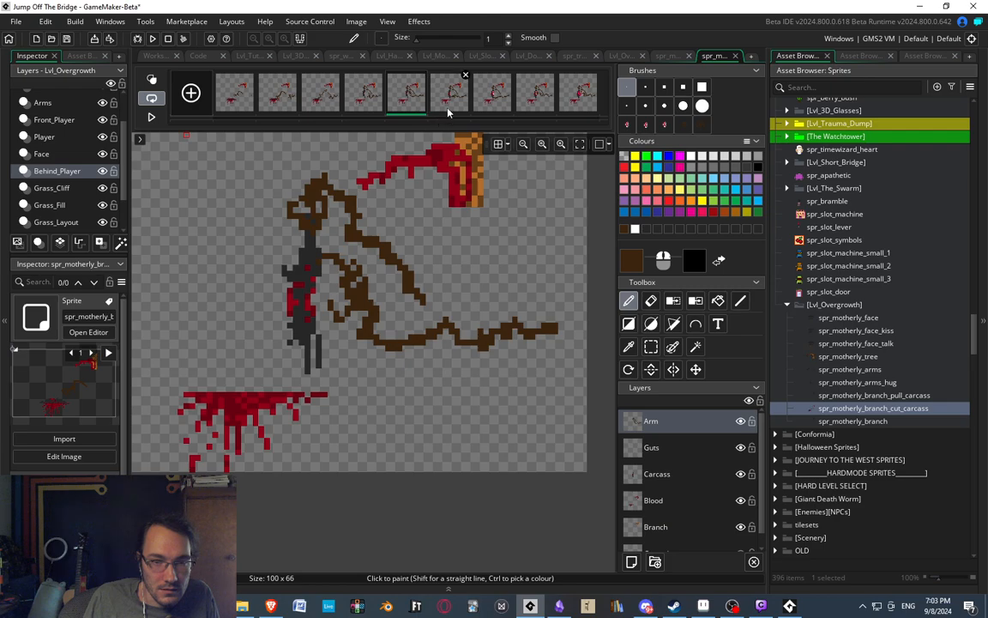
left_click(450, 99)
left_click(494, 92)
left_click(533, 101)
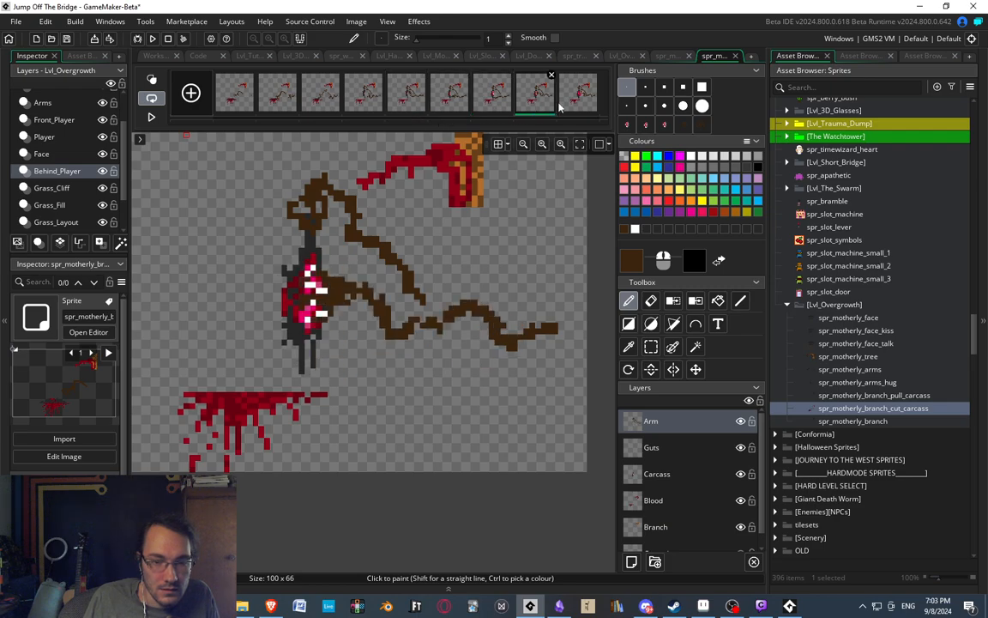
left_click(576, 97)
Redraw the middle claw of the second frame's hand as a dark brown finger curving outward and down from the palm.
left_click(276, 95)
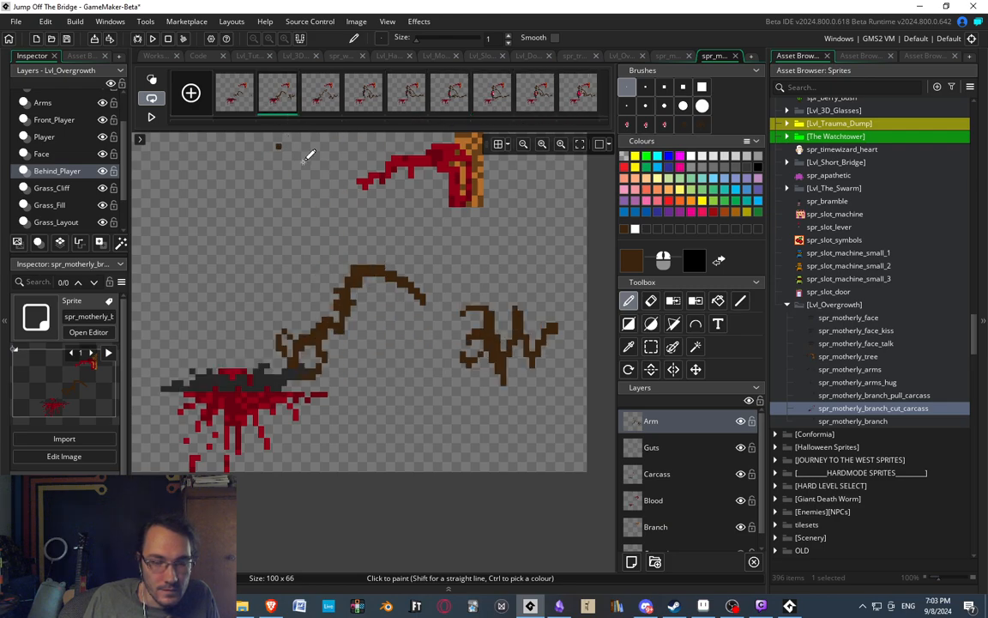
scroll(558, 343, "up", 3, "ctrl")
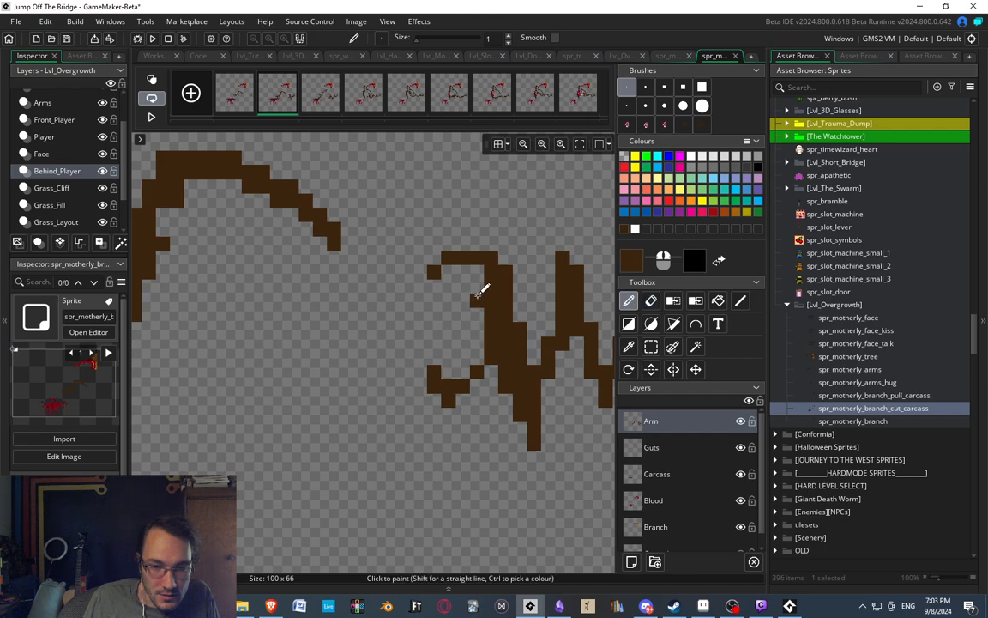
mouse_move(475, 290)
left_mouse_down()
mouse_move(460, 290)
mouse_move(451, 317)
left_mouse_up()
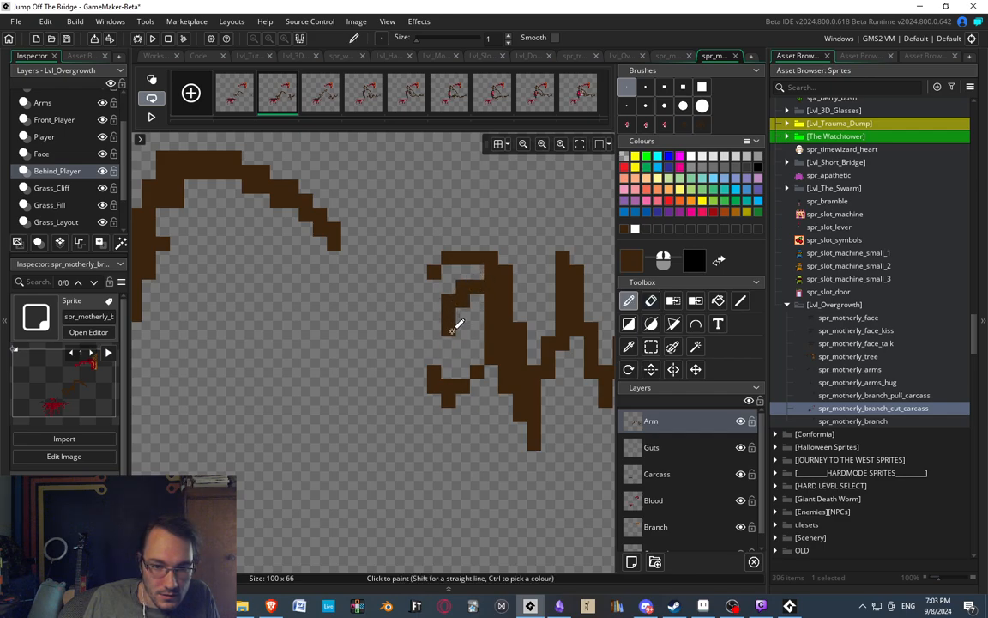
scroll(413, 232, "down", 4, "ctrl")
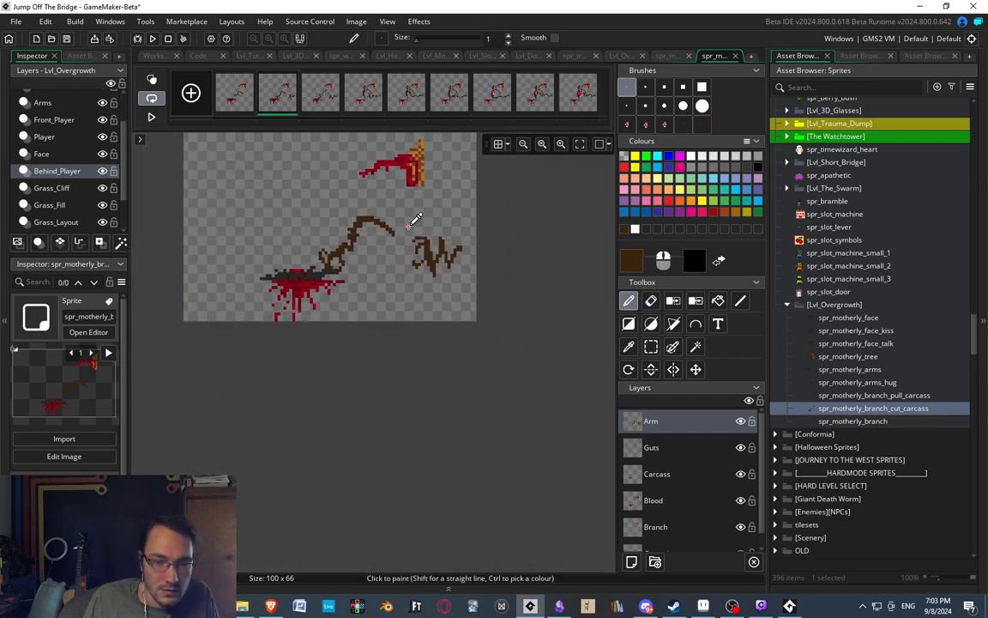
scroll(415, 218, "up", 3, "ctrl")
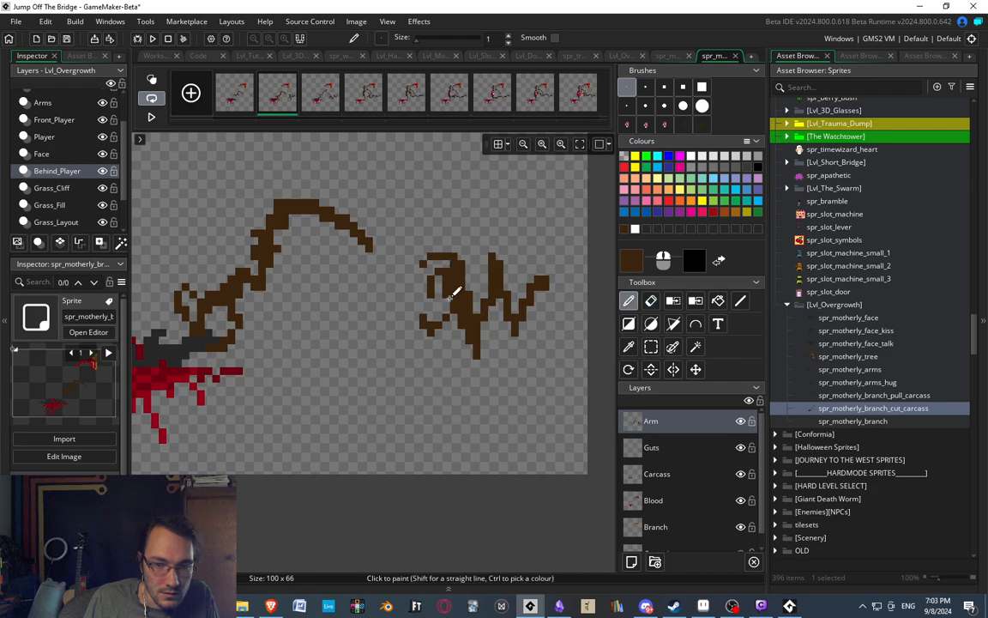
key("e")
scroll(433, 247, "down", 3, "ctrl")
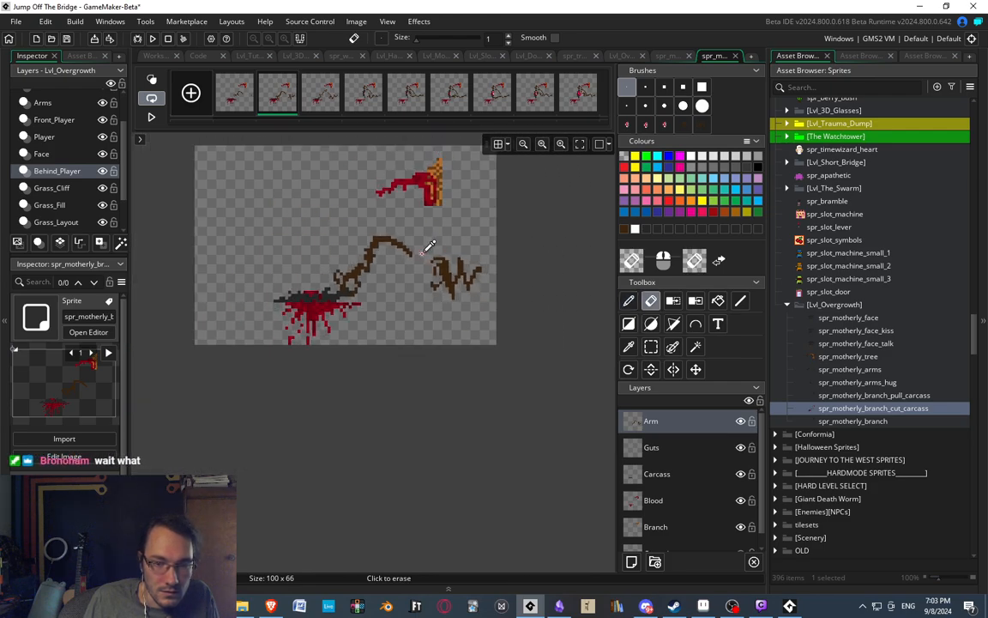
scroll(447, 293, "up", 2, "ctrl")
scroll(433, 275, "up", 2, "ctrl")
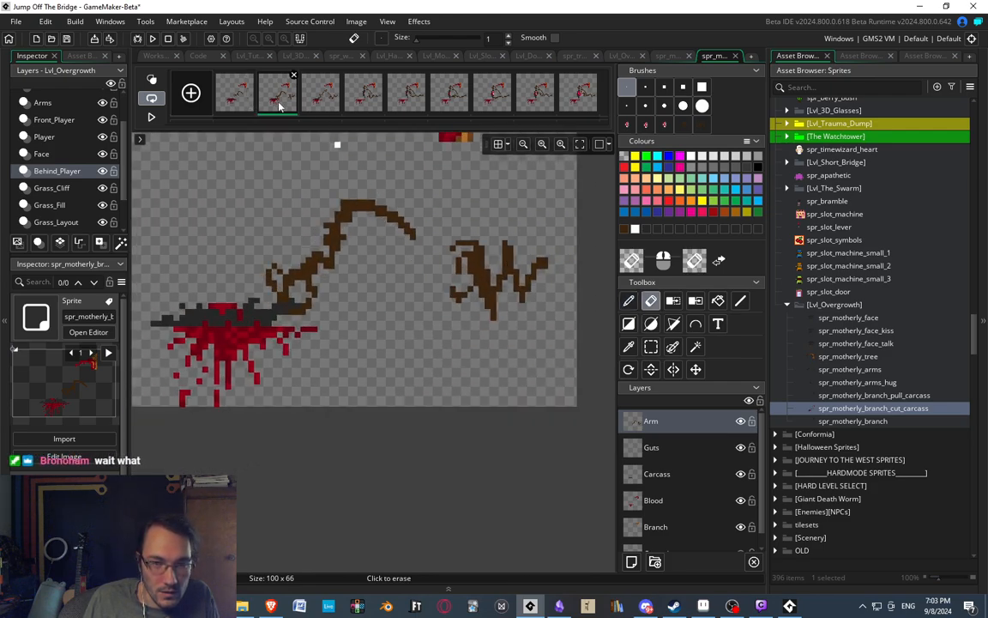
Reshape the middle claw of the third frame's hand into a stepped finger hooking down from the palm.
left_click(320, 95)
scroll(429, 275, "up", 3, "ctrl")
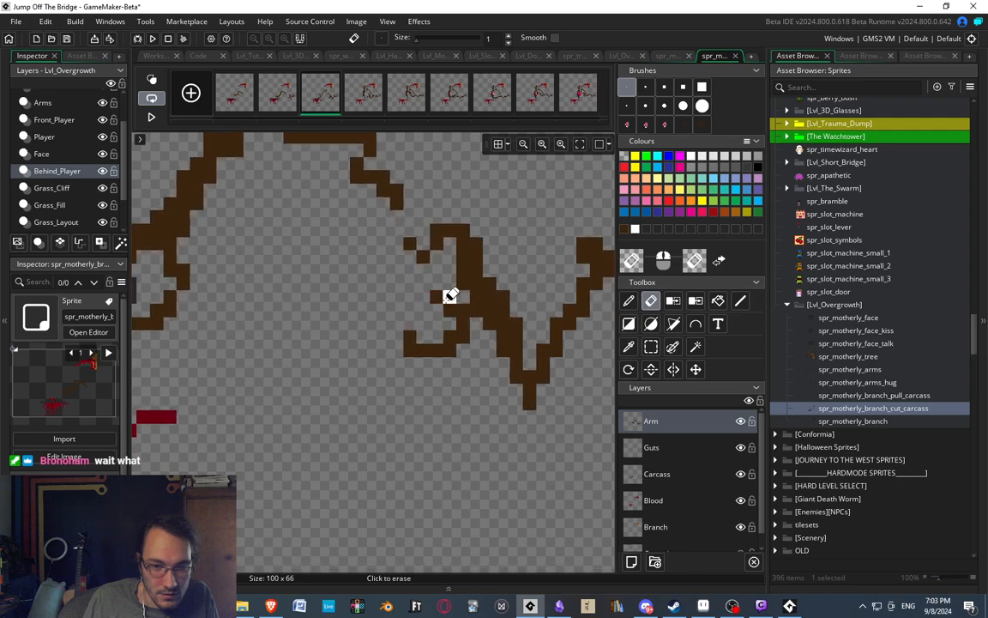
key("d")
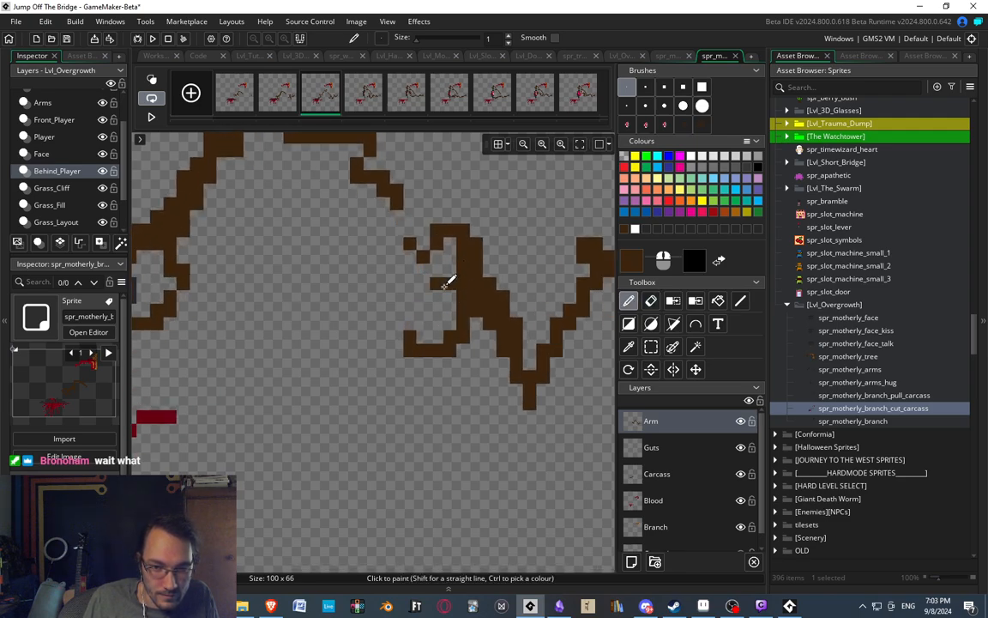
left_click(436, 295)
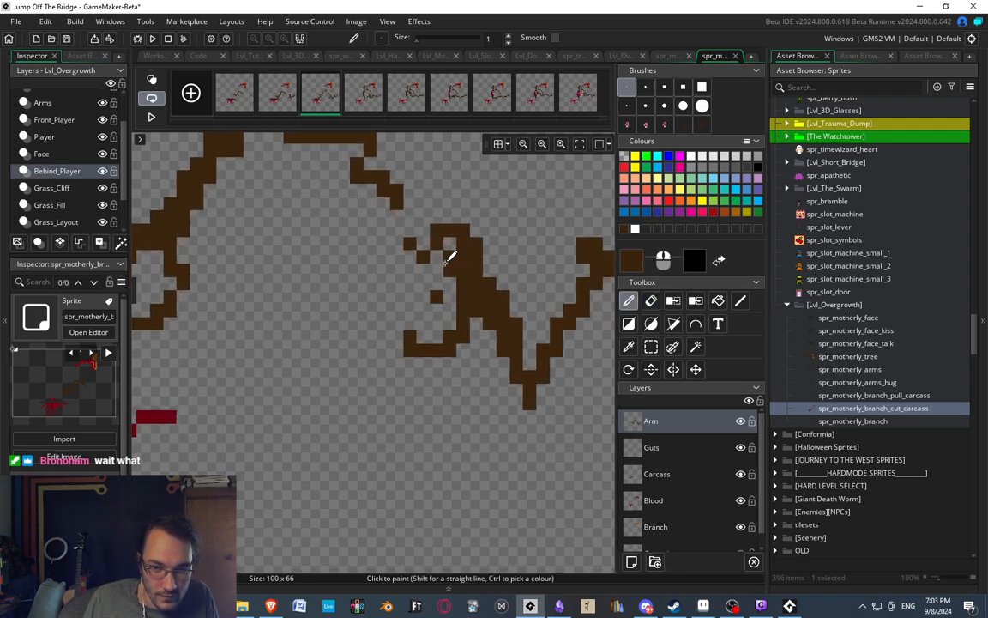
key("e")
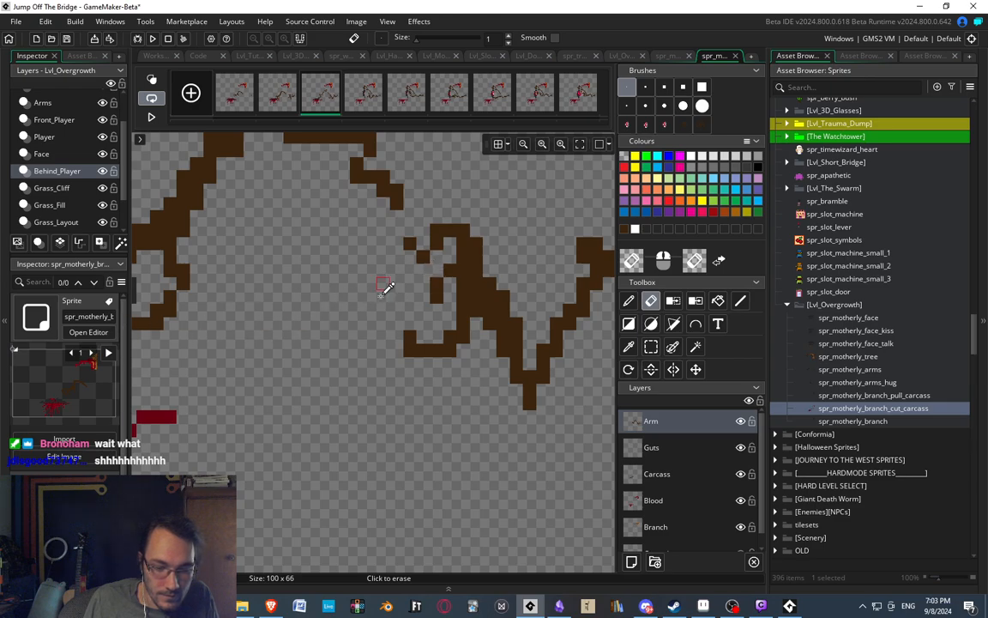
scroll(397, 348, "down", 1, "ctrl")
scroll(397, 347, "up", 2, "ctrl")
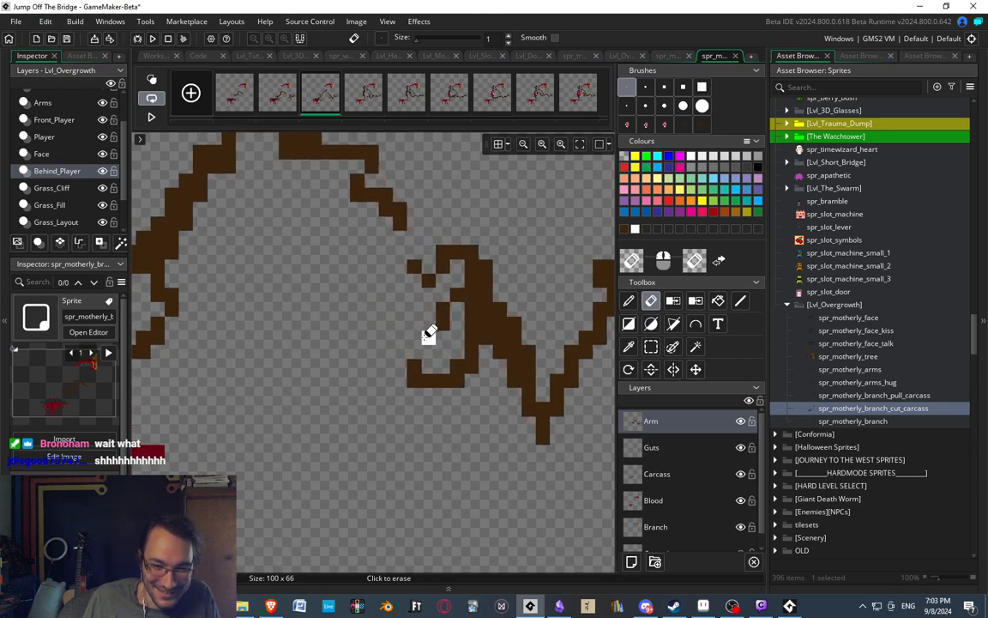
key("d")
scroll(403, 273, "down", 3, "ctrl")
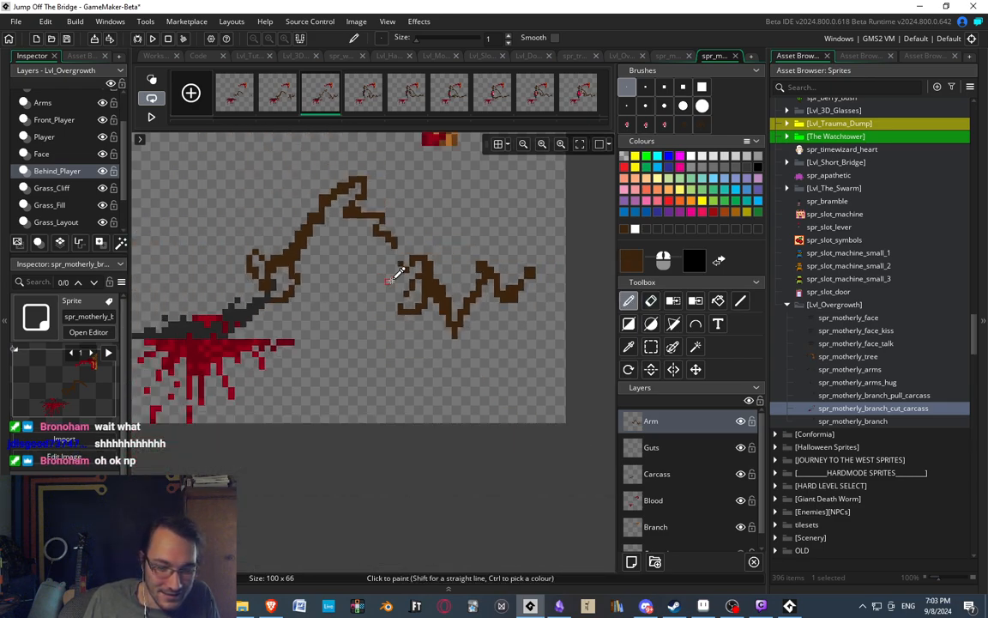
scroll(414, 281, "up", 3, "ctrl")
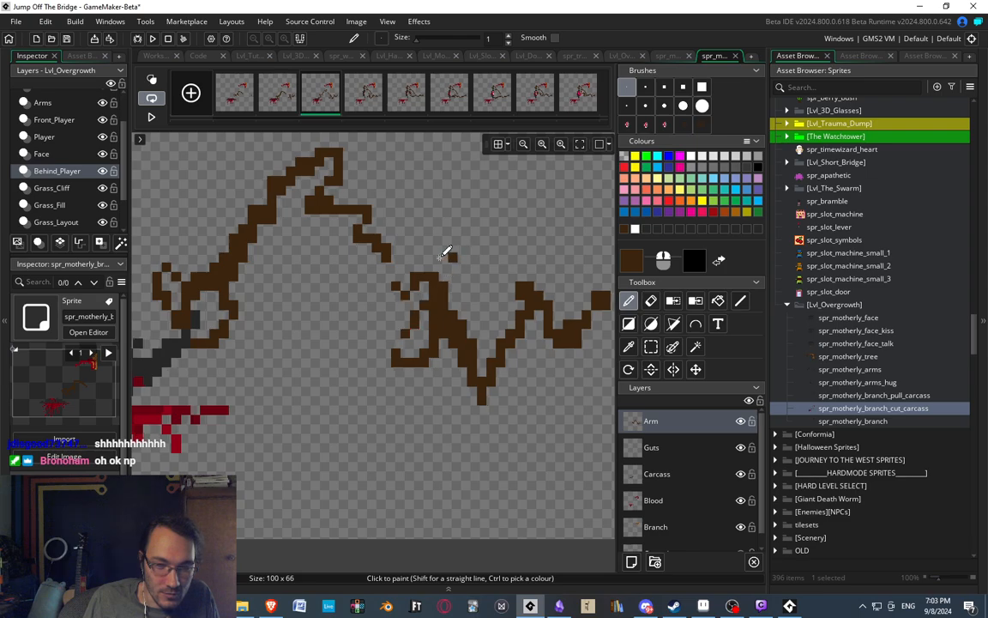
scroll(386, 326, "down", 2, "ctrl")
scroll(426, 286, "up", 3, "ctrl")
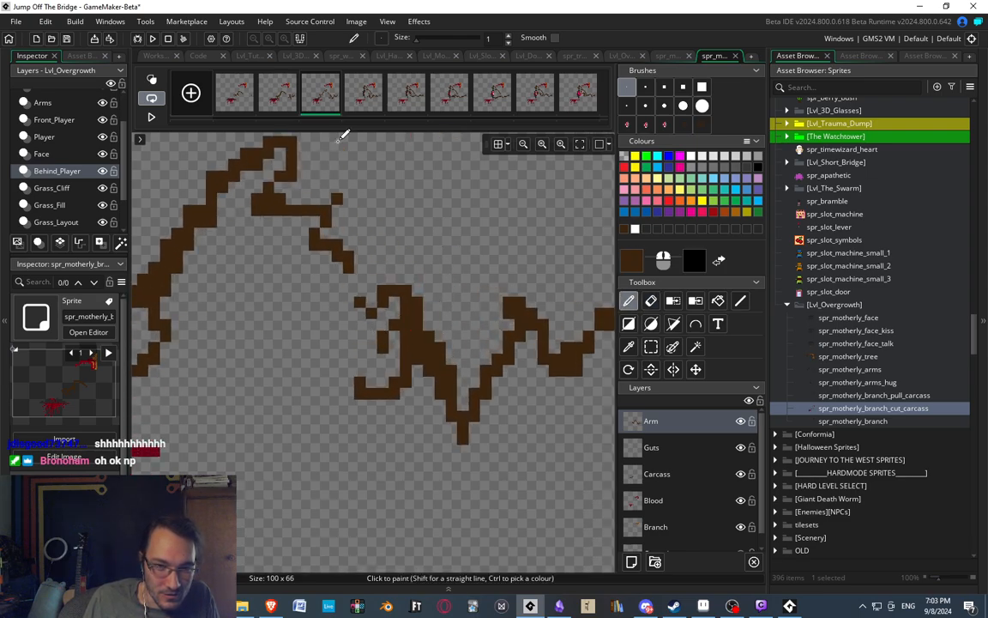
Erase the middle claw of the fourth frame's hand and redraw it one pixel higher, joined to the palm.
left_click(367, 103)
scroll(286, 288, "down", 3, "ctrl")
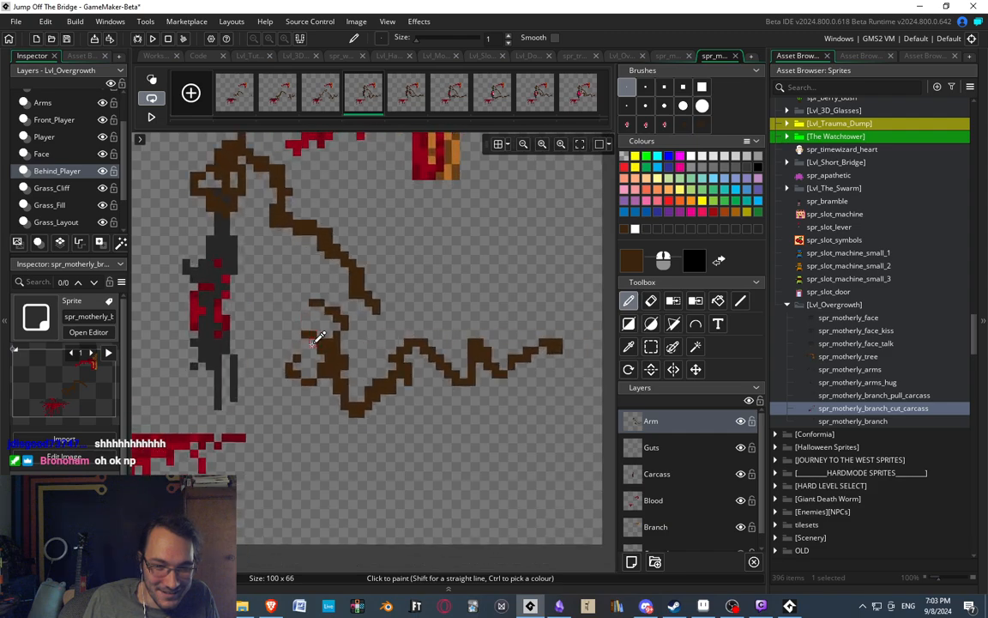
scroll(326, 342, "up", 3, "ctrl")
key("e")
left_click(302, 335)
mouse_move(314, 335)
left_mouse_down()
mouse_move(327, 347)
mouse_move(342, 309)
mouse_move(318, 319)
left_mouse_up()
key("d")
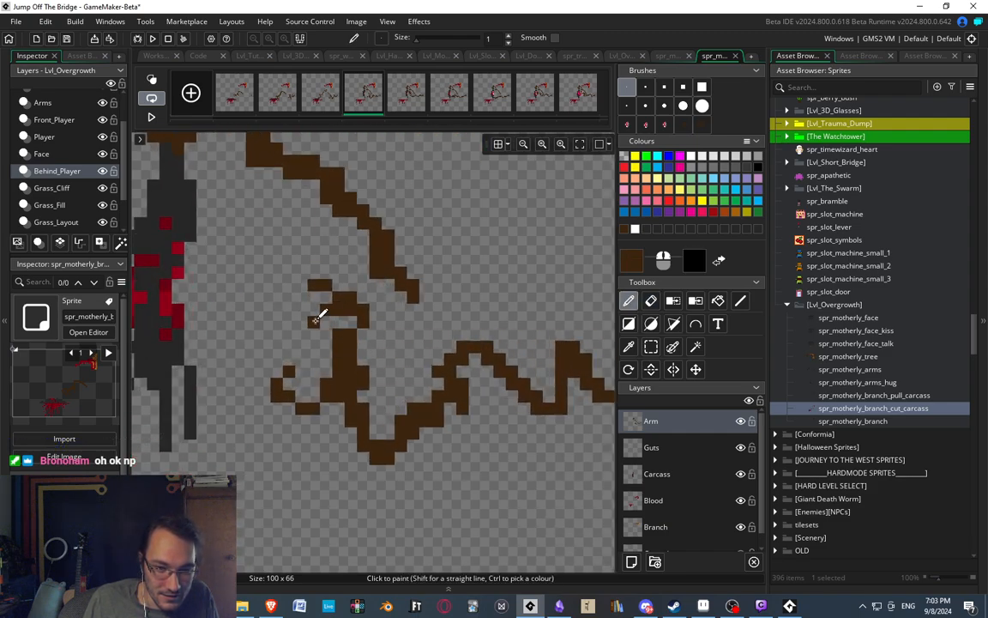
scroll(347, 343, "down", 2, "ctrl")
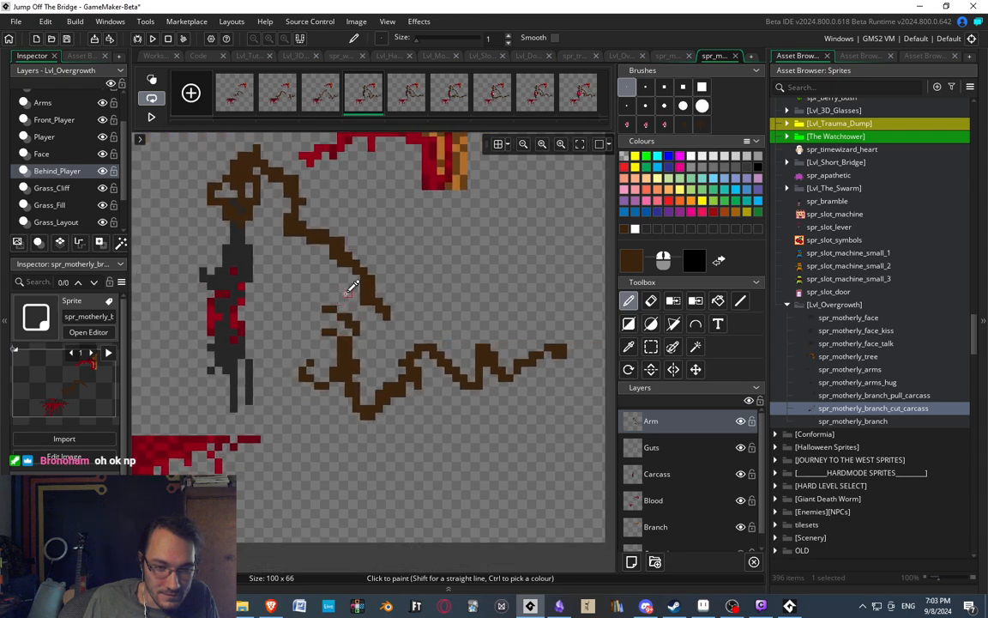
scroll(352, 288, "down", 2, "ctrl")
scroll(341, 347, "up", 3, "ctrl")
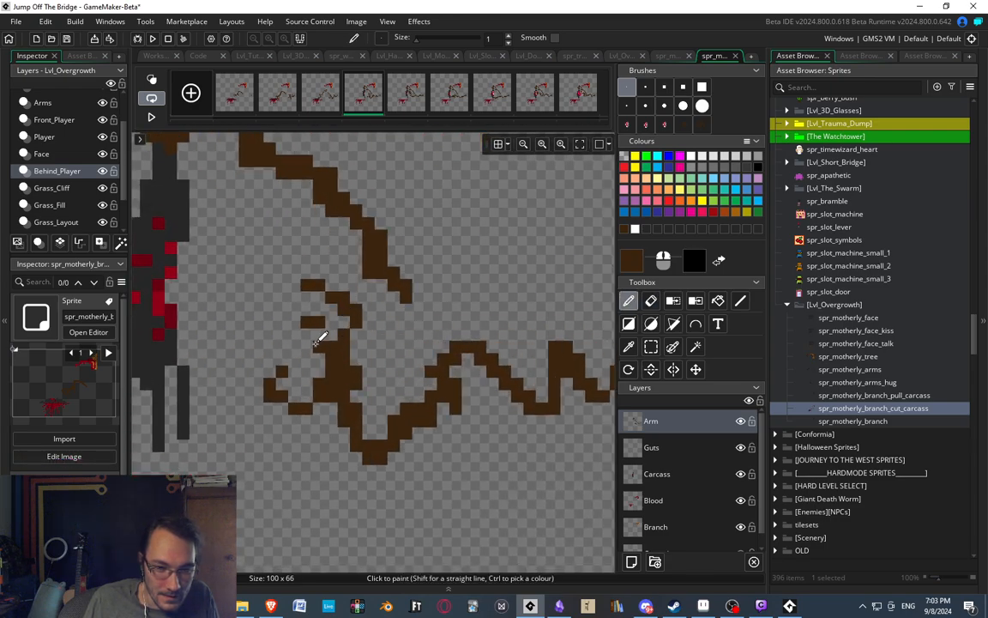
left_click_drag(315, 344, 319, 324)
scroll(342, 293, "down", 3, "ctrl")
scroll(393, 326, "up", 1, "ctrl")
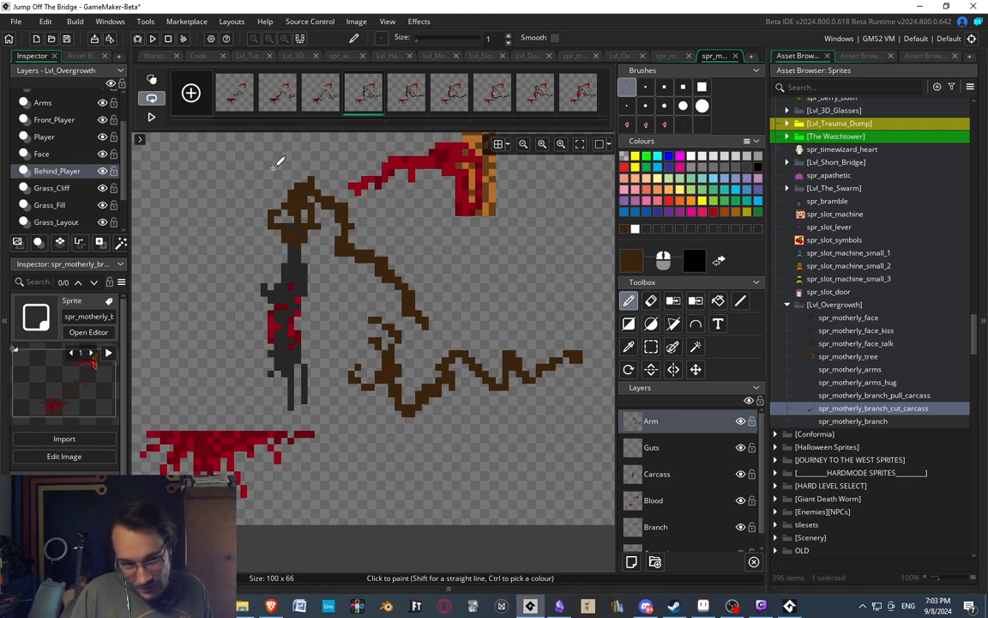
Review the cut carcass frames in sequence to check the reshaped claws against the later stabbing poses.
left_click(408, 95)
left_click(442, 103)
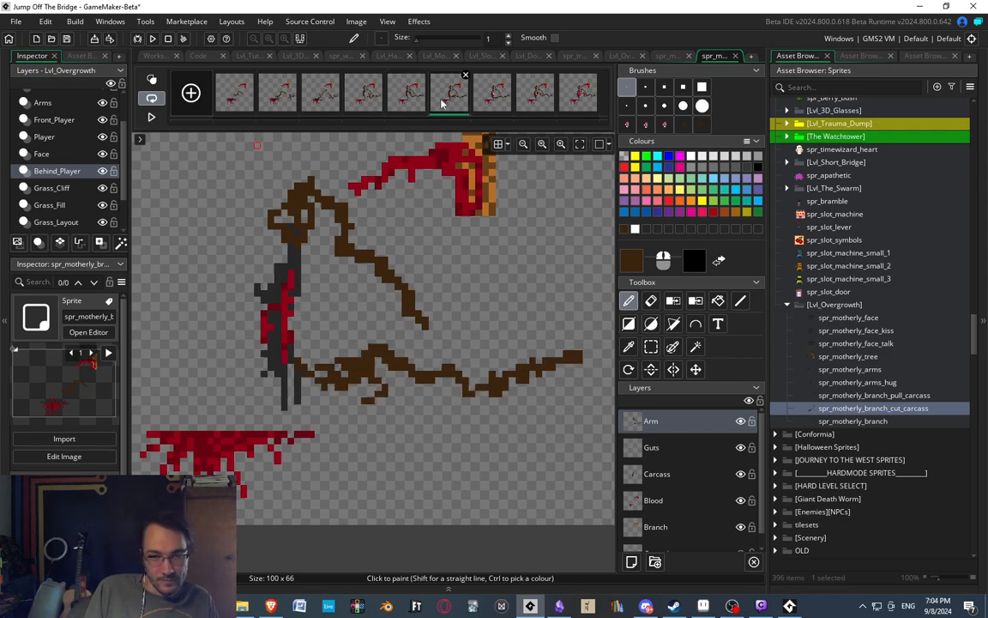
left_click(496, 92)
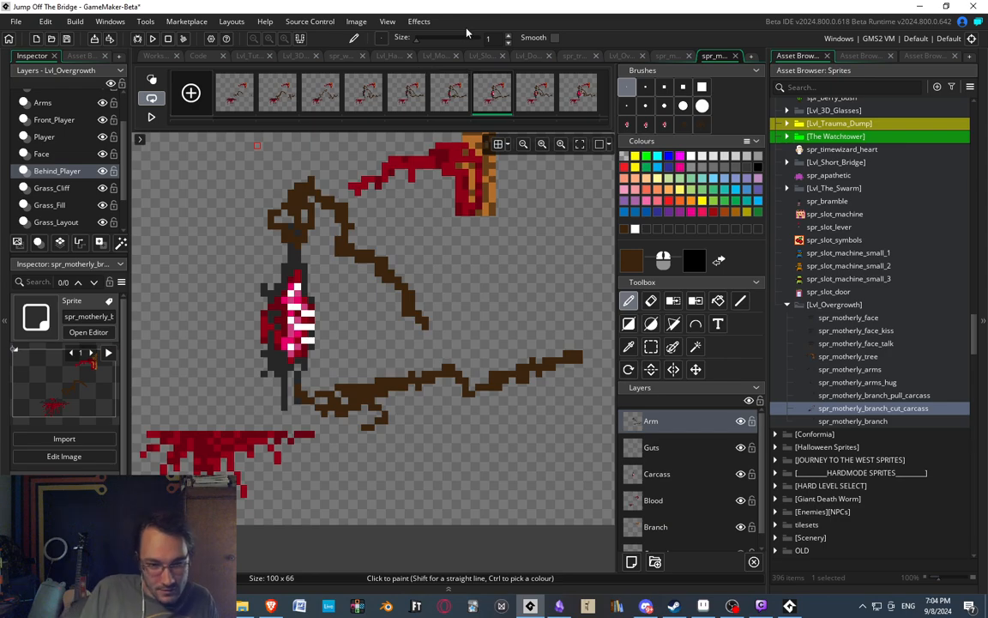
left_click(534, 94)
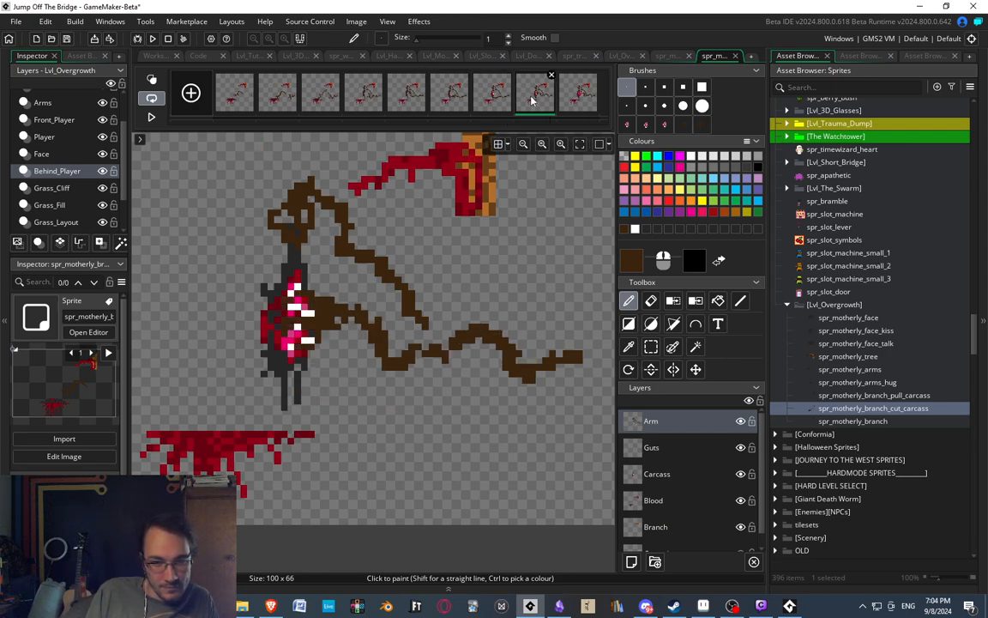
left_click(573, 101)
scroll(378, 245, "down", 3)
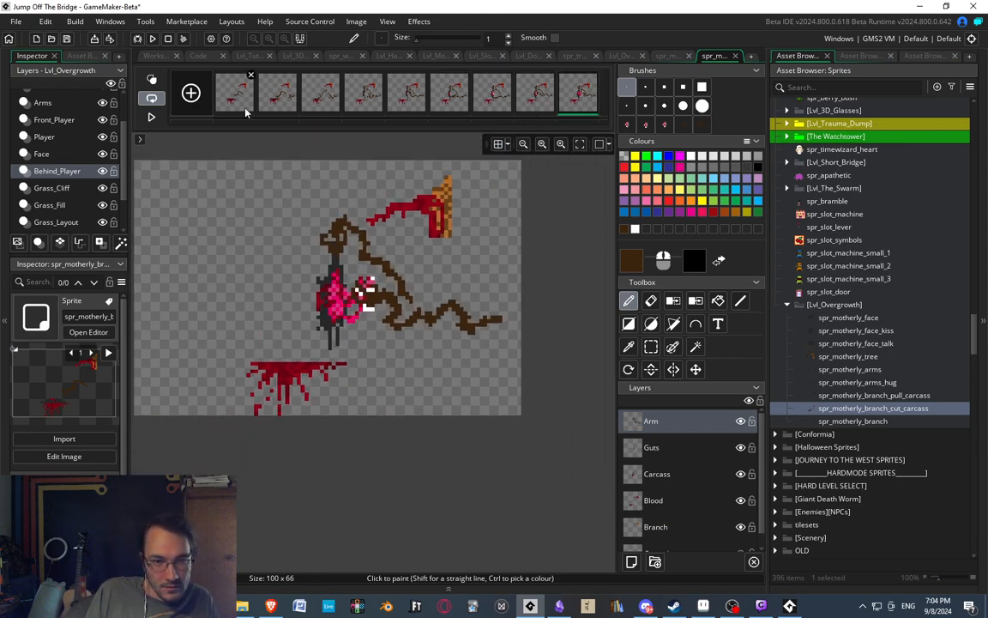
left_click(236, 98)
left_click(277, 99)
left_click(316, 99)
left_click(363, 93)
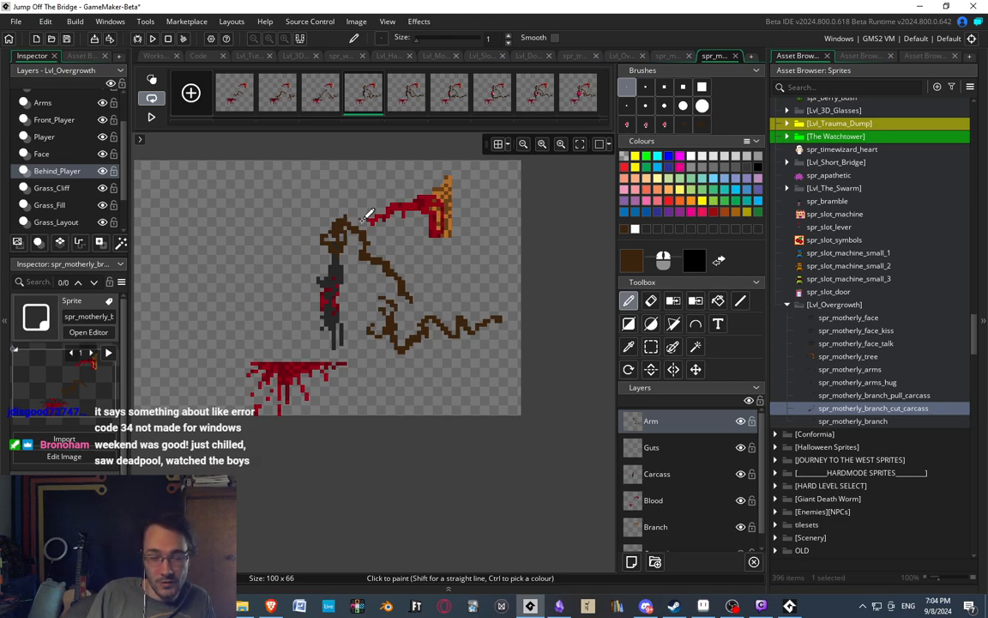
middle_click_drag(382, 381, 368, 369)
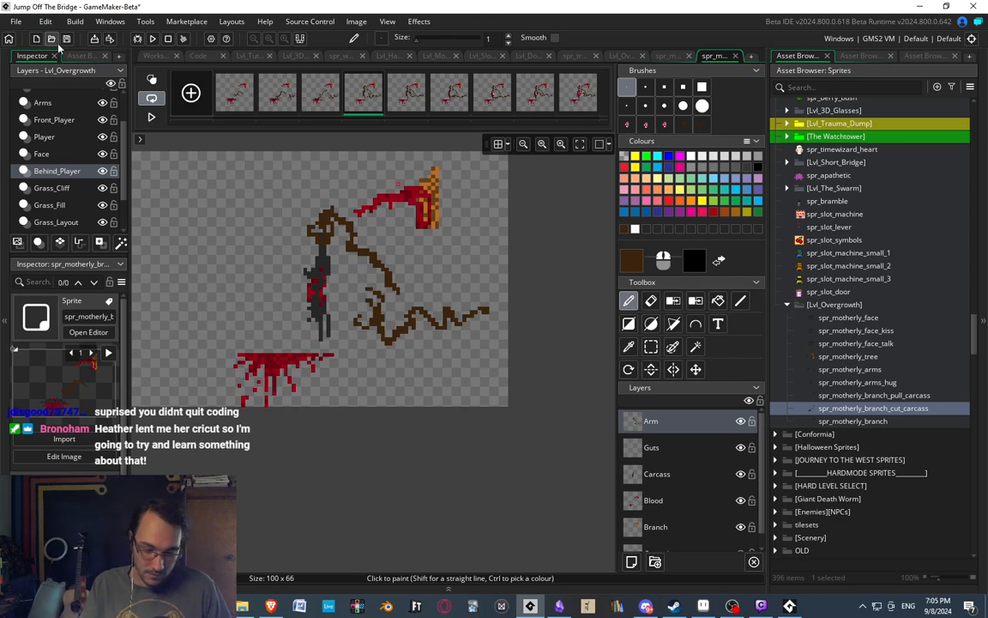
left_click(409, 108)
left_click(445, 99)
left_click(486, 107)
left_click(527, 105)
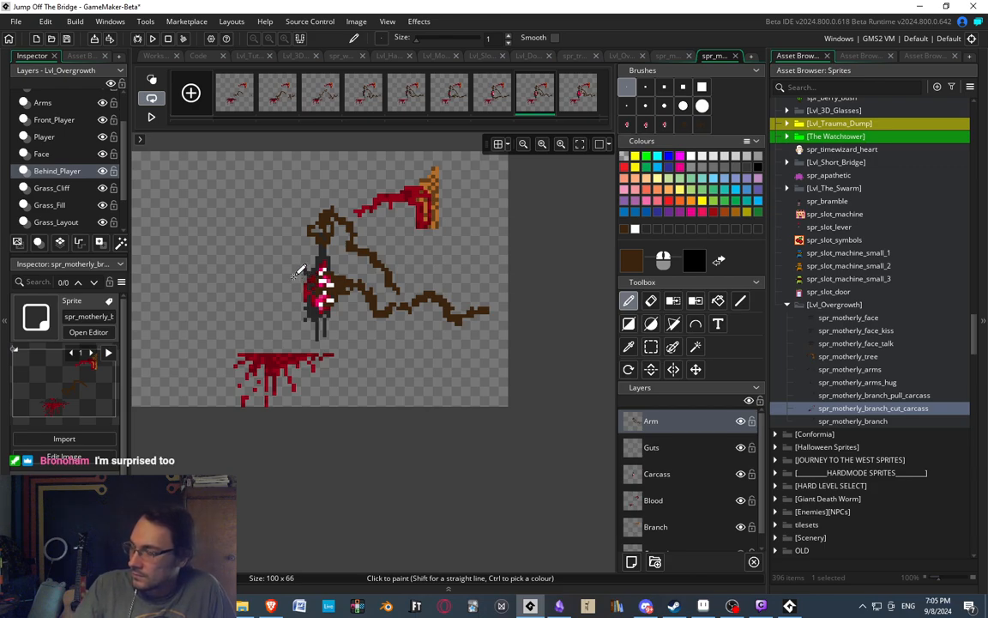
middle_click_drag(278, 269, 281, 269)
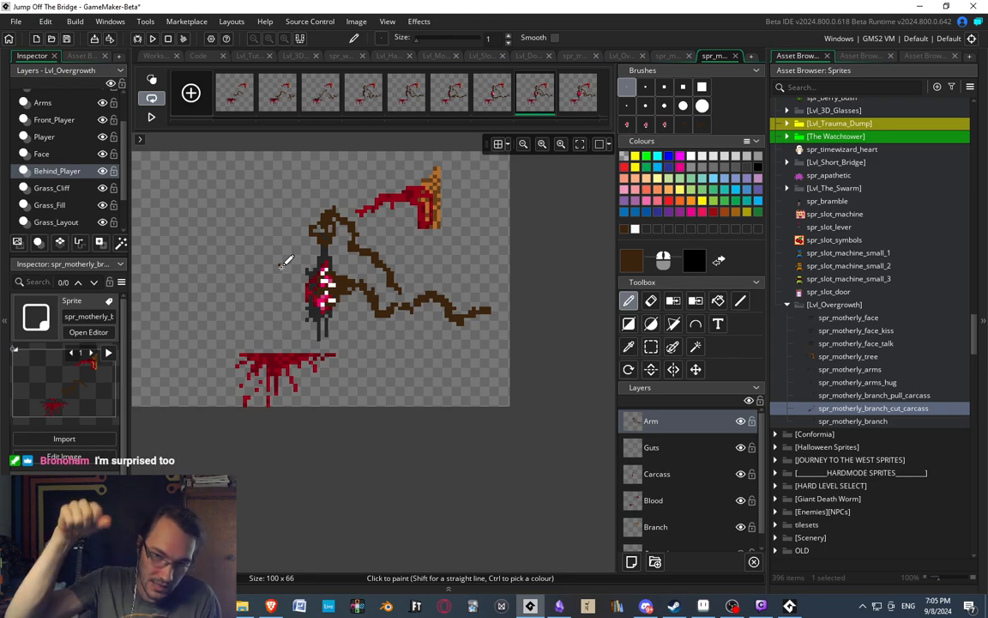
Step back and forth through all cut carcass frames to examine how the clawed arm moves from its entrance to pulling out the guts.
left_click(577, 101)
left_click(449, 100)
left_click(406, 99)
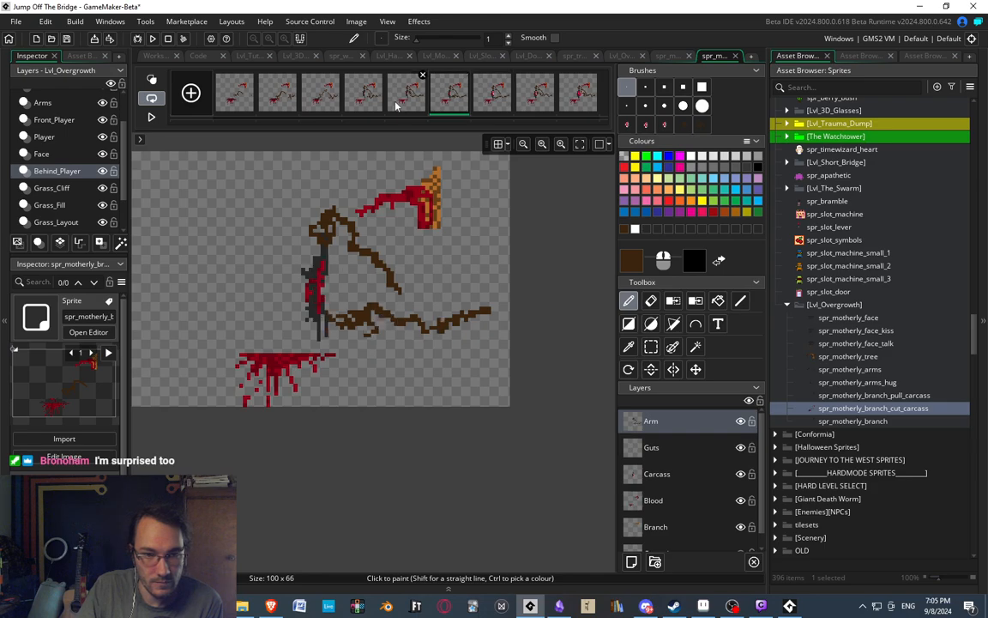
left_click(363, 101)
left_click(314, 102)
left_click(282, 101)
left_click(239, 100)
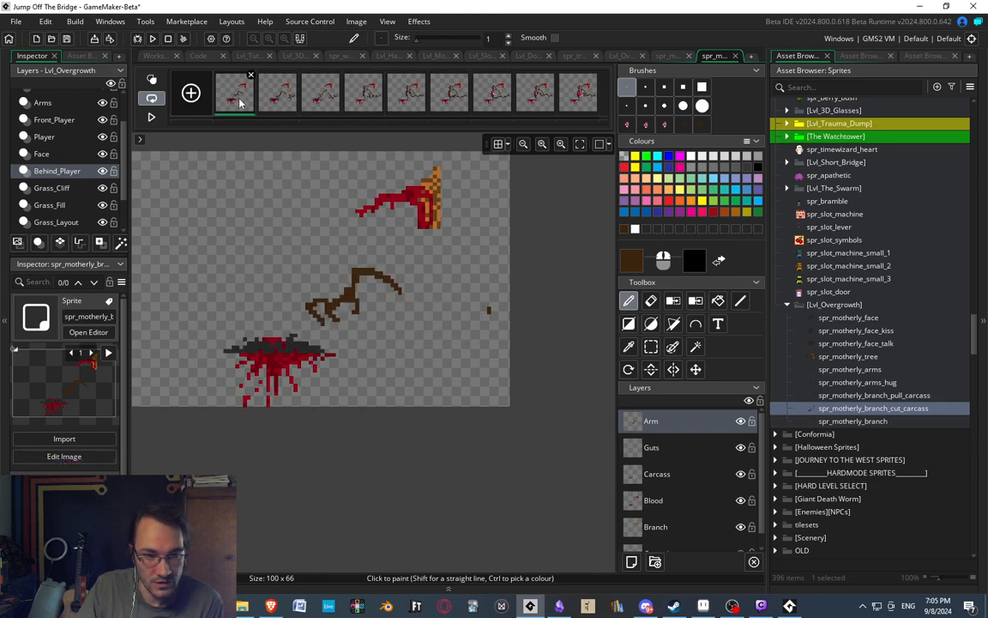
left_click(286, 100)
left_click(320, 101)
left_click(363, 101)
left_click(402, 98)
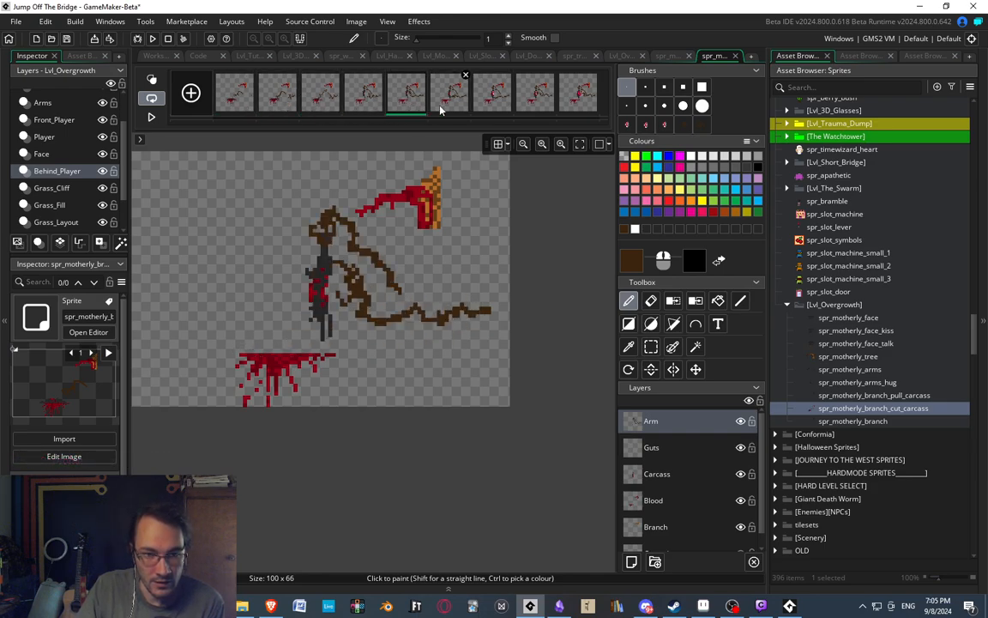
left_click(451, 100)
left_click(493, 105)
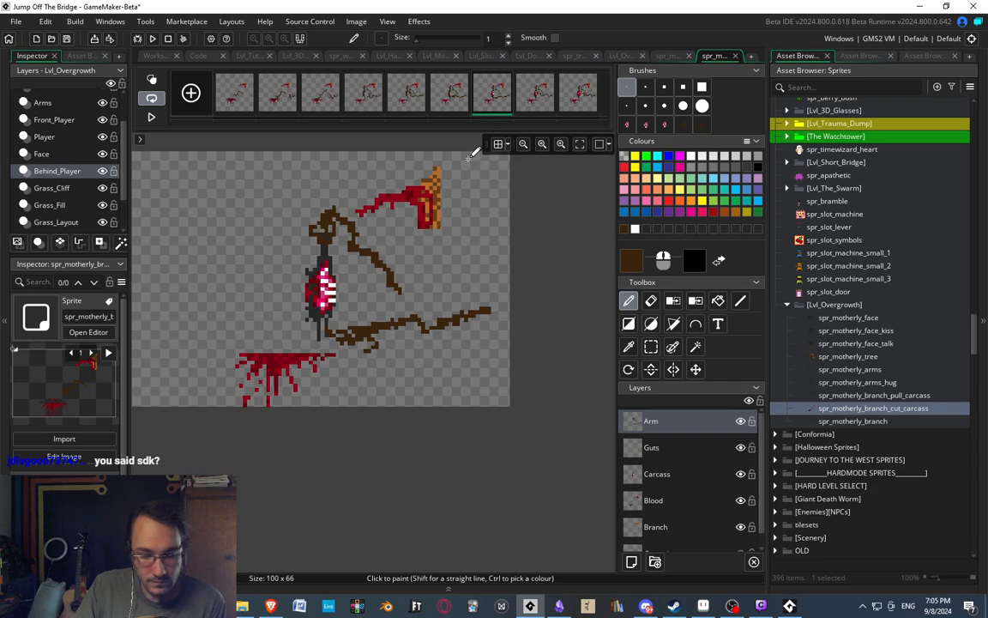
left_click(536, 101)
left_click(564, 105)
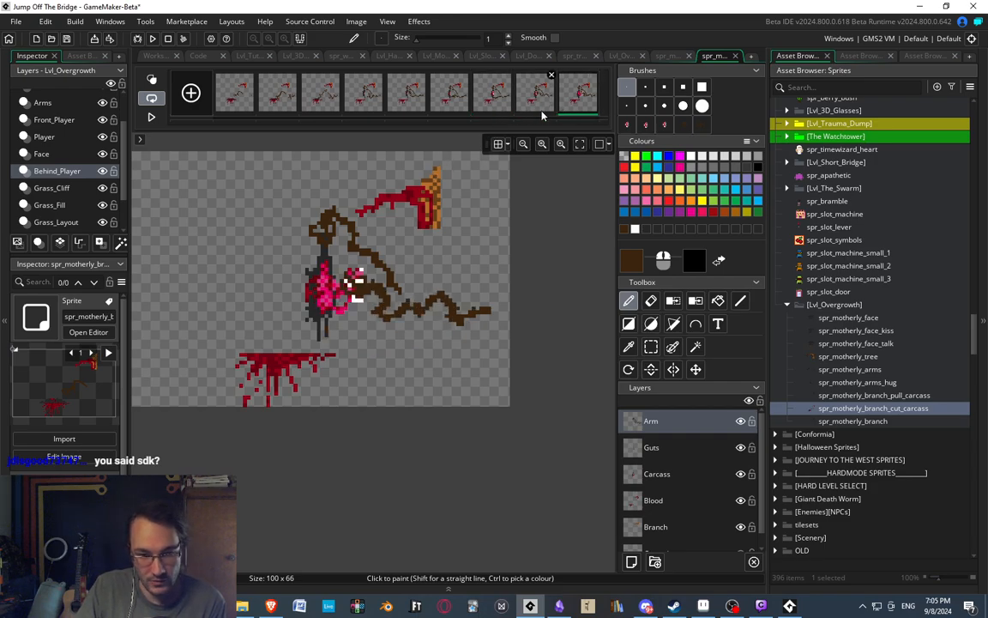
left_click(532, 99)
left_click(492, 99)
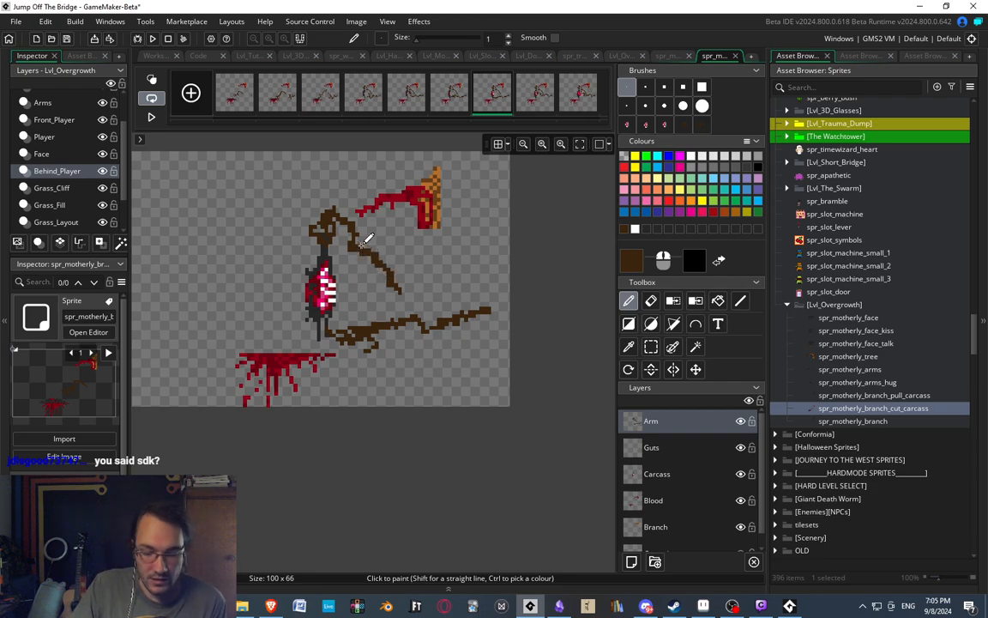
left_click(450, 105)
left_click(413, 107)
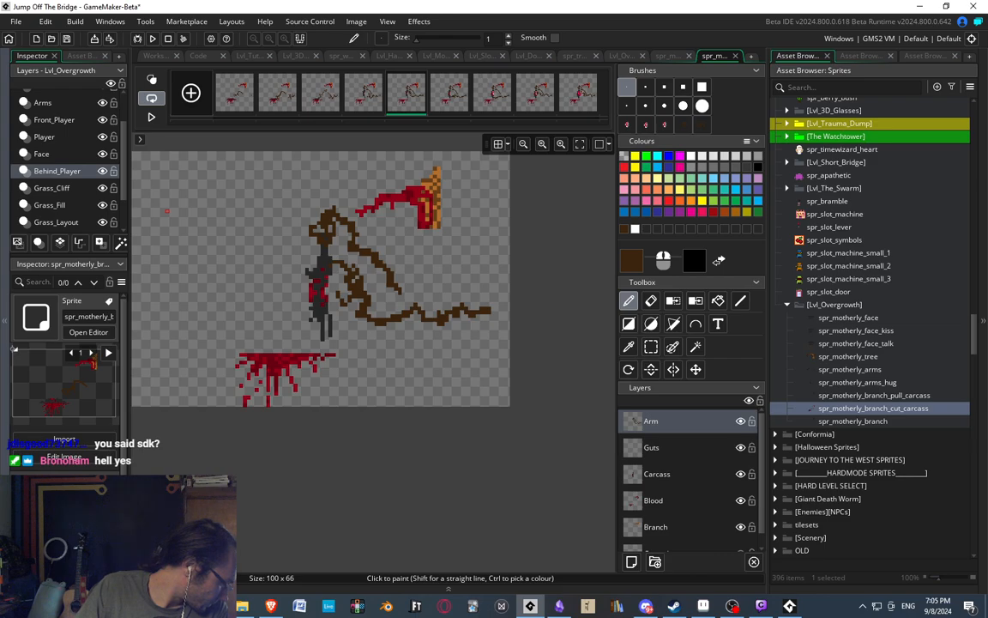
key("alt+Tab")
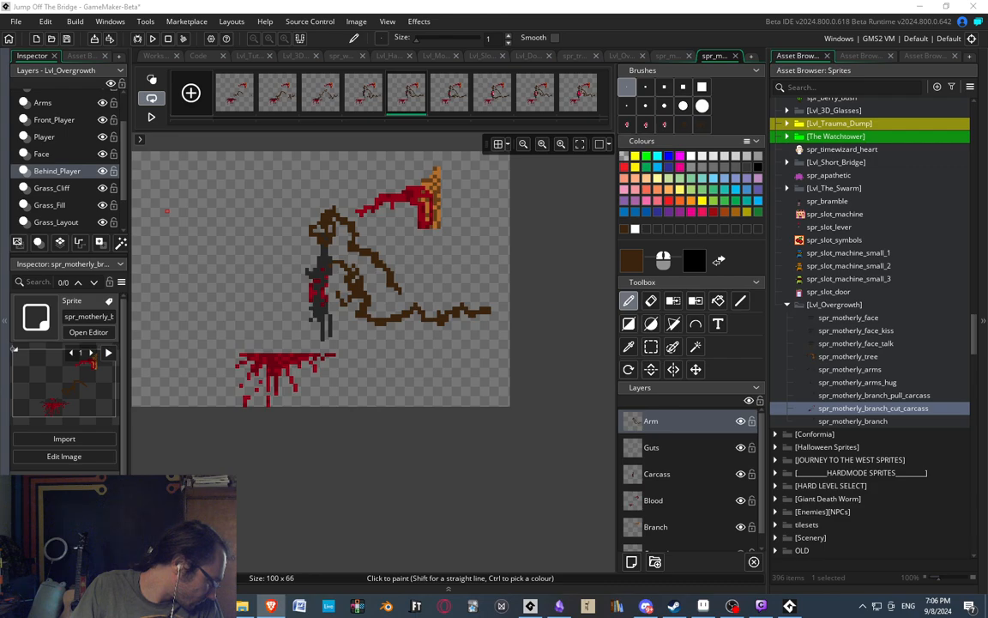
key("alt+Tab")
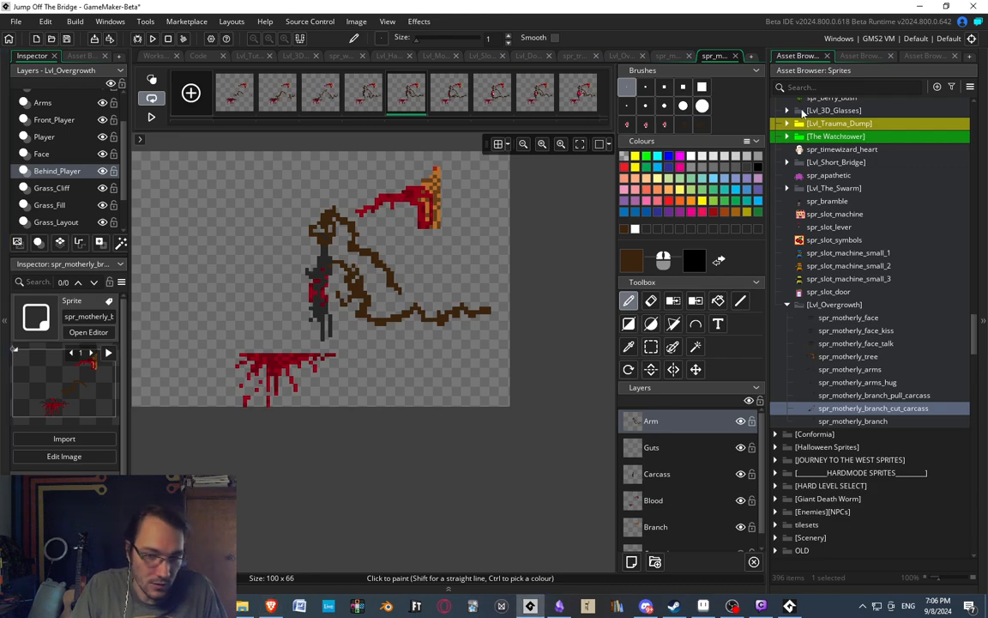
Play and step through the cut carcass frames, comparing the second arm's entrance in the first four frames.
middle_click_drag(304, 261, 412, 288)
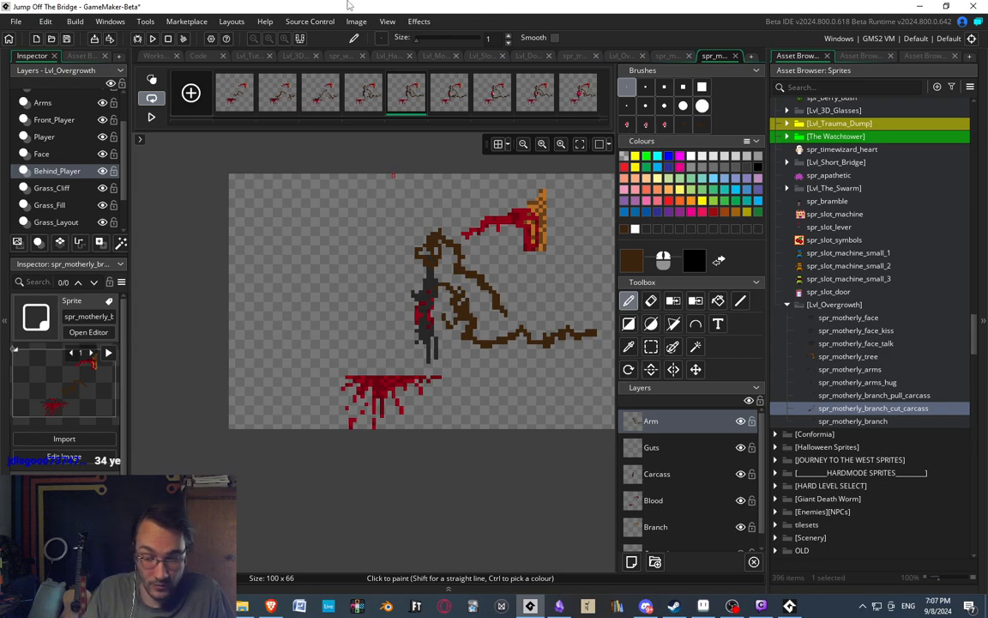
left_click(151, 116)
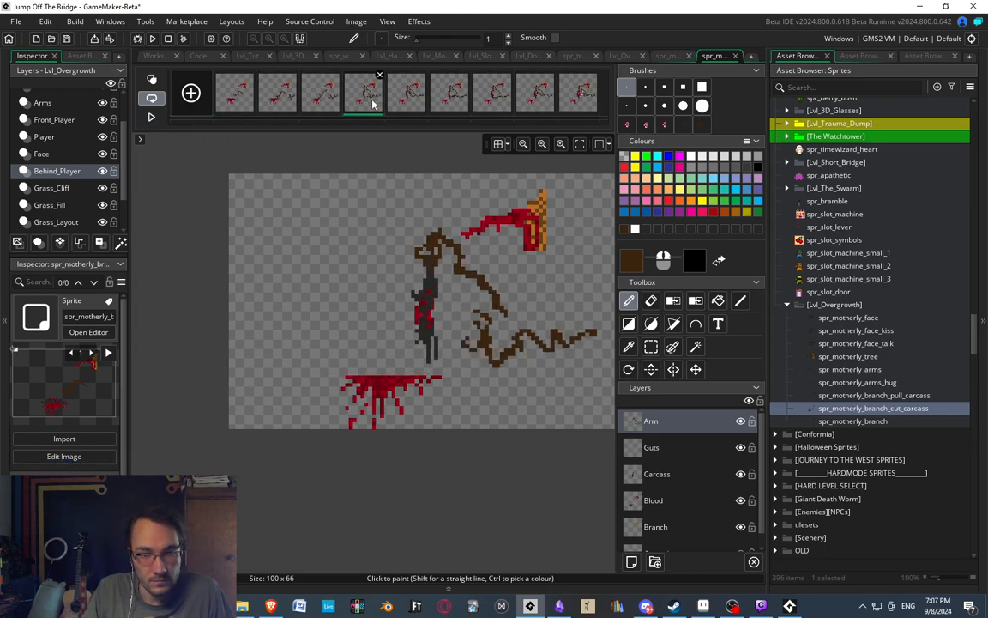
left_click(484, 101)
left_click(539, 103)
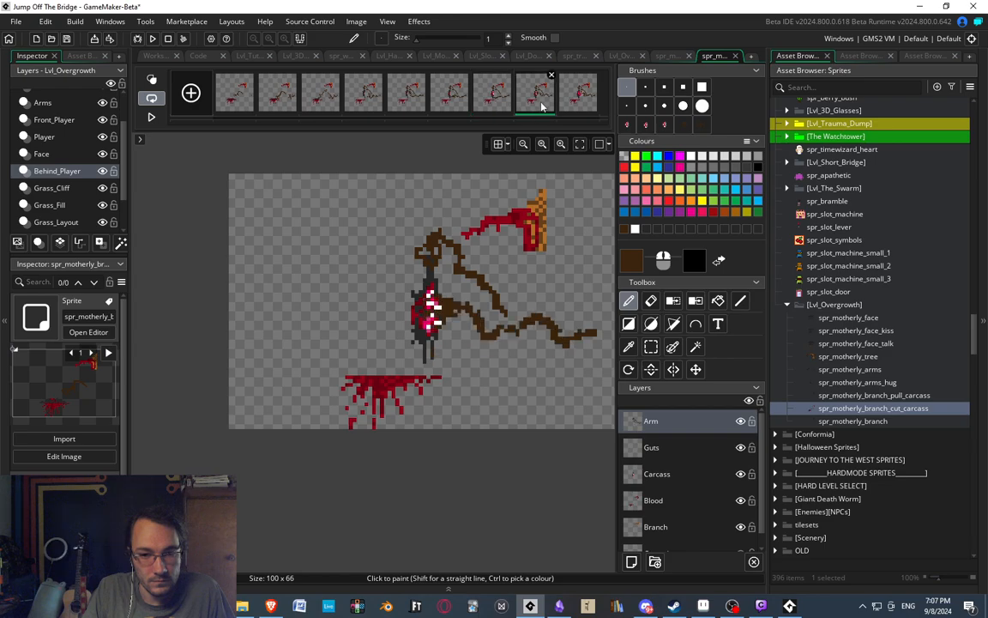
left_click(579, 103)
left_click(230, 103)
left_click(288, 101)
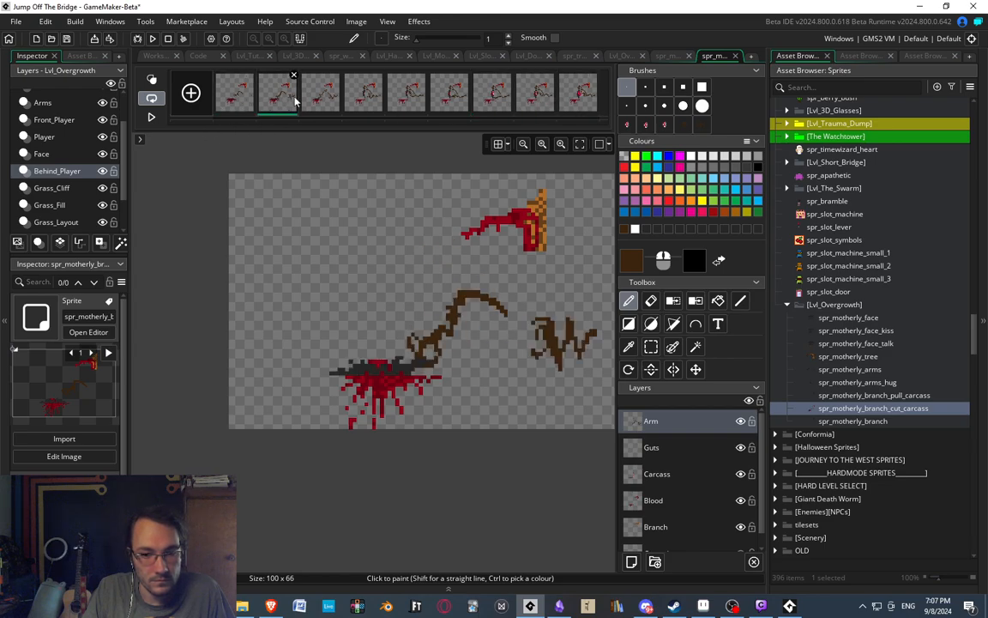
left_click(325, 90)
left_click(360, 106)
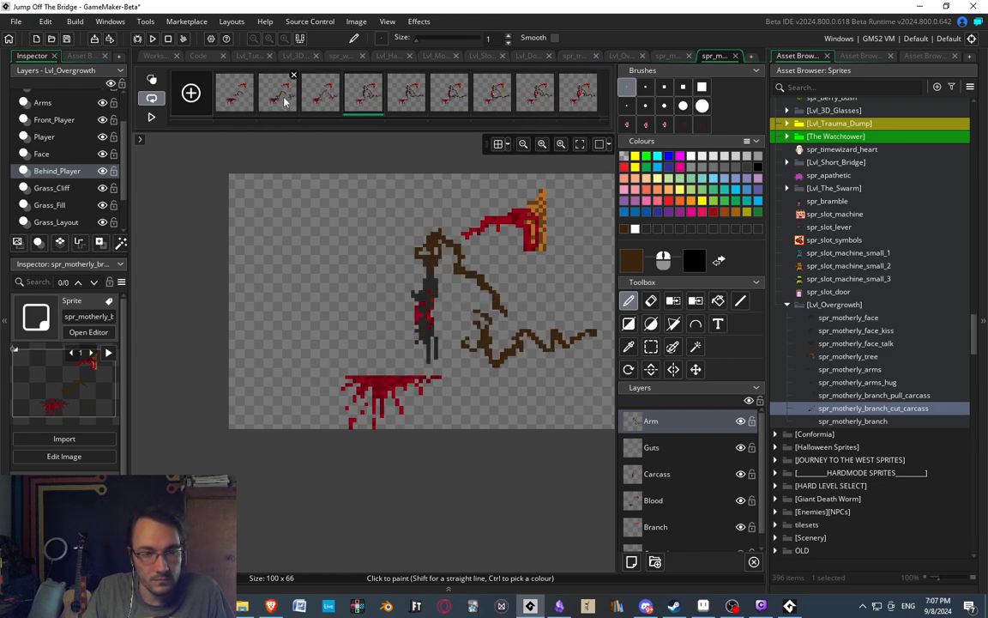
left_click(285, 98)
left_click(334, 100)
left_click(361, 100)
left_click(240, 97)
Enable onion skinning and draw the second arm in the first frame in dark brown, looping down from the stub into a clawed hand.
scroll(360, 227, "up", 1)
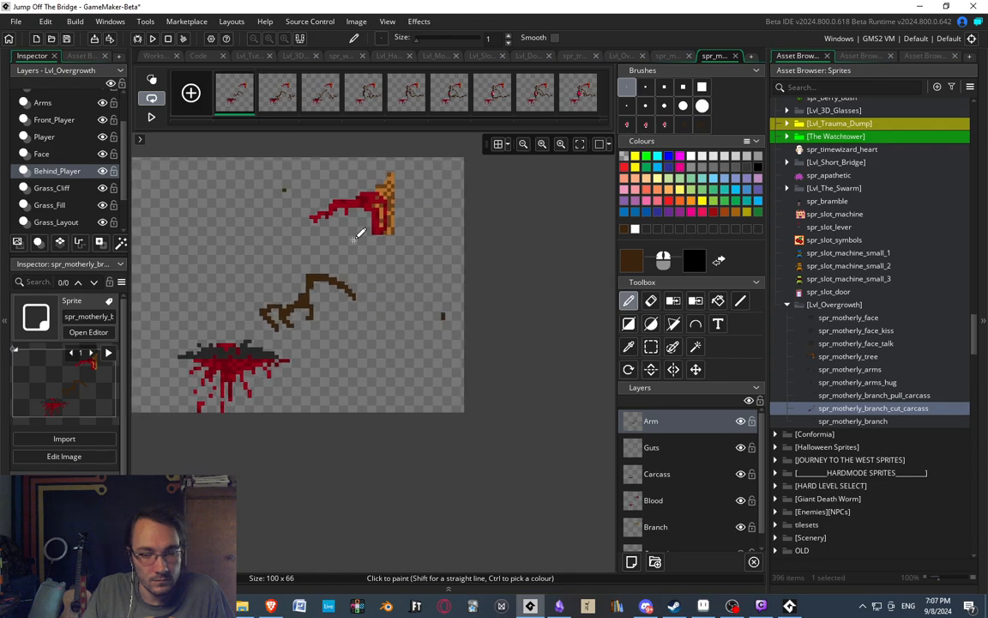
scroll(456, 300, "up", 2)
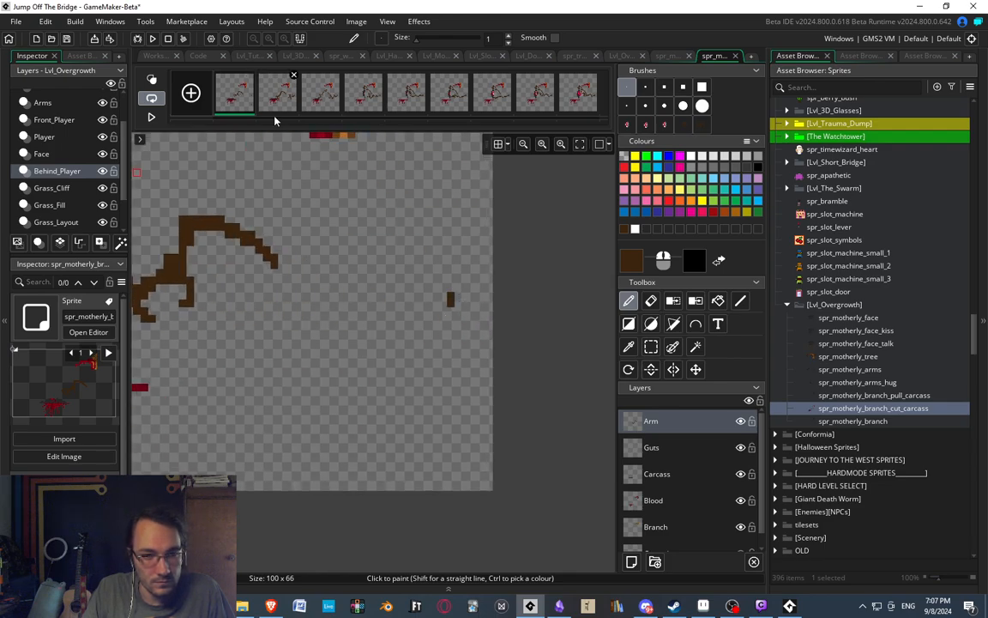
left_click(154, 80)
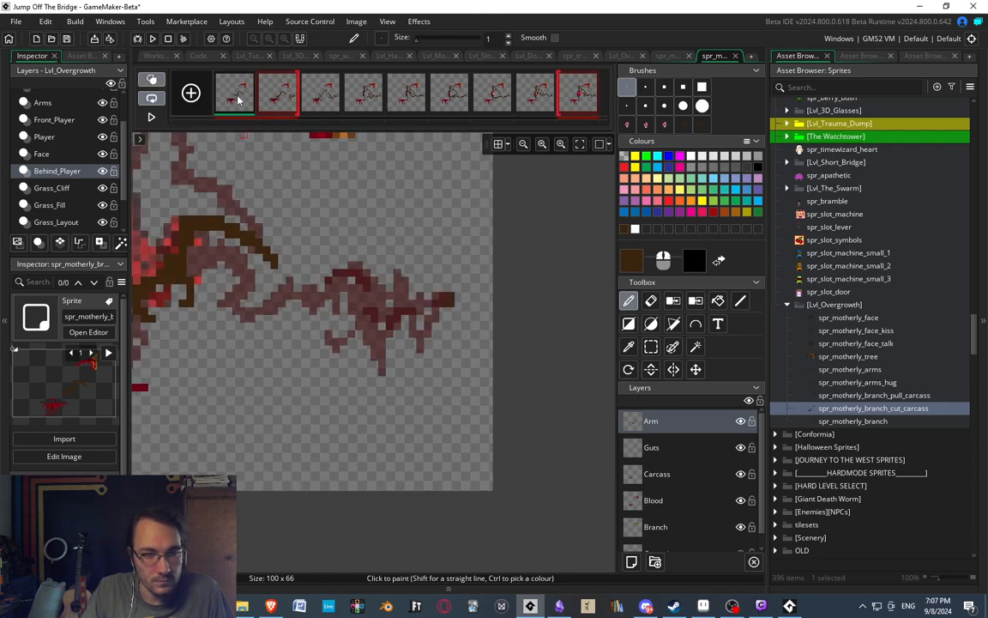
left_click(276, 101)
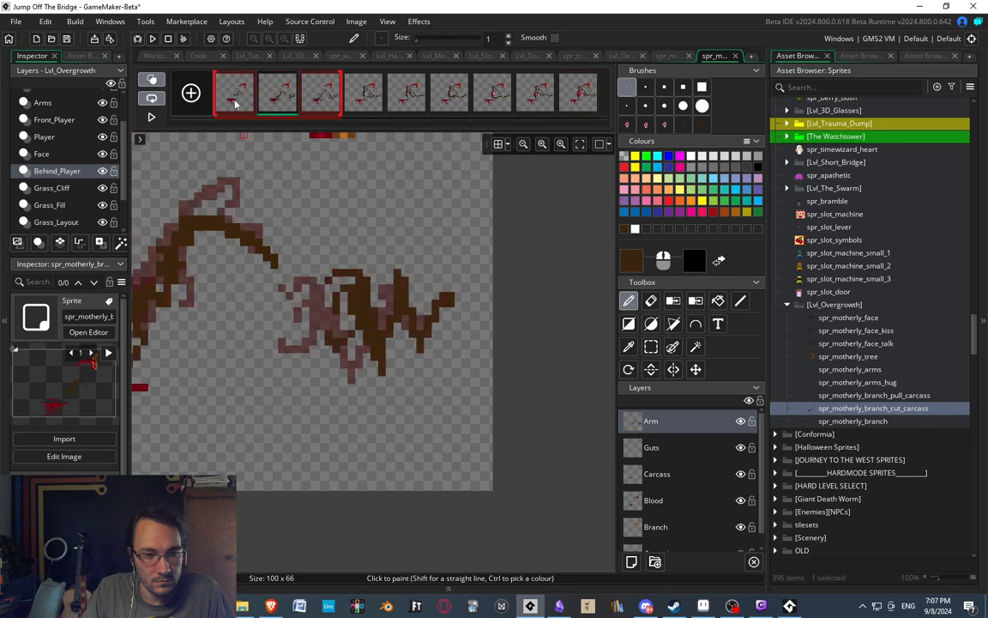
left_click(236, 101)
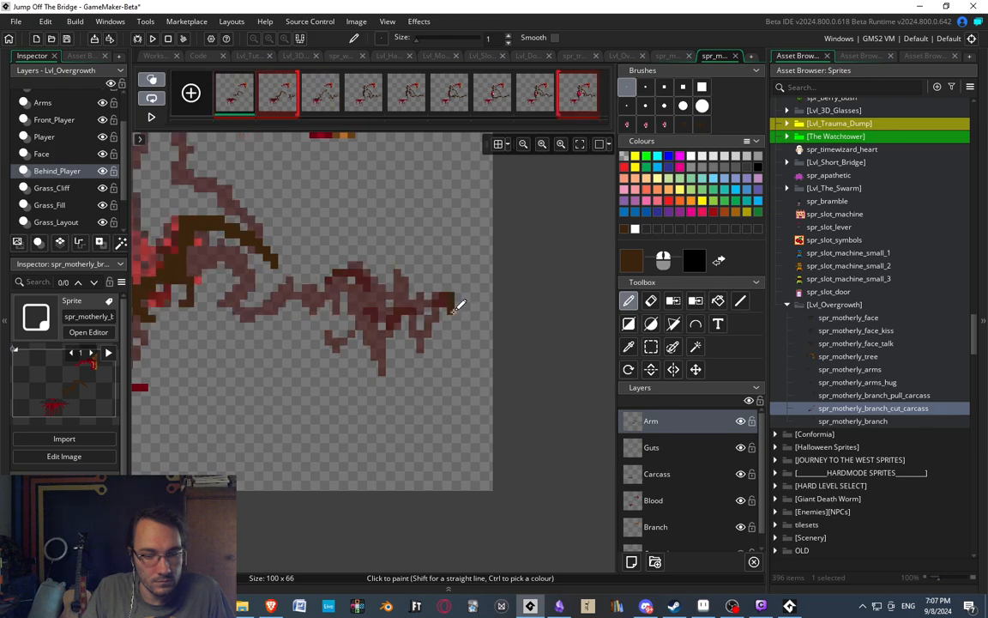
mouse_move(457, 306)
left_mouse_down()
mouse_move(476, 345)
mouse_move(468, 367)
mouse_move(445, 350)
mouse_move(452, 371)
mouse_move(414, 360)
mouse_move(419, 326)
mouse_move(387, 304)
left_mouse_up()
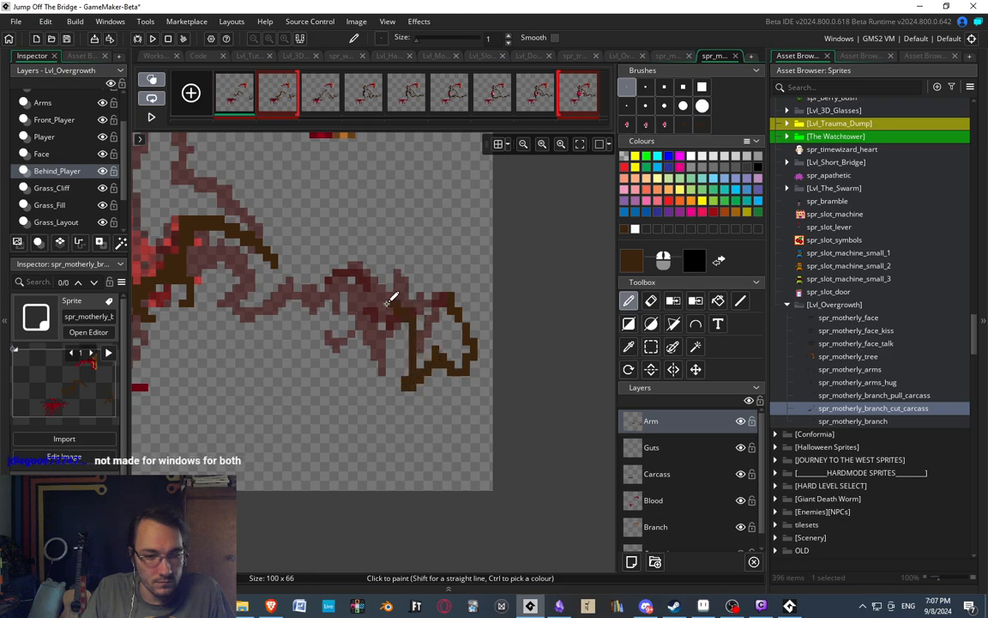
mouse_move(416, 340)
left_mouse_down()
mouse_move(367, 355)
mouse_move(393, 338)
mouse_move(386, 327)
left_mouse_up()
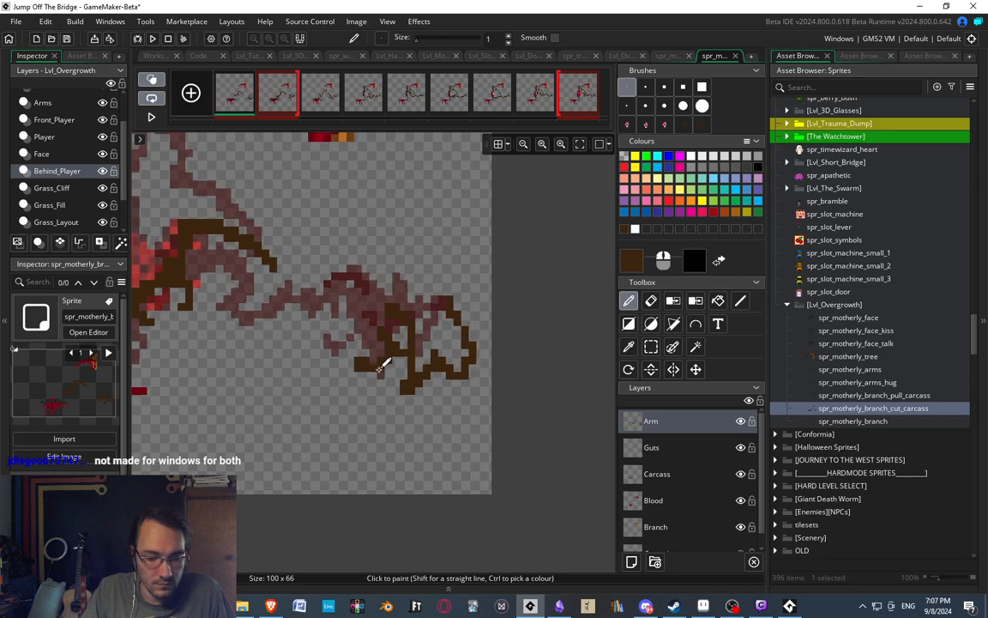
Reshape the first frame's lower claw into a thin finger curving up and outward from the palm, and start the claw above it.
scroll(393, 360, "up", 1)
scroll(398, 364, "up", 1)
key("e")
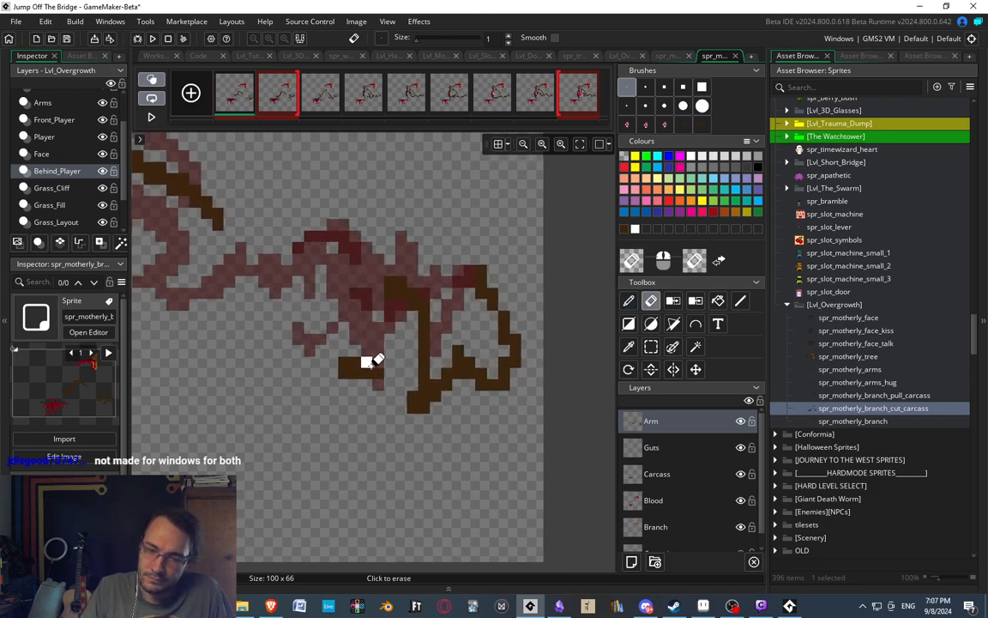
key("d")
left_click_drag(336, 363, 321, 338)
key("e")
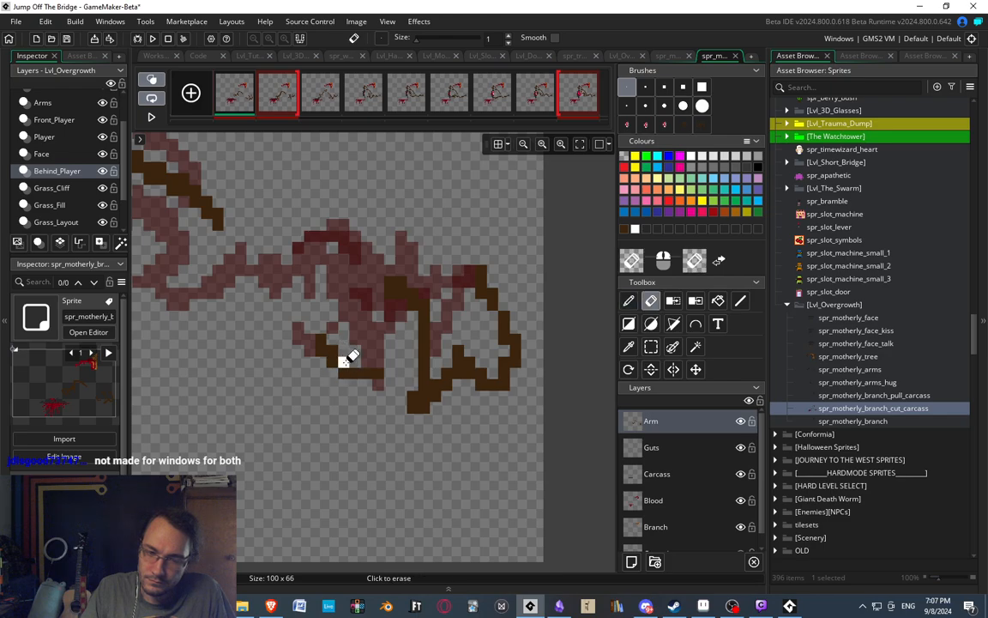
key("d")
mouse_move(366, 382)
left_mouse_down()
mouse_move(421, 371)
mouse_move(377, 316)
left_mouse_up()
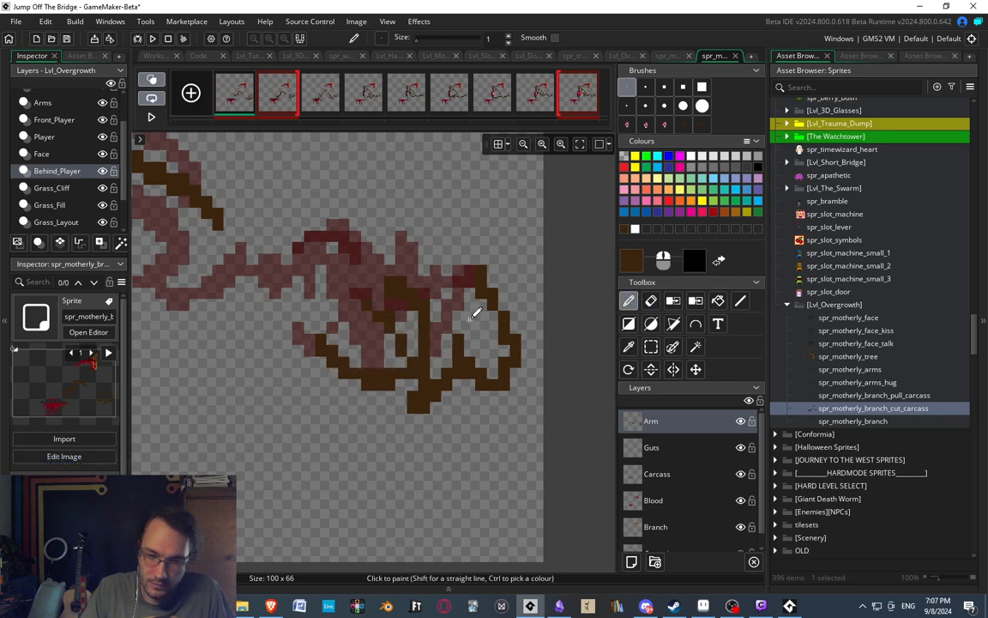
Thicken the palm of the first frame's new hand and clean up the top edge where the claws join it.
key("e")
key("d")
mouse_move(395, 343)
left_mouse_down()
mouse_move(390, 351)
mouse_move(411, 352)
mouse_move(389, 360)
left_mouse_up()
key("e")
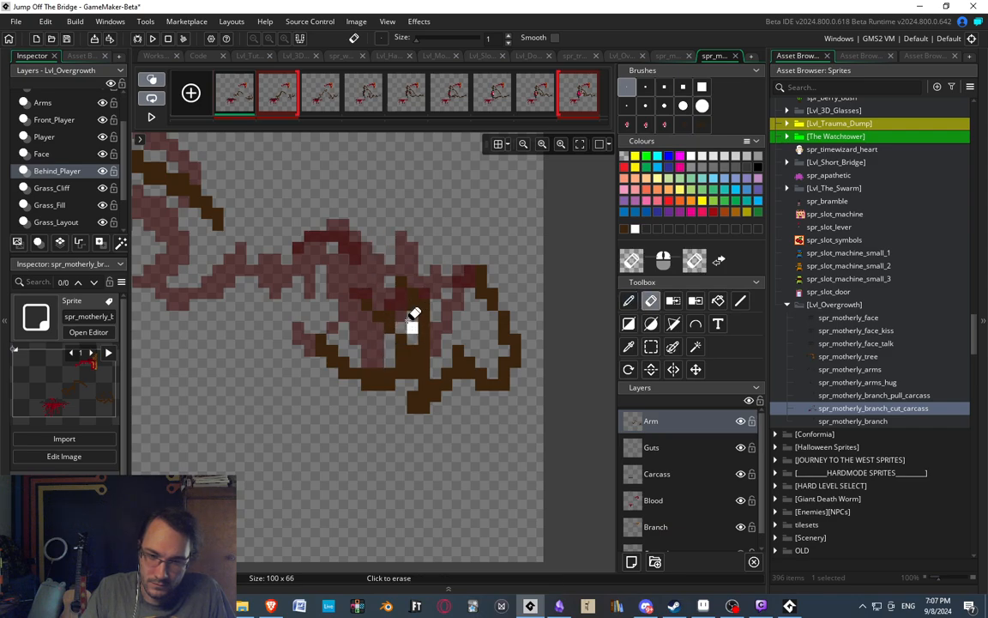
key("d")
key("e")
left_click(398, 281)
key("d")
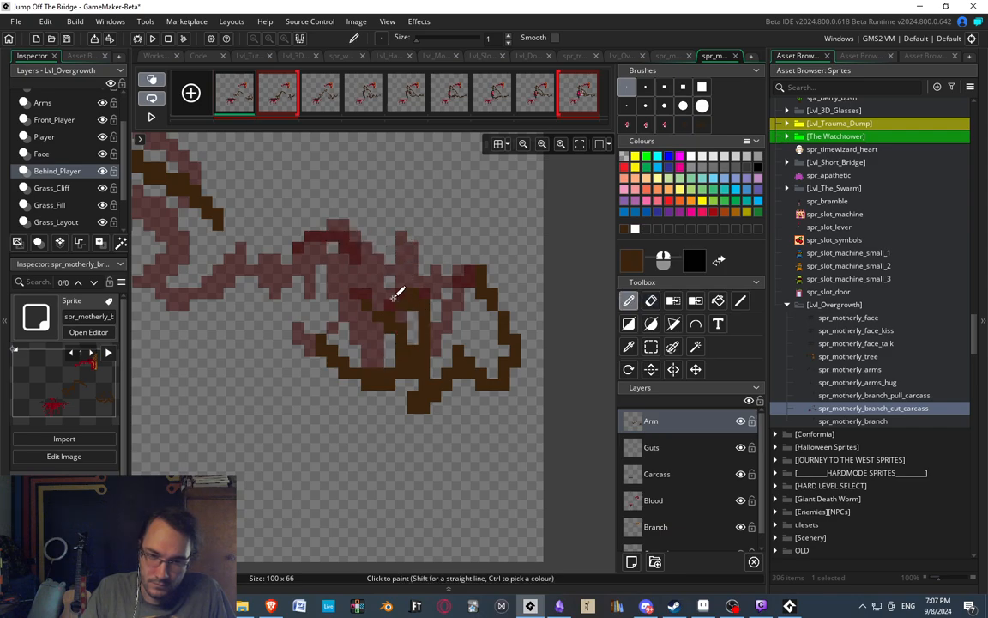
left_click(399, 295)
Turn off onion skinning and play the cut carcass animation to check the arm's new entrance pose.
scroll(343, 259, "down", 2)
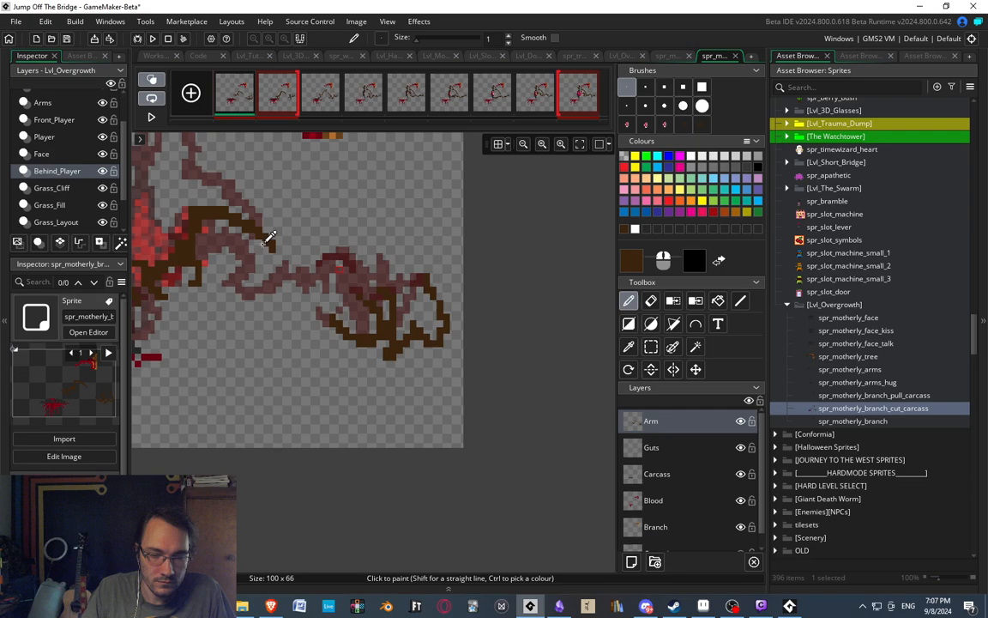
left_click(151, 80)
left_click(274, 99)
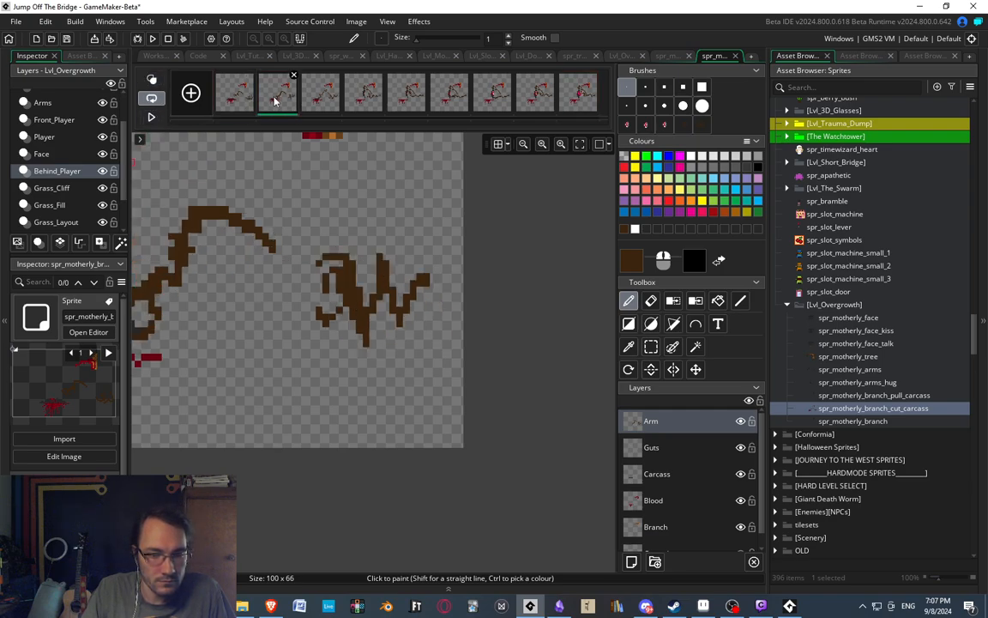
left_click(321, 100)
left_click(151, 117)
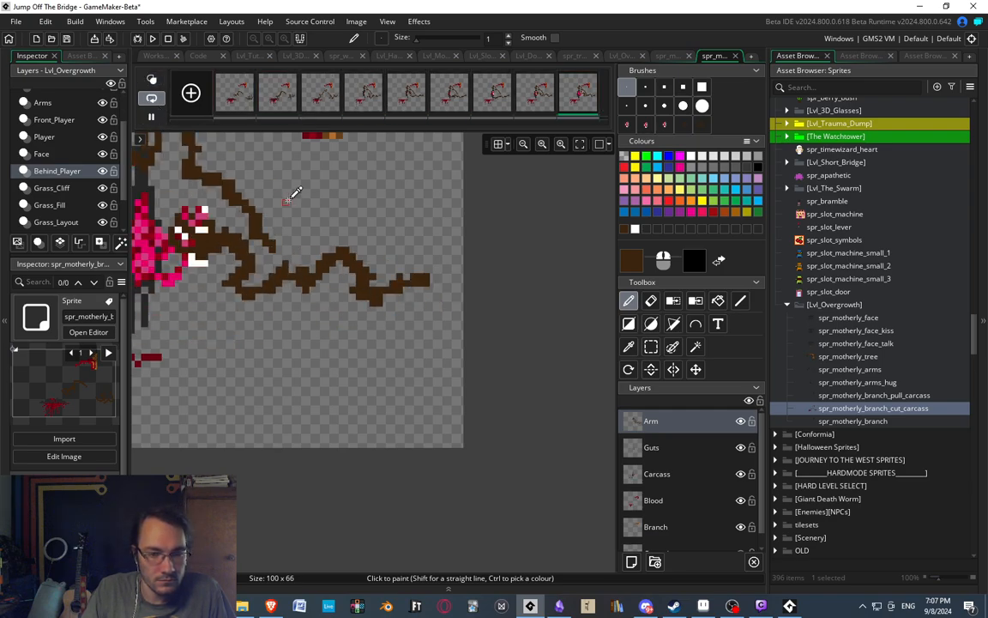
scroll(296, 190, "down", 5)
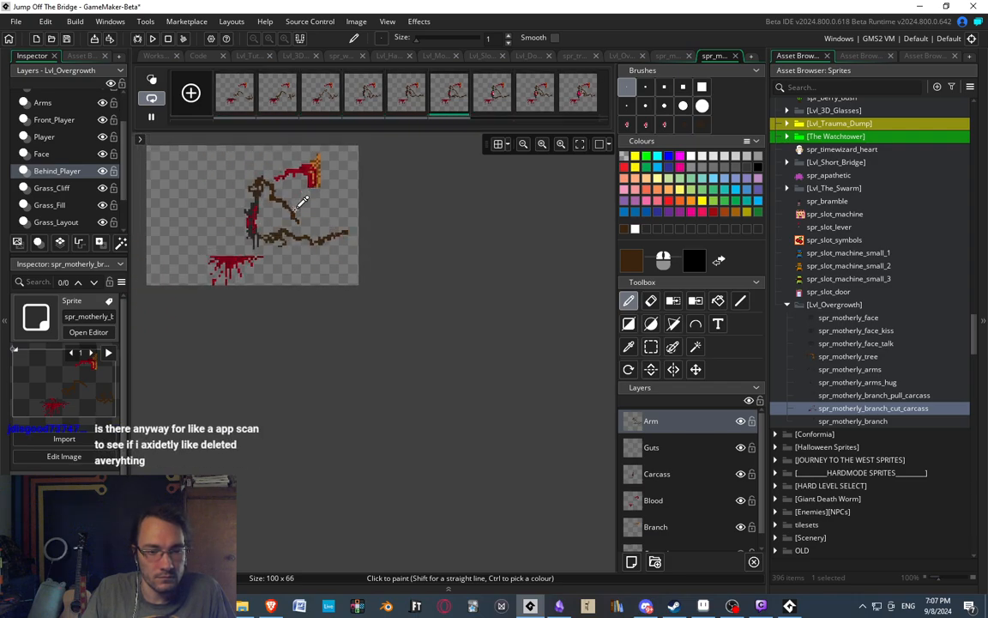
scroll(302, 201, "up", 5)
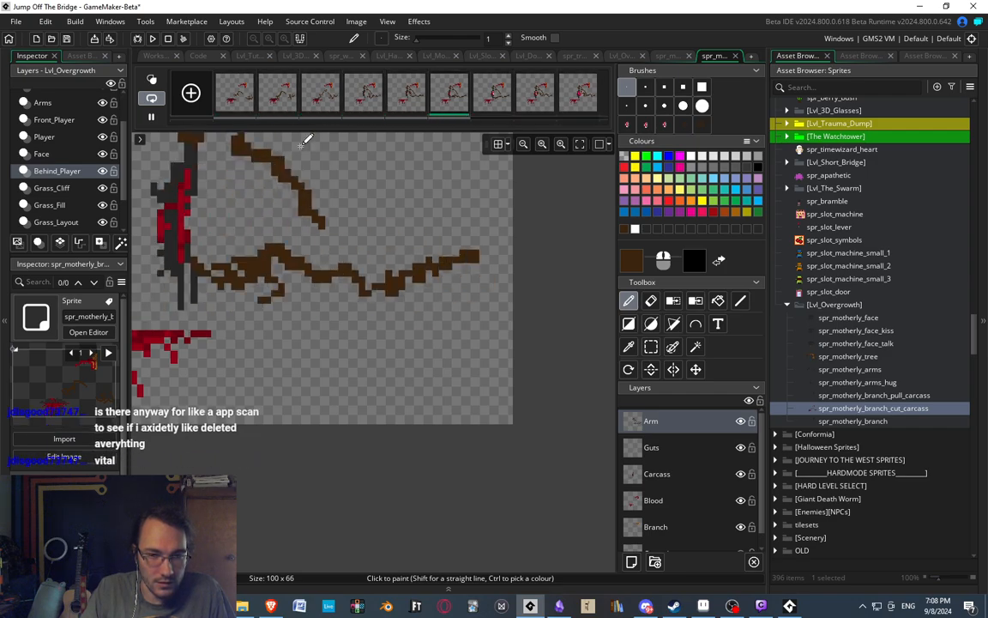
Thicken the bottom of the second arm's bend nearest its base in the second frame with dark brown pixels.
left_click(282, 102)
key("e")
mouse_move(429, 244)
middle_mouse_down()
mouse_move(430, 306)
mouse_move(371, 260)
mouse_move(371, 317)
middle_mouse_up()
scroll(395, 386, "up", 1)
scroll(395, 472, "up", 1)
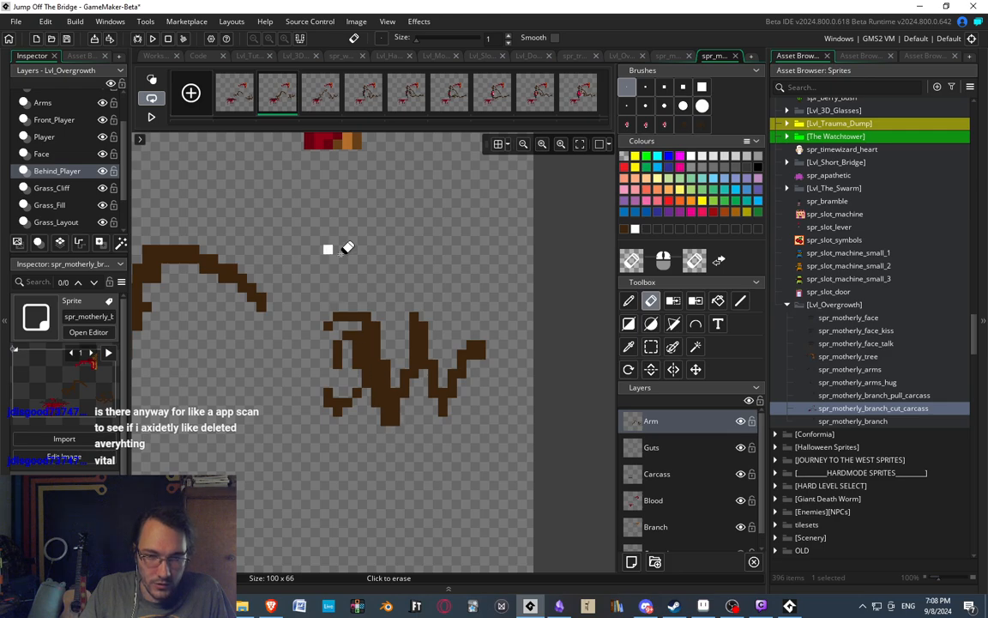
key("d")
left_click(434, 402)
left_click(453, 402)
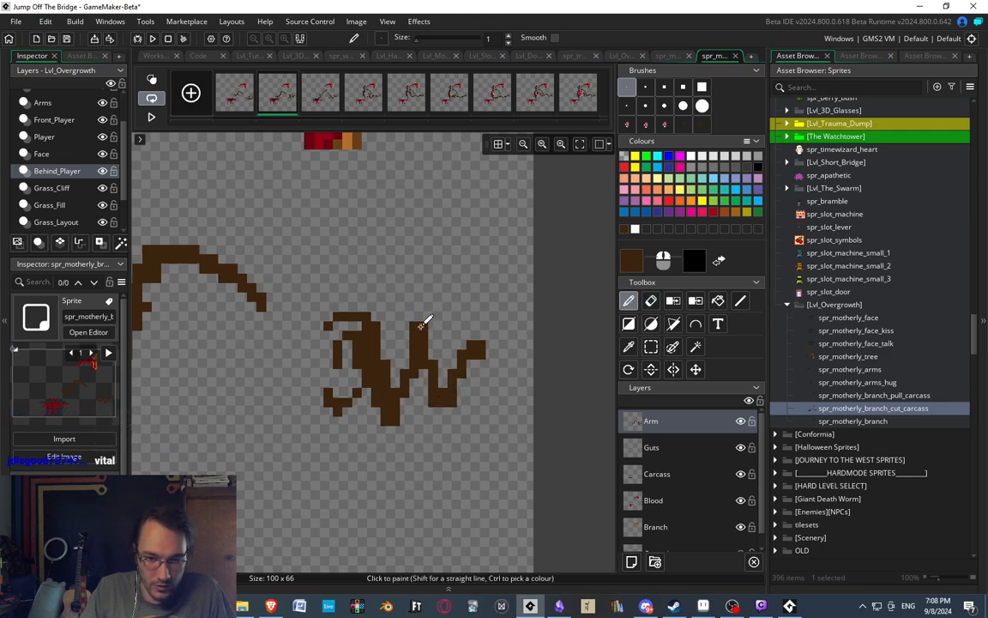
Step through the cut carcass animation from the third frame to the last to examine the second arm's poses.
left_click(322, 86)
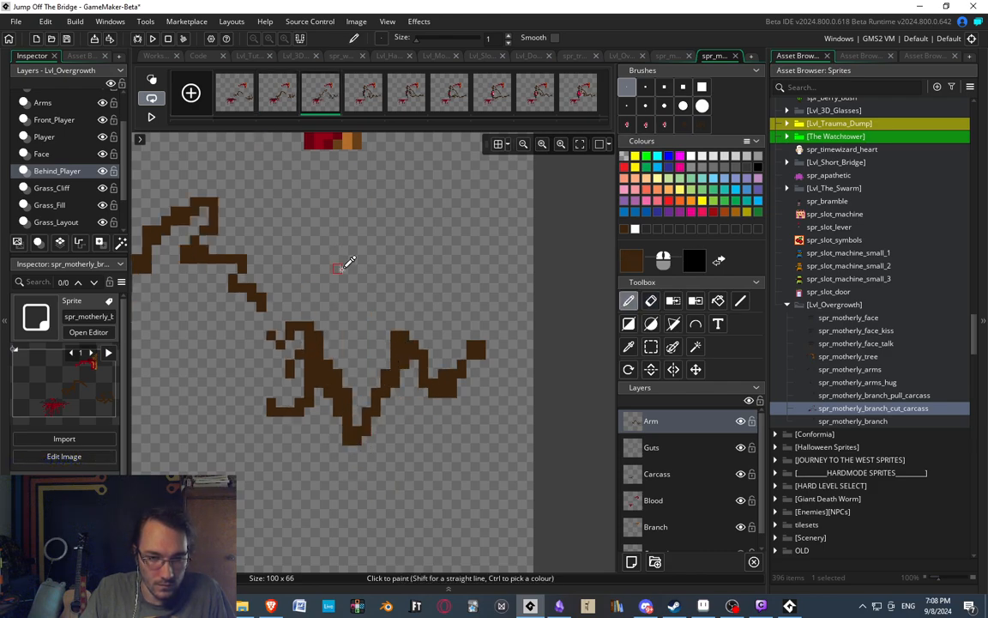
scroll(336, 265, "down", 5)
scroll(364, 293, "up", 5)
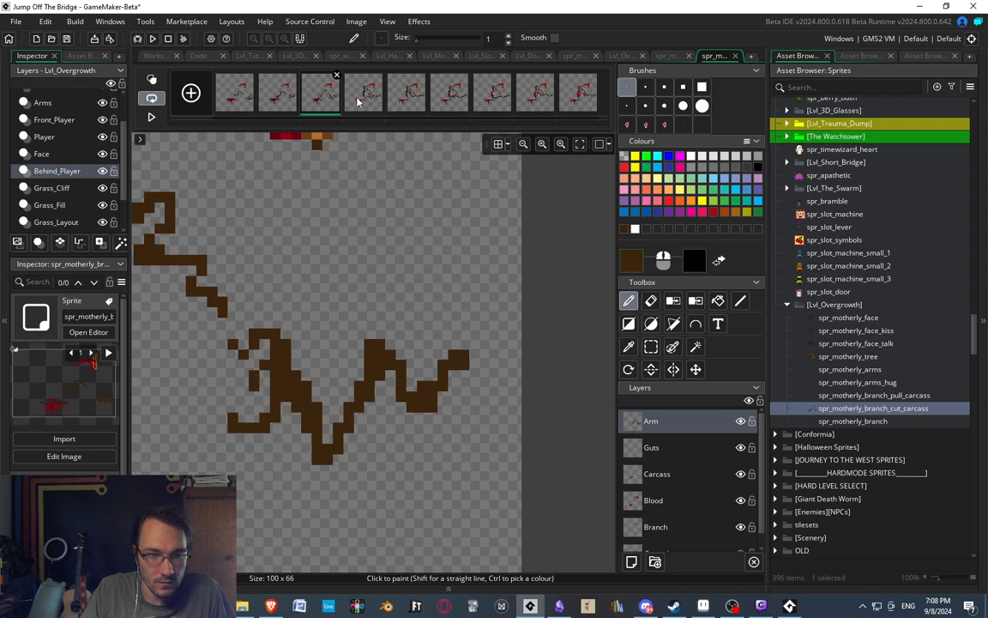
left_click(376, 94)
scroll(336, 281, "down", 4)
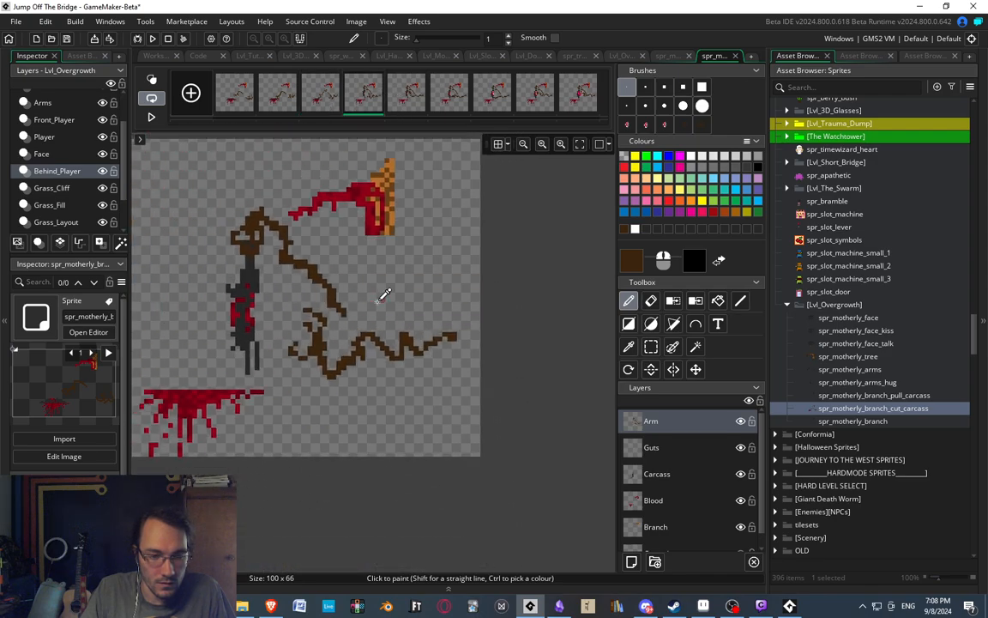
left_click(439, 96)
left_click(493, 95)
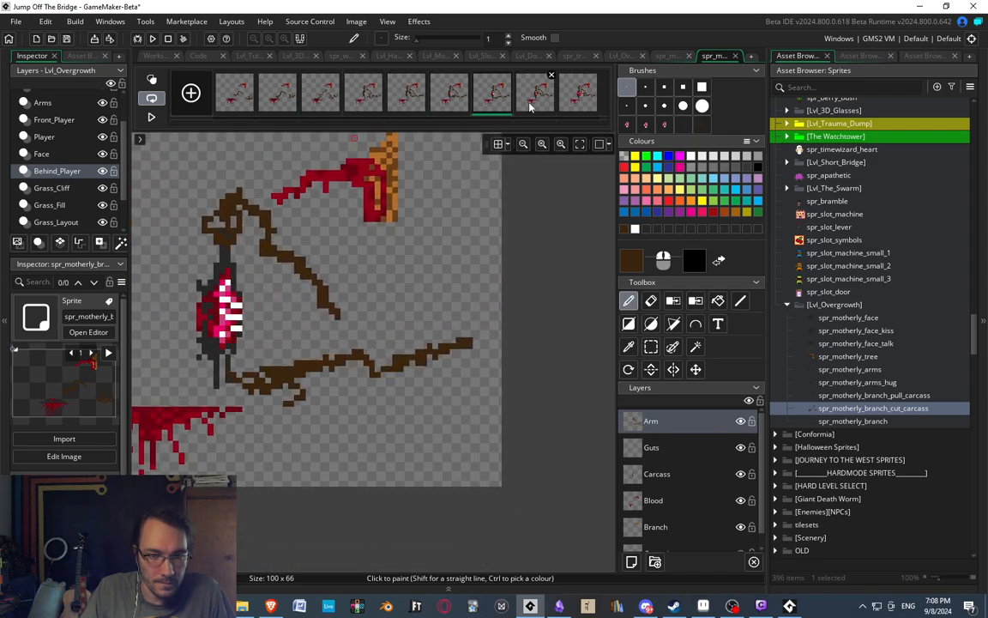
left_click(534, 94)
left_click(578, 98)
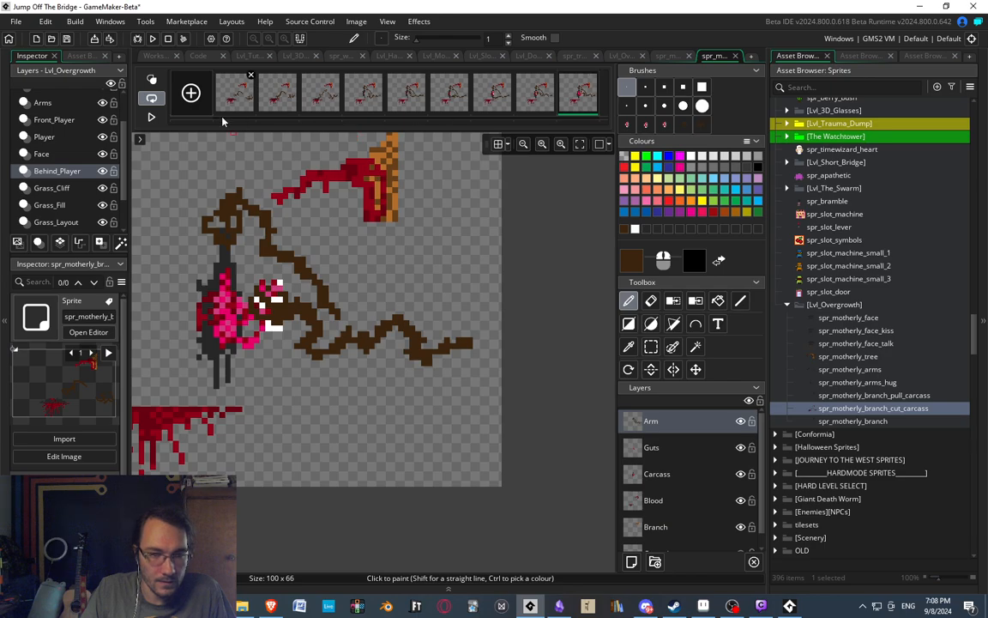
Play the cut carcass animation and watch the second arm's motion at reduced and enlarged sizes.
left_click(151, 116)
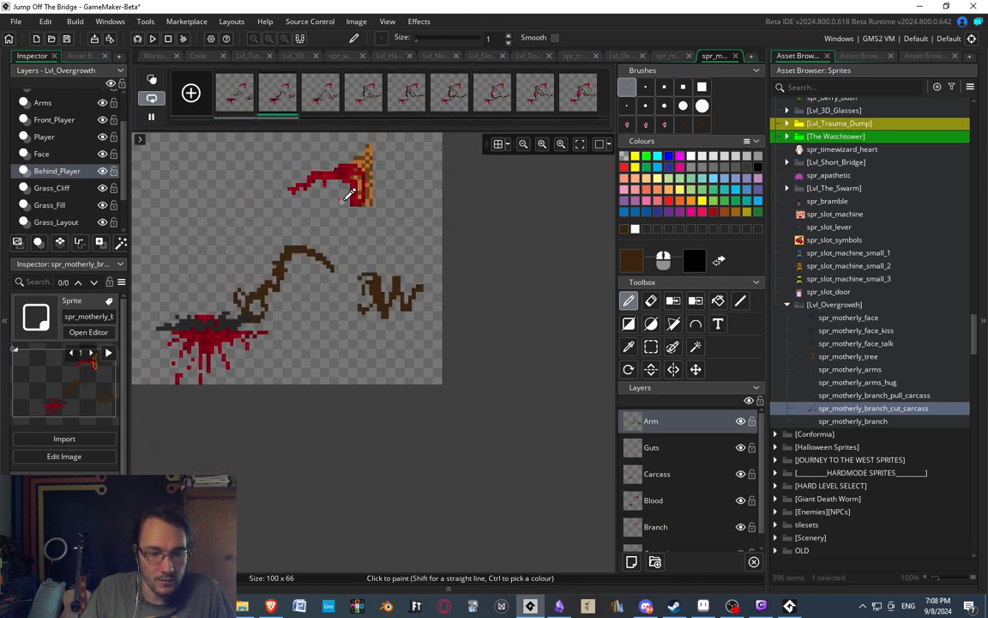
scroll(343, 210, "down", 2)
scroll(336, 215, "down", 2)
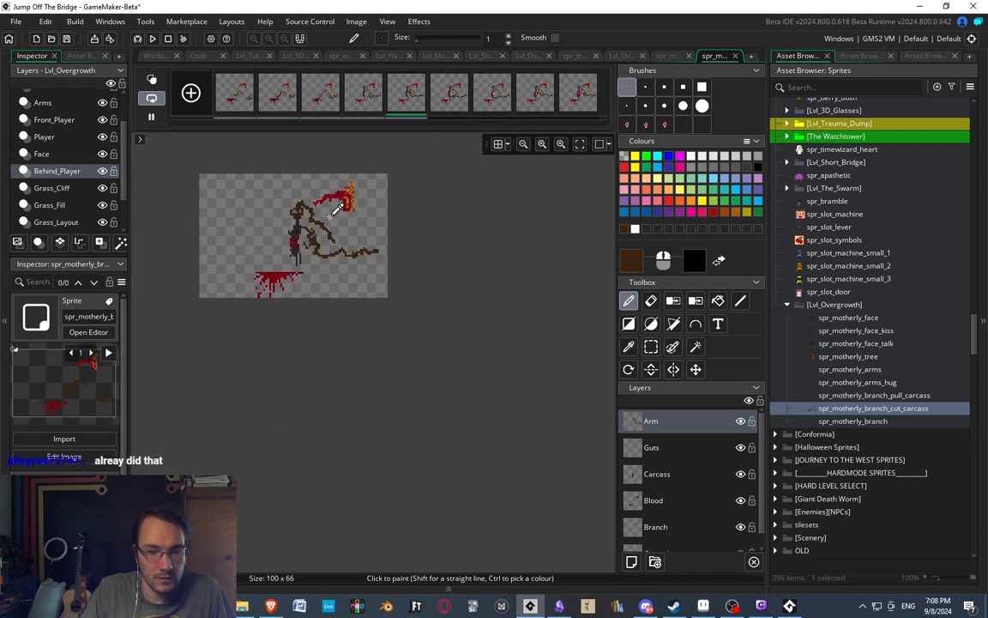
middle_click_drag(337, 218, 351, 234)
scroll(351, 237, "up", 2)
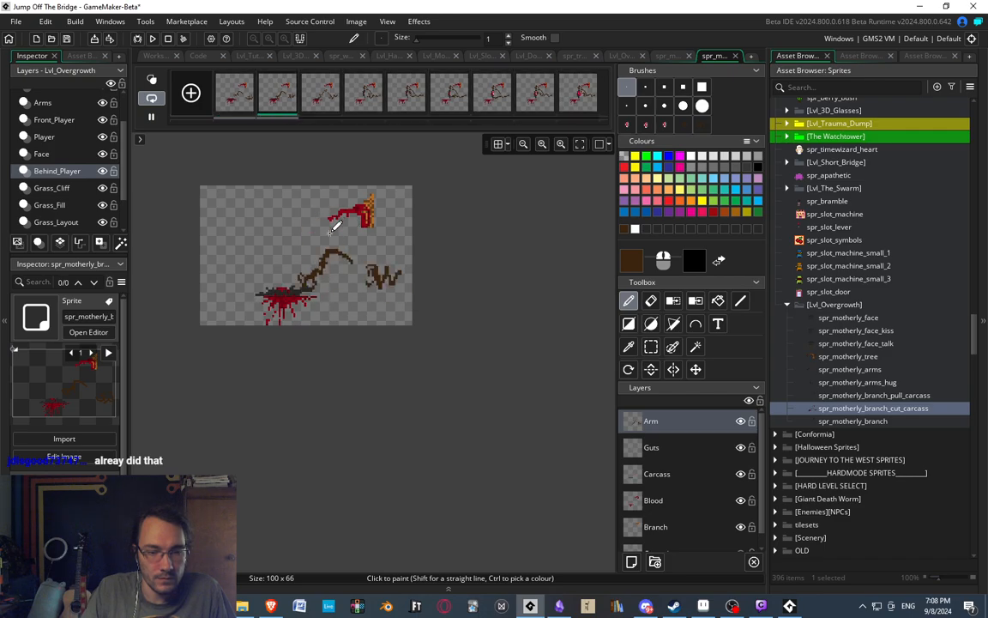
scroll(334, 266, "up", 2)
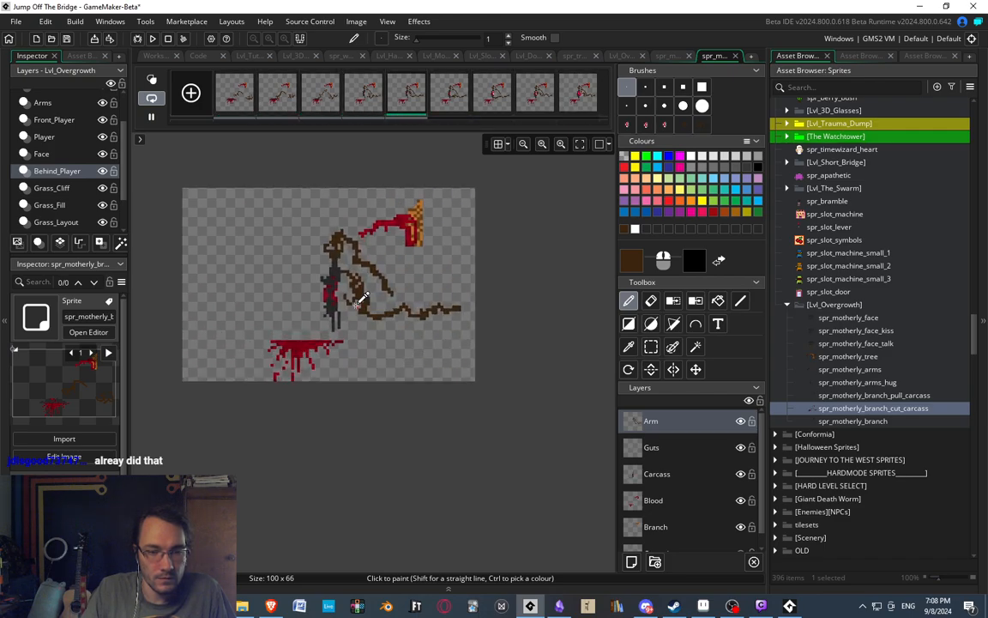
scroll(365, 283, "up", 2)
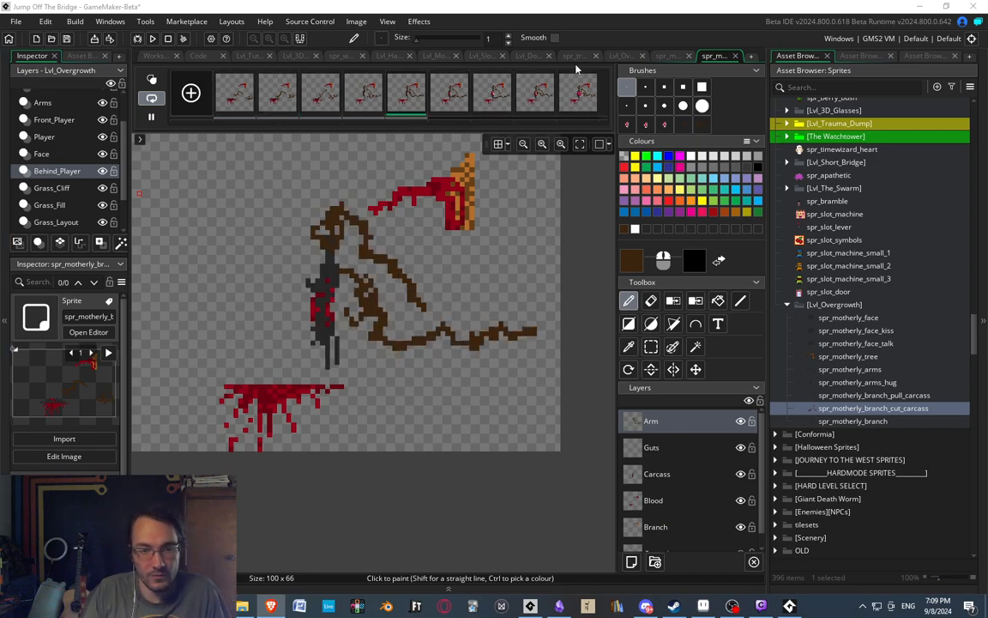
Stop playback and go through the whole cut carcass animation frame by frame to check how the arm poses connect.
left_click(410, 96)
left_click(455, 107)
left_click(493, 106)
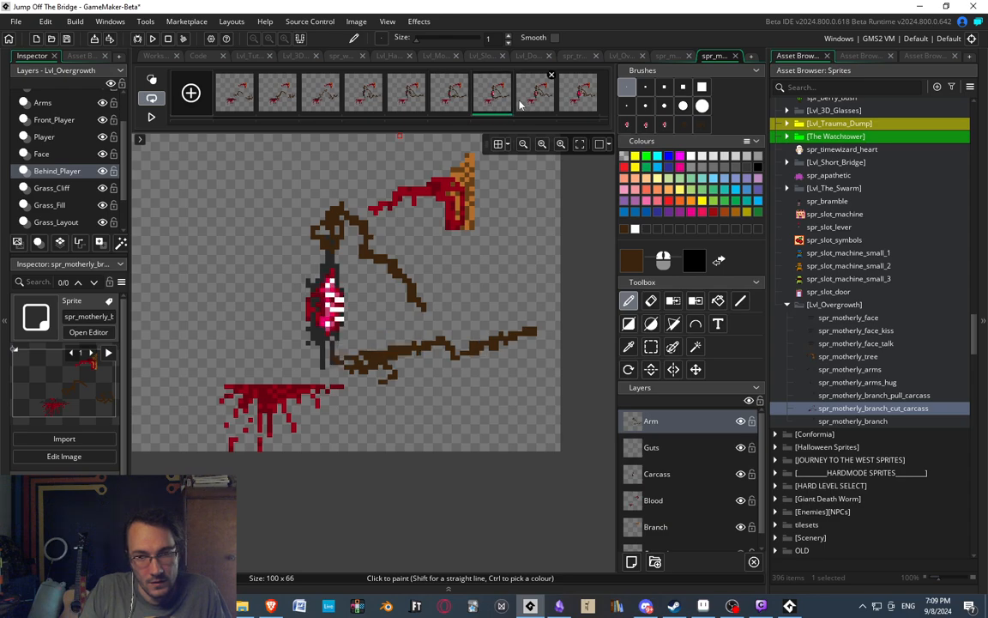
left_click(537, 98)
left_click(576, 106)
middle_click_drag(350, 209, 361, 194)
left_click(245, 103)
left_click(278, 107)
left_click(322, 97)
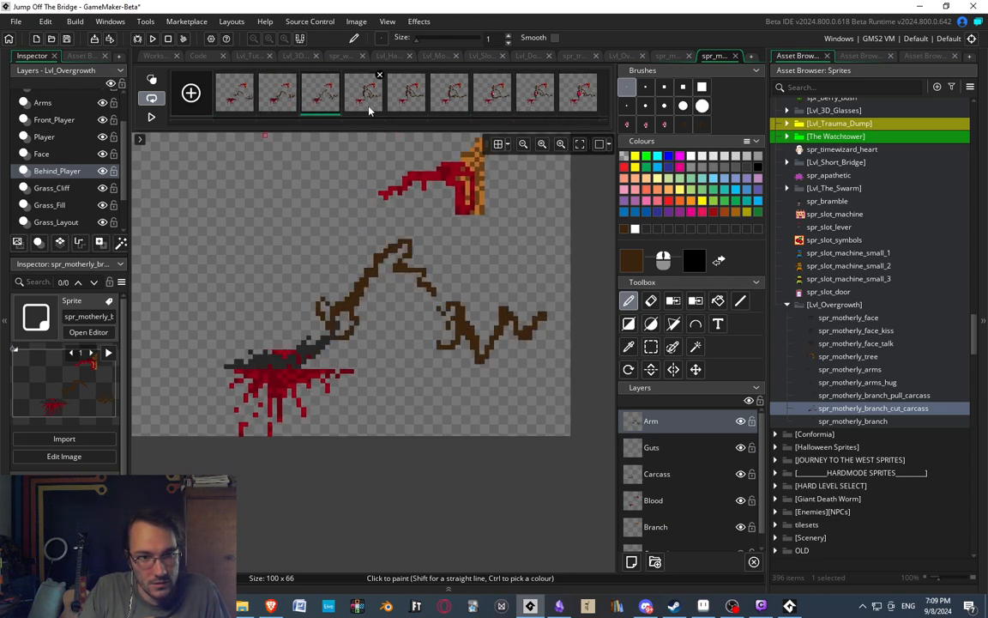
left_click(365, 96)
left_click(408, 96)
left_click(453, 100)
left_click(485, 97)
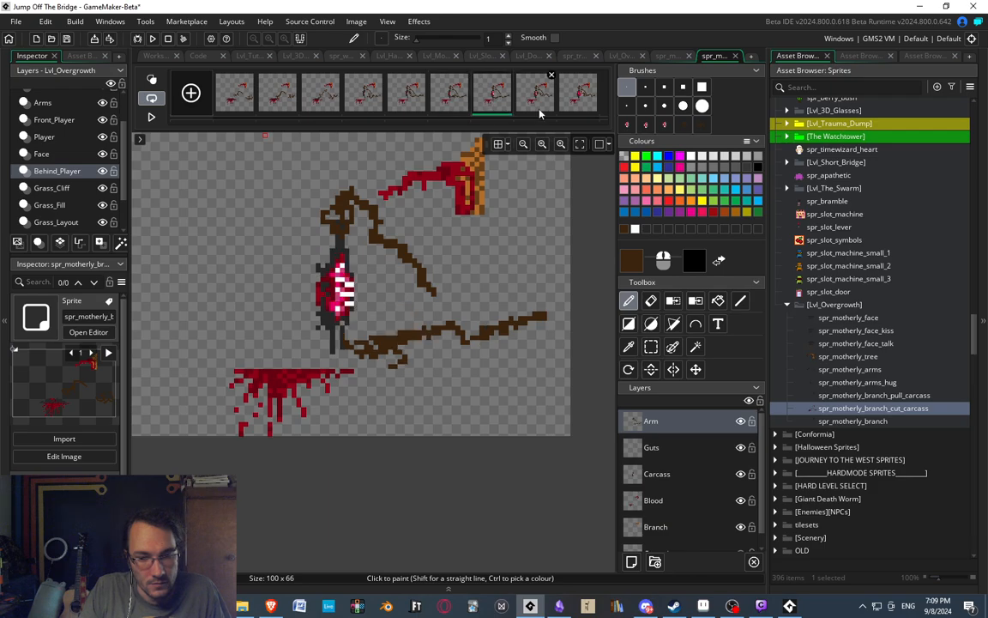
left_click(530, 99)
left_click(564, 107)
left_click(277, 104)
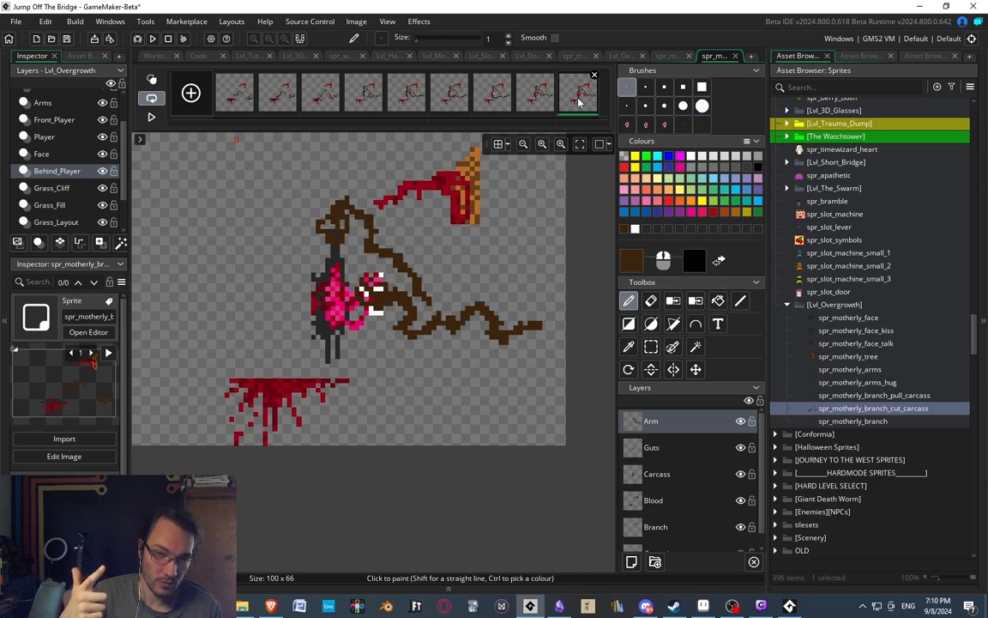
Review the cut carcass frames backward to the first frame and forward again to the last.
left_click(490, 104)
left_click(438, 103)
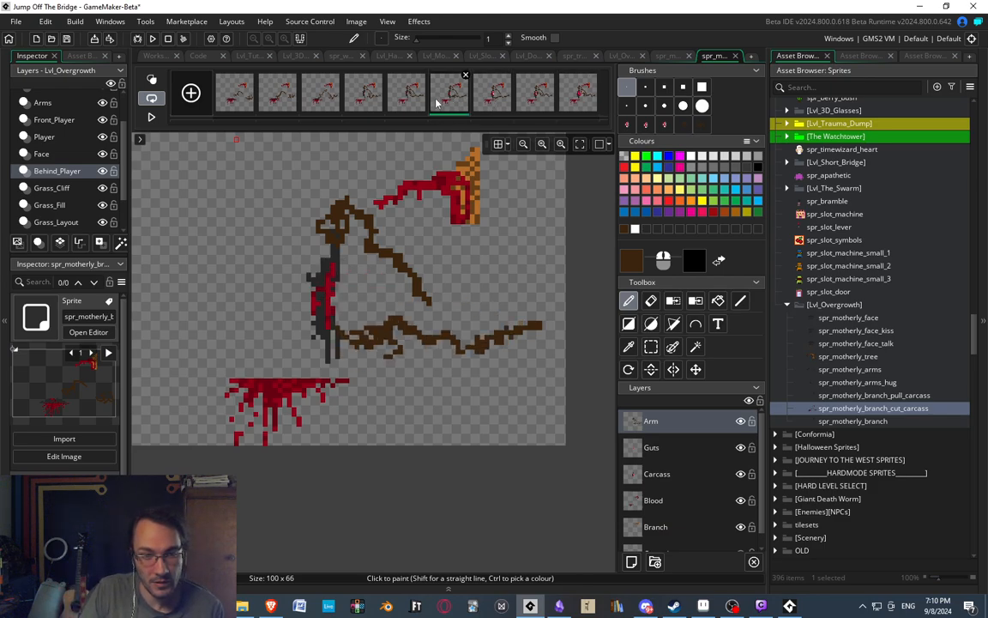
left_click(402, 106)
left_click(371, 105)
left_click(321, 103)
left_click(279, 102)
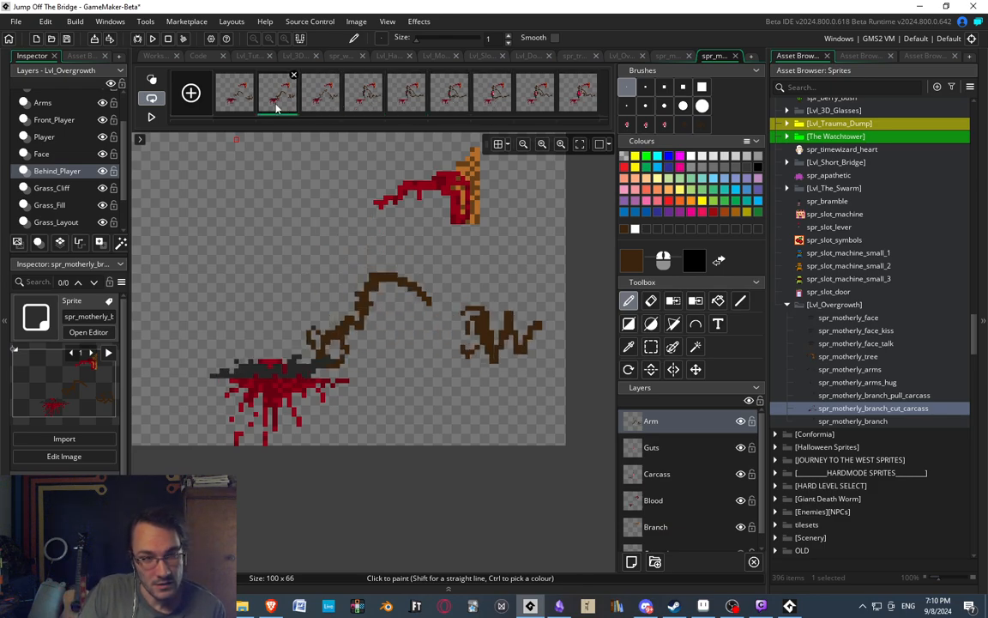
left_click(232, 99)
left_click(278, 102)
left_click(320, 101)
left_click(362, 97)
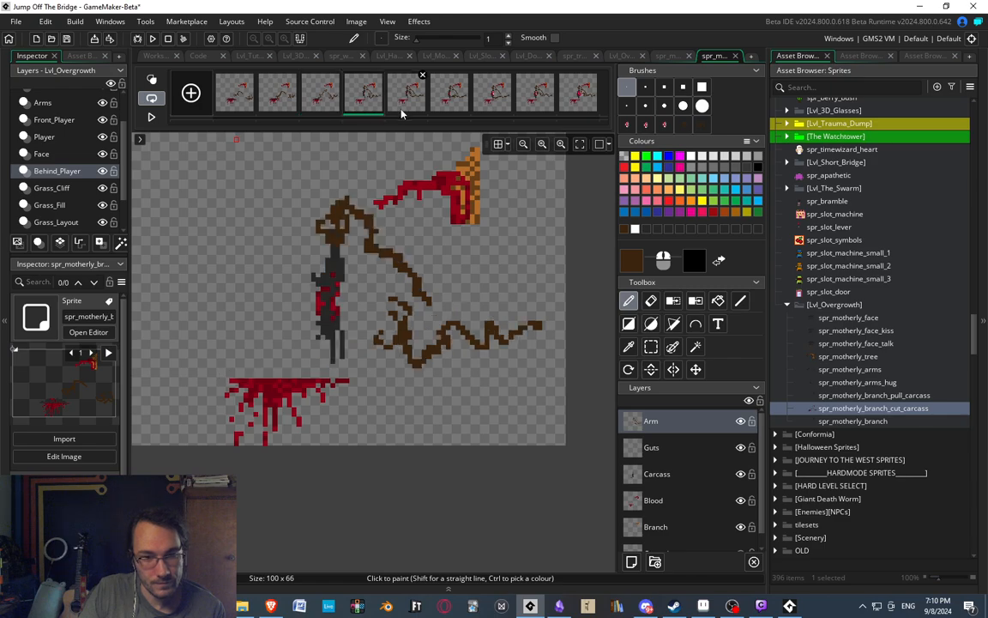
left_click(406, 97)
left_click(450, 99)
left_click(496, 106)
left_click(540, 105)
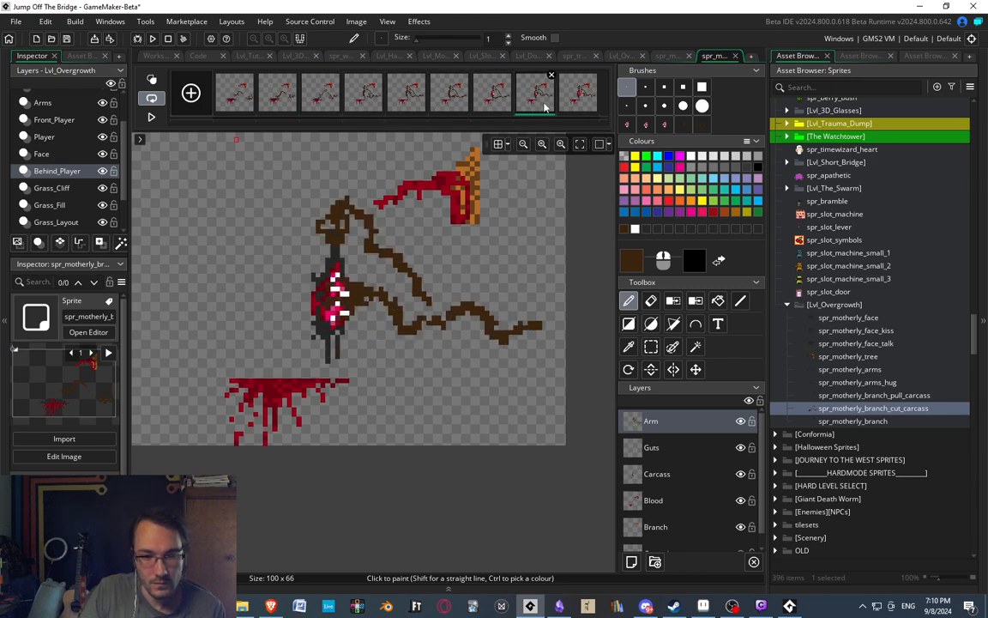
left_click(573, 109)
middle_click_drag(584, 149, 651, 105)
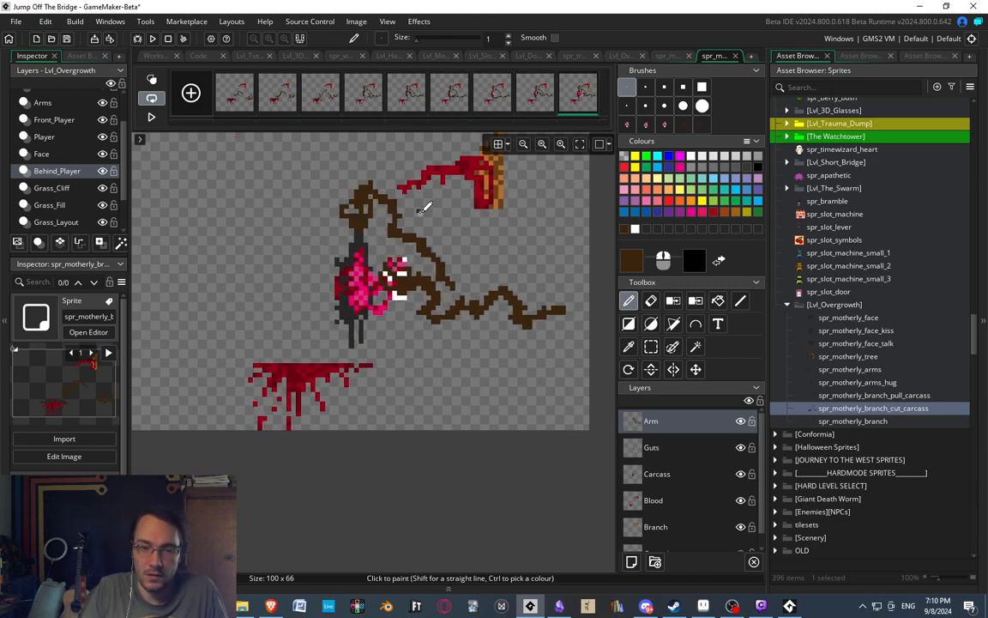
Touch up the second arm's hand in the last frame, covering the upper white pixels at its lower edge with dark brown.
scroll(420, 294, "up", 2)
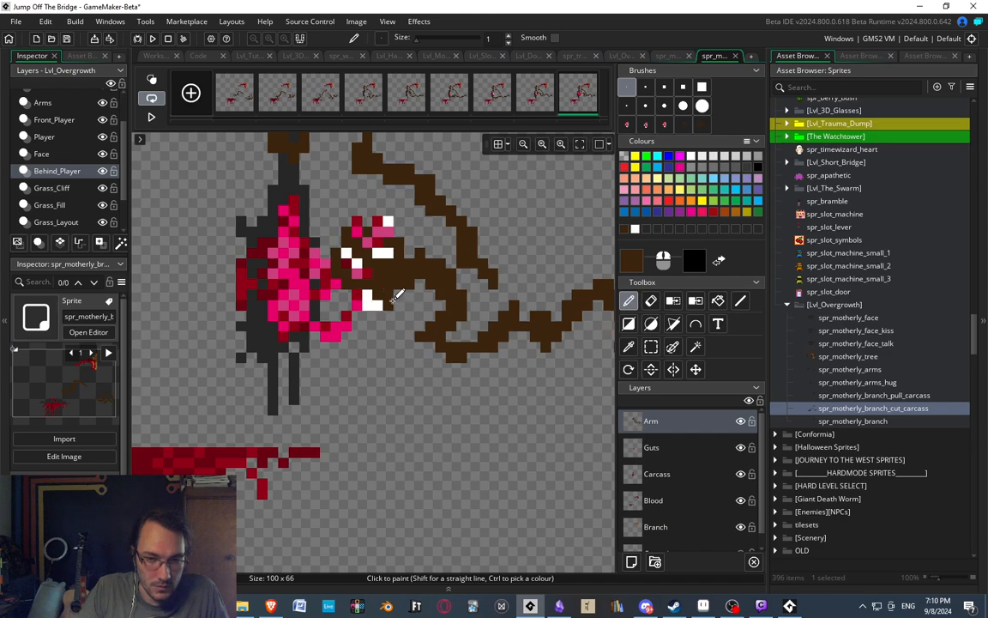
left_click_drag(383, 296, 362, 296)
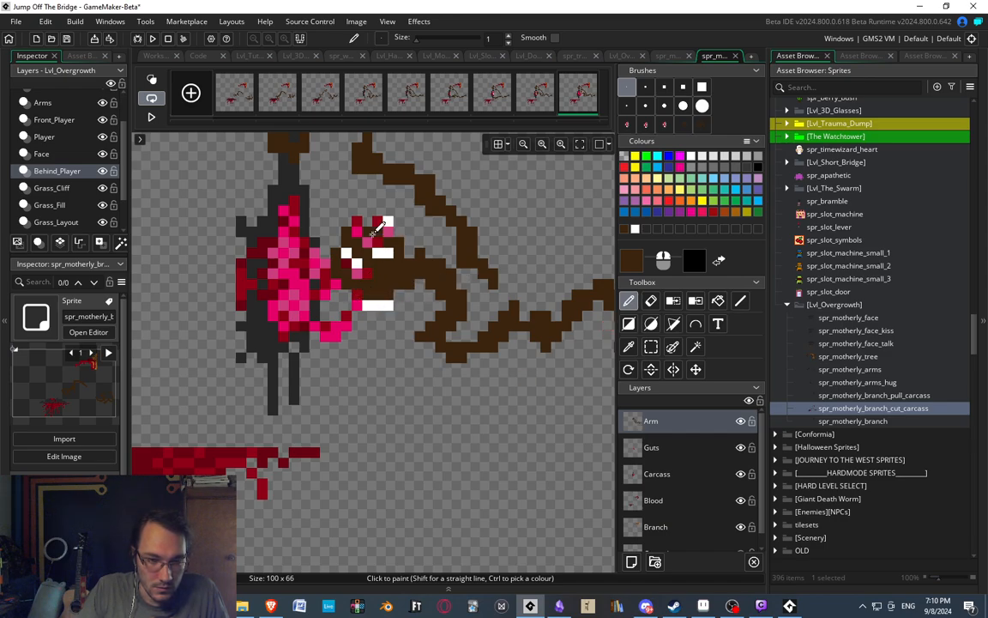
left_click(391, 231)
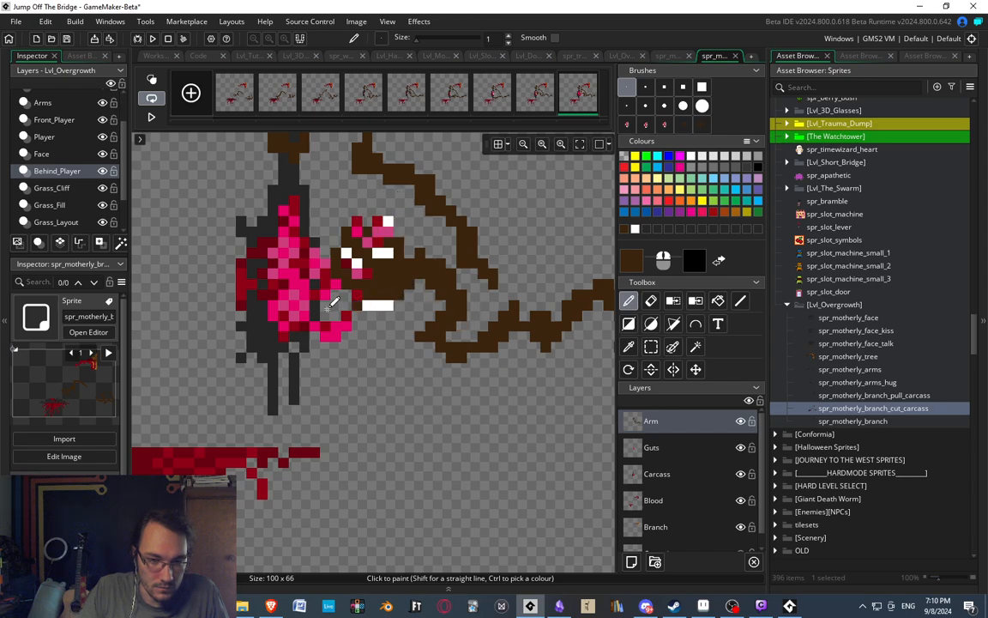
scroll(441, 214, "down", 3)
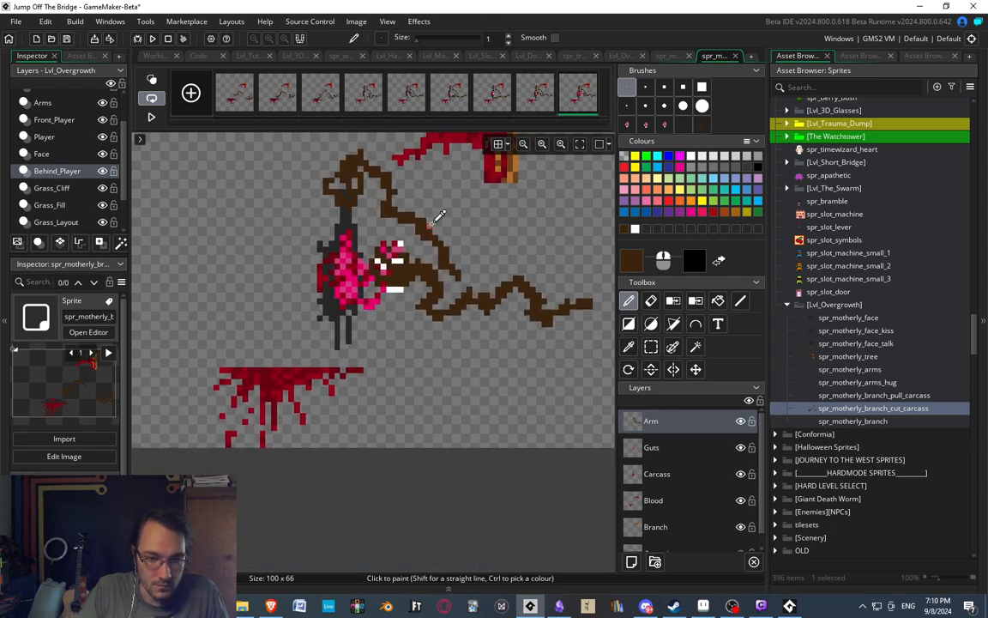
scroll(441, 221, "up", 3)
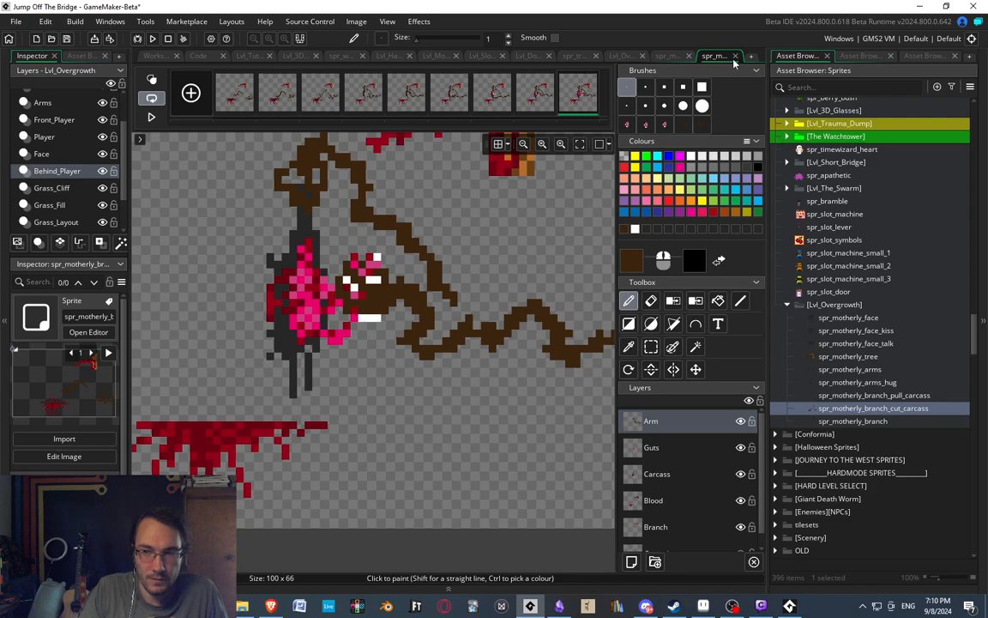
Close the cut carcass image editor, scrub its sprite preview to the last frame, and select spr_motherly_branch.
key("ctrl+w")
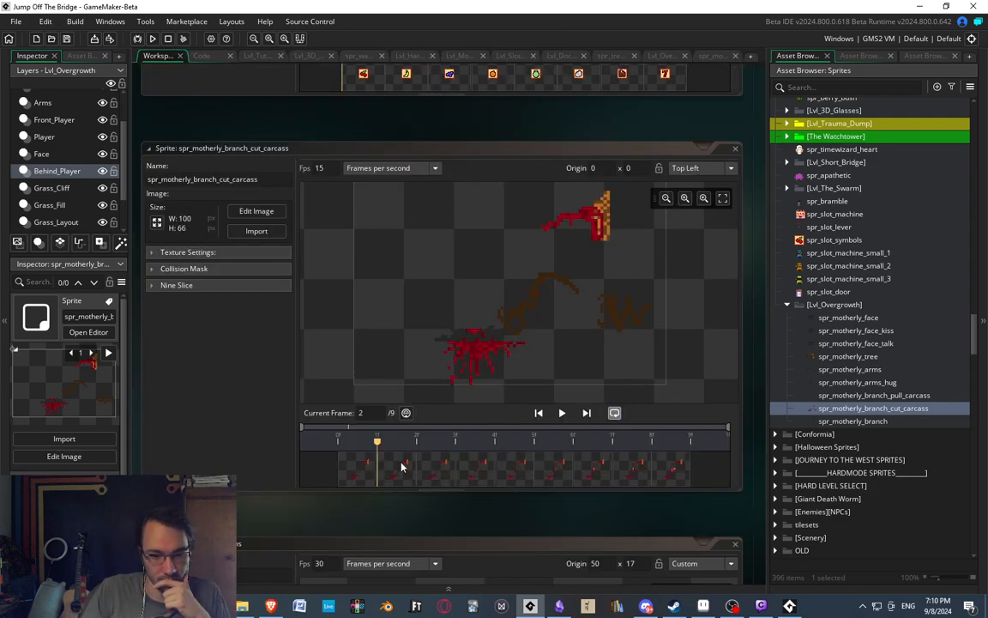
left_click_drag(402, 465, 672, 471)
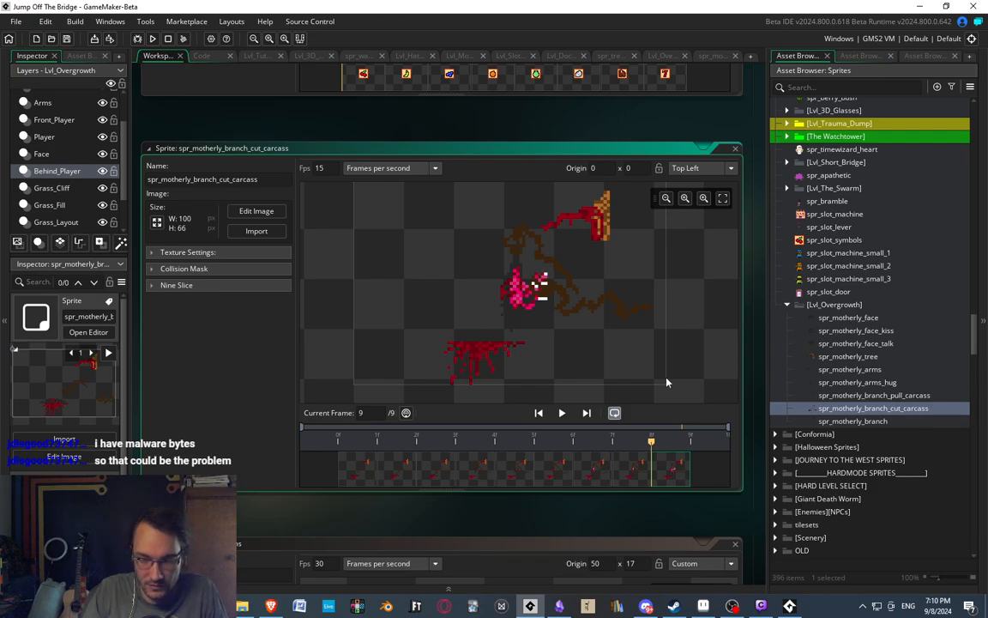
left_click(824, 421)
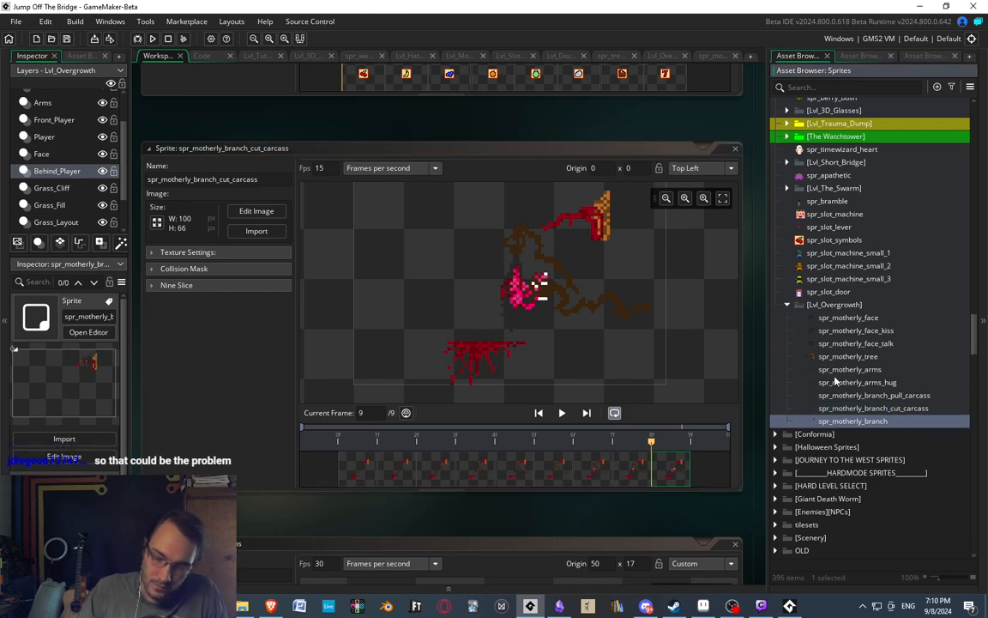
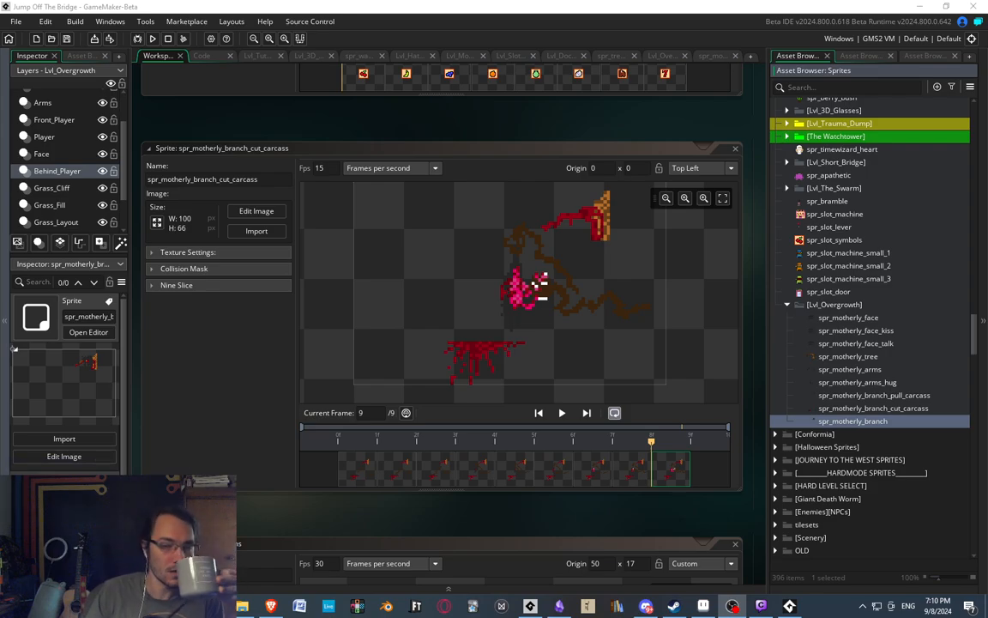
Close the spr_motherly_branch_cut_carcass sprite window in the workspace.
middle_click_drag(482, 141, 394, 182)
left_click(648, 190)
left_click(648, 190)
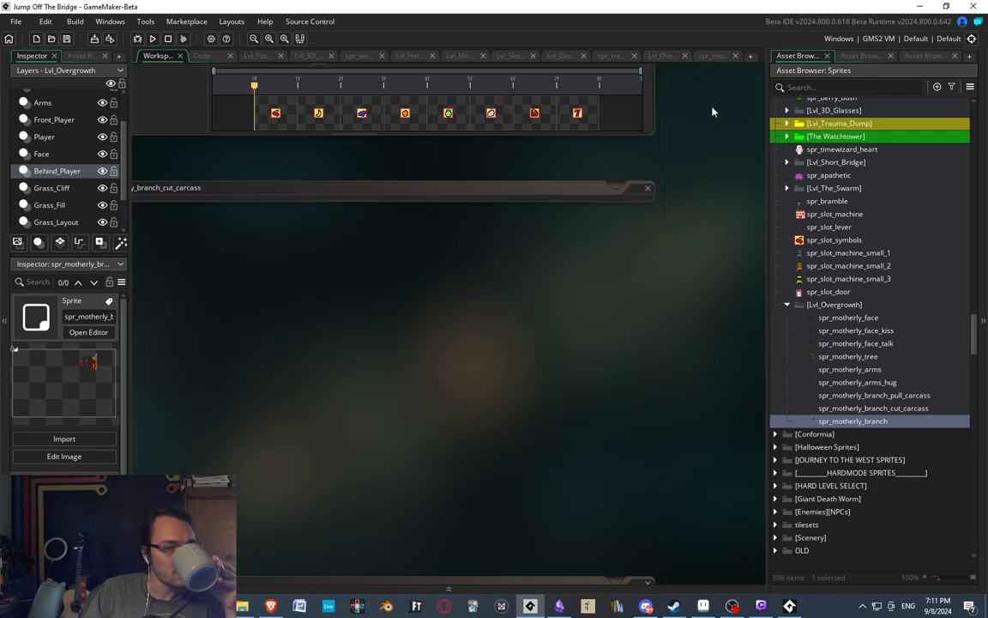
middle_click_drag(712, 110, 625, 410)
middle_click_drag(655, 281, 662, 319)
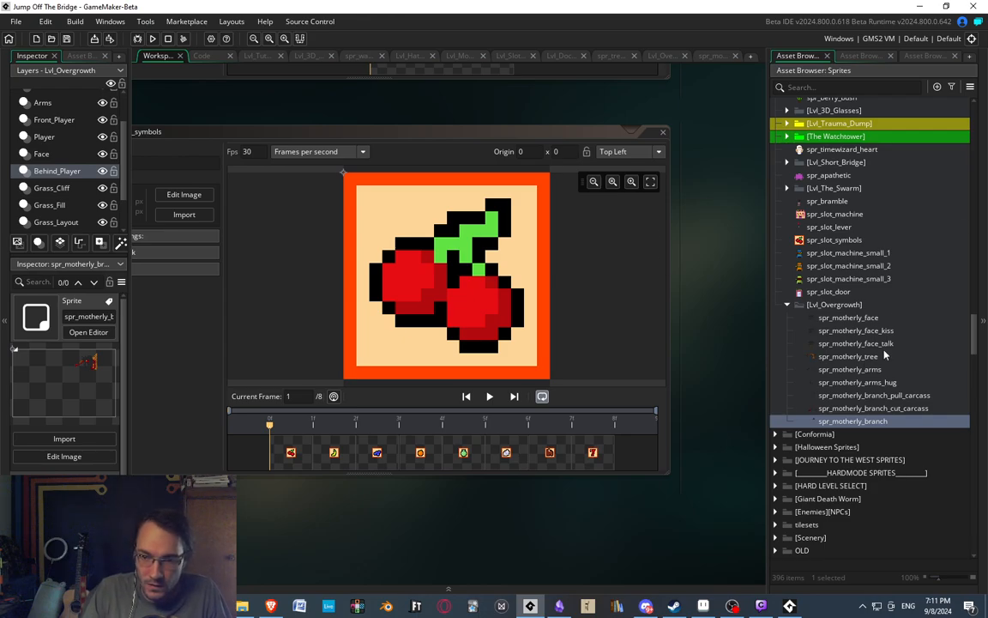
Create a new sprite below spr_motherly_branch in the Lvl_Overgrowth group and name it spr_player_bone_pull.
right_click(854, 421)
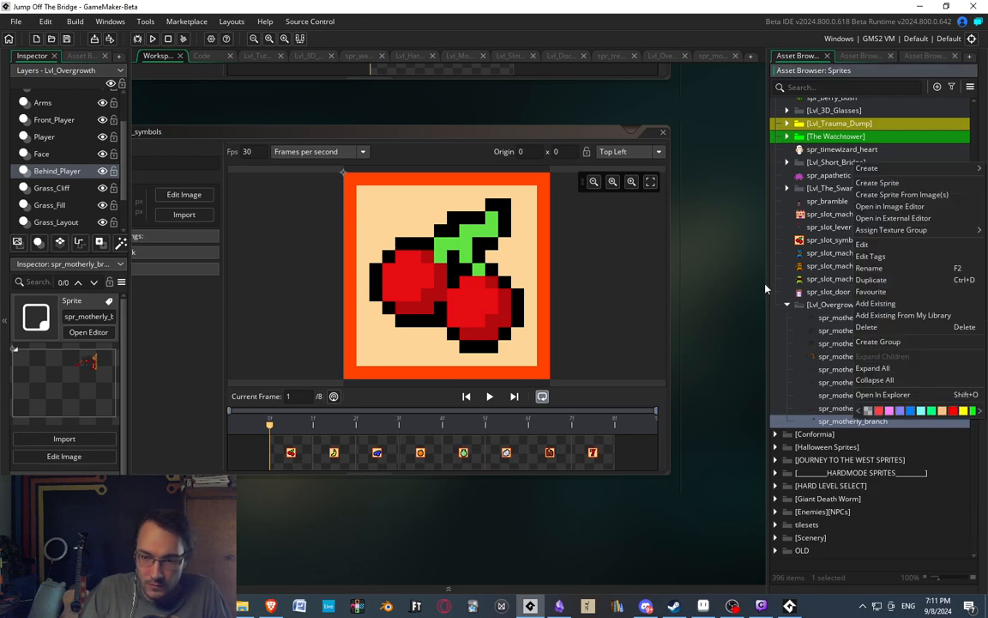
left_click(876, 184)
type("spr_player_bon")
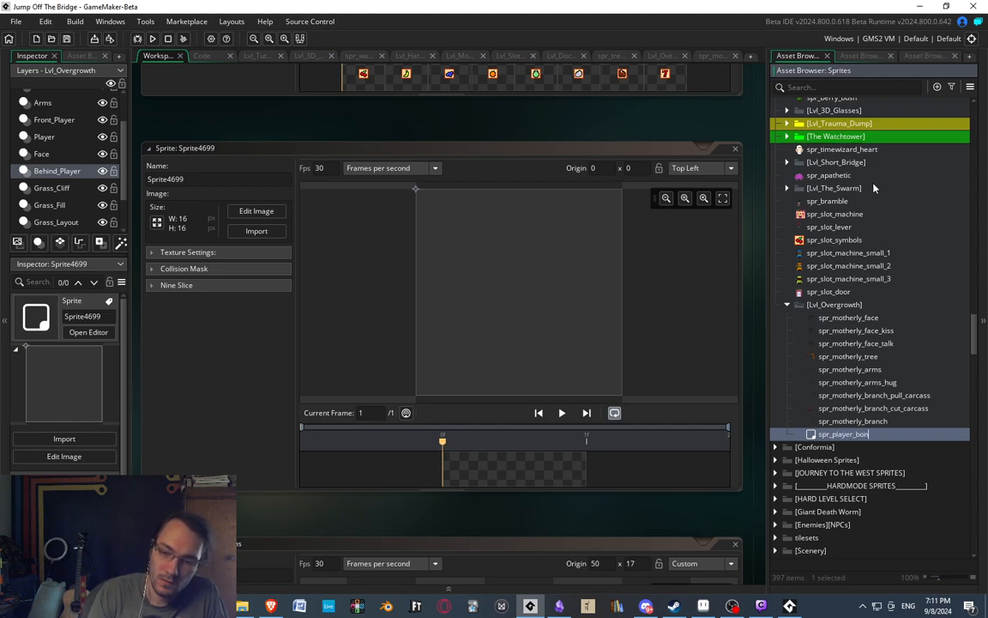
type("e_pul")
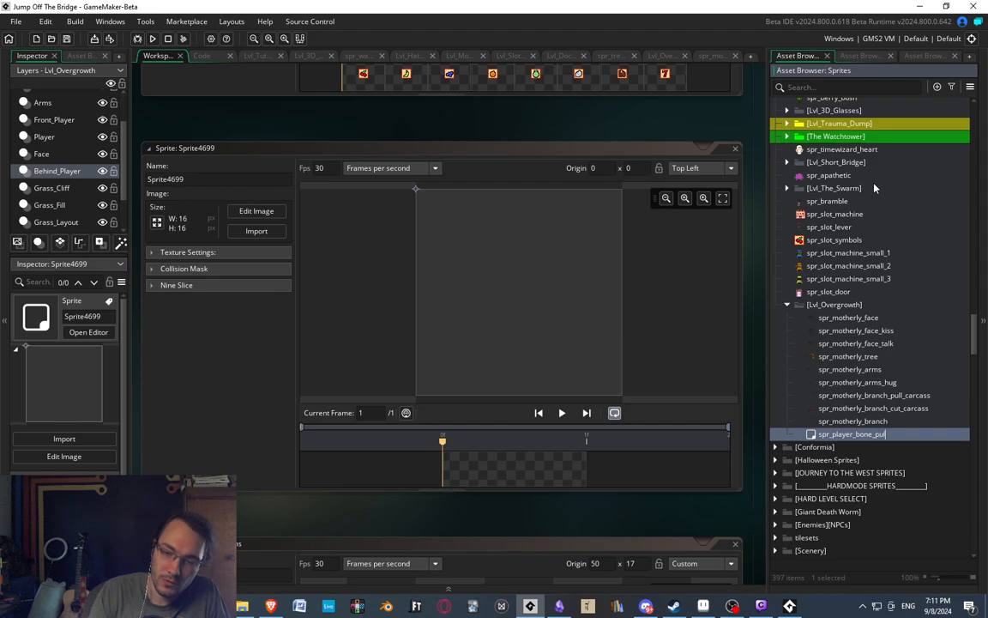
type("l")
key("Return")
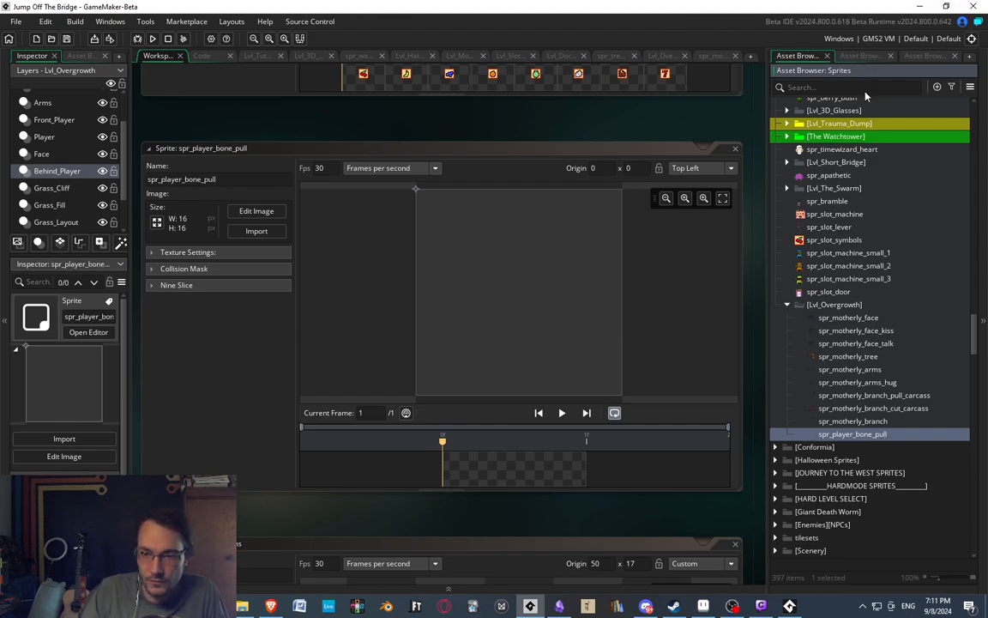
Open the spr_human_base frame in the image editor, select a 17x16 area of the figure and copy it.
left_click_drag(976, 326, 976, 261)
double_click(838, 256)
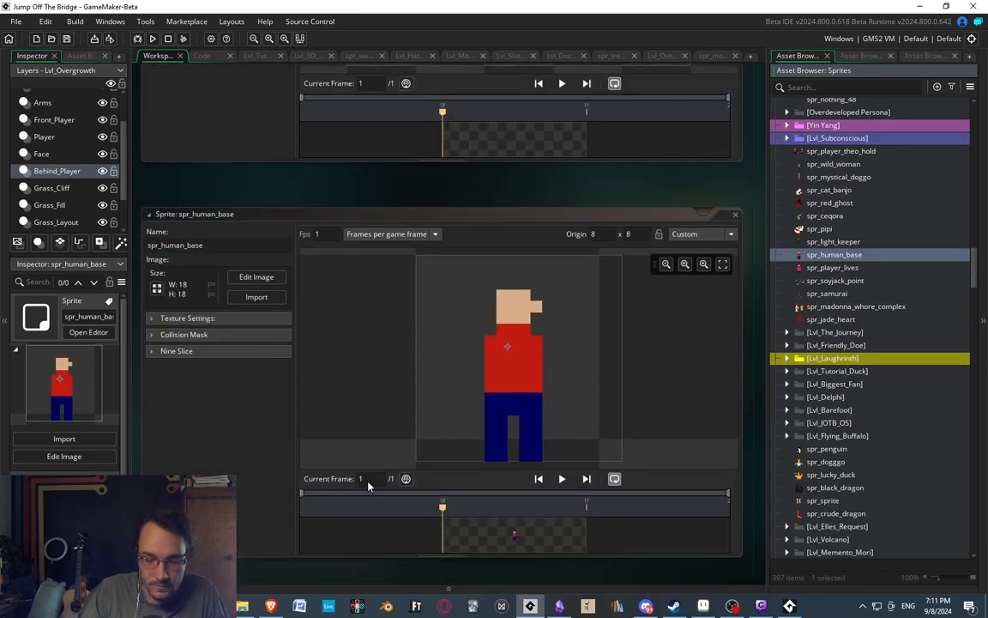
double_click(512, 479)
scroll(374, 382, "down", 1, "ctrl")
key("s")
left_click_drag(225, 189, 554, 507)
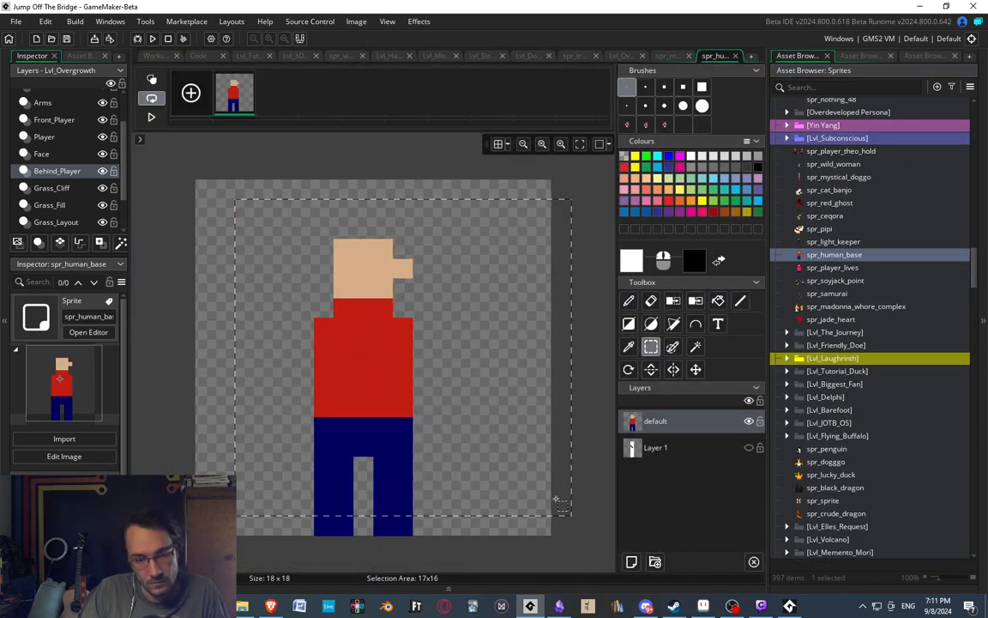
key("ctrl+c")
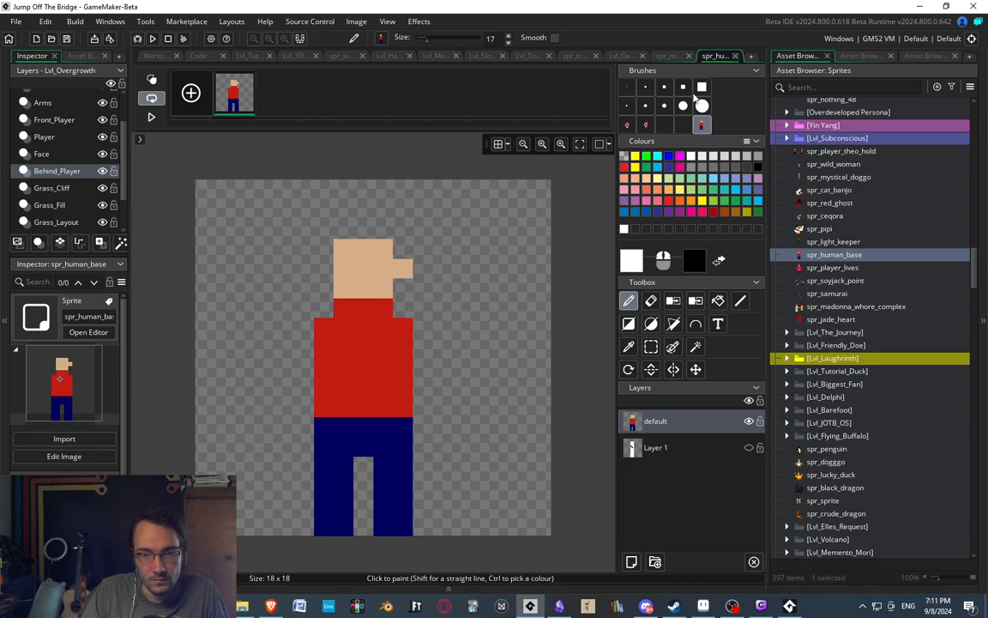
Close the image editors of spr_human_base and the motherly branch sprite.
left_click(735, 55)
left_click(719, 55)
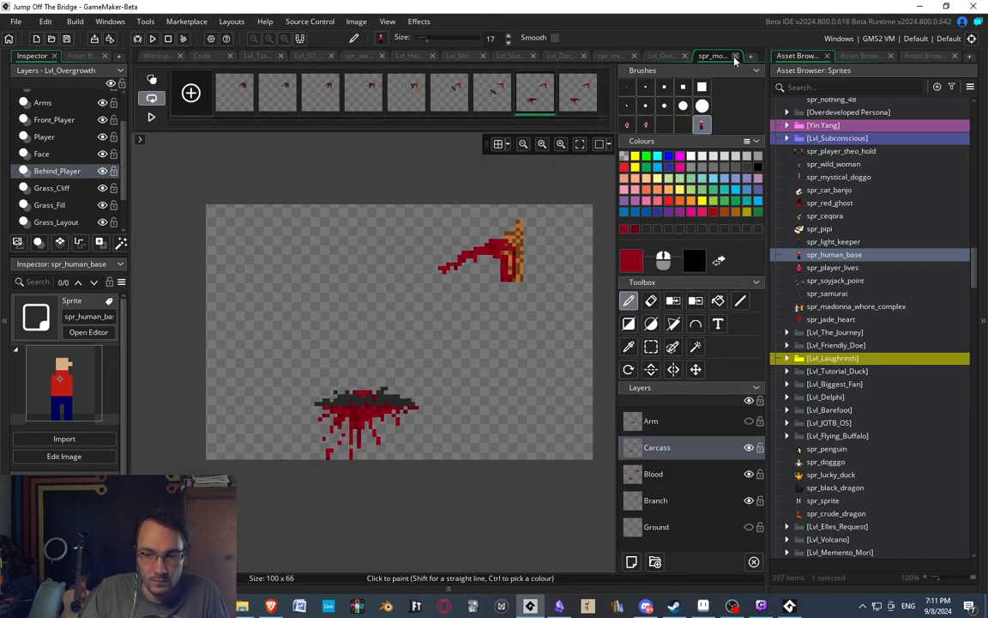
left_click(735, 55)
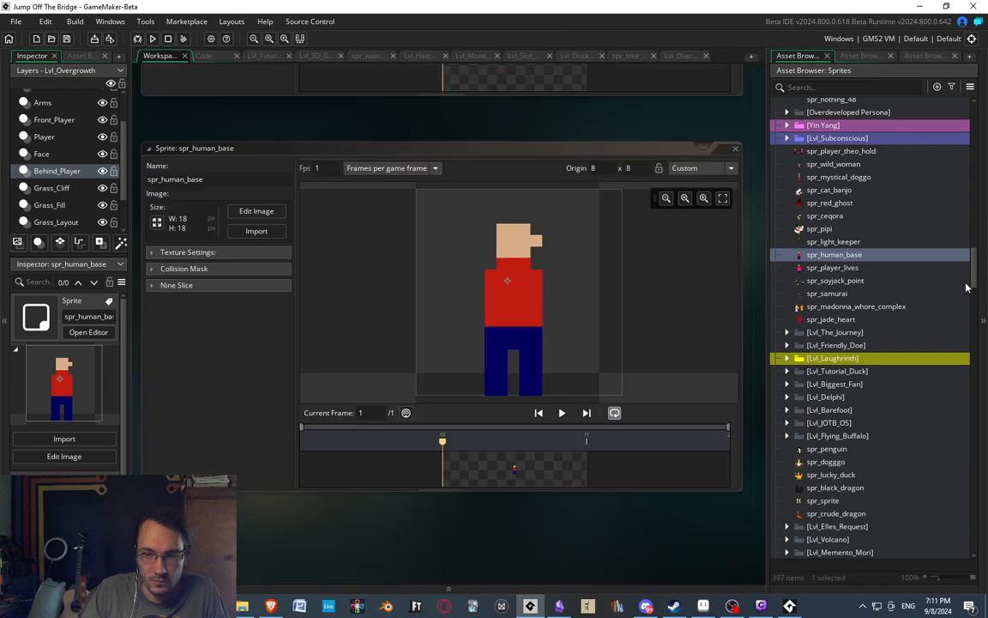
Open spr_player_bone_pull and resize its canvas to 32 by 32 pixels.
scroll(816, 395, "down", 10)
double_click(849, 379)
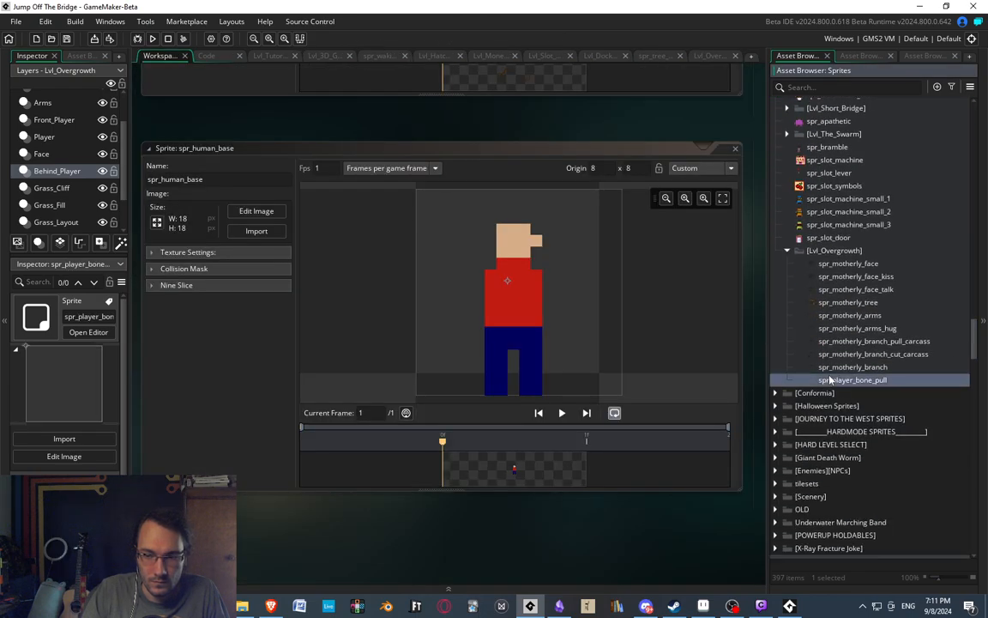
left_click(156, 223)
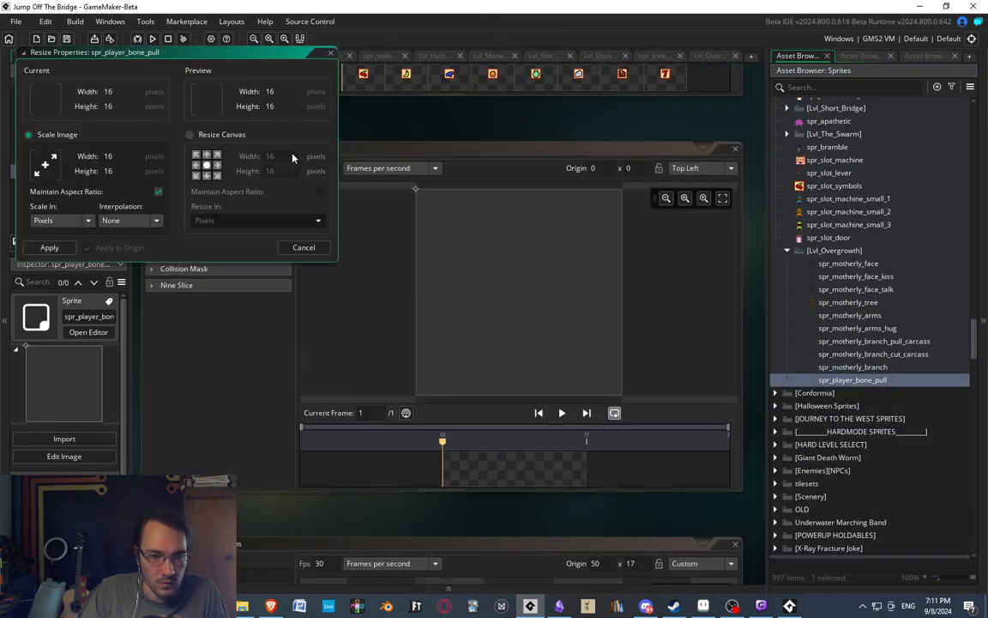
left_click(39, 249)
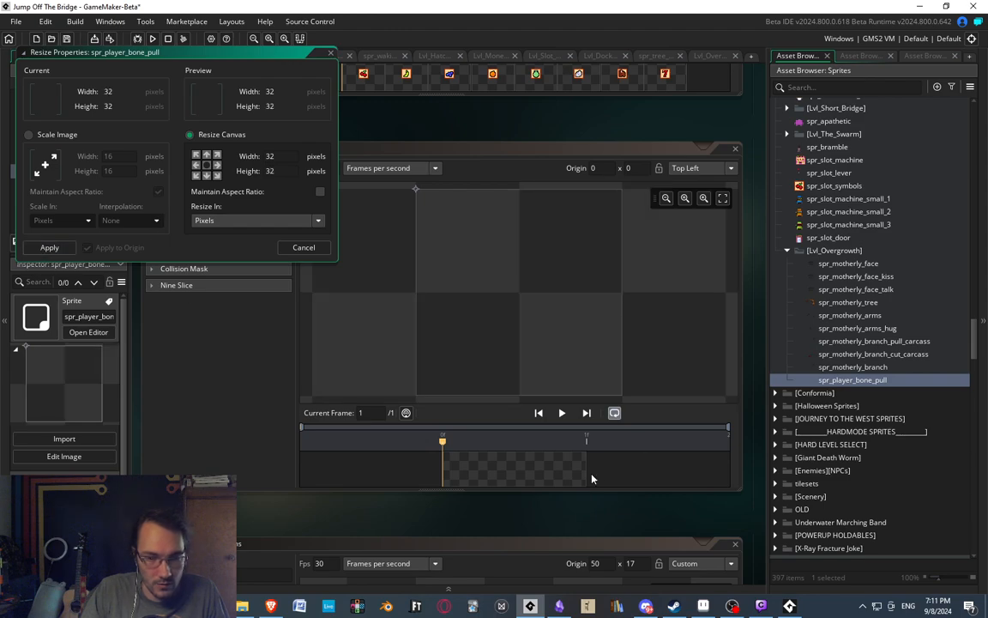
Open the sprite's frame in the image editor and paste the copied human figure with its feet on the lower edge.
double_click(504, 464)
key("ctrl+v")
left_click_drag(356, 330, 416, 369)
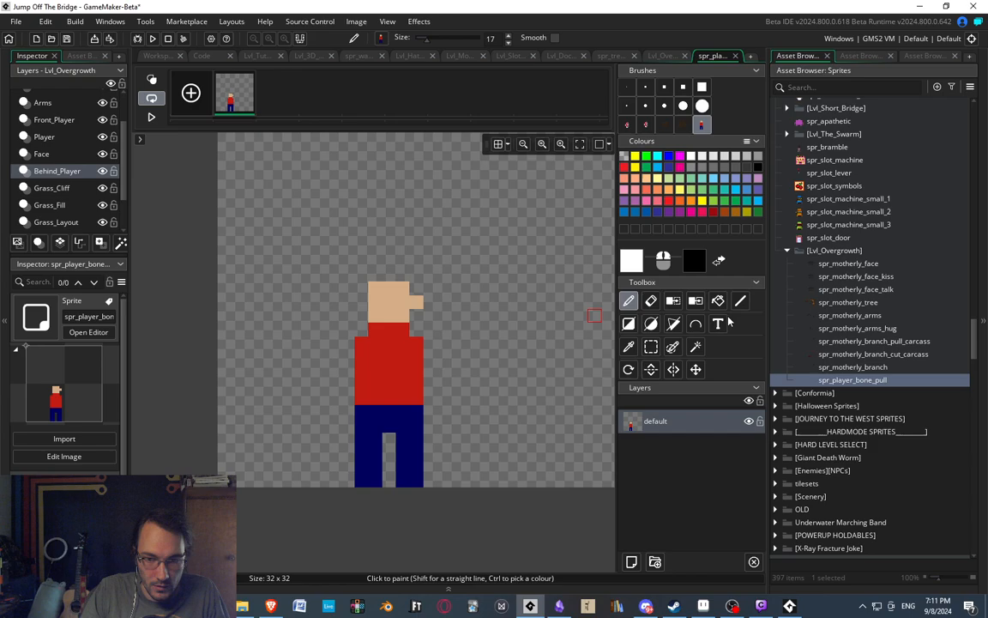
Pose the front leg as a raised, bent leg by moving its lower parts about two pixels forward and up.
left_click(651, 346)
left_click_drag(395, 461, 450, 465)
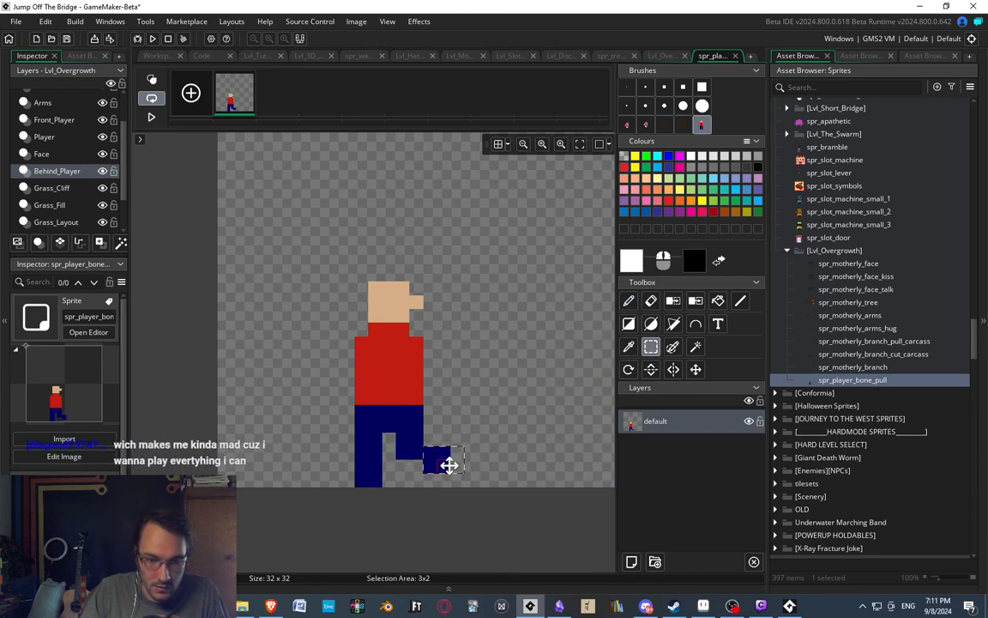
left_click(414, 440)
left_click_drag(402, 439, 443, 458)
left_click(490, 446)
left_click(474, 402)
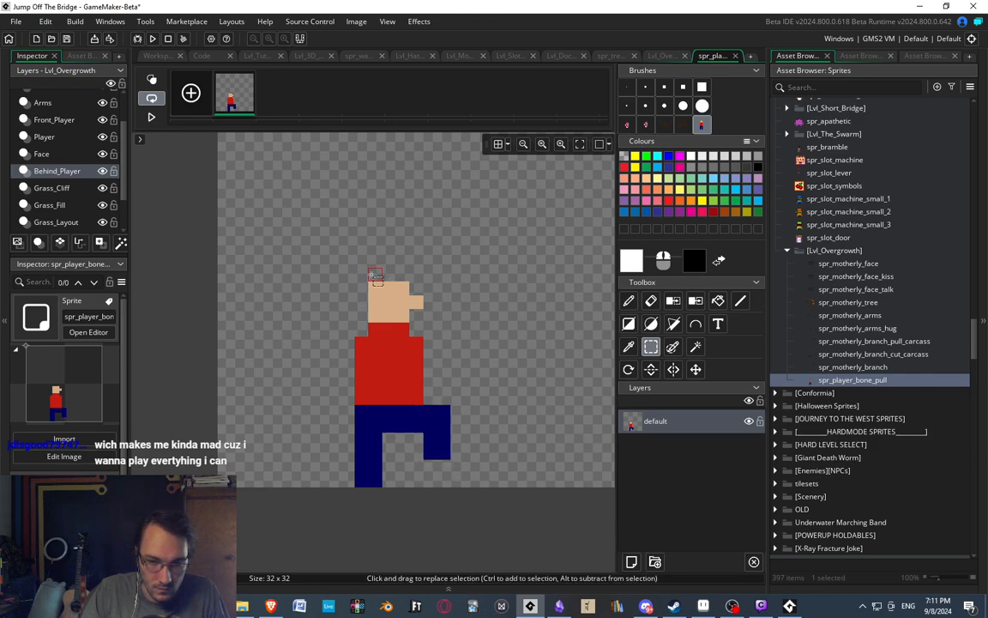
Move the figure's head and neck one pixel forward.
left_click_drag(371, 275, 431, 328)
left_click_drag(431, 328, 445, 329)
left_click(455, 339)
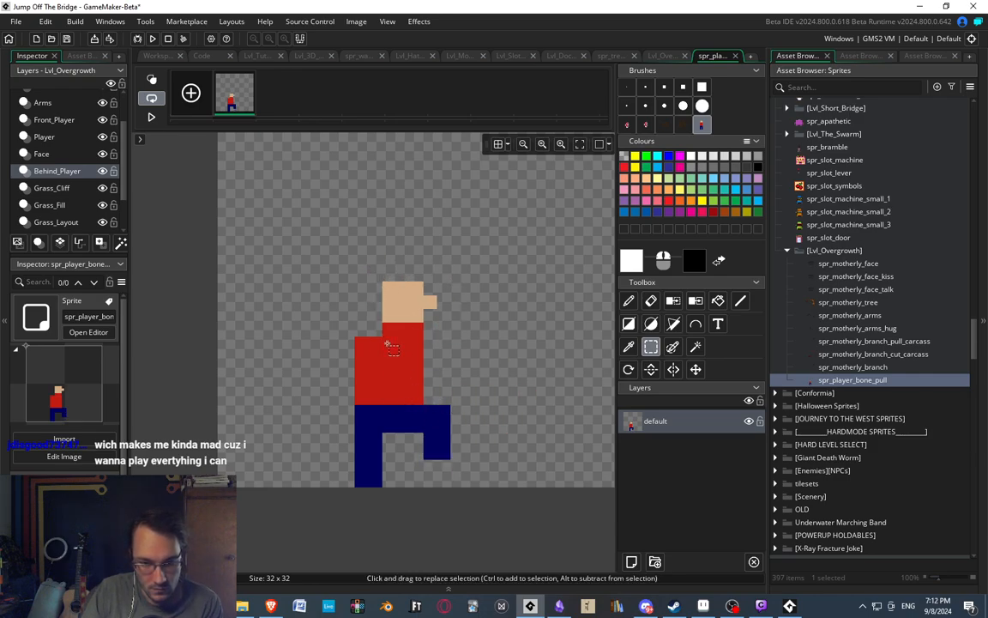
Try lowering the front part of the torso with the bent leg, and the head, by one pixel.
left_click_drag(387, 343, 489, 454)
key("Down")
left_click(521, 436)
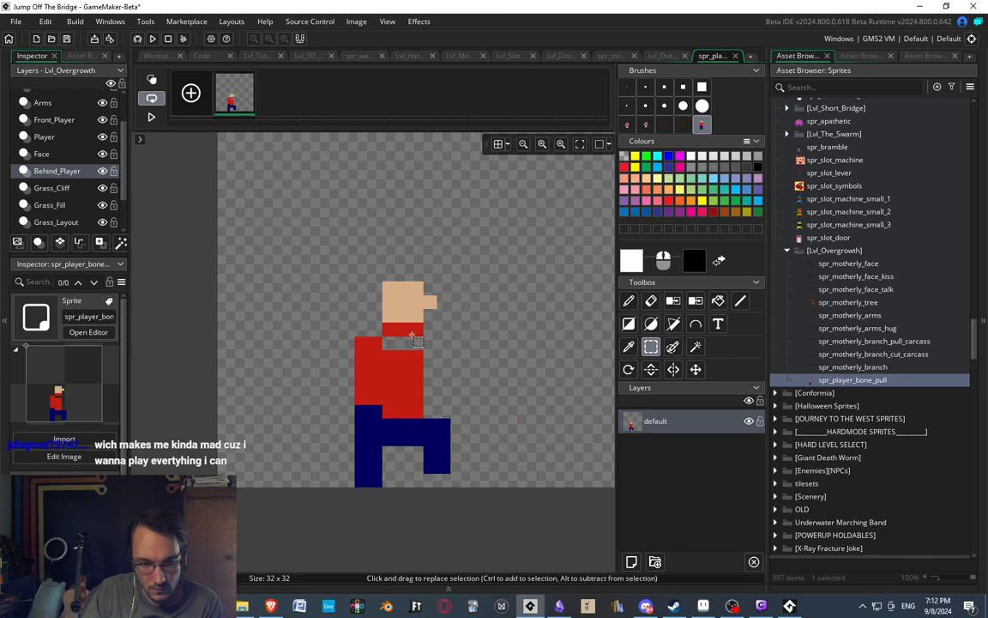
left_click_drag(369, 267, 460, 337)
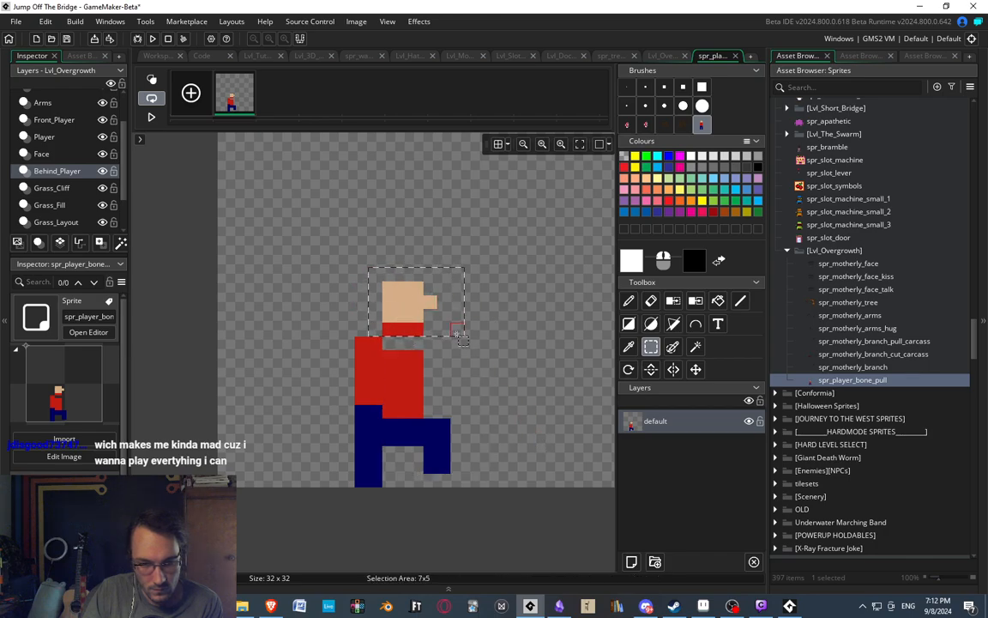
key("Down")
left_click(498, 355)
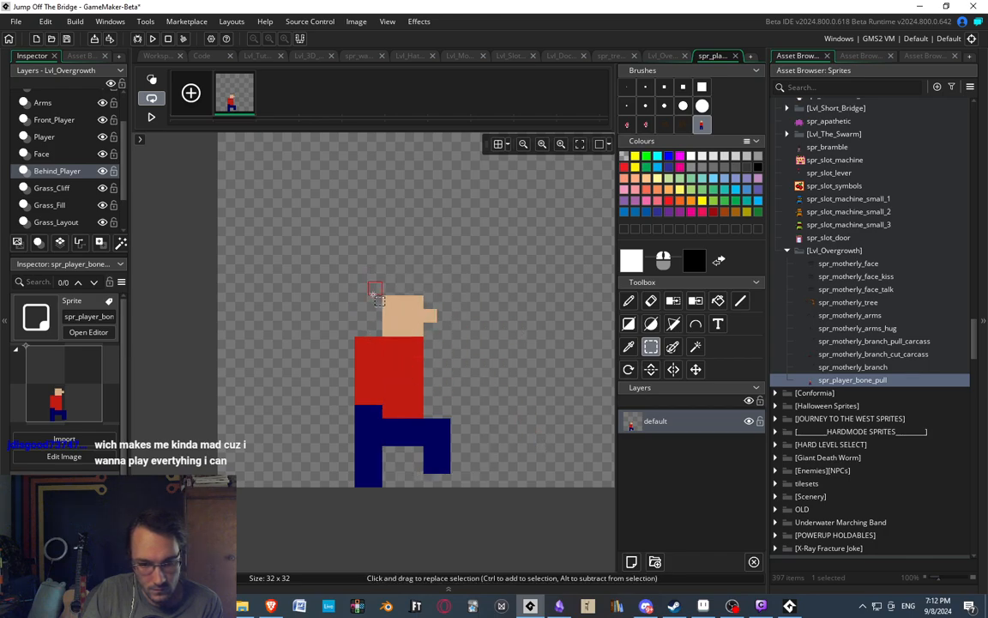
left_click_drag(386, 290, 466, 333)
left_click(475, 363)
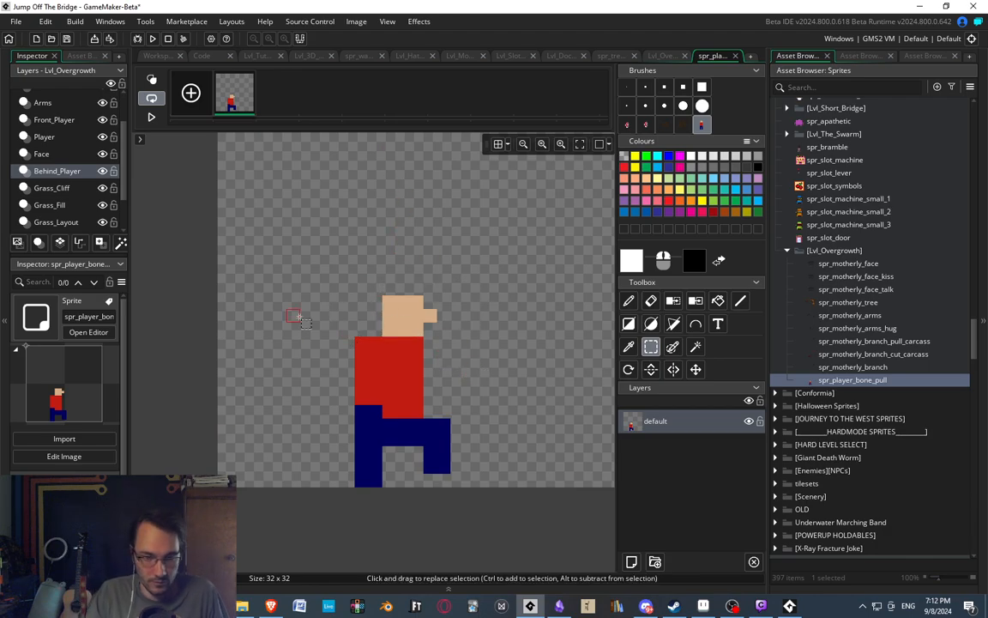
Undo the lowering of the head, front torso and bent leg.
mouse_move(374, 282)
left_mouse_down()
mouse_move(464, 347)
mouse_move(369, 277)
left_mouse_up()
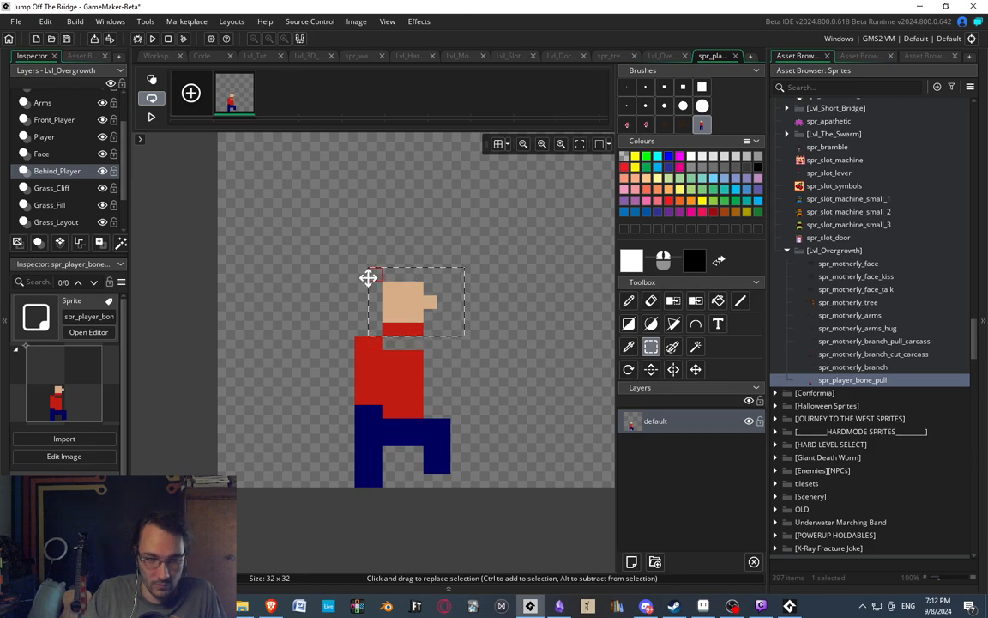
left_click(362, 276)
left_click_drag(486, 468, 388, 343)
left_click(356, 276)
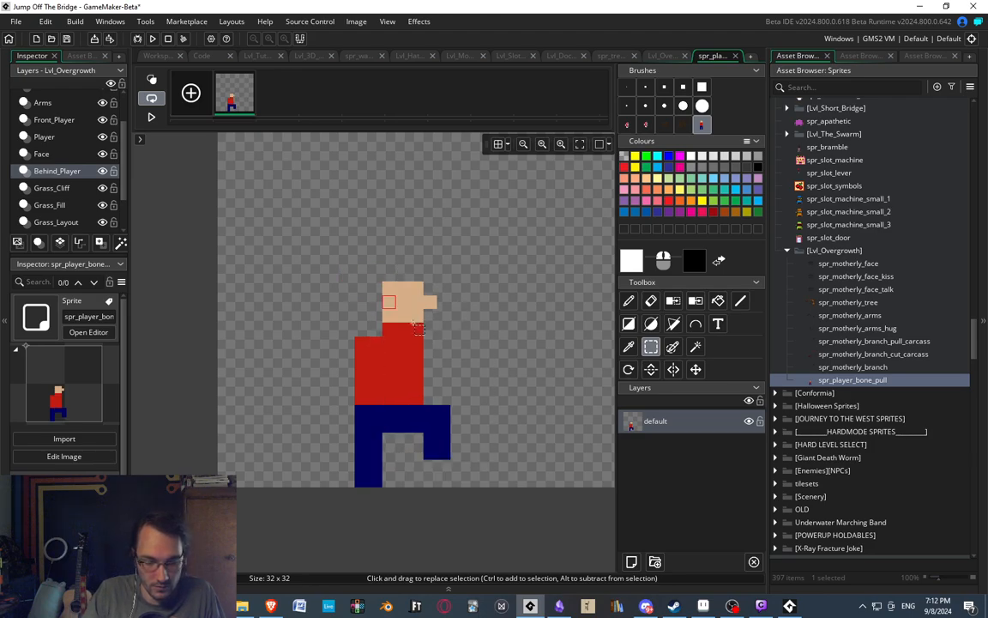
Move the front part of the bent leg down one pixel.
scroll(415, 327, "down", 1)
left_click_drag(425, 389, 454, 441)
left_click(445, 310)
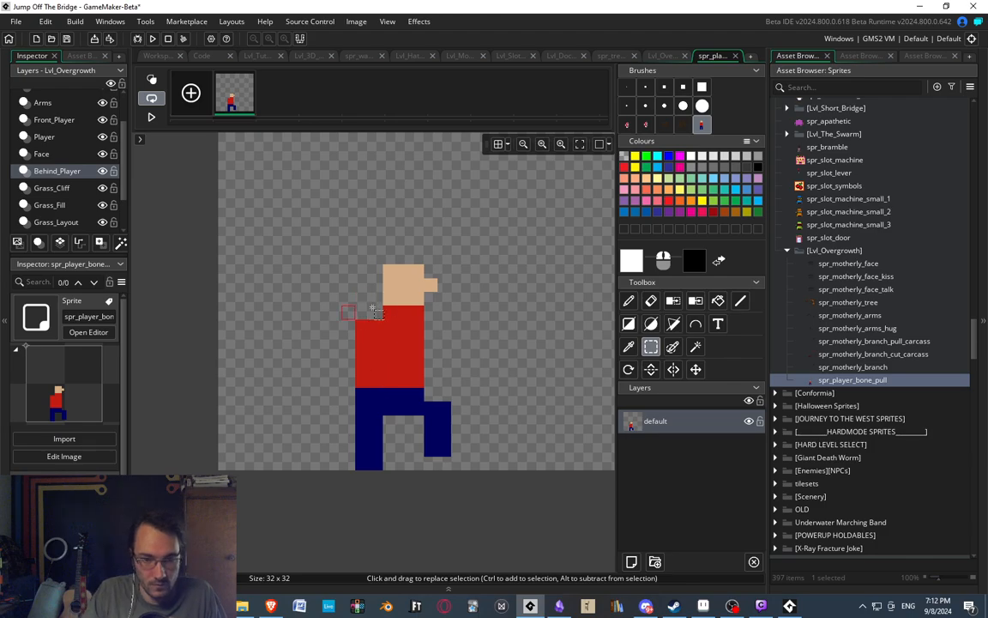
Try nudging the head one pixel back and forth and shifting the neck row one pixel backward.
left_click_drag(375, 244, 459, 314)
key("Left")
key("Right")
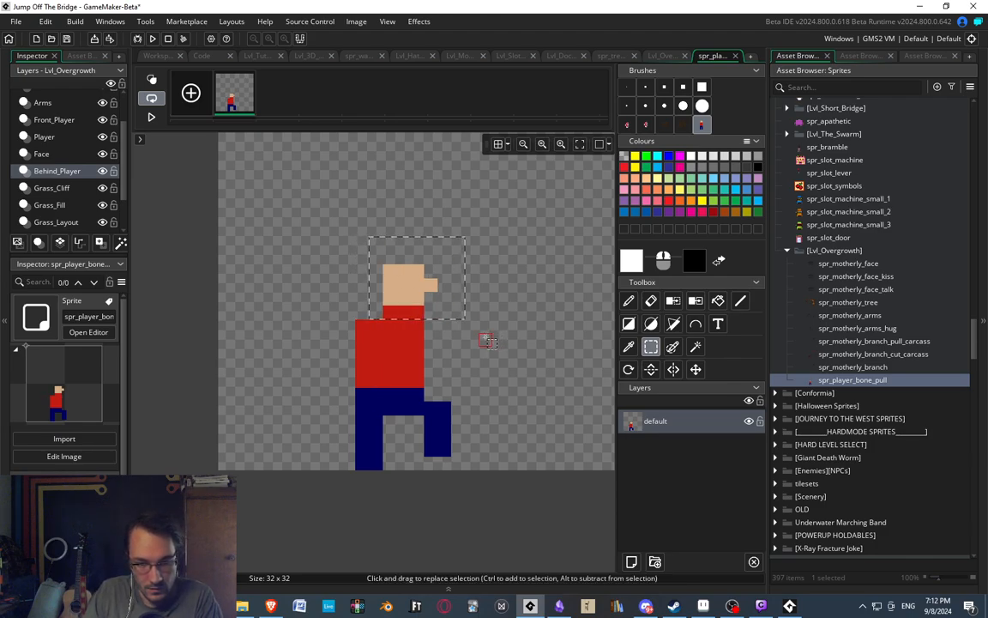
left_click_drag(371, 307, 426, 319)
key("Left")
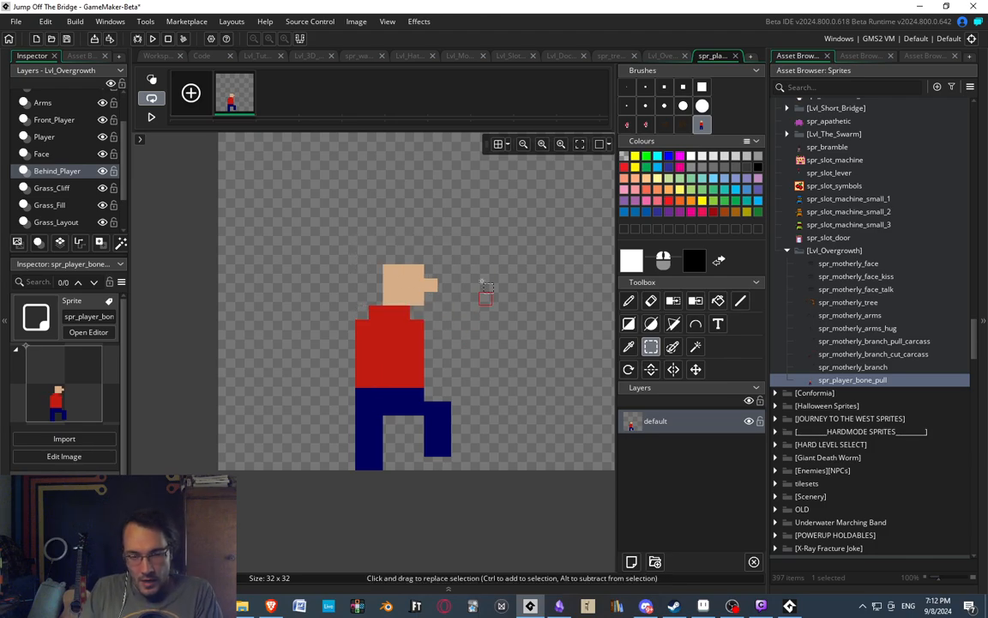
Try shifting the neck and top chest rows one pixel forward, and move the chest row back again.
middle_click_drag(474, 216, 467, 202)
left_click_drag(339, 312, 412, 340)
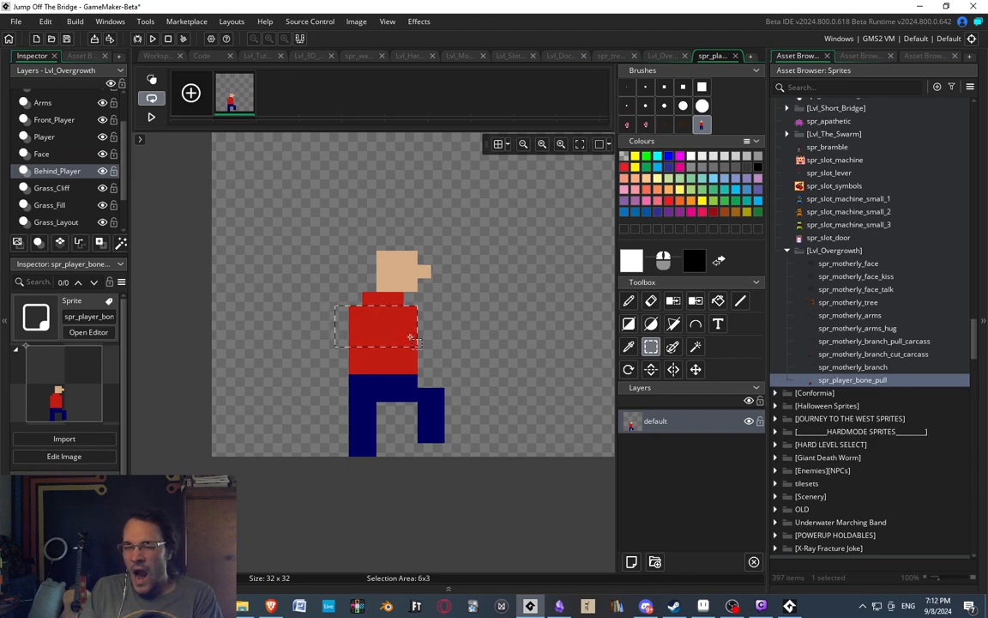
left_click(531, 312)
left_click_drag(339, 296, 413, 315)
key("Right")
left_click(447, 298)
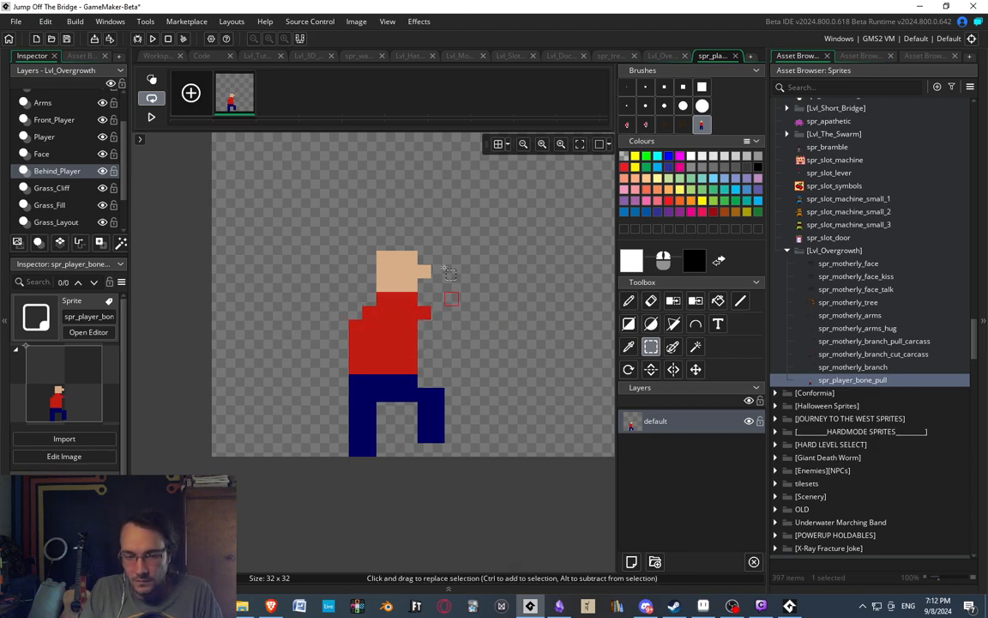
middle_click_drag(459, 234, 461, 234)
left_click_drag(350, 306, 455, 316)
left_click(464, 327)
key("Left")
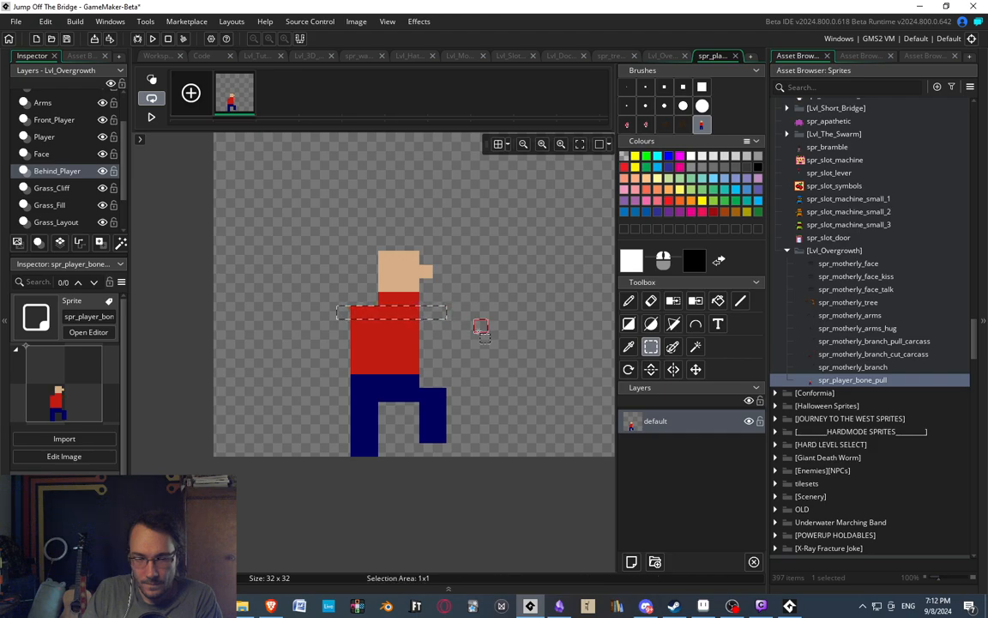
Shift the top two rows of the chest one pixel forward so the torso leans.
left_click(480, 326)
left_click_drag(355, 314, 427, 331)
key("Right")
left_click(481, 326)
middle_click_drag(481, 285, 484, 260)
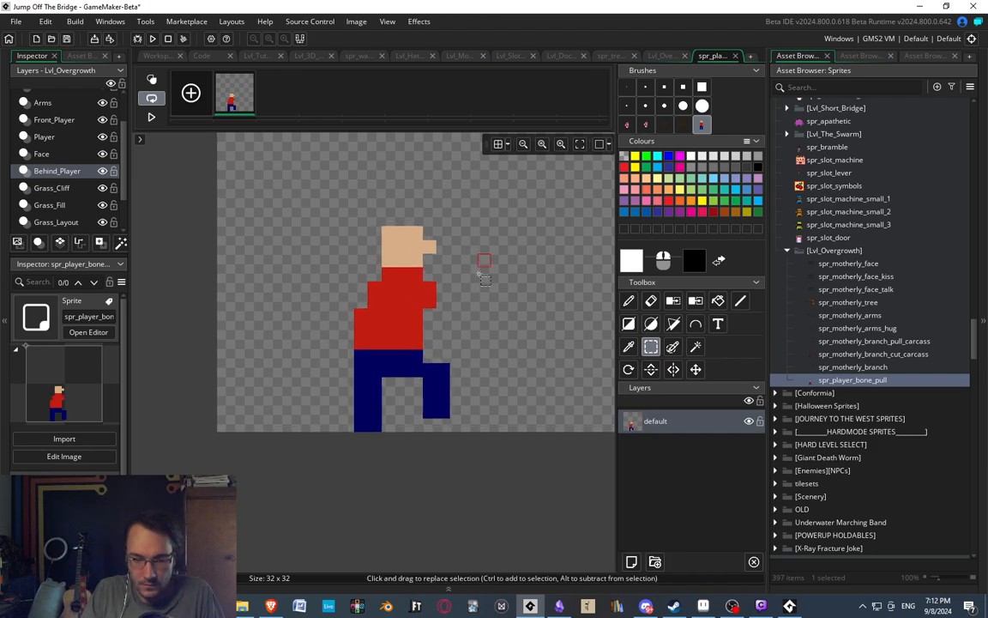
Add a new layer and place it beneath the default layer, keeping the default layer active.
left_click(631, 561)
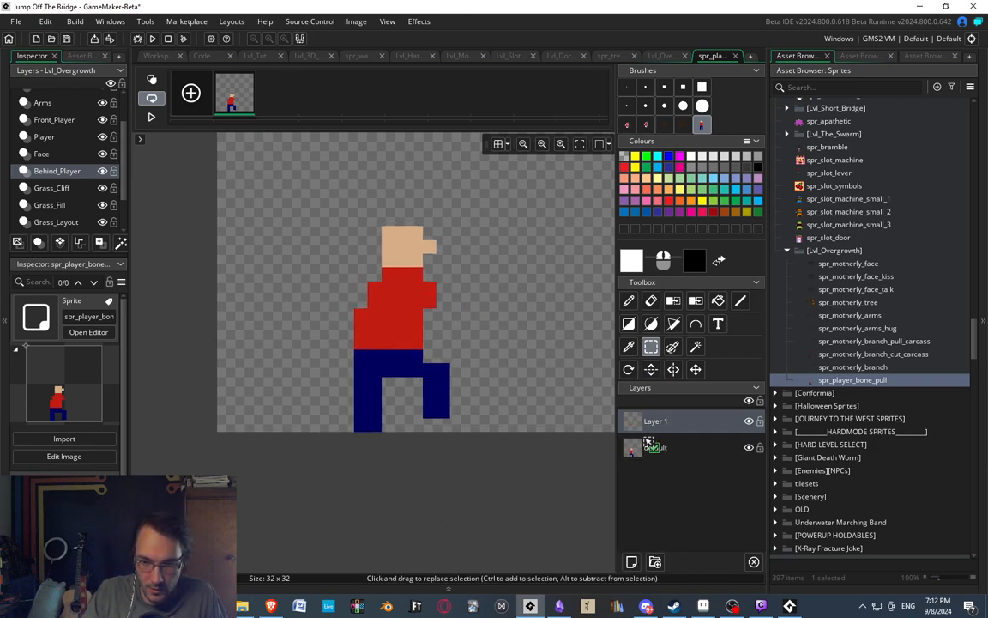
mouse_move(650, 443)
left_mouse_down()
mouse_move(655, 422)
mouse_move(659, 456)
left_mouse_up()
middle_click_drag(540, 288, 529, 299)
Paint a bent arm in front of the torso on the default layer, using the shirt's red and the one-pixel brush.
key("d")
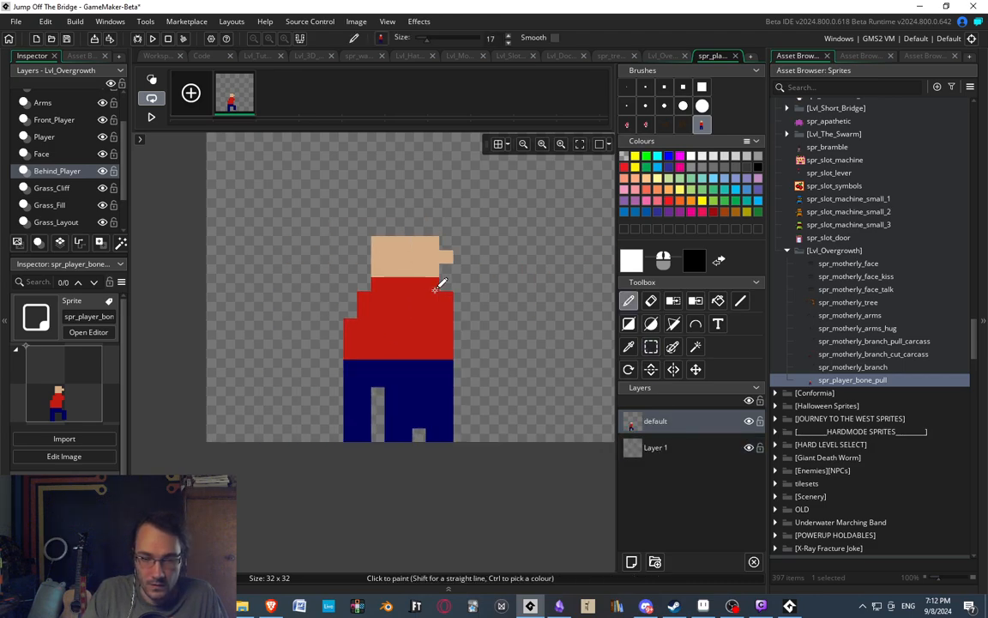
left_click(401, 302, "ctrl")
left_click(626, 87)
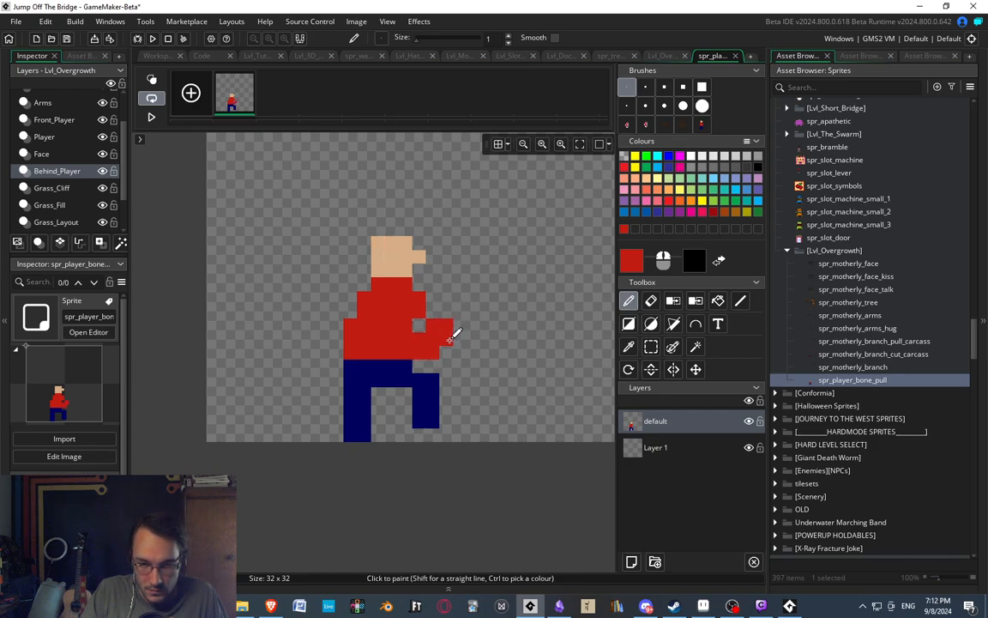
left_click_drag(432, 297, 435, 307)
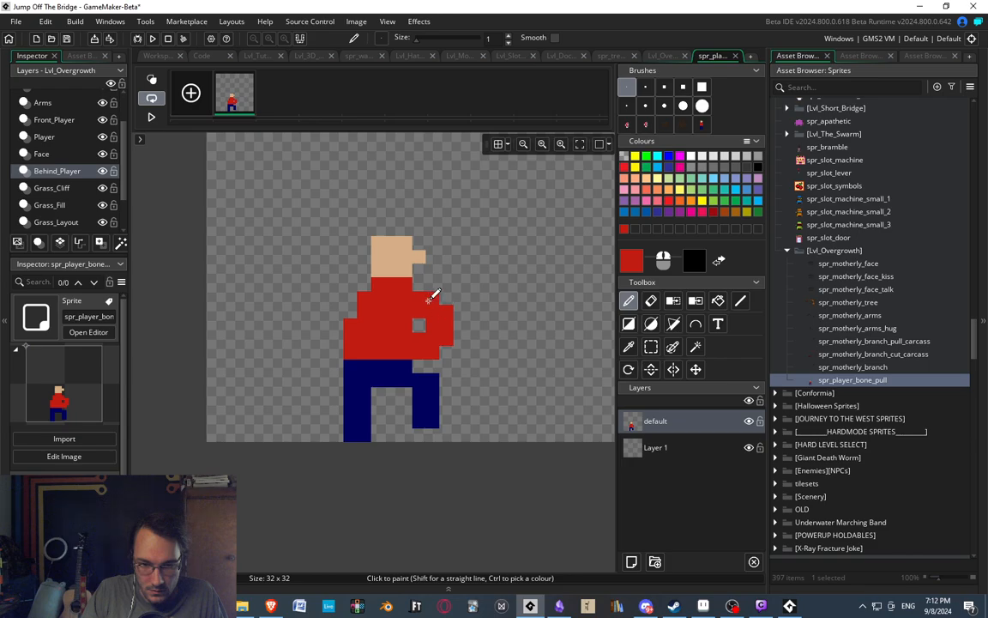
middle_click_drag(415, 334, 419, 326)
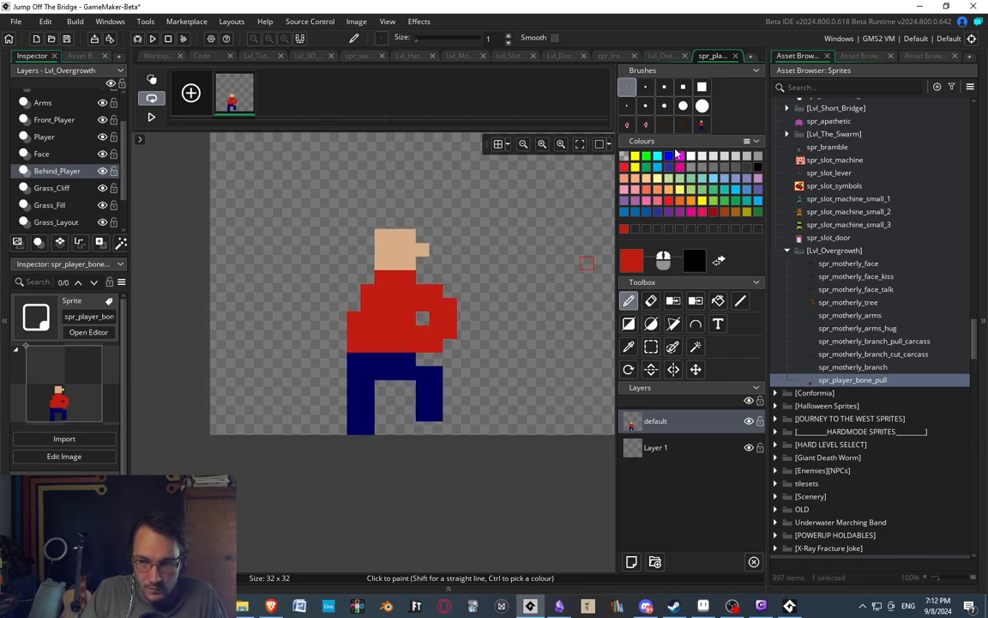
Set the drawing colour to white, make Layer 1 active and move it above the default layer.
left_click(694, 157)
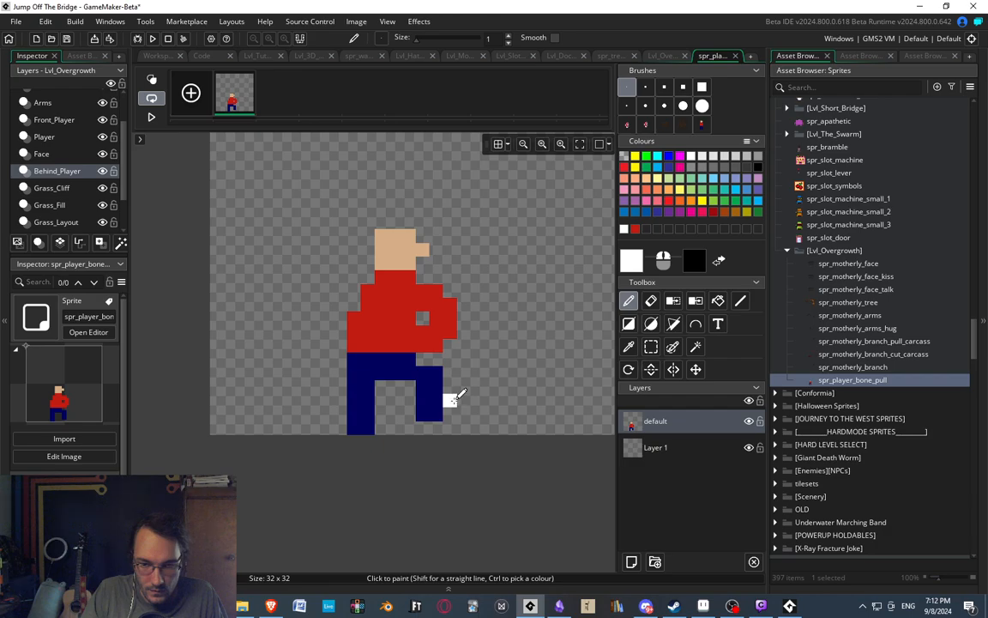
left_click(654, 447)
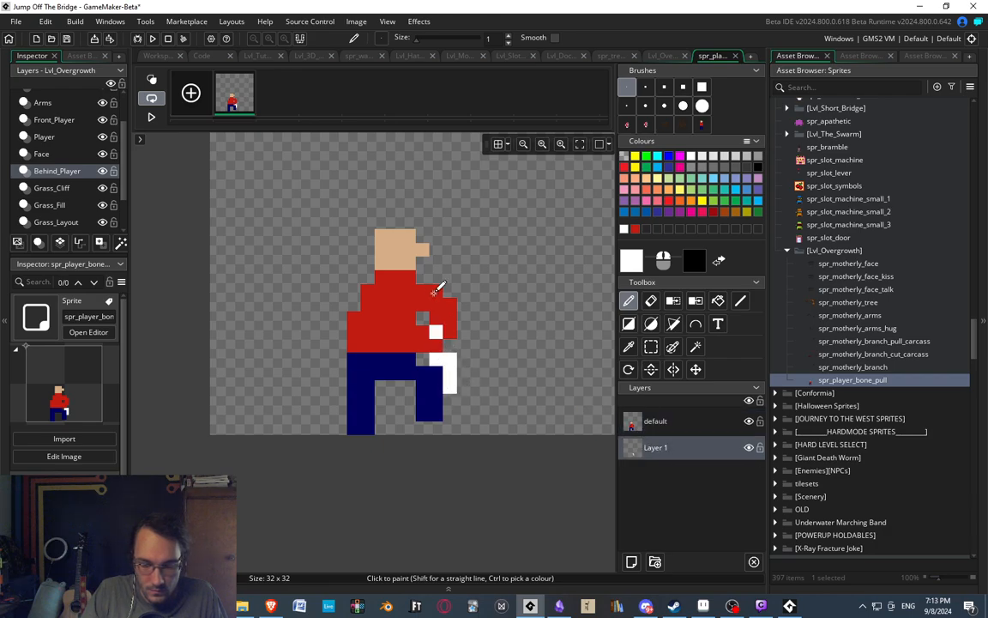
left_click(463, 331)
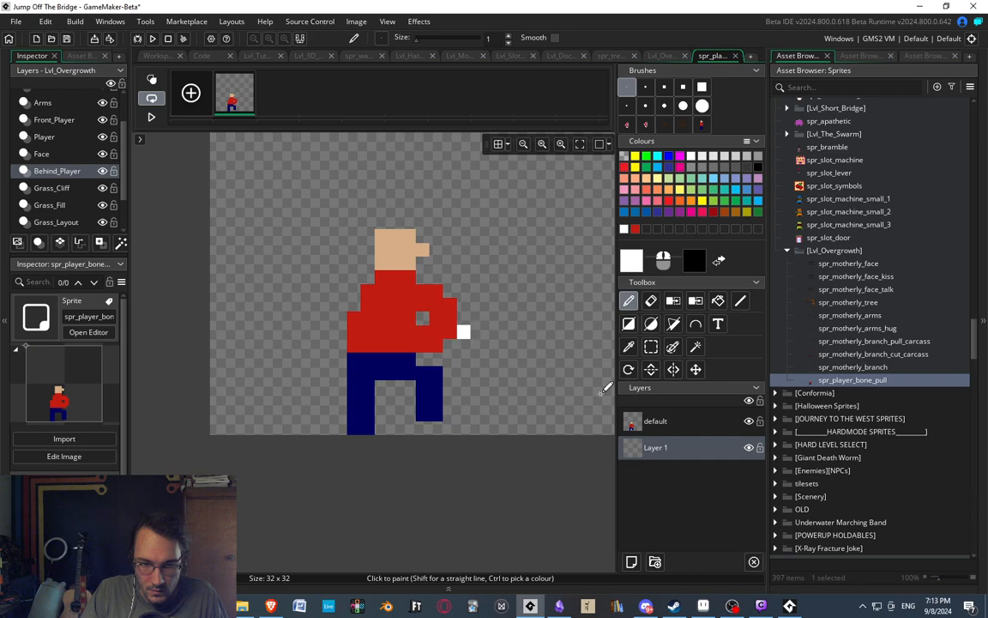
left_click_drag(657, 449, 655, 419)
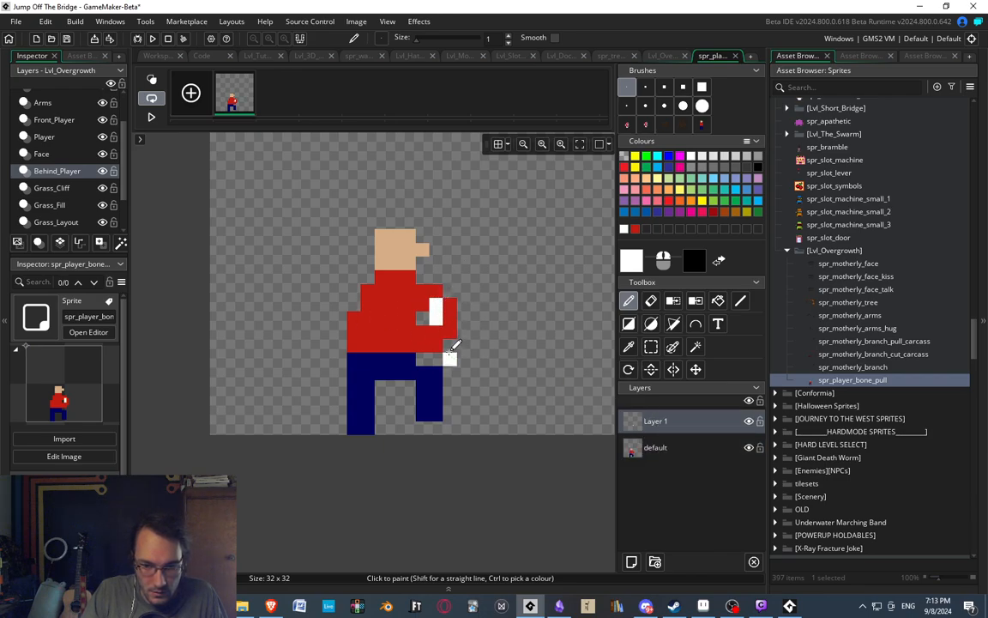
Paint a slanted white bone on Layer 1, running from inside the bent arm down the front leg, and erase stray pixels.
key("ctrl+z")
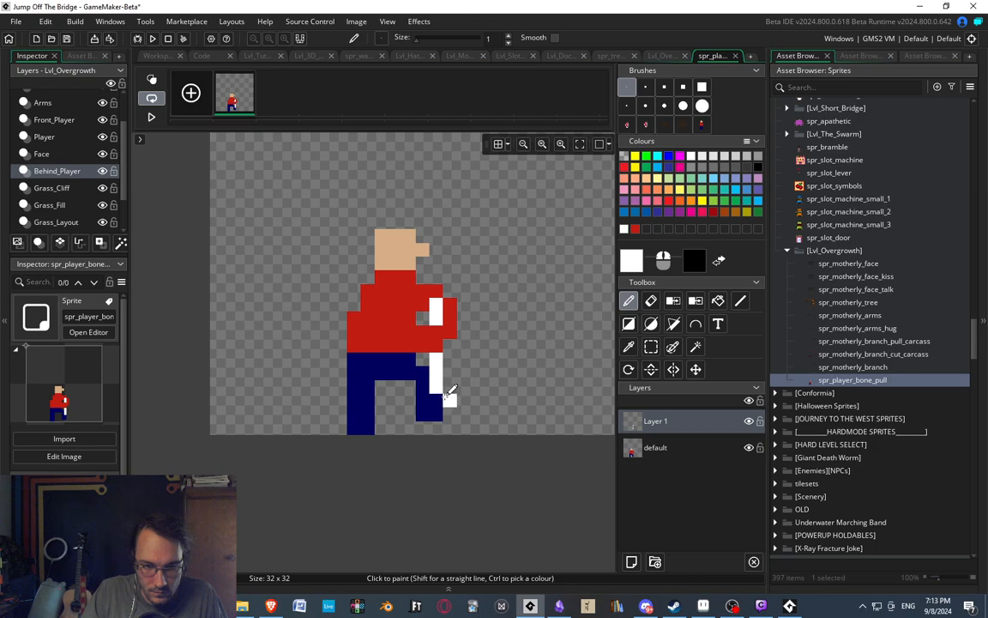
key("e")
left_click(440, 377)
key("d")
scroll(448, 360, "down", 4)
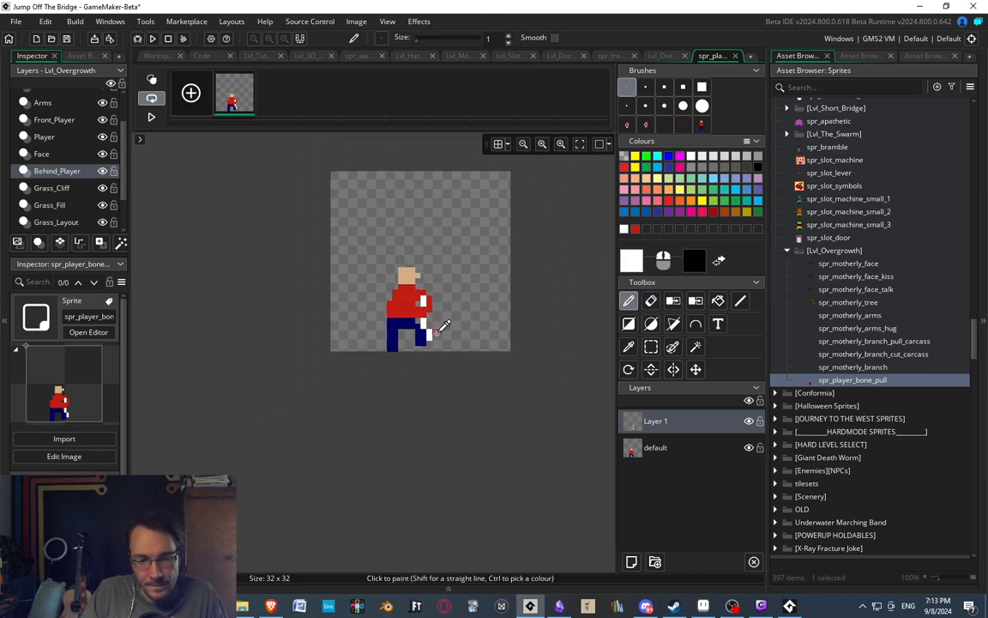
Erase the topmost white pixel of the bone to shorten its upper end.
scroll(443, 326, "up", 3)
key("e")
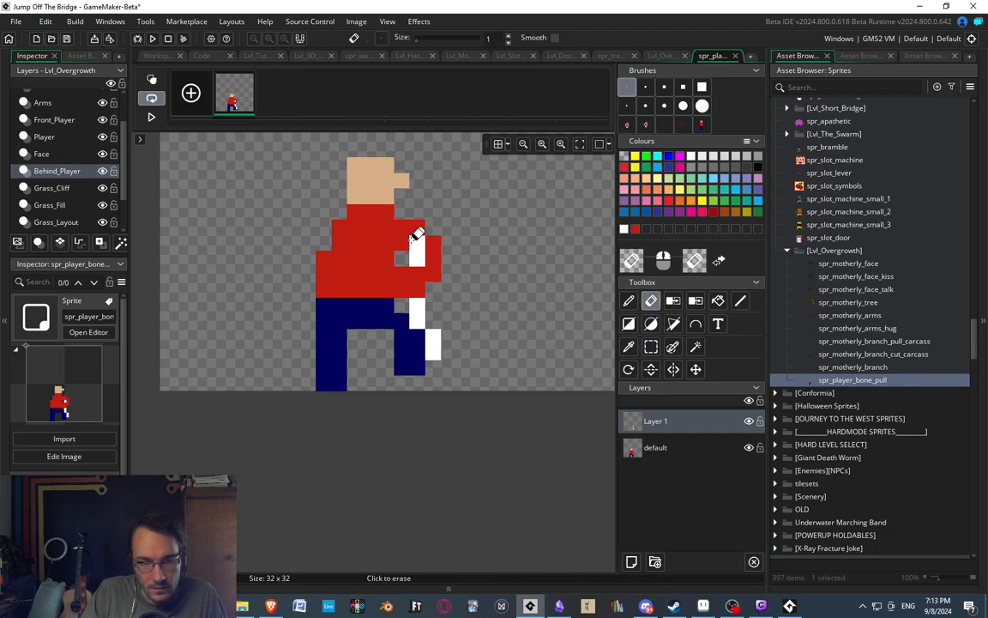
left_click(413, 241)
middle_click_drag(482, 276, 491, 300)
scroll(444, 328, "down", 1)
scroll(424, 297, "up", 1)
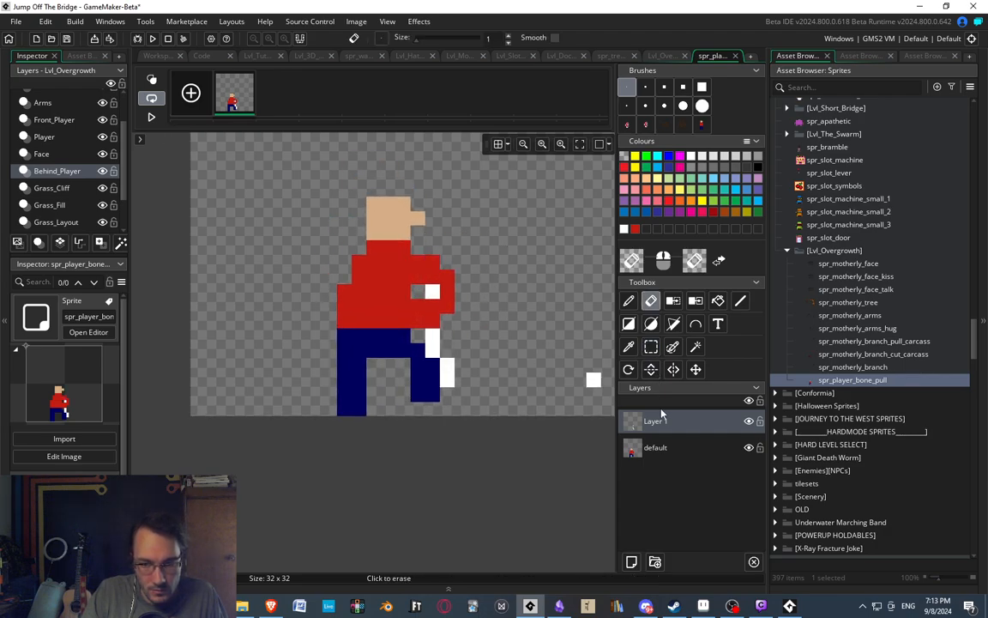
Move the arm down one pixel on the default layer and remove the pixels around its outer upper corner.
left_click(656, 447)
key("m")
left_click_drag(410, 270, 469, 342)
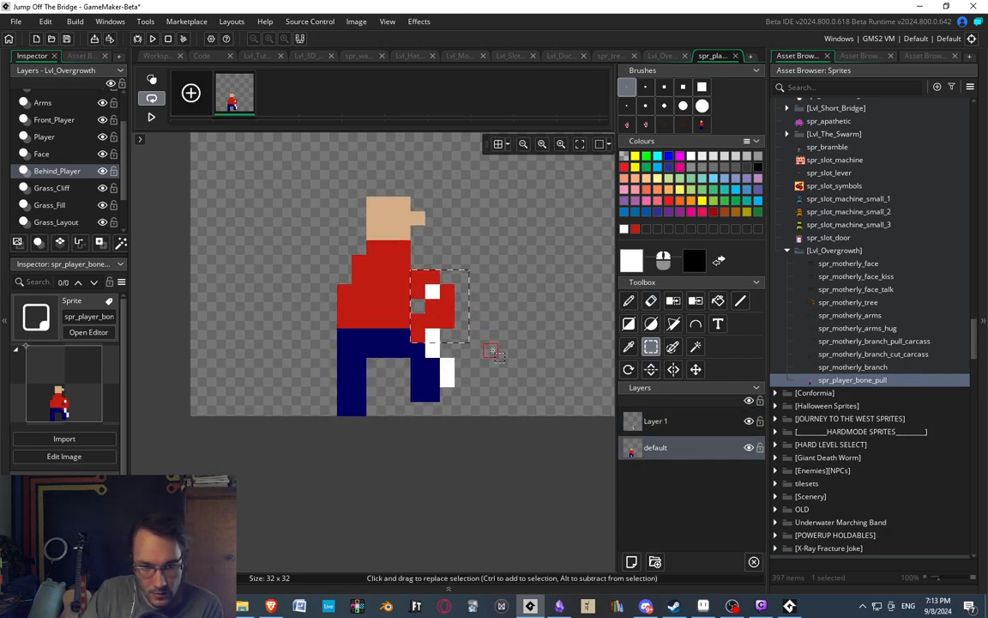
left_click(493, 350)
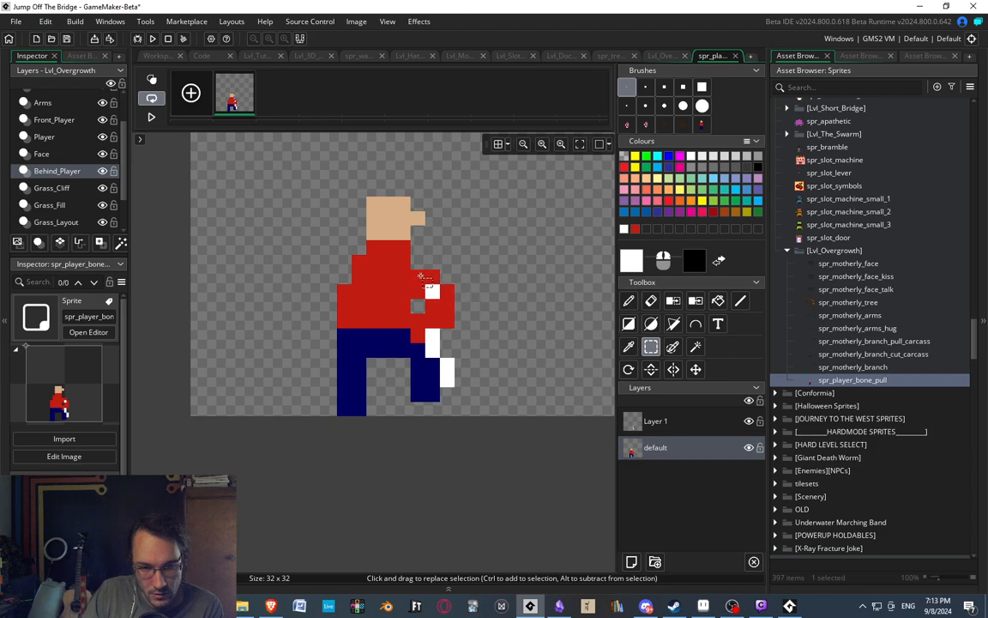
mouse_move(426, 272)
left_mouse_down()
mouse_move(461, 303)
mouse_move(444, 297)
left_mouse_up()
left_click(494, 308)
middle_click_drag(486, 306, 505, 292)
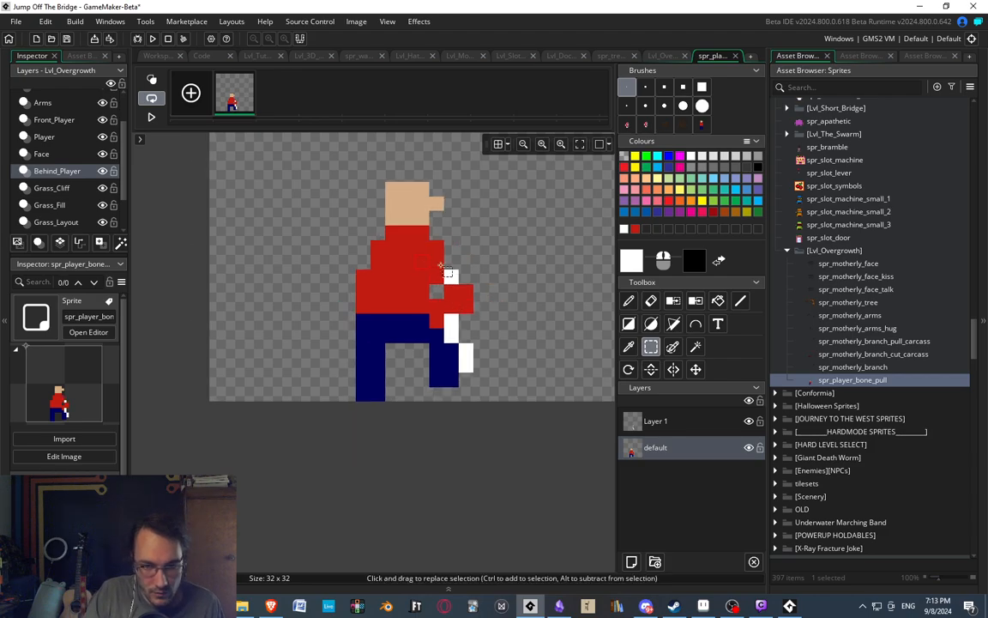
Paint a red shoulder pixel above the bone and widen the forearm along the waist, filling the gap beside it with navy.
key("d")
left_click(465, 295, "ctrl")
left_click(450, 273)
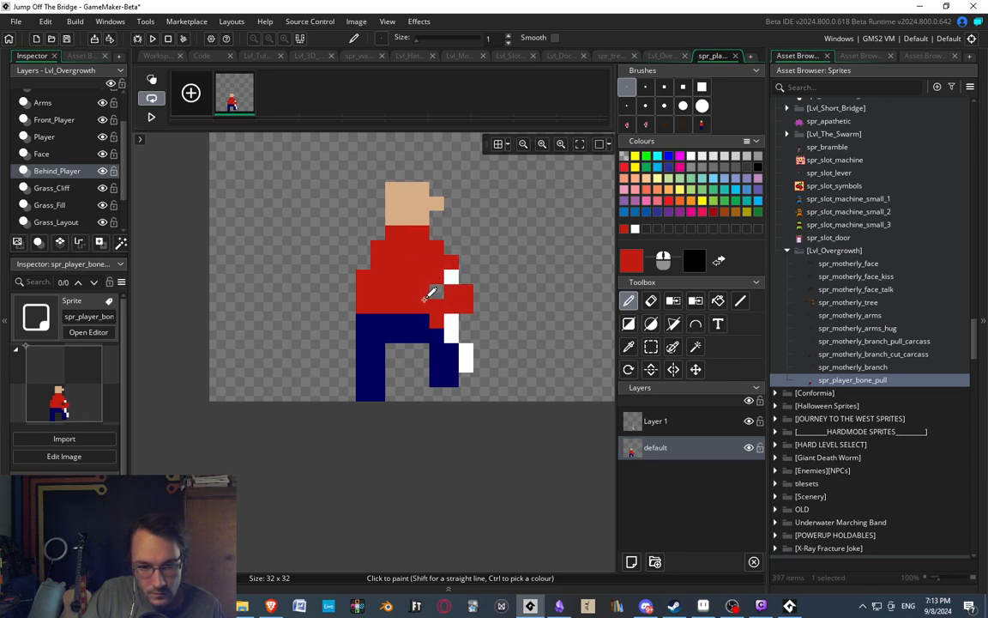
left_click(397, 328, "ctrl")
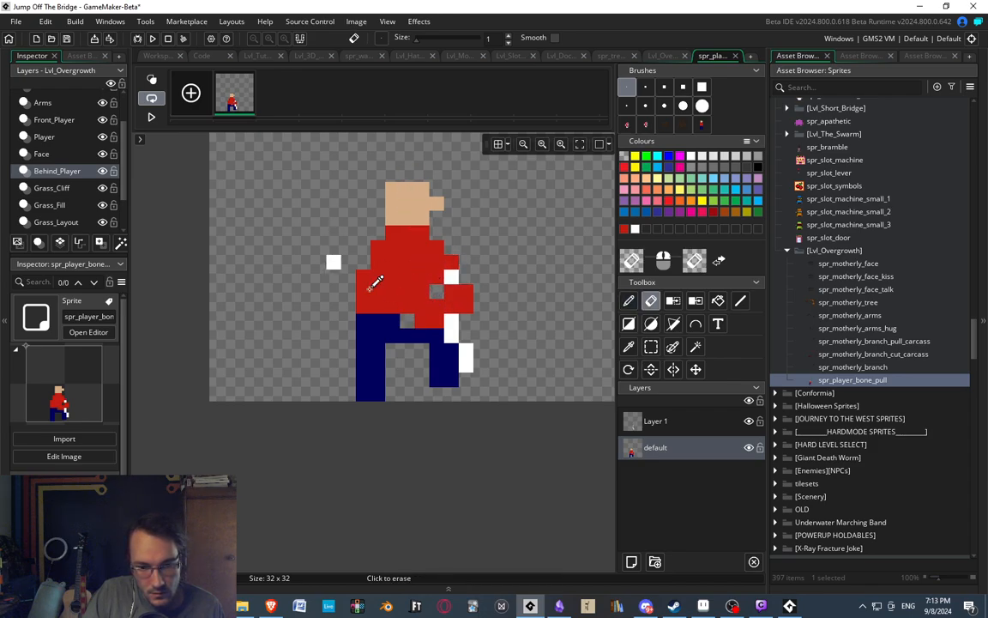
scroll(404, 323, "up", 1)
middle_click_drag(481, 286, 458, 290)
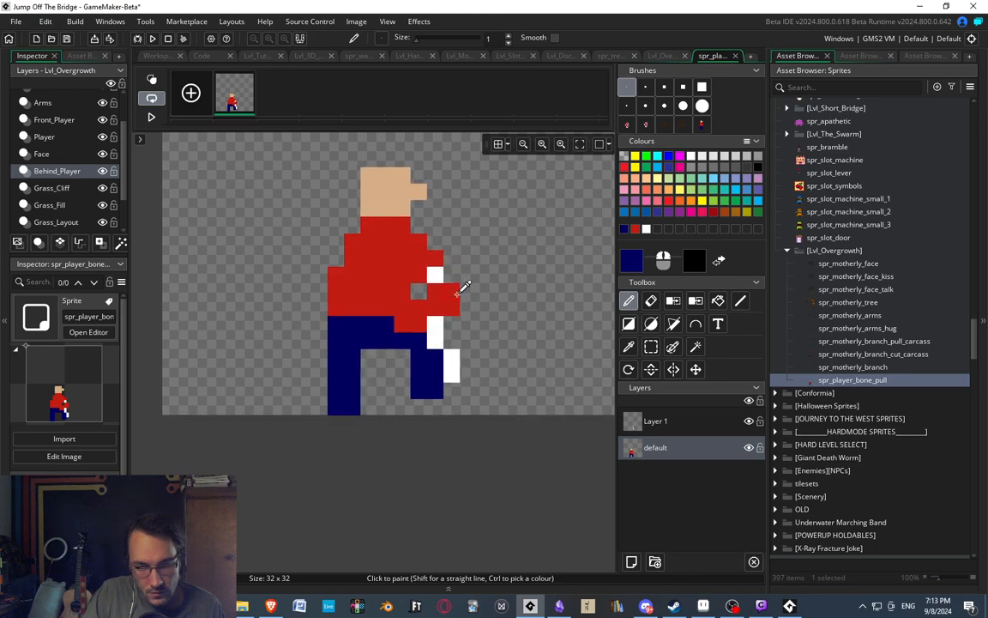
Sample the head's skin colour and paint the gripping hands as a block three pixels wide and two high across the bone.
scroll(449, 271, "up", 1)
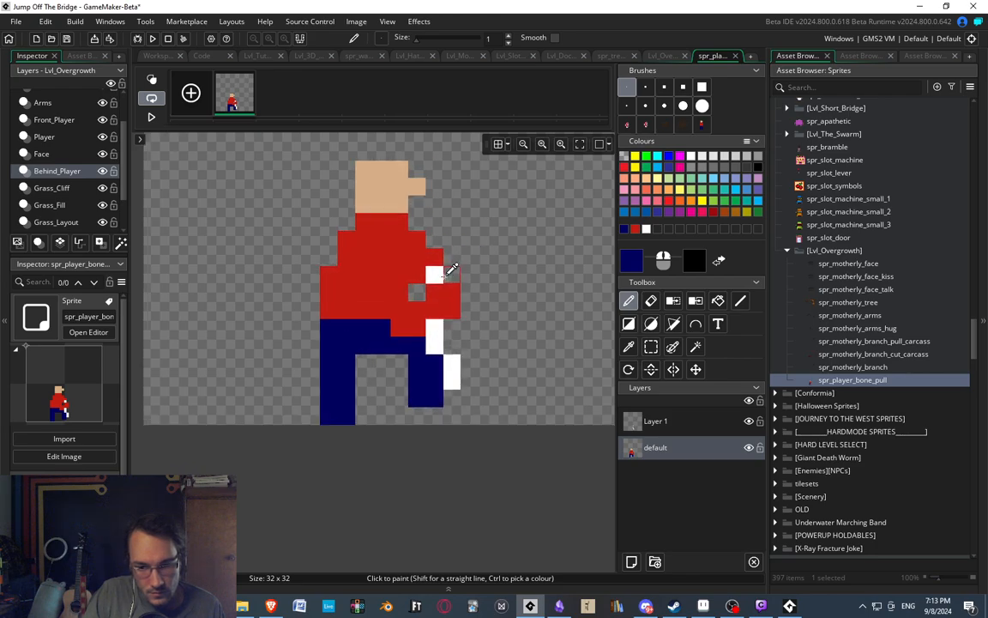
left_click(386, 177, "ctrl")
left_click(435, 309)
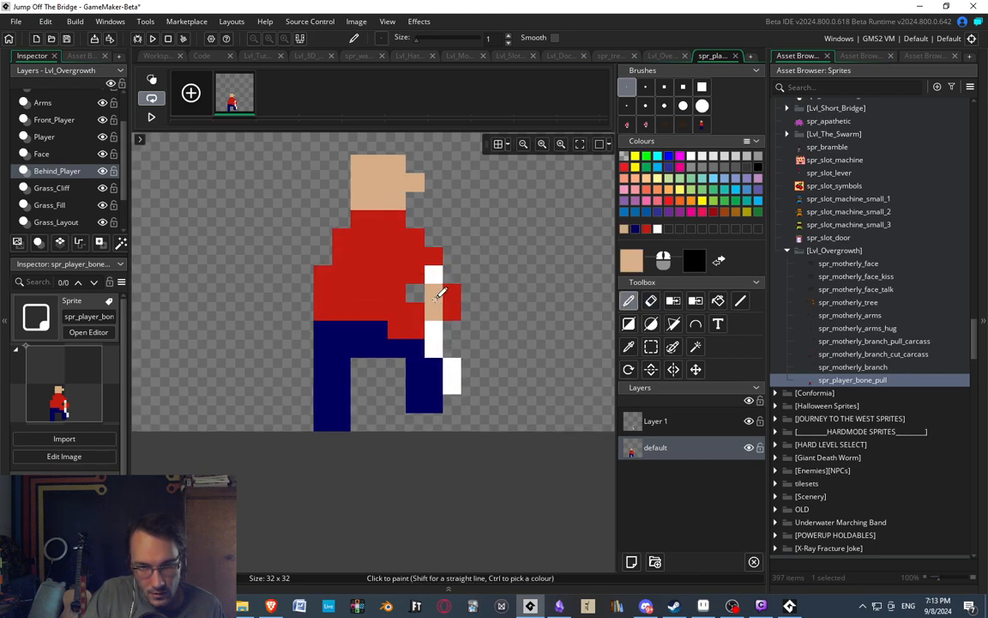
scroll(447, 262, "down", 3)
scroll(441, 274, "up", 2)
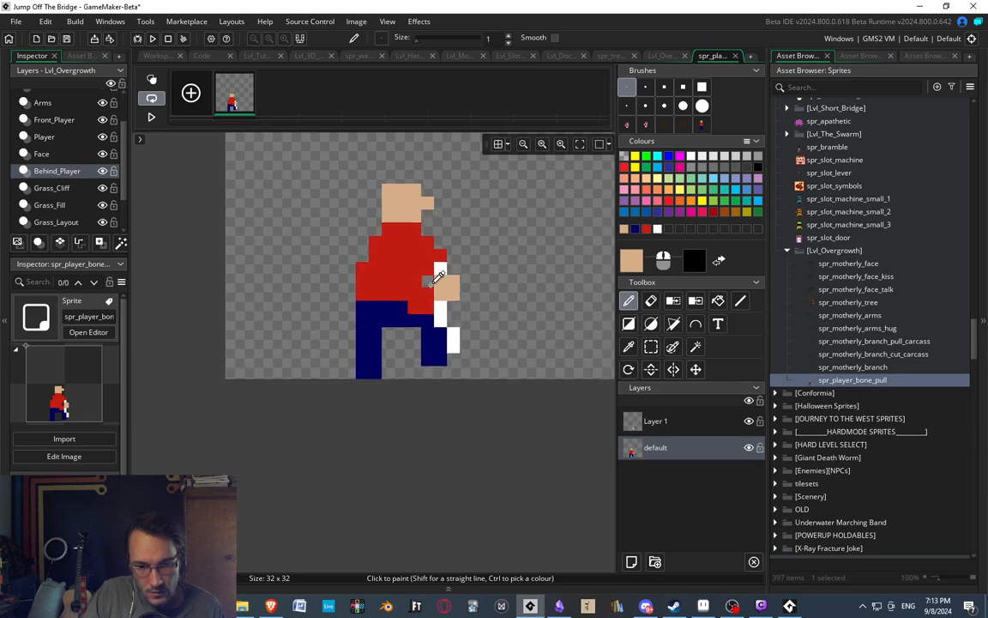
scroll(446, 265, "down", 2)
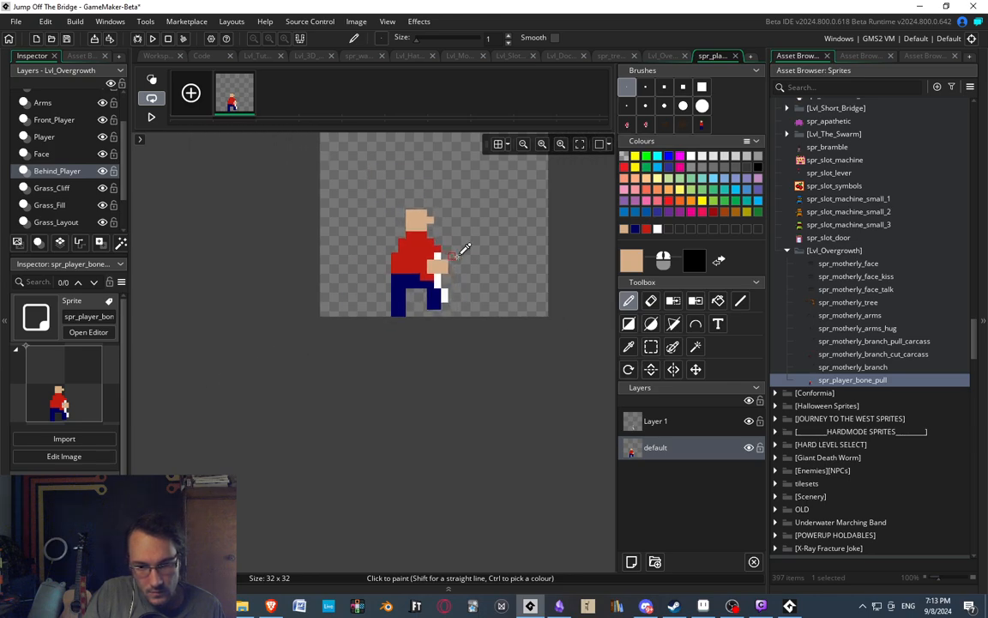
Erase the red forearm pixels below the hands and fill the gap in the trousers with navy.
scroll(453, 258, "up", 3)
key("e")
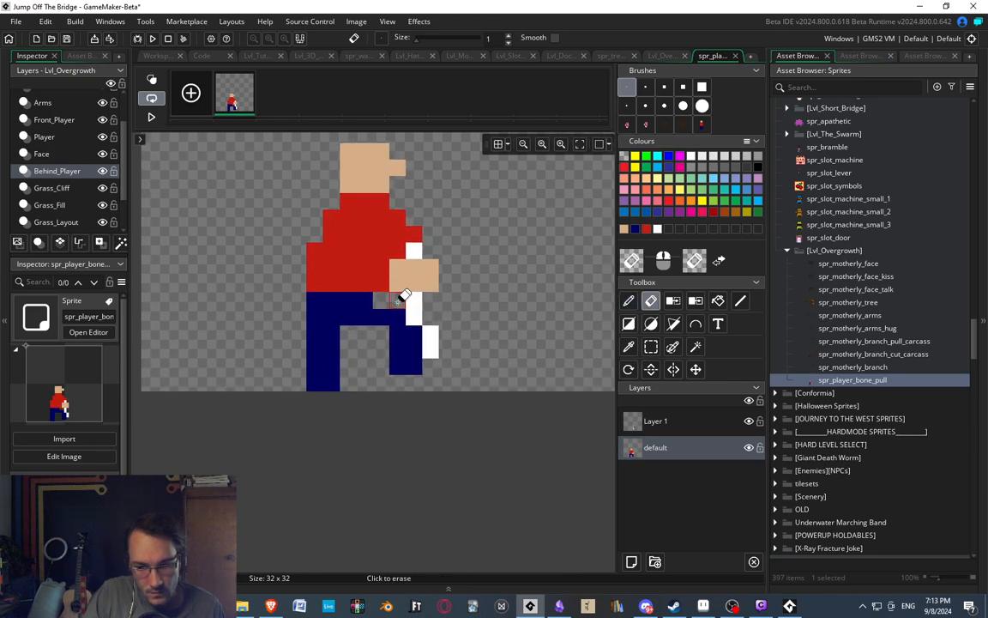
key("p")
left_click(383, 298, "ctrl")
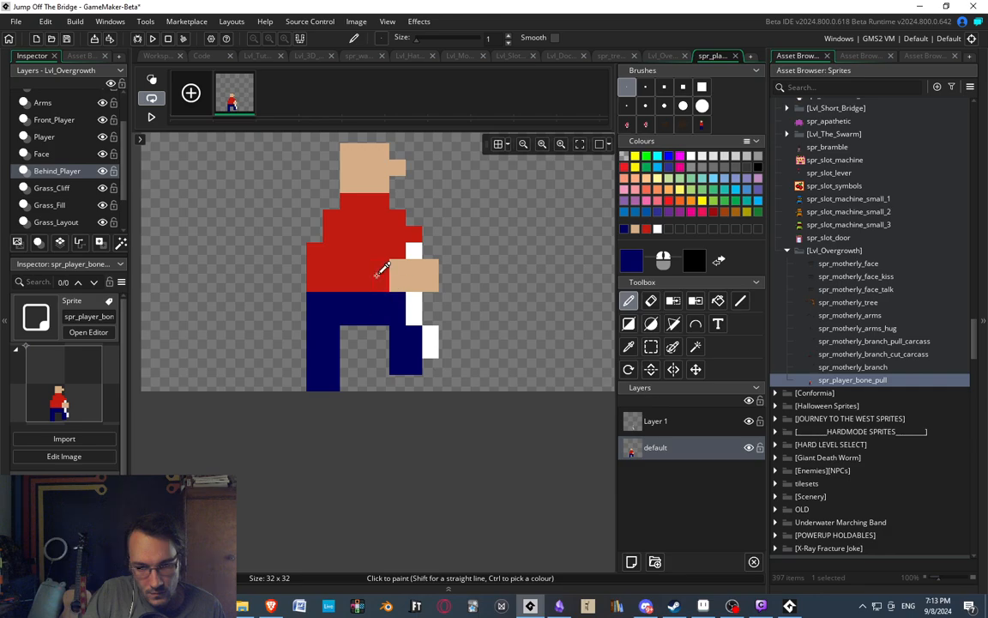
left_click(443, 270)
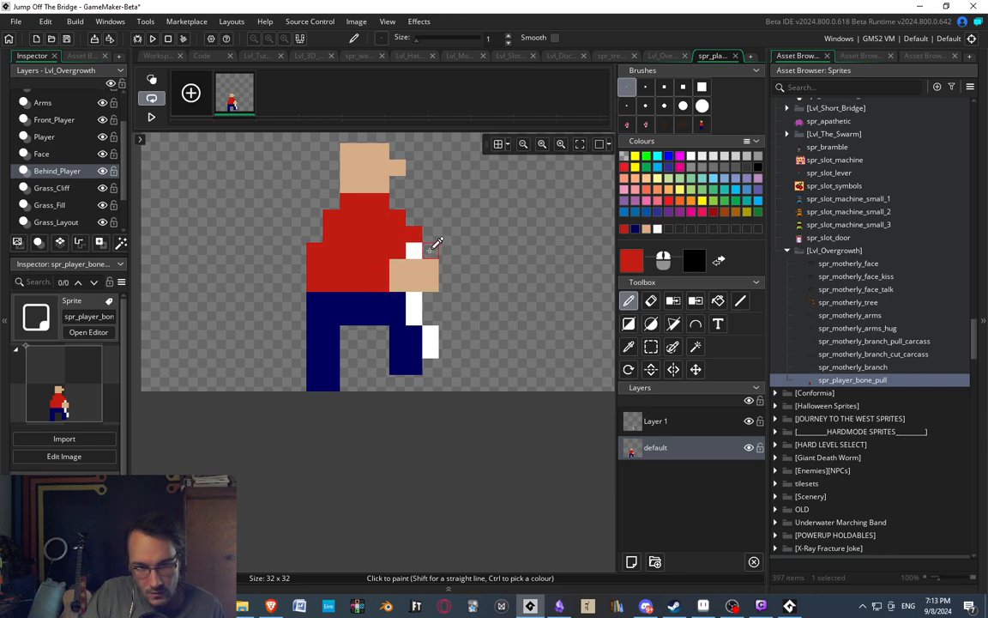
Examine the figure's pose and its grip on the bone at several zoom levels.
scroll(433, 245, "down", 3)
scroll(416, 248, "up", 3)
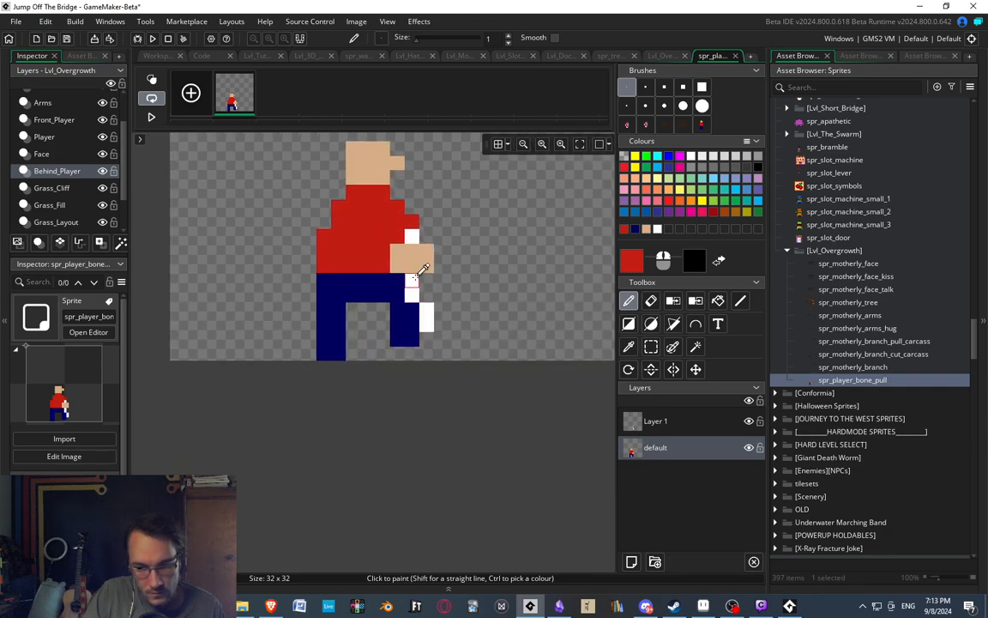
scroll(412, 232, "up", 2)
key("e")
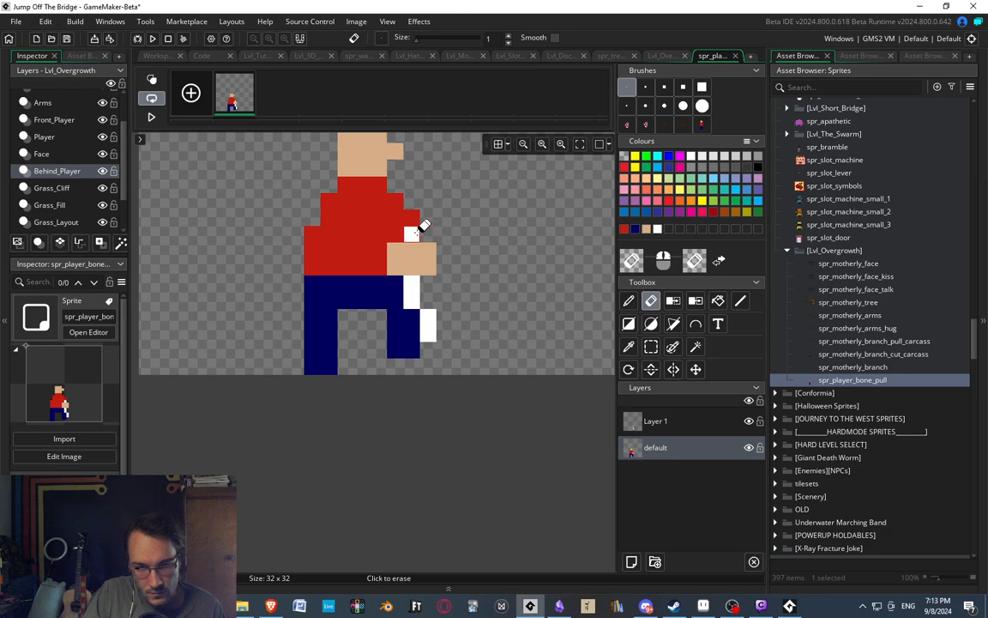
scroll(463, 240, "down", 2)
scroll(452, 249, "up", 2)
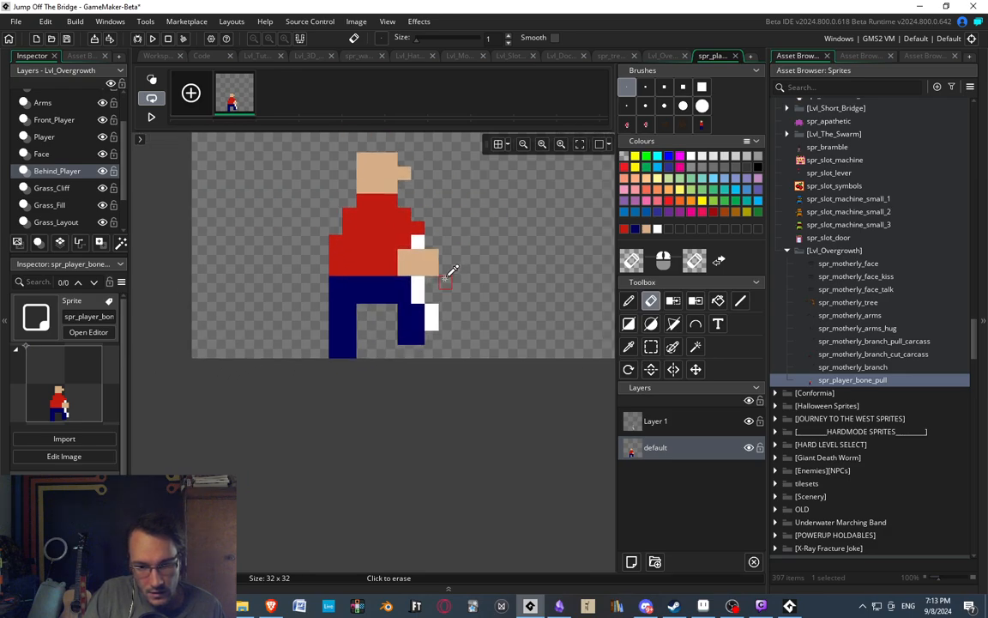
scroll(446, 225, "down", 2)
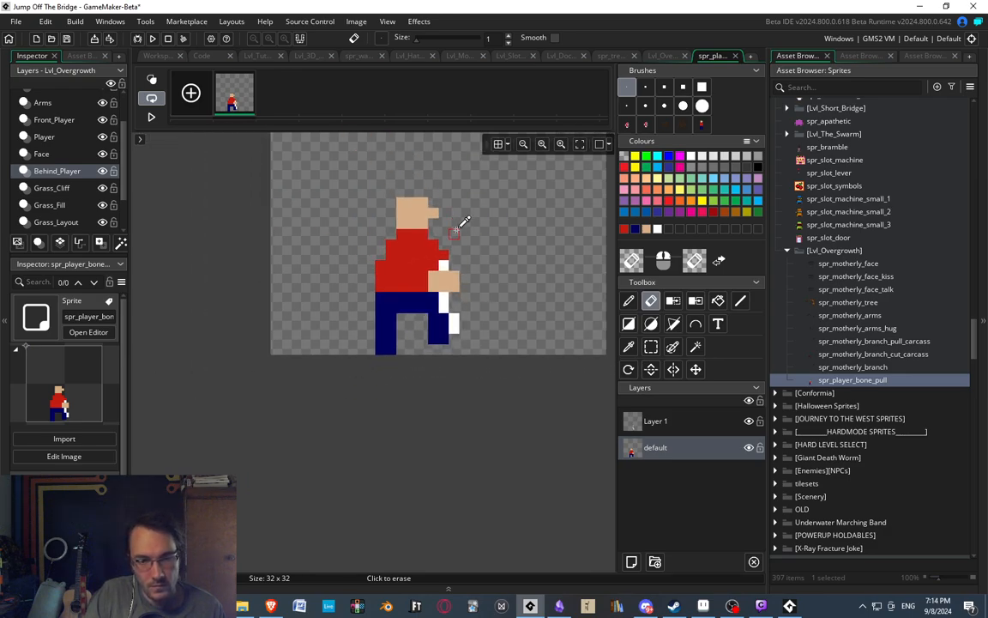
scroll(455, 240, "up", 1)
scroll(440, 288, "up", 2)
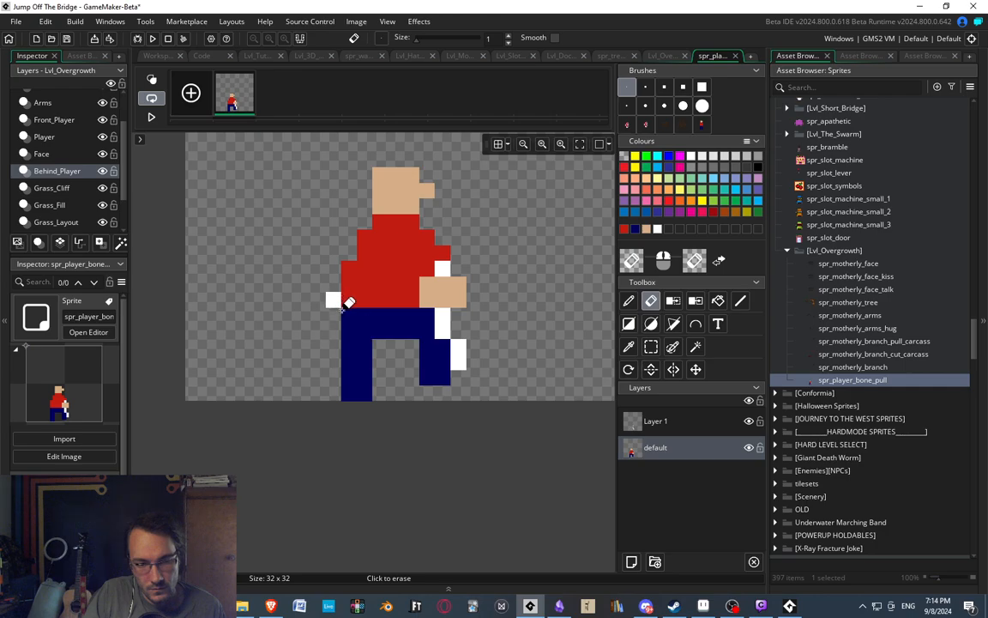
Shift the two middle rows of the back leg one pixel forward.
key("s")
left_click_drag(346, 355, 381, 375)
middle_click_drag(470, 225, 488, 245)
scroll(490, 245, "down", 5)
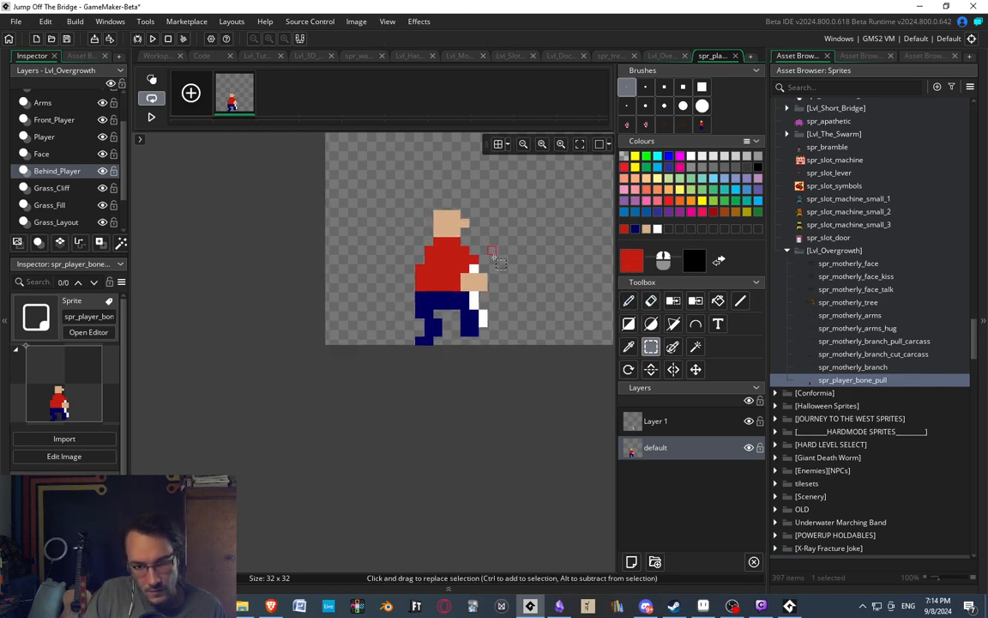
Shift the back leg's top row one pixel forward and its third row one pixel back to form a bent knee.
scroll(475, 290, "up", 3)
scroll(377, 358, "up", 2)
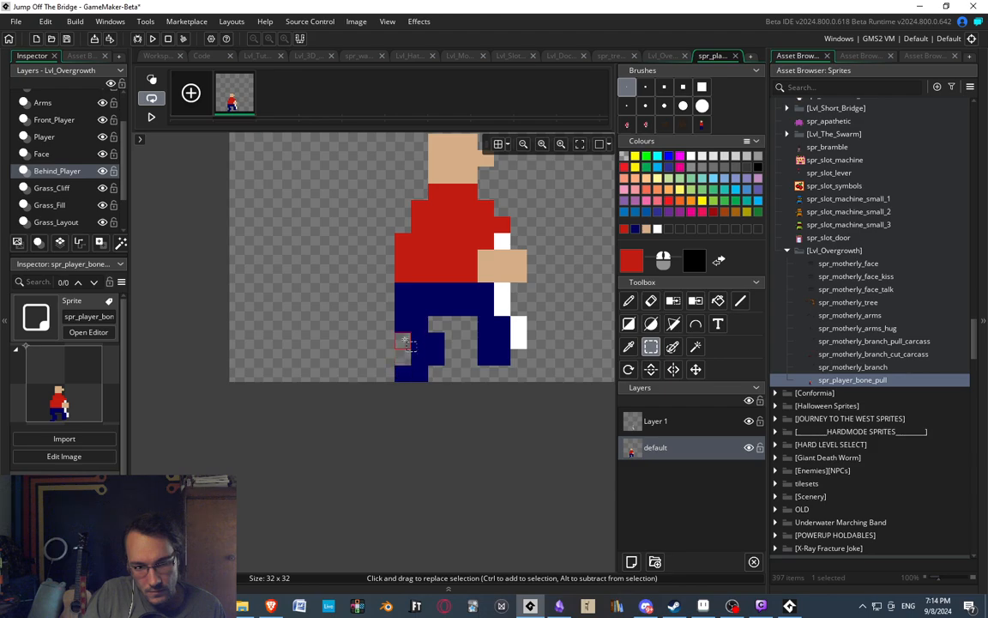
left_click_drag(401, 323, 460, 339)
left_click(464, 351)
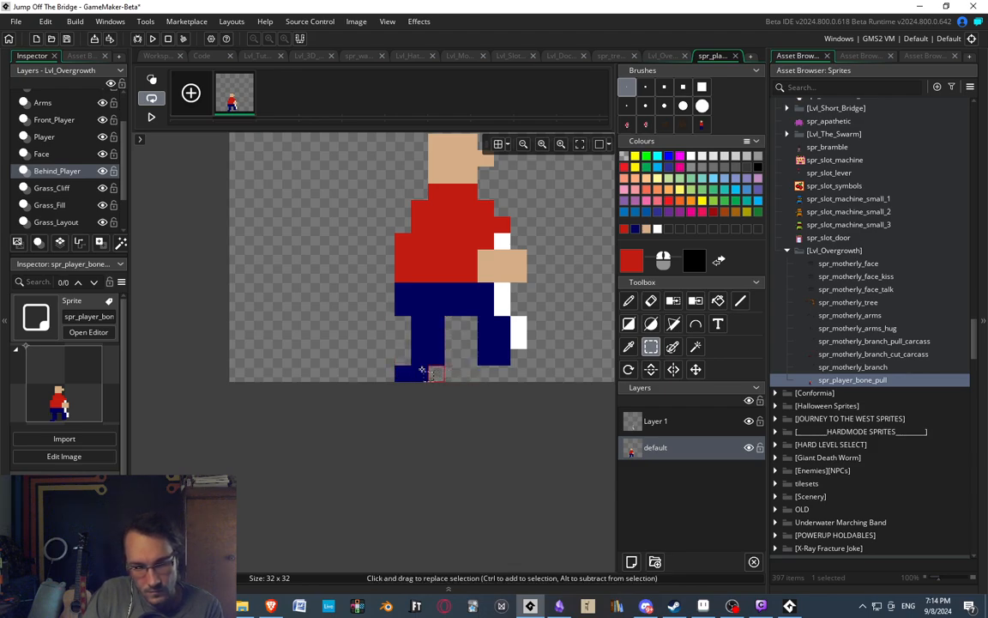
mouse_move(401, 352)
left_mouse_down()
mouse_move(428, 355)
mouse_move(412, 354)
left_mouse_up()
left_click(464, 353)
scroll(477, 236, "down", 3)
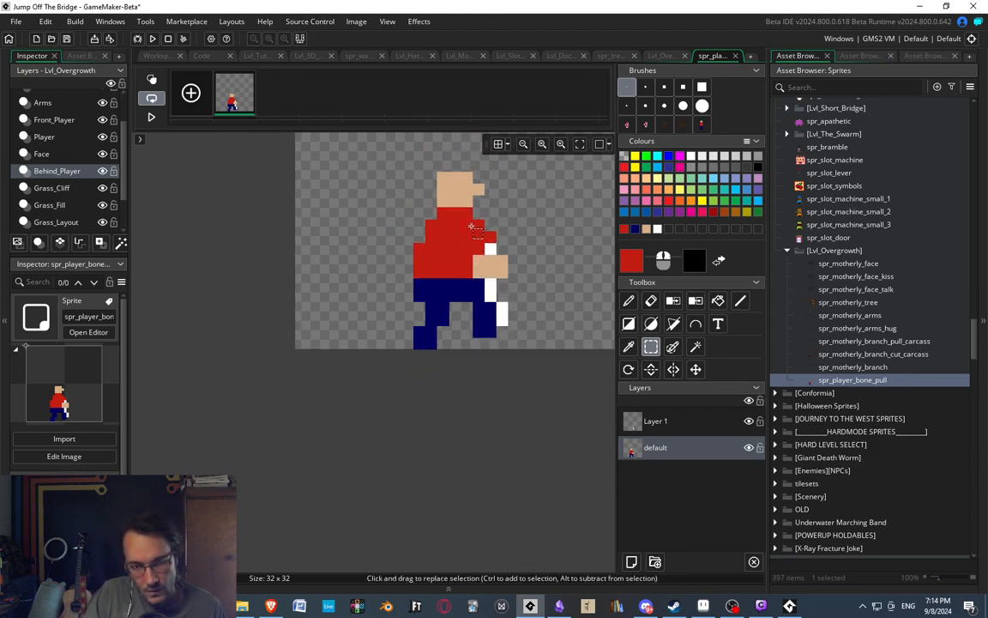
scroll(472, 228, "down", 3)
scroll(436, 322, "up", 3)
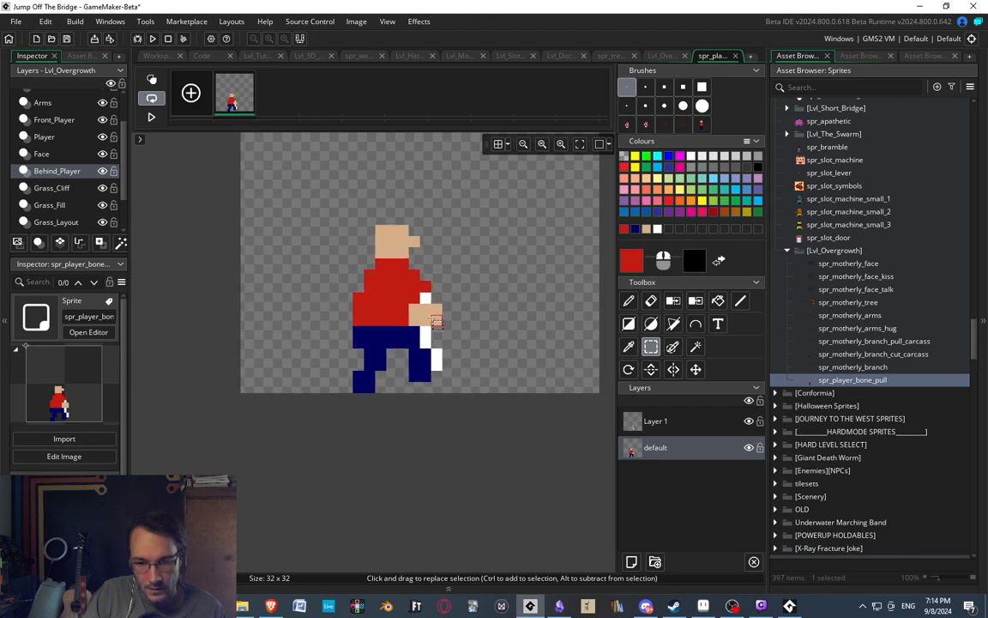
Open the spr_motherly_branch_pull_carcass sprite and view its seventh frame.
scroll(455, 364, "up", 1)
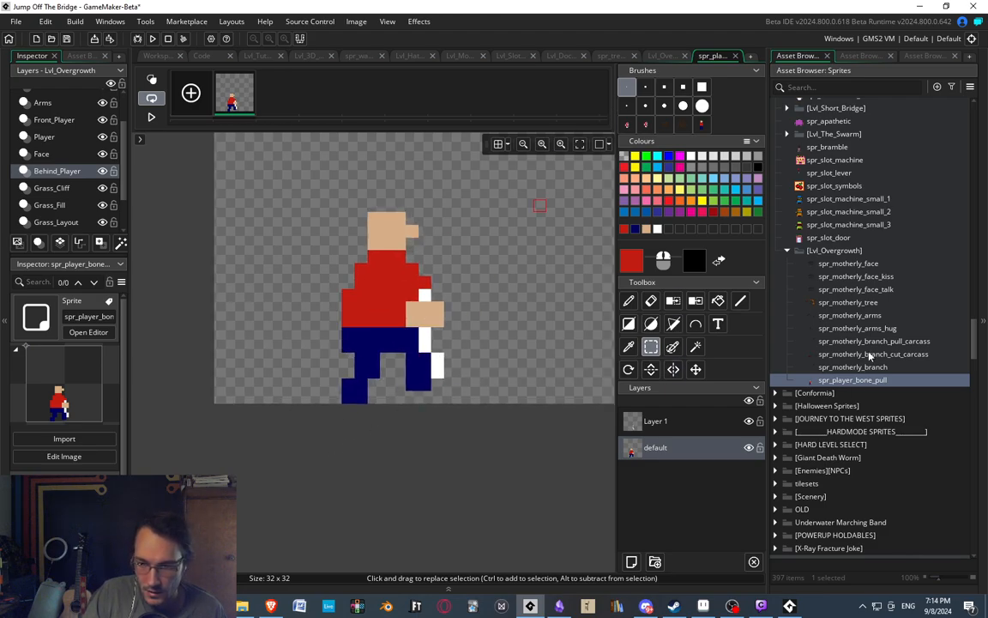
double_click(892, 342)
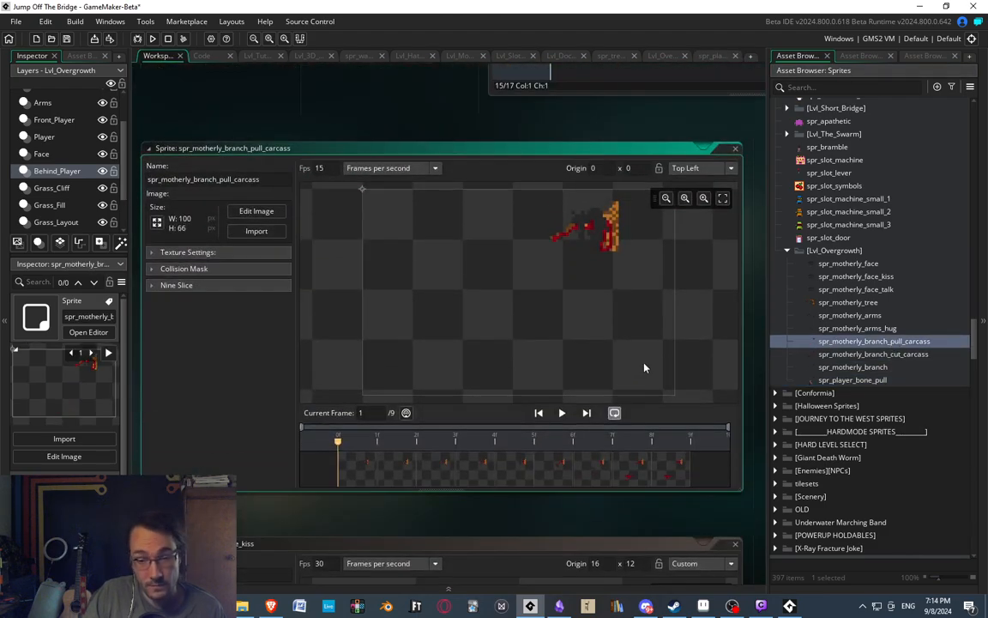
left_click(605, 461)
Open the spr_motherly_branch_cut_carcass image for editing and go to its last frame.
double_click(888, 354)
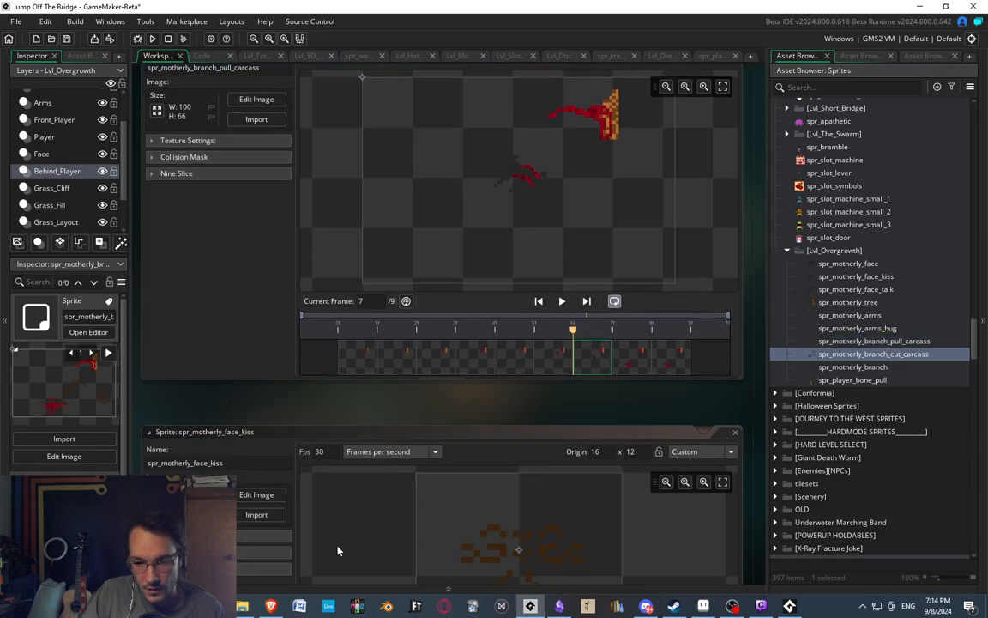
double_click(633, 477)
scroll(492, 260, "up", 3)
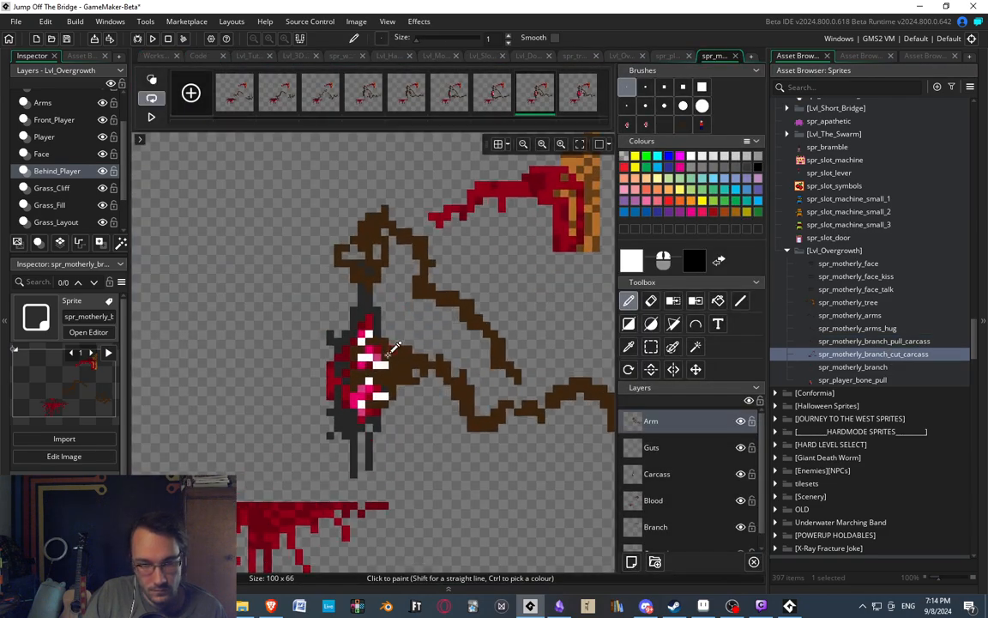
left_click(652, 474)
scroll(590, 409, "down", 2)
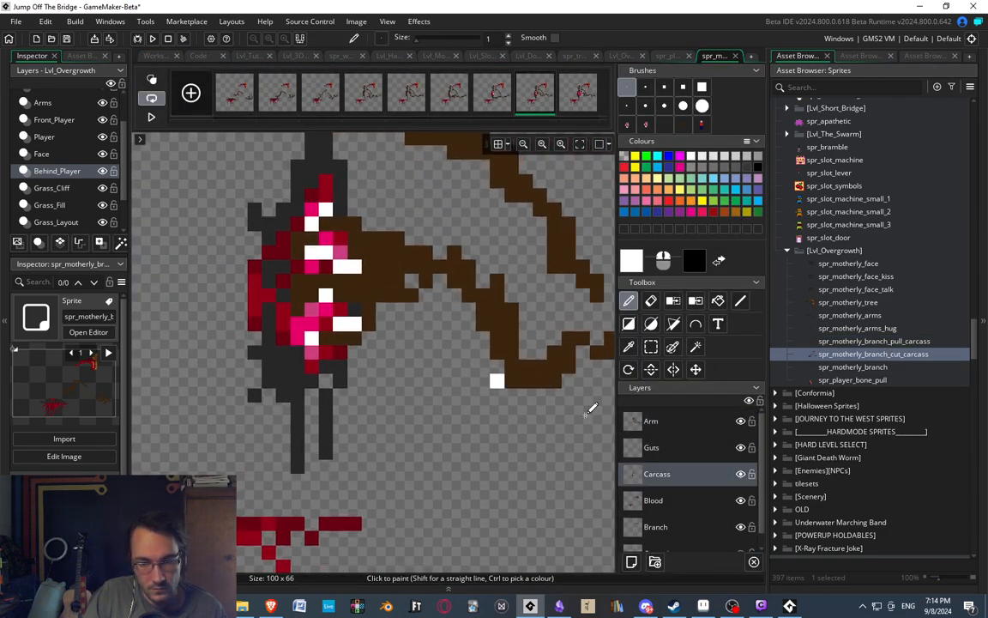
left_click(660, 452)
left_click(577, 94)
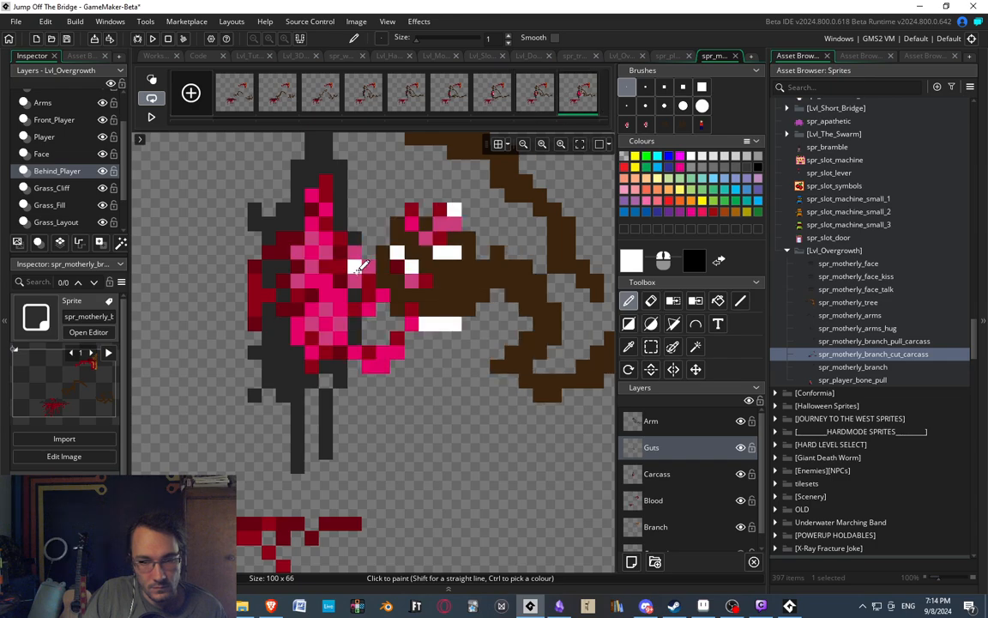
Copy the torn-out chunk of ribs and guts beside the body, on the Carcass layer, as a custom brush.
key("s")
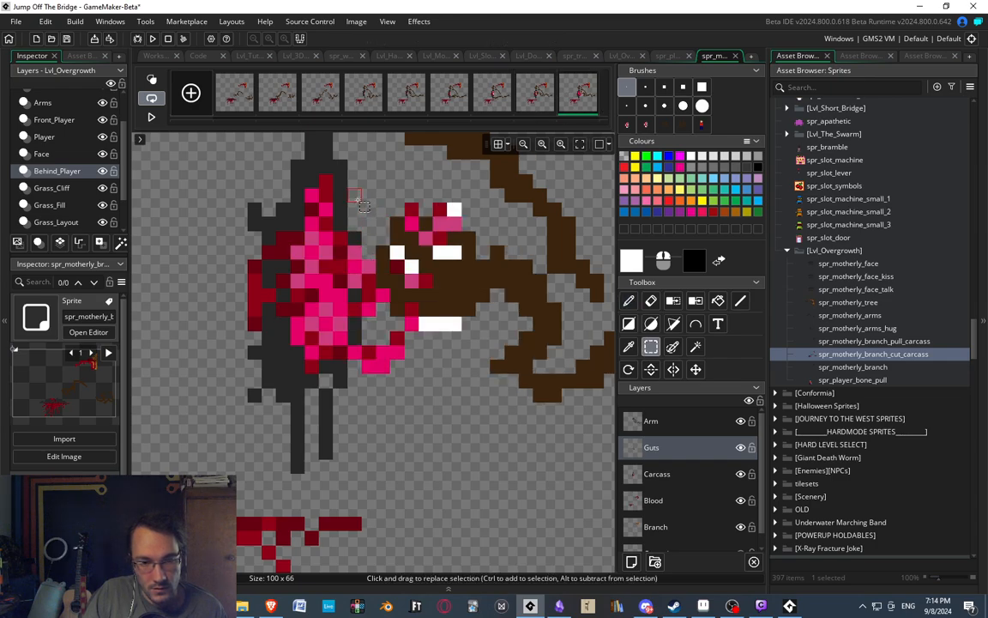
key("d")
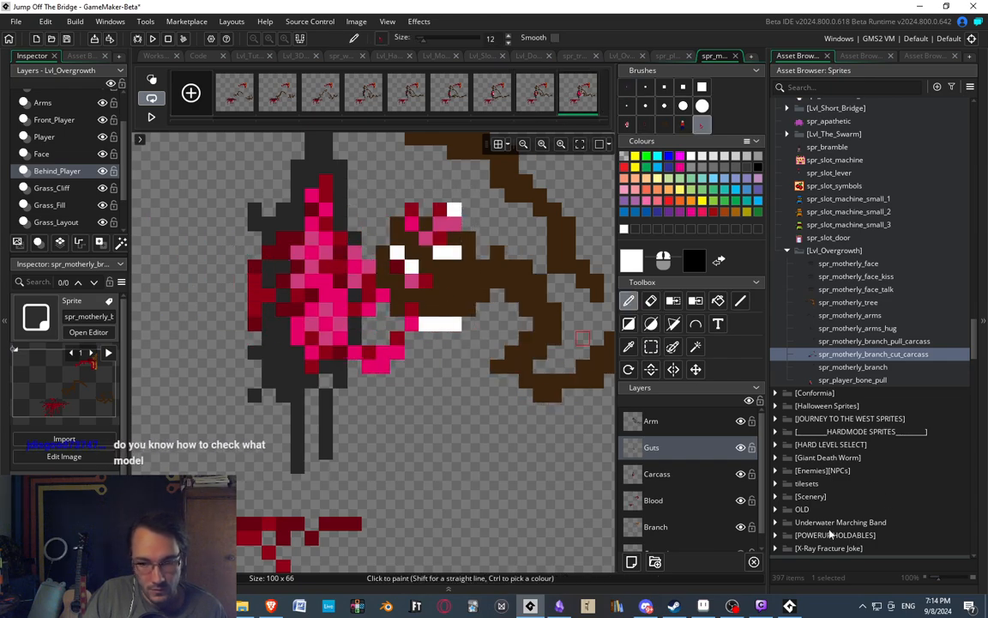
left_click(669, 472)
key("s")
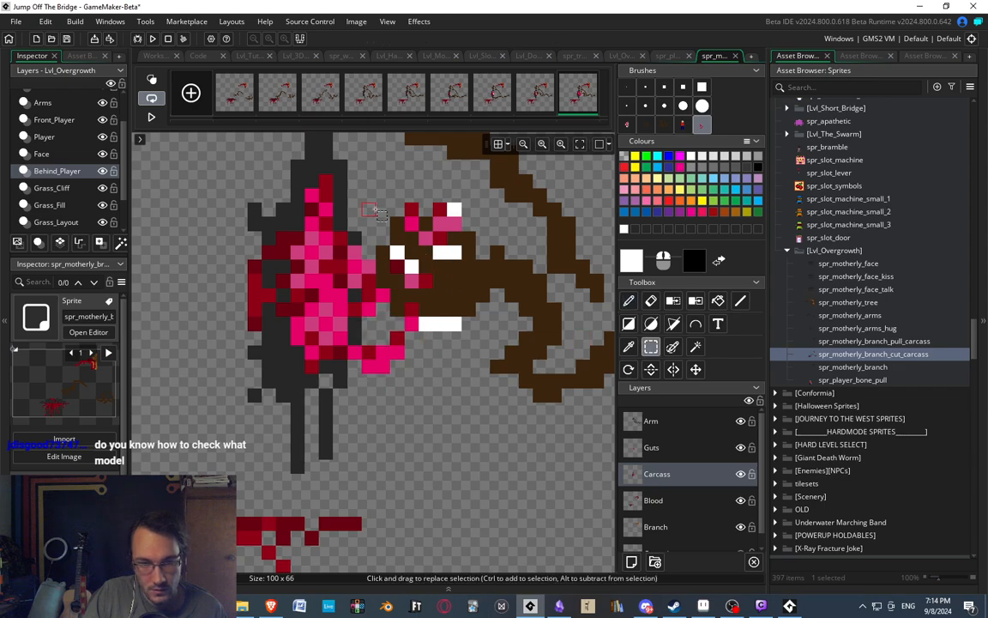
left_click_drag(372, 200, 486, 337)
key("ctrl+c")
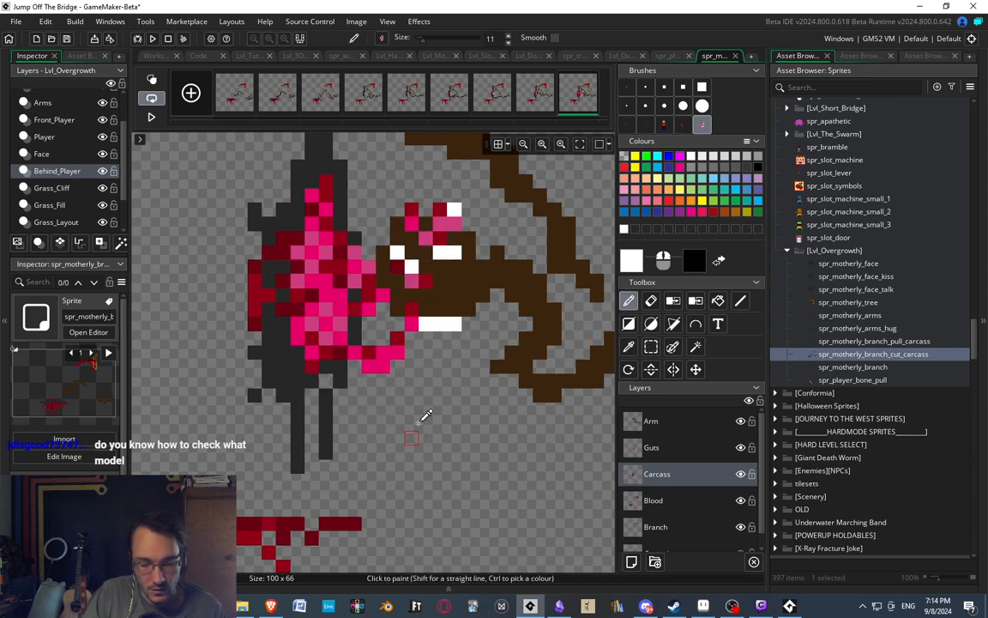
middle_click_drag(419, 420, 467, 409)
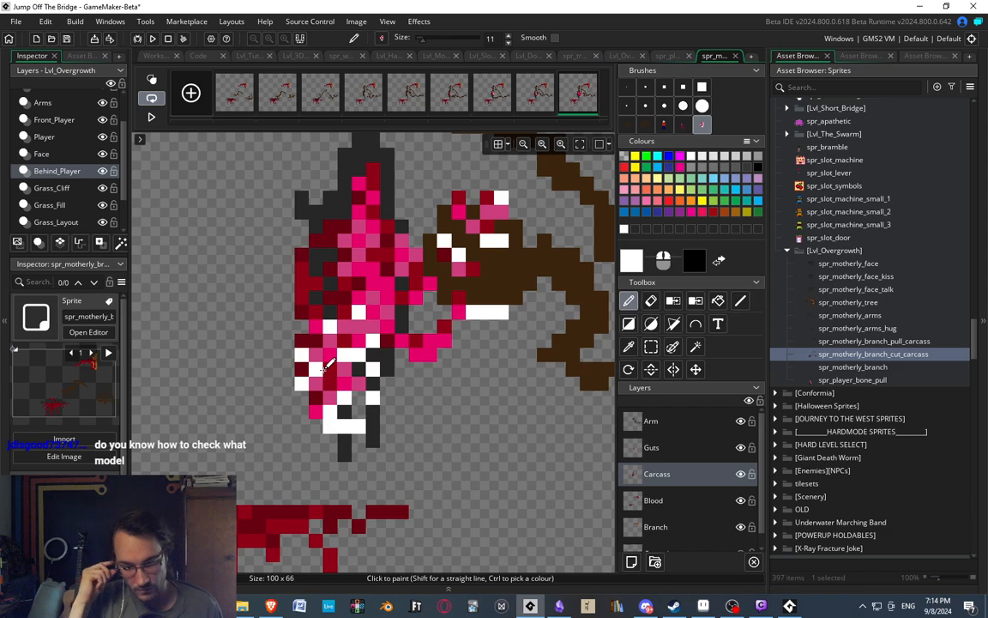
left_click_drag(325, 365, 559, 249)
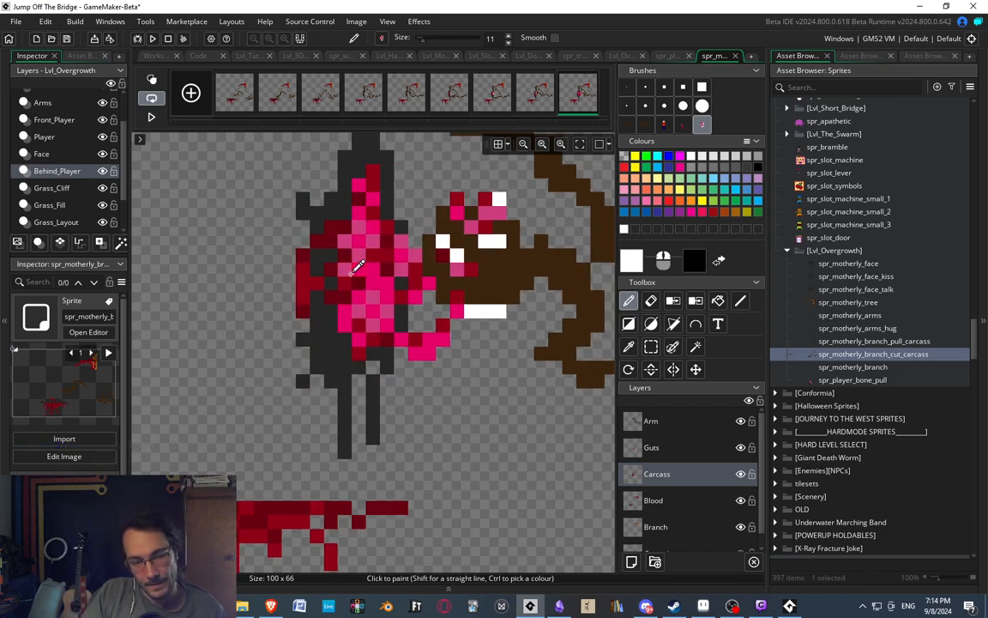
scroll(352, 260, "down", 4)
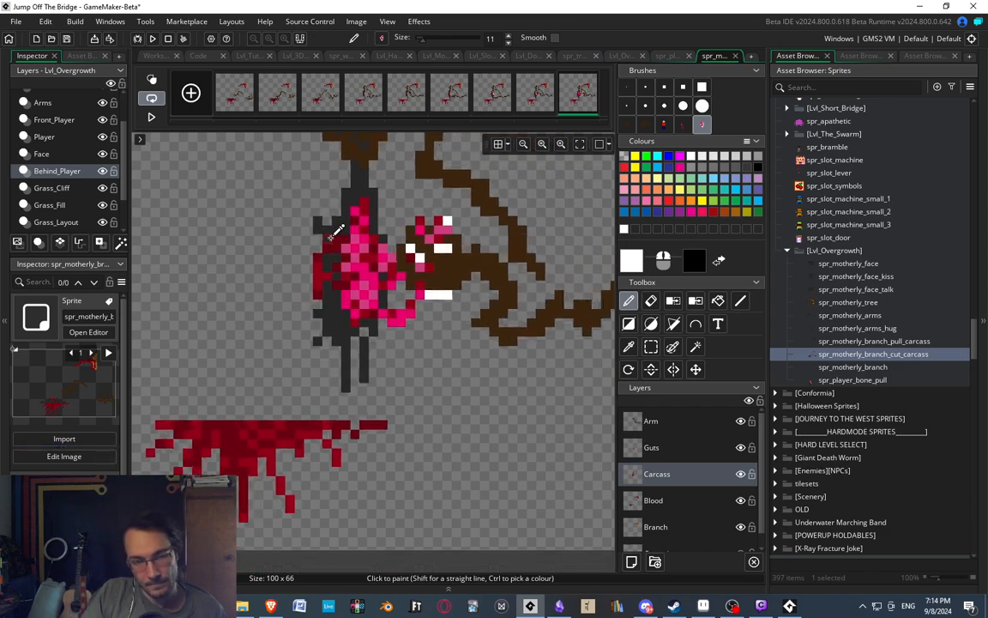
Return to the spr_player_bone_pull image and rotate the copied carcass brush a quarter turn counter-clockwise.
double_click(850, 380)
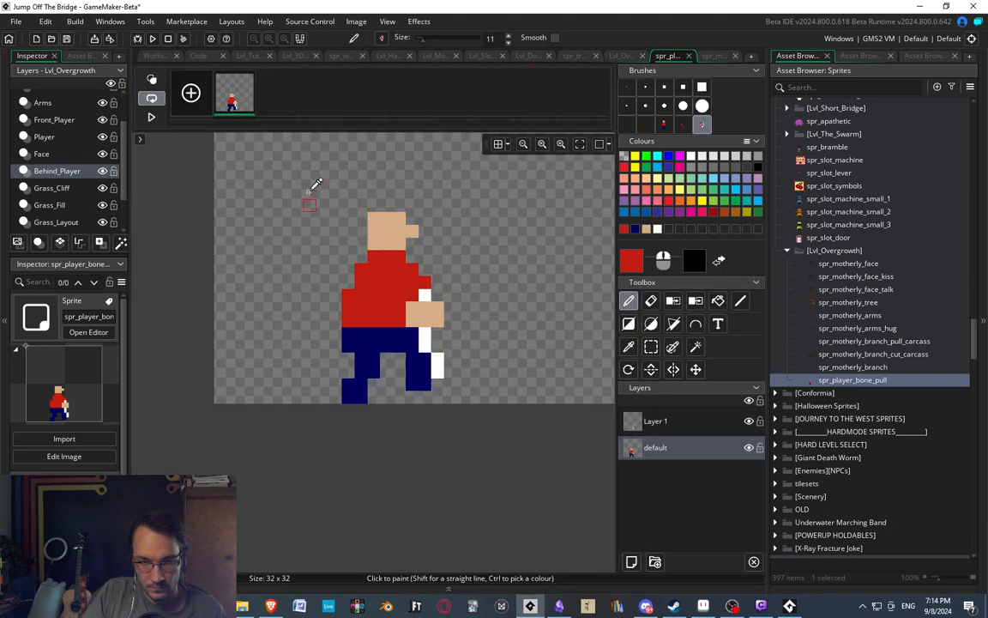
scroll(343, 273, "down", 1)
left_click(656, 420)
key("ctrl+v")
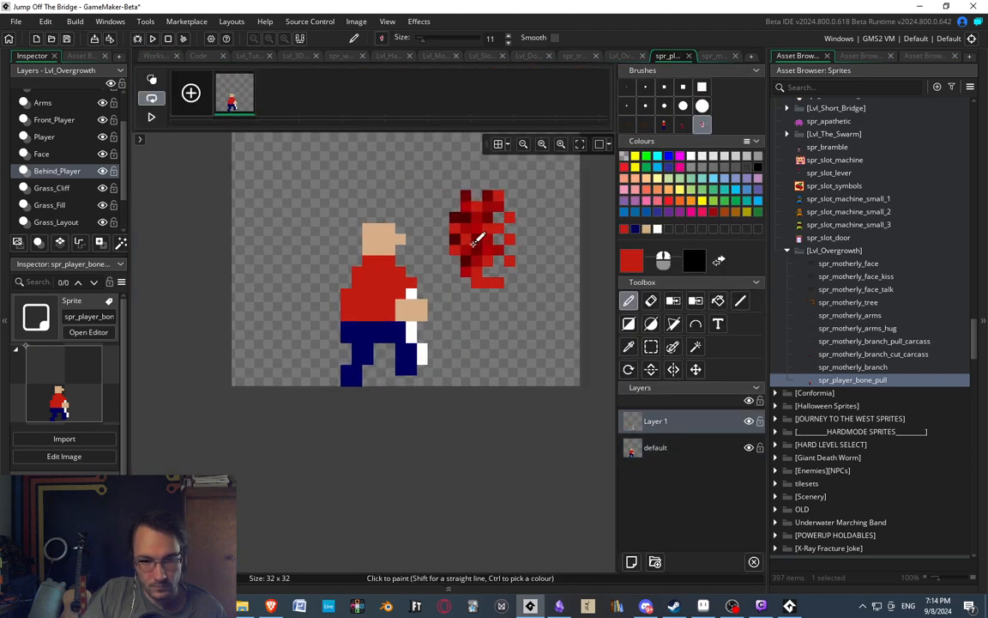
middle_click_drag(473, 247, 466, 272)
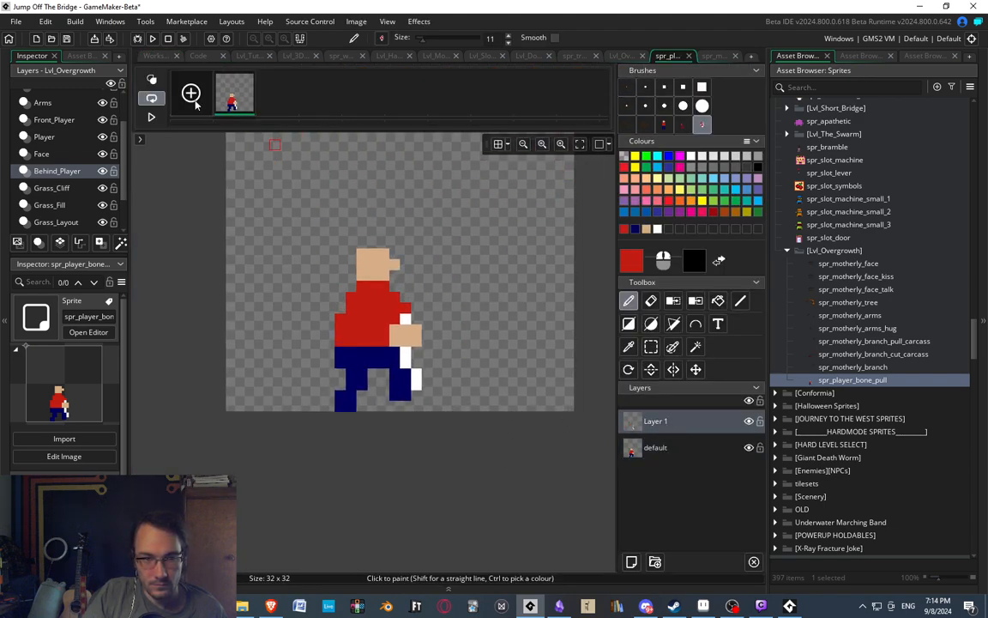
left_click(629, 370)
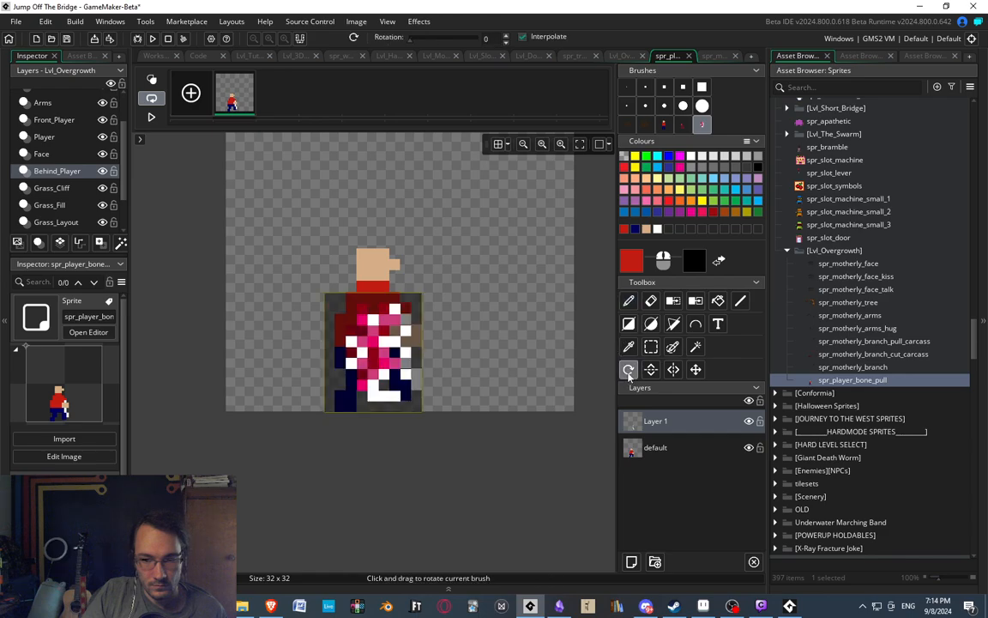
left_click_drag(343, 214, 330, 215)
key("d")
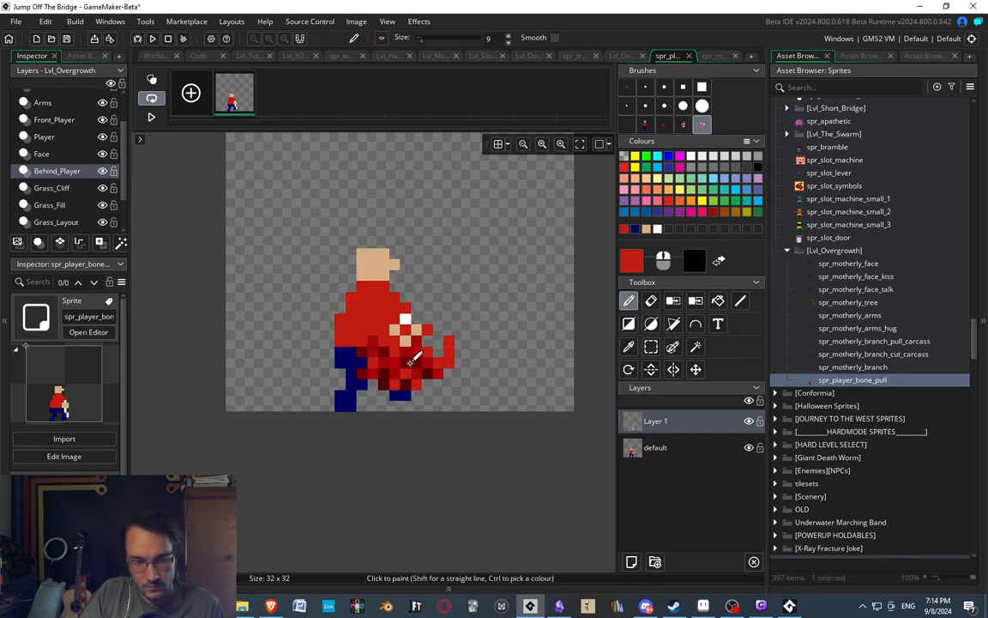
Rename Layer 1 to Bone Pull and add a layer named Carcass beneath the default layer.
double_click(655, 420)
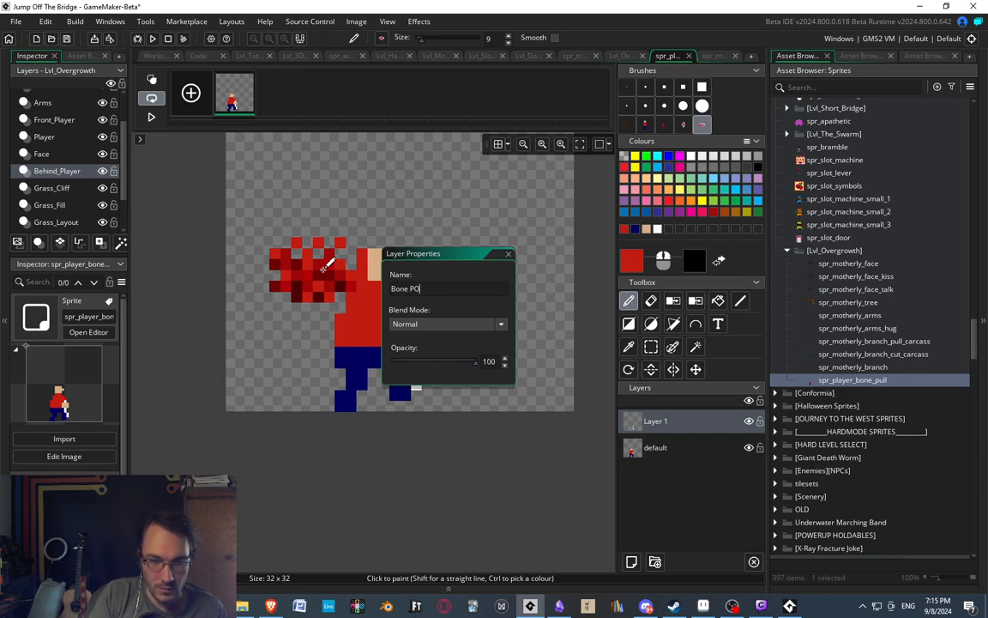
left_click(508, 253)
left_click(633, 562)
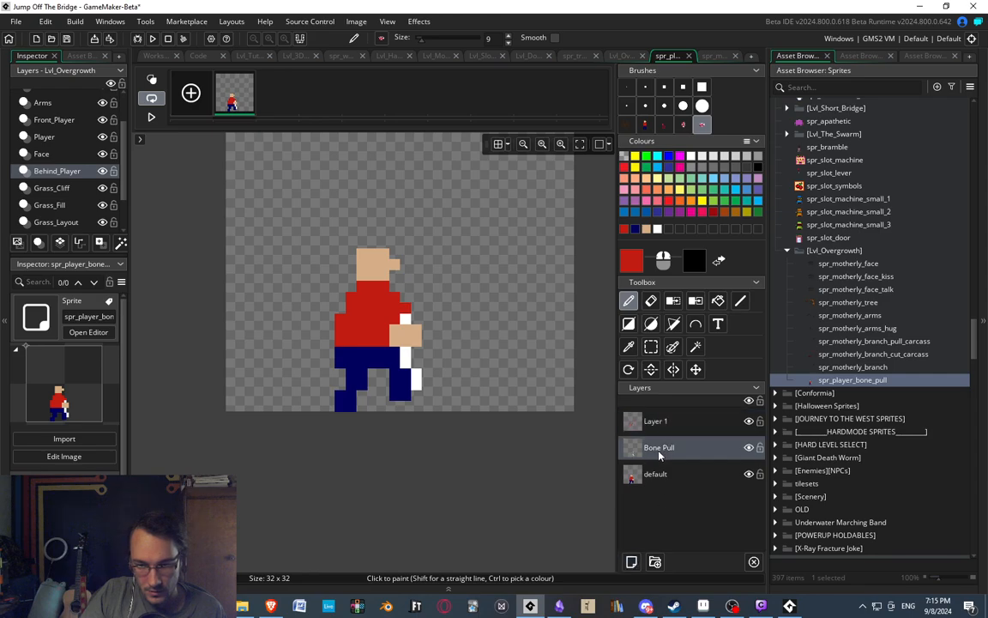
left_click_drag(657, 429, 660, 485)
double_click(660, 482)
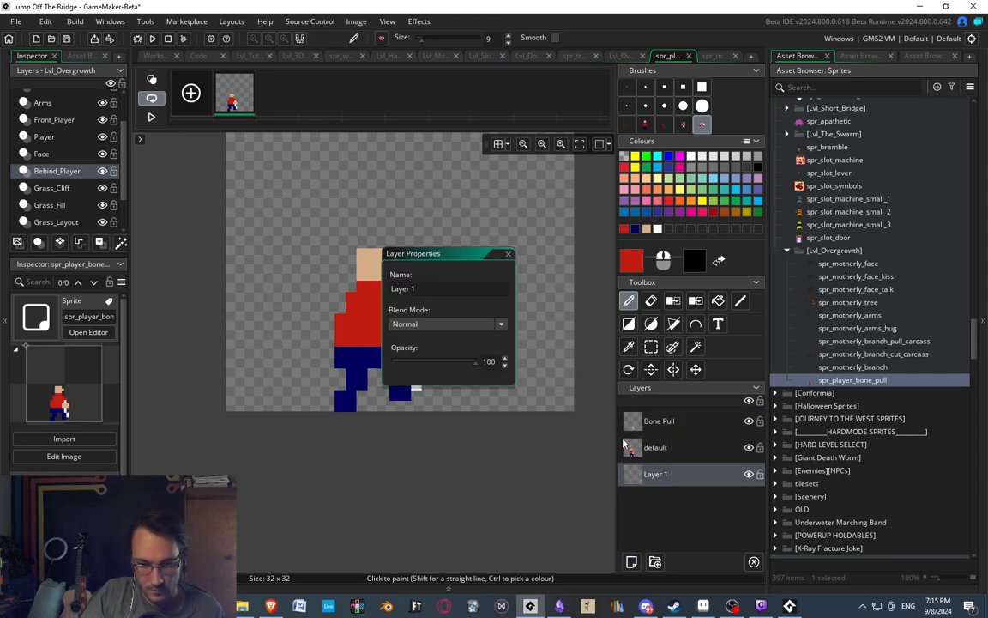
type("Carcass")
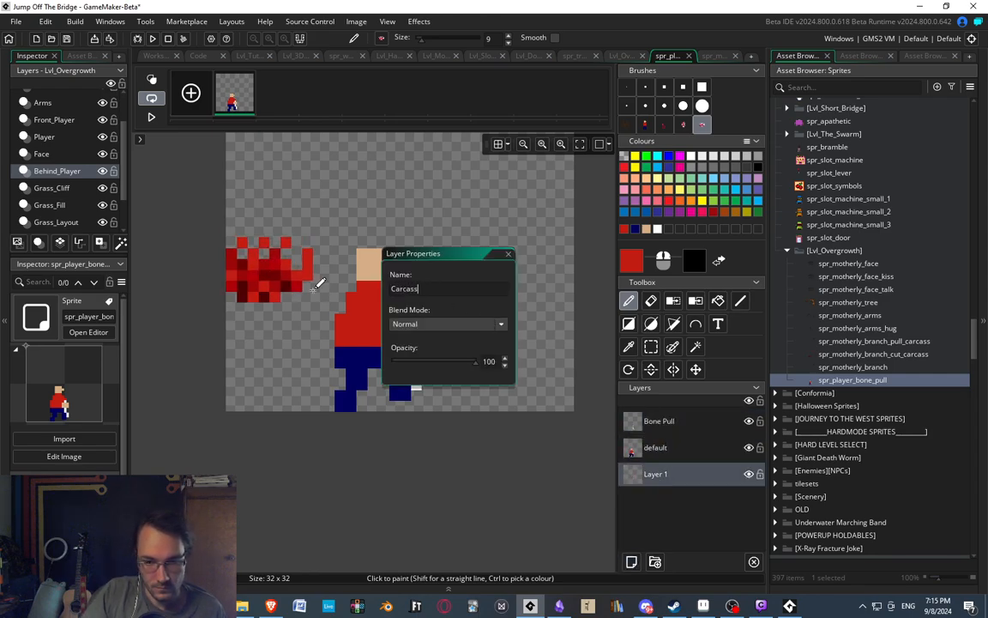
Stamp the carcass brush in white at the figure's feet, beneath the hands, on the Carcass layer.
left_click(693, 155)
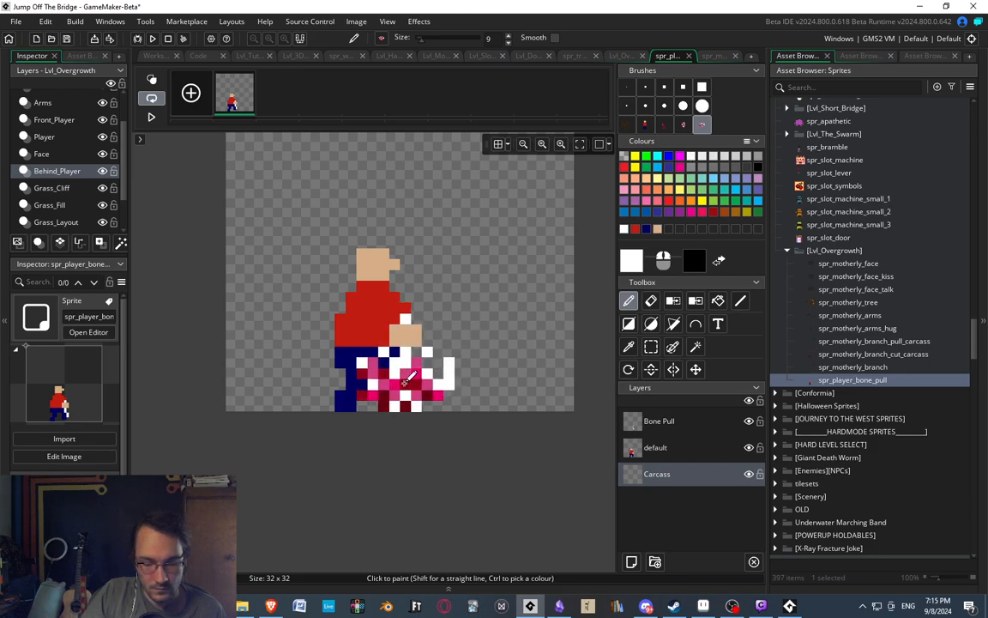
left_click(410, 375)
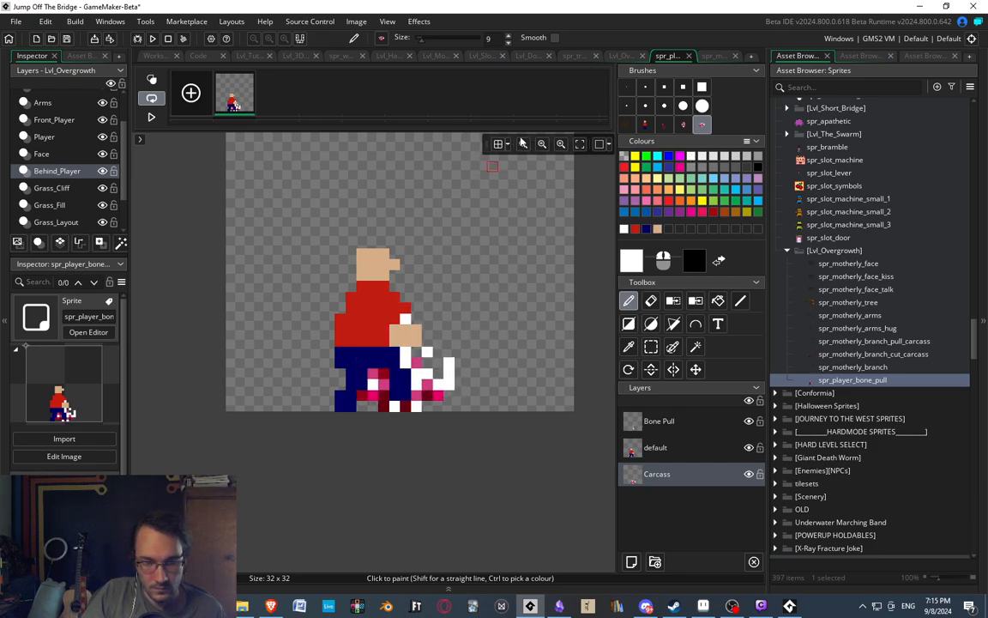
Shift the front and rear ends of the carcass down one pixel so its top edge arches.
scroll(425, 343, "down", 3)
scroll(421, 351, "up", 3)
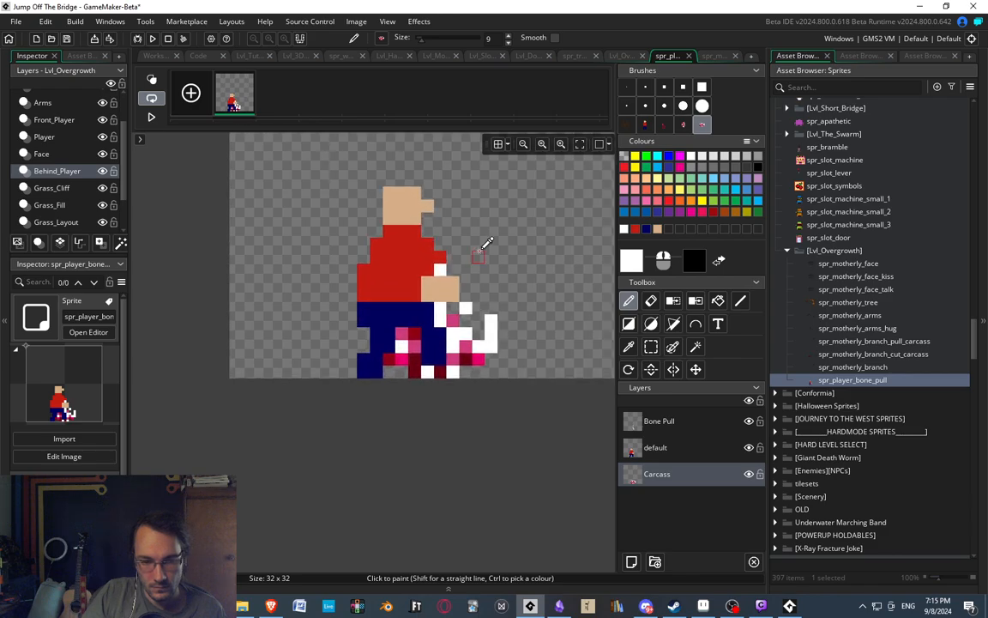
scroll(482, 262, "down", 1)
scroll(483, 296, "up", 2)
key("s")
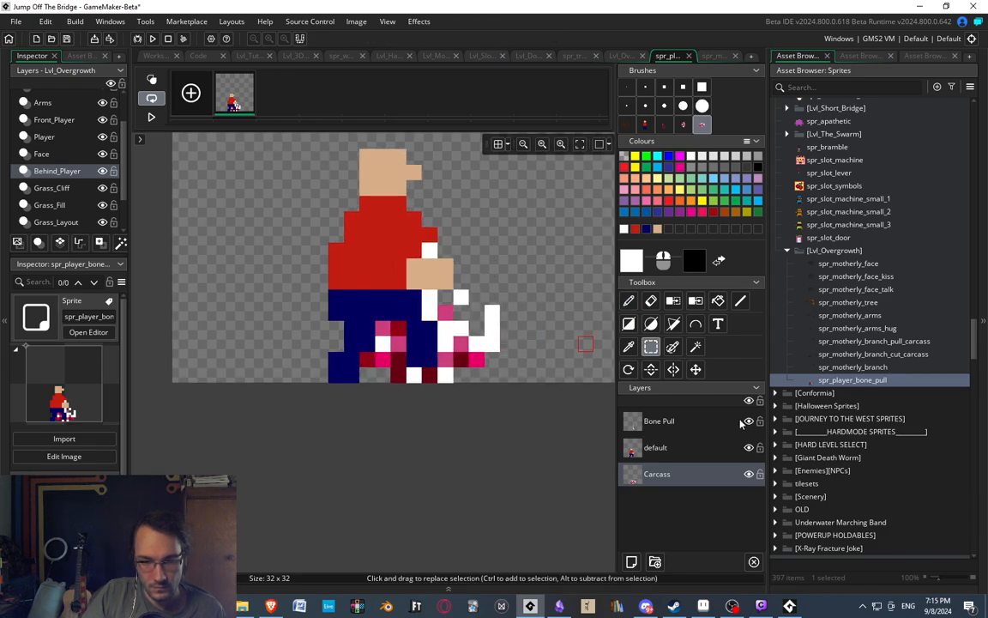
left_click_drag(461, 316, 522, 375)
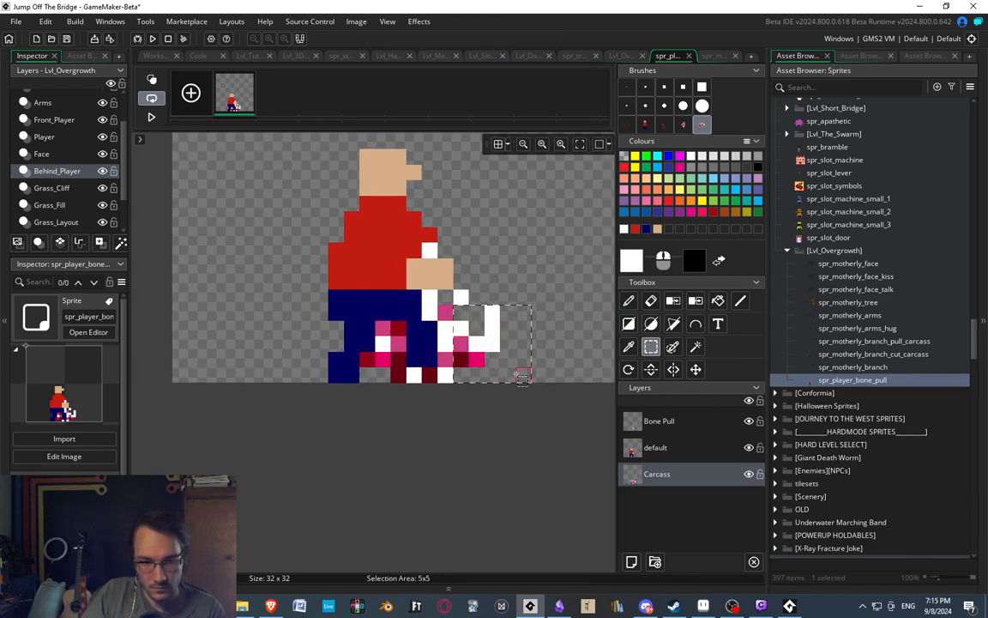
key("Down")
left_click_drag(322, 281, 390, 369)
key("Down")
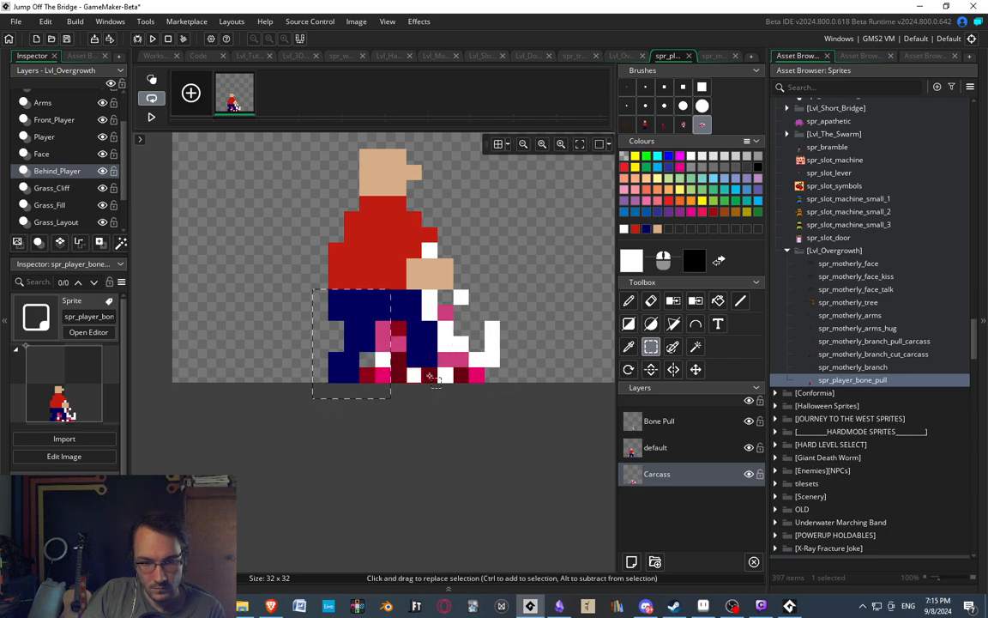
left_click(506, 250)
Examine the figure and the carcass beneath it at several zoom levels.
scroll(468, 249, "down", 5)
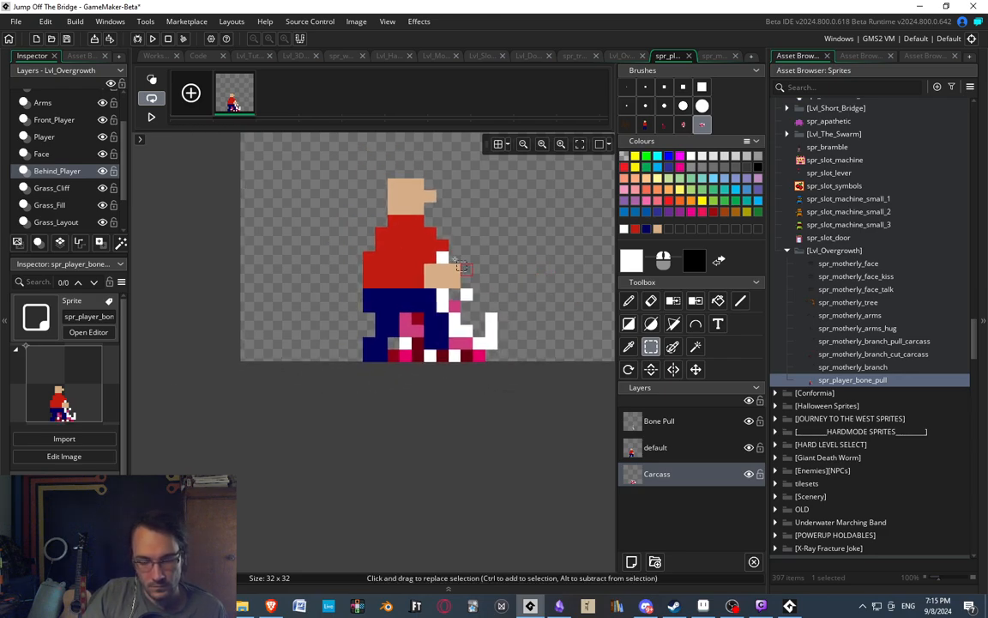
scroll(457, 242, "up", 4)
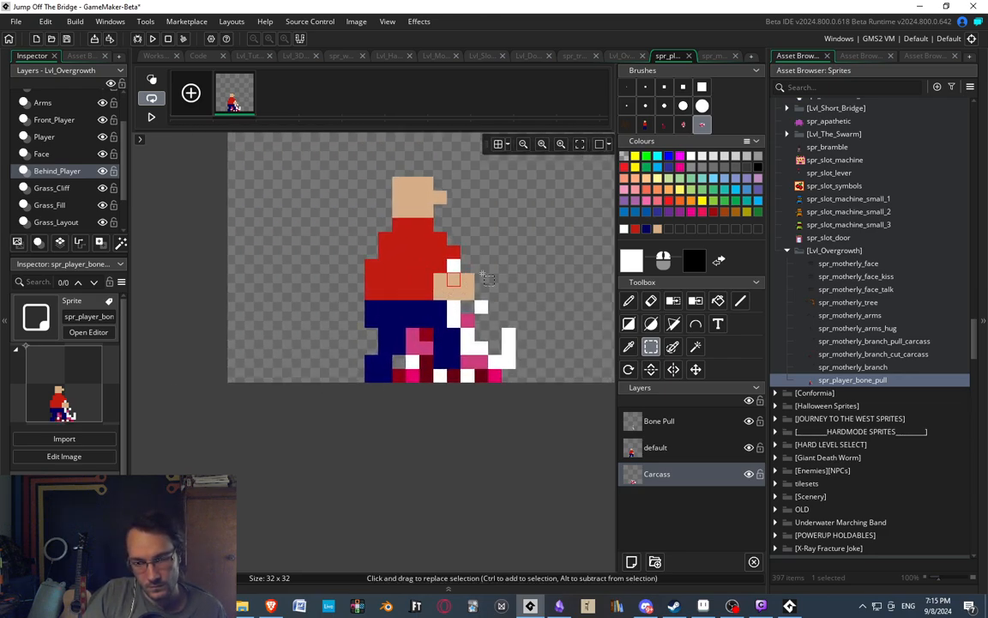
scroll(515, 246, "down", 3)
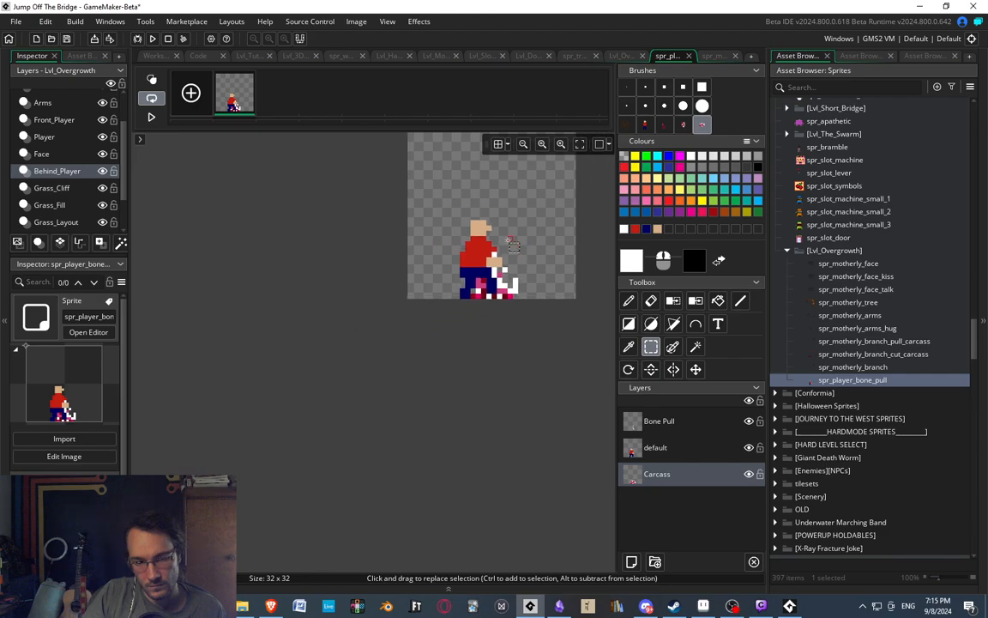
scroll(504, 240, "up", 2)
middle_click_drag(505, 240, 446, 266)
scroll(426, 266, "up", 1)
scroll(427, 266, "down", 1)
scroll(442, 275, "up", 3)
scroll(419, 366, "up", 1)
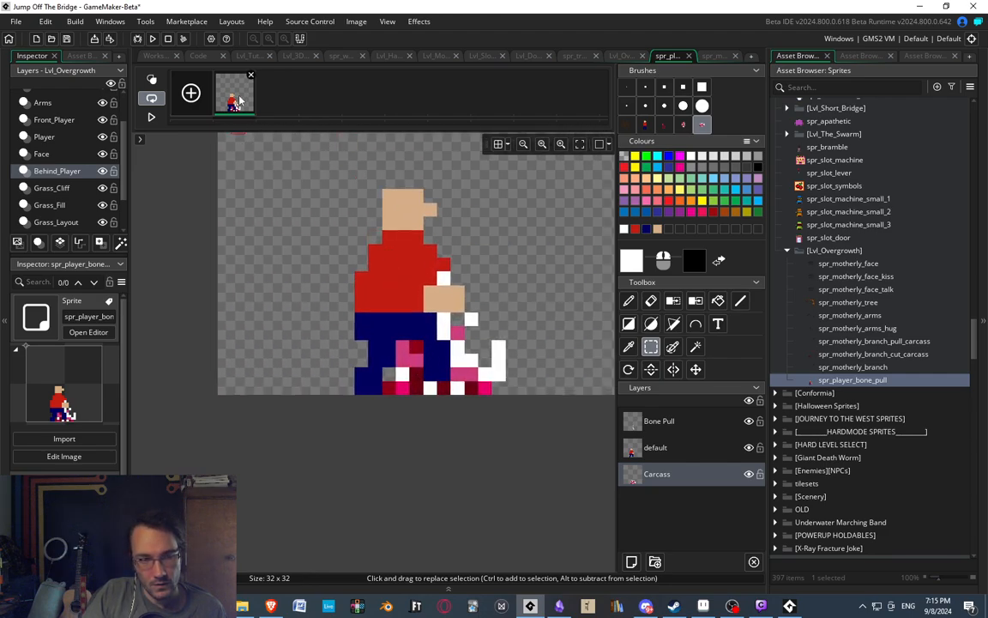
Duplicate the frame and shift the figure's head and upper torso on the default layer one pixel back.
key("ctrl+v")
left_click(678, 450)
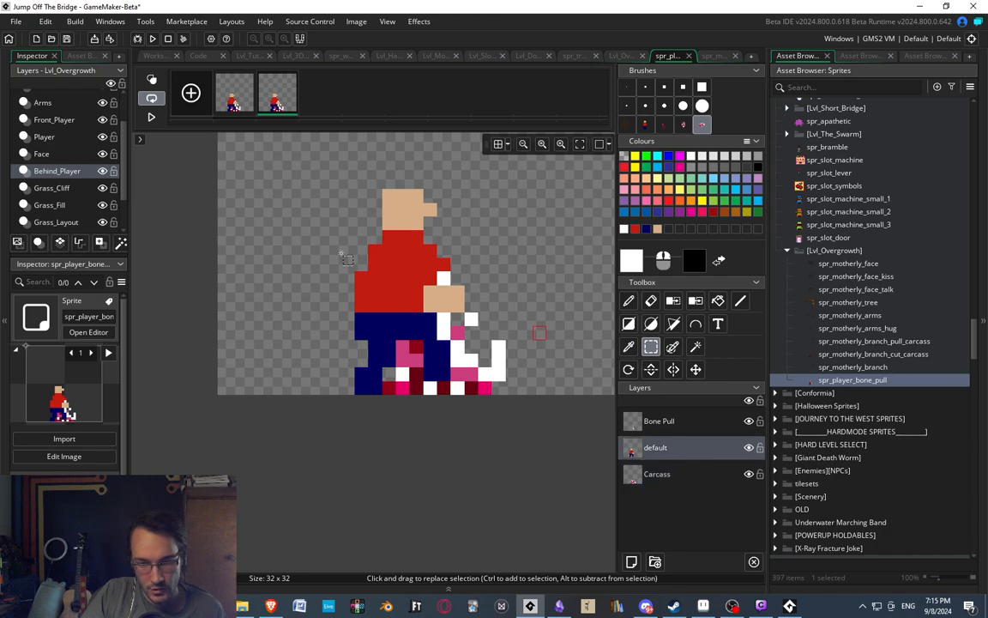
left_click_drag(356, 149, 462, 263)
left_click(491, 271)
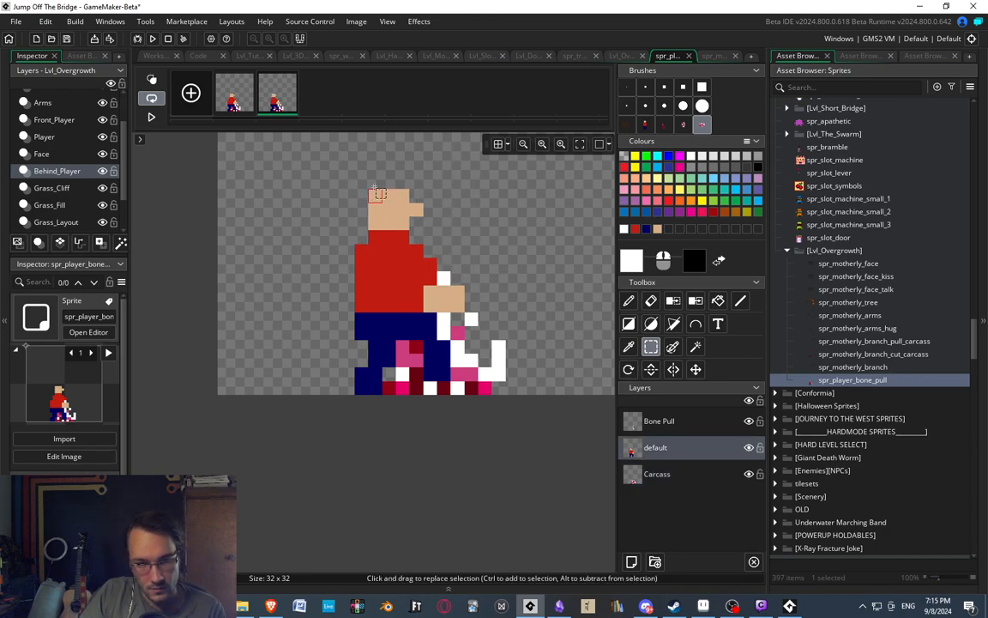
Duplicate the second frame and shift the figure's upper torso one pixel and its head two pixels back on the default layer.
left_click_drag(335, 171, 444, 278)
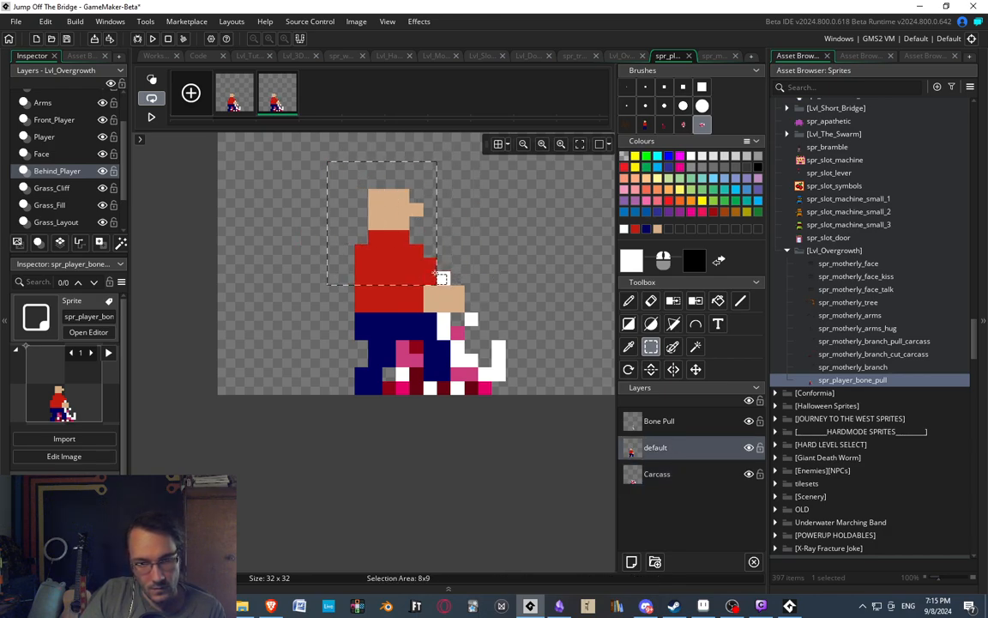
left_click(497, 208)
left_click(244, 106)
left_click(273, 99)
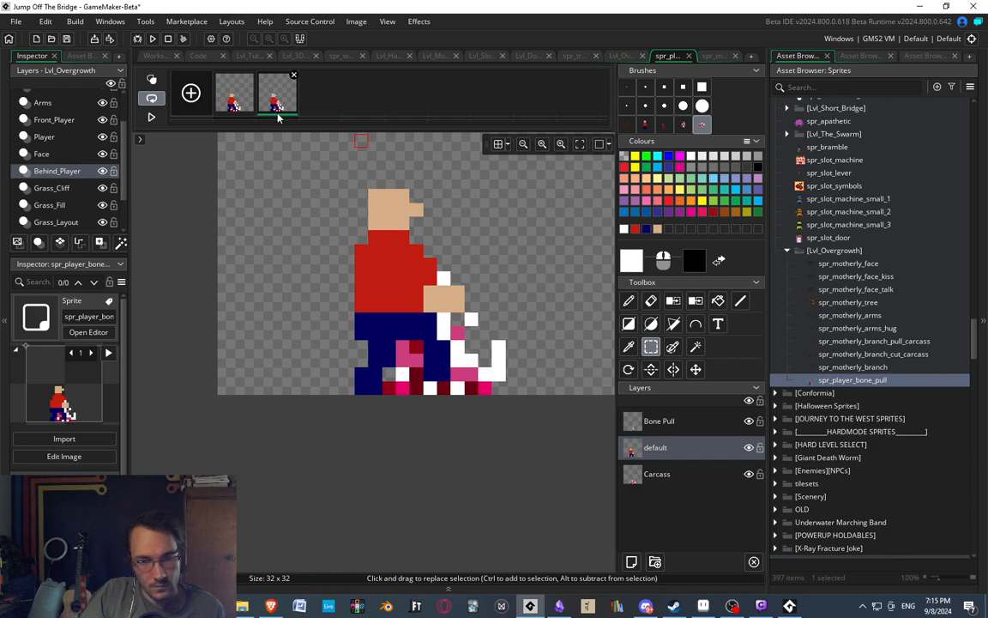
key("ctrl+v")
left_click_drag(279, 168, 431, 282)
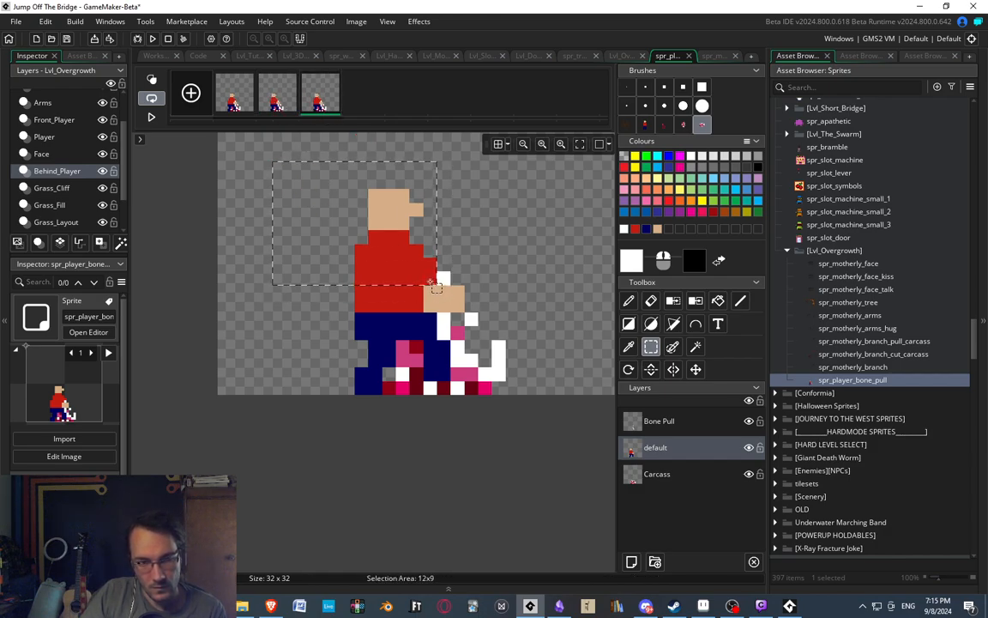
key("Left")
left_click(500, 280)
left_click_drag(312, 167, 433, 226)
key("Left")
left_click(481, 255)
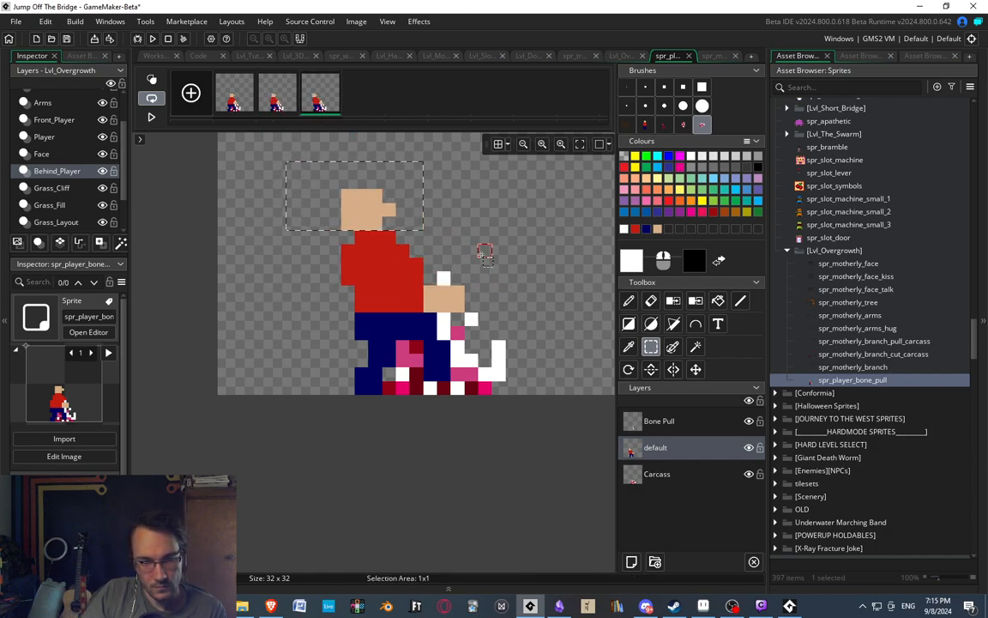
Paint a red pixel joining the shoulder to the hands in the third frame and compare it with the second frame.
key("d")
left_click(409, 271, "ctrl")
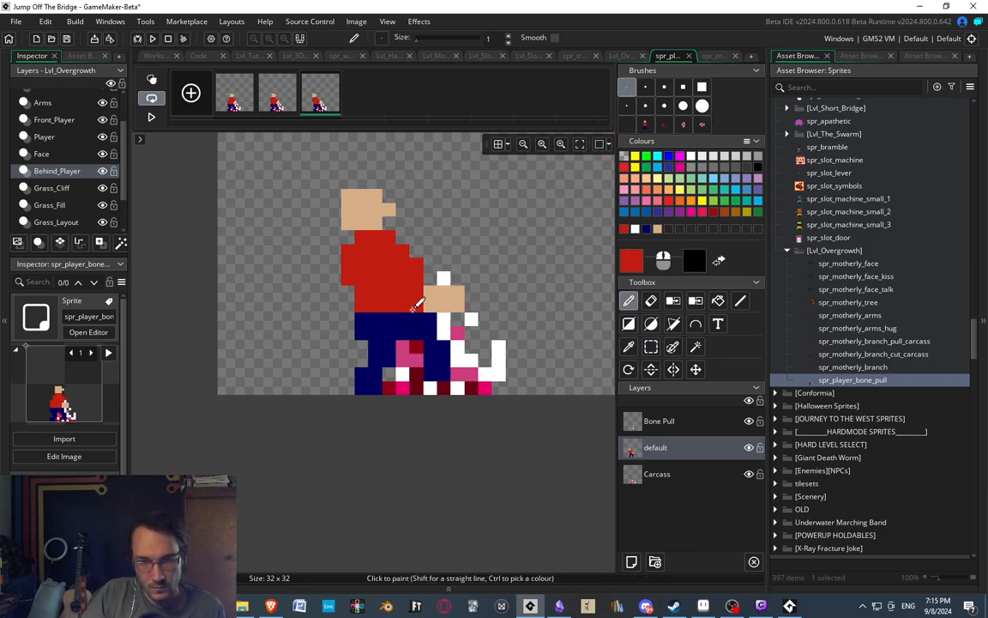
left_click(288, 99)
left_click(322, 98)
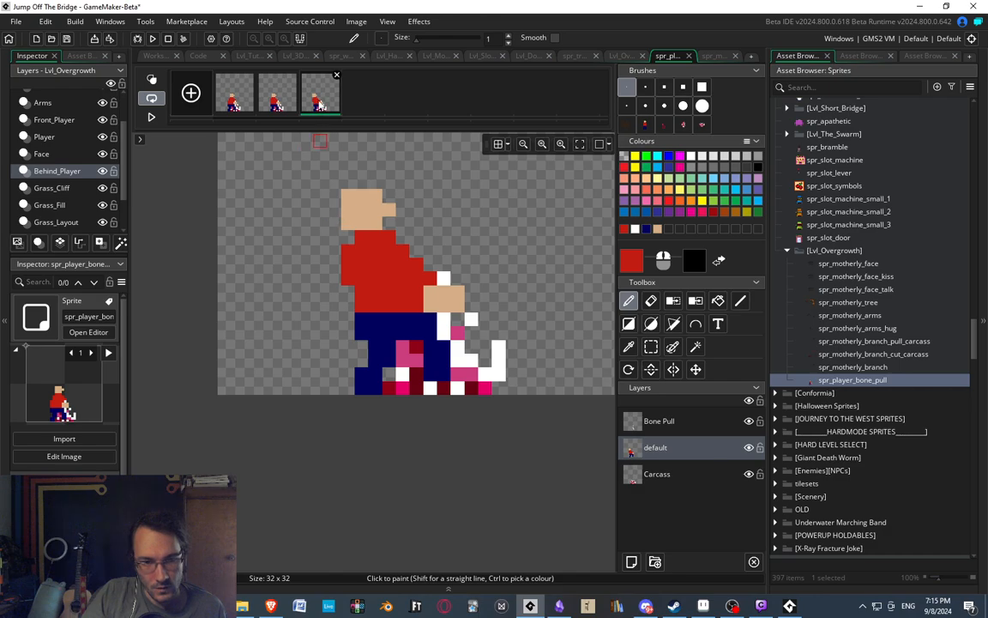
Duplicate the third frame and shift the figure's head, torso and hands together one pixel back.
key("ctrl+c")
key("ctrl+v")
left_click(360, 103)
key("s")
left_click_drag(306, 168, 491, 309)
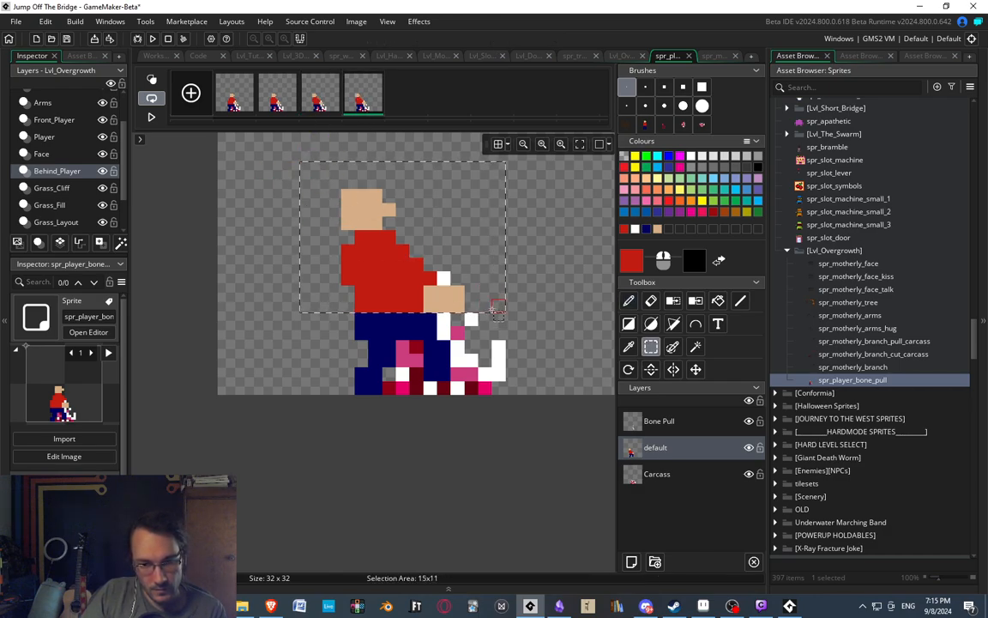
key("Left")
left_click(503, 322)
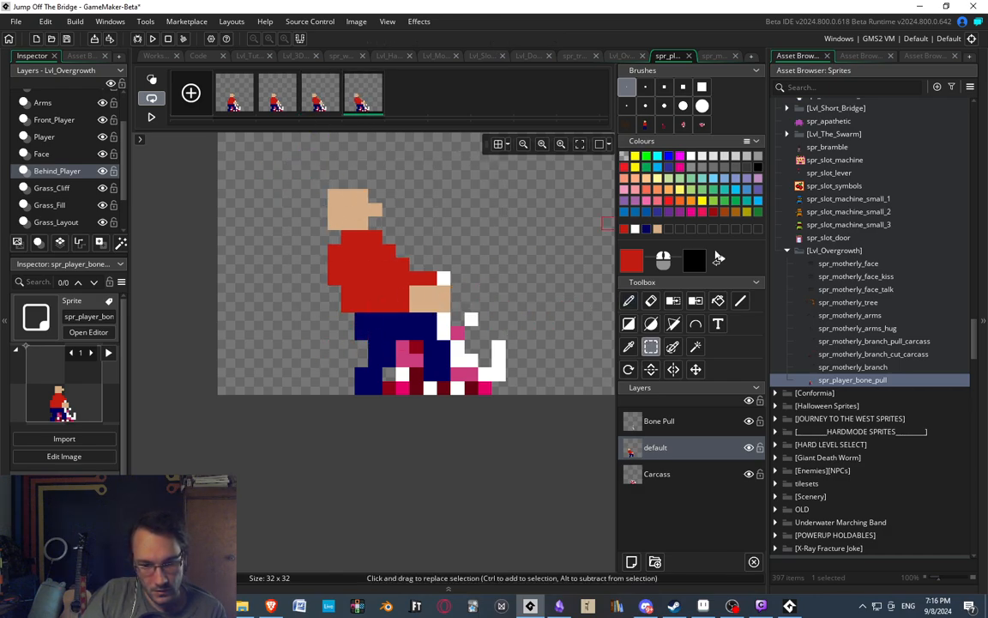
Shift the upper bone pixels around the hands one pixel back on the Bone Pull layer of the fourth frame.
left_click(666, 425)
left_click_drag(443, 278, 450, 308)
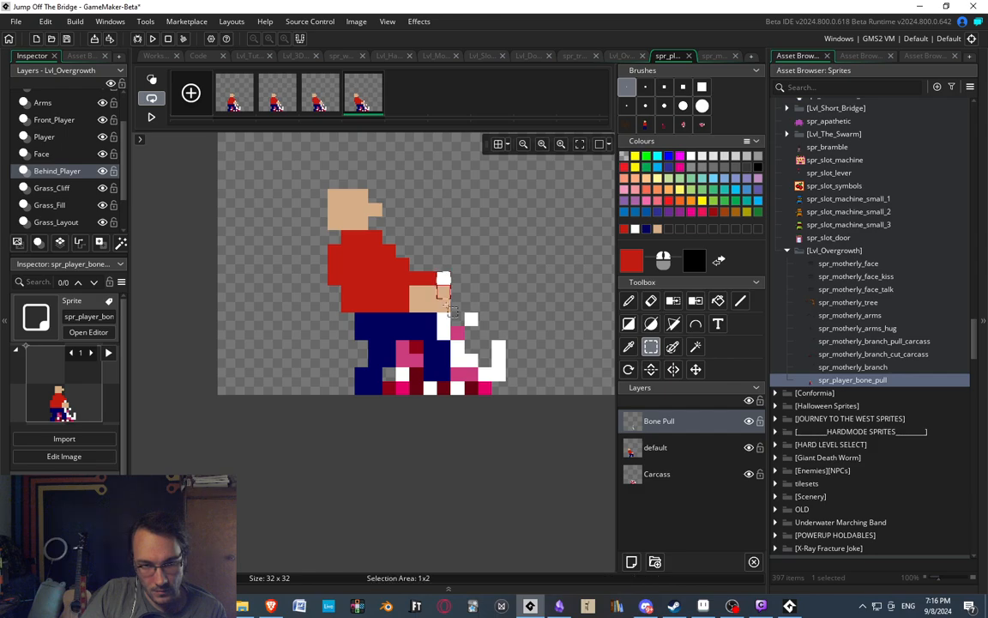
key("Left")
left_click(501, 310)
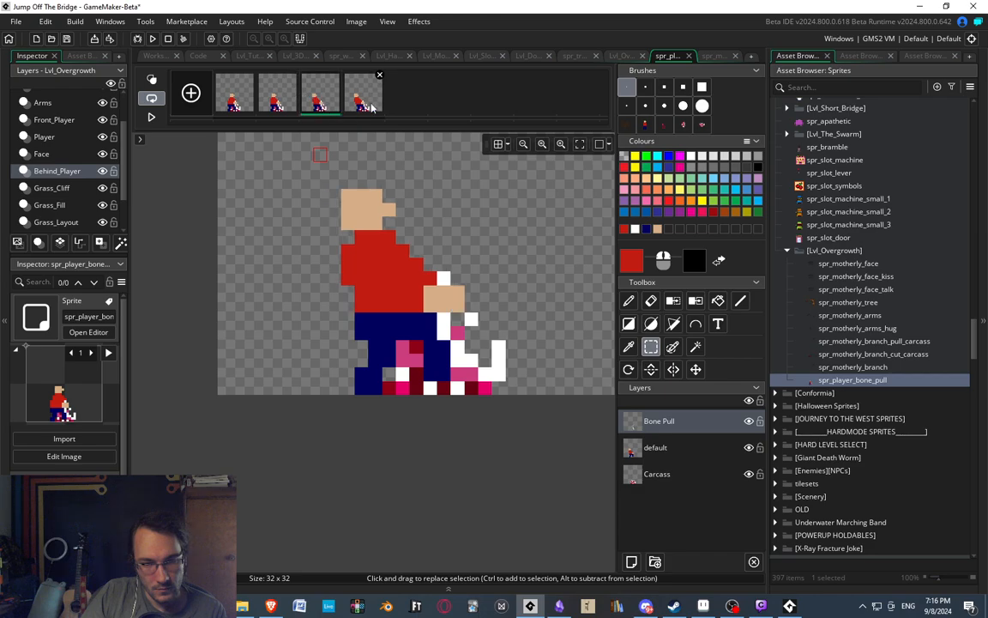
left_click(443, 320)
key("Left")
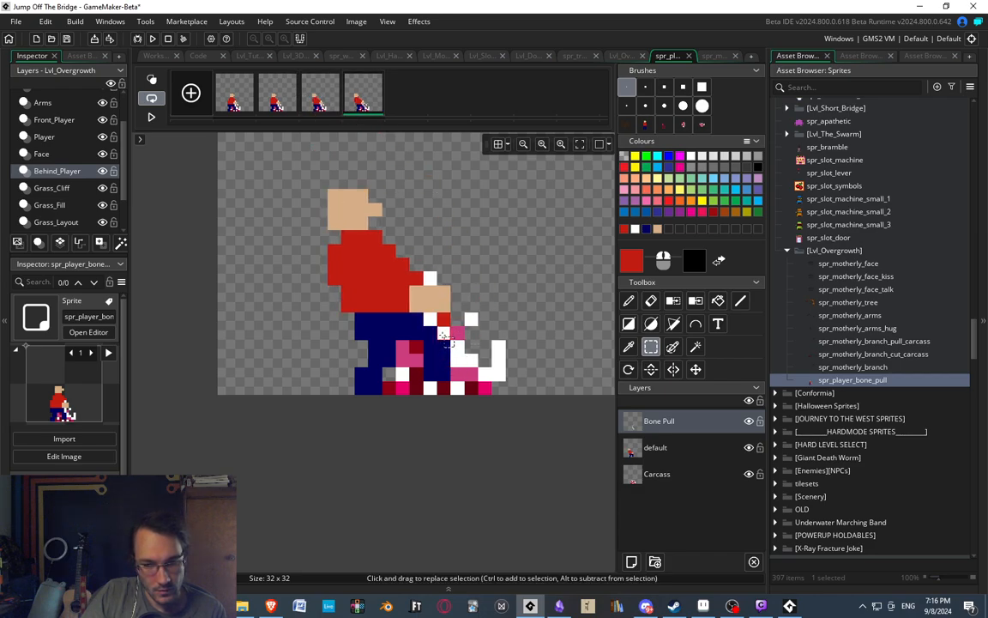
Compare the third and fourth frames to examine how the bone and the hands move.
left_click(322, 101)
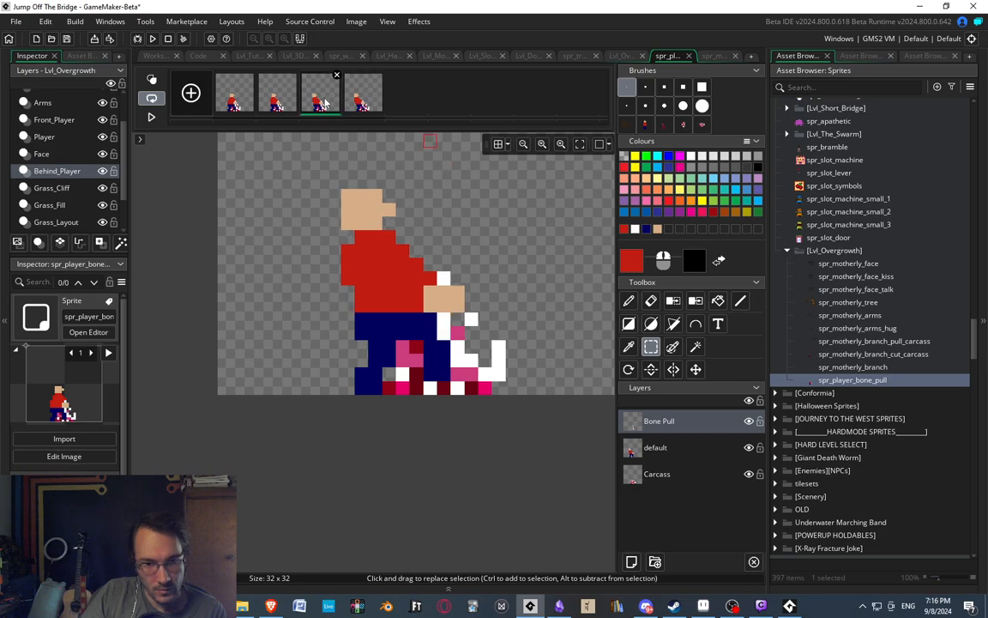
left_click(366, 105)
left_click(331, 104)
left_click(366, 107)
left_click(333, 106)
left_click(368, 112)
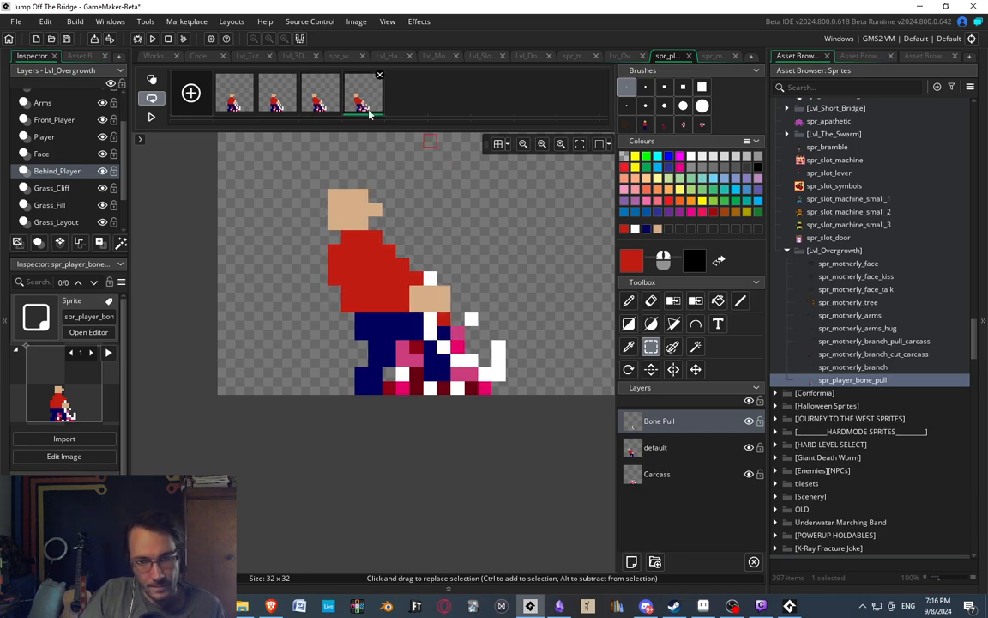
left_click(321, 102)
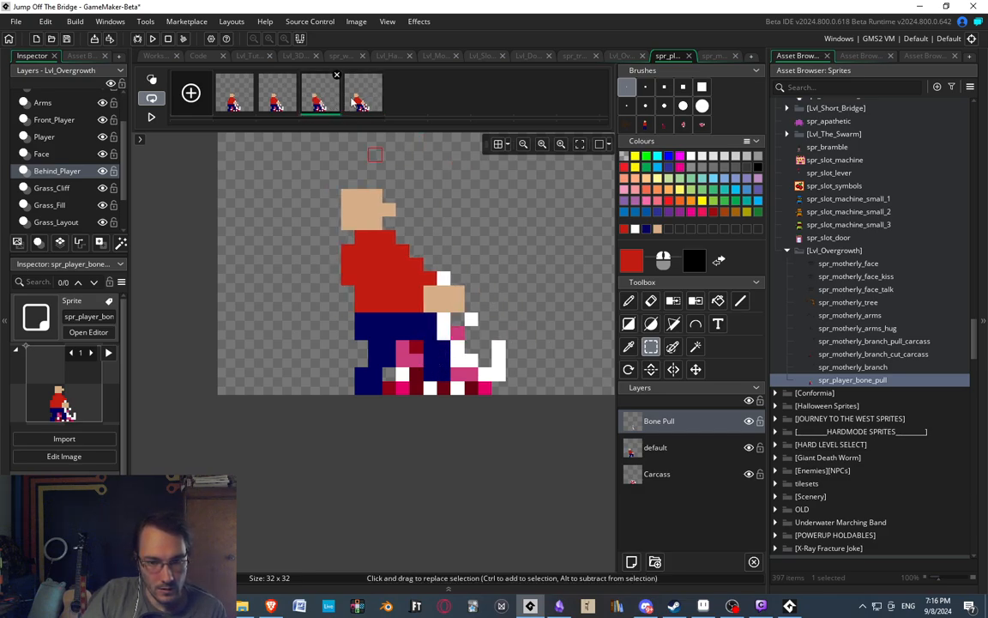
left_click(359, 105)
left_click(332, 105)
left_click(367, 107)
left_click(334, 107)
left_click(368, 109)
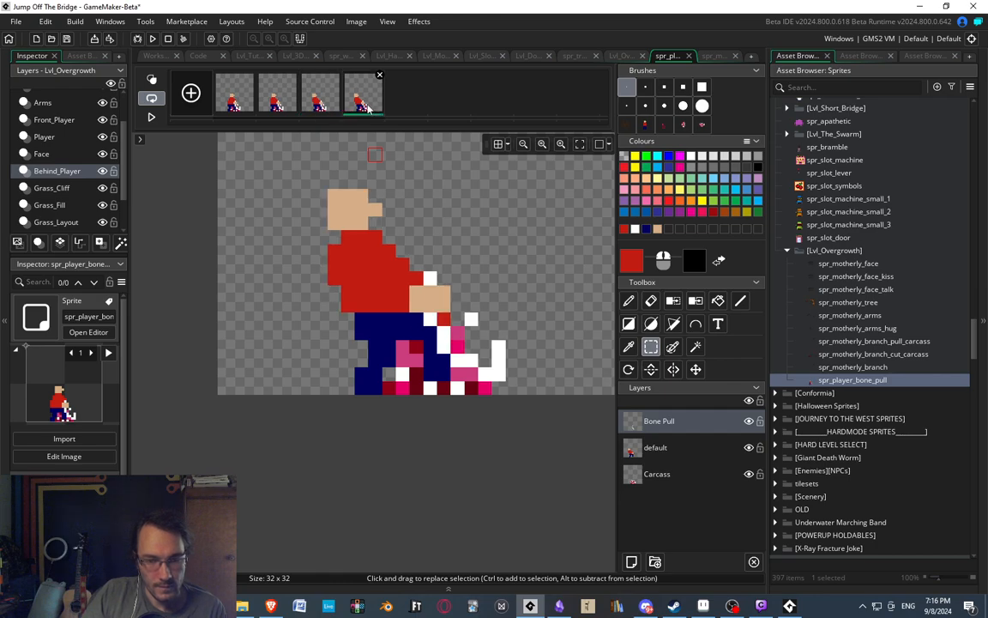
Play back the four-frame animation and examine the last two frames.
scroll(369, 215, "down", 2)
left_click(151, 116)
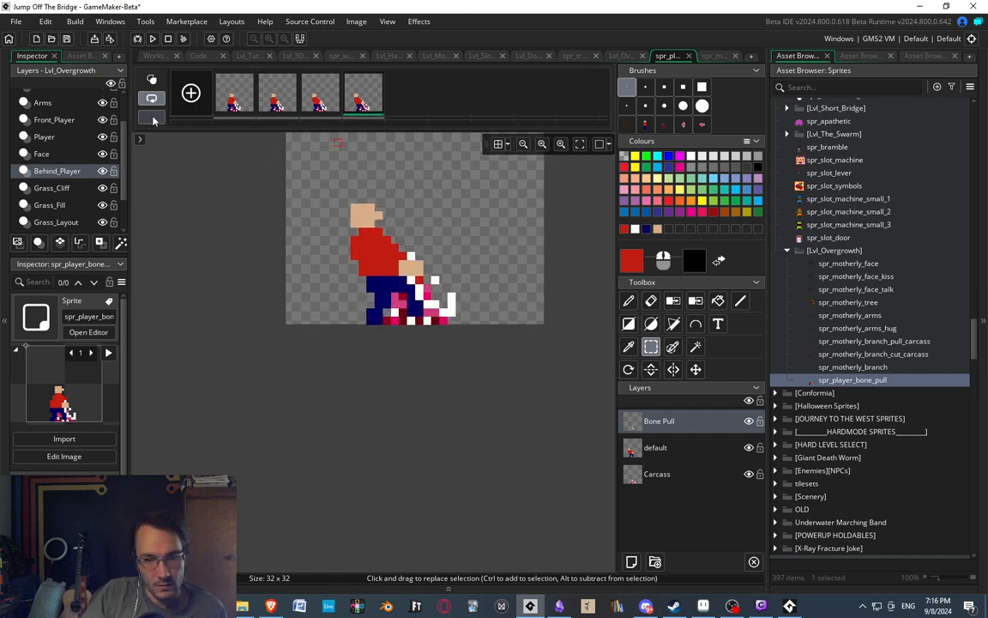
scroll(343, 211, "up", 3)
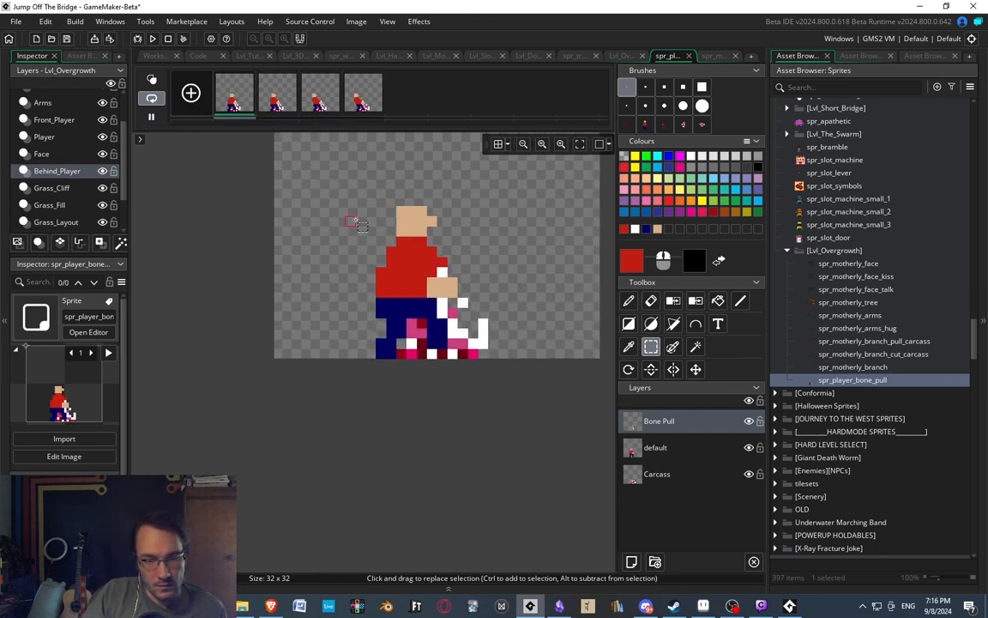
left_click(325, 101)
left_click(360, 105)
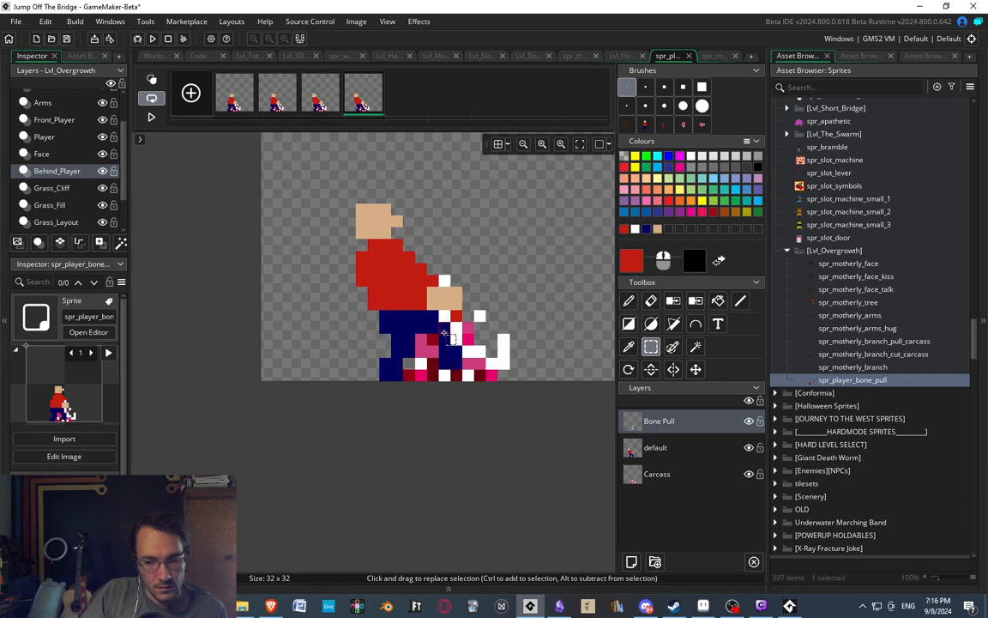
Shift the 3x3 block at the front thigh one pixel back on the default layer of the fourth frame.
left_click(654, 447)
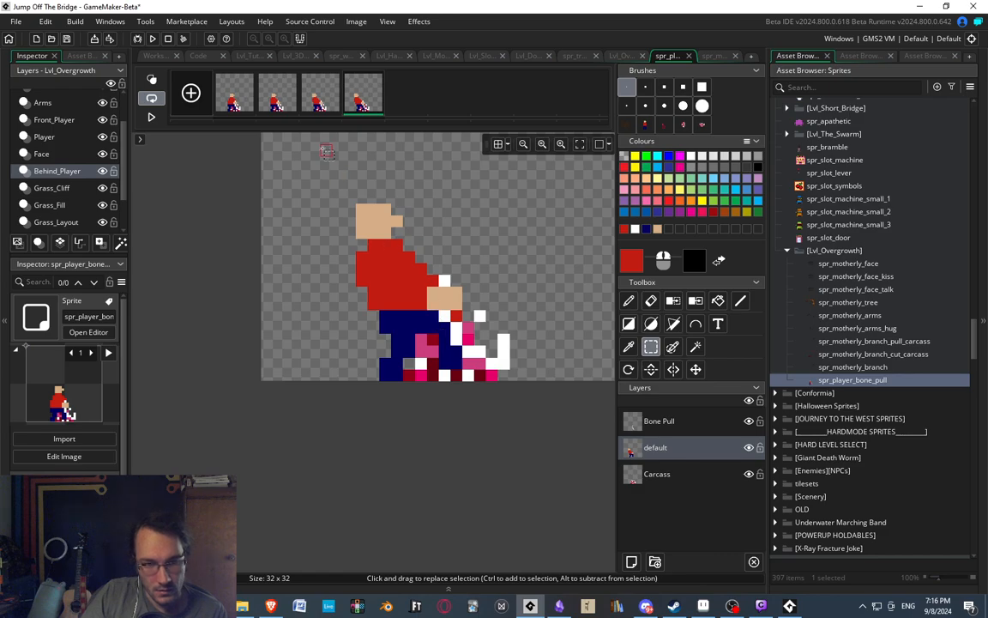
left_click(306, 101)
left_click(367, 108)
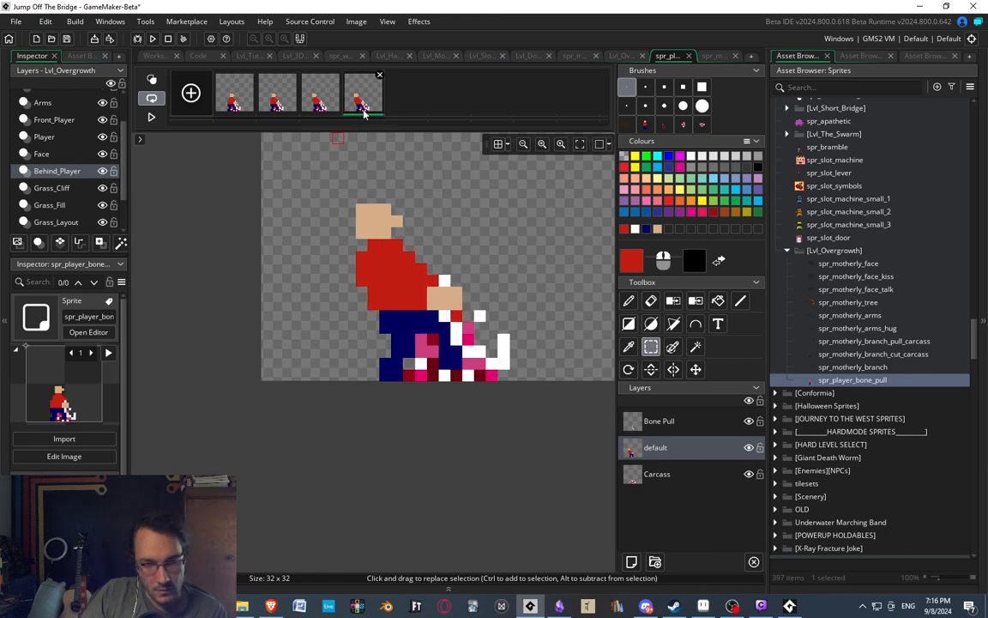
left_click(310, 102)
left_click(367, 107)
left_click_drag(439, 320, 469, 336)
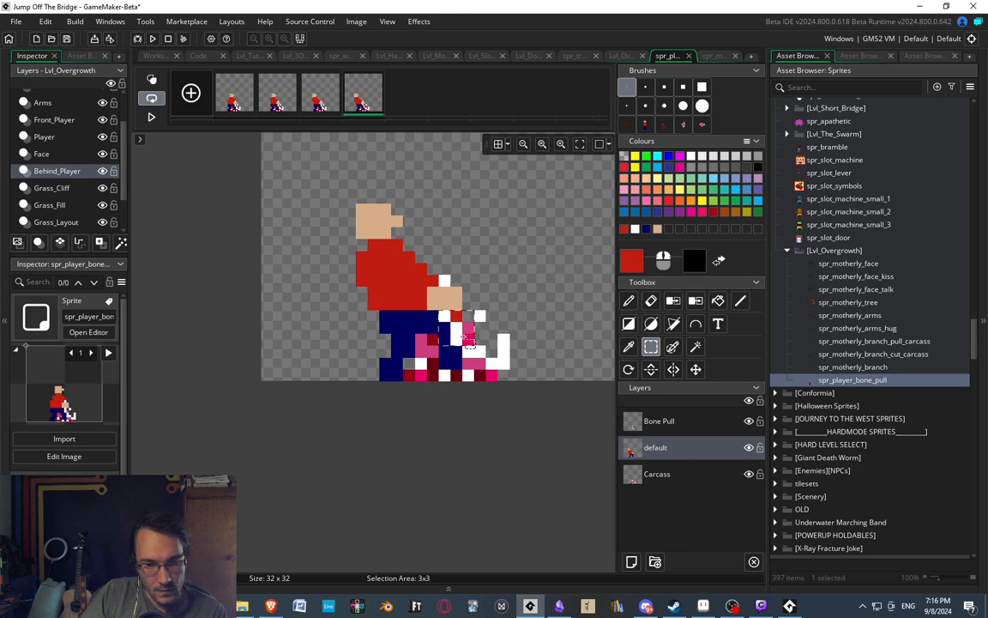
key("Left")
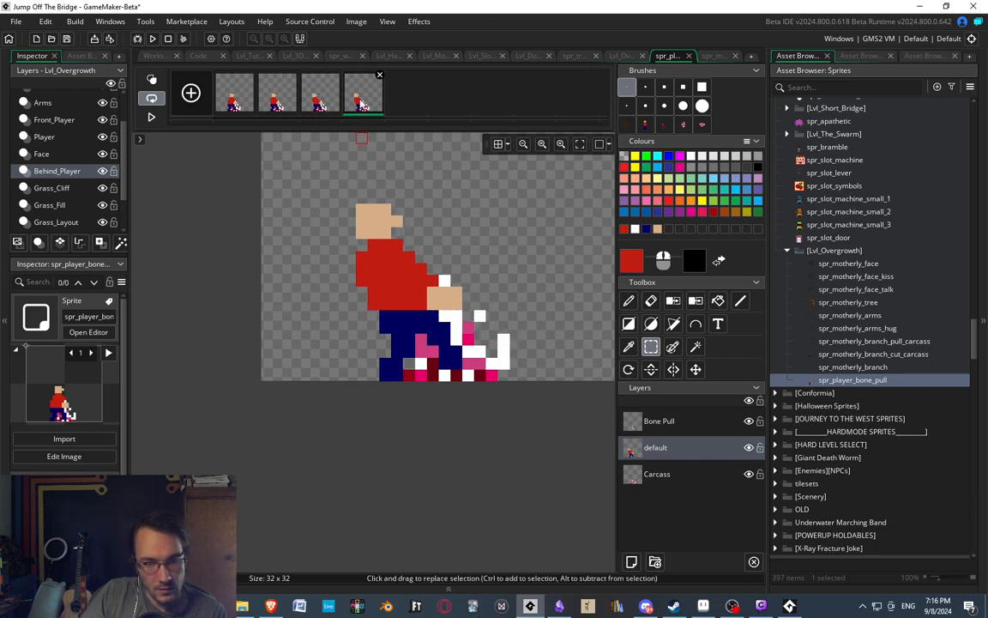
Alternate between the third and fourth frames to examine the motion of the front leg and torso.
left_click(329, 110)
left_click(355, 110)
left_click(327, 112)
left_click(355, 110)
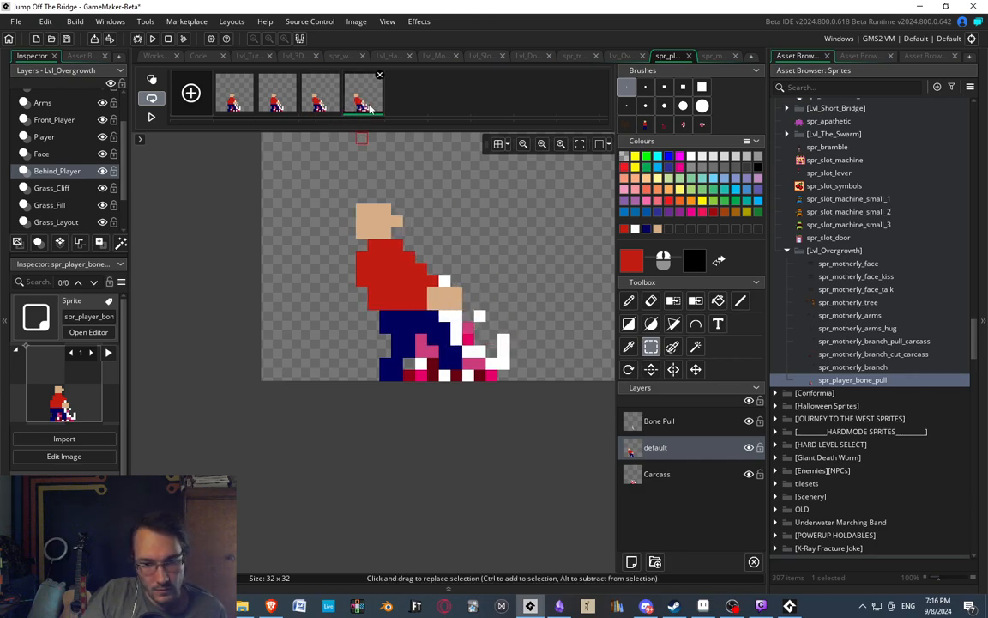
left_click(326, 112)
left_click(356, 112)
left_click(326, 112)
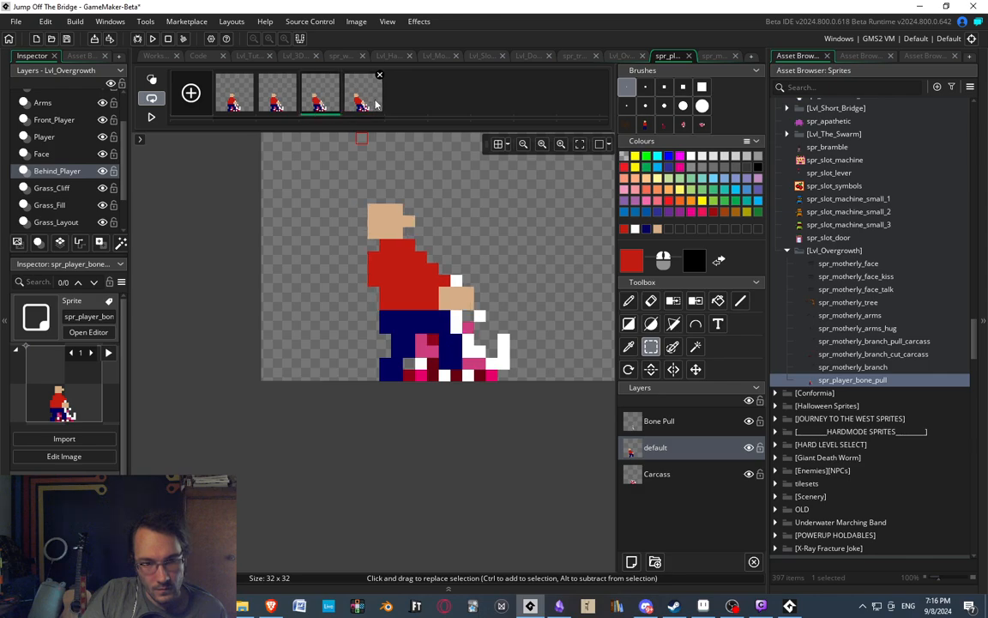
left_click(355, 109)
left_click(327, 111)
left_click(356, 110)
left_click(326, 109)
left_click(355, 109)
left_click(325, 108)
left_click(354, 107)
left_click(323, 105)
left_click(363, 106)
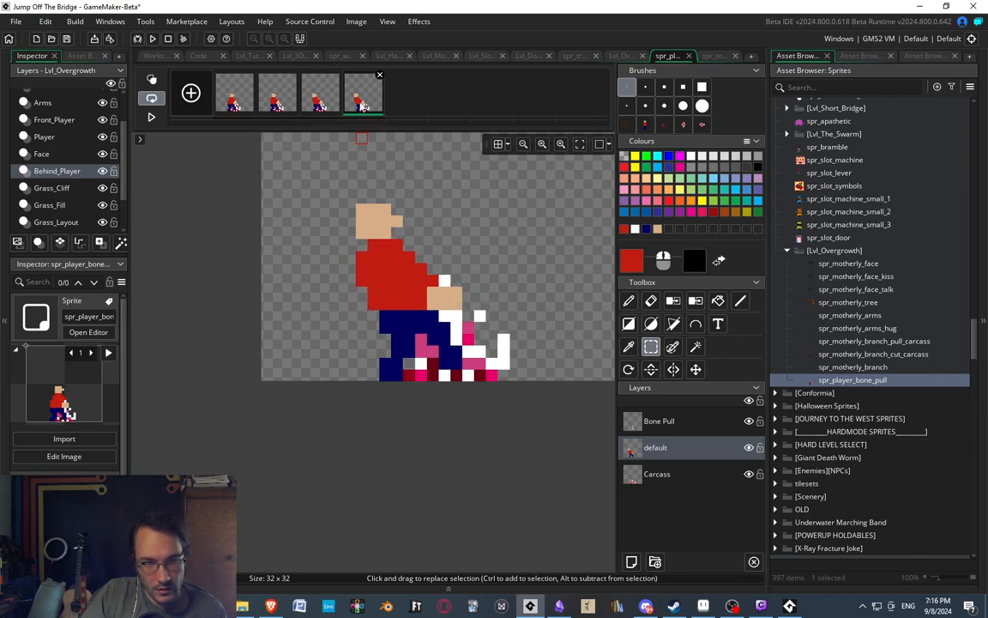
Compare the second and third frames and play back the animation.
left_click(280, 104)
left_click(319, 104)
left_click(276, 104)
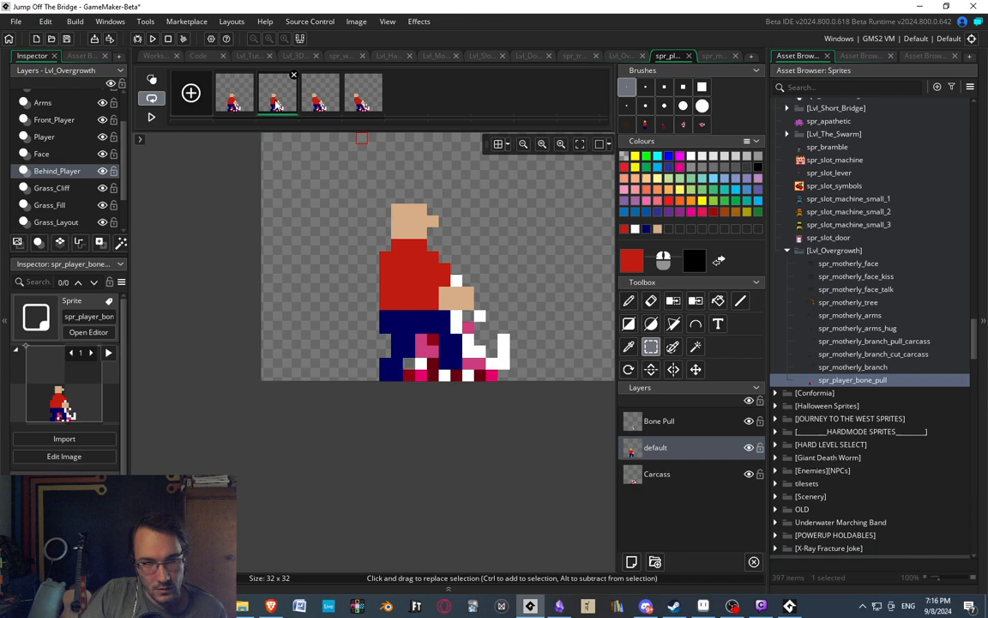
left_click(151, 117)
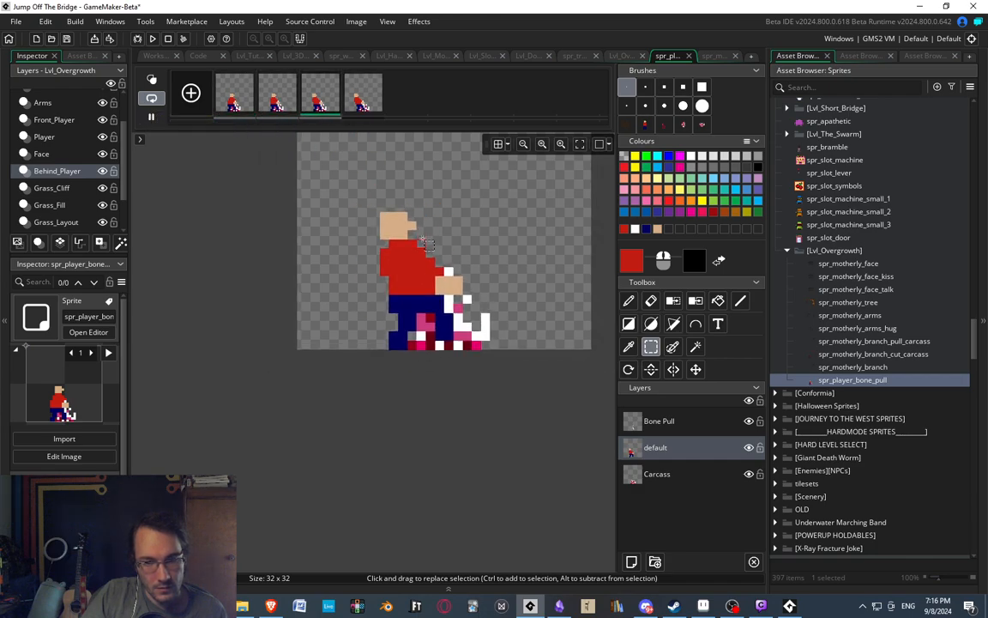
scroll(427, 242, "up", 1)
Erase the nose pixel in the fourth frame and repaint it in skin colour diagonally above the head's front upper corner.
left_click(364, 105)
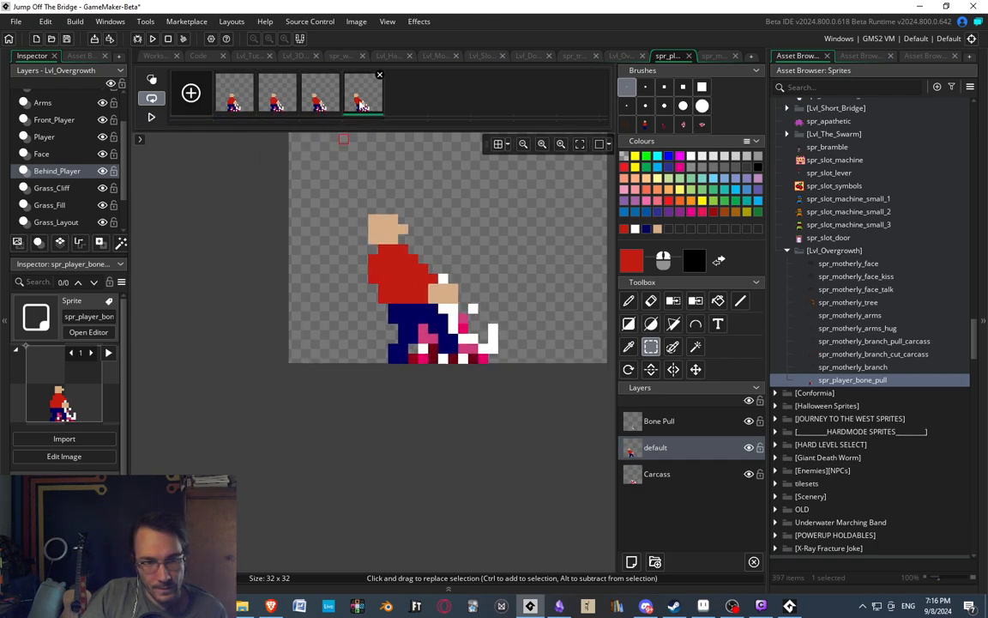
scroll(409, 252, "up", 2)
key("e")
left_click(402, 220)
key("d")
left_click(390, 218, "ctrl")
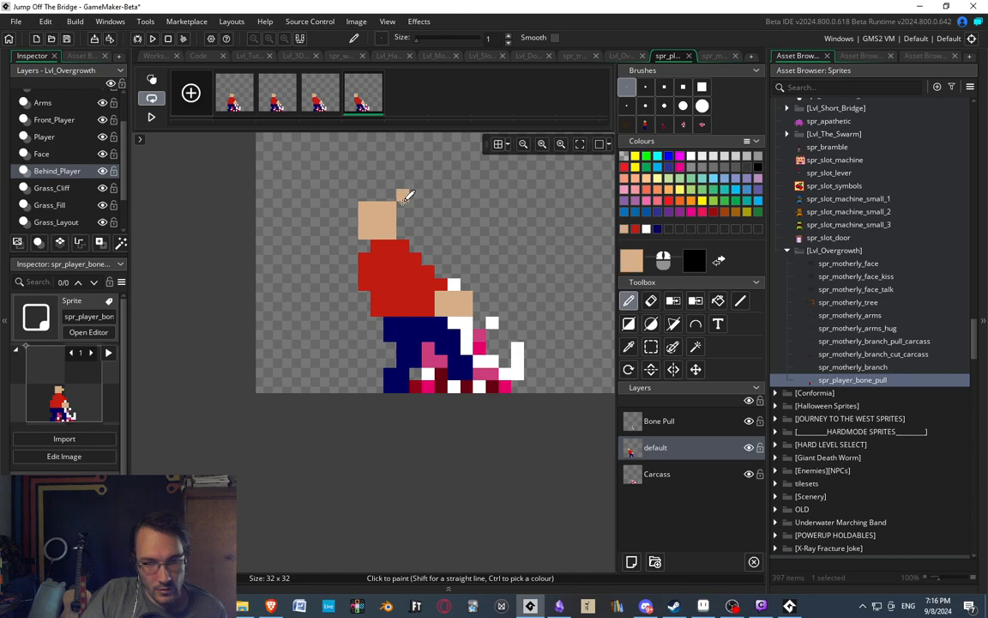
scroll(399, 200, "down", 5, "ctrl")
Move the nose in the third frame one pixel up, level with the top row of the head, by erasing and repainting it.
left_click(320, 106, "ctrl")
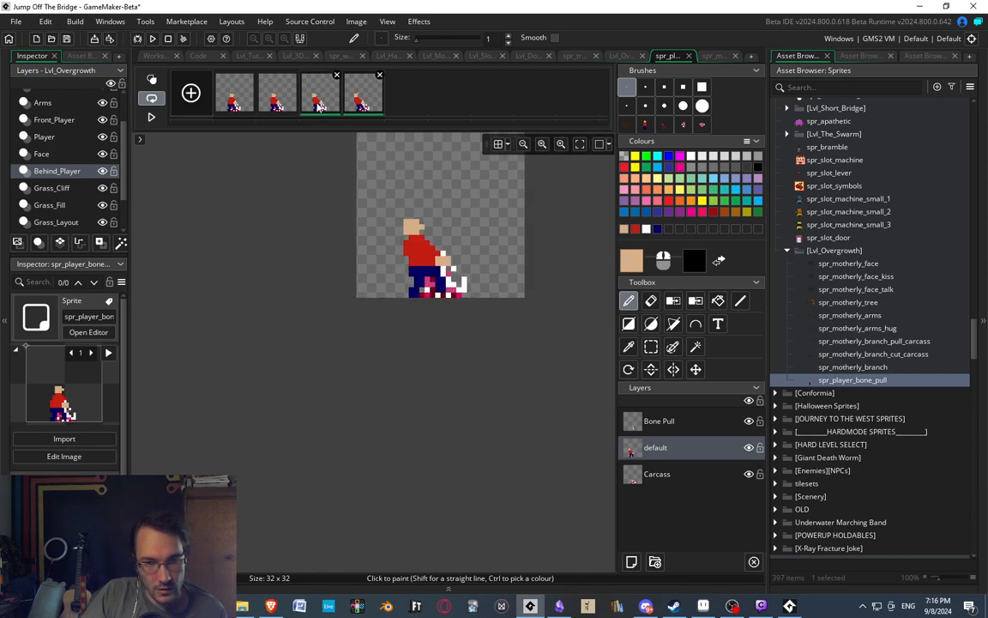
scroll(423, 228, "up", 5, "ctrl")
key("e")
left_click(422, 220)
key("d")
left_click(424, 208)
scroll(416, 188, "down", 3, "ctrl")
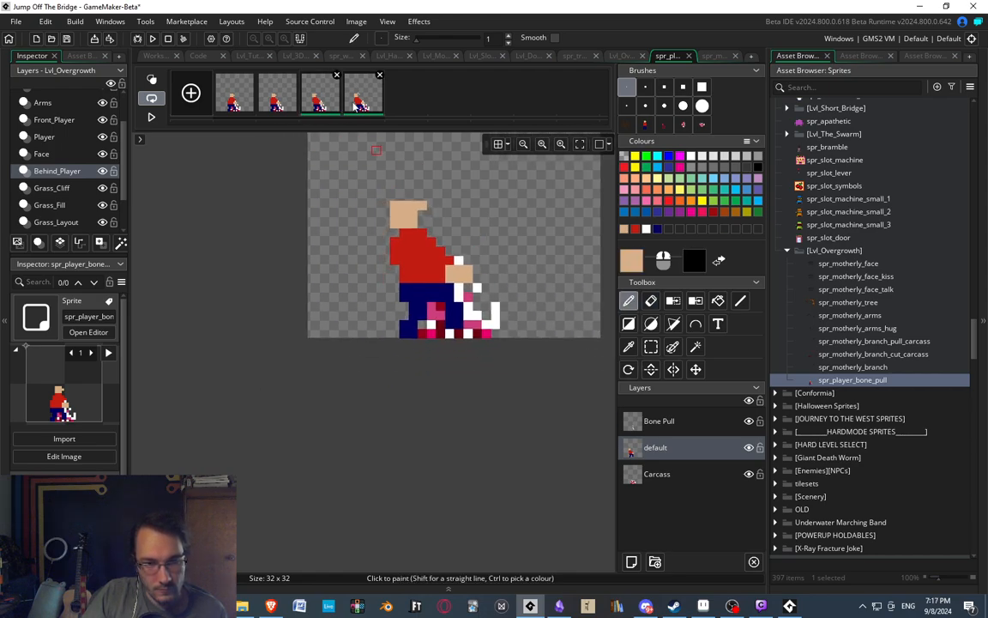
Step through the second to fourth frames and play back the animation to examine the head tilting back.
left_click(362, 91)
key("e")
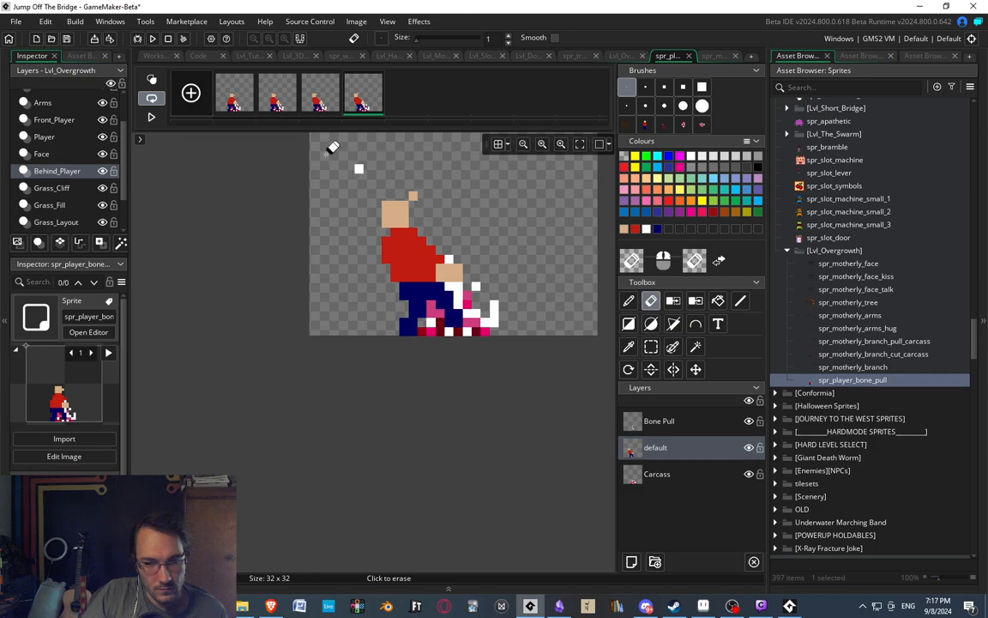
left_click(279, 97)
left_click(321, 97)
left_click(363, 97)
scroll(468, 209, "down", 3, "ctrl")
middle_click_drag(469, 208, 367, 215)
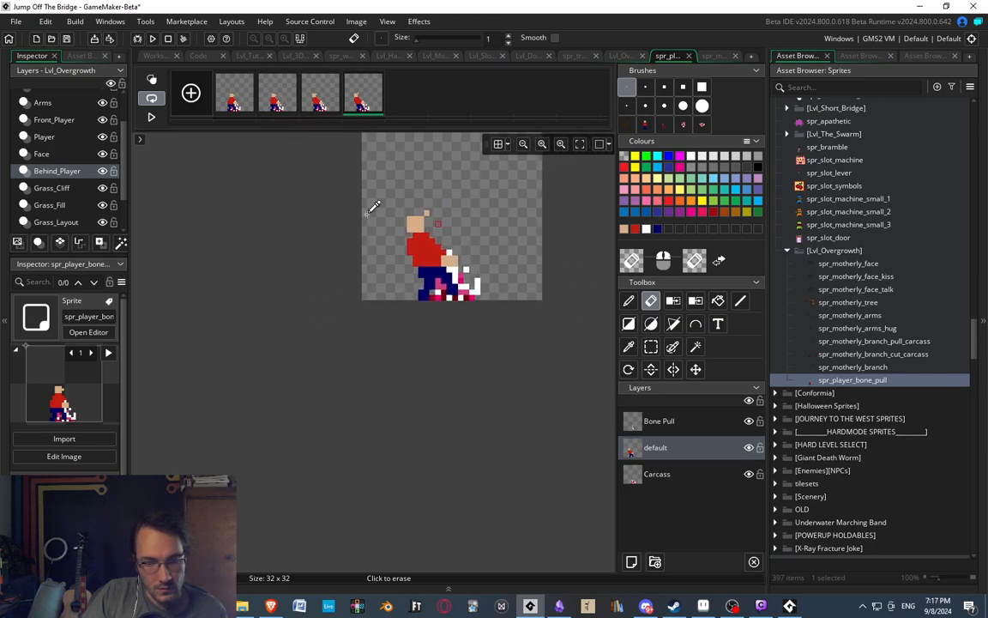
scroll(374, 208, "up", 1, "ctrl")
left_click(151, 116)
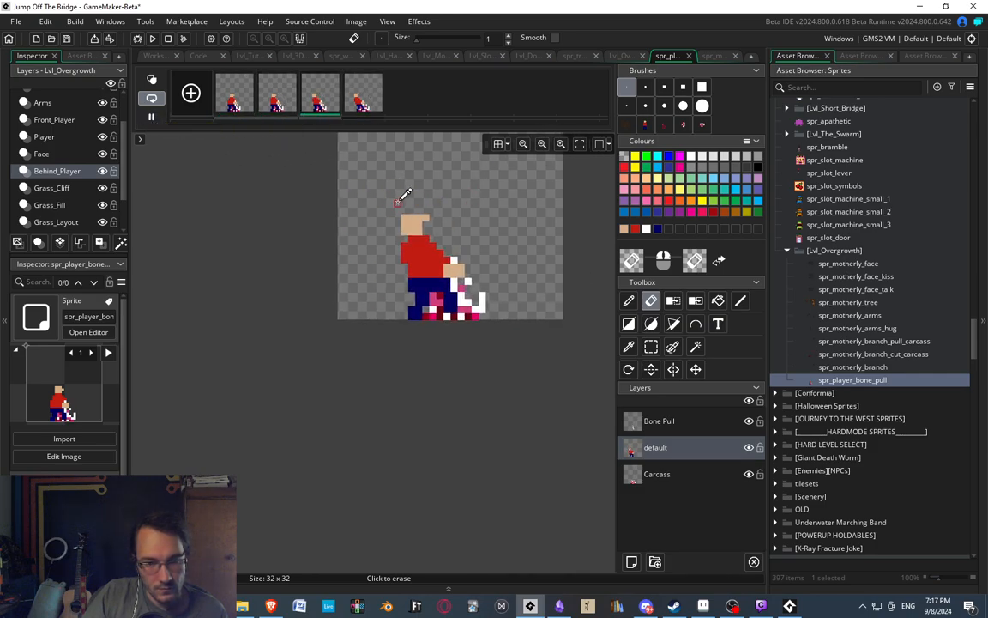
scroll(401, 203, "up", 3, "ctrl")
left_click(321, 97)
left_click(364, 97)
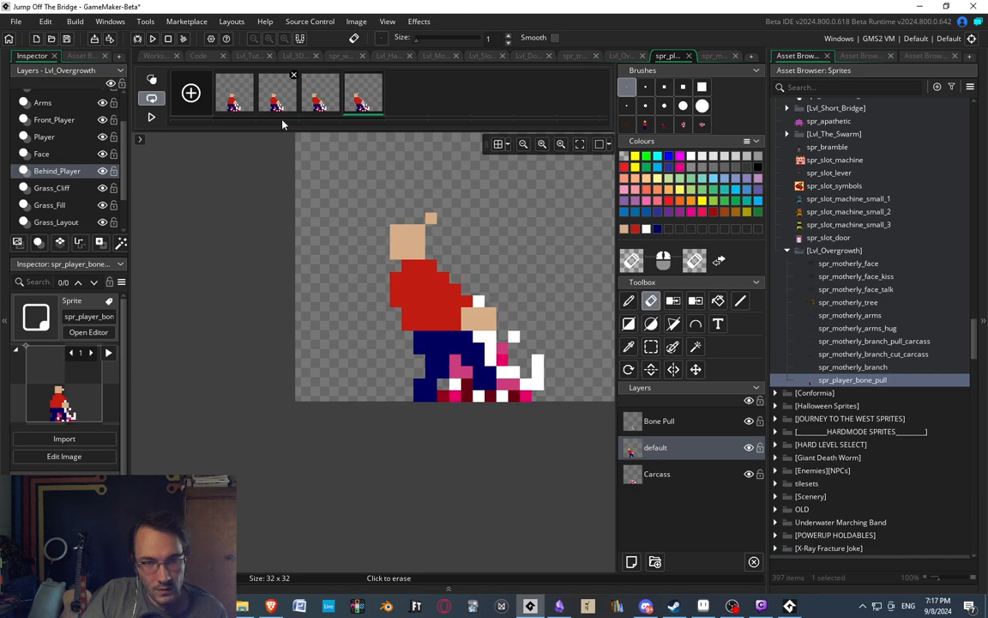
Duplicate the third and fourth frames, place the copies in that order at the end of the animation, and play it back.
left_click(322, 101)
key("ctrl+c")
key("ctrl+v")
left_click_drag(360, 100, 425, 102)
left_click(354, 105)
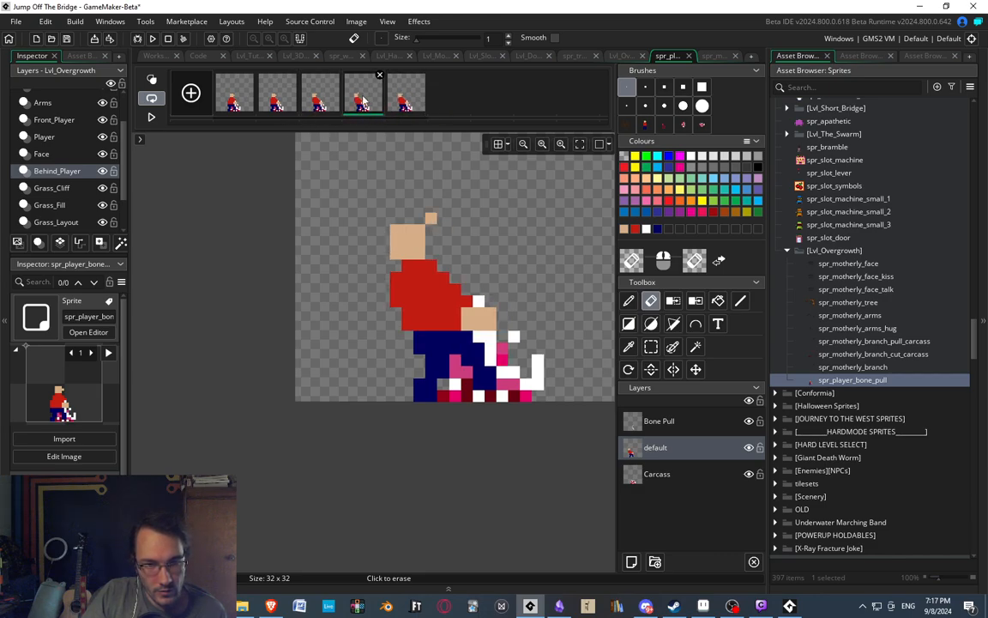
key("ctrl+v")
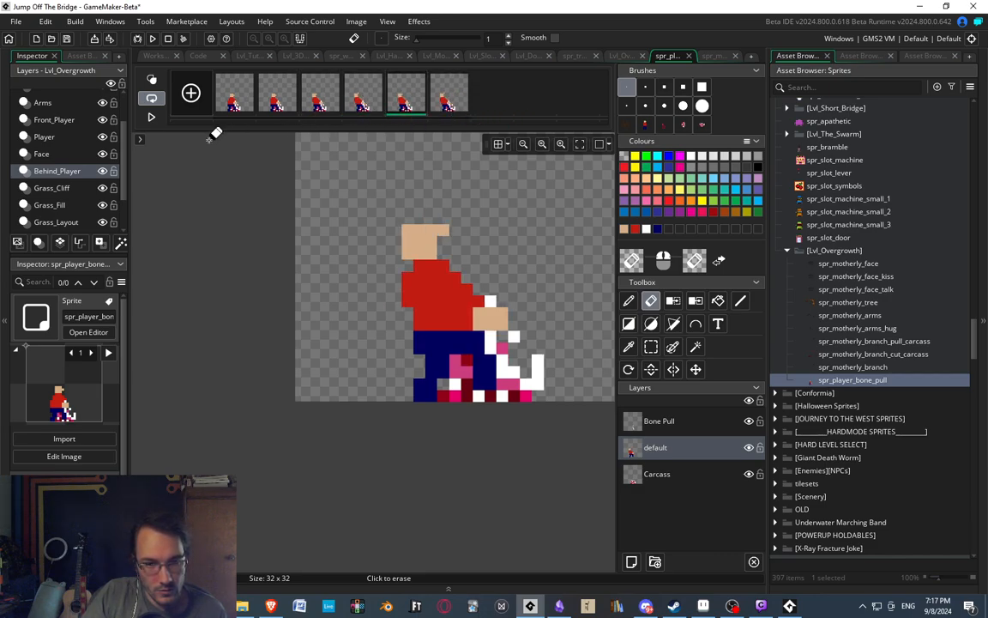
left_click(151, 117)
left_click(320, 99)
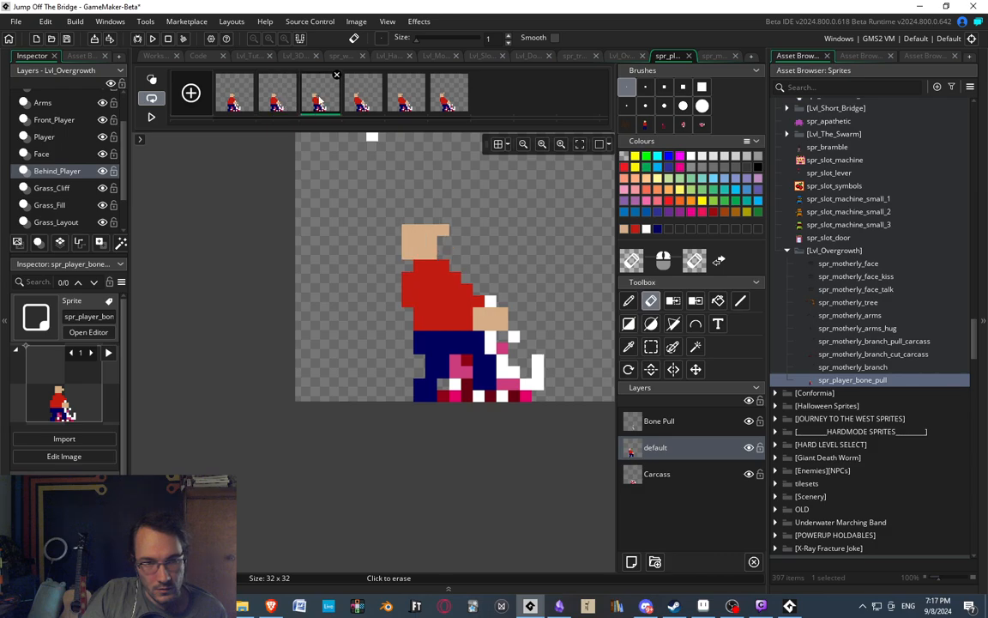
Append a copy of the third frame and a copy of the second frame to the end of the animation, and play it.
left_click(381, 102)
left_click(441, 103)
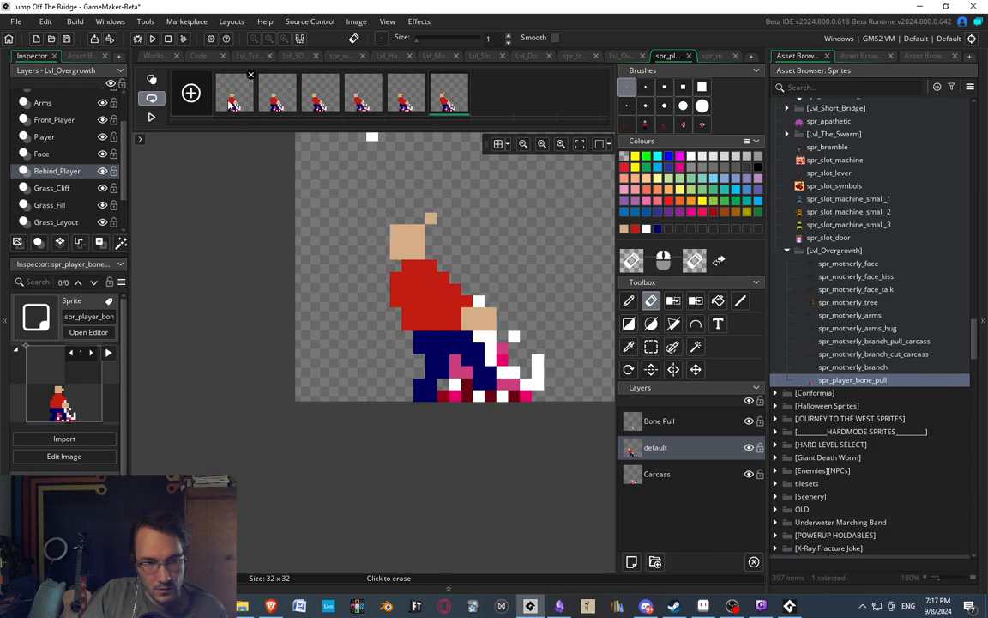
left_click(324, 105)
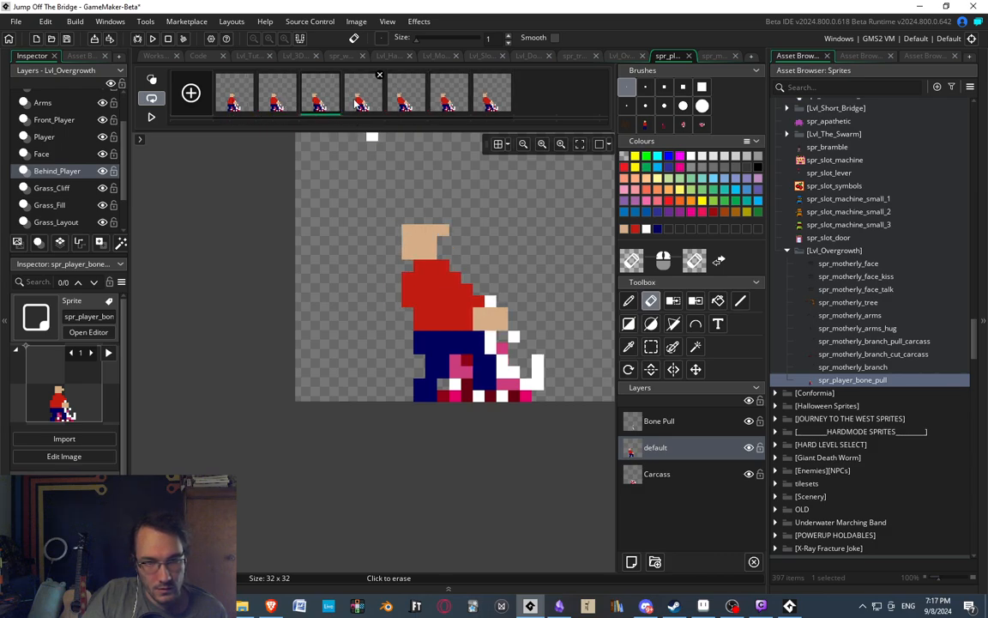
left_click_drag(364, 97, 520, 101, "alt")
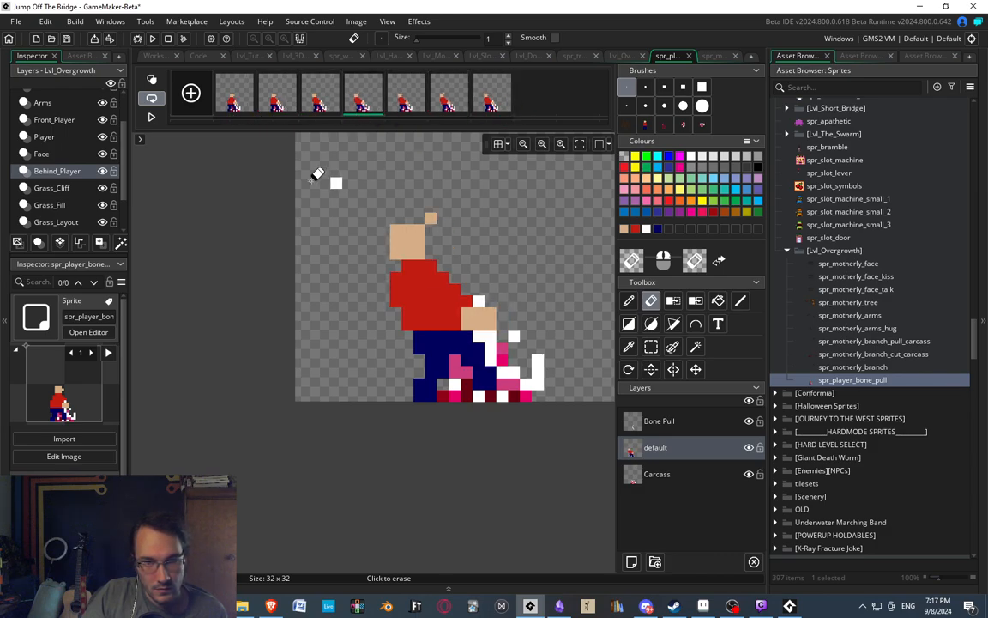
left_click(264, 107)
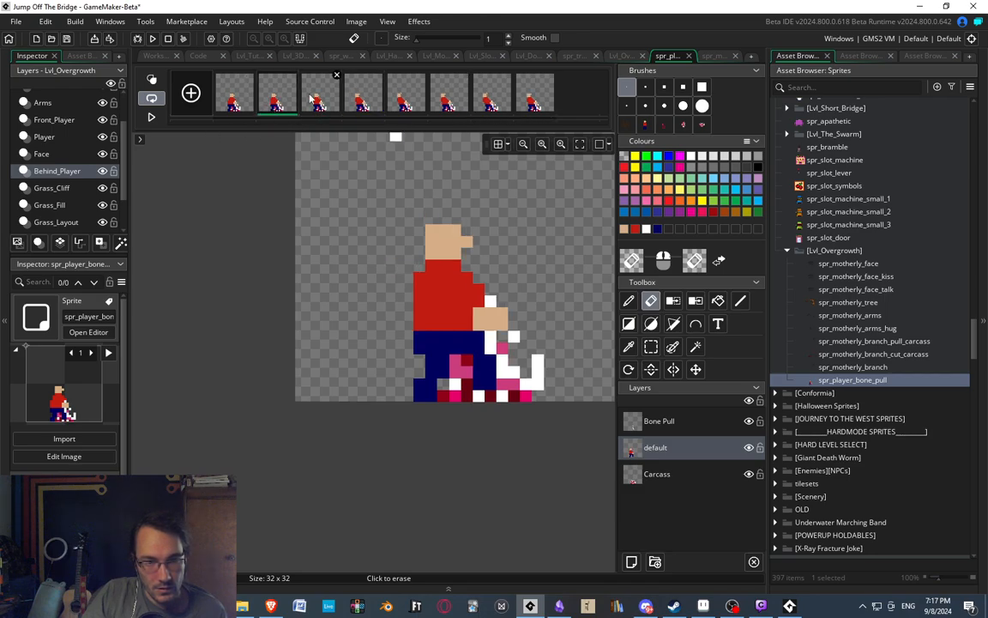
left_click_drag(309, 94, 556, 93, "alt")
left_click(151, 117)
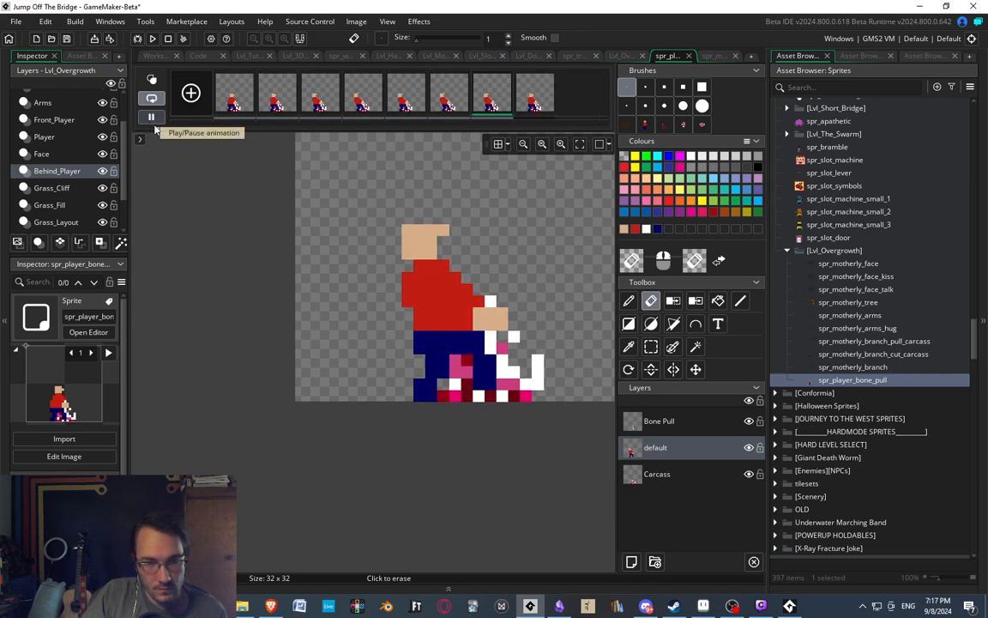
Lower the frames-per-second value of spr_player_bone_pull in its sprite window and return to the image editor to watch the playback.
scroll(426, 220, "down", 2)
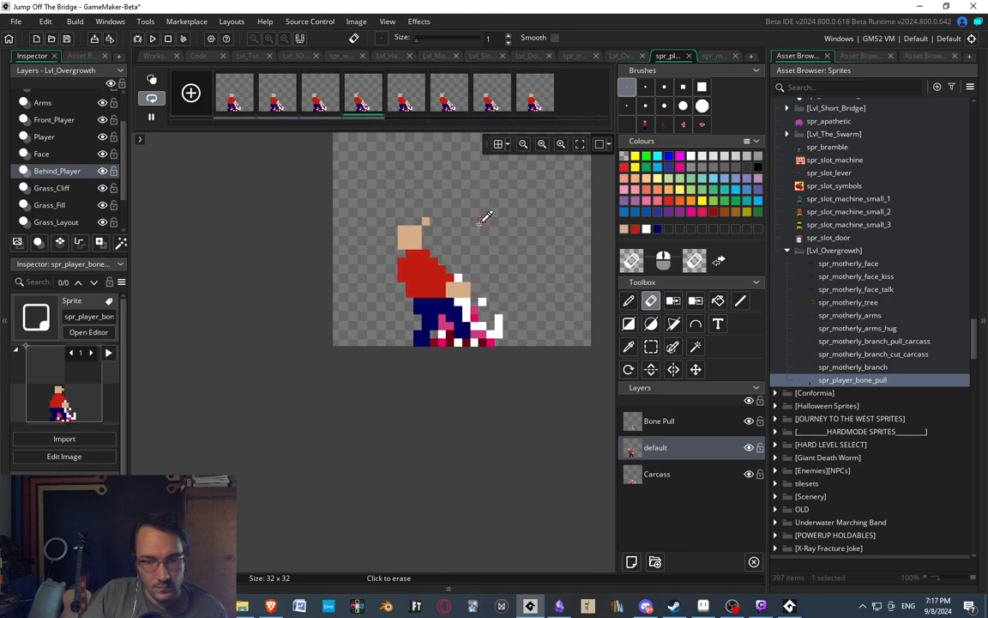
left_click(153, 56)
double_click(330, 167)
type("15")
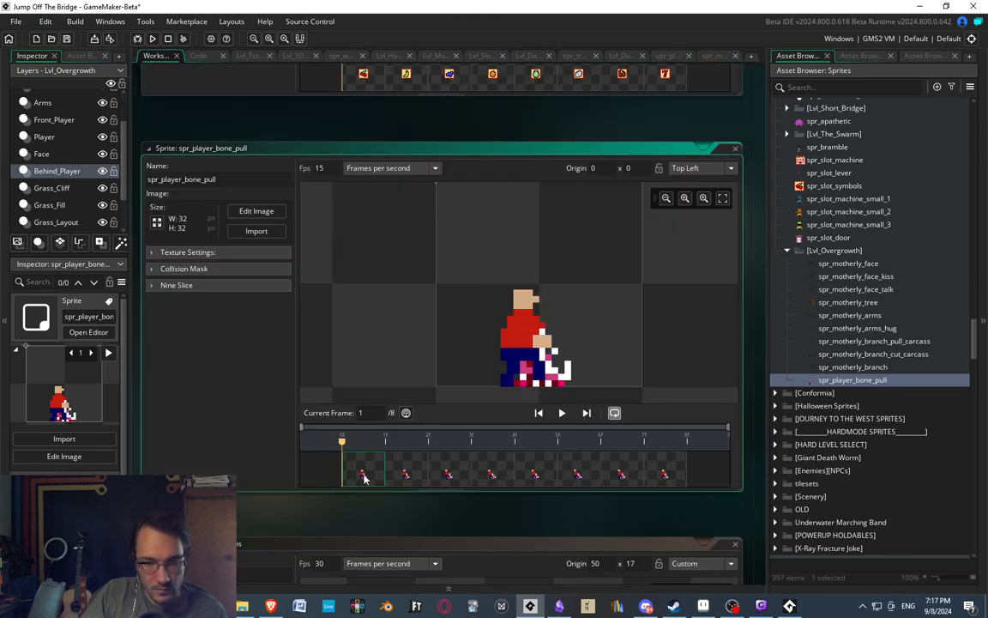
double_click(364, 478)
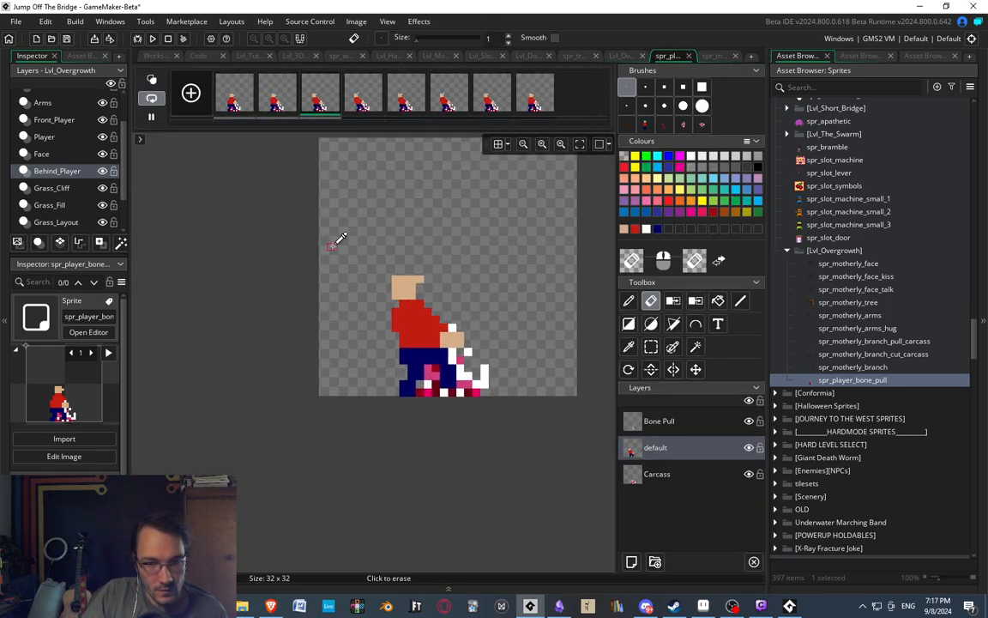
scroll(429, 288, "up", 3)
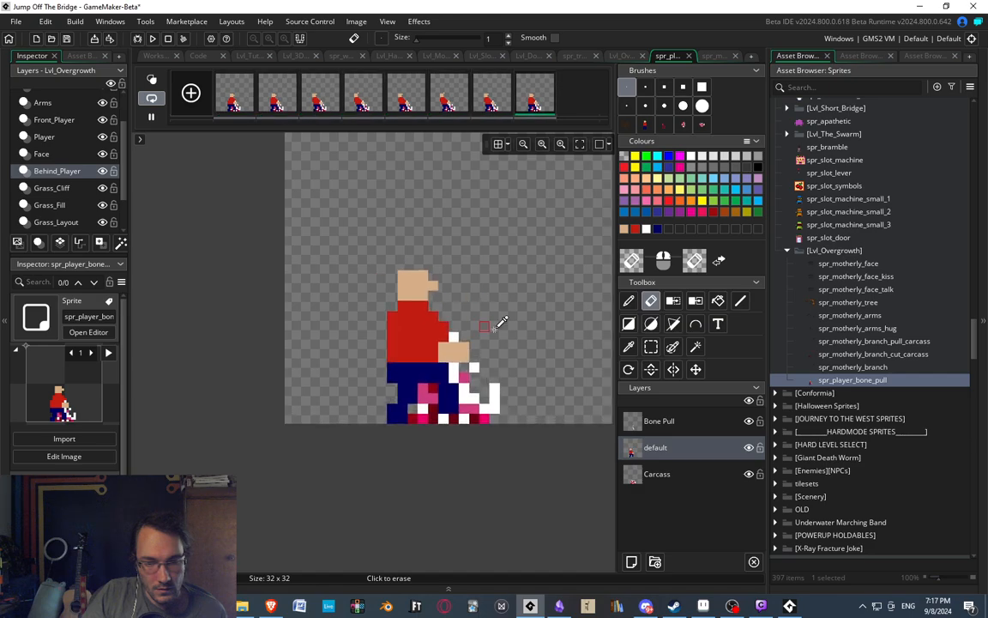
middle_click_drag(498, 324, 468, 325)
scroll(459, 326, "down", 2)
scroll(425, 310, "up", 2)
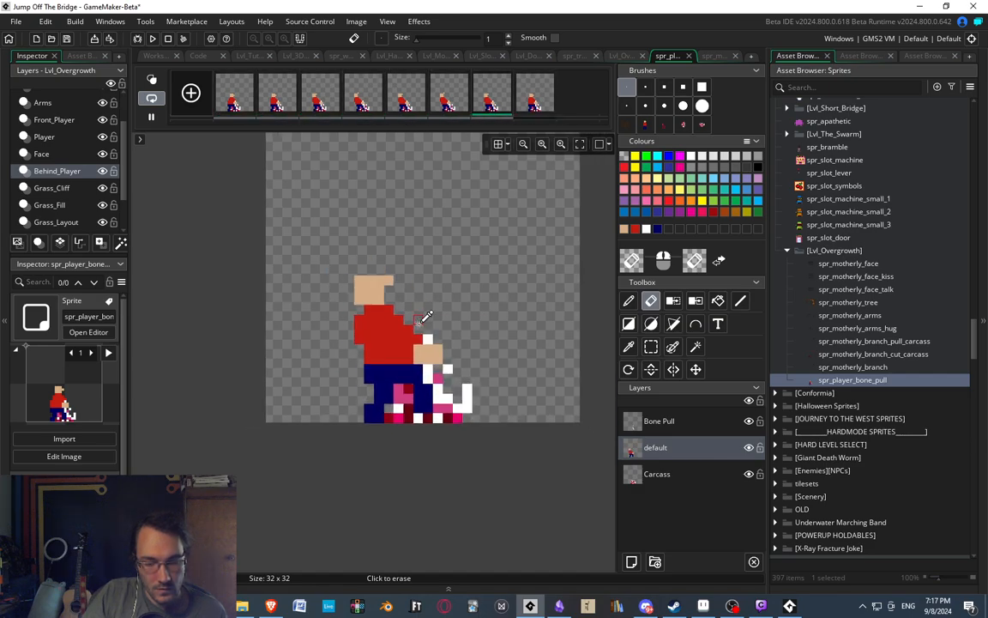
In the sixth frame's default layer, shift the upper body and thighs one pixel back, including the shin pixels just below them.
left_click(350, 105)
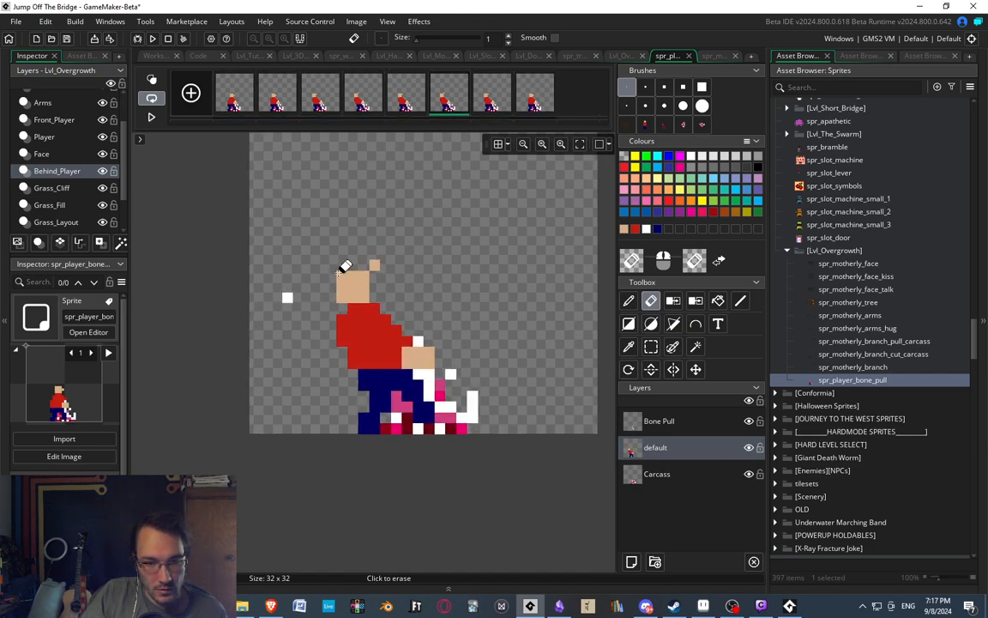
key("s")
left_click_drag(320, 230, 489, 392)
key("Left")
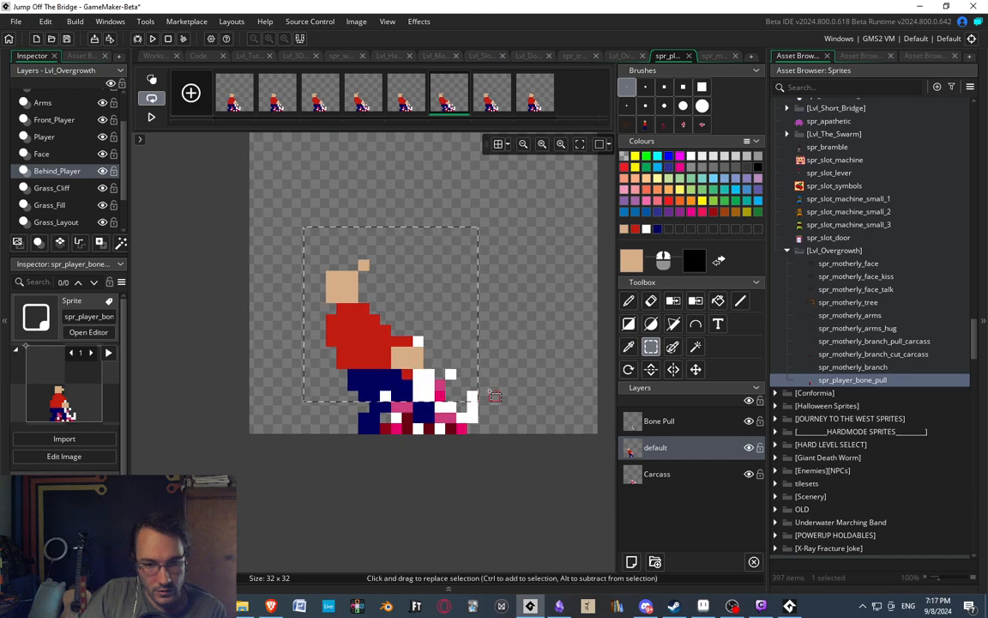
left_click_drag(367, 406, 386, 408)
key("Left")
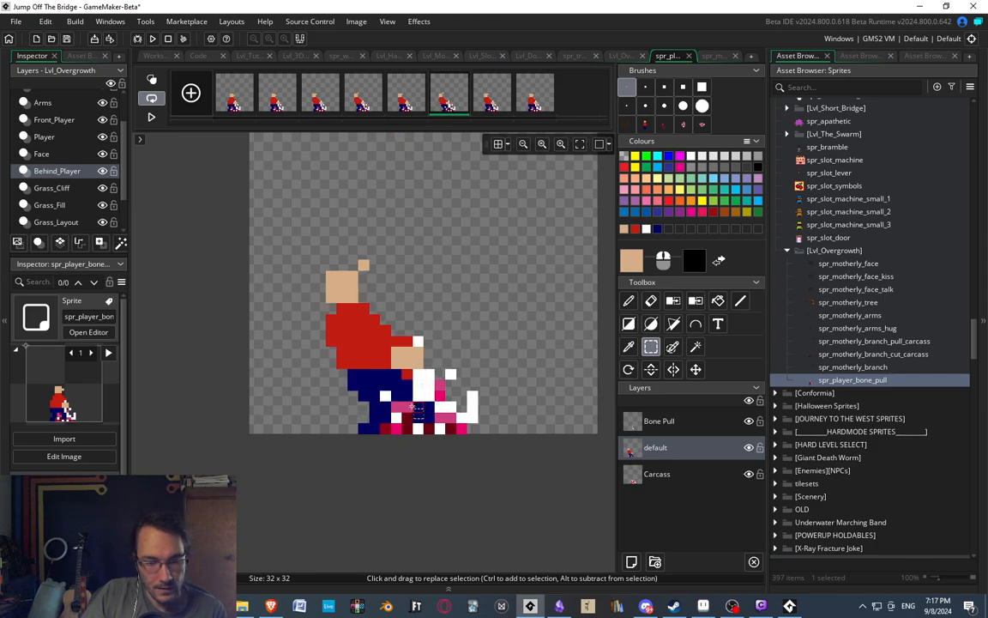
left_click_drag(413, 407, 429, 408)
key("Left")
left_click(418, 167)
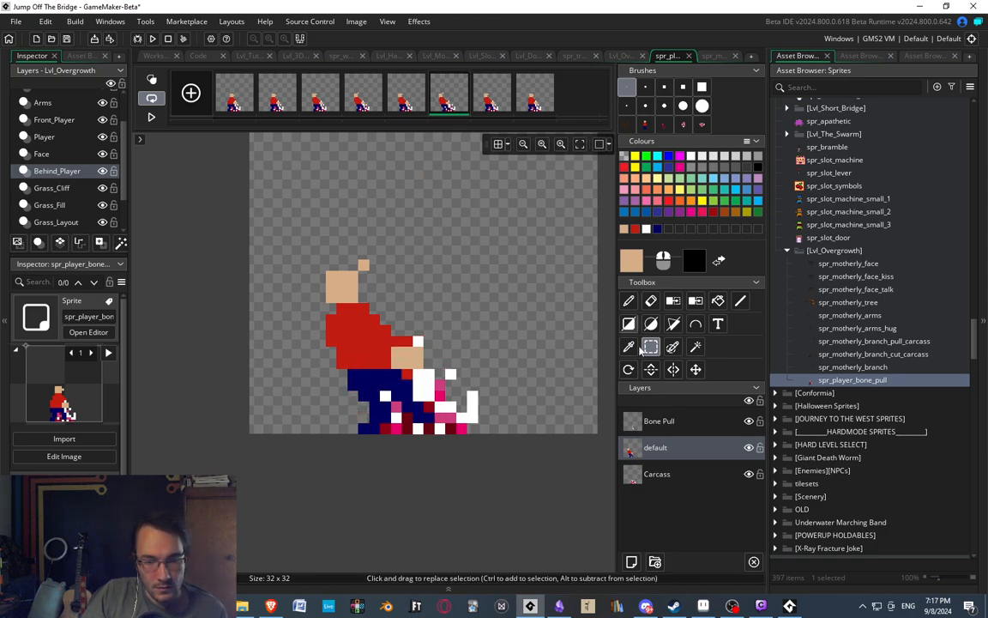
On the Bone Pull layer of the sixth frame, shift the held bone one pixel back towards the figure.
left_click(659, 420)
mouse_move(416, 331)
left_mouse_down()
mouse_move(441, 343)
mouse_move(441, 386)
left_mouse_up()
key("Left")
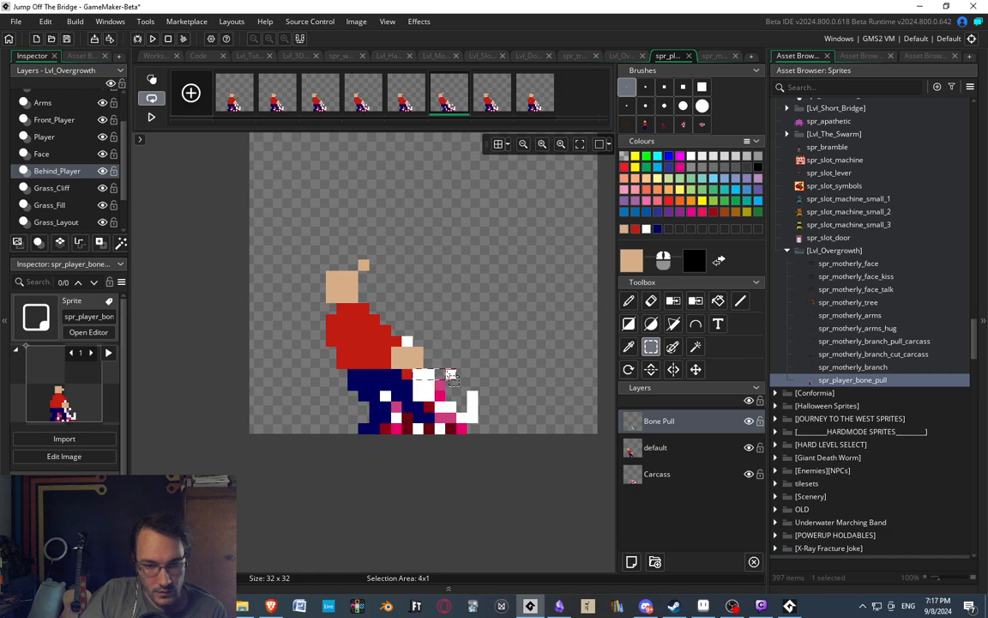
key("Left")
key("Right")
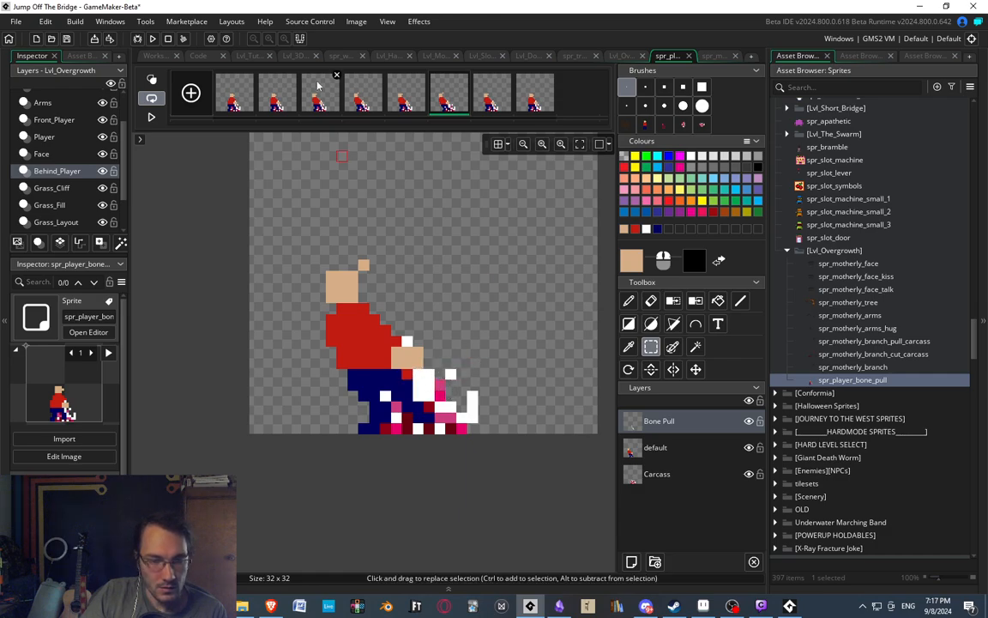
Play back the whole animation and pause on the seventh frame to examine the repeated pulling motion.
left_click(151, 117)
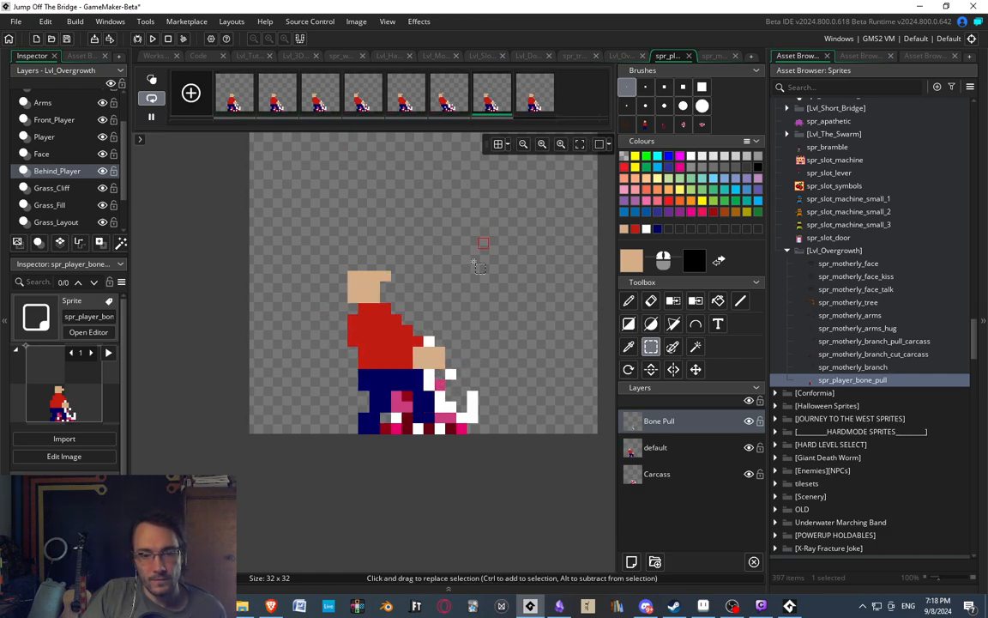
scroll(439, 260, "down", 4)
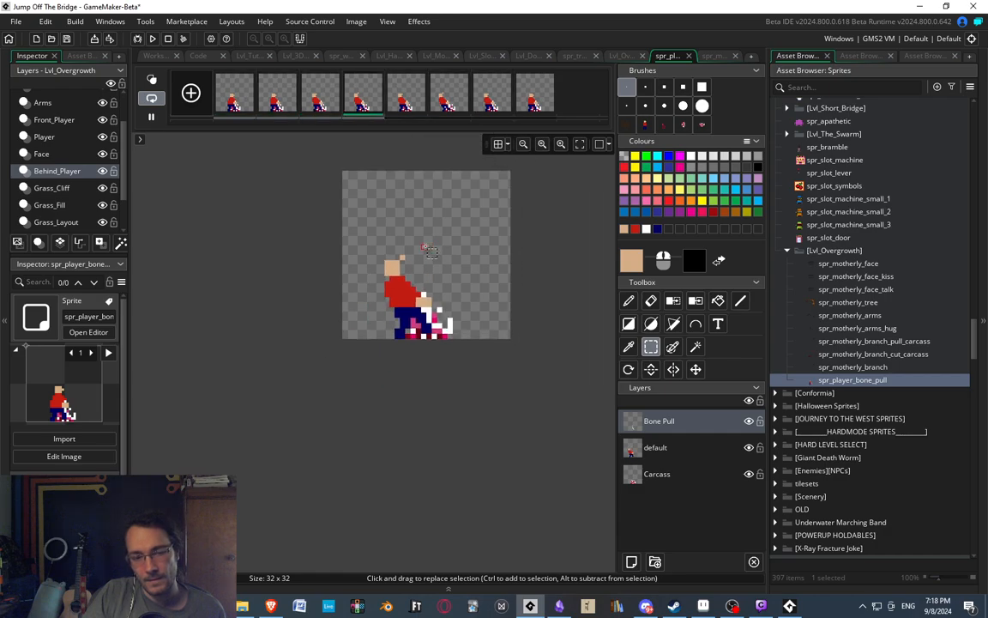
scroll(418, 275, "up", 2)
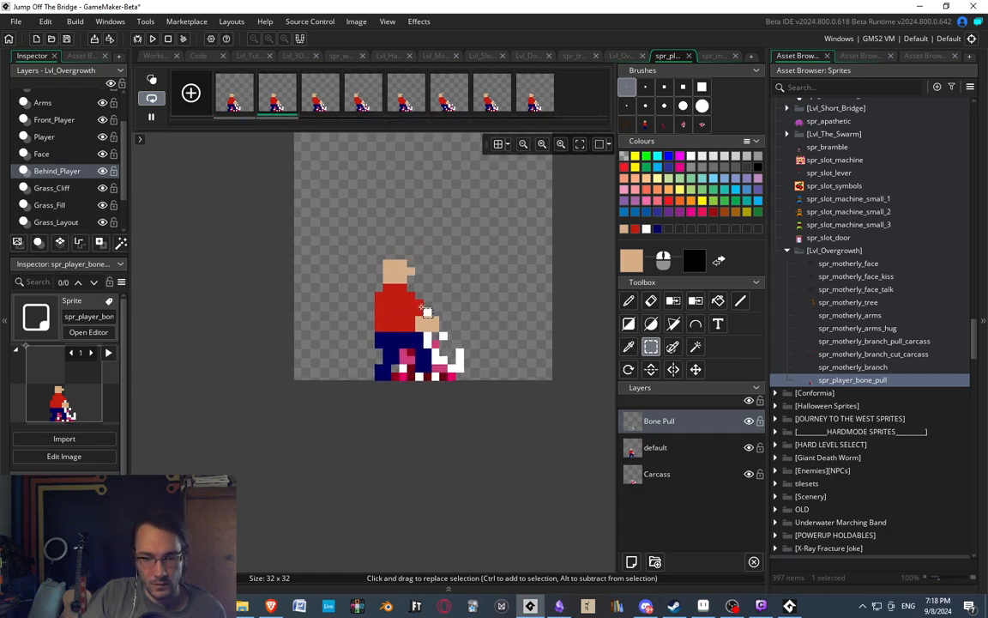
scroll(413, 228, "up", 1)
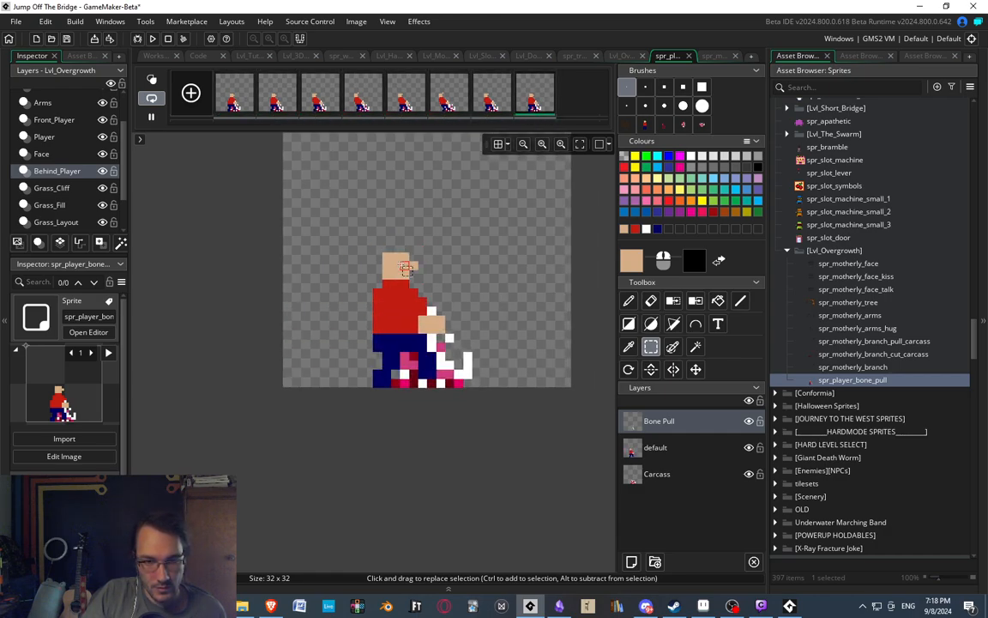
key("Left")
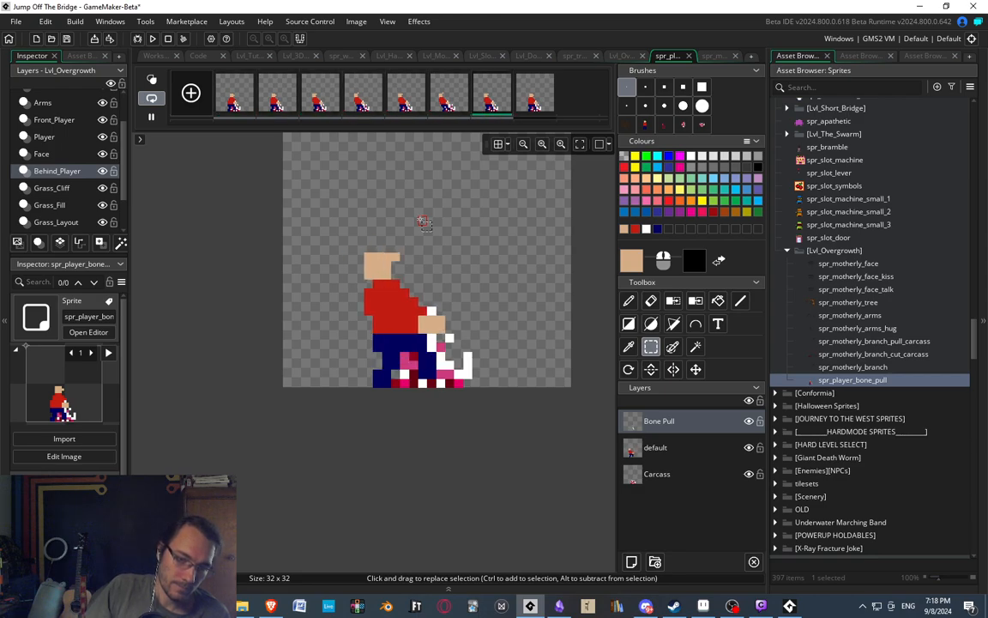
left_click(483, 101)
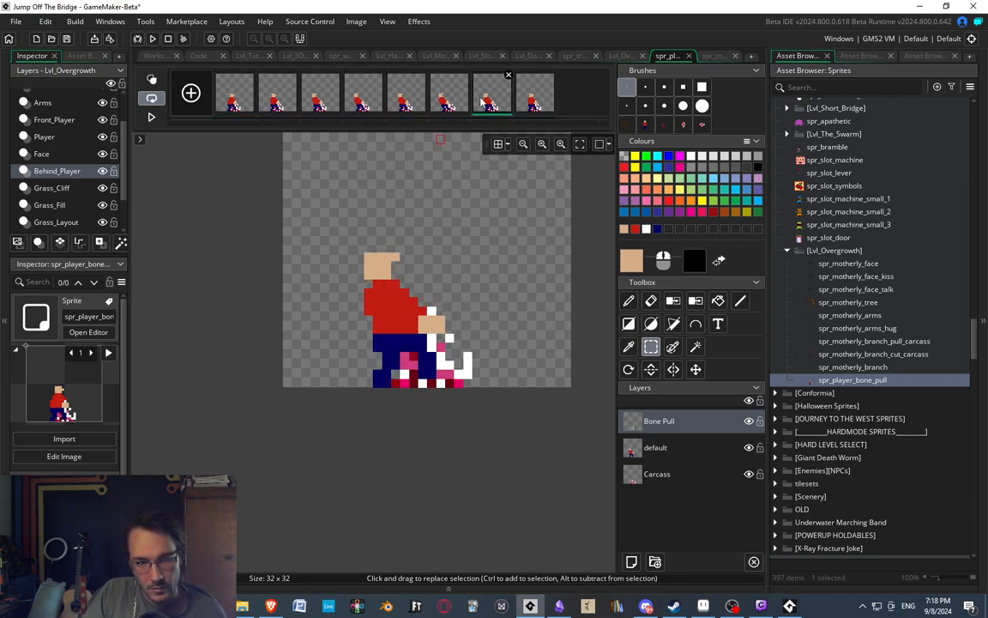
key("Right")
left_click(154, 117)
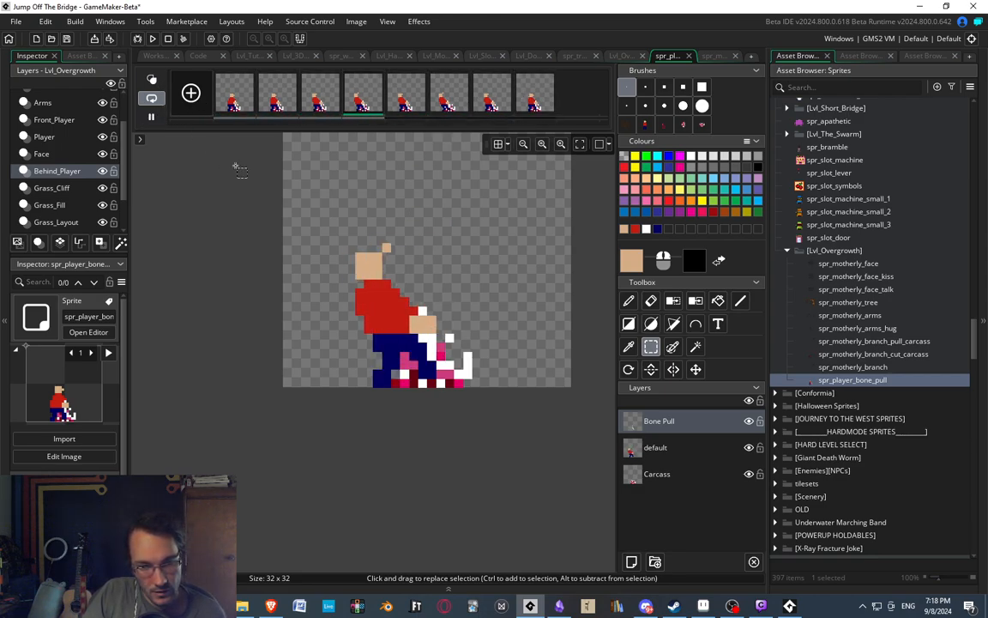
Create a new sprite named spr_bone_shank in the Lvl_Overgrowth group and open its blank image for editing.
right_click(848, 380)
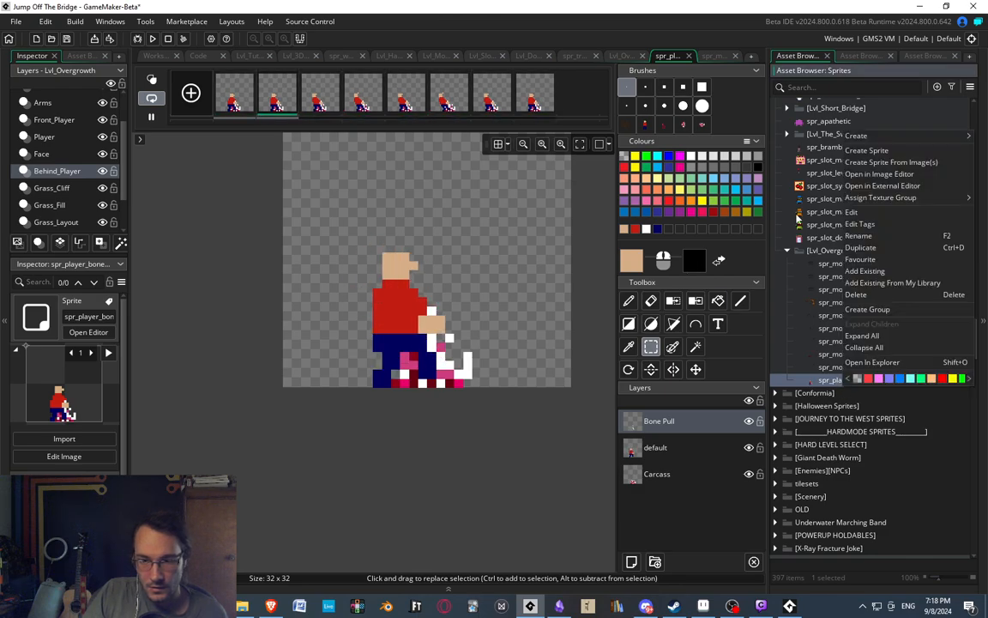
left_click(869, 151)
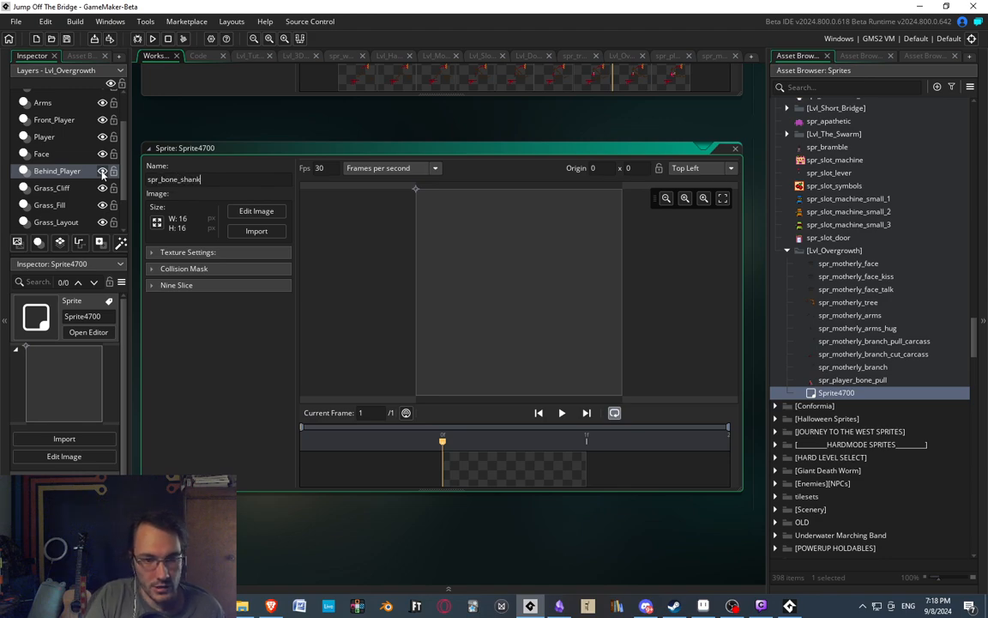
type("spr_bone_shank")
key("Return")
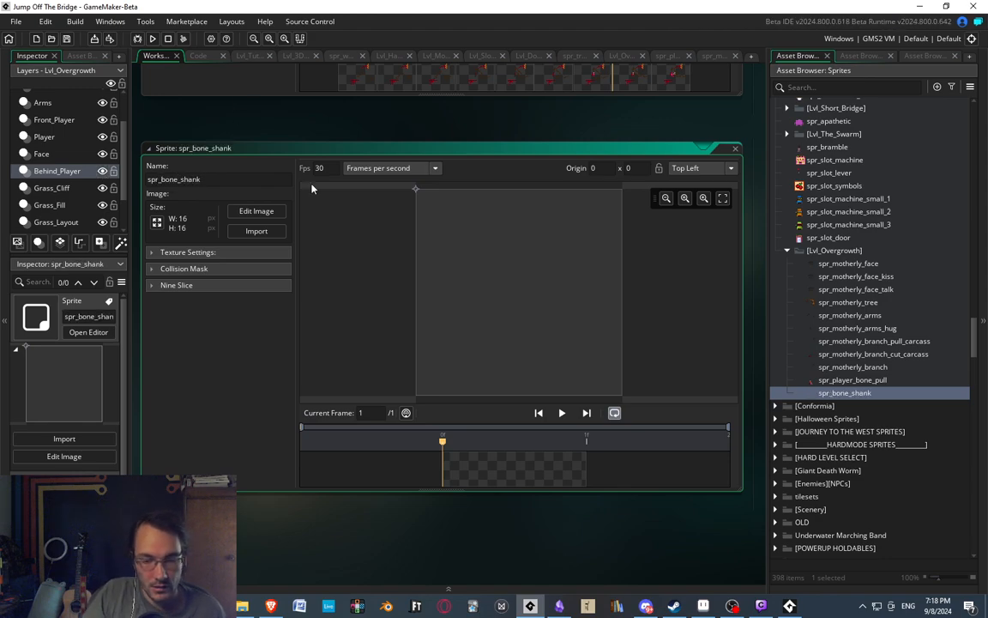
double_click(525, 455)
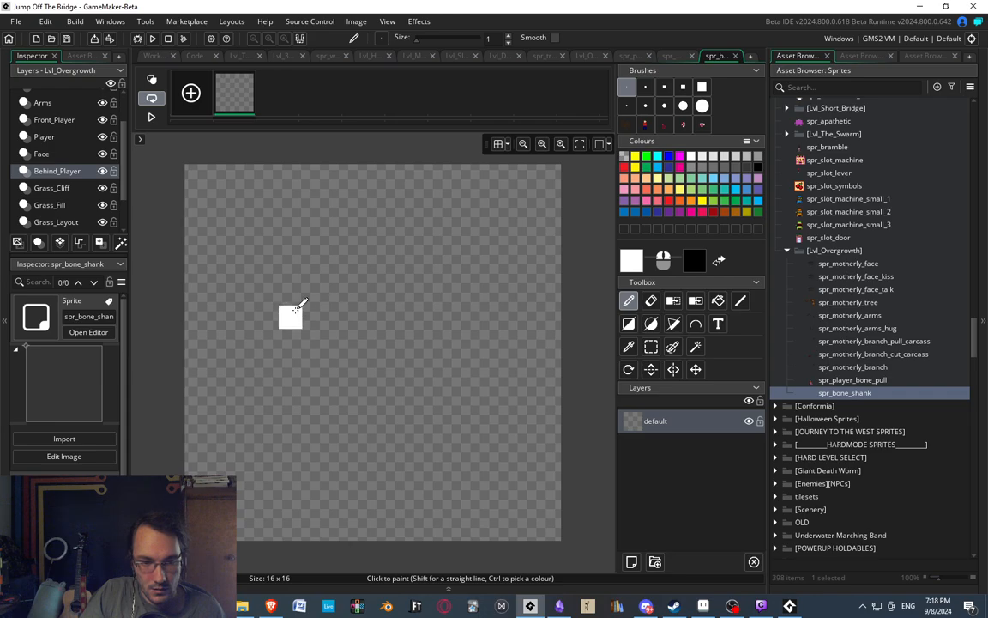
Draw a thin white bone with a five-pixel upper bar, one lower pixel at its left end and three at its right.
mouse_move(293, 296)
left_mouse_down()
mouse_move(321, 261)
mouse_move(429, 261)
mouse_move(452, 286)
left_mouse_up()
key("e")
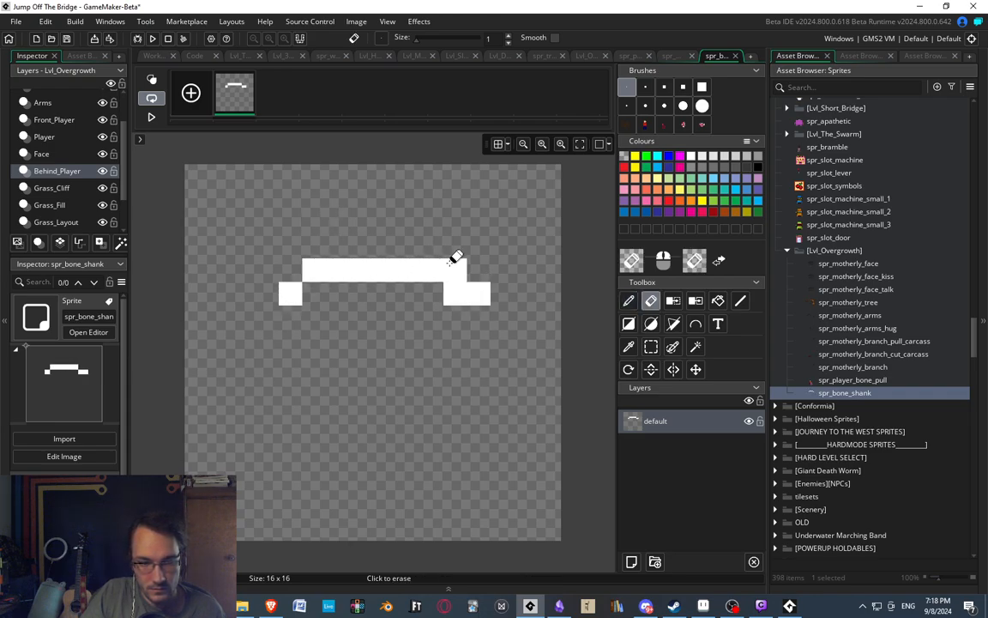
left_click(450, 265)
left_click(431, 269)
key("d")
left_click(425, 287)
Erase the single lower pixel at the bone's left end and repaint it white in the same place.
key("e")
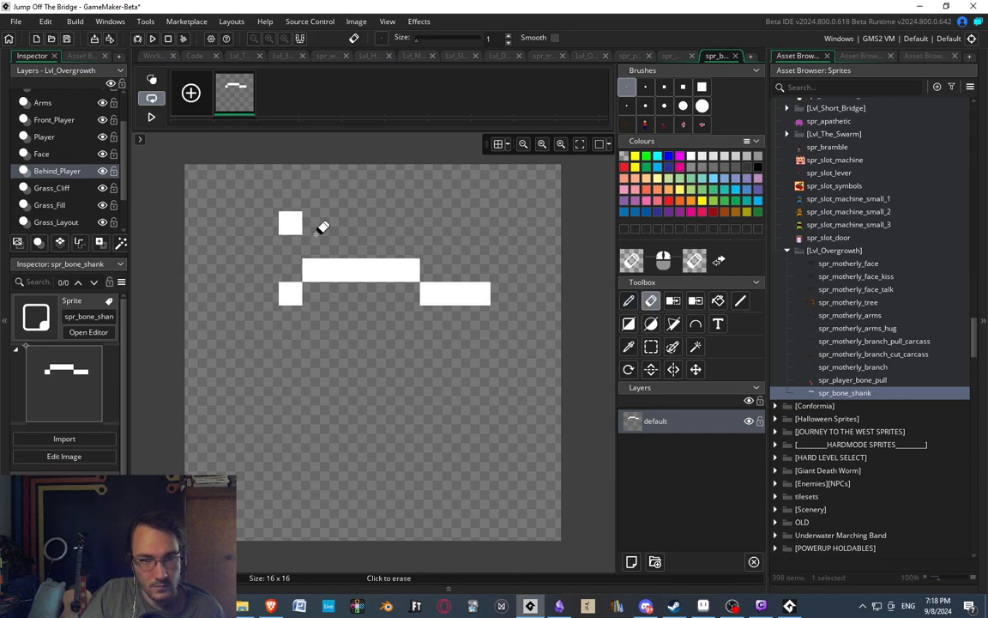
scroll(332, 225, "down", 3, "ctrl")
scroll(335, 228, "up", 2, "ctrl")
left_click(289, 284)
key("d")
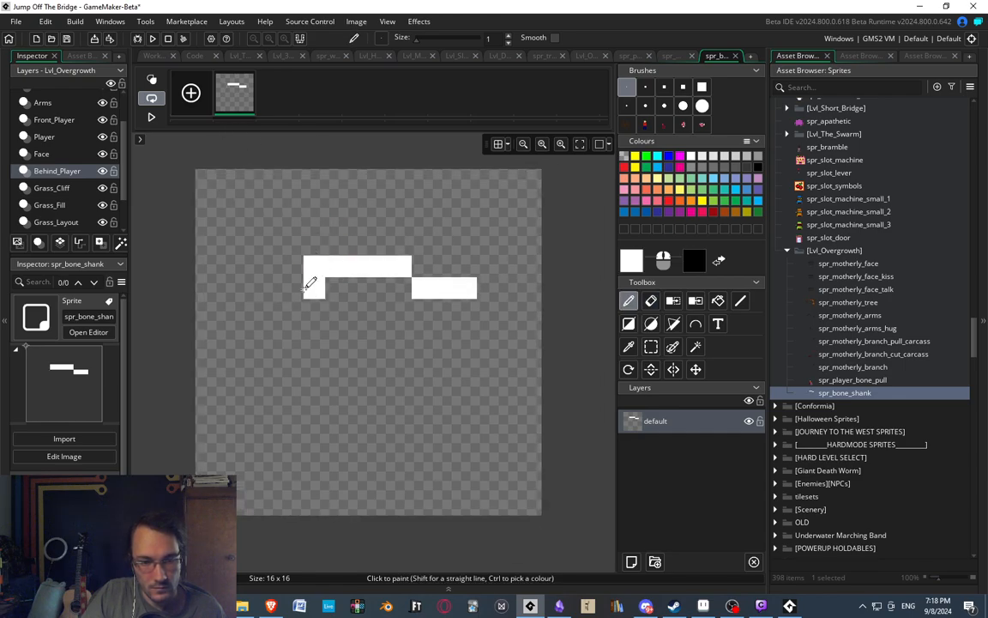
left_click(301, 289)
scroll(384, 222, "down", 3, "ctrl")
scroll(396, 220, "up", 2, "ctrl")
Select the whole bone and try nudging it one pixel in each direction on the canvas.
key("s")
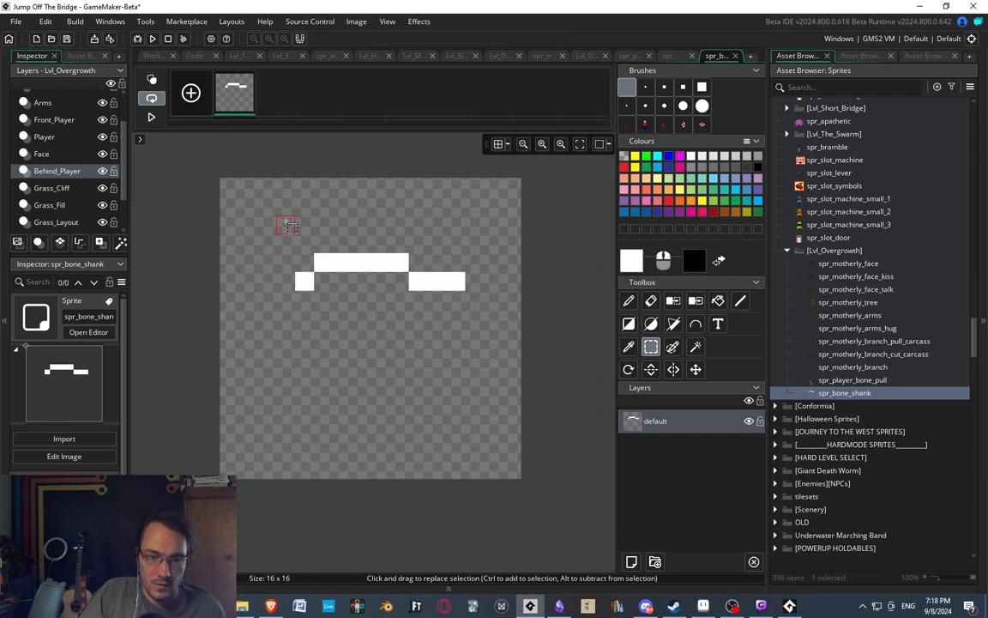
left_click_drag(285, 222, 513, 322)
key("Down")
key("Left")
key("Up")
key("Right")
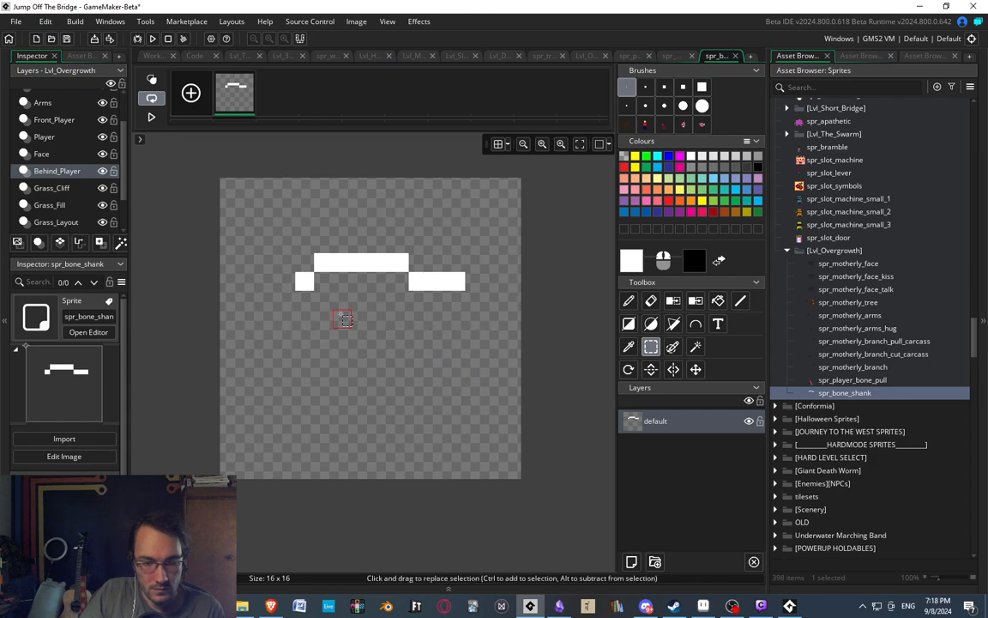
Stamp the saved carcass brush below the bone, sample its dark red shades, and return to the one-pixel brush.
key("d")
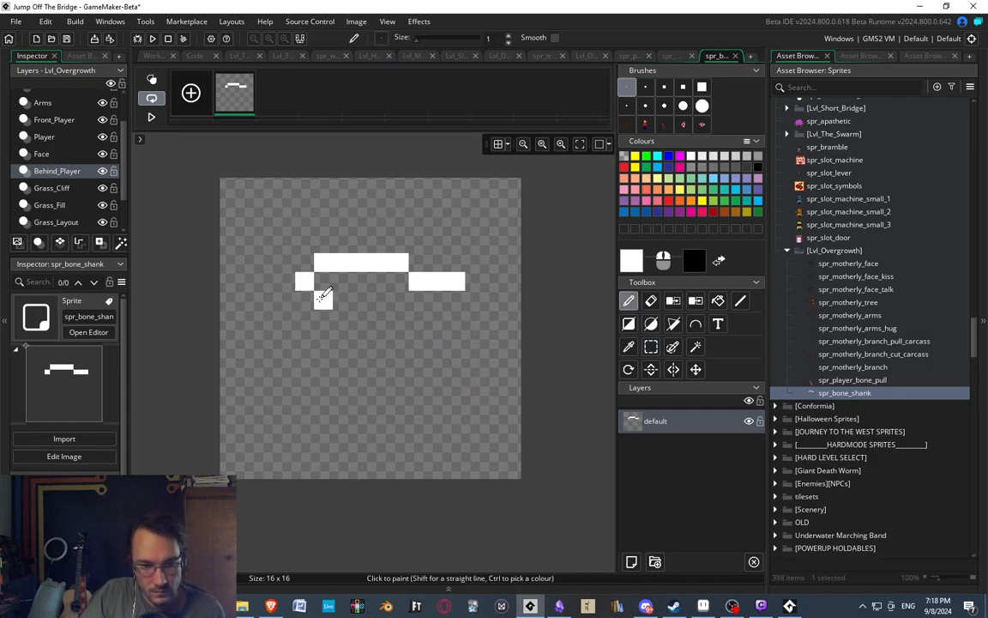
scroll(315, 284, "down", 2, "ctrl")
scroll(316, 276, "up", 2, "ctrl")
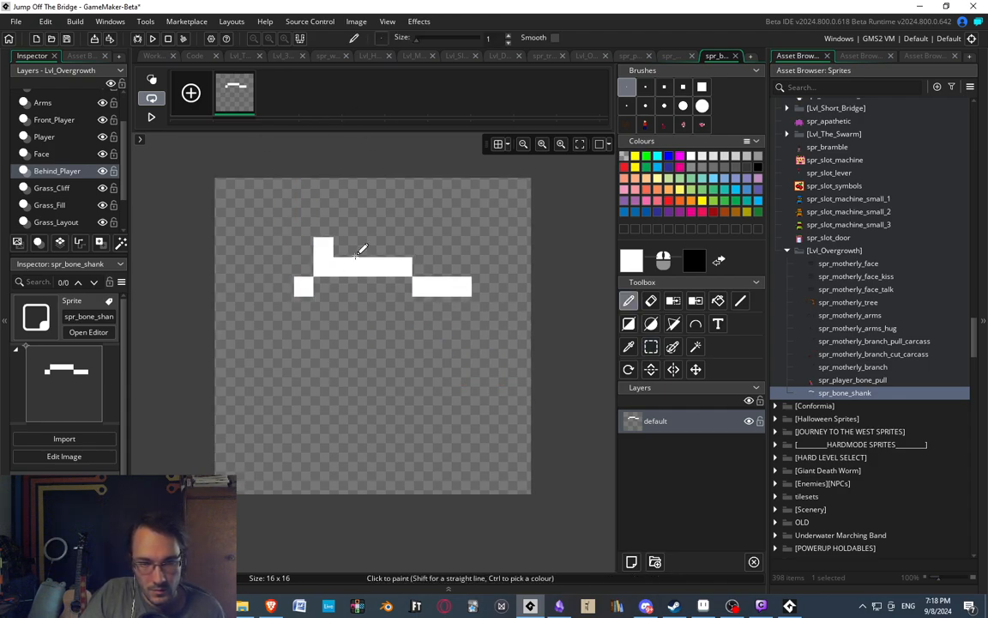
middle_click_drag(430, 300, 402, 300)
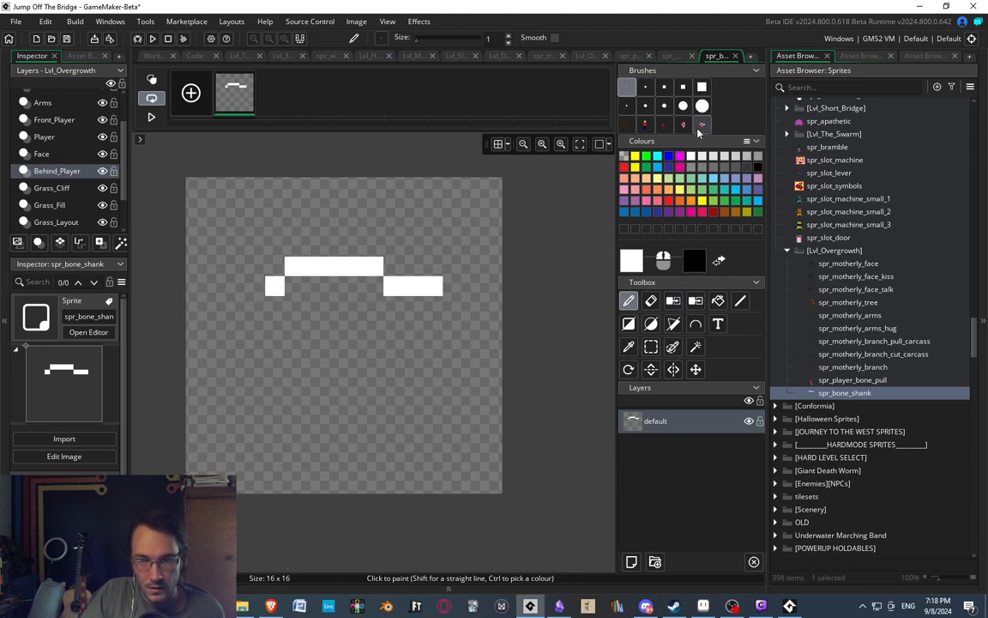
left_click(697, 129)
left_click(321, 445)
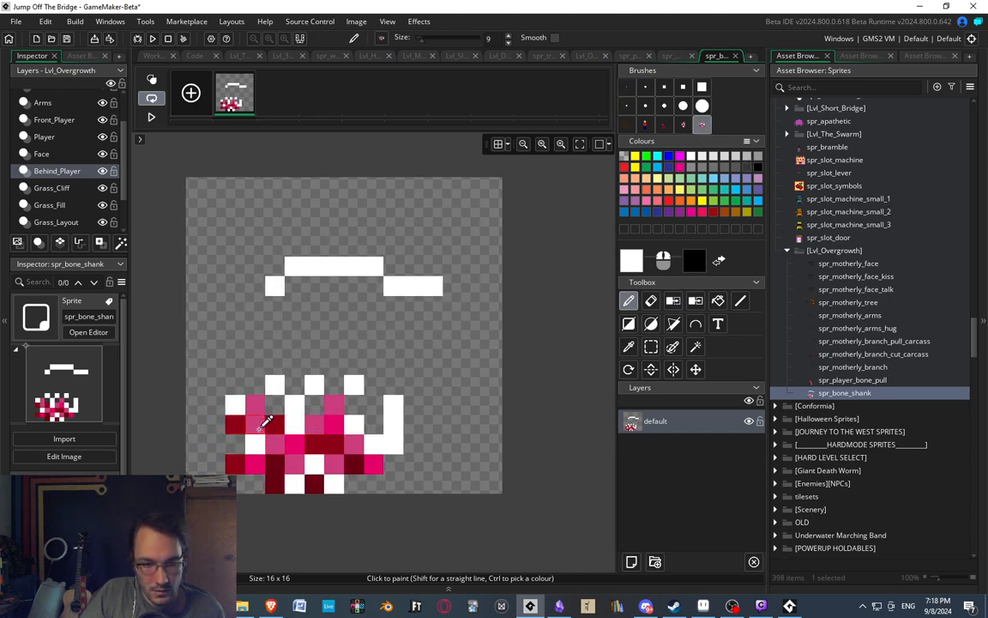
left_click(237, 421, "ctrl")
left_click(626, 86)
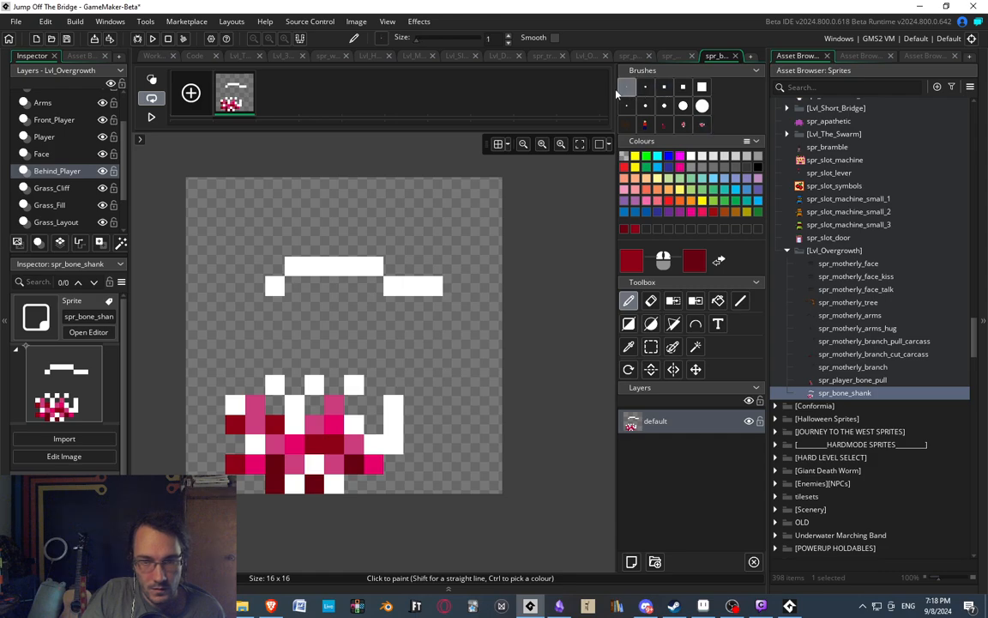
Colour the bone's left end with single dark red, deep maroon, pink and magenta pixels, sampling the pinks from the stamped carcass.
left_click(255, 285)
left_click(274, 285)
right_click(294, 266)
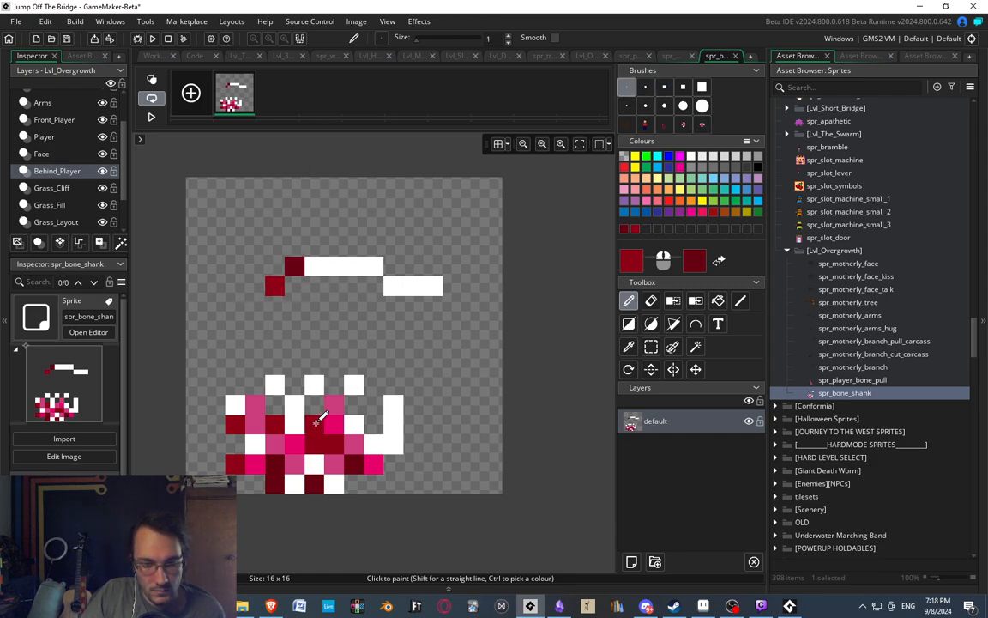
left_click(322, 418, "ctrl")
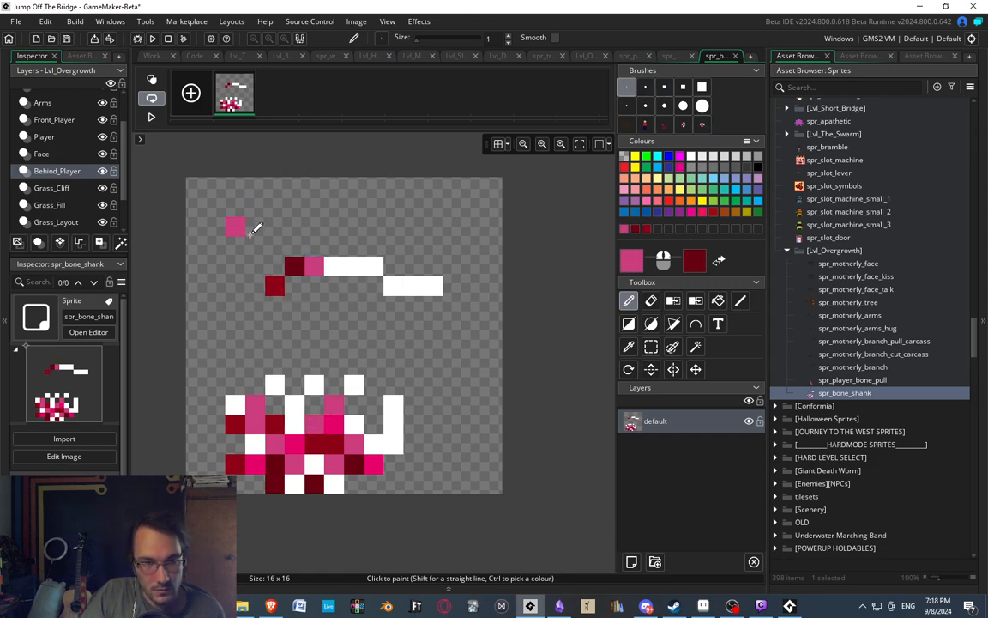
scroll(255, 239, "down", 1)
scroll(277, 231, "up", 1)
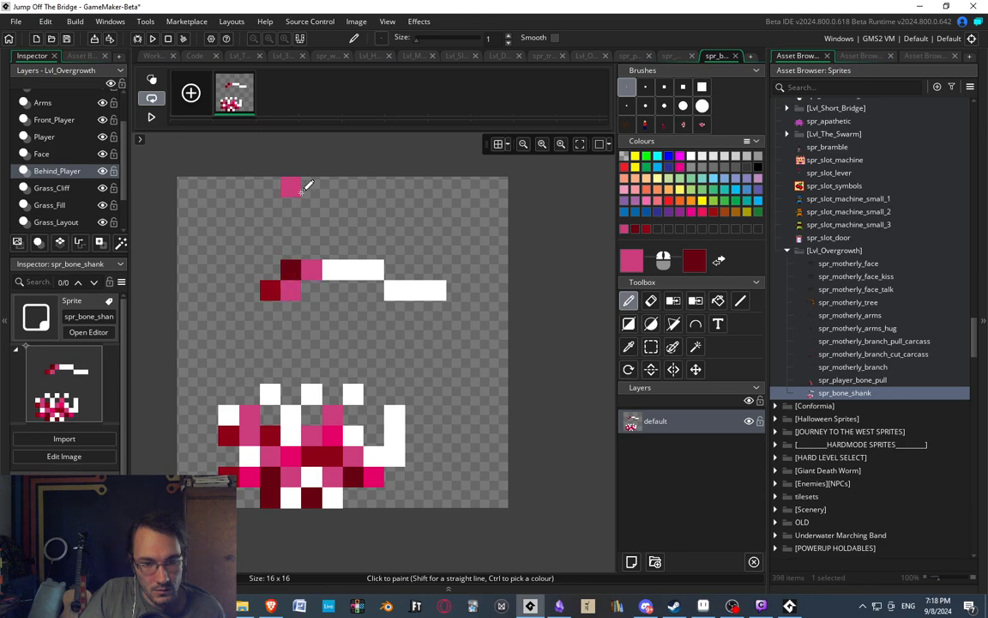
left_click(332, 433, "ctrl")
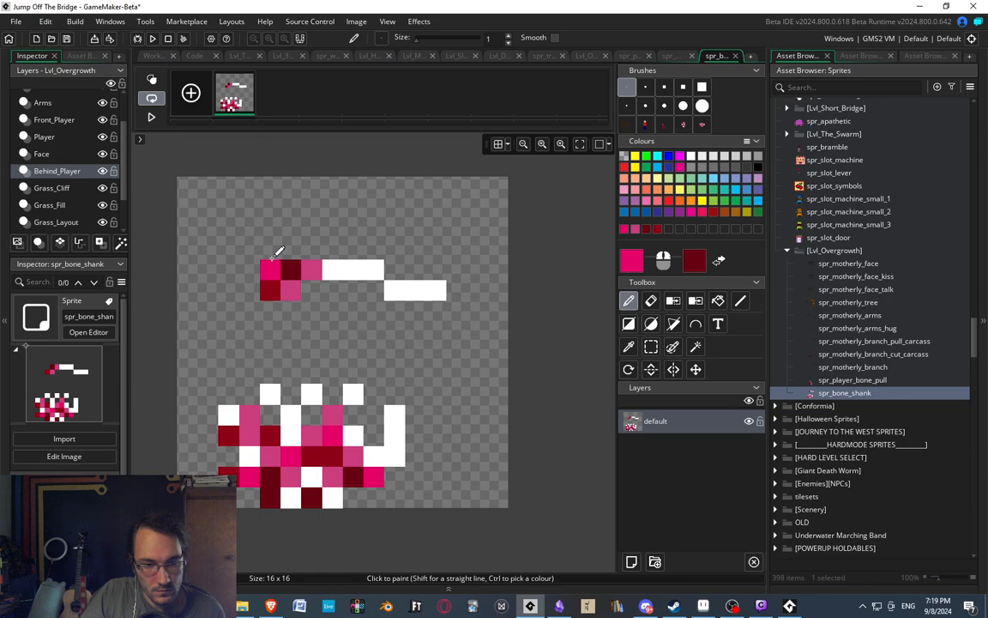
scroll(317, 313, "down", 3, "ctrl")
scroll(280, 376, "up", 1, "ctrl")
Select the stamped carcass below the bone and delete it from the canvas.
key("s")
left_click_drag(220, 335, 501, 488)
key("Delete")
middle_click_drag(393, 243, 417, 236)
scroll(367, 257, "down", 2, "ctrl")
scroll(333, 241, "up", 1, "ctrl")
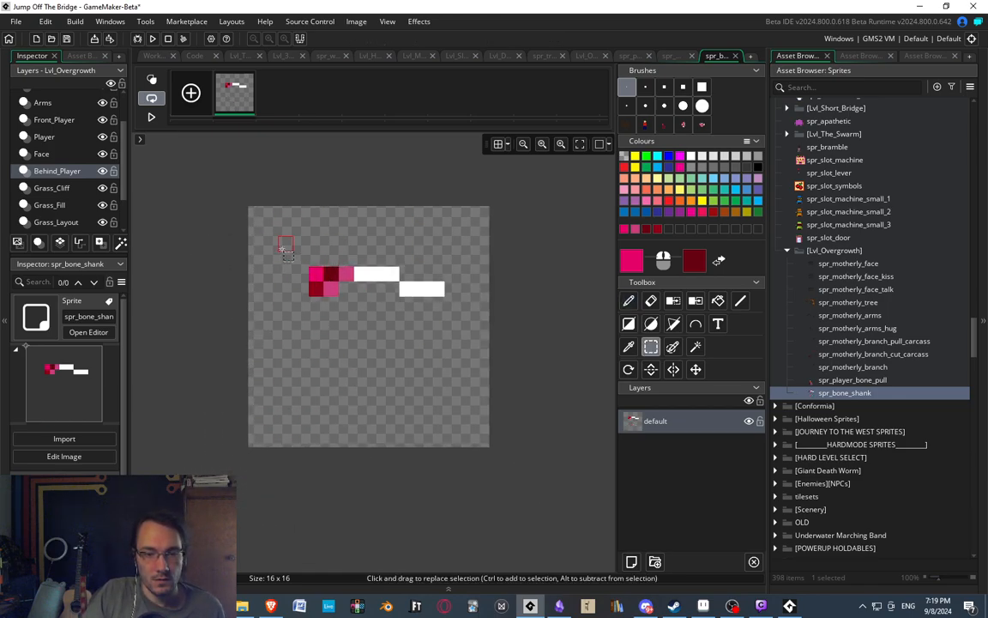
Move the whole bone one pixel left and two pixels down on the canvas.
left_click_drag(284, 243, 492, 335)
left_click_drag(416, 282, 393, 305)
left_click(558, 348)
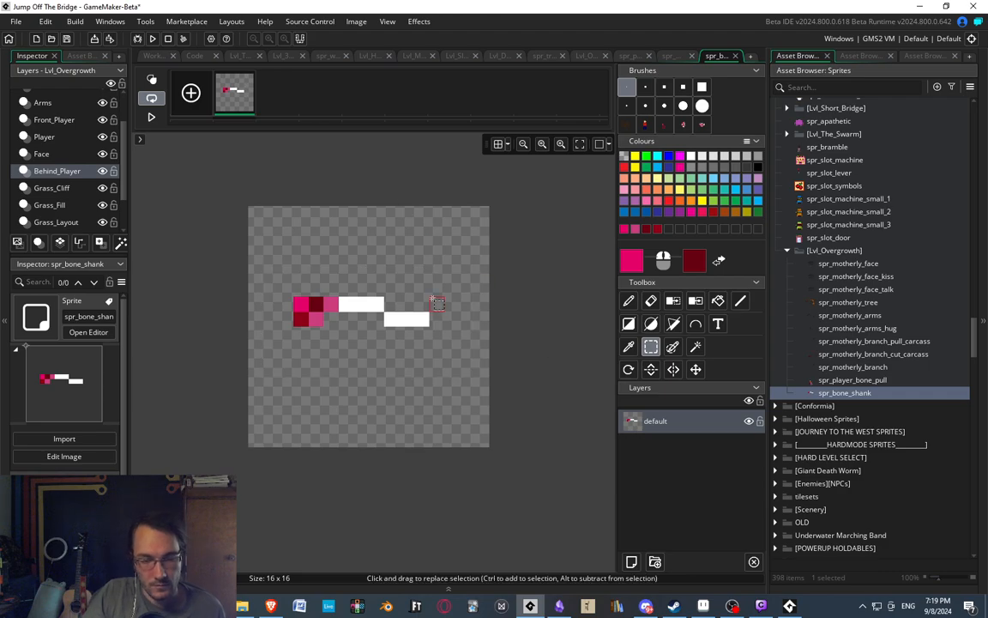
middle_click_drag(419, 302, 420, 302)
Set spr_bone_shank's origin to Middle Centre and give it a Manual rectangular collision mask: left 2, top 4, right 12, bottom 9.
double_click(860, 394)
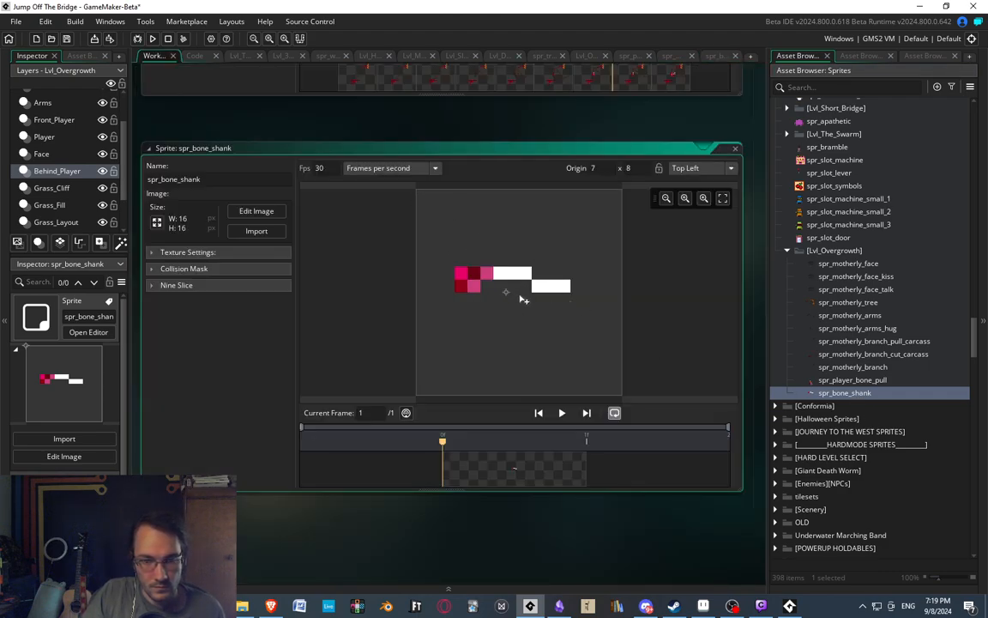
left_click(176, 268)
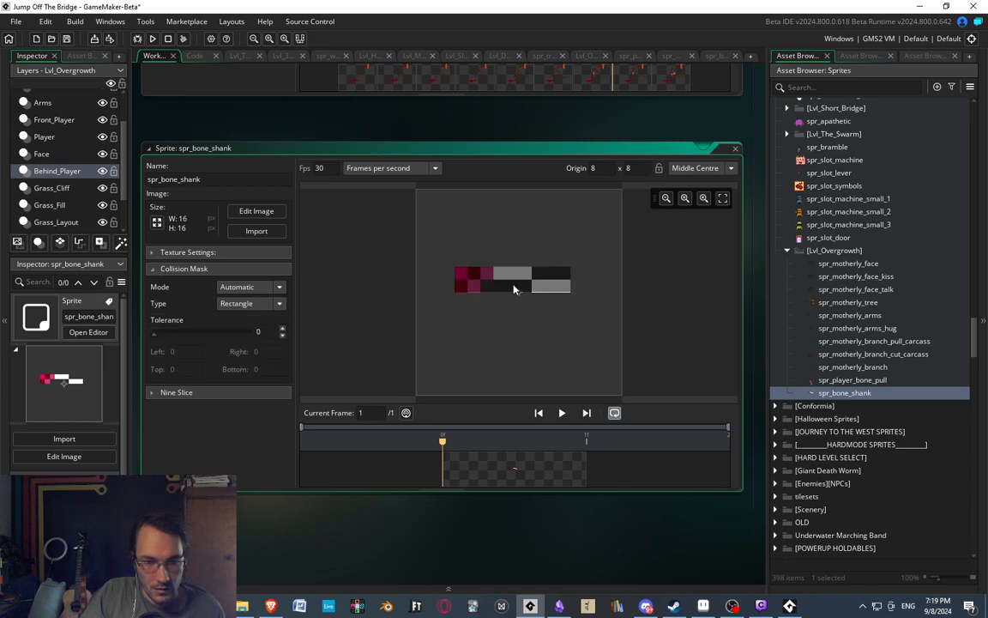
left_click(248, 286)
left_click(240, 322)
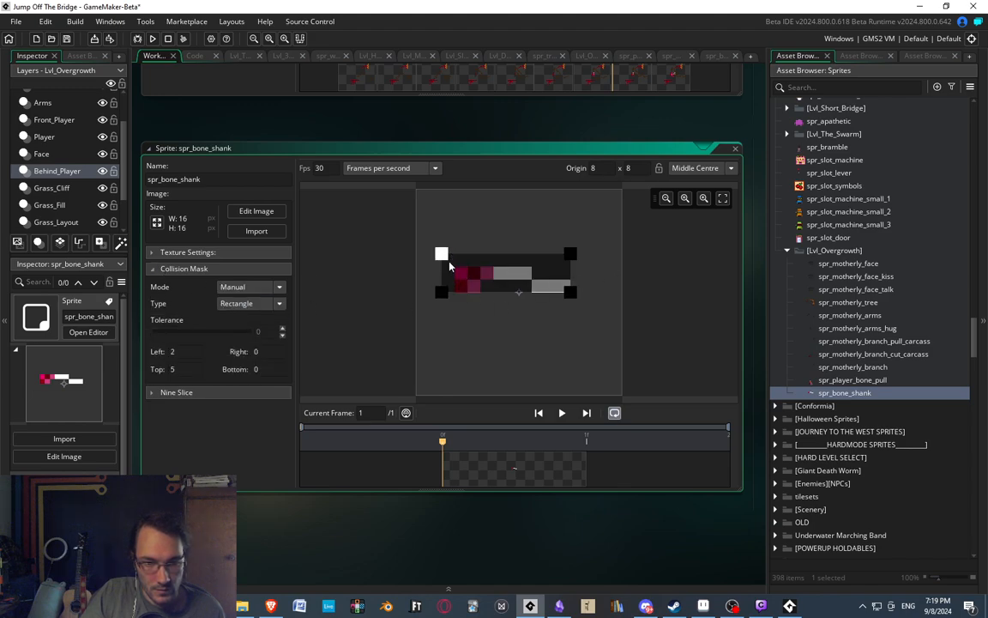
mouse_move(571, 293)
left_mouse_down()
mouse_move(583, 318)
mouse_move(583, 303)
left_mouse_up()
left_click_drag(583, 254, 584, 239)
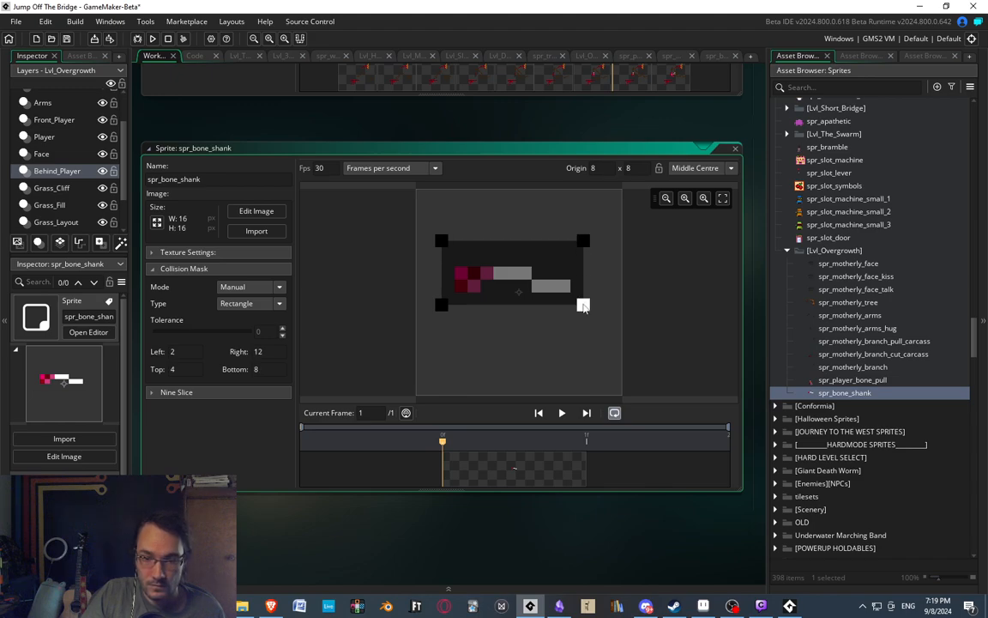
left_click_drag(584, 307, 584, 317)
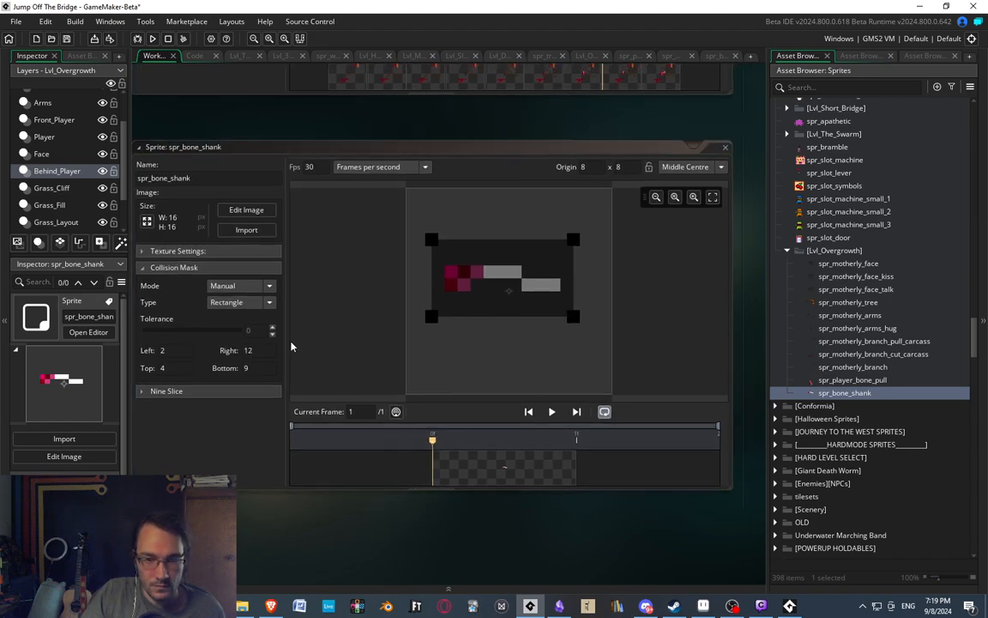
left_click(140, 268)
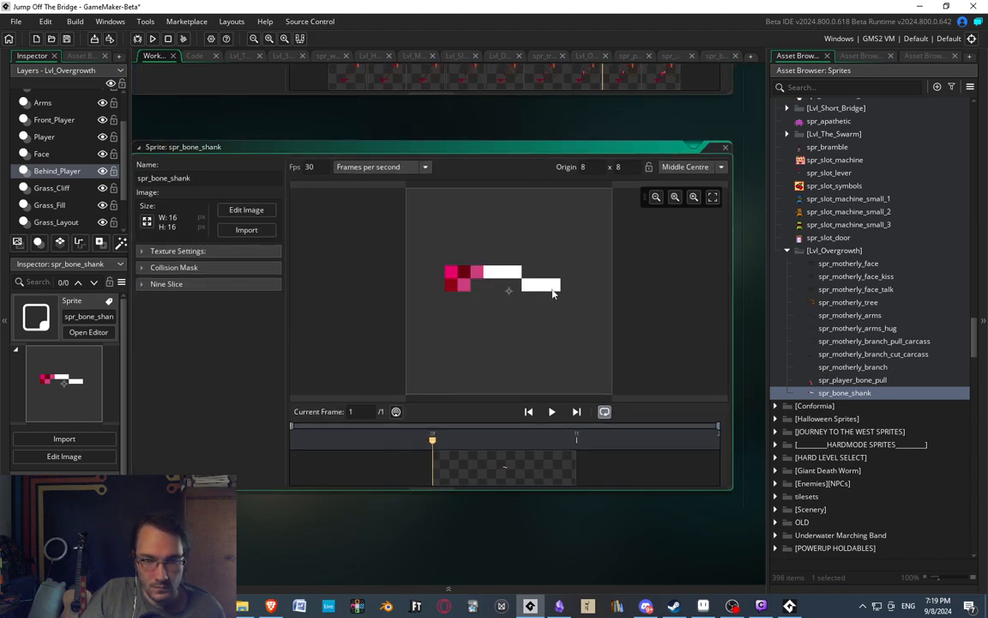
Place the custom origin of spr_bone_shank at 7 x 8 and close its sprite window.
left_click(495, 294)
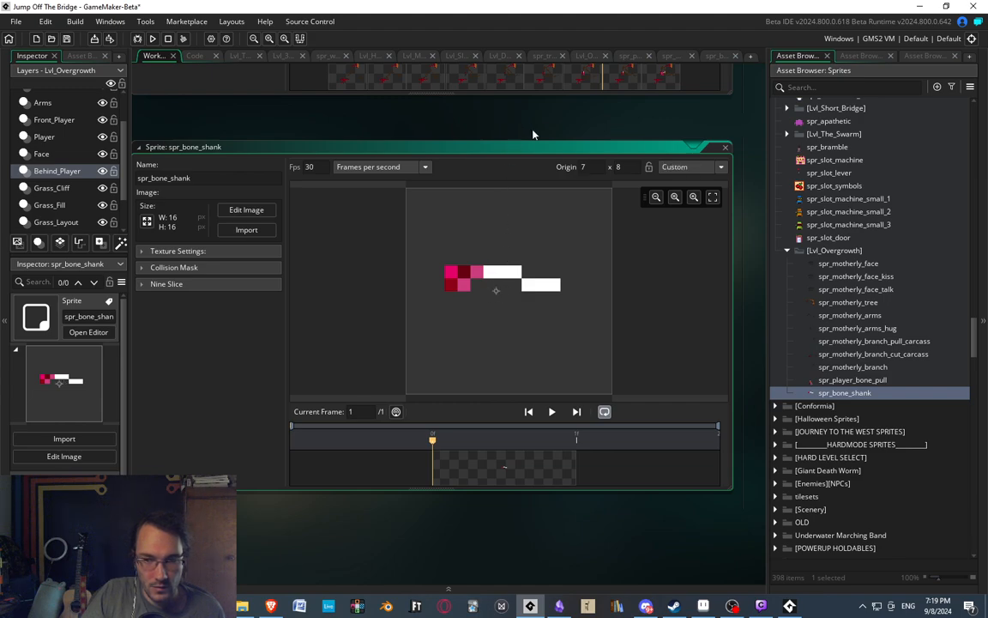
middle_click_drag(533, 134, 568, 133)
middle_click_drag(699, 137, 540, 155)
left_click(602, 165)
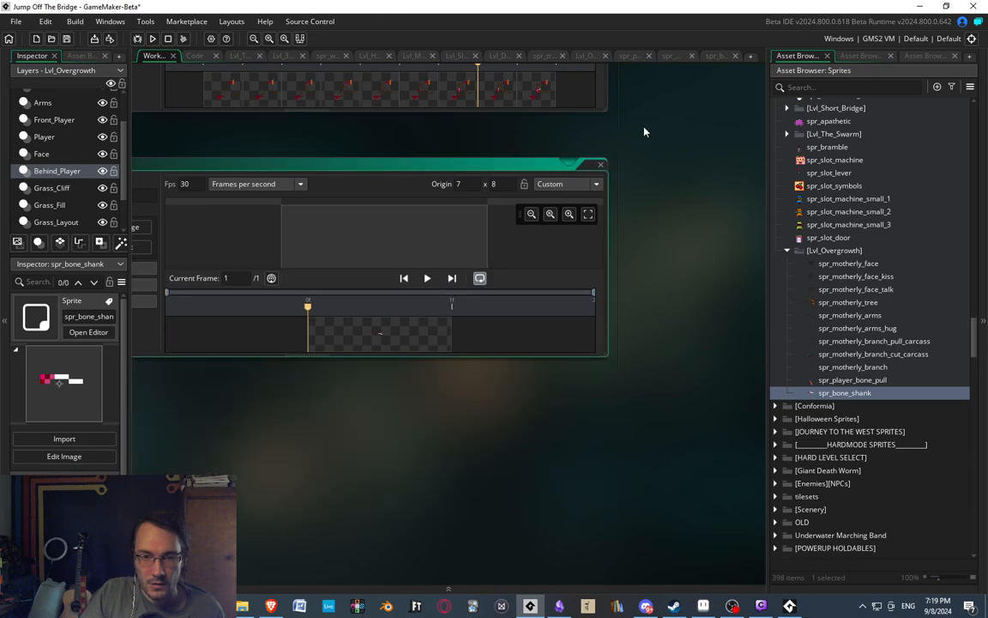
middle_click_drag(646, 131, 688, 399)
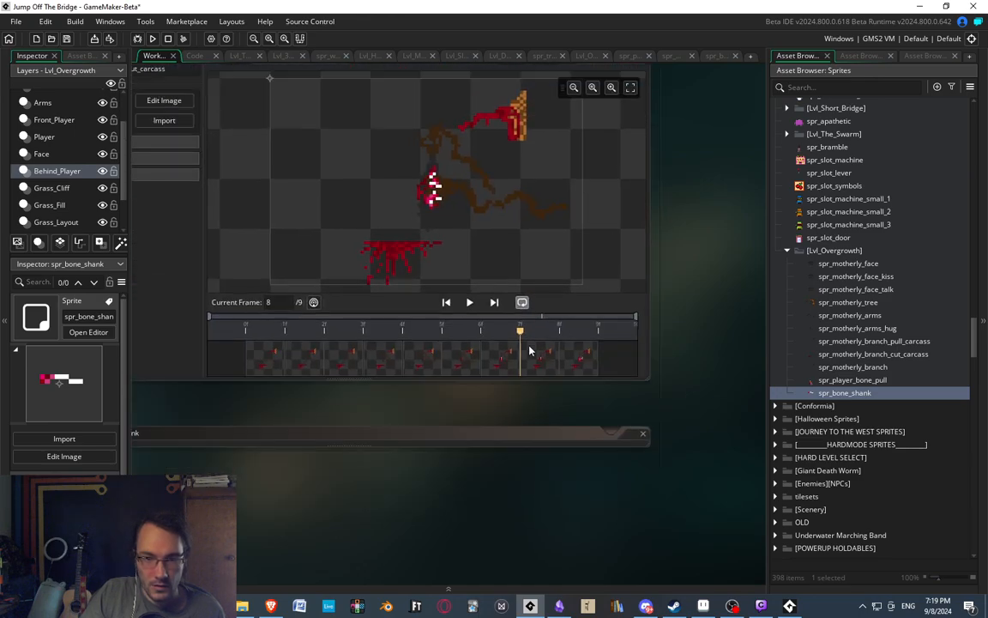
Play the spr_player_bone_pull animation, then duplicate the sprite and name the copy spr_carcass_bone_pull.
double_click(862, 379)
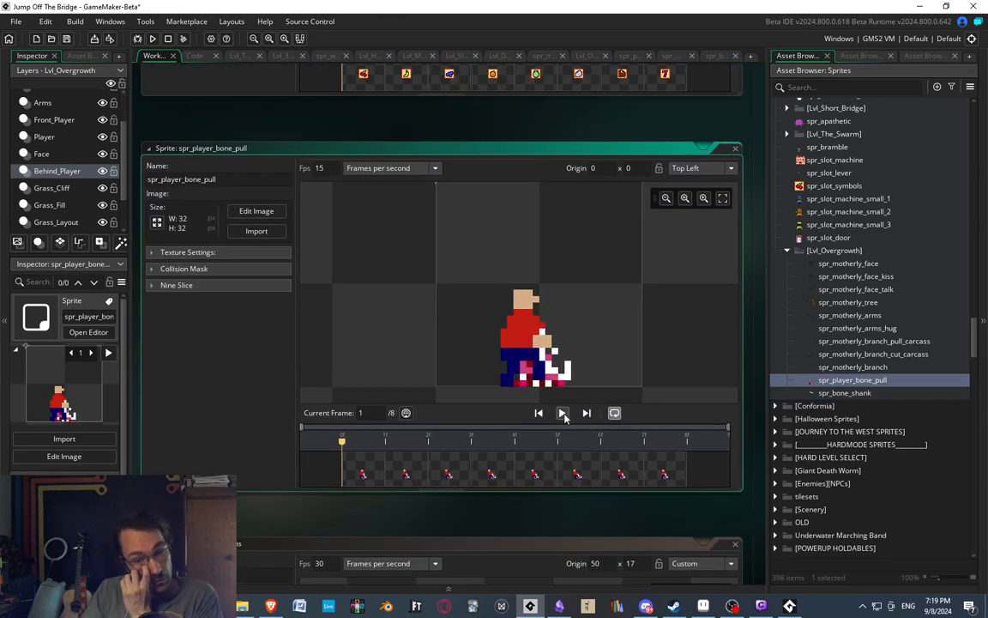
left_click(563, 413)
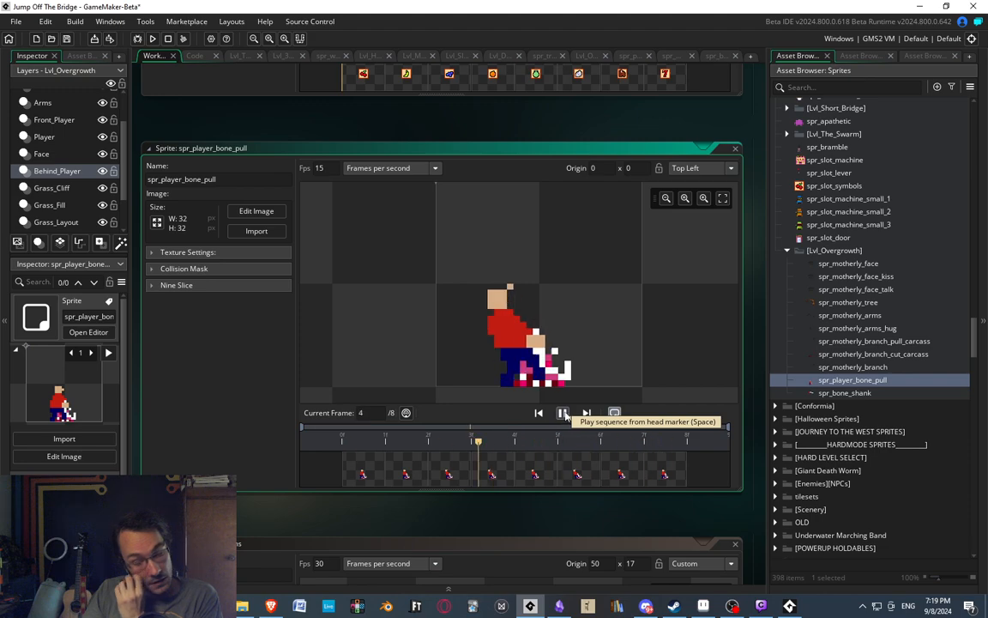
right_click(850, 381)
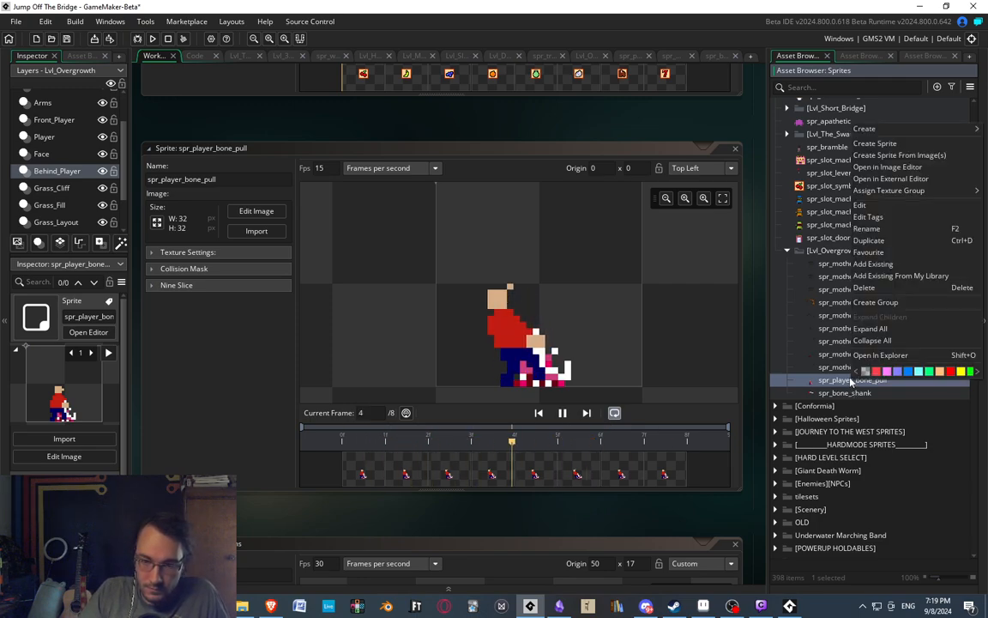
left_click(885, 243)
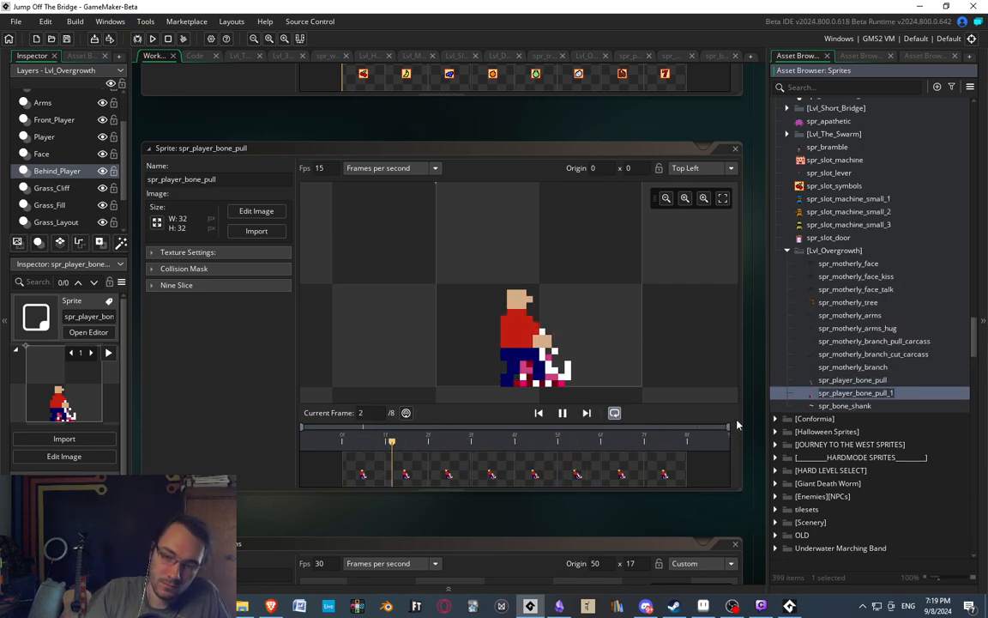
type("spr_play")
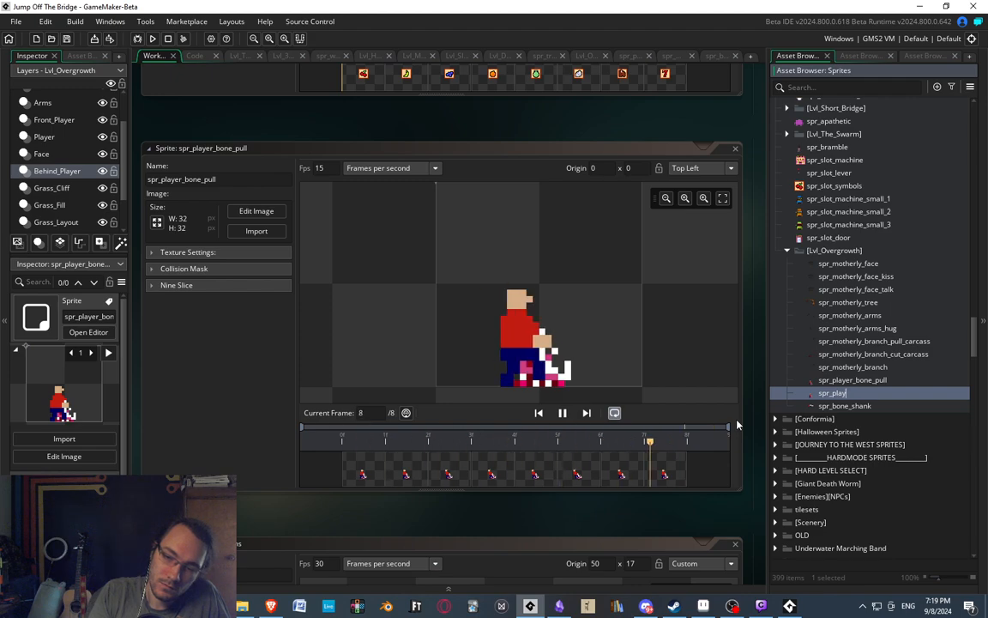
key("BackSpace")
key("BackSpace")
key("BackSpace")
key("BackSpace")
type("car")
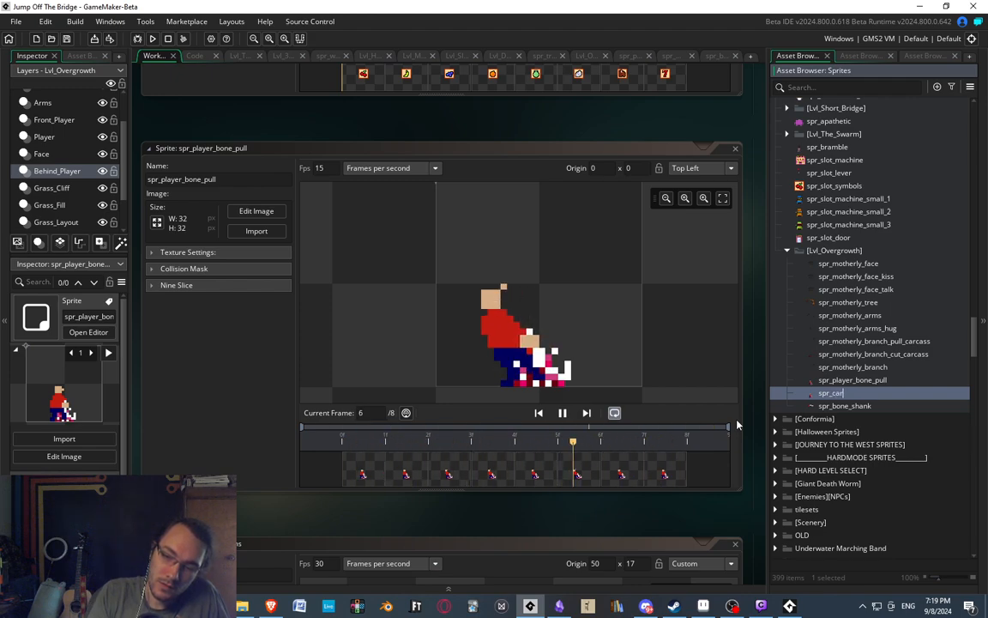
type("cass_bone_pu")
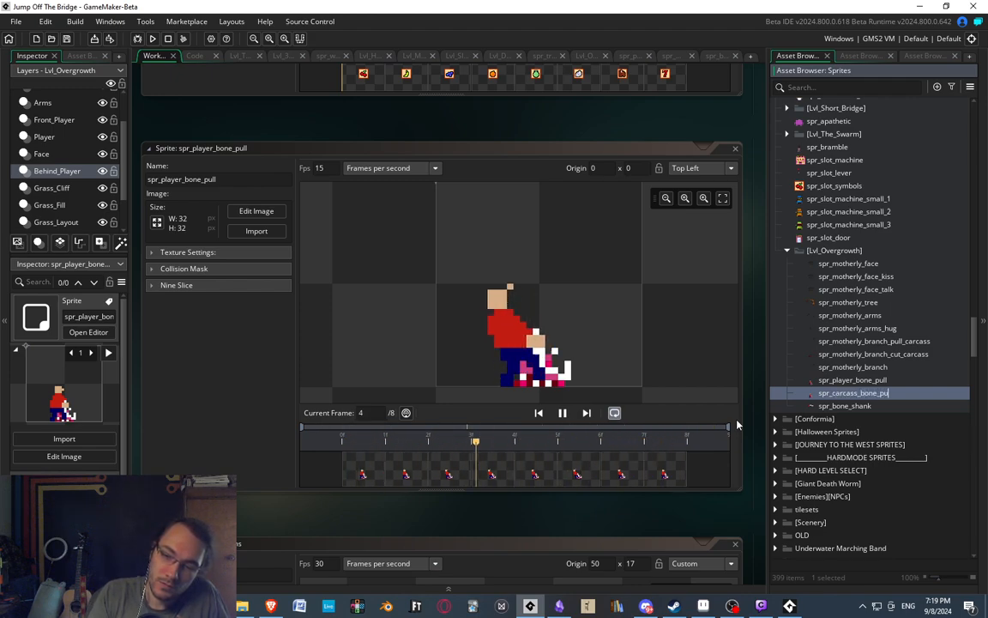
type("ll")
key("Return")
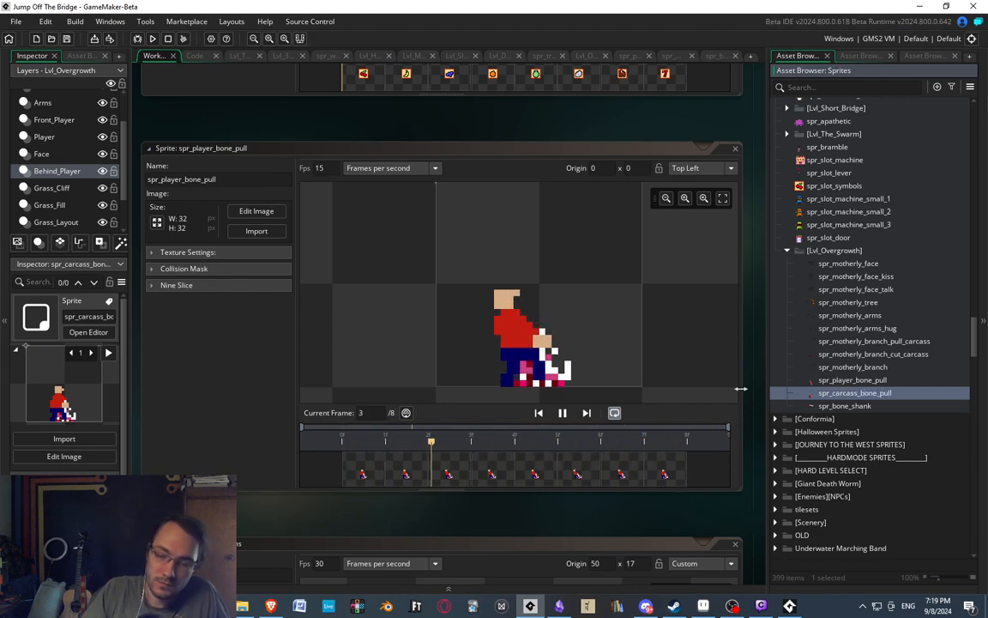
Open the spr_carcass_bone_pull images, hide the default layer containing the figure, and check the frames.
double_click(837, 393)
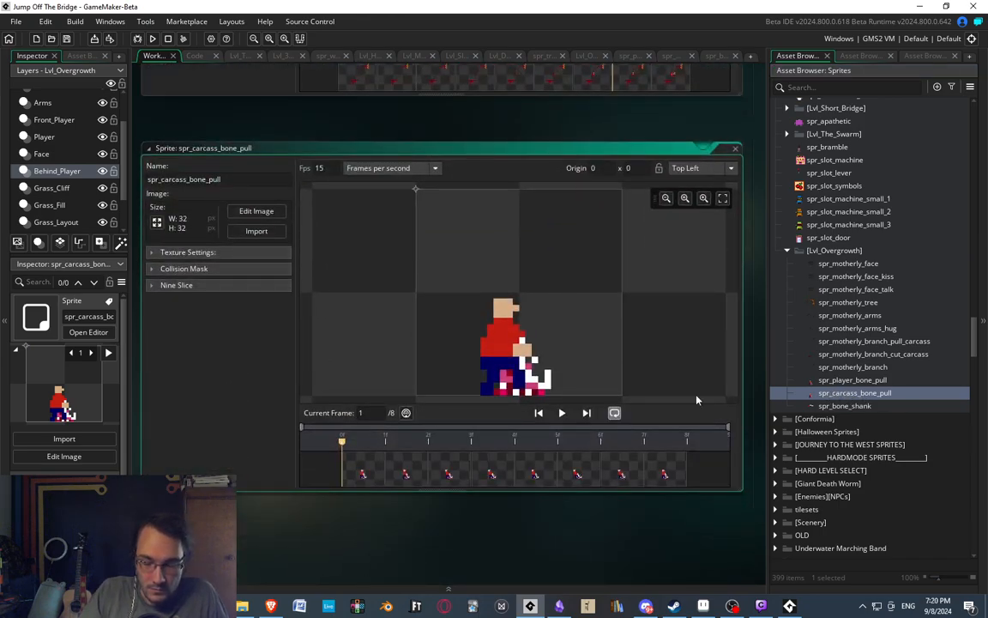
left_click(367, 477)
left_click(424, 467)
double_click(364, 471)
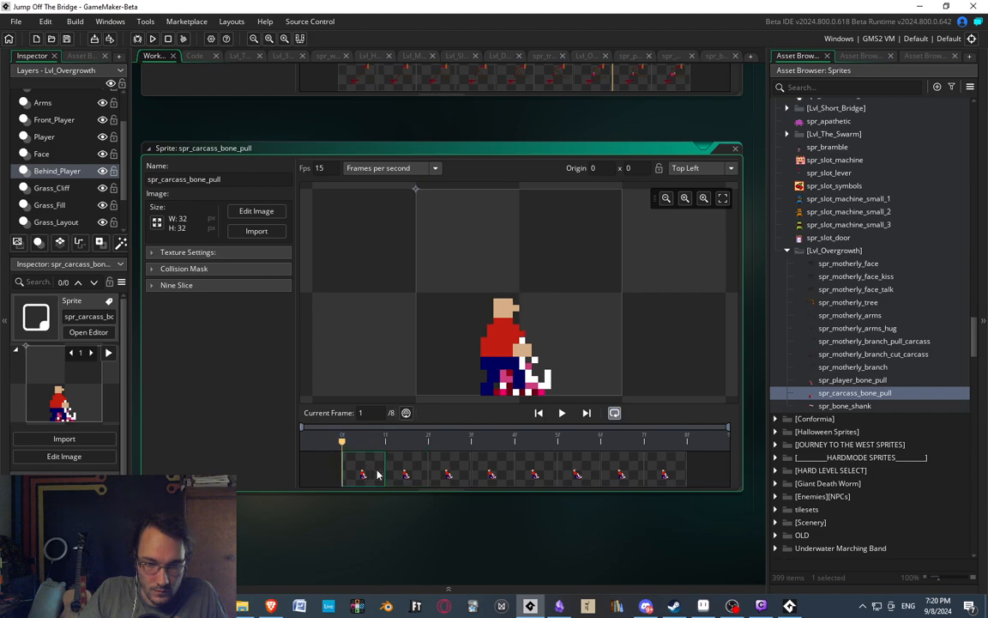
left_click(749, 447)
scroll(380, 328, "down", 5)
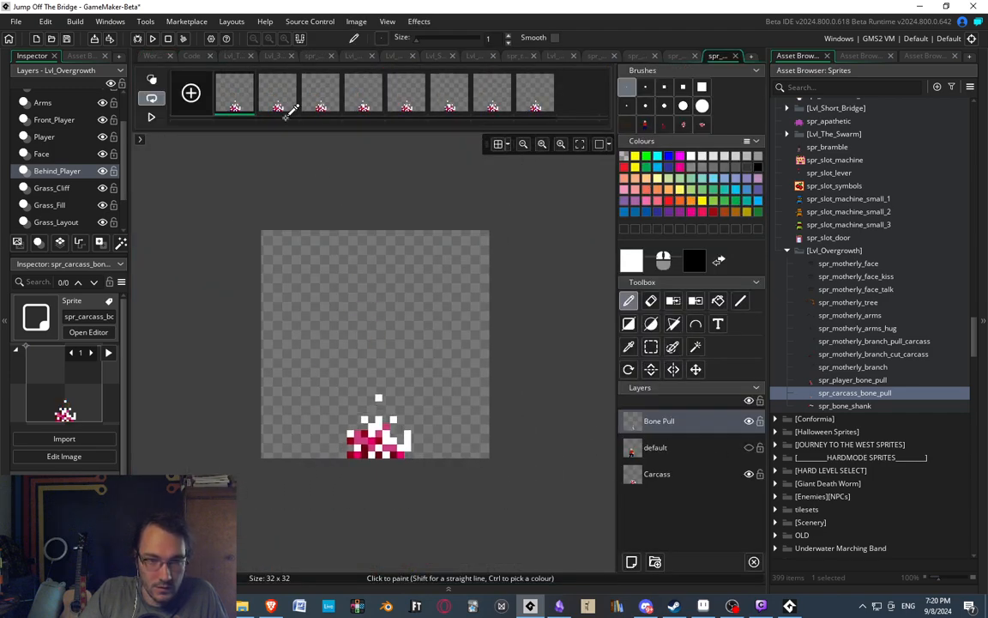
left_click(283, 98)
left_click(363, 103)
left_click(493, 107)
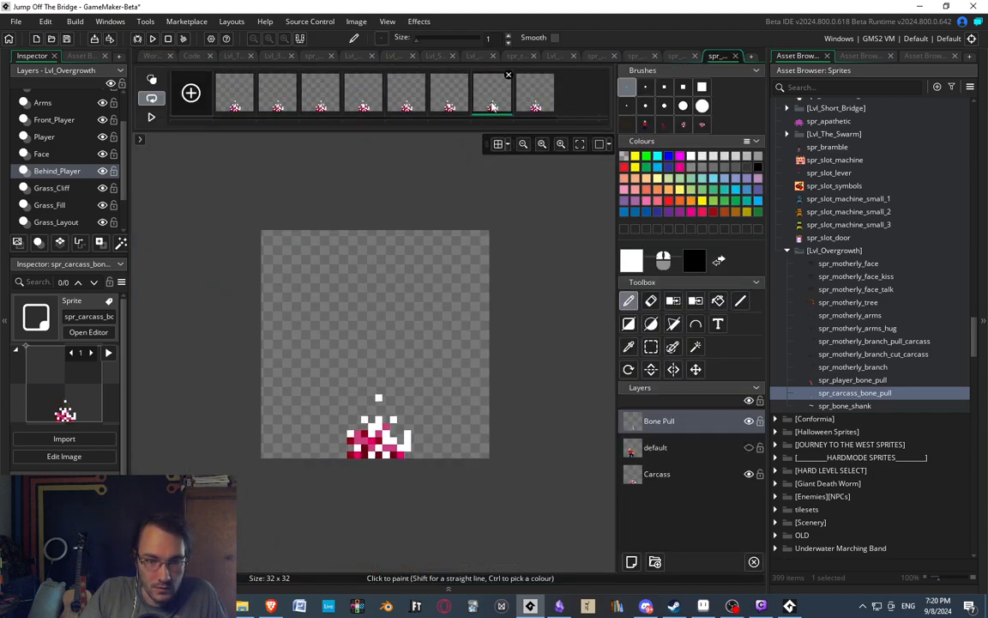
left_click(535, 106)
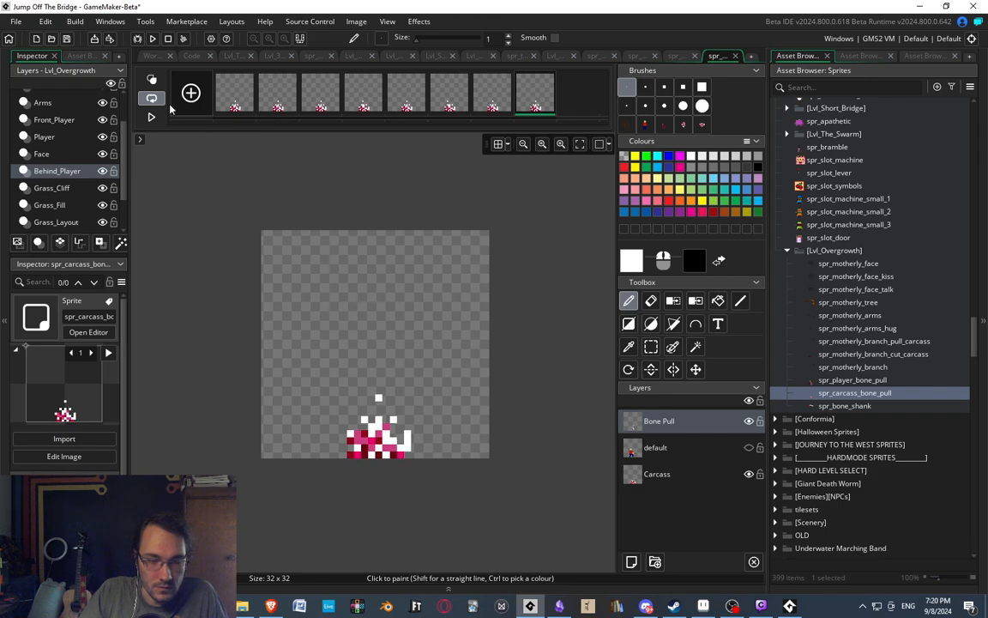
Open the spr_player_bone_pull images, hide the Bone Pull and Carcass layers, and check the frames showing only the player.
double_click(858, 380)
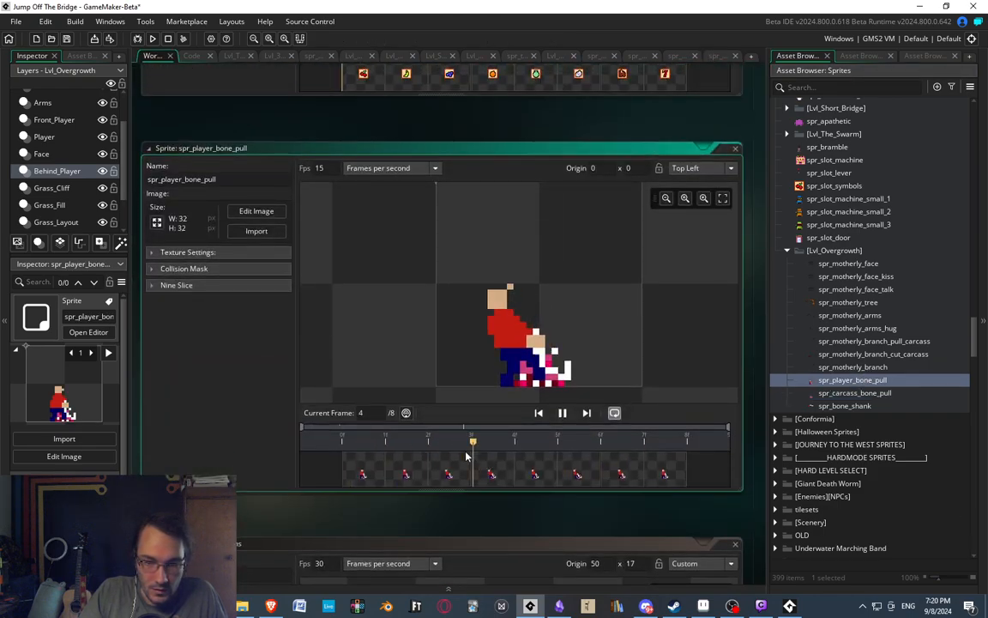
double_click(359, 475)
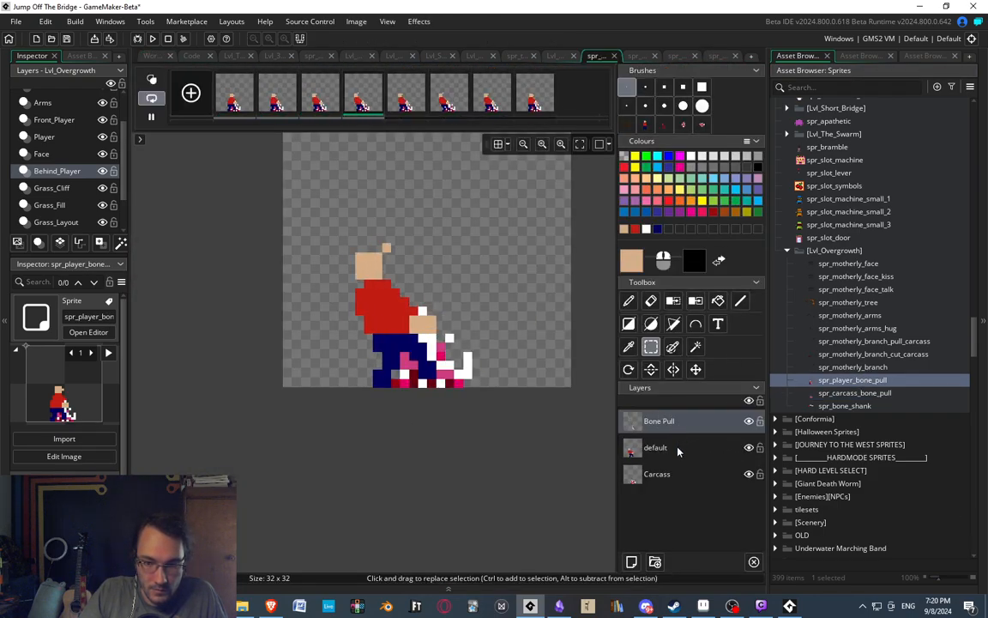
left_click(749, 423)
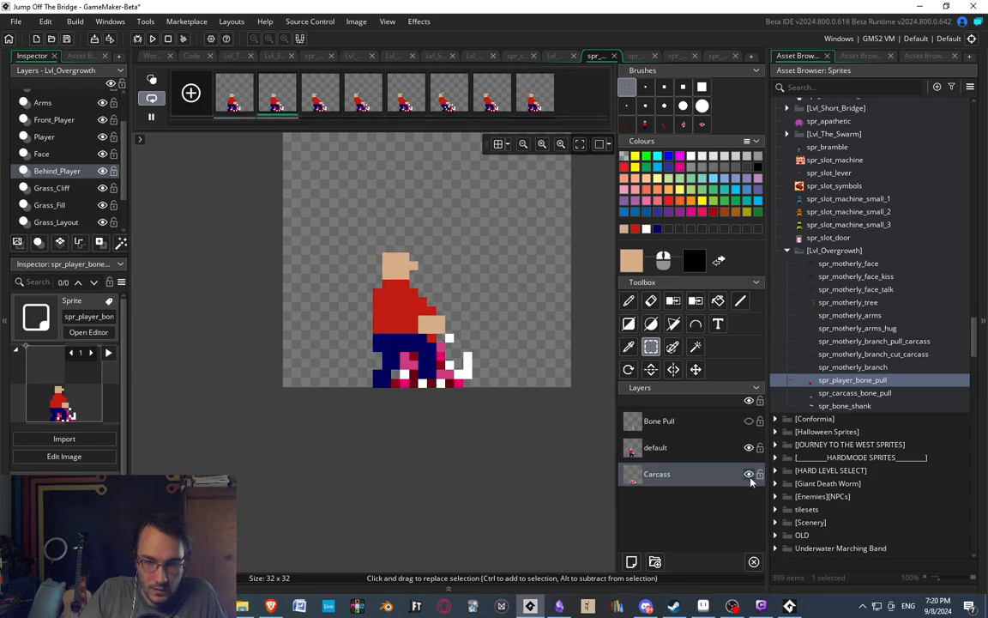
left_click(749, 475)
scroll(424, 243, "down", 3, "ctrl")
scroll(429, 249, "up", 3, "ctrl")
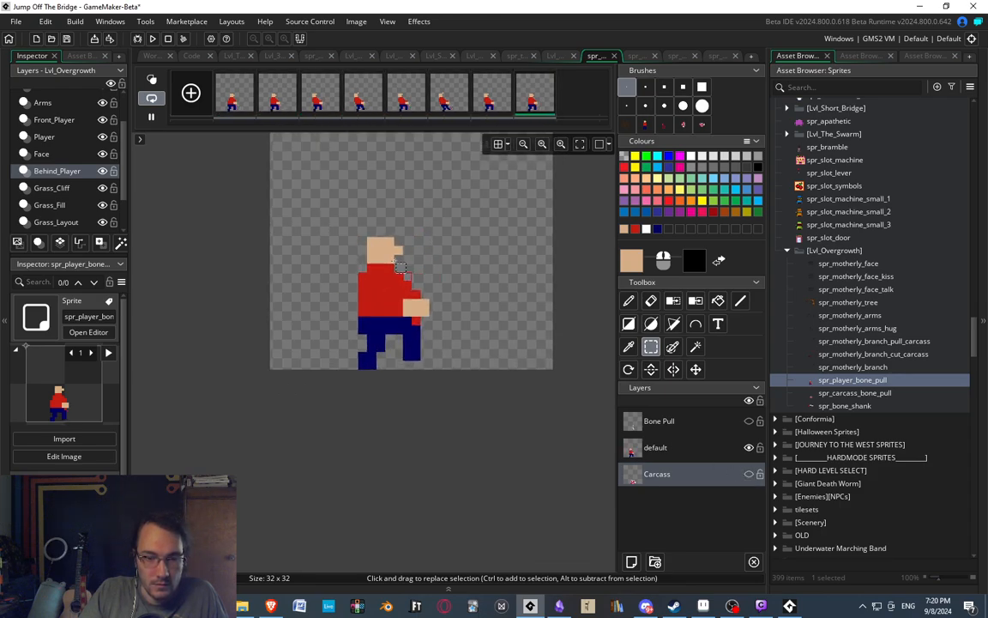
middle_click_drag(385, 244, 412, 274)
scroll(412, 274, "up", 1, "ctrl")
left_click(276, 93)
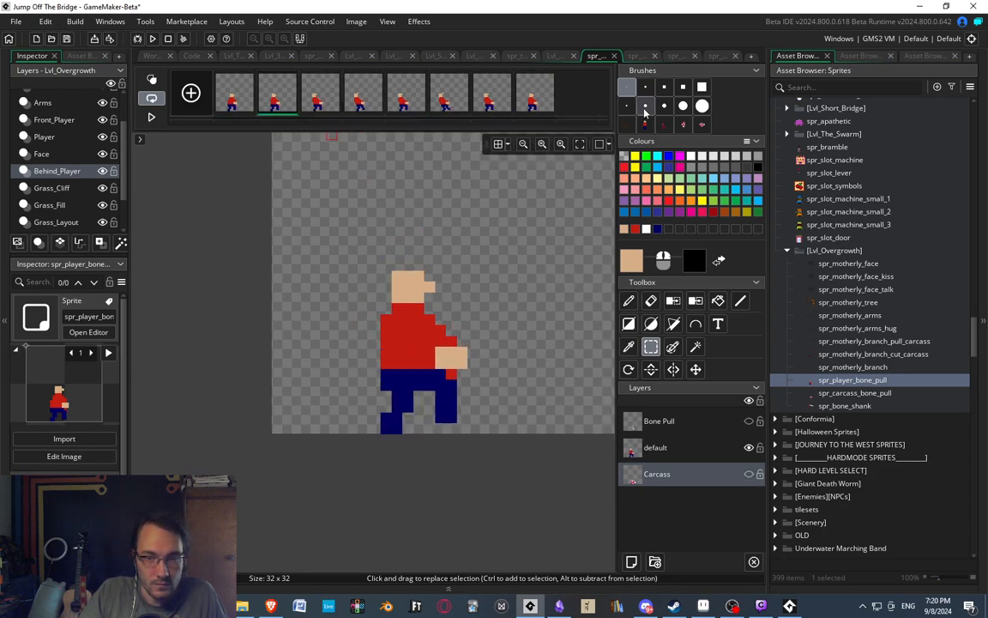
Close the spr_player_bone_pull and spr_bone_shank image editors and return to the spr_carcass_bone_pull images.
left_click(631, 56)
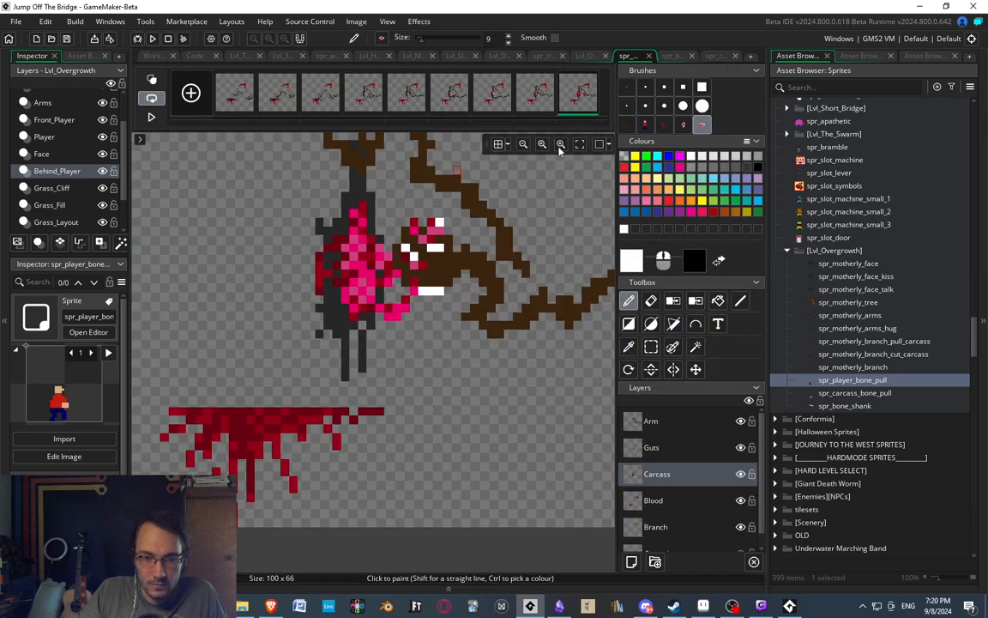
scroll(490, 228, "down", 3, "ctrl")
left_click(674, 56)
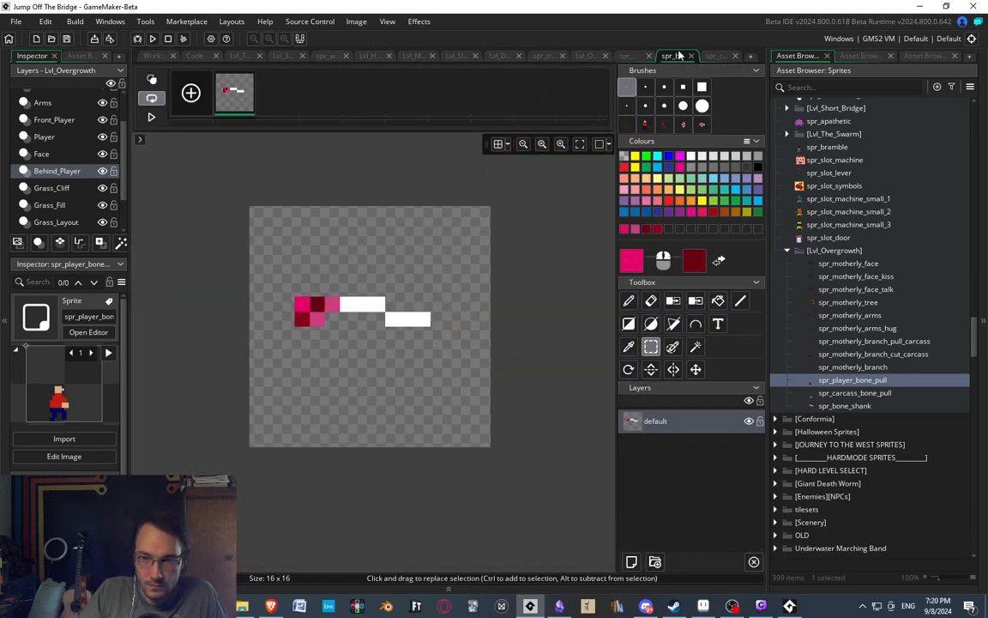
left_click(692, 56)
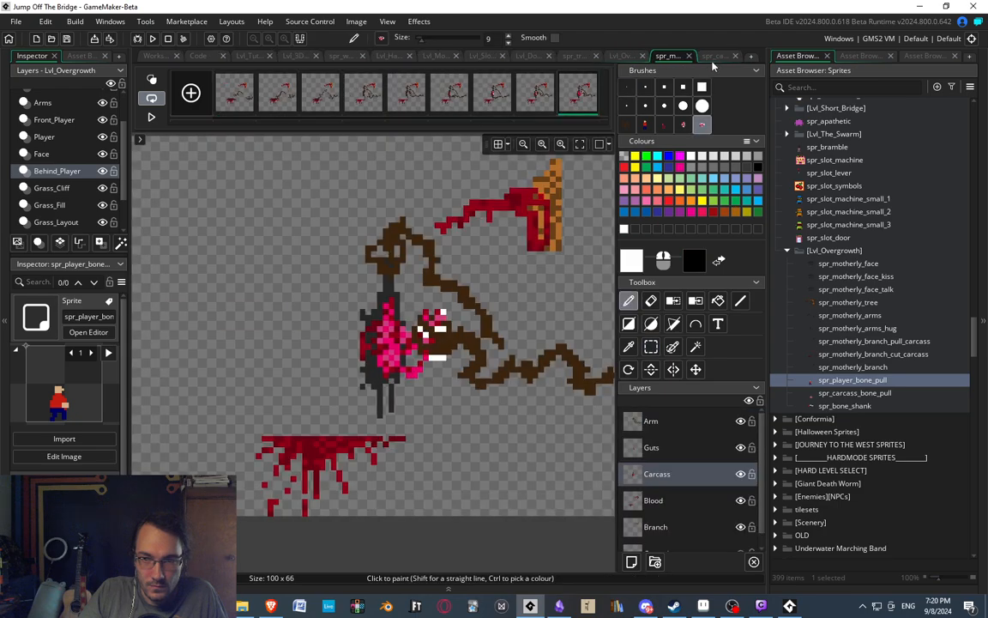
left_click(714, 58)
middle_click_drag(401, 245, 476, 219)
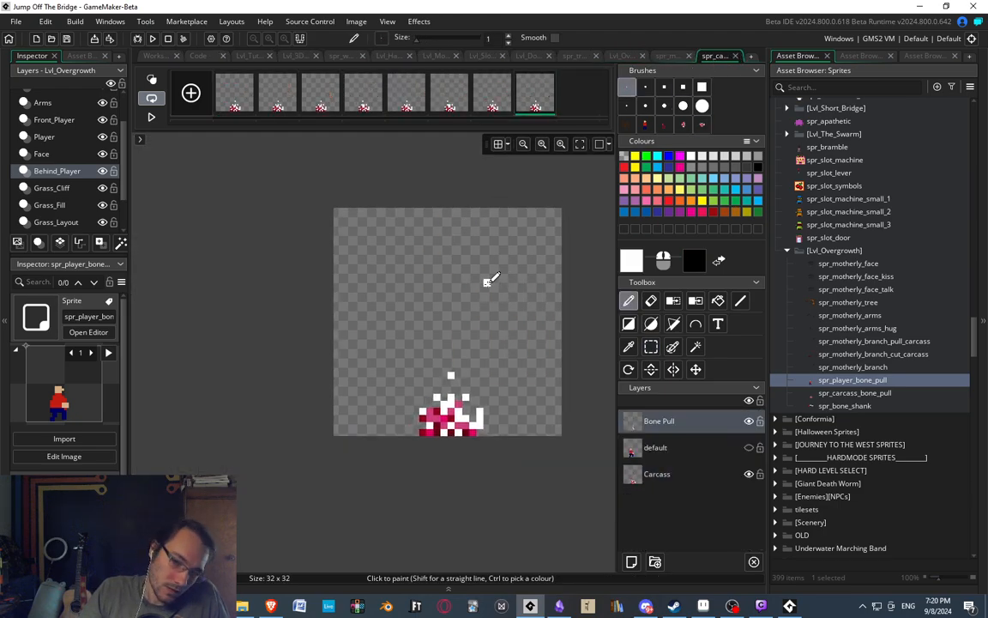
Duplicate spr_carcass_bone_pull and name the copy spr_carcass_bone_pulled.
left_click(848, 394)
right_click(829, 395)
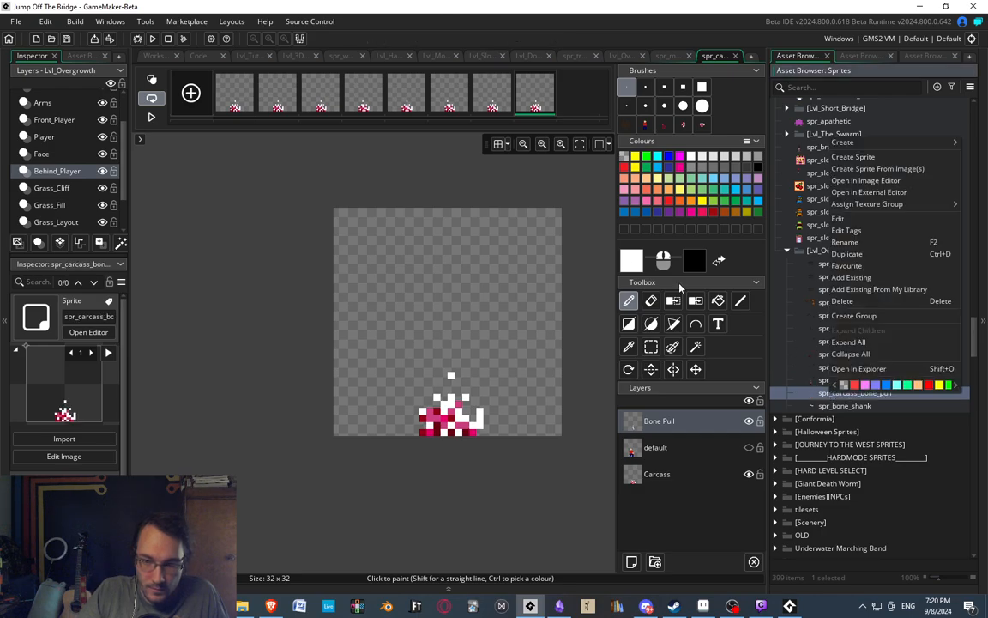
left_click(857, 254)
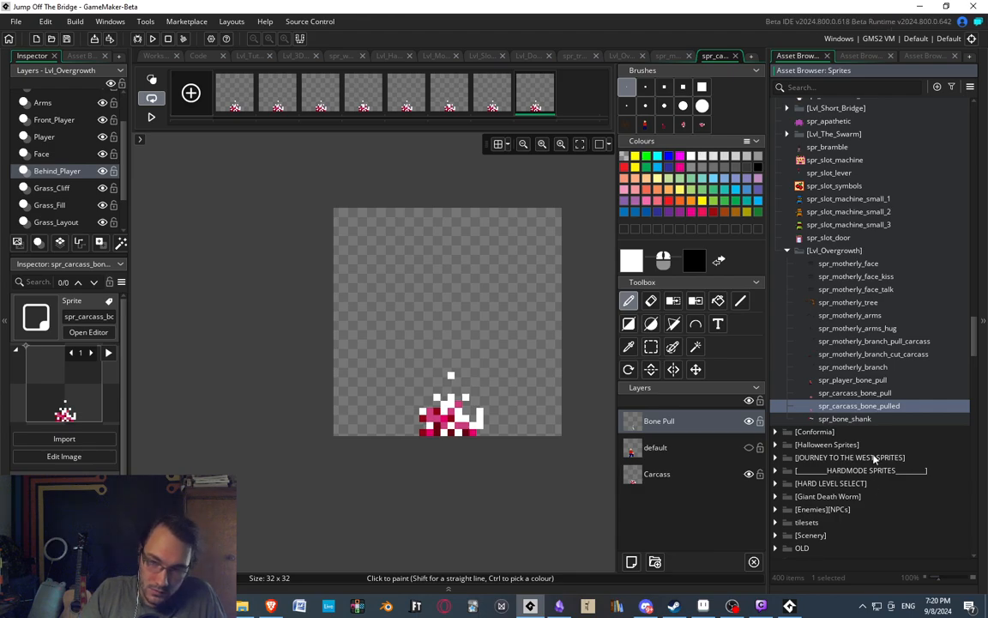
Open the spr_carcass_bone_pulled images and delete the extra frames, keeping a single carcass frame.
double_click(862, 406)
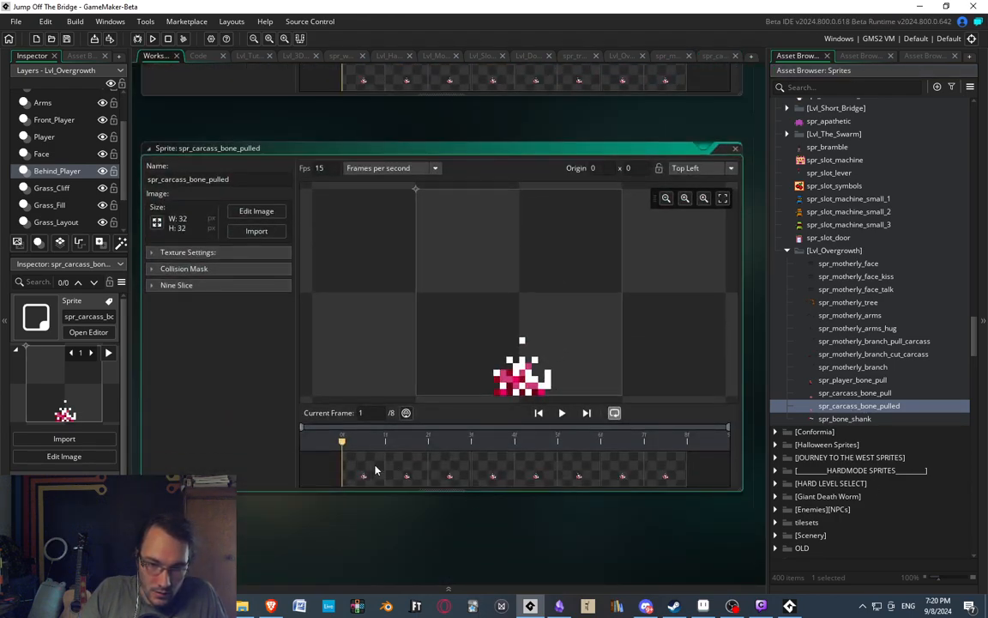
double_click(375, 470)
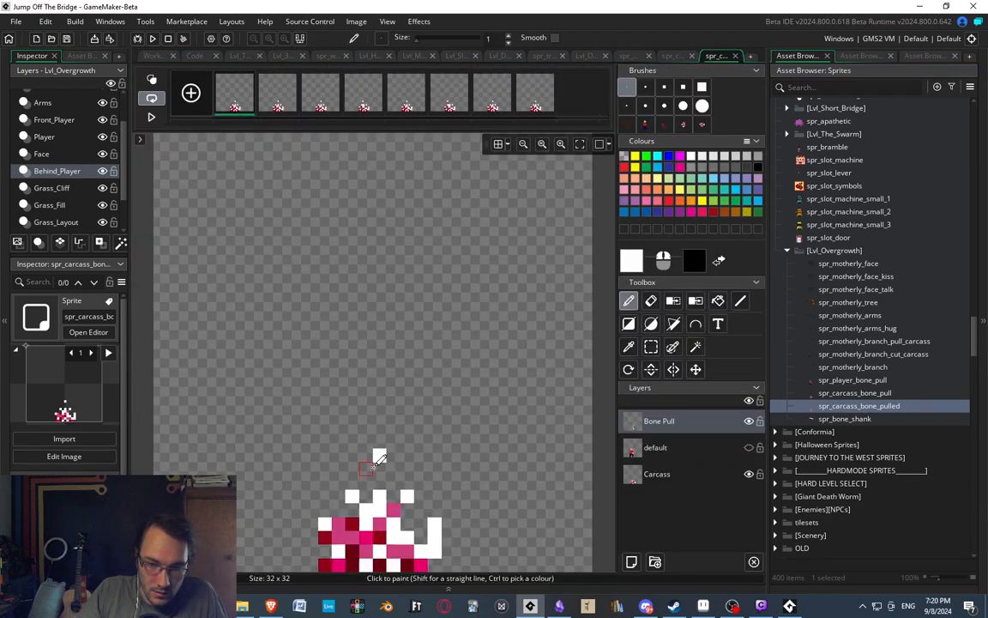
left_click(223, 105, "shift")
key("Delete")
key("Return")
Erase the loose white pixels above the carcass and delete the default and Bone Pull layers, keeping only the Carcass layer.
middle_click_drag(397, 459, 386, 362)
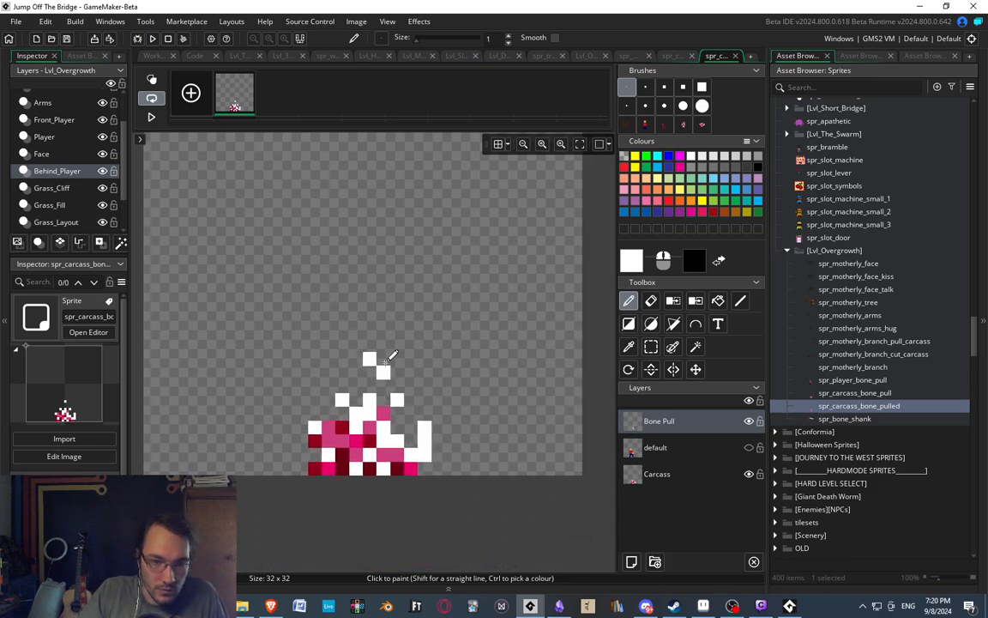
key("e")
mouse_move(369, 347)
left_mouse_down()
mouse_move(371, 377)
mouse_move(383, 370)
left_mouse_up()
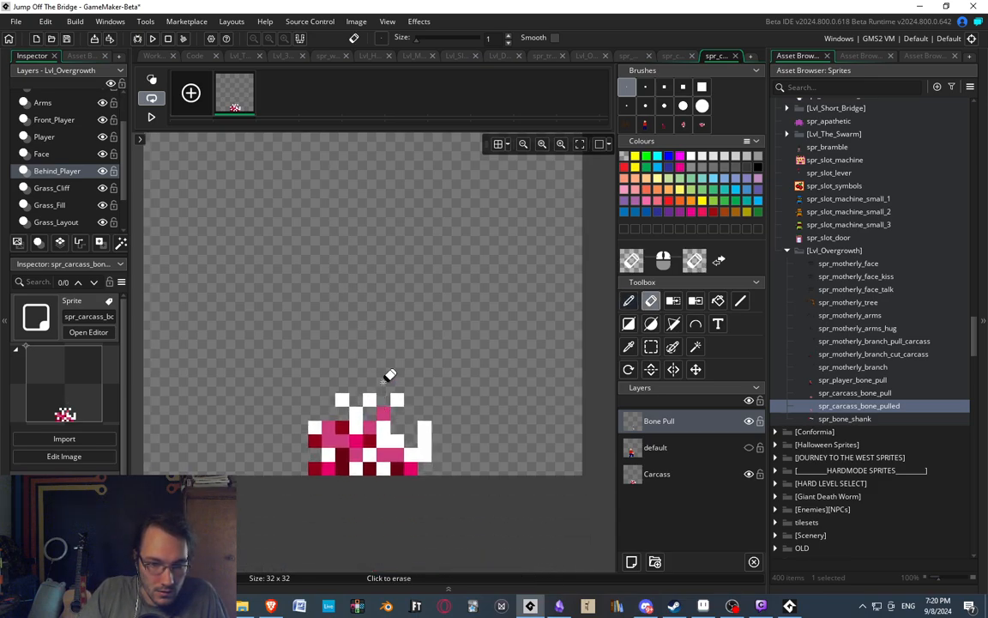
left_click(660, 447)
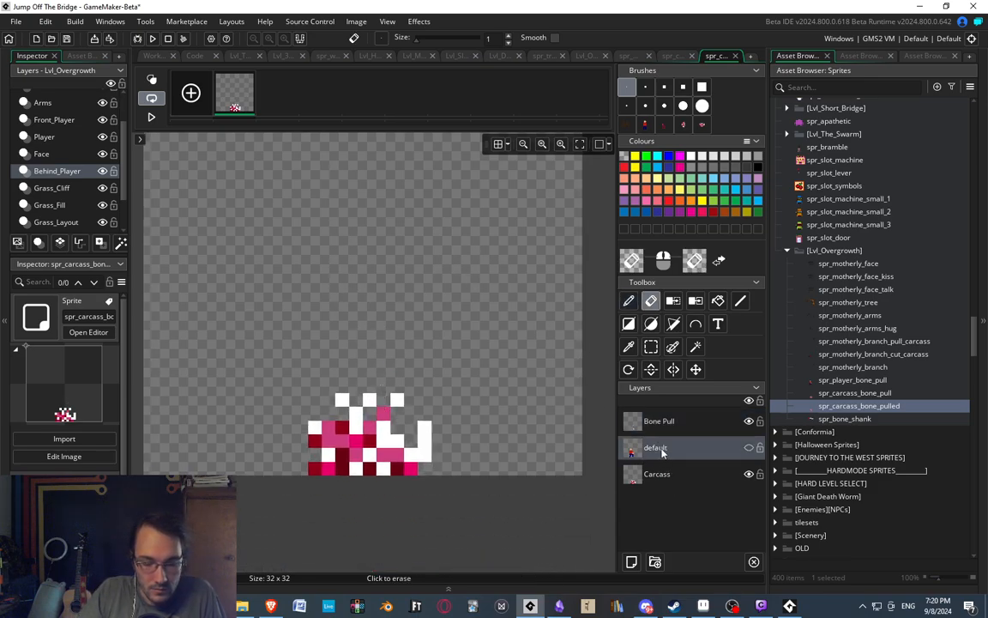
key("Delete")
left_click(658, 420)
key("Delete")
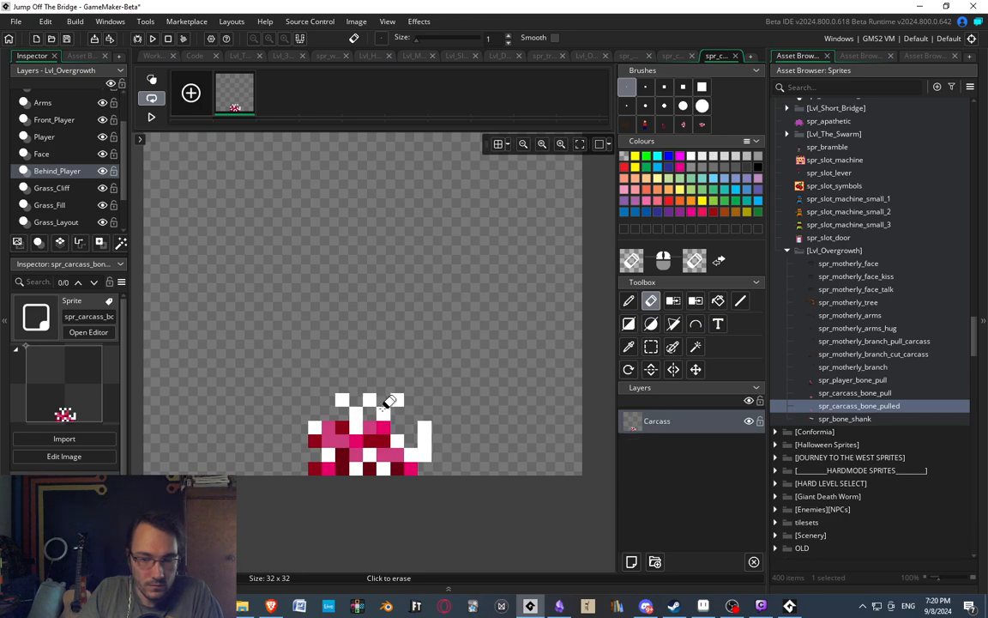
Erase the middle white bone tip and repaint the carcass's centre pixels in dark reds, and return to the workspace.
key("p")
key("e")
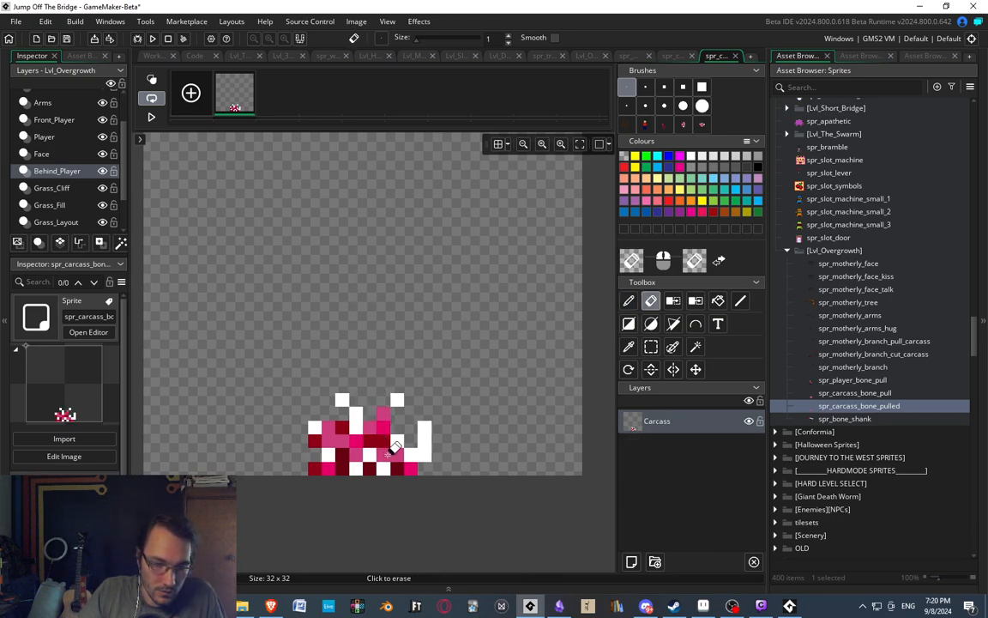
key("p")
left_click(364, 439, "ctrl")
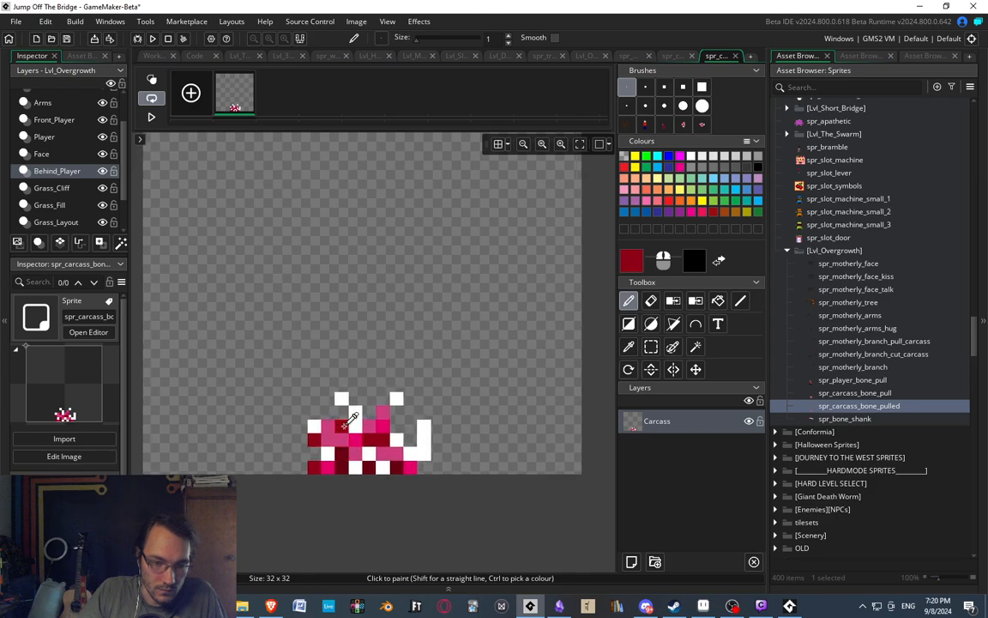
key("e")
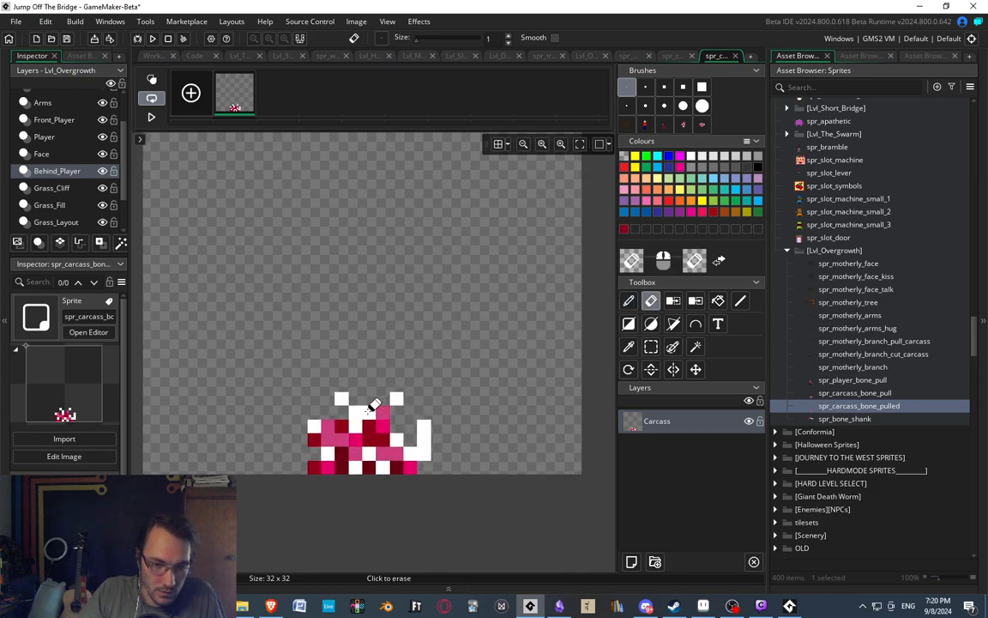
key("d")
left_click_drag(356, 457, 369, 456)
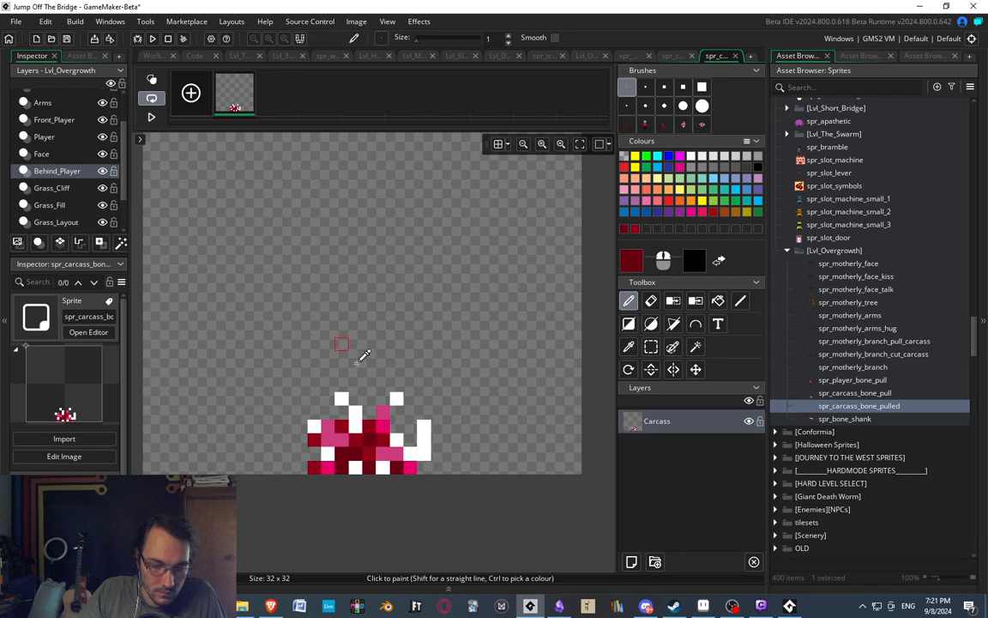
scroll(360, 354, "down", 2)
scroll(360, 344, "down", 2)
scroll(353, 366, "up", 5)
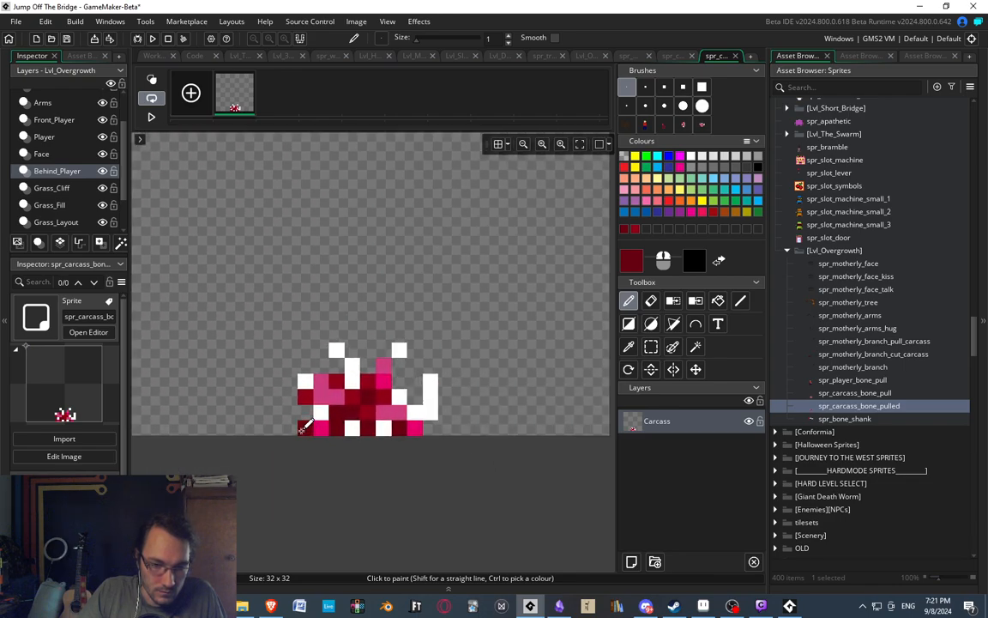
scroll(369, 309, "down", 3)
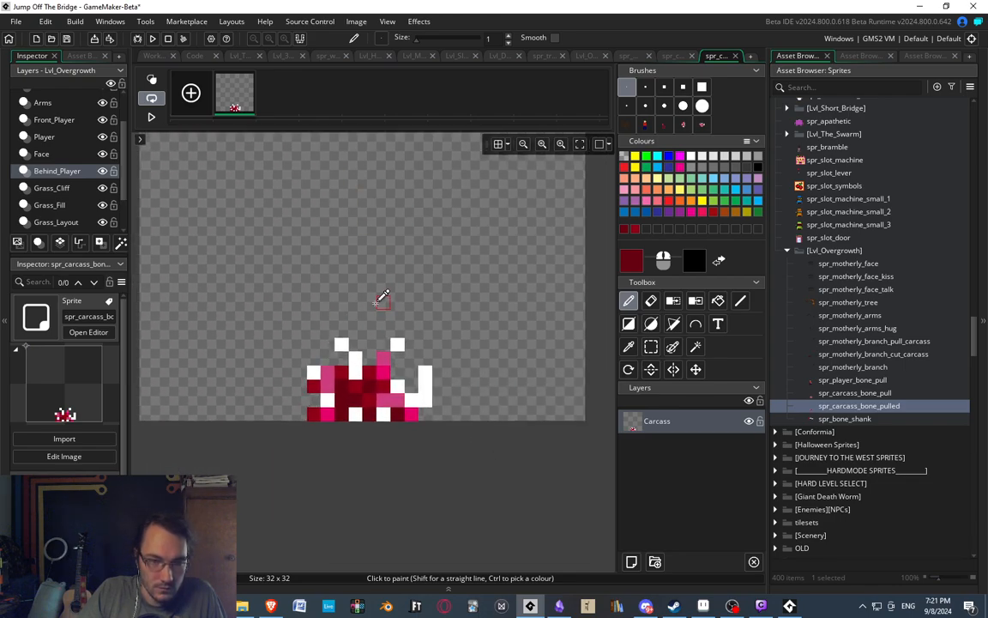
scroll(343, 236, "up", 1)
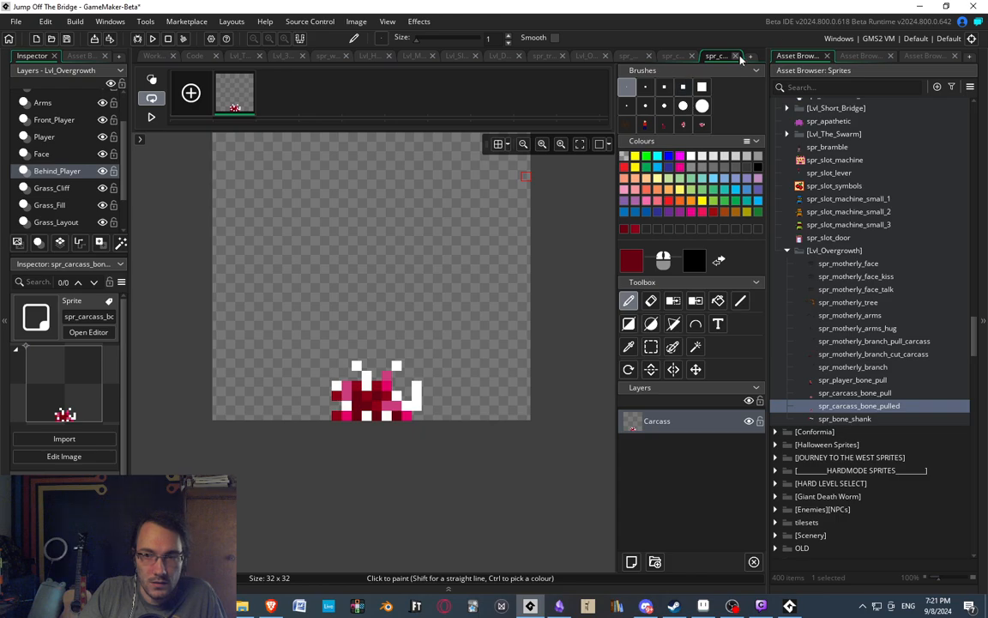
left_click(148, 56)
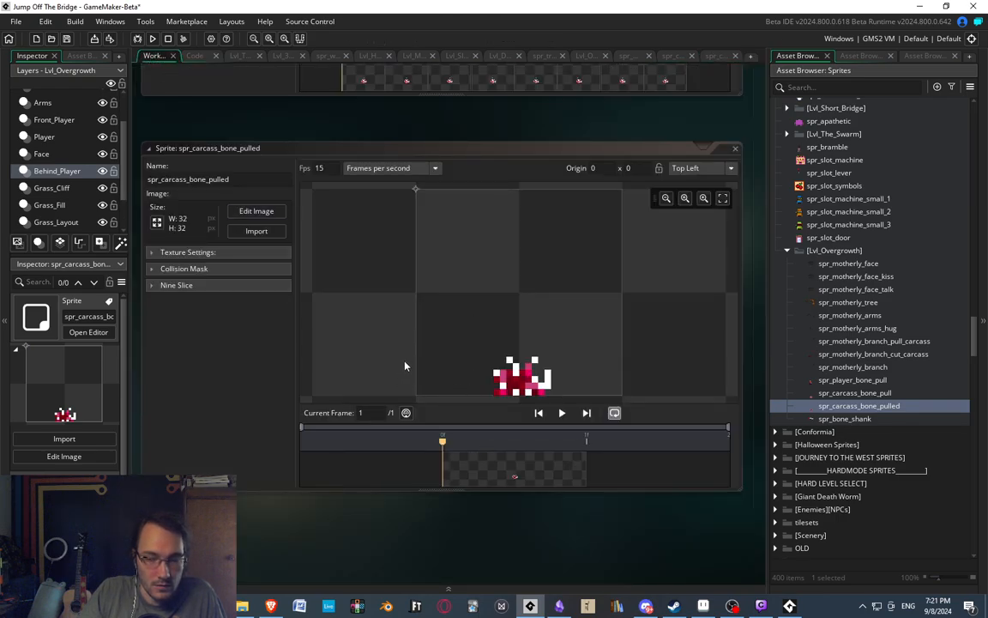
Open the spr_player_bone_pull images, measure the lower 32x19 area around the figure with a rectangular selection, and clear the selection.
double_click(828, 380)
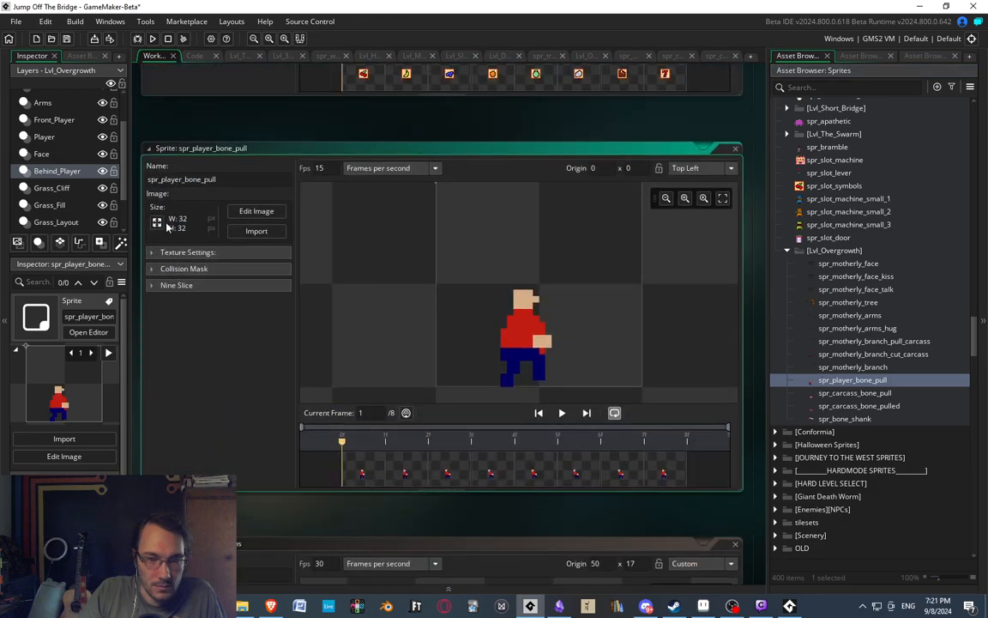
double_click(361, 479)
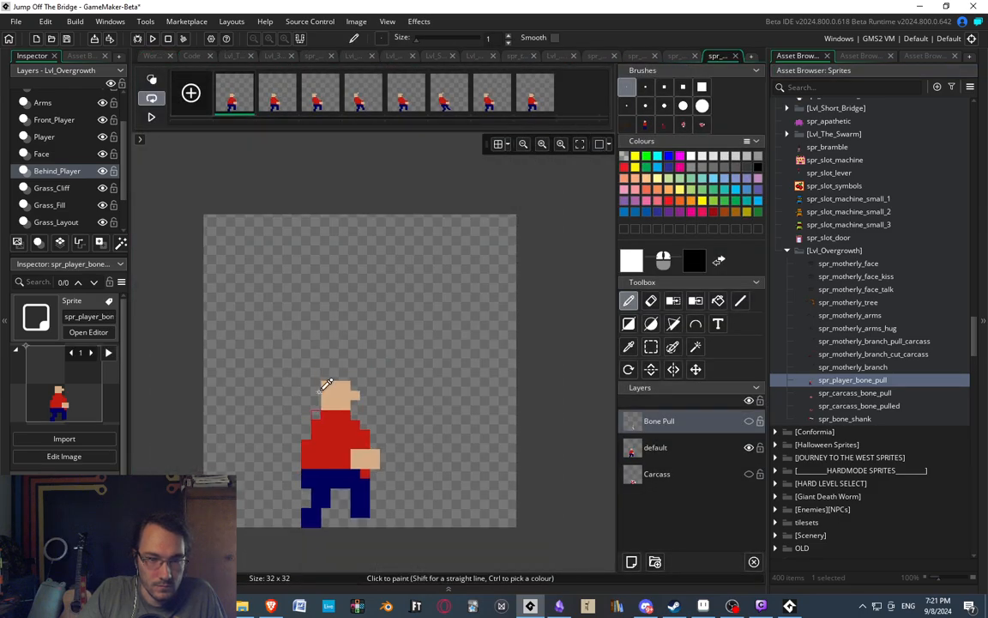
left_click(651, 347)
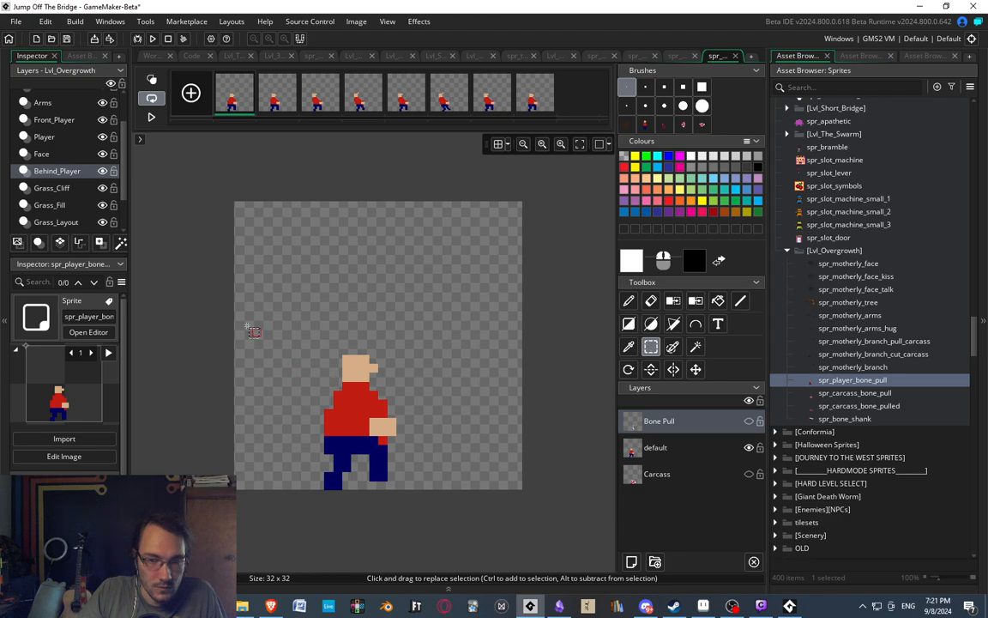
left_click_drag(239, 321, 523, 490)
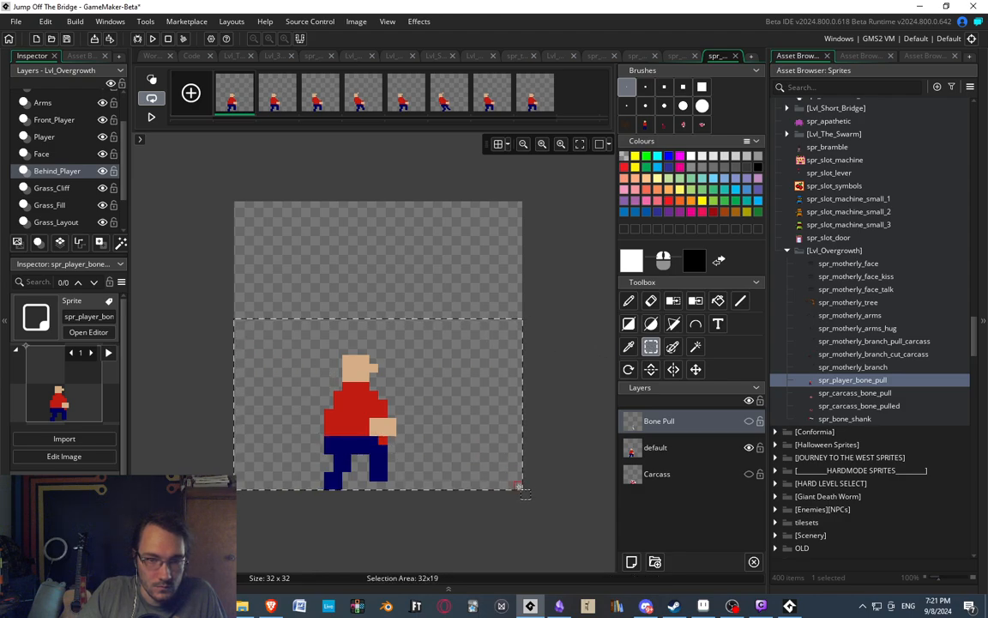
left_click(568, 349)
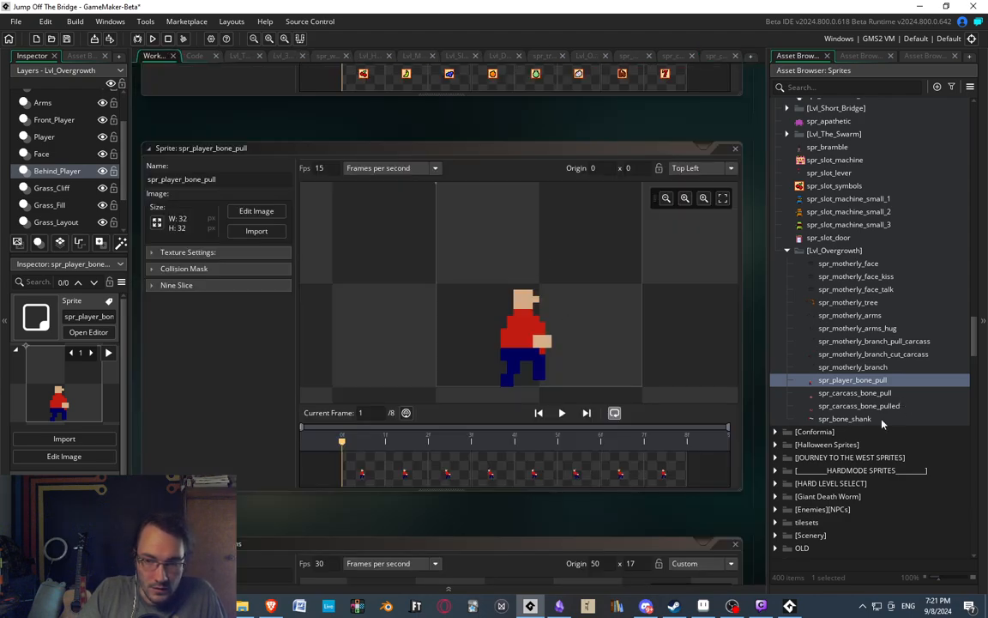
Review the sprite windows of spr_bone_shank, spr_carcass_bone_pull and spr_carcass_bone_pulled in the workspace.
double_click(881, 422)
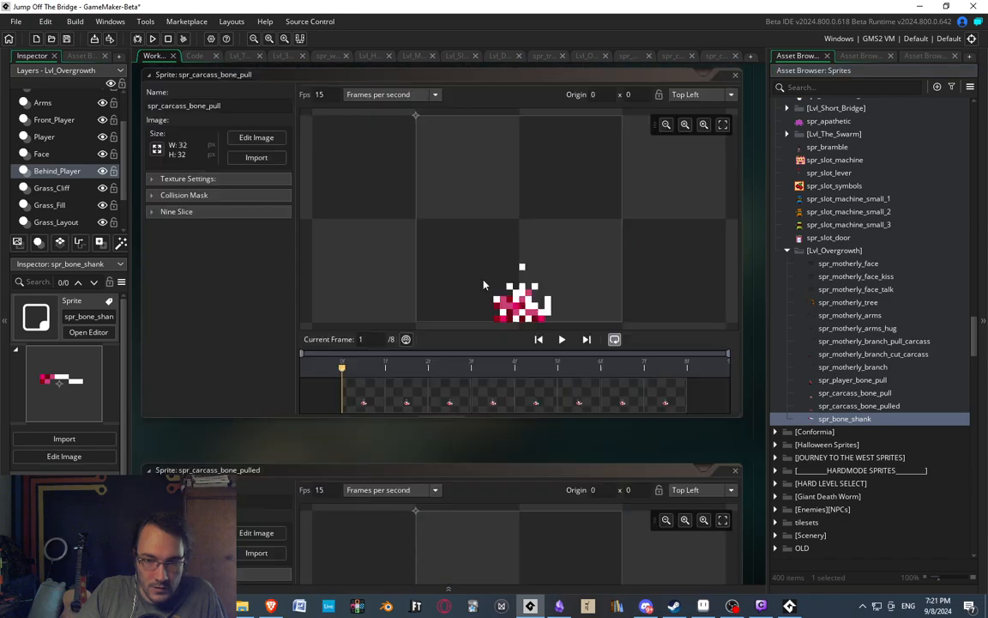
double_click(855, 398)
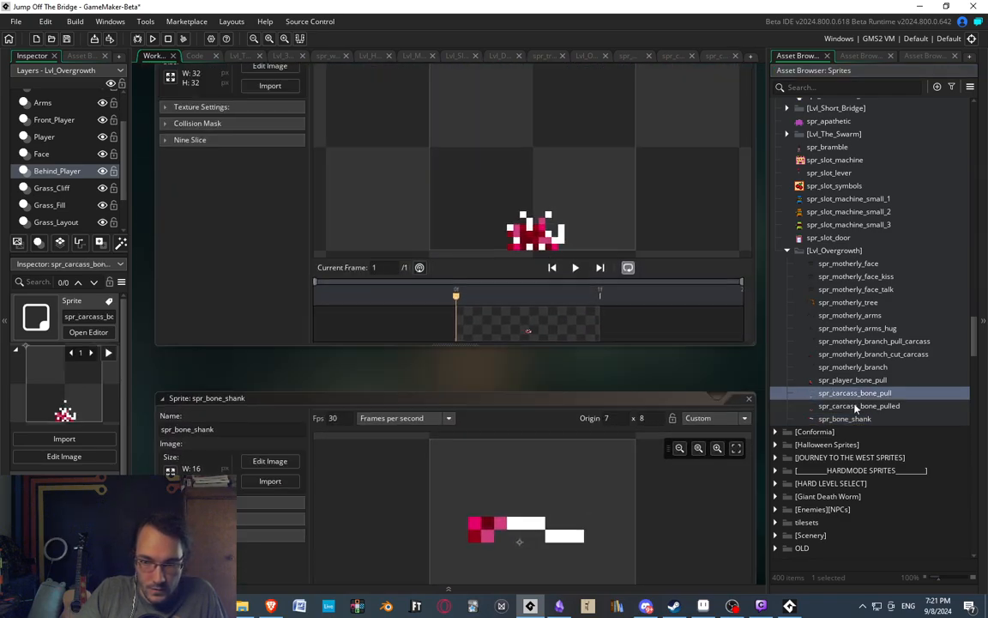
double_click(854, 403)
double_click(783, 393)
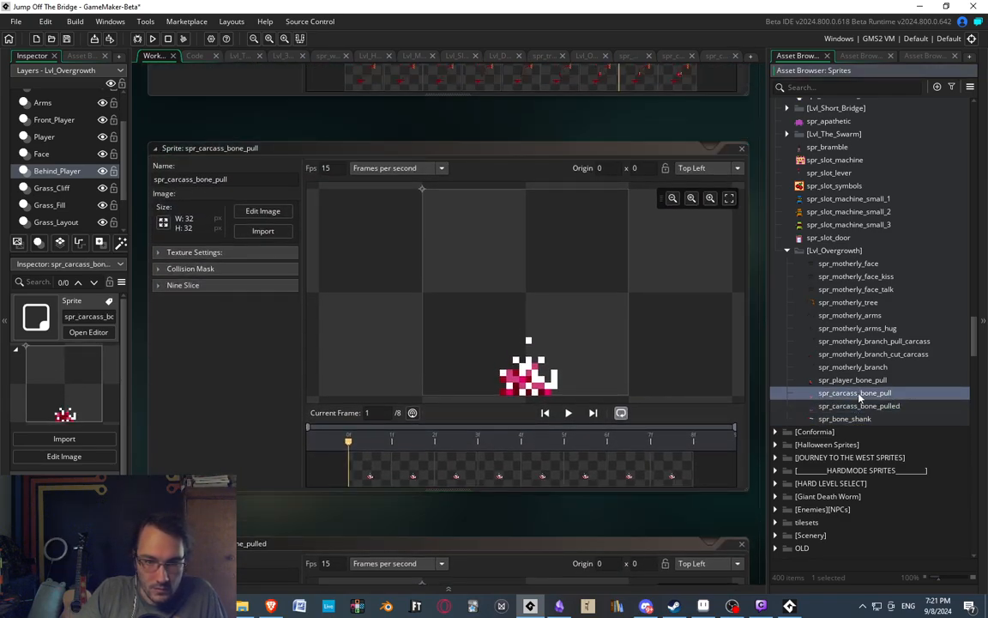
Play the spr_player_bone_pull animation to review the player-only frames, and close its sprite window.
double_click(849, 379)
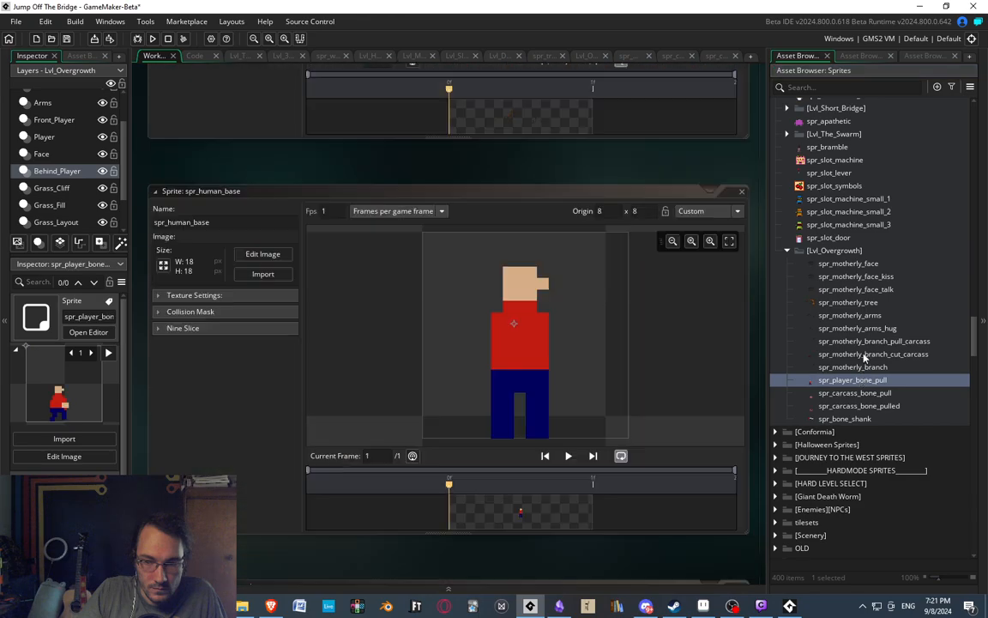
left_click_drag(450, 468, 624, 467)
left_click(568, 413)
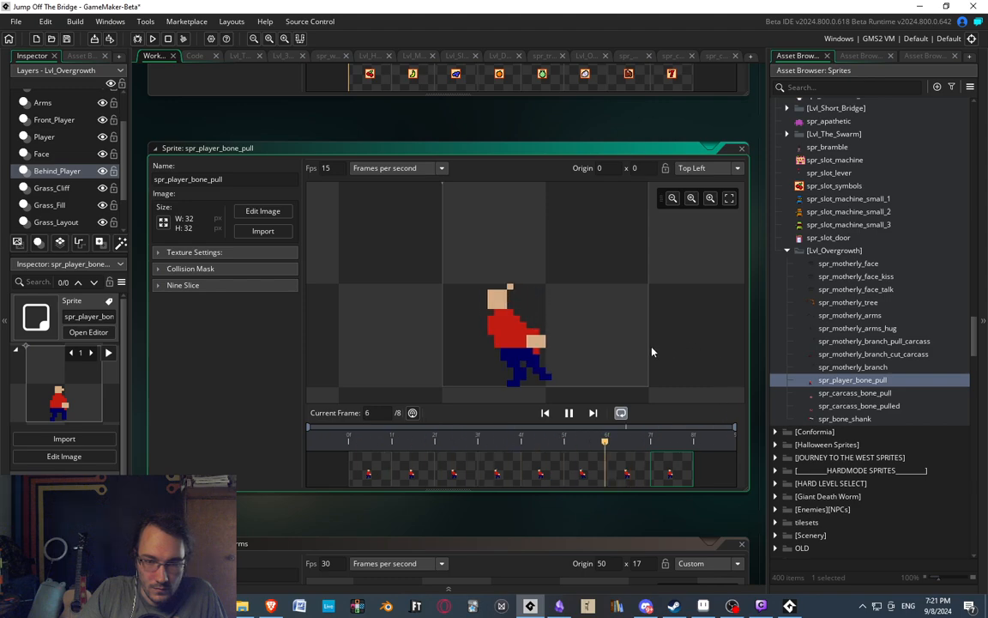
scroll(630, 322, "down", 2)
scroll(615, 338, "up", 1)
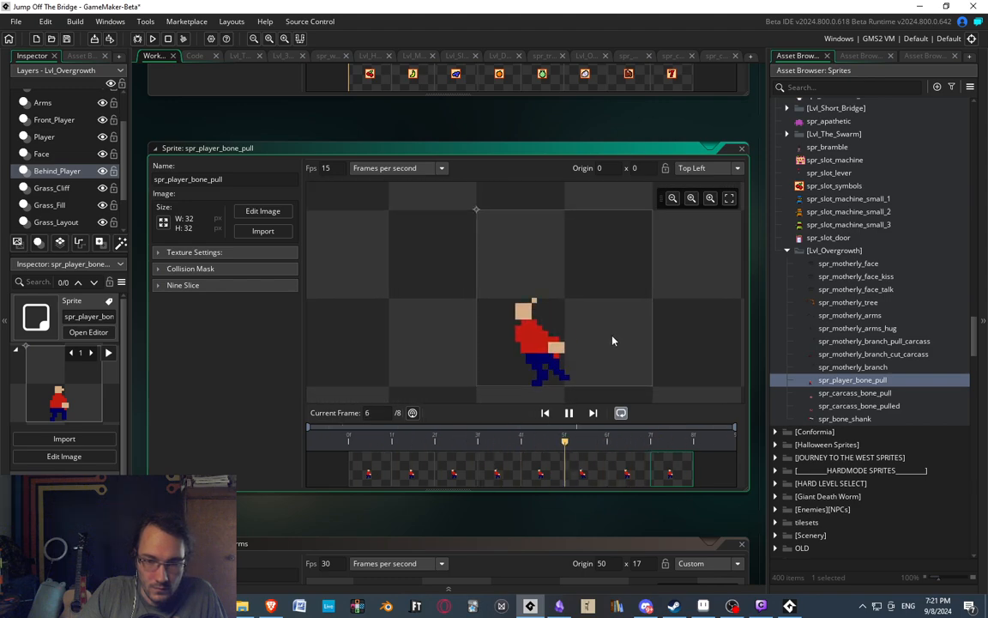
left_click(743, 148)
key("Down")
key("Down")
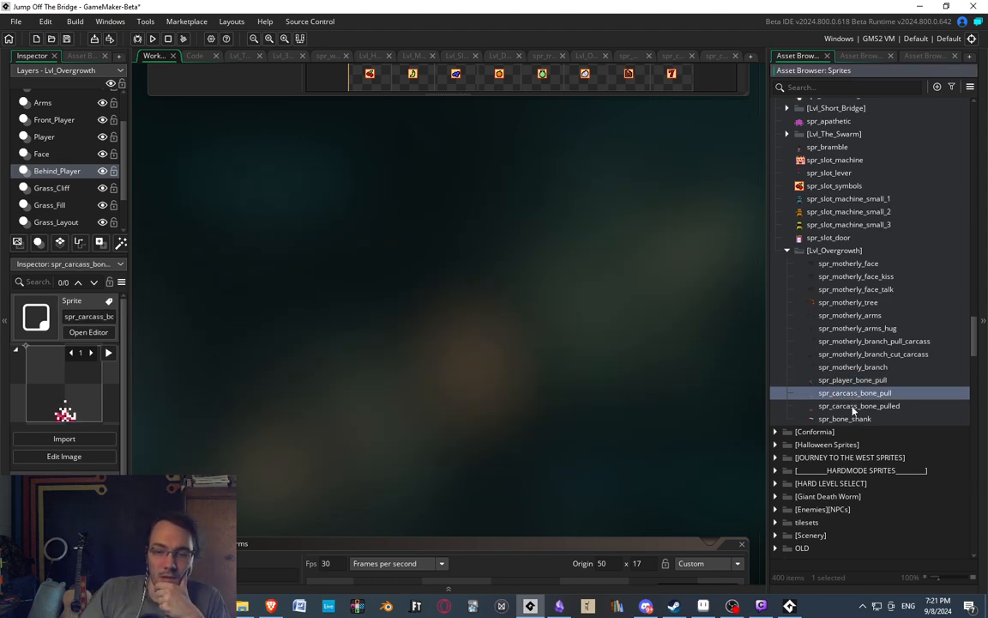
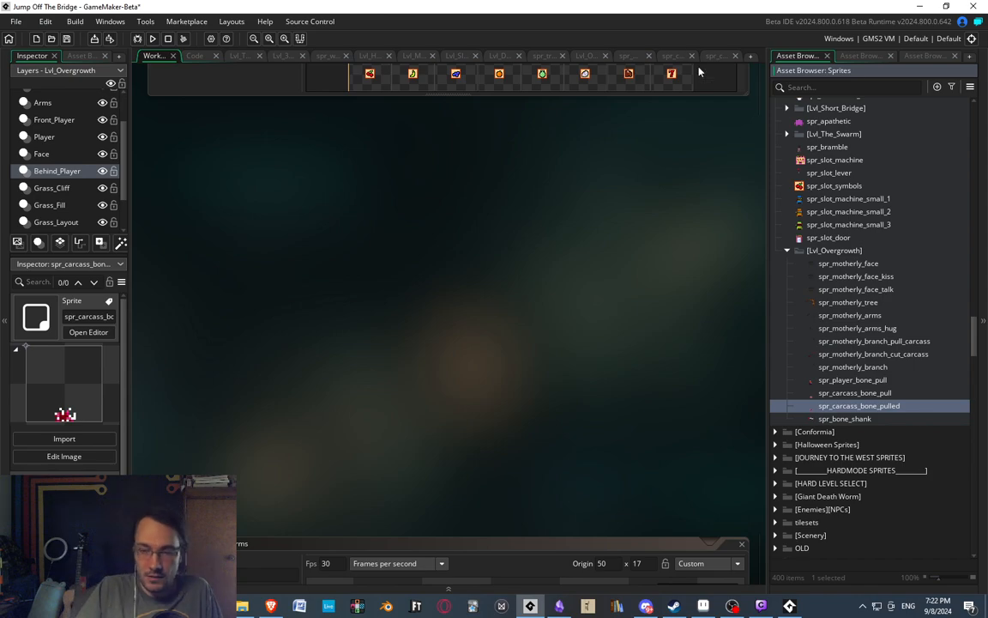
Review the spr_motherly_arms sprite window and preview spr_motherly_arms_hug and spr_motherly_branch_pull_carcass among the Lvl_Overgrowth sprites.
mouse_move(428, 271)
middle_mouse_down()
mouse_move(438, 353)
mouse_move(521, 182)
middle_mouse_up()
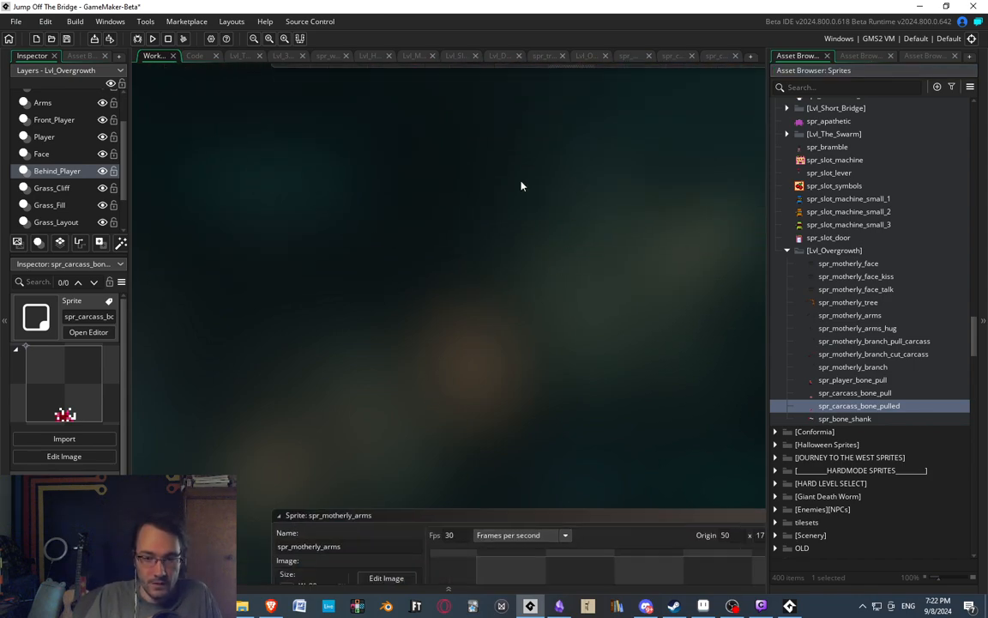
middle_click_drag(457, 475, 368, 171)
middle_click_drag(509, 163, 487, 150)
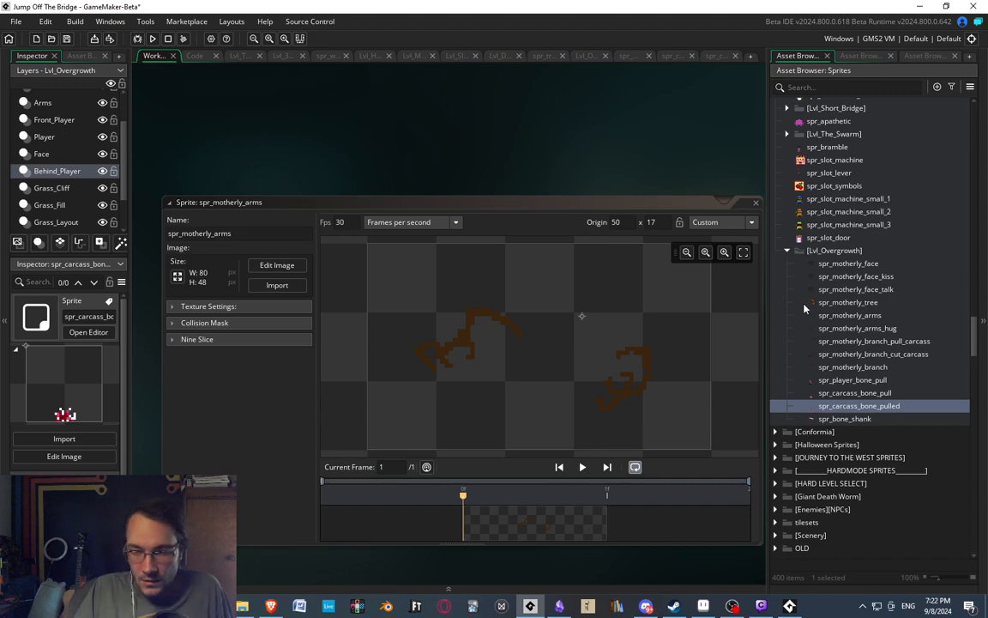
left_click(829, 329)
left_click(826, 342)
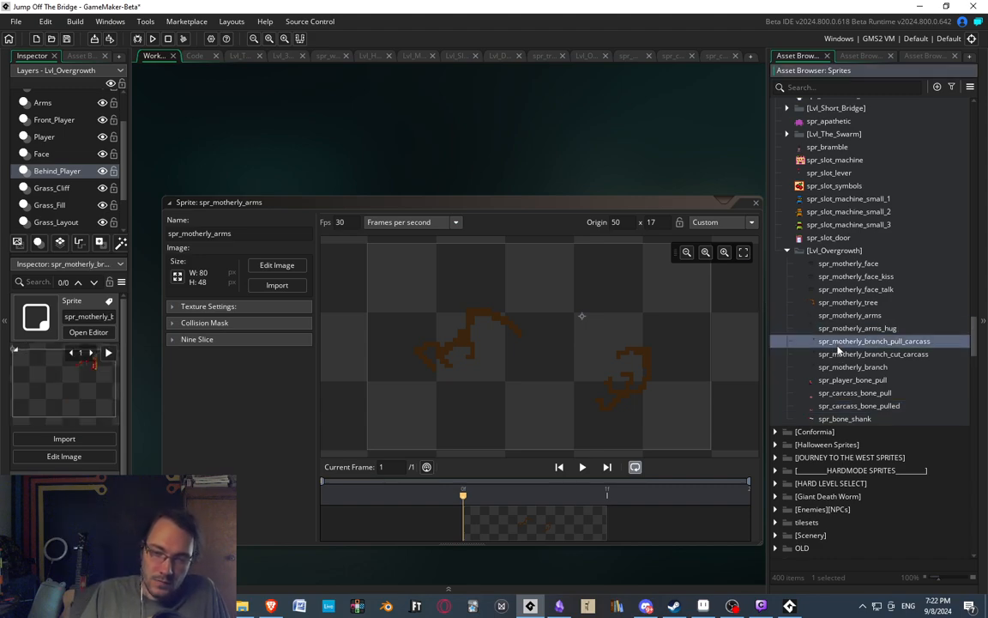
left_click(829, 331)
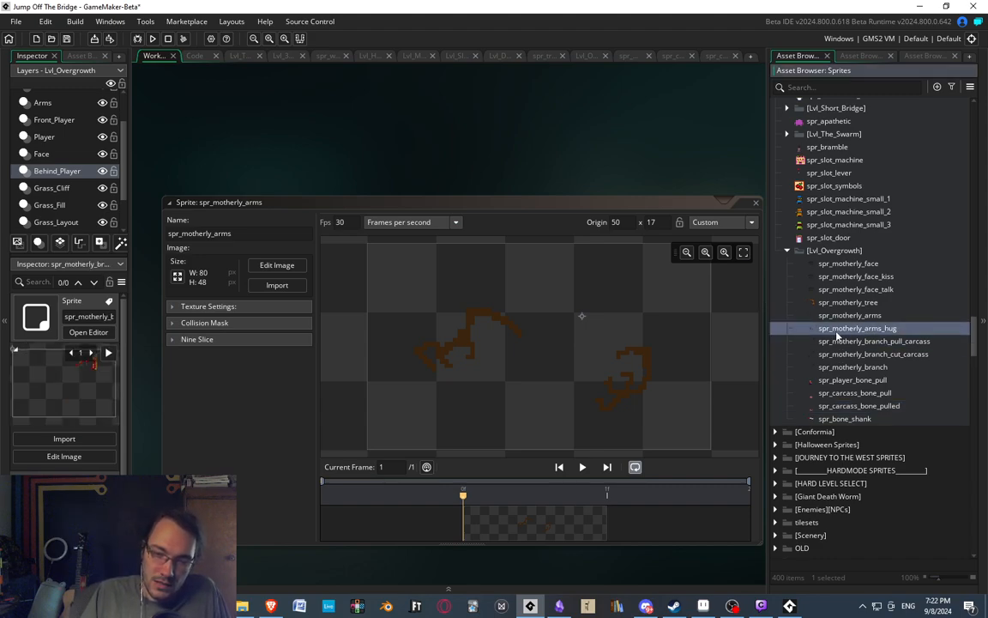
Open obj_motherly_tree from the Lvl_Overgrowth objects and read its Create event code for the face and arms instances.
left_click(870, 56)
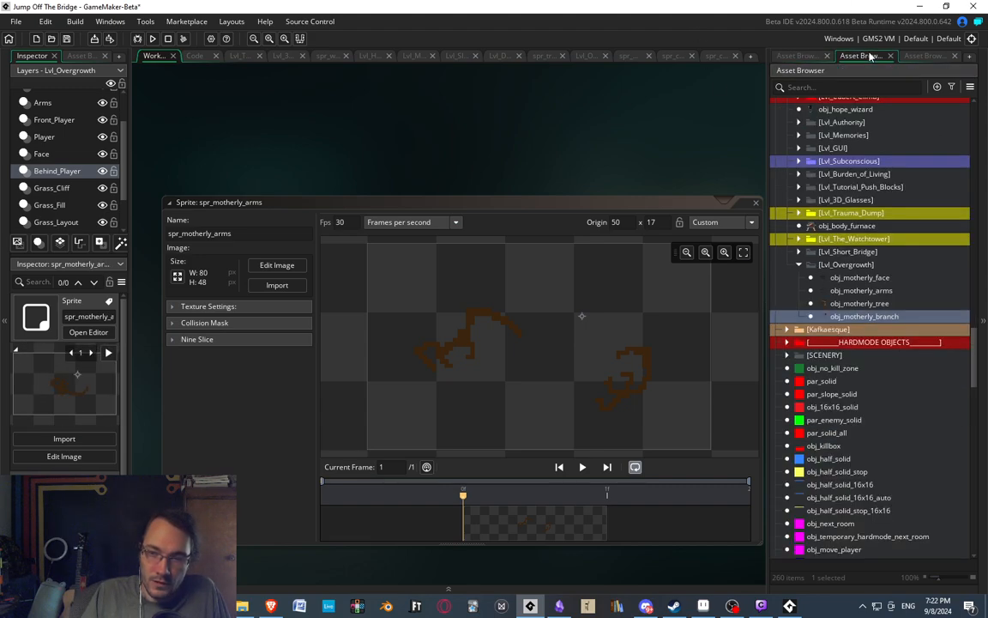
double_click(850, 303)
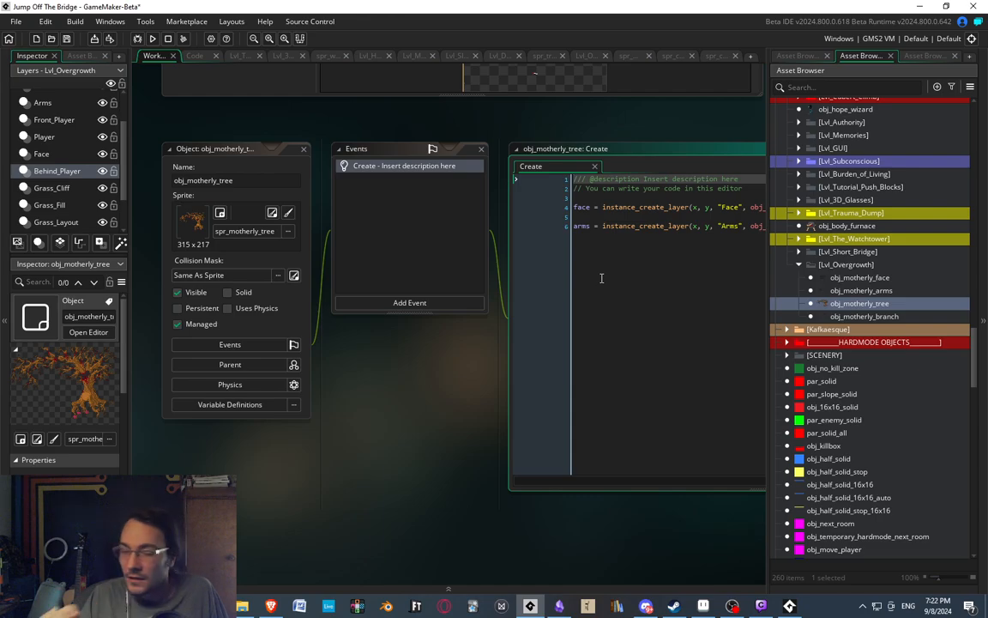
middle_click_drag(431, 350, 361, 349)
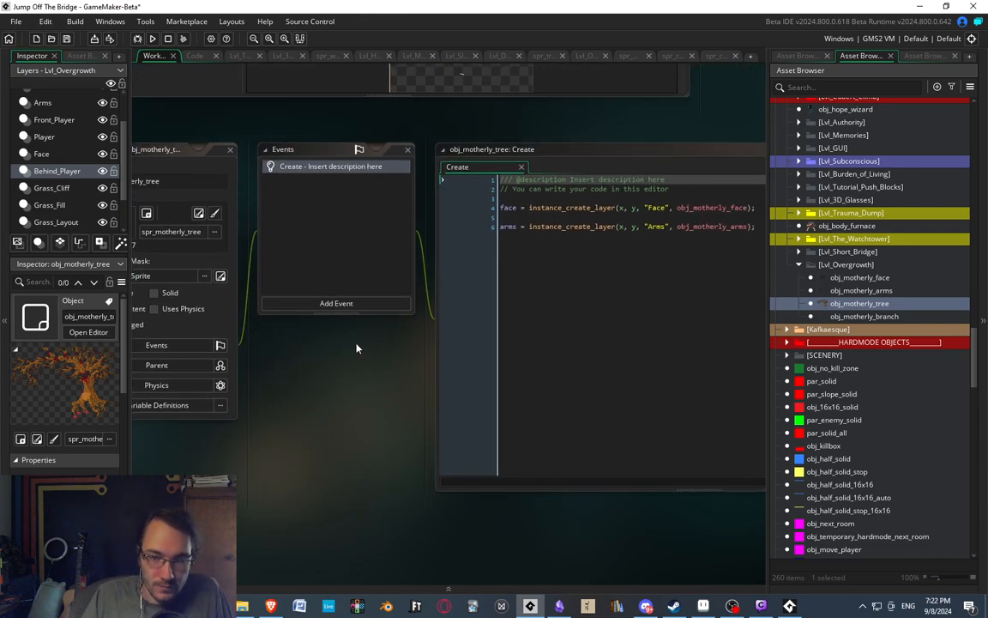
middle_click_drag(551, 297, 541, 251)
left_click(718, 229)
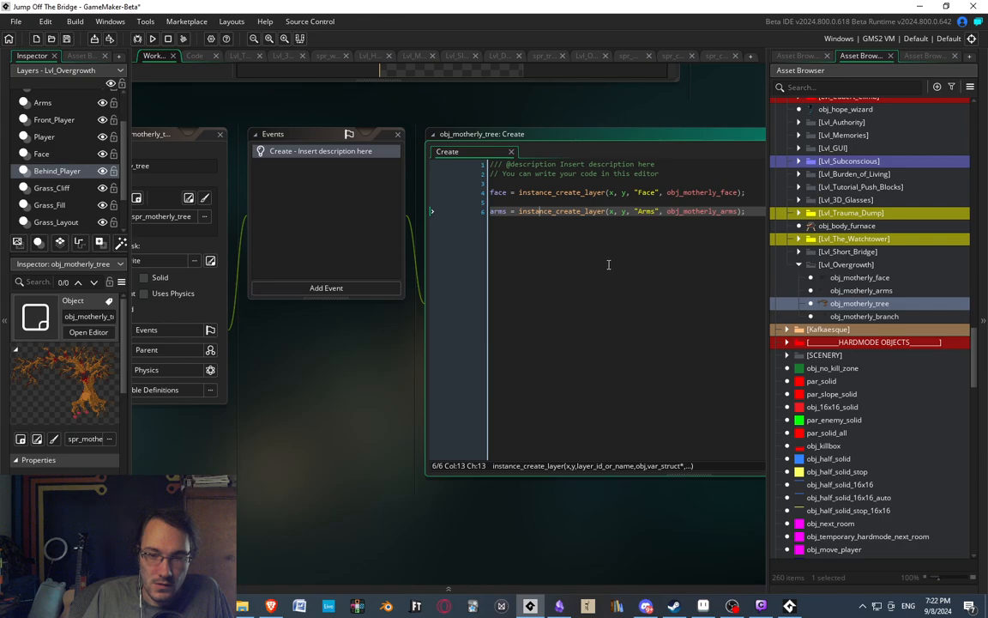
middle_click_drag(626, 276, 583, 279)
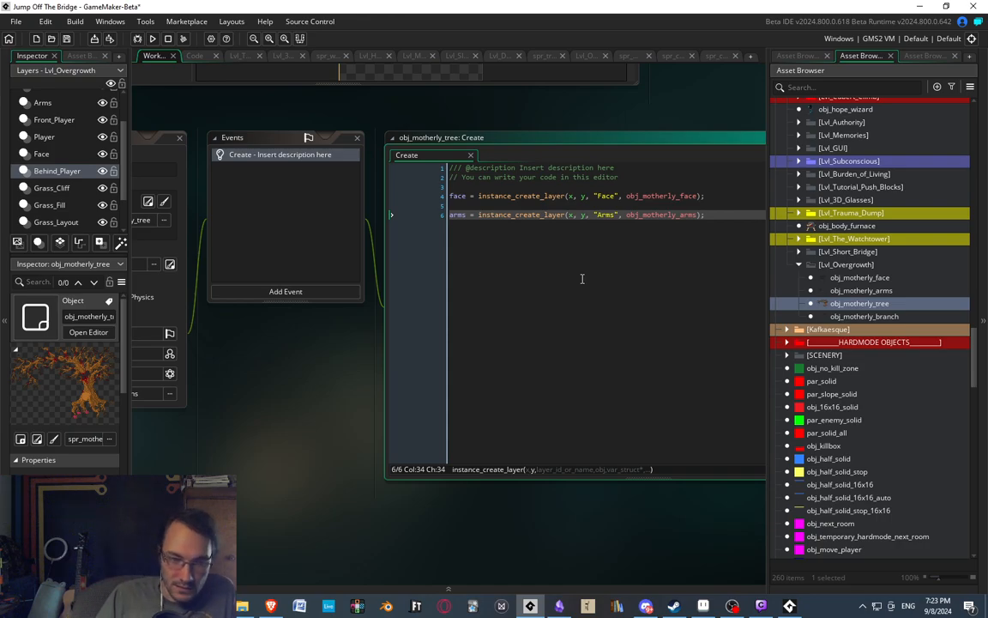
scroll(434, 250, "up", 1)
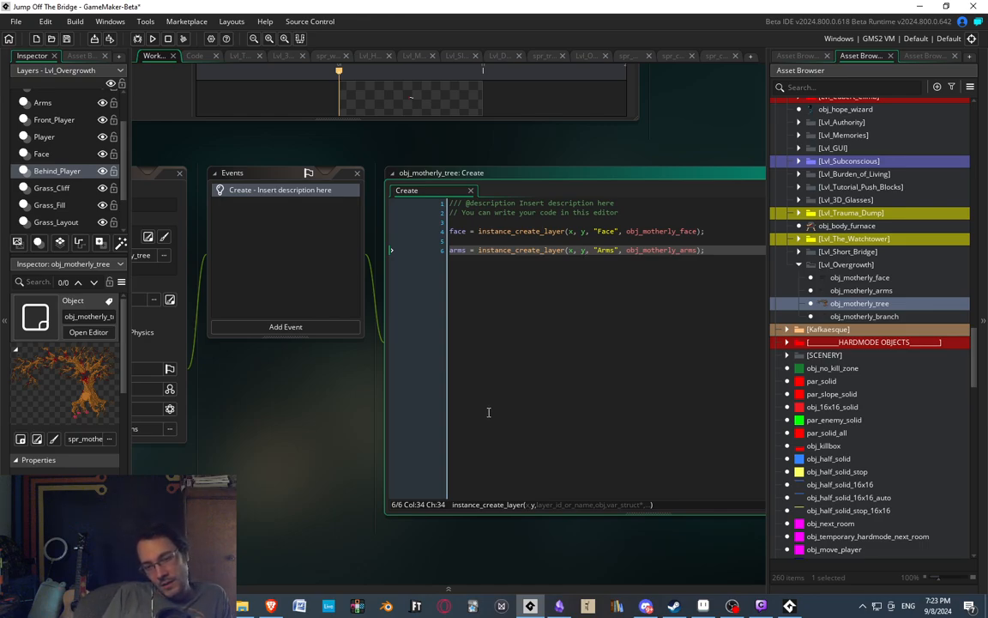
Open obj_motherly_face and look through the phase variable and dialogue comments in its Create event.
double_click(859, 277)
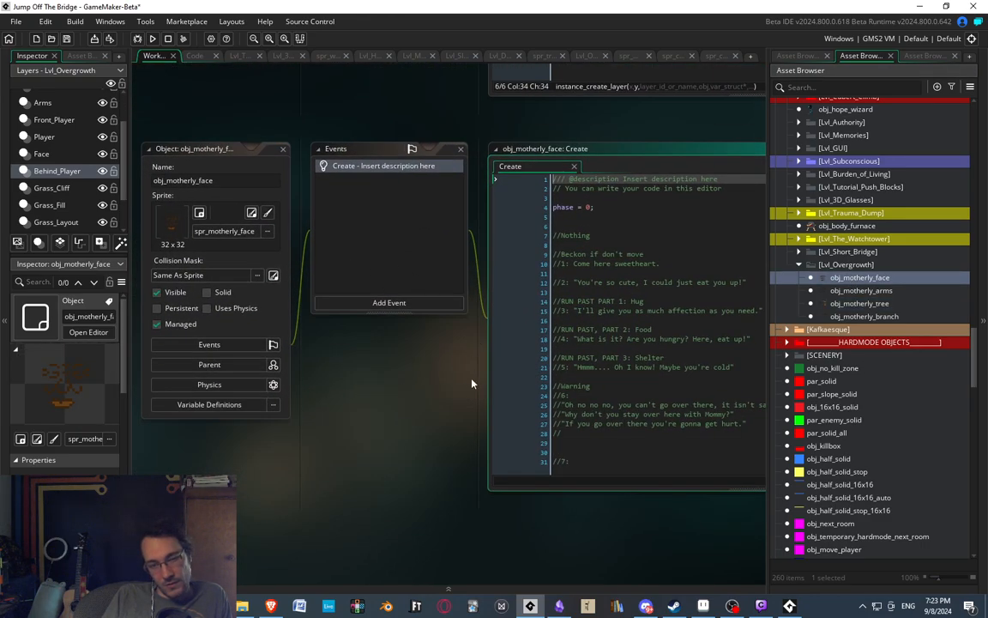
middle_click_drag(472, 384, 329, 337)
scroll(443, 357, "down", 1)
middle_click_drag(453, 246, 535, 263)
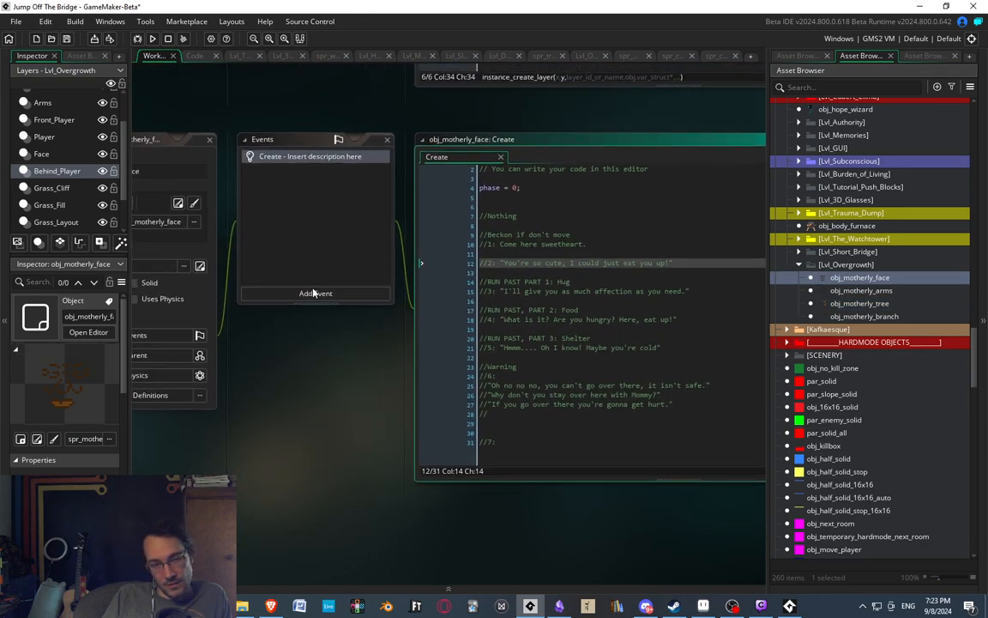
Add a Step event to obj_motherly_face and copy the phase dialogue comments, from //Nothing through //7:, into it.
left_click_drag(515, 441, 411, 216)
key("ctrl+c")
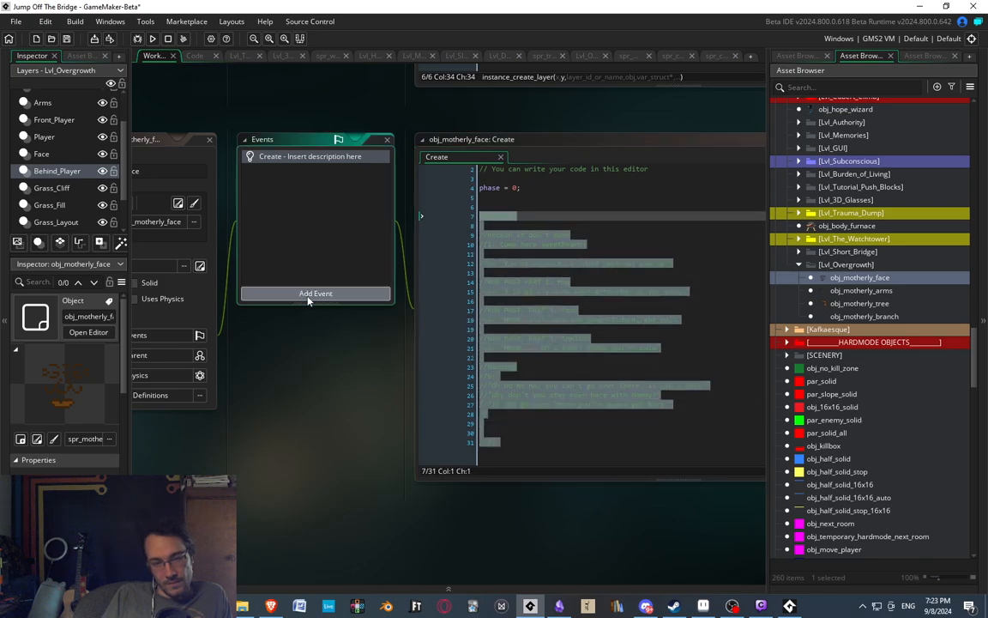
left_click(309, 294)
mouse_move(339, 345)
left_click(386, 345)
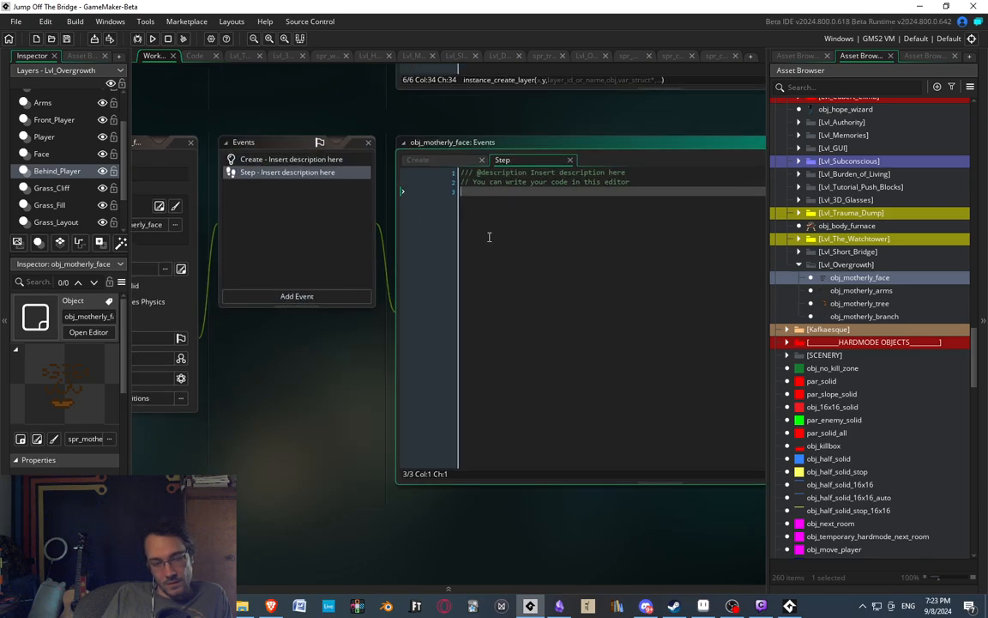
key("ctrl+v")
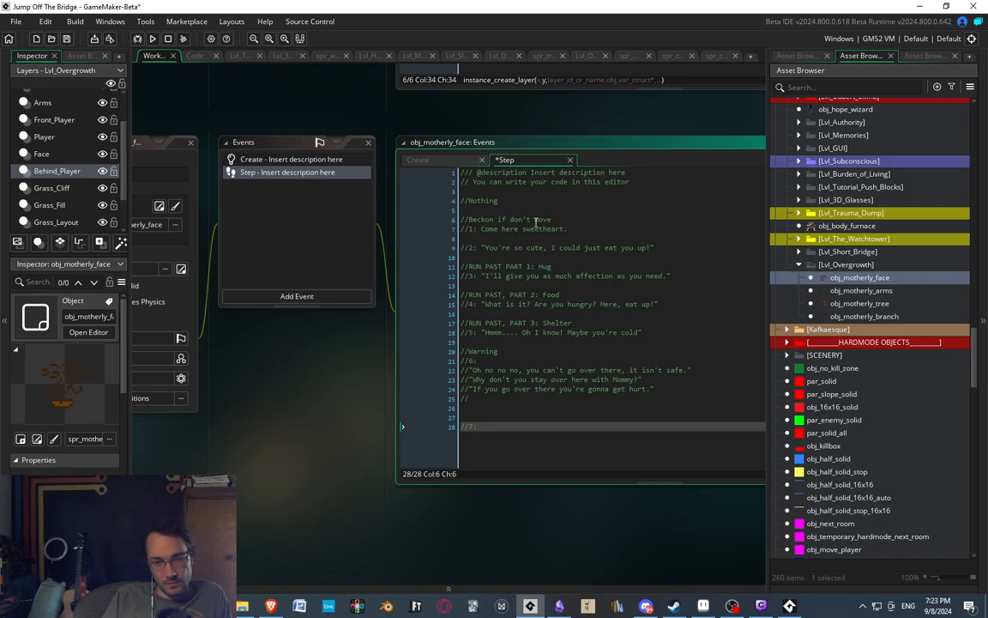
Add an if (phase == 0) condition with an empty code block under the //Nothing comment.
left_click(539, 229)
left_click(518, 200)
key("Return")
type("if (p")
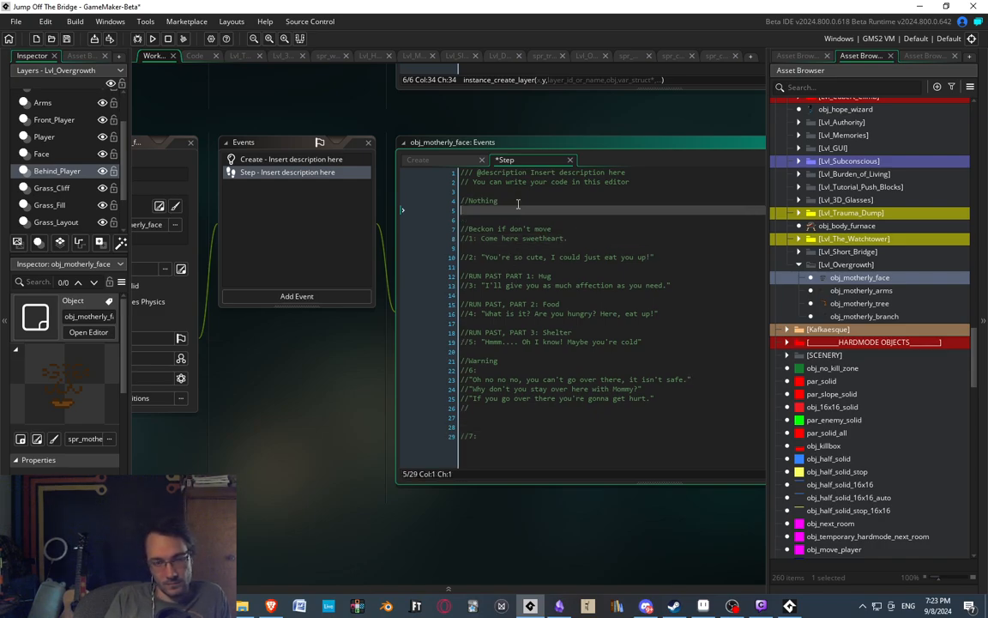
type("hase == 0)")
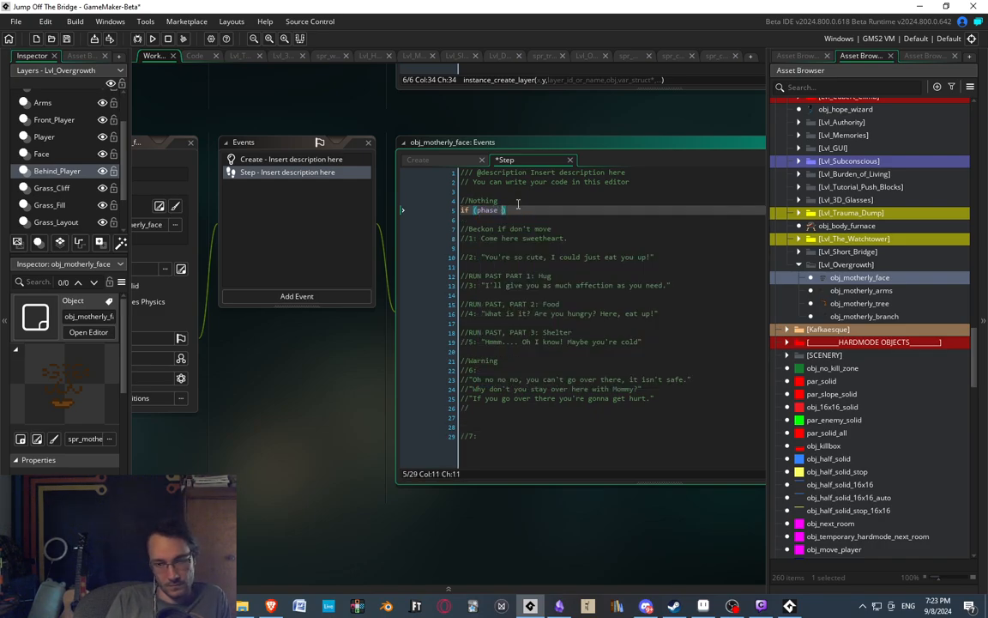
key("Return")
type("{")
Copy the if (phase == 0) block and paste it under the dialogue comments numbered 1 and 2.
key("Return")
key("Down")
key("Down")
key("Down")
key("Down")
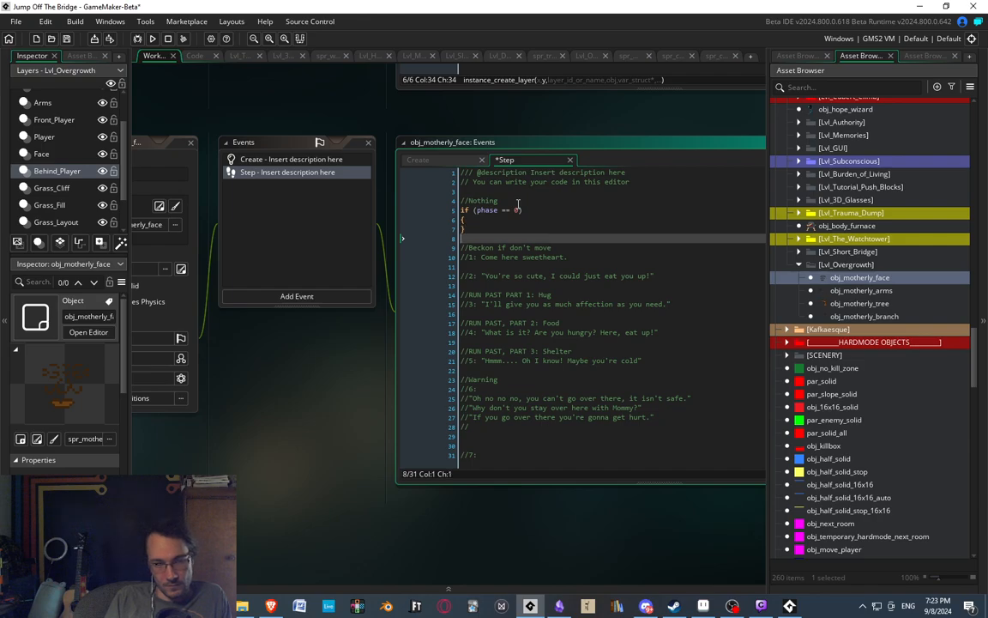
key("Return")
key("Return")
key("Up")
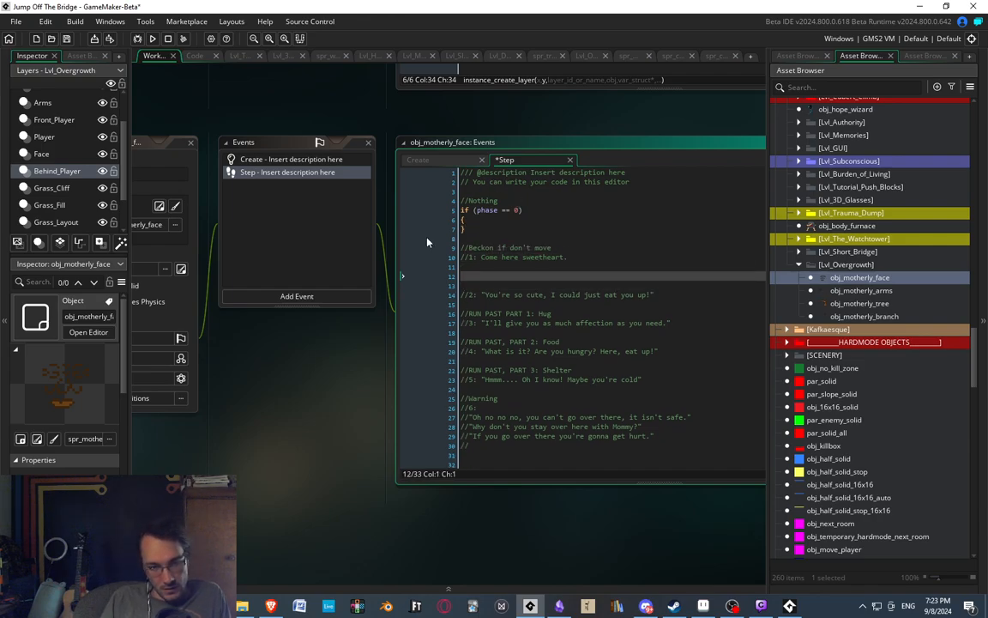
left_click_drag(464, 230, 464, 210)
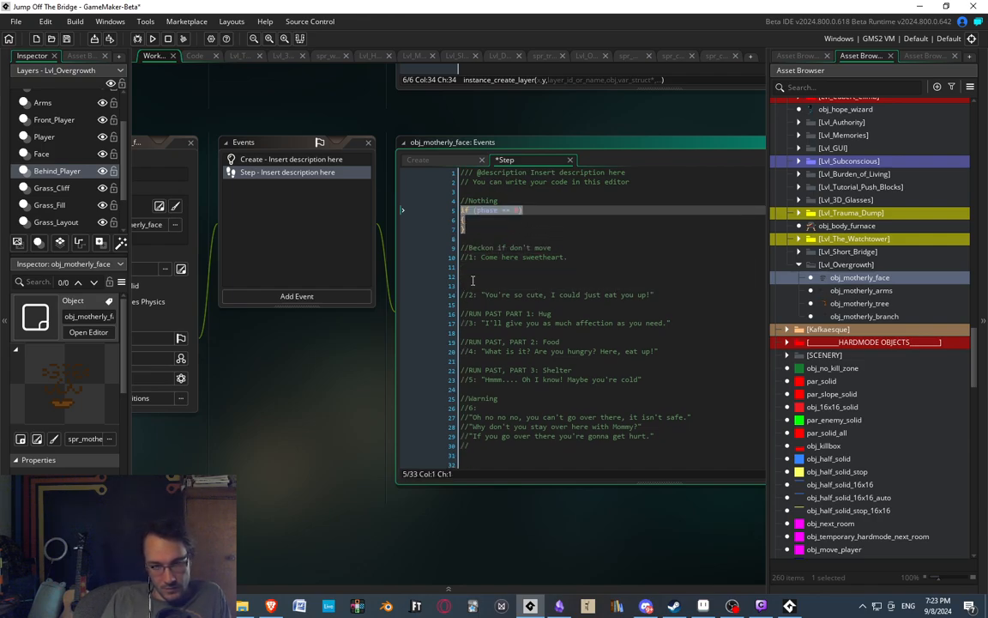
key("ctrl+c")
key("Down")
key("Down")
key("Down")
key("Down")
key("Down")
key("Down")
key("ctrl+v")
key("Down")
key("Down")
key("Down")
key("Down")
key("ctrl+v")
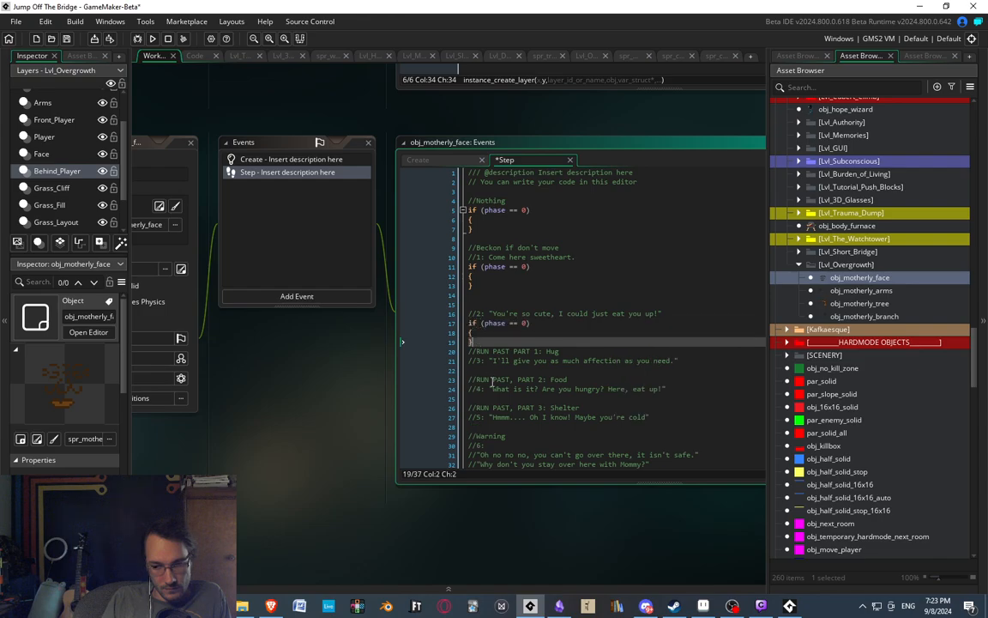
Paste the if (phase == 0) block under each of the RUN PAST comments for Hug, Food and Shelter.
key("Down")
key("Down")
key("Down")
key("ctrl+v")
key("Down")
key("Down")
key("Down")
key("ctrl+v")
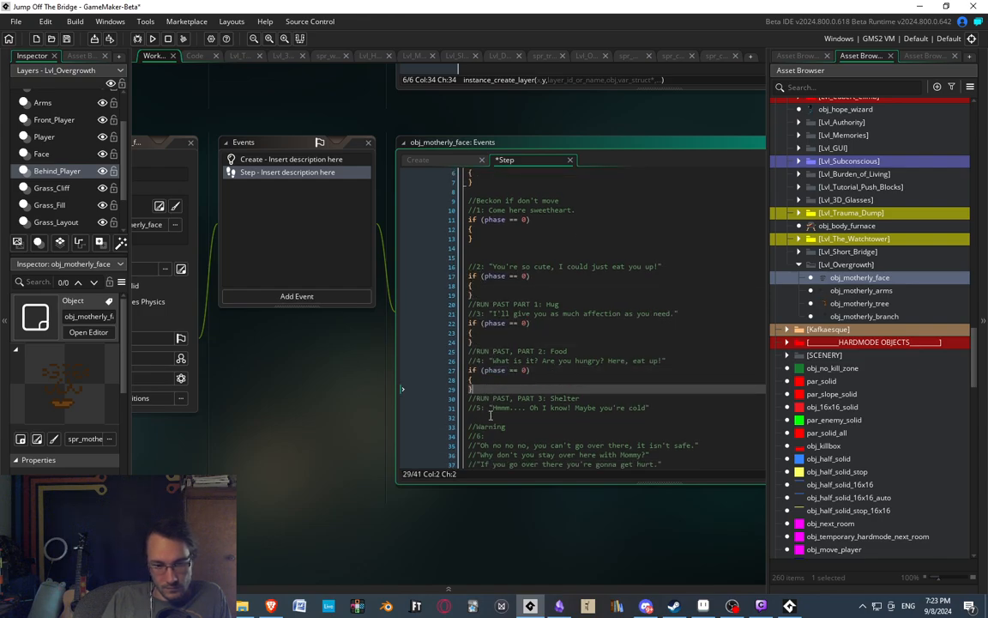
key("Down")
key("Down")
key("Down")
key("ctrl+v")
Replace the empty comment below the Warning dialogue with the if (phase == 0) block, and paste another copy under //7:.
key("Down")
key("Down")
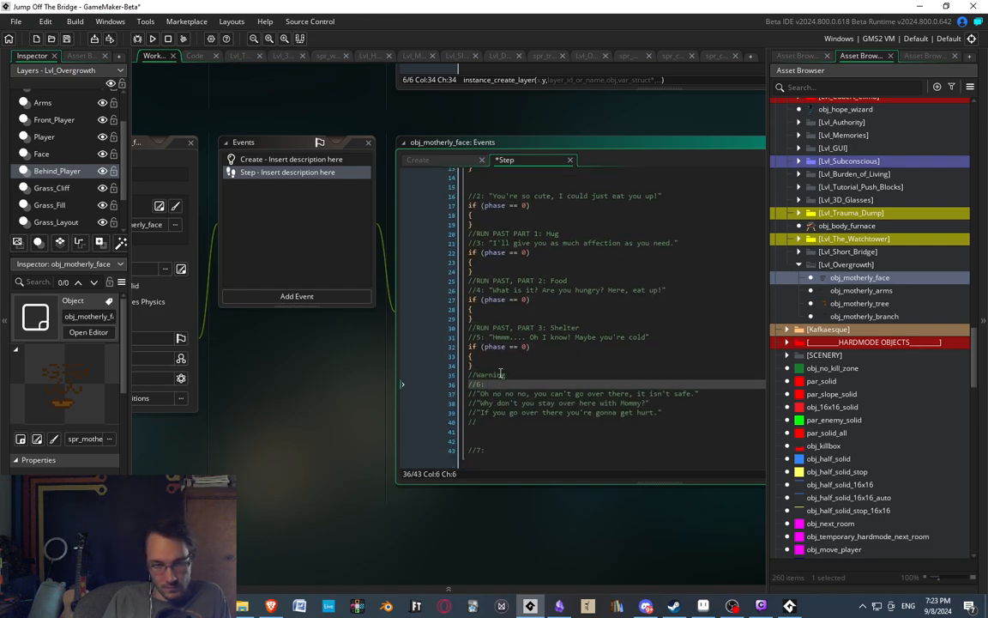
left_click(495, 411)
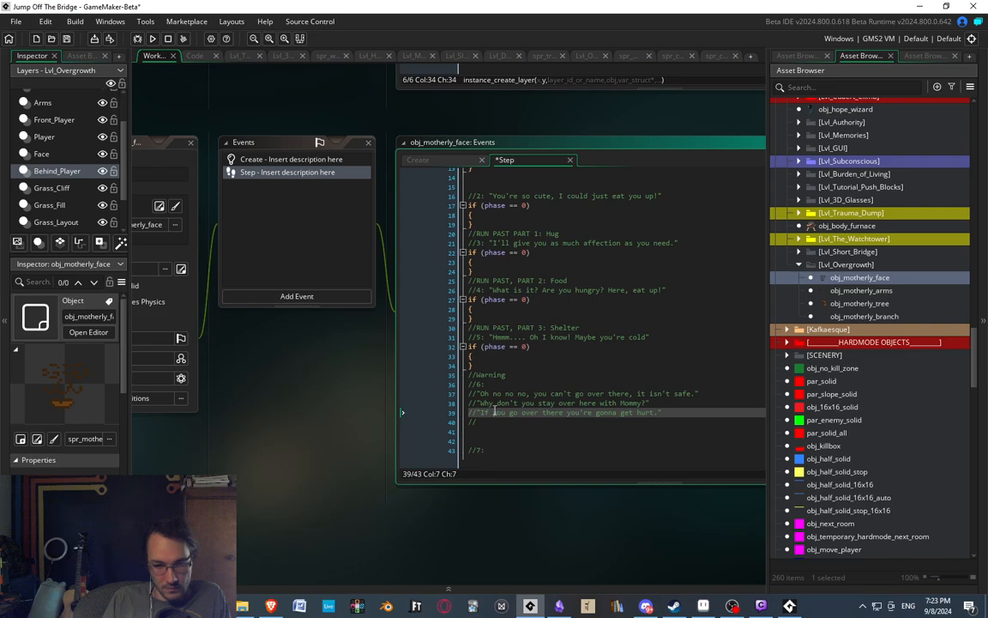
key("Down")
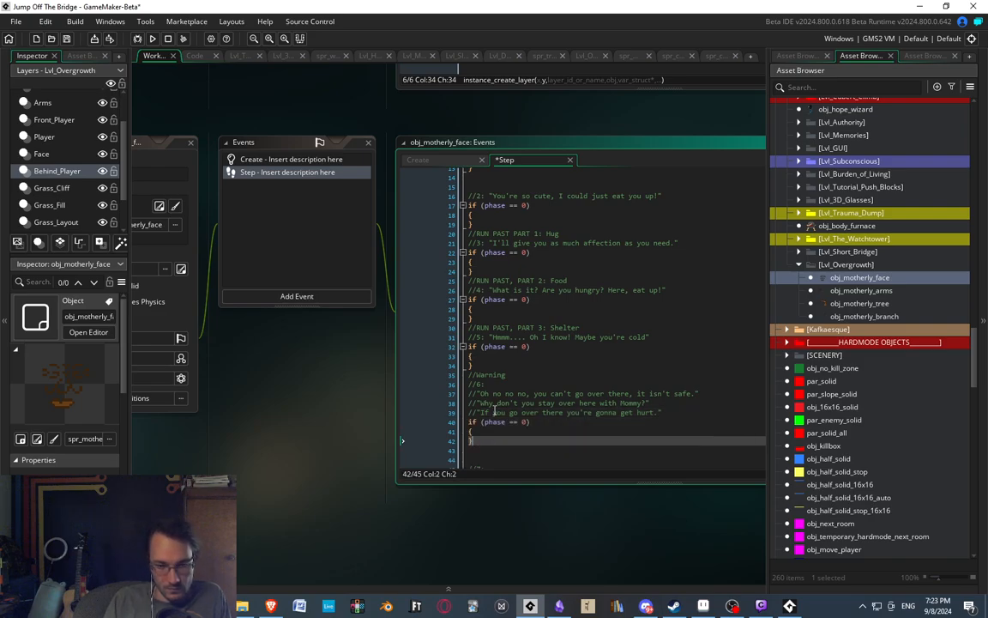
key("BackSpace")
key("BackSpace")
key("ctrl+v")
left_click(505, 444)
key("Return")
key("ctrl+v")
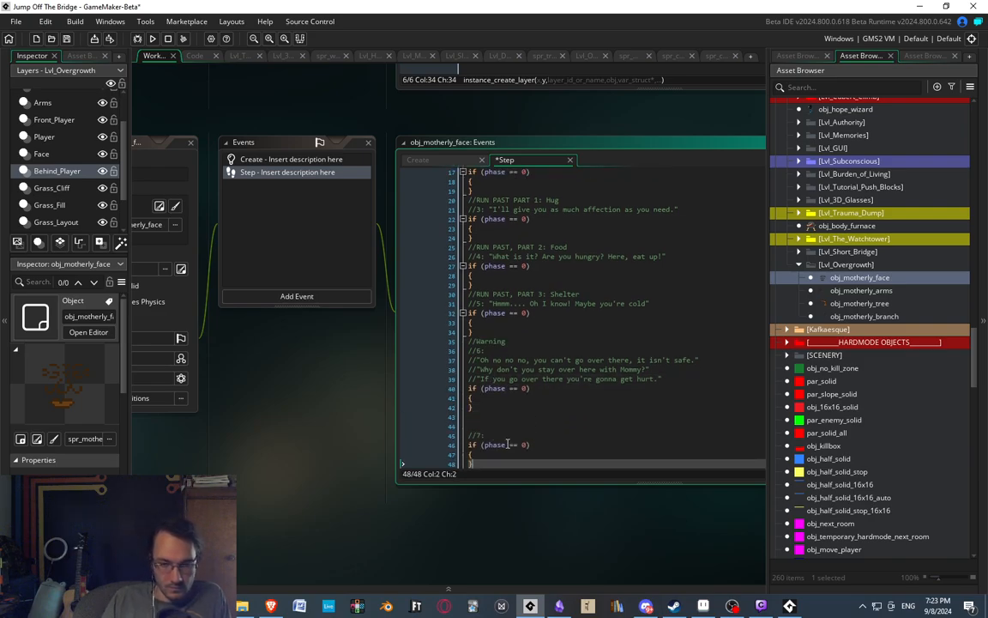
Insert a blank line after each of the code blocks for comments 2, 3, 4 and 5.
scroll(520, 370, "up", 4)
scroll(447, 297, "up", 2)
left_click(483, 343)
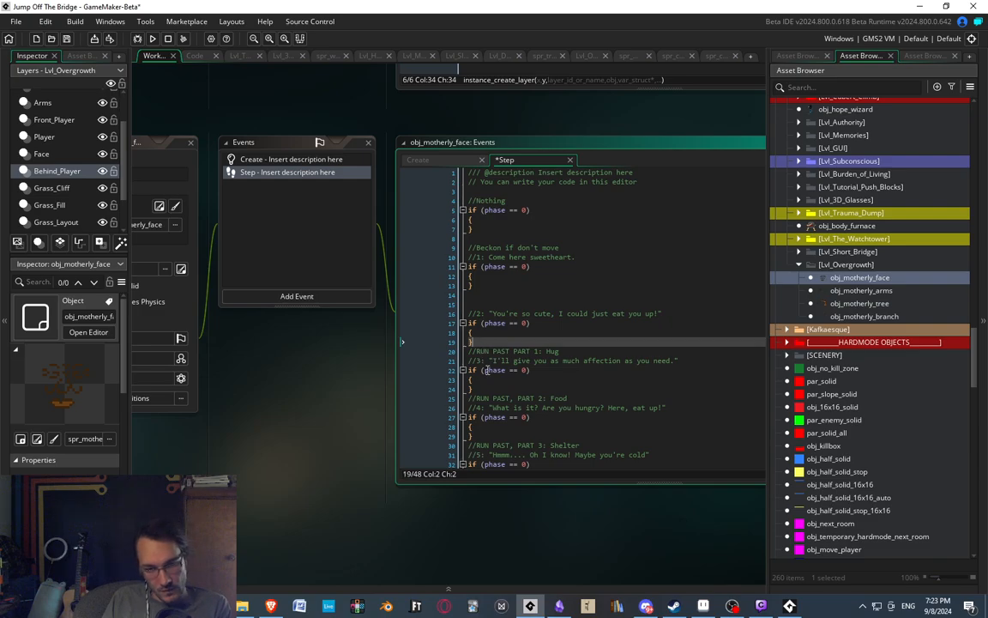
key("Return")
left_click(486, 399)
key("Return")
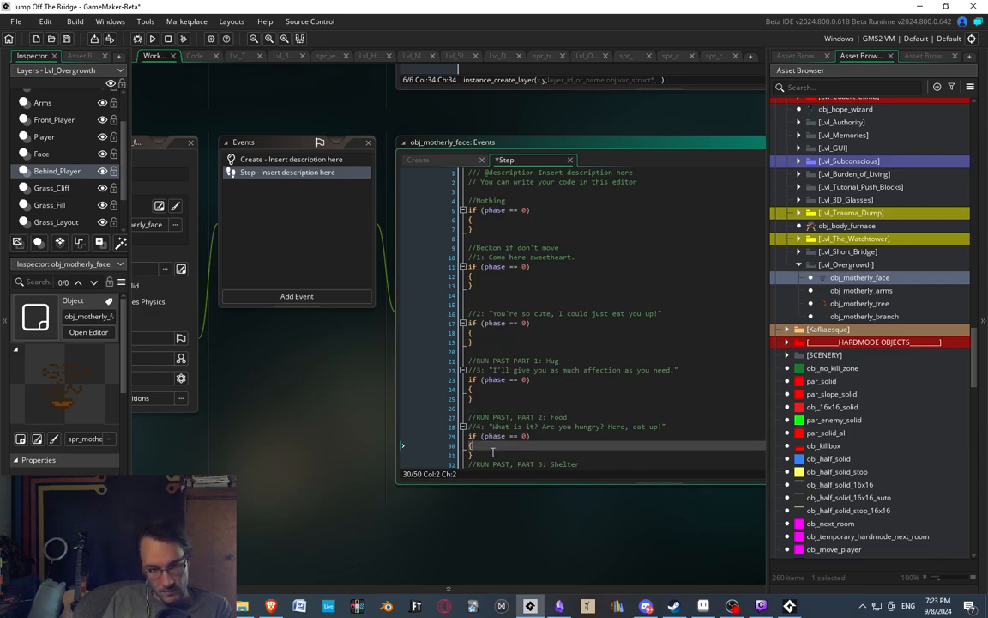
scroll(525, 369, "down", 4)
left_click(525, 337)
key("Return")
scroll(525, 337, "down", 2)
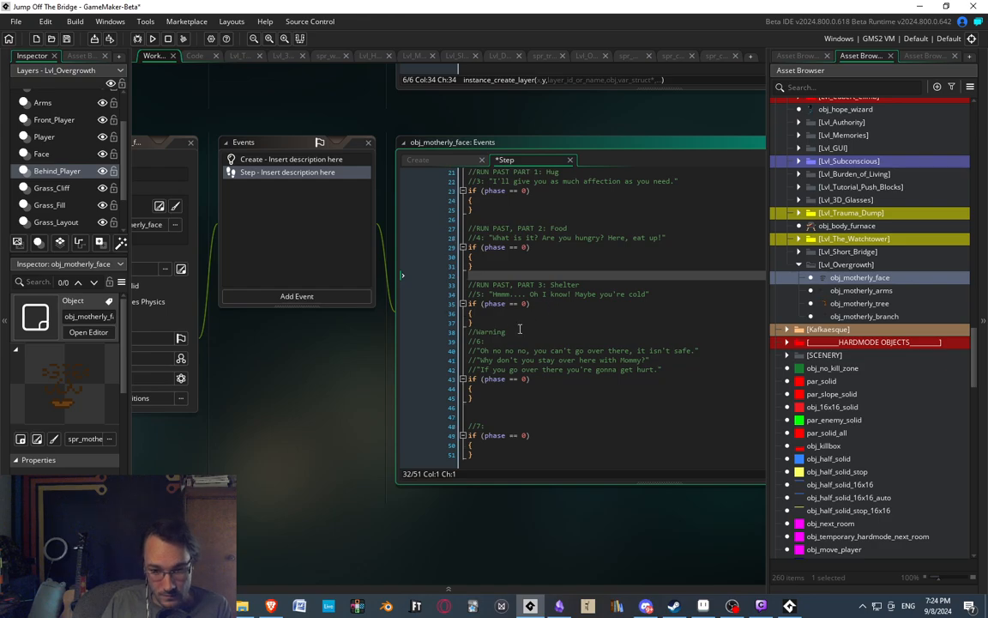
left_click(493, 331)
left_click(493, 323)
key("Return")
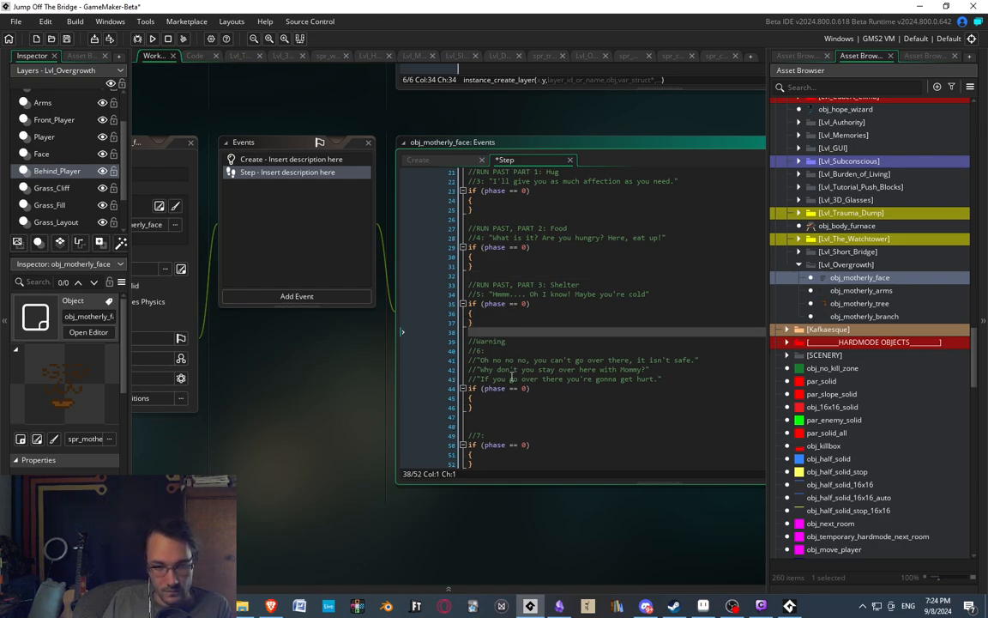
Change the conditions under comments 1 and 2 to phase == 1 and phase == 2.
scroll(521, 378, "up", 7)
left_click(484, 219)
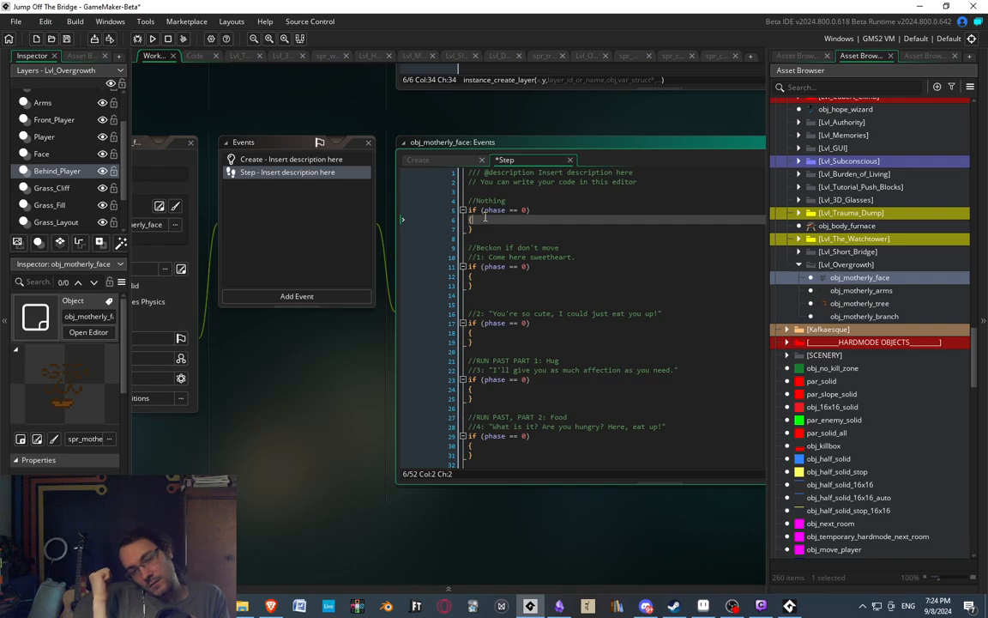
left_click(526, 267)
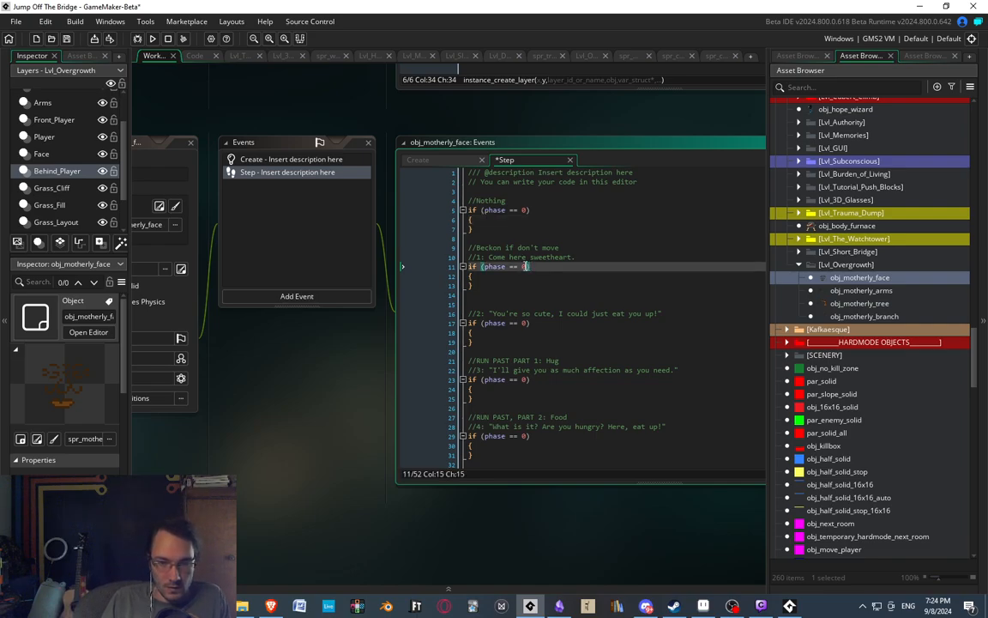
scroll(532, 306, "down", 2)
left_click(526, 252)
key("BackSpace")
type("2")
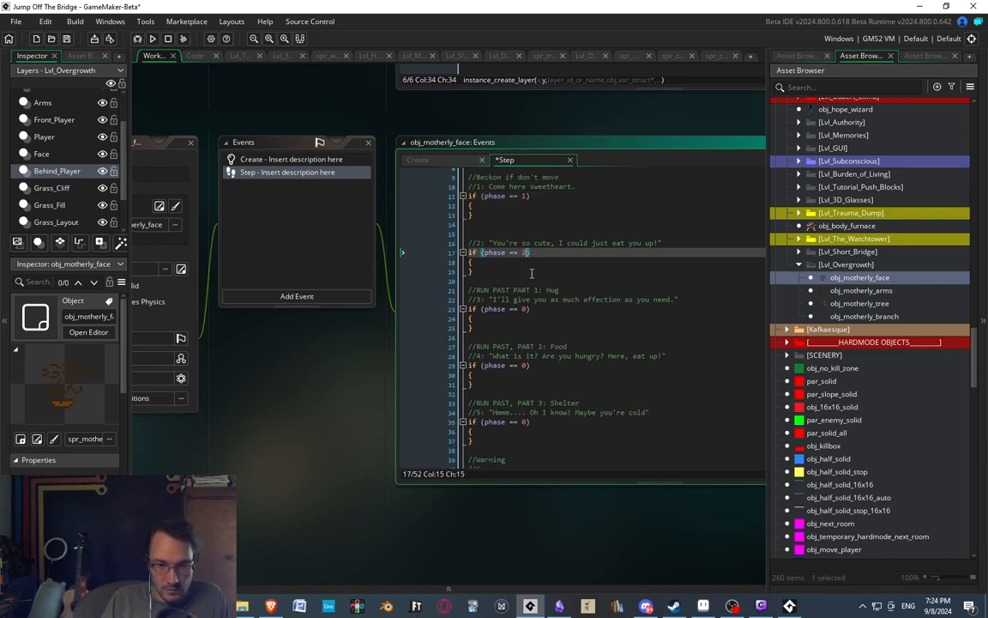
Change the conditions under the Hug, Food and Shelter comments to phase == 3, phase == 4 and phase == 5.
left_click(526, 309)
key("BackSpace")
type("3")
left_click(527, 366)
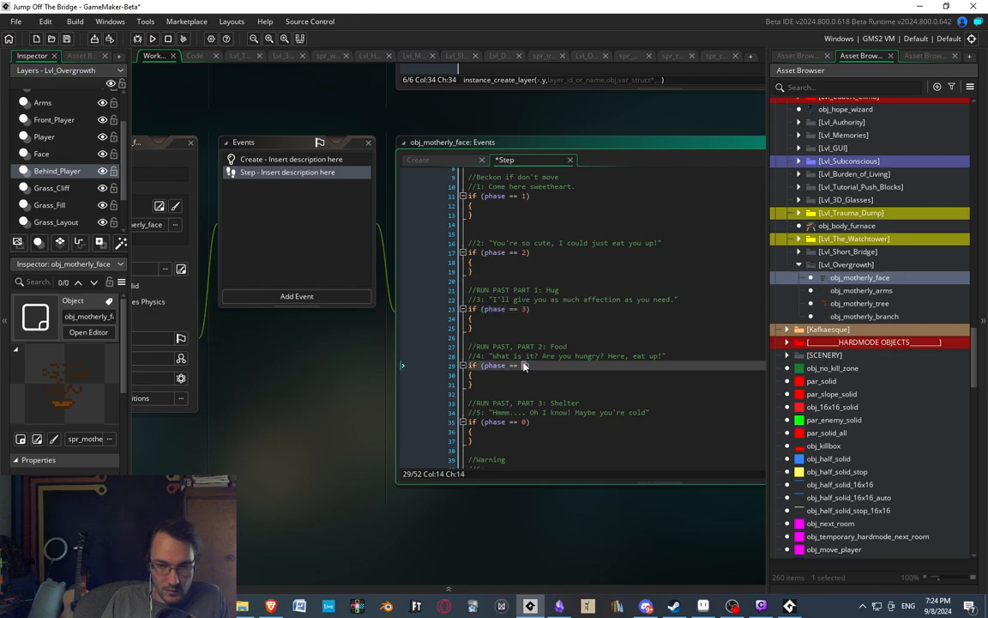
key("BackSpace")
type("4")
left_click(526, 421)
key("BackSpace")
type("5")
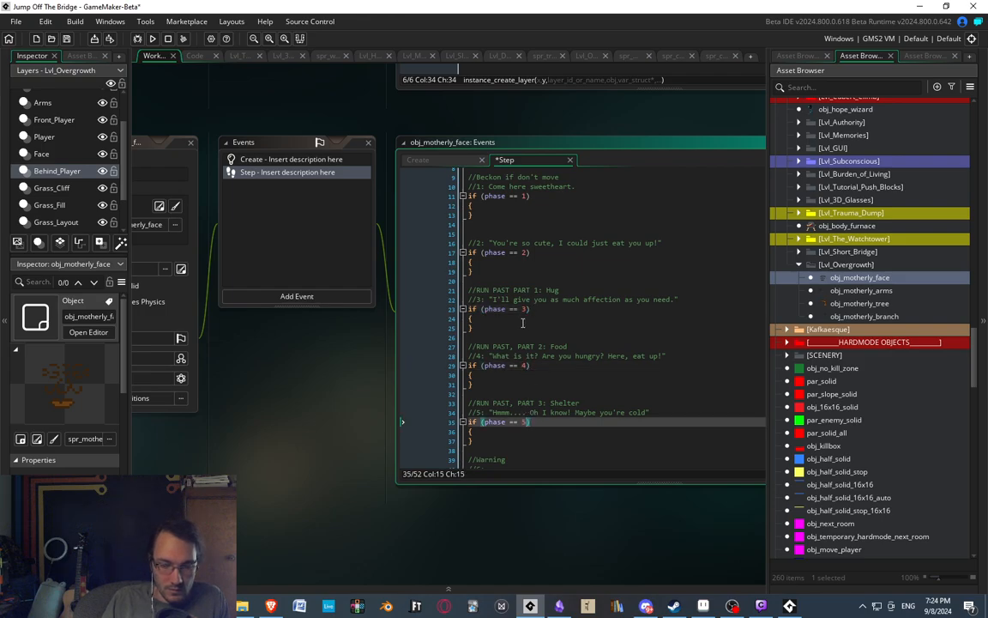
Change the conditions under the Warning dialogue and the //7: comment to phase == 6 and phase == 7.
scroll(526, 421, "down", 3)
left_click(524, 413)
key("BackSpace")
type("6")
scroll(523, 413, "down", 2)
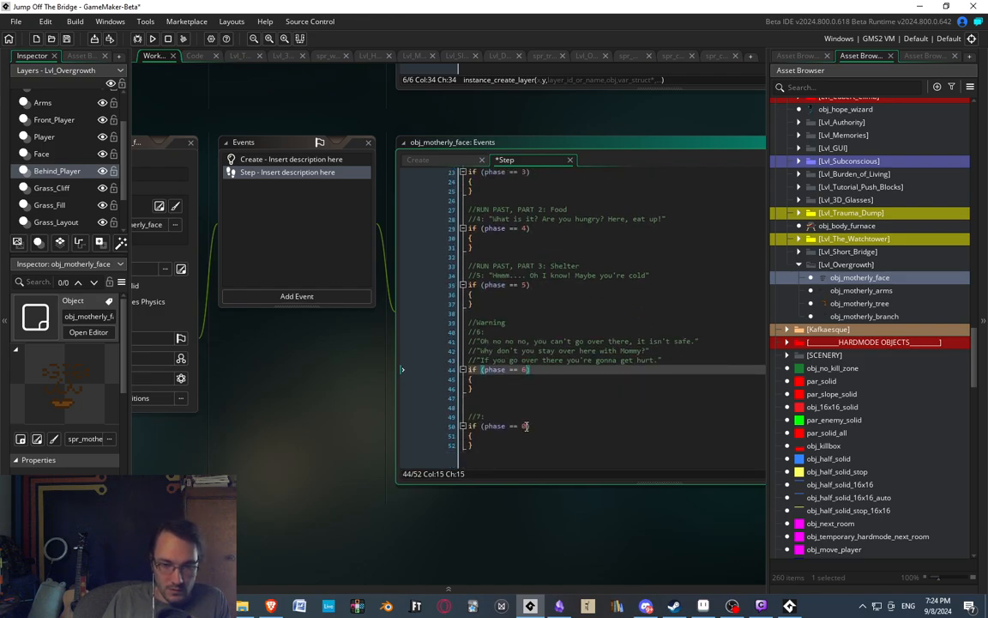
left_click(526, 426)
key("BackSpace")
type("7")
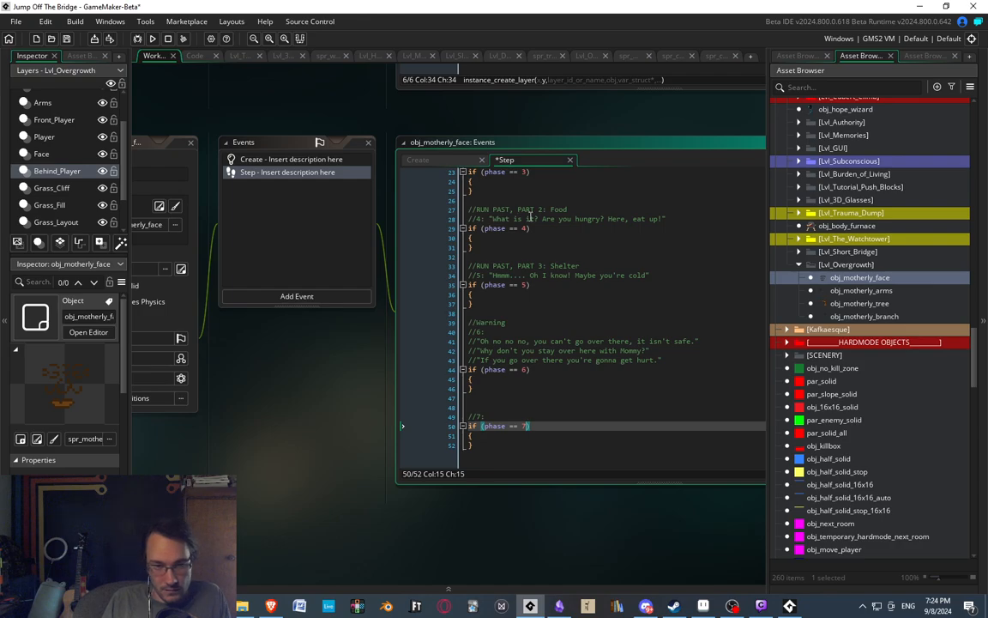
In the Create event of obj_motherly_face, add the line branch = ; below the phase variable, leaving its value empty.
middle_click_drag(519, 210, 559, 233)
left_click(333, 186)
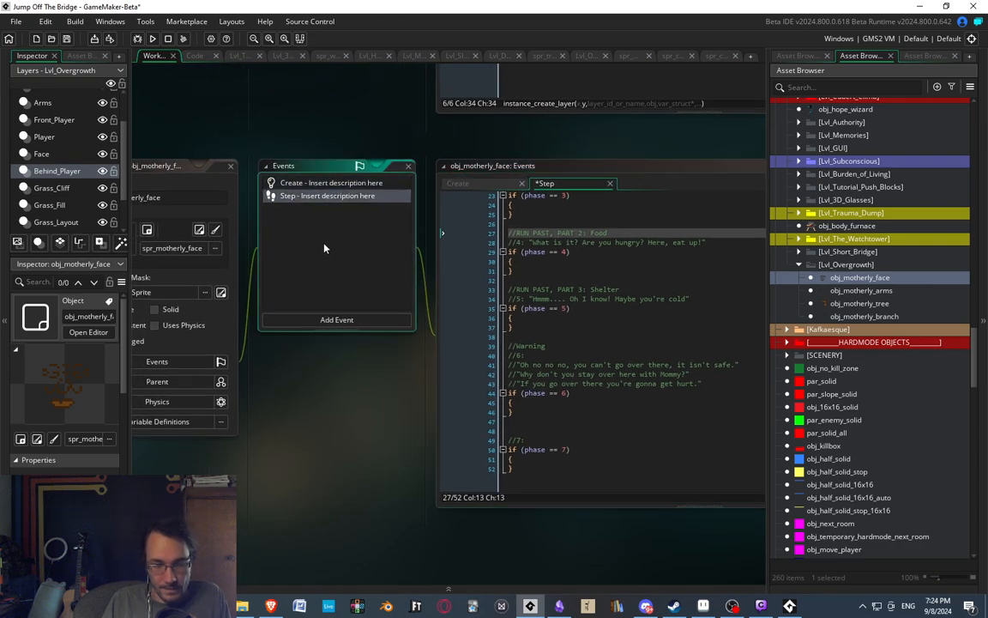
middle_click_drag(339, 195, 358, 196)
left_click(357, 183)
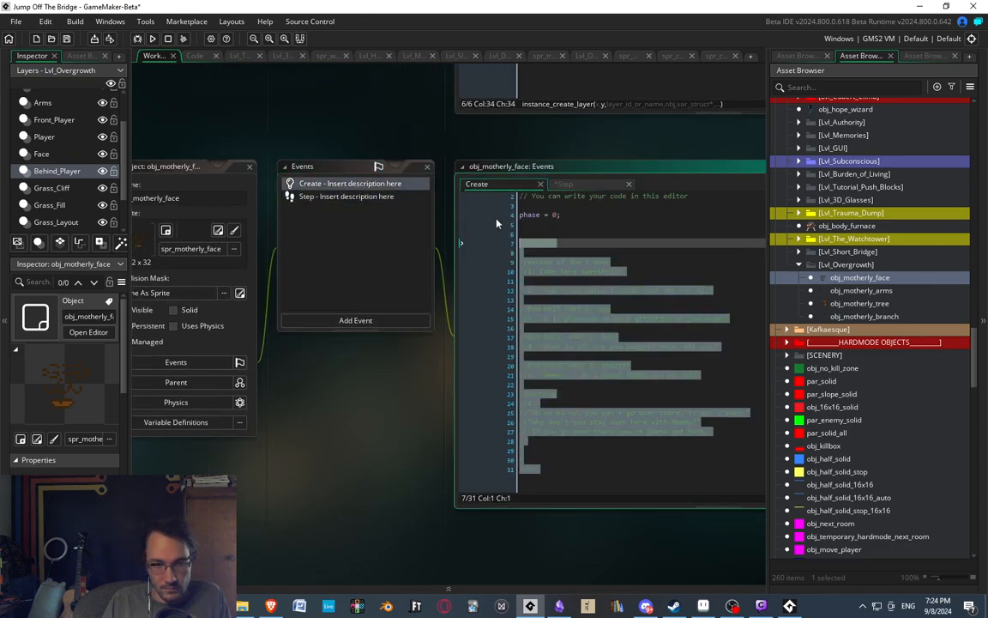
left_click(562, 225)
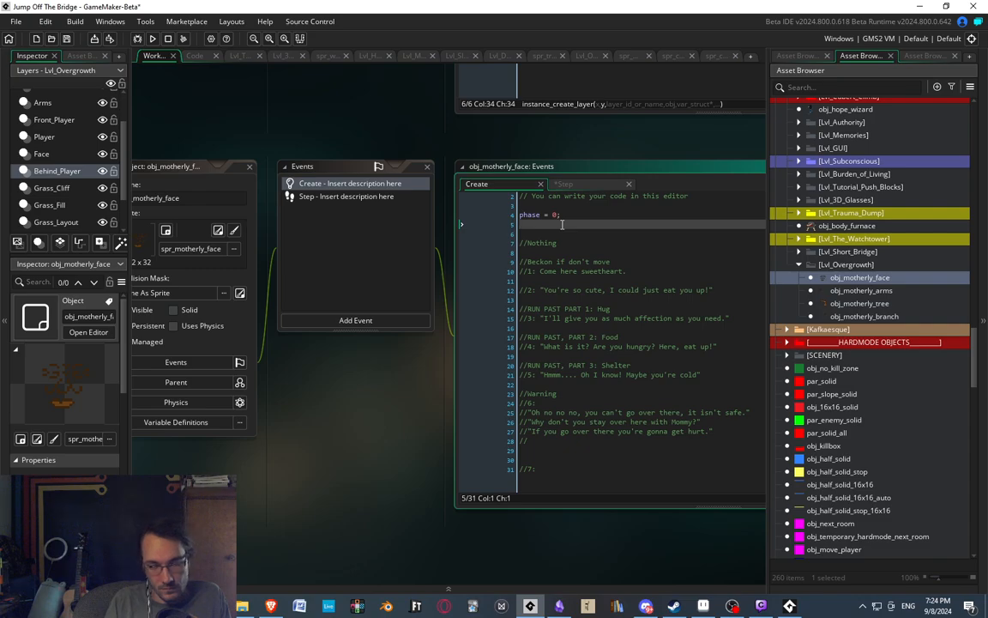
key("Return")
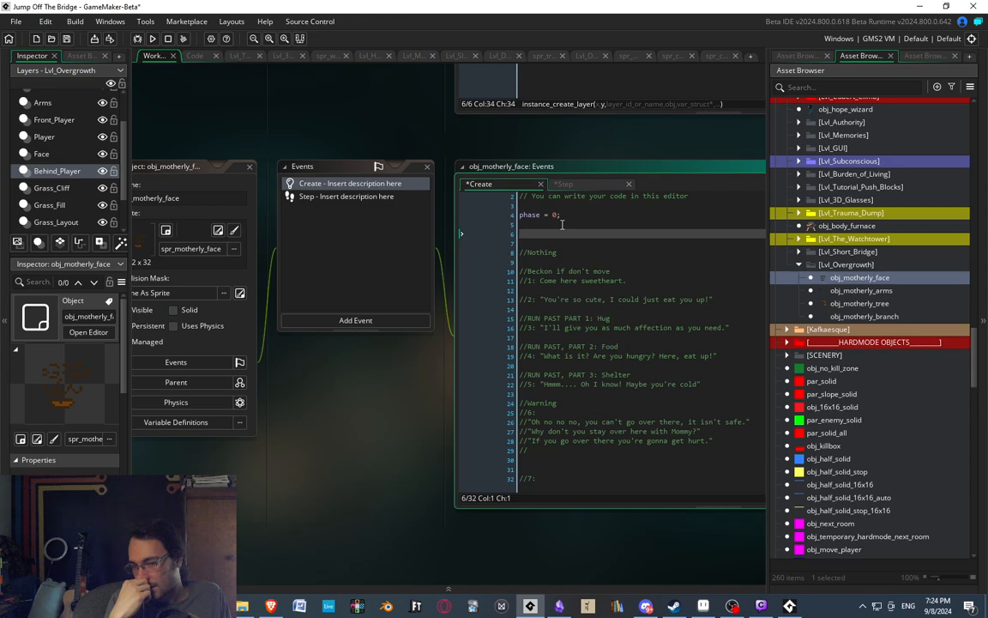
type("brance")
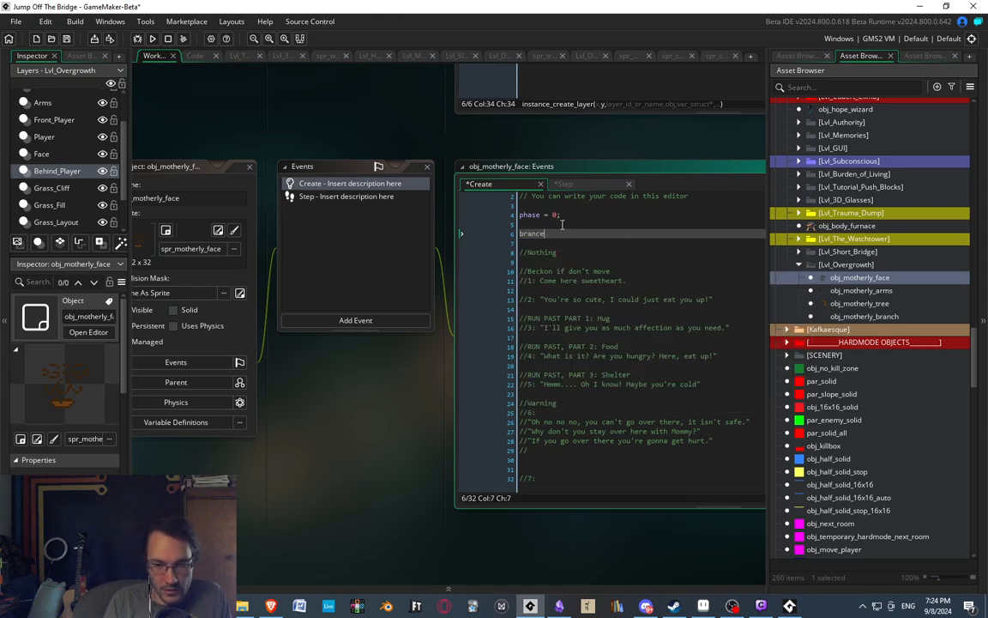
key("BackSpace")
type("h = ;")
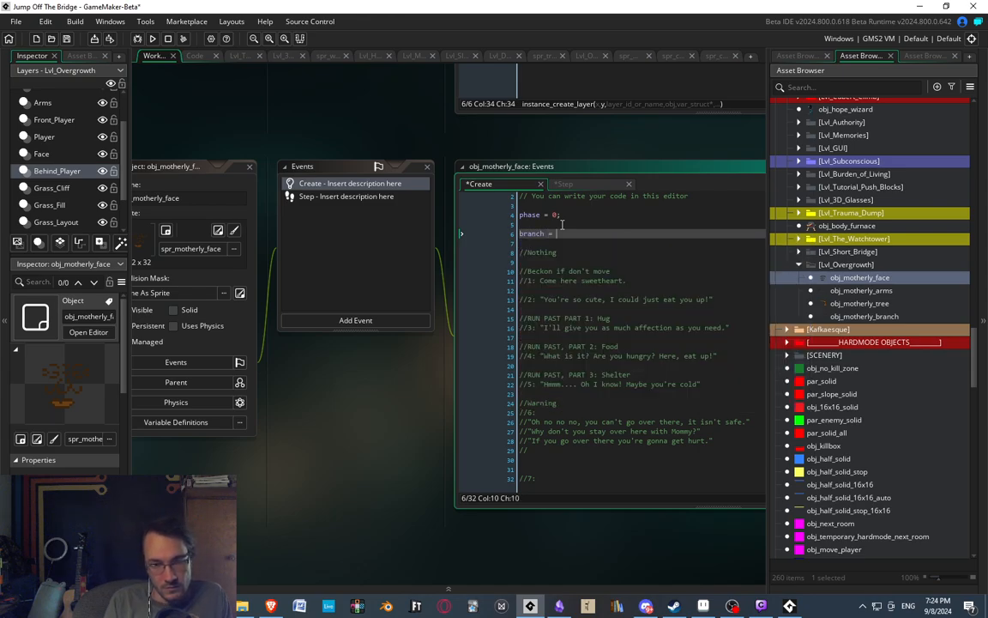
Add an arms variable set to noone below the branch line, and set branch to noone as well.
key("Return")
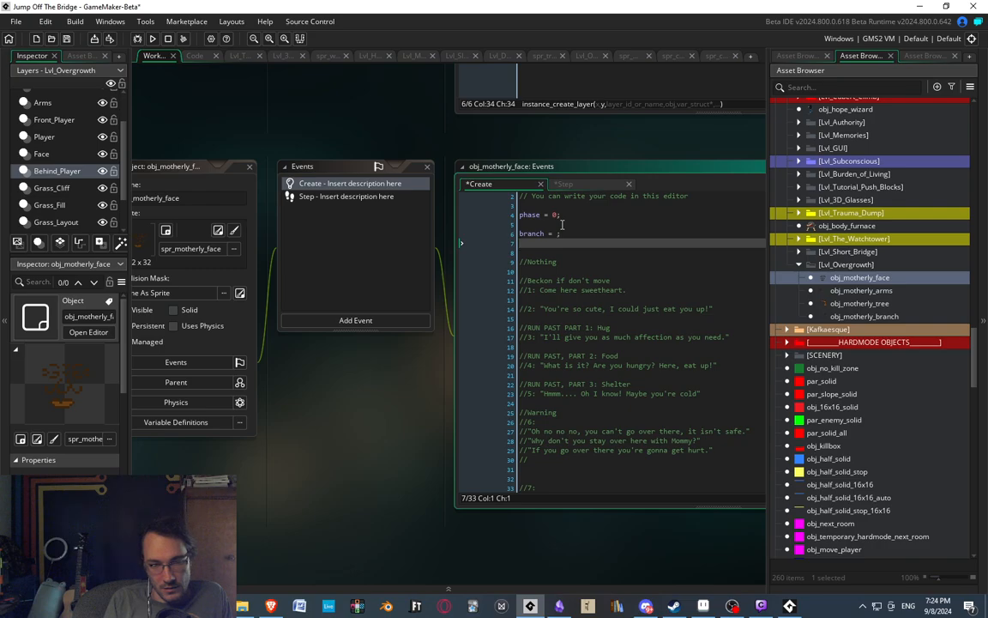
type("a")
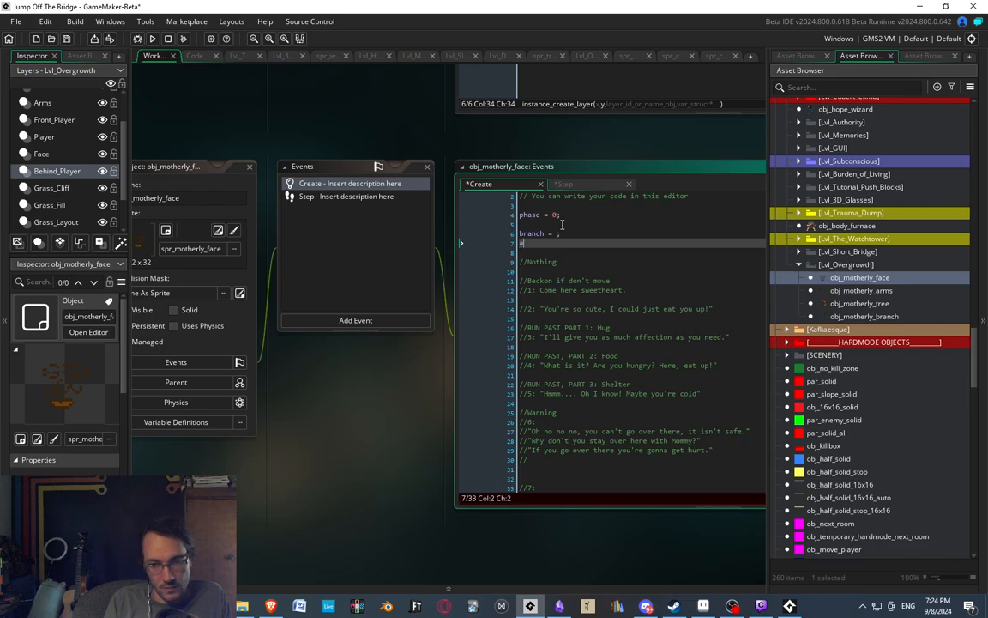
type("rms = ;")
key("Left")
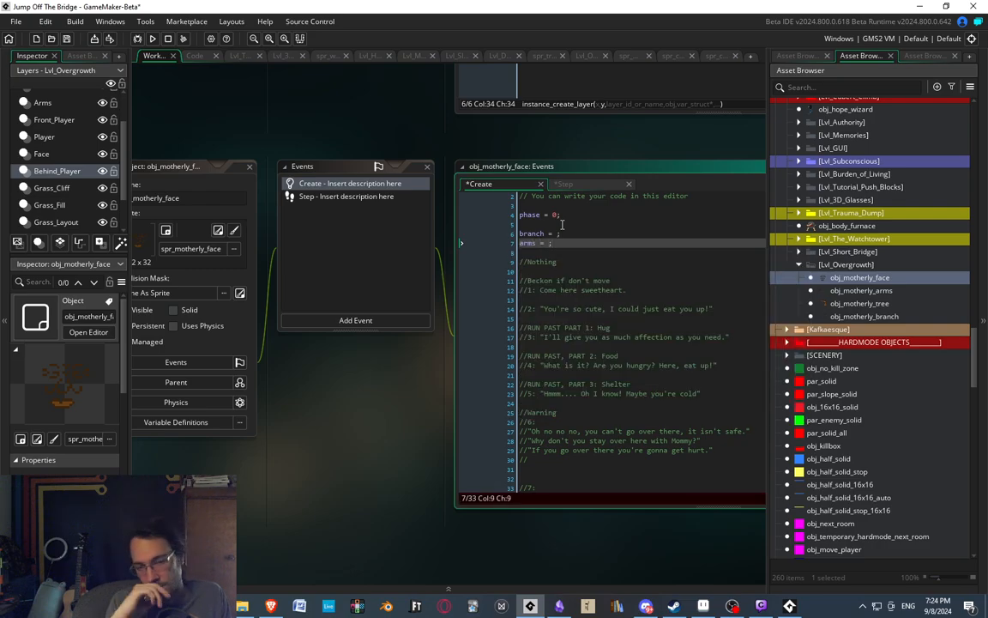
type("noone")
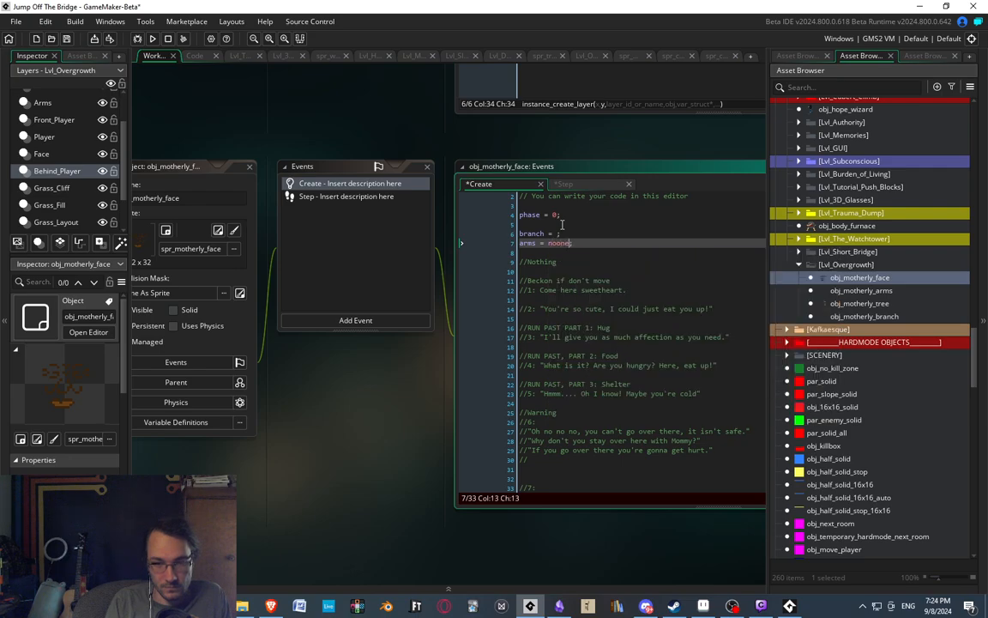
key("Up")
type("noone")
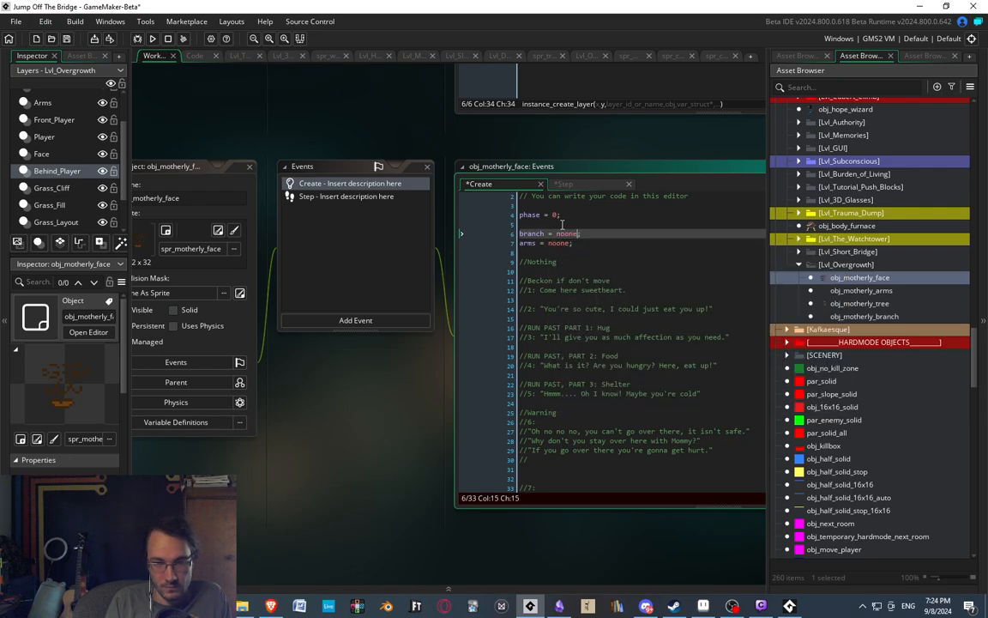
Set the initial value of phase in the Create event to -1.
key("Up")
key("Up")
key("BackSpace")
type("-1")
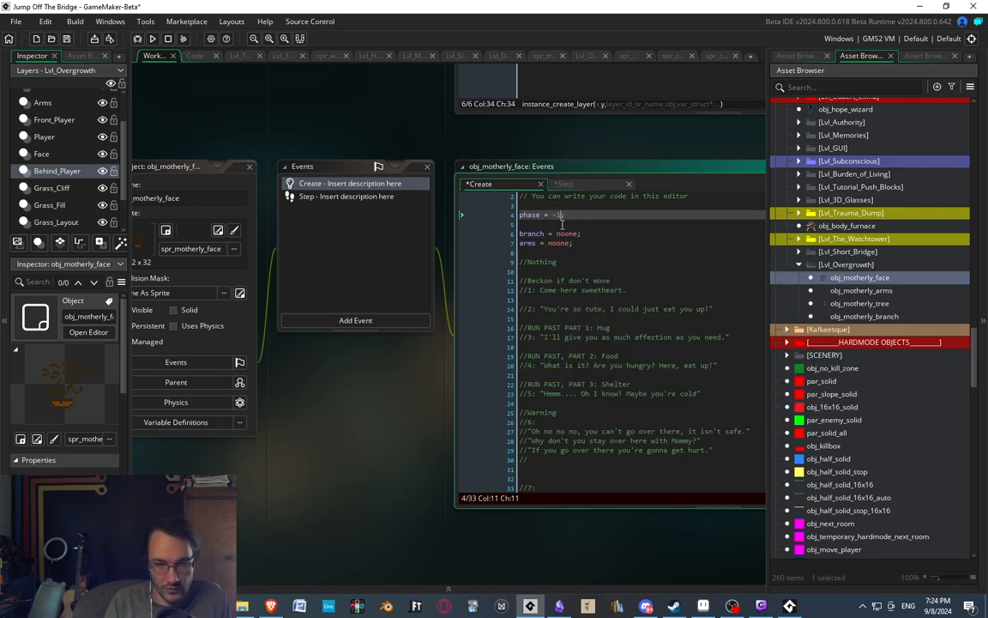
Add blank lines and a //Pre-Phase comment above the //Nothing section in the Step event.
left_click(353, 196)
scroll(587, 252, "up", 7)
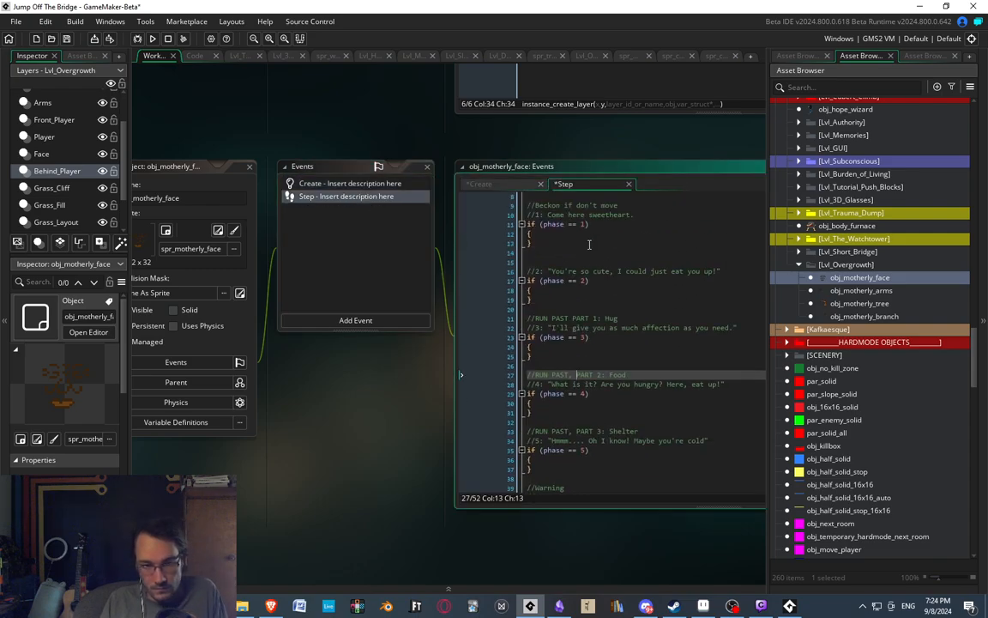
left_click(565, 216)
key("Return")
key("Return")
left_click(565, 215)
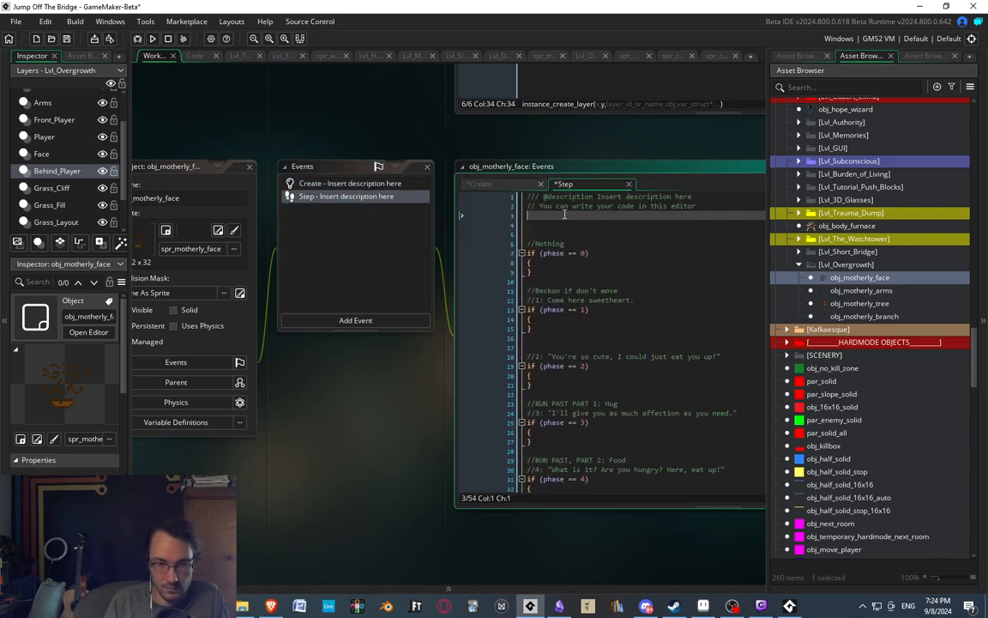
key("Return")
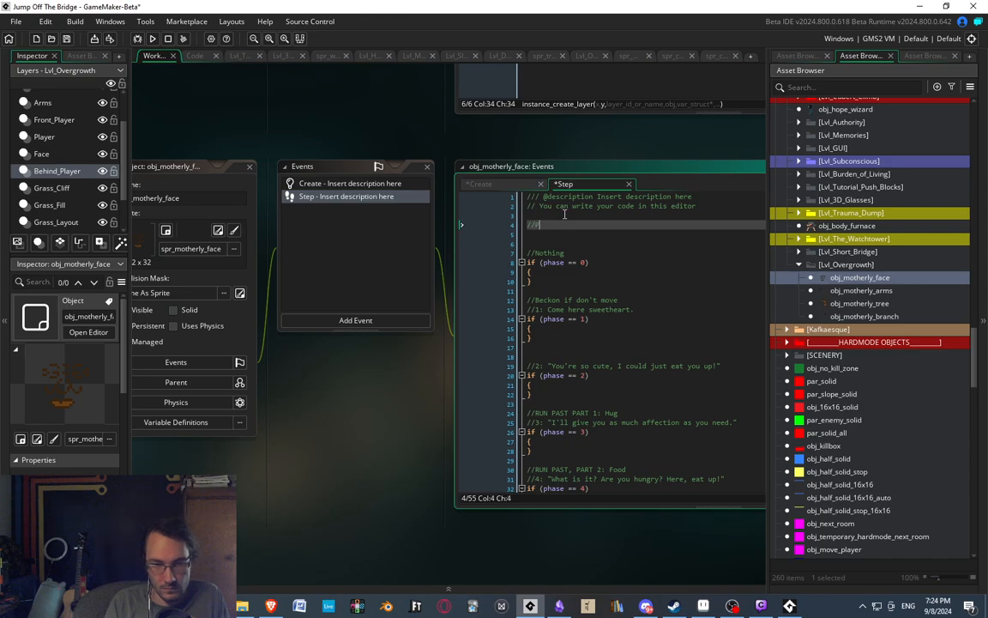
type("//Pre-Phase")
key("Return")
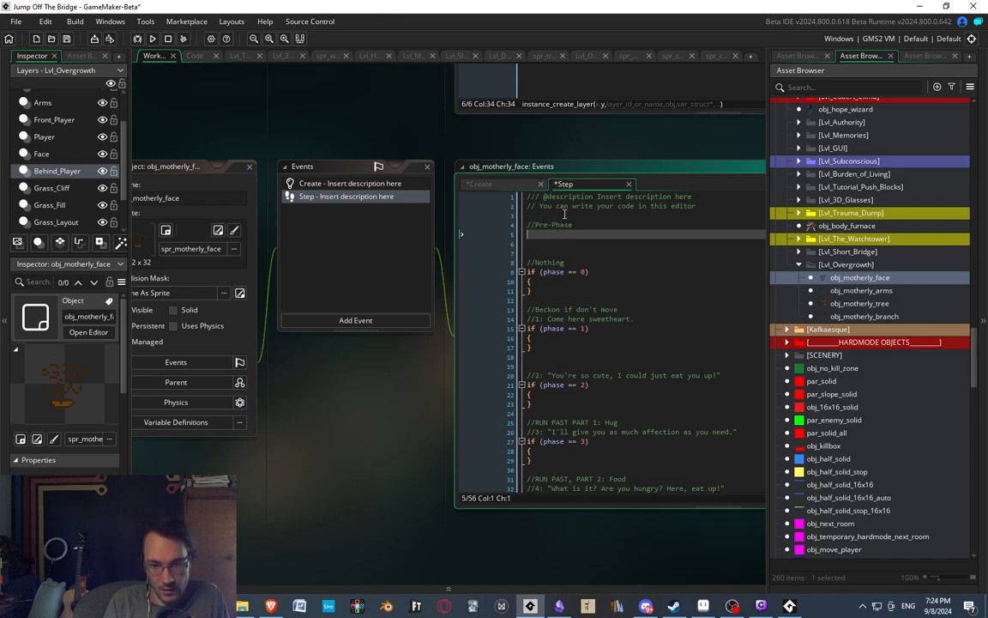
Write an if (phase == -1) block with braces and an empty body line under the //Pre-Phase comment.
type("if (phase == -1)")
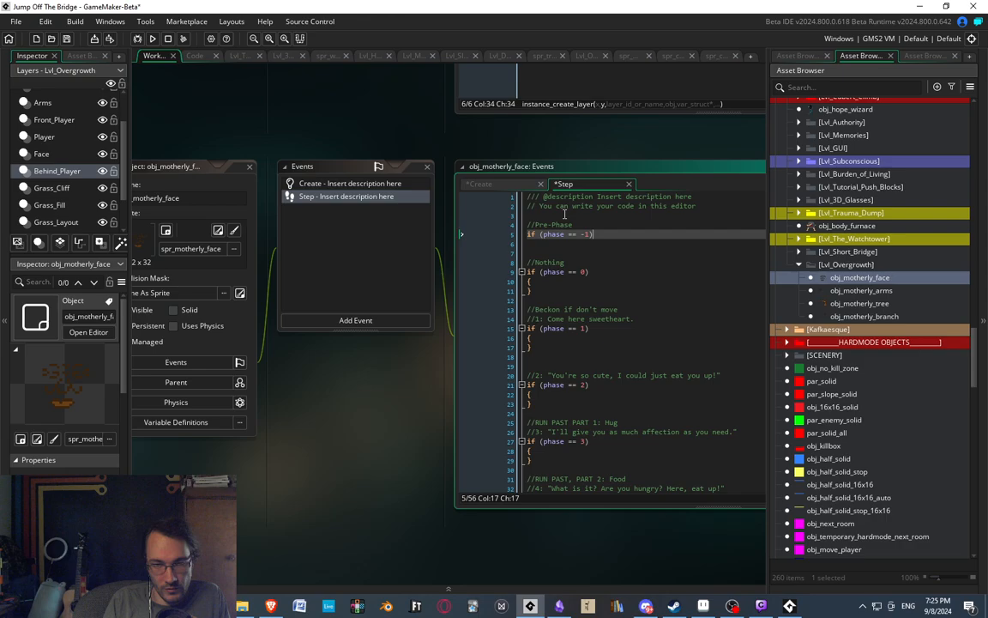
key("Return")
type("{")
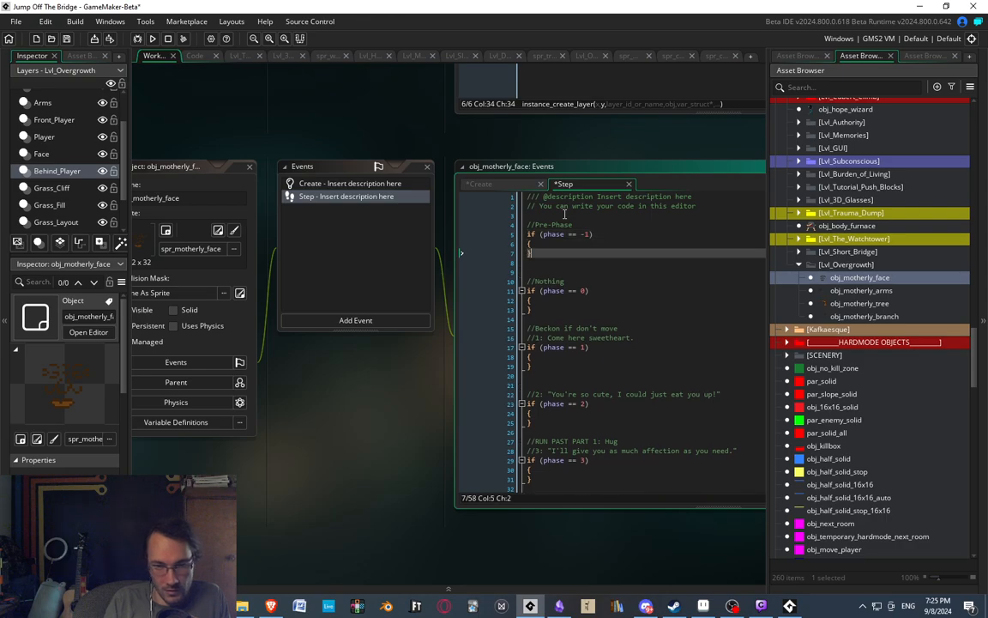
key("Return")
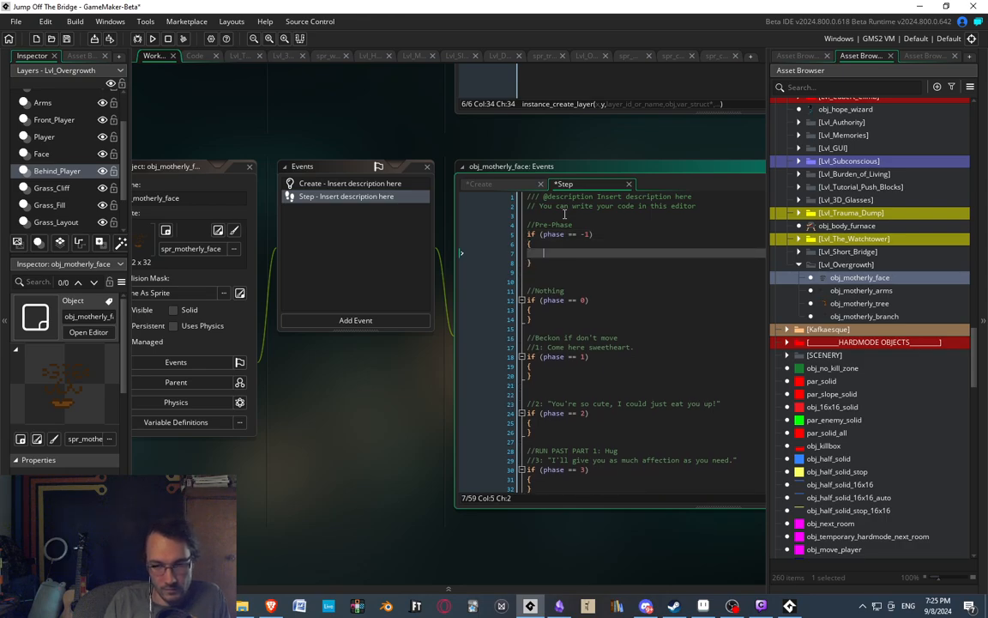
Inside the phase == -1 block, write the condition if (instance_exists(obj_motherly_arms)).
type("if (instance_exis")
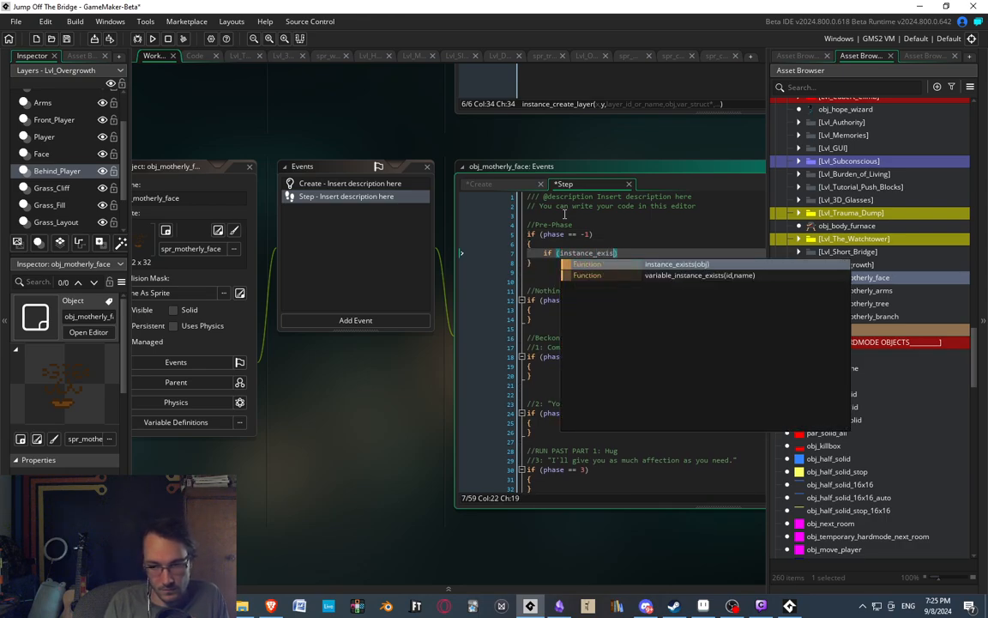
key("Return")
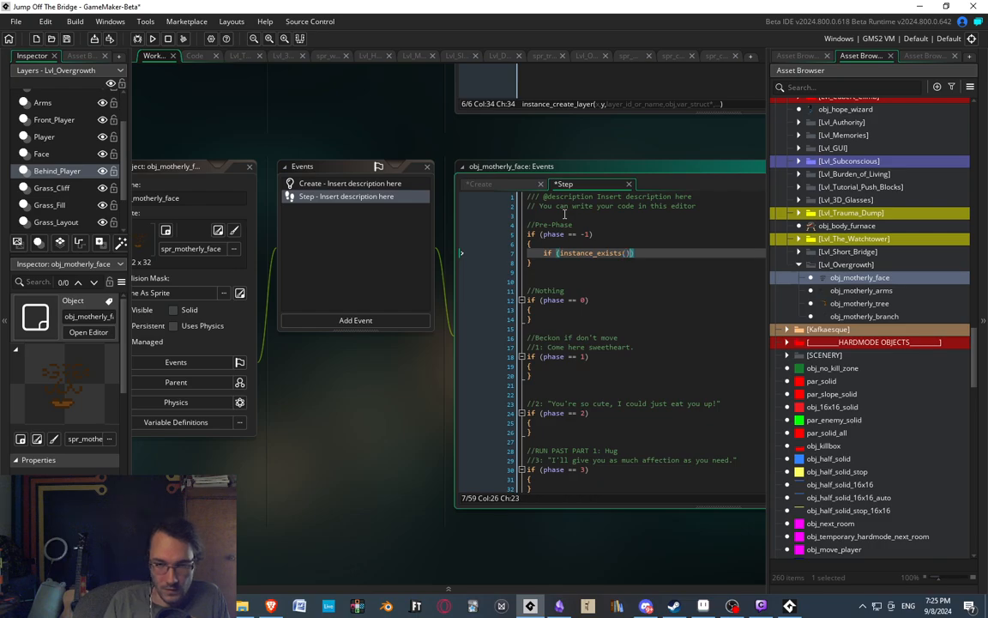
left_click(627, 253)
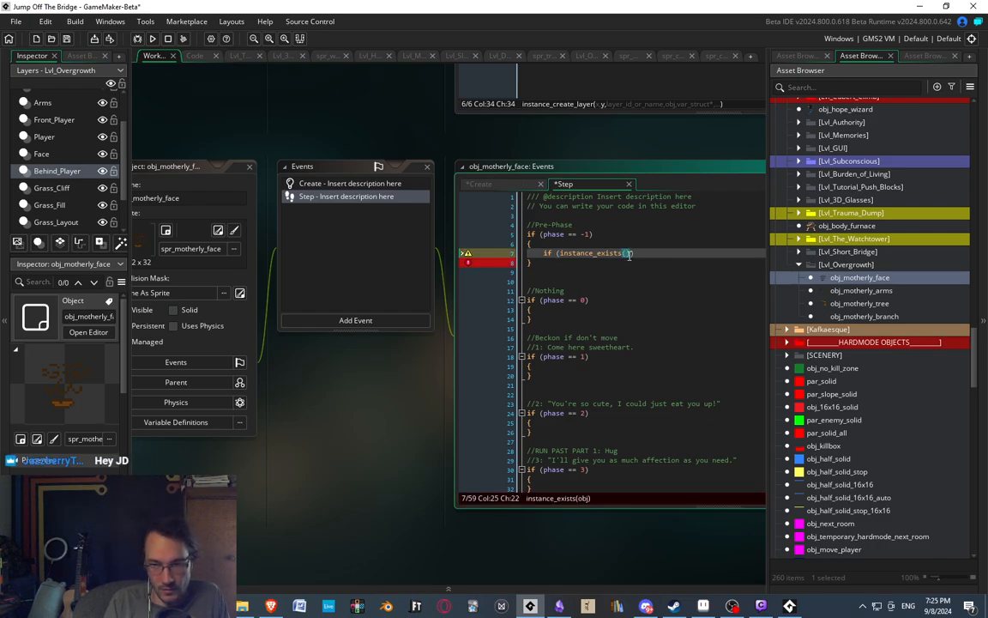
type("obj_")
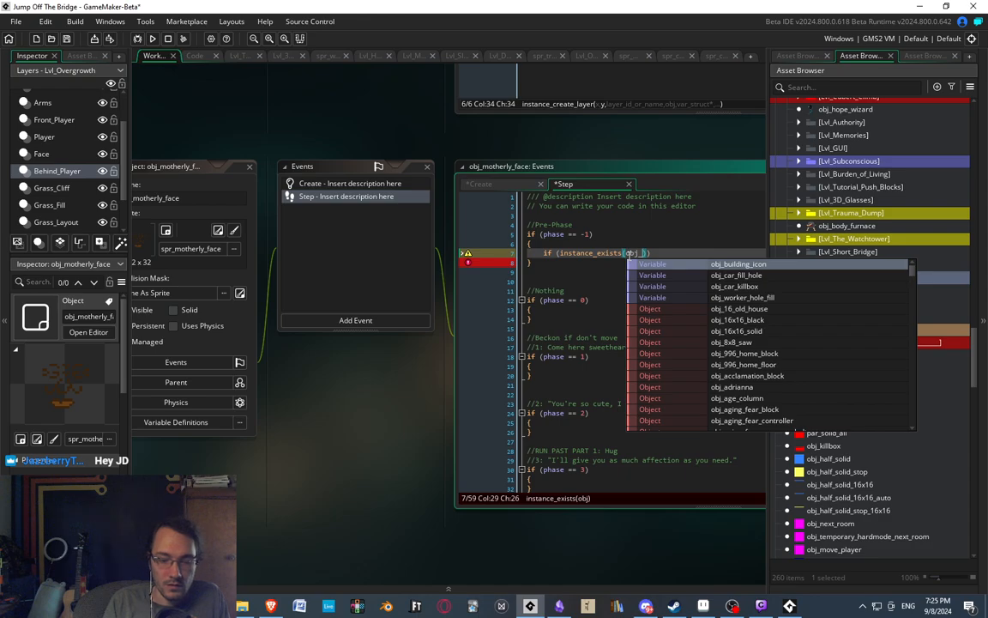
type("motherly_arms")
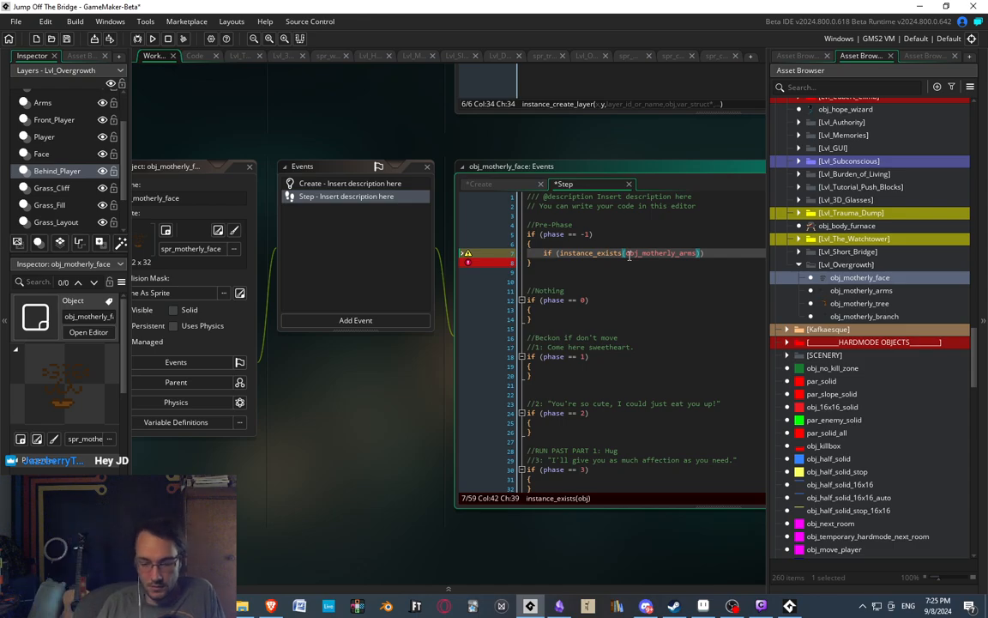
left_click(704, 276)
left_click(712, 253)
type(")")
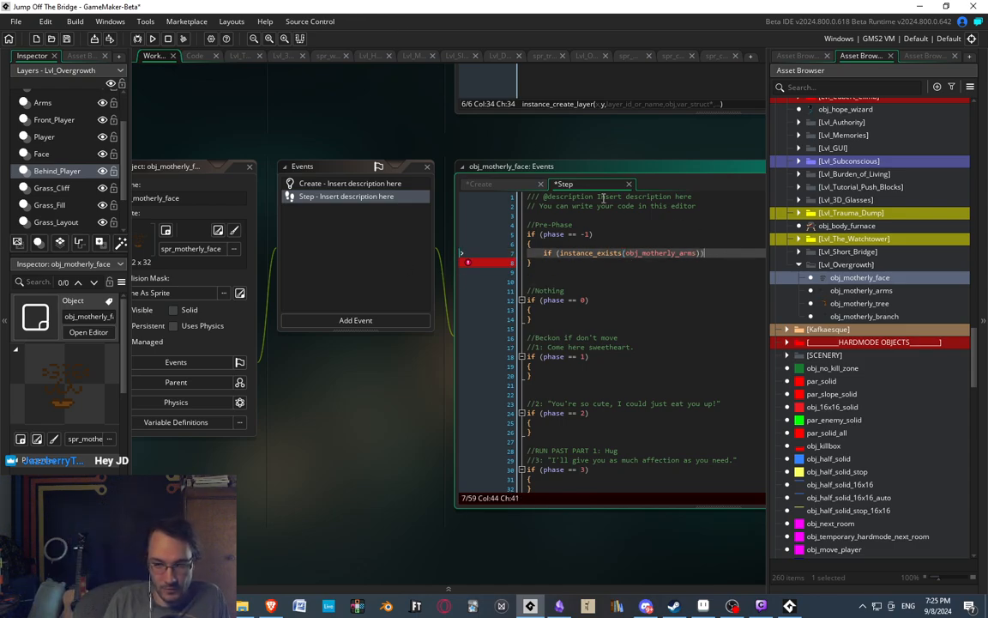
Add braces with an empty body line below the instance_exists condition.
key("Return")
type("{")
key("Return")
type("}")
key("Up")
key("Return")
type("'")
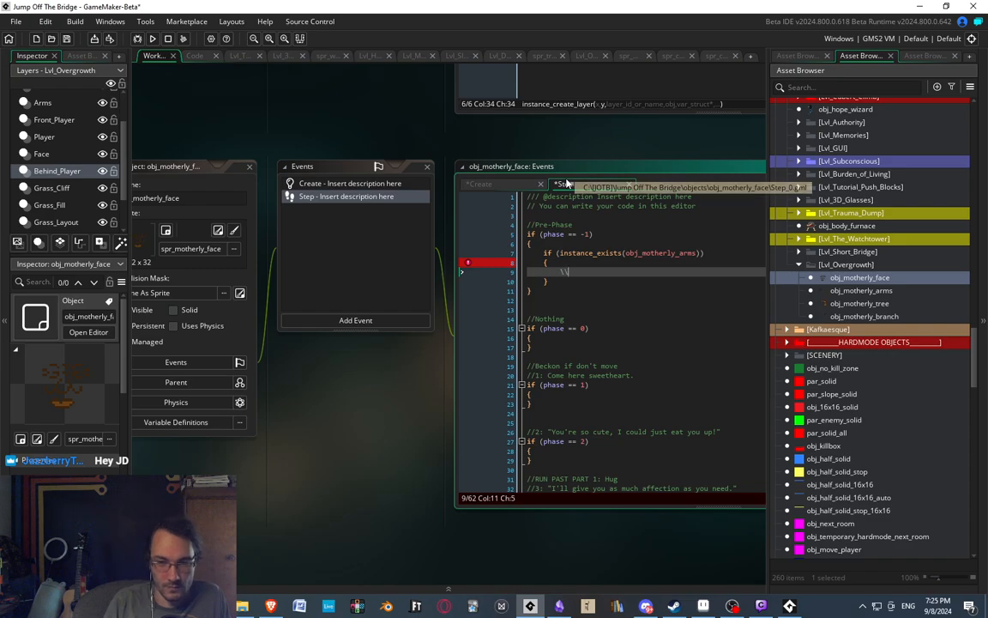
key("BackSpace")
Check the variable names in the Create event, and write arms = obj_motherly_arms; inside the Step event's instance_exists block.
middle_click_drag(612, 255, 484, 187)
left_click(474, 211)
left_click(229, 123)
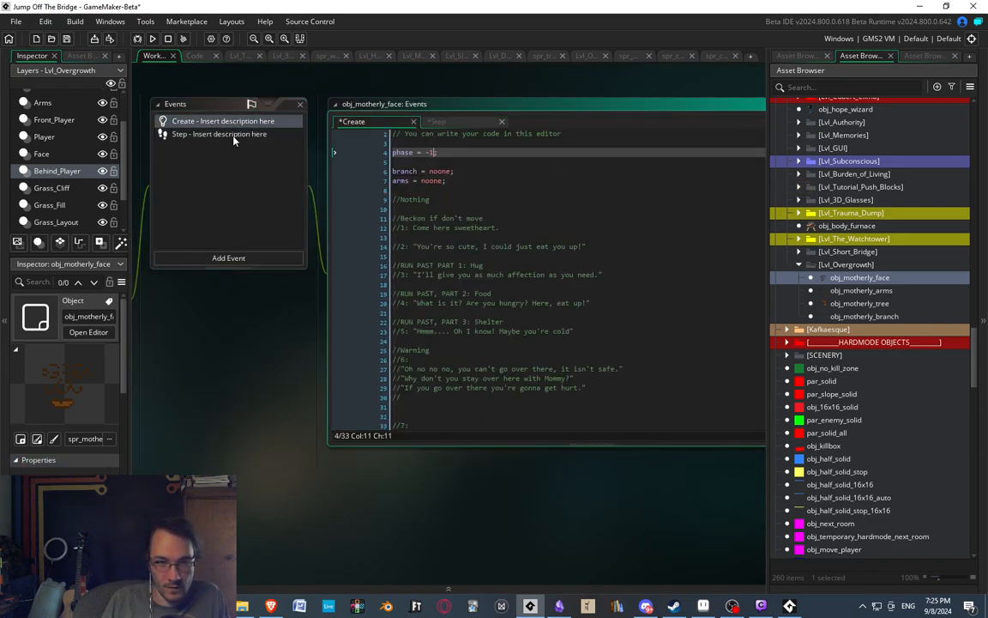
left_click(225, 134)
type("arms")
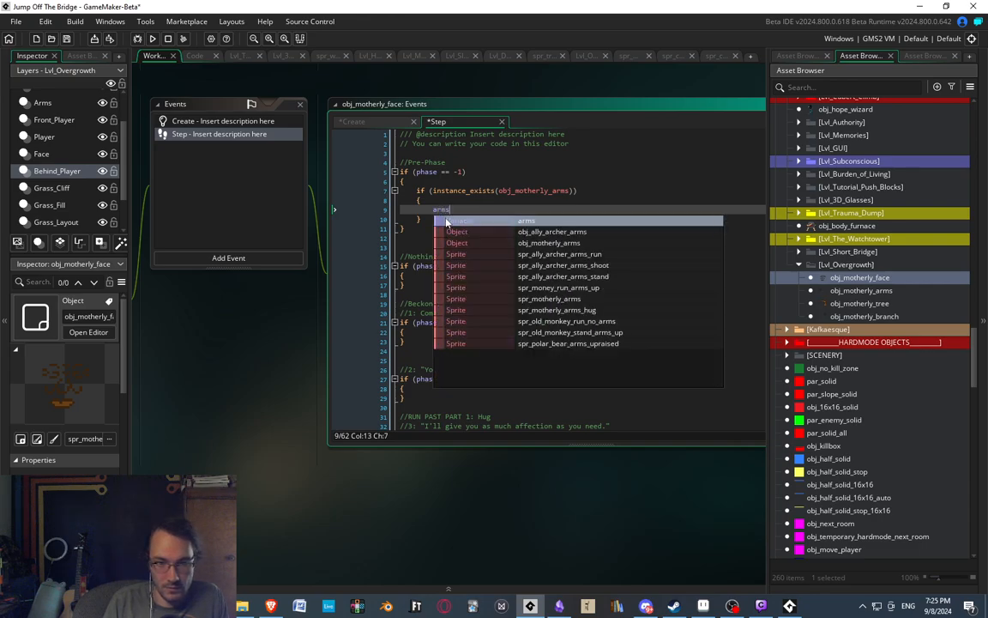
type(" = obj_mother")
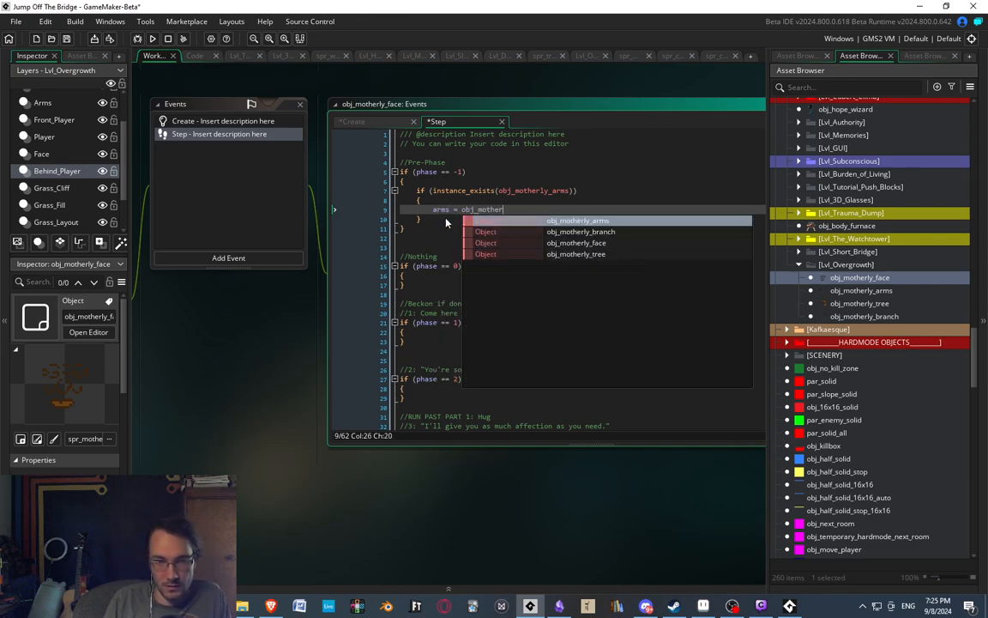
key("Return")
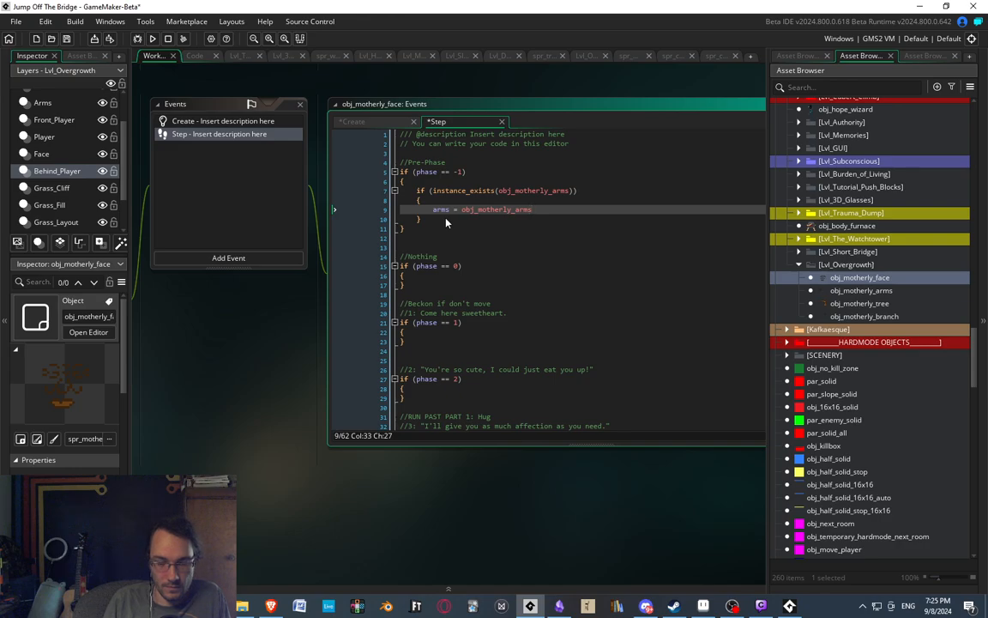
type(";")
Insert a blank line after the obj_motherly_arms existence block, and open the Create event.
left_click(440, 222)
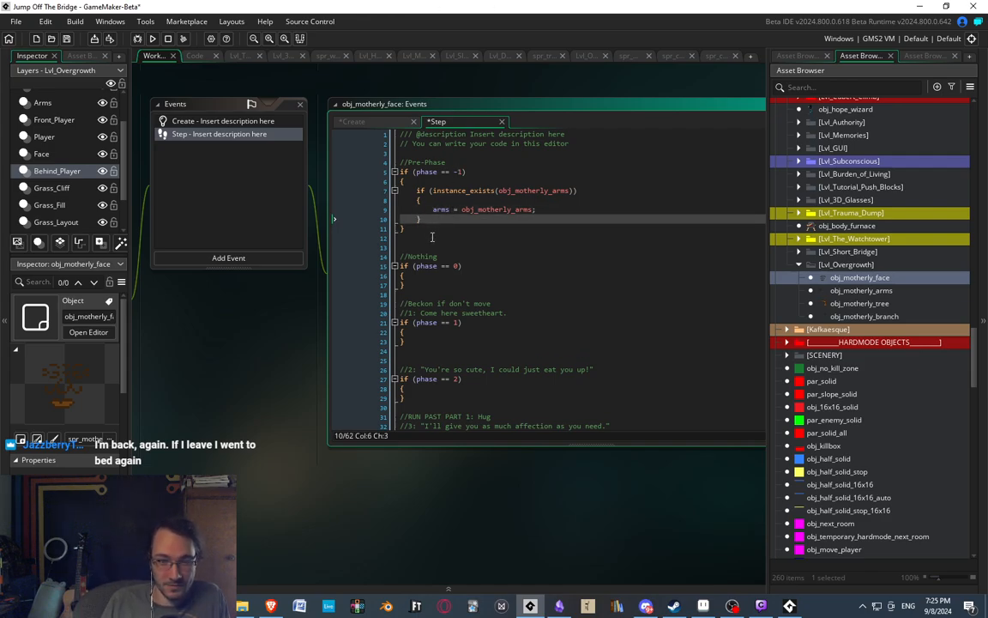
key("Return")
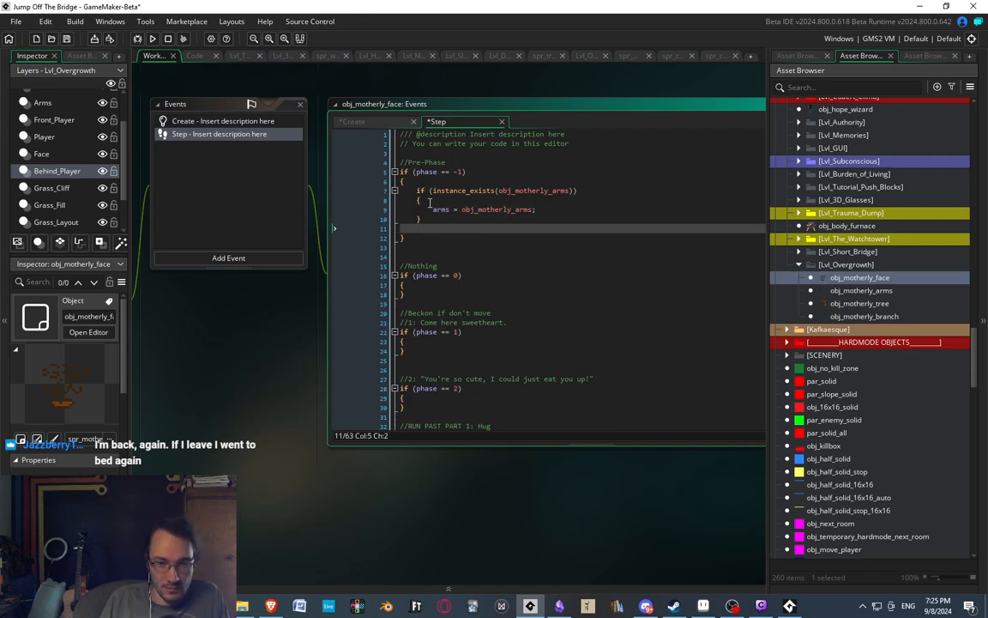
key("shift+Up")
key("shift+Up")
key("shift+Up")
key("shift+Up")
key("ctrl+c")
left_click(429, 222)
left_click(187, 121)
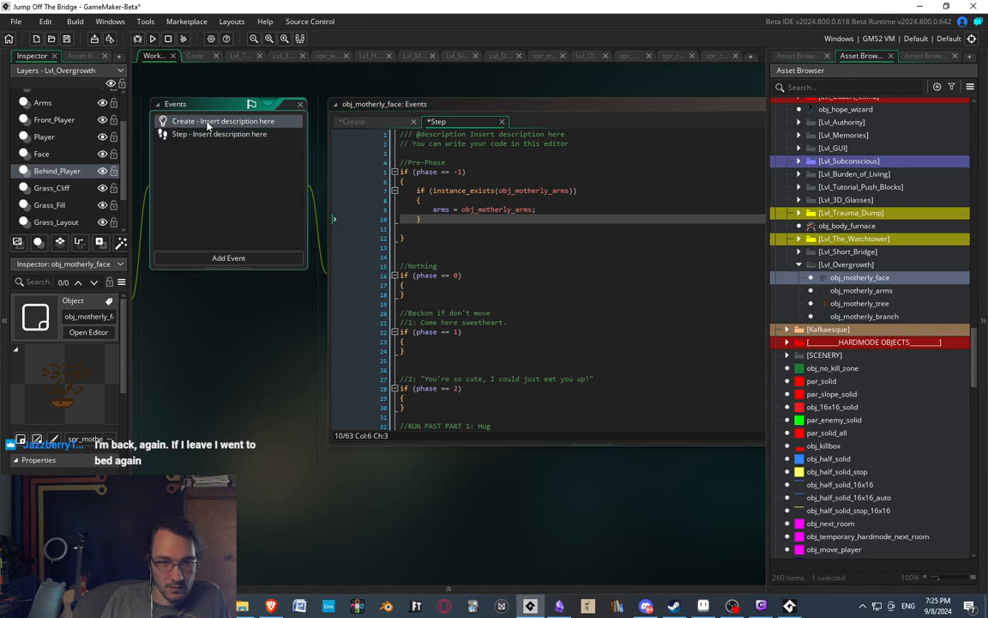
Paste a copy of the arms existence block in the Step event and change its condition to check obj_motherly_branch.
left_click(212, 135)
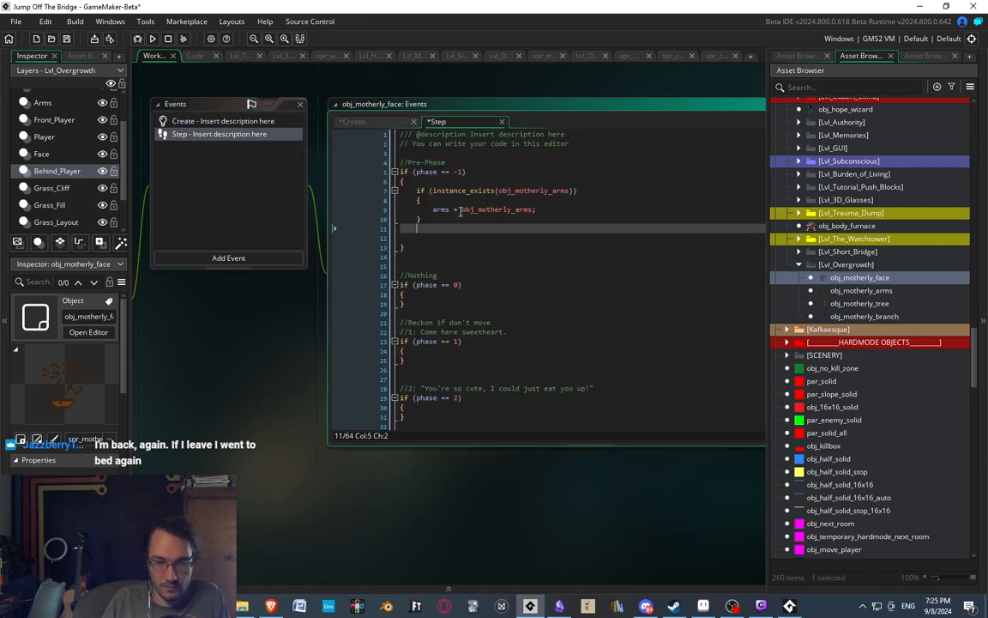
key("ctrl+v")
double_click(565, 230)
left_click(554, 228)
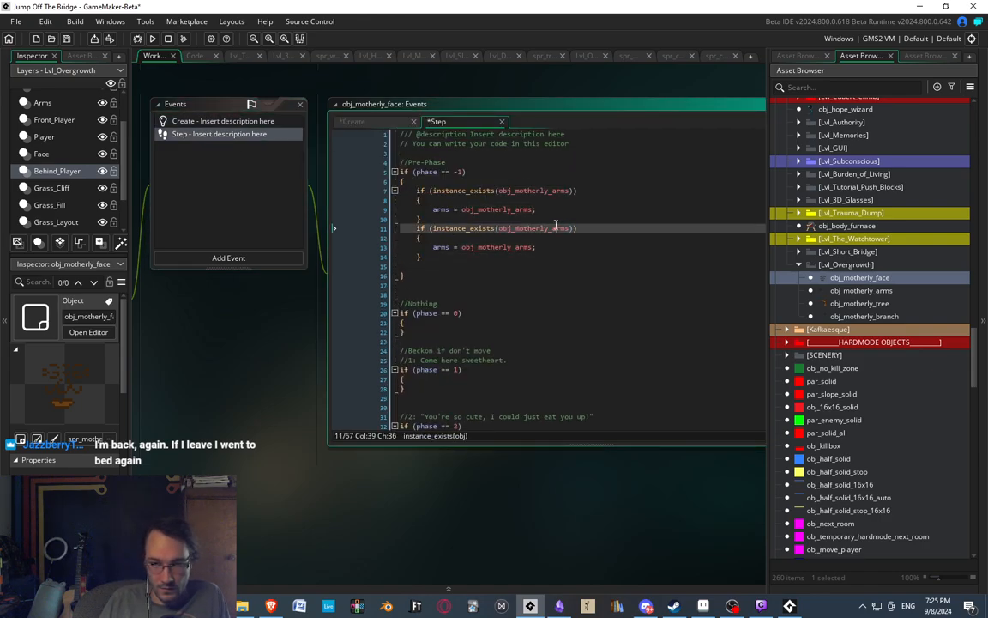
left_click_drag(553, 228, 568, 230)
type("brn")
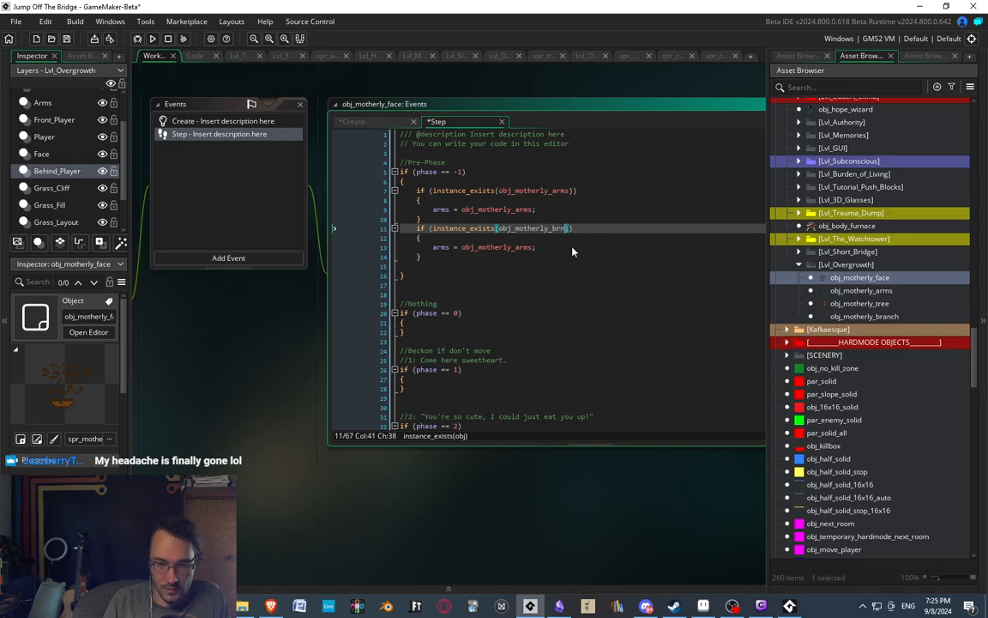
type("nch")
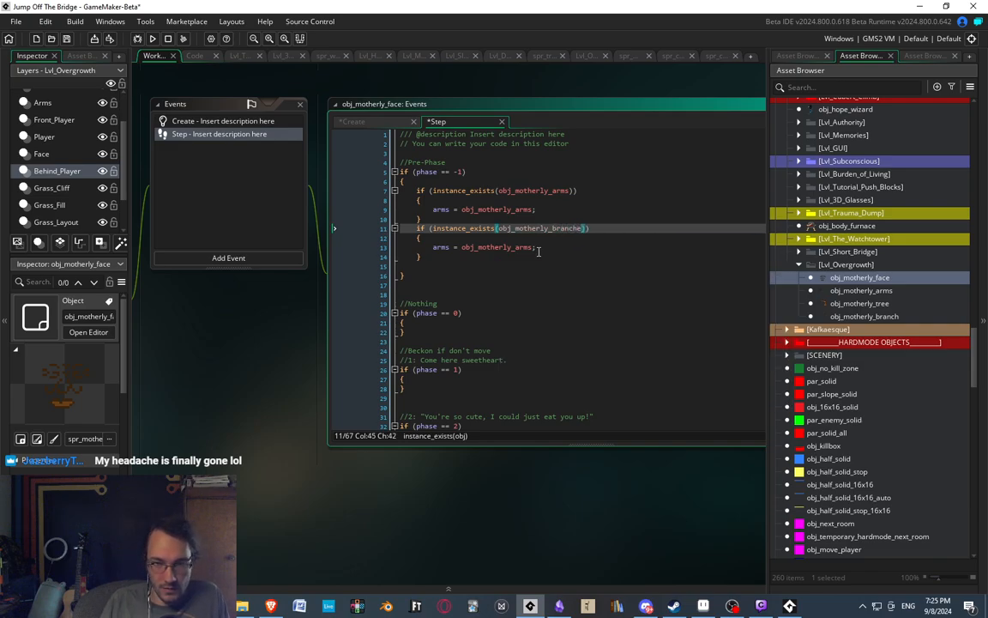
Change the assignment inside the copied block to branch = obj_motherly_branch;.
double_click(529, 229)
key("ctrl+c")
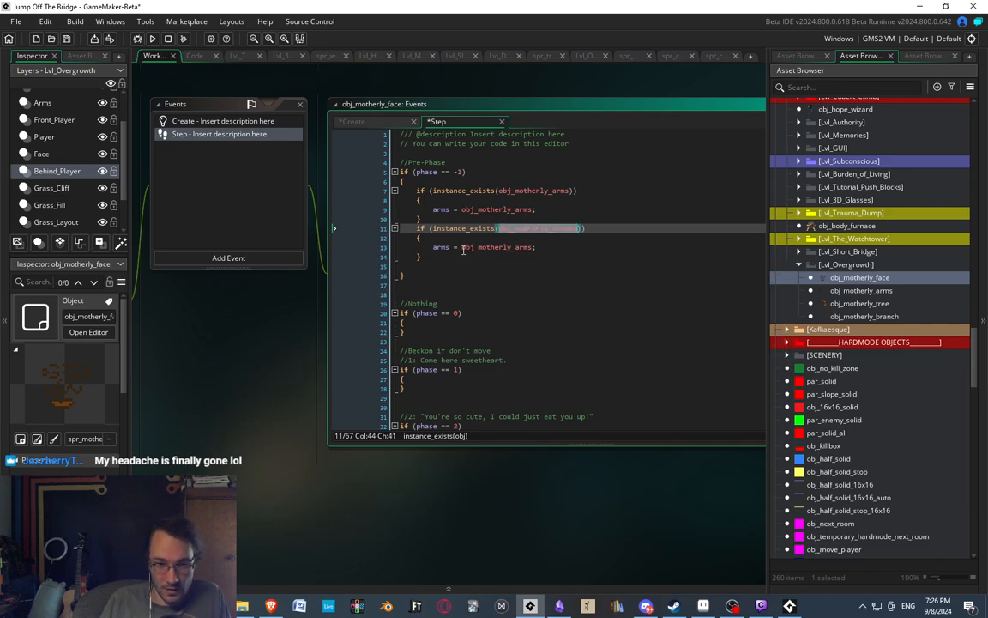
left_click(477, 248)
double_click(496, 247)
key("ctrl+v")
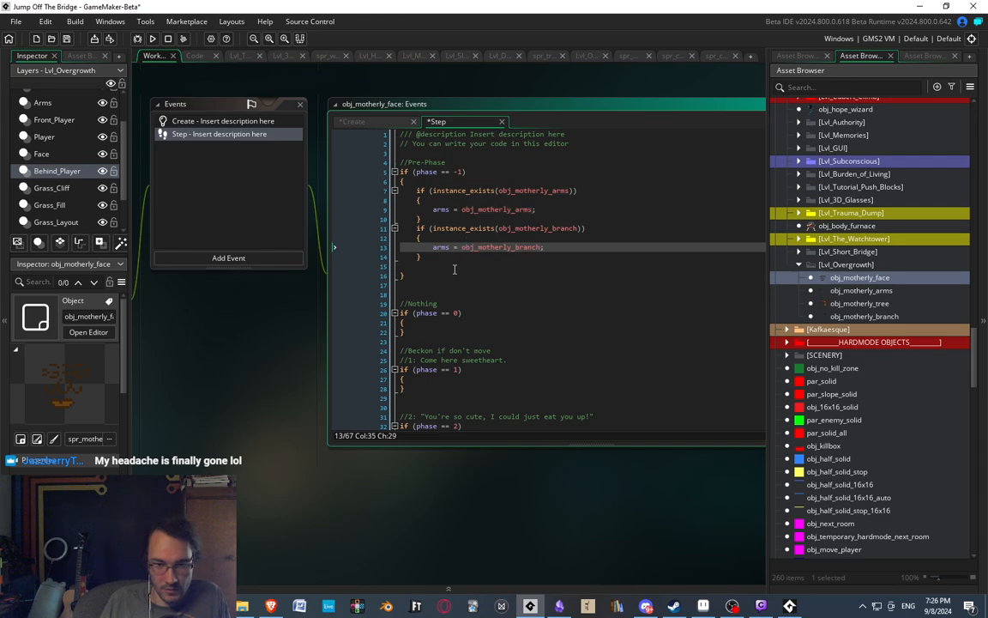
key("Down")
key("Down")
double_click(441, 248)
type("bra")
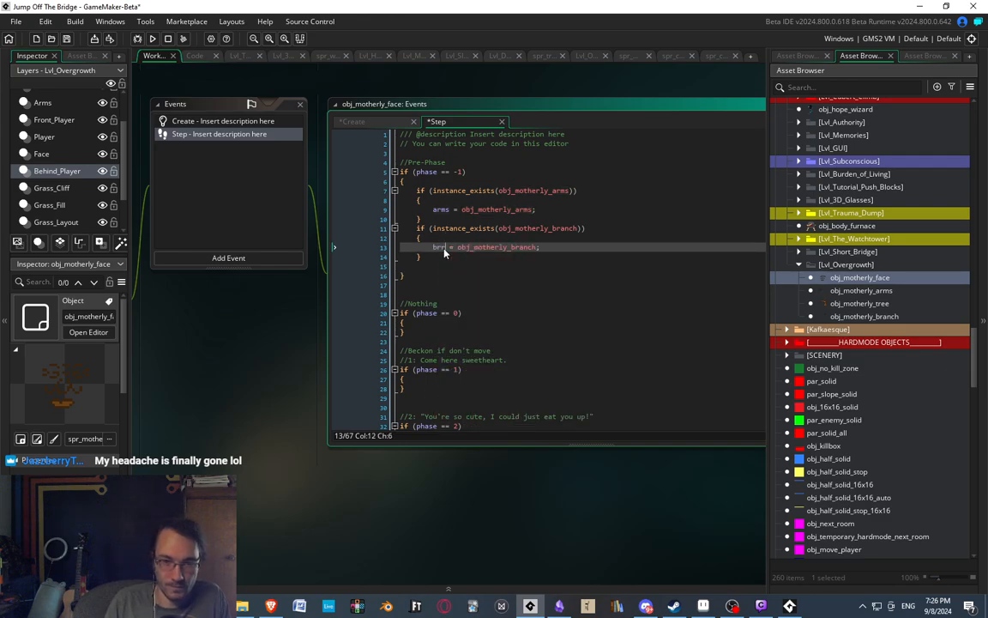
type("nch")
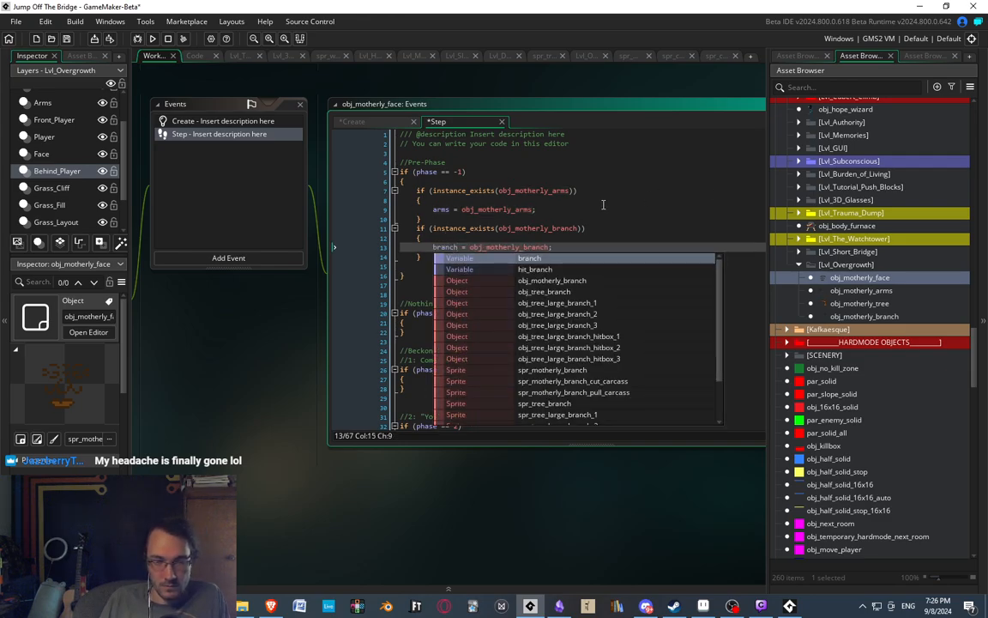
Insert two new lines below the obj_motherly_branch existence block.
left_click(602, 203)
scroll(451, 209, "down", 1)
middle_click_drag(459, 233, 491, 321)
scroll(468, 336, "up", 1)
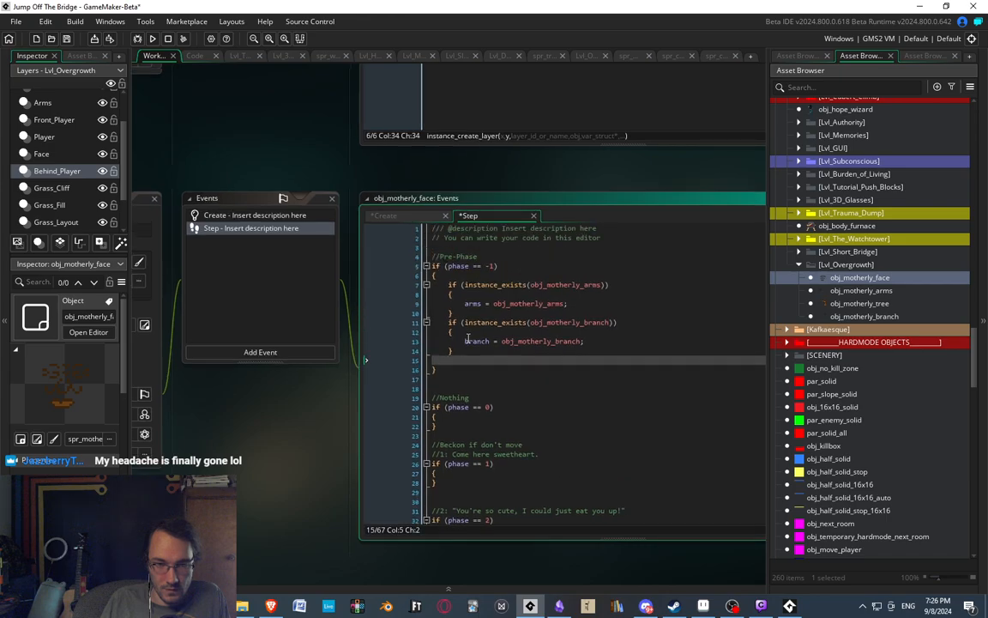
left_click(484, 349)
key("Return")
key("Return")
type("i")
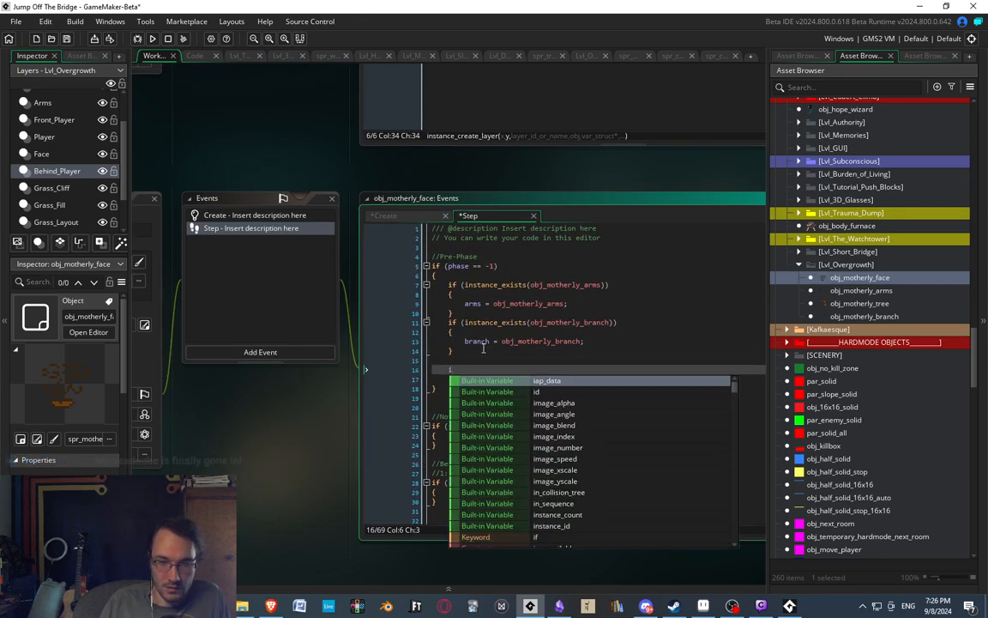
key("BackSpace")
type("obj_motherly_branch")
key("ctrl+z")
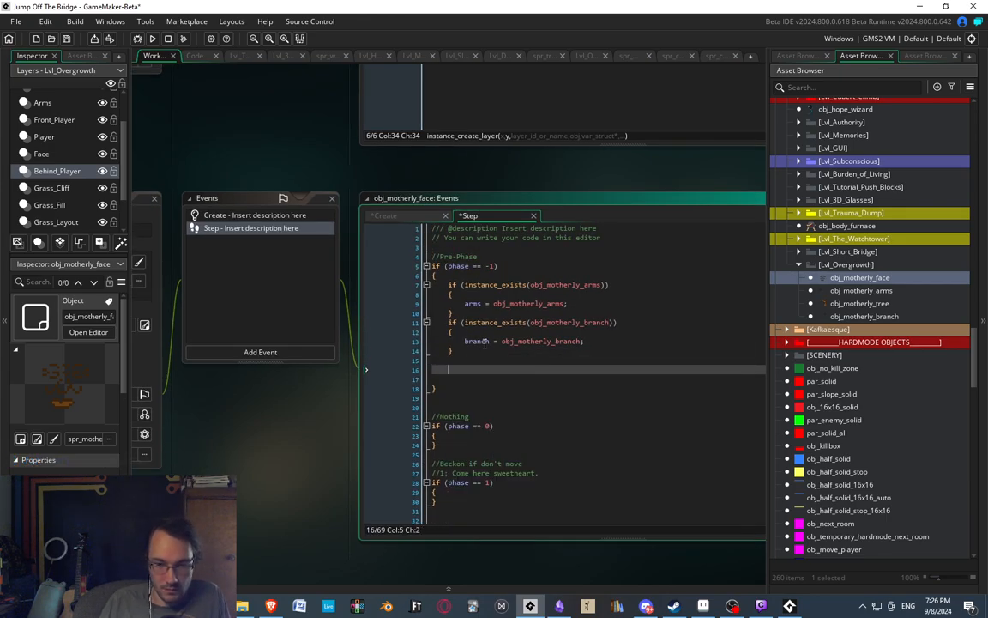
Duplicate the branch existence block below itself and change the copy's condition to instance_exists(branch).
left_click_drag(466, 350, 451, 319)
key("ctrl+c")
left_click(466, 367)
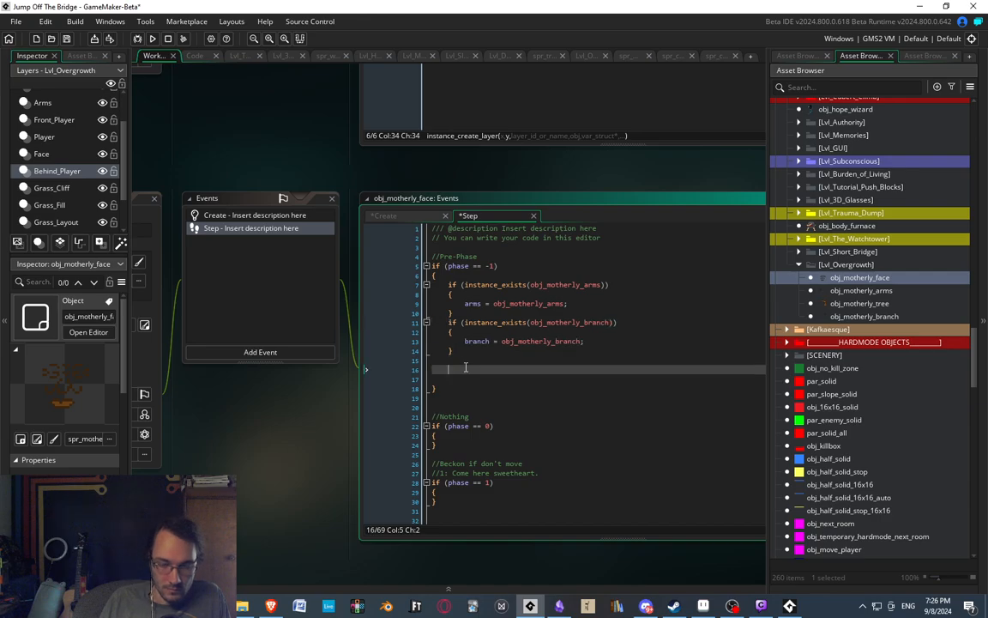
key("ctrl+v")
double_click(592, 369)
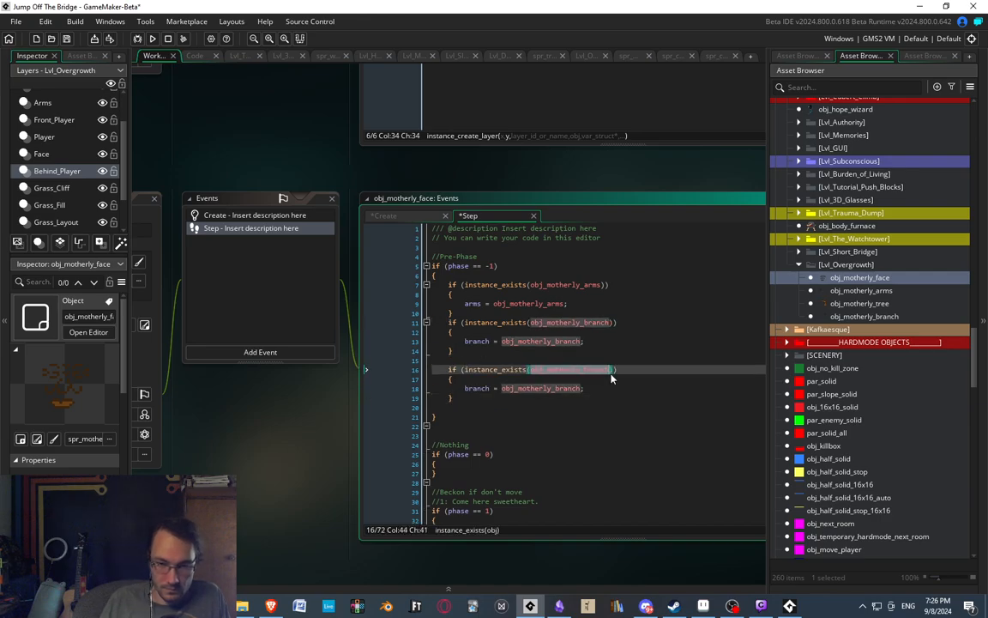
type("branch")
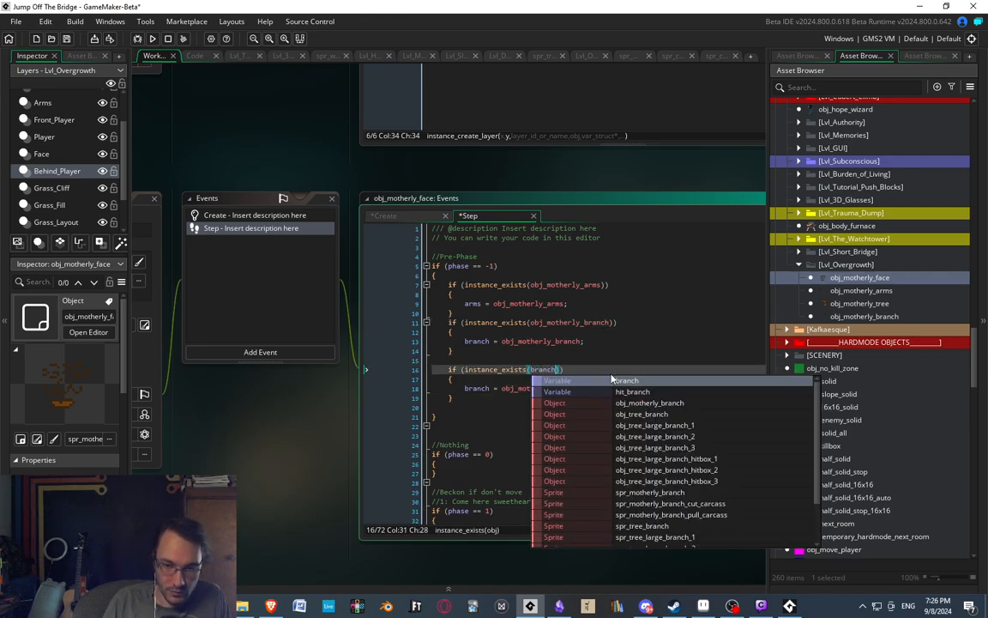
Add a second condition line, && (instance_exists(arms)), below the instance_exists(branch) check.
left_click(564, 360)
key("Down")
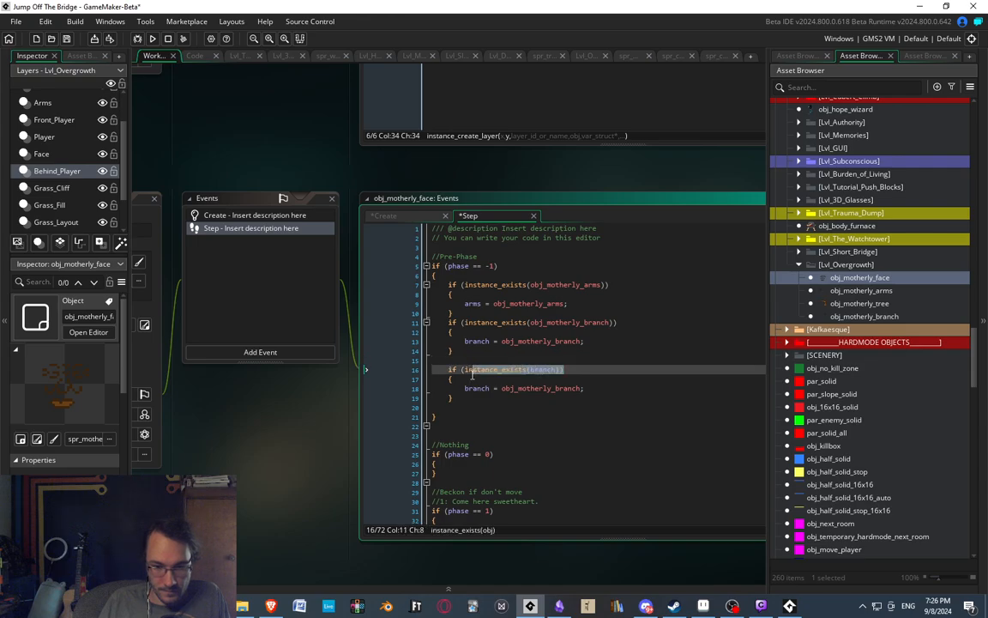
key("End")
key("Return")
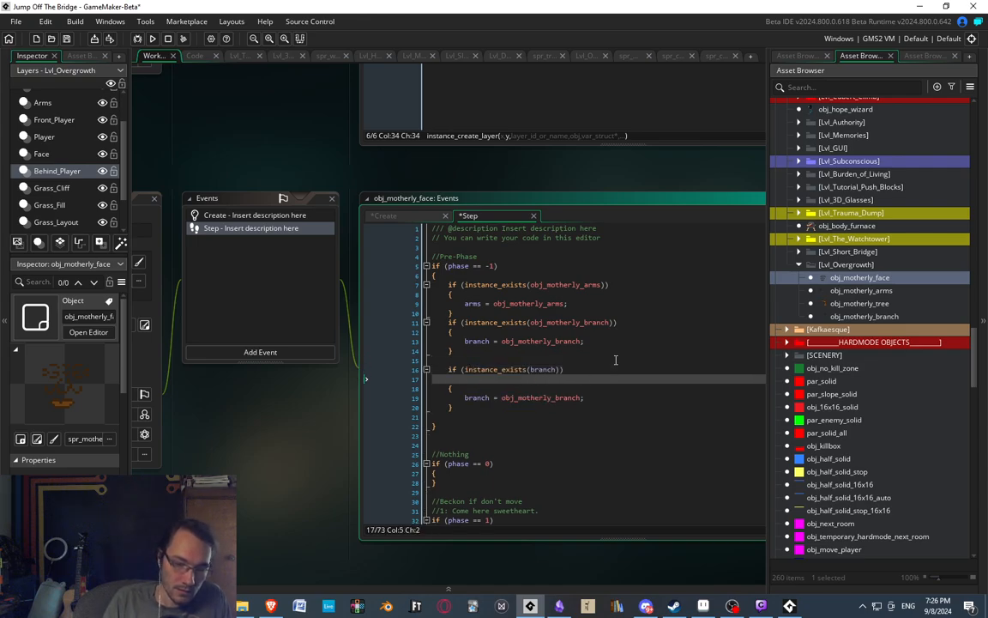
type("&&")
key("ctrl+v")
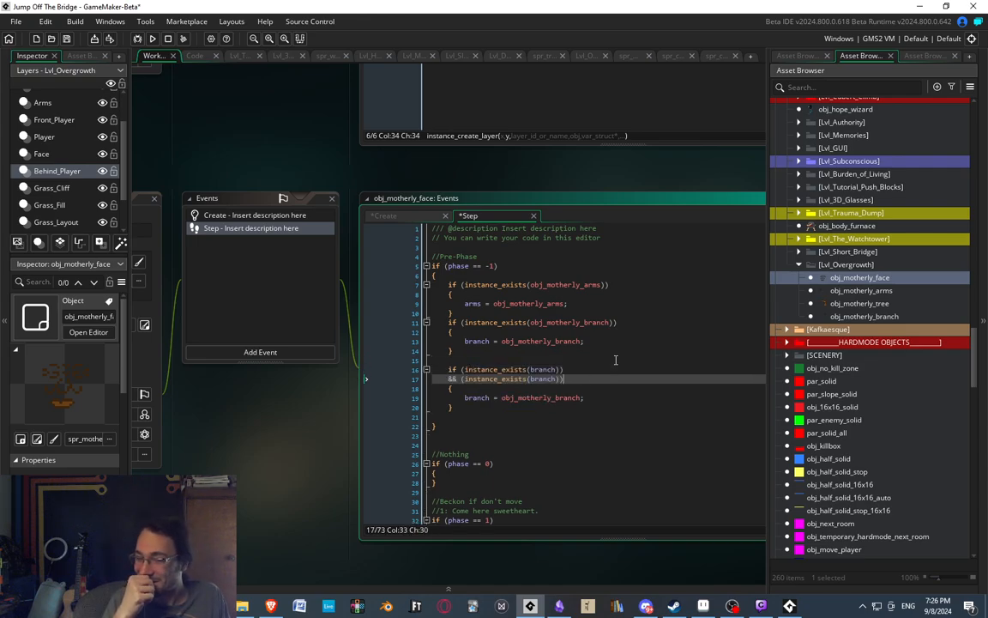
key("Left")
key("Left")
key("ctrl+shift+Left")
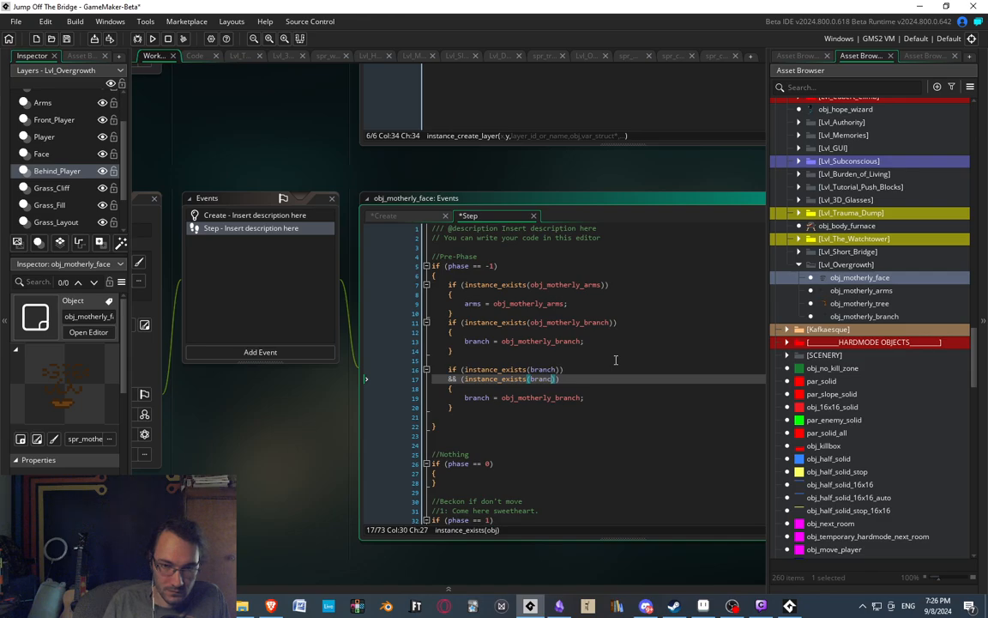
key("BackSpace")
key("Escape")
type("arms")
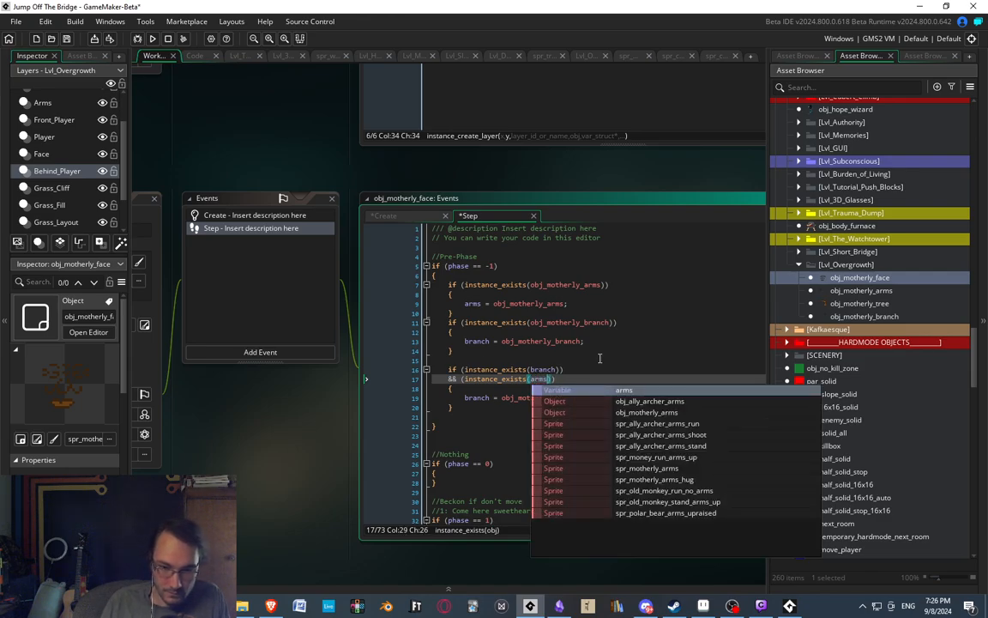
Replace the assignment inside the combined branch and arms check with phase = 0;.
left_click(489, 386)
left_click_drag(593, 399, 464, 405)
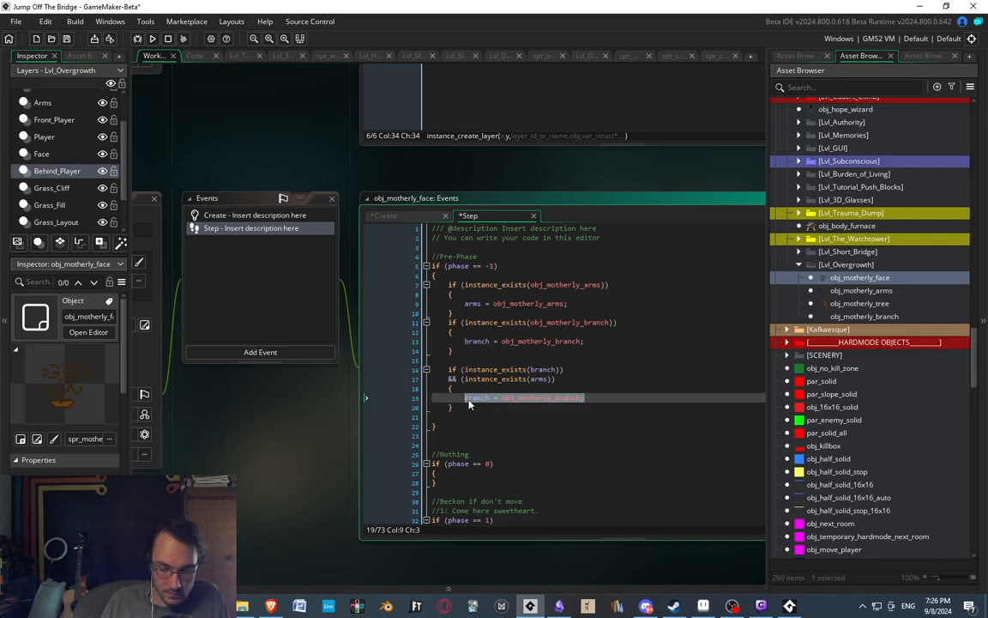
type("phase = ")
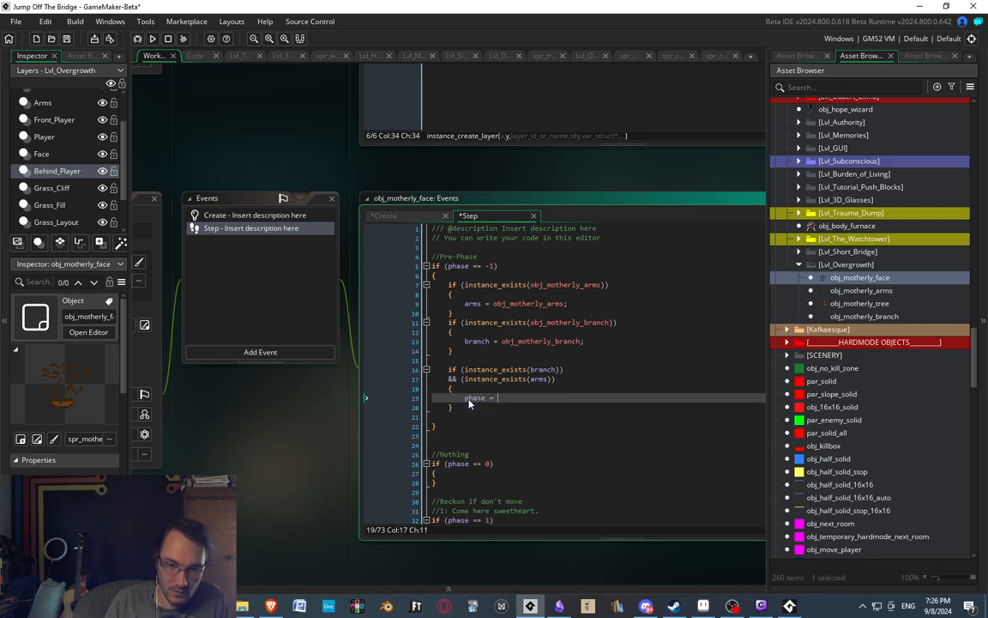
type("0;")
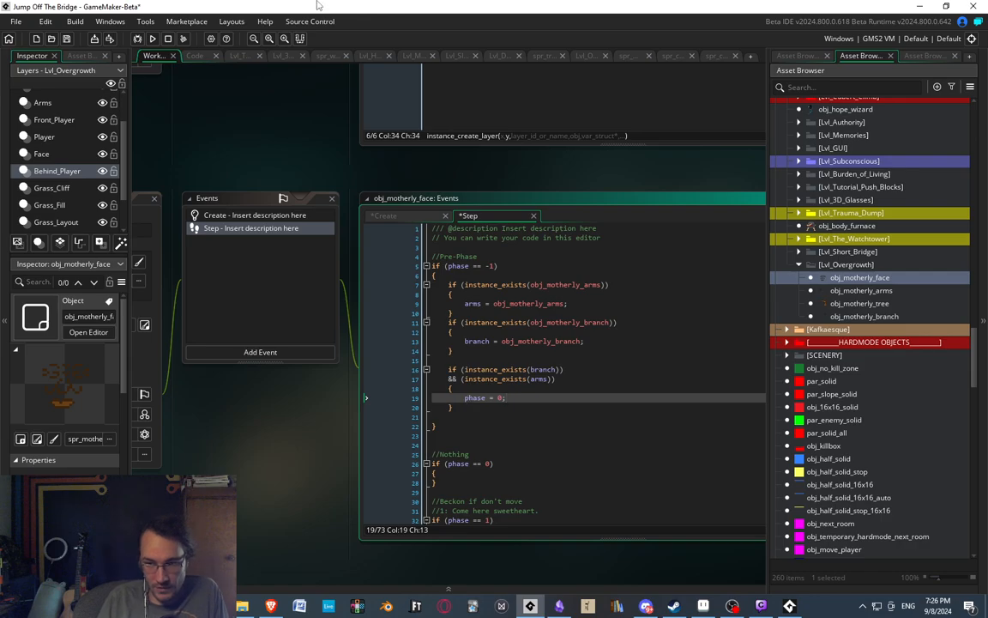
Remove the blank line before the closing brace of the phase == -1 block.
middle_click_drag(329, 317, 312, 267)
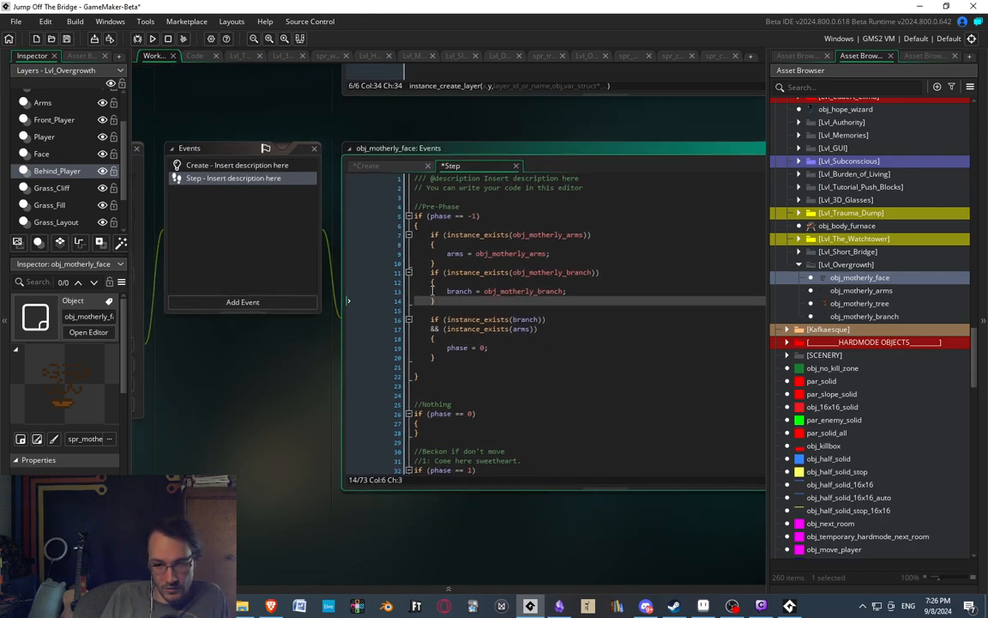
left_click(443, 369)
key("BackSpace")
key("BackSpace")
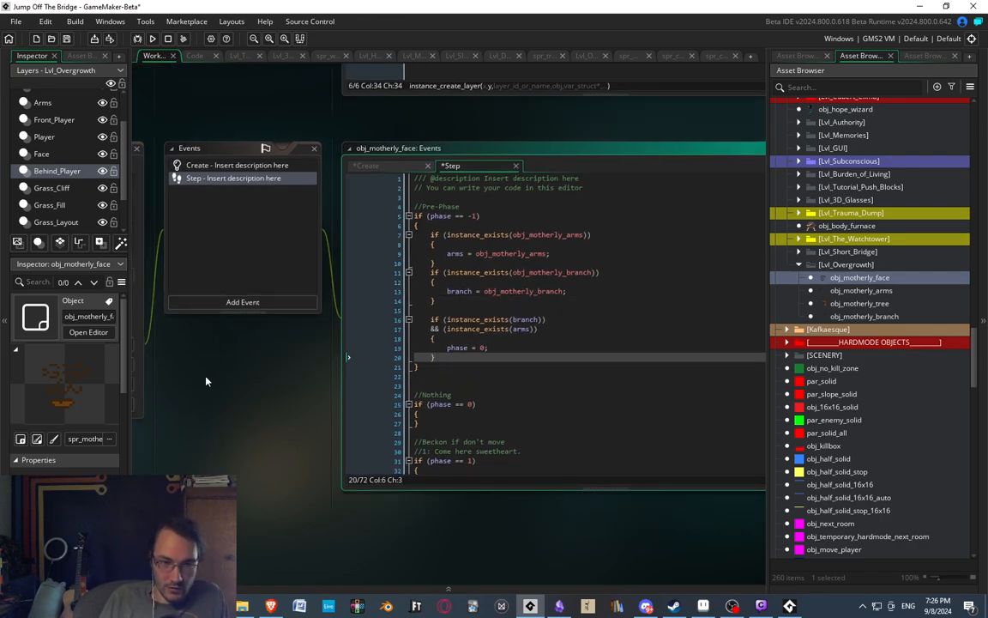
Select the obj_motherly_tree object and review the pre-phase code of obj_motherly_face's Step event.
middle_click_drag(208, 379, 398, 401)
middle_click_drag(389, 266, 220, 249)
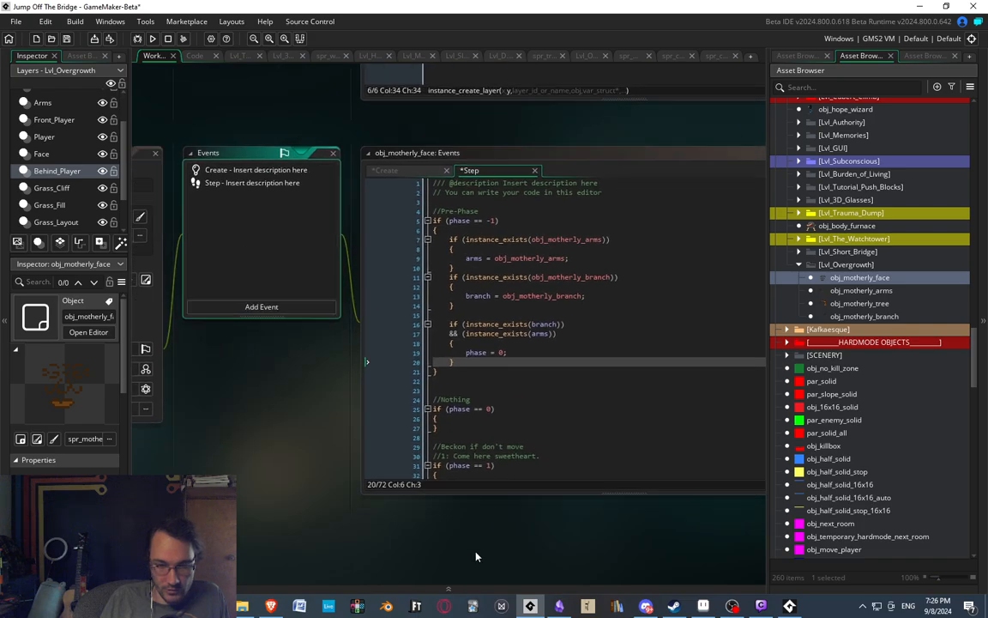
left_click(544, 301)
middle_click_drag(512, 294, 462, 288)
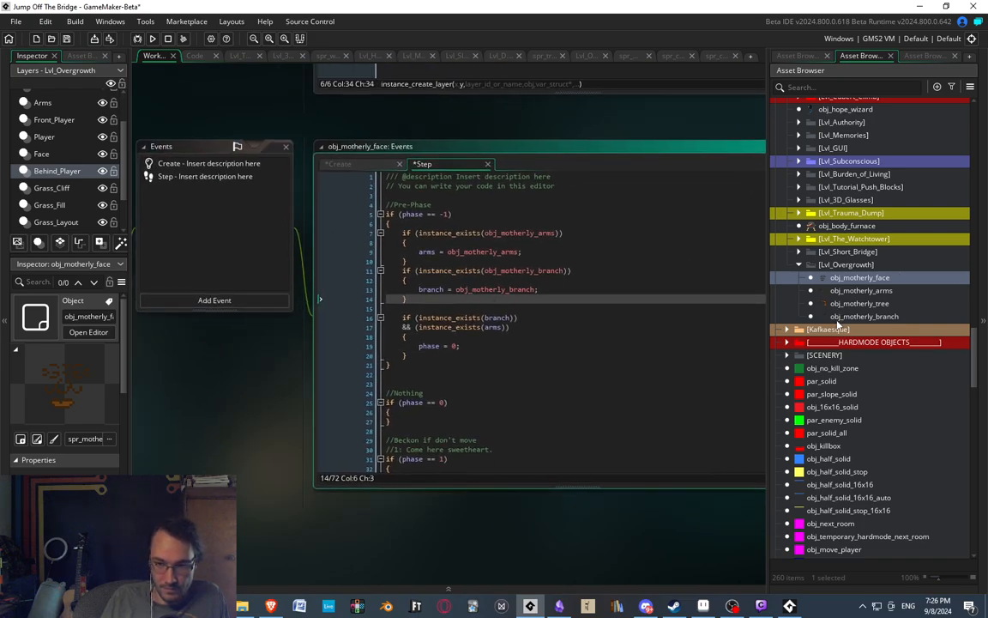
left_click(855, 305)
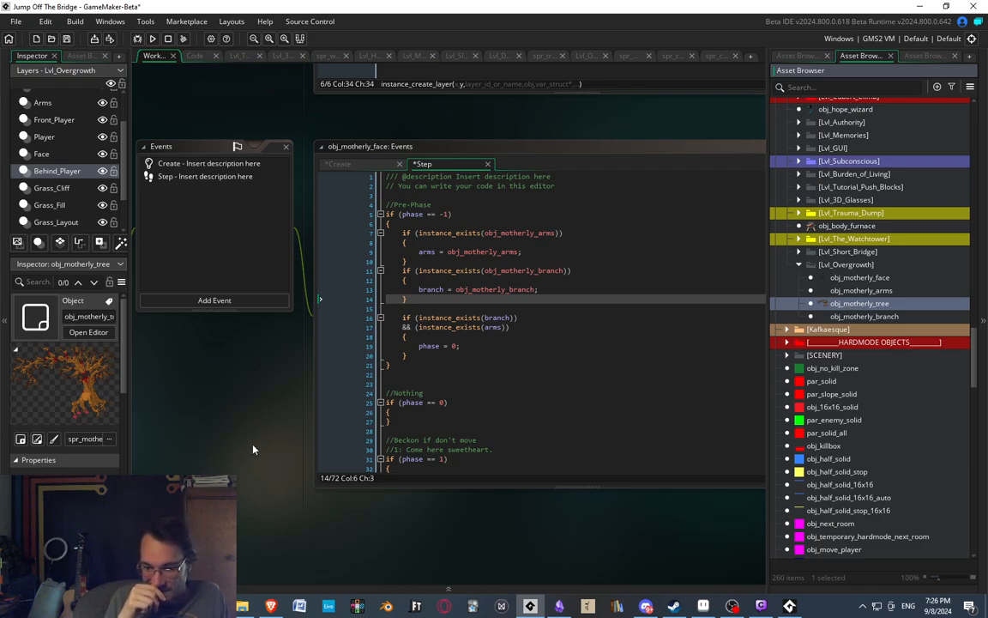
middle_click_drag(463, 315, 499, 301)
scroll(499, 269, "down", 2)
scroll(500, 270, "up", 1)
middle_click_drag(493, 341, 492, 335)
scroll(492, 335, "down", 2)
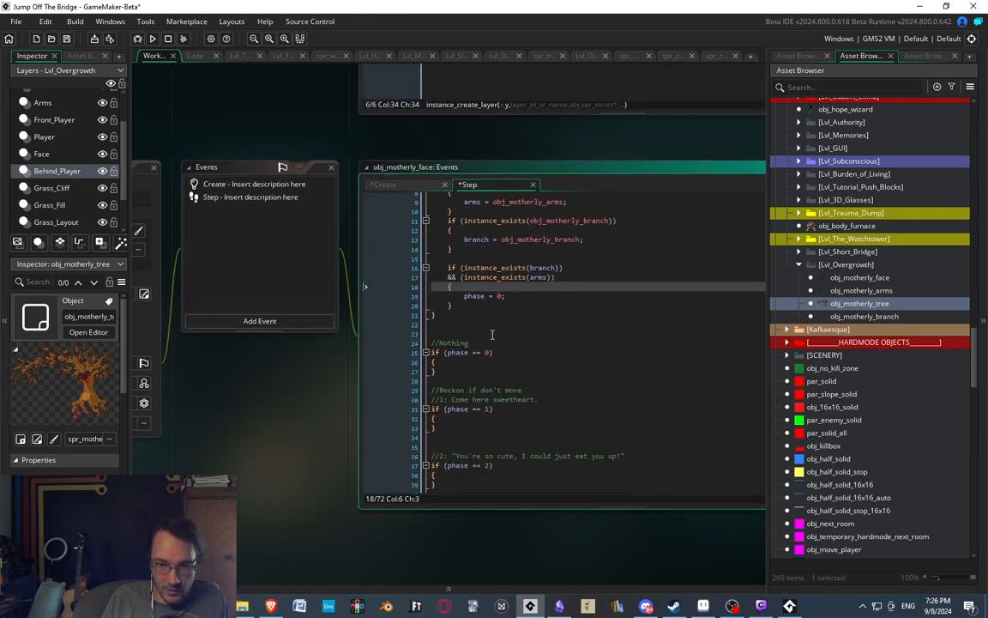
Delete one of the blank lines between the pre-phase block and the //Nothing comment.
left_click(624, 364)
scroll(533, 333, "up", 3)
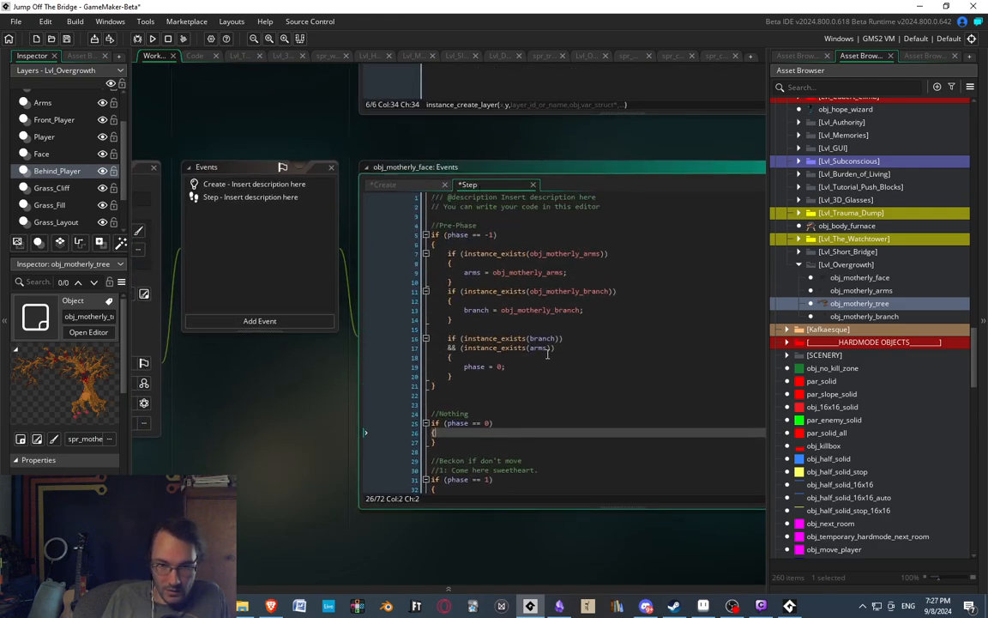
scroll(533, 334, "down", 2)
scroll(532, 334, "down", 4)
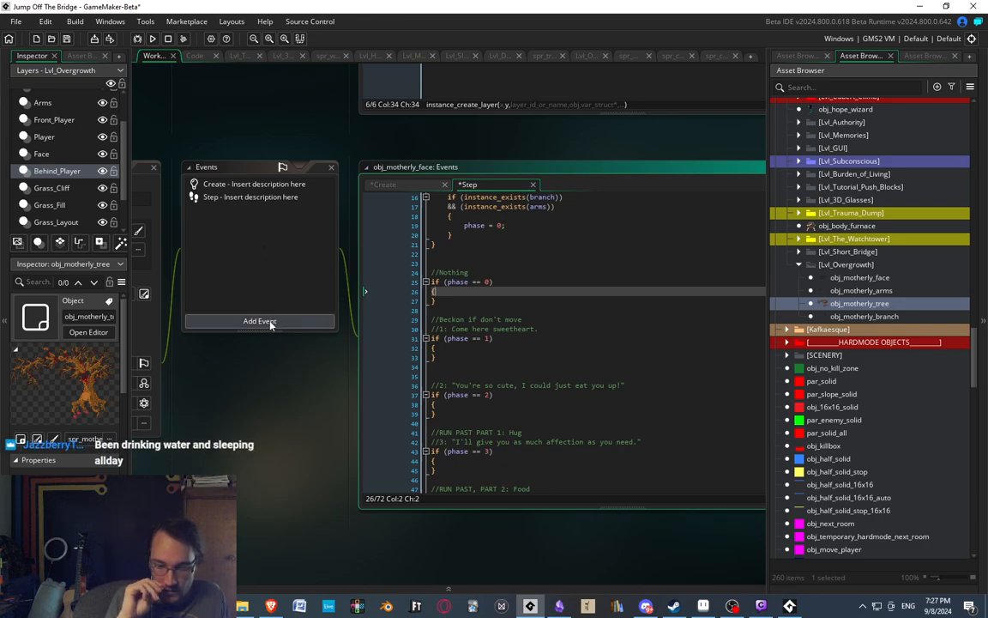
left_click(440, 254)
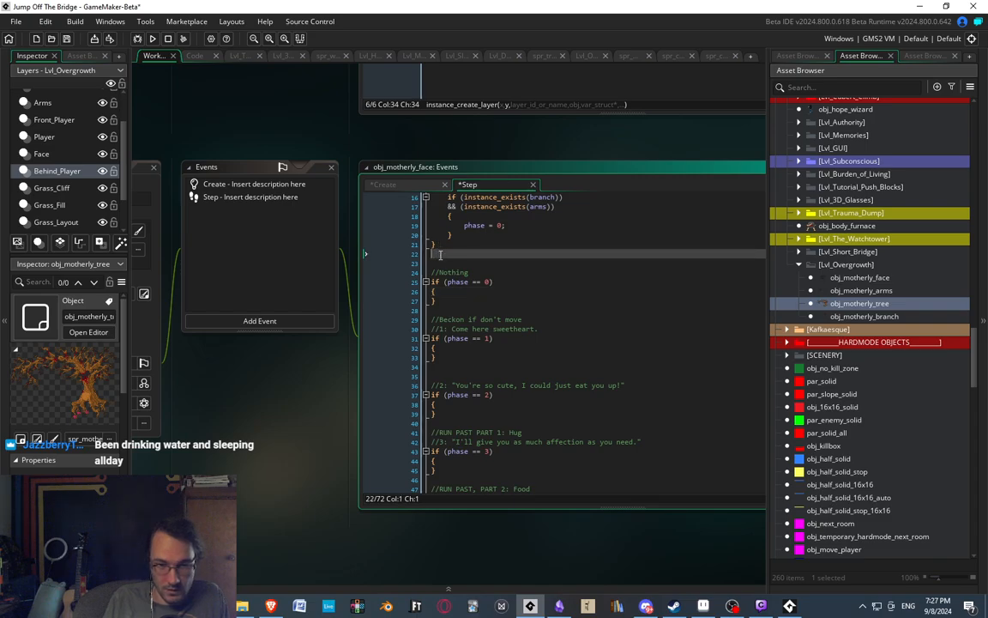
key("BackSpace")
Review the empty dialogue phase blocks and their comments in the Step event.
scroll(446, 266, "down", 3)
left_click(466, 286)
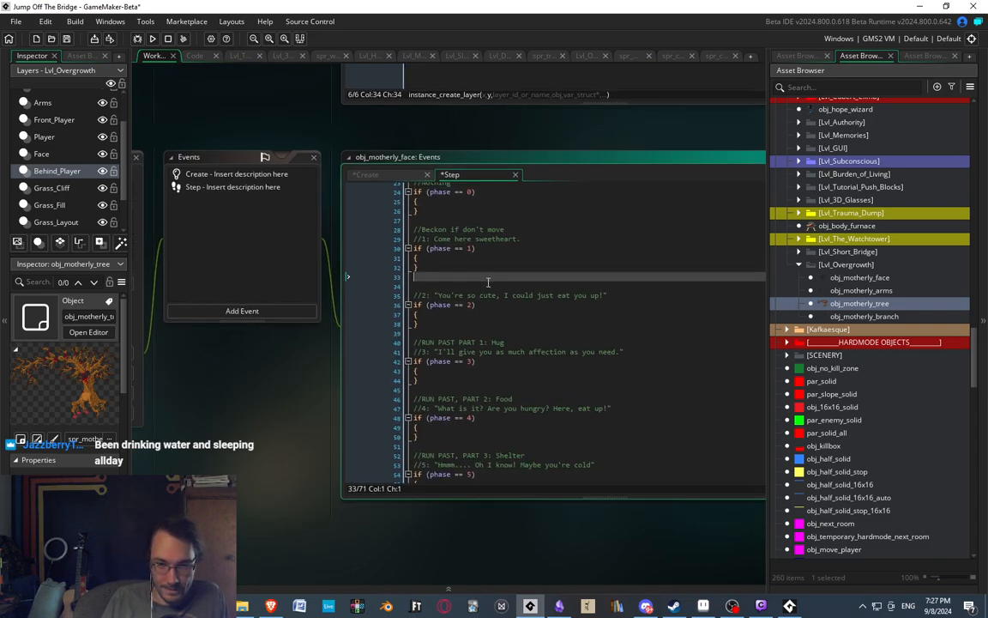
left_click(467, 267)
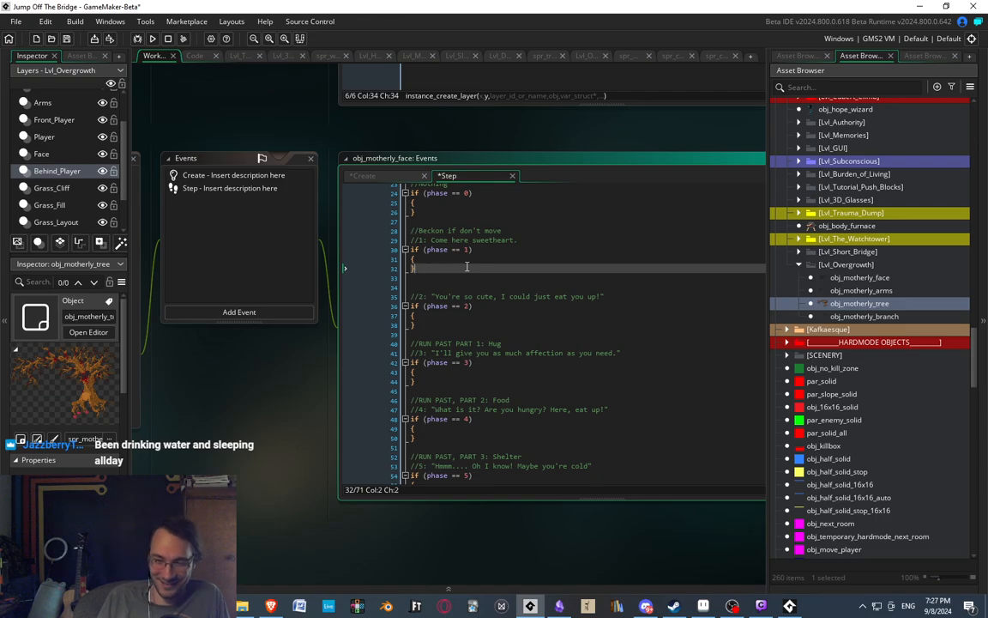
scroll(464, 371, "down", 4)
middle_click_drag(450, 331, 466, 267)
scroll(477, 257, "up", 4)
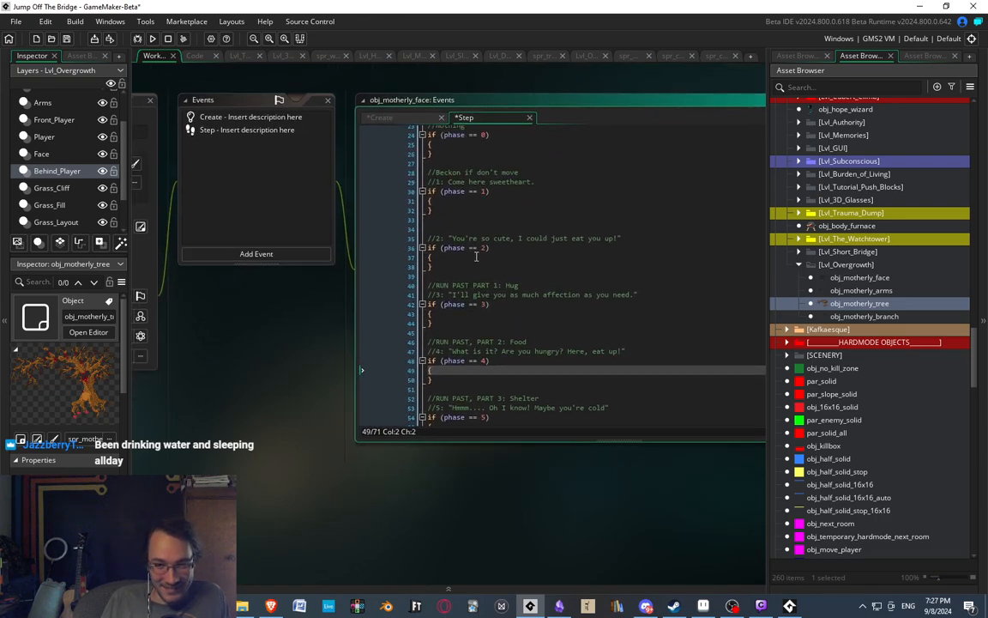
left_click(471, 316)
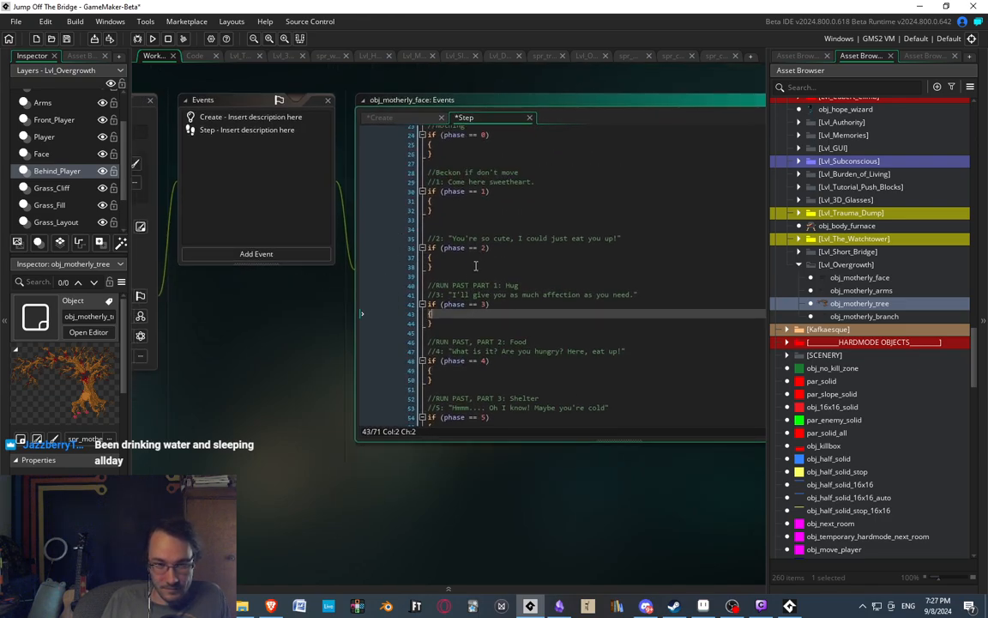
Delete the extra blank line between the phase == 1 block and the //2 dialogue comment in the Step event.
scroll(471, 262, "down", 2)
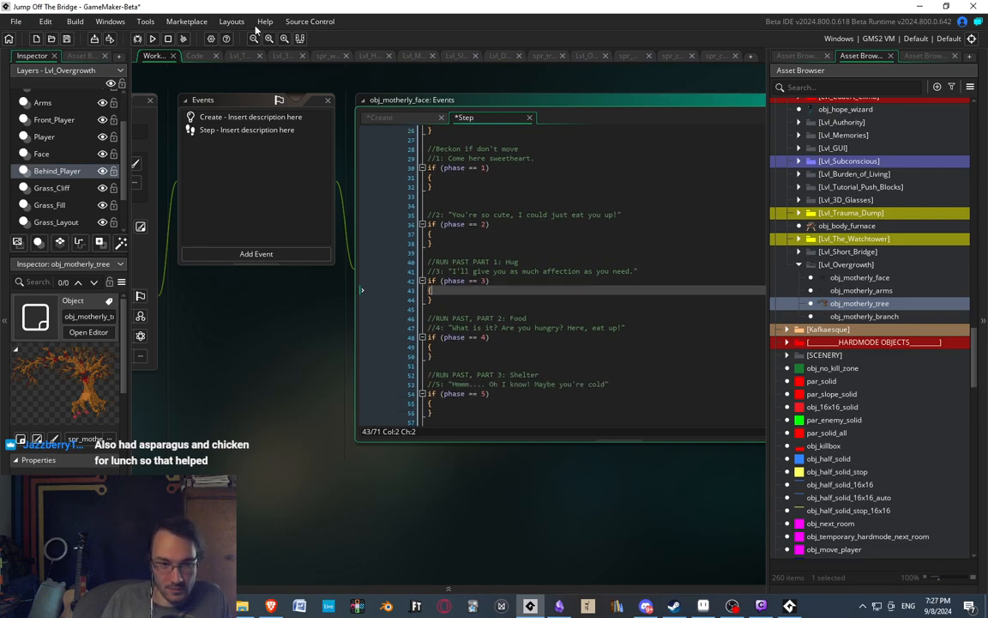
scroll(481, 293, "up", 4)
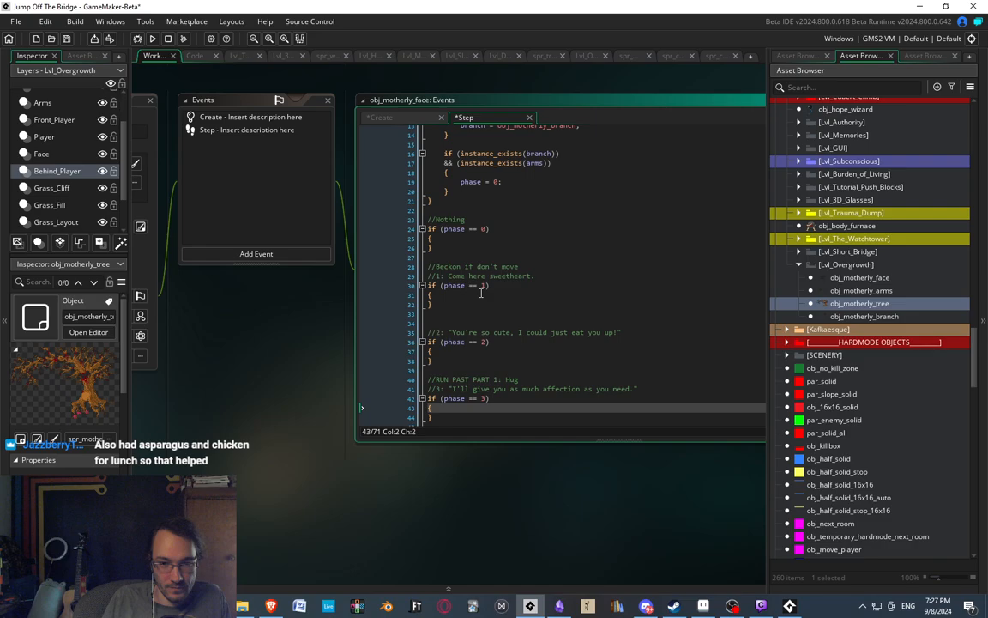
left_click(432, 315)
scroll(553, 343, "down", 3)
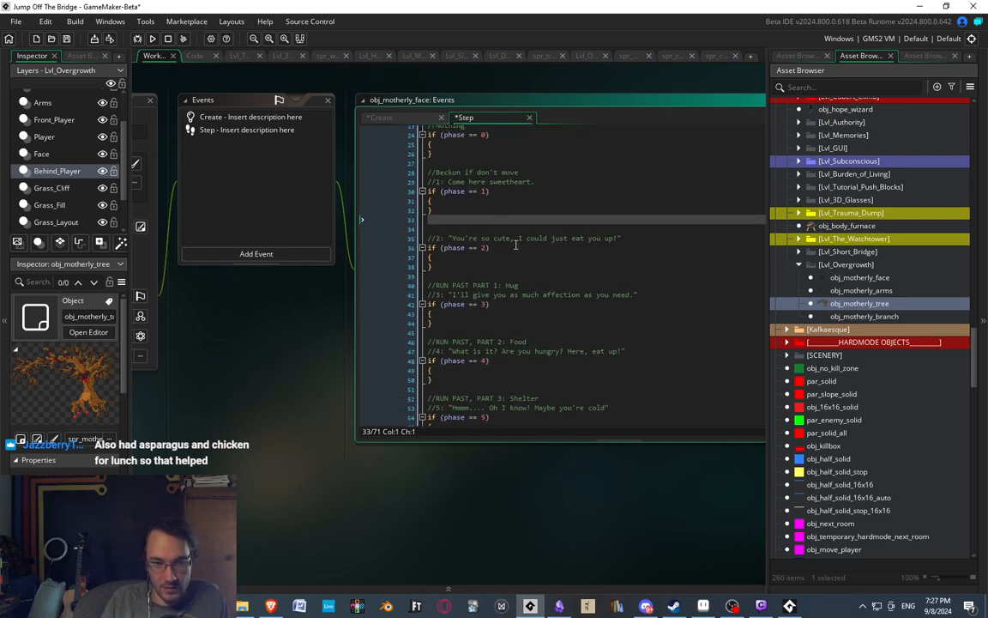
key("BackSpace")
scroll(516, 245, "up", 4)
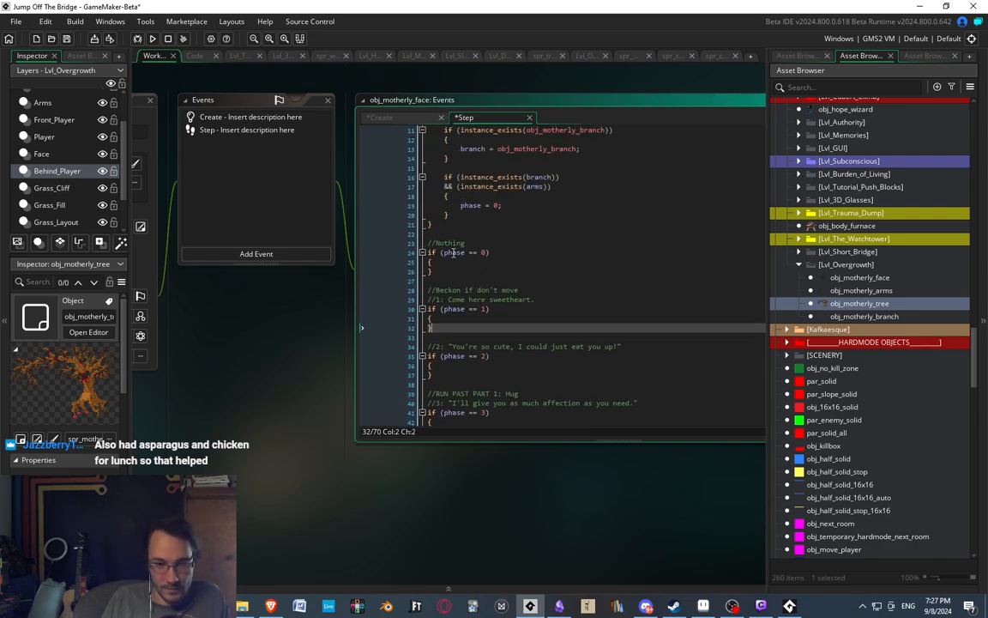
Add an End Step event to obj_motherly_face.
left_click(452, 265)
scroll(455, 272, "down", 4)
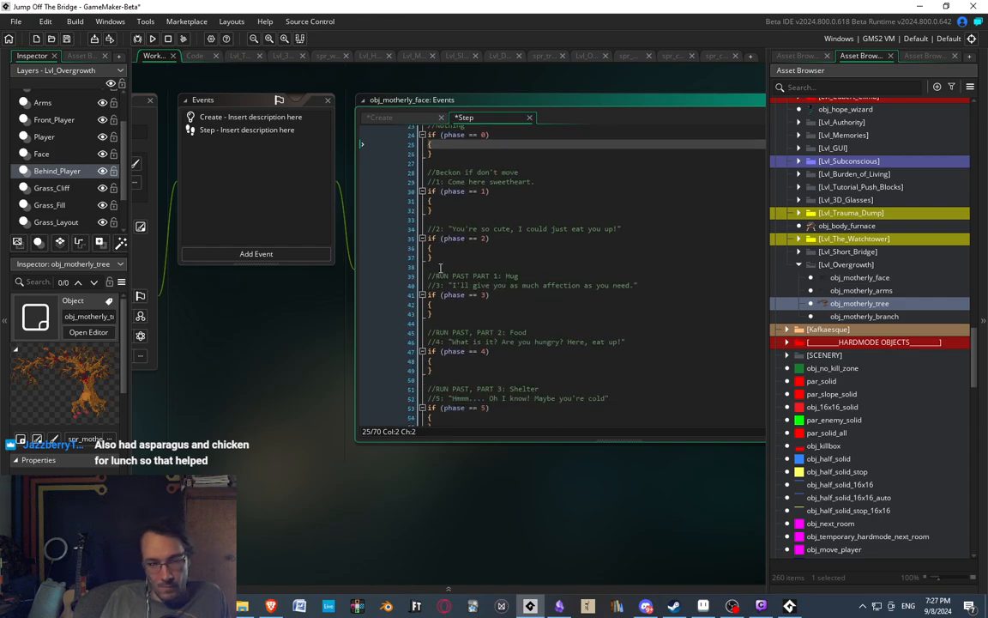
left_click(255, 254)
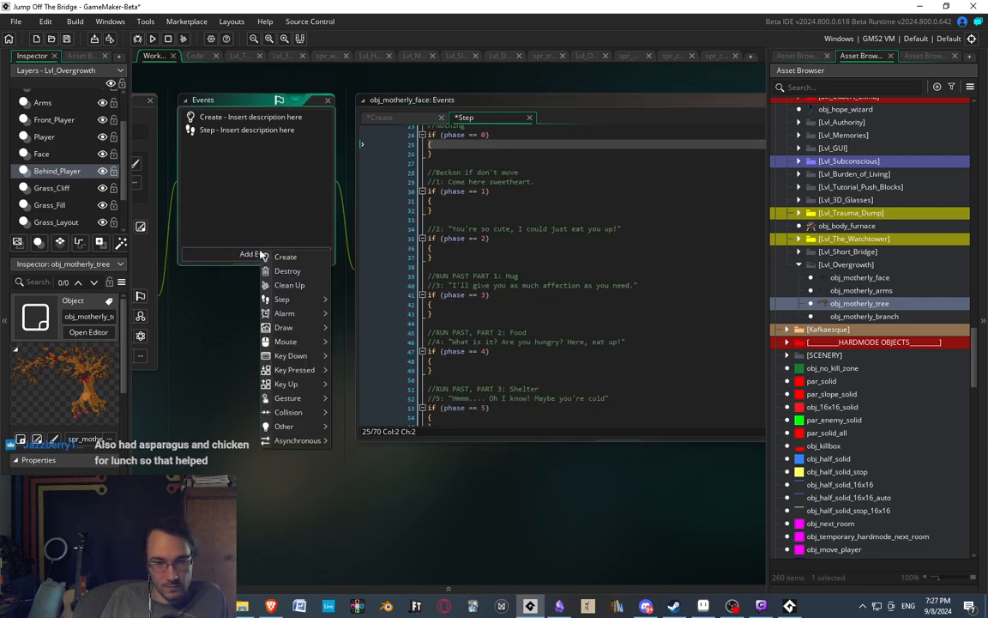
mouse_move(292, 298)
left_click(347, 322)
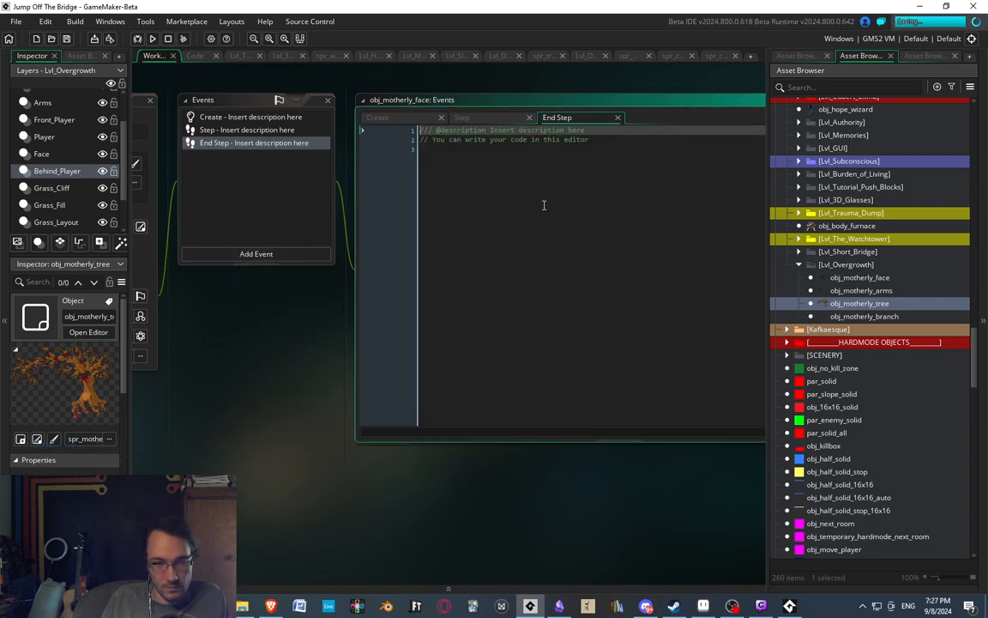
Write an if (instance_exists(obj_player)) check with an empty braced block in the End Step event.
type("instance_exists)")
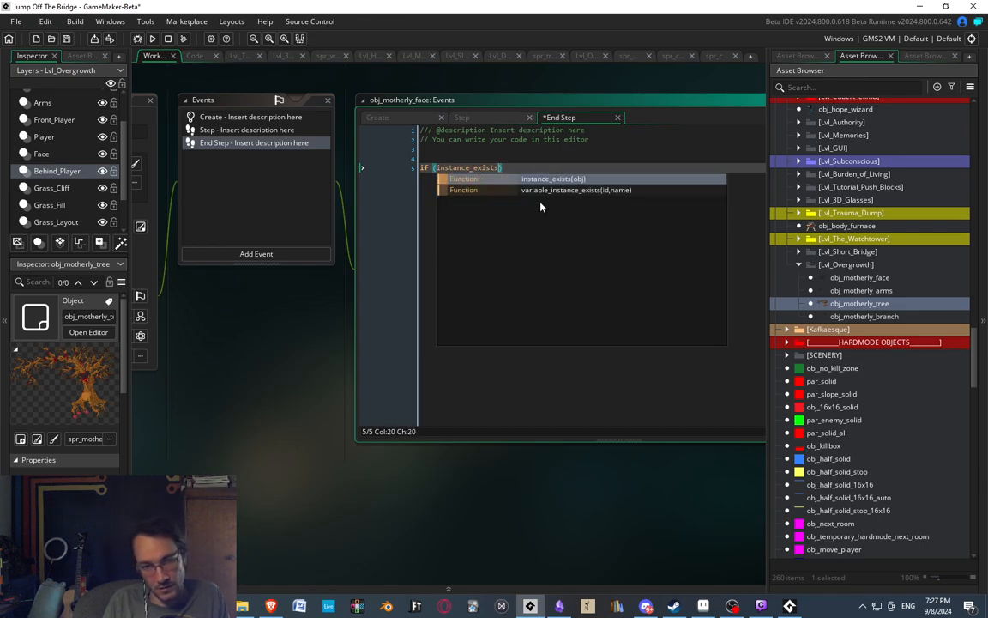
key("Return")
type("obj_pl")
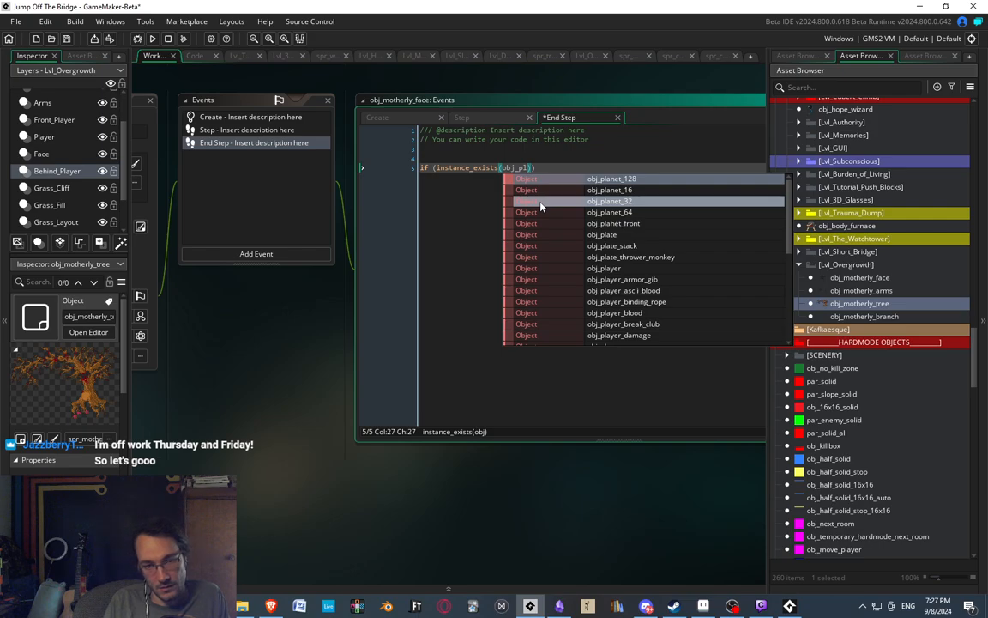
type("ayer")
key("Right")
key("Right")
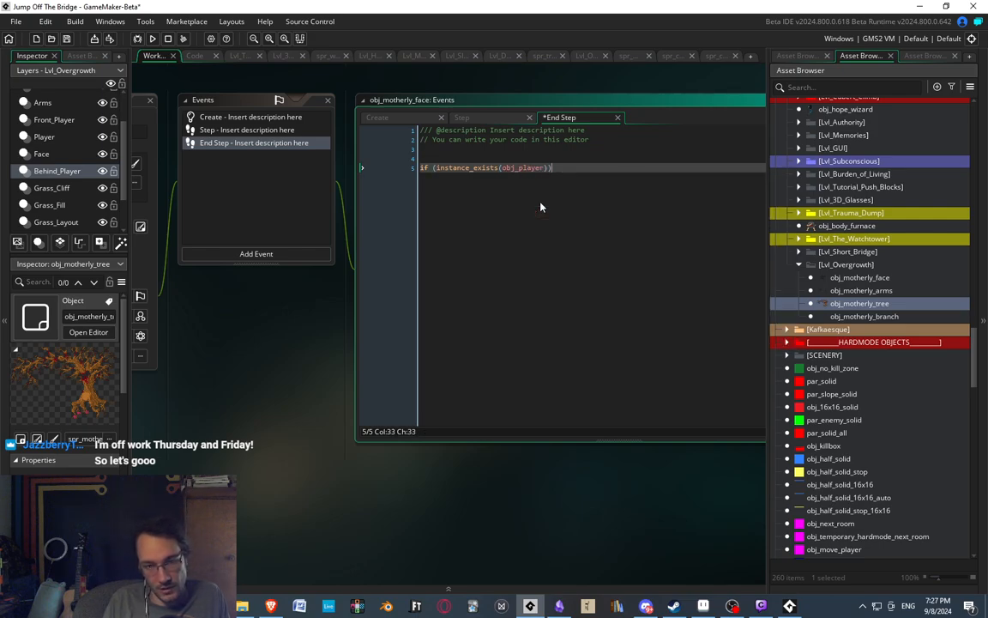
key("Return")
type("{")
key("Return")
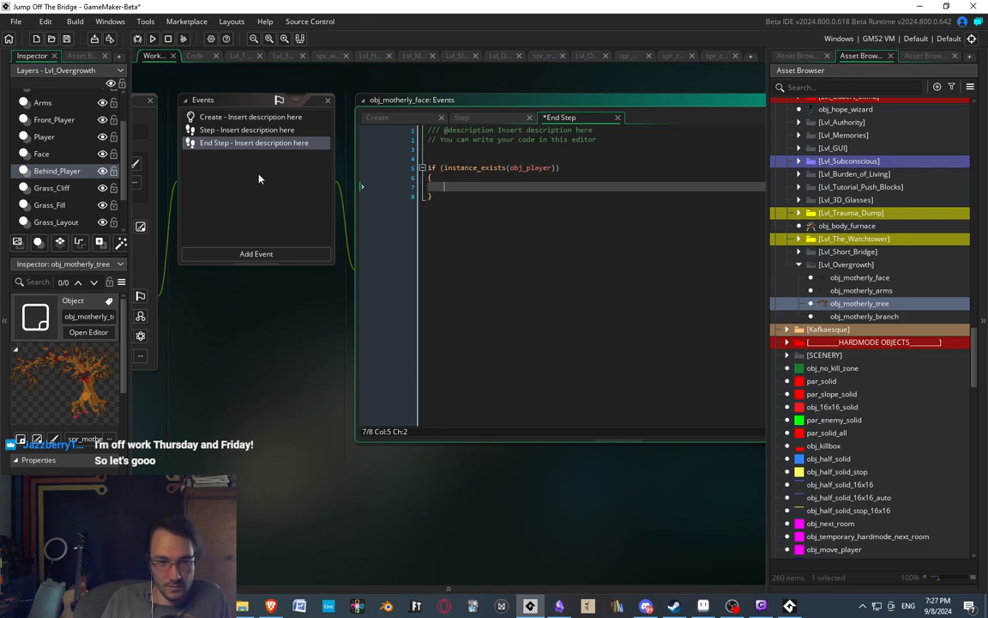
Review the Step event's pre-phase code, dialogue comments and phase blocks through phase == 7, checking against the End Step event.
left_click(221, 129)
scroll(450, 309, "down", 10)
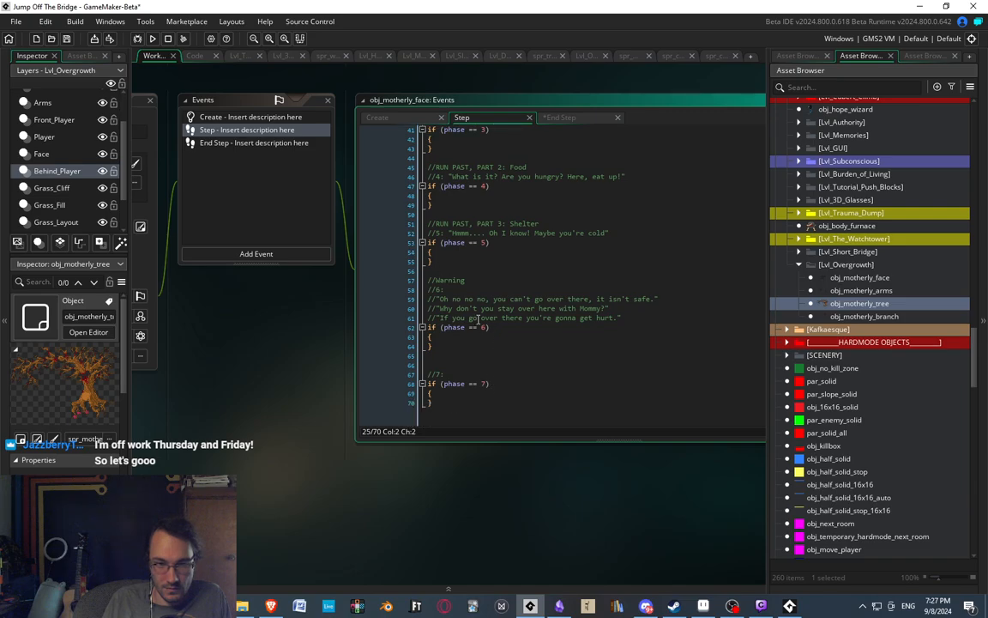
left_click_drag(640, 320, 472, 303)
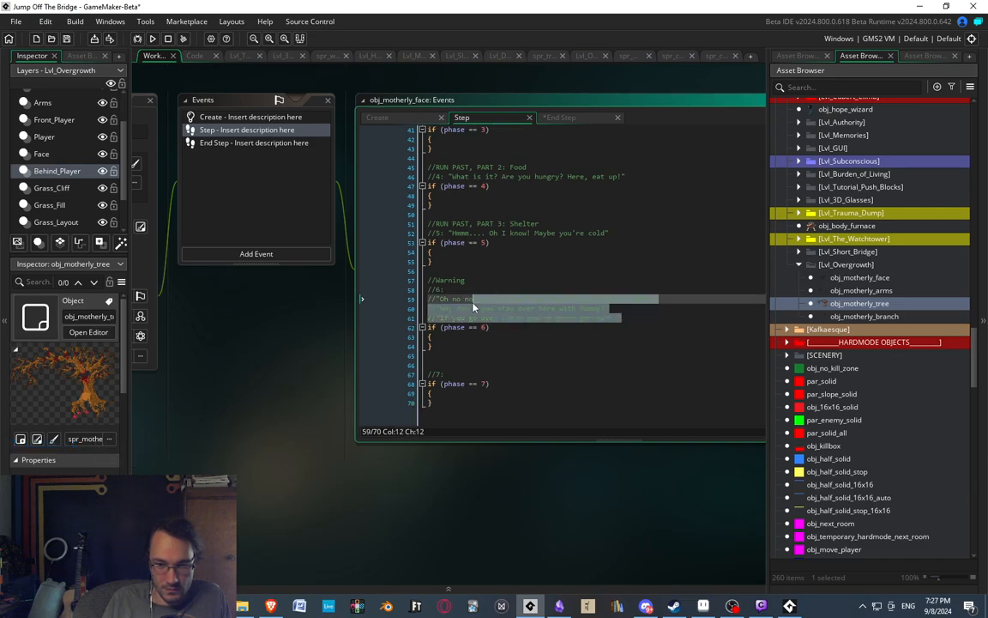
left_click(595, 311)
scroll(534, 310, "up", 3)
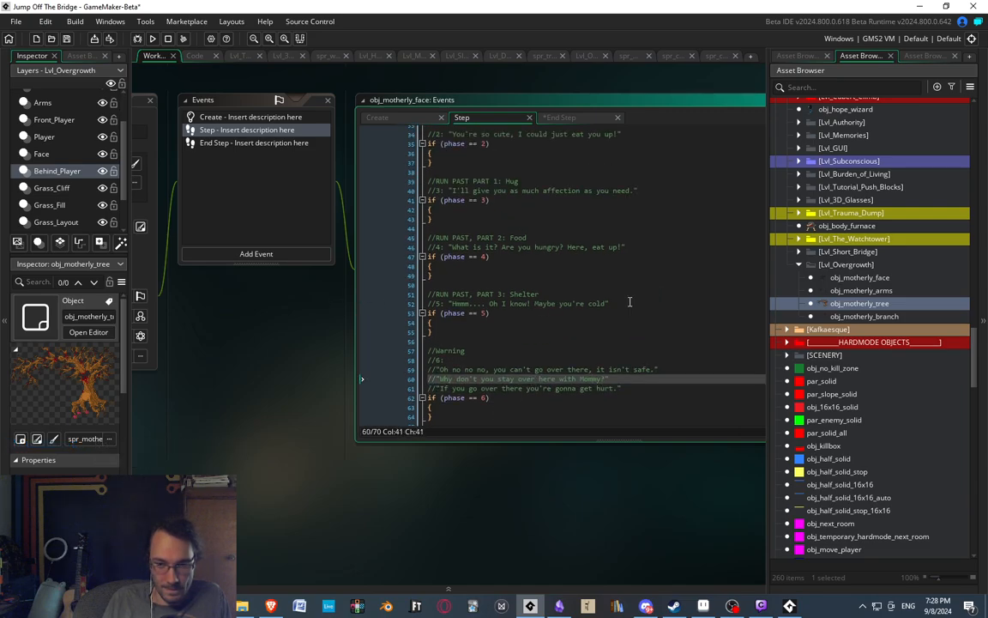
left_click(566, 267)
left_click(550, 237)
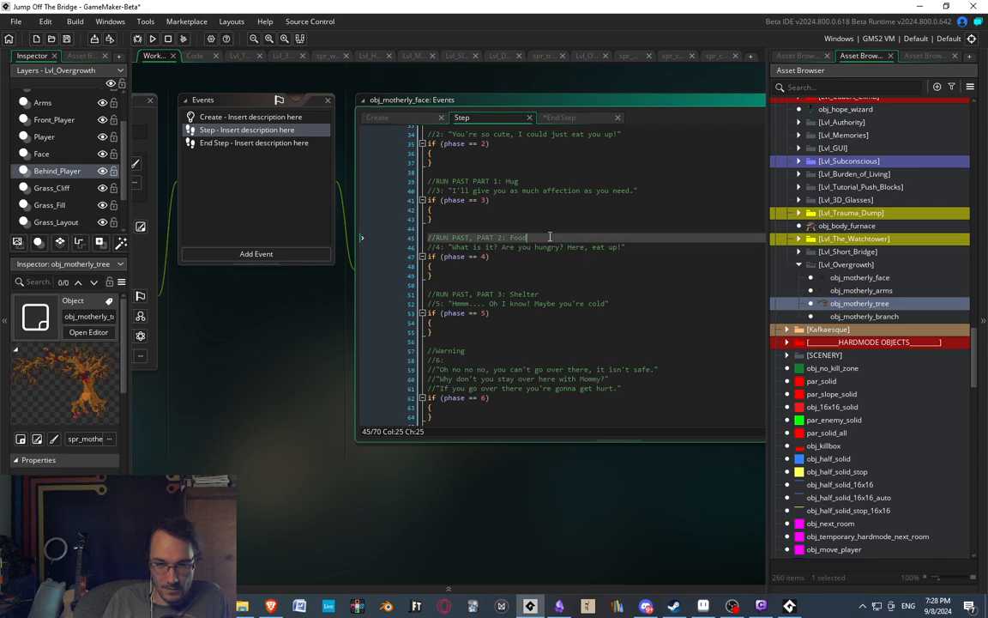
scroll(532, 257, "up", 9)
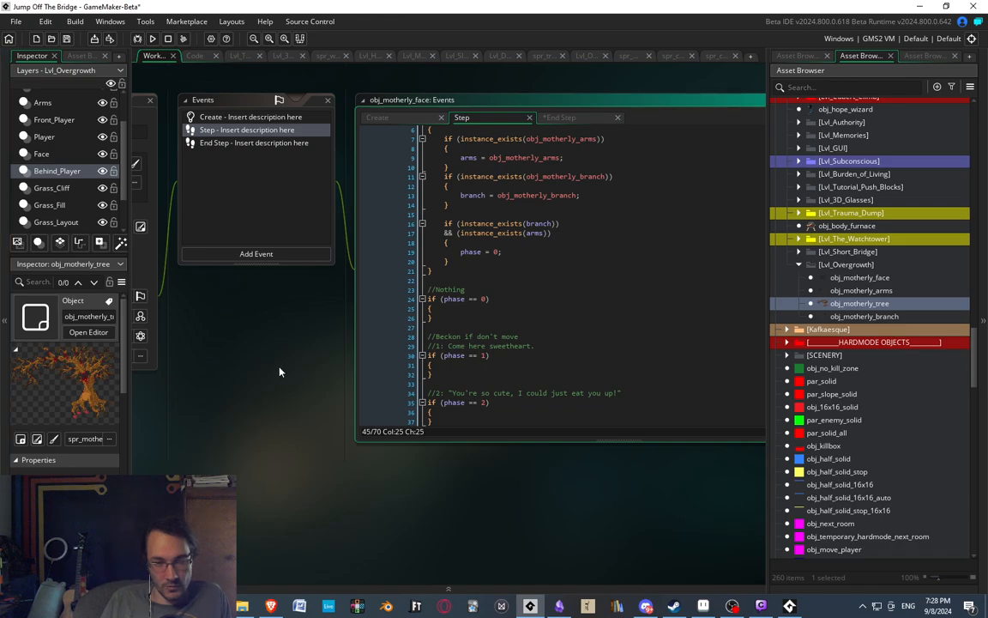
middle_click_drag(222, 348, 310, 331)
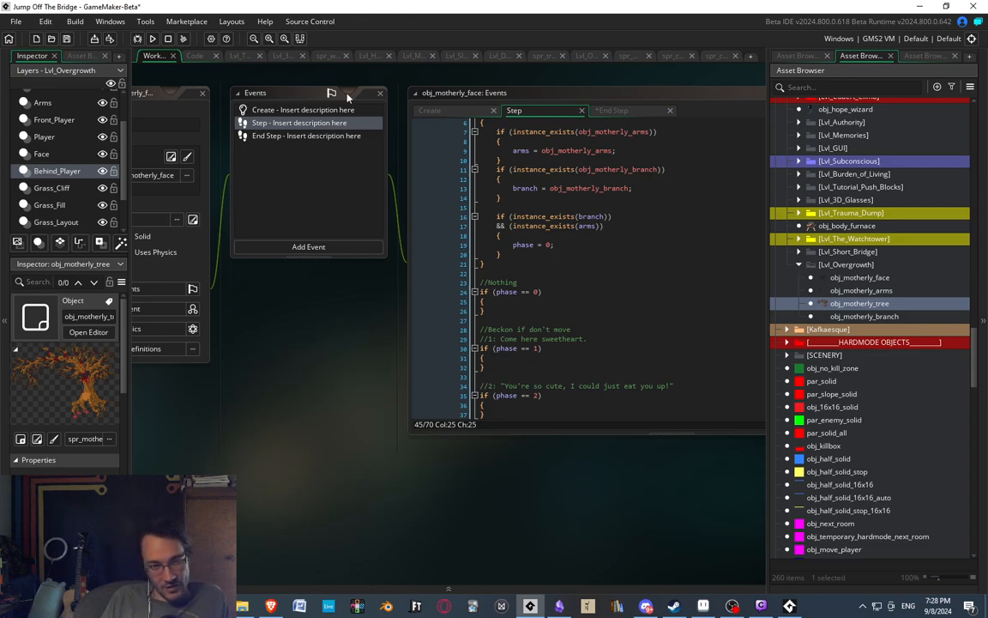
left_click(283, 136)
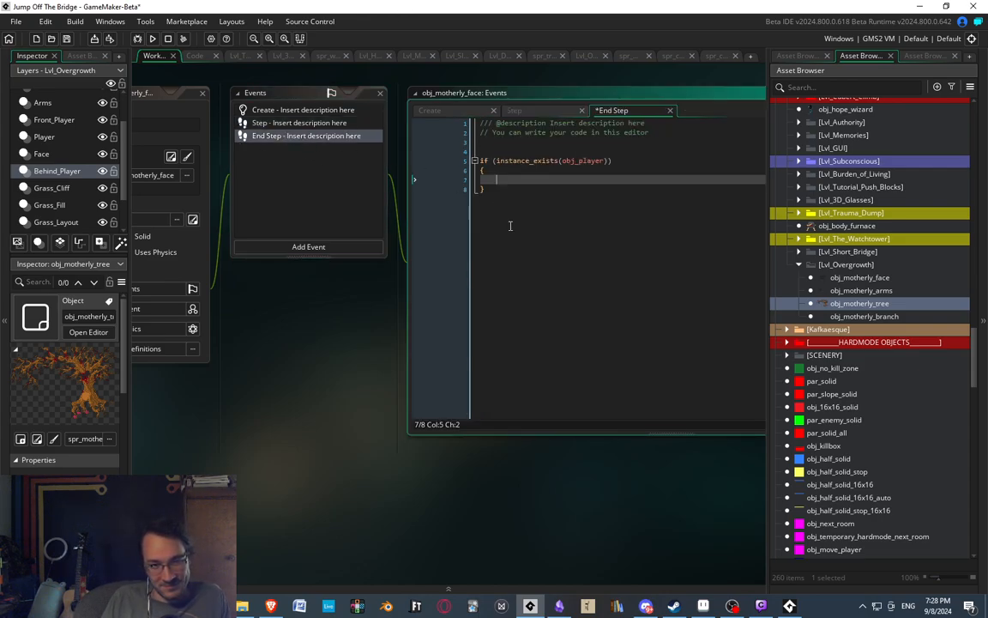
left_click(283, 136)
scroll(560, 306, "up", 2)
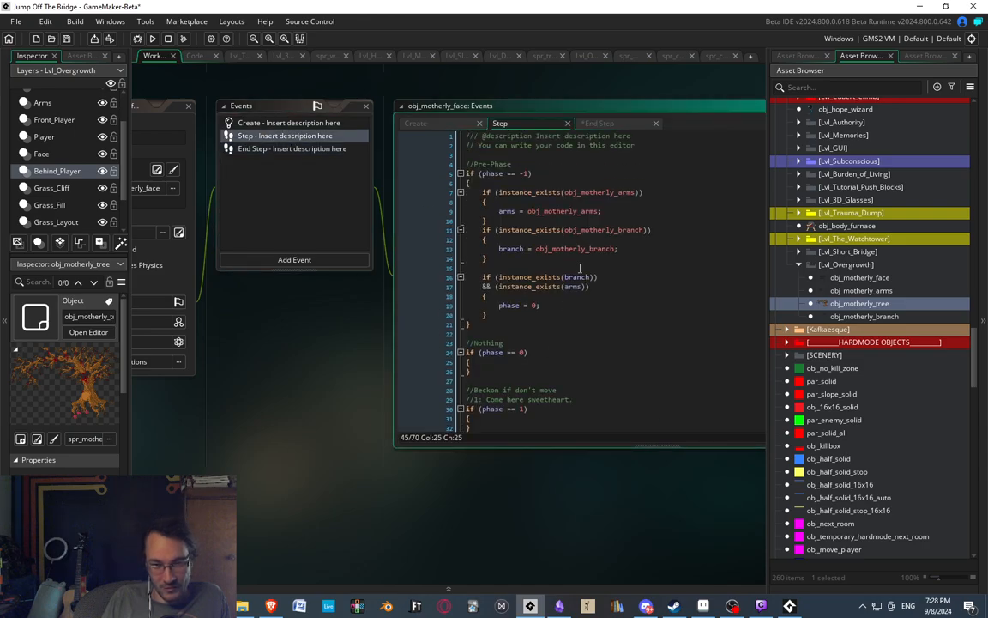
scroll(584, 308, "down", 10)
scroll(600, 308, "down", 2)
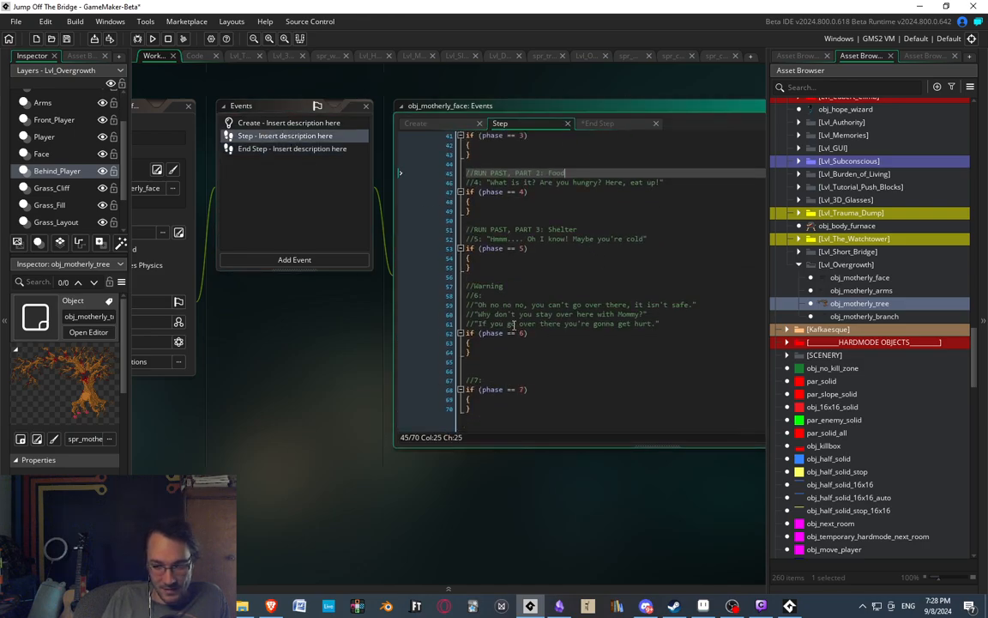
Insert an empty line inside the braces of the phase == 6 and phase == 7 blocks.
left_click(525, 335)
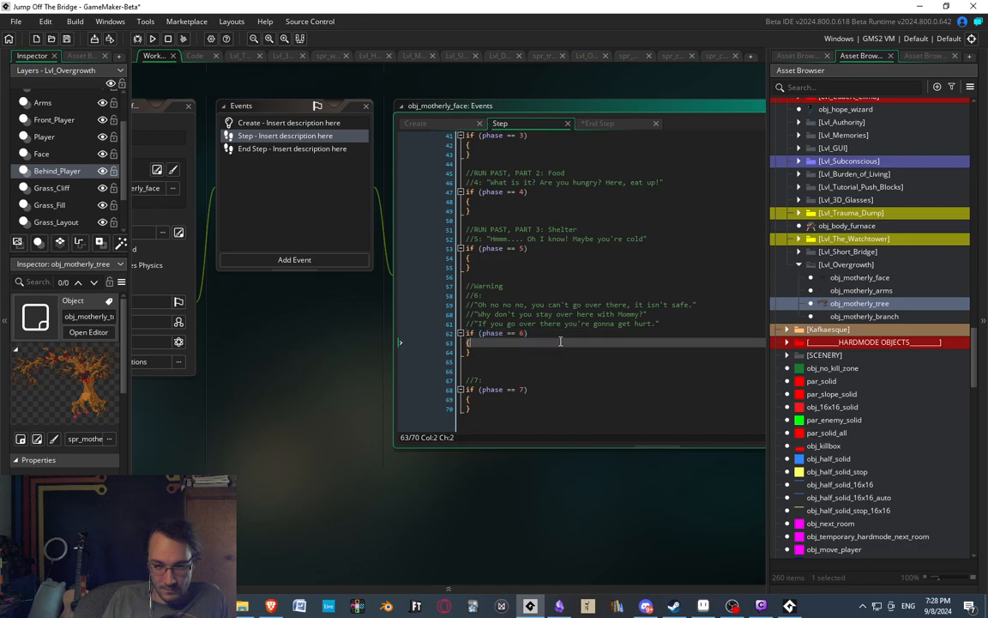
key("Down")
key("Return")
key("Down")
key("Down")
key("Down")
key("Down")
key("Down")
key("Down")
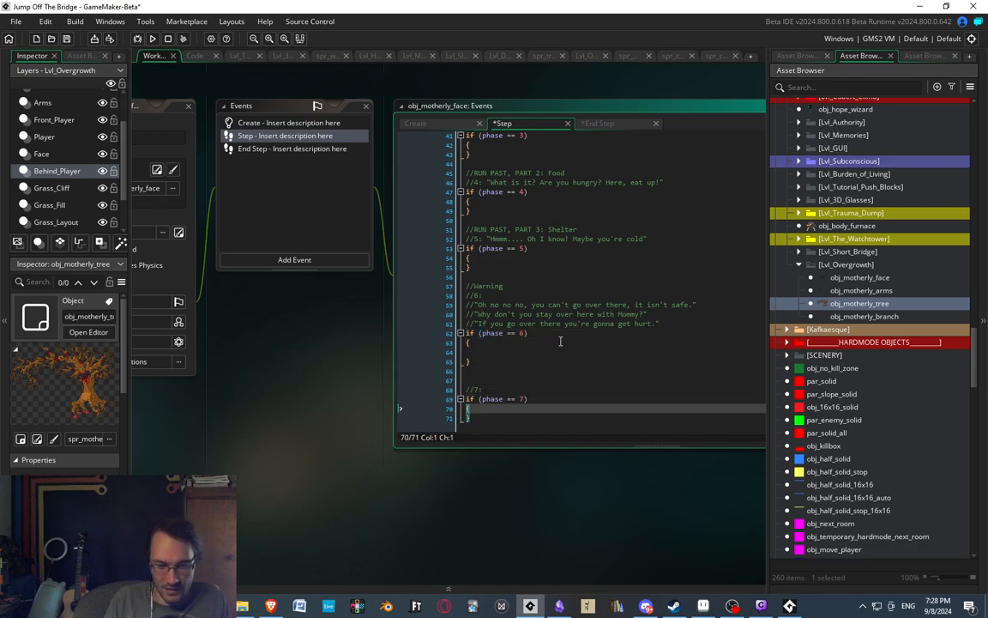
key("End")
key("Return")
Insert an empty line inside the braces of the phase == 5, phase == 4 and phase == 3 blocks.
scroll(560, 342, "up", 3)
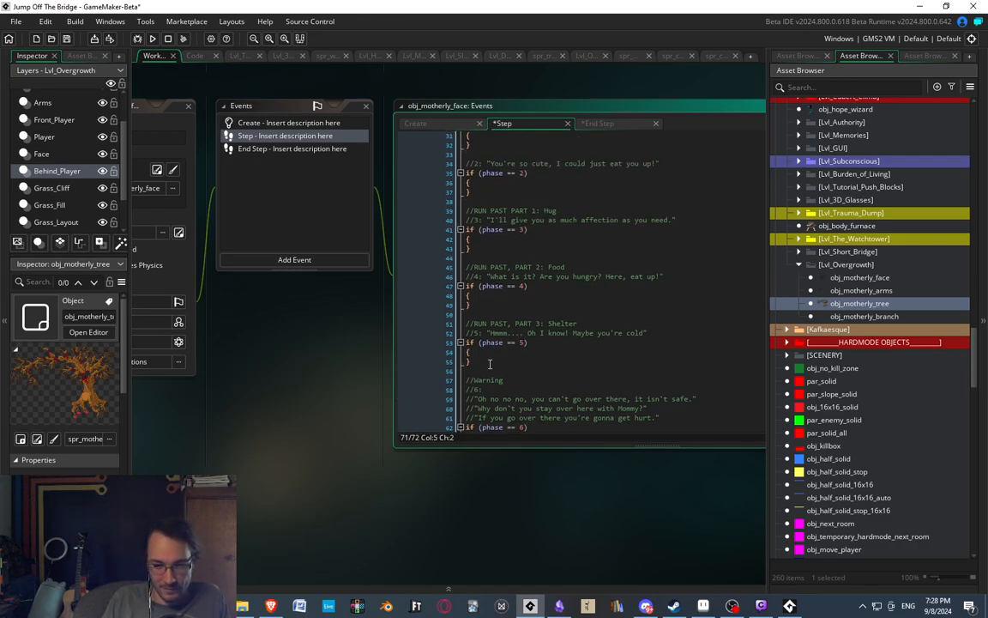
left_click(486, 352)
key("Return")
key("Up")
key("Up")
key("Up")
key("Up")
key("Up")
key("Up")
key("Up")
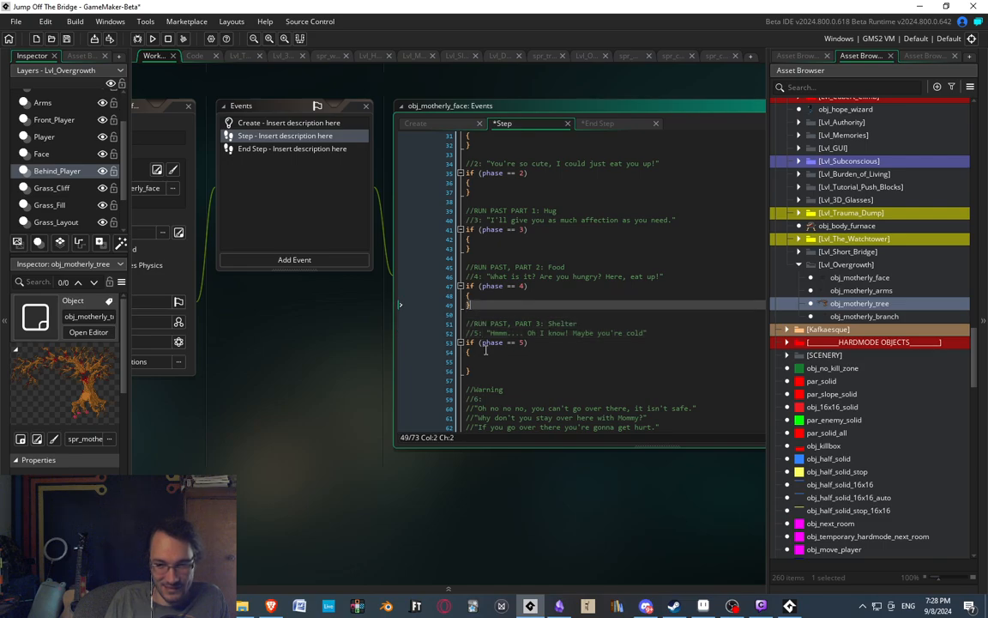
key("Return")
key("Up")
Insert an empty line inside the braces of the phase == 2, phase == 1 and phase == 0 blocks.
key("Up")
key("Up")
key("Up")
key("Up")
key("Up")
key("Up")
key("Return")
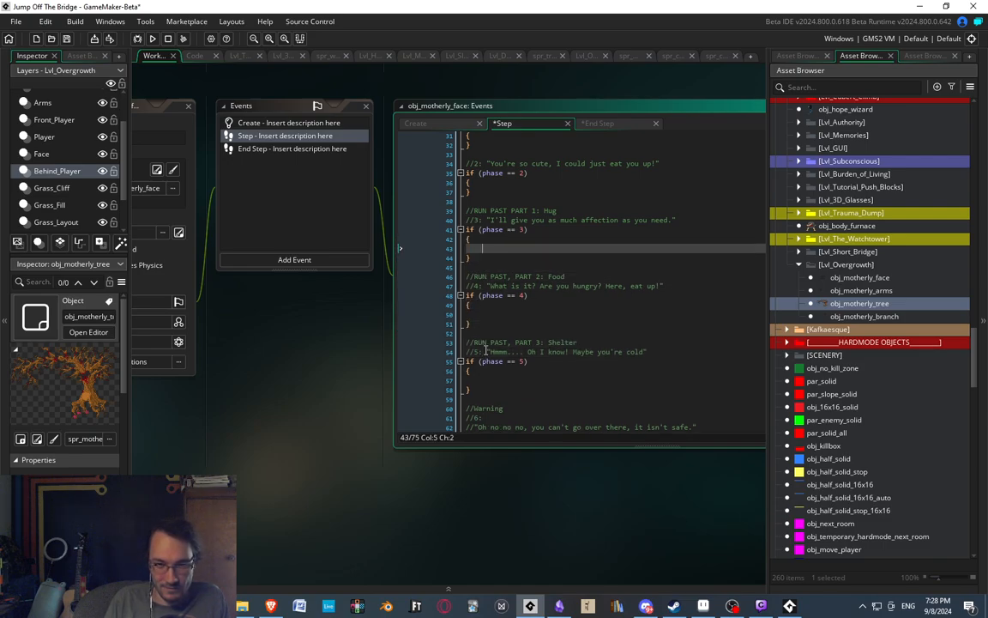
key("Up")
key("Up")
key("Up")
key("Up")
key("Up")
key("Up")
key("Up")
key("Return")
key("Up")
key("Up")
key("Up")
key("Up")
key("Up")
key("Up")
key("Up")
key("Up")
key("Up")
key("Up")
key("Up")
key("Up")
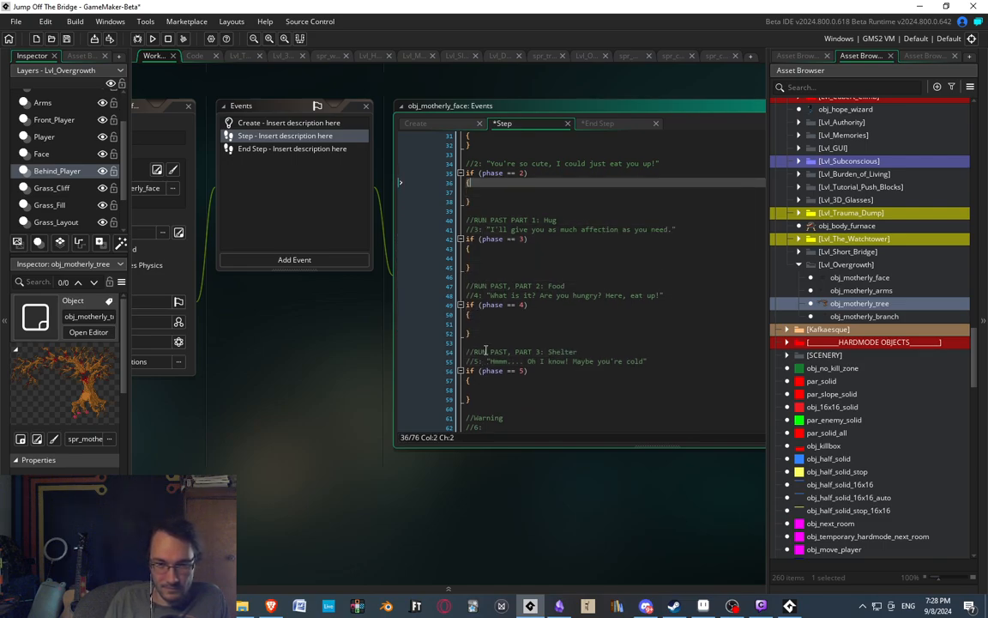
key("Down")
key("Down")
key("Down")
key("Down")
key("Down")
key("Down")
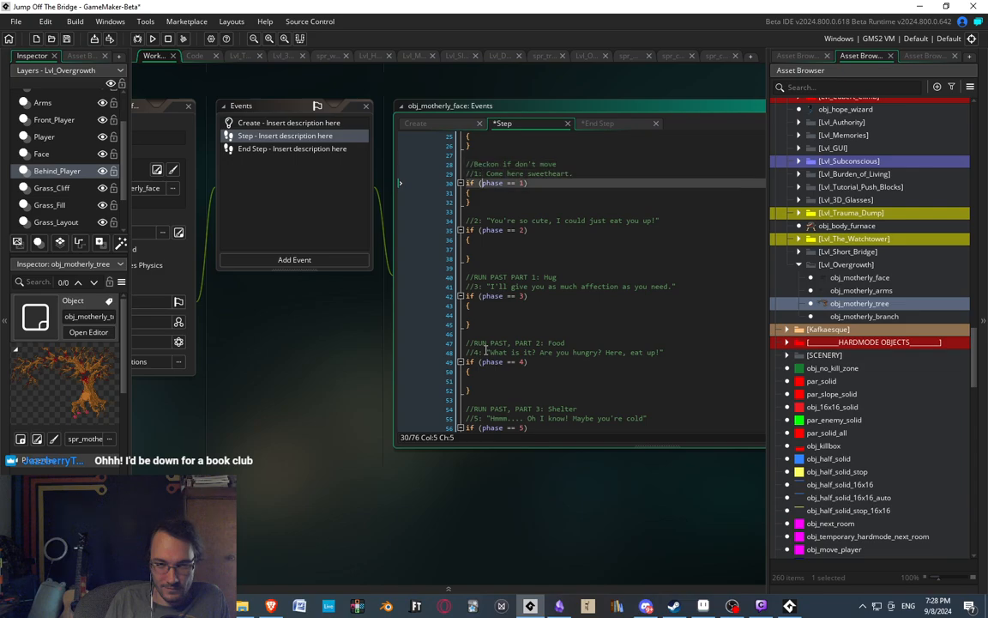
key("Return")
key("Up")
key("Up")
key("Up")
key("Up")
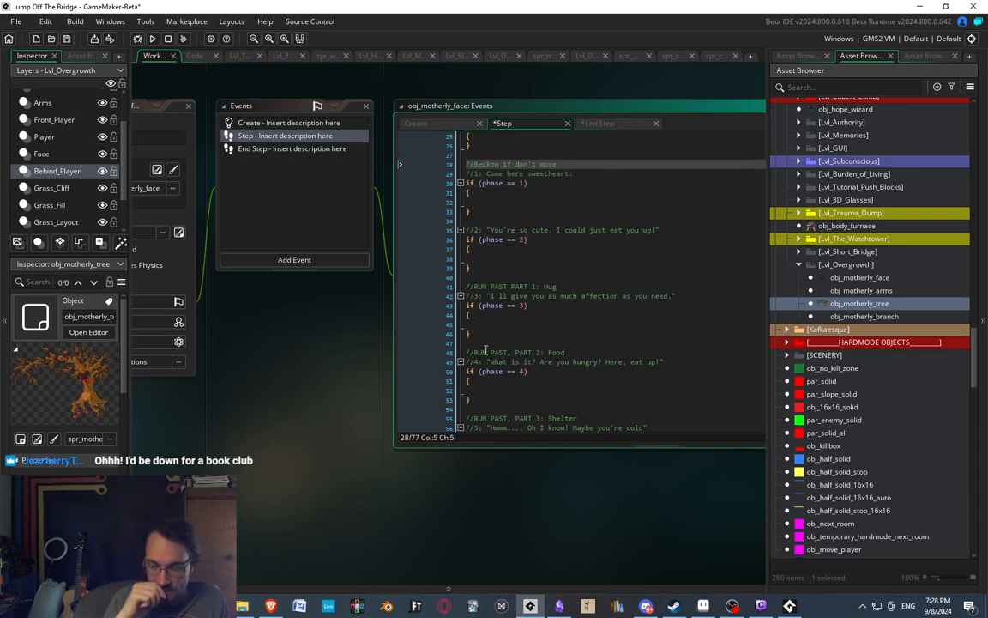
key("Up")
key("Up")
key("Up")
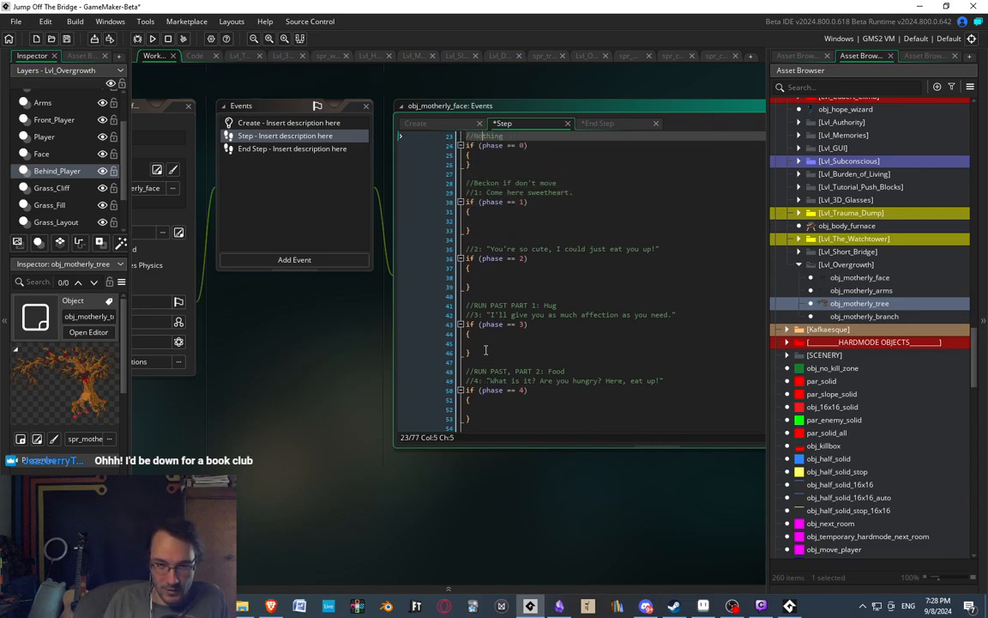
key("Return")
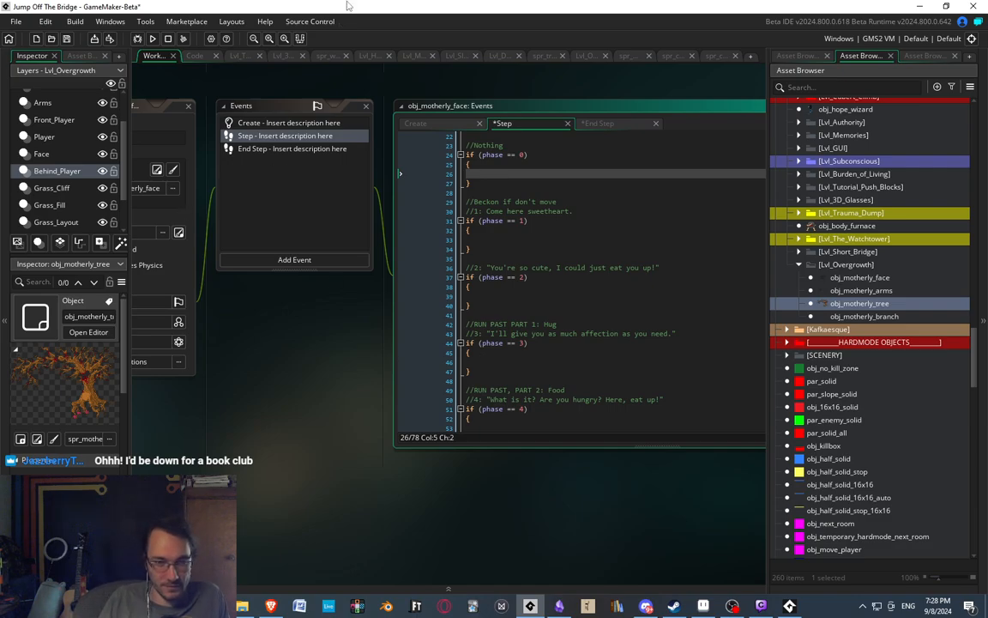
Review obj_motherly_face's Step and End Step code, ending in the empty instance_exists(obj_player) block of End Step.
left_click(276, 150)
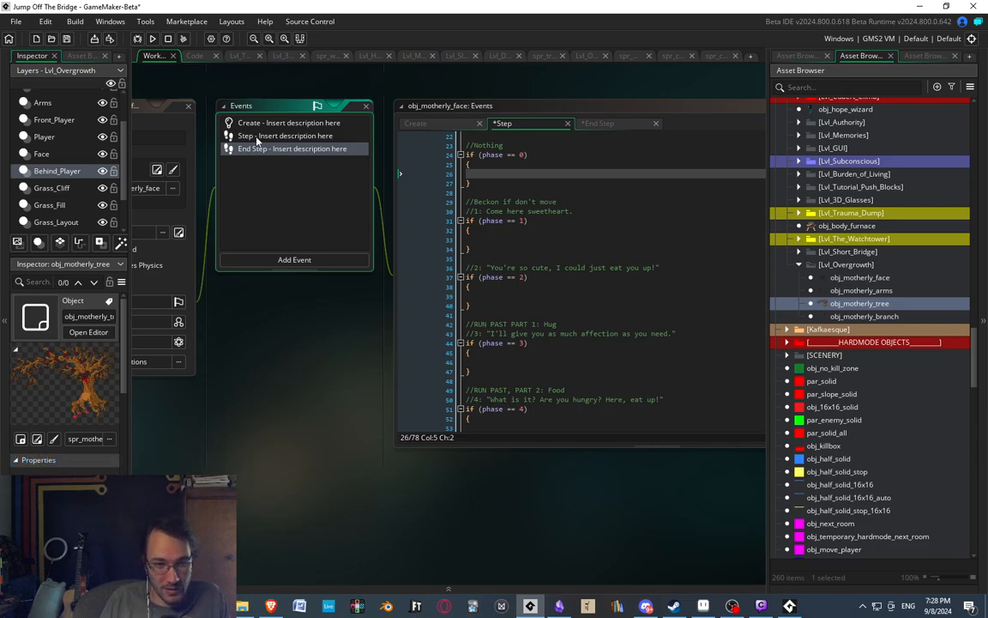
left_click(258, 137)
left_click(298, 183)
middle_click_drag(297, 183, 278, 201)
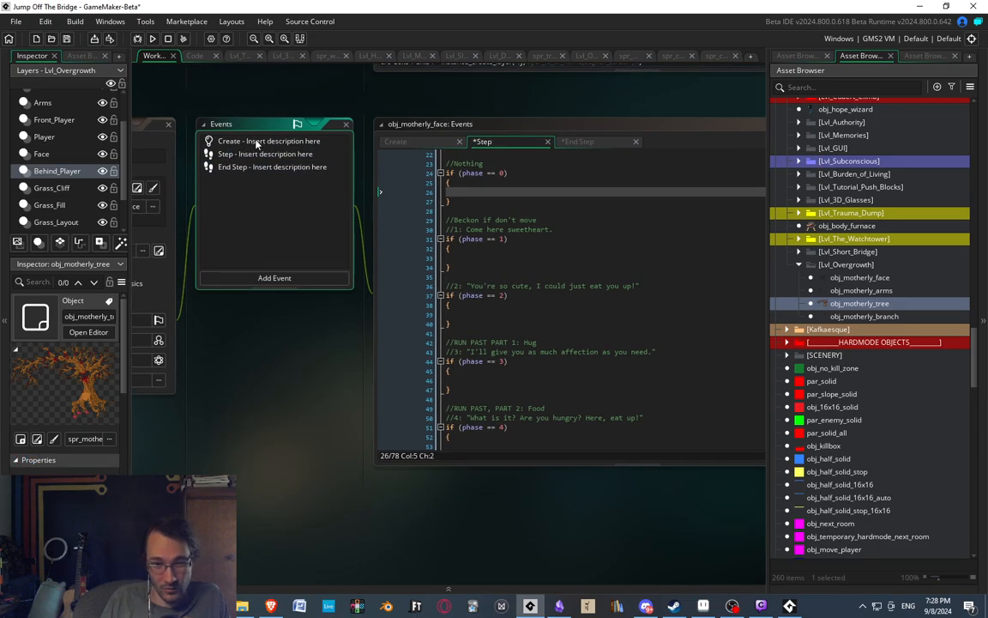
scroll(537, 269, "up", 5)
scroll(537, 269, "down", 3)
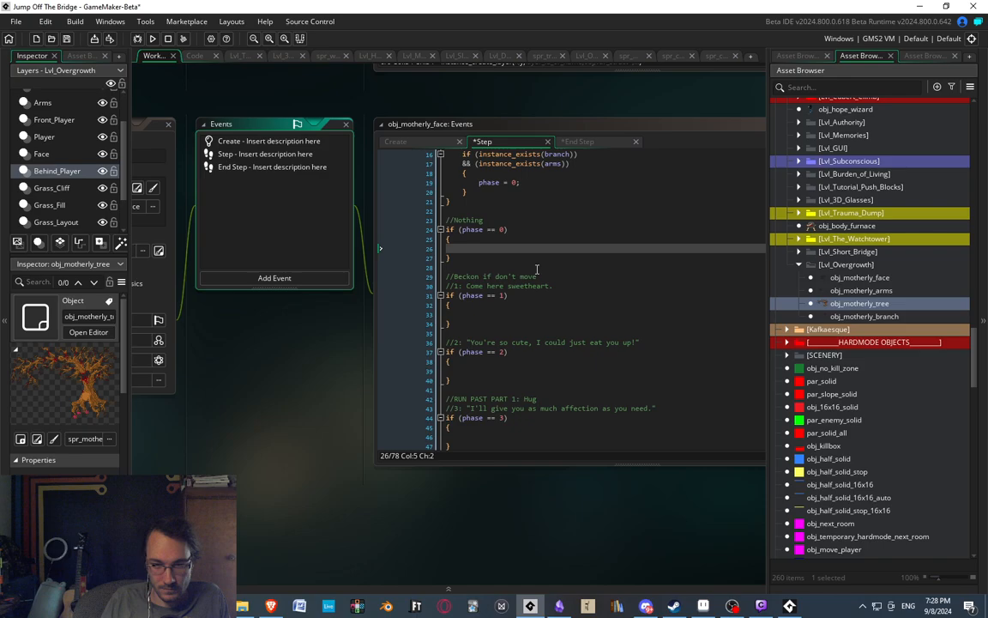
left_click(288, 167)
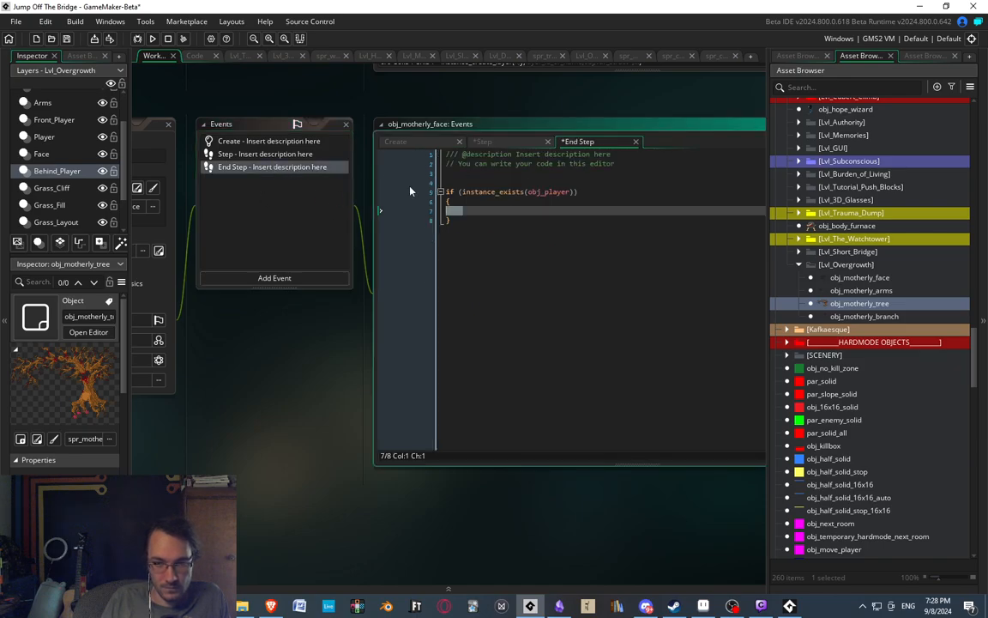
left_click(485, 213)
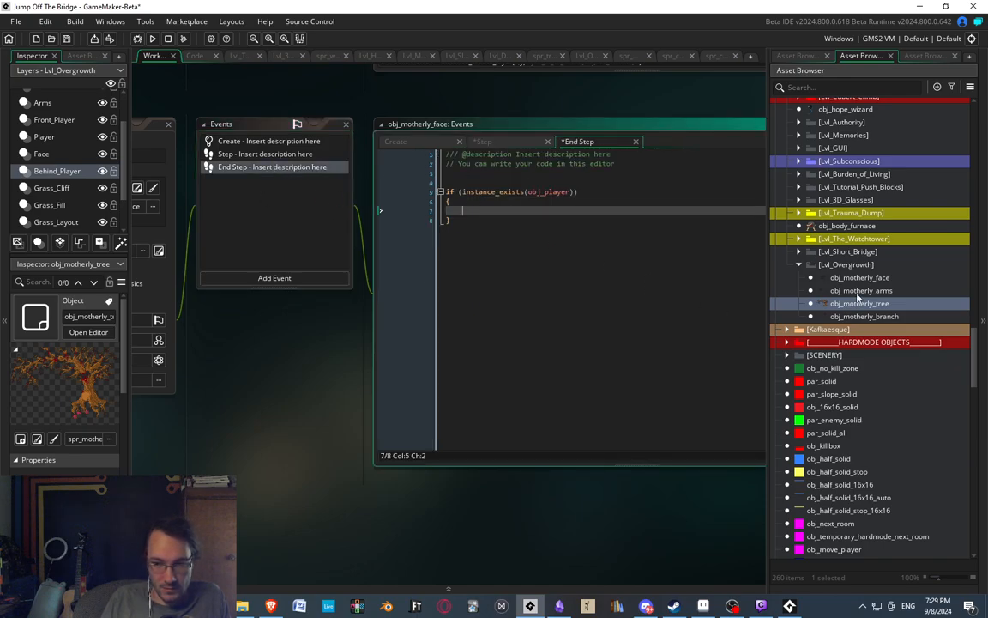
Inspect spr_motherly_face's origin and collision mask, and check obj_motherly_tree's Create code.
left_click(798, 55)
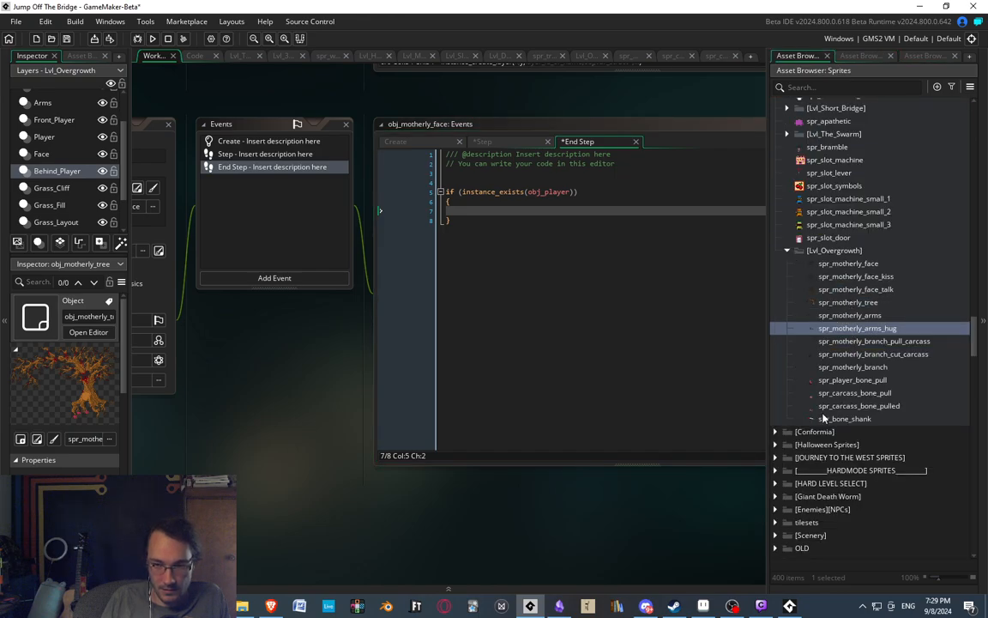
double_click(849, 264)
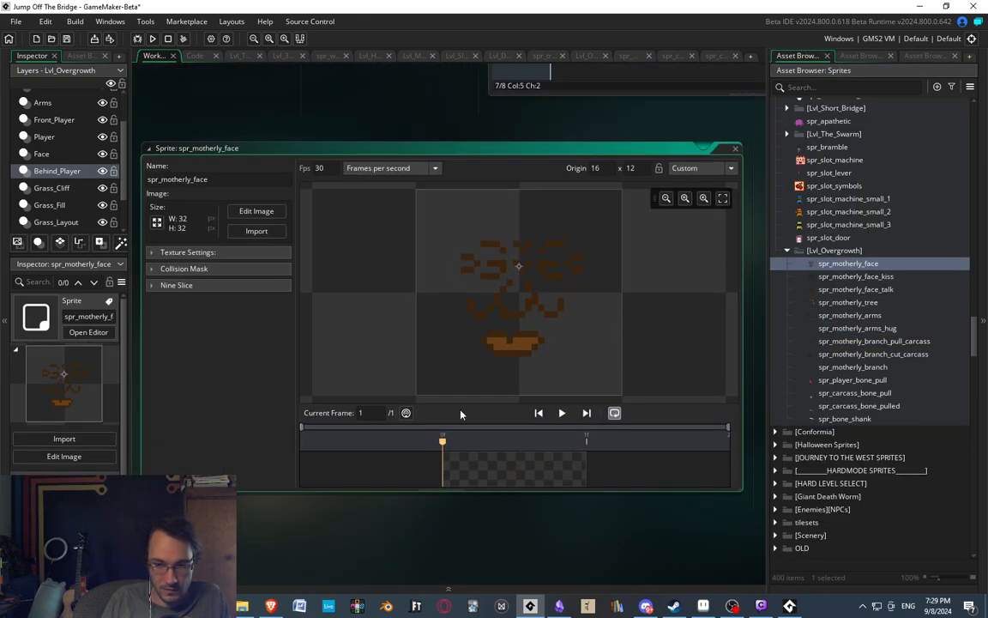
left_click(165, 270)
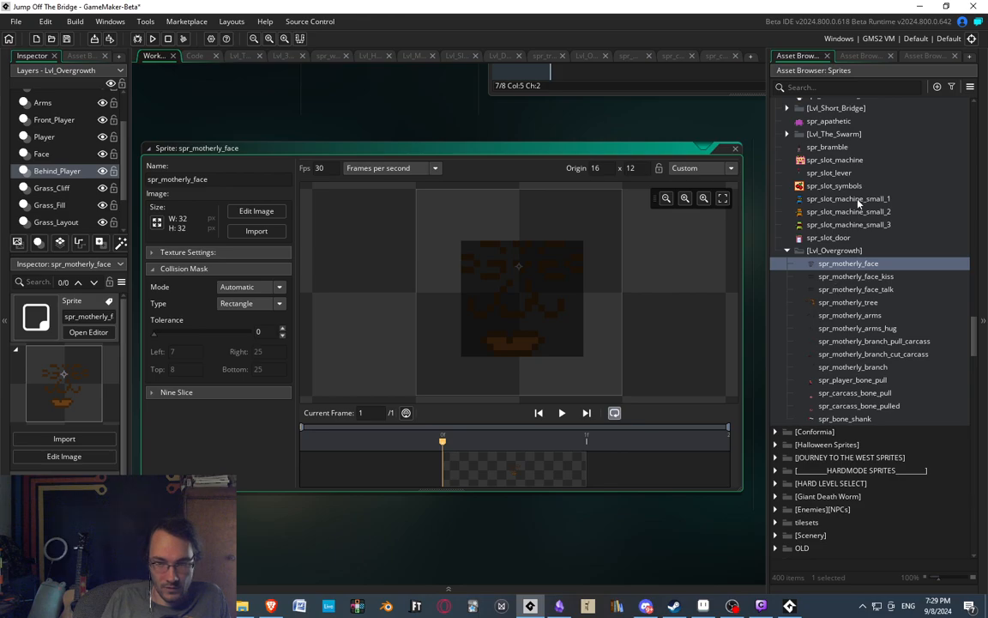
left_click(855, 57)
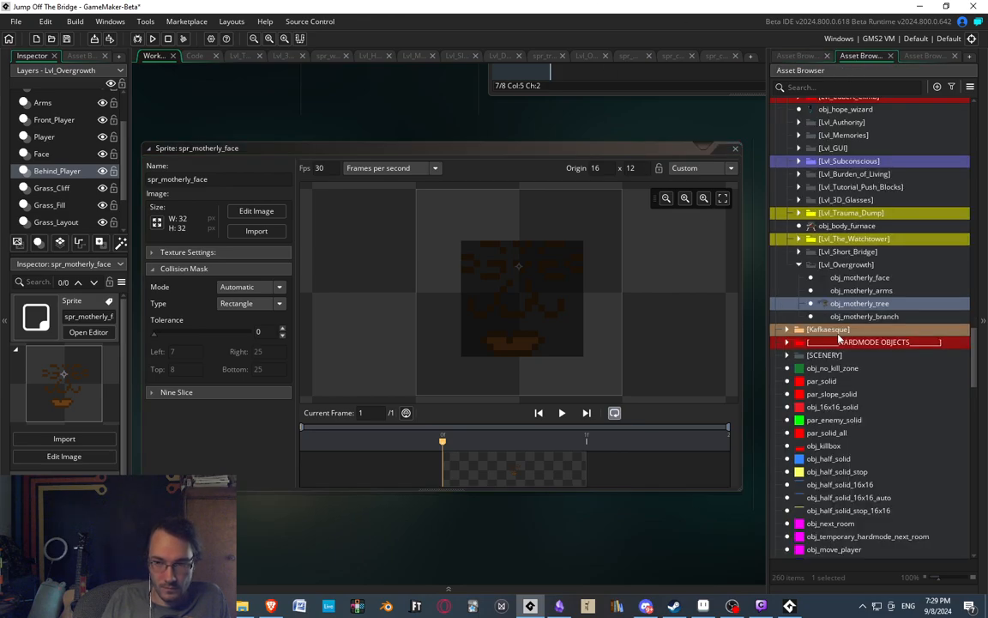
double_click(860, 304)
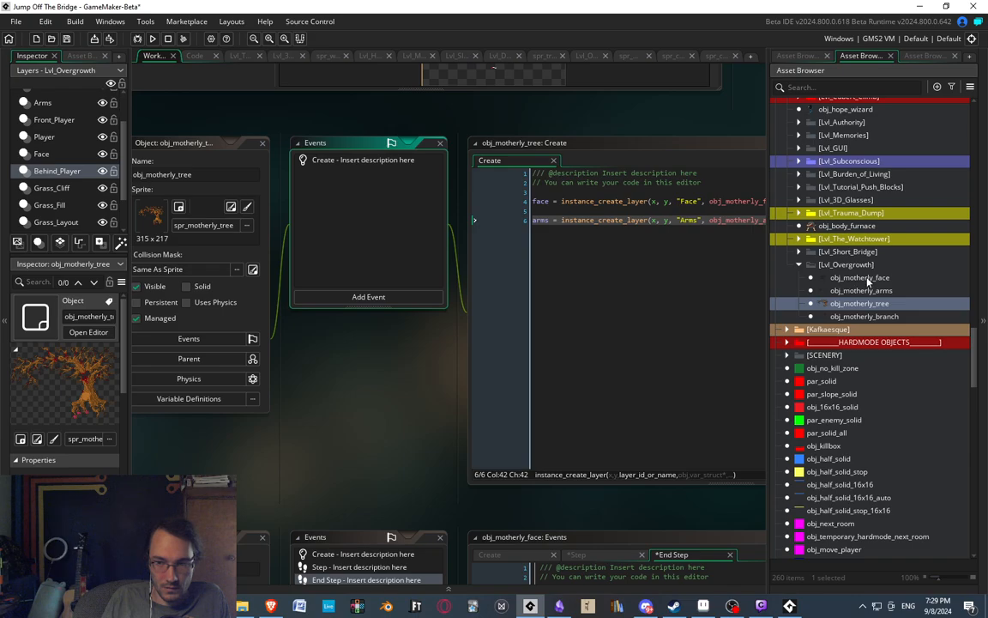
double_click(862, 278)
In obj_motherly_face's End Step event, add an if (obj_player.x > x+3) block inside the instance_exists(obj_player) check.
left_click(496, 232)
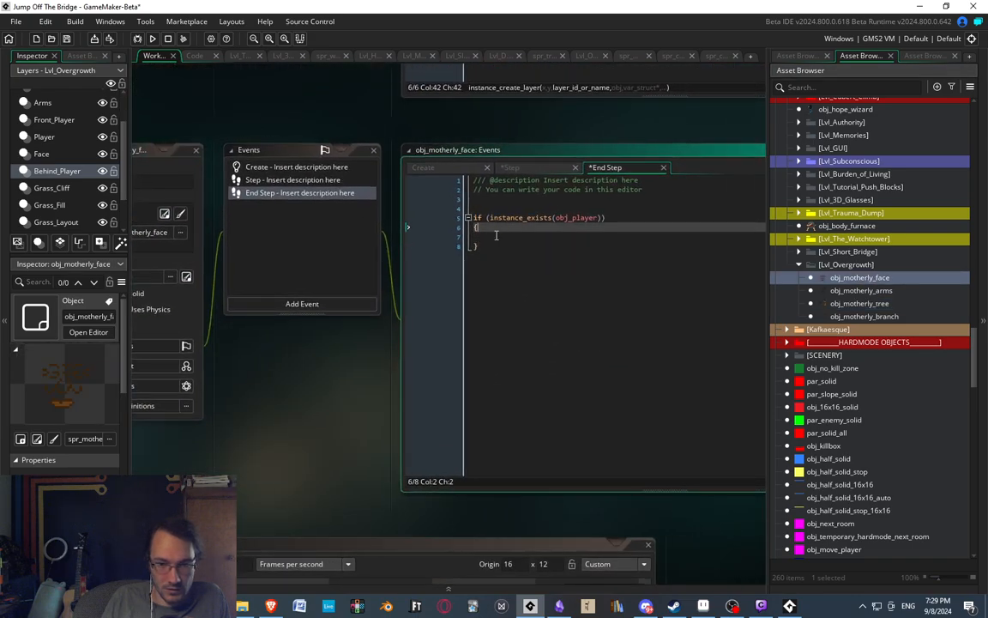
left_click(501, 236)
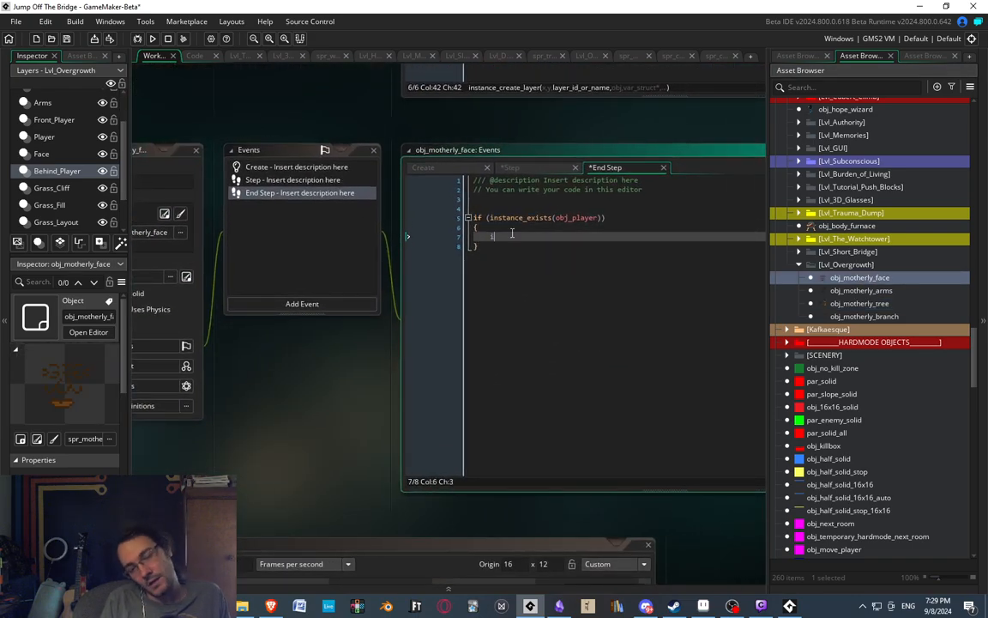
type("if (o")
type("bj_player.x")
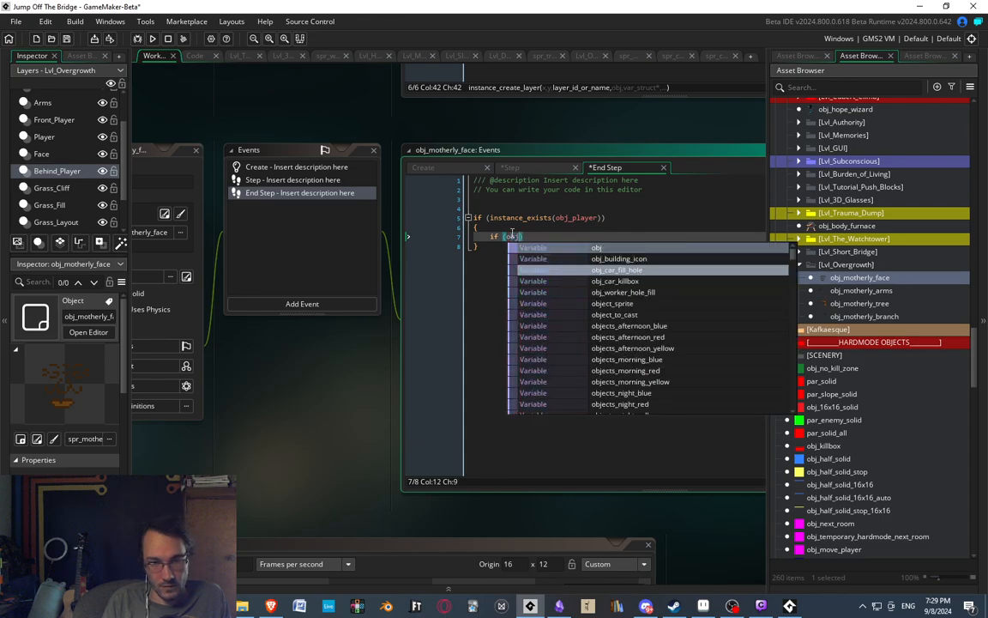
type(" >")
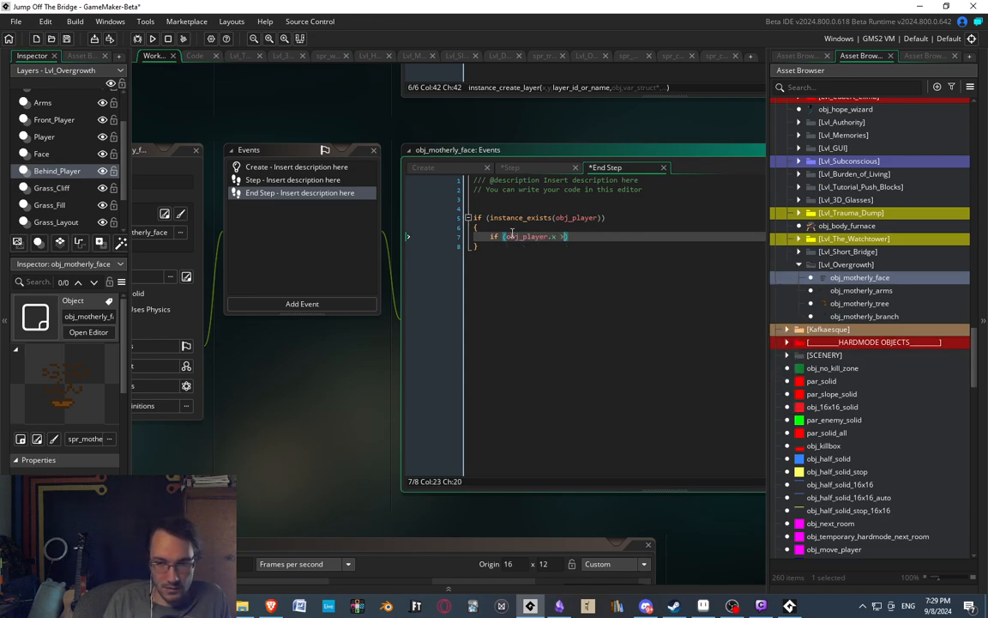
type(" x+3")
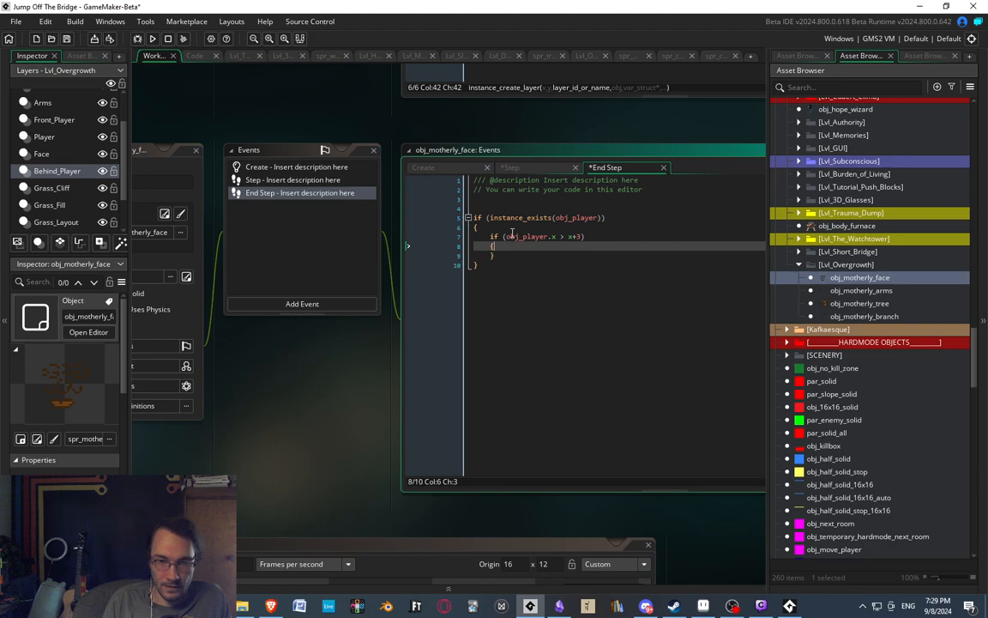
key("Return")
type("{")
key("Return")
Add && (phase < 3) to the player position condition, checking the phase numbering in the Step event.
left_click(610, 235)
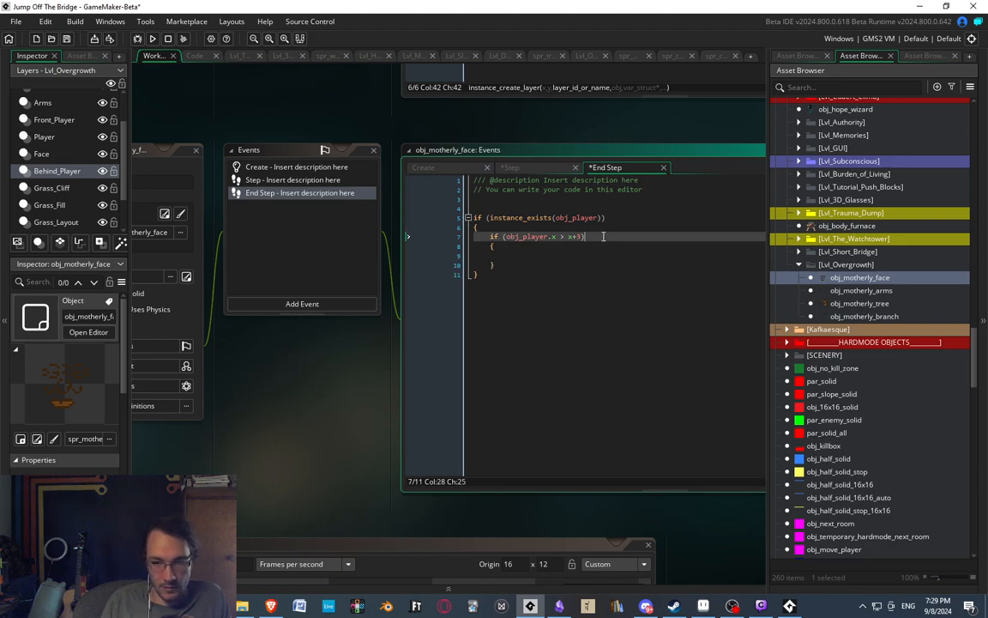
key("Return")
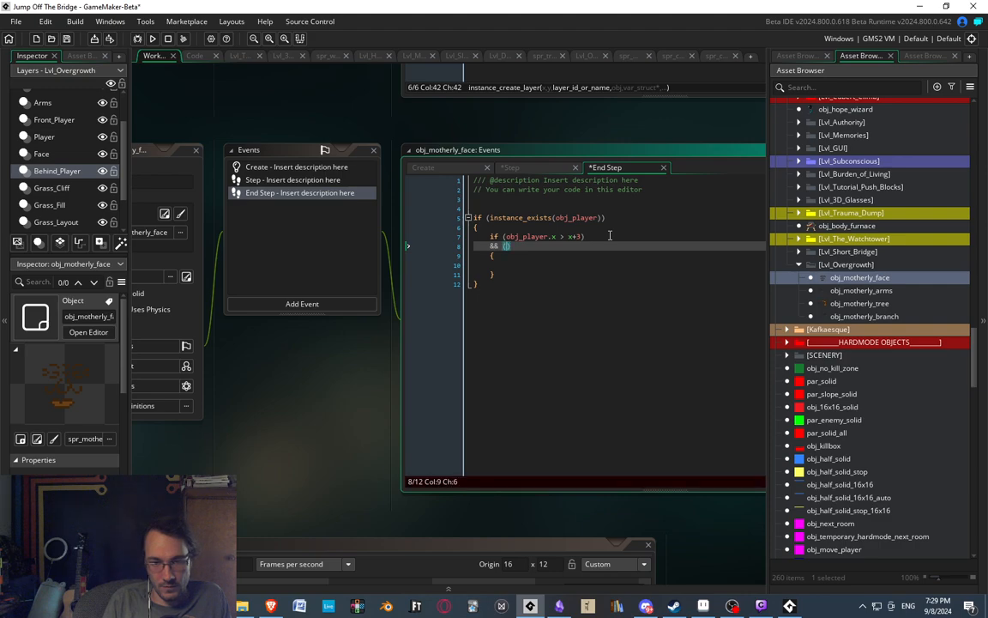
type("&& (phase <")
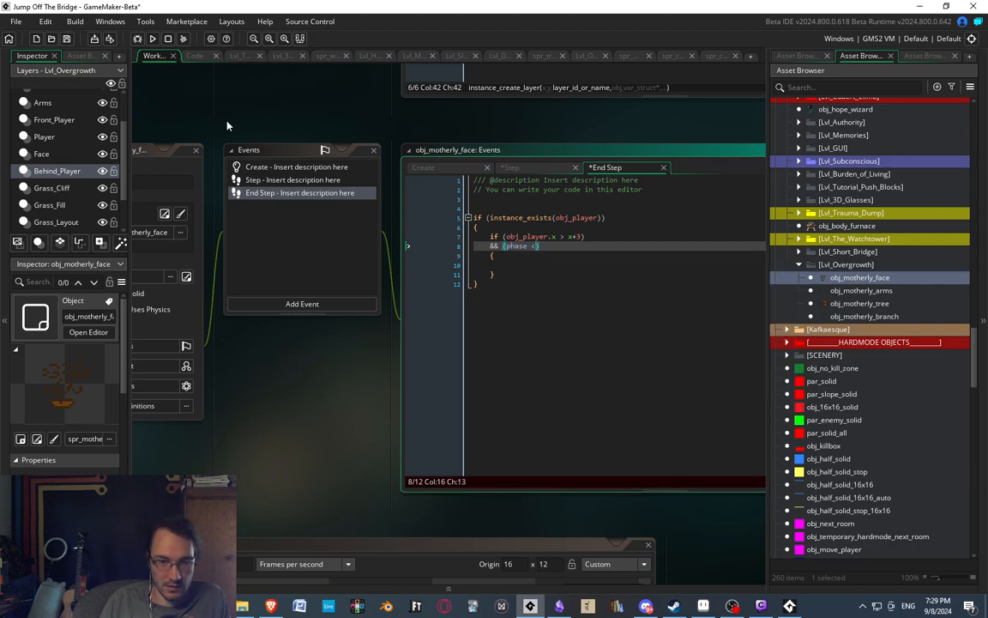
left_click(292, 180)
scroll(500, 203, "down", 3)
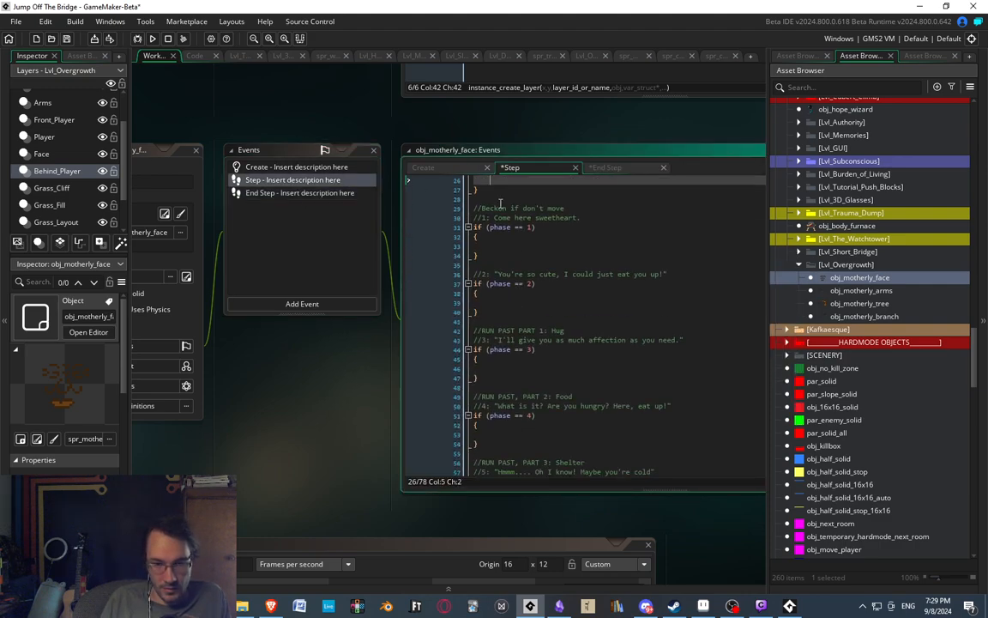
scroll(518, 341, "down", 1)
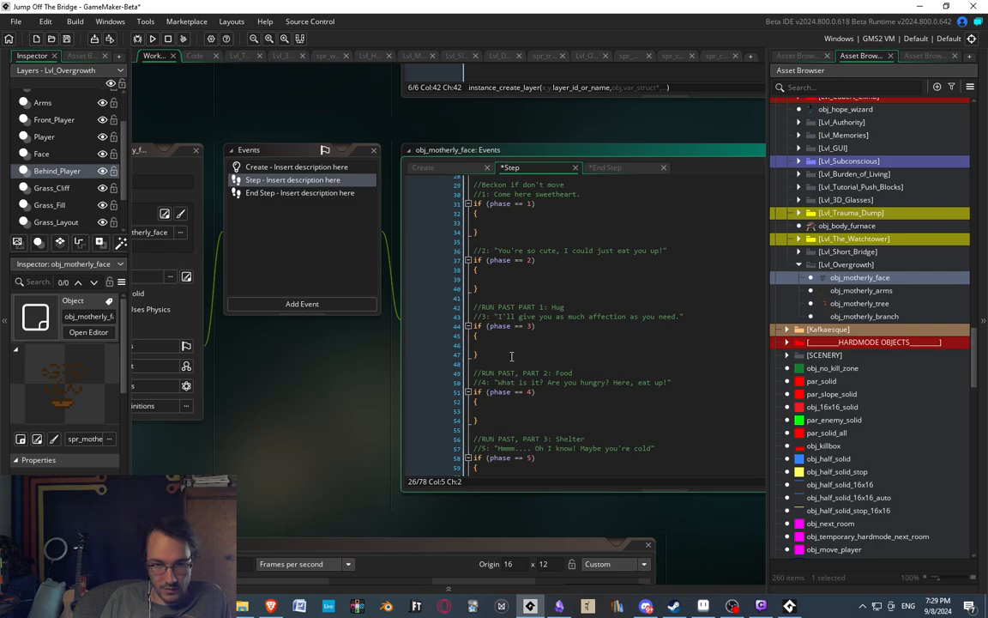
left_click(292, 192)
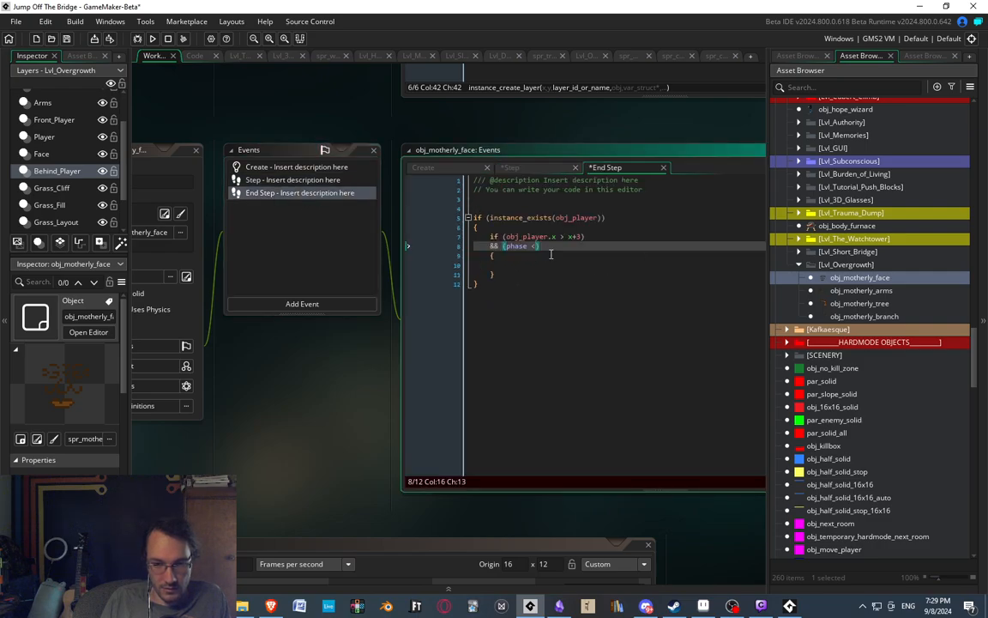
key("Down")
key("Down")
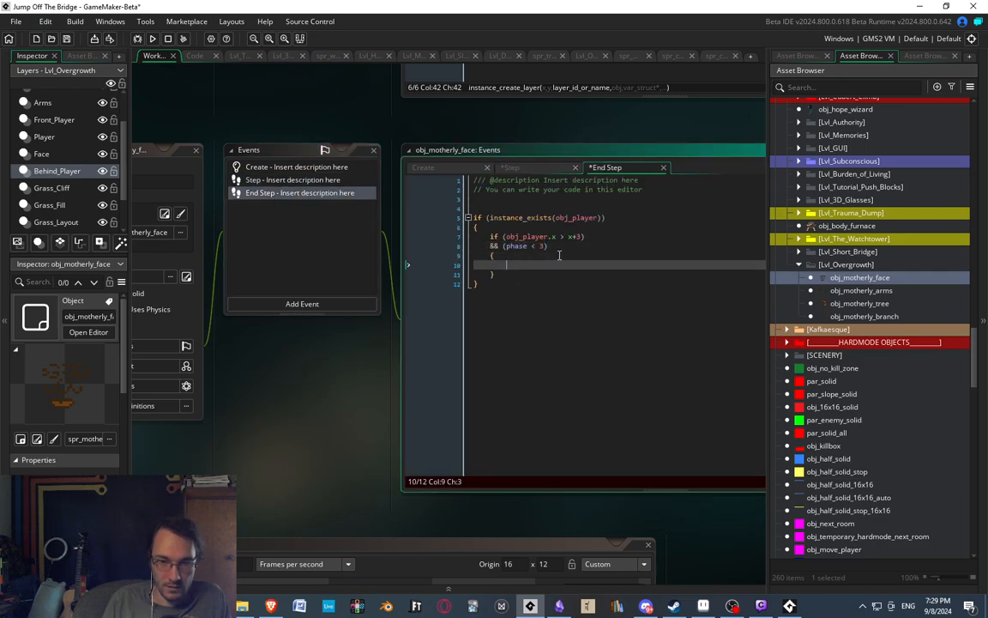
Assign phase = 3; inside the player position block and run the game.
type("phase = 3;")
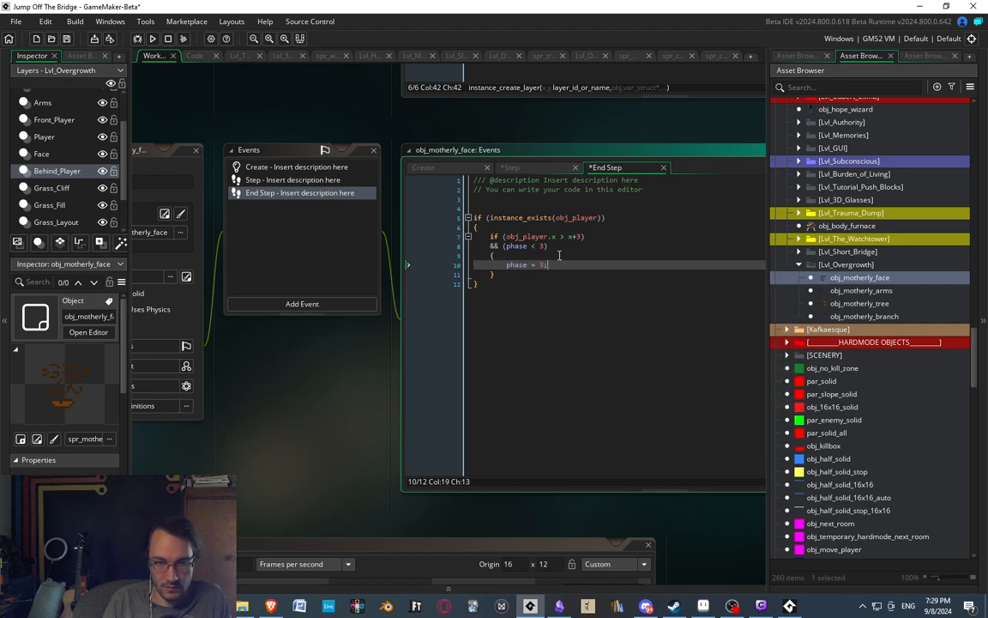
key("Return")
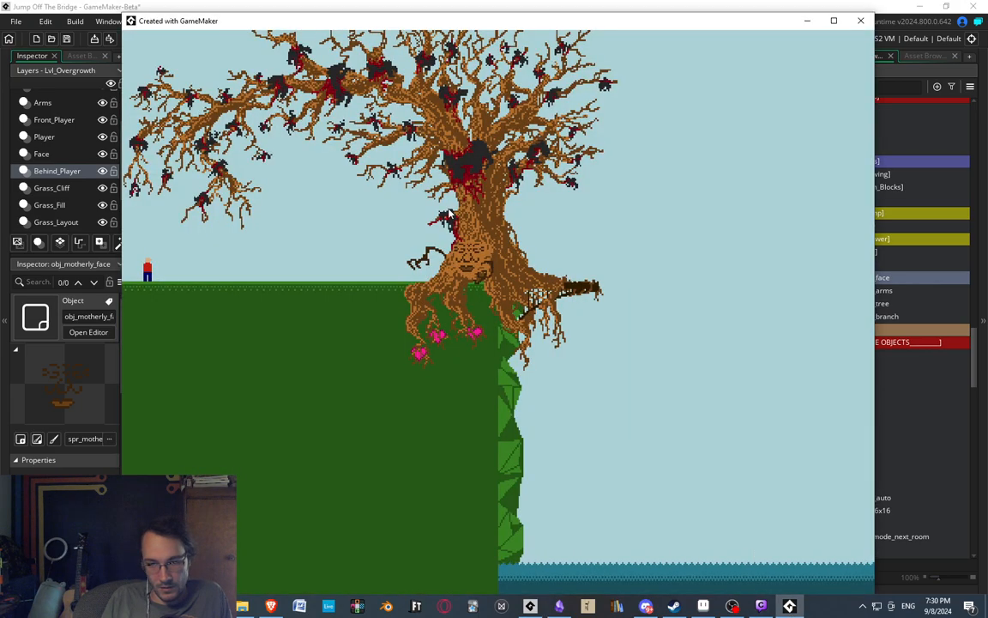
Switch to Aseprite, make Player the active layer in Overgrowth.aseprite and clear the selection around the face.
left_click(703, 606)
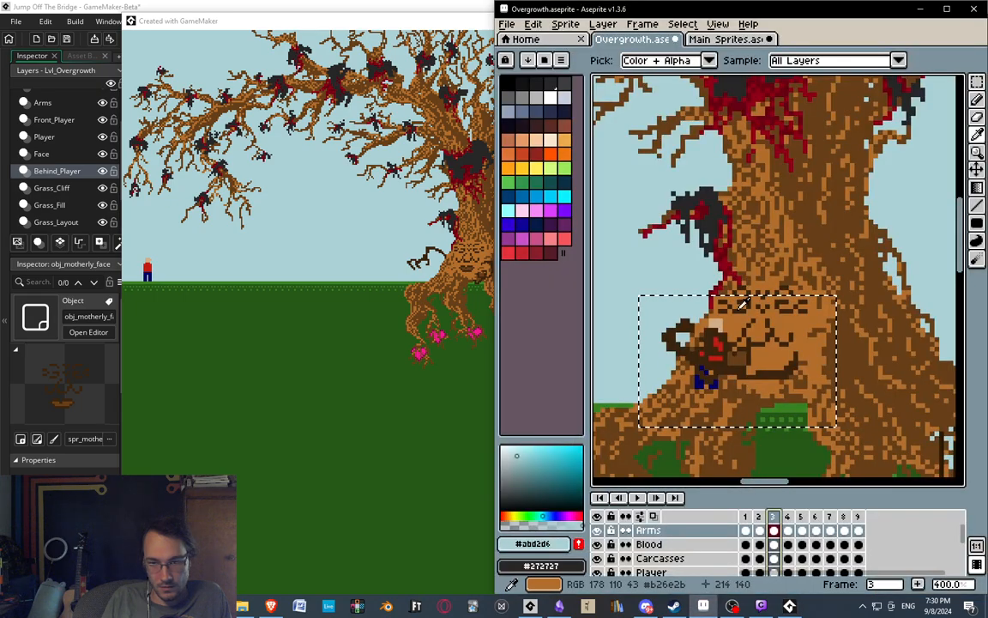
middle_click_drag(742, 307, 754, 274)
scroll(674, 560, "down", 1)
left_click(675, 556)
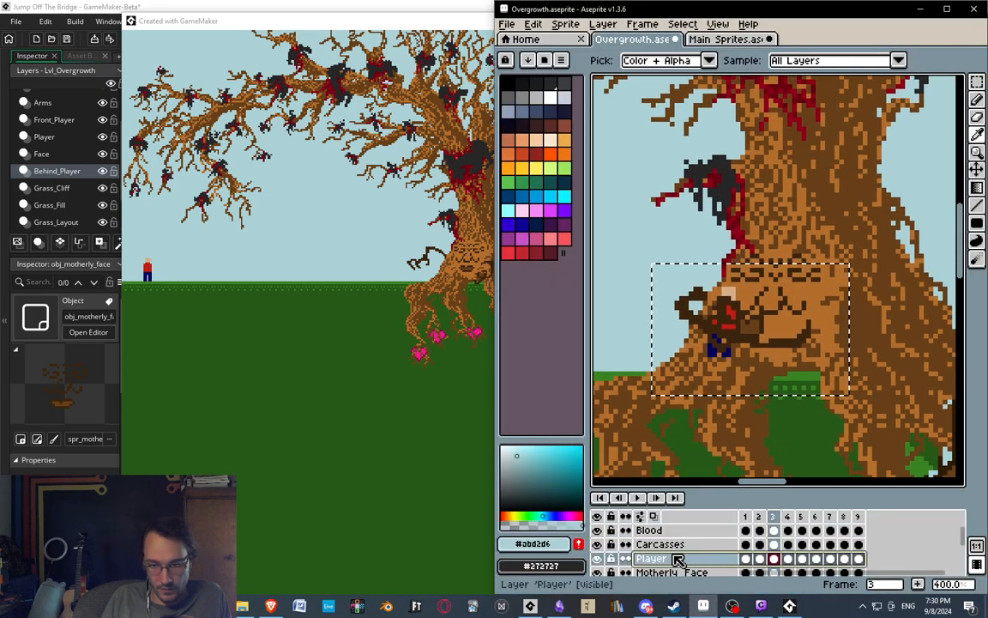
key("ctrl+d")
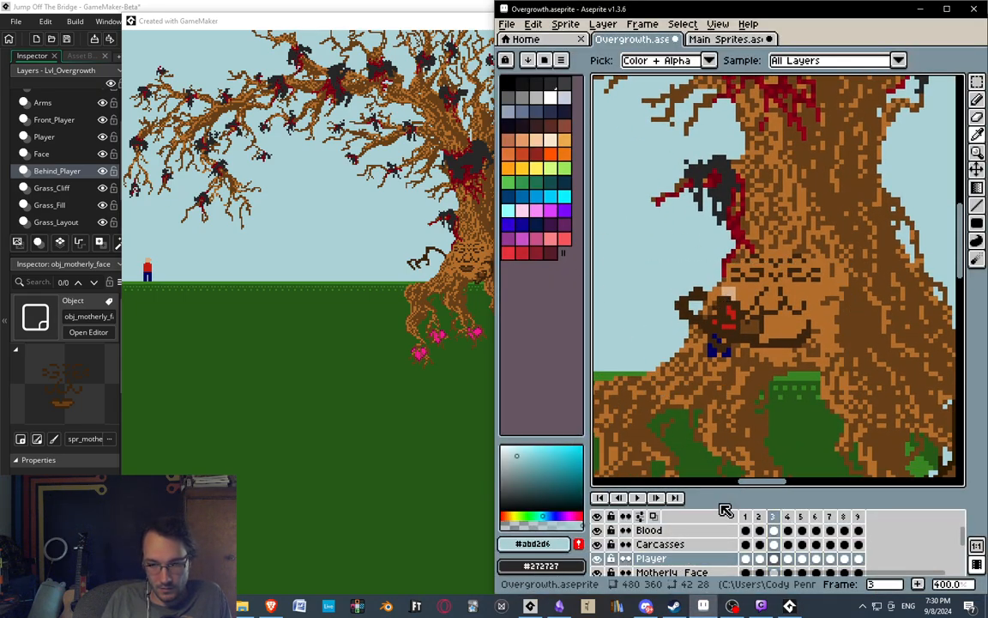
On frame 2, marquee-select an area of about 12 by 21 pixels around the player figure beside the tree's face.
left_click(759, 516)
key("ctrl")
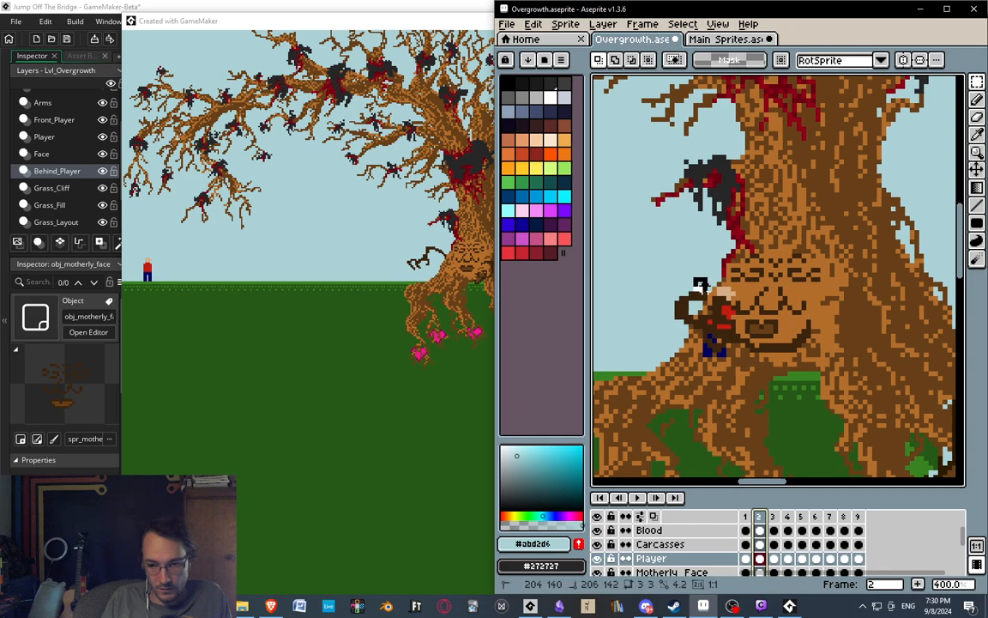
left_click_drag(704, 287, 749, 374)
key("i")
middle_click_drag(712, 246, 708, 238)
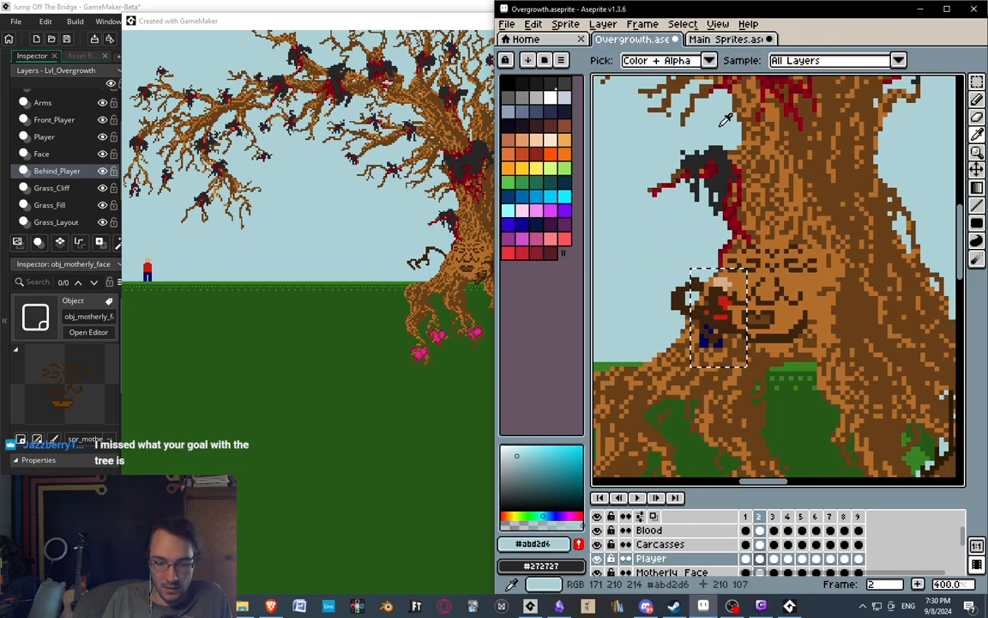
Walk the player up to the tree's face in the running game and compare its position with the Aseprite mockup.
left_click(363, 207)
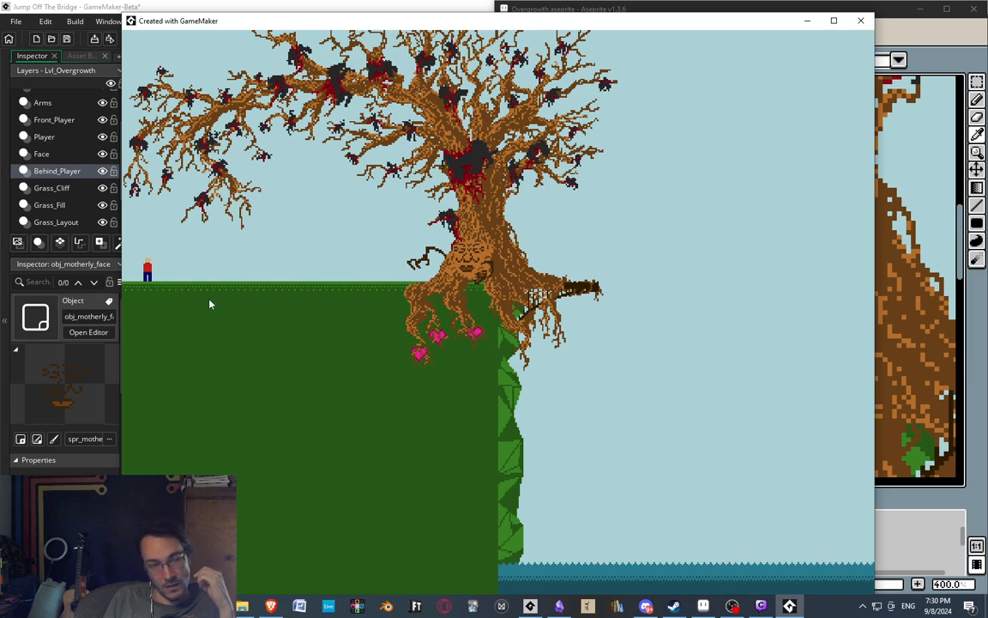
left_click_drag(558, 24, 563, 19)
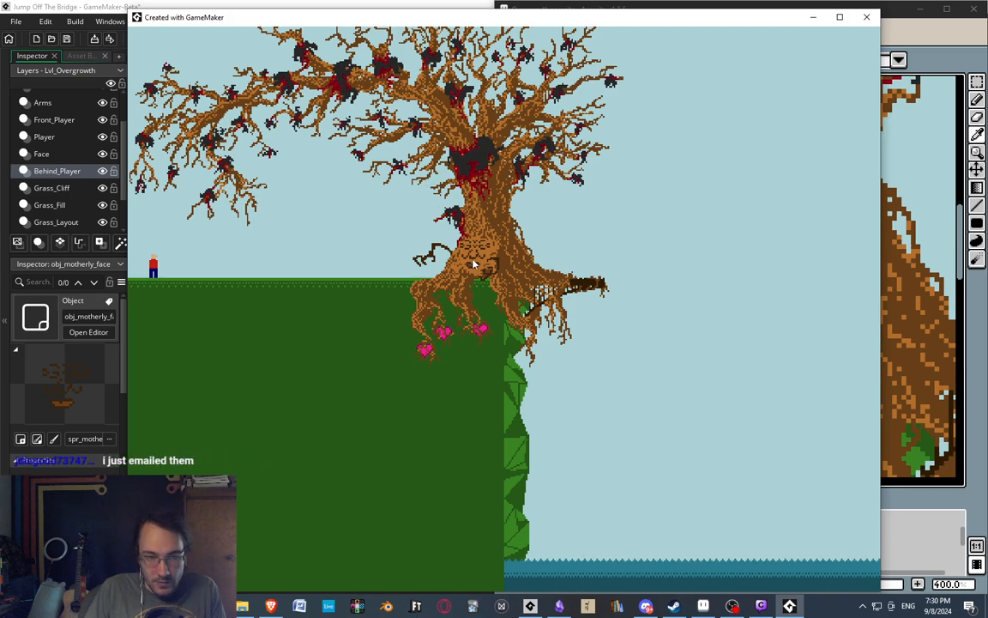
key("Right")
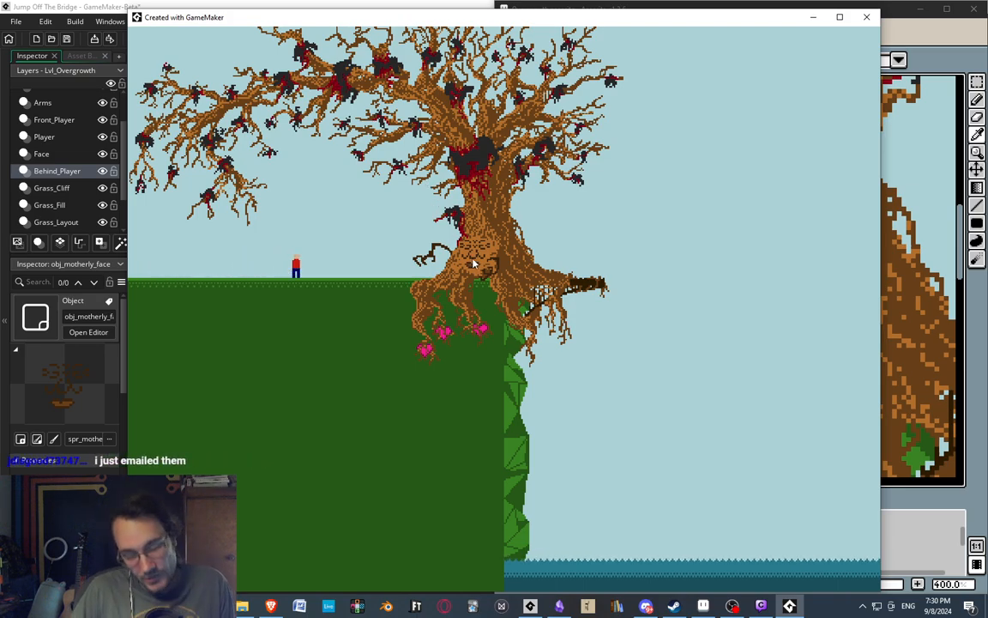
key("Right")
key("Right")
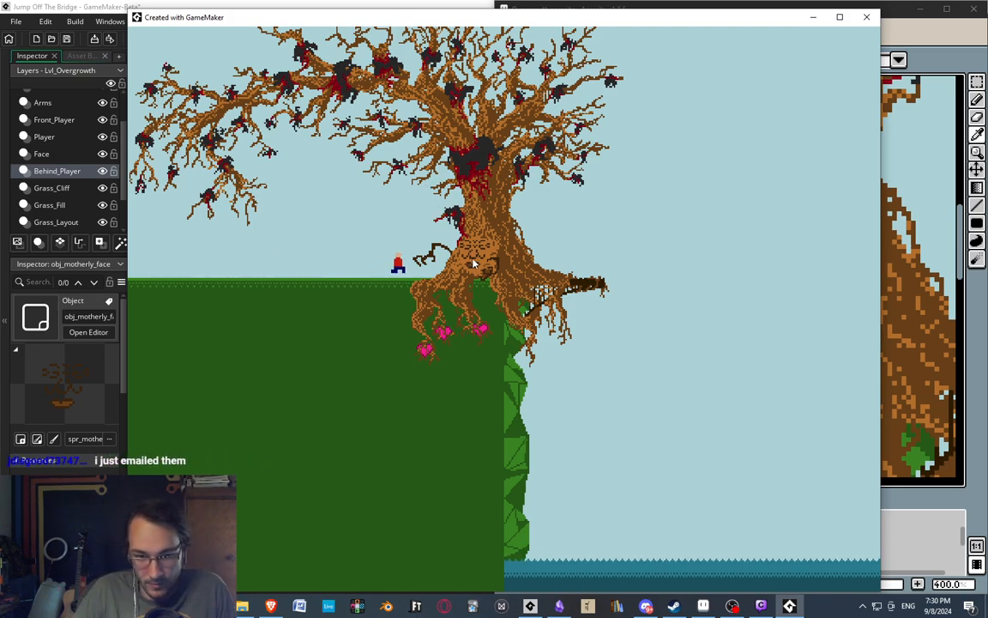
key("Right")
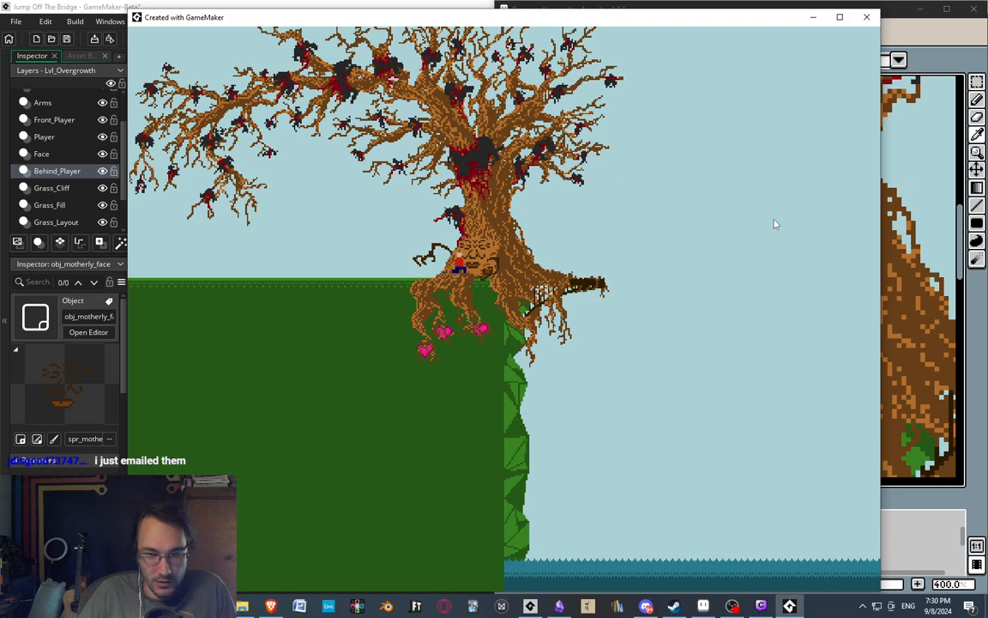
left_click(888, 10)
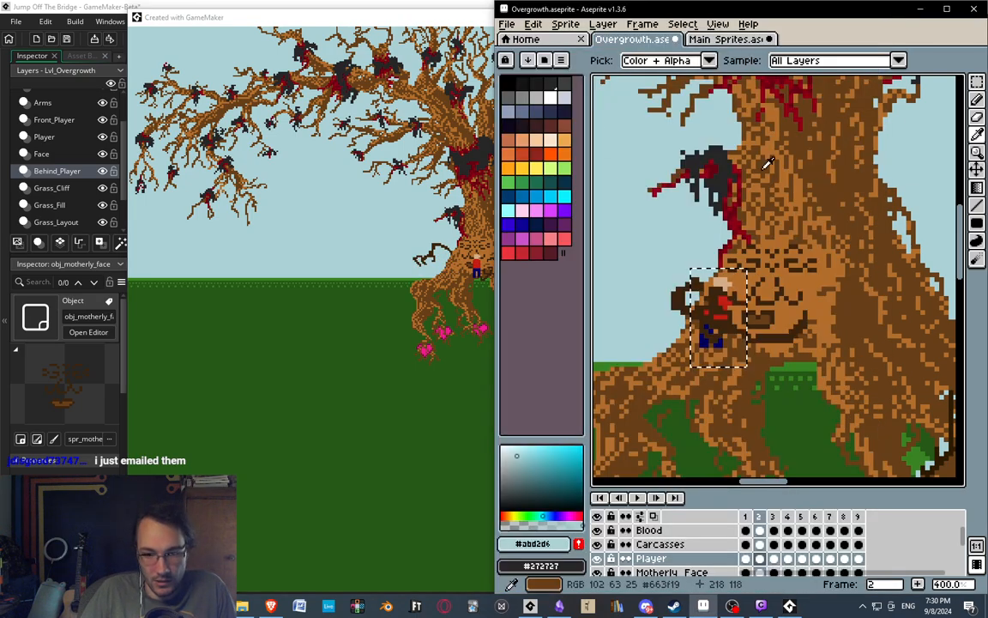
Compare the player's place beside the face on frame 2 of the Aseprite mockup with the running game, and bring up GameMaker's sprite assets.
middle_click_drag(762, 438, 779, 410)
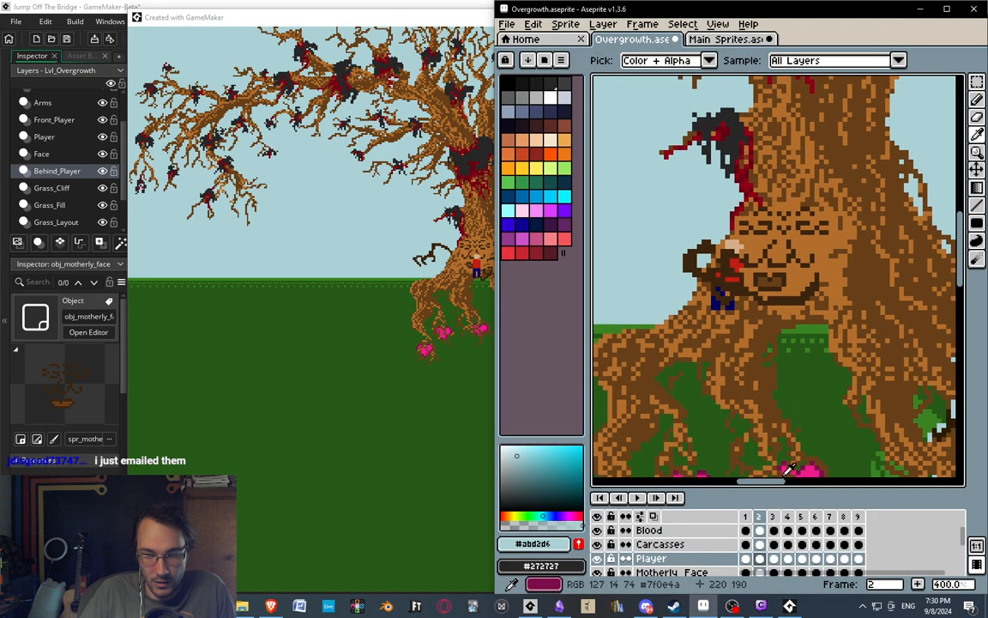
left_click(773, 516)
left_click(760, 515)
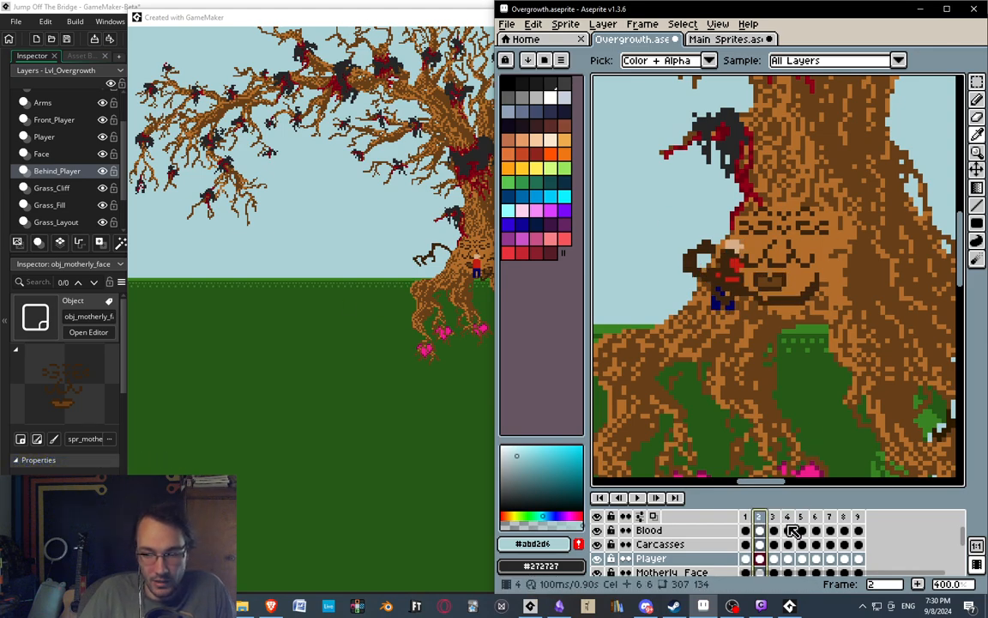
left_click(331, 32)
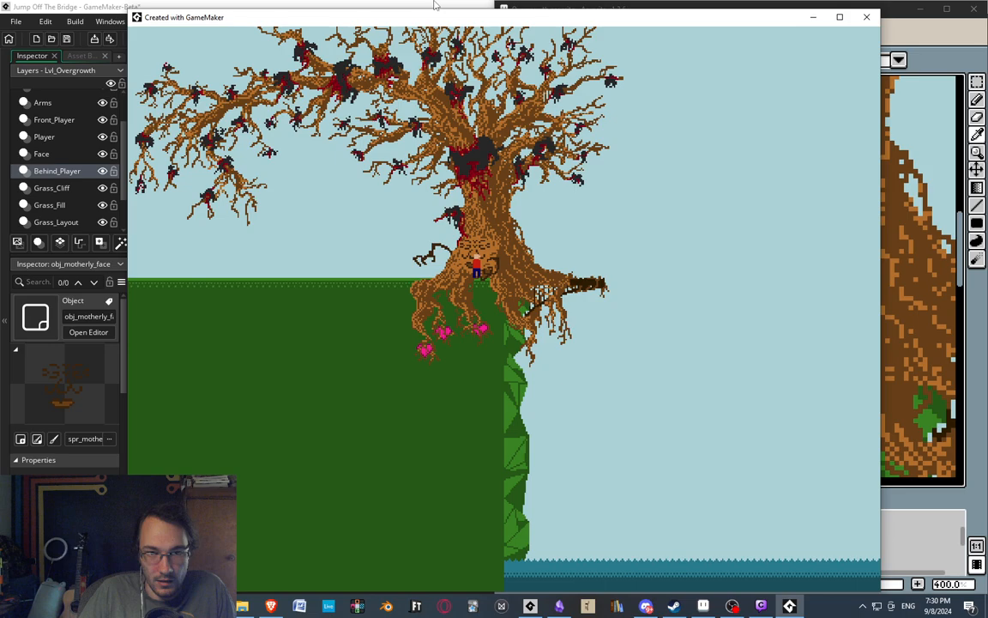
left_click(109, 5)
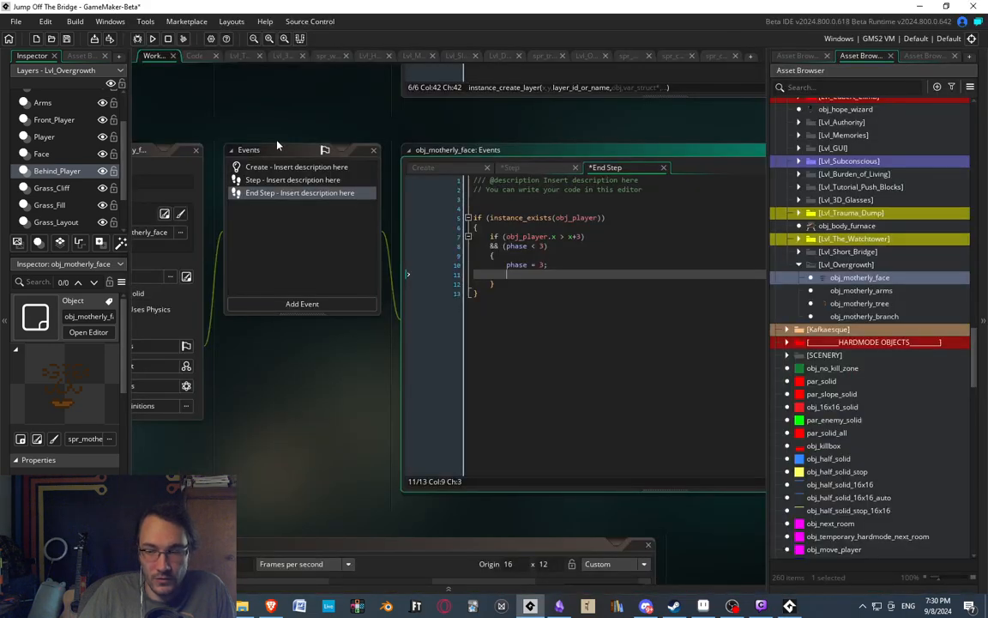
left_click(800, 56)
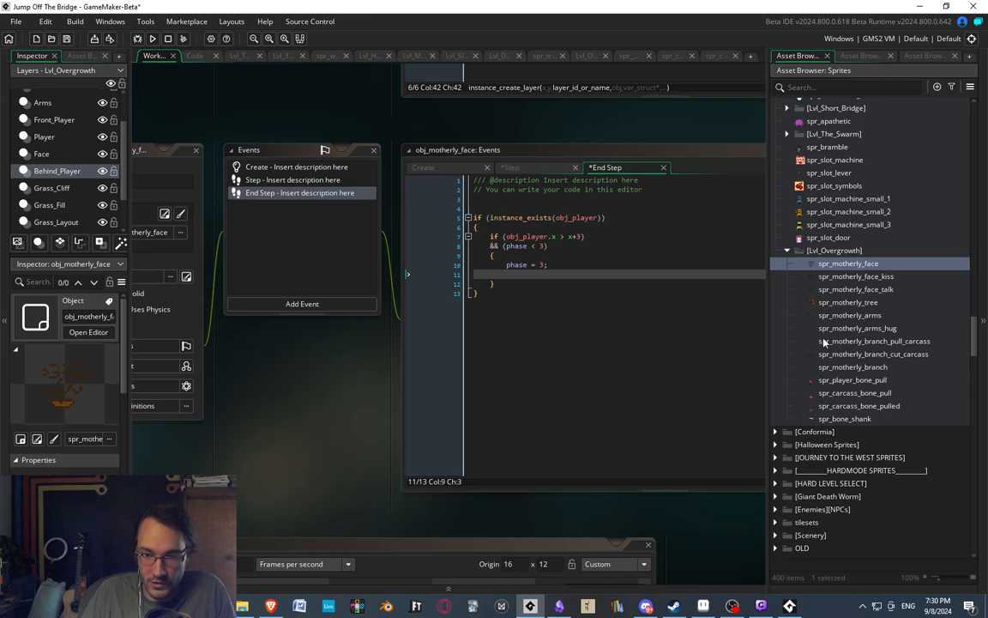
left_click(703, 606)
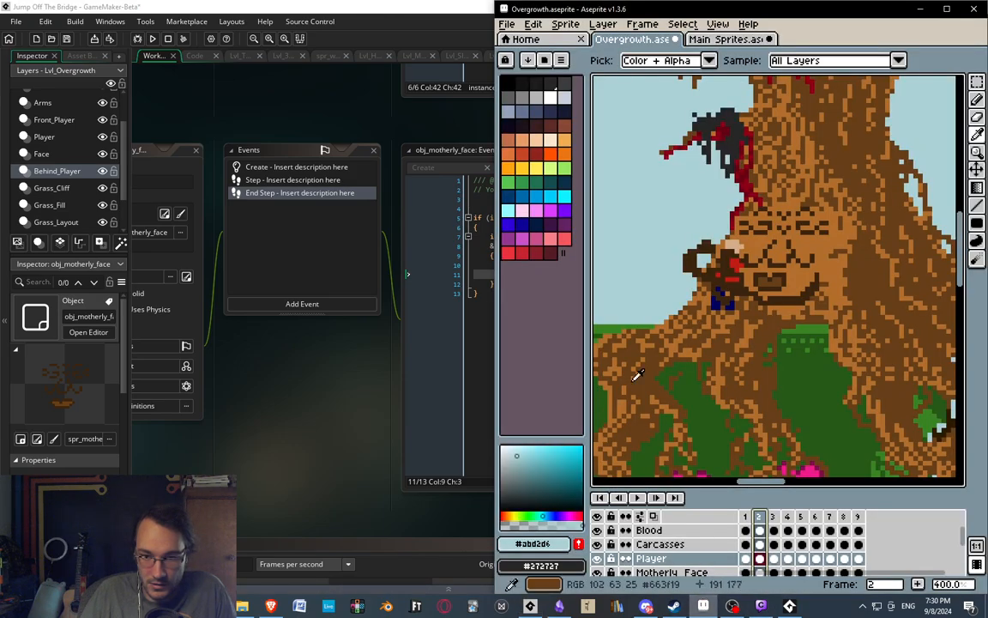
middle_click_drag(740, 119, 724, 186)
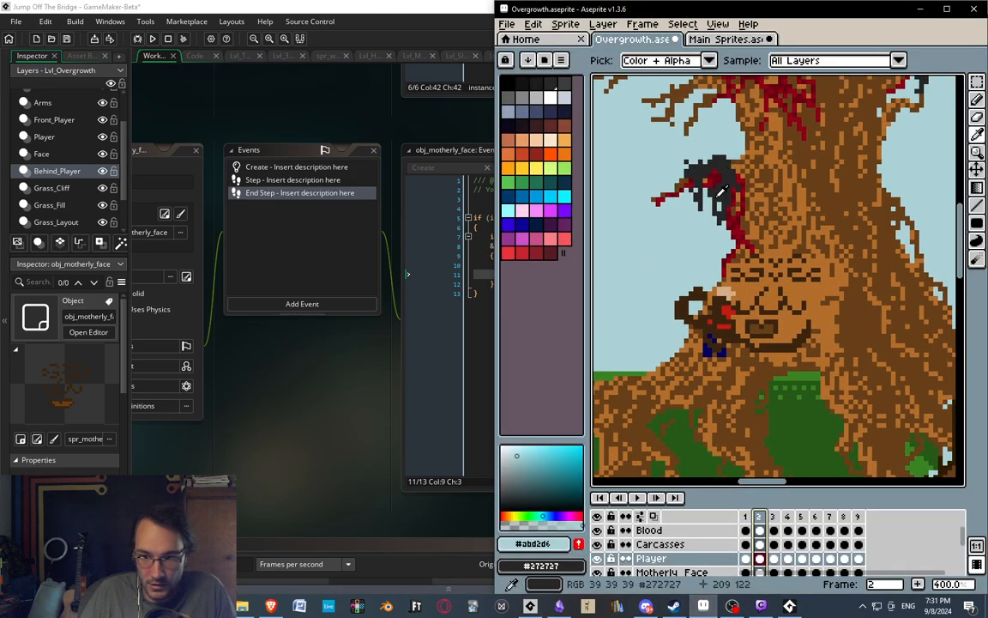
left_click(375, 5)
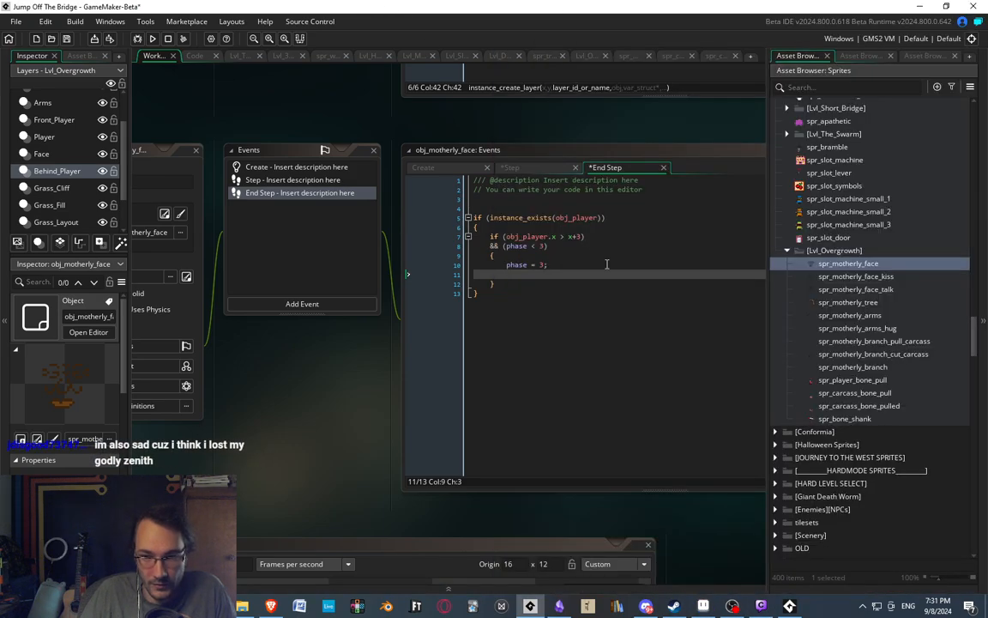
Open spr_motherly_branch_pull_carcass for image editing and make its Arm layer visible.
left_click(862, 329)
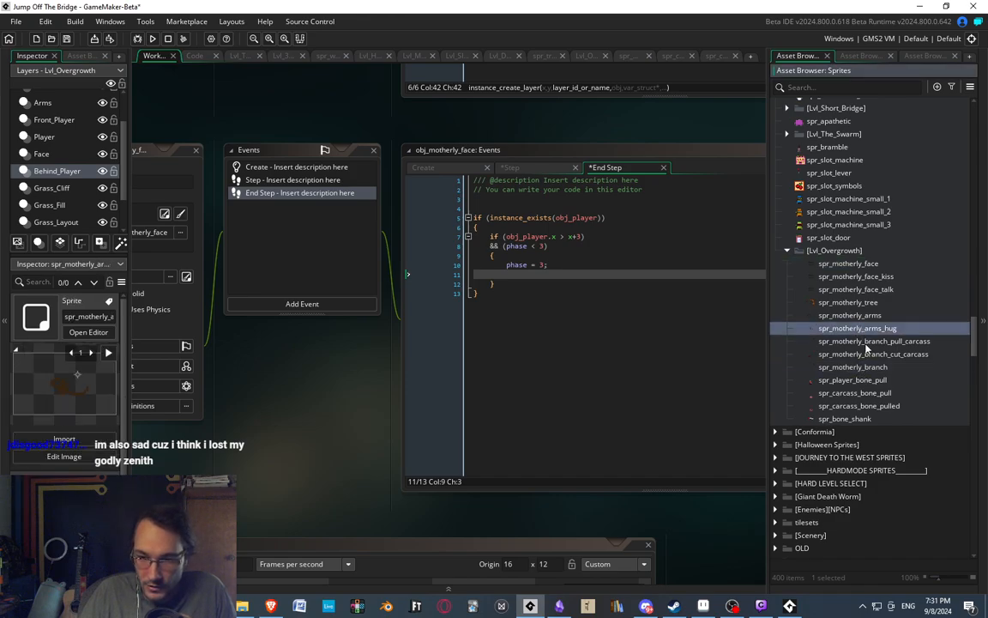
double_click(867, 342)
double_click(345, 475)
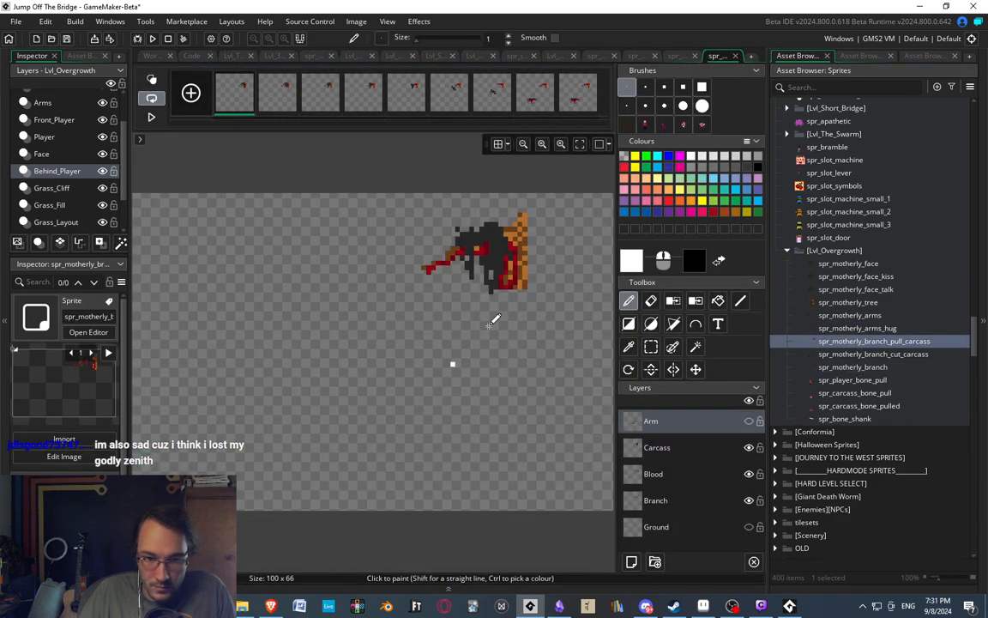
left_click(326, 104)
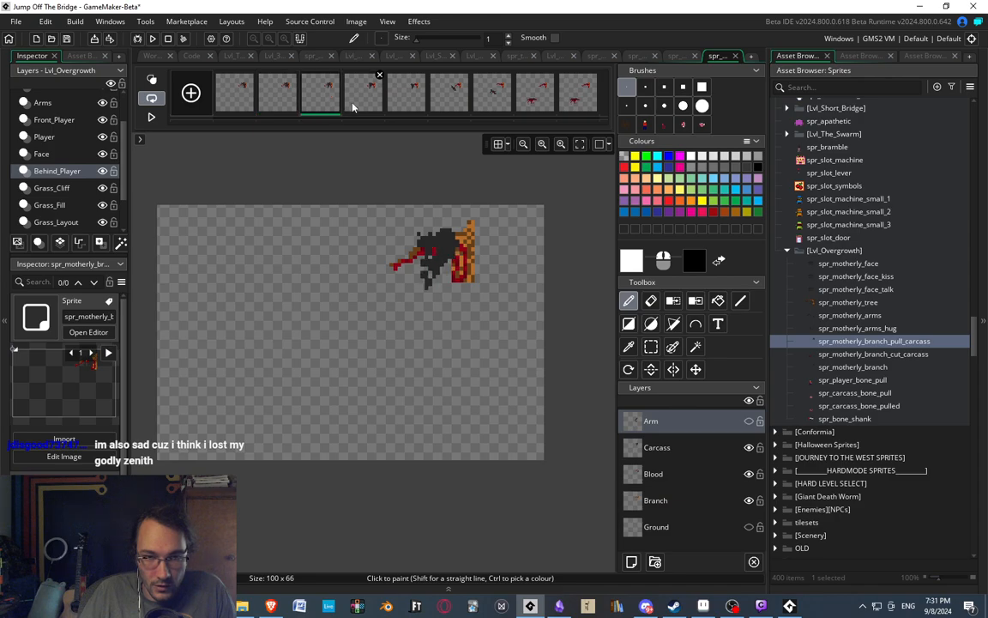
left_click(749, 422)
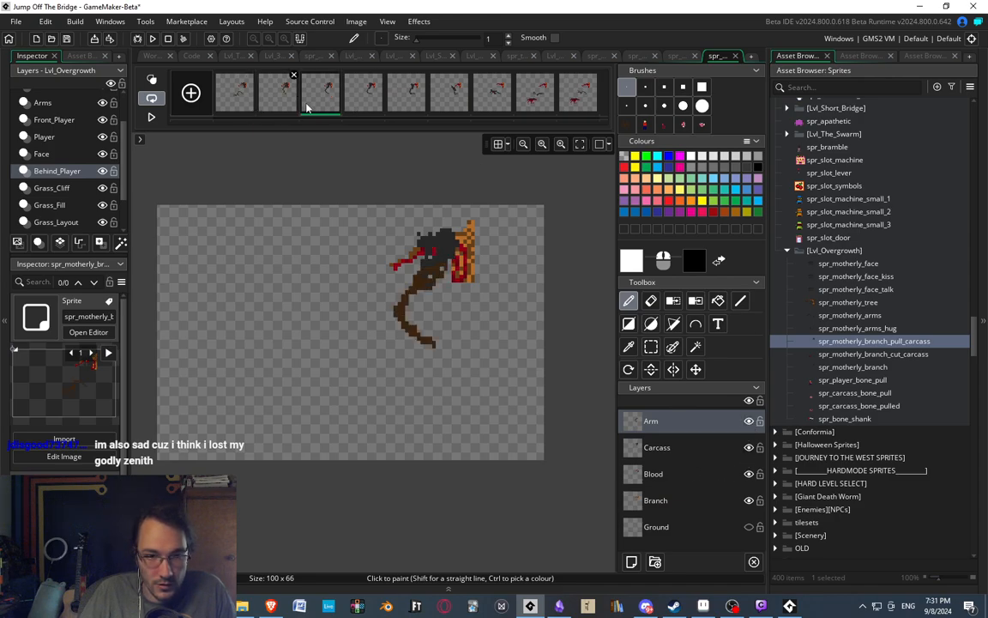
Review the pull-carcass animation from the fourth frame through the last, with the arm shown.
left_click(364, 99)
left_click(412, 103)
left_click(449, 102)
left_click(492, 102)
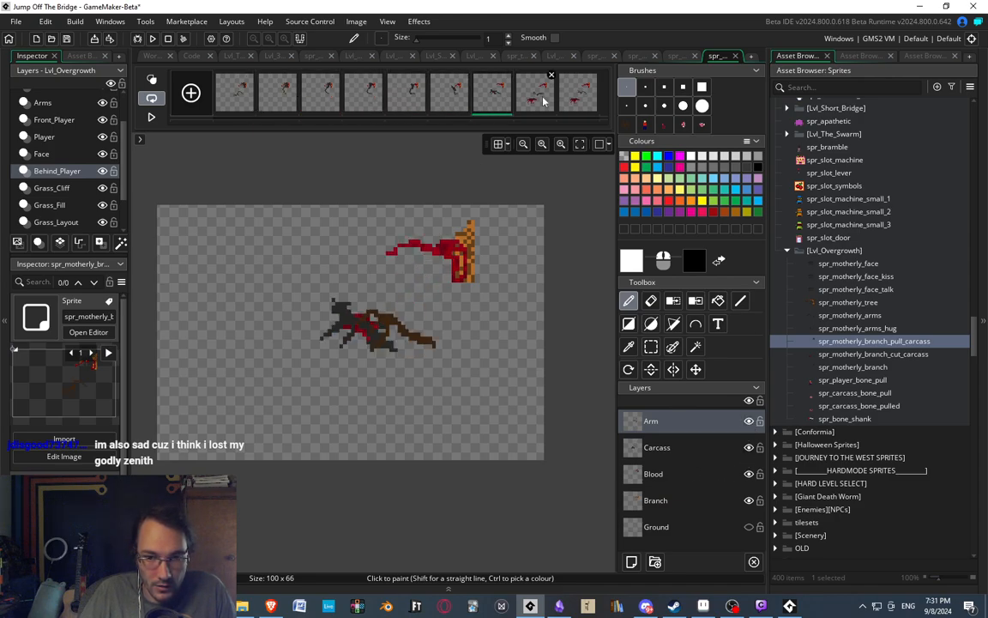
left_click(535, 101)
left_click(572, 103)
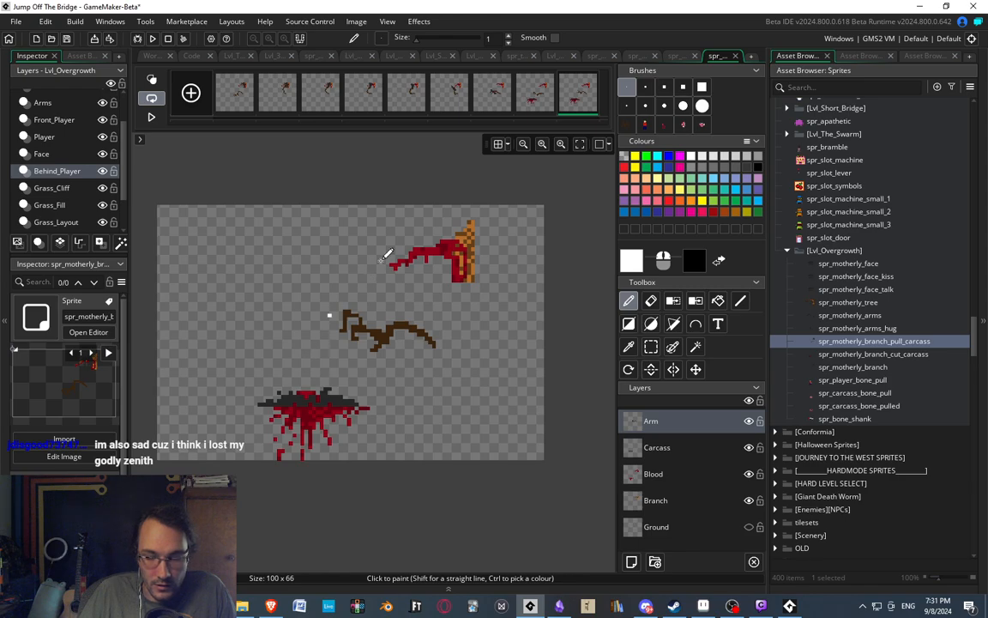
Open spr_motherly_branch_cut_carcass for image editing and examine its animation frame by frame.
double_click(843, 354)
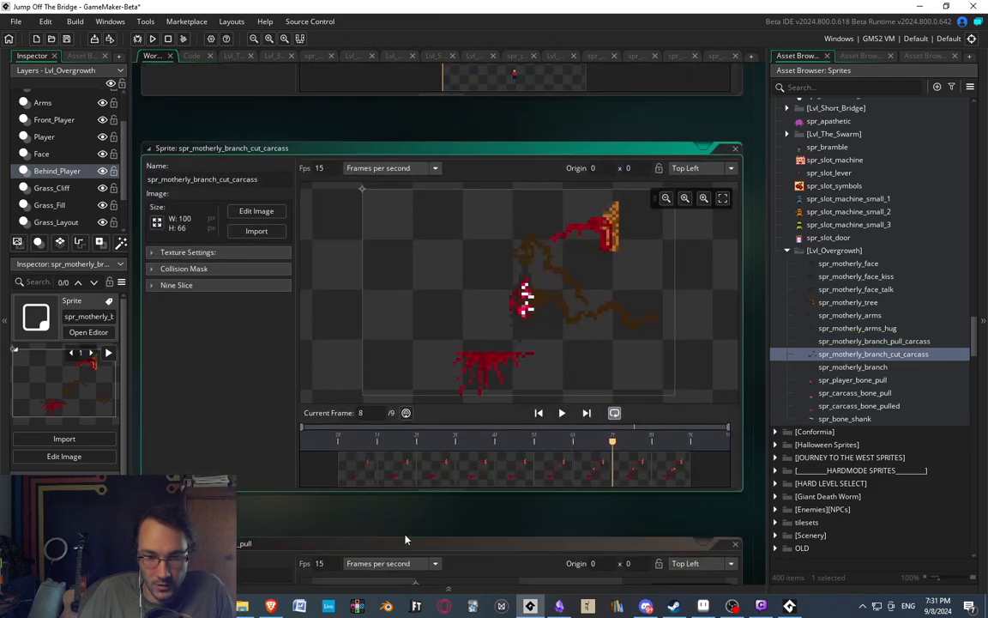
double_click(362, 470)
scroll(525, 280, "down", 4)
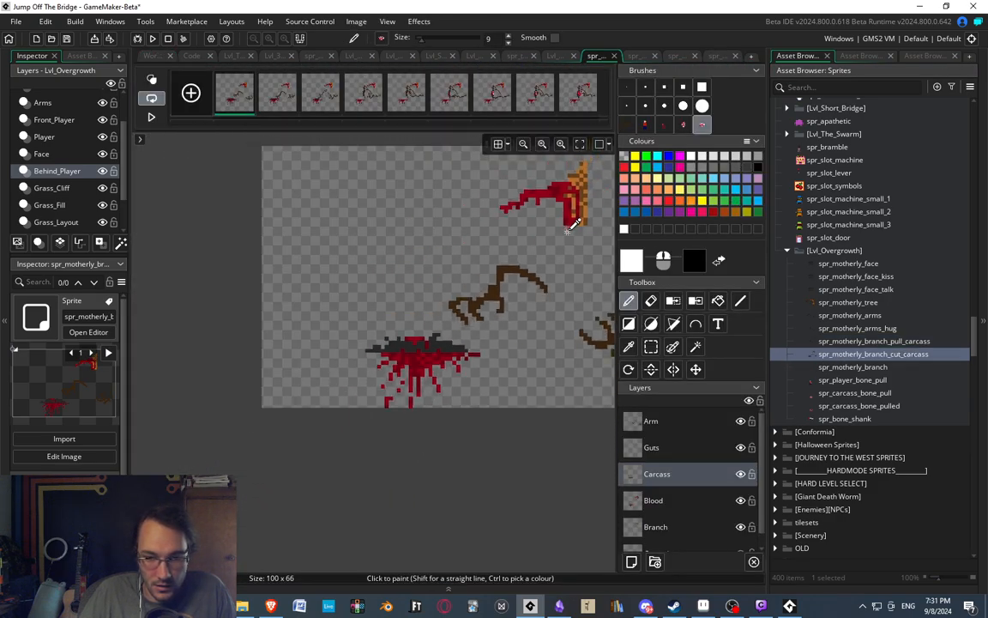
left_click(278, 92)
left_click(321, 91)
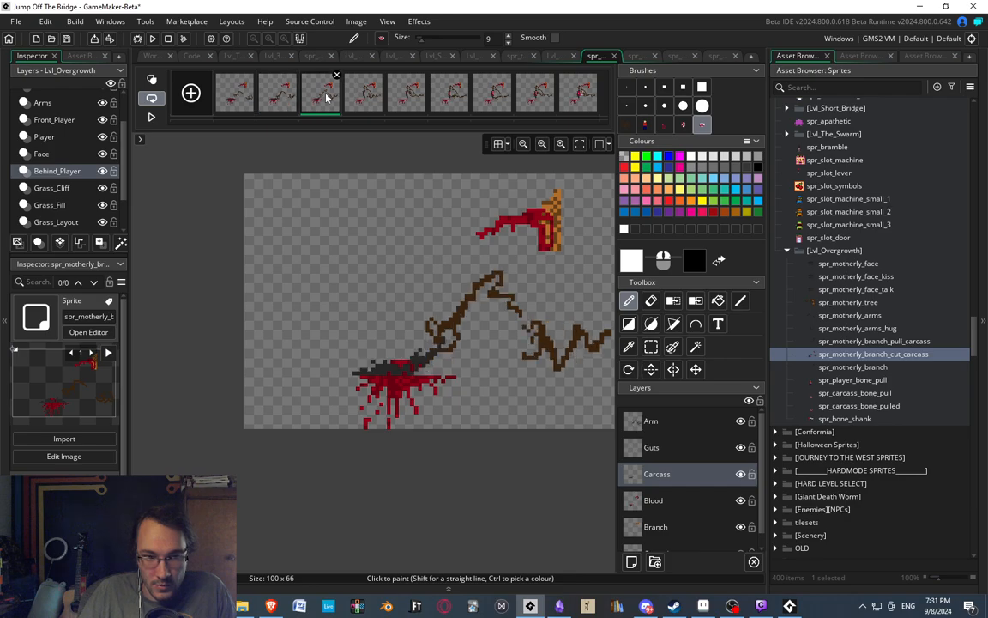
left_click(364, 92)
left_click(406, 92)
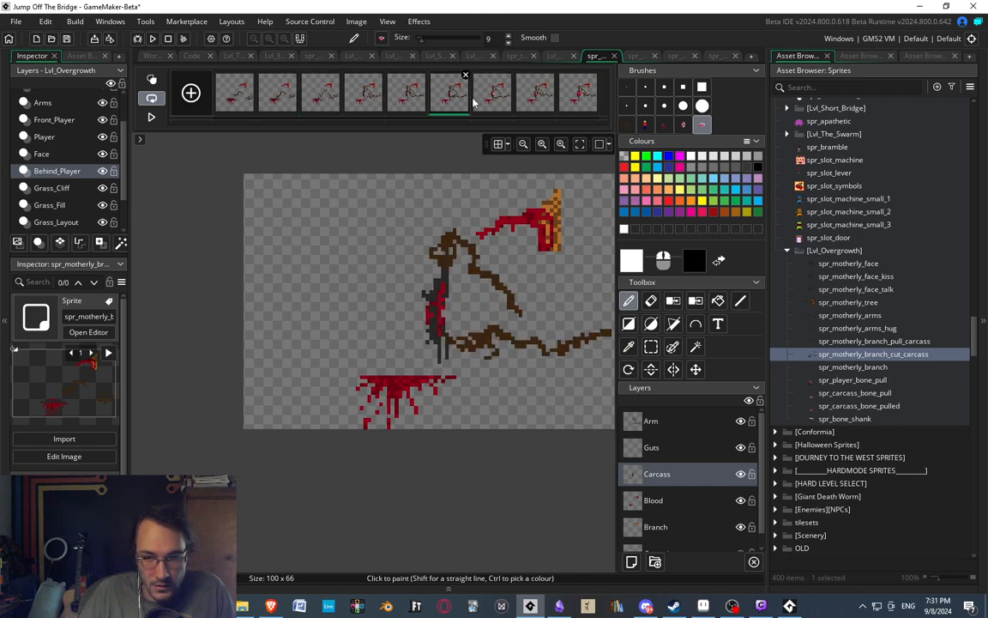
left_click(492, 91)
left_click(535, 94)
left_click(578, 100)
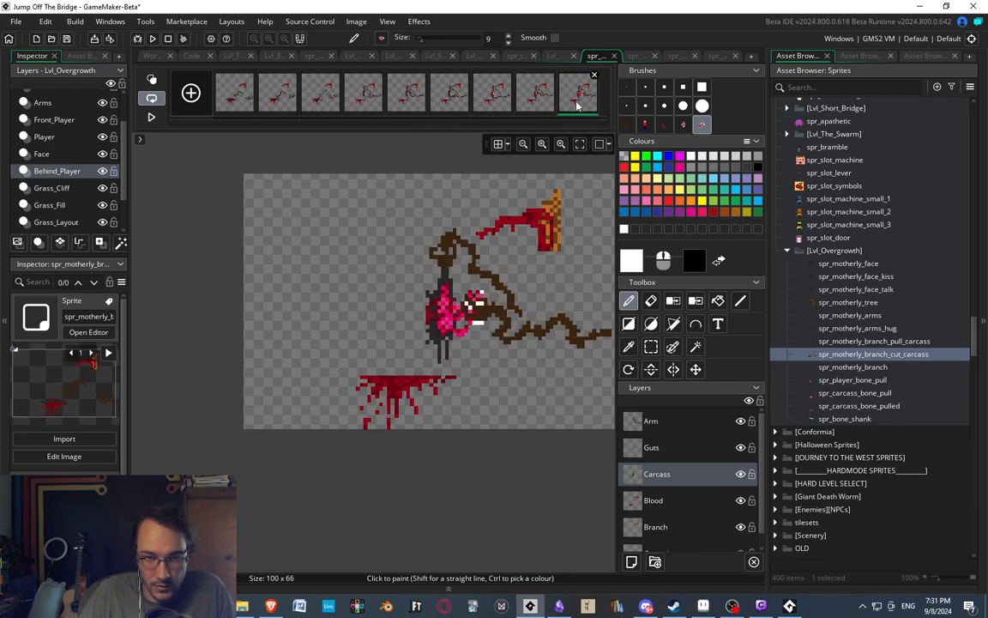
middle_click_drag(362, 409, 342, 411)
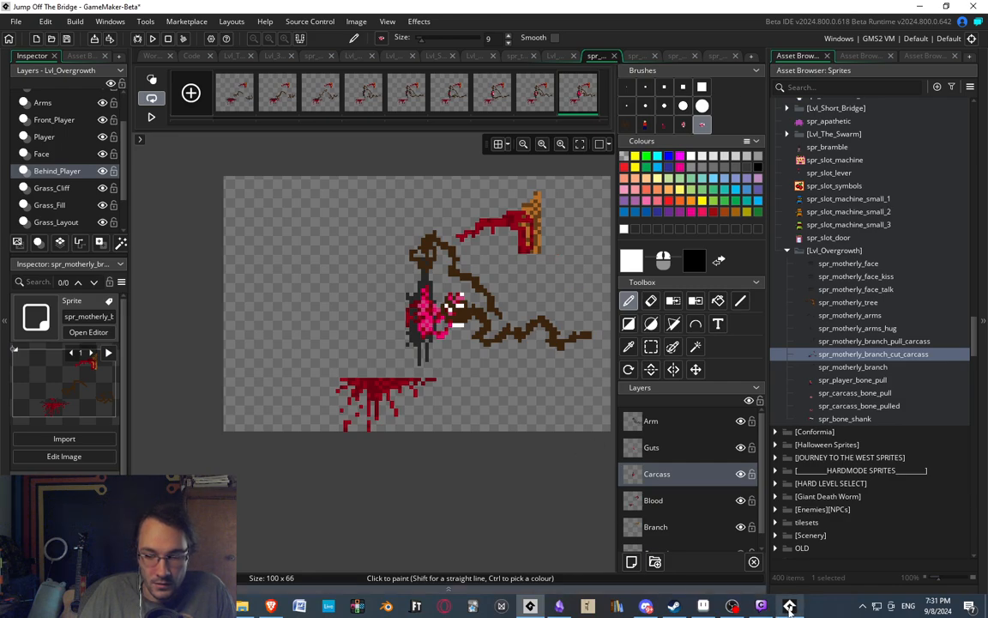
Walk the player away from the tree's face in the running game and check the scene, then return to the GameMaker editor.
left_click(789, 605)
key("Left")
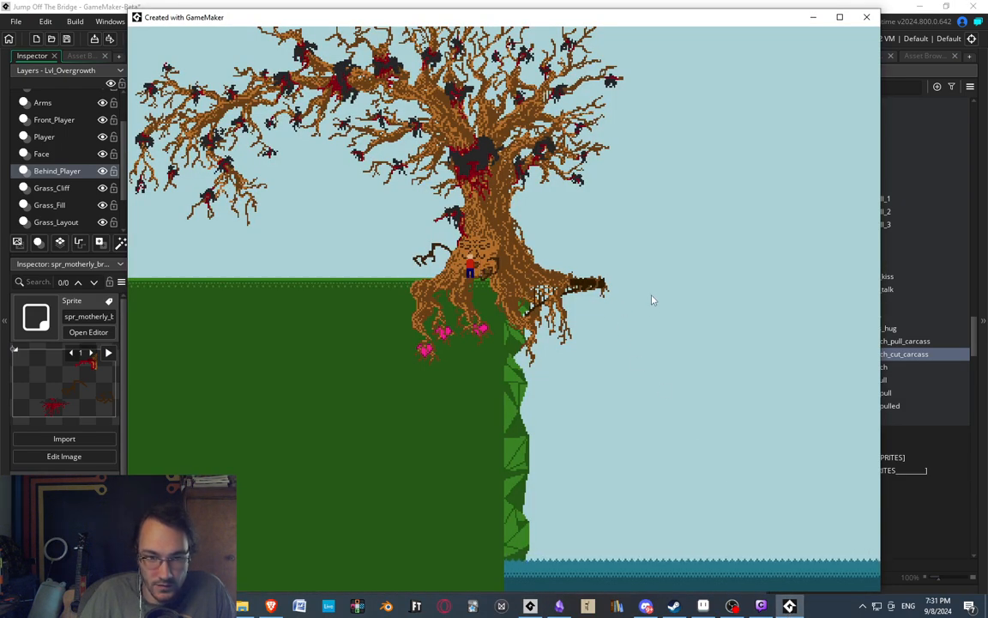
key("Right")
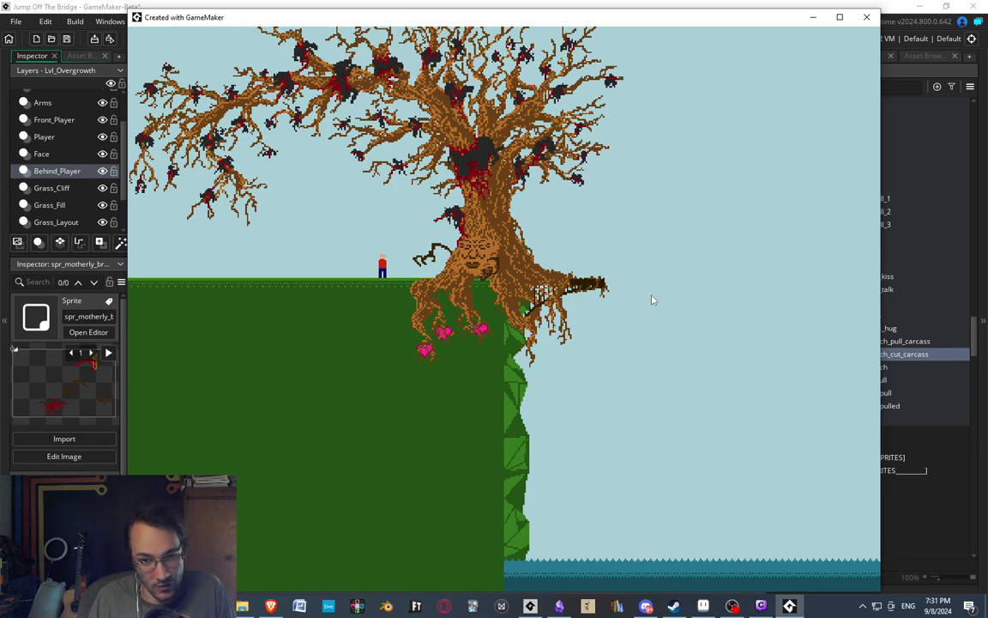
left_click(68, 4)
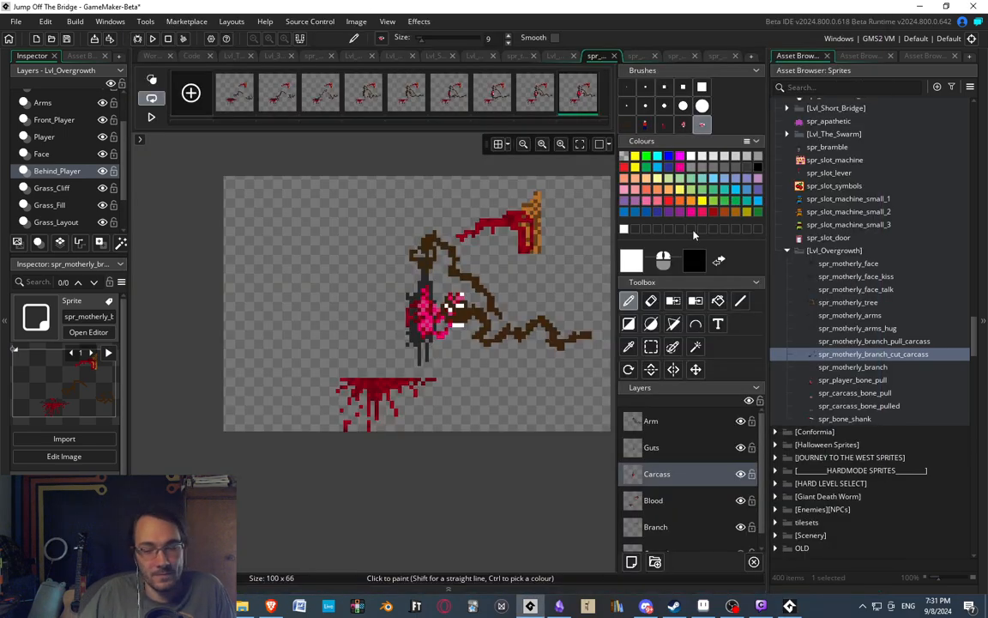
Bring back the object assets and close the open carcass and branch sprite image editors.
left_click(865, 54)
scroll(412, 183, "up", 1)
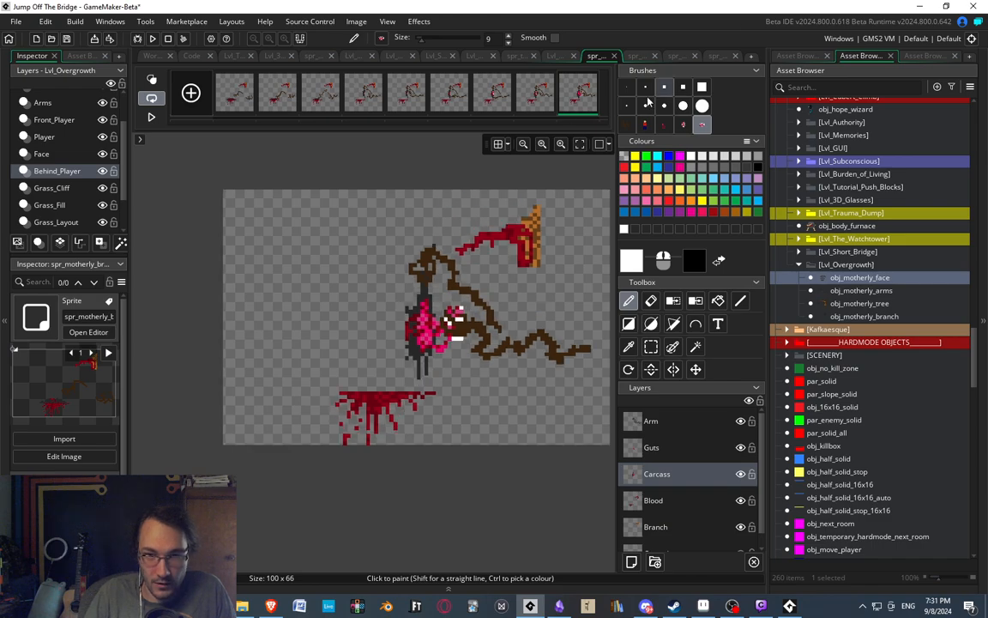
left_click(639, 56)
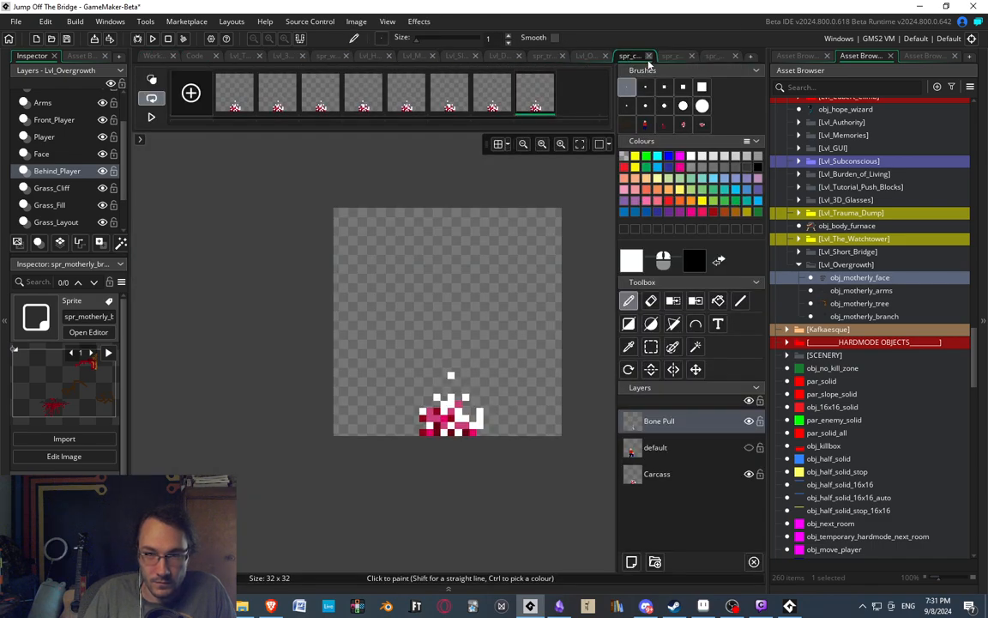
left_click(650, 56)
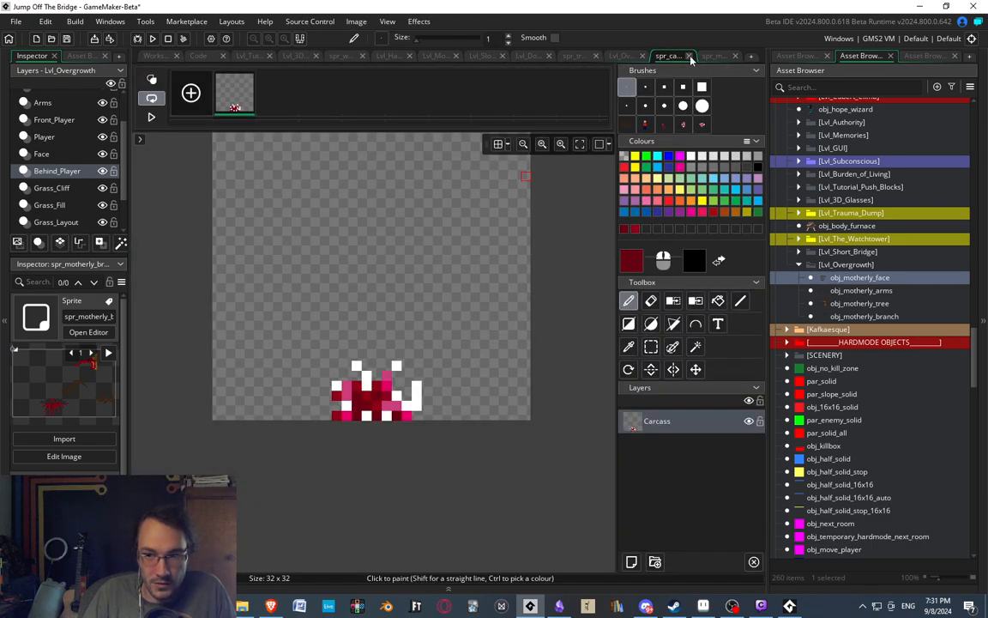
left_click(687, 56)
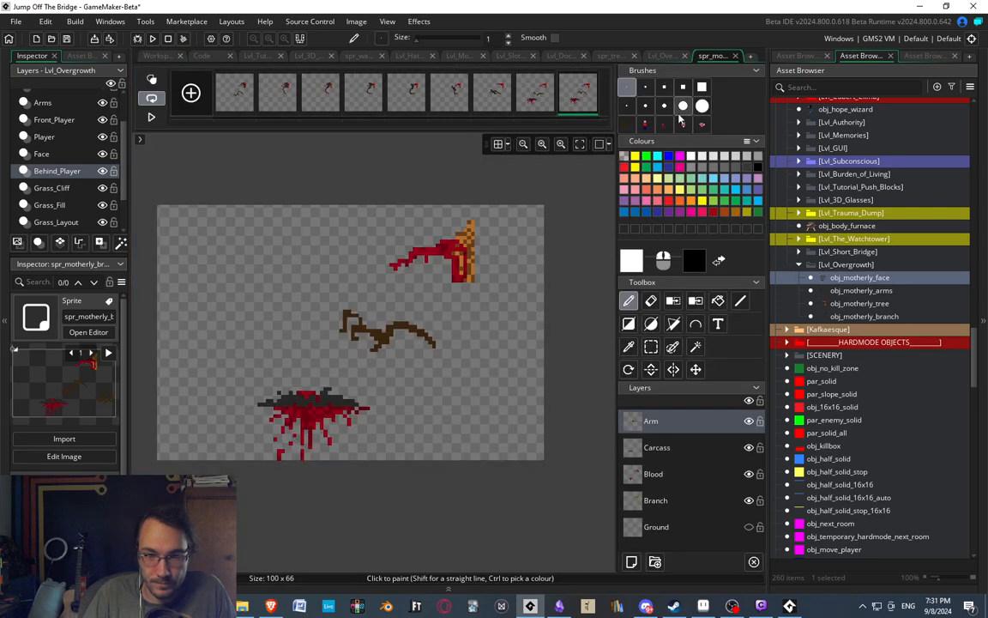
key("ctrl+w")
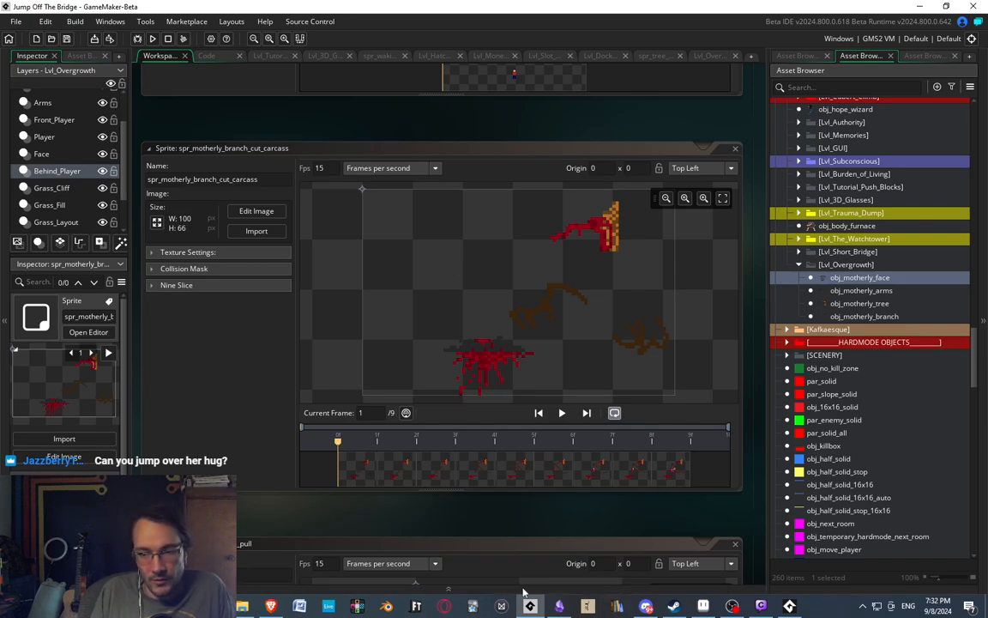
left_click(760, 606)
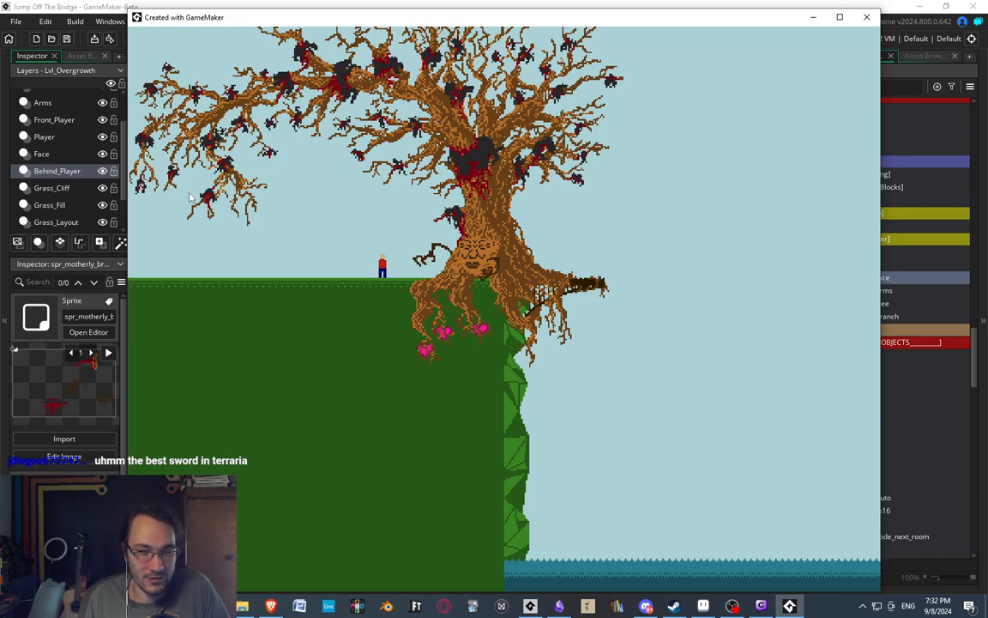
left_click(71, 7)
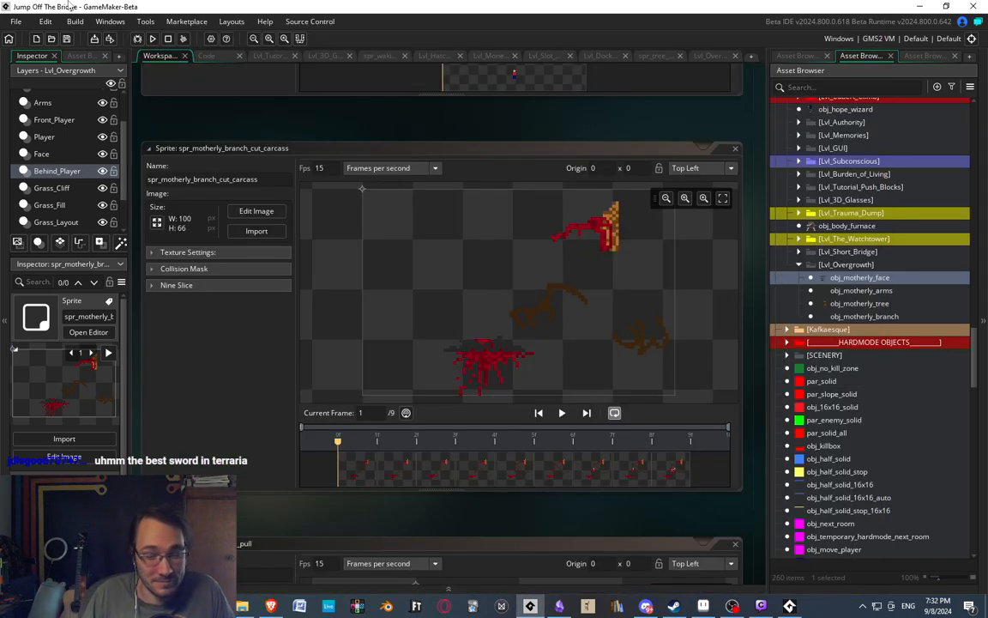
Display the Lvl_Overgrowth room and select obj_motherly_face among the Lvl_Overgrowth objects.
left_click(849, 302)
left_click(859, 292)
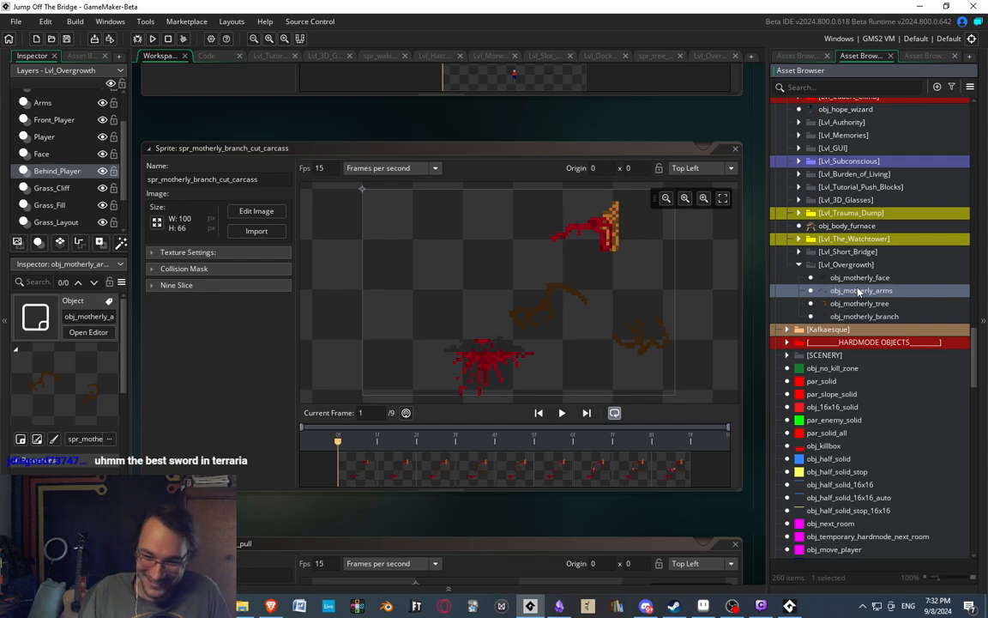
left_click(865, 305)
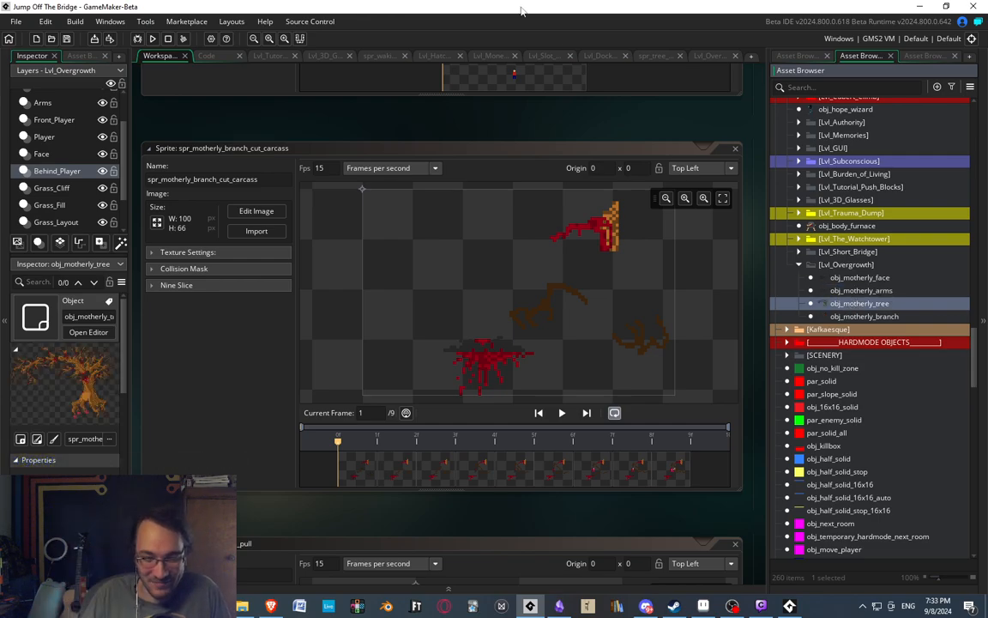
left_click(845, 292)
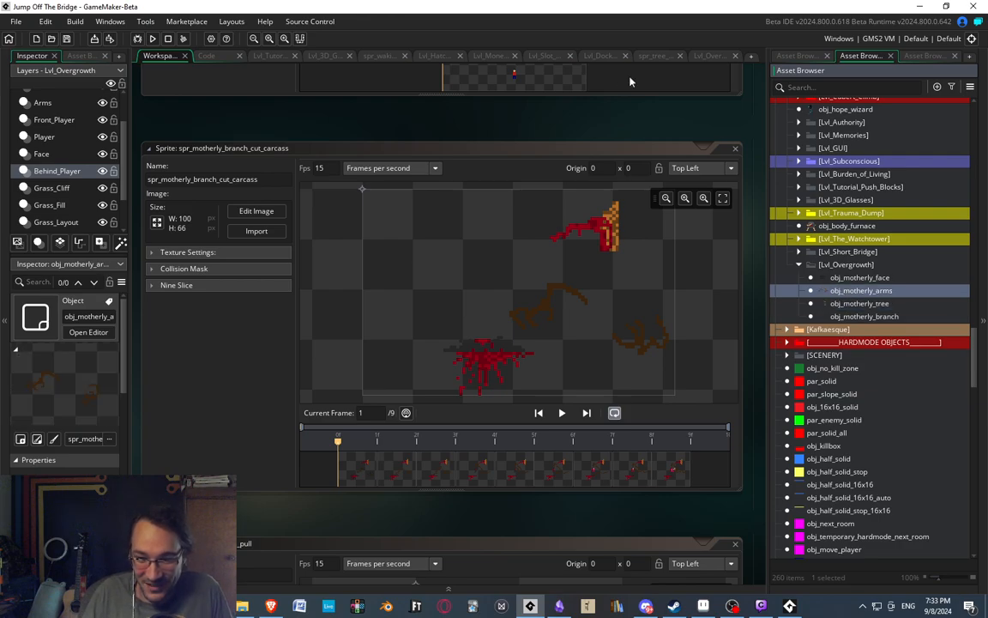
left_click(708, 56)
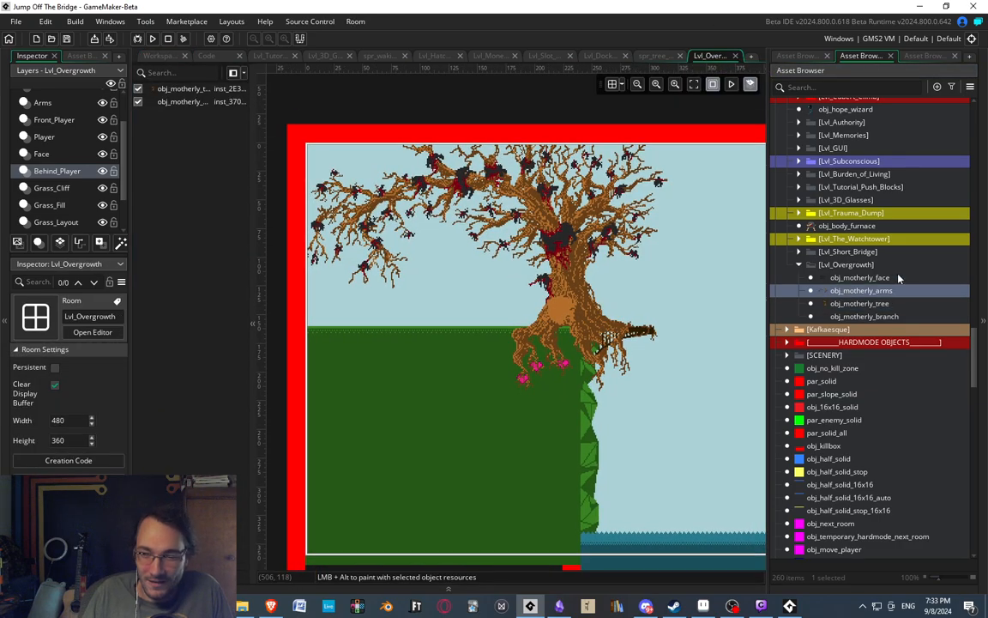
left_click(861, 281)
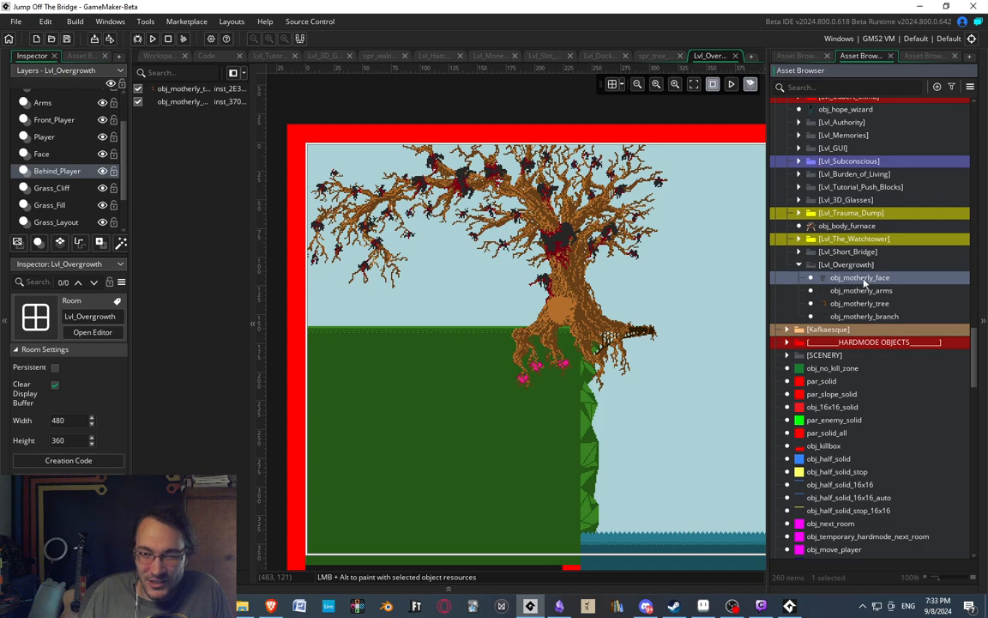
Add the comment "//The Hug" above the phase = 3 line in obj_motherly_face's End Step code.
double_click(862, 279)
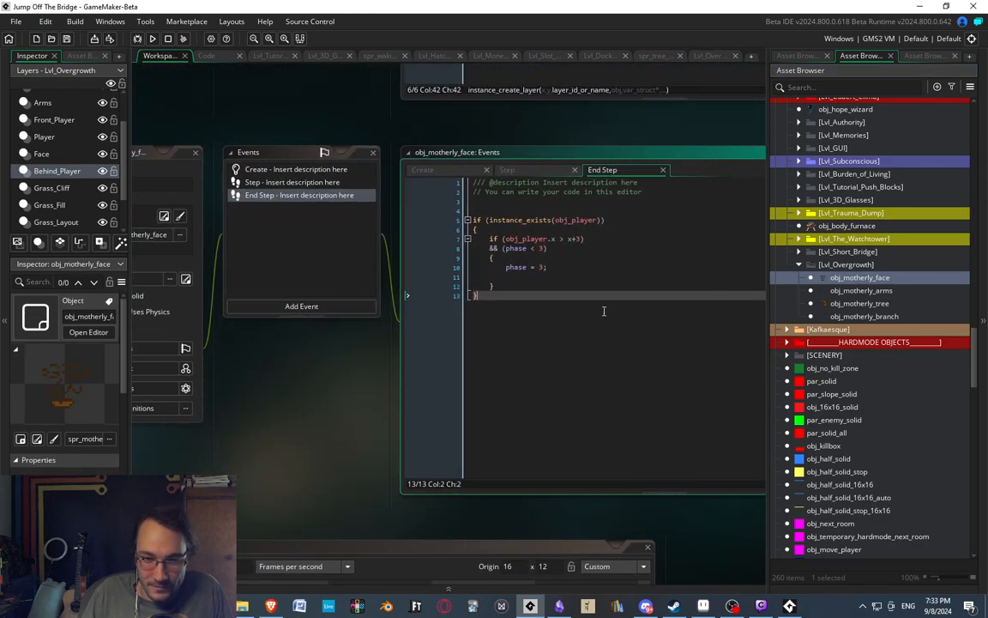
left_click(534, 278)
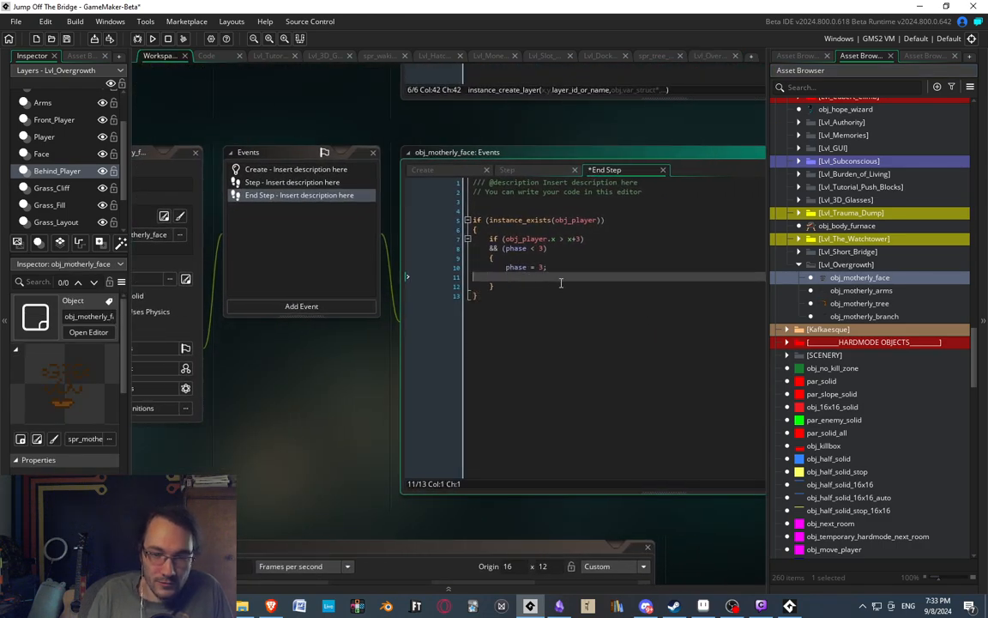
key("BackSpace")
key("Up")
key("Return")
type("//Th")
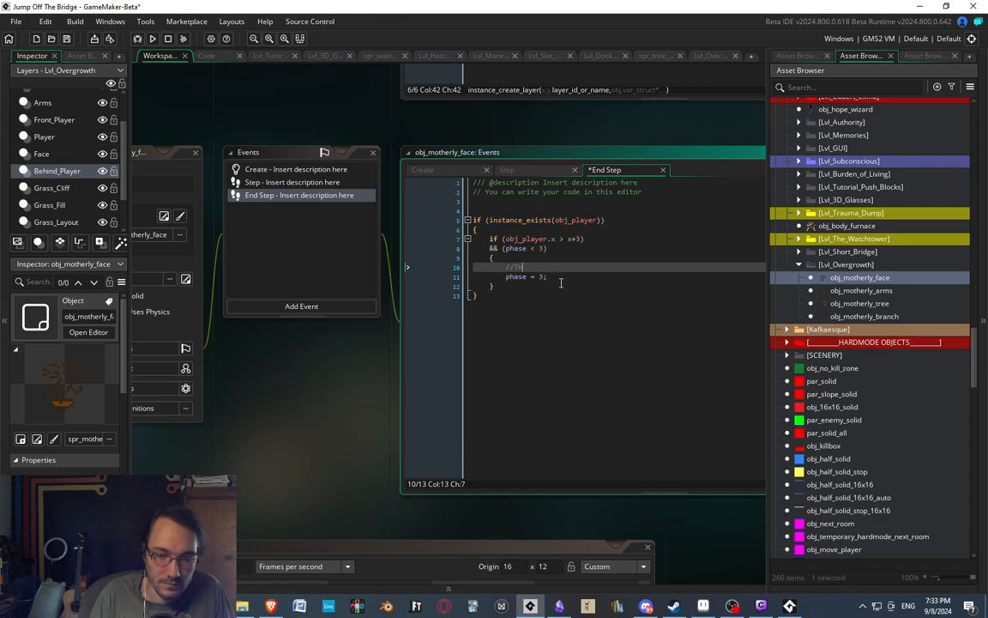
type("e Hug")
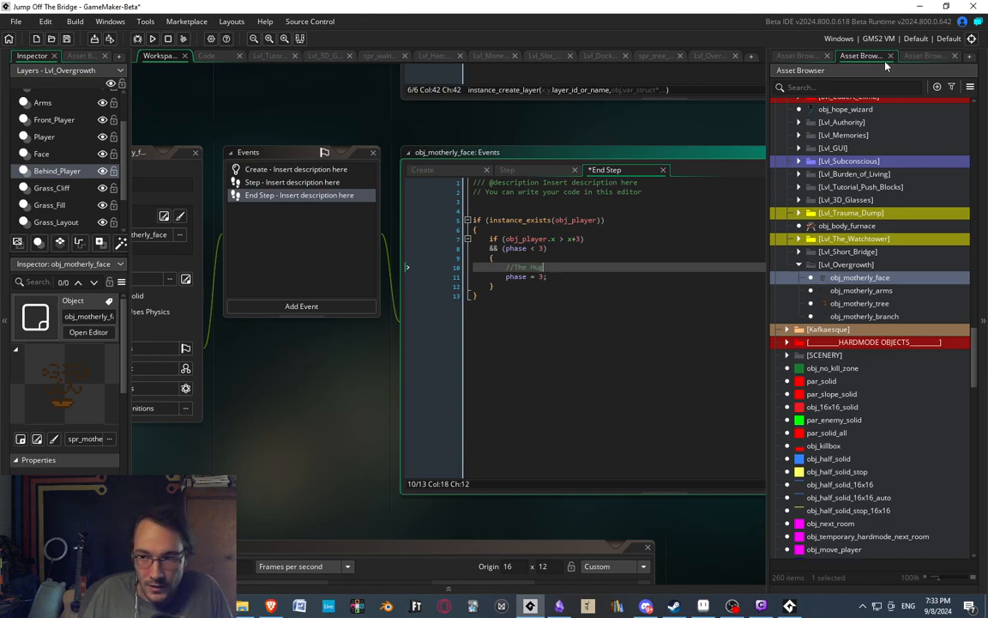
Create a new sprite named spr_player_motherly_hug in the Lvl_Overgrowth sprite group.
left_click(796, 56)
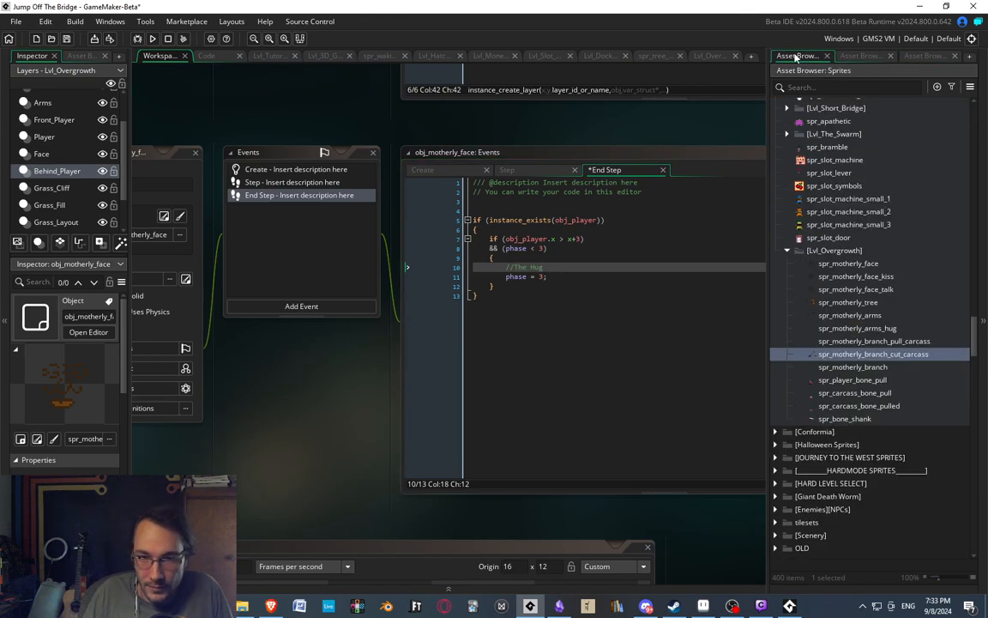
right_click(845, 419)
left_click(855, 178)
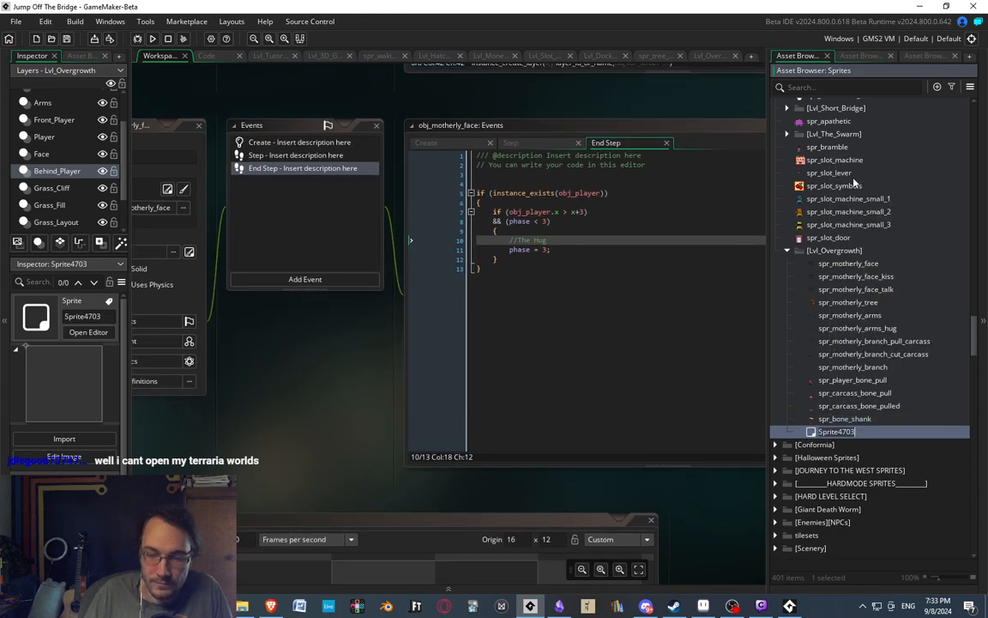
type("spr_motherl")
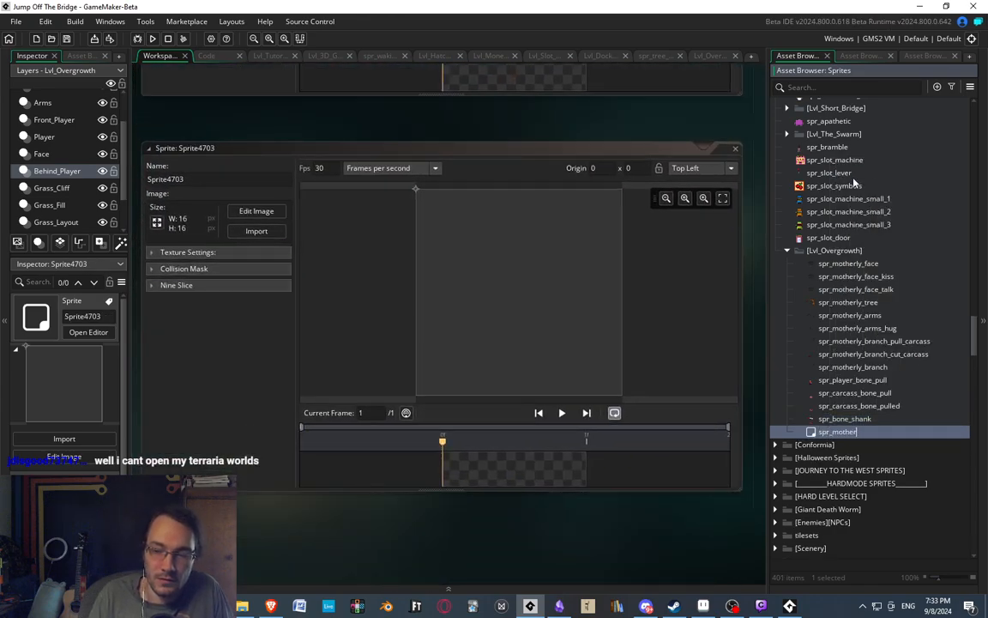
type("player")
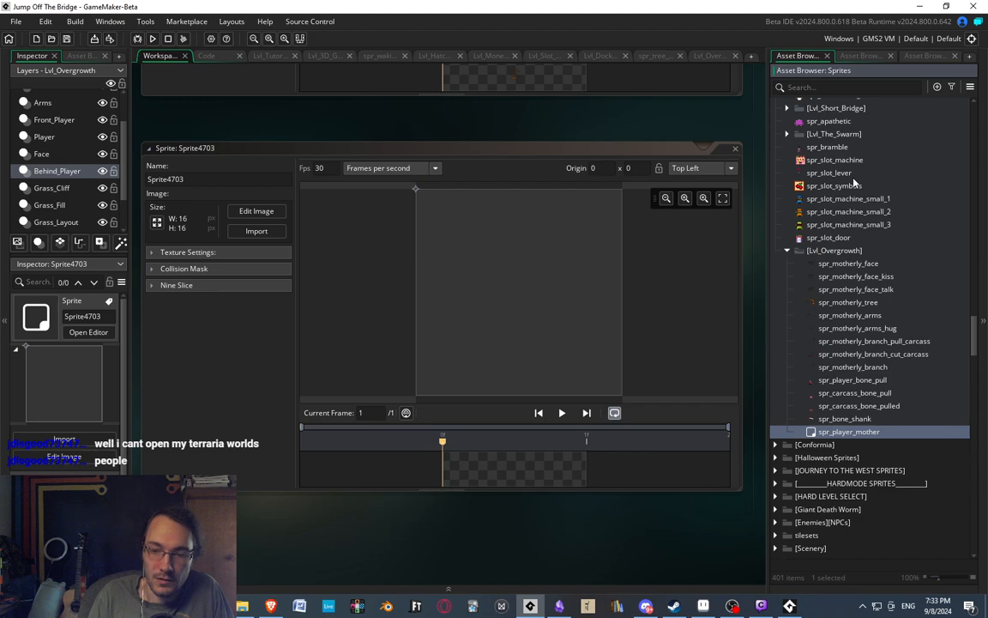
type("_motherly_hu")
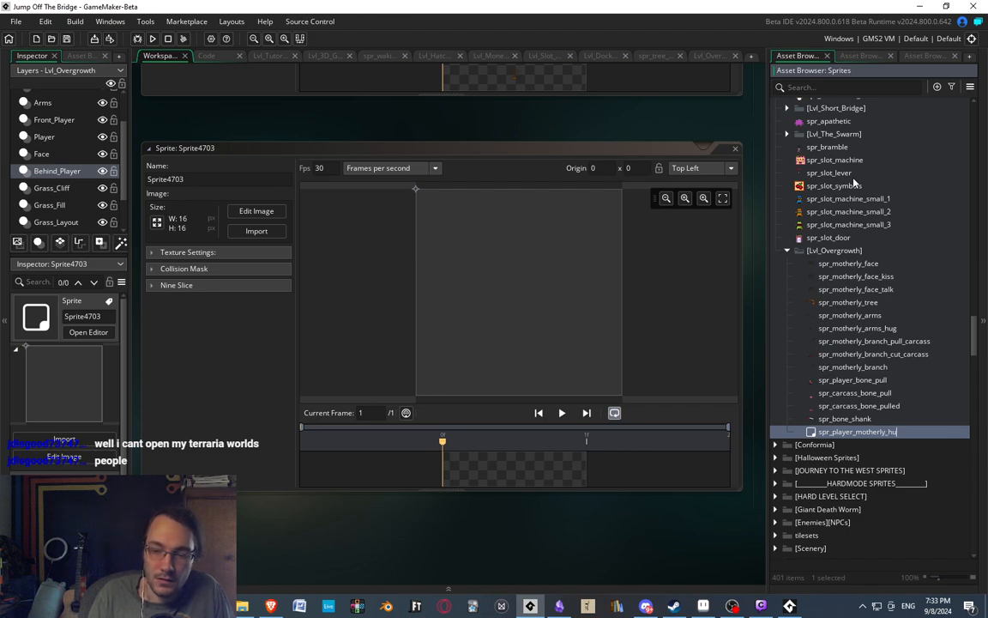
type("g")
key("Return")
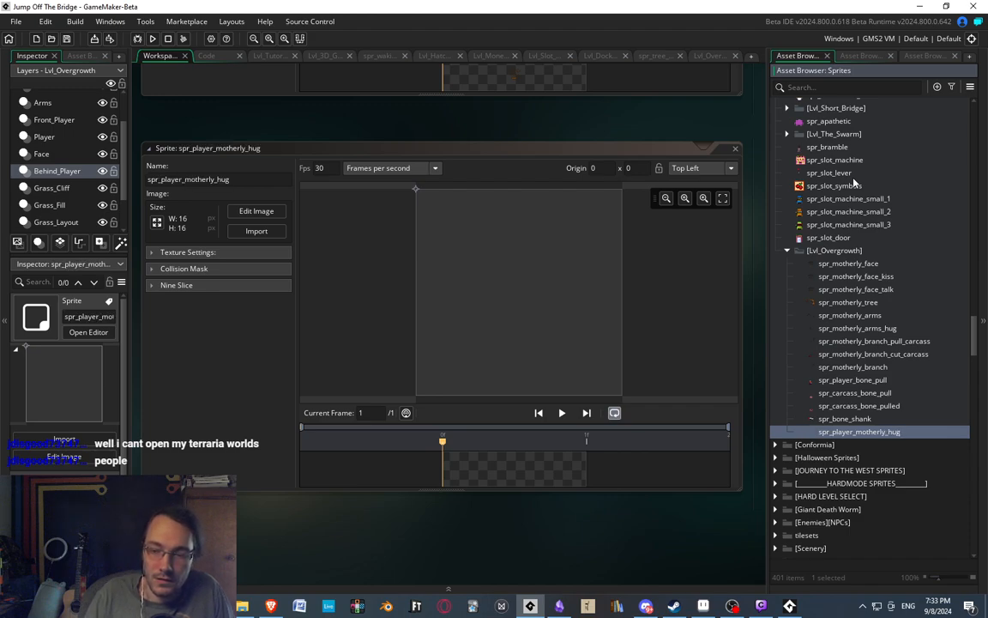
Paste the copied player figure into the image of spr_player_motherly_hug, keeping the 16 x 16 canvas and standing the feet on its lower edge.
double_click(485, 464)
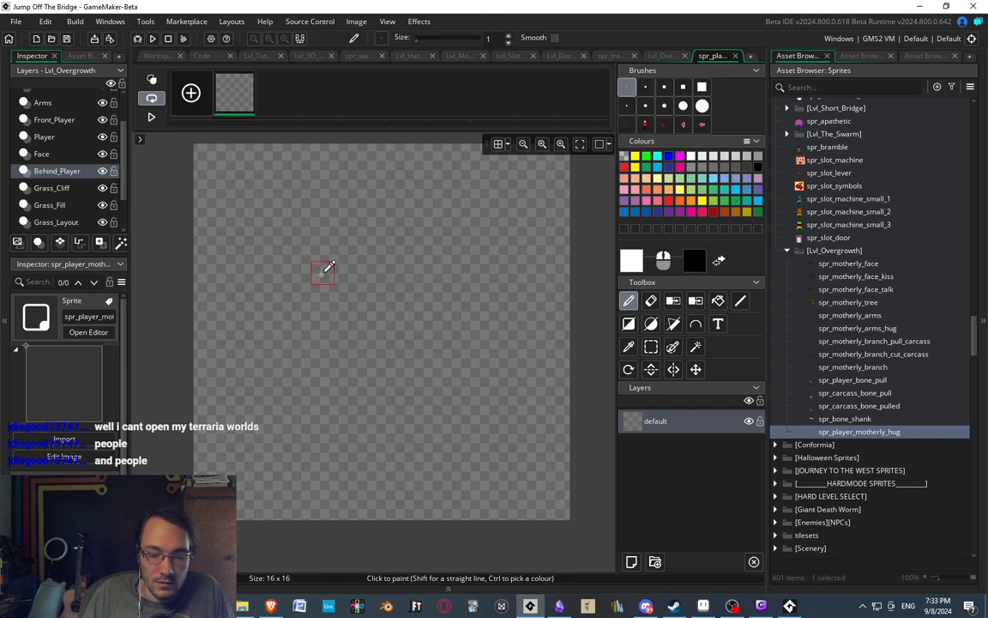
key("ctrl+v")
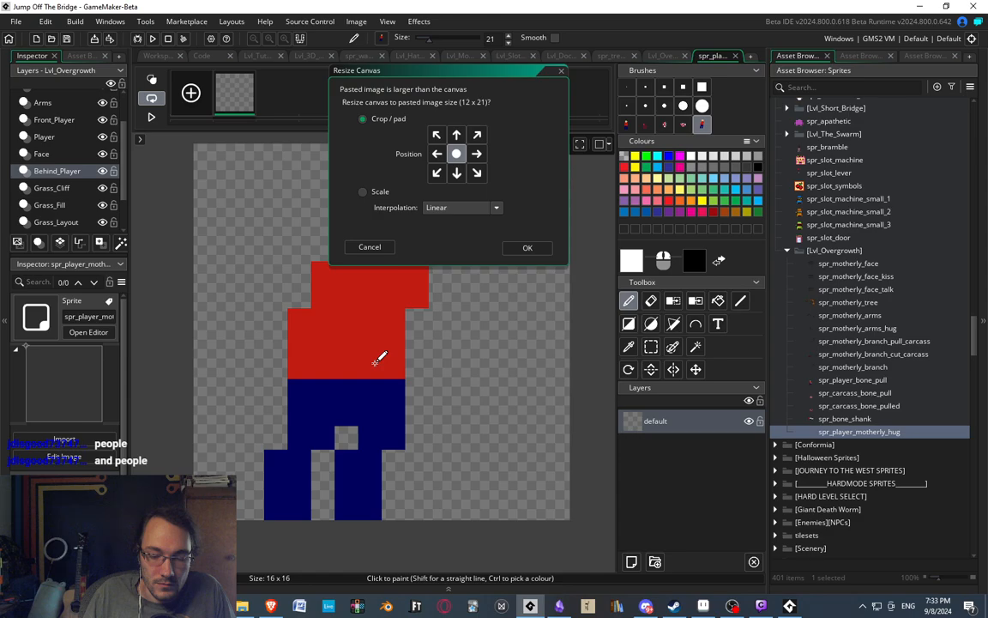
left_click(561, 72)
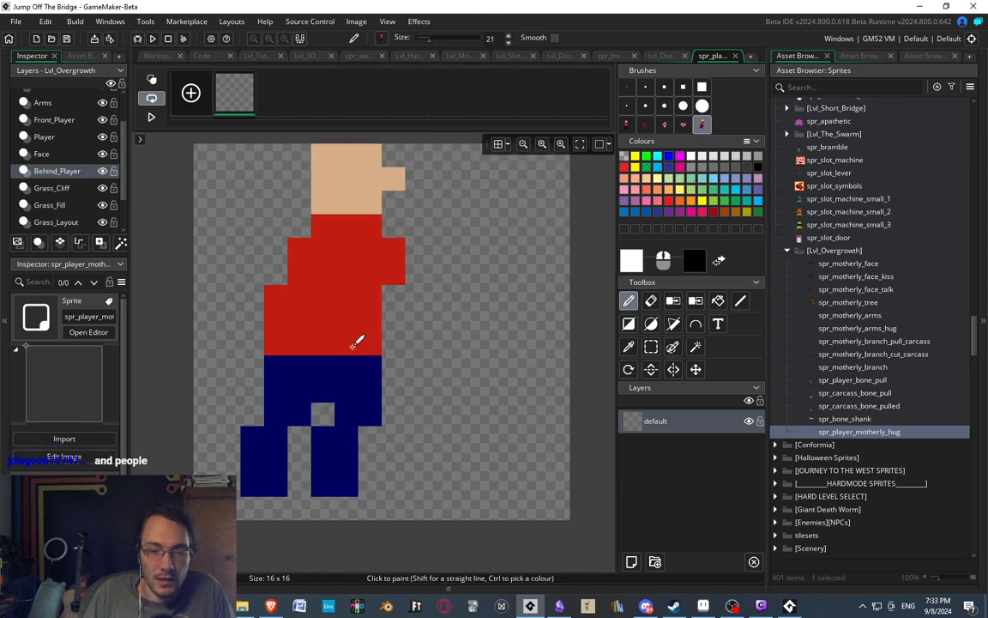
left_click(398, 357)
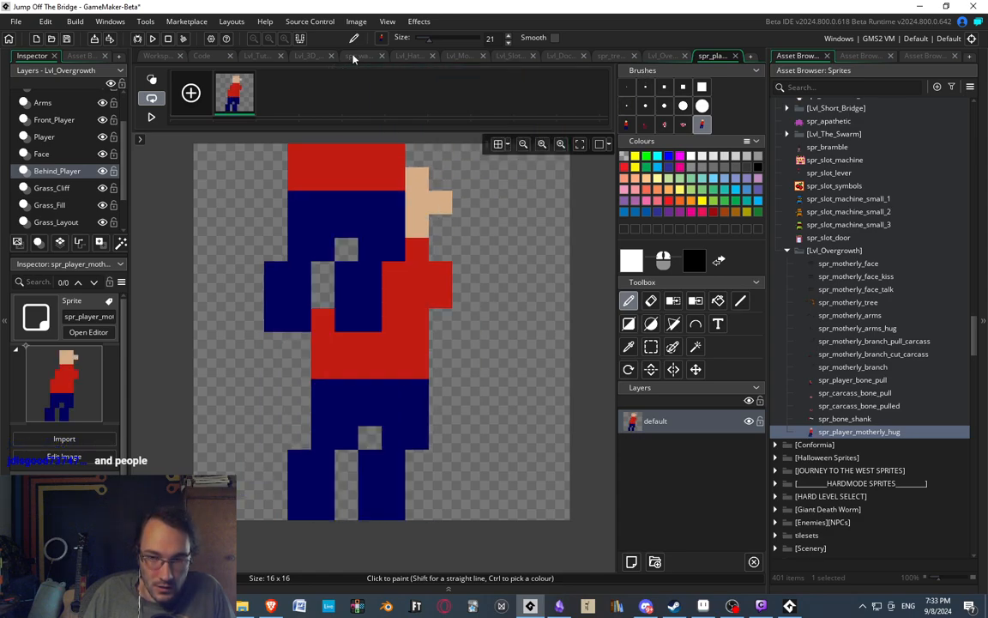
scroll(367, 191, "down", 3)
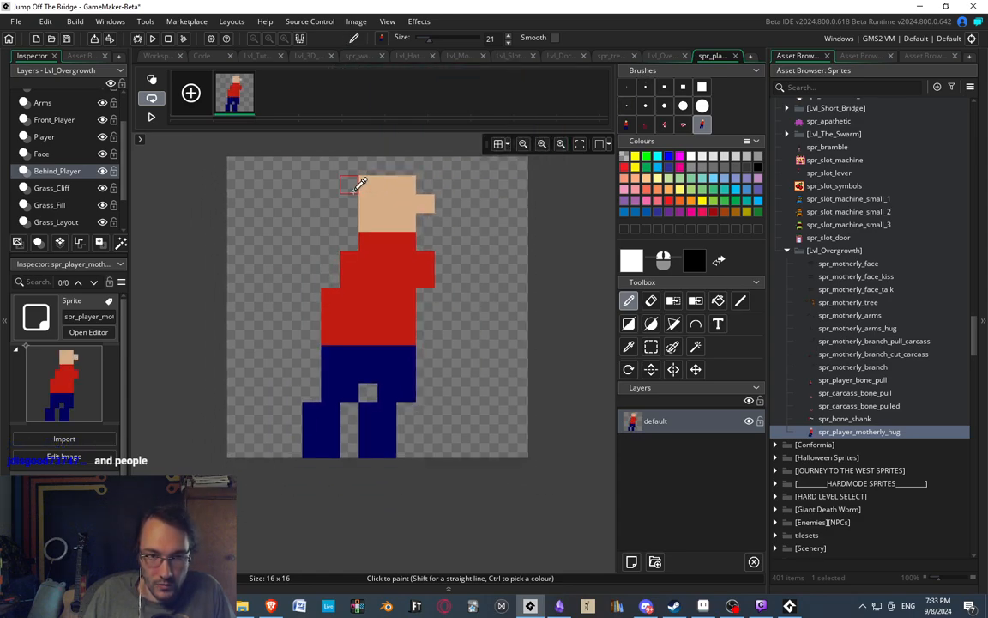
Set the origin of spr_player_motherly_hug to 8 x 6, on the figure's upper torso.
left_click(149, 56)
left_click(520, 268)
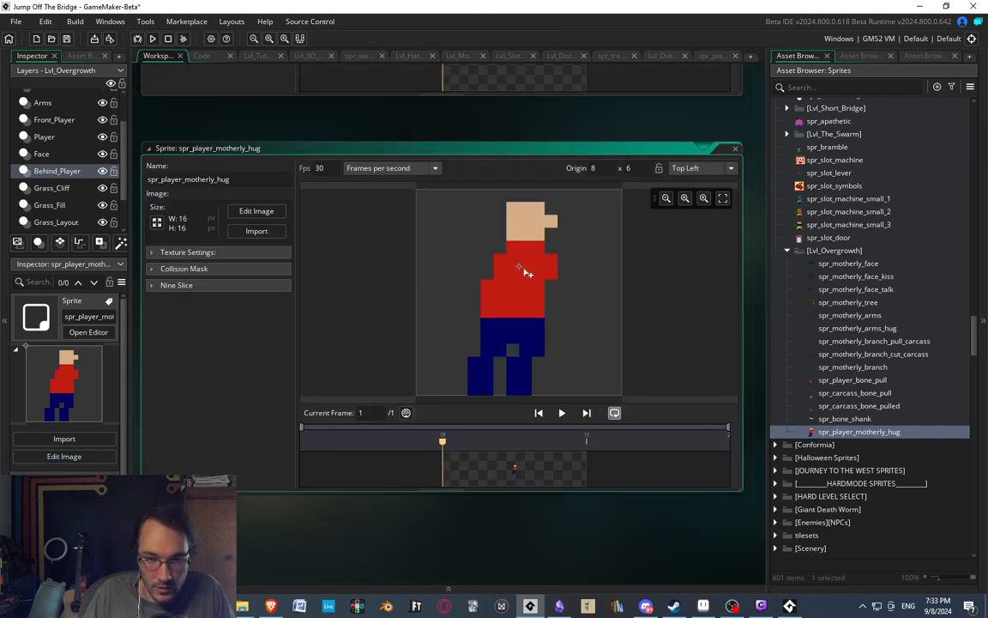
scroll(452, 343, "down", 3)
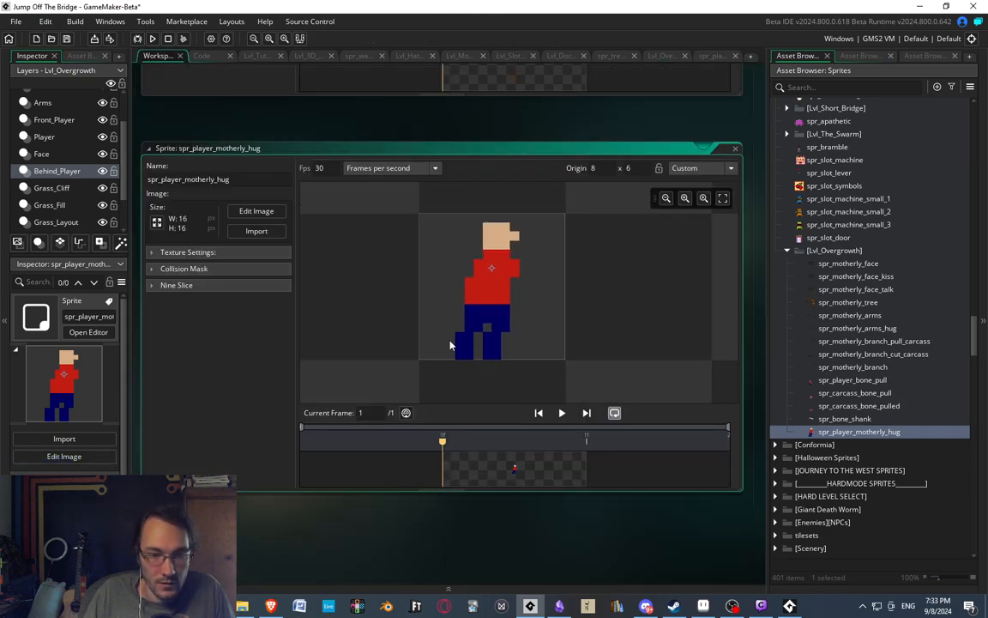
Duplicate the only frame of spr_player_motherly_hug and check the player beside the tree in the running game.
double_click(509, 468)
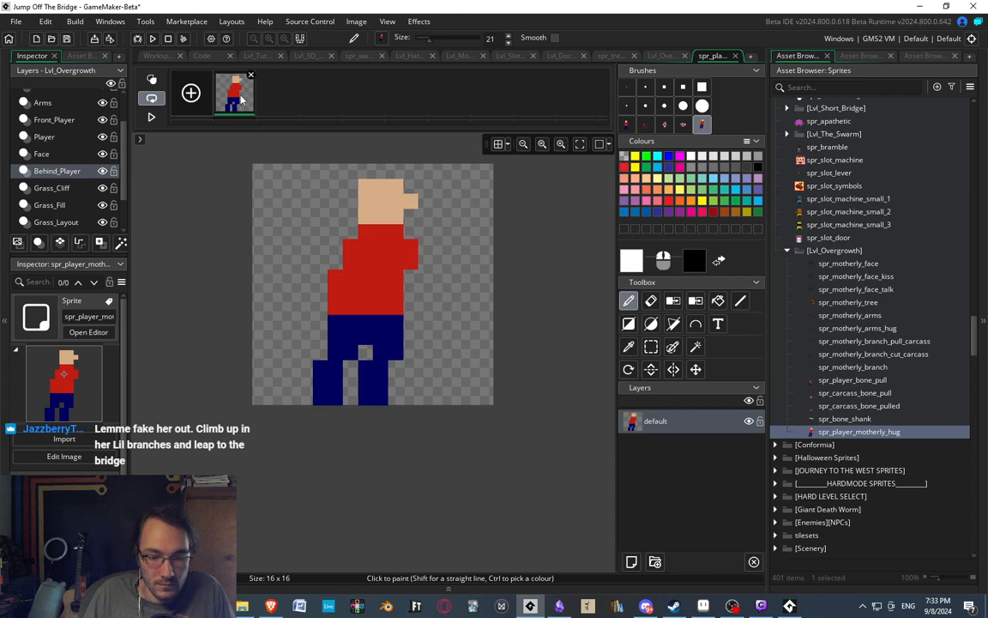
key("ctrl+c")
key("ctrl+v")
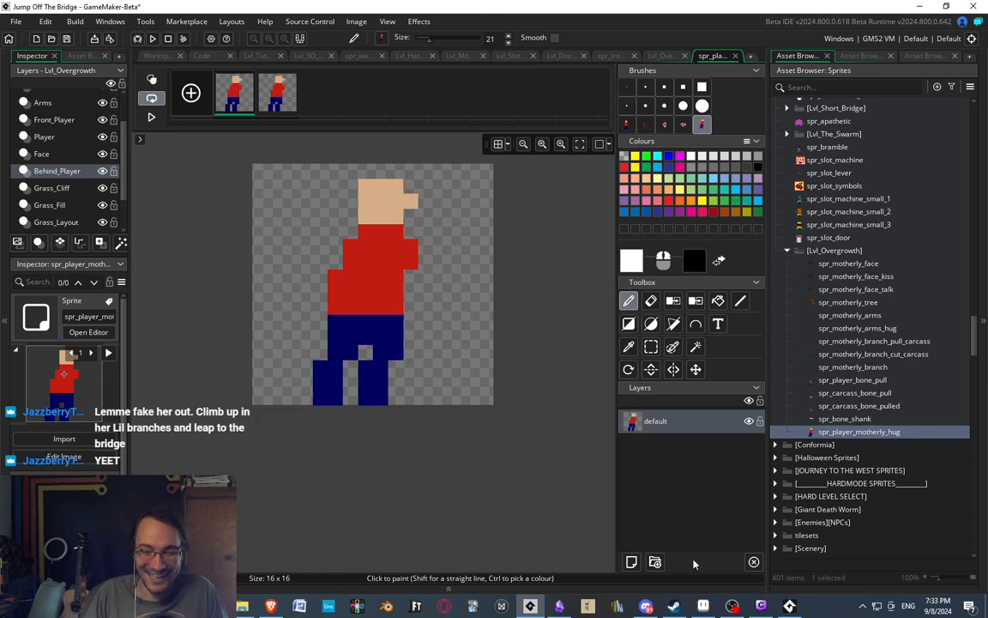
left_click(789, 606)
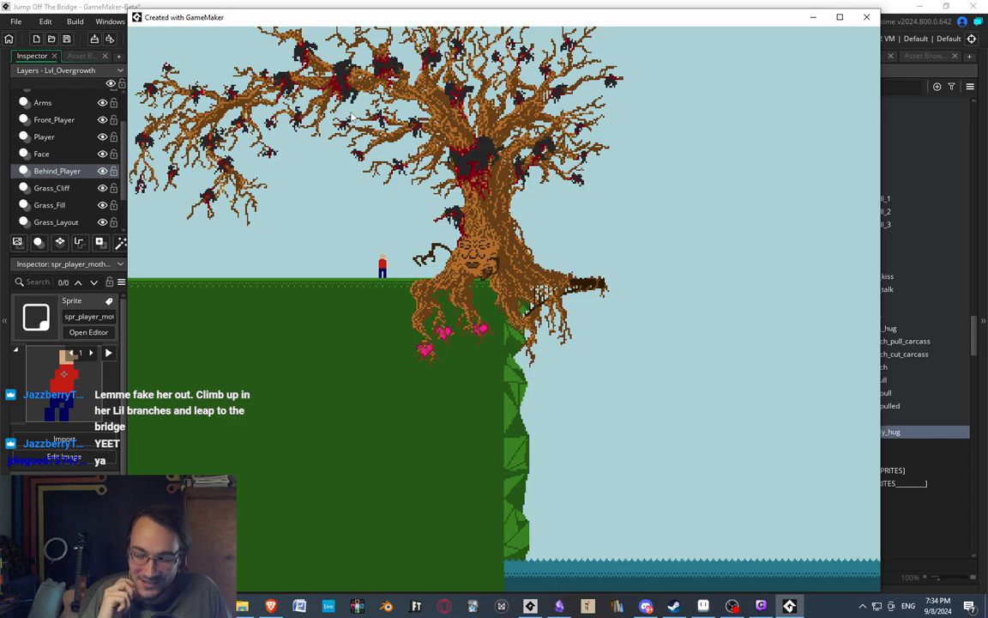
left_click(277, 3)
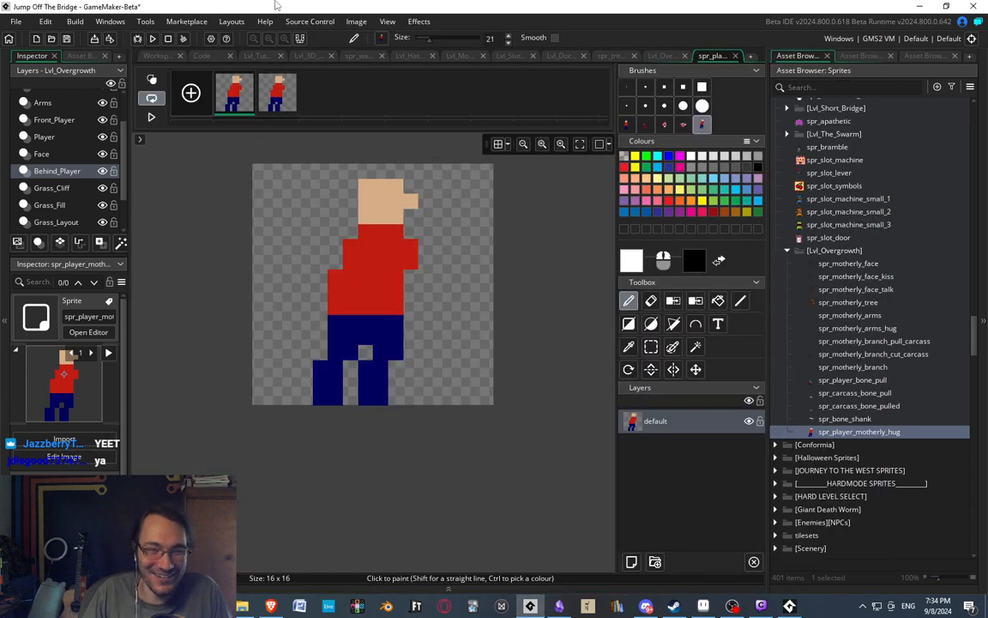
Shift the whole figure in the second frame one pixel to the right and compare both frames.
middle_click_drag(341, 271, 358, 261)
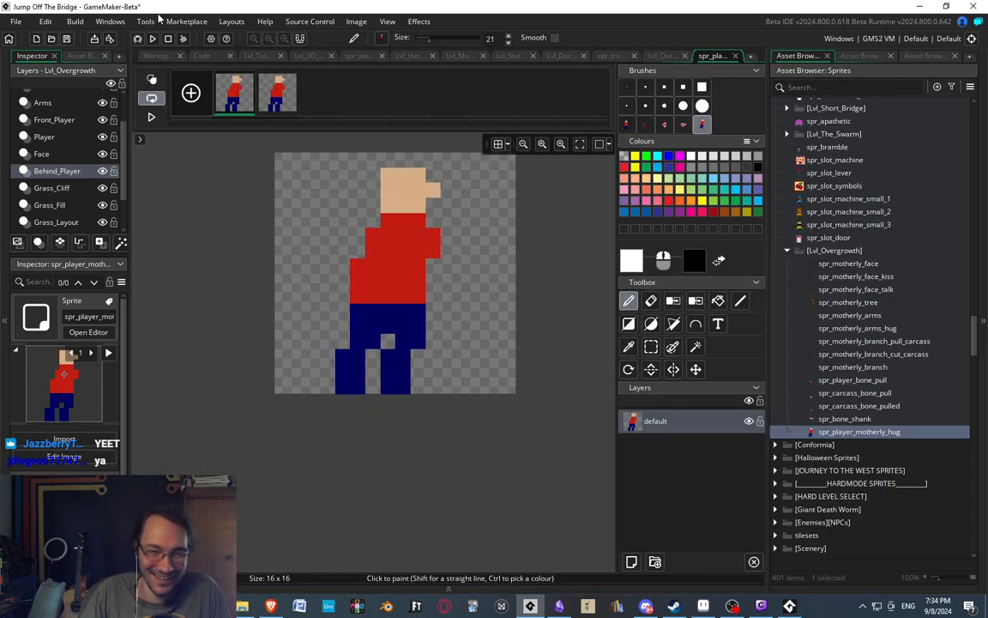
left_click(272, 97)
left_click(242, 93)
left_click(277, 93)
left_click(652, 347)
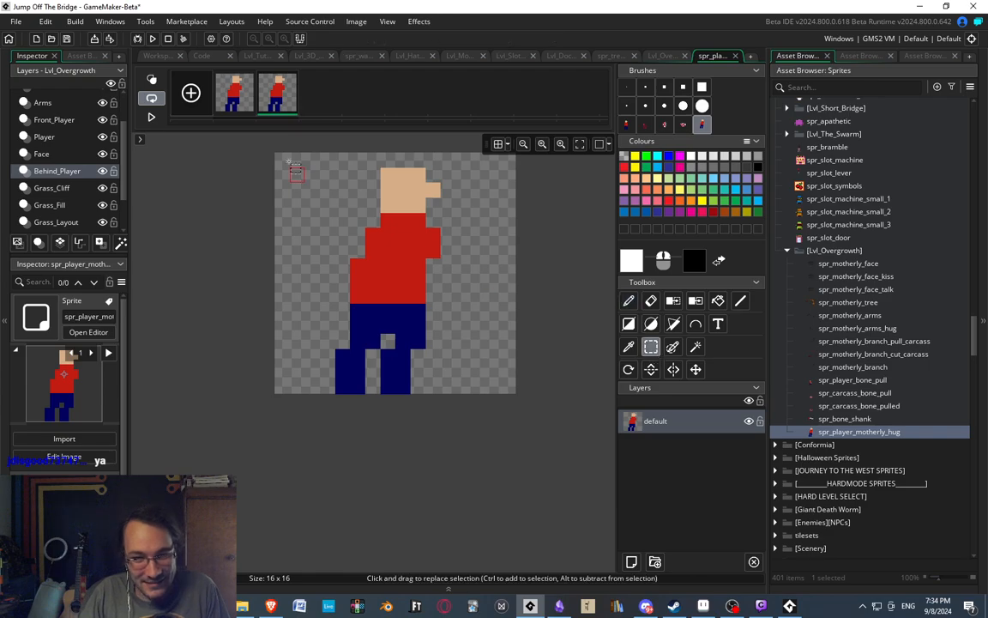
left_click_drag(268, 155, 498, 426)
key("Right")
left_click(508, 426)
left_click(238, 94)
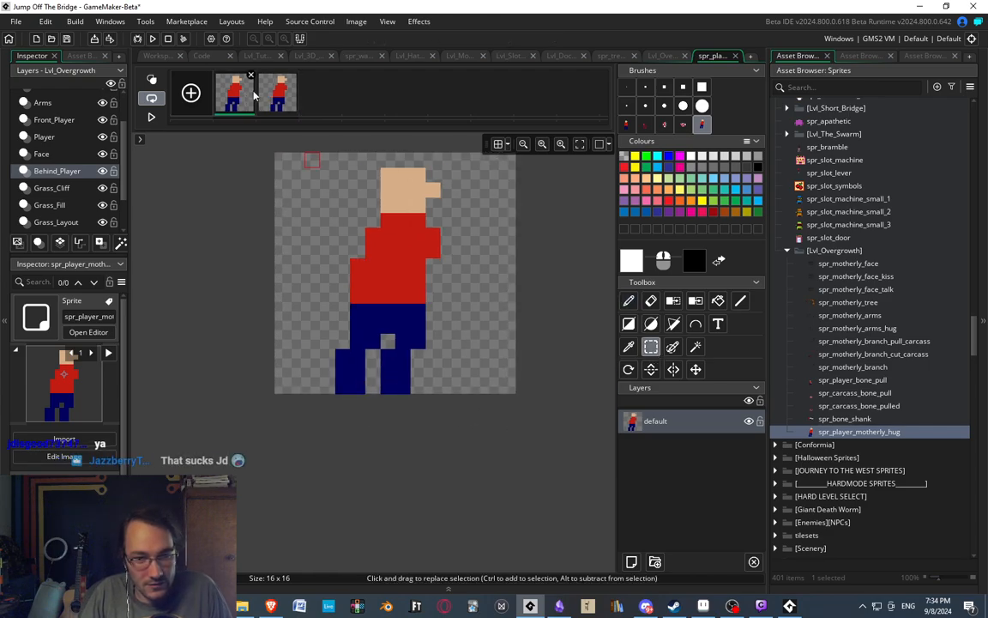
left_click(270, 97)
left_click(231, 100)
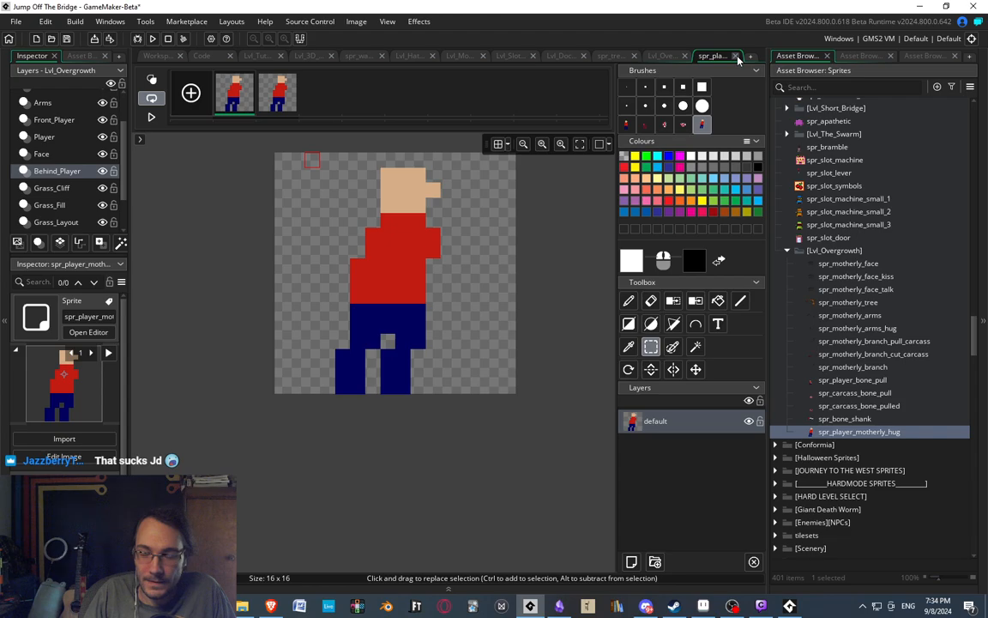
Close the sprite's image editor and move spr_player_motherly_hug directly below spr_motherly_arms_hug in the Lvl_Overgrowth sprite group.
double_click(890, 429)
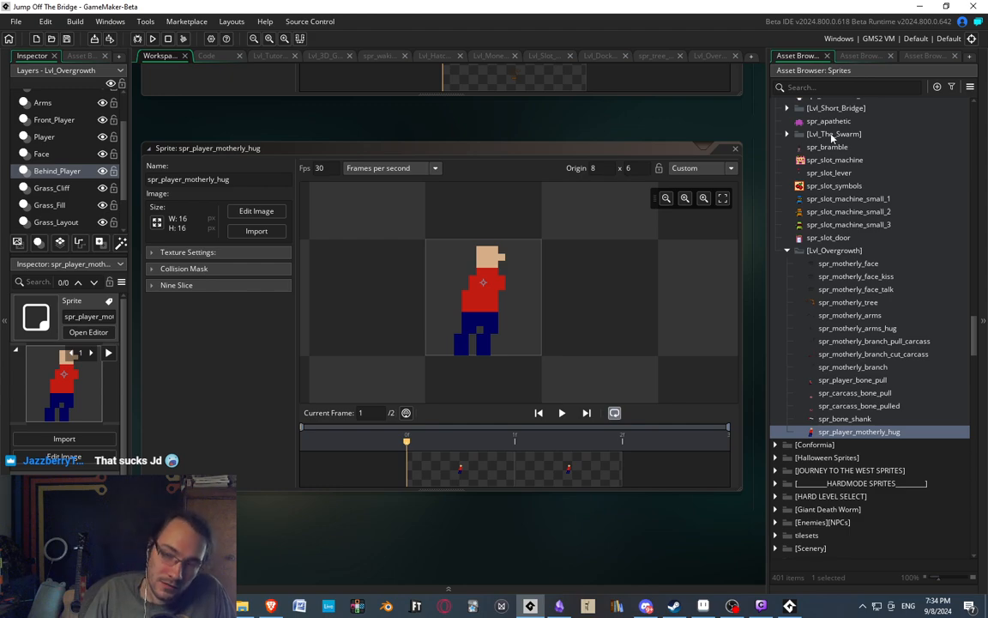
left_click(862, 56)
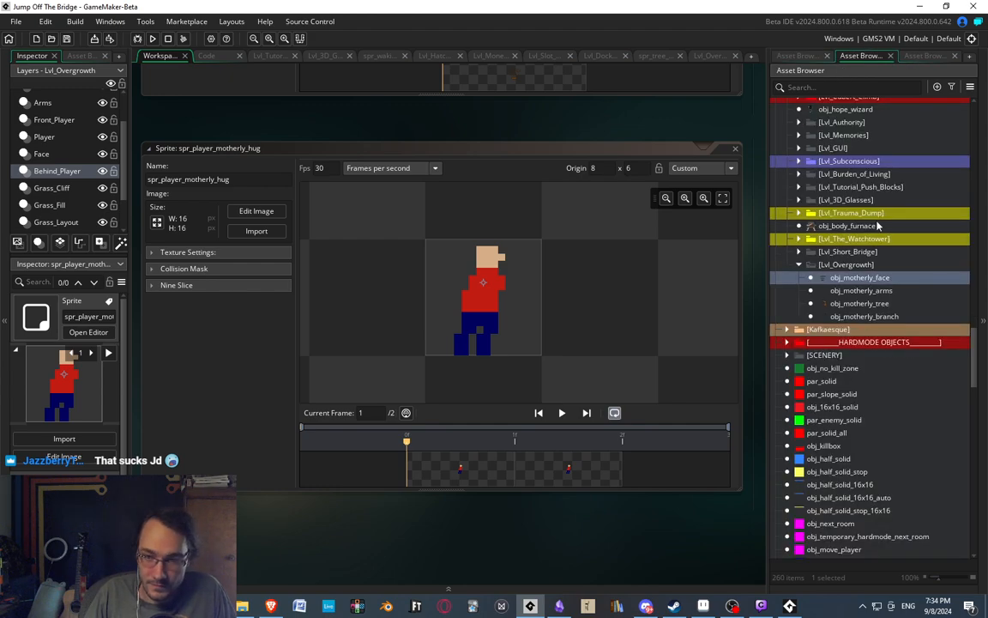
left_click(798, 55)
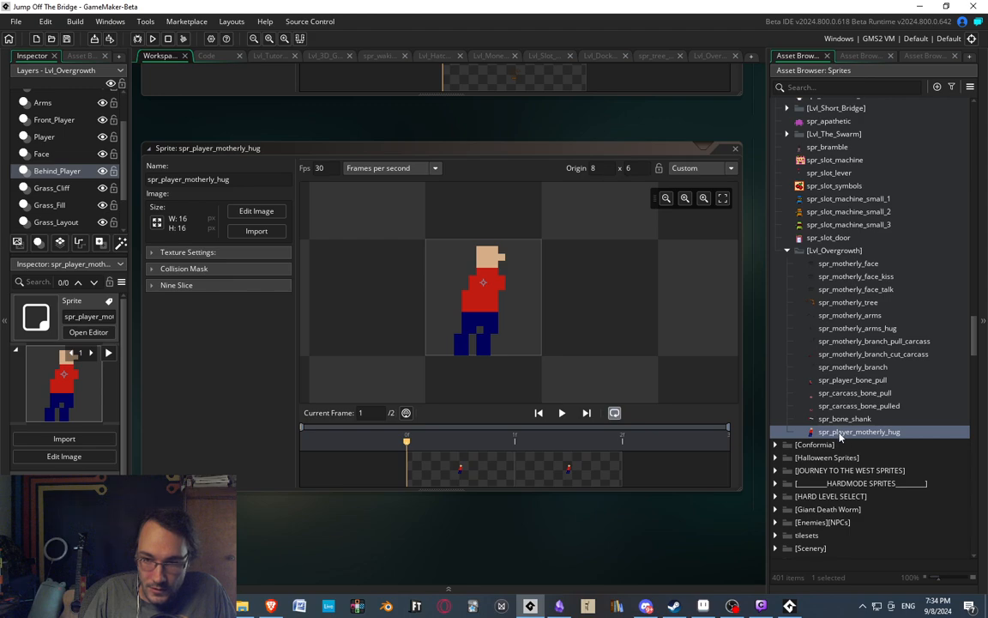
left_click_drag(840, 437, 869, 339)
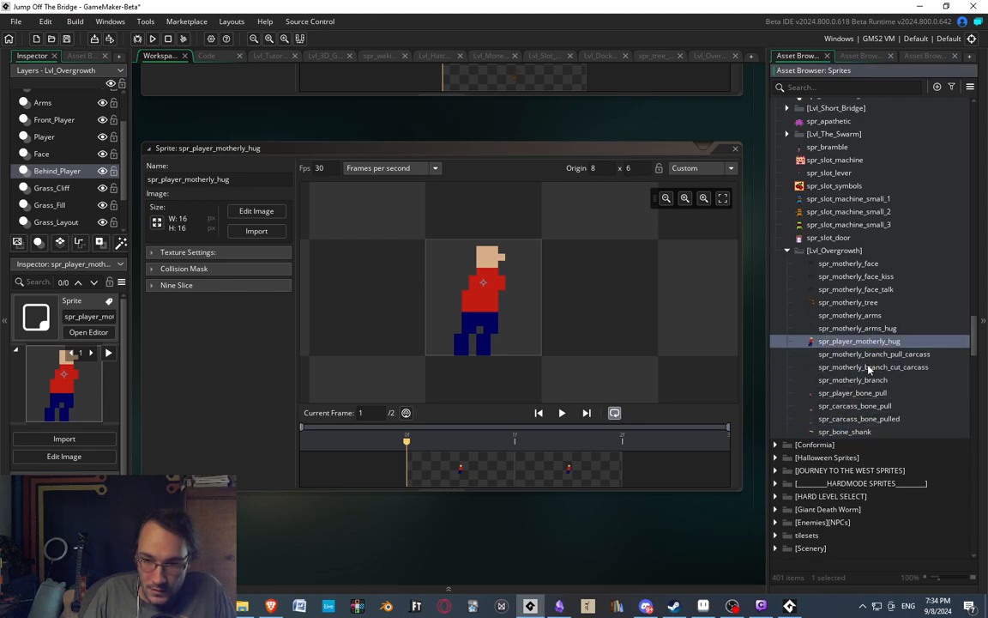
Look through the Lvl_Overgrowth sprites, checking the motherly face, arms, tree, branch and bone-pull previews.
left_click(855, 316)
left_click(851, 300)
left_click(856, 289)
left_click(858, 276)
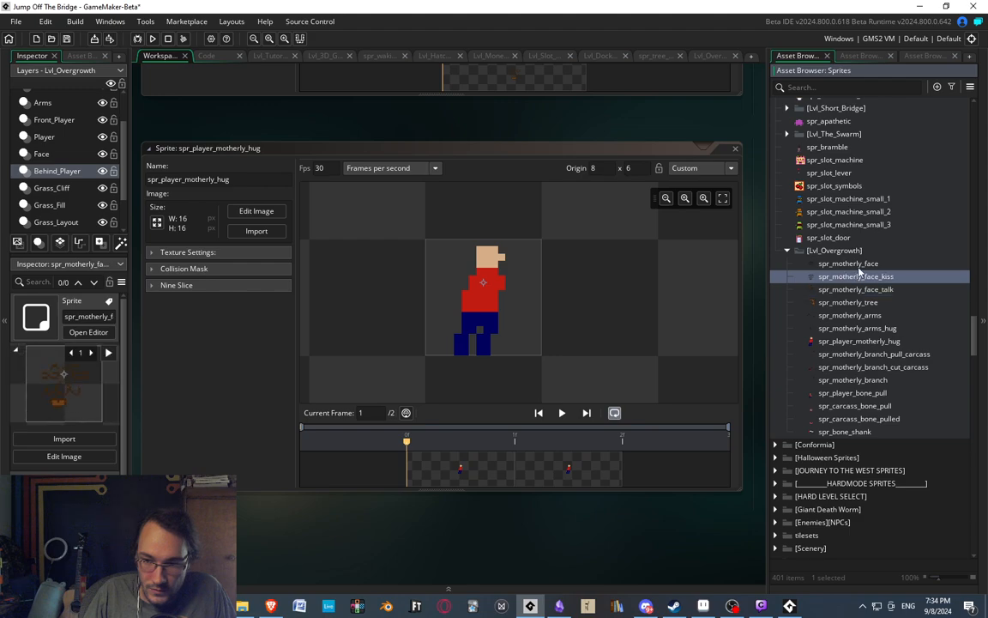
left_click(859, 265)
left_click(861, 280)
mouse_move(860, 283)
left_mouse_down()
mouse_move(880, 341)
mouse_move(870, 335)
mouse_move(865, 277)
left_mouse_up()
left_click(848, 342)
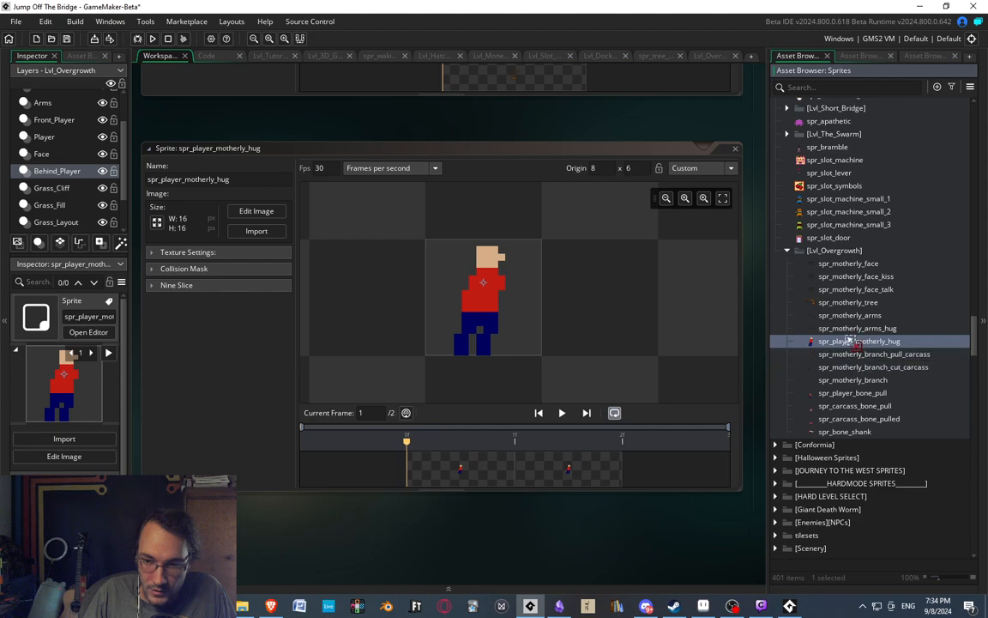
left_click(861, 384)
left_click(854, 395)
left_click(835, 418)
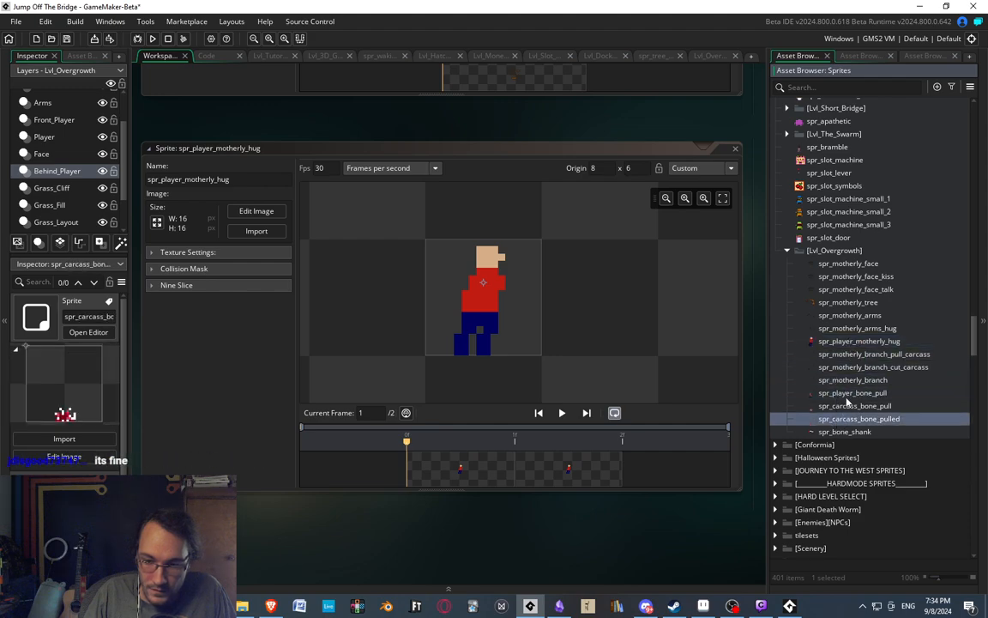
mouse_move(847, 395)
left_mouse_down()
mouse_move(847, 420)
mouse_move(849, 404)
left_mouse_up()
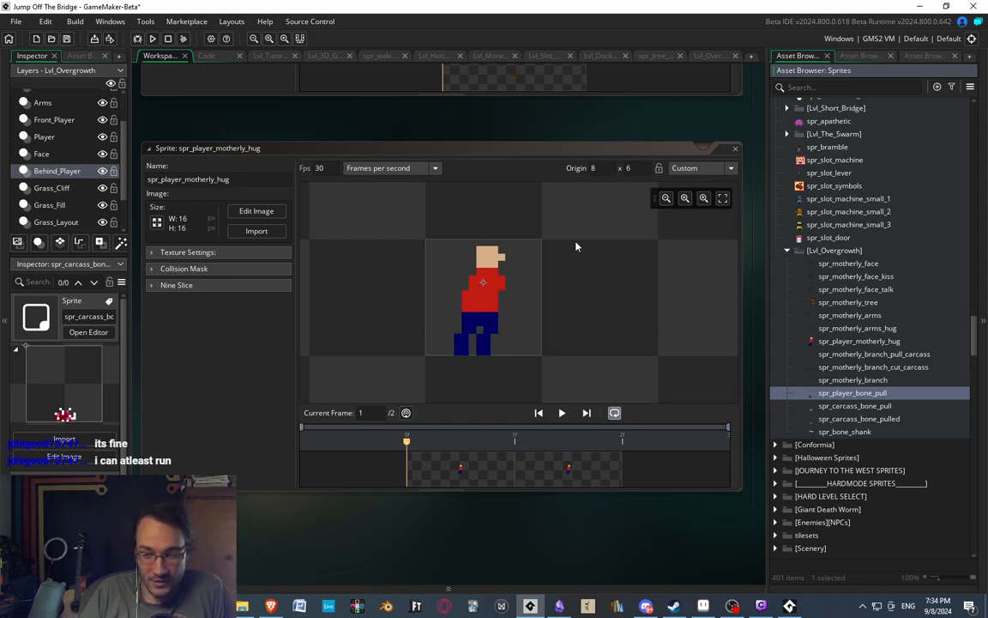
Reopen the End Step code of obj_motherly_face from the Lvl_Overgrowth objects.
left_click(862, 55)
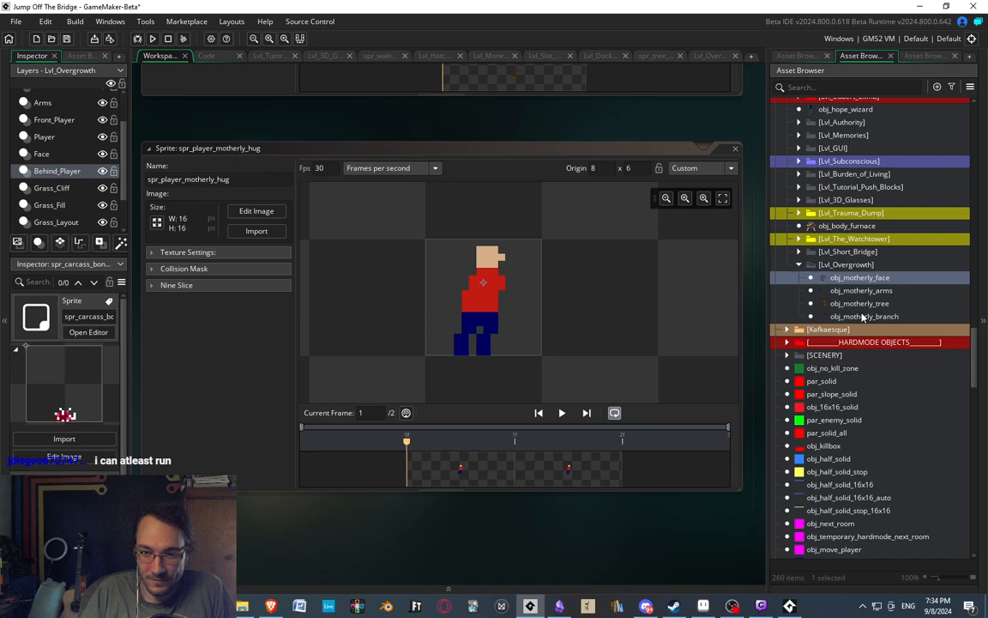
double_click(858, 278)
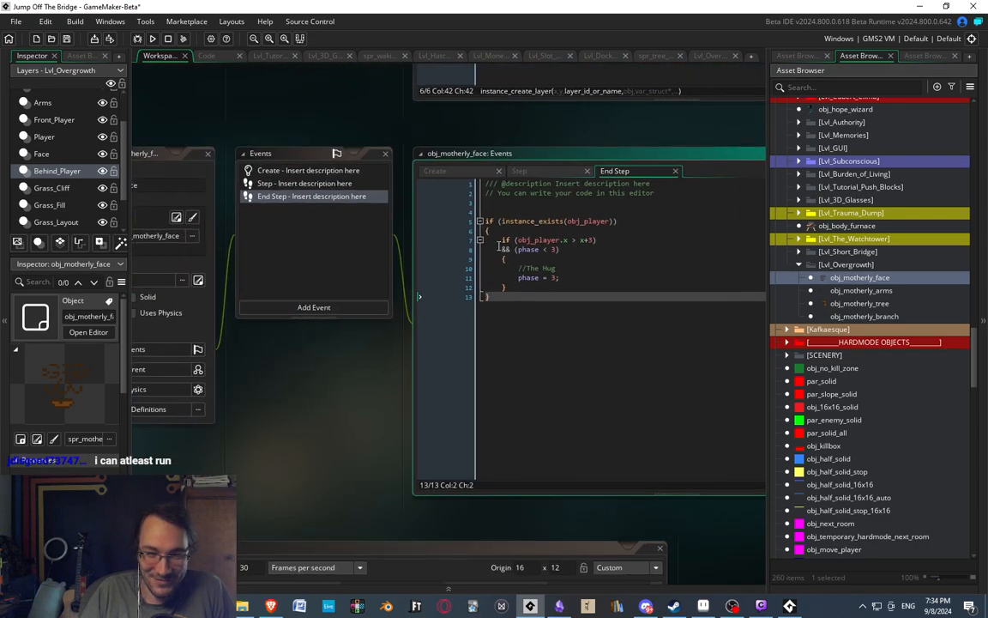
Review the phase blocks in obj_motherly_face's Step code, especially the empty phase 3 hug block, and return to the End Step code.
left_click(356, 183)
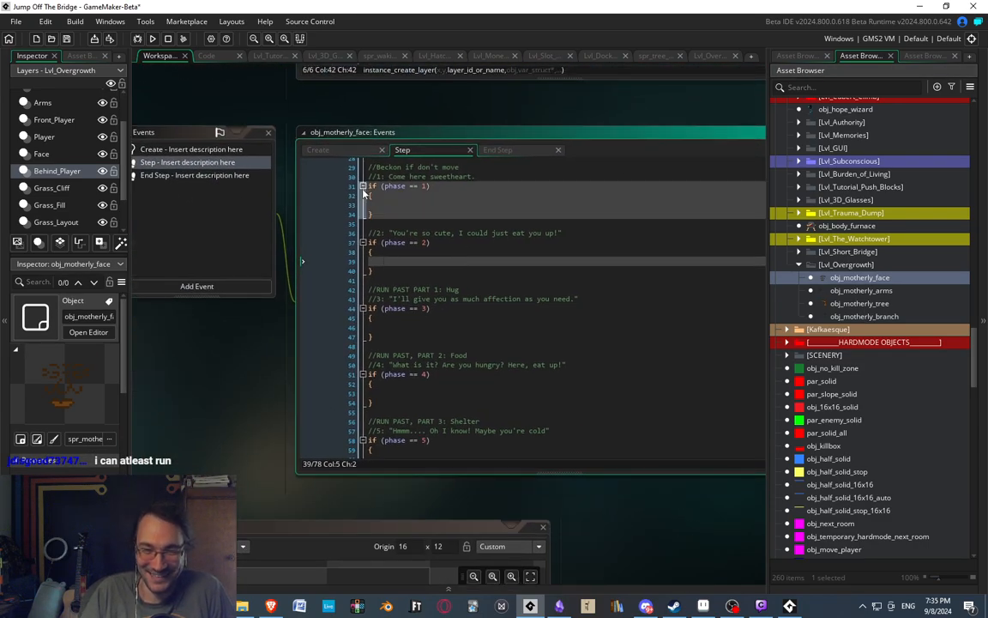
scroll(436, 233, "up", 5)
scroll(452, 496, "down", 2)
left_click(468, 199)
middle_click_drag(468, 207, 483, 389)
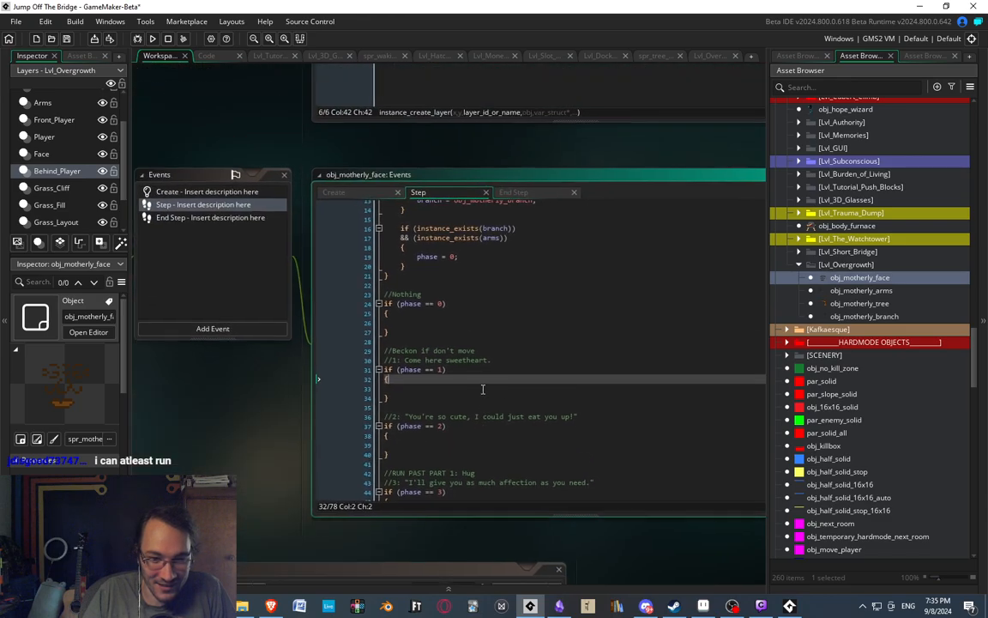
scroll(489, 337, "down", 4)
middle_click_drag(469, 284, 555, 256)
left_click(475, 319)
left_click(472, 300)
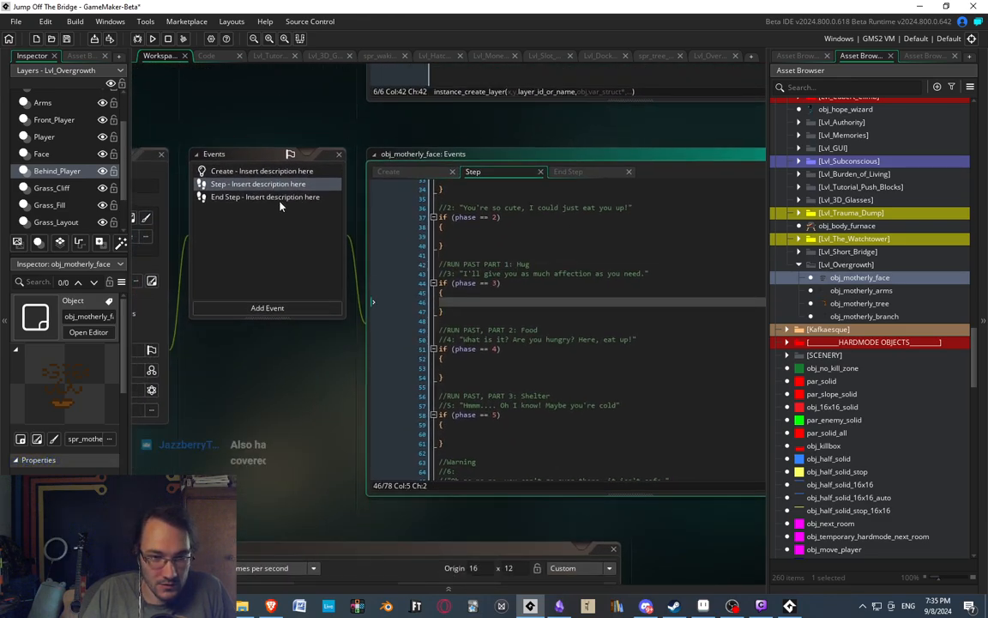
left_click(277, 197)
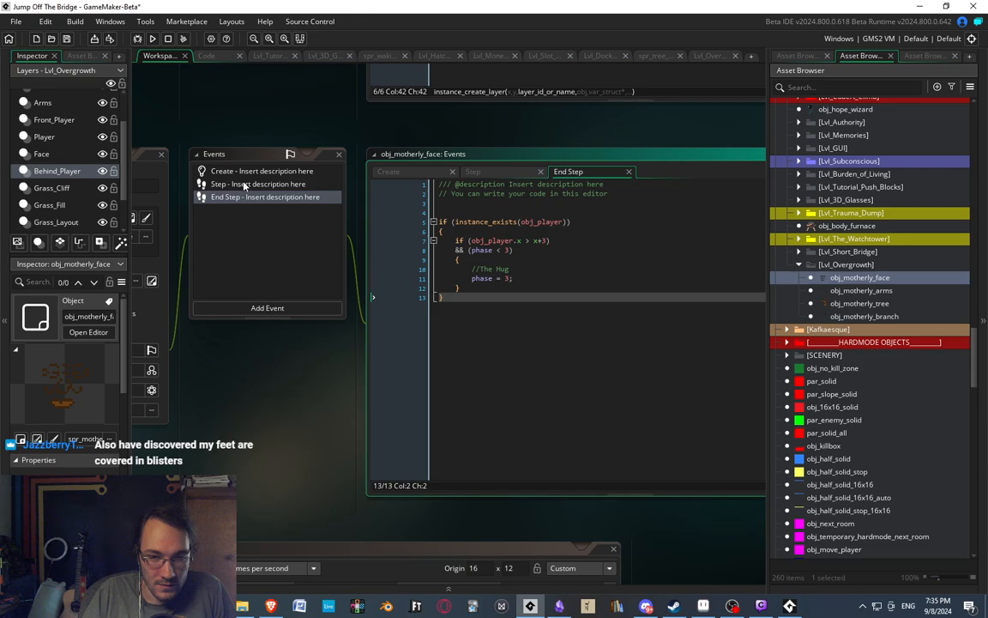
Below phase = 3 in the hug condition, add the line obj_player.no_animations_allowed = true;.
left_click(528, 277)
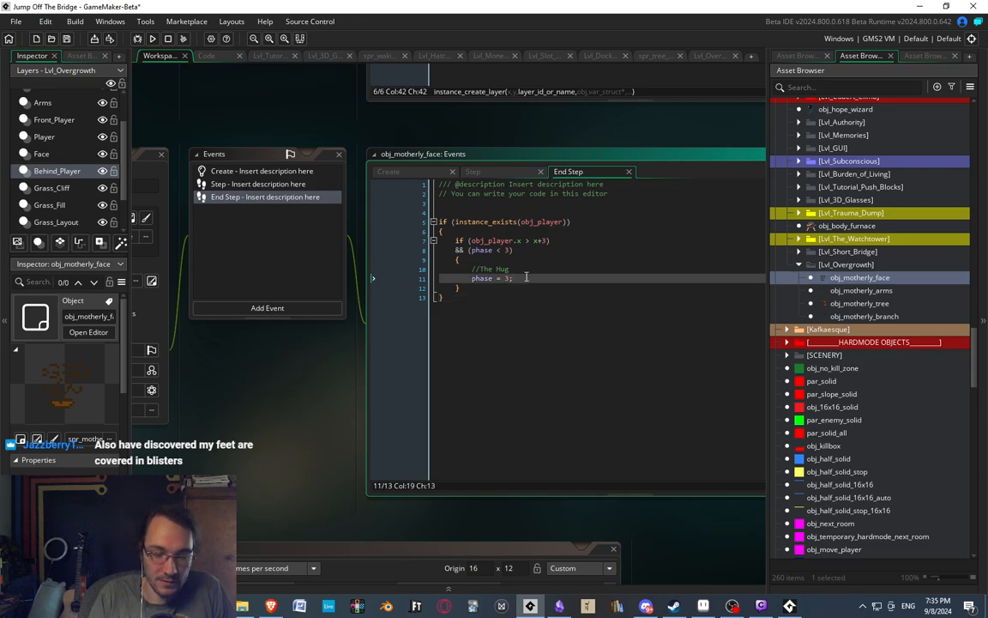
key("Return")
key("Return")
type("obj_")
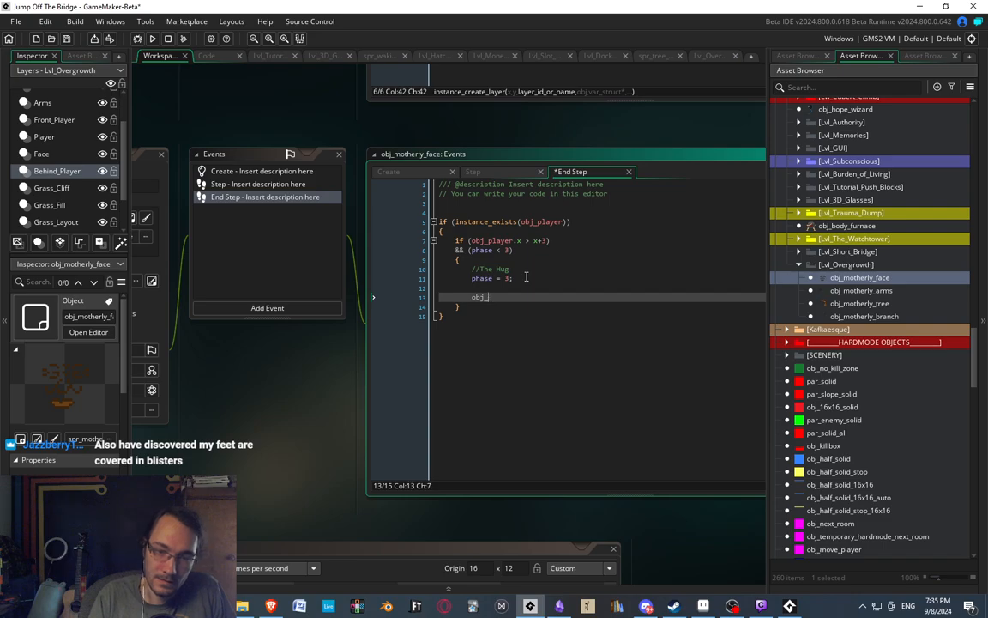
type("player.")
key("Escape")
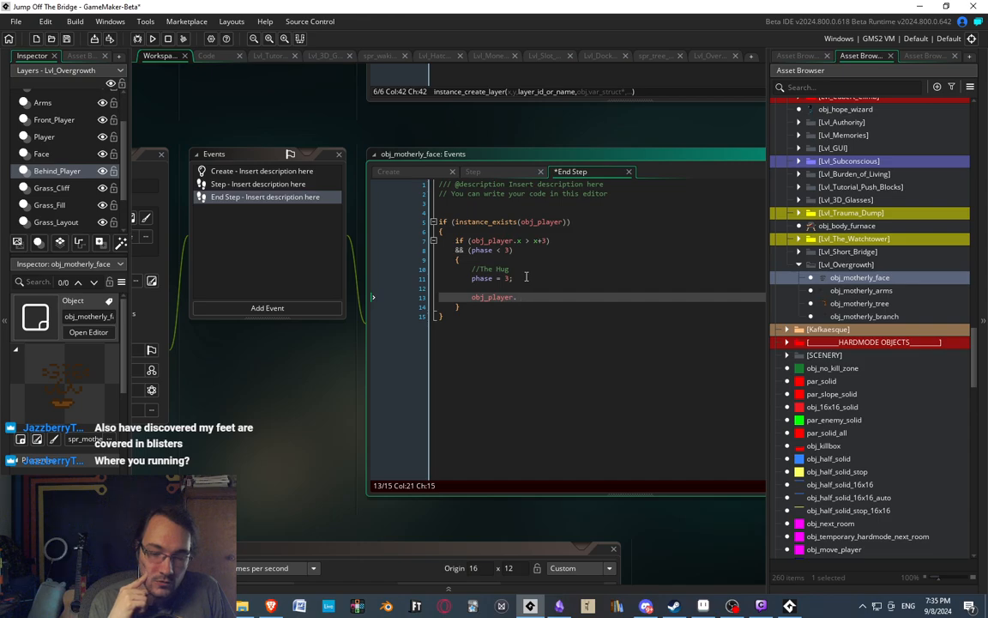
key("BackSpace")
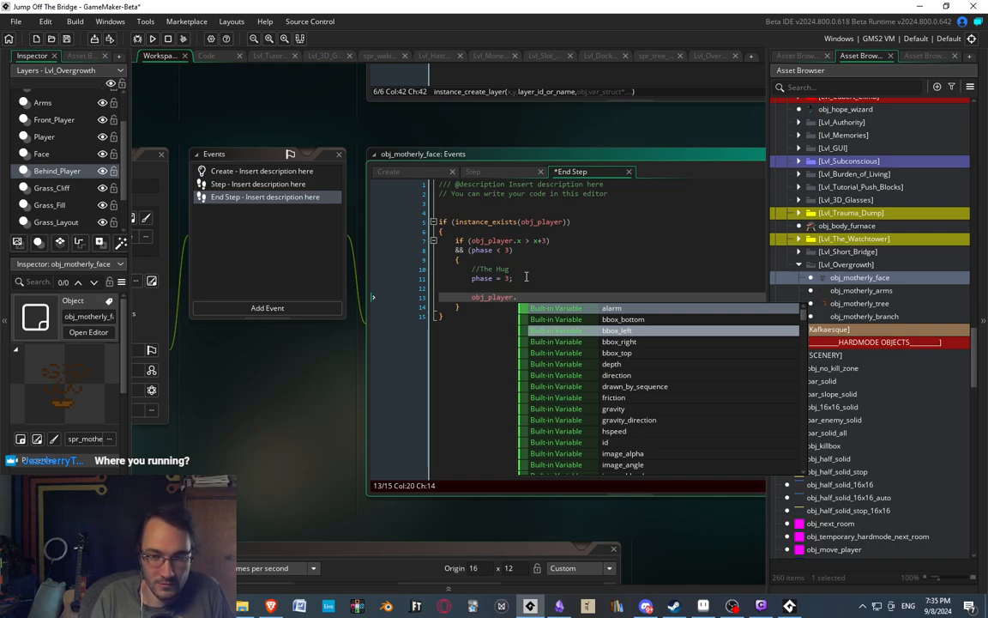
type("no_")
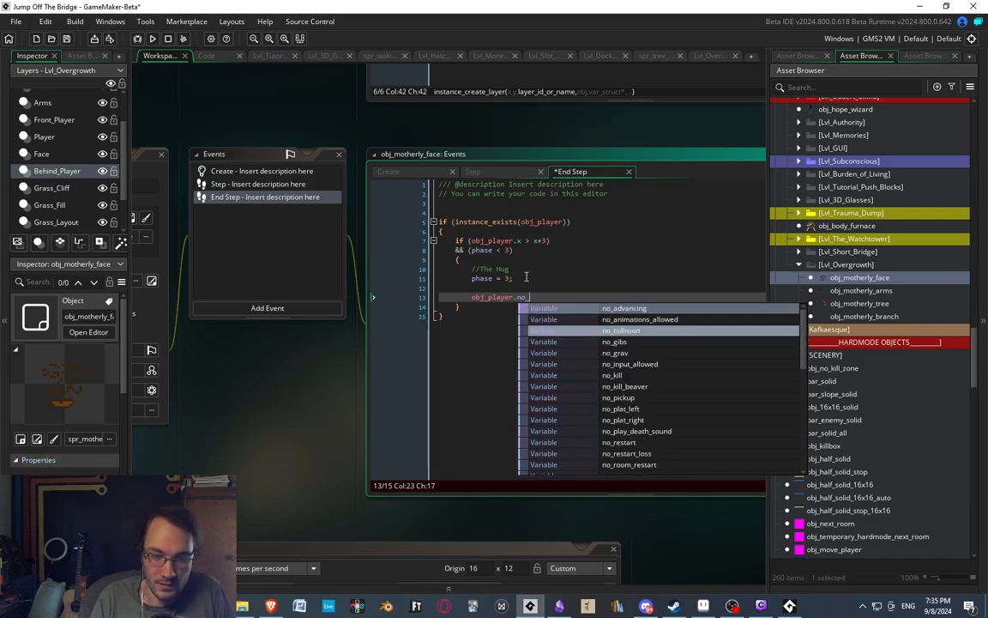
type("anim")
key("Return")
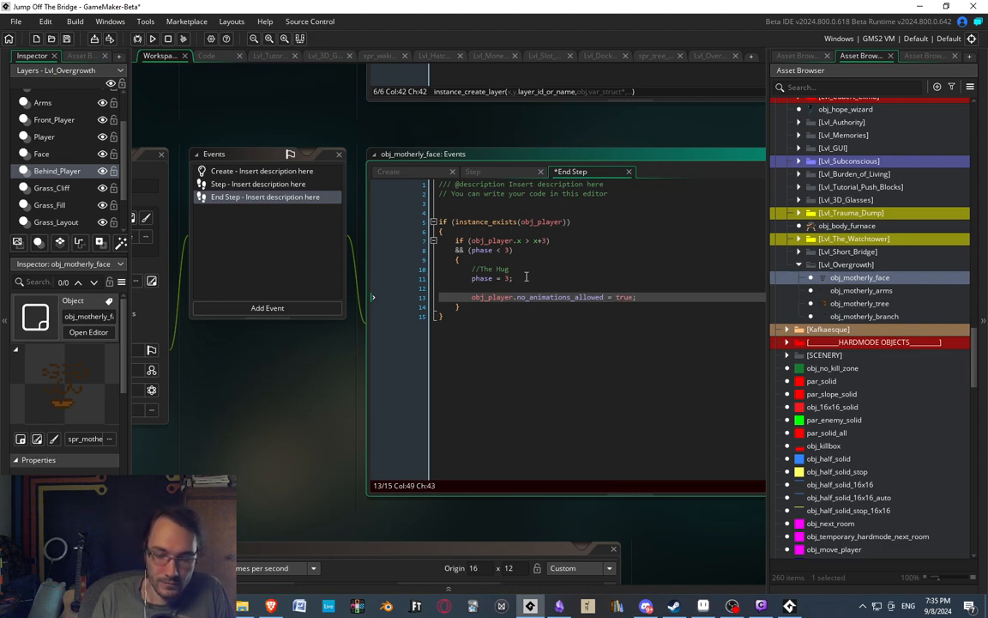
Add the line obj_player.no_scr_move = true; directly under the no_animations_allowed line.
key("Return")
type("obj_player.")
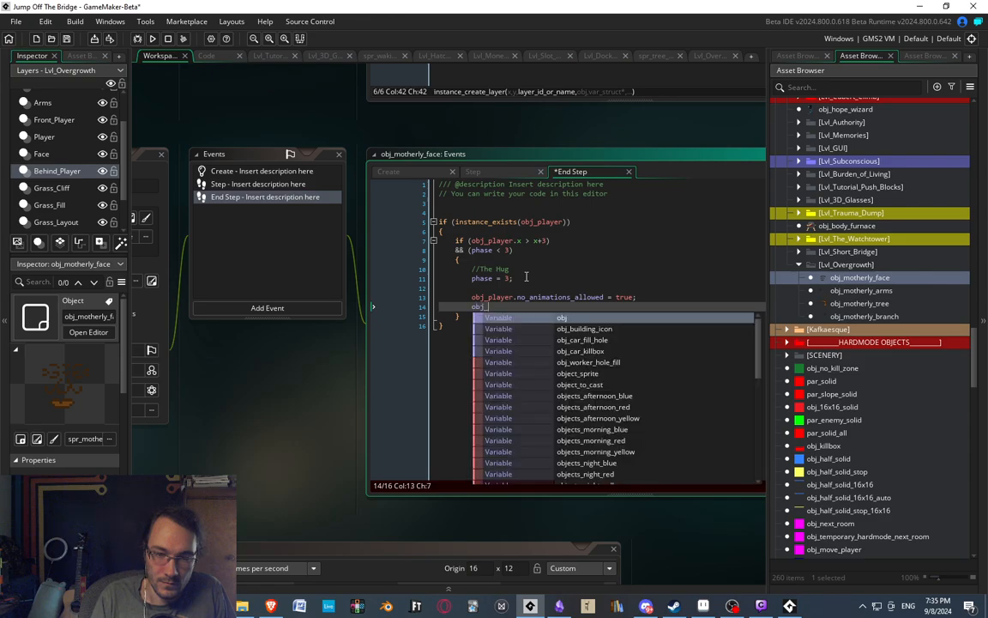
type("no_")
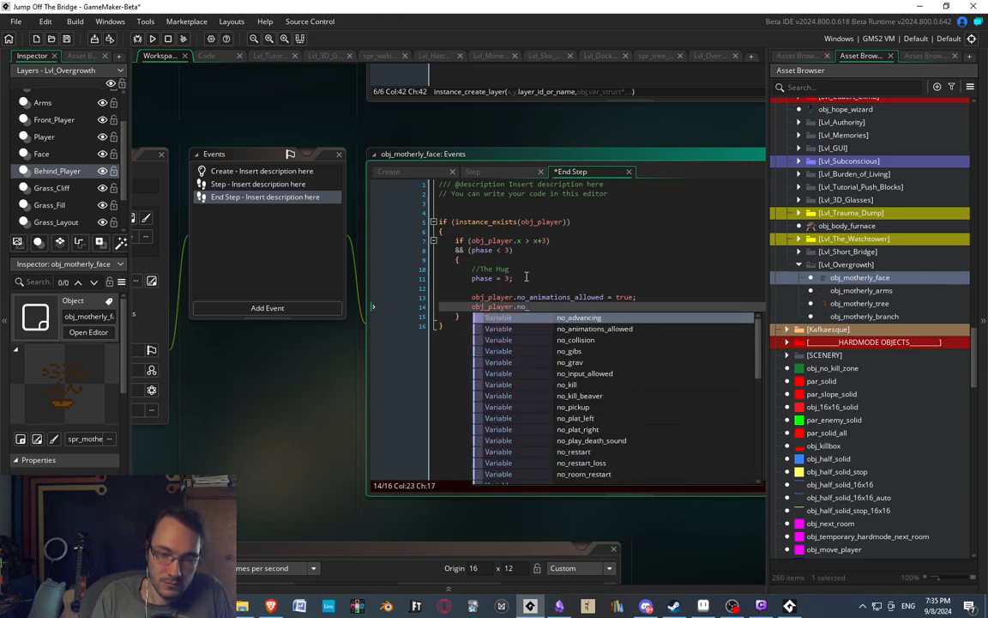
type("sc")
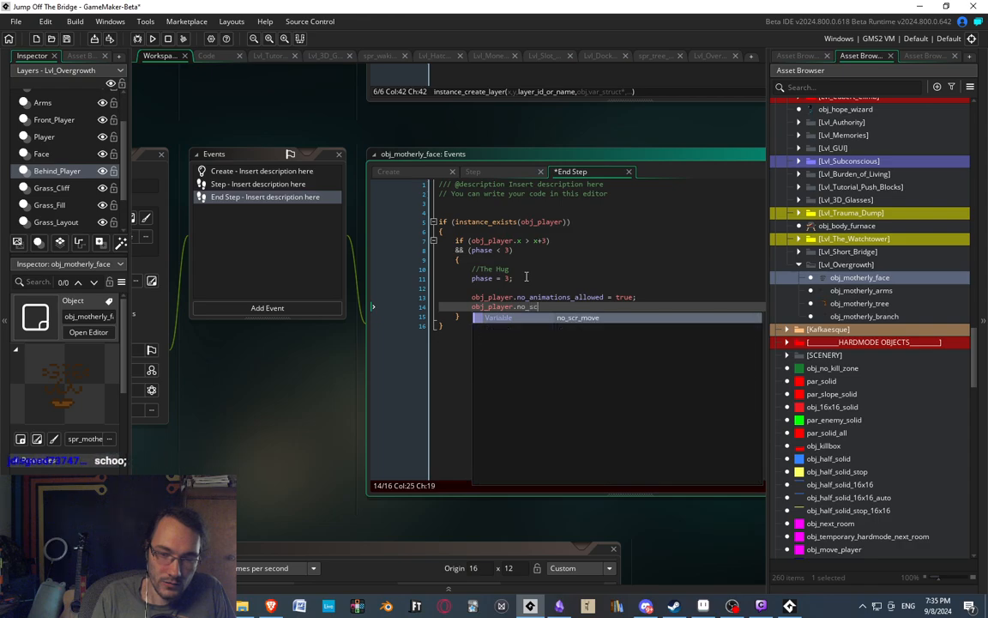
key("Return")
type("= true;")
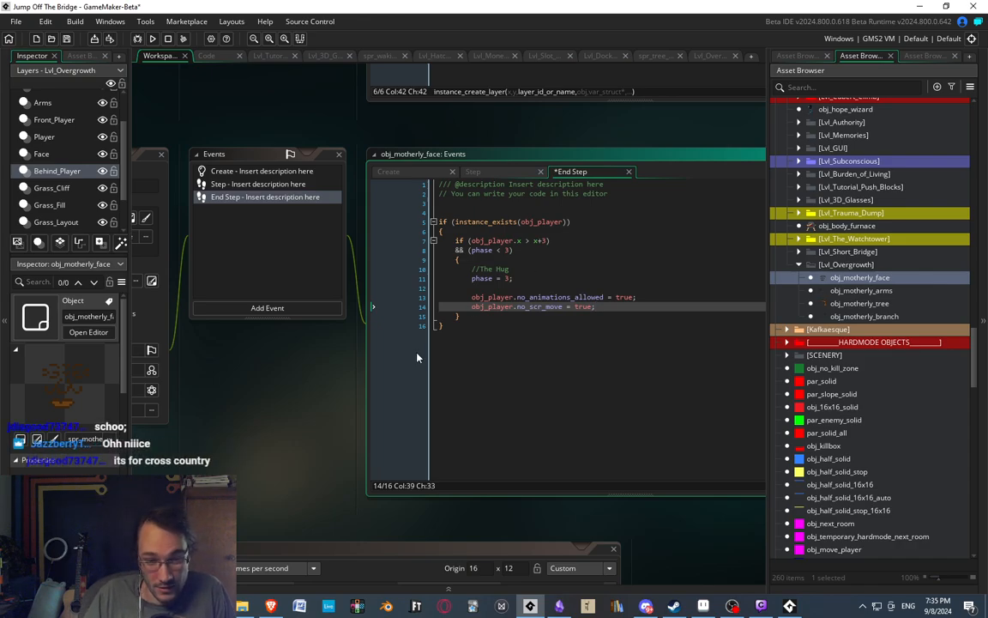
Remove the obj_player. prefix from the no_animations_allowed and no_scr_move lines, leaving an empty line beneath them.
left_click(505, 278)
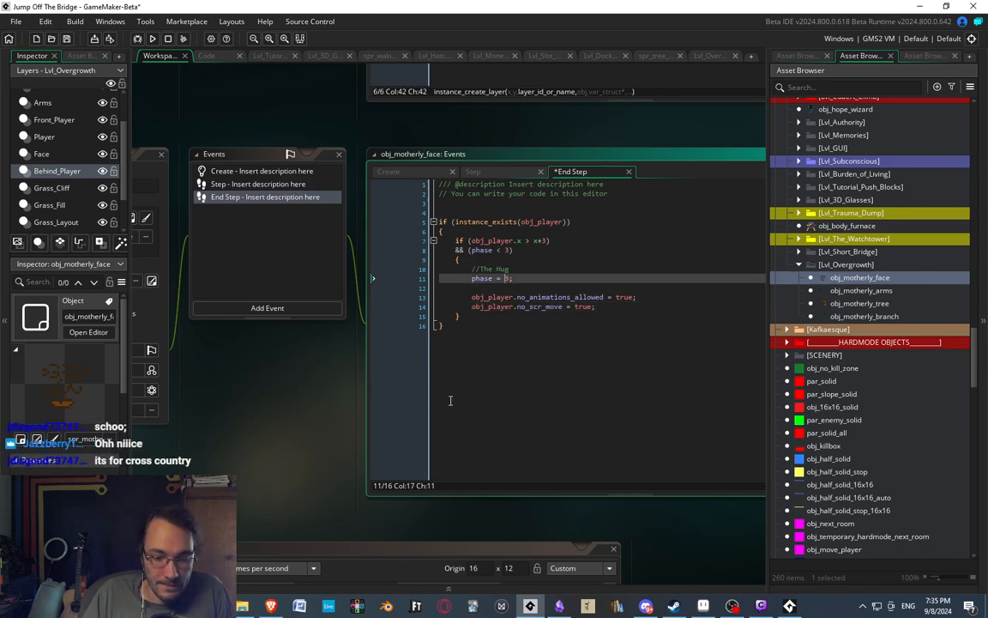
left_click(486, 288)
left_click(631, 306)
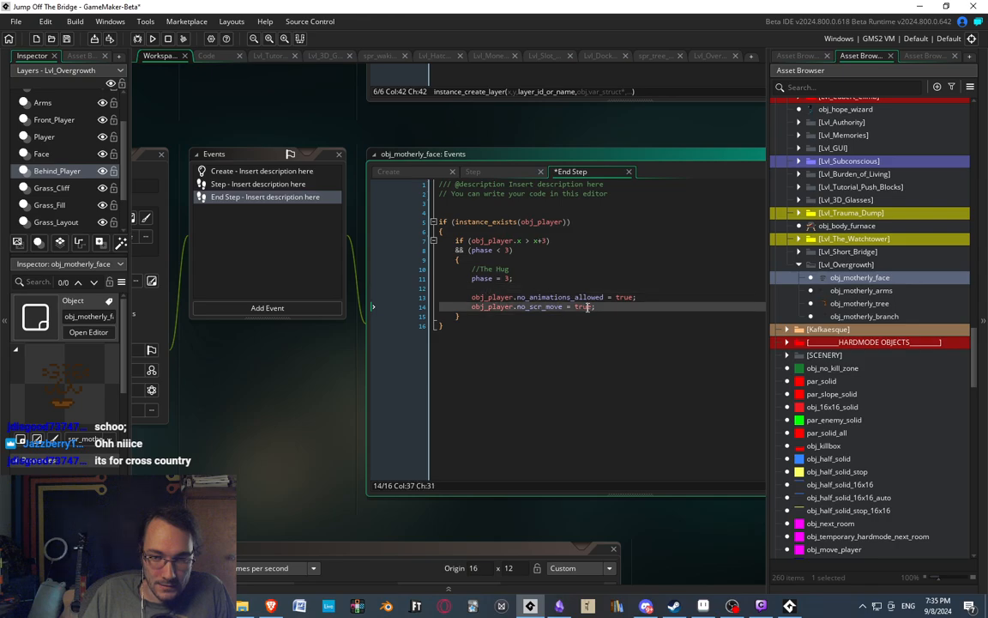
key("Return")
key("Return")
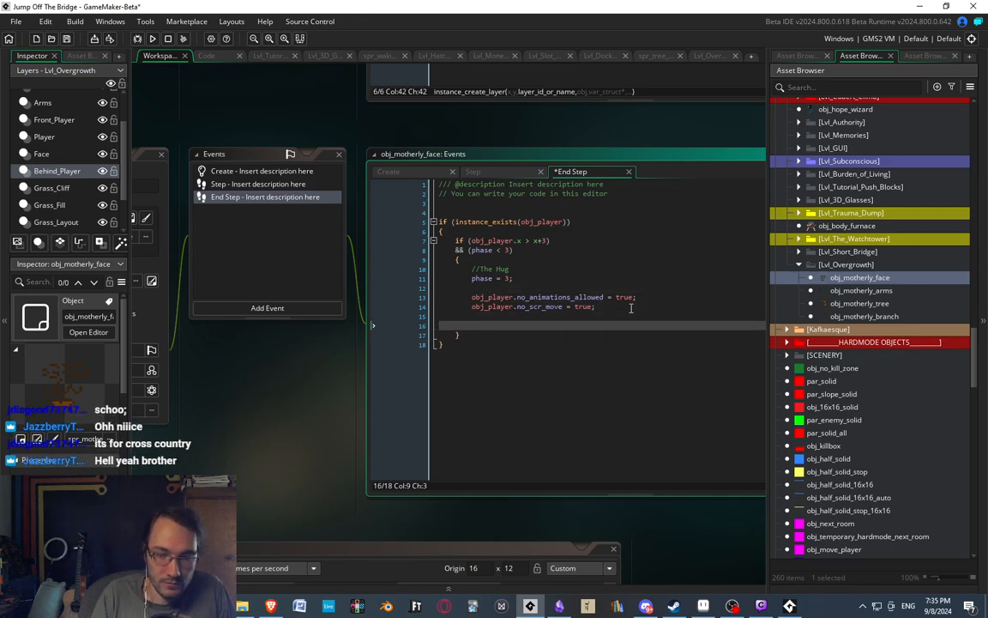
key("BackSpace")
key("BackSpace")
key("BackSpace")
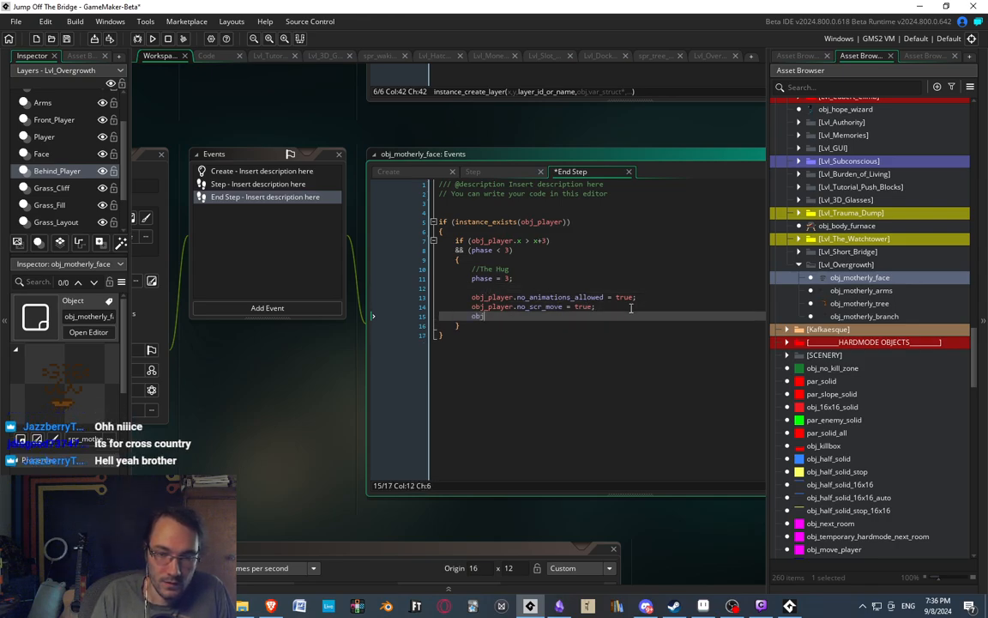
type("obj_player")
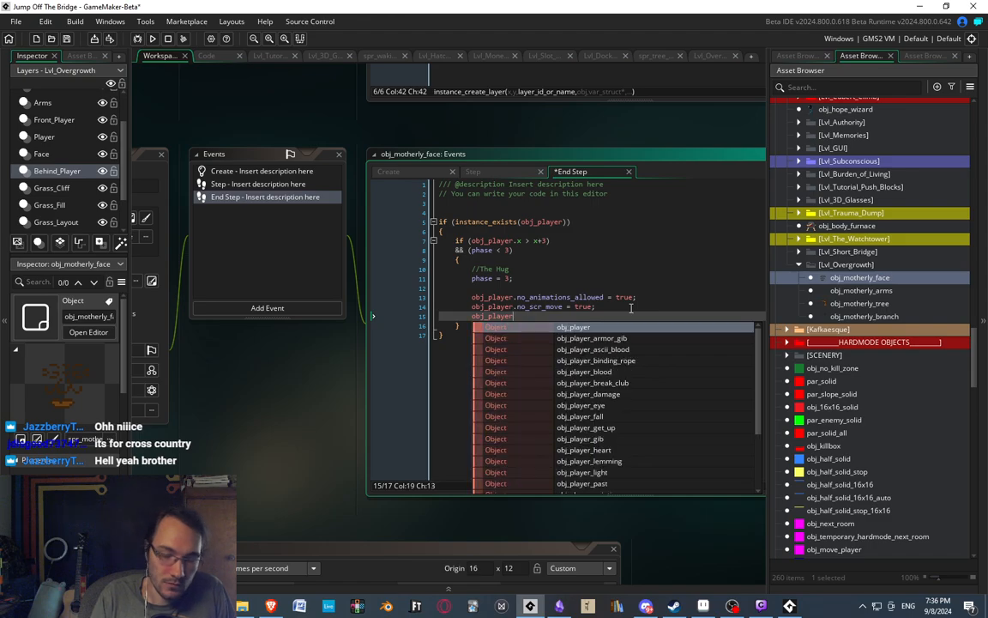
left_click_drag(514, 318, 474, 297, "alt")
key("BackSpace")
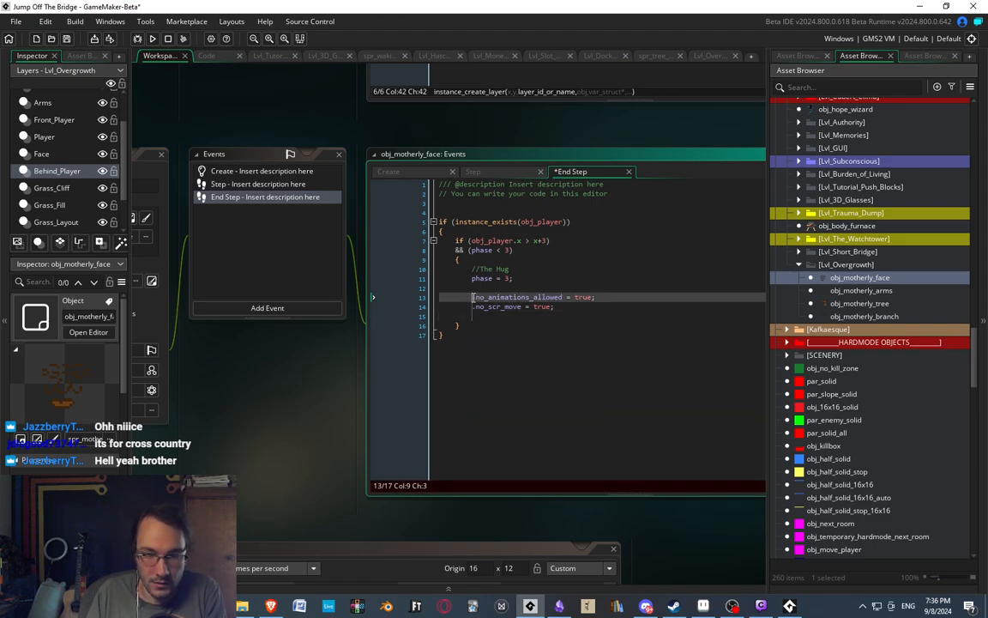
key("Delete")
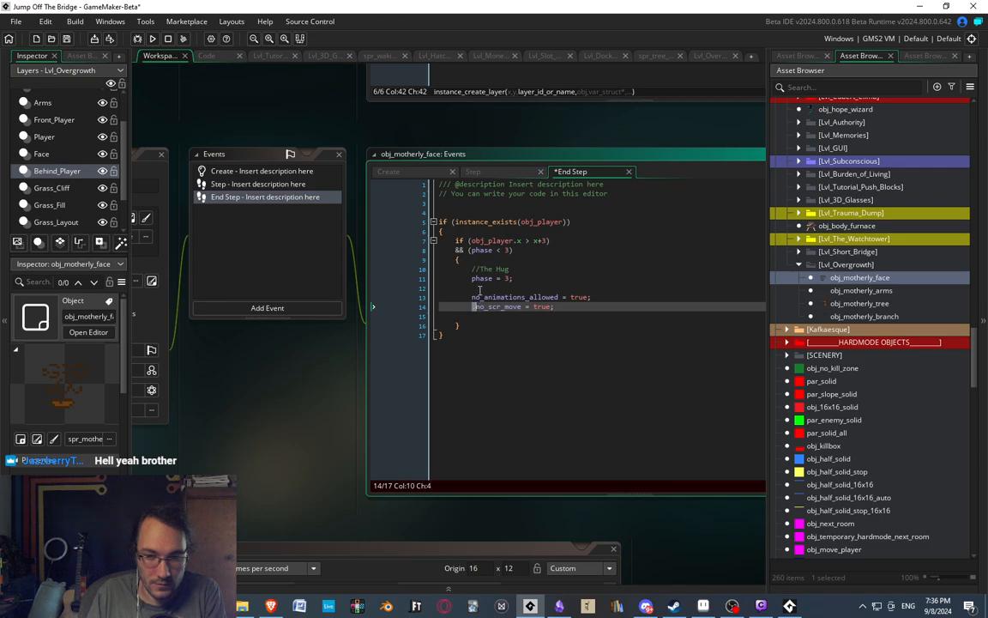
Wrap the no_animations_allowed and no_scr_move lines in a with(obj_player) block with braces and indent them.
left_click(484, 288)
key("Return")
type("with(obj_")
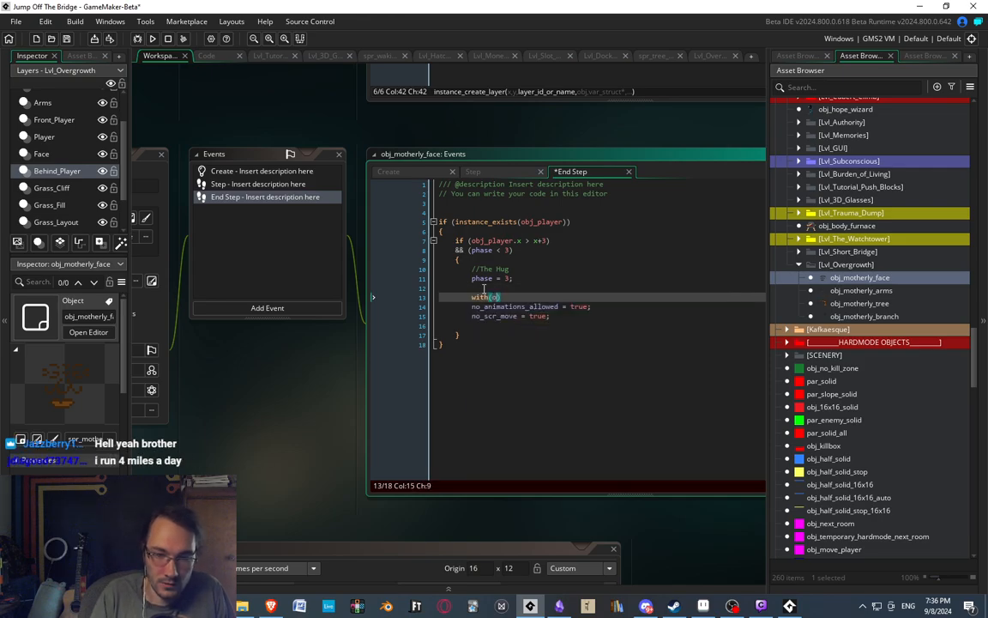
type("player)")
key("Return")
type("{")
key("Down")
key("Down")
key("Down")
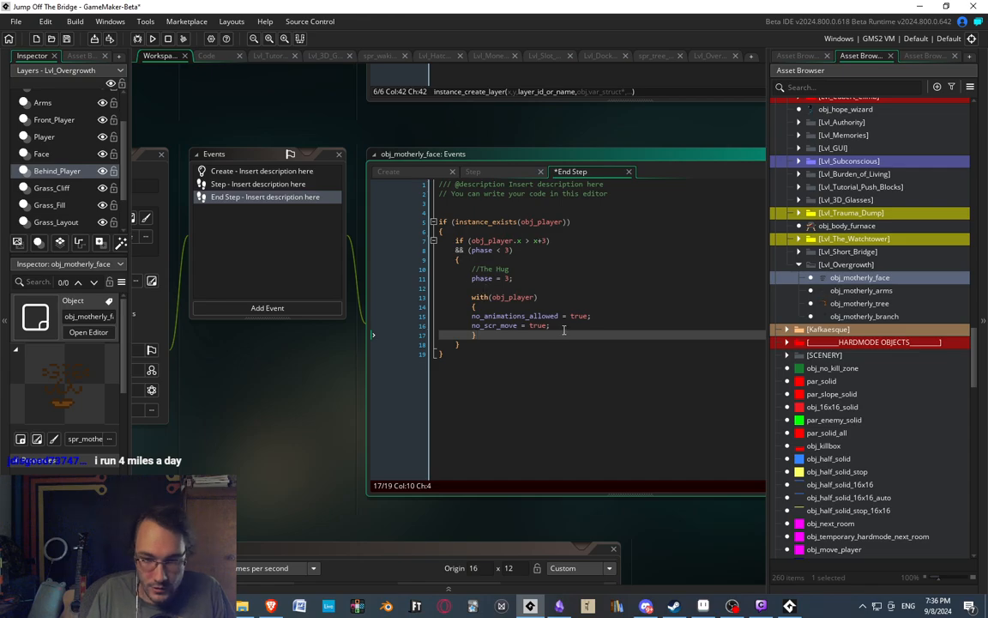
left_click_drag(552, 327, 408, 319)
key("Tab")
Inside the with(obj_player) block, add sprite_index = spr_player_motherly_hug; after a blank line.
left_click(591, 326)
key("Return")
key("Return")
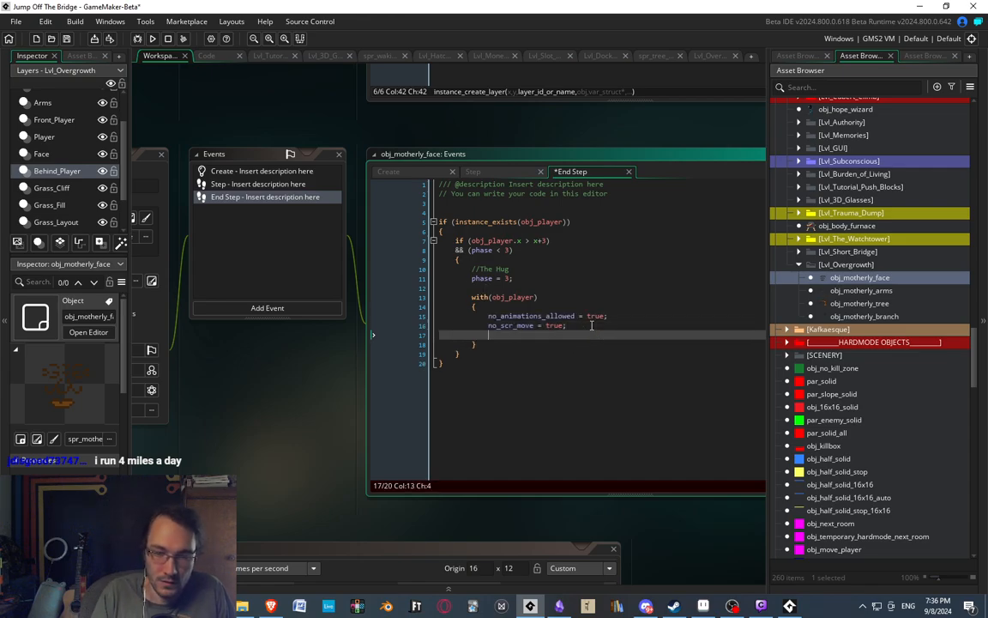
type("sprite_index =")
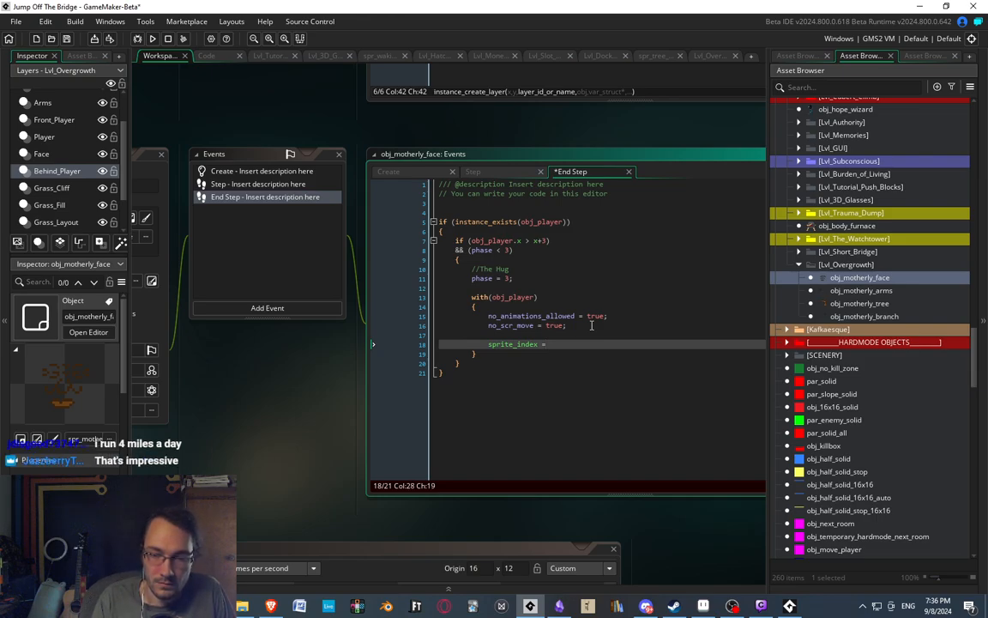
type("spr_player-Mo")
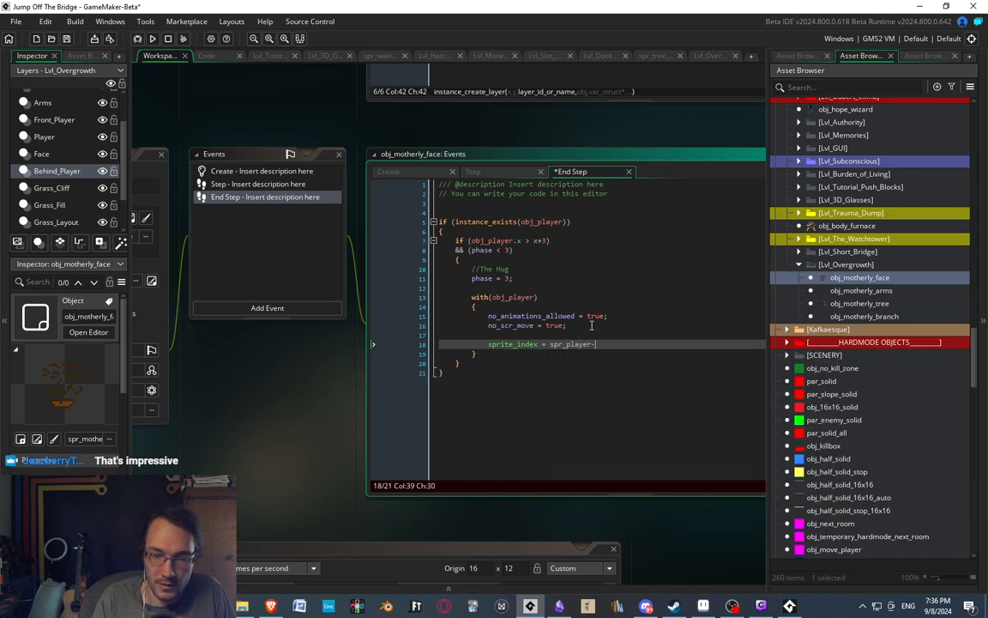
key("BackSpace")
key("BackSpace")
key("BackSpace")
type("_mo")
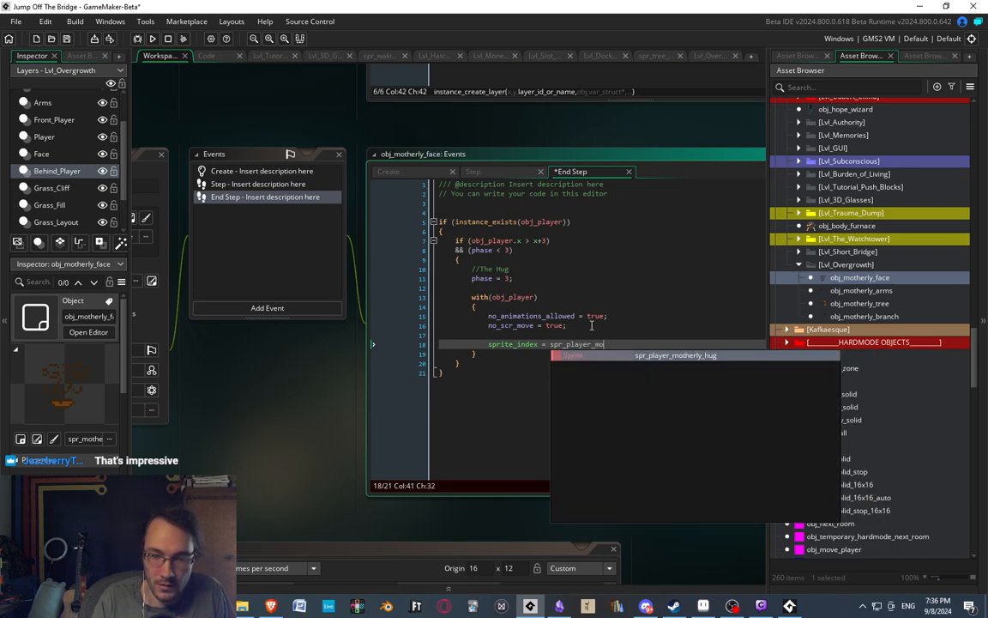
key("Return")
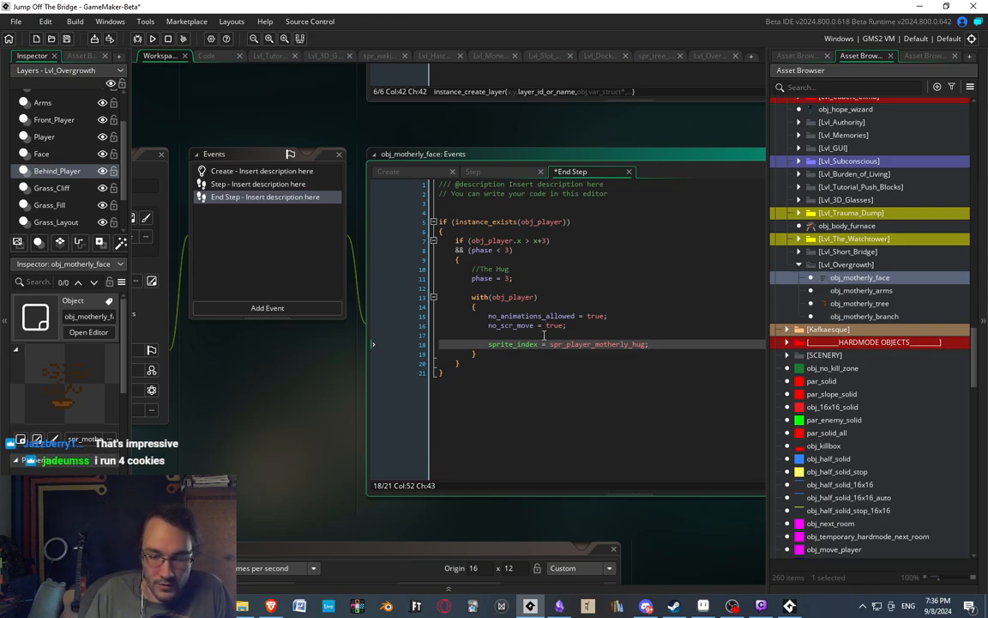
Check the new End Step hug code against the phase 3 block in obj_motherly_face's Step event.
middle_click_drag(544, 335, 527, 330)
left_click(495, 350)
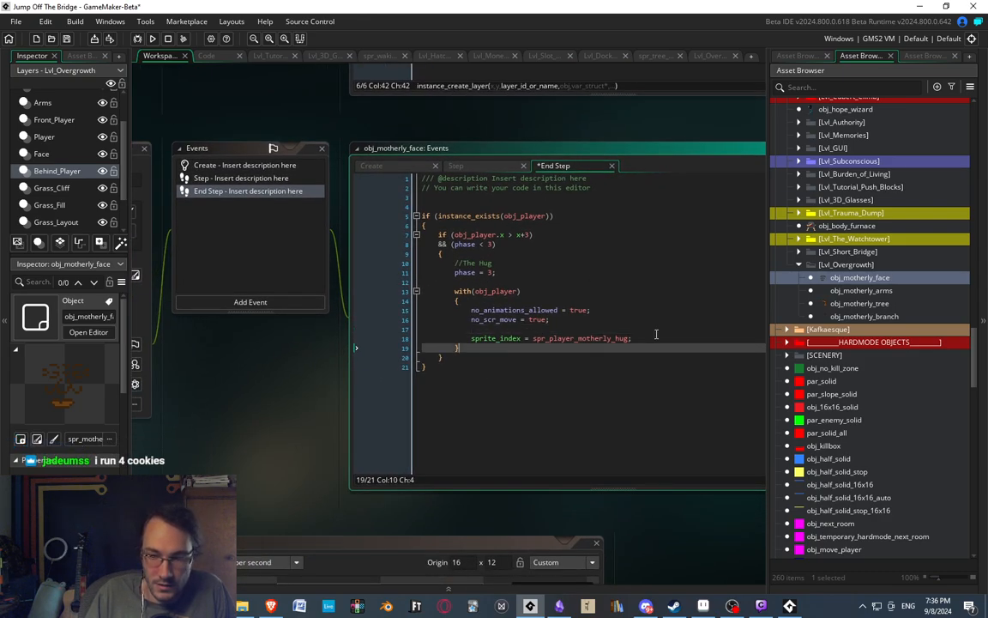
left_click(656, 335)
middle_click_drag(478, 253, 584, 267)
left_click(362, 192)
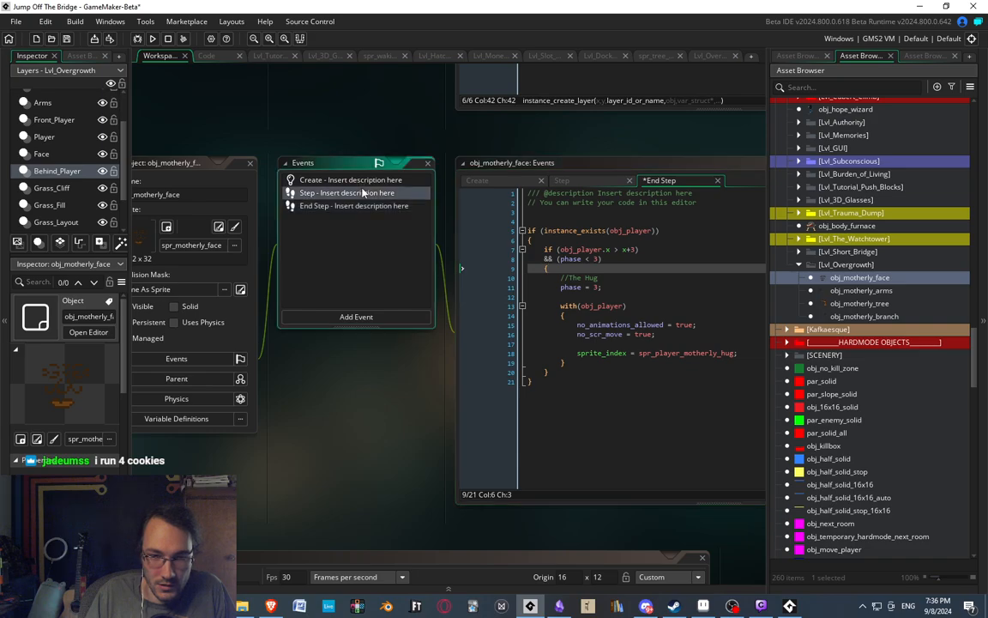
double_click(363, 192)
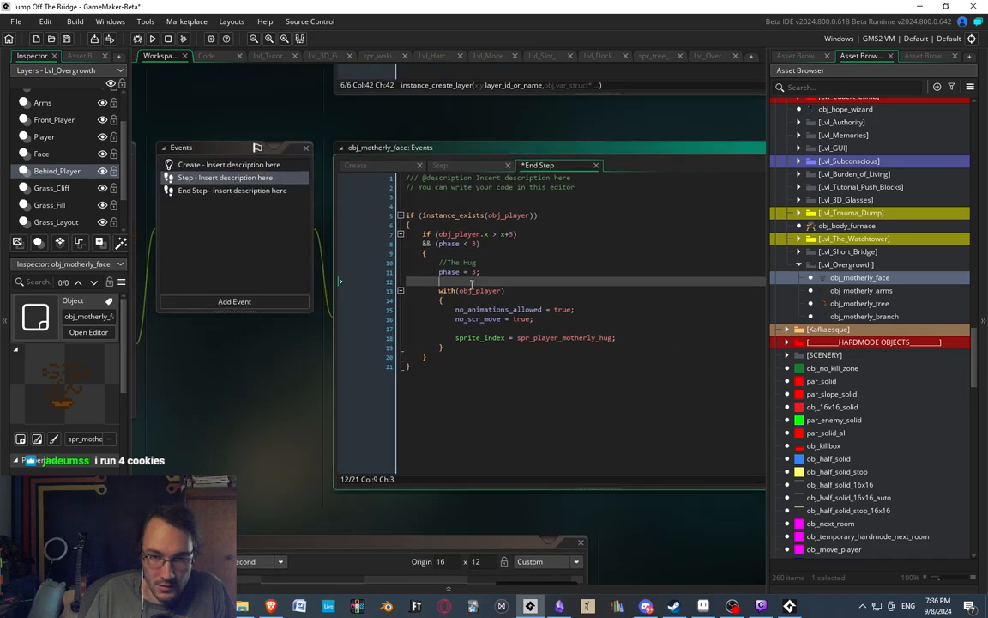
double_click(209, 190)
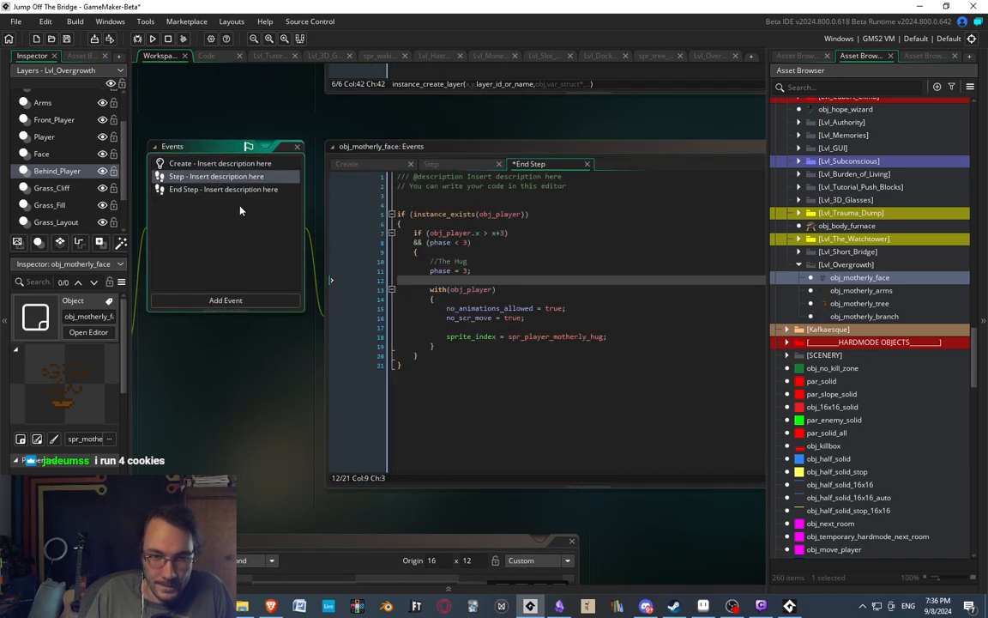
left_click(526, 335)
left_click(560, 336)
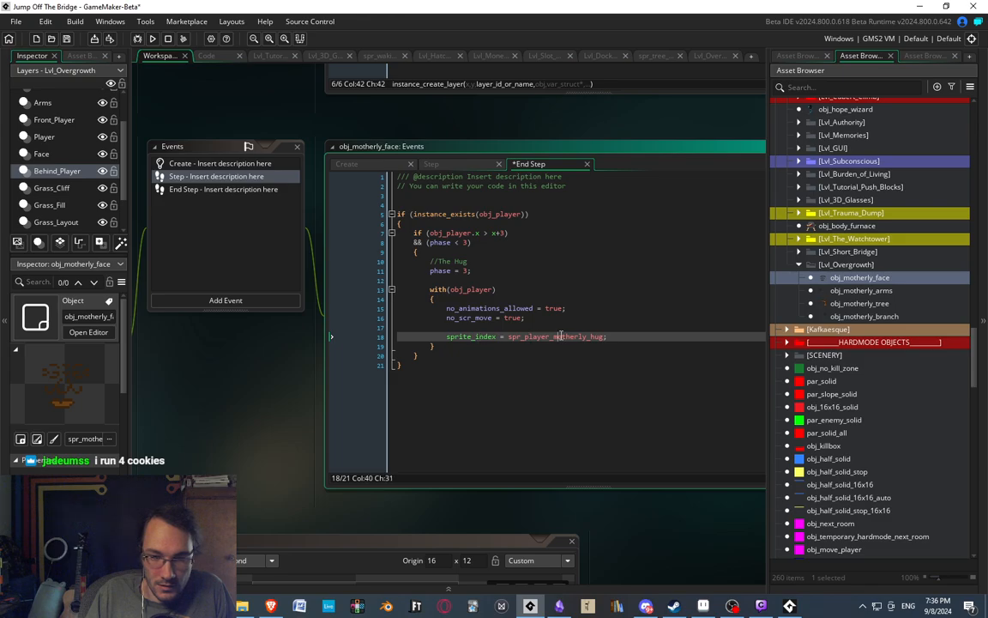
middle_click_drag(492, 234, 547, 280)
left_click(527, 294)
left_click(532, 336)
middle_click_drag(532, 336, 510, 312)
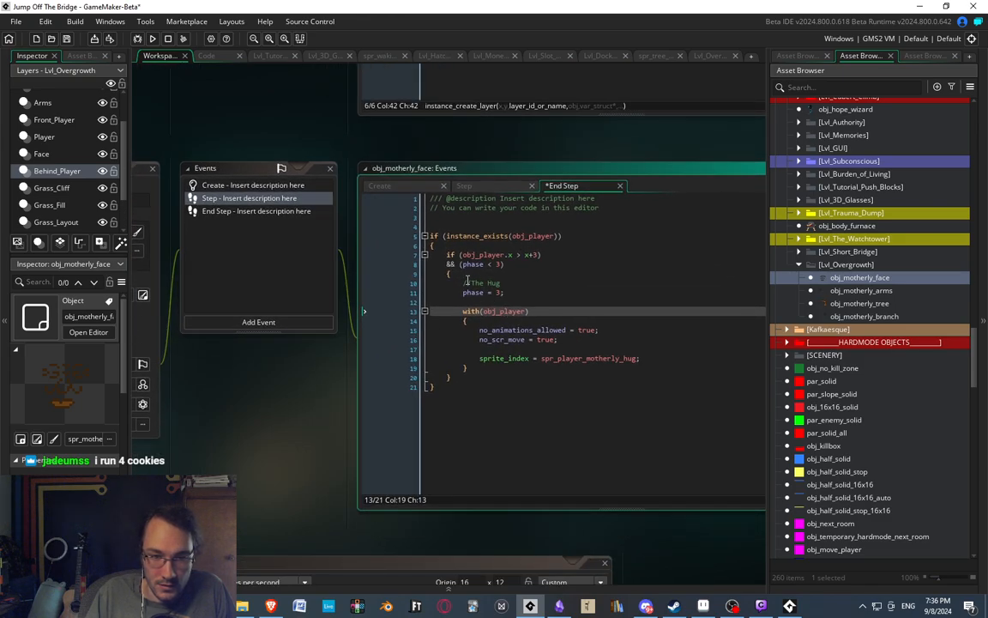
left_click(583, 235)
key("Return")
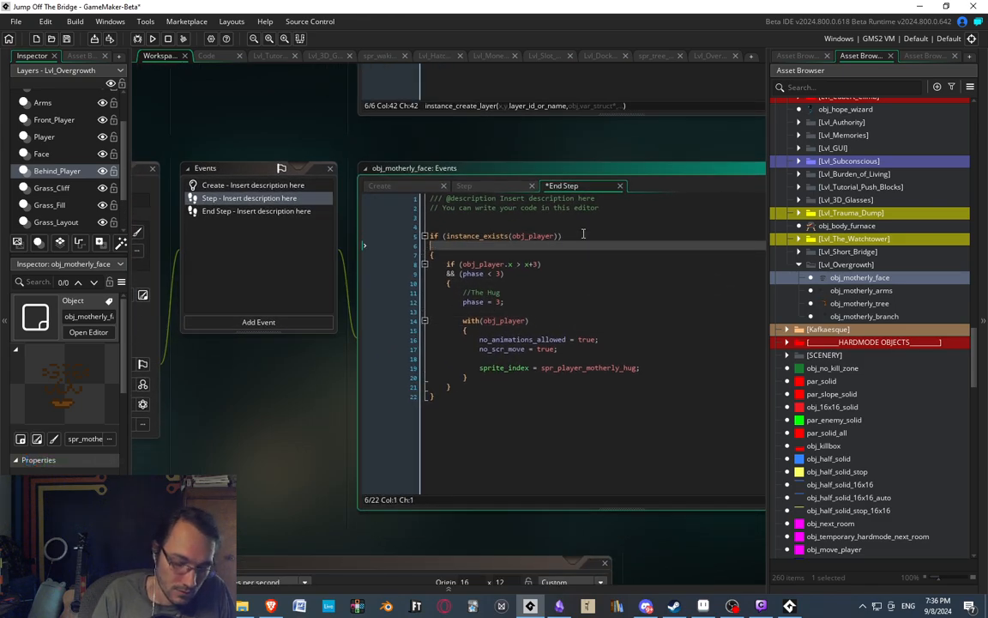
type("&& (")
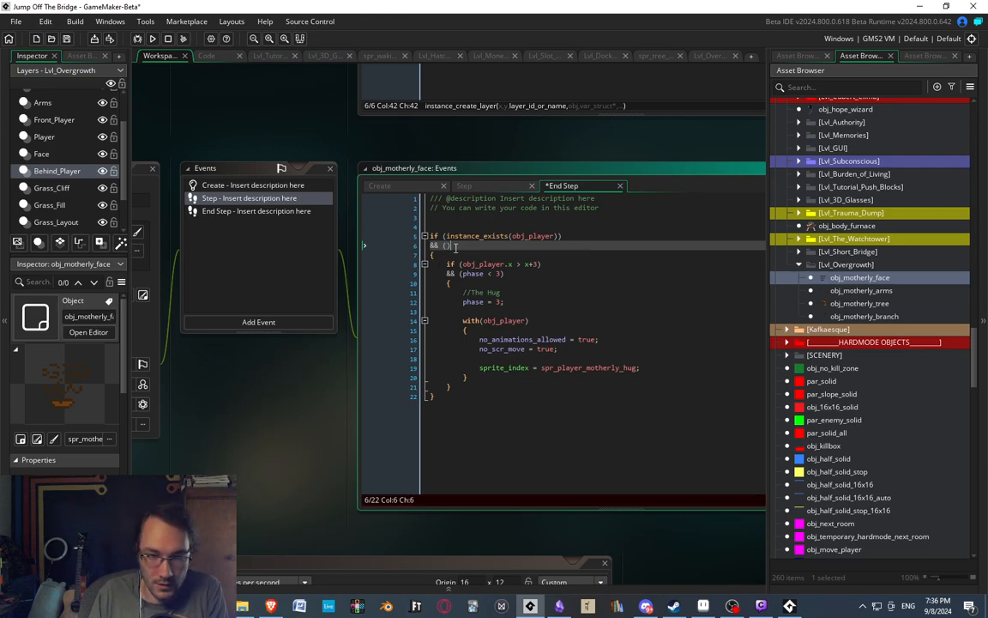
key("BackSpace")
key("BackSpace")
key("BackSpace")
key("BackSpace")
key("BackSpace")
Extend the (phase < 3) condition in the End Step code with && (phase >= 3).
left_click(524, 264)
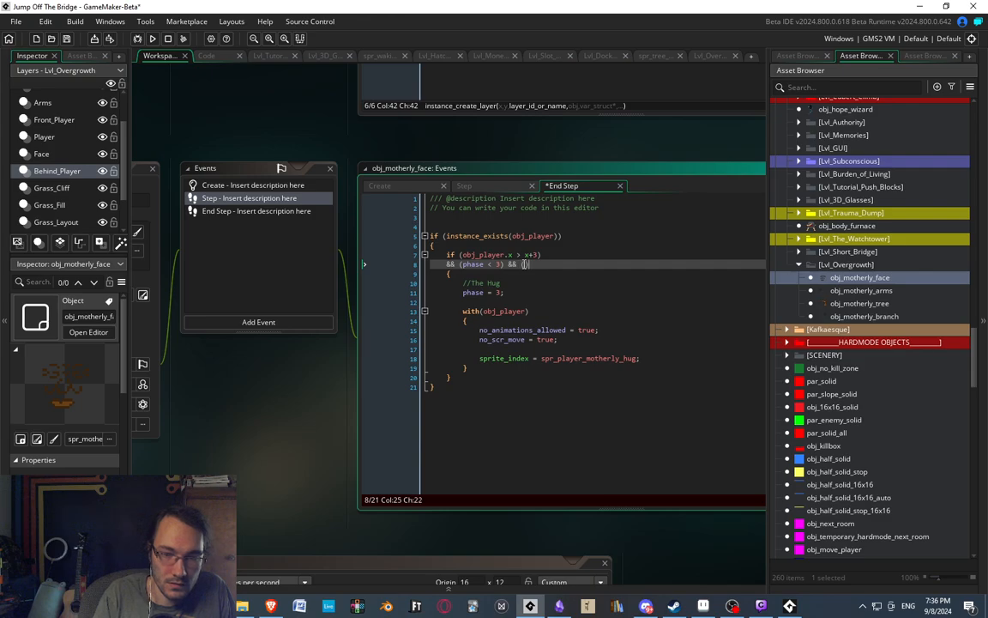
type("&& (phase != 3")
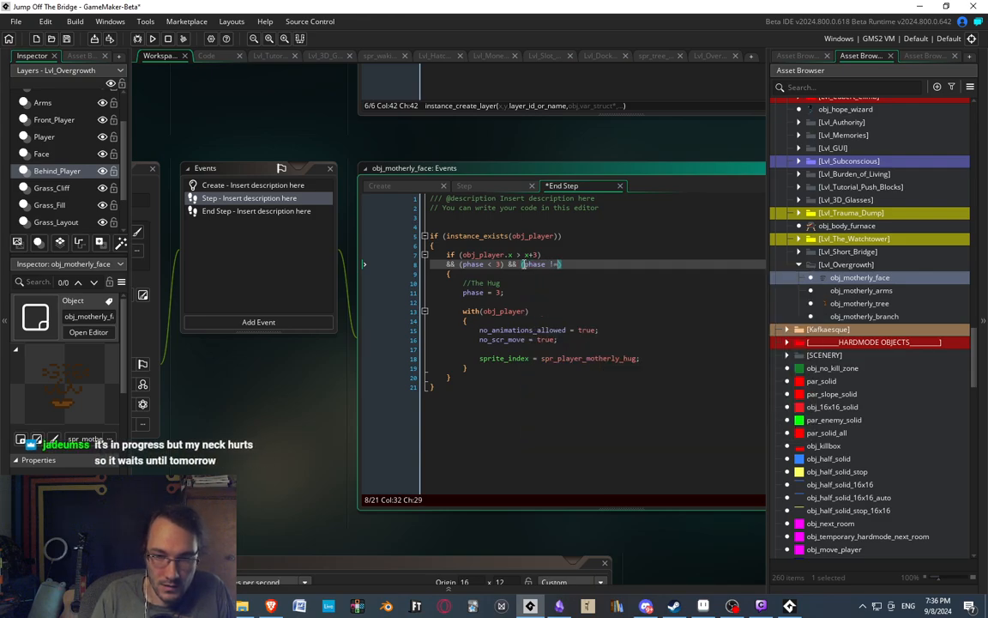
type(")")
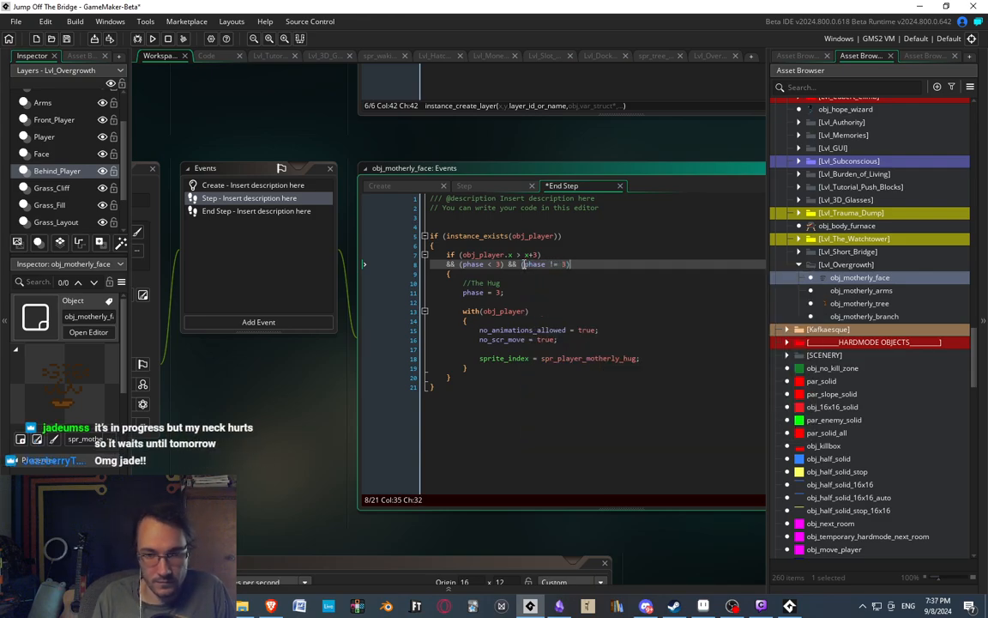
key("Left")
key("Left")
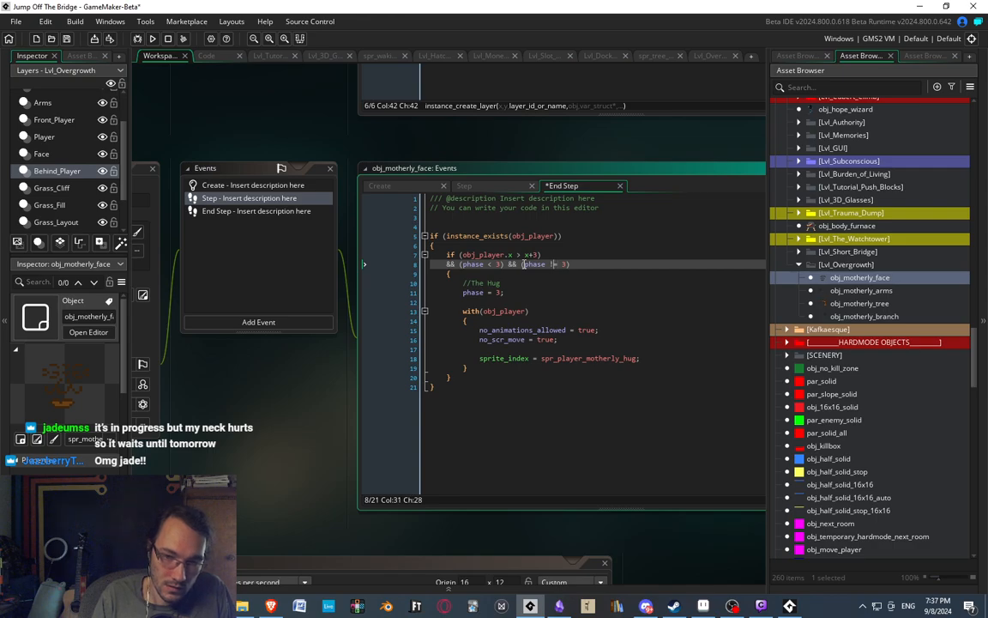
key("BackSpace")
type(">")
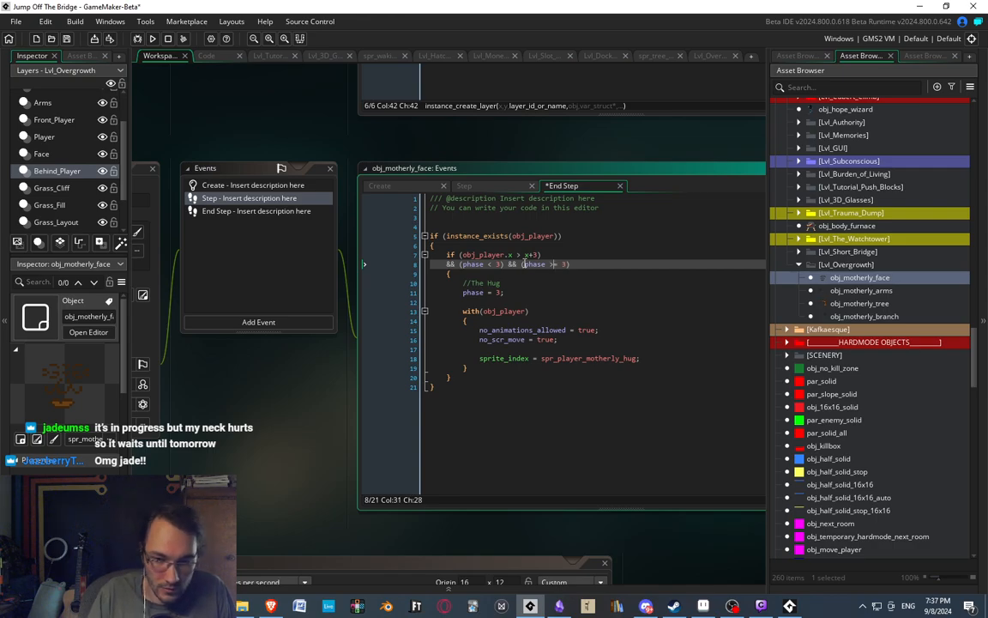
Add the comment //Start the hug on the empty line above the instance_exists(obj_player) check.
left_click(564, 254)
left_click(468, 282)
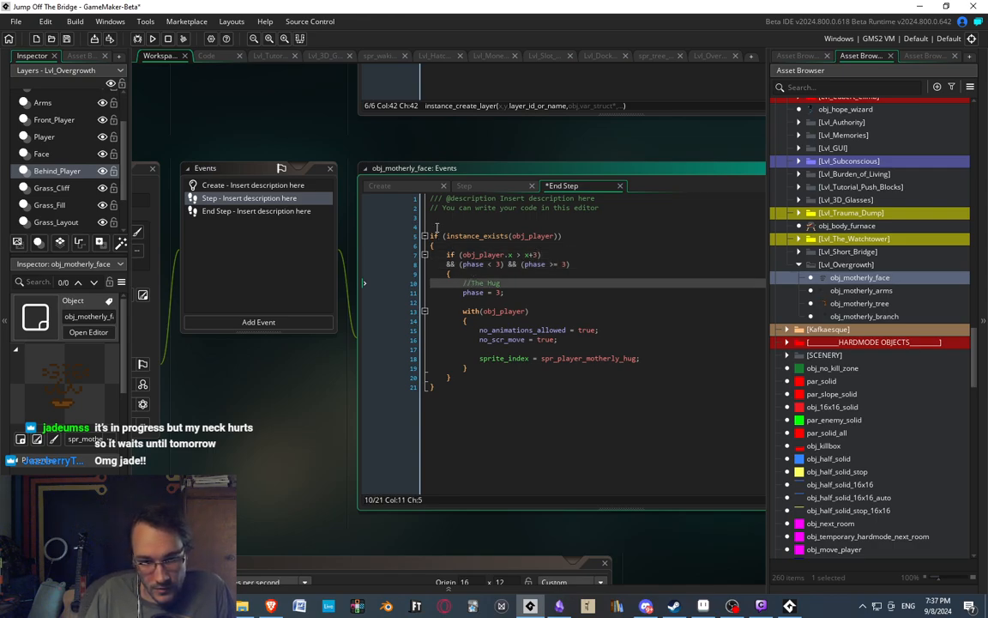
left_click(436, 227)
type("//I")
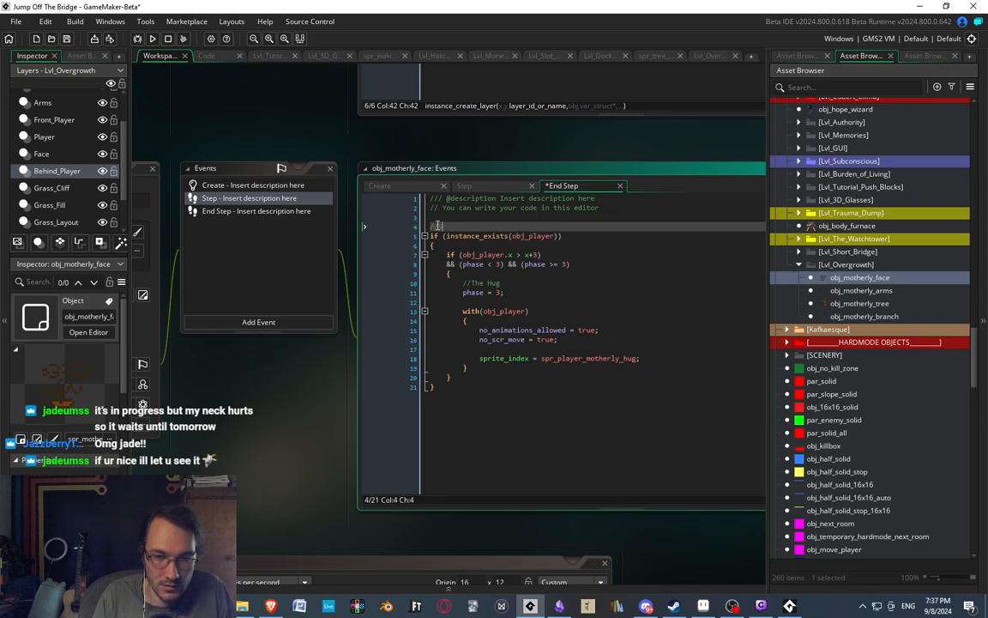
type("tart the hug")
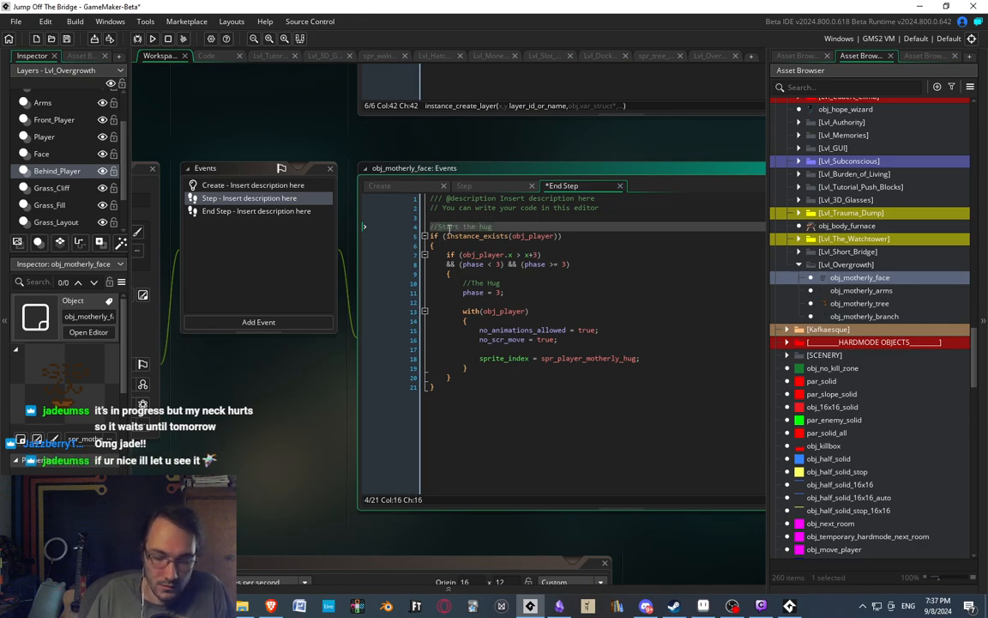
left_click(566, 272)
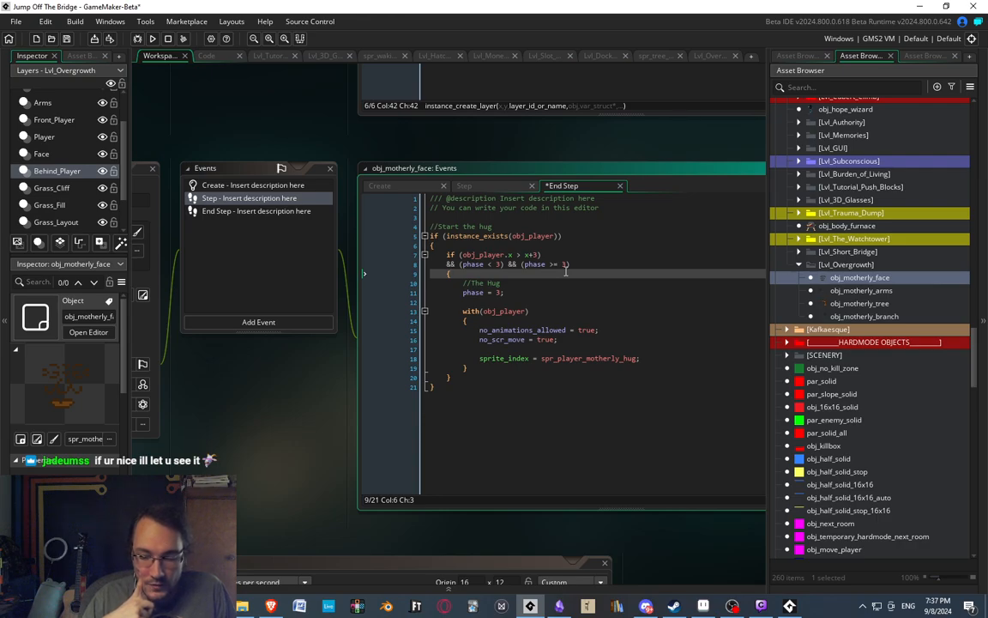
middle_click_drag(587, 284, 585, 242)
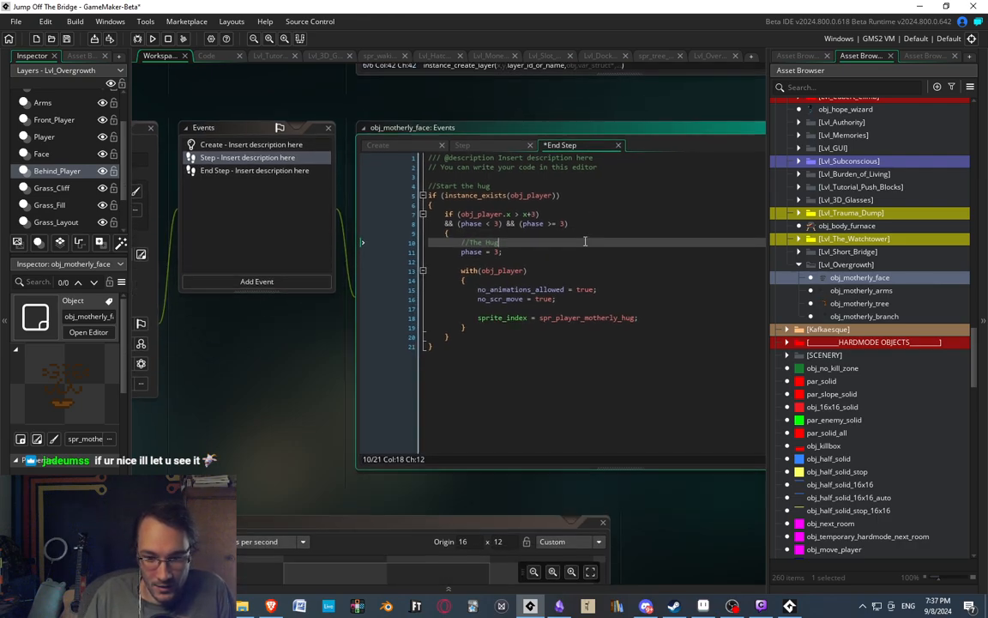
middle_click_drag(500, 327, 500, 256)
middle_click_drag(504, 217, 554, 324)
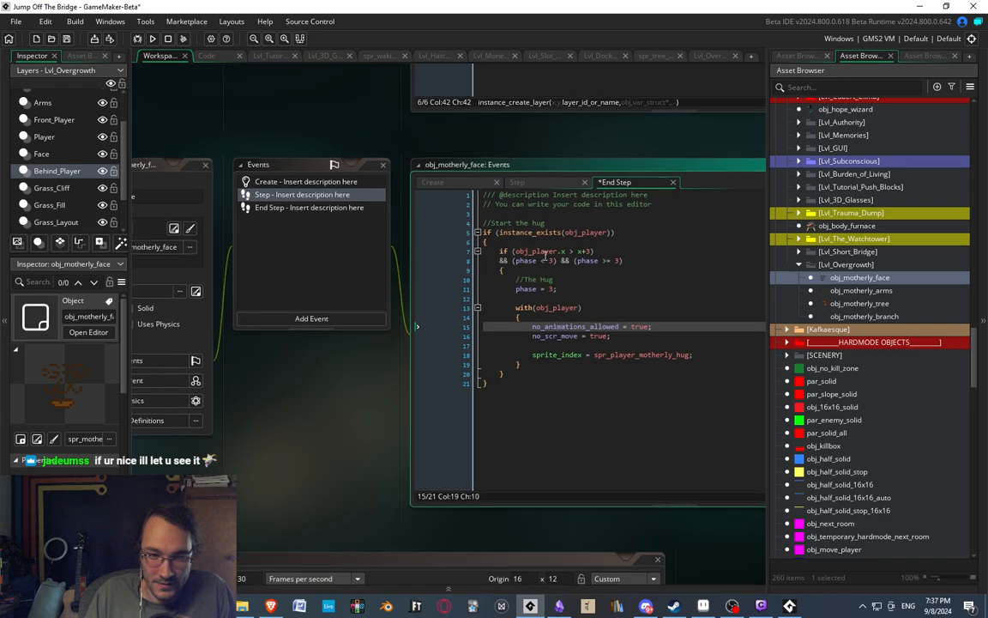
middle_click_drag(546, 257, 466, 245)
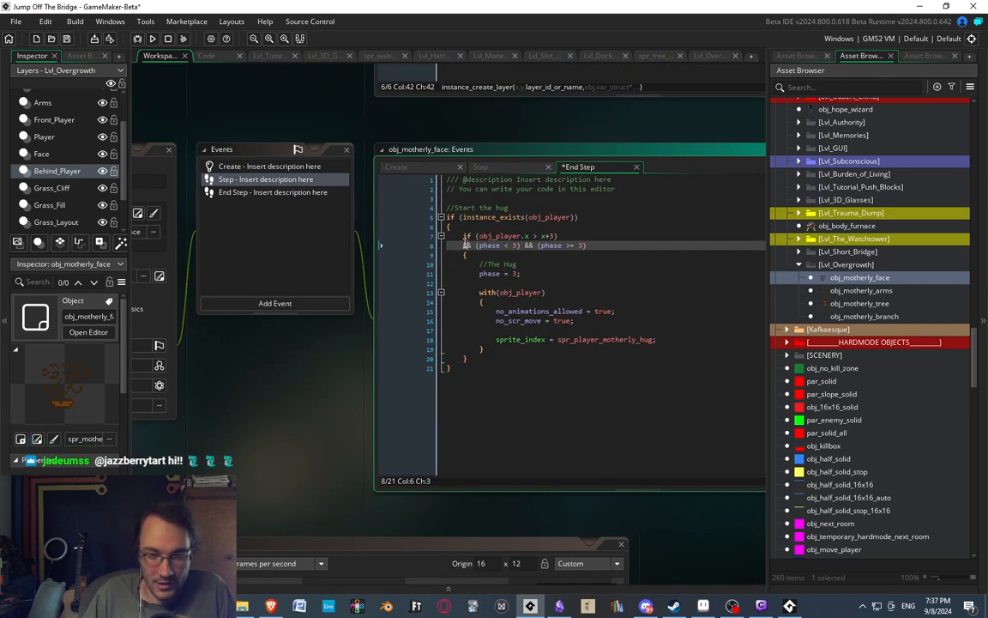
middle_click_drag(522, 259, 586, 230)
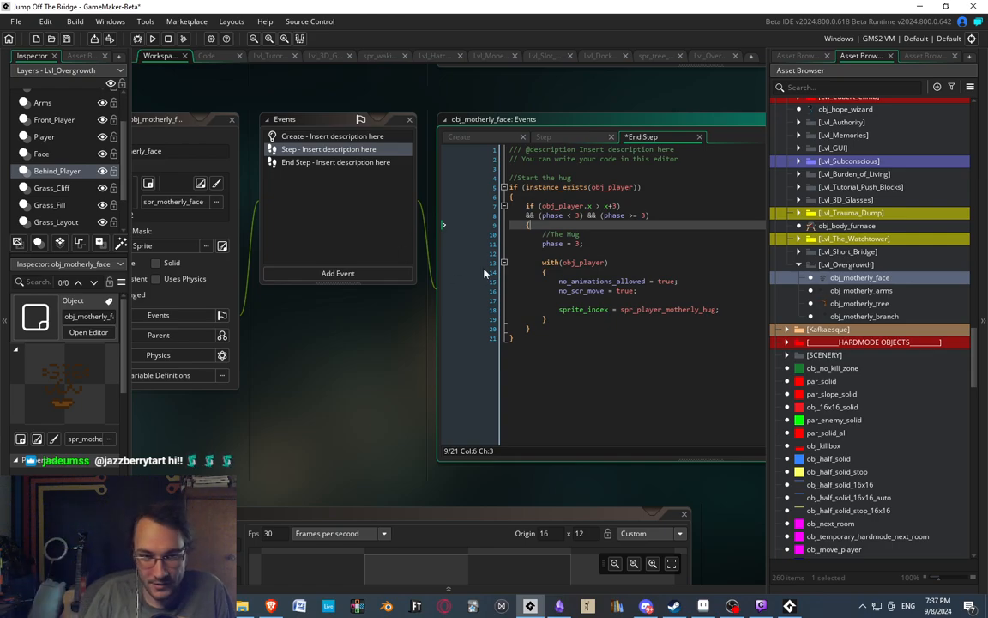
middle_click_drag(585, 283, 512, 276)
middle_click_drag(300, 219, 464, 221)
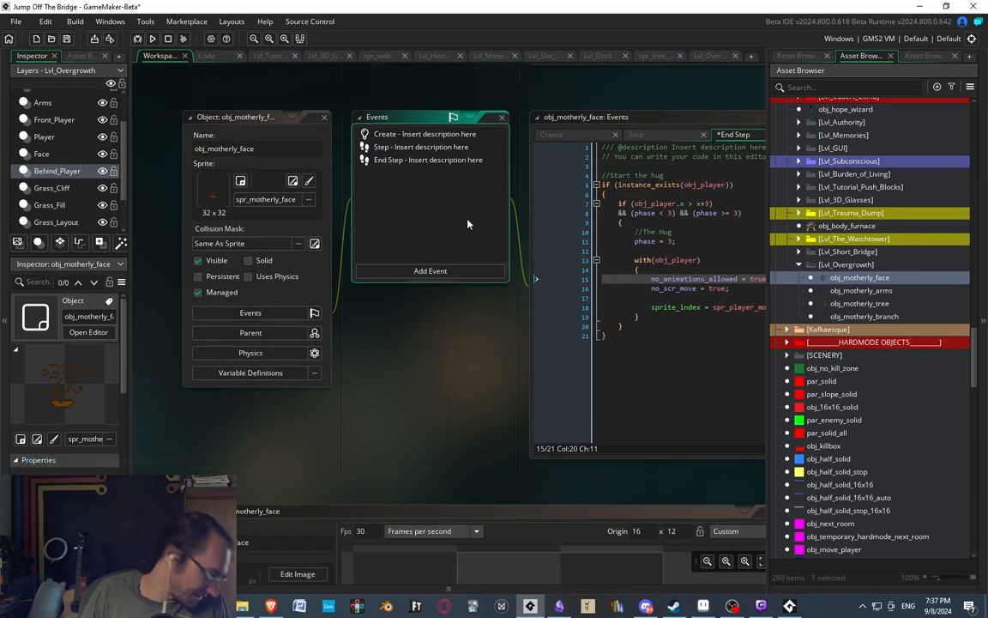
middle_click_drag(699, 241, 545, 256)
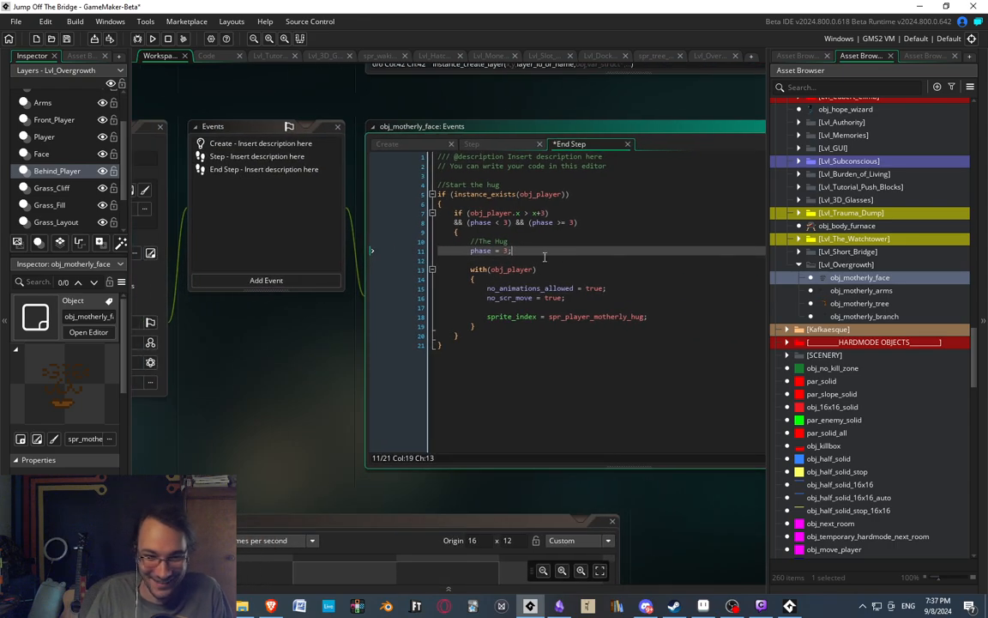
mouse_move(301, 221)
middle_mouse_down()
mouse_move(341, 235)
mouse_move(513, 217)
middle_mouse_up()
middle_click_drag(422, 215, 301, 217)
middle_click_drag(709, 274, 532, 279)
left_click(577, 329)
left_click(506, 361)
left_click(549, 260)
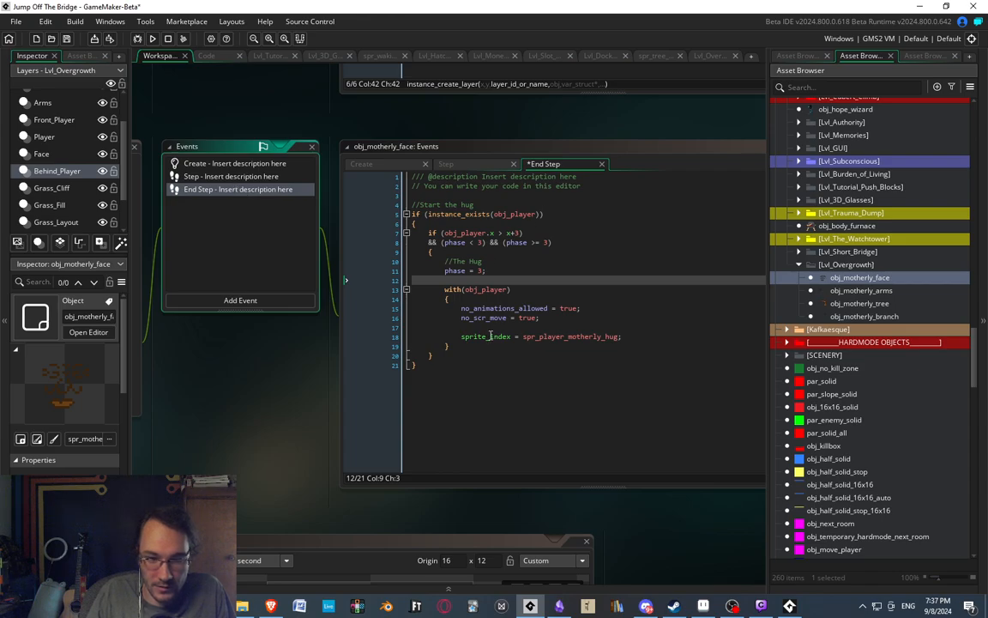
left_click(506, 261)
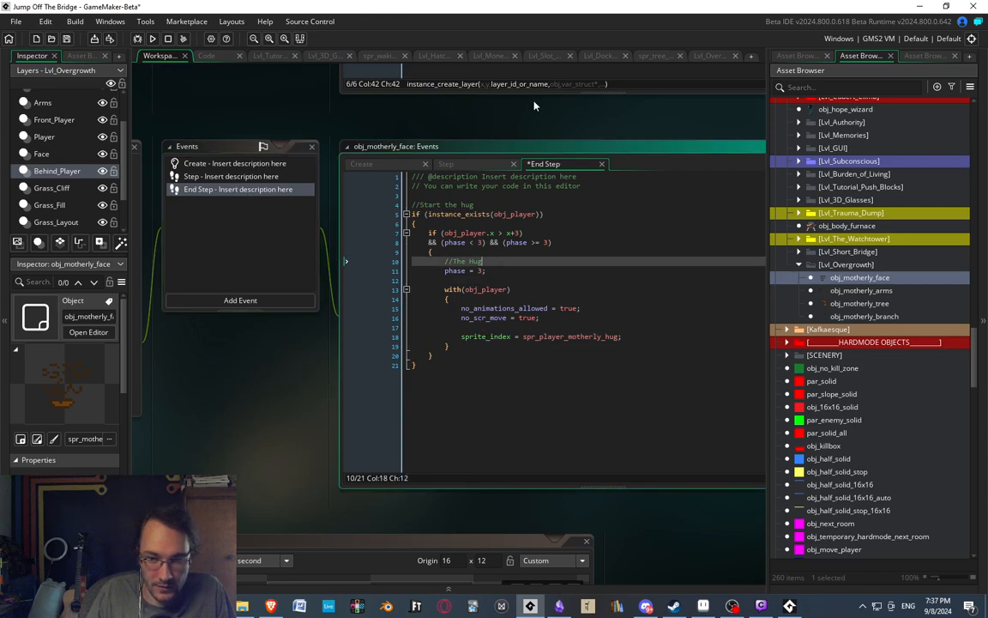
left_click(920, 56)
left_click(862, 56)
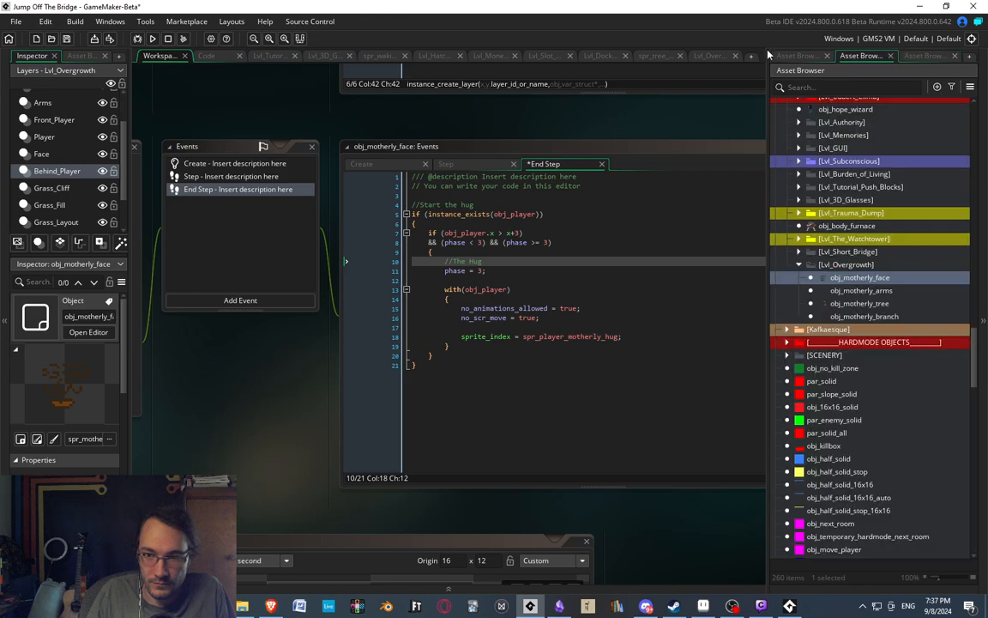
left_click(475, 348)
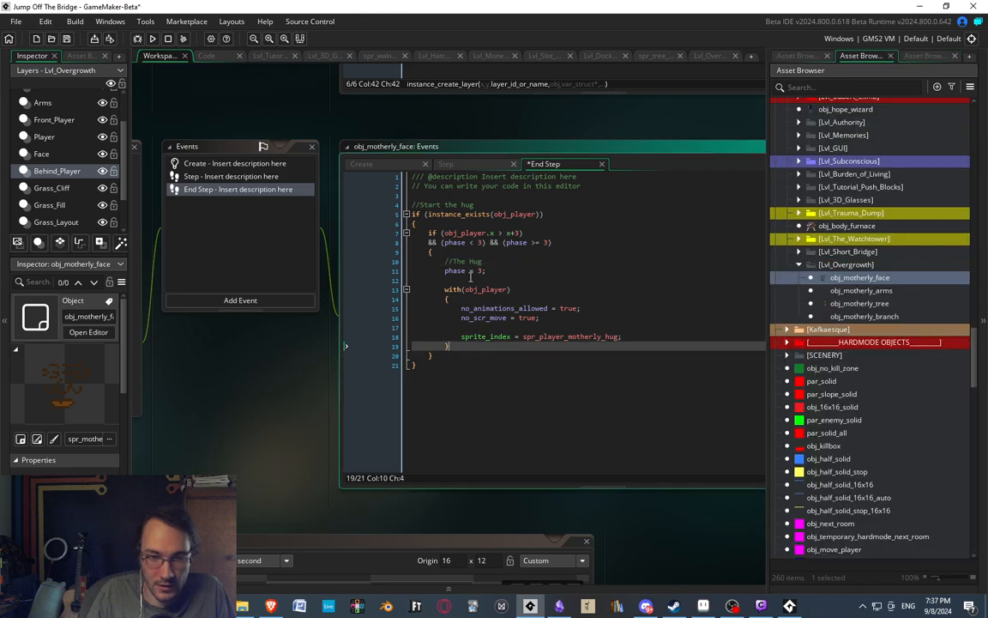
Start a with() statement inside the phase == 3 block of obj_motherly_face's Step event.
left_click(220, 176)
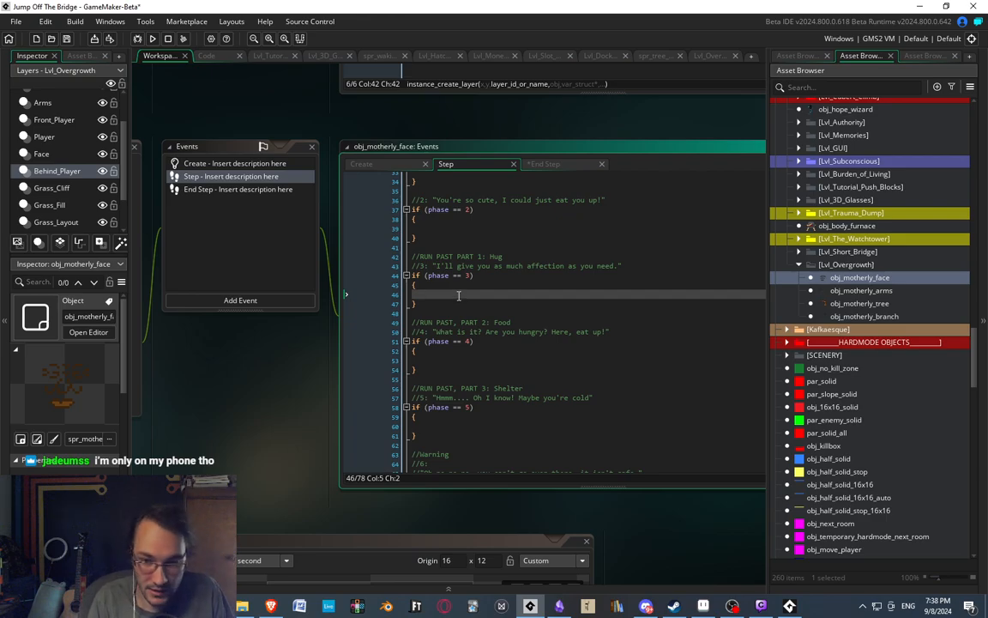
scroll(526, 284, "up", 2)
scroll(526, 284, "down", 2)
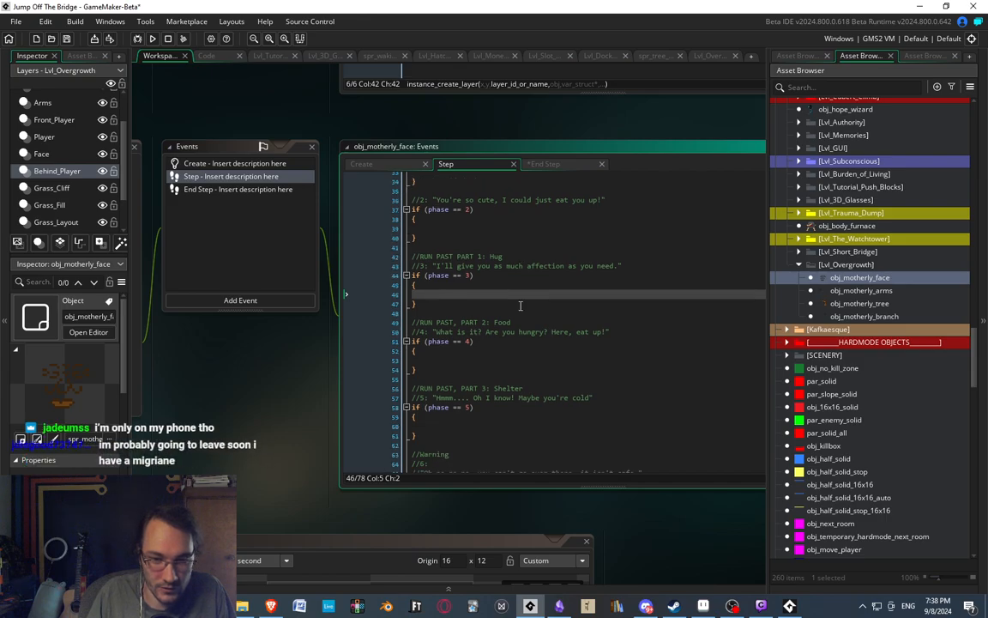
type("with(")
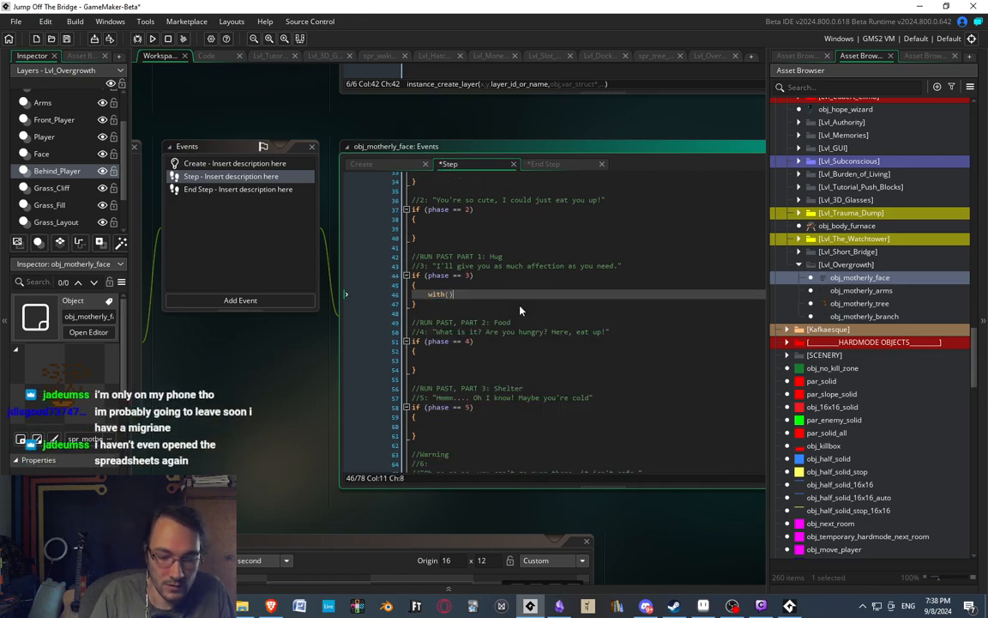
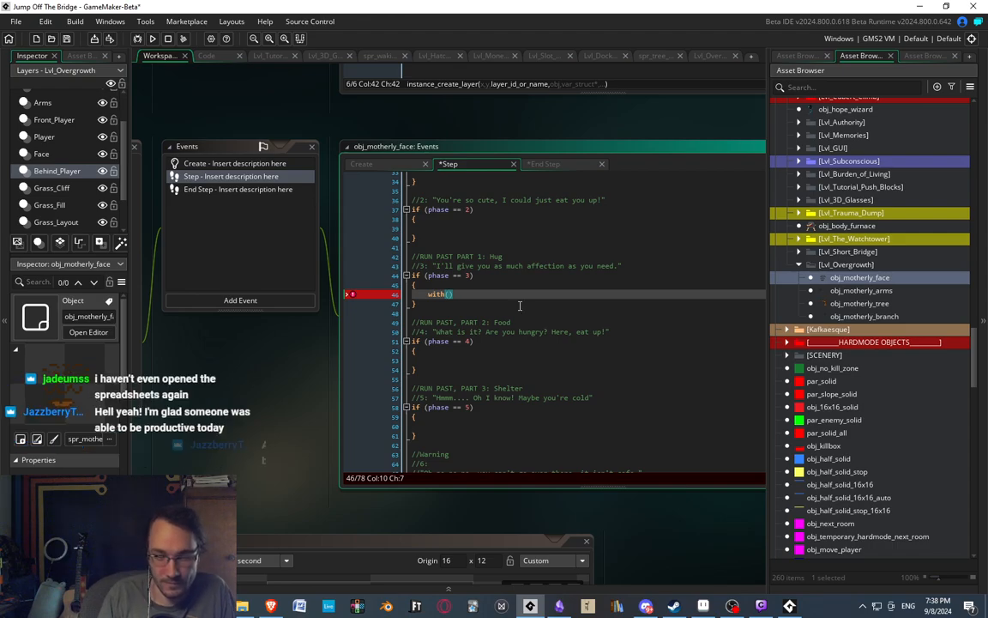
Add an empty braced block beneath the with statement in the phase 3 section of the Step event.
key("End")
key("Return")
type("{")
key("Return")
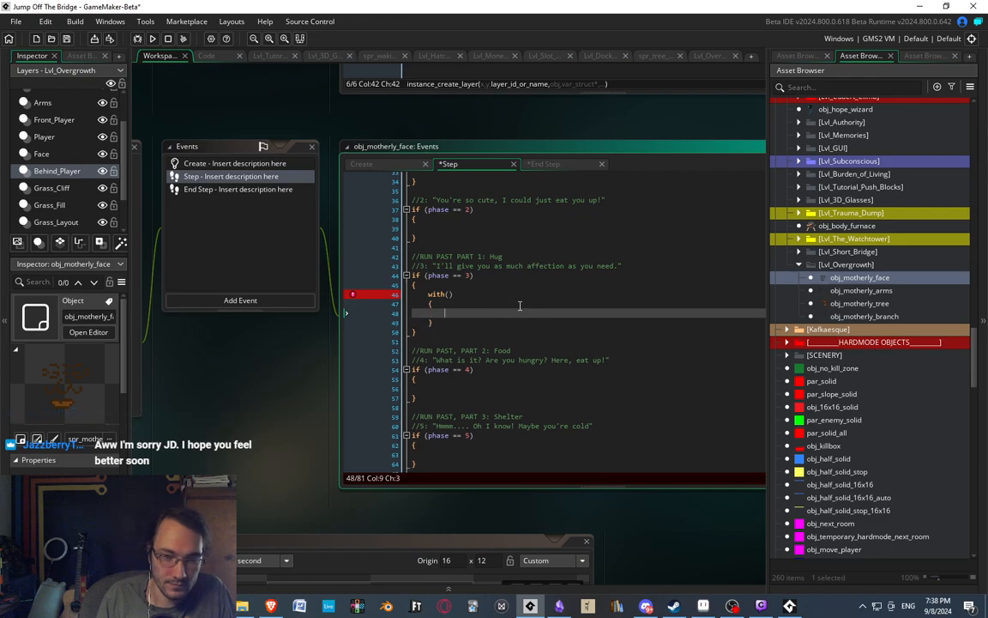
Insert an if statement above the phase 3 with statement, starting its condition as "arms.sprite_index != ".
middle_click_drag(468, 281, 457, 239)
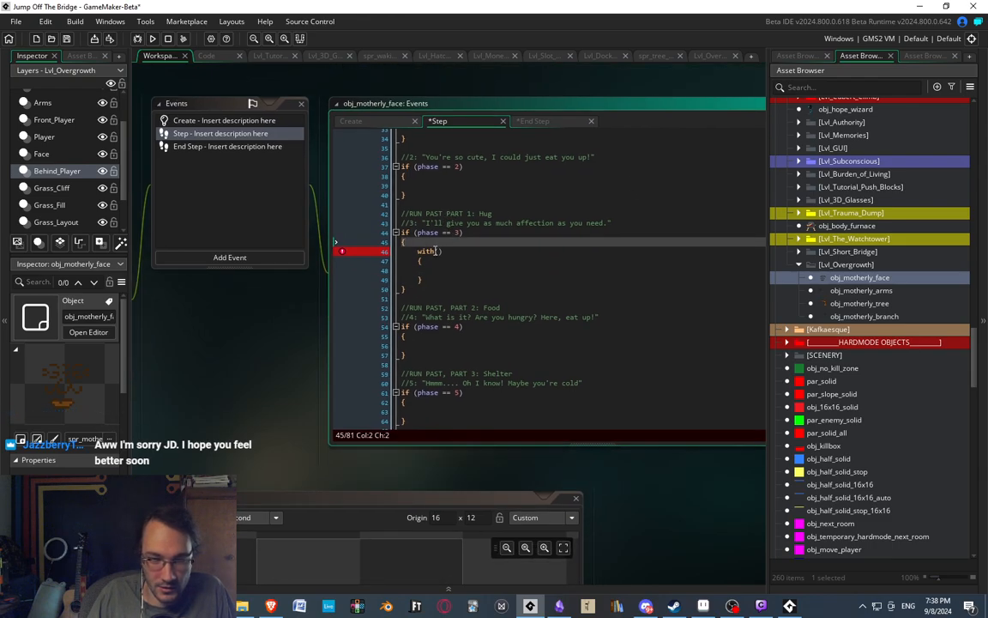
left_click(438, 251)
middle_click_drag(541, 203, 551, 204)
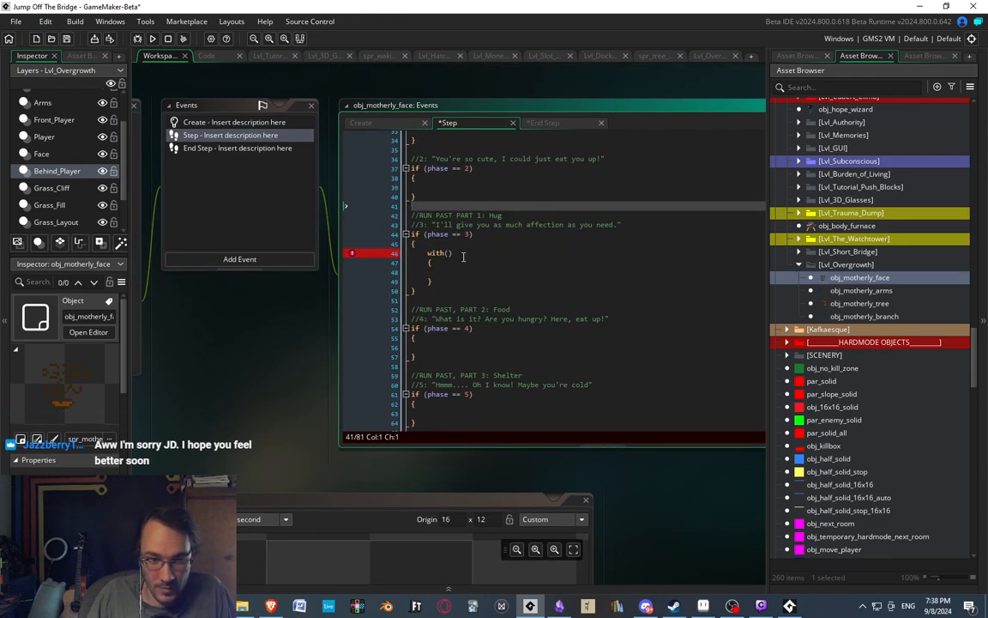
left_click(433, 244)
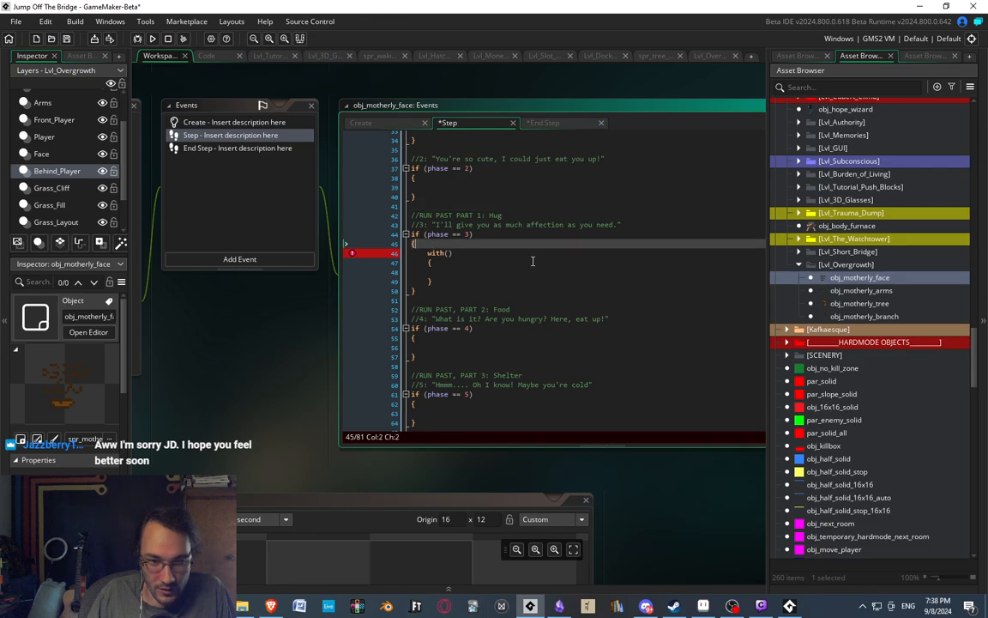
key("Return")
type("if (")
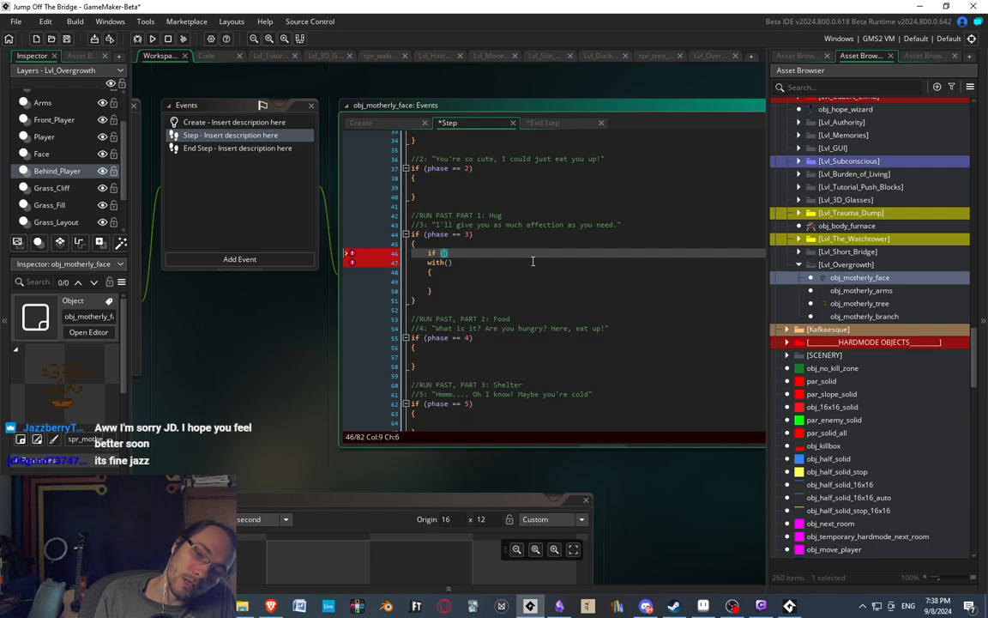
key("Up")
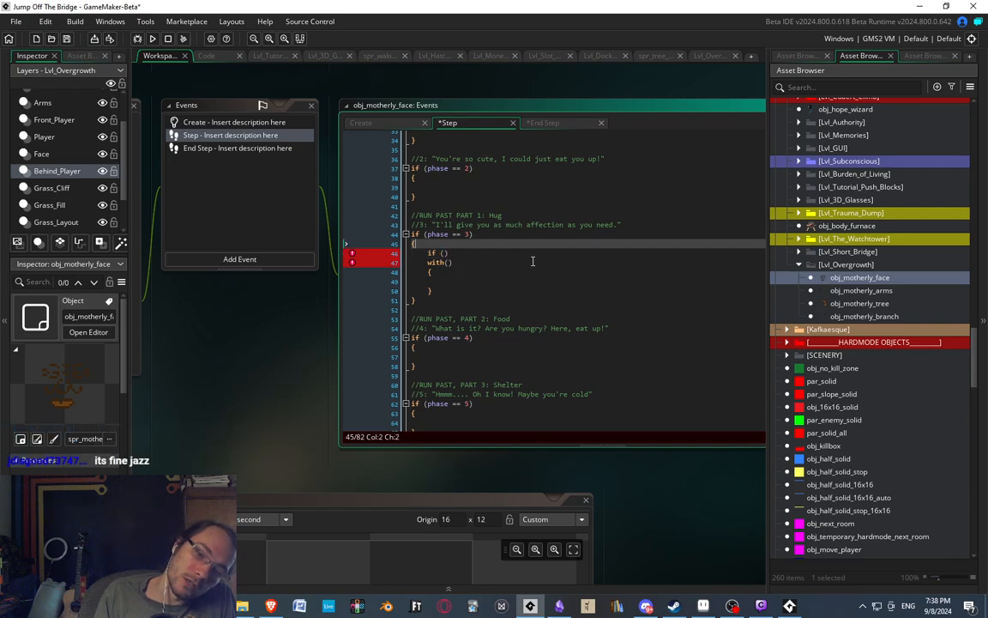
key("Down")
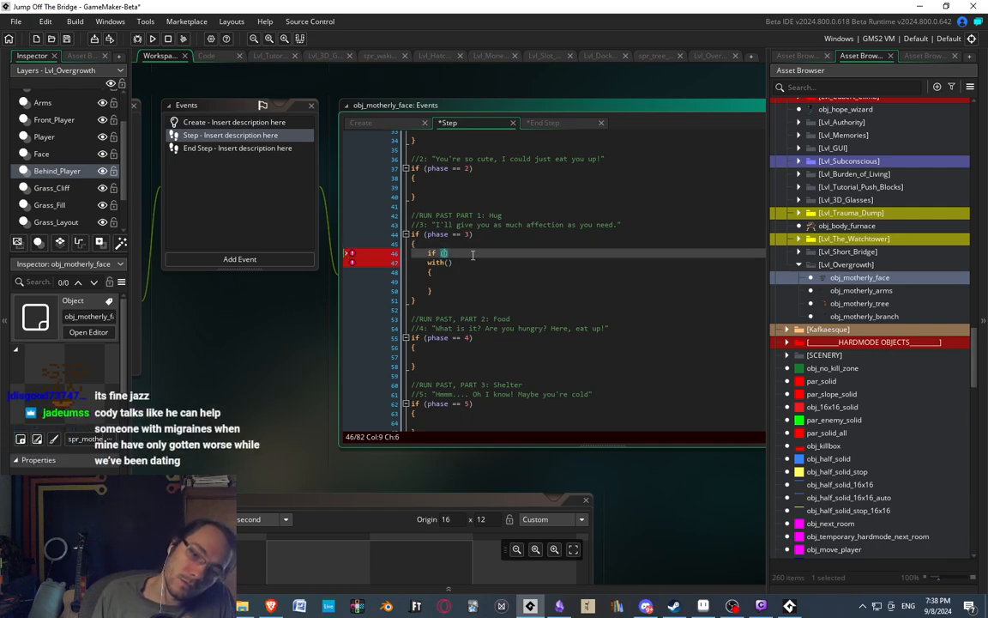
type("arms.sprite_")
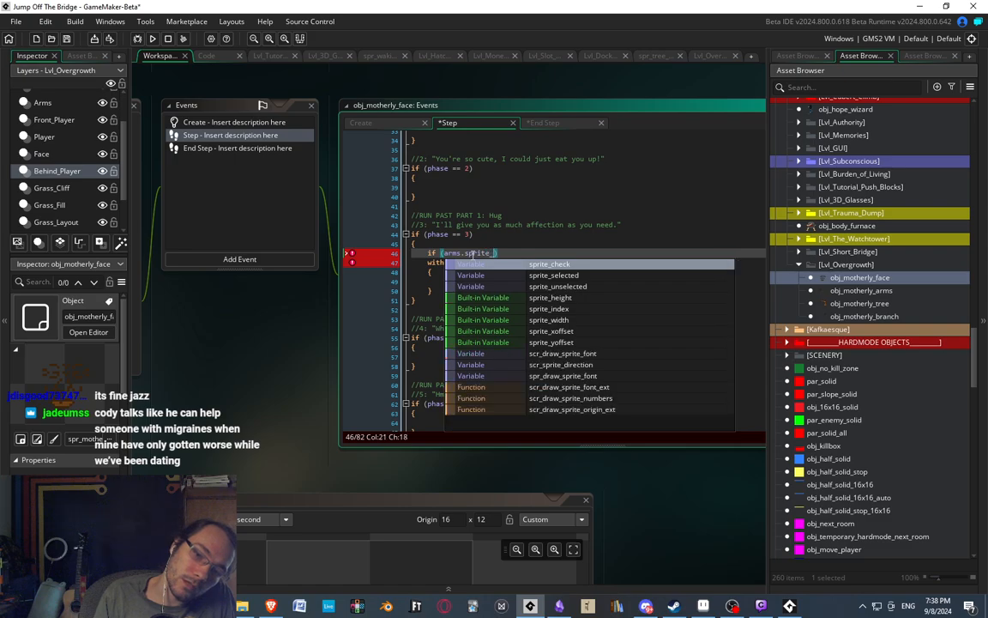
type("inde")
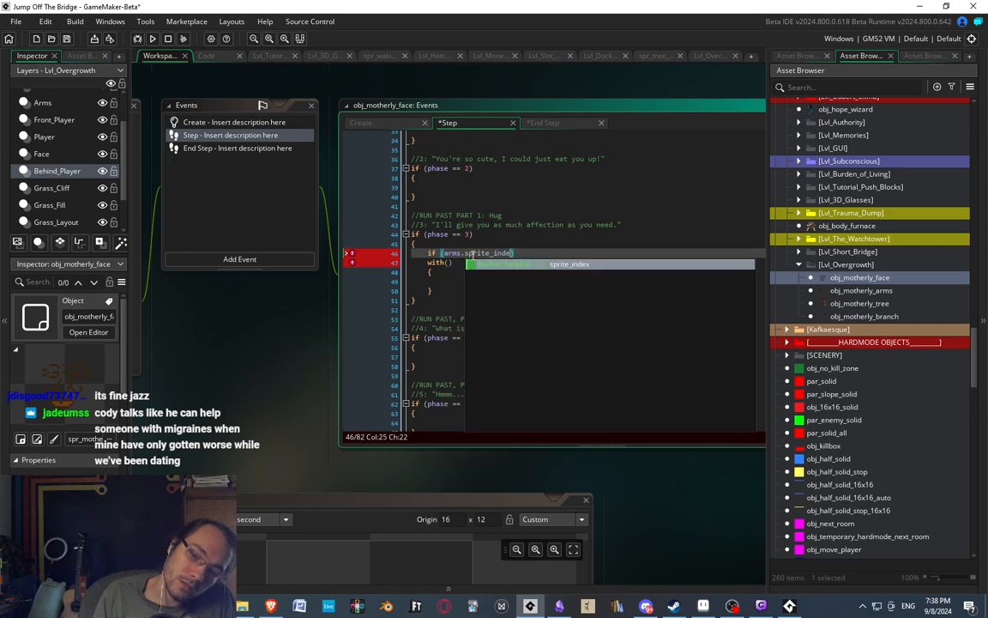
type("x != ")
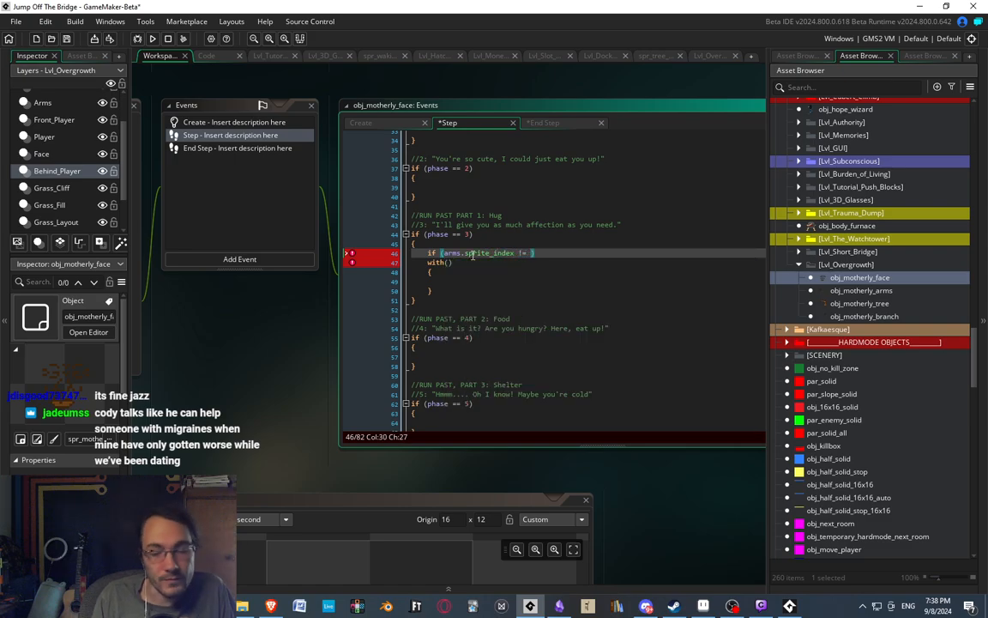
type("arms.s")
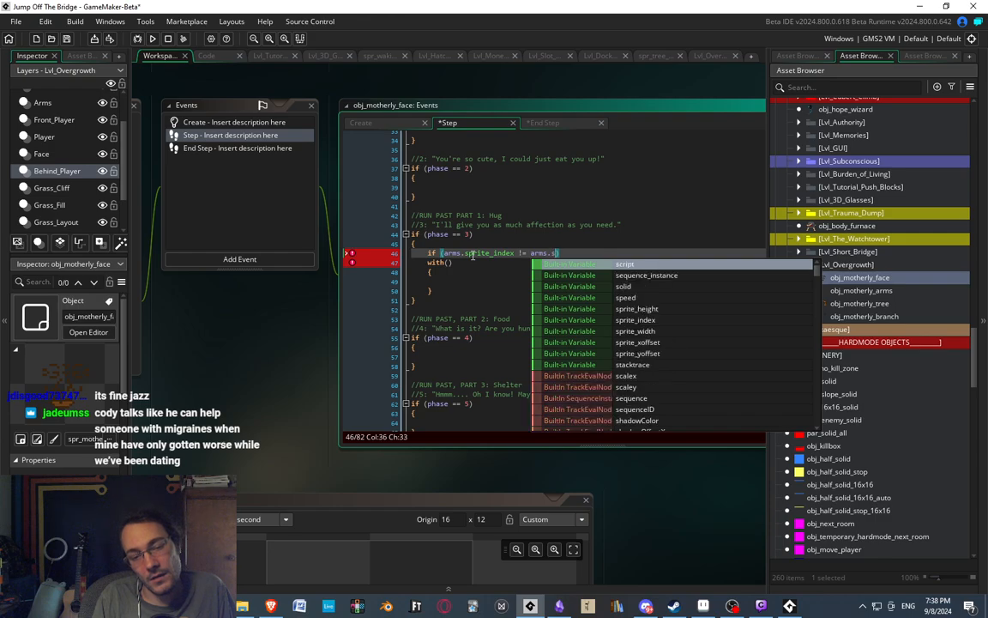
type("pri")
type("ite_index")
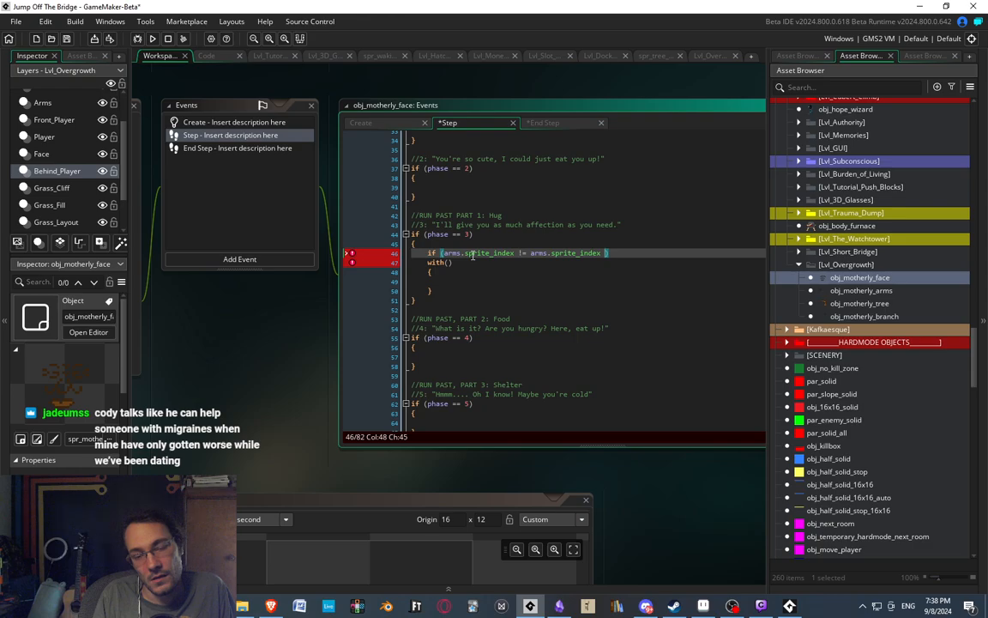
key("BackSpace")
key("BackSpace")
key("BackSpace")
key("BackSpace")
key("BackSpace")
key("BackSpace")
key("BackSpace")
key("BackSpace")
key("BackSpace")
key("BackSpace")
key("BackSpace")
key("BackSpace")
key("BackSpace")
key("BackSpace")
key("BackSpace")
key("BackSpace")
key("BackSpace")
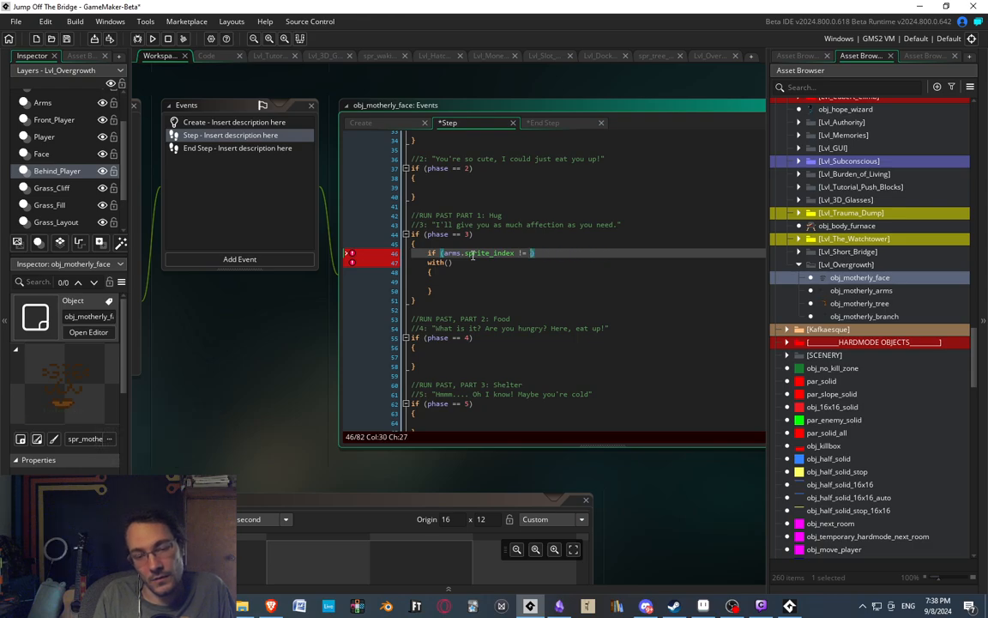
Complete the if condition by comparing the arms' sprite_index with the spr_motherly_arms_hug sprite.
left_click(797, 56)
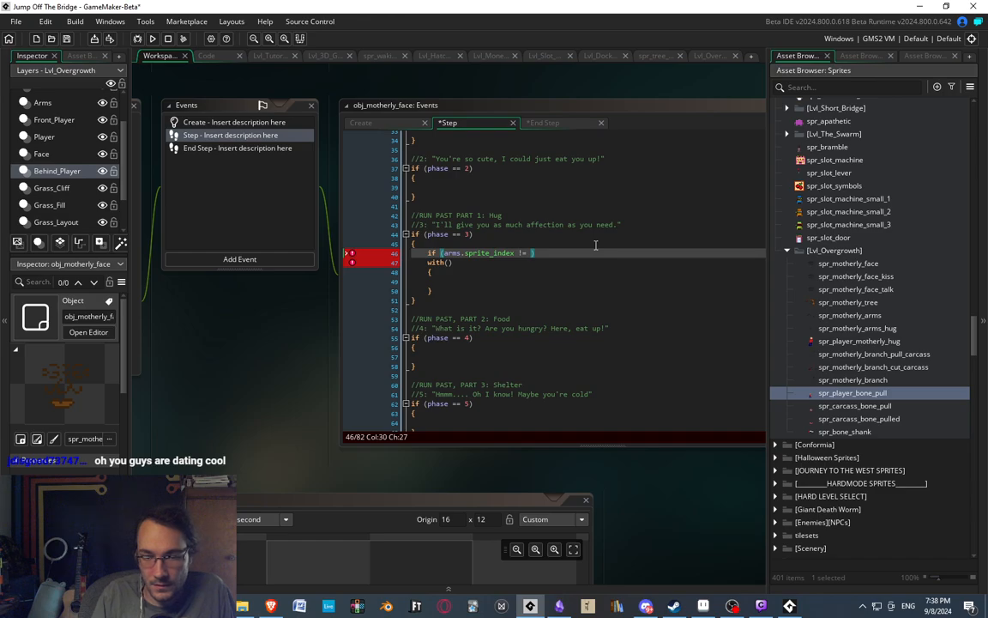
key("Left")
type("spr_")
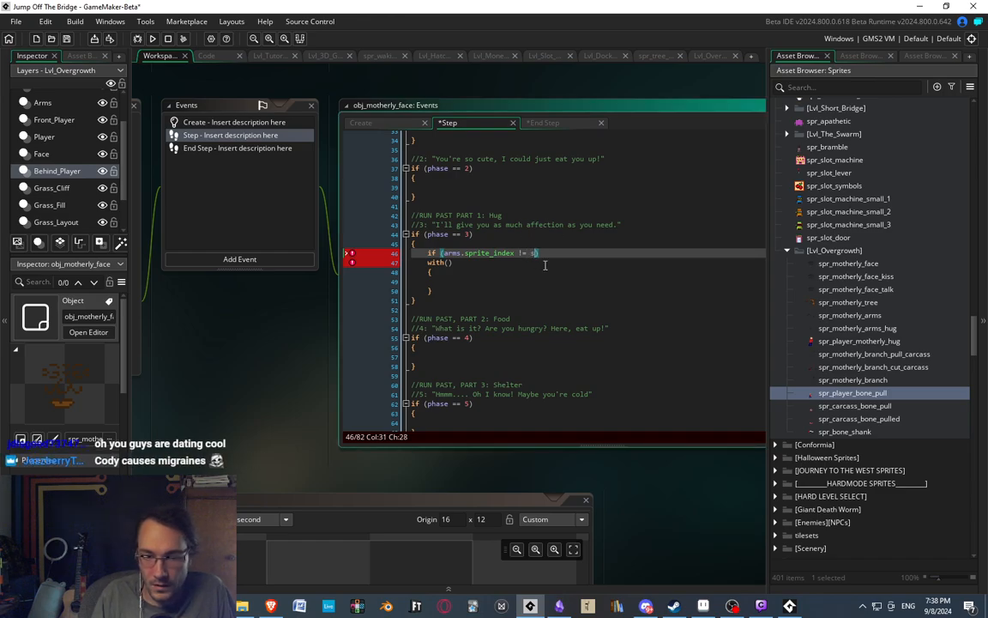
type("her")
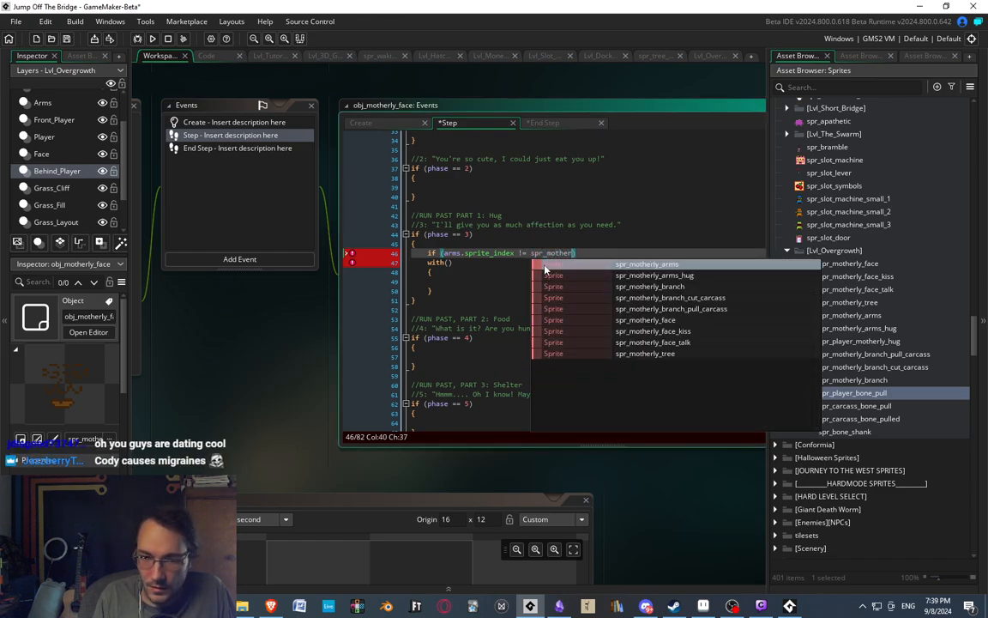
left_click(546, 276)
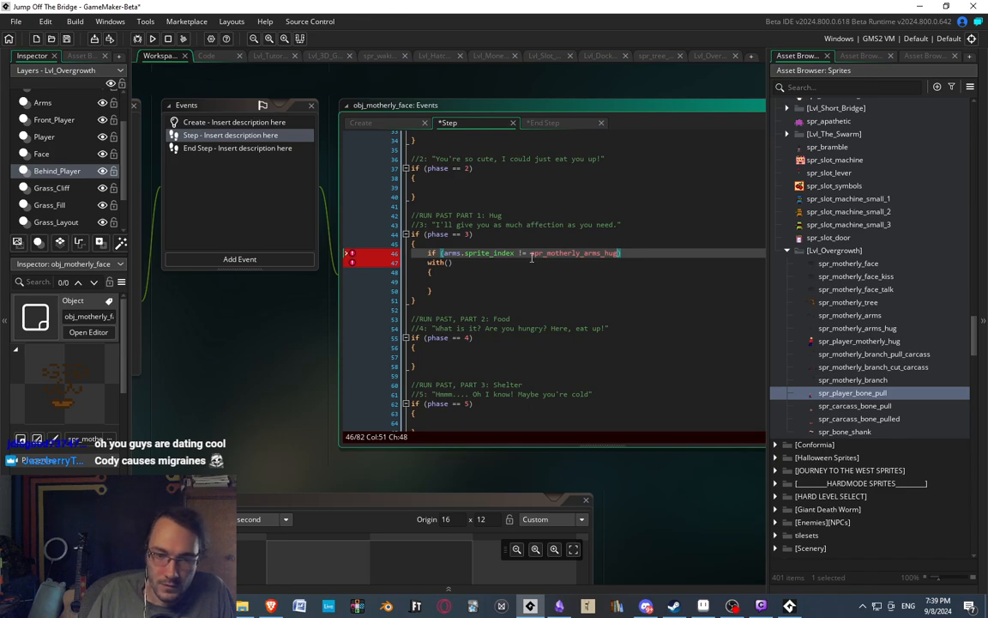
Enclose the with block in braces under the new if statement and indent it one level.
key("Return")
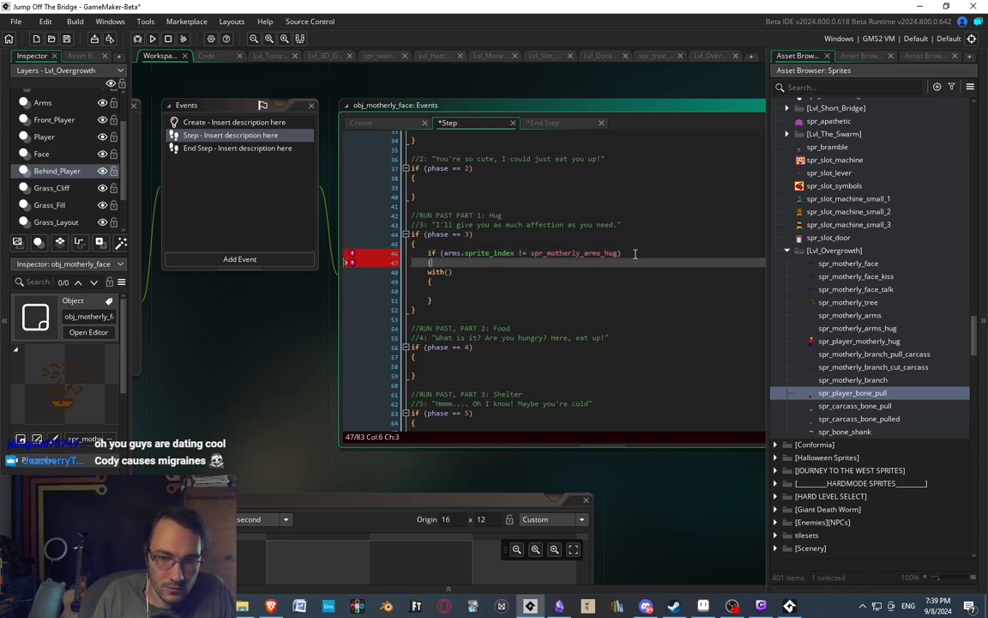
type("{")
key("Down")
key("Down")
key("Down")
key("Down")
key("Return")
type("}")
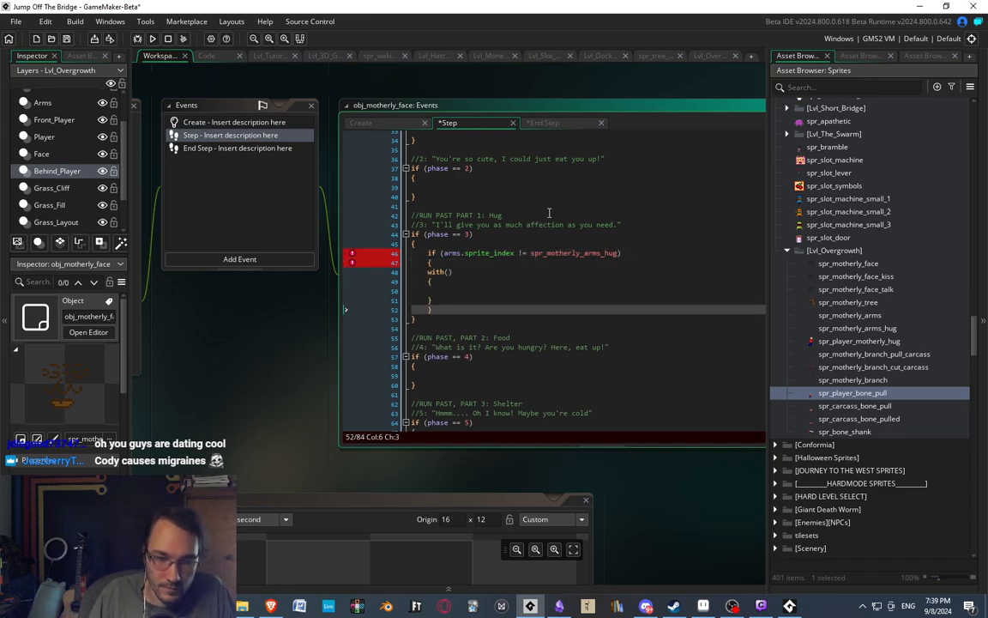
left_click_drag(442, 302, 396, 274)
key("Tab")
left_click(495, 282)
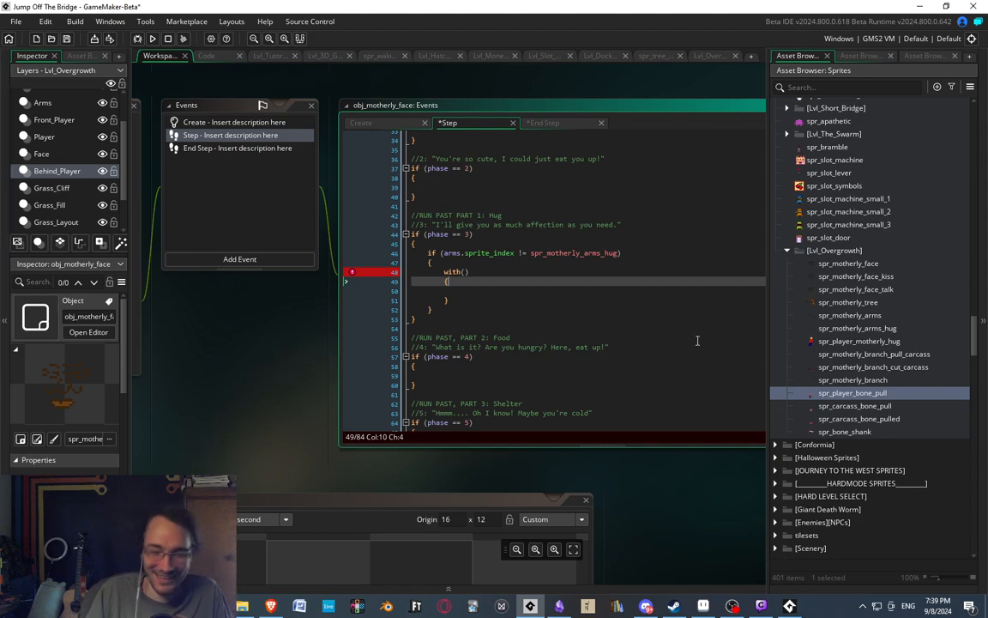
Make arms the target of the with statement.
left_click(472, 290)
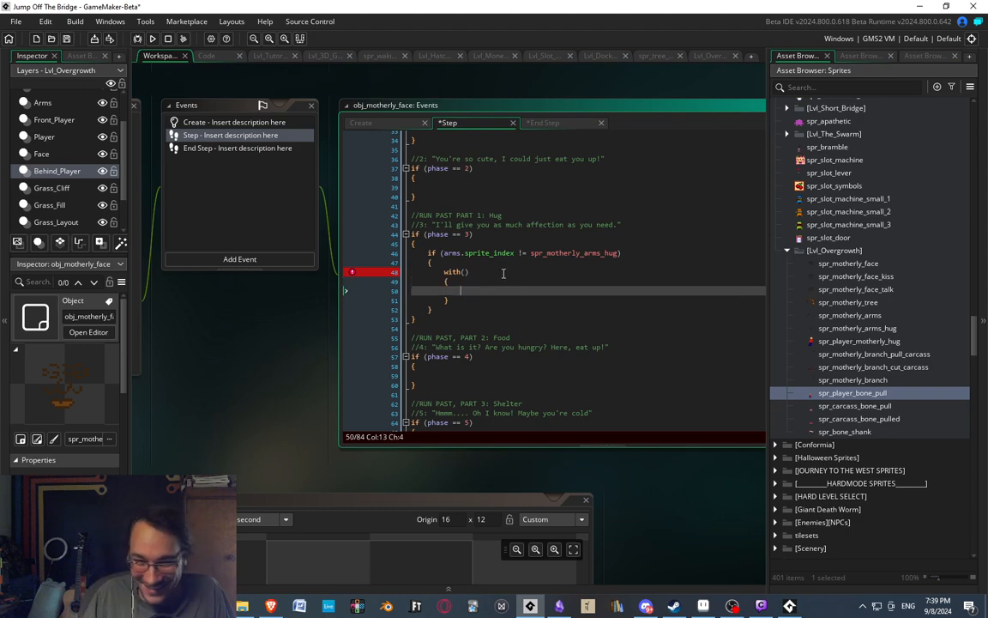
left_click(463, 271)
type("a")
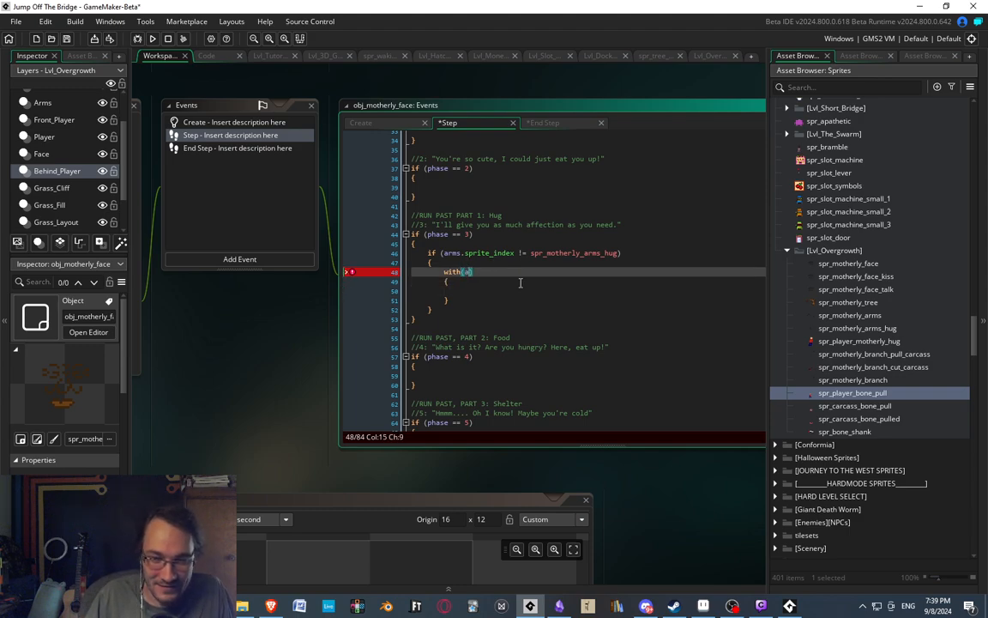
type("rms")
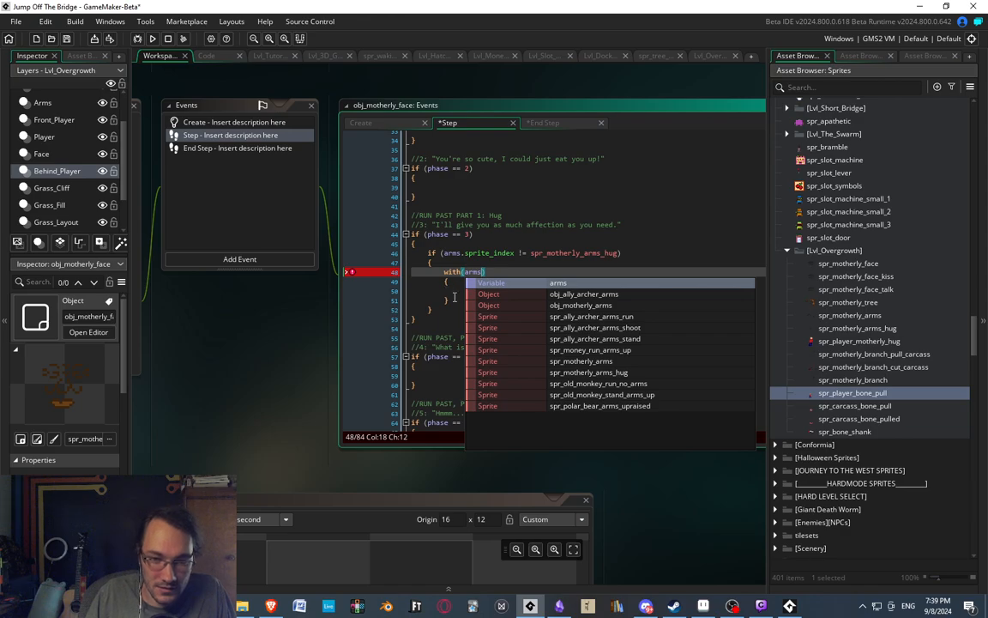
left_click_drag(455, 298, 444, 272)
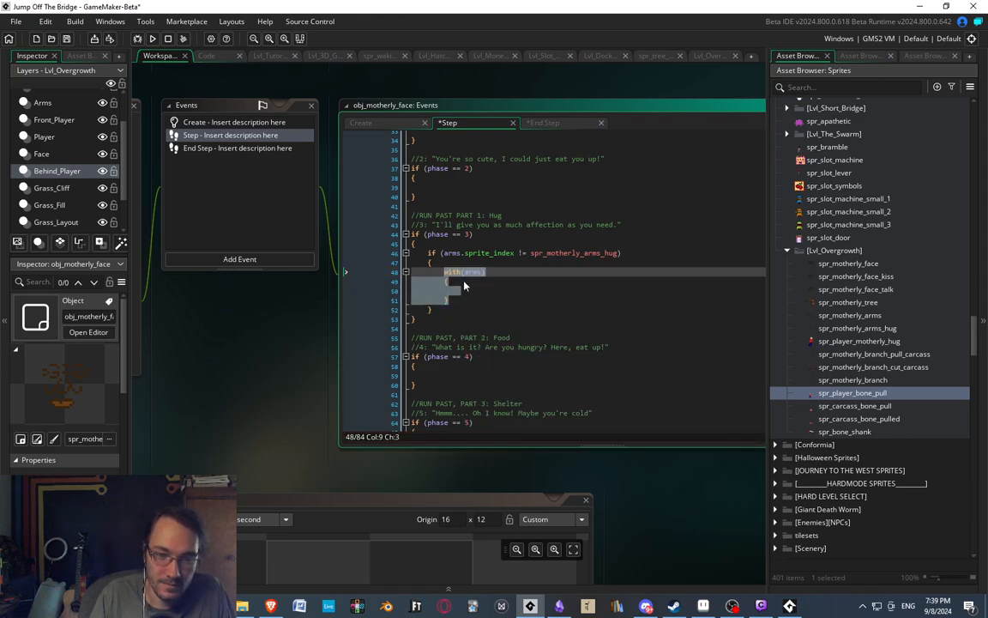
Inside the with block, assign the hug sprite with "sprite_index = spr_motherly_arms_hug;".
left_click(464, 291)
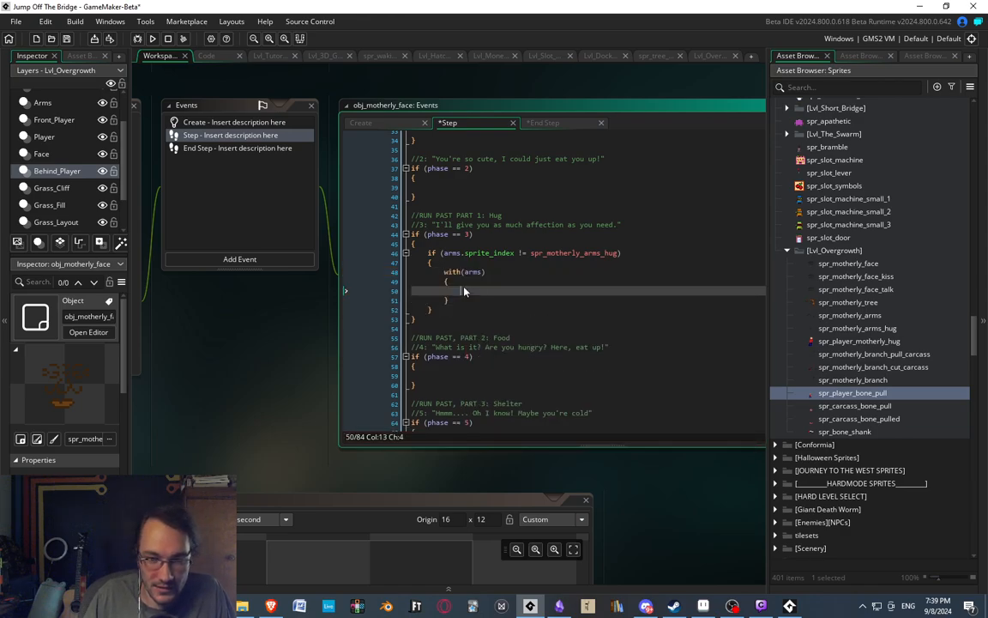
type("sprite_index =")
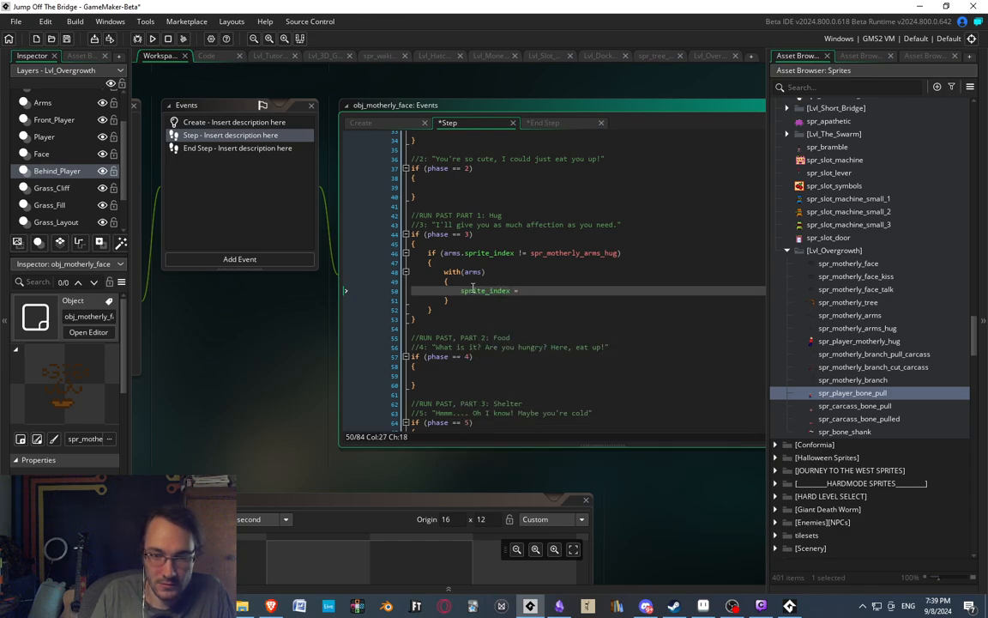
type(" spr_mother")
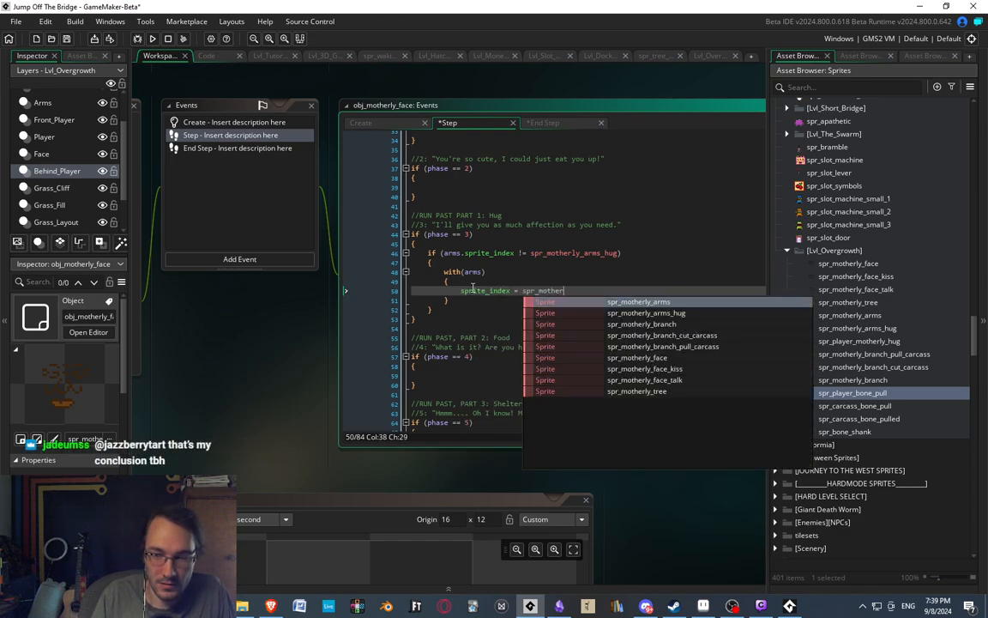
key("Down")
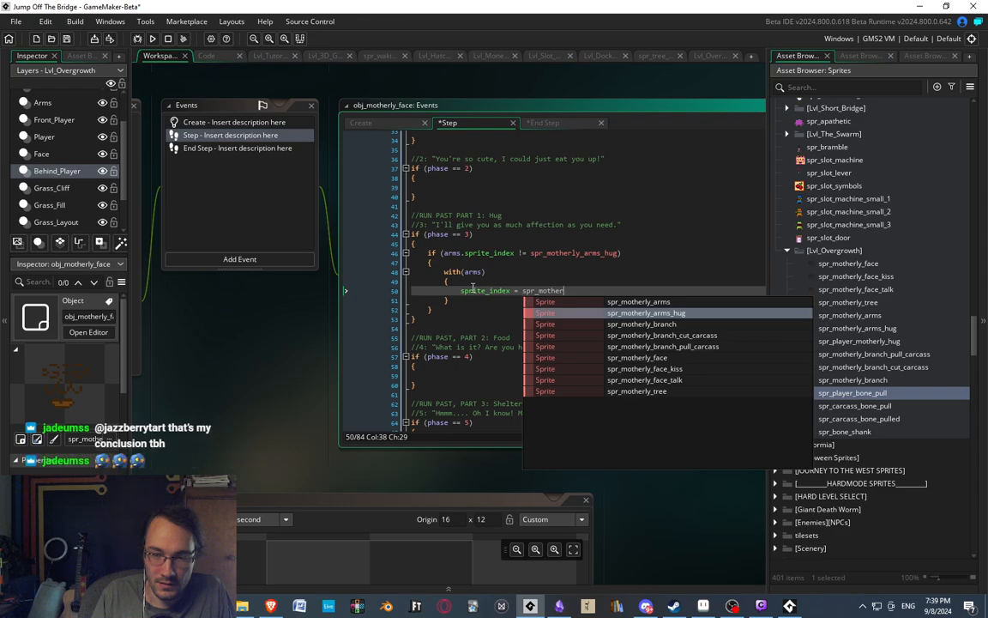
key("Return")
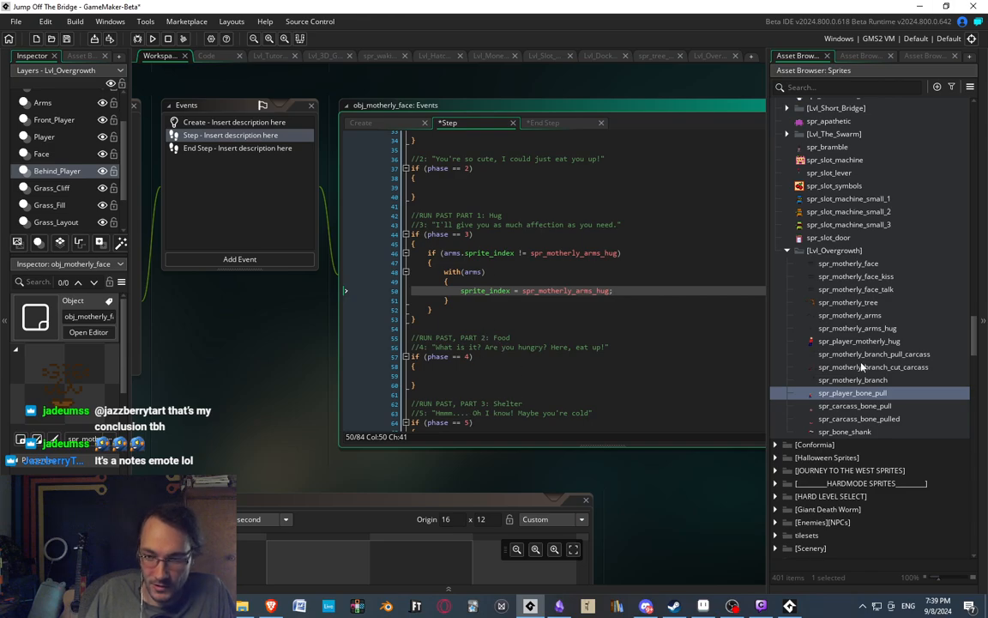
Play the spr_motherly_arms_hug animation in its sprite editor, set its speed to 6 frames per second, and close the editor.
double_click(858, 328)
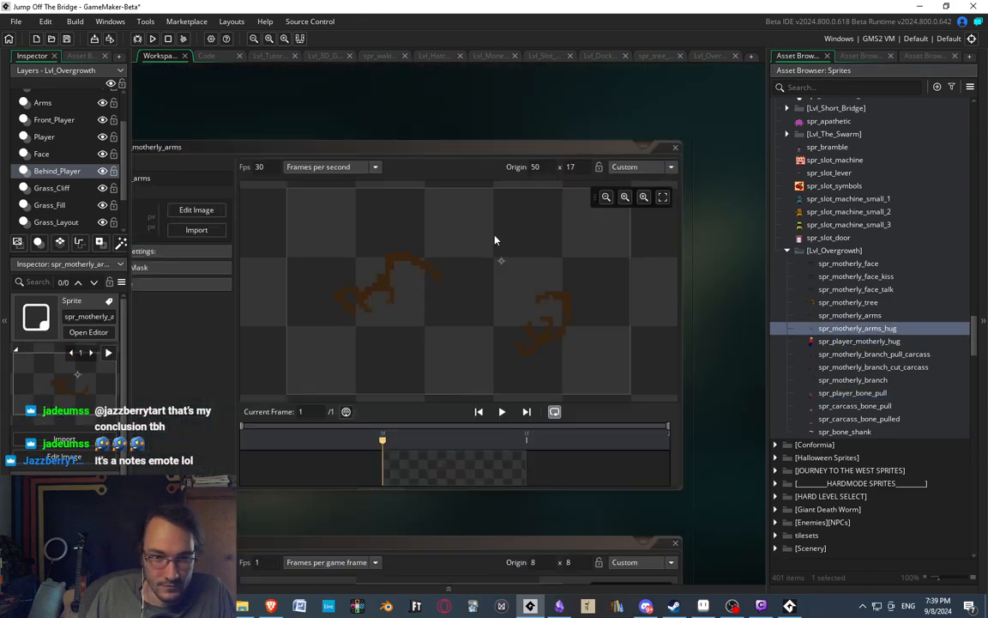
left_click(563, 413)
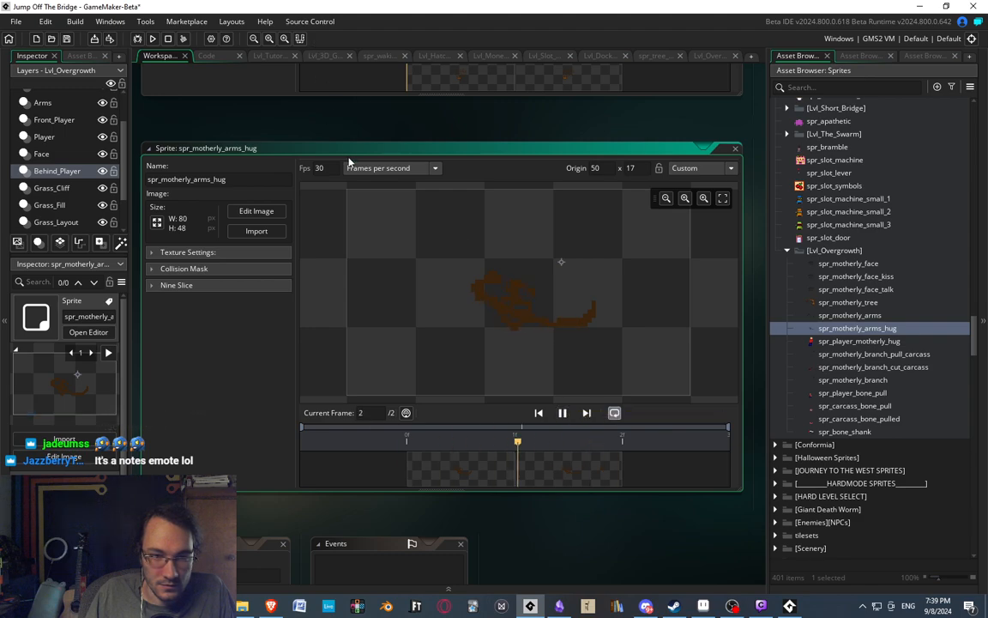
double_click(319, 168)
type("10")
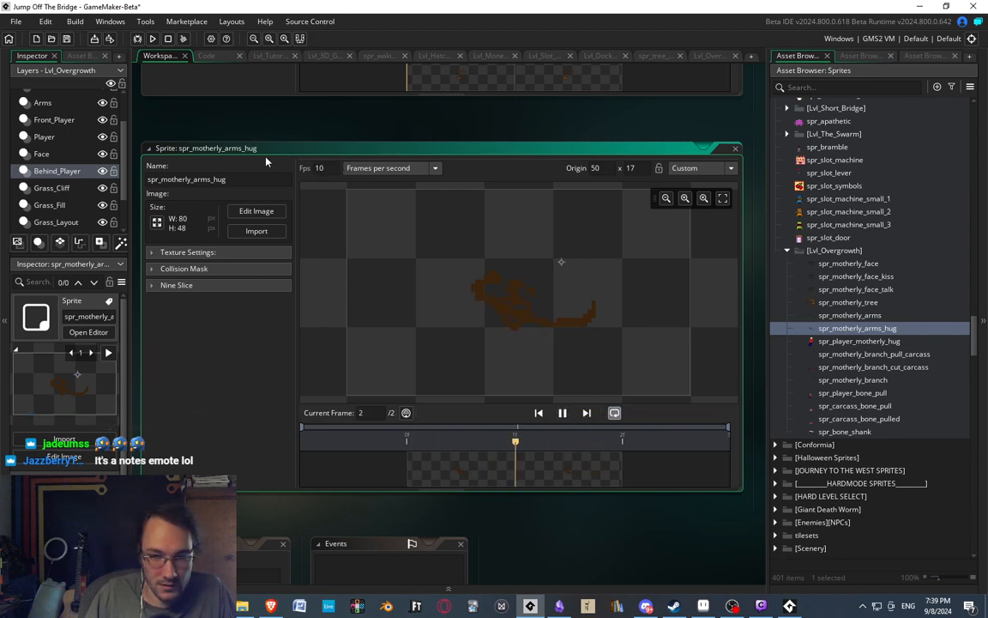
left_click_drag(323, 168, 301, 171)
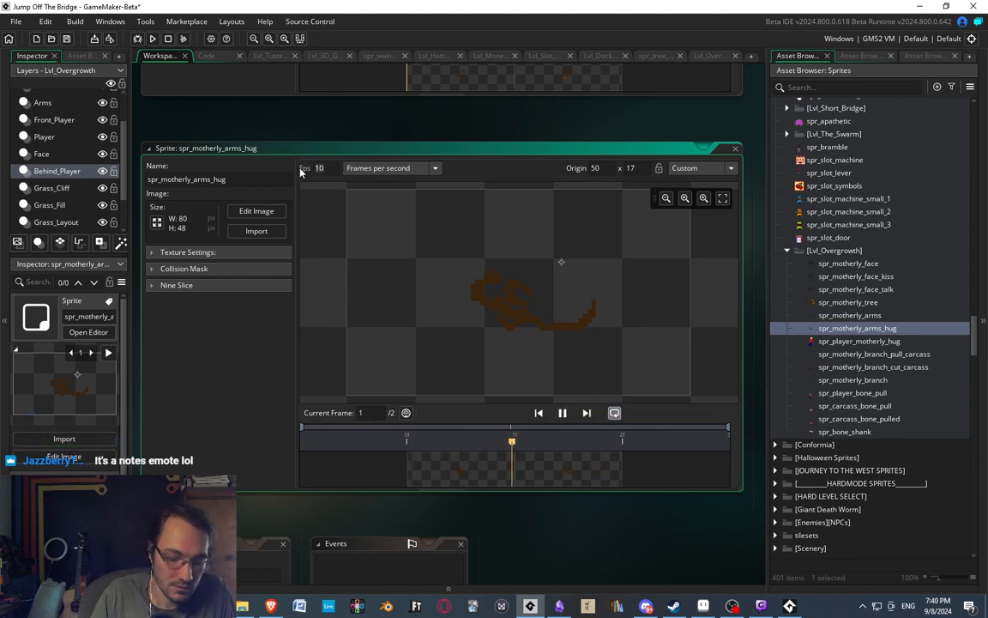
type("6")
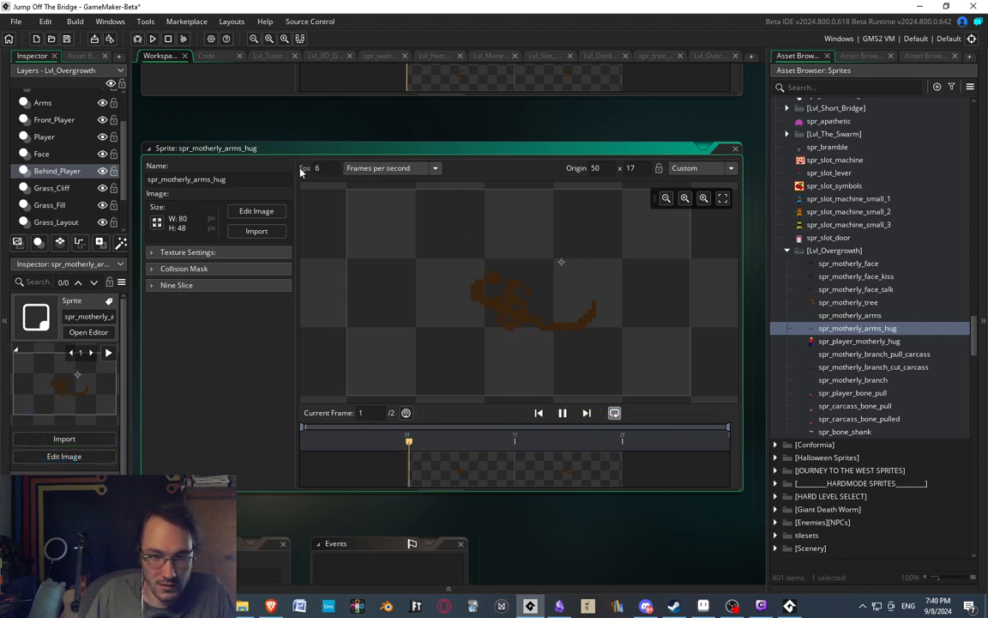
left_click(737, 150)
Set the spr_player_motherly_hug sprite's speed to 6 frames per second, preview its animation, and close the sprite editor.
double_click(845, 341)
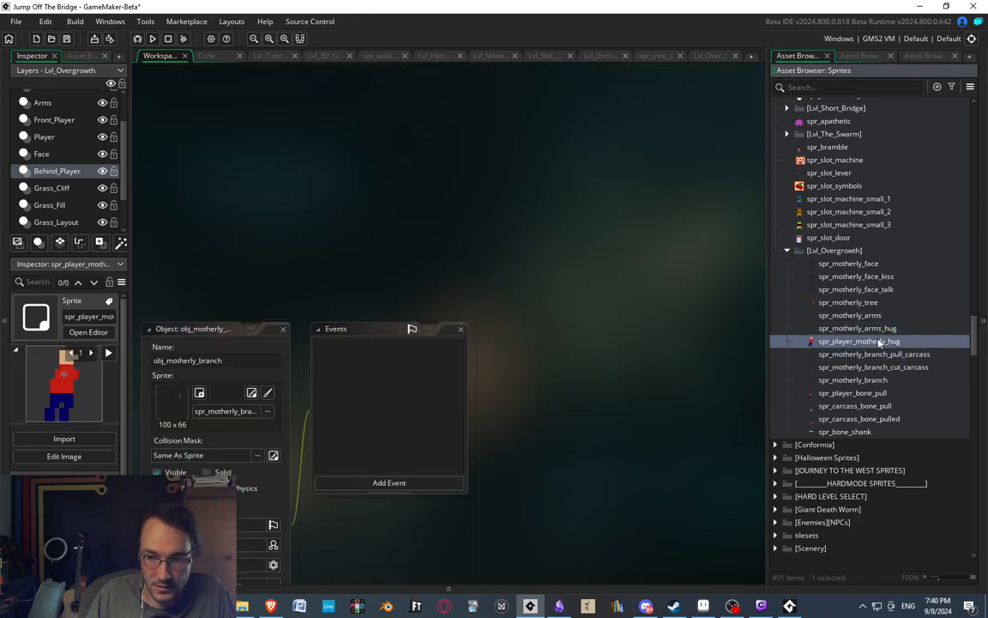
left_click_drag(330, 169, 258, 163)
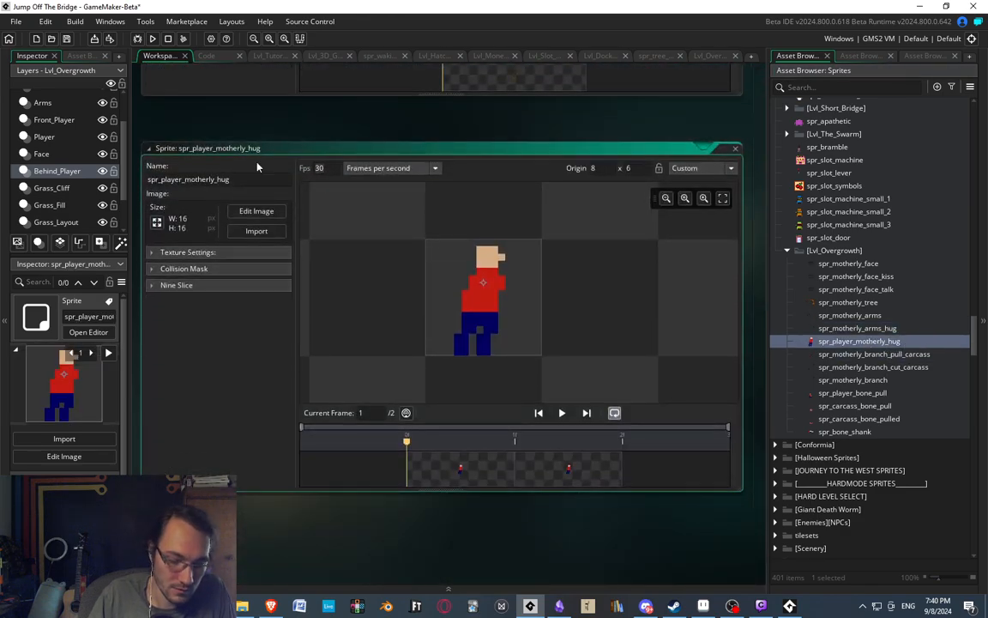
type("6")
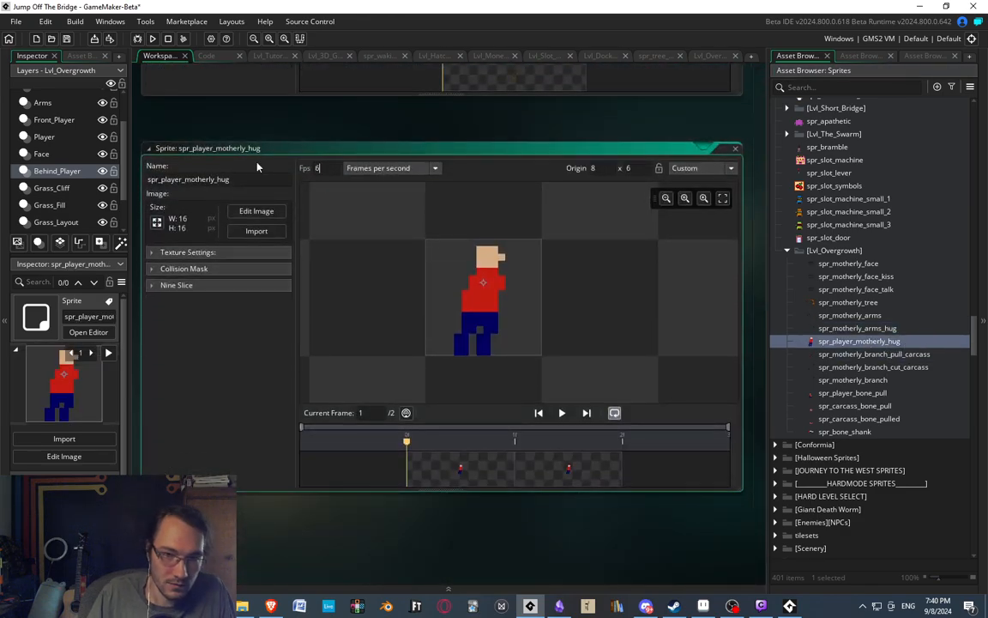
left_click(562, 413)
left_click(737, 150)
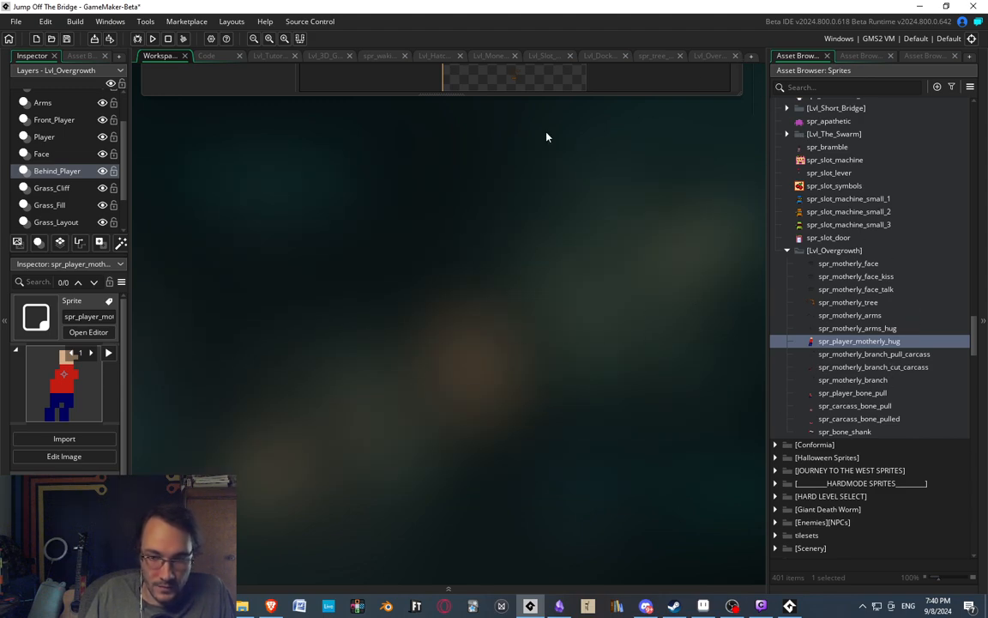
Examine the instance creation code in obj_motherly_tree's Create event and return to the phase 3 code in obj_motherly_face's Step event.
key("ctrl+Tab")
key("ctrl+Tab")
key("ctrl+Tab")
key("ctrl+Tab")
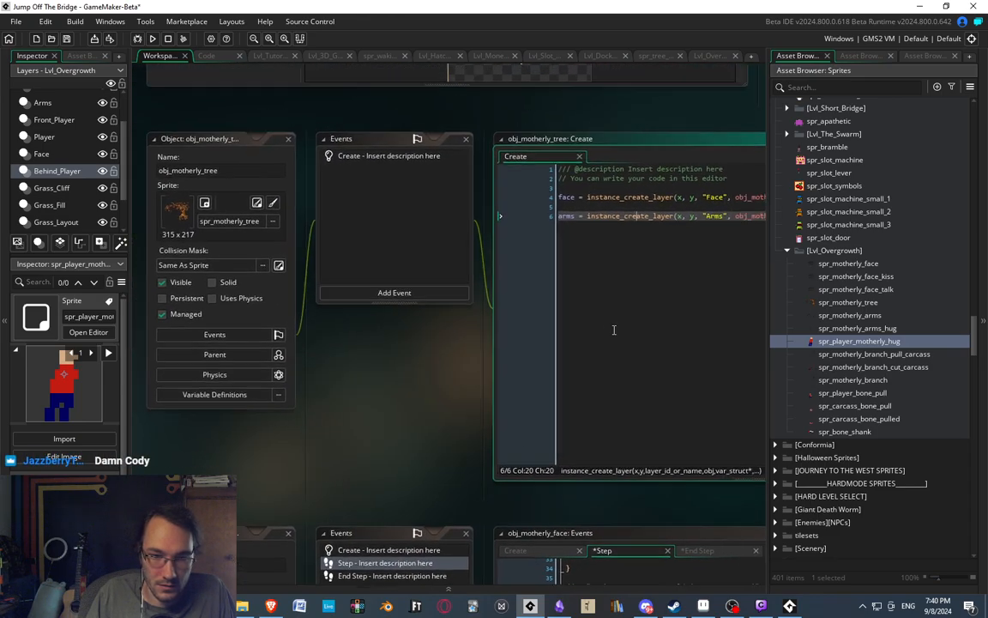
left_click(851, 56)
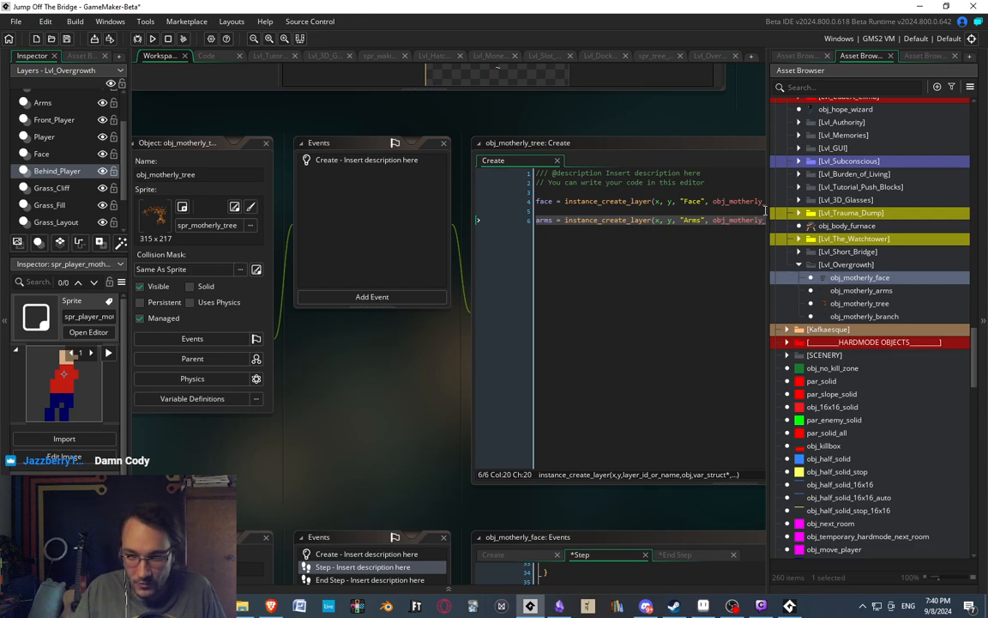
left_click(862, 291)
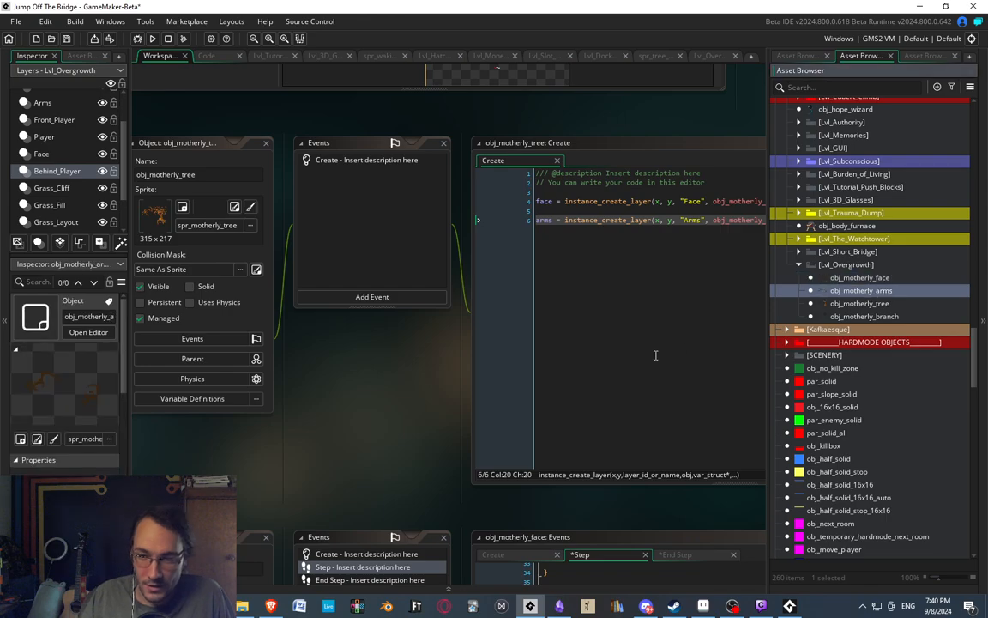
middle_click_drag(299, 316, 346, 312)
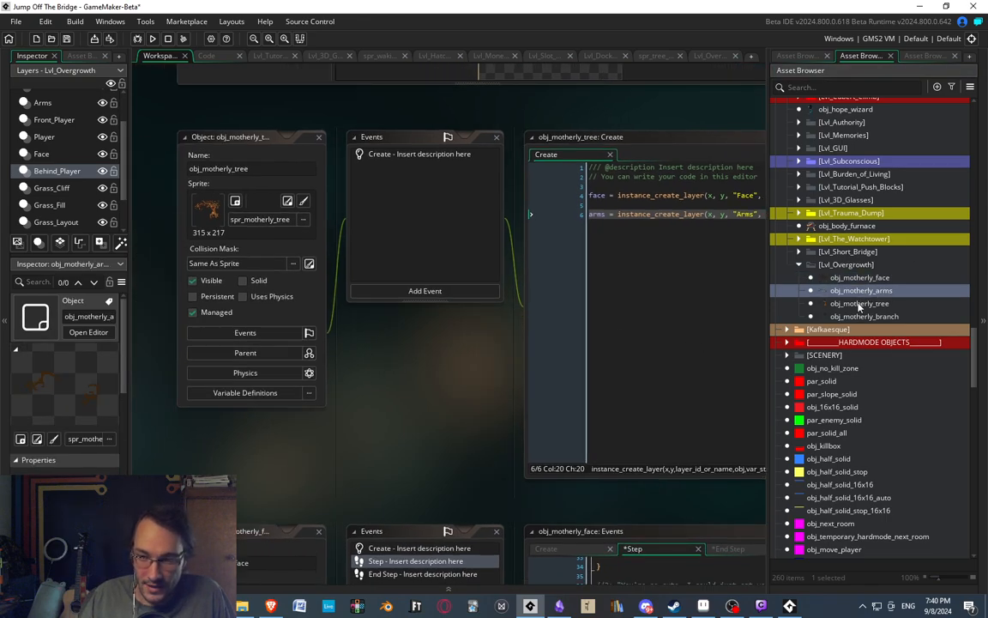
left_click(554, 354)
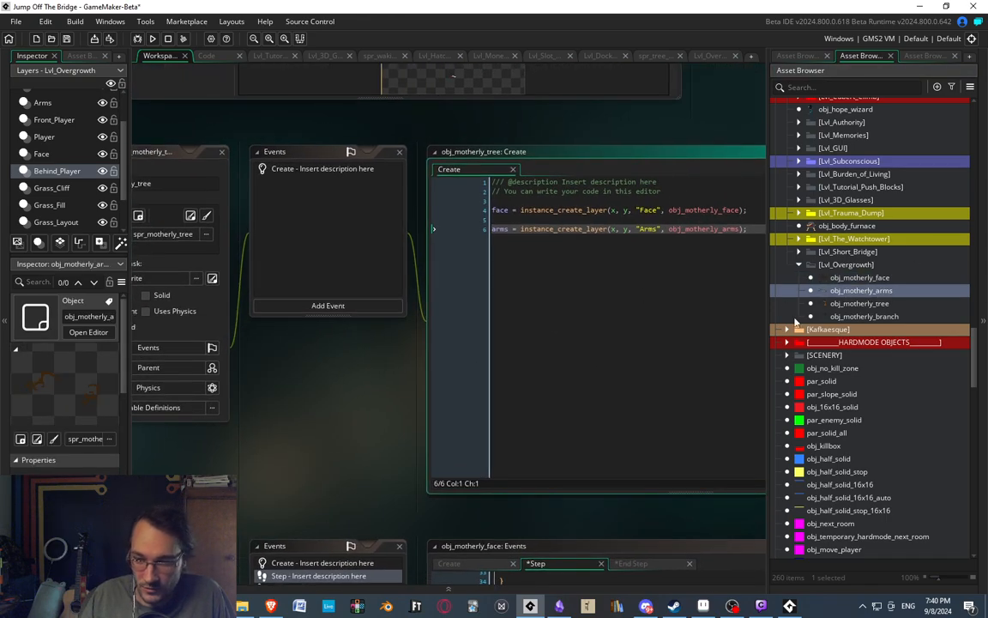
double_click(860, 278)
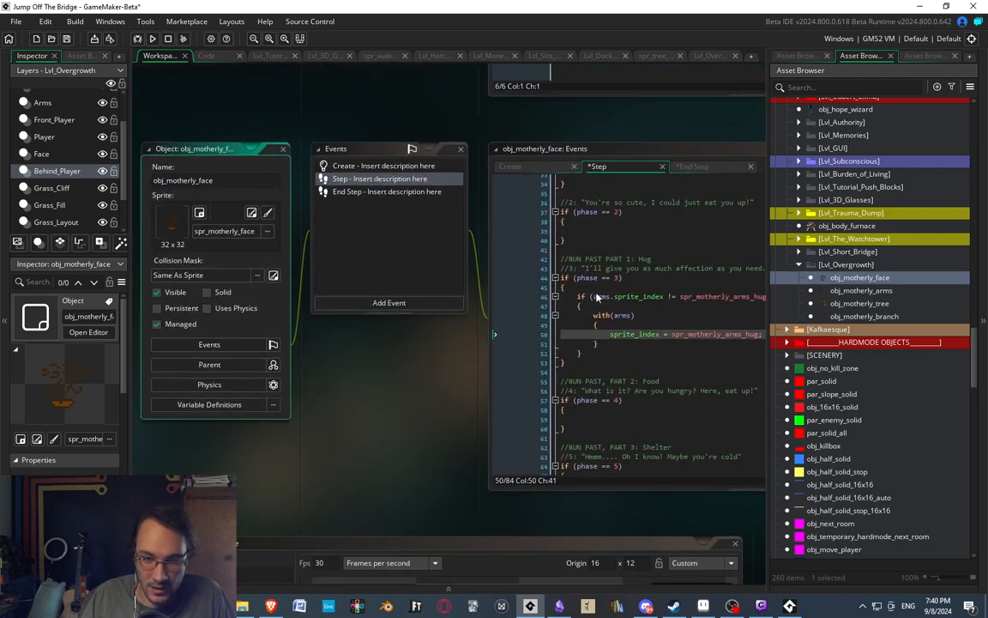
key("Down")
key("Down")
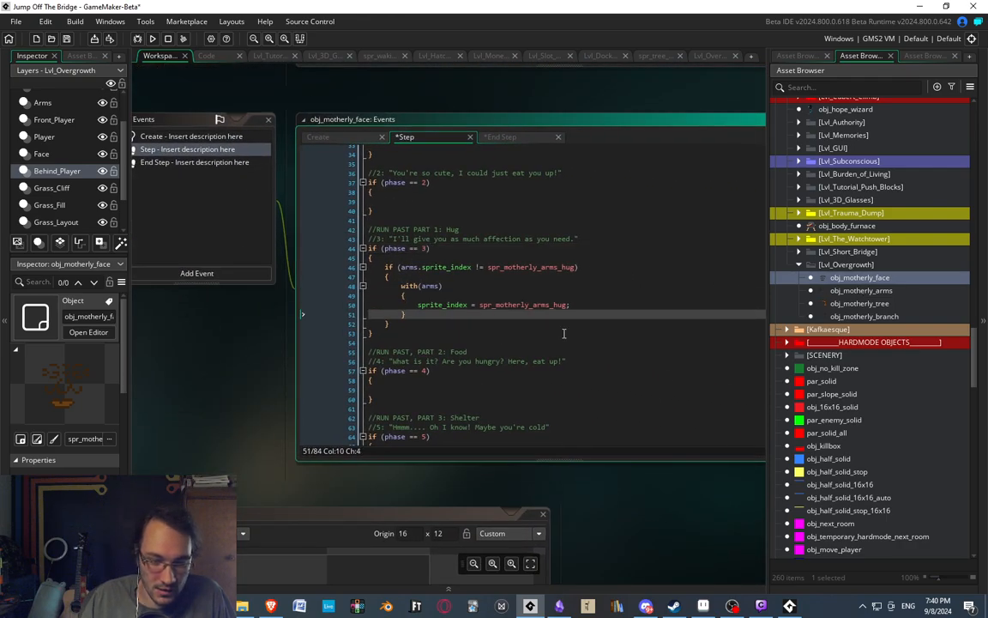
key("Down")
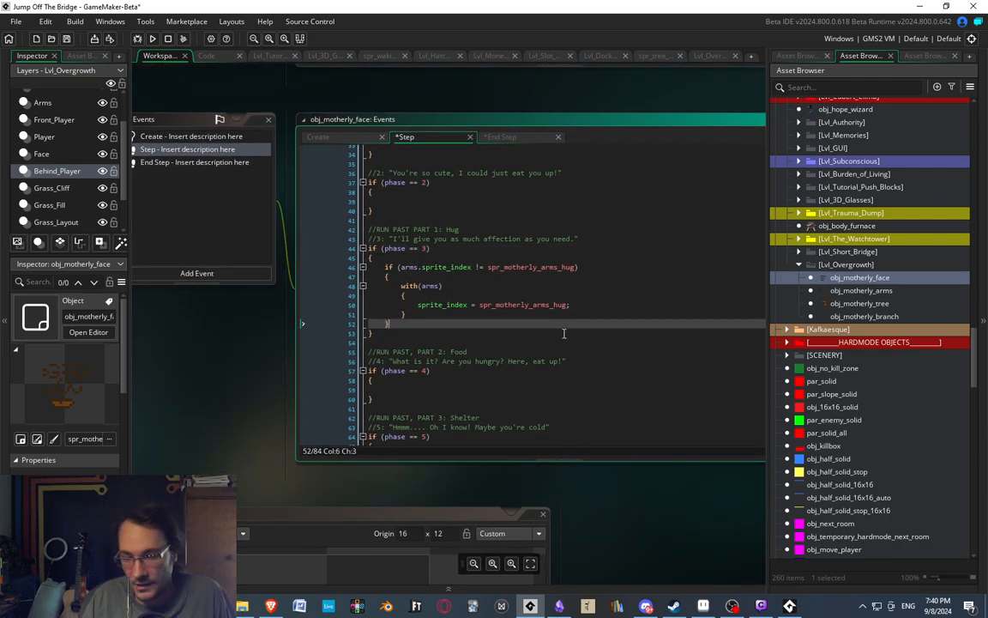
In obj_motherly_face's End Step event, add "timer = 60;" directly below "phase = 3;".
left_click(205, 162)
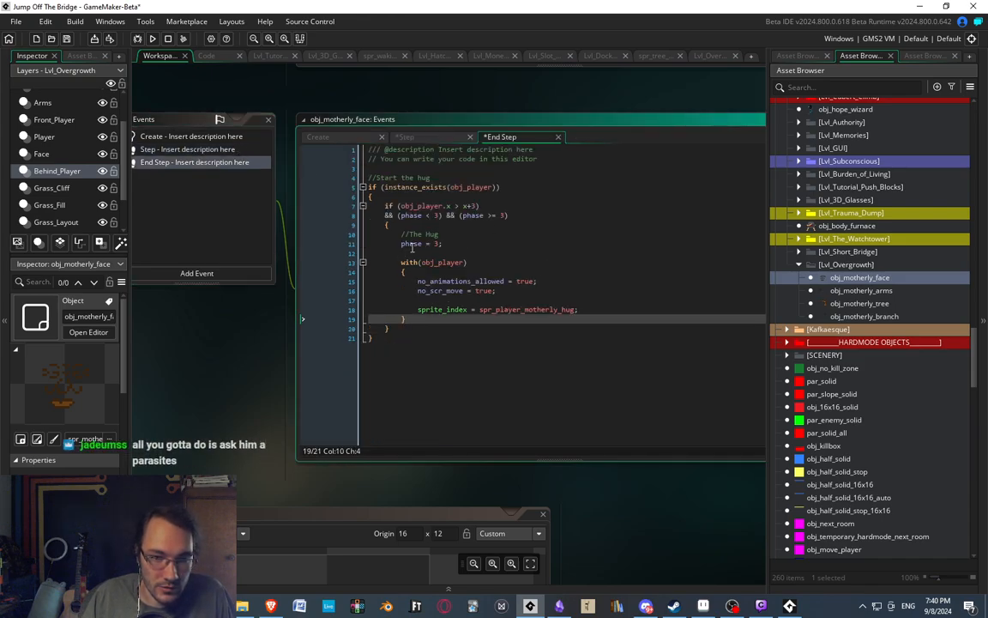
left_click(464, 235)
left_click(466, 243)
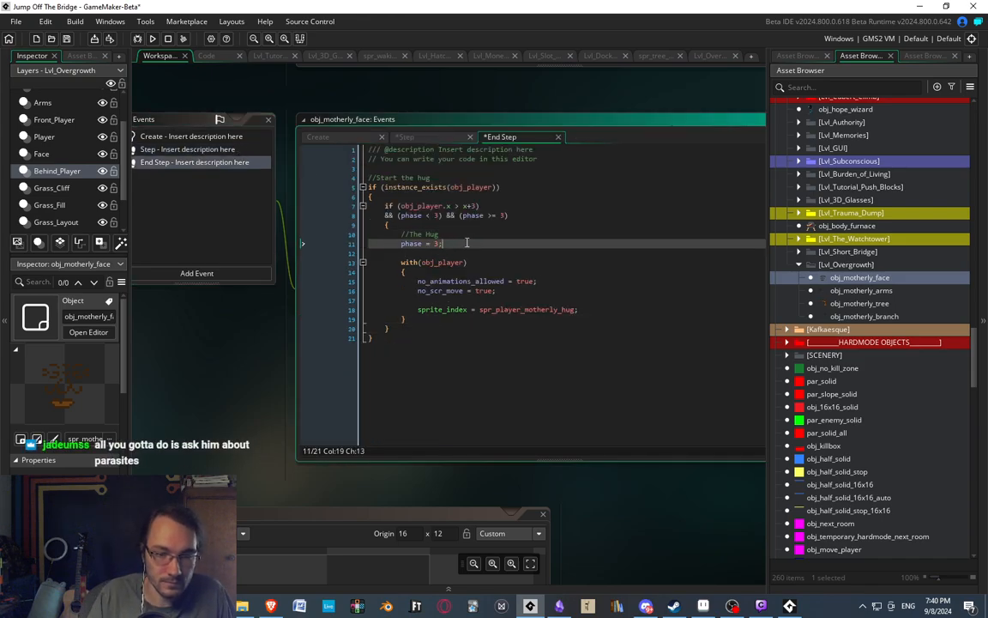
key("Return")
type("timer = 60;")
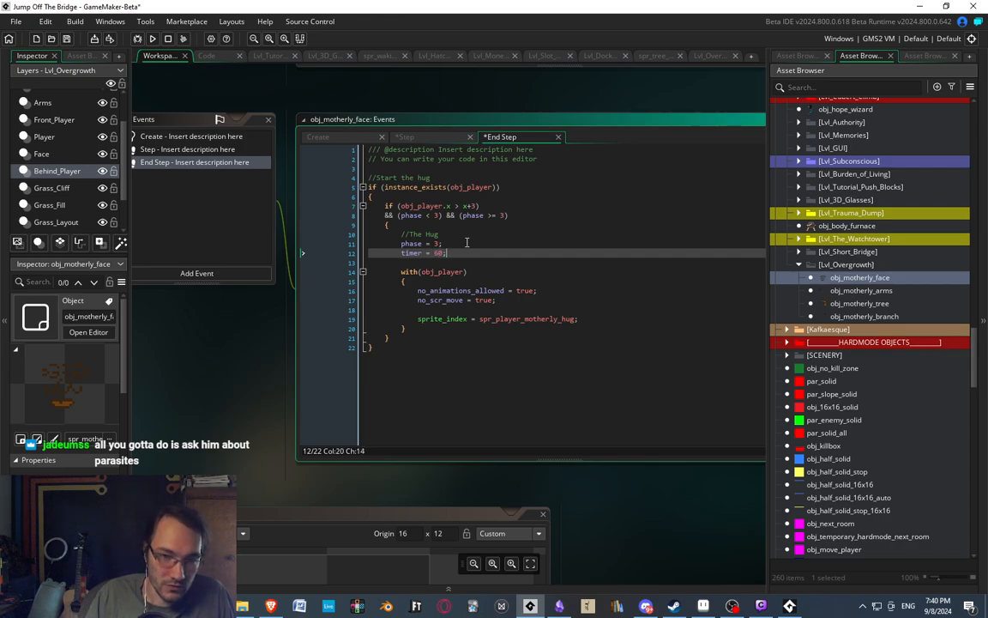
In the Create event, initialise the timer with "timer = 0;" below the arms variable.
left_click(204, 137)
left_click(441, 196)
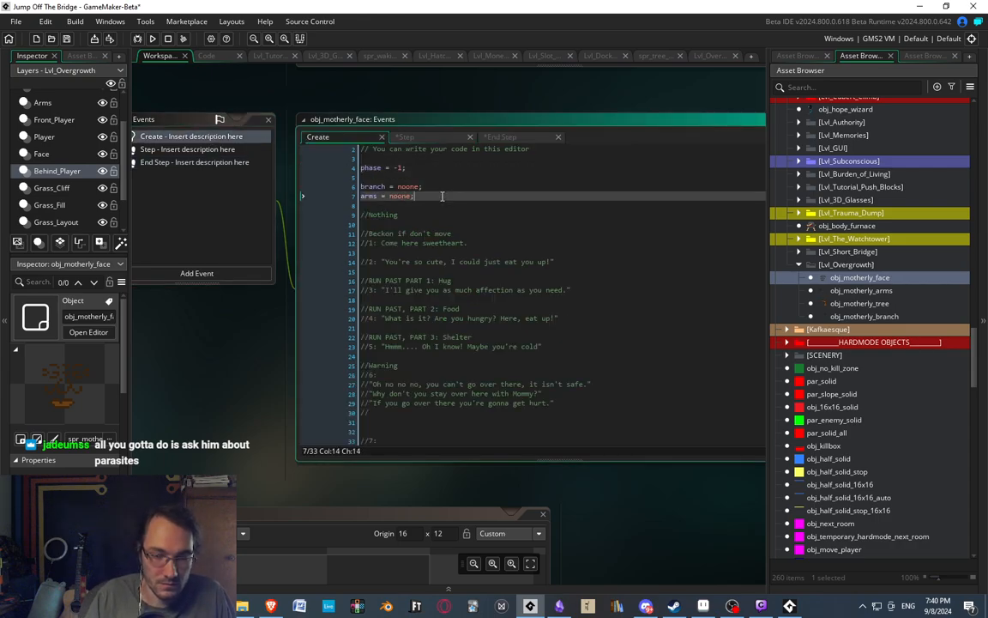
key("Return")
key("Return")
type("timer = 0;")
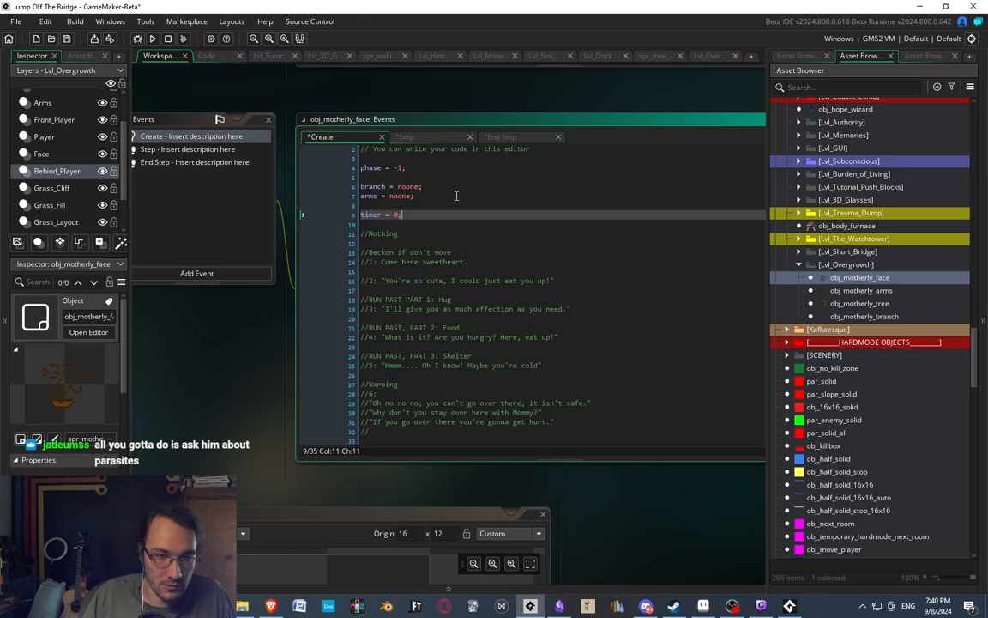
In the Step event's phase 3 block, add an "if (timer > 0)" statement with braces below the arms sprite check.
left_click(215, 163)
left_click(206, 151)
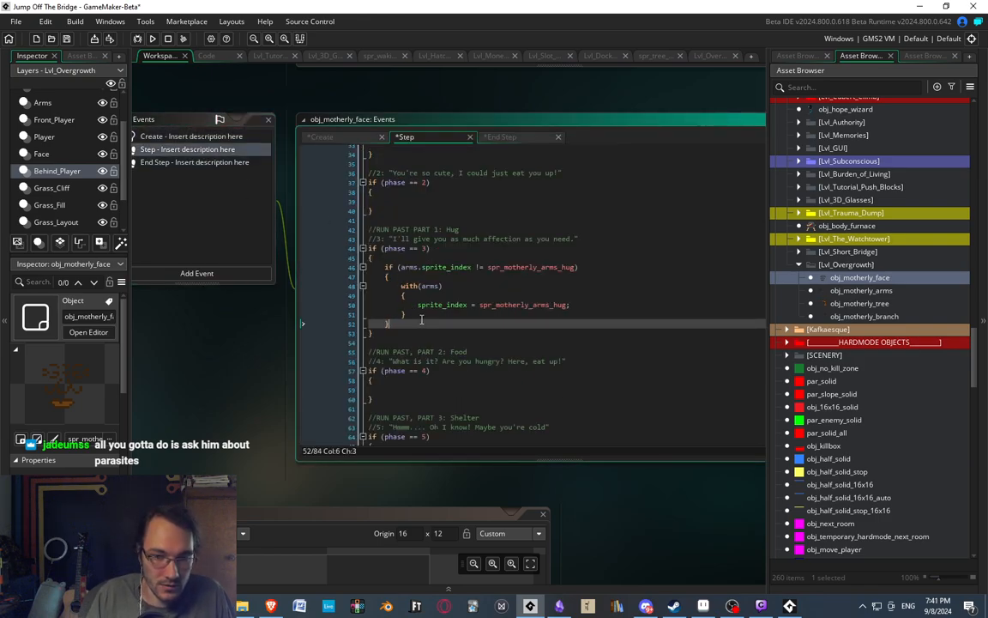
key("Return")
key("Return")
type("if (")
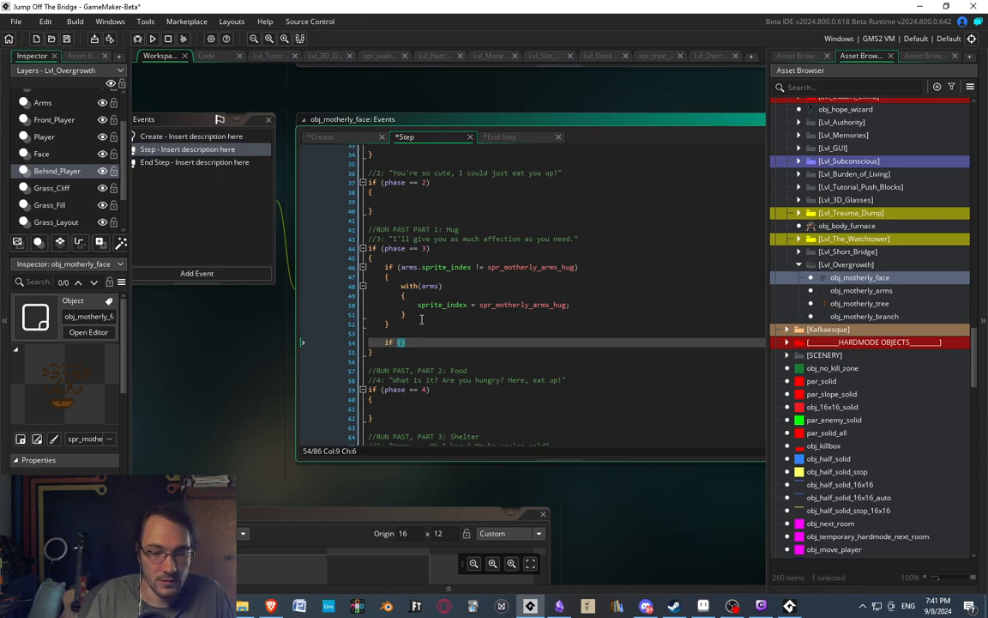
type("timer >=")
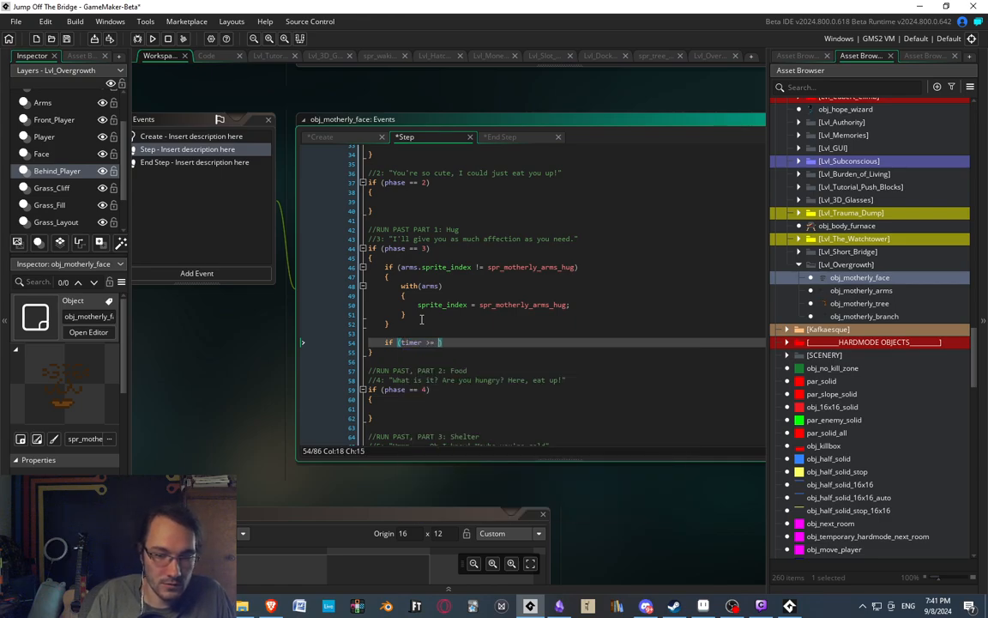
type(" 0)")
key("Return")
type("{")
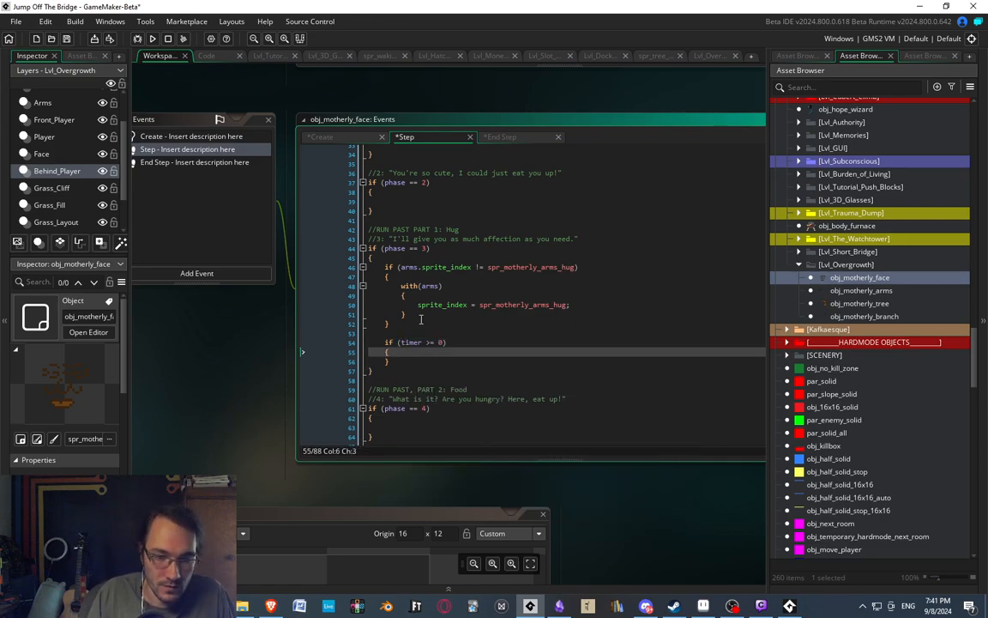
left_click(432, 341)
key("BackSpace")
left_click(411, 348)
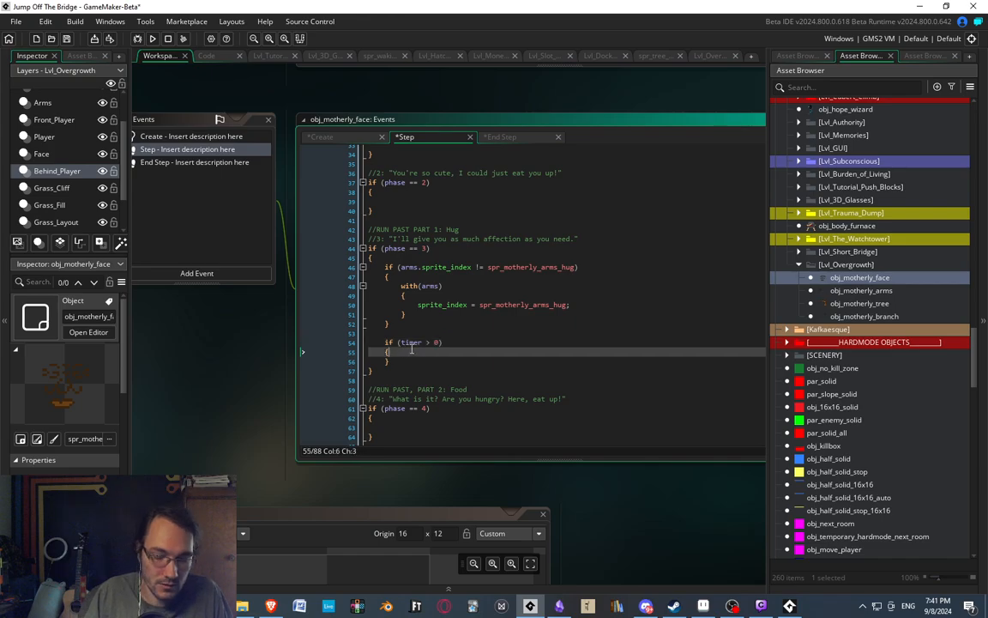
Count the timer down inside the new if block with "timer--;".
key("Return")
type("timer--;")
key("Down")
Add an else branch to the timer check that resets the phase with "phase = 0;".
key("Return")
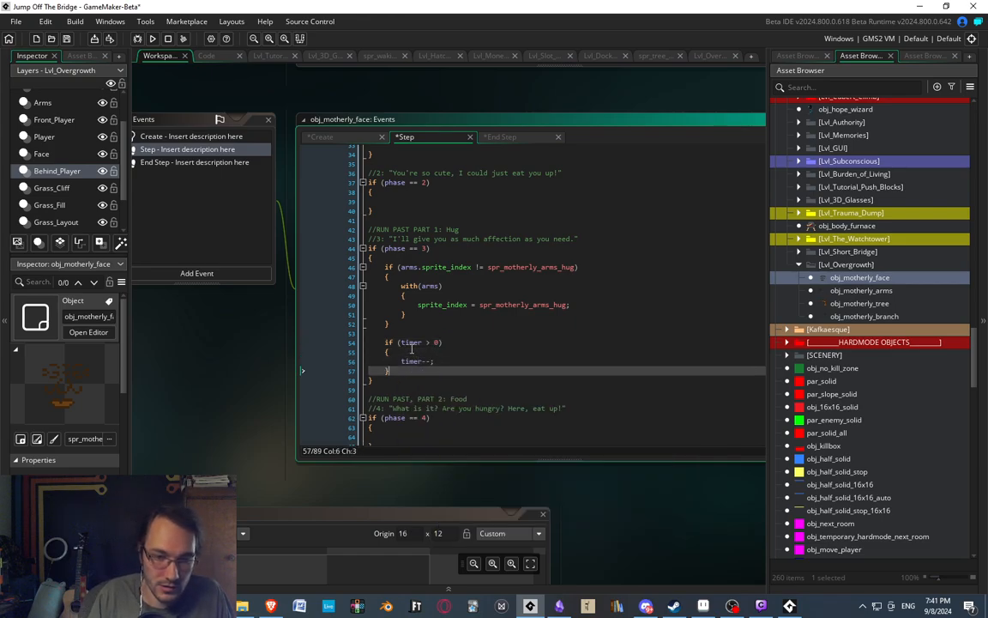
type("else")
key("Return")
type("{")
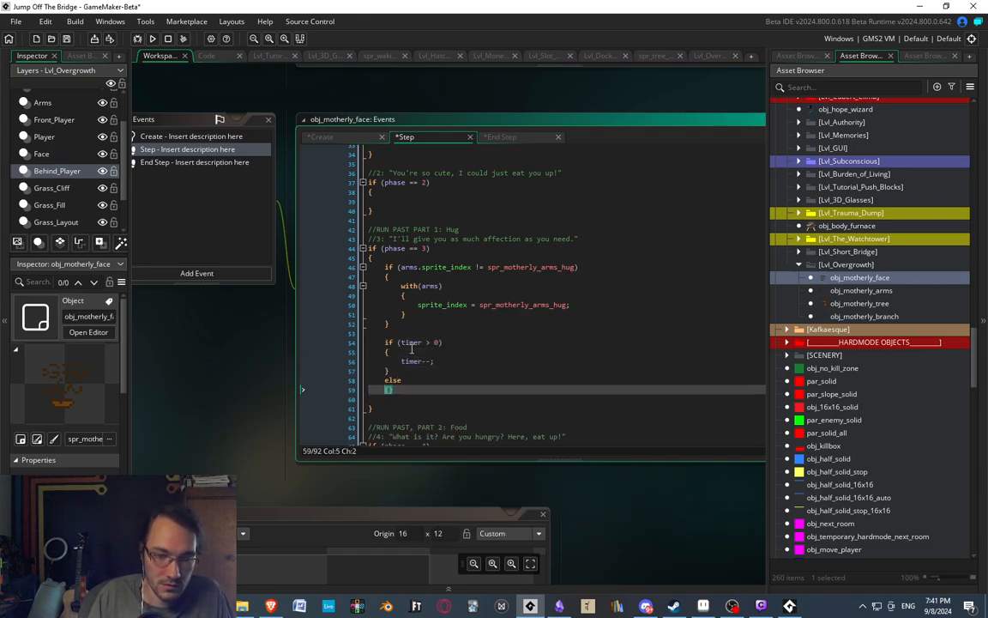
key("Return")
key("Tab")
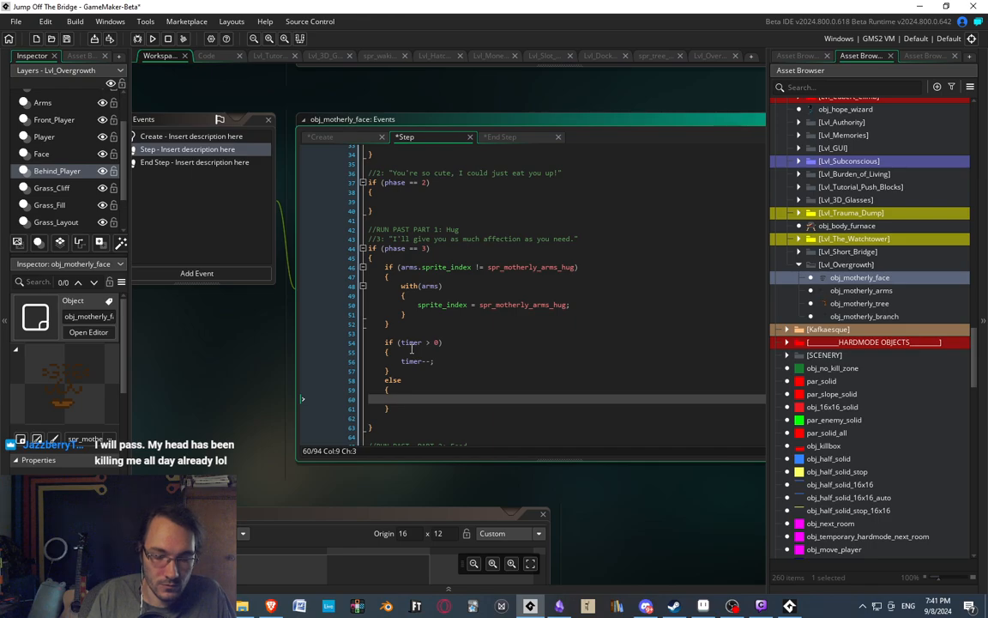
type("phase = 3;")
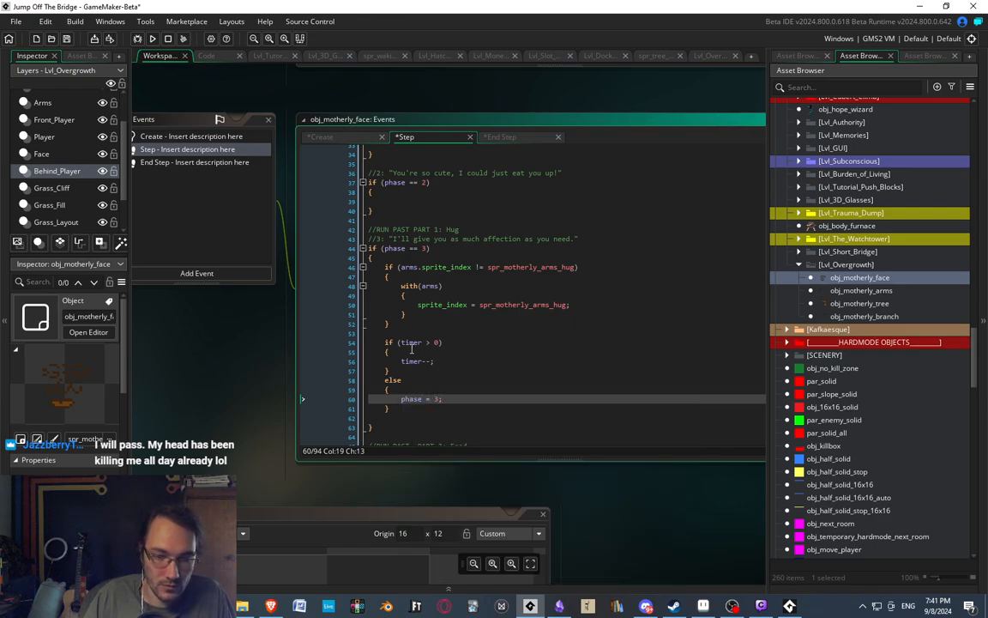
key("BackSpace")
key("BackSpace")
type("0;")
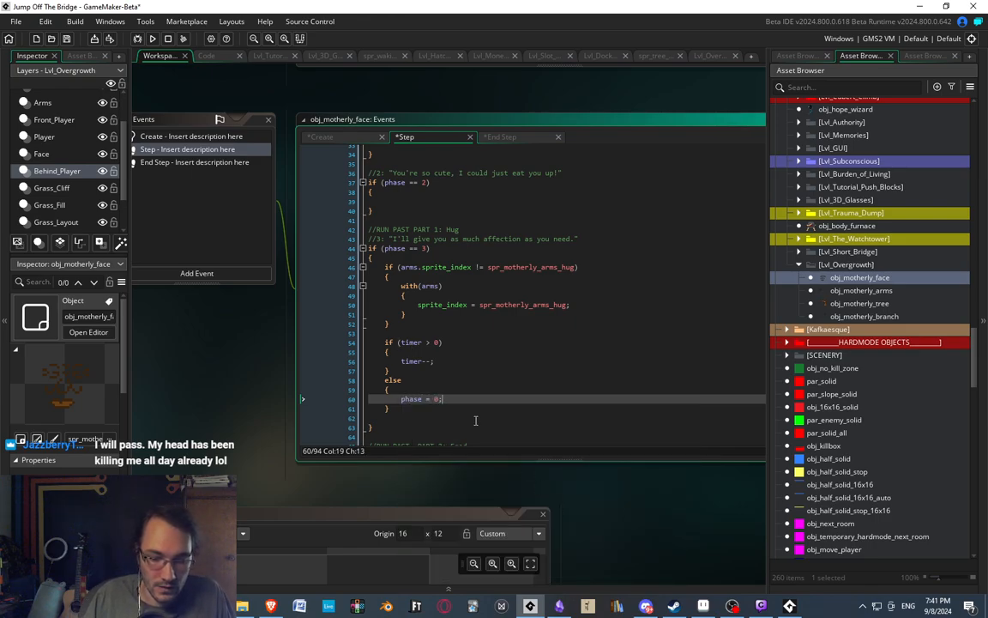
middle_click_drag(517, 405, 567, 396)
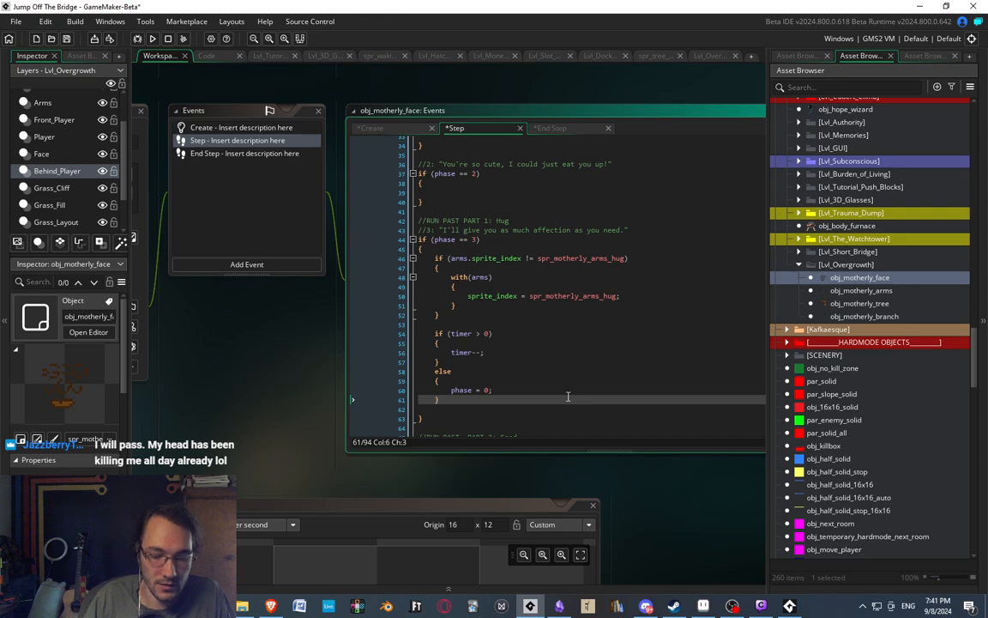
middle_click_drag(567, 357, 560, 335)
scroll(483, 314, "down", 3, "ctrl")
middle_click_drag(475, 331, 495, 363)
scroll(483, 336, "up", 4, "ctrl")
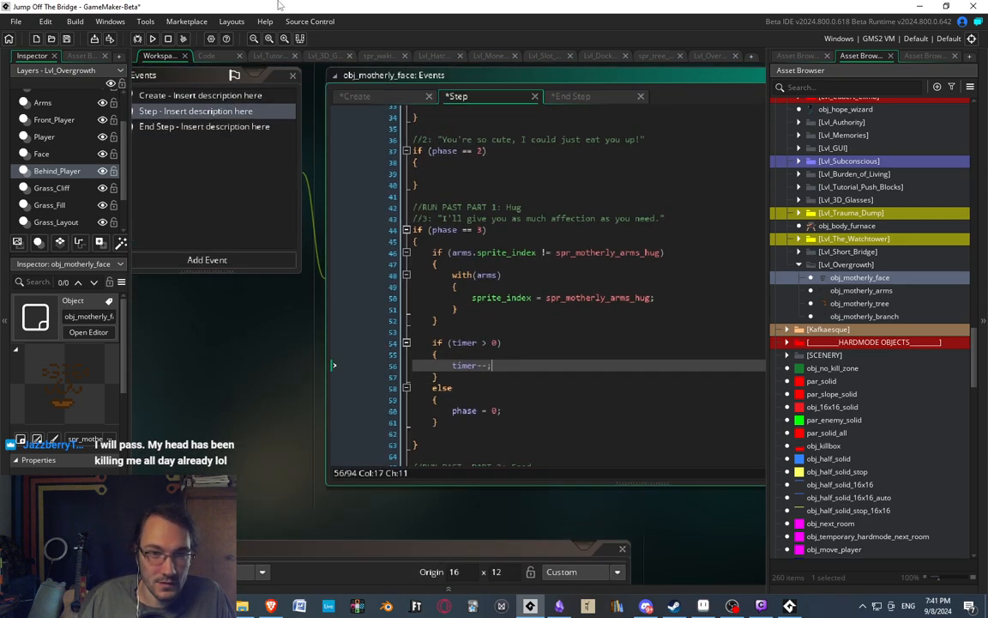
left_click(269, 39)
middle_click_drag(481, 219, 436, 236)
middle_click_drag(358, 340, 420, 327)
scroll(404, 281, "down", 2)
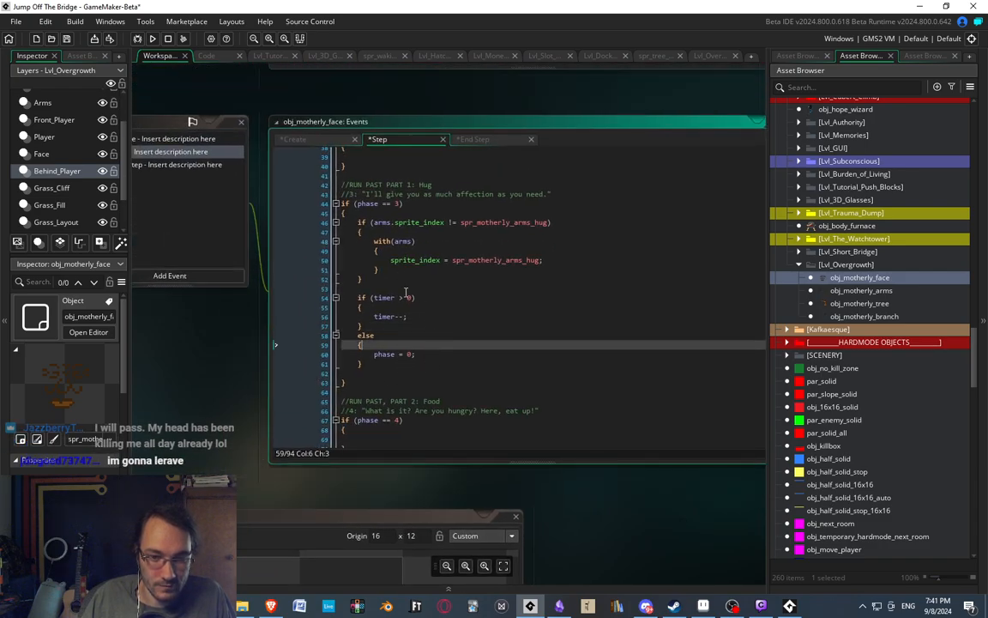
left_click(407, 354)
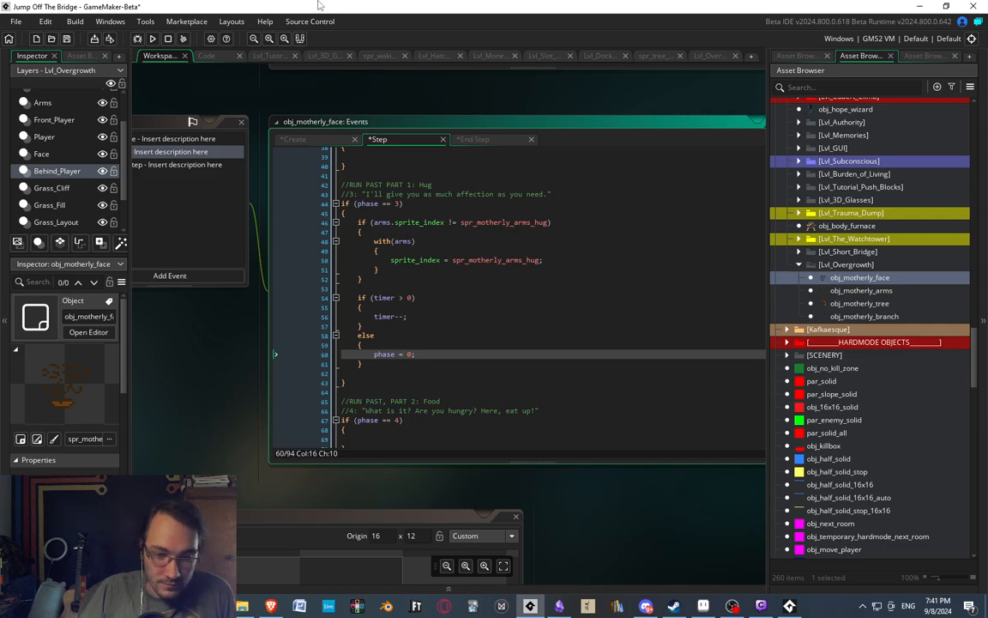
mouse_move(481, 335)
middle_mouse_down()
mouse_move(474, 313)
mouse_move(470, 319)
middle_mouse_up()
left_click(419, 308)
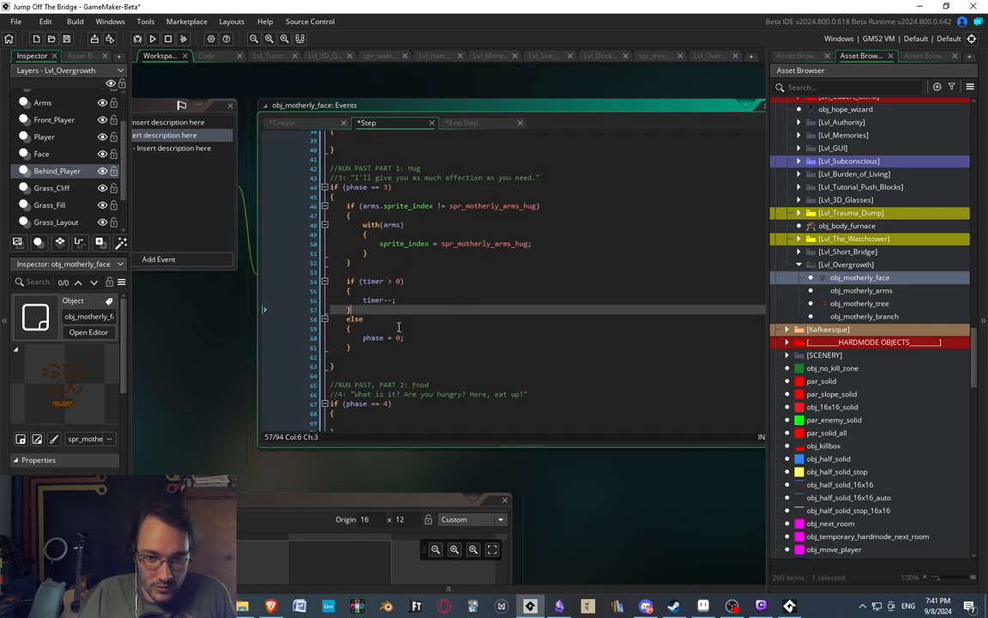
left_click(401, 323)
left_click(431, 268)
middle_click_drag(432, 268, 501, 264)
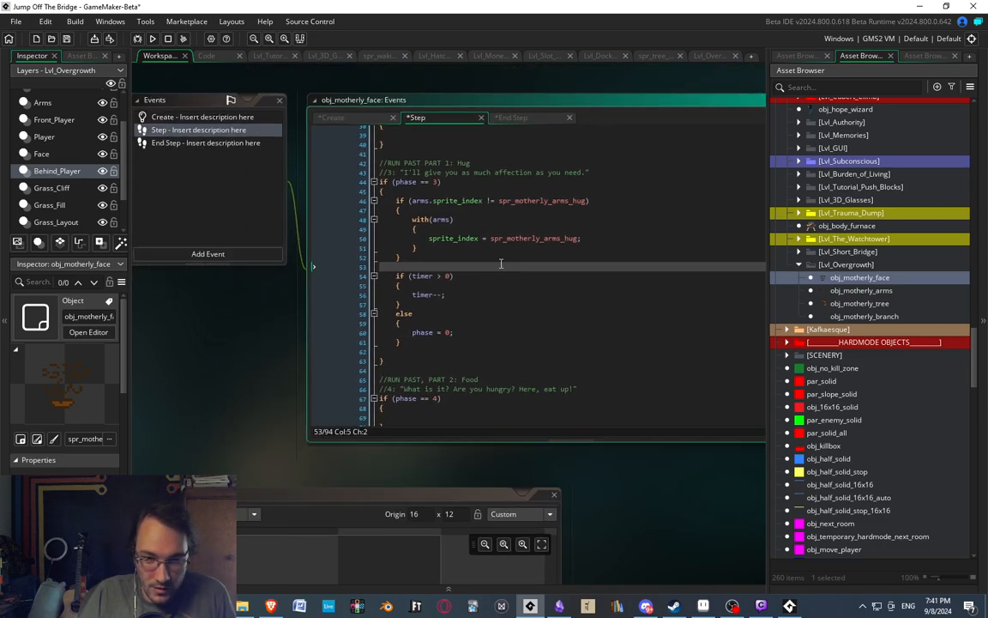
mouse_move(440, 312)
middle_mouse_down()
mouse_move(547, 290)
mouse_move(448, 294)
middle_mouse_up()
left_click(457, 323)
left_click(466, 332)
left_click(468, 285)
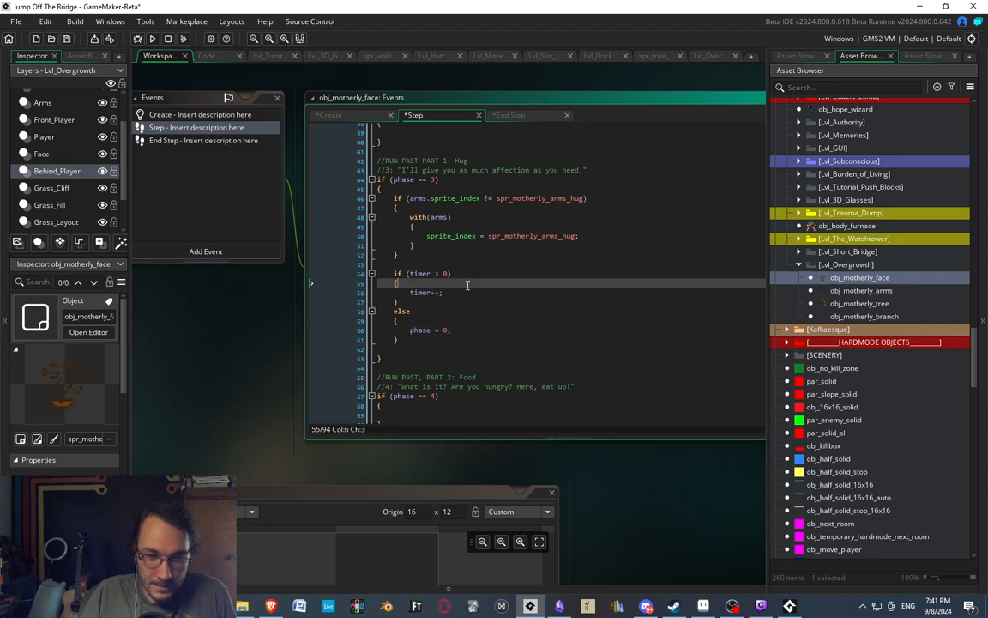
left_click(469, 291)
left_click(480, 263)
left_click(479, 257)
left_click(464, 273)
left_click(480, 226)
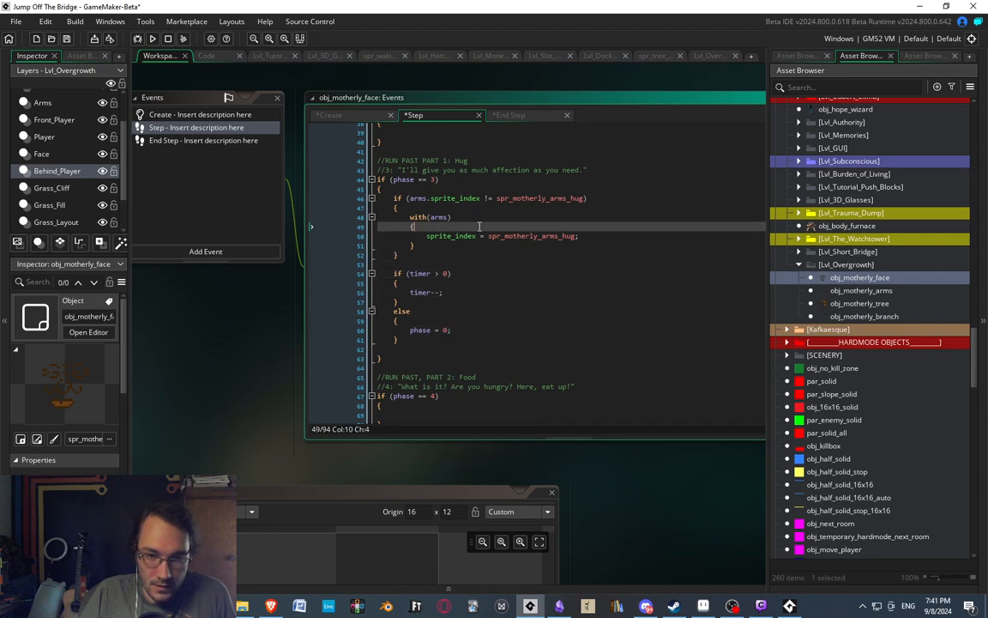
left_click(472, 263)
left_click(474, 293)
left_click(482, 229)
left_click(484, 259)
left_click(467, 300)
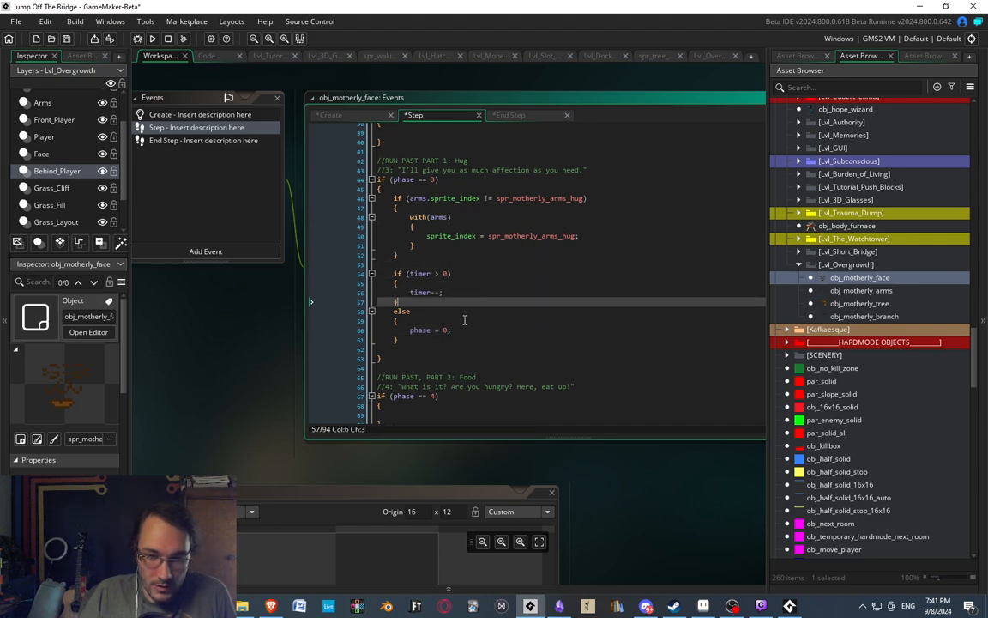
left_click(463, 356)
left_click(472, 327)
left_click(473, 252)
left_click(469, 293)
left_click(491, 350)
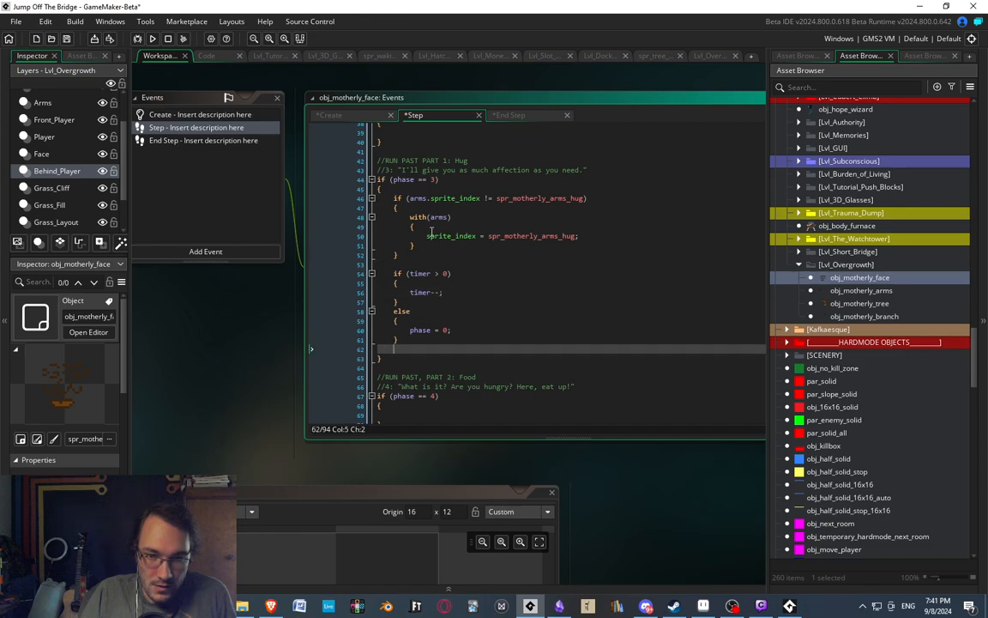
Compare the hug and timer code across the Create, Step and End Step events of obj_motherly_face.
left_click(185, 141)
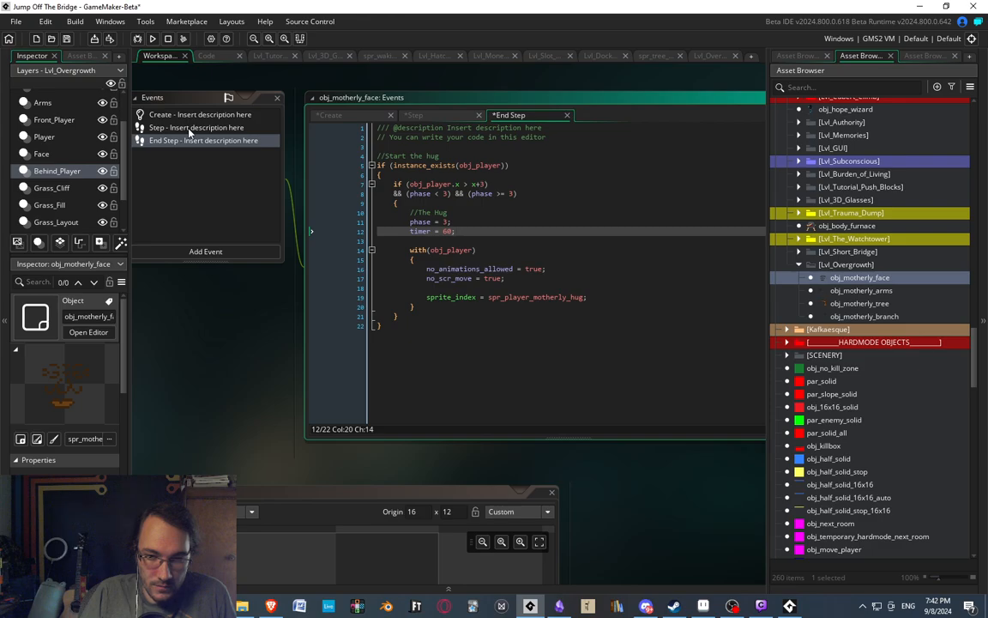
left_click(190, 129)
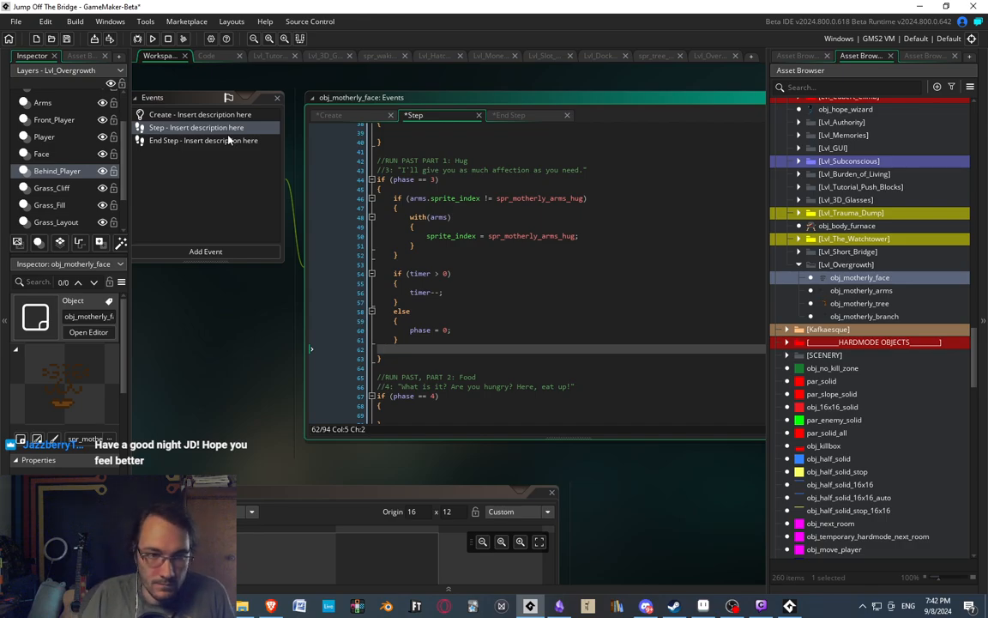
left_click(230, 141)
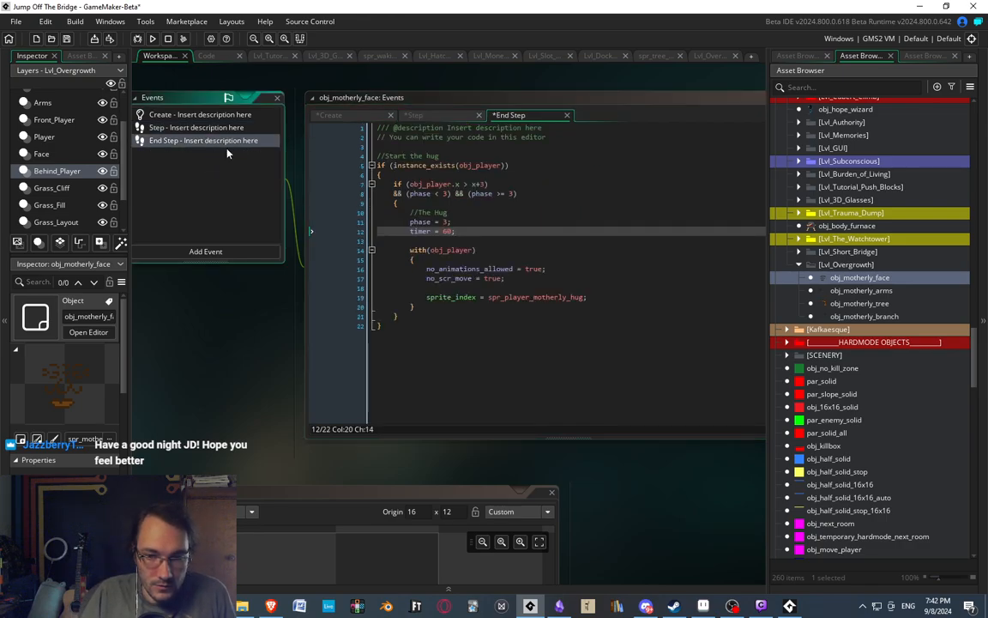
left_click(178, 129)
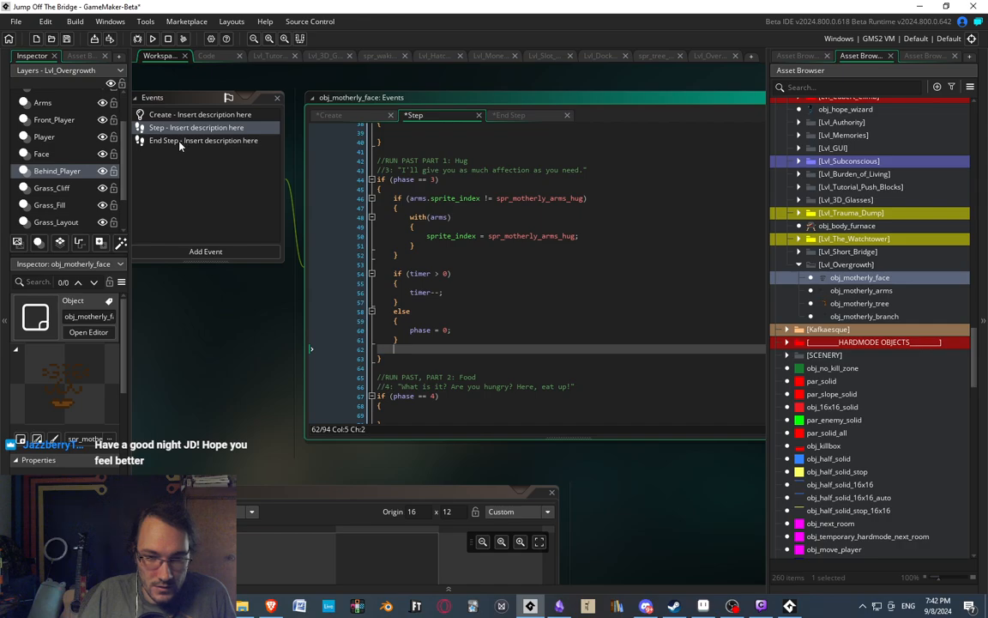
left_click(181, 143)
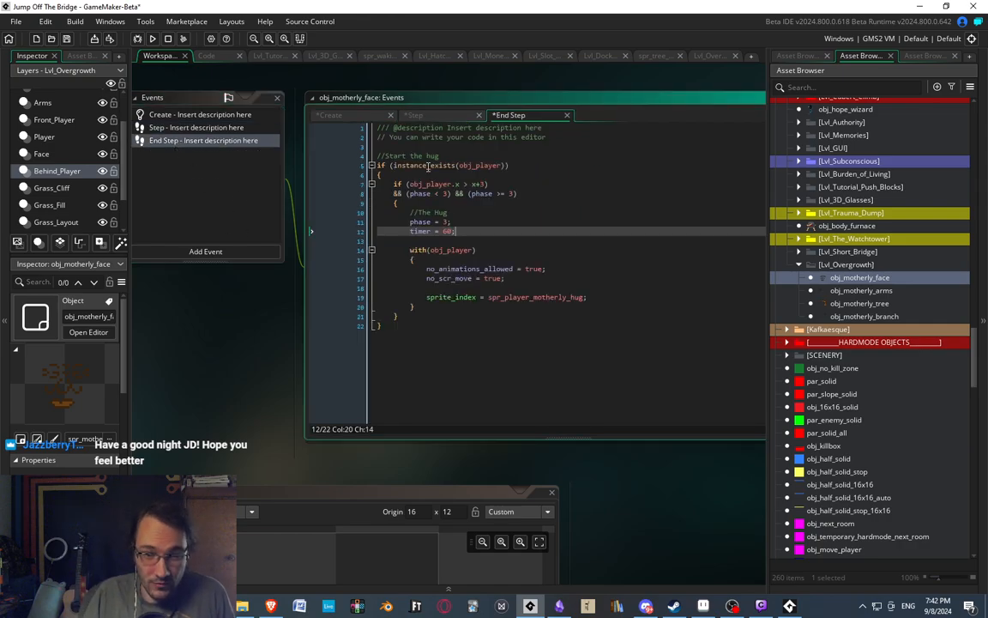
left_click(196, 127)
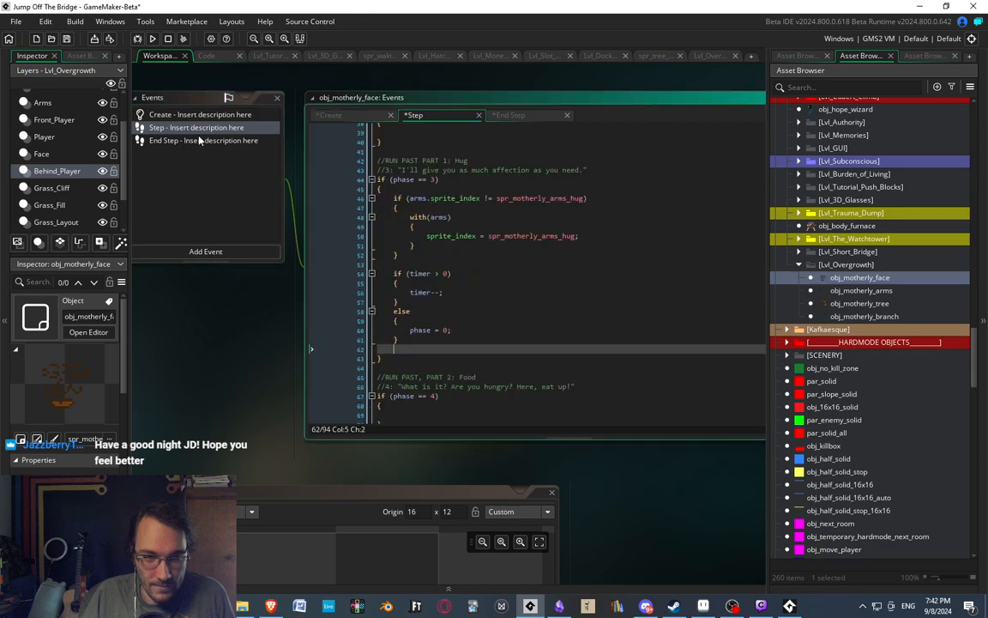
left_click(189, 139)
left_click(195, 128)
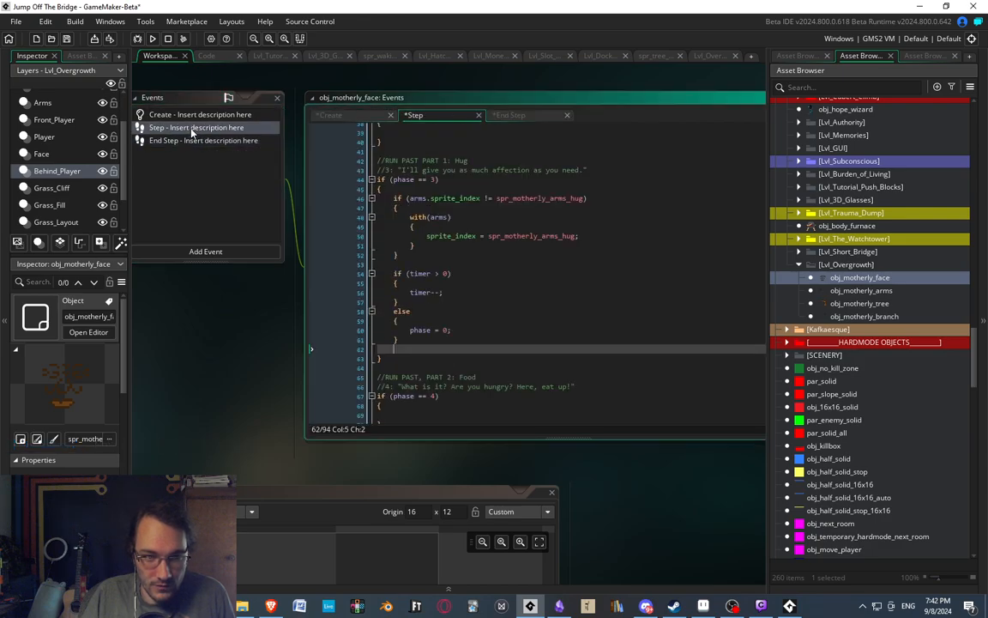
left_click(200, 114)
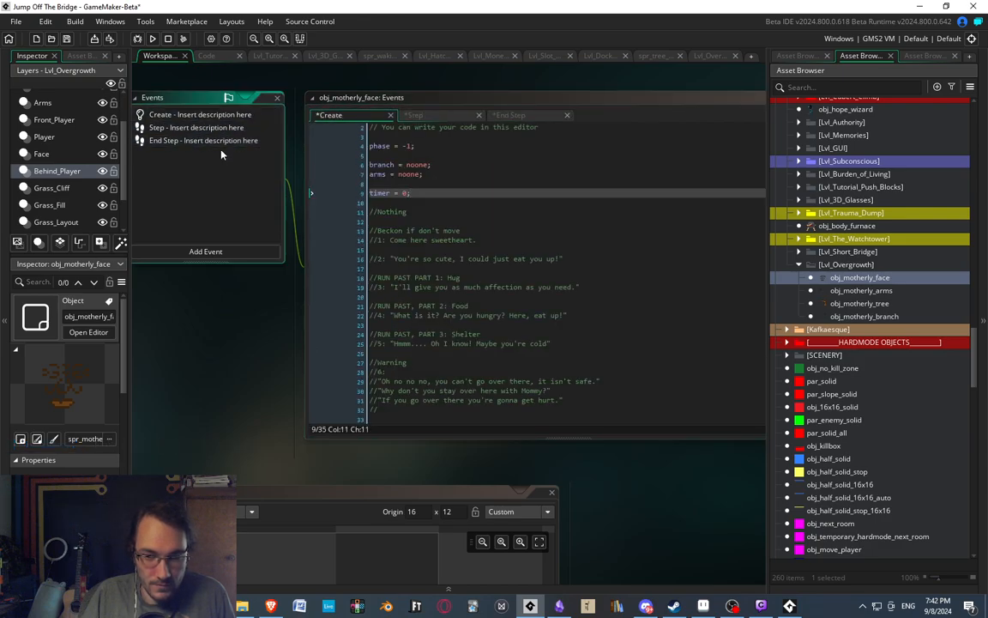
left_click(221, 141)
left_click(466, 240)
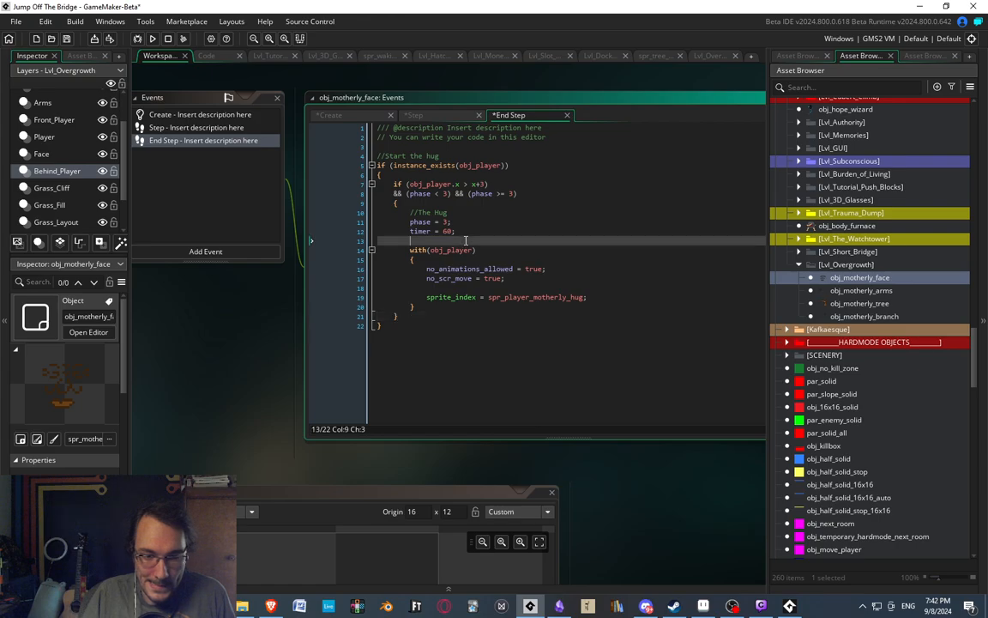
left_click(192, 127)
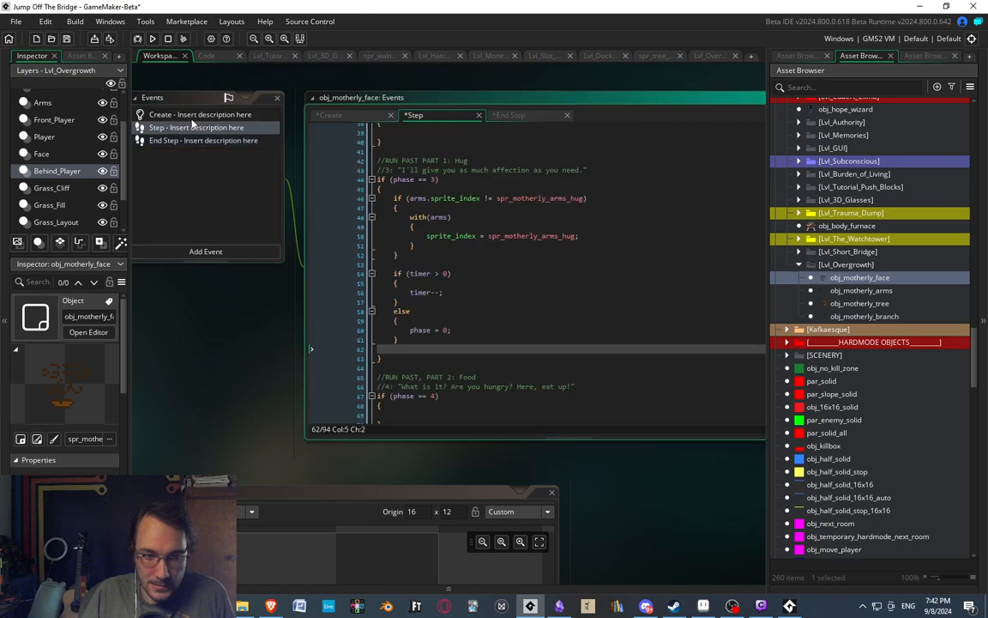
In the Step event's phase 3 block, add "if (sprite_index != spr_motherly_face_kiss)" between the arms sprite check and the timer check.
left_click(448, 318)
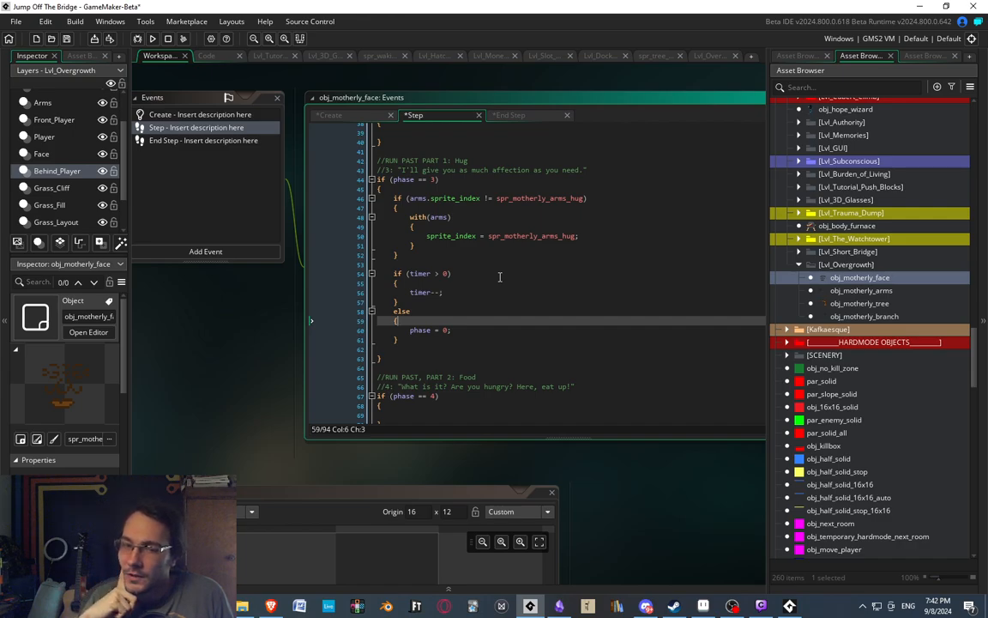
left_click(409, 254)
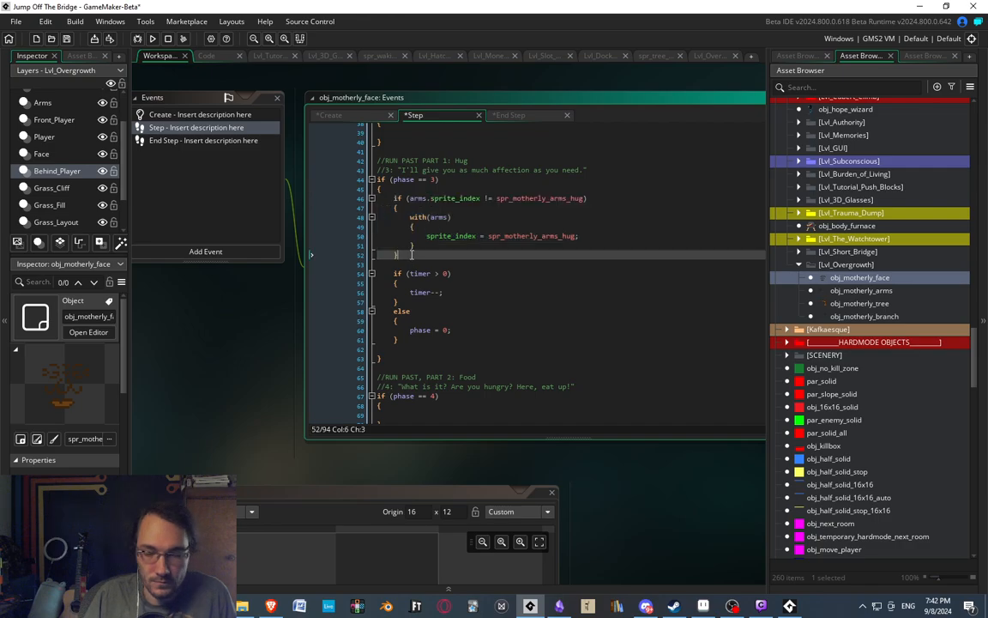
key("Return")
key("Return")
type("if (")
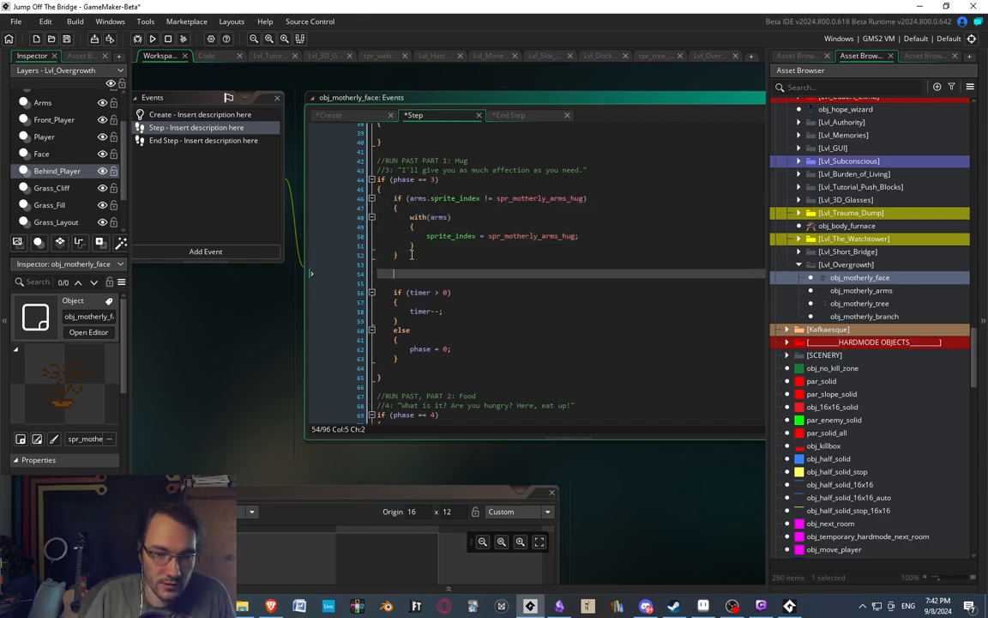
type("sprite_ind")
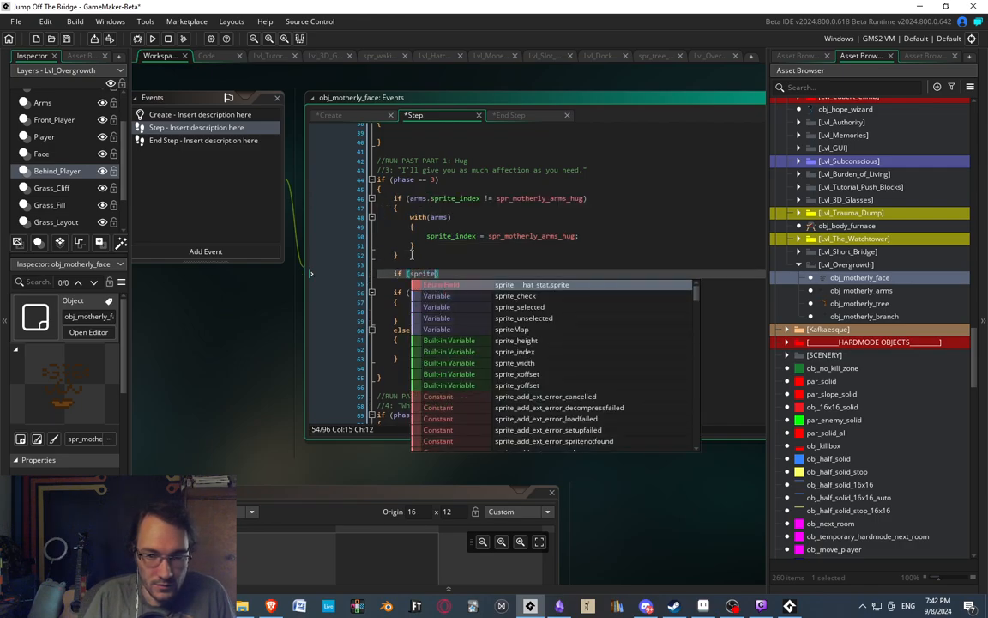
type("ex != sp")
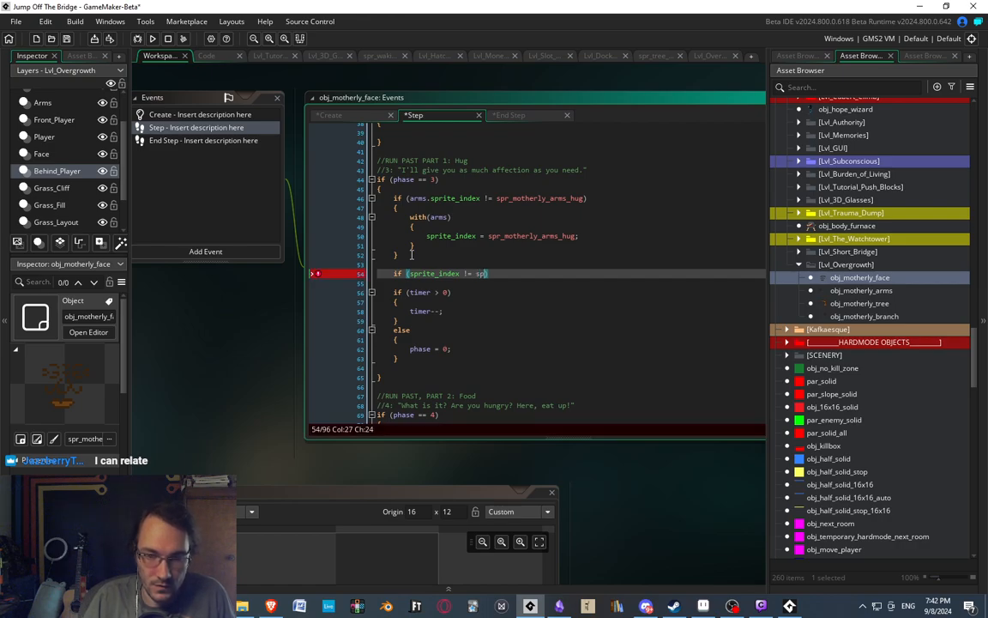
type("r_")
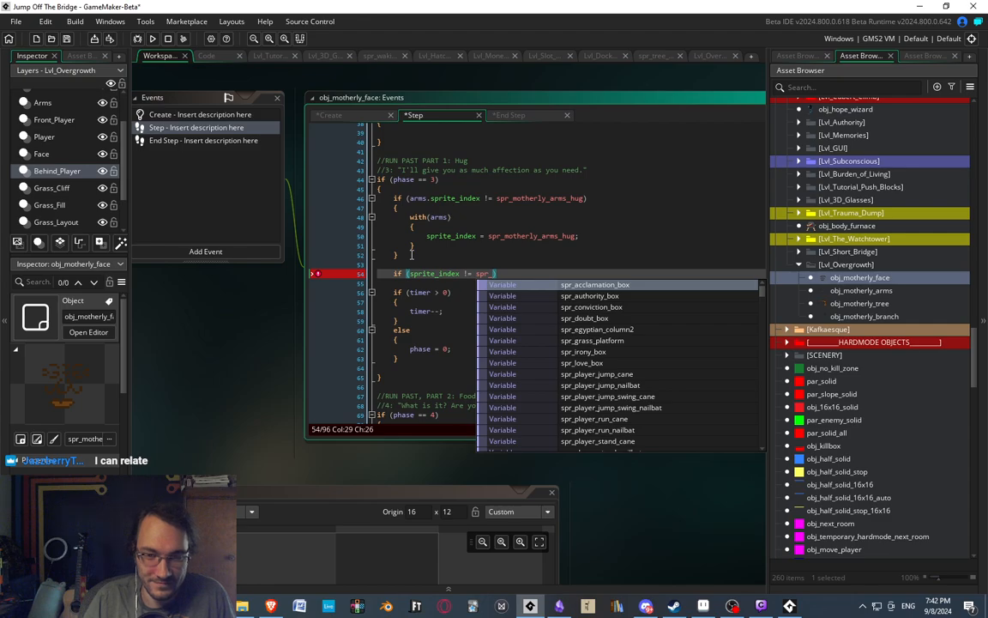
type("moth")
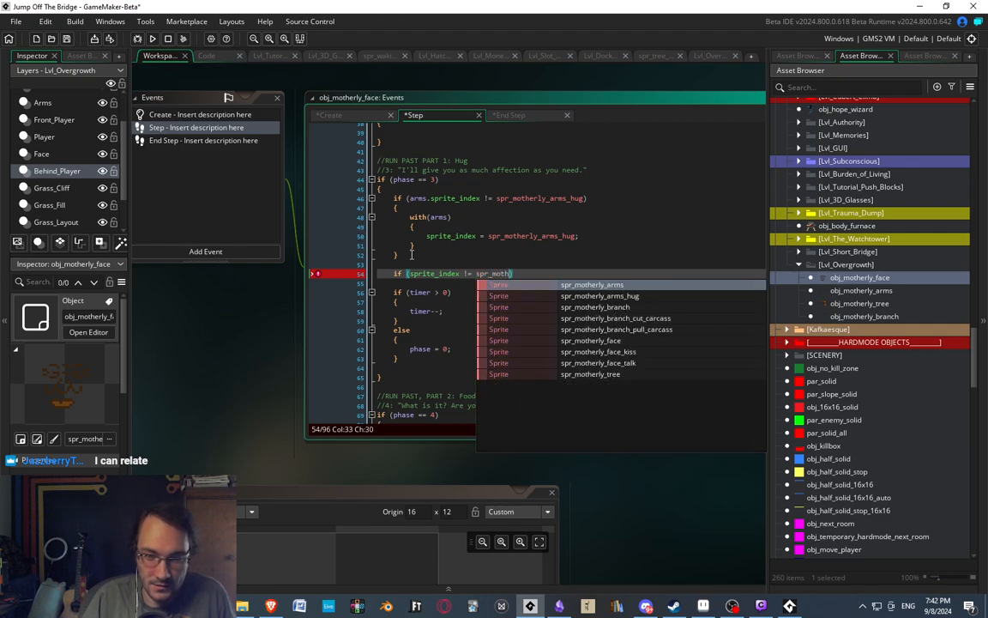
key("Down")
key("Down")
key("Down")
key("Down")
key("Down")
key("Down")
key("Return")
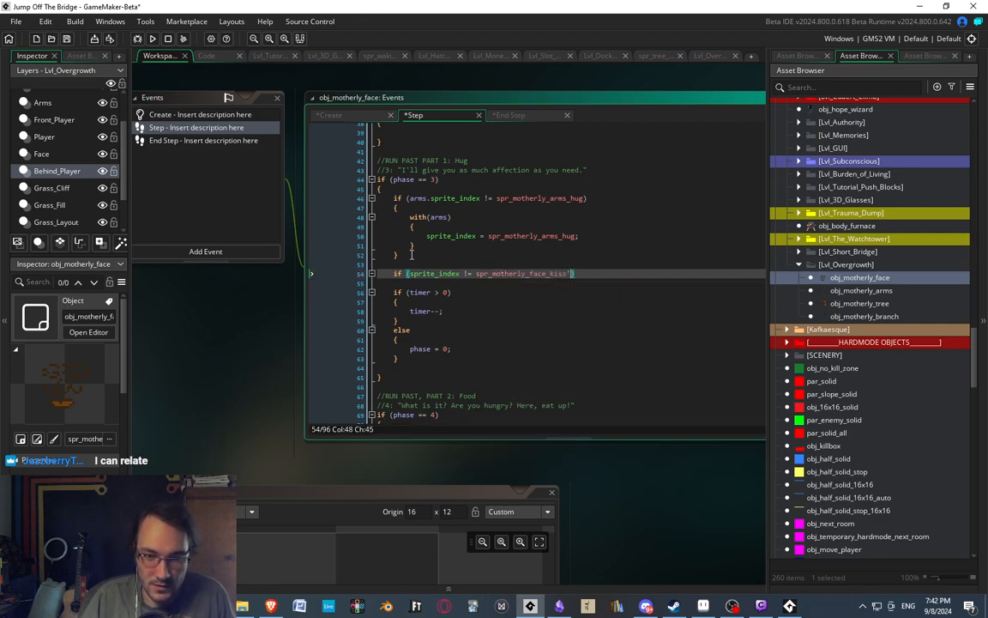
type(")")
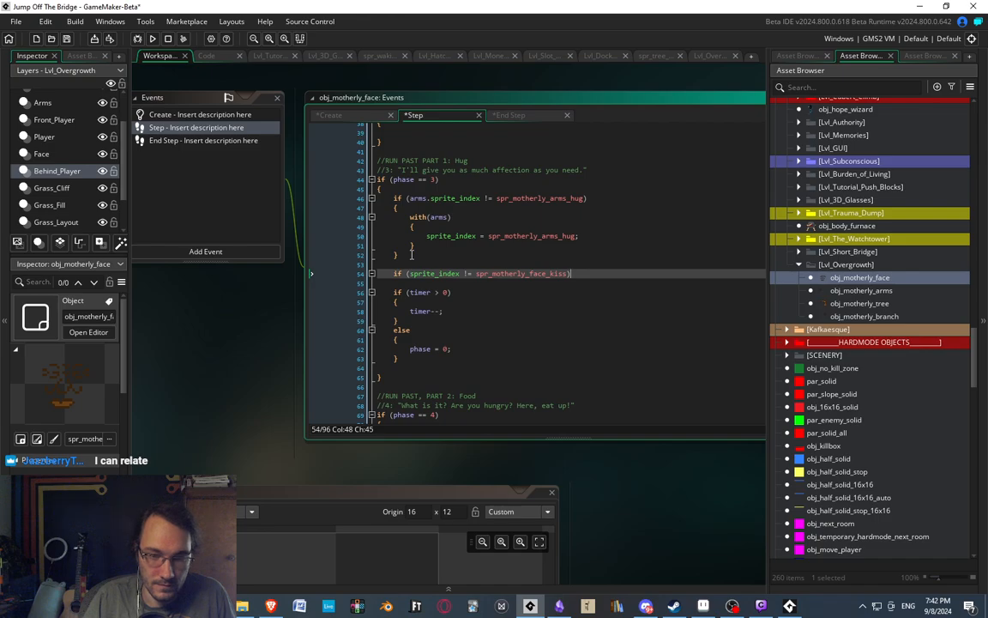
Give the face sprite check a braced body containing "sprite_index = spr_motherly_face_kiss;".
key("Return")
type("{")
key("Return")
type("sp")
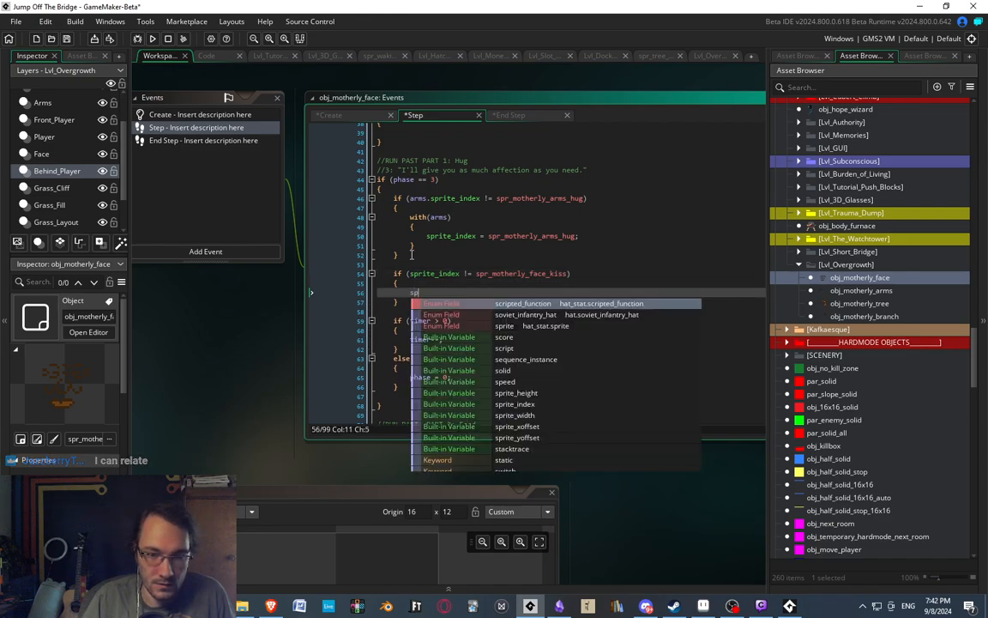
type("rite_in")
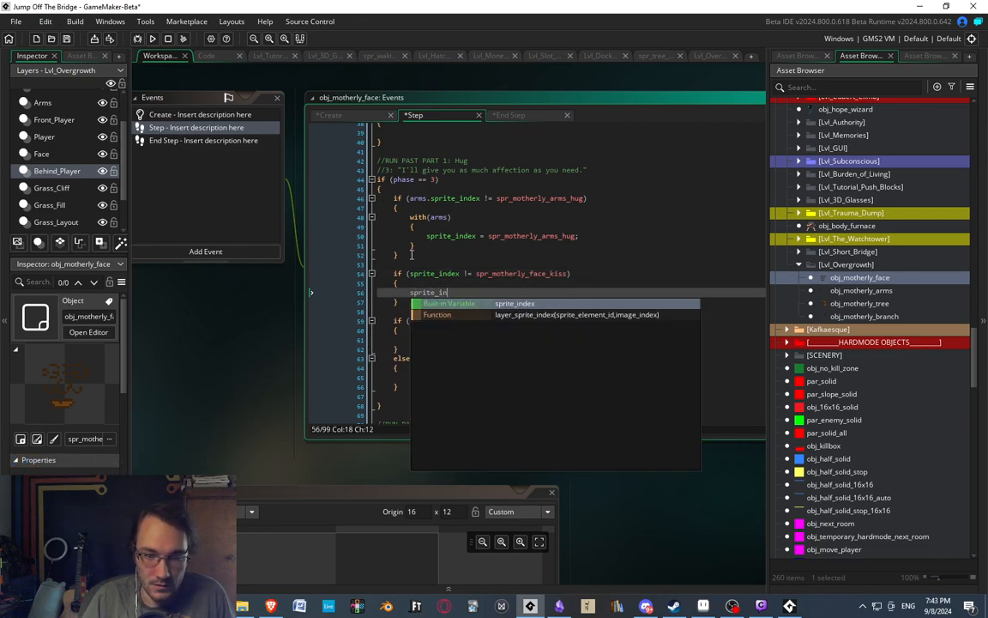
type("dex = spr_motherl")
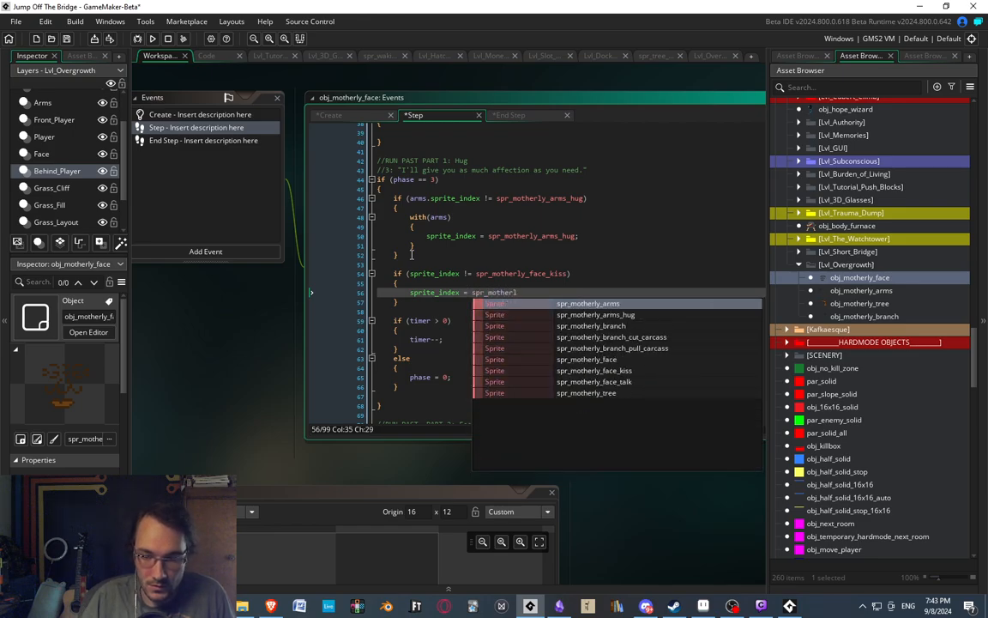
key("Down")
key("Down")
key("Down")
key("Down")
key("Down")
key("Down")
key("Return")
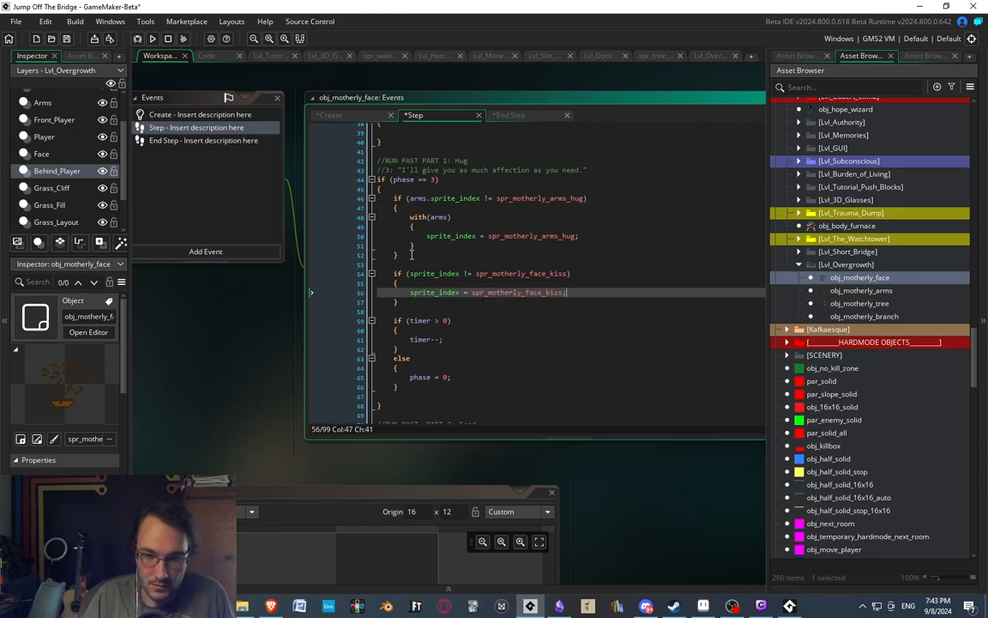
scroll(448, 267, "down", 3)
middle_click_drag(450, 243, 468, 276)
left_click(427, 246)
left_click(467, 229)
left_click(490, 238)
left_click(542, 324)
left_click(477, 261)
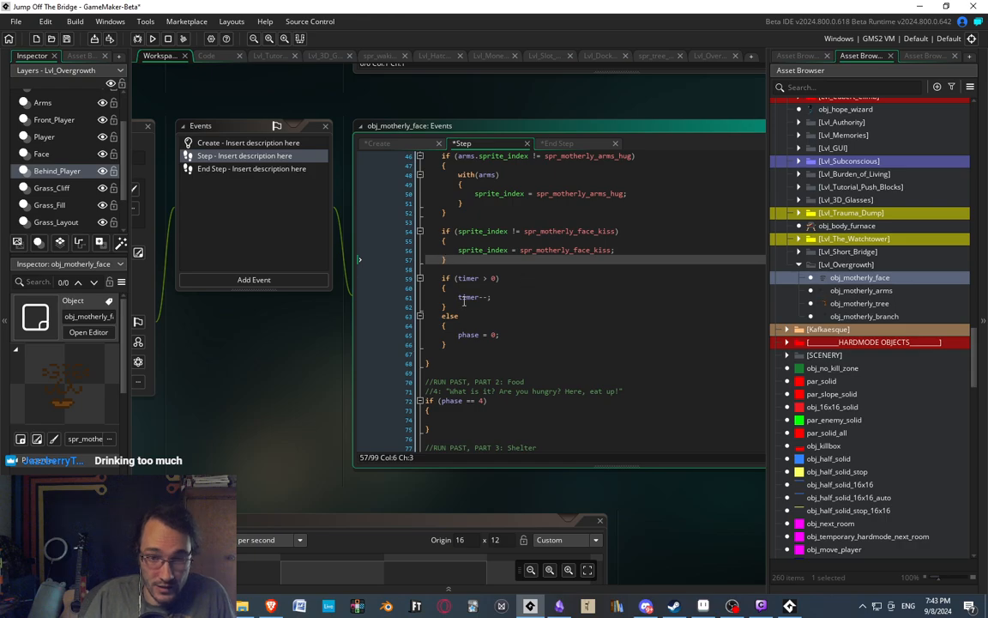
Insert extra blank lines between the face sprite check and the timer check in the Step event.
left_click(466, 267)
key("Return")
type("//")
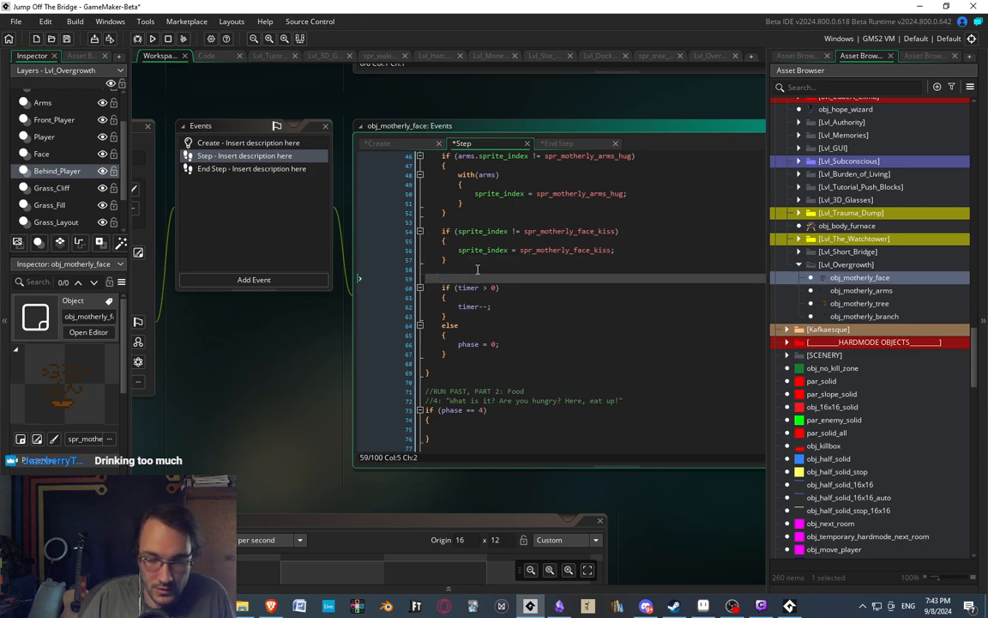
scroll(489, 283, "up", 2)
key("Return")
key("Return")
key("Up")
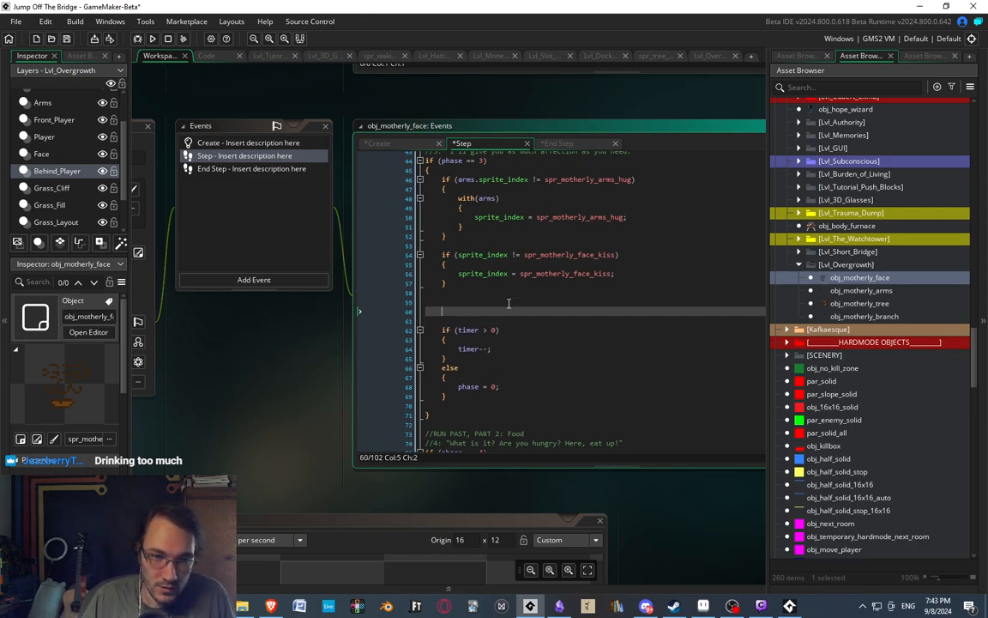
In the End Step event, add an "if (phase == 3)" statement with braces below the hug start block.
left_click(214, 169)
left_click(521, 395)
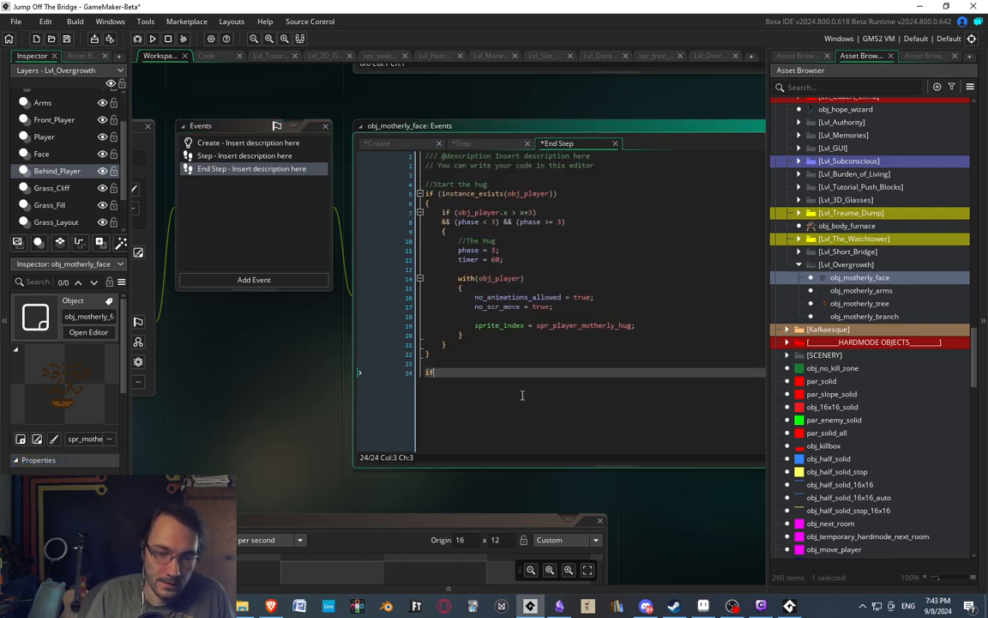
type("if (phase == 3)")
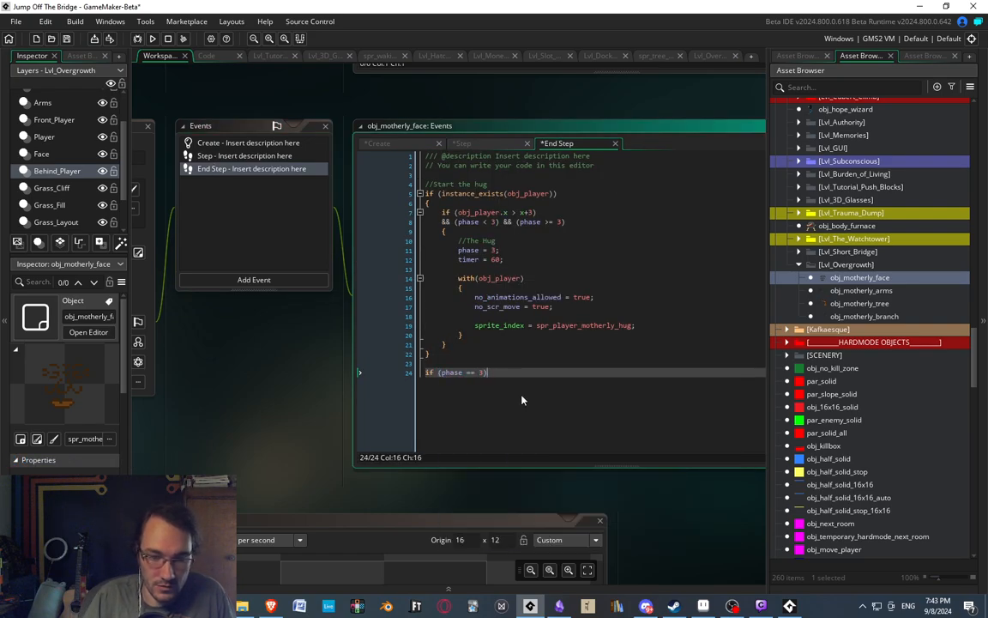
key("Return")
type("{")
key("Return")
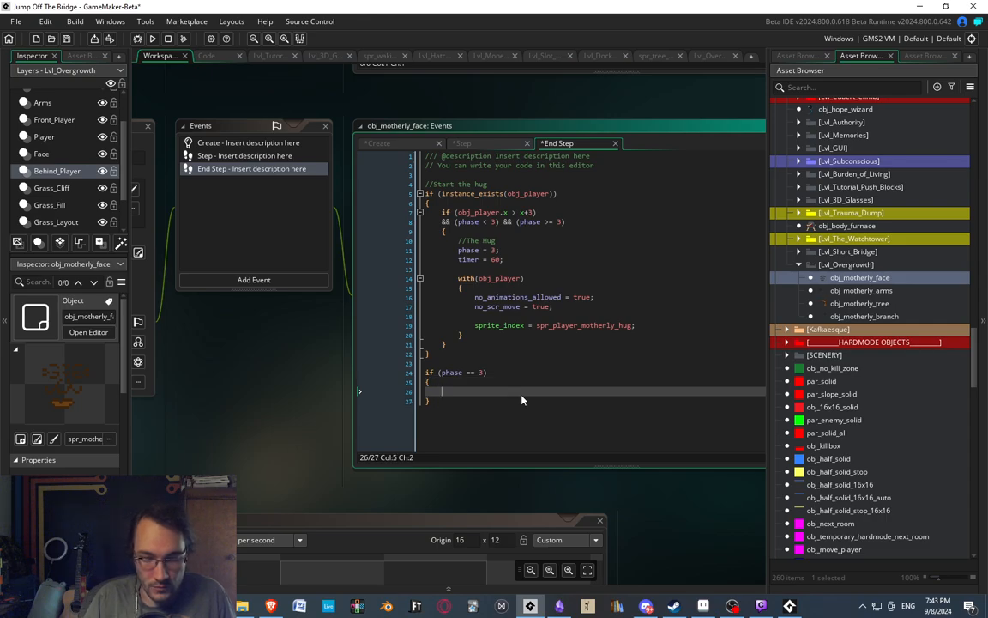
Inside the End Step event's phase 3 block, add the line "arms.image_index = image_index;".
type("arms.i")
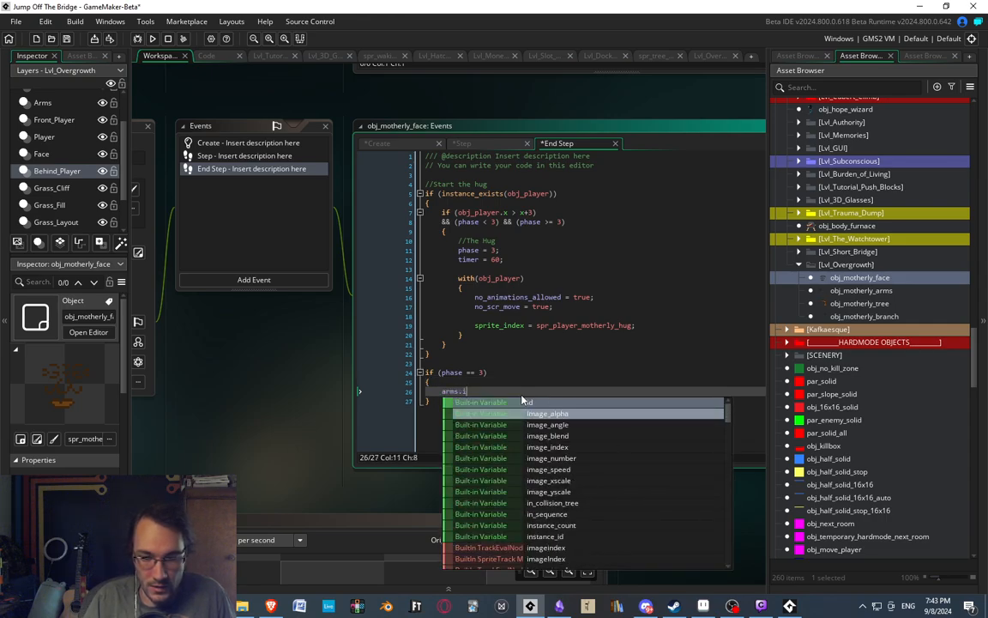
type("mage_i")
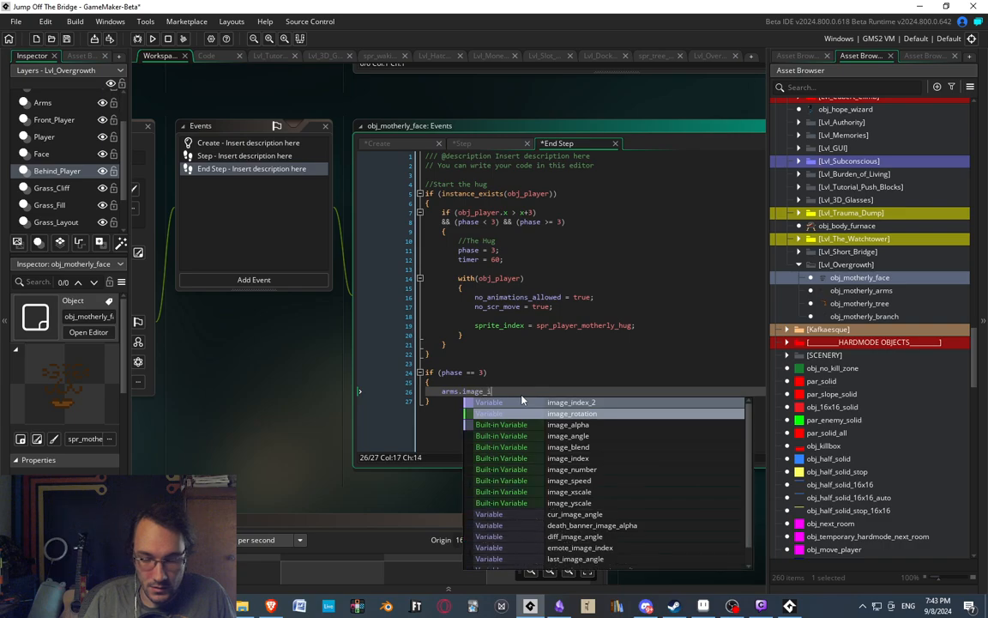
type("ndex = image_index;")
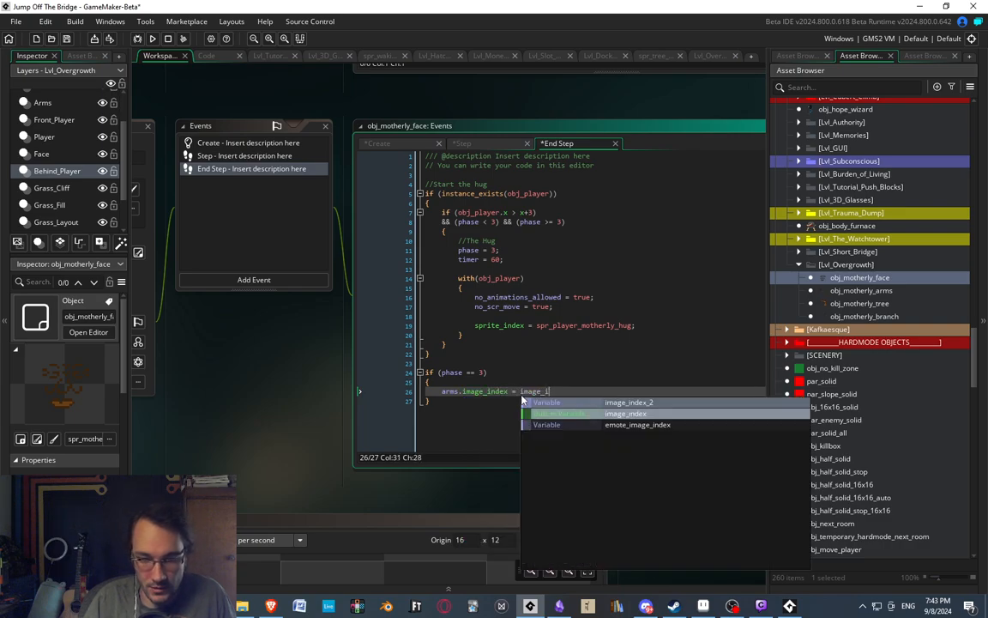
key("Return")
Below the arms line in the phase 3 block, add "obj_player.image_index = image_index;".
type("ob")
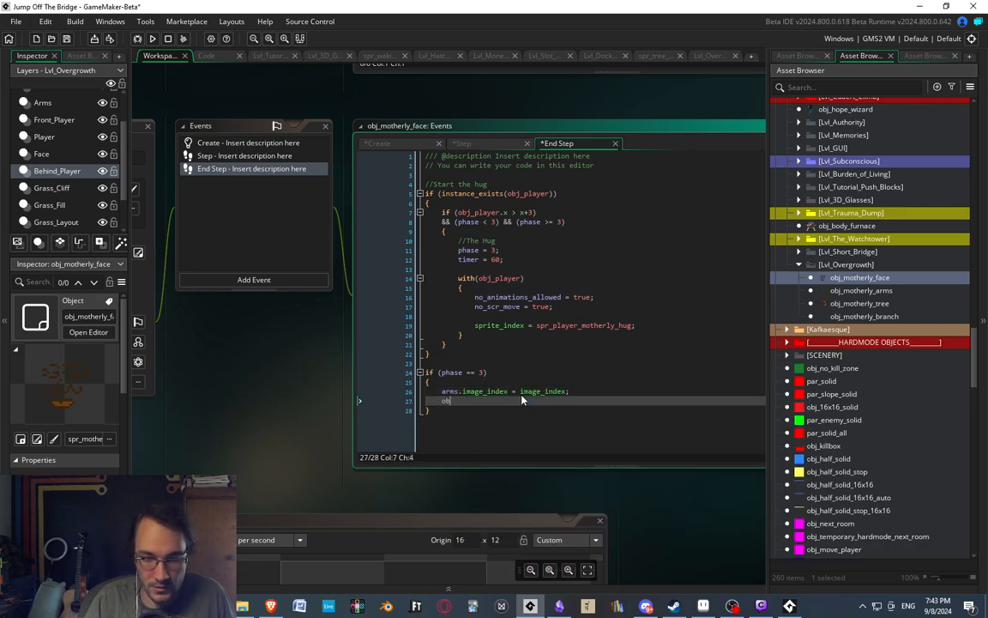
type("j+__pla")
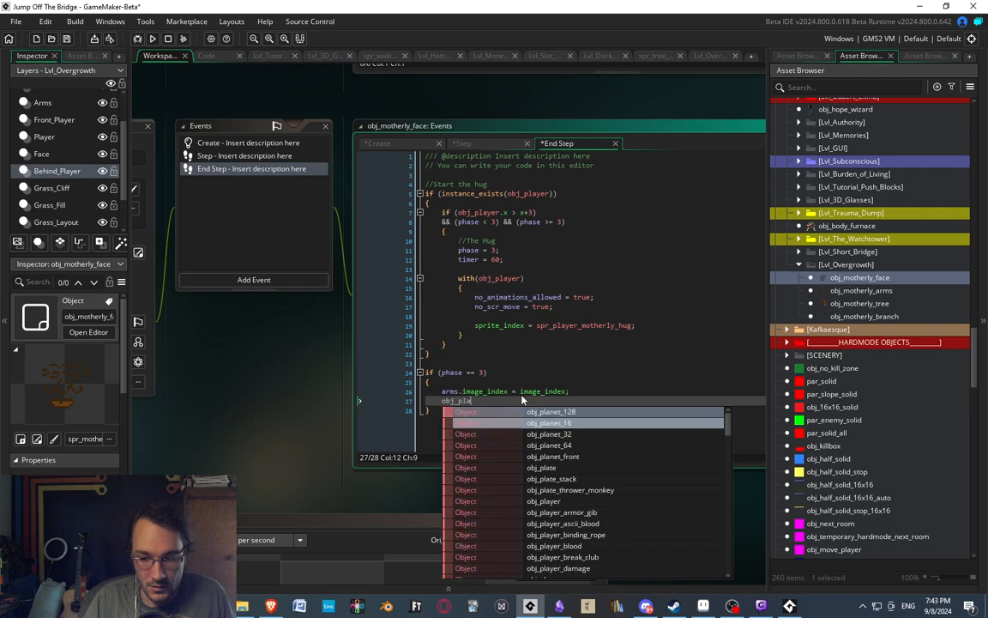
type("yer.image_index = imag")
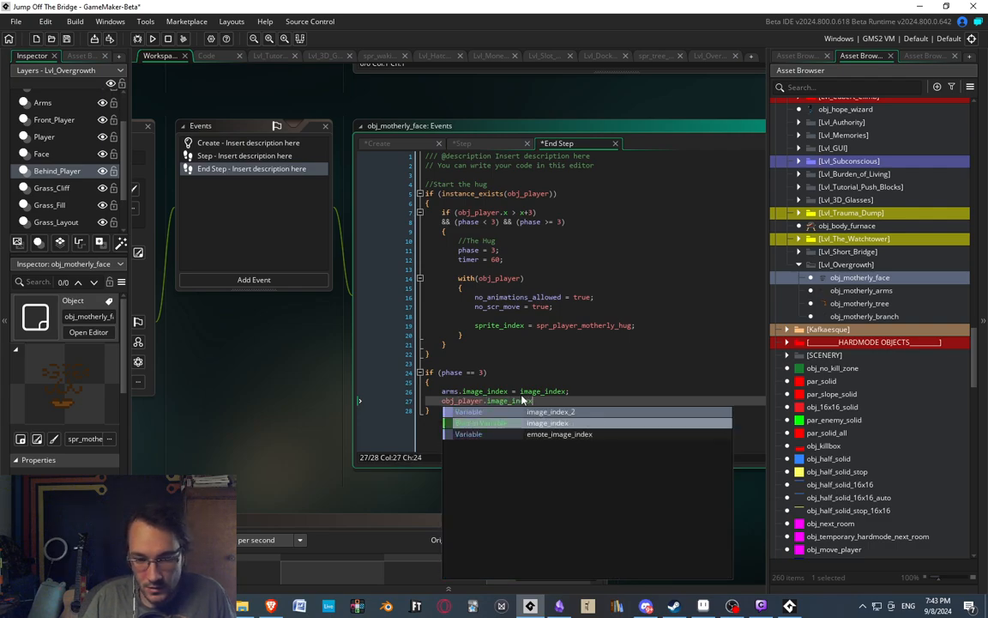
type("e")
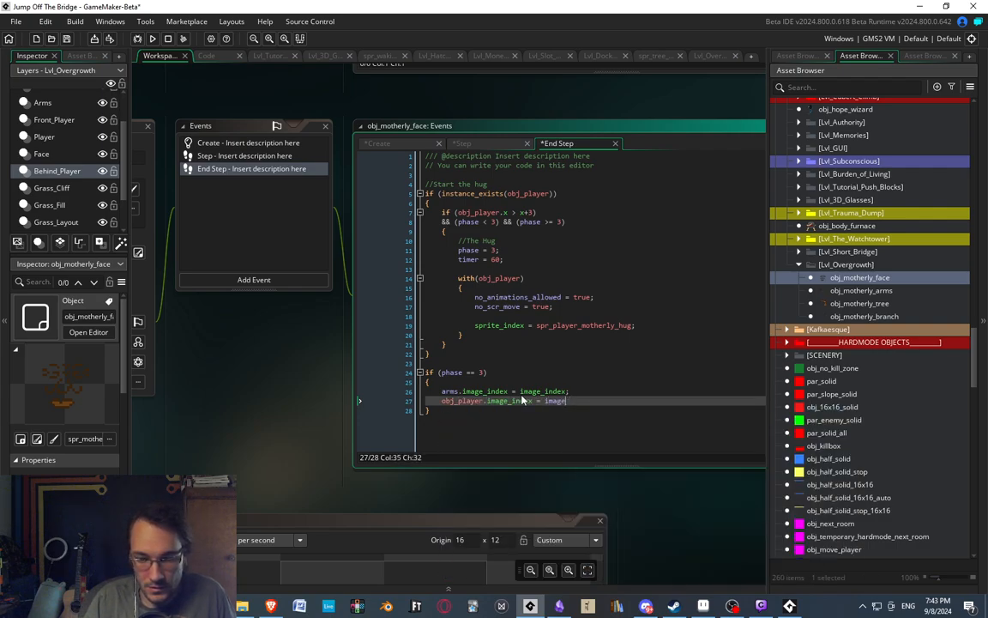
type("_index;")
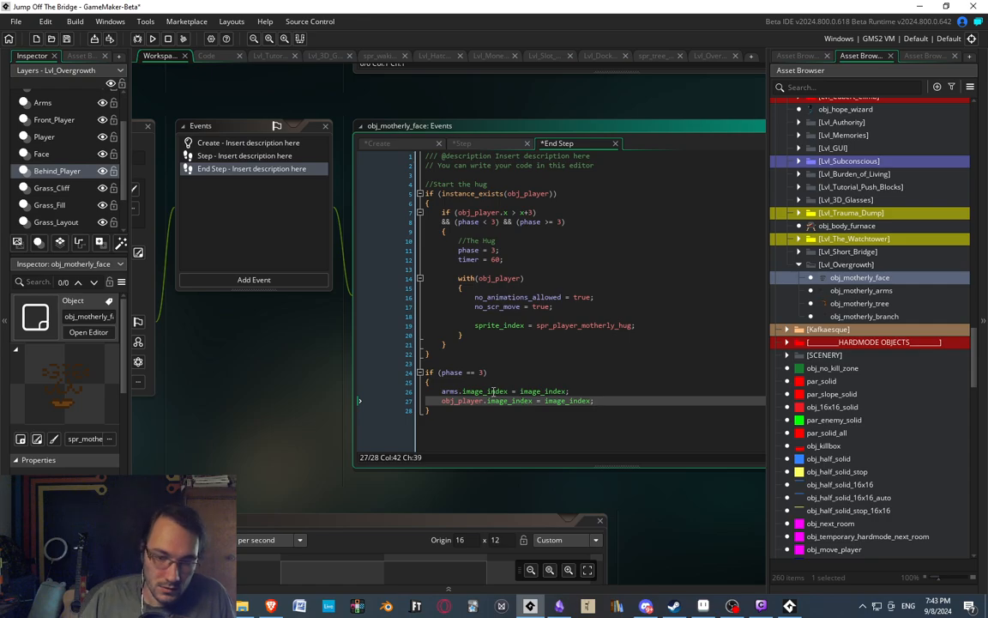
Add the comment "//Follow along with the face animation" directly above the End Step event's phase 3 check.
left_click(478, 360)
key("Return")
type("//F")
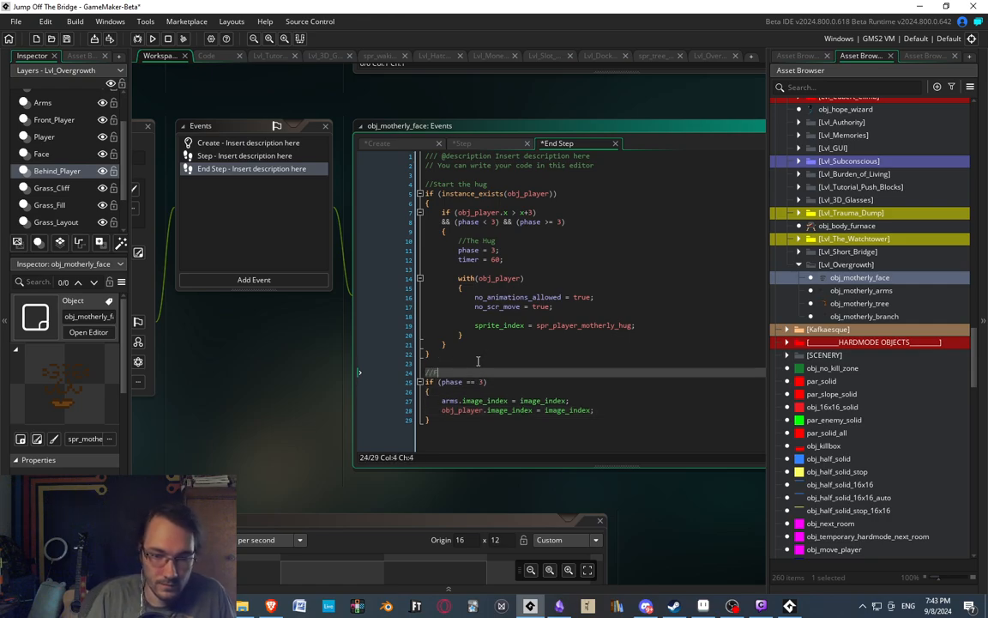
type("ollow along with t")
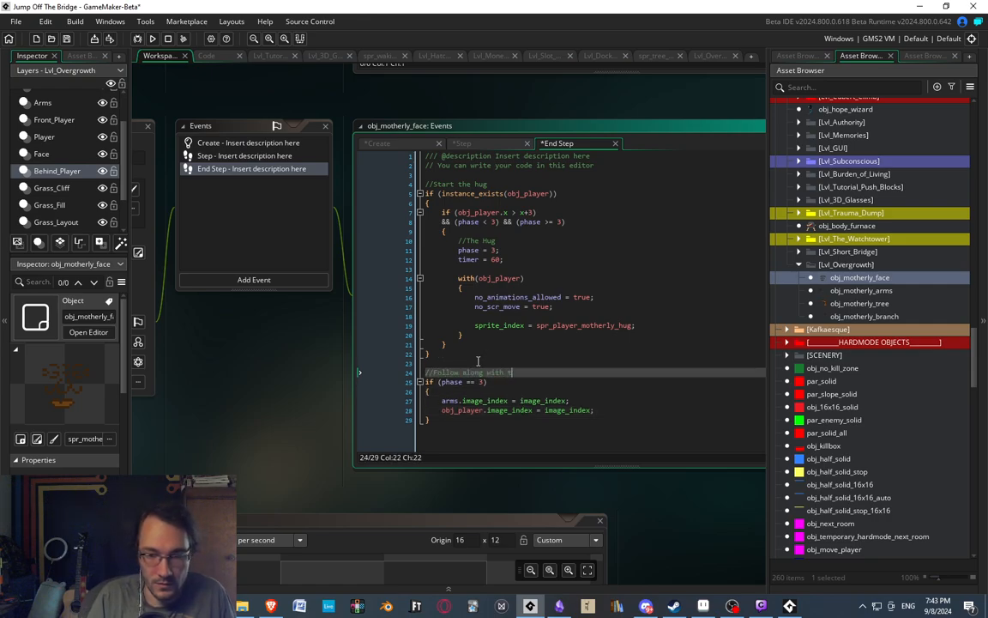
type("he face animatio")
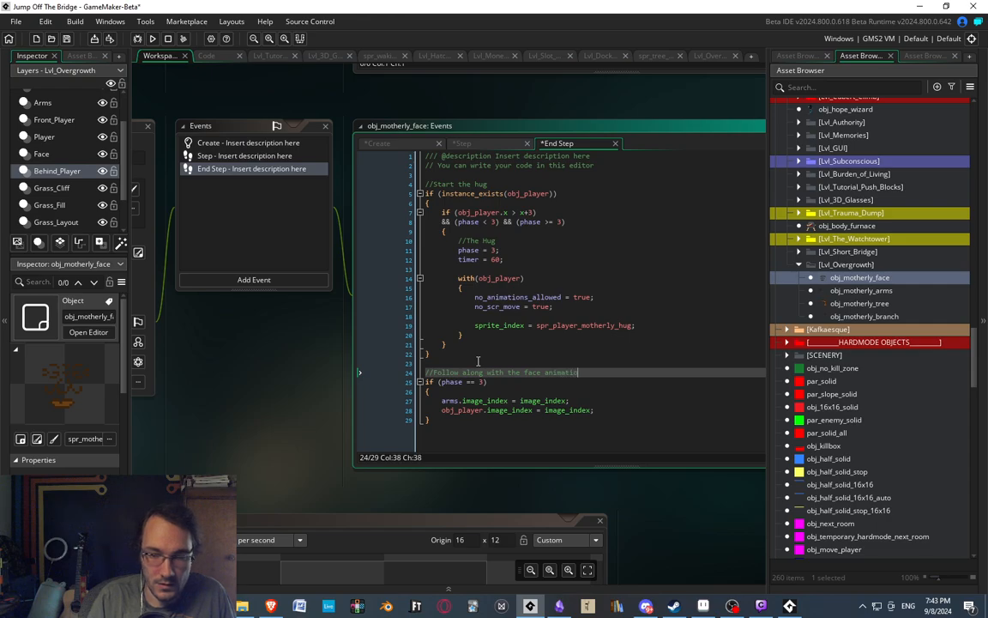
type("n")
left_click(513, 382)
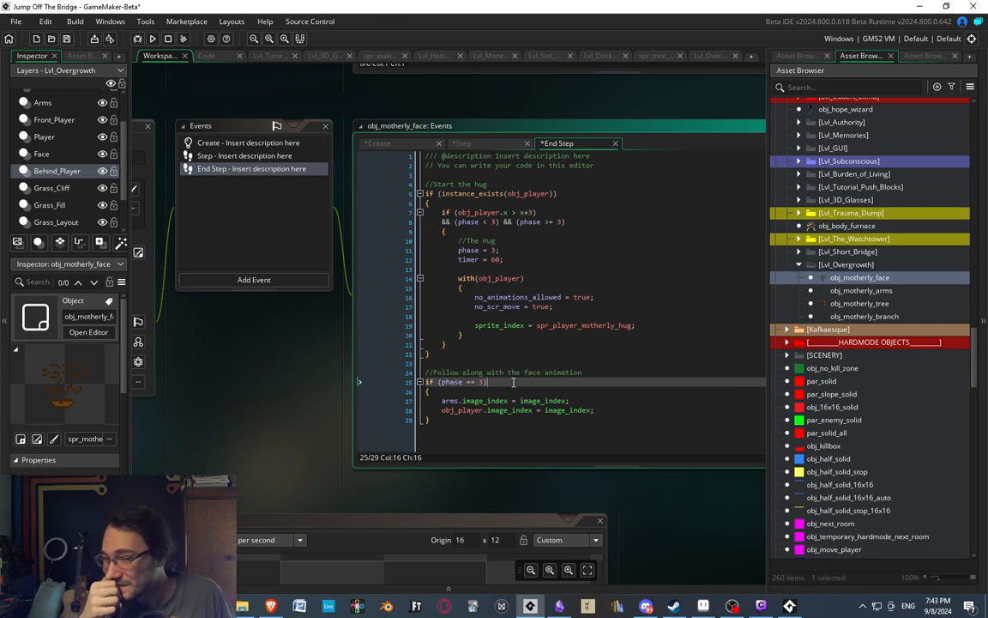
key("Down")
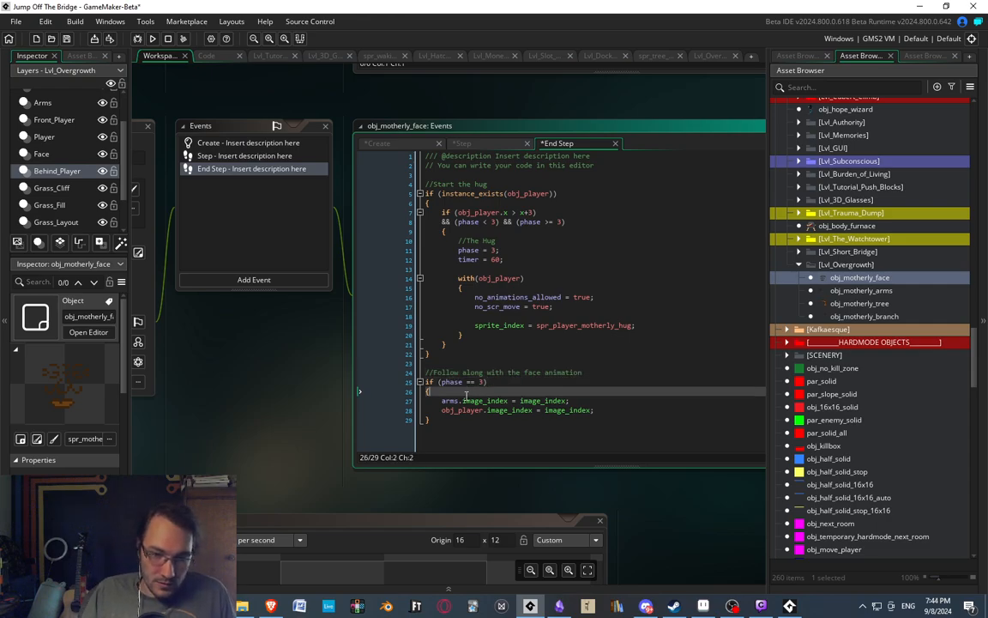
left_click(556, 410)
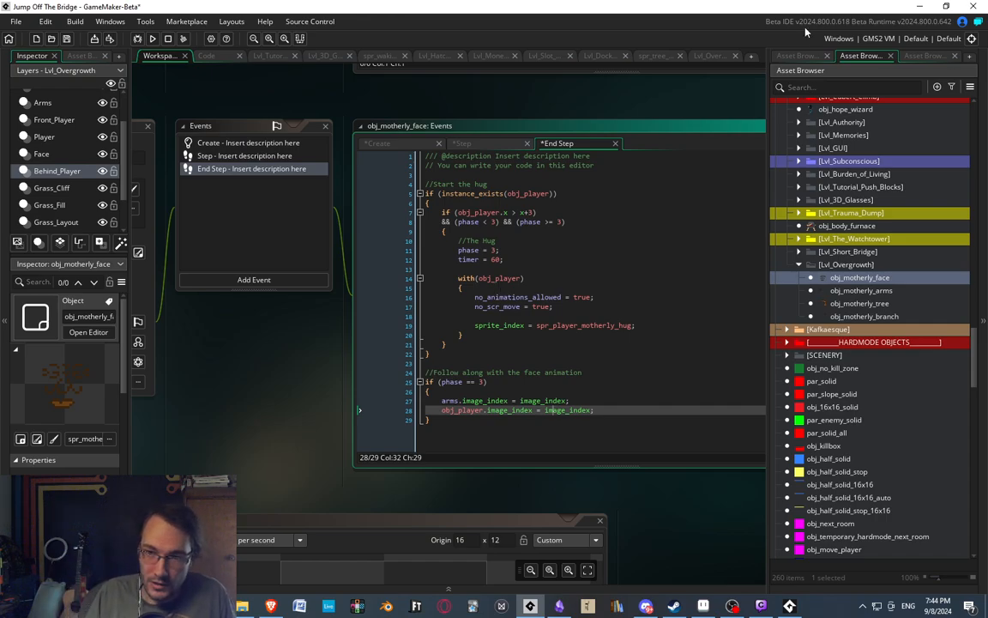
Open the spr_motherly_face_kiss sprite, preview its animation, set its speed to 6 frames per second and close its editor.
left_click(798, 56)
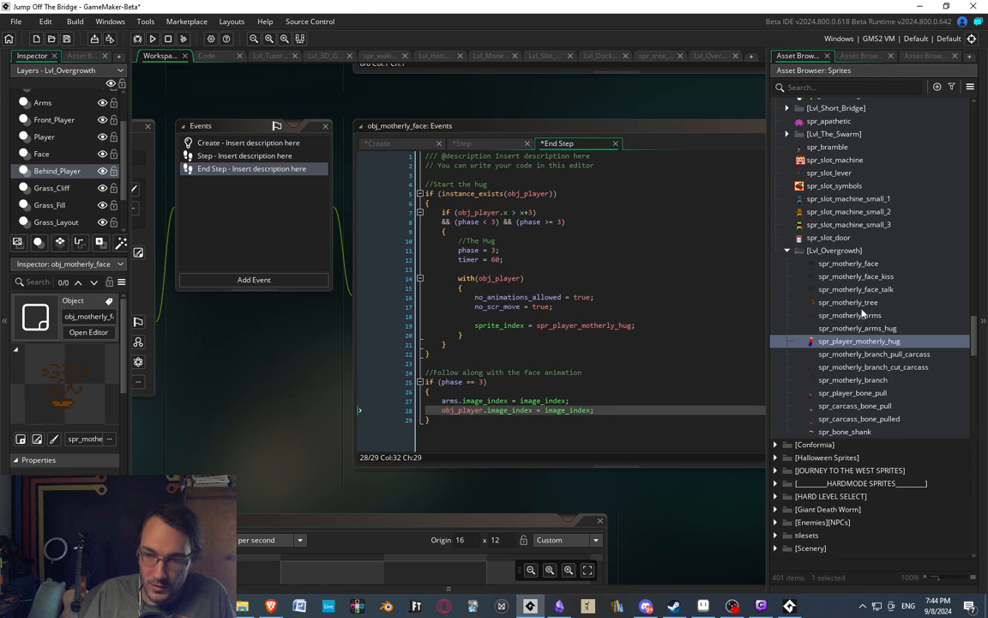
double_click(855, 276)
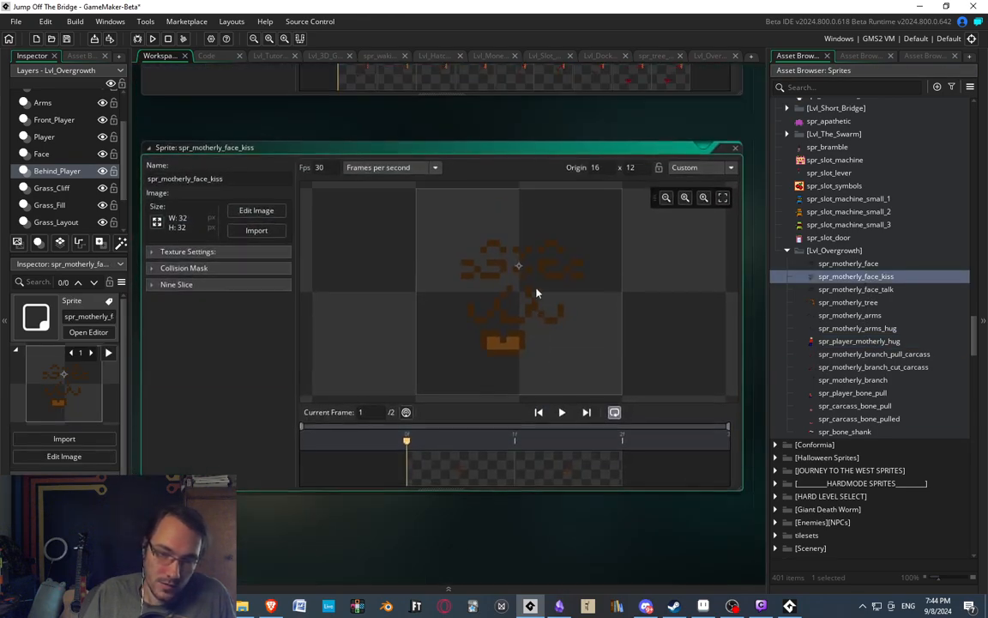
left_click(562, 412)
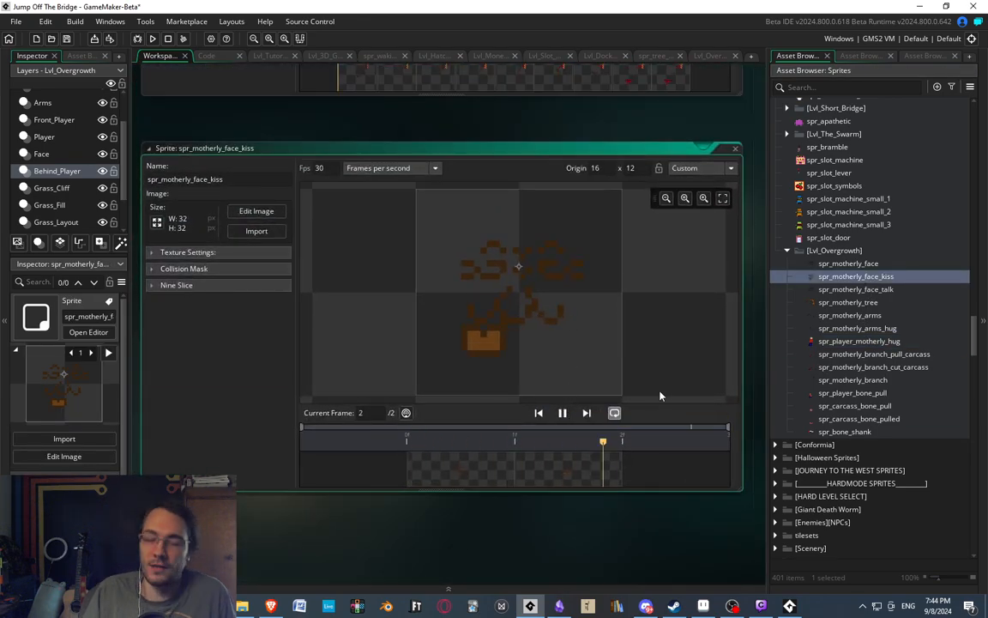
double_click(319, 167)
type("15")
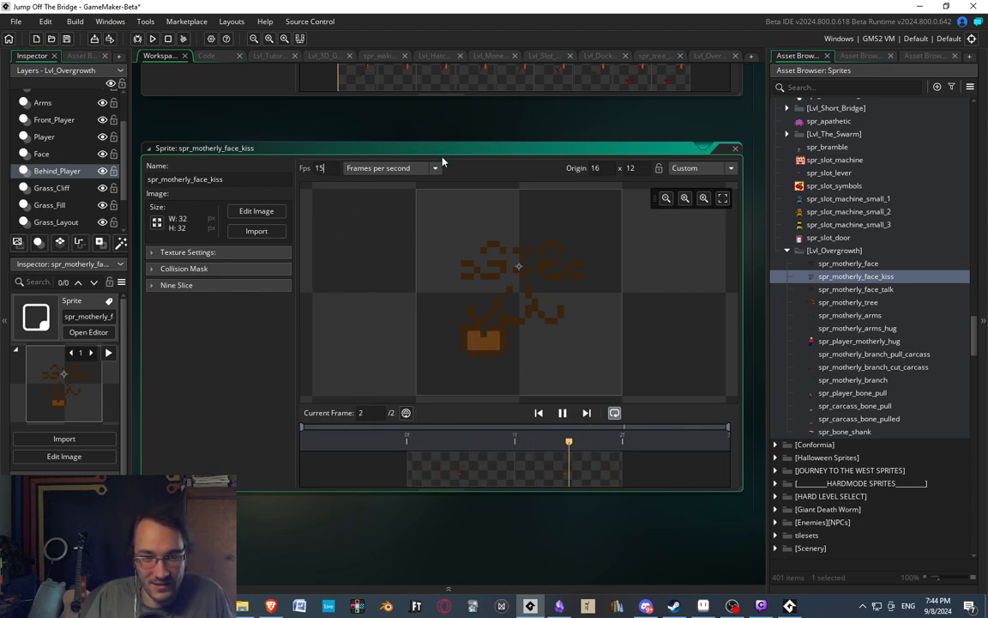
key("BackSpace")
key("BackSpace")
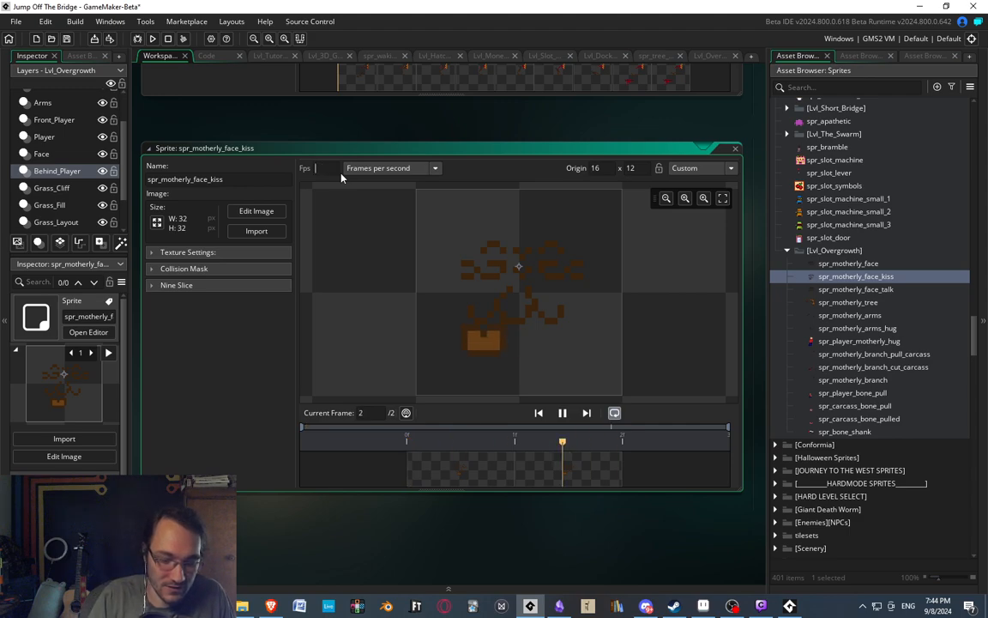
type("6")
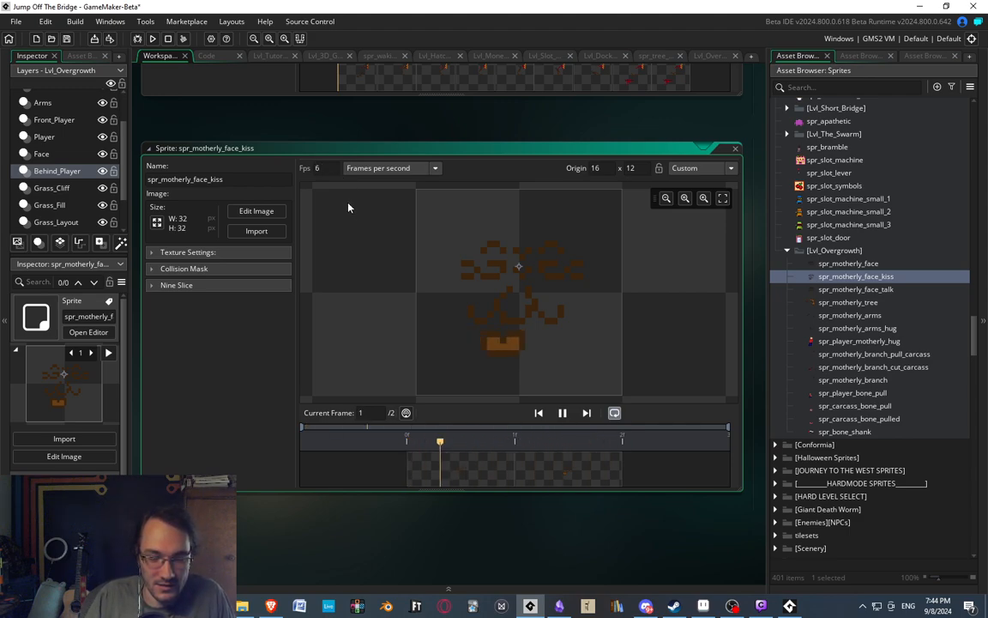
left_click(735, 150)
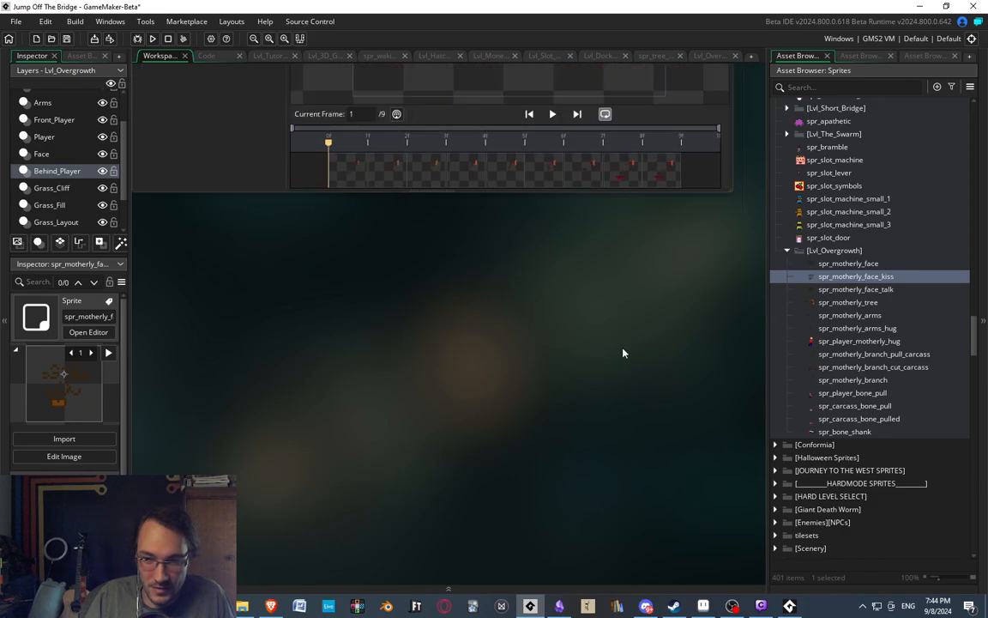
Return to obj_motherly_face's Step event and remove the extra blank lines between the face sprite check and the timer check.
key("ctrl+Tab")
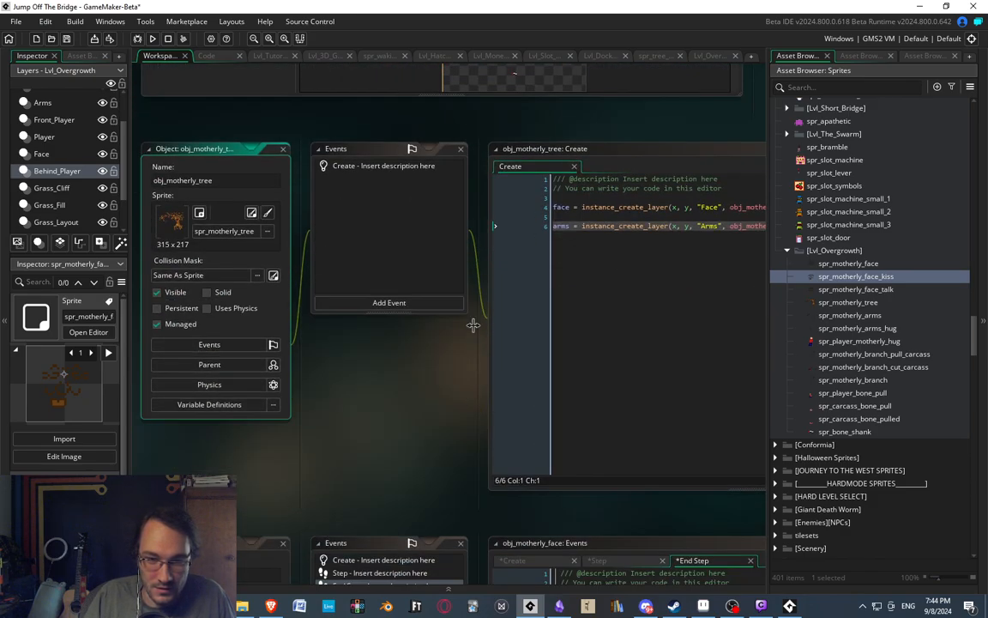
middle_click_drag(635, 401, 450, 302)
double_click(226, 220)
scroll(451, 350, "up", 2)
left_click(424, 395)
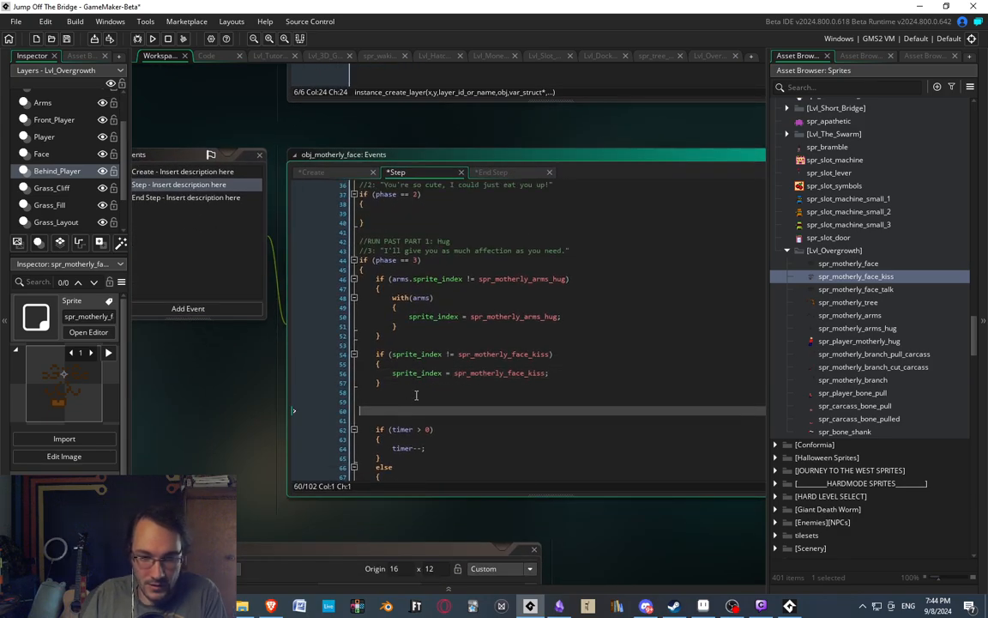
key("Delete")
key("Delete")
key("BackSpace")
Add the comment "//Fling Player" after the else of the phase 3 timer check.
scroll(457, 376, "down", 2)
left_click(439, 368)
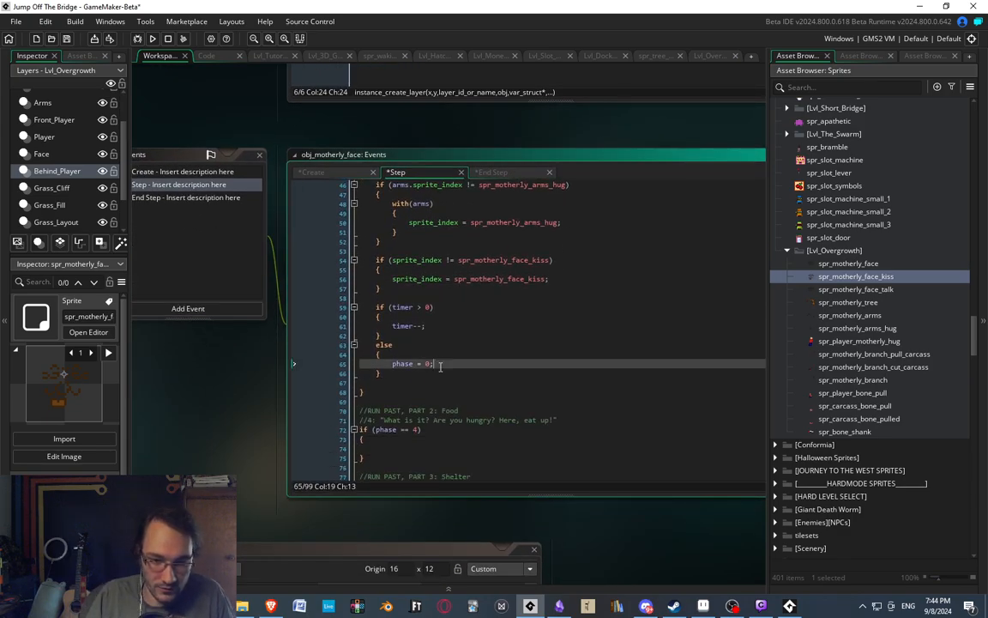
middle_click_drag(439, 367, 447, 378)
left_click(429, 366)
key("Up")
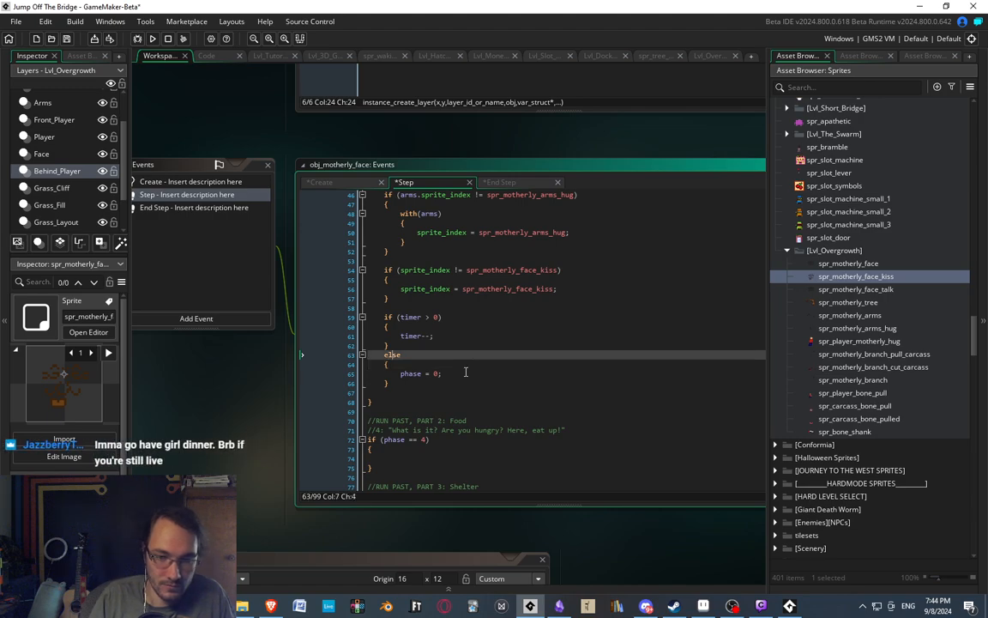
type("//Flion")
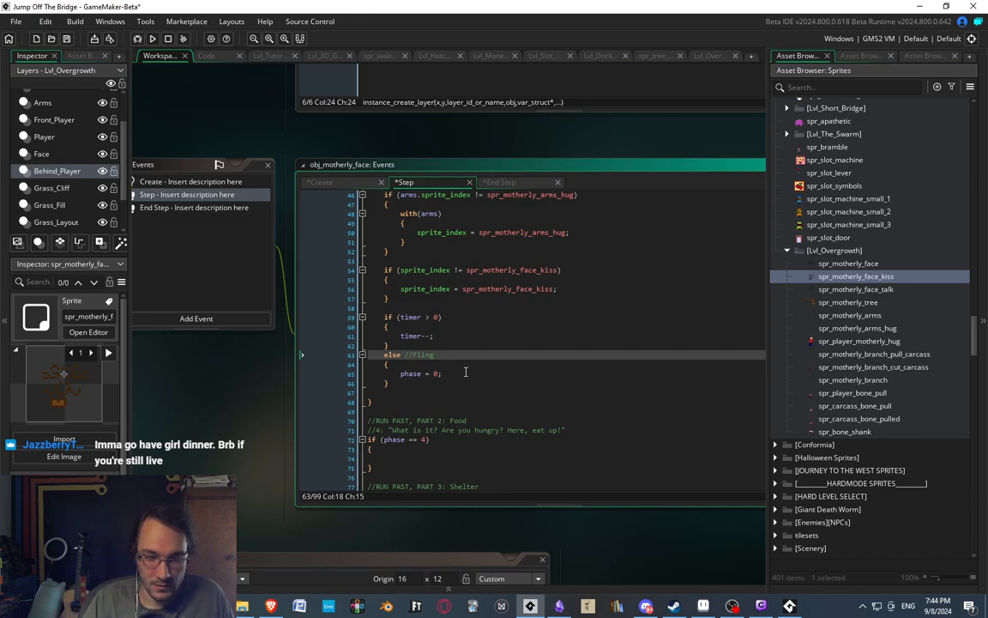
type("Player")
Below "phase = 0;" in the else block, leave blank lines and add the comment "//Reset everything".
left_click(466, 372)
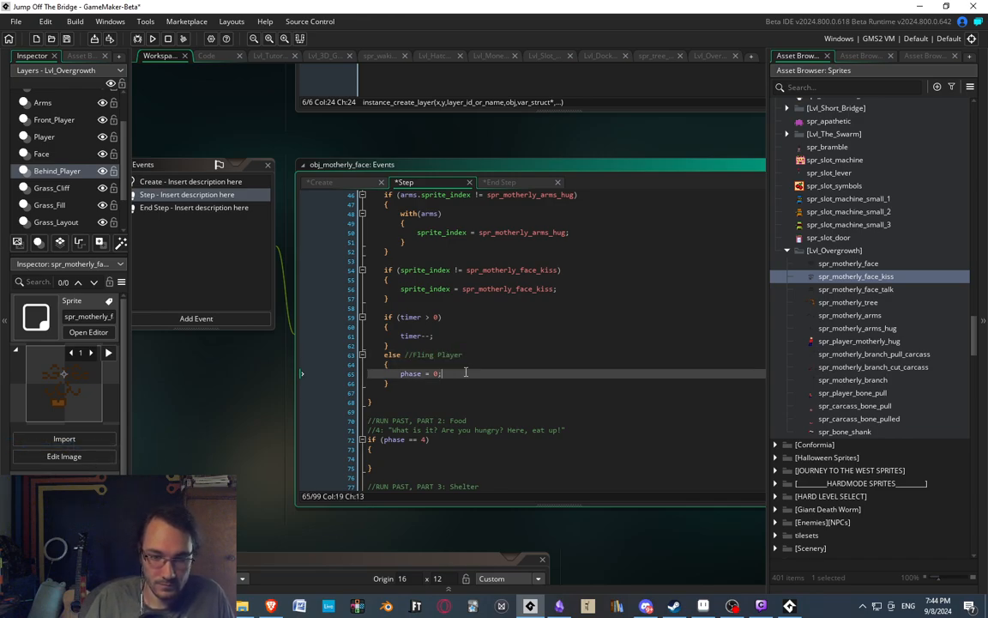
key("Return")
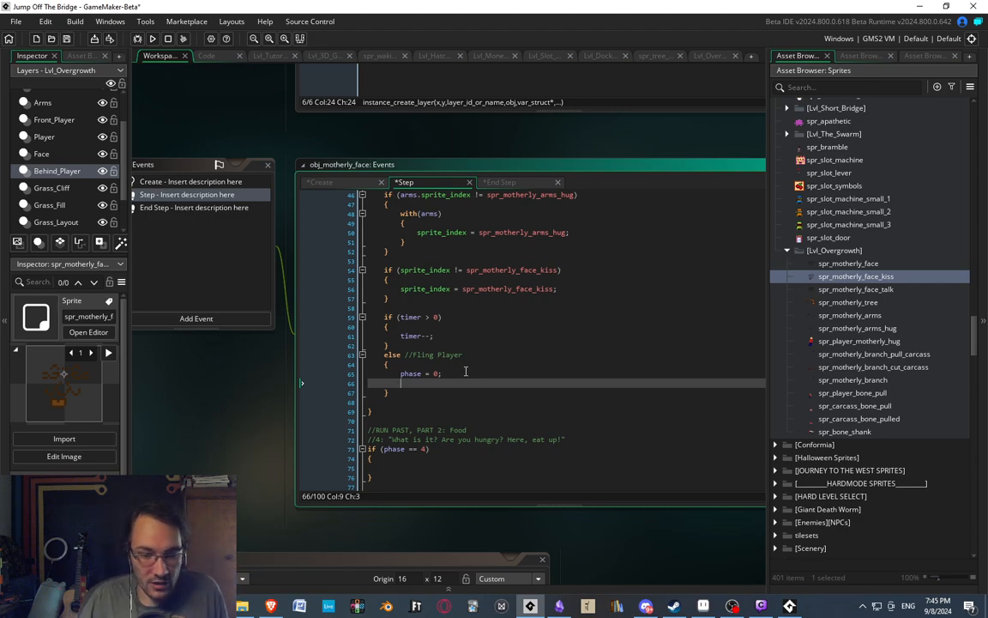
key("Return")
key("Return")
type("//Feset ev")
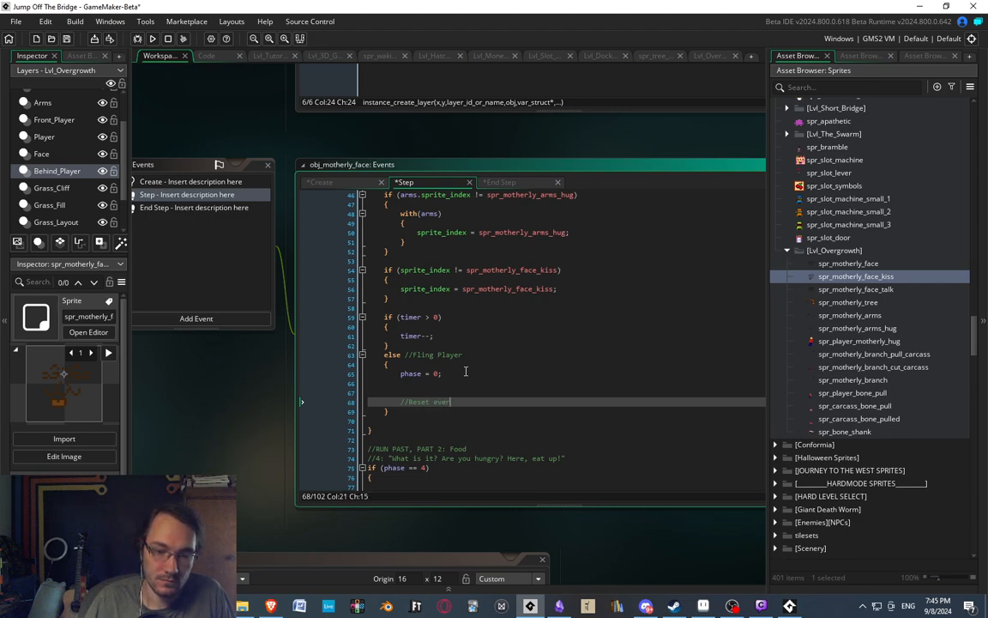
type("erything")
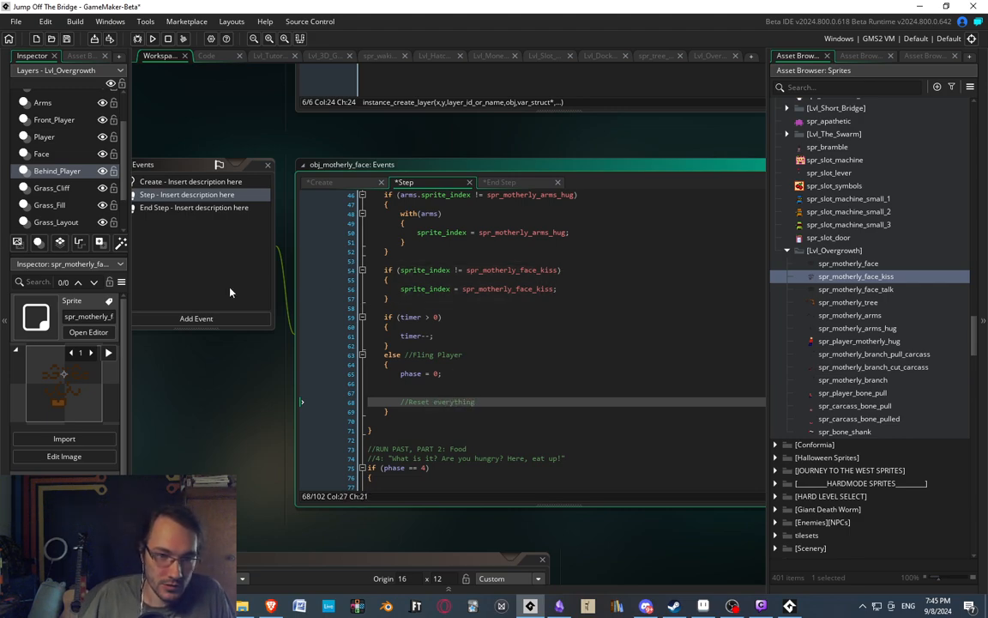
In the End Step event, extend the phase 3 check with "&& (instance_exists(obj_player))" on its own line, and return to the Step event.
left_click(190, 208)
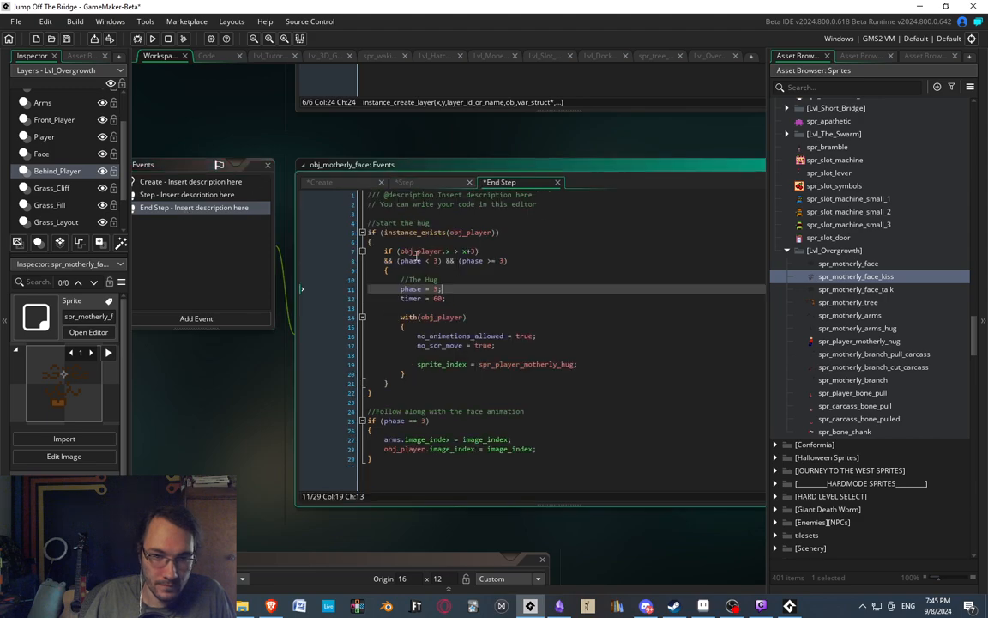
left_click_drag(529, 237, 341, 235)
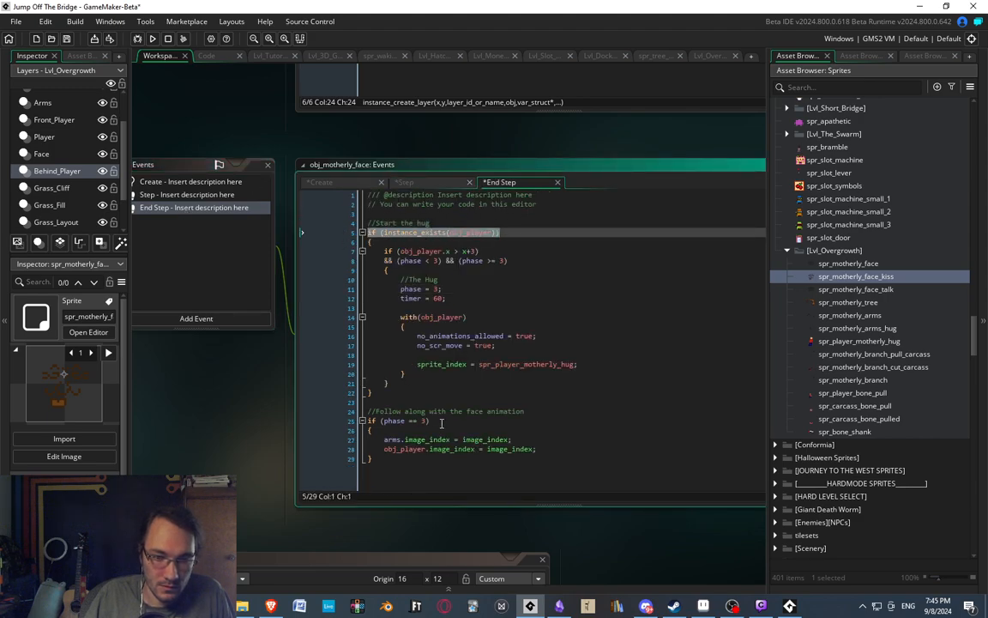
left_click(442, 423)
key("Return")
type("if (instance_exists(obj_player))")
left_click_drag(378, 432, 366, 430)
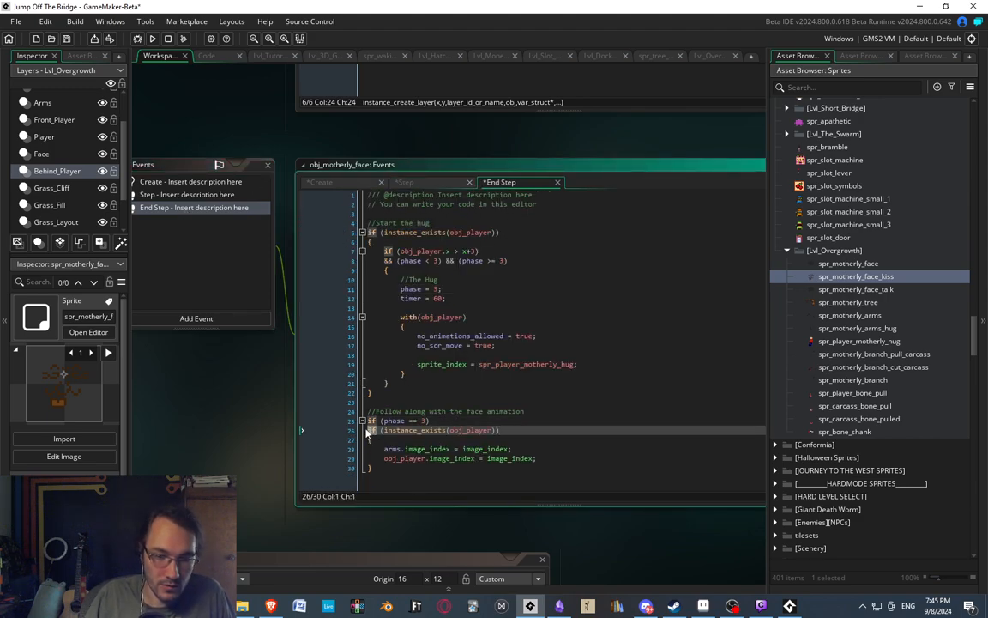
type("&&")
key("Up")
key("Up")
key("Up")
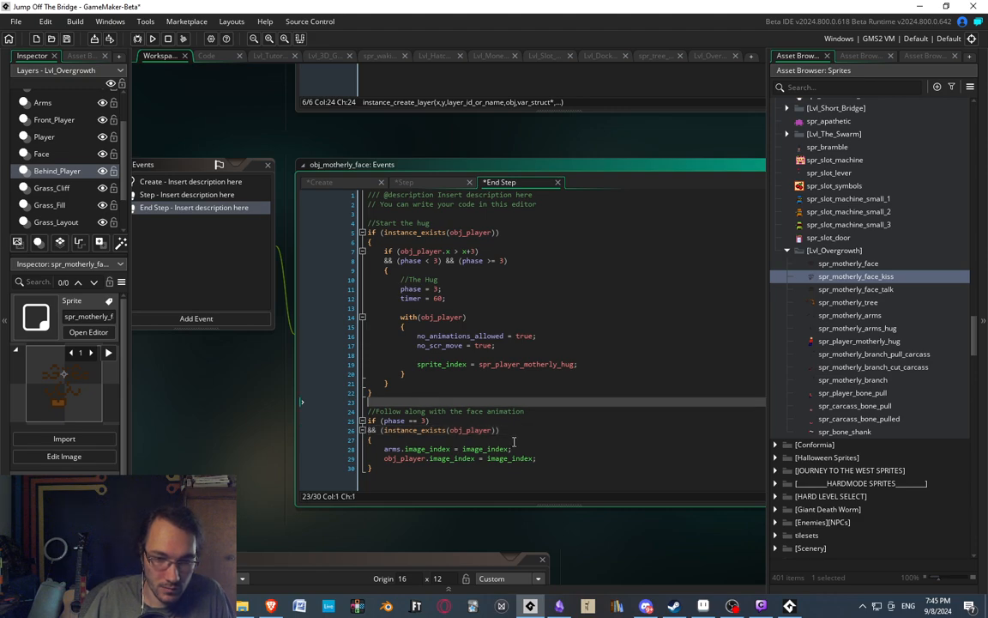
left_click(157, 197)
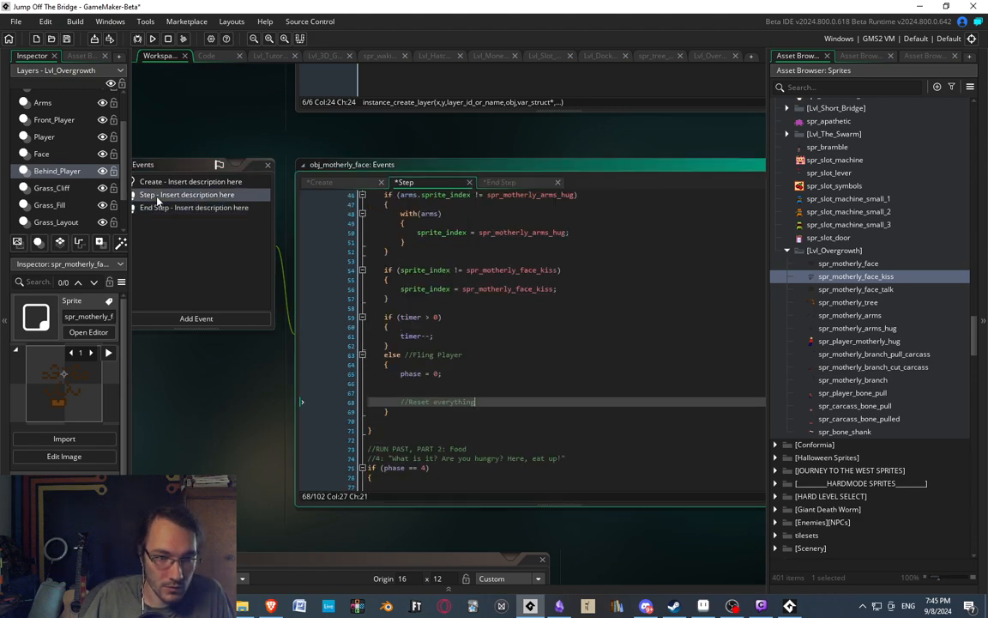
In the Step event, add "&& (instance_exists(obj_player))" on its own line below the "if (phase == 3)" check.
scroll(452, 294, "up", 4)
left_click(452, 295)
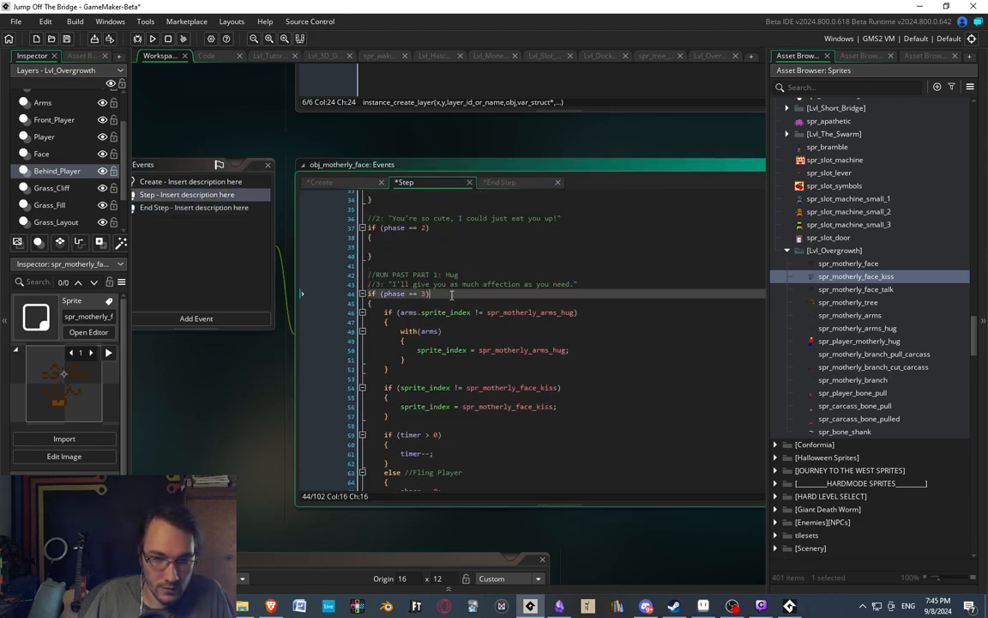
key("Return")
type("if (instance_exists(obj_player))")
Below the "//Reset everything" comment, add the line "obj_player.no_animations_allowed = false;".
scroll(518, 346, "down", 5)
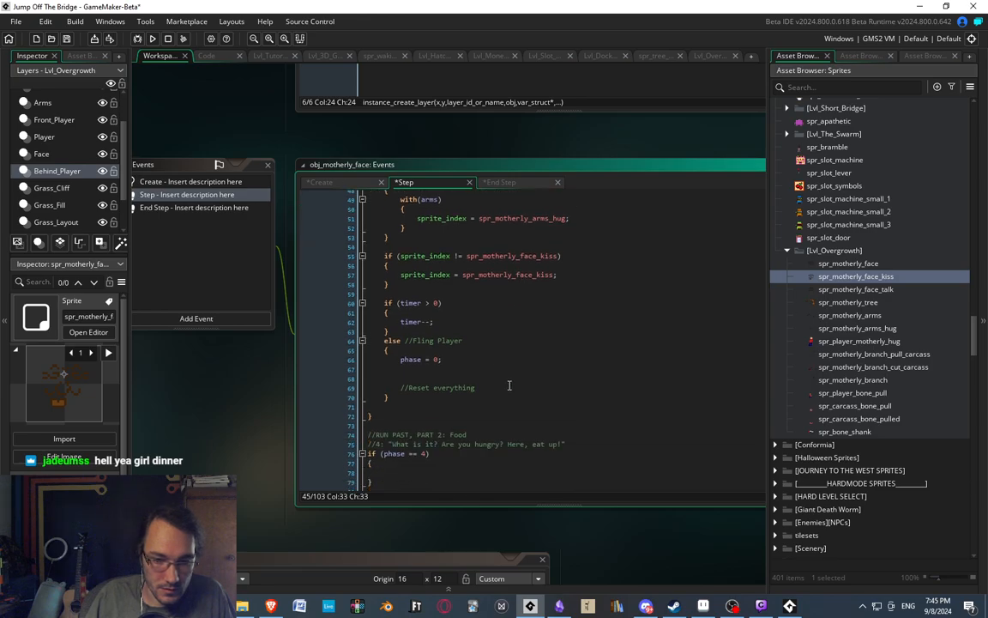
left_click(473, 394)
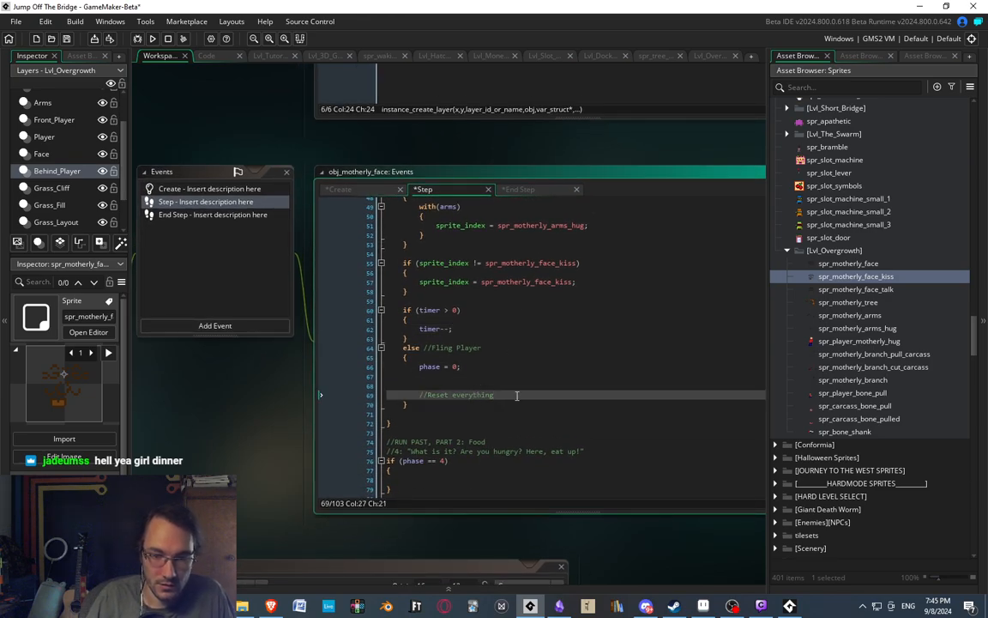
key("Return")
type("obj_playe")
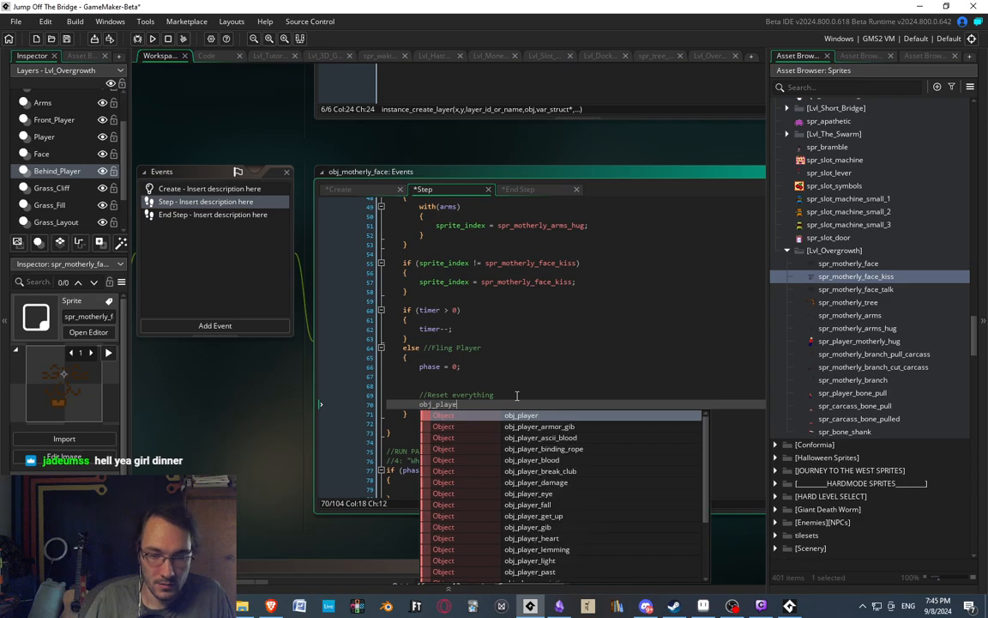
type("r.no_animations_allowed")
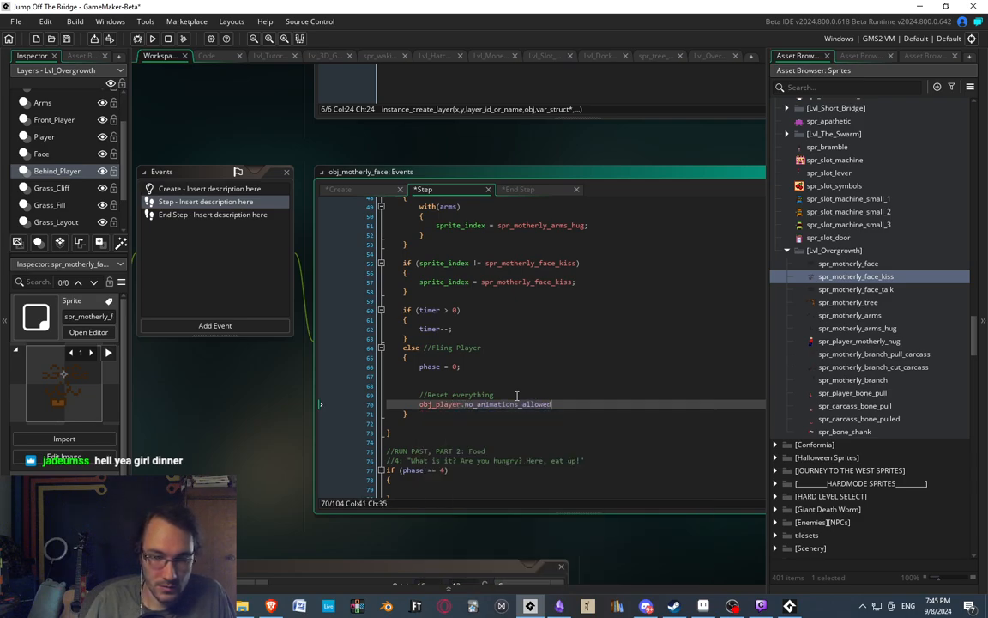
type(" = false;")
key("Return")
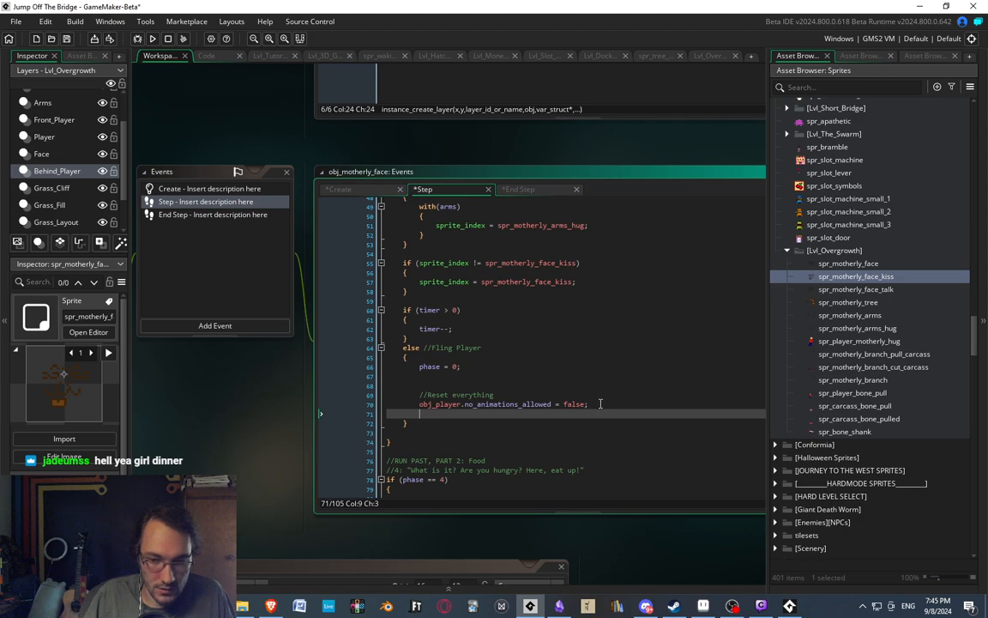
Replace the obj_player.no_animations_allowed line with a "with(obj_player)" block with opening and closing braces.
left_click_drag(601, 404, 420, 409)
type("th(")
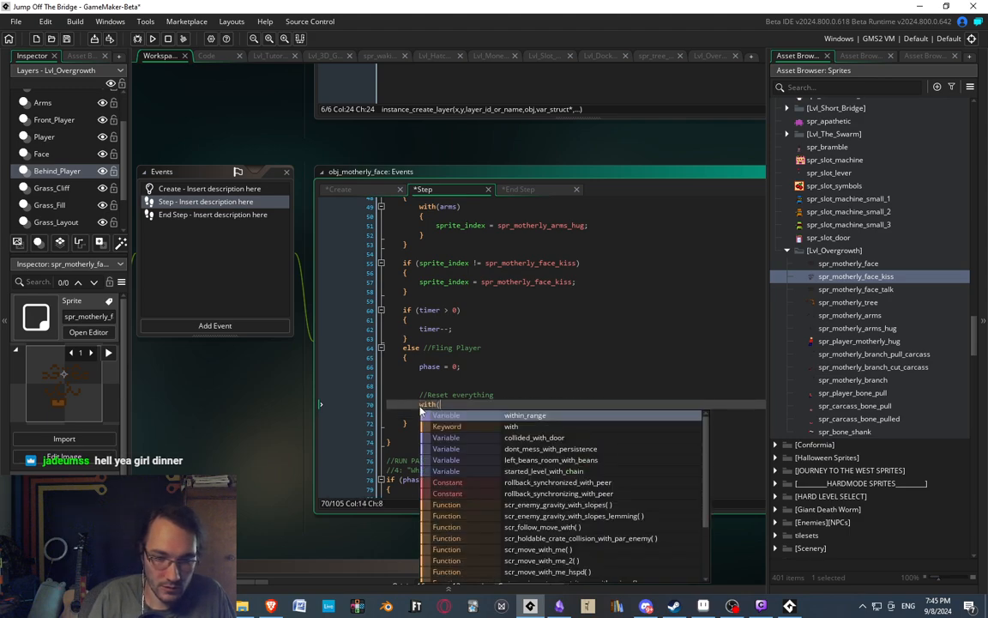
type("obj_player)")
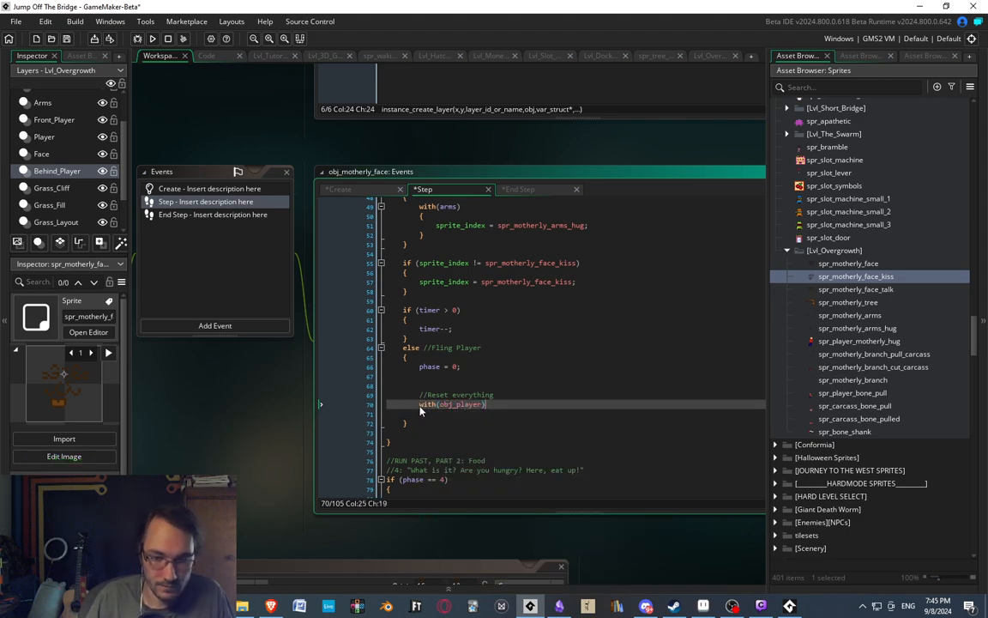
key("Return")
type("{")
key("Return")
type("}")
key("Up")
key("Return")
Inside the with(obj_player) block, add "no_animations_allowed = false;" and "no_scr_move = false;" on separate lines.
type("no_")
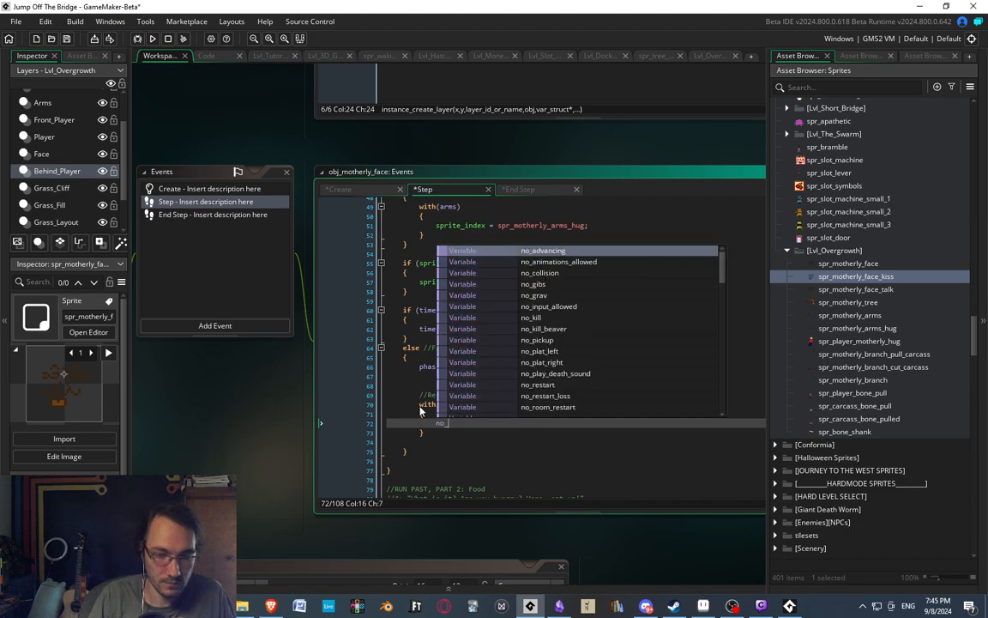
type("anim")
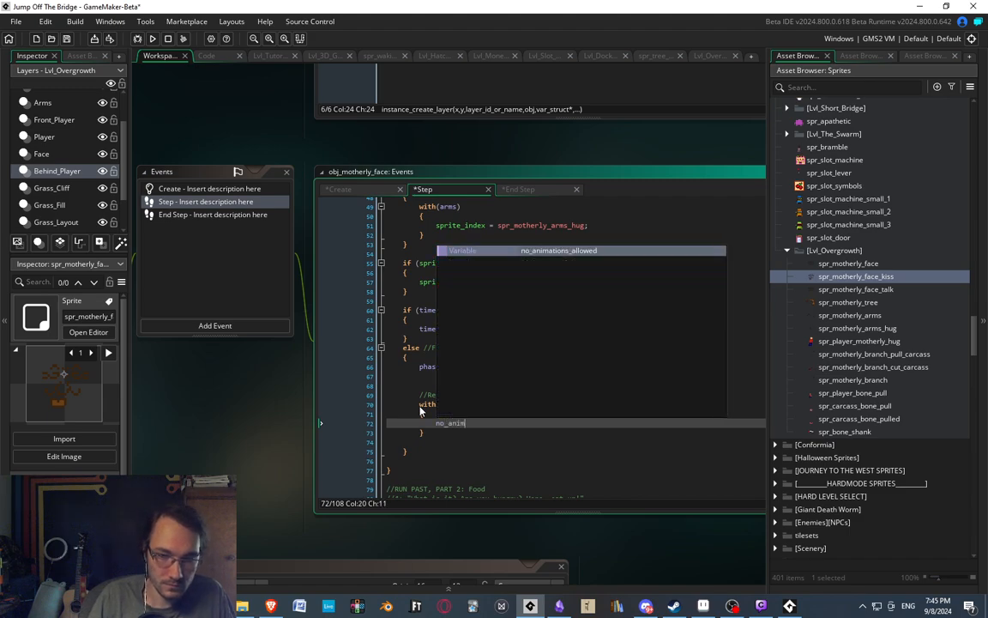
key("Return")
type("= false;")
key("Return")
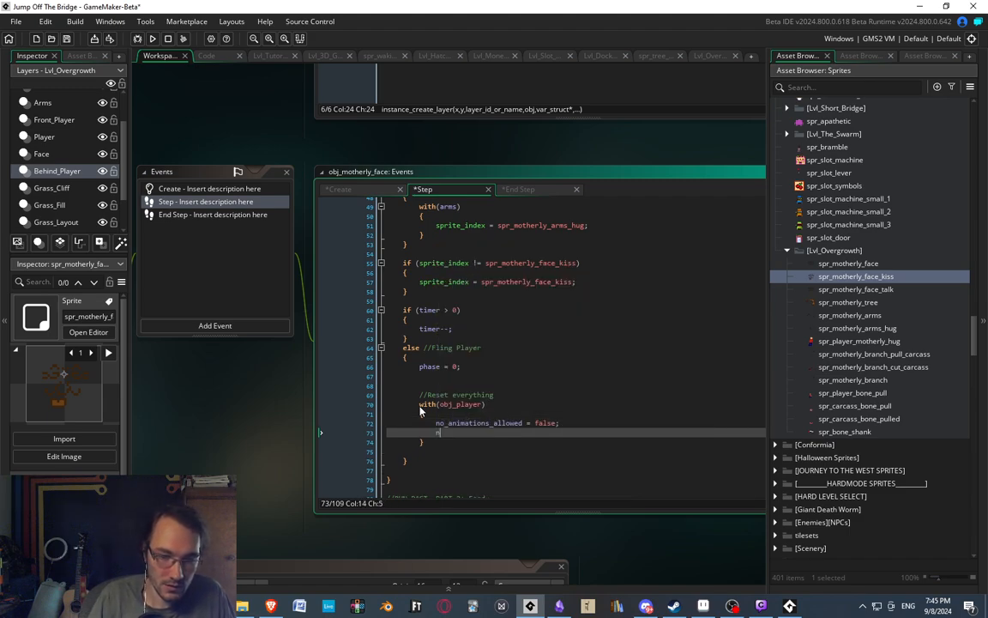
type("no_scr_move = false;")
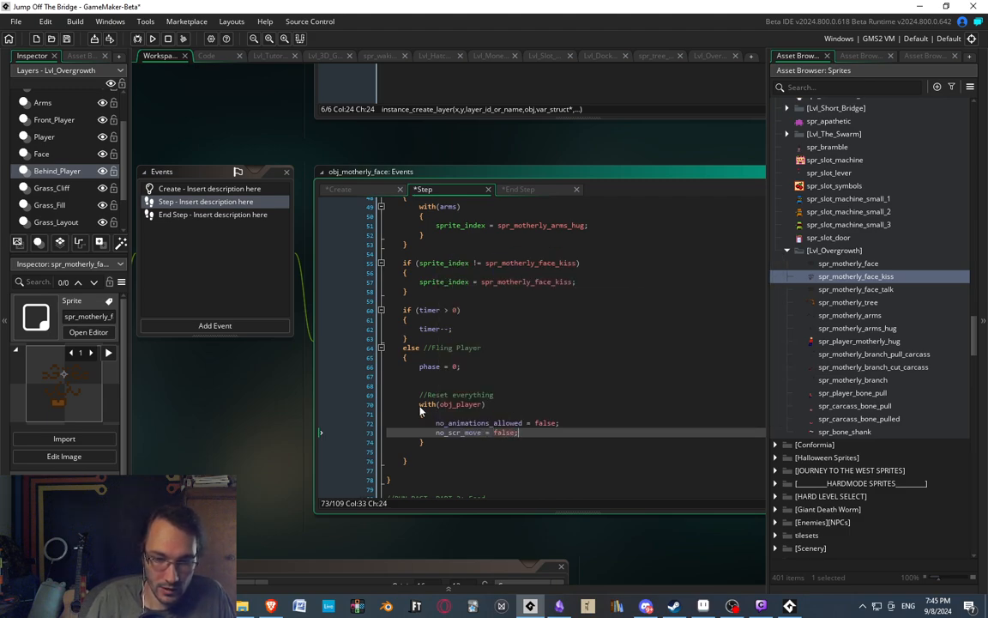
key("Return")
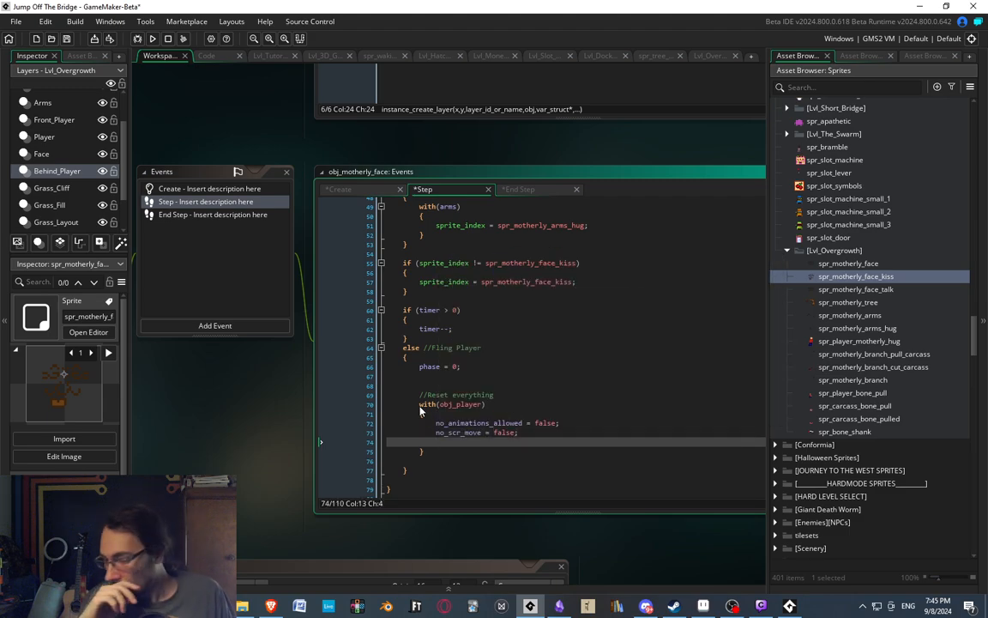
After a blank line in the with(obj_player) block, add "thrown = true;".
key("Return")
type("trown")
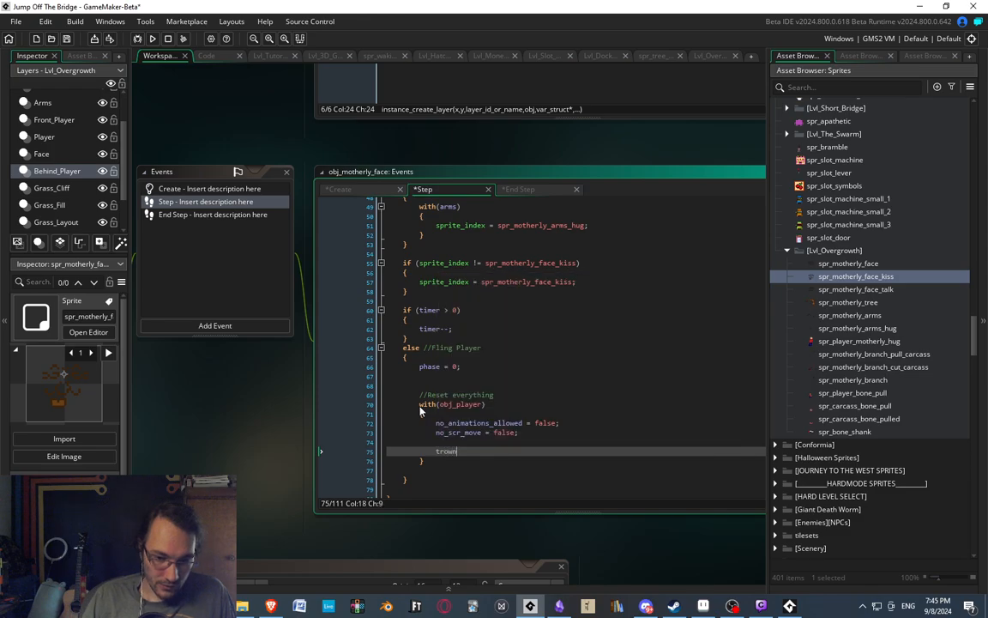
key("BackSpace")
key("BackSpace")
type("hro")
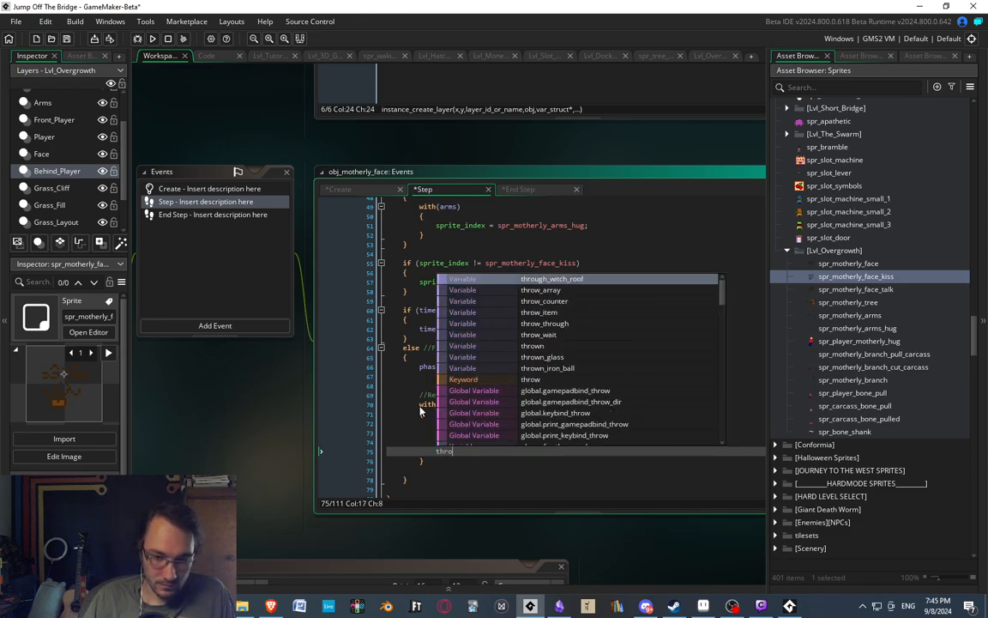
type("wn = true;")
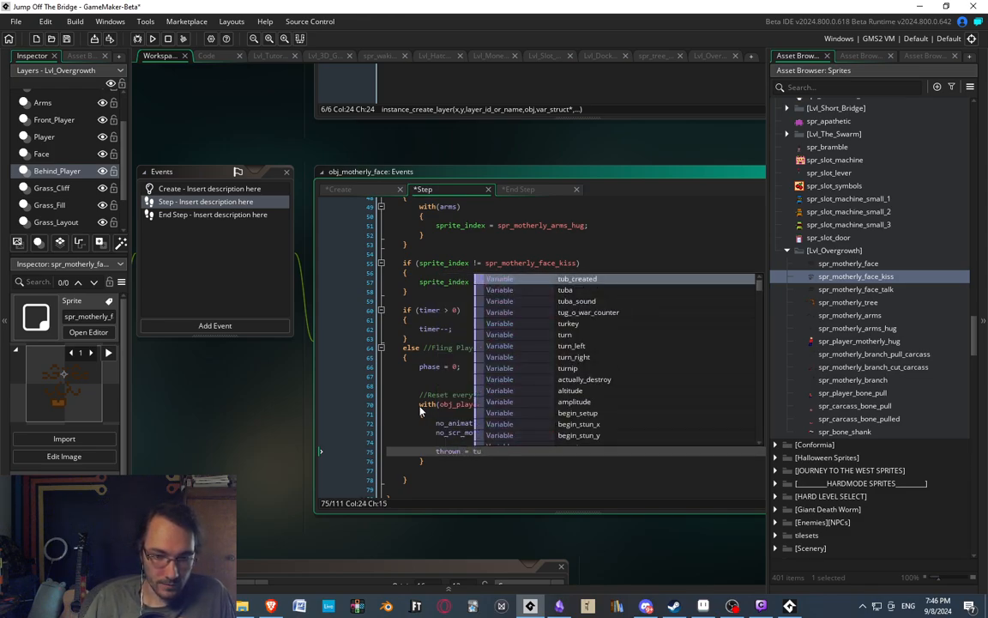
key("Return")
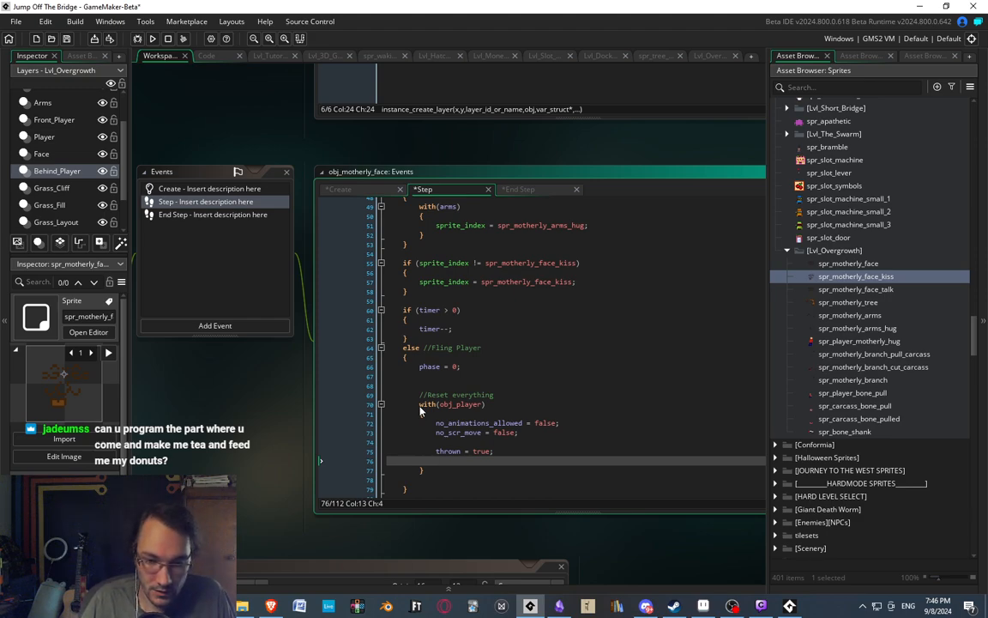
Below the thrown line, leave a blank line and add "vspd = -6;" and "hspd = -8;".
key("Return")
type("vspd =")
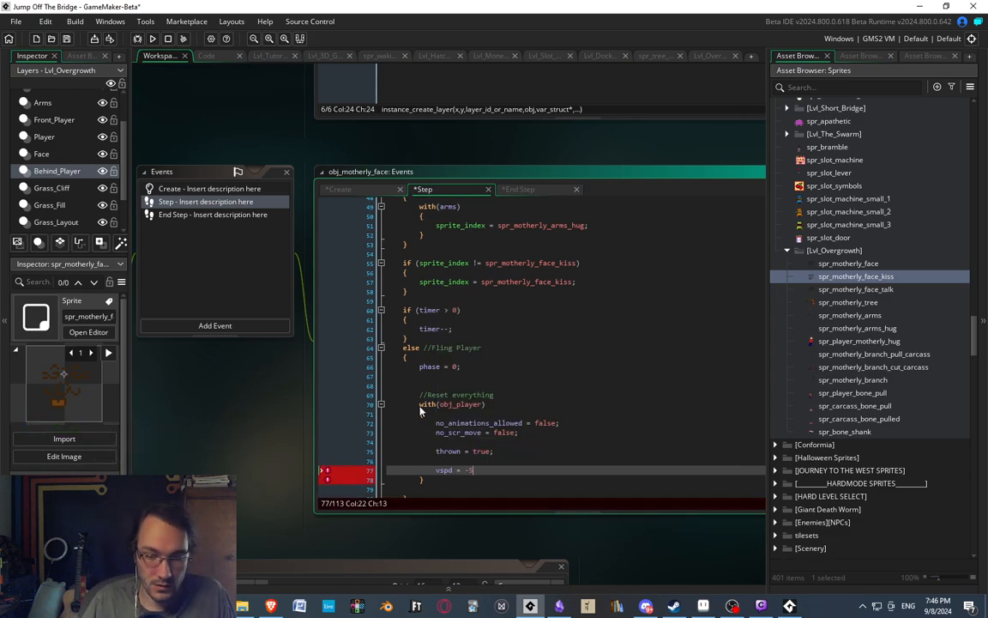
type("-6;")
key("Return")
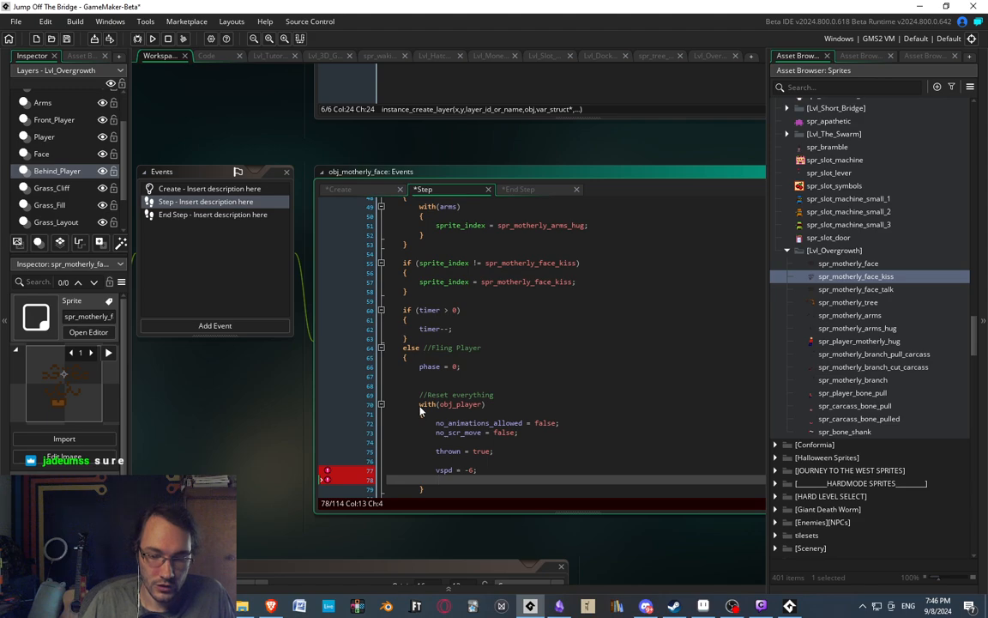
type("hspd = -8;")
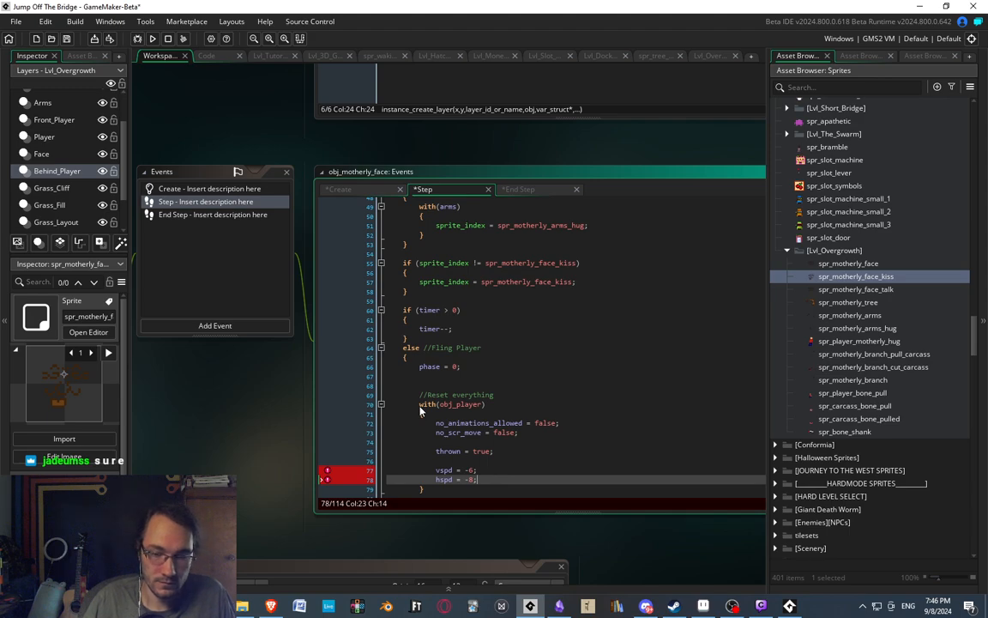
Between the "//Reset everything" comment and the with(obj_player) block, add "arms.sprite_index = spr_motherly_arms;" followed by a blank line.
scroll(554, 390, "down", 3)
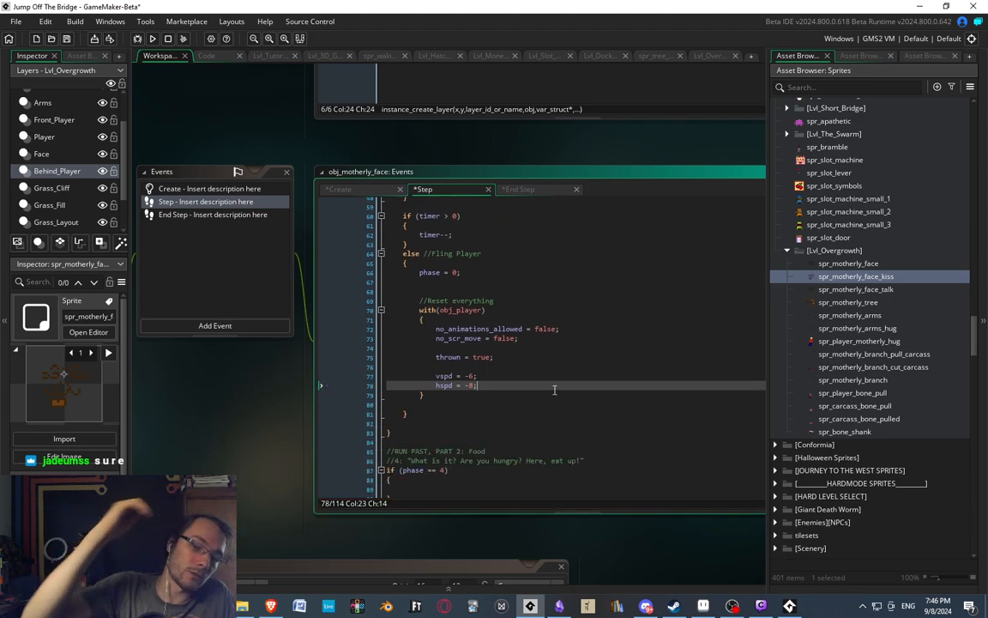
left_click(434, 281)
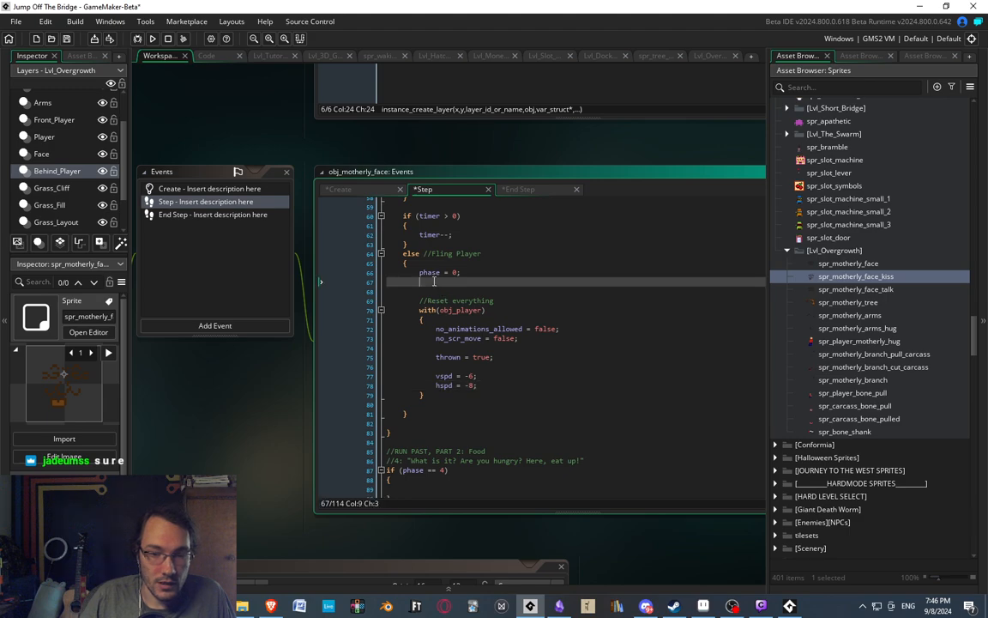
left_click(512, 300)
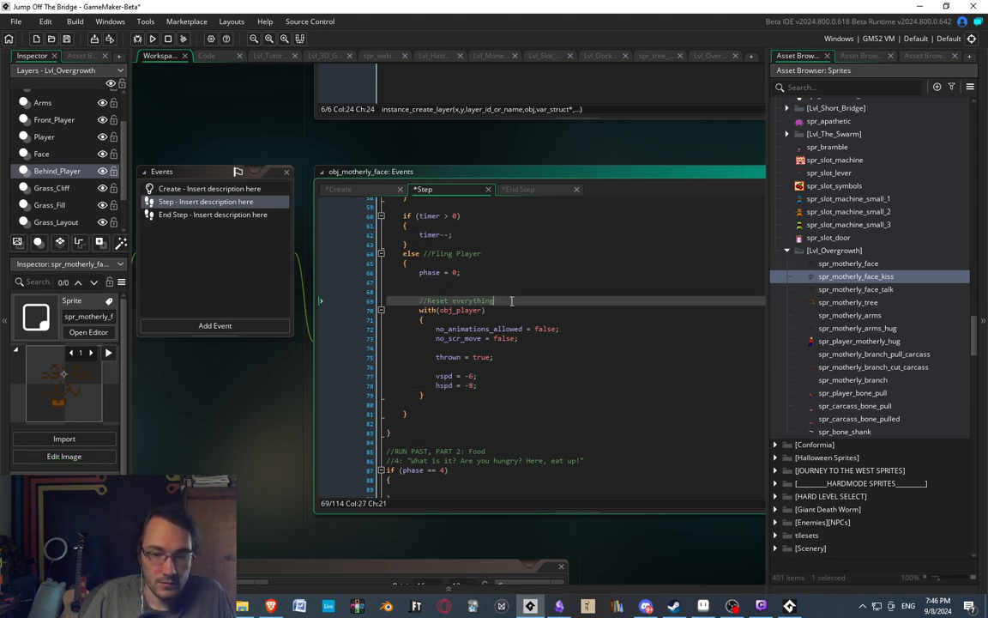
key("Return")
key("Return")
key("Up")
type("arms")
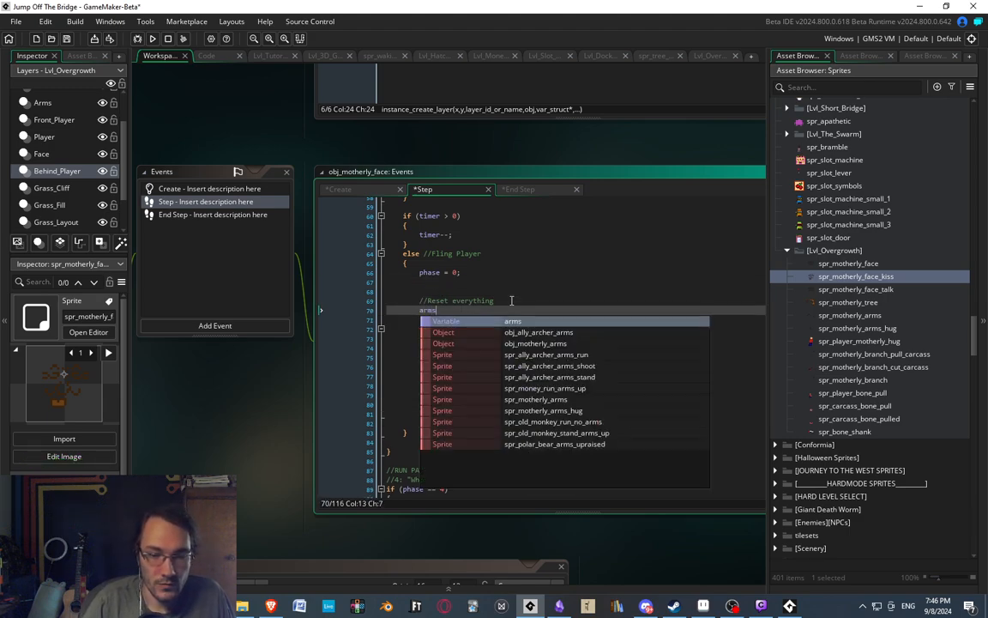
type(".sprti")
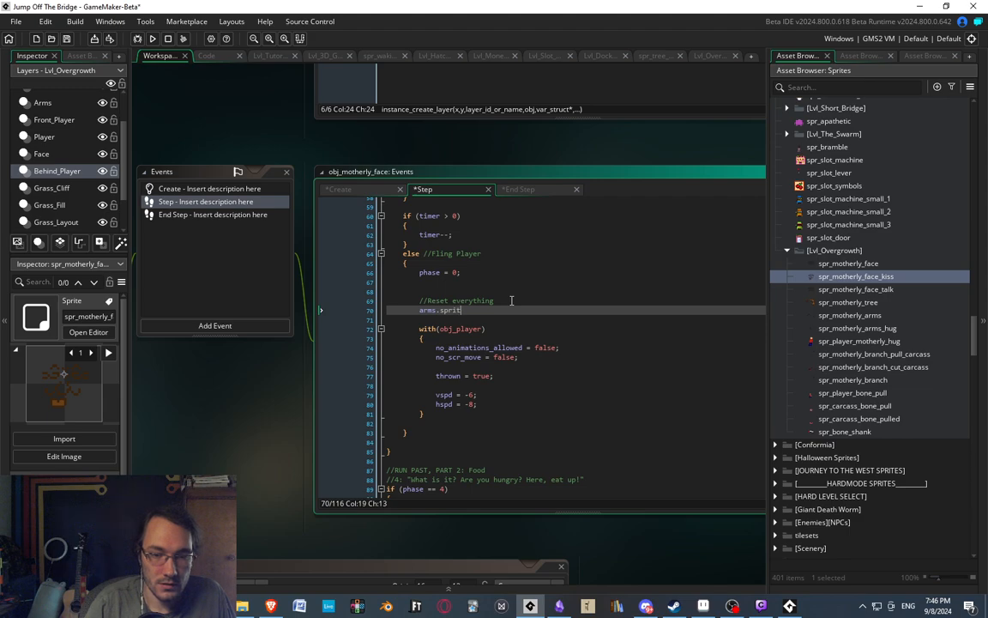
type("e_index = spr")
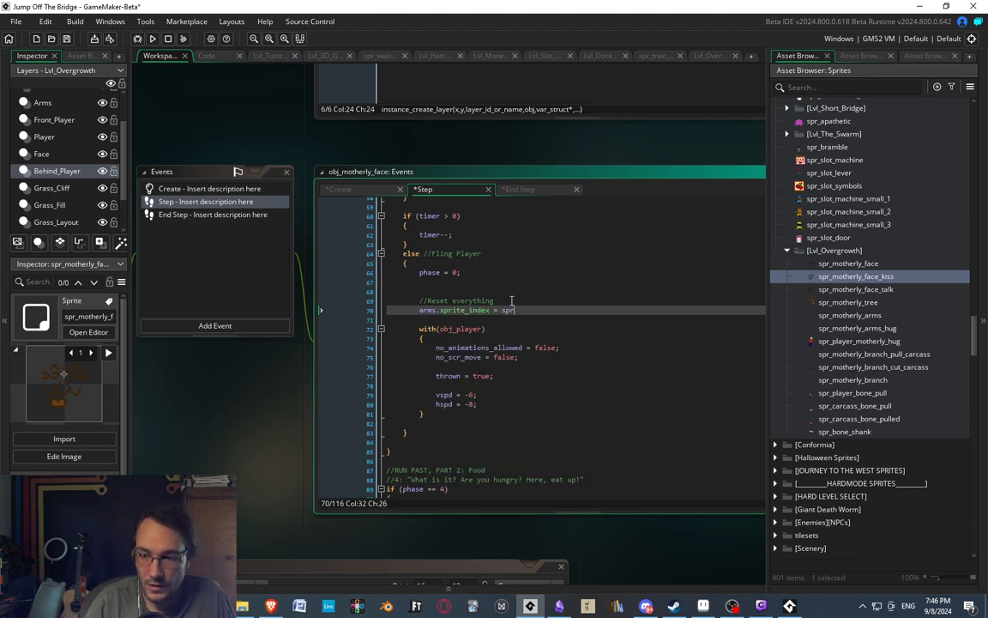
type("_mother")
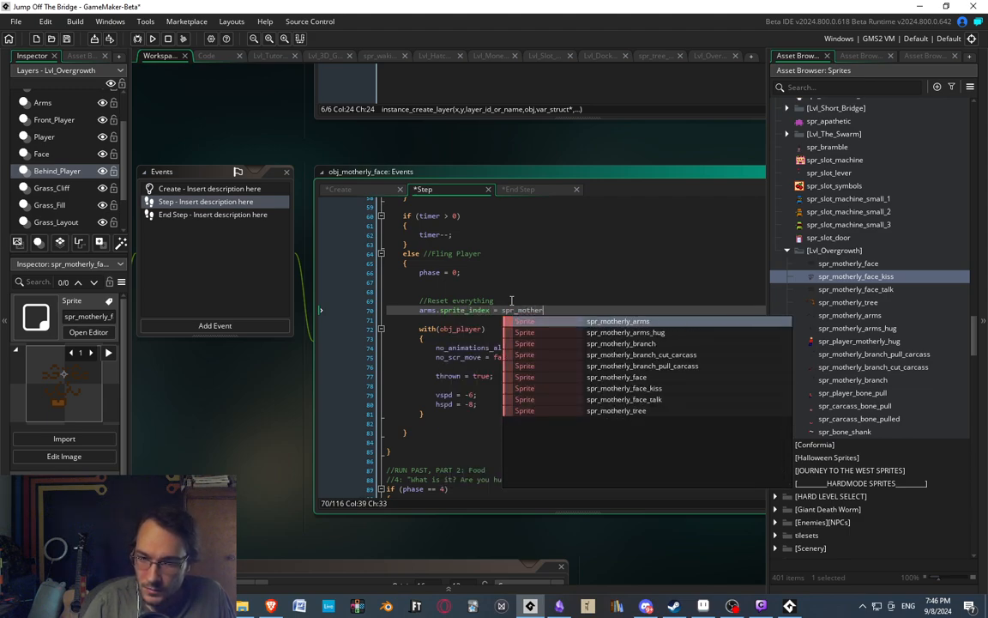
type("ly_arms;")
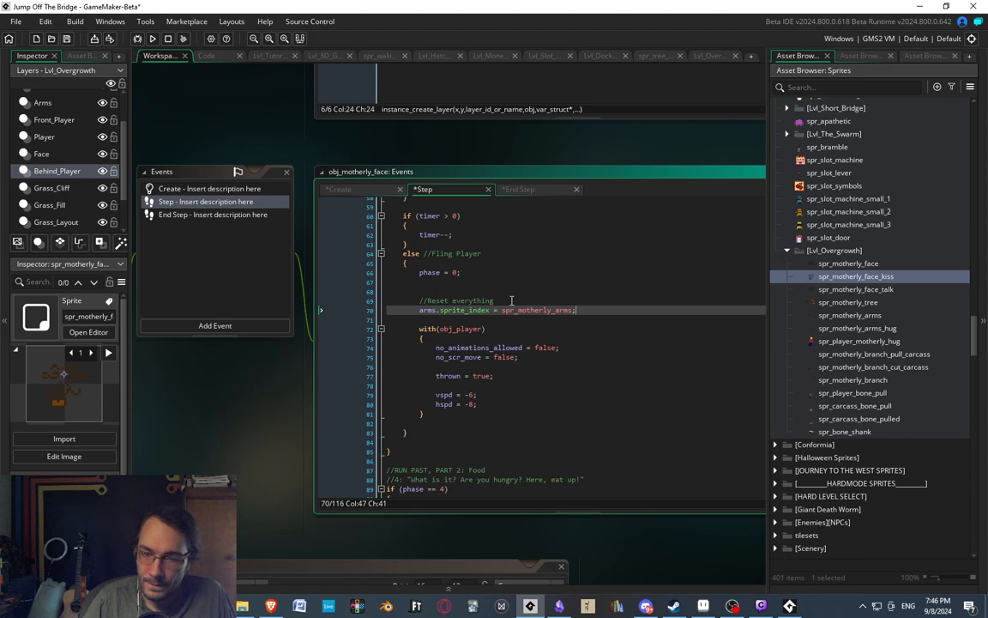
Below the arms sprite reset, add the line "sprite_index = spr_motherly_face;".
scroll(515, 299, "up", 5)
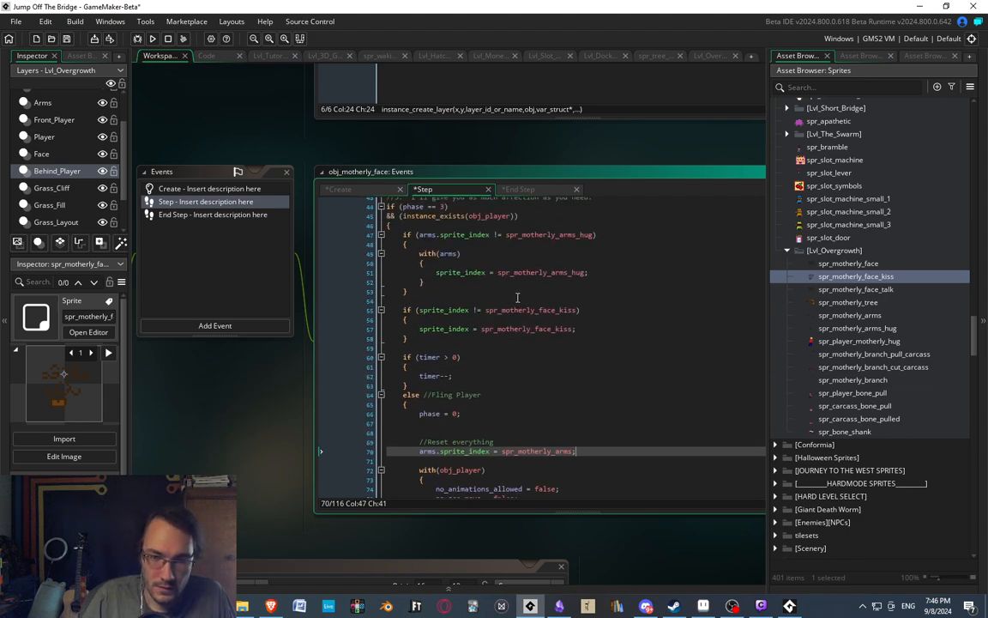
scroll(513, 297, "down", 2)
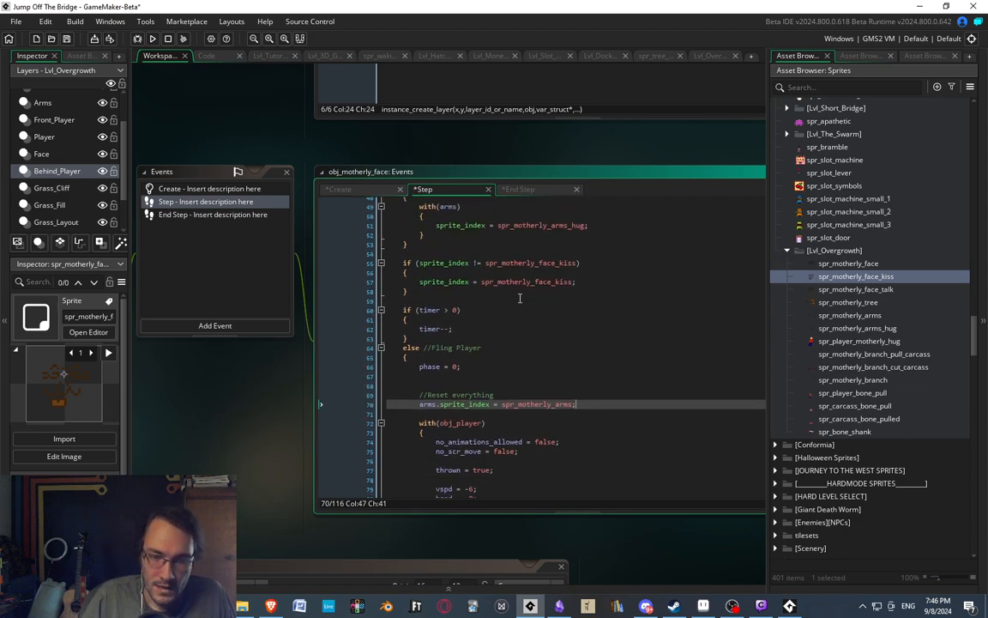
key("Return")
type("sprite_inde")
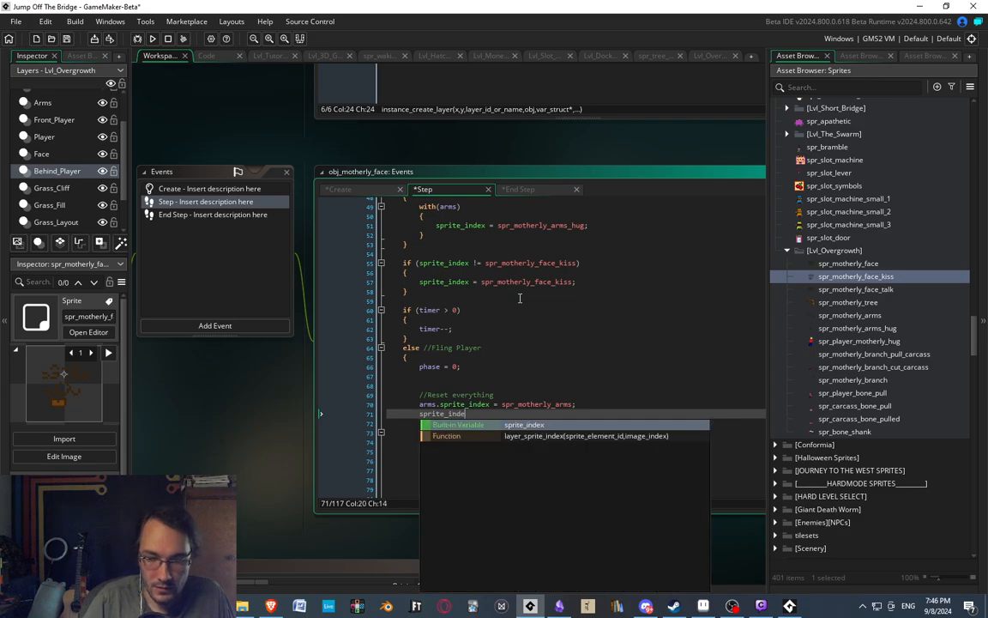
type("x = spr_mother")
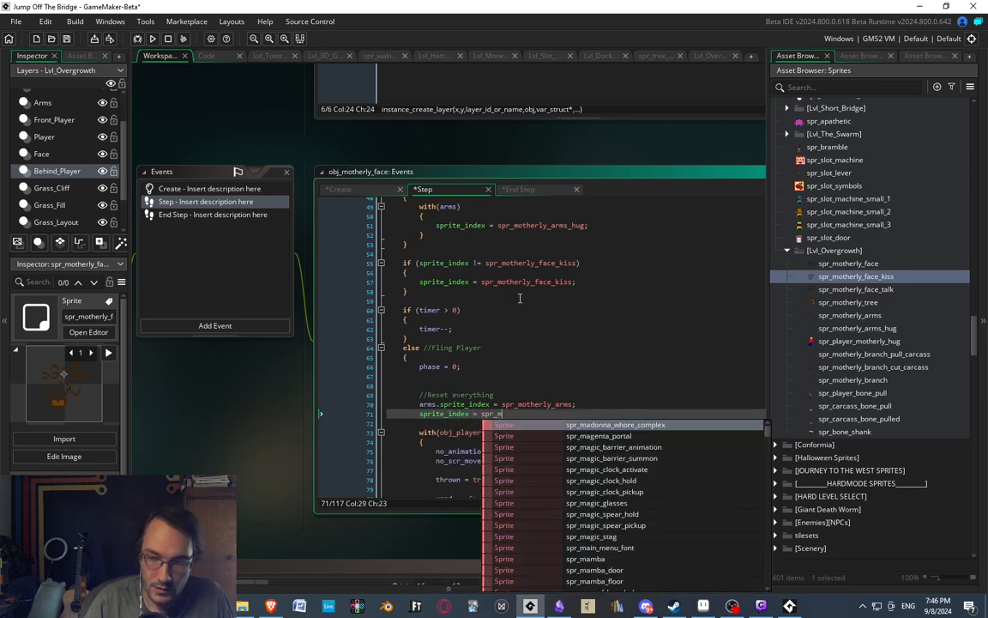
key("Down")
key("Down")
key("Down")
key("Down")
key("Down")
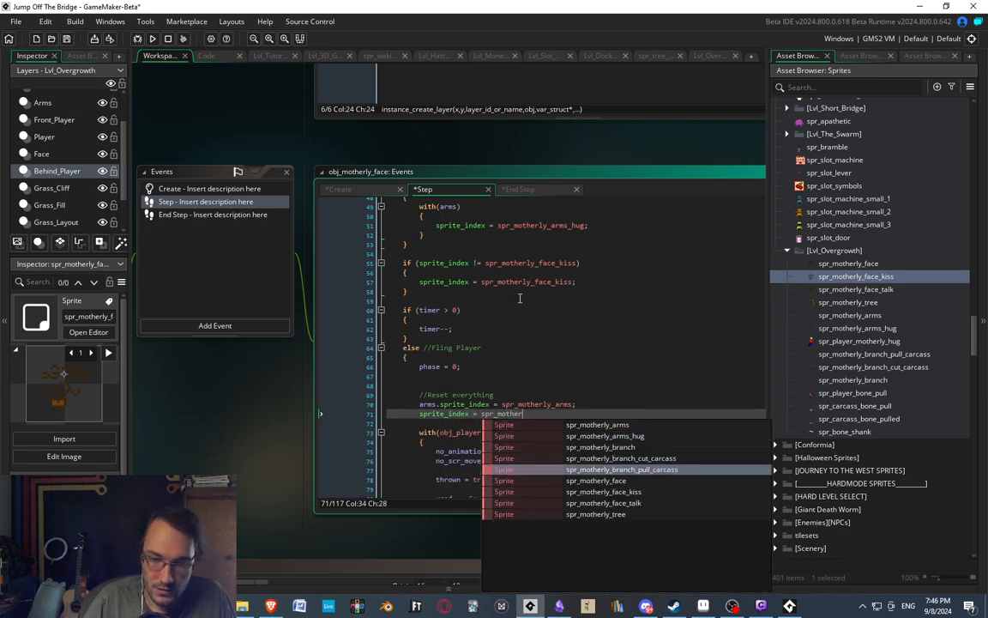
key("Return")
type(";")
Remove the extra blank line between "phase = 0;" and the "//Reset everything" comment in the Step event.
scroll(530, 363, "down", 4)
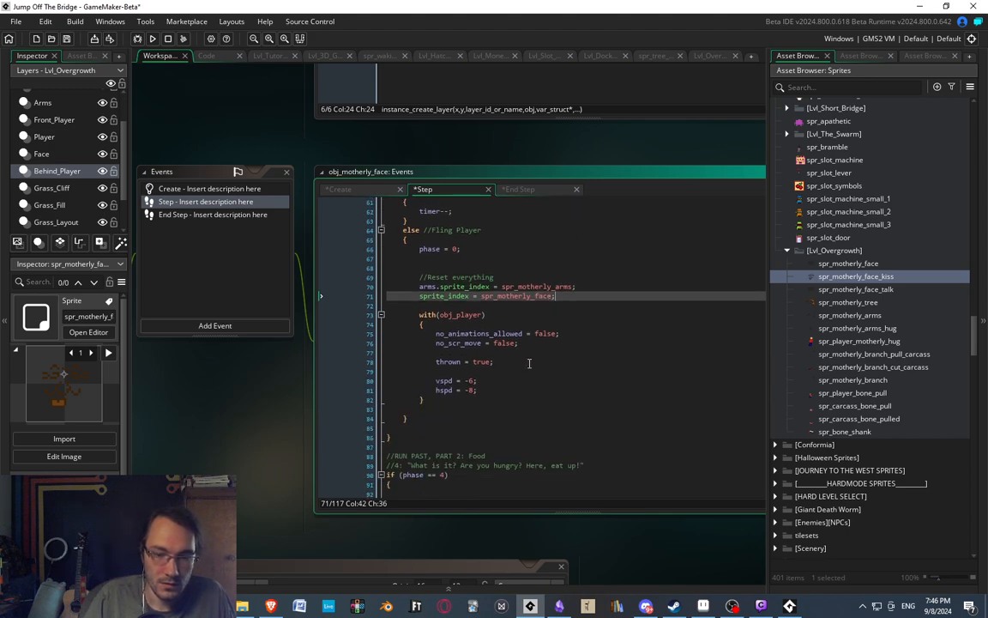
left_click(443, 260)
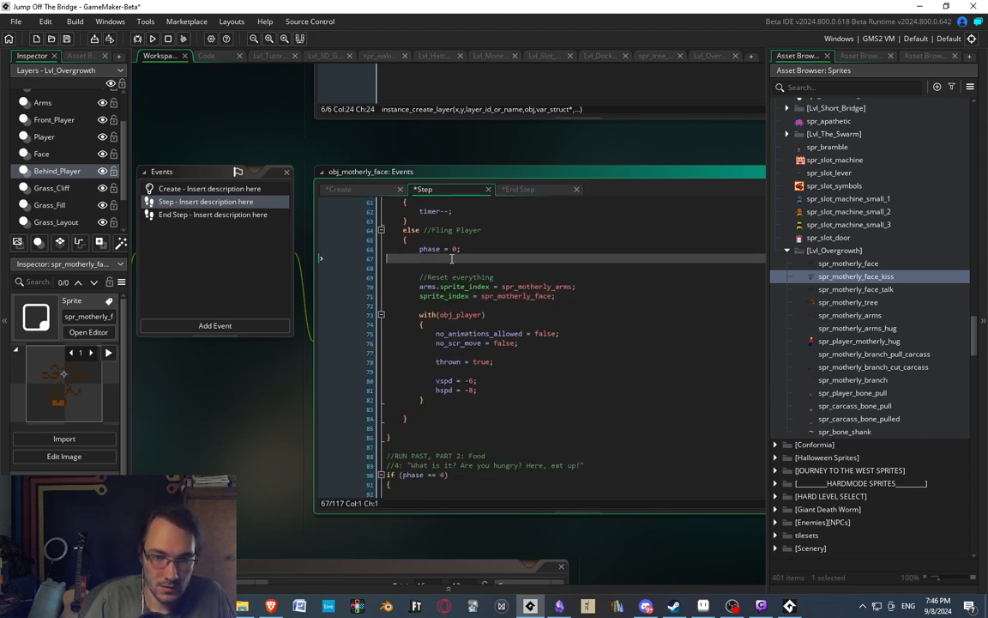
key("BackSpace")
key("Down")
key("Down")
key("Down")
key("Down")
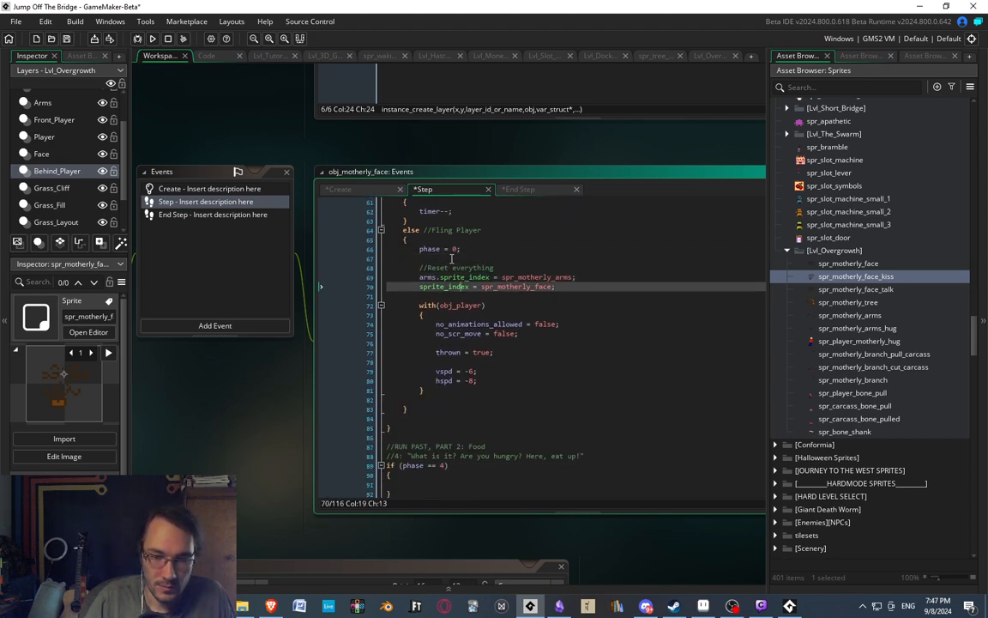
key("Down")
key("Down")
key("Down")
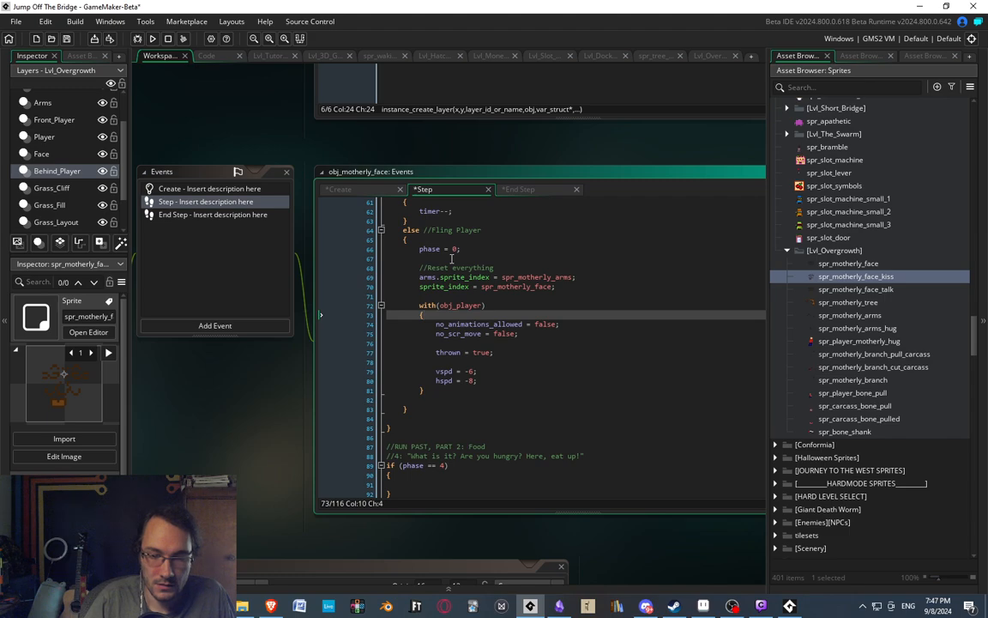
Review the phase blocks in the Step event and the player's hug sprite code in the End Step event.
scroll(470, 366, "down", 3)
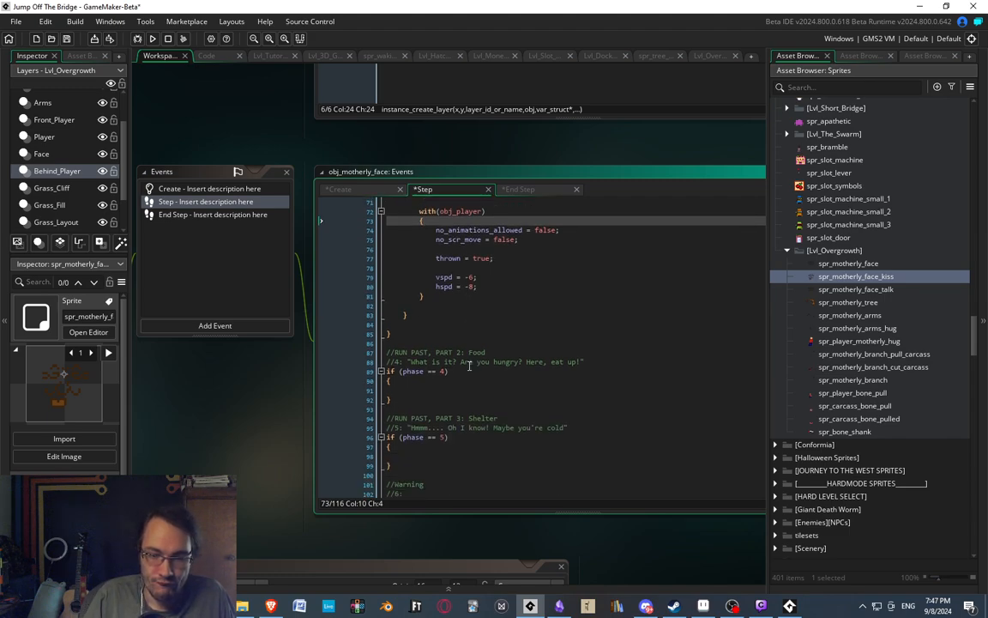
scroll(483, 418, "down", 5)
scroll(496, 380, "up", 15)
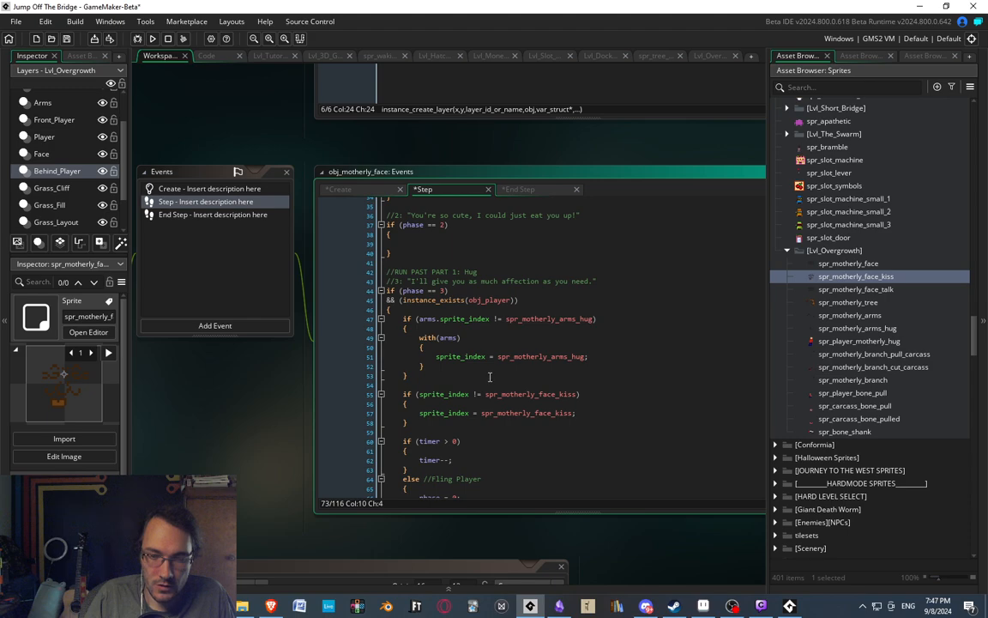
scroll(490, 377, "up", 10)
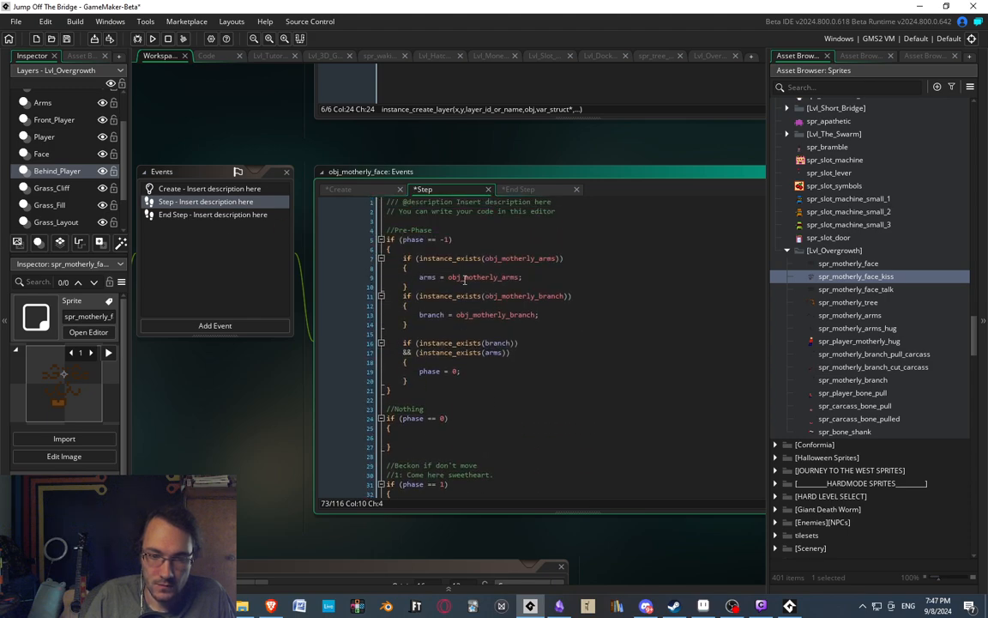
left_click(206, 215)
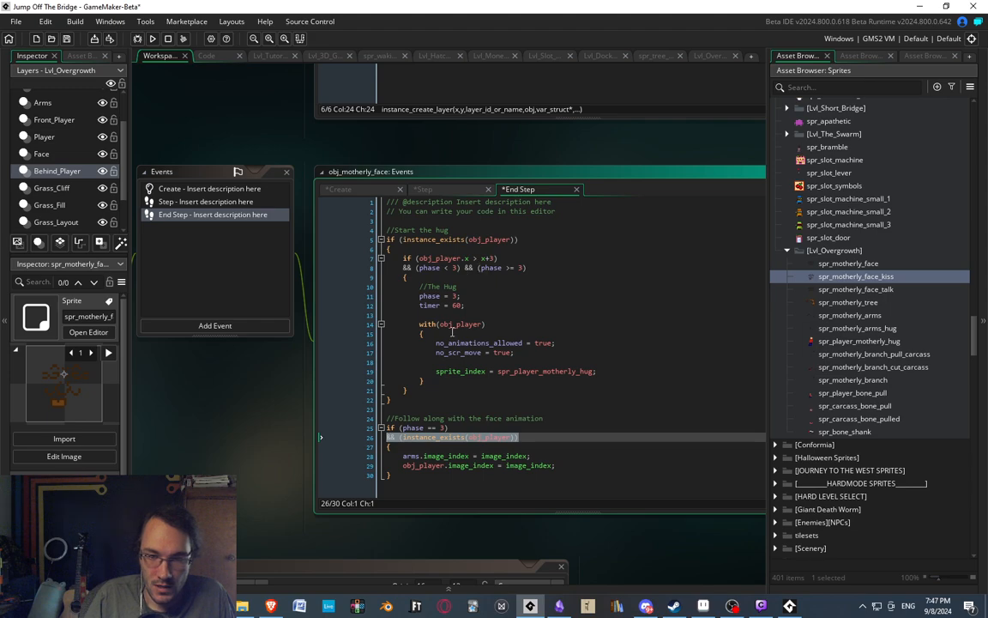
left_click(463, 371)
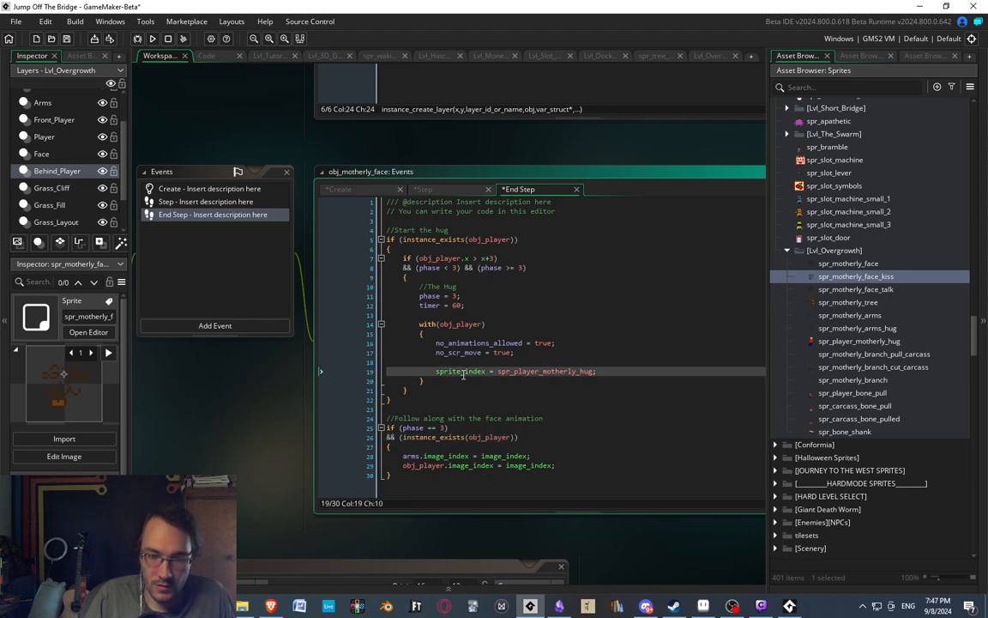
left_click(560, 371)
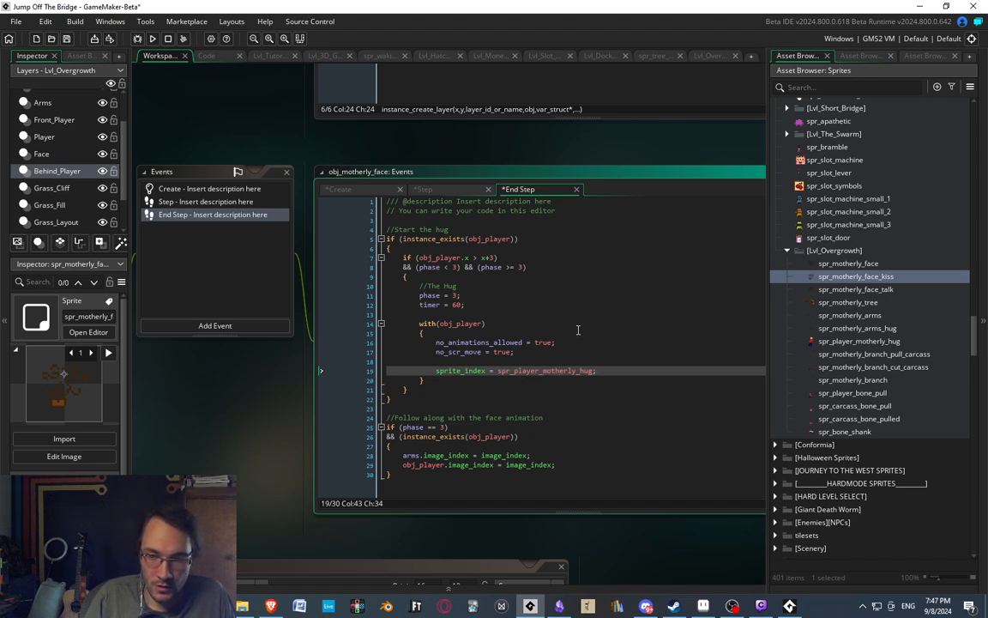
In the Lvl_Overgrowth room, add an asset layer above Behind_Player and place spr_player_motherly_hug in the sky beside the tree.
left_click(714, 56)
scroll(522, 245, "up", 3)
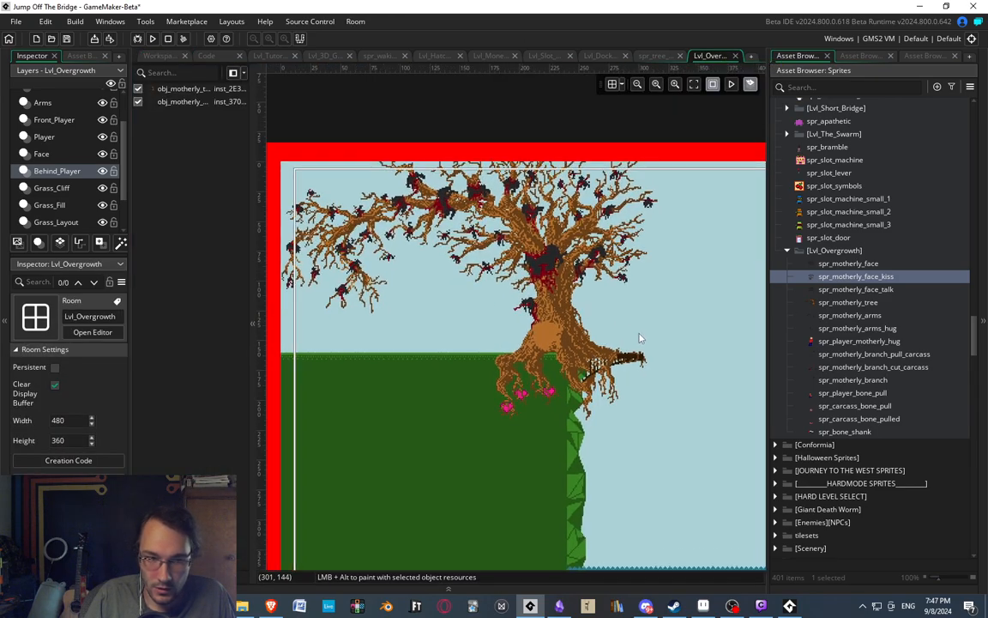
scroll(68, 189, "down", 1)
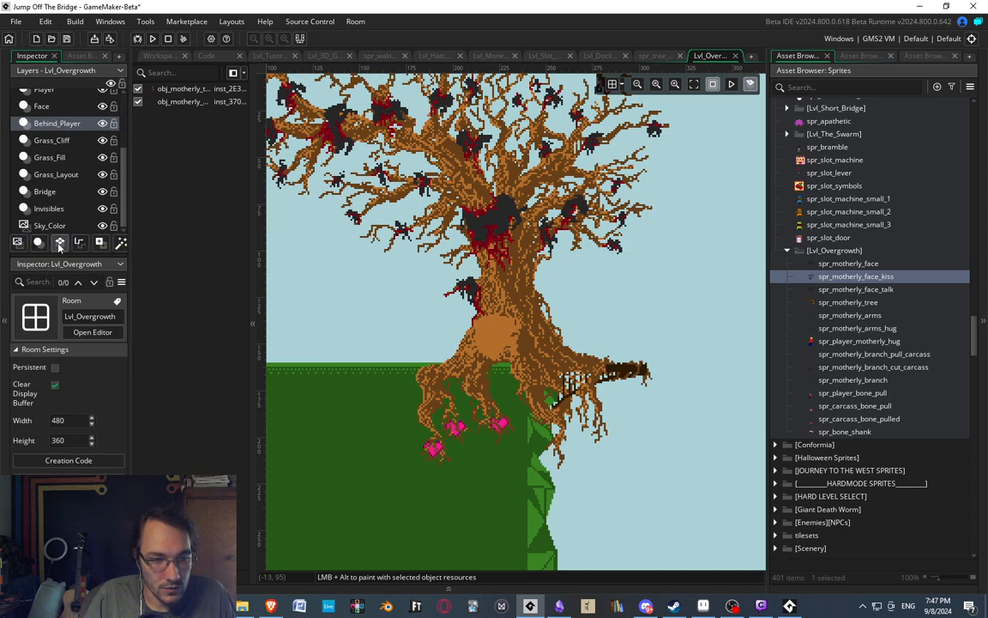
left_click(99, 243)
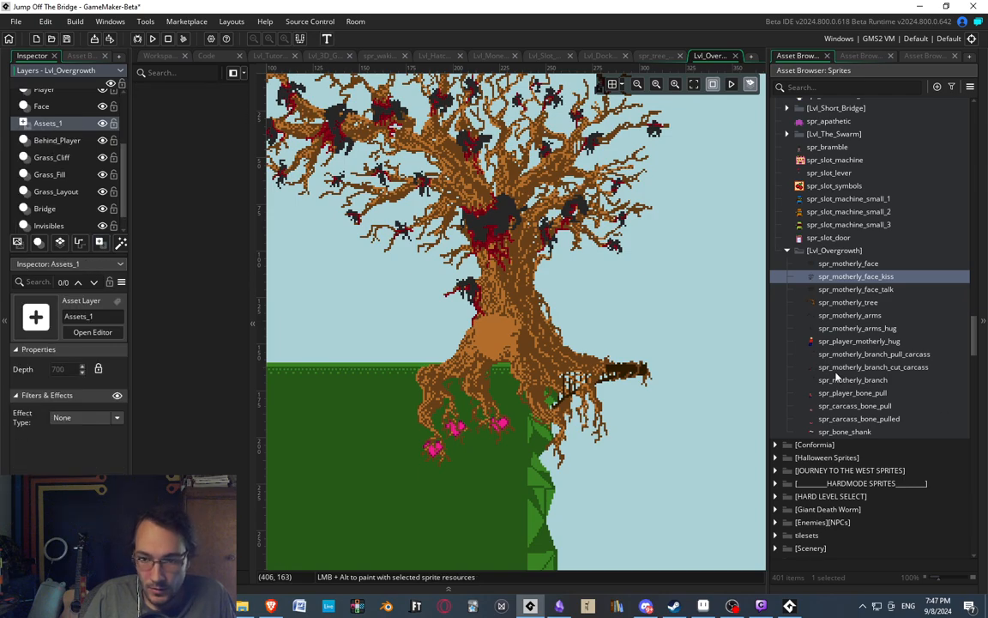
left_click(858, 341)
scroll(502, 294, "up", 1, "ctrl")
scroll(502, 295, "up", 2, "ctrl")
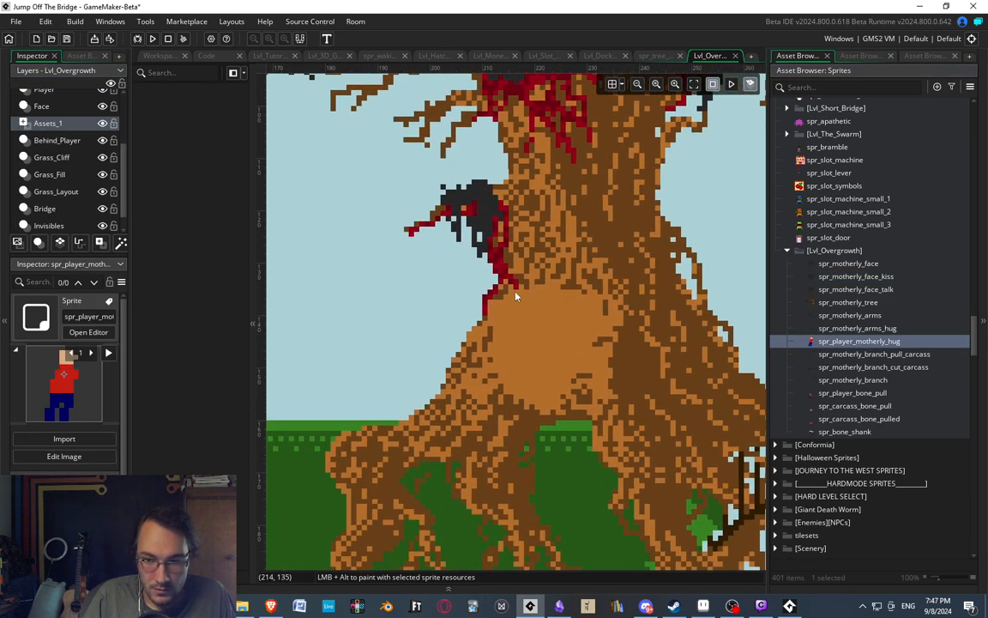
left_click(330, 290, "alt")
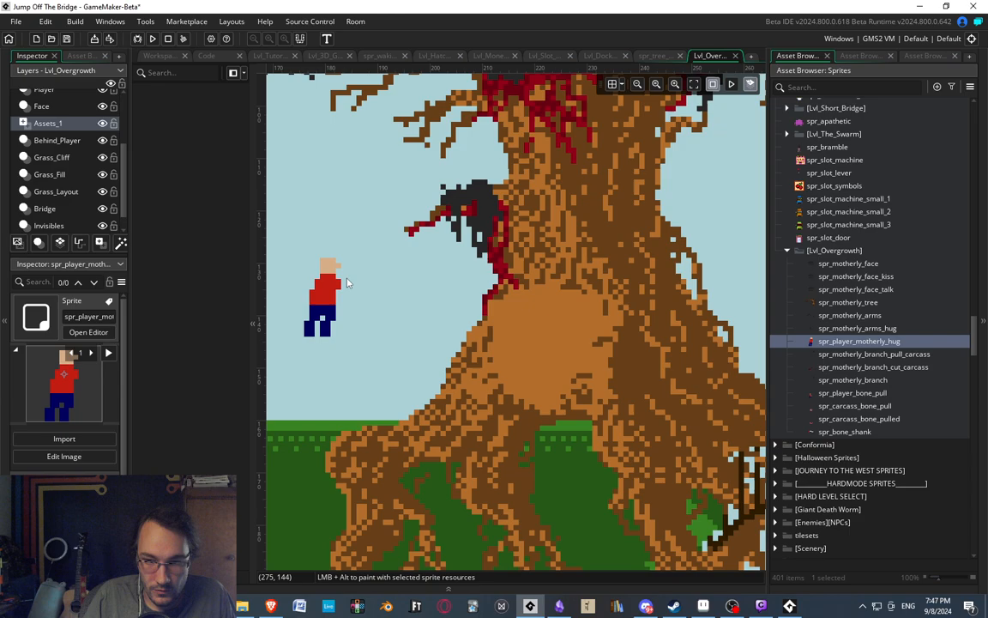
Place spr_motherly_face on the bare patch of the tree trunk in the Assets_1 layer.
left_click(848, 263)
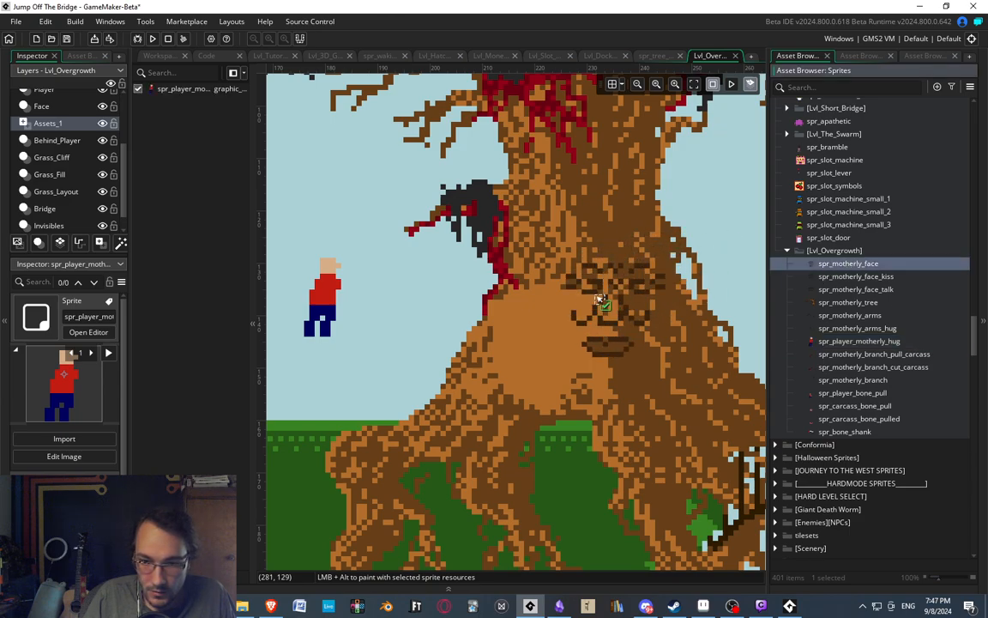
left_click(546, 325, "alt")
left_click(331, 293)
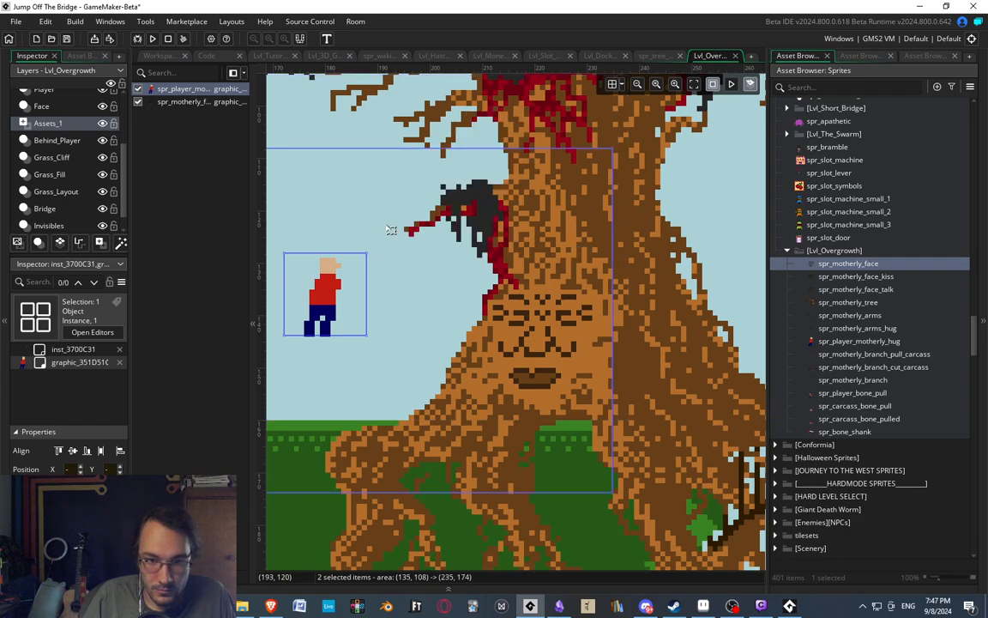
left_click(48, 123)
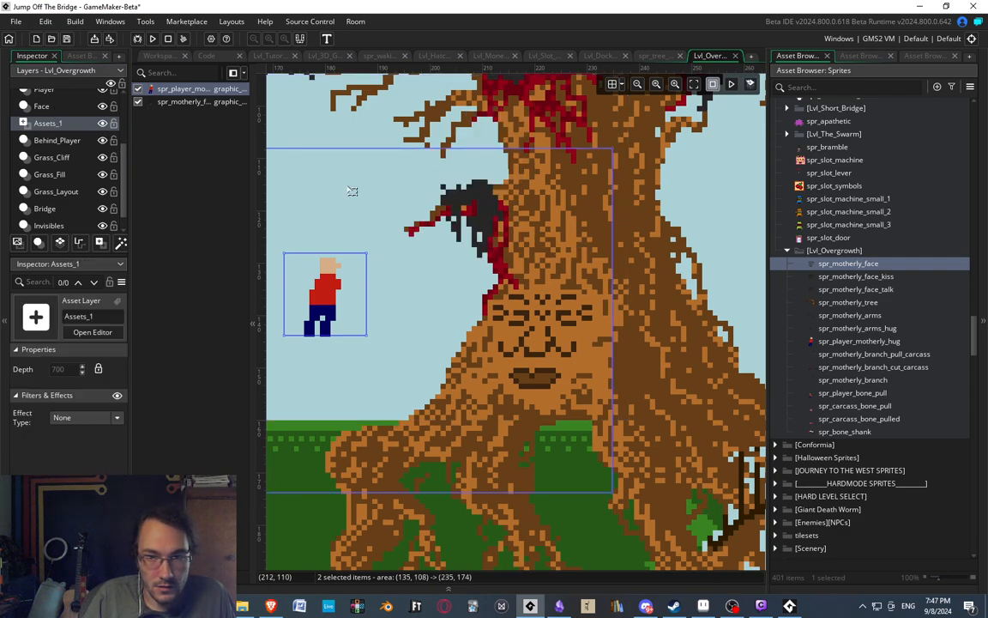
Move the player hug sprite onto the centre of the tree's face, at about (221, 141).
middle_click_drag(429, 153, 654, 121)
middle_click_drag(415, 253, 408, 244)
left_click(308, 233)
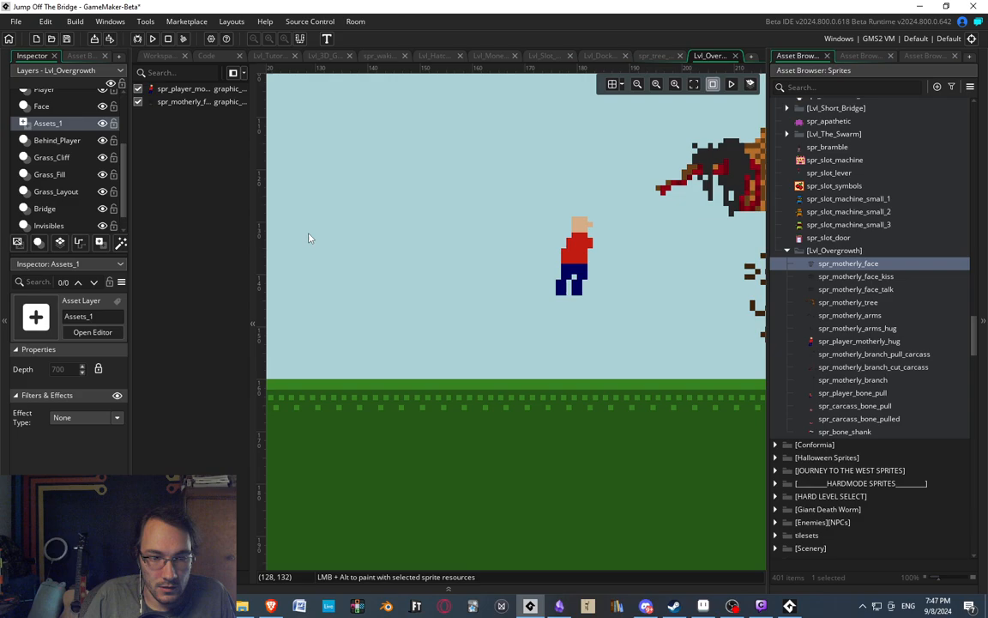
left_click(581, 255)
middle_click_drag(590, 244, 351, 228)
left_click_drag(341, 236, 568, 277)
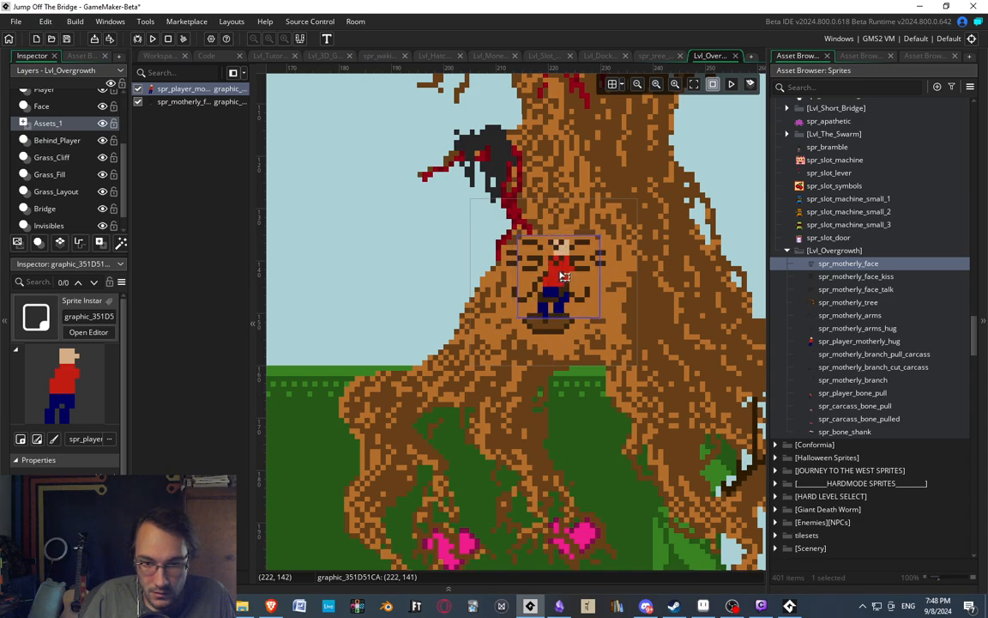
Add spr_motherly_arms_hug over the face, move the player hug sprite to (211, 141), and compare with the running game.
scroll(566, 292, "up", 2, "ctrl")
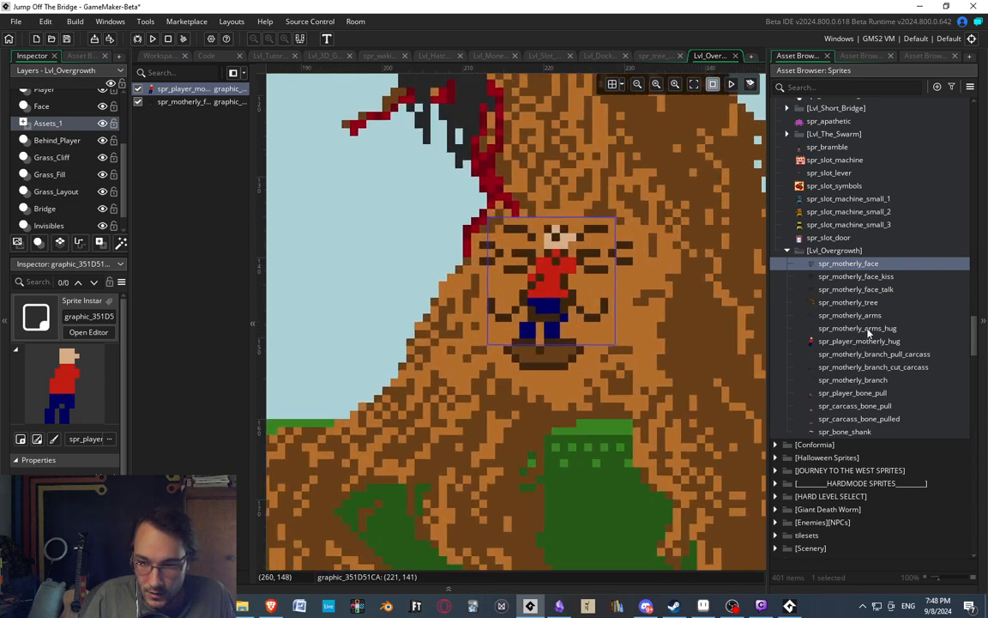
left_click_drag(858, 328, 473, 290)
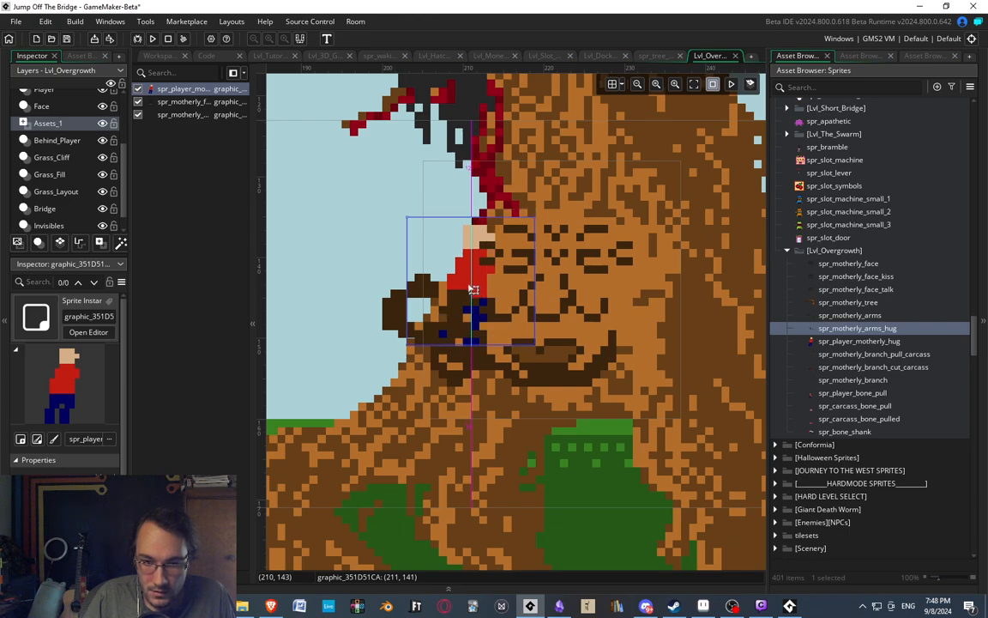
left_click(790, 605)
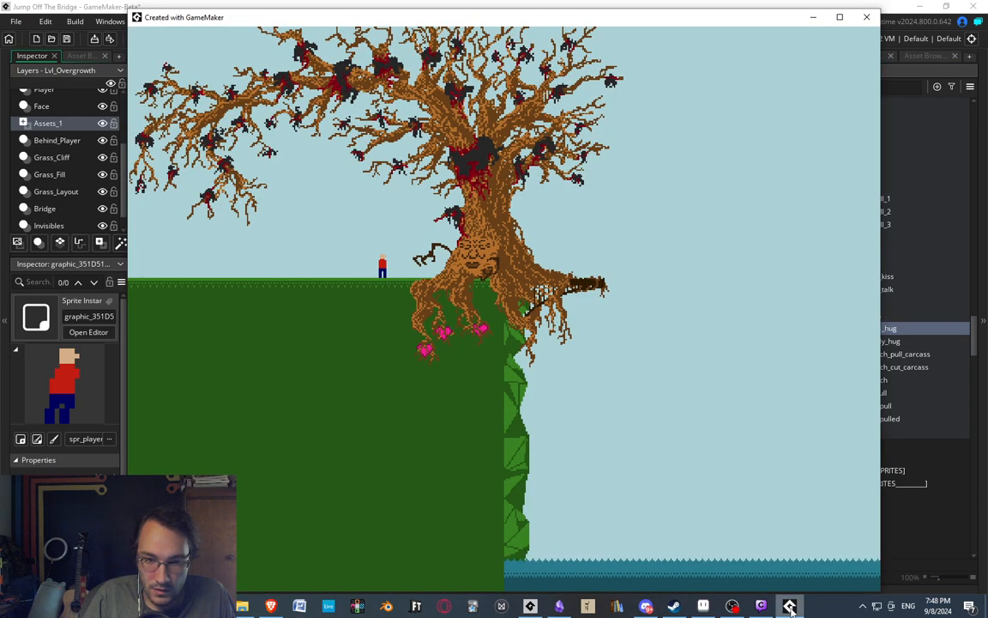
left_click(790, 606)
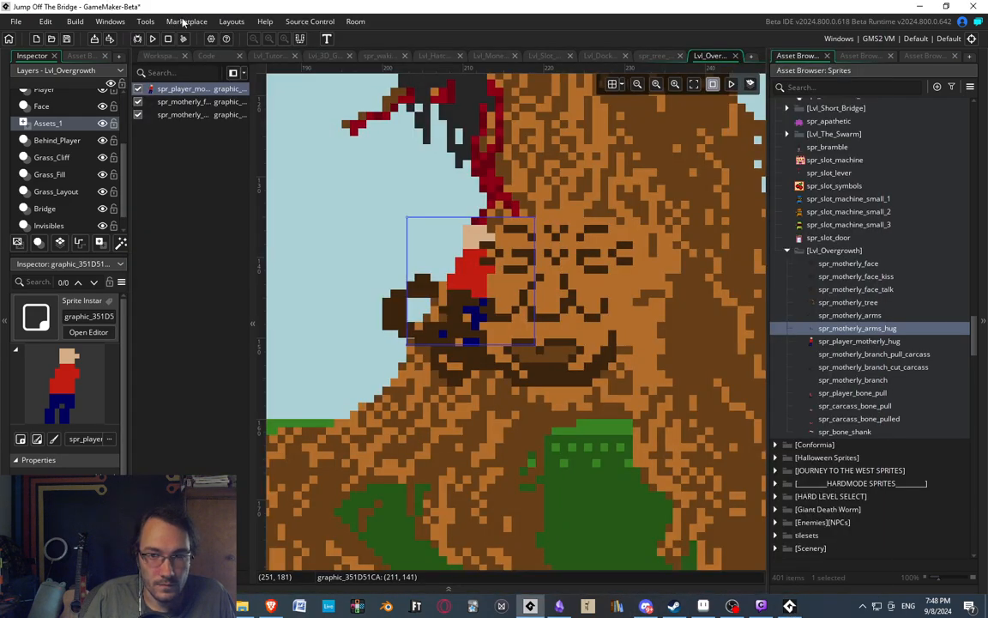
In the End Step event, leave a blank line below the player's hug sprite assignment and add "x = other.x-10;".
left_click(157, 57)
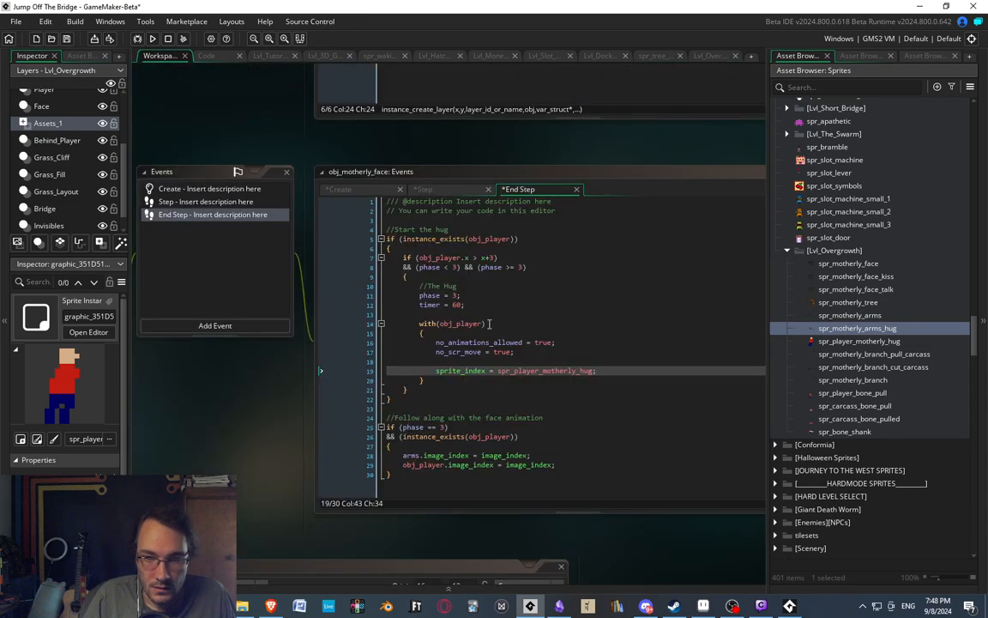
left_click(202, 203)
scroll(469, 375, "down", 3)
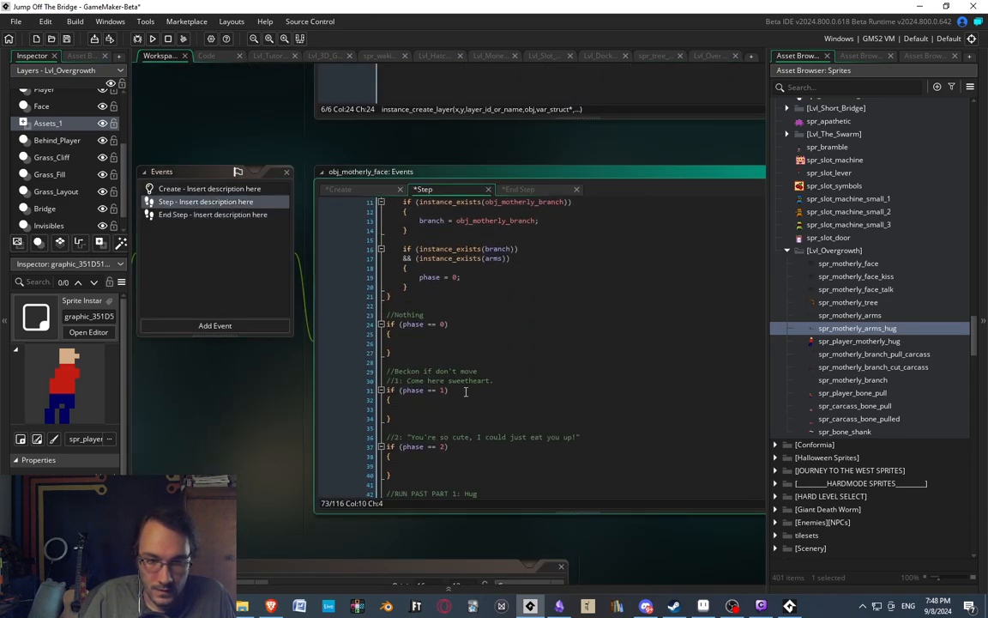
left_click(180, 215)
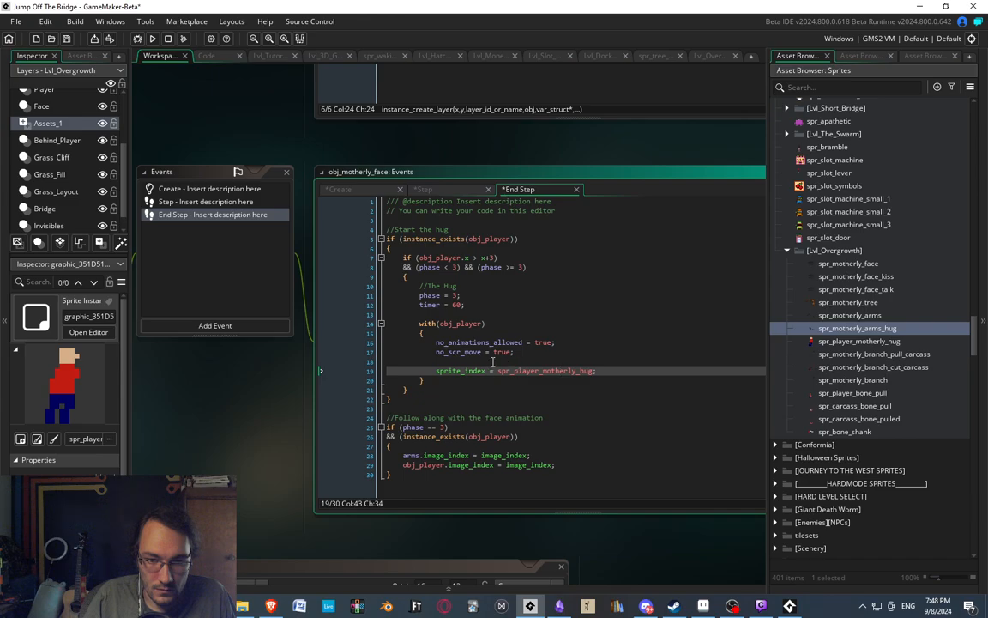
left_click(607, 370)
key("Return")
key("Return")
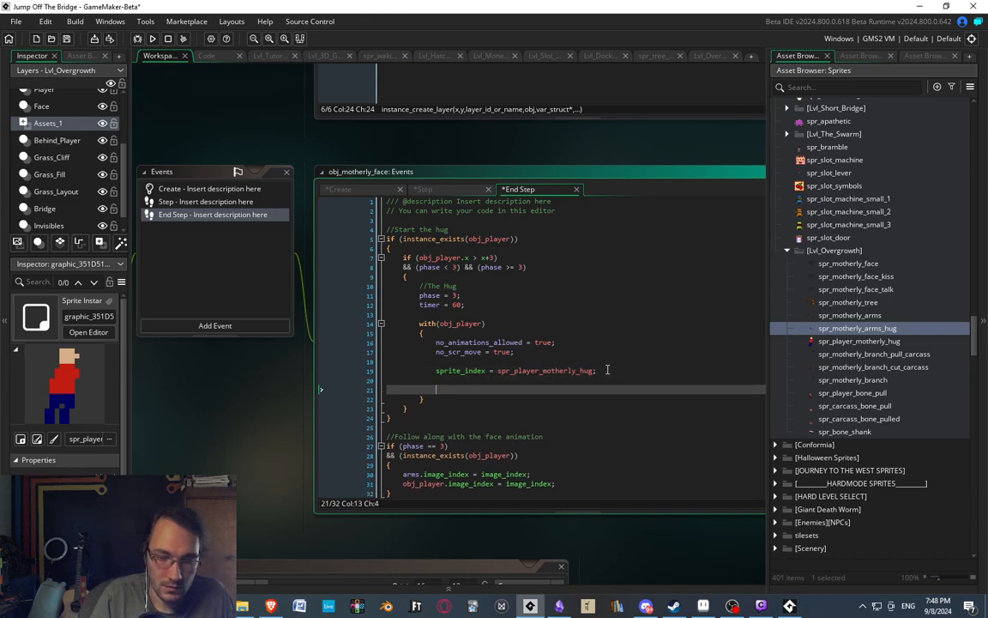
type("x = other.x-10;")
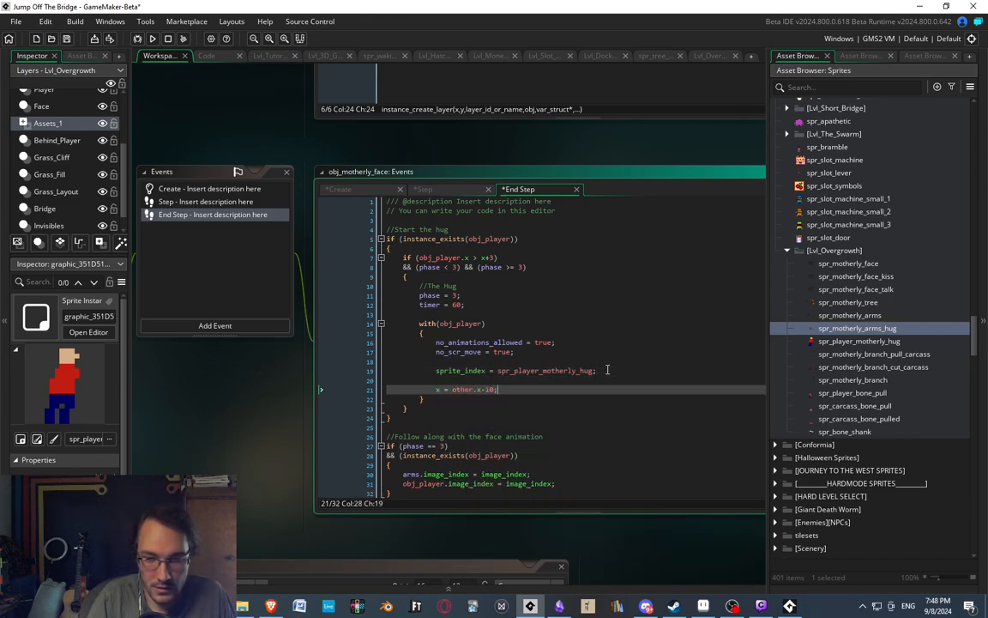
Close the running test game and return to the Lvl_Overgrowth room.
key("F5")
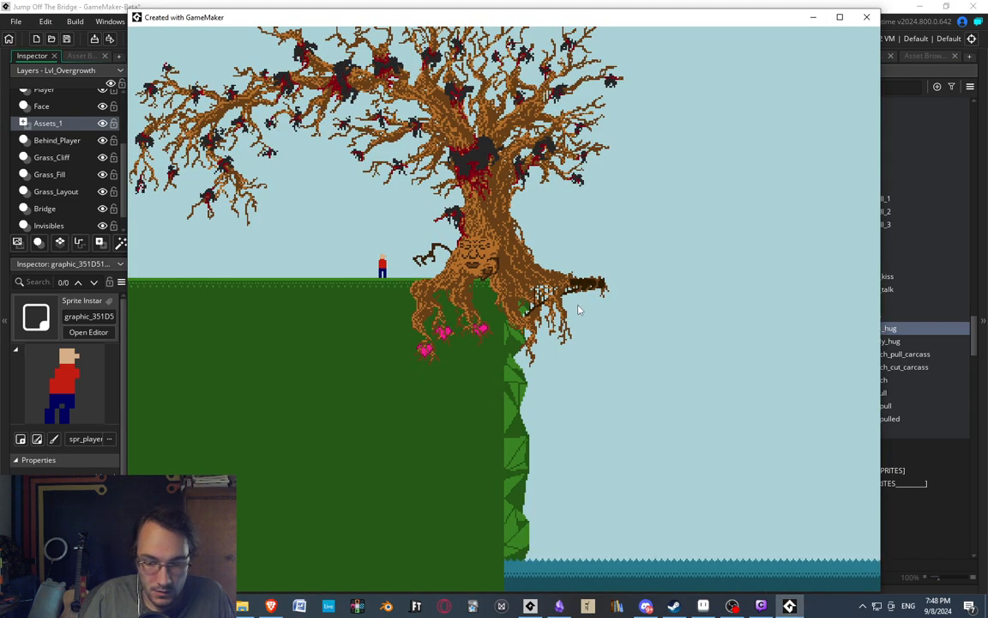
left_click(866, 17)
left_click(709, 55)
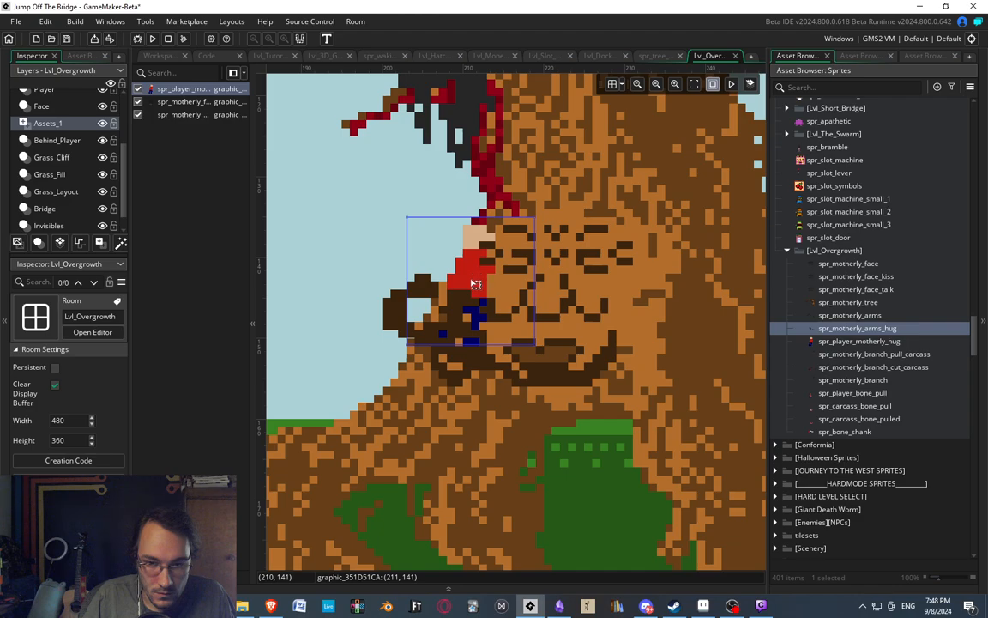
Move the player hug sprite down to (211, 147) and compare its placement with Overgrowth.aseprite in Aseprite.
left_click_drag(470, 282, 475, 321)
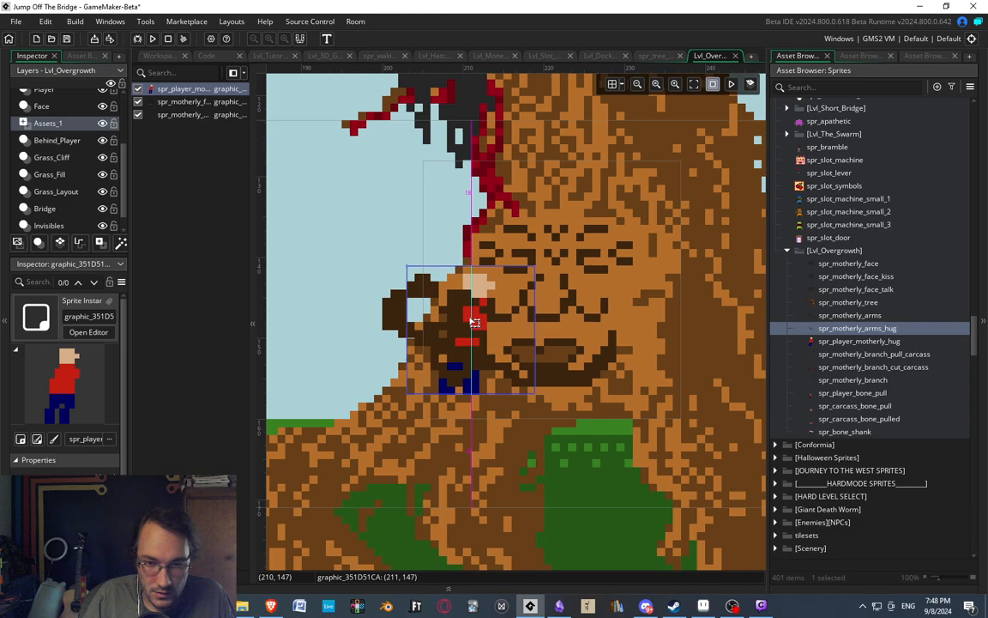
scroll(518, 238, "down", 3)
scroll(518, 239, "up", 2)
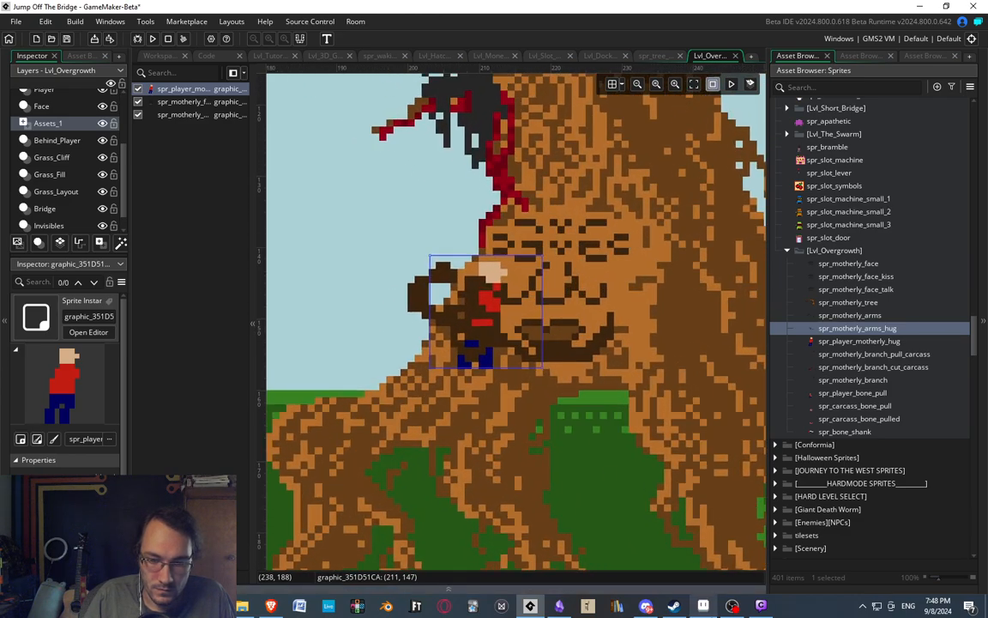
key("alt+Tab")
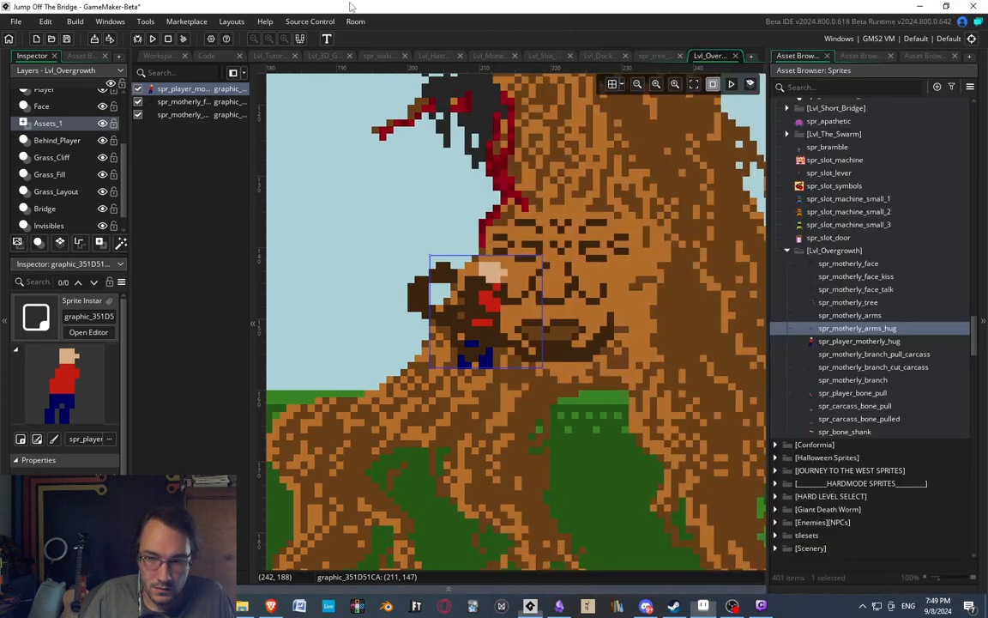
left_click(350, 7)
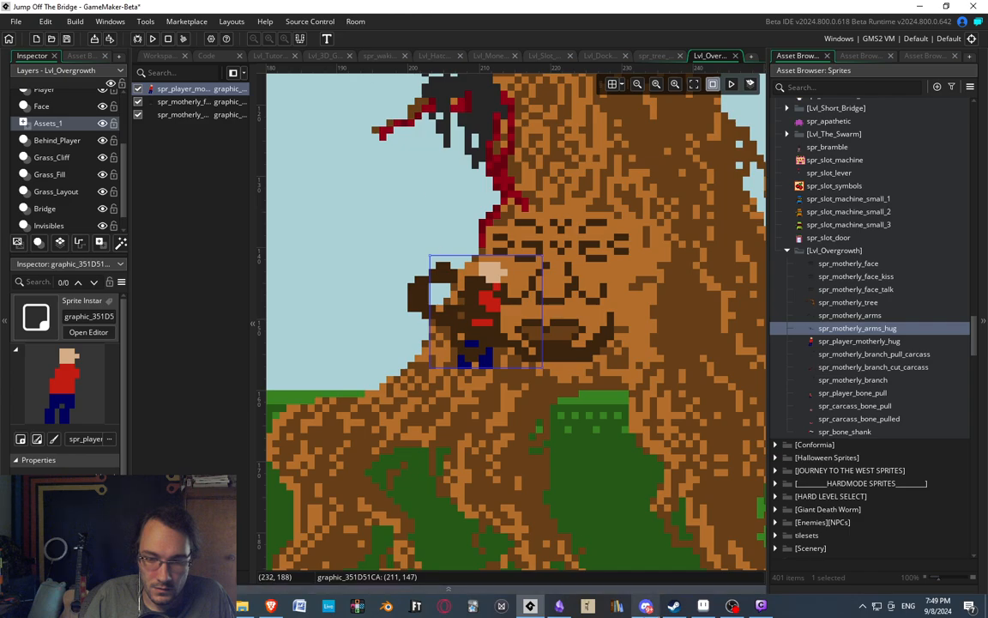
Delete the player hug, motherly arms hug and motherly face sprites from the Assets_1 layer of Lvl_Overgrowth after a last Aseprite comparison.
left_click(704, 606)
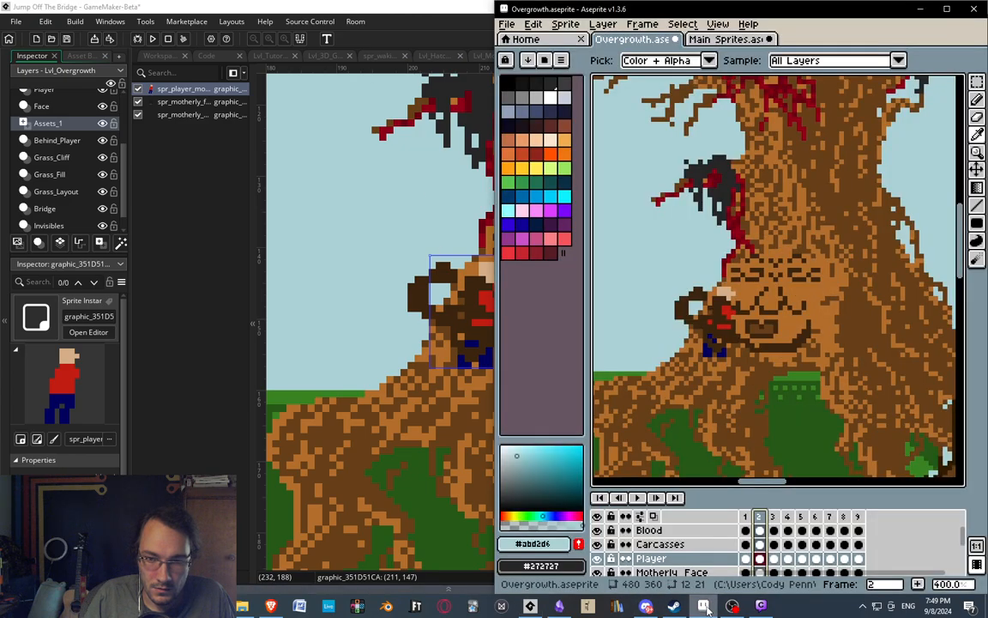
left_click(430, 215)
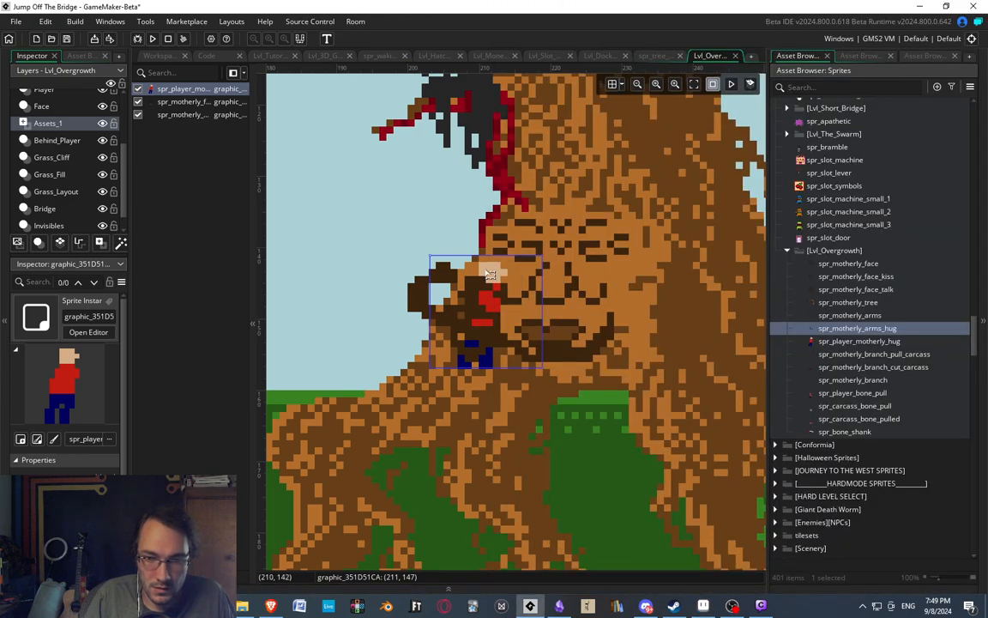
key("Delete")
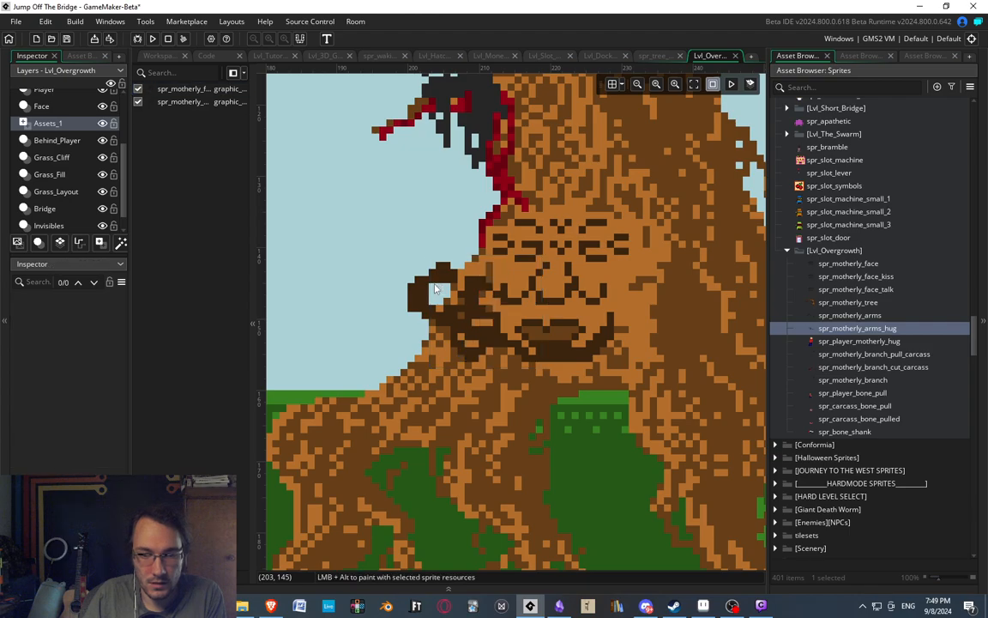
left_click(435, 290)
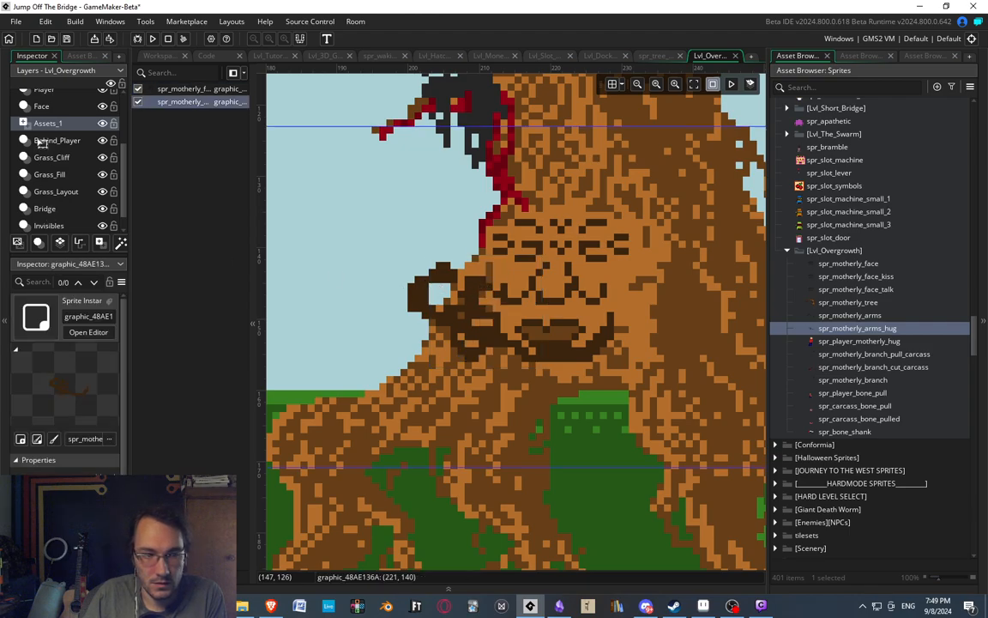
key("Delete")
left_click(547, 268)
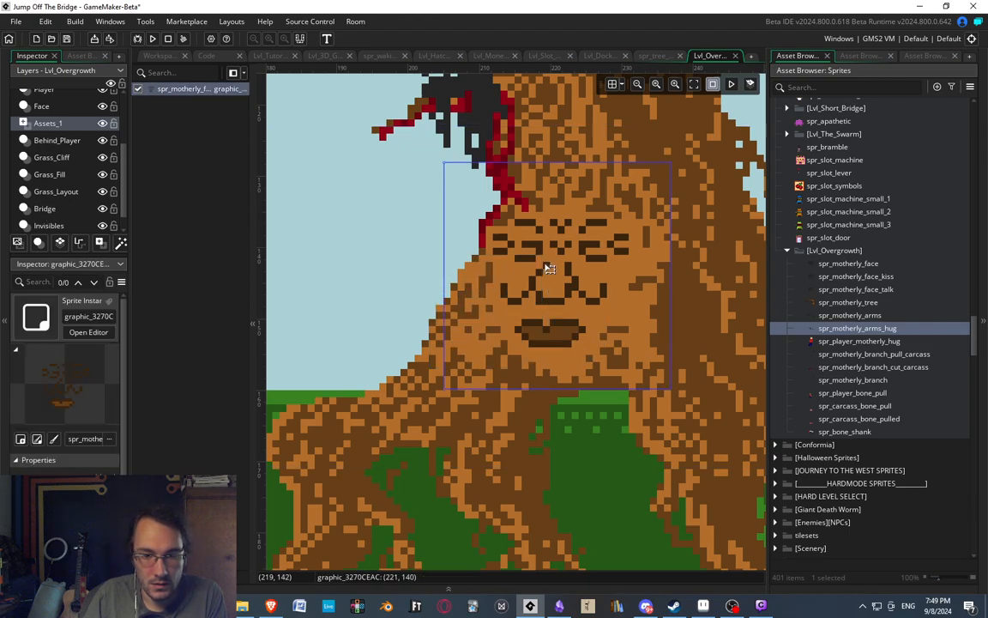
key("Delete")
scroll(446, 249, "down", 4)
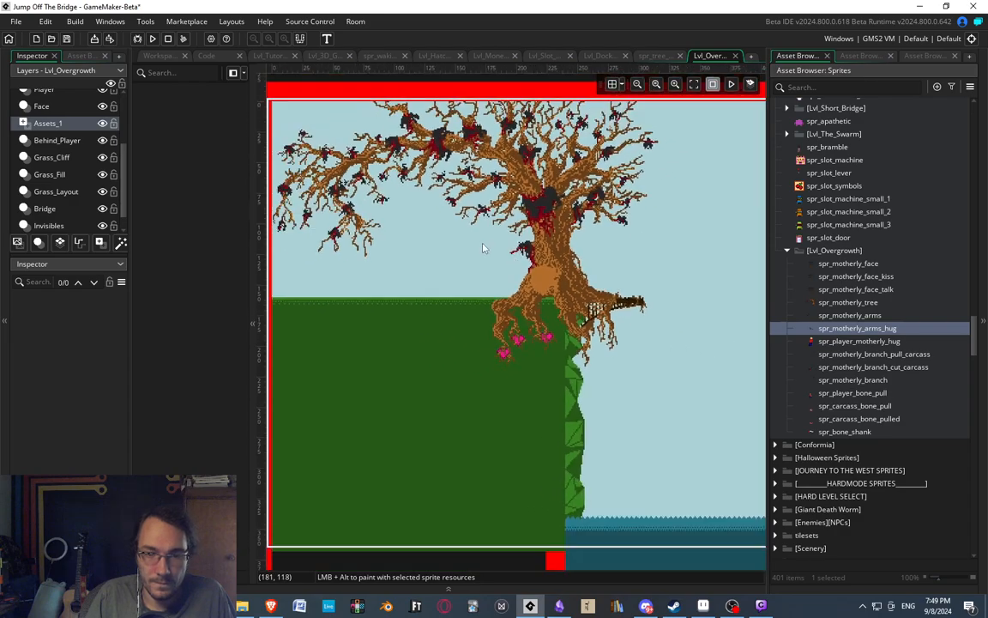
middle_click_drag(483, 243, 539, 277)
scroll(539, 277, "up", 1)
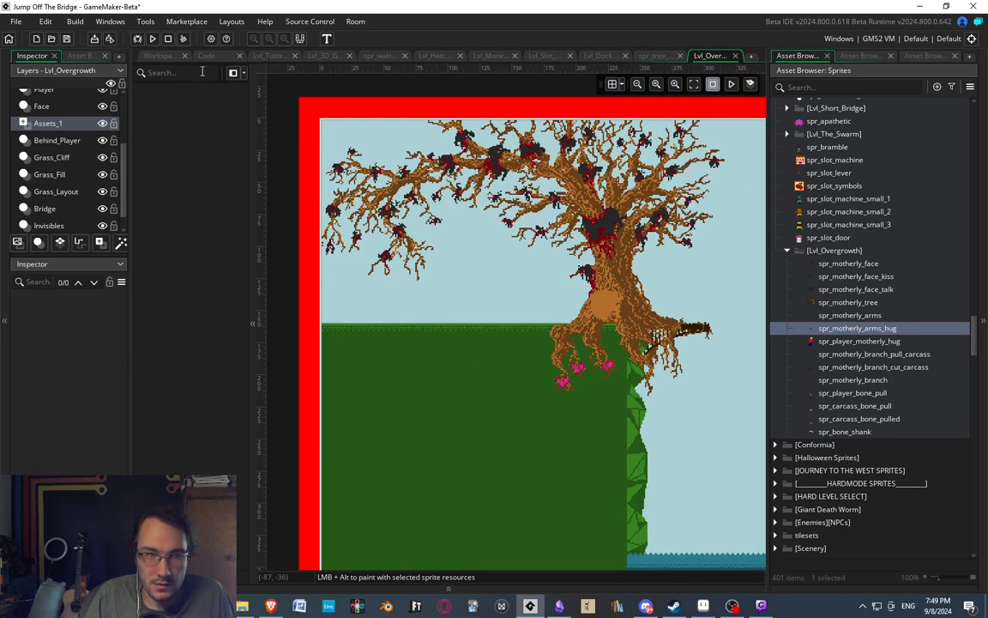
In obj_motherly_face's End Step event, add "y = other.y+6;" below the player's x assignment and save the project.
left_click(152, 53)
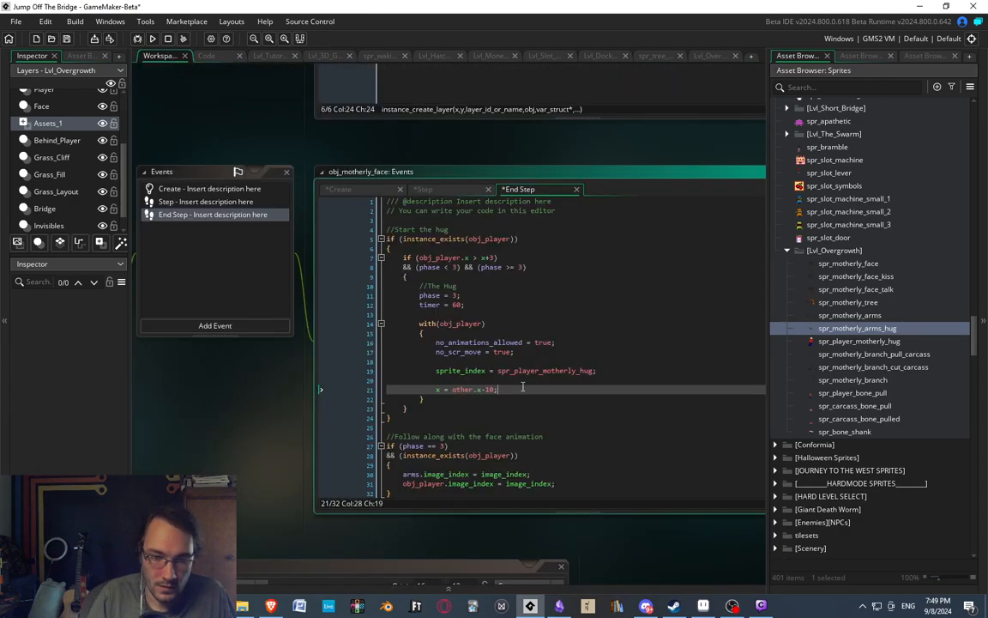
key("Return")
type("y = other.y+6;")
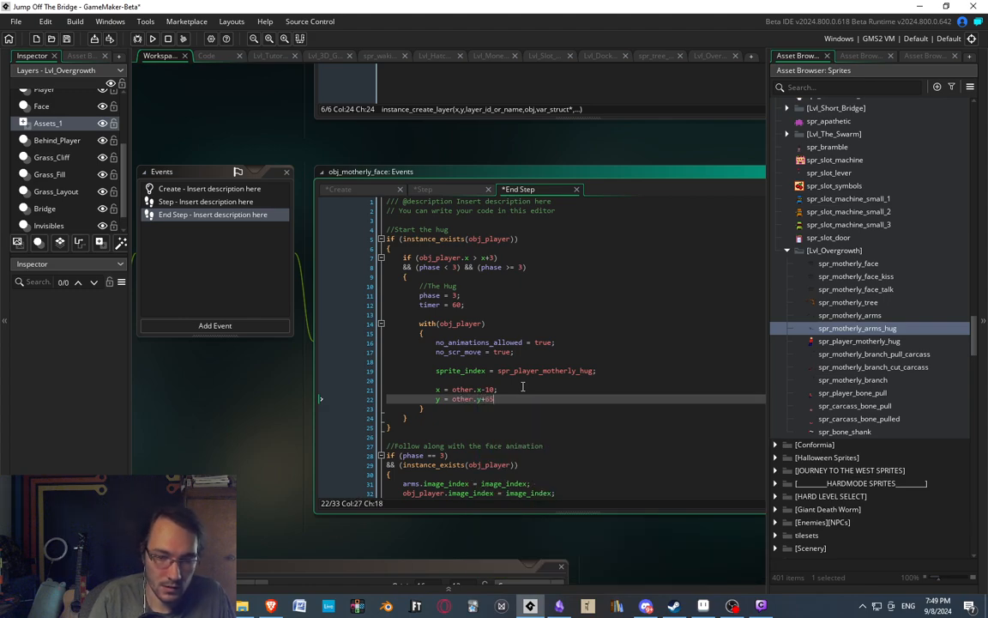
key("ctrl+s")
middle_click_drag(498, 352, 534, 311)
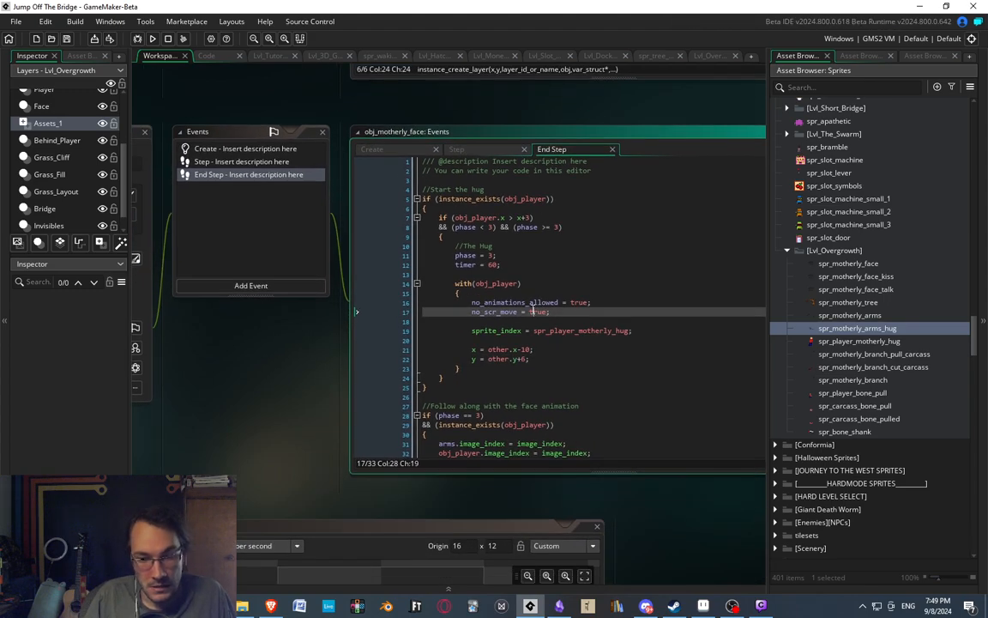
Build and run the game while reviewing the rest of the End Step code.
left_click(153, 39)
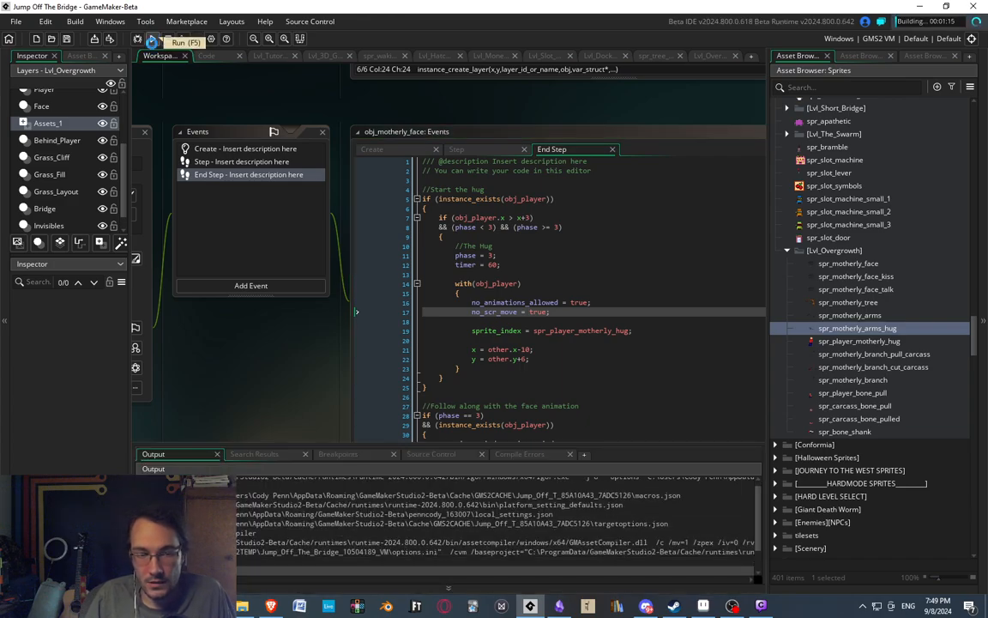
scroll(595, 302, "down", 1)
left_click(596, 349)
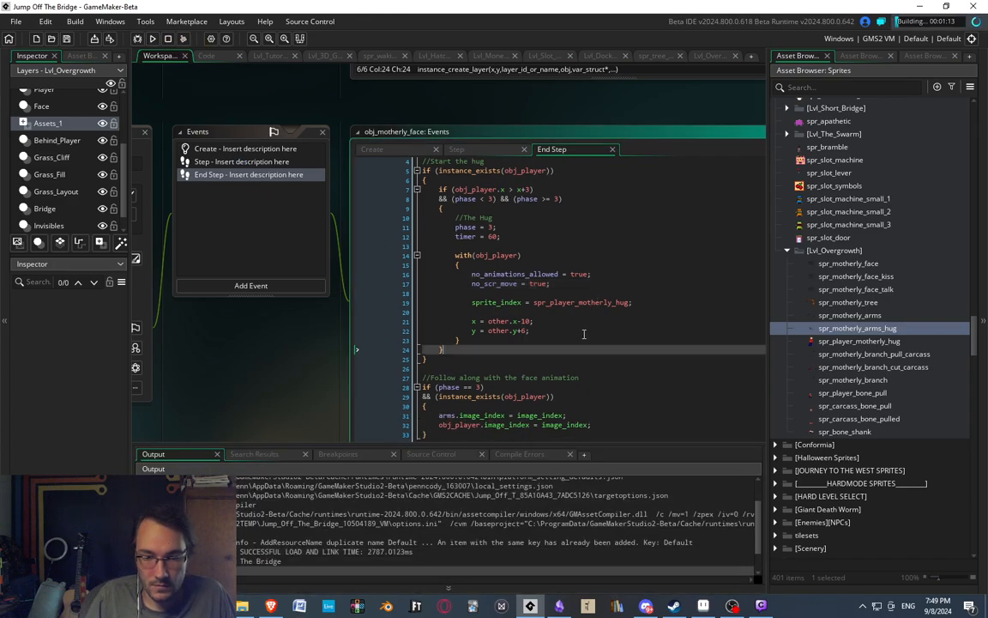
middle_click_drag(596, 349, 552, 275)
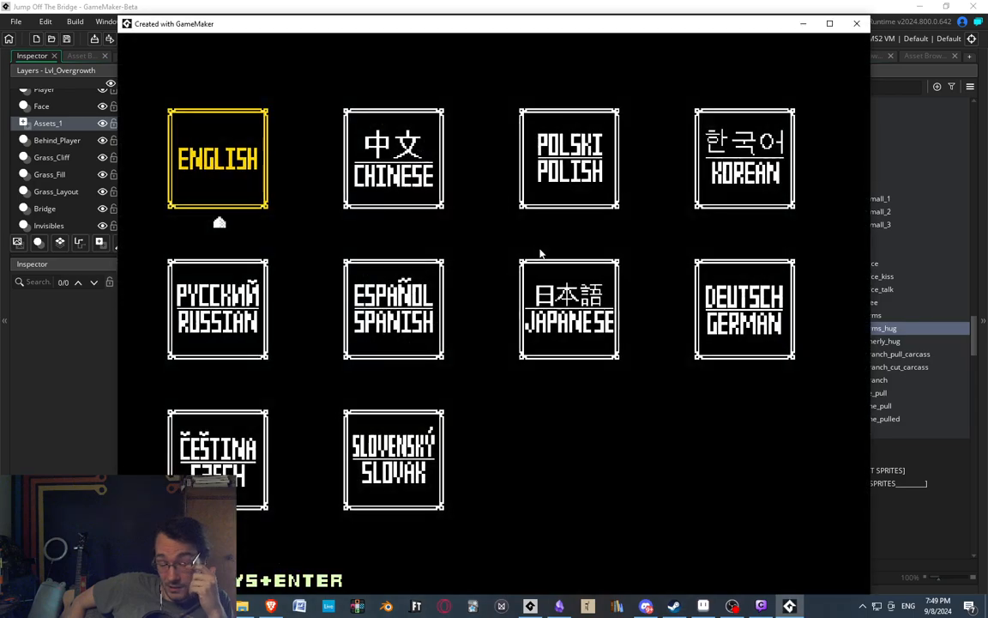
Choose English in the test game, begin Easymode, and enter the Overgrowth level from the level select.
key("Return")
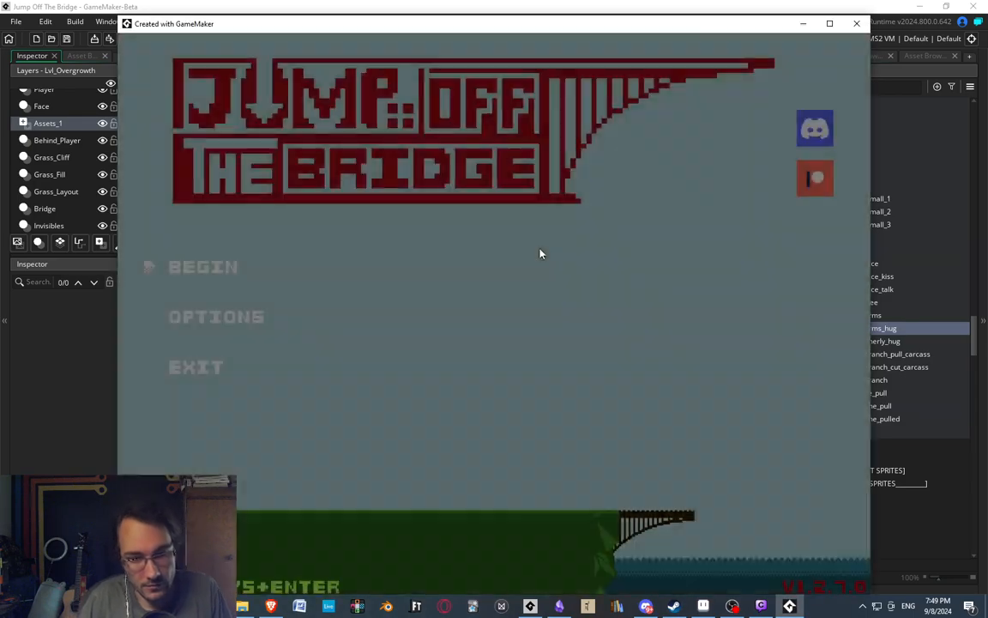
key("Return")
key("Return")
key("Down")
key("Down")
key("Down")
key("Down")
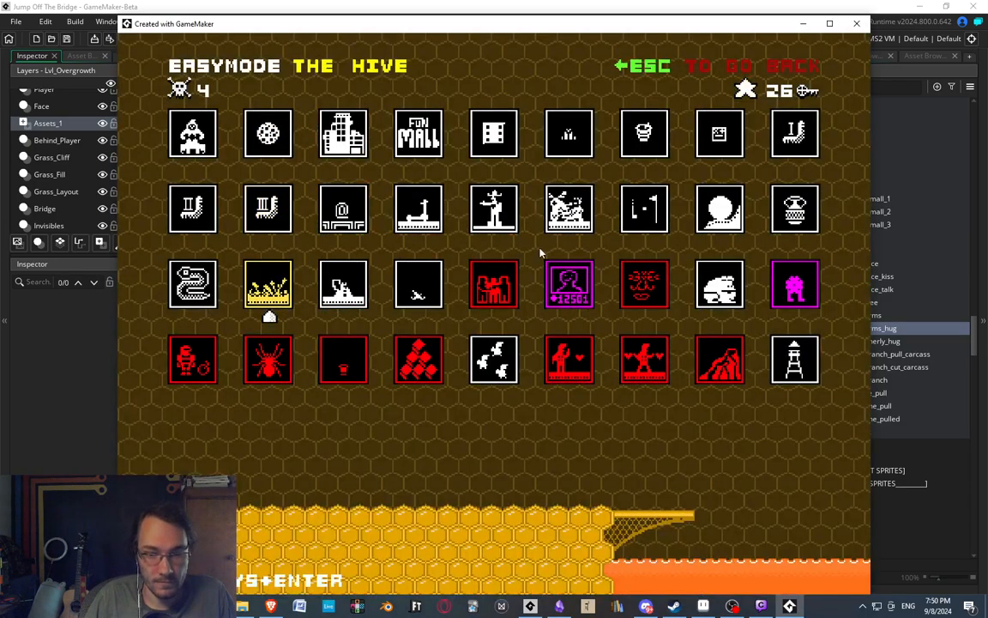
key("Right")
key("Right")
key("Right")
key("Right")
key("Right")
key("Return")
Walk the player up to and past the tree's face, and try moving and jumping there to test the hug.
key("Right")
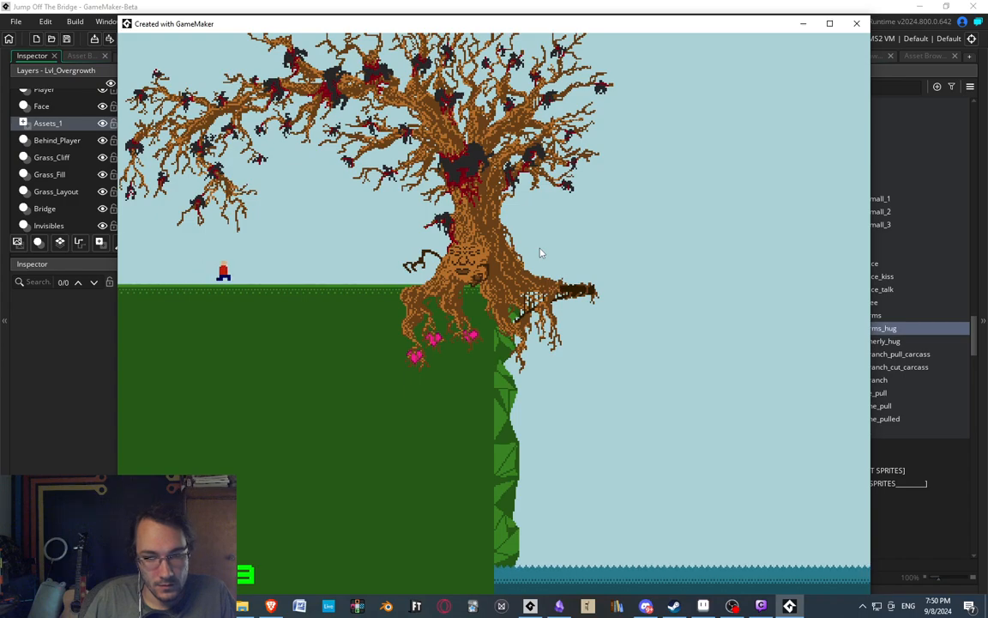
key("Right")
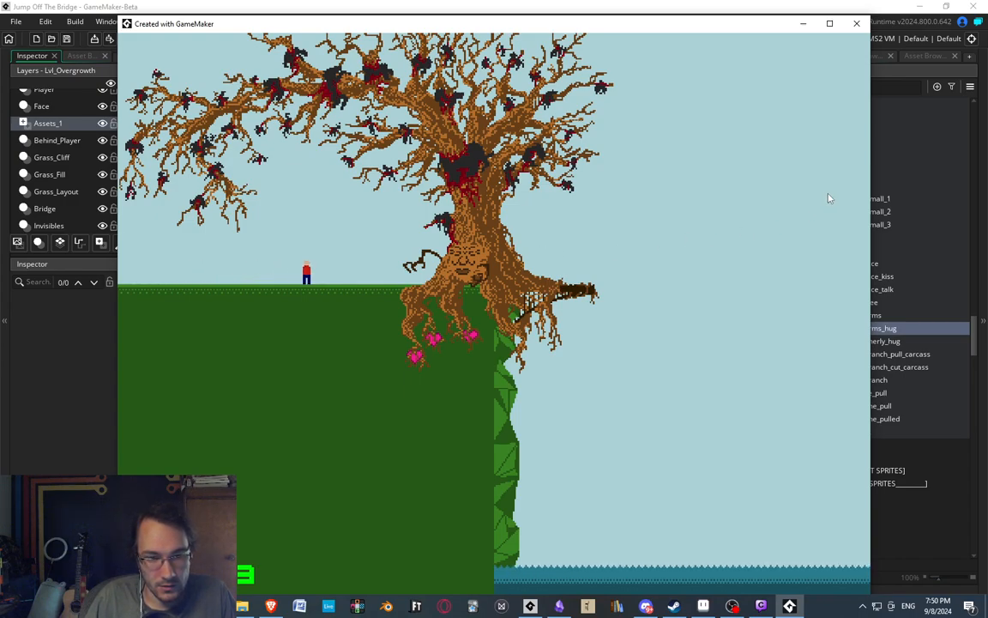
key("Right")
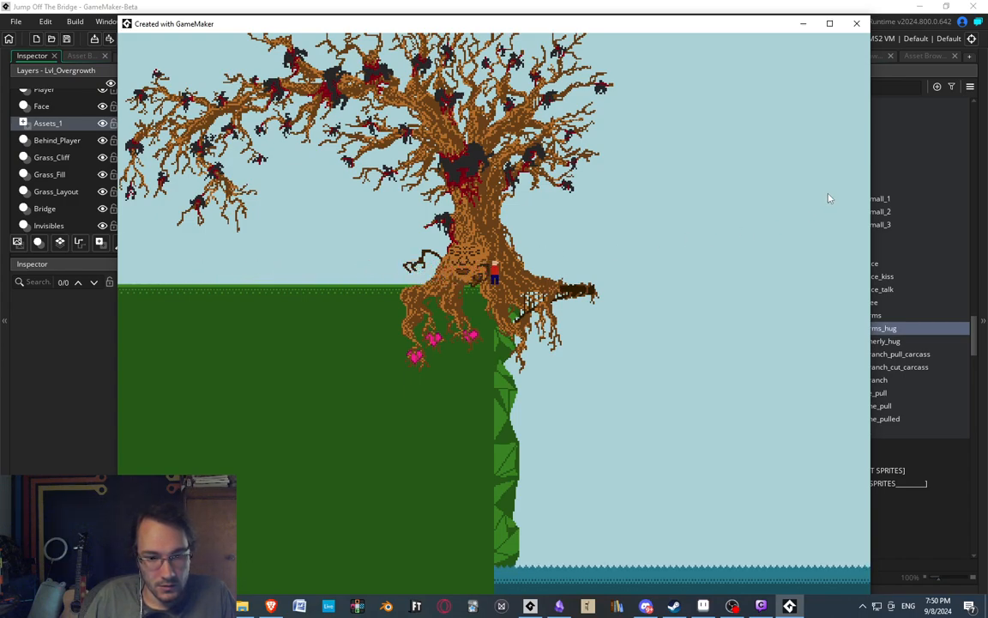
key("Left")
key("space")
key("Right")
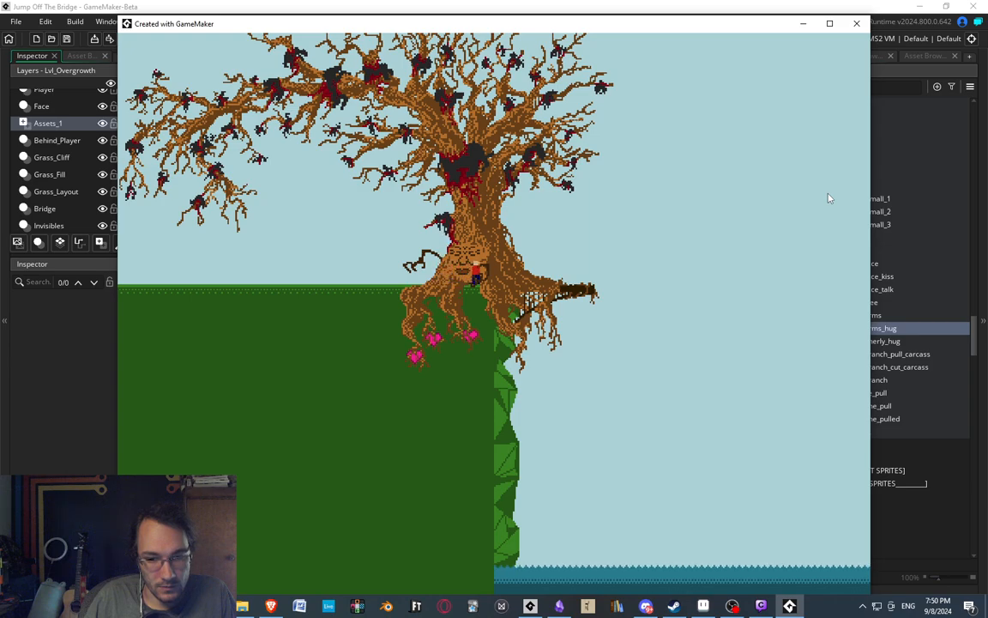
key("space")
key("Left")
key("Left")
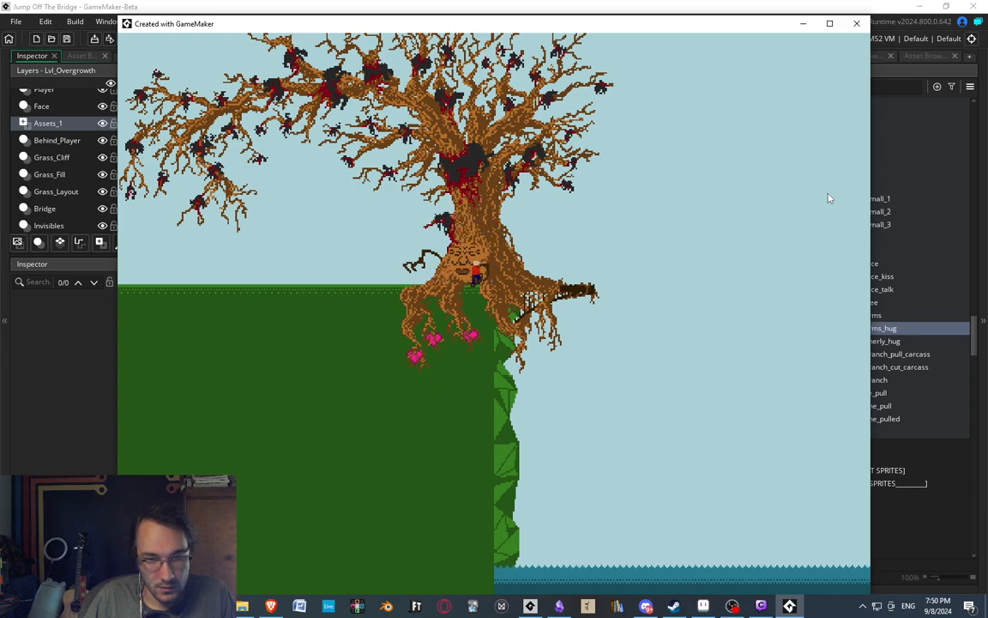
key("Right")
key("Left")
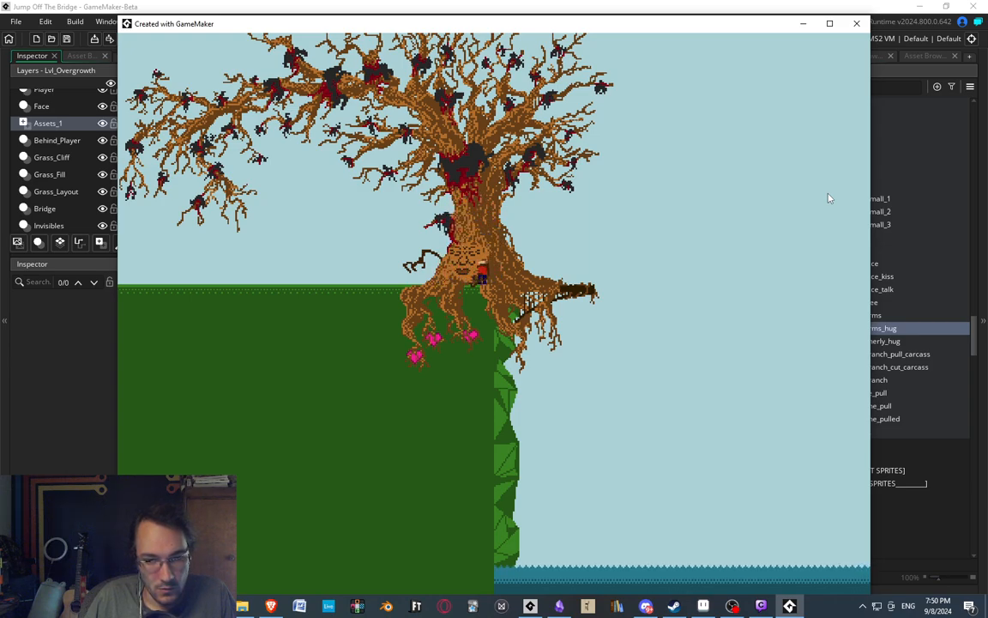
key("Right")
Return to obj_motherly_face's End Step code and examine the position and phase conditions that start the hug.
left_click(669, 5)
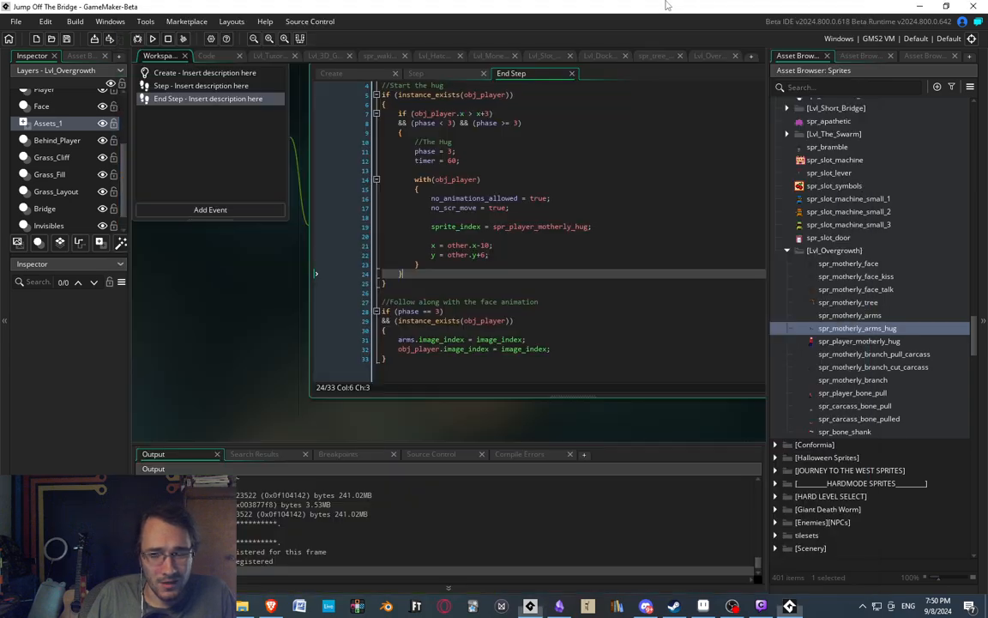
scroll(510, 288, "up", 1)
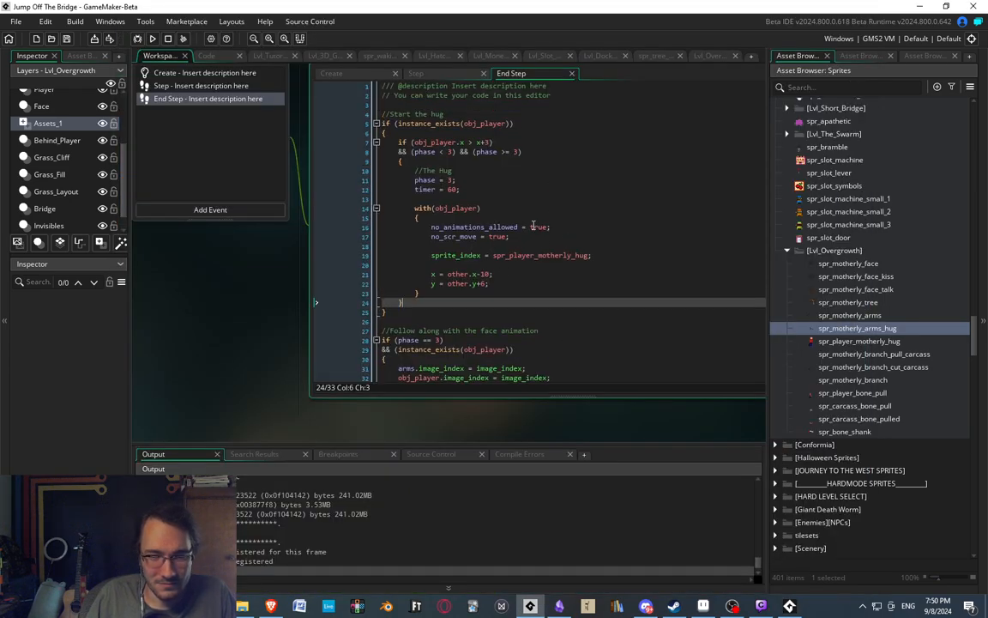
mouse_move(463, 198)
middle_mouse_down()
mouse_move(722, 226)
mouse_move(616, 220)
mouse_move(618, 236)
mouse_move(552, 228)
middle_mouse_up()
left_click(340, 111)
middle_click_drag(574, 193, 508, 171)
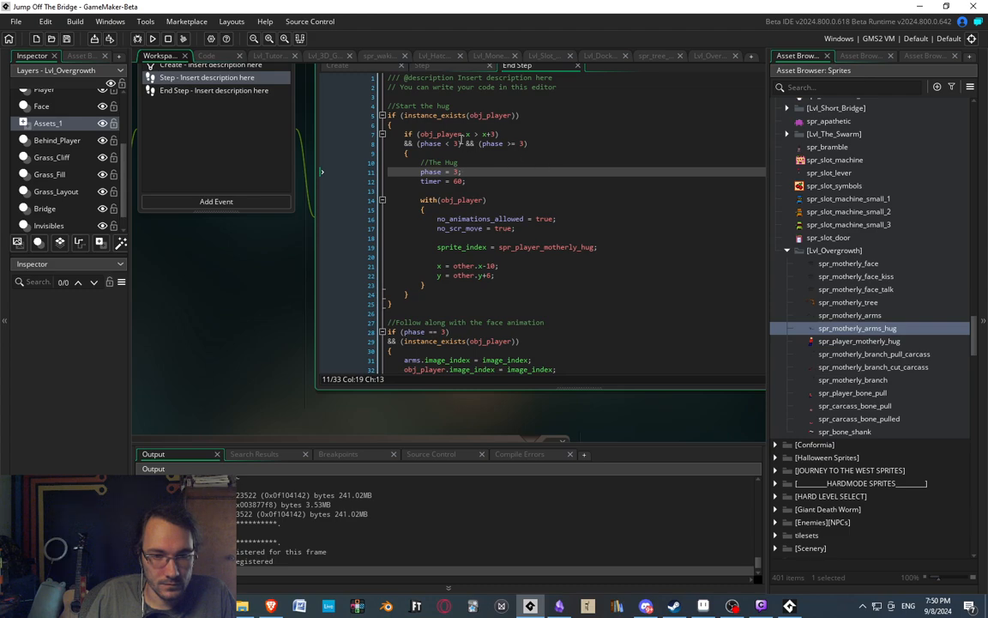
left_click(433, 135)
left_click(501, 135)
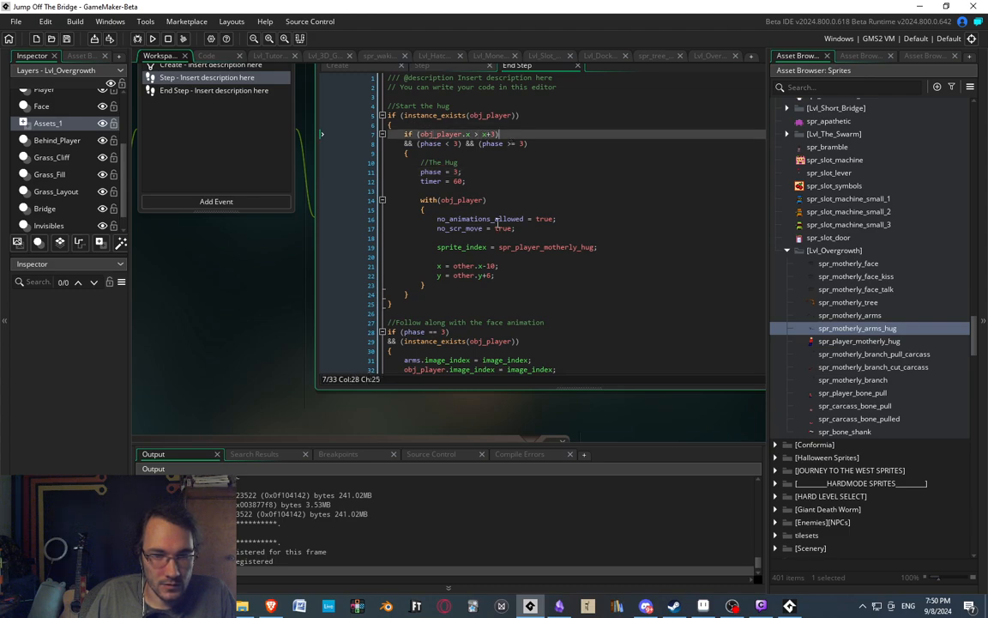
Set a breakpoint on the "phase = 3;" line, line 11 of the End Step event.
left_click(358, 163)
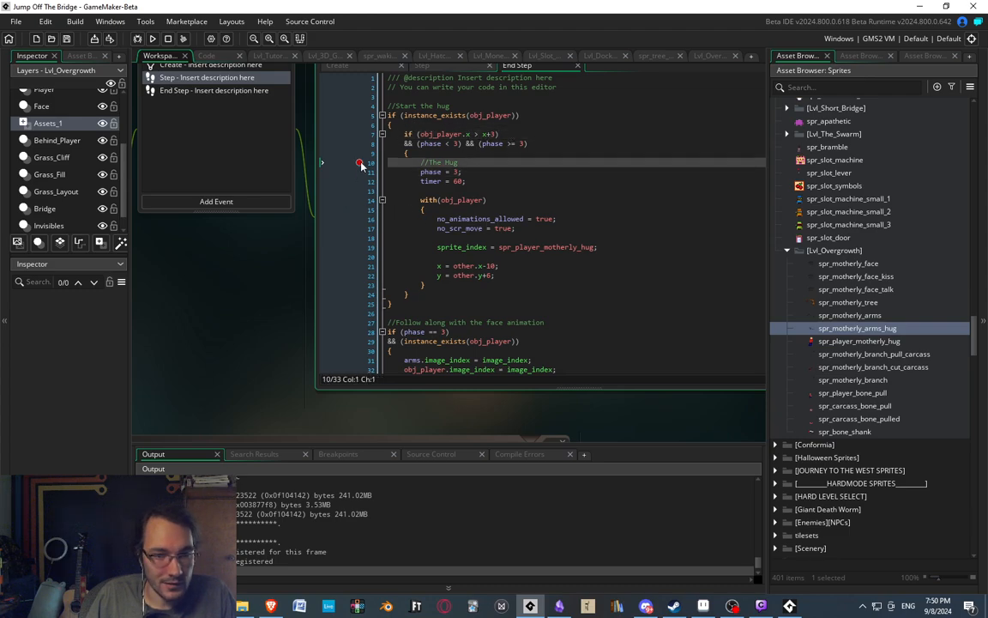
left_click(360, 163)
left_click(359, 173)
Stop the running test game and relaunch it in debug mode.
left_click(169, 38)
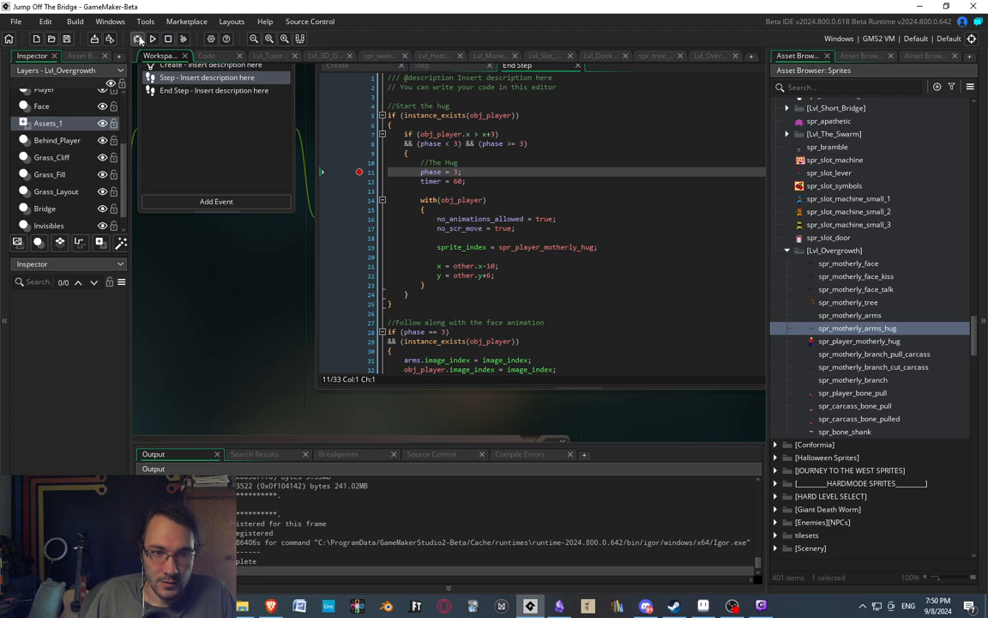
left_click(137, 39)
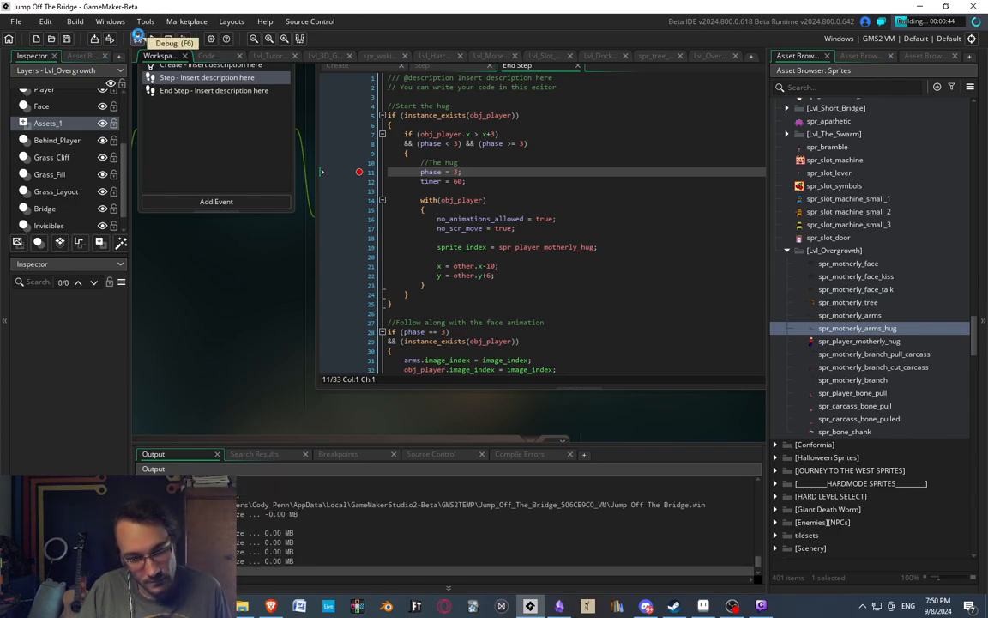
left_click(138, 37)
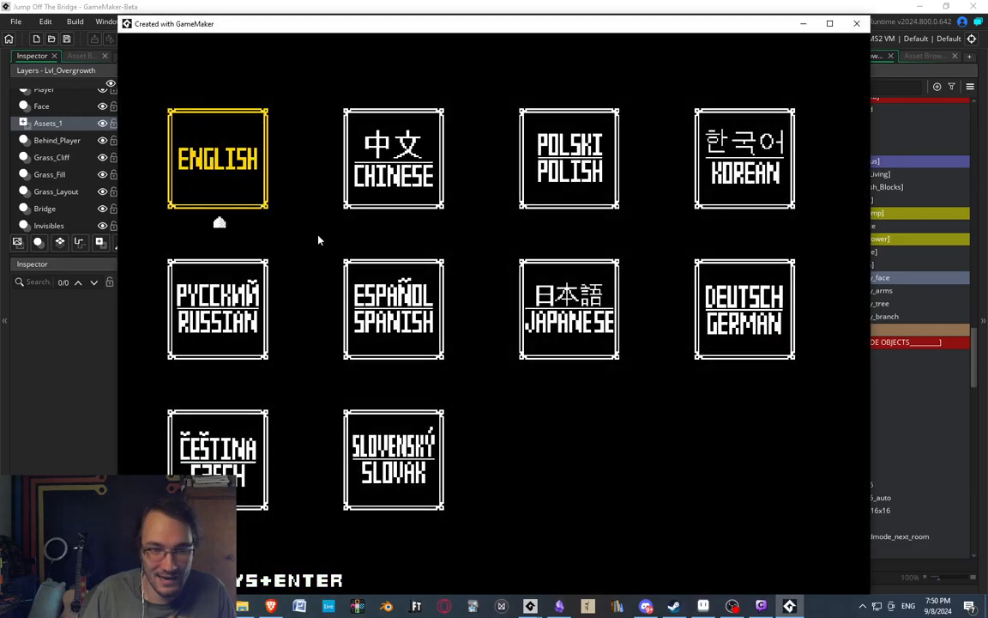
Choose English and start Easymode in the debugged game, and return to the End Step code in the workspace.
key("Return")
key("Return")
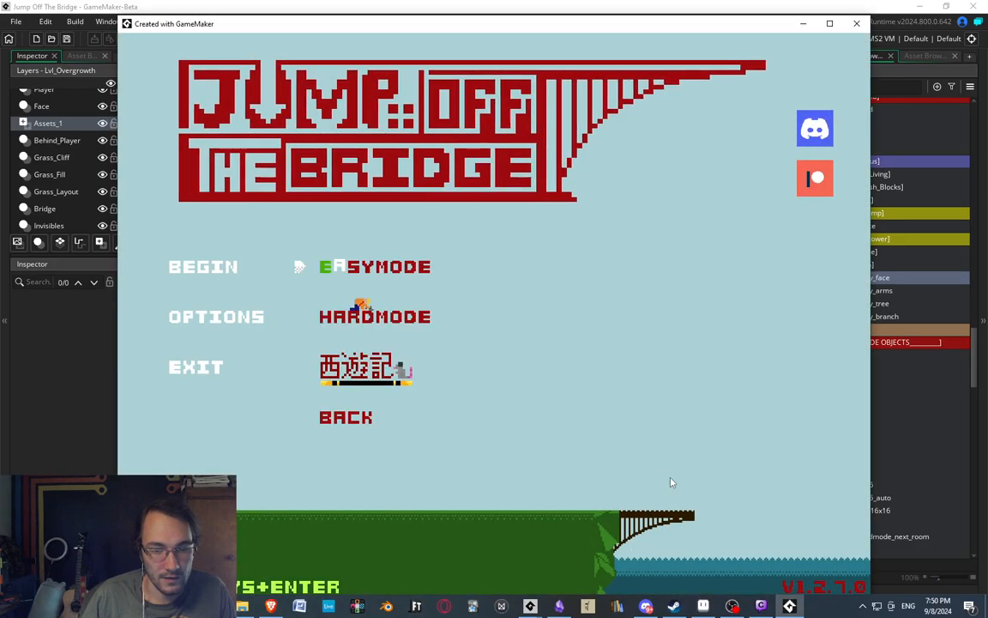
key("Return")
left_click(324, 6)
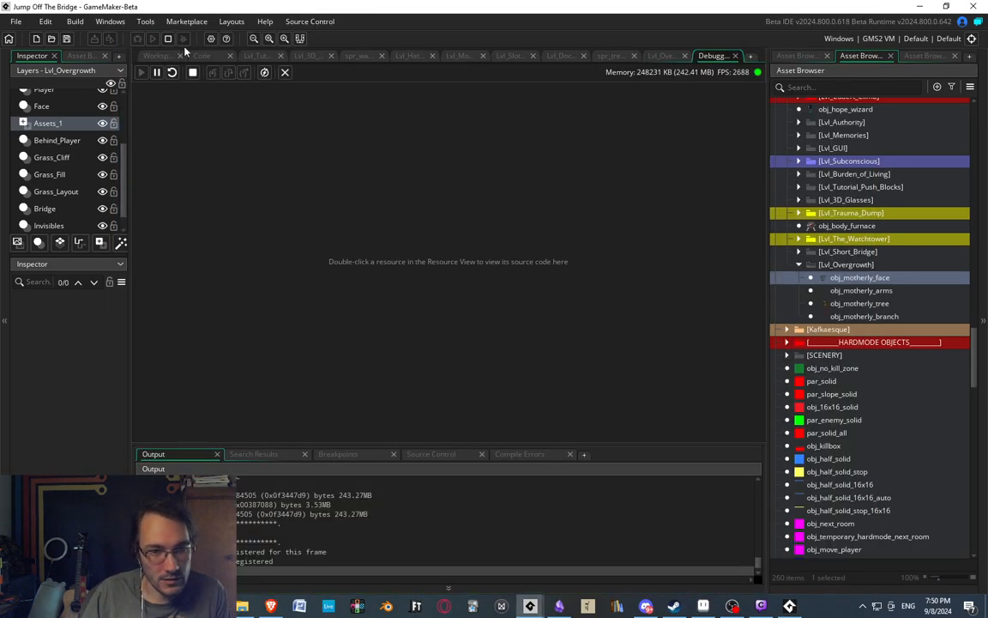
left_click(159, 55)
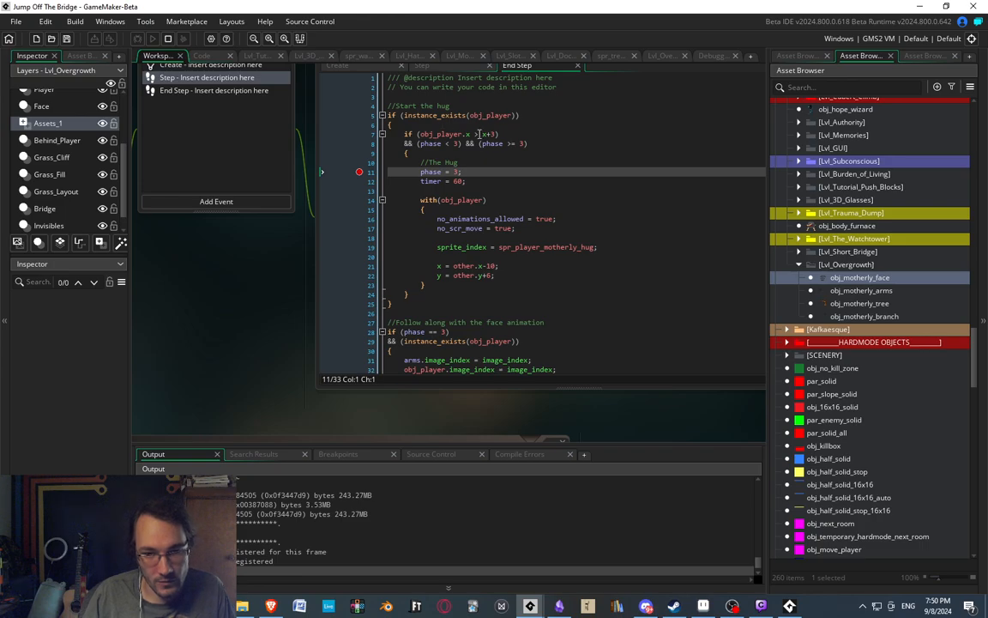
Try breakpoints on the hug condition at lines 7 and 8, and clear every breakpoint in the End Step event.
left_click(361, 136)
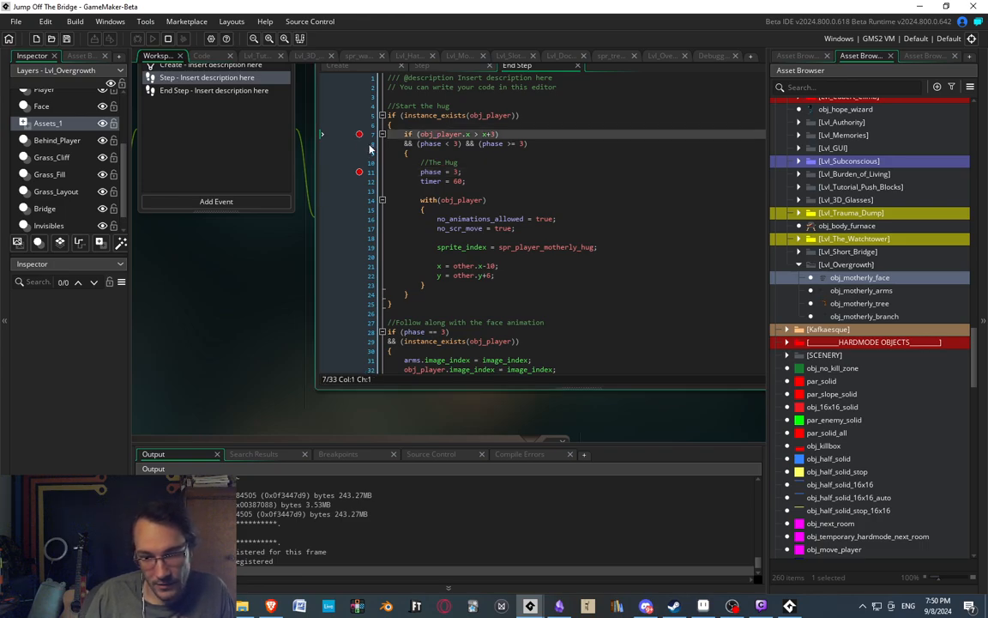
left_click(360, 144)
left_click(360, 174)
middle_click_drag(472, 147, 458, 175)
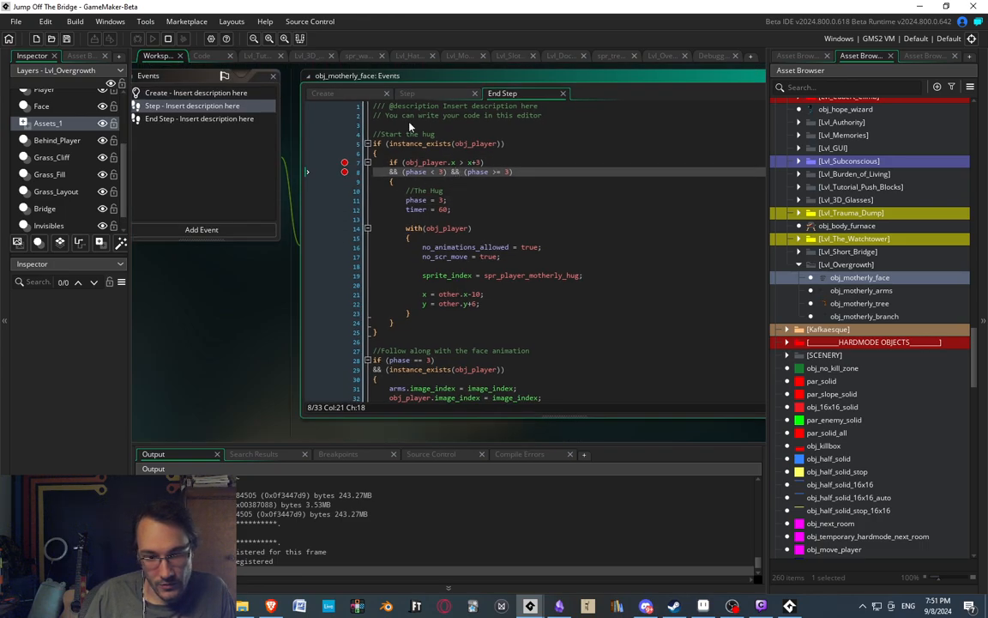
left_click(344, 163)
left_click(344, 172)
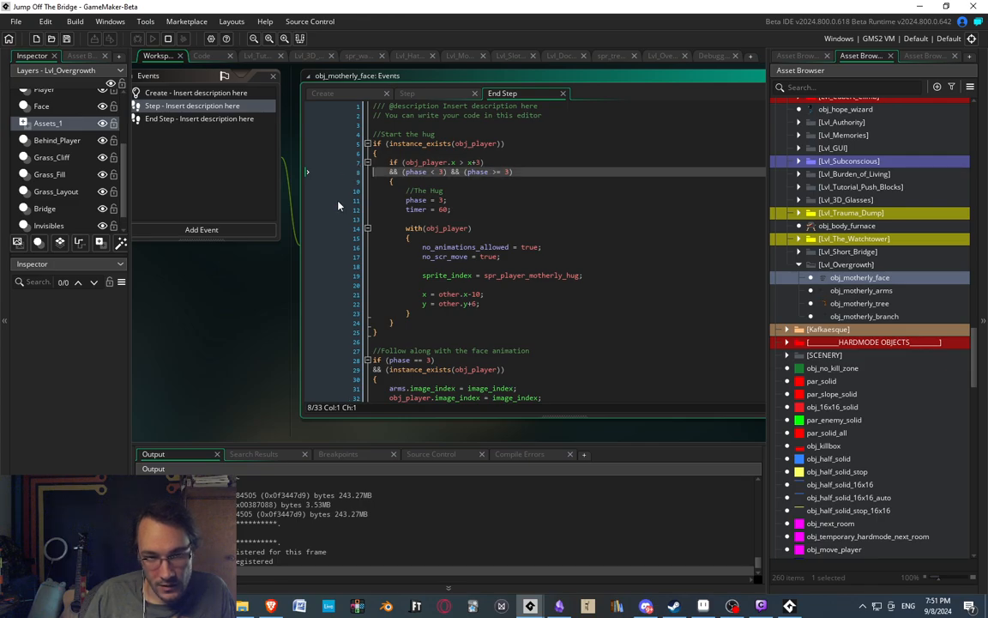
Set a breakpoint on the "//The Hug" line of the End Step event and review the Step code and the hug's position and phase conditions.
left_click(345, 190)
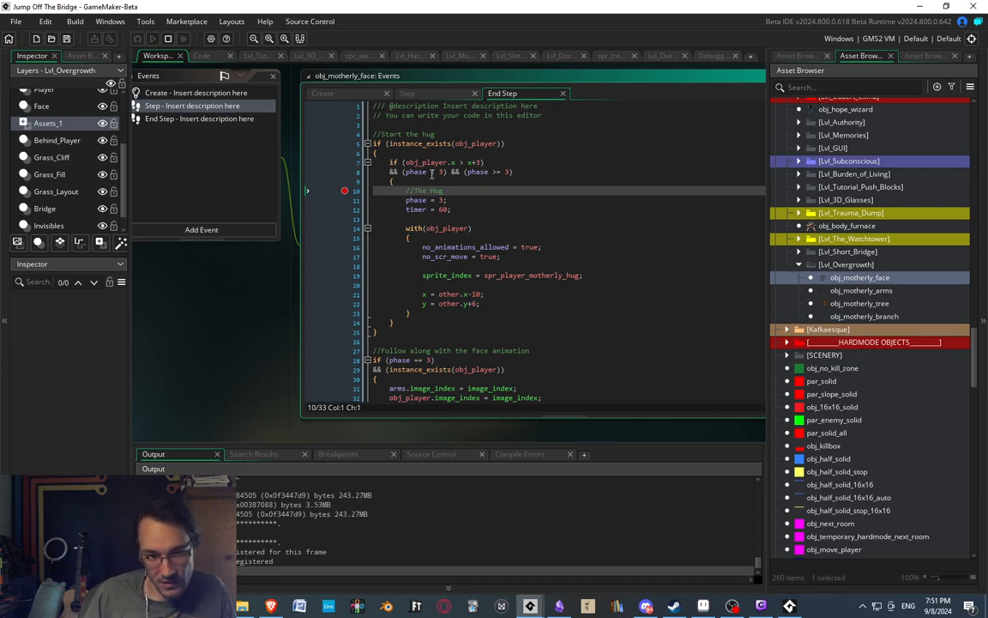
left_click(194, 105)
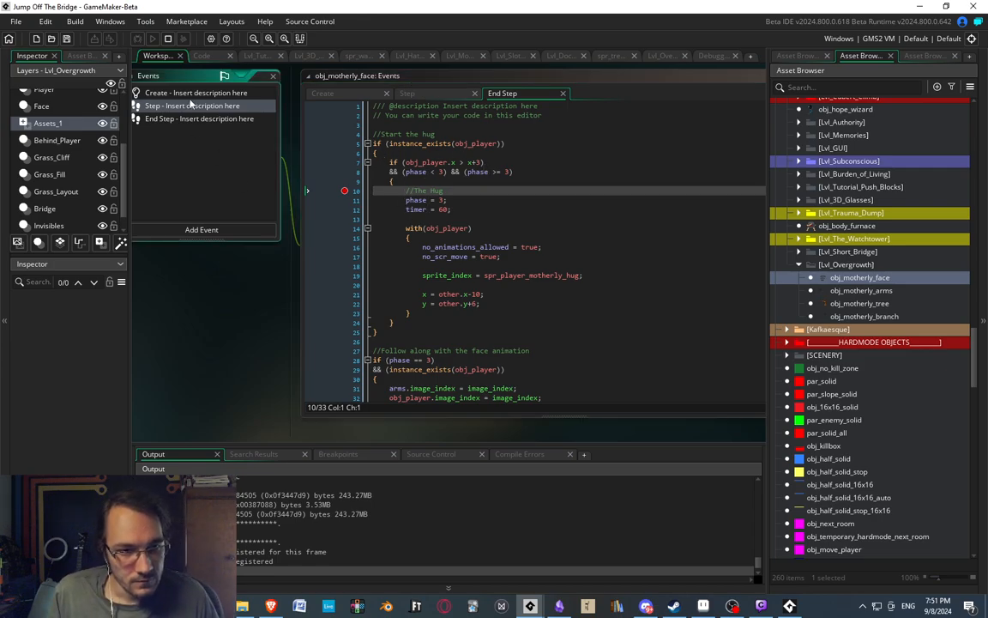
scroll(617, 307, "up", 4)
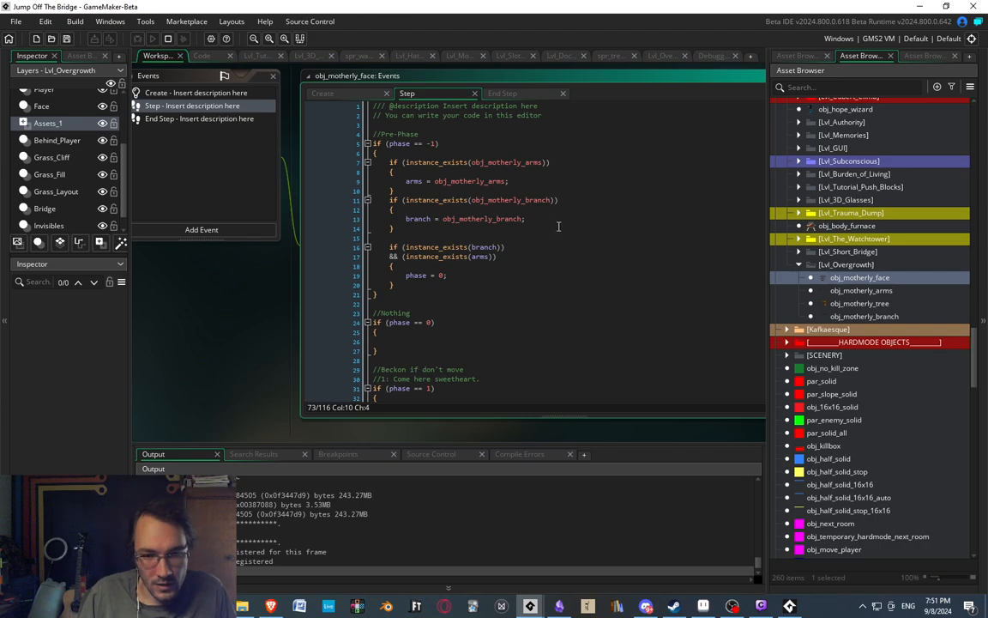
left_click(198, 118)
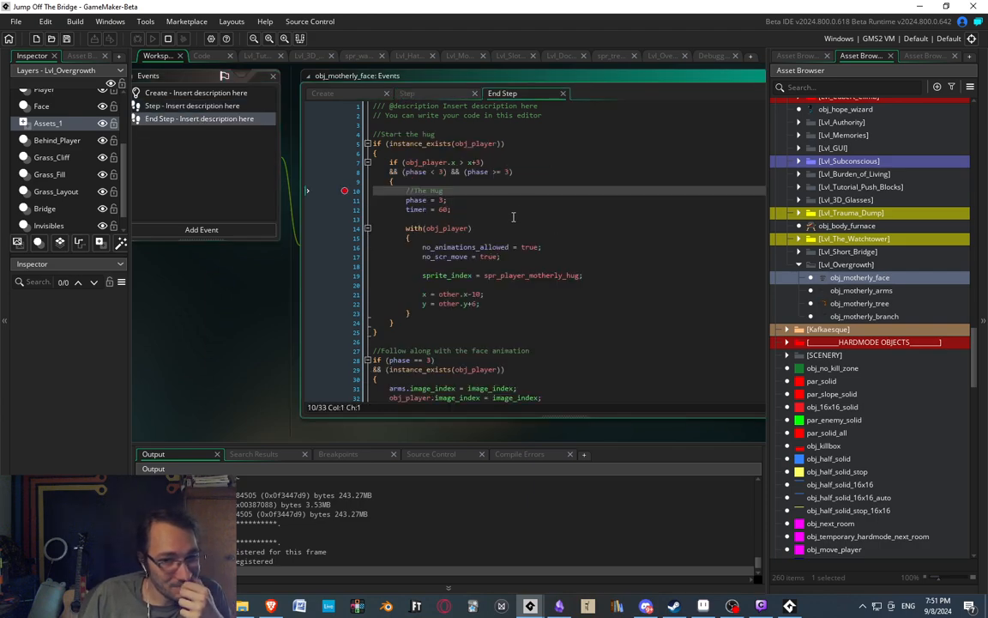
left_click(450, 163)
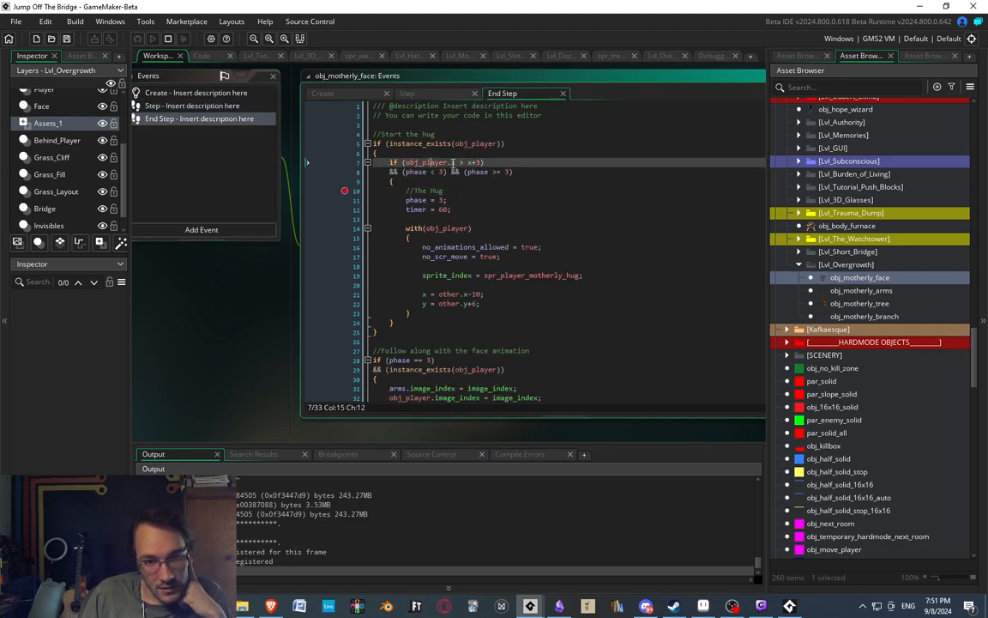
left_click(473, 162)
left_click(407, 172)
left_click_drag(411, 172, 510, 173)
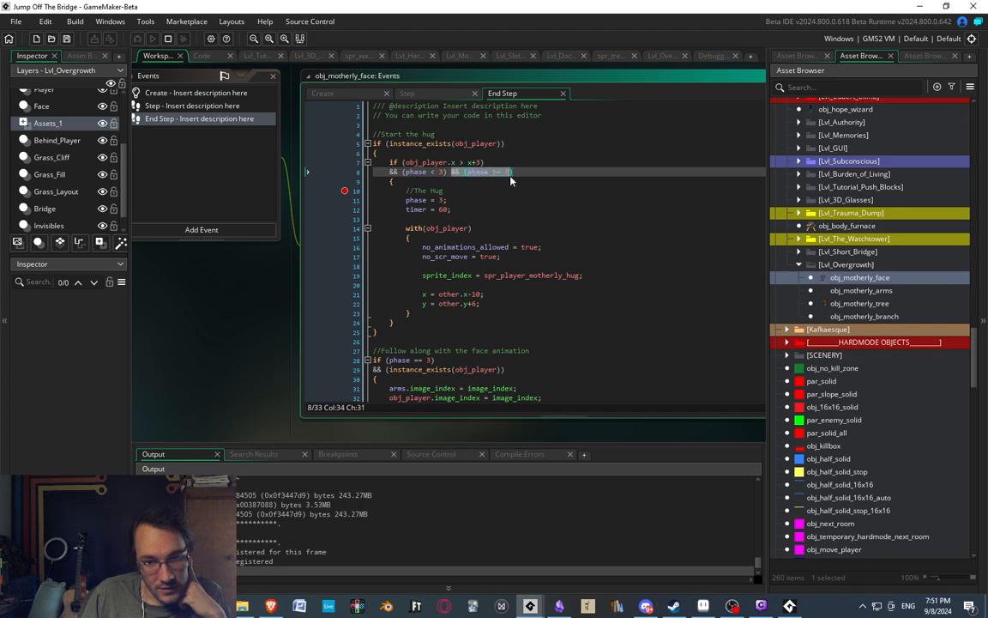
left_click(451, 201)
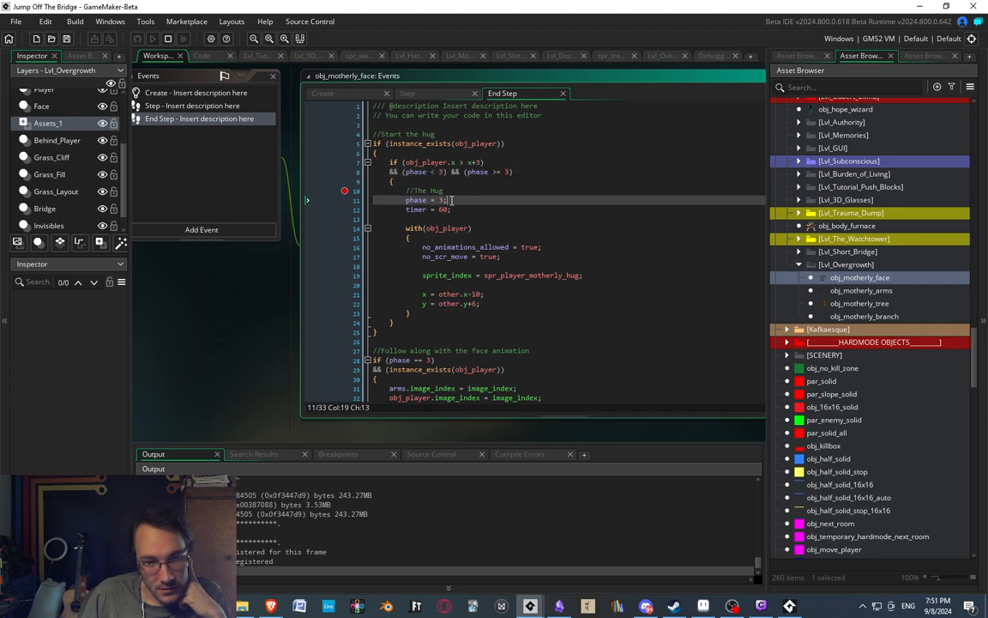
Stop the running game and change the second phase check of the hug condition to "phase != 3".
left_click(168, 40)
left_click(518, 172)
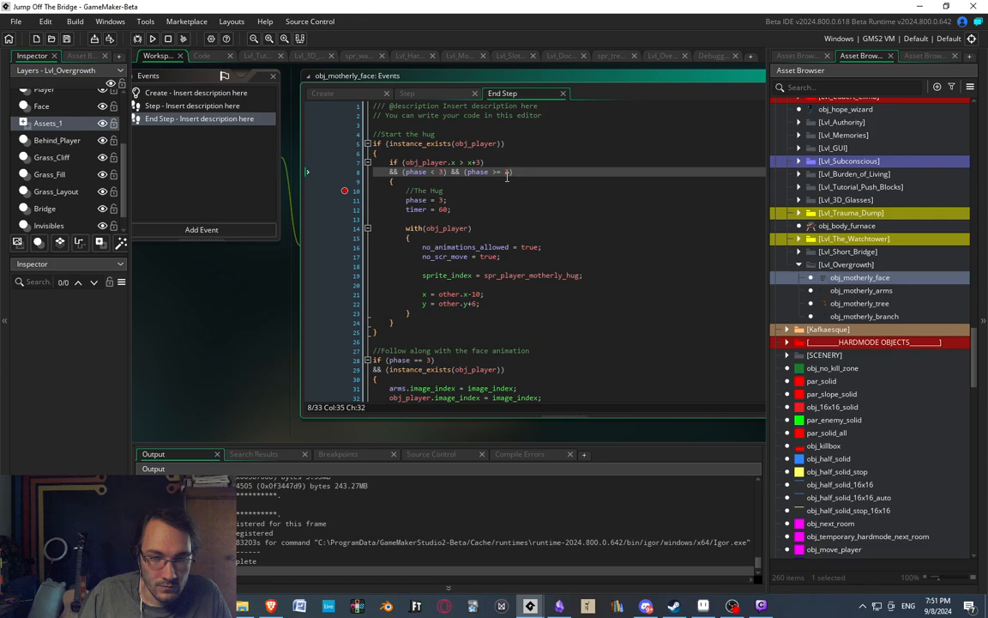
key("Left")
key("Left")
key("Left")
key("Left")
key("BackSpace")
type("!")
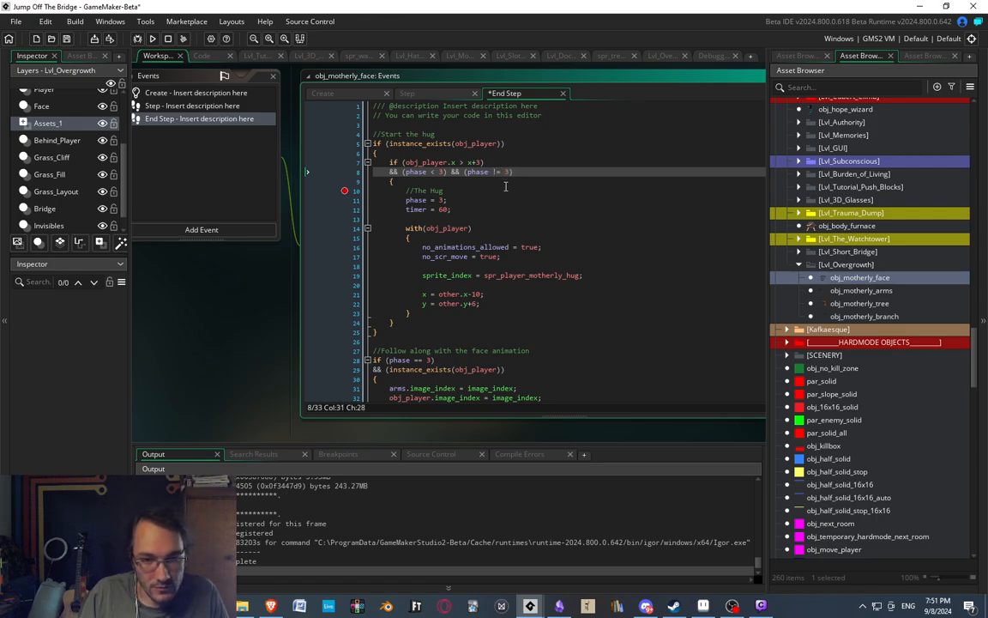
left_click(507, 189)
left_click(540, 172)
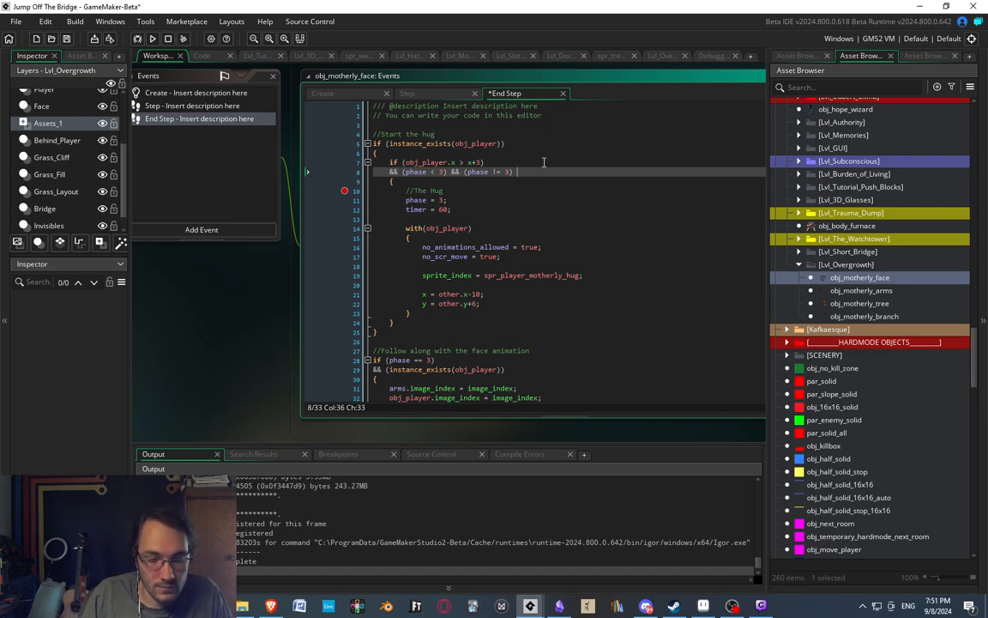
Declare "hugged = false;" below the timer variable in obj_motherly_face's Create event.
left_click(193, 93)
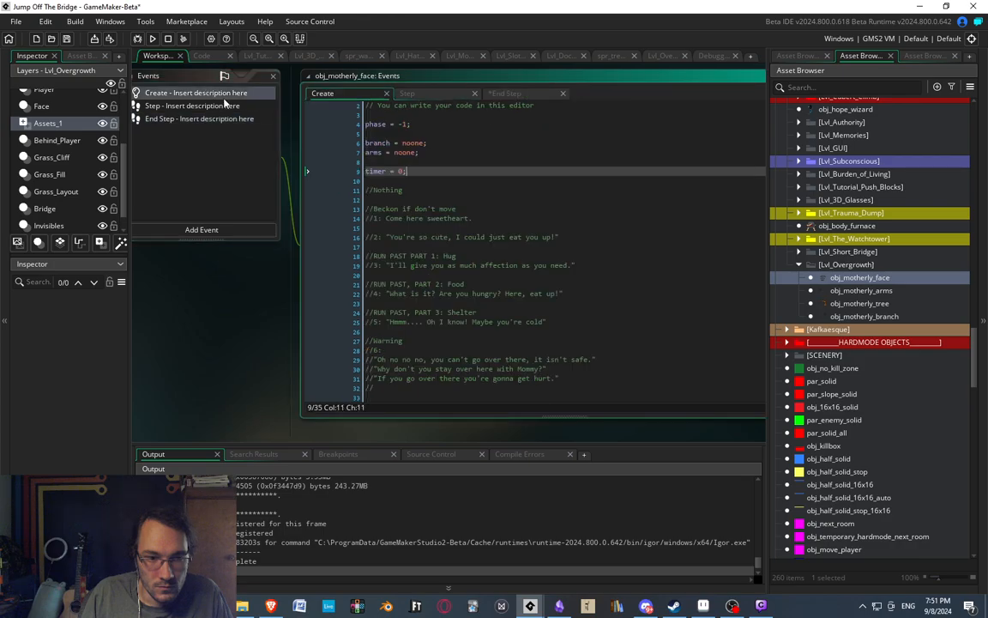
key("Return")
key("Return")
type("hugge")
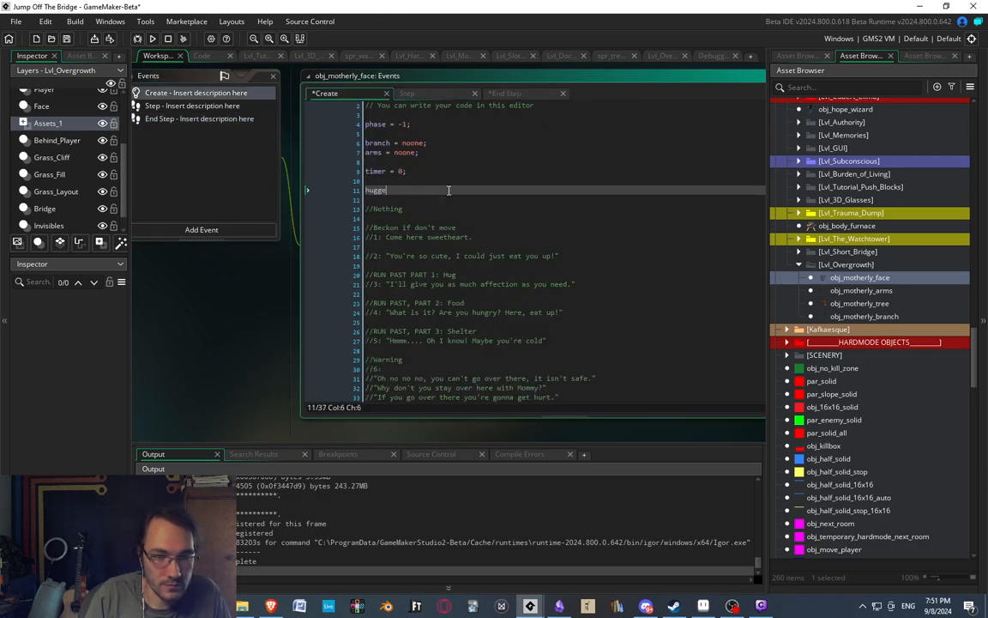
type("d = false;")
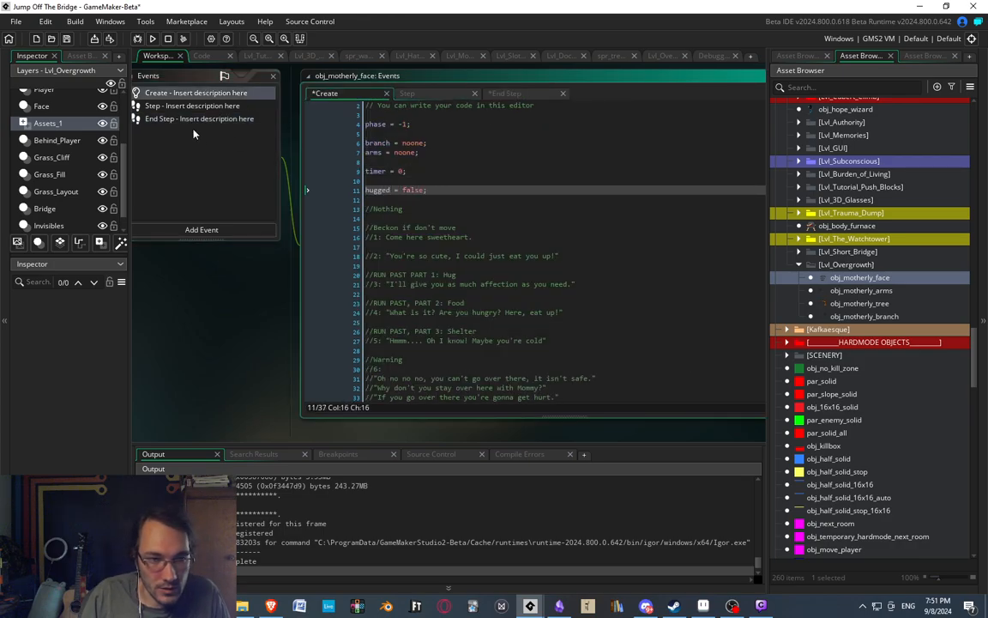
Add the condition "&& (hugged == false)" below the obj_player existence check that starts the hug in the End Step event.
left_click(196, 119)
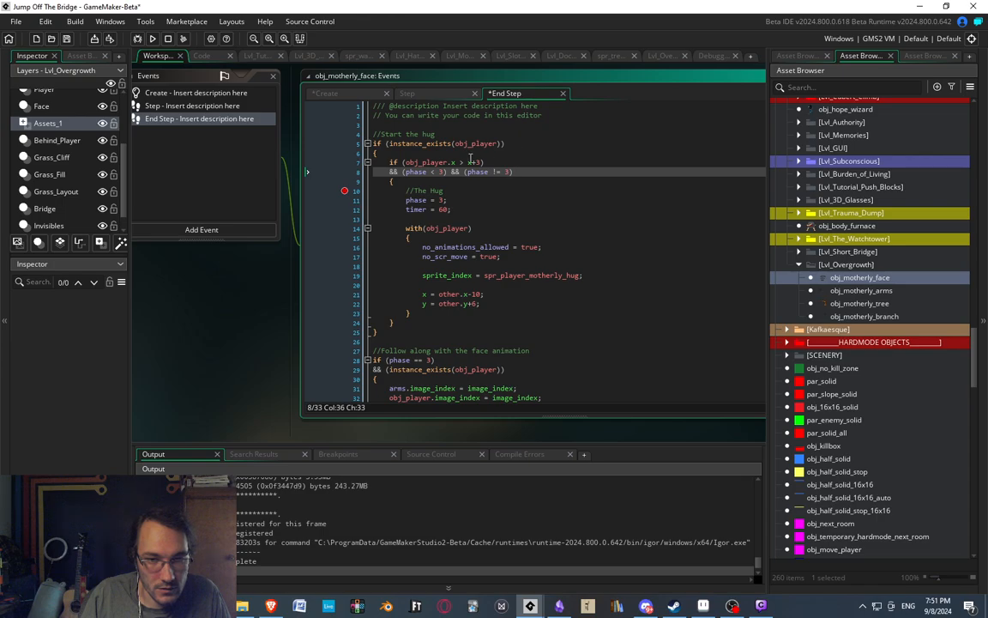
left_click(496, 142)
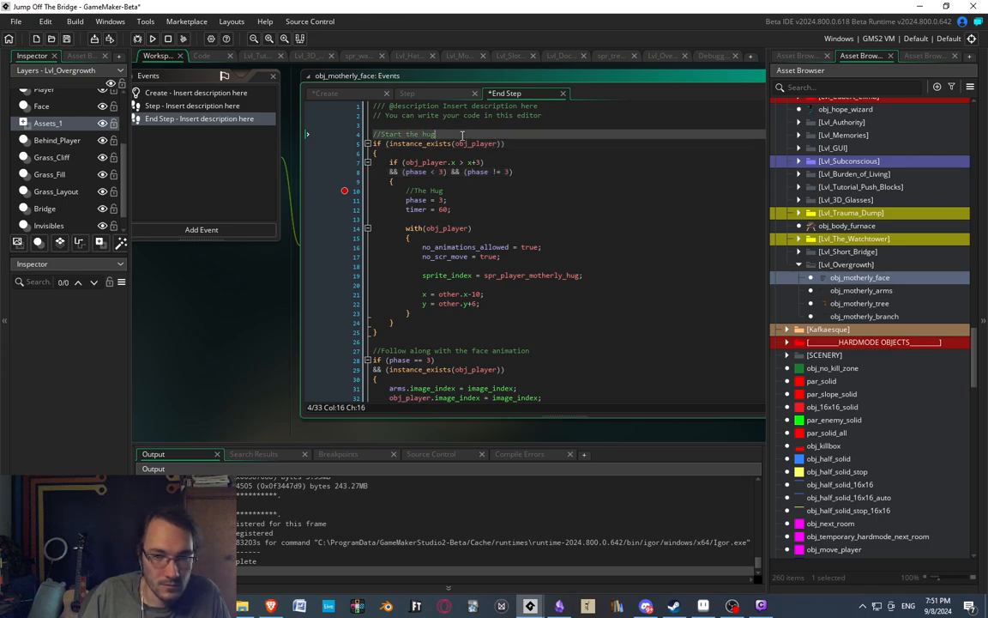
left_click(471, 136)
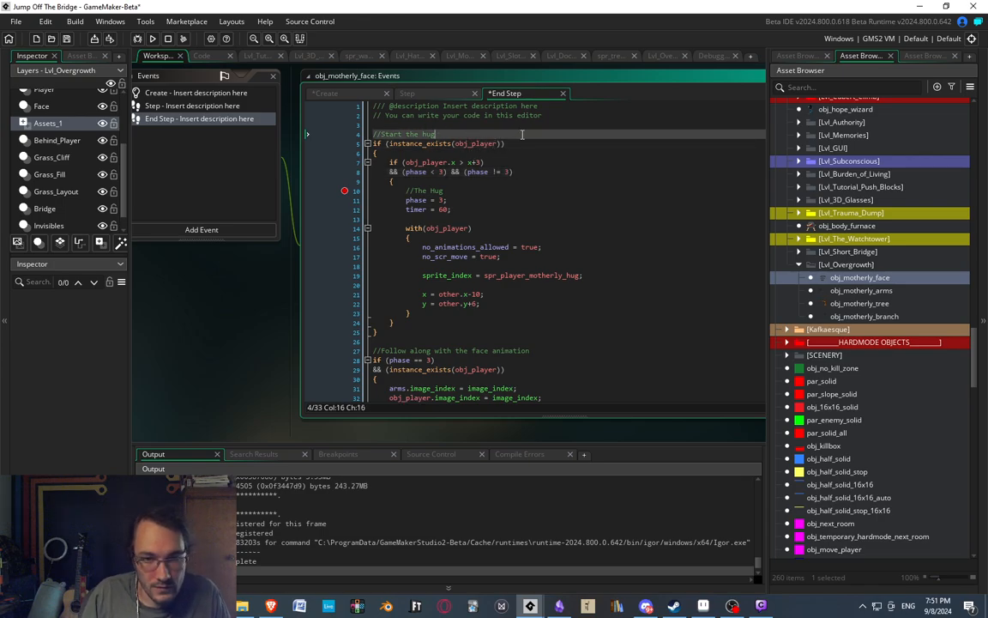
left_click(519, 143)
key("Return")
type("&& ")
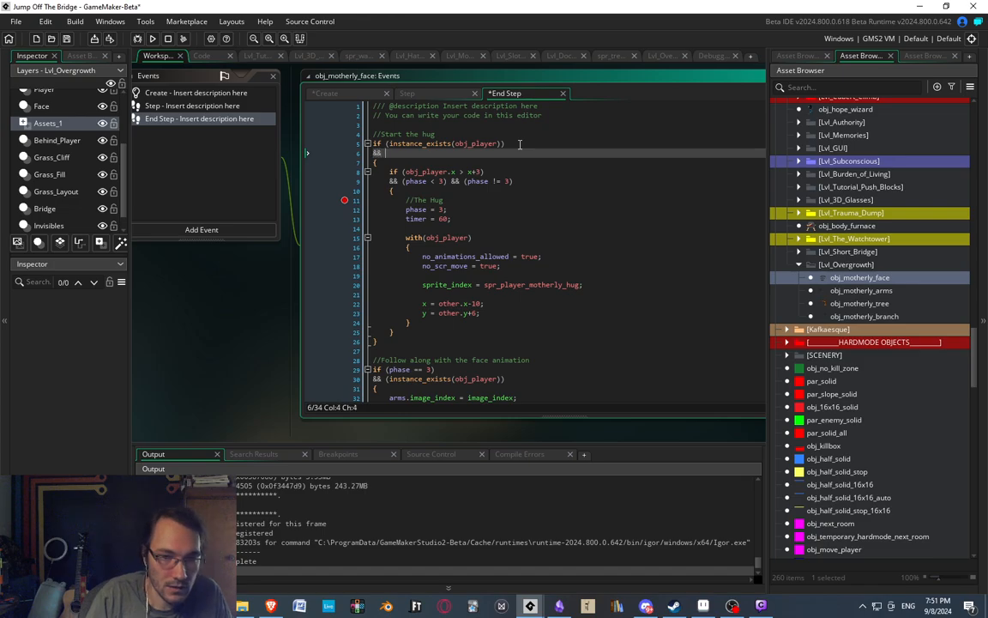
type("(hugged == false")
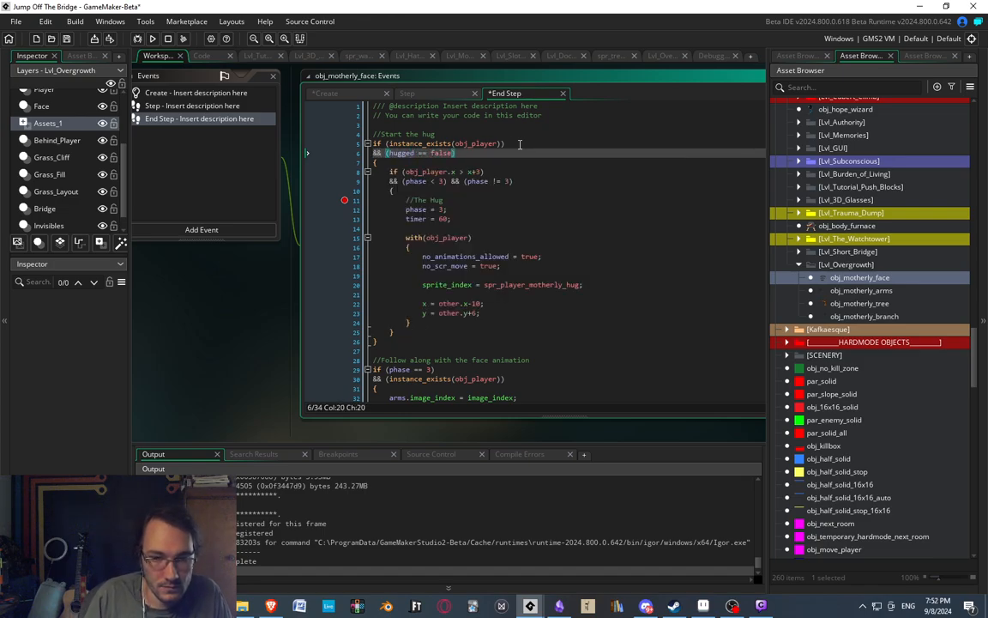
Insert "hugged = true;" and a blank line above the "//The Hug" comment inside the hug block.
left_click(409, 191)
key("Return")
type("hu")
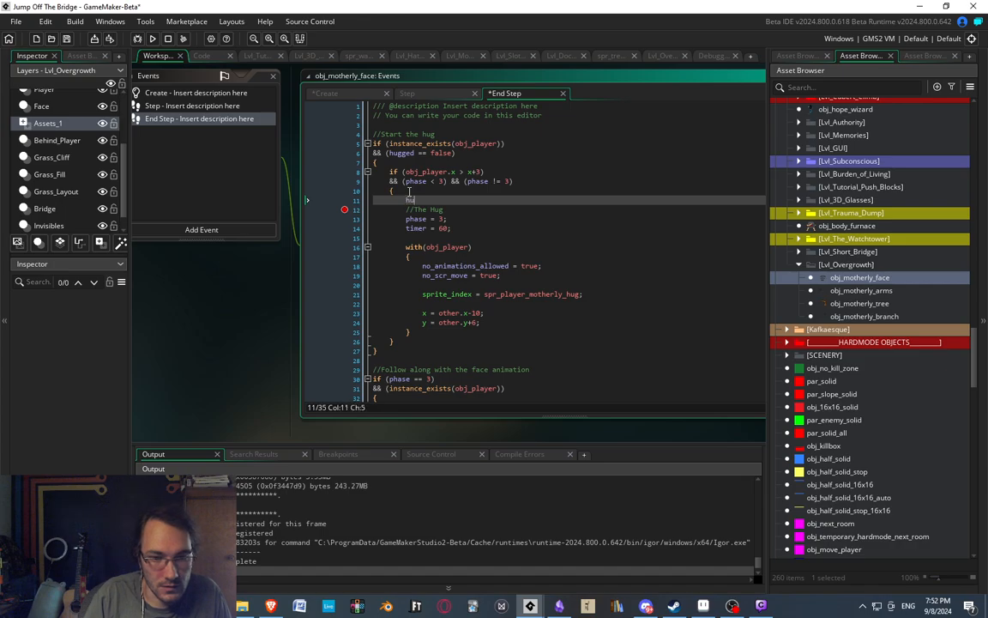
type("gged = true;")
key("Return")
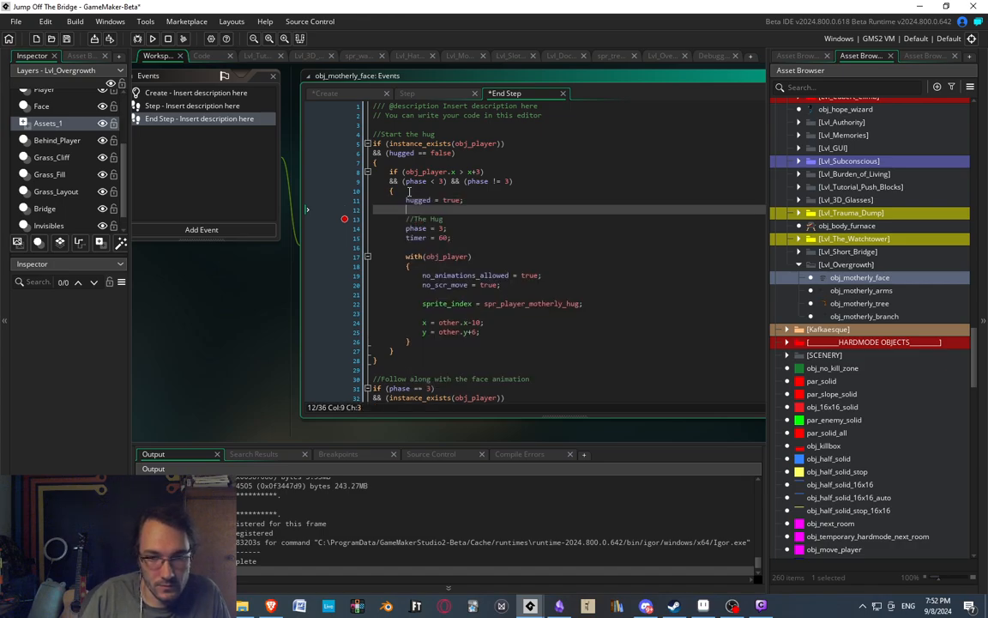
key("Down")
key("Down")
key("End")
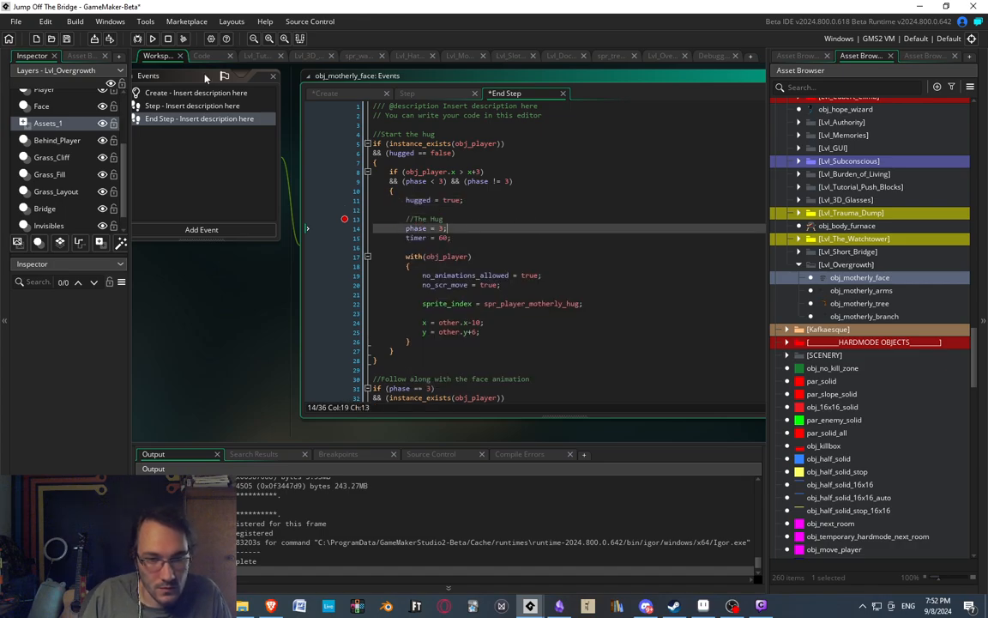
Run the game without the debugger and, during the build, change the hug's second phase check to "phase != -1".
left_click(153, 38)
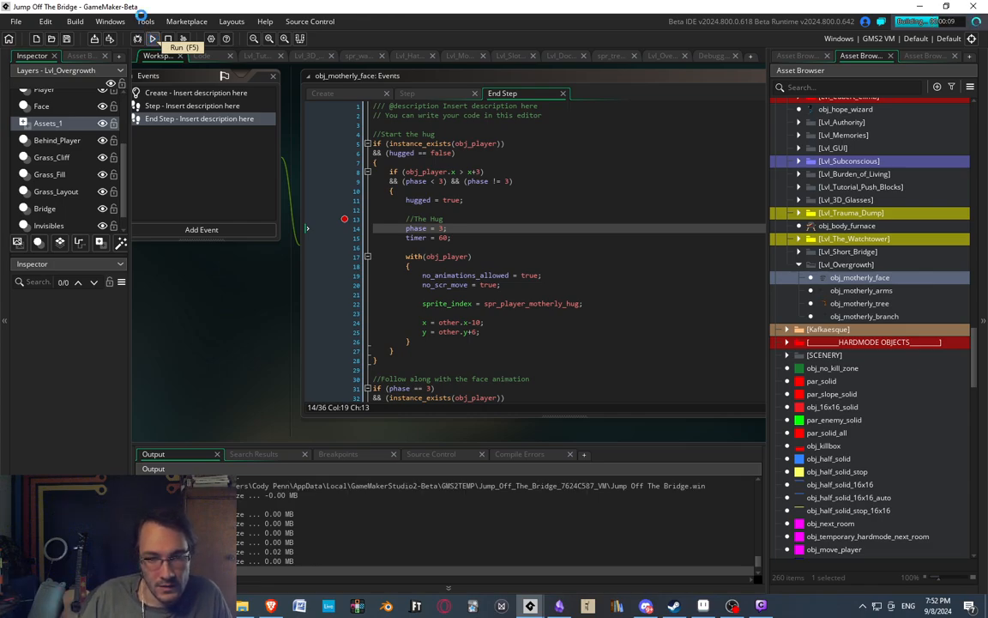
left_click(528, 182)
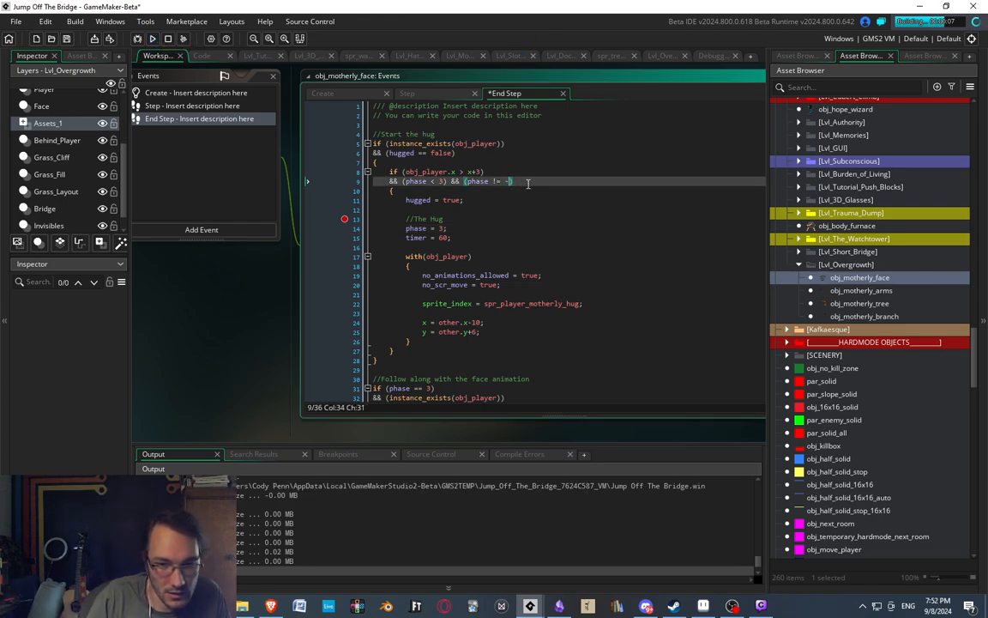
left_click(538, 186)
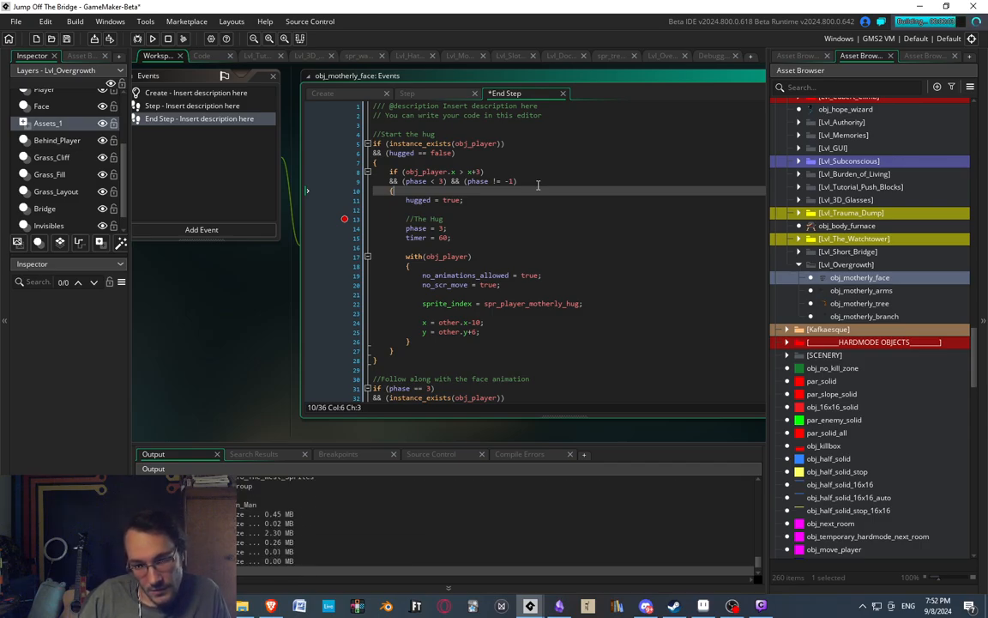
Begin Easymode in the test game and open the Overgrowth level from the Build-A-Bridge level grid.
key("Return")
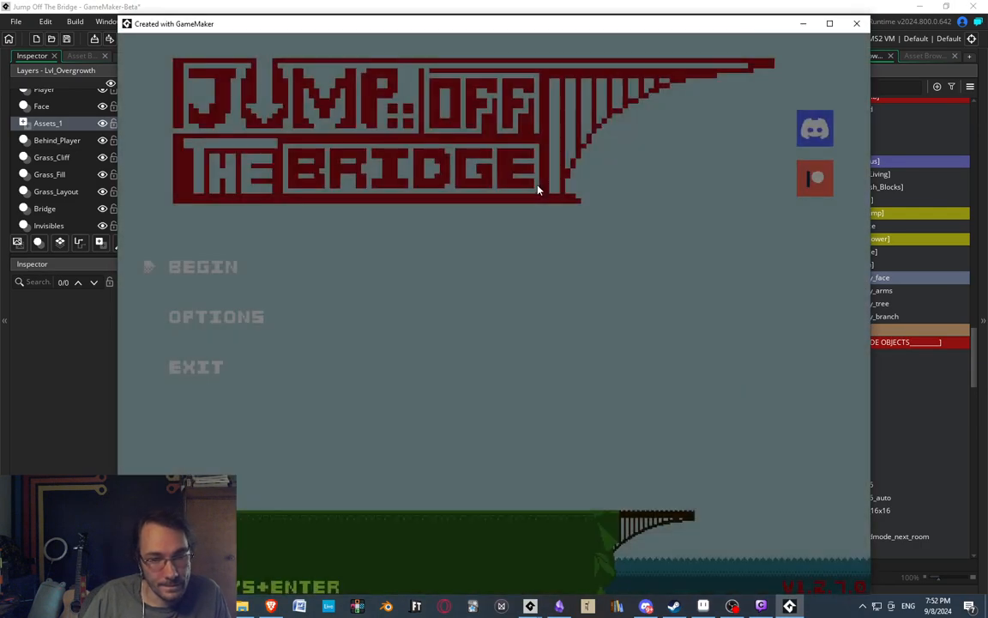
key("Return")
key("Right")
key("Down")
key("Down")
key("Down")
key("Down")
key("Down")
key("Right")
key("Right")
key("Right")
key("Right")
key("Right")
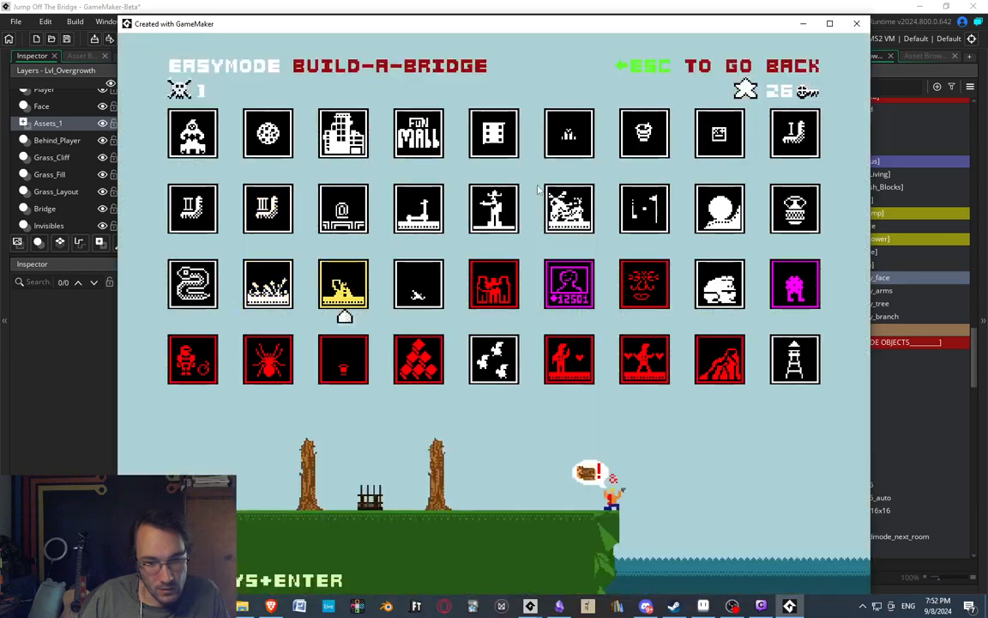
key("Return")
Walk the player into the motherly tree's face several times to test the hug and the player's behaviour after release.
key("Right")
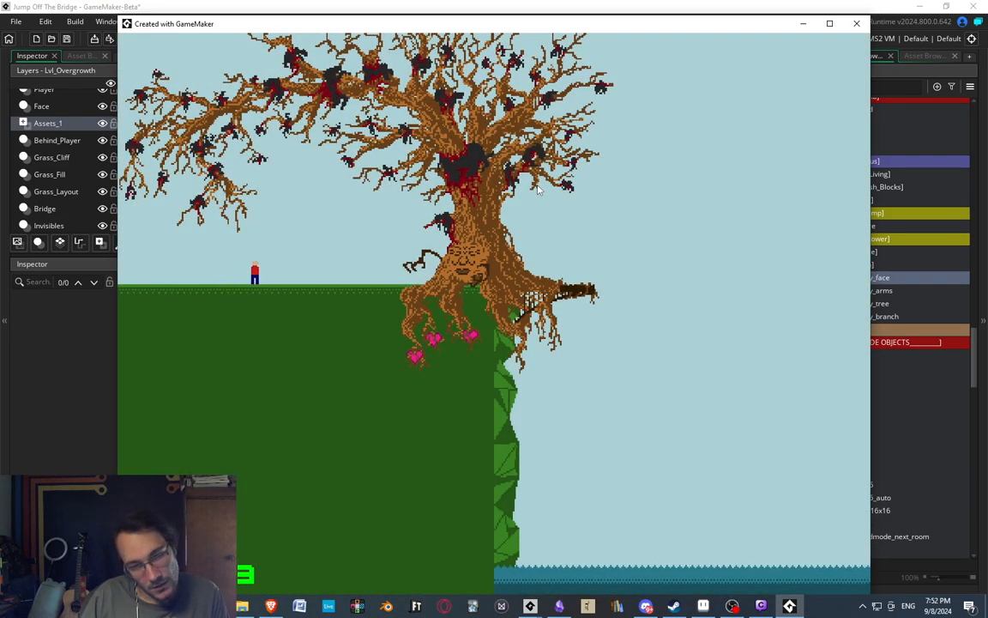
key("Right")
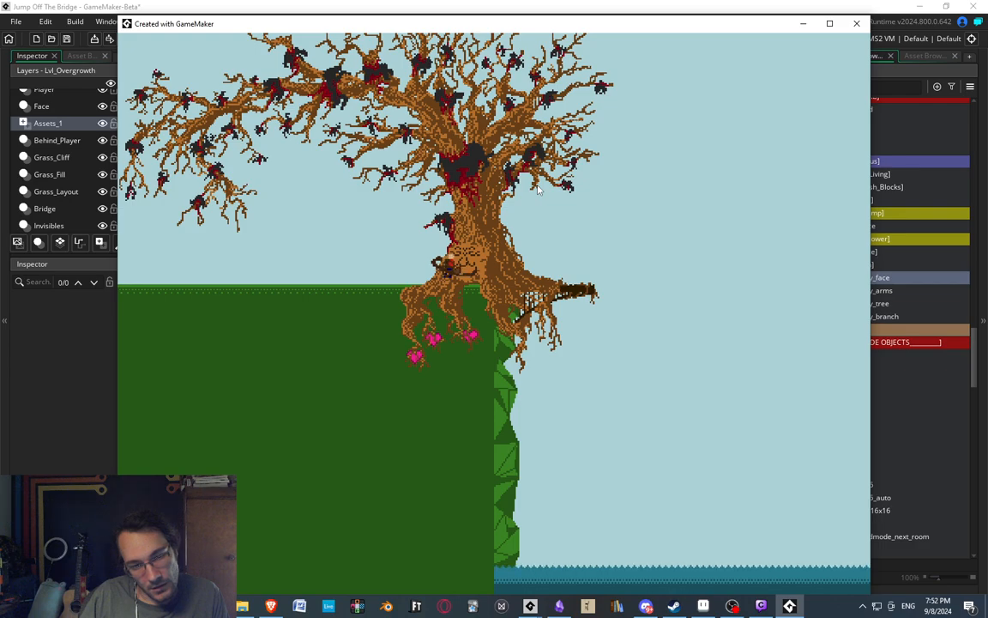
key("Right")
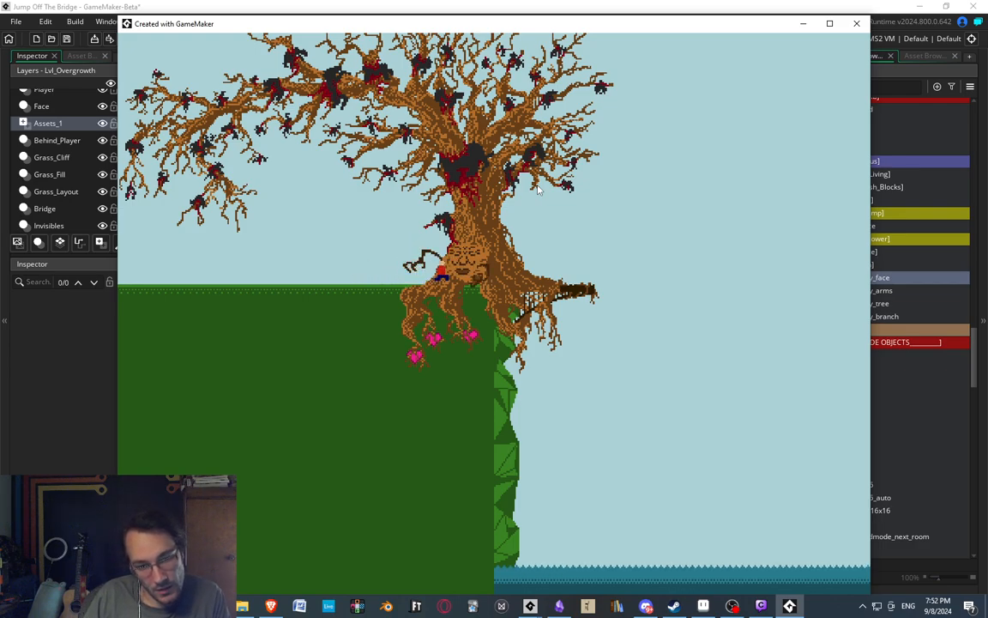
key("Right")
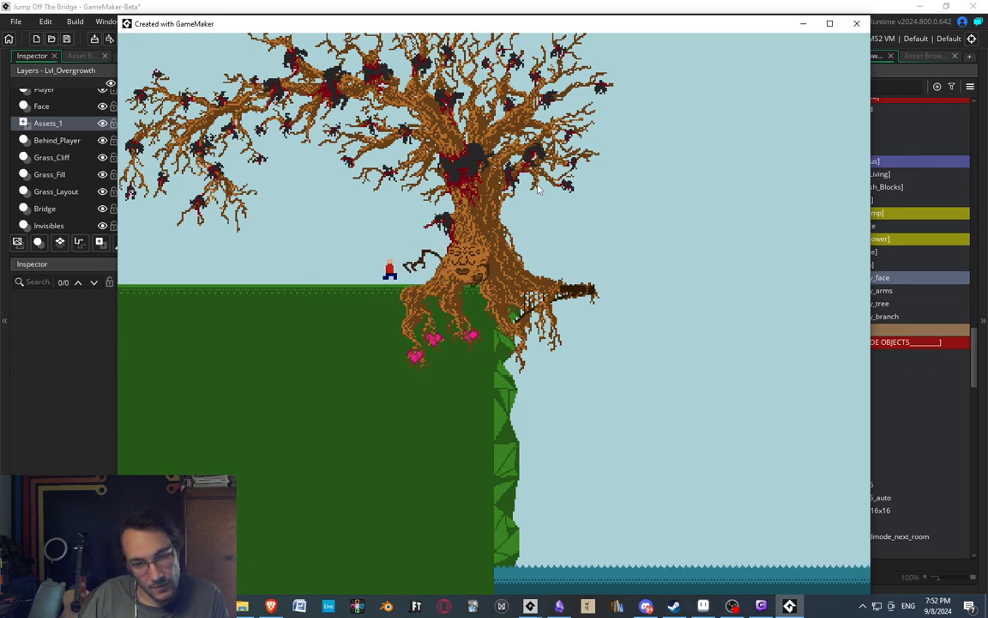
key("Right")
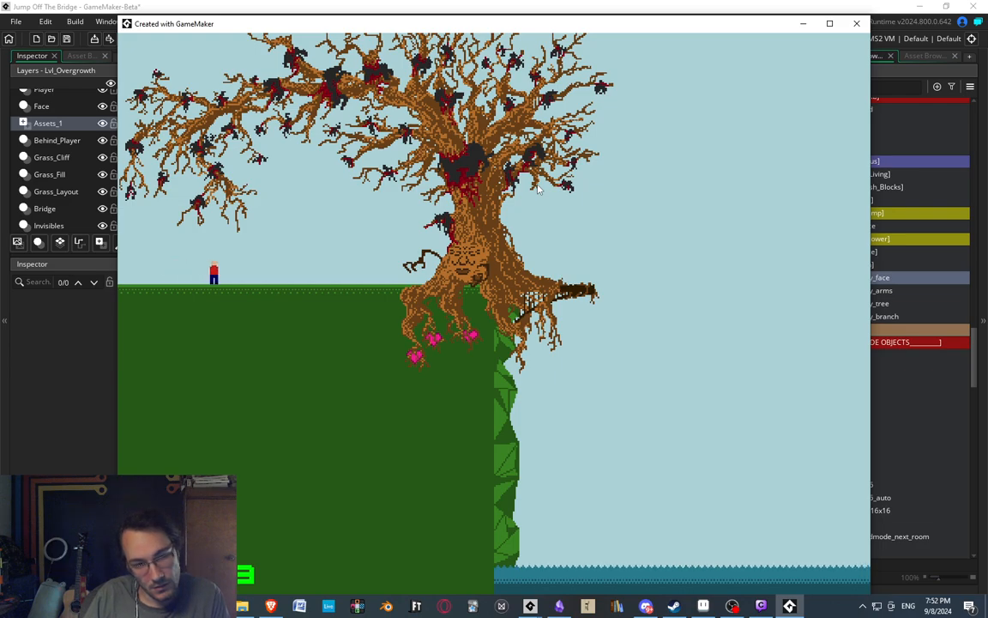
key("Right")
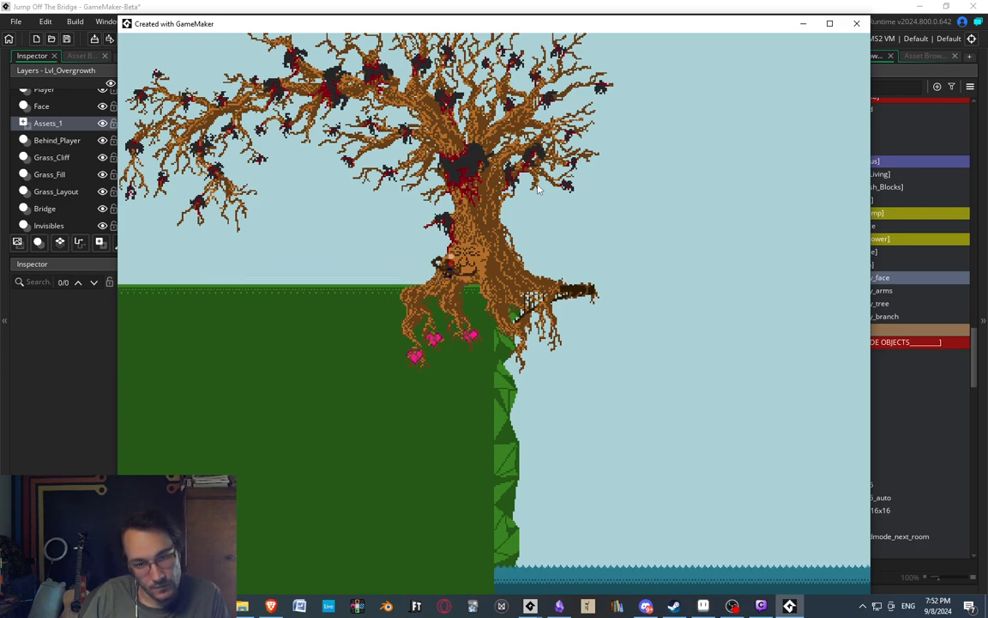
key("Right")
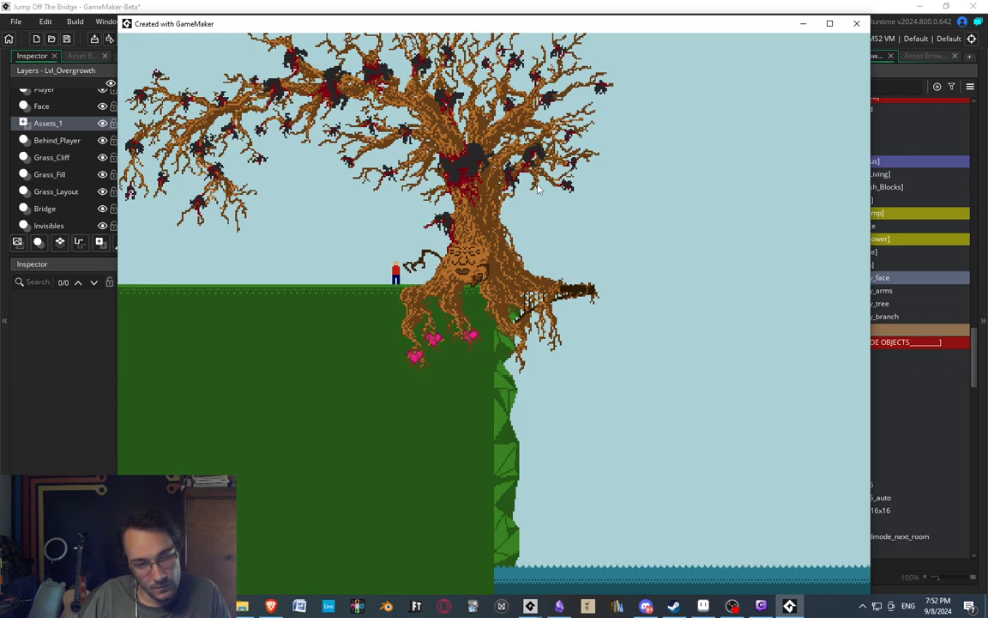
key("Right")
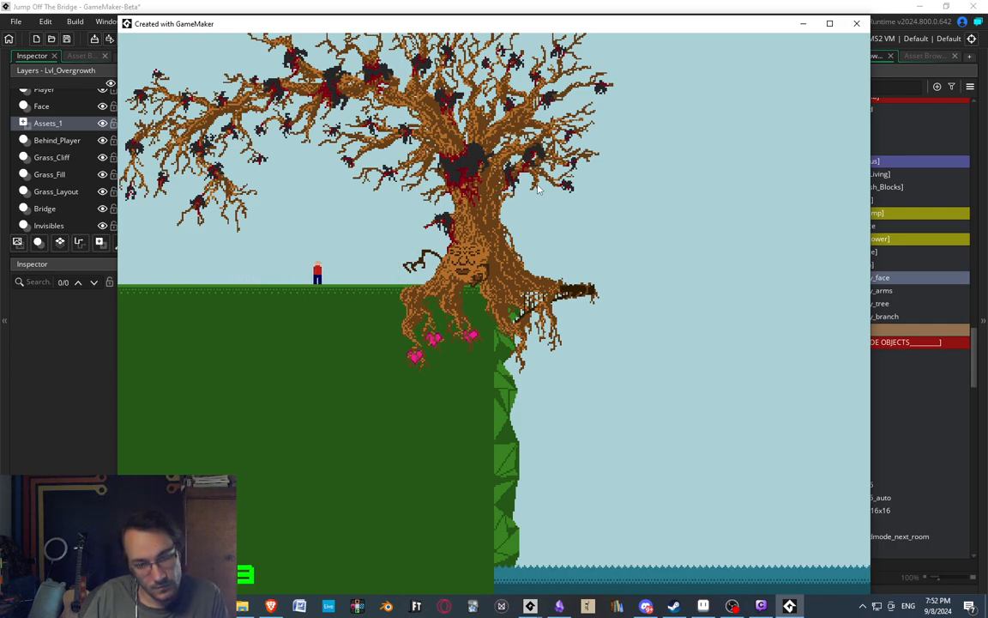
key("Right")
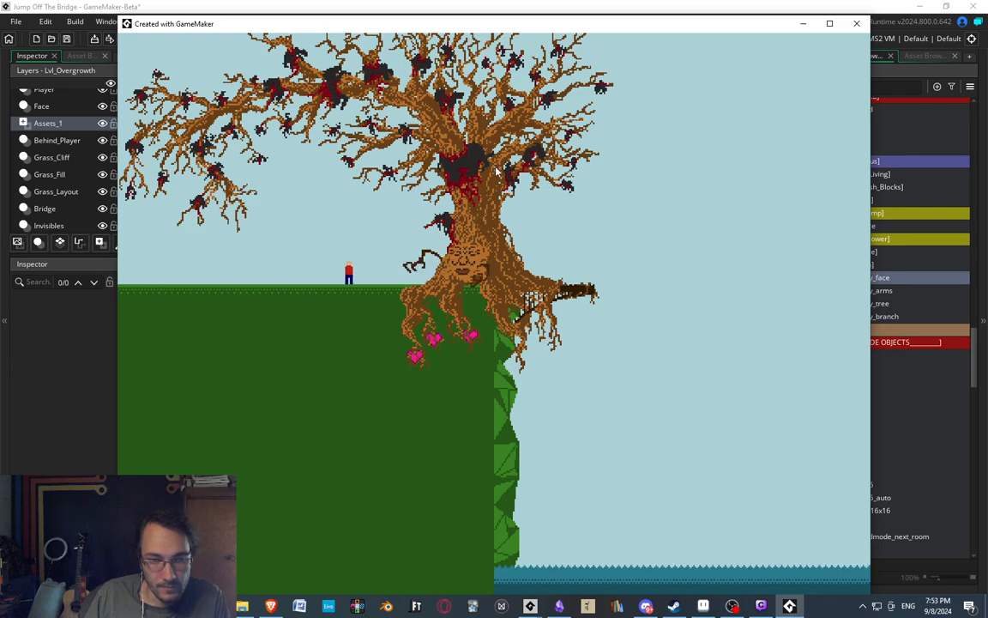
In obj_motherly_face's Step event, set the player's hspd to -10 in the Fling Player block.
left_click(638, 5)
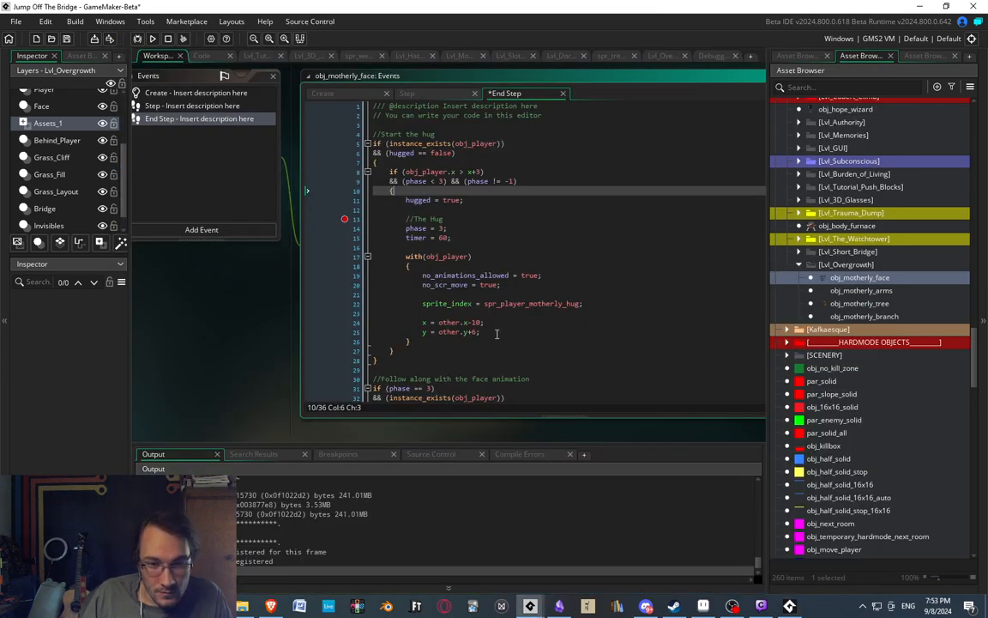
scroll(464, 243, "down", 2)
left_click(162, 105)
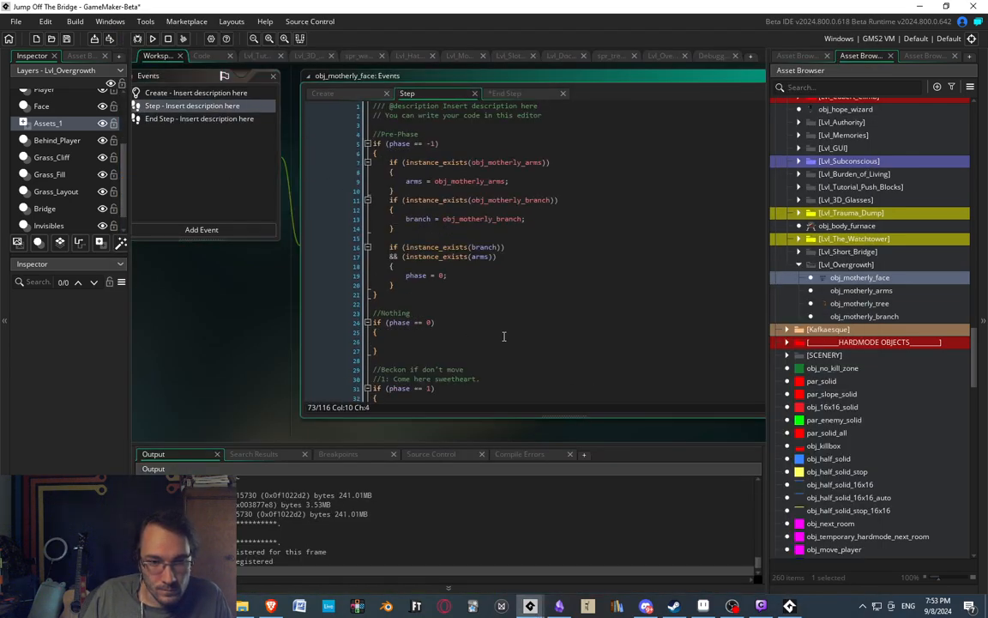
scroll(466, 308, "down", 7)
scroll(465, 308, "down", 12)
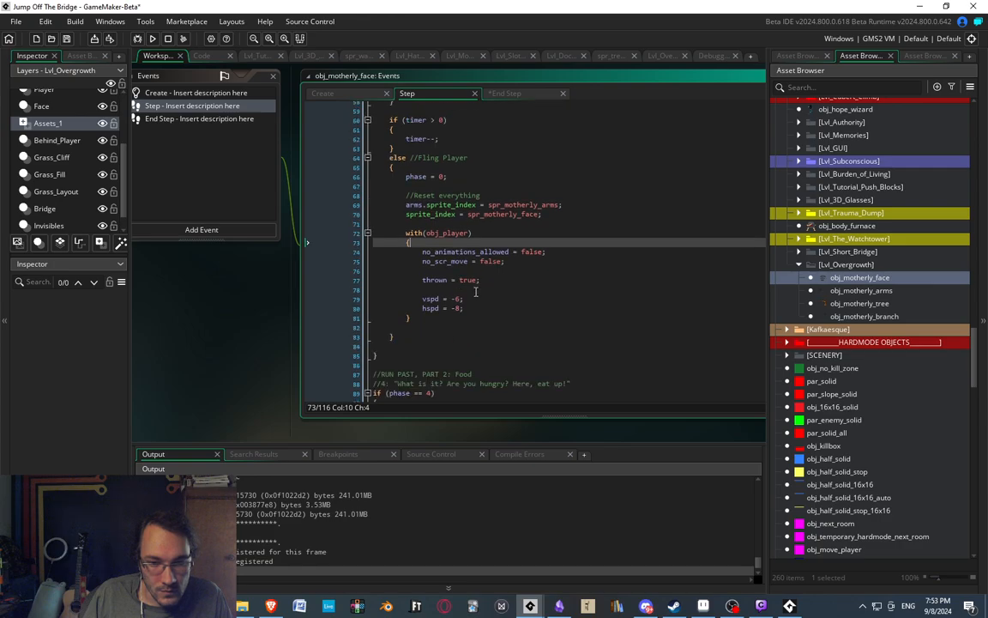
left_click(460, 308)
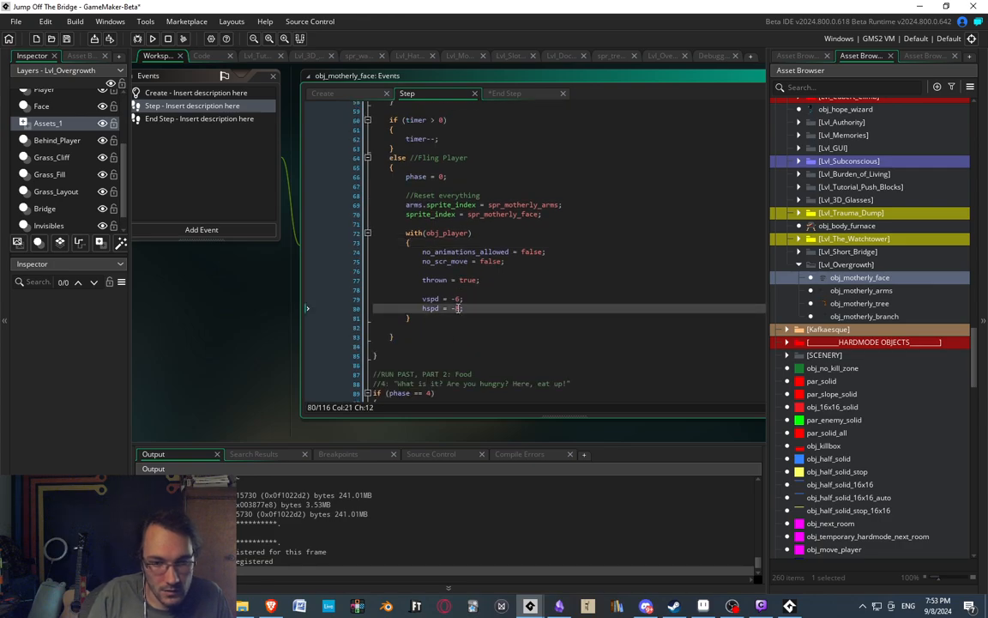
key("F5")
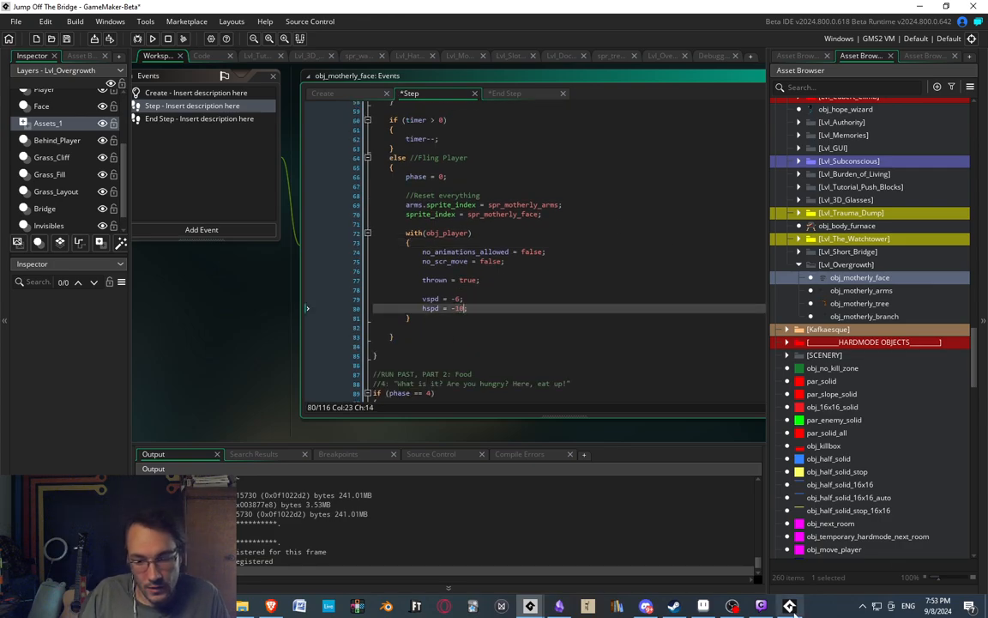
Return to the running test game and walk the player along the grass toward the motherly tree.
key("Right")
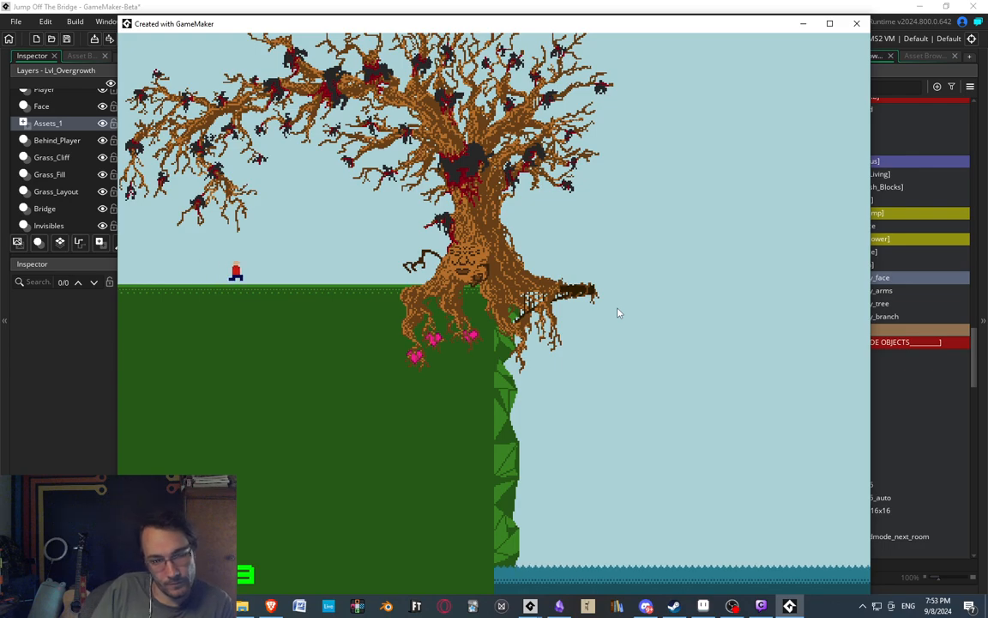
key("Right")
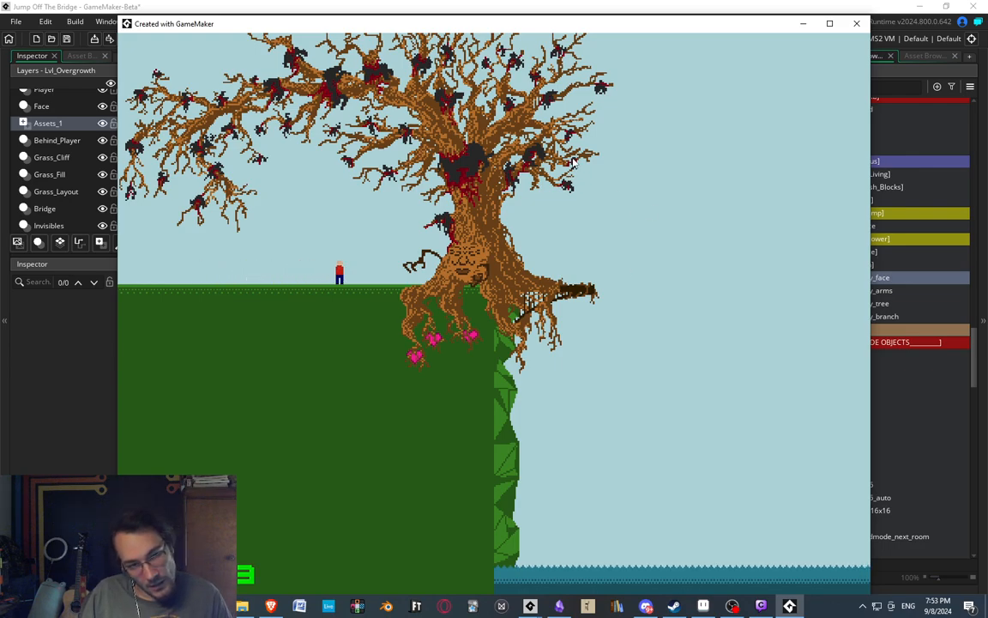
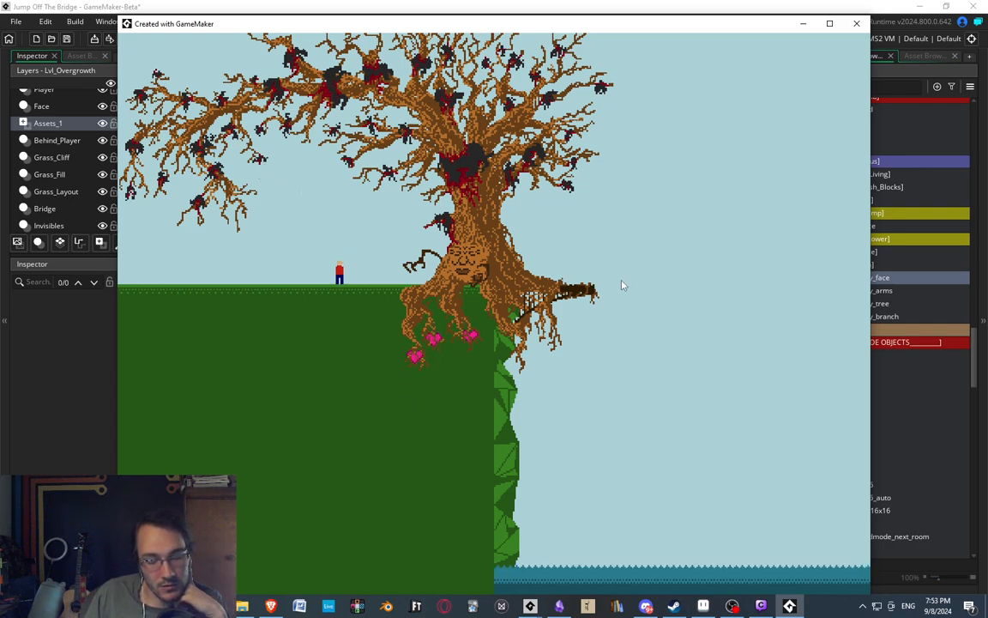
Walk the player into the motherly tree's face, restart the level and repeat the hug and fling to test the throw.
key("Right")
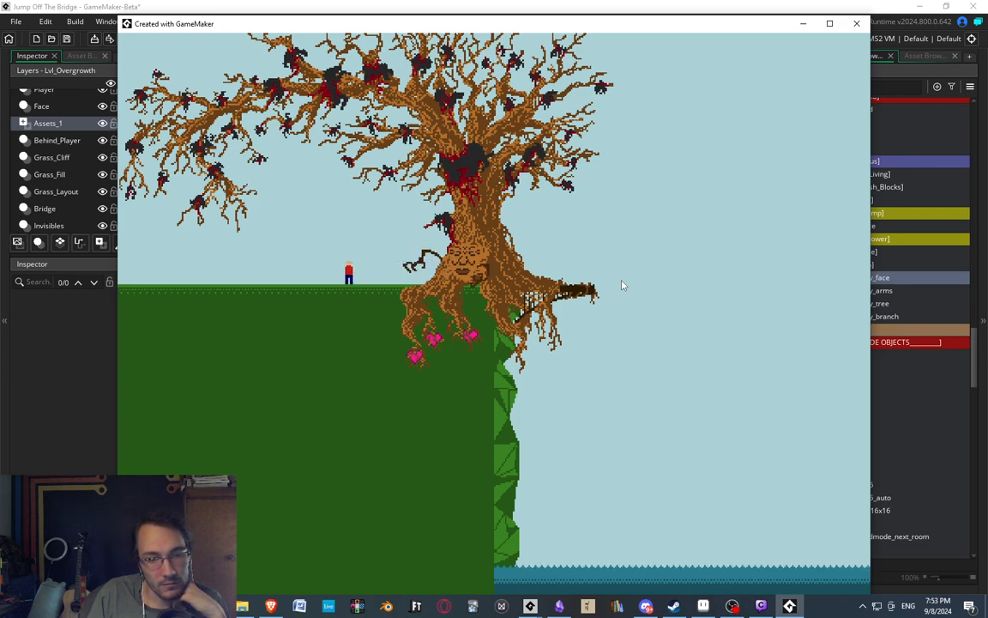
key("r")
key("Right")
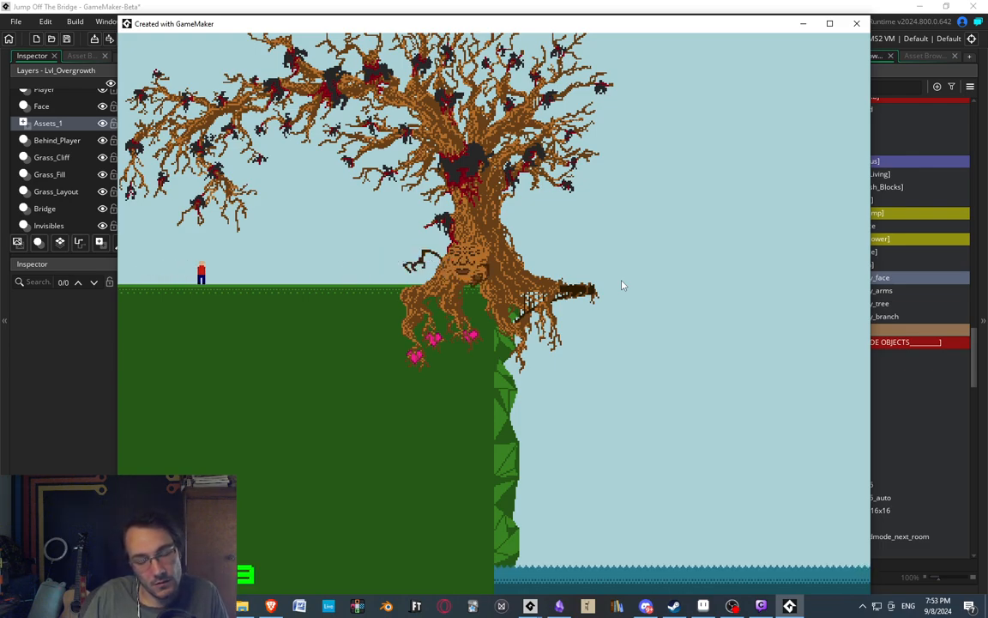
key("Right")
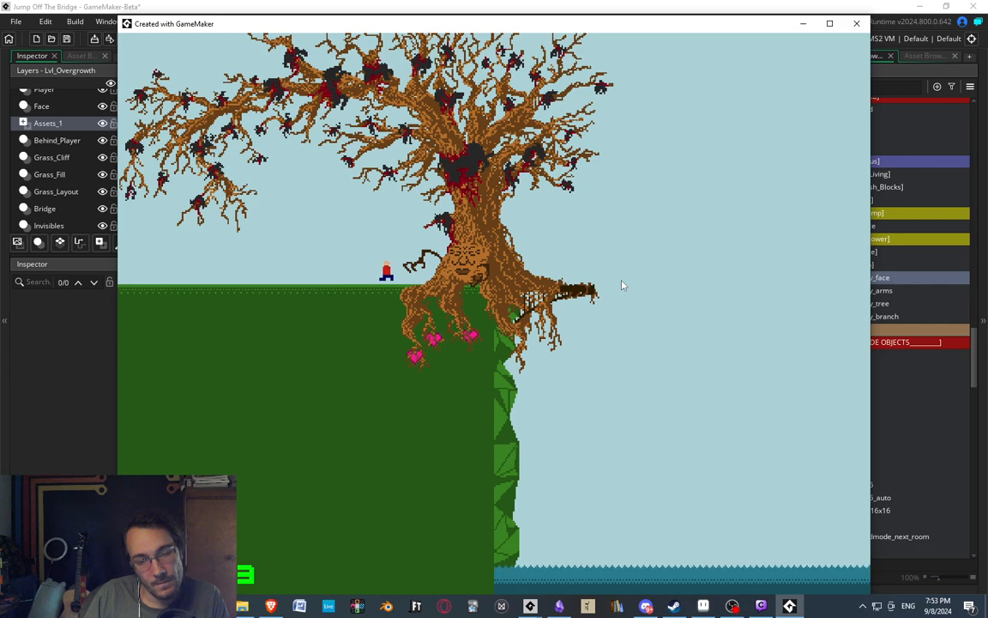
key("Right")
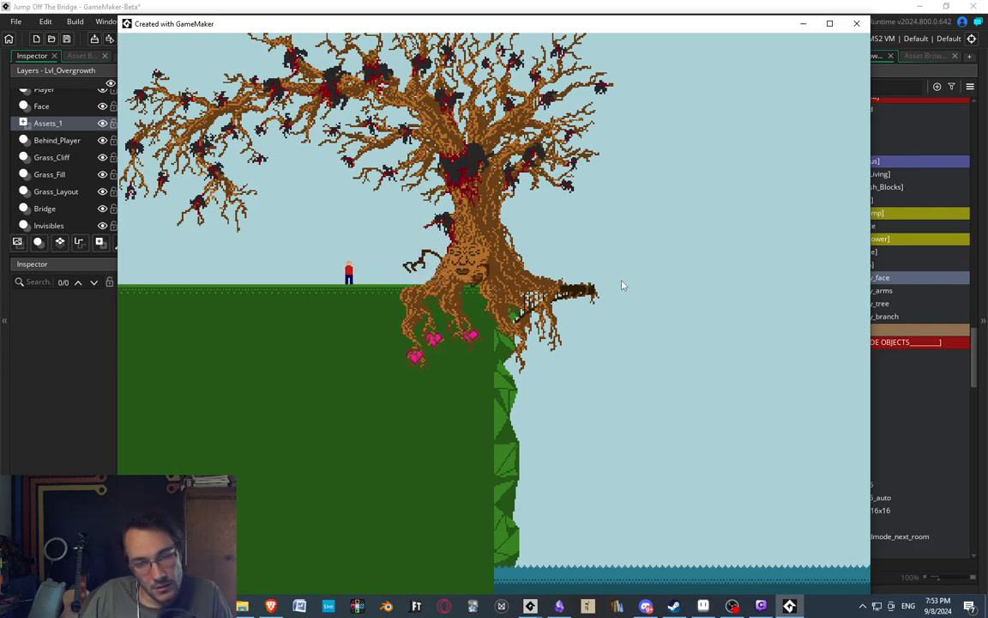
key("Right")
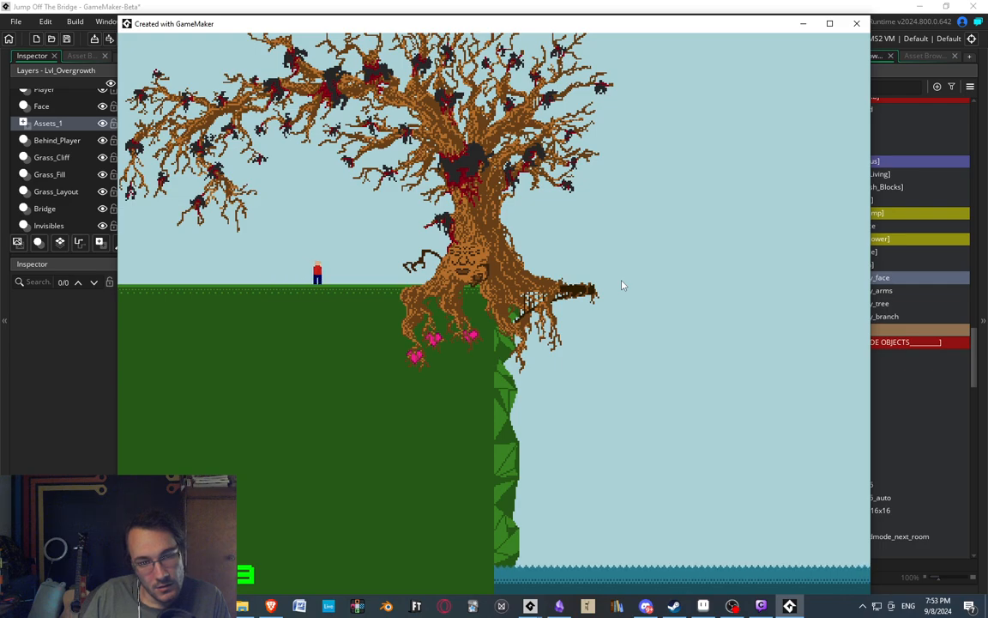
key("Right")
Open the spr_motherly_face_talk sprite from Lvl_Overgrowth in the image editor and play its animation.
left_click(629, 5)
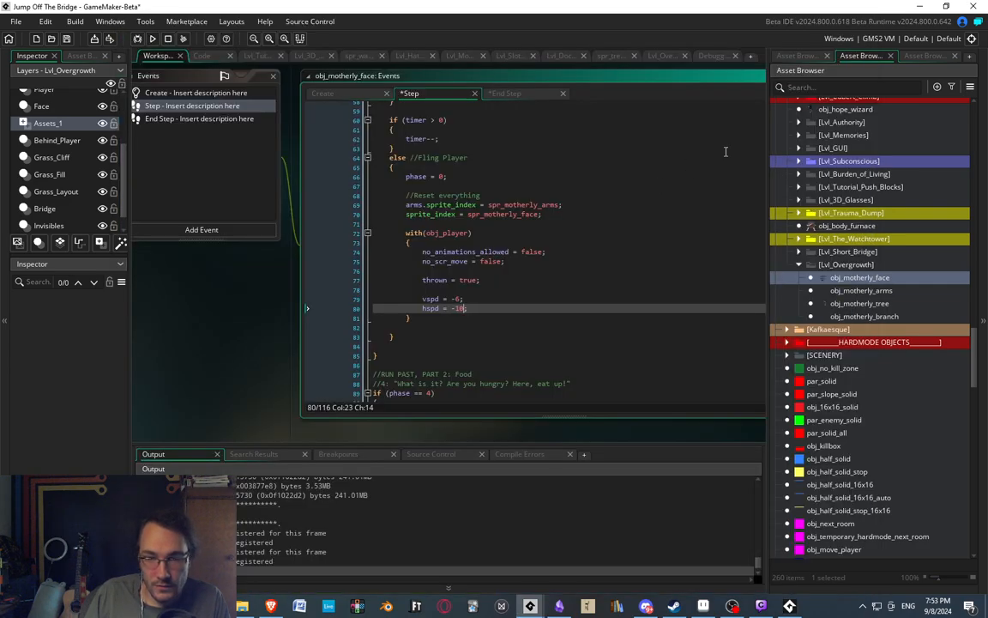
left_click(798, 56)
left_click(849, 265)
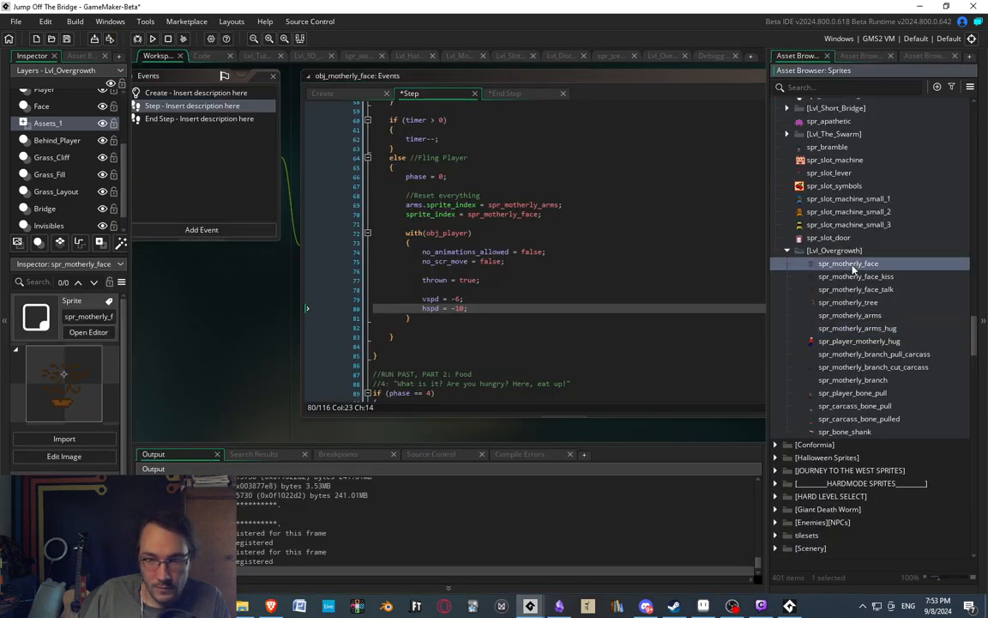
double_click(852, 290)
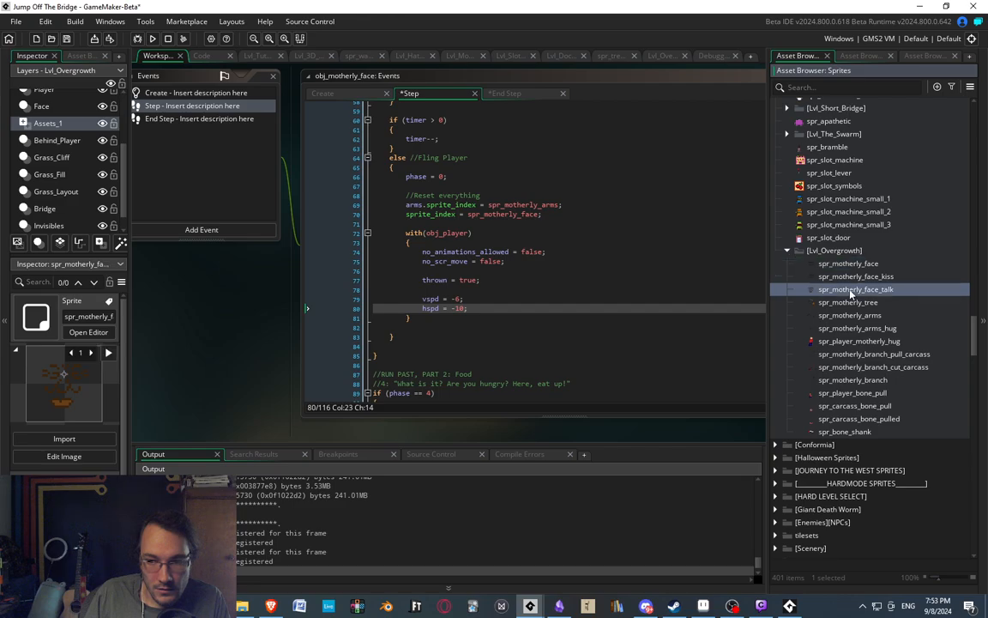
double_click(455, 402)
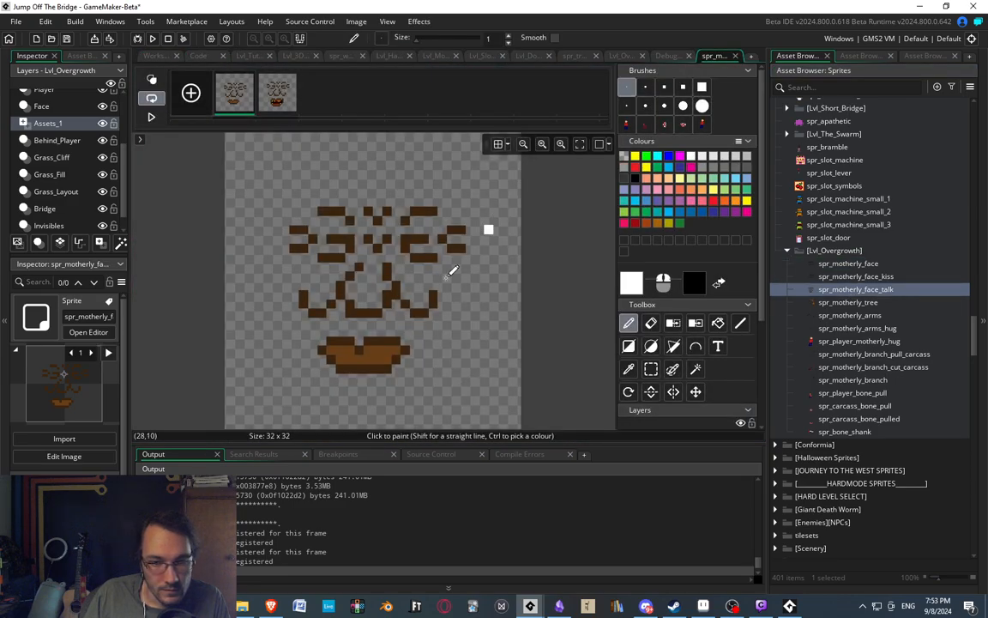
left_click(151, 116)
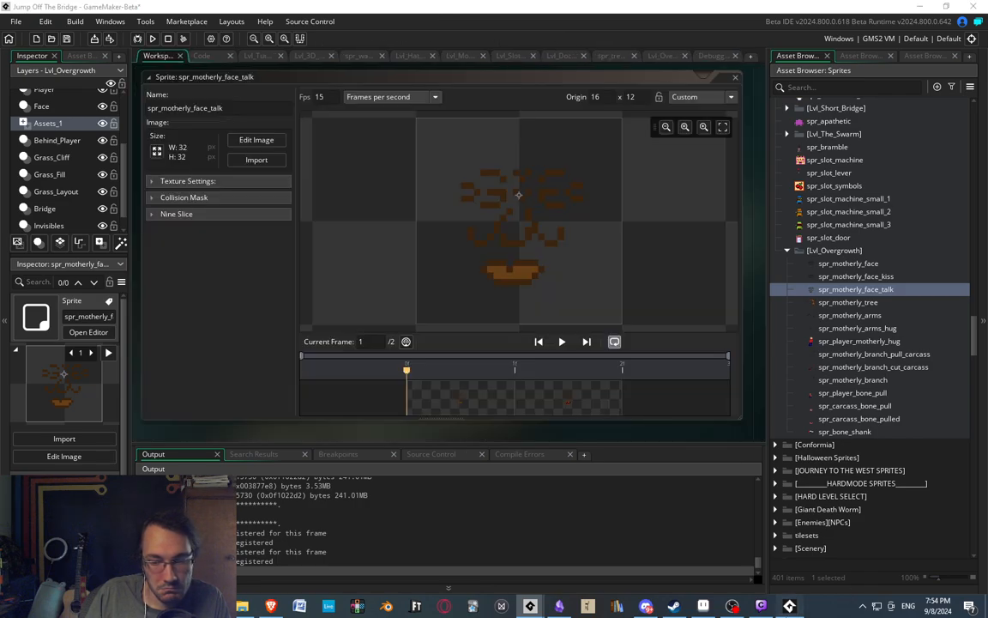
Return to the running test game and walk the player into the motherly face repeatedly to check the hug pose.
left_click(790, 606)
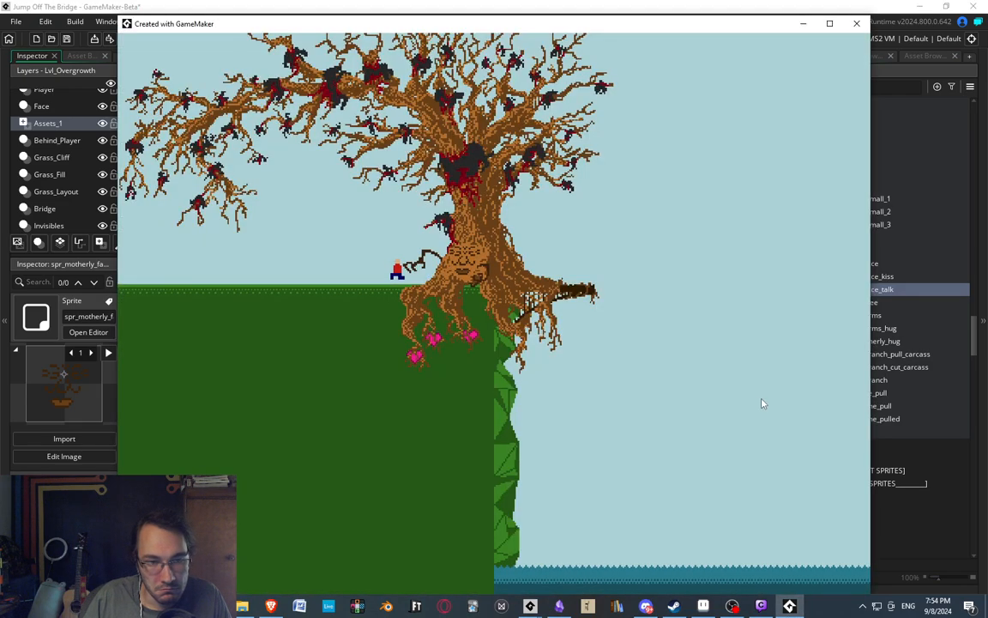
key("Right")
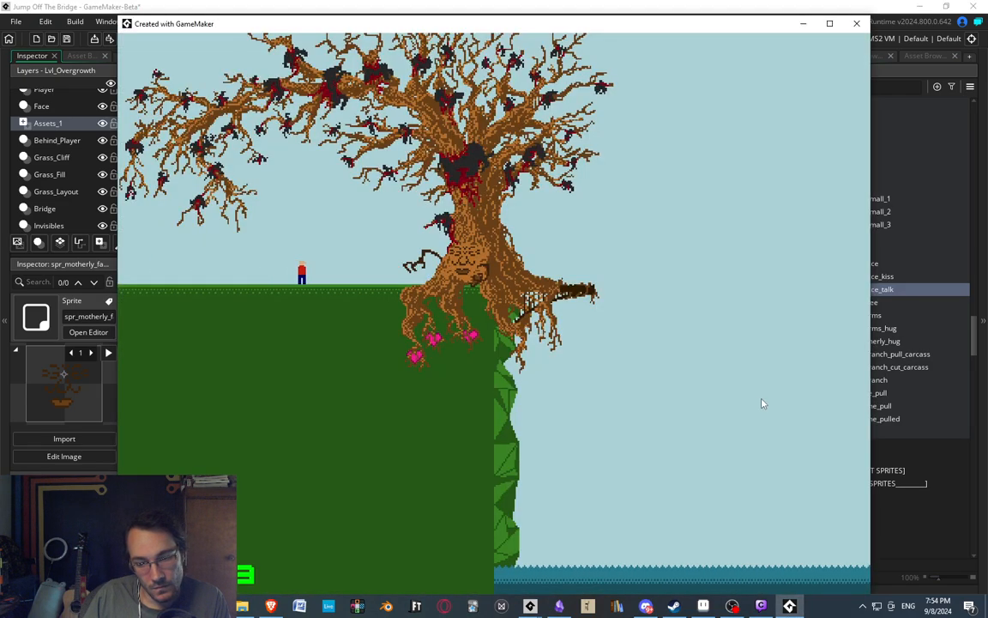
key("Right")
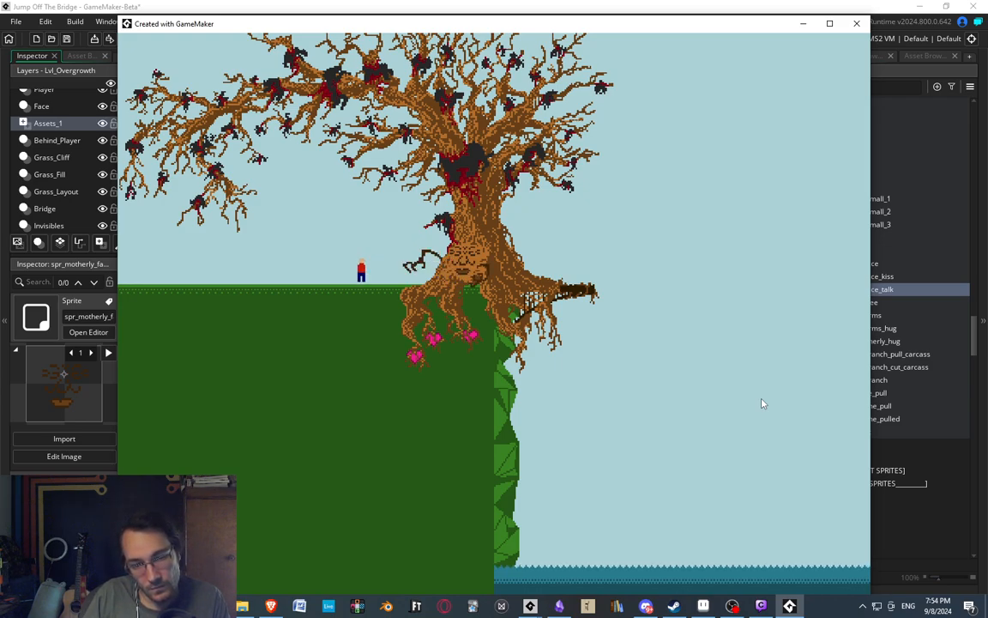
key("Right")
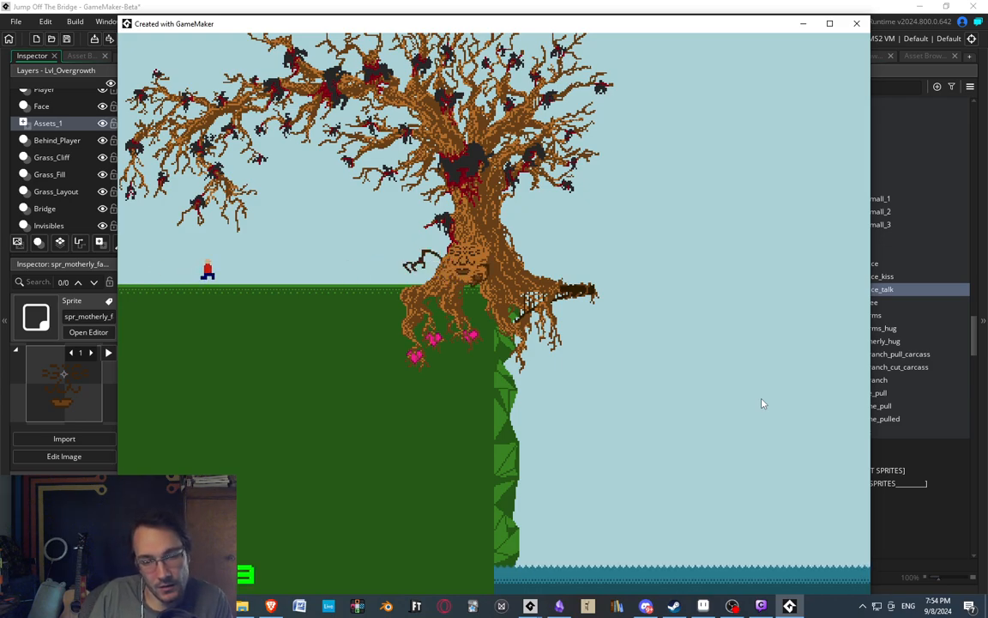
key("Right")
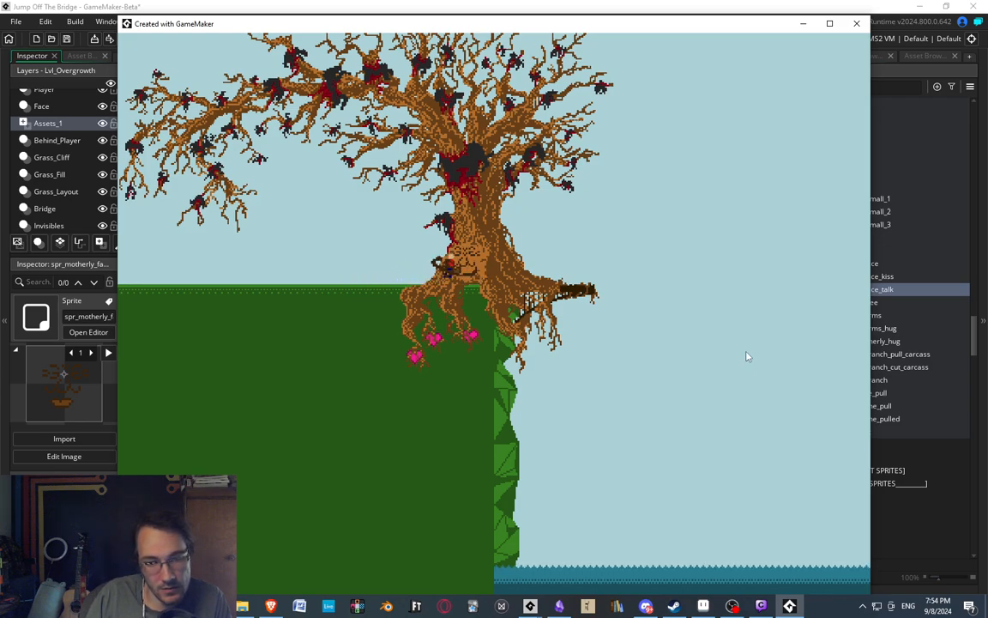
In obj_motherly_face's End Step event, set the hugged player's vertical position to y = other.y+10.
left_click(804, 4)
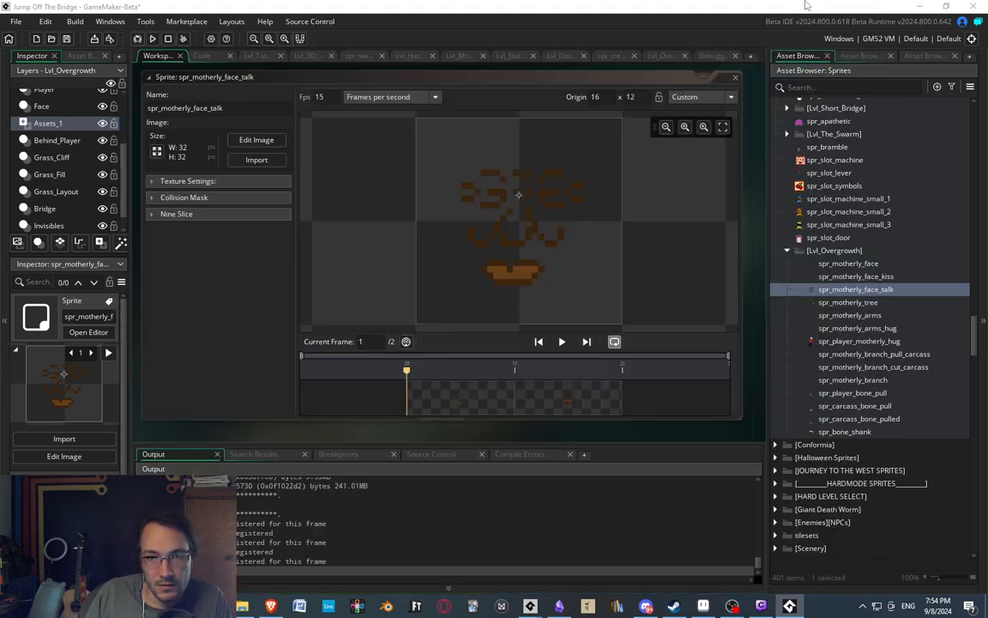
left_click(853, 342)
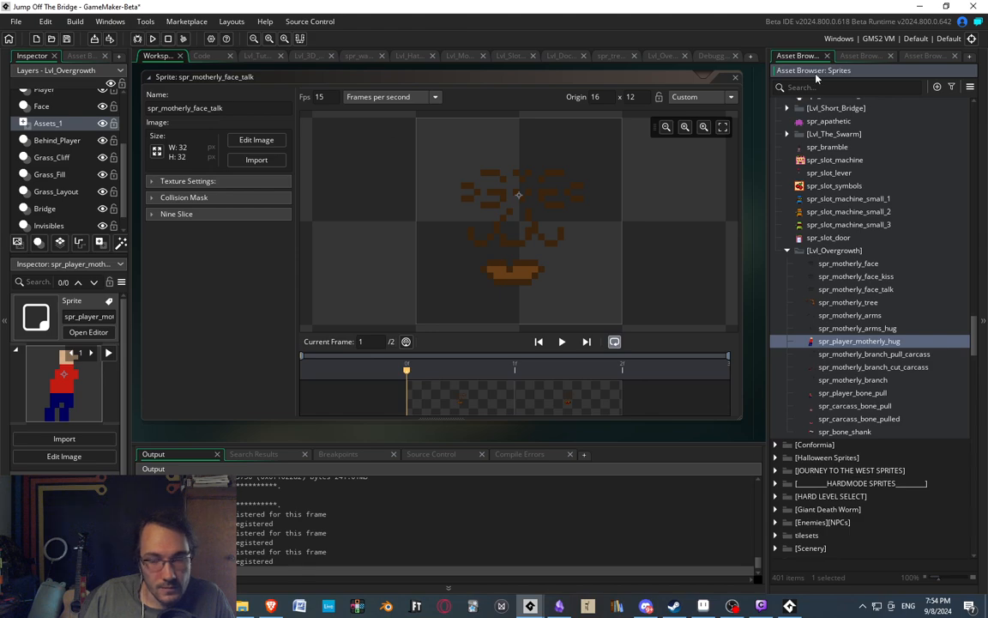
left_click(867, 56)
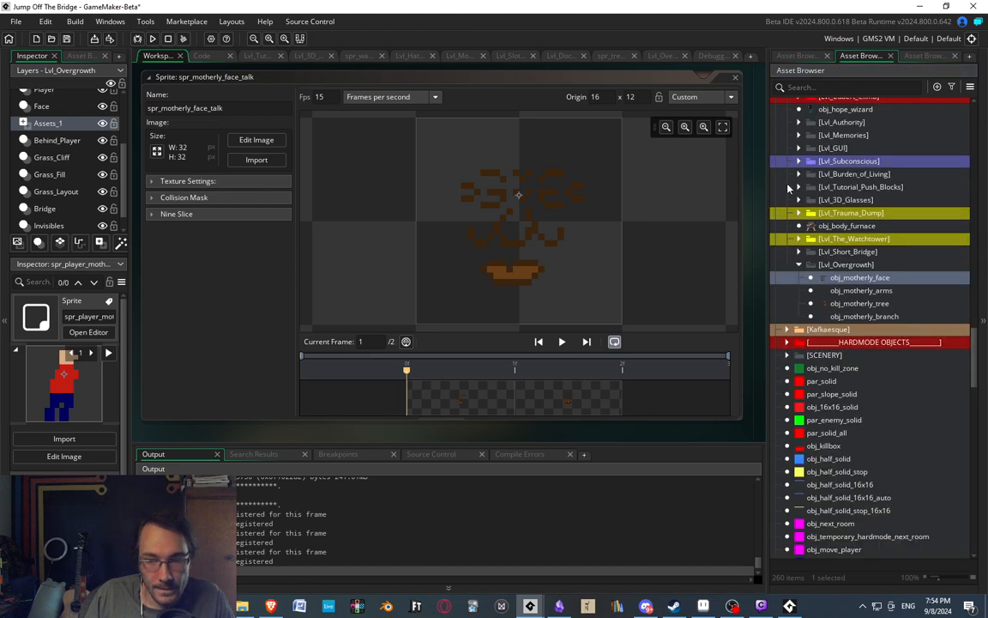
left_click(860, 305)
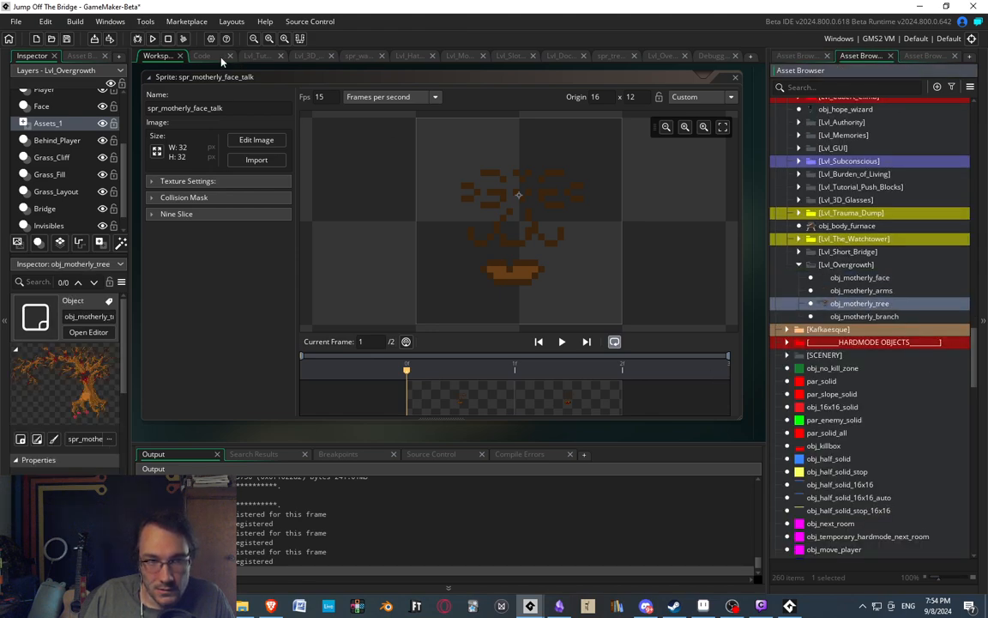
double_click(860, 277)
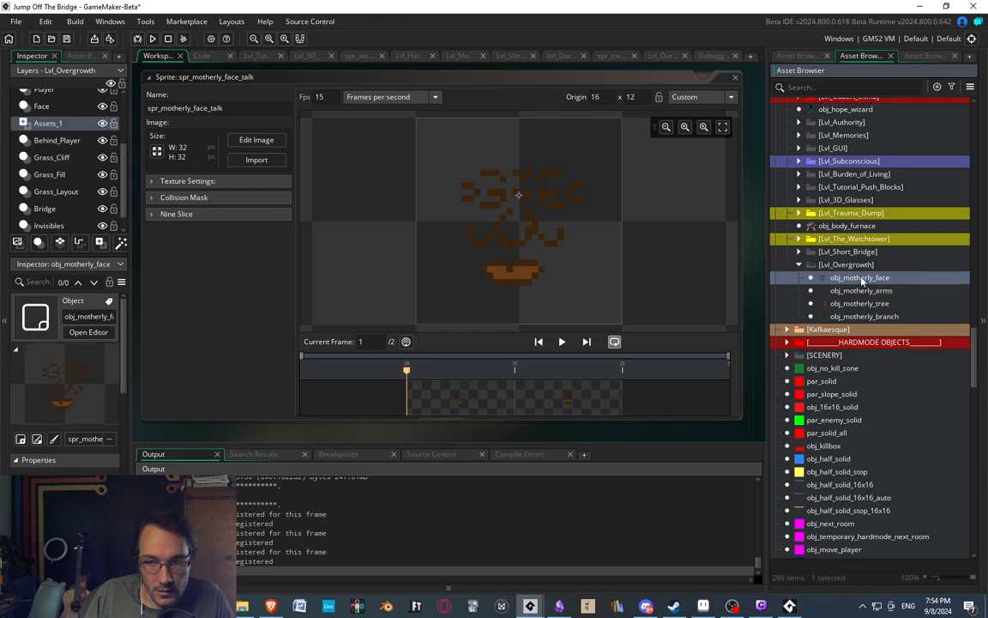
left_click(326, 121)
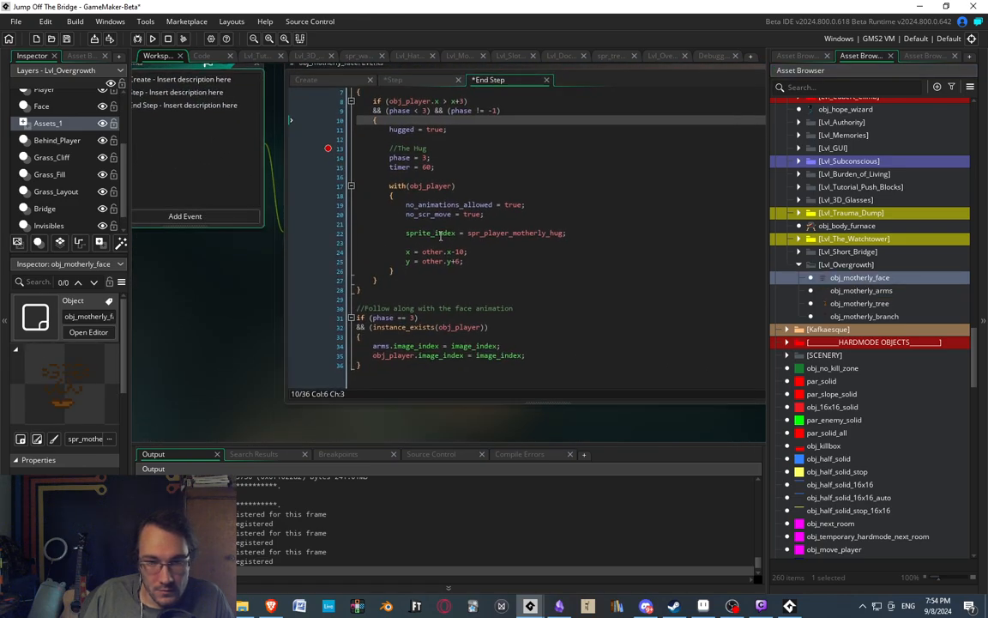
left_click(463, 261)
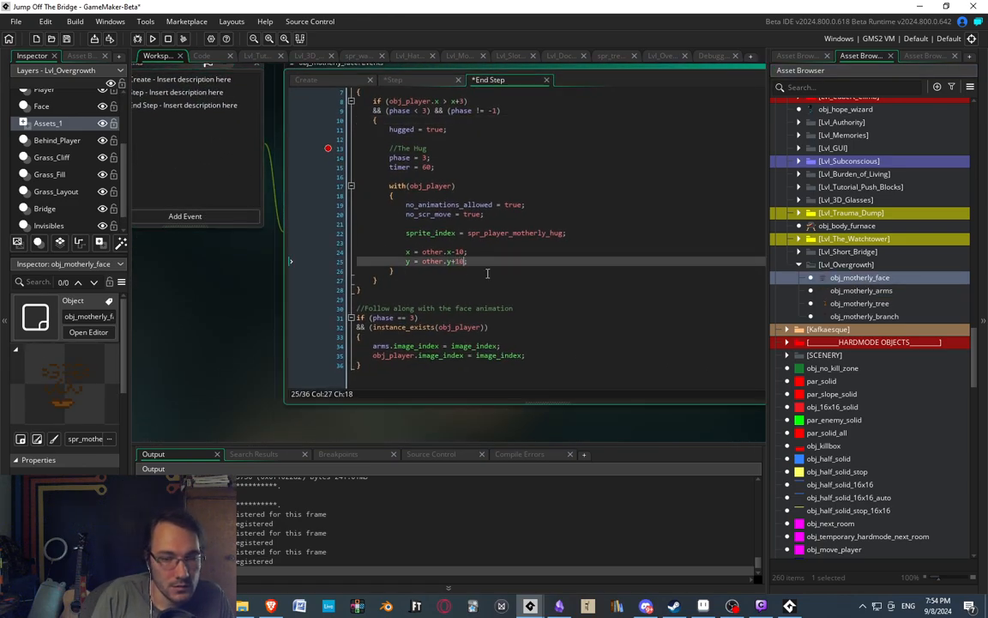
Run the game and begin Easymode to reach the level select grid.
left_click(152, 39)
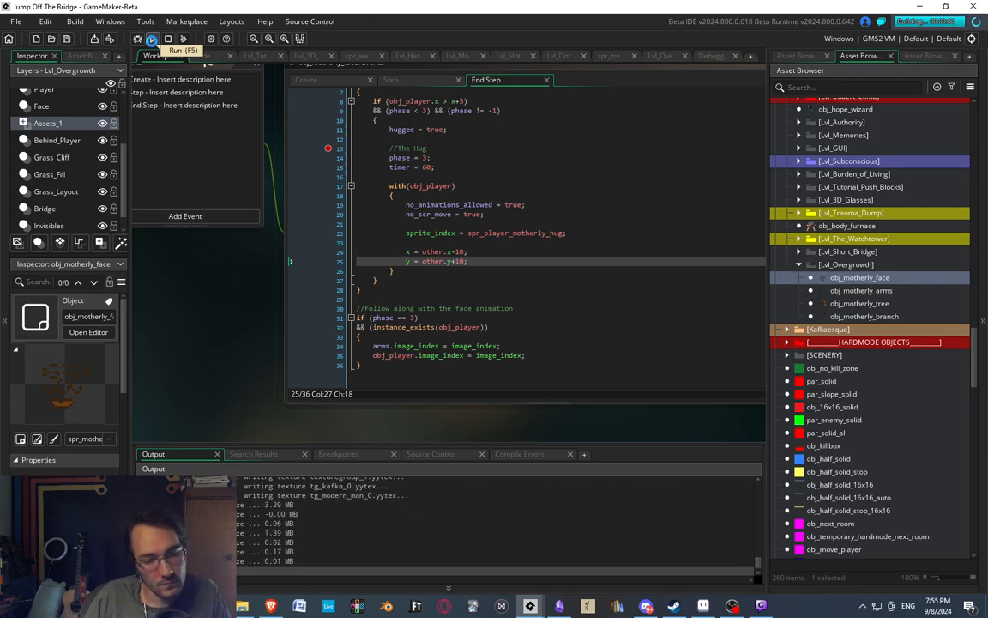
key("Return")
key("Return")
key("Return")
Find the Overgrowth level in the Easymode level select grids and open it.
key("Right")
key("Down")
key("Down")
key("Down")
key("Down")
key("Down")
key("Down")
key("Down")
key("Down")
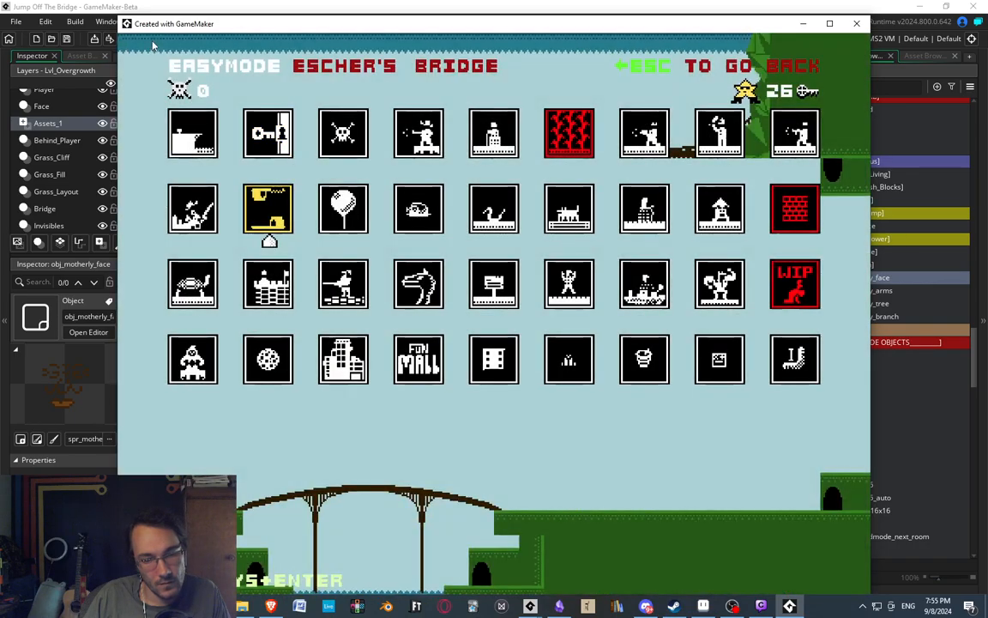
key("Right")
key("Right")
key("Down")
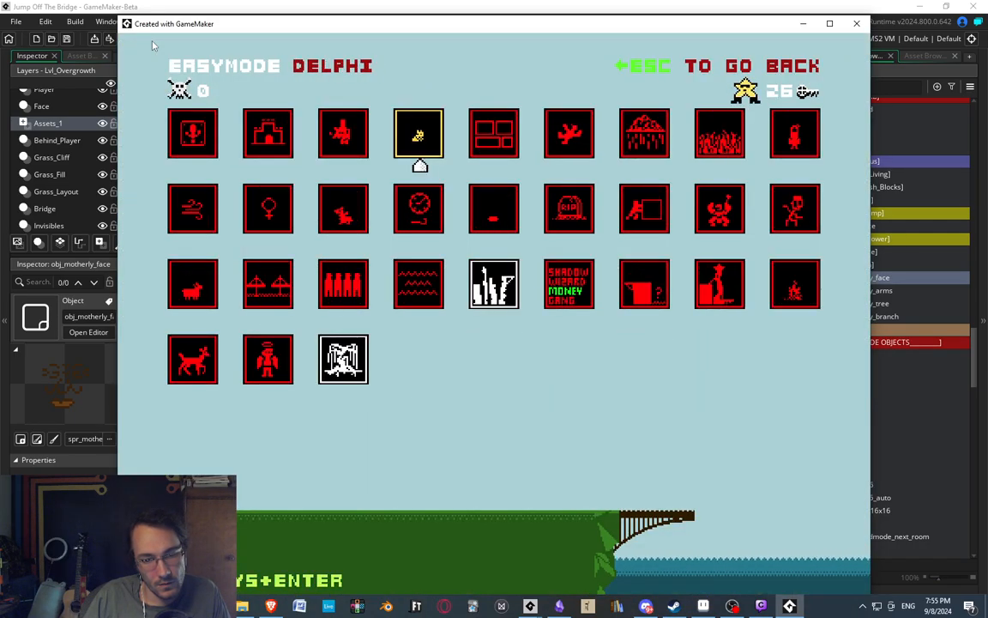
key("Right")
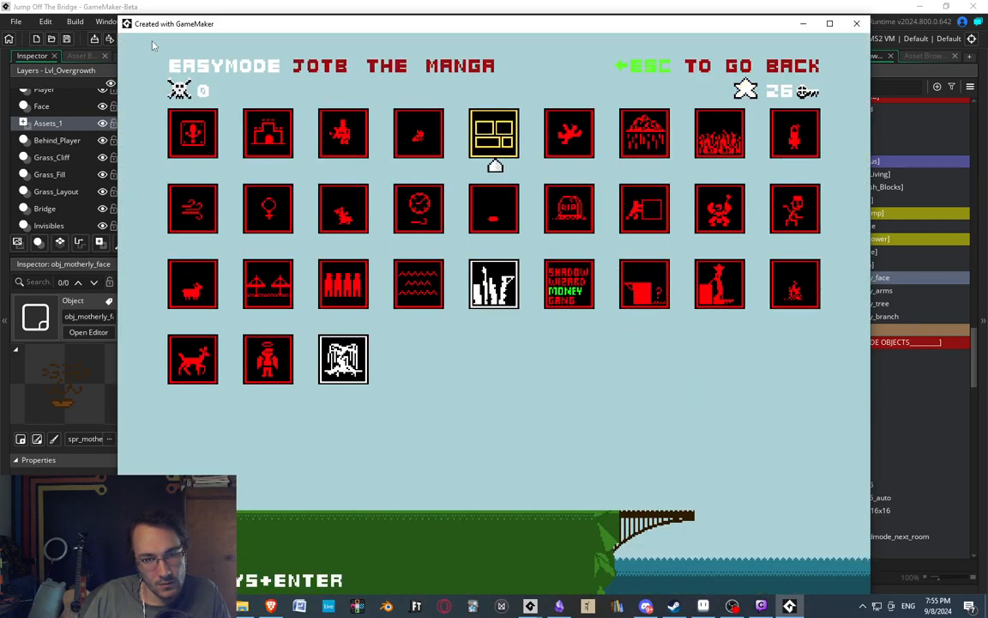
key("Right")
key("Right")
key("Down")
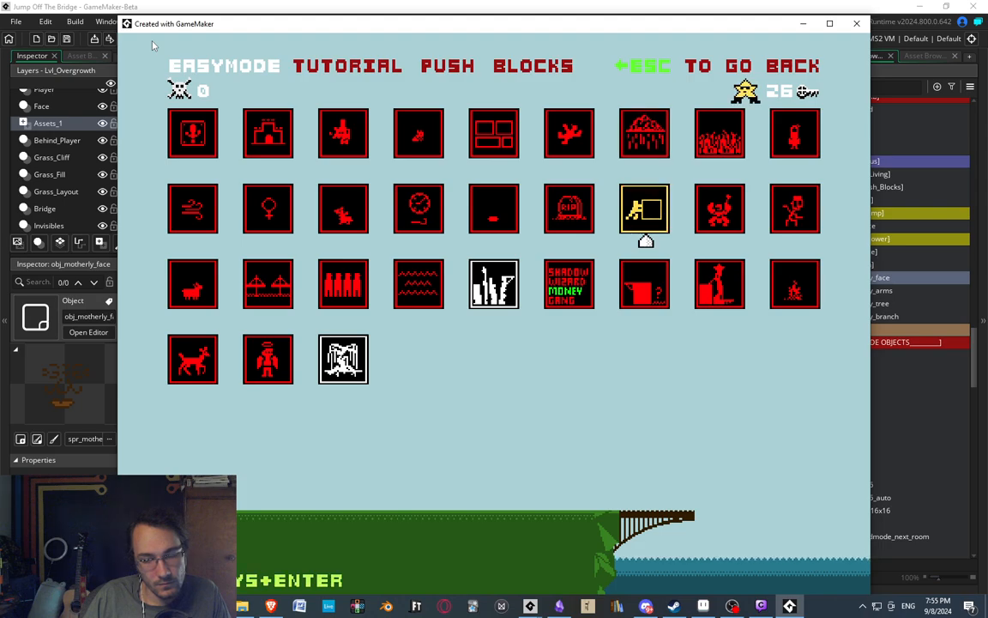
key("Up")
key("Left")
key("Left")
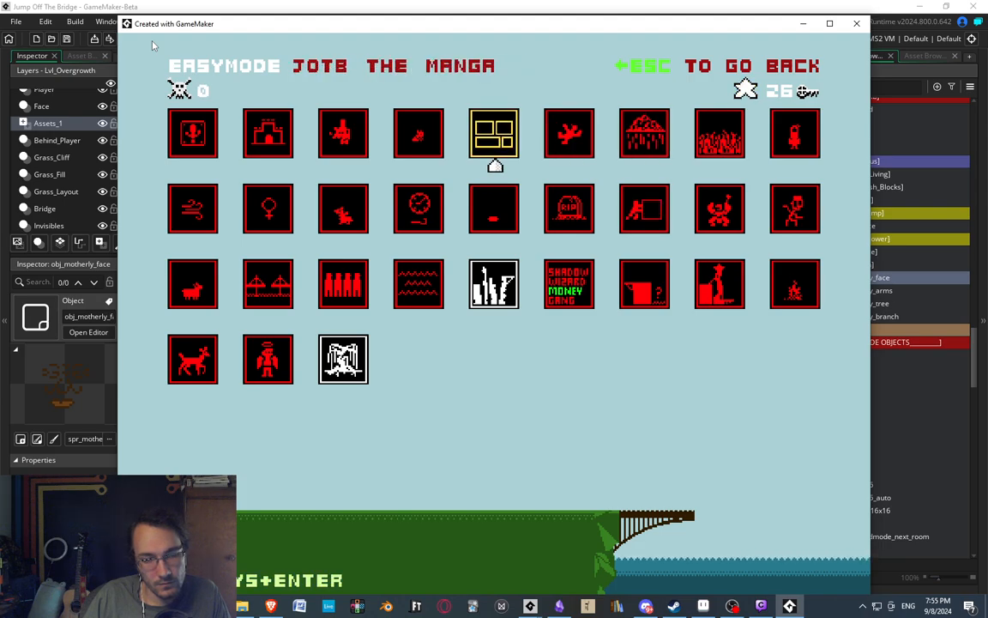
key("Up")
key("Down")
key("Up")
key("Up")
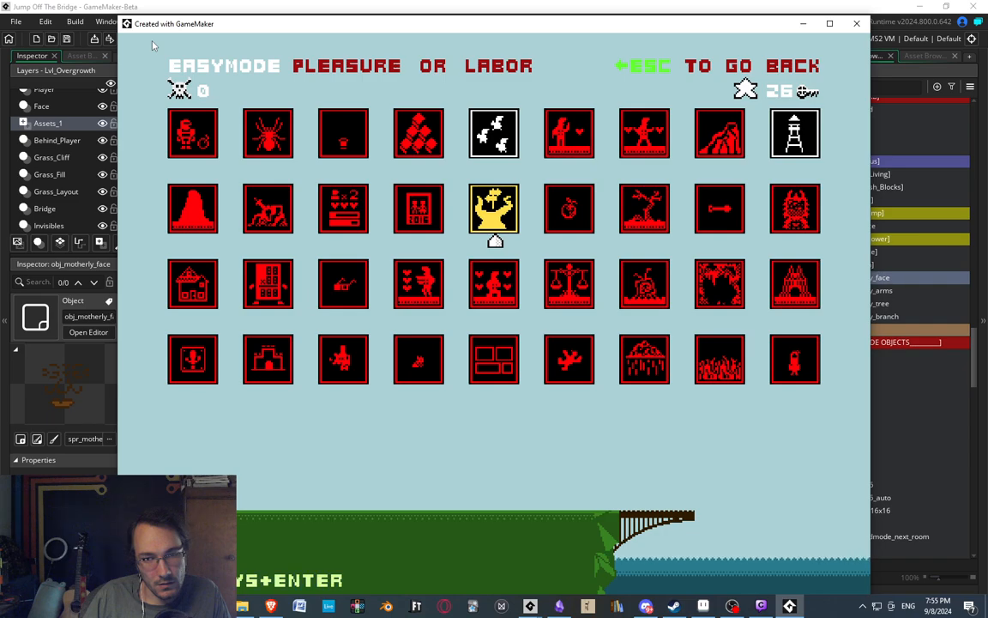
key("Up")
key("Up")
key("Right")
key("Right")
key("Down")
key("Return")
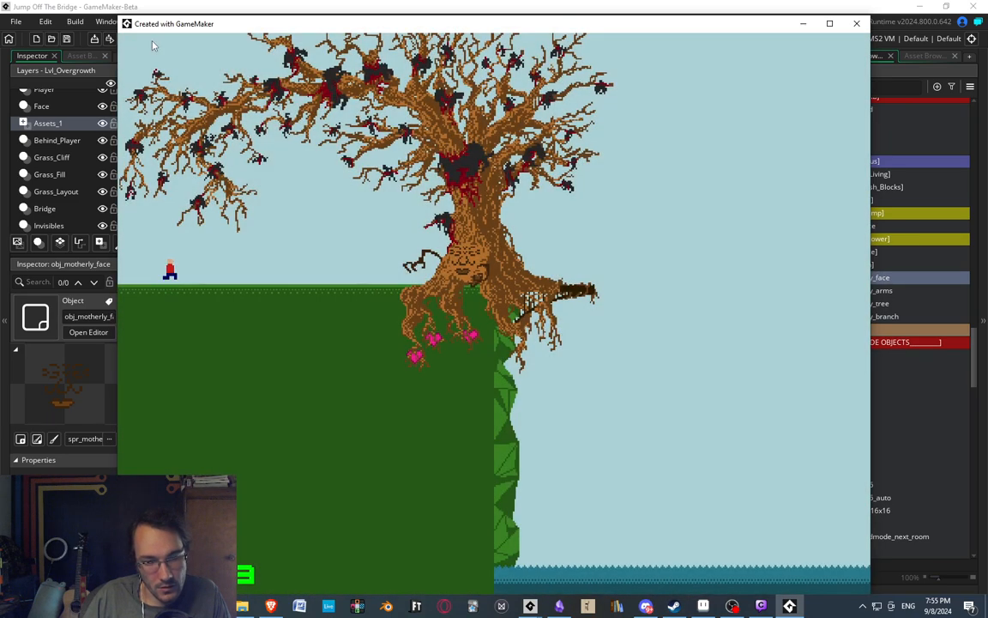
Walk the player into the motherly tree's face to check the player's height during the hug.
key("Right")
key("Right")
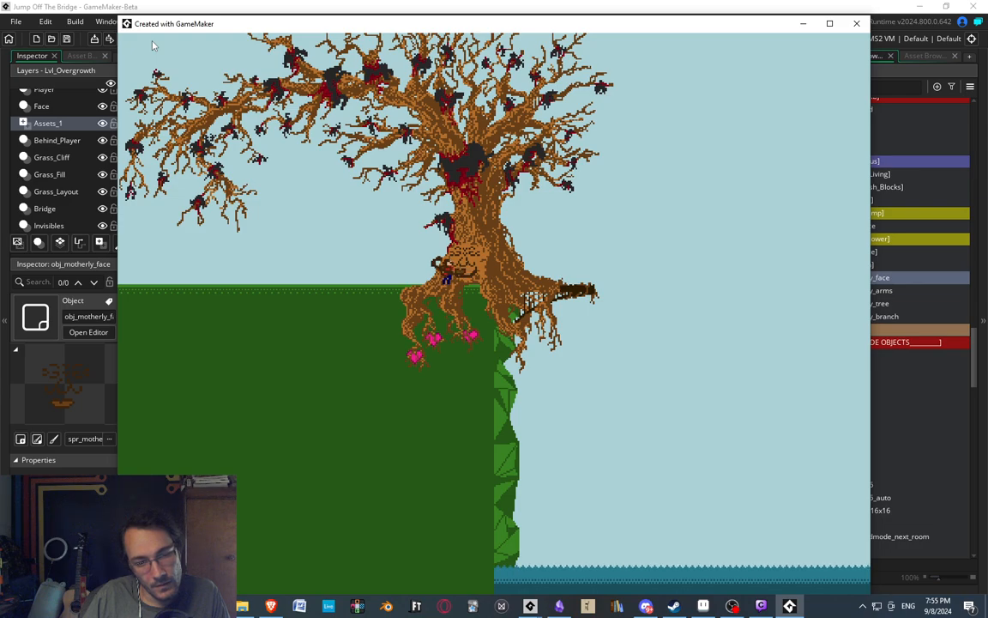
key("Left")
Set the hugged player's vertical position to y = other.y+8 in the End Step event and rebuild the game.
left_click(960, 421)
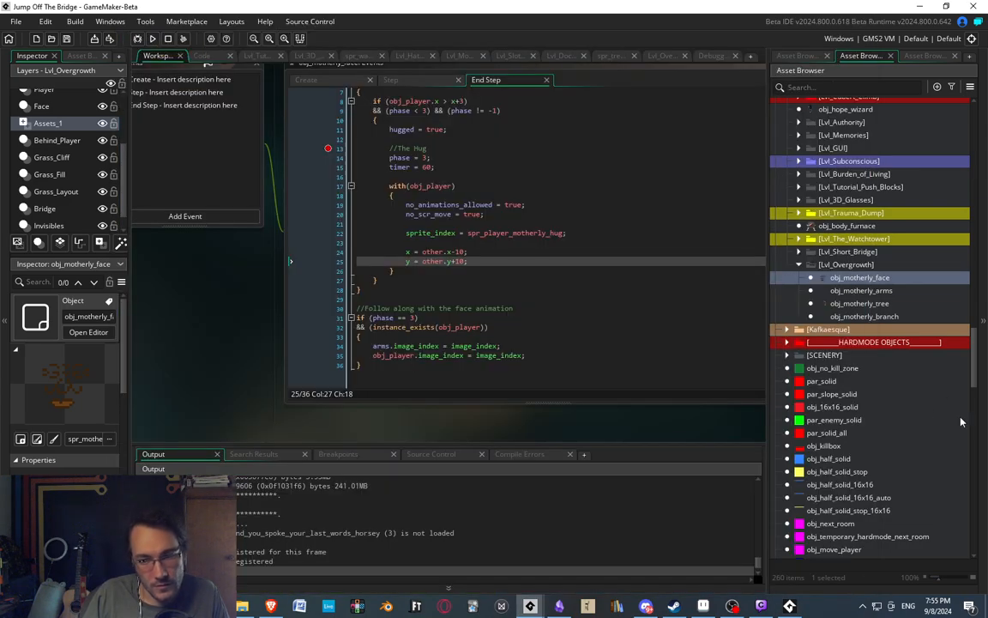
double_click(461, 262)
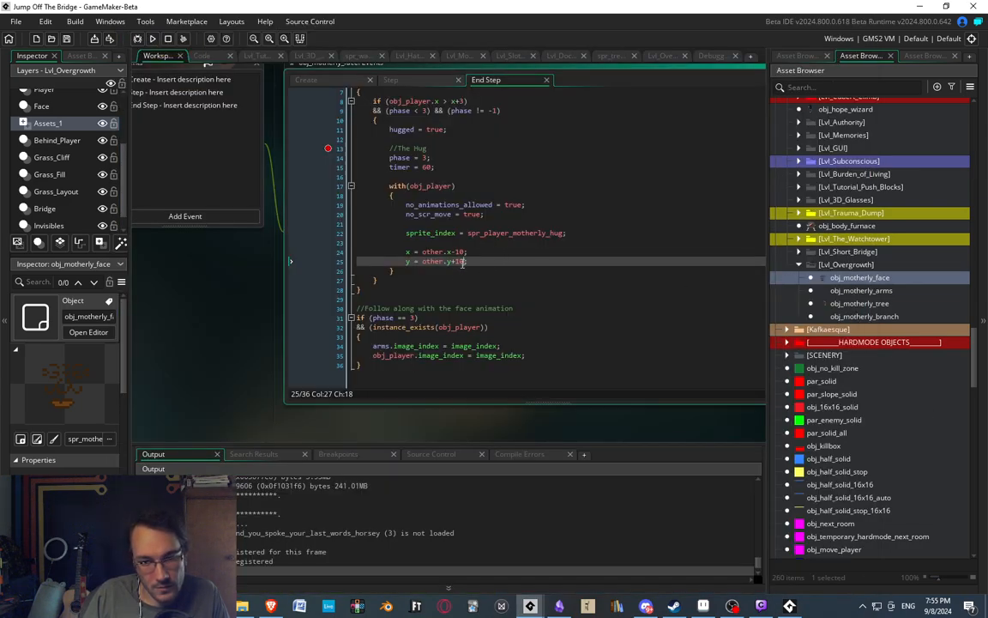
type("8")
key("Down")
key("Down")
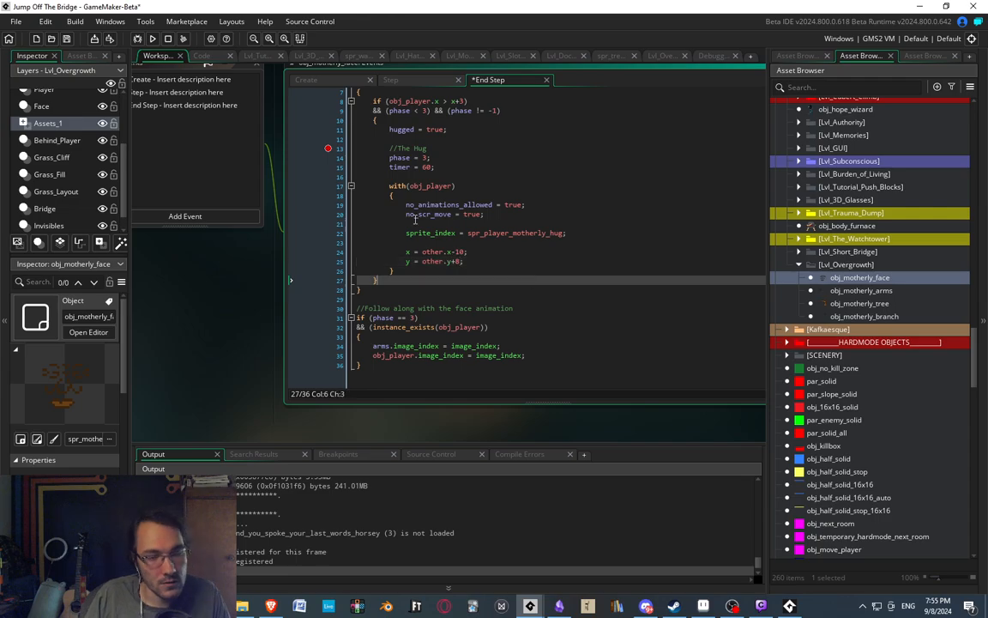
left_click(169, 40)
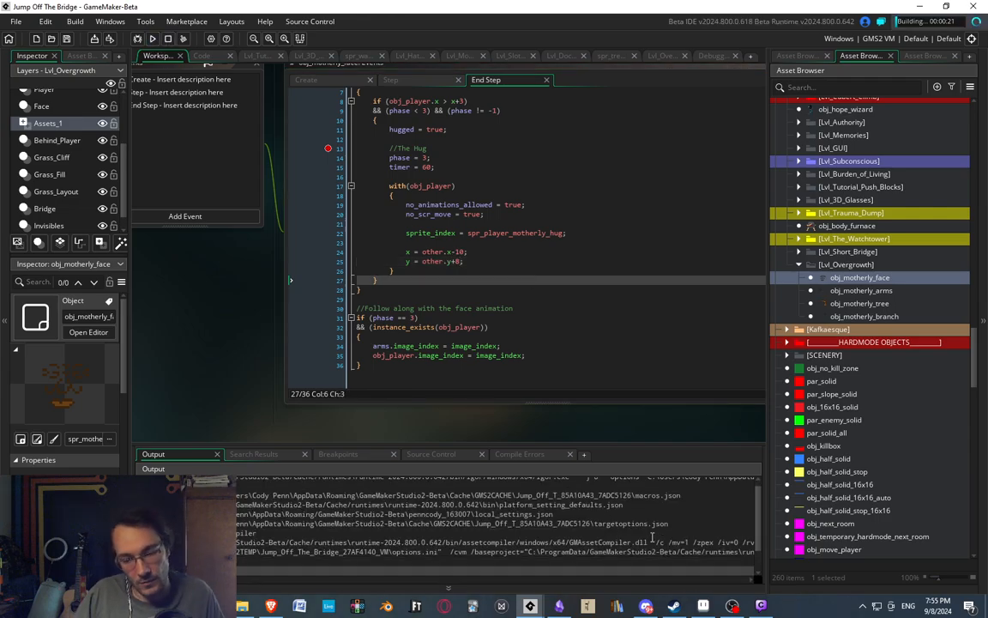
Switch to Aseprite and examine the player's hug pose against the motherly face in Overgrowth.aseprite.
left_click(706, 605)
middle_click_drag(787, 324, 838, 326)
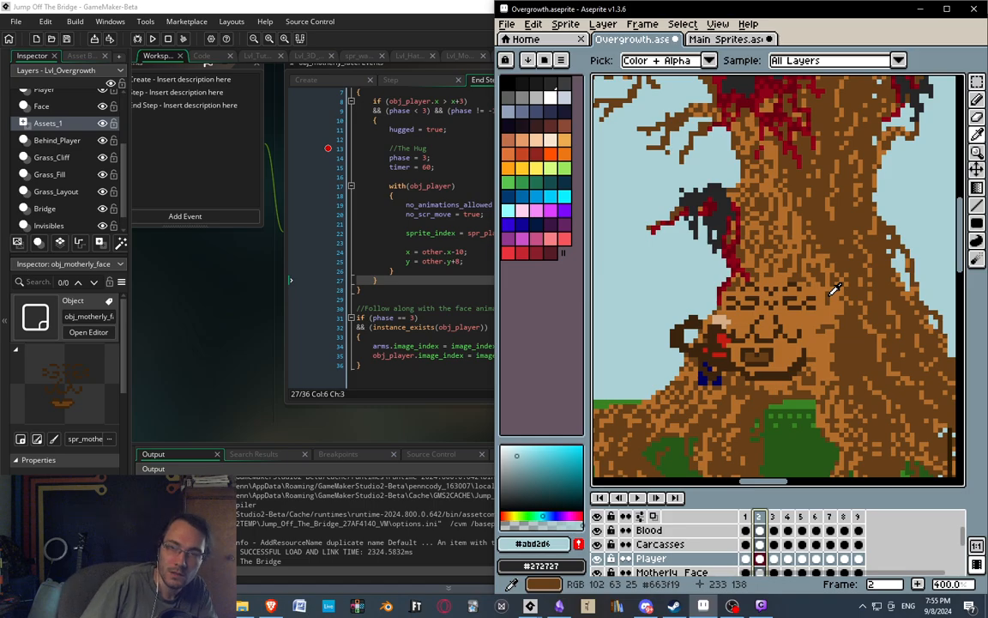